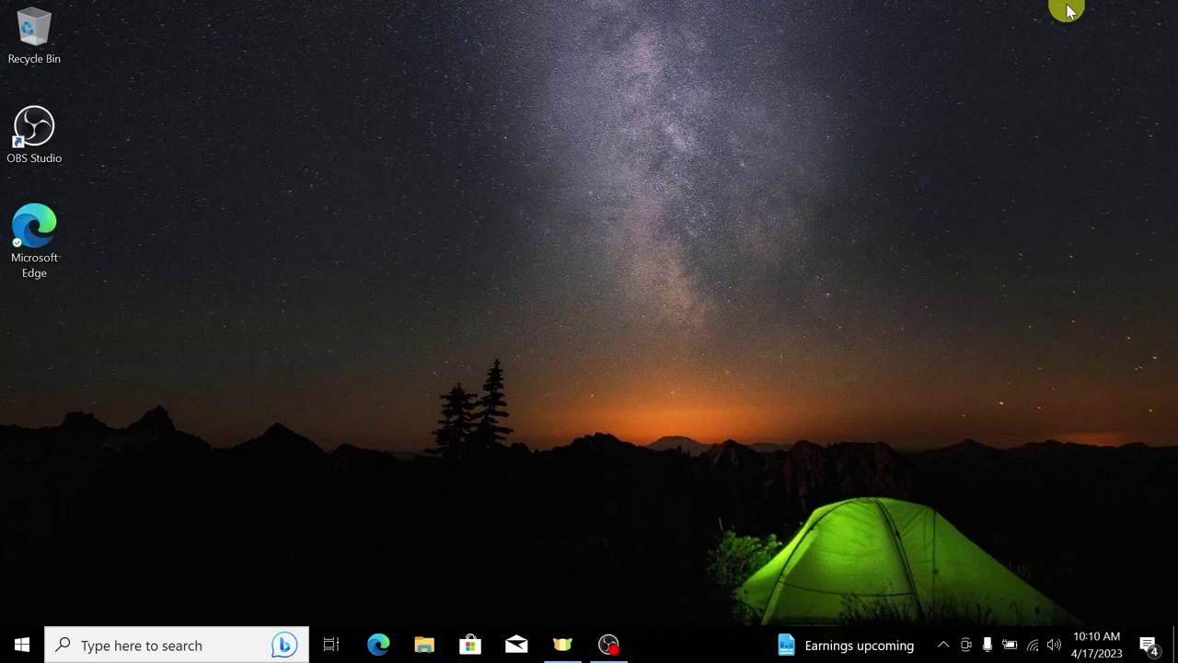
Step: Open Microsoft Edge and load the Google home page at google.com
left_click(378, 645)
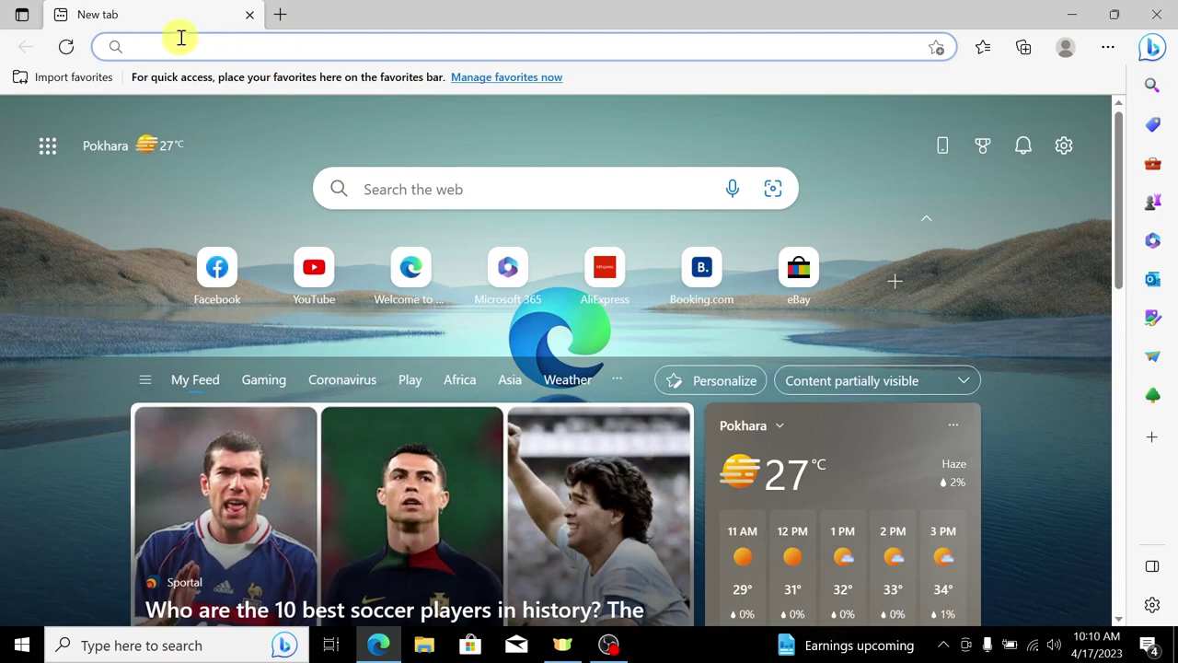
type("google.com")
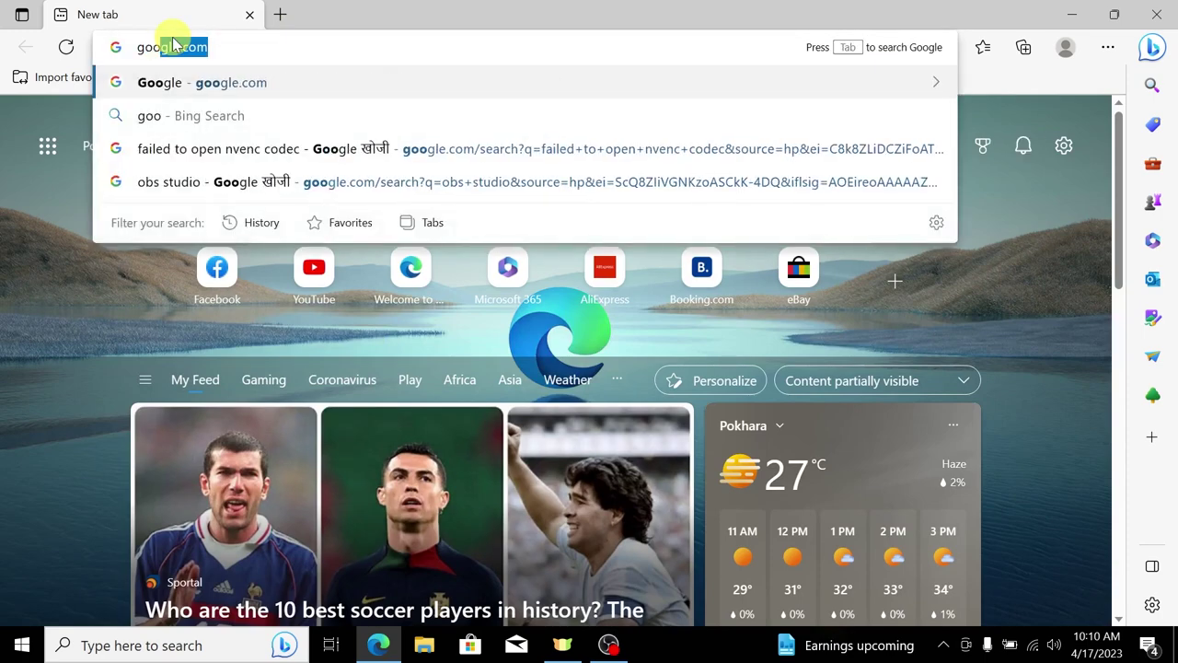
key("Return")
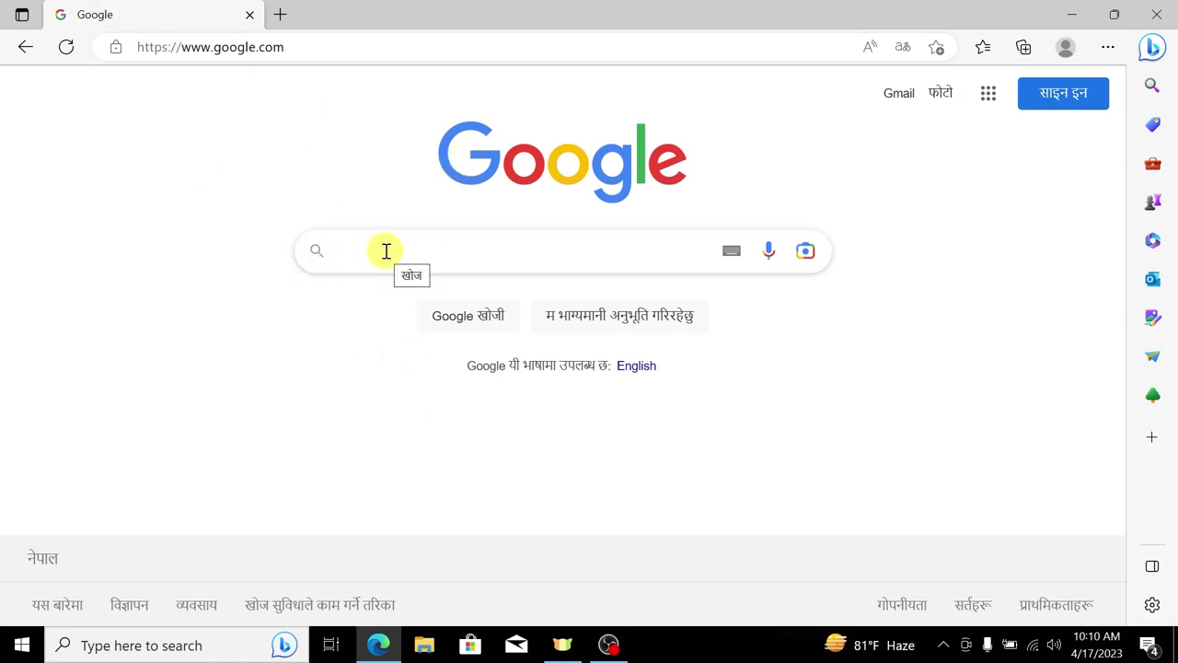
Step: Search Google for 'wordpress' and scroll through the results
type("wordpress")
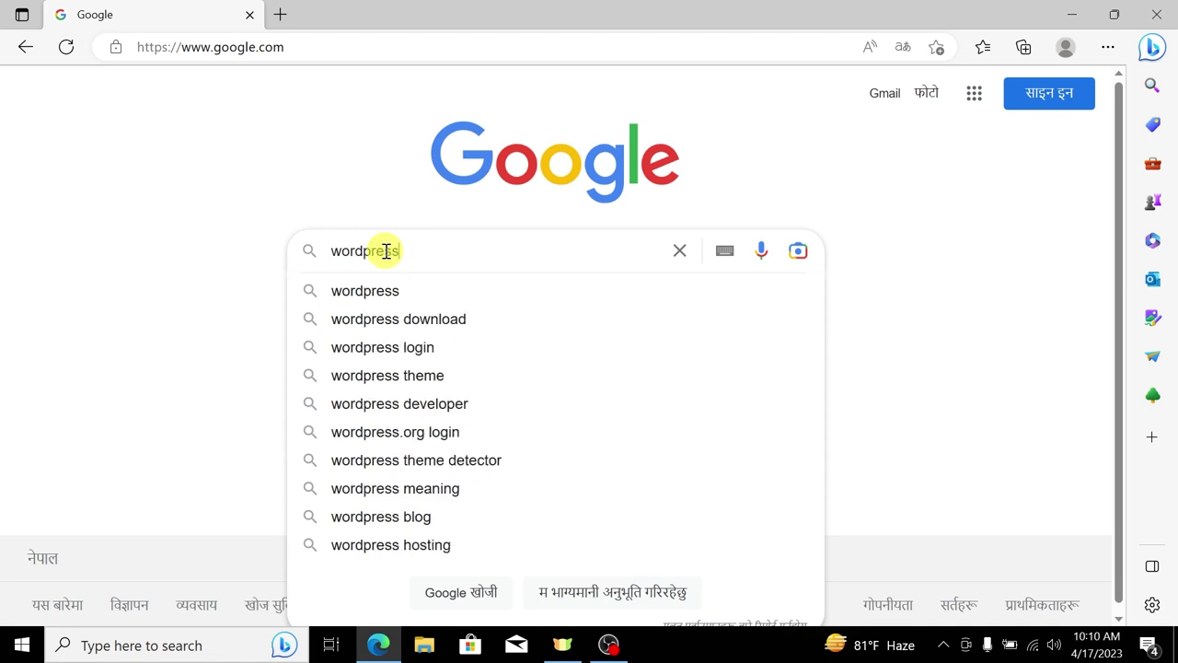
key("Return")
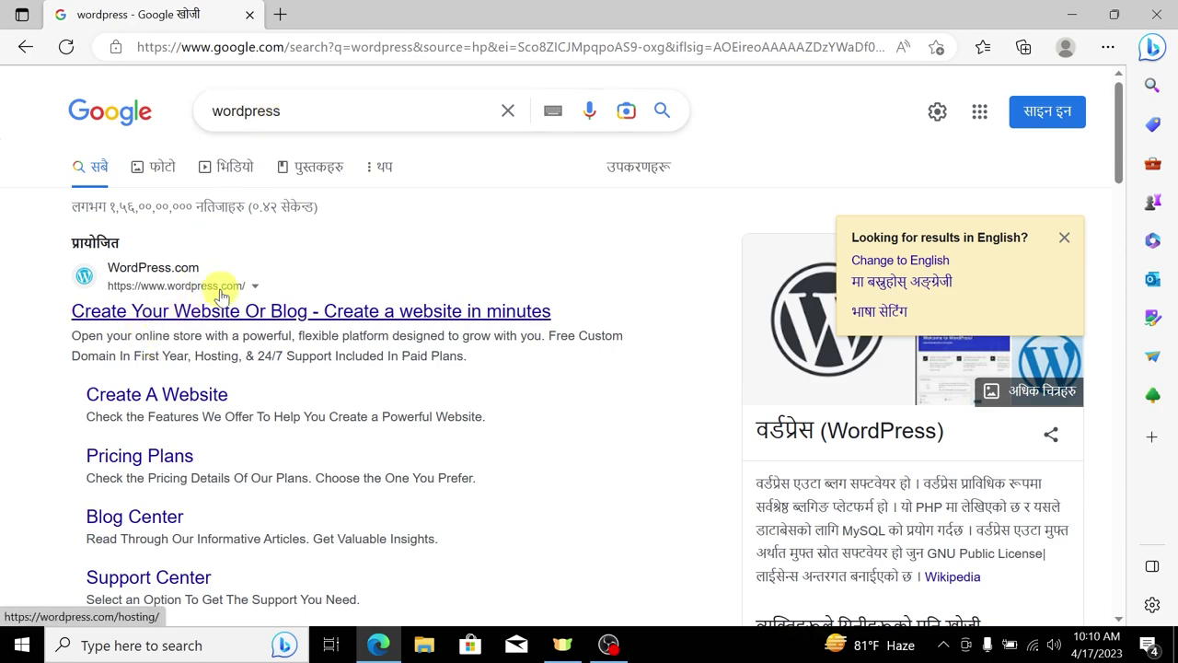
scroll(221, 295, "down", 6)
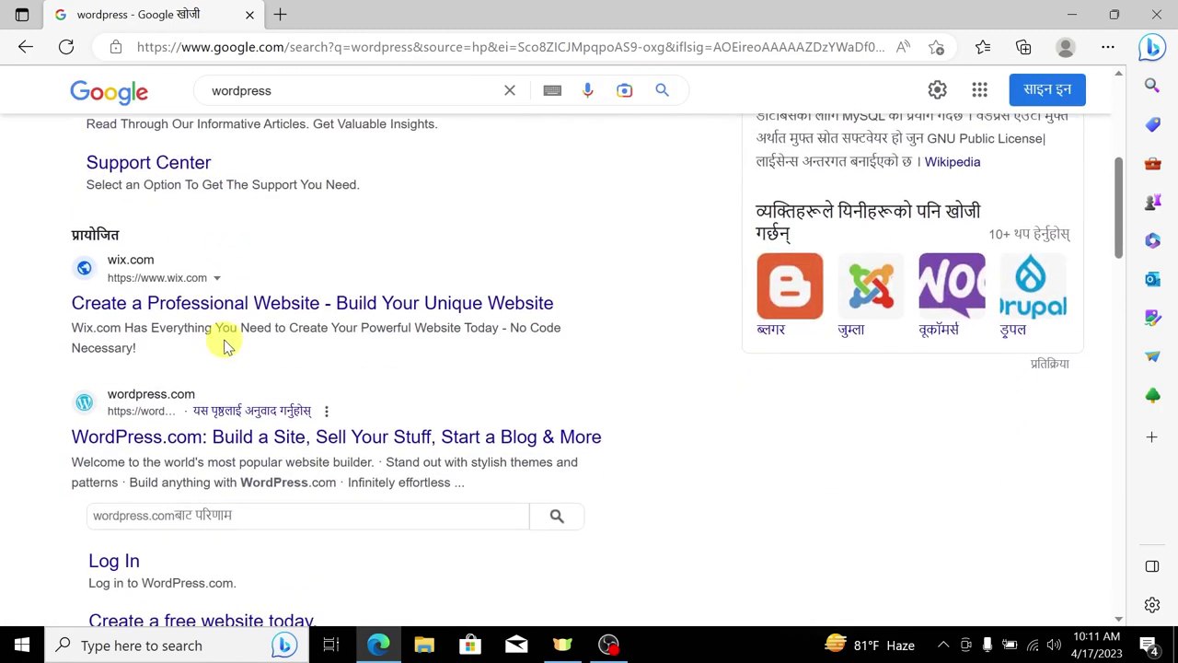
scroll(227, 346, "down", 3)
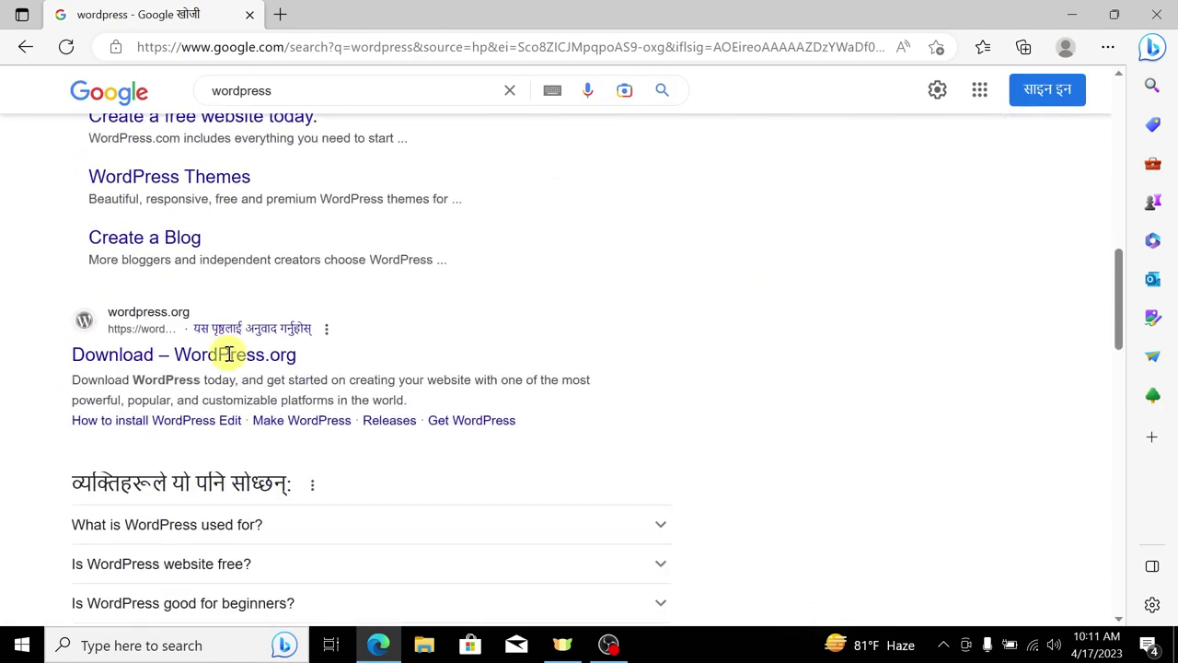
Step: Change the query to 'wordpress.org' and open the WordPress.org: Blog Tool result
left_click(274, 88)
left_click(5, 347)
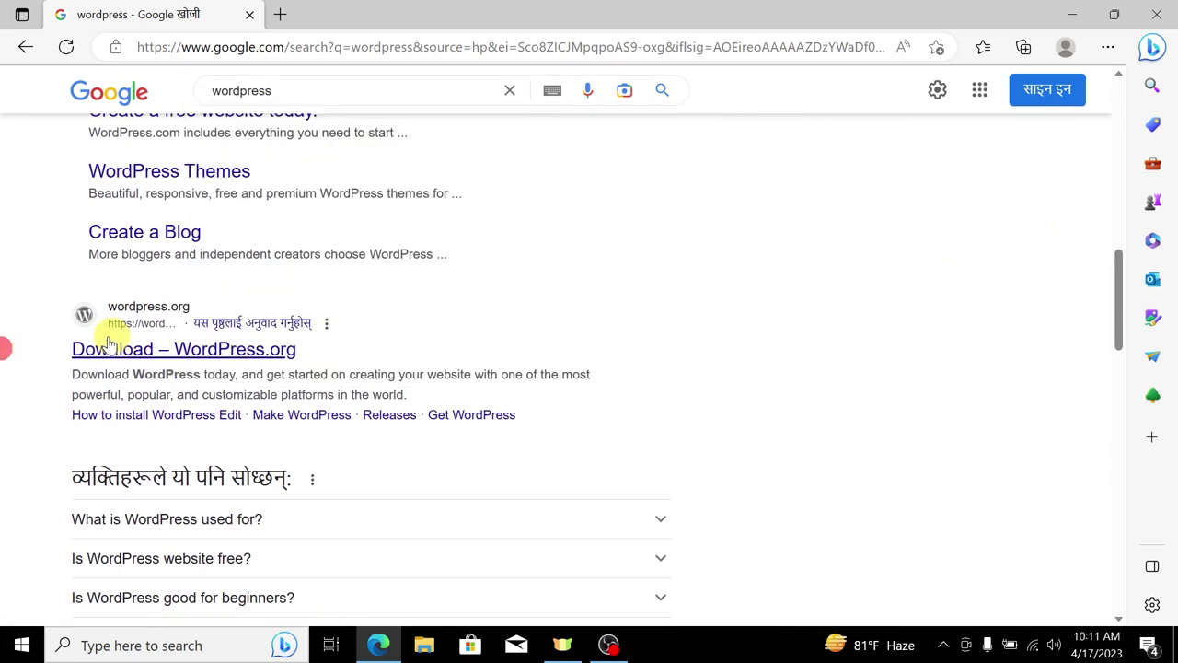
left_click_drag(47, 347, 329, 339)
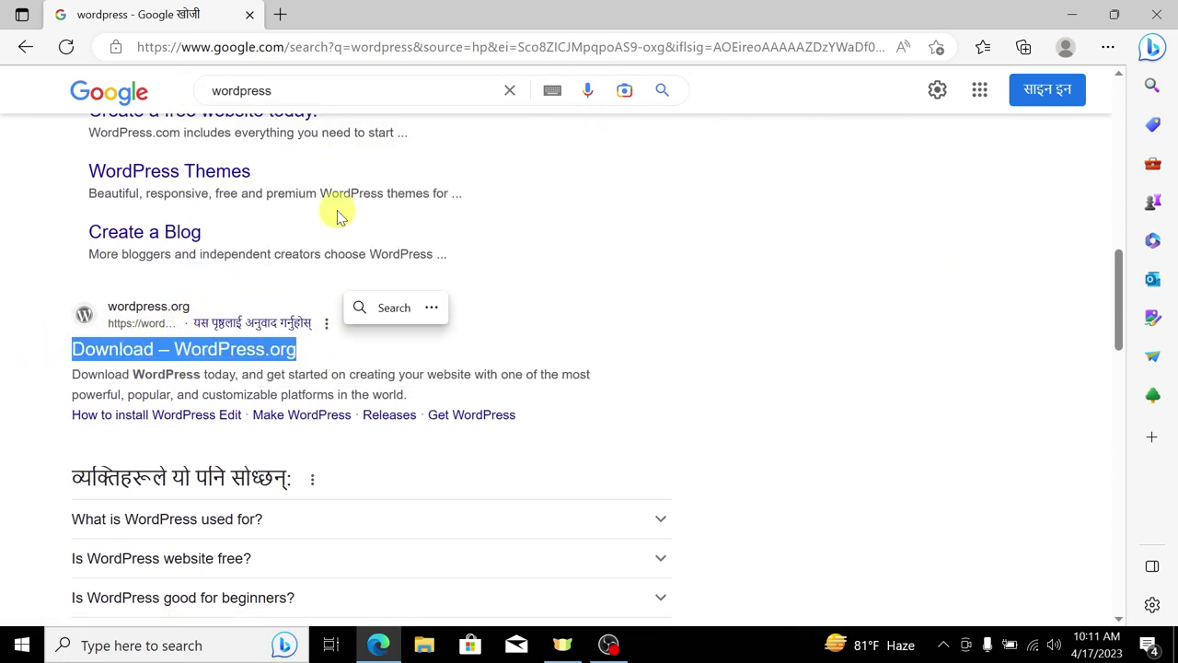
left_click(332, 88)
type(".org")
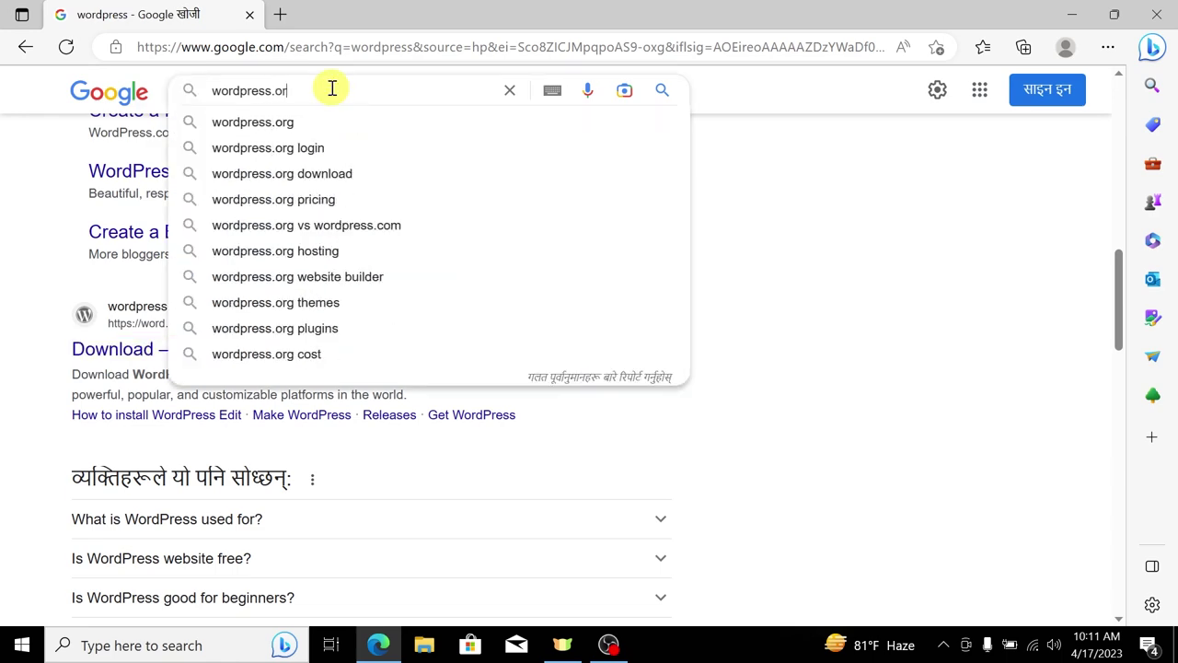
key("Return")
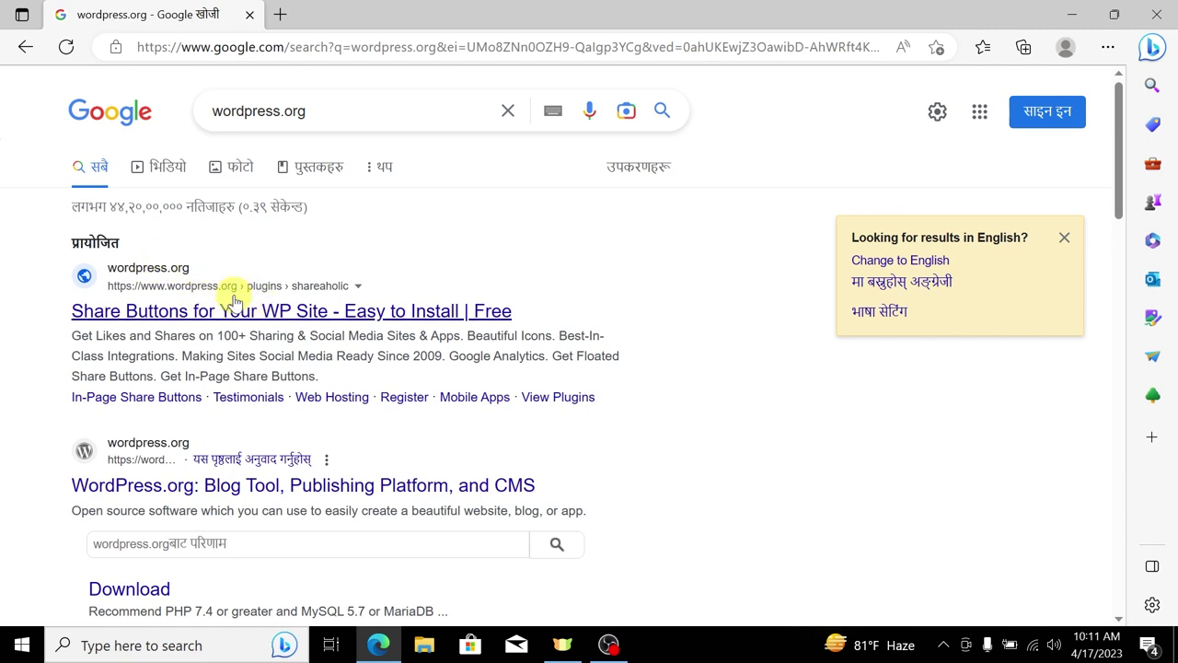
left_click(167, 474)
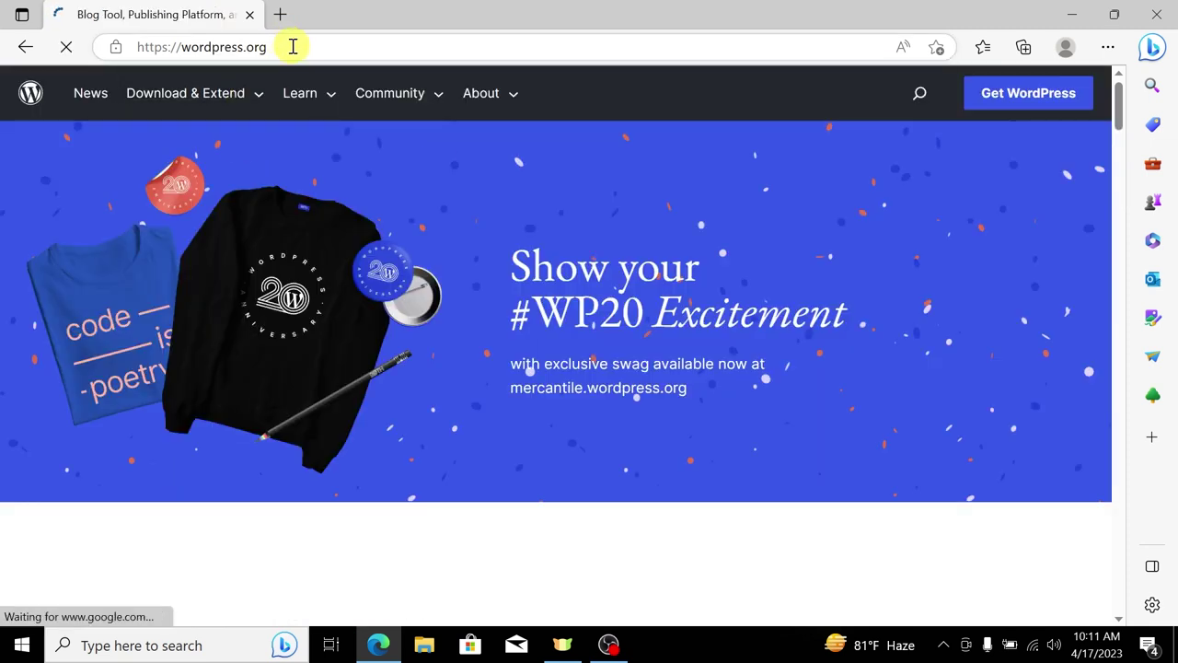
Step: Go to the Get WordPress page and download WordPress 6.2
left_click(292, 46)
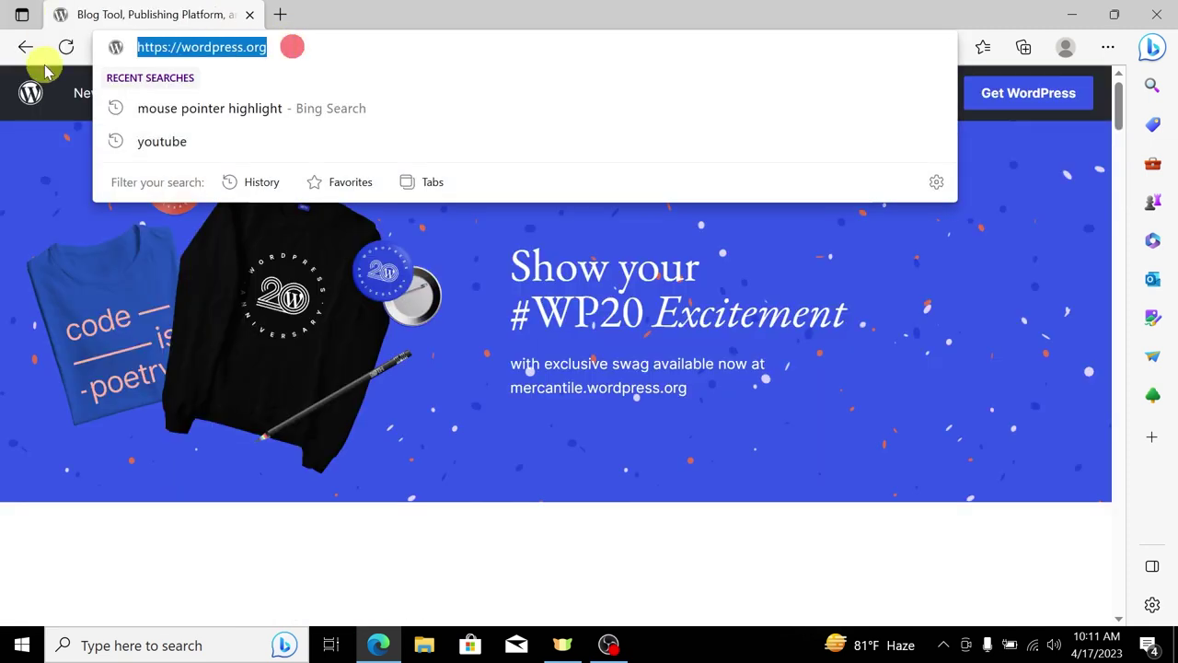
left_click(354, 39)
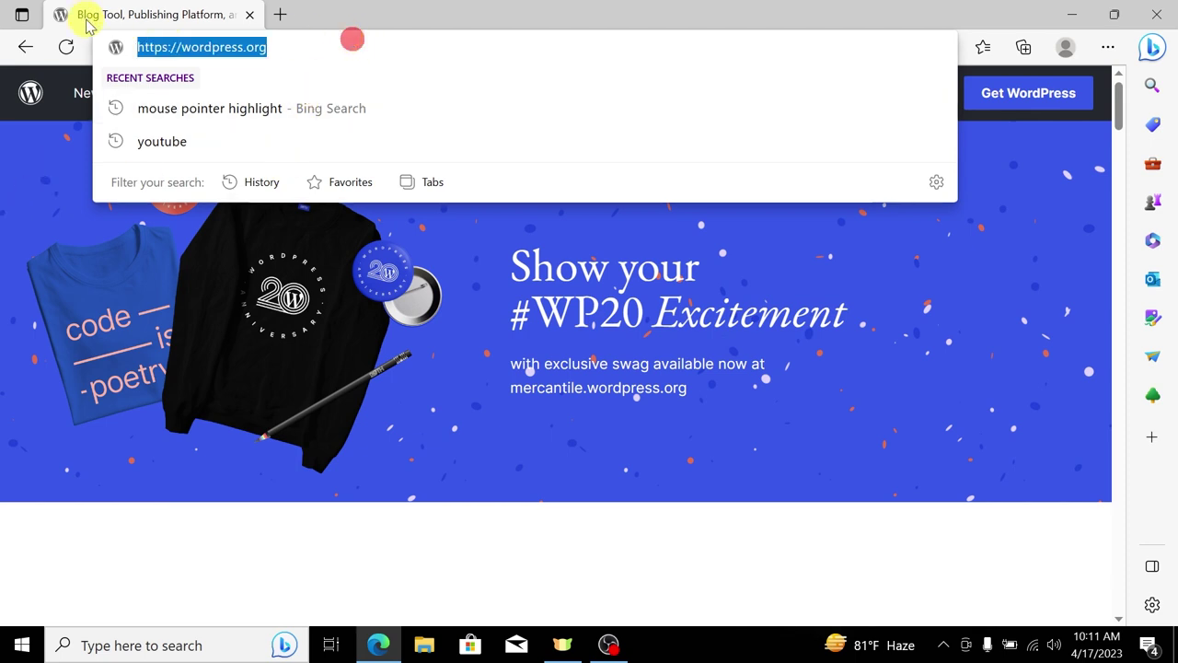
left_click(13, 297)
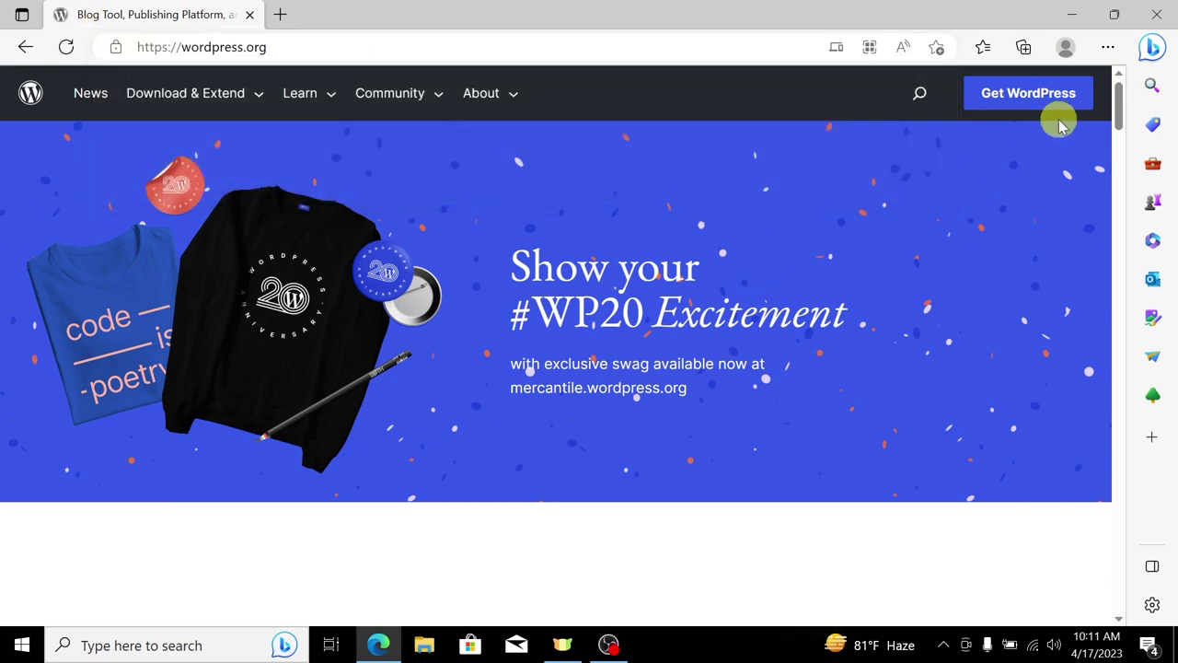
mouse_move(1031, 95)
left_mouse_down()
mouse_move(1066, 98)
mouse_move(1047, 93)
left_mouse_up()
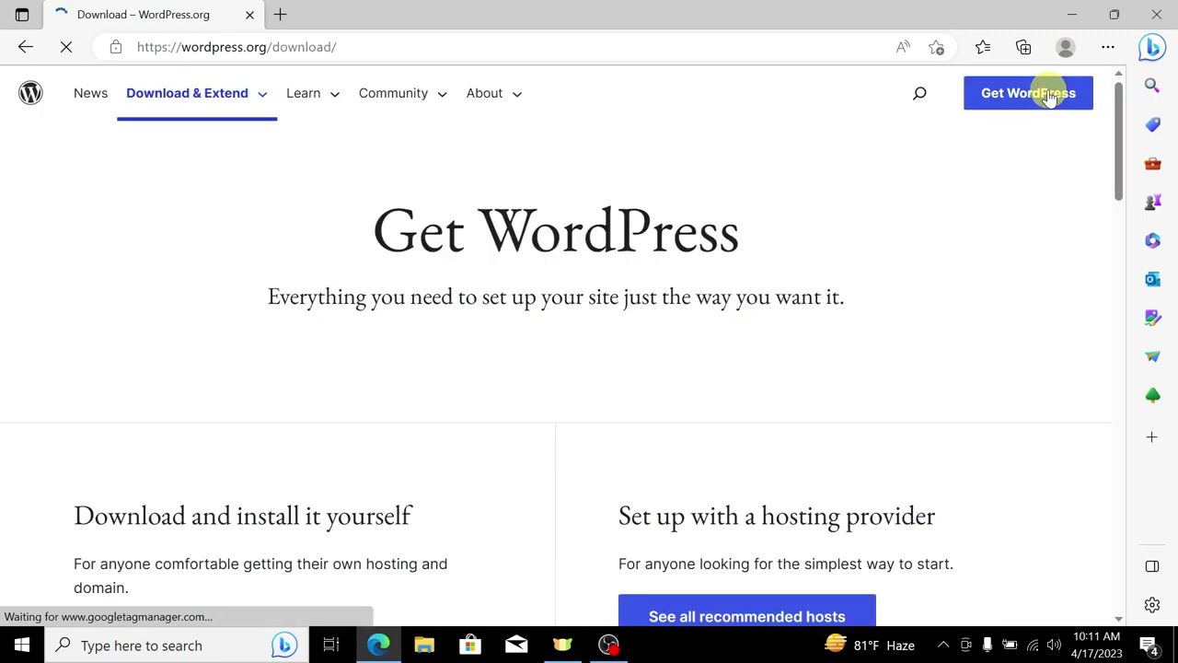
scroll(767, 207, "down", 3)
left_click_drag(92, 261, 414, 268)
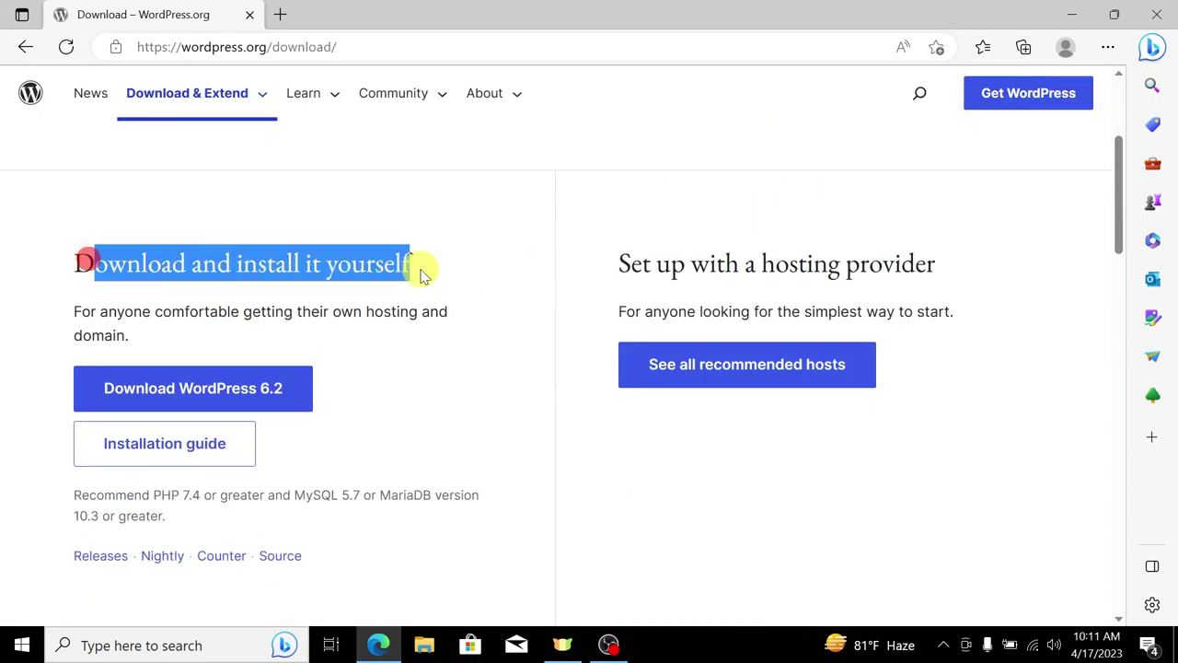
left_click(189, 388)
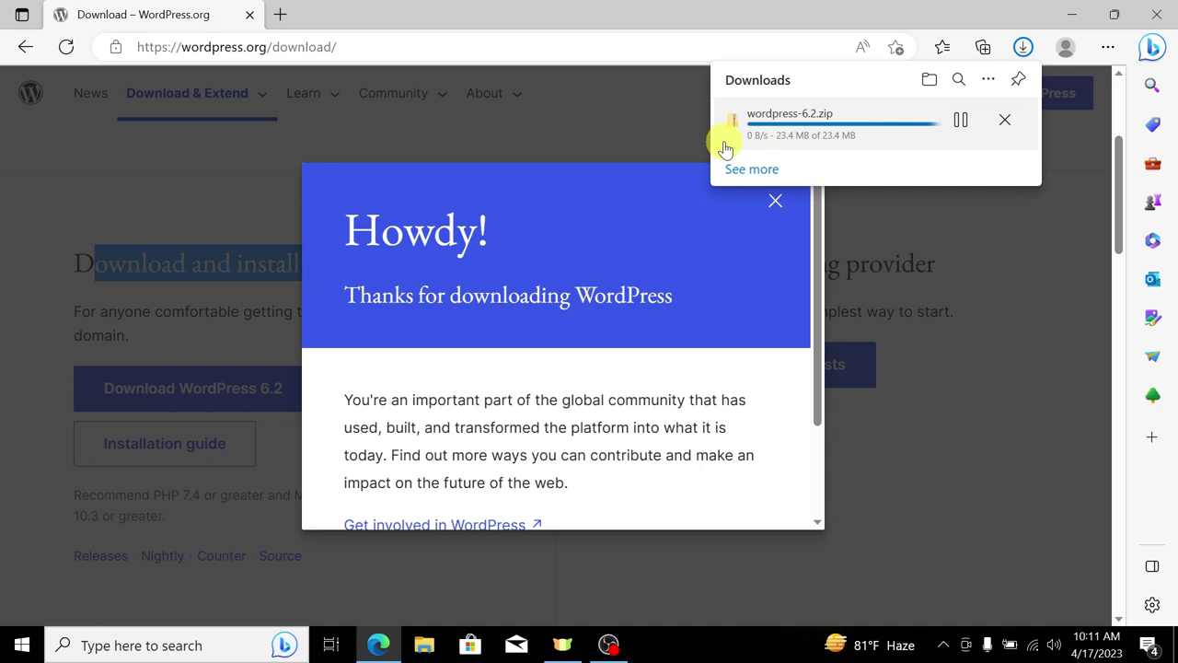
Step: Launch Notepad via Win+R and write the list '1. Wordpress' and '2. Xampp'
key("super+r")
type("n")
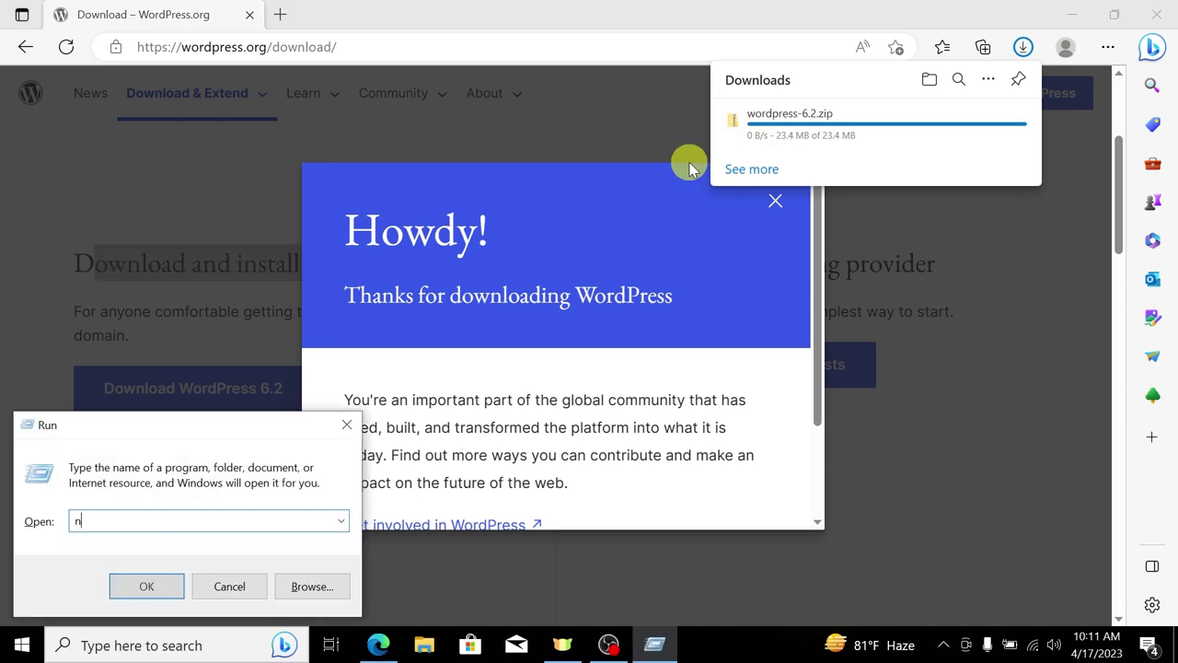
type("otepad")
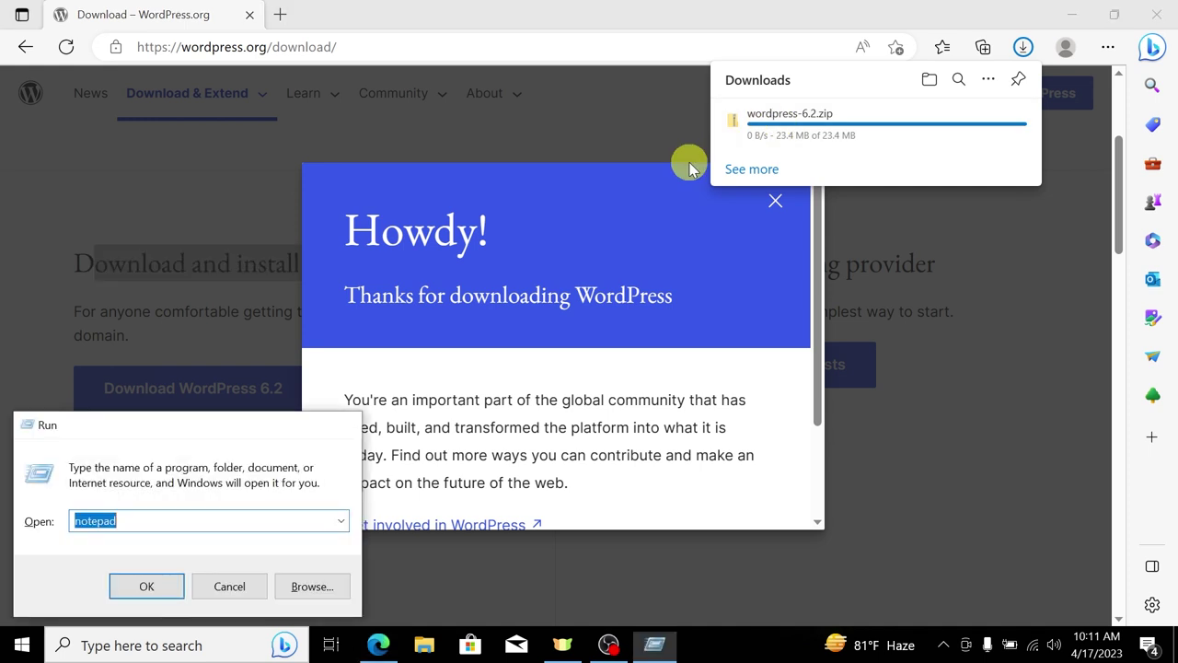
key("Return")
scroll(399, 187, "up", 15)
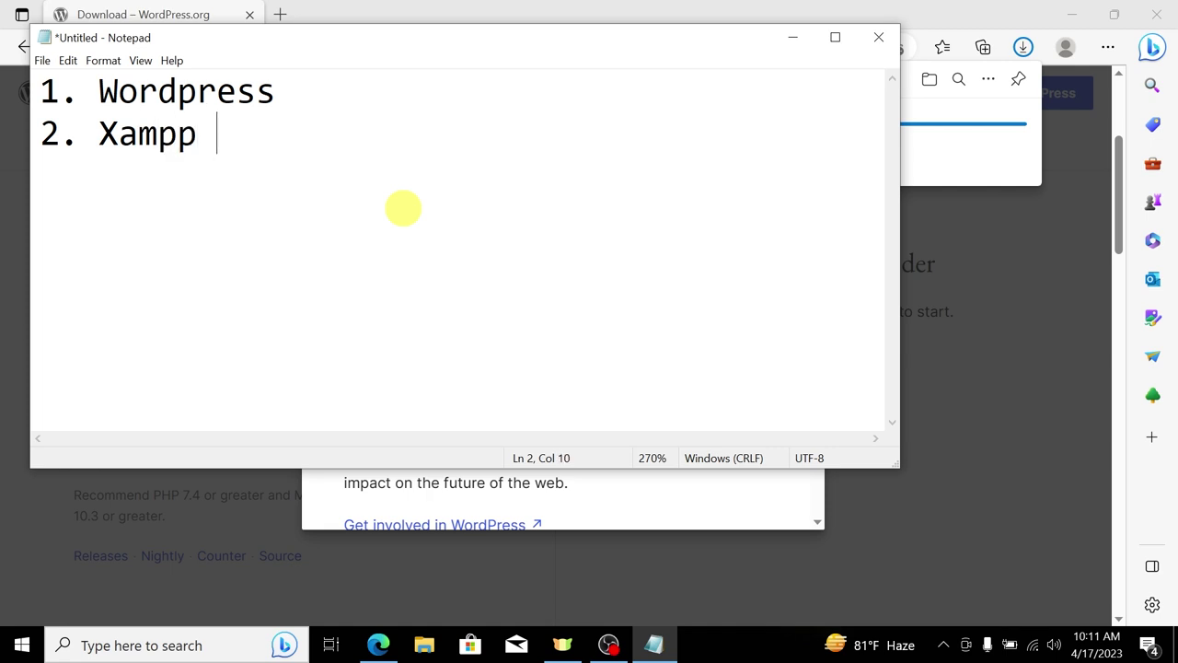
left_click_drag(263, 121, 10, 86)
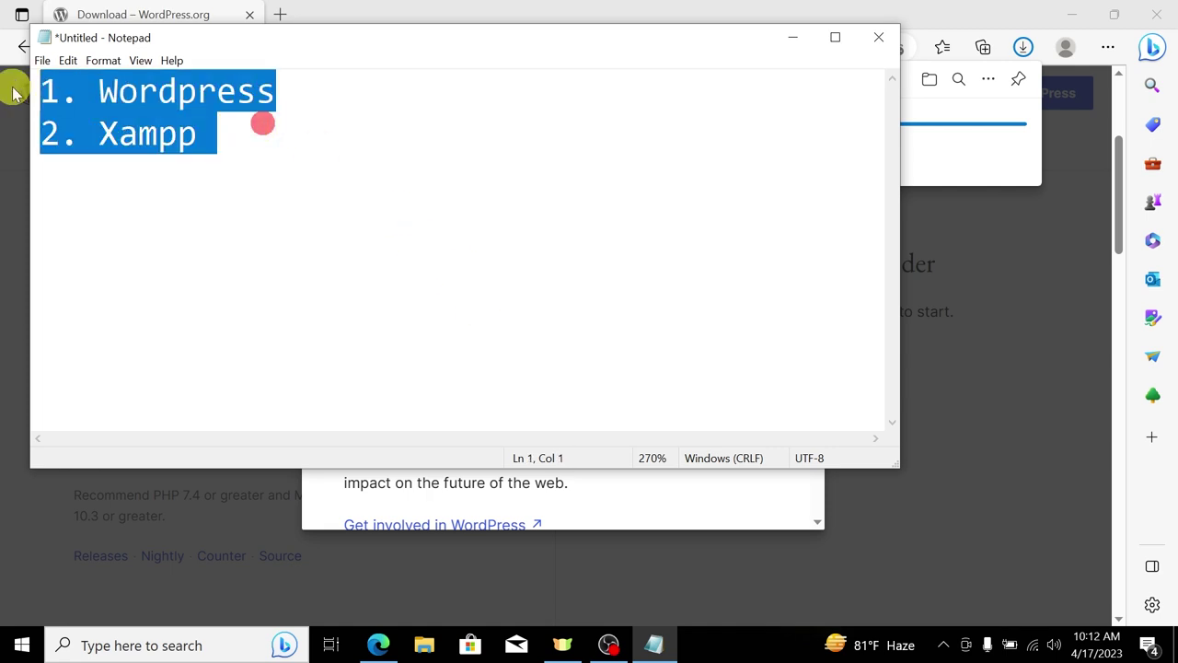
Step: Move the Notepad window down and copy the word 'Xampp'
left_click_drag(258, 34, 315, 209)
left_click_drag(270, 313, 152, 307)
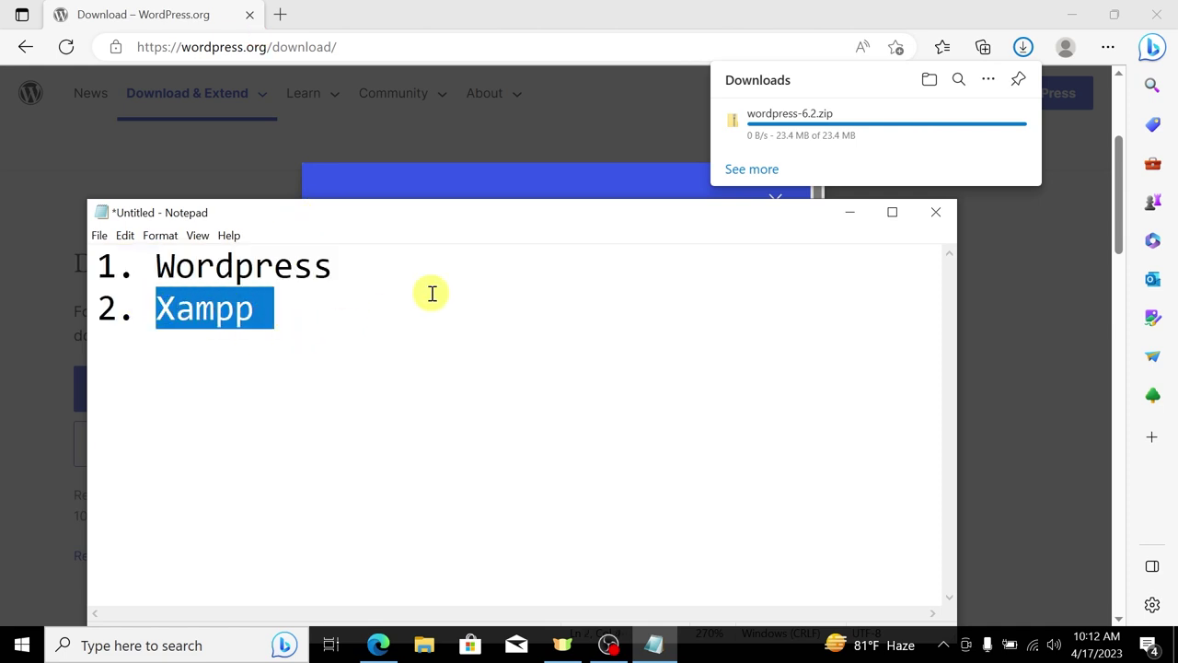
left_click_drag(288, 310, 163, 311)
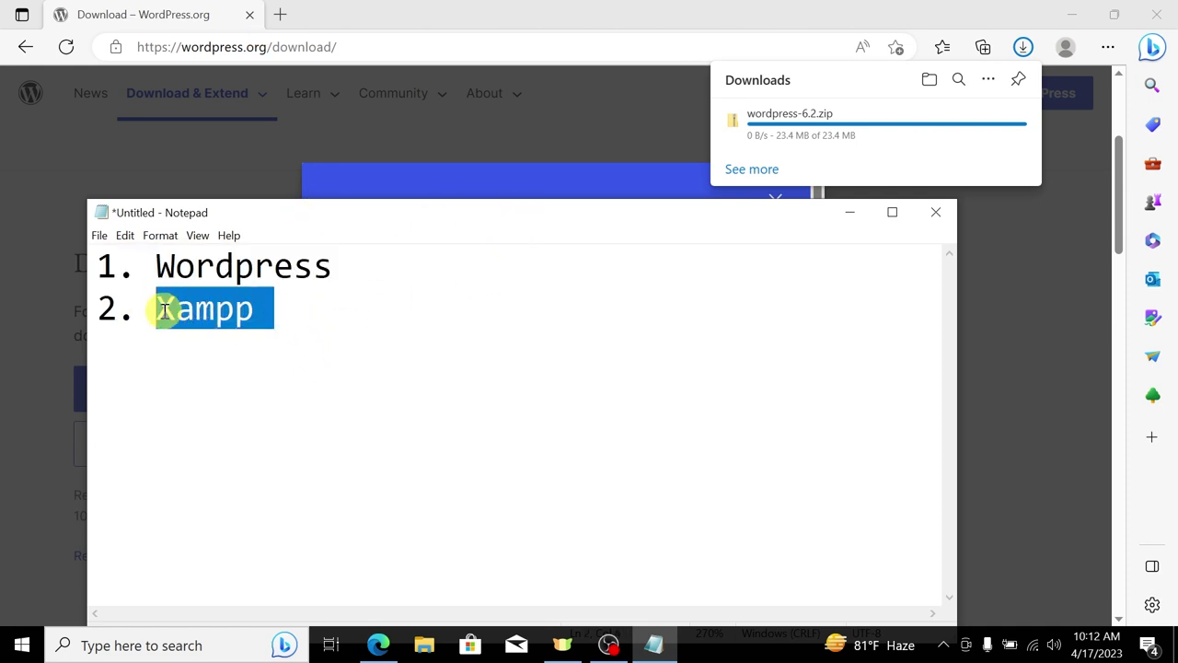
right_click(188, 310)
left_click(237, 361)
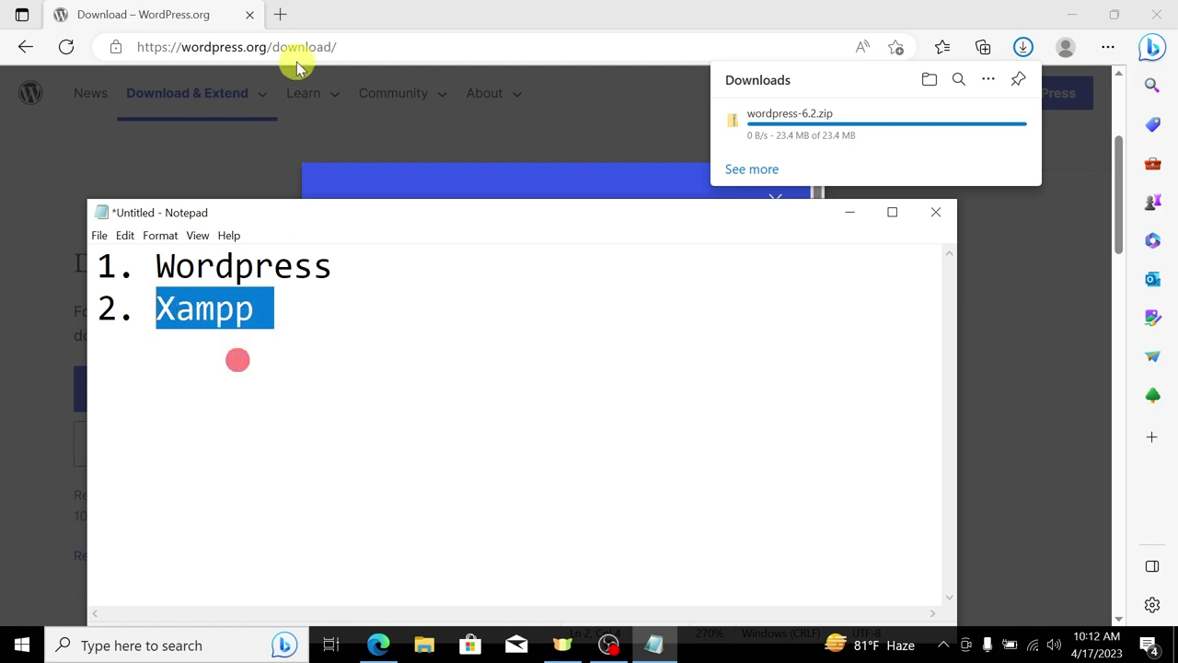
Step: Go to google.com in the address bar and search for 'xampp'
left_click(302, 48)
type("a")
key("BackSpace")
type("goo")
key("Return")
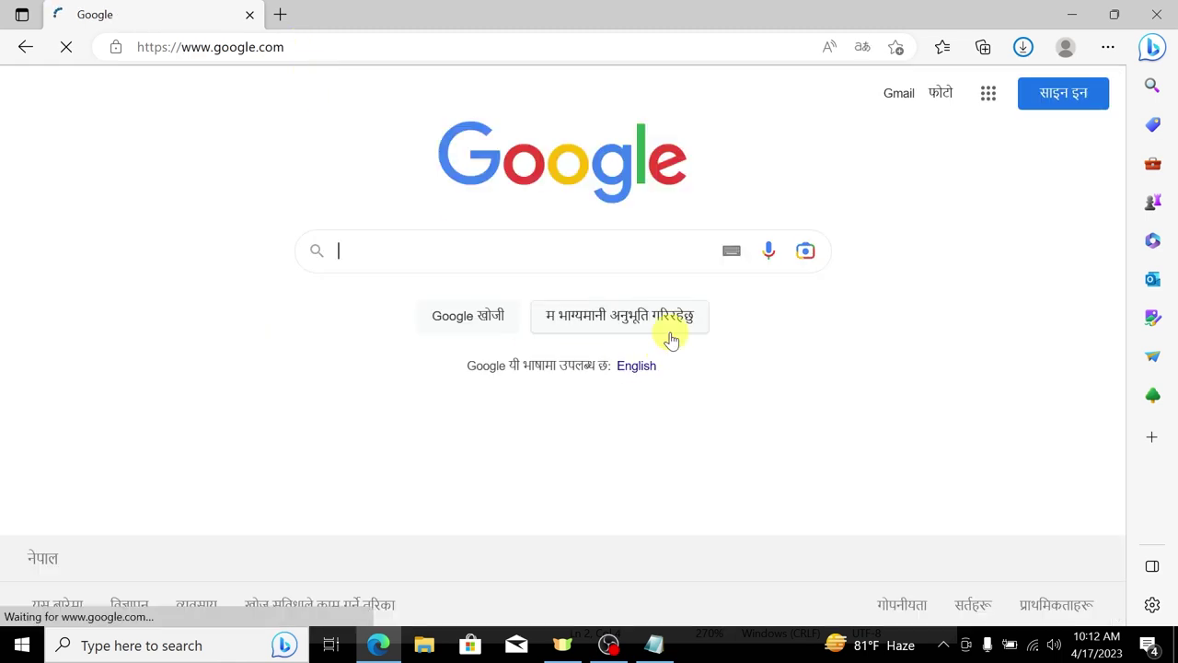
type("xampp")
key("Return")
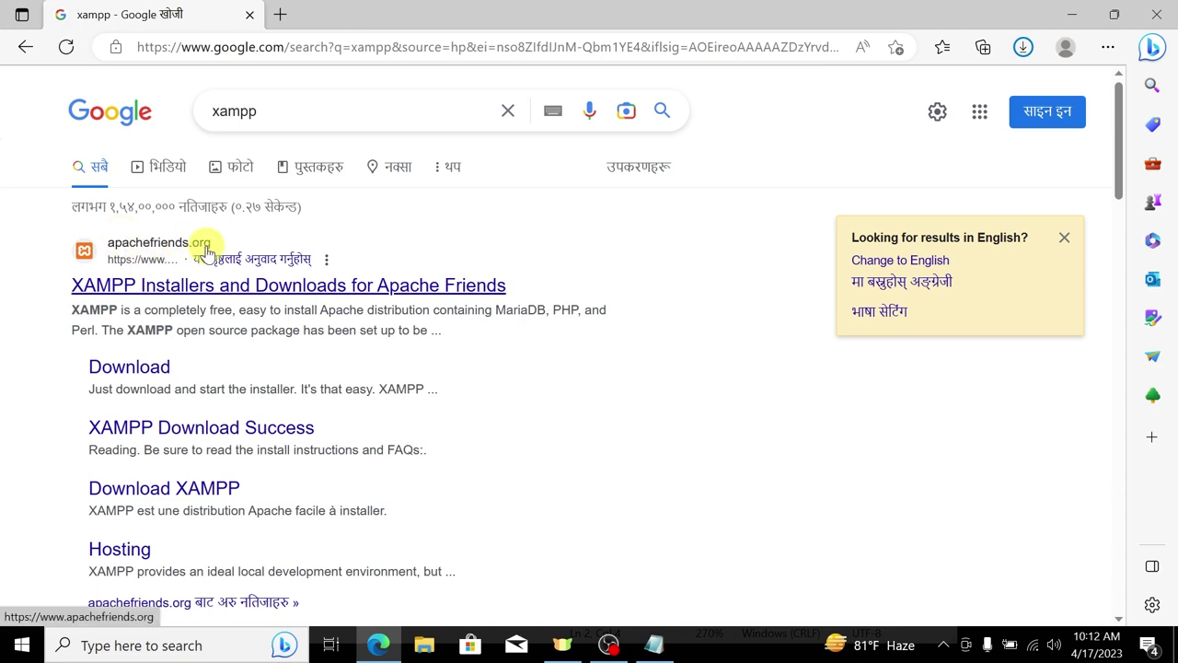
Step: On the Apache Friends site, download the XAMPP for Windows installer
left_click(195, 285)
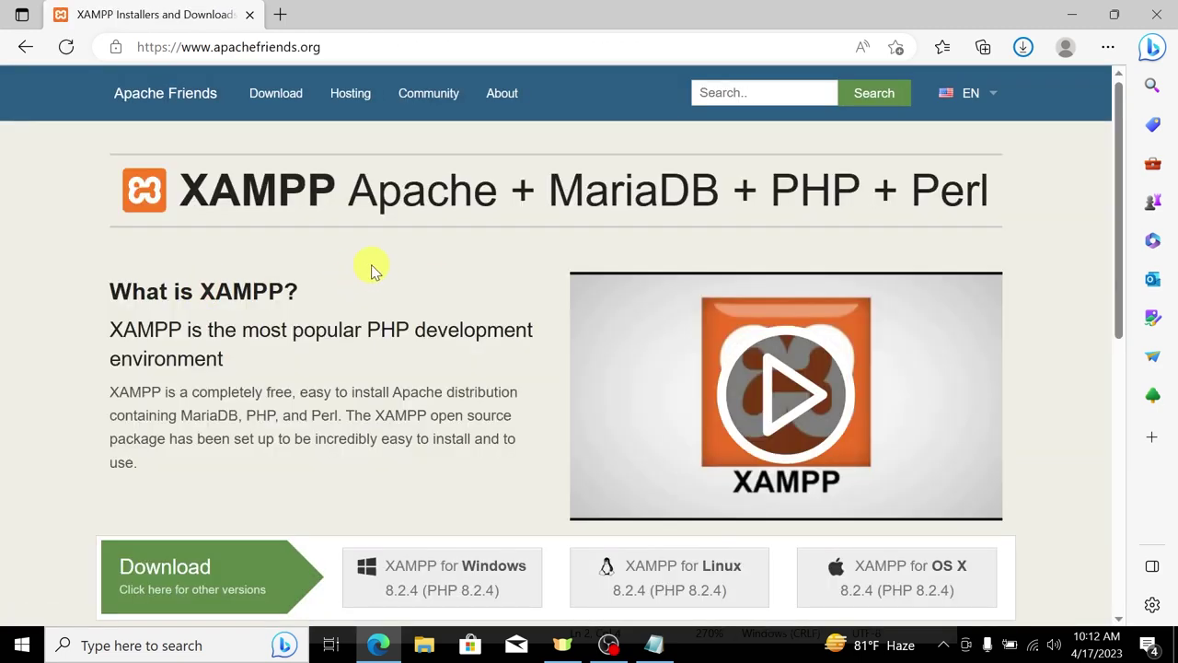
scroll(373, 269, "down", 1)
scroll(436, 444, "down", 3)
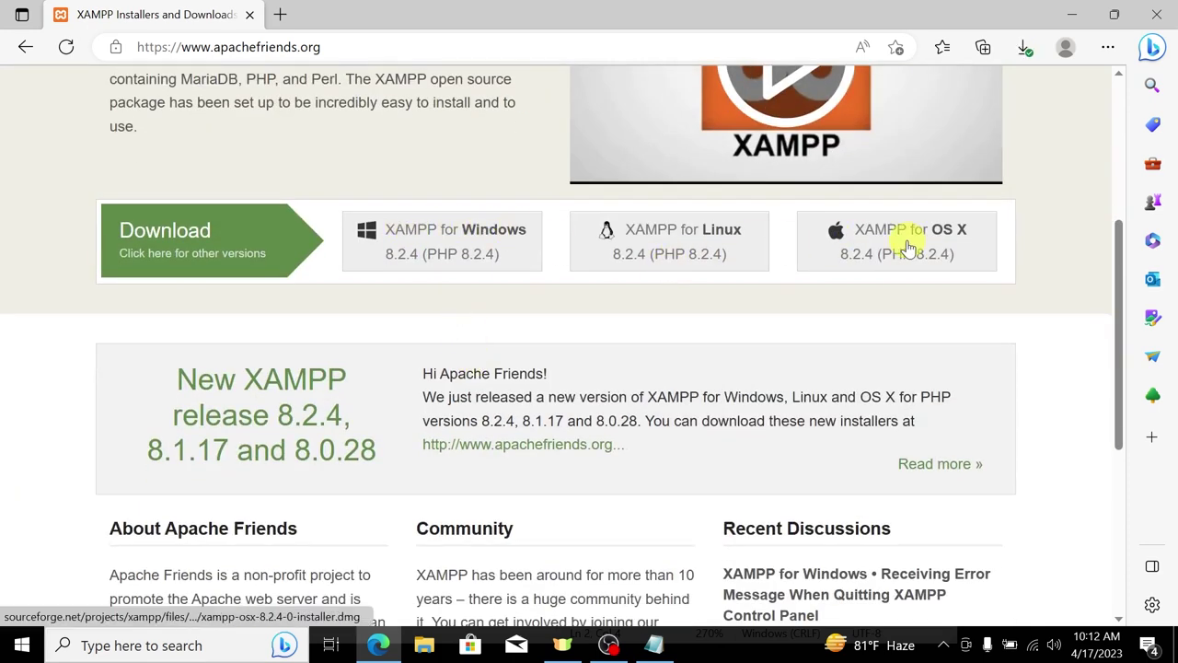
left_click(493, 236)
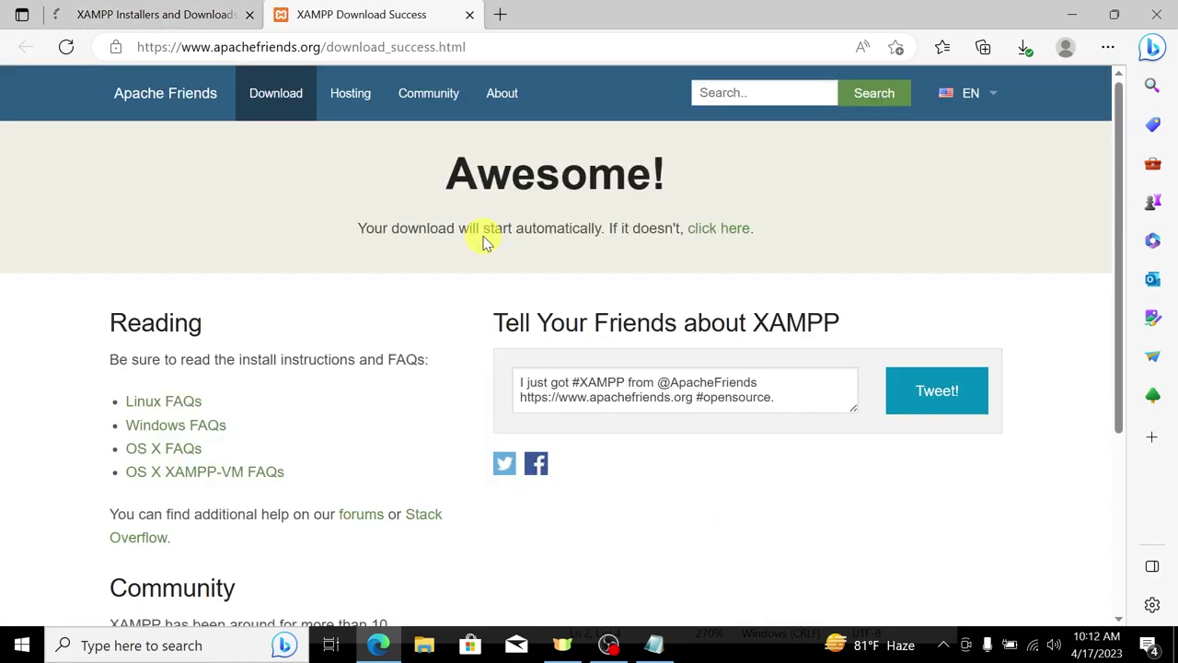
scroll(382, 254, "down", 3)
scroll(389, 247, "up", 3)
scroll(371, 371, "down", 3)
scroll(371, 371, "up", 3)
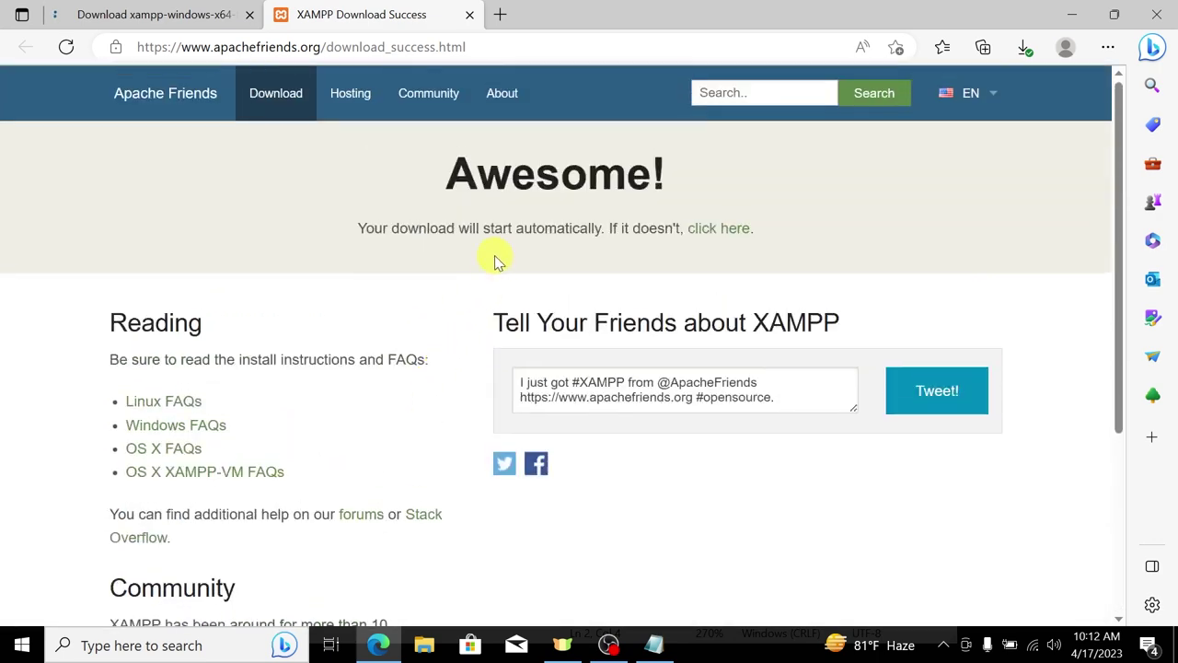
Step: In a new tab, go to google.com and search for 'mamp'
left_click(503, 16)
type("go")
key("Return")
type("mamp")
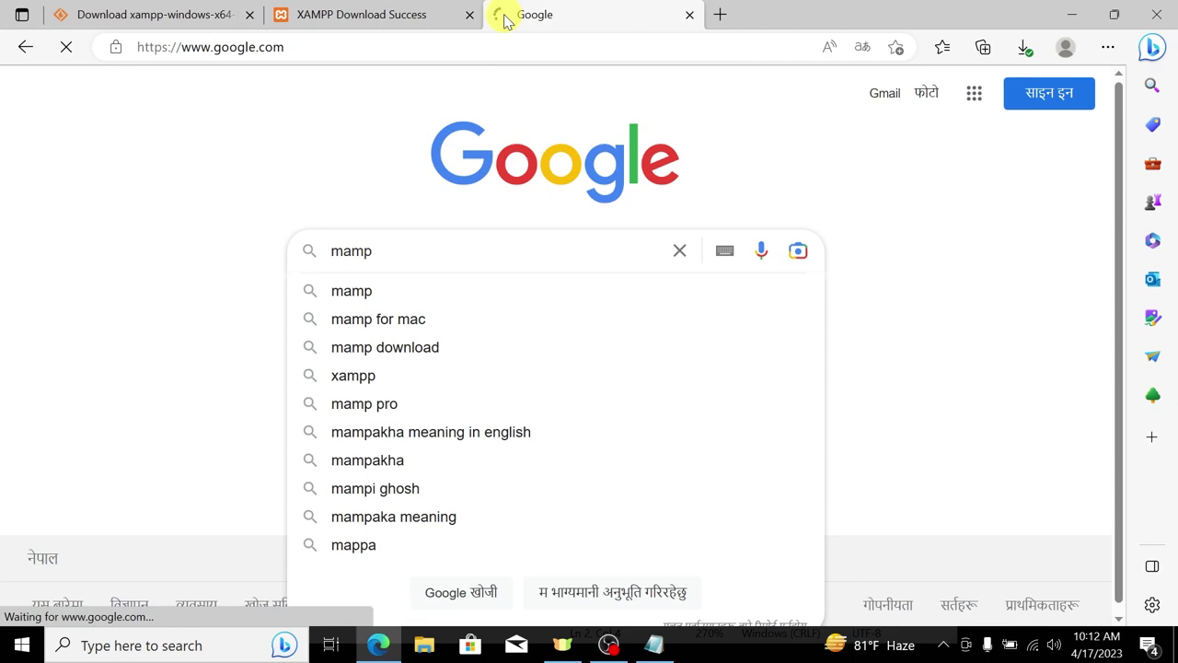
key("Return")
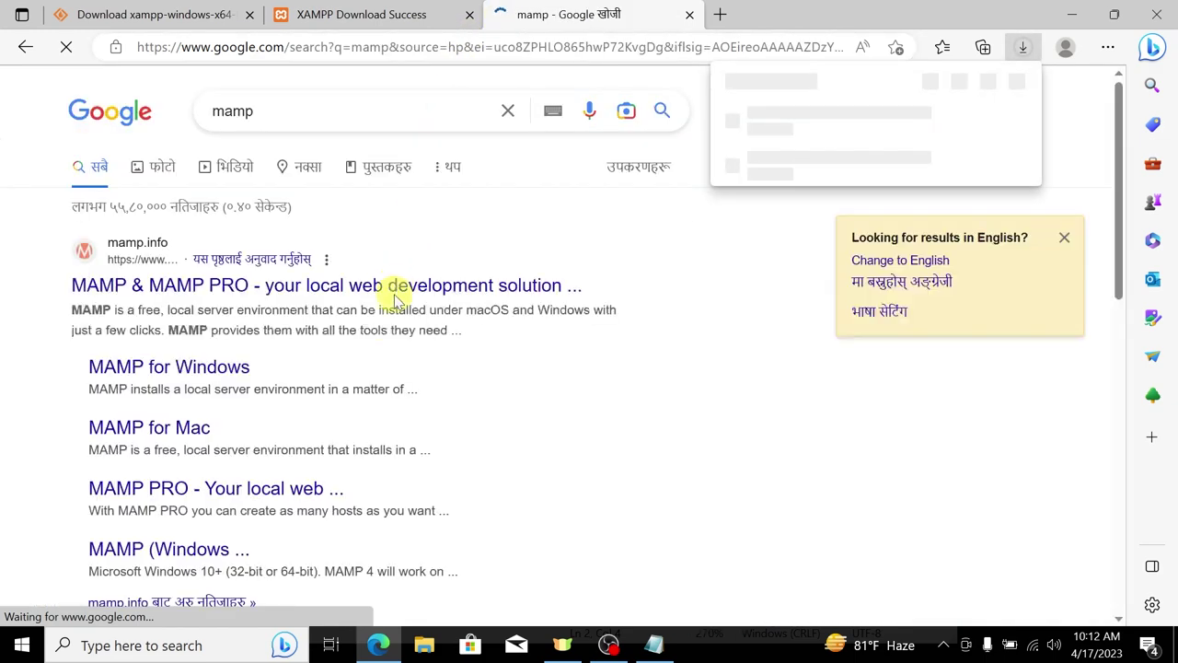
Step: Browse the mamp.info Downloads page, then return to the XAMPP Download Success tab
left_click(254, 289)
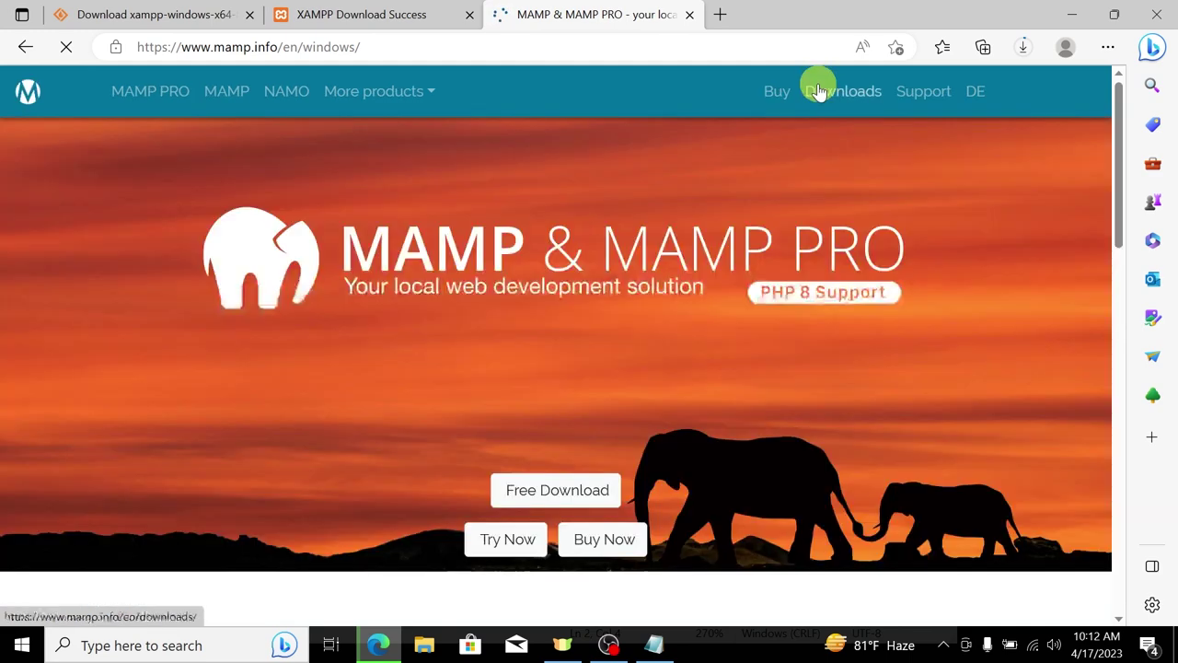
left_click(819, 92)
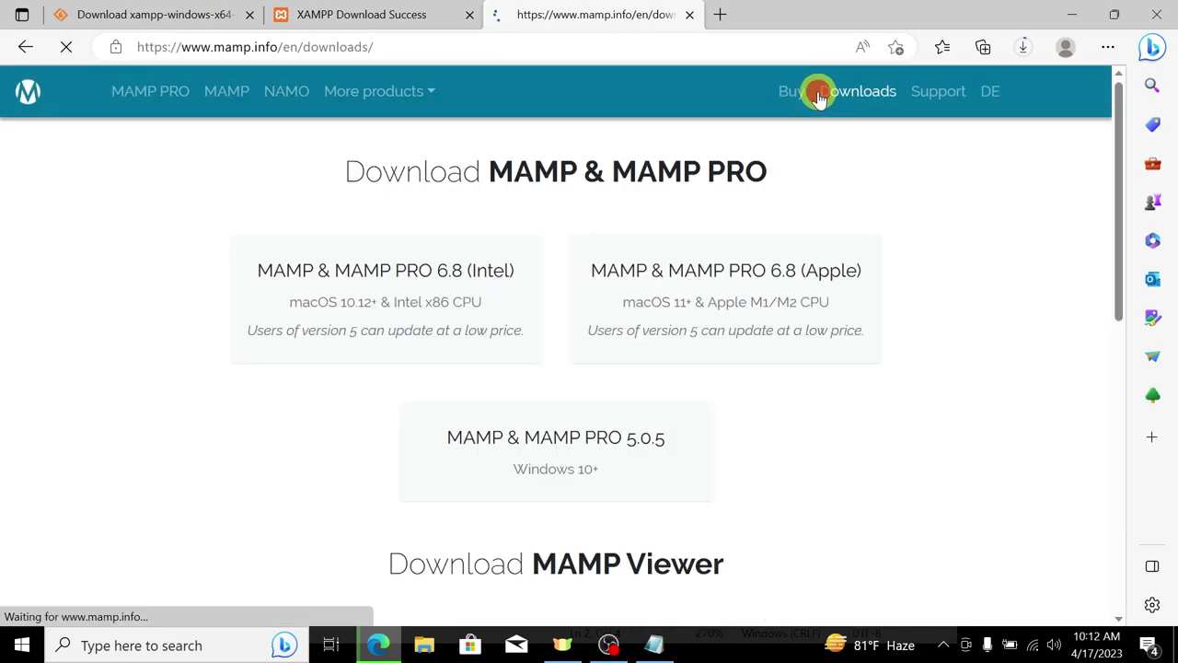
scroll(724, 240, "down", 1)
scroll(645, 304, "up", 1)
scroll(552, 355, "down", 4)
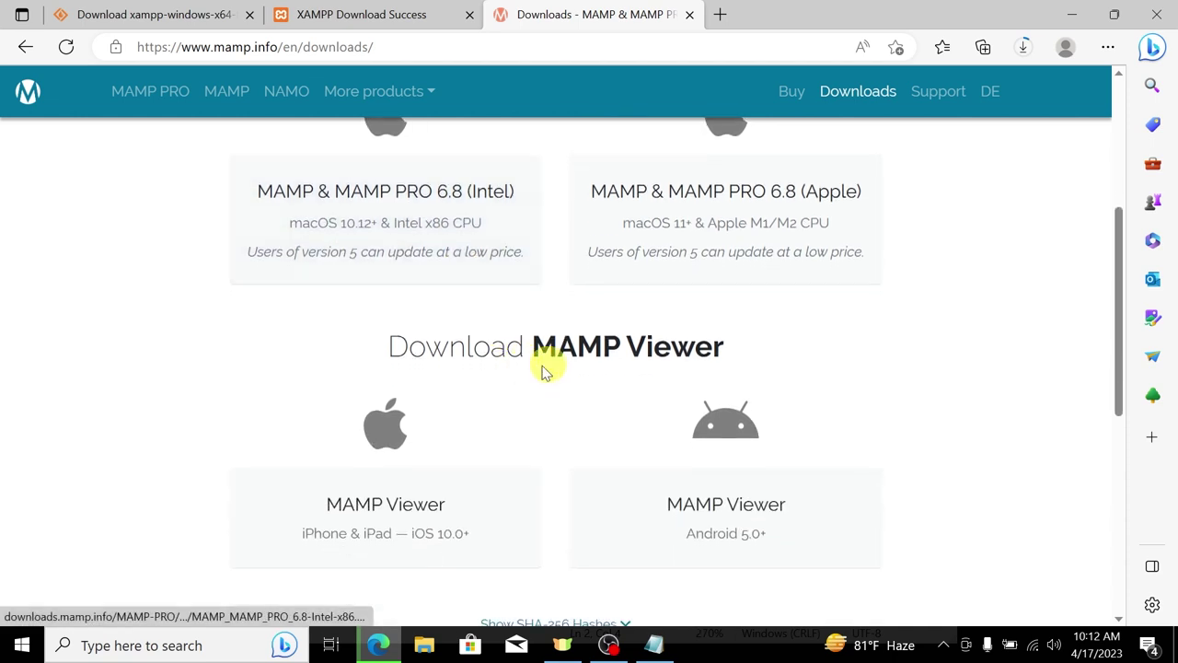
scroll(644, 331, "up", 1)
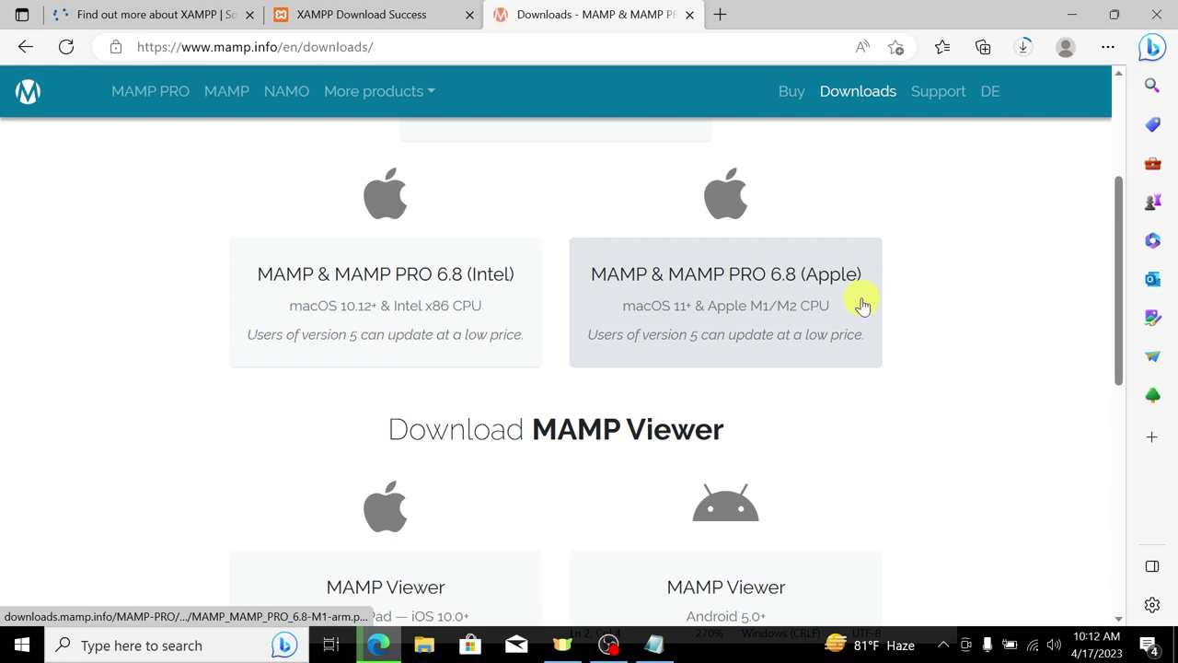
scroll(686, 319, "down", 2)
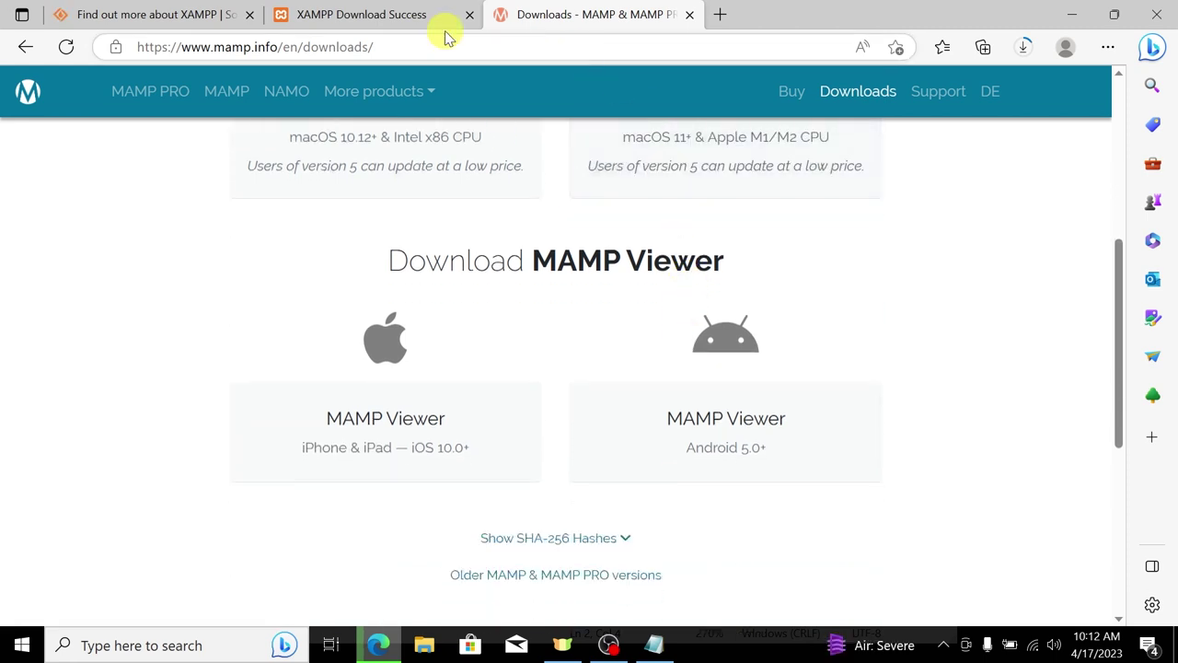
left_click(329, 13)
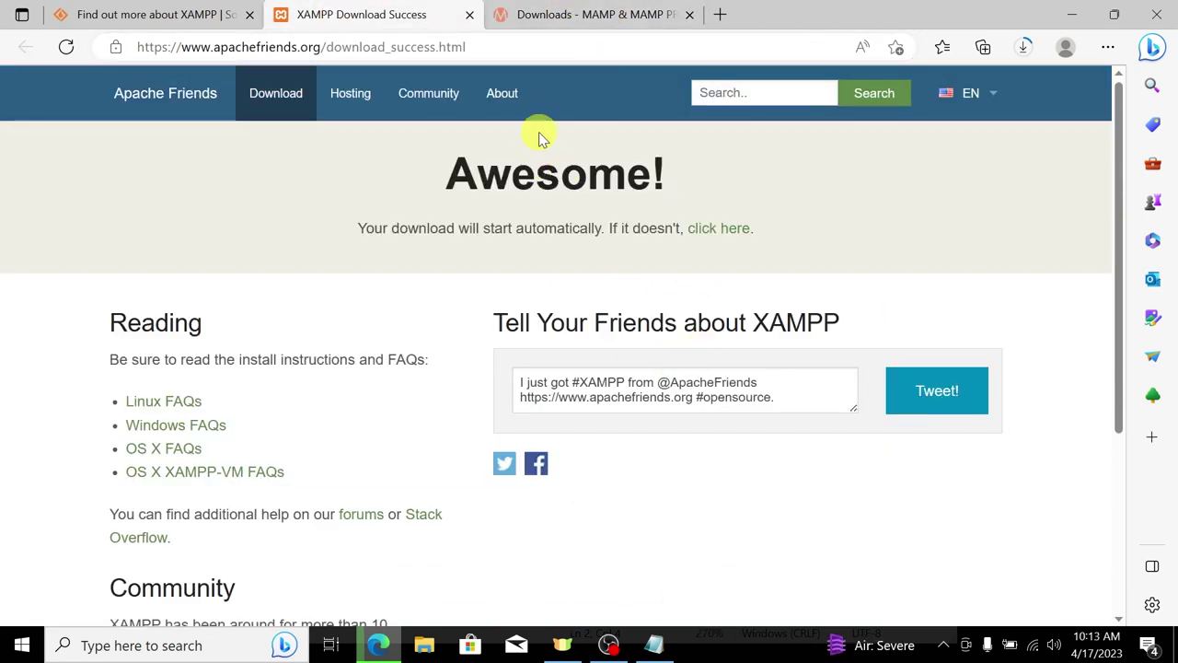
Step: Minimize Edge and Notepad, restore Edge, and show the XAMPP installer's download progress
scroll(658, 368, "down", 3)
scroll(459, 317, "up", 3)
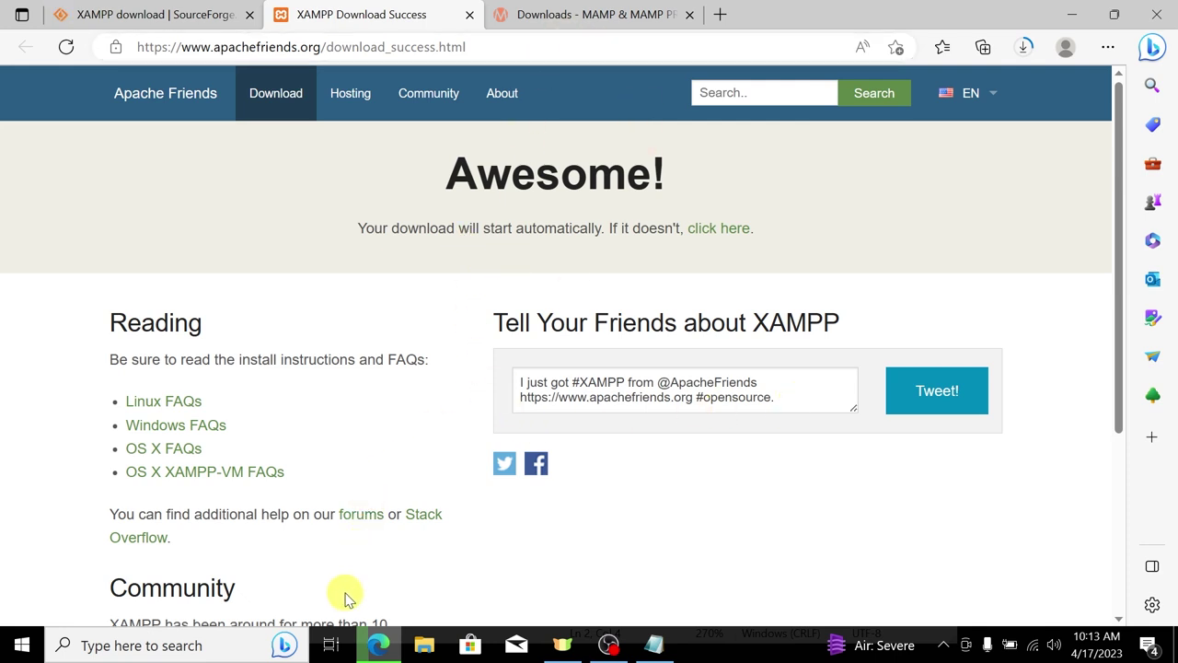
left_click(378, 644)
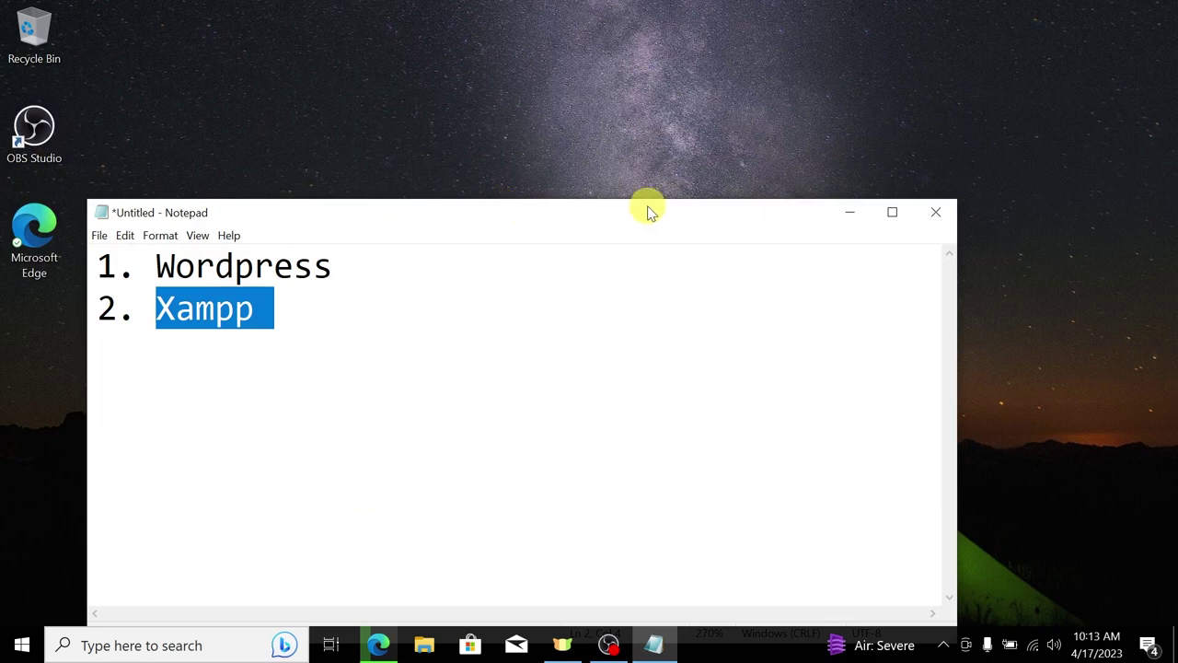
left_click(859, 217)
left_click(385, 646)
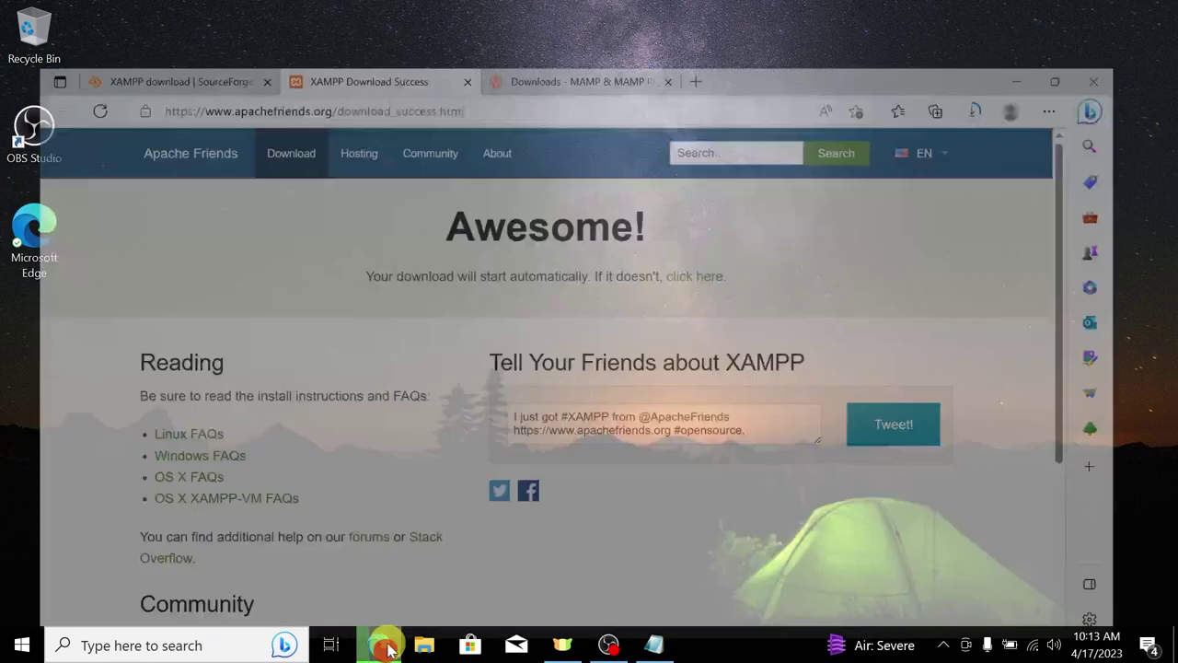
left_click(1025, 44)
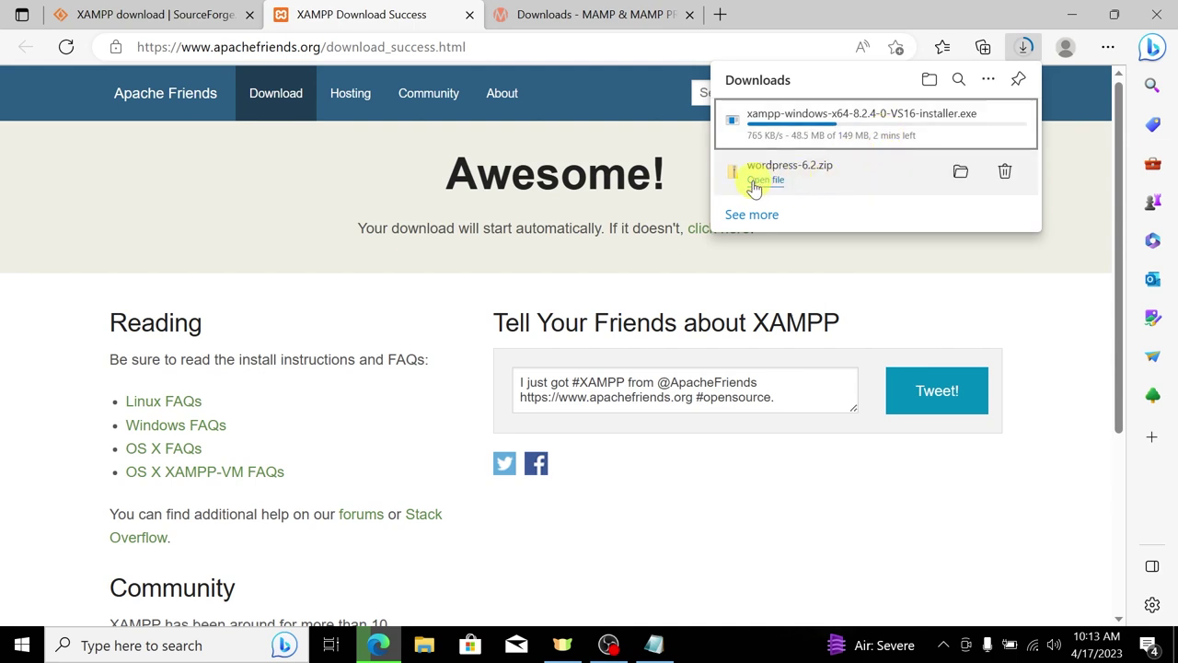
Step: Open wordpress-6.2.zip maximized, select all 19 items in its wordpress folder, then return to Edge
left_click(805, 191)
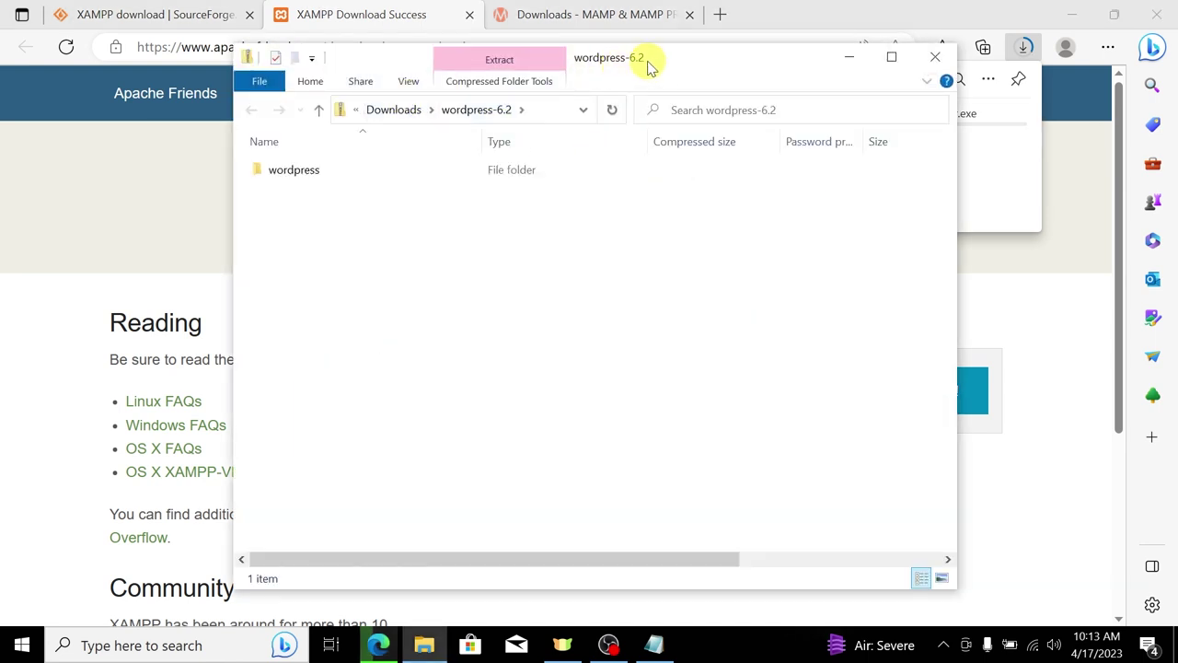
left_click_drag(650, 61, 689, 68)
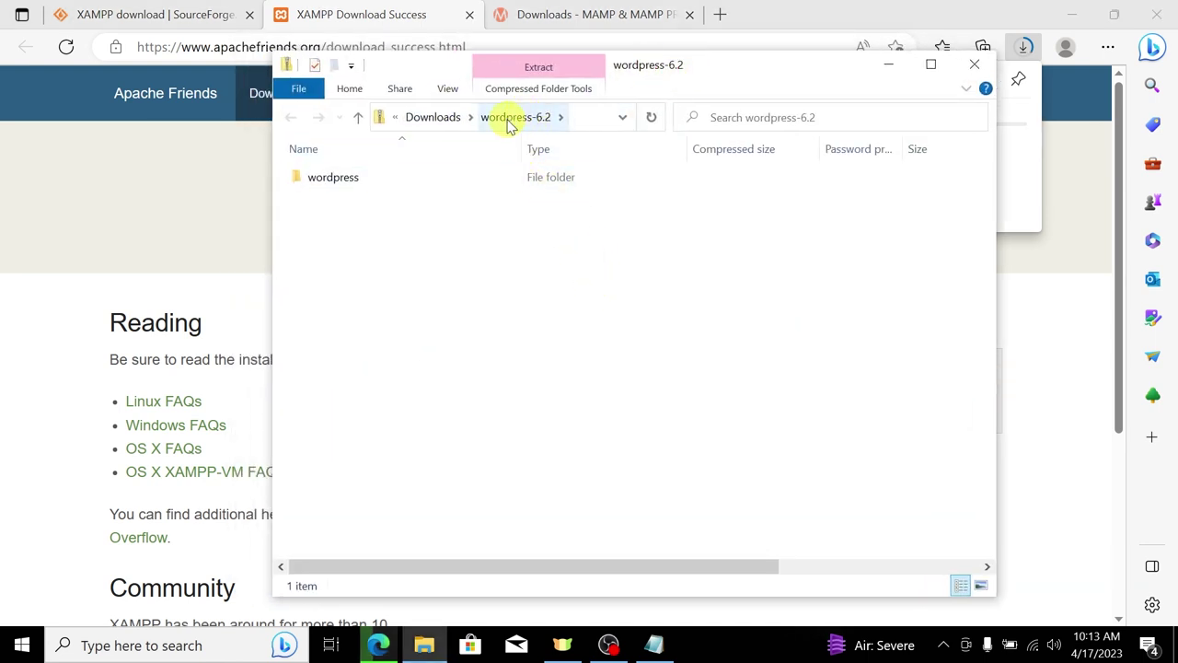
left_click(928, 70)
double_click(47, 121)
left_click_drag(87, 539, 486, 125)
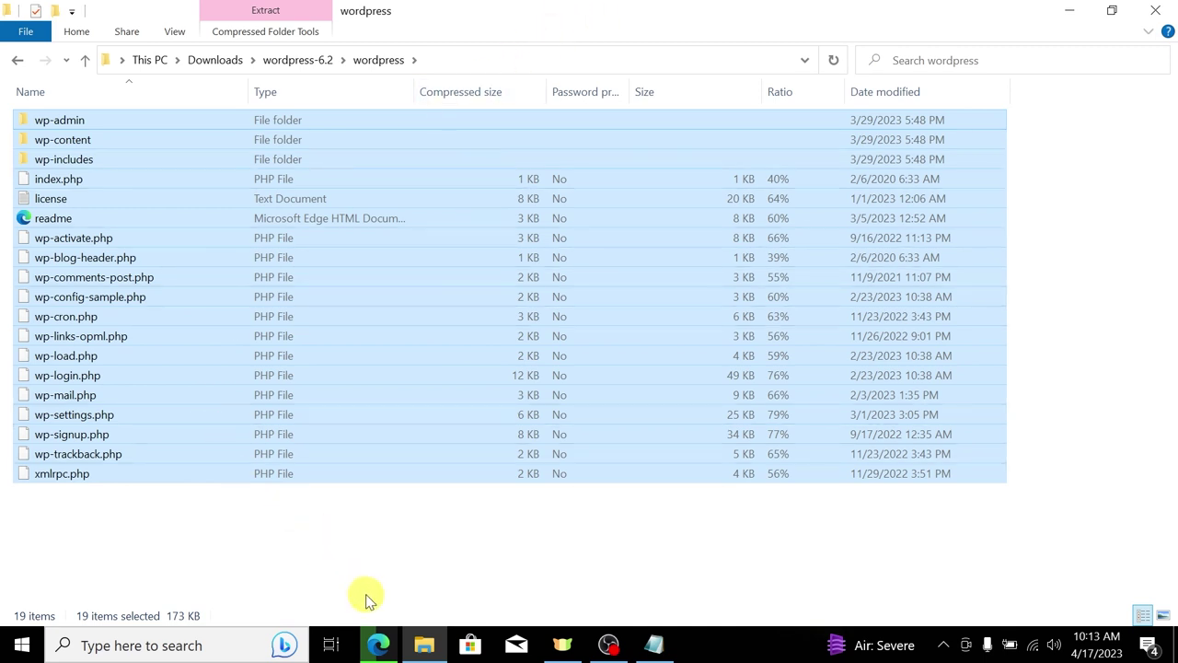
left_click(380, 645)
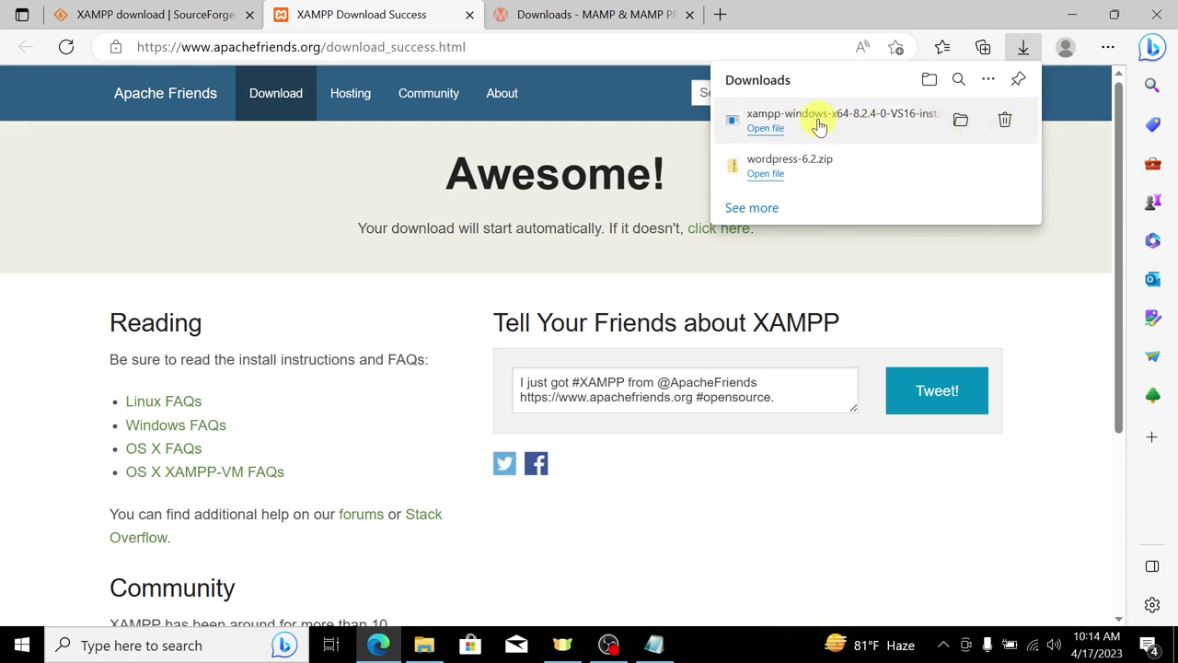
Step: Launch the downloaded XAMPP installer and minimize Edge and File Explorer
left_click(768, 128)
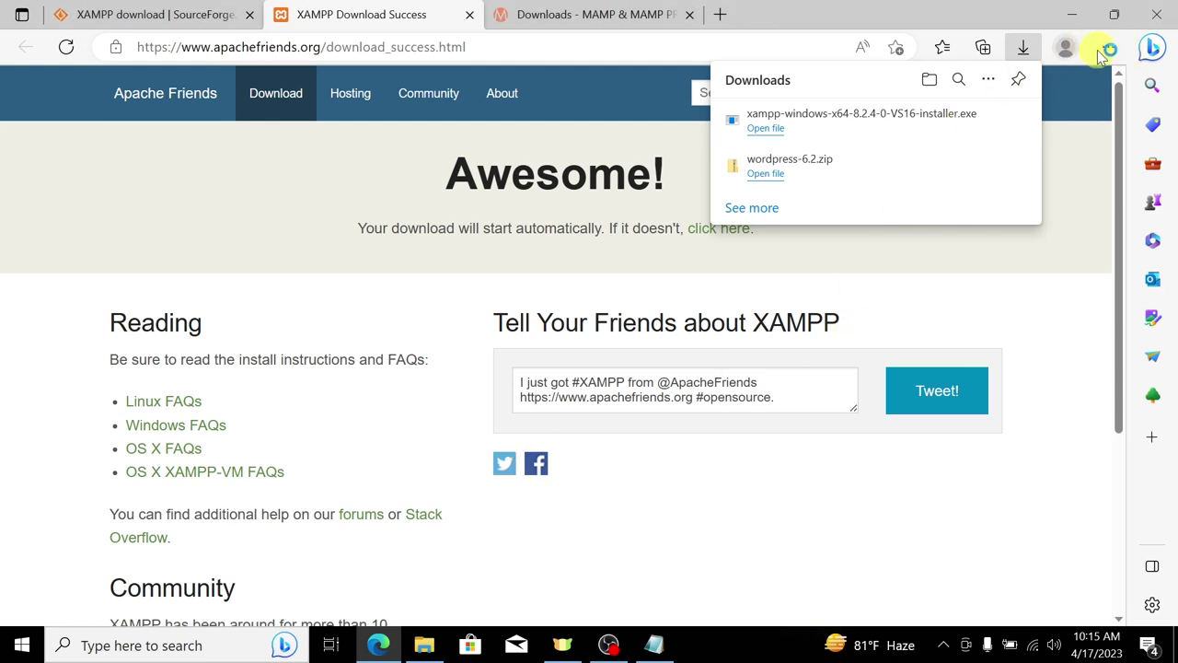
left_click(1108, 47)
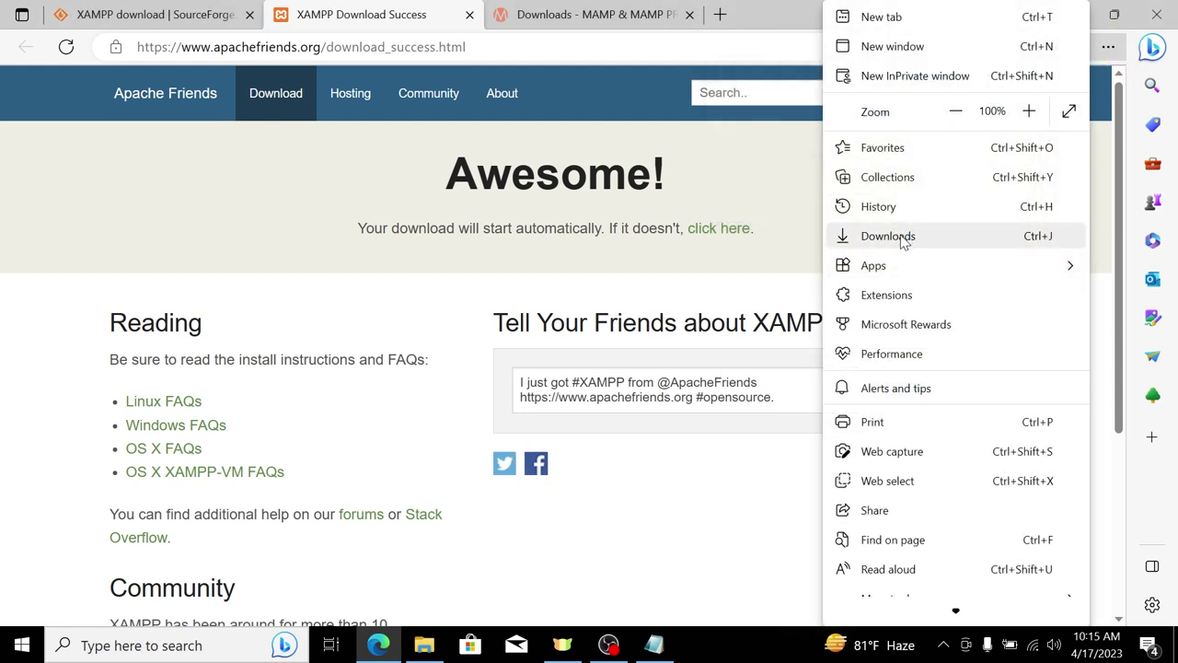
left_click(900, 236)
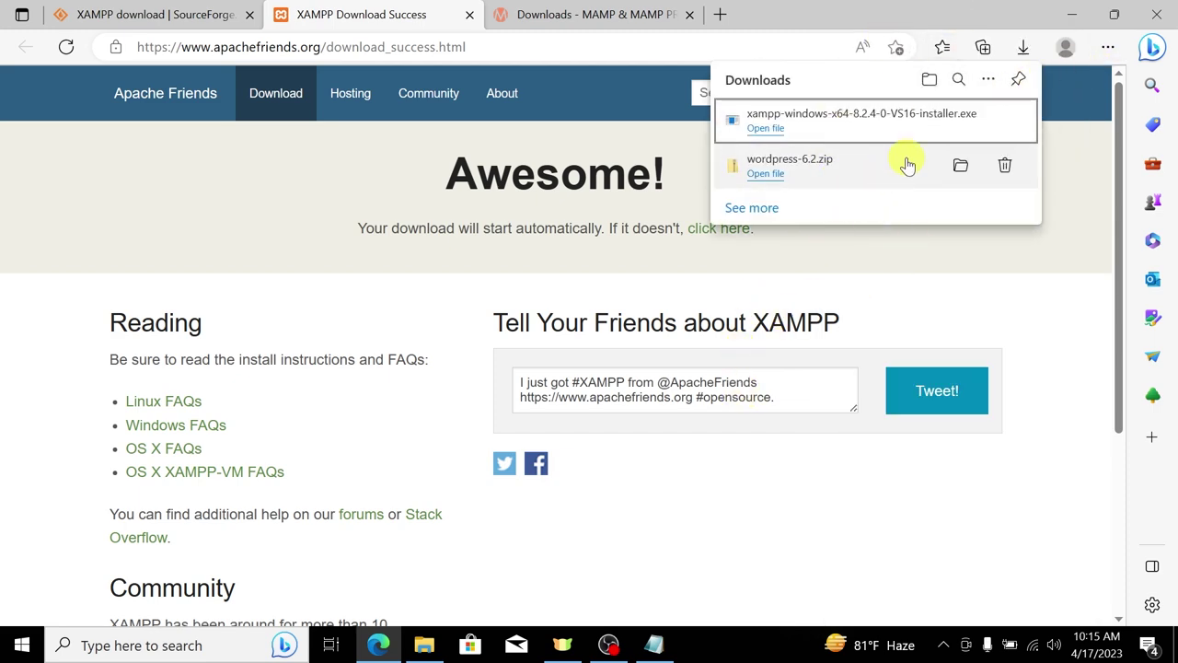
left_click(1070, 12)
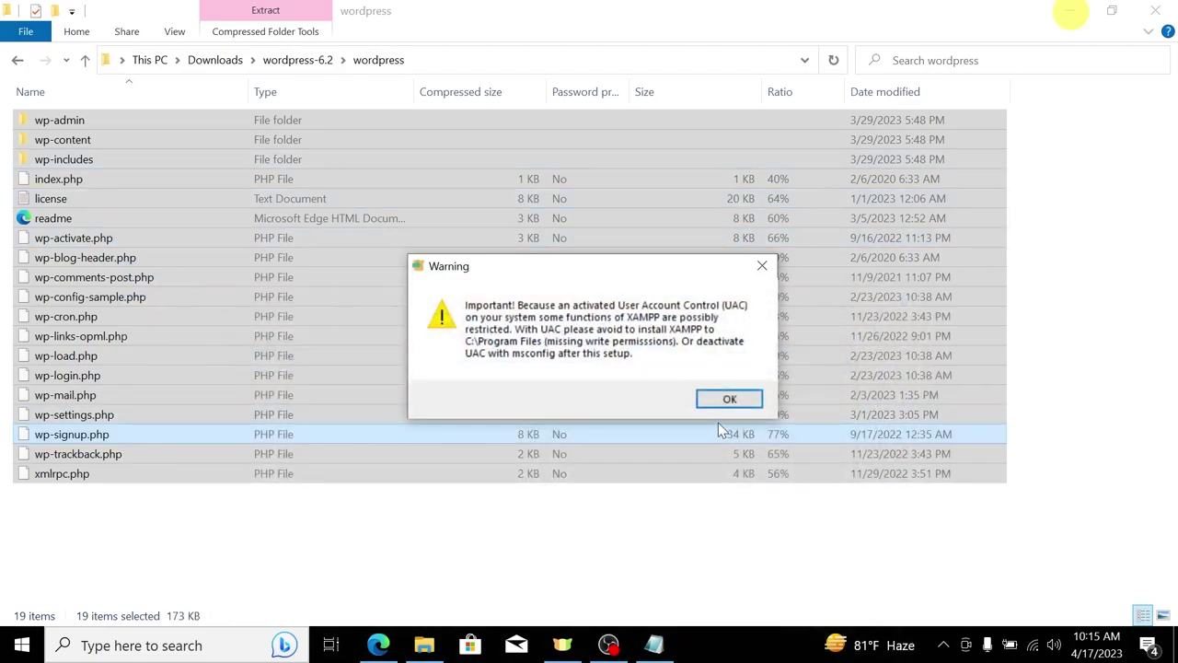
left_click(1073, 11)
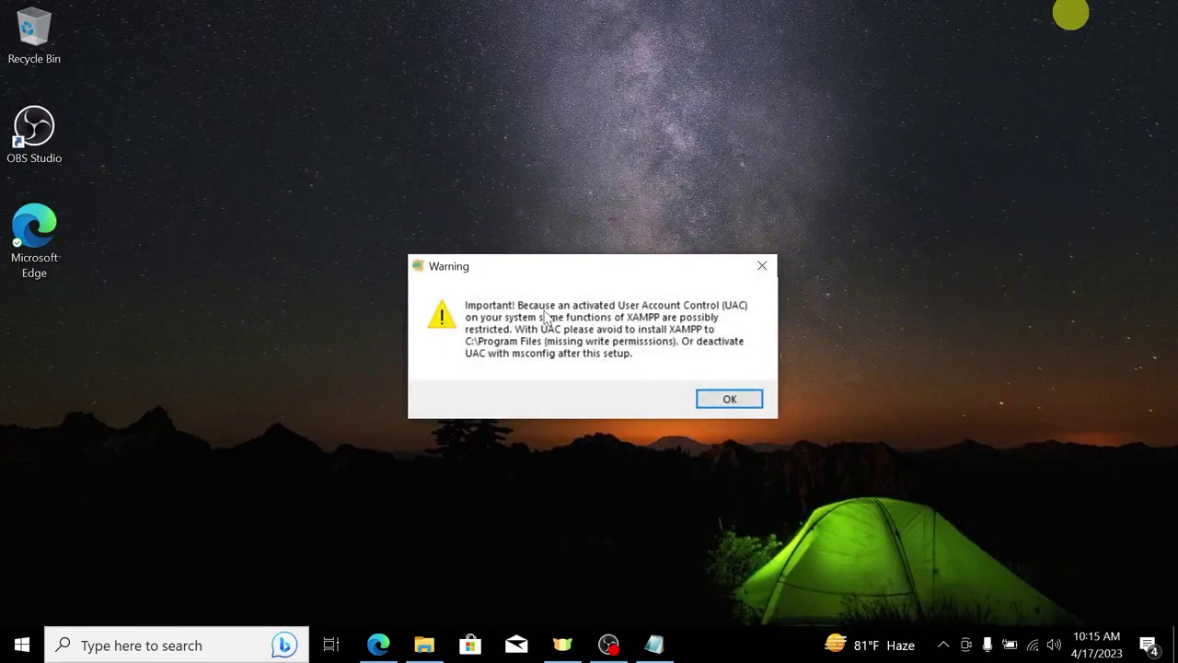
Step: Acknowledge the UAC warning and install XAMPP with default components into C:\xampp
left_click_drag(530, 264, 532, 223)
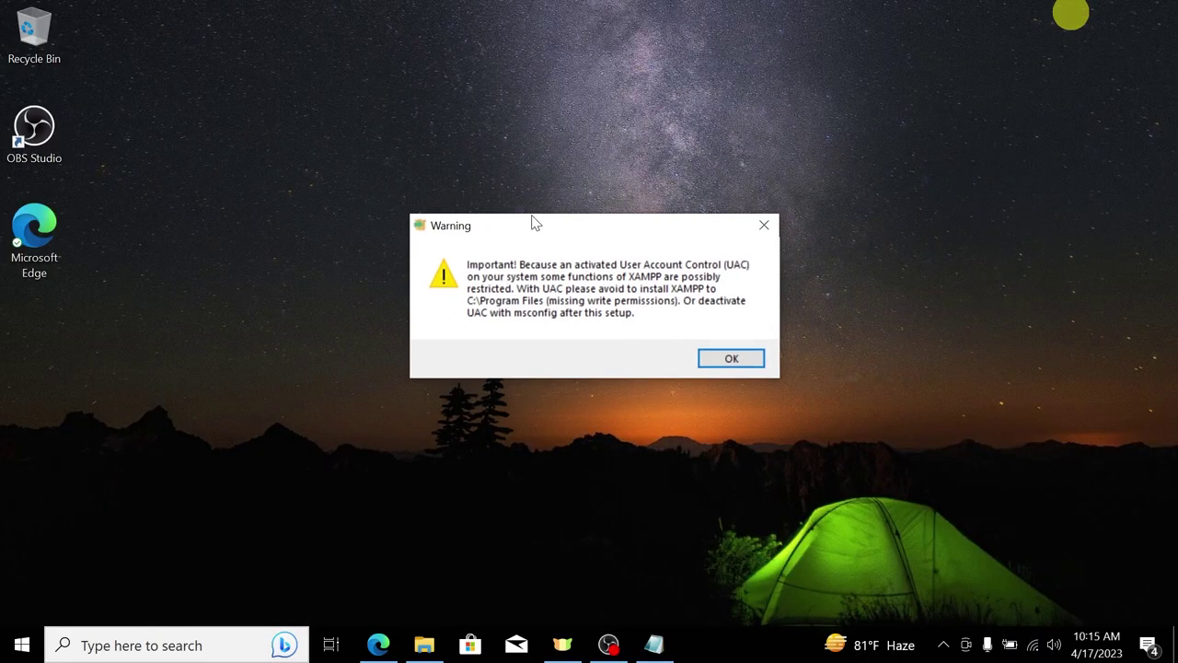
left_click(737, 362)
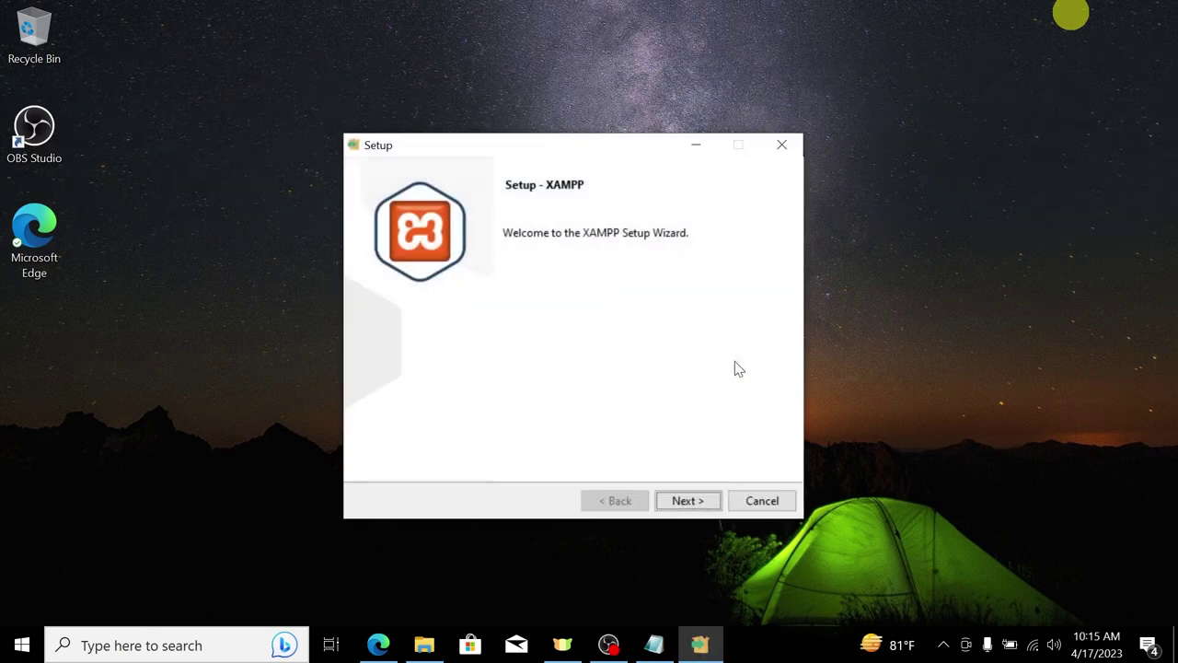
left_click(698, 504)
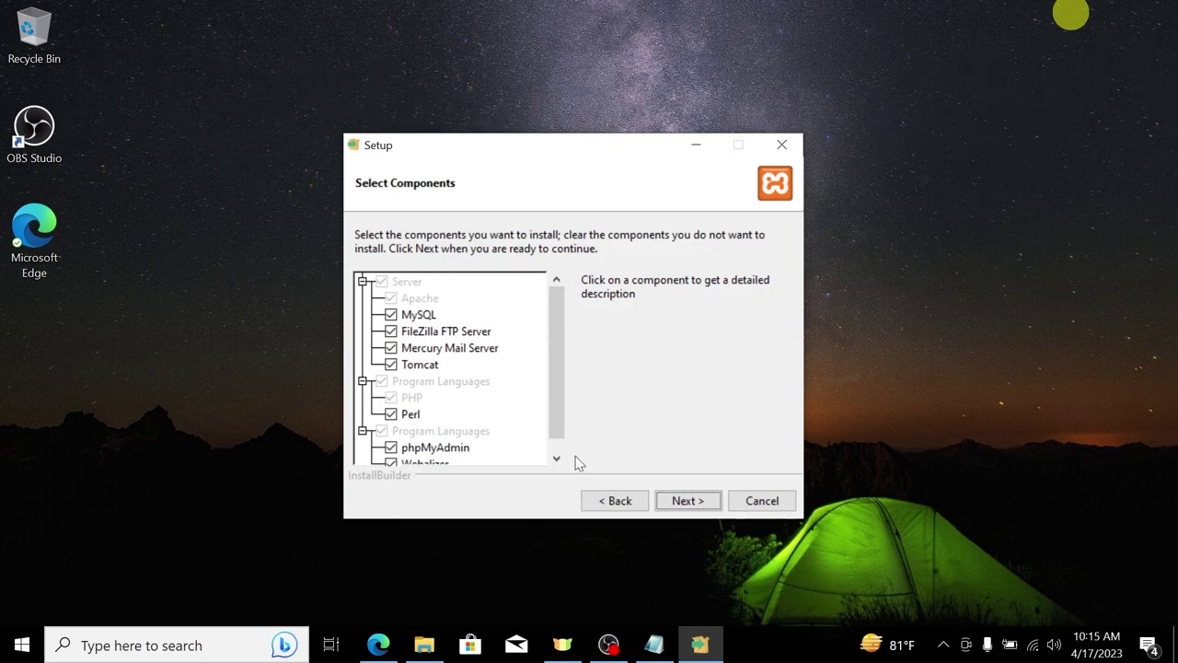
left_click(683, 498)
left_click_drag(513, 271, 405, 267)
left_click(671, 502)
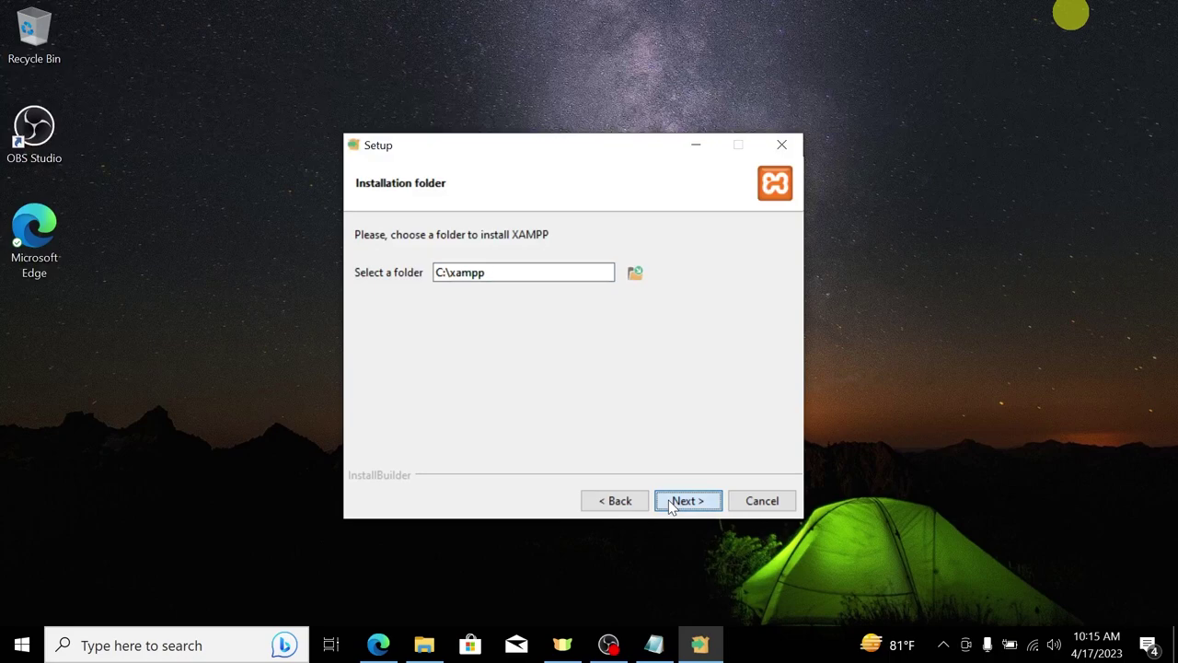
left_click(677, 497)
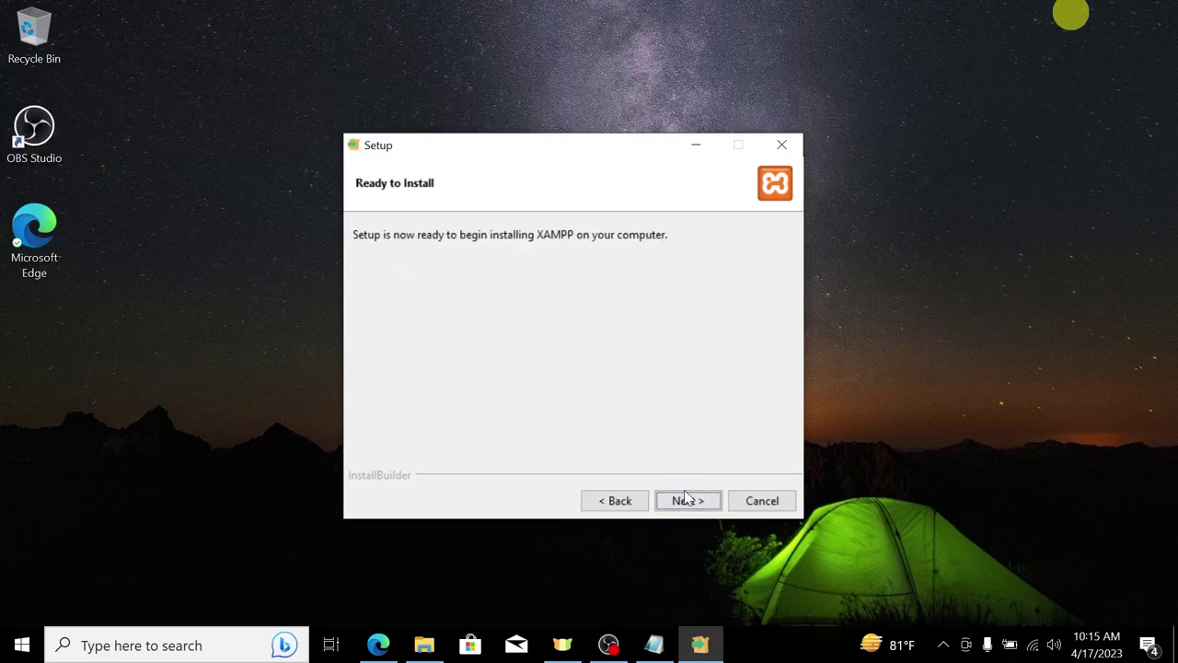
left_click(689, 500)
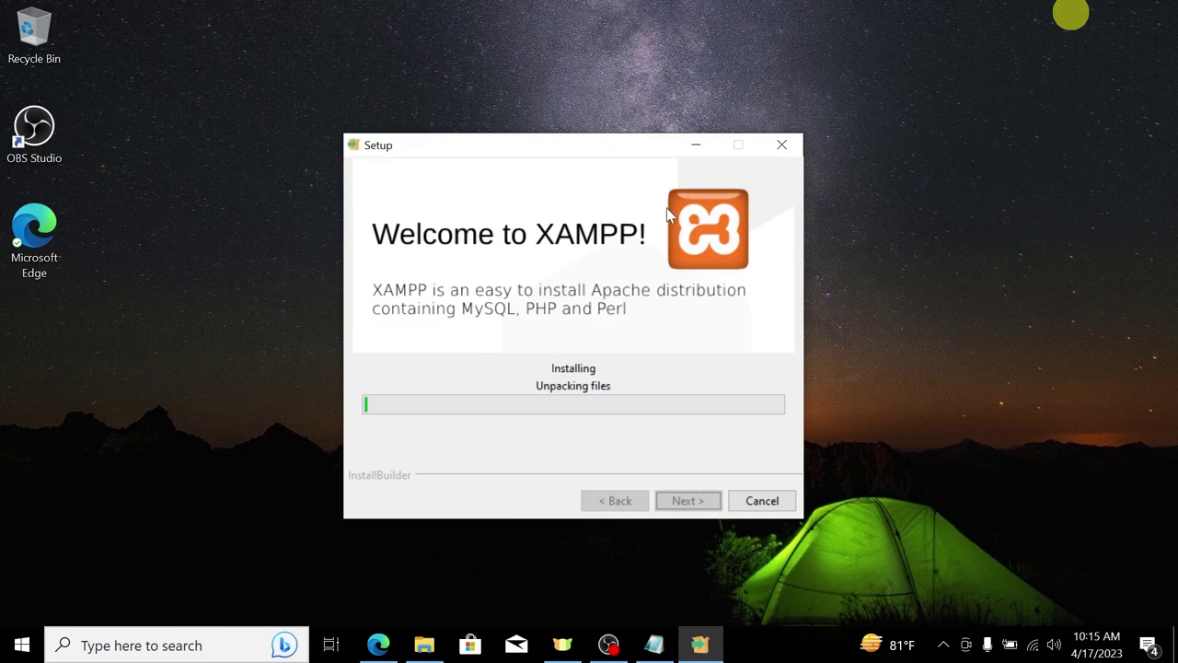
left_click_drag(464, 150, 479, 150)
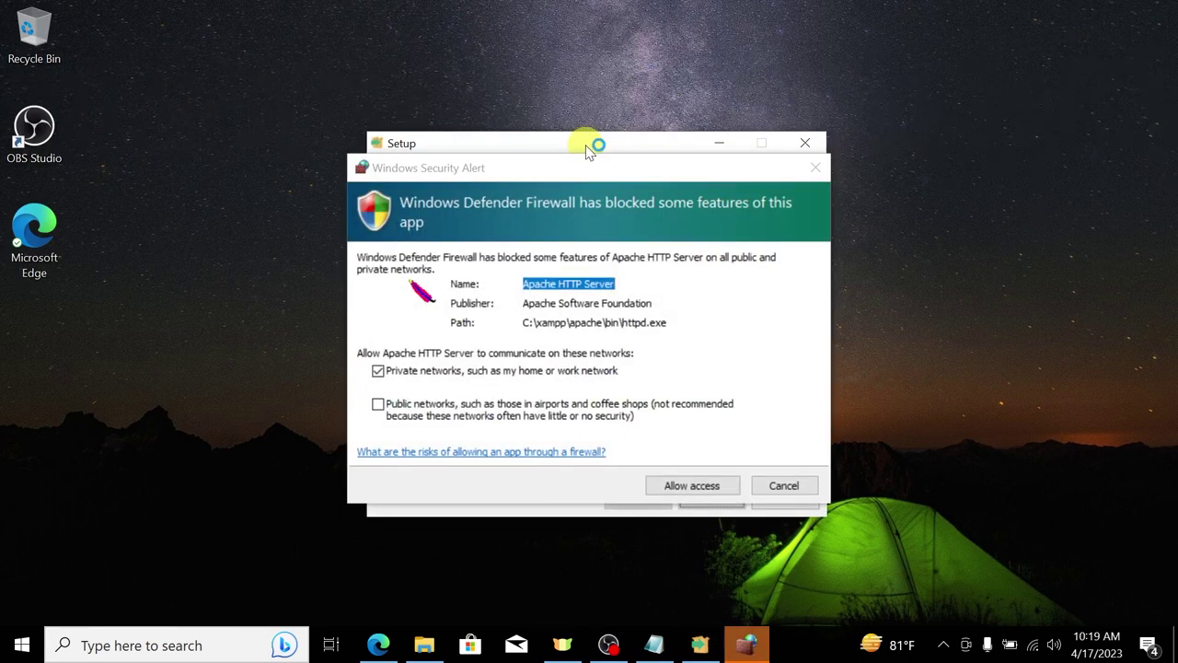
Step: Allow Apache HTTP Server through the firewall on both private and public networks
left_click_drag(478, 170, 368, 116)
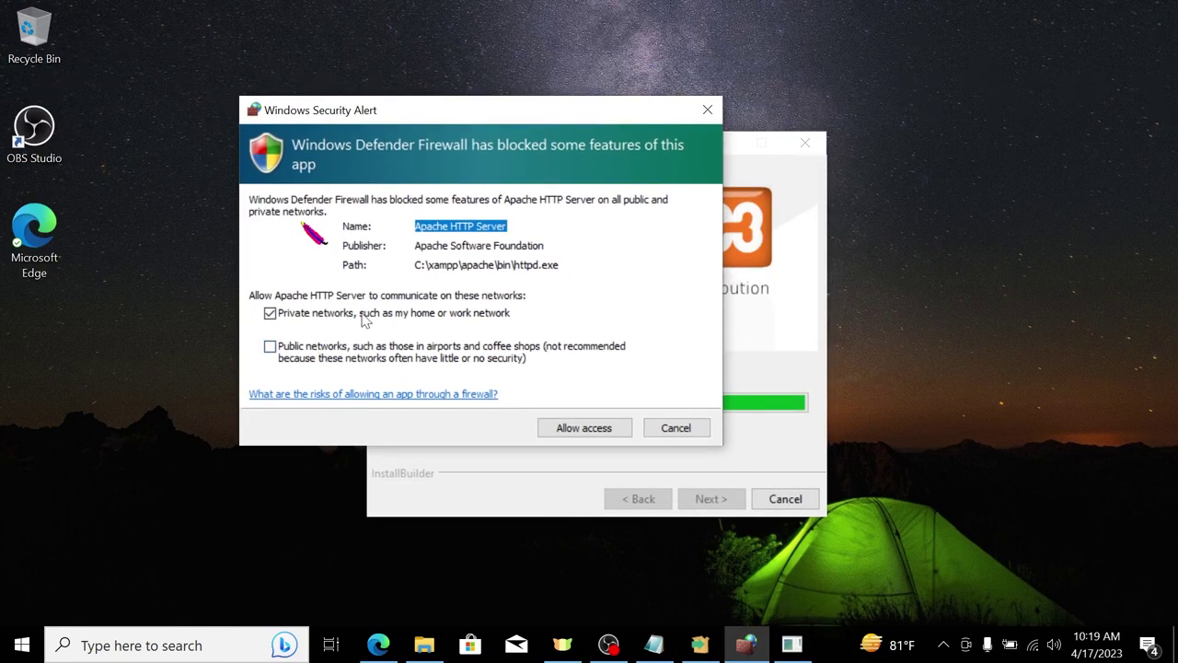
left_click(319, 361)
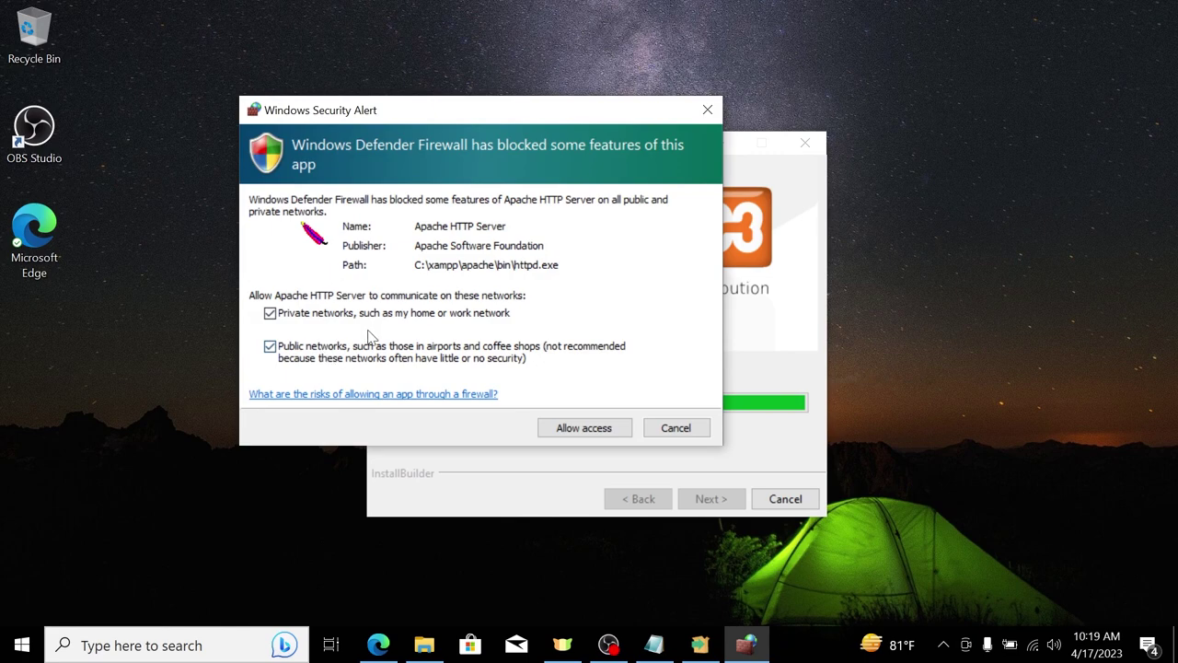
left_click(571, 429)
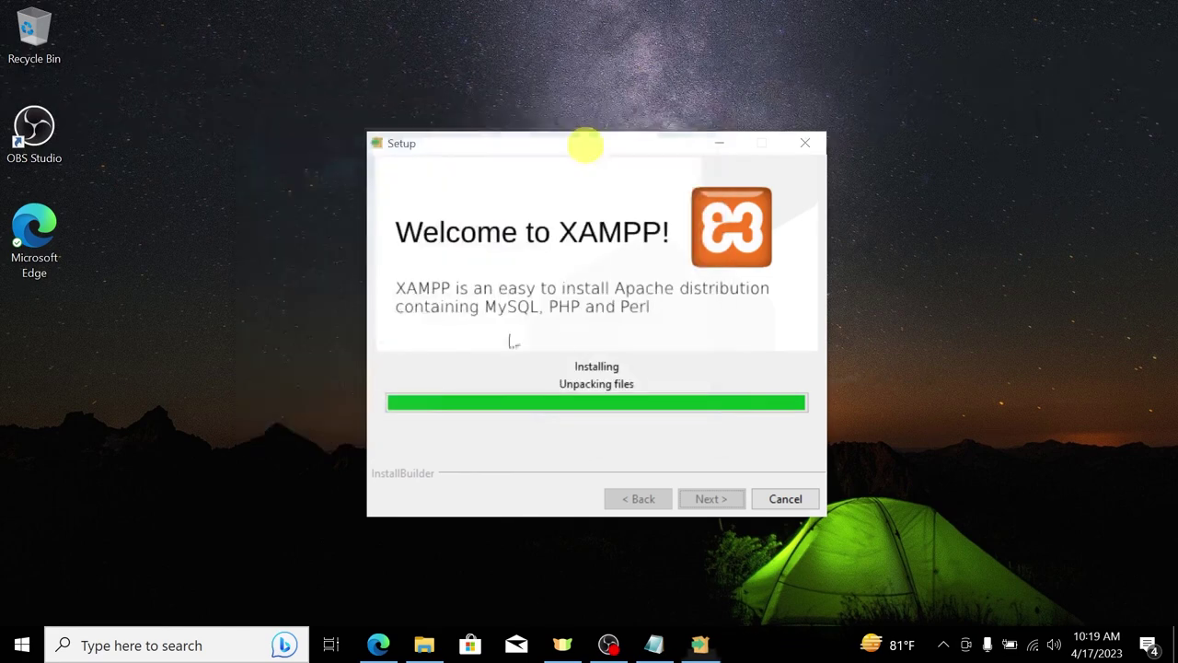
left_click_drag(598, 147, 647, 114)
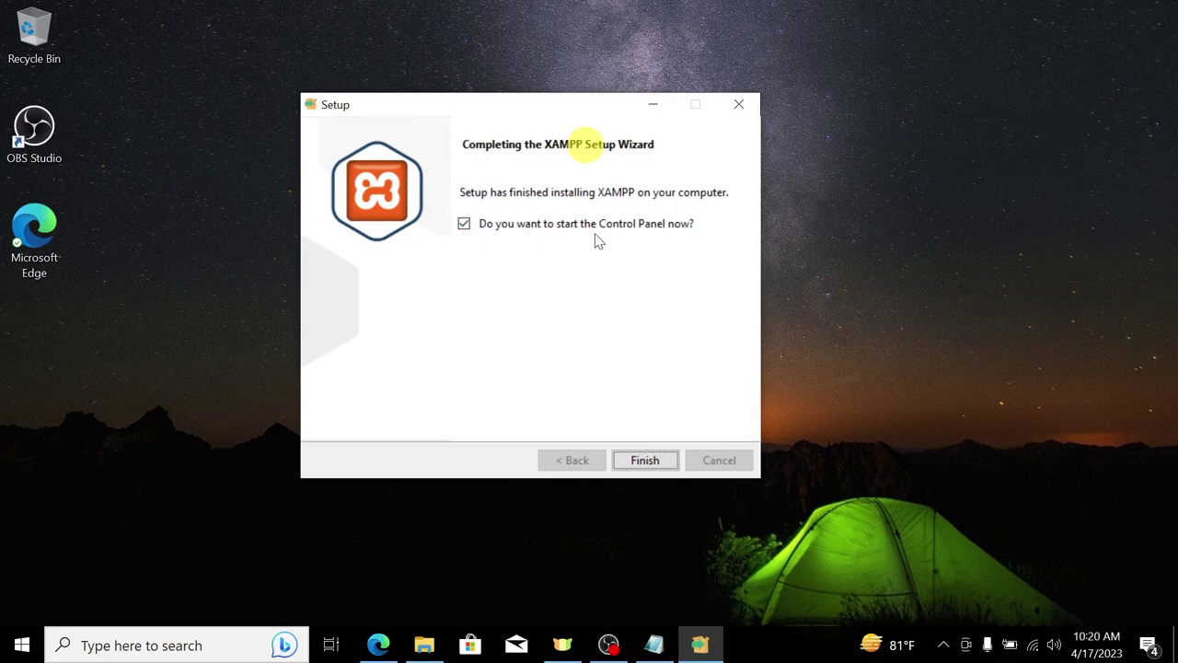
Step: Finish XAMPP setup, letting the Control Panel launch, then close it
left_click(638, 465)
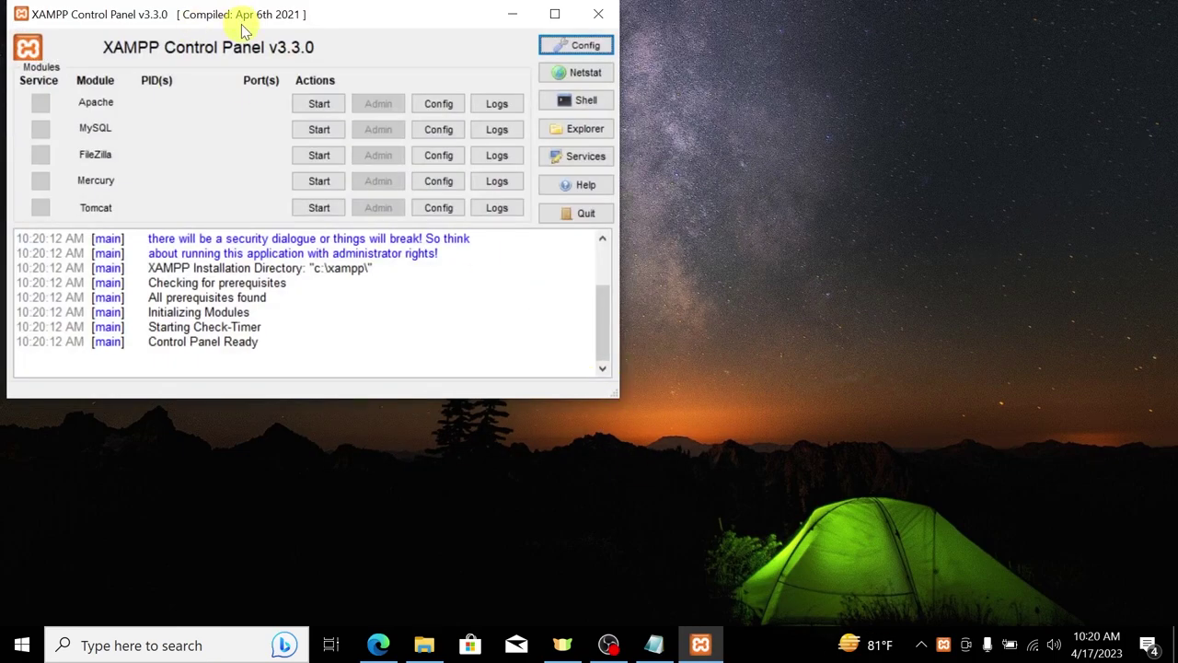
left_click_drag(242, 30, 538, 112)
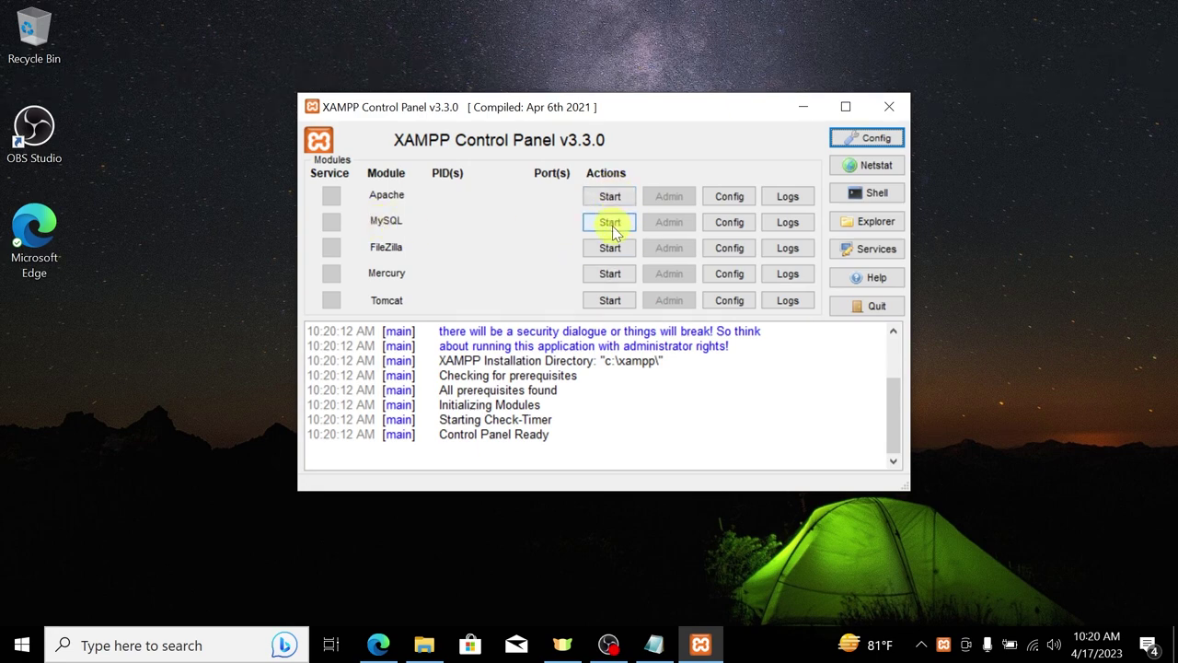
left_click(899, 104)
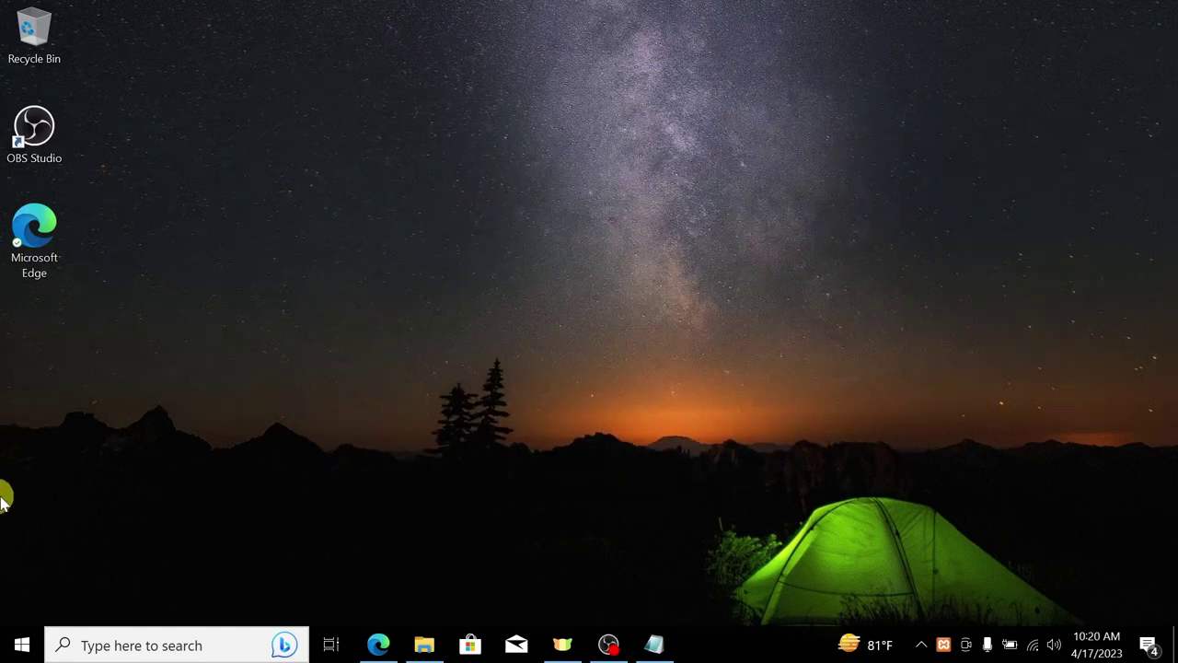
key("super+e")
left_click(997, 88)
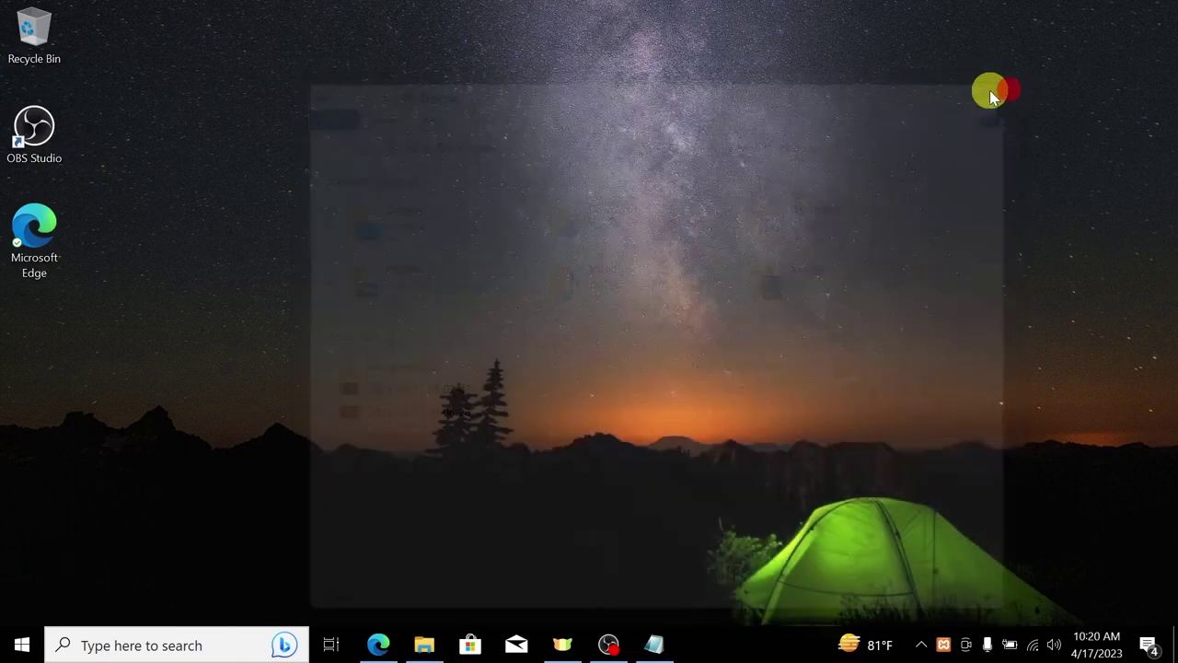
Step: Relaunch XAMPP Control Panel via search and start Apache (80, 443) and MySQL (3306)
left_click(23, 645)
type("xampp")
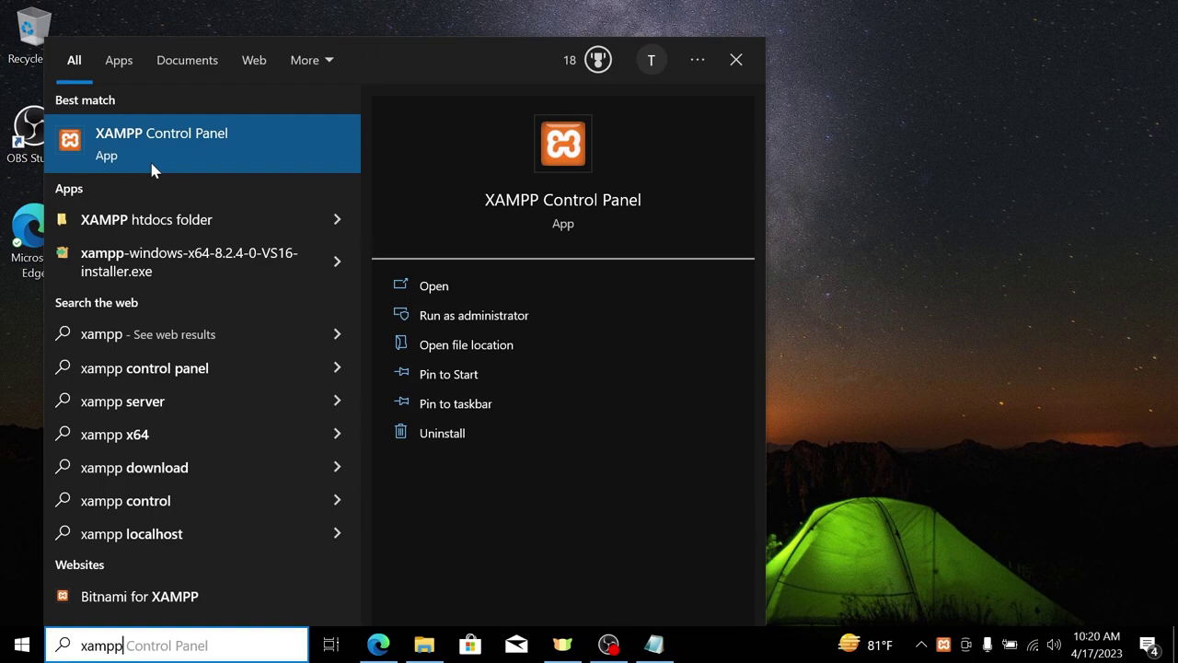
left_click(185, 137)
left_click_drag(327, 10, 555, 31)
left_click(539, 124)
left_click(539, 148)
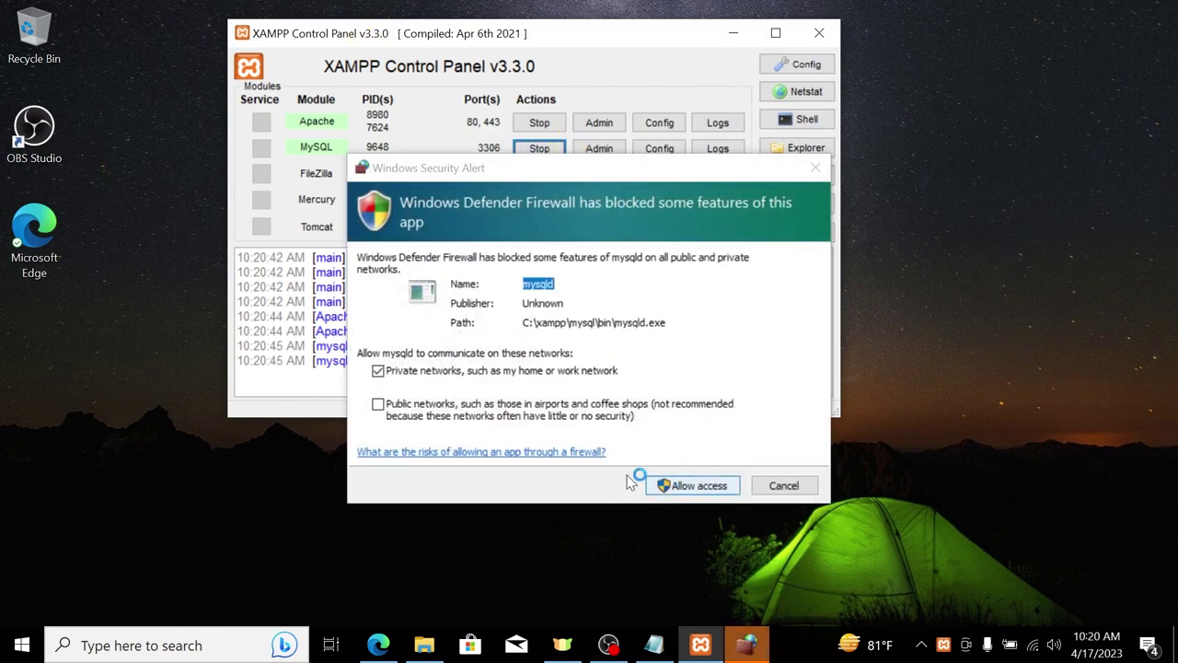
Step: Allow mysqld through the firewall on public networks, then close the Control Panel
left_click(491, 415)
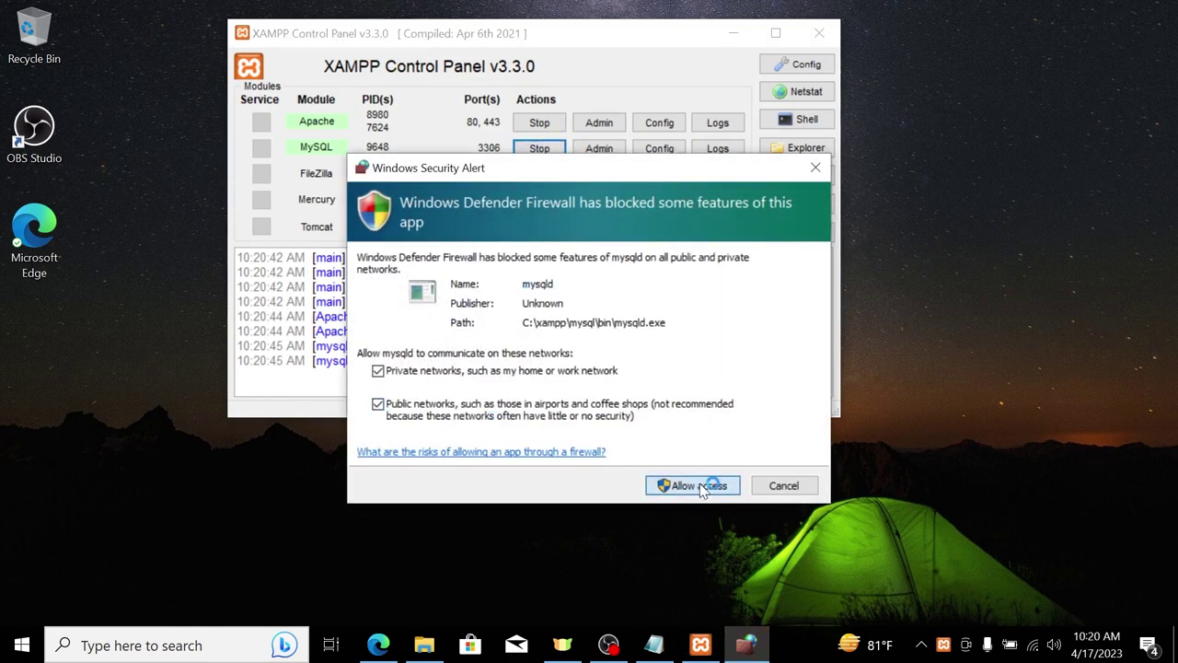
left_click(704, 488)
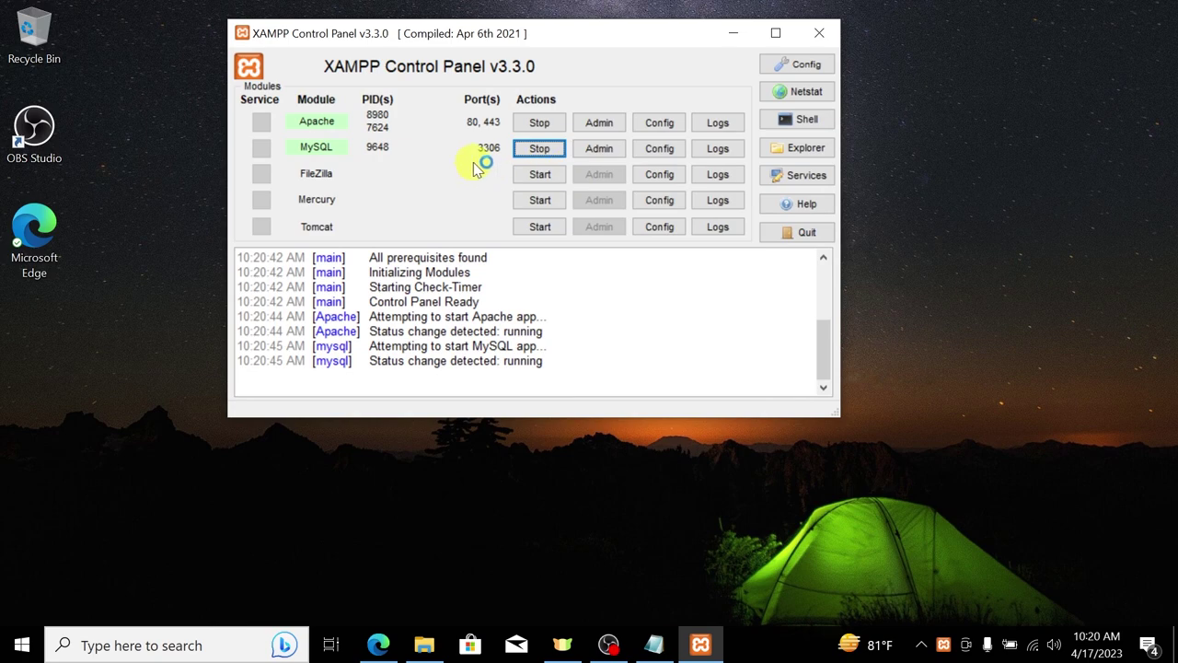
left_click_drag(513, 31, 571, 61)
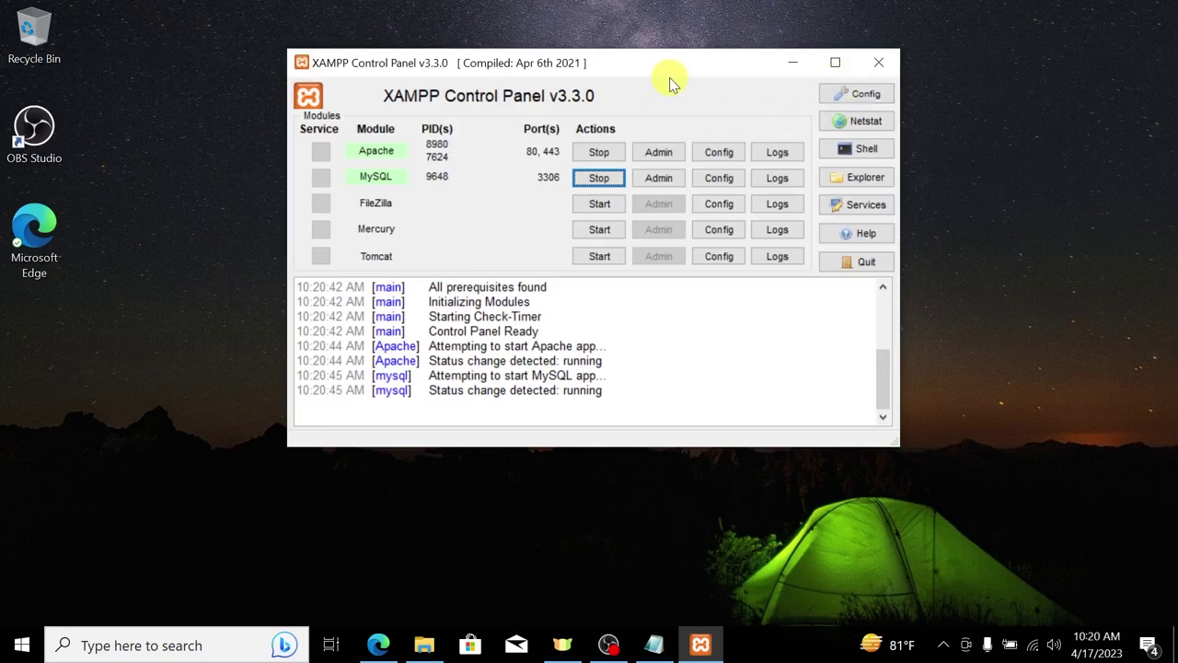
left_click(877, 62)
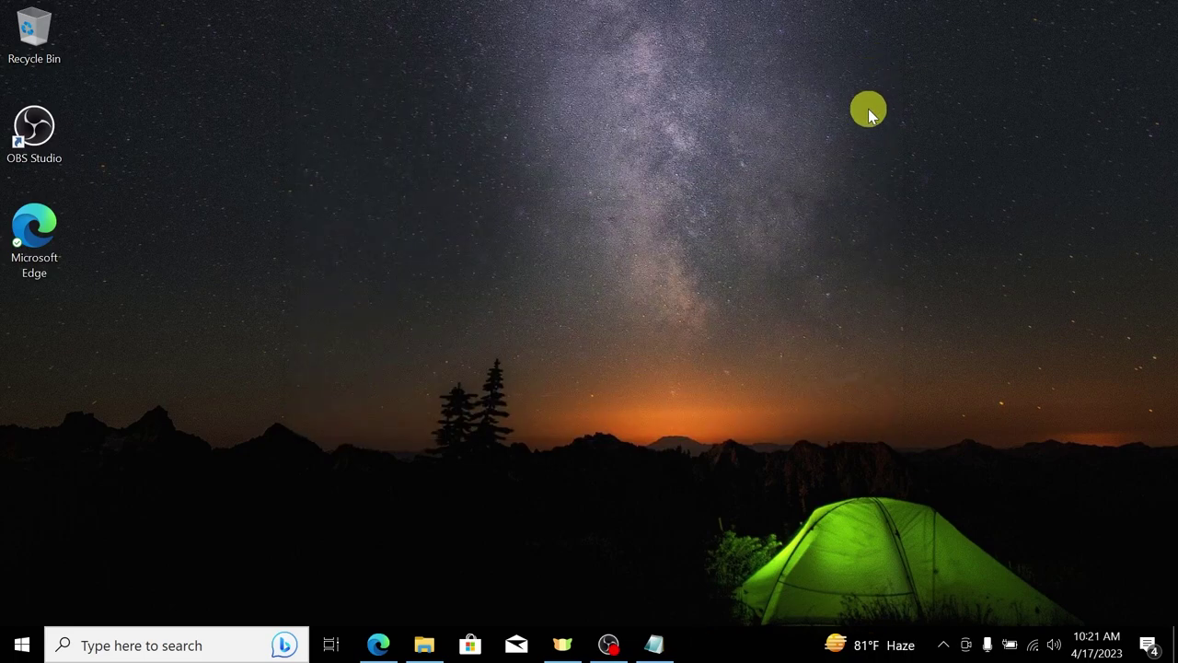
left_click(10, 646)
type("xamp")
key("Return")
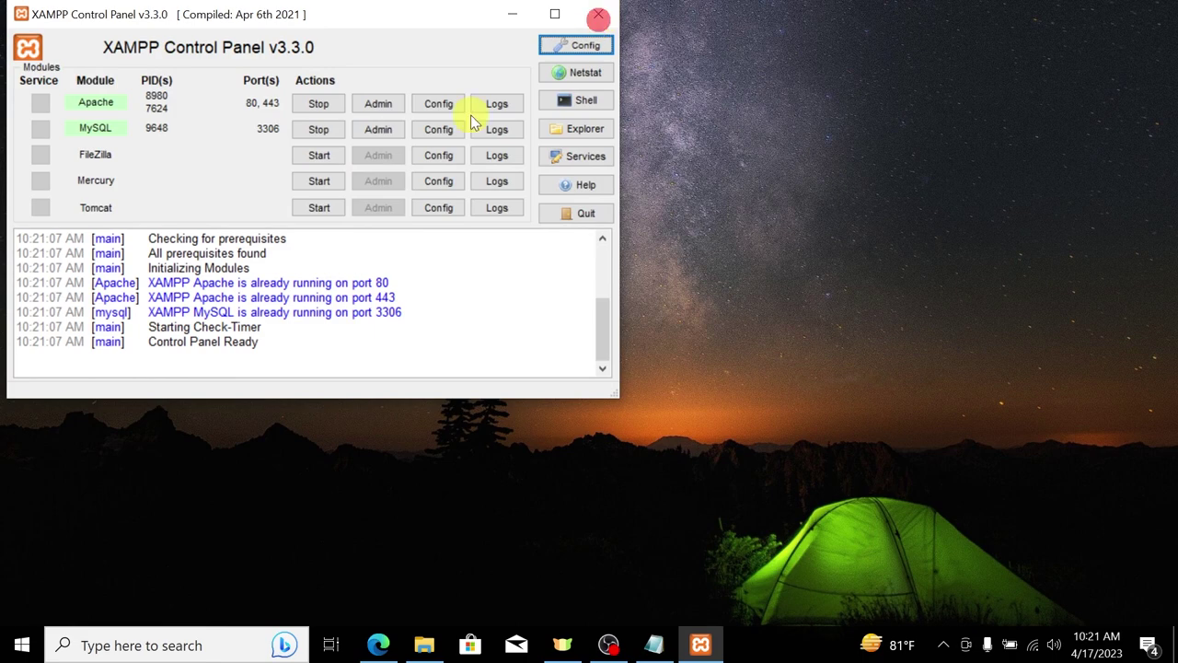
left_click_drag(265, 8, 623, 107)
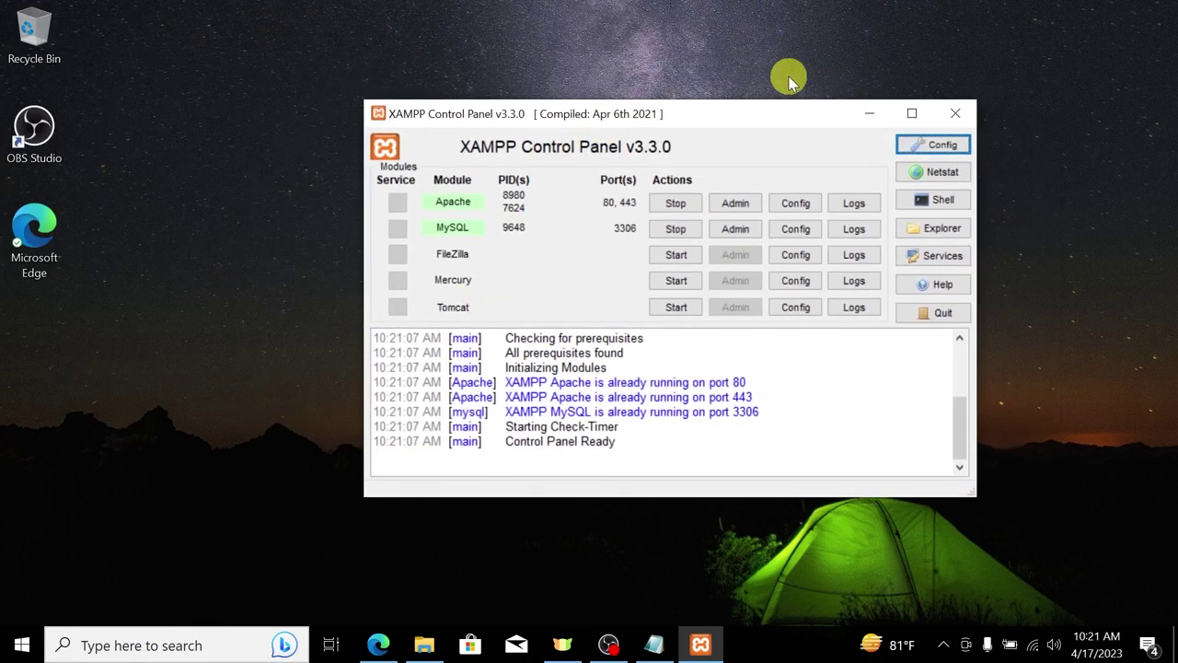
left_click(956, 112)
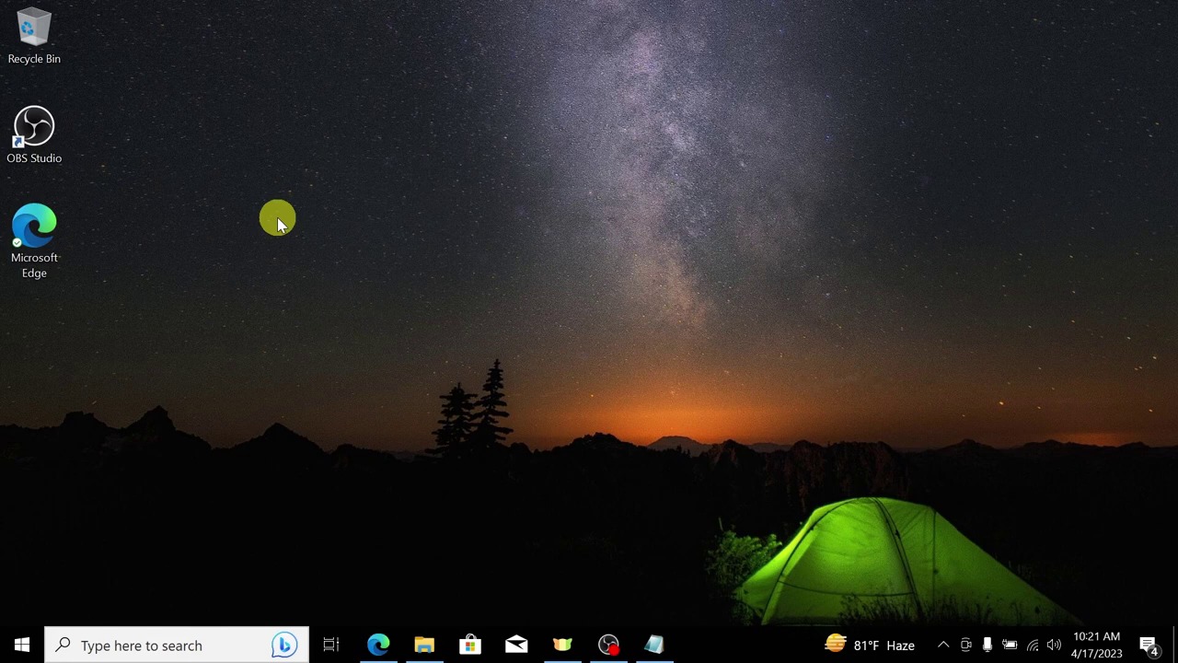
Step: Navigate File Explorer from This PC to C:\xampp\htdocs
left_click(423, 644)
left_click_drag(377, 10, 716, 57)
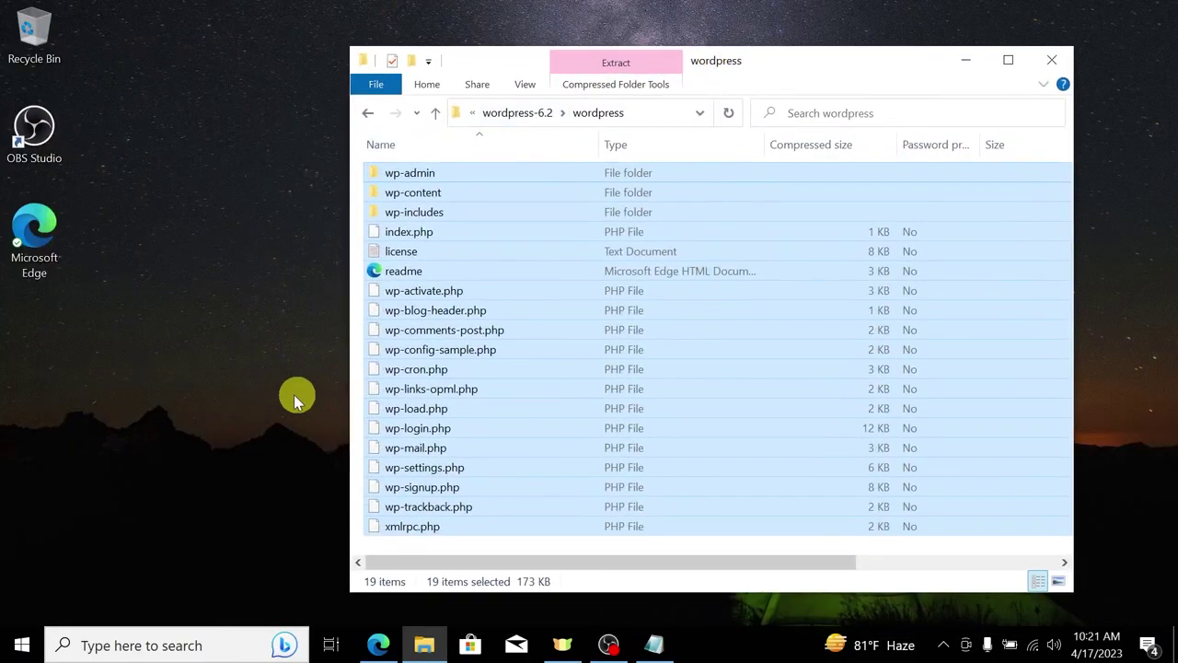
left_click(161, 646)
type("his")
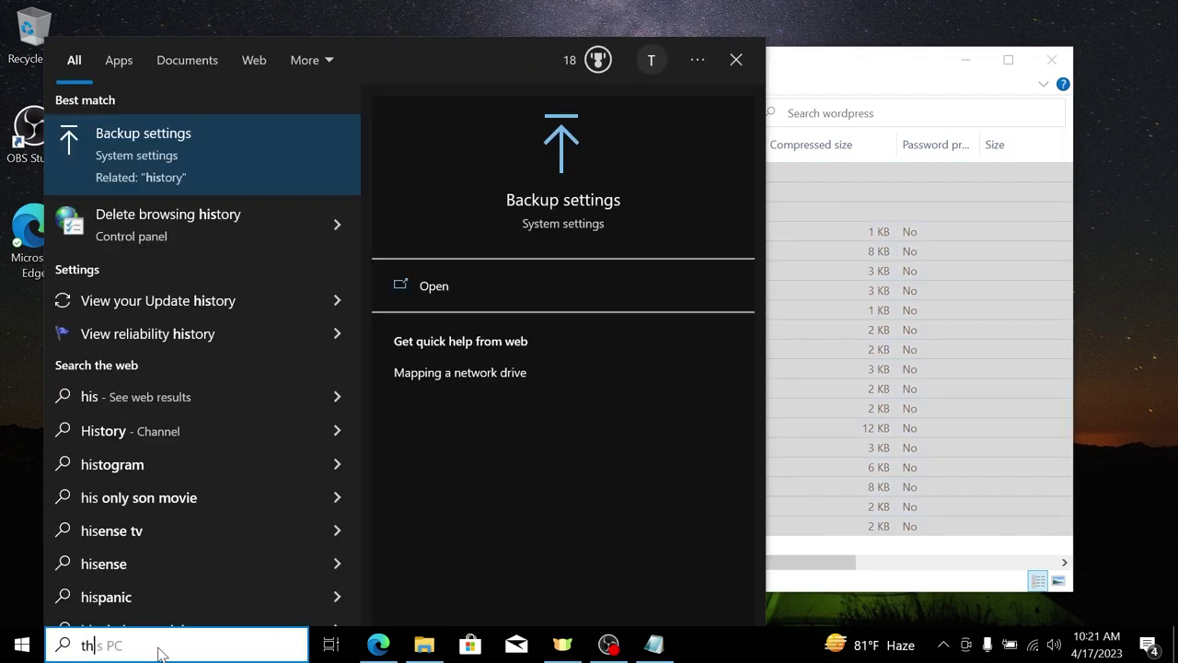
type("is")
key("Return")
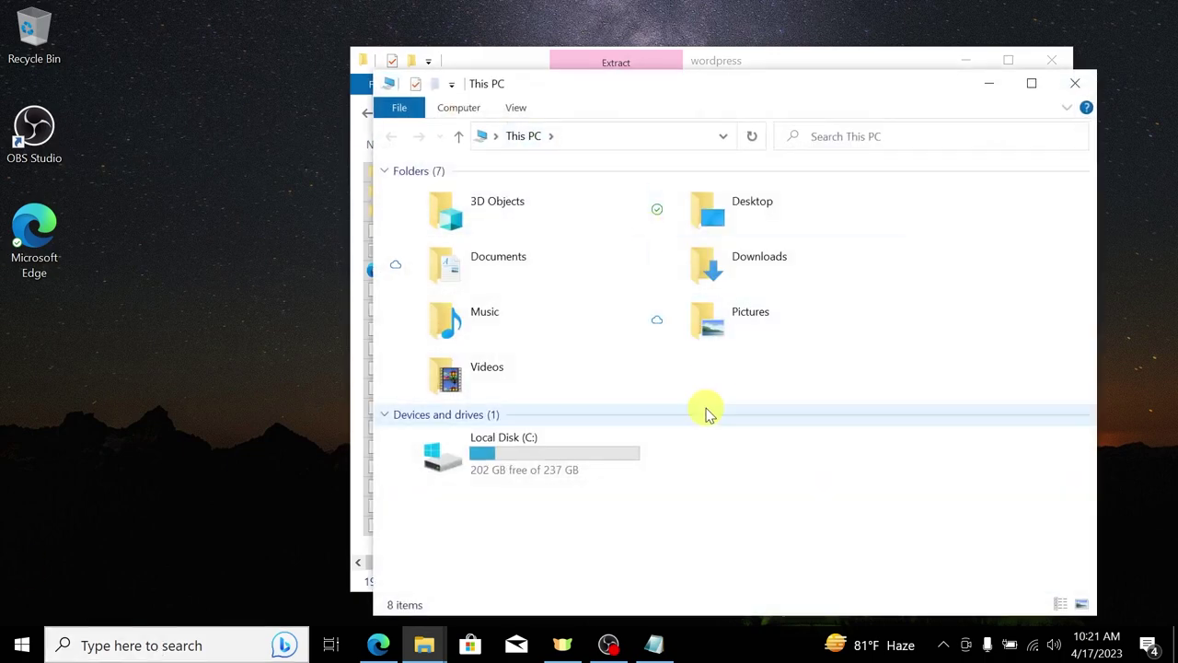
double_click(576, 447)
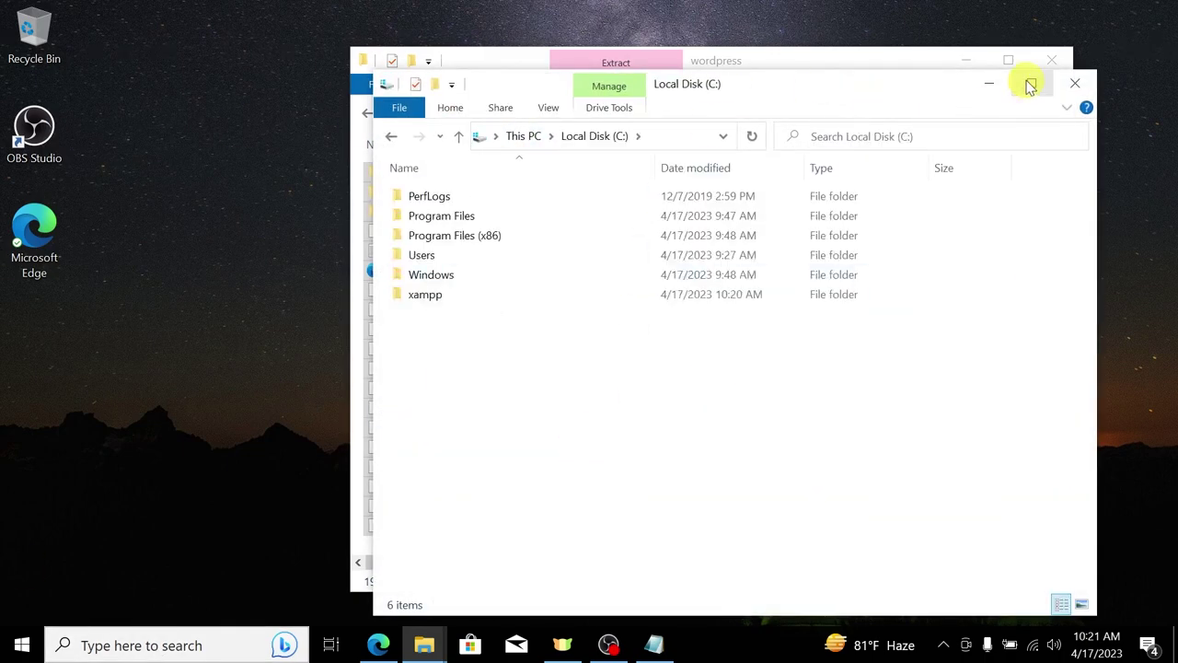
left_click(1030, 85)
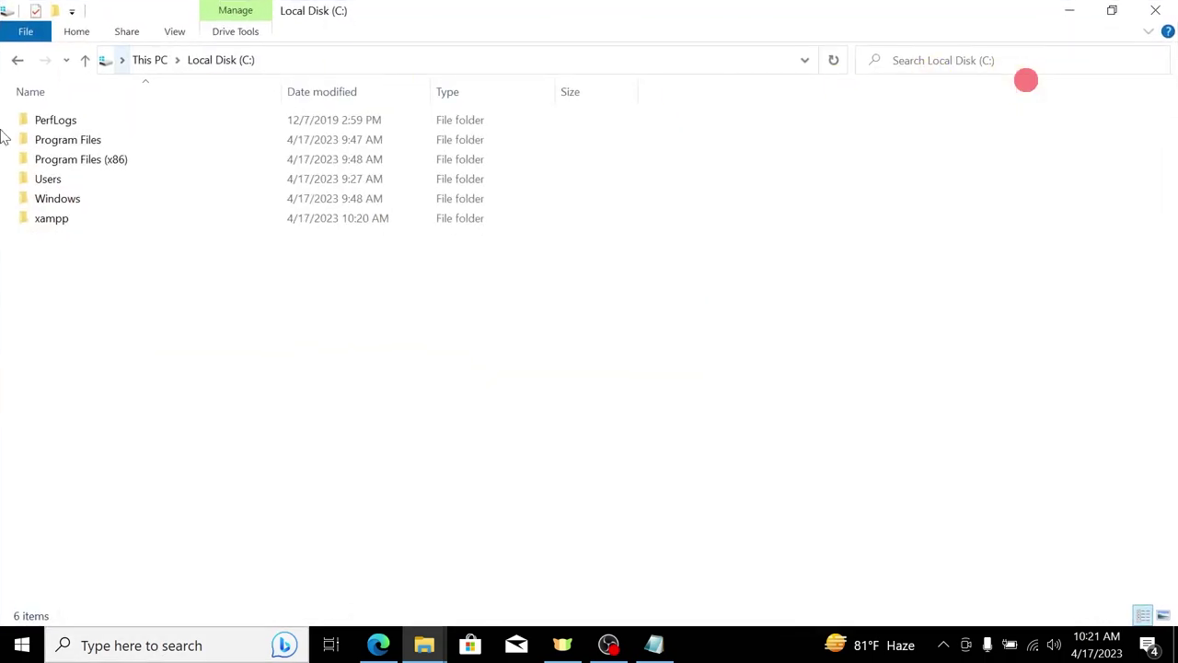
left_click(70, 221)
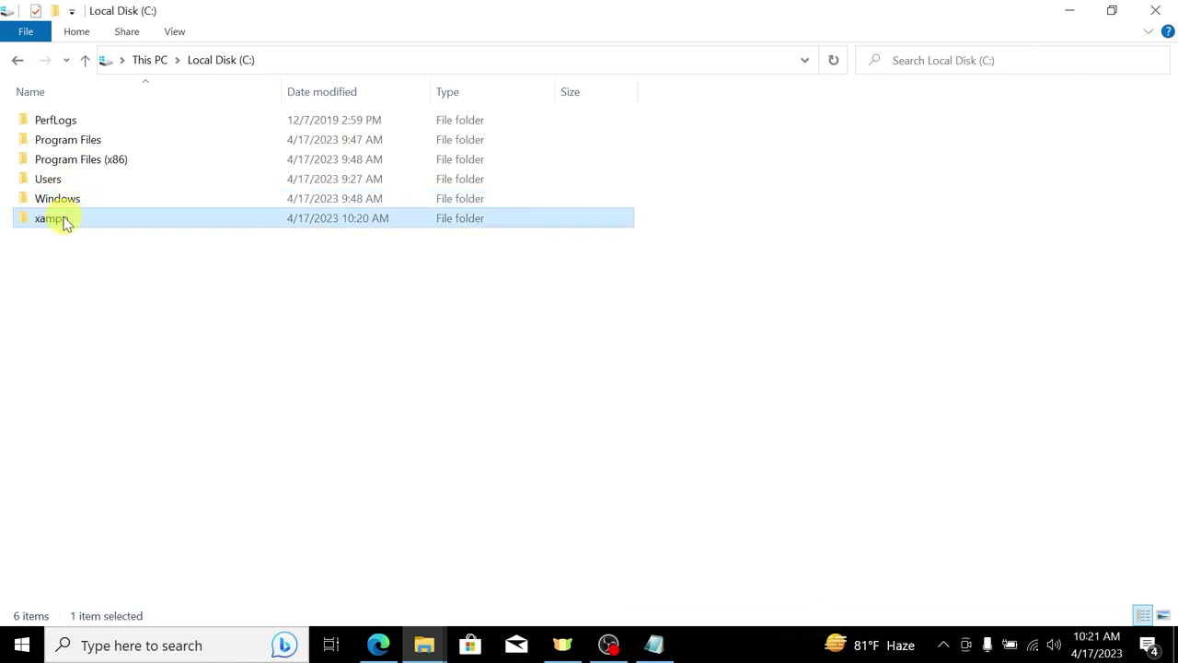
double_click(63, 224)
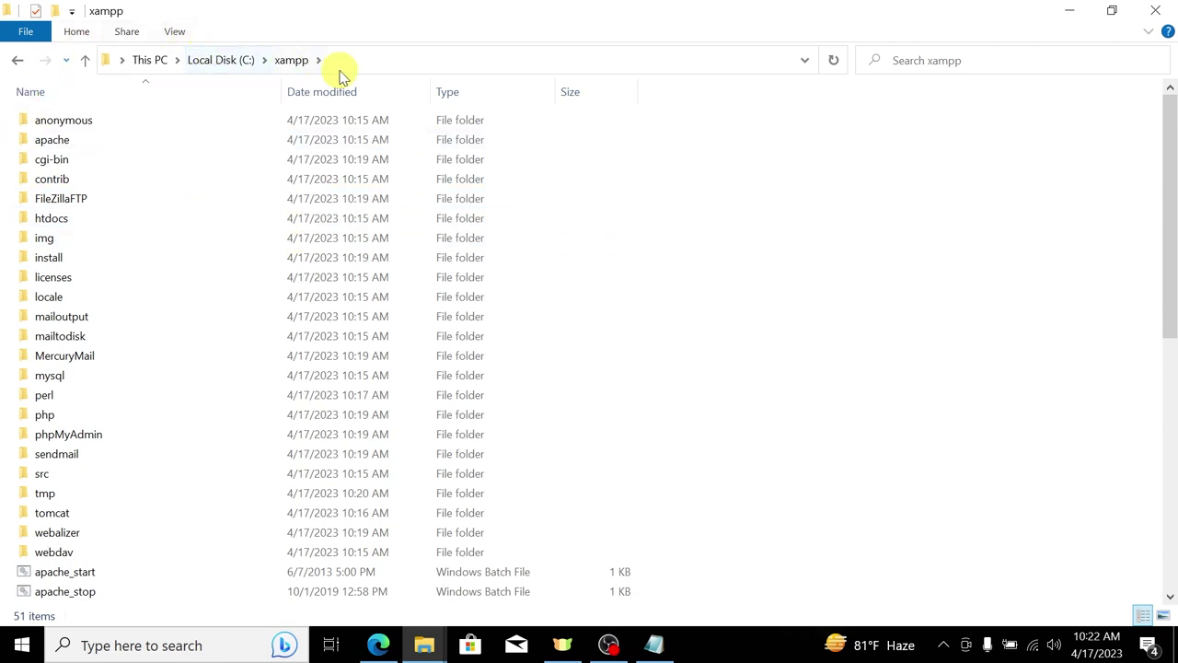
double_click(74, 221)
Step: Create a new folder named myfirstweb in htdocs and open it in a smaller window
right_click(137, 316)
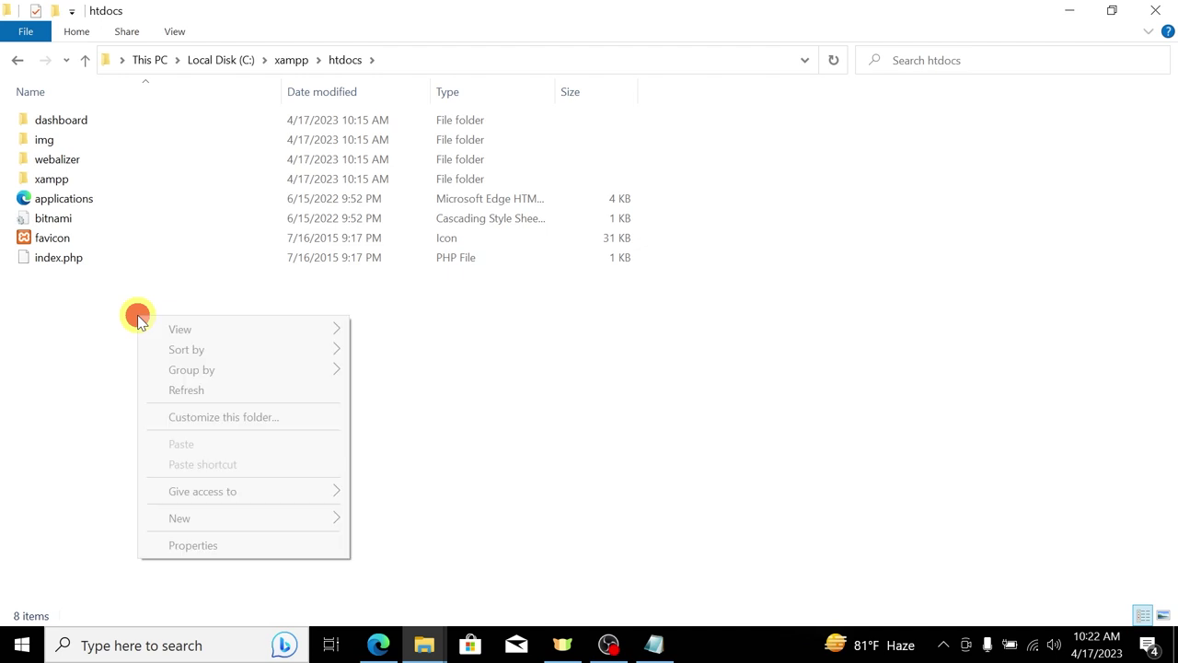
mouse_move(317, 526)
left_click(393, 521)
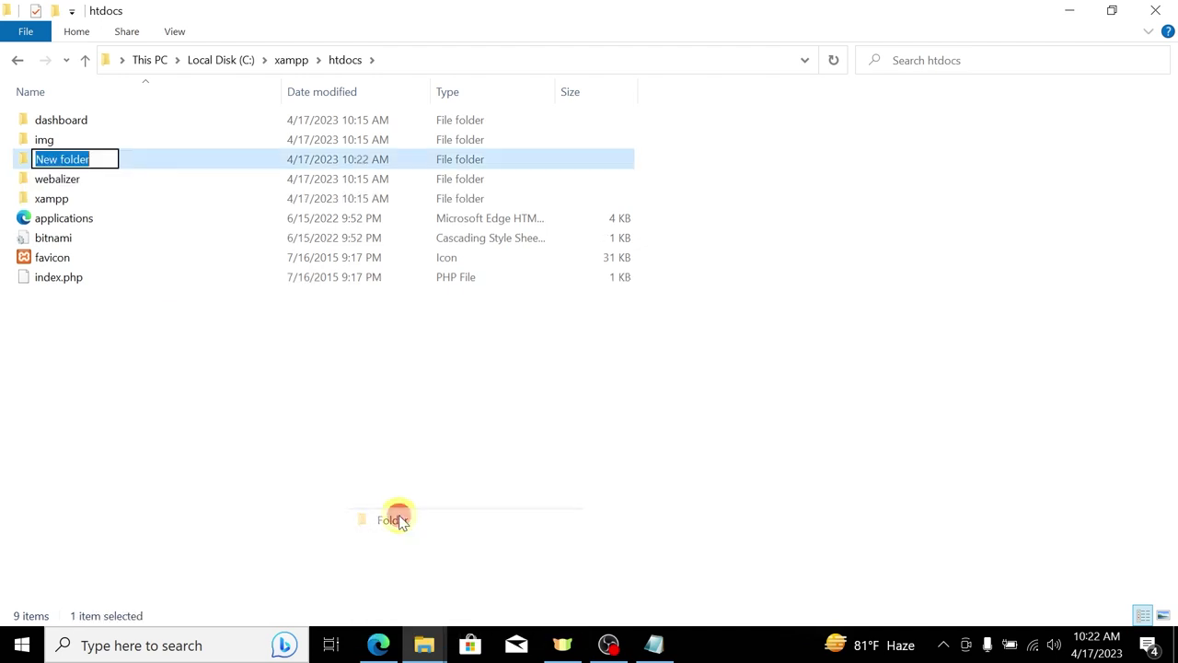
type("b")
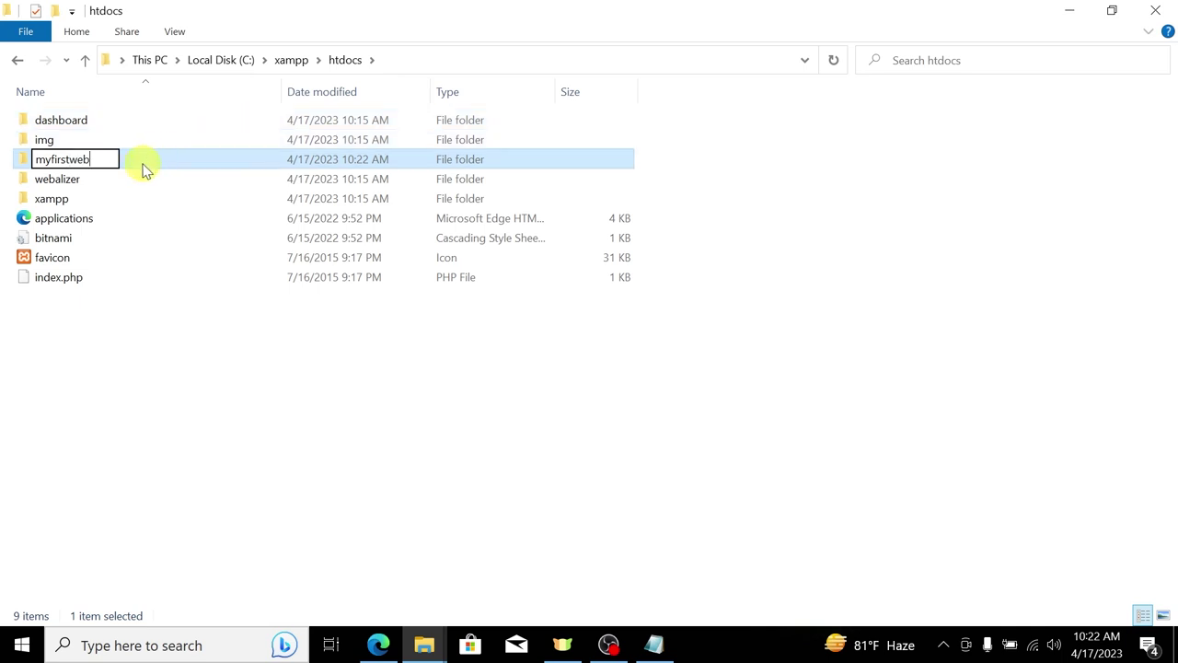
left_click_drag(98, 158, 7, 144)
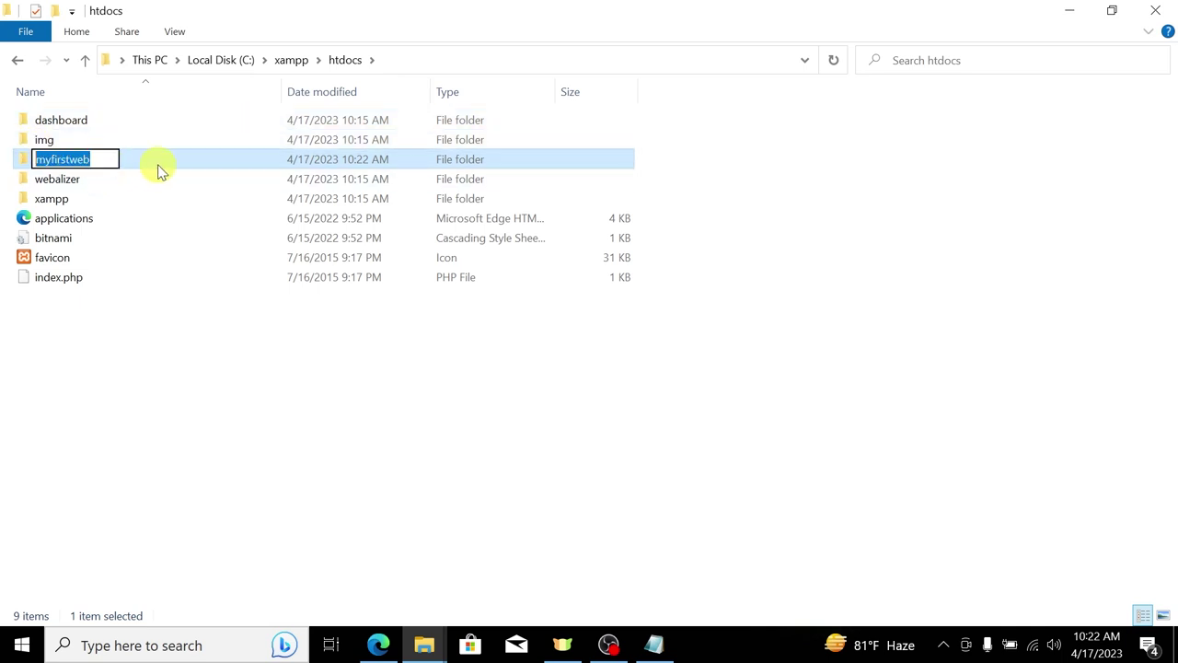
left_click(166, 162)
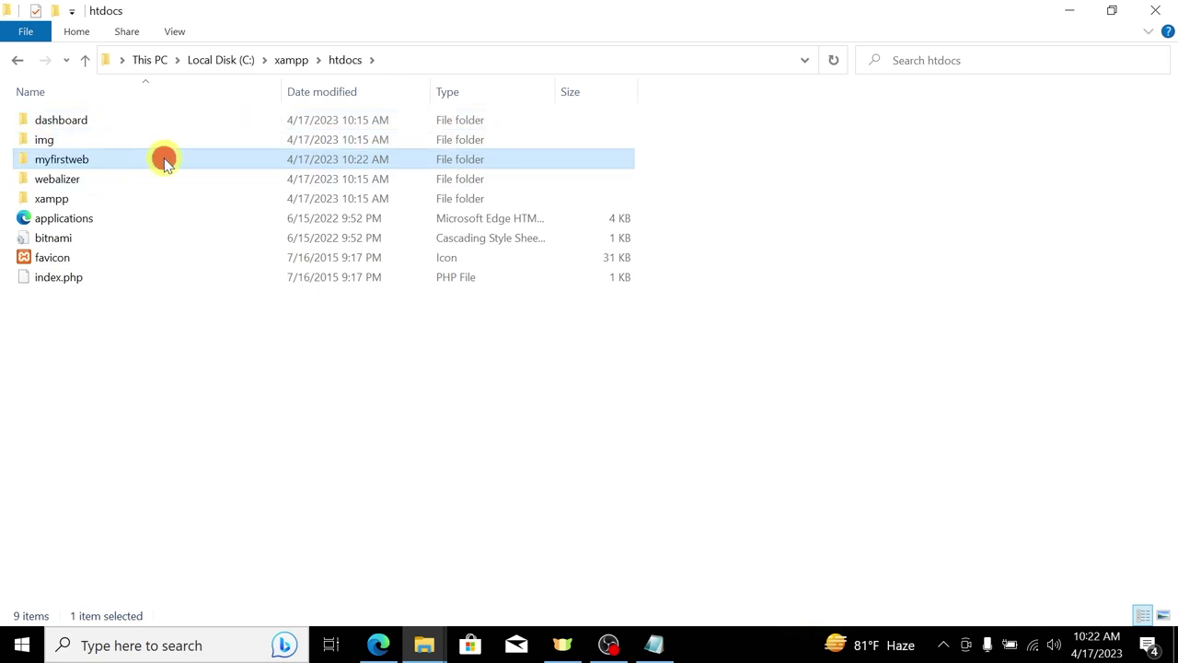
double_click(109, 163)
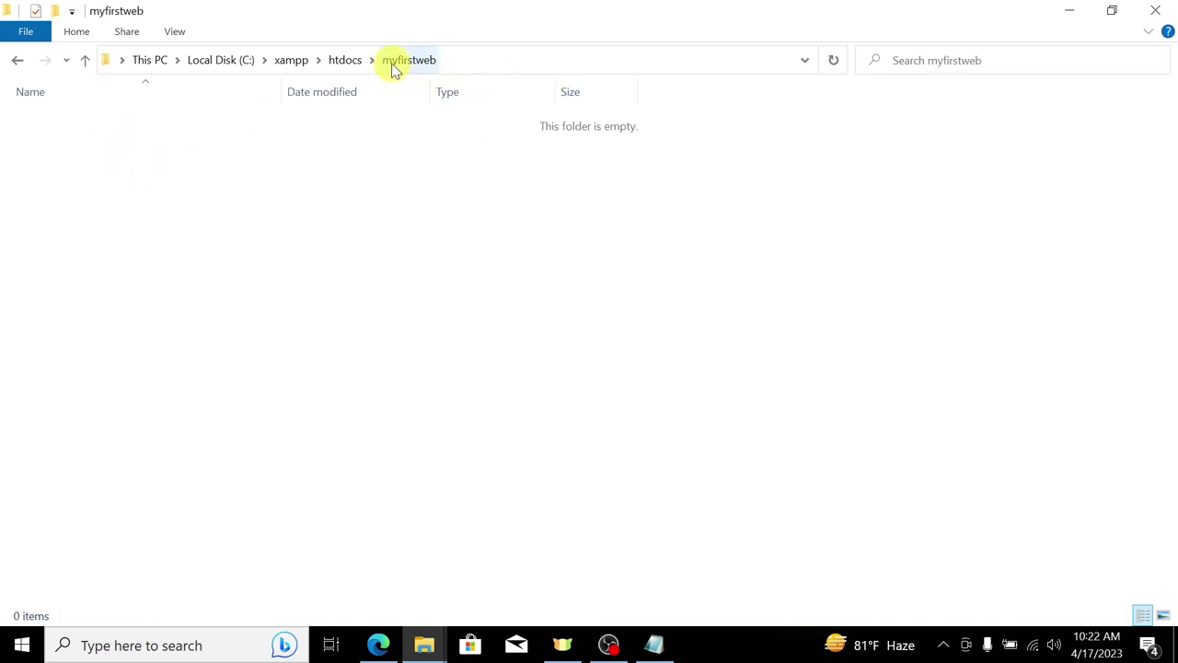
left_click(346, 59)
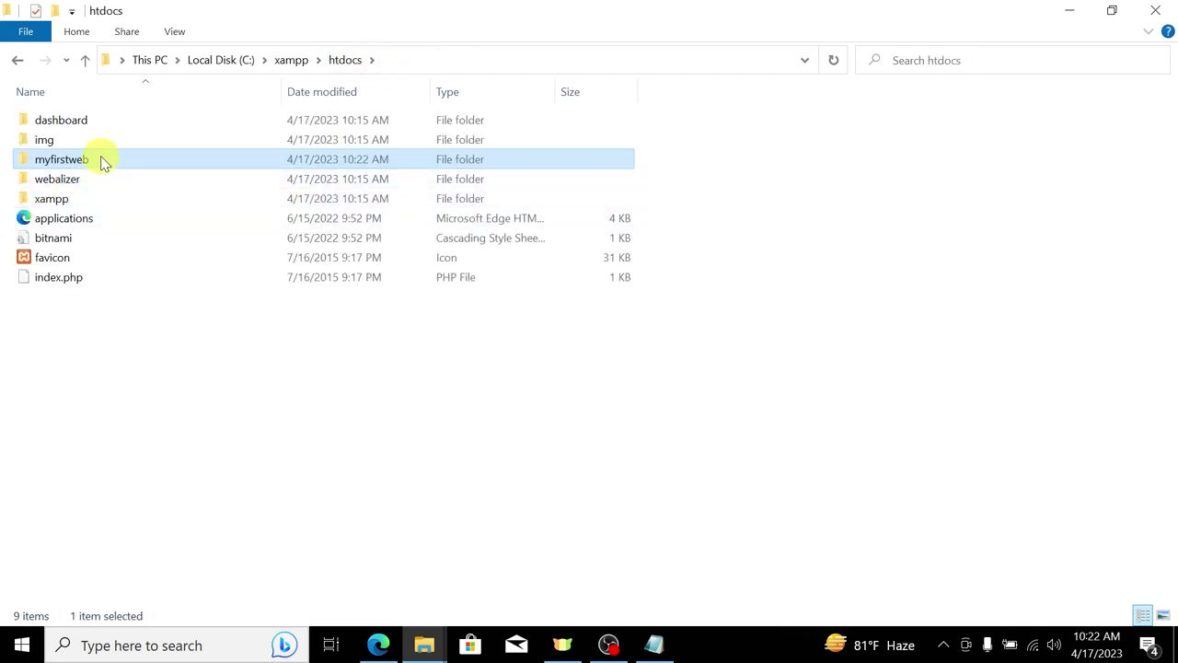
double_click(100, 158)
left_click_drag(341, 7, 440, 49)
left_click(378, 644)
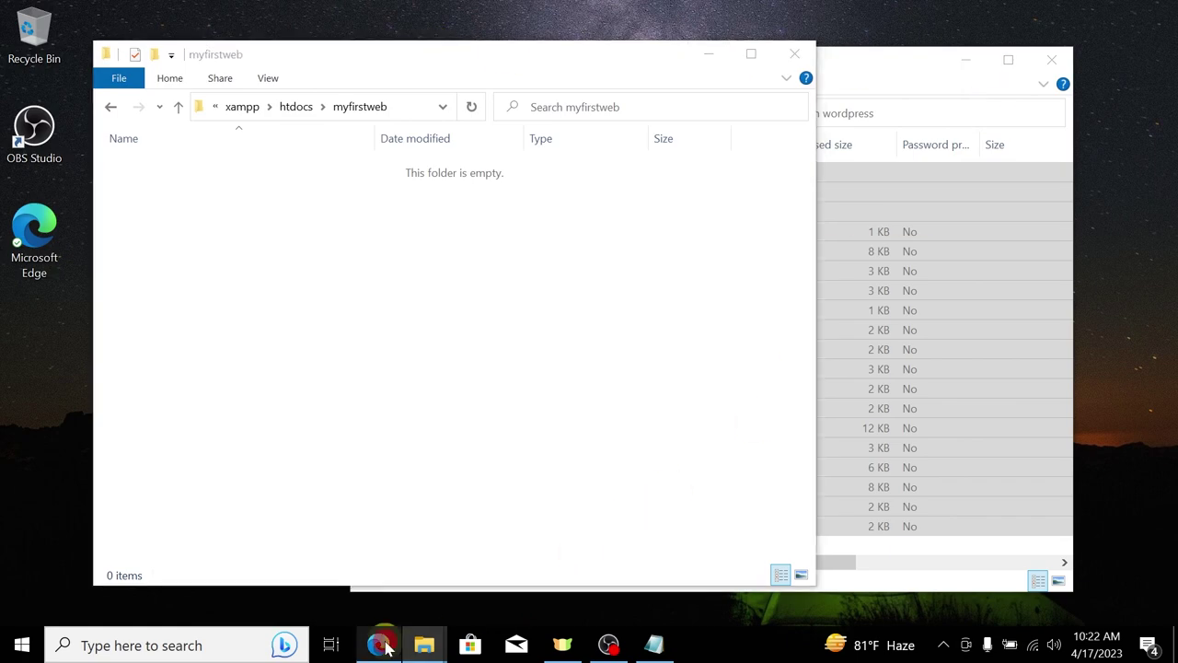
Step: Open the wordpress folder of the downloaded wordpress-6.2.zip and select all 19 items
left_click(1110, 47)
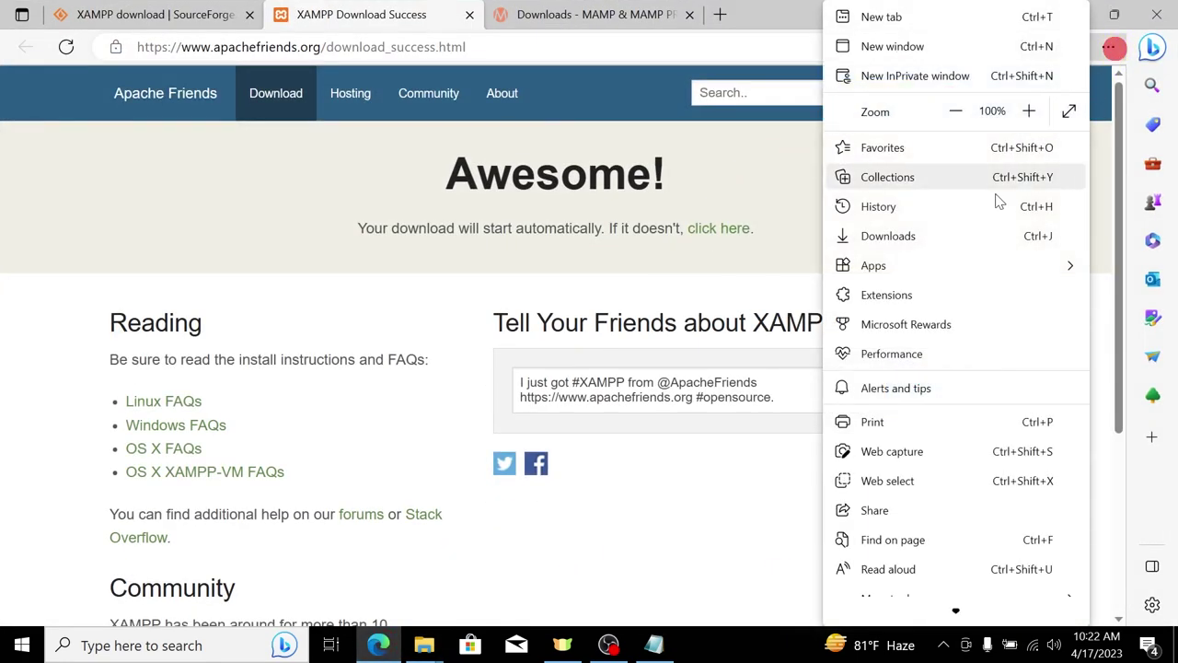
left_click(916, 237)
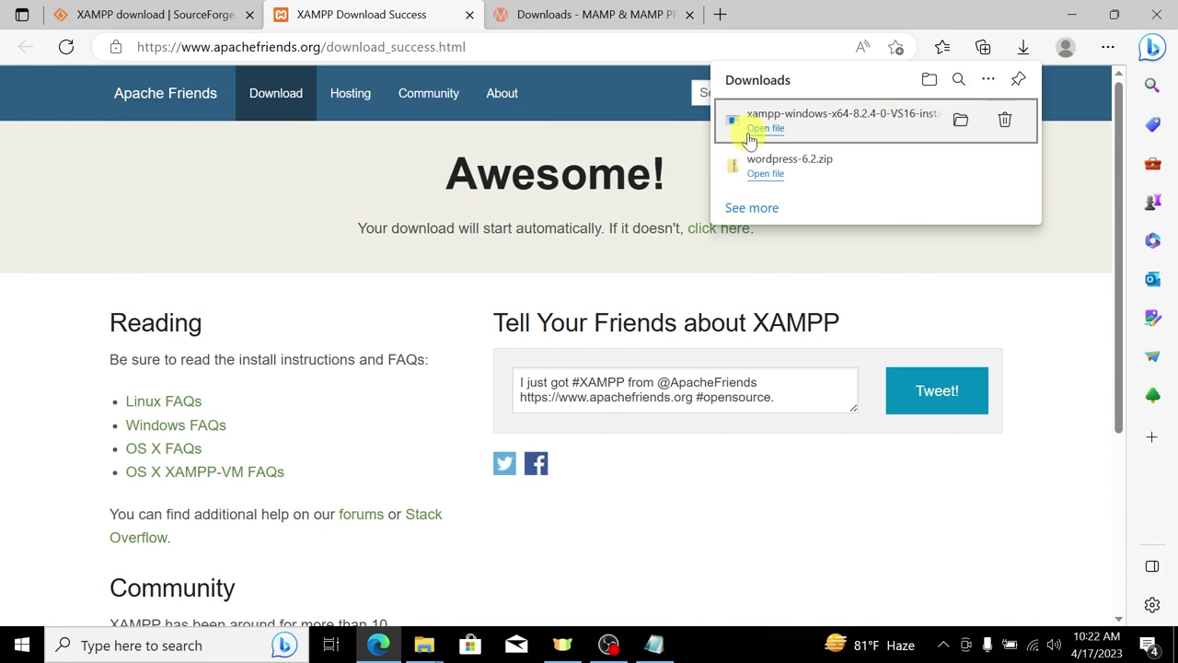
left_click(766, 164)
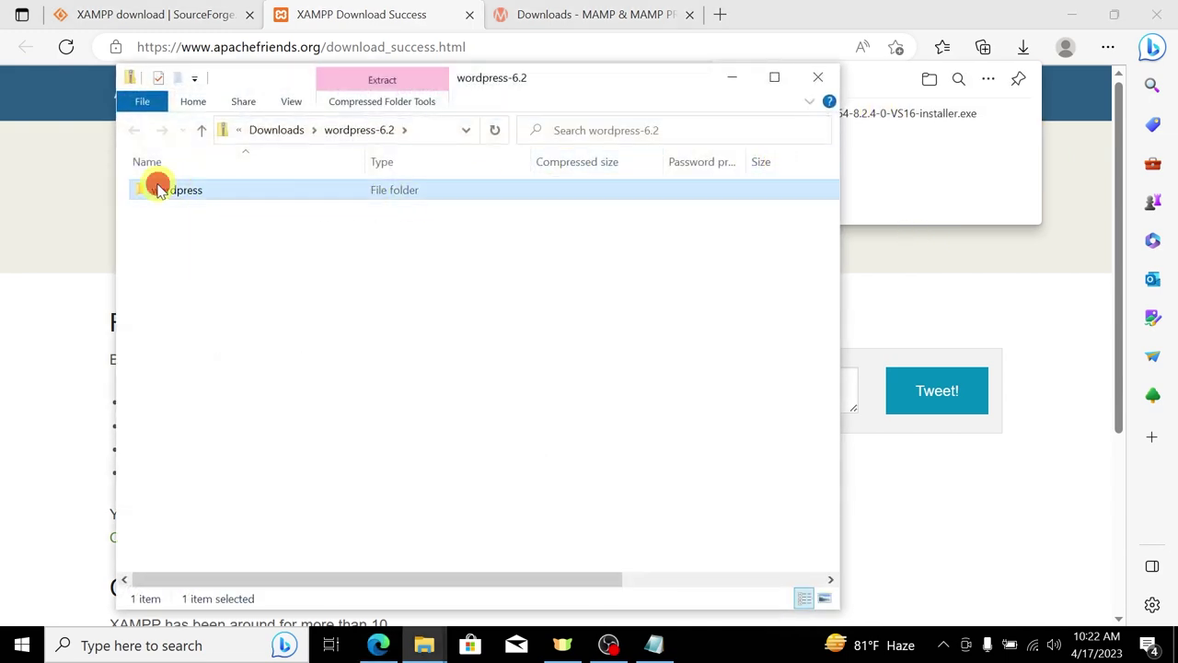
double_click(158, 188)
key("ctrl+a")
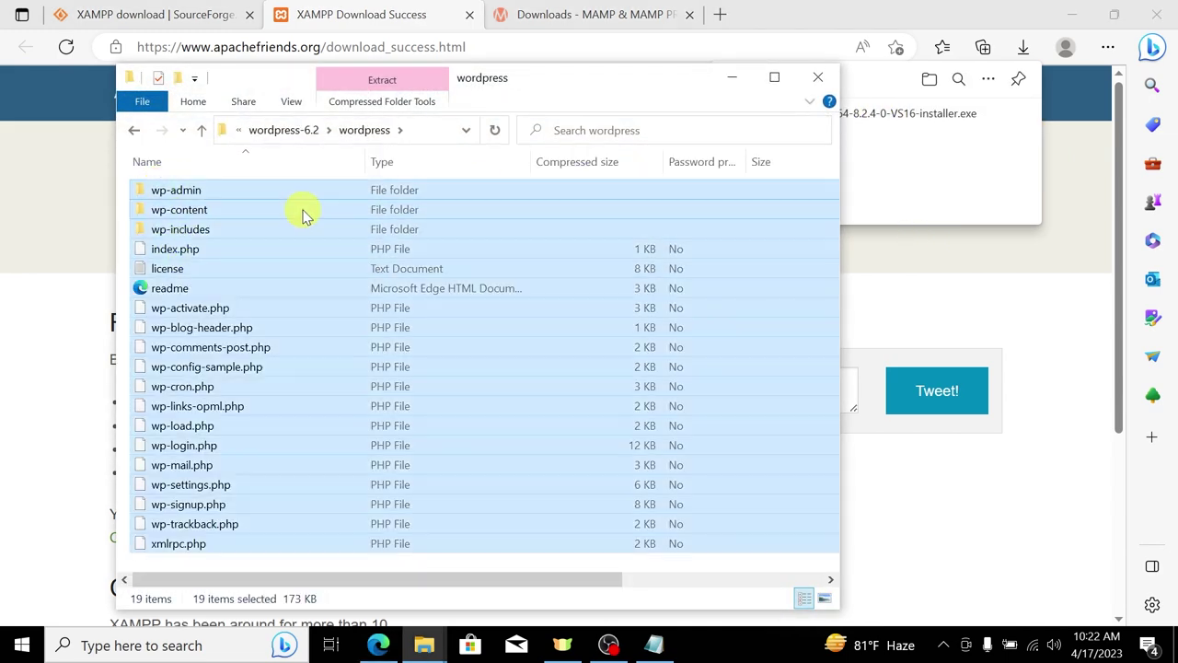
Step: Copy the 19 WordPress items into htdocs\myfirstweb
left_click(1073, 13)
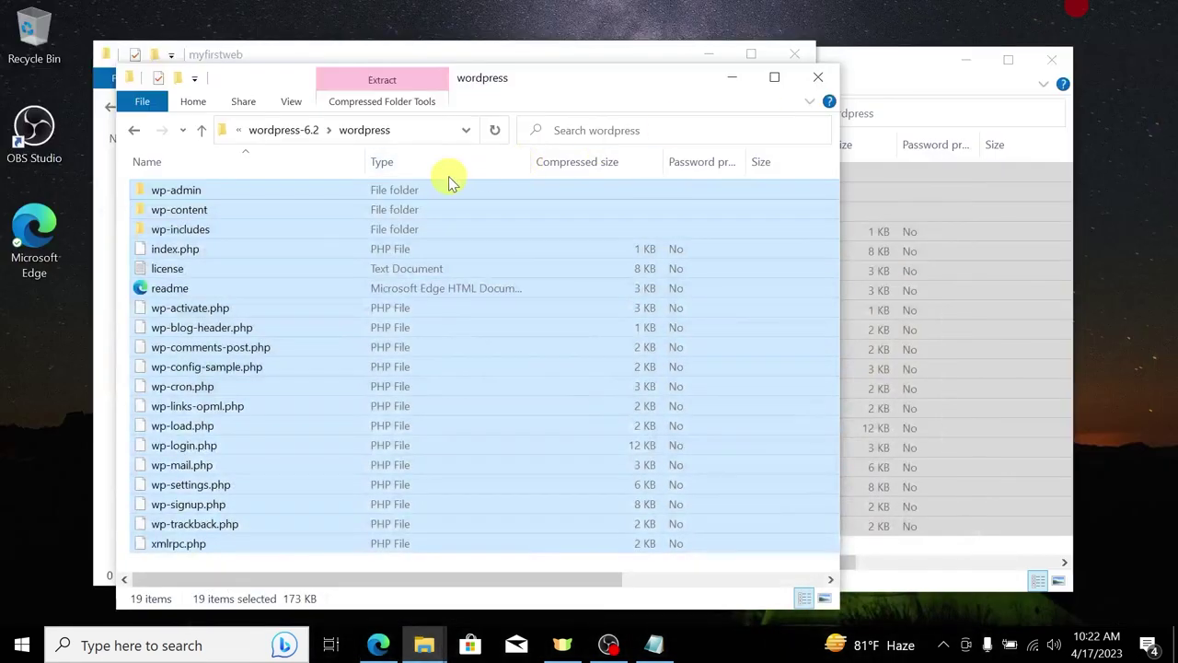
left_click_drag(490, 85, 904, 101)
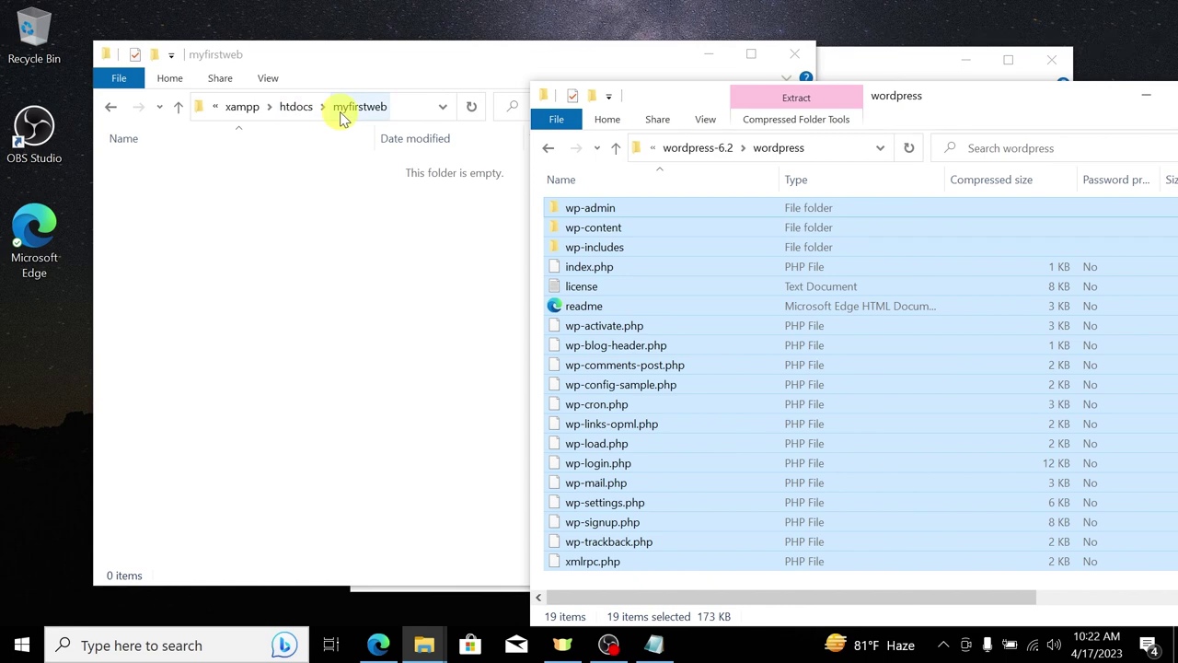
left_click(295, 106)
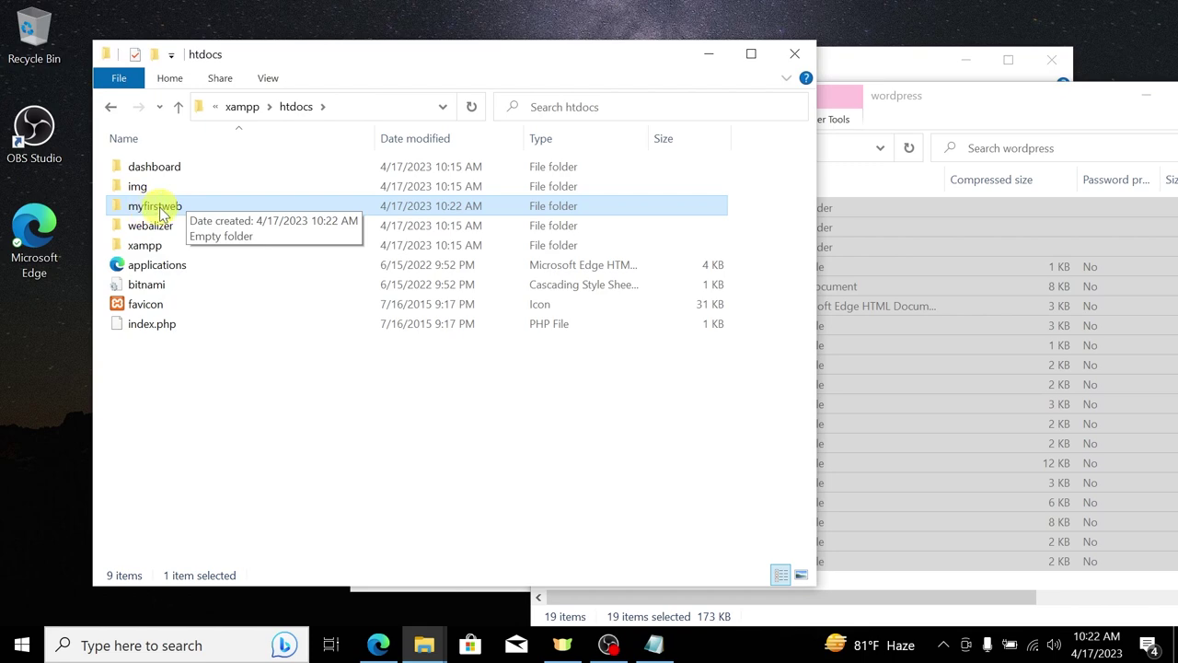
double_click(158, 206)
left_click(916, 273)
left_click_drag(917, 288, 286, 318)
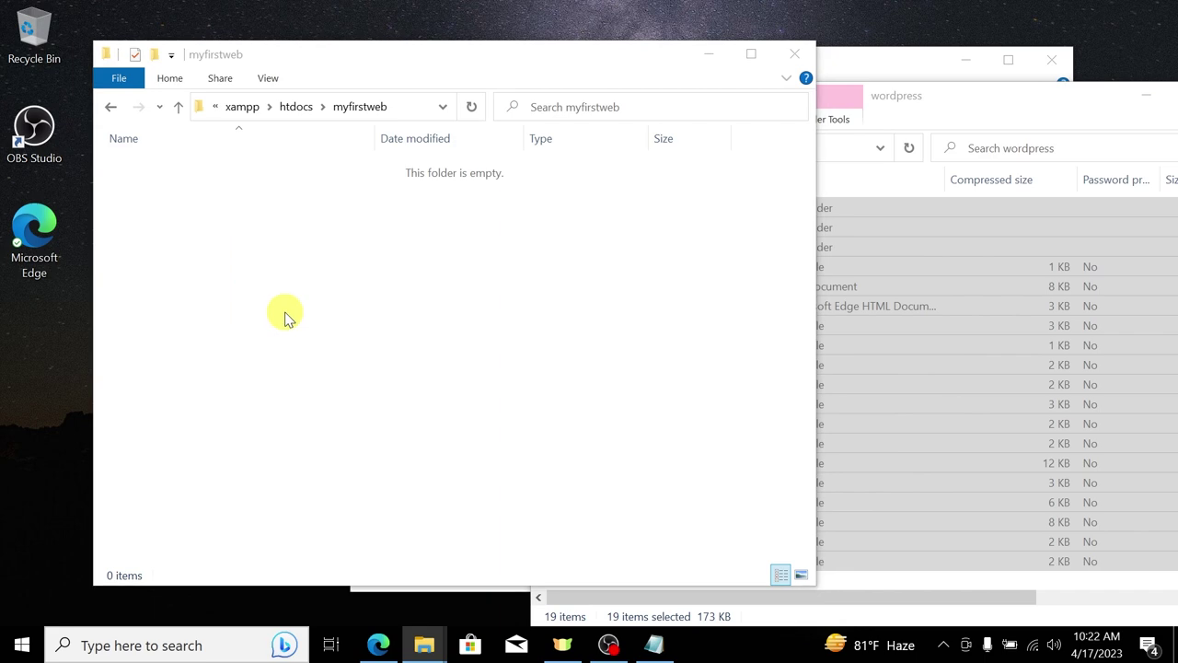
left_click(886, 102)
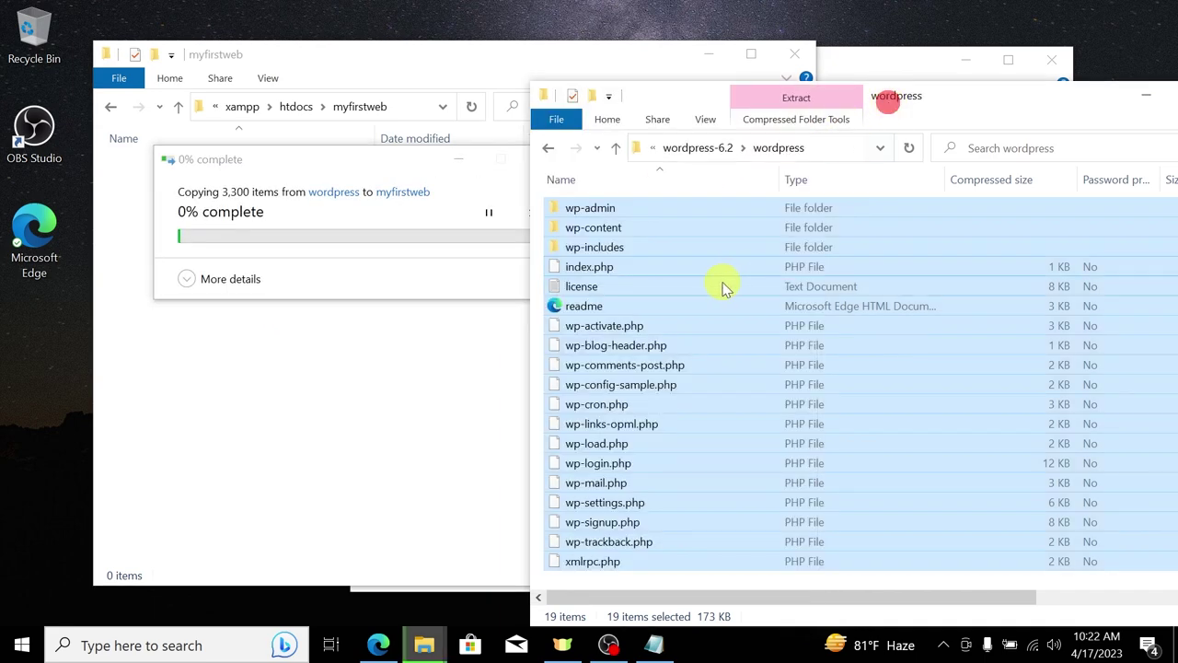
left_click(228, 278)
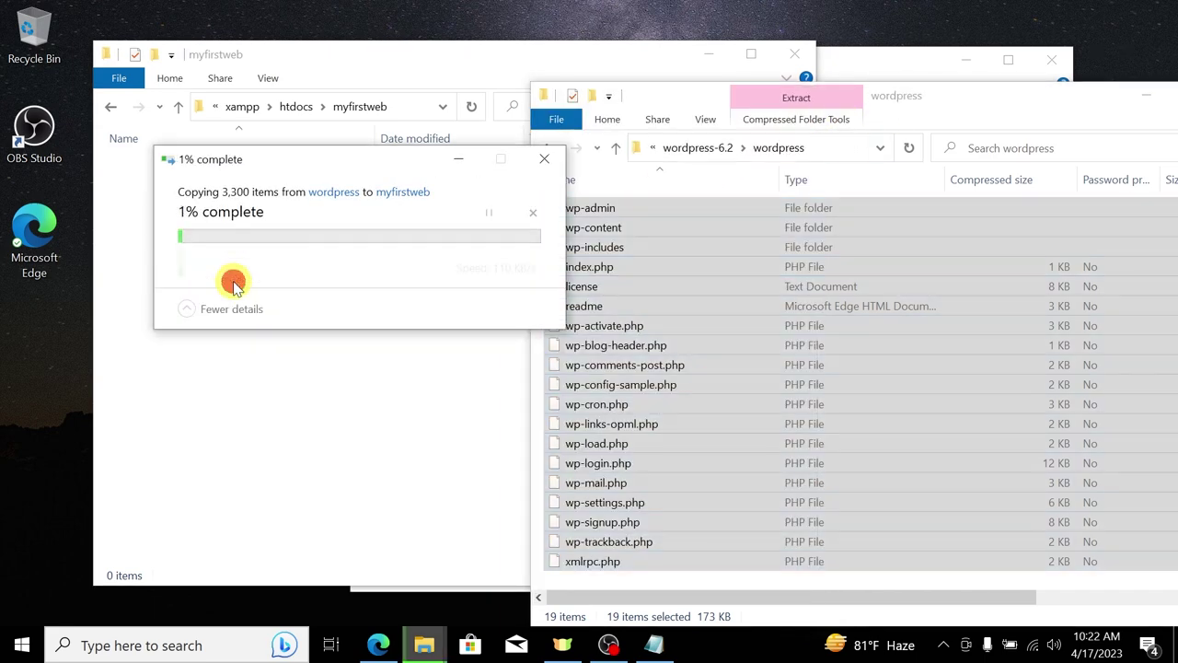
left_click_drag(345, 159, 489, 302)
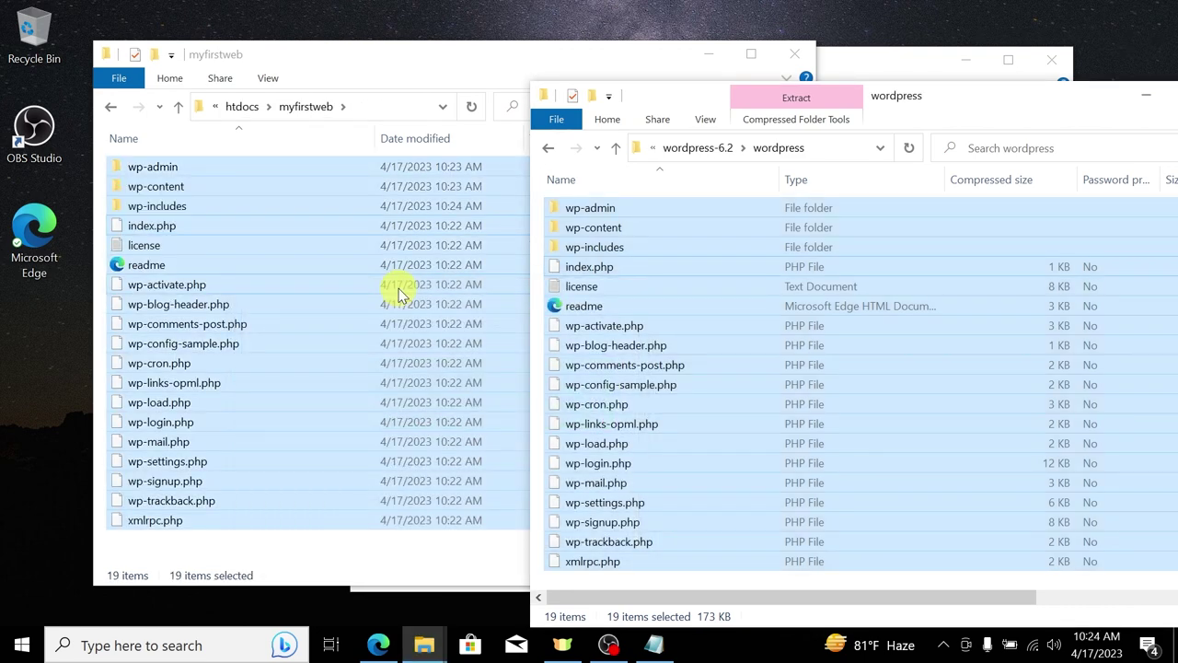
Step: Close the wordpress windows, return to htdocs, and launch Microsoft Edge
left_click_drag(1029, 101, 698, 136)
left_click(904, 129)
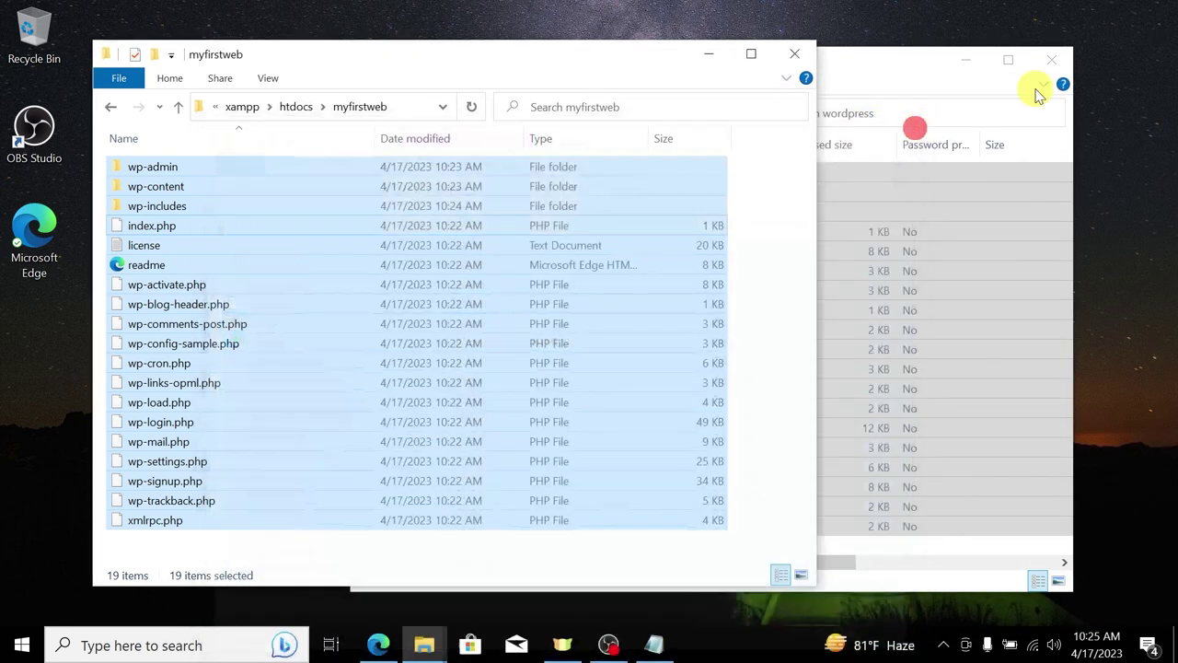
left_click(1061, 62)
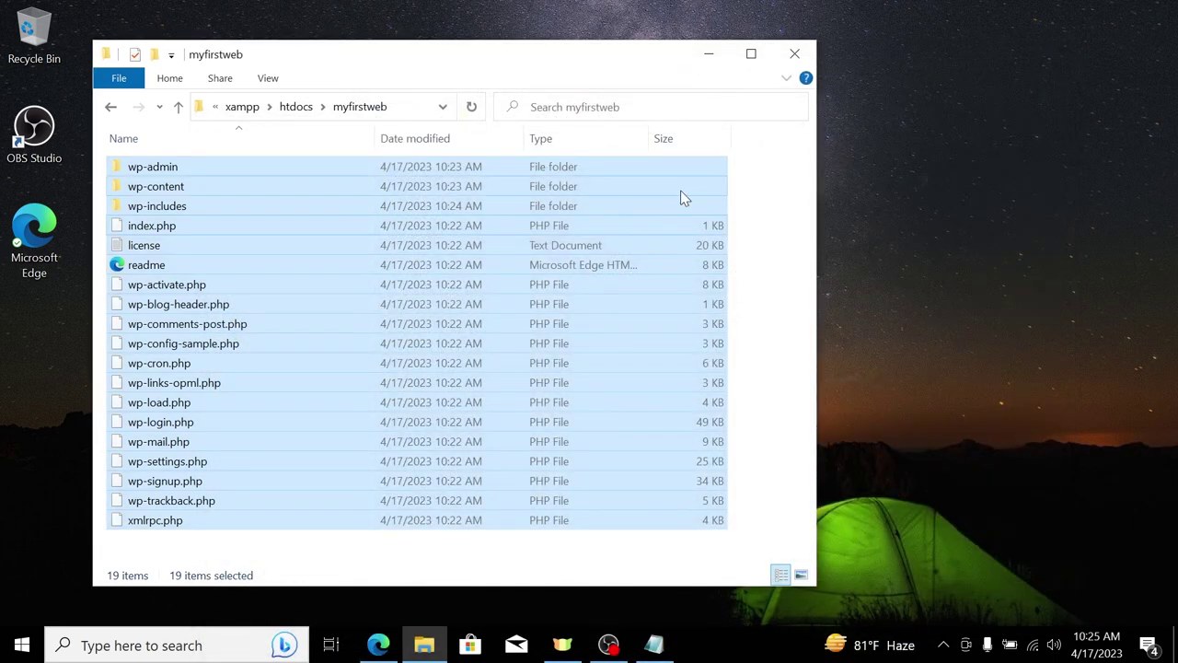
left_click(296, 107)
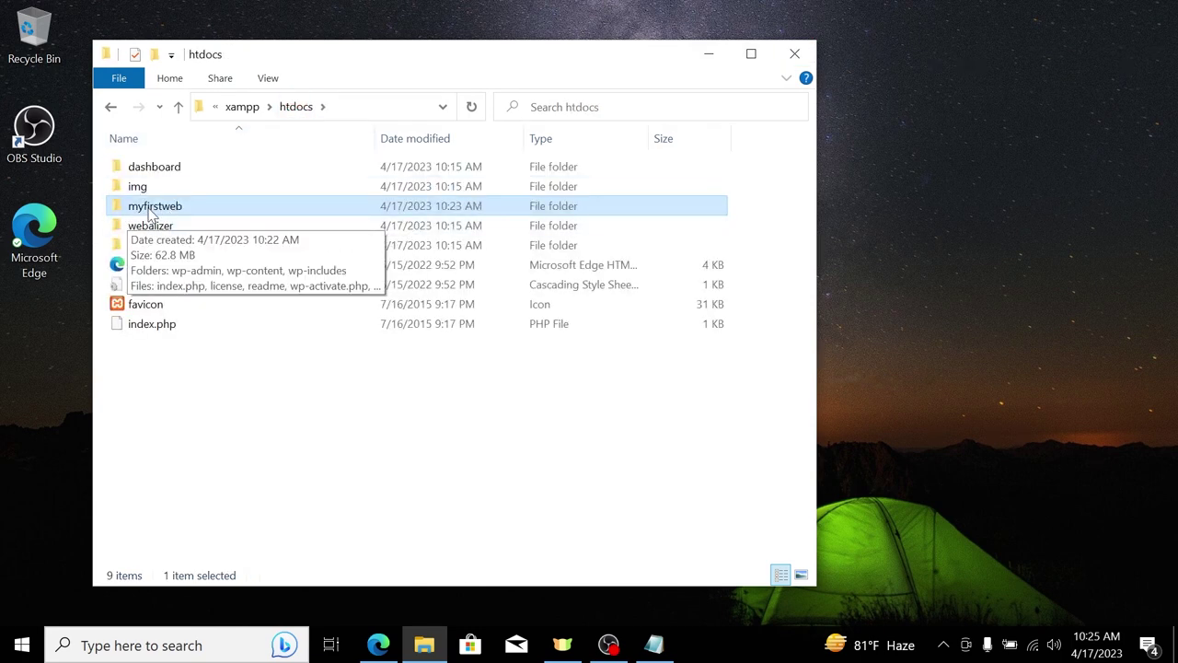
double_click(30, 245)
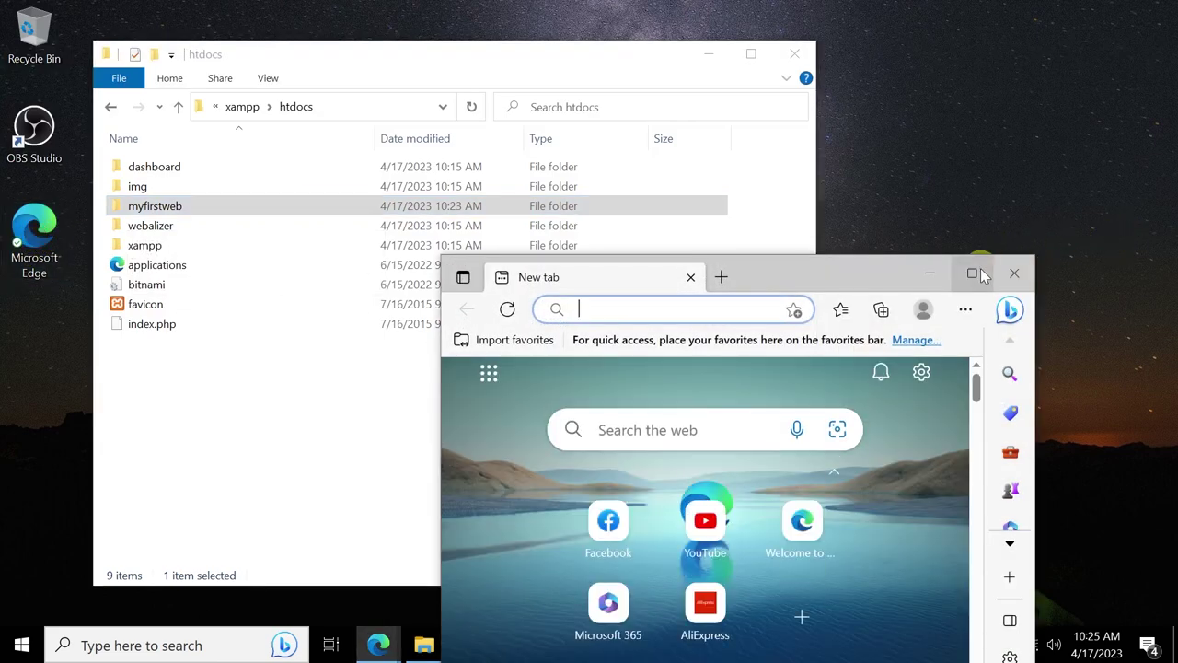
Step: Maximize Edge and load the XAMPP dashboard at localhost
left_click(972, 272)
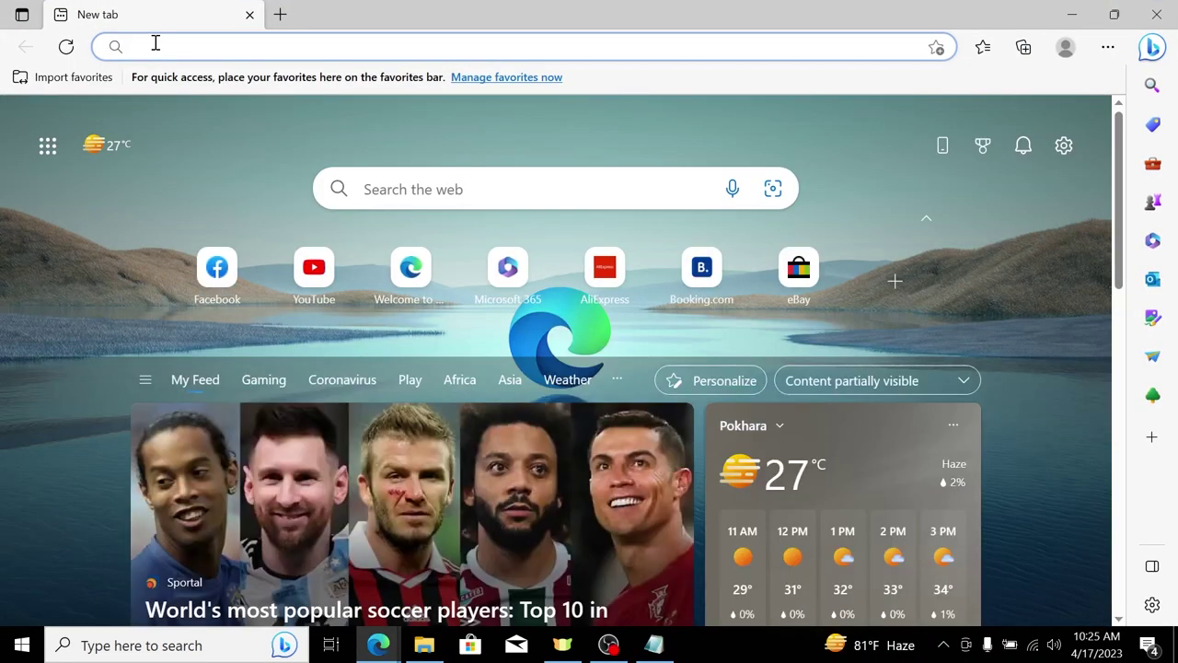
type("li")
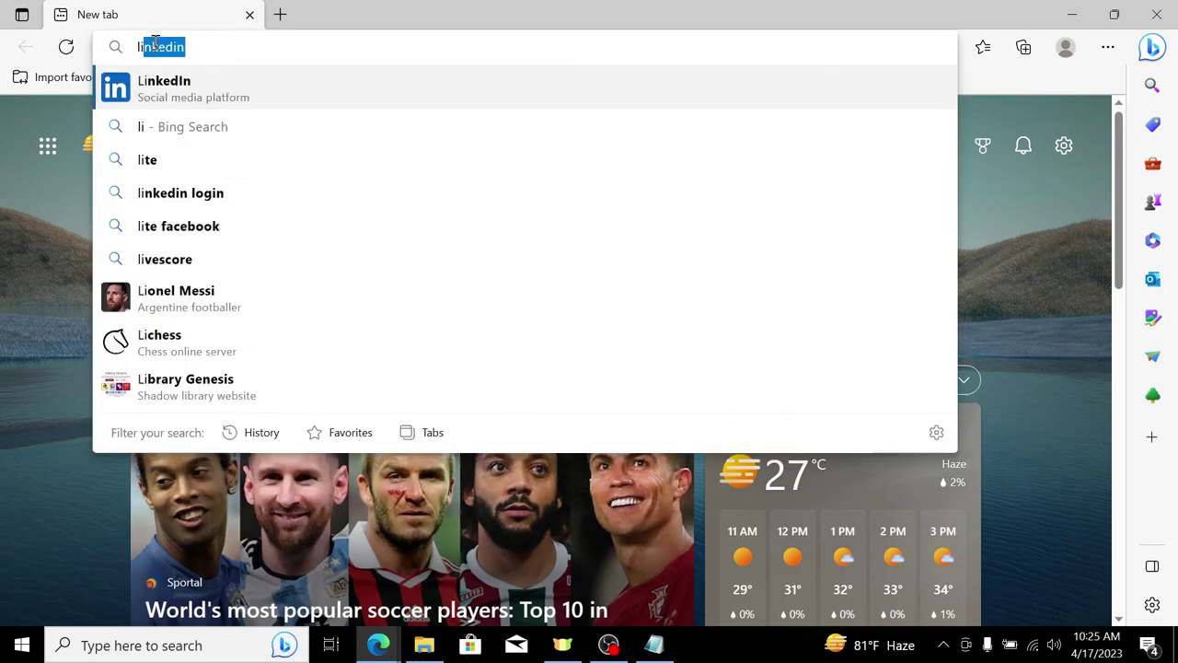
type("ca")
key("BackSpace")
key("BackSpace")
key("BackSpace")
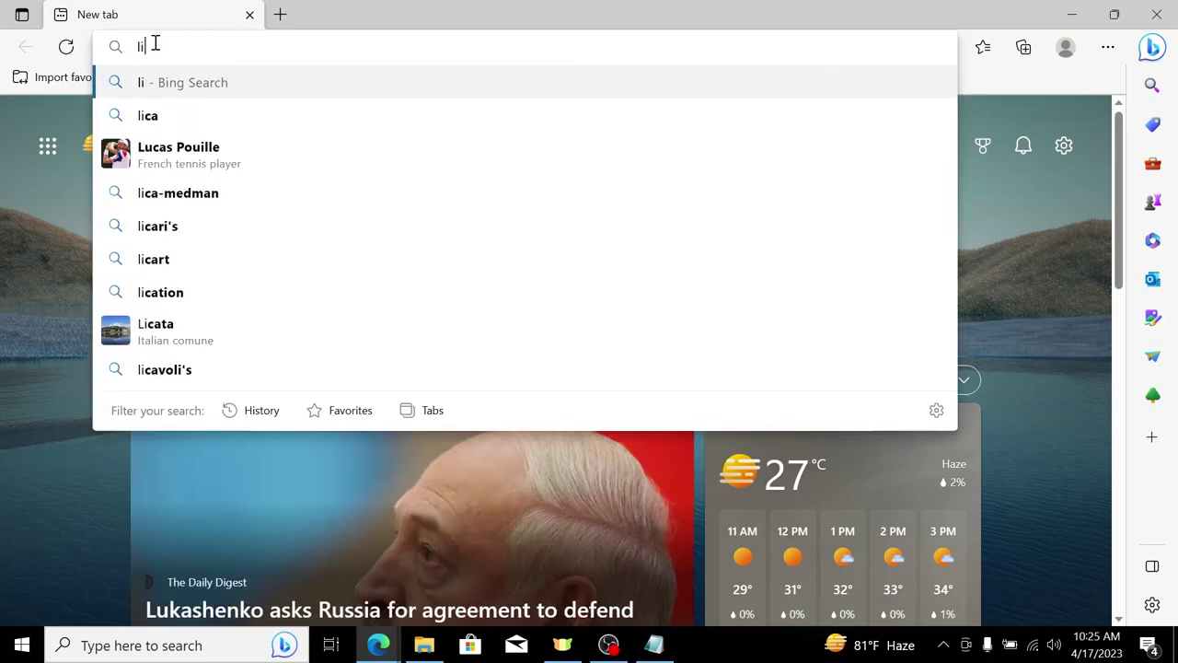
type("ocalhost")
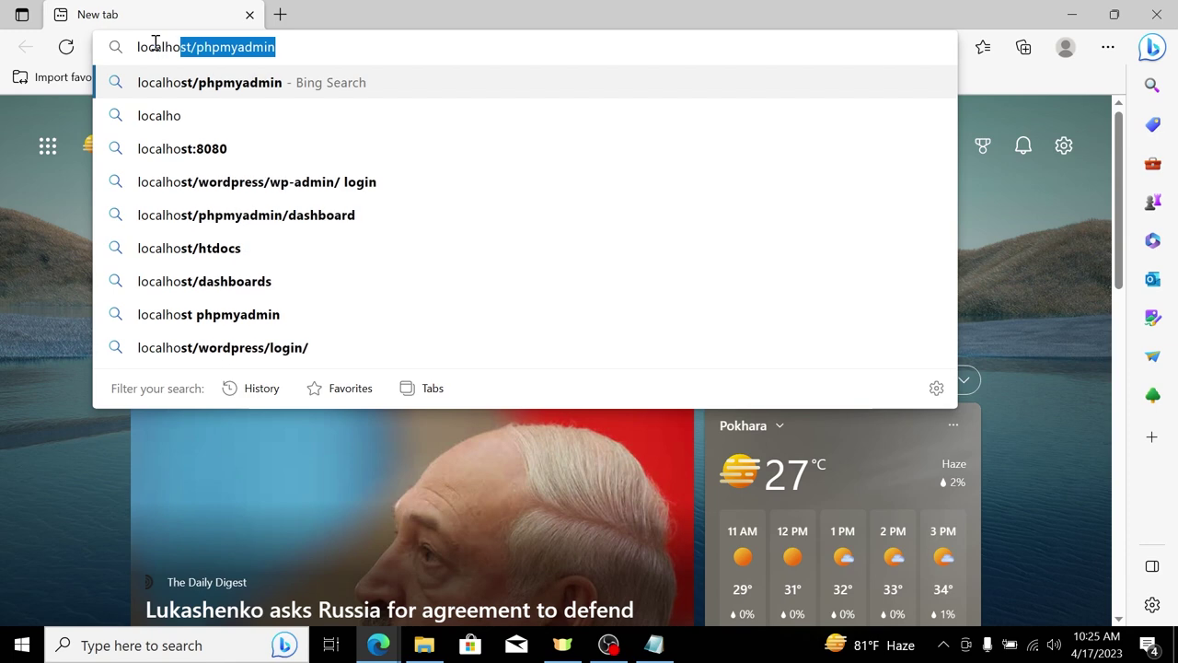
key("BackSpace")
key("BackSpace")
type("t")
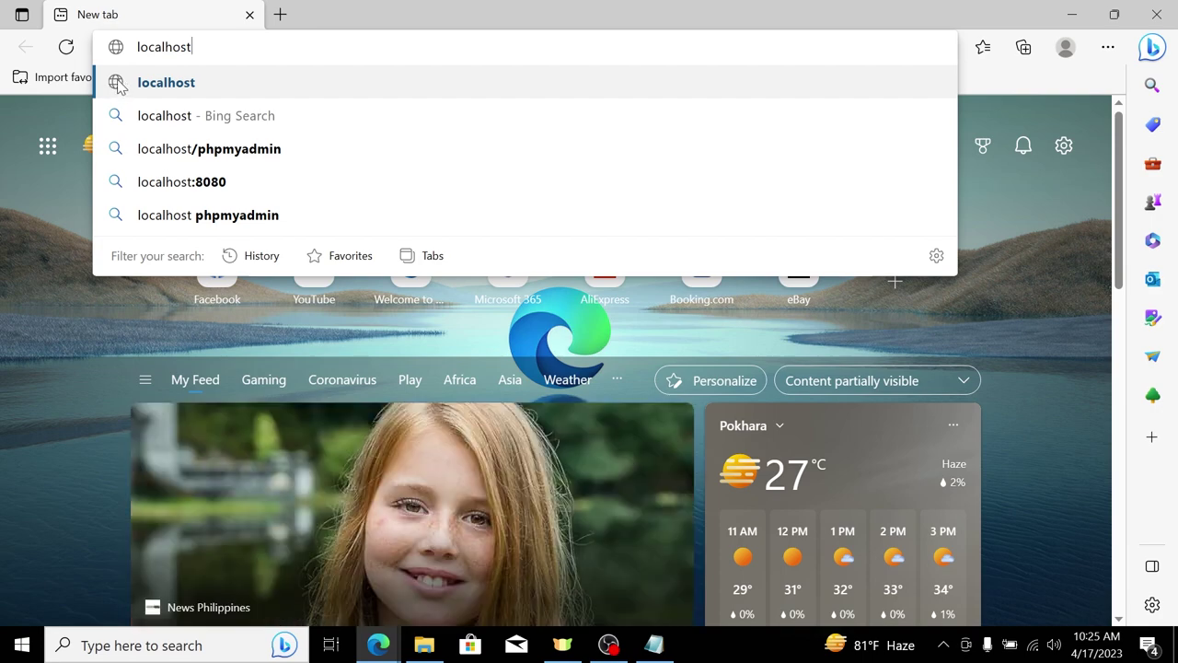
left_click(134, 82)
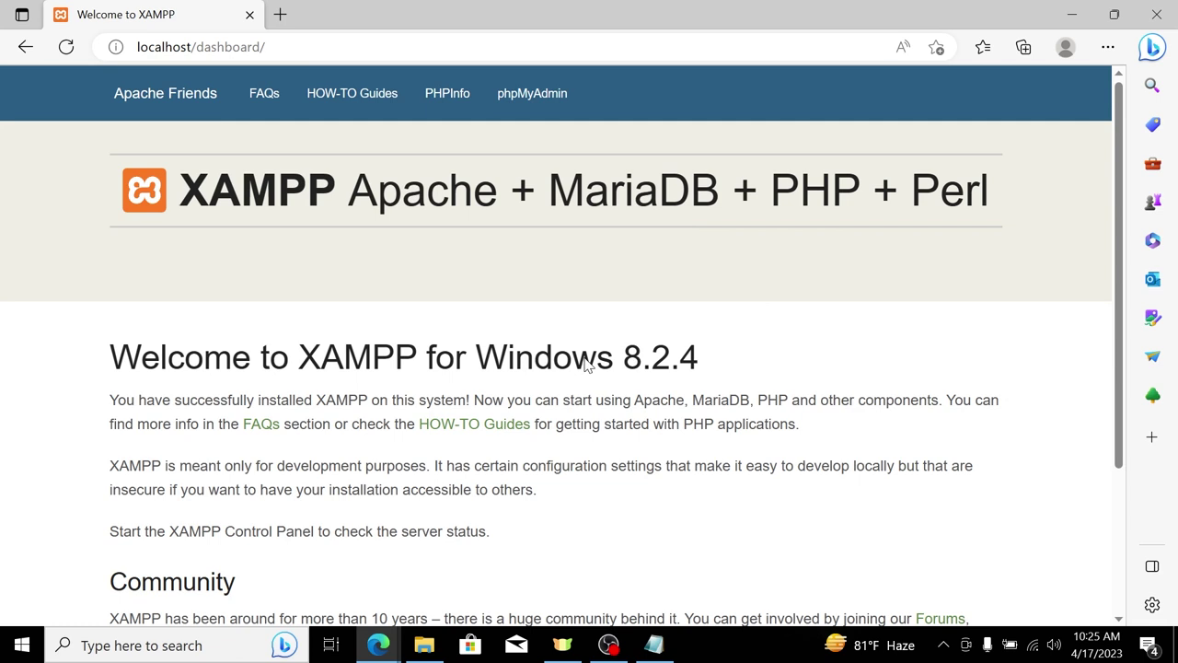
Step: Open phpMyAdmin from the XAMPP dashboard's top navigation
left_click(285, 47)
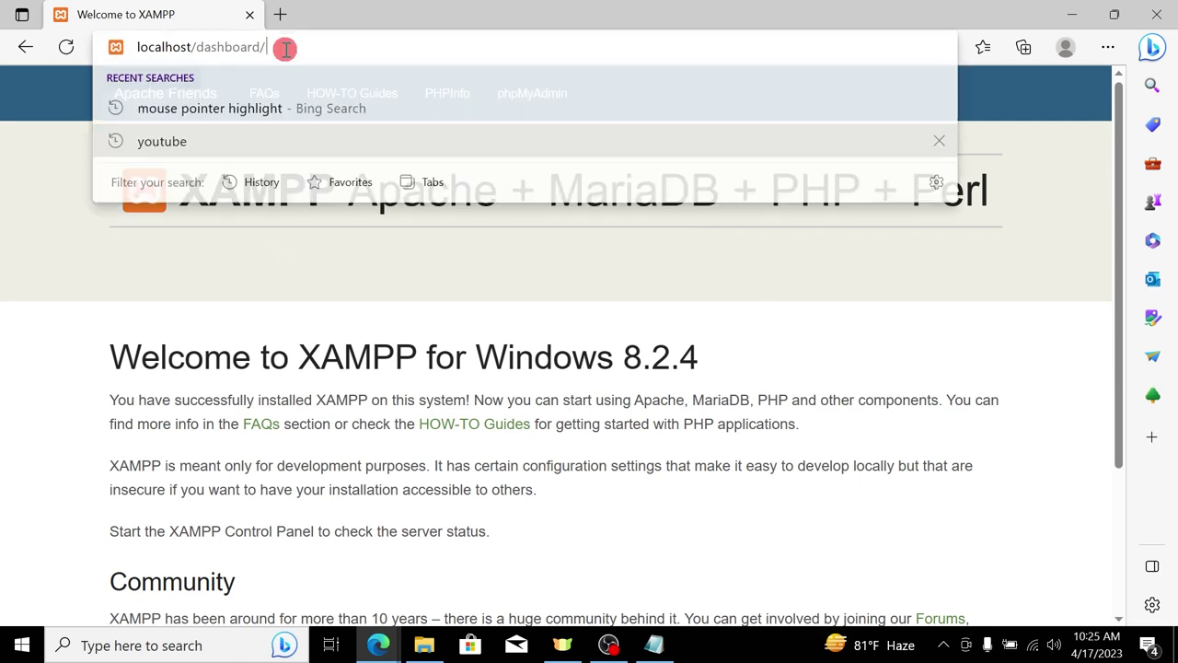
left_click(59, 181)
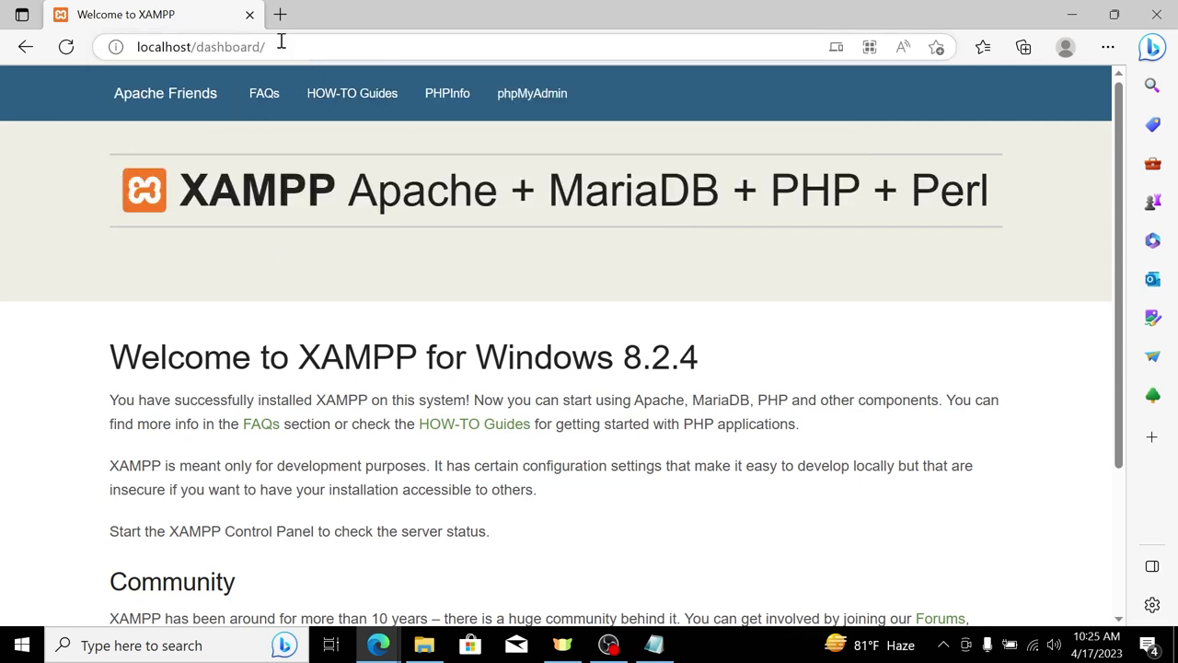
left_click(273, 44)
left_click(61, 179)
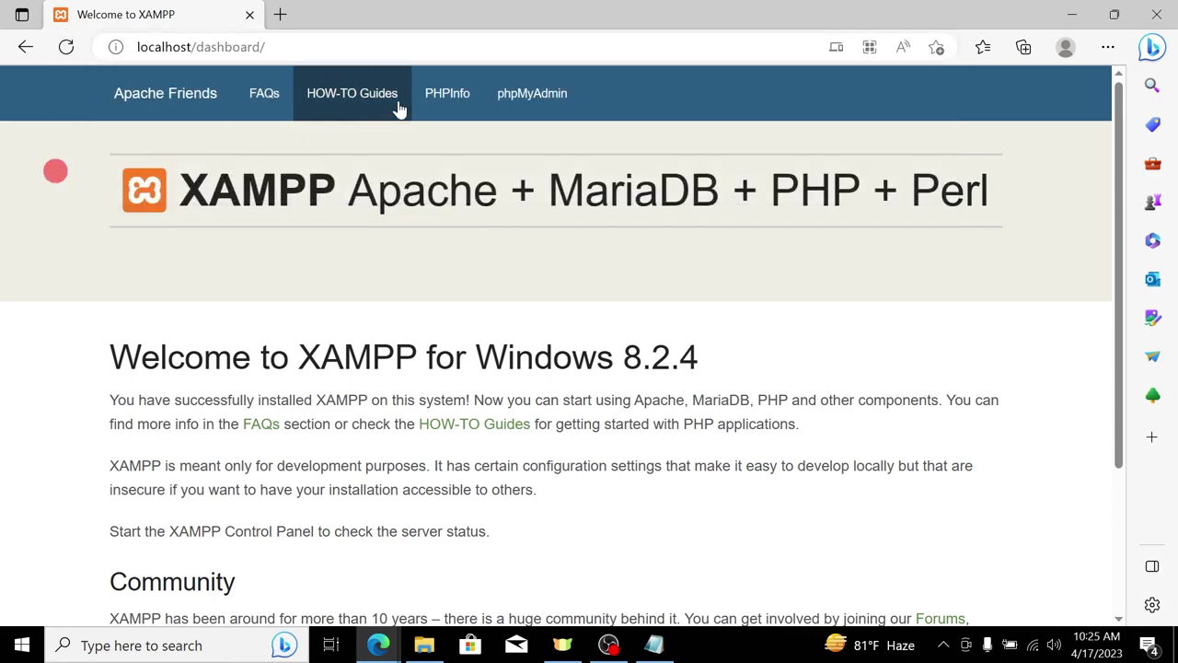
left_click(543, 101)
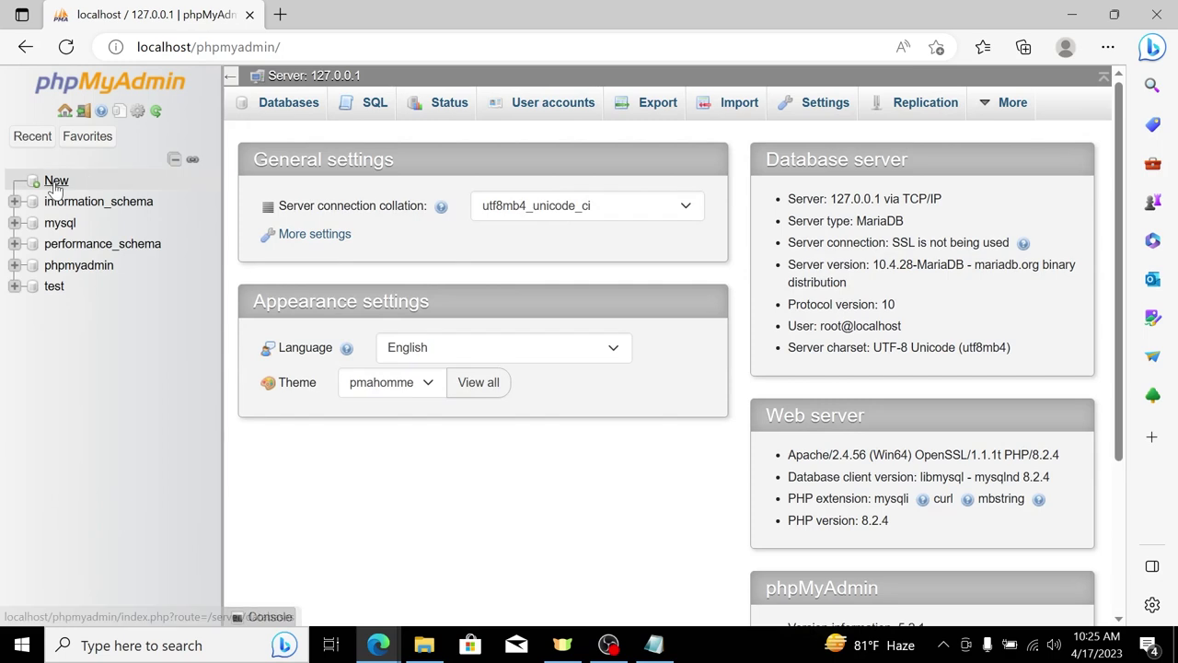
Step: Create an empty phpMyAdmin database named firstdb, then bring back the htdocs window
left_click(57, 181)
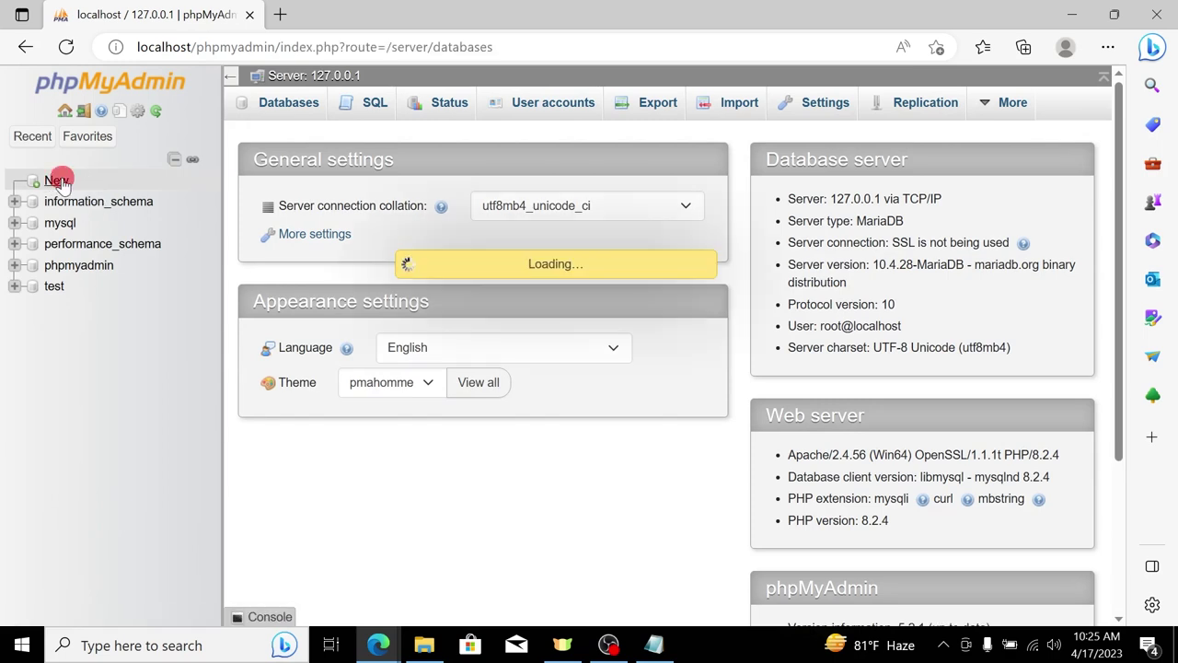
key("ctrl+plus")
left_click(390, 273)
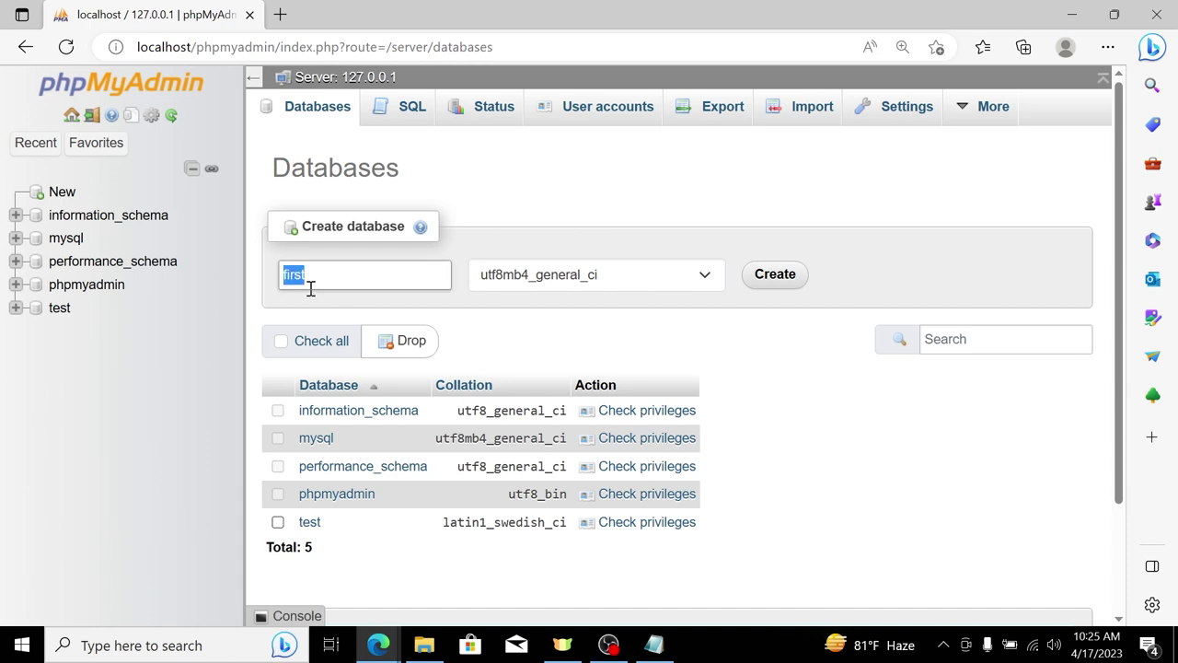
left_click(790, 278)
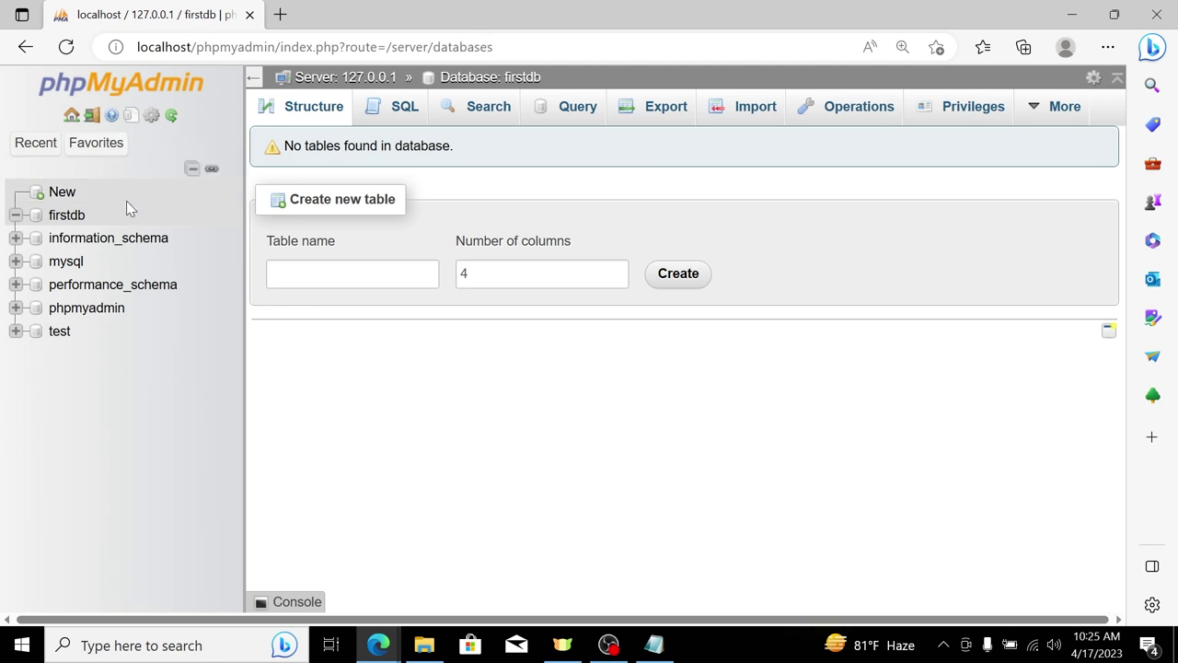
left_click_drag(99, 215, 52, 217)
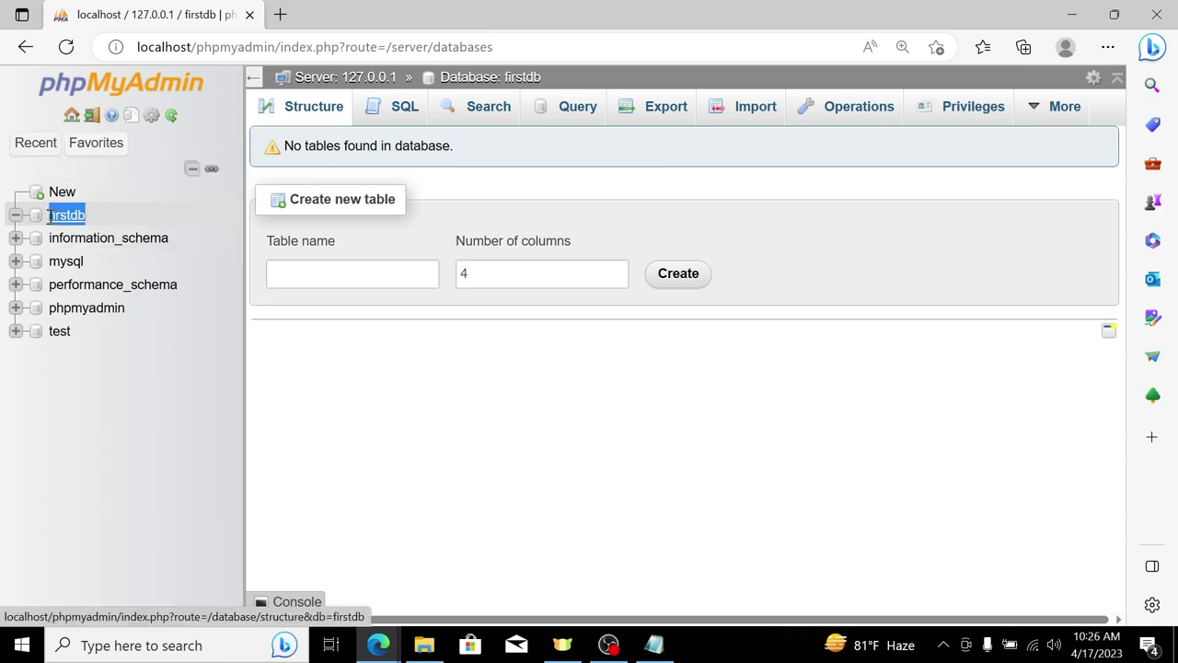
mouse_move(433, 648)
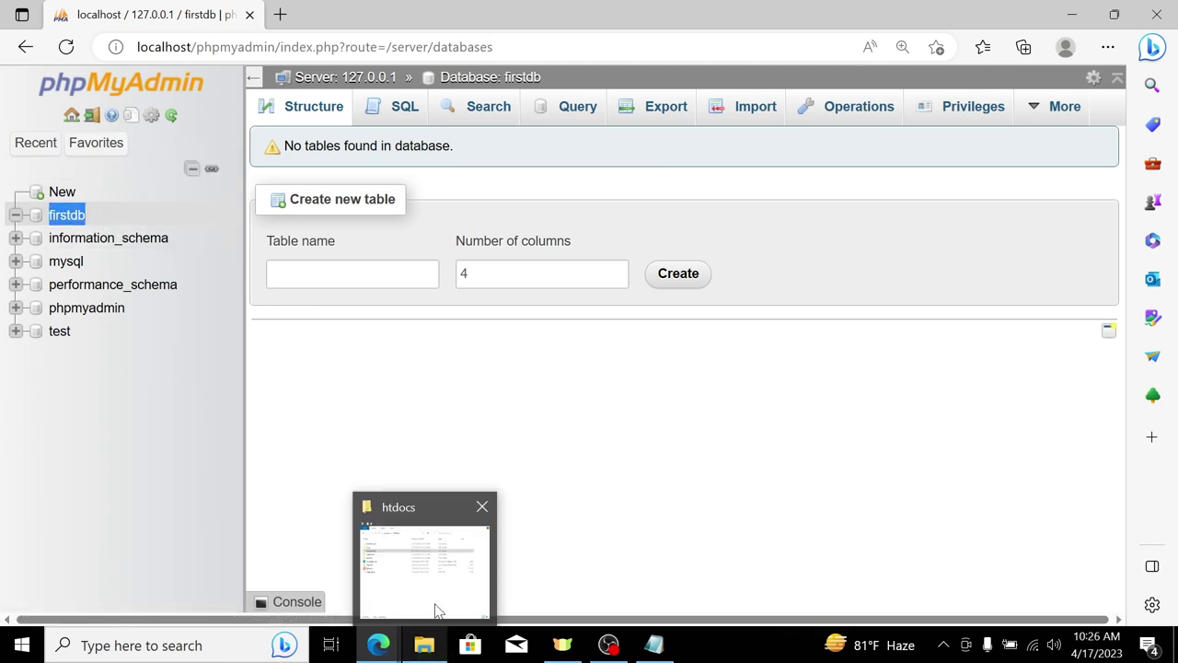
left_click(436, 568)
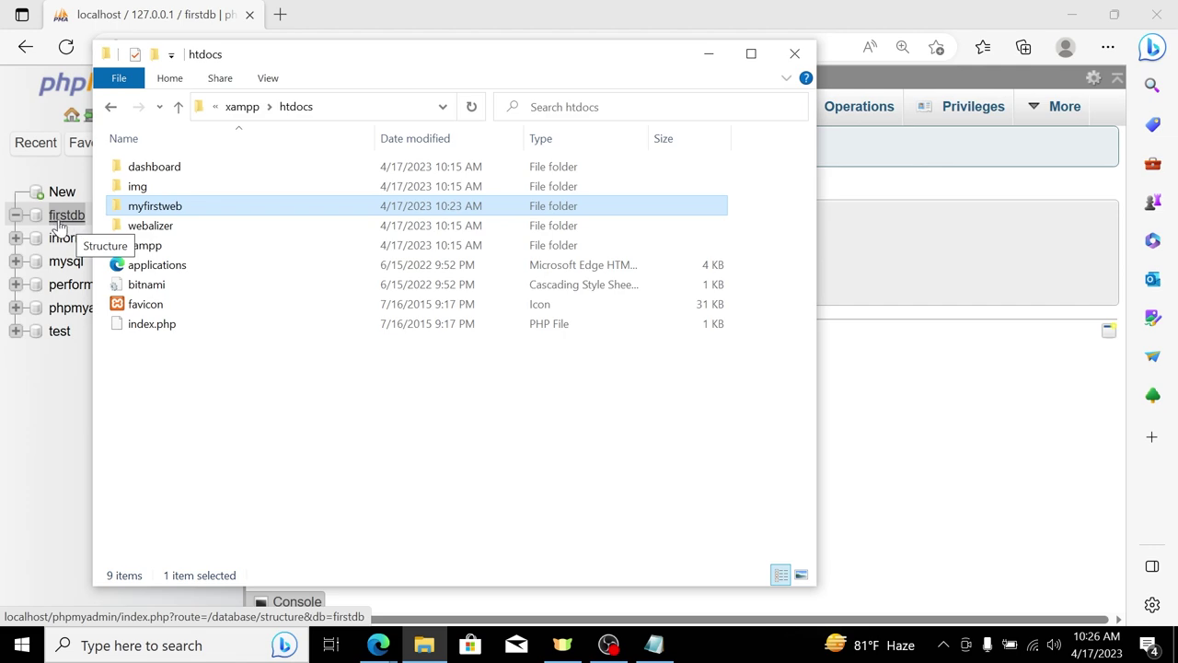
Step: Copy the folder name myfirstweb and paste it after localhost/ in a new Edge tab
left_click(281, 14)
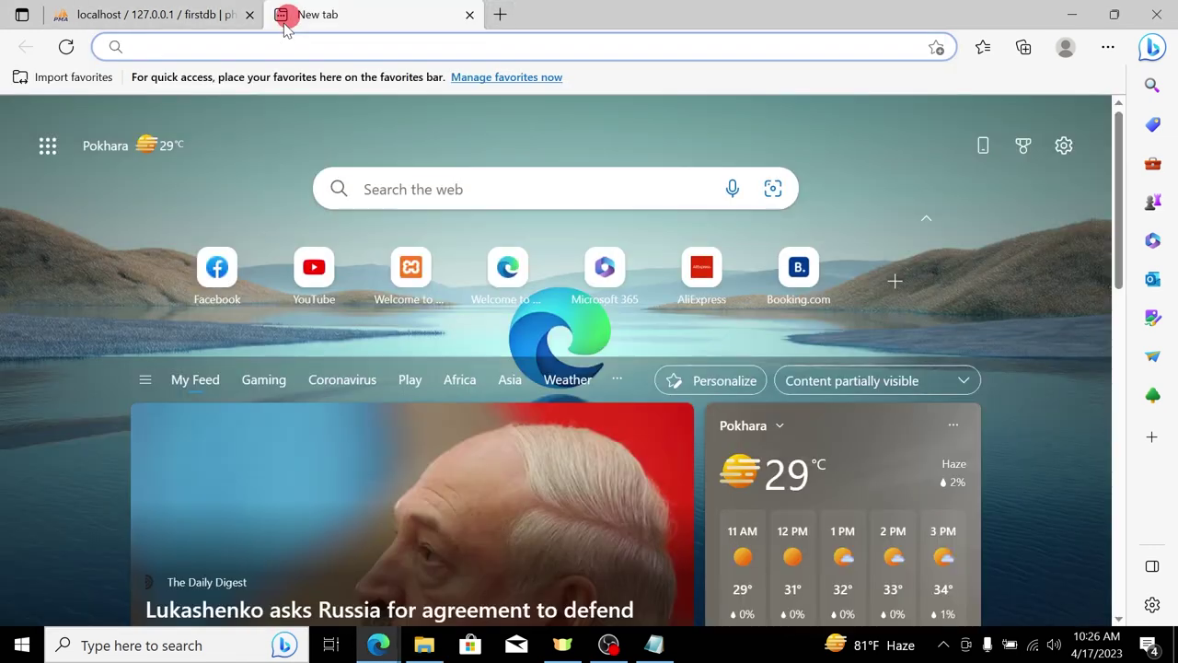
type("localhost/")
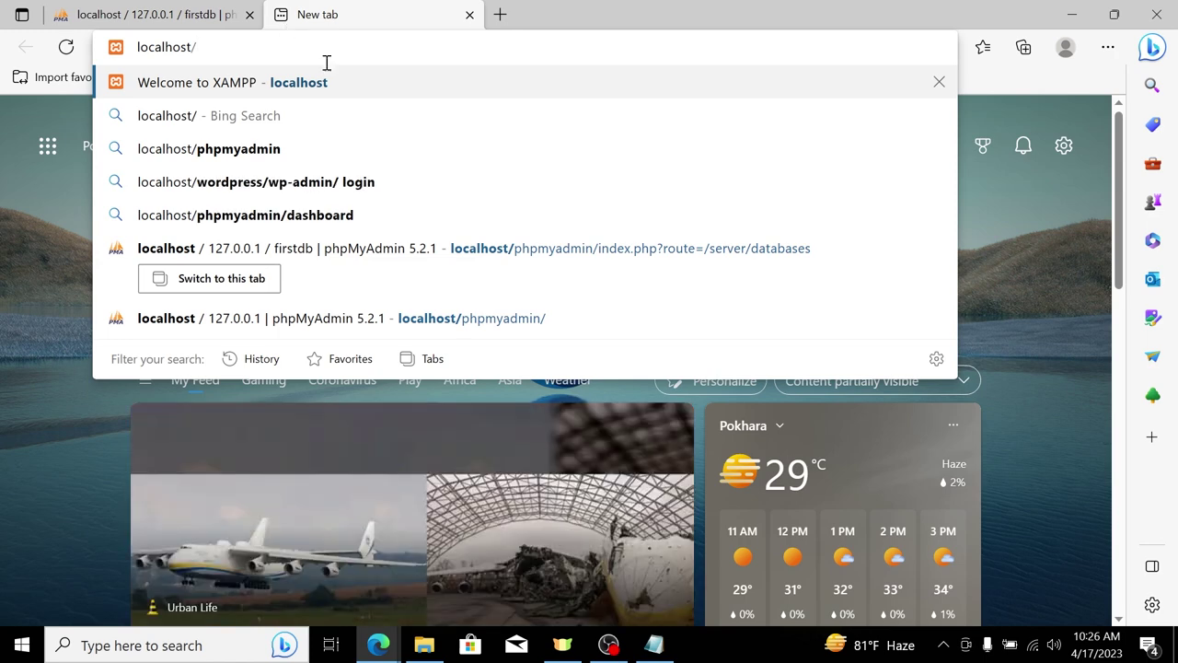
left_click(424, 644)
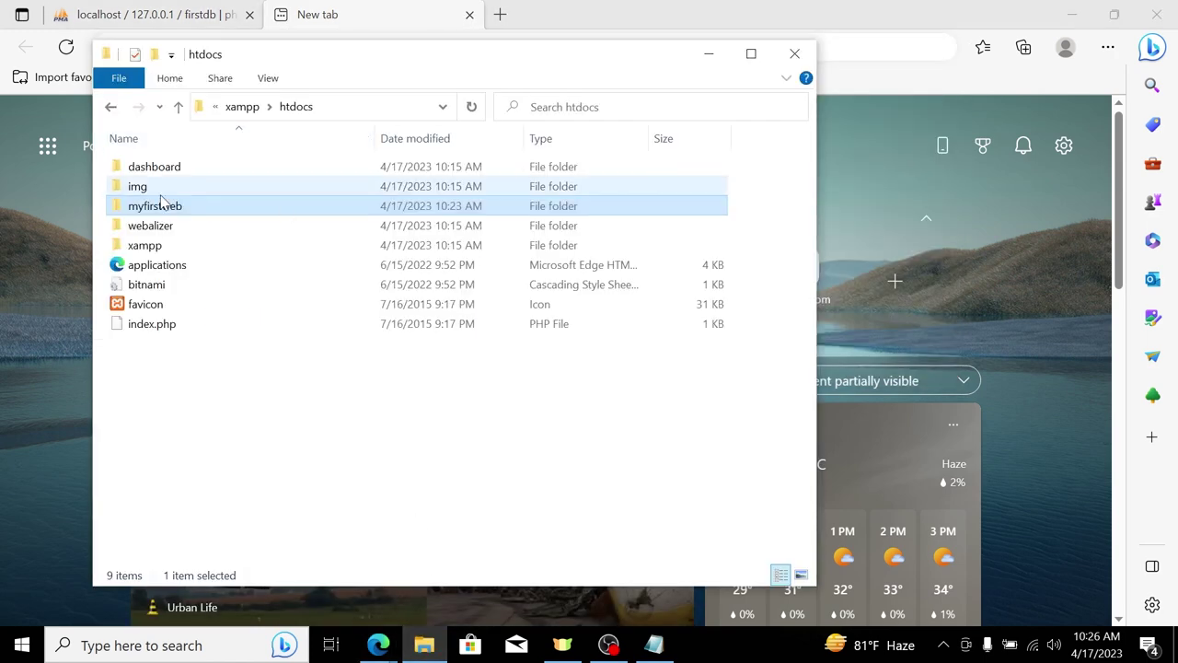
left_click_drag(284, 58, 314, 148)
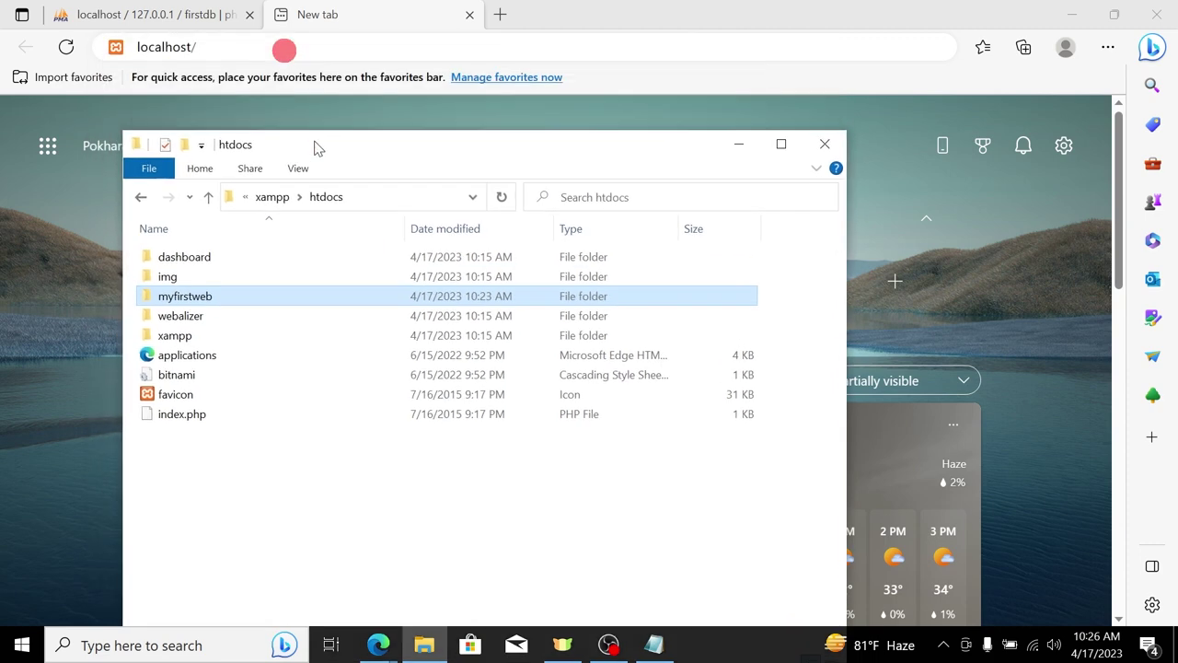
right_click(194, 299)
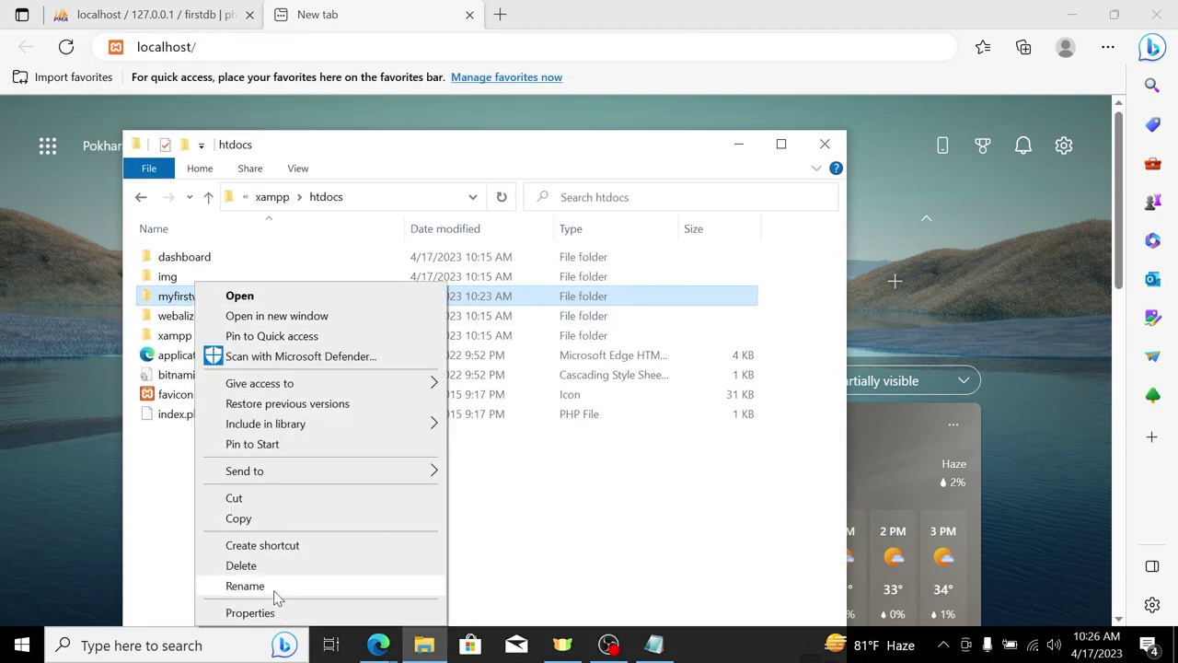
left_click(275, 590)
right_click(186, 296)
left_click(203, 348)
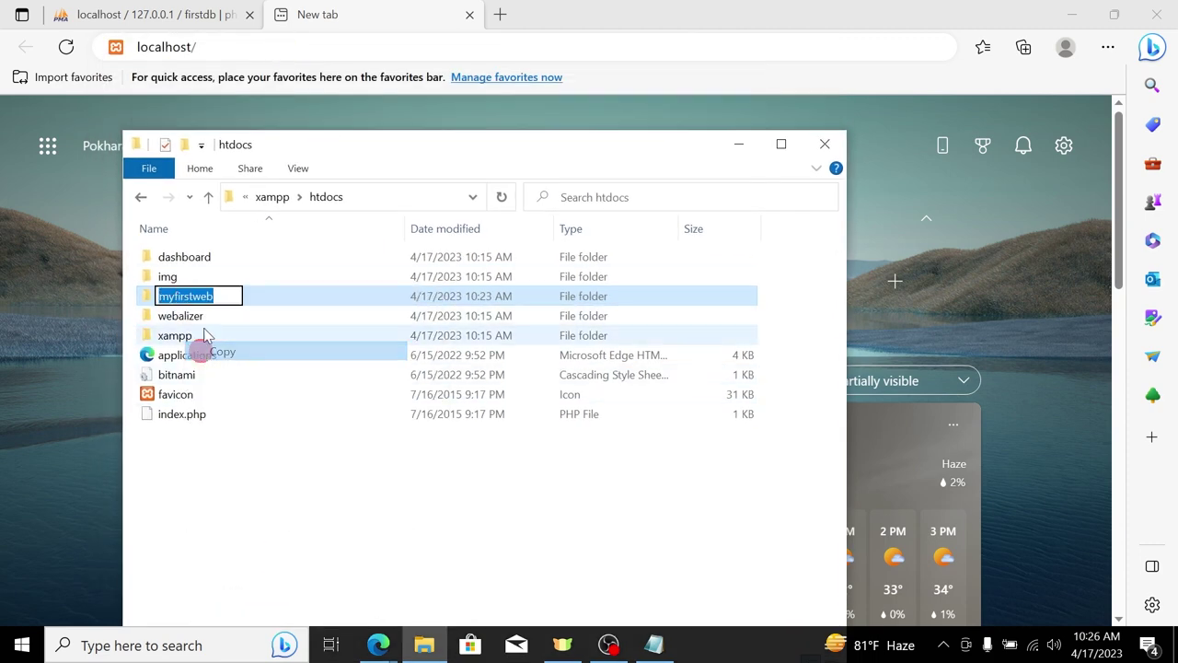
left_click(232, 46)
key("ctrl+v")
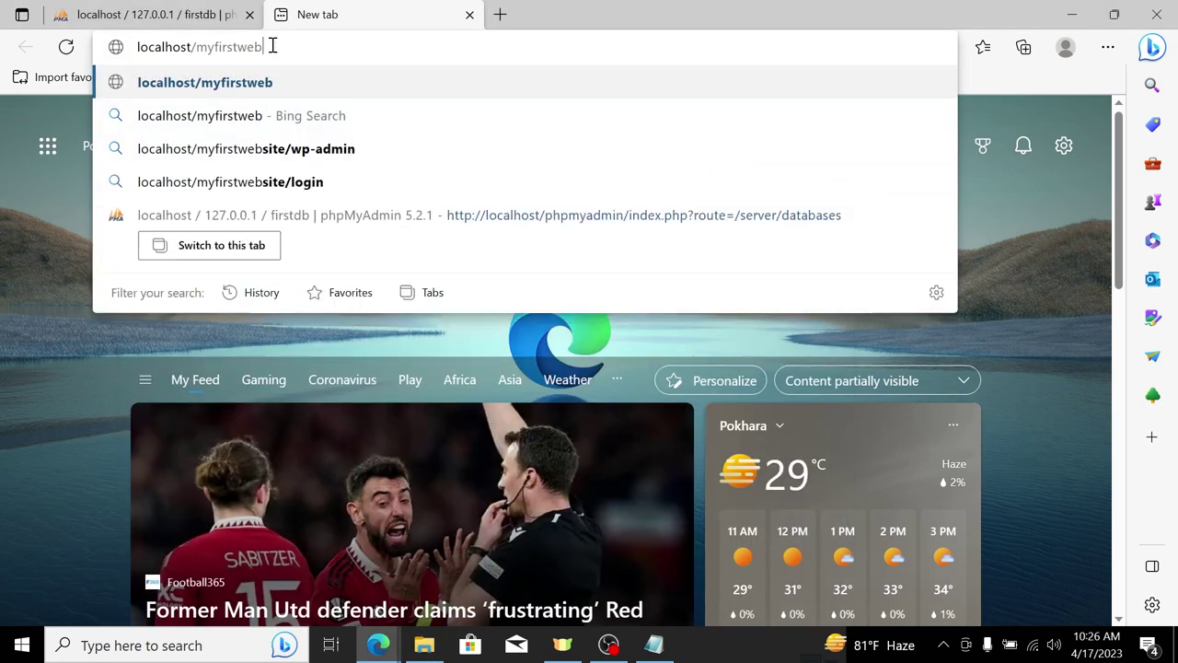
Step: Load localhost/myfirstweb at 100% zoom and continue with English (United States)
left_click_drag(278, 46, 132, 58)
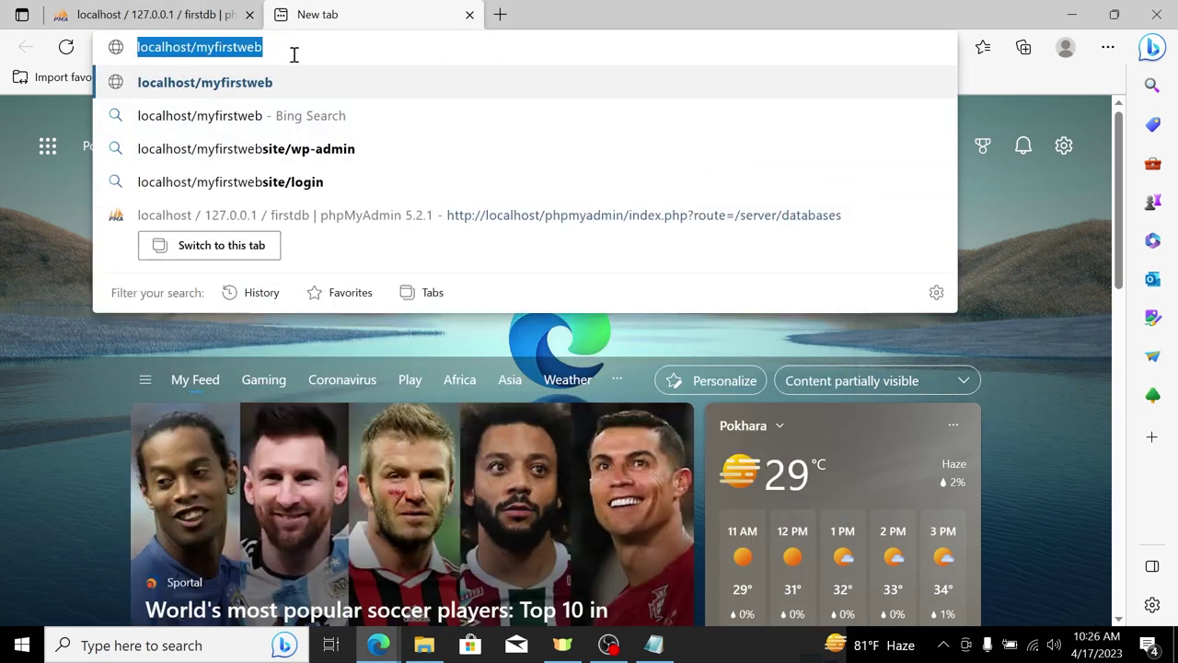
left_click(294, 48)
key("Return")
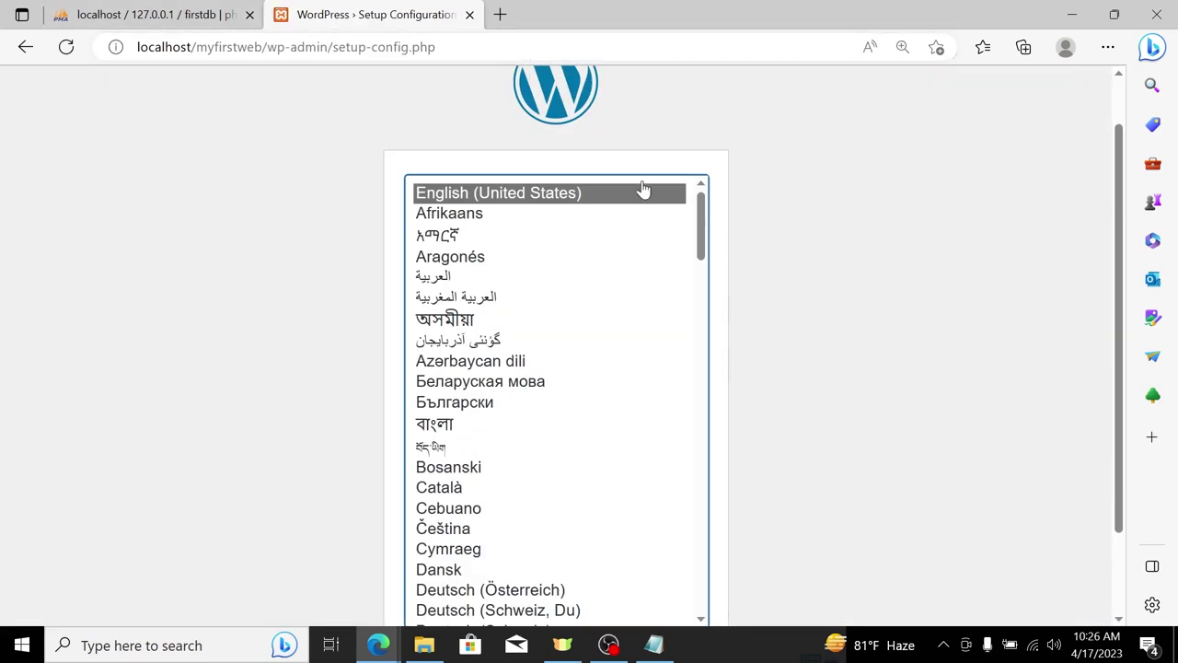
key("ctrl+minus")
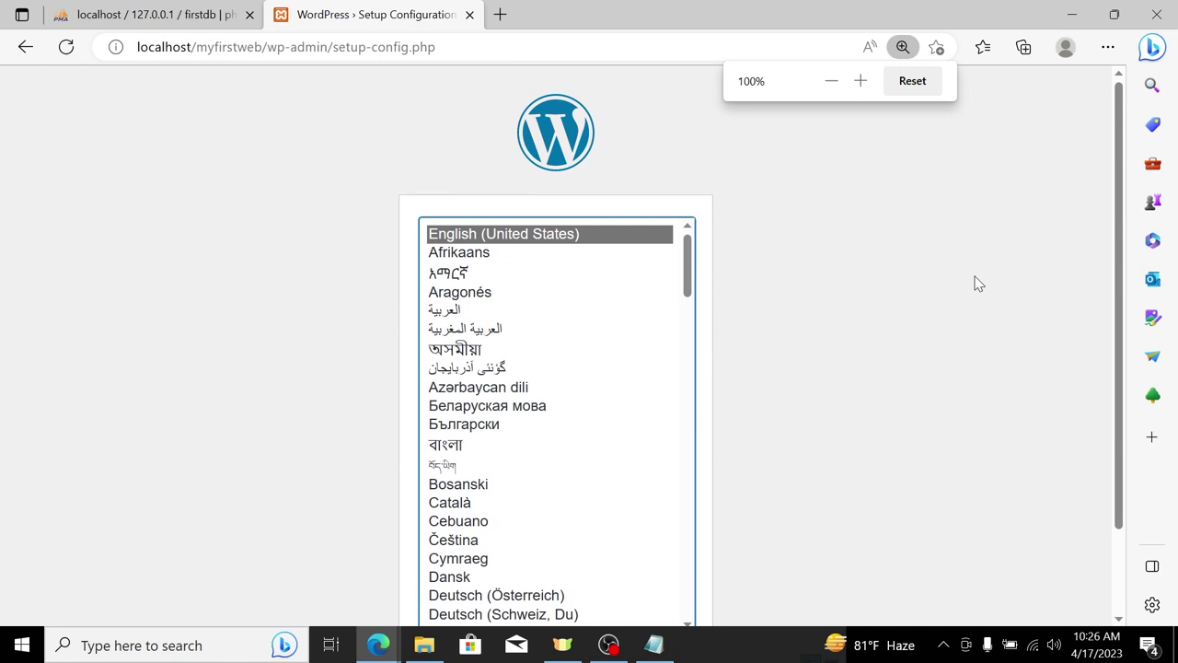
scroll(885, 242, "down", 1)
left_click(631, 565)
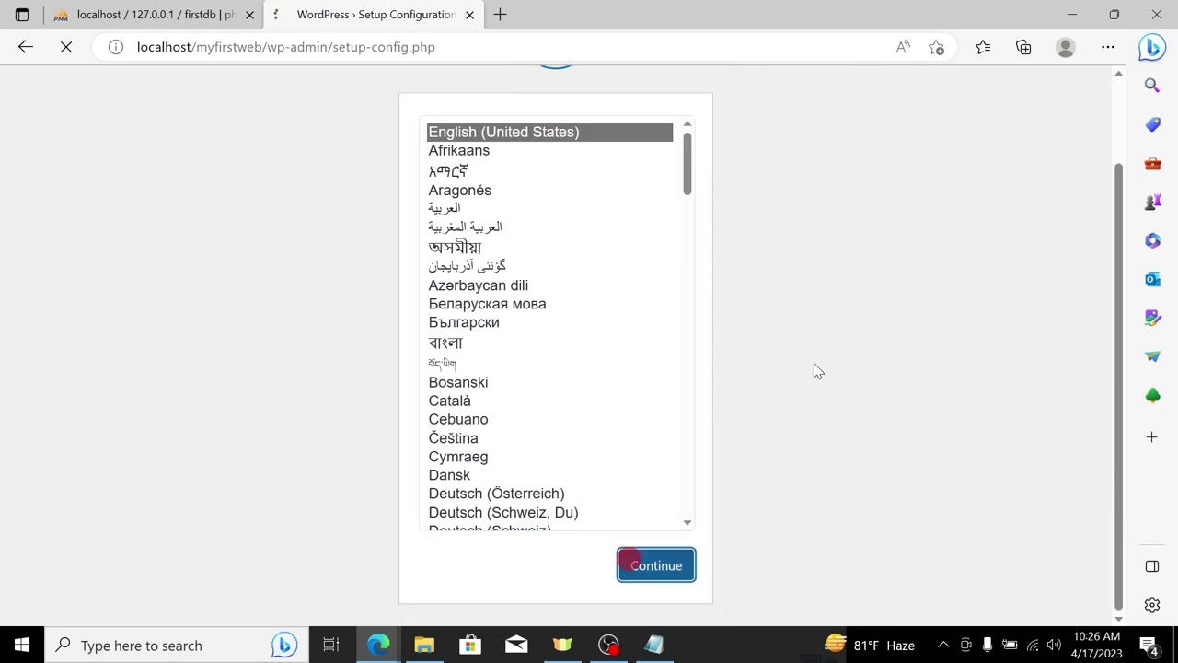
Step: Start the database connection step and paste firstdb from phpMyAdmin as Database Name
left_click(269, 551)
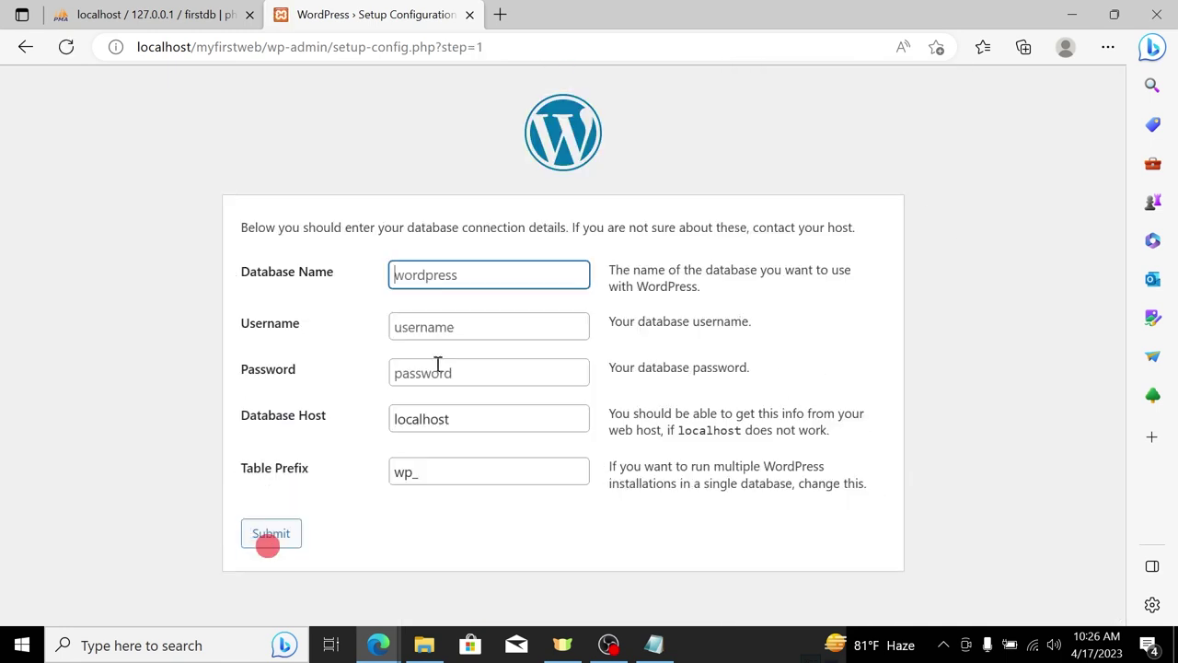
left_click(451, 275)
left_click(155, 14)
right_click(59, 197)
left_click(104, 214)
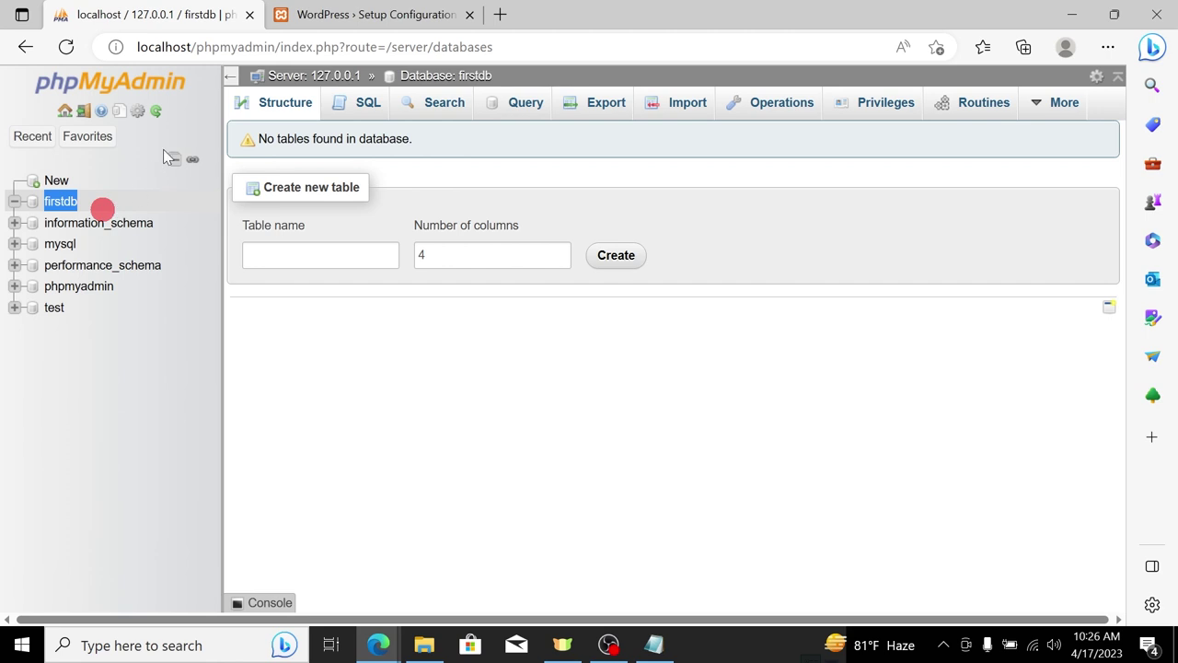
left_click(358, 14)
key("ctrl+v")
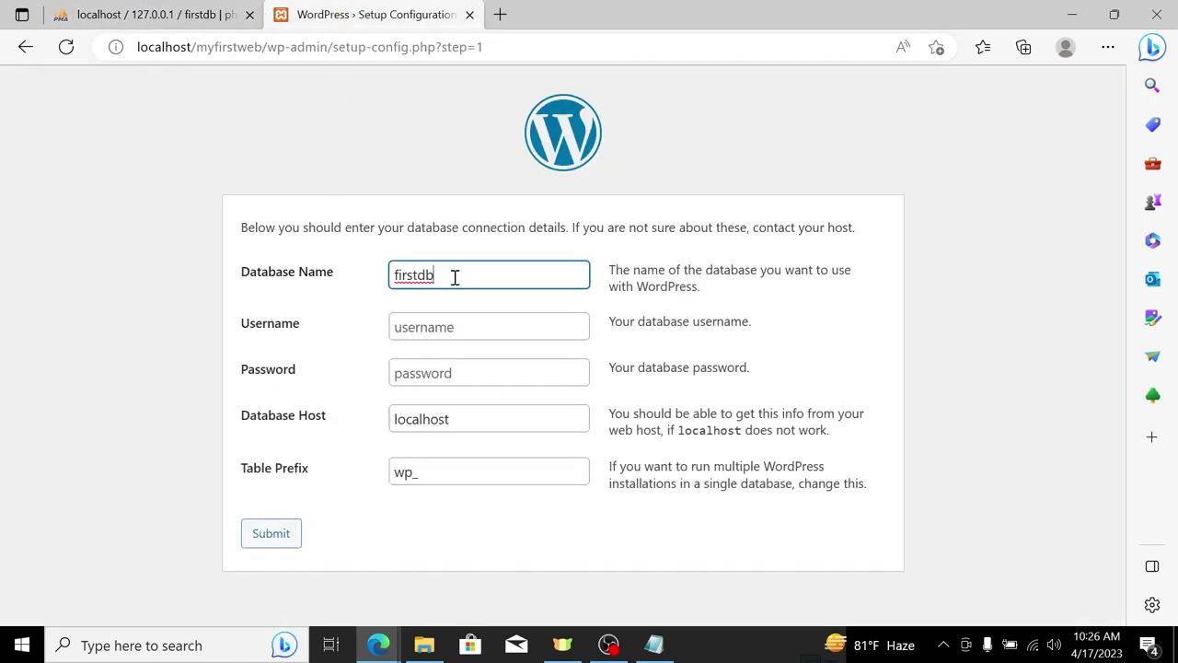
Step: Enter username root with an empty password, keep host localhost and prefix wp_, and submit
left_click(447, 322)
type("root")
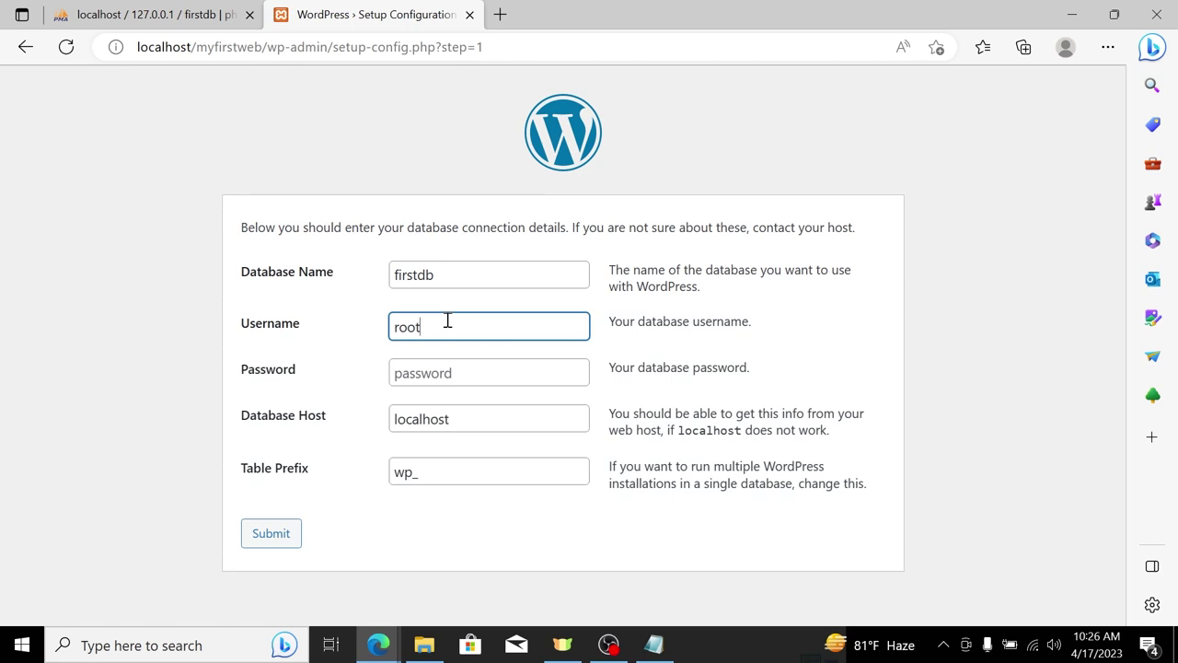
double_click(450, 327)
double_click(457, 331)
left_click(472, 375)
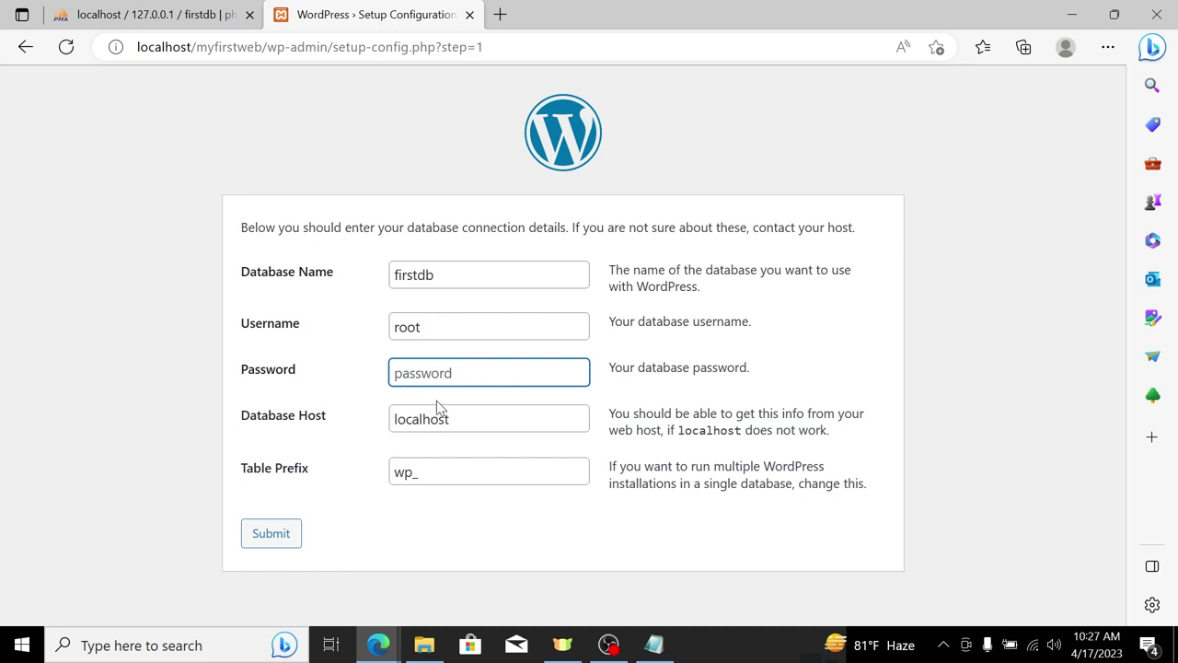
double_click(476, 418)
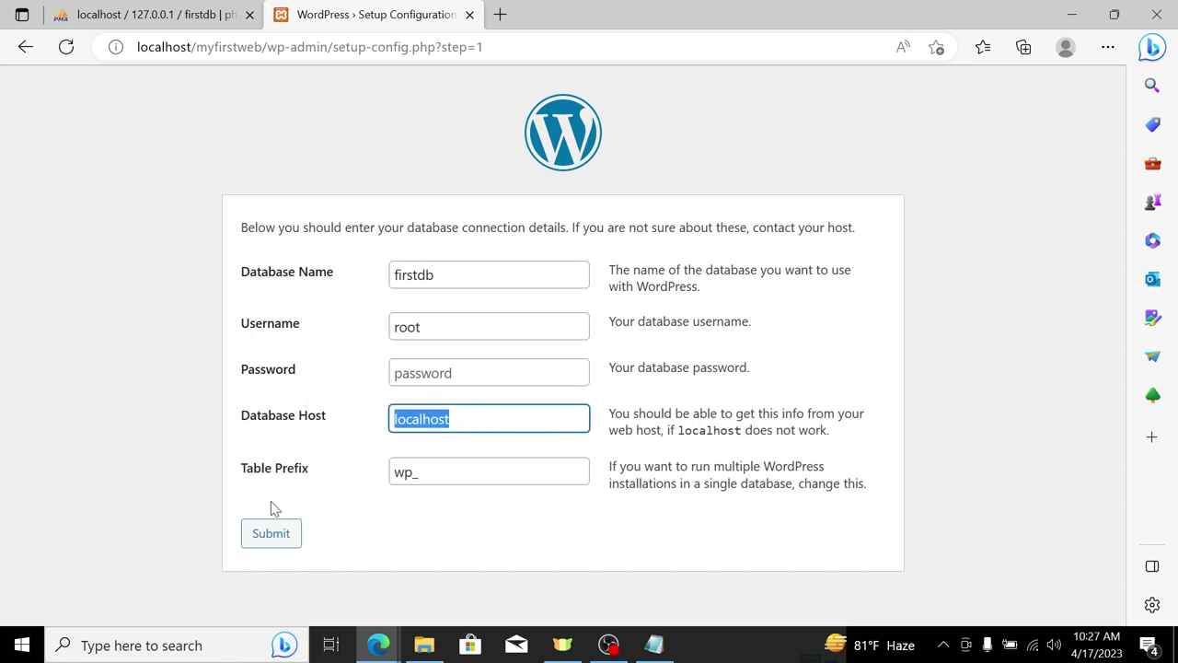
double_click(478, 476)
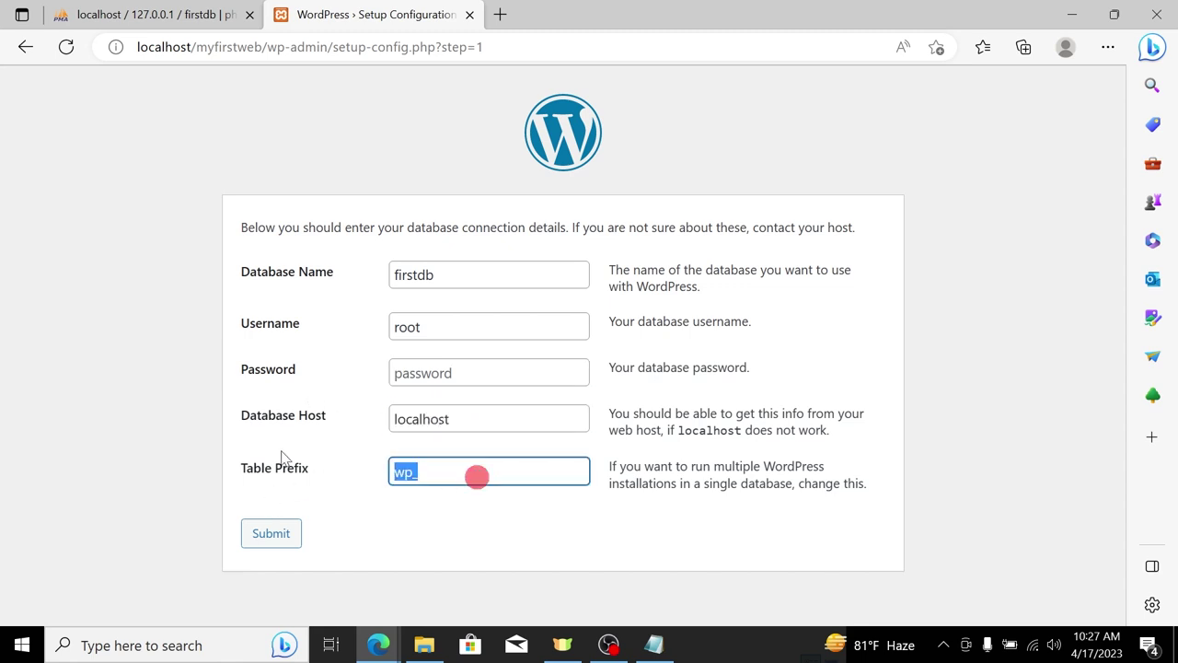
left_click(269, 538)
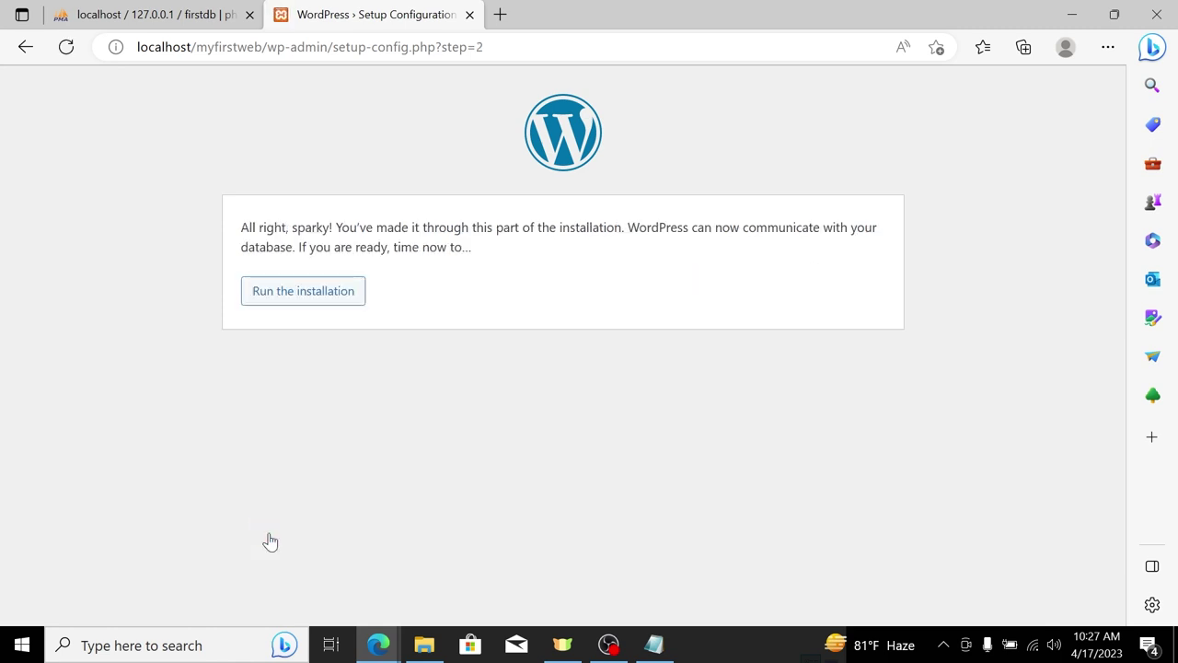
Step: Run the installation and set the Site Title to 'My First Website'
left_click(279, 287)
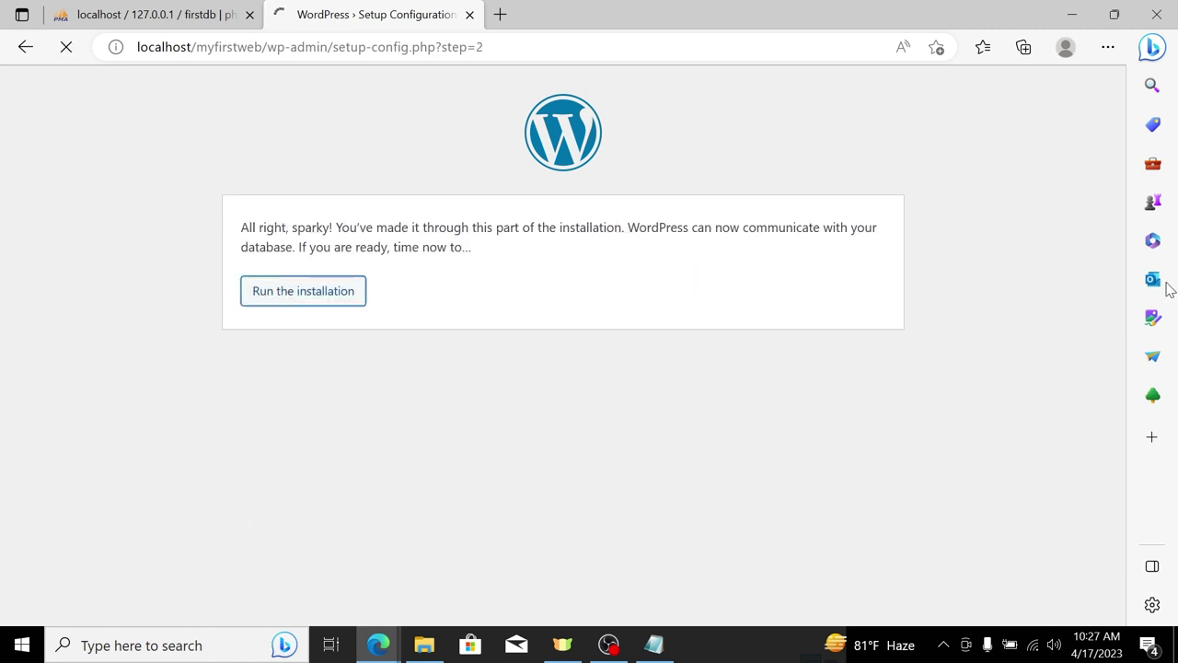
scroll(474, 317, "down", 2)
left_click(427, 268)
type("My First Website")
key("Tab")
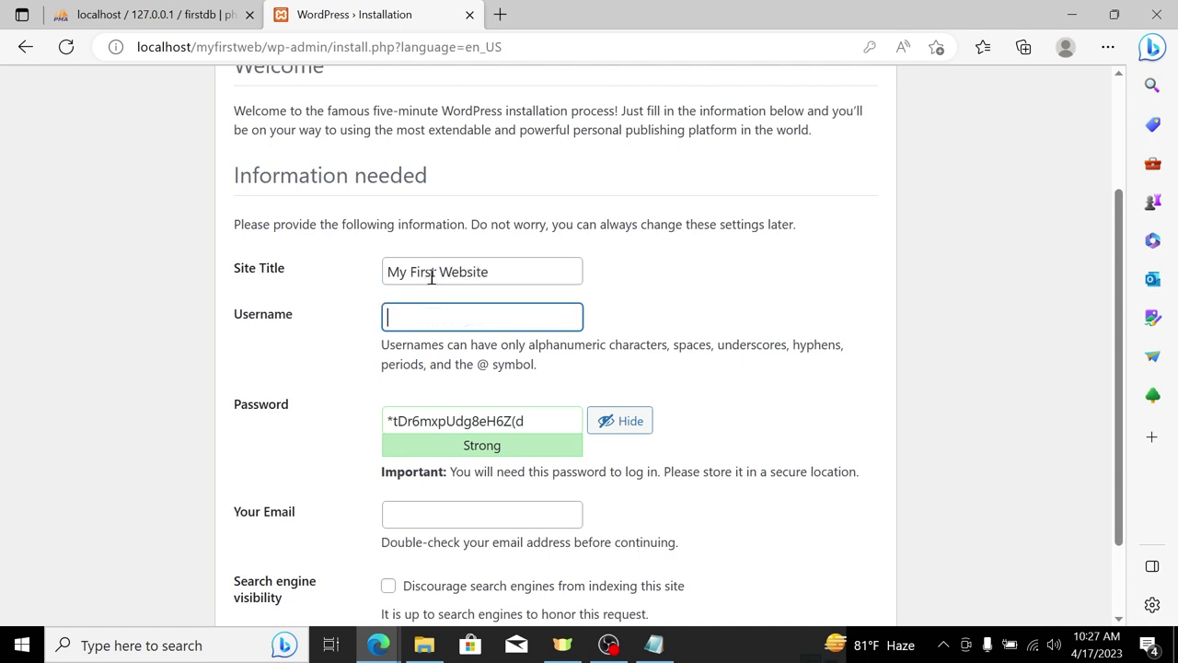
triple_click(569, 267)
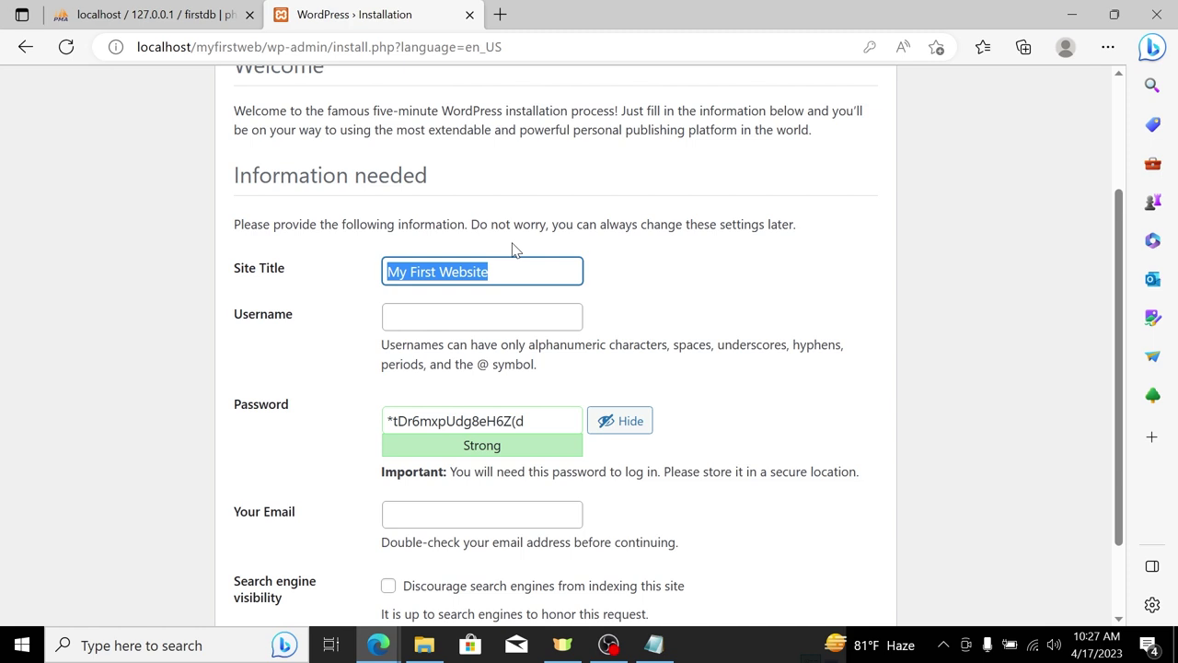
type("ABC Private")
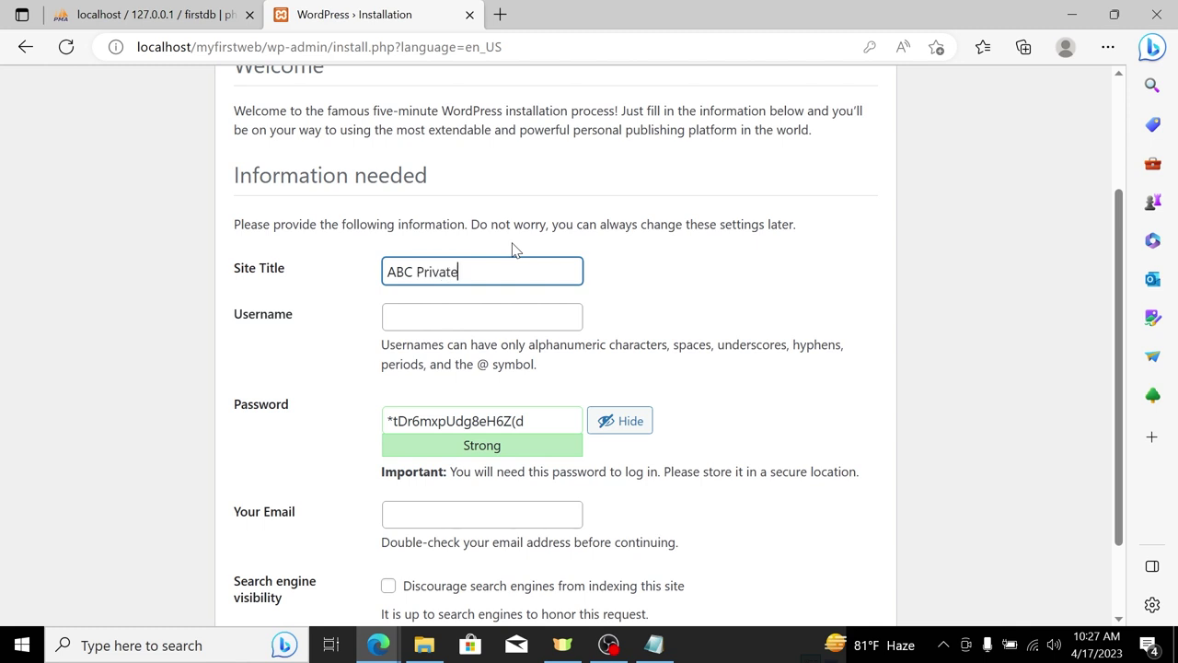
type(" Limited")
key("ctrl+a")
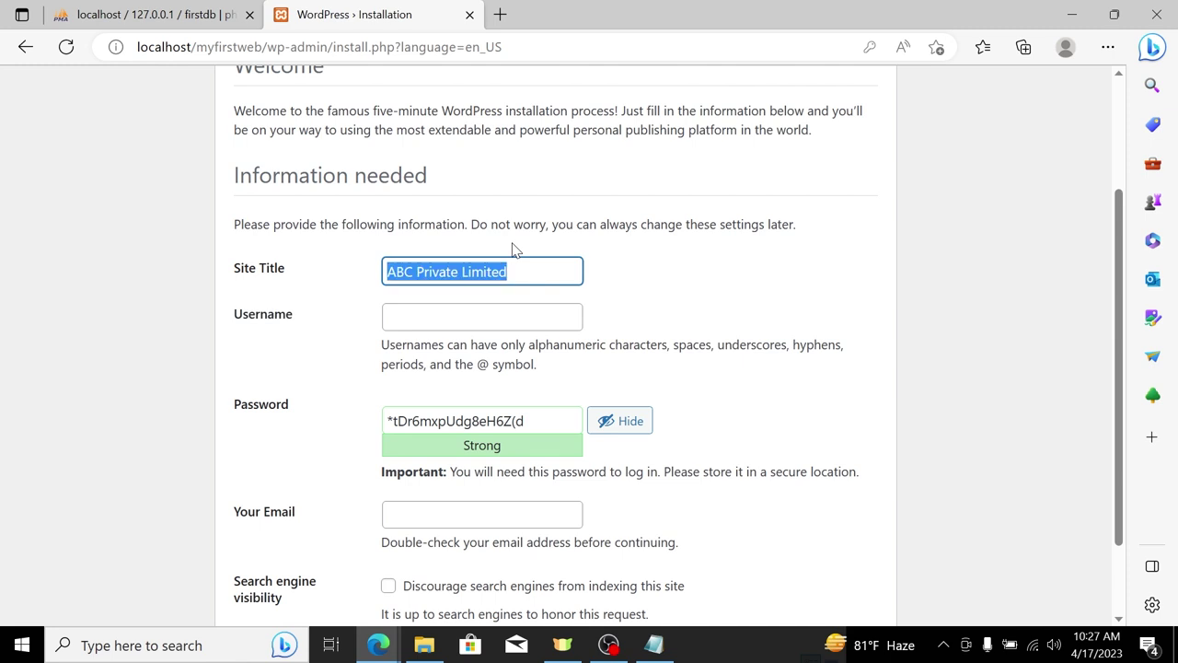
key("BackSpace")
type("My Fir")
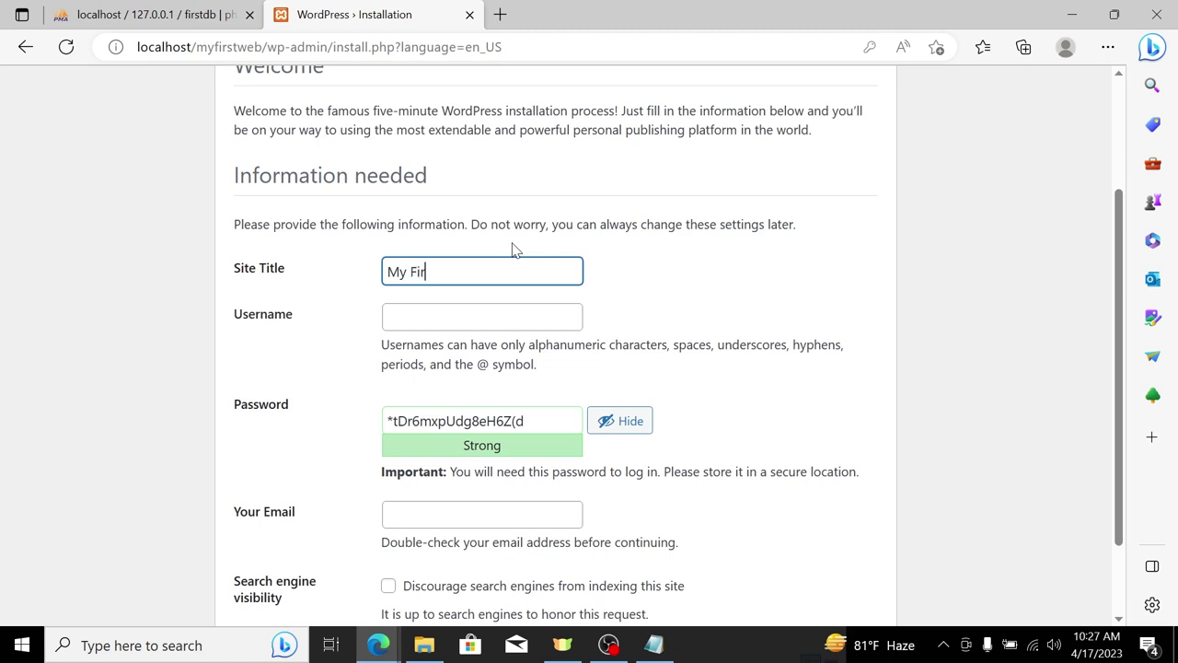
type("st Website")
key("Tab")
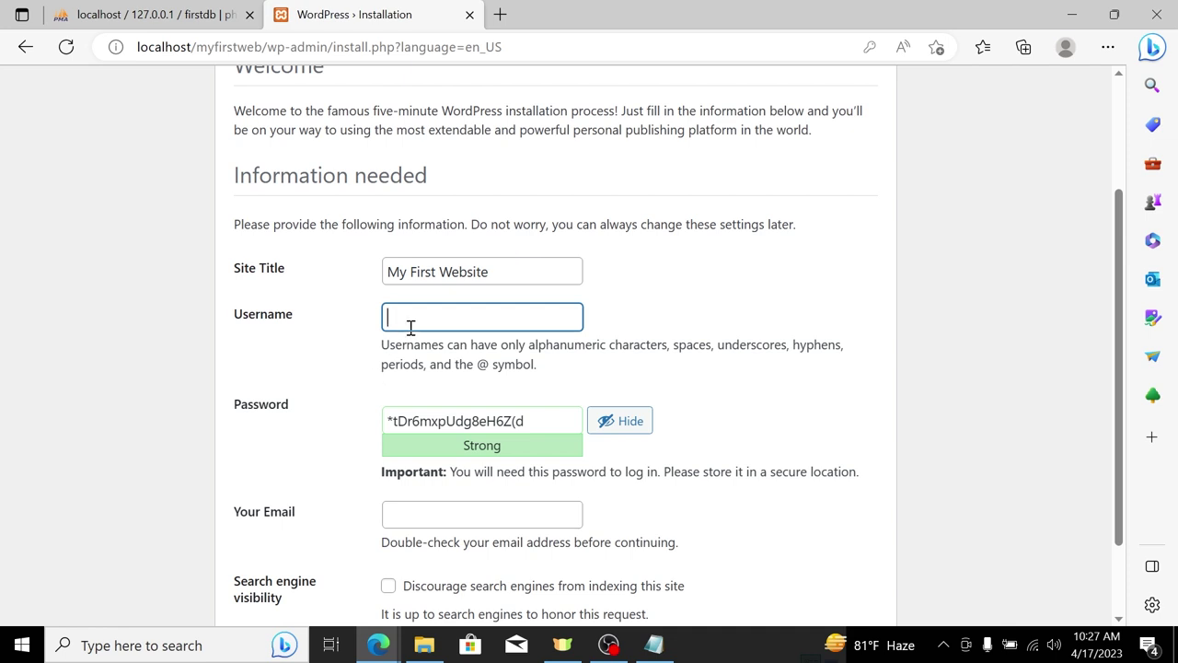
Step: Enter the admin username and a weak password, confirm weak-password use, and enter the admin e-mail
type("iambrp")
triple_click(546, 421)
key("BackSpace")
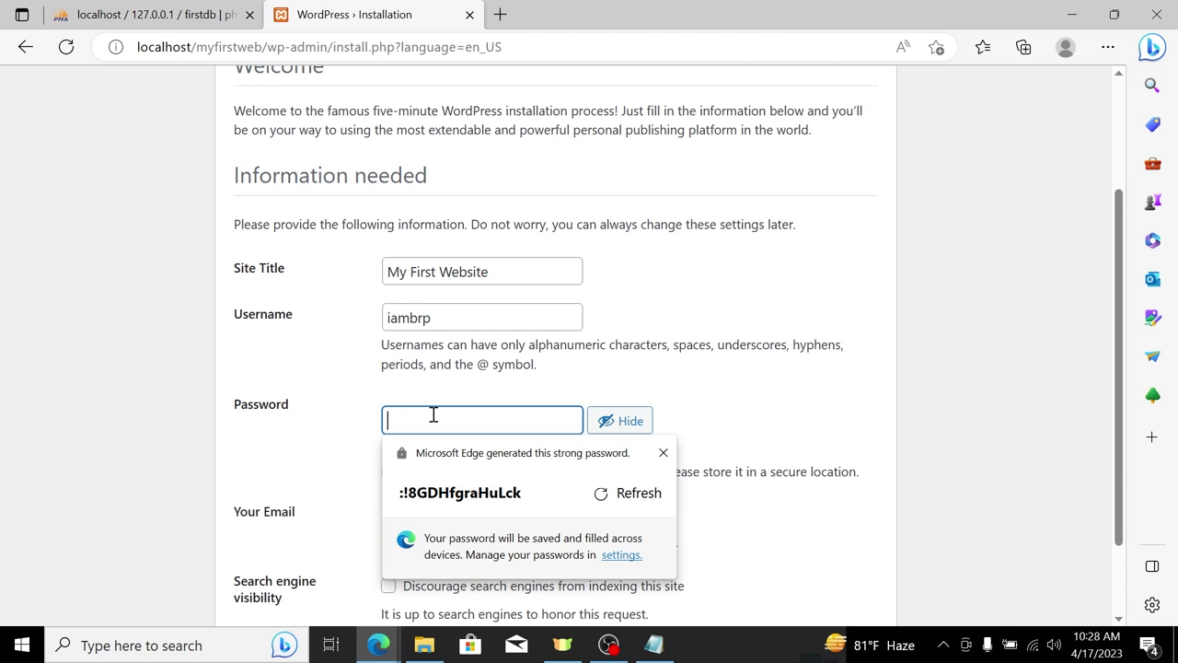
type("admin@12")
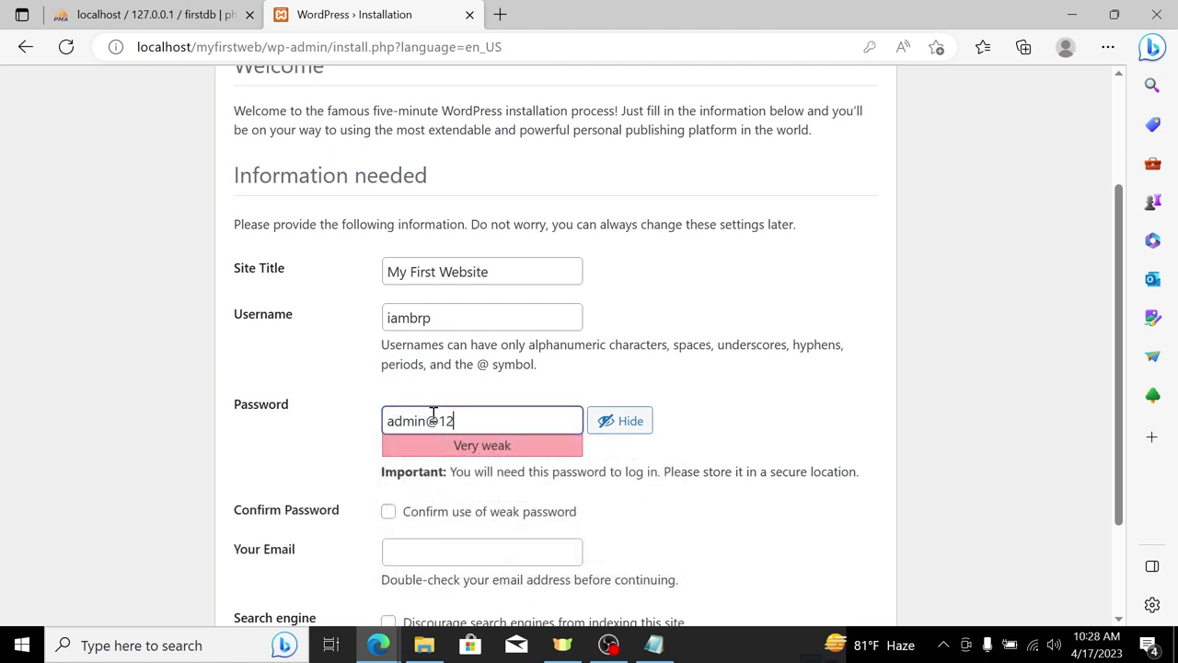
type("3")
left_click(451, 522)
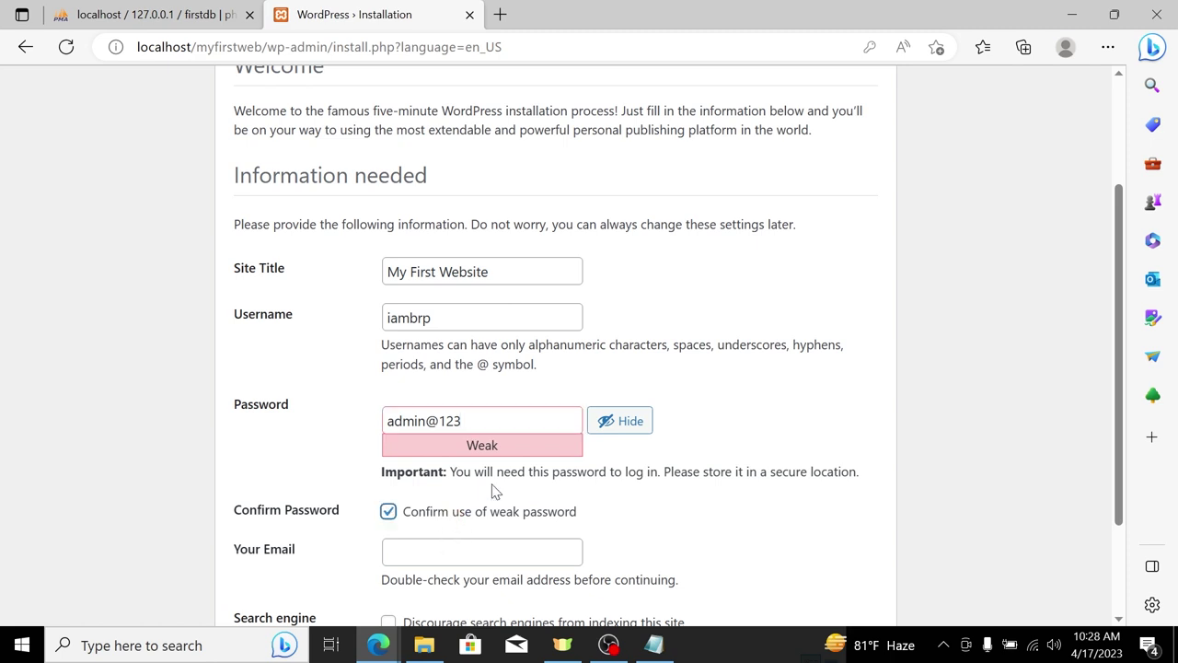
triple_click(518, 420)
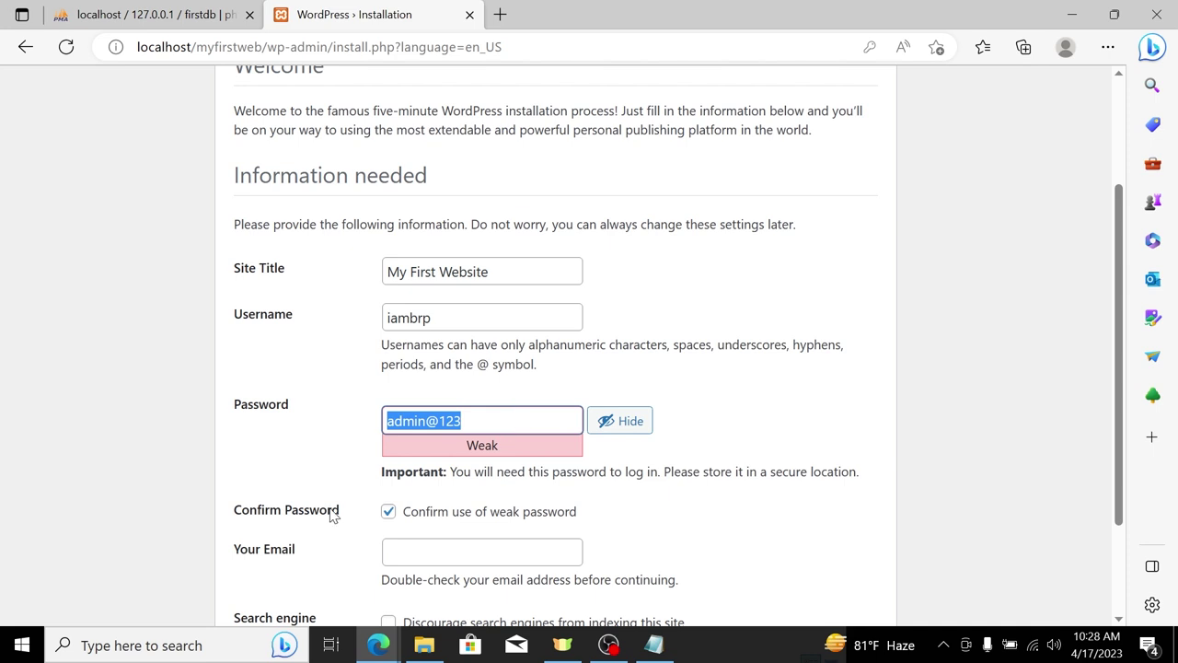
left_click(396, 550)
scroll(682, 544, "down", 1)
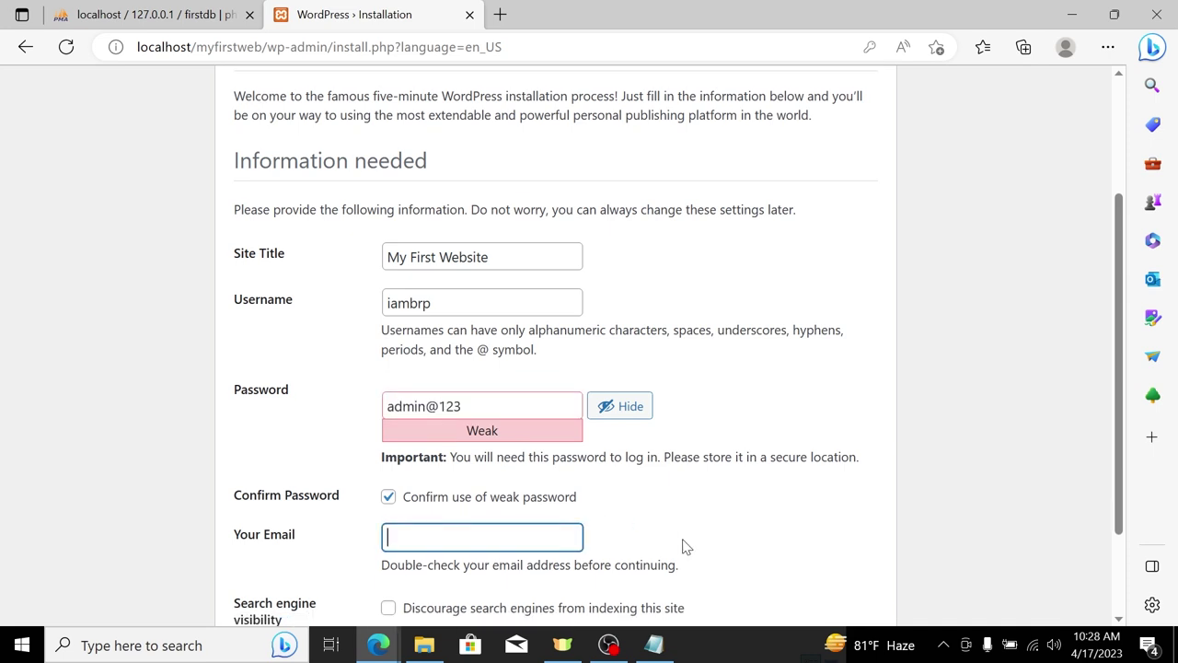
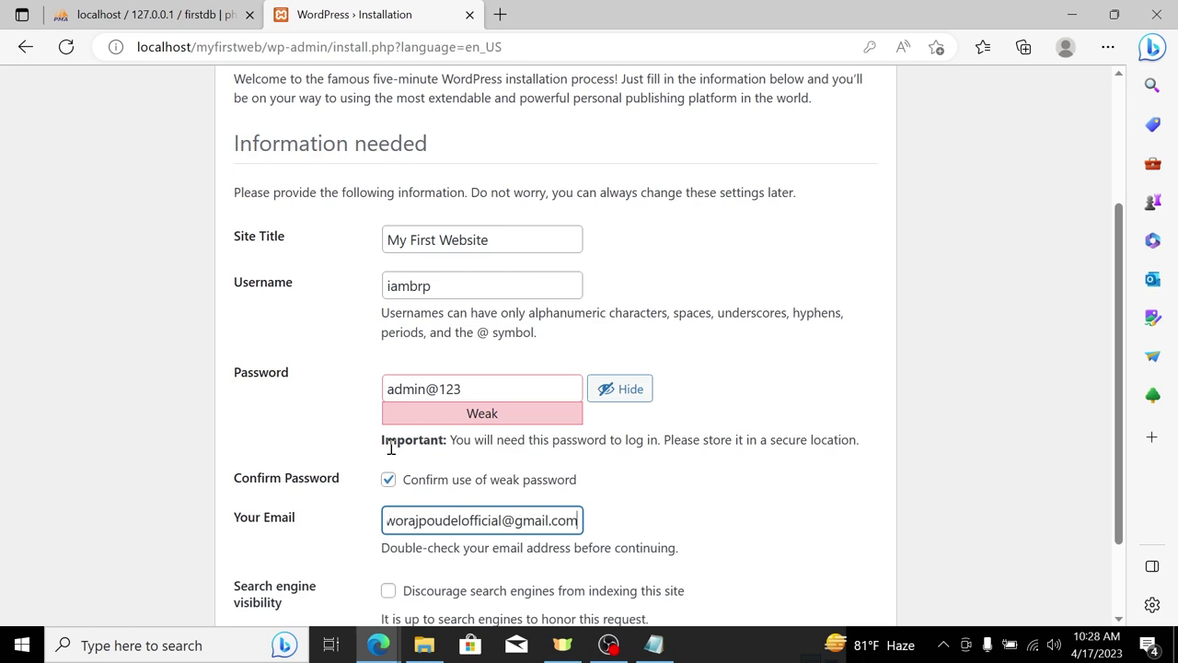
scroll(391, 447, "down", 2)
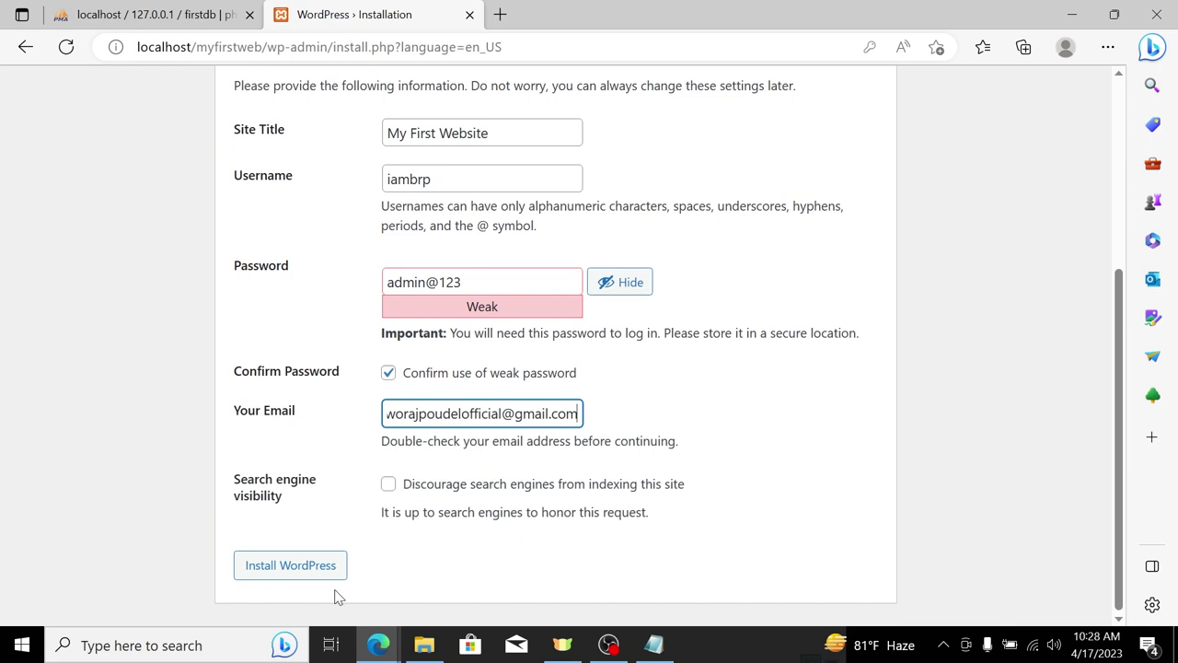
Step: Run the WordPress install, let the browser save the login password, and go to the login page
left_click(313, 558)
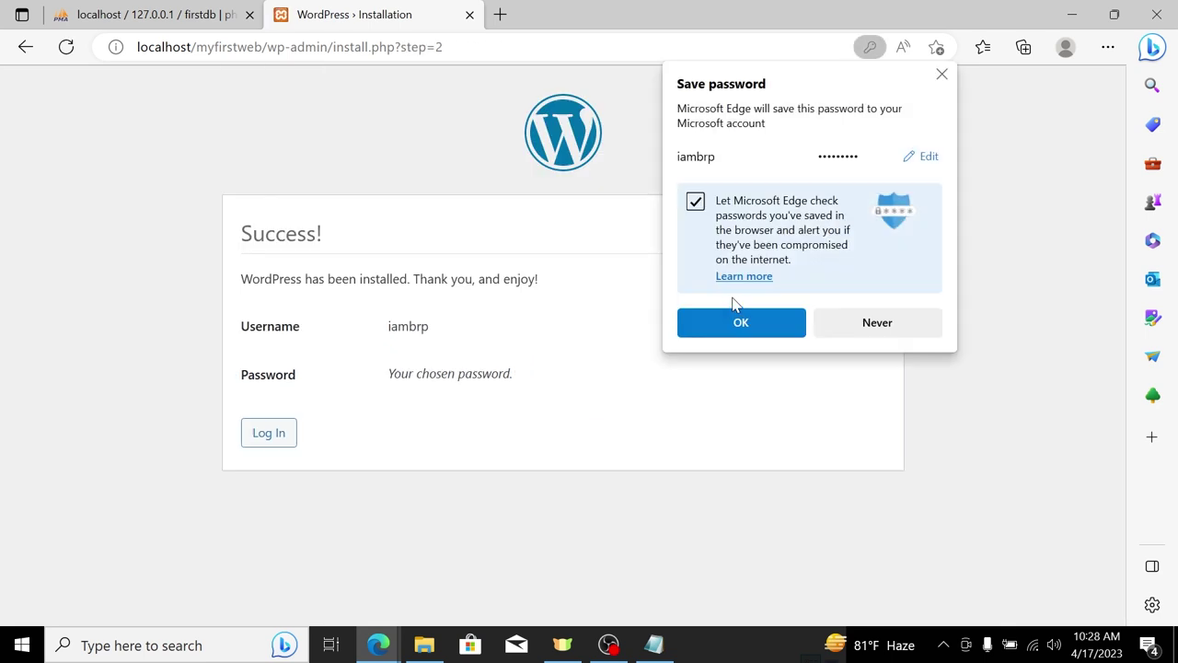
left_click(739, 322)
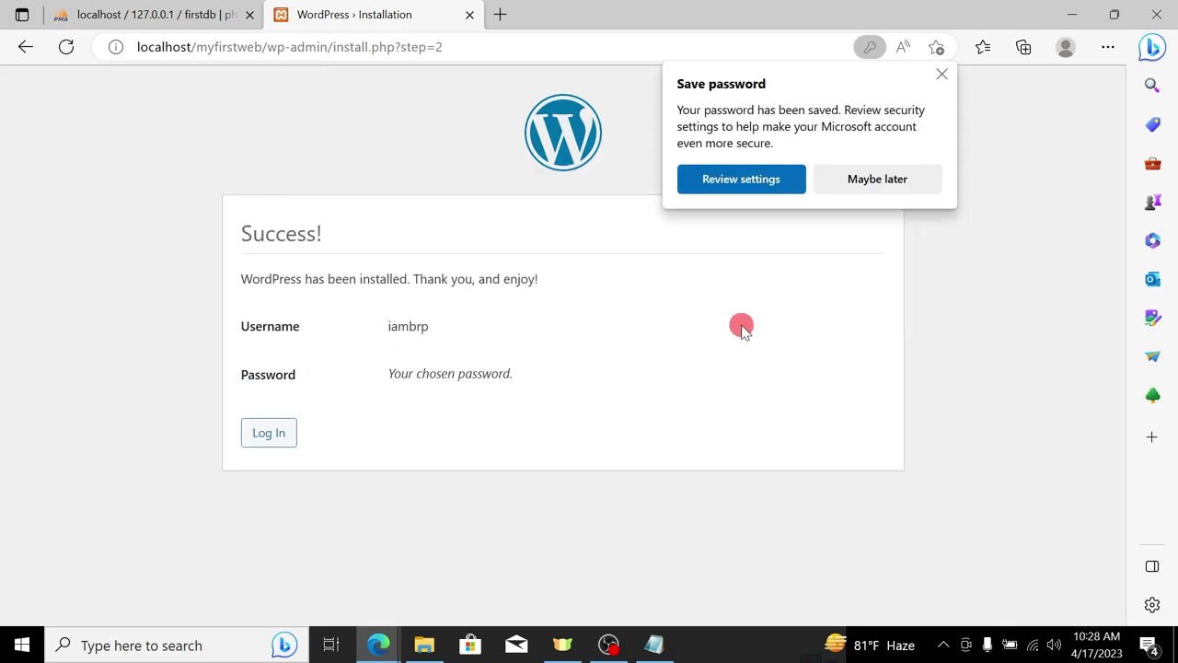
left_click(942, 74)
left_click(279, 432)
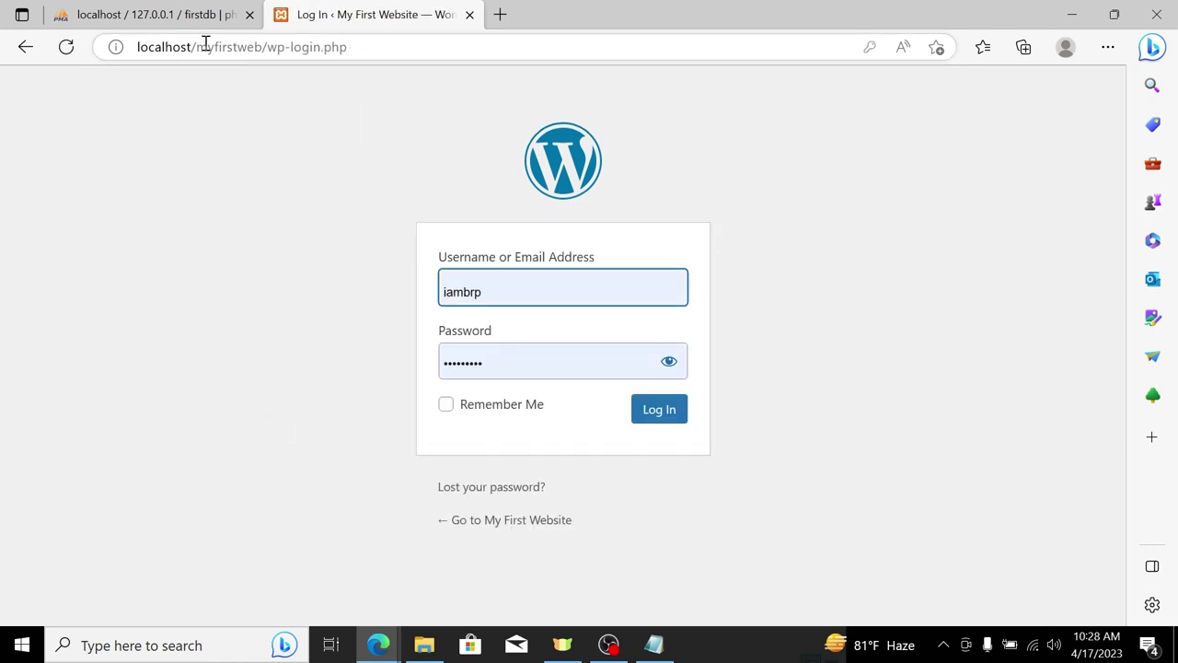
Step: Load localhost/myfirstweb/ without wp-login.php and scroll through the 'Mindblown' front page
left_click_drag(265, 51, 408, 56)
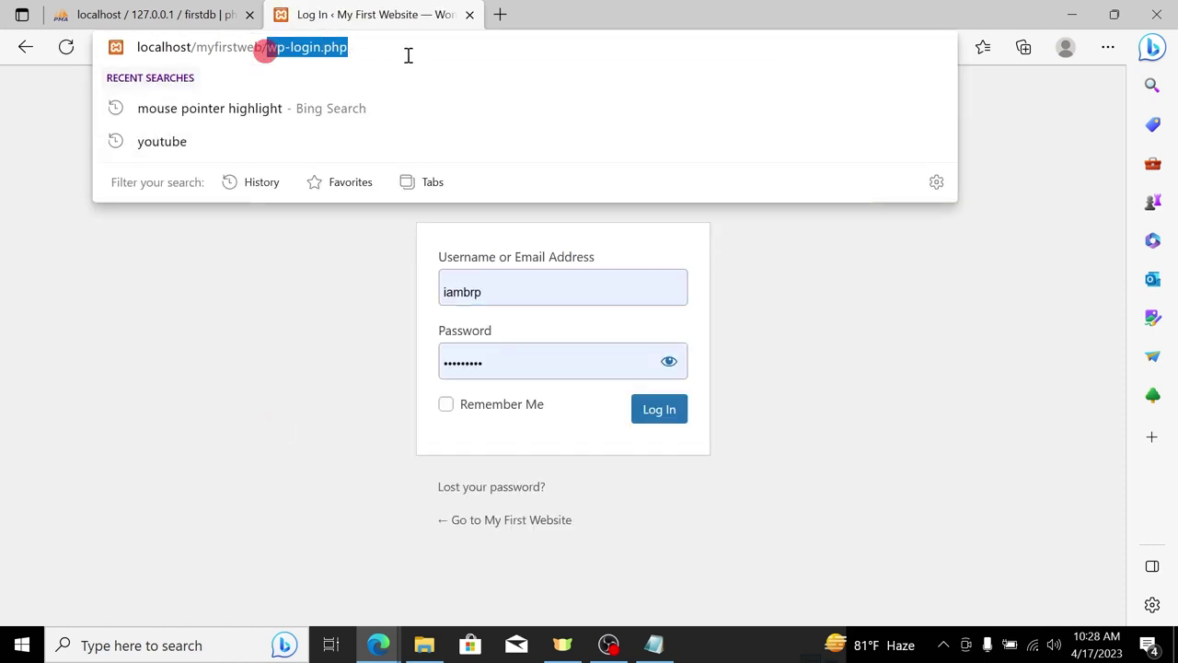
key("BackSpace")
key("Return")
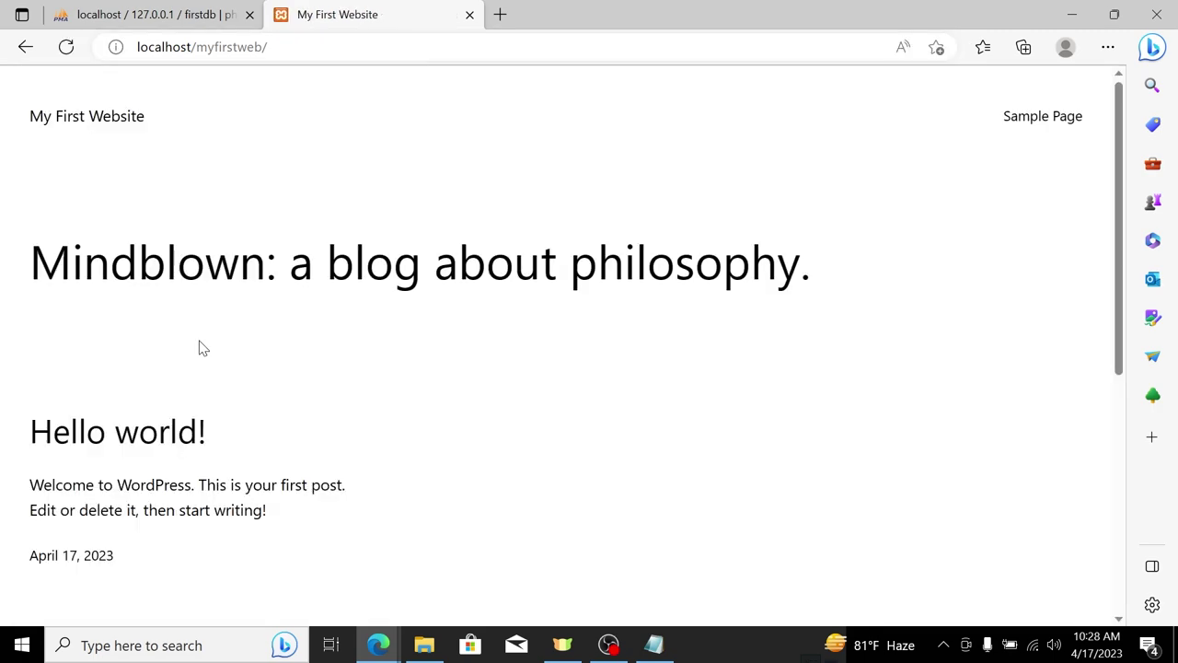
scroll(530, 469, "down", 3)
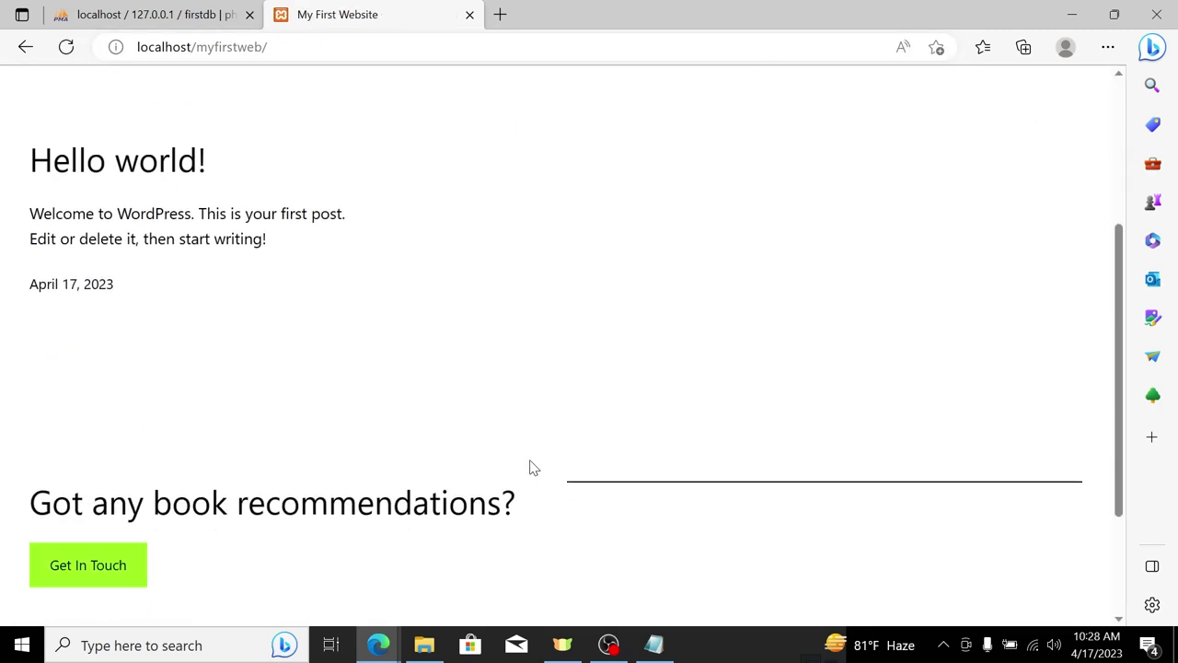
scroll(529, 456, "up", 3)
scroll(525, 396, "down", 5)
scroll(521, 350, "up", 5)
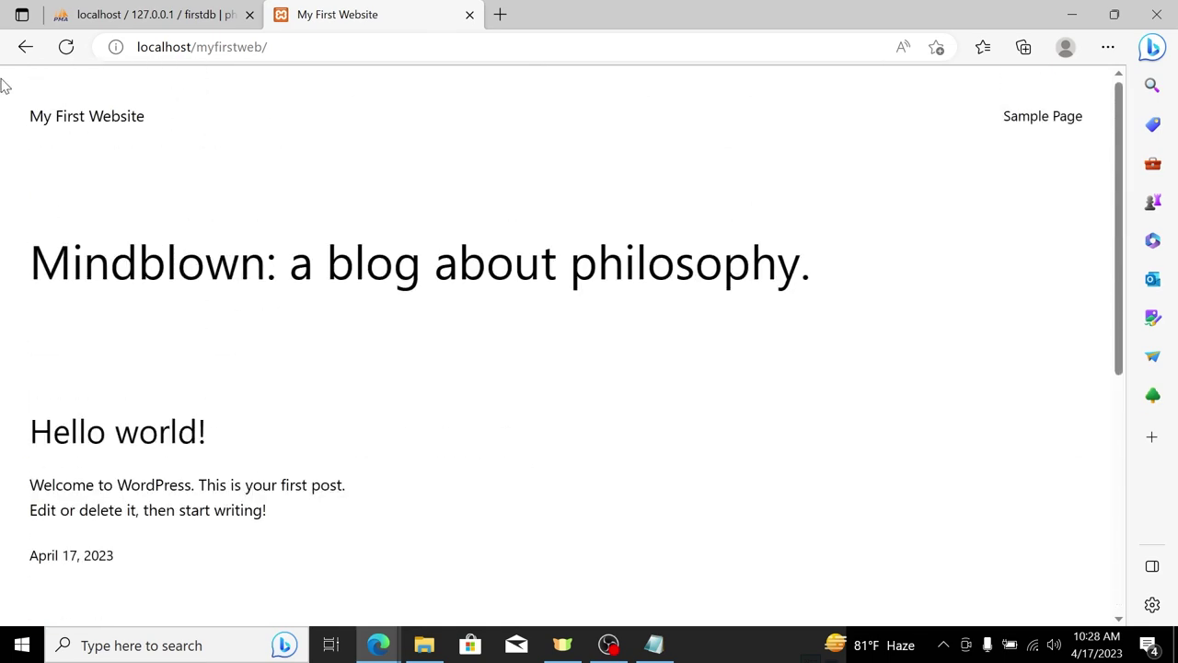
scroll(920, 212, "down", 5)
scroll(828, 276, "up", 4)
scroll(775, 333, "down", 4)
scroll(718, 318, "up", 5)
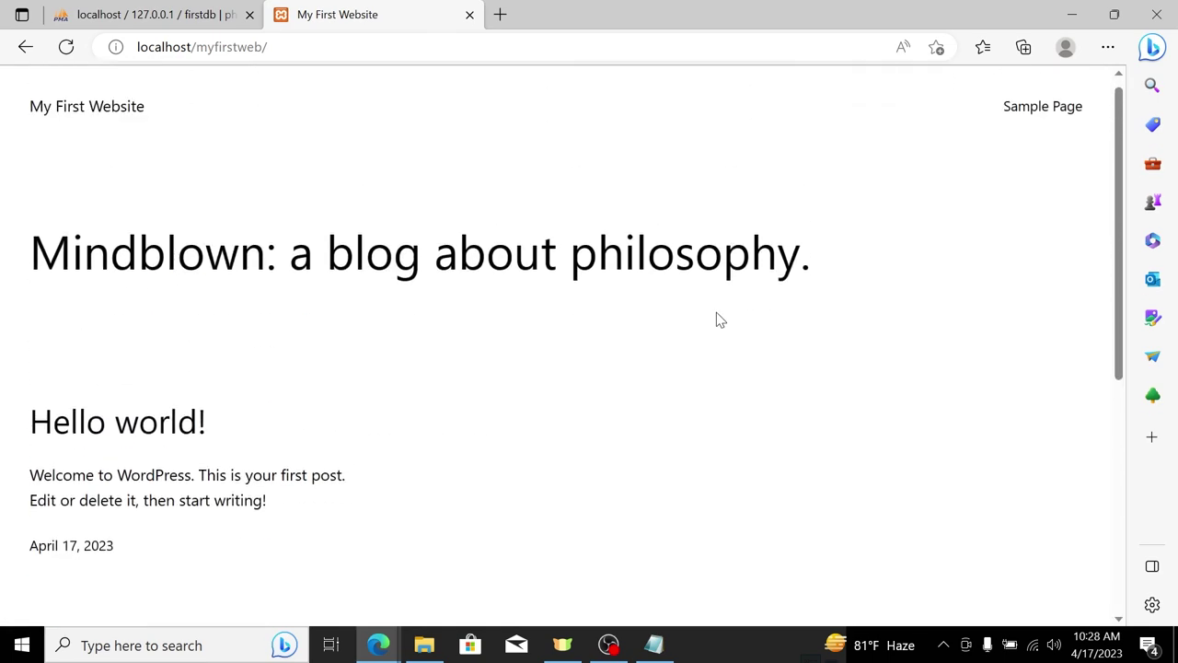
scroll(736, 285, "down", 5)
scroll(746, 267, "up", 5)
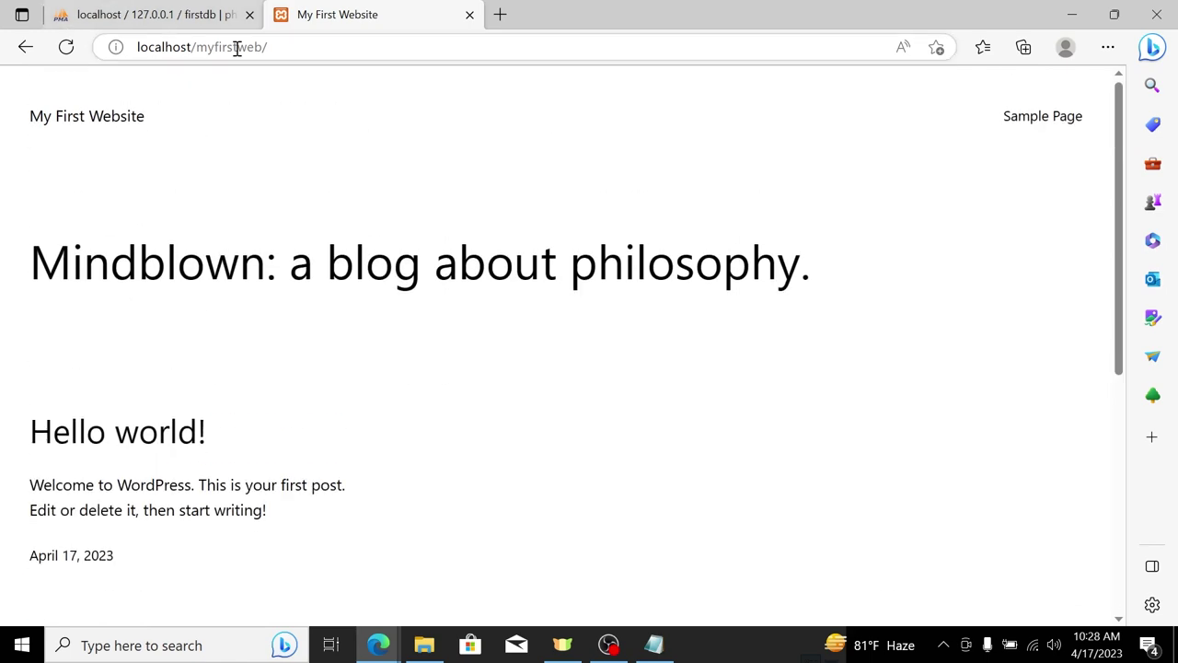
Step: Append 'admin' to localhost/myfirstweb/ in the address bar and load it
left_click(298, 47)
left_click(313, 46)
type("admi")
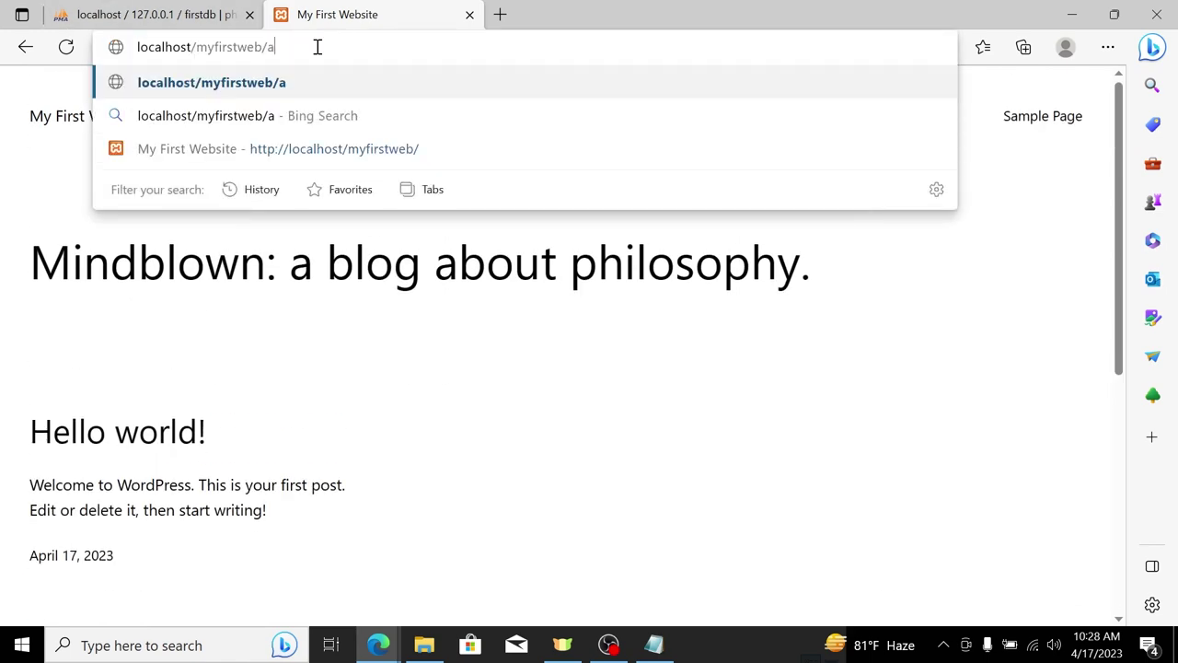
type("n")
key("Return")
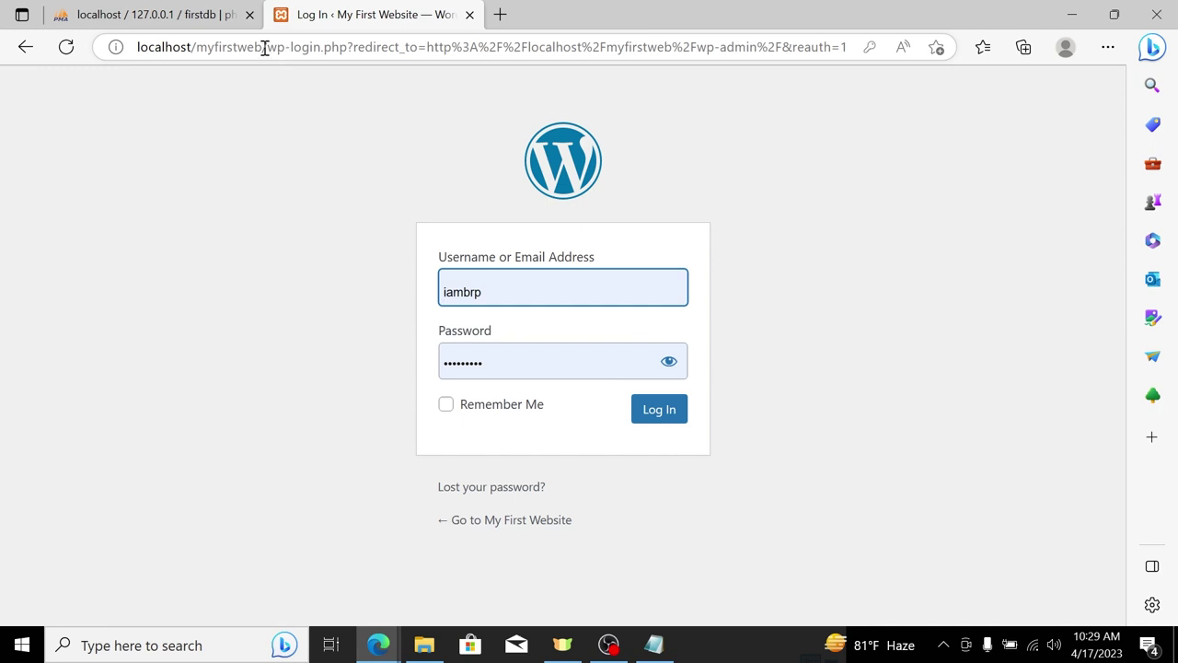
Step: Replace the login address with localhost/myfirstweb/wp-admin and load it
left_click_drag(264, 47, 949, 74)
key("BackSpace")
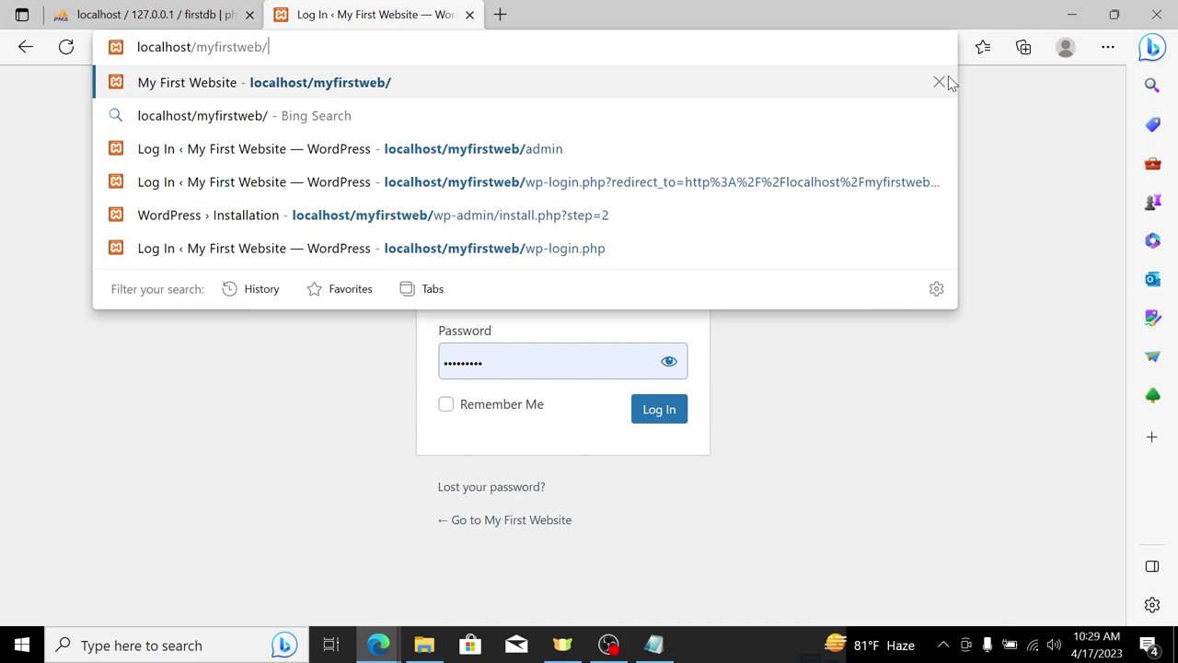
type("admi")
key("BackSpace")
key("BackSpace")
key("BackSpace")
key("BackSpace")
type("w")
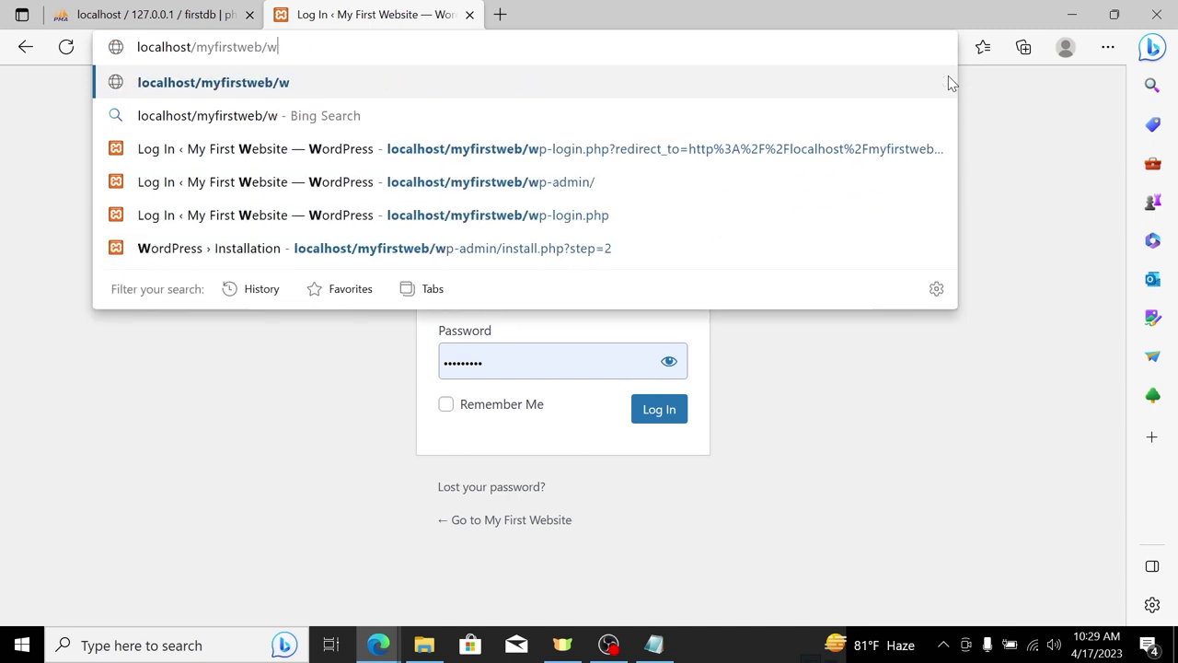
type("-")
key("BackSpace")
type("p-")
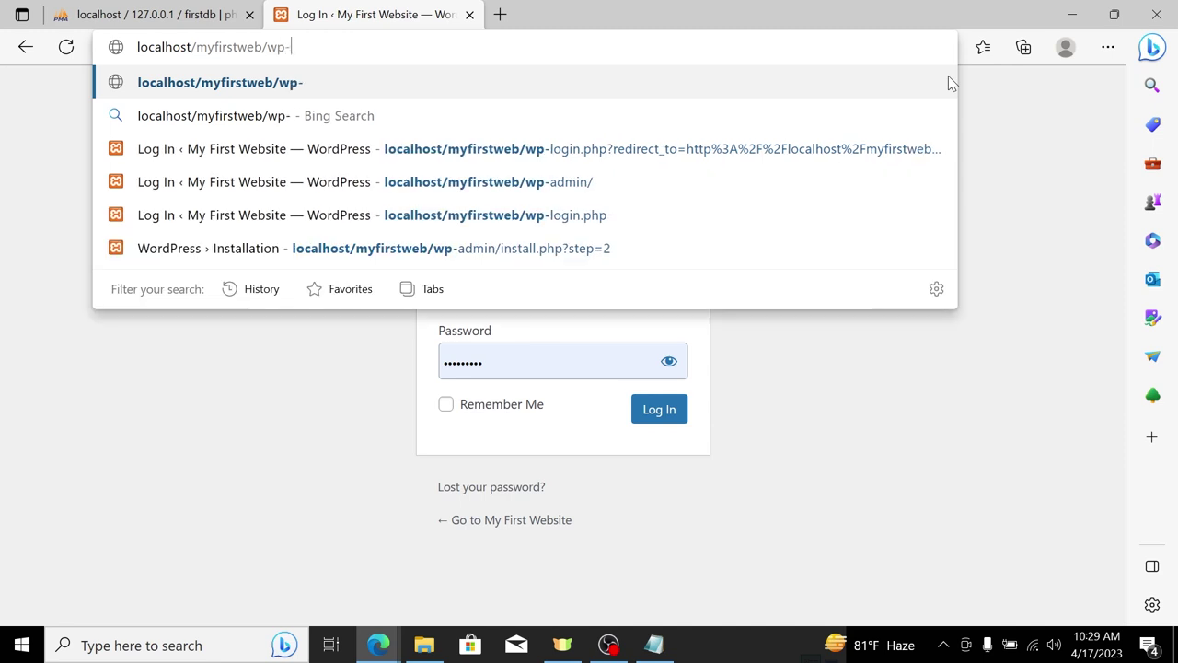
type("admin")
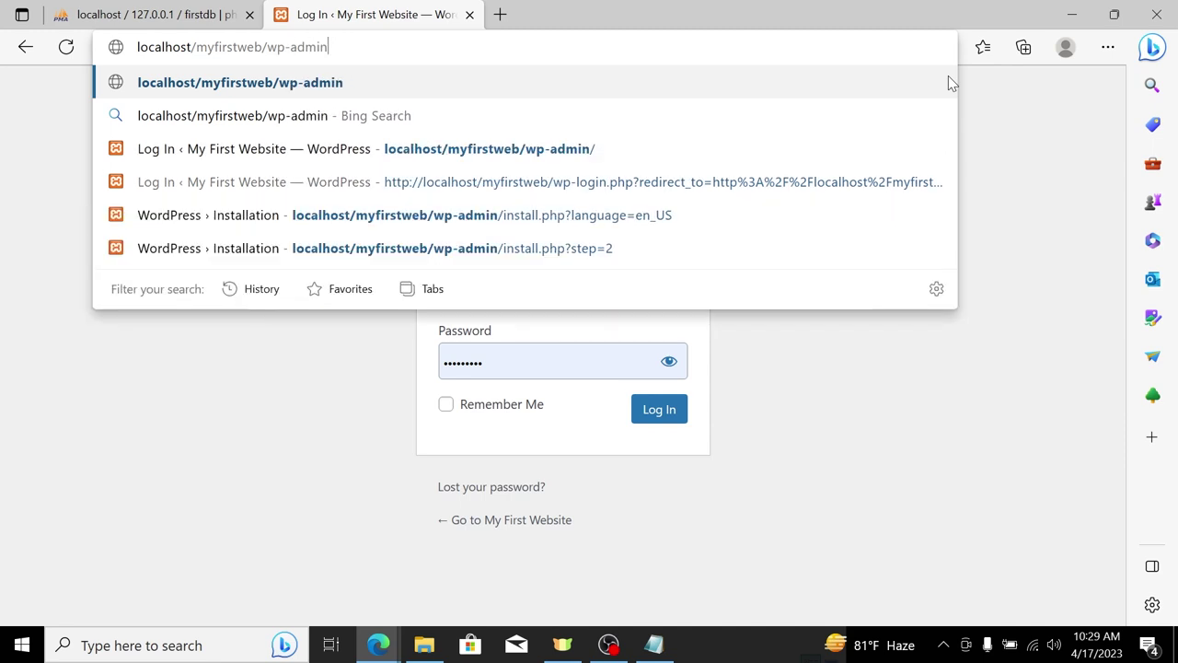
key("Return")
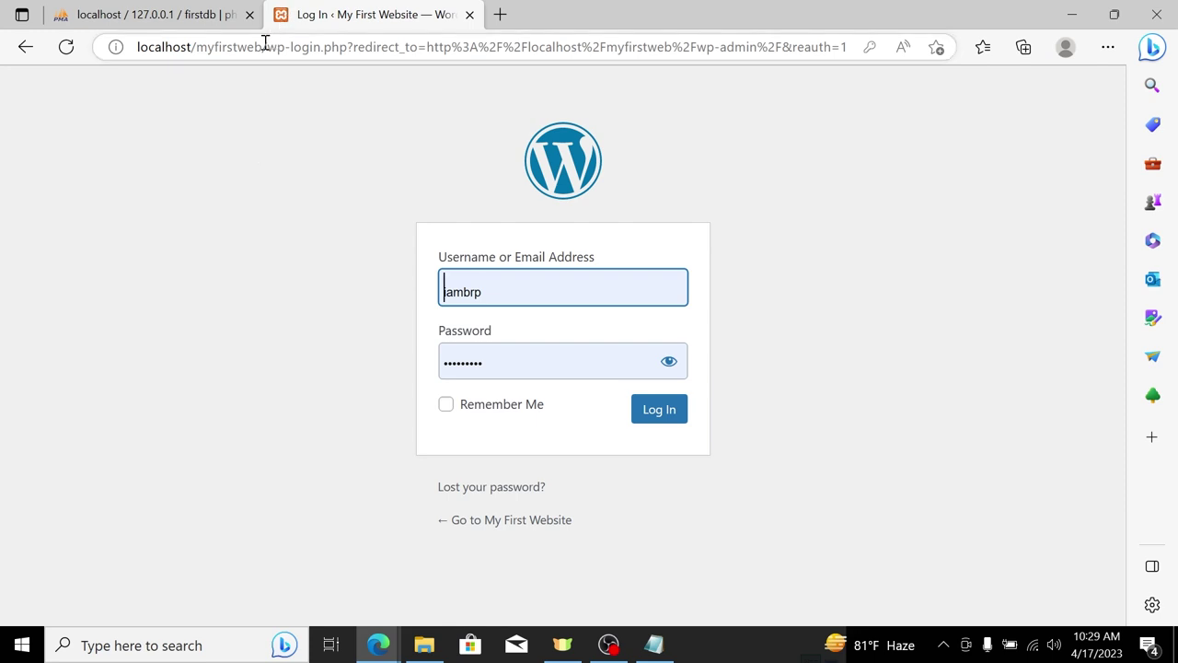
Step: Swap the login part of the address for 'admin' again and reload
left_click_drag(262, 50, 1089, 129)
key("BackSpace")
type("admin")
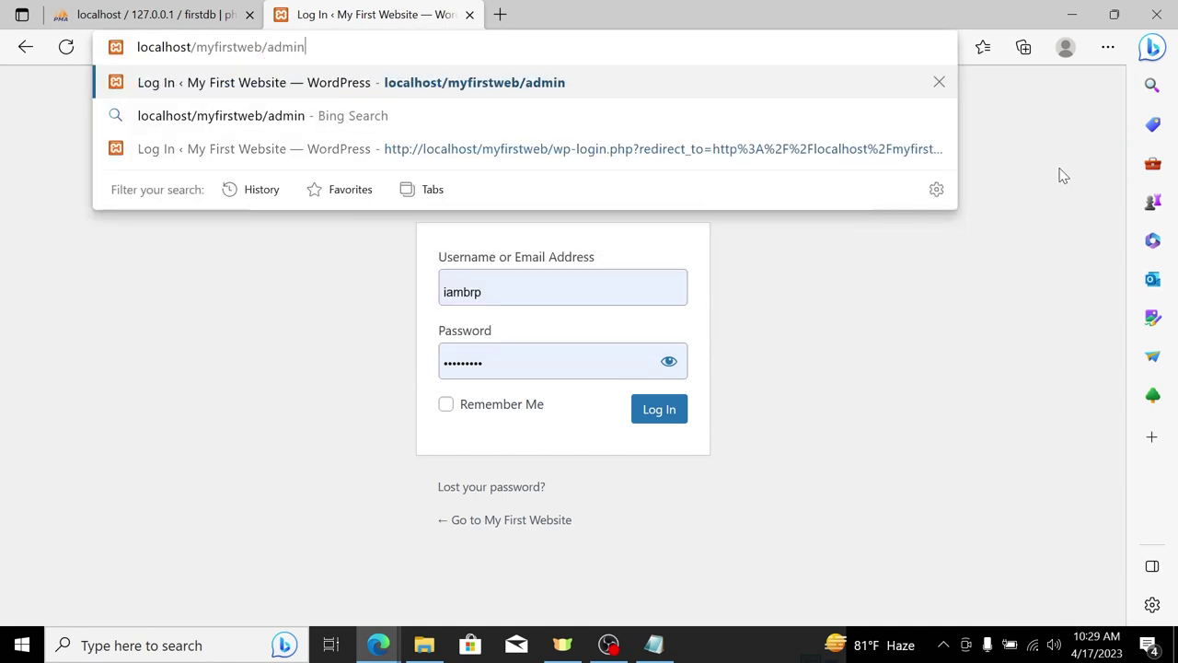
key("Return")
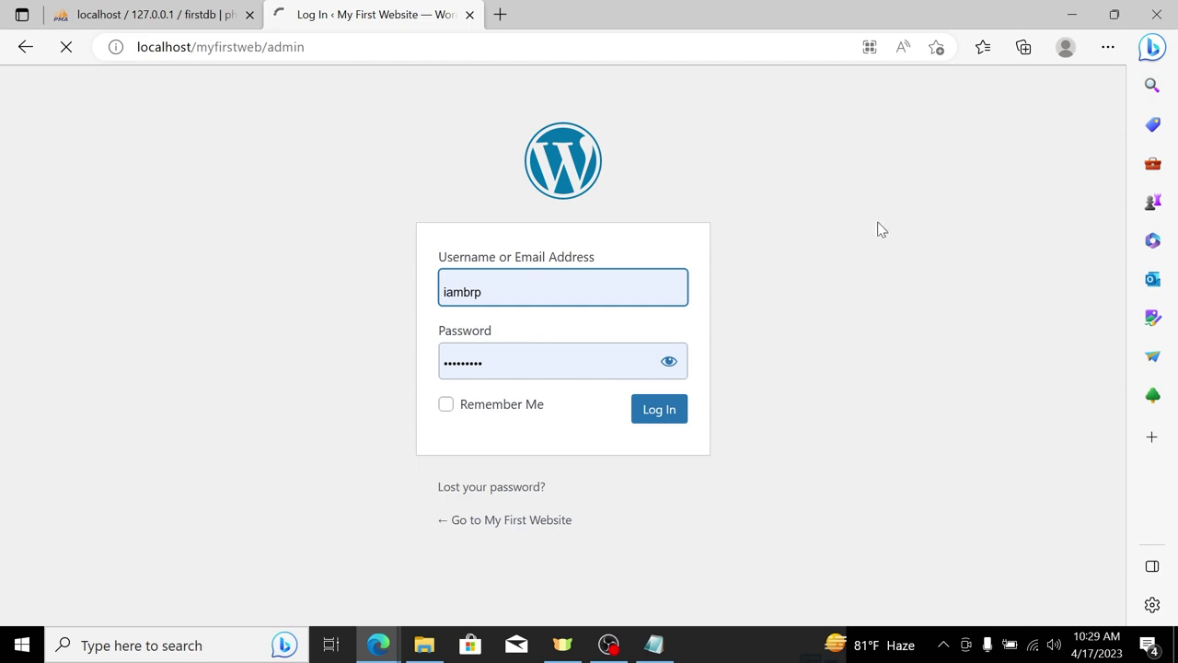
Step: Check the pre-filled username on the login form and dismiss the saved-password suggestions
double_click(526, 295)
left_click(279, 292)
left_click(549, 288)
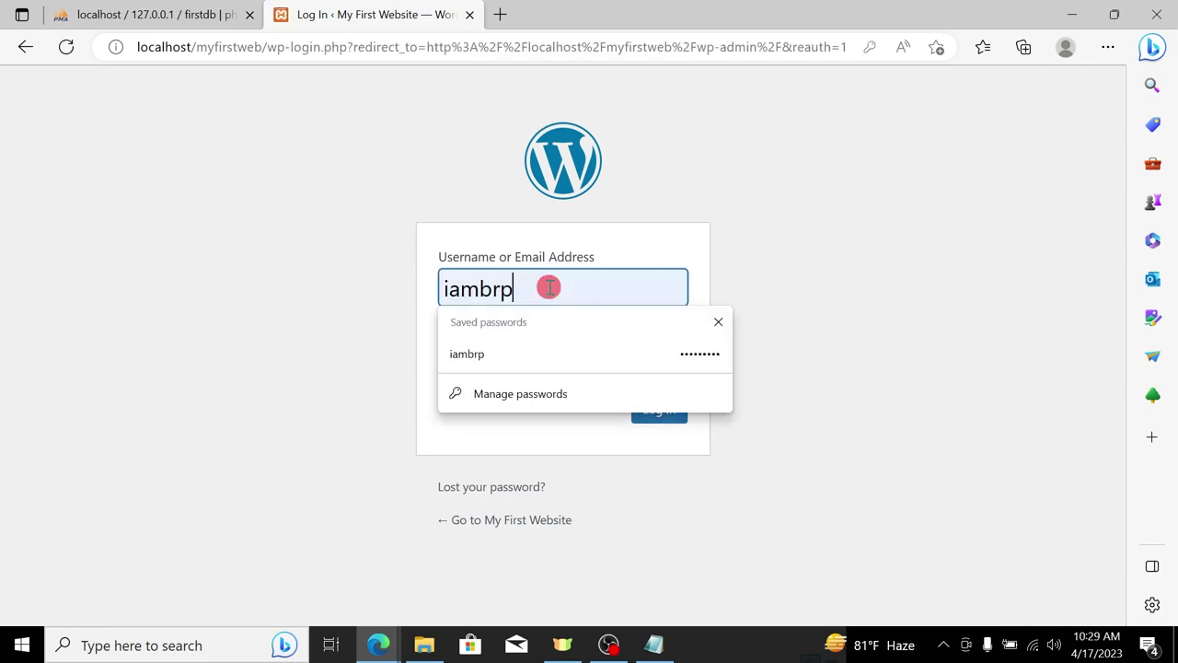
left_click(249, 255)
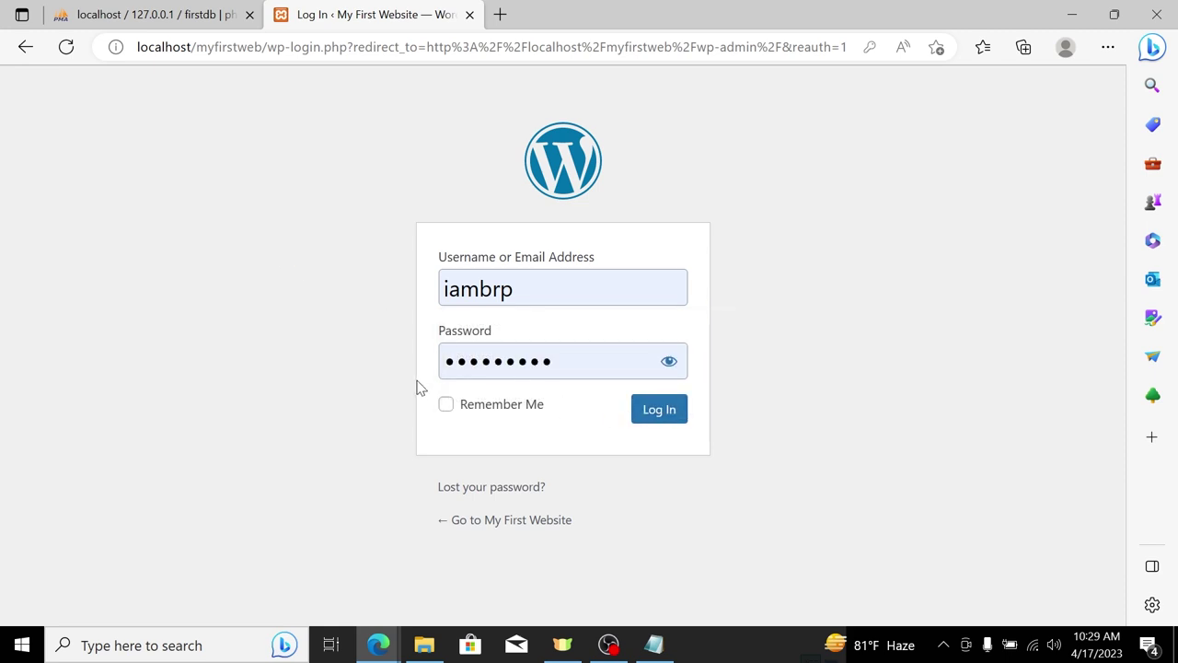
Step: Log in to the WordPress admin area with the saved credentials
left_click(661, 410)
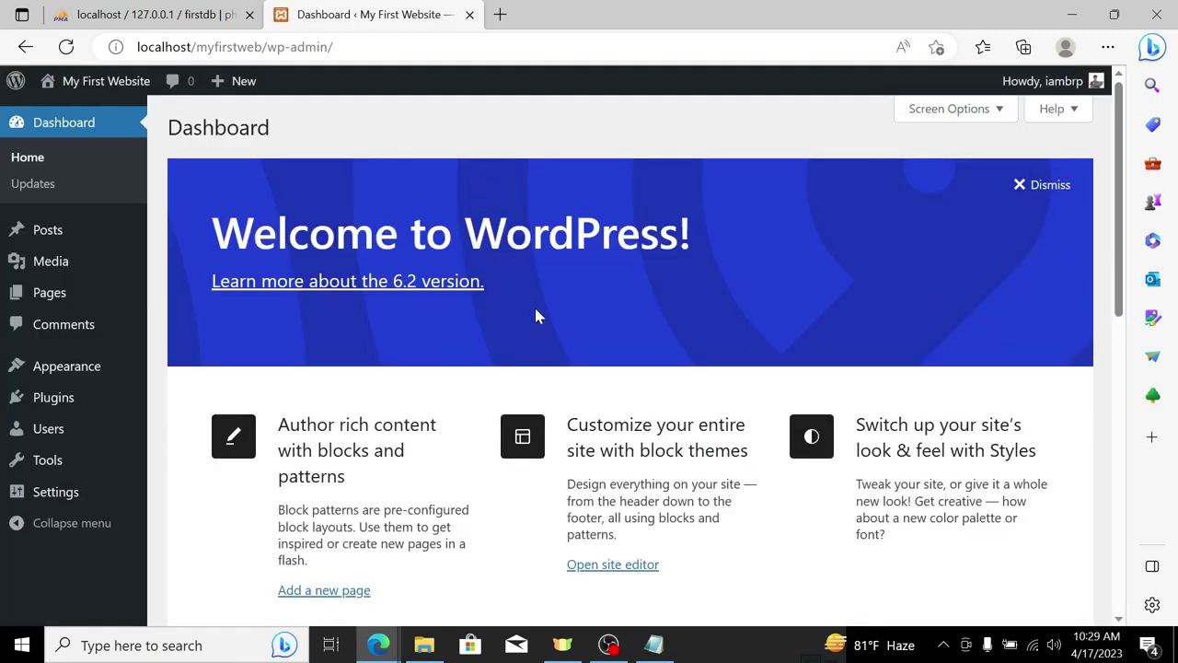
scroll(757, 254, "down", 5)
scroll(473, 318, "up", 5)
Step: Browse Appearance > Themes > Add New, then visit the site's front page
mouse_move(64, 366)
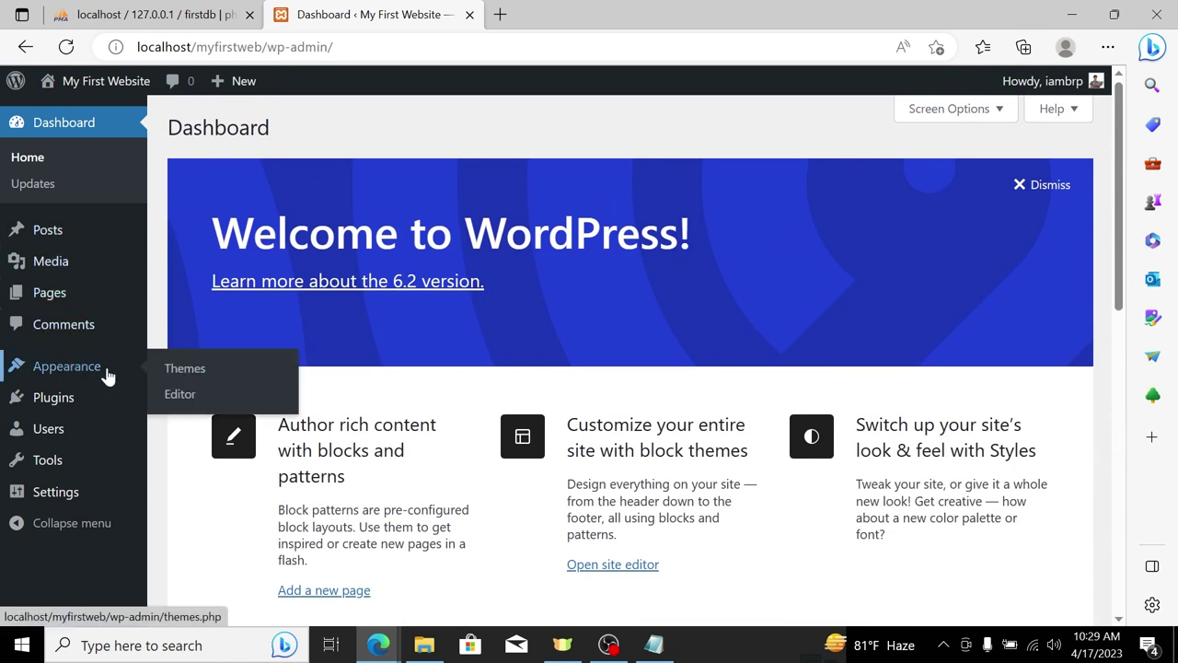
left_click(229, 370)
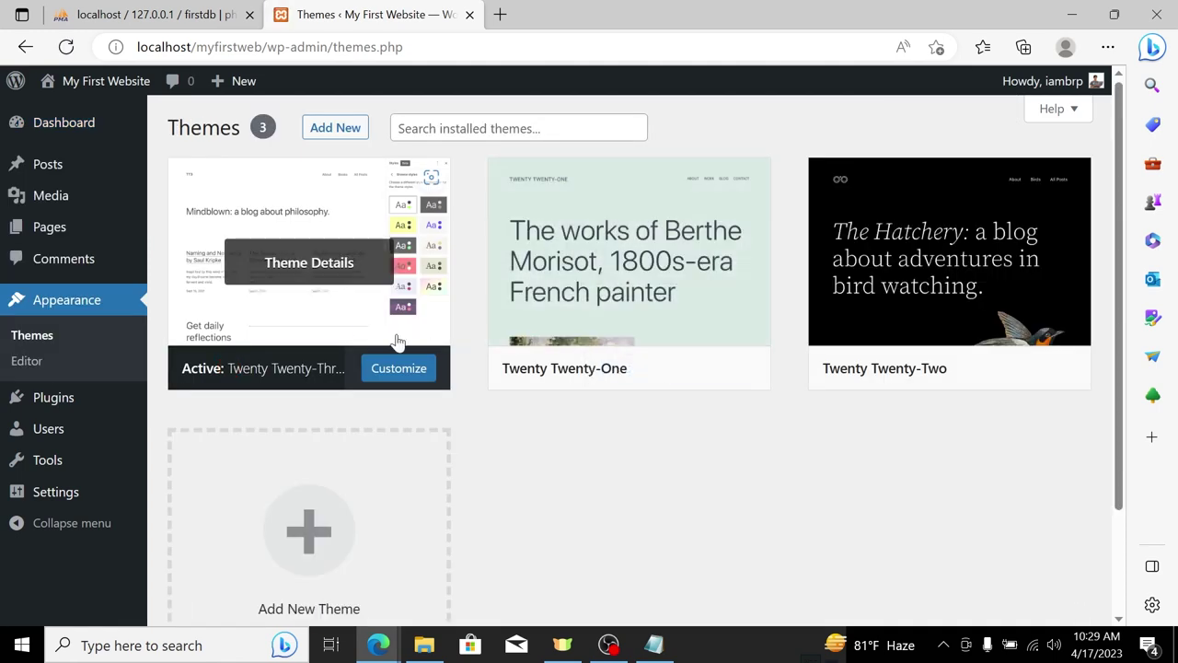
scroll(642, 255, "down", 2)
scroll(411, 266, "up", 1)
scroll(412, 266, "up", 1)
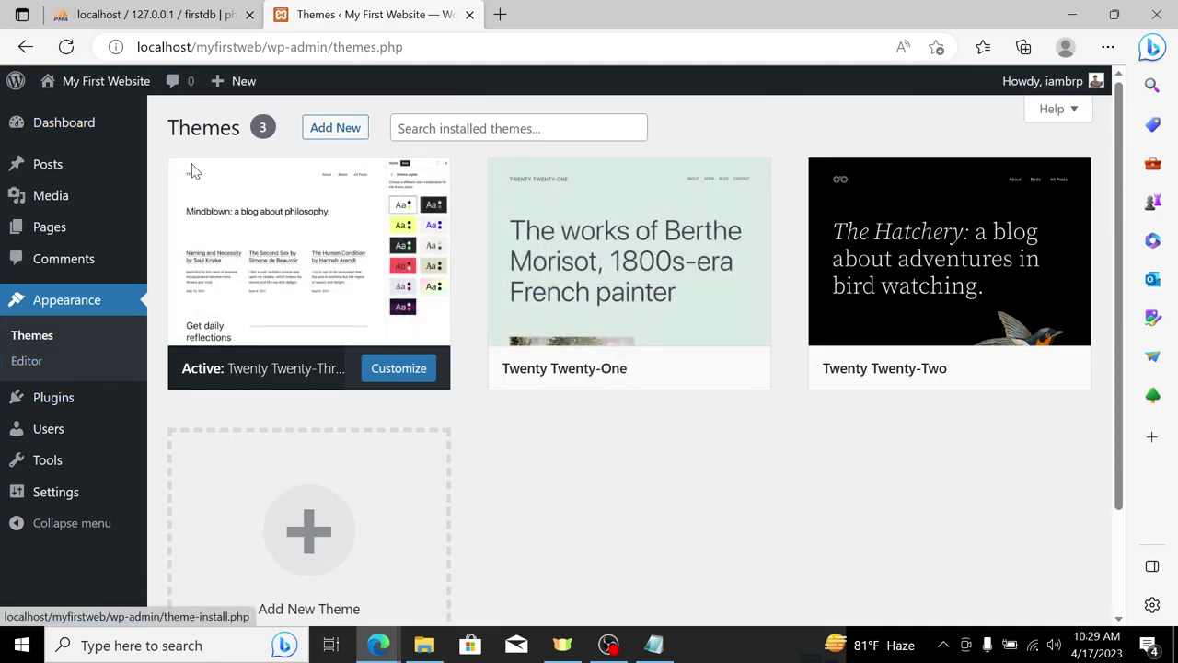
left_click(337, 131)
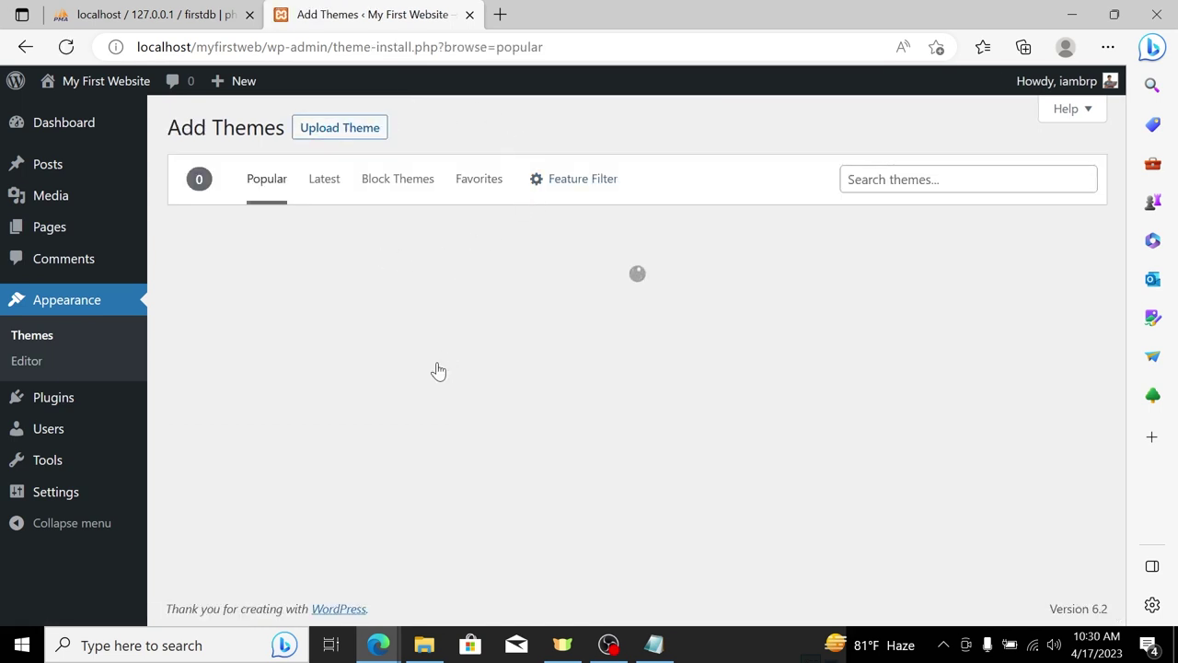
left_click(98, 89)
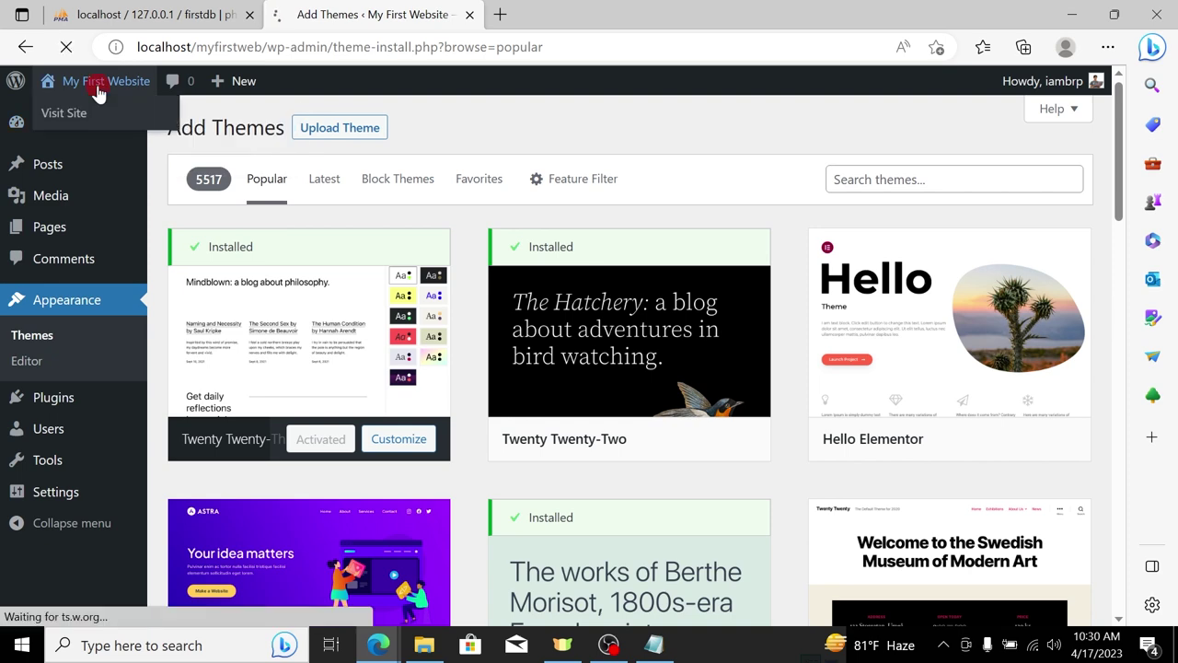
Step: Go back to the Dashboard from the My First Website admin-bar menu and look over the Appearance and Posts menus
mouse_move(81, 83)
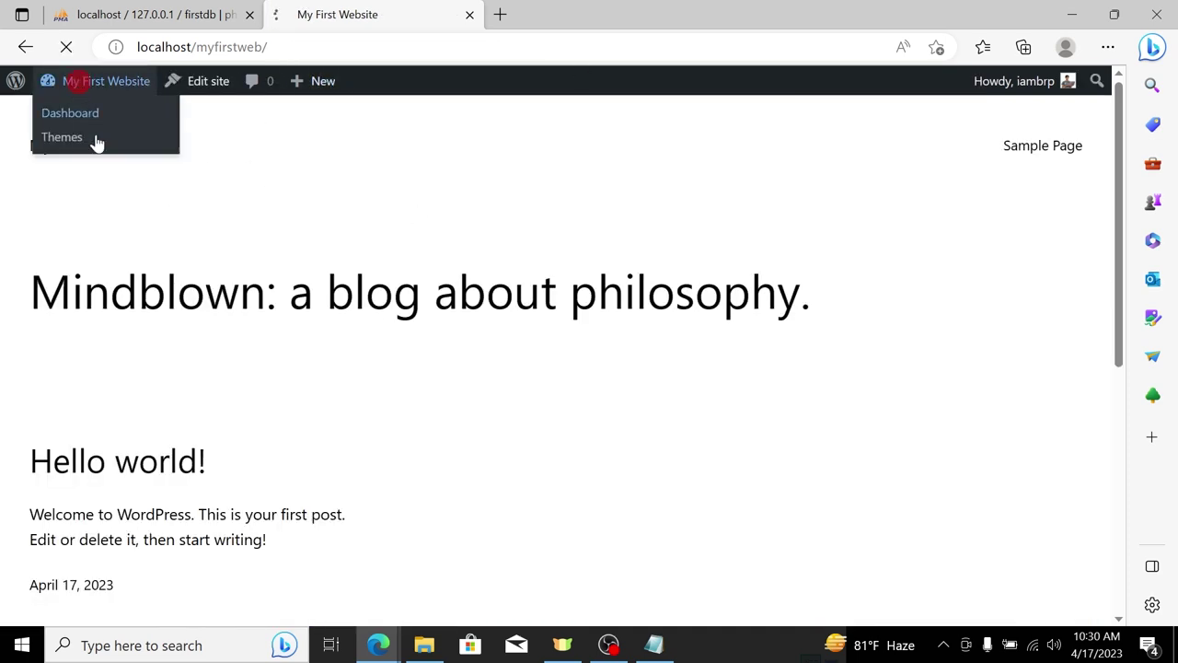
left_click(86, 113)
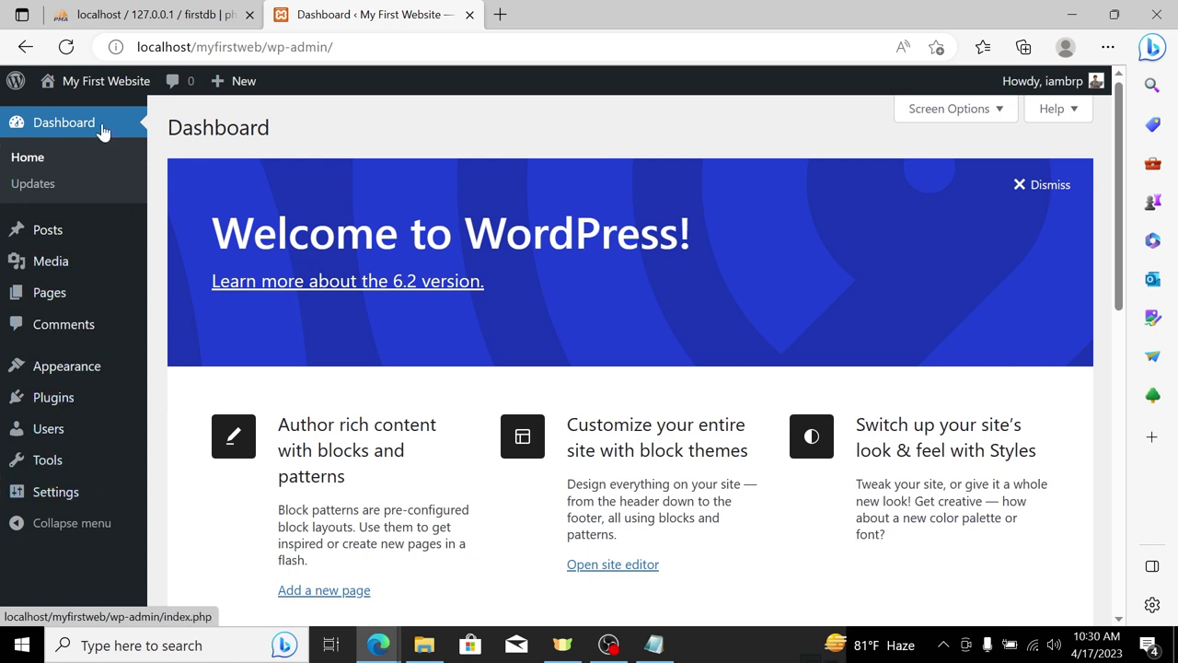
mouse_move(90, 380)
mouse_move(105, 237)
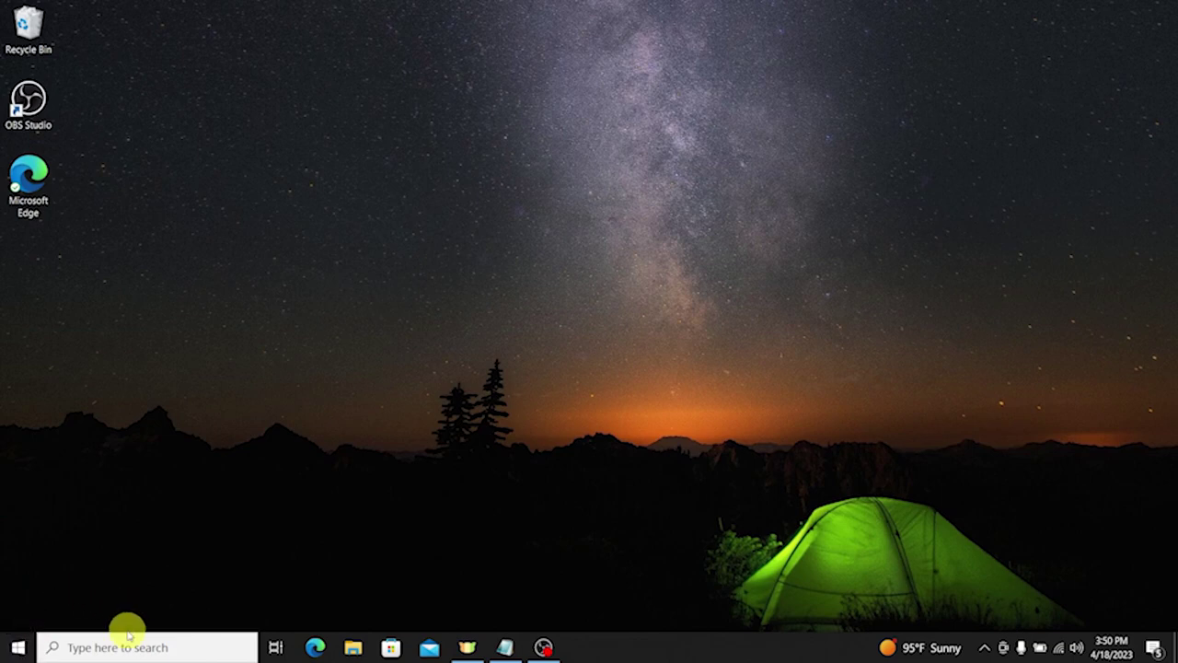
Step: Search Google for 'xampp' in the browser, then close the browser
left_click(314, 649)
type("go")
key("Return")
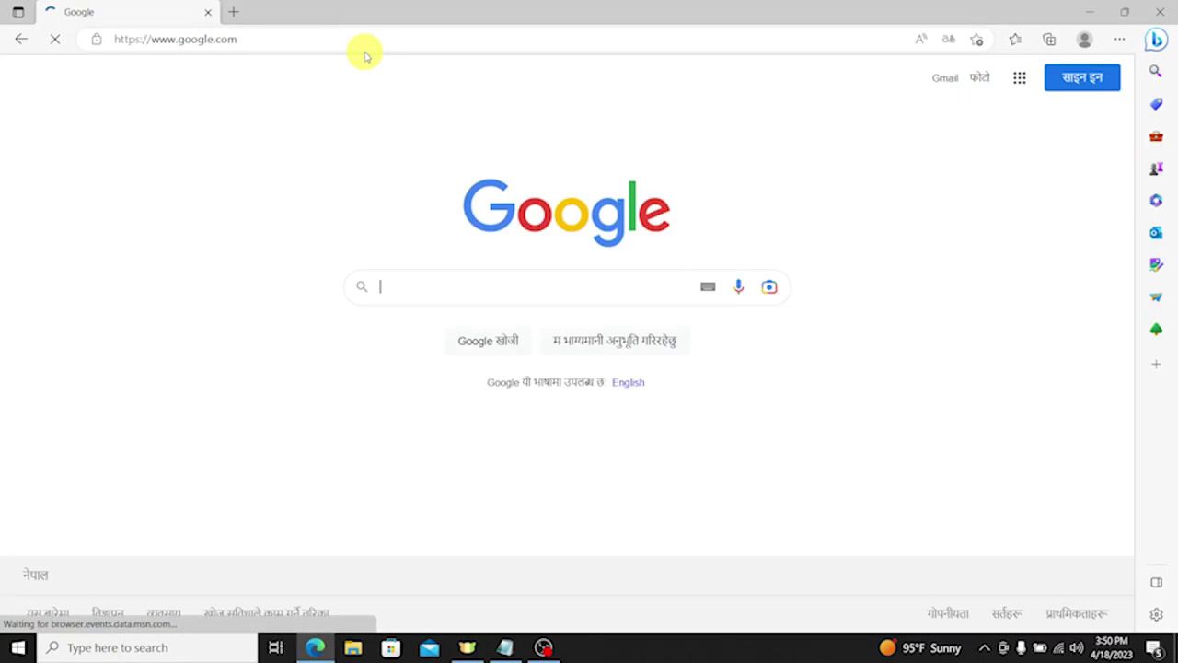
type("xampp")
key("Return")
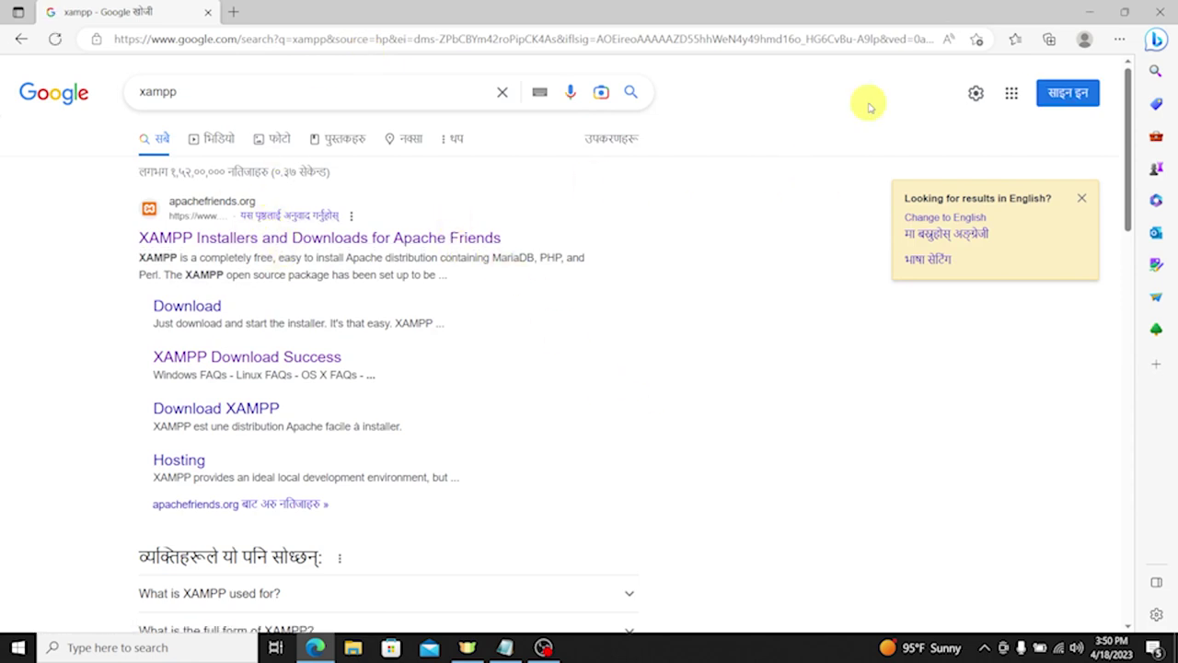
left_click(1160, 13)
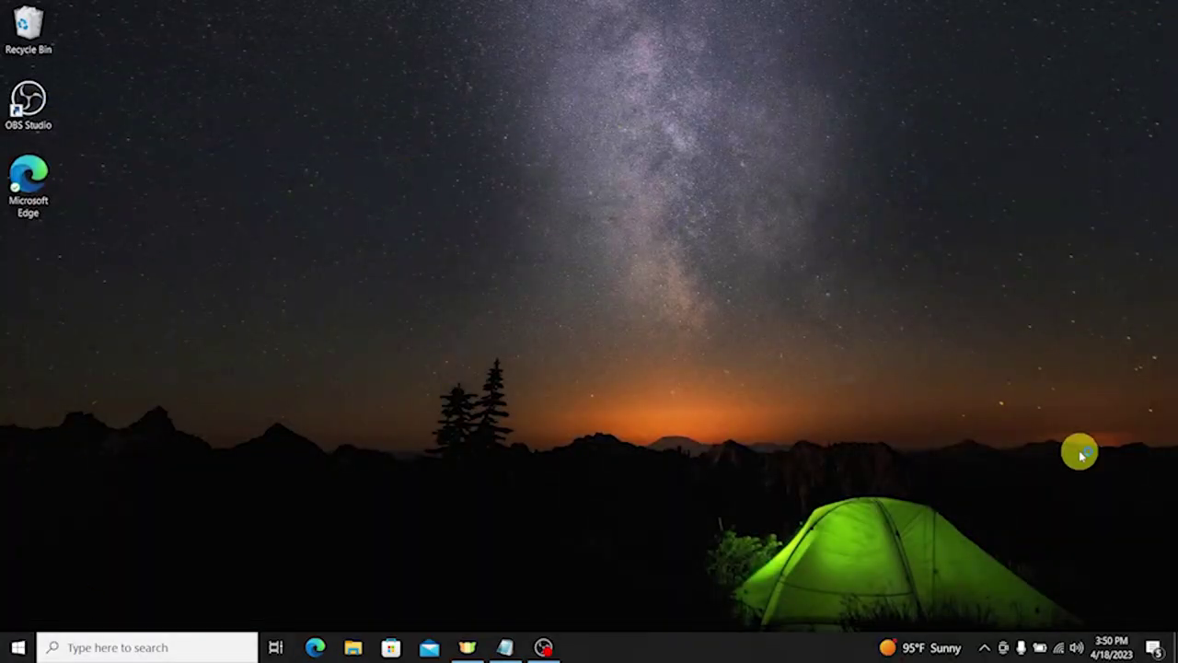
Step: Launch and close the XAMPP Control Panel via Windows search, then open File Explorer
left_click(92, 648)
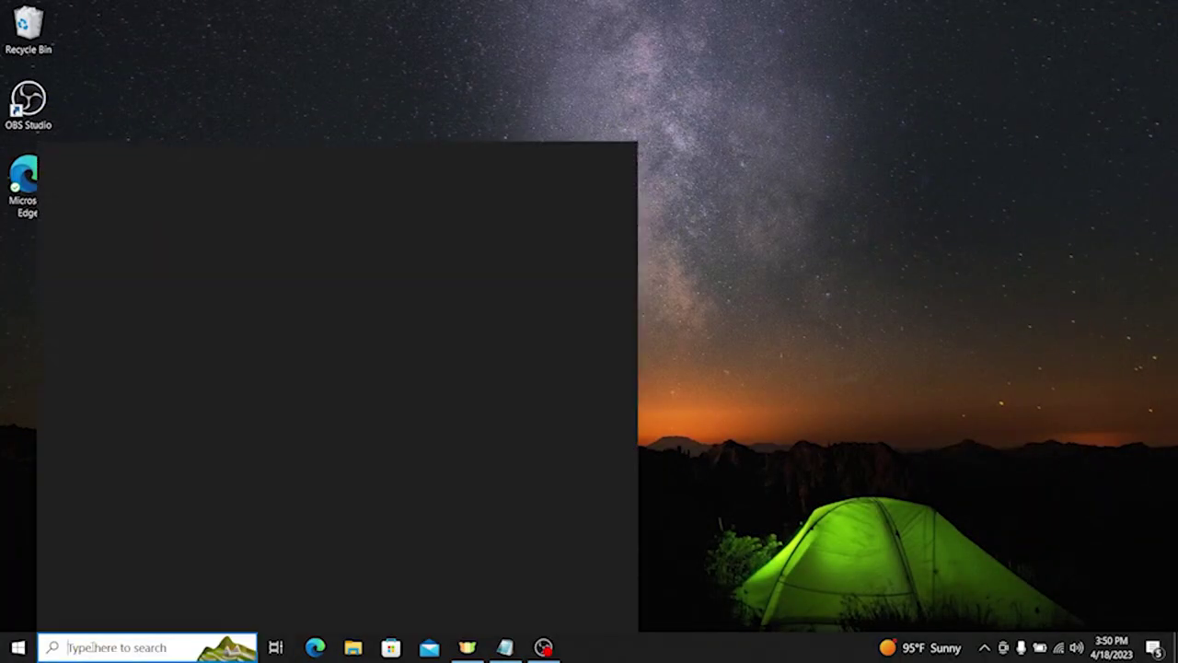
type("xampp")
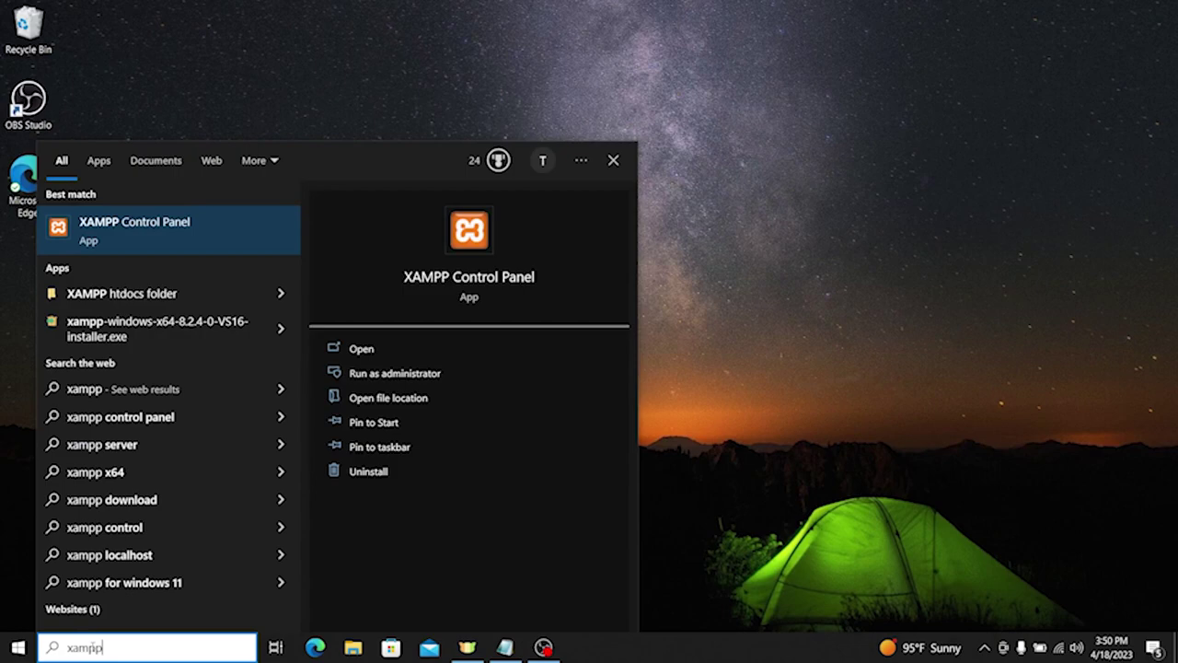
left_click(150, 227)
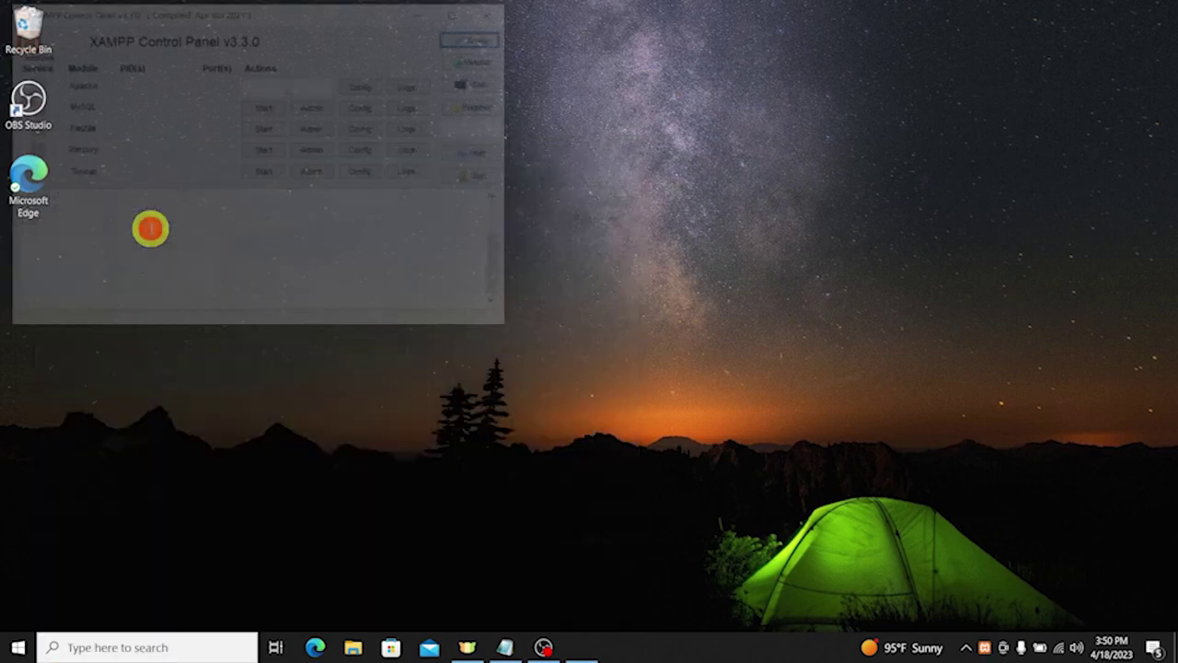
left_click(496, 13)
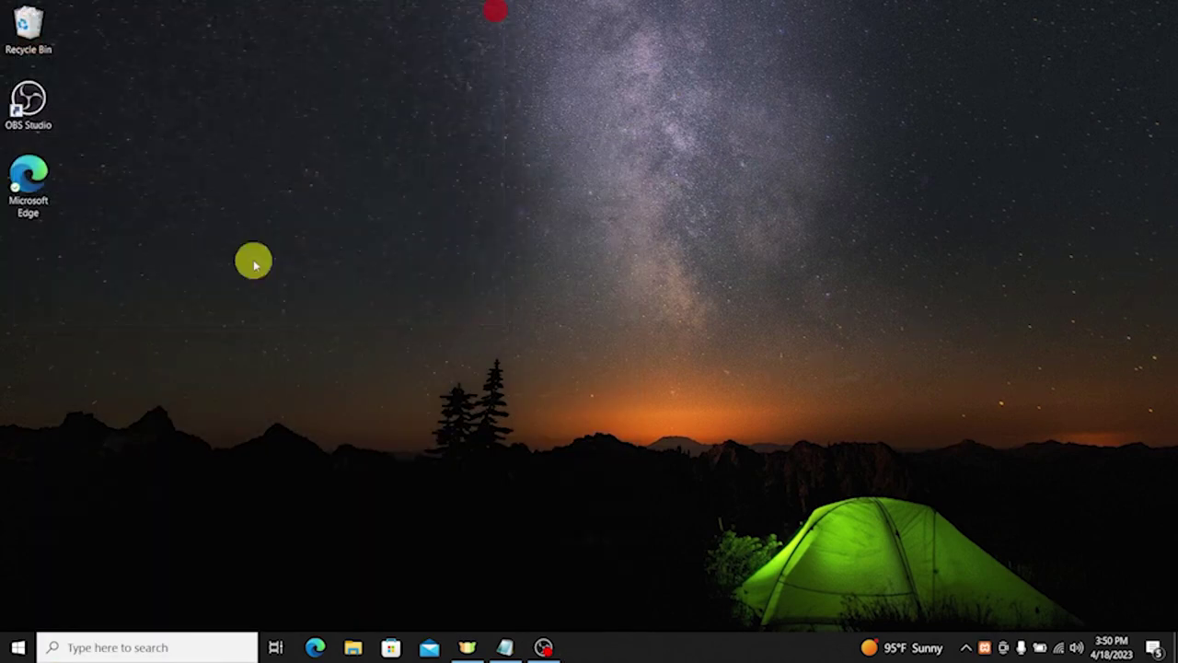
left_click(112, 645)
left_click(353, 648)
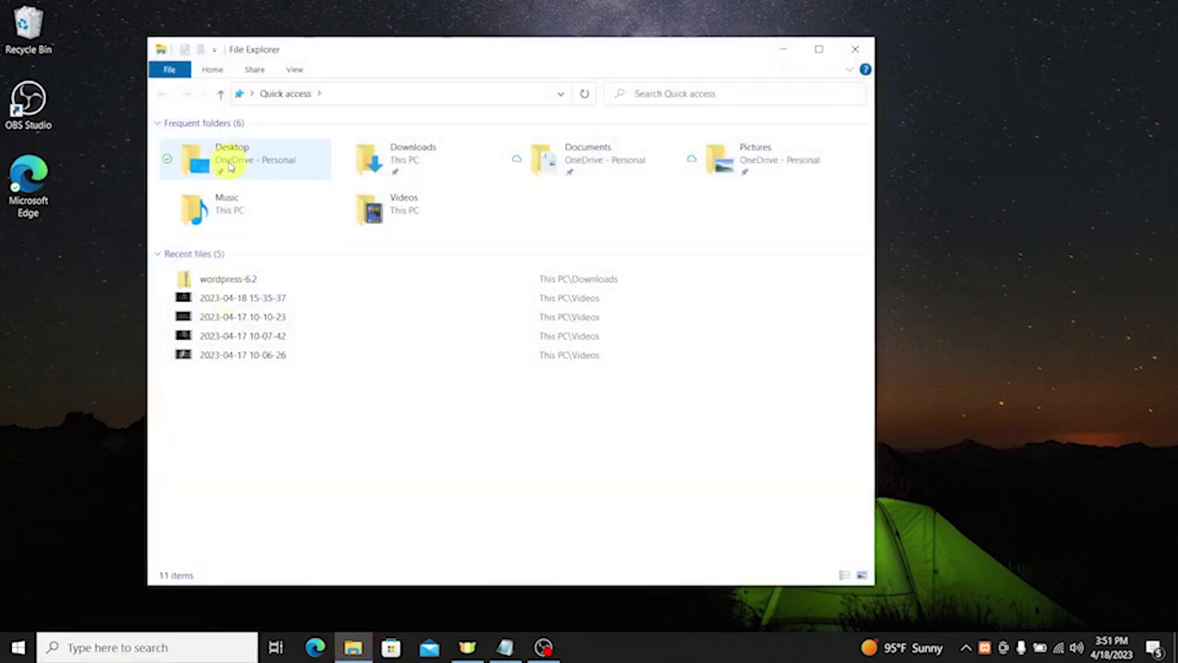
Step: Navigate to This PC > Local Disk (C:) > xampp
left_click(251, 93)
left_click(270, 166)
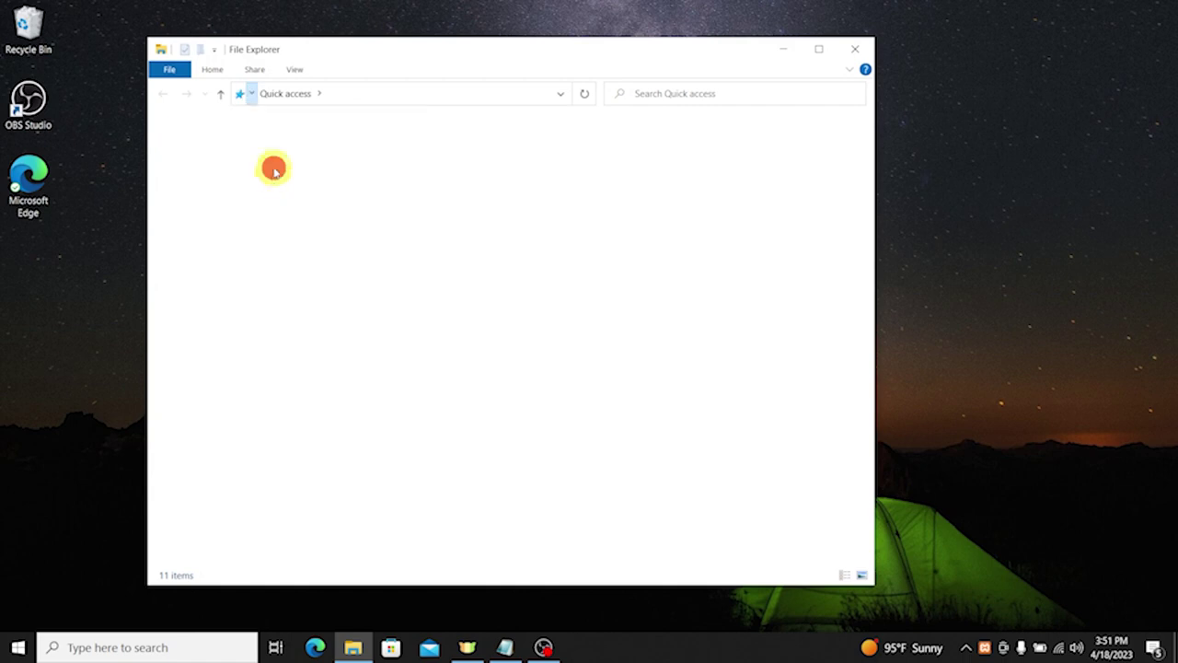
double_click(261, 307)
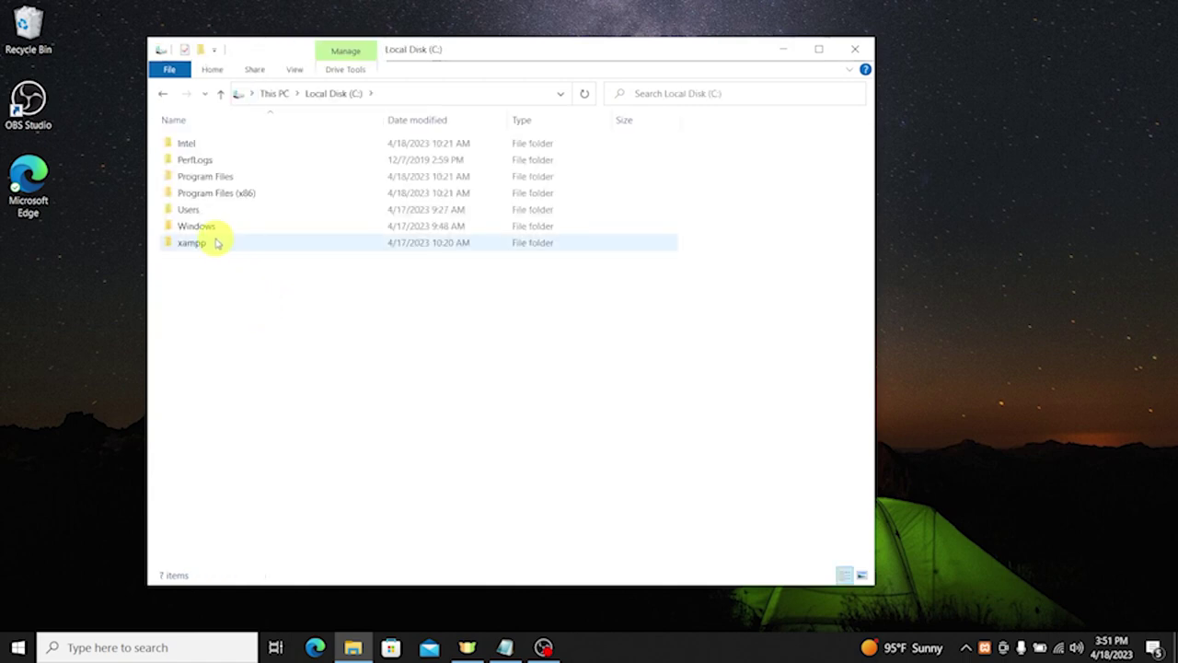
double_click(219, 239)
left_click(216, 226)
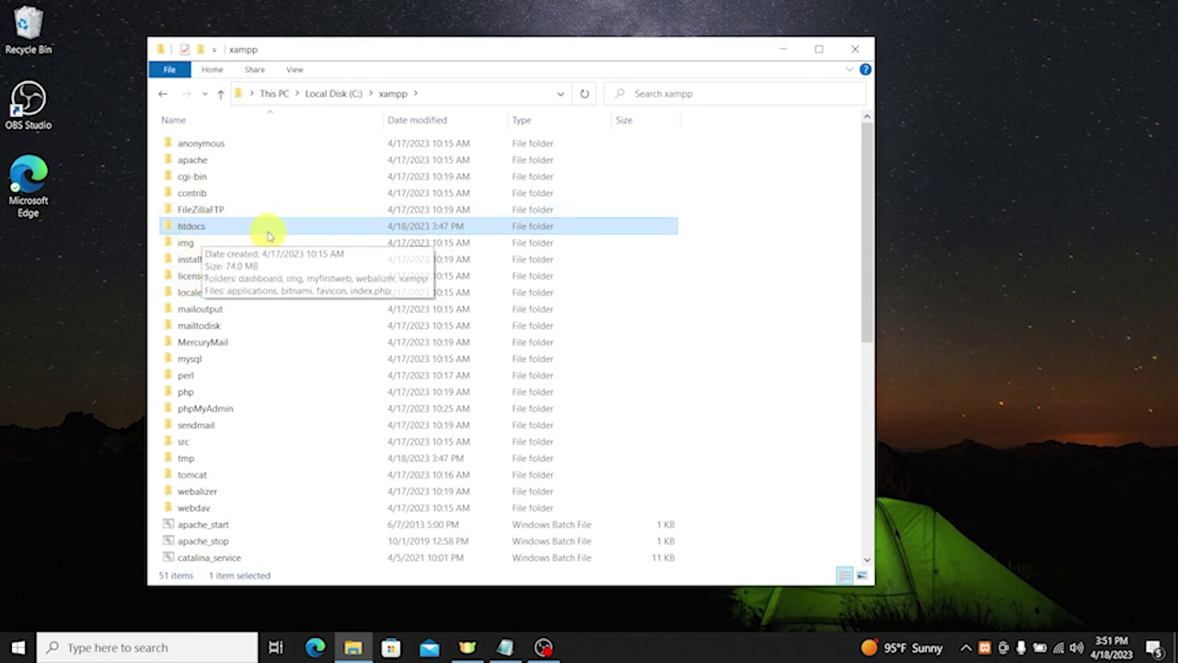
scroll(305, 340, "down", 8)
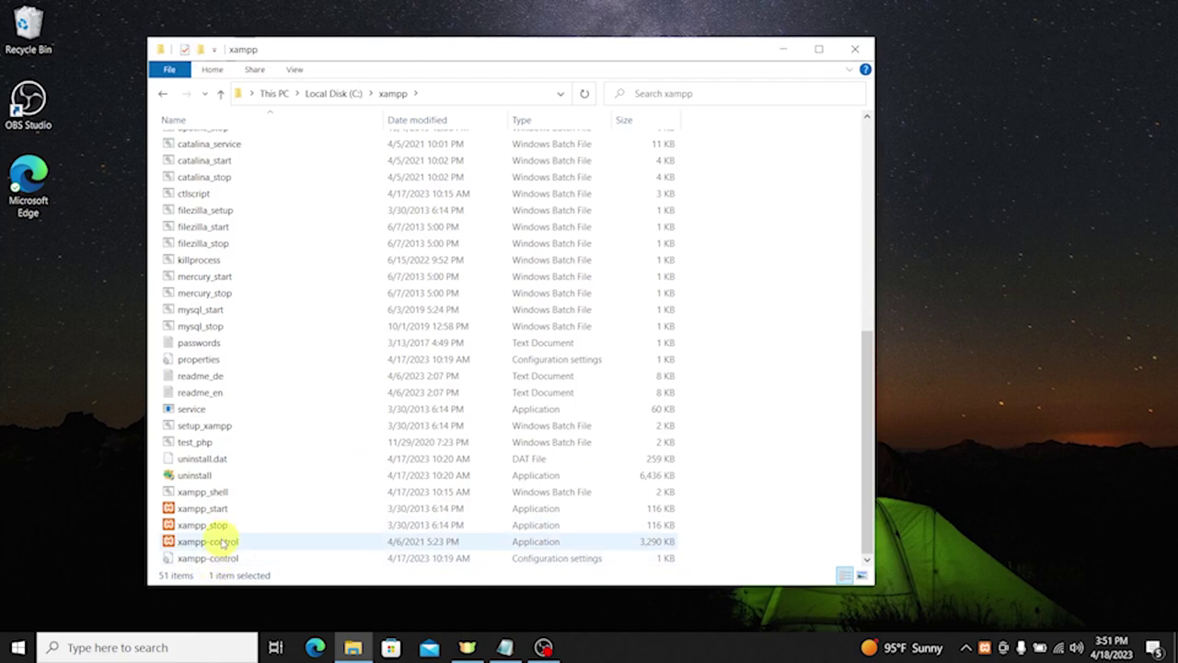
Step: Launch and close xampp-control, then dismiss two Windows searches for 'xampp'
left_click(223, 541)
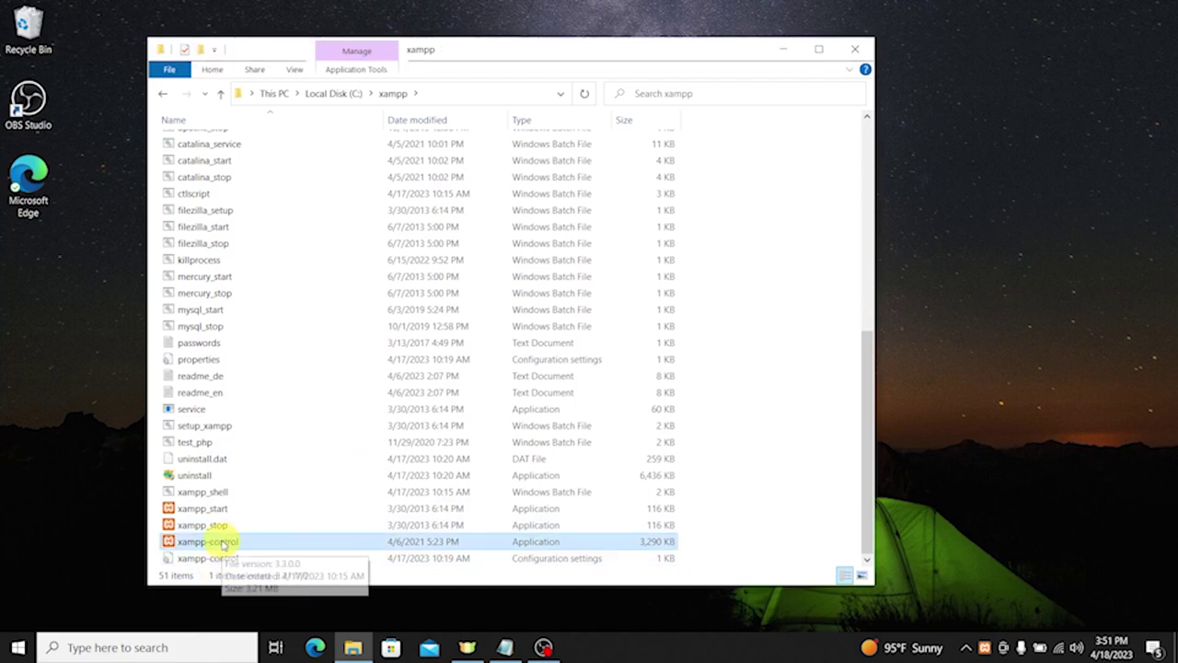
double_click(222, 541)
left_click(495, 11)
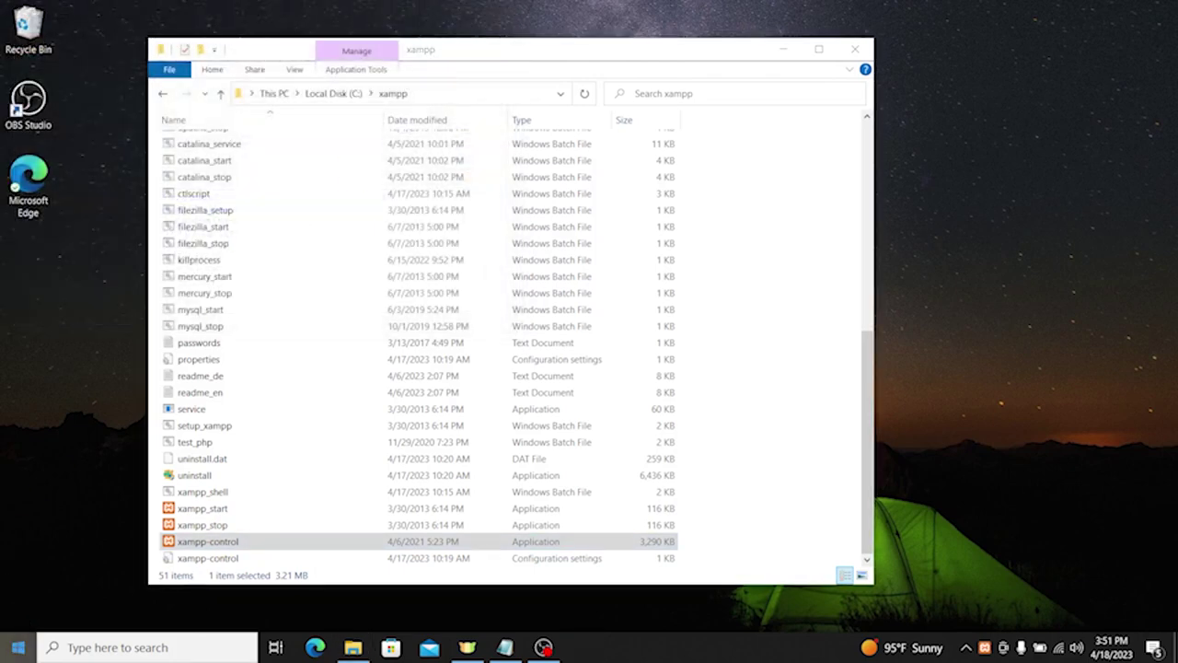
left_click(138, 648)
type("xam")
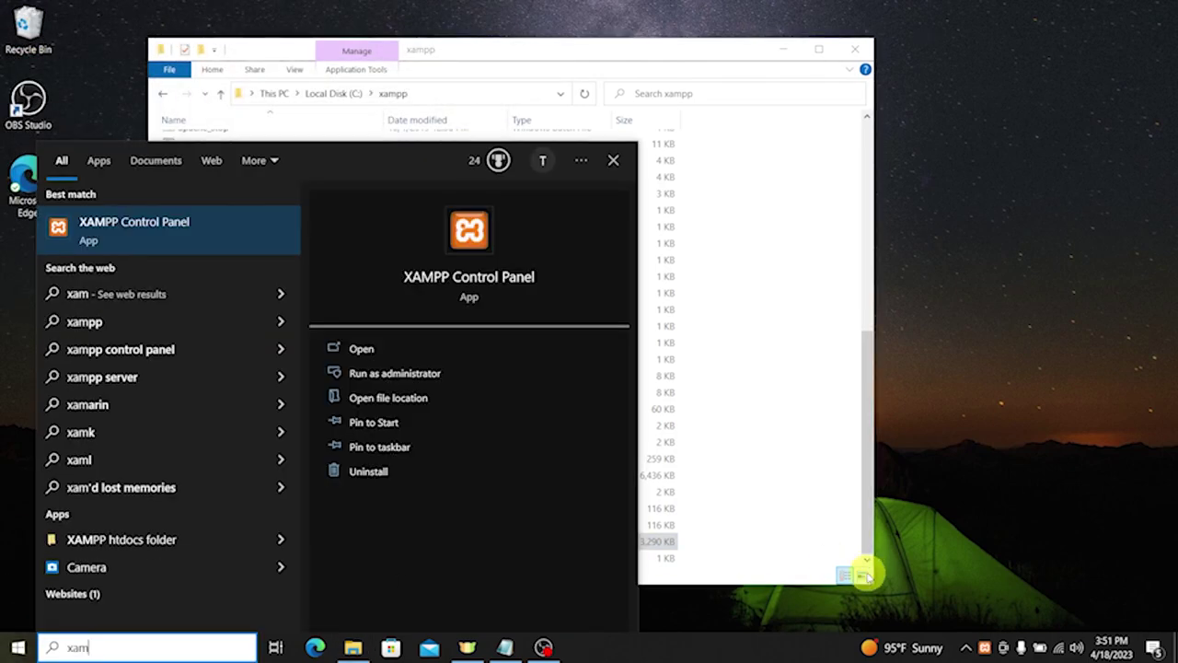
left_click(755, 534)
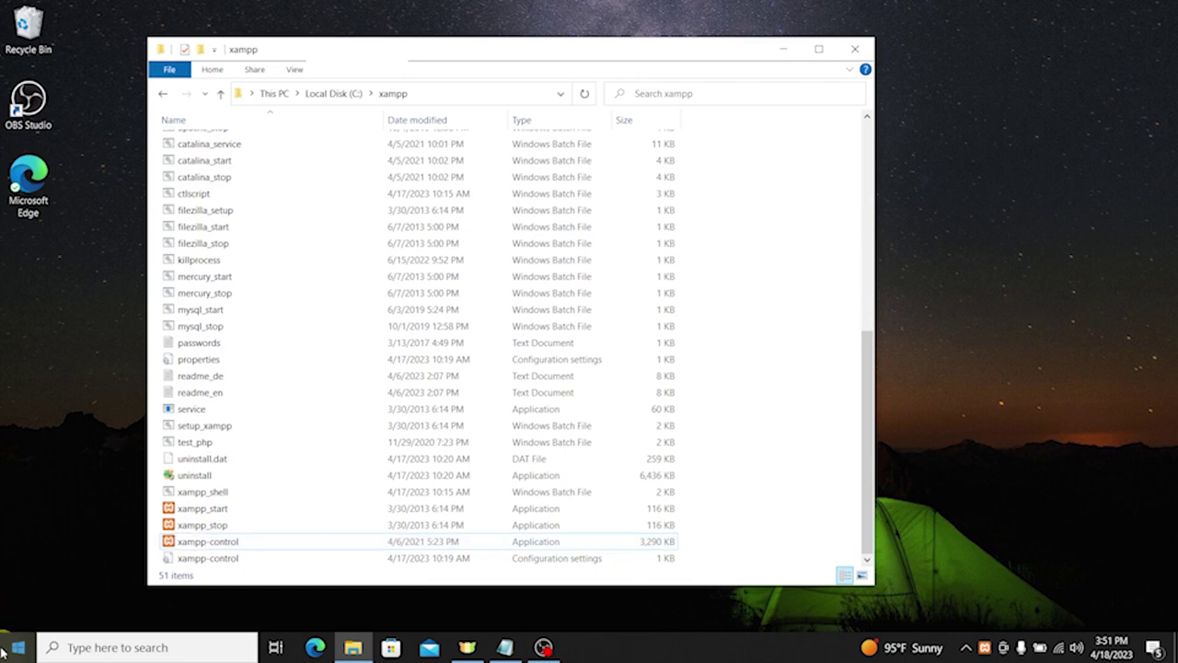
left_click(19, 647)
type("xa")
left_click(794, 563)
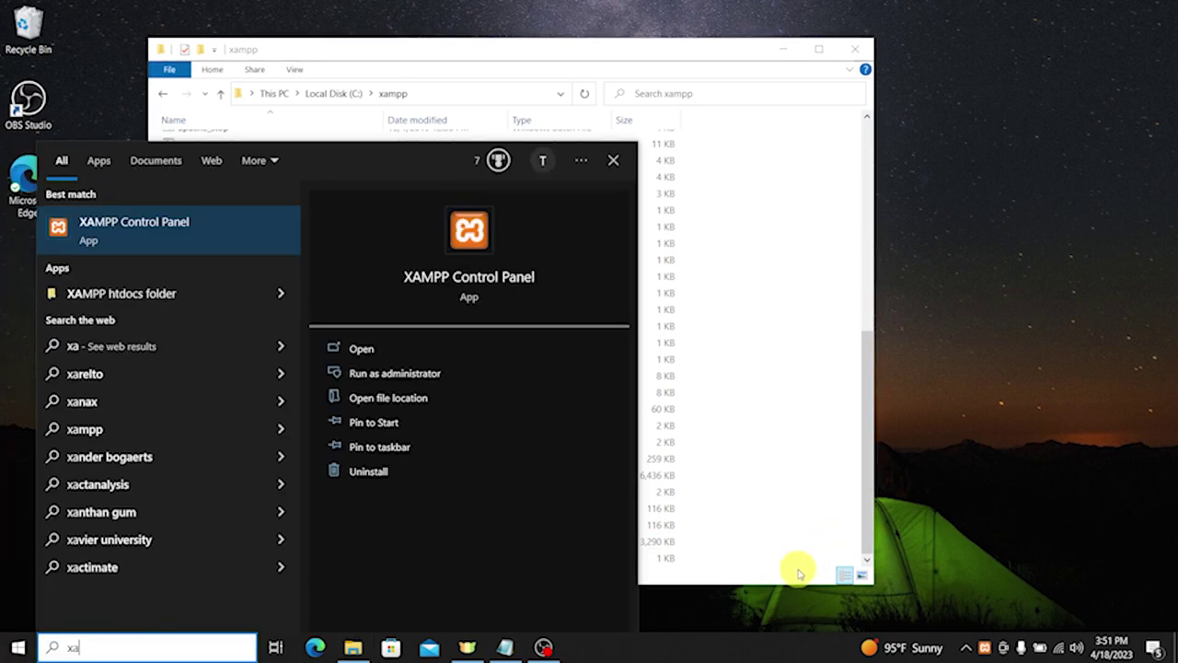
left_click(659, 549)
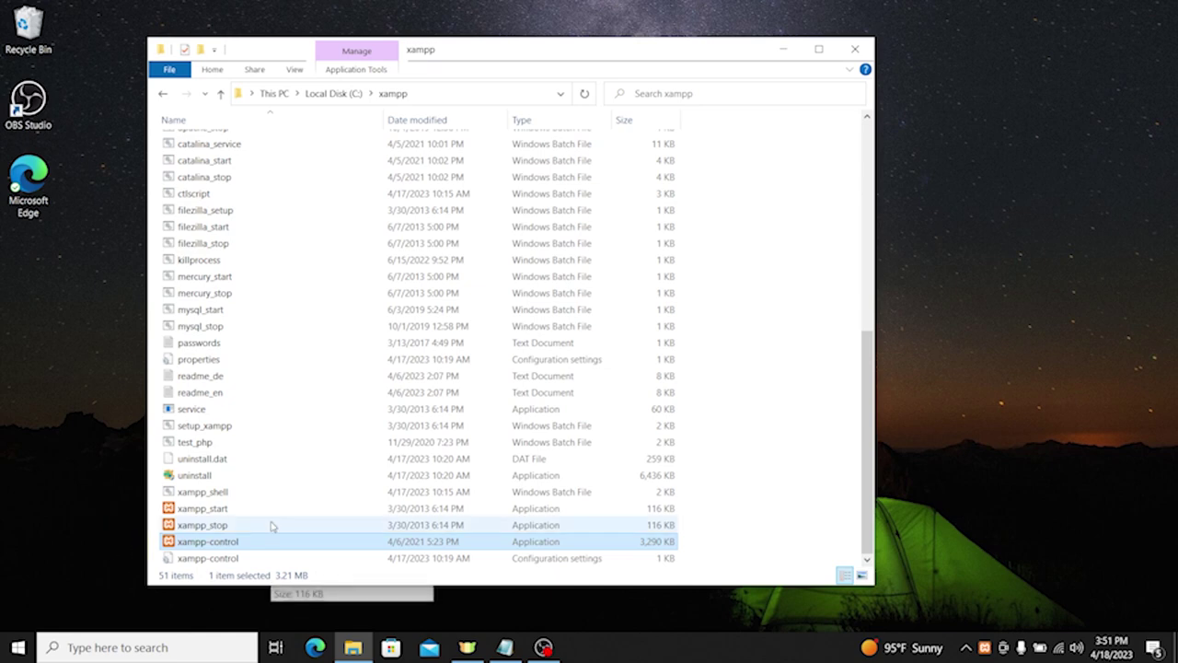
Step: Open the htdocs folder inside C:\xampp
scroll(492, 434, "up", 8)
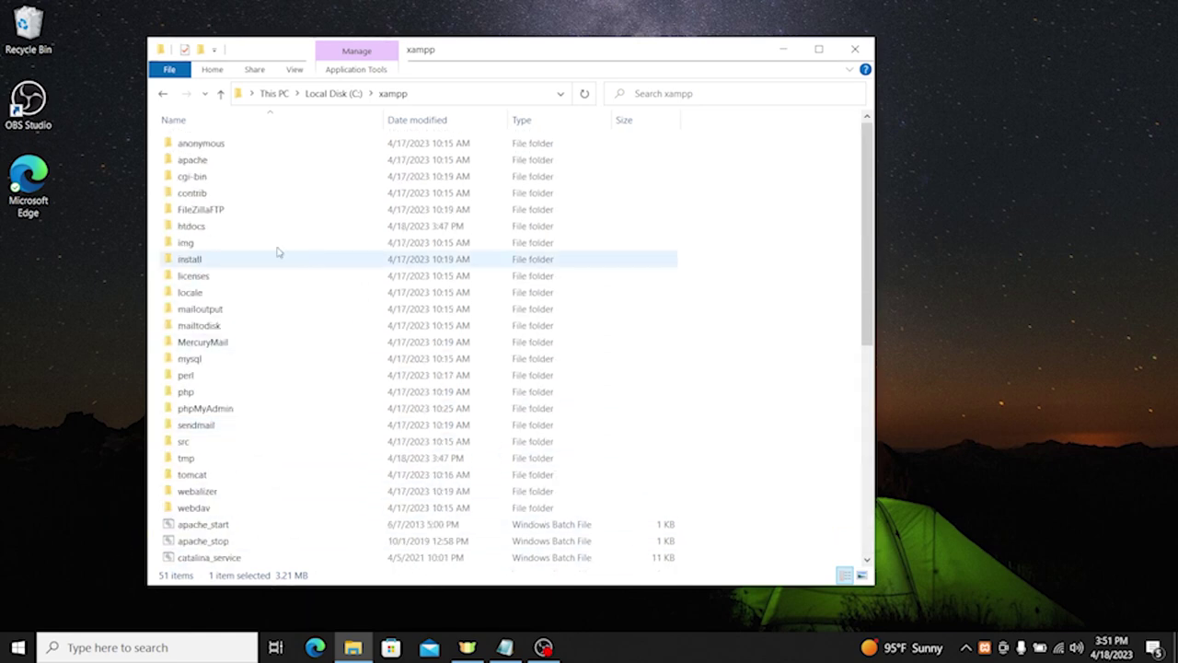
left_click(226, 227)
double_click(226, 226)
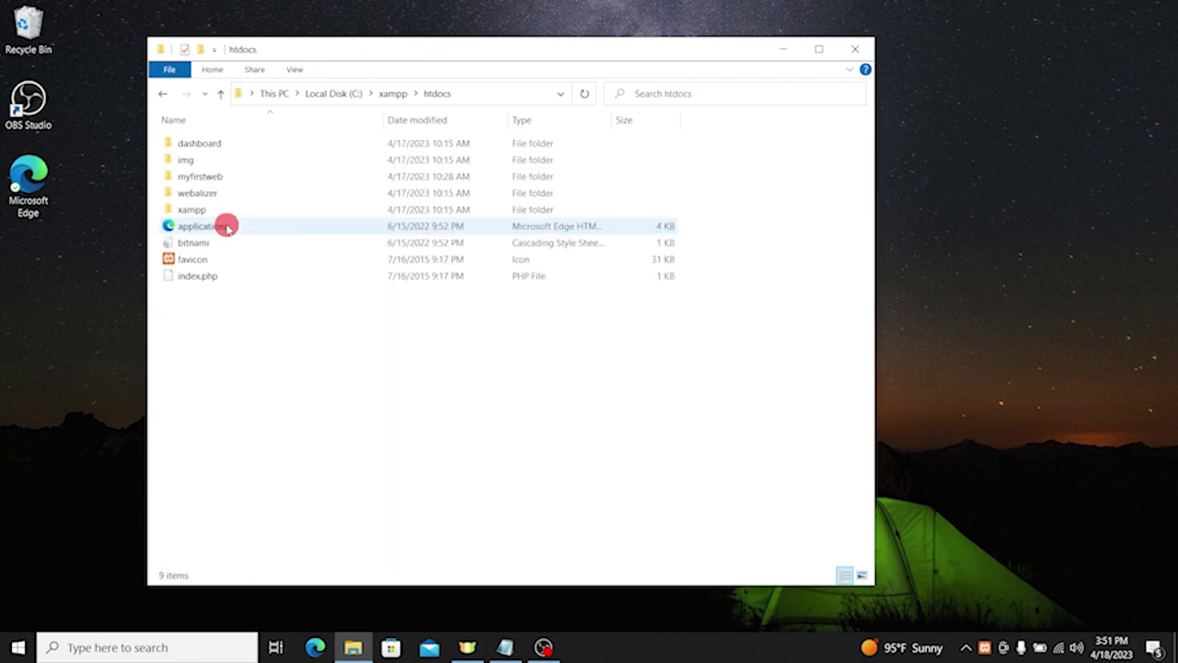
Step: Create a new folder named 'basic' in C:\xampp\htdocs, then shrink the Explorer window
left_click(818, 49)
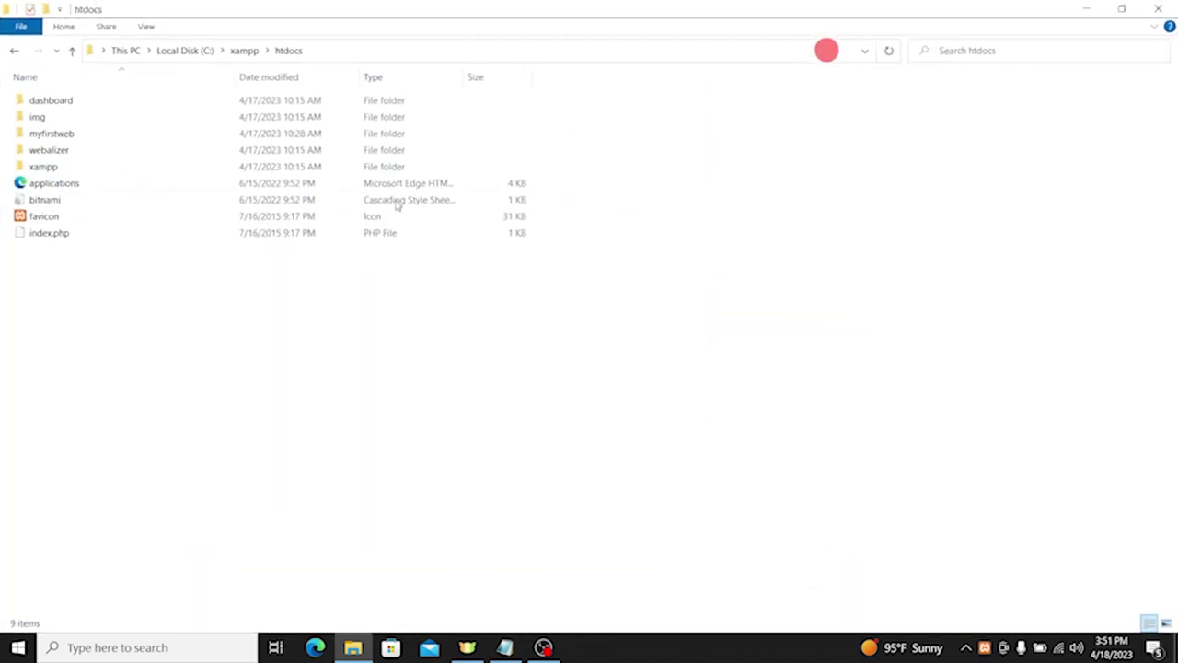
scroll(309, 340, "up", 2)
scroll(310, 353, "up", 3)
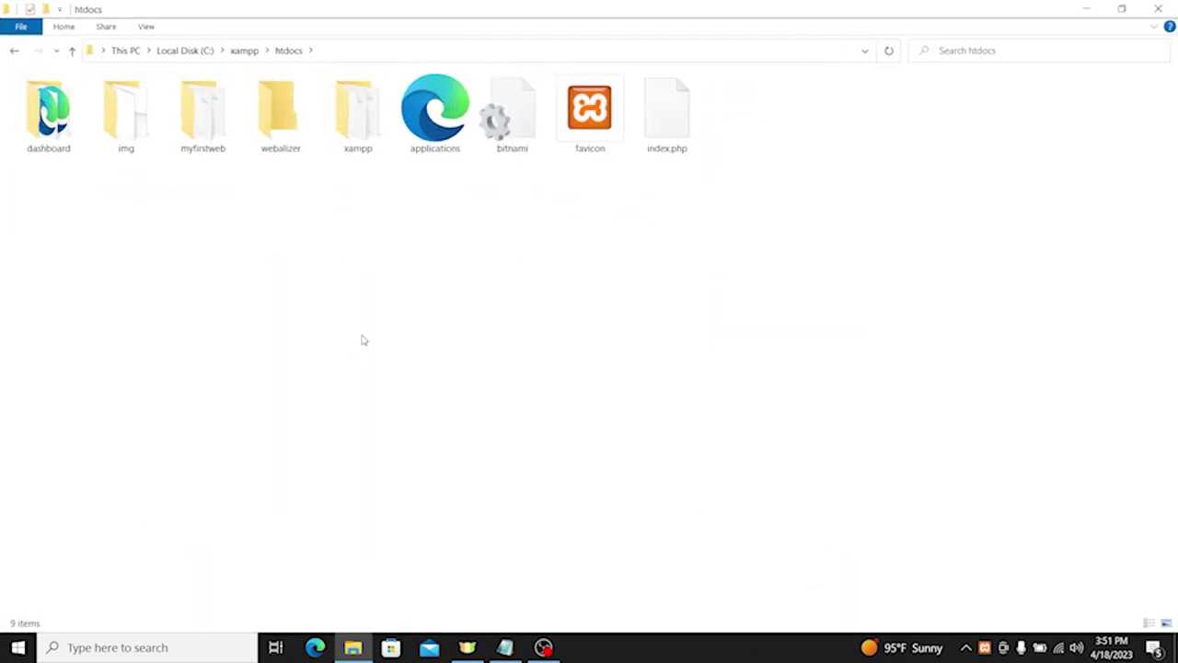
right_click(339, 221)
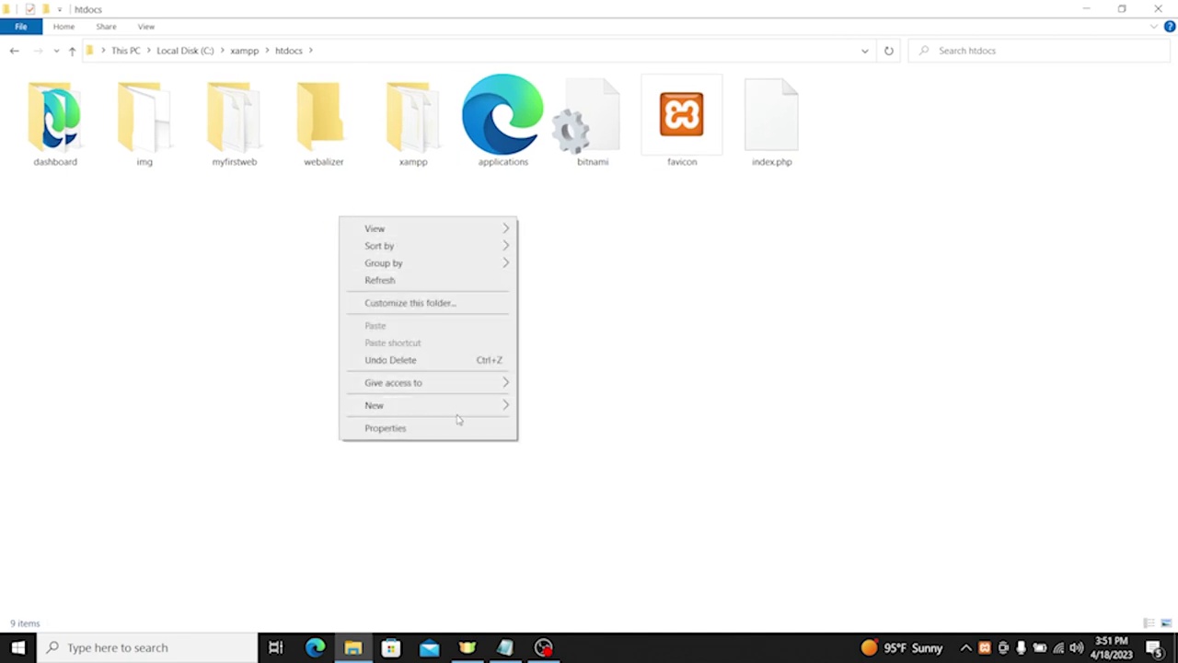
left_click(471, 406)
left_click(555, 406)
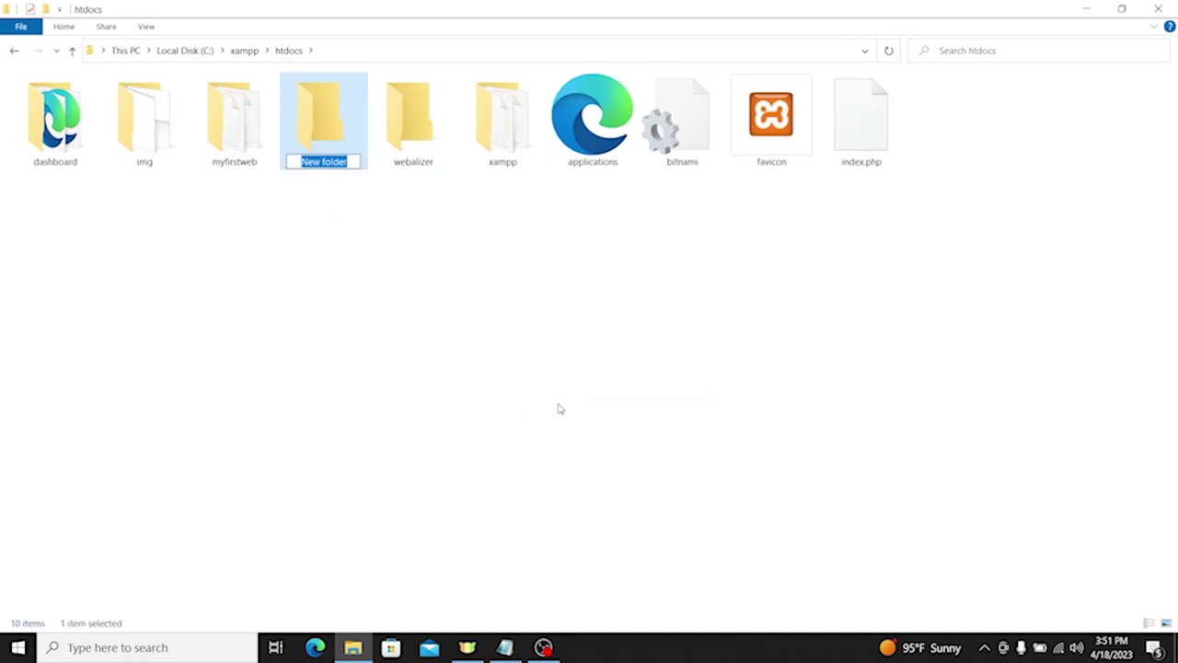
key("BackSpace")
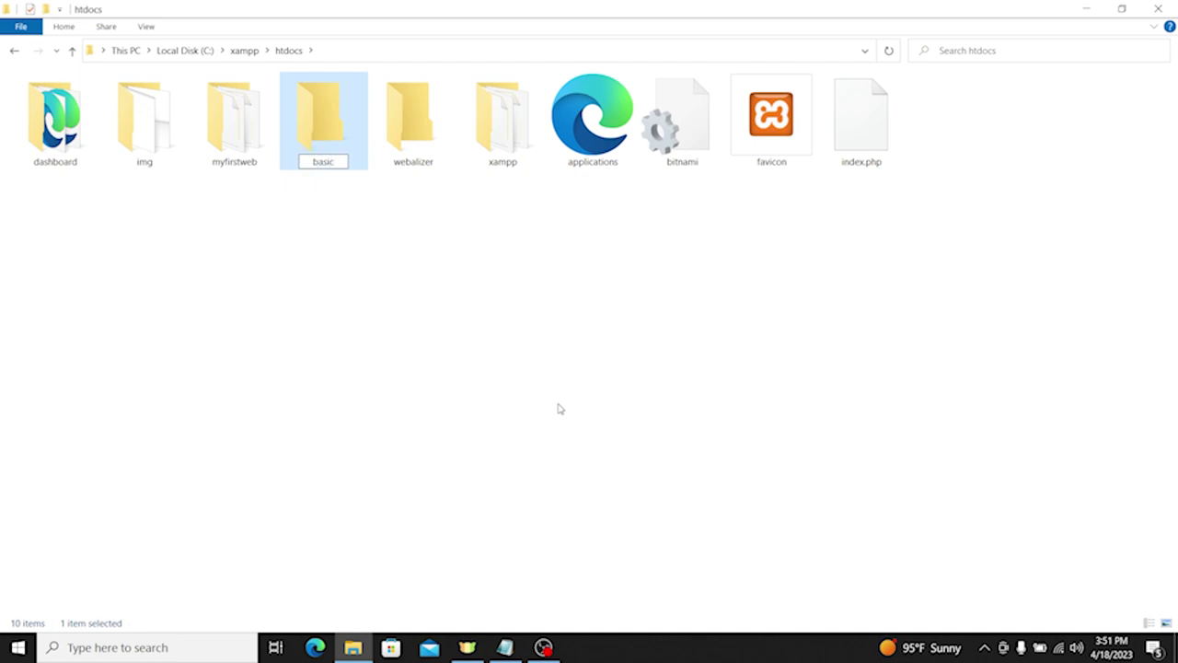
key("Return")
key("Return")
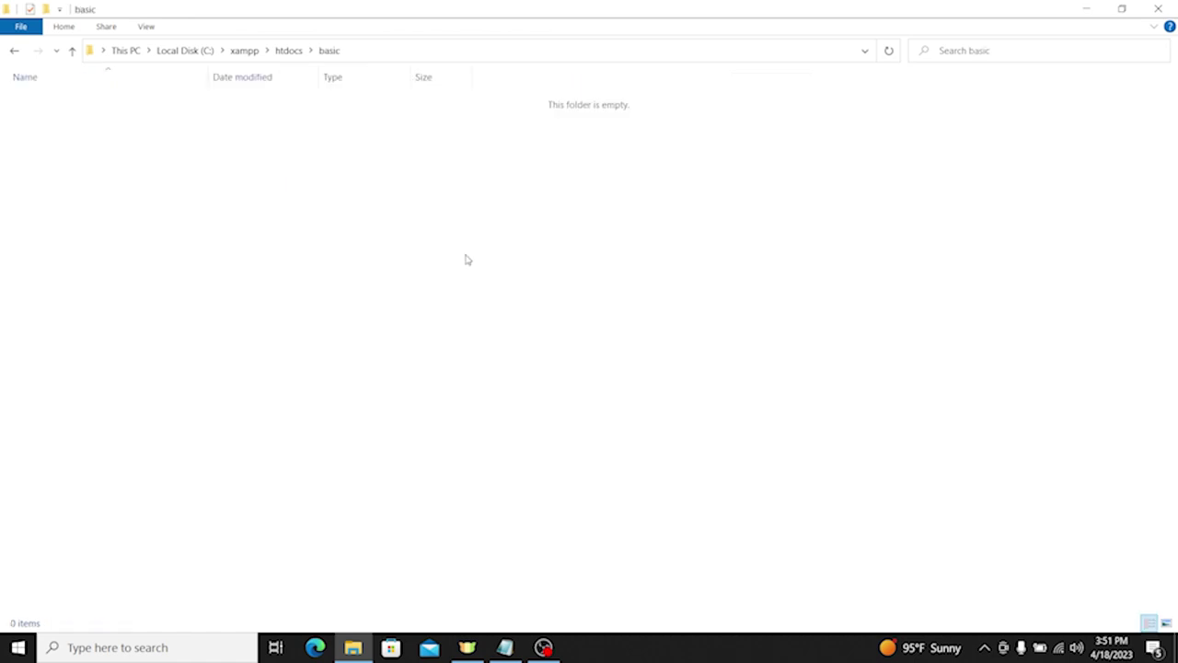
left_click_drag(249, 4, 634, 47)
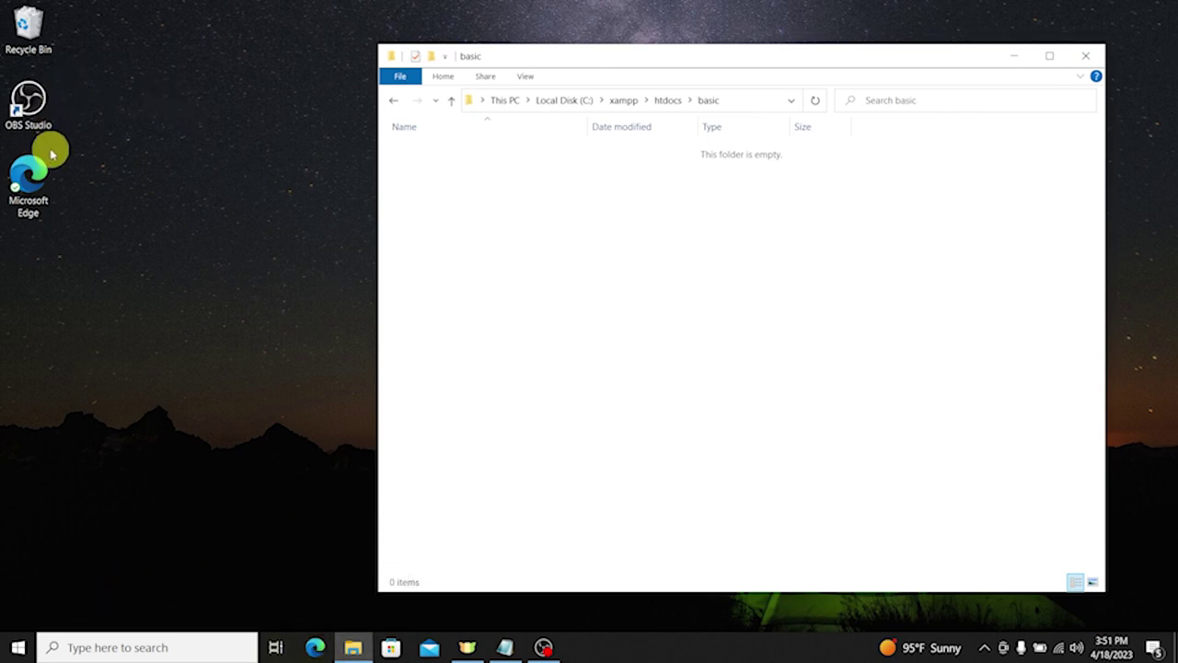
Step: In a second Explorer window beside basic, open Downloads\wordpress-6.2\wordpress and select all its files
key("super+e")
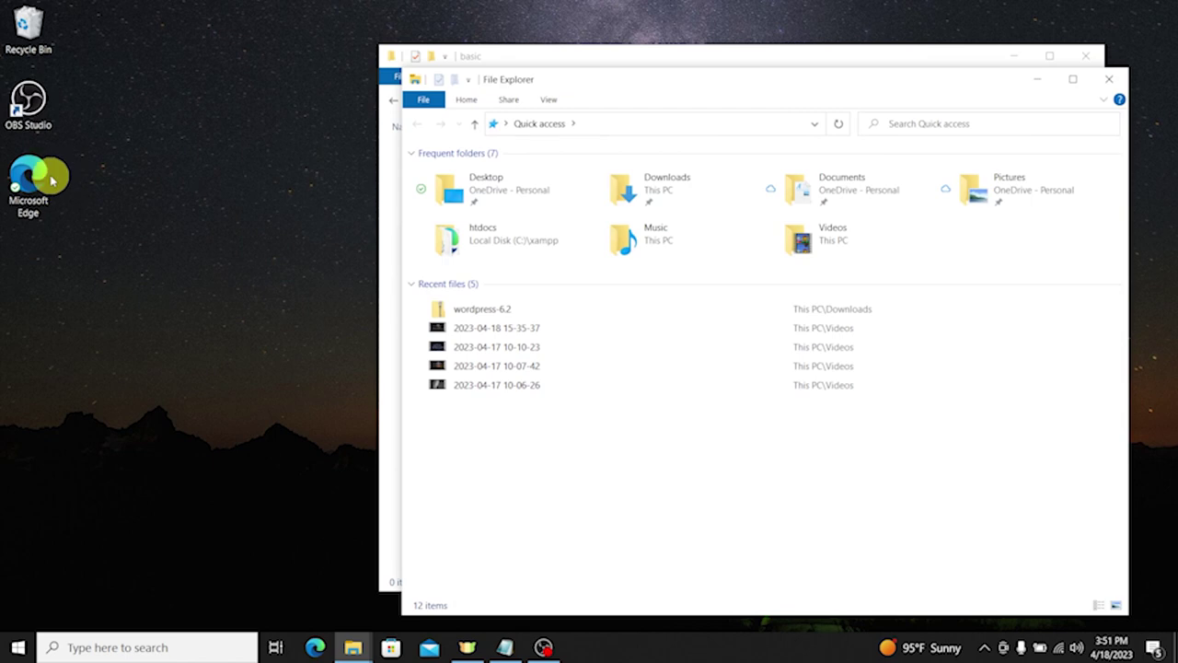
left_click(498, 192)
double_click(498, 192)
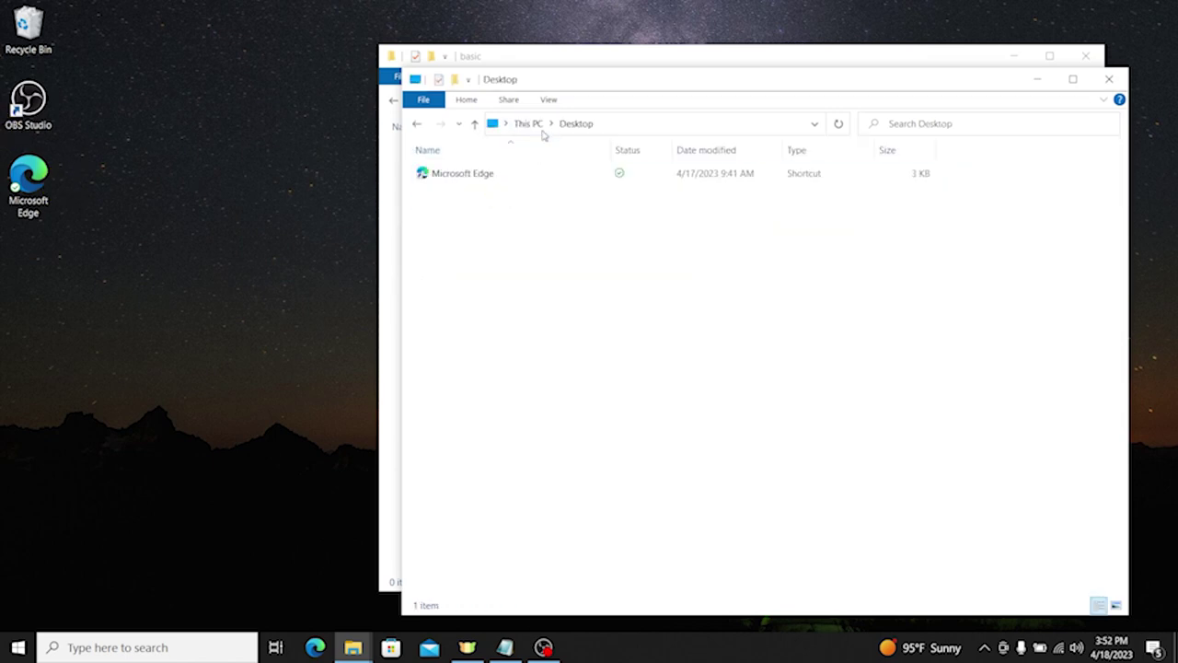
left_click(533, 123)
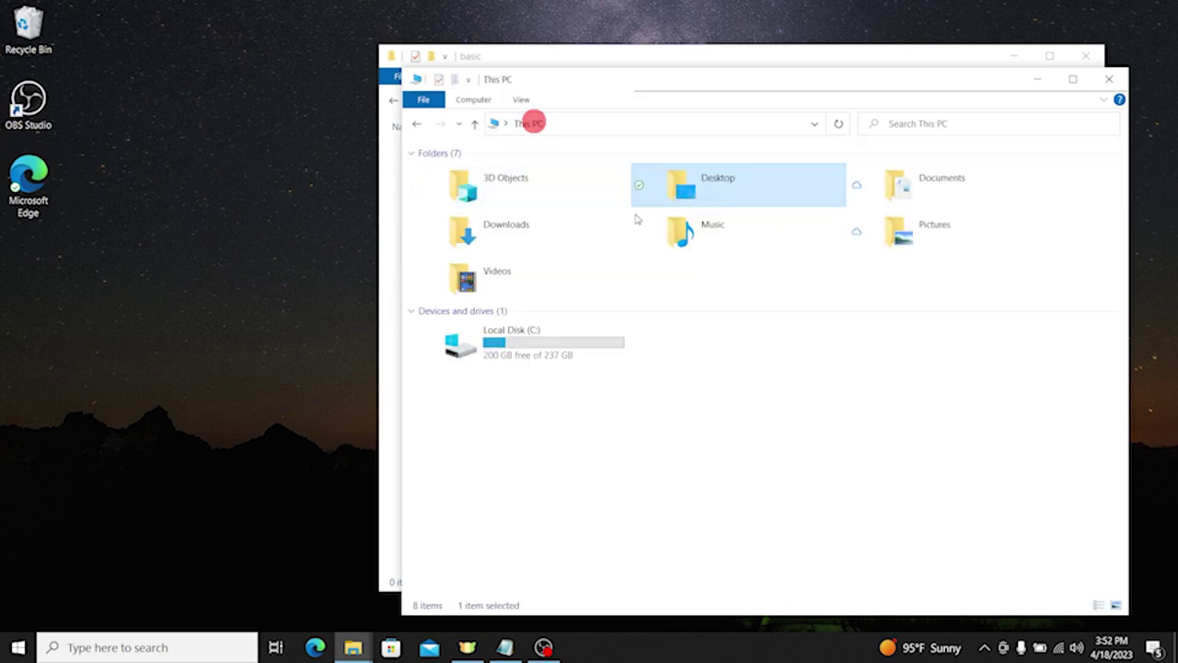
double_click(516, 232)
double_click(452, 246)
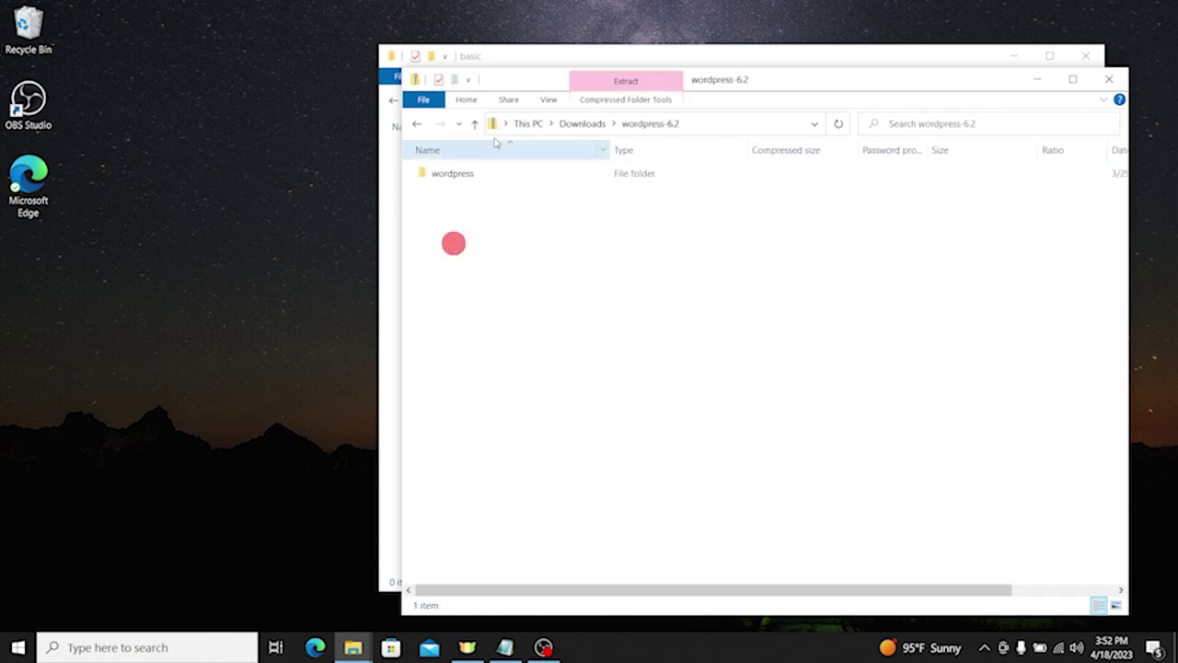
left_click_drag(507, 87, 867, 136)
double_click(802, 223)
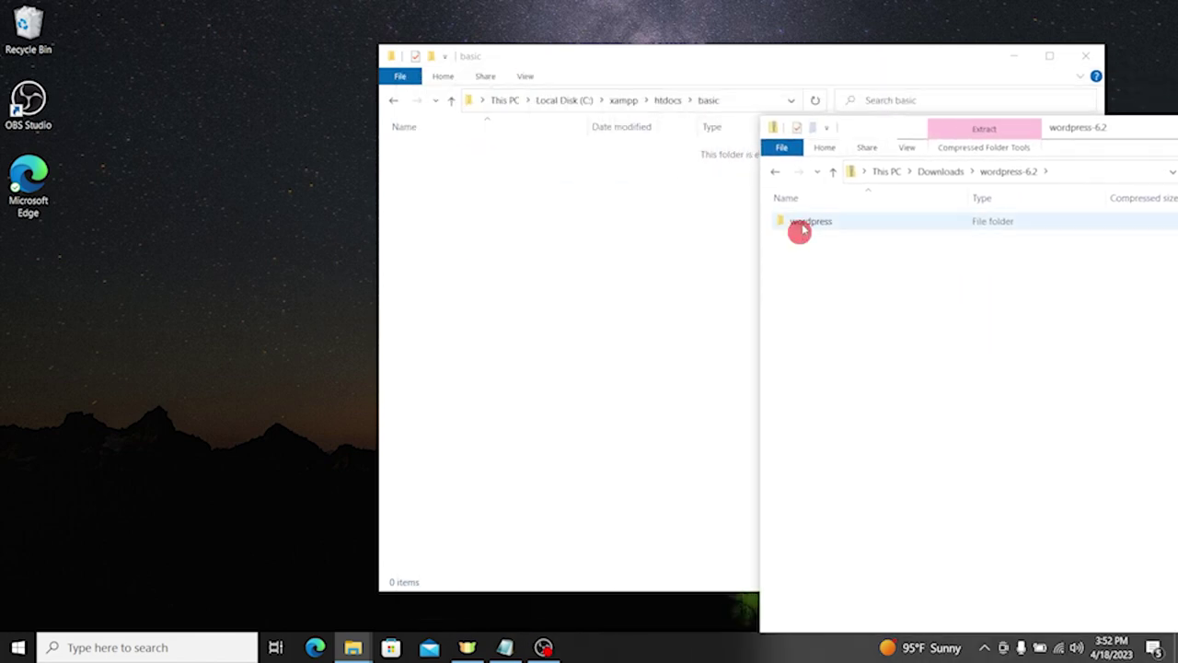
left_click_drag(838, 565, 511, 258)
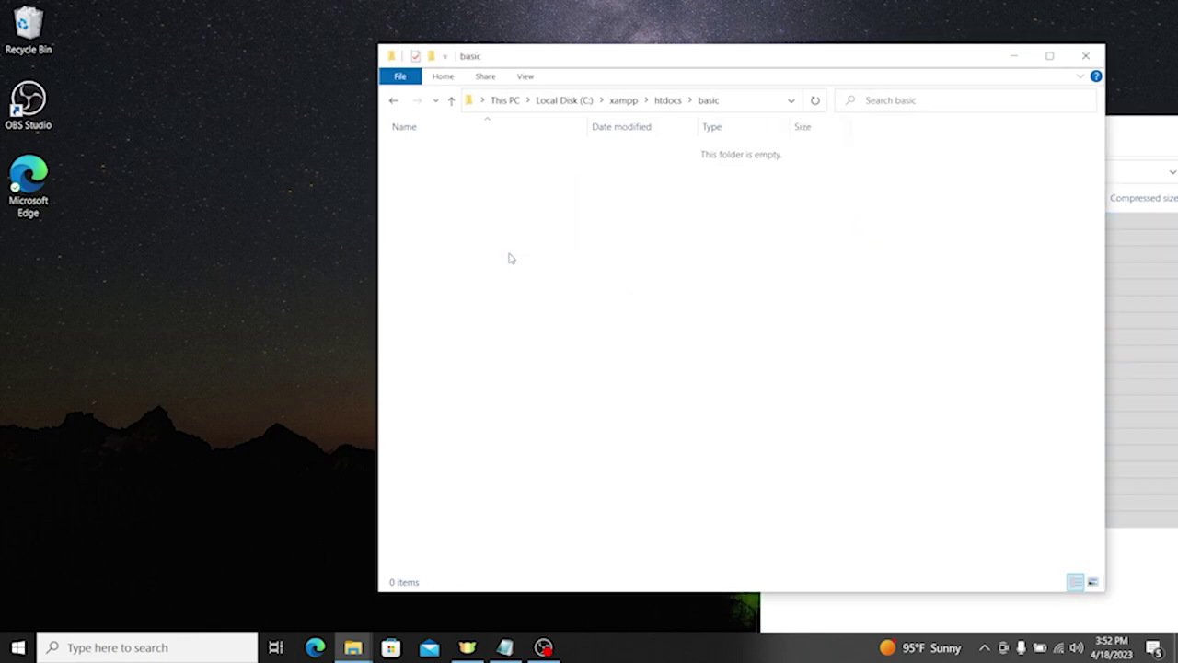
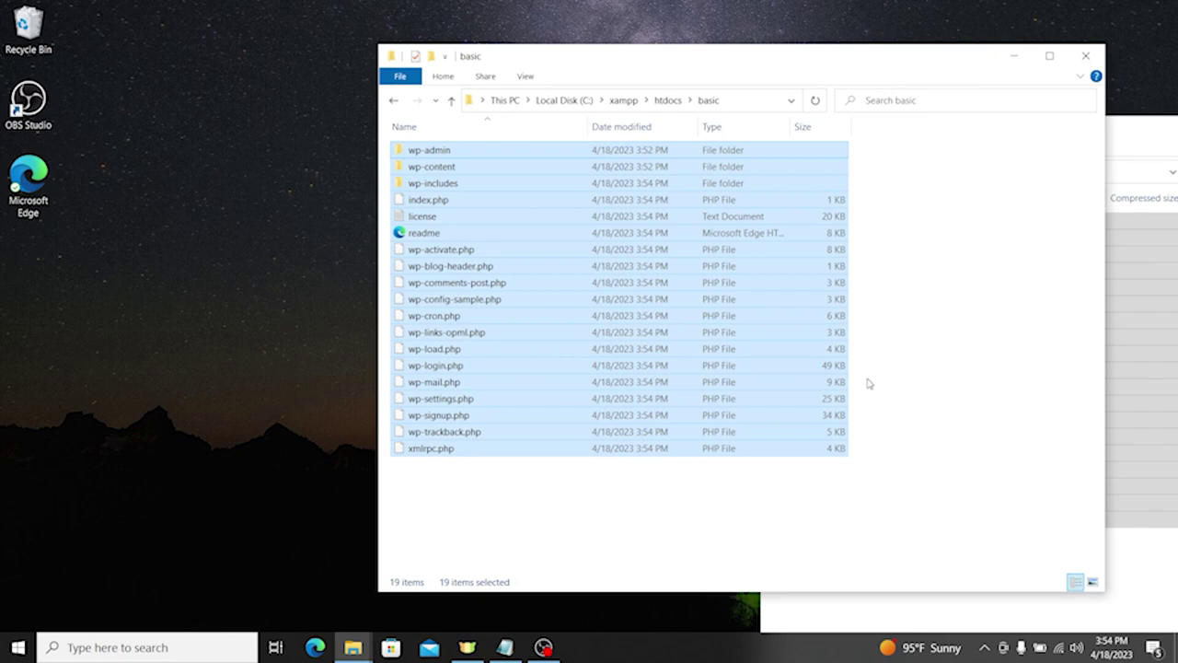
Step: Minimize the folder window and launch Microsoft Edge from the desktop
left_click(756, 58)
left_click(1014, 60)
double_click(57, 180)
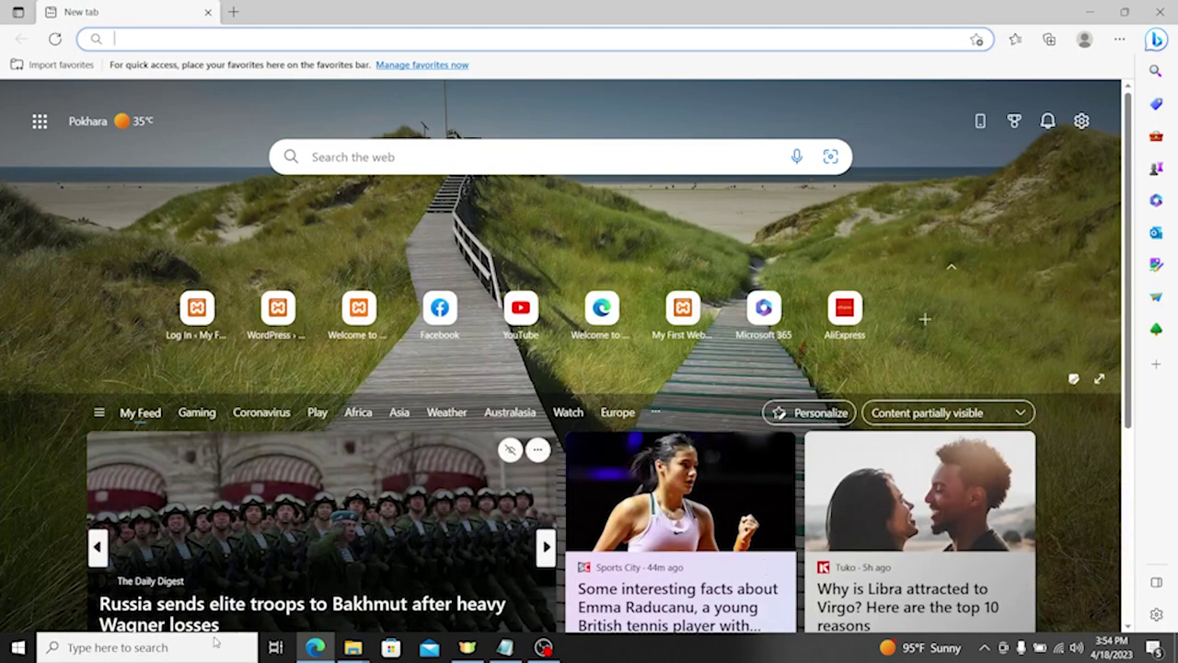
Step: Launch XAMPP Control Panel via 'xam' search and start the Apache and MySQL services
left_click(147, 648)
type("xam")
key("Return")
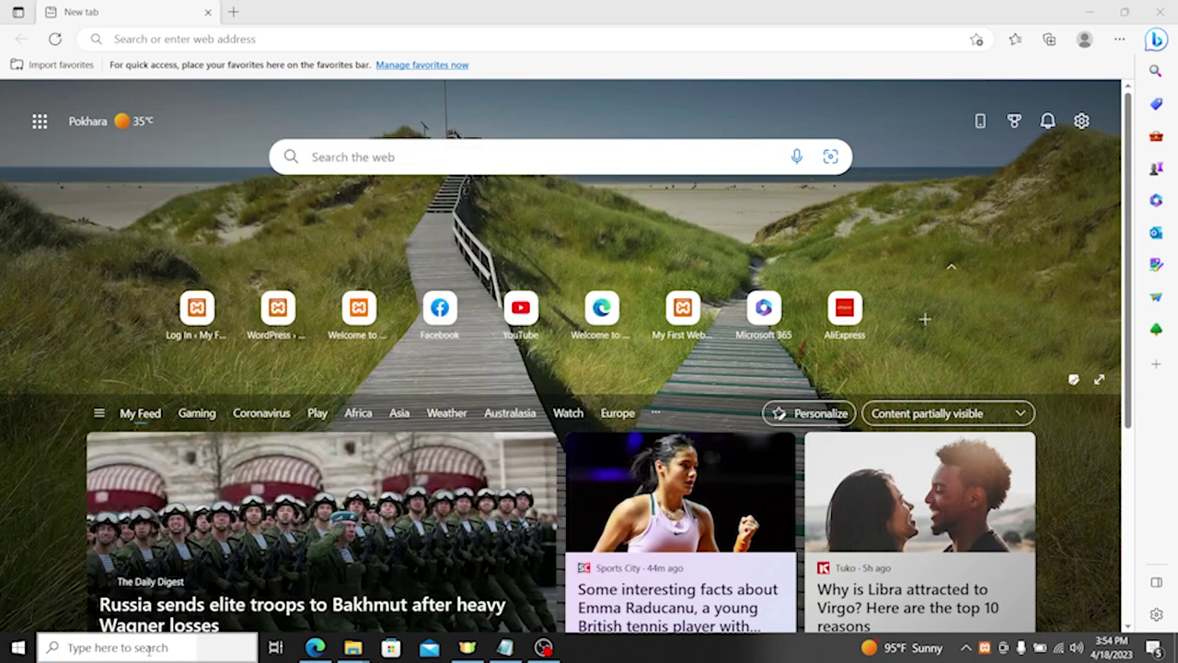
left_click(265, 86)
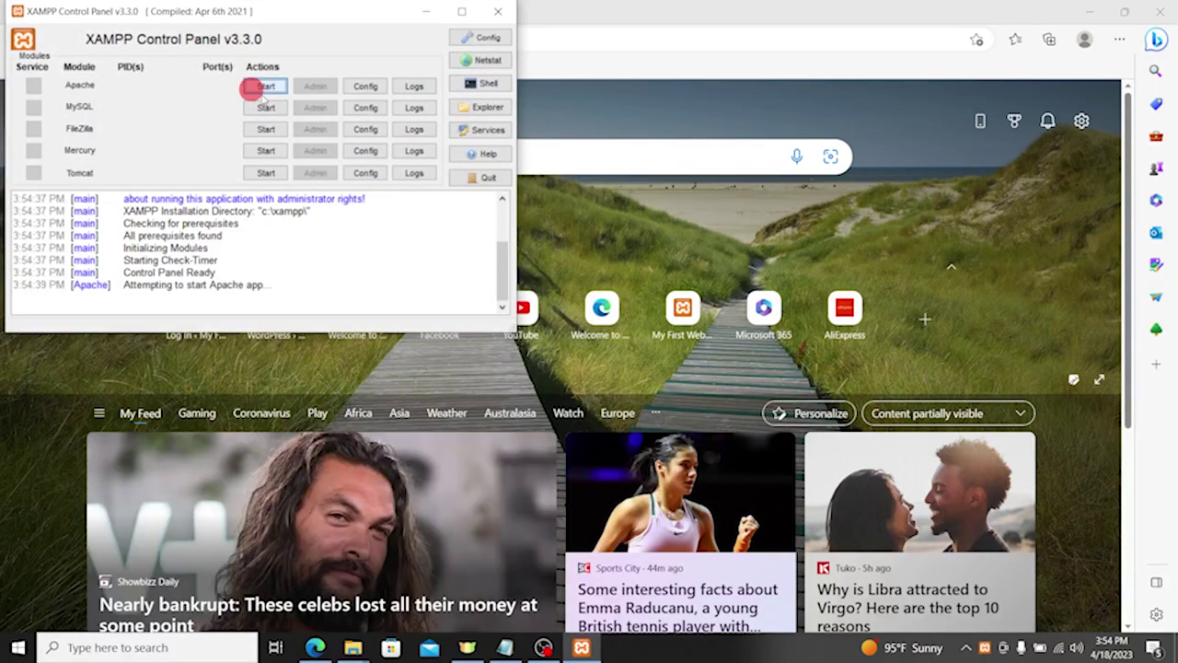
left_click(267, 109)
left_click_drag(301, 12, 576, 228)
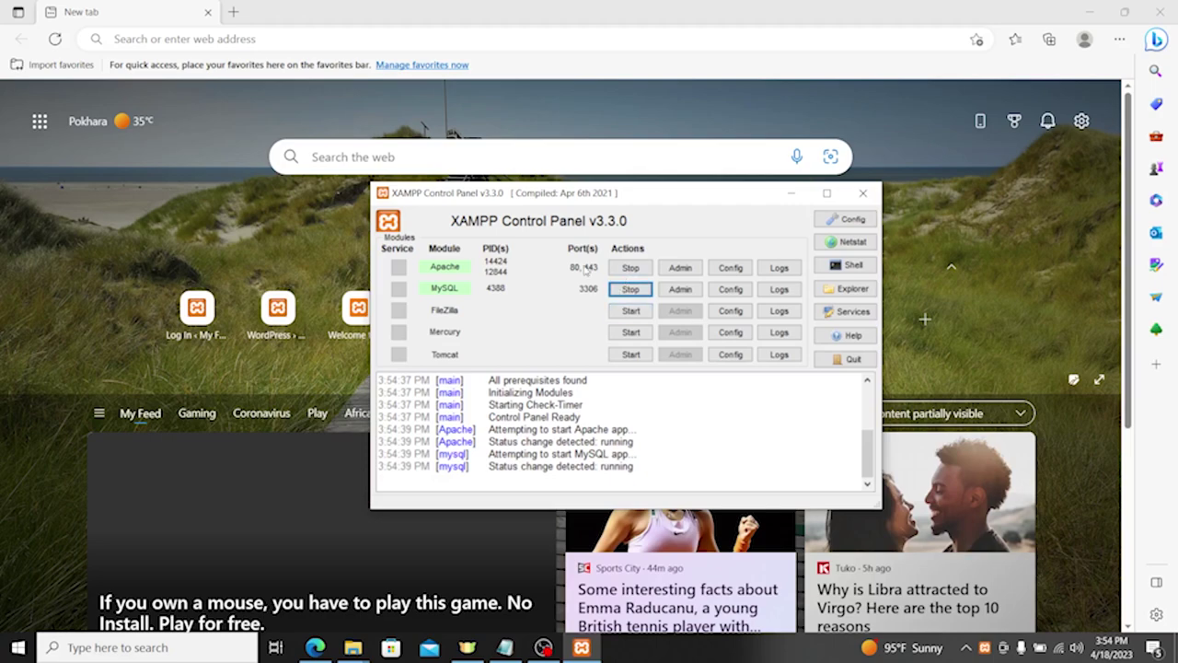
left_click(279, 35)
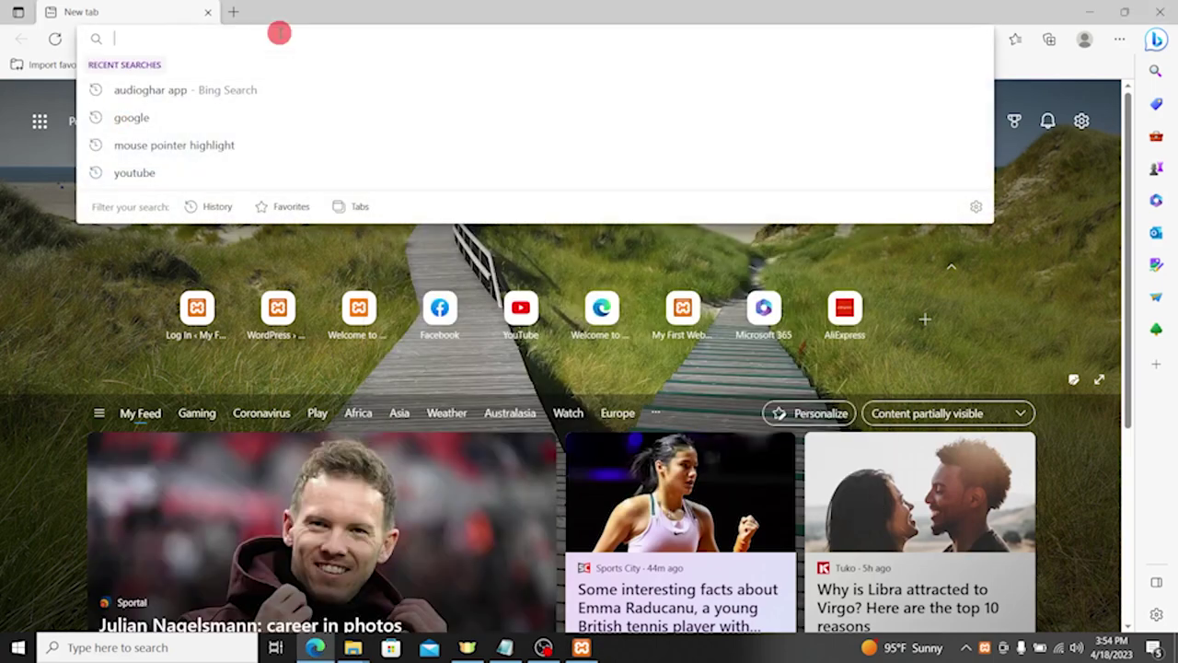
Step: Load localhost in the browser and open phpMyAdmin
type("localhost")
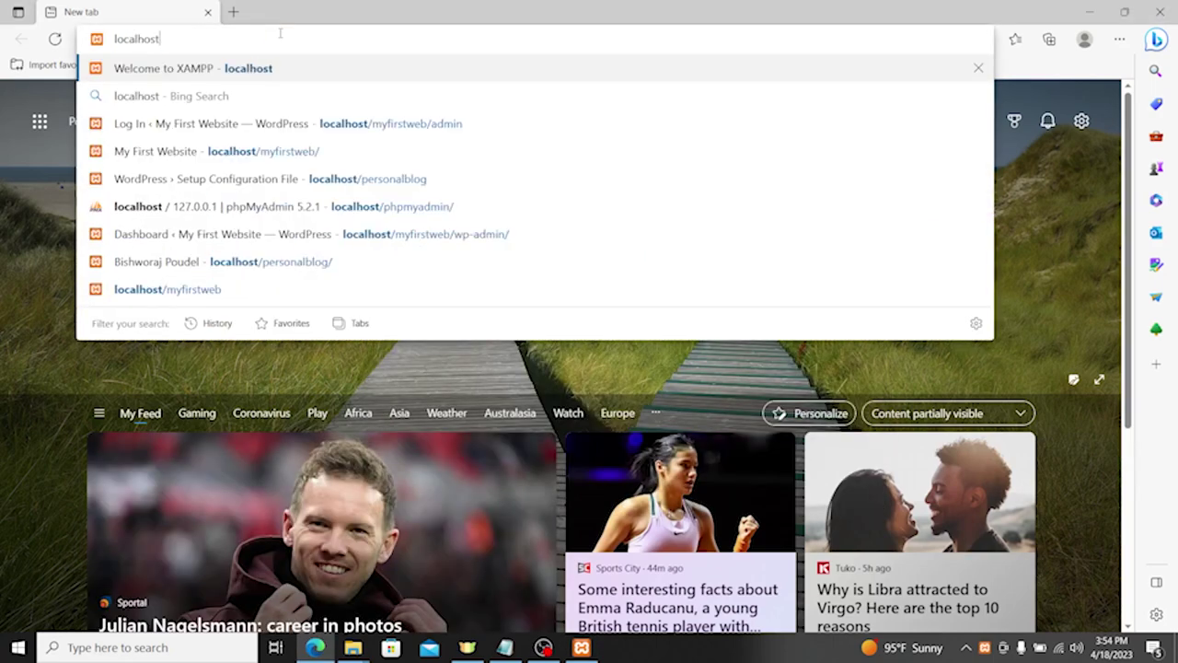
key("Return")
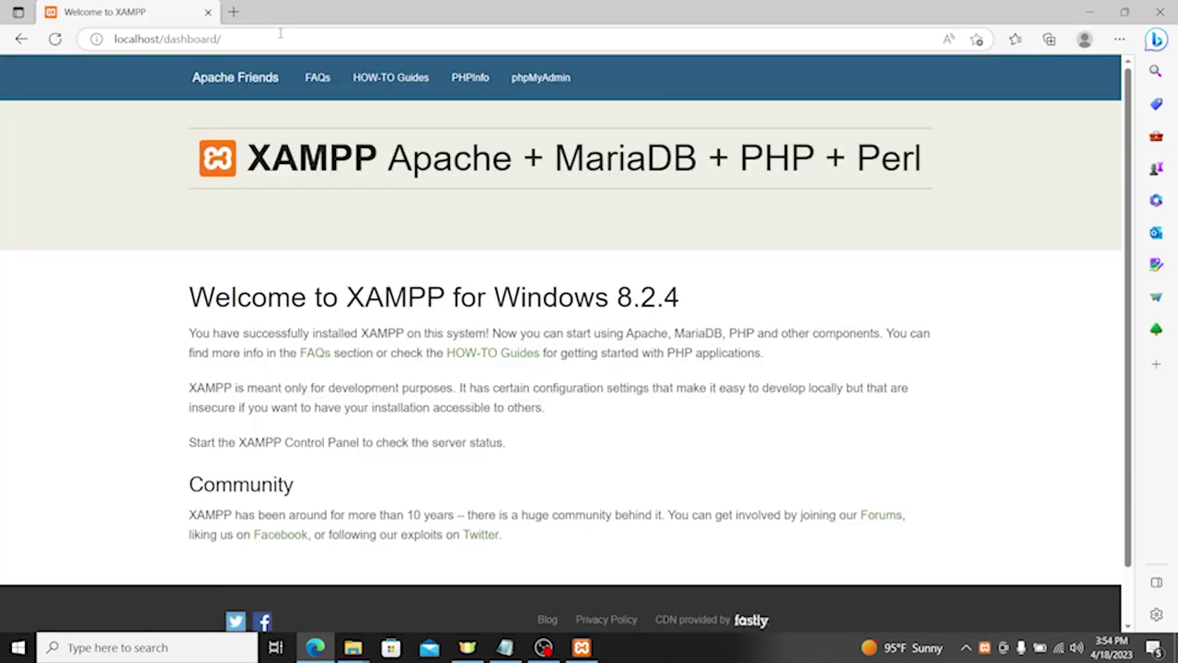
left_click(538, 81)
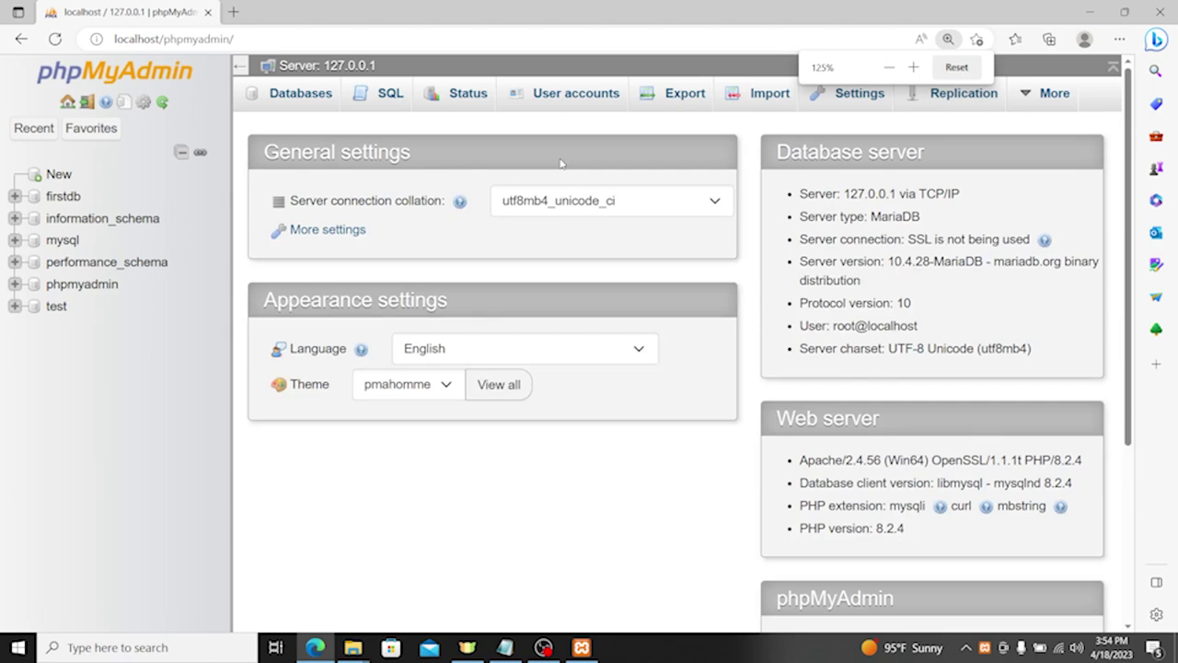
Step: Create a new database named wpbasic in phpMyAdmin
left_click(54, 181)
left_click(324, 257)
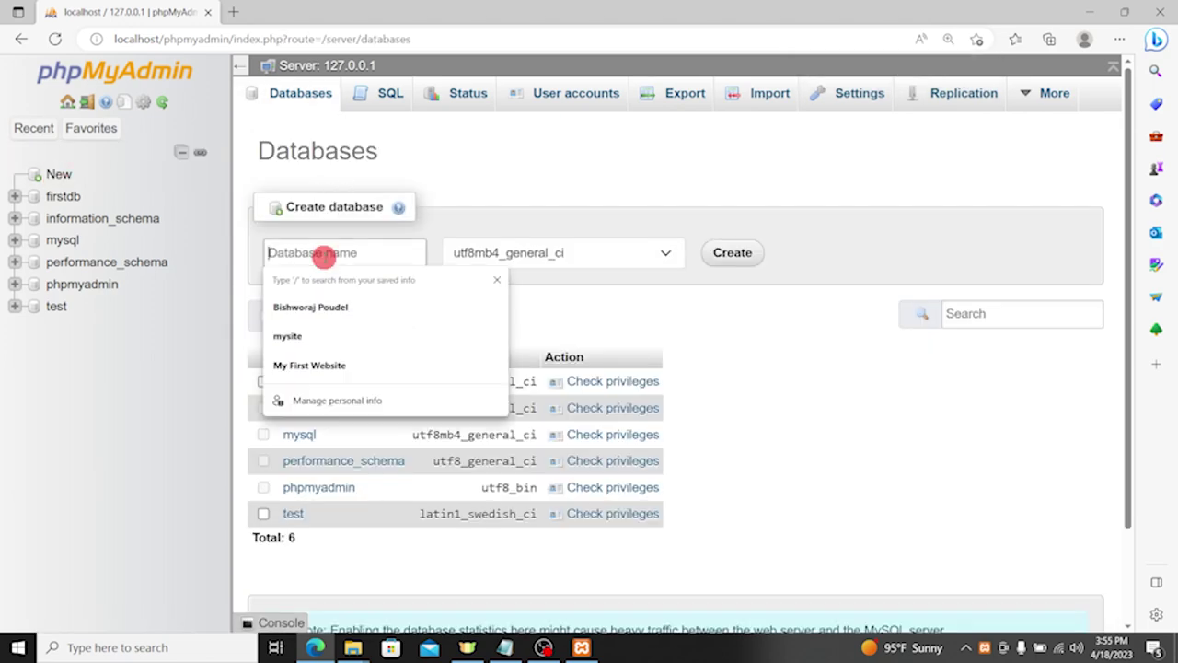
type("basic")
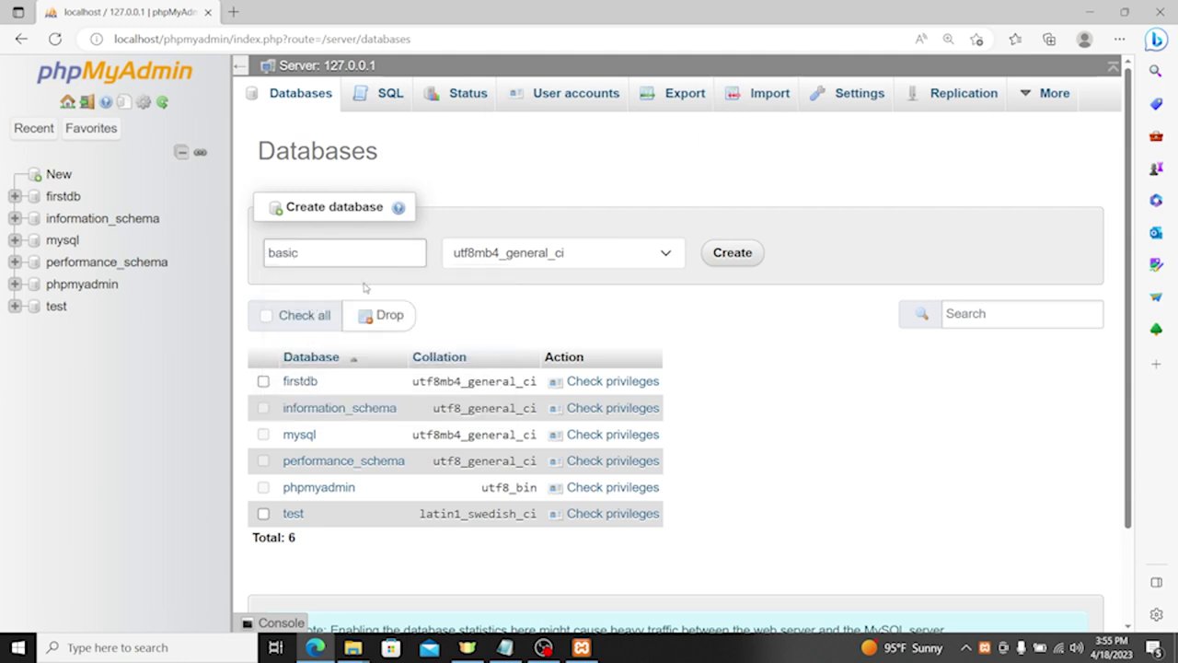
double_click(348, 248)
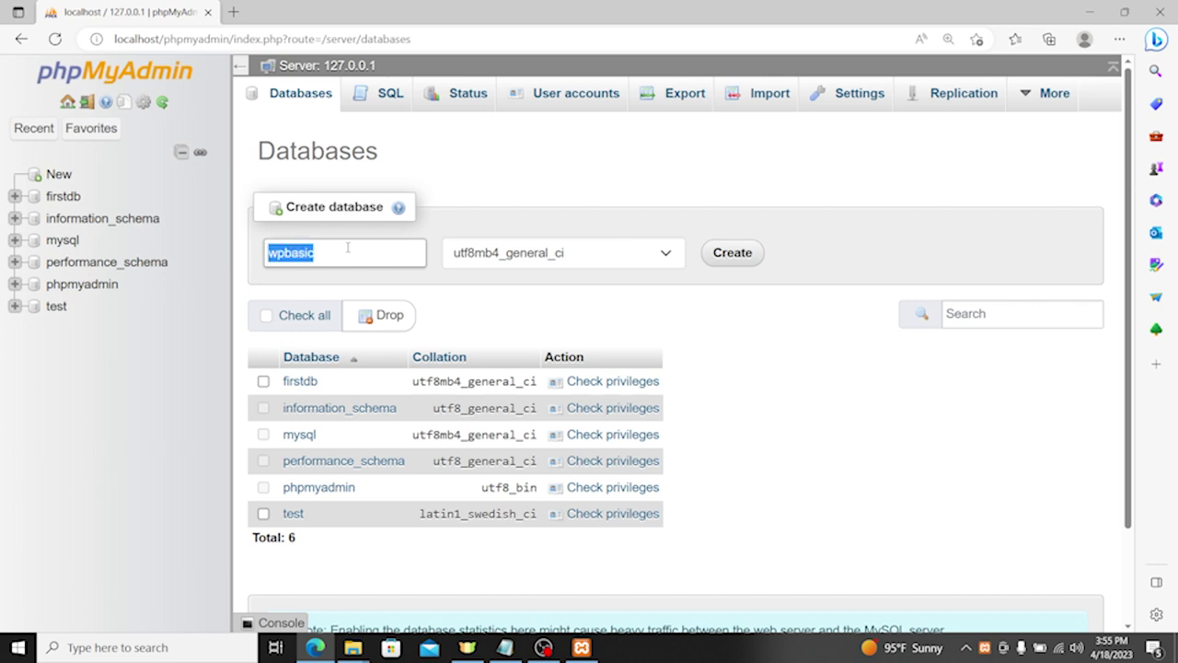
left_click(317, 259)
double_click(334, 257)
left_click(340, 250)
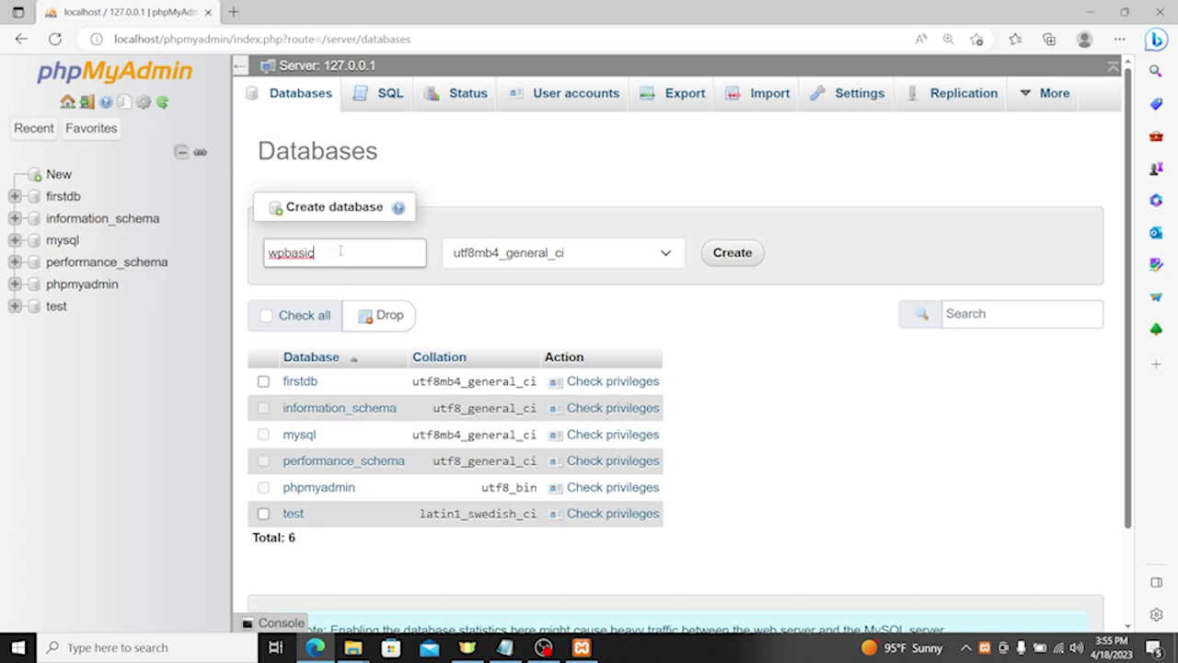
left_click(282, 252)
left_click(353, 250)
double_click(354, 252)
left_click(739, 247)
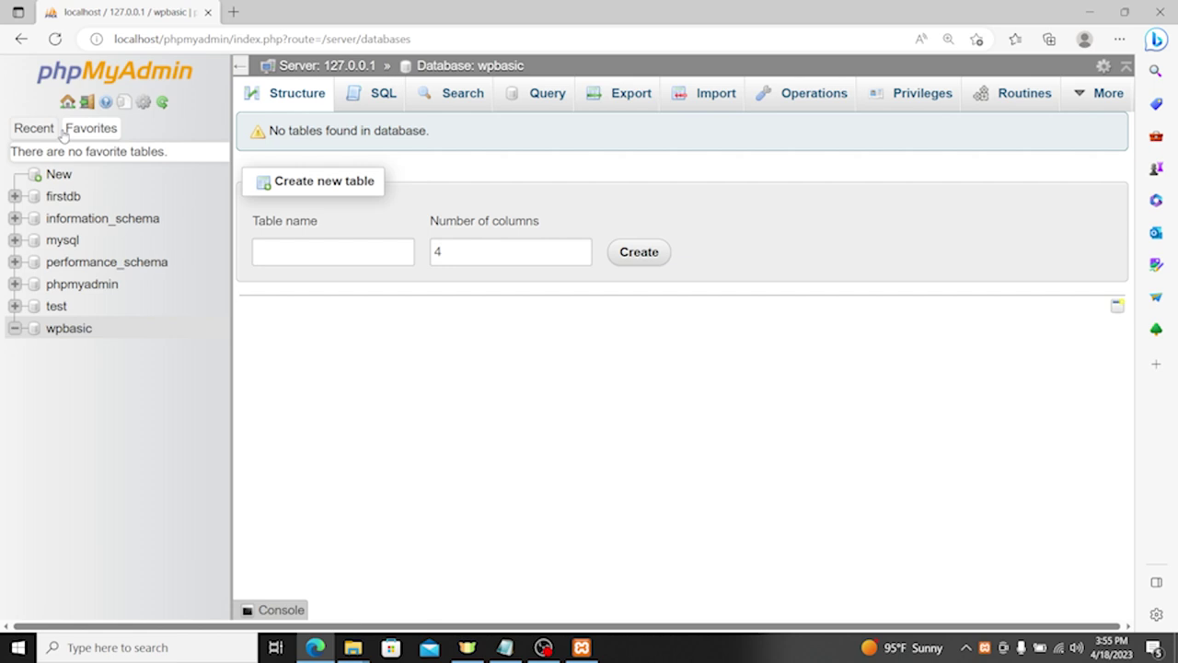
Step: Select the wpbasic entry in the database list, then bring up the open folder windows
left_click_drag(103, 328, 42, 330)
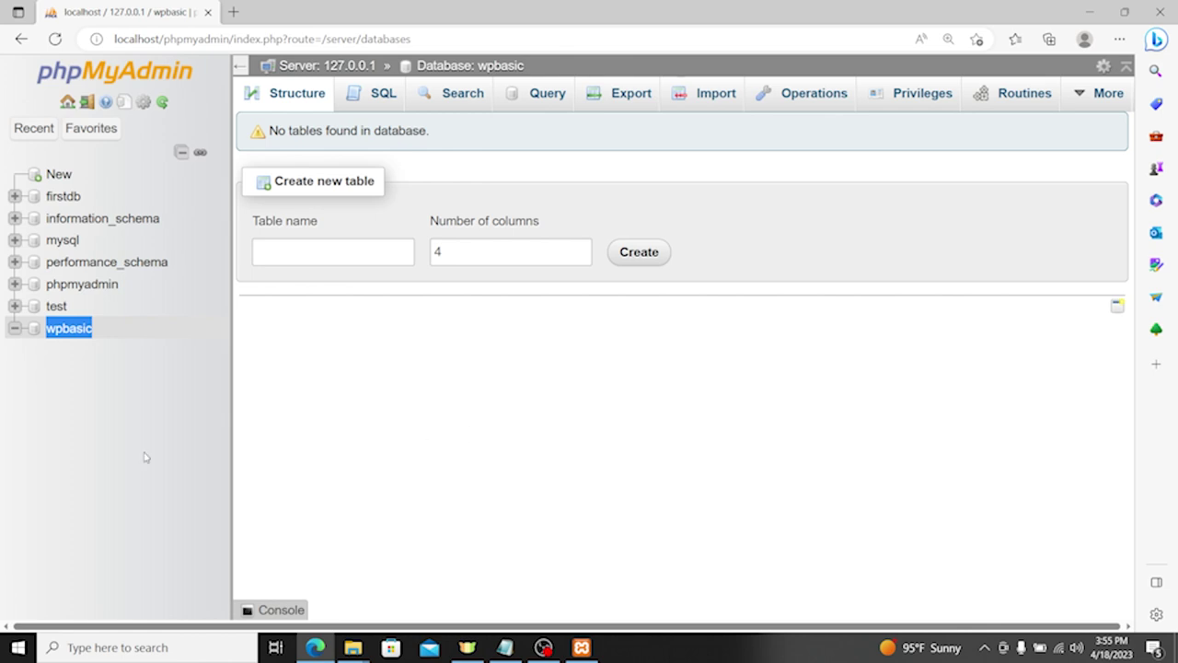
right_click(68, 328)
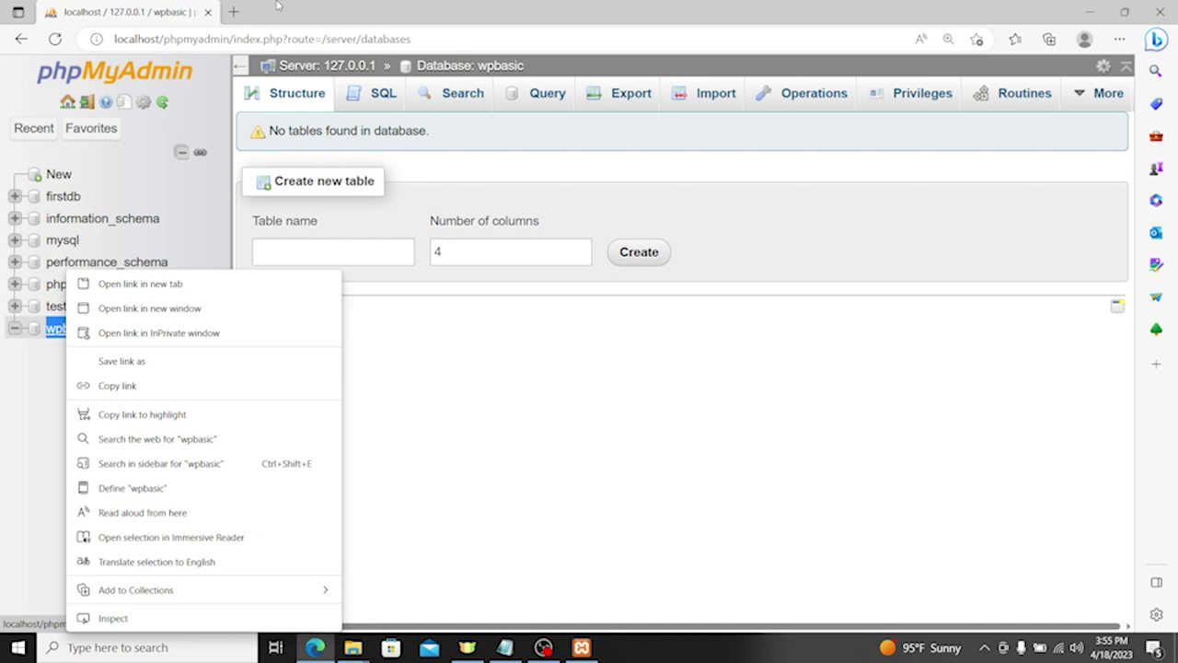
key("Escape")
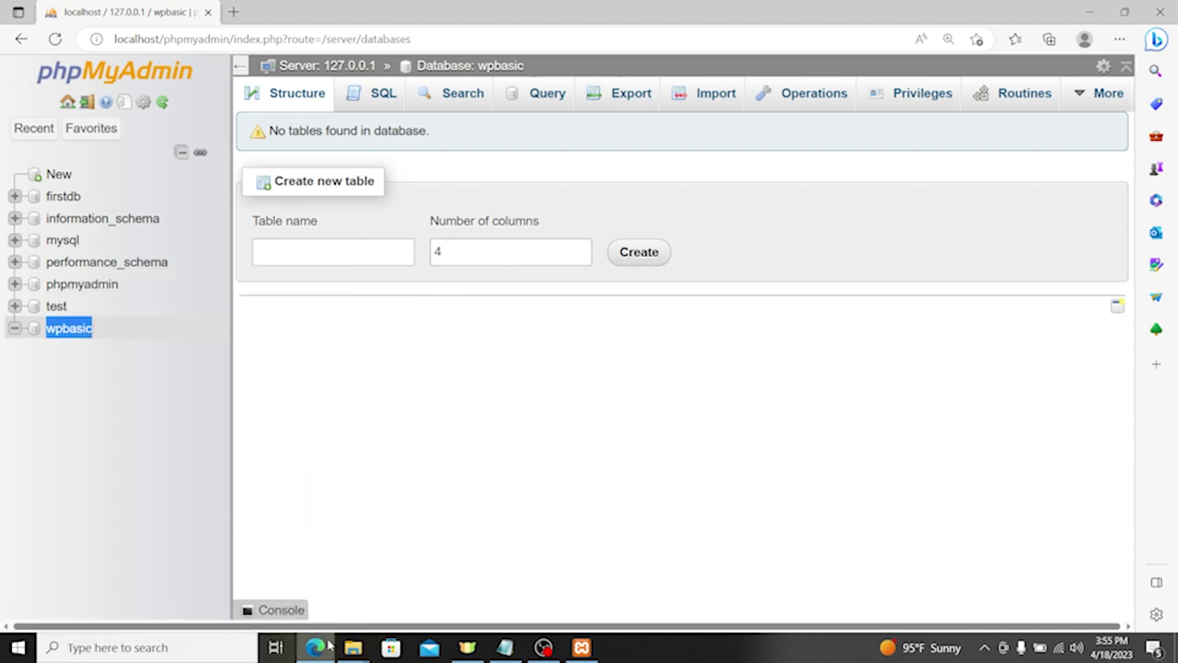
left_click(352, 647)
Step: Open localhost/basic in a new browser tab to start the WordPress setup
left_click(296, 571)
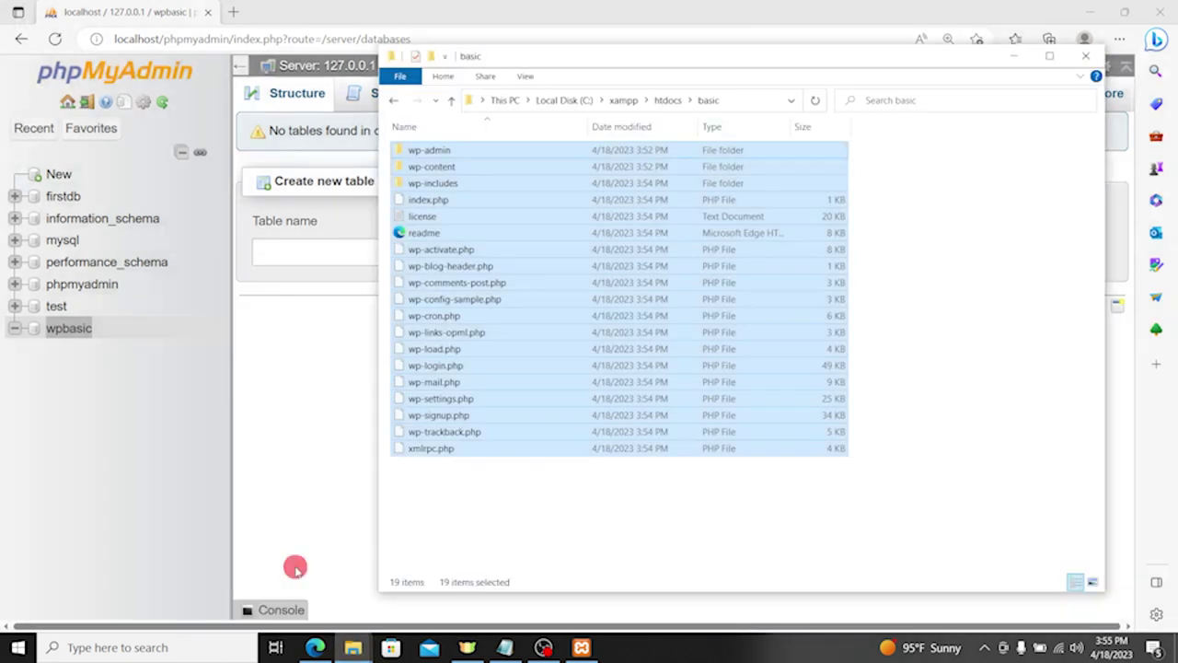
left_click(668, 100)
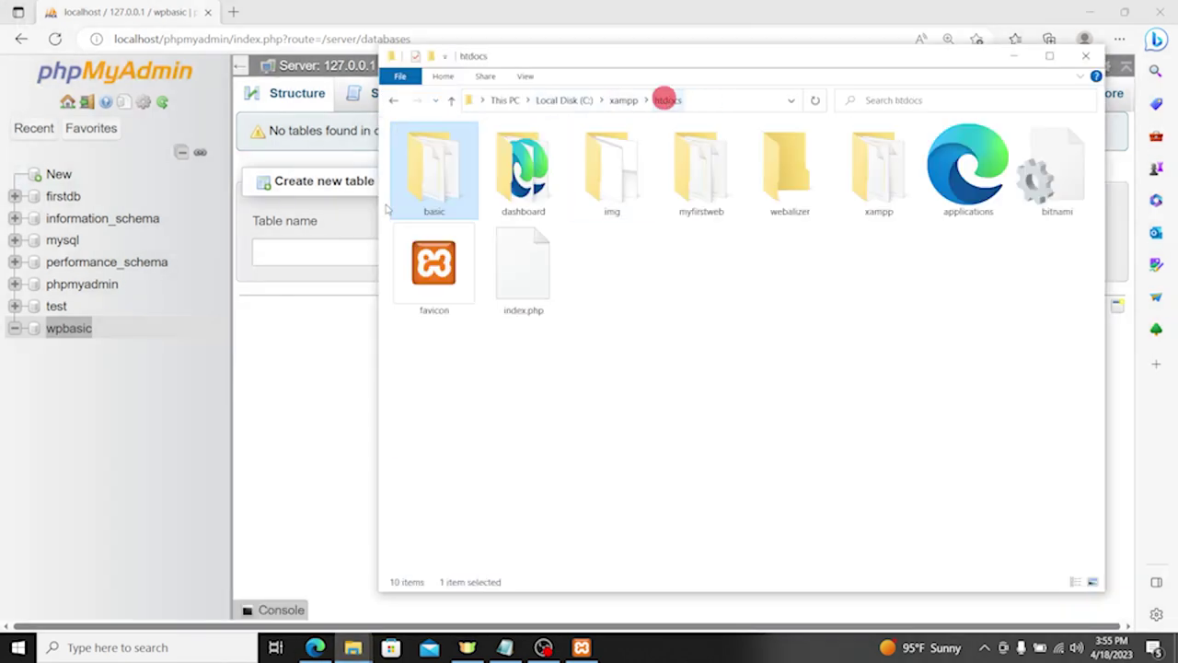
left_click(231, 8)
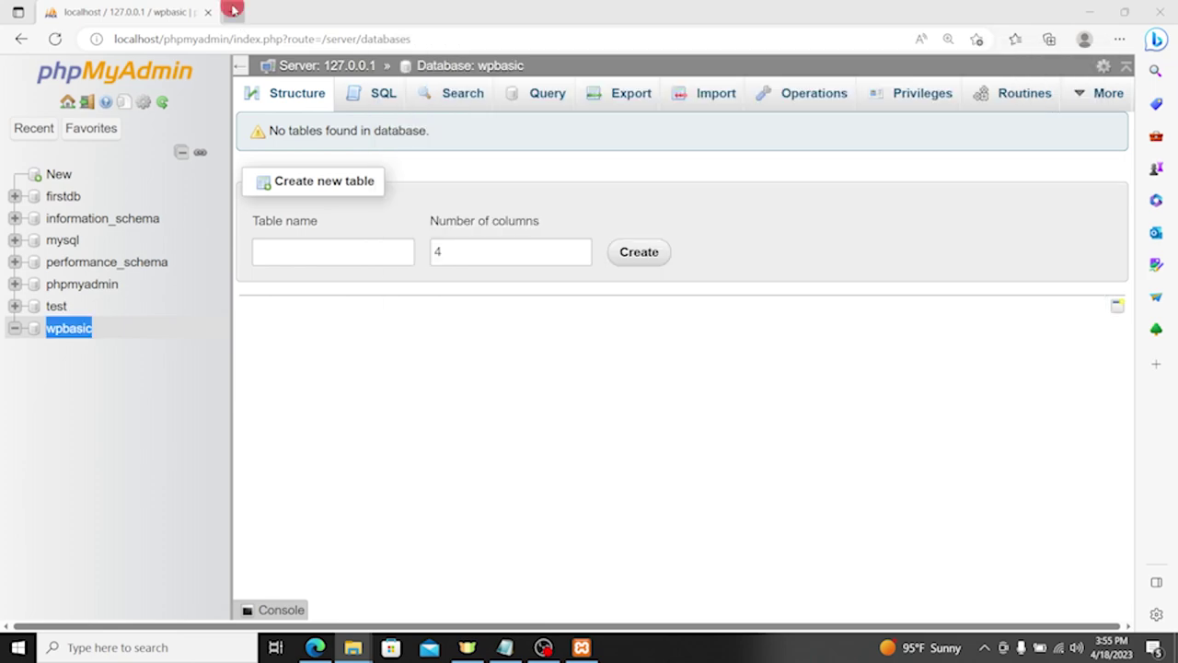
left_click(236, 39)
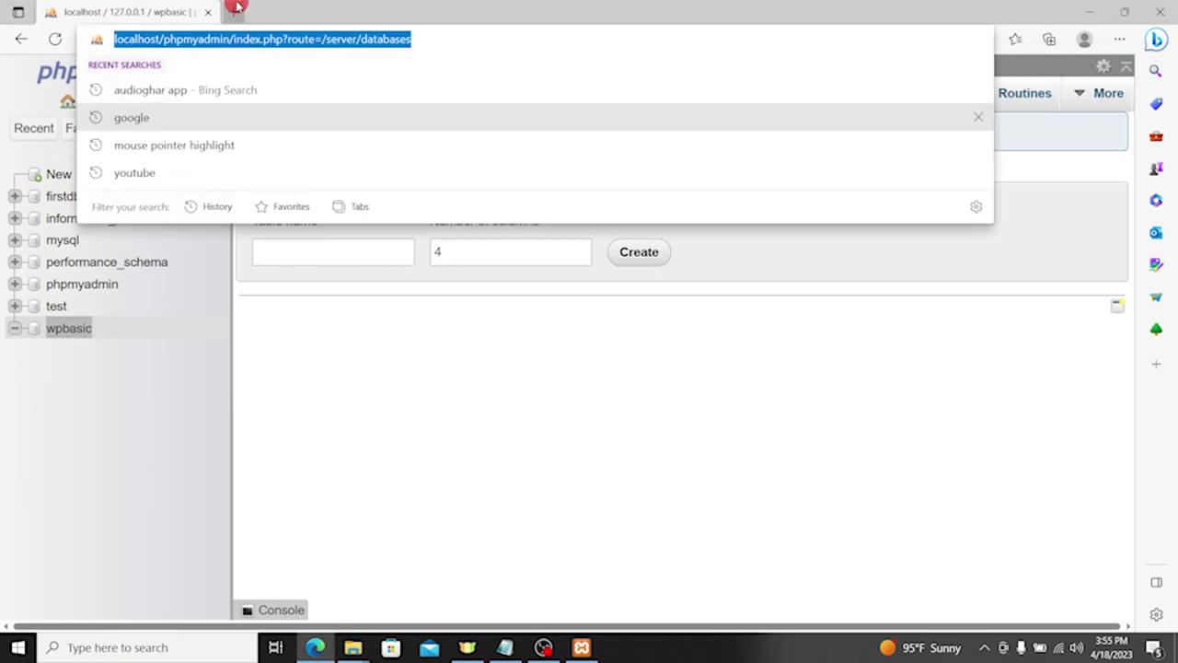
left_click(233, 11)
type("localhost/basic")
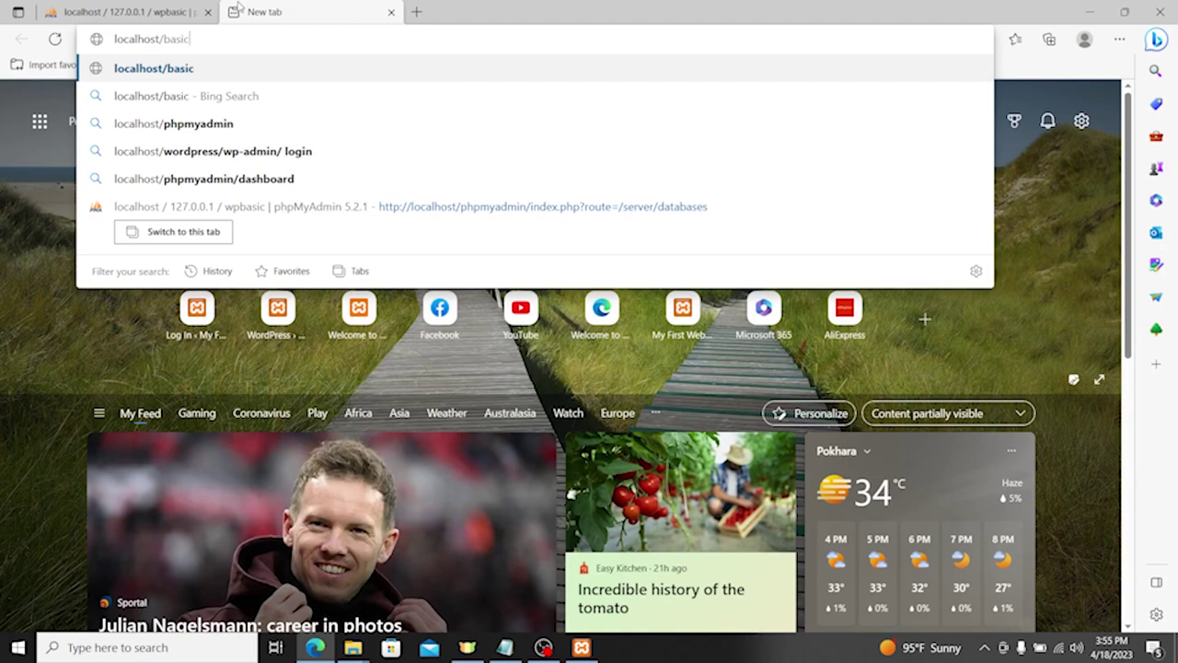
key("Return")
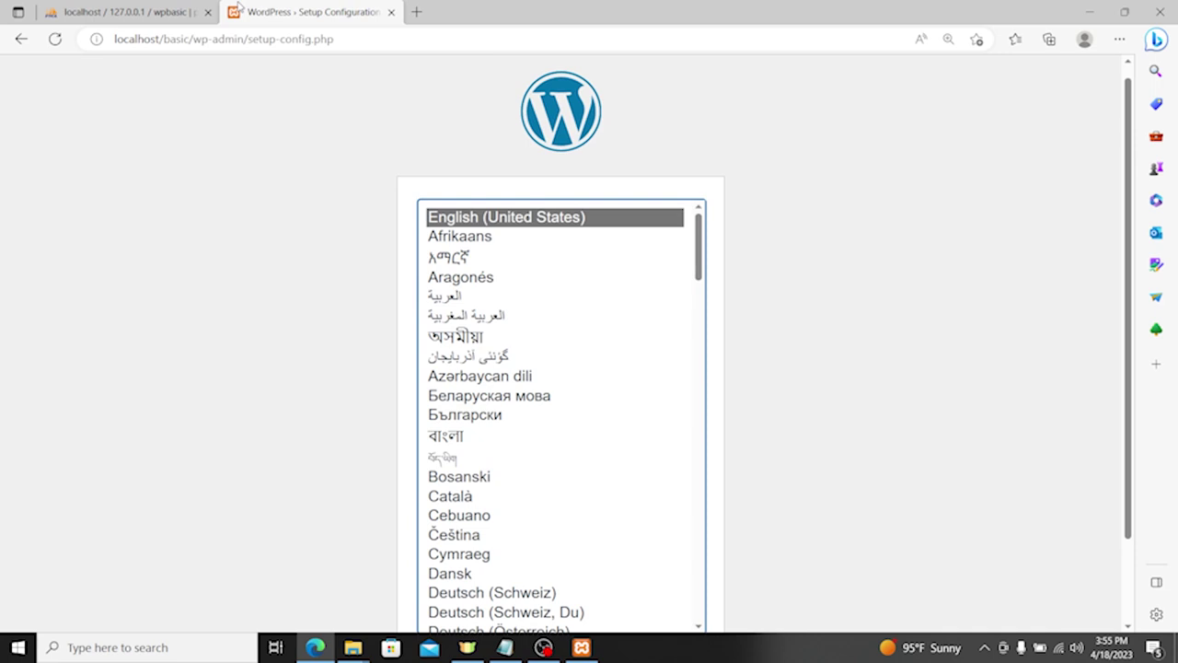
Step: Choose English as the setup language and proceed to the database details form
scroll(562, 318, "down", 3)
scroll(599, 318, "up", 3)
scroll(794, 321, "down", 2)
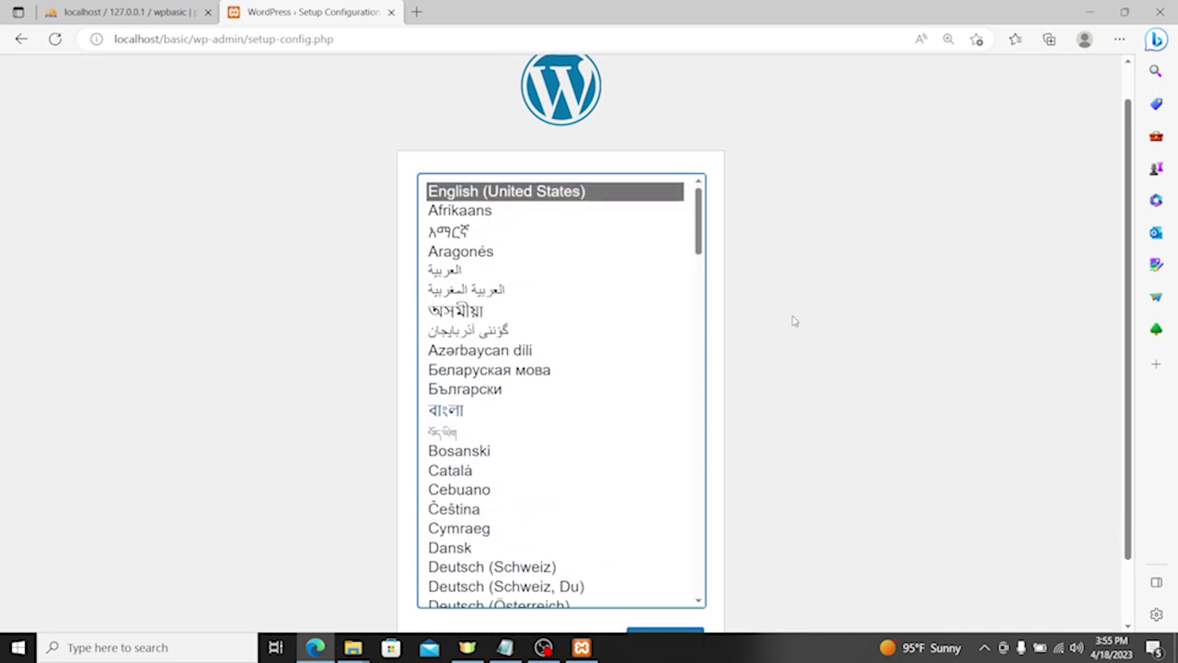
left_click(670, 571)
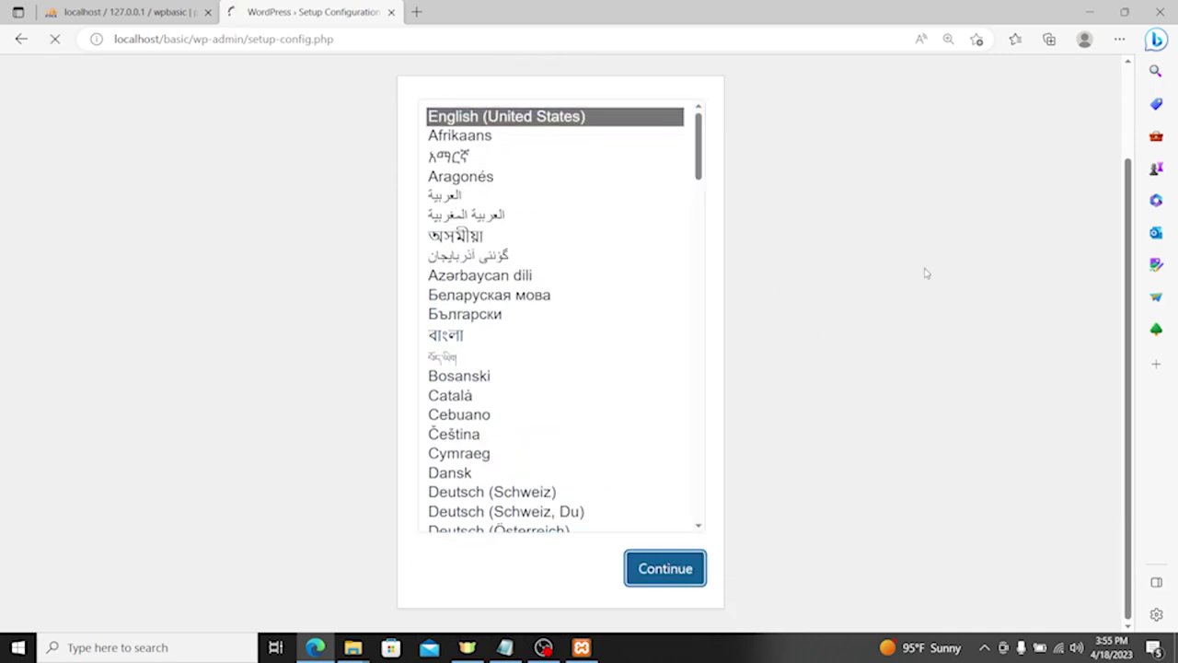
left_click(266, 562)
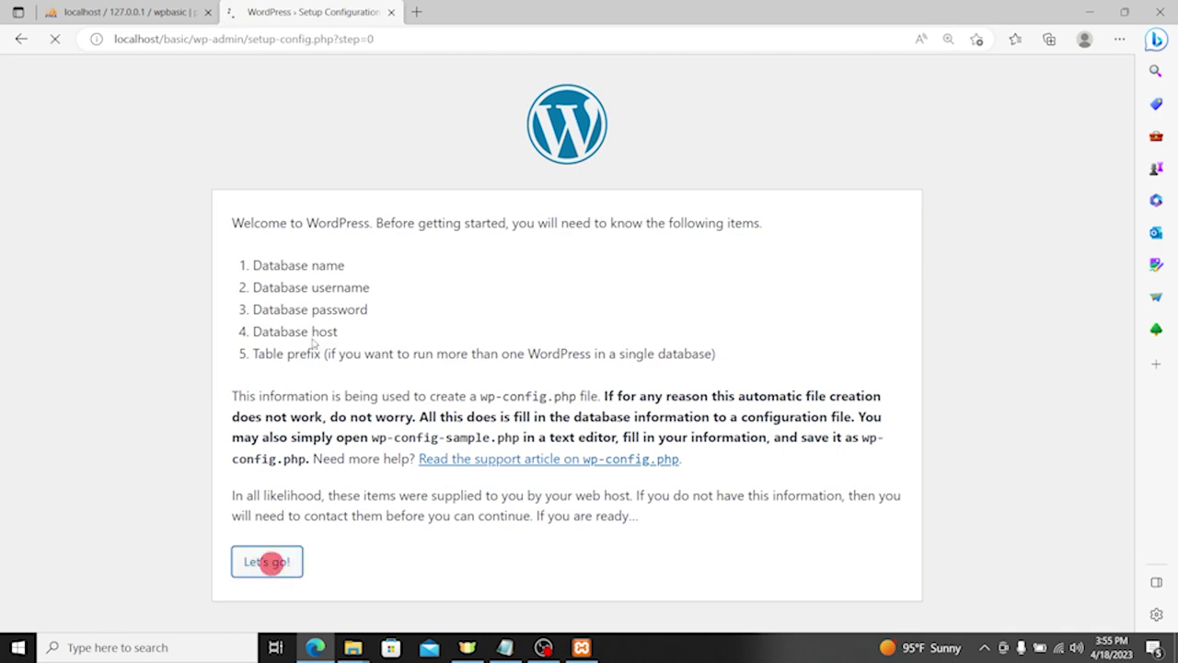
Step: Copy the wpbasic name from phpMyAdmin into the Database Name field
left_click(129, 10)
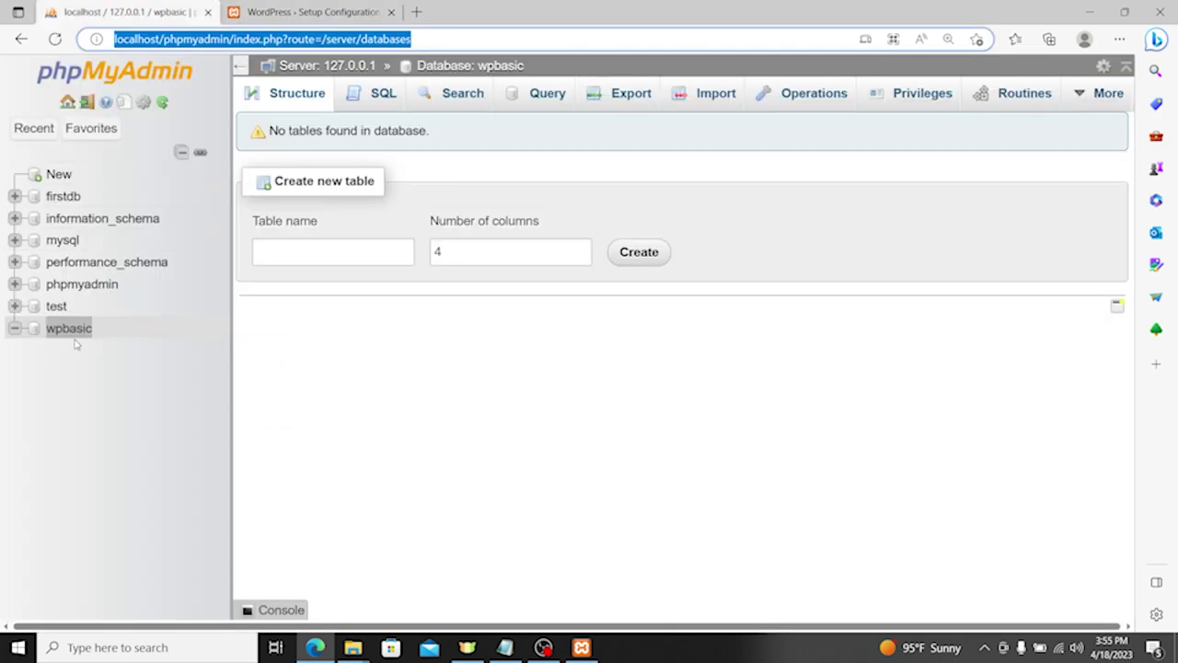
right_click(64, 328)
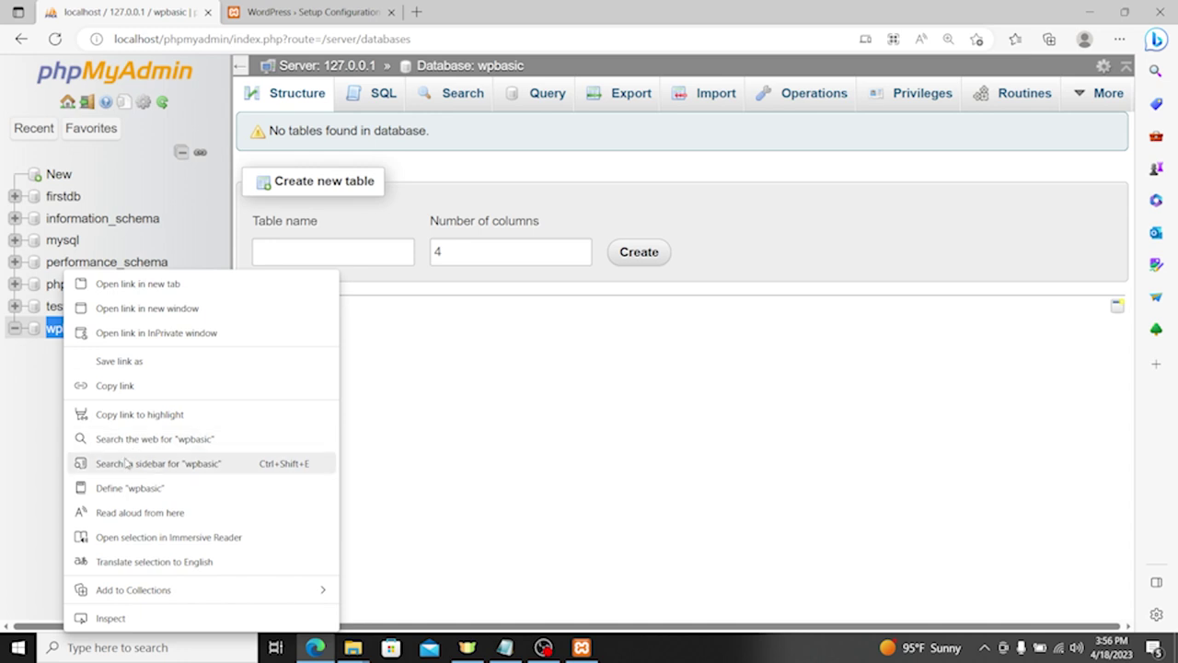
left_click(596, 396)
double_click(111, 329)
key("ctrl+c")
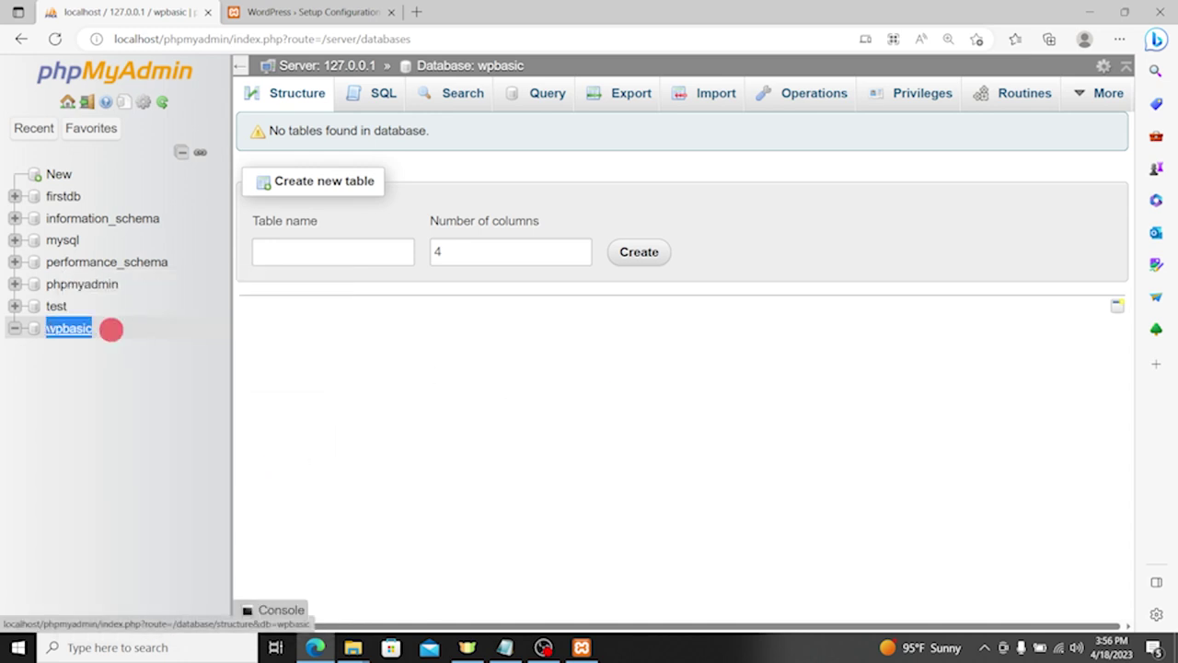
left_click(295, 17)
key("ctrl+v")
Step: Enter root as the username, submit the connection details, and run the installation
key("Tab")
type("root")
key("Tab")
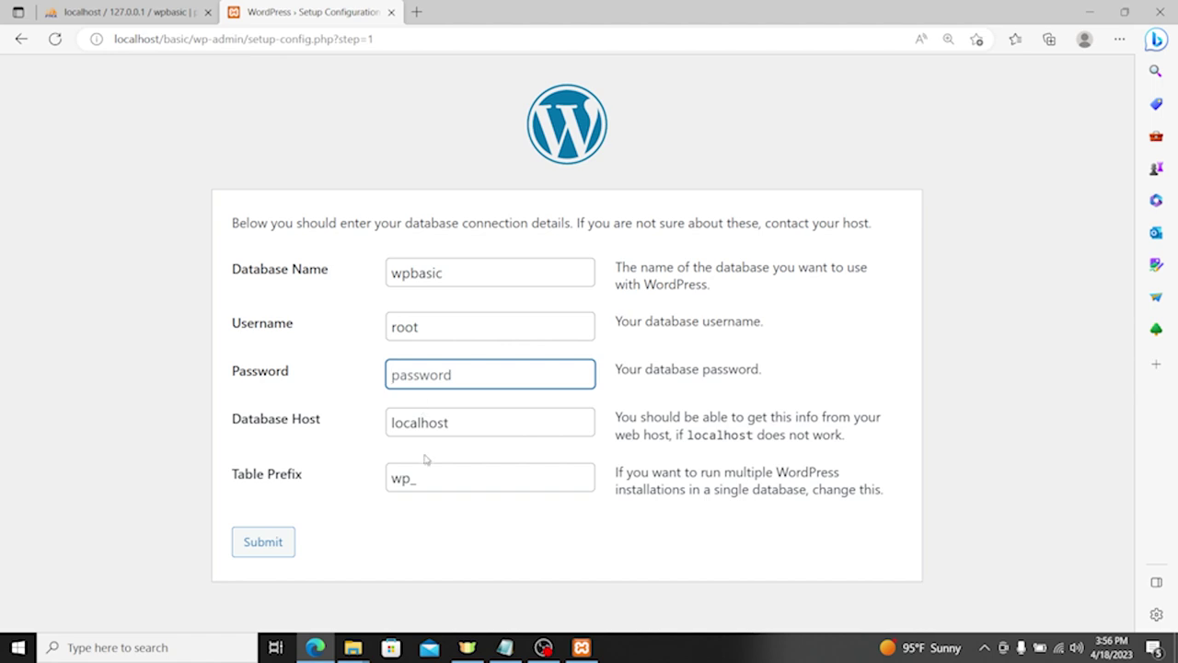
key("Tab")
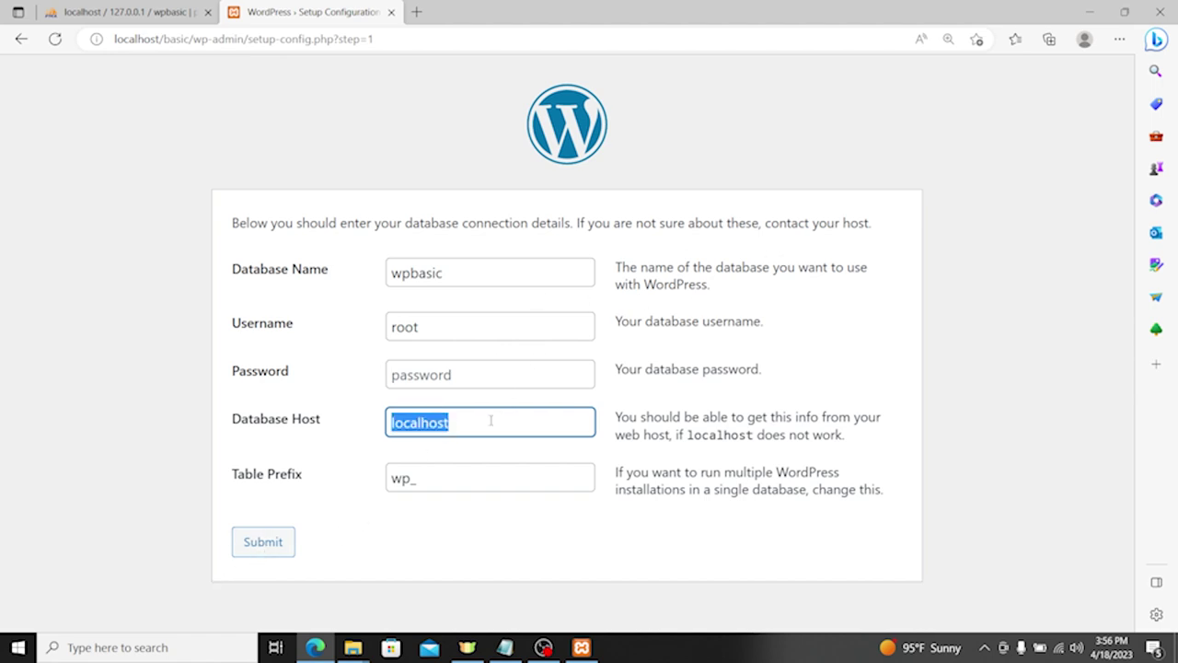
left_click(264, 541)
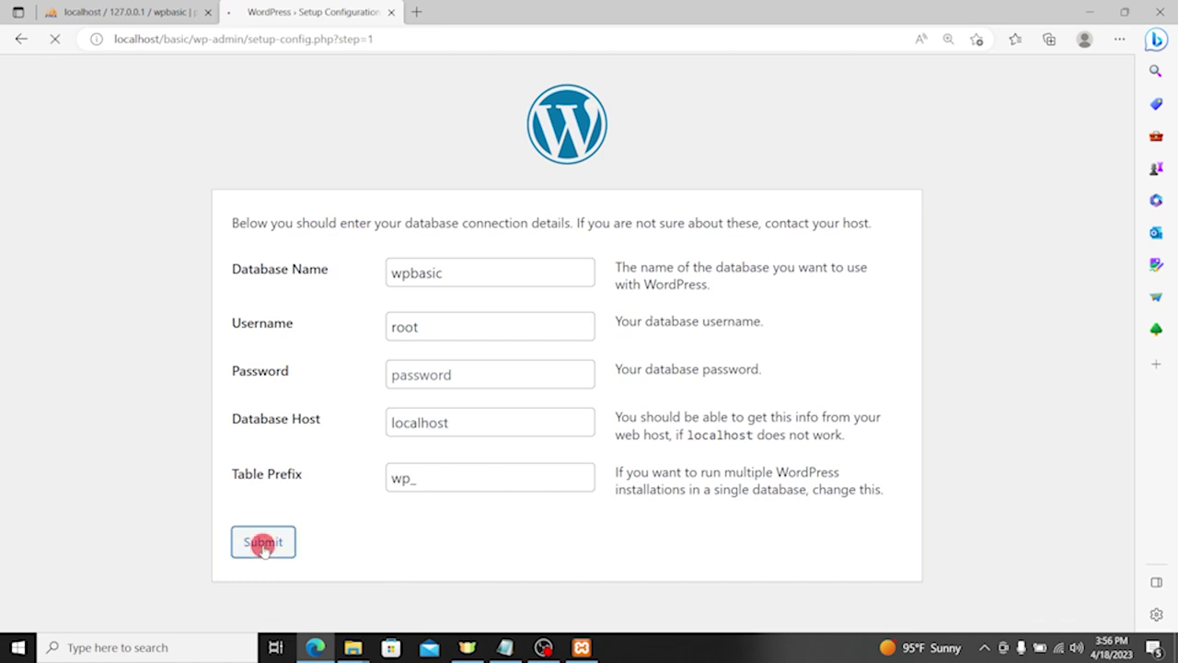
left_click(335, 289)
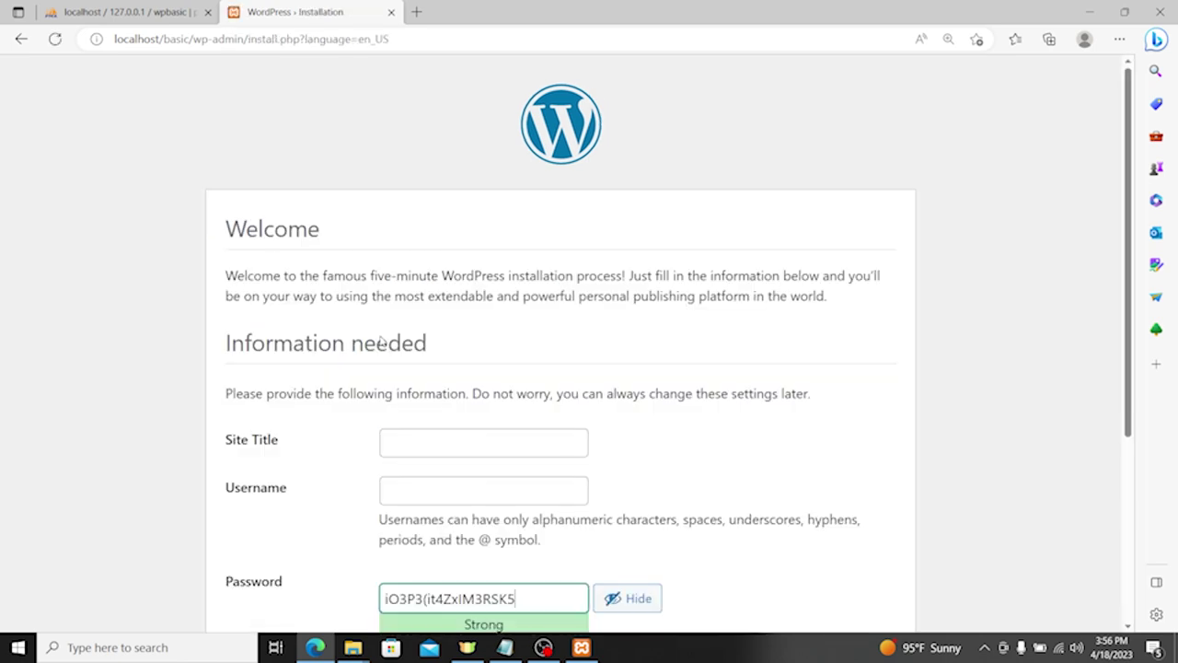
Step: Enter site title 'Bis', the admin username and a weak password, confirming weak-password use
scroll(516, 413, "down", 1)
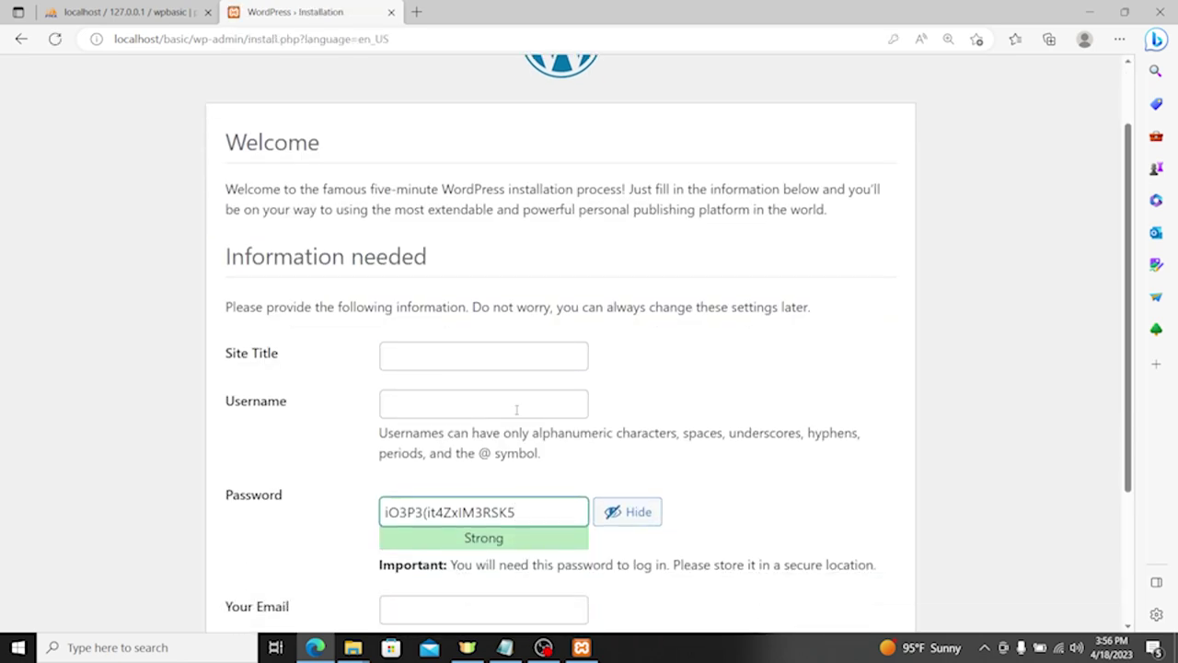
left_click(440, 363)
type("B")
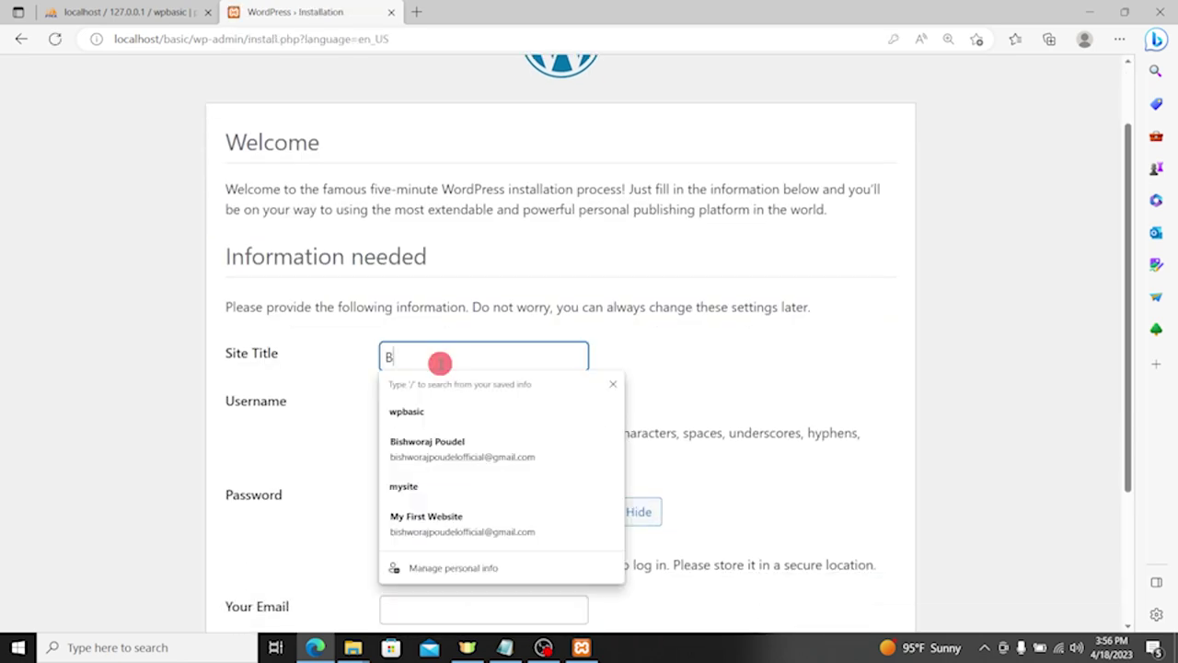
type("ishworaj Poudel")
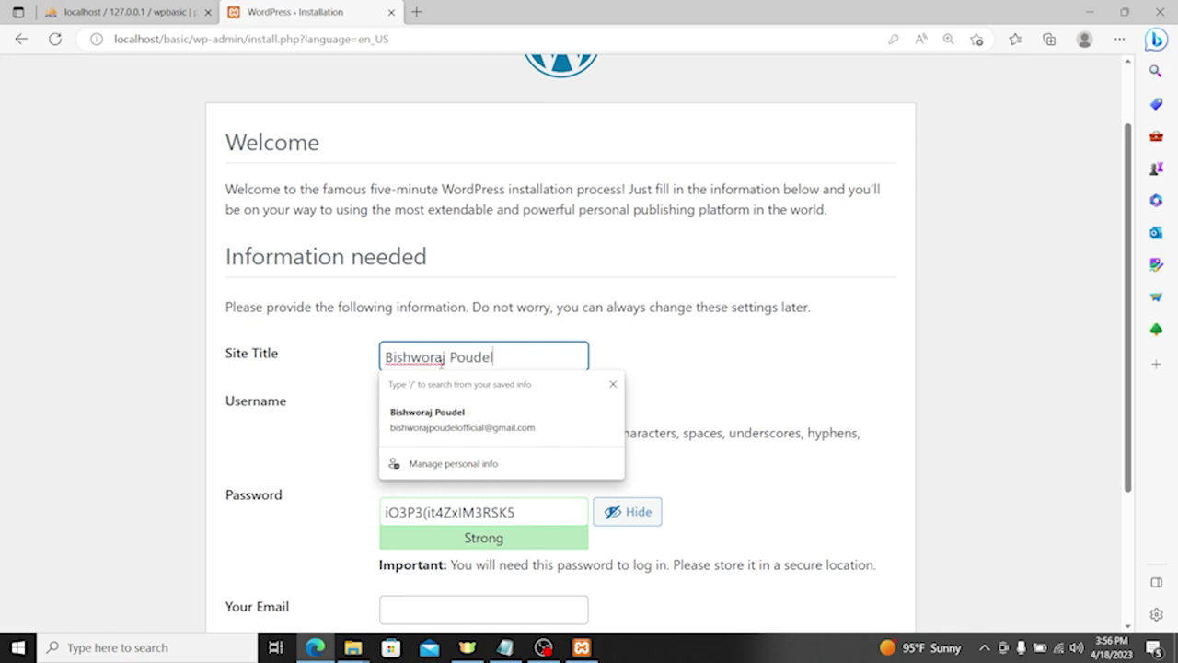
key("Tab")
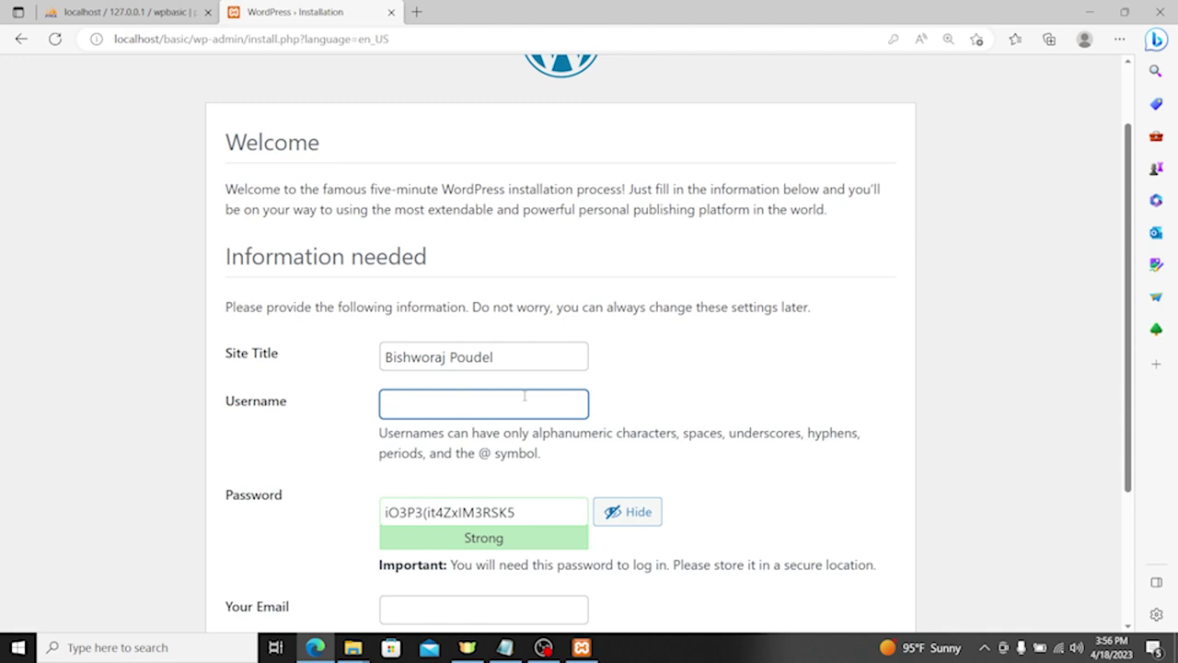
type("iambrp")
key("Tab")
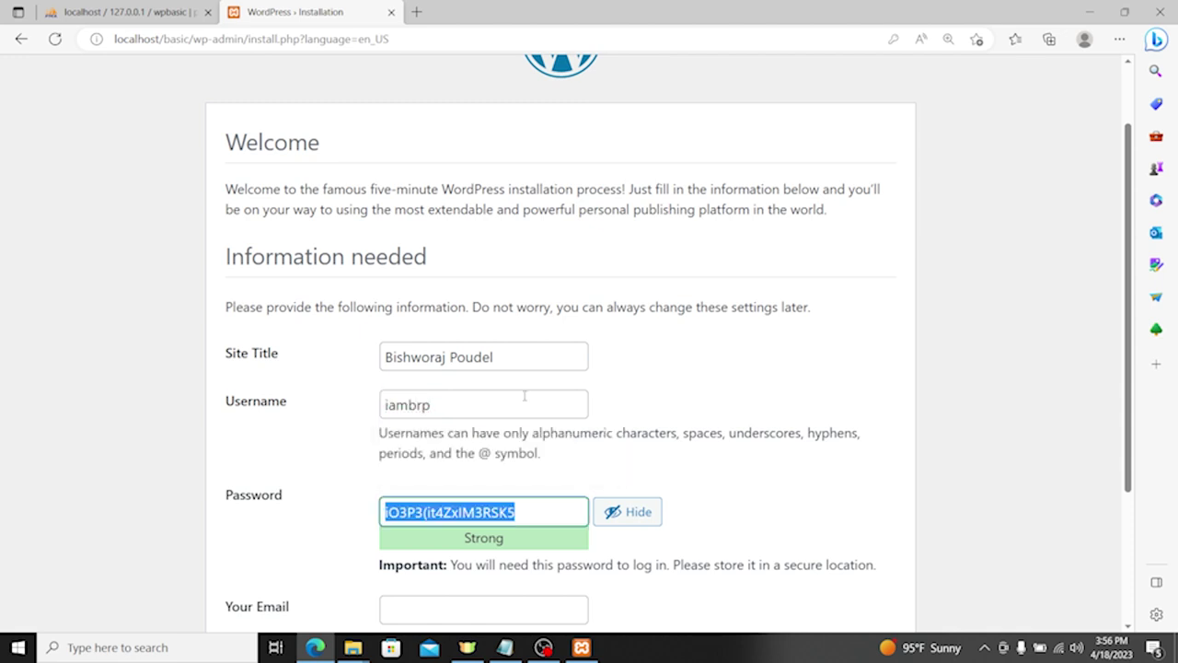
type("admin@123")
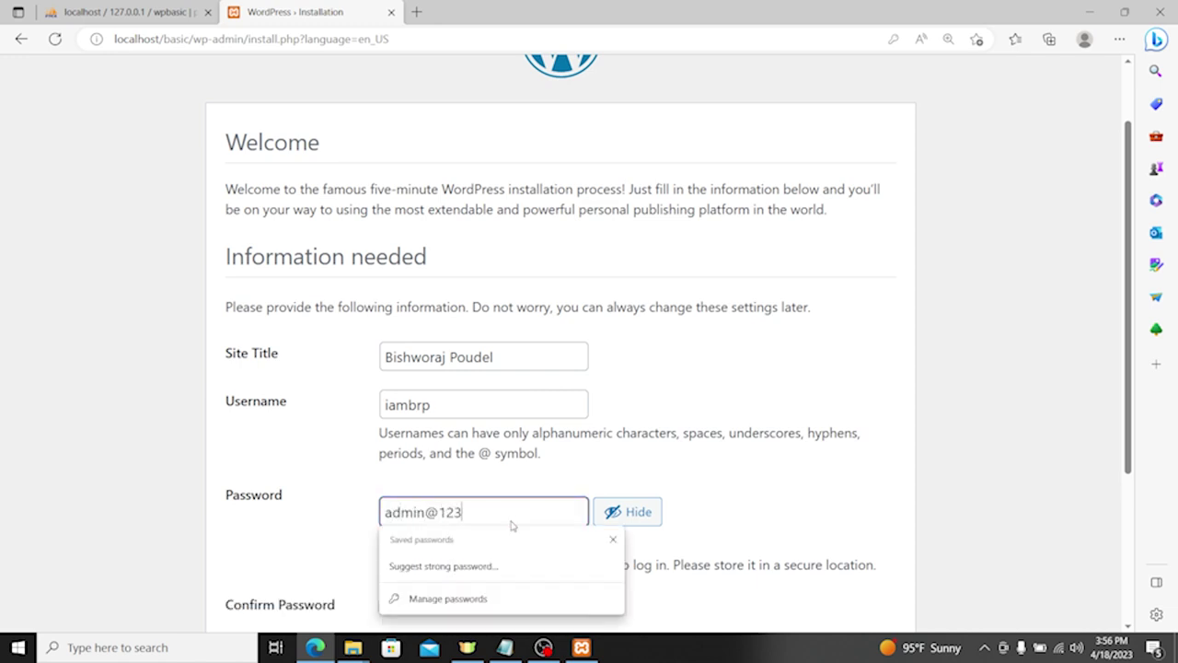
key("Tab")
scroll(614, 466, "down", 2)
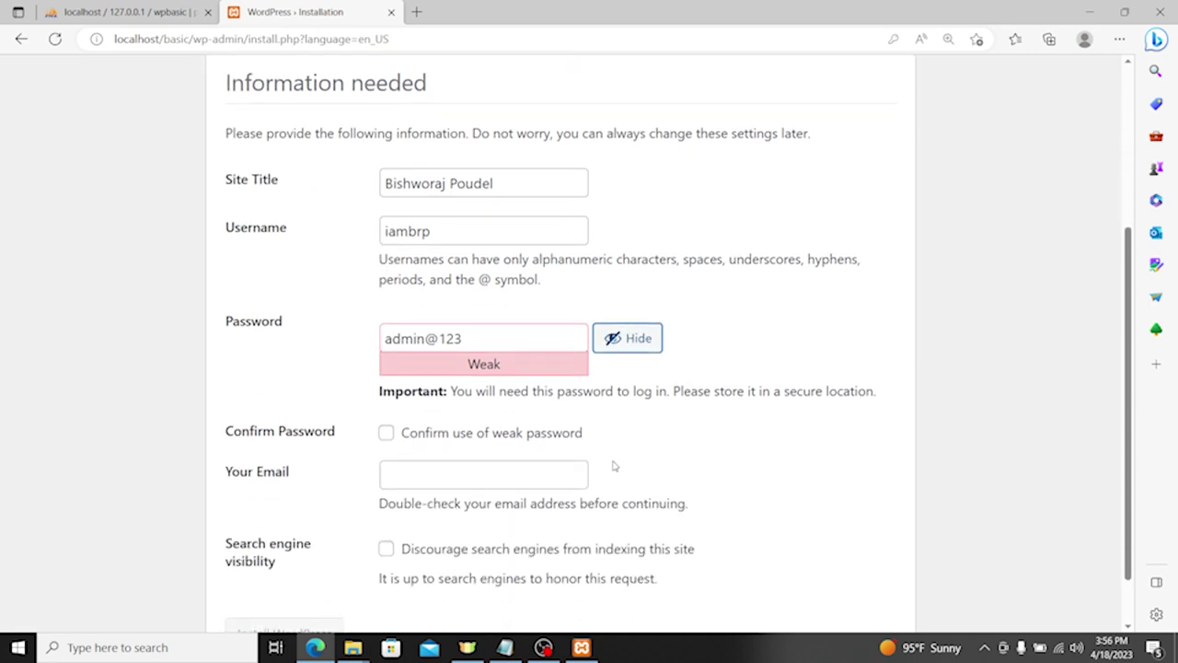
left_click(419, 435)
triple_click(512, 343)
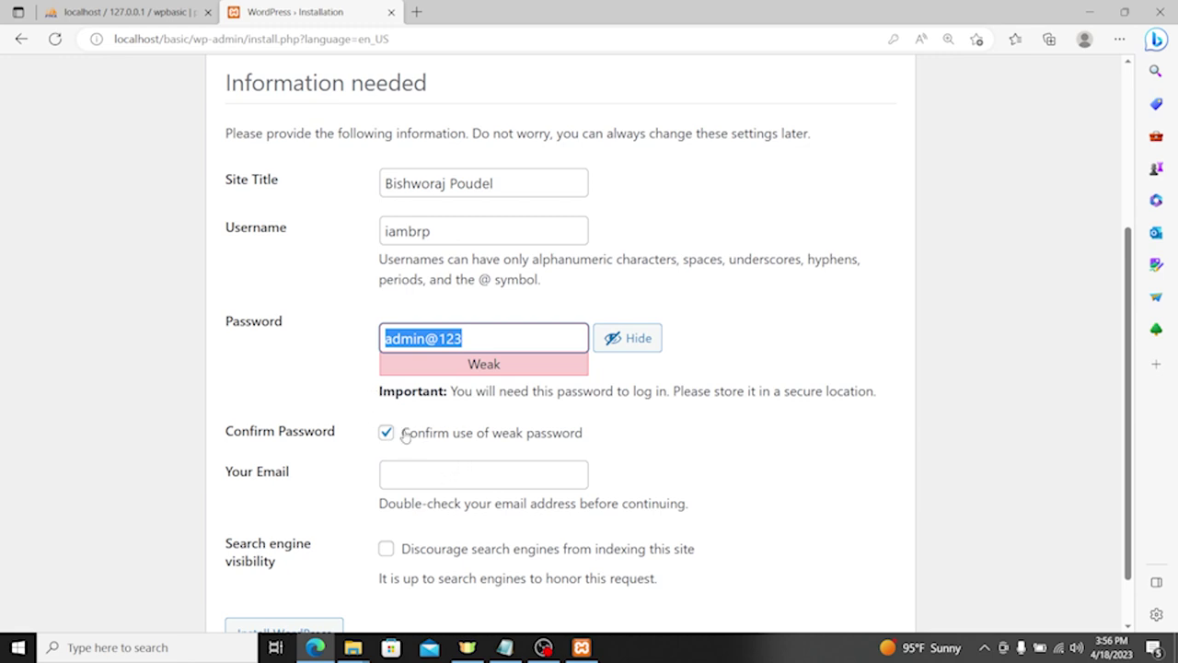
Step: Fill in the admin e-mail, install WordPress, and go to the login page
left_click(489, 473)
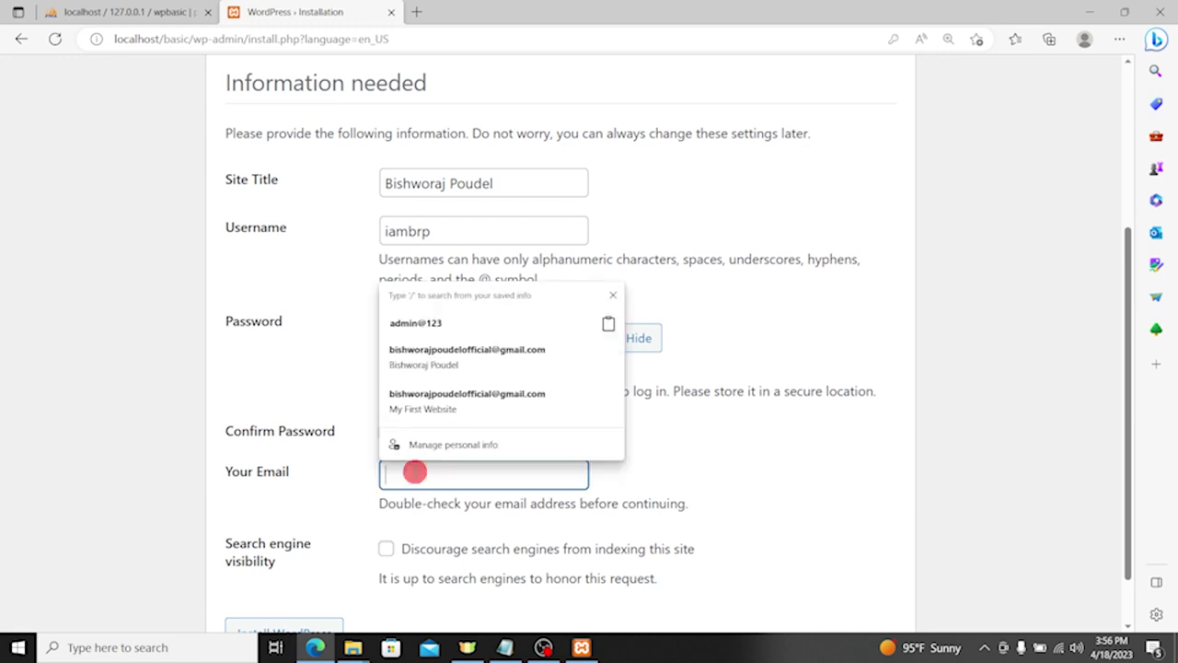
left_click(451, 344)
scroll(500, 492, "down", 1)
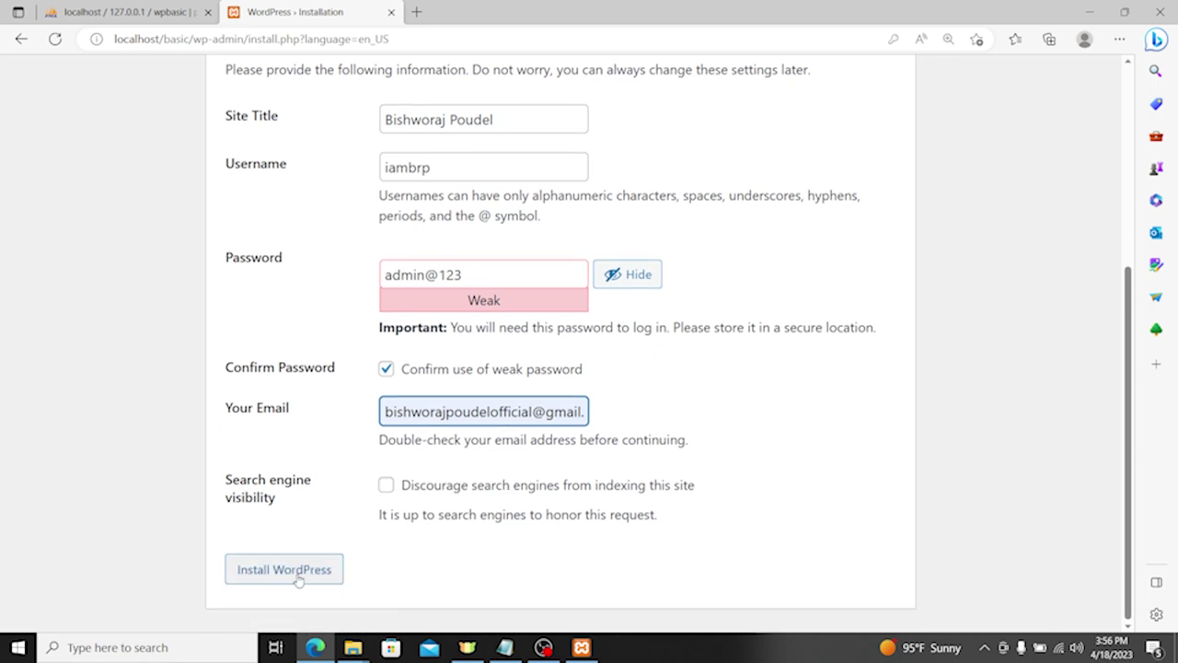
left_click(278, 556)
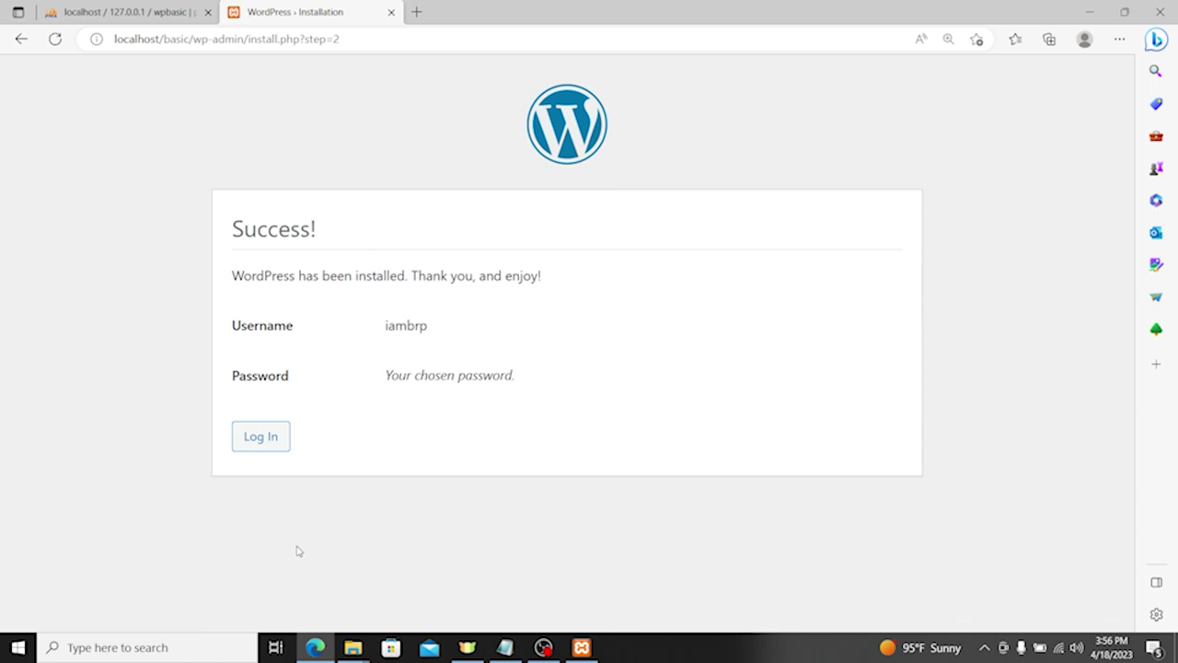
left_click(263, 434)
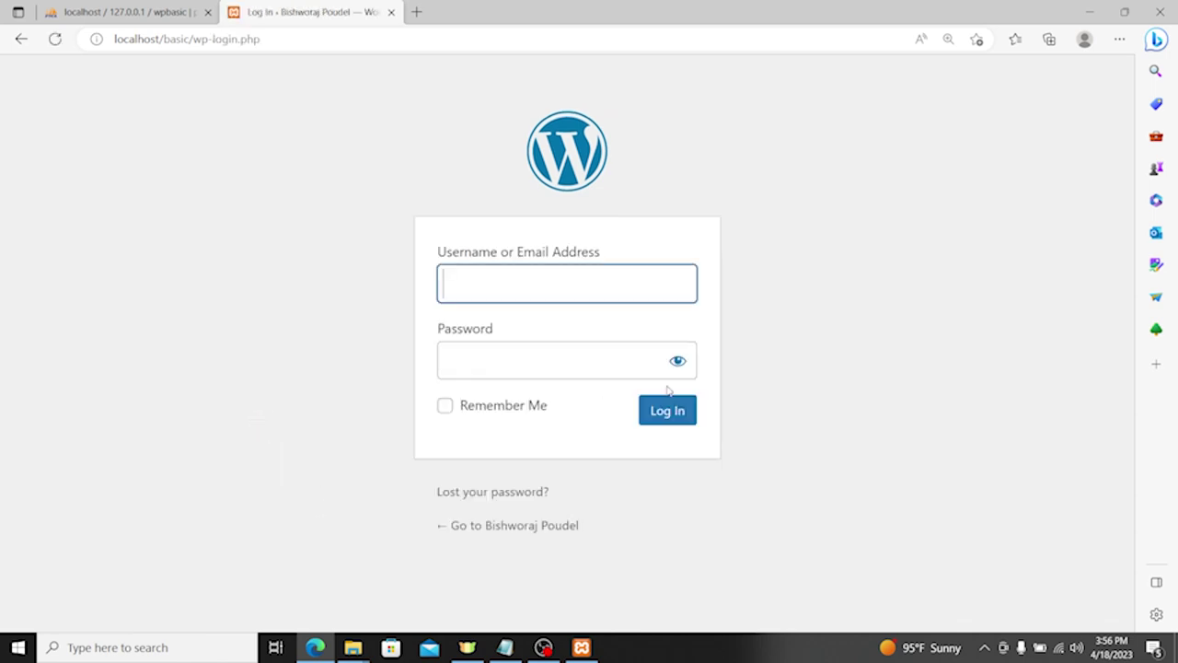
Step: Log in and glance at the site's front page before returning to the Dashboard
left_click(660, 416)
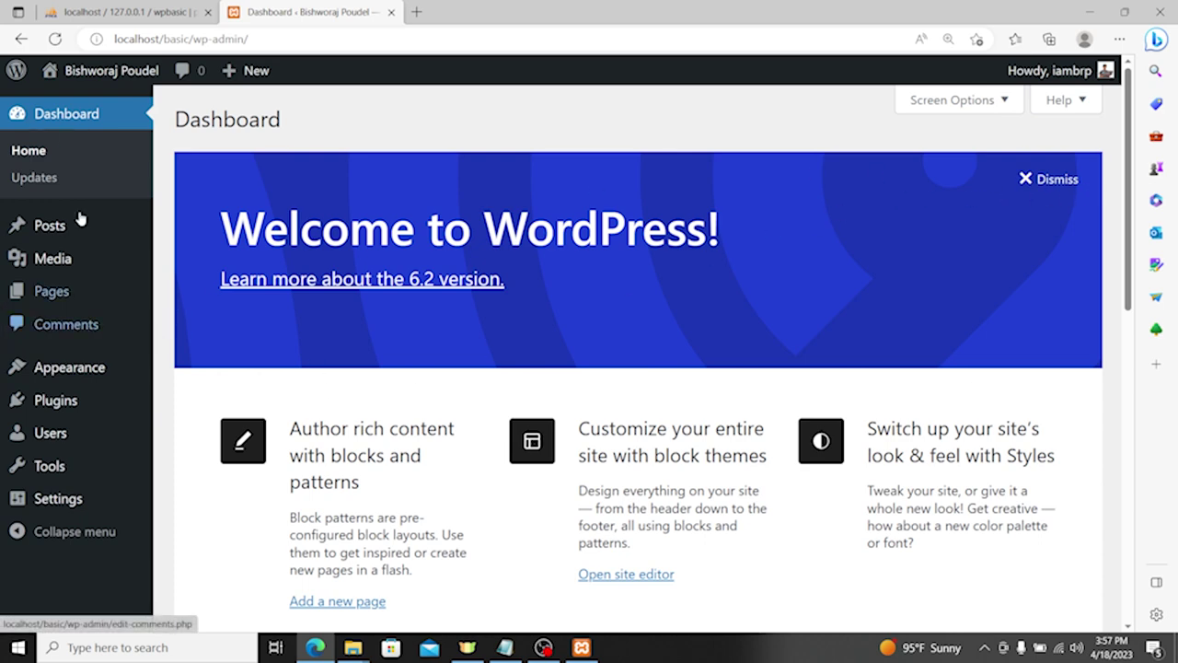
left_click(111, 80)
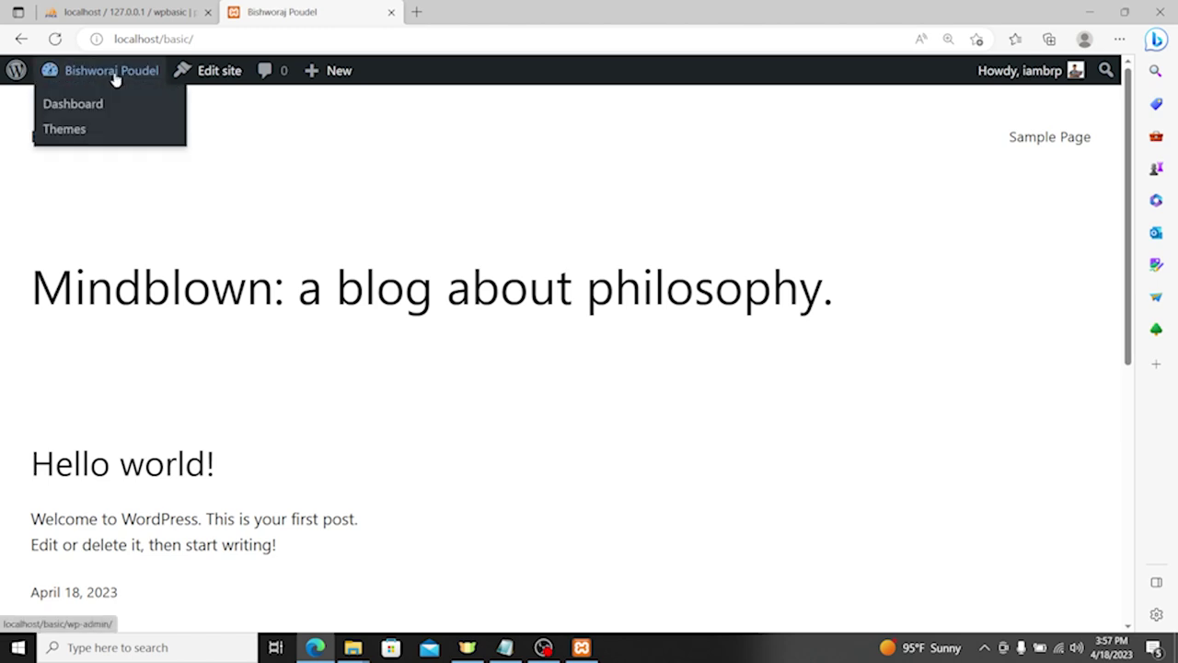
scroll(668, 271, "down", 4)
scroll(685, 317, "up", 4)
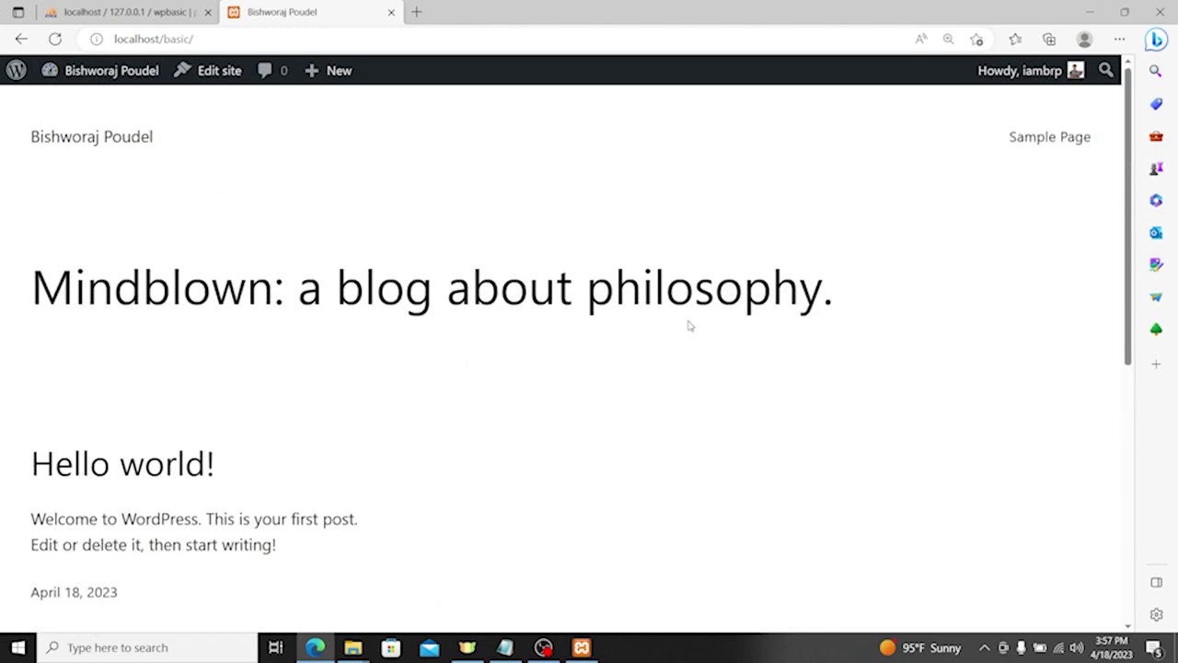
left_click(111, 81)
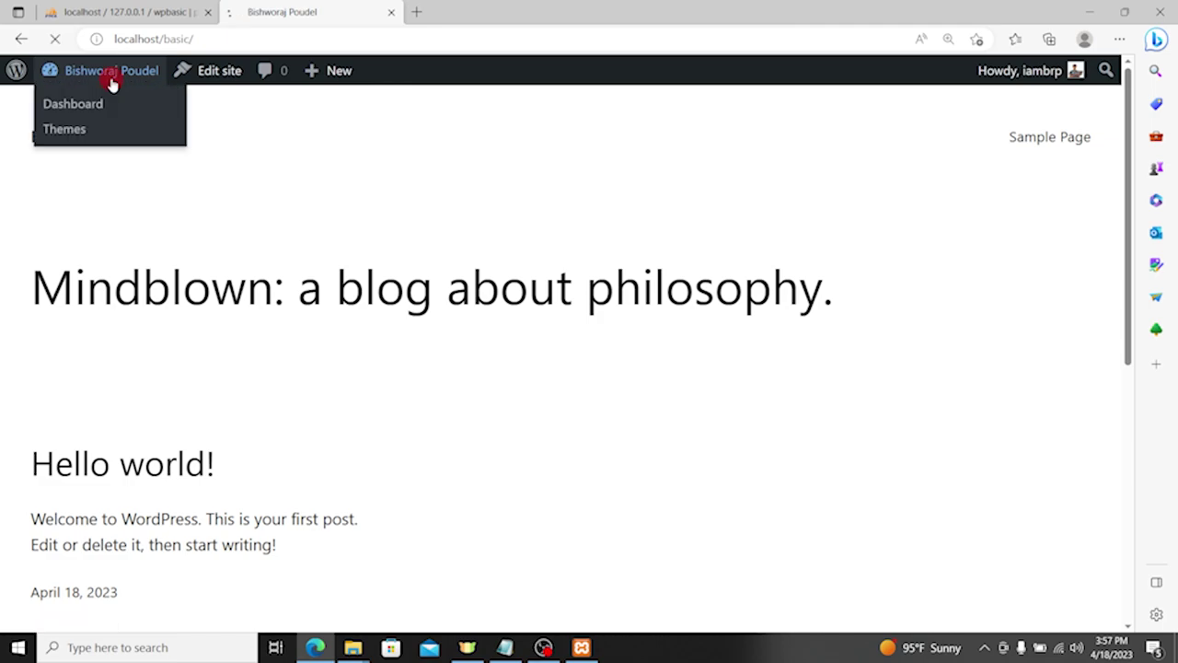
Step: Look over the Dashboard menus, view the front page again, and return to the Dashboard
scroll(276, 184, "down", 2)
scroll(411, 279, "up", 2)
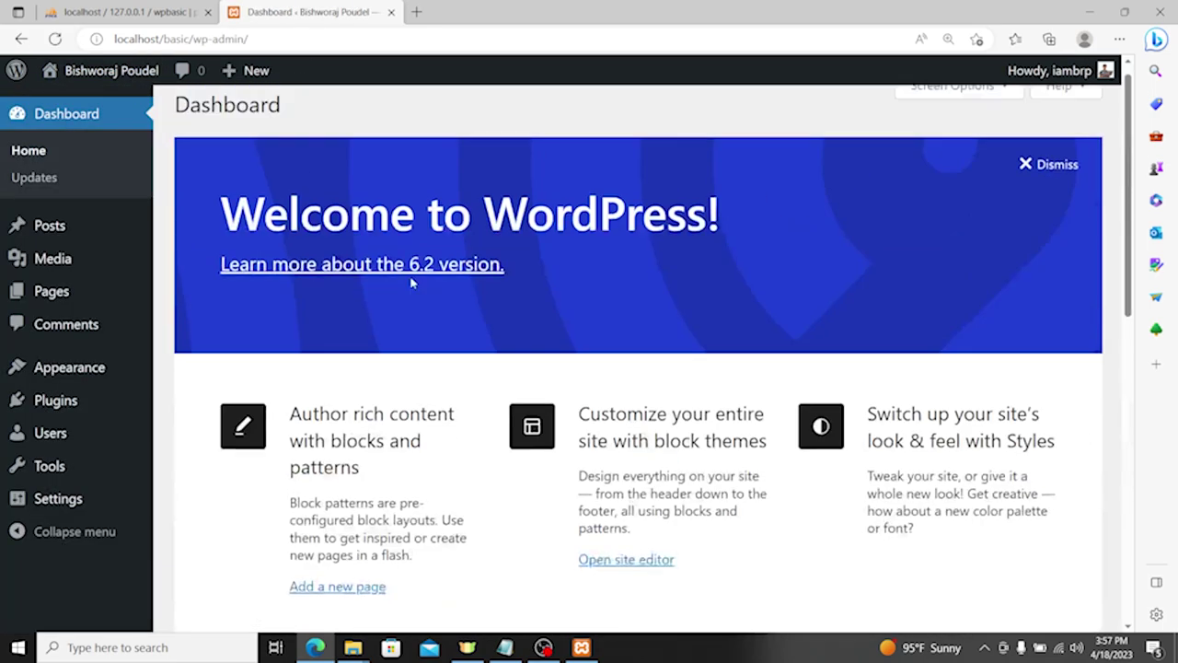
scroll(321, 347, "down", 3)
scroll(322, 347, "up", 3)
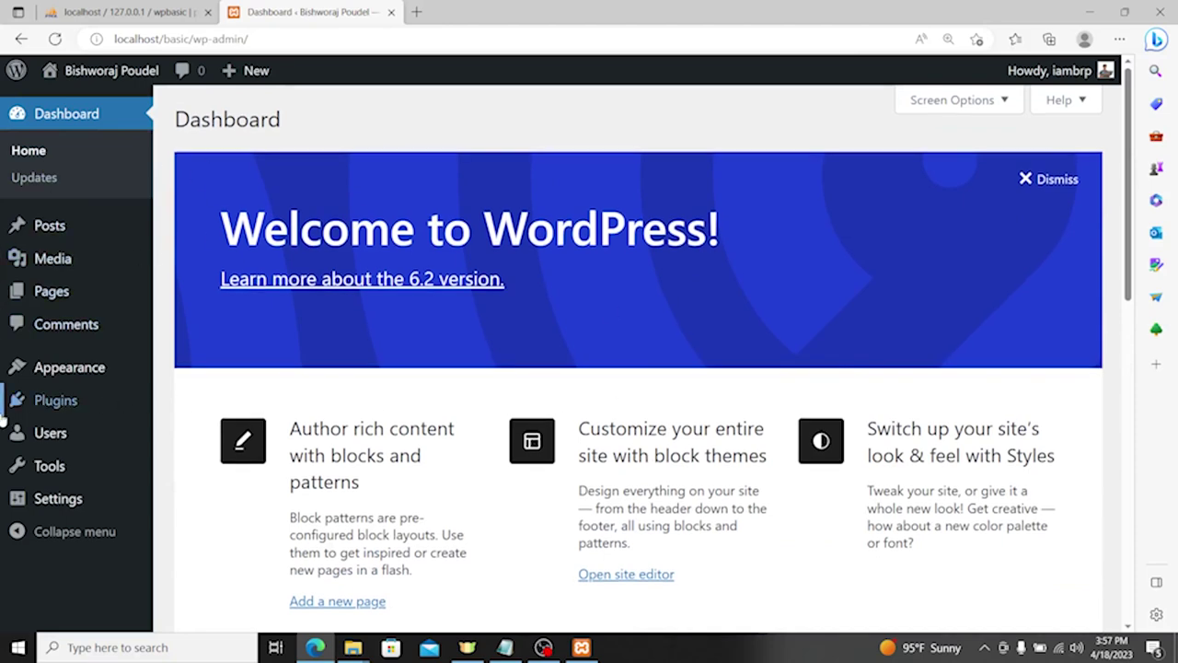
mouse_move(27, 394)
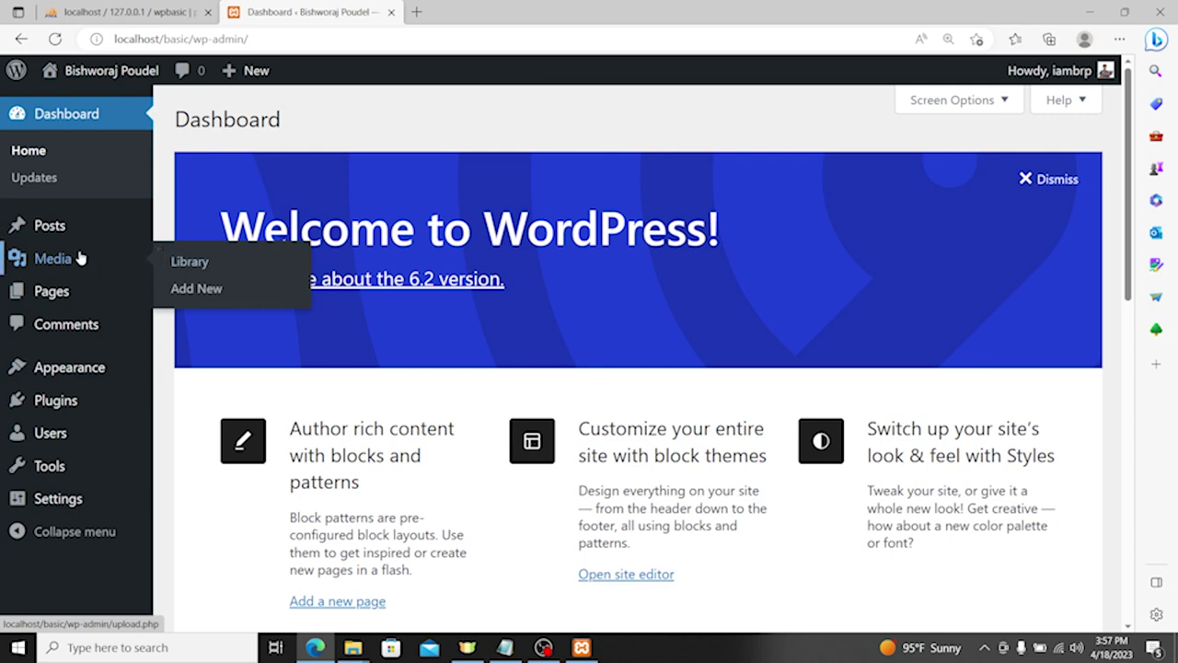
mouse_move(69, 241)
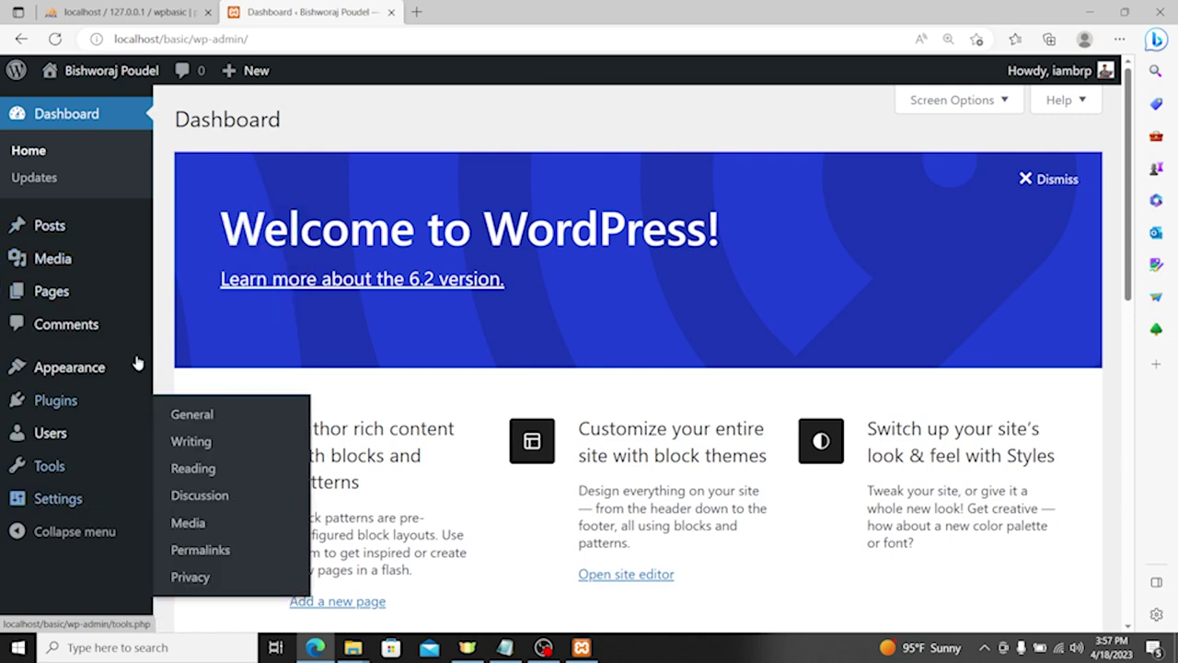
mouse_move(136, 359)
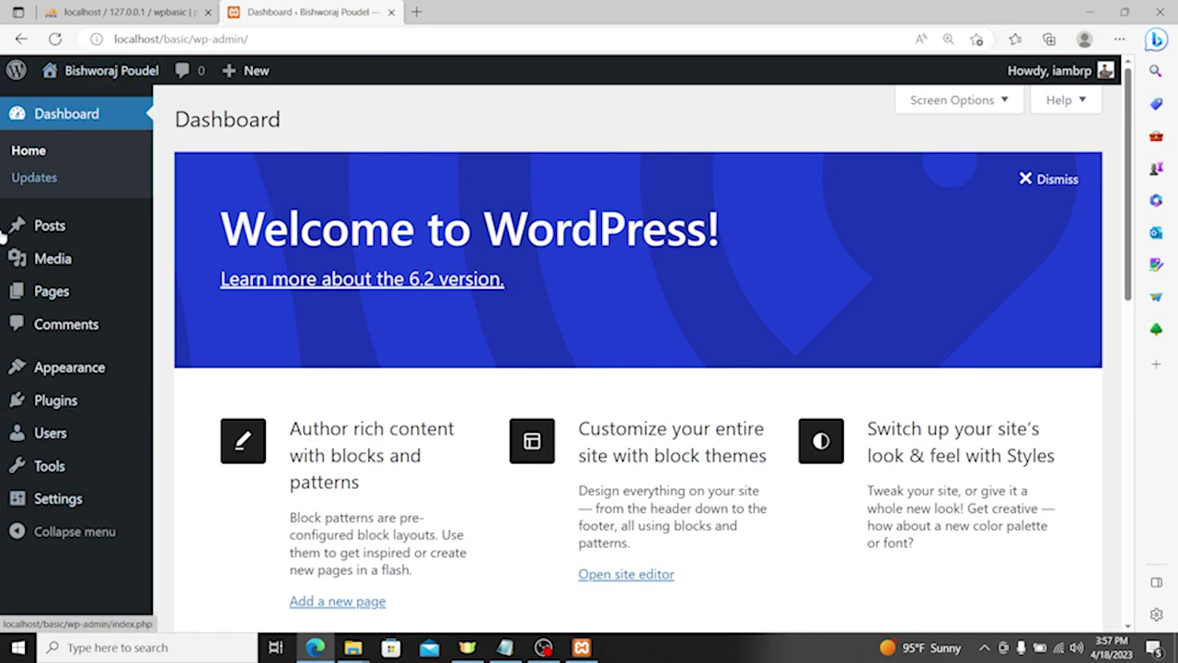
left_click(97, 70)
scroll(323, 273, "down", 5)
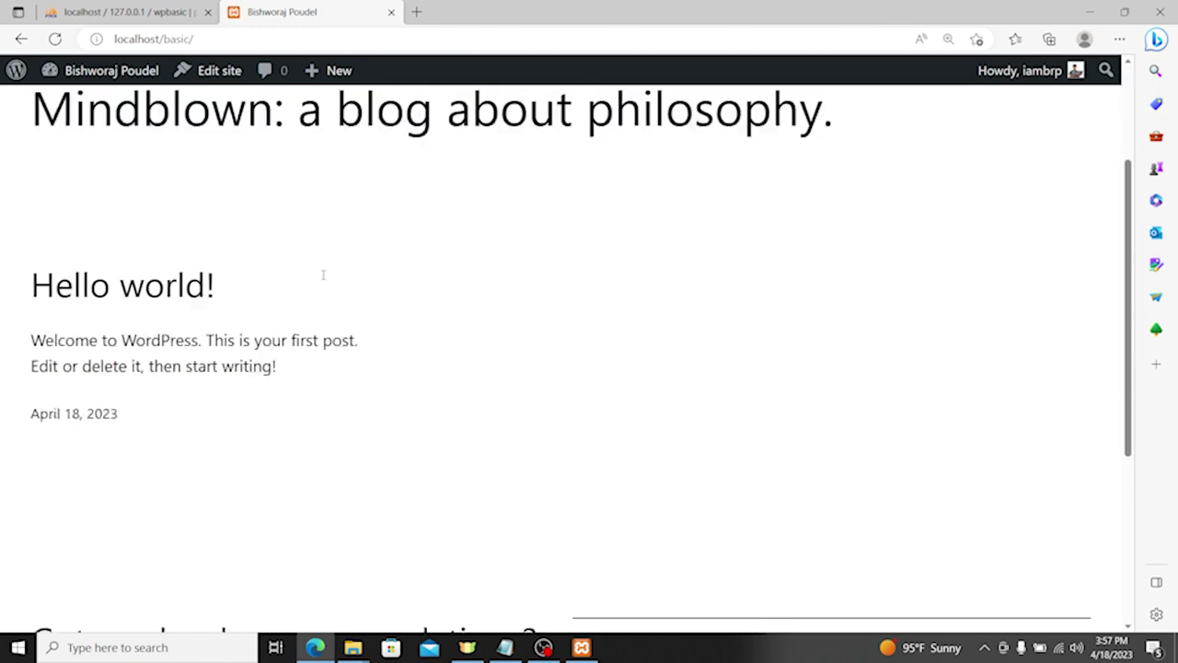
scroll(435, 322, "up", 3)
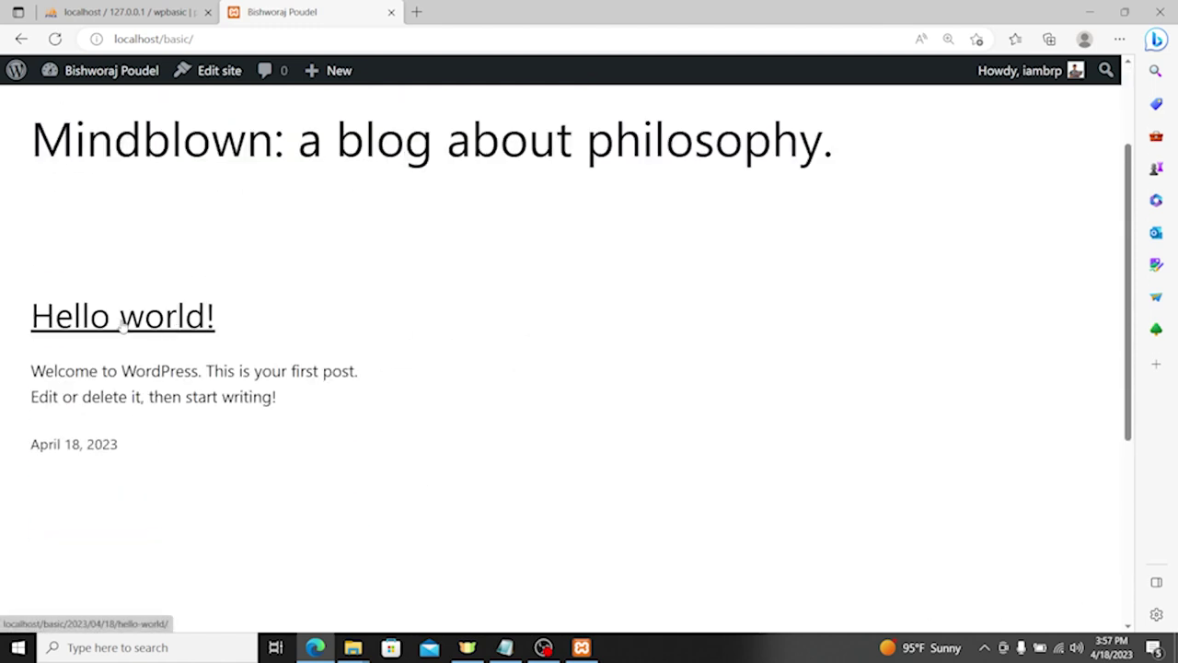
left_click(112, 73)
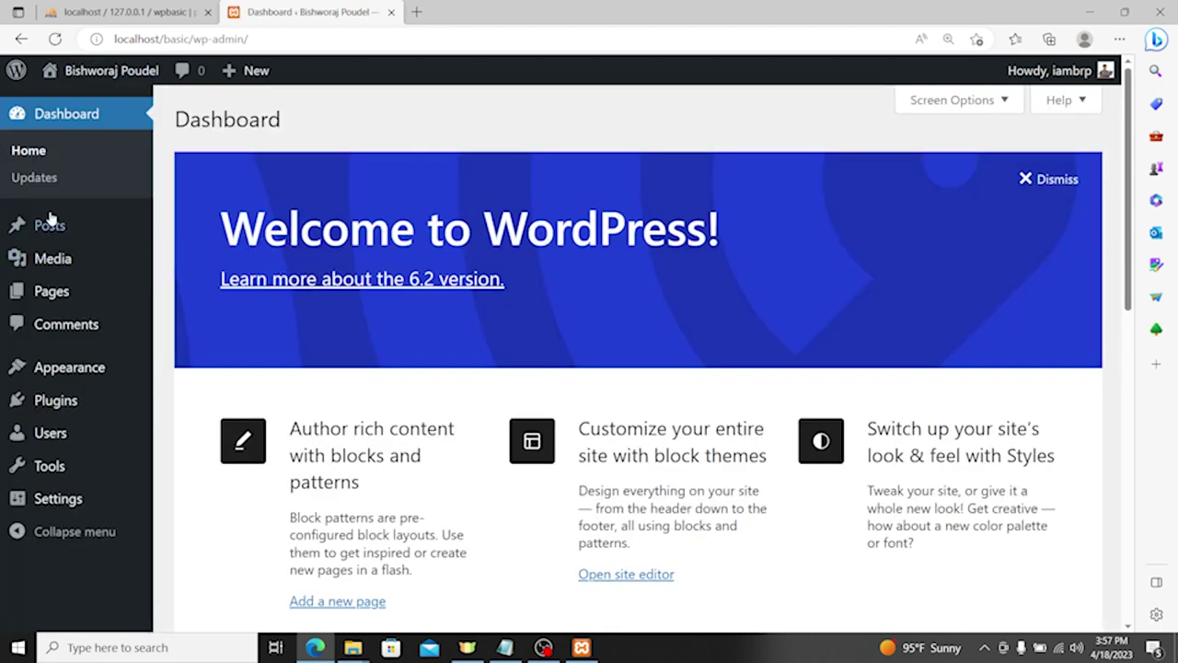
Step: Retitle the Hello world! post to 'Hello worldS' and save it
left_click(50, 226)
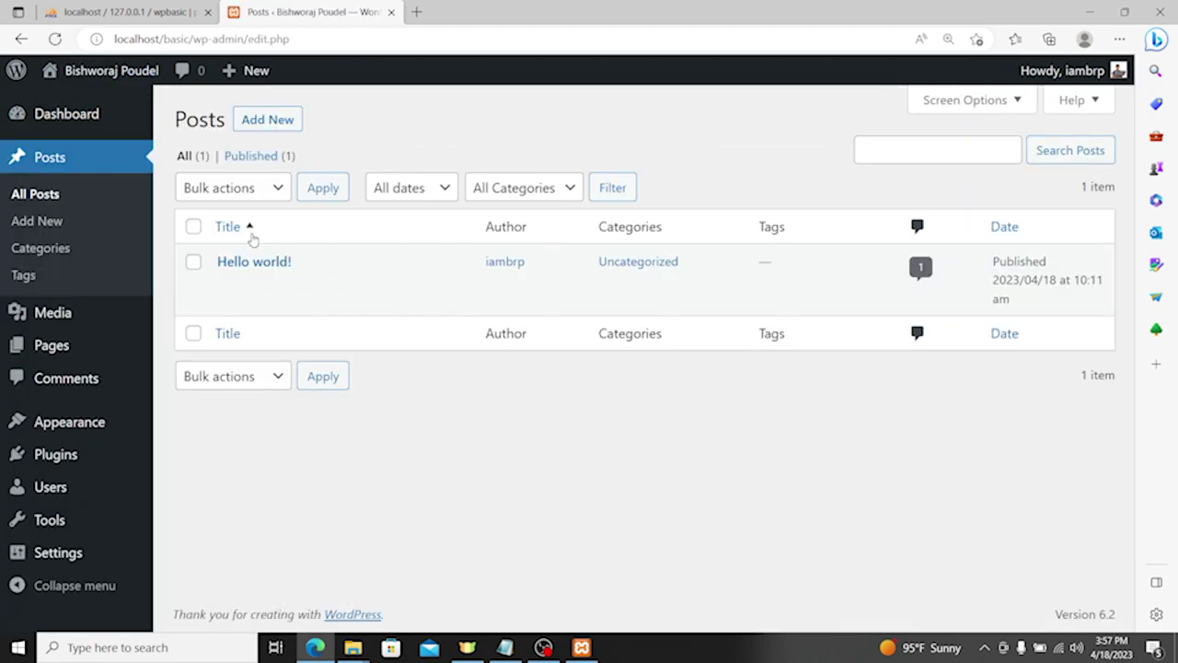
mouse_move(256, 264)
left_click(237, 283)
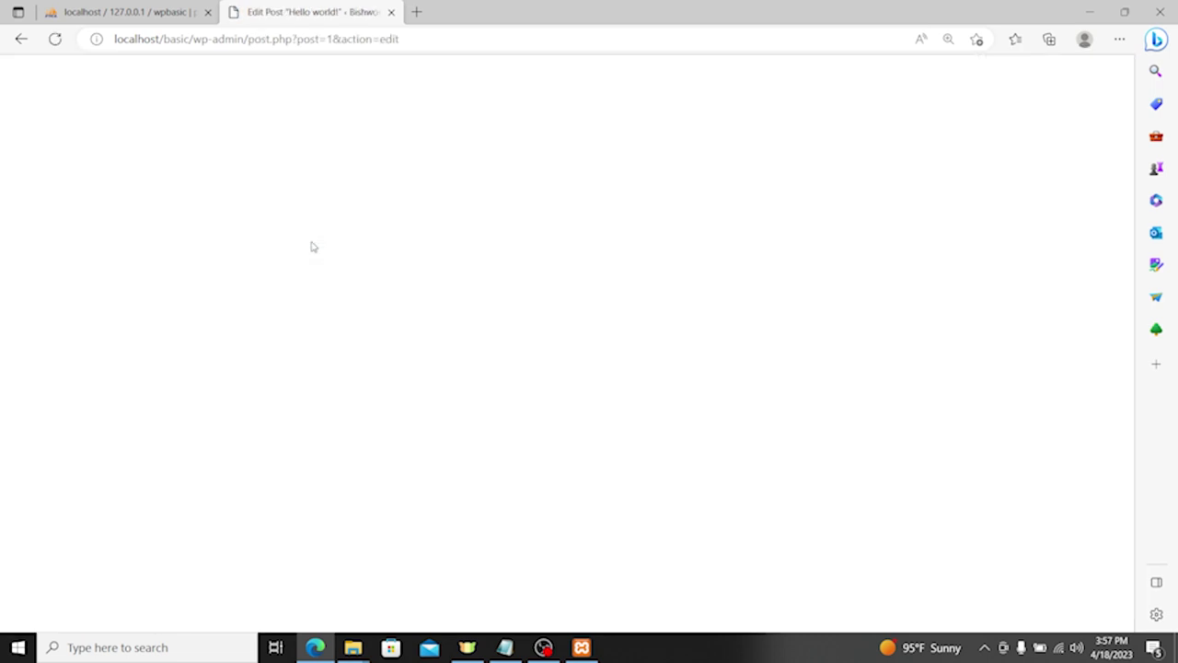
left_click(399, 199)
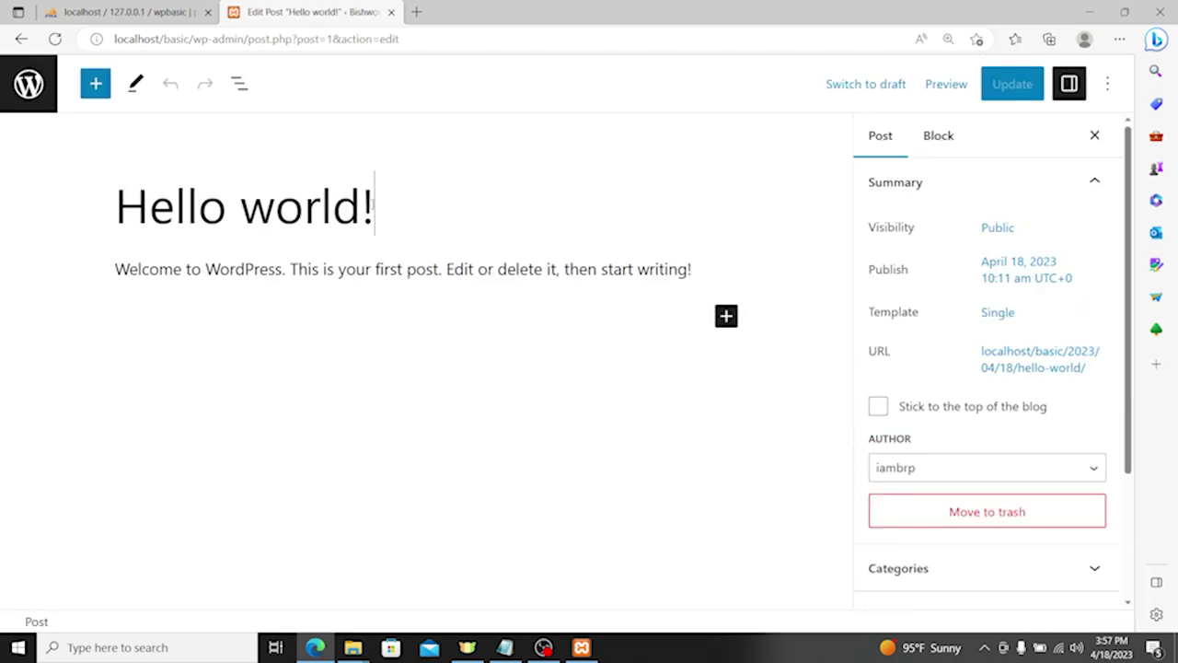
type("S")
double_click(369, 204)
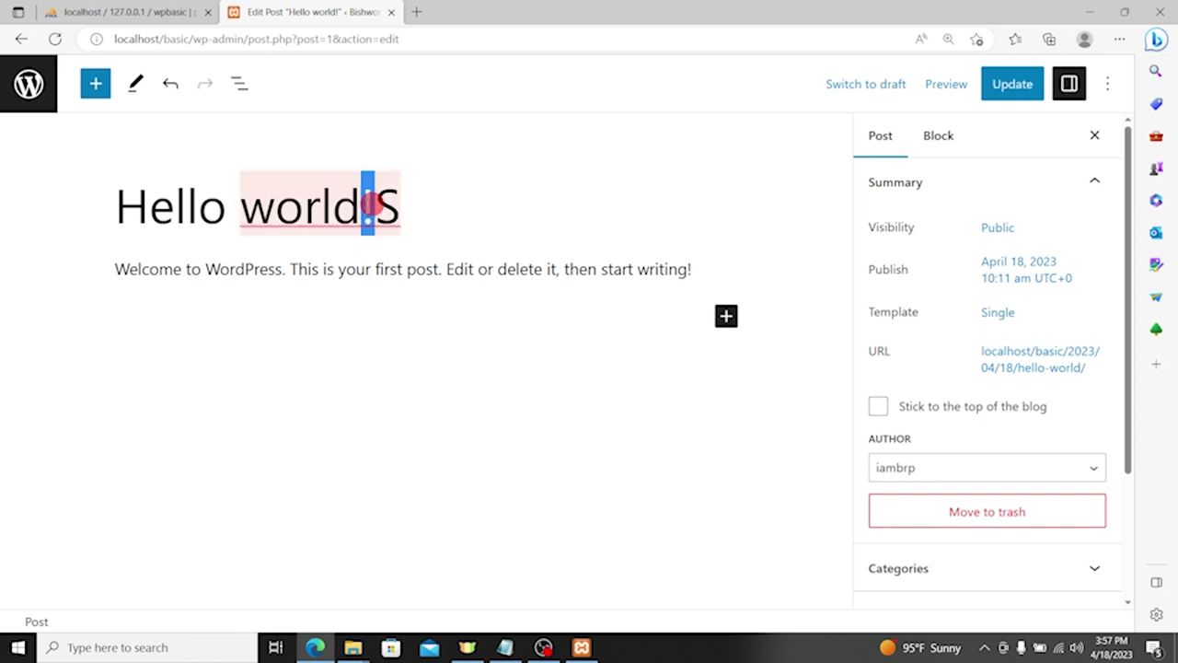
key("BackSpace")
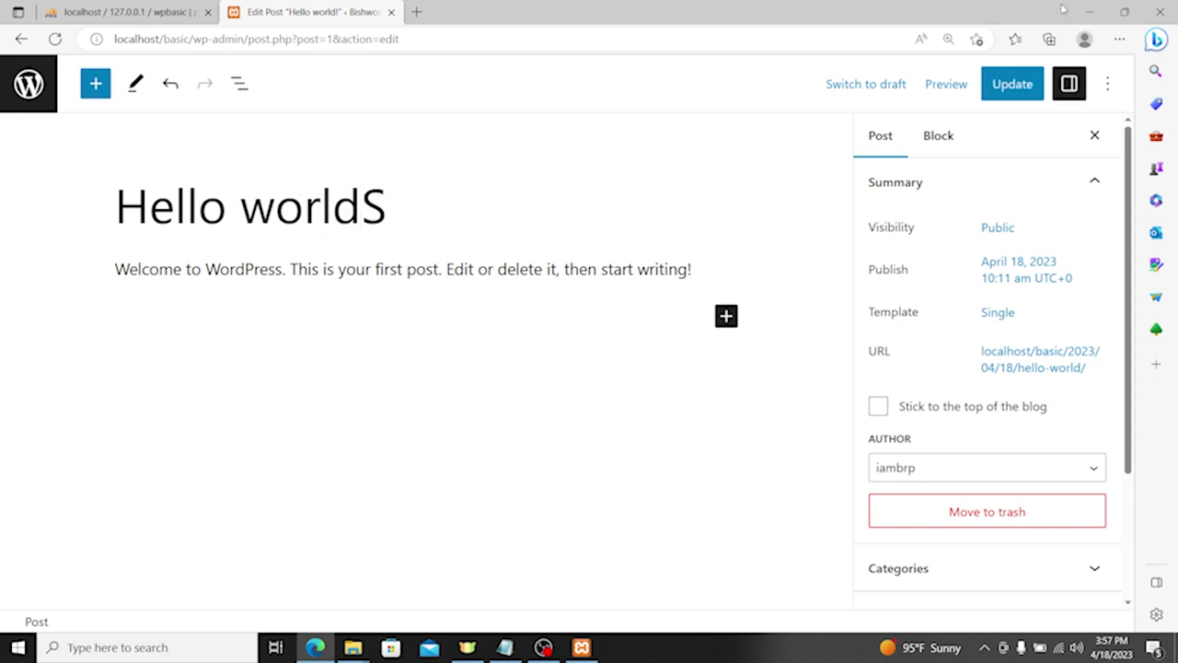
left_click(996, 84)
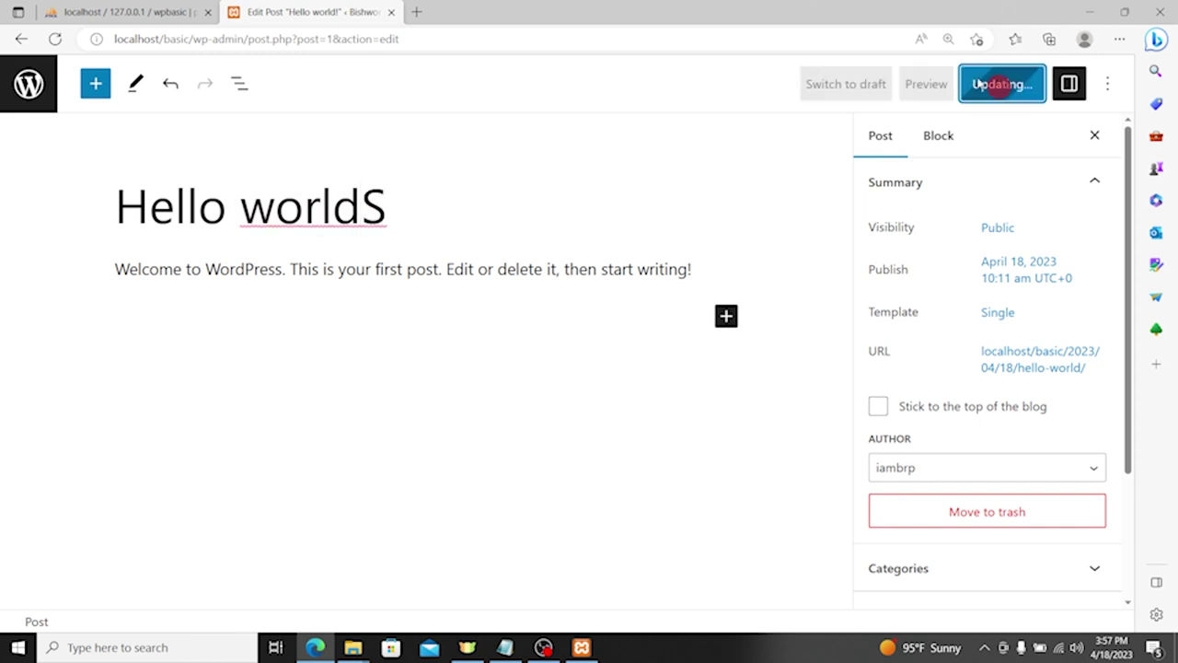
Step: View the site's front page at localhost/basic in a new tab
left_click(419, 11)
type("loc")
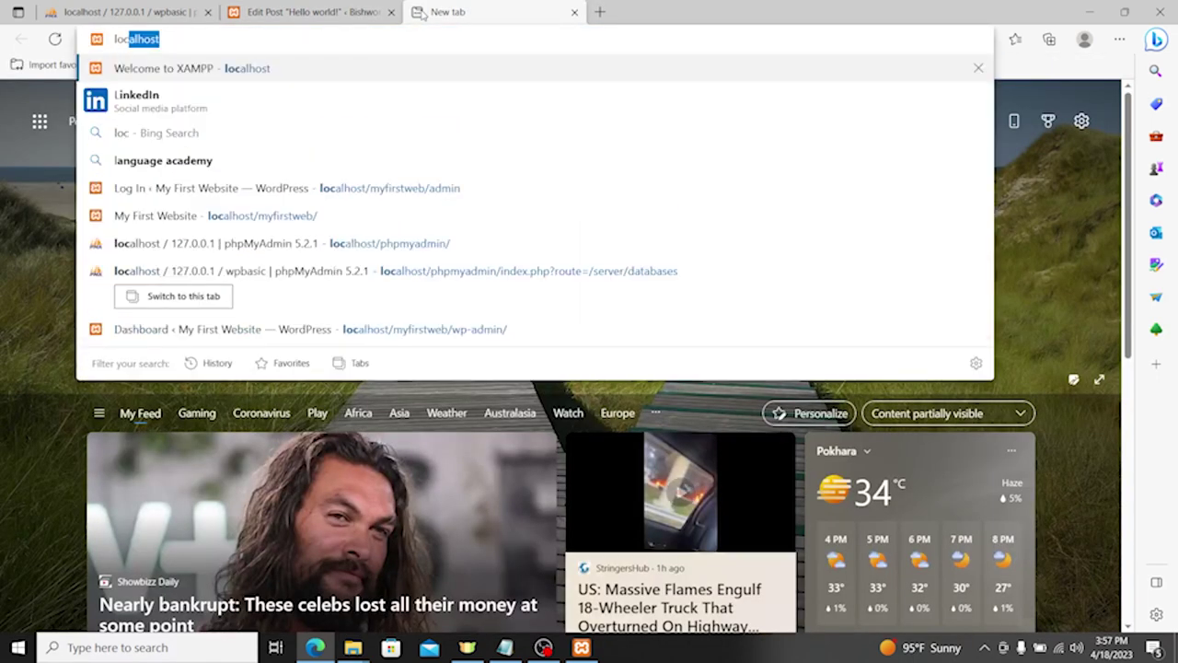
type("alhost/fir")
key("BackSpace")
key("BackSpace")
key("BackSpace")
type("basic/wp-admin/")
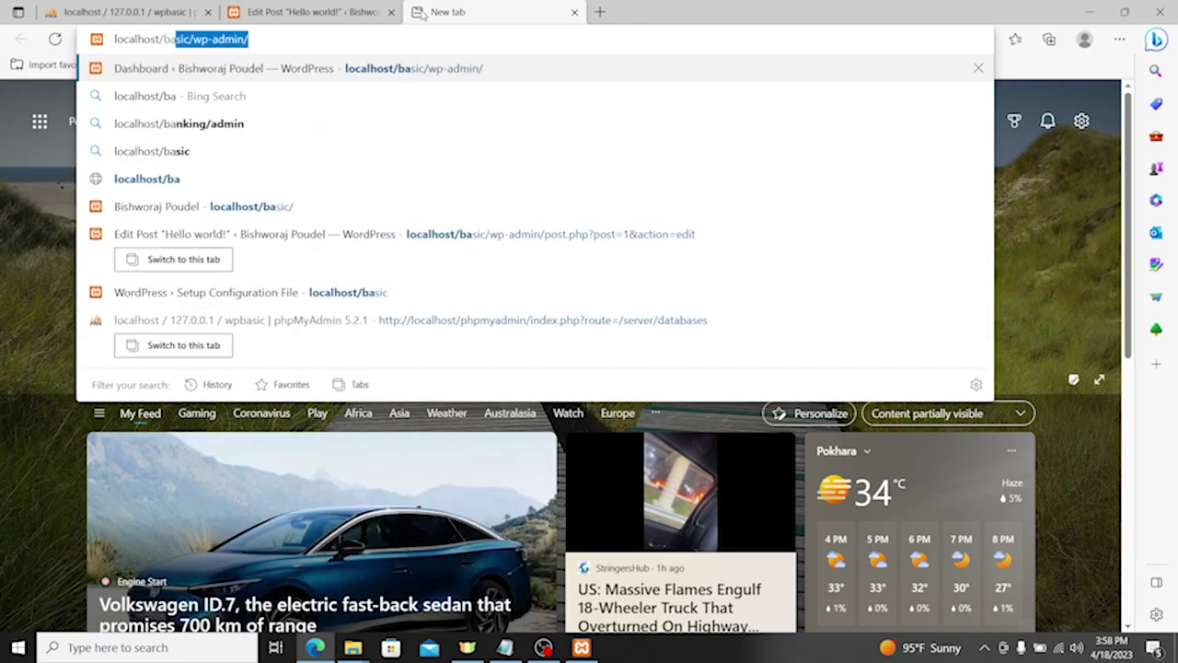
key("End")
key("BackSpace")
key("BackSpace")
key("BackSpace")
key("BackSpace")
key("BackSpace")
key("BackSpace")
key("BackSpace")
key("BackSpace")
key("BackSpace")
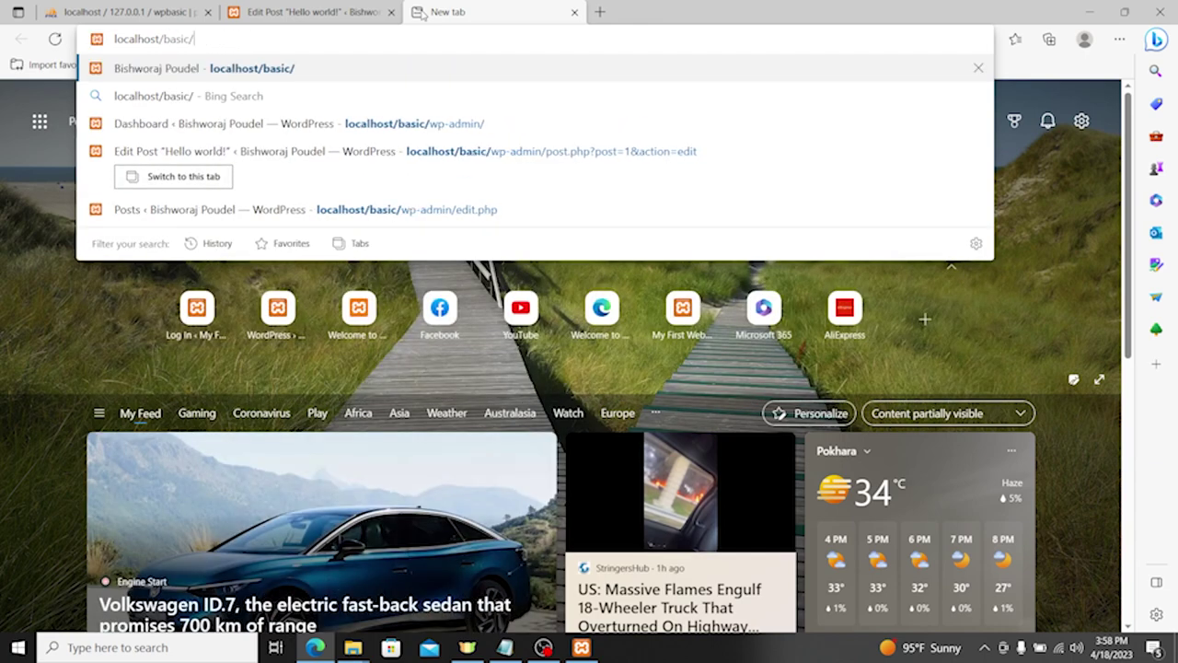
key("Return")
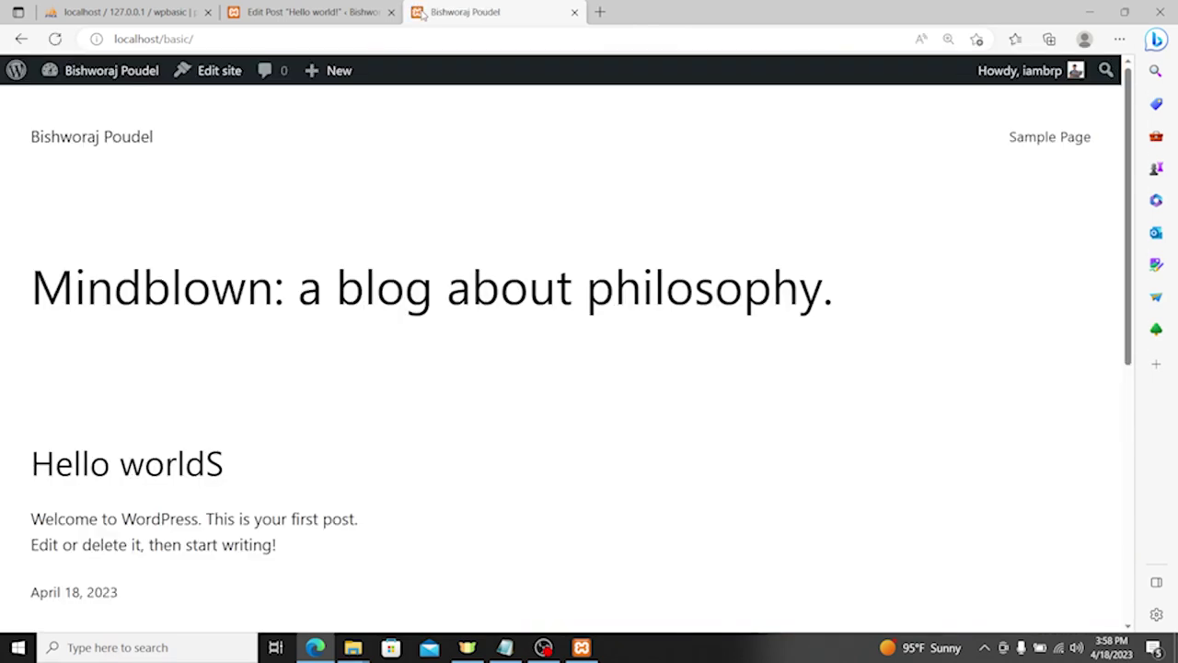
scroll(166, 231, "down", 3)
left_click_drag(4, 184, 277, 212)
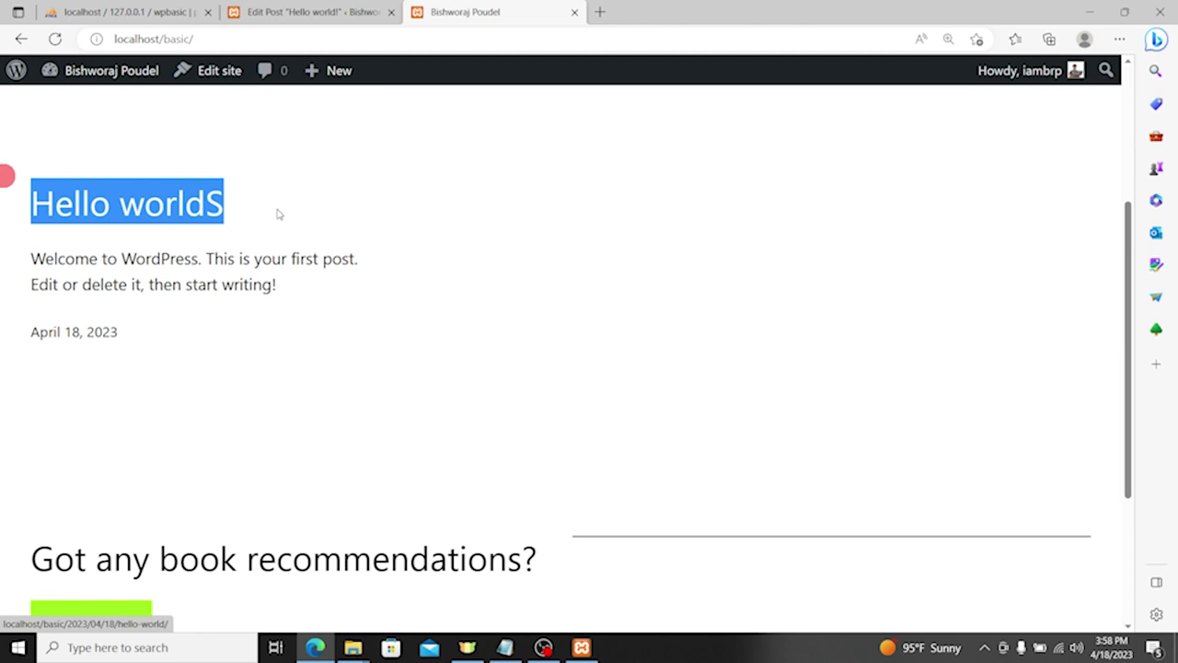
Step: Return to the editor tab and go to the All Posts list
left_click(287, 12)
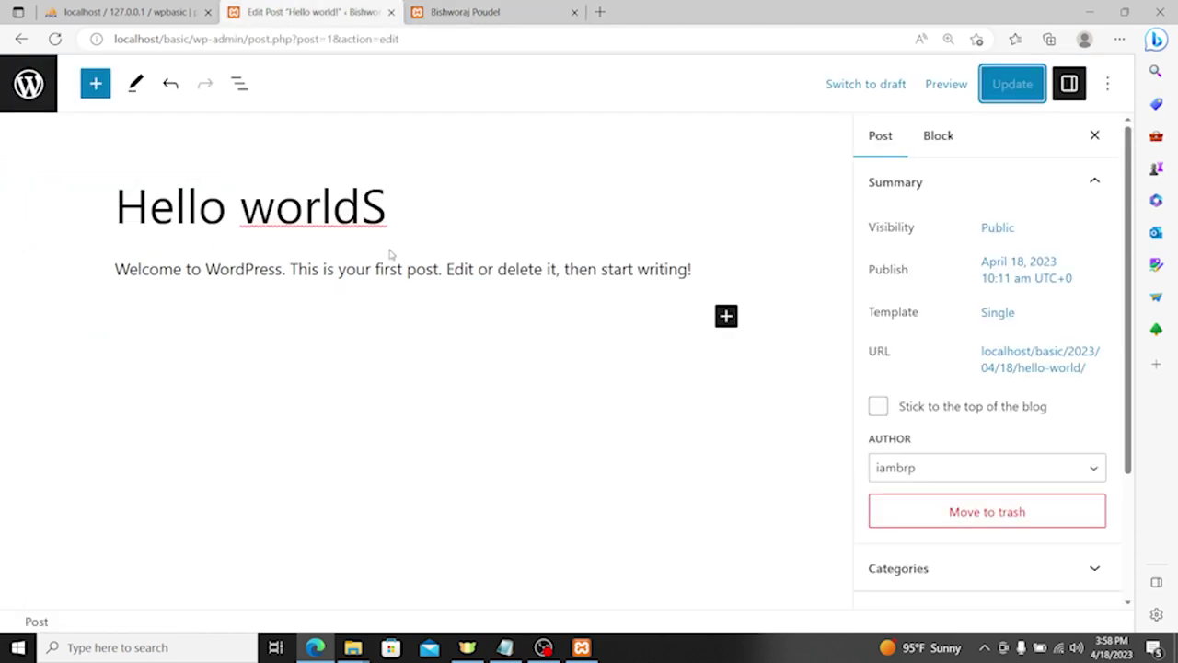
left_click(41, 97)
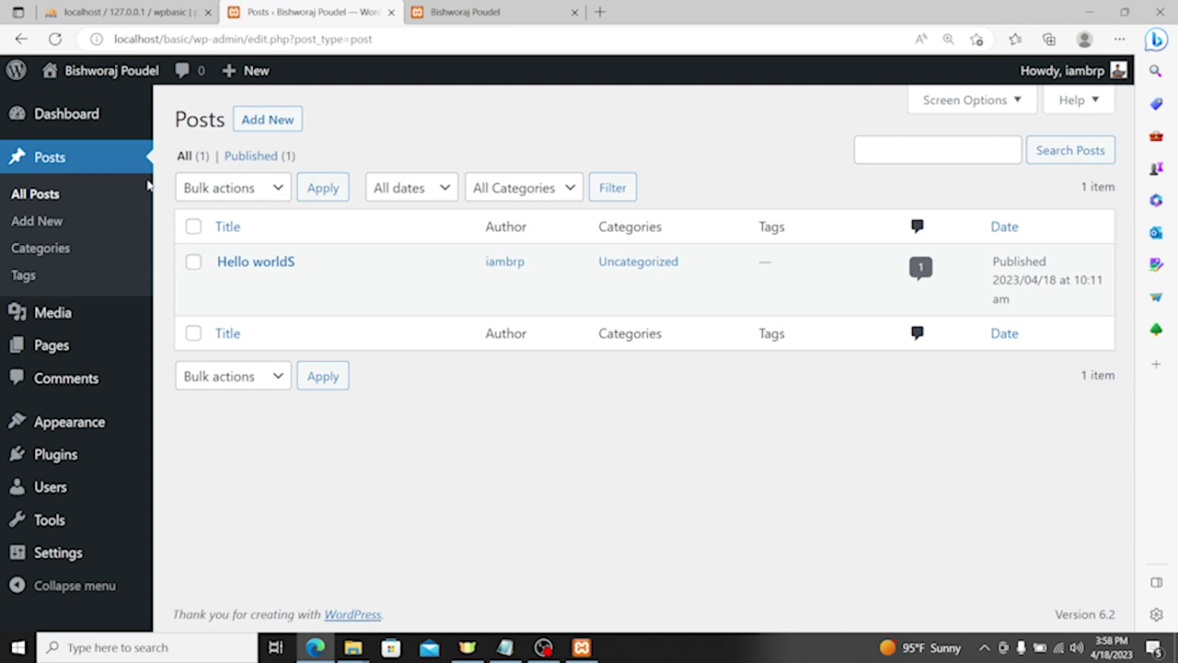
mouse_move(289, 263)
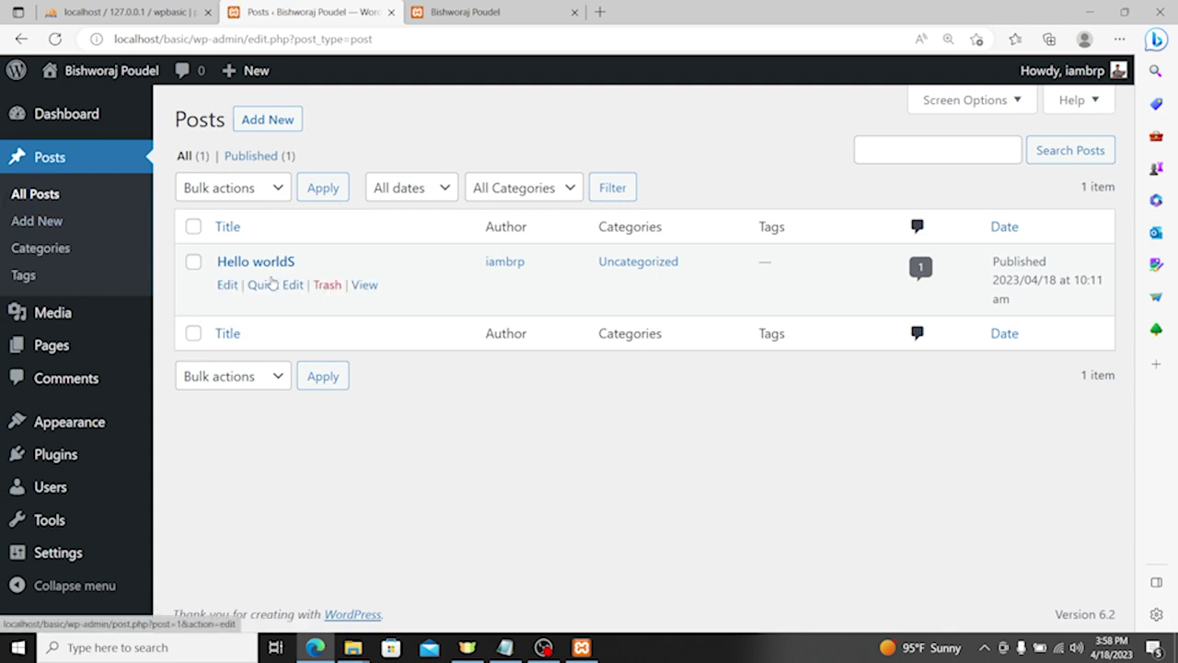
Step: Trash the Hello worldS post and reload the front page to confirm it's gone
left_click(326, 285)
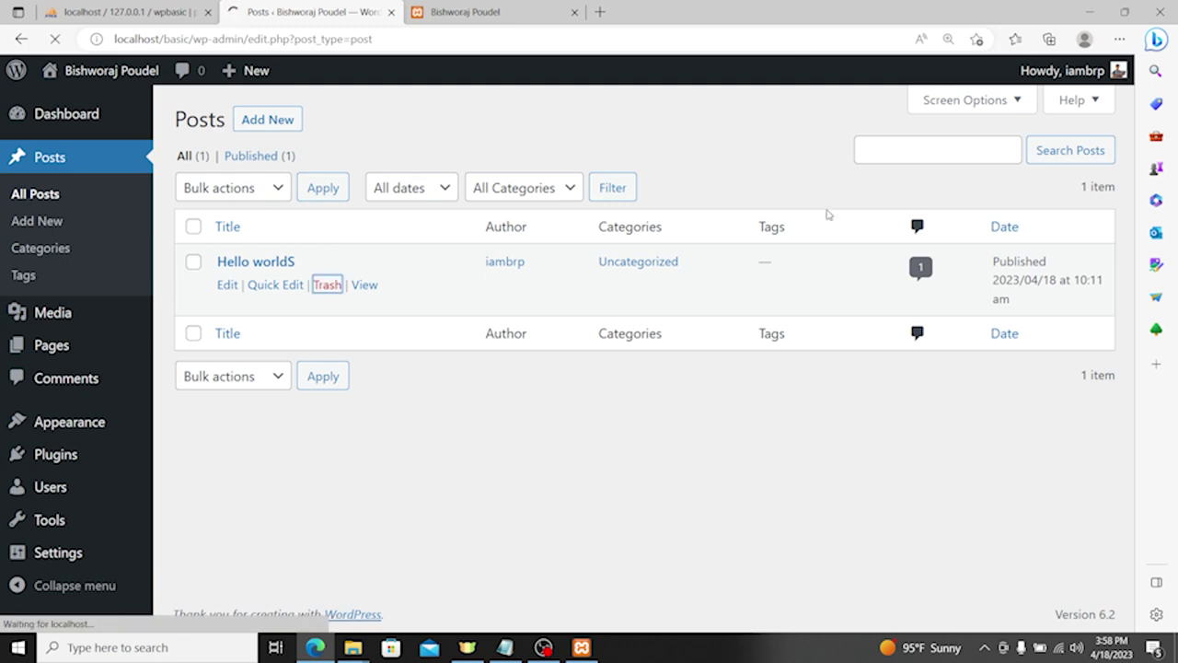
left_click(239, 213)
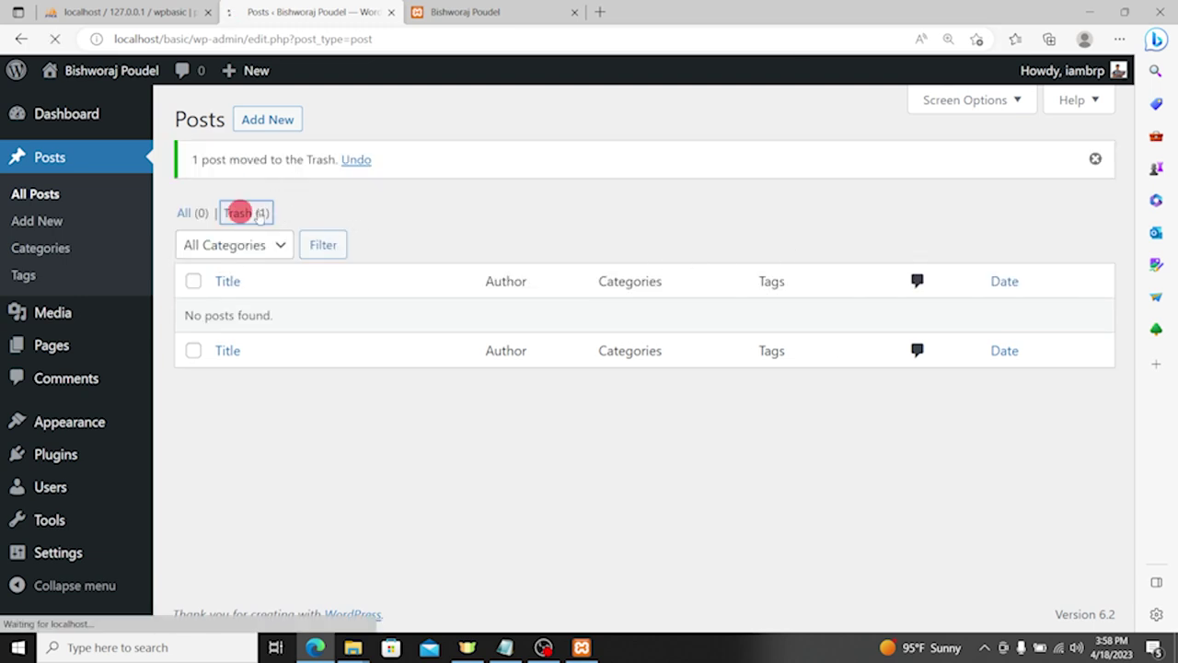
mouse_move(344, 305)
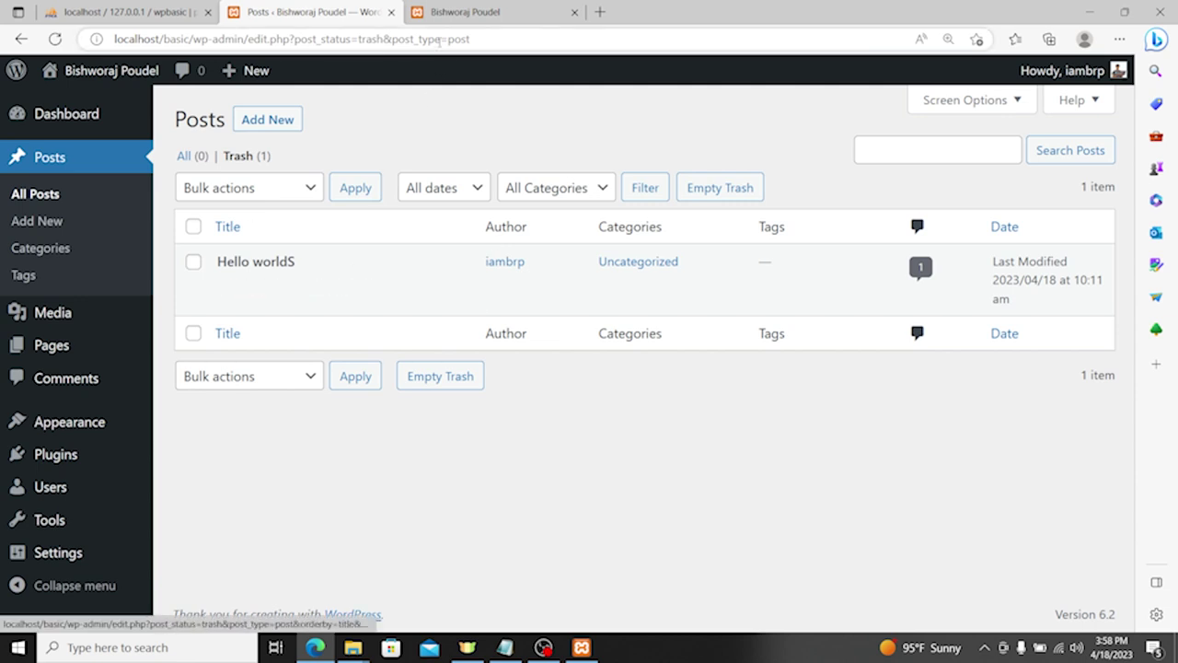
left_click(465, 12)
left_click(55, 39)
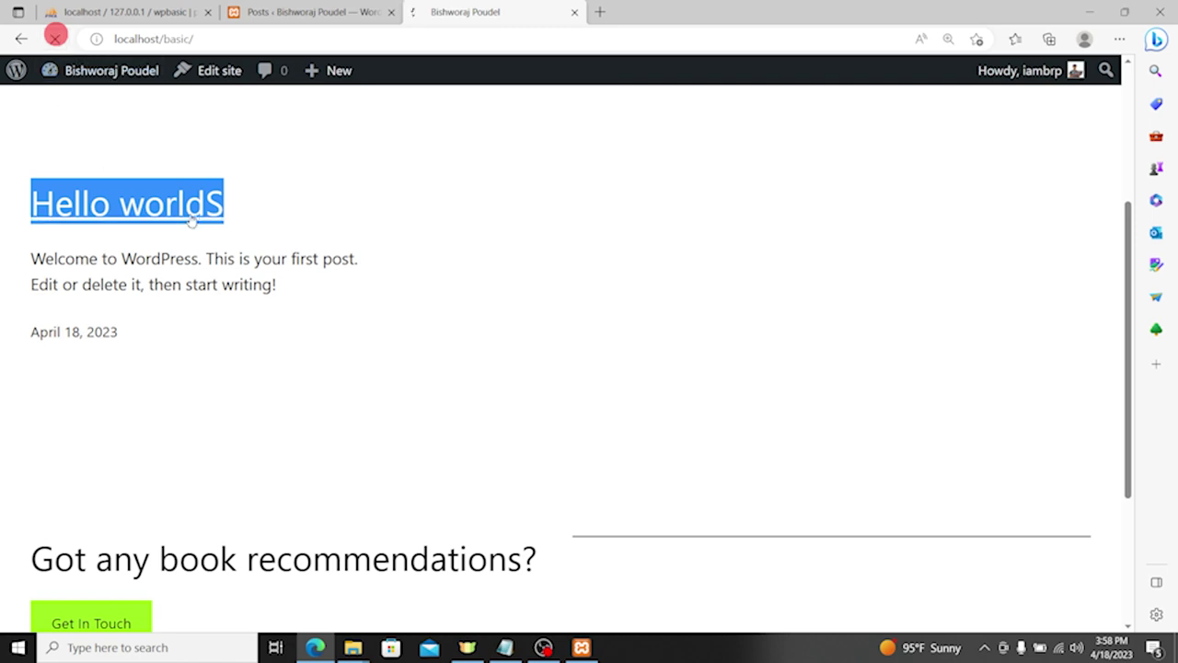
scroll(237, 281, "up", 3)
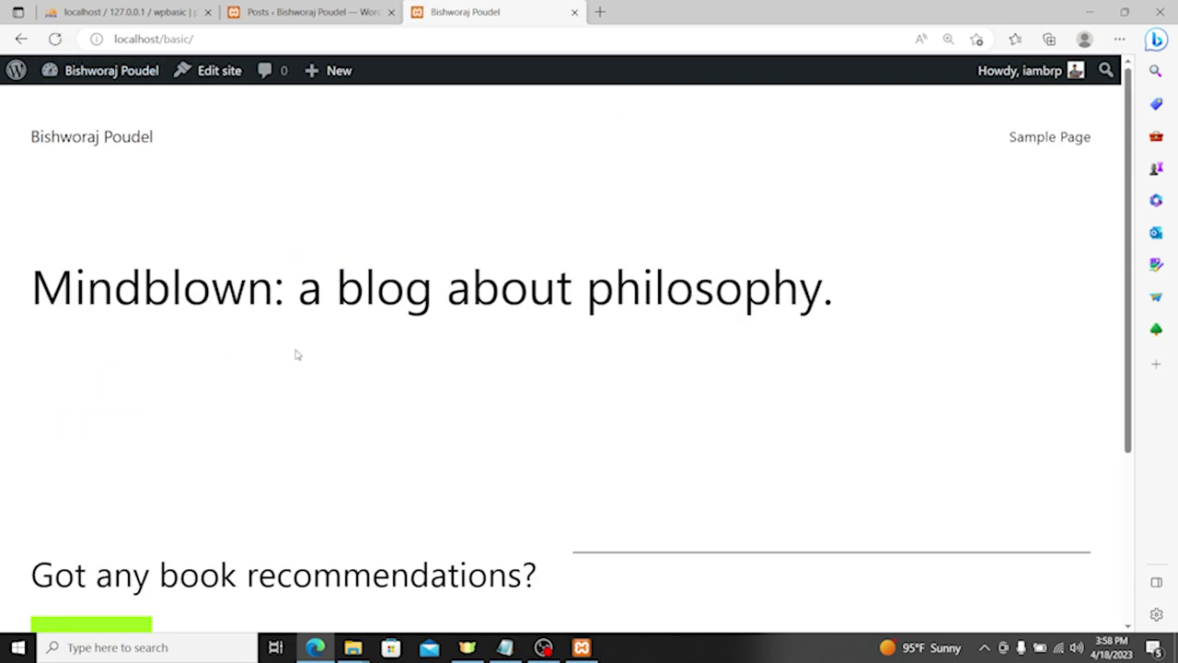
scroll(298, 352, "down", 3)
left_click(308, 12)
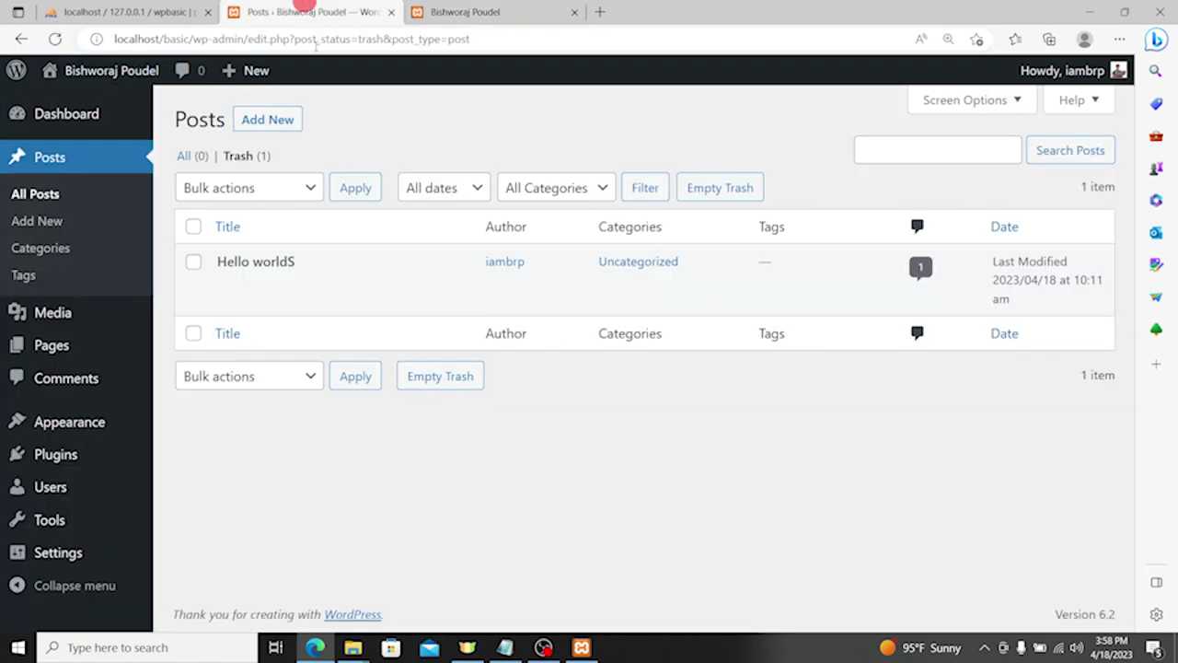
Step: Permanently delete the Hello worldS post from Trash and open Posts > Categories
left_click(303, 286)
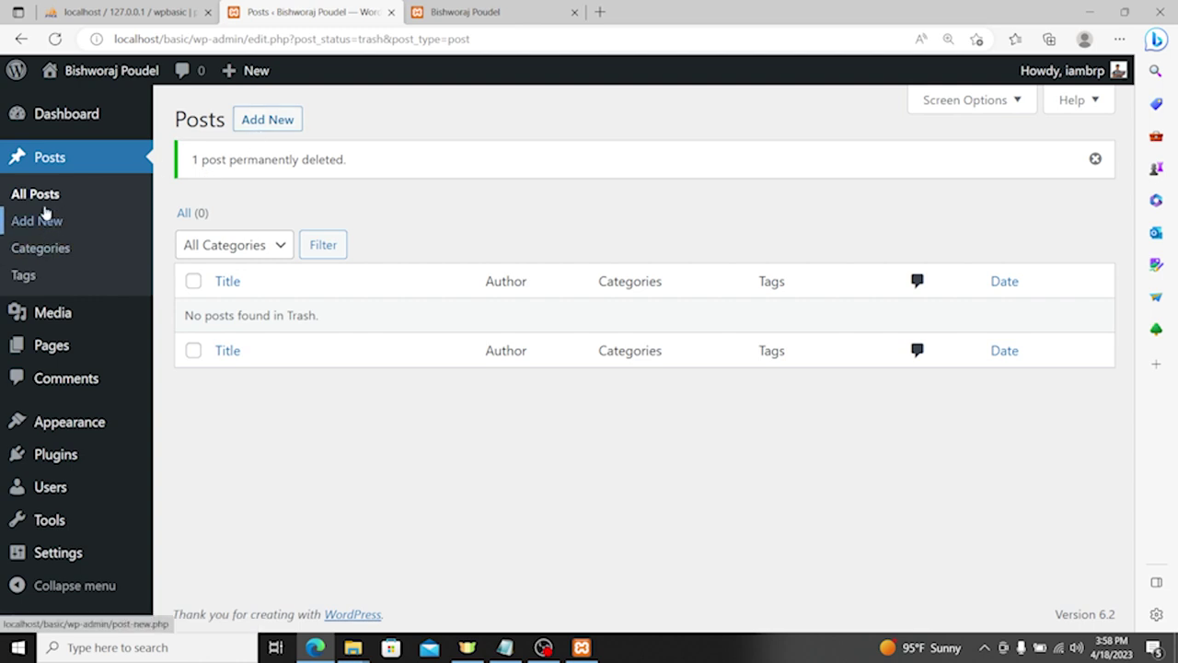
left_click(42, 250)
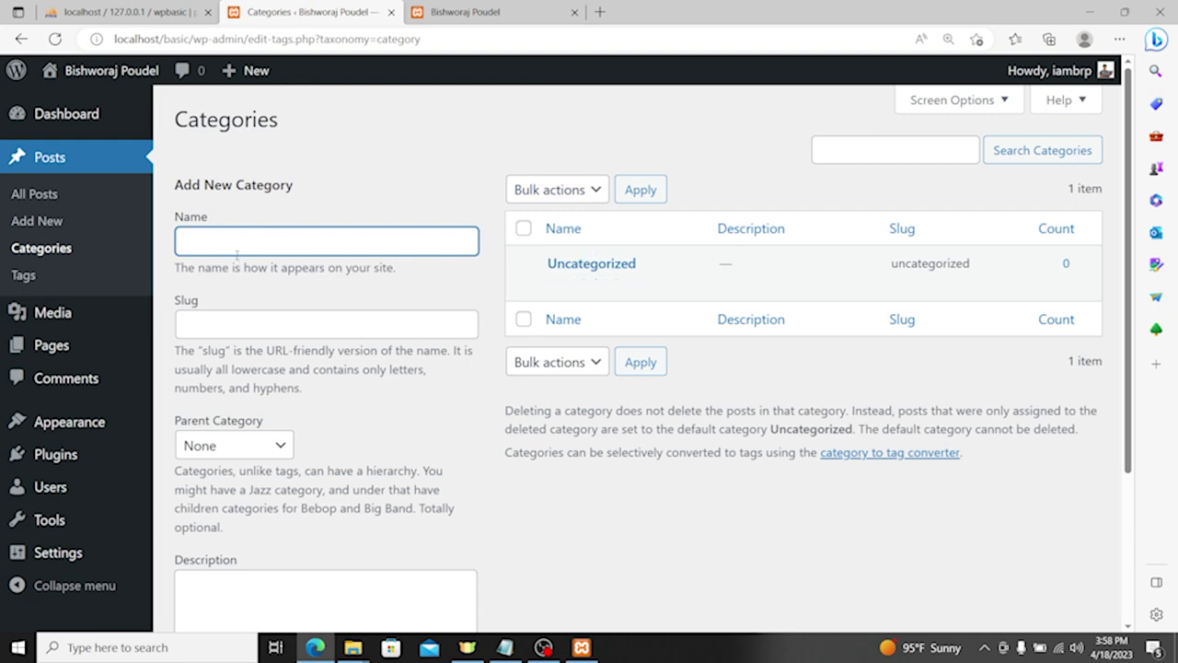
left_click(502, 9)
Step: Search the web for 'online' and open the Online Khabar news site
left_click(491, 43)
type("onlinekhabar")
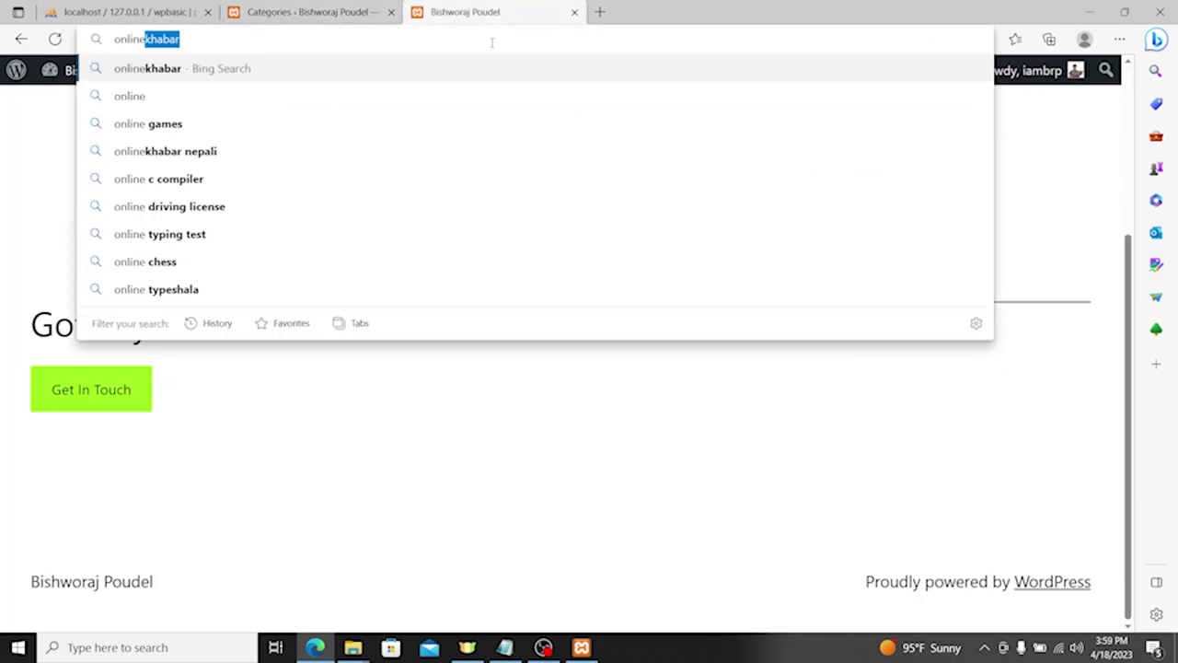
key("Return")
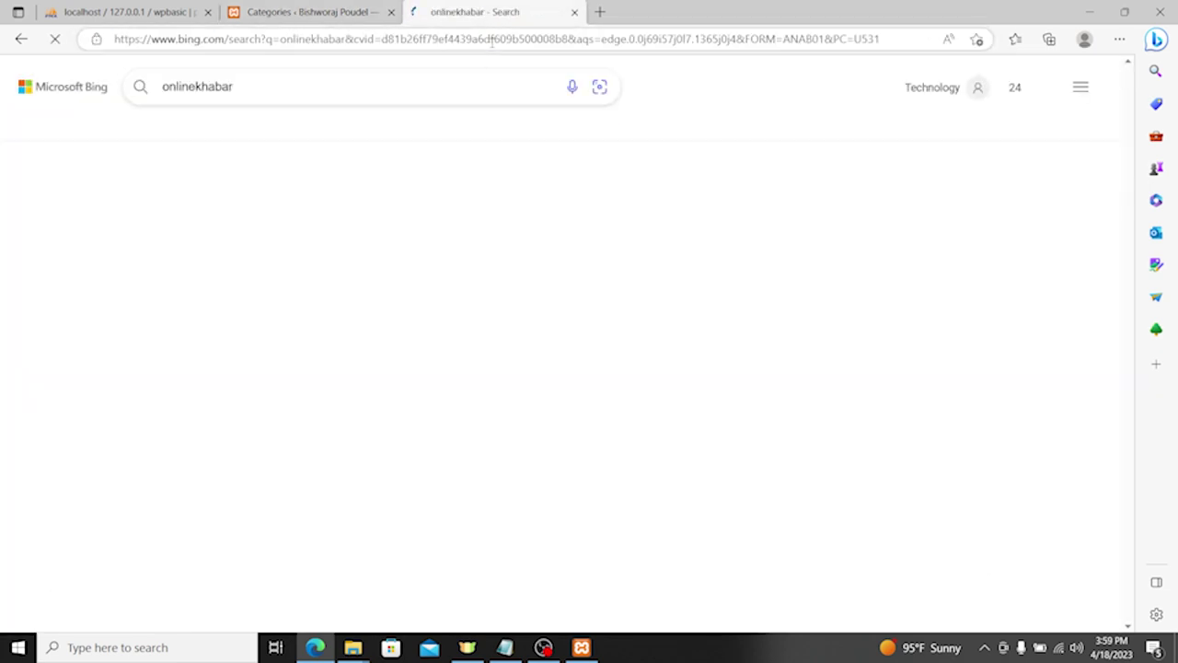
left_click(221, 188)
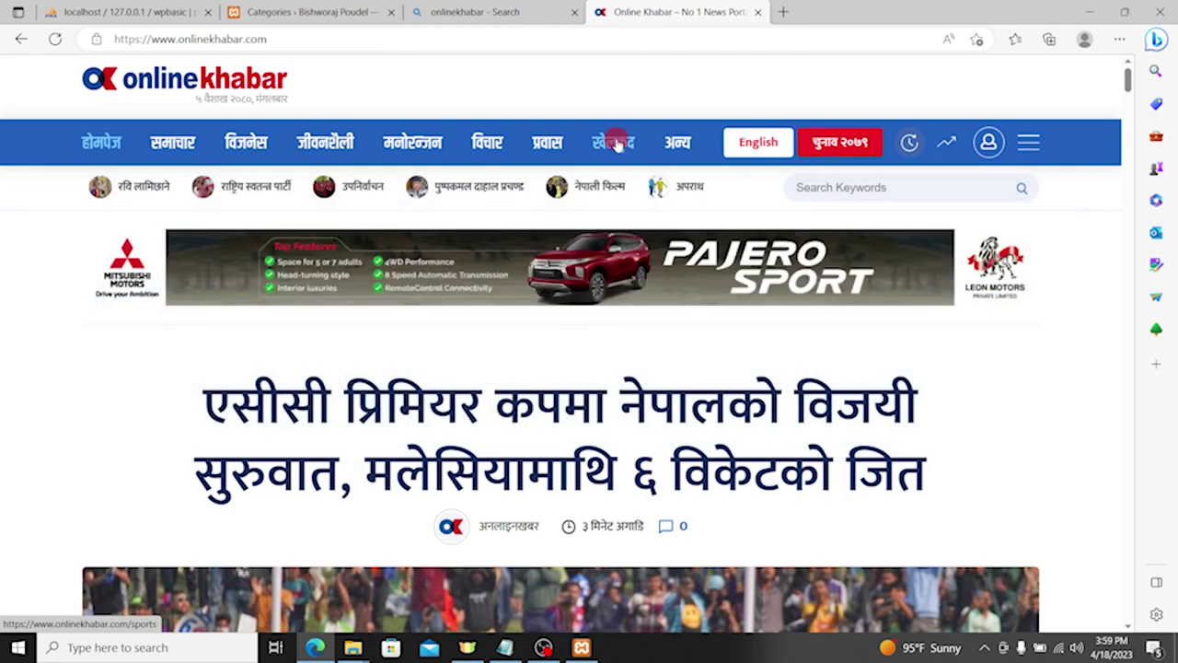
Step: Browse Online Khabar's sports and opinion sections, then close it and return to Categories
left_click(615, 142)
left_click(318, 41)
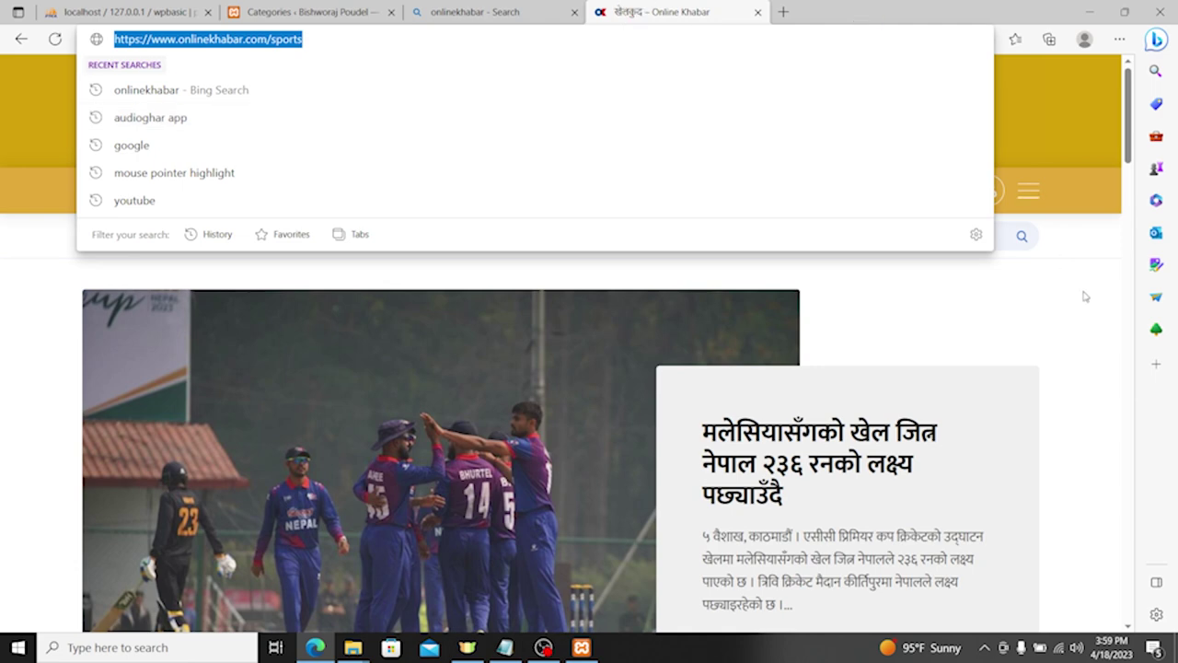
left_click(494, 191)
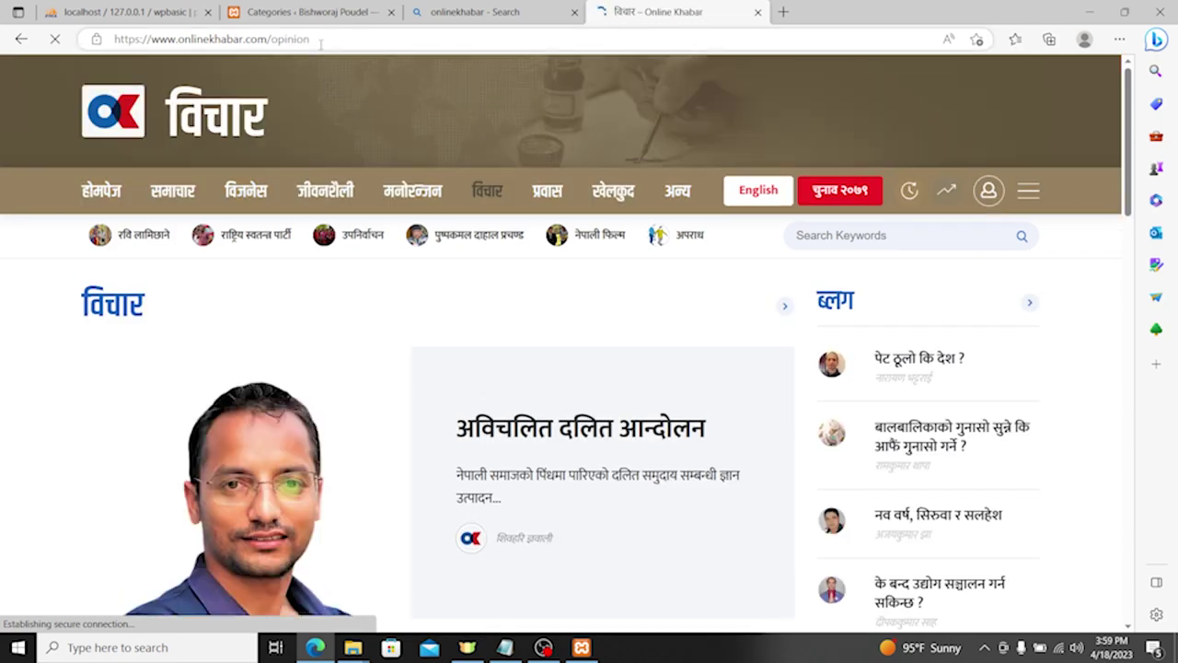
left_click(319, 40)
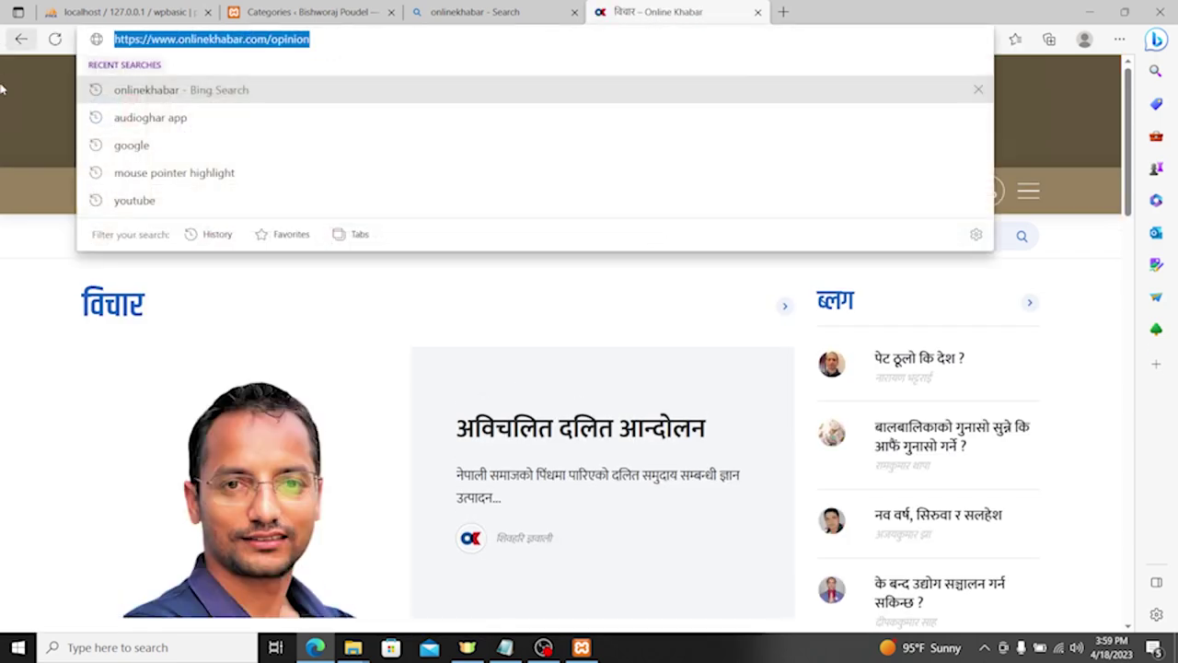
left_click(15, 276)
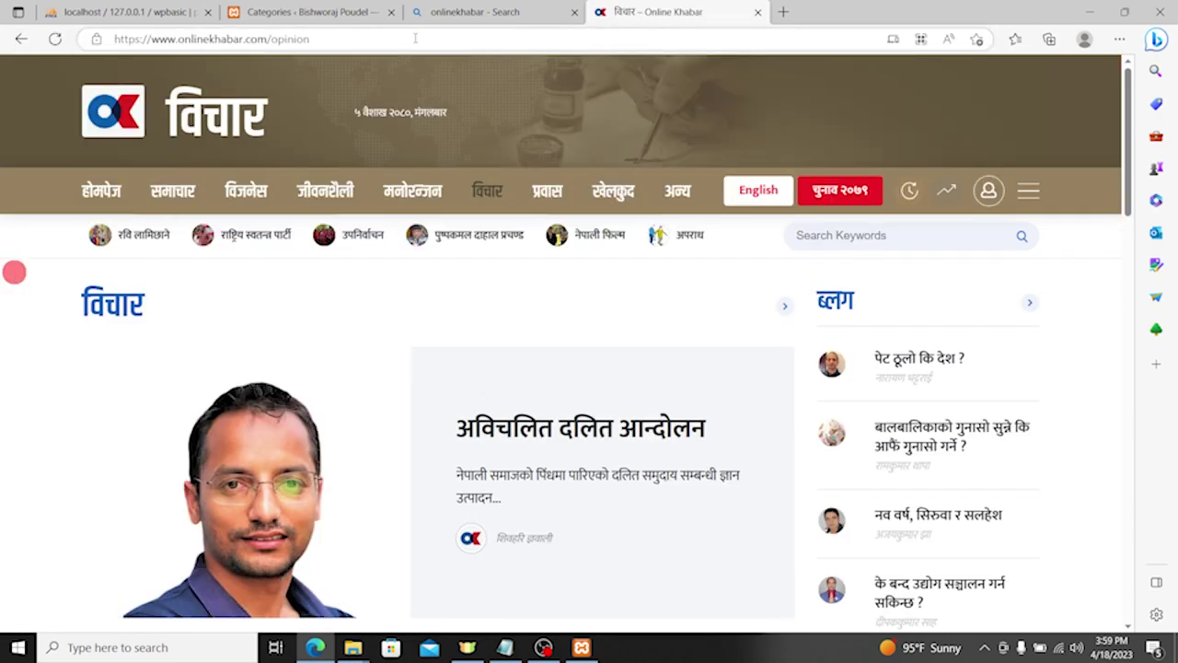
left_click(757, 12)
left_click(317, 13)
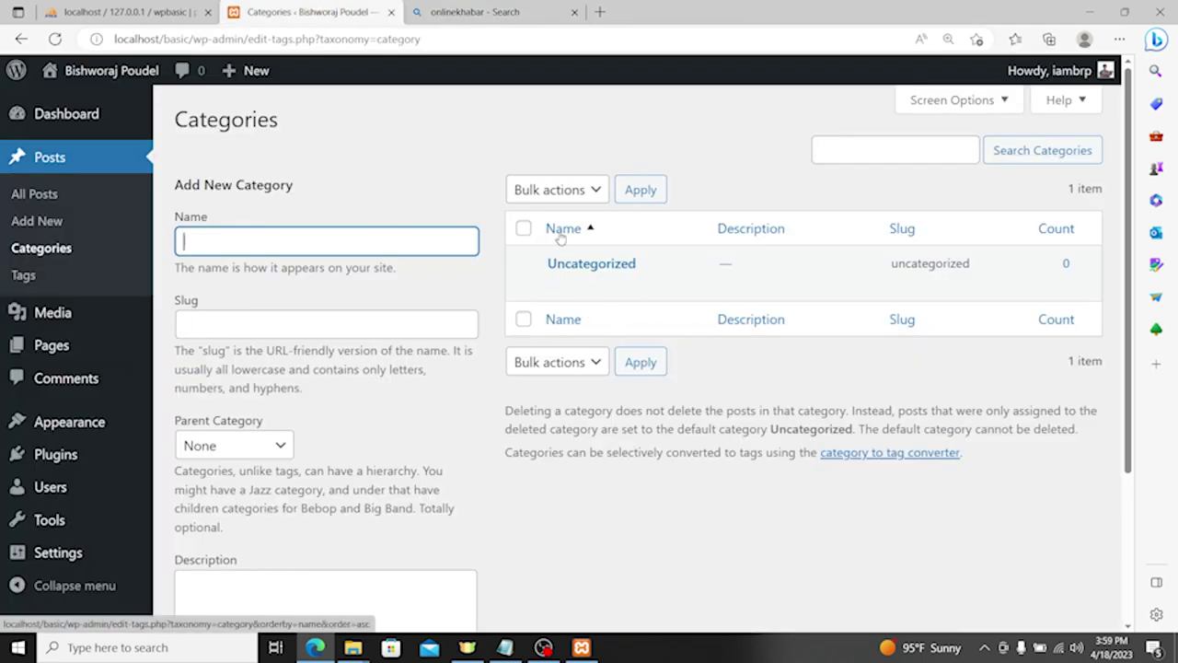
Step: Rename the Uncategorized category to All with slug all, leaving the parent as None
left_click(558, 285)
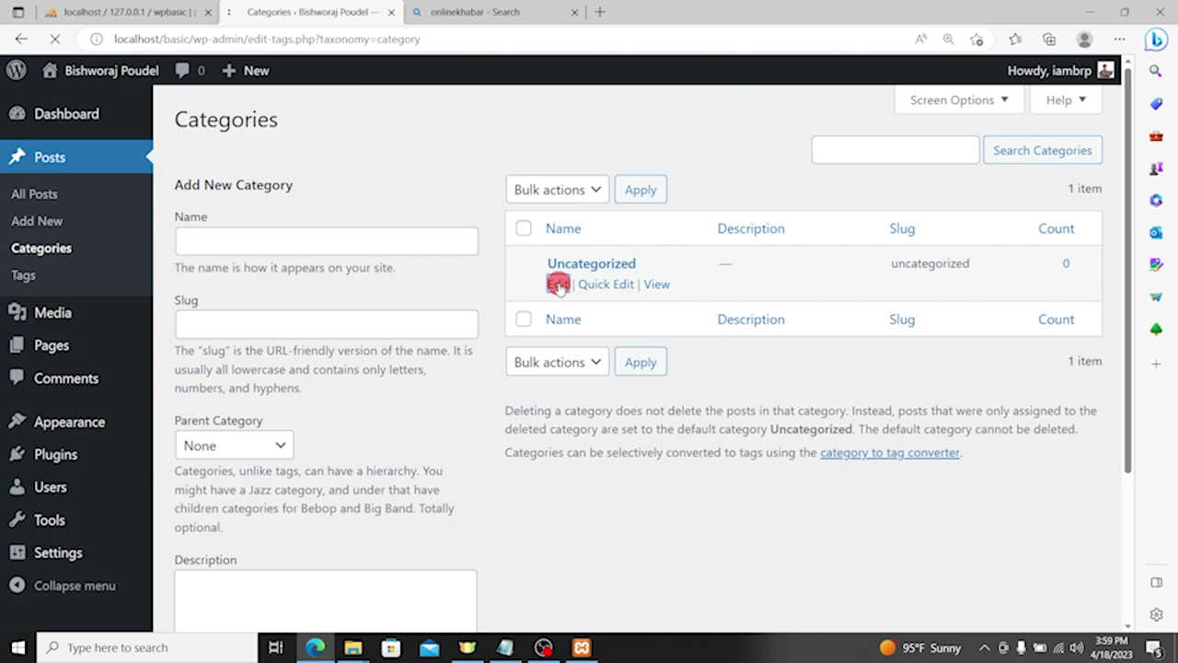
left_click_drag(495, 171, 355, 174)
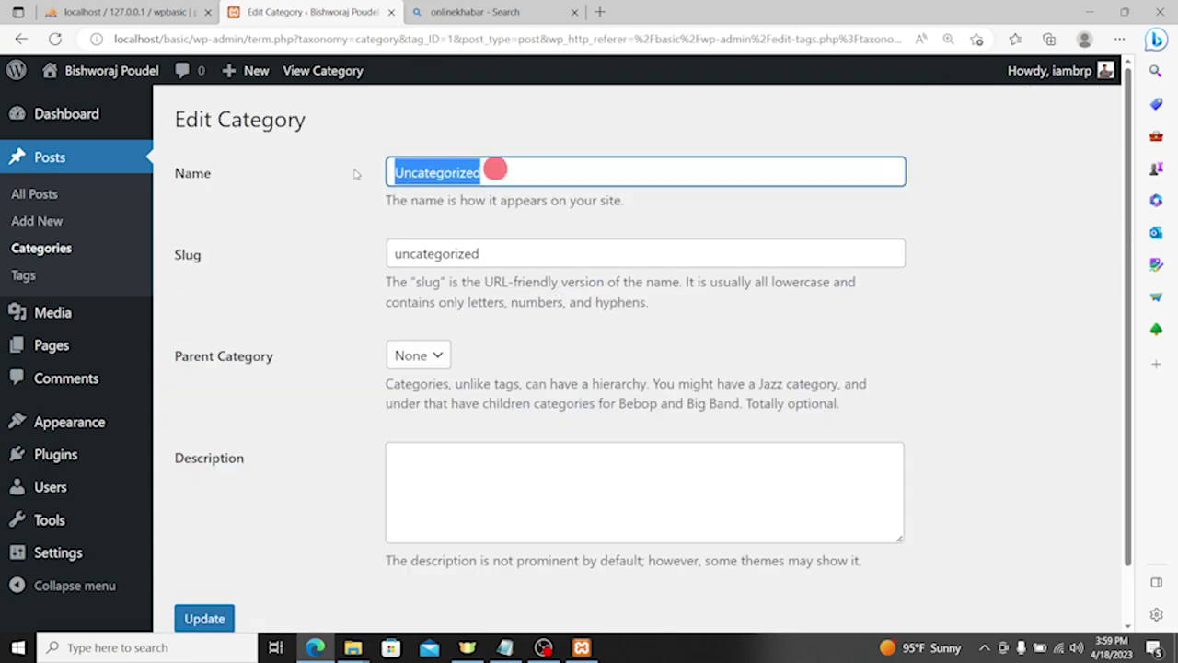
type("All")
key("Tab")
type("all")
key("Tab")
key("Tab")
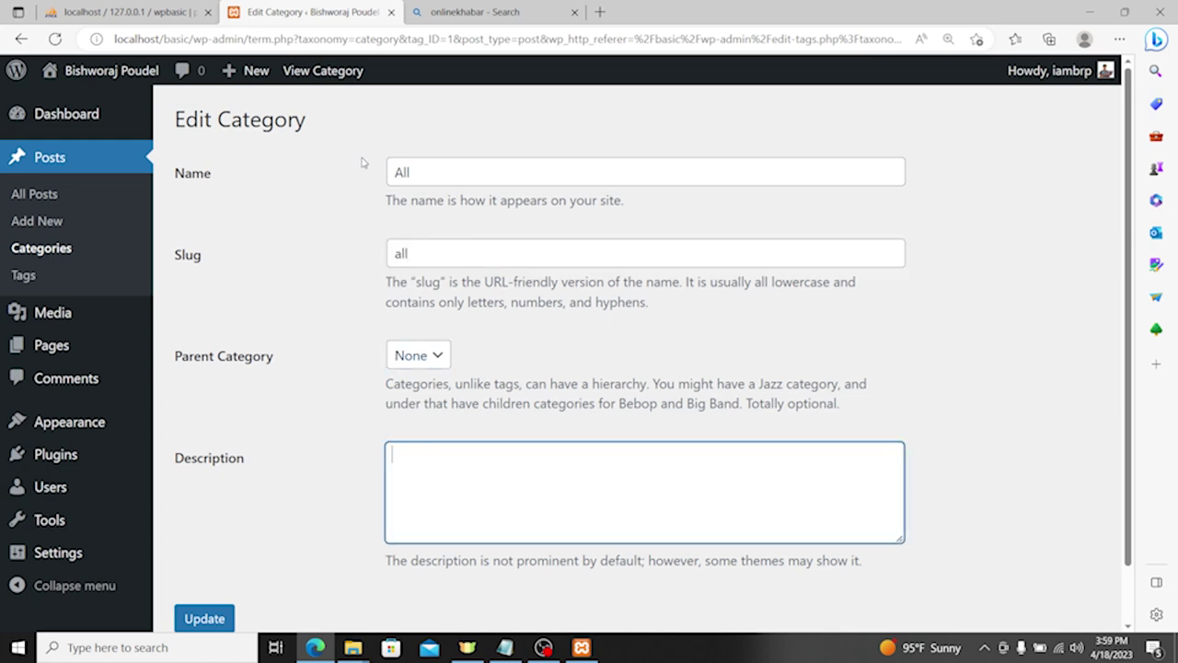
left_click(430, 359)
left_click(490, 407)
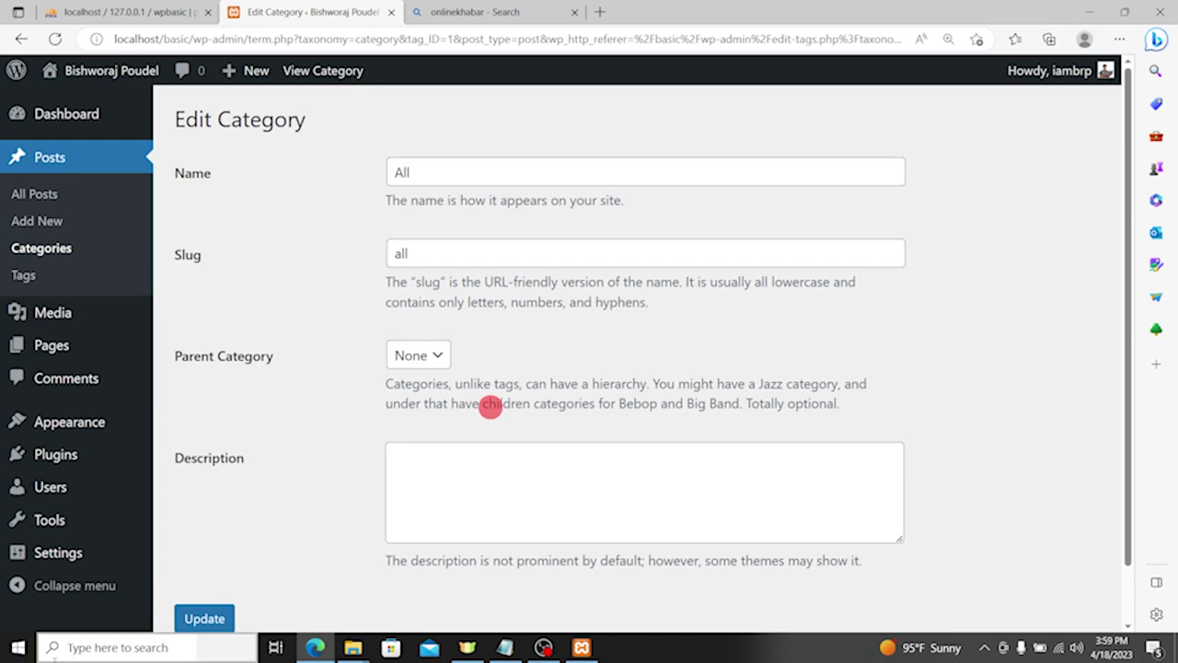
Step: Give it the description 'This category contains all posts.' and save the update
left_click(509, 469)
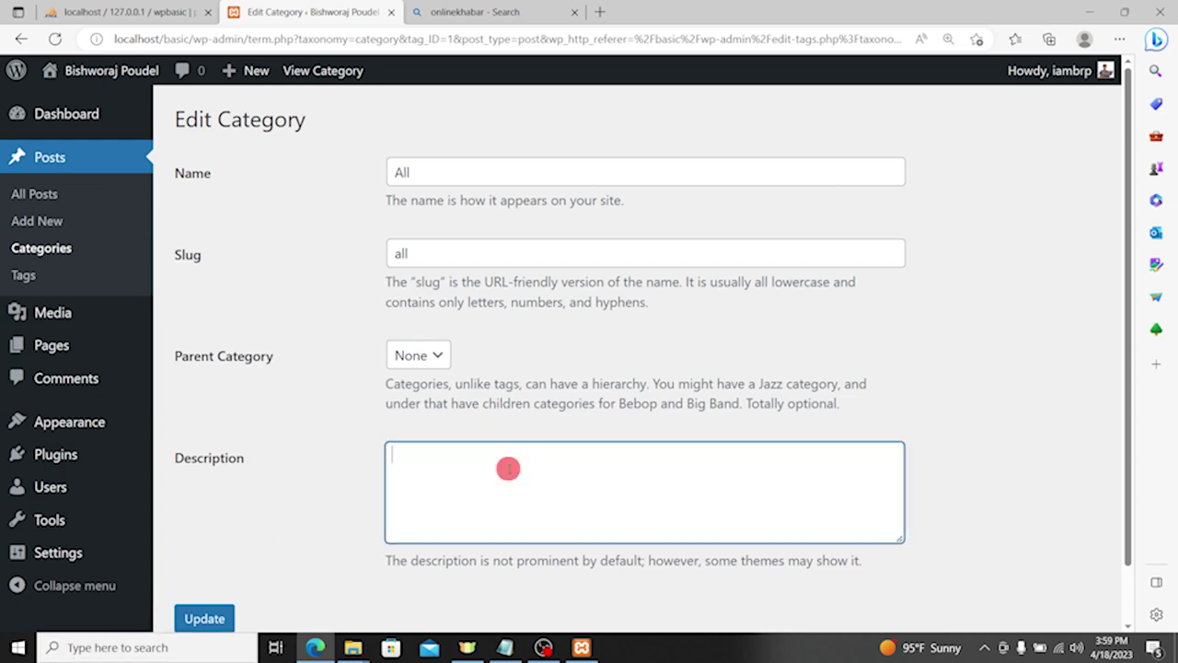
type("This category contains all information.")
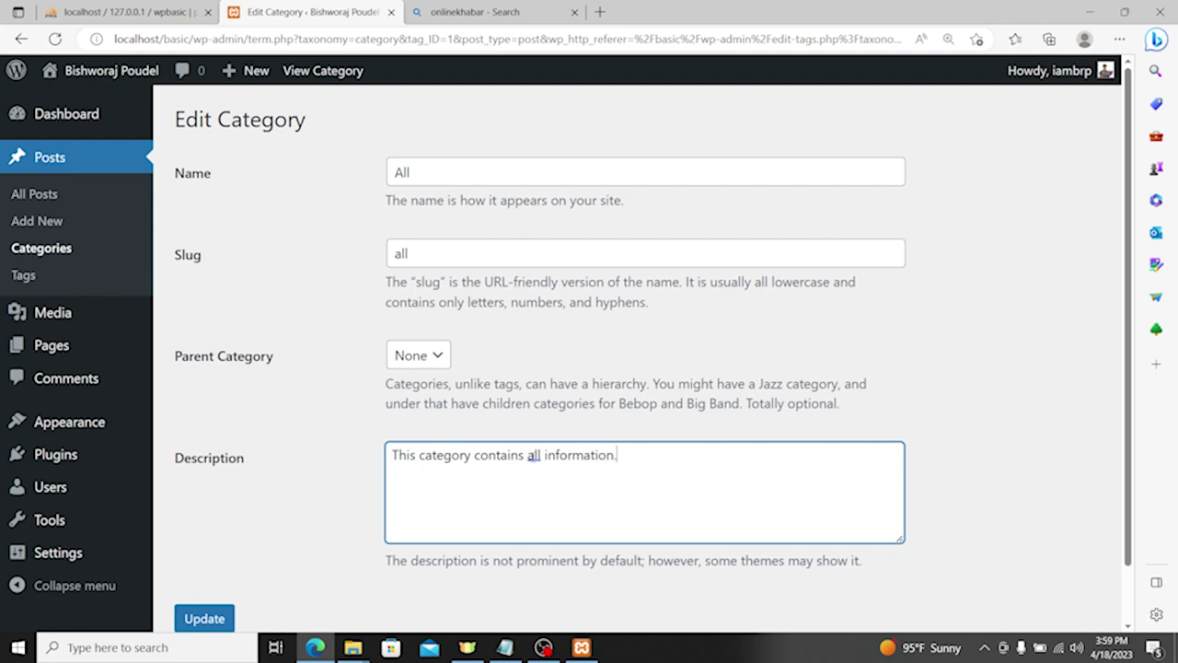
double_click(565, 457)
type("p")
key("ctrl+a")
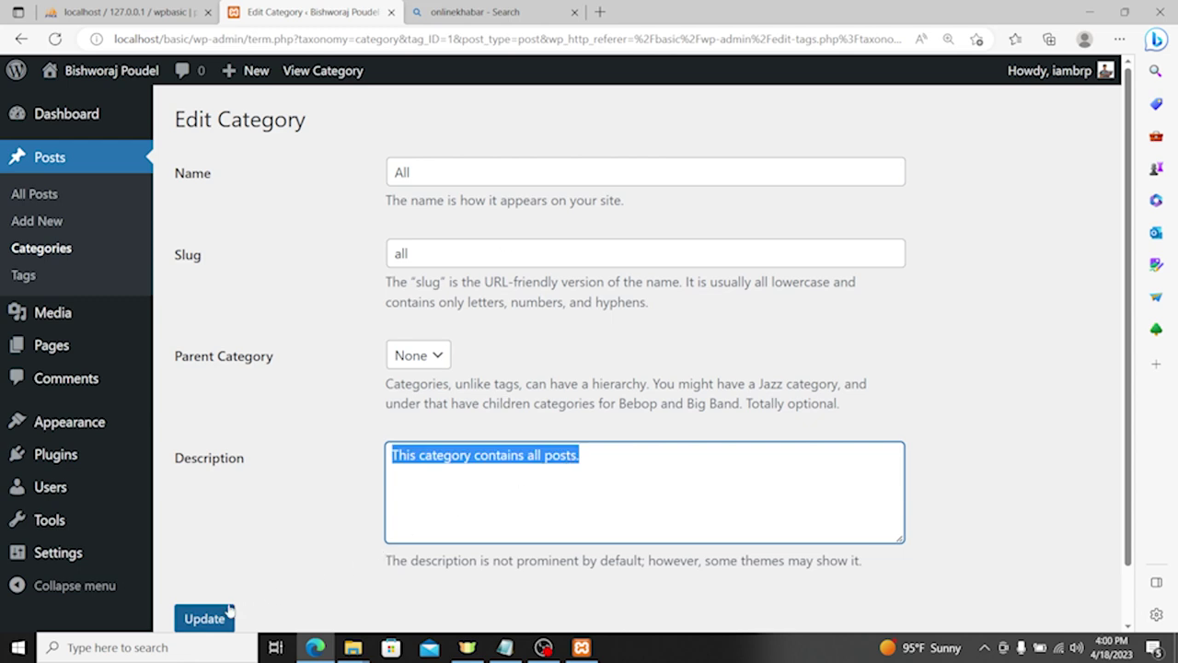
left_click(203, 618)
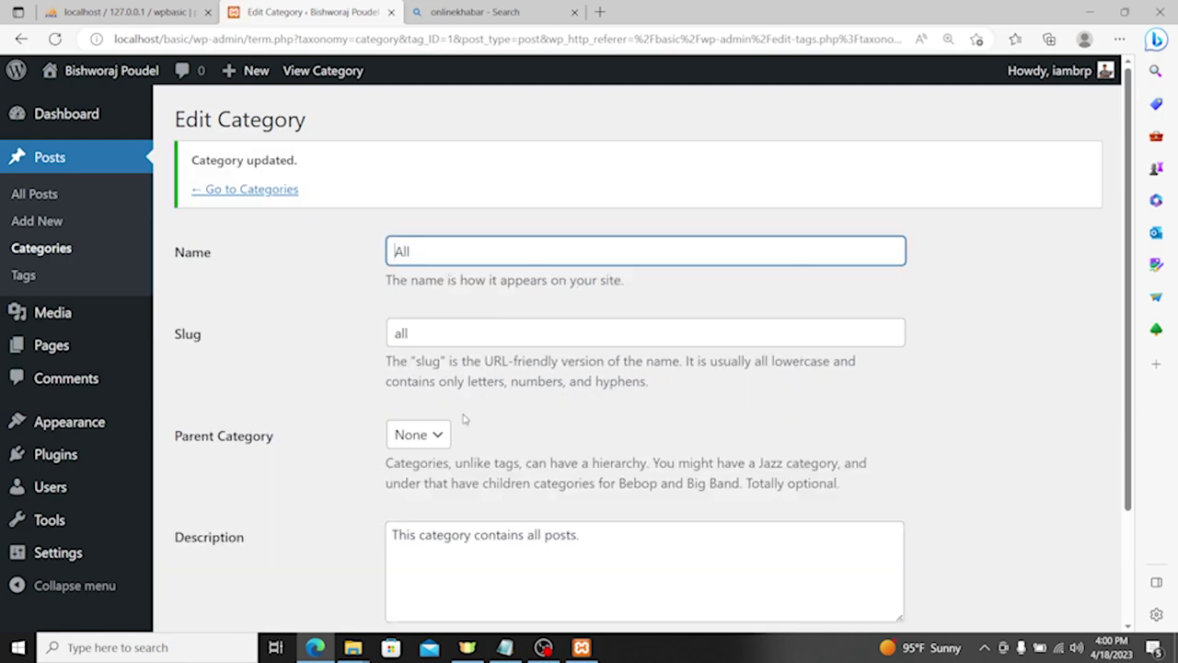
left_click(66, 254)
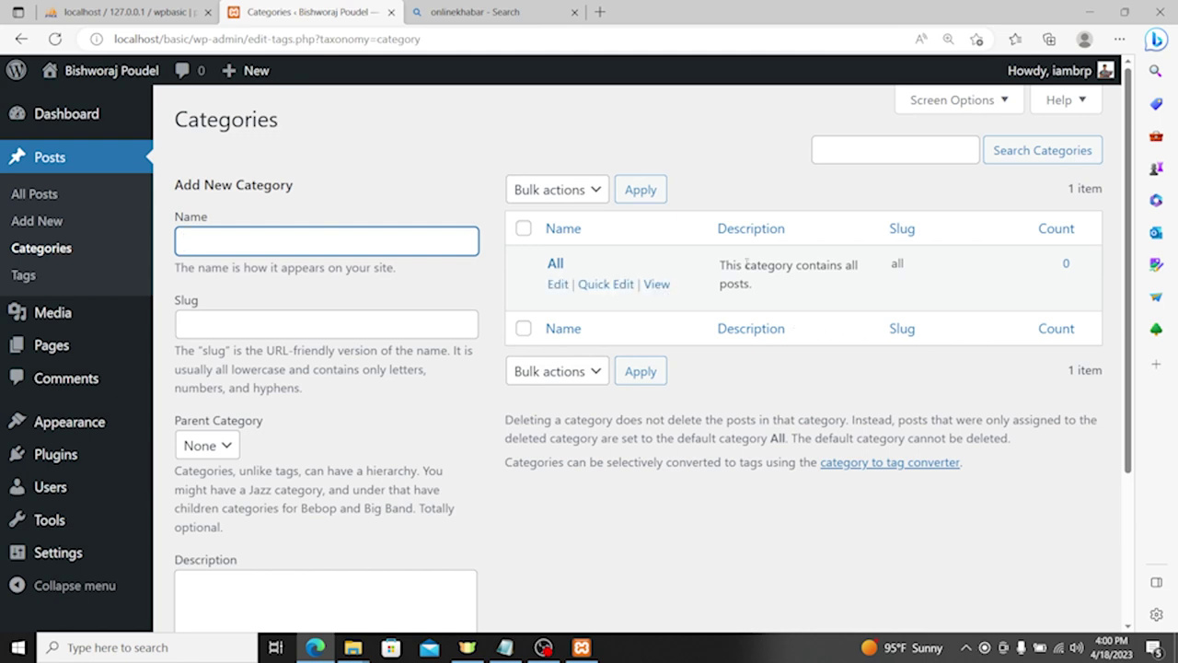
Step: Enter a new category named Life with slug life, zooming the page to 150%
scroll(249, 273, "down", 2)
scroll(248, 273, "up", 2)
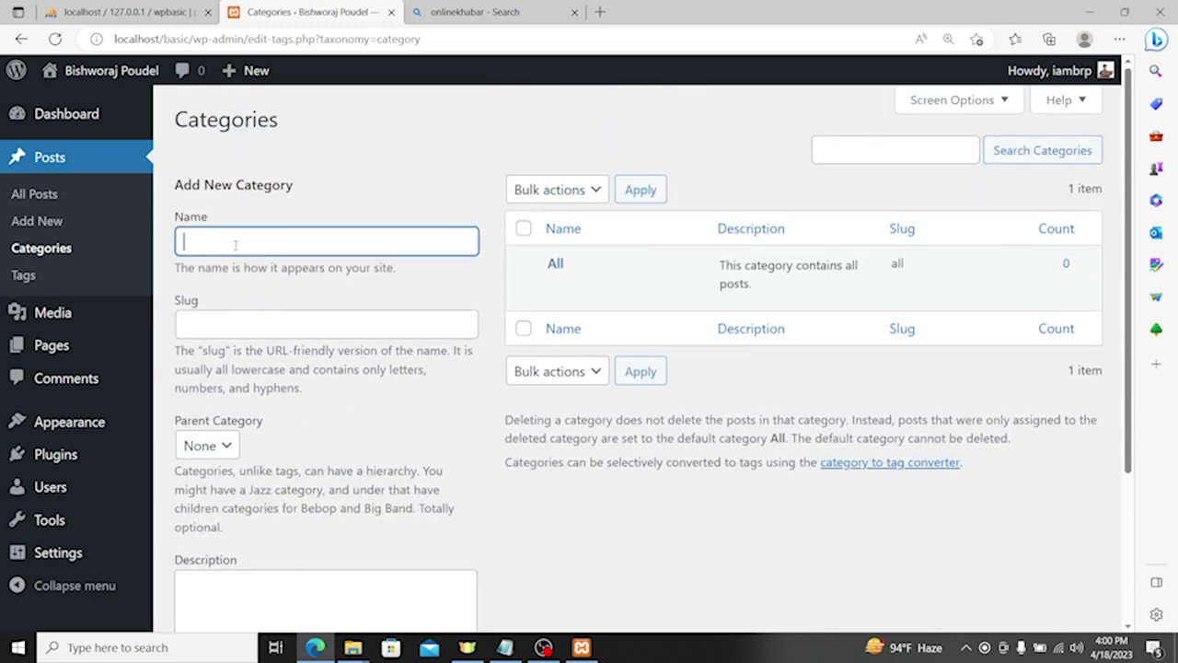
type("e")
key("Tab")
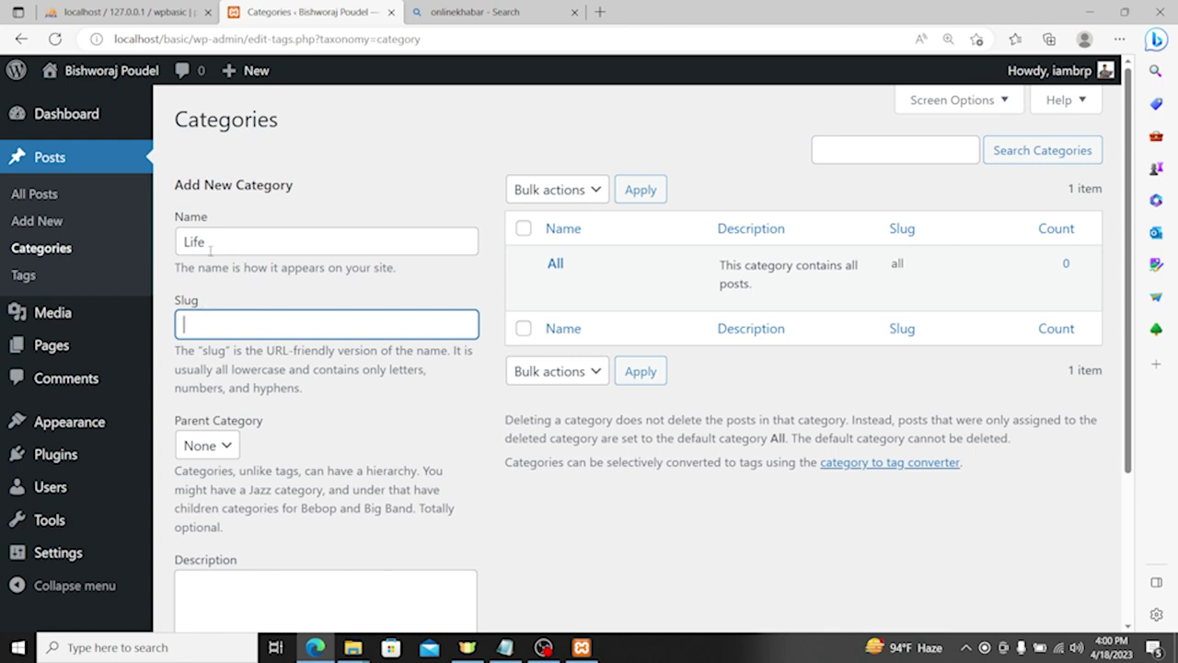
left_click_drag(205, 242, 172, 247)
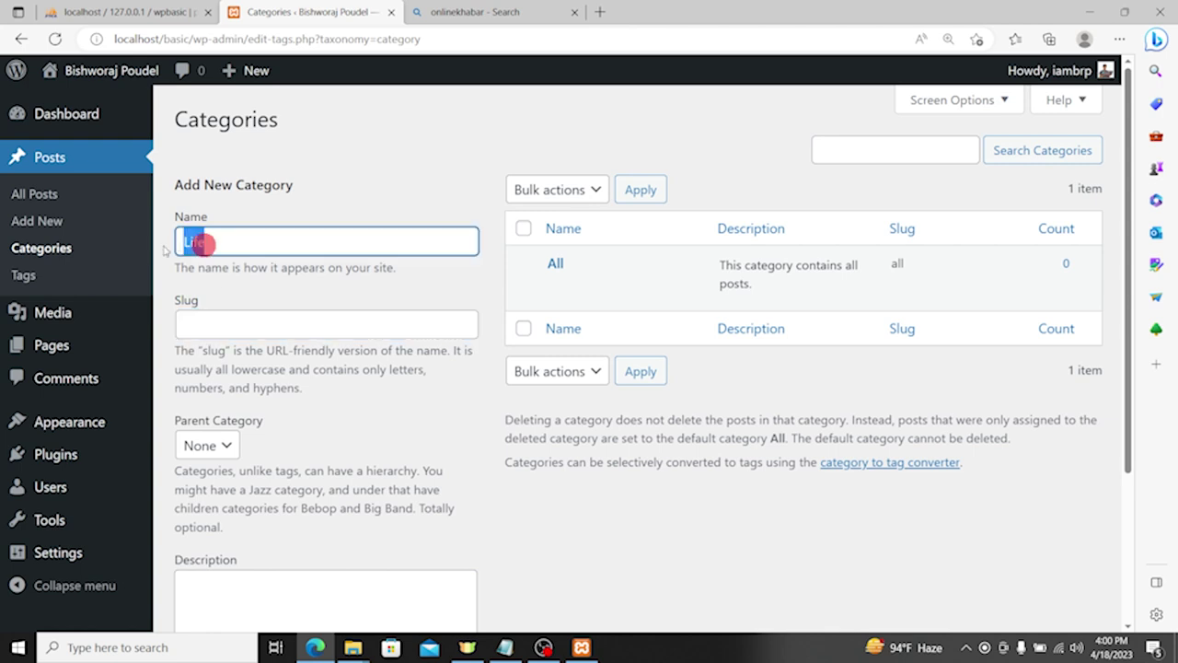
left_click(214, 244)
double_click(214, 243)
key("ctrl+plus")
key("ctrl+plus")
key("ctrl+plus")
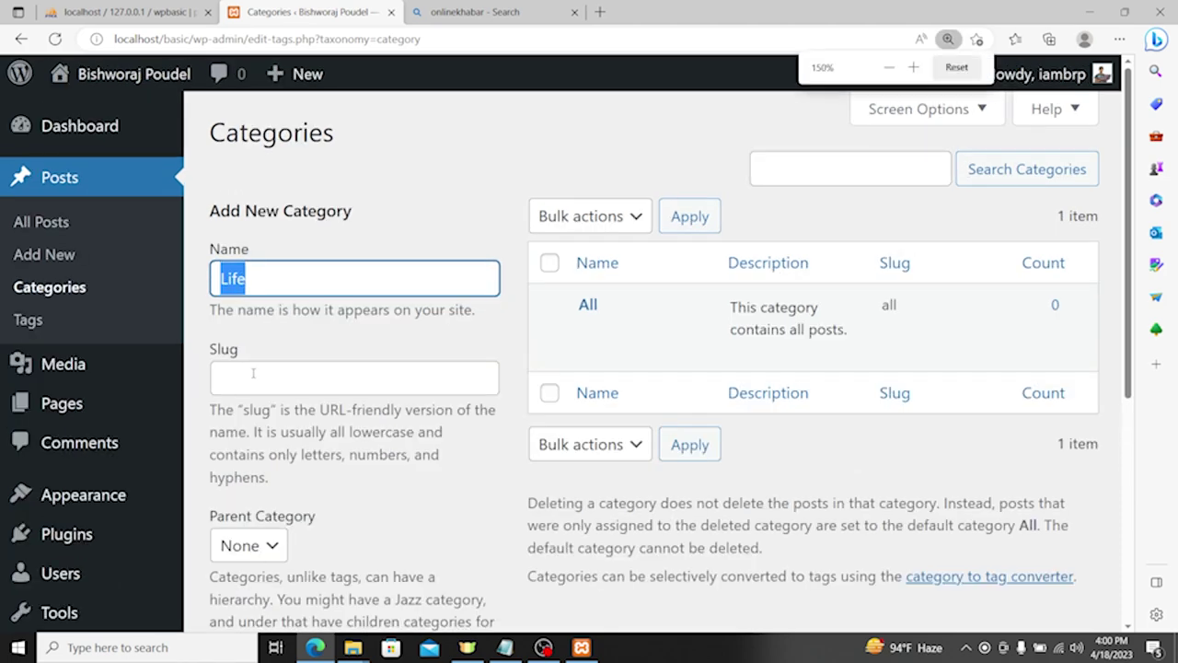
left_click(261, 373)
type("s")
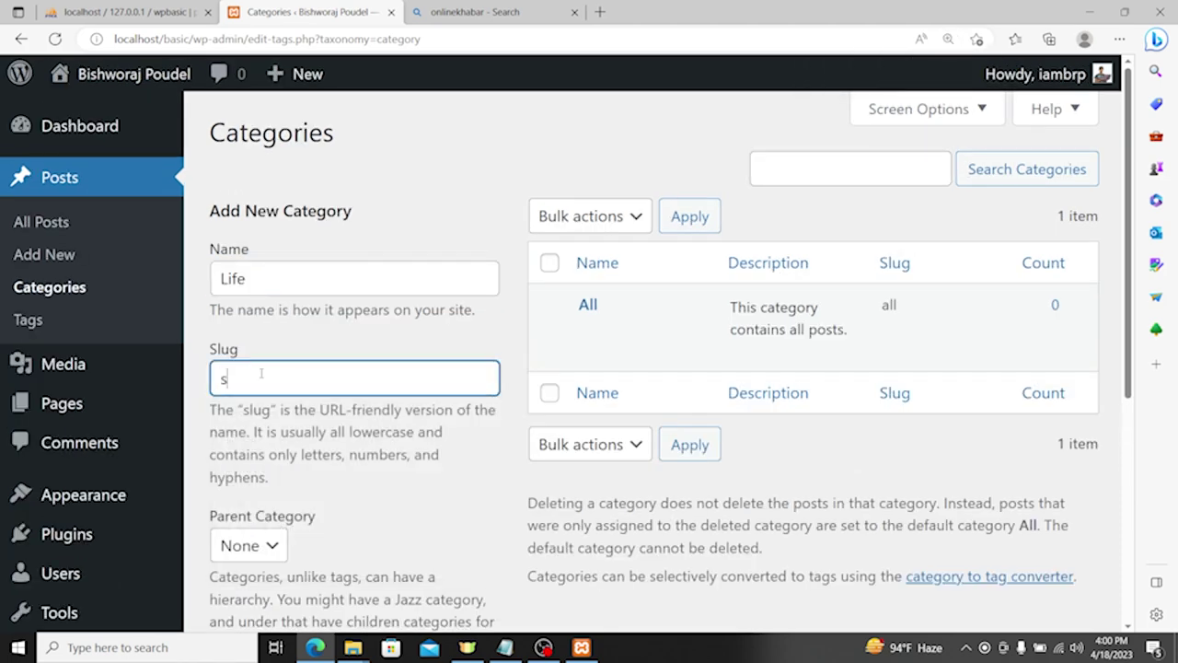
key("Tab")
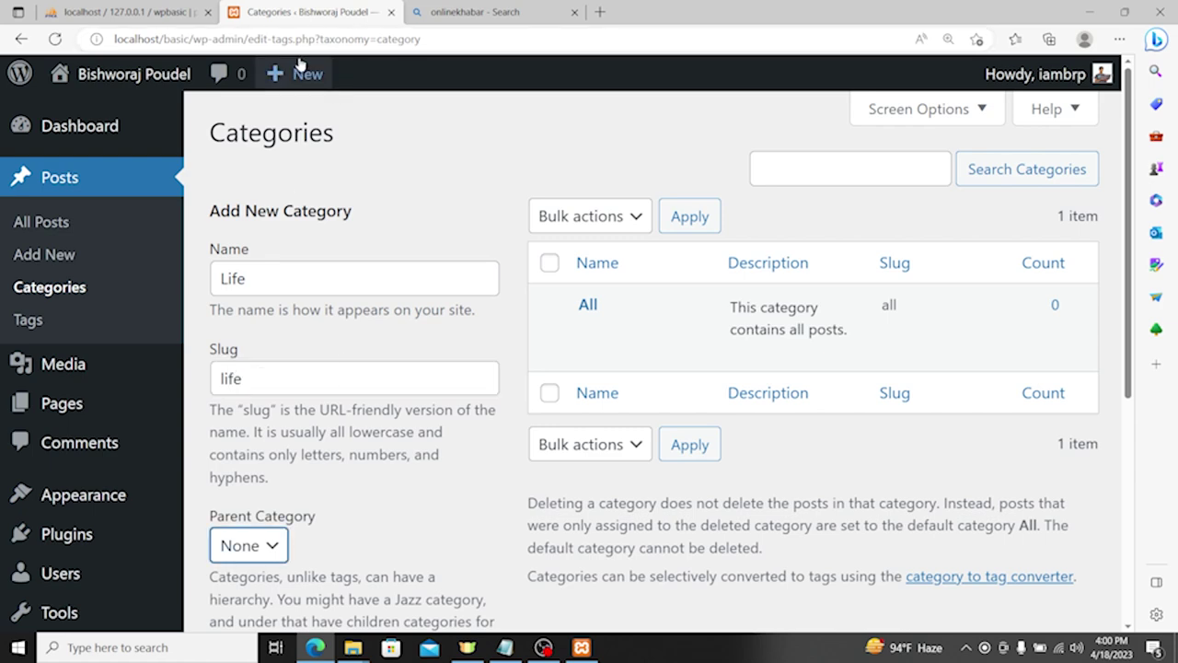
Step: Set All as the parent category of Life
left_click_drag(209, 36, 422, 39)
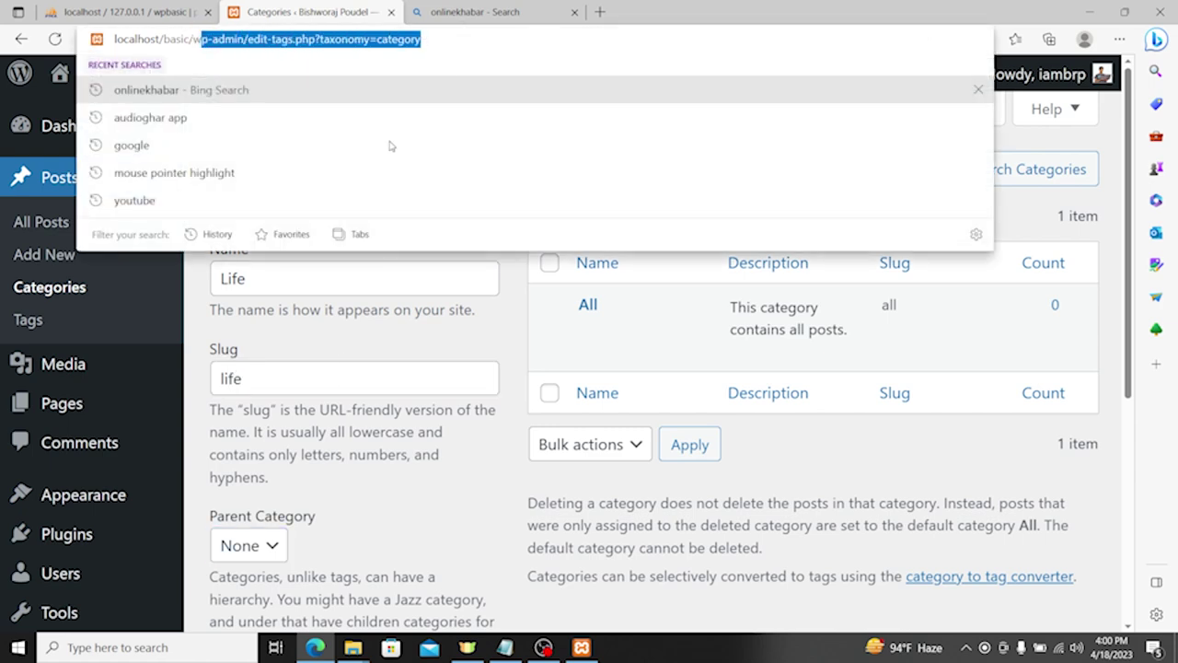
left_click(289, 376)
scroll(289, 376, "down", 2)
left_click(228, 371)
left_click(238, 424)
scroll(322, 412, "down", 2)
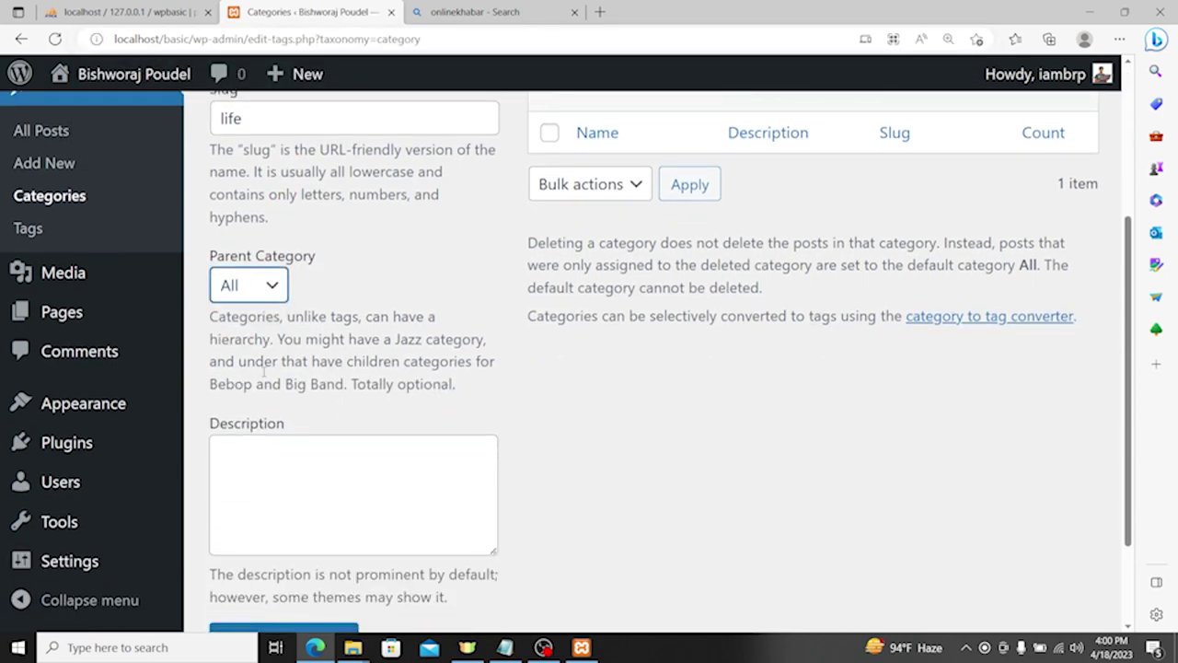
scroll(315, 389, "up", 4)
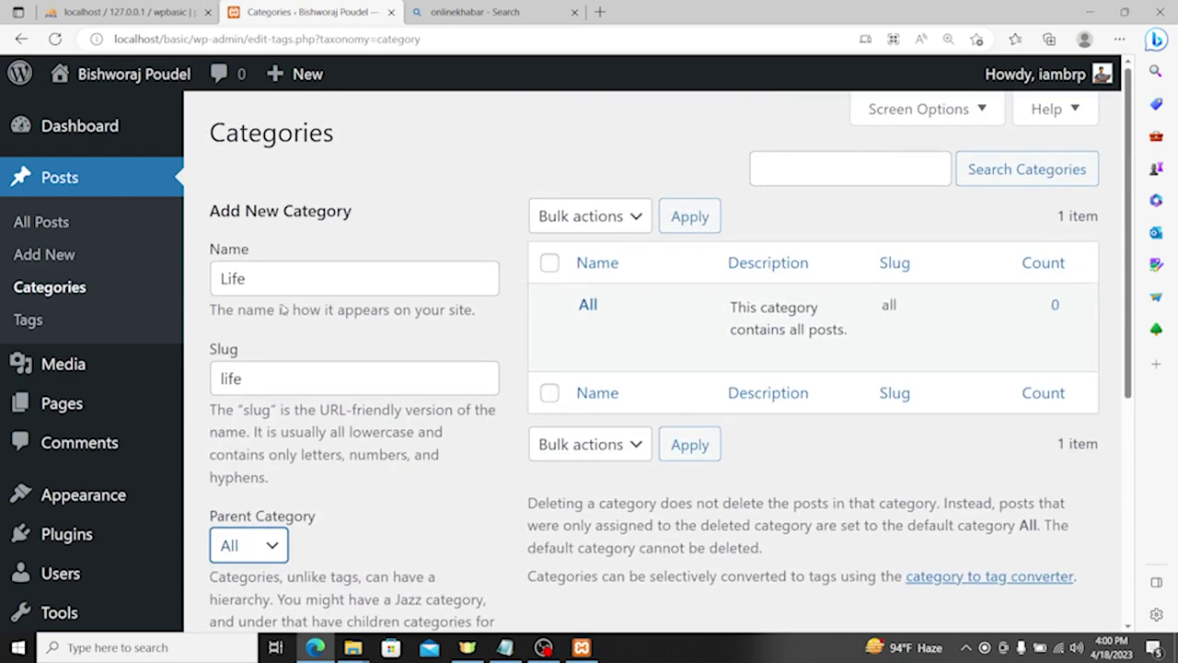
scroll(283, 307, "down", 4)
Step: Add the description 'This category represents post about life.' and create the category
left_click(296, 354)
scroll(296, 353, "up", 4)
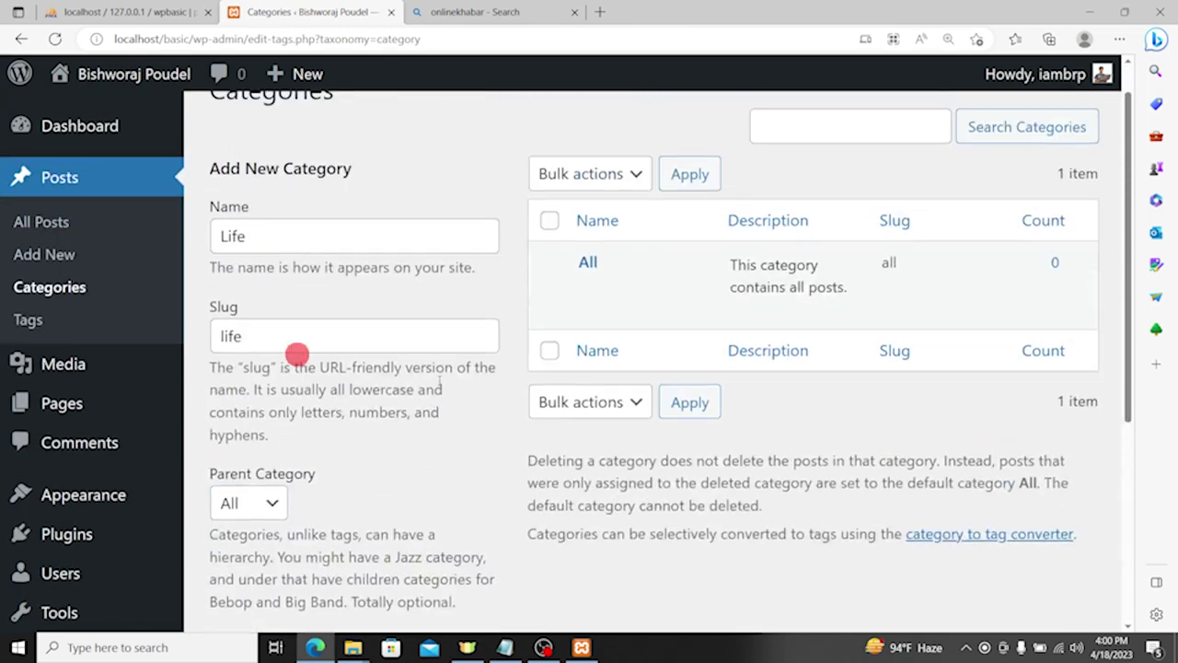
scroll(325, 409, "down", 3)
type("This category represent lif")
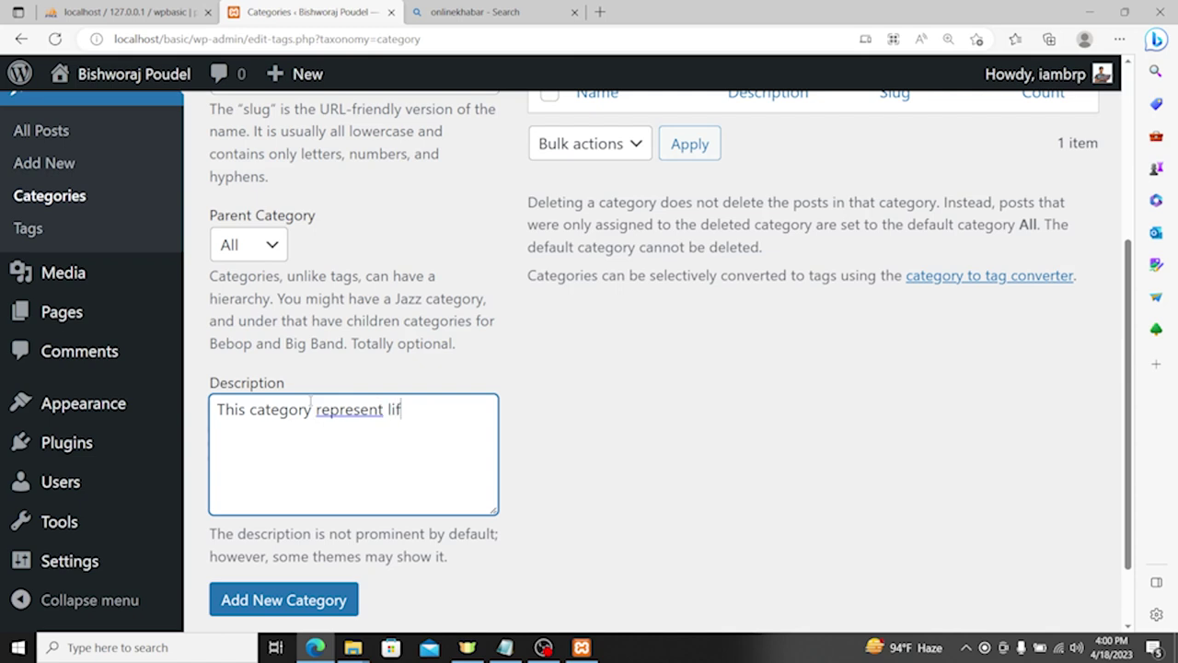
key("BackSpace")
key("BackSpace")
key("BackSpace")
key("BackSpace")
type("s post about life.")
triple_click(436, 412)
key("ctrl+c")
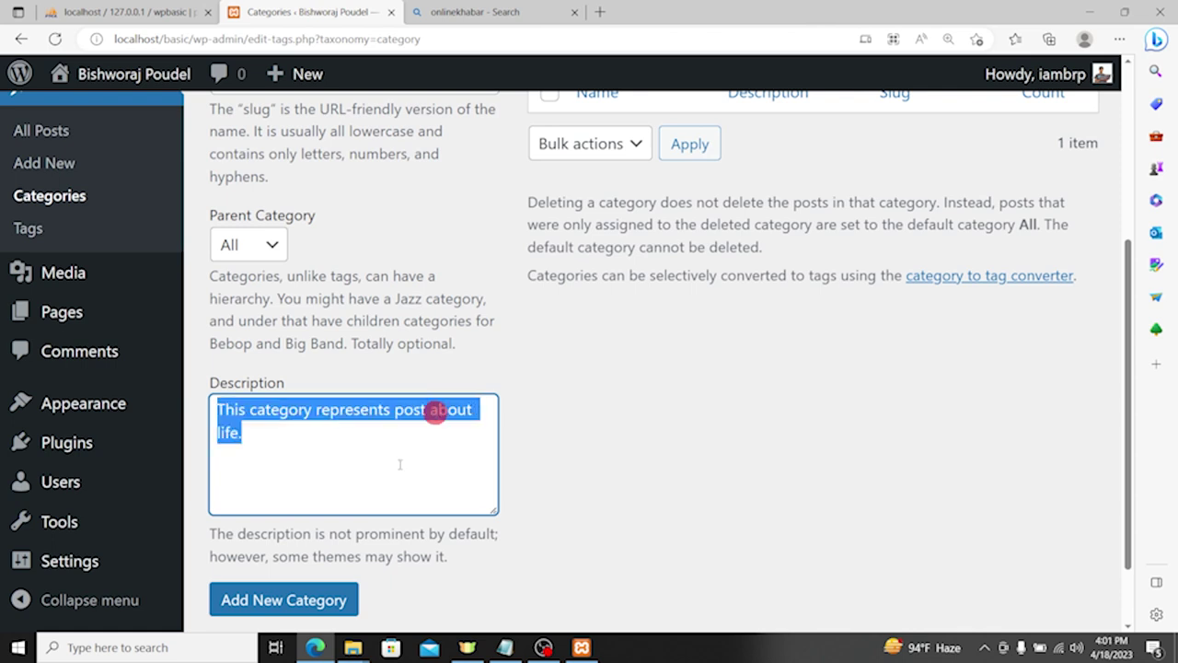
scroll(400, 460, "down", 1)
left_click(292, 509)
scroll(436, 400, "up", 3)
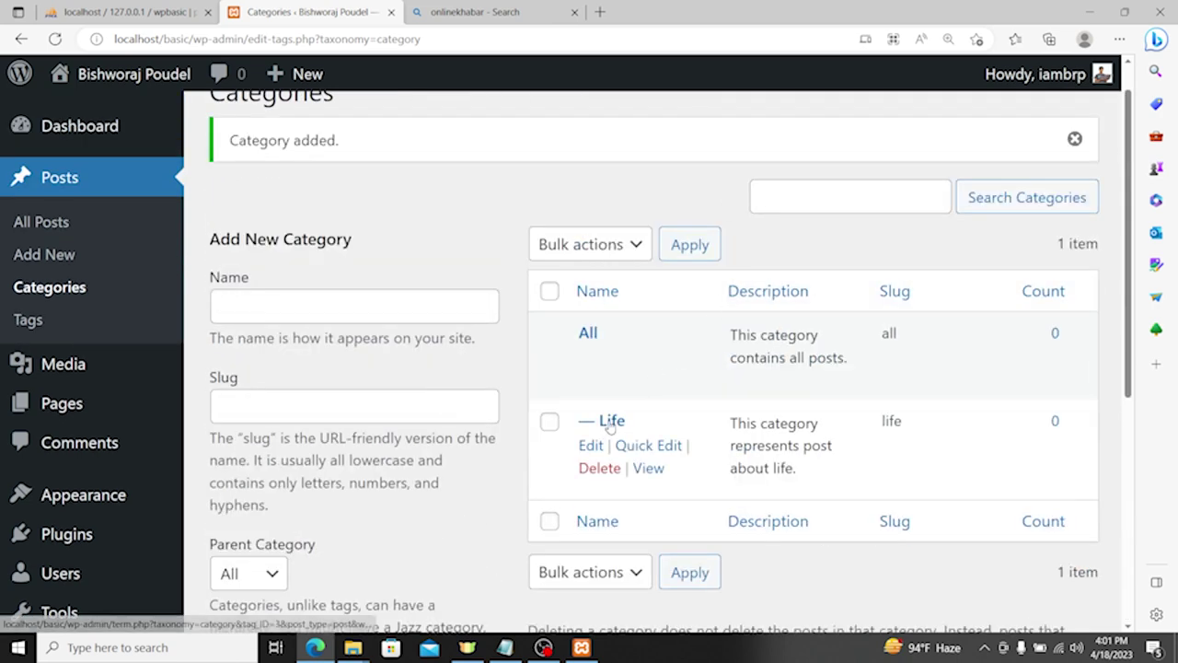
scroll(452, 316, "down", 3)
scroll(285, 330, "down", 1)
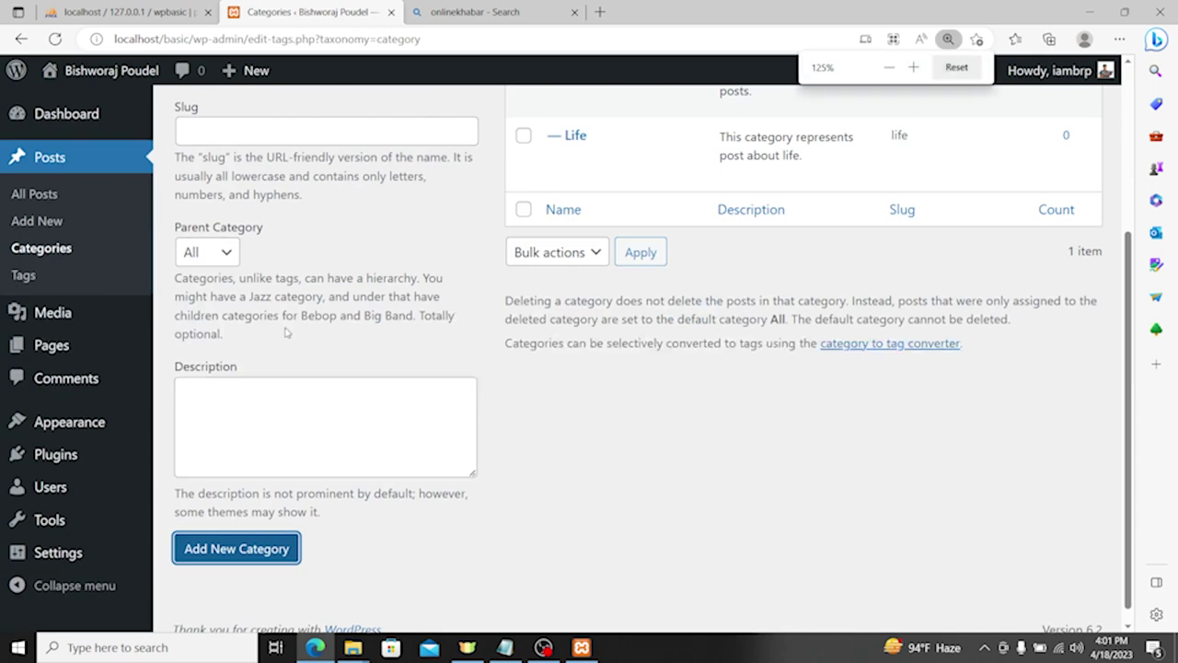
scroll(354, 342, "up", 3)
Step: Enter a new category named Health with slug health
left_click(211, 300)
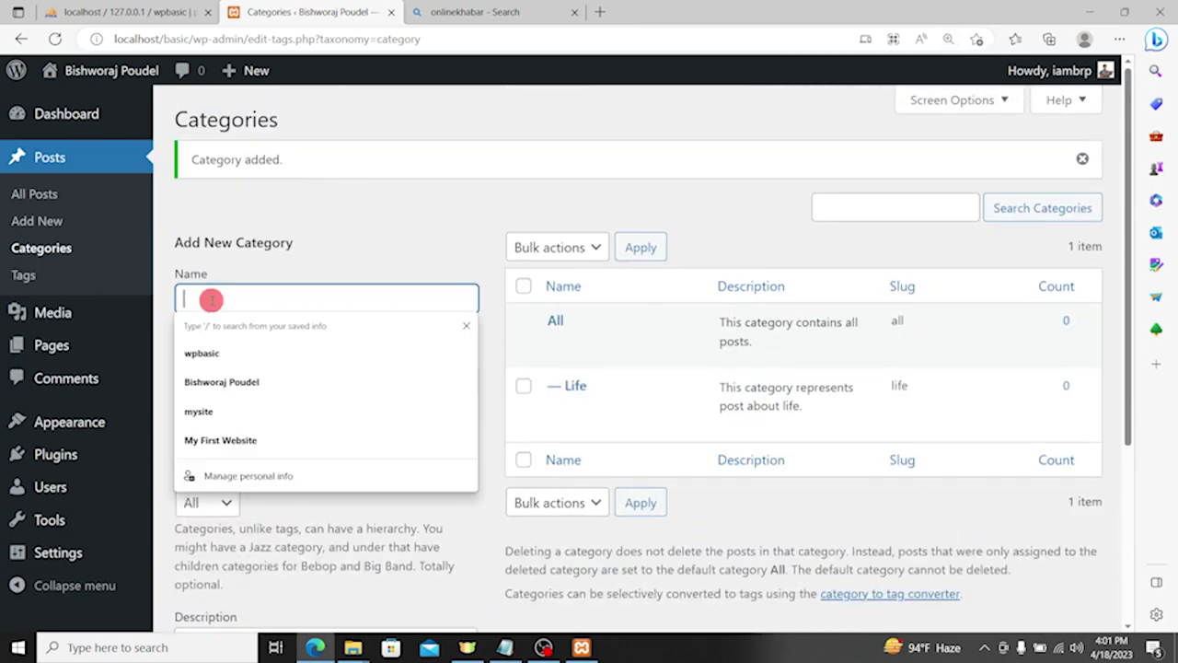
type("Heal")
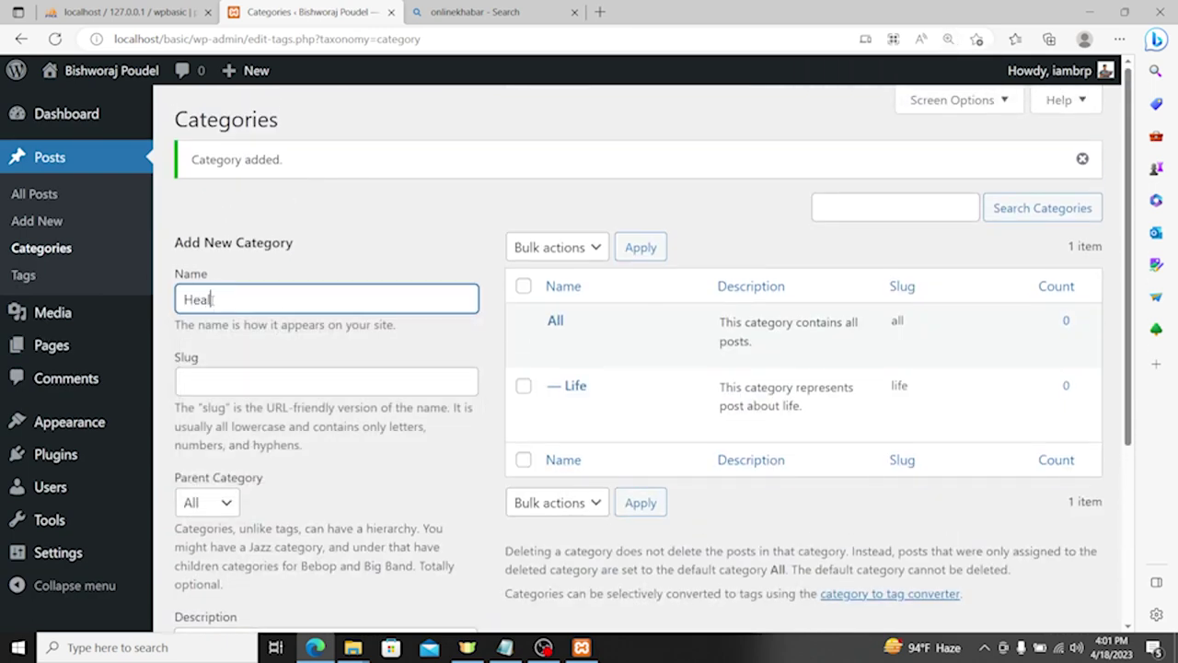
key("Tab")
type("health")
key("Tab")
key("Tab")
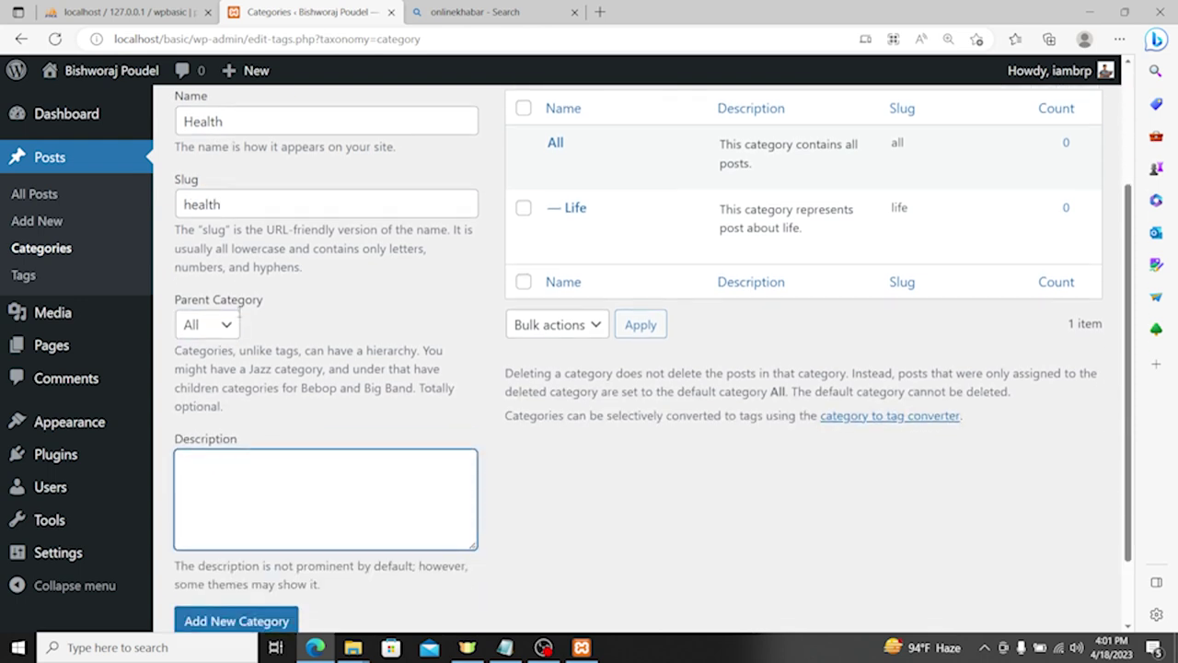
Step: Describe it as 'This category represents post about health.' and add the category
scroll(289, 448, "down", 1)
key("ctrl+v")
left_click_drag(453, 381, 396, 385)
type("hea")
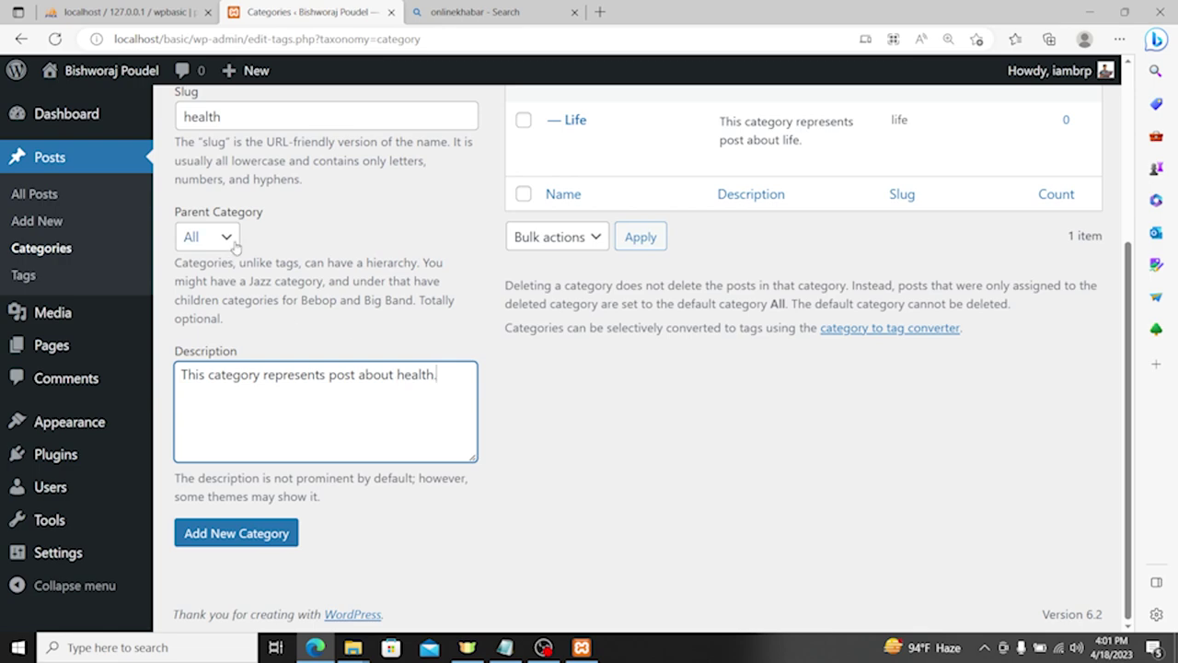
left_click(221, 530)
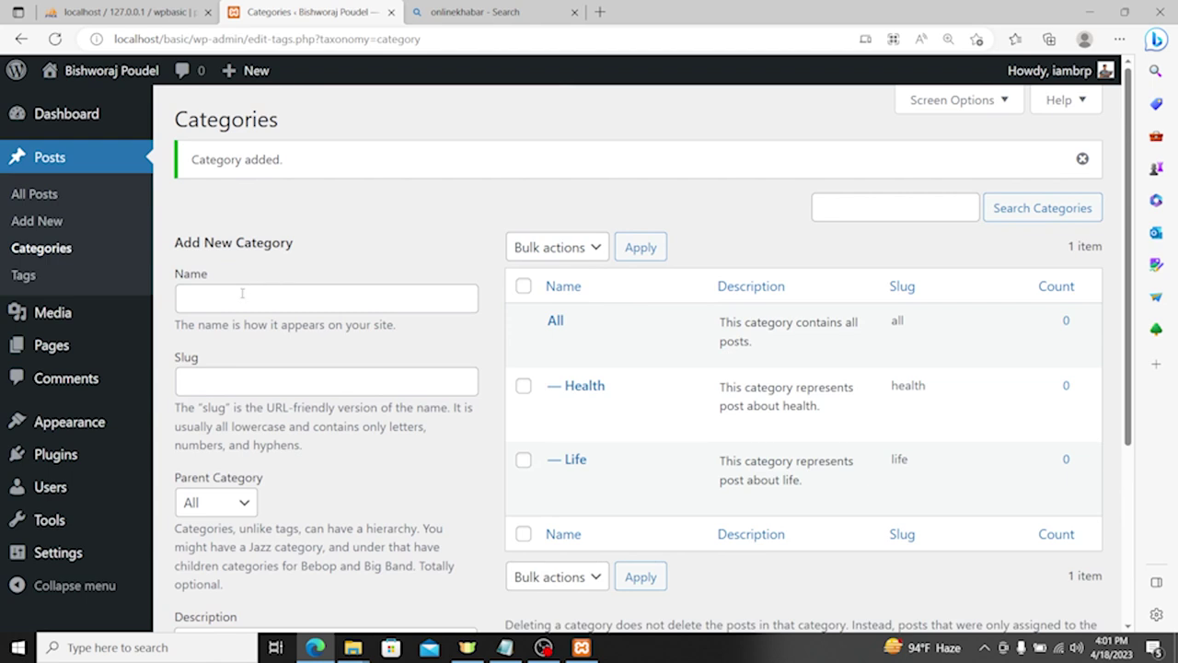
left_click(242, 293)
left_click(245, 261)
left_click(245, 295)
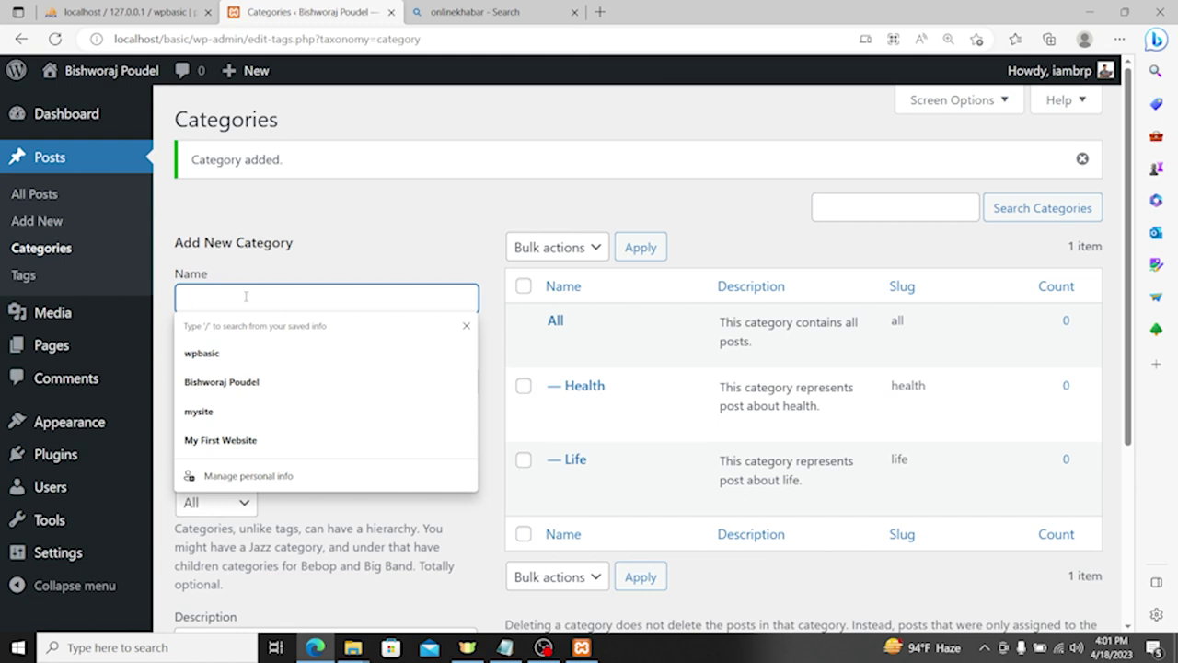
Step: Enter a new category named Technology with slug technology and parent All
type("Technology")
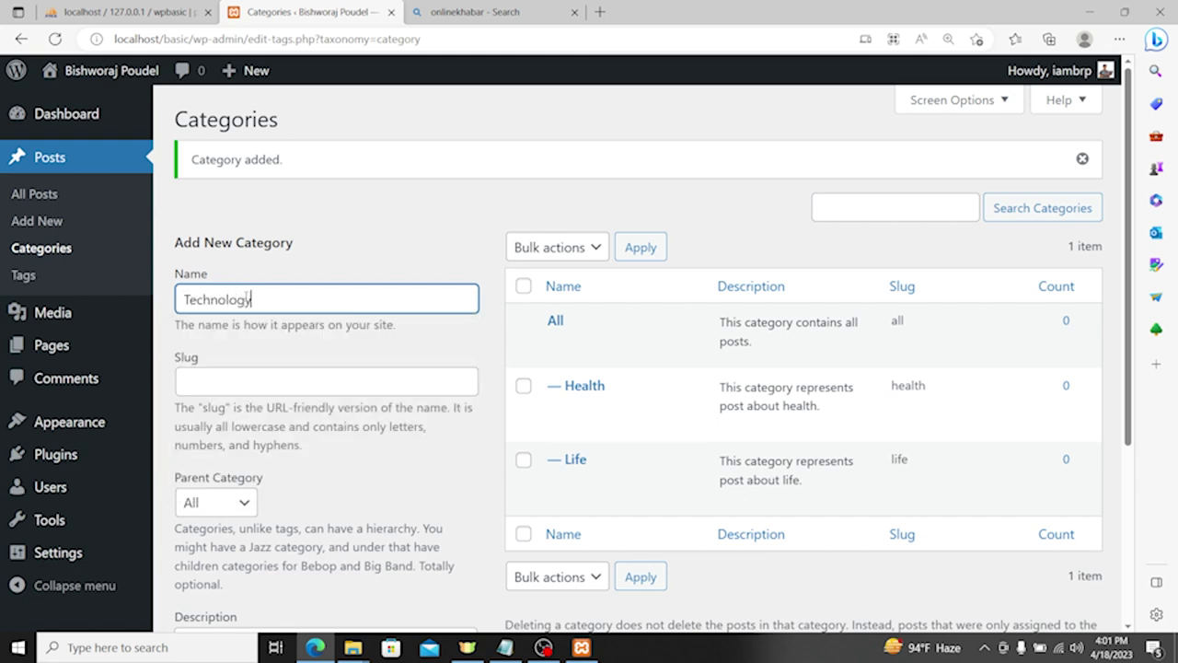
key("Tab")
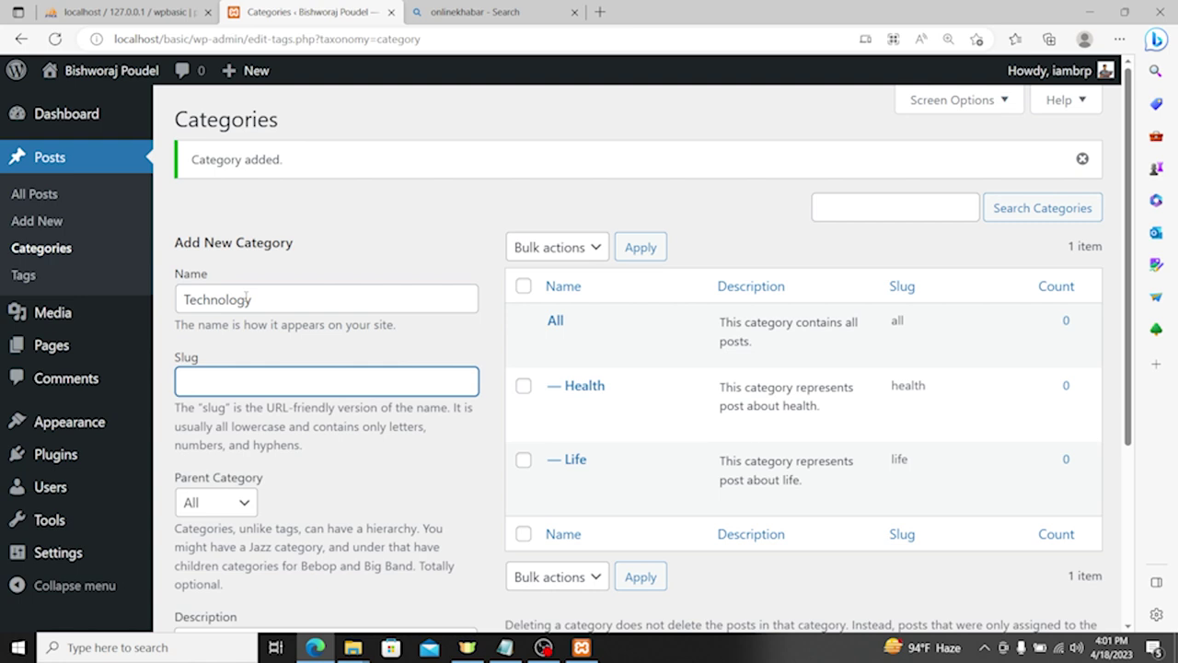
key("Escape")
type("technology")
key("Tab")
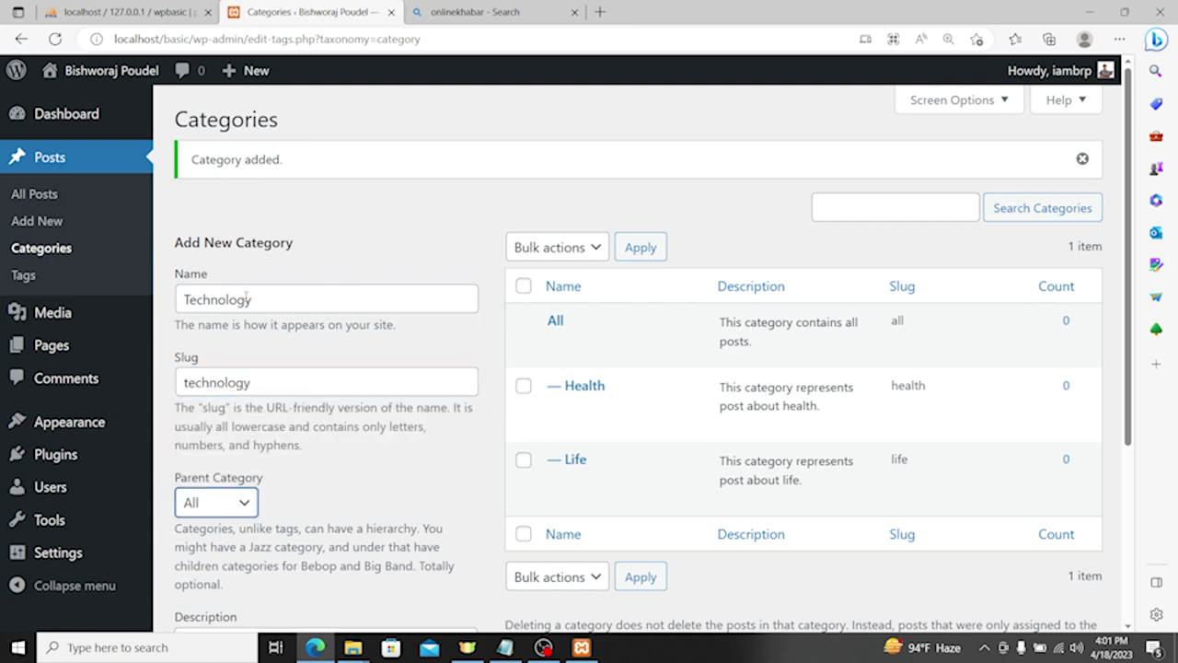
scroll(276, 322, "down", 2)
left_click(234, 329)
left_click(223, 374)
Step: Write its description by editing the pasted life description to refer to technology
scroll(224, 374, "down", 1)
left_click(266, 415)
key("ctrl+v")
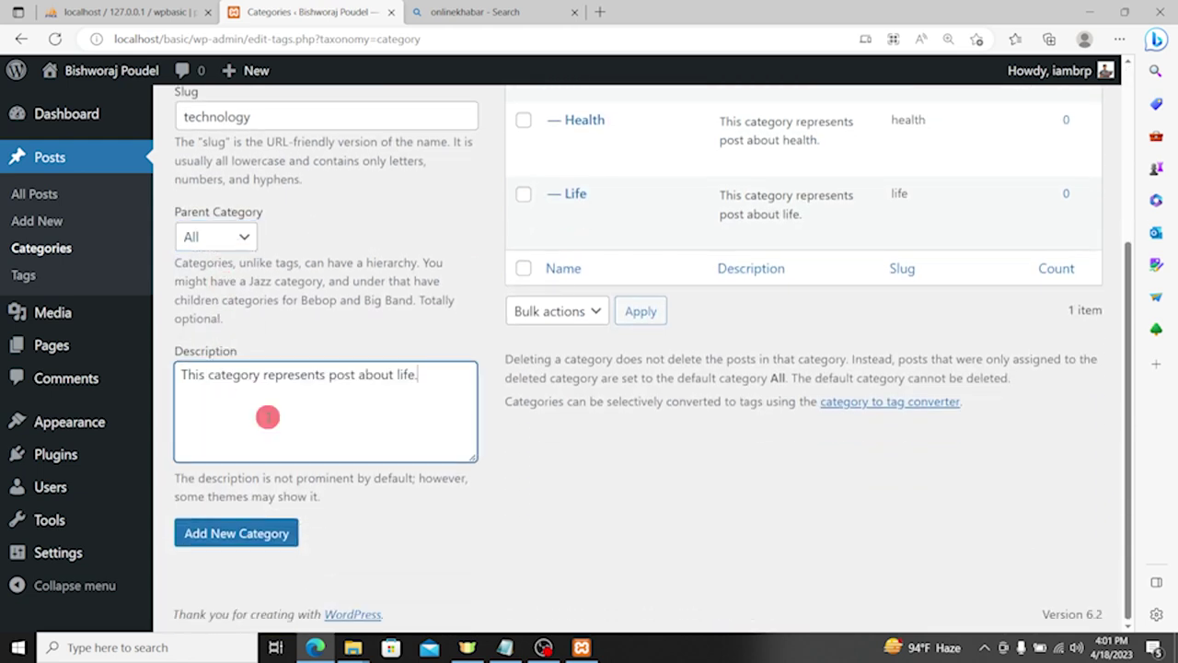
left_click_drag(445, 373, 397, 375)
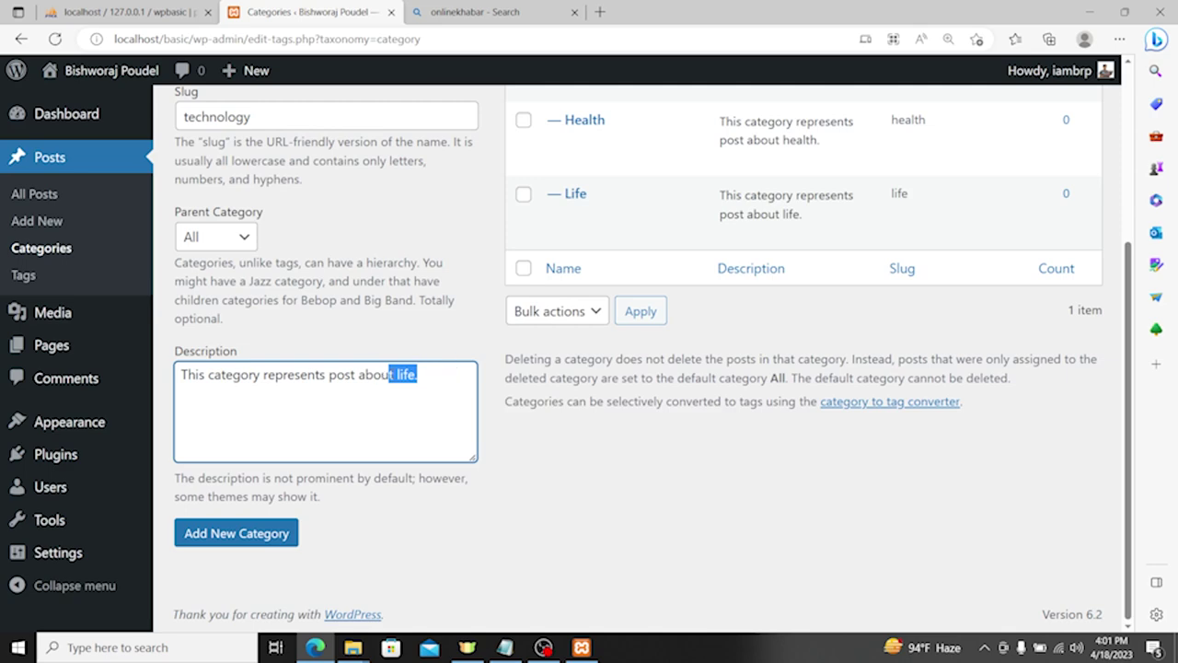
type("tech")
key("ctrl+a")
scroll(398, 375, "up", 2)
left_click(436, 542)
key("ctrl+a")
scroll(452, 549, "down", 2)
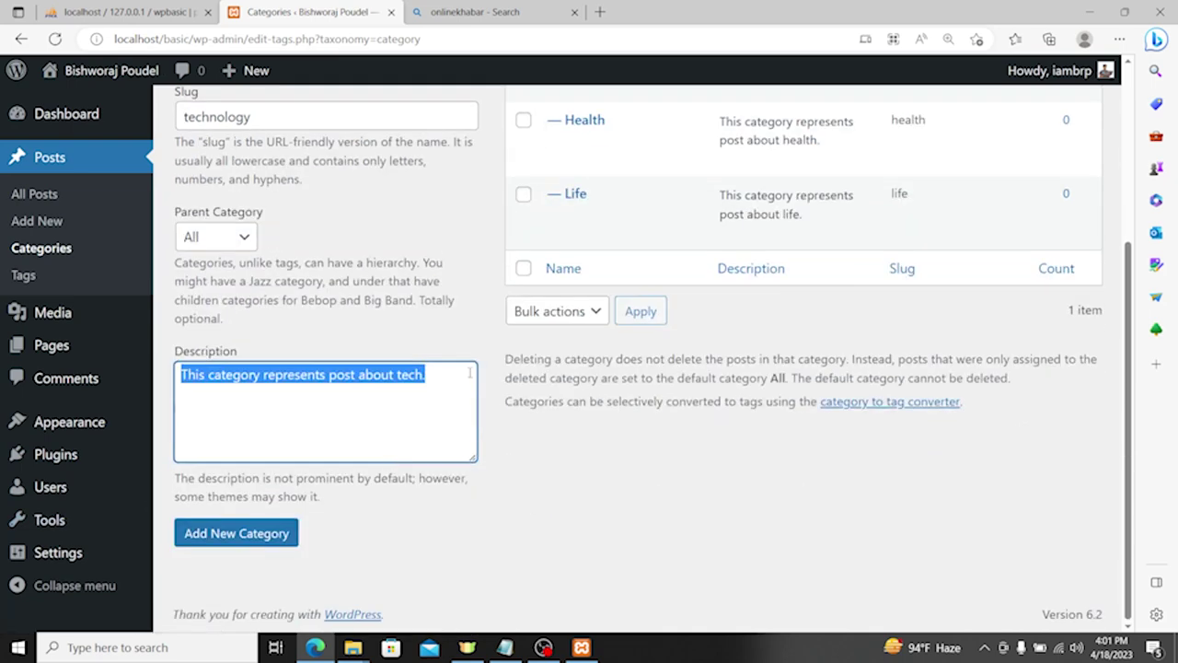
left_click(400, 377)
key("ctrl+a")
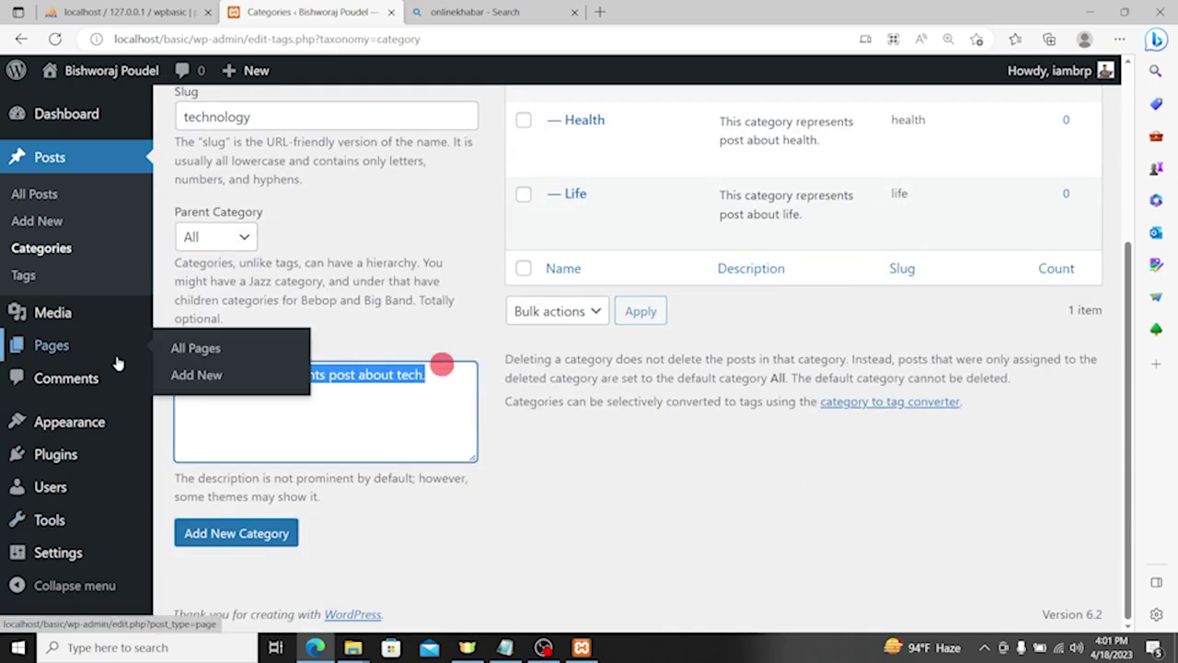
Step: Add the Technology category, then go to the All Posts list
left_click(267, 543)
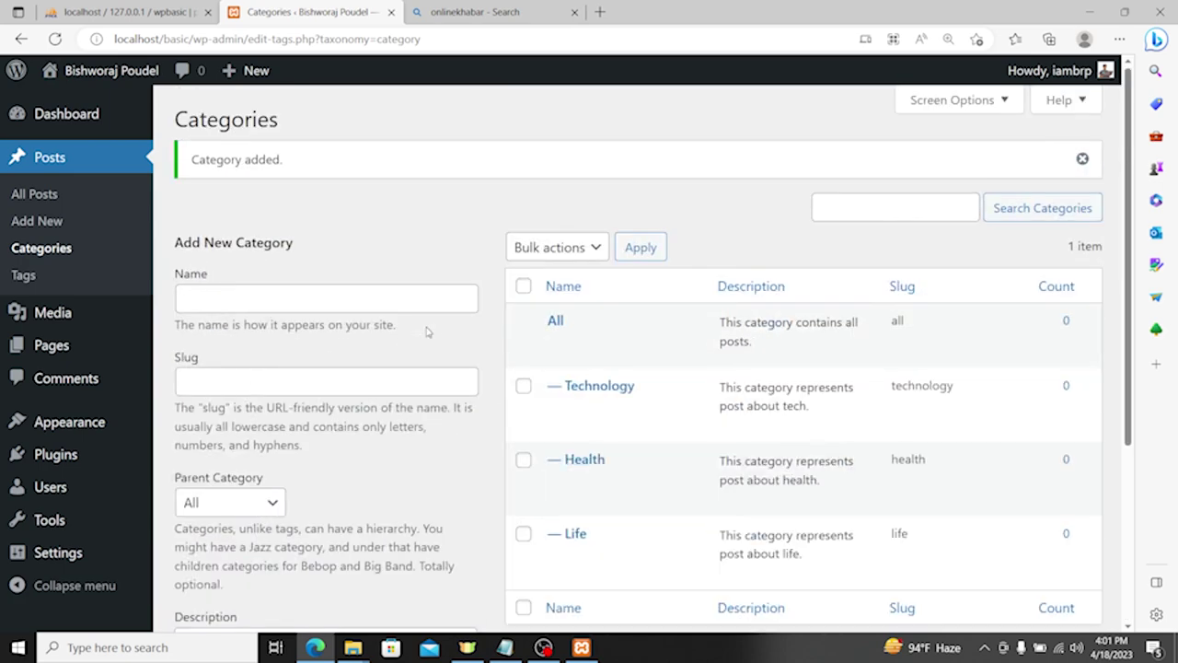
scroll(708, 378, "down", 1)
scroll(657, 395, "up", 3)
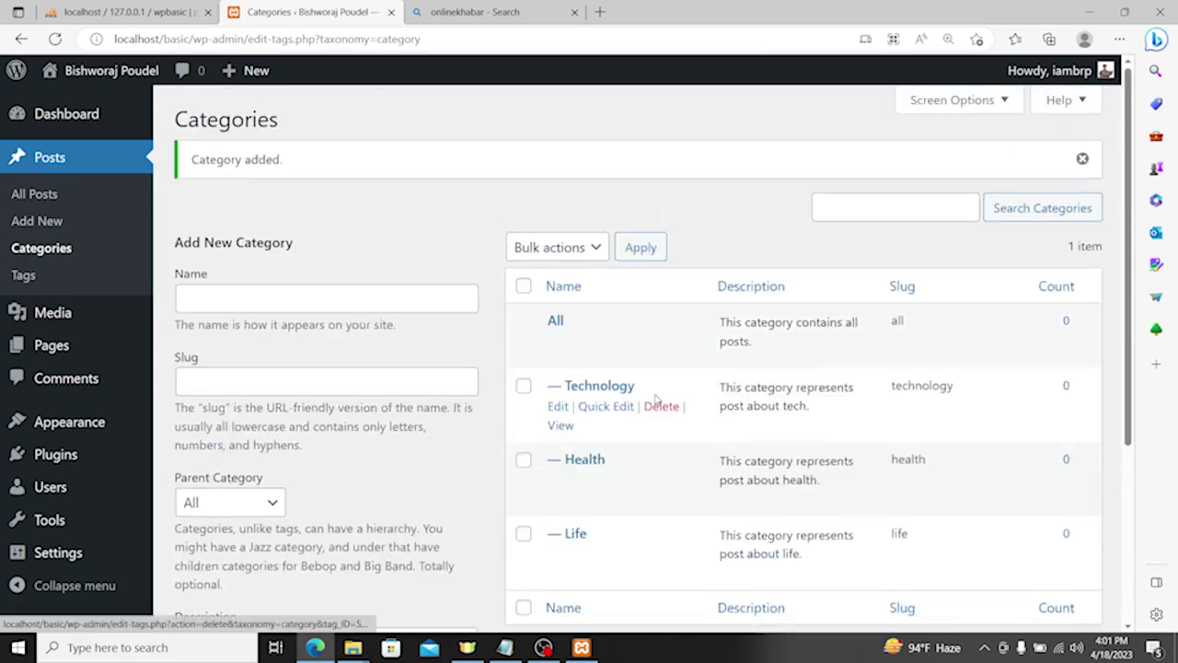
left_click(55, 194)
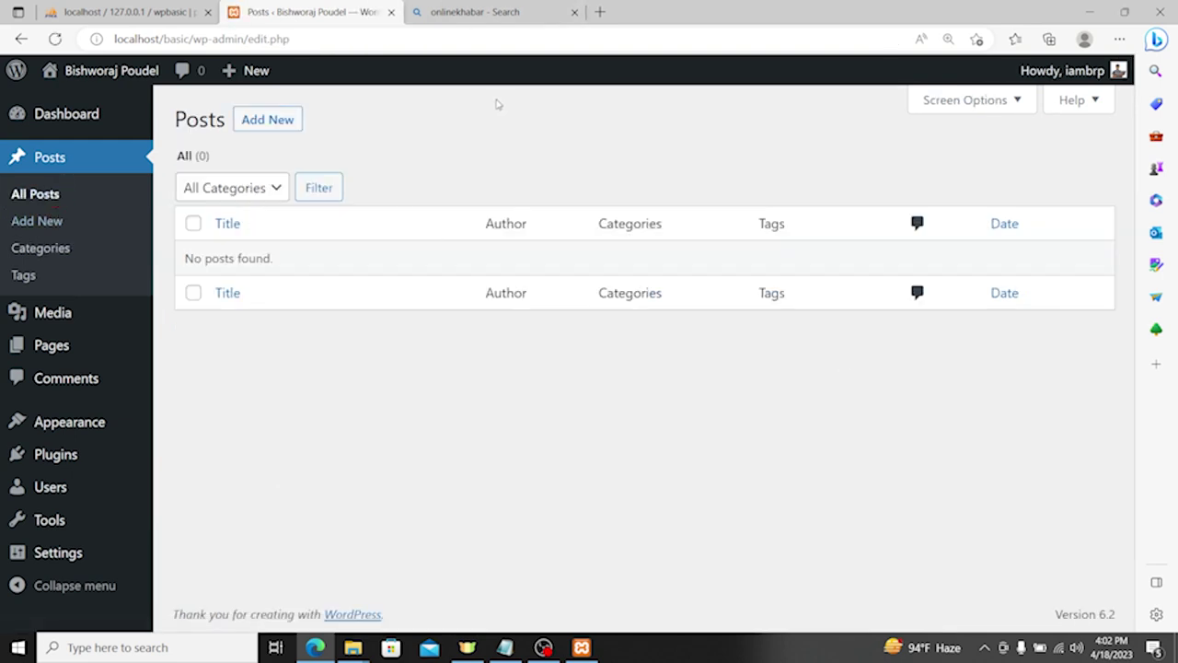
Step: Search Bing for 'chat gpt', open the Introducing ChatGPT article, and launch Try ChatGPT
left_click(514, 18)
left_click(509, 38)
type("cha")
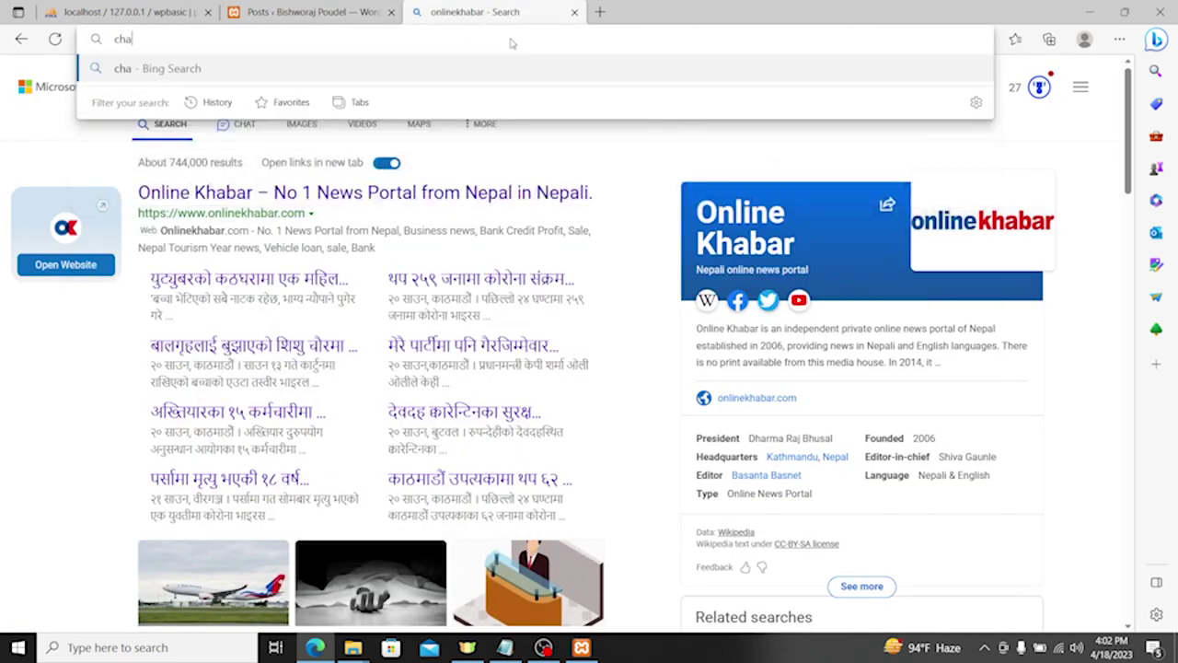
type("t gpt")
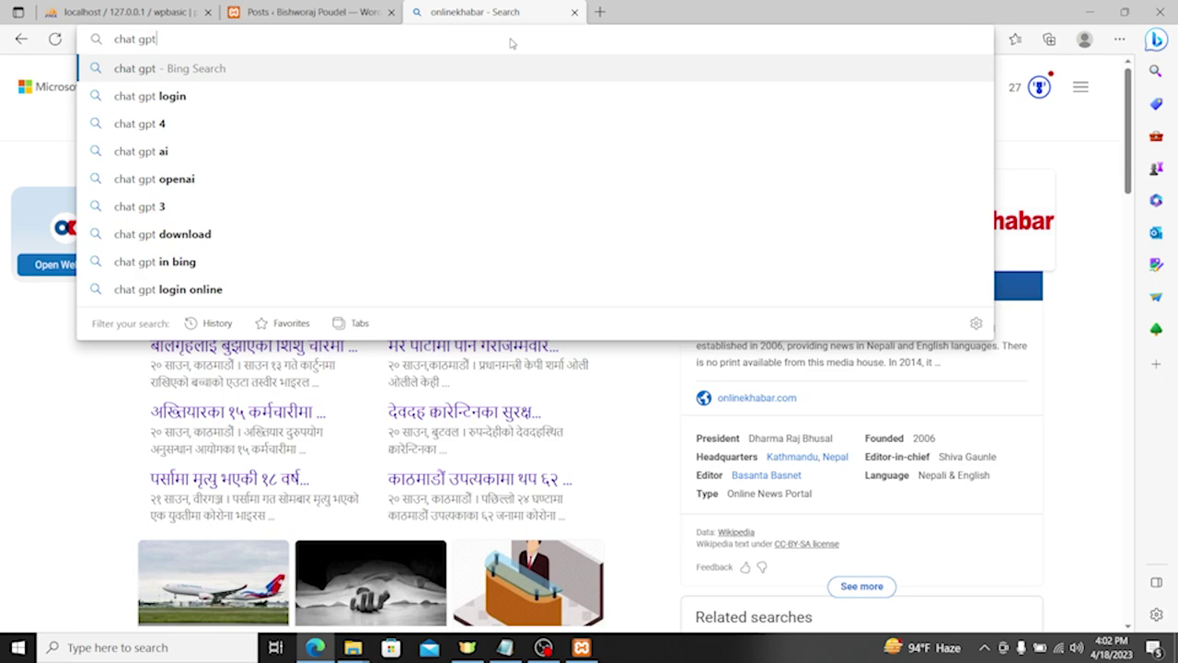
key("Return")
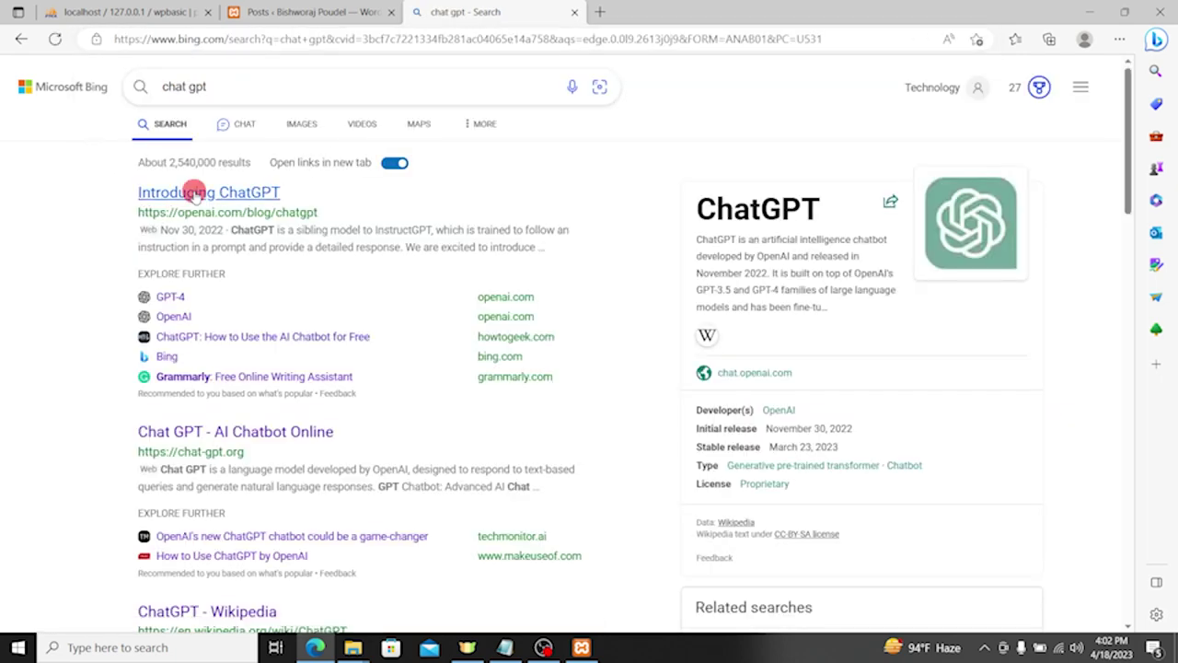
left_click(193, 192)
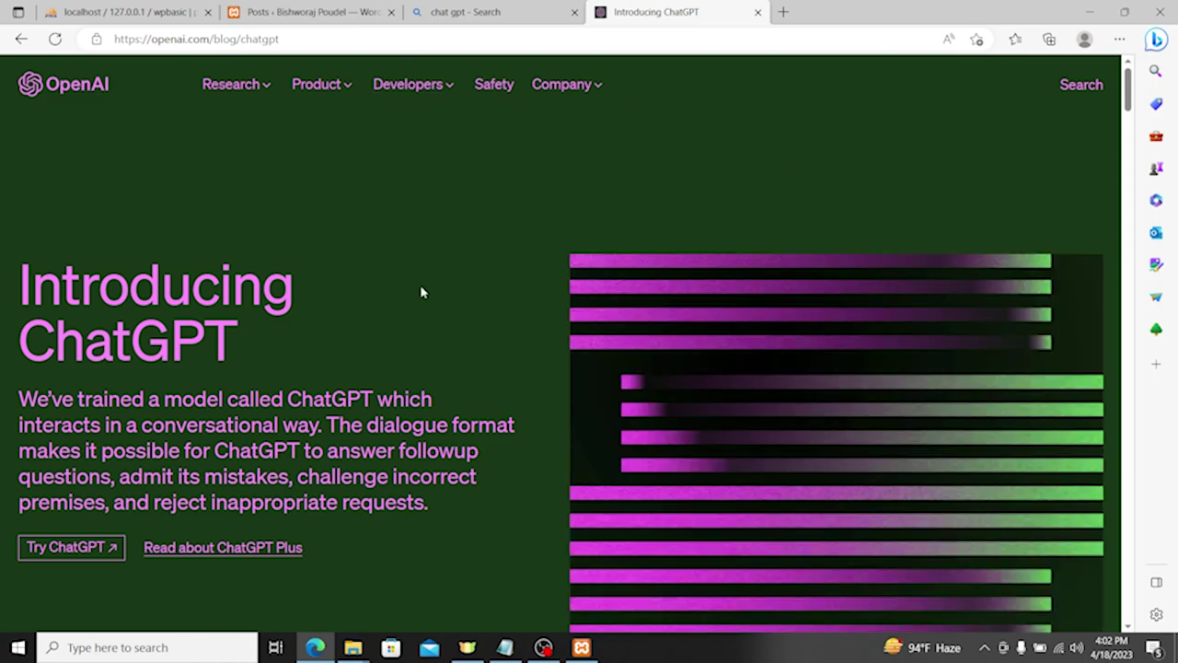
scroll(420, 291, "down", 4)
scroll(507, 323, "up", 4)
left_click(66, 544)
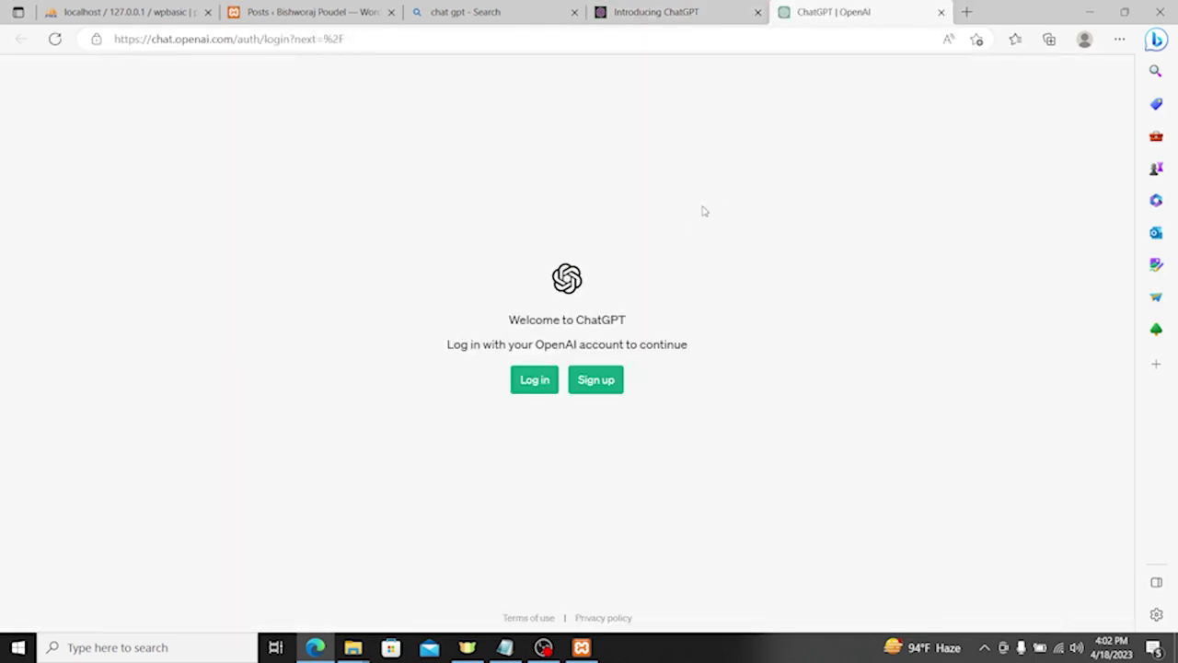
Step: Log in to ChatGPT with a Google account and dismiss the welcome notice
left_click(542, 384)
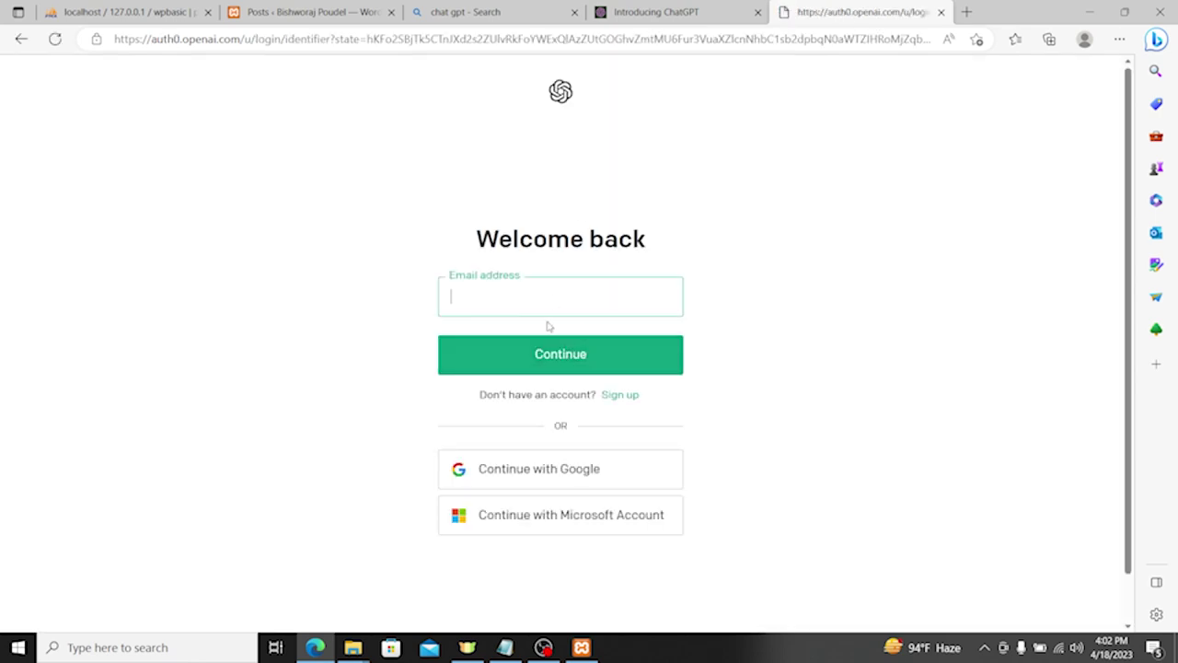
left_click(556, 479)
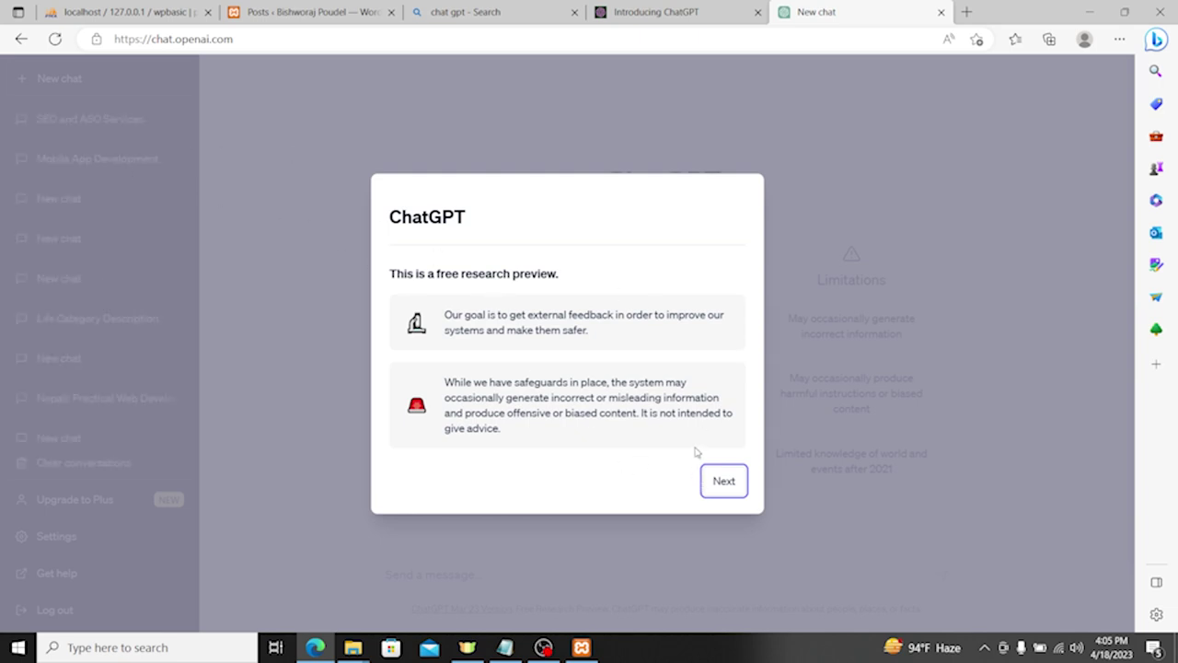
left_click(723, 481)
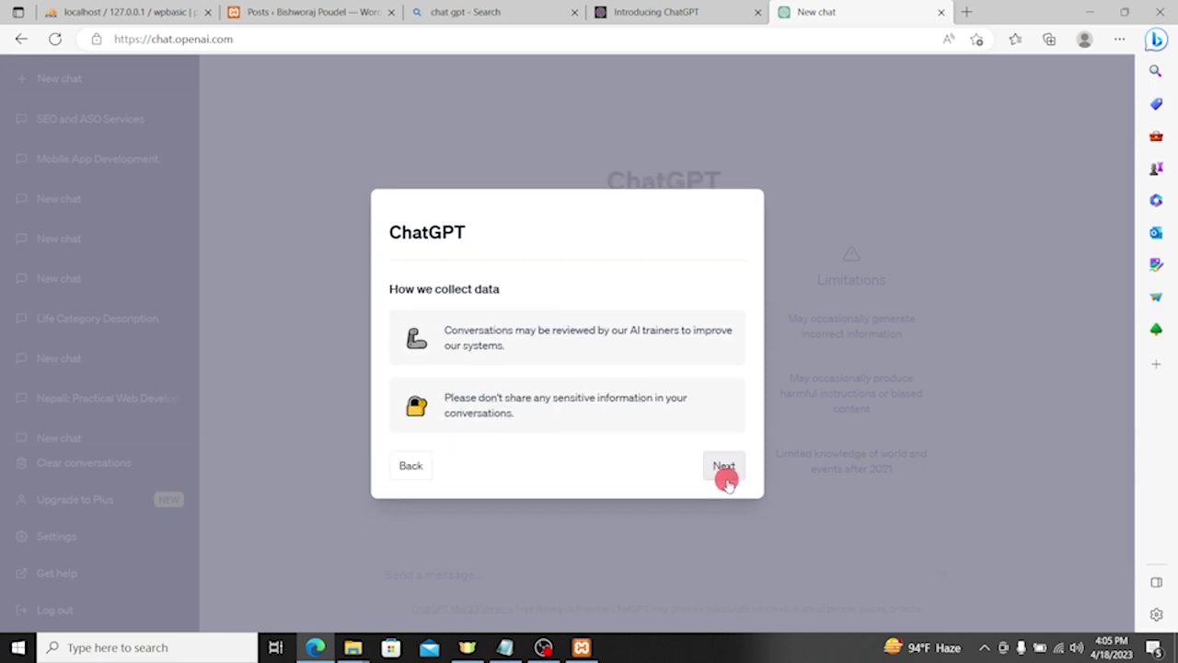
left_click(725, 465)
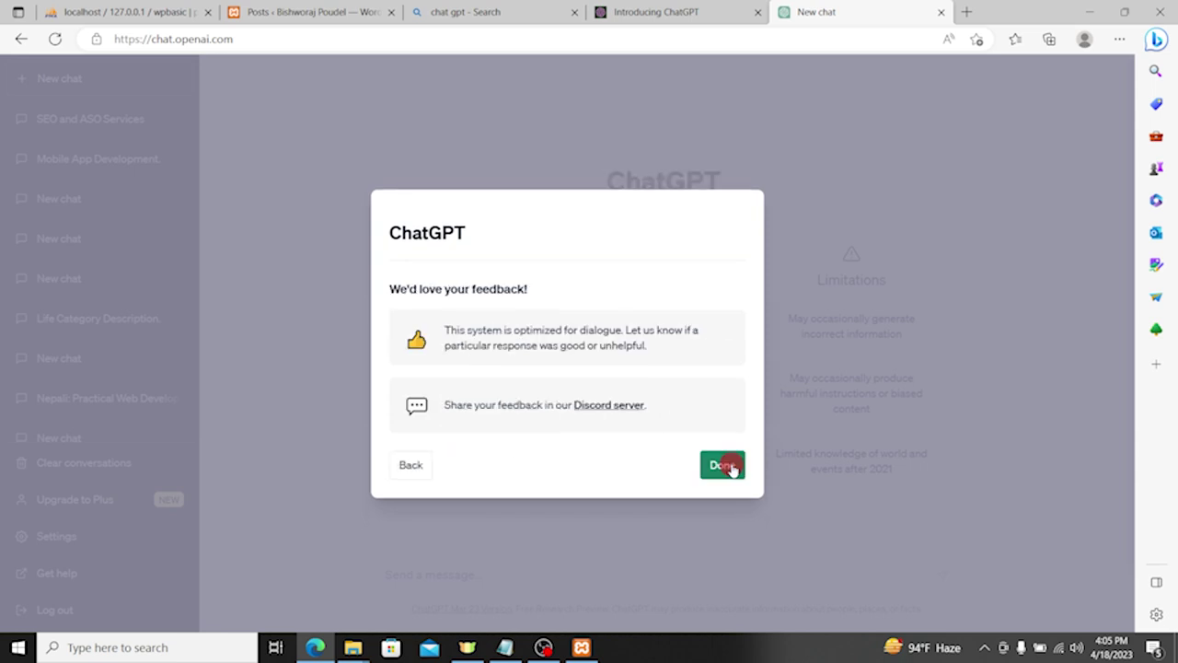
left_click(718, 466)
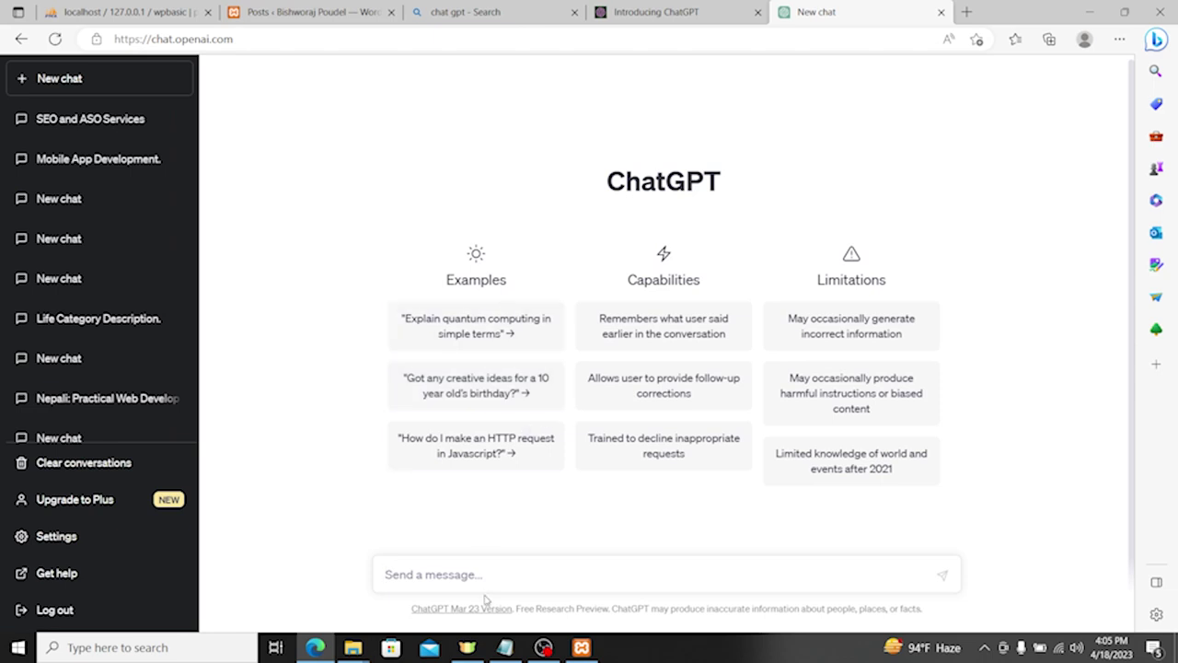
Step: Close the announcement tab and start a new WordPress post in the other tab
left_click(759, 18)
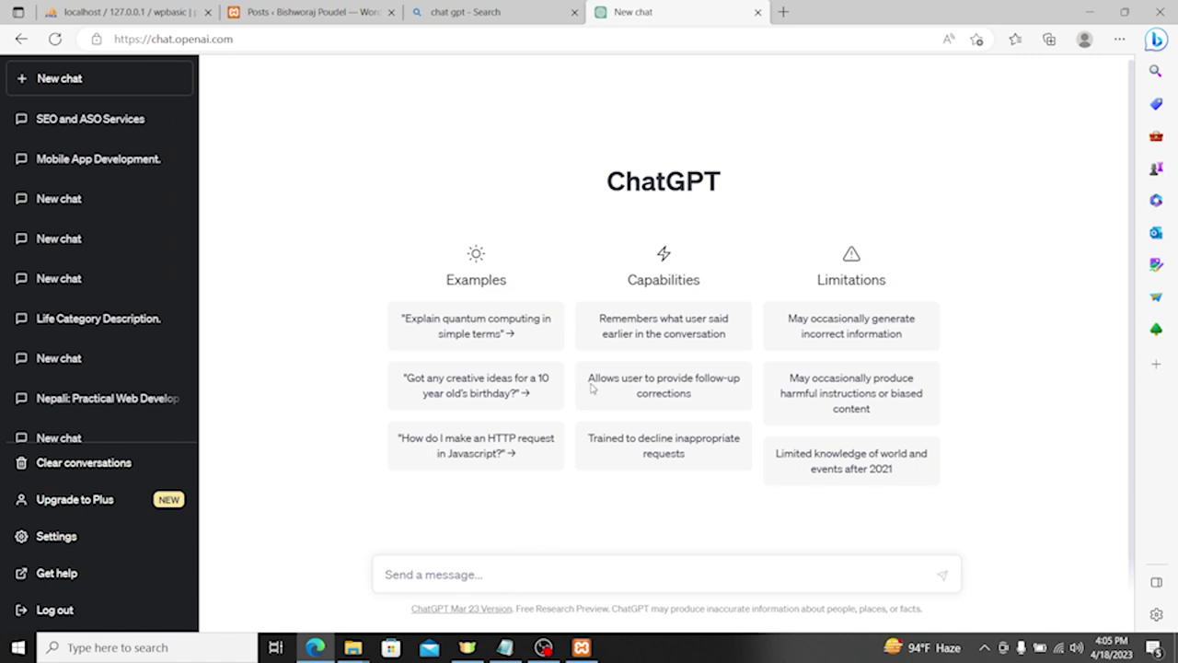
left_click(308, 12)
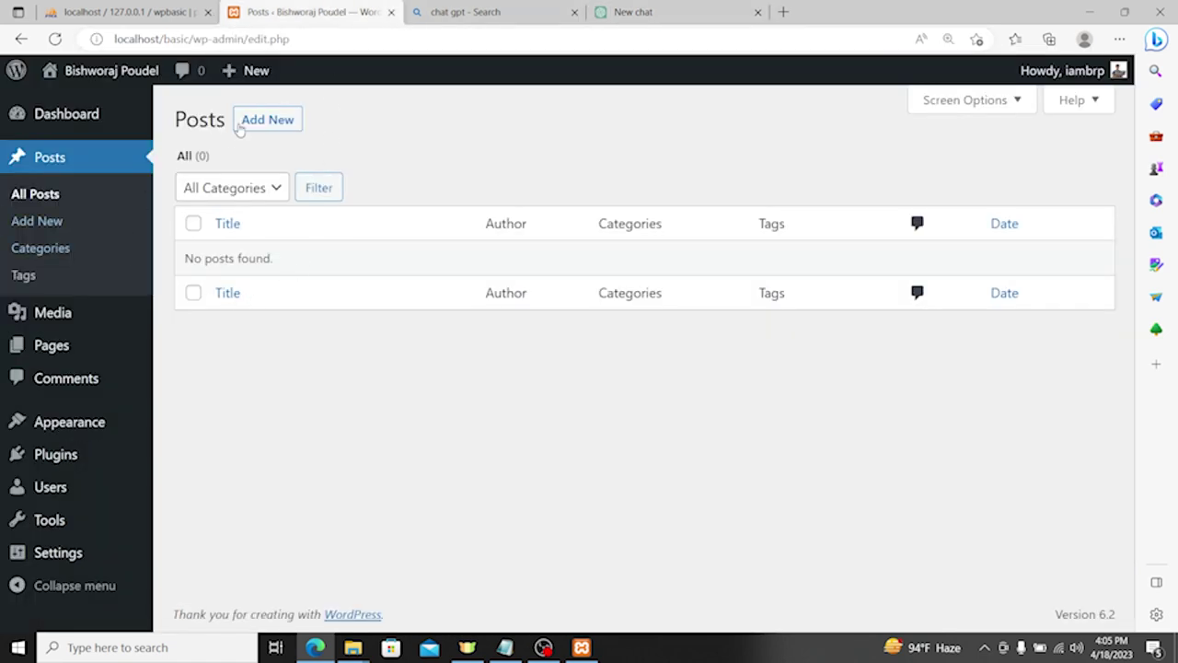
left_click(271, 119)
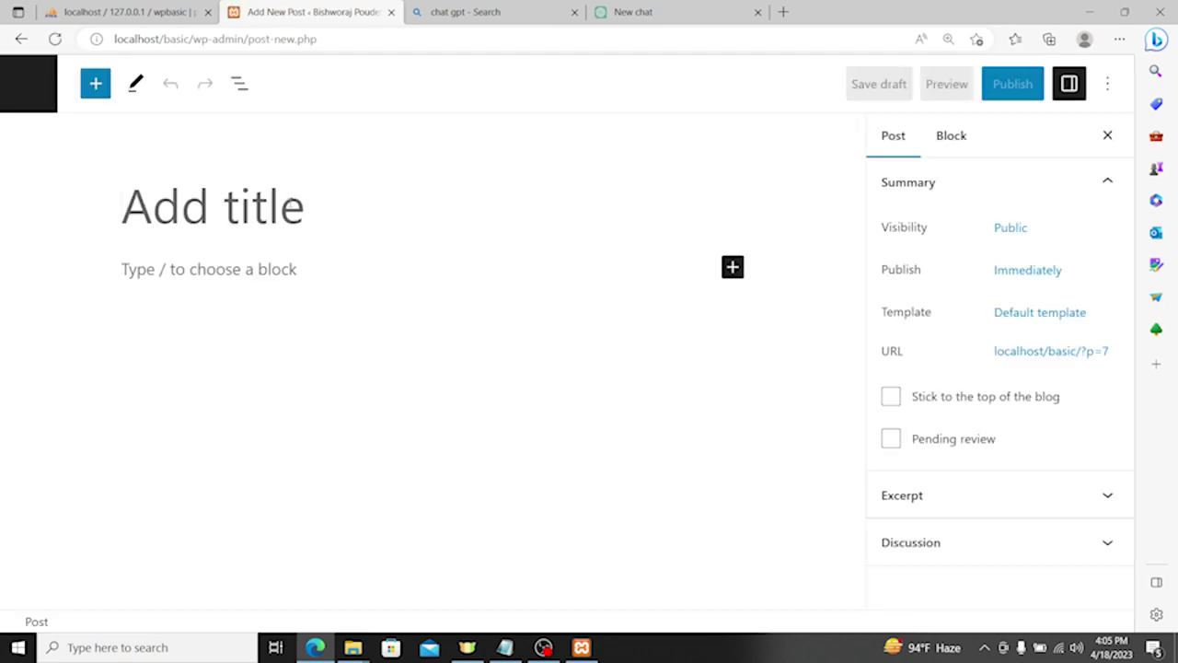
left_click(626, 12)
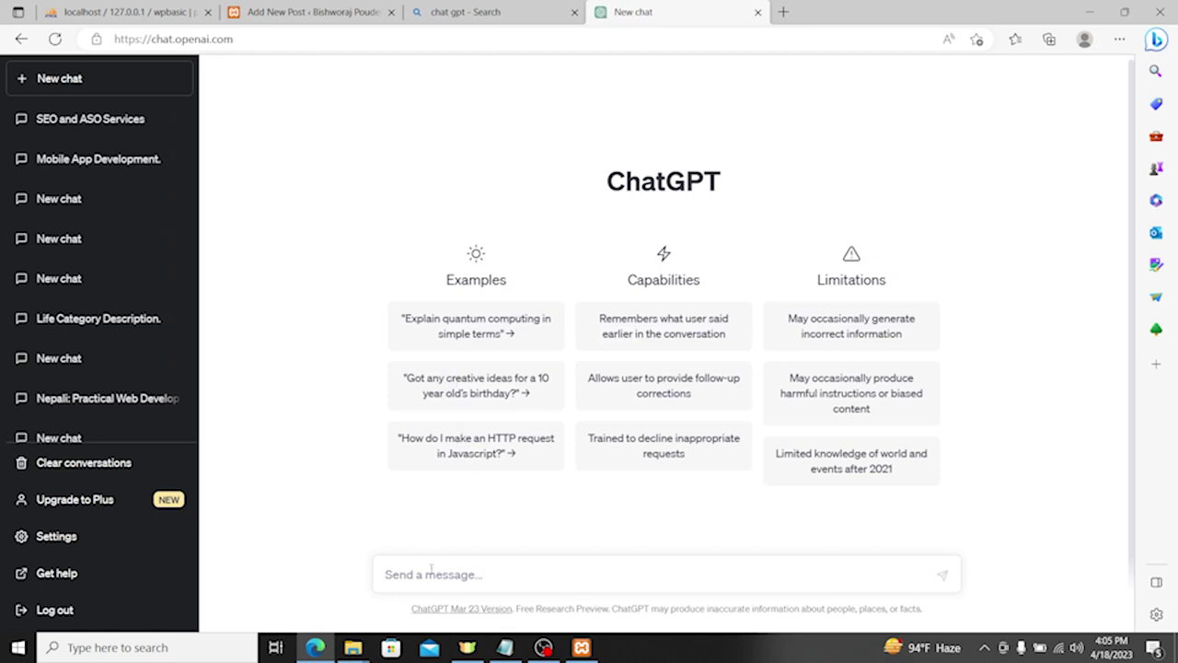
Step: At 110% zoom, ask ChatGPT 'Can you write post on Top 10 habit of successful people?'
key("ctrl+plus")
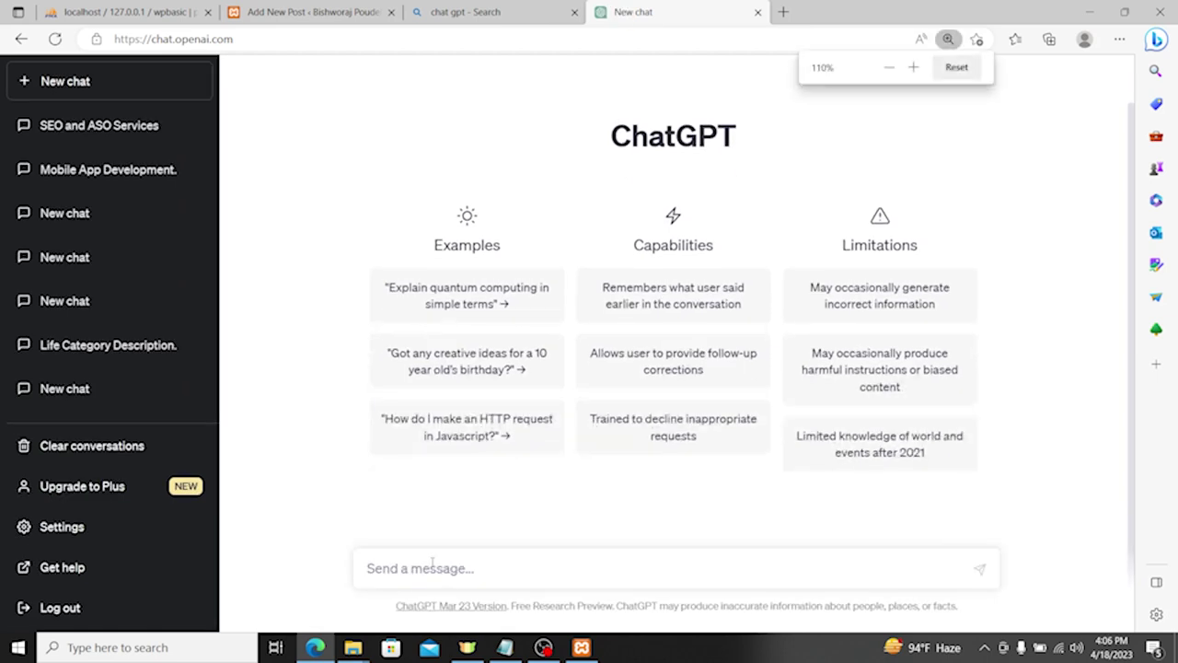
left_click(433, 564)
type("Ca")
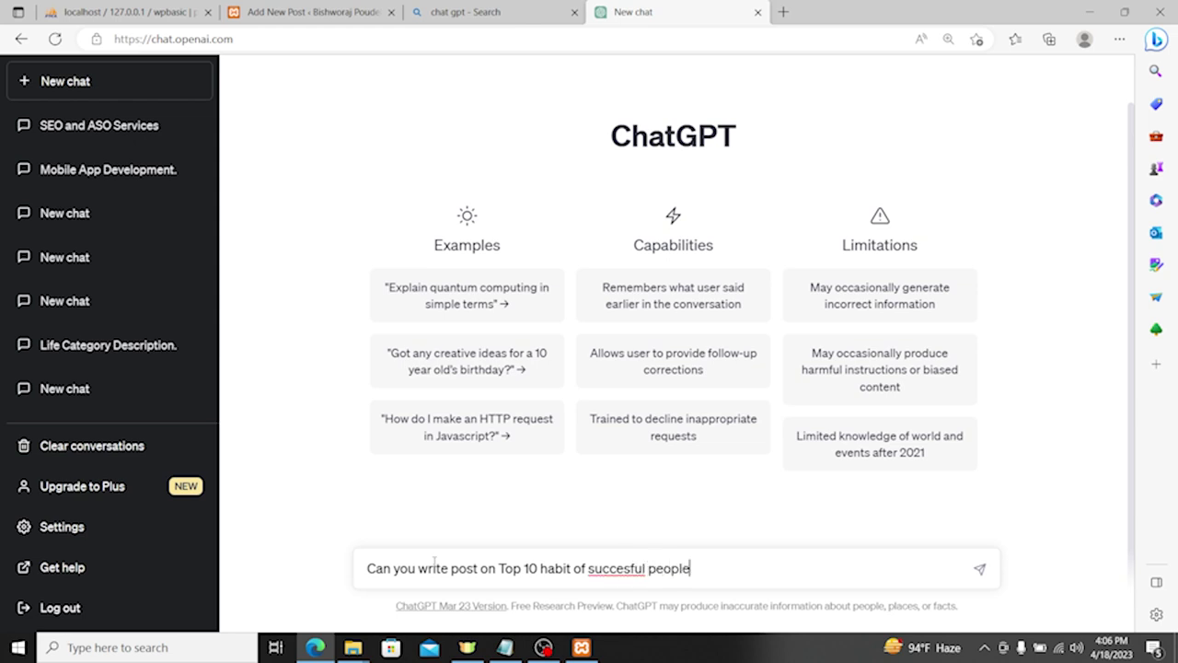
right_click(616, 567)
mouse_move(606, 429)
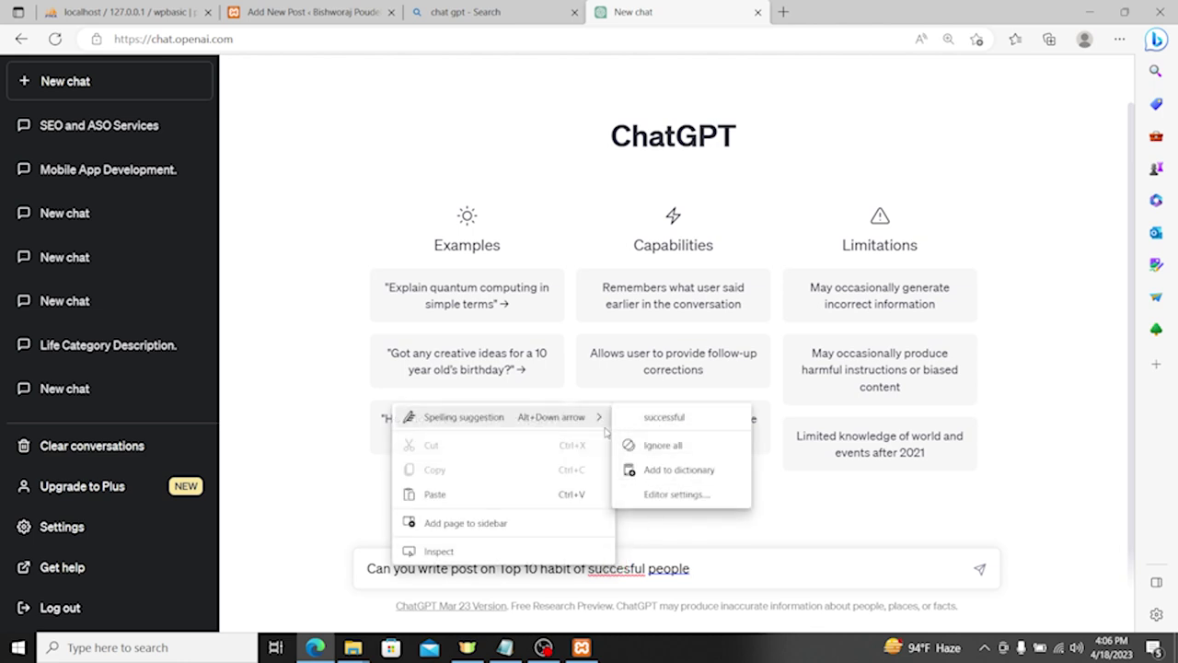
left_click(644, 419)
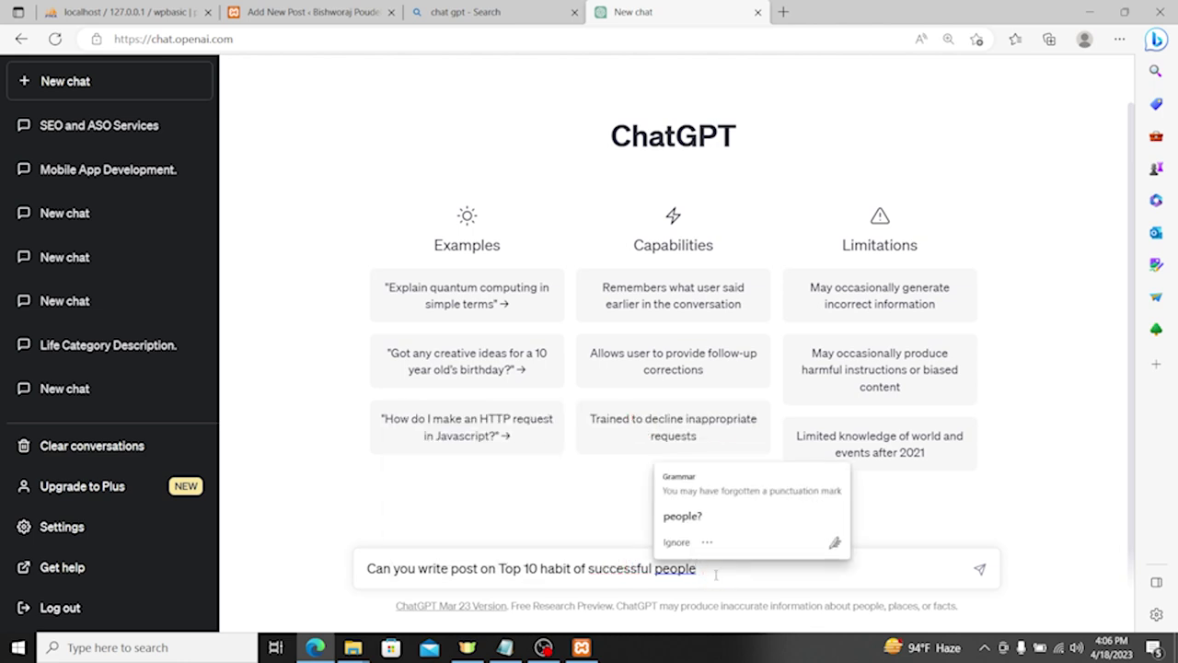
type("?")
key("Return")
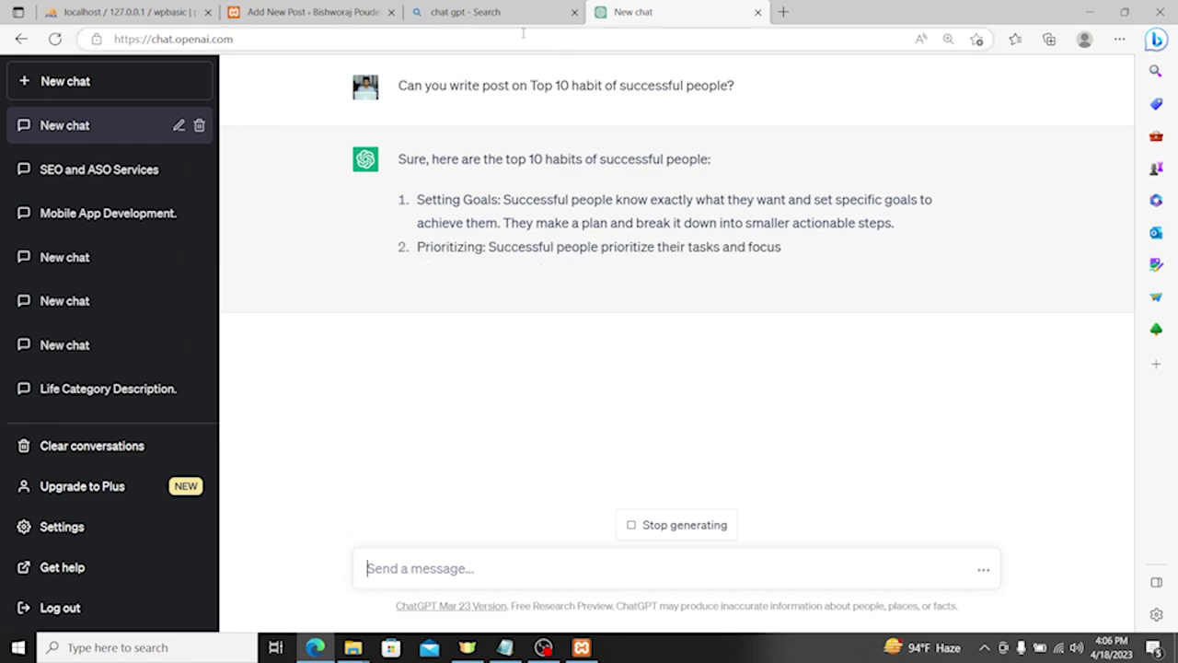
left_click(336, 11)
left_click(635, 12)
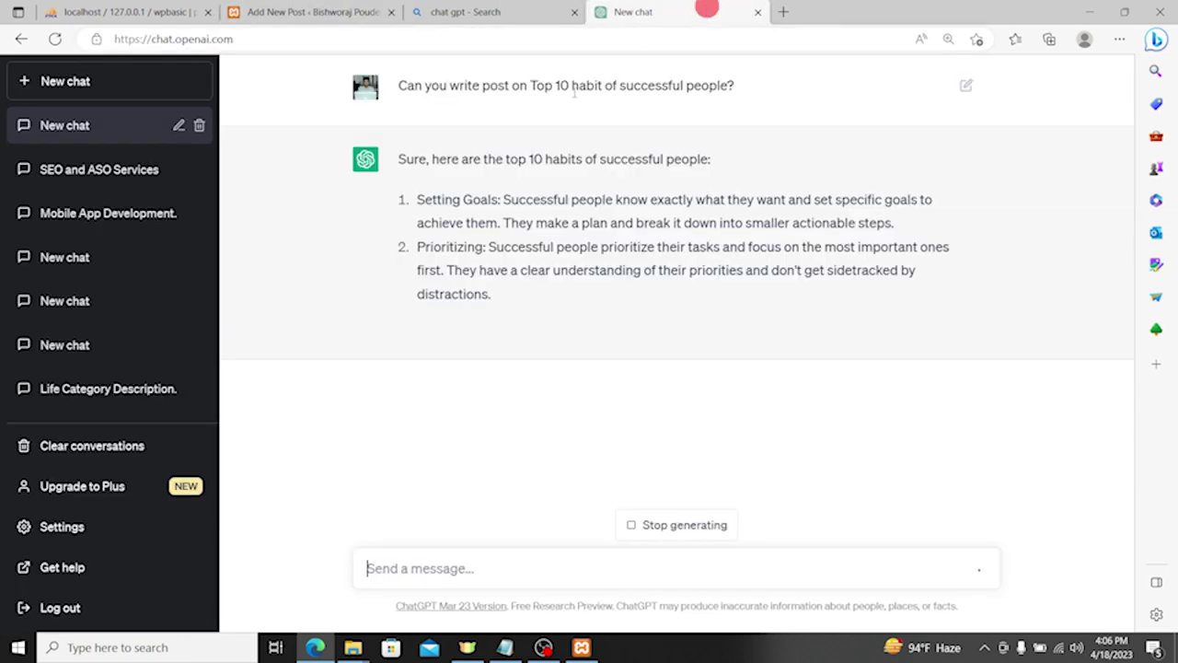
left_click_drag(506, 159, 709, 159)
Step: Title the new WordPress post 'Top 10 Habit of Successful People'
left_click(387, 8)
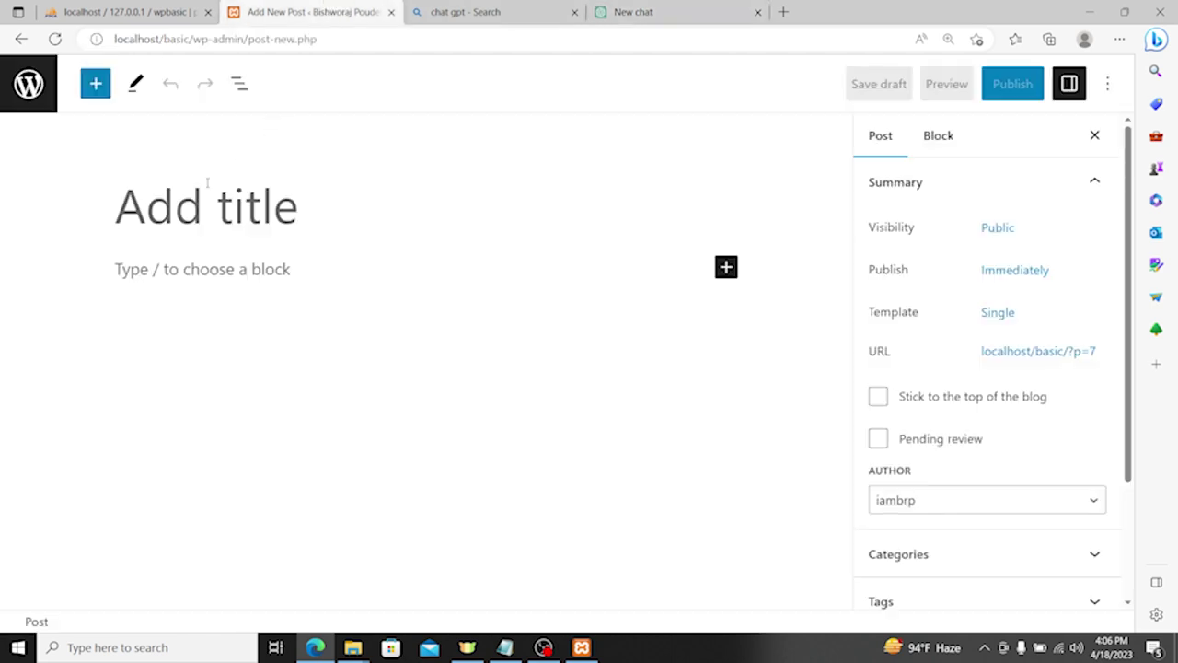
left_click(184, 202)
type("Top ")
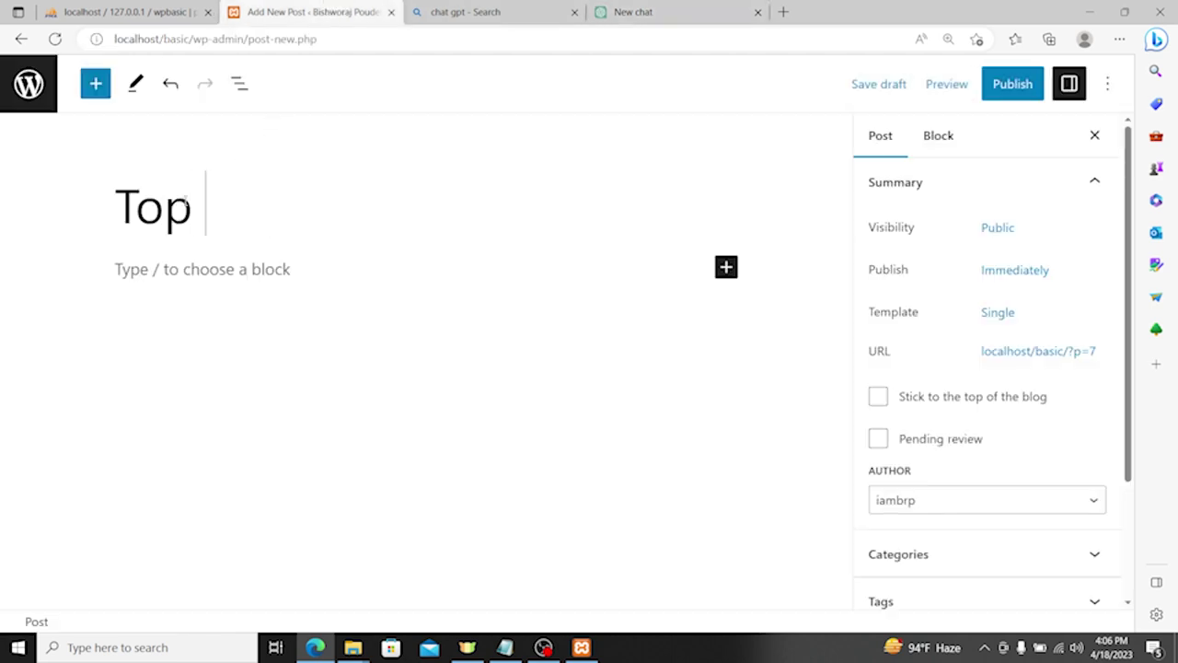
type("10 Habi")
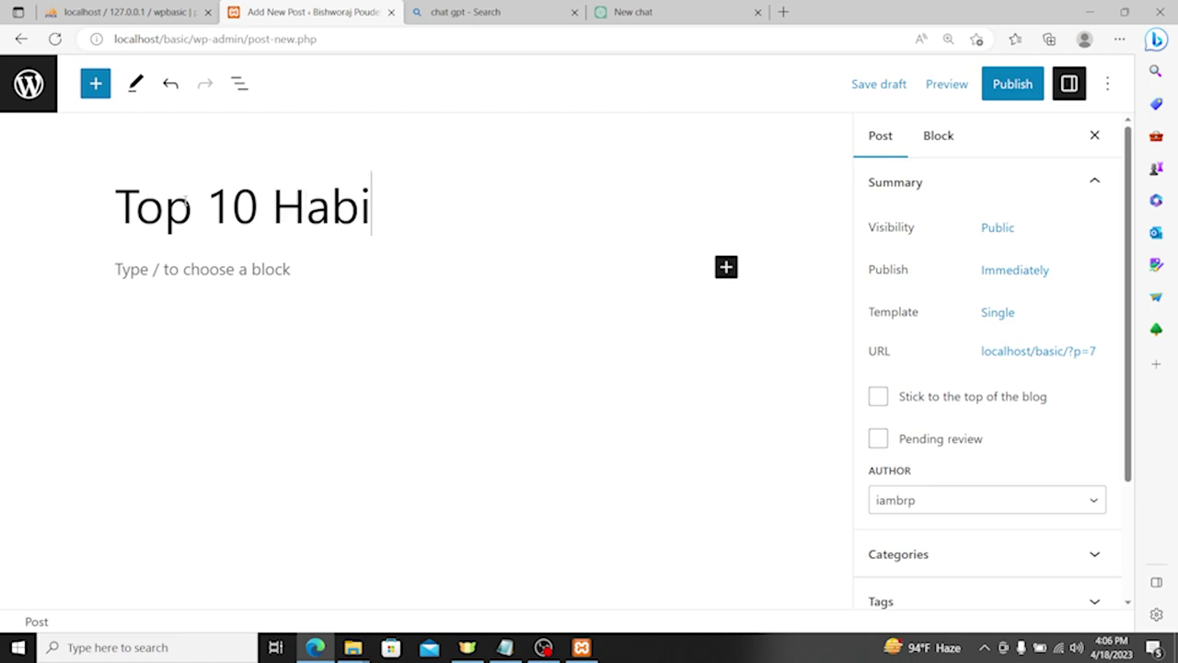
type("t of Suc")
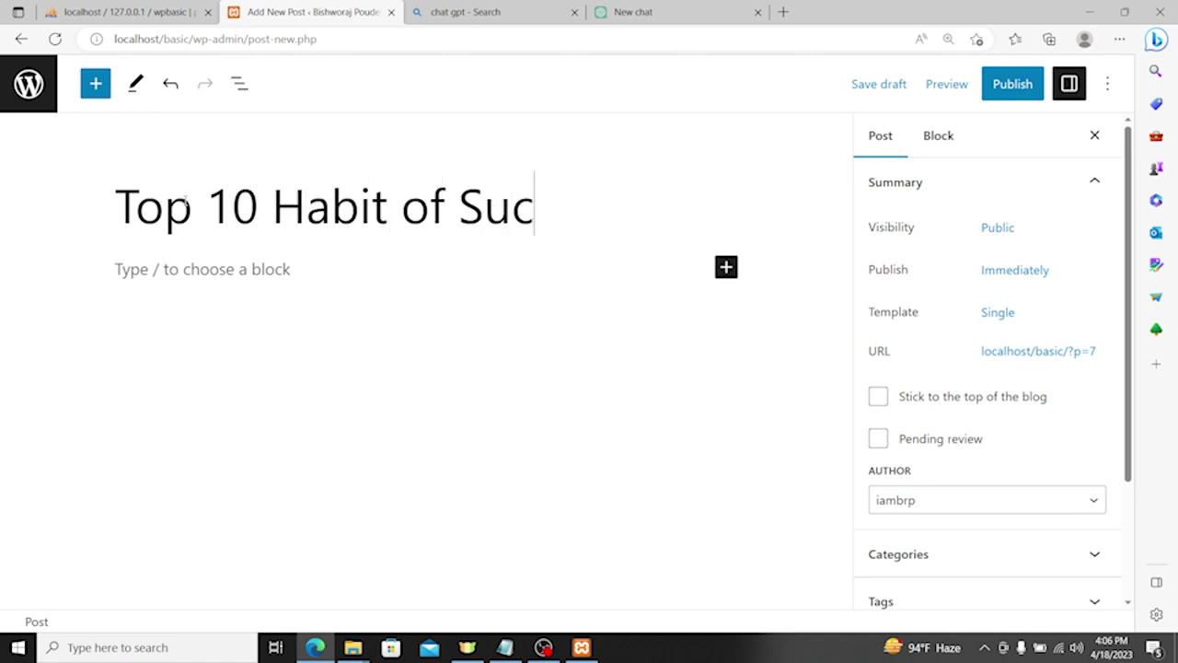
type("cessful P")
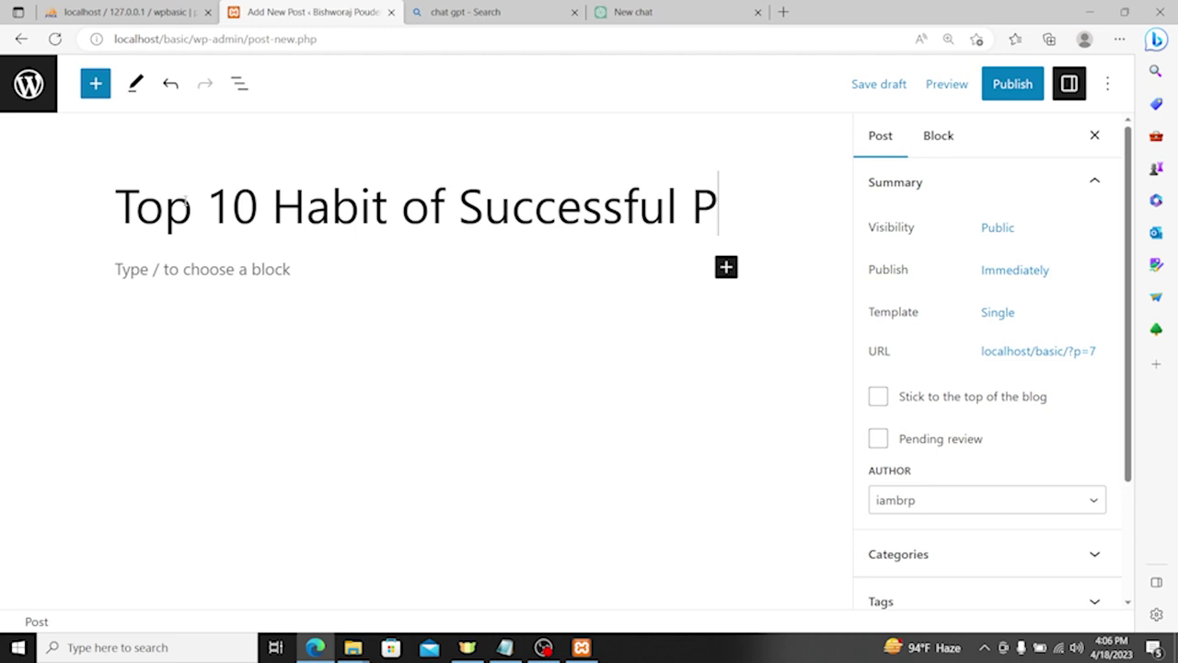
type("eople")
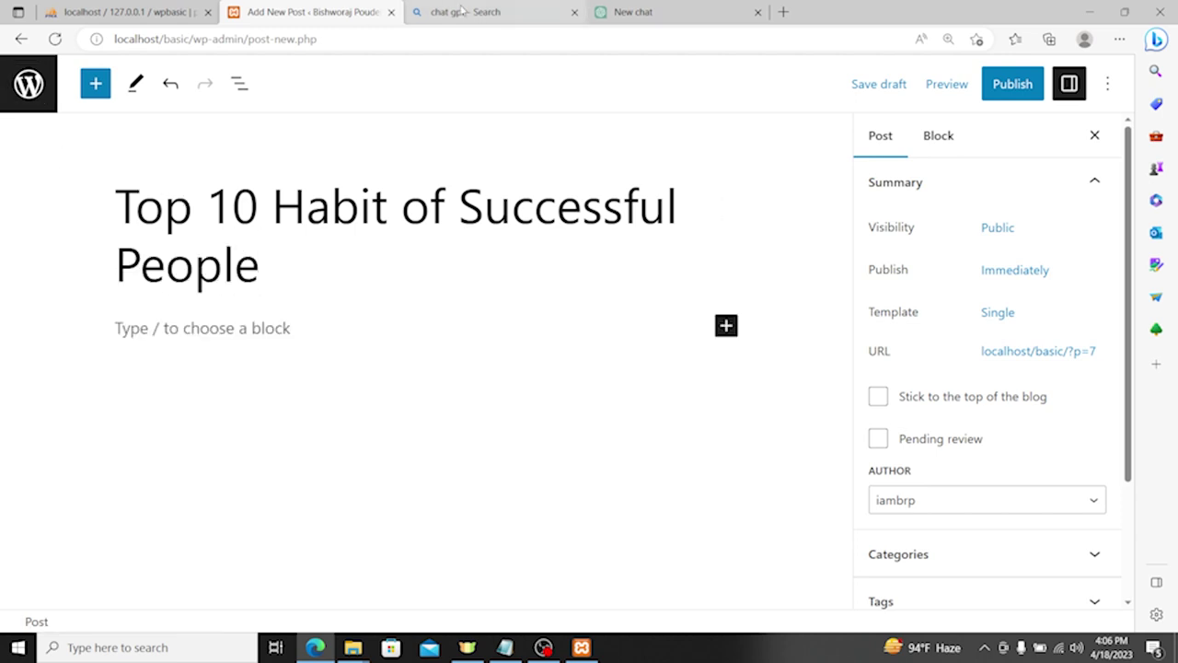
left_click(605, 11)
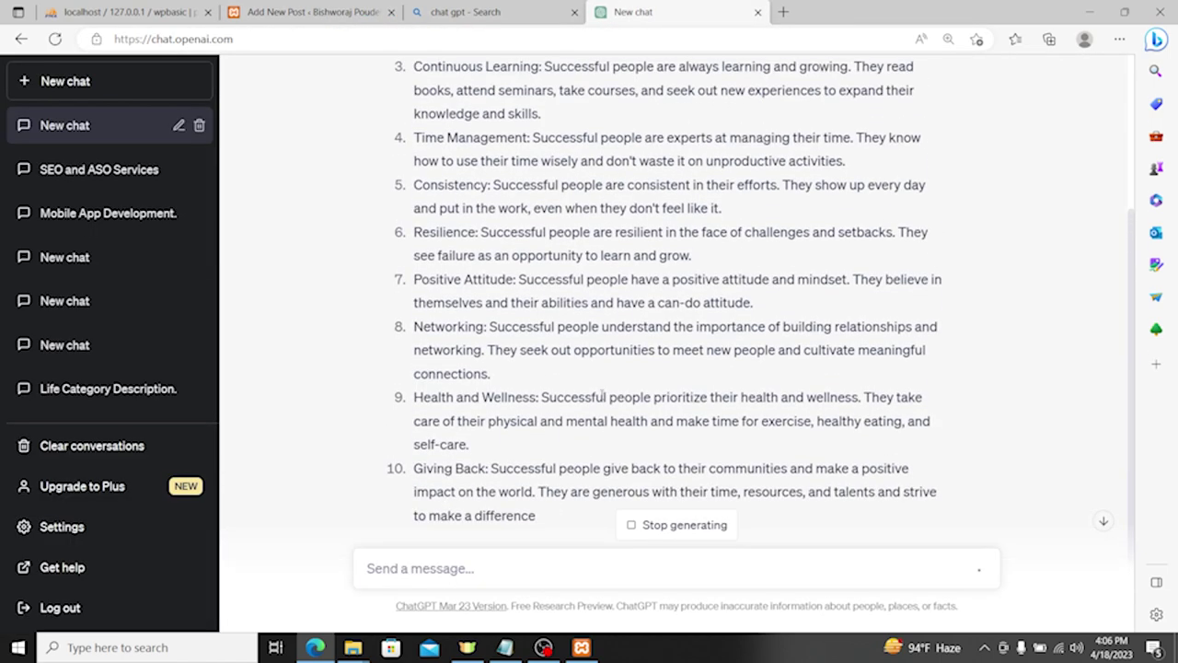
Step: Select ChatGPT's entire ten-habit answer and put the caret in the post's empty paragraph
scroll(486, 423, "up", 5)
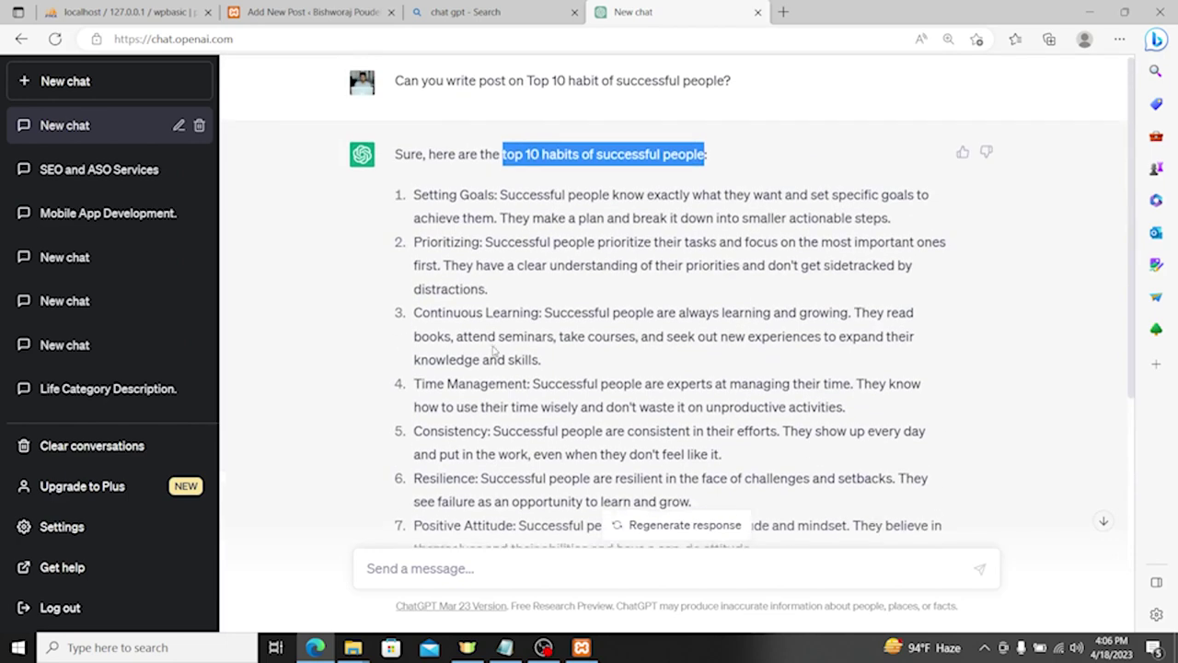
left_click_drag(398, 193, 419, 221)
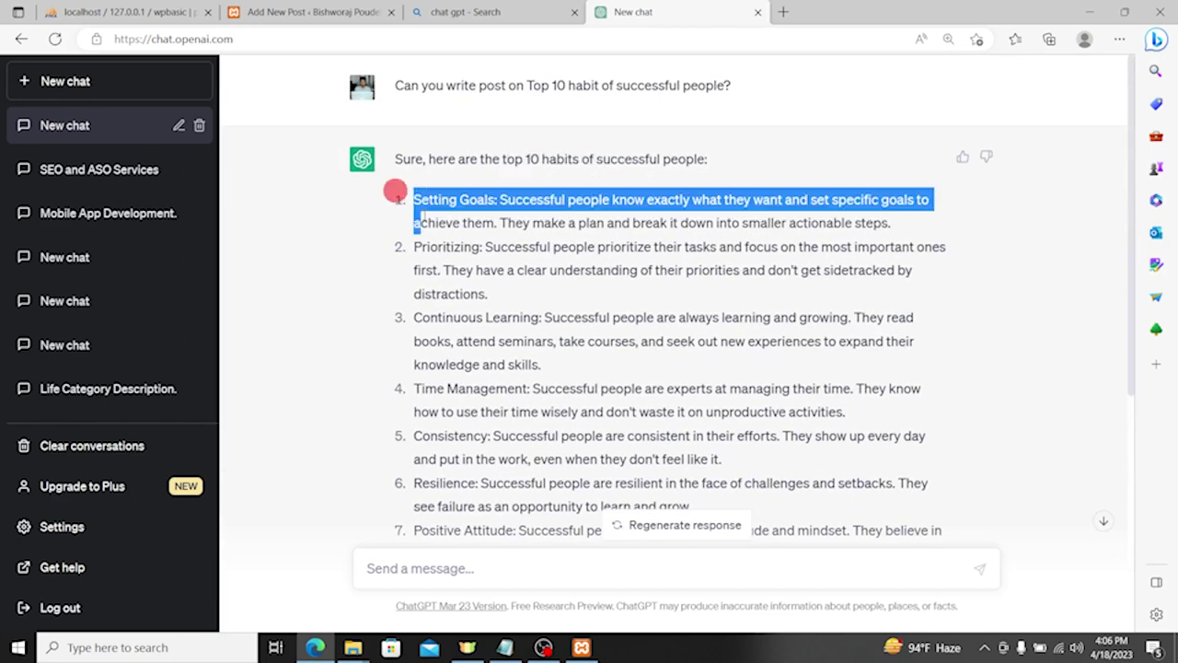
left_click(417, 190)
left_click_drag(415, 191, 472, 544)
left_click_drag(571, 524, 550, 411)
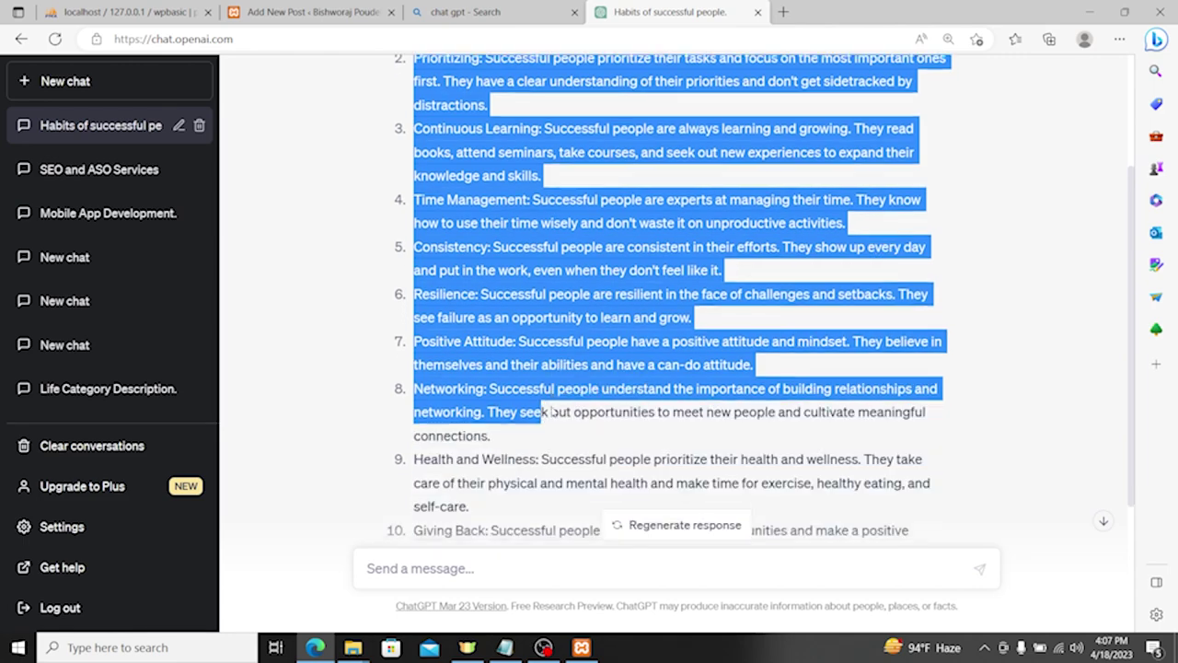
scroll(474, 384, "down", 2)
left_click(868, 439, "shift")
left_click_drag(307, 258, 405, 179)
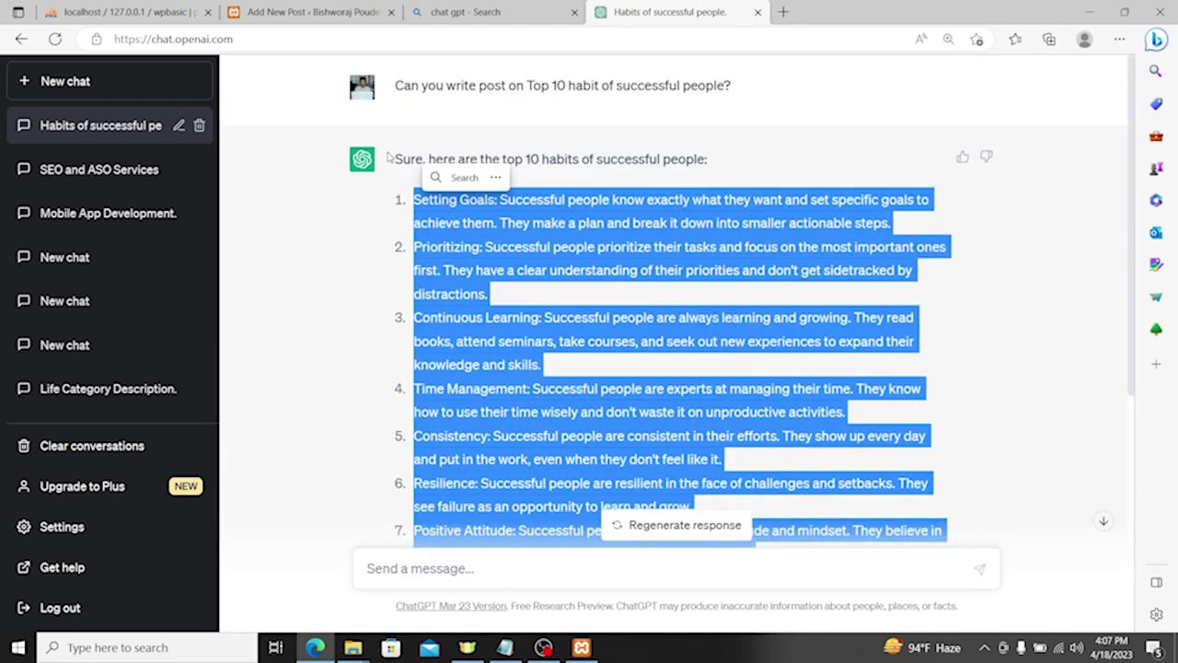
left_click(310, 13)
left_click(258, 324)
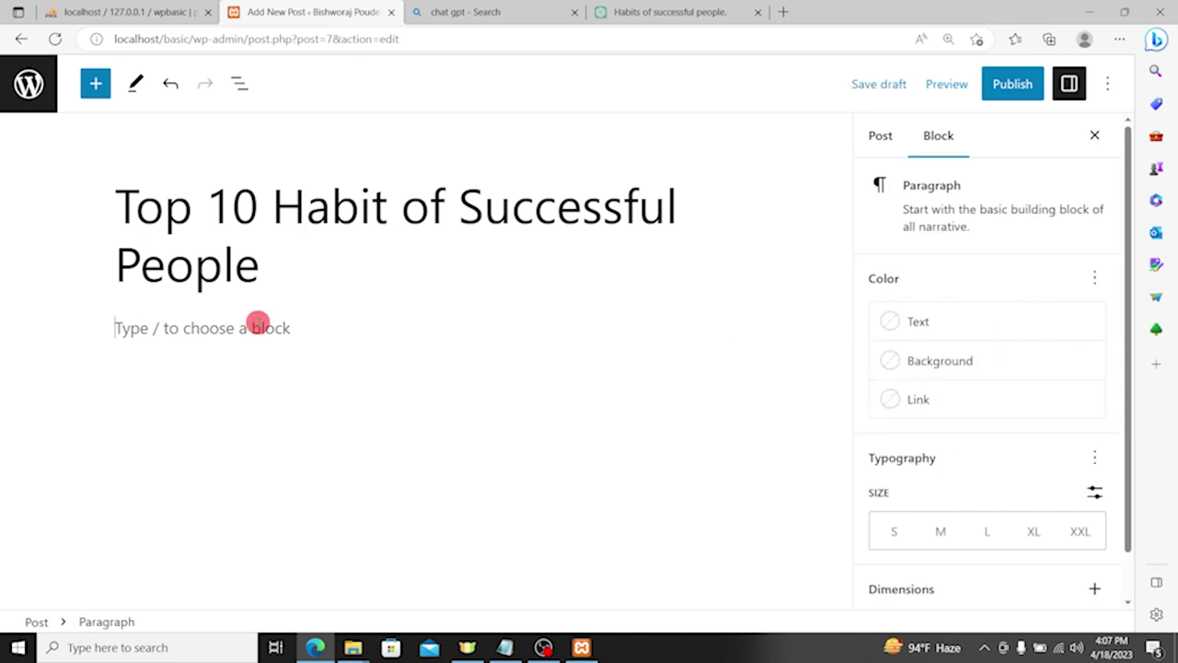
Step: Type the intro line 'Here are top 10 habits of successful people.' and start a new paragraph
type("H")
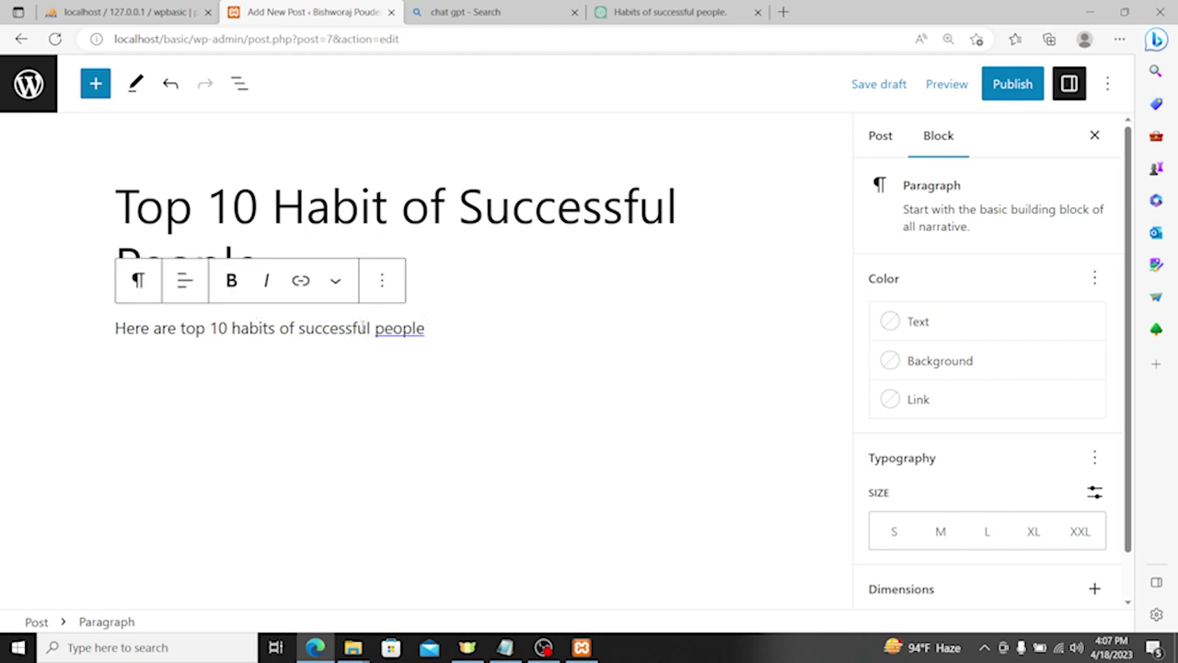
left_click(416, 327)
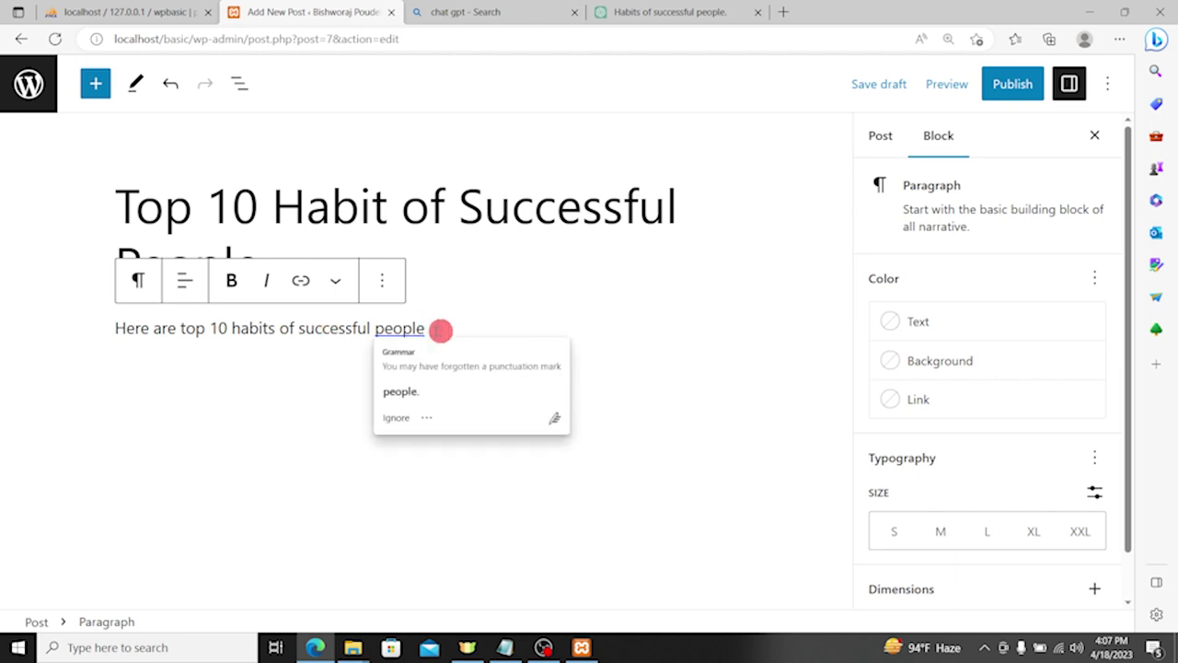
type(".")
key("Return")
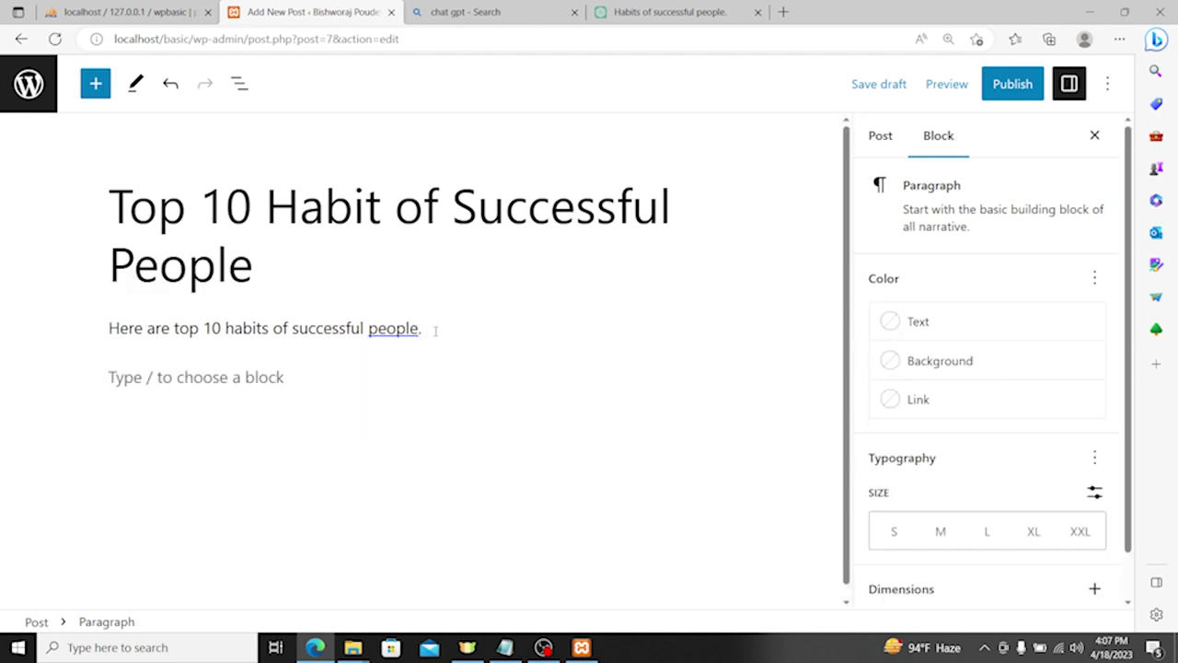
type("This category represents post about tech.")
key("ctrl+z")
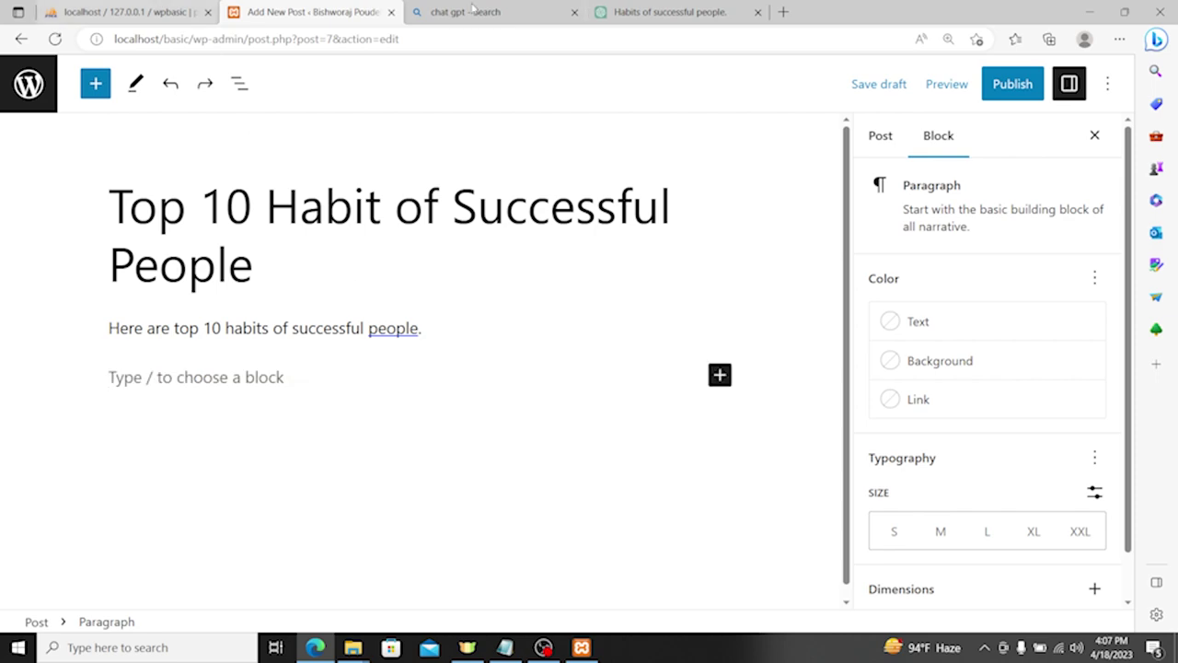
Step: Copy ChatGPT's ten-habit answer and paste it into the post below the intro
left_click(641, 11)
right_click(548, 225)
left_click(575, 241)
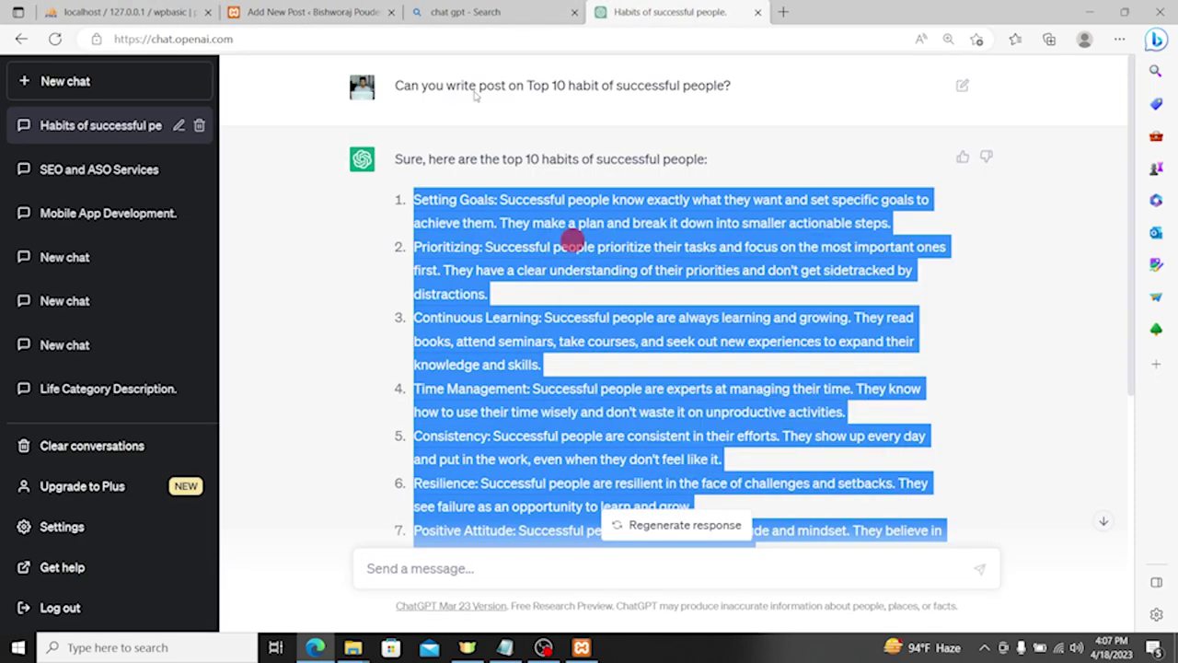
left_click(348, 12)
key("ctrl+v")
scroll(577, 367, "up", 4)
scroll(577, 367, "up", 3)
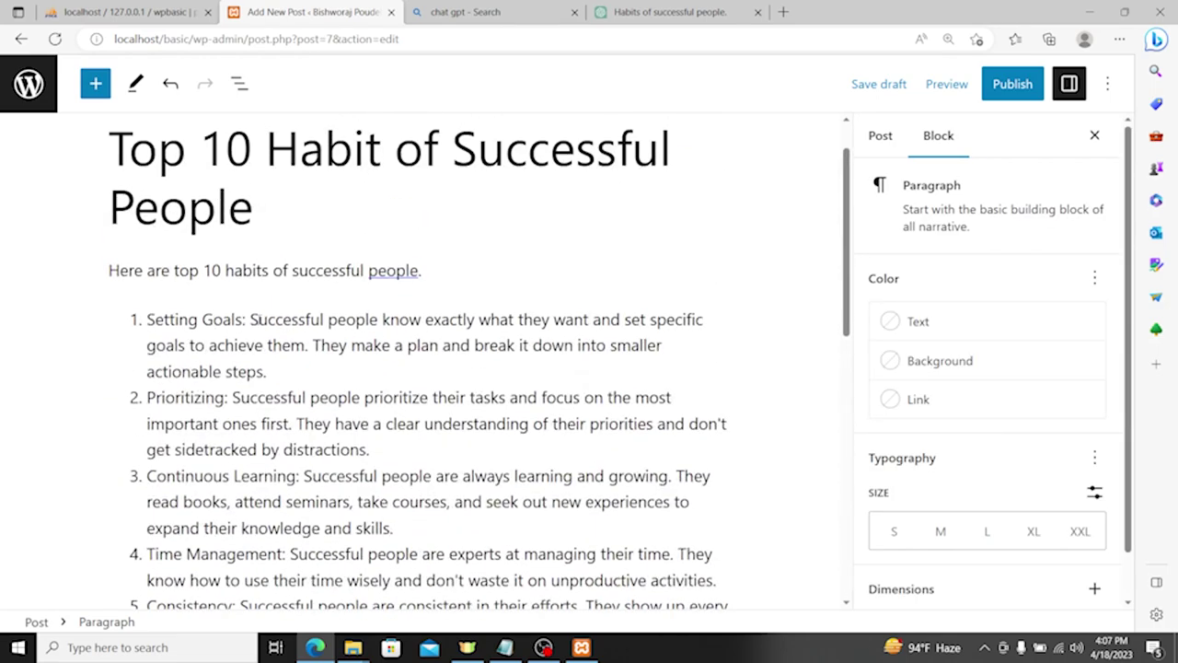
left_click(389, 277)
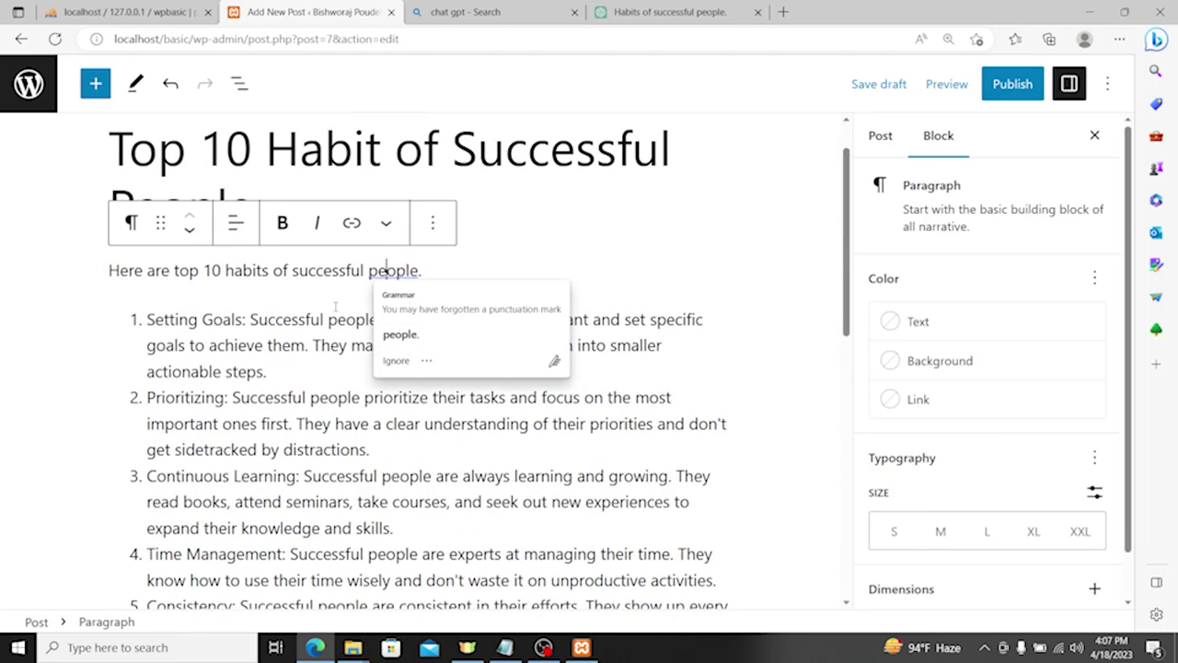
Step: Bold the first list headings, Setting Goals and Continuous Learning
left_click(252, 318)
left_click_drag(252, 318, 175, 320)
left_click(174, 317)
left_click_drag(250, 320, 162, 320)
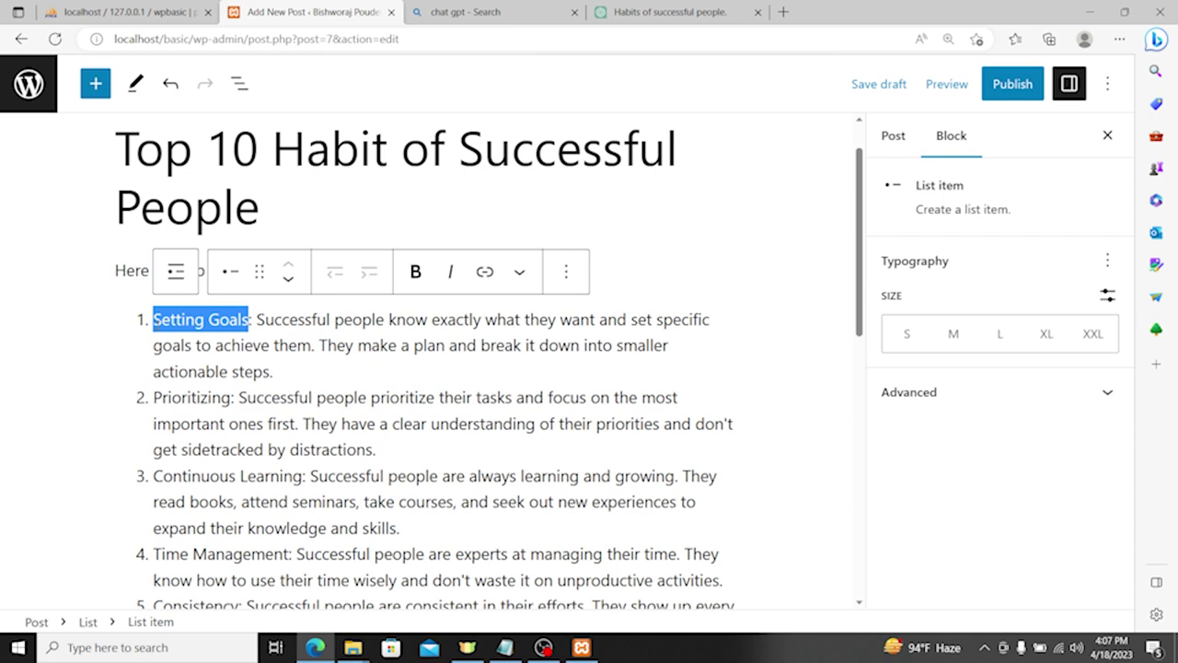
key("ctrl+b")
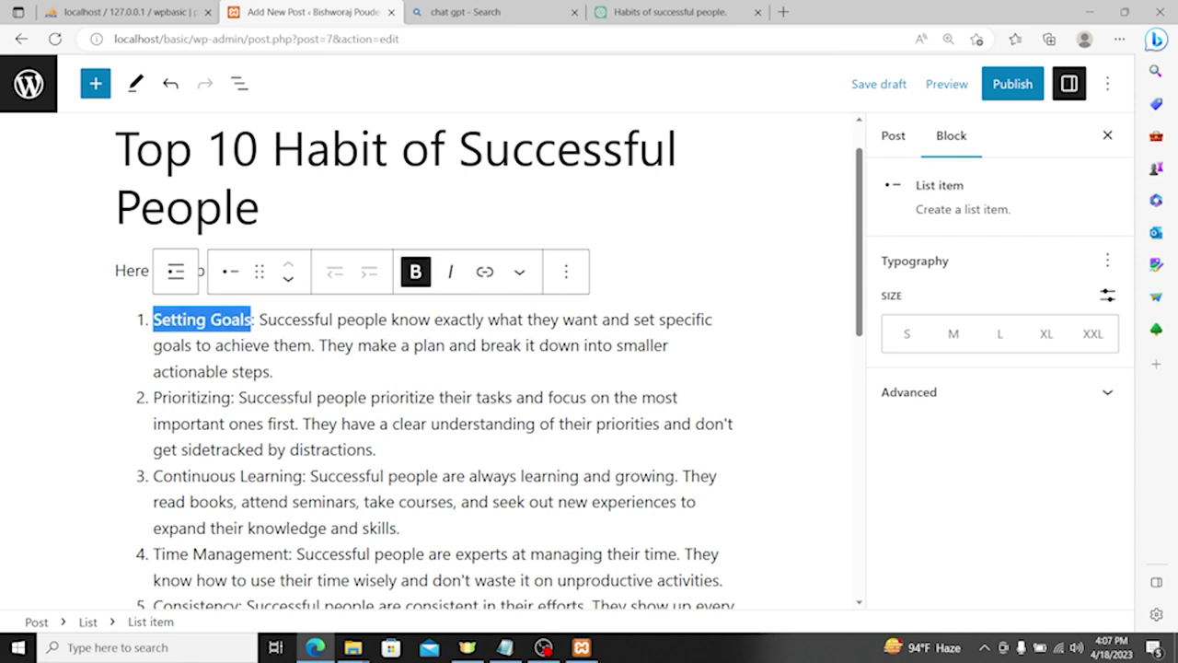
left_click(206, 384)
double_click(189, 397)
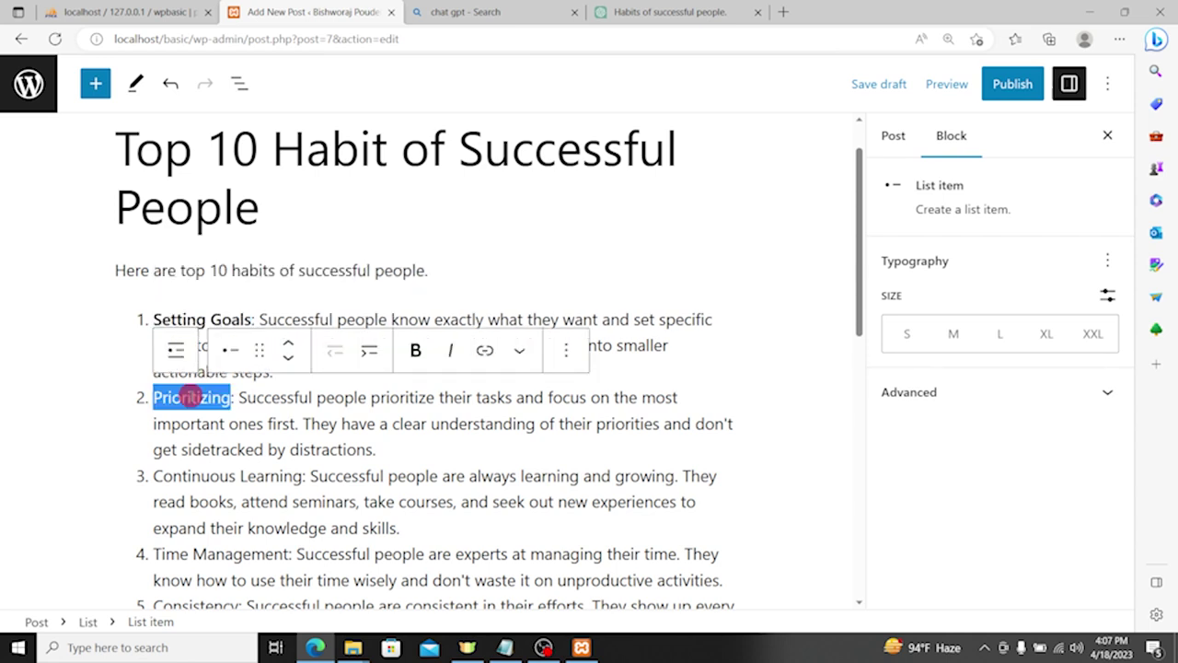
mouse_move(171, 476)
left_mouse_down()
mouse_move(237, 476)
mouse_move(152, 476)
left_mouse_up()
left_click(300, 473)
key("ctrl+b")
Step: Bold the Time Management, Consistency and Resilience headings
scroll(203, 432, "down", 2)
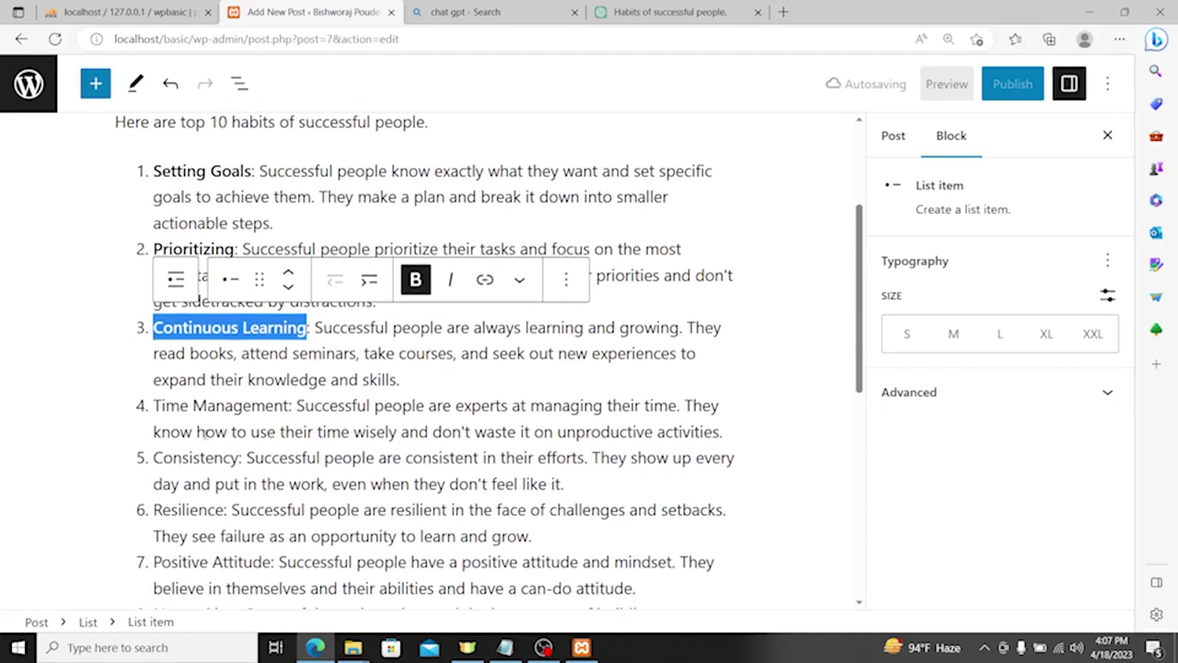
double_click(290, 405)
left_click(175, 407)
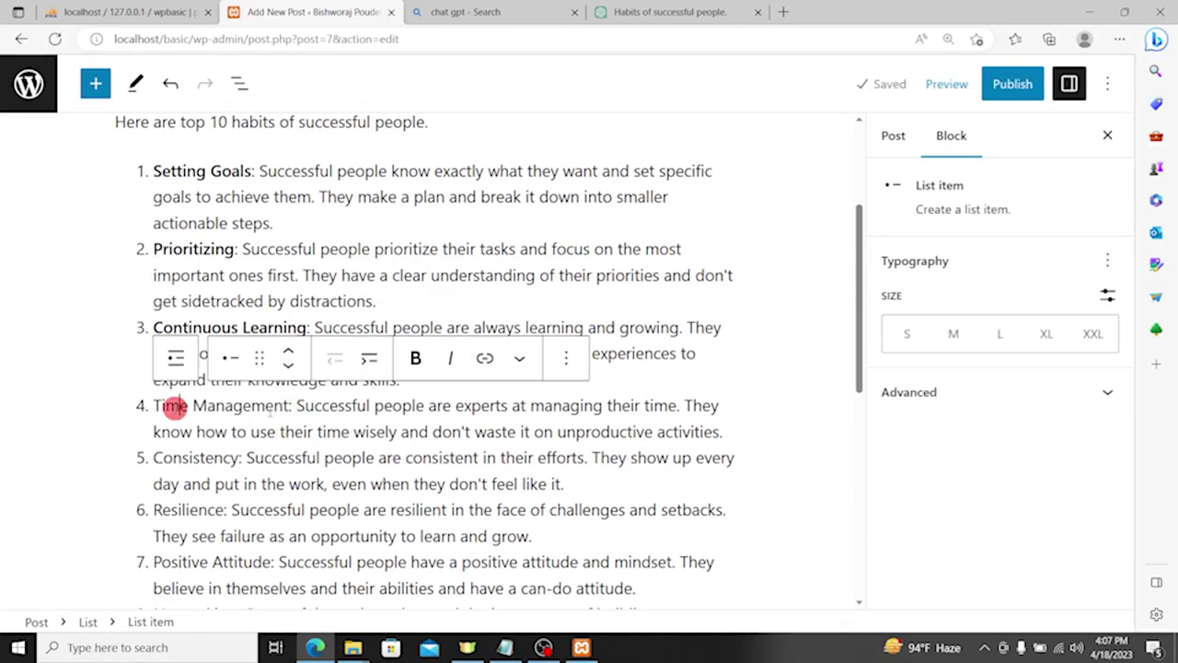
left_click_drag(289, 406, 152, 406)
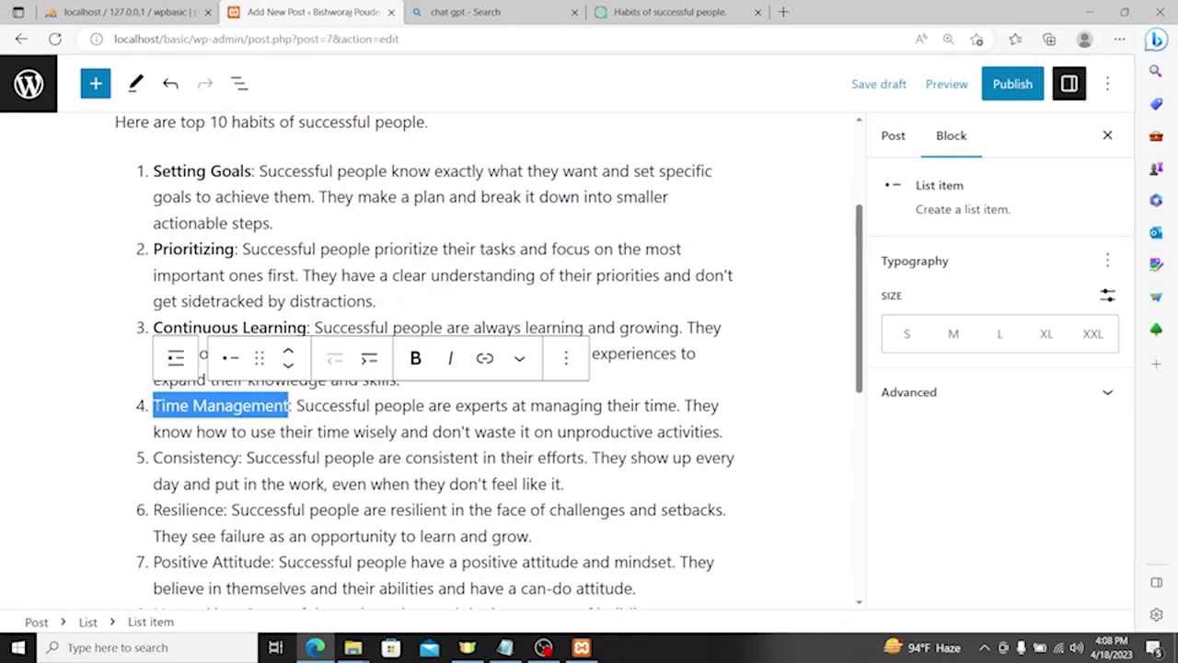
key("ctrl+b")
left_click(249, 458)
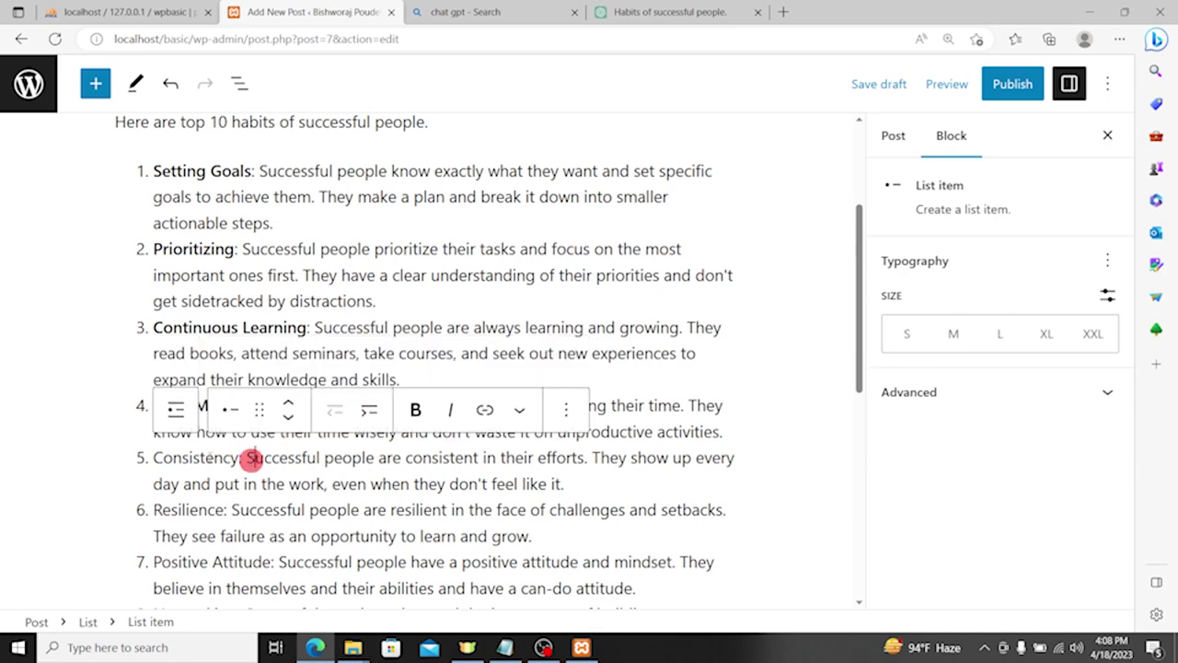
double_click(210, 457)
key("ctrl+b")
scroll(210, 457, "down", 1)
left_click(199, 436)
double_click(189, 437)
key("ctrl+b")
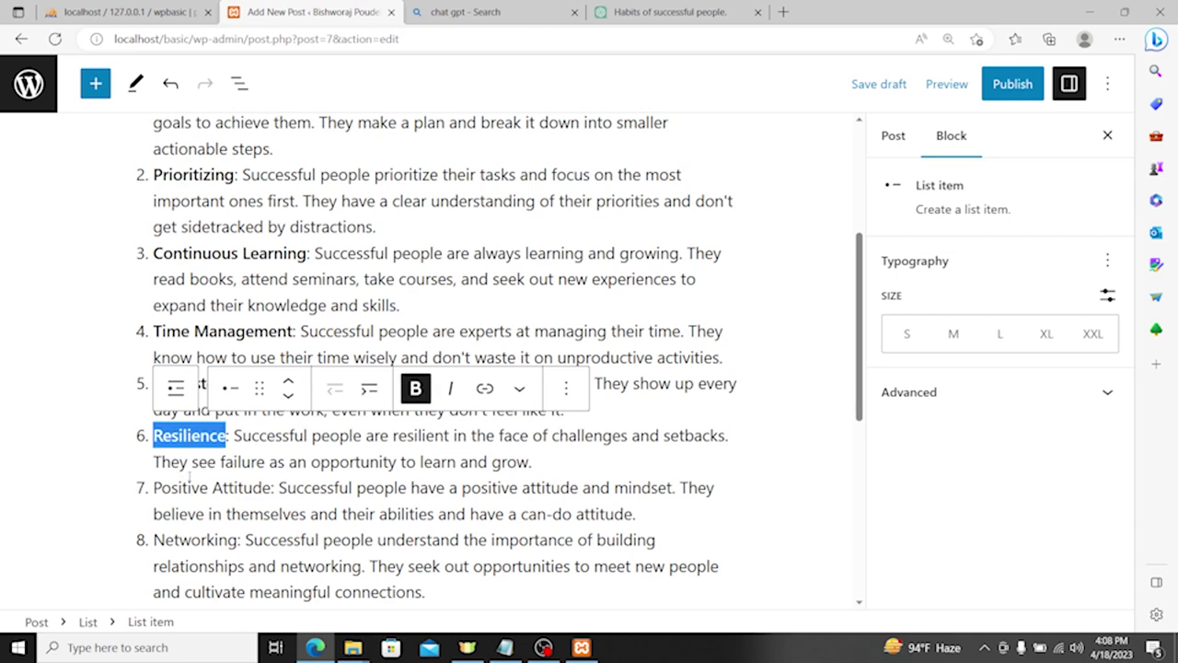
Step: Bold the Positive Attitude heading, undoing an accidental paste over Networking
left_click_drag(274, 488, 148, 488)
key("ctrl+b")
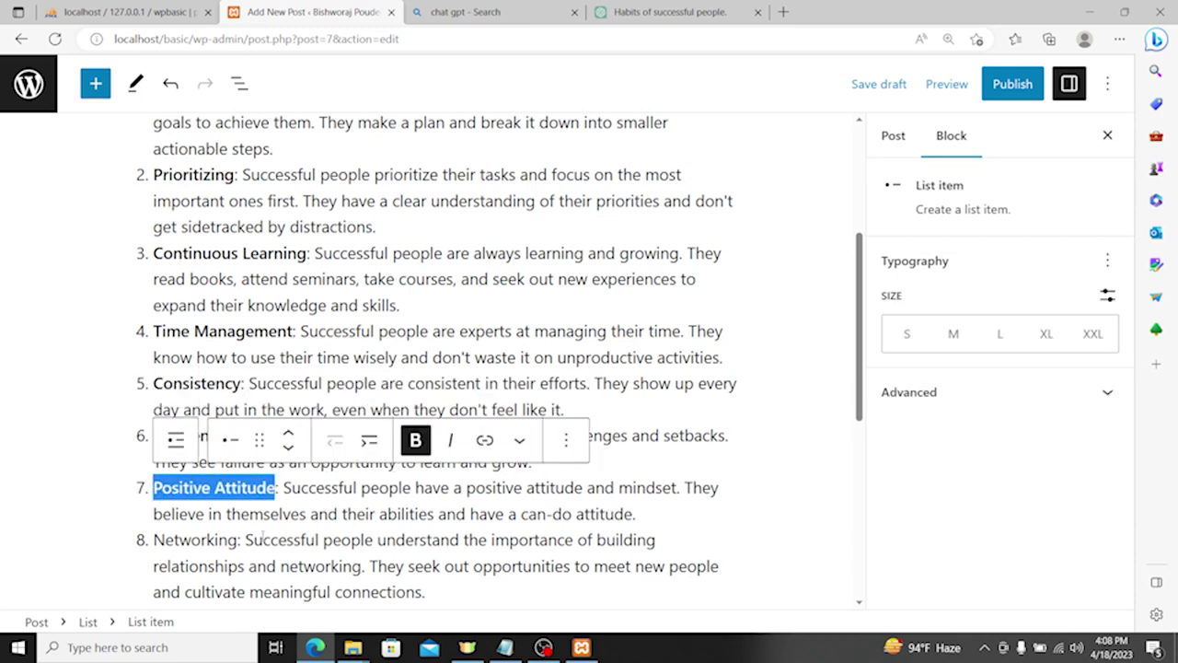
double_click(211, 540)
key("ctrl+v")
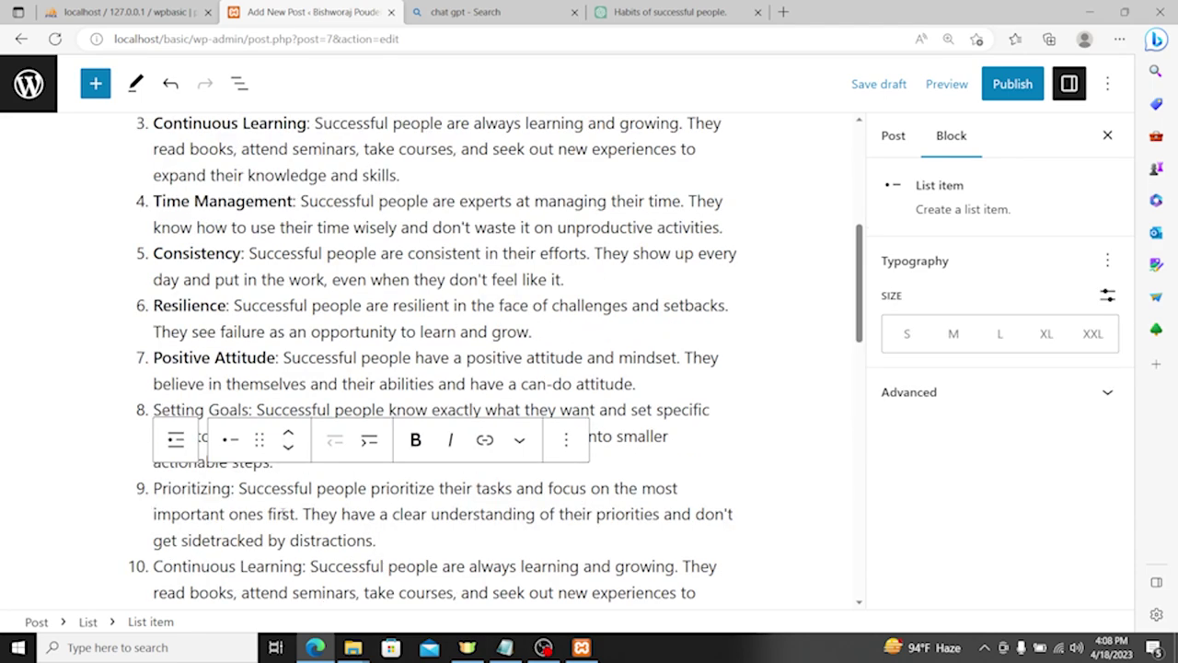
key("ctrl+z")
key("ctrl+z")
scroll(268, 533, "down", 2)
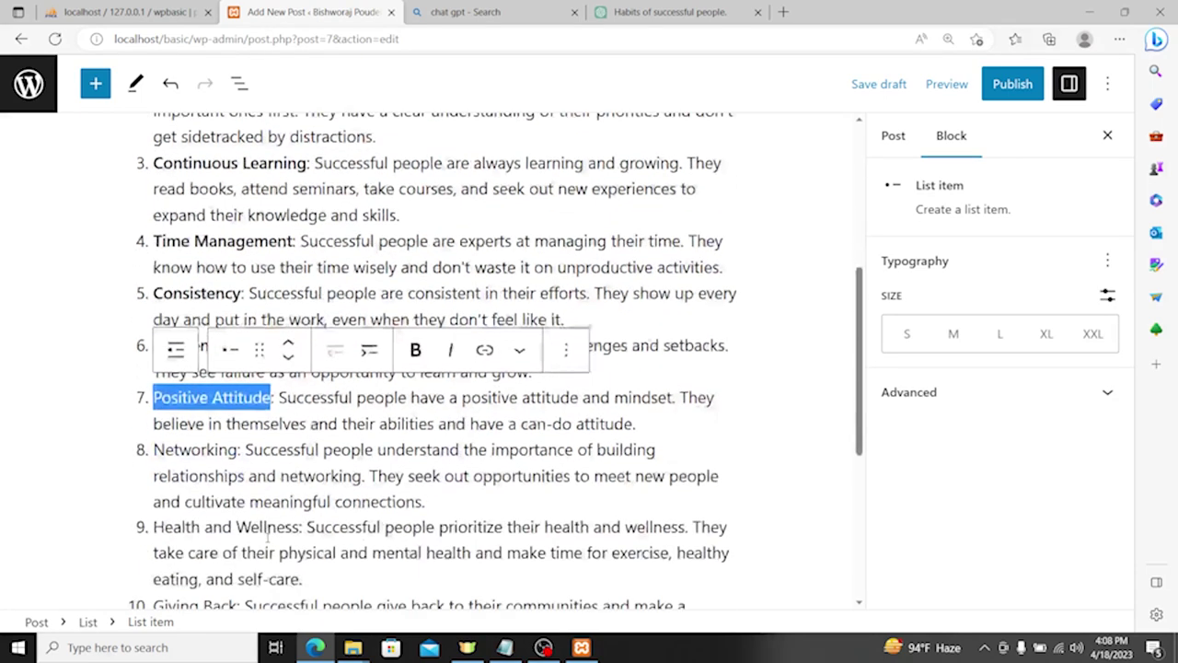
key("ctrl+b")
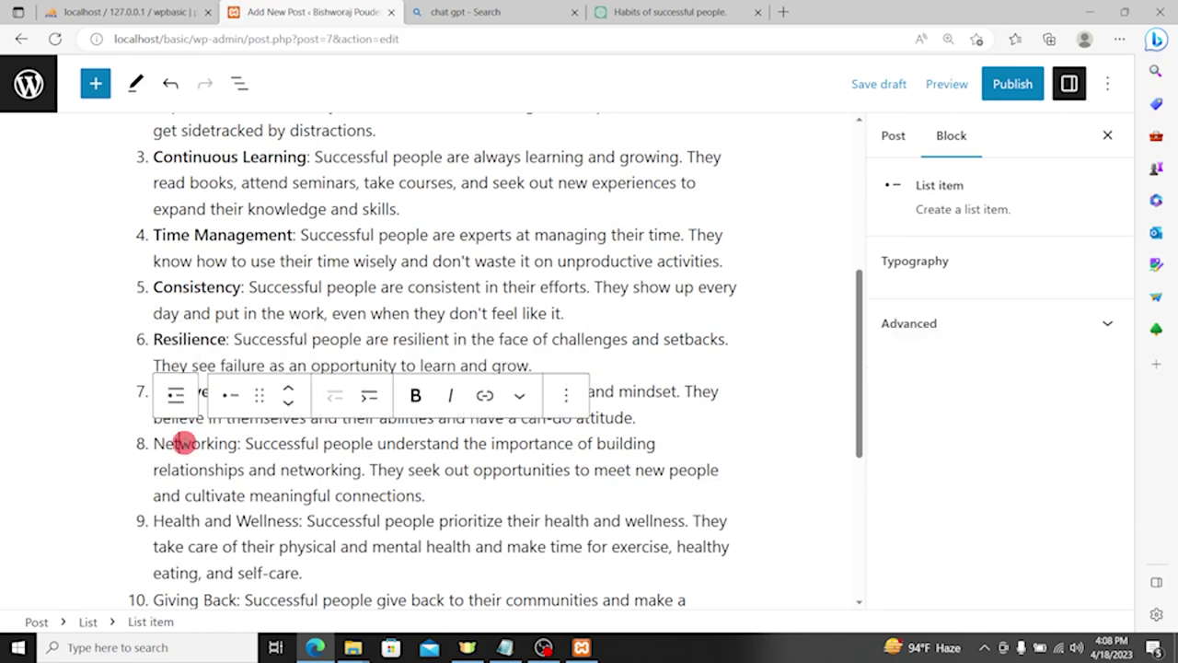
Step: Bold the Networking, Health and Wellness, and Giving Back headings
double_click(184, 443)
key("ctrl+b")
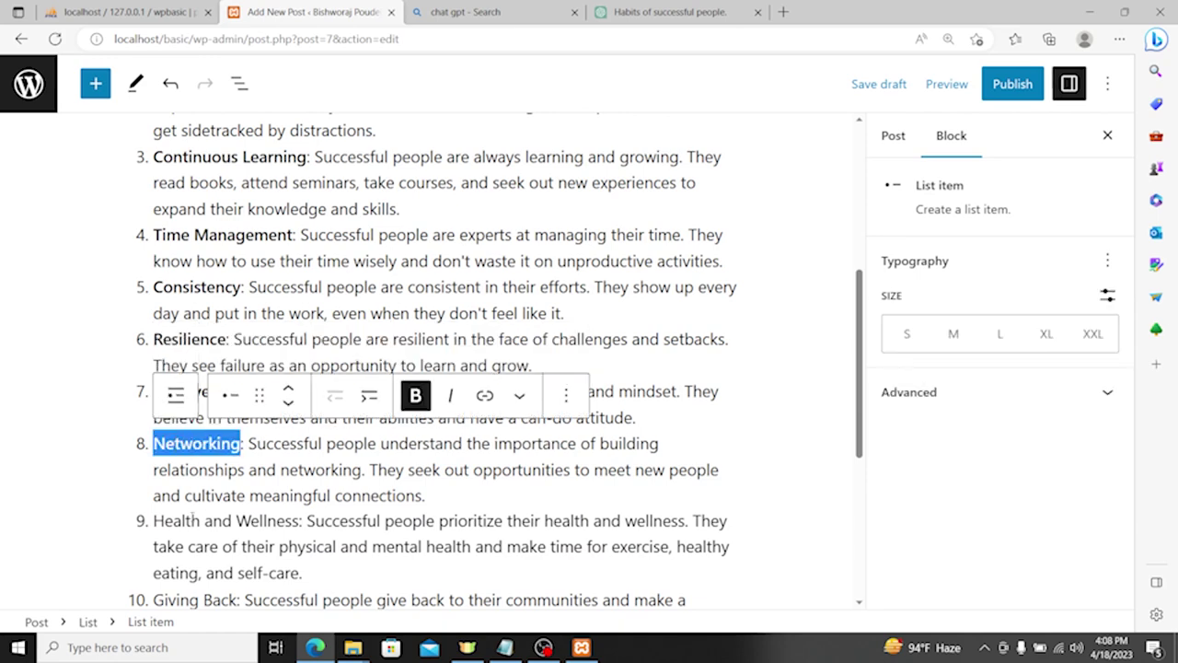
left_click_drag(300, 522, 153, 521)
key("ctrl+b")
scroll(222, 505, "down", 3)
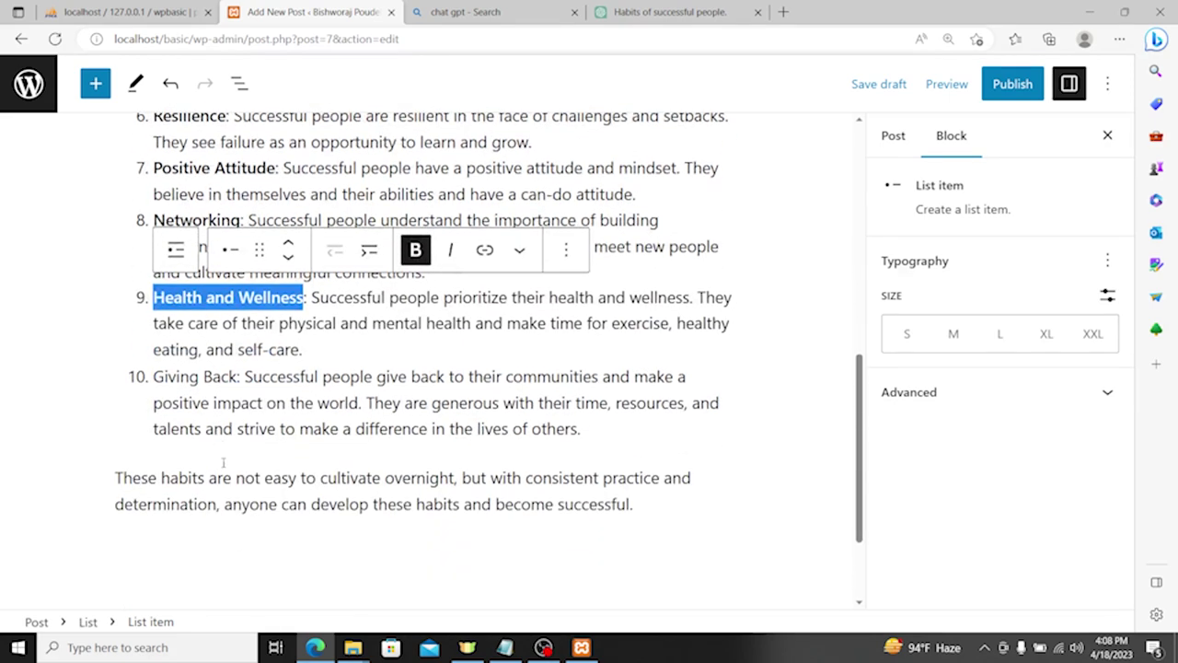
left_click_drag(237, 376, 152, 376)
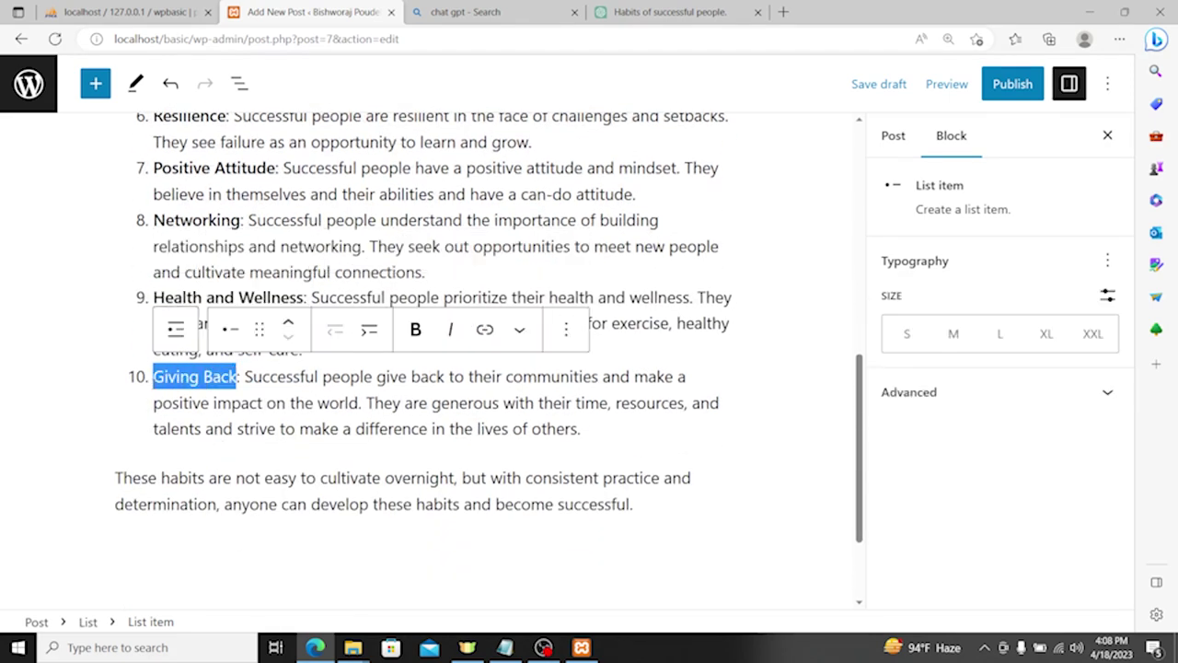
key("ctrl+b")
scroll(465, 371, "up", 10)
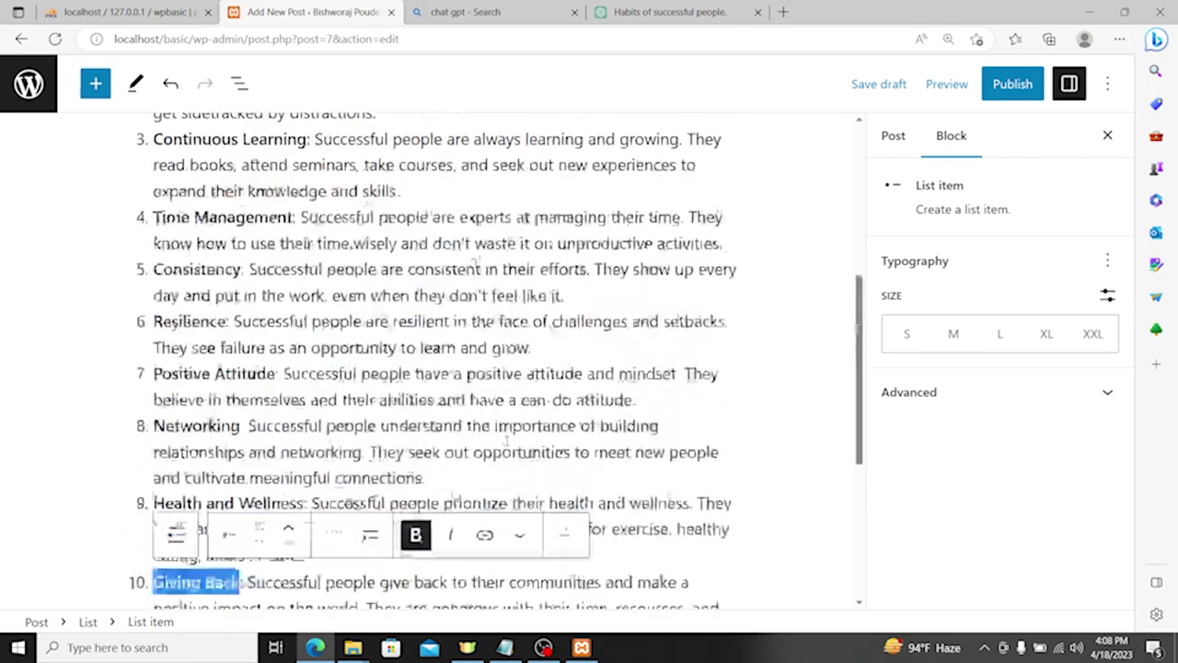
scroll(465, 371, "down", 10)
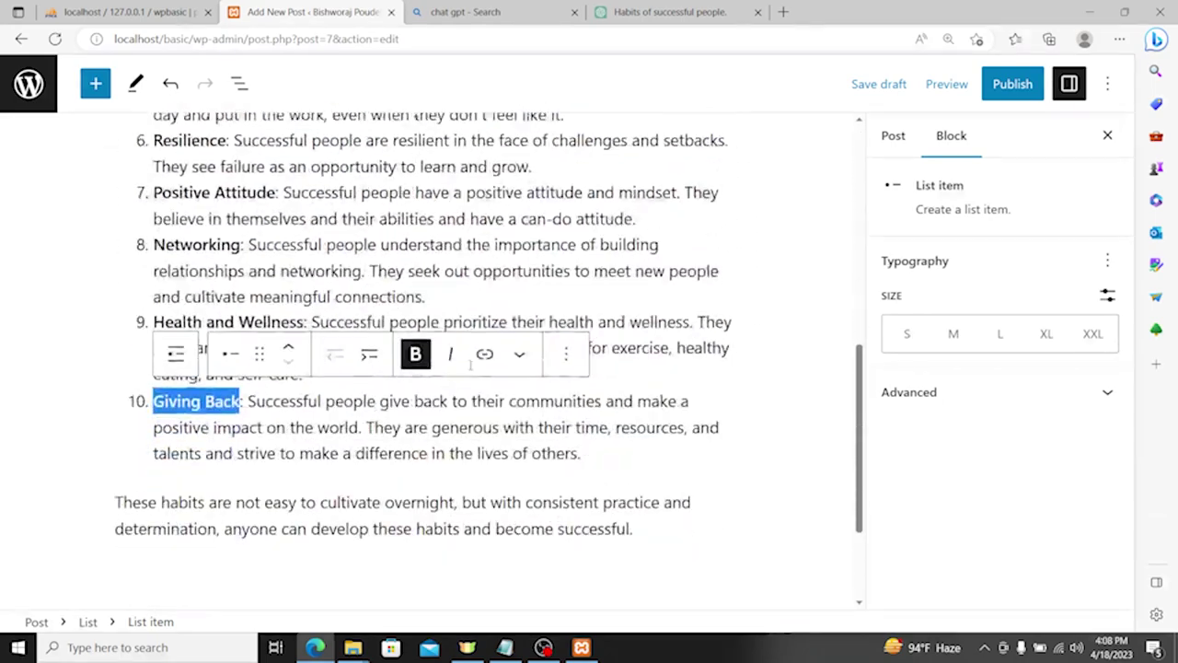
left_click(435, 405)
scroll(436, 403, "up", 10)
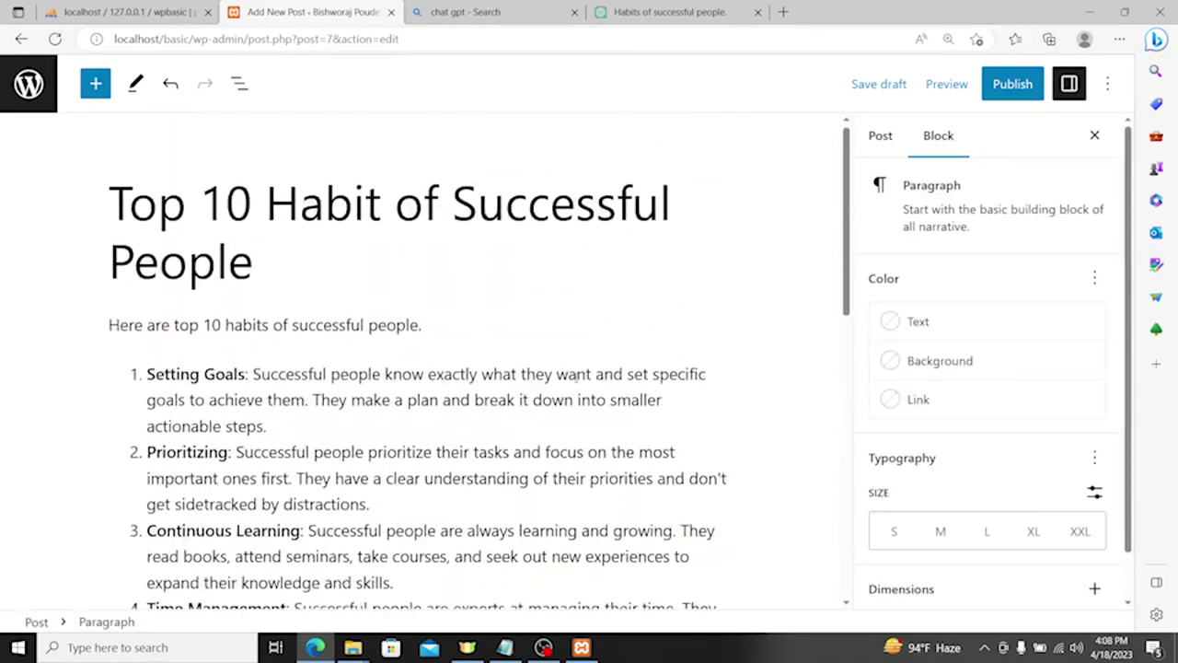
Step: Tick the Life and All categories in the Post sidebar and expand the Tags panel
left_click(875, 140)
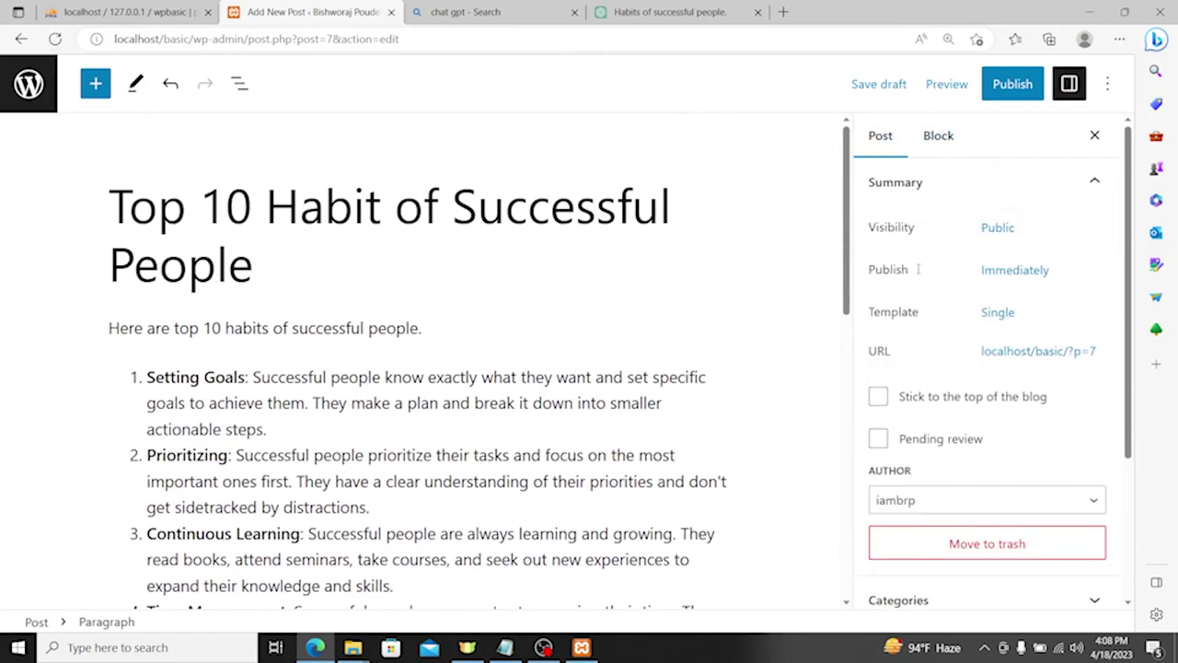
scroll(971, 308, "down", 2)
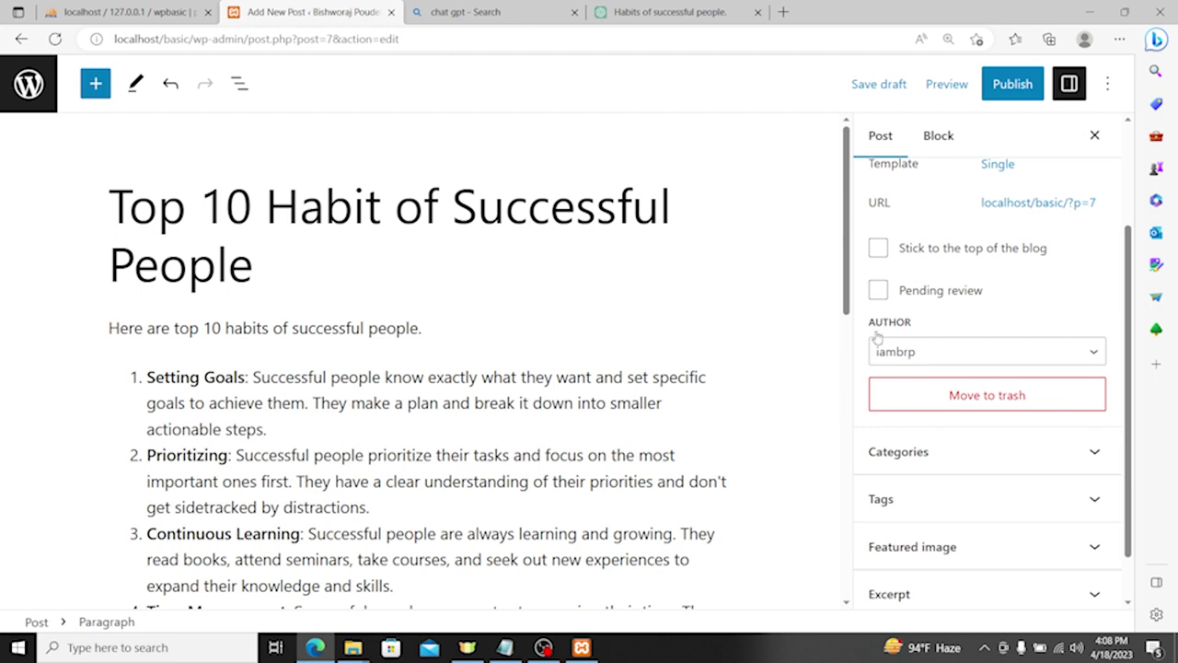
scroll(943, 344, "up", 1)
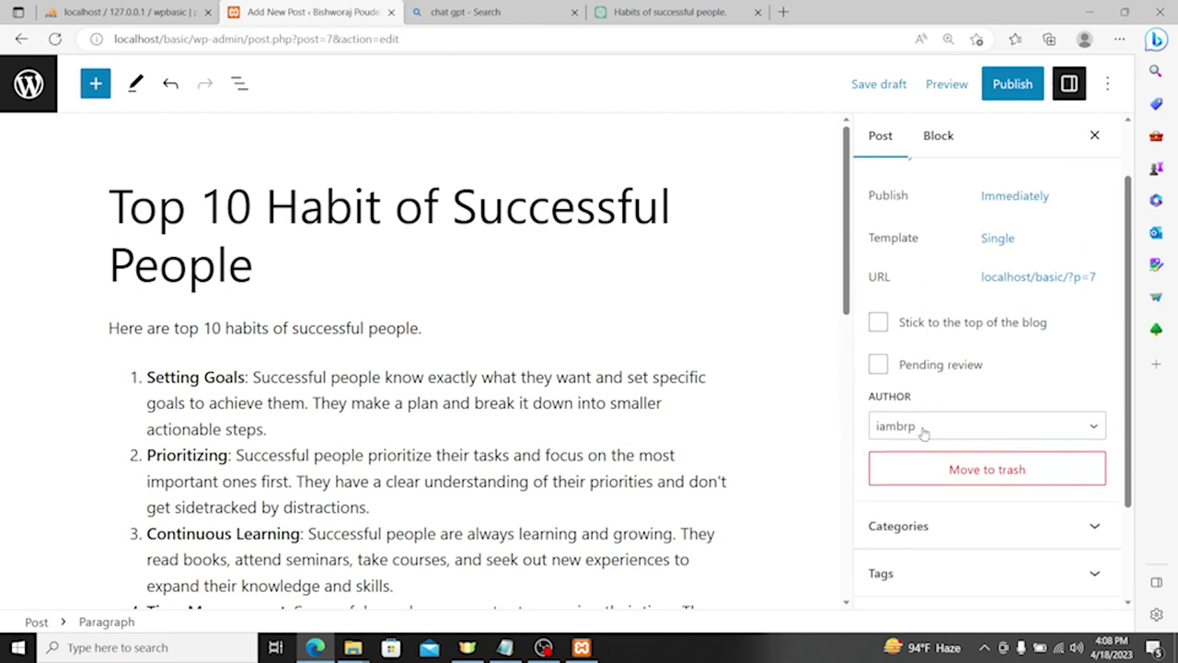
scroll(925, 434, "down", 2)
left_click(932, 395)
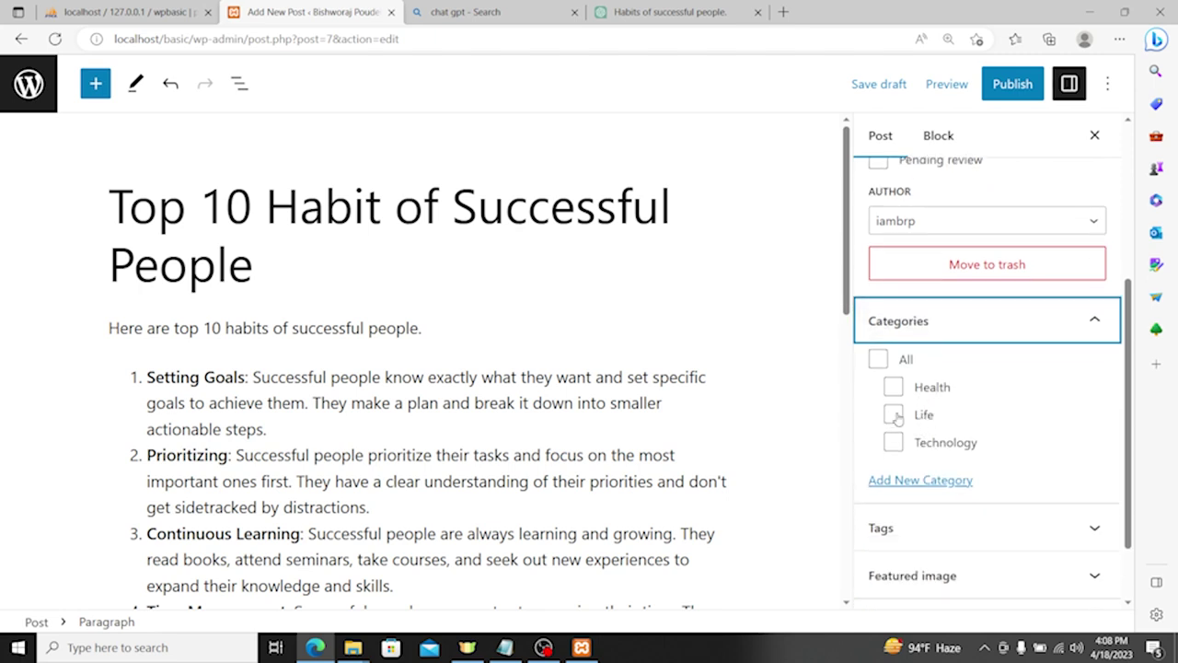
left_click(893, 415)
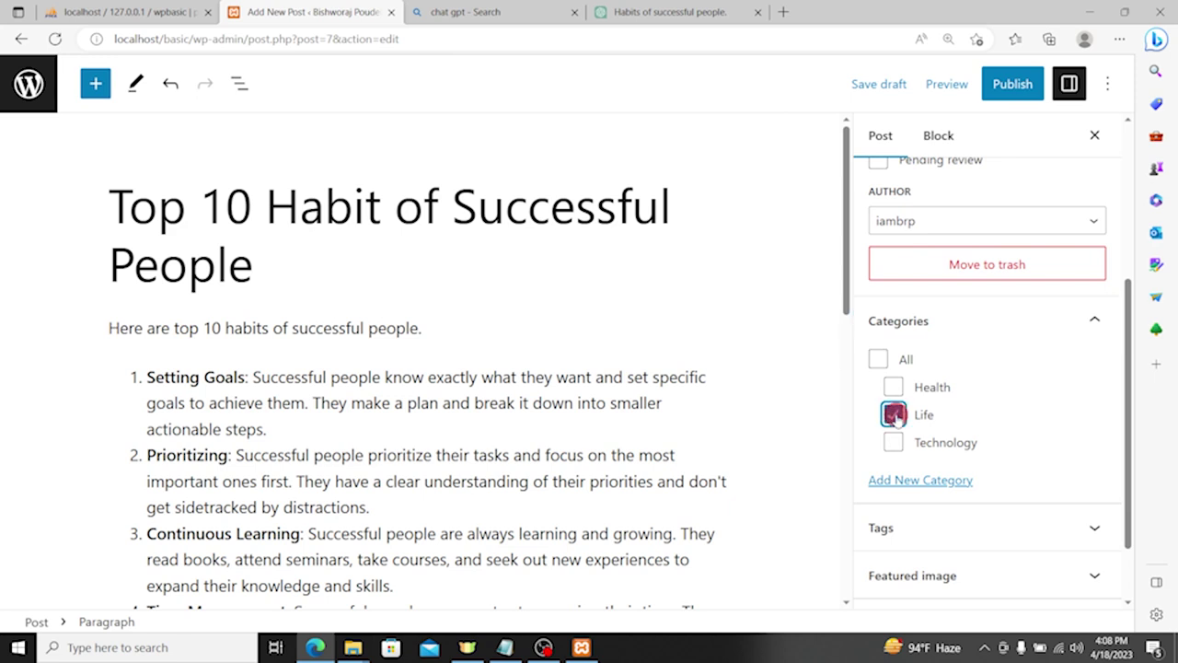
left_click(878, 360)
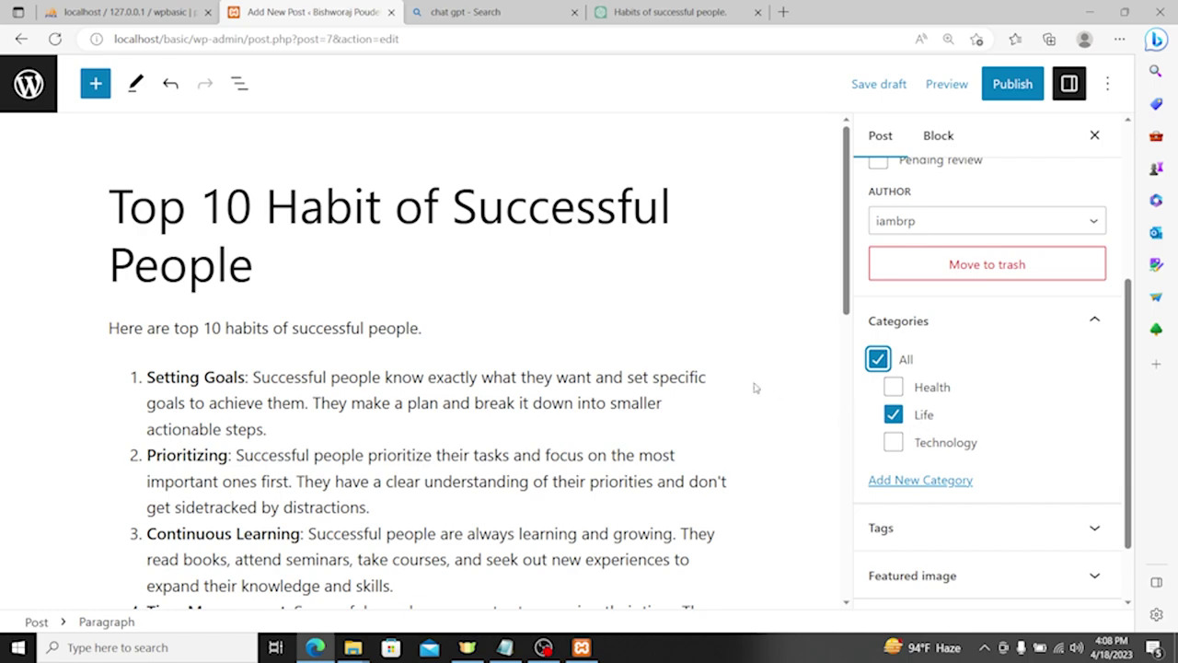
scroll(474, 373, "down", 10)
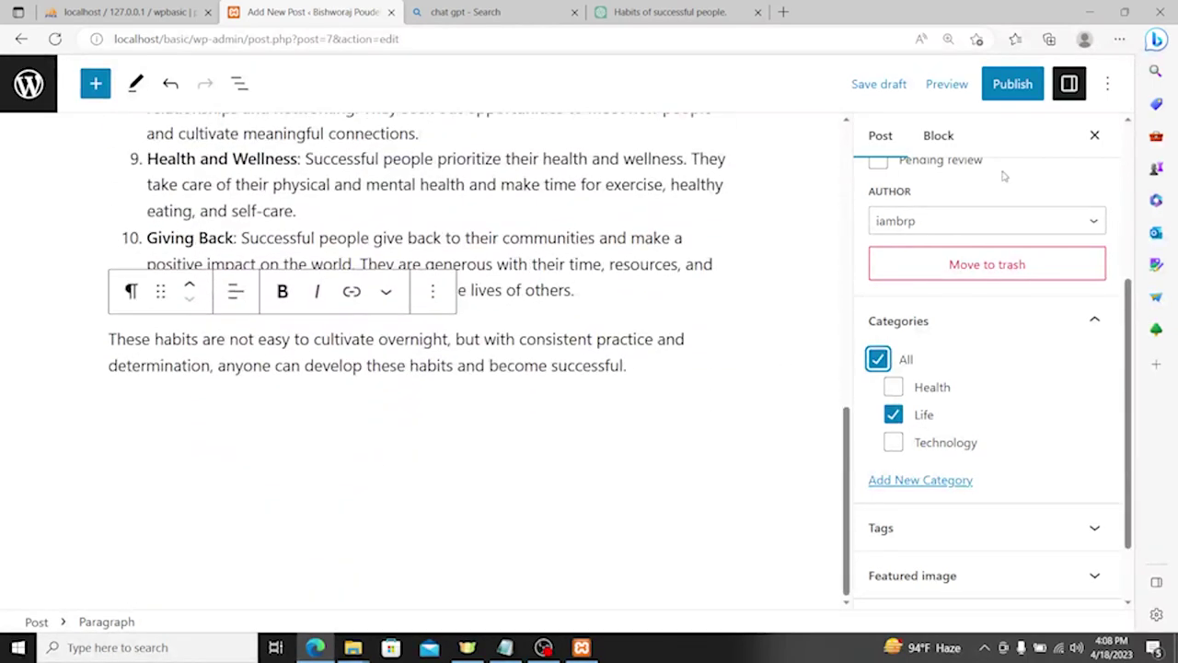
scroll(1019, 409, "down", 1)
left_click(926, 441)
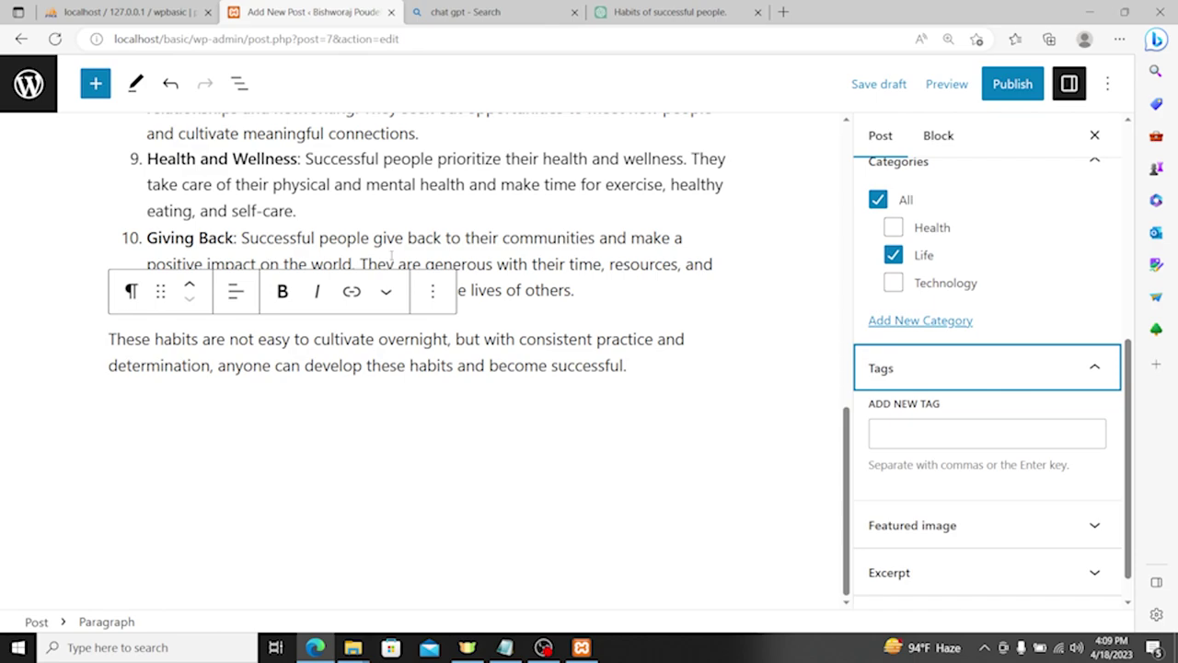
Step: Add the tags 'successful people habit' and 'get success', then expand the Featured image panel
scroll(808, 408, "up", 10)
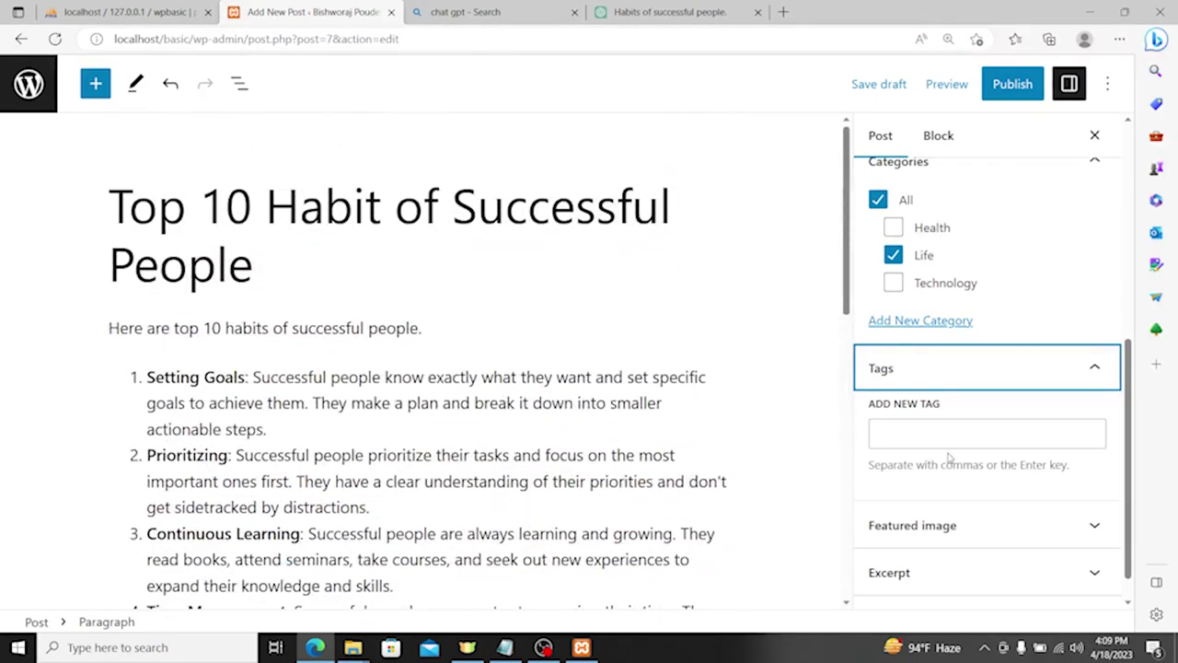
left_click(943, 434)
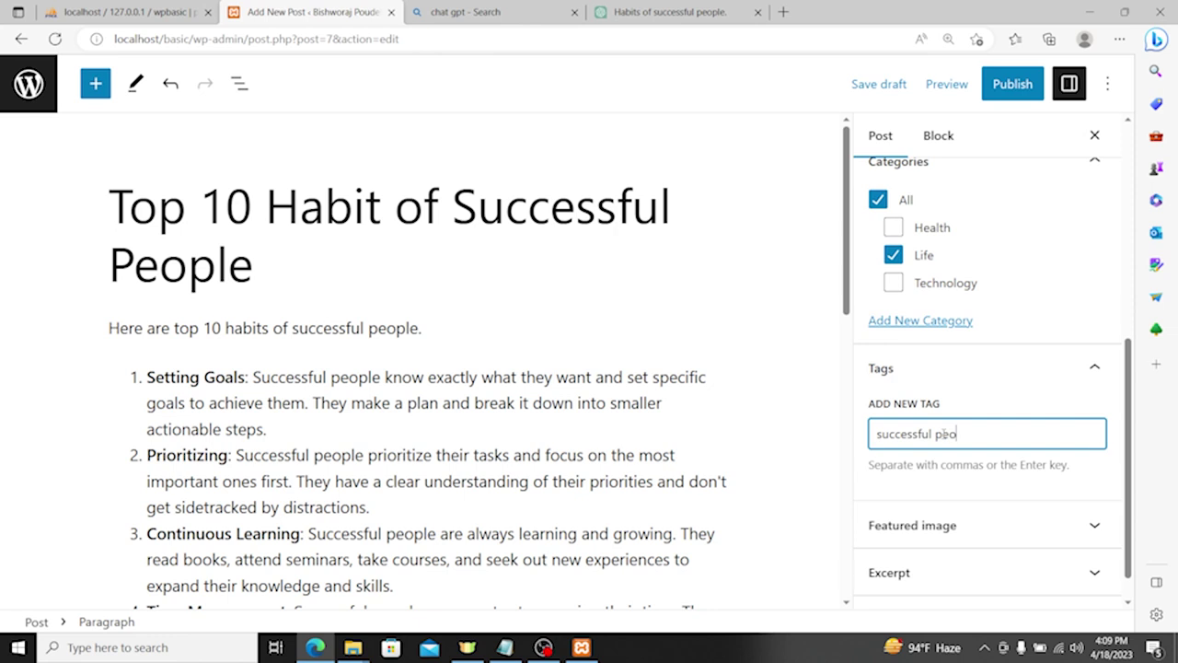
type("t")
key("Return")
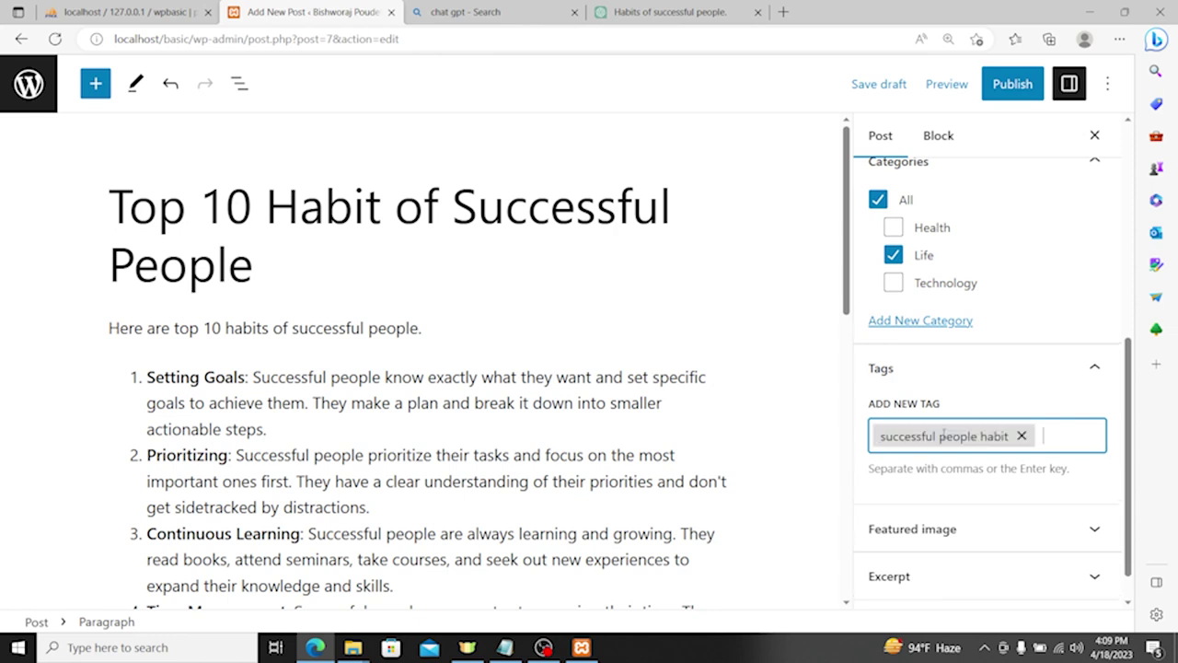
type("get success")
key("Return")
scroll(1007, 377, "up", 3)
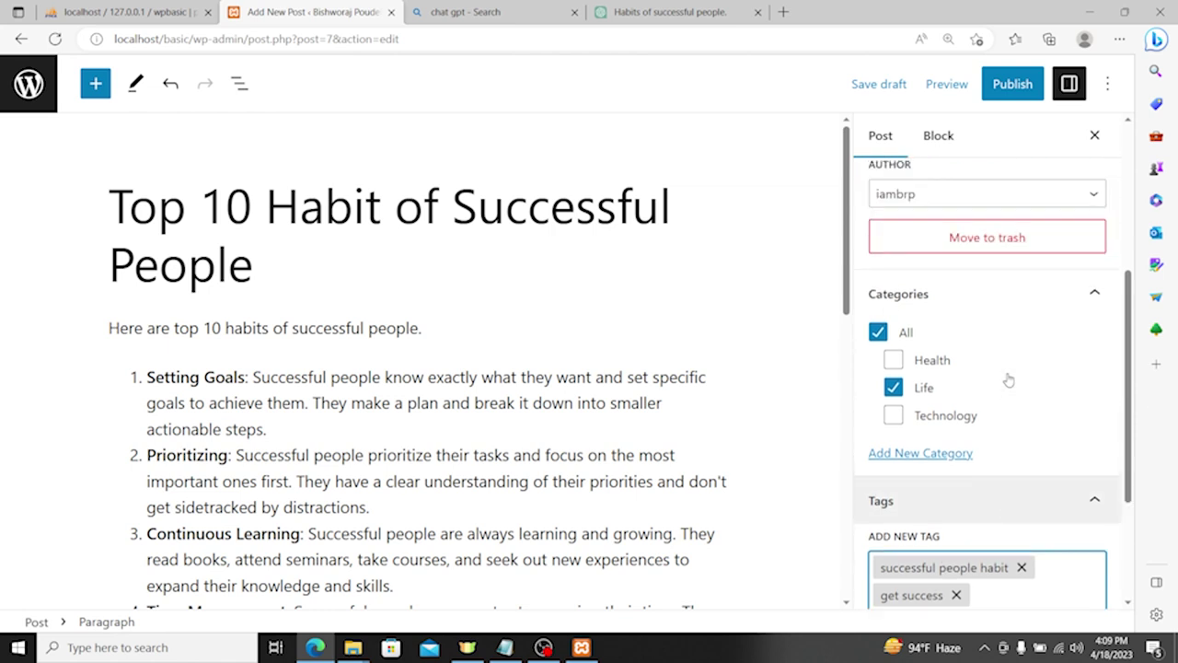
scroll(979, 498, "down", 4)
left_click(980, 498)
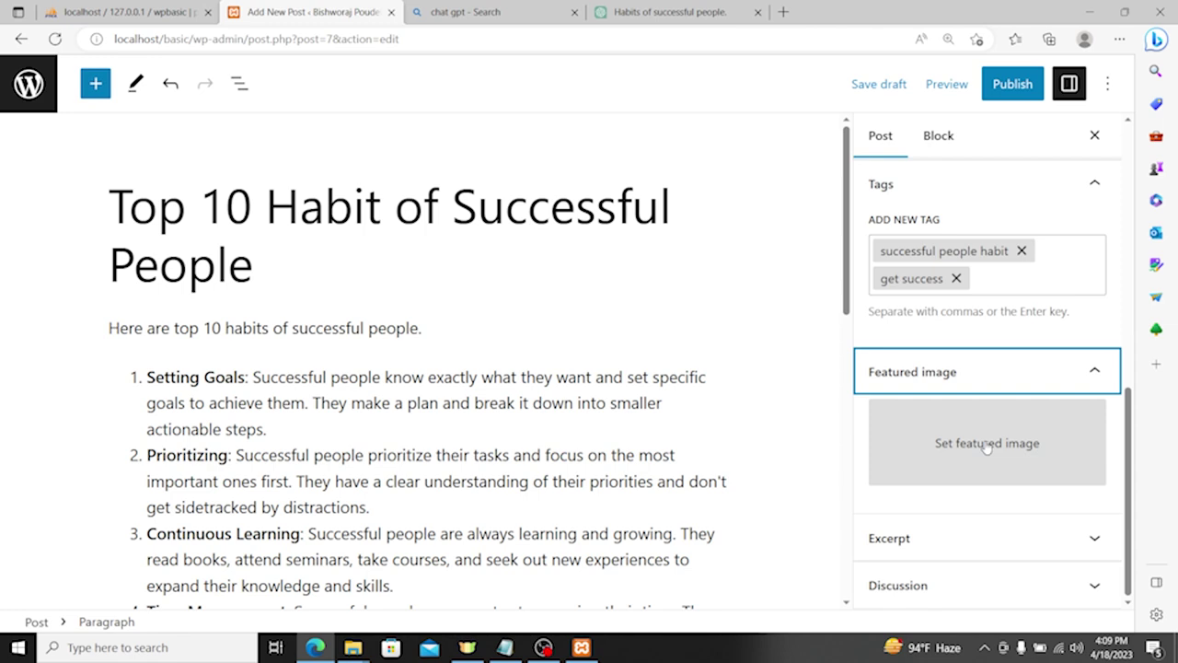
Step: Search the web for 'pixabay' from the Bing tab and open the Pixabay site
left_click(562, 16)
left_click(497, 39)
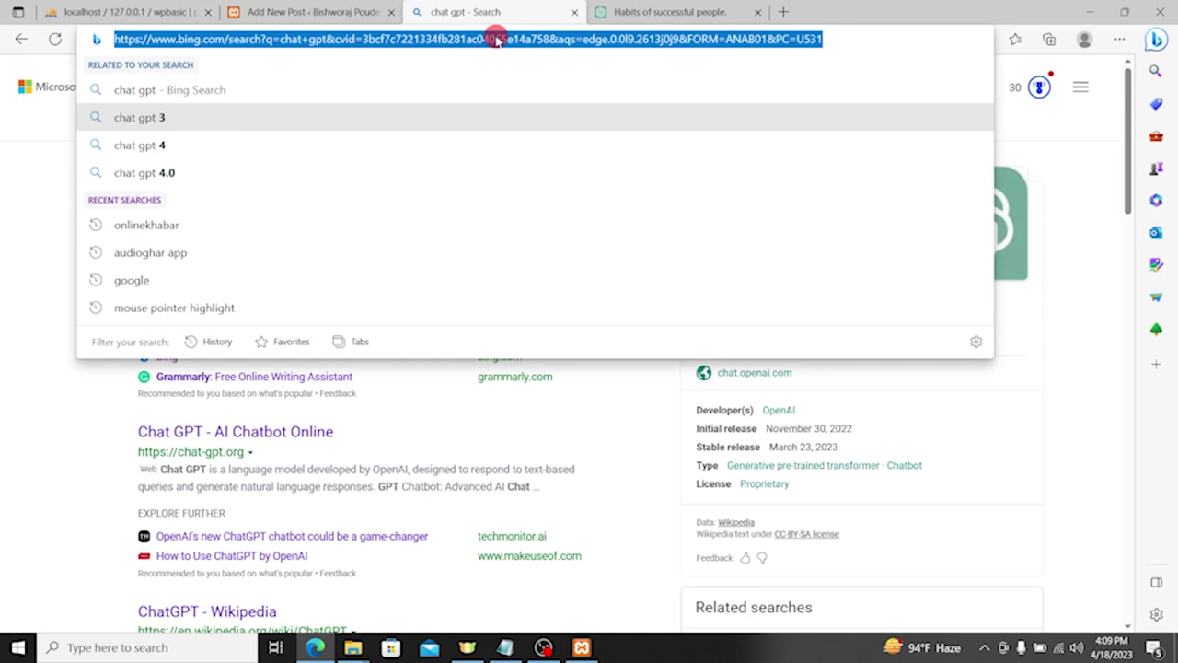
type("pixabay")
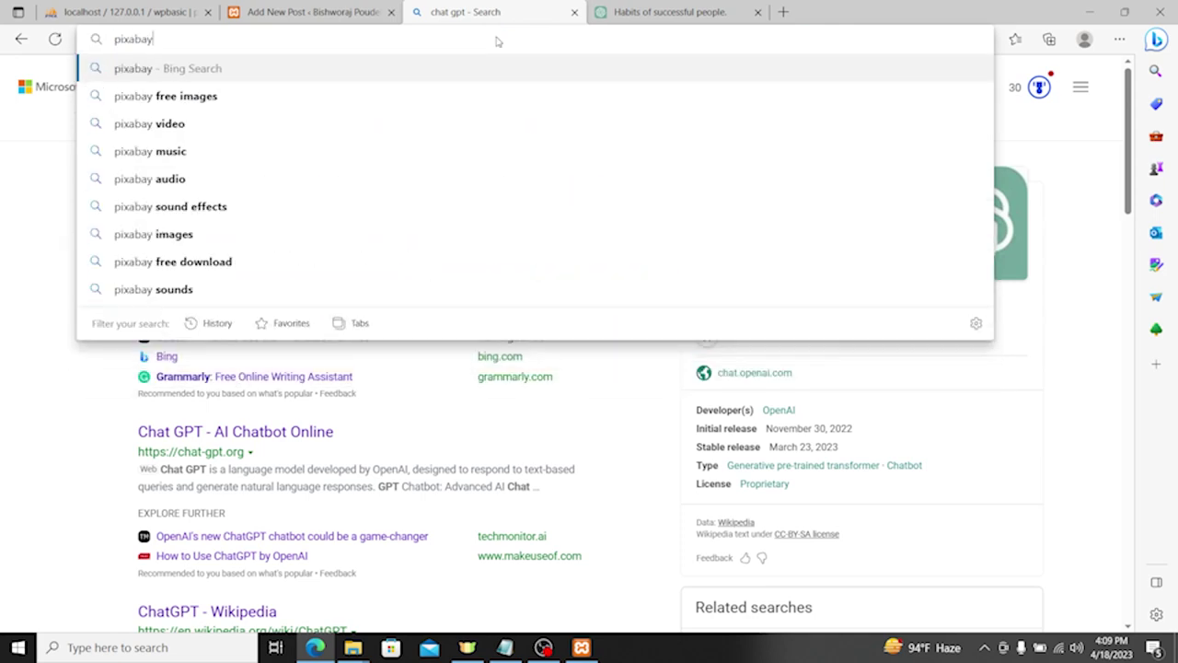
key("Return")
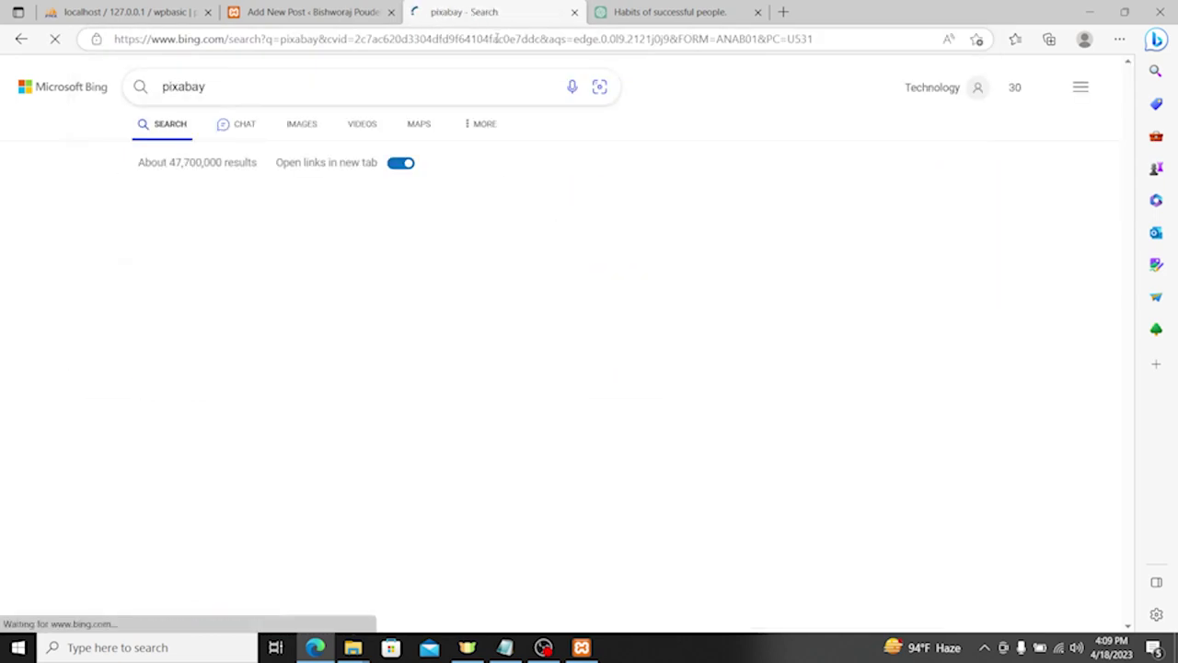
left_click(310, 249)
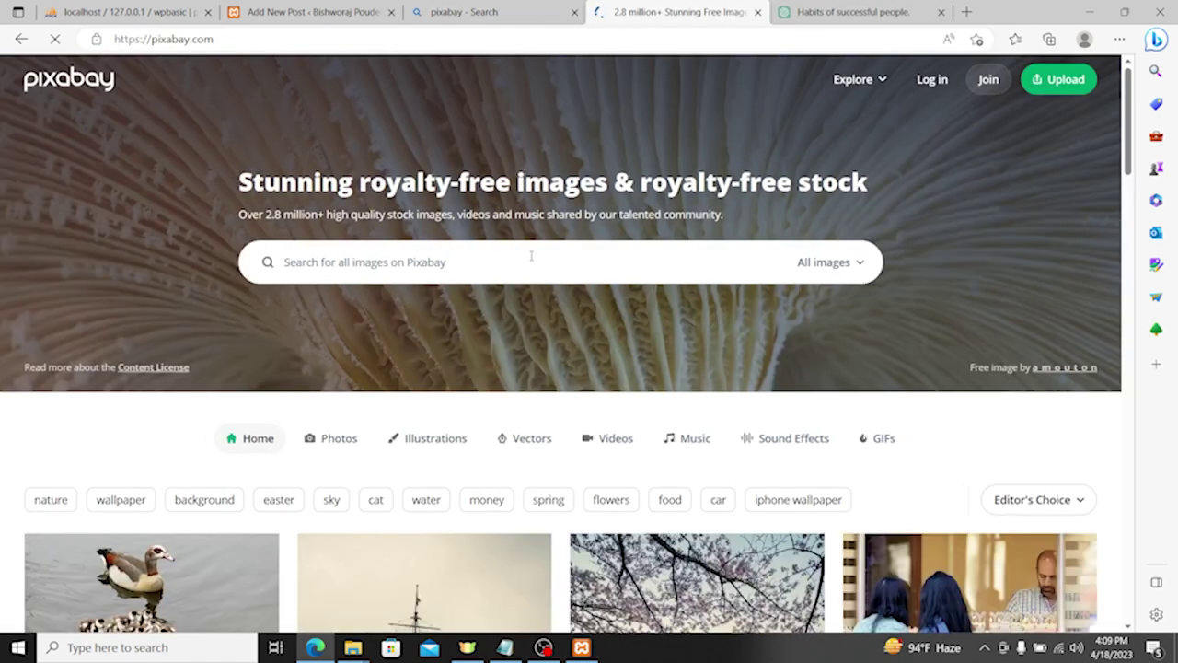
Step: Search Pixabay for 'success' and open the photo of children celebrating at a laptop
left_click(532, 256)
type("succ")
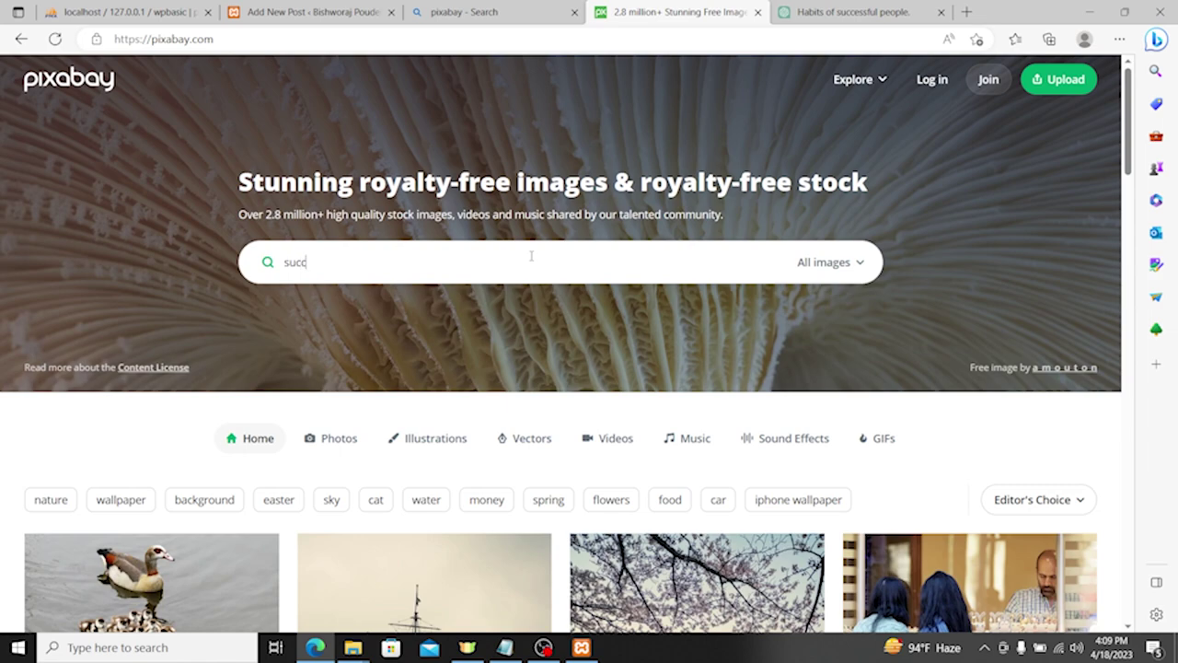
type("ess")
key("Return")
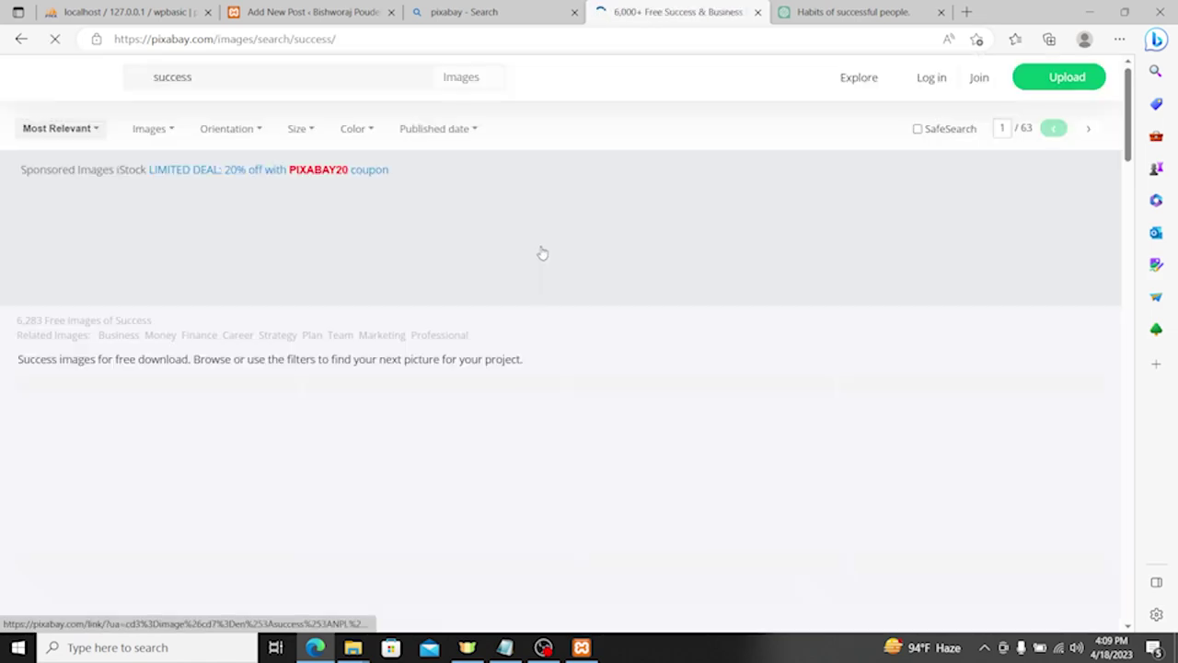
scroll(488, 230, "down", 3)
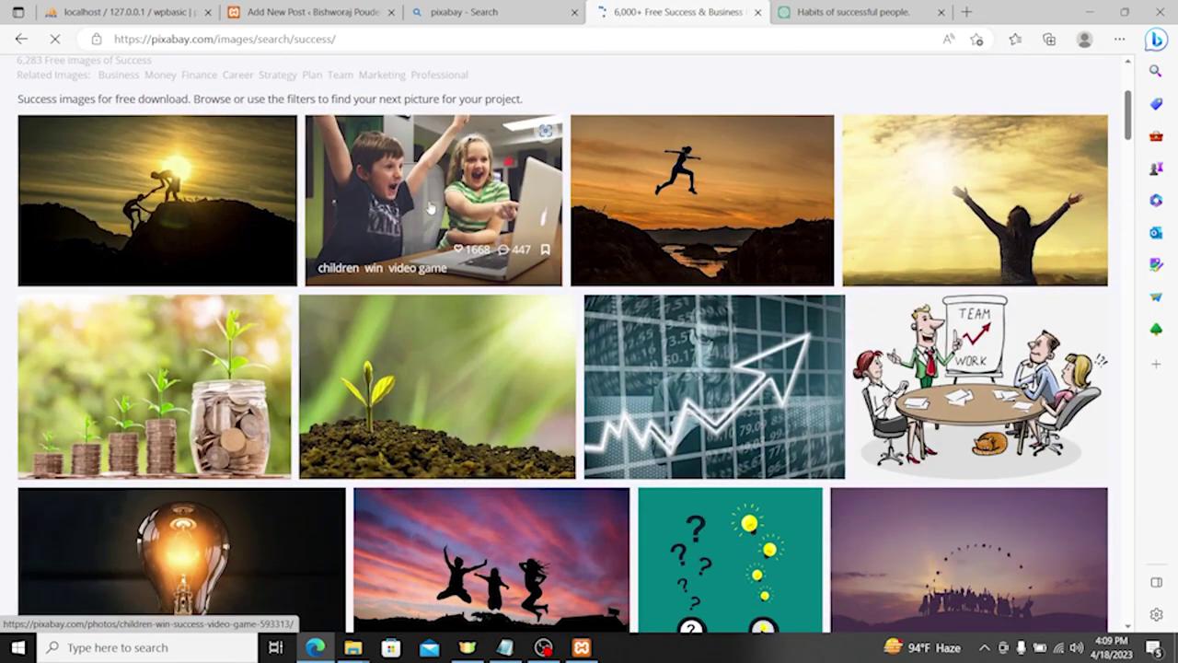
left_click(447, 189)
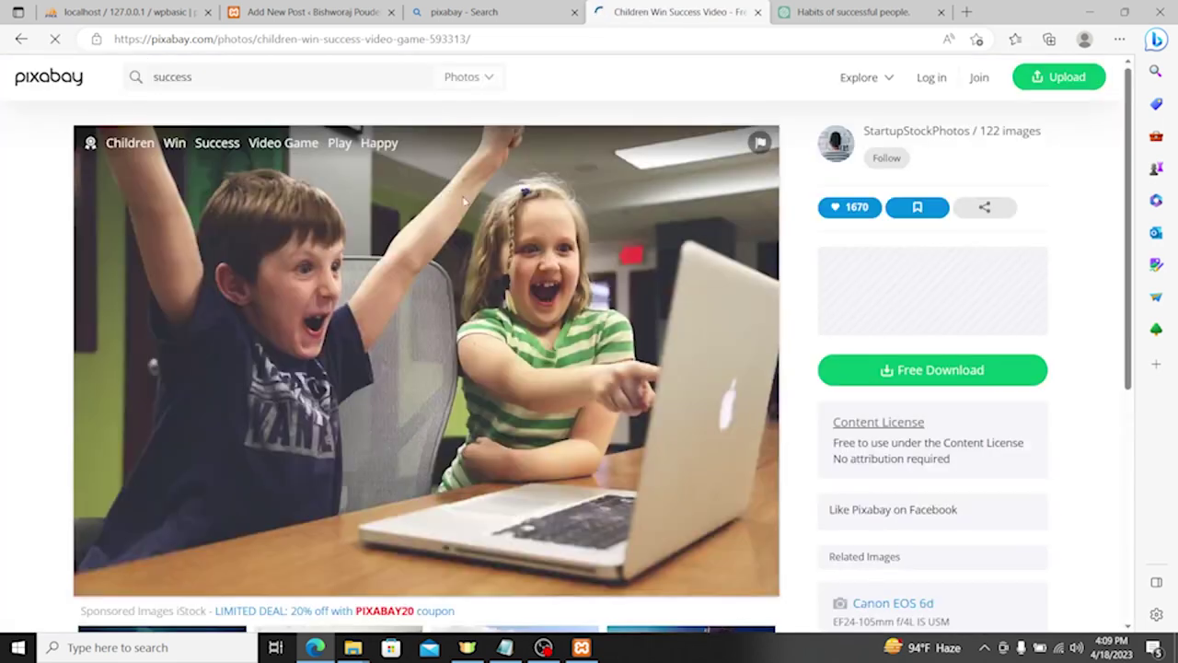
Step: Save the children photo to disk and return to the WordPress post editor
right_click(503, 270)
left_click(538, 308)
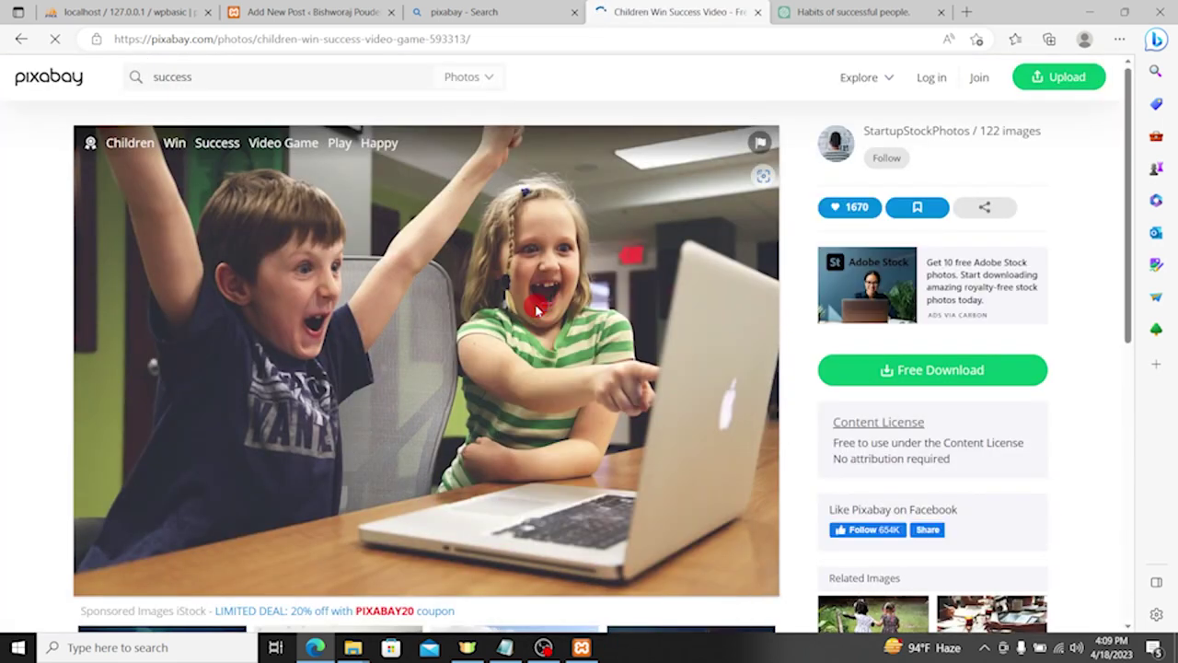
key("Return")
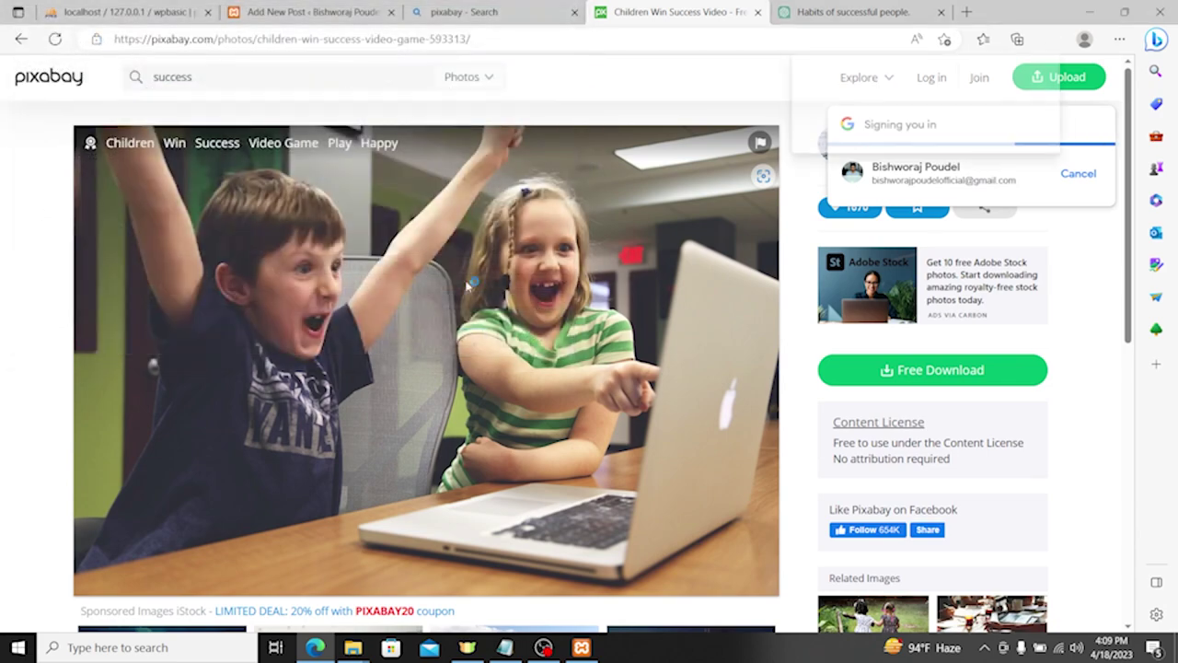
left_click(402, 13)
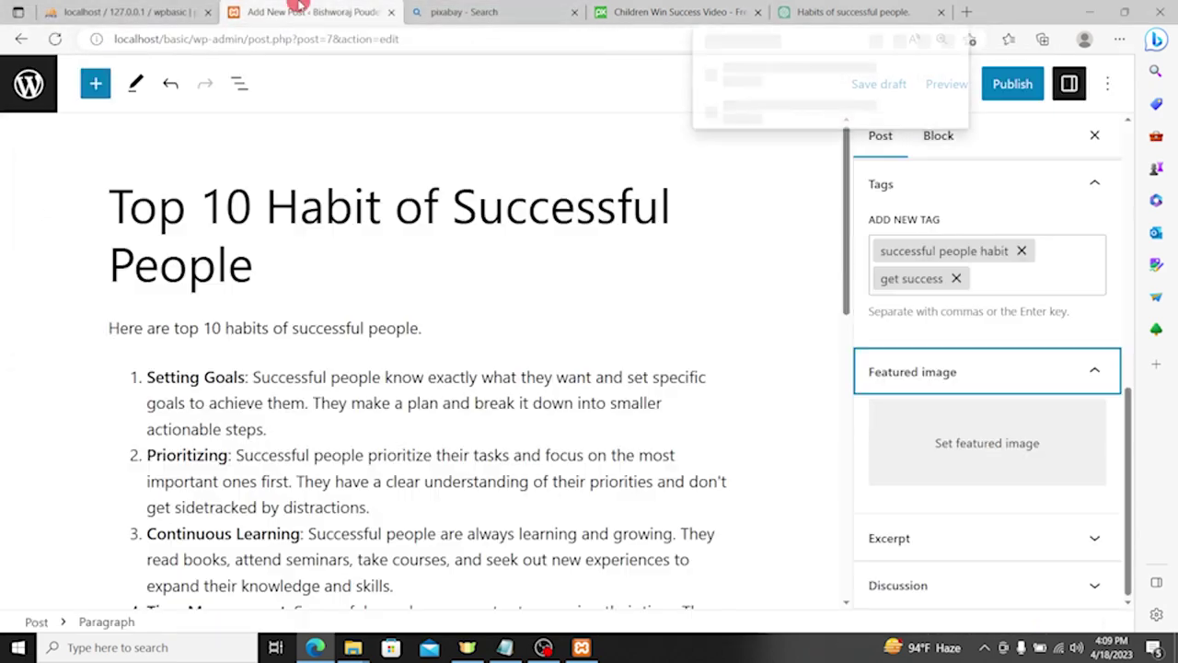
Step: Add an Image block on a new line below the intro sentence
scroll(423, 267, "down", 5)
scroll(400, 298, "down", 5)
scroll(423, 350, "up", 4)
scroll(451, 396, "down", 4)
scroll(414, 387, "up", 10)
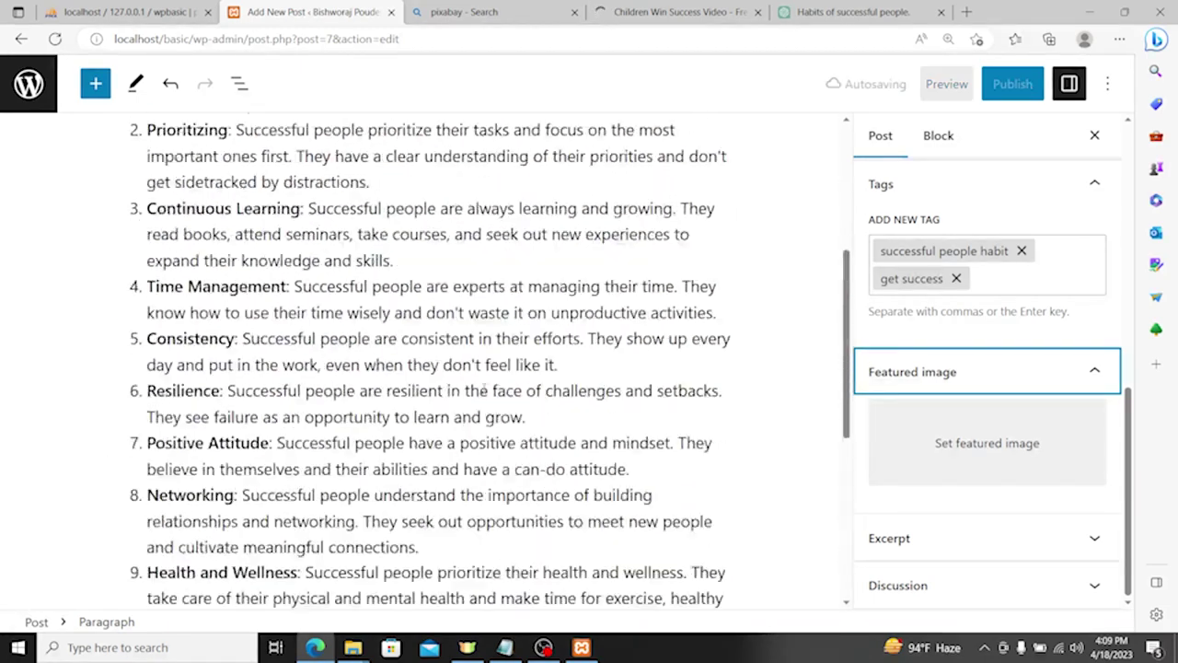
left_click(424, 324)
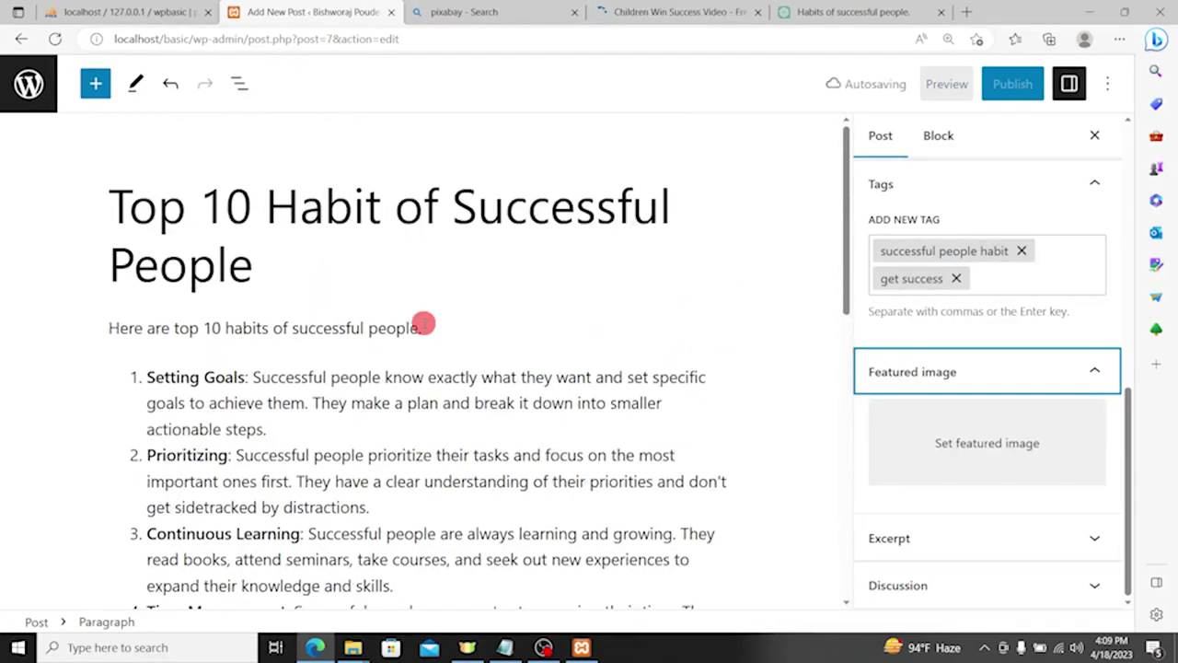
left_click(433, 328)
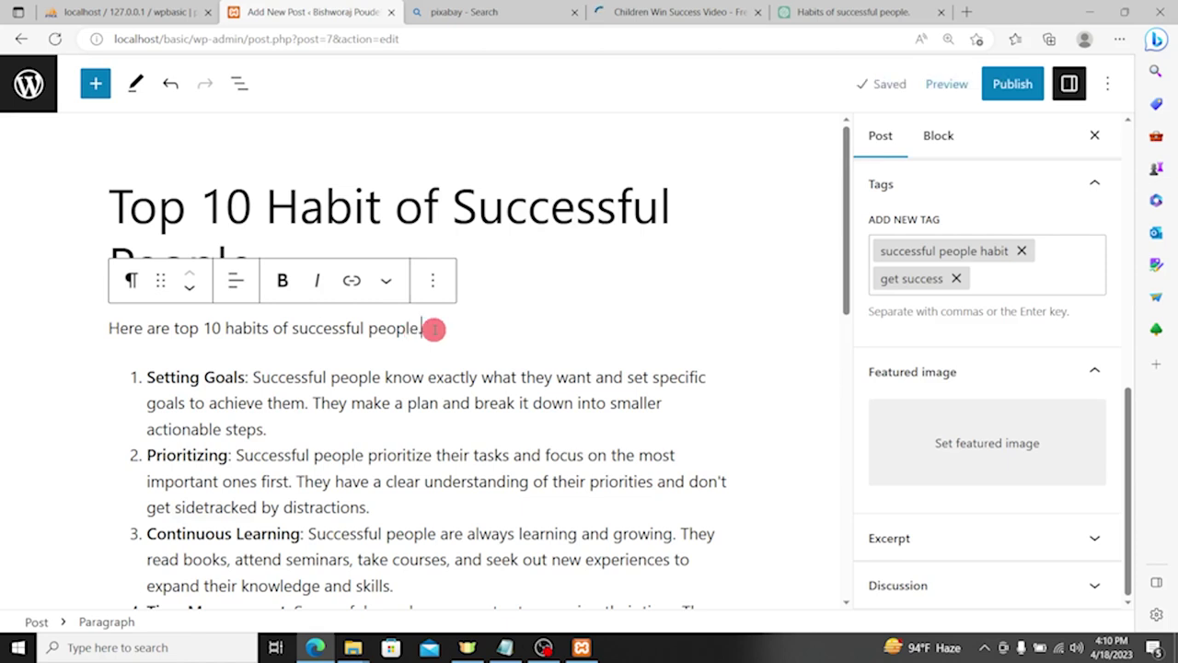
key("Return")
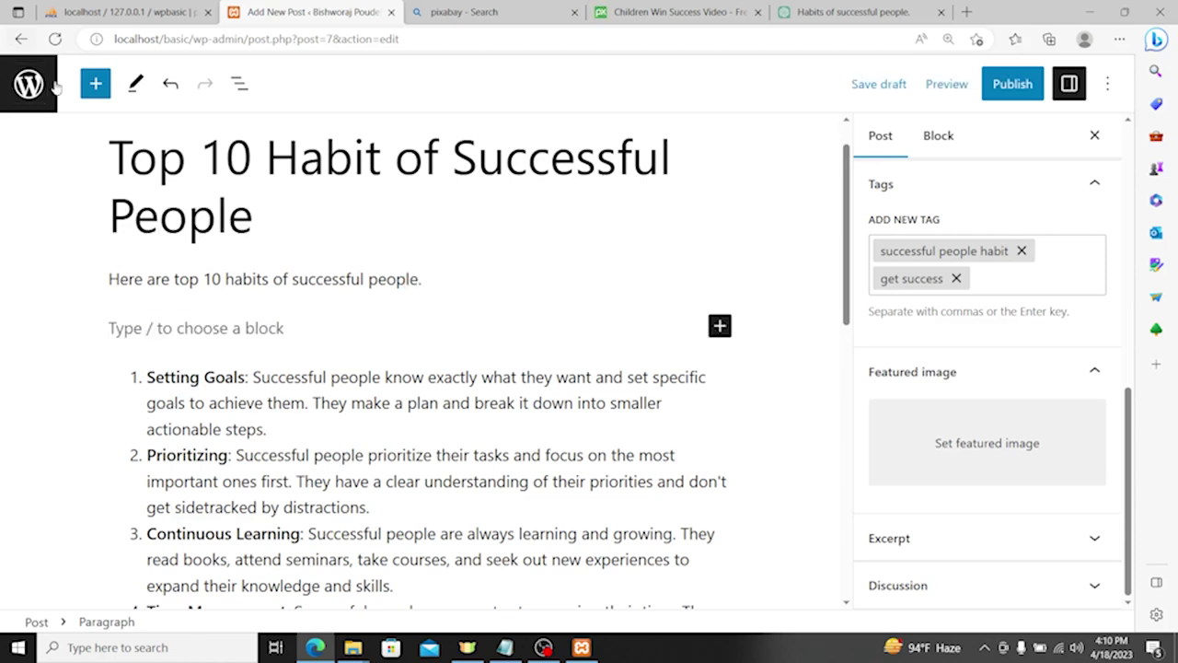
left_click(99, 84)
scroll(138, 424, "down", 2)
scroll(156, 452, "down", 5)
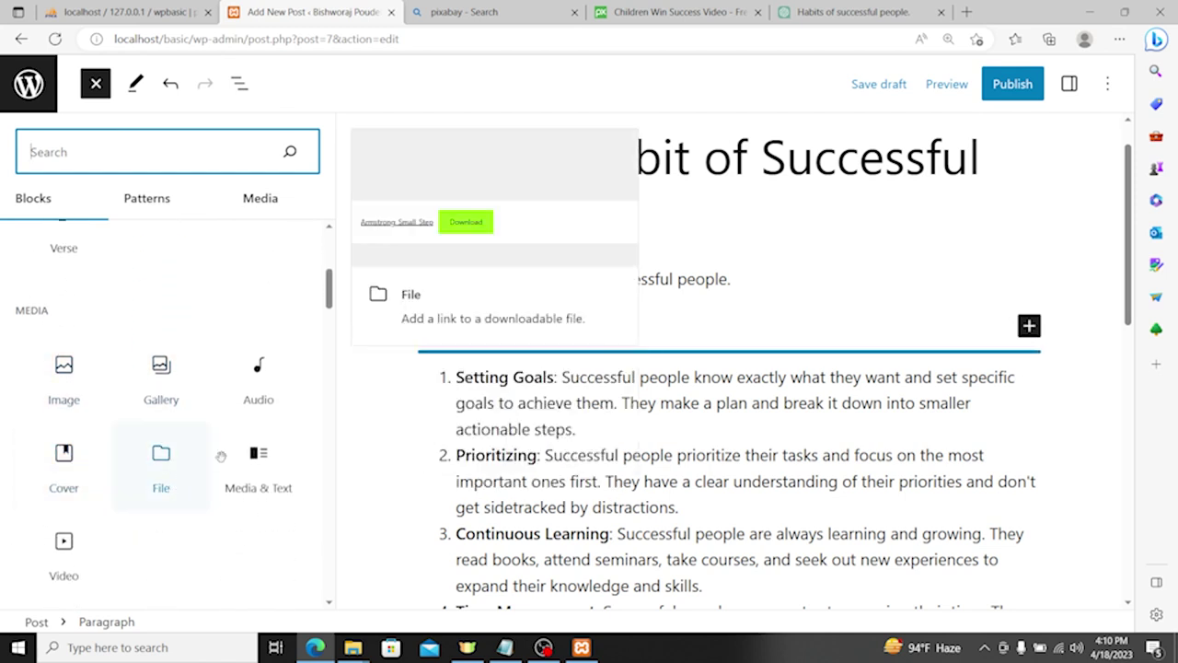
scroll(157, 442, "down", 9)
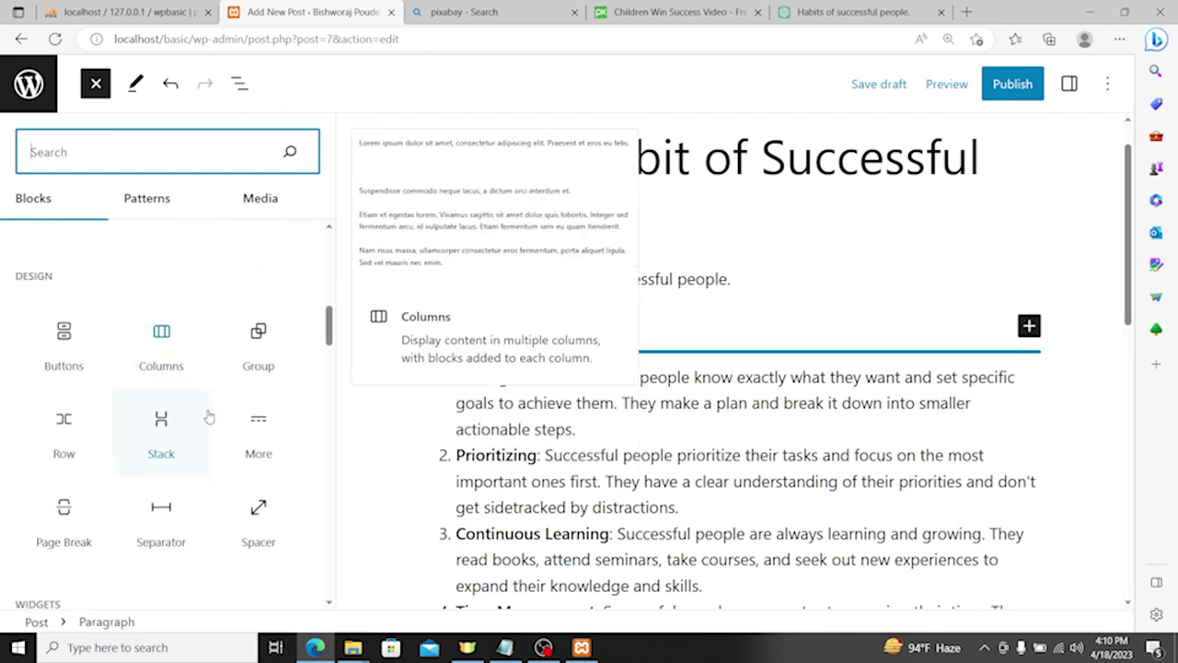
type("P")
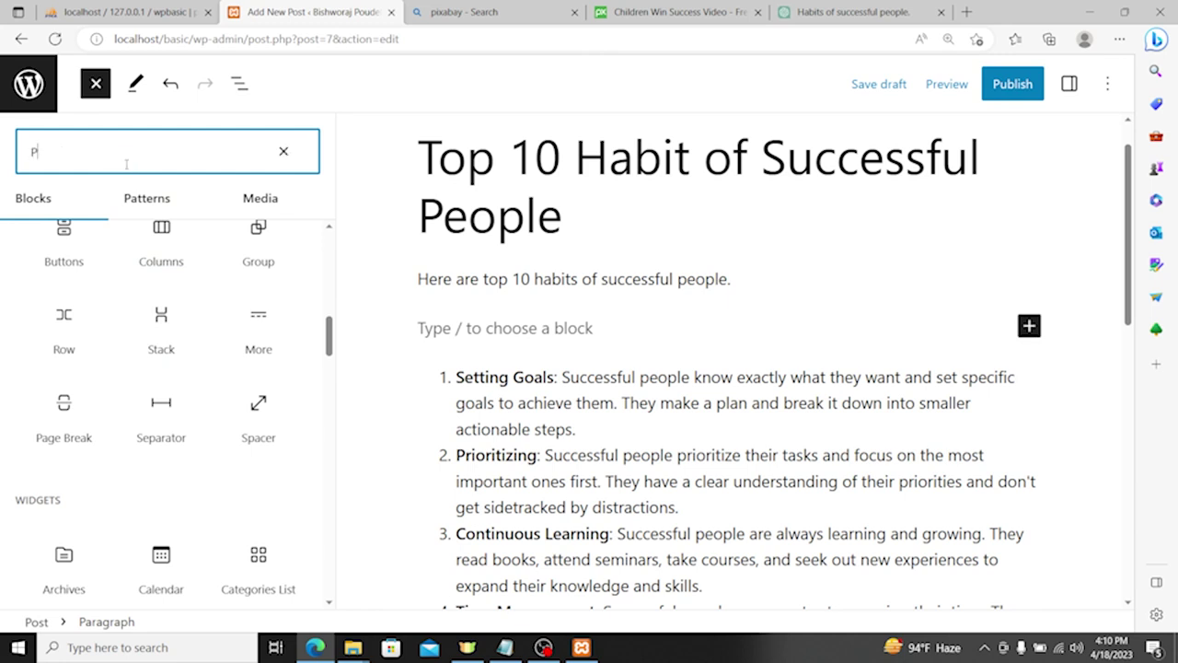
type("hoto")
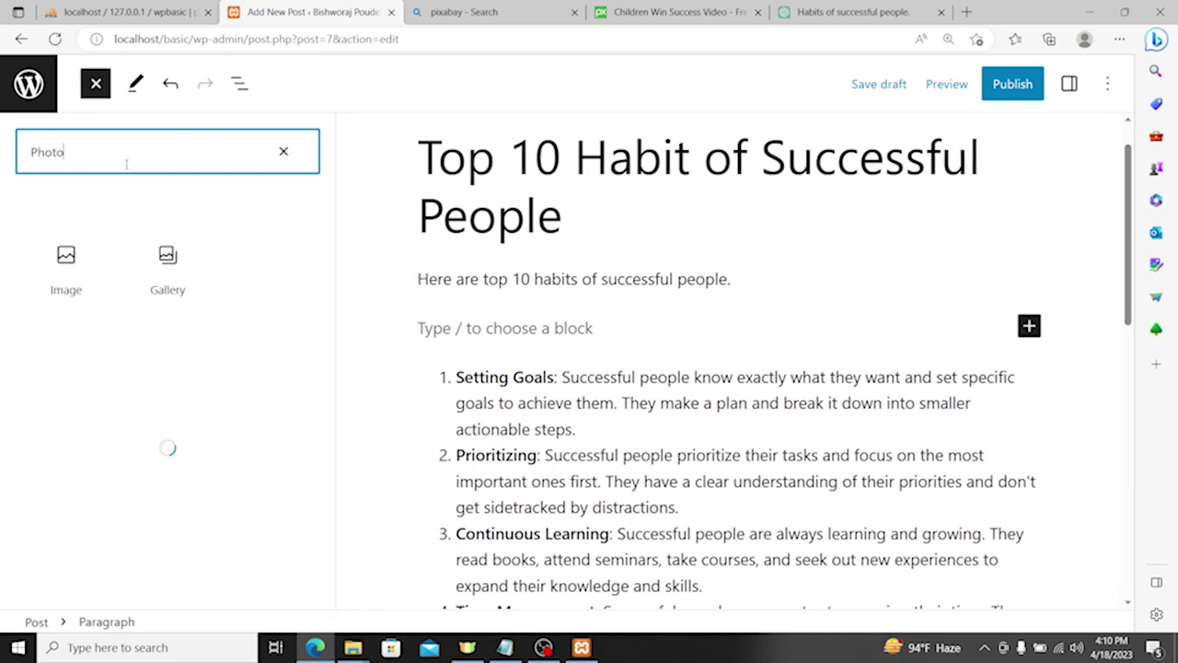
left_click(74, 260)
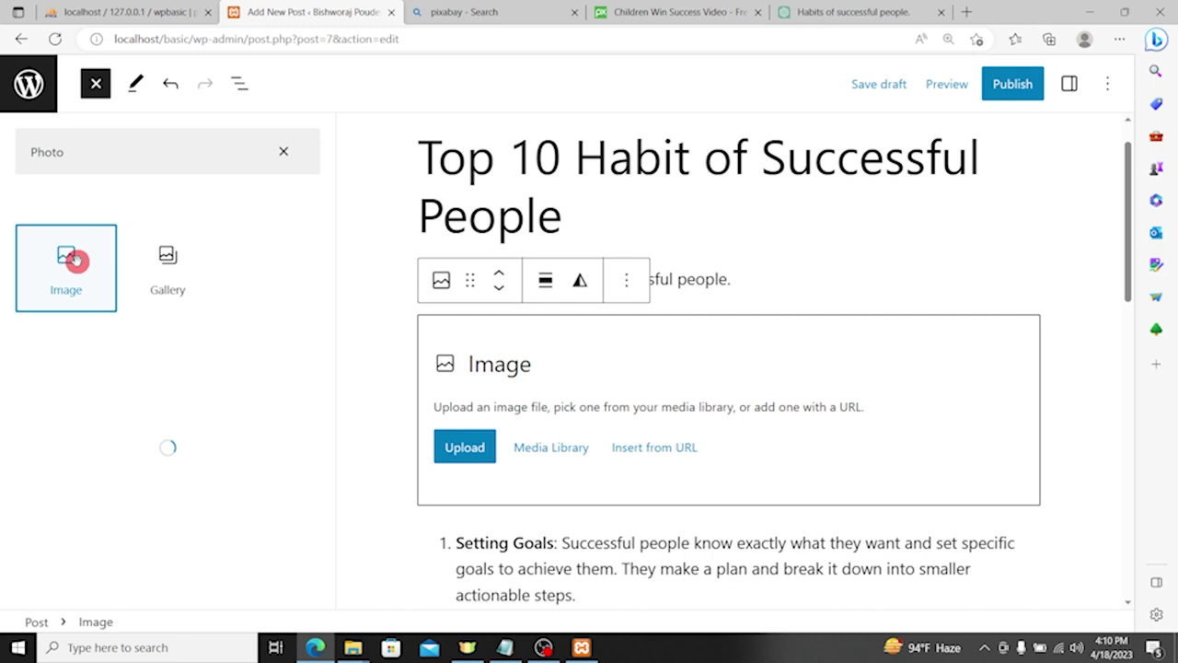
Step: Upload children-593313_960_720 from Downloads into the Image block and deselect it
left_click_drag(460, 442, 309, 442)
left_click(310, 442)
left_click(68, 138)
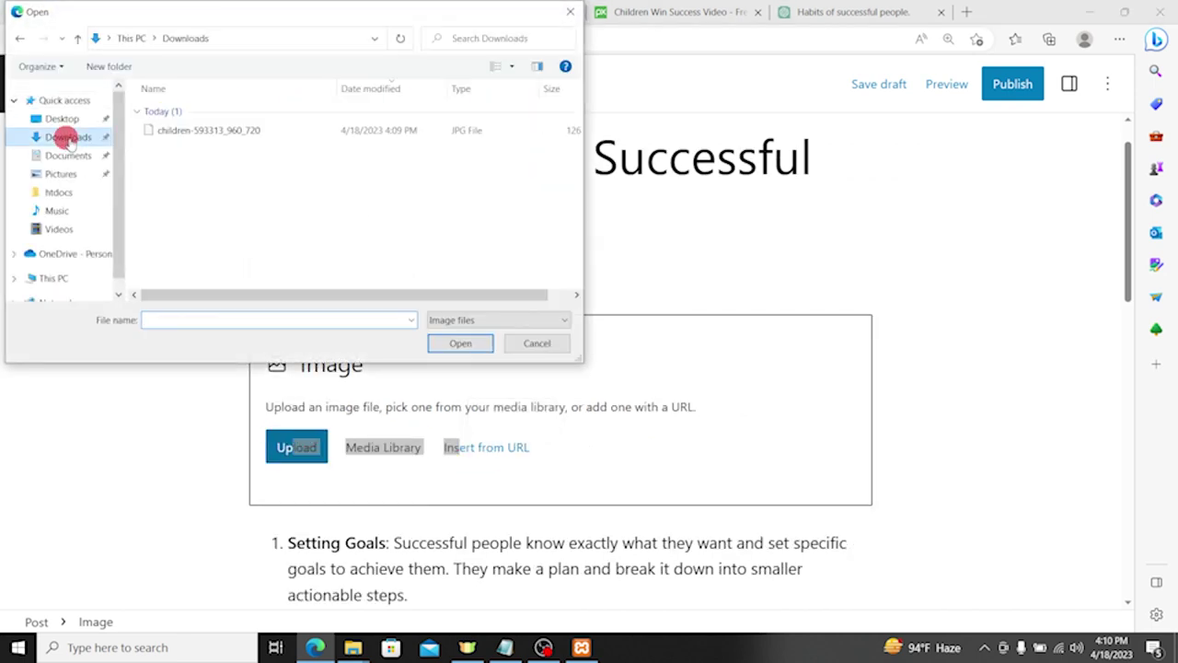
double_click(200, 132)
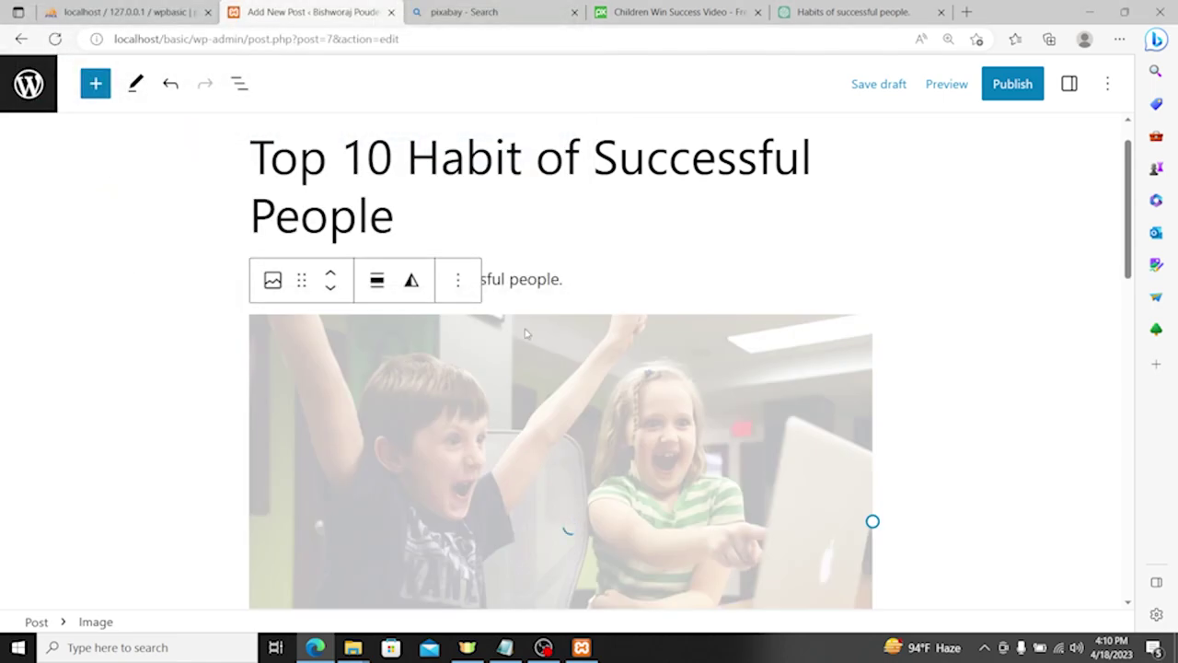
scroll(635, 352, "down", 2)
scroll(737, 296, "up", 4)
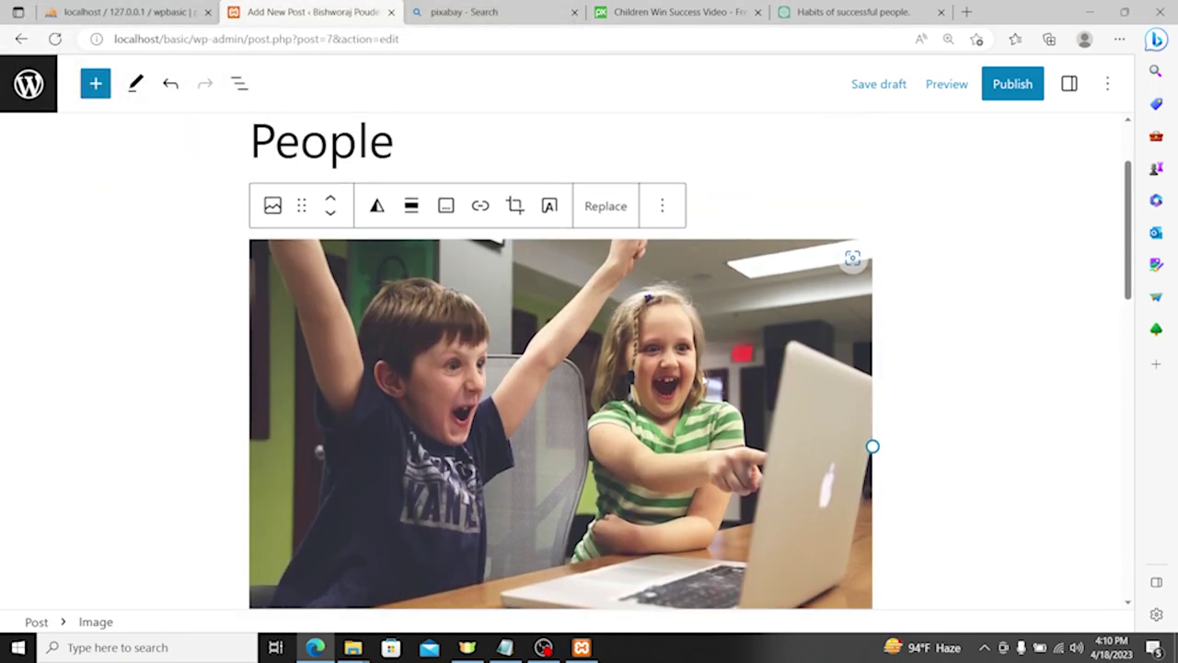
left_click(736, 296)
scroll(736, 303, "down", 15)
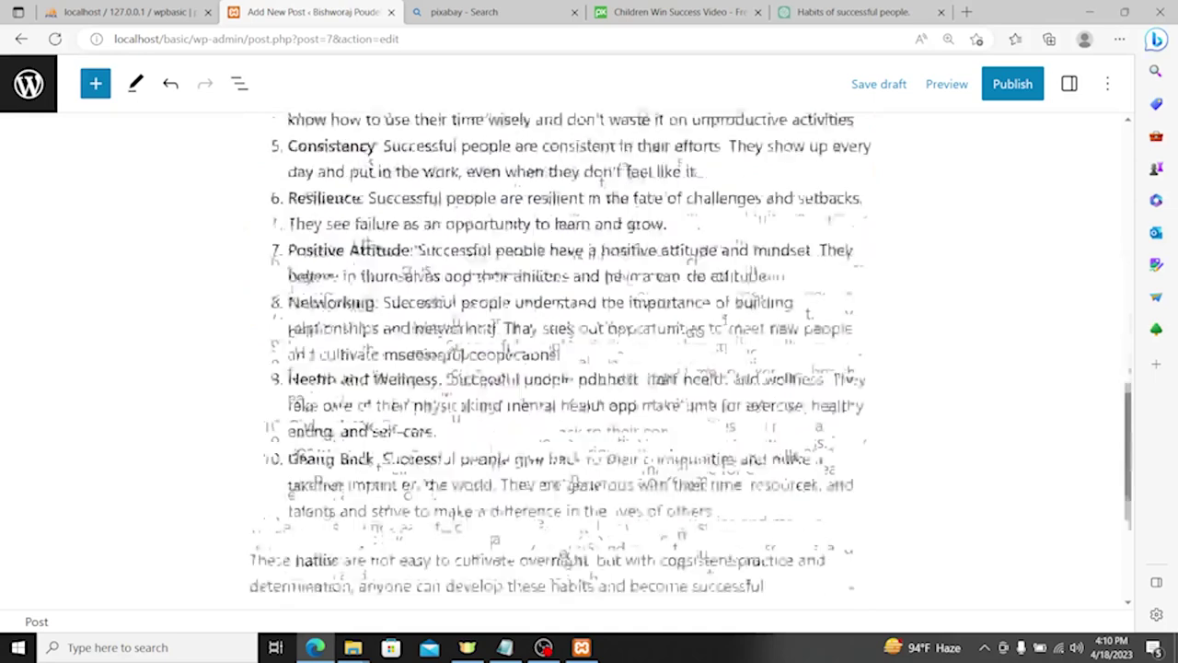
Step: Reopen the post settings sidebar and scroll down to the Tags panel
left_click(1070, 84)
scroll(1013, 322, "down", 5)
scroll(1058, 181, "up", 5)
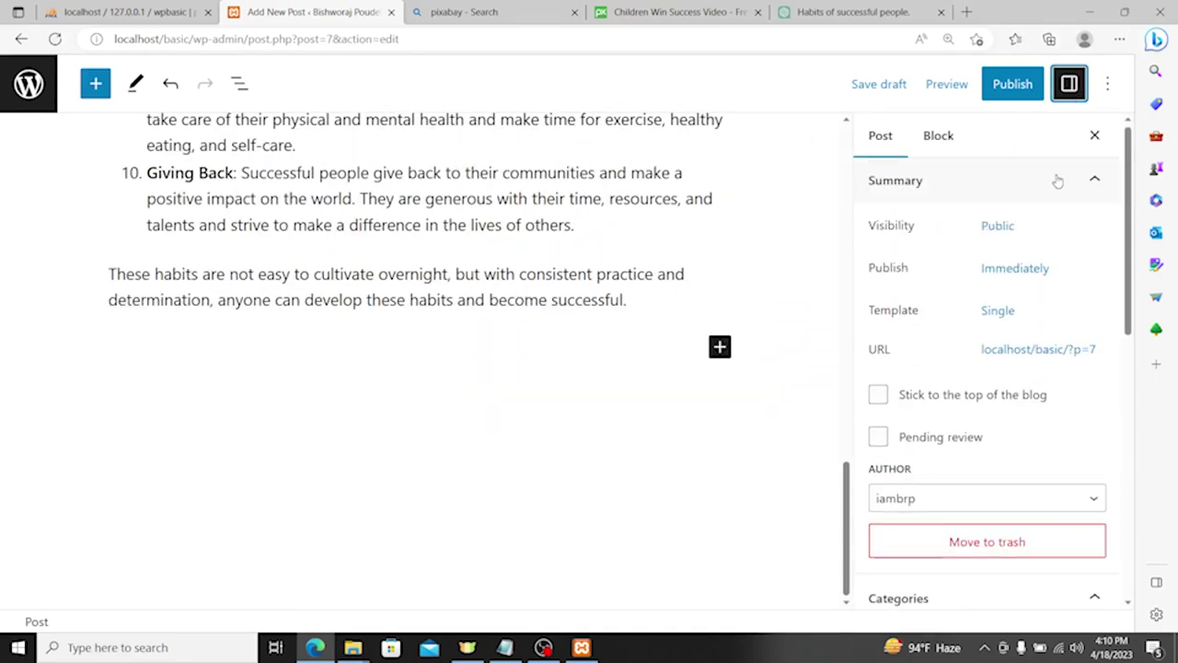
left_click(1069, 84)
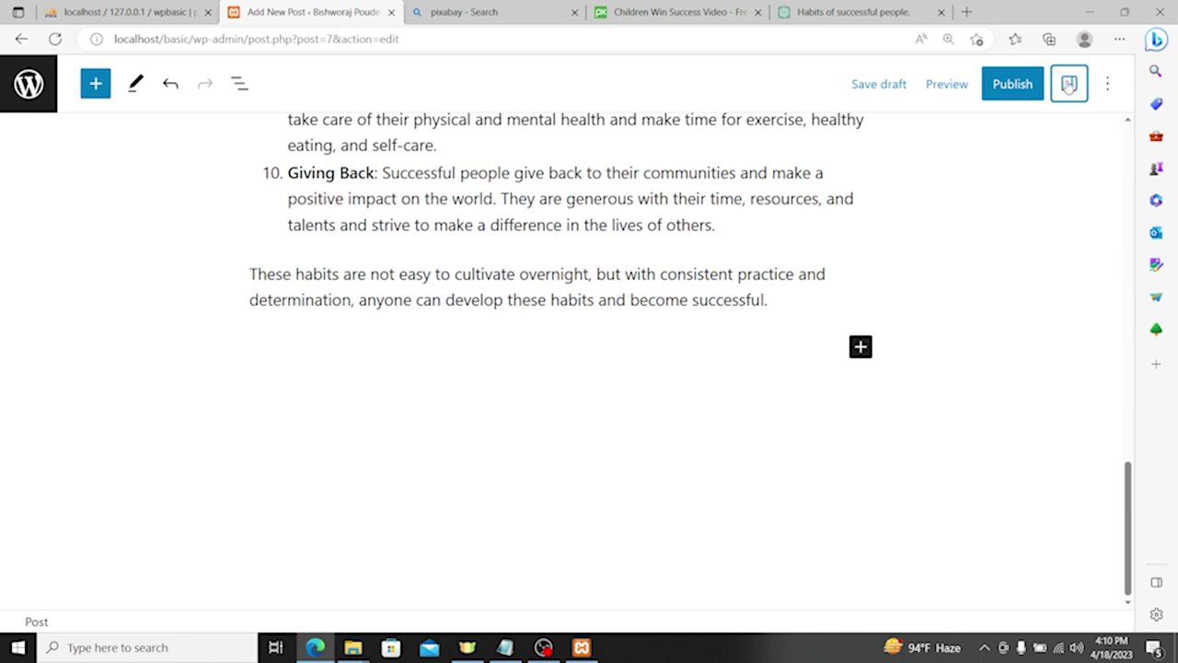
left_click(1069, 84)
scroll(1041, 300, "down", 2)
scroll(1041, 300, "down", 4)
scroll(985, 422, "down", 3)
Step: Add the tags 'top 10 habit' and 'success habit', then start setting a featured image
left_click(1004, 307)
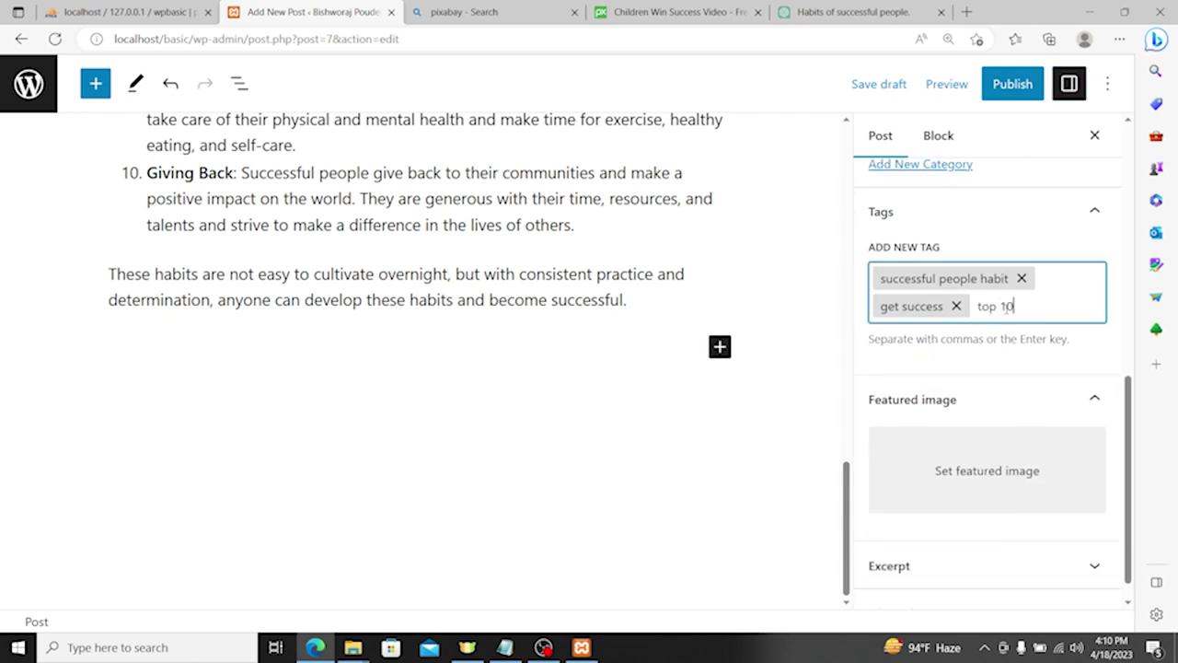
key("Return")
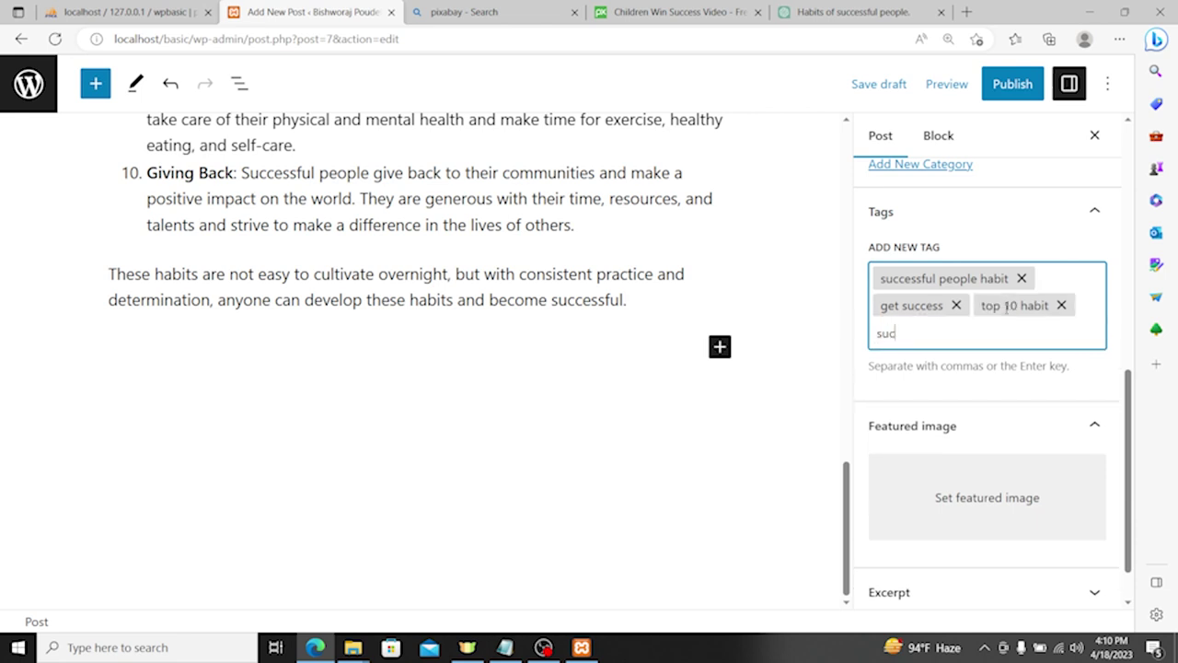
type("success habit")
key("Return")
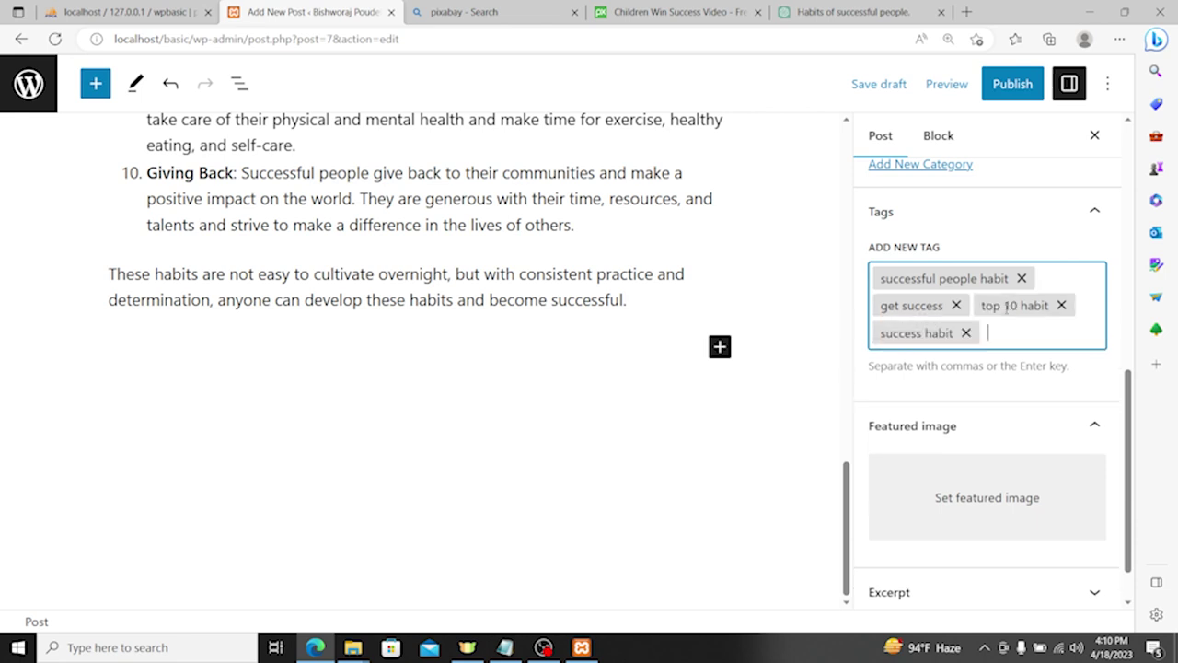
scroll(979, 476, "down", 1)
left_click(967, 453)
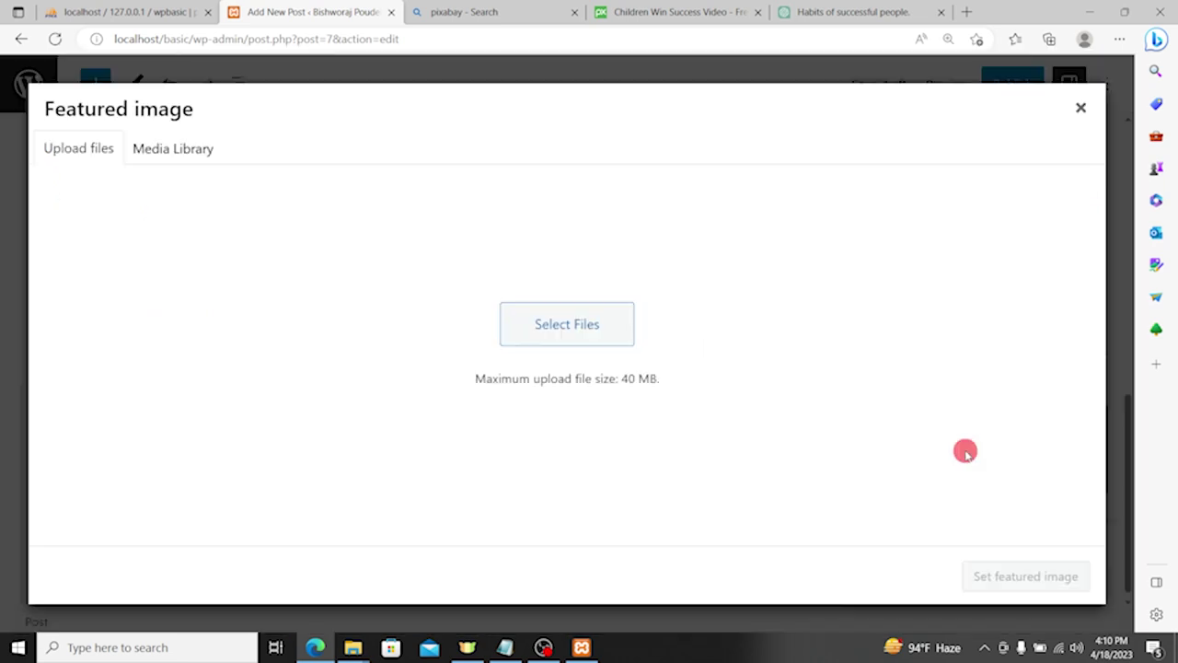
Step: Show the Media Library in the Featured image dialog, then go back to the Pixabay search results
left_click(185, 145)
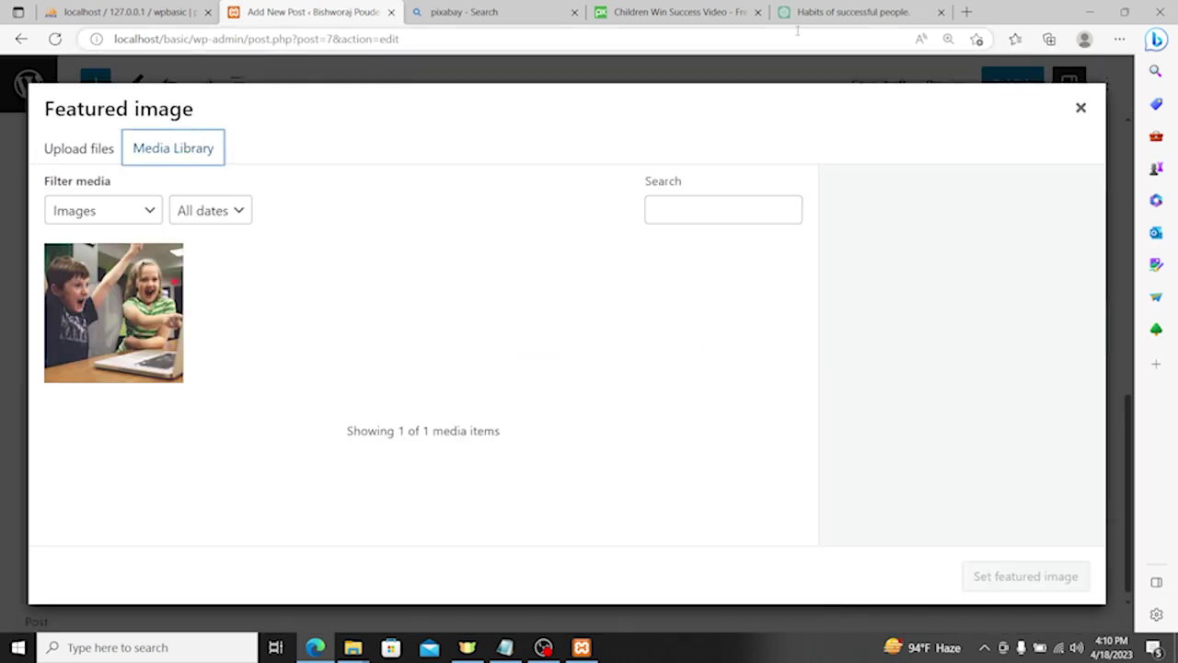
left_click(691, 12)
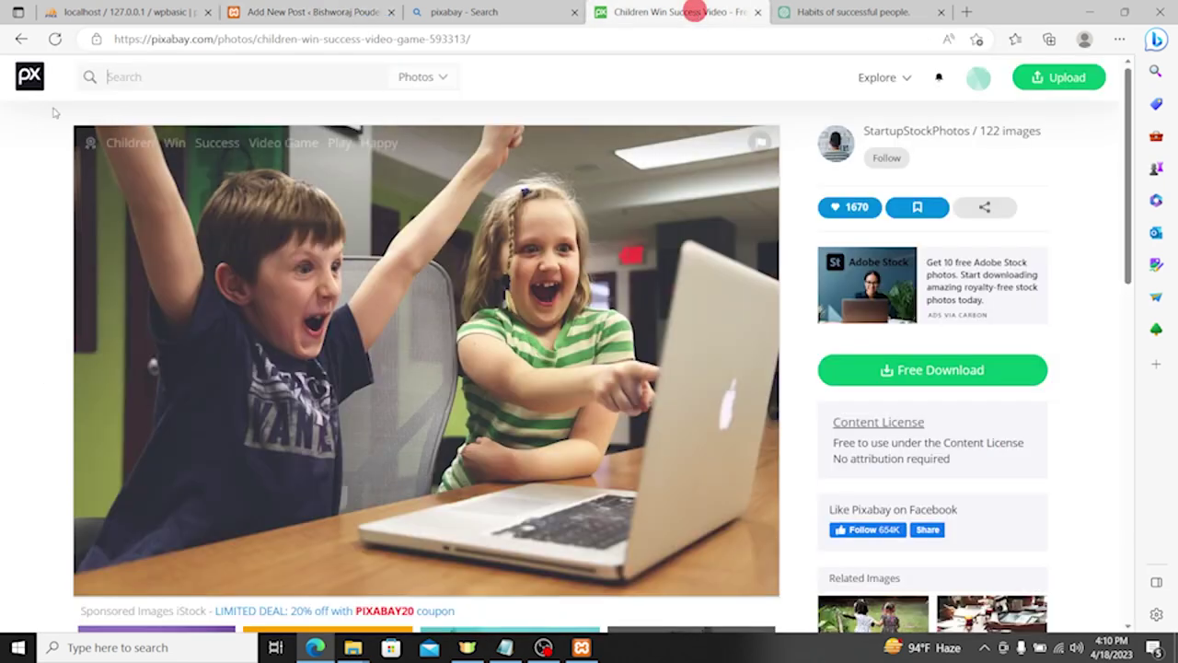
left_click(21, 39)
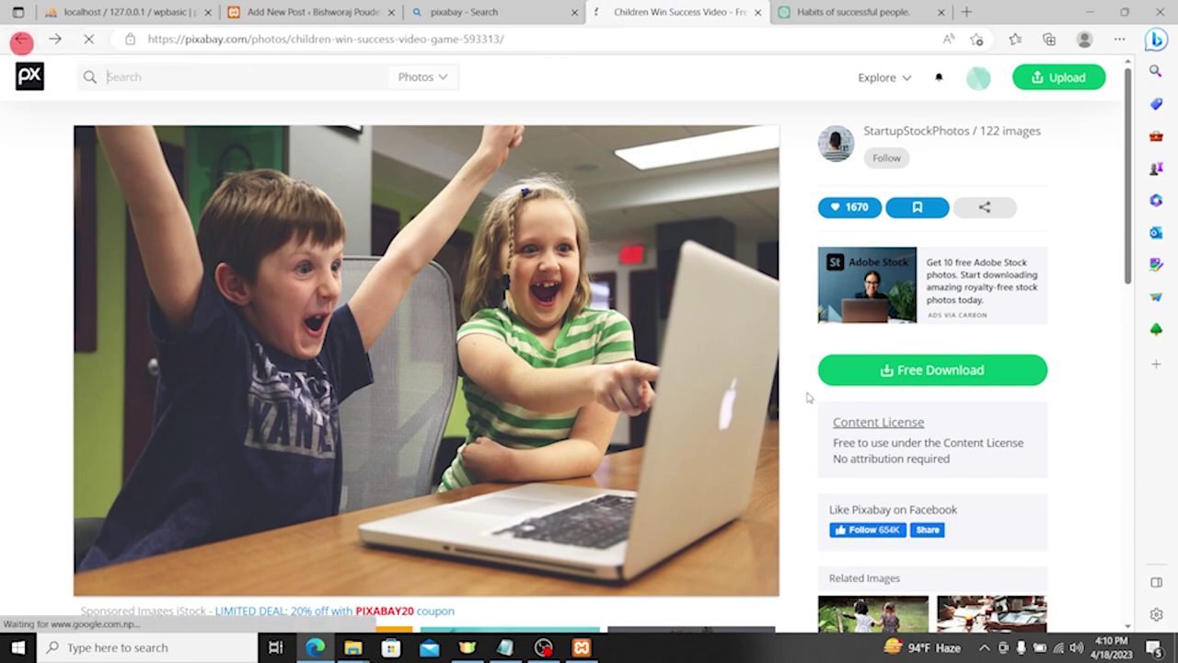
scroll(673, 330, "down", 5)
scroll(110, 472, "up", 3)
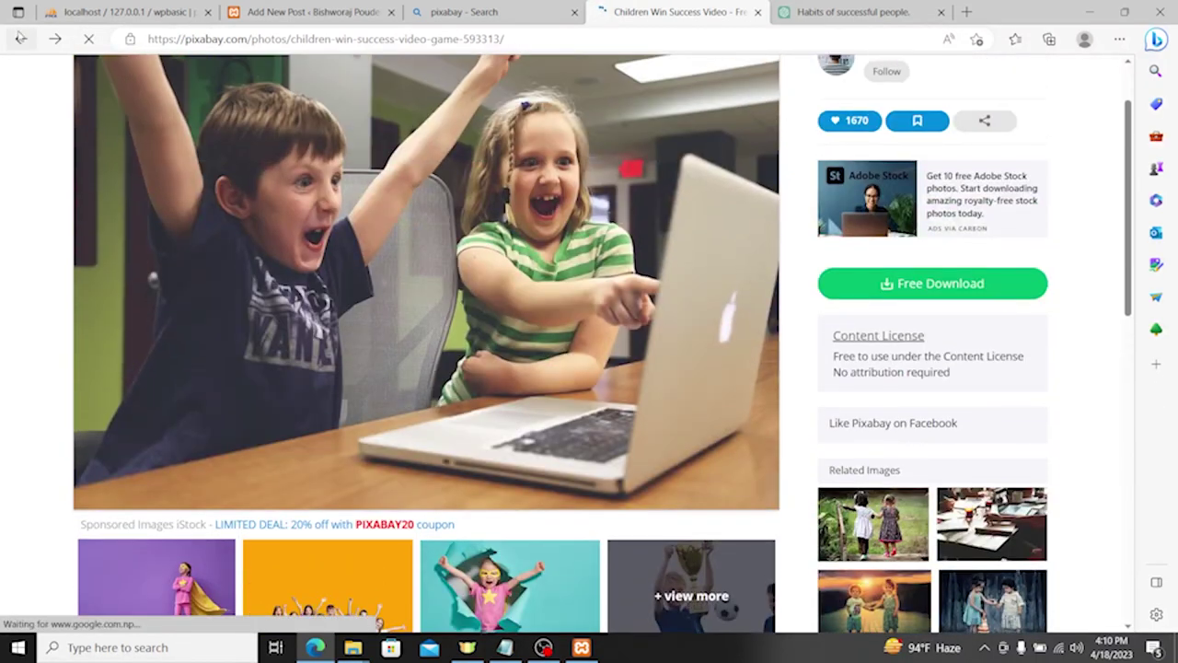
left_click(20, 39)
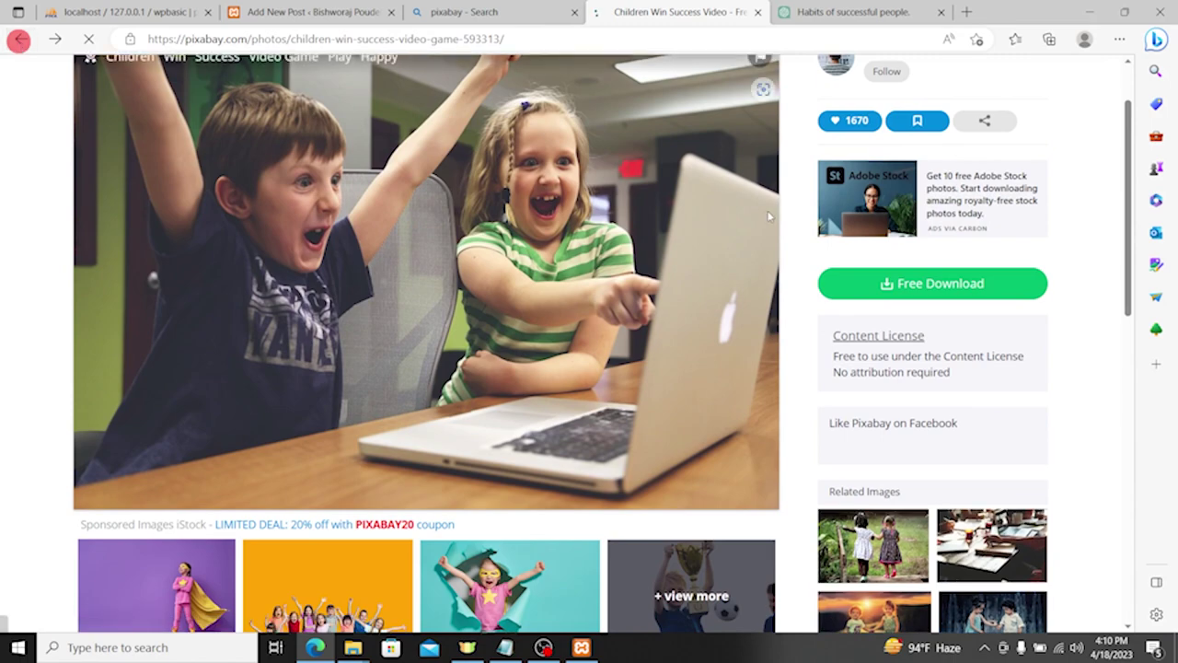
left_click(304, 12)
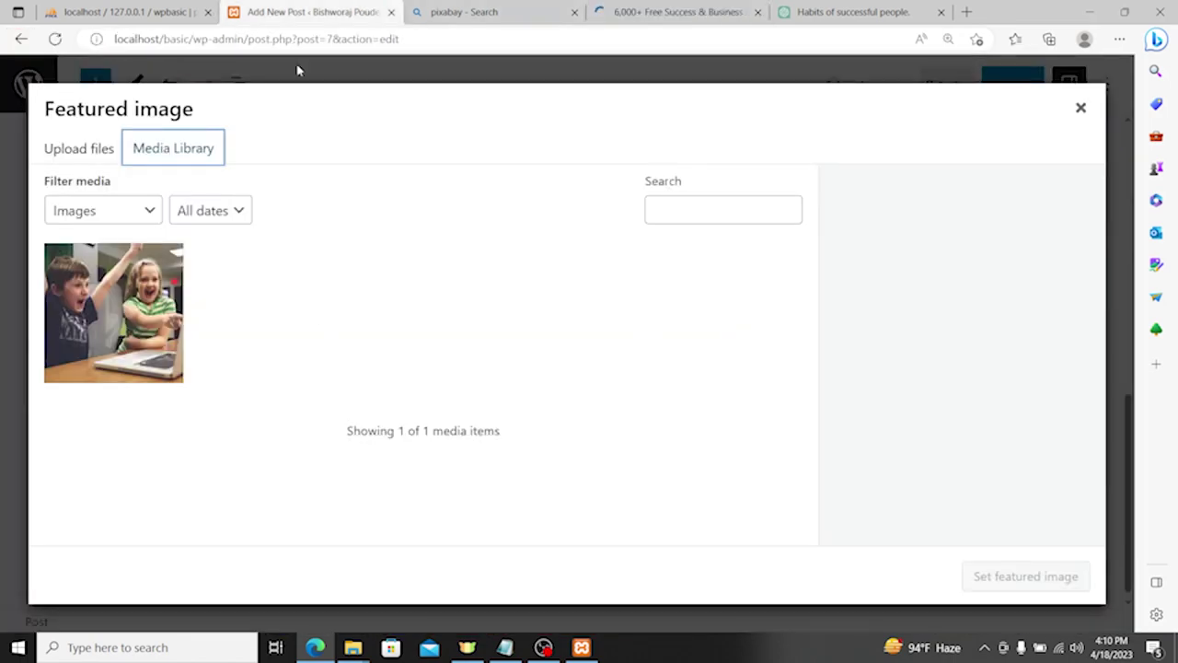
left_click(498, 13)
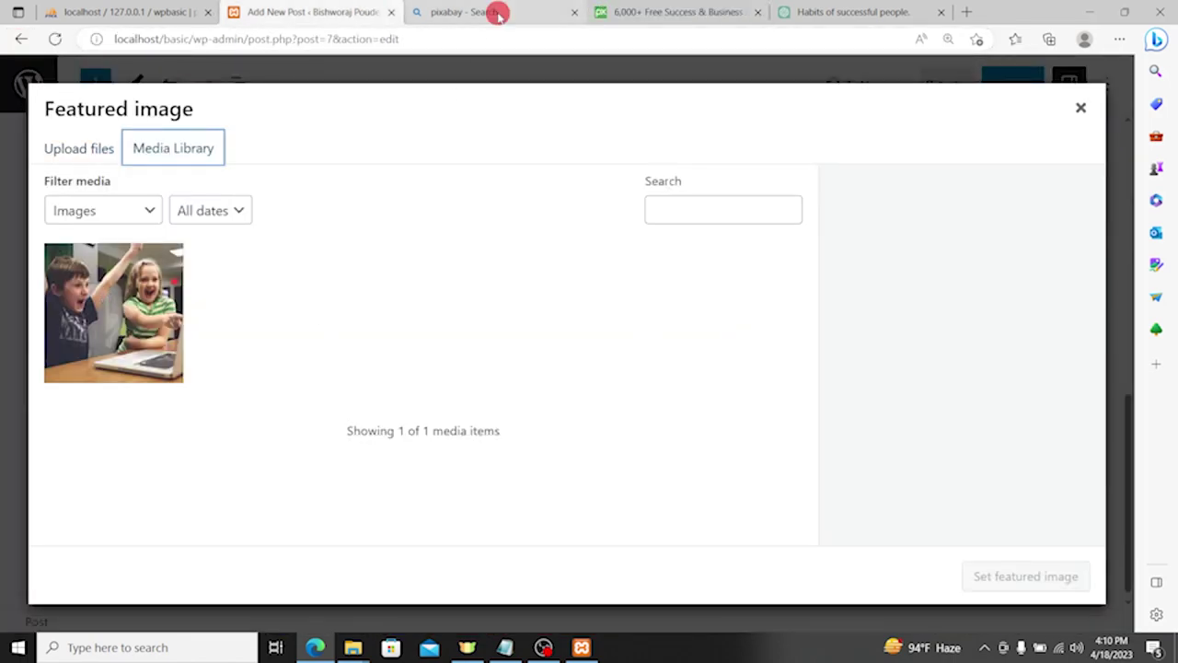
Step: Search Pixabay for 'success' and open the woman in golden sunlight photo
left_click(237, 244)
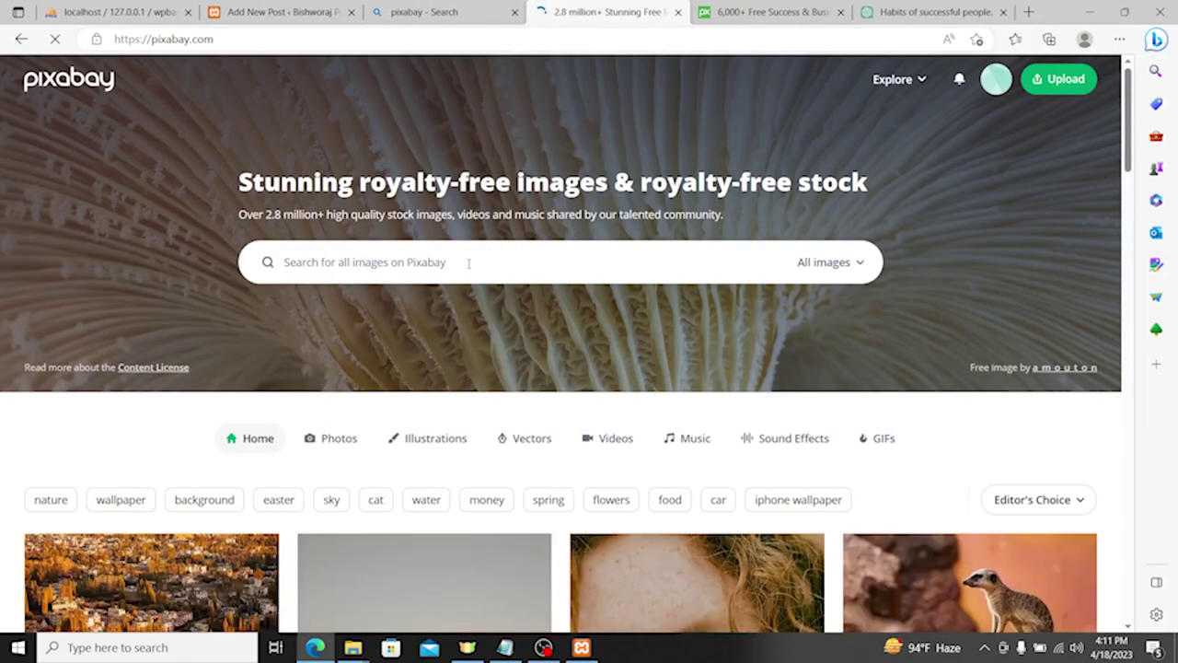
left_click(462, 266)
type("s")
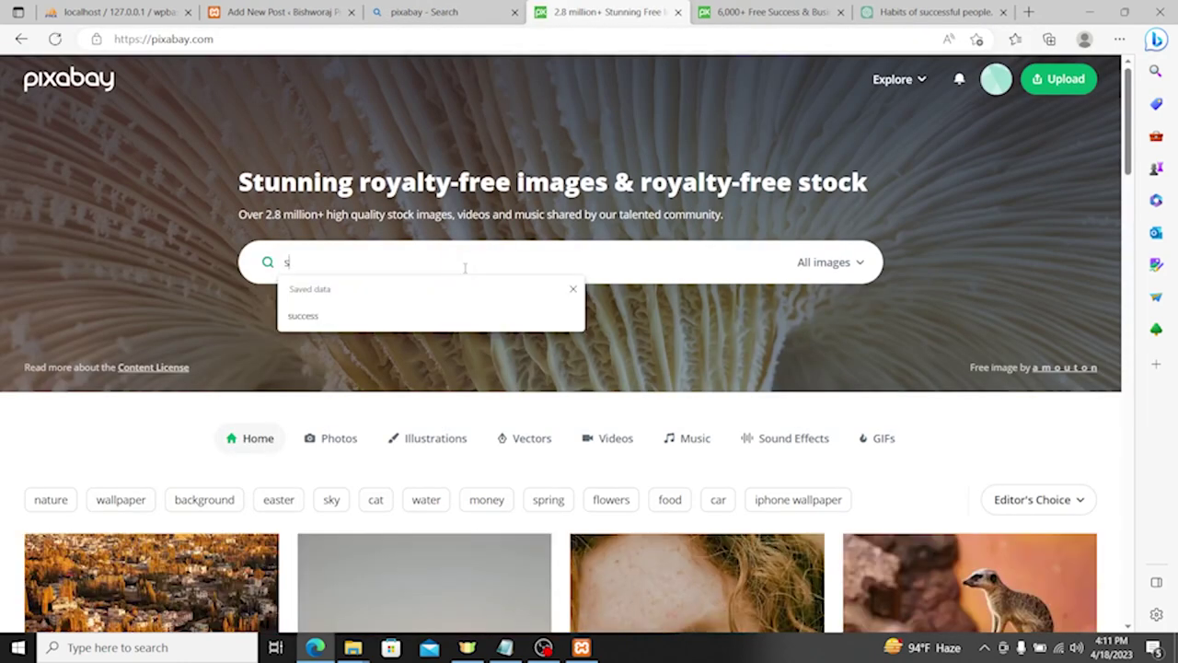
type("uccess")
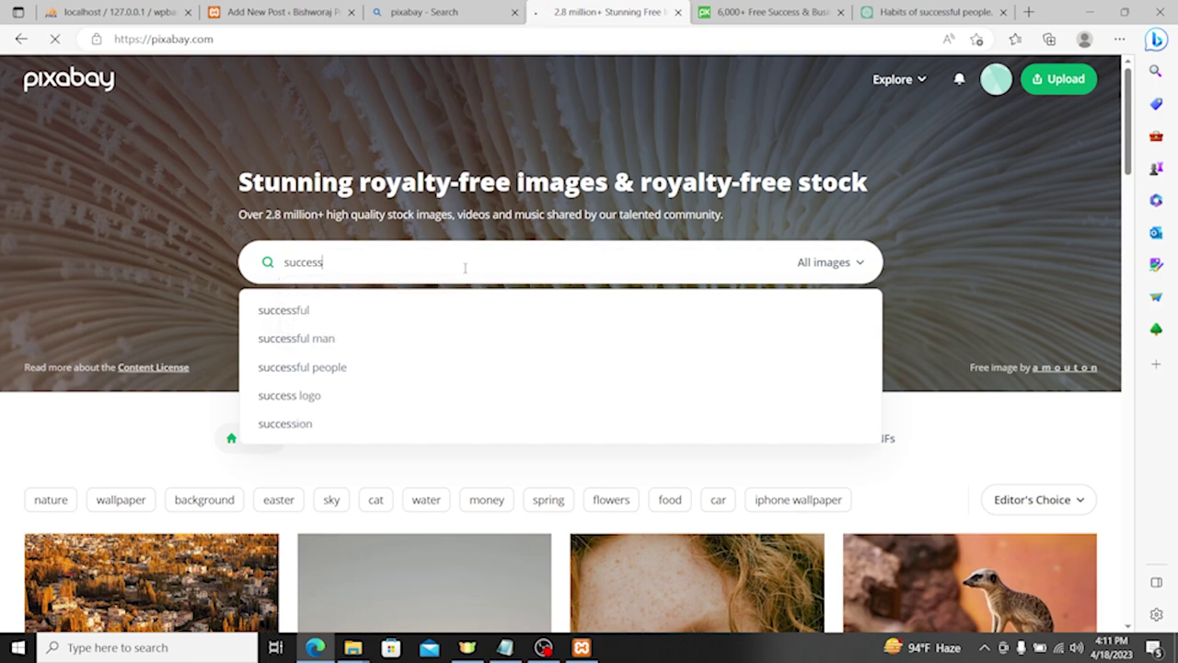
key("Return")
scroll(487, 258, "down", 2)
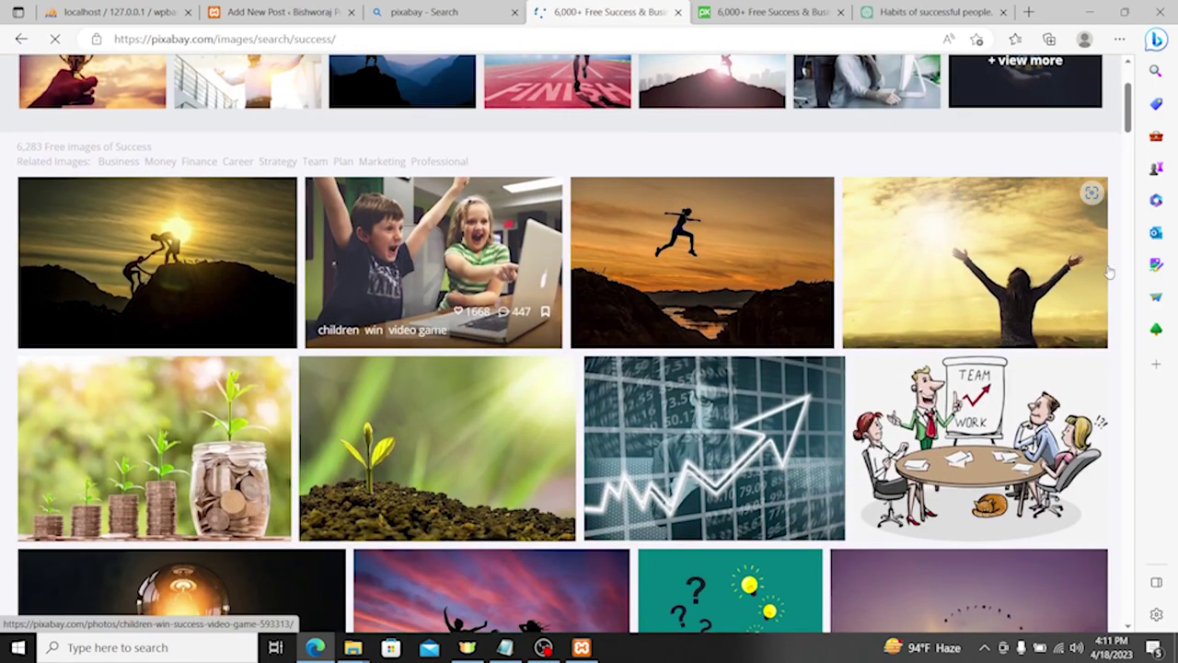
left_click(871, 241)
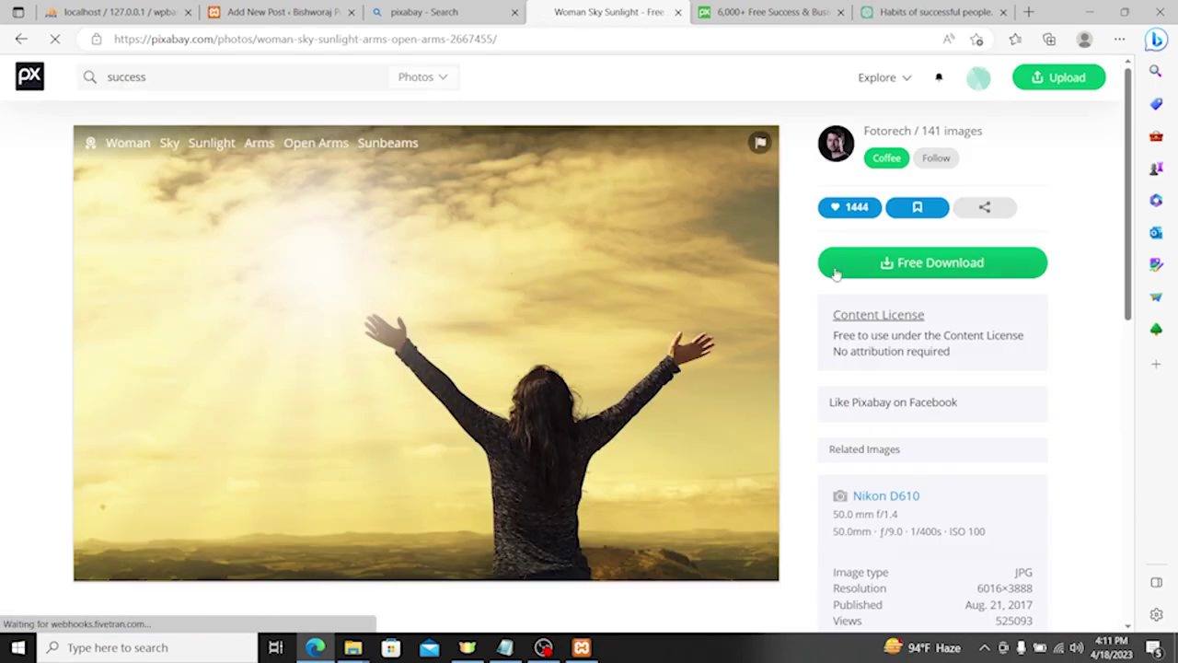
Step: Save the woman sunlight photo to disk and return to the WordPress editor
right_click(567, 279)
left_click(617, 310)
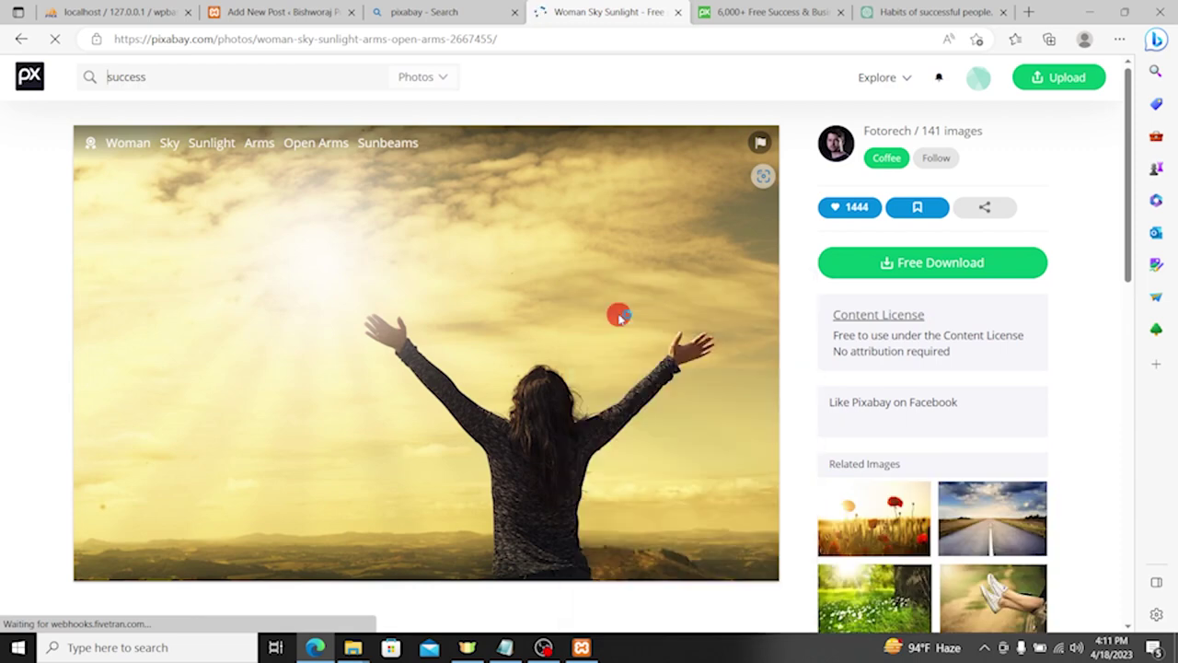
key("Return")
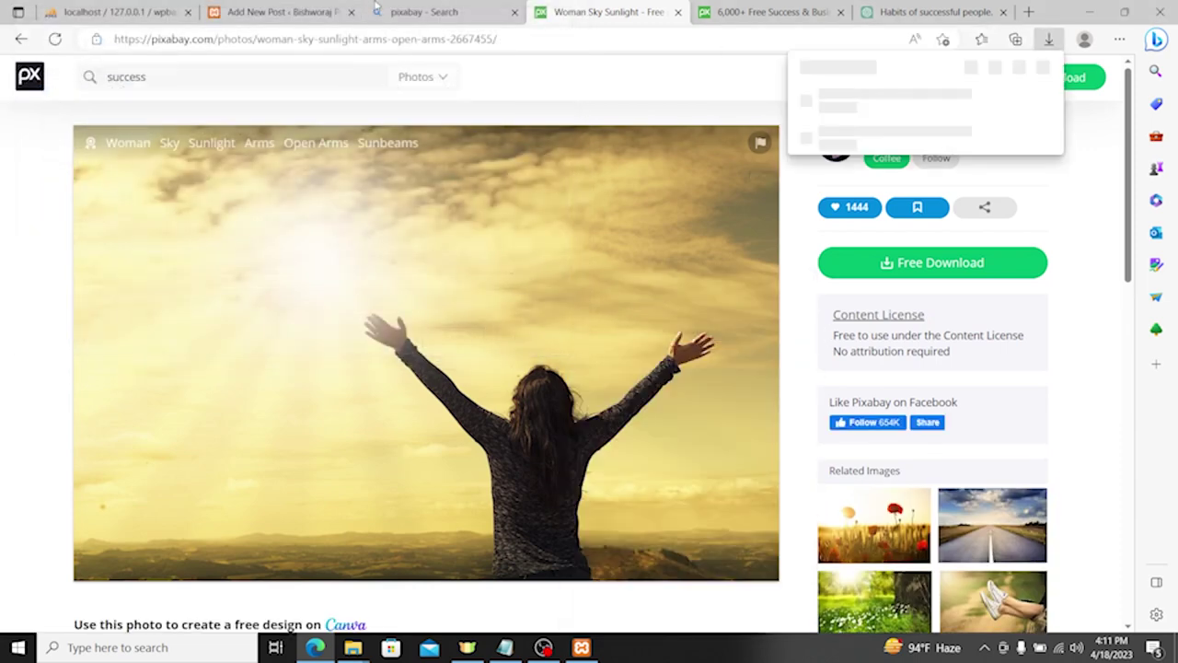
left_click(227, 9)
Step: Upload woman-2667455_960_720.jpg in the Featured image dialog and start its alt text
left_click(59, 145)
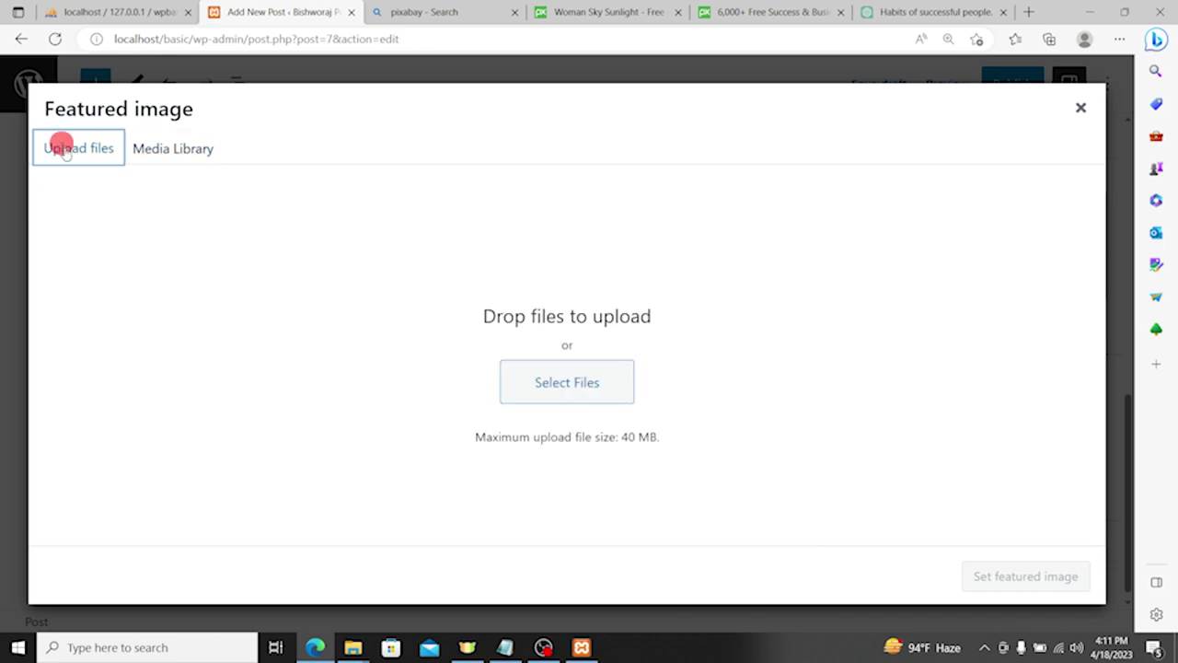
left_click(590, 394)
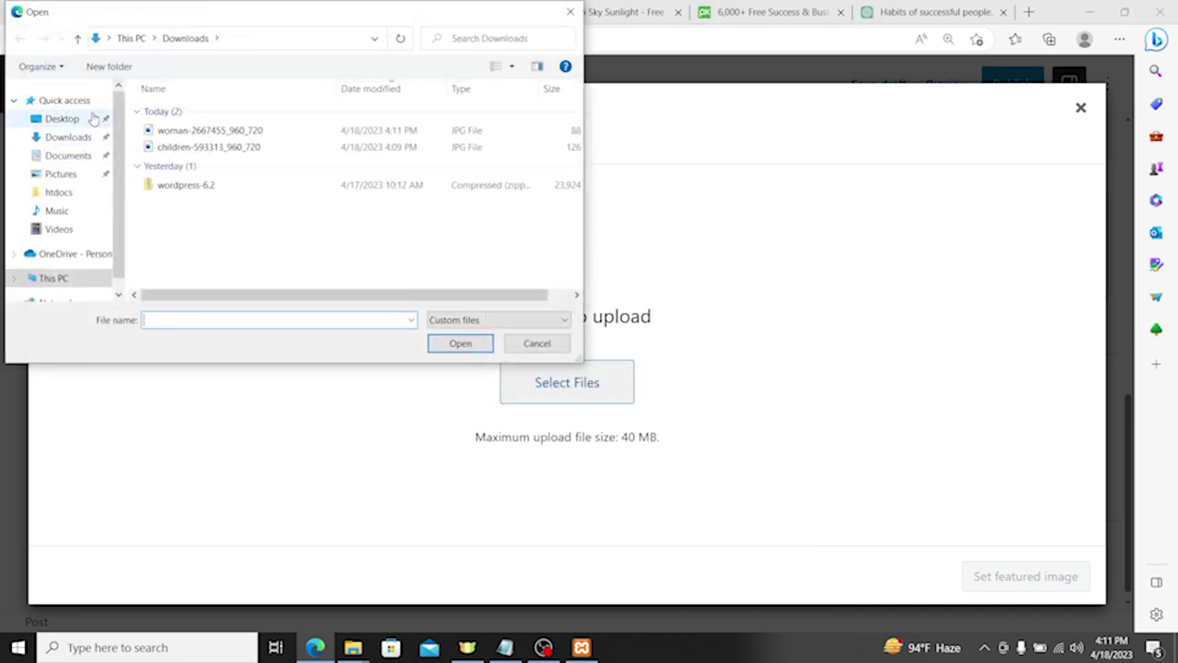
double_click(197, 130)
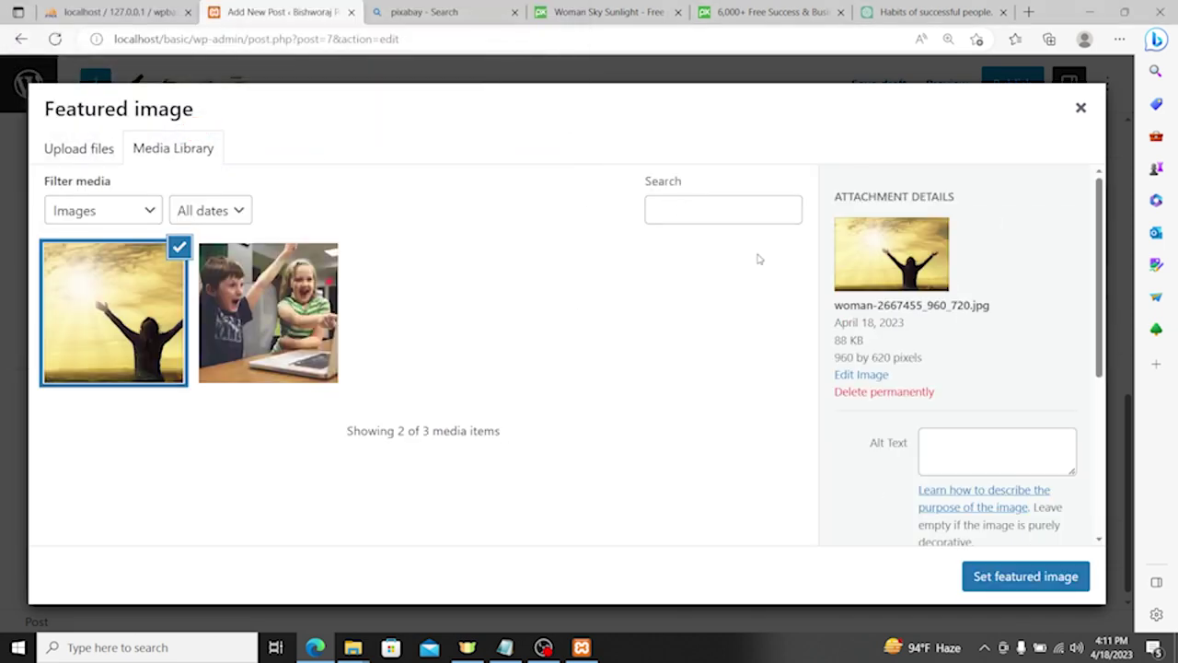
scroll(1005, 398, "down", 1)
left_click(954, 386)
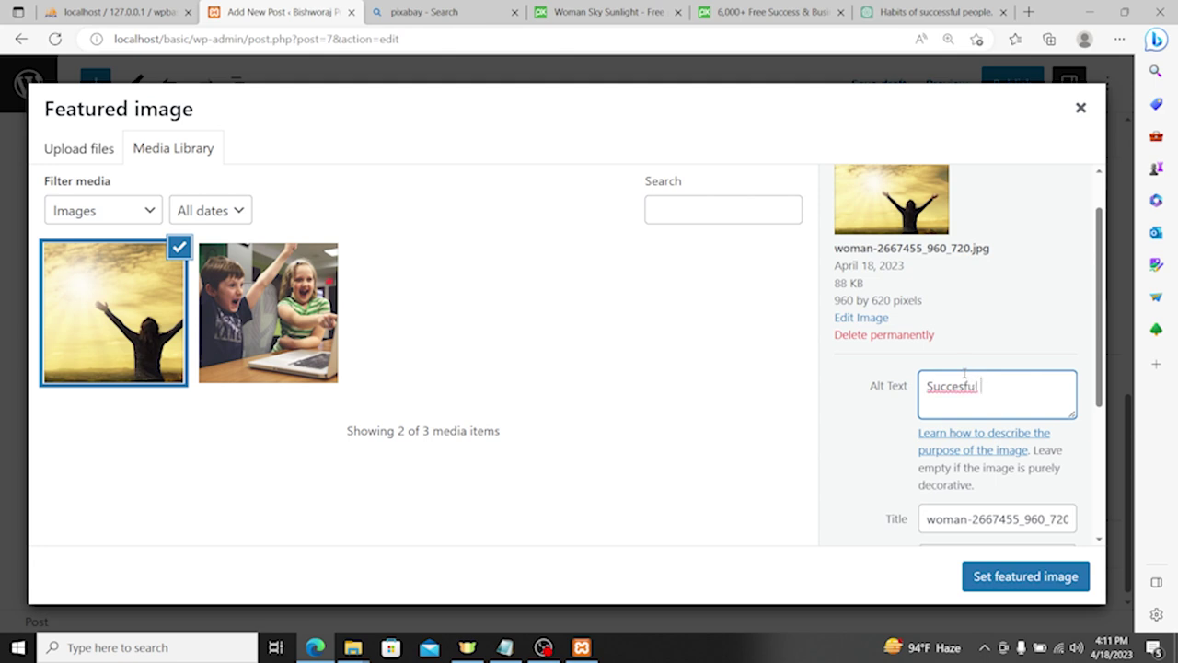
Step: Correct the alt text spelling to 'Successful Person' and reuse it as the image title
right_click(963, 381)
left_click(874, 402)
key("ctrl+a")
key("ctrl+c")
scroll(997, 460, "down", 2)
left_click(983, 342)
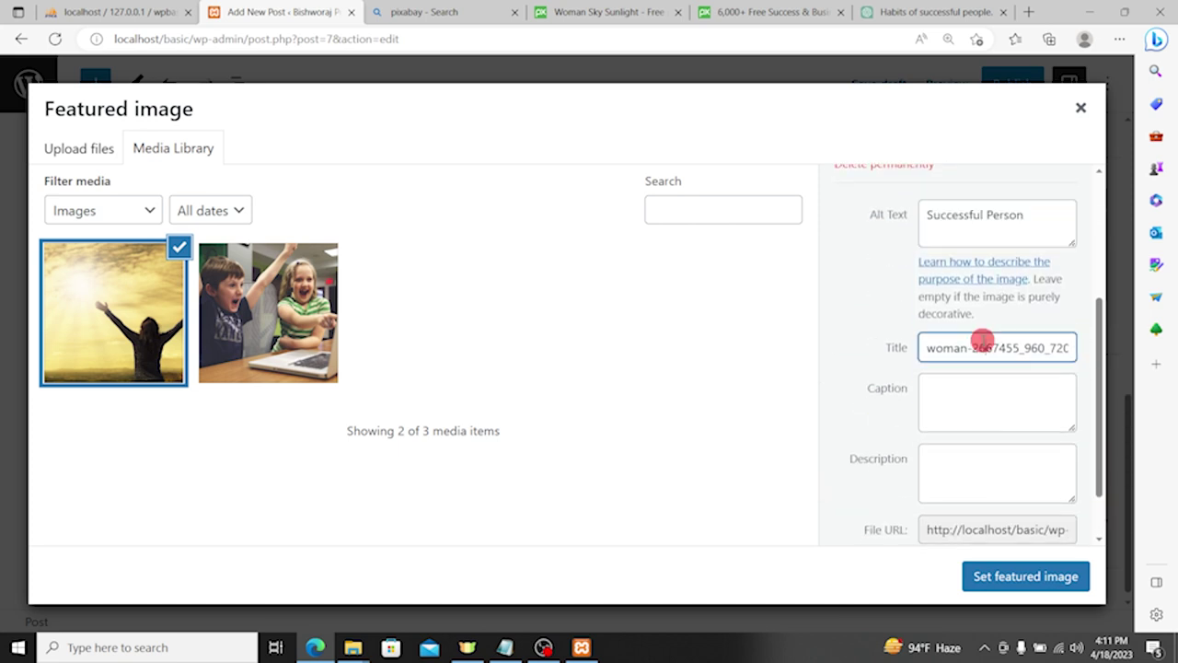
key("ctrl+a")
key("ctrl+v")
Step: Paste 'Successful Person' into caption and description, then set the photo as featured image
left_click(975, 403)
key("ctrl+v")
left_click(963, 476)
key("ctrl+v")
scroll(1006, 494, "down", 1)
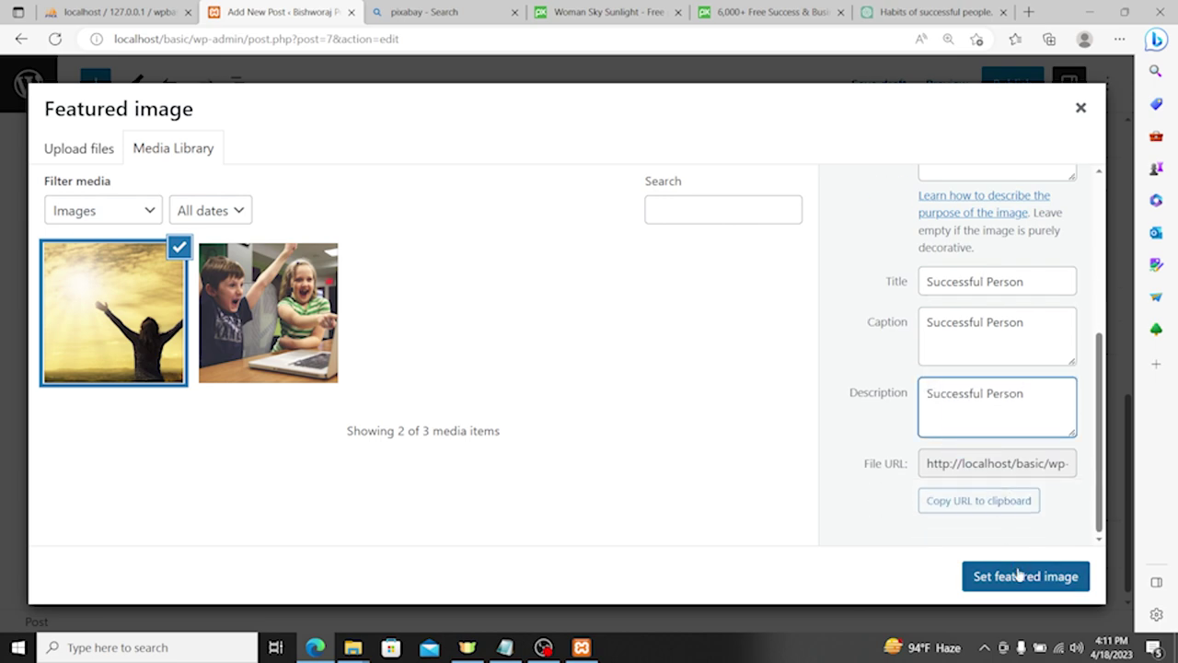
left_click(1018, 575)
scroll(957, 414, "down", 2)
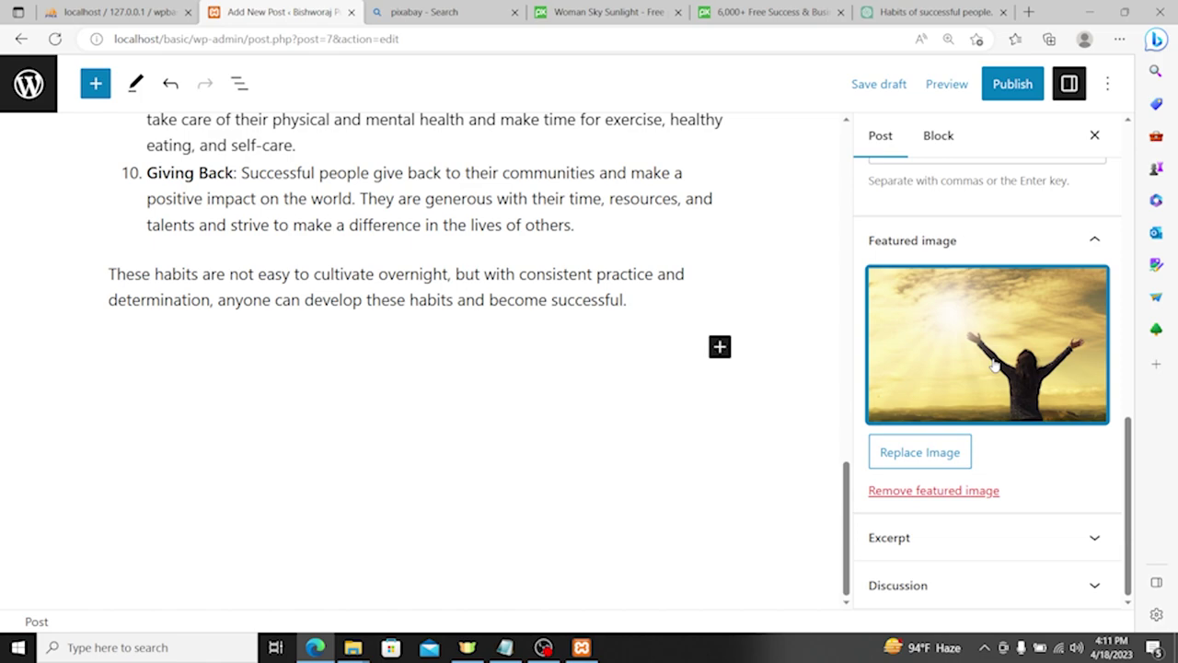
Step: Expand the post's Excerpt settings panel
scroll(474, 376, "up", 10)
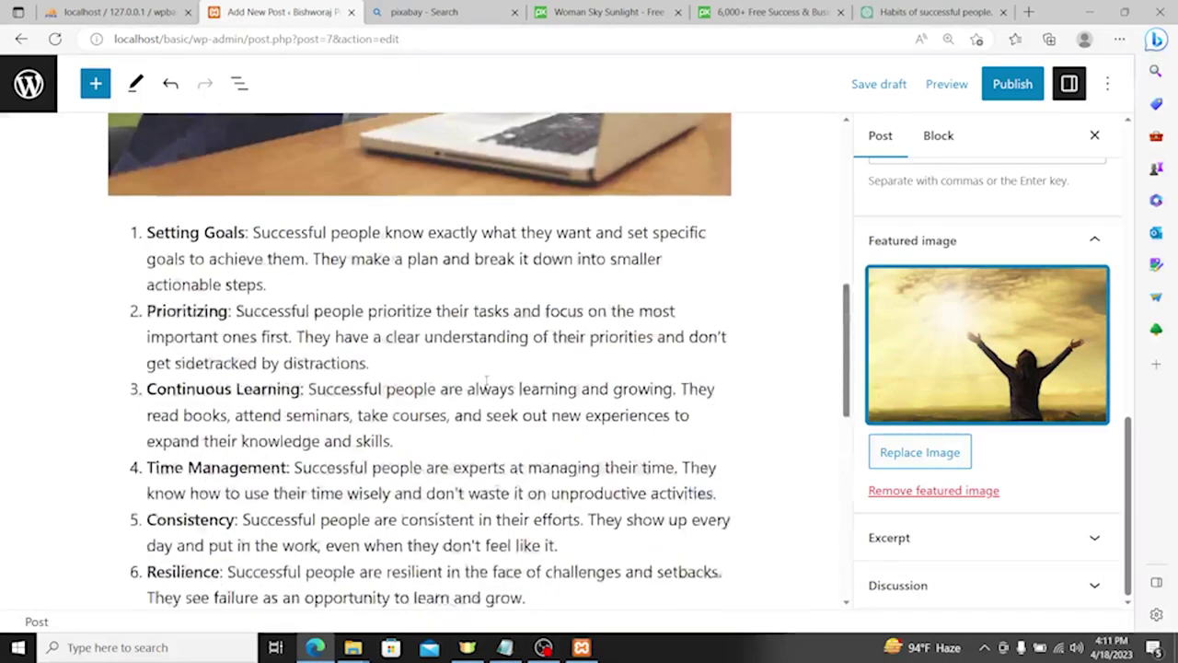
scroll(918, 376, "up", 6)
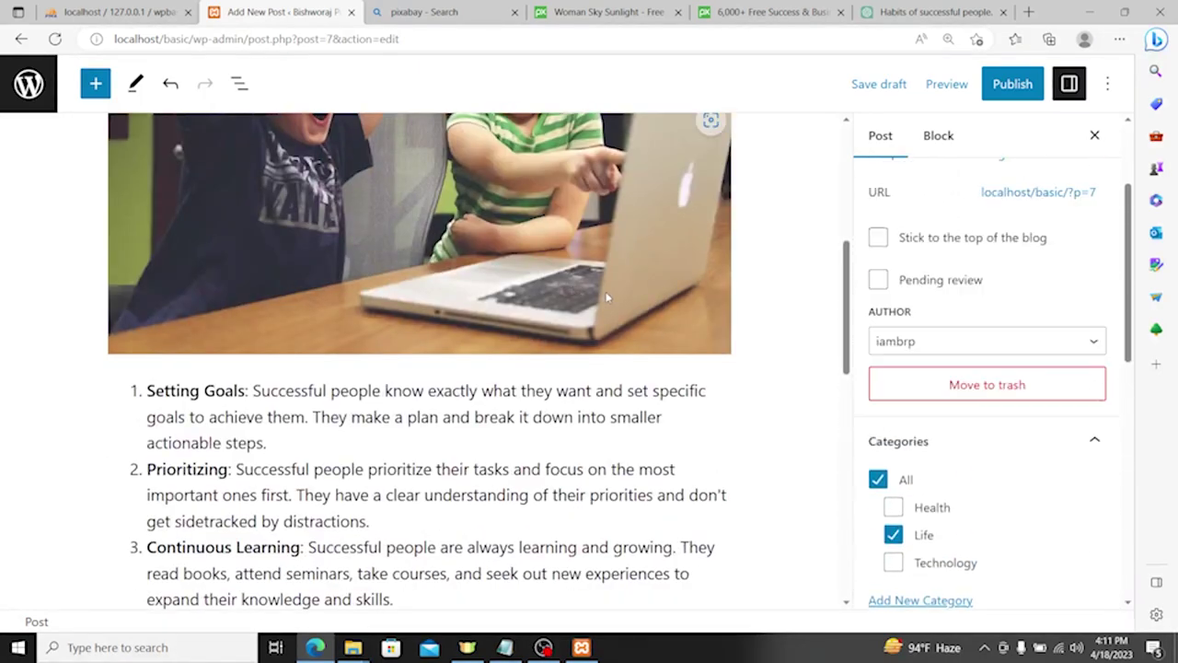
scroll(985, 369, "down", 4)
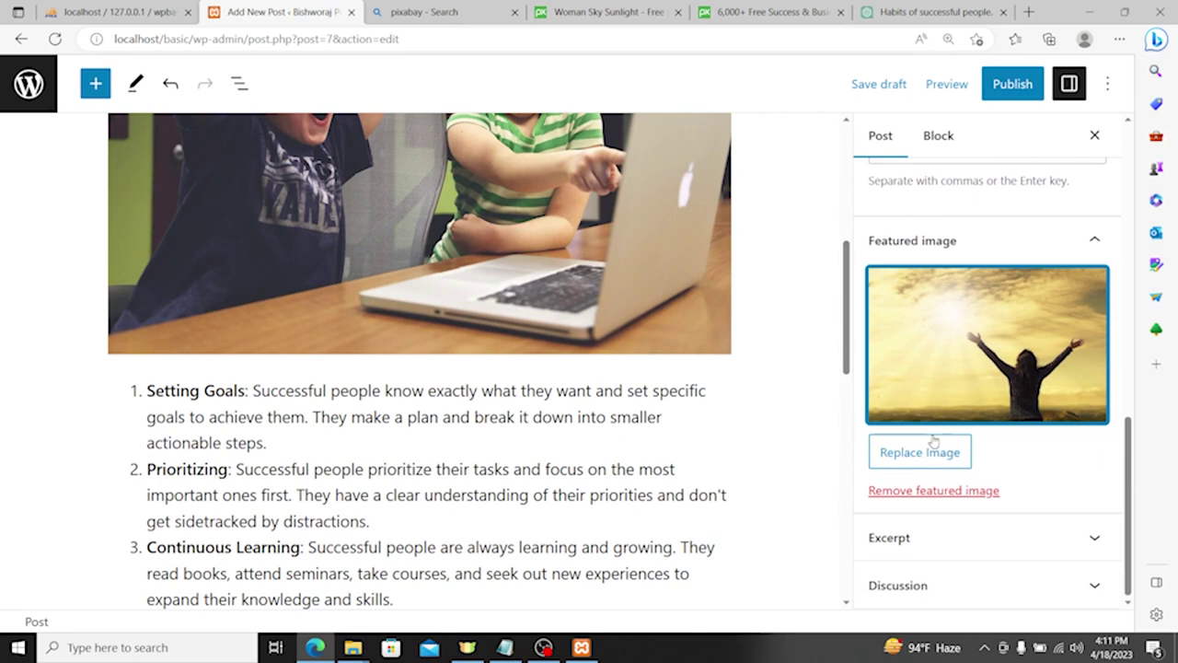
scroll(1117, 348, "up", 2)
scroll(1013, 377, "down", 2)
scroll(1013, 414, "up", 5)
scroll(736, 396, "up", 5)
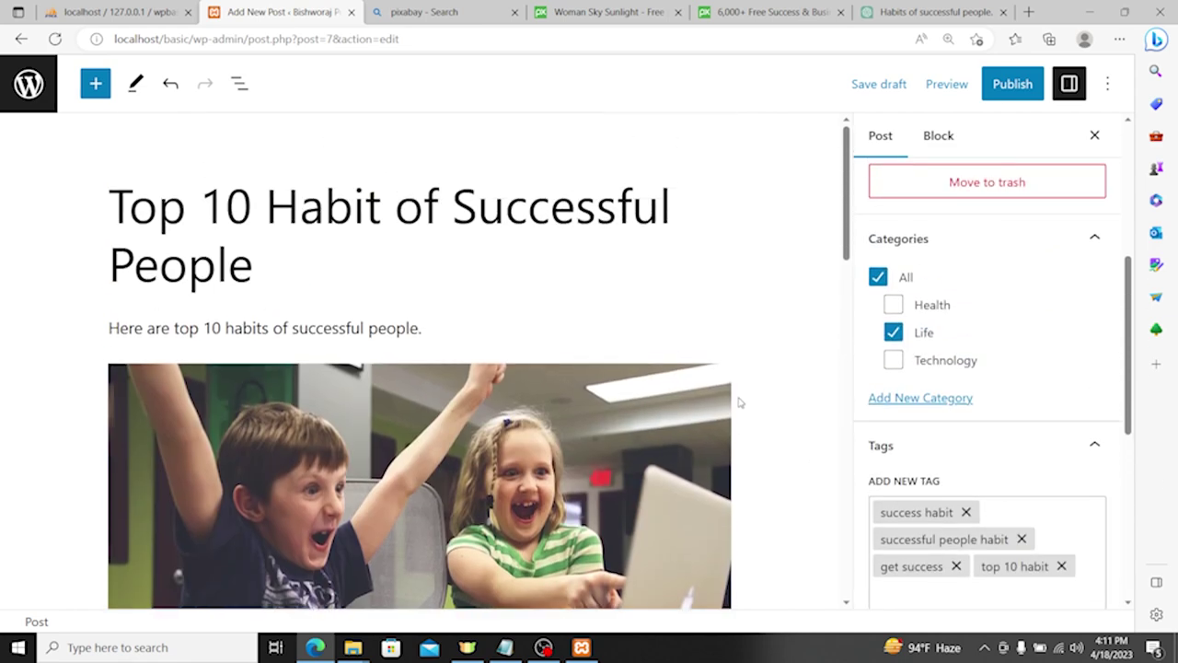
scroll(909, 538, "down", 5)
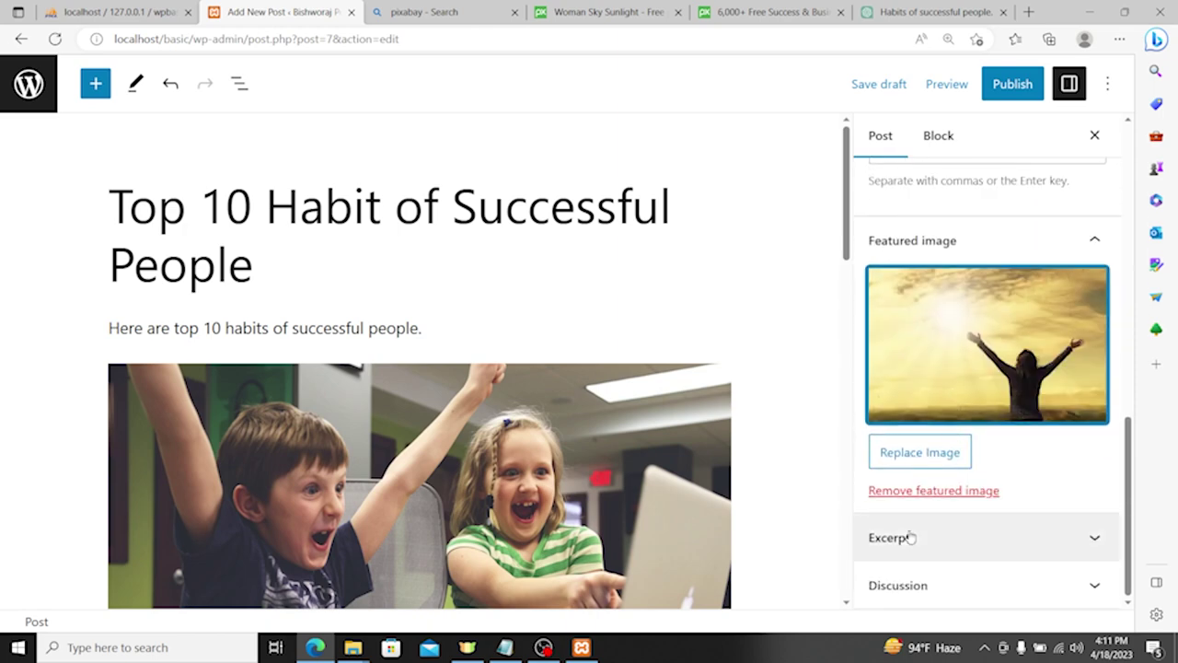
left_click(891, 550)
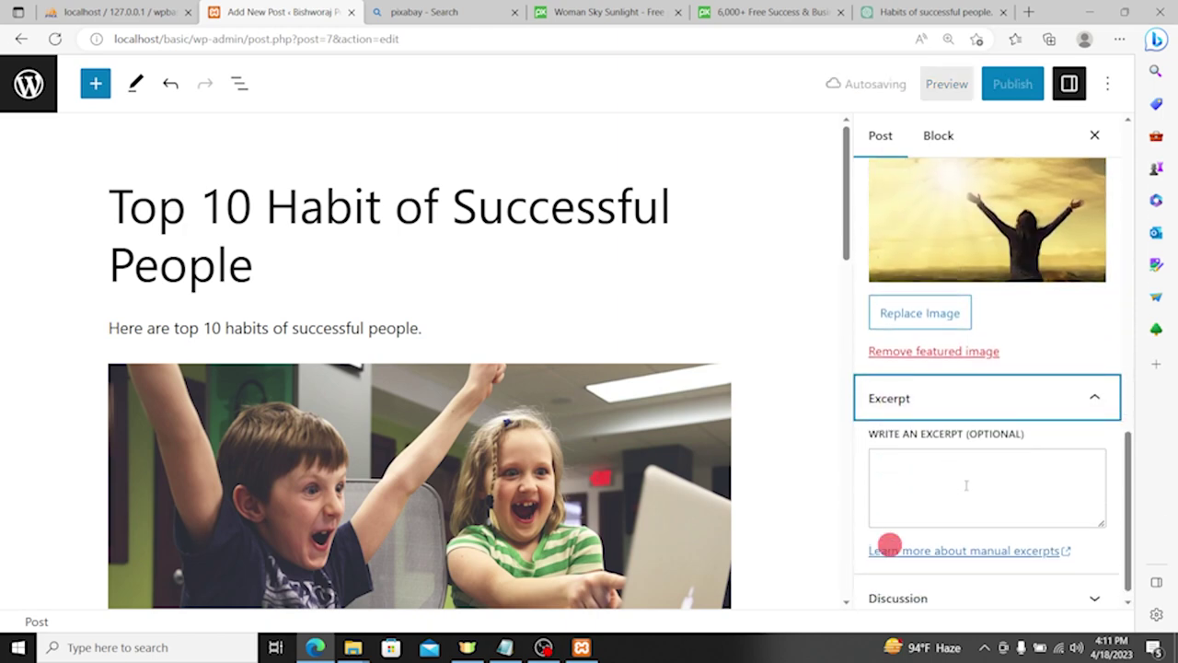
Step: Select the full text of the first habit list item, Setting Goals
scroll(460, 314, "down", 3)
scroll(460, 318, "down", 4)
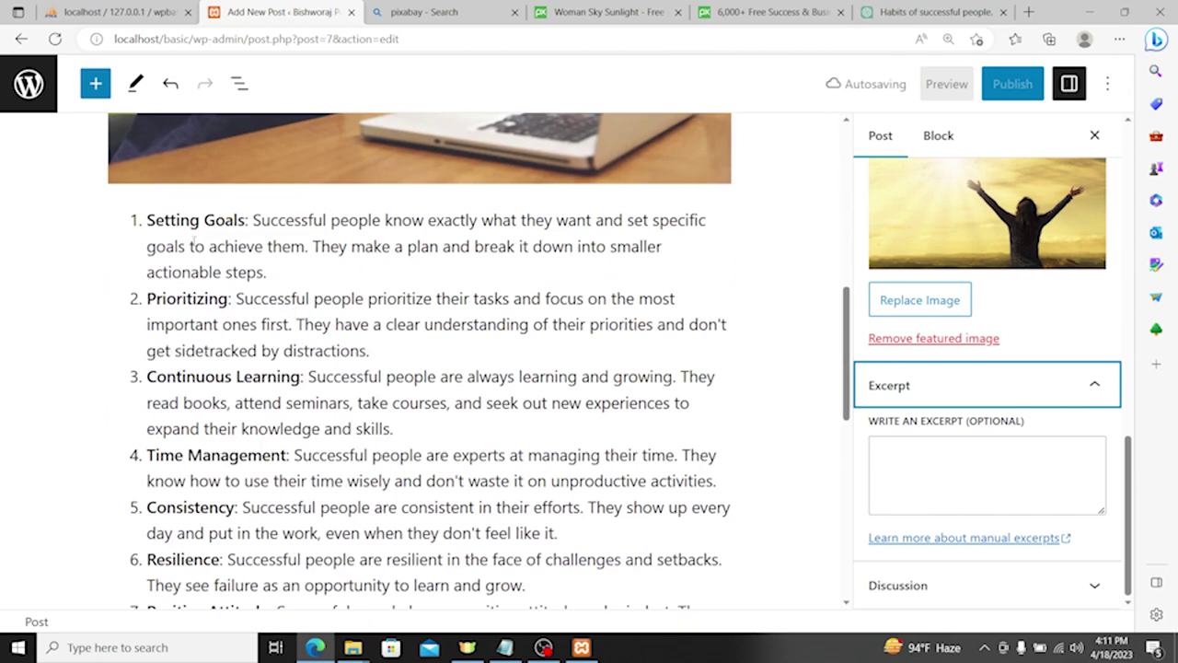
scroll(326, 322, "up", 7)
left_click(304, 324)
triple_click(304, 323)
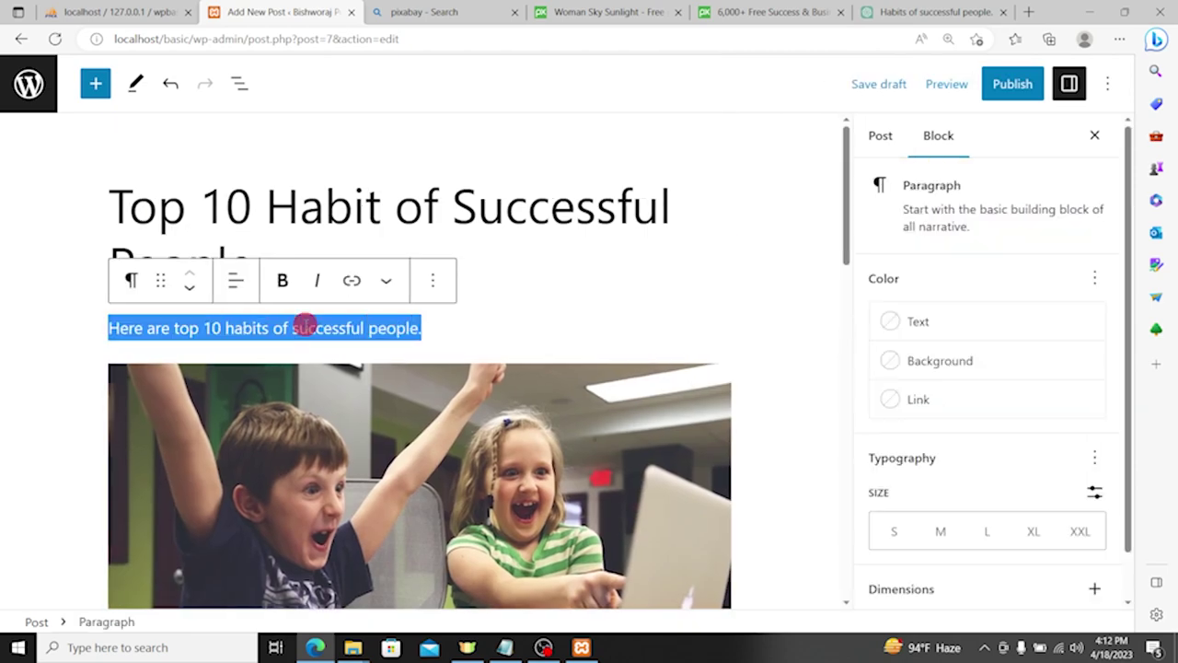
scroll(495, 386, "down", 4)
scroll(495, 387, "down", 2)
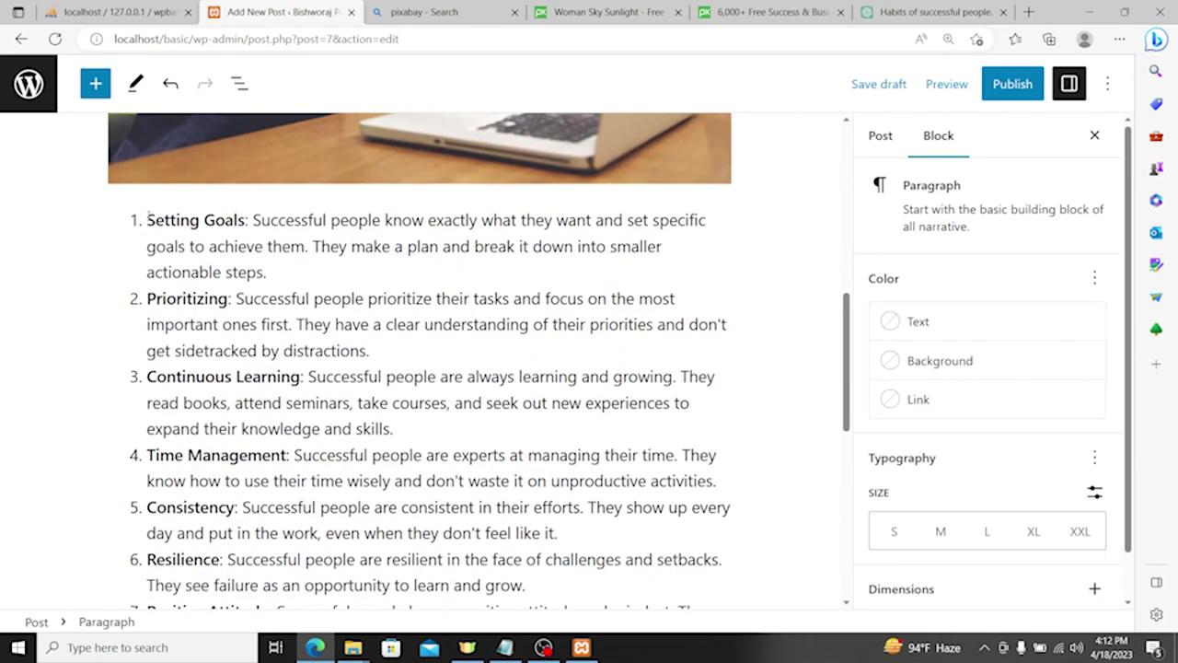
left_click(147, 218)
left_click_drag(149, 217, 270, 272)
key("ctrl+c")
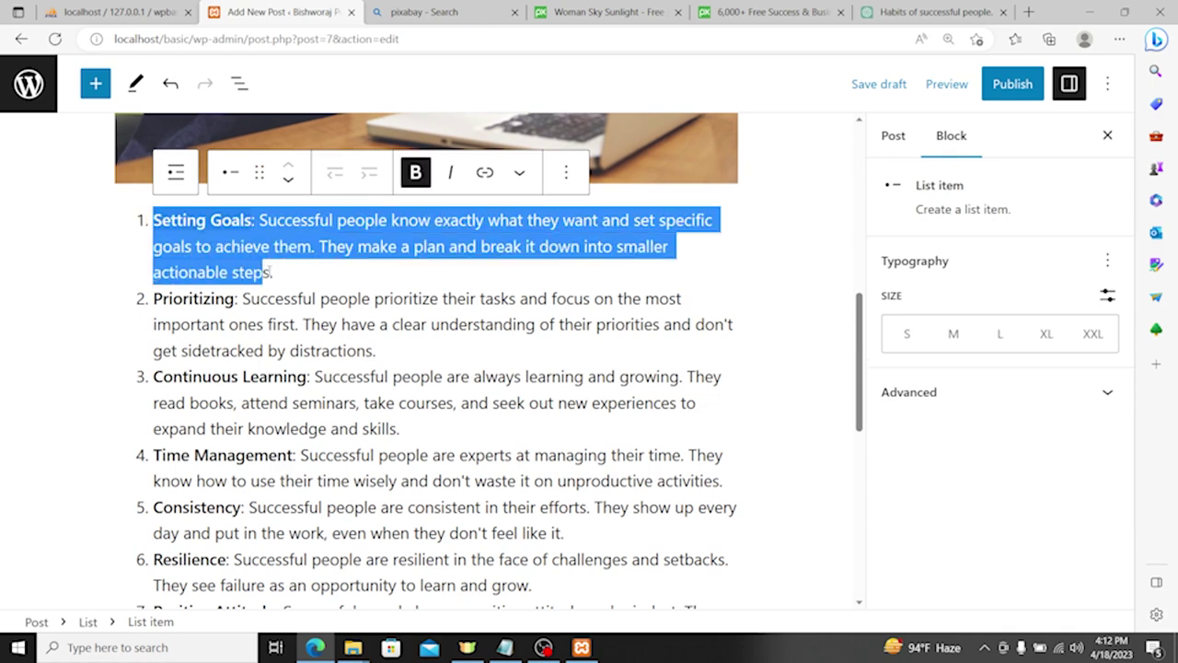
Step: Paste the Setting Goals text into the post's excerpt box
left_click(913, 138)
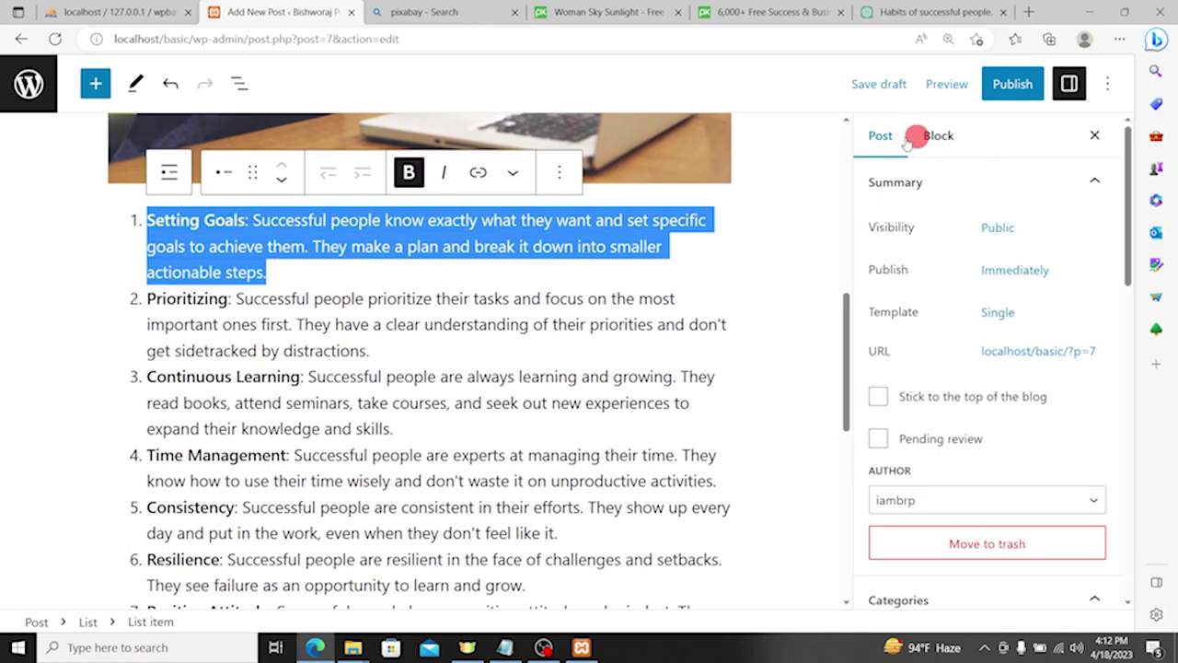
scroll(976, 276, "down", 10)
scroll(976, 524, "down", 3)
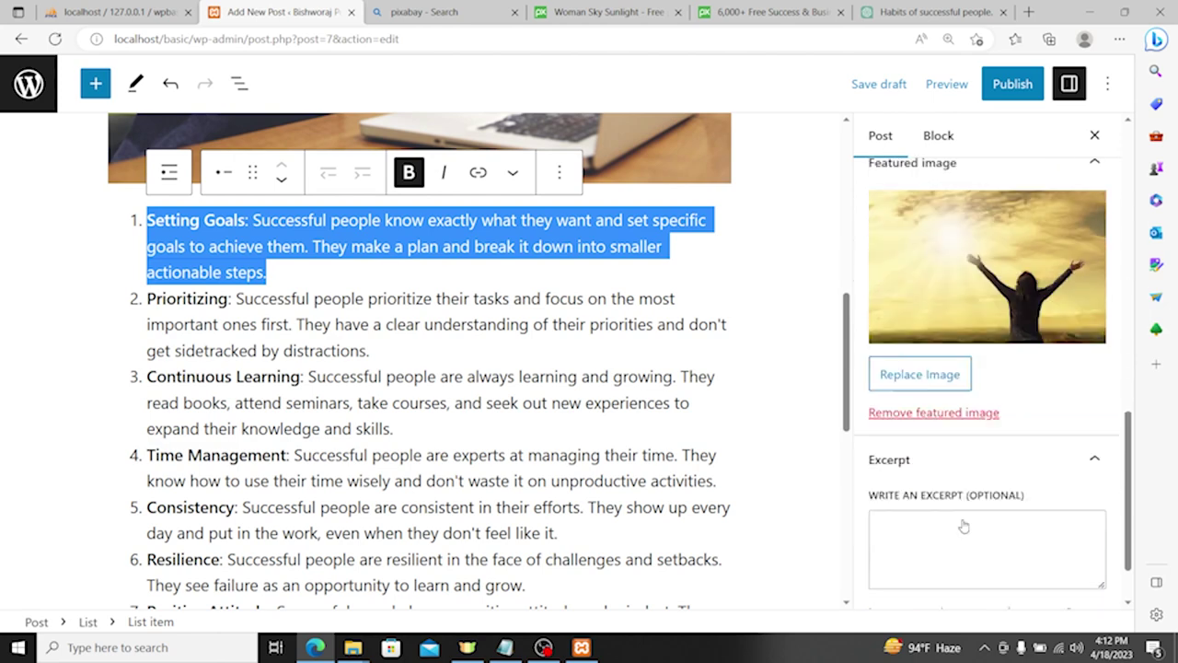
left_click(935, 472)
key("ctrl+v")
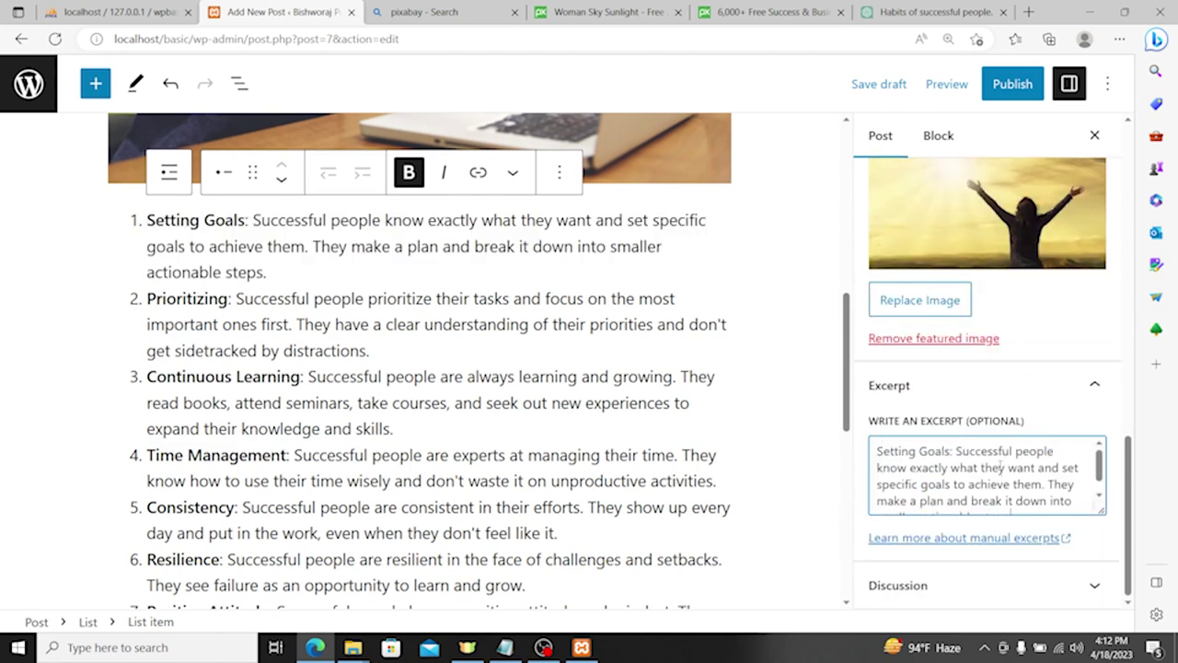
Step: Expand the post's Discussion settings
scroll(1017, 489, "up", 1)
scroll(1022, 494, "down", 1)
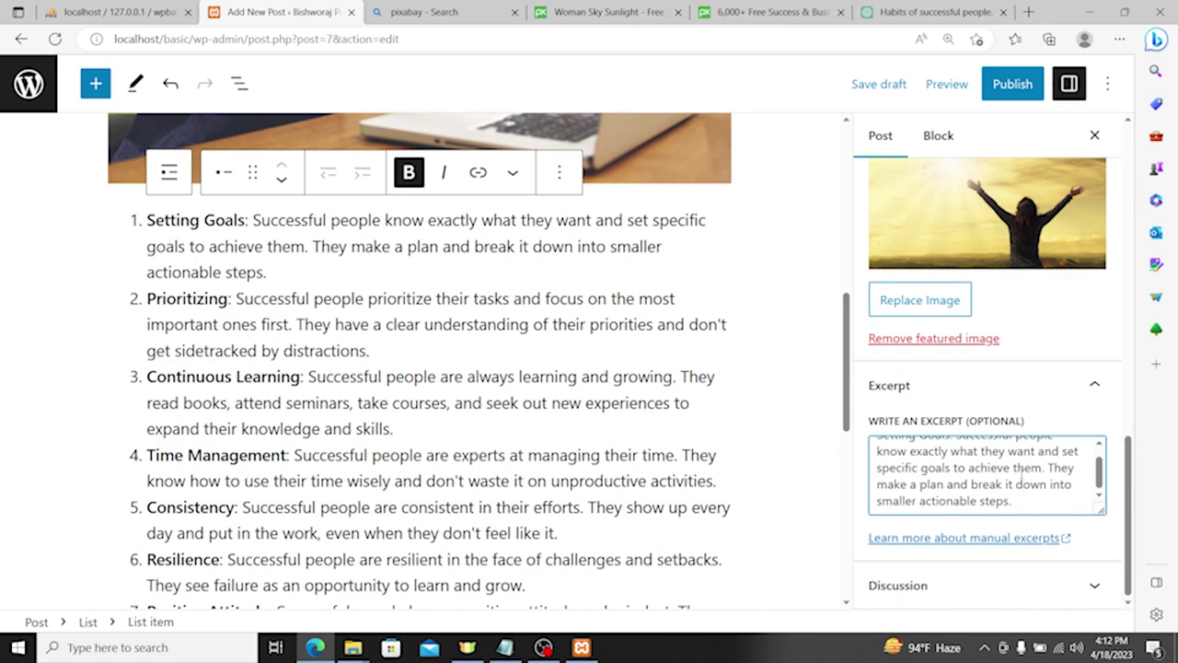
left_click(1045, 586)
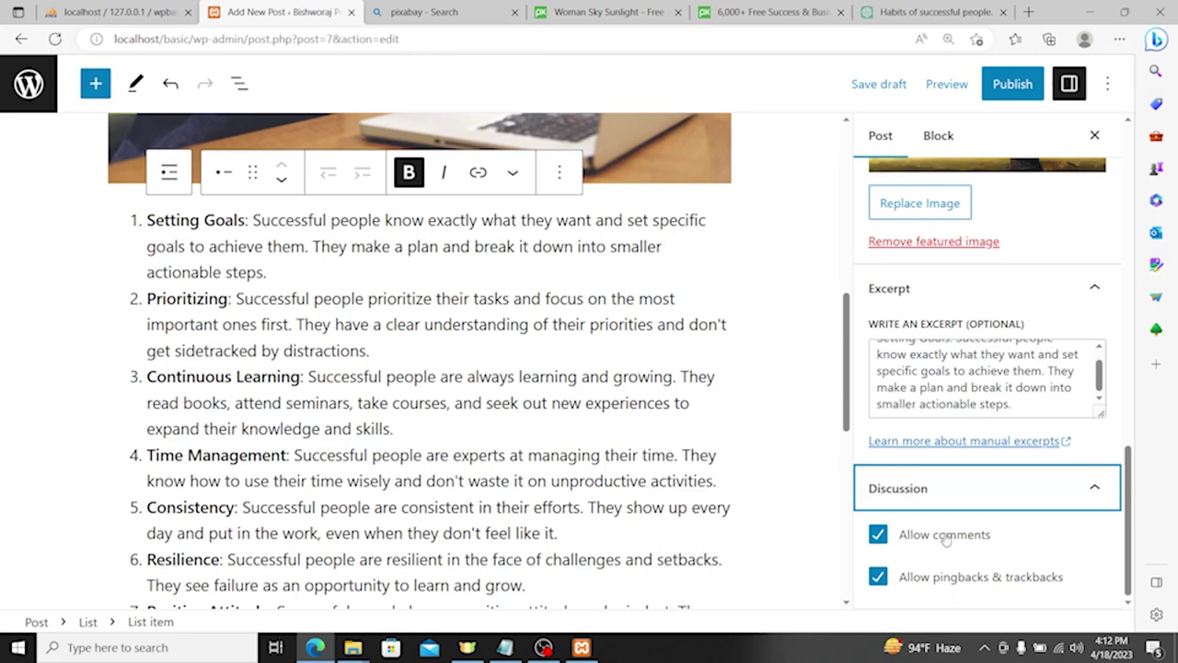
scroll(1023, 316, "up", 10)
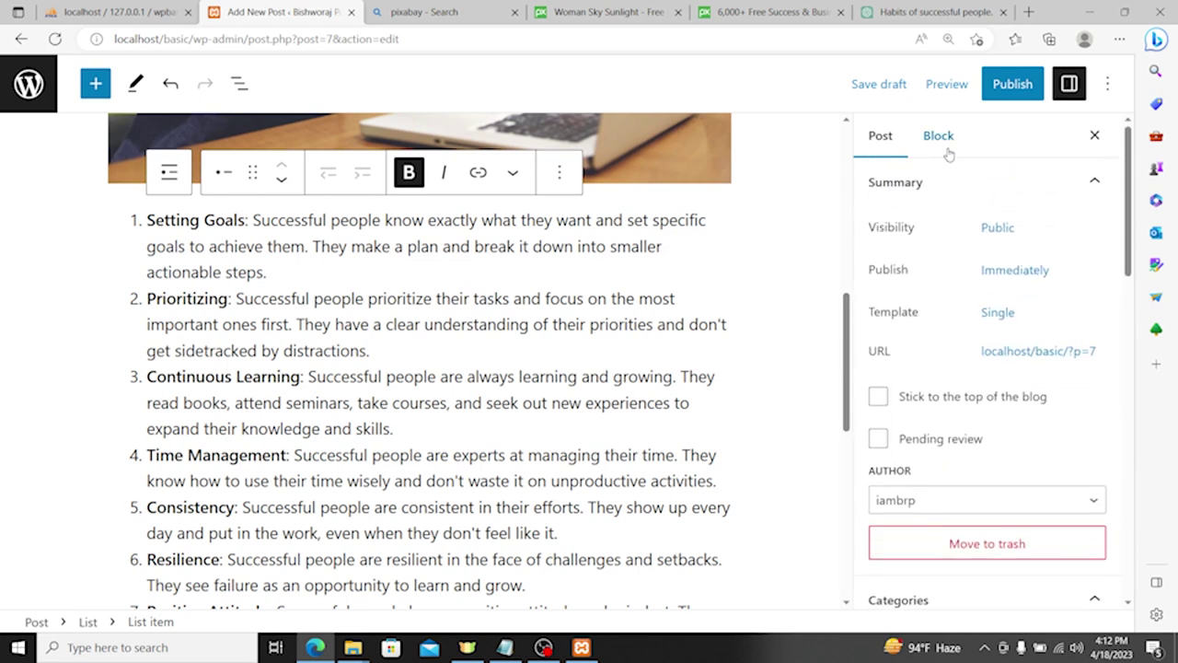
left_click(1013, 84)
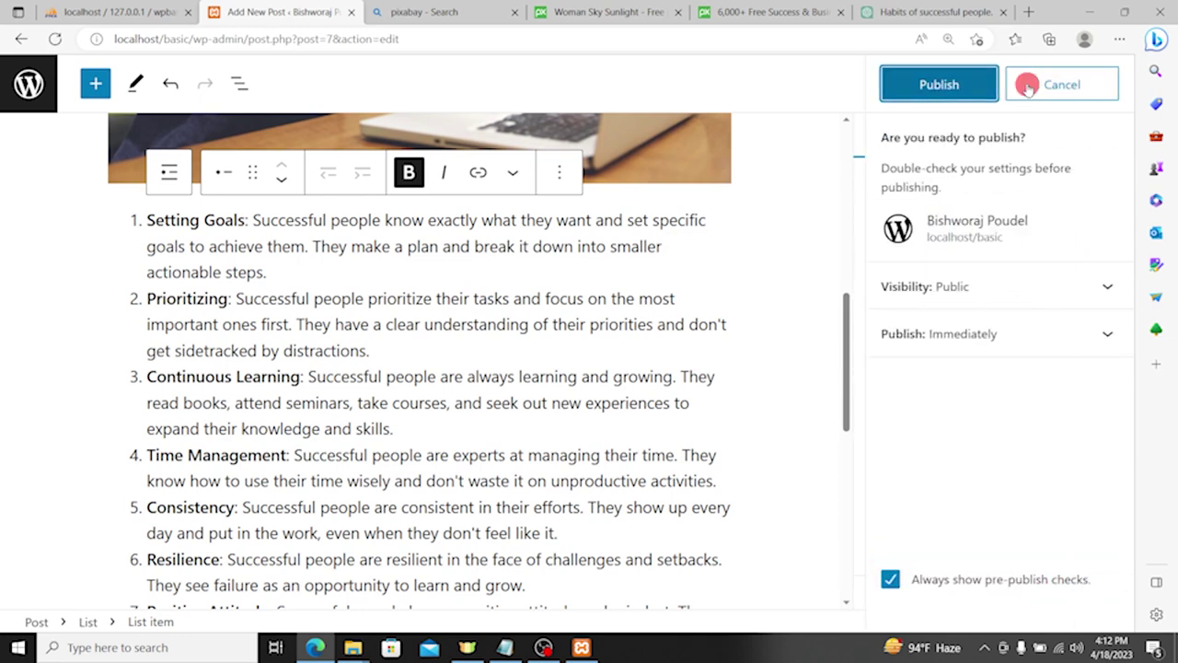
left_click(934, 85)
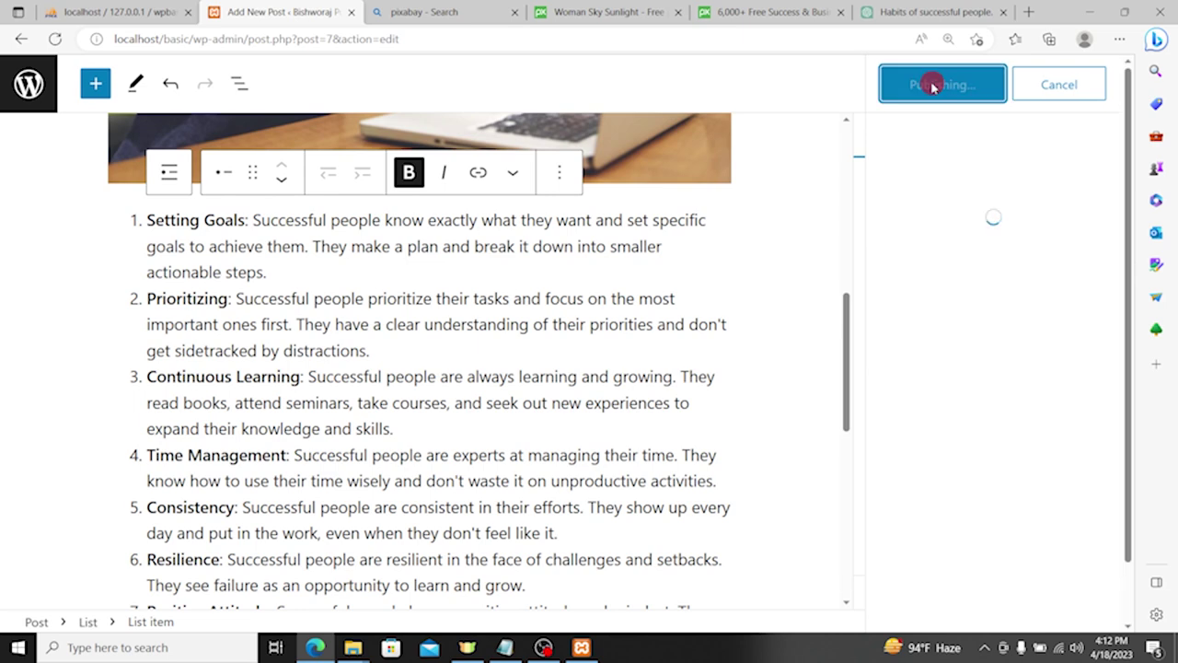
left_click(424, 12)
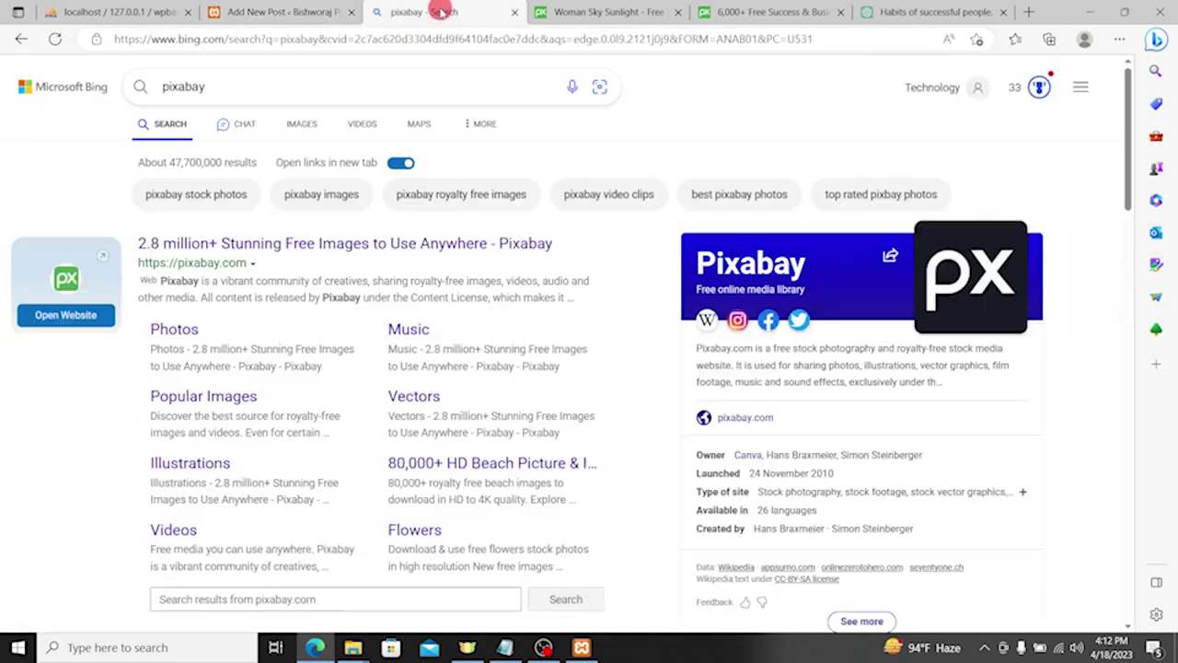
left_click(426, 39)
type("localhost/")
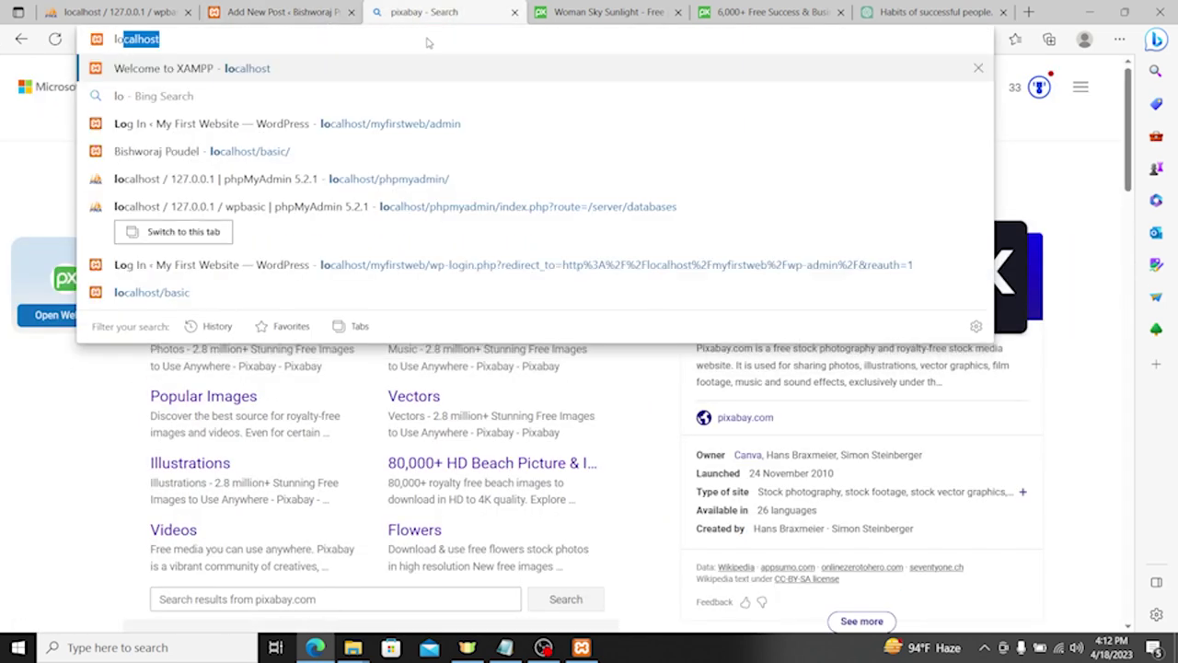
key("Down")
key("Down")
key("Down")
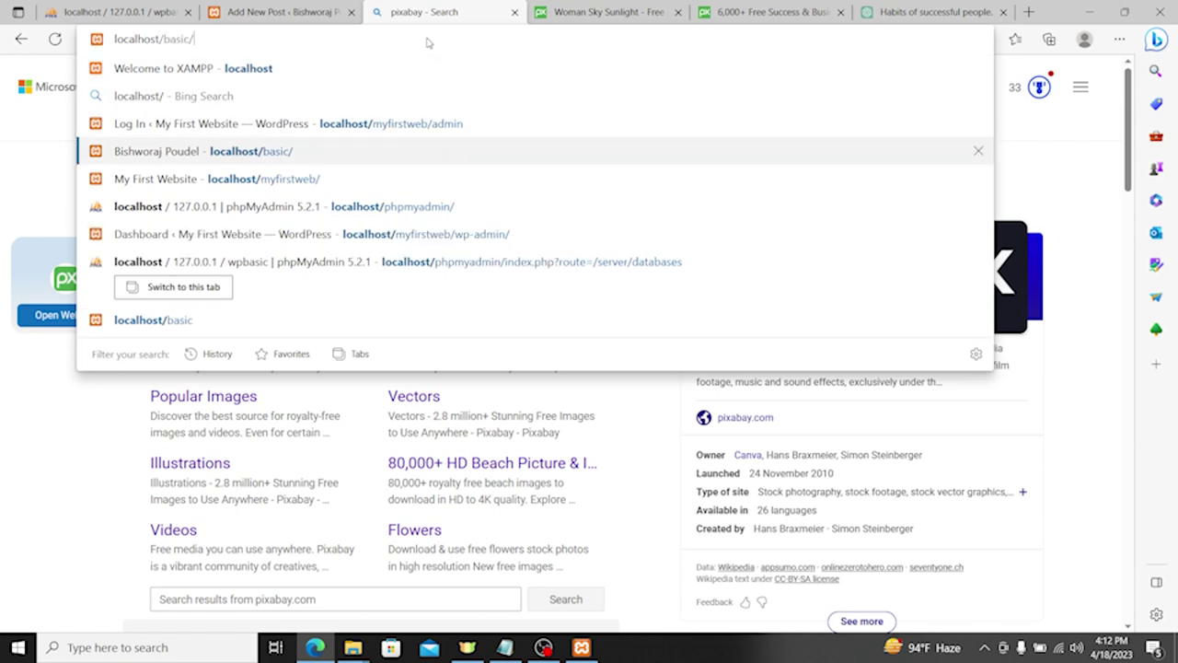
key("Return")
scroll(650, 258, "down", 3)
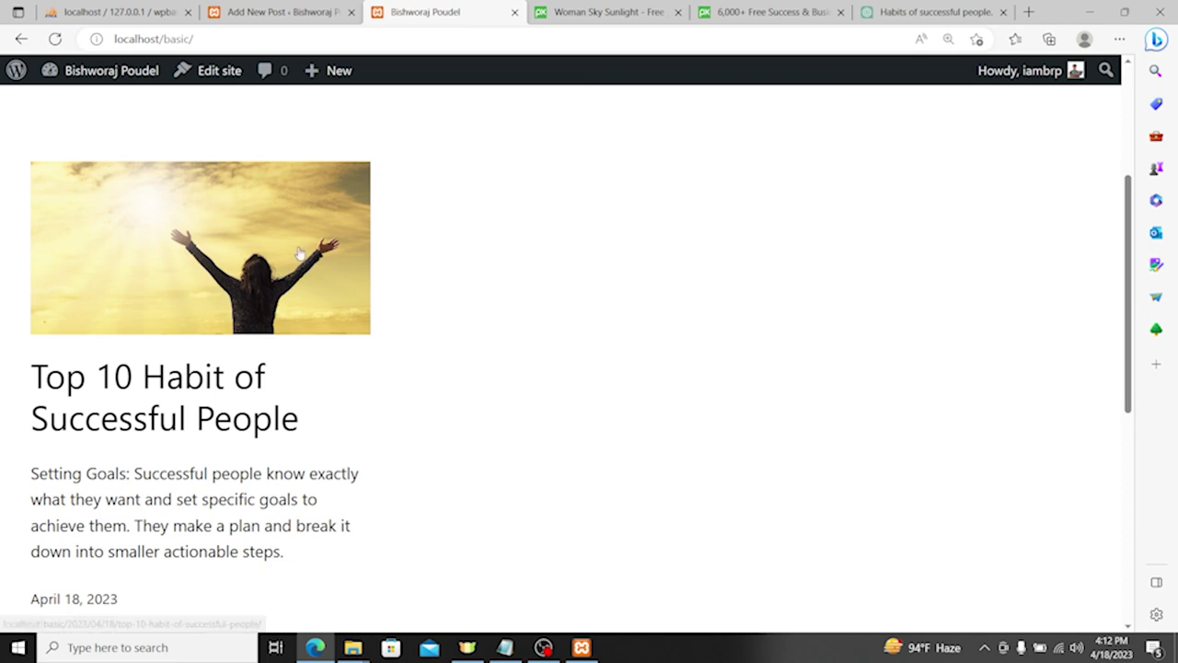
left_click(164, 391)
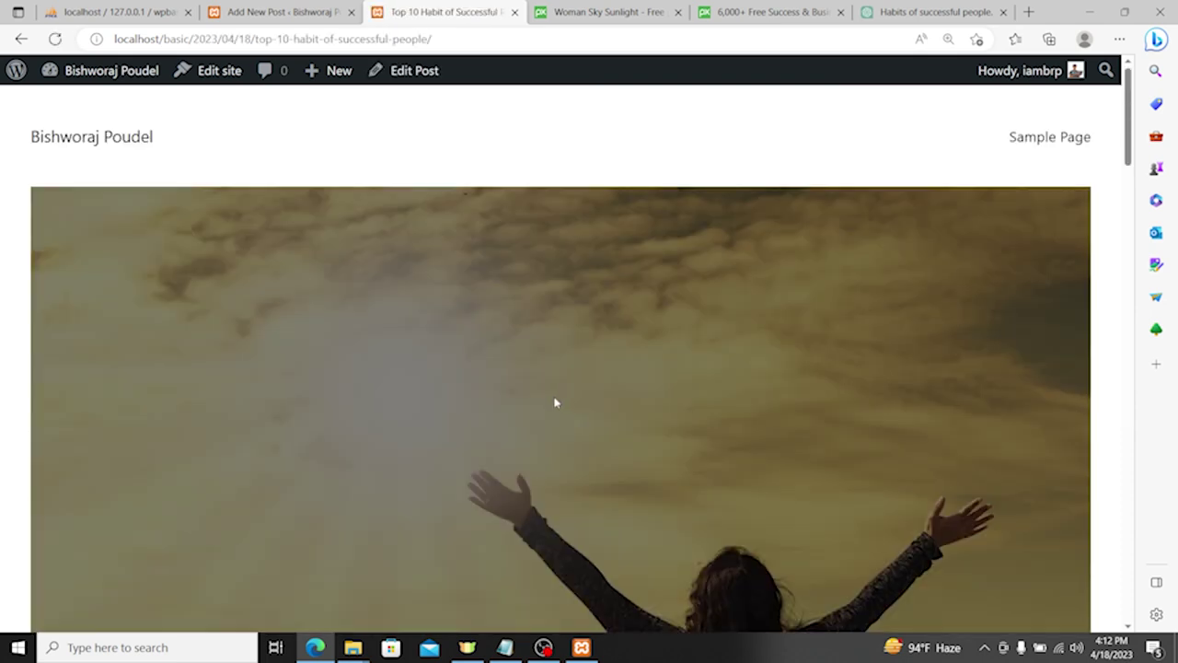
scroll(556, 387, "down", 5)
scroll(560, 372, "up", 5)
scroll(576, 358, "down", 6)
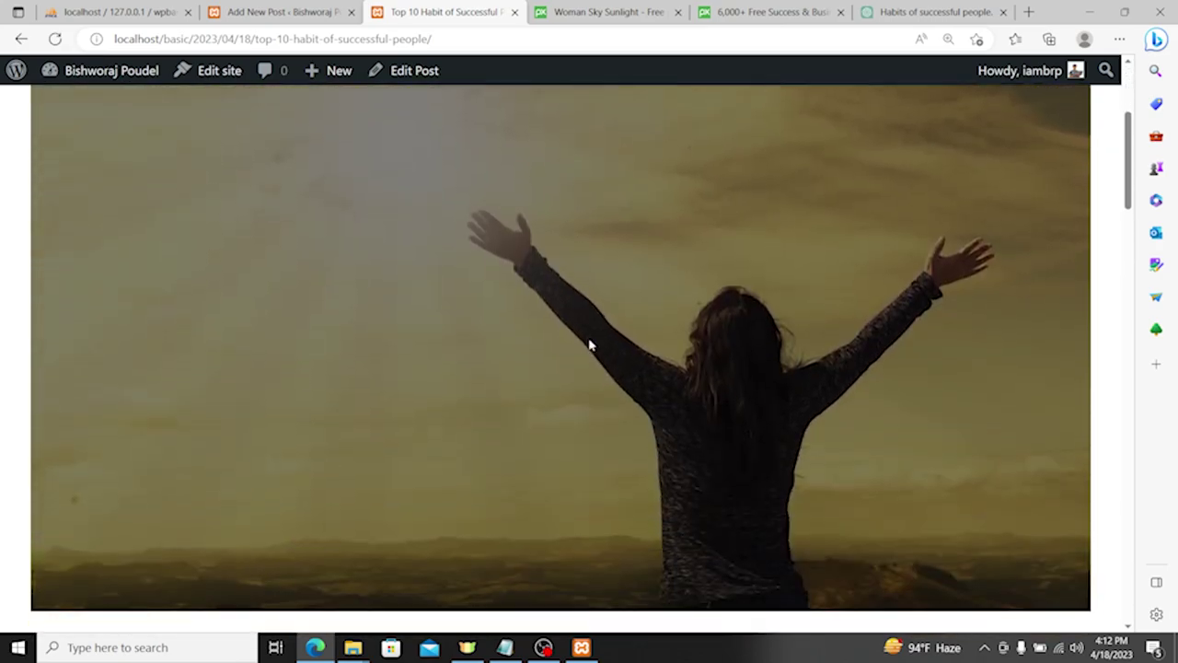
scroll(600, 342, "down", 4)
scroll(552, 348, "up", 2)
scroll(580, 331, "down", 5)
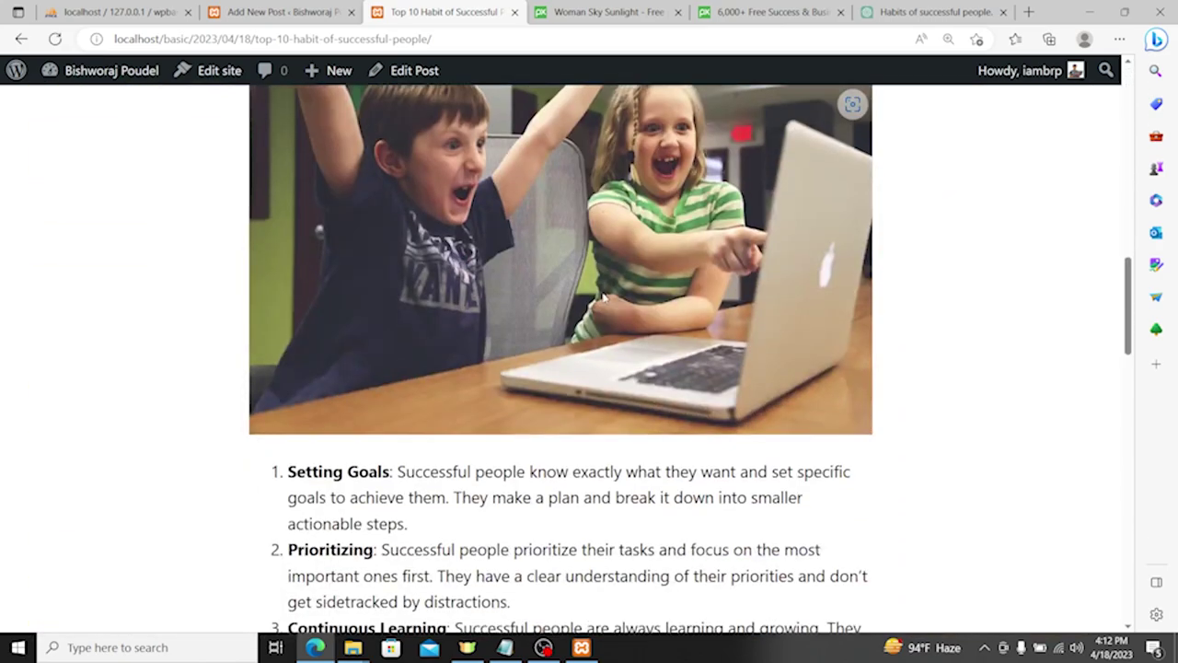
scroll(618, 300, "down", 10)
scroll(620, 297, "up", 9)
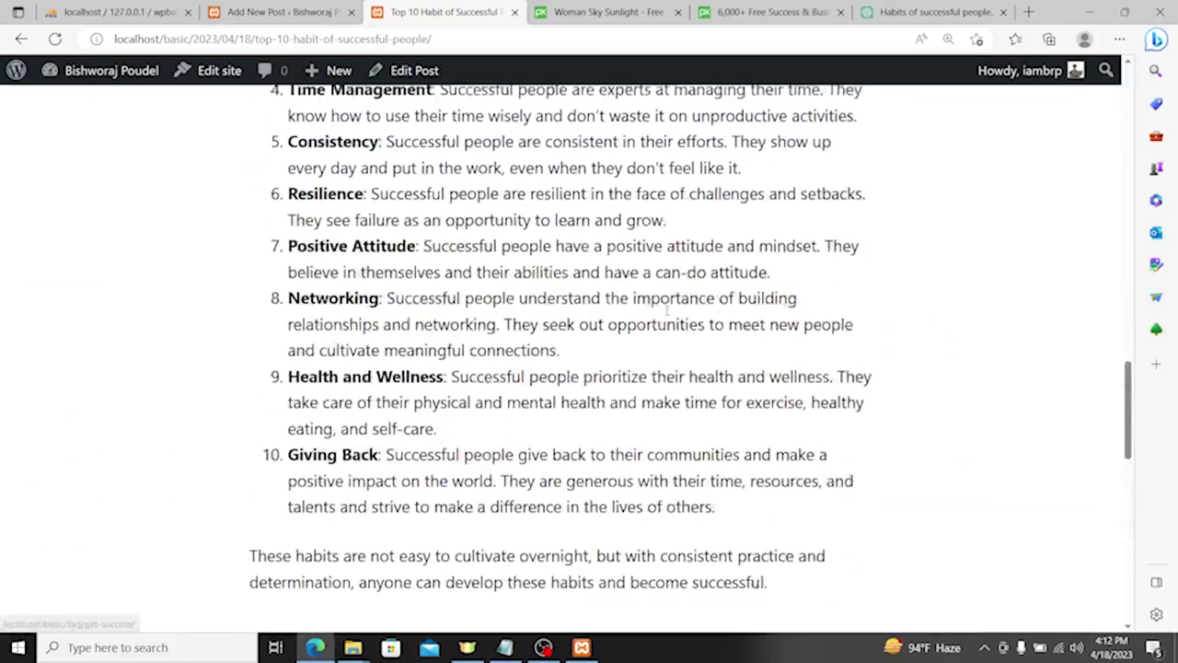
scroll(667, 311, "up", 9)
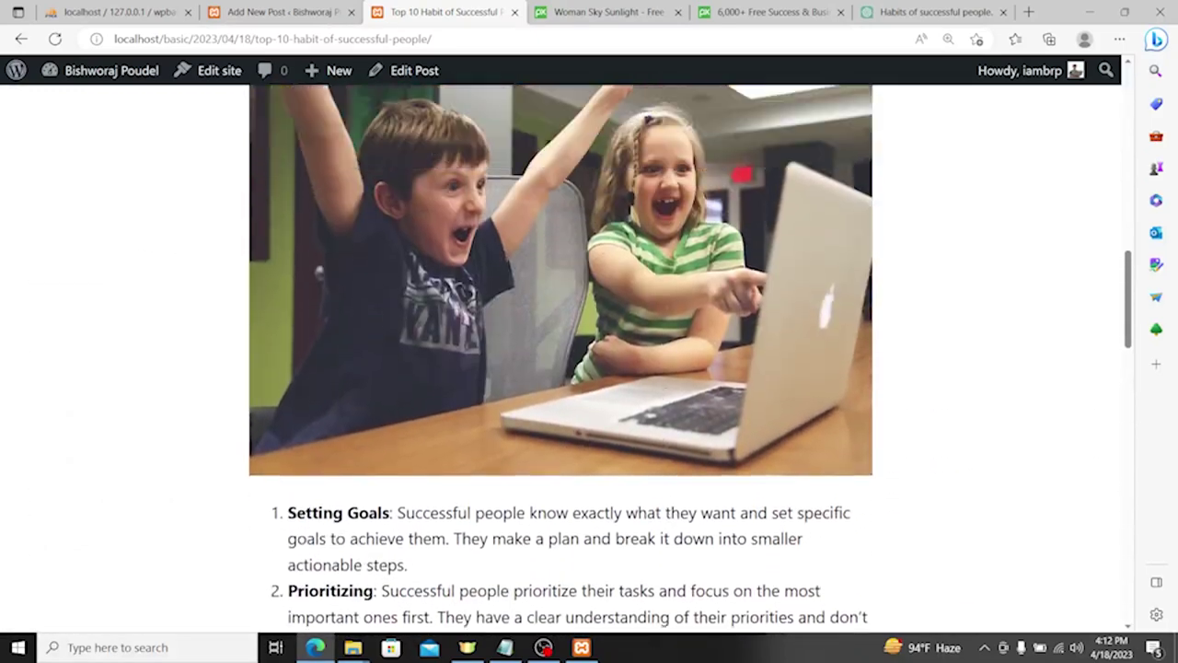
scroll(644, 295, "up", 4)
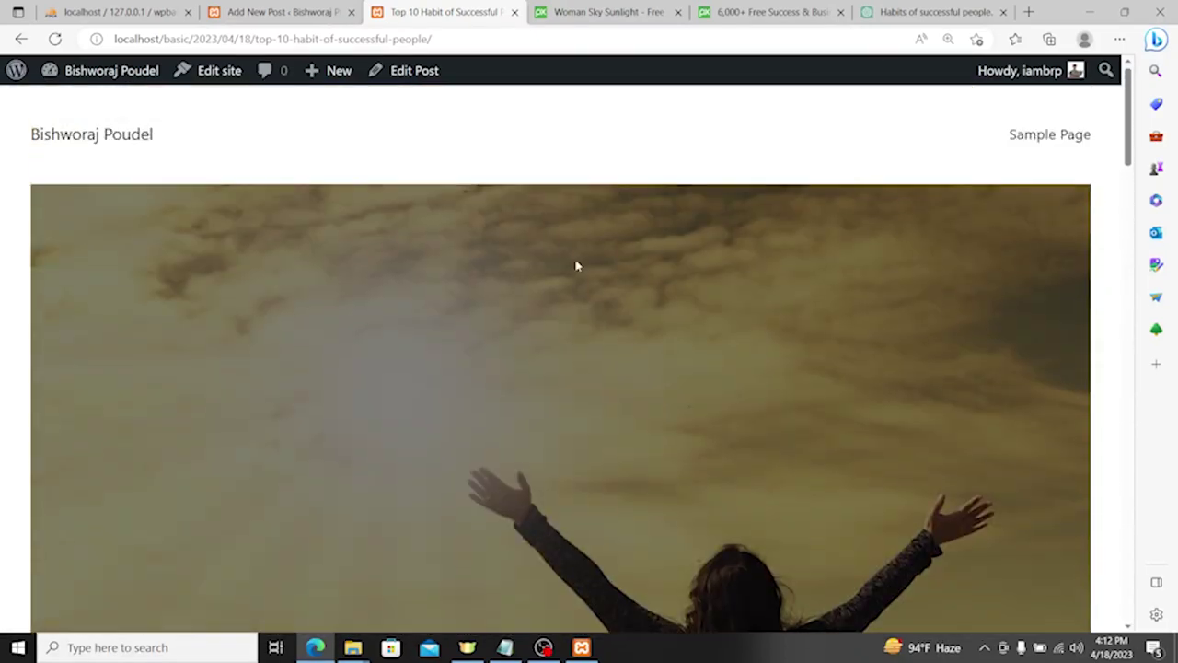
Step: Replace the period ending the intro line with a colon and update the post
left_click(415, 70)
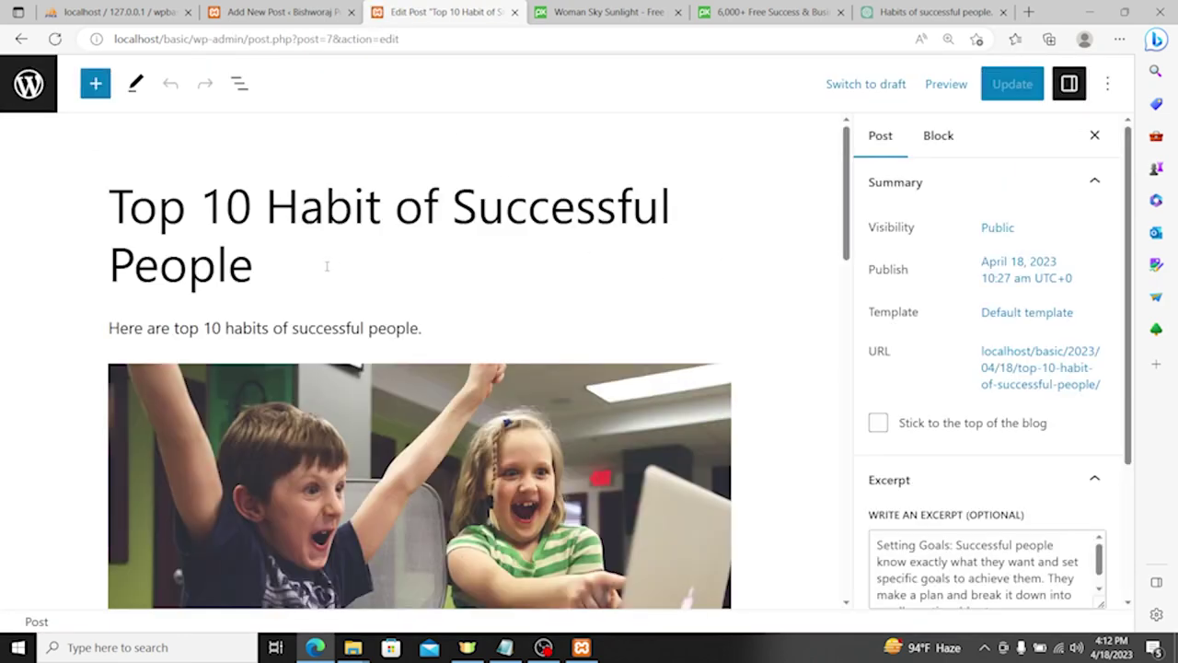
scroll(319, 261, "down", 1)
left_click(432, 252)
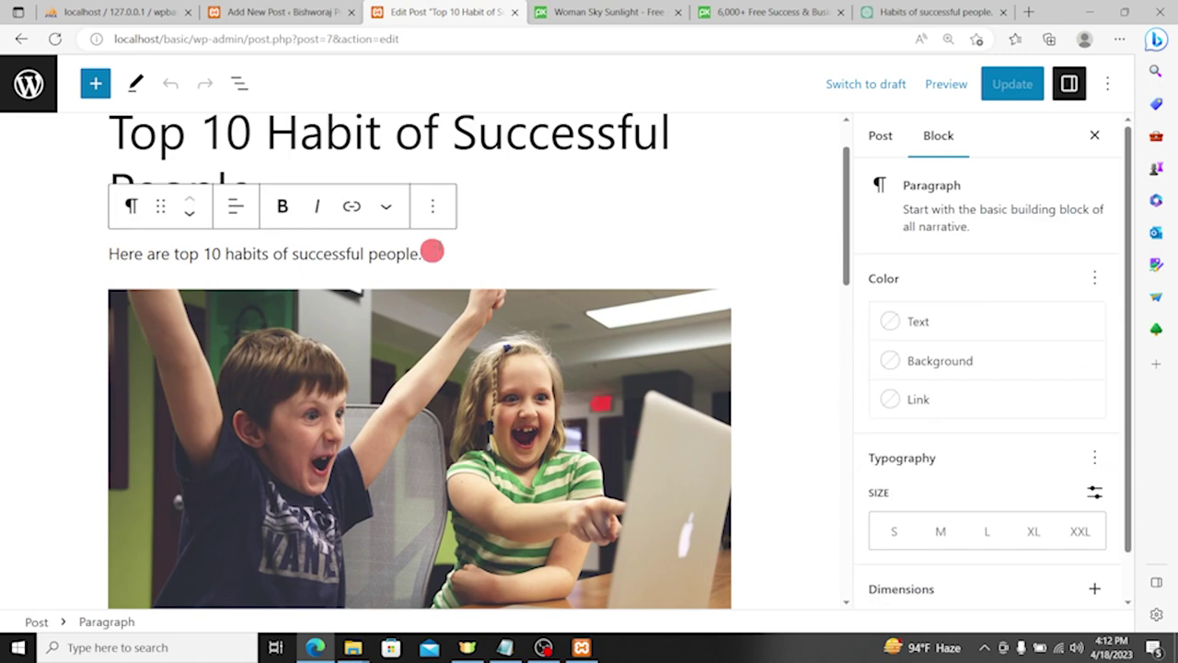
key("BackSpace")
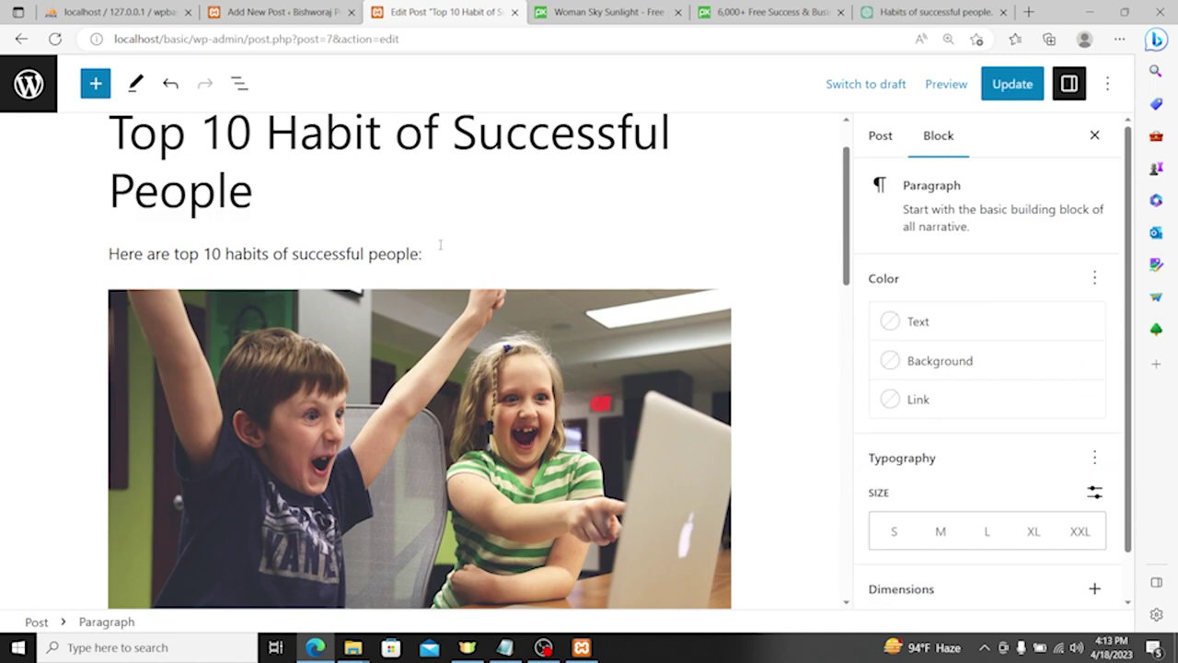
left_click_drag(440, 246, 339, 254)
left_click(1014, 82)
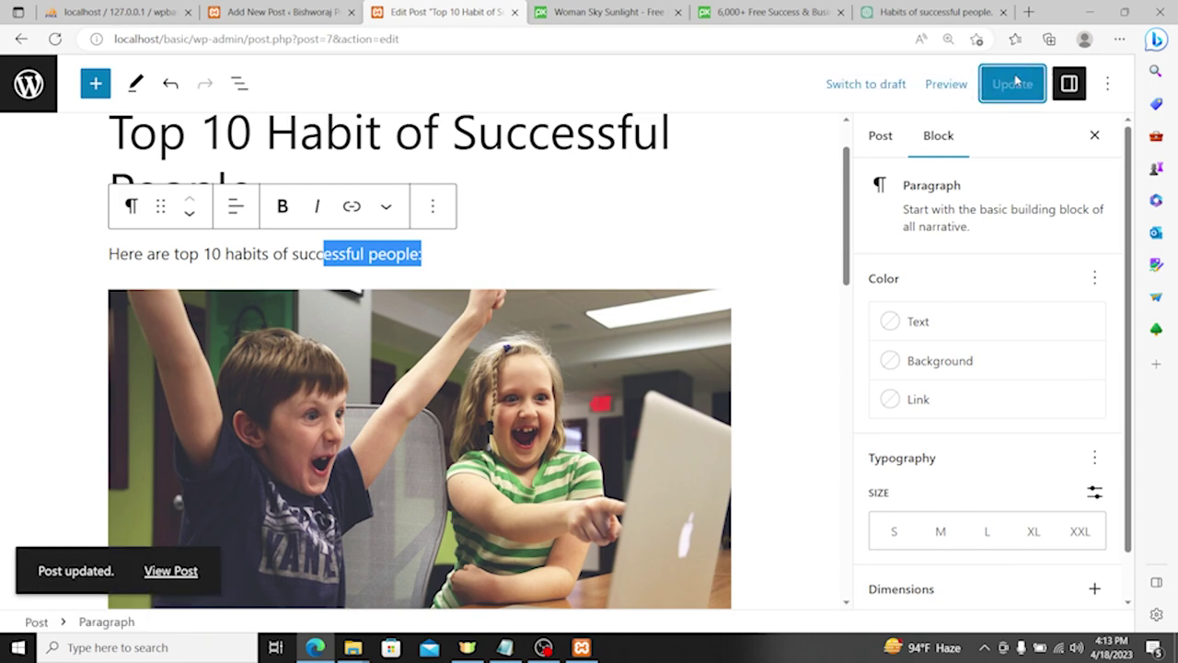
Step: Clear the text selection and leave the editor for the admin posts list
scroll(425, 289, "down", 7)
scroll(425, 289, "up", 4)
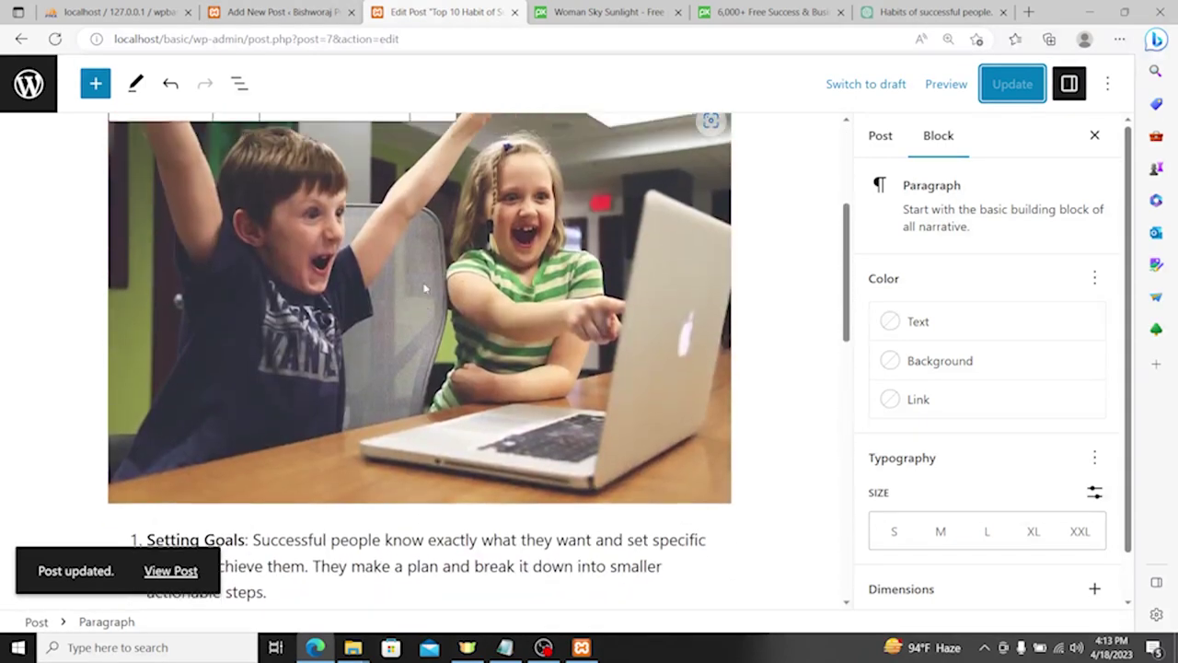
scroll(425, 289, "up", 2)
left_click(414, 381)
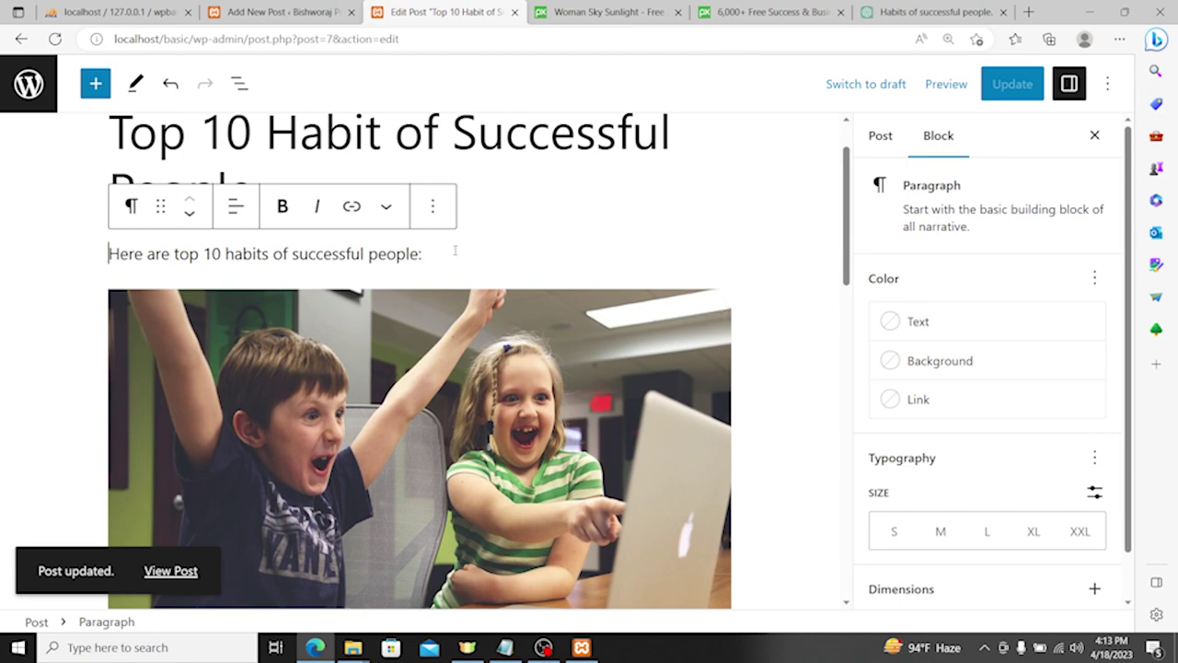
left_click(38, 99)
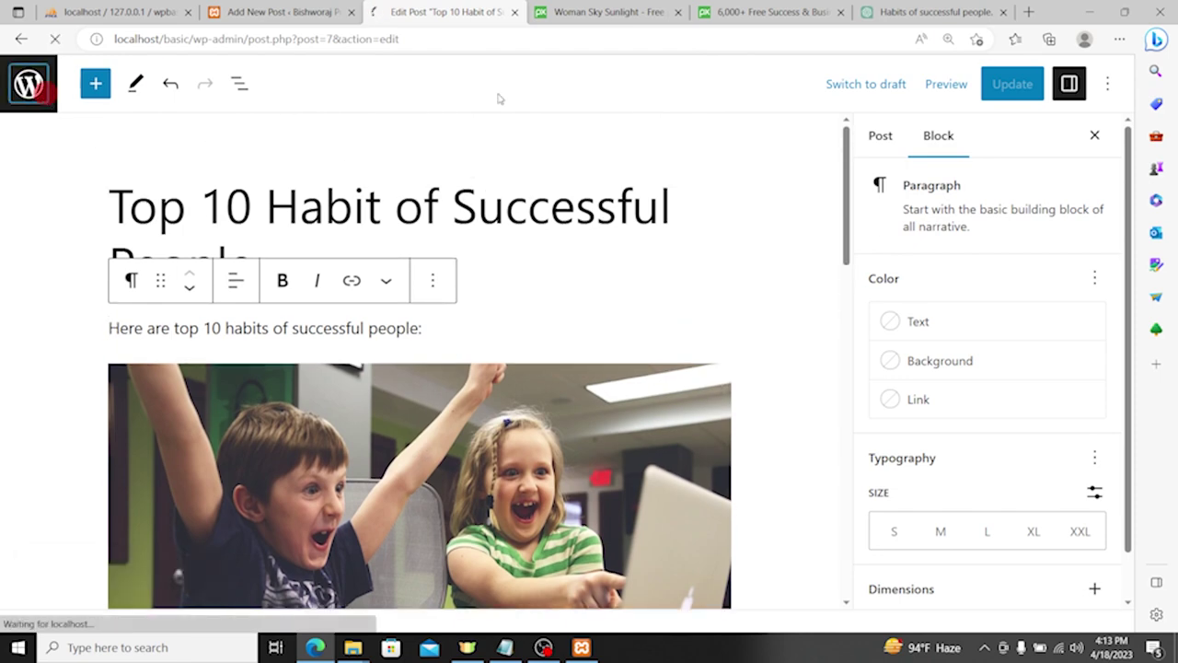
Step: Create a new post and title it 'How to Live Healthy Life', fixing the typo
left_click(279, 120)
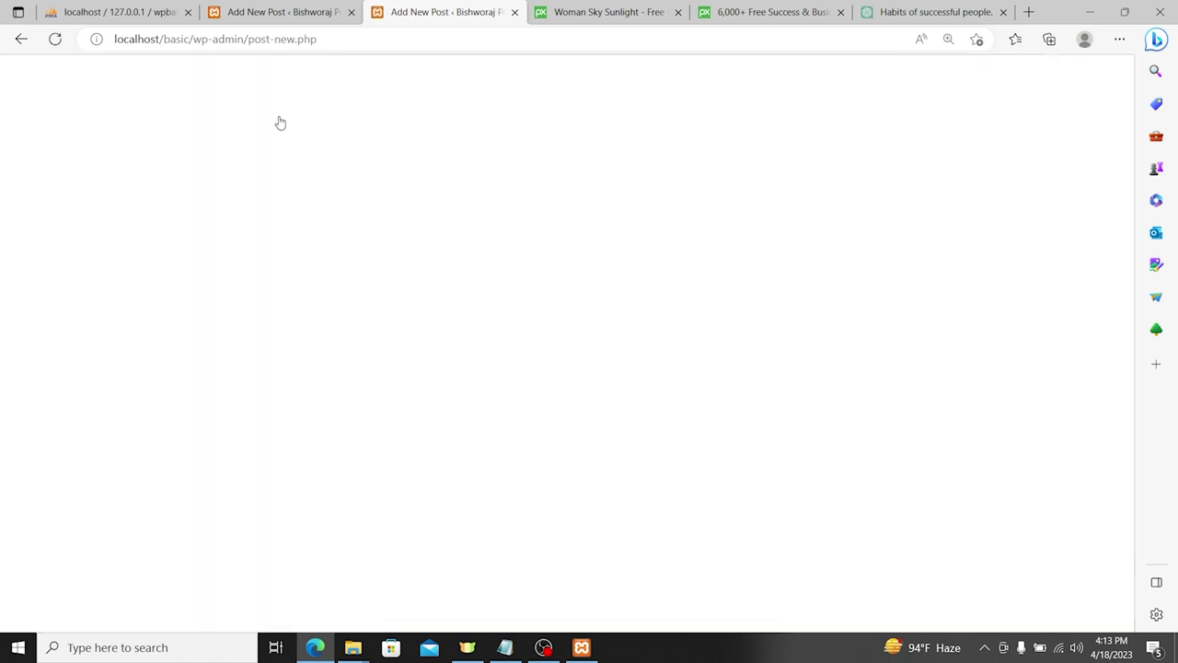
left_click(193, 202)
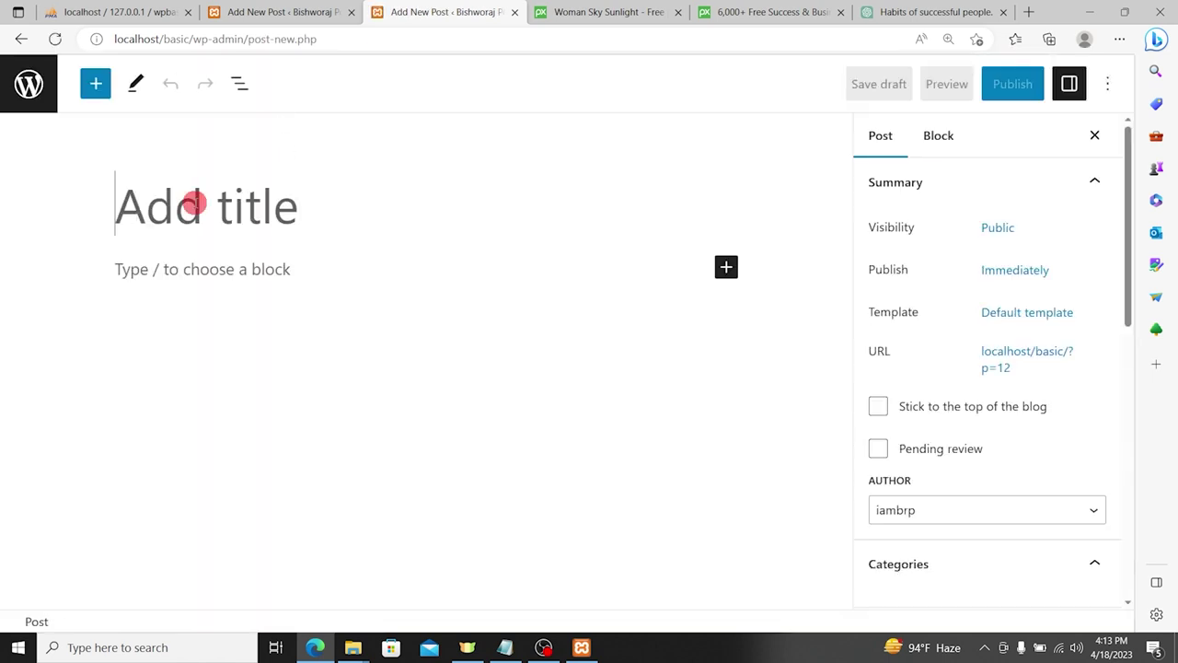
type("How to Live H")
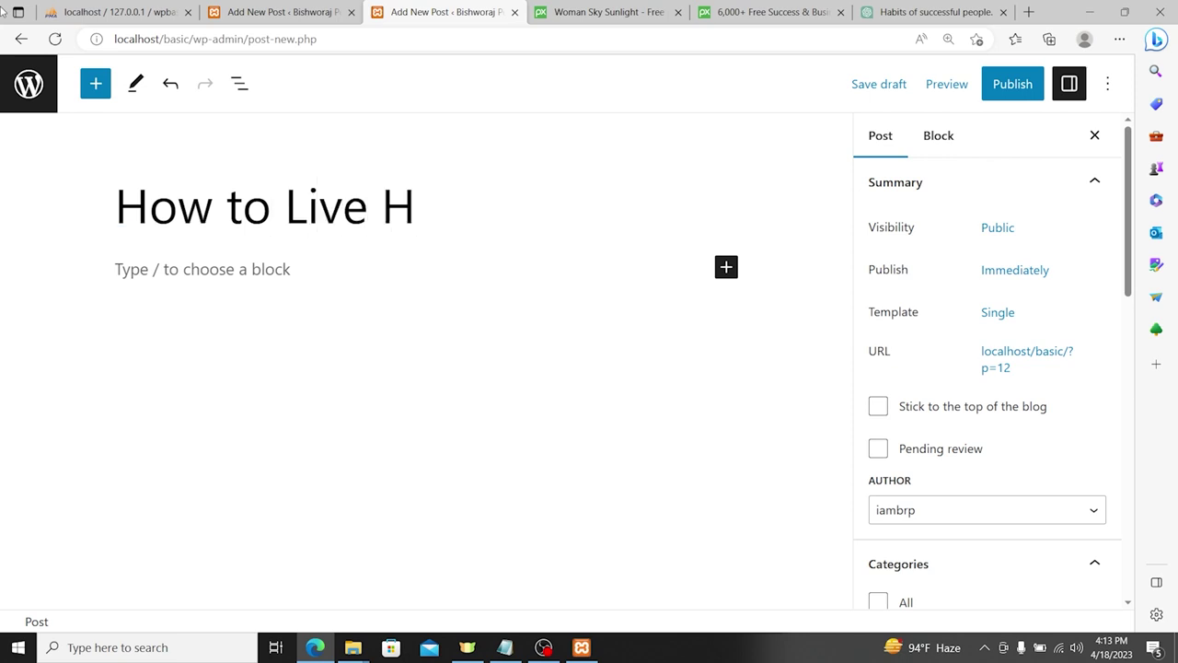
type("eal")
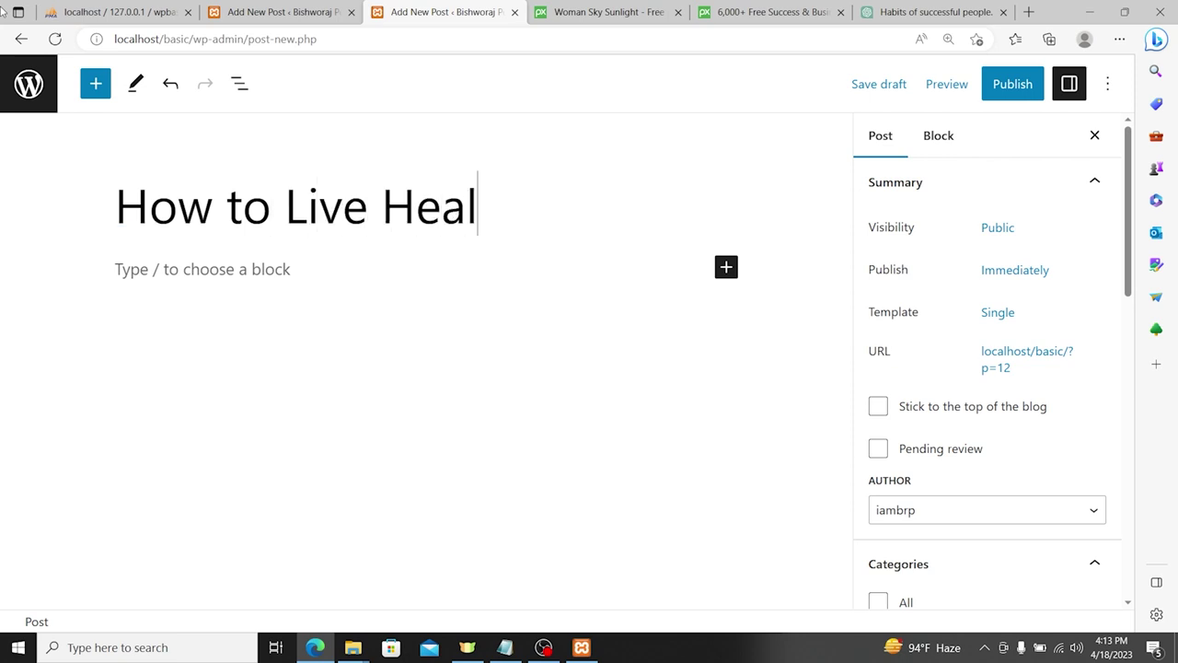
type("ty L")
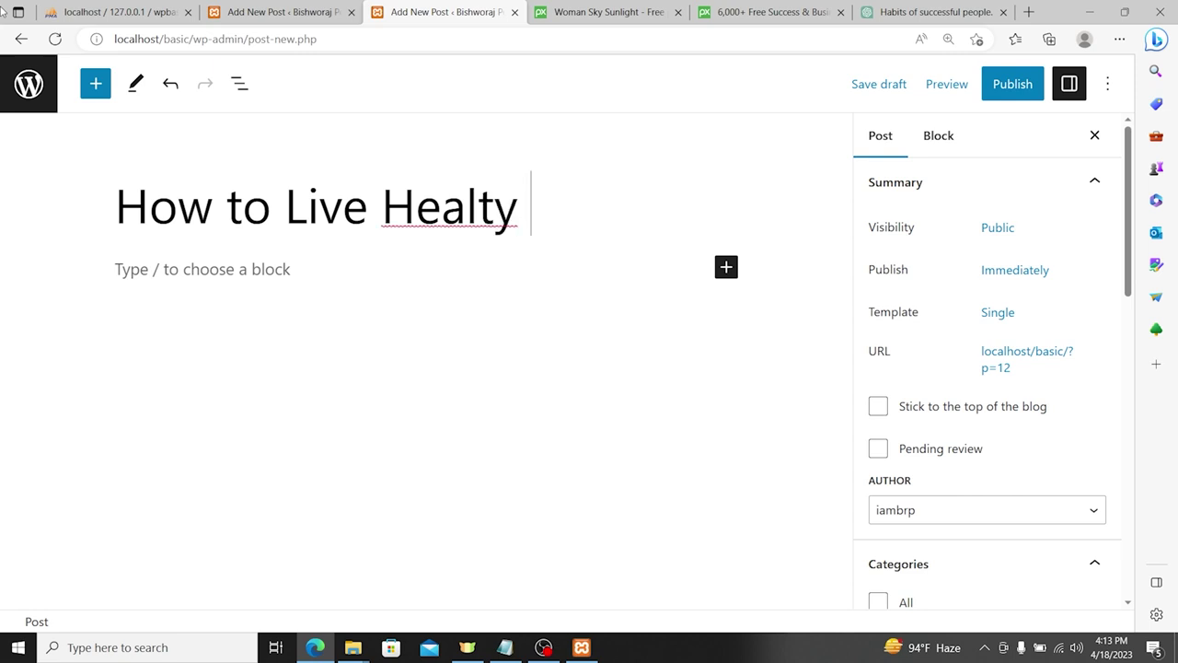
key("BackSpace")
key("BackSpace")
key("BackSpace")
key("BackSpace")
key("BackSpace")
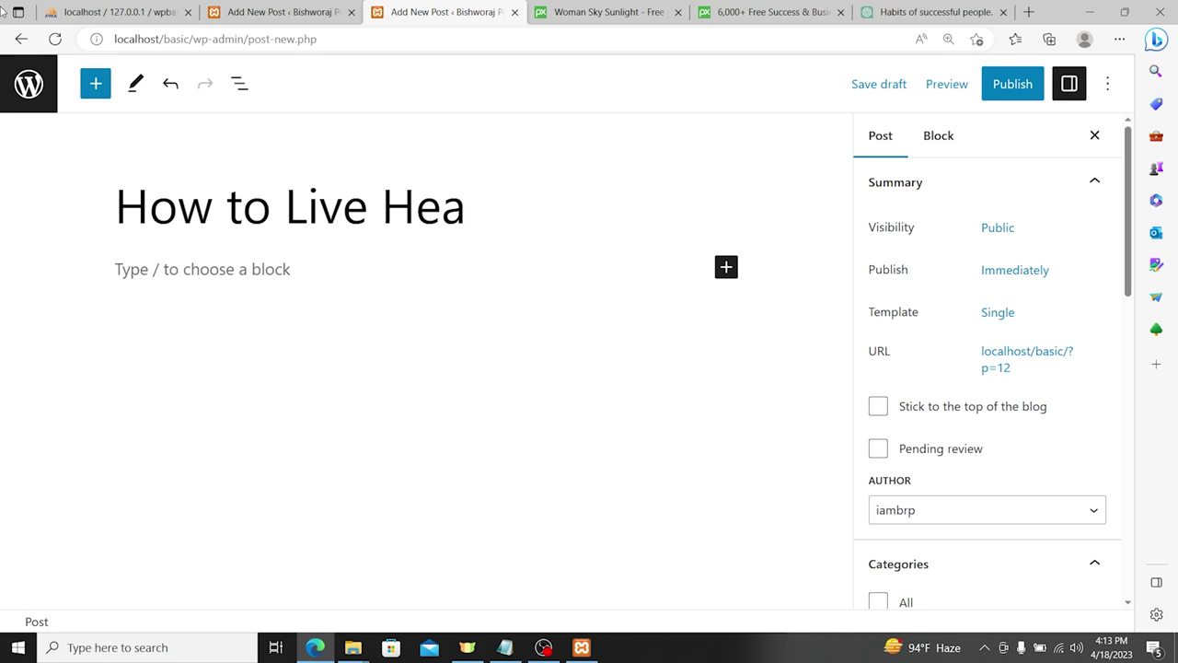
type("lthy Life?")
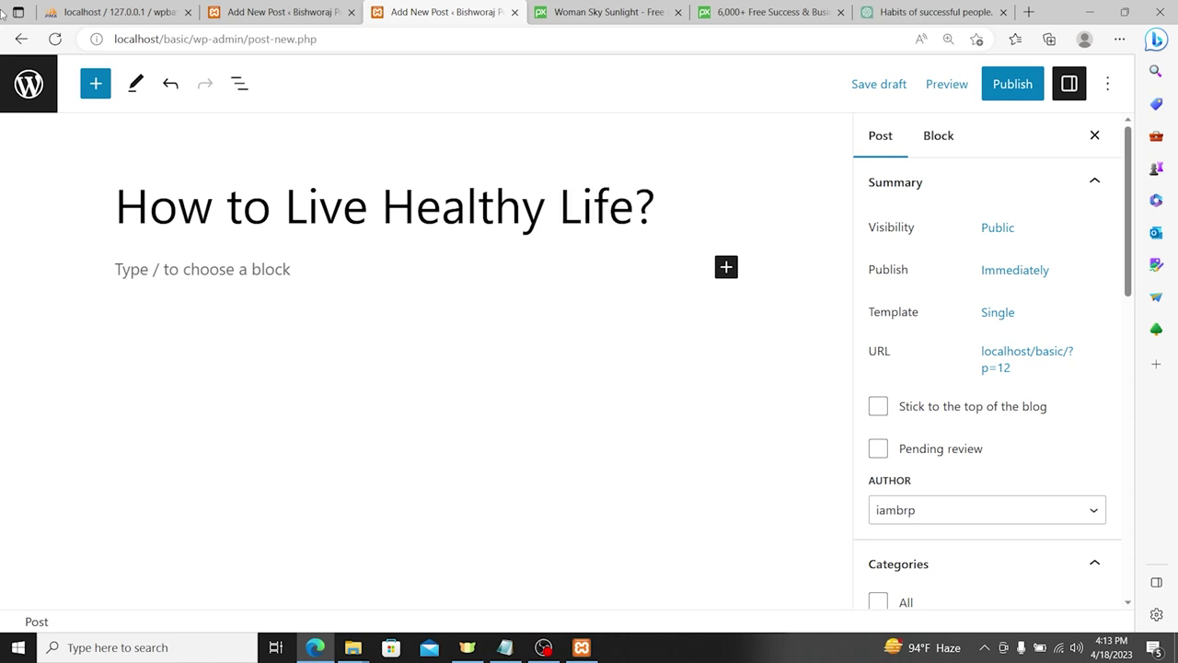
Step: Select the whole post title 'How to Live Healthy Life?'
key("ctrl+a")
left_click(220, 295)
triple_click(277, 206)
key("ctrl+c")
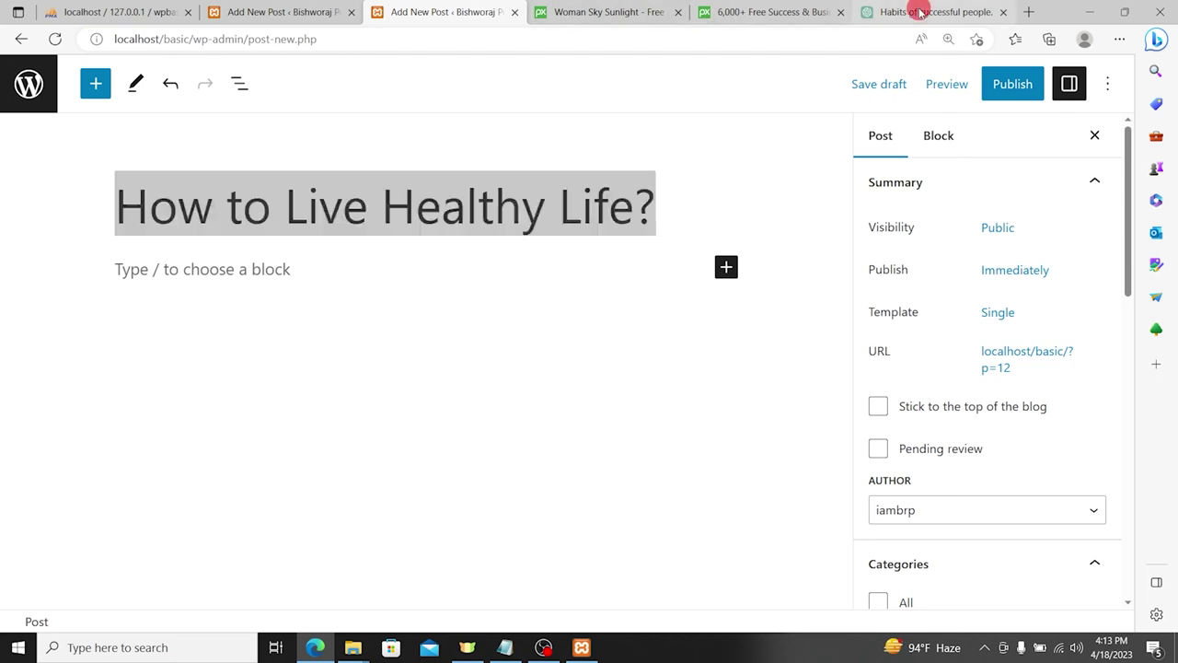
Step: Ask ChatGPT 'How to live healthy life?' and return to the WordPress post
left_click(921, 12)
scroll(589, 368, "down", 5)
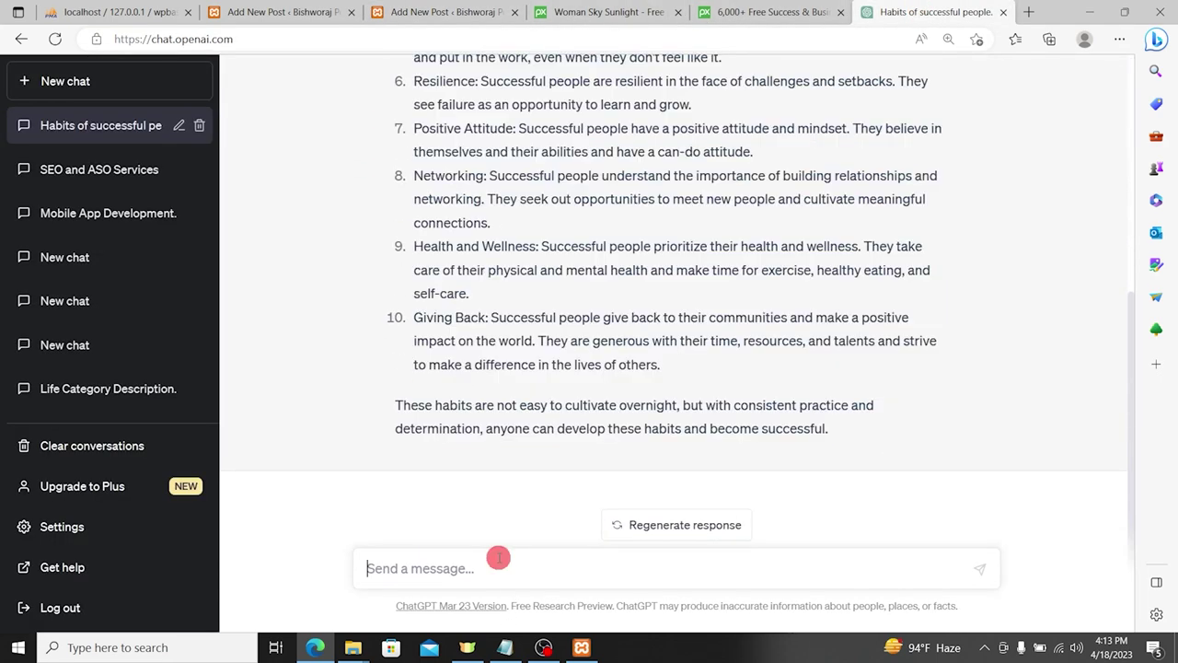
type("How to live healthy l")
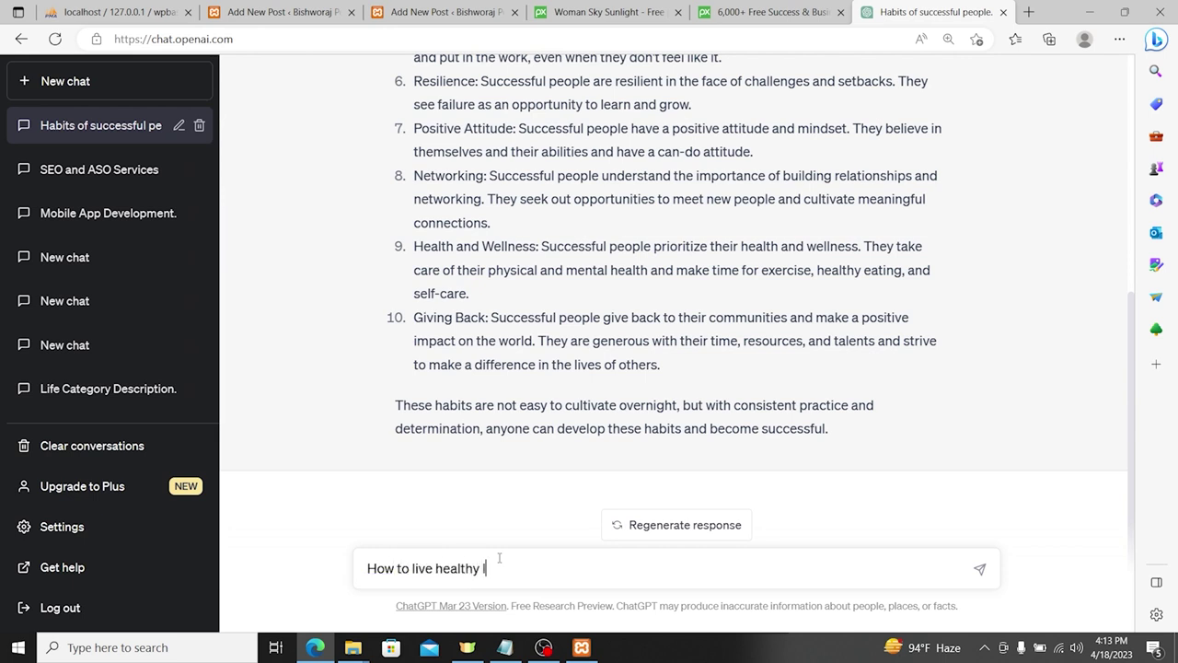
key("Return")
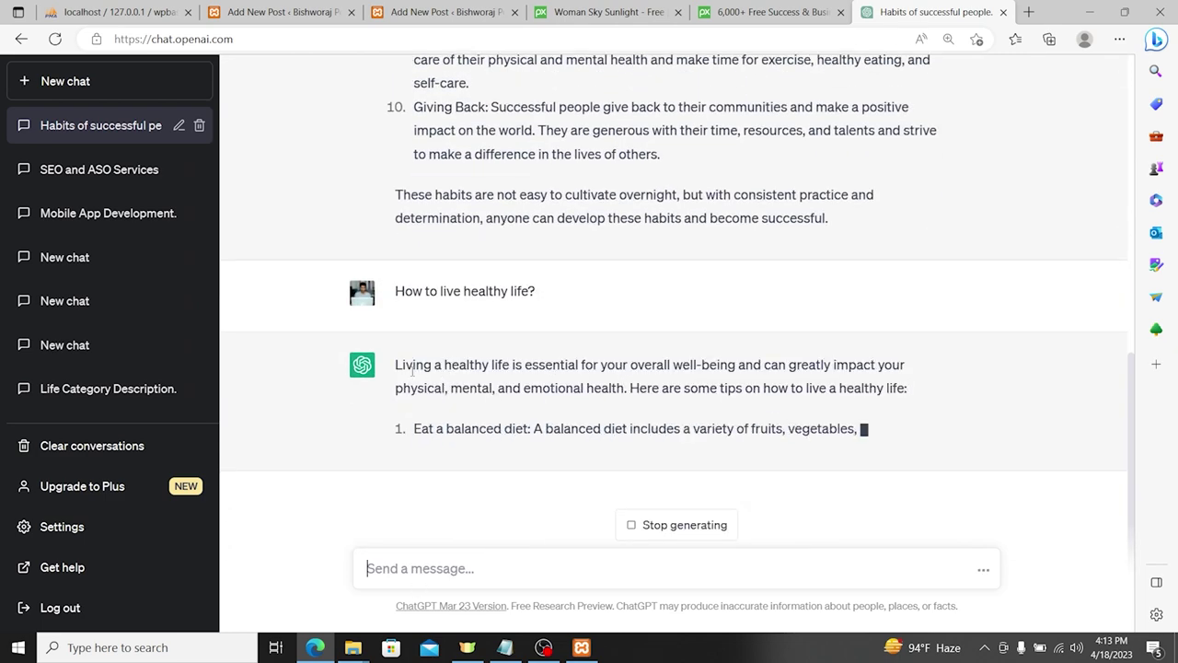
left_click(442, 12)
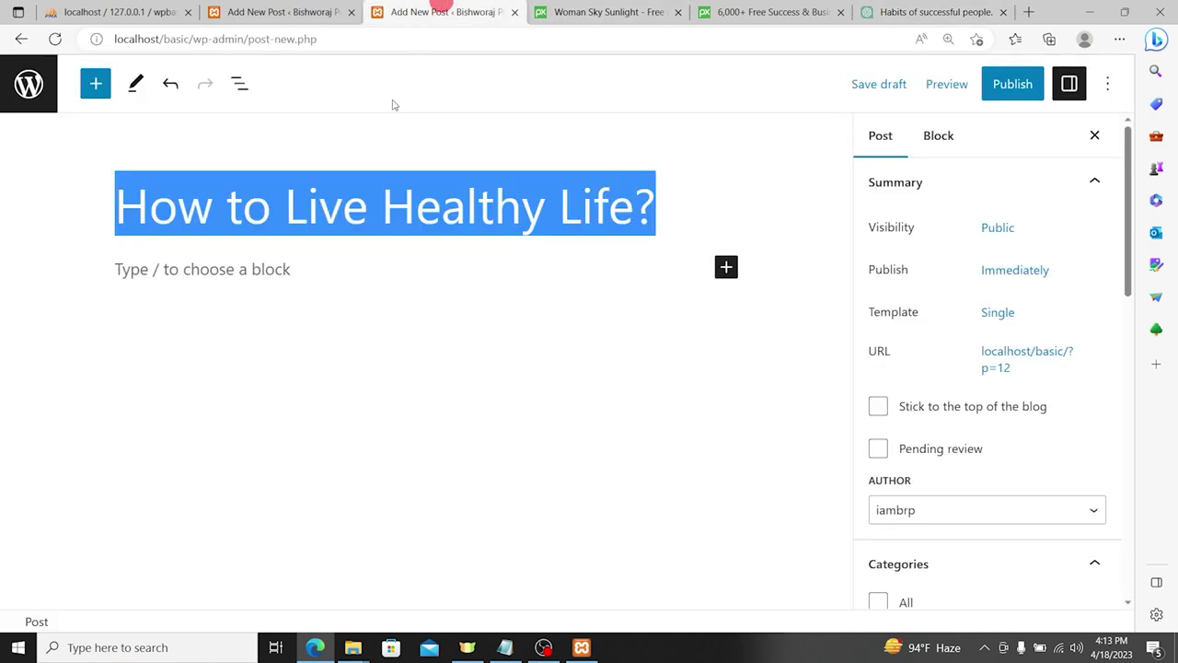
Step: Search Pixabay for 'health' and save the yoga handstand photo as ease-3134828_960_720.jpg
left_click(307, 266)
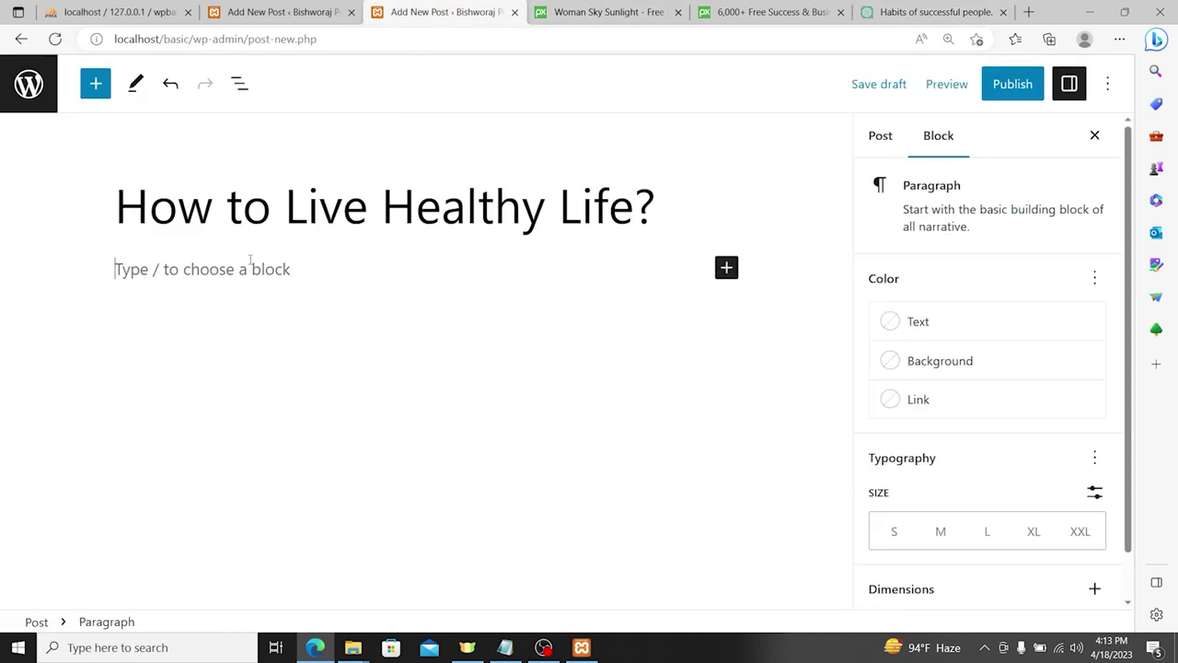
left_click(631, 12)
left_click_drag(225, 82, 56, 85)
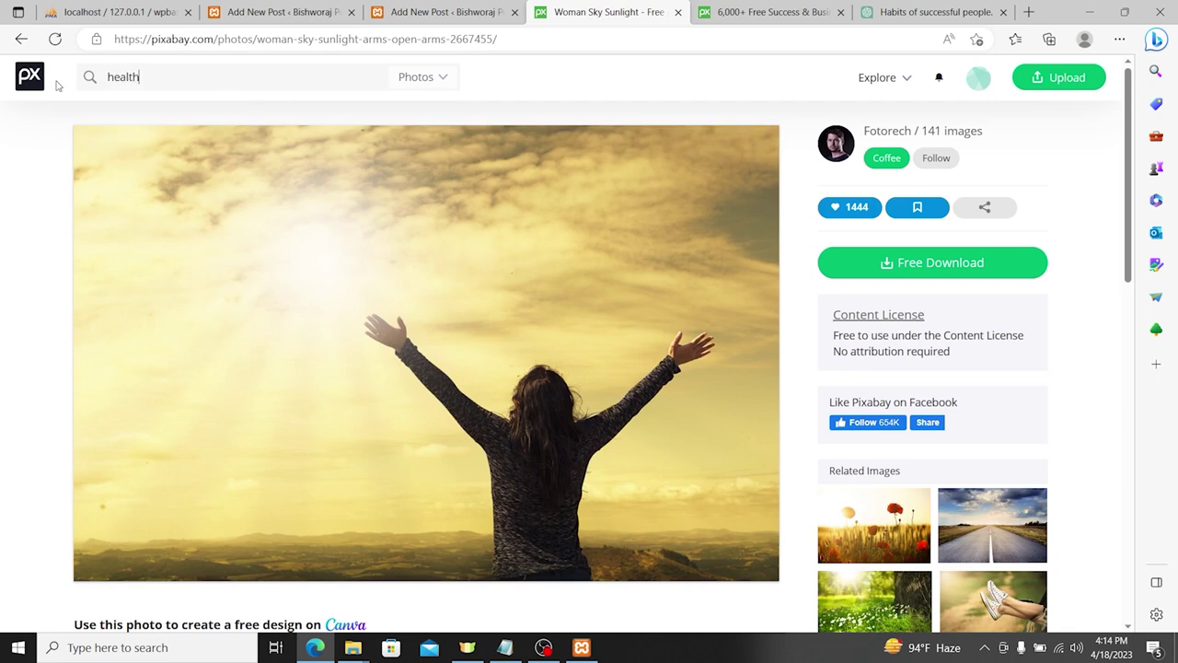
key("Return")
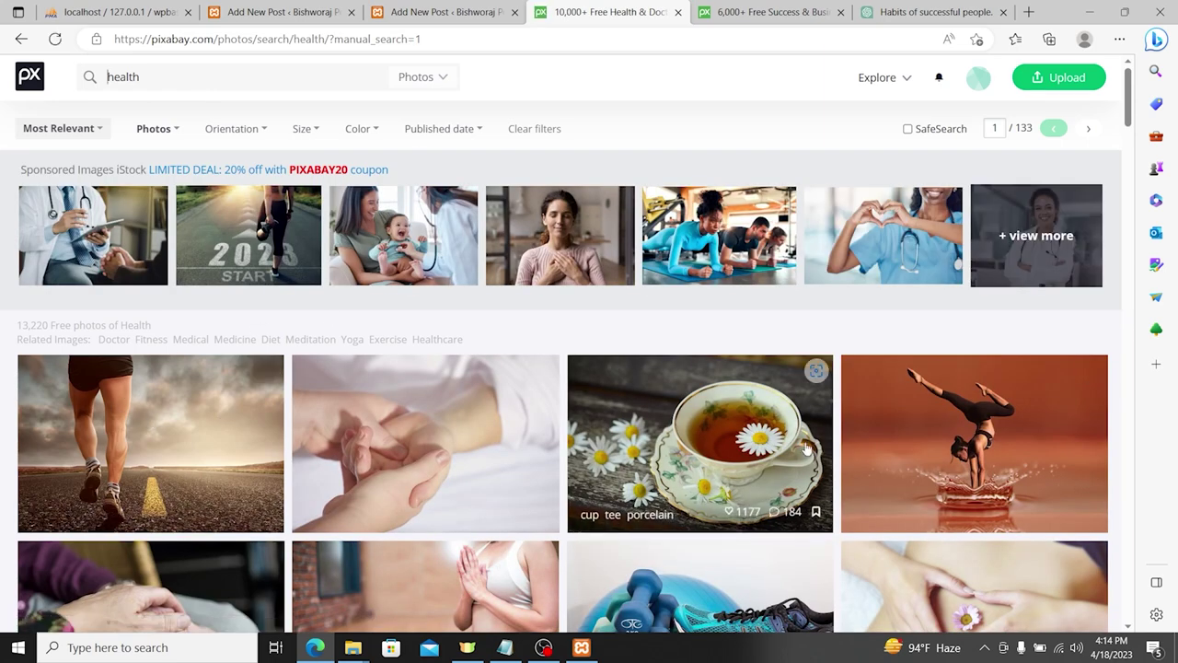
left_click(996, 446)
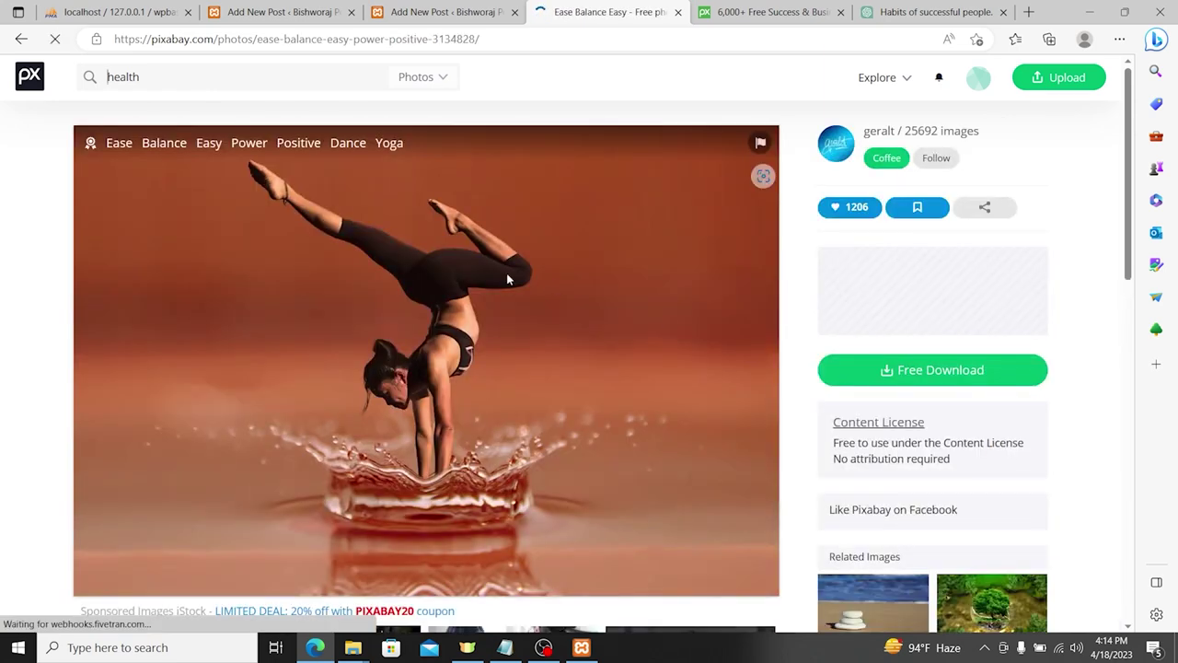
right_click(502, 269)
left_click(549, 308)
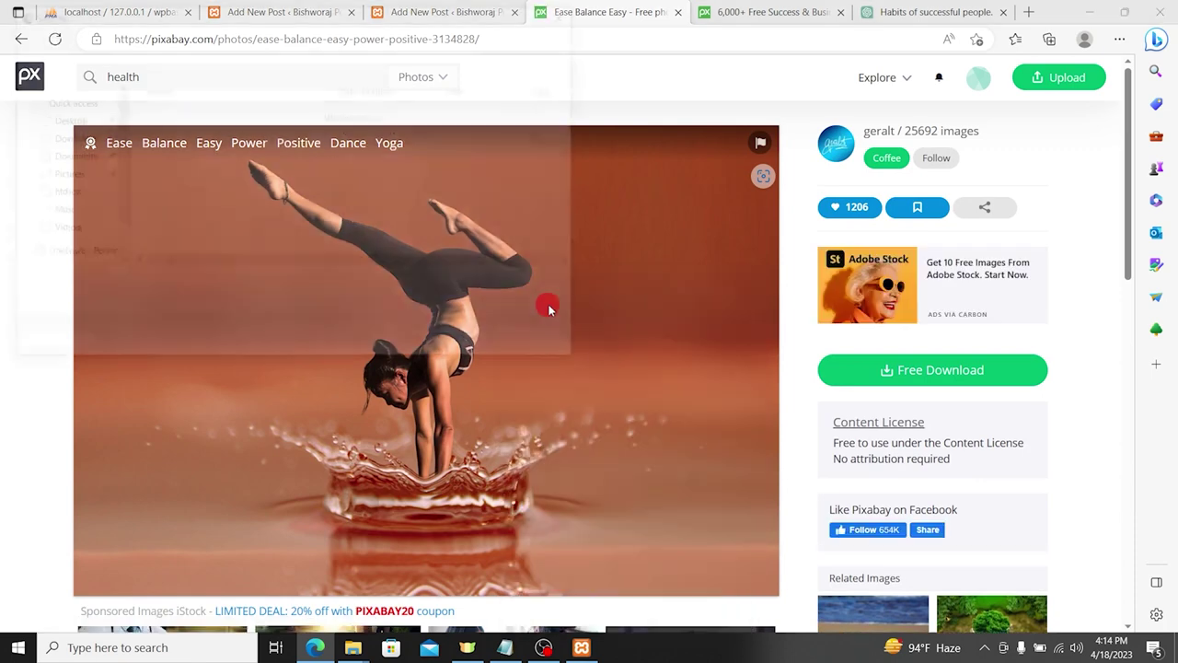
key("Return")
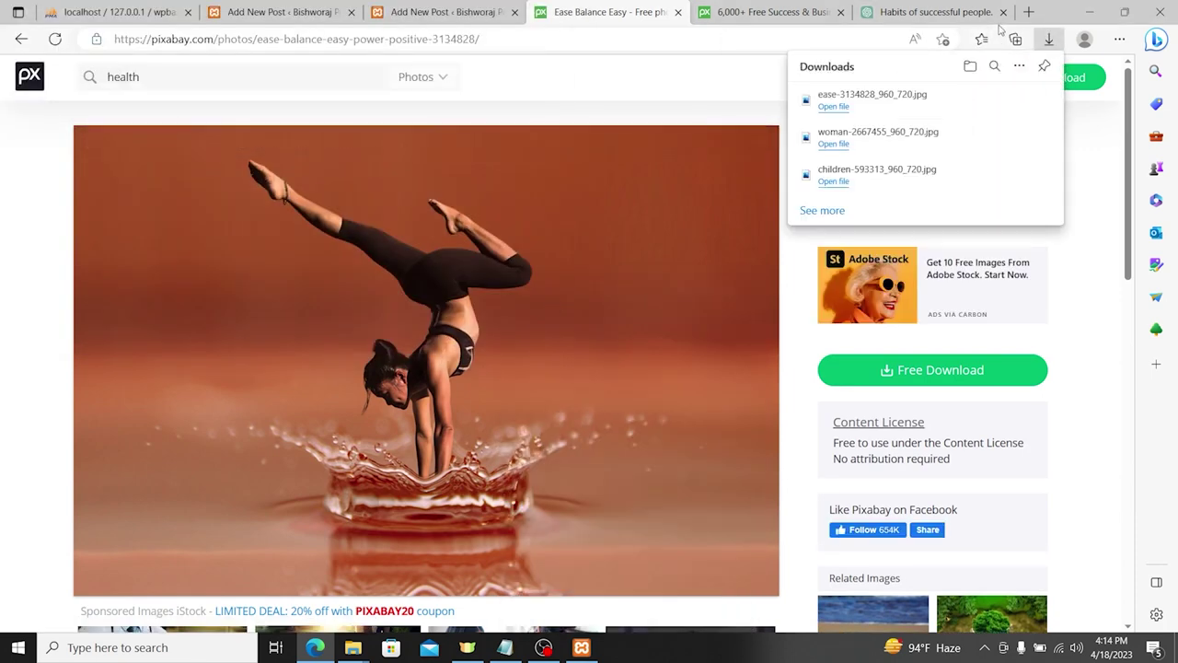
left_click(934, 12)
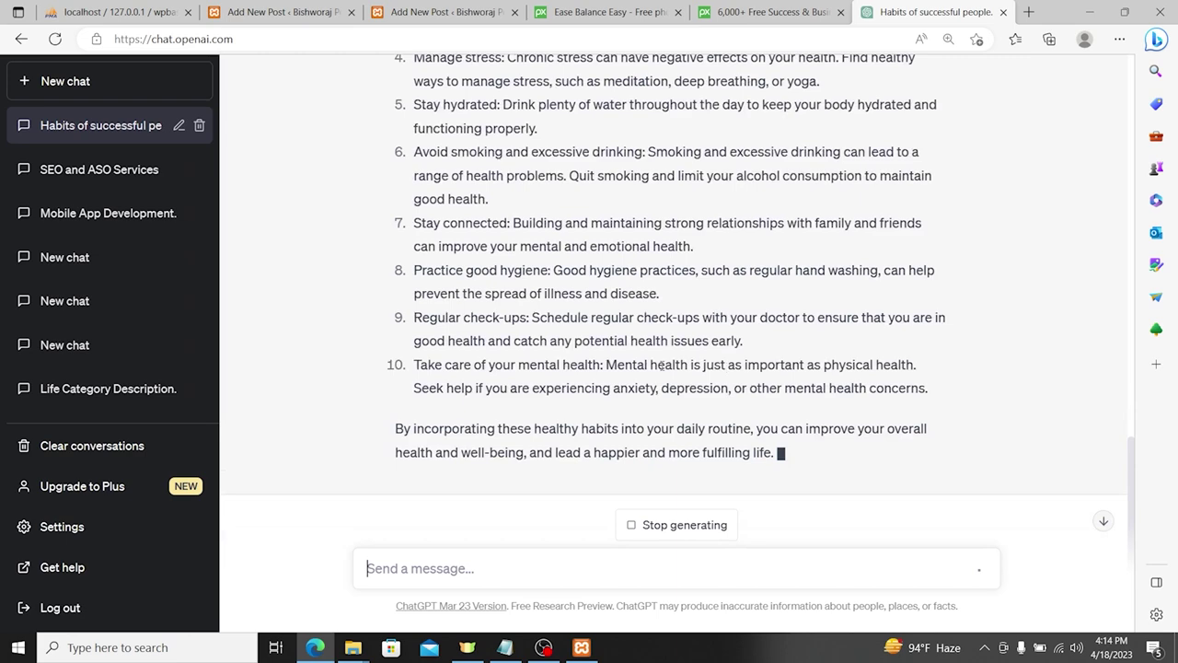
Step: Select ChatGPT's healthy-living reply and undo a wrong paste in the new post
left_click_drag(779, 452, 414, 61)
left_click_drag(830, 531, 391, 475)
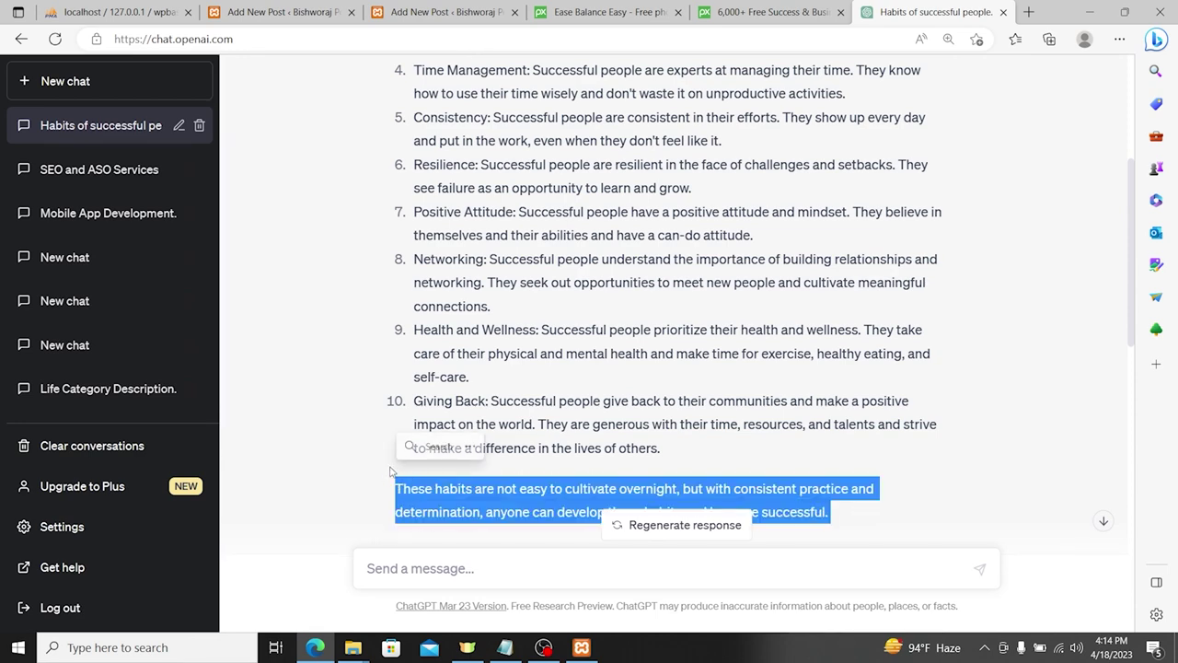
left_click(110, 12)
left_click(276, 12)
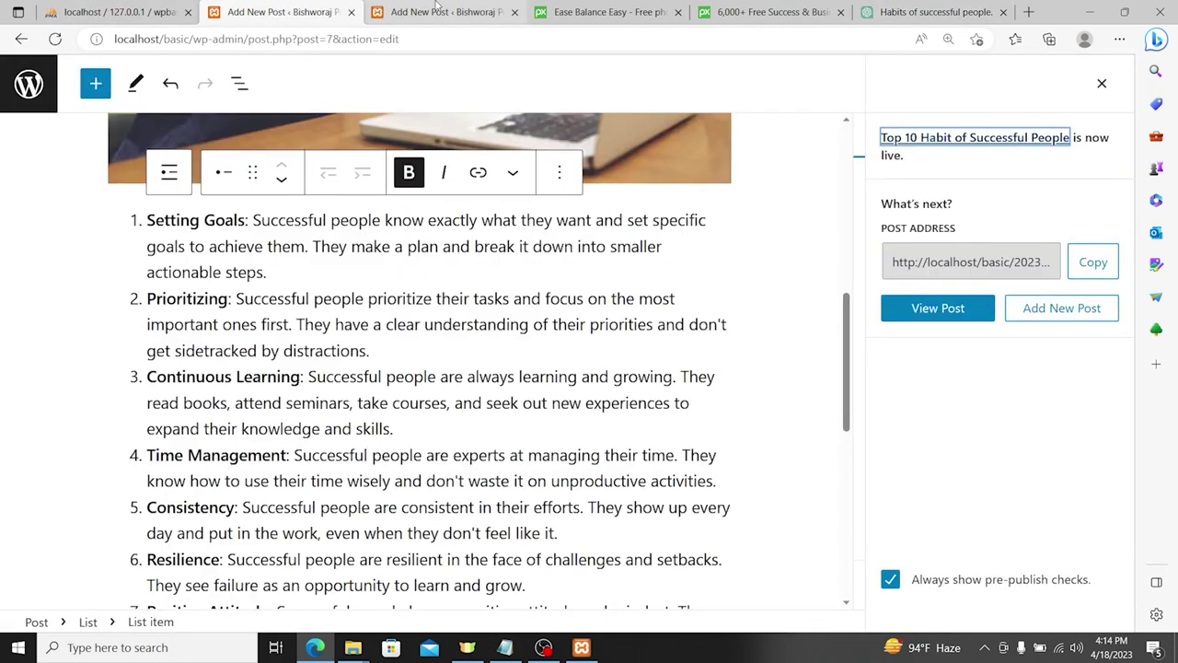
left_click(419, 7)
left_click(218, 281)
key("ctrl+v")
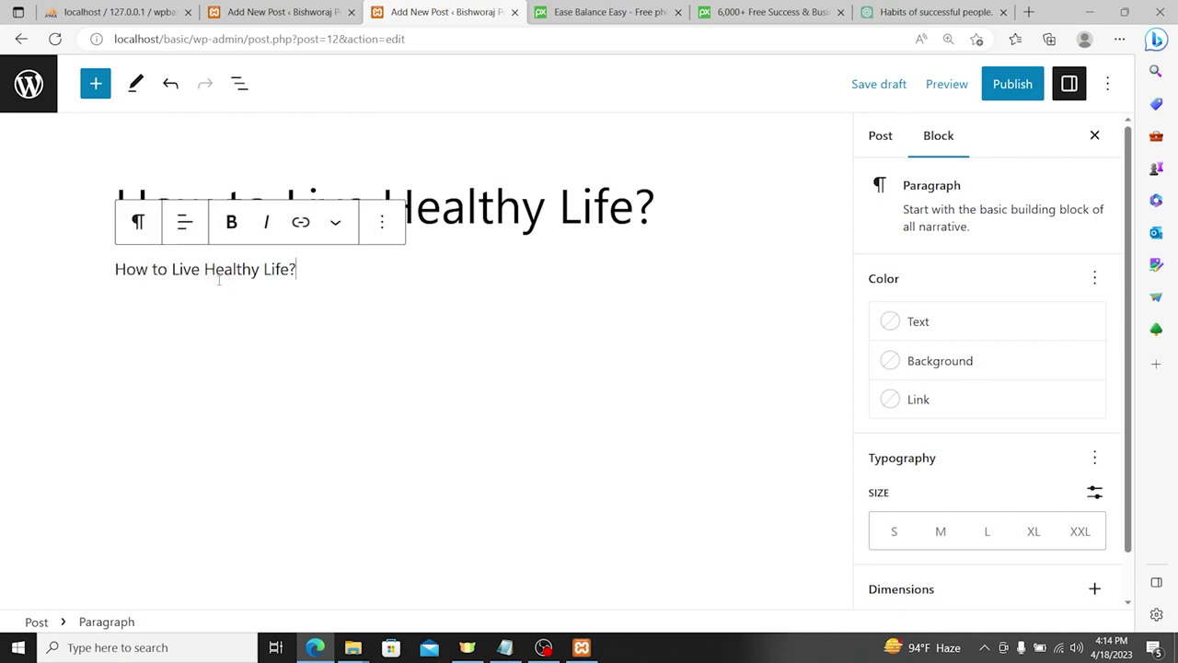
key("ctrl+z")
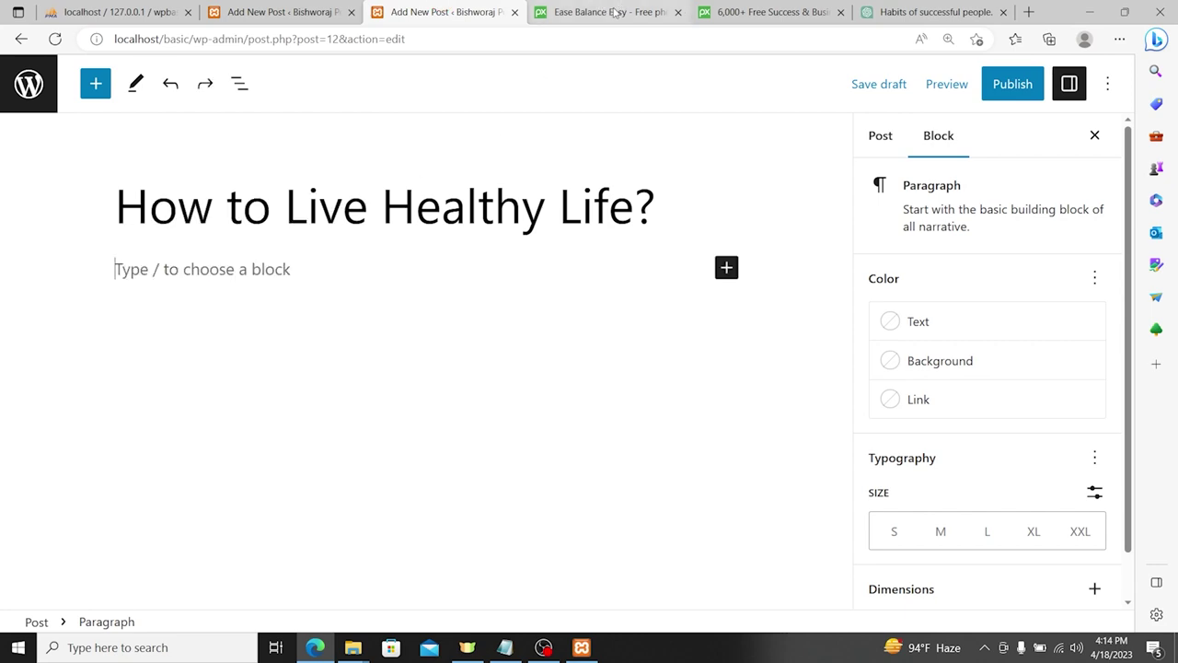
Step: Copy the ChatGPT article, close the other draft, and paste the article into the post
left_click(886, 13)
right_click(519, 489)
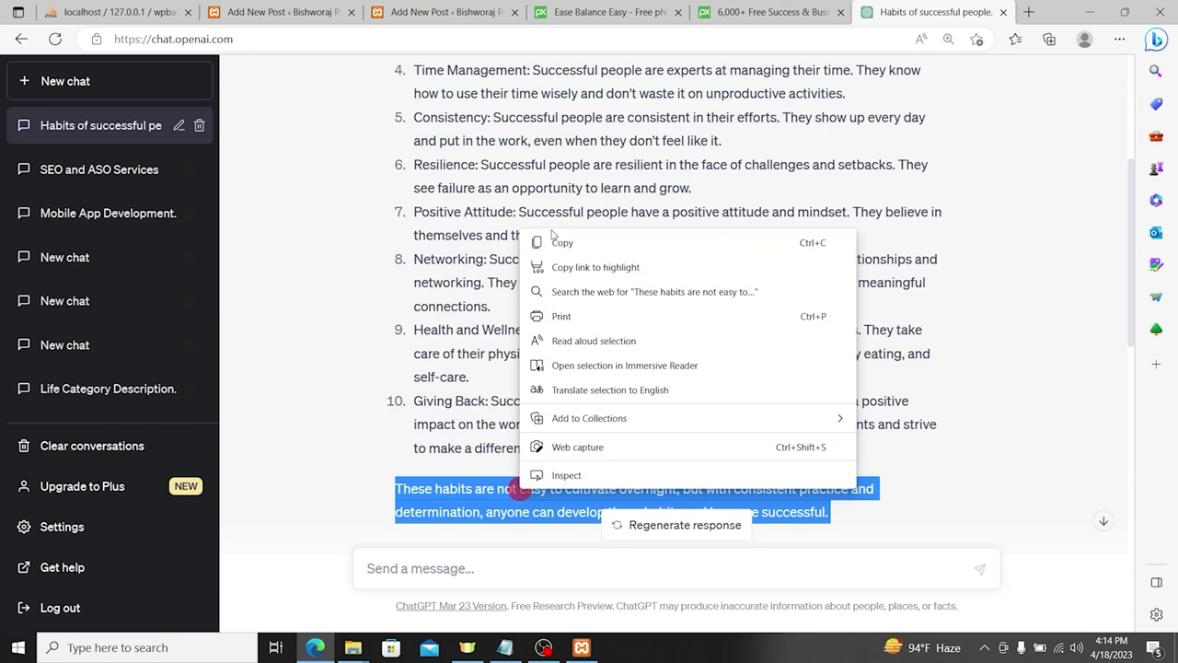
left_click(558, 244)
left_click(261, 11)
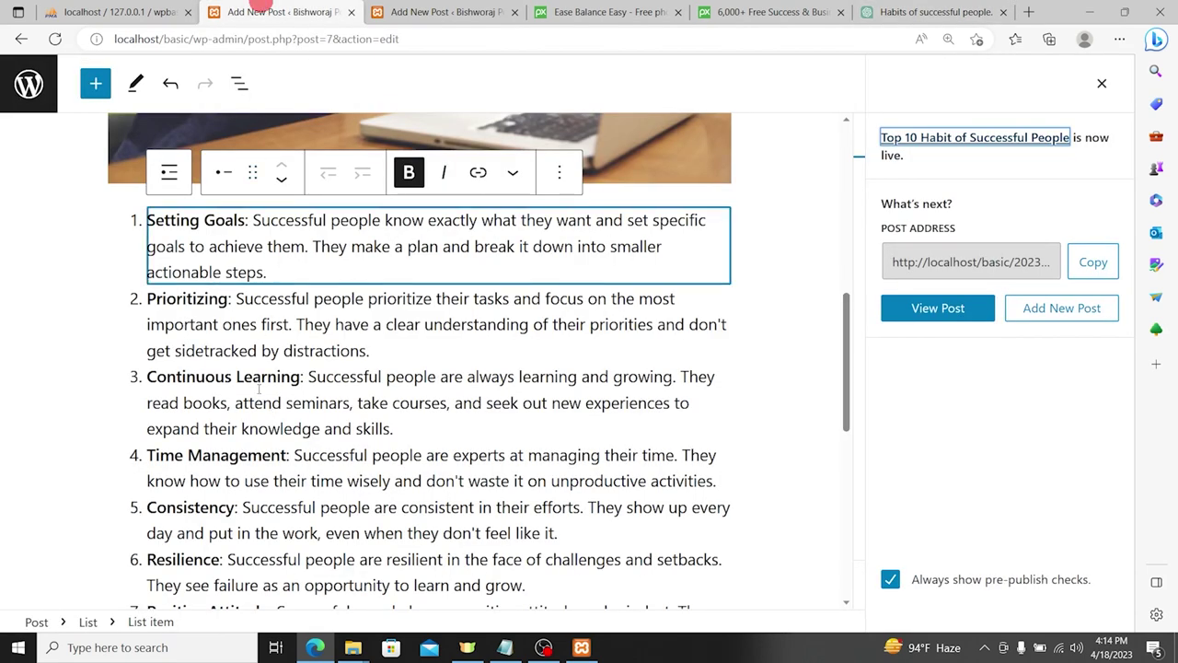
left_click(352, 12)
left_click(218, 272)
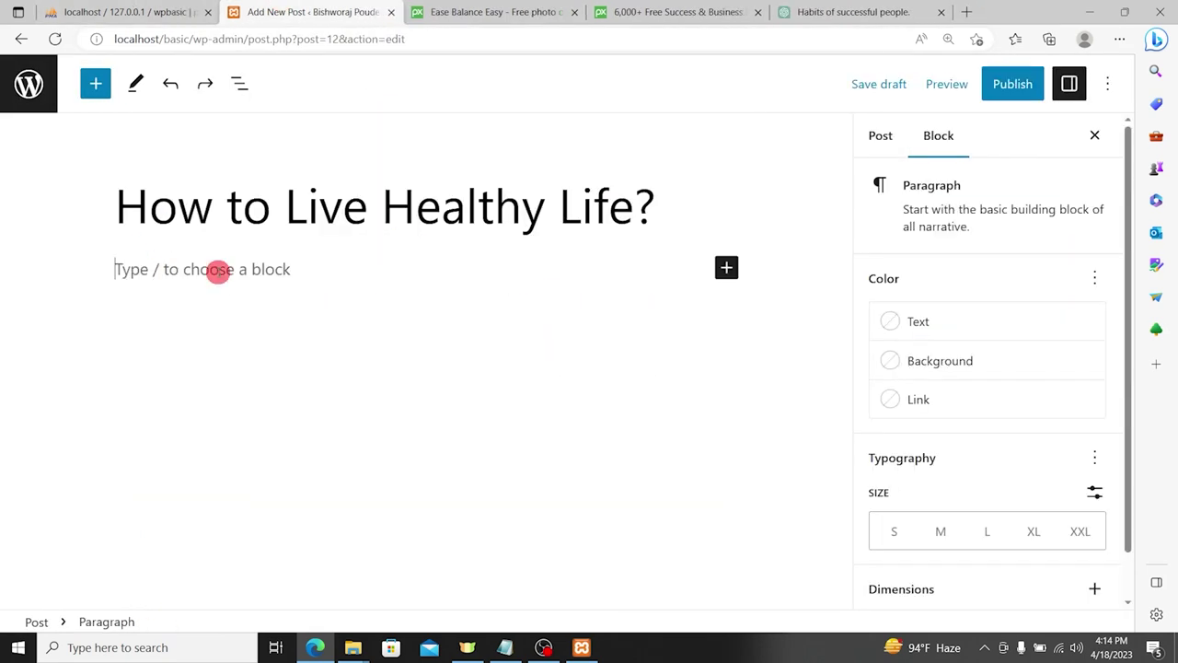
key("ctrl+v")
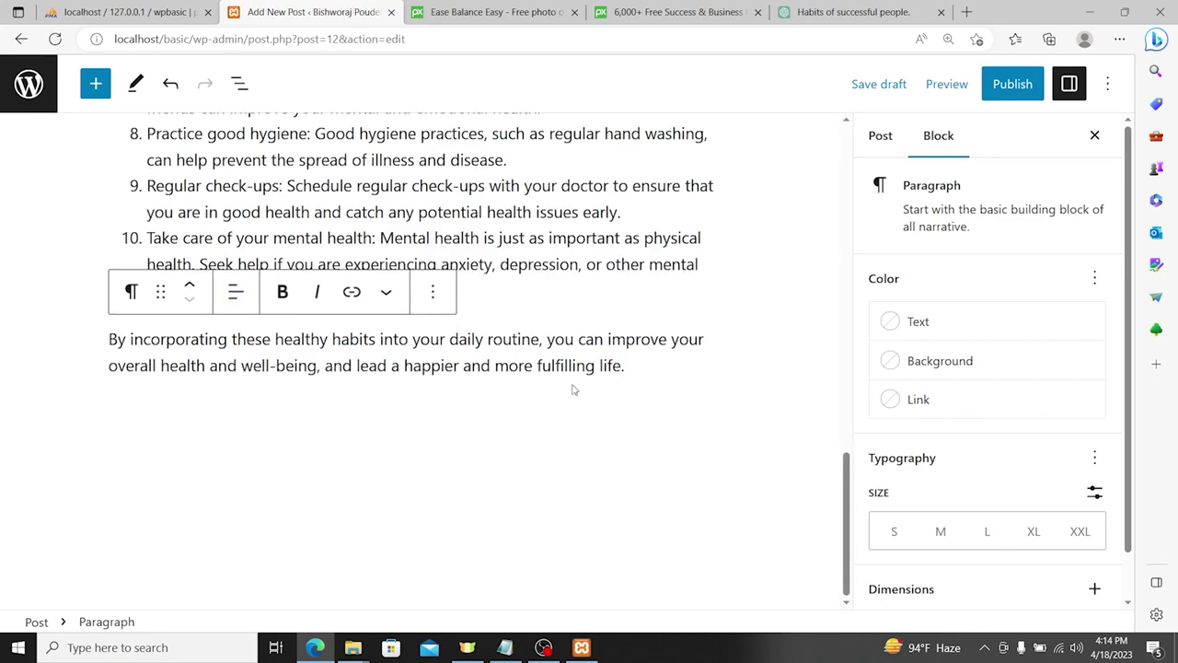
Step: Delete the empty image block, leftover photo block, and two unwanted paragraphs
scroll(573, 389, "up", 15)
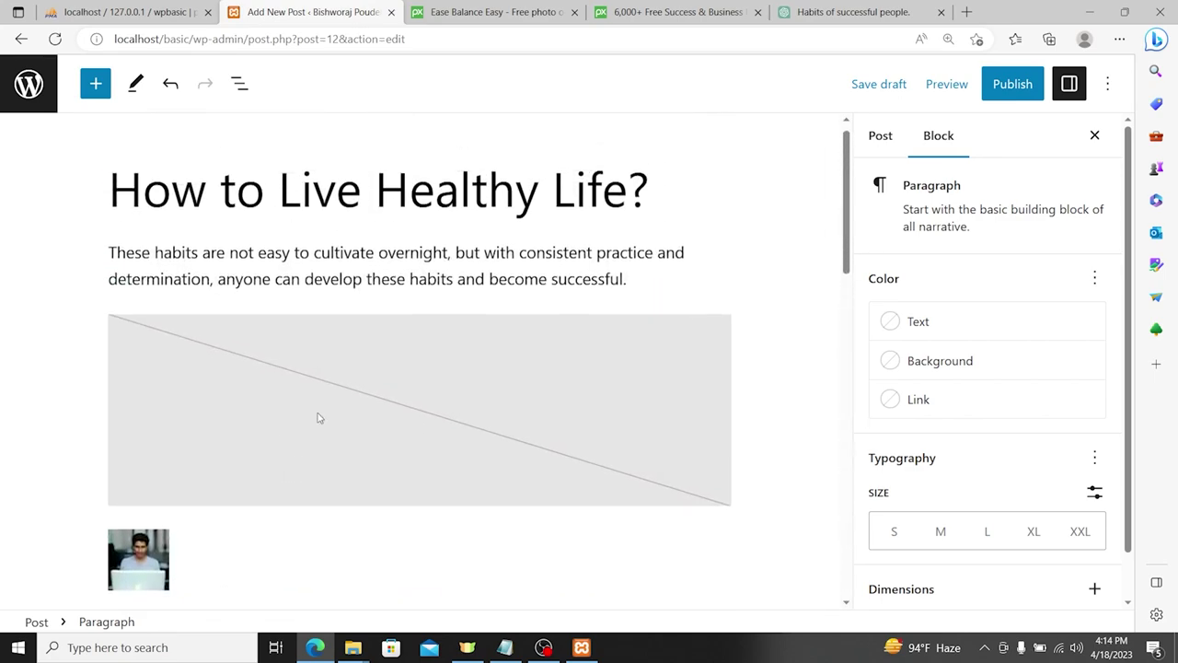
left_click(458, 395)
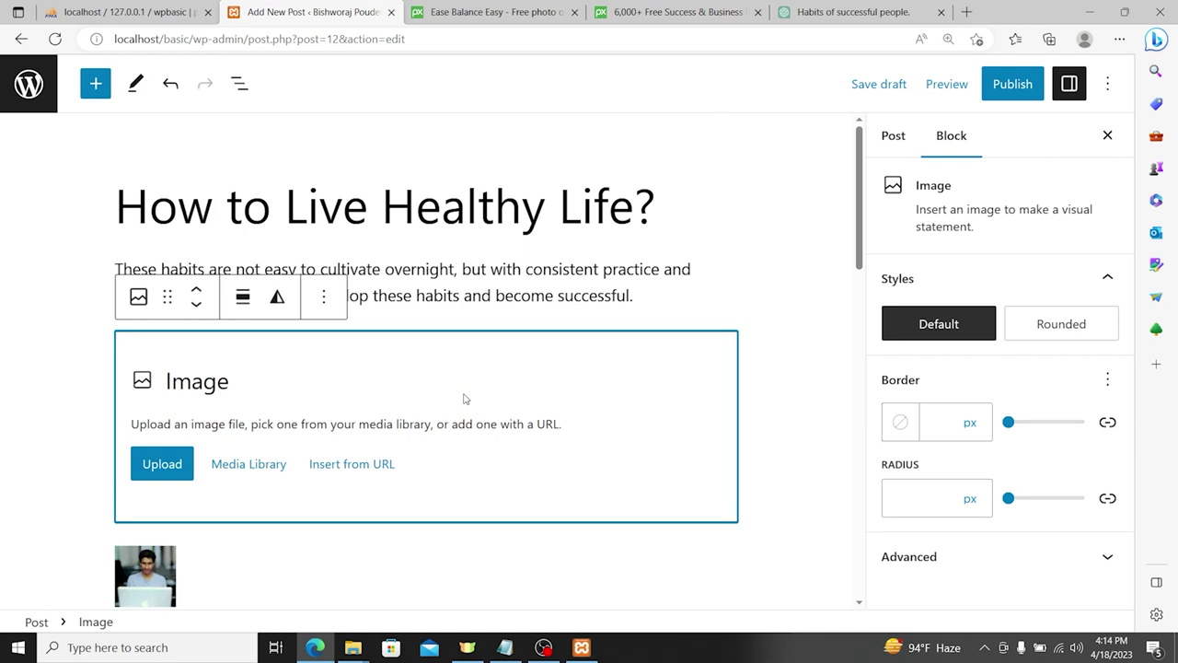
key("Delete")
left_click(136, 353)
key("Delete")
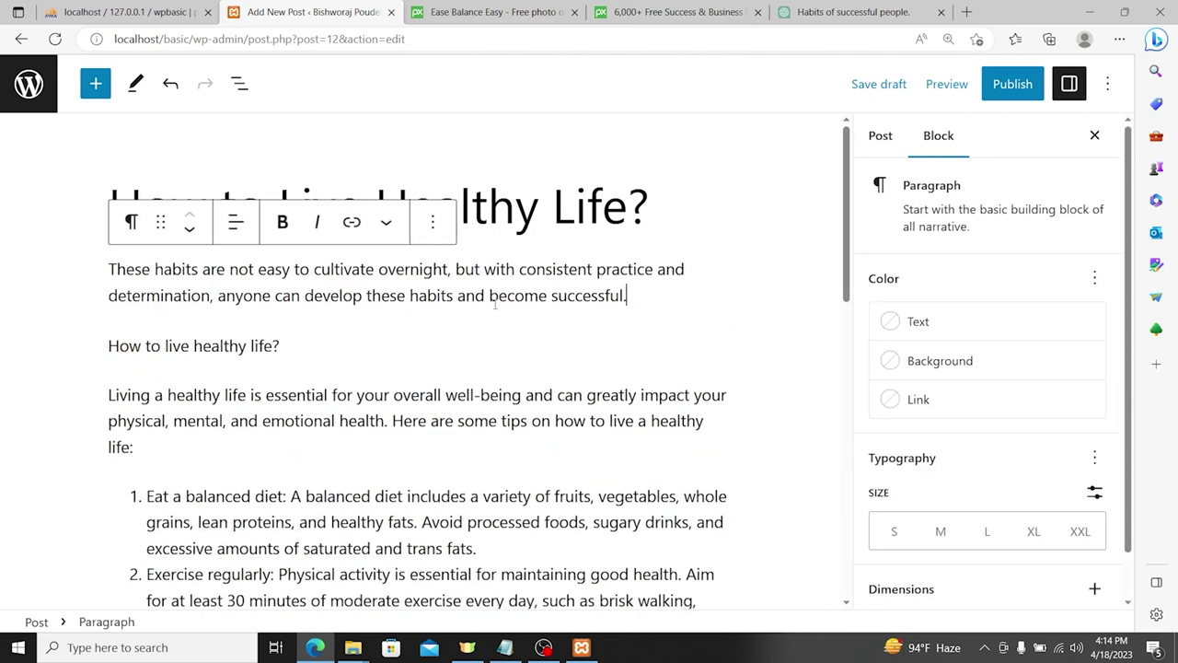
left_click(294, 345, "shift")
key("BackSpace")
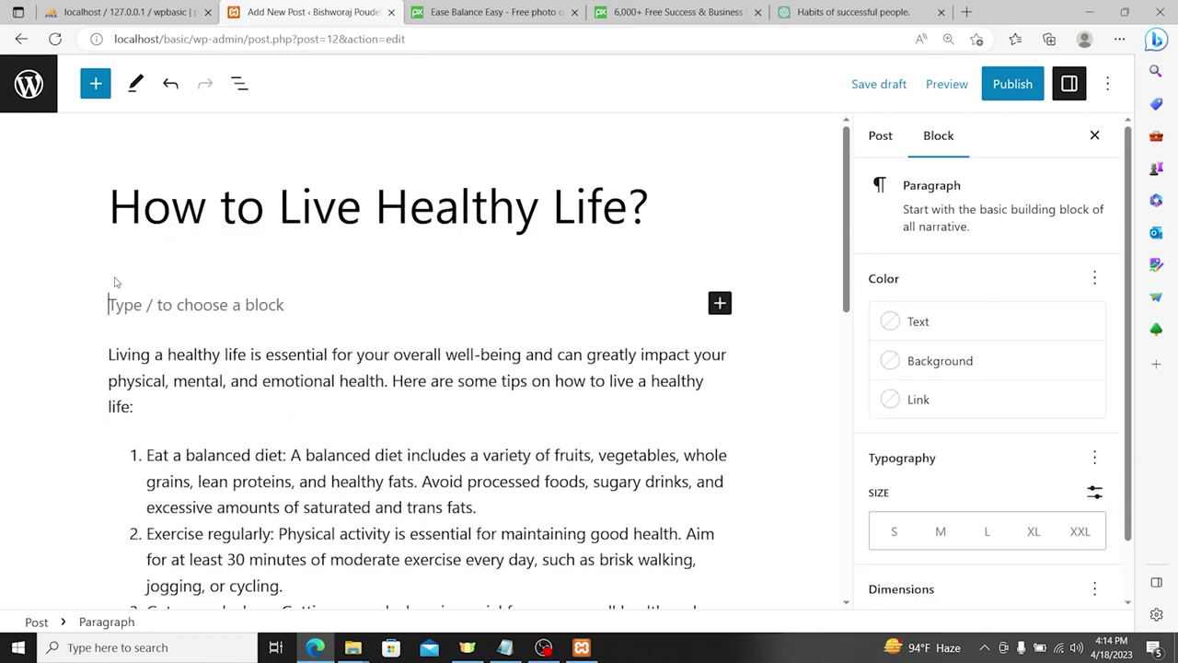
Step: Bold the tip headings, including Regular check-ups and Take care of your mental health
left_click(108, 317)
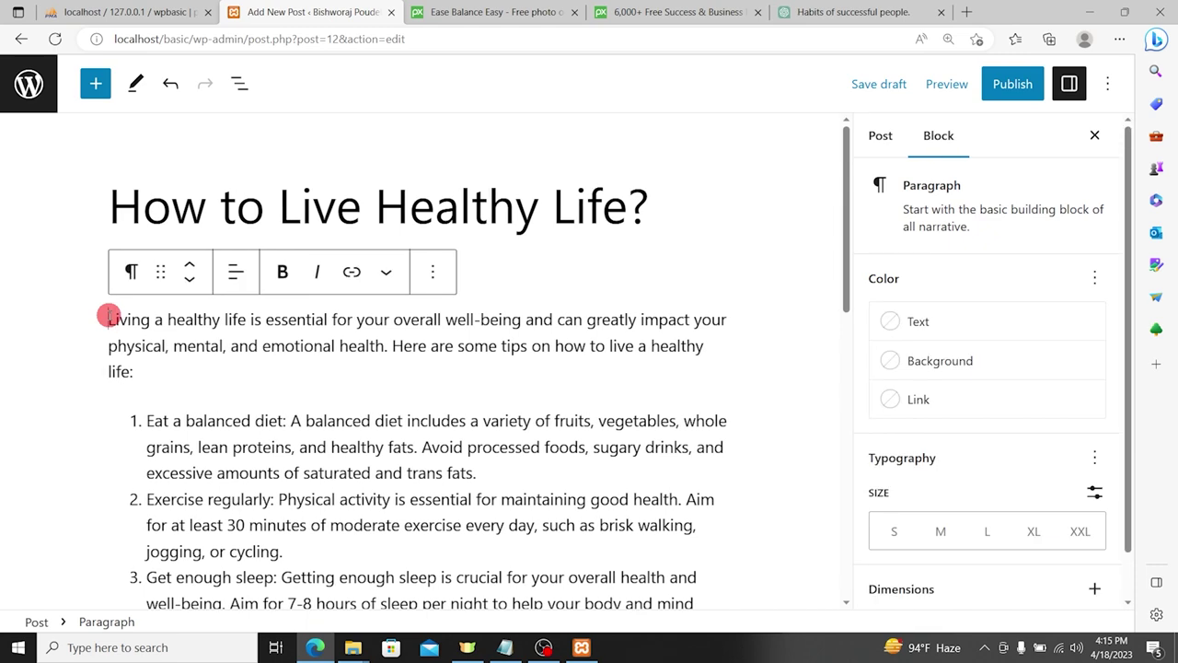
scroll(109, 319, "down", 1)
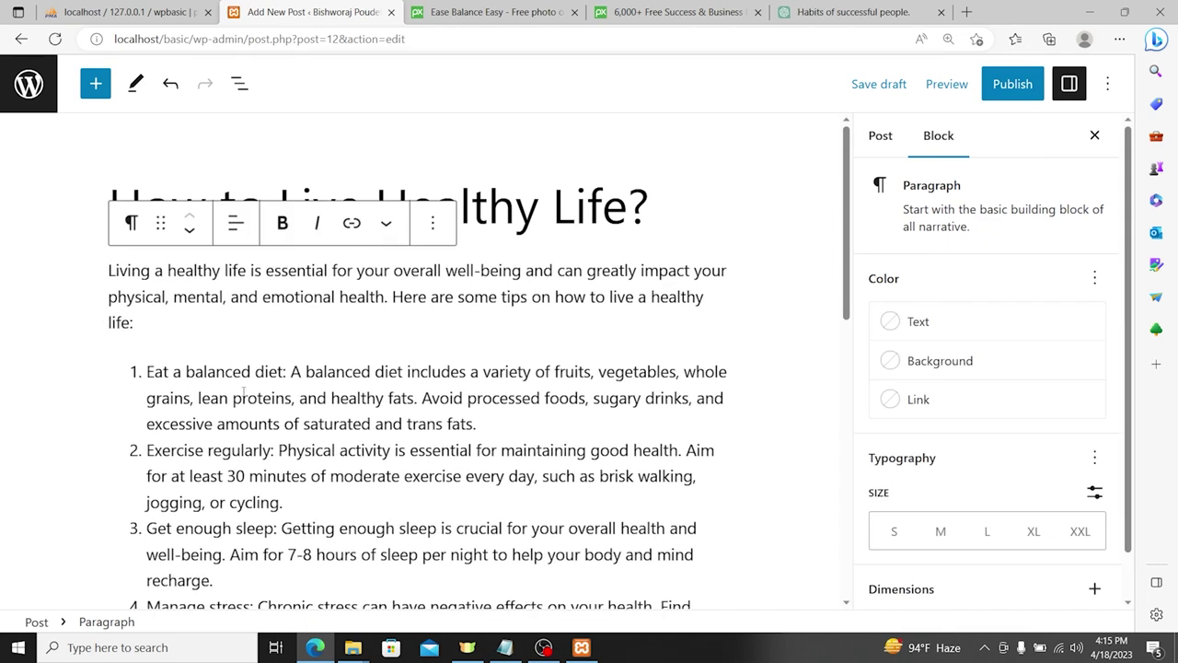
left_click(211, 342)
scroll(228, 356, "up", 5)
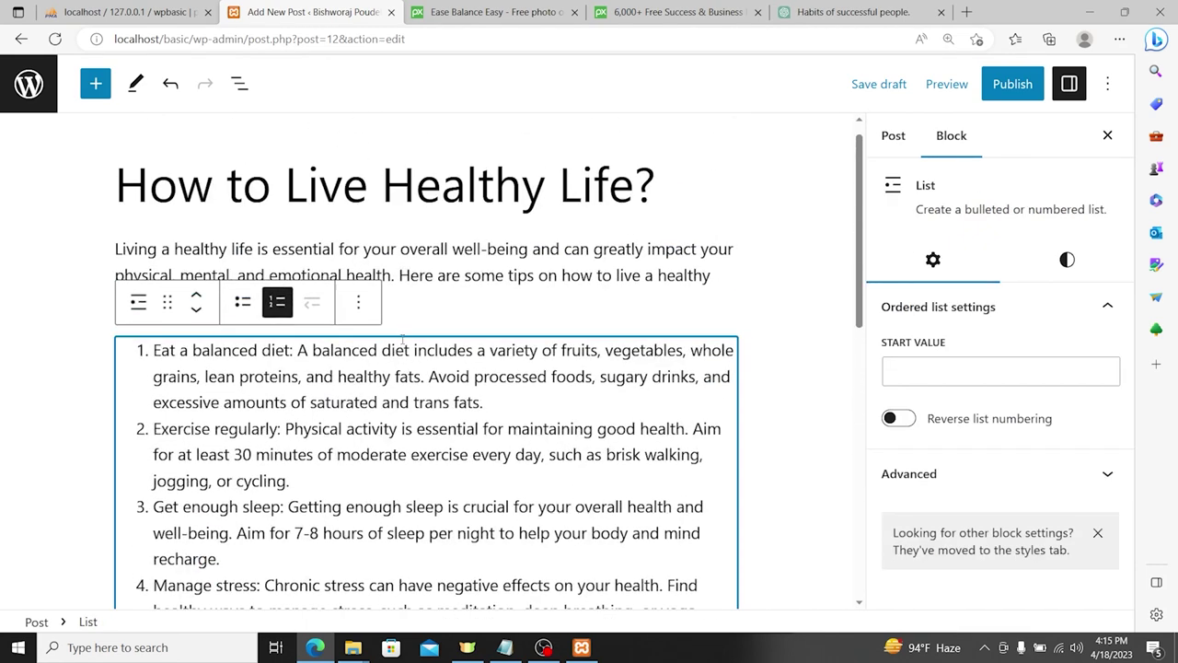
left_click_drag(293, 350, 173, 350)
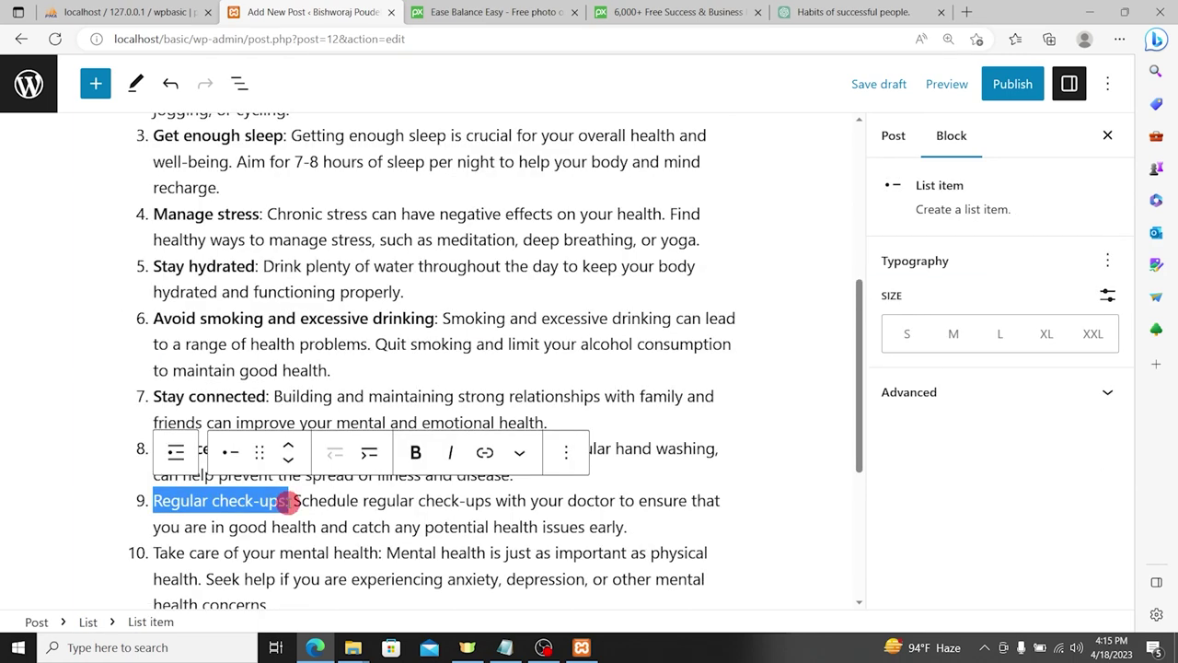
left_click_drag(291, 502, 162, 501)
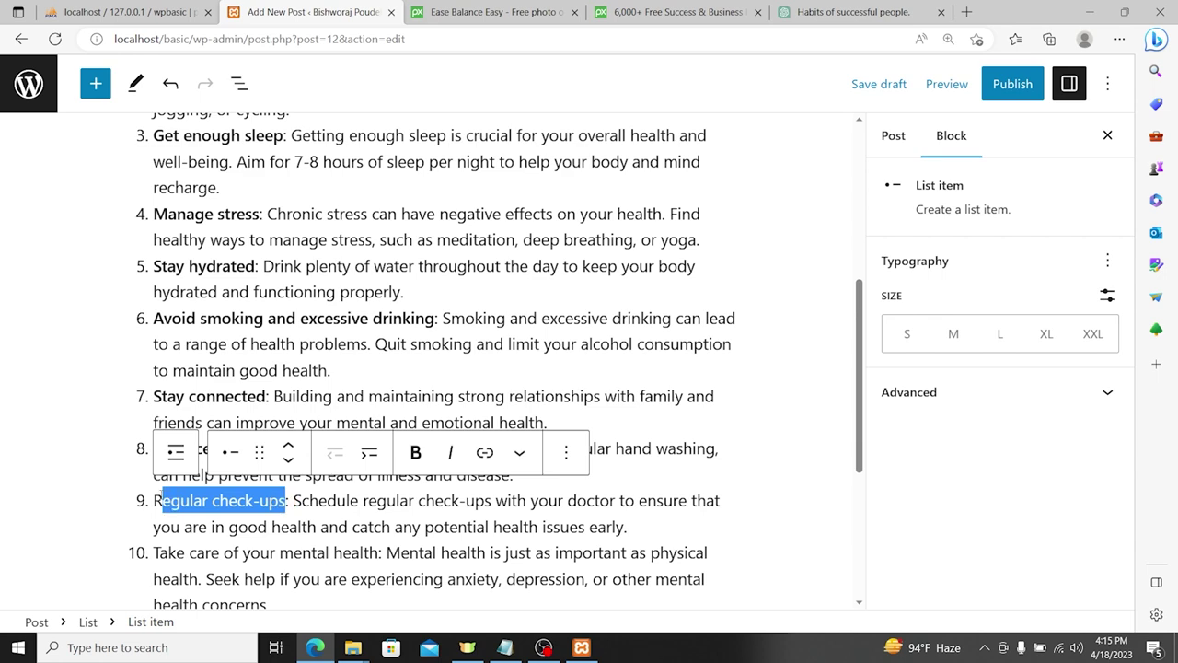
key("ctrl+b")
mouse_move(155, 552)
left_mouse_down()
mouse_move(389, 552)
mouse_move(377, 553)
left_mouse_up()
key("ctrl+b")
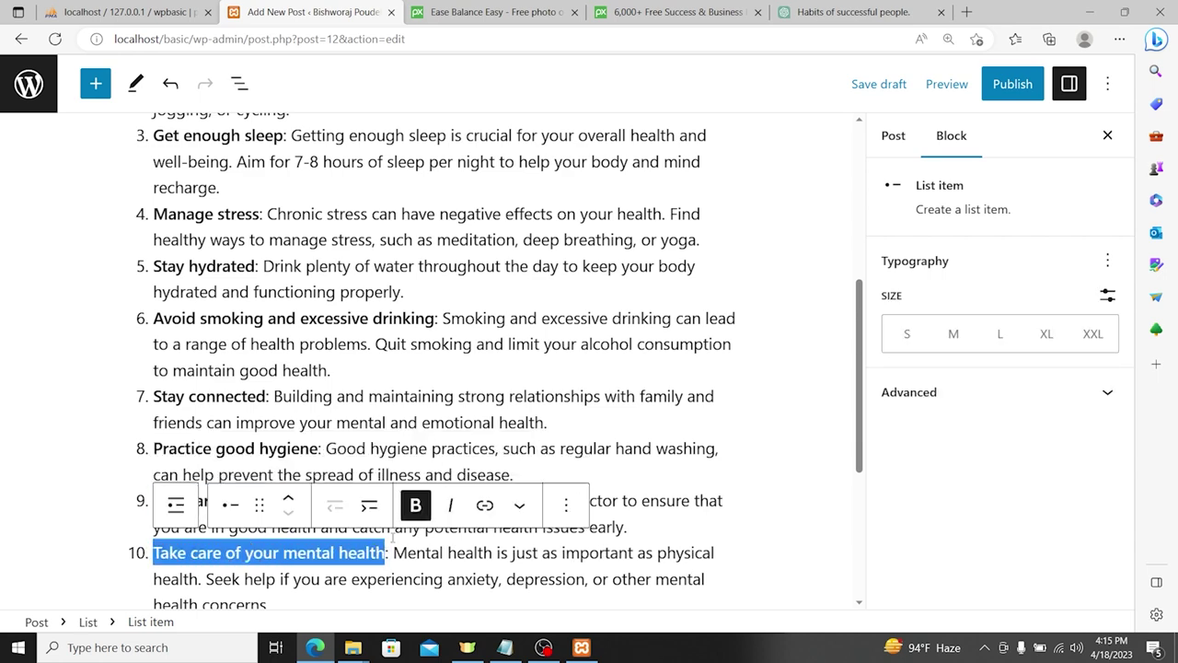
scroll(337, 461, "down", 2)
scroll(364, 331, "up", 7)
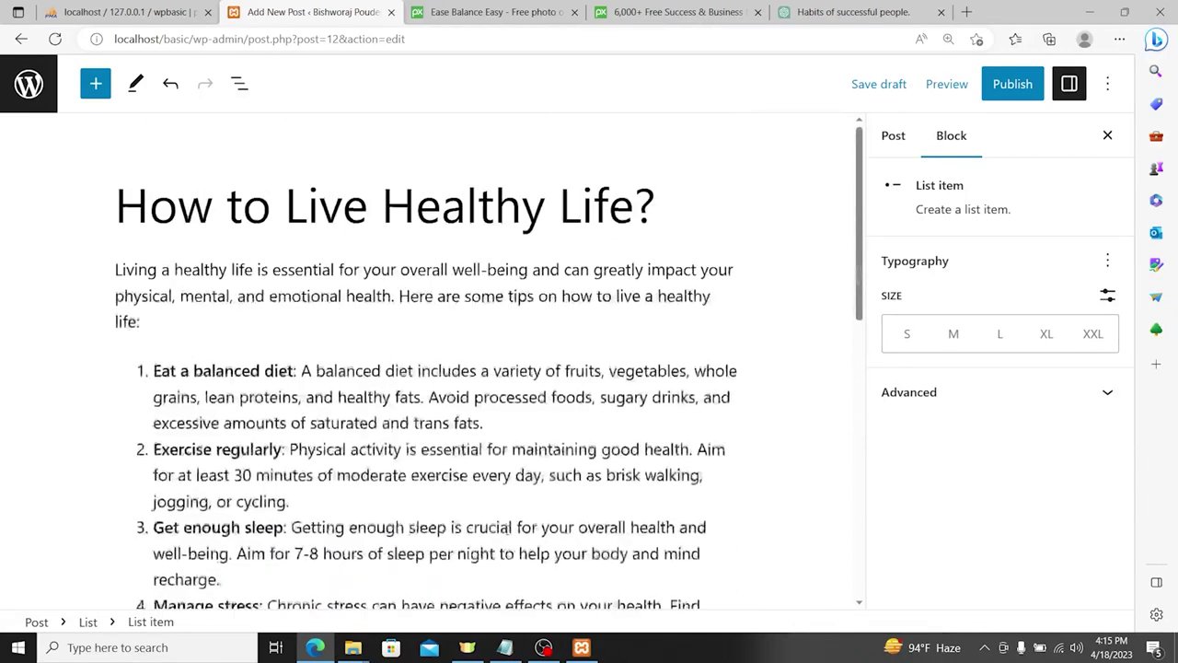
Step: File the post under the Health and All categories
left_click(884, 135)
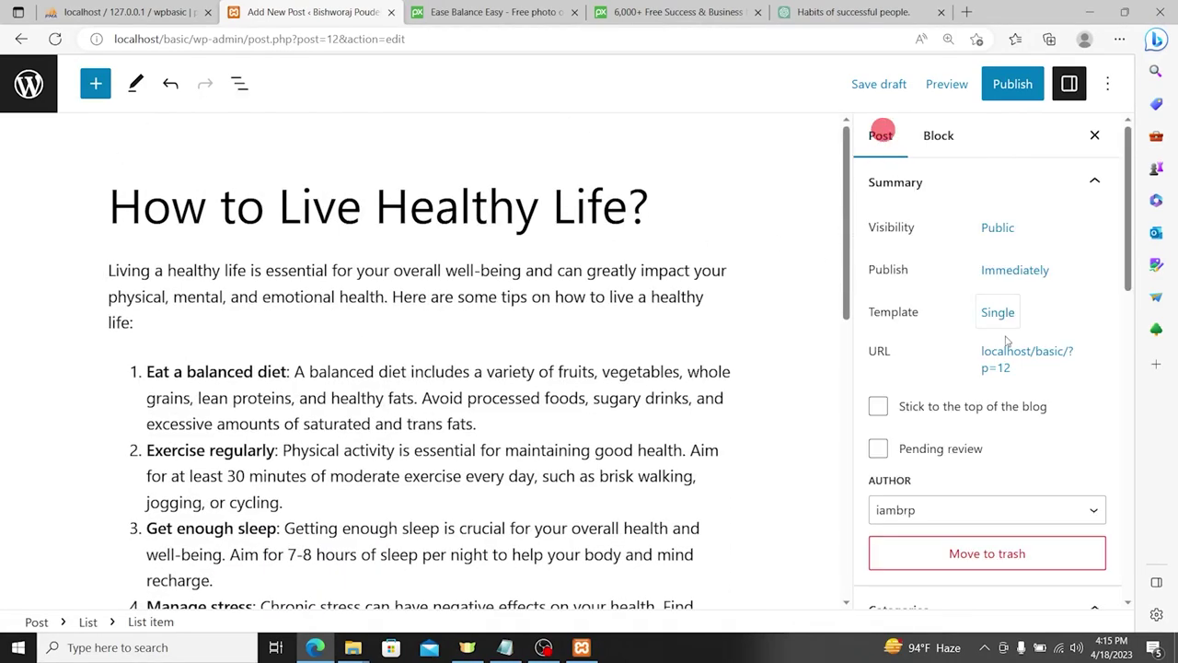
scroll(1002, 337, "down", 4)
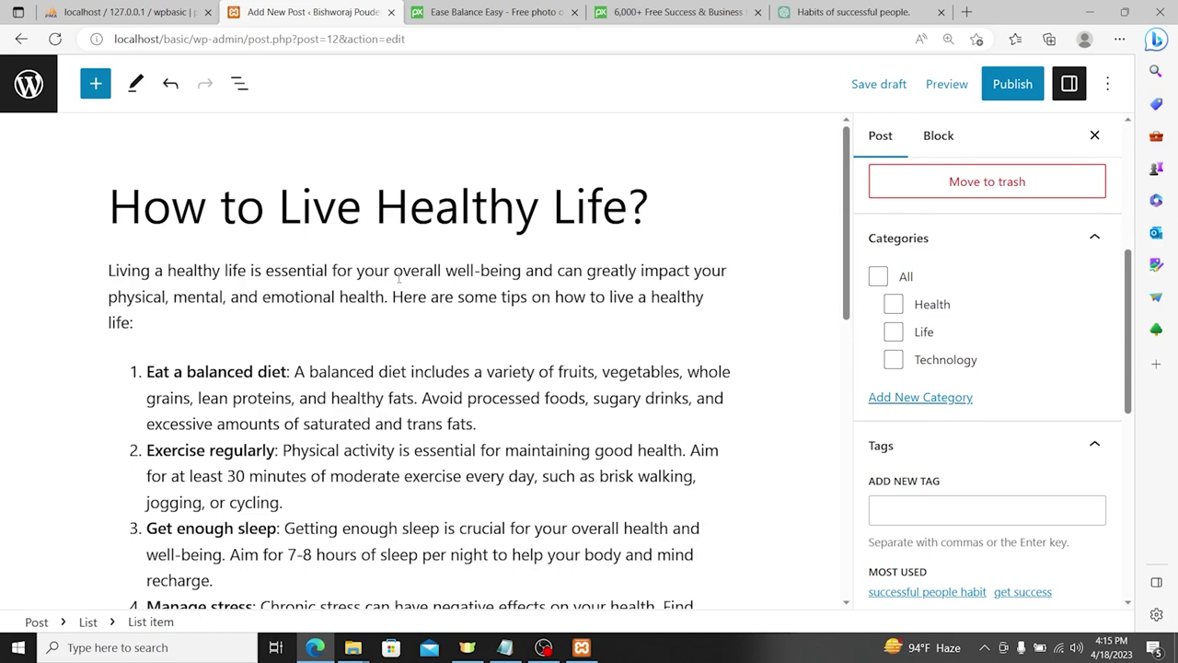
left_click(895, 308)
left_click(877, 277)
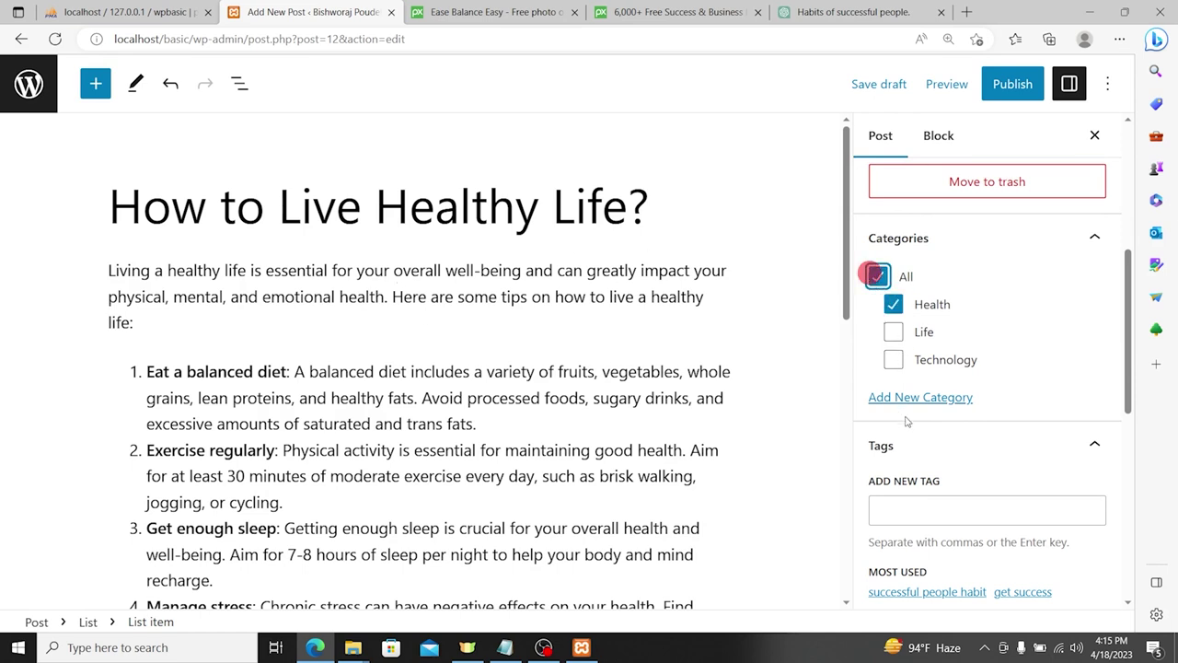
Step: Add tags 'healthy life', 'secret of healthy life' and 'how to be healthy'
scroll(745, 406, "down", 2)
left_click(920, 513)
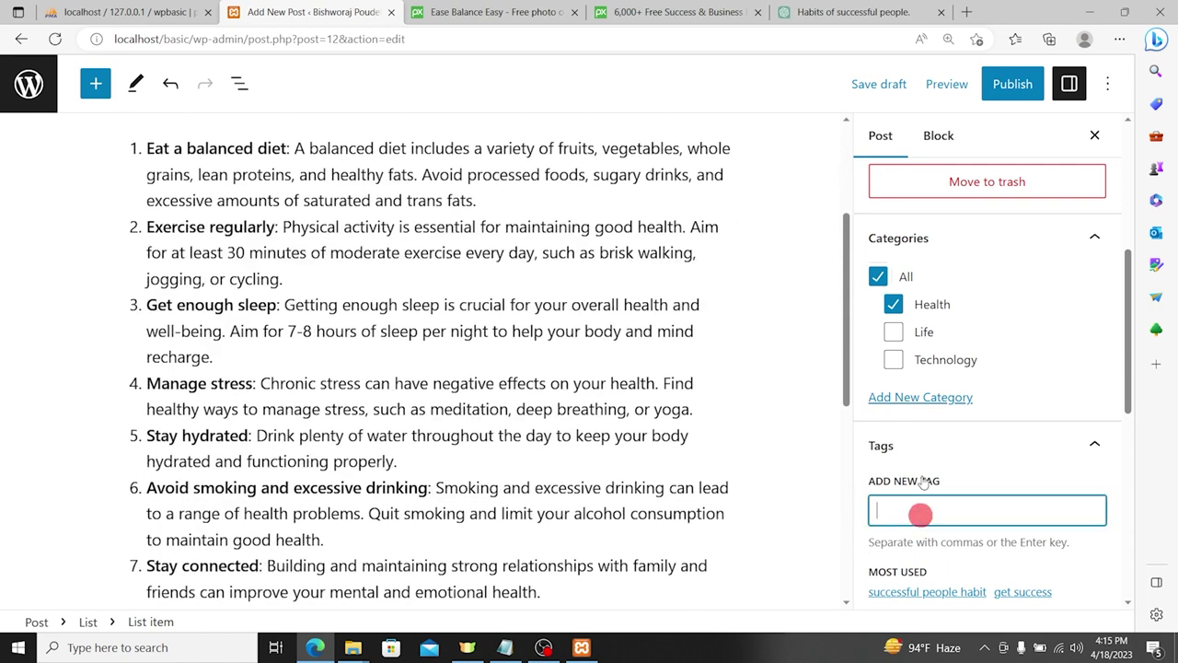
scroll(925, 380, "down", 2)
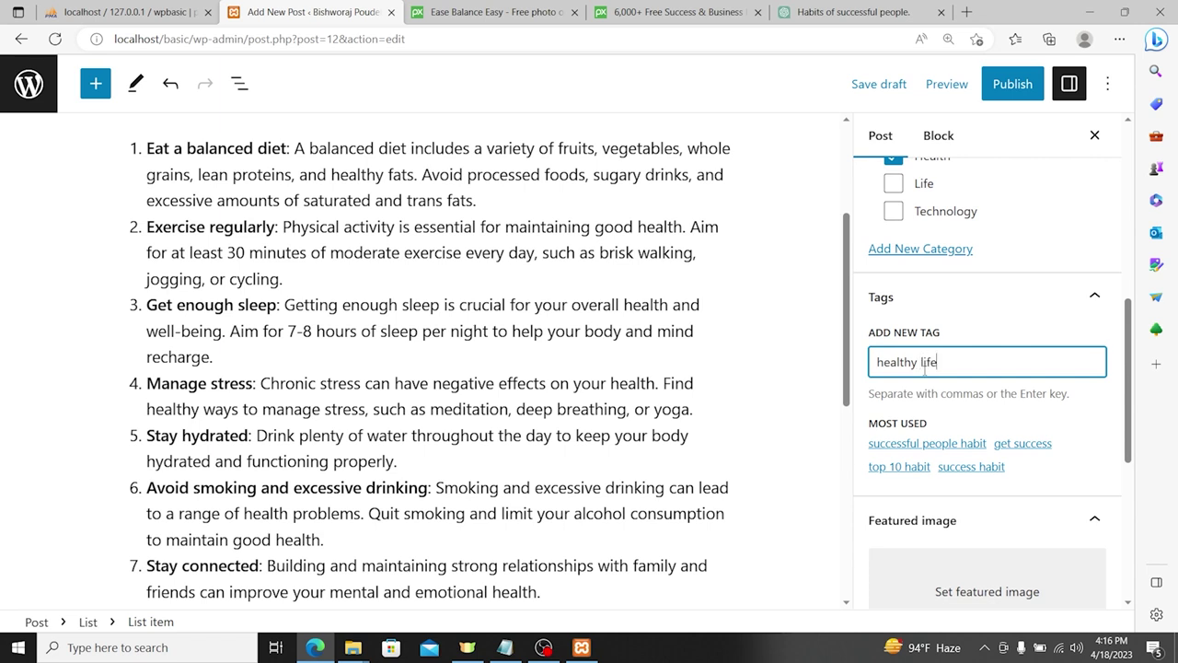
key("Return")
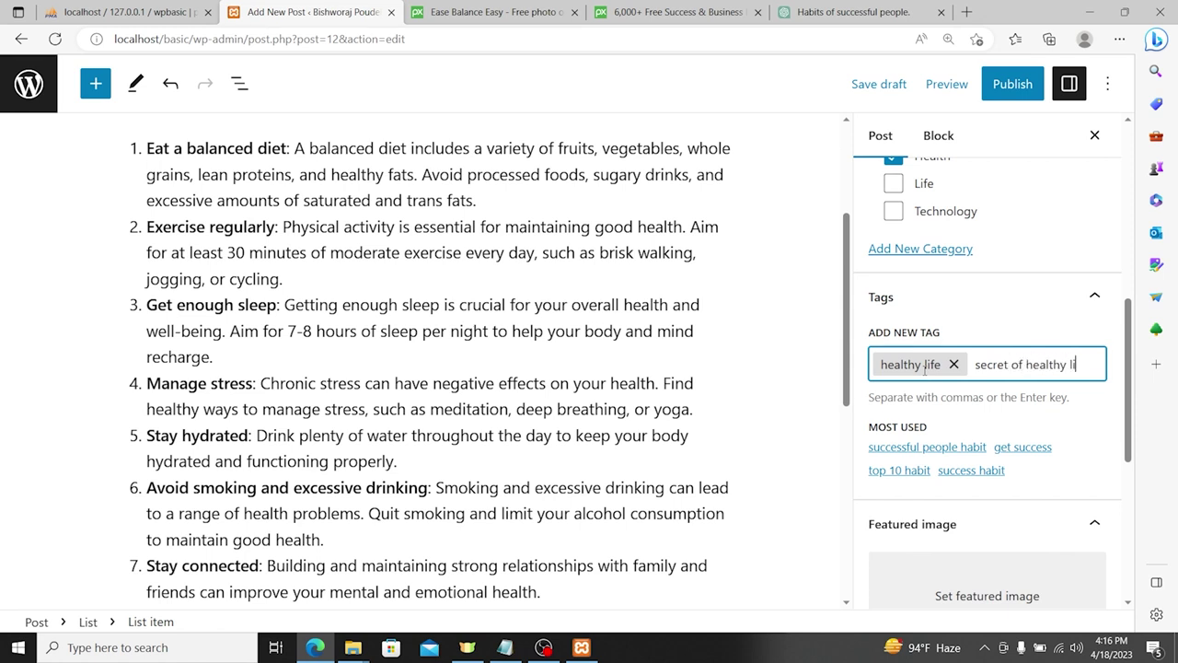
key("Return")
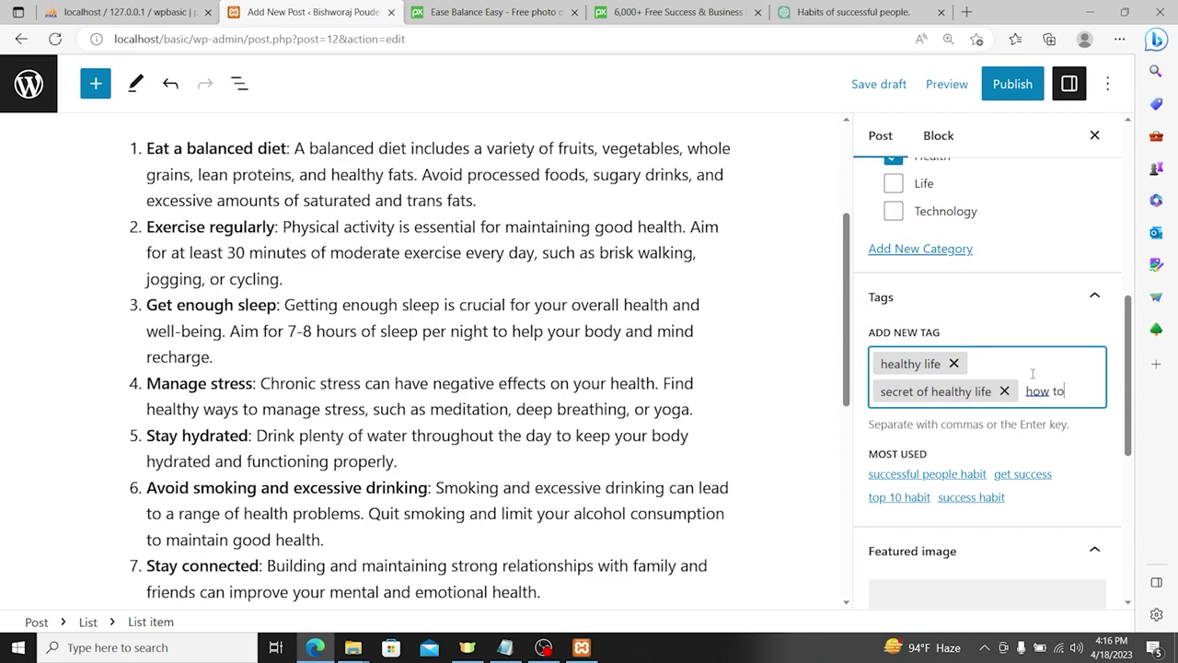
type("how to be ha")
key("BackSpace")
type("ealthy")
key("BackSpace")
key("BackSpace")
type("hy")
key("Return")
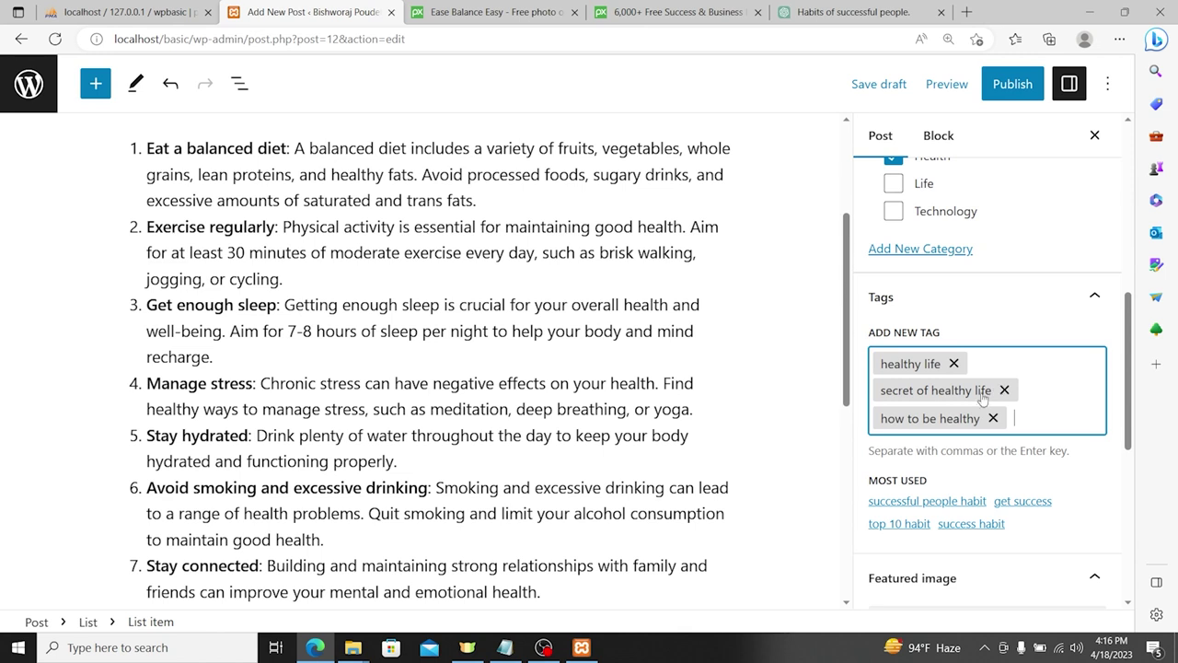
scroll(1013, 386, "down", 3)
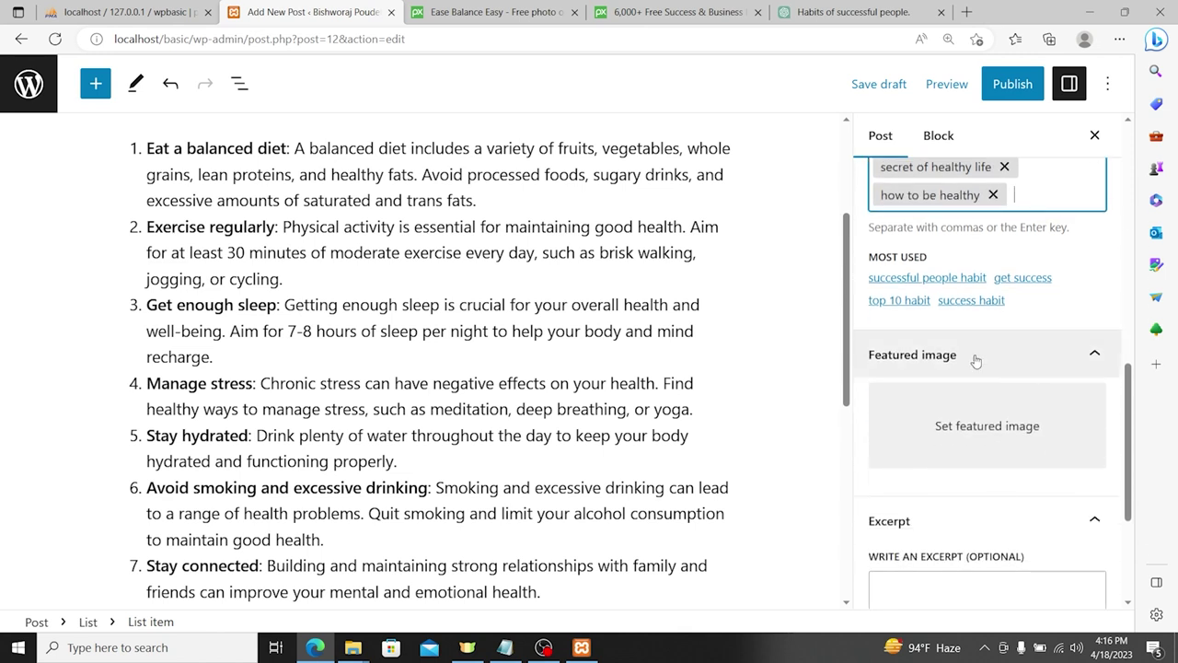
Step: Upload ease-3134828_960_720.jpg through the featured image picker
left_click(966, 426)
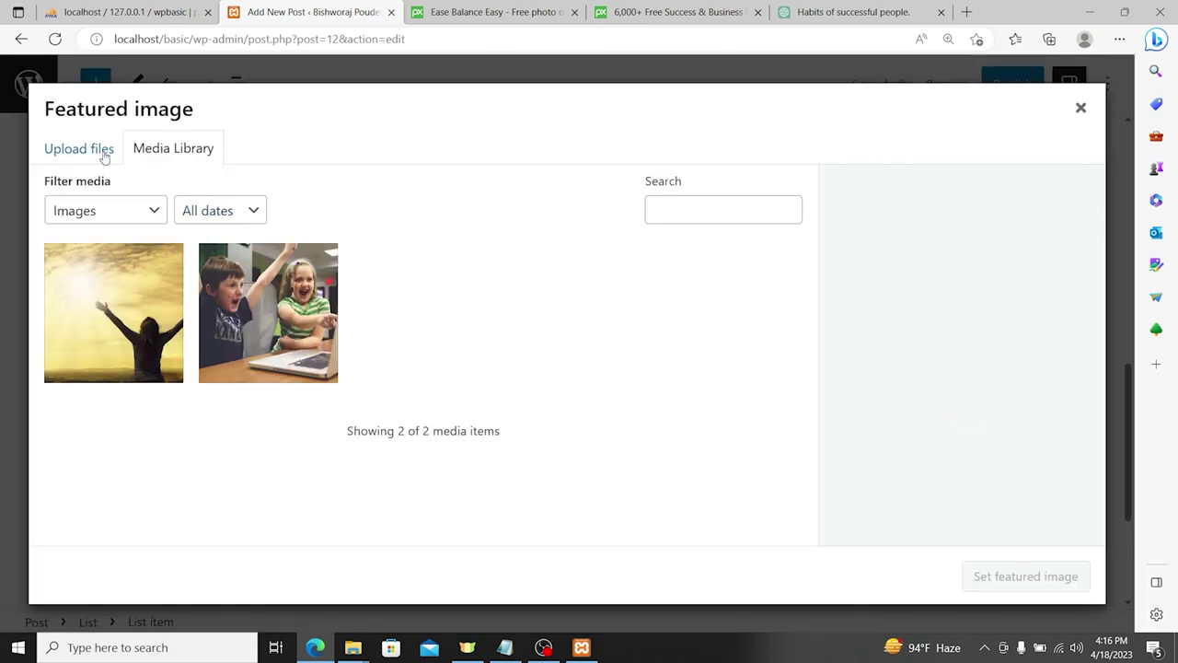
left_click(104, 155)
left_click(568, 383)
double_click(230, 130)
Step: Set the image's alt text, title, caption and description to 'Healthy Life'
left_click(955, 454)
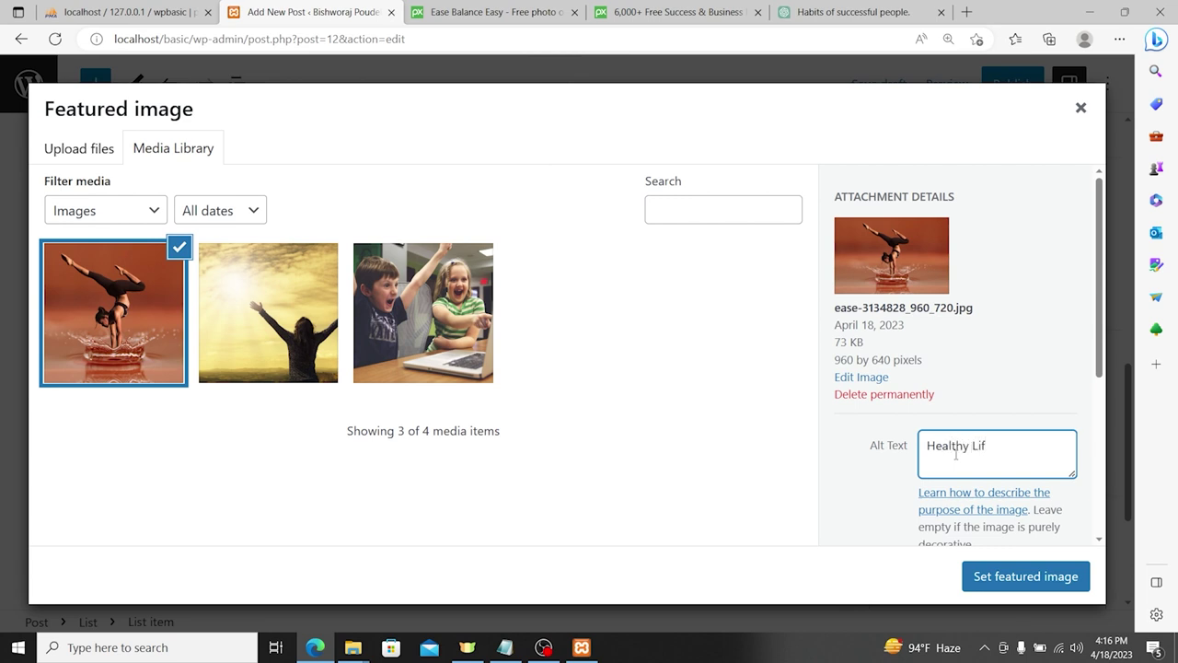
key("ctrl+a")
key("ctrl+c")
scroll(952, 455, "down", 1)
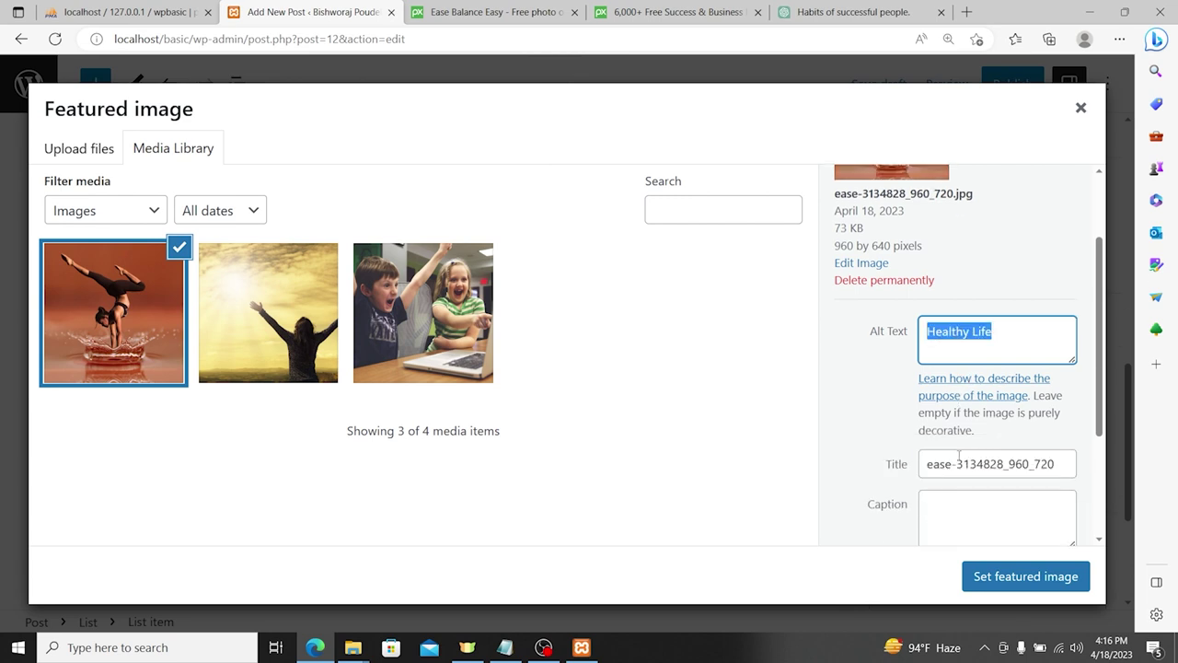
left_click(973, 460)
key("ctrl+a")
key("ctrl+v")
key("ctrl+plus")
left_click(965, 374)
key("ctrl+v")
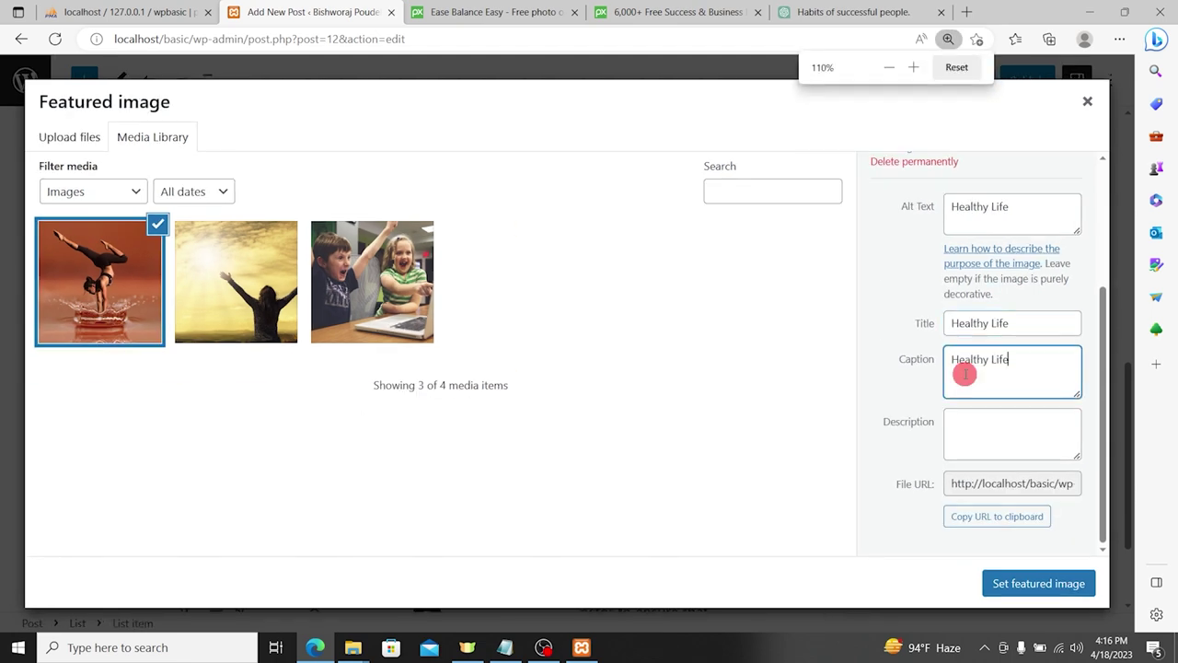
left_click(1005, 443)
key("ctrl+v")
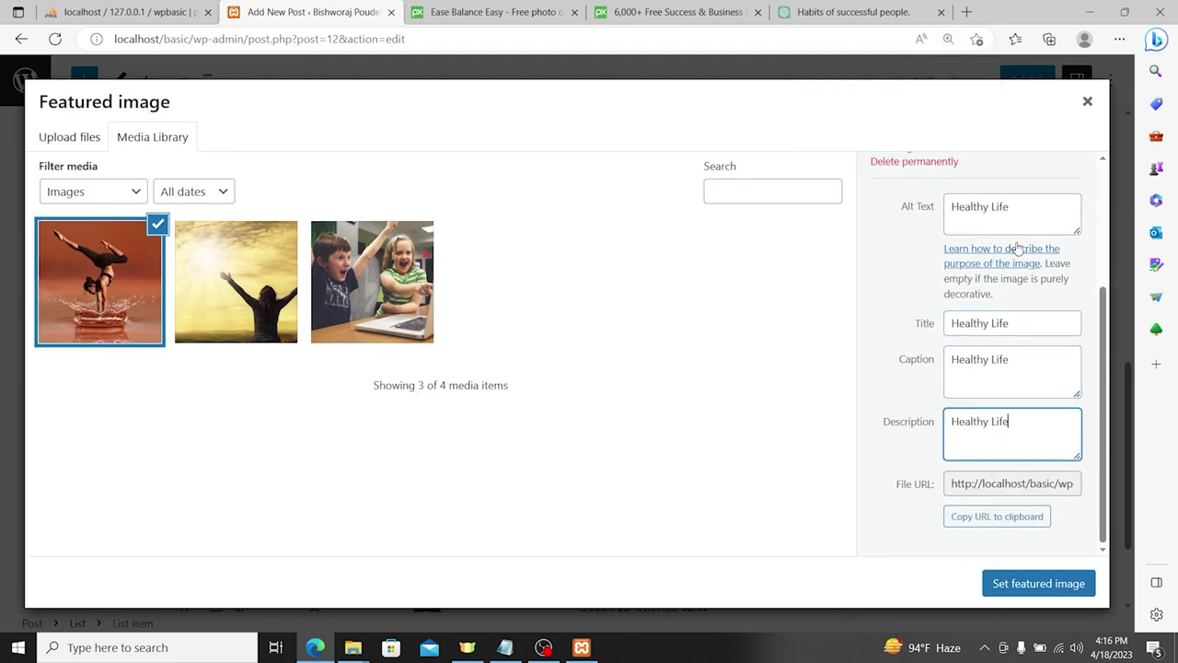
Step: Set the handstand photo as featured image and paste the intro paragraph into the Excerpt box
left_click(1050, 592)
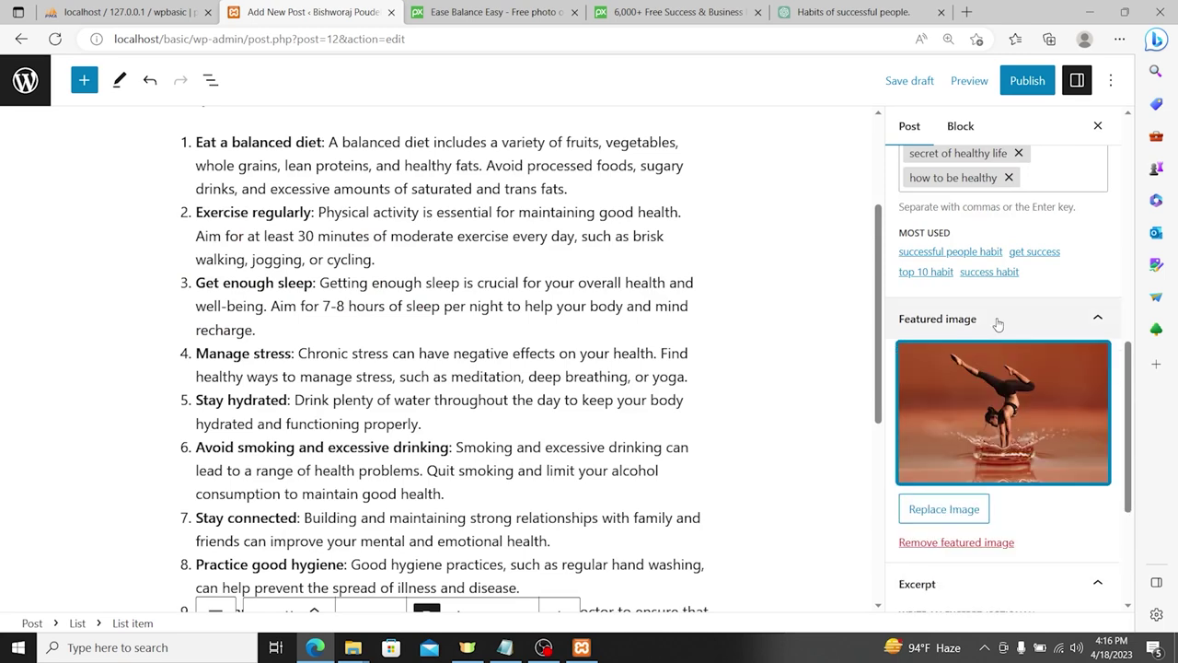
scroll(1000, 345, "down", 3)
scroll(369, 296, "up", 2)
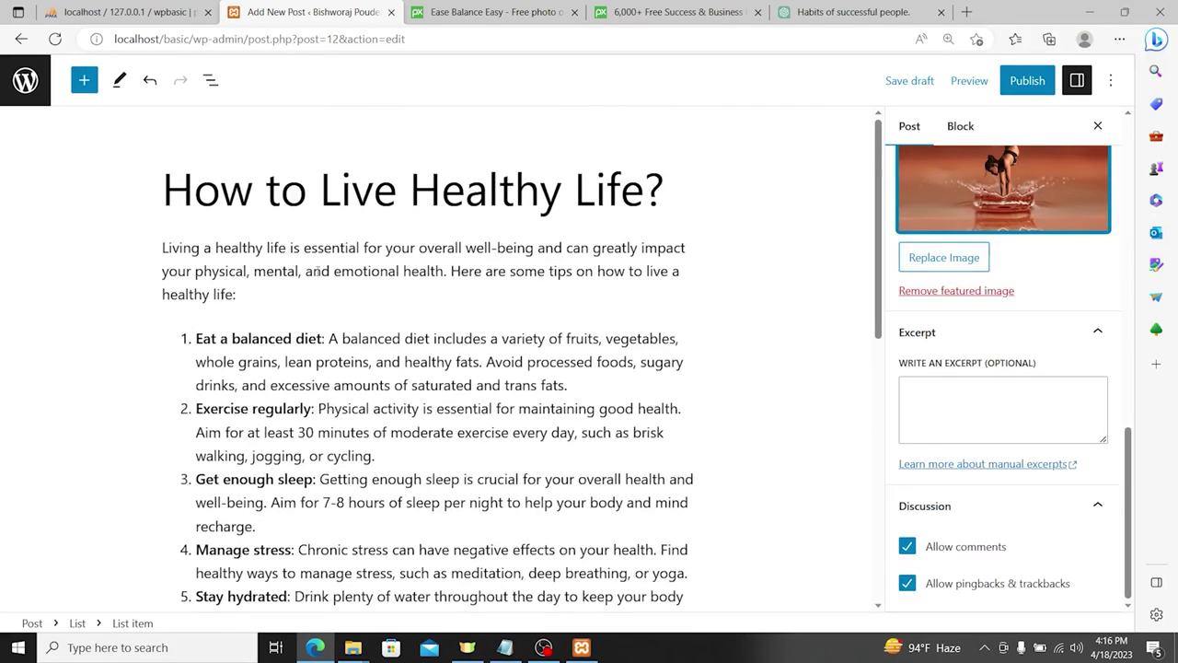
triple_click(266, 246)
key("ctrl+c")
scroll(825, 428, "down", 1)
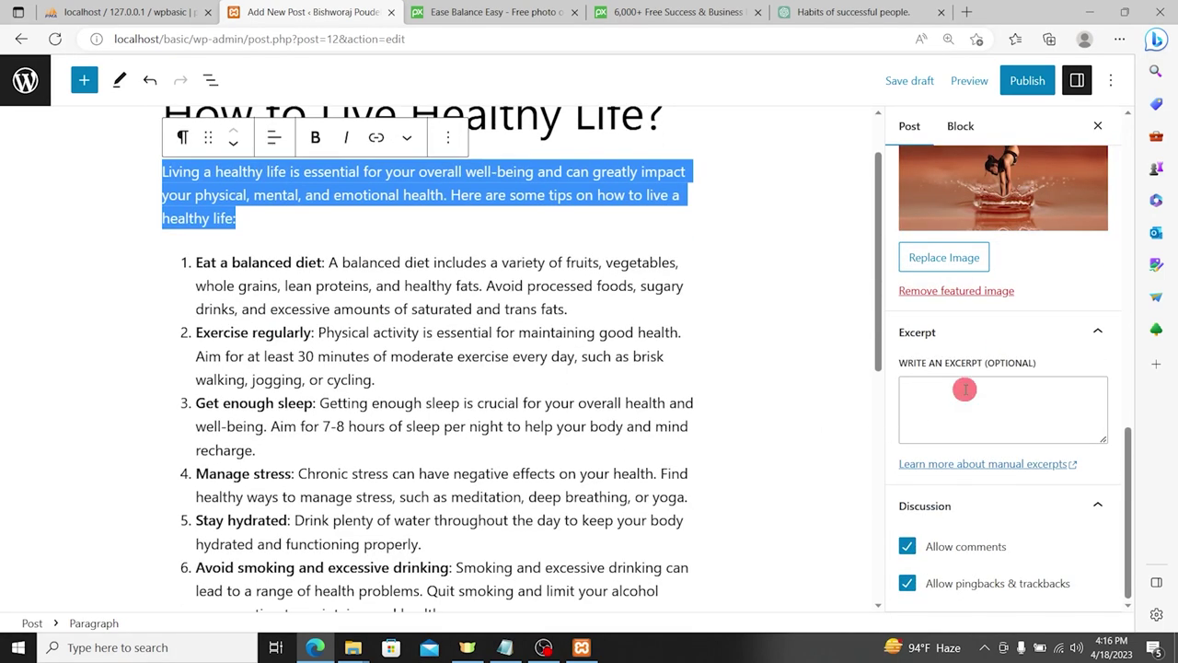
left_click(966, 389)
key("ctrl+v")
Step: Publish the 'How to Live Healthy Life?' post
scroll(976, 389, "down", 1)
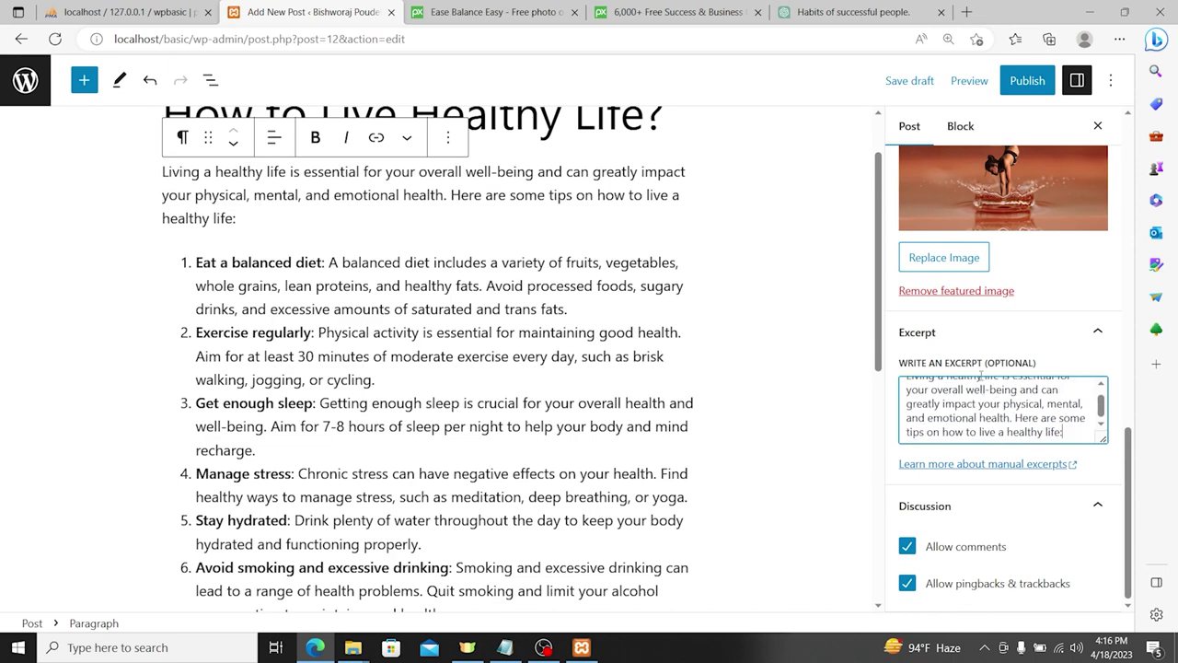
scroll(1012, 369, "up", 10)
left_click(1029, 80)
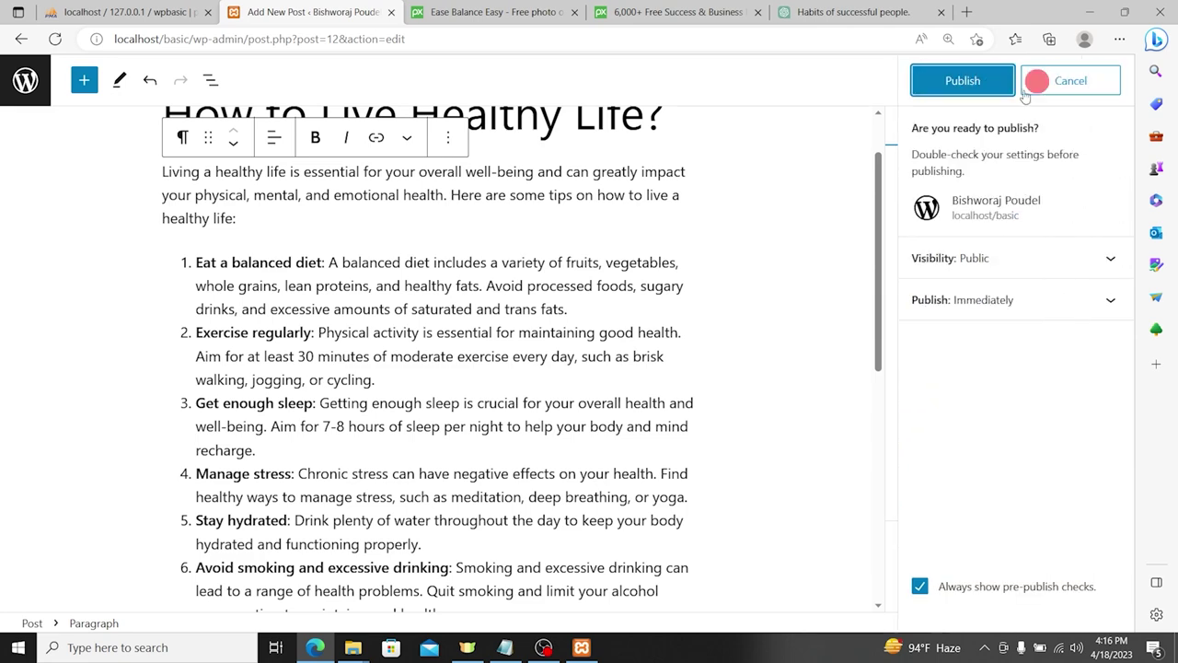
left_click(966, 82)
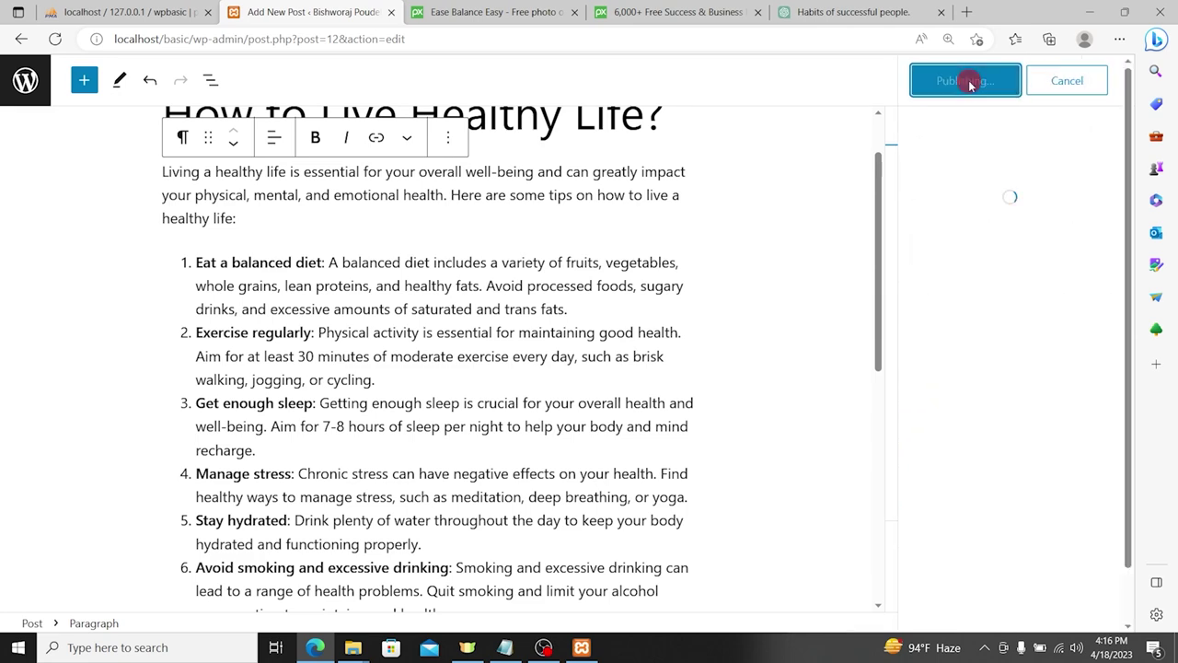
Step: Load the local blog home page to check the published post, then return to the editor
left_click(183, 39)
left_click(486, 13)
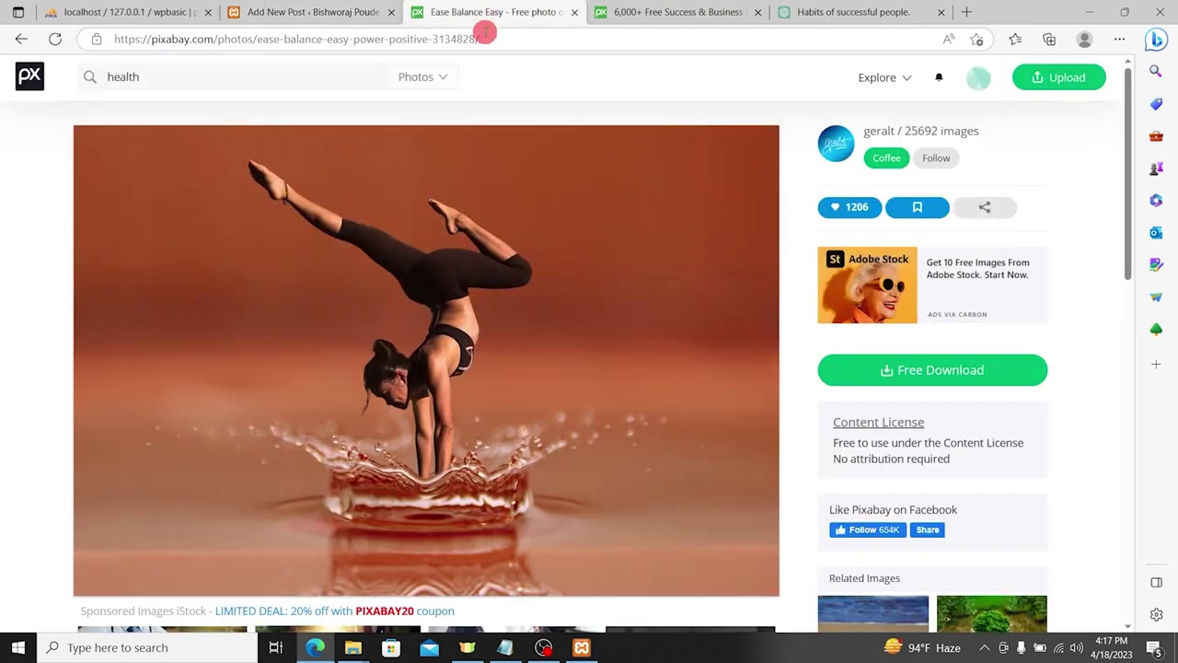
left_click(485, 37)
type("http://localhost/basic/")
key("Return")
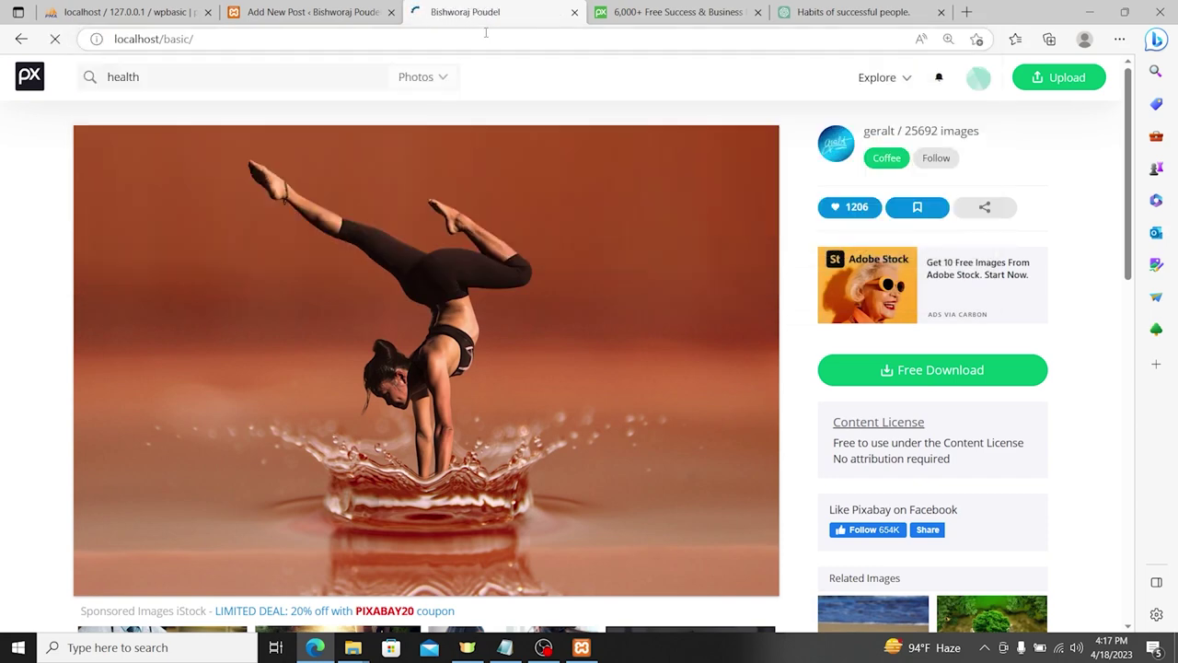
scroll(512, 368, "down", 3)
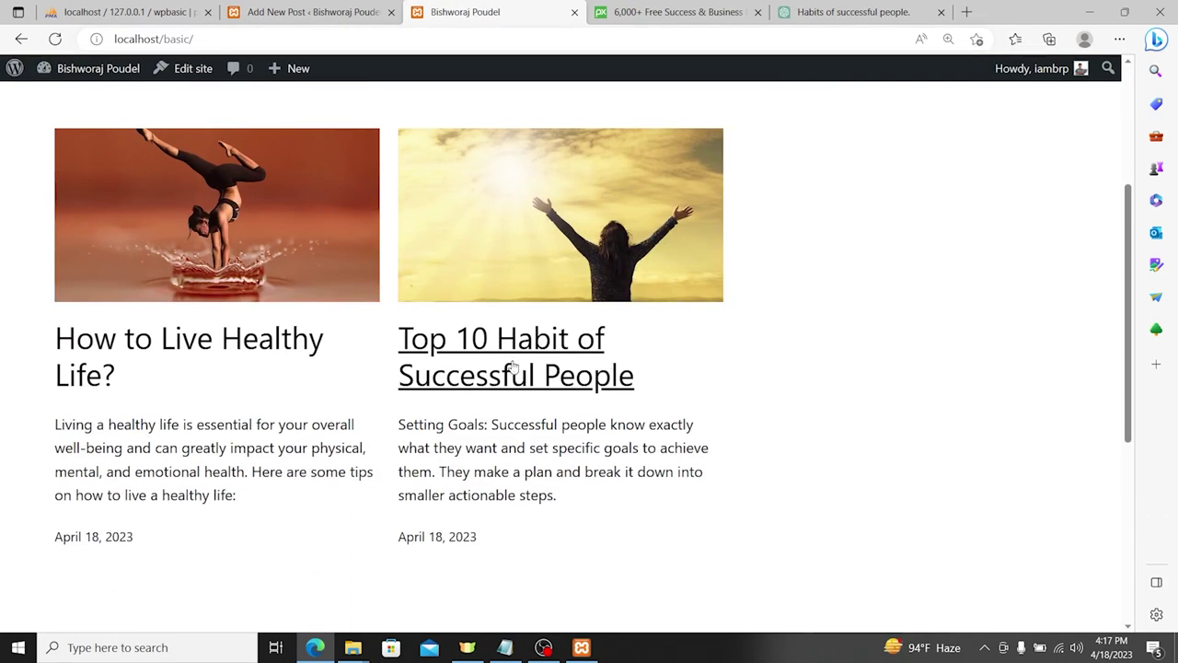
scroll(570, 364, "up", 3)
scroll(461, 374, "down", 3)
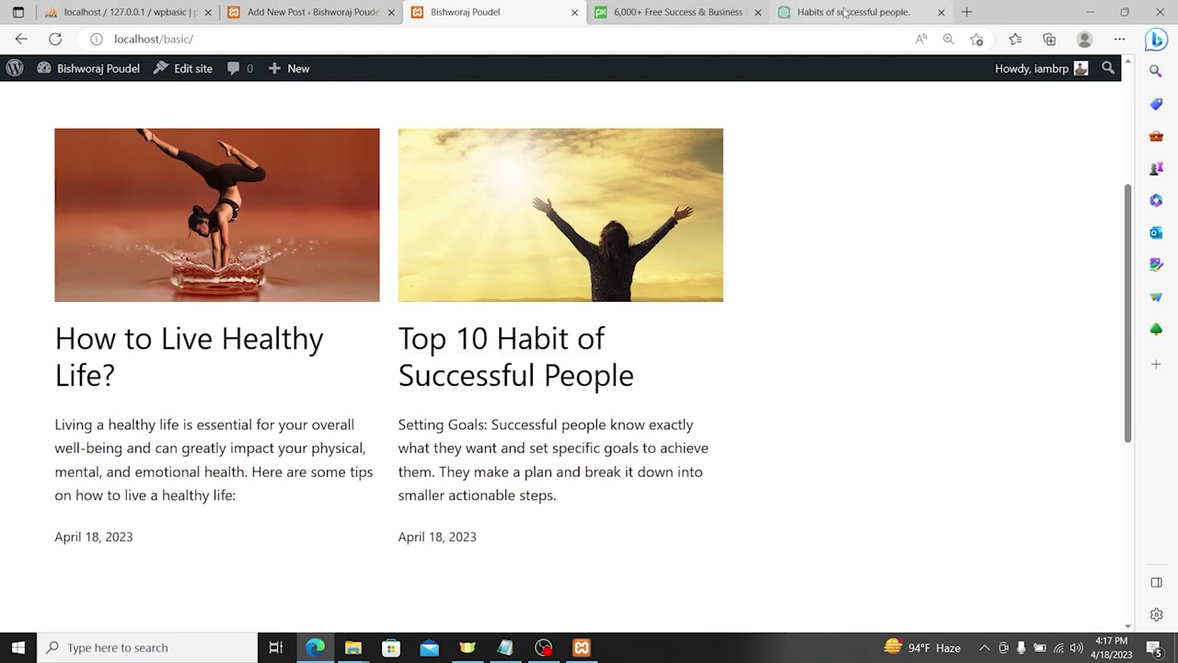
left_click(844, 11)
left_click(317, 6)
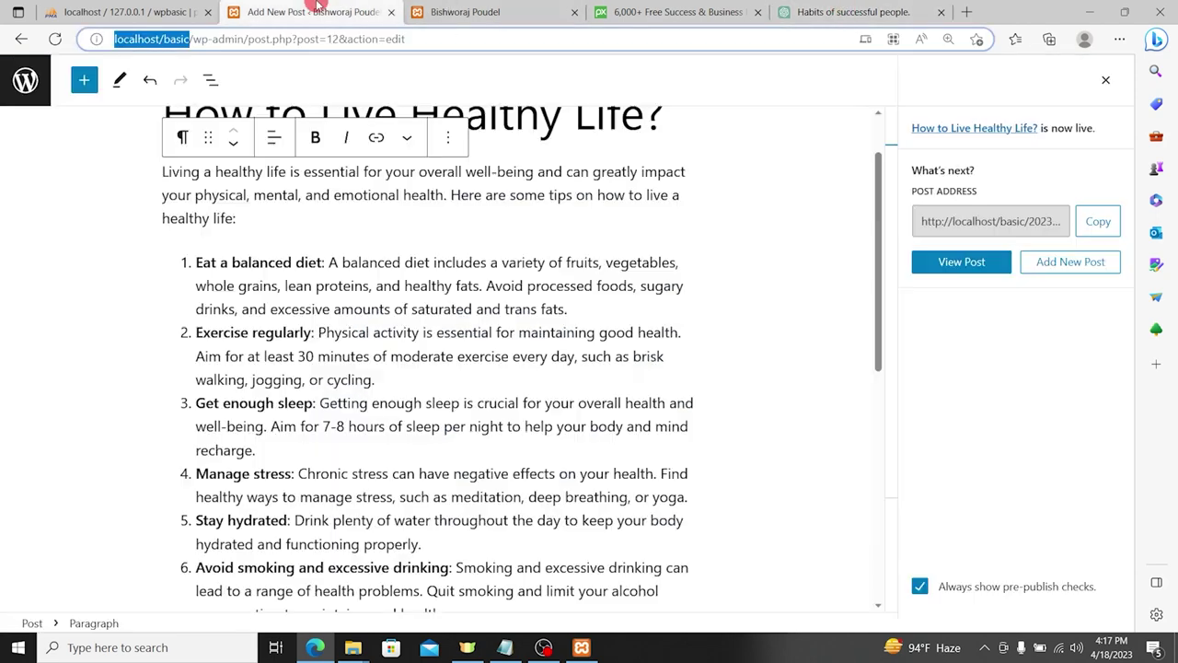
Step: Leave the post editor for the Posts > Categories page
scroll(425, 160, "up", 1)
left_click(25, 80)
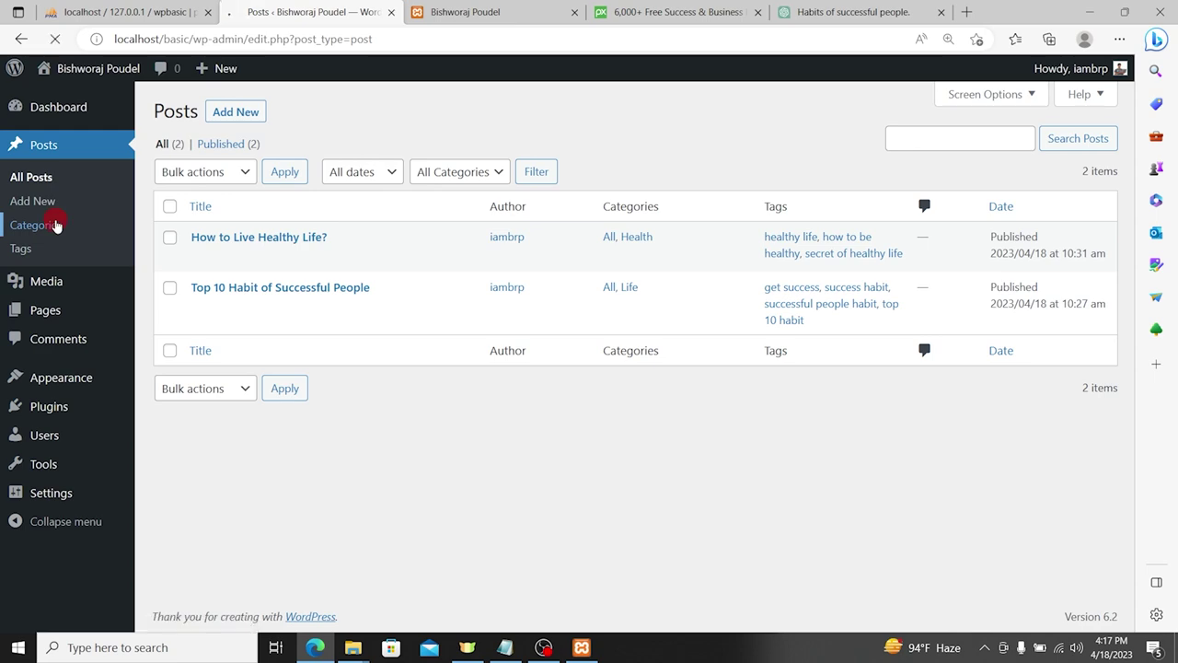
left_click(55, 225)
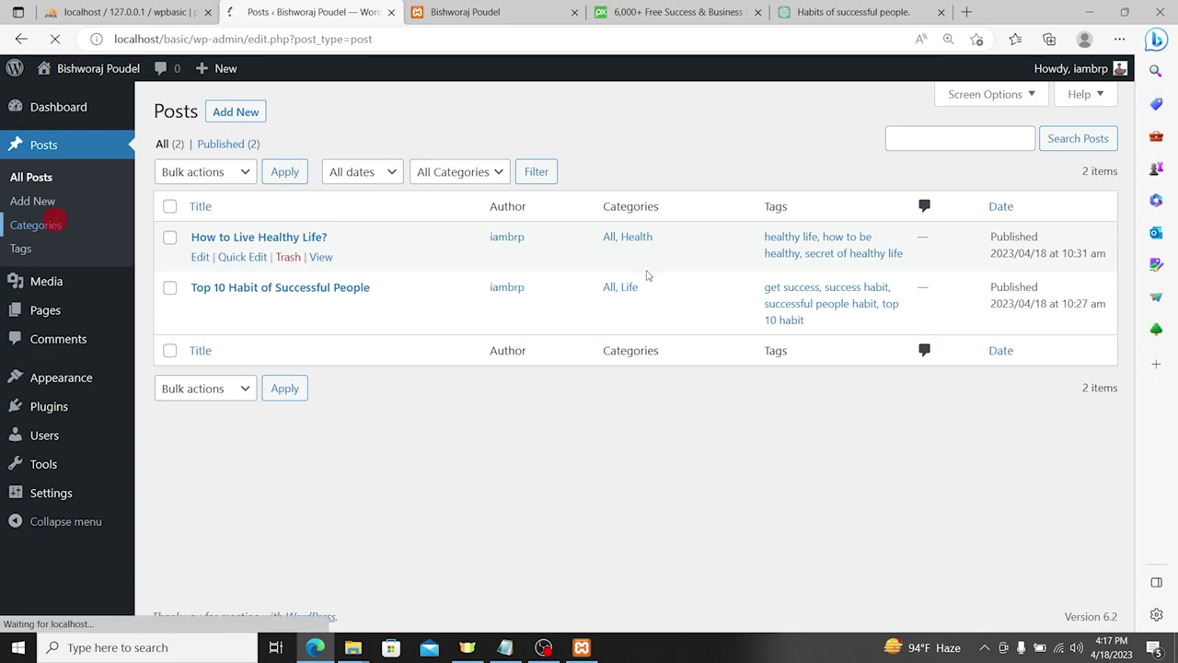
Step: Ask ChatGPT to 'Write blog on wordpre' about WordPress
left_click(833, 12)
left_click(495, 562)
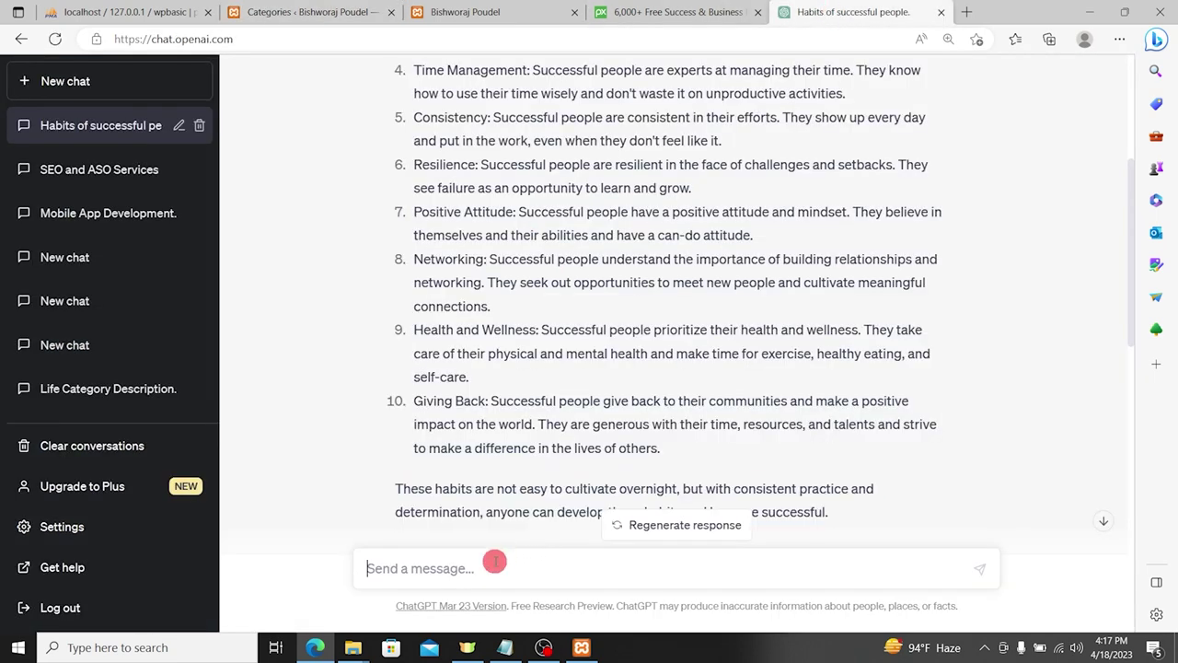
type("Write blog on word")
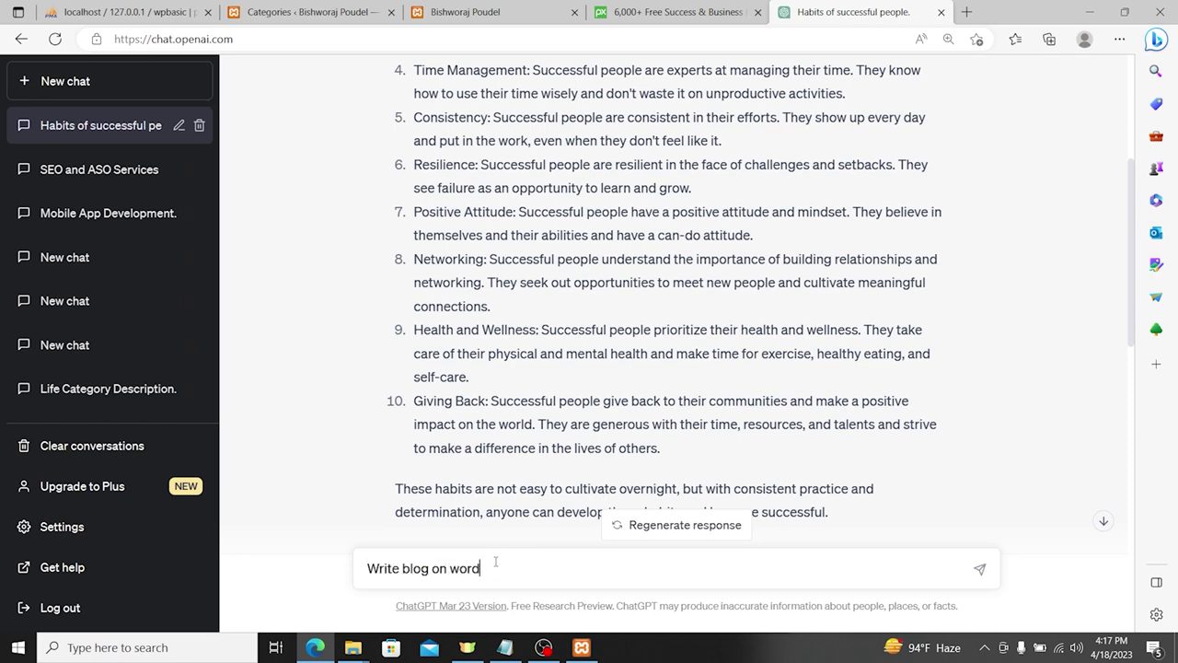
type("pre")
key("Return")
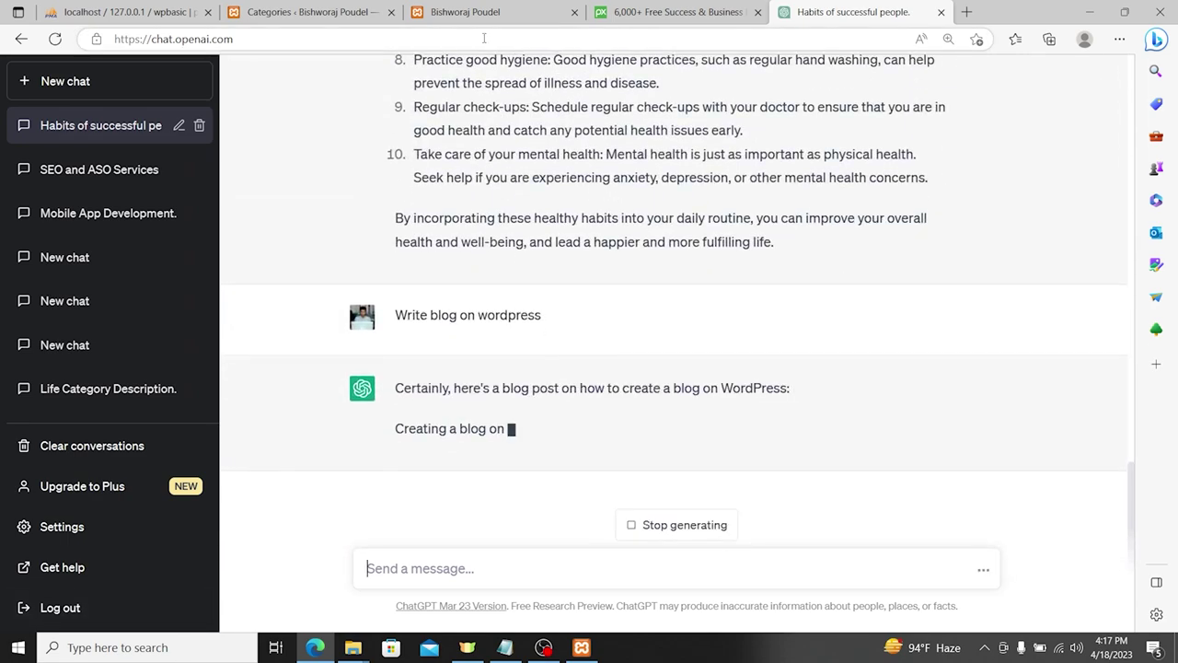
Step: Start a new blank WordPress post from the posts list
left_click(344, 9)
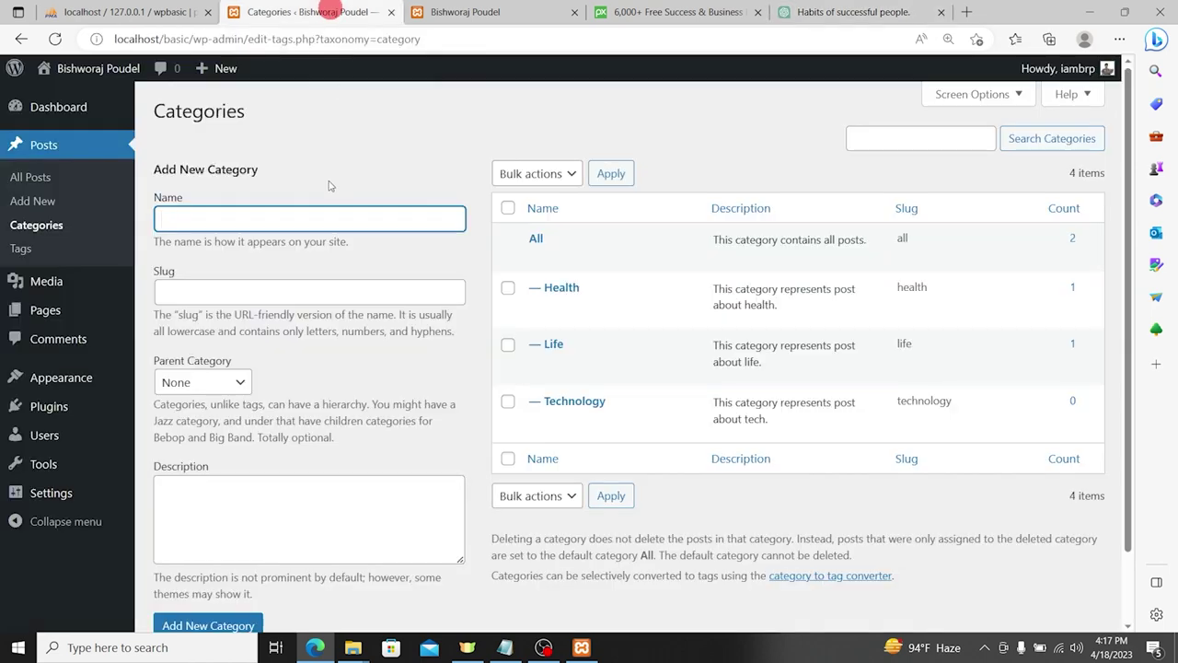
left_click(40, 181)
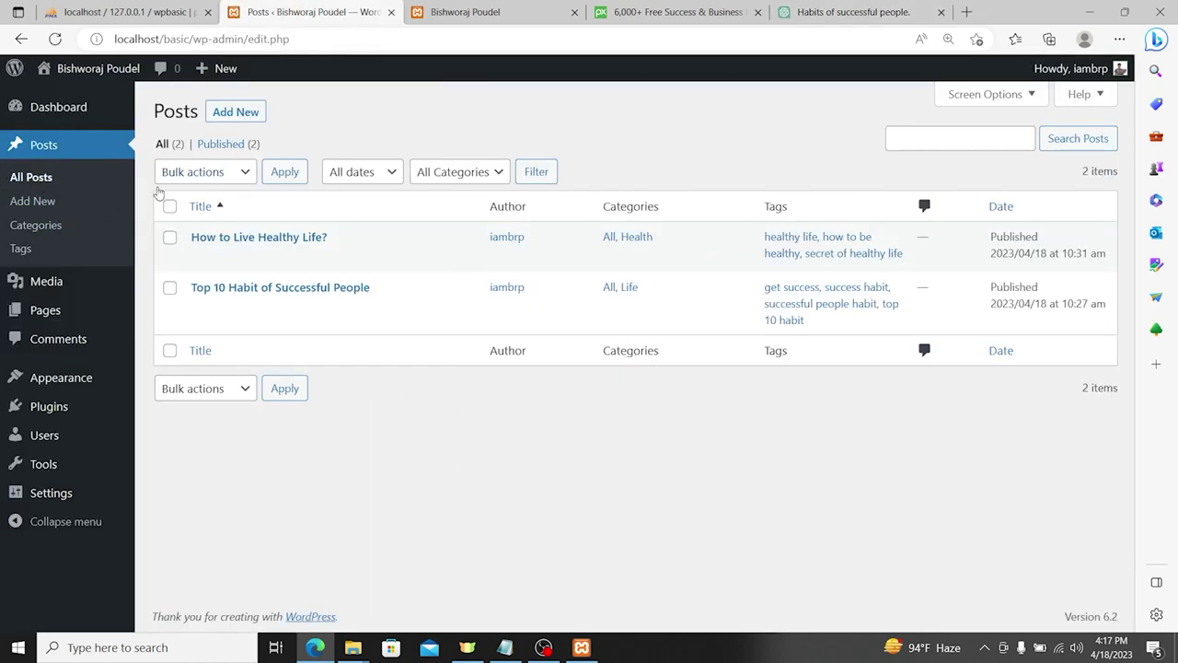
left_click(46, 200)
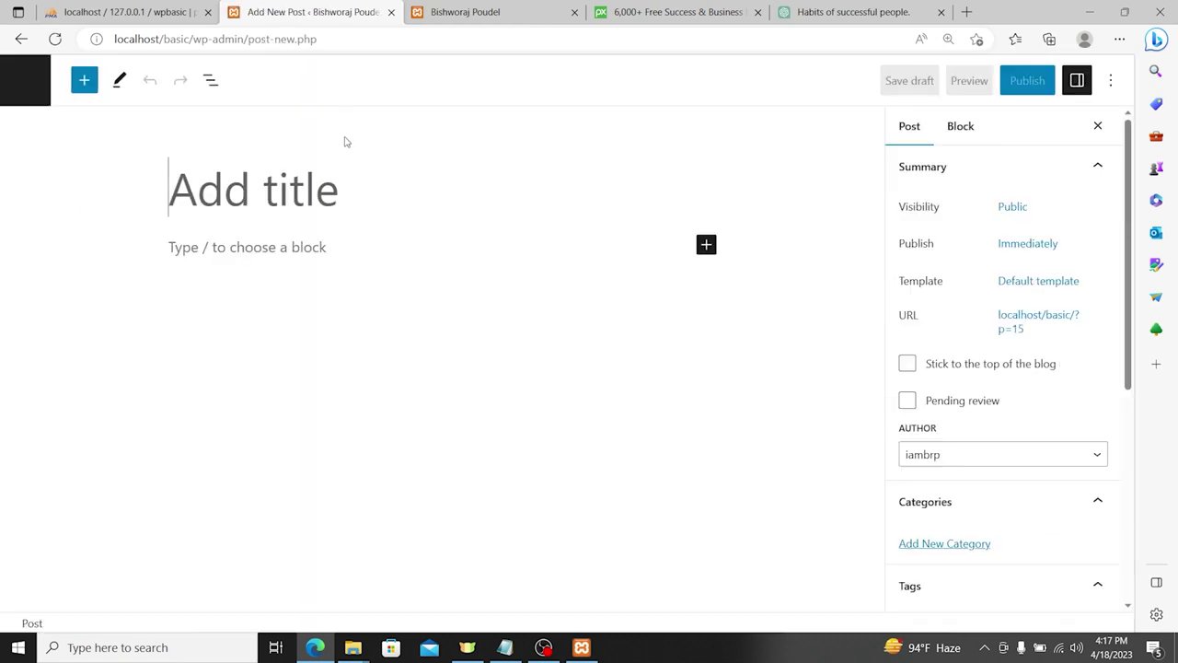
Step: Title the post 'What is WordPress?', fixing the spelling via the suggestion
type("A")
key("BackSpace")
type("A")
key("BackSpace")
type("What is w")
key("BackSpace")
type("Wordpr")
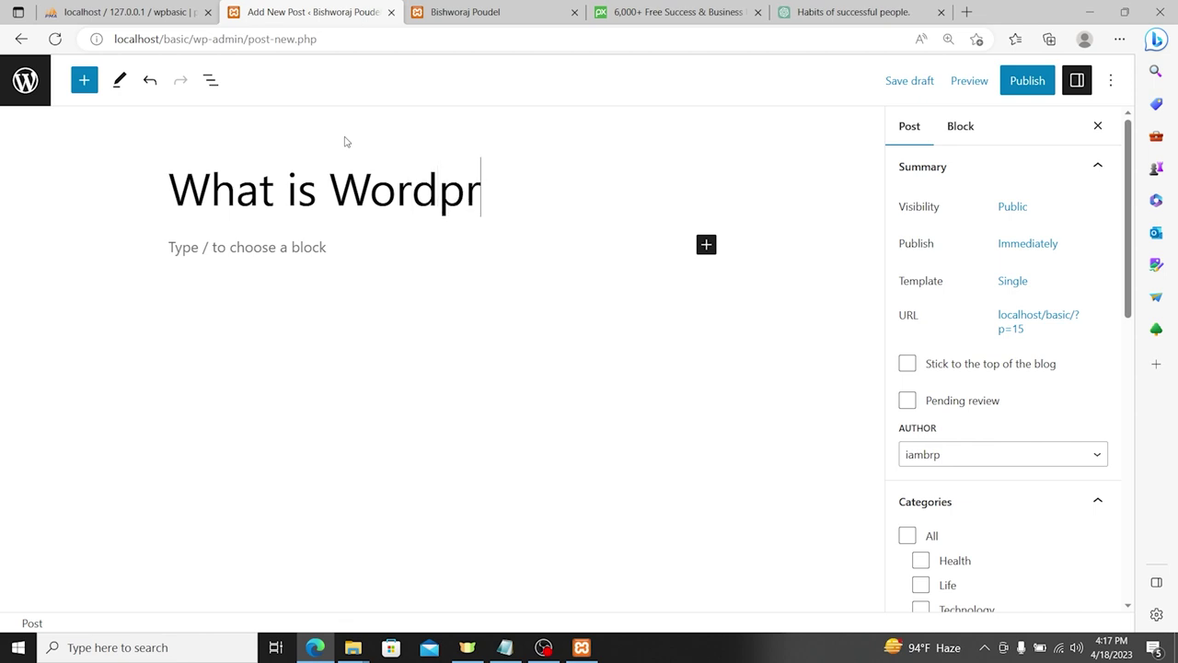
type("ess?")
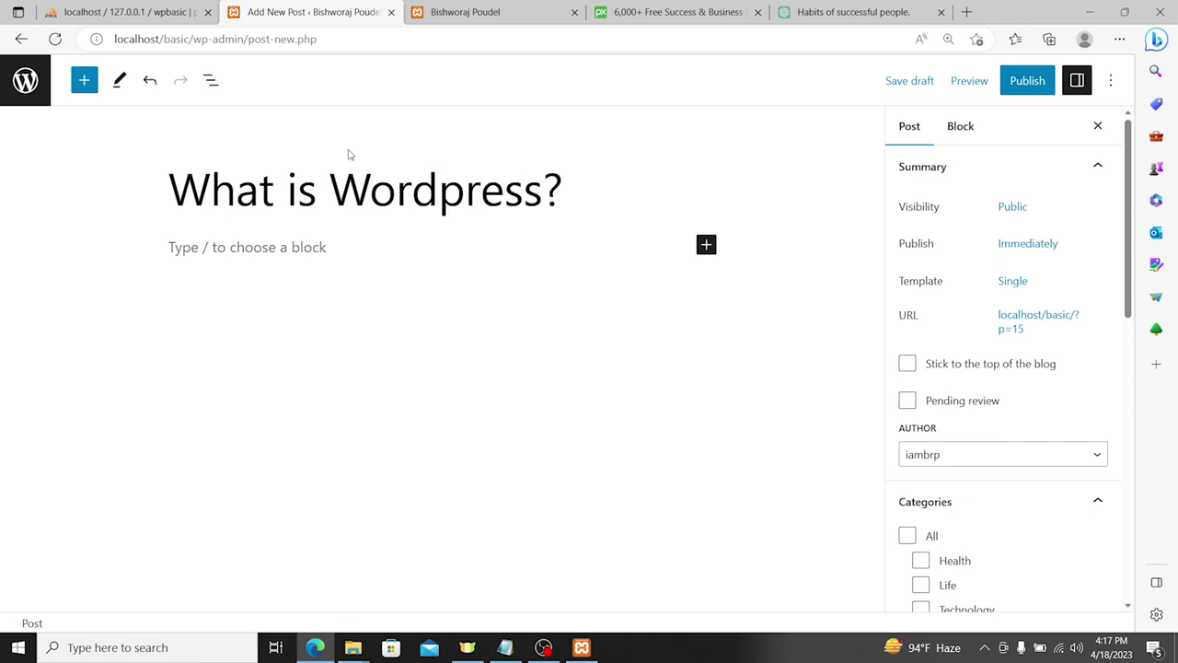
right_click(394, 194)
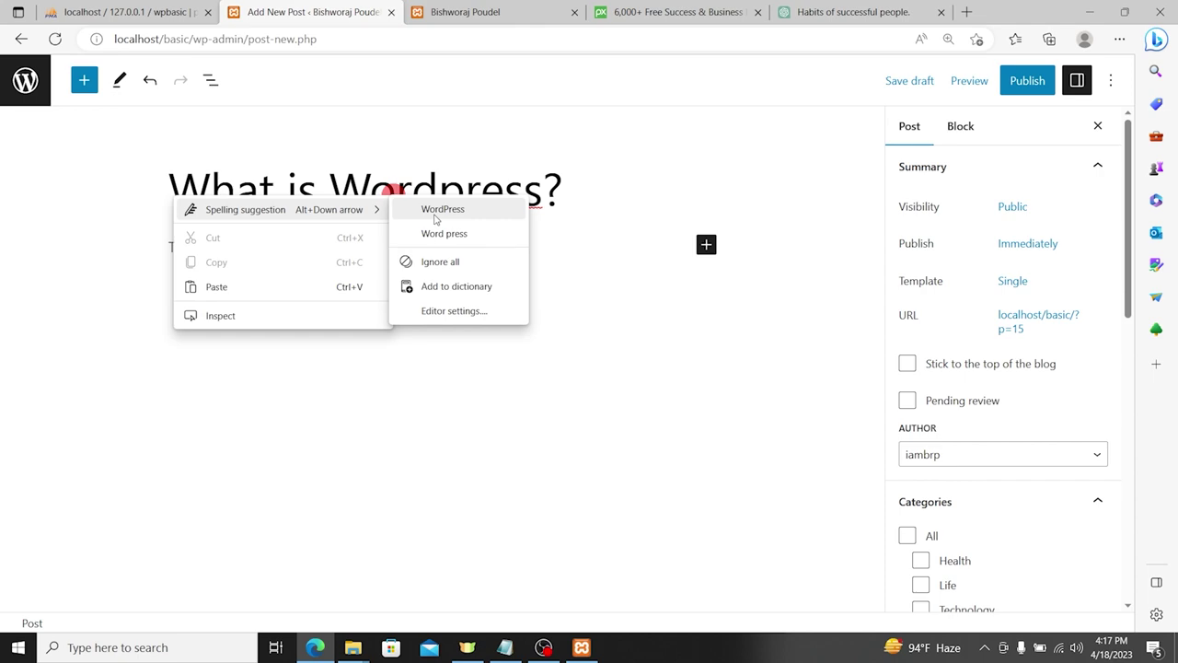
left_click(435, 210)
Step: Check ChatGPT's progress on the WordPress blog article, then return to the post editor
left_click(810, 12)
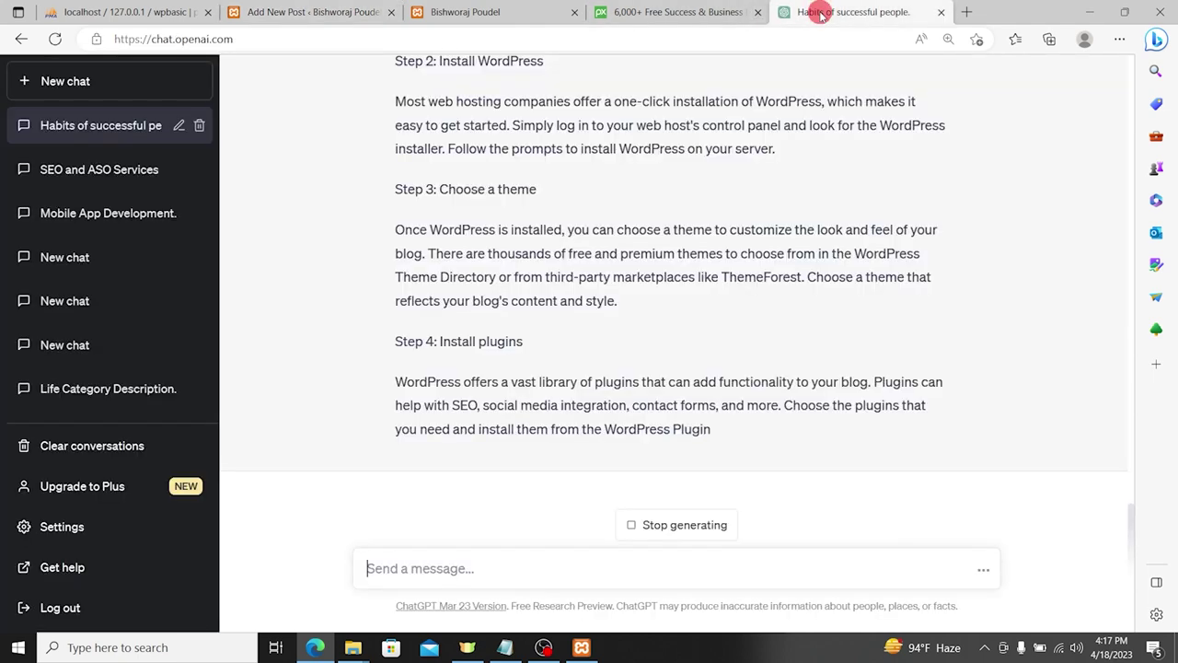
scroll(384, 297, "up", 5)
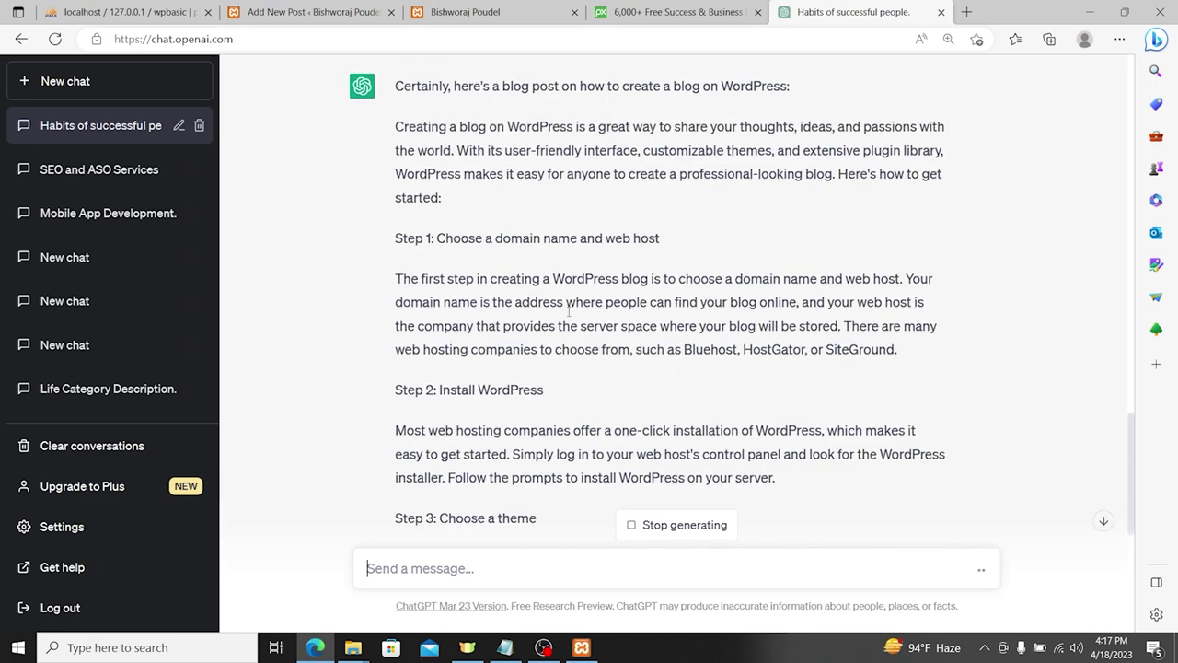
scroll(596, 353, "down", 5)
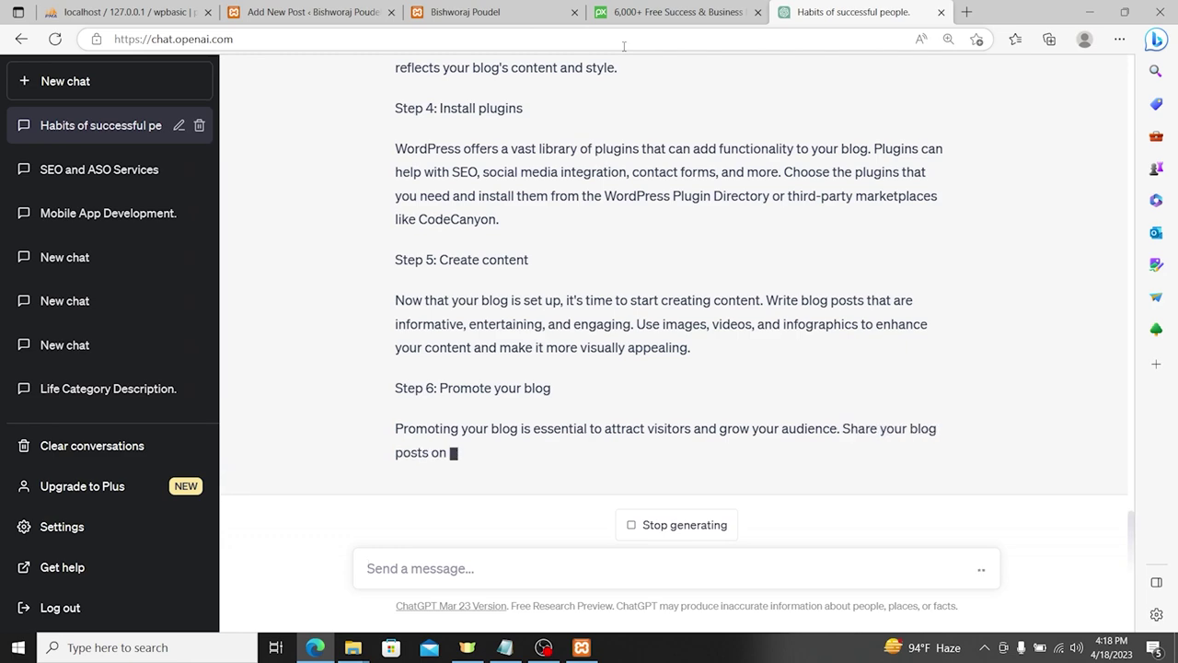
left_click(521, 8)
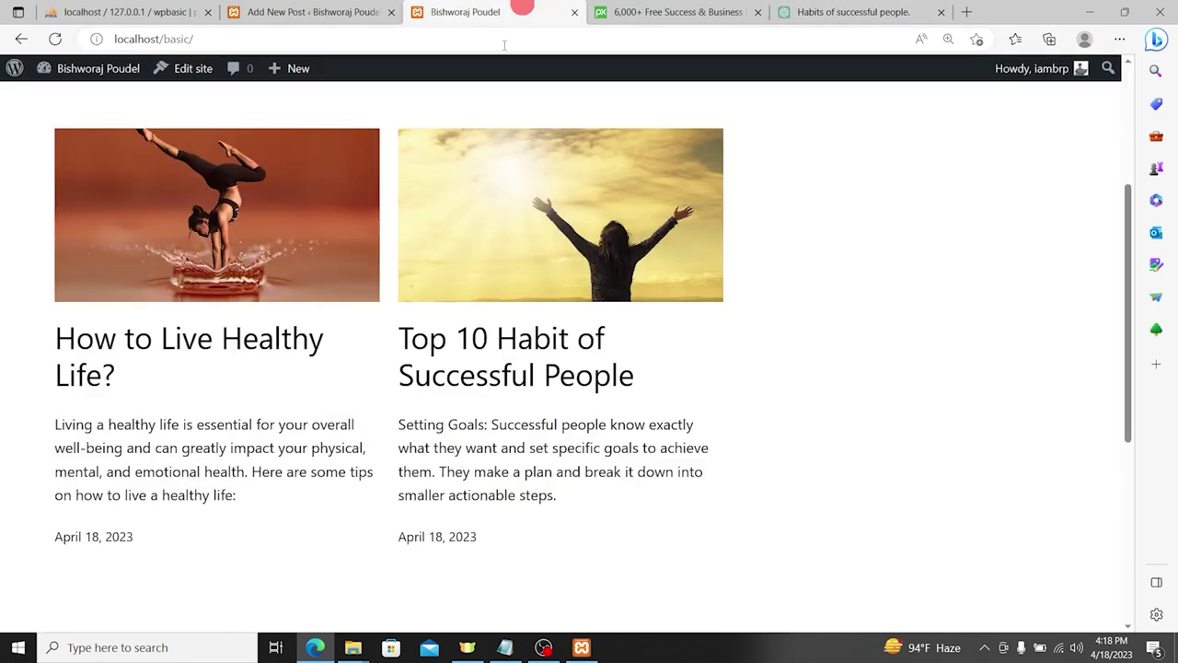
left_click(340, 9)
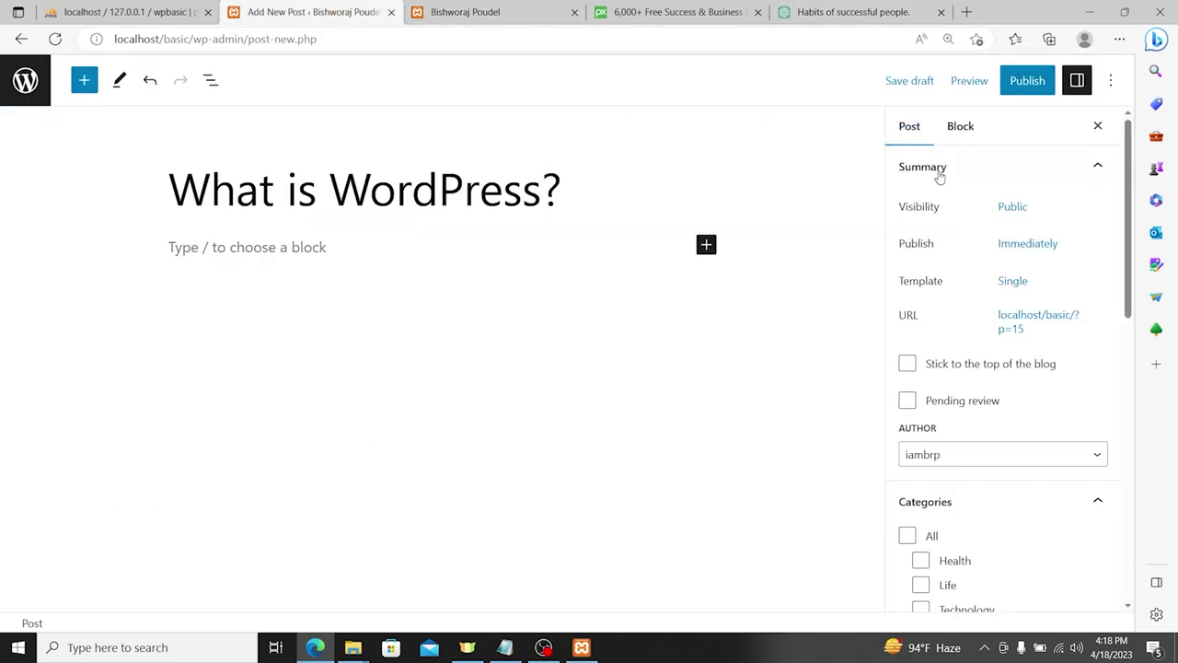
Step: File the post under the Technology and All categories, then bring up Pixabay's search
scroll(958, 212, "down", 3)
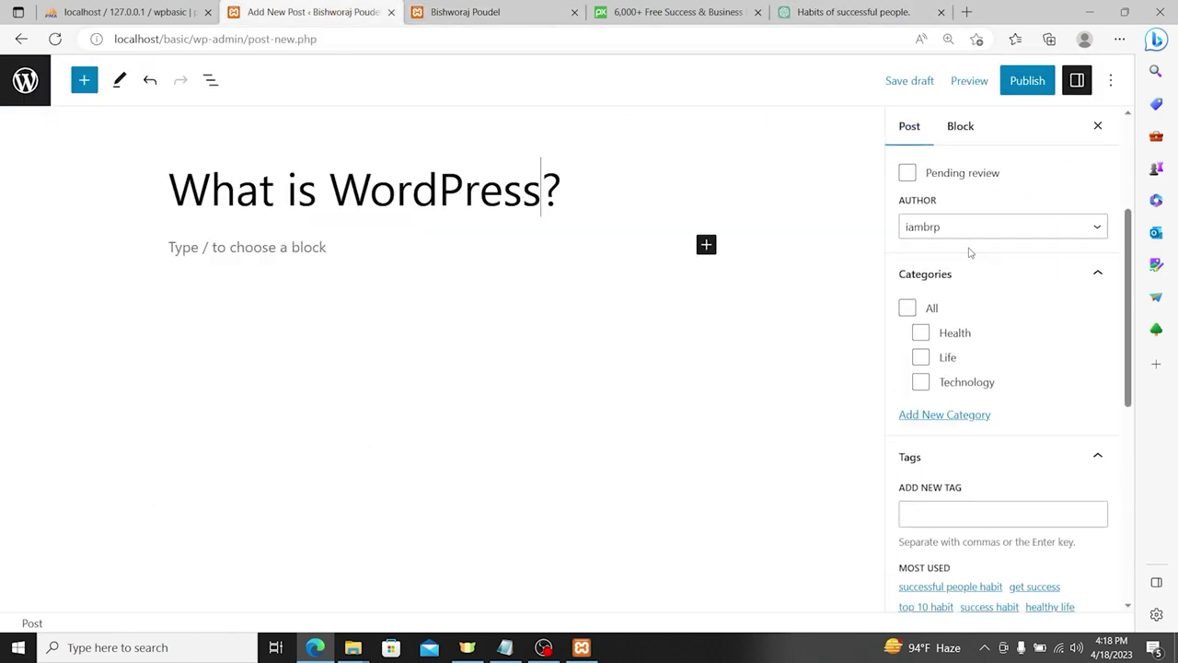
left_click(922, 382)
left_click(908, 310)
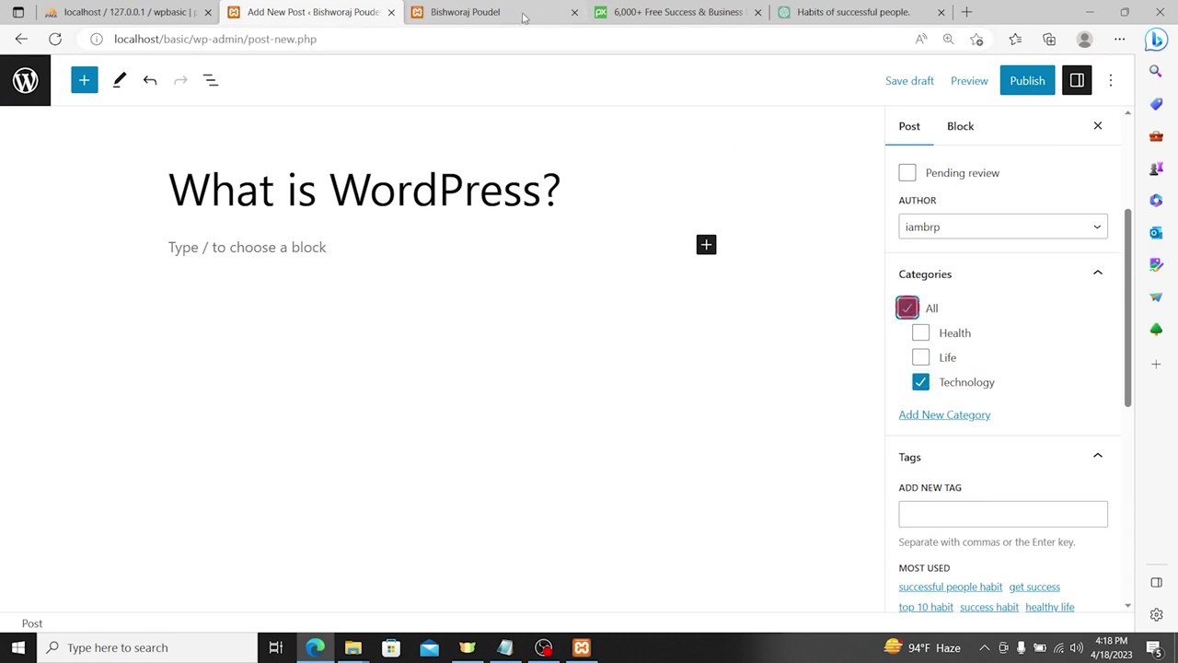
left_click(680, 12)
scroll(414, 99, "up", 3)
left_click_drag(232, 74, 89, 70)
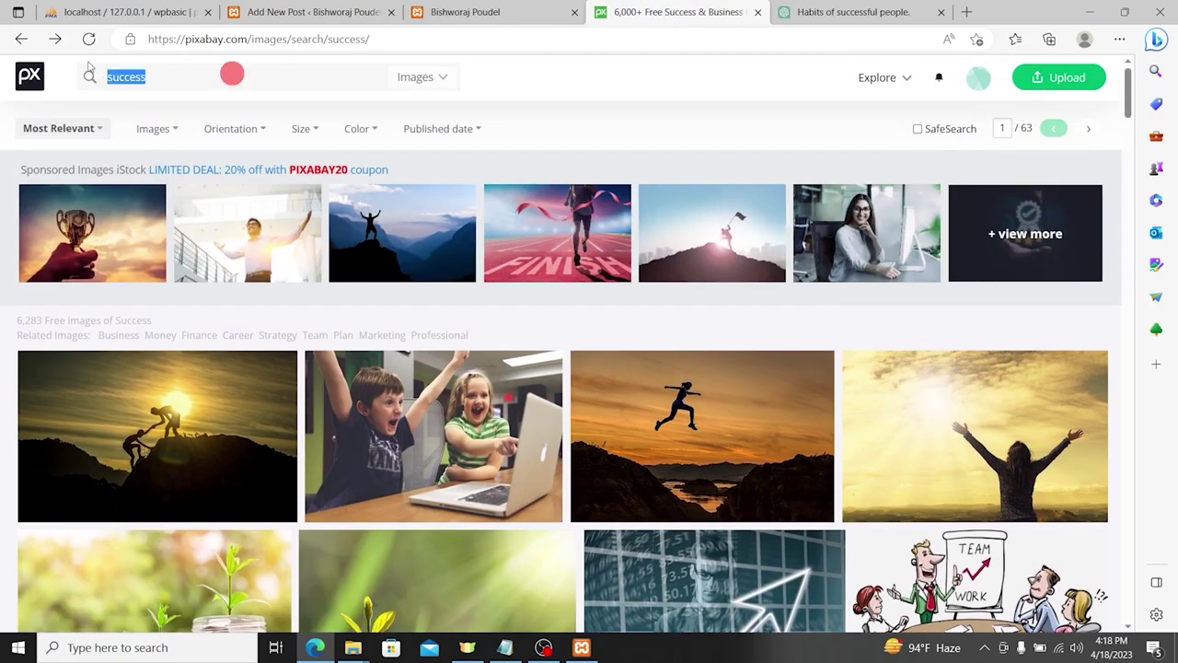
Step: Search Pixabay for 'wordpress' and save the laptop photo to Downloads as wordpress-923188_960_720.jpg
type("wor")
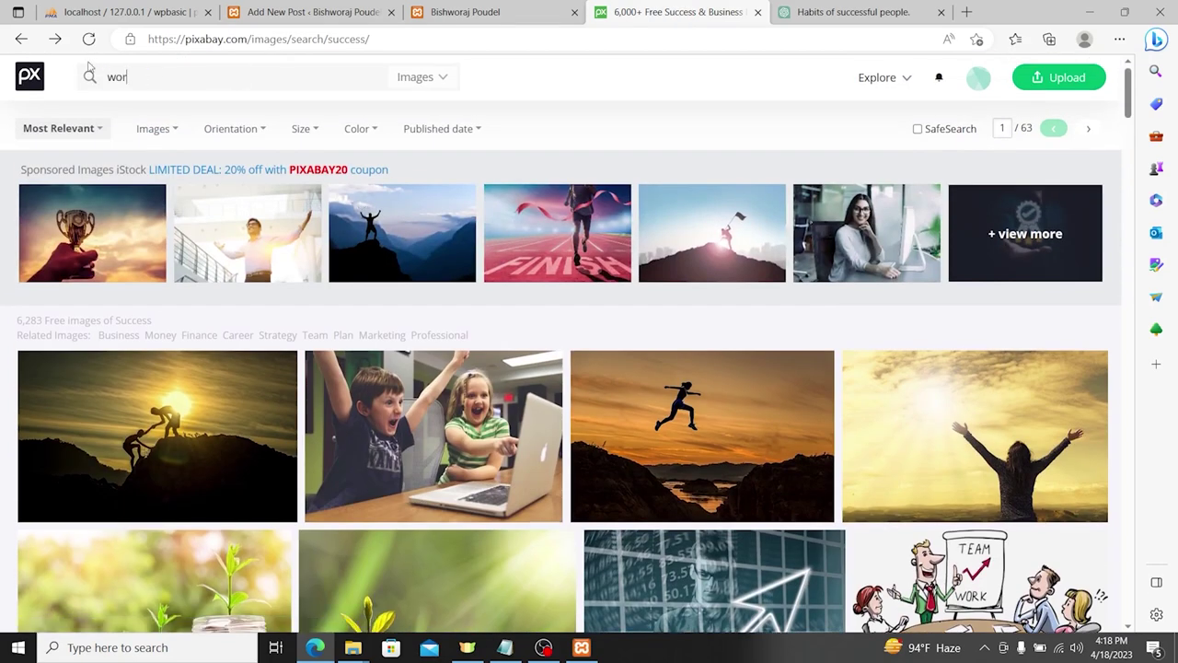
type("dpress")
key("Return")
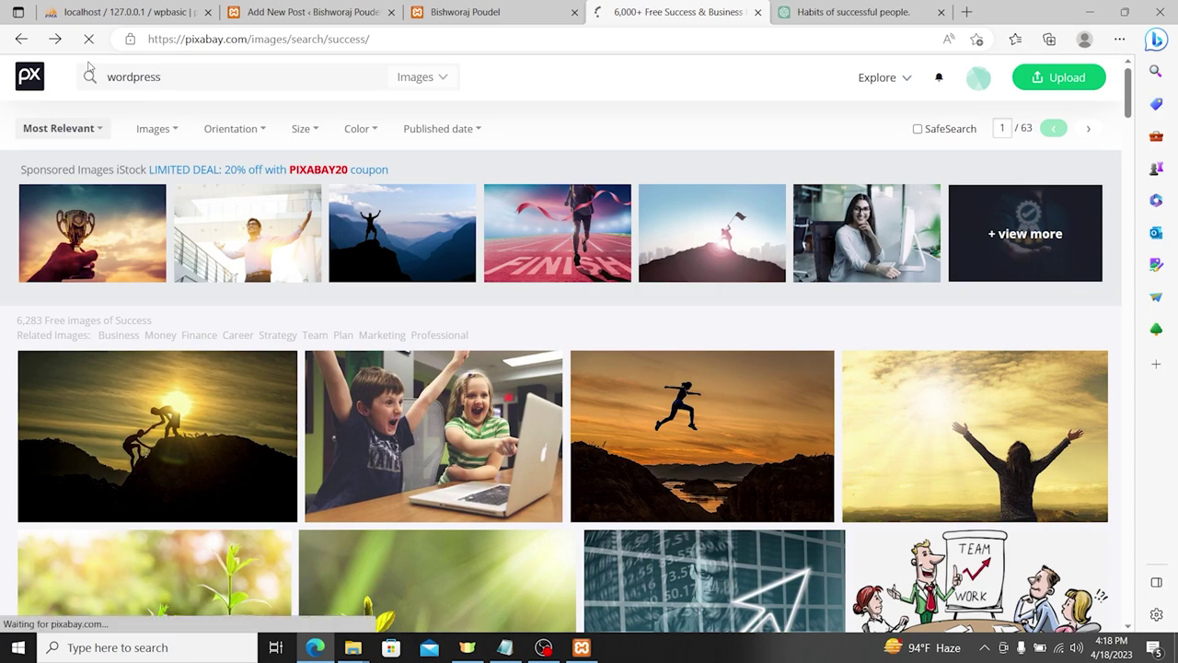
scroll(147, 274, "down", 2)
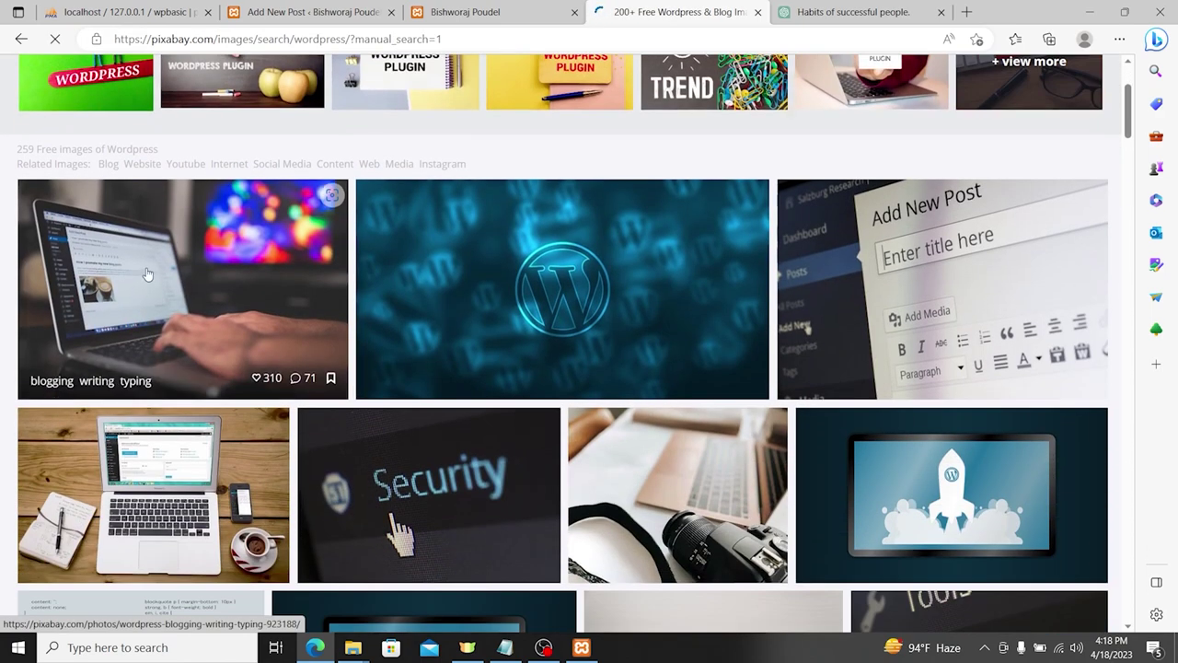
left_click(256, 267)
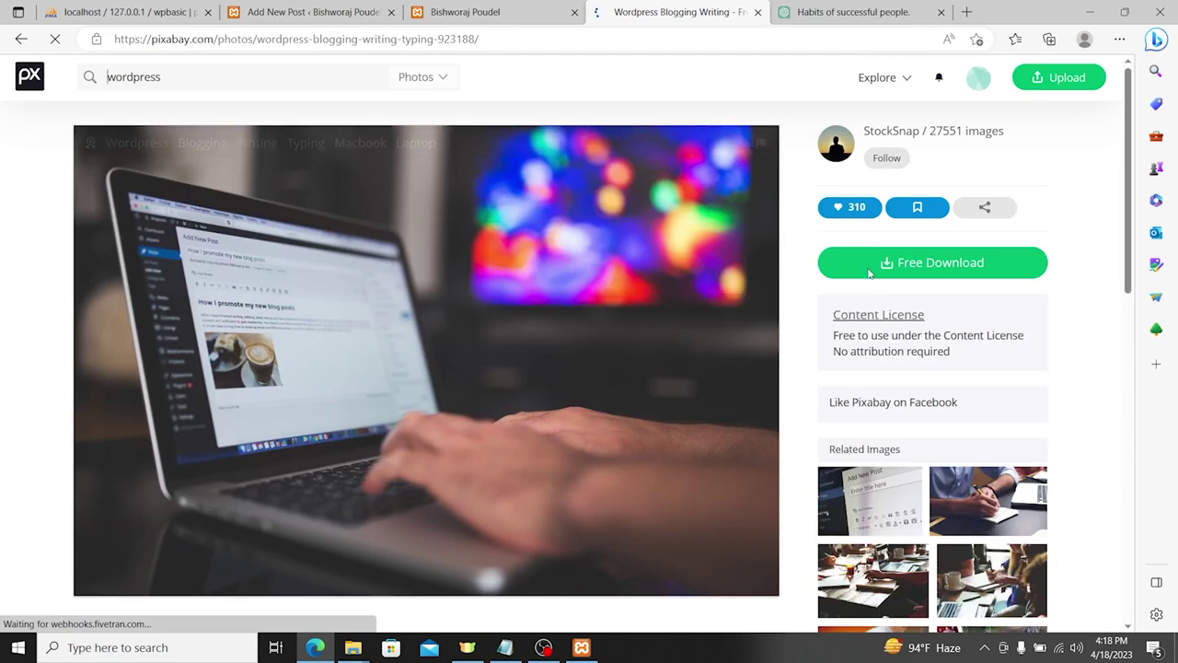
right_click(293, 300)
left_click(341, 309)
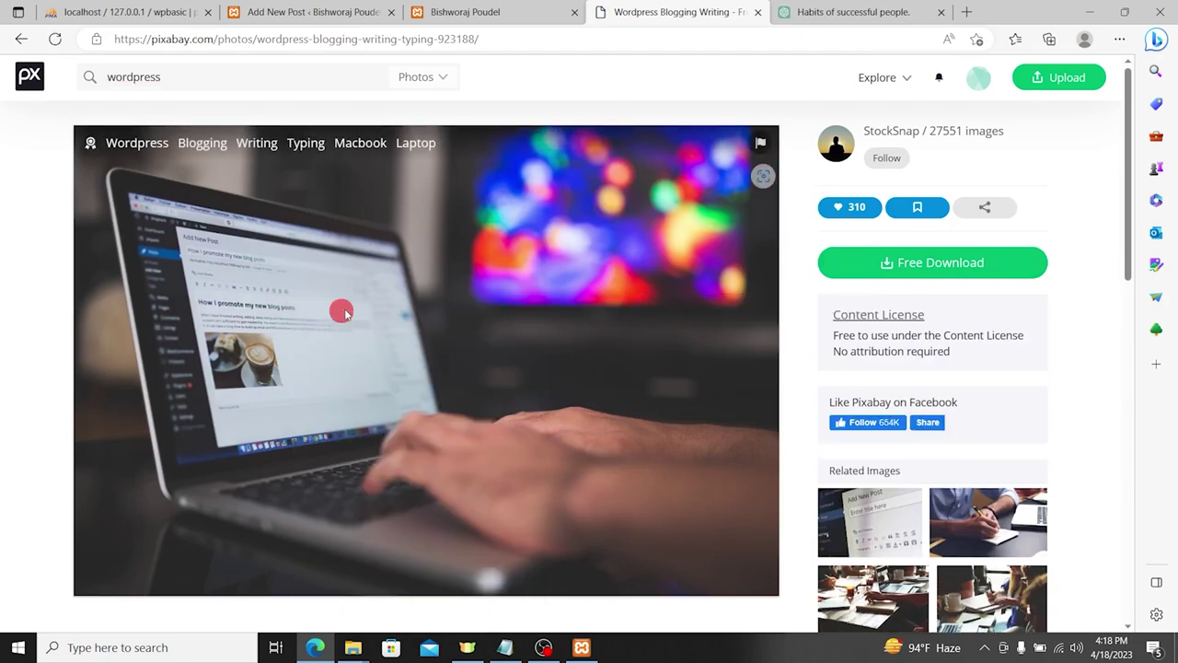
key("Return")
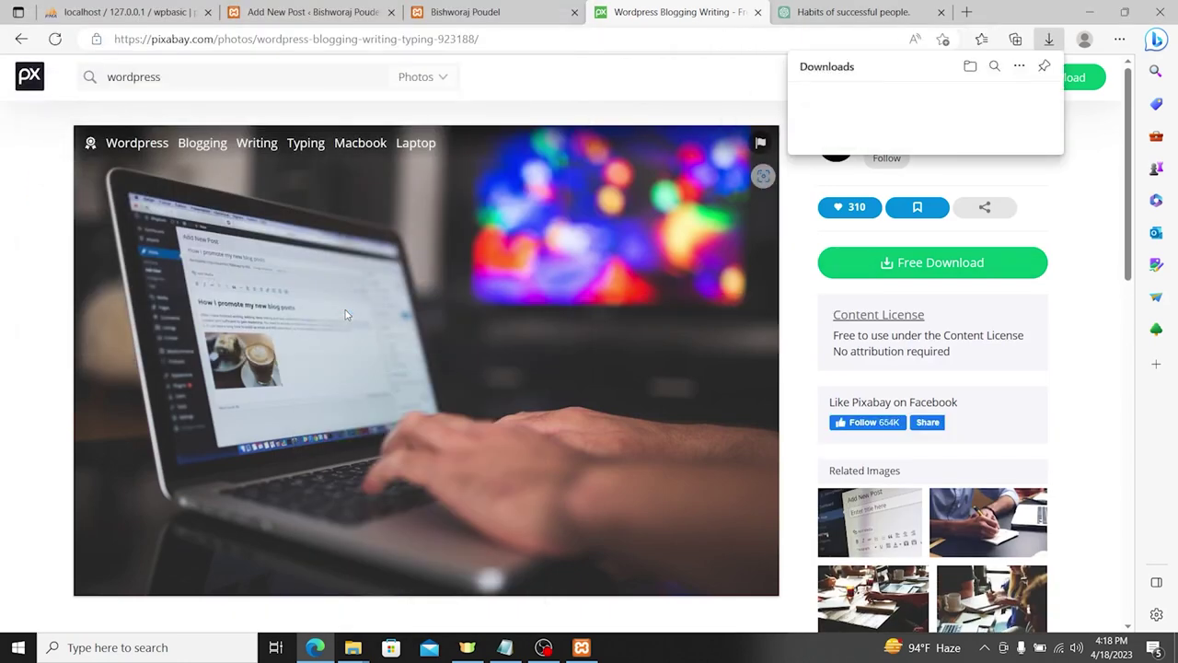
left_click(805, 11)
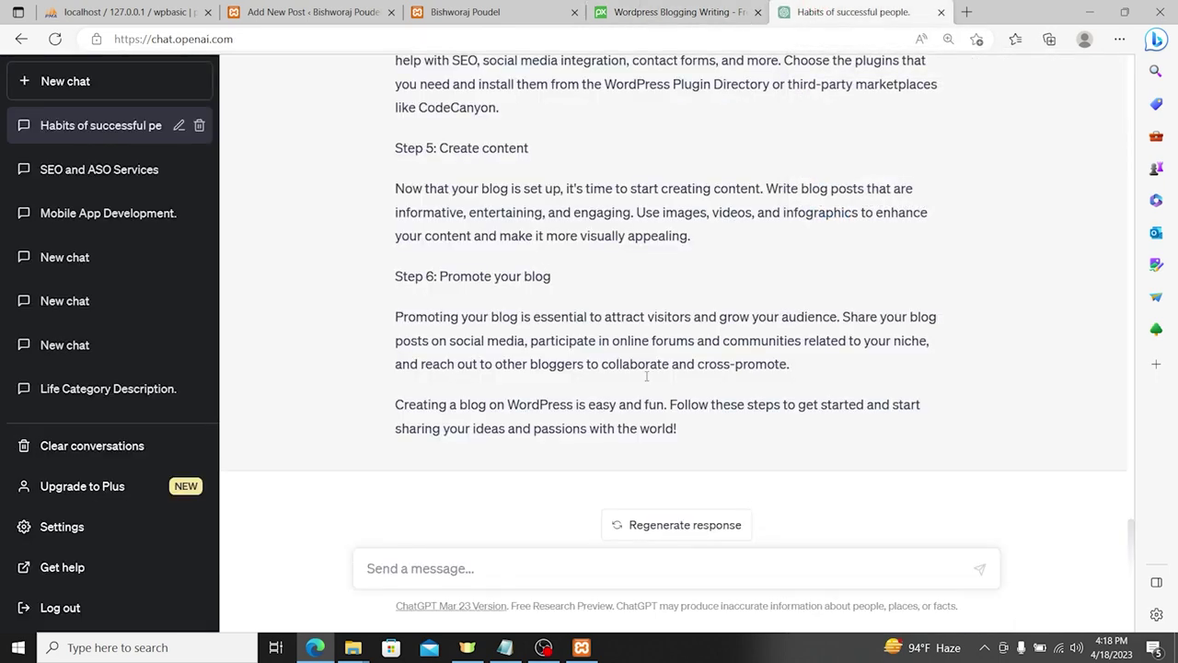
Step: Select ChatGPT's full reply on creating a WordPress blog and copy it
left_click_drag(698, 428, 328, 572)
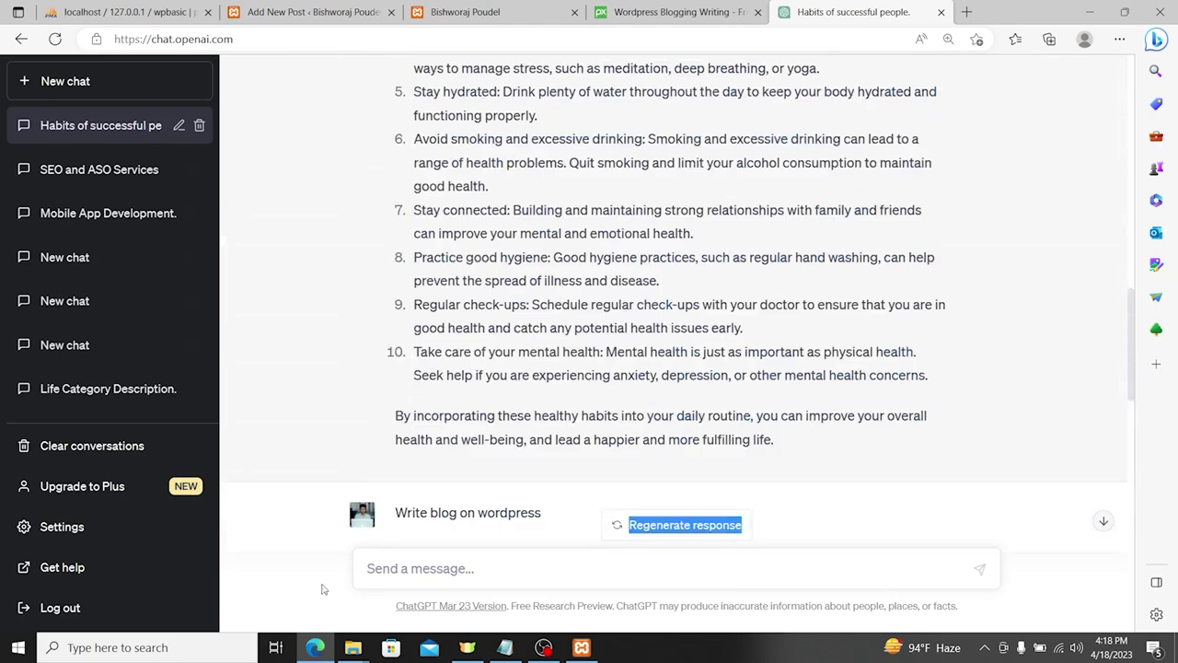
triple_click(396, 508)
left_click(394, 507)
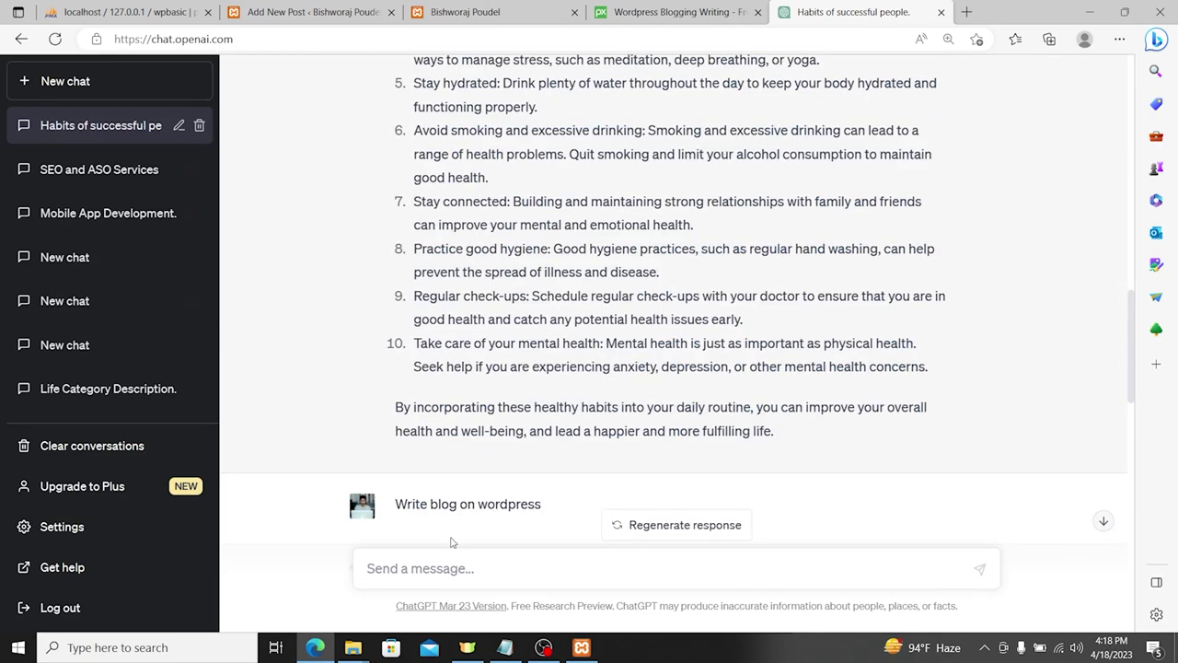
left_click_drag(522, 537, 865, 555)
left_click_drag(1006, 568, 388, 508)
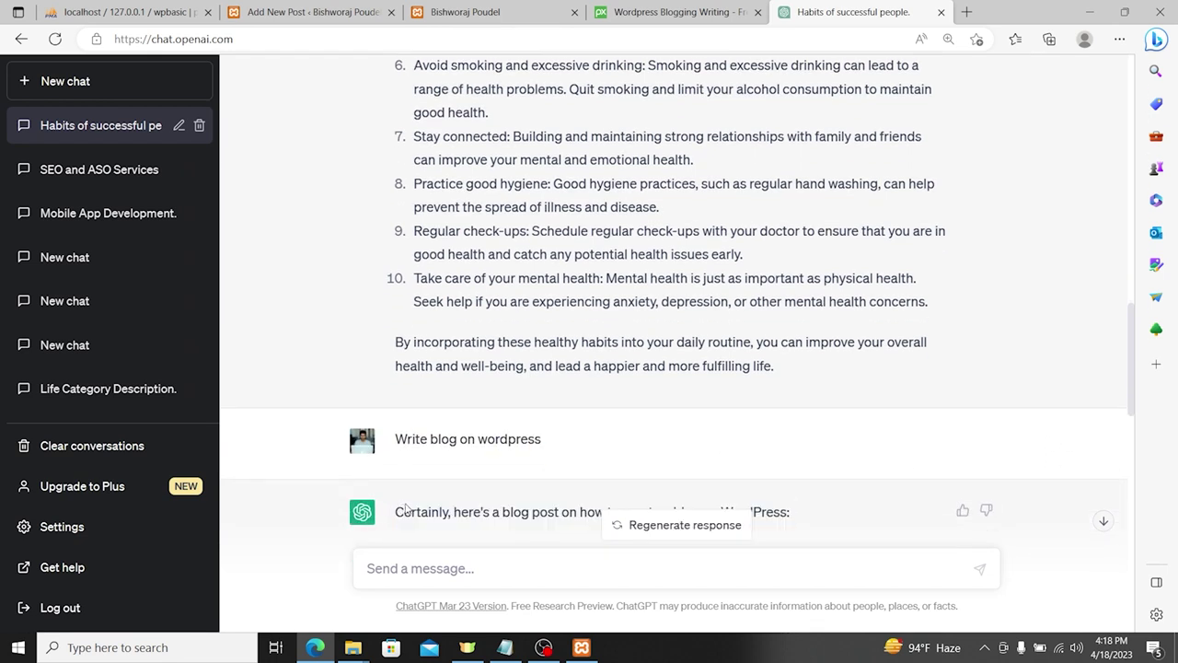
left_click_drag(478, 521, 408, 313)
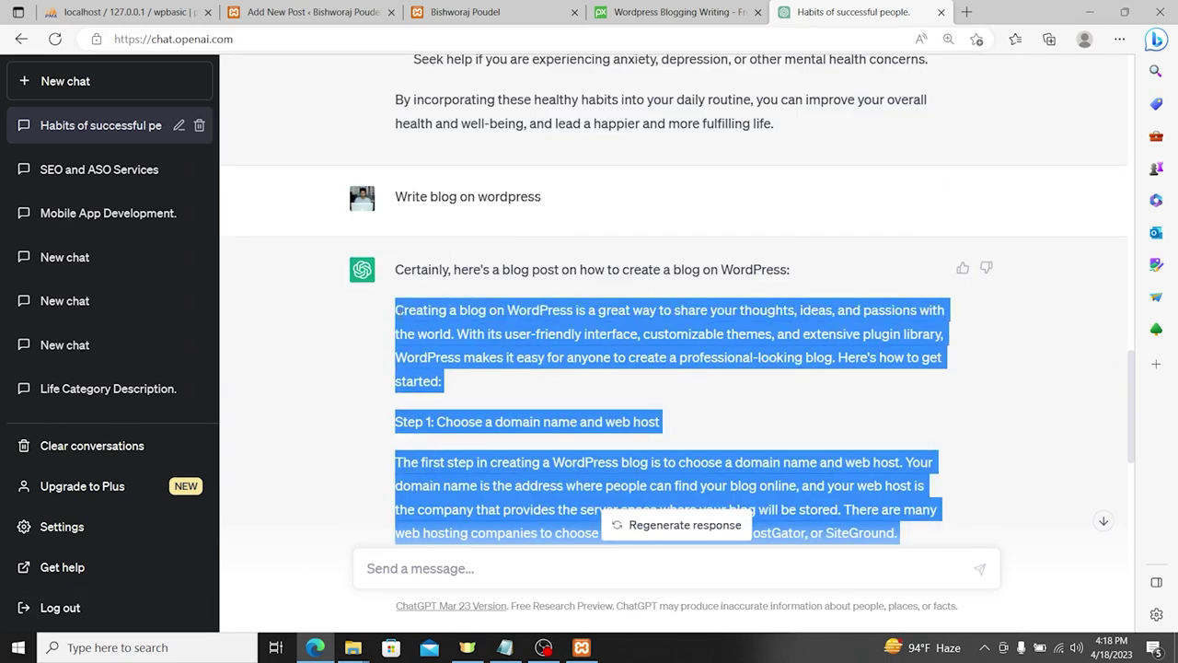
right_click(451, 329)
left_click(489, 340)
left_click(139, 9)
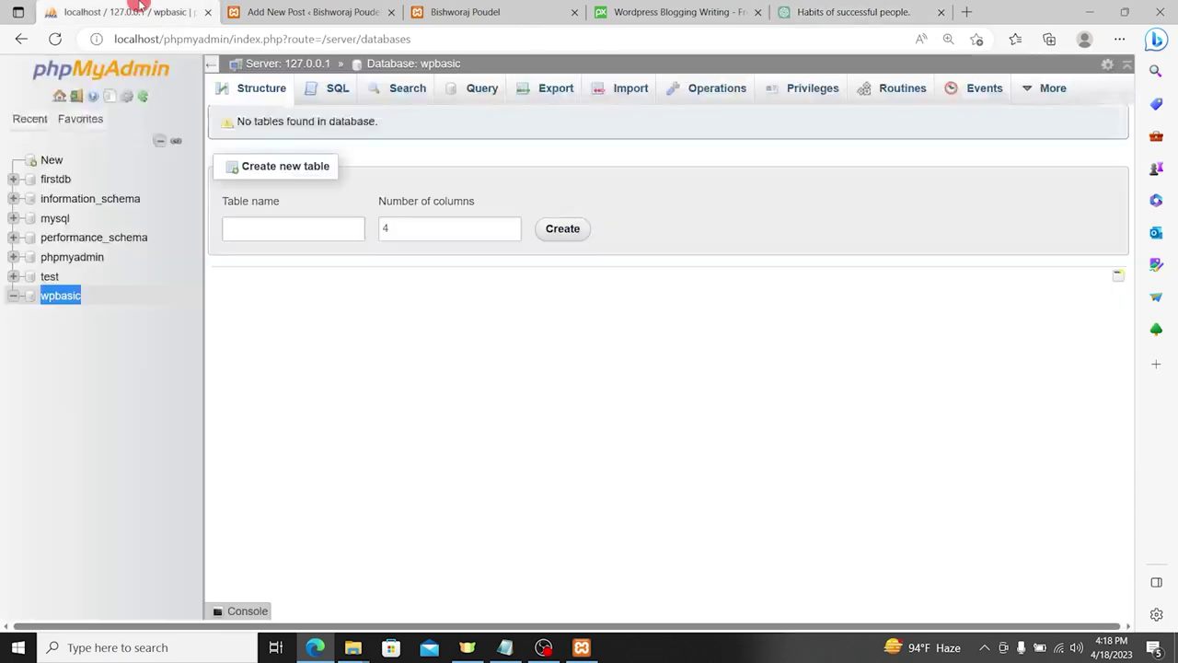
Step: Paste the copied blog article into the new post's empty paragraph
left_click(341, 7)
left_click(303, 252)
key("ctrl+v")
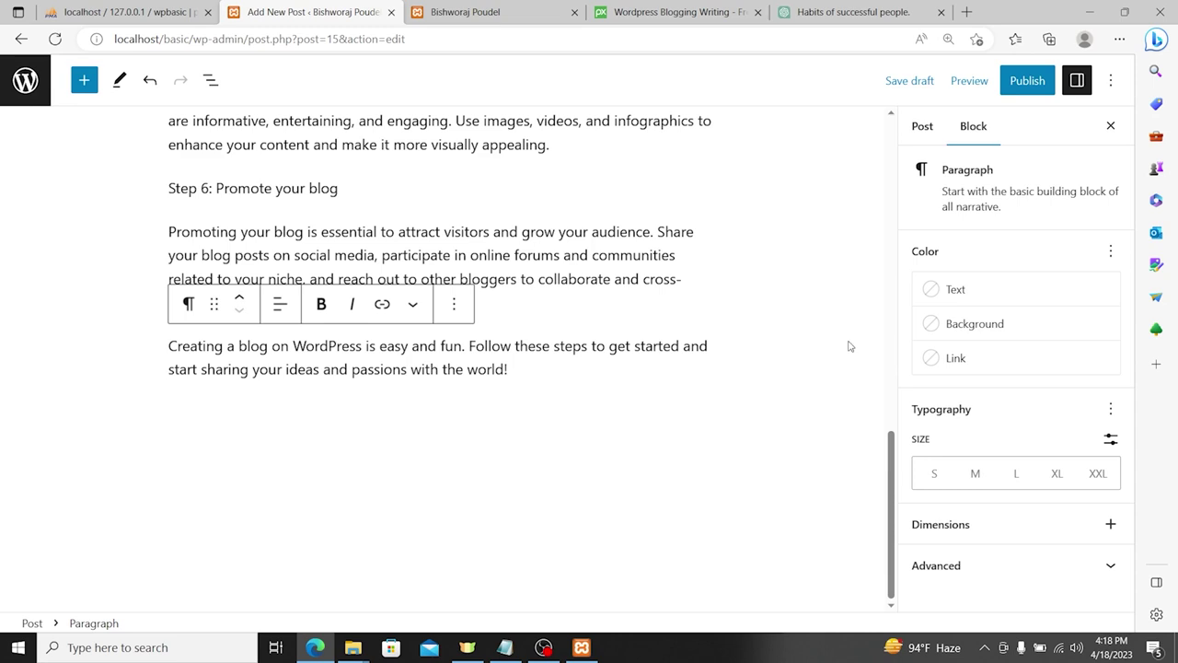
Step: Add the tags 'learn basic of wordpress', 'learn wordpress' and 'what is wordpress'
left_click(919, 126)
scroll(973, 441, "down", 5)
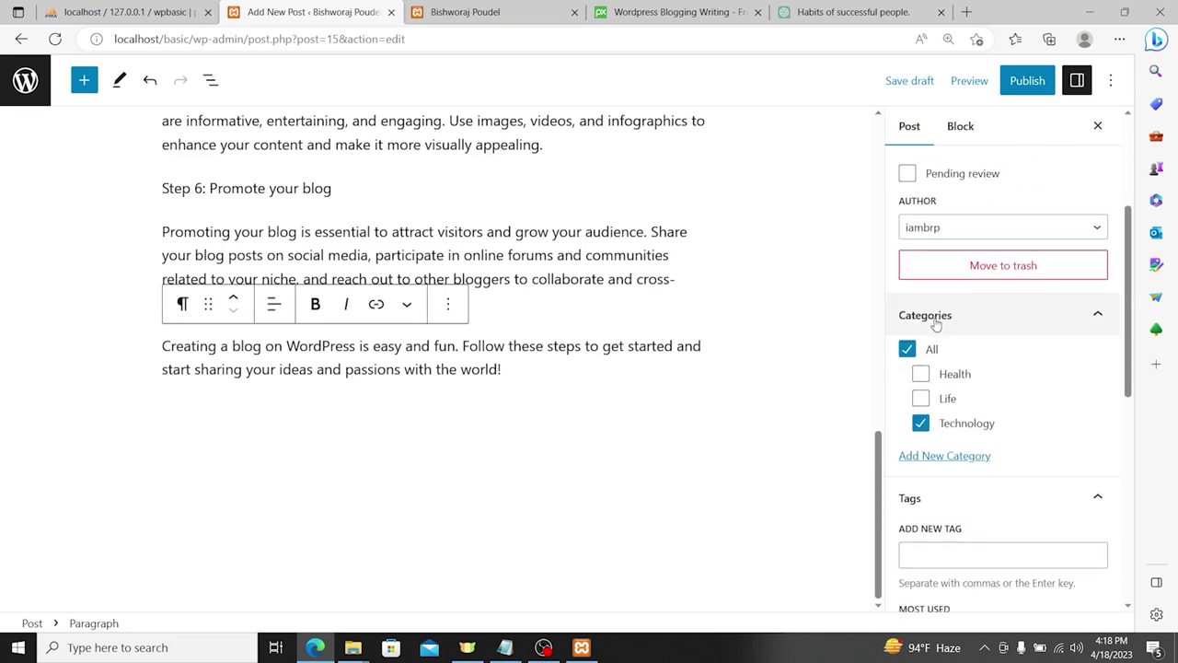
scroll(973, 441, "down", 2)
left_click(943, 255)
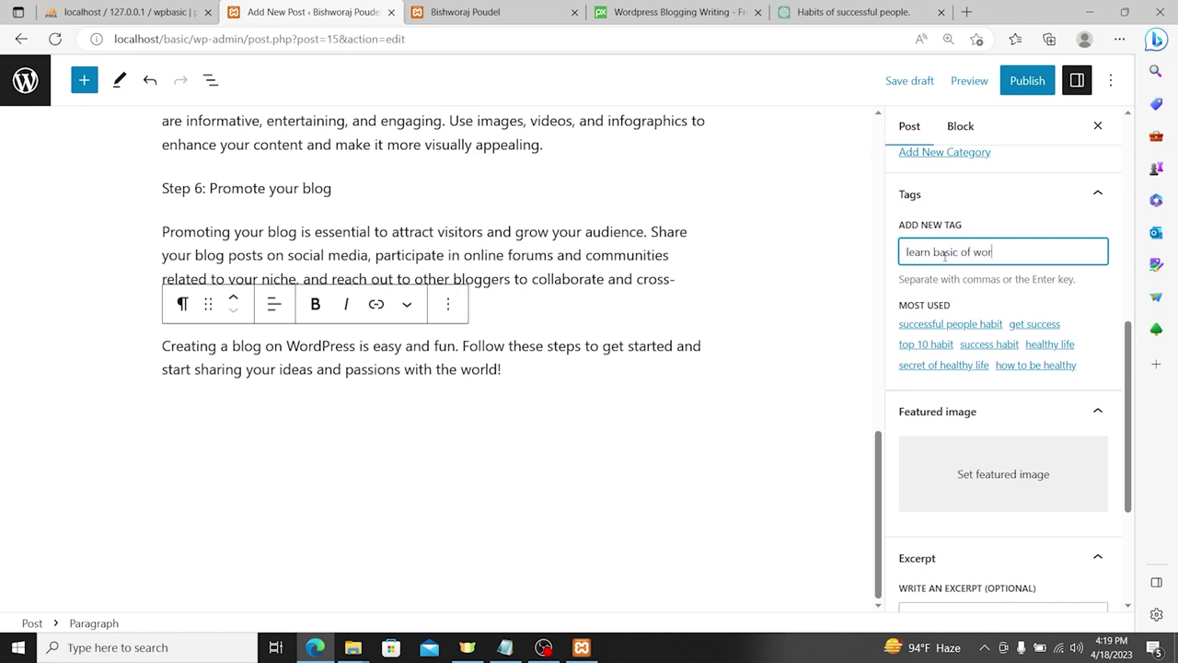
key("Return")
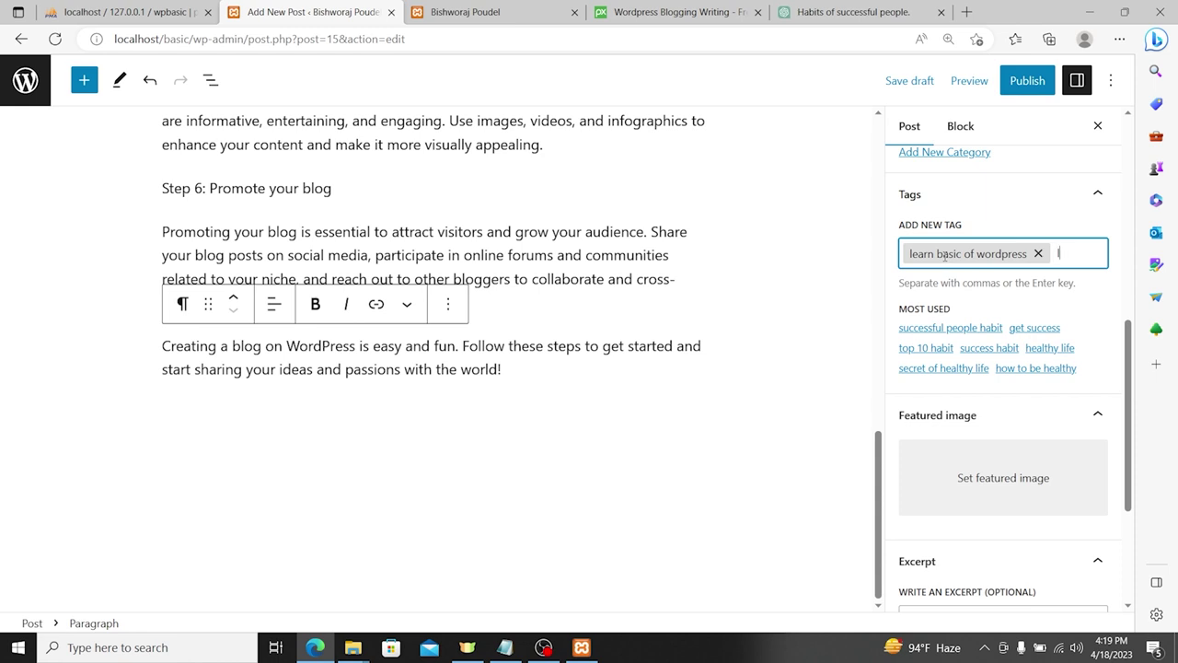
type("learn wordpress")
key("Return")
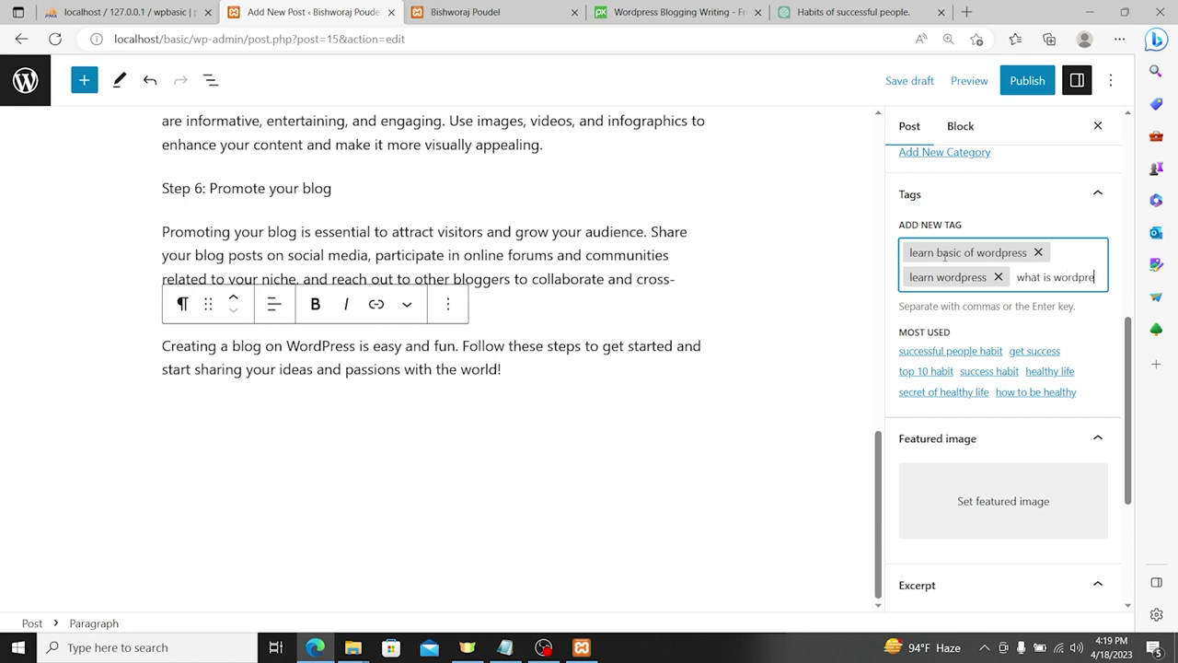
key("Return")
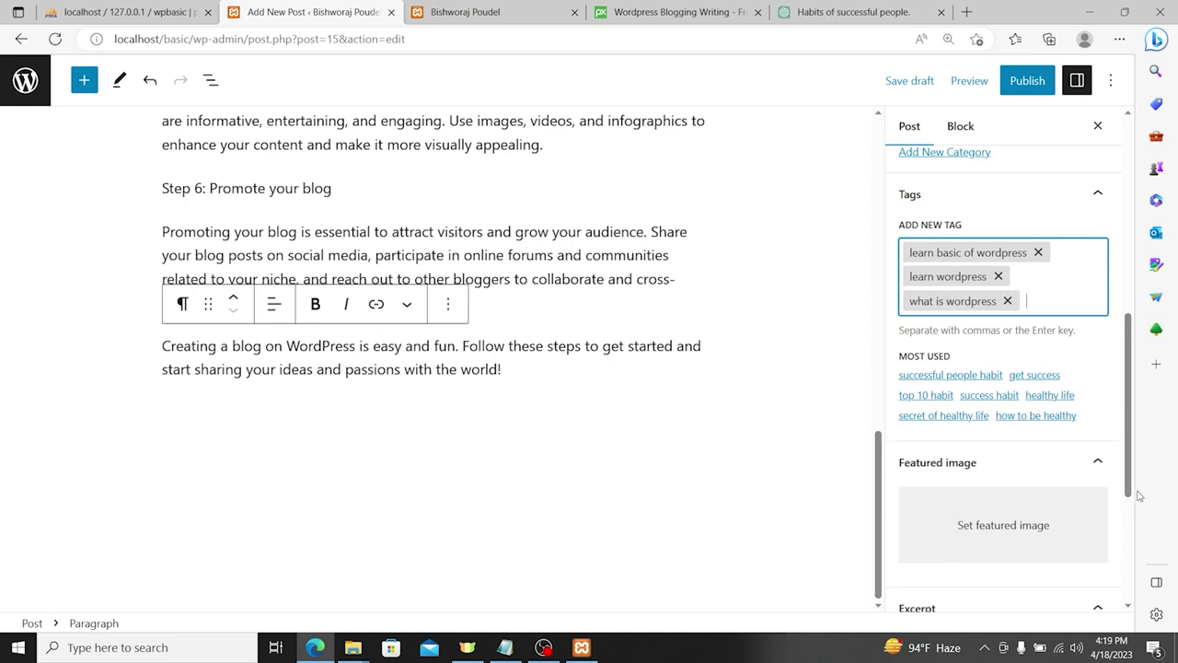
left_click(1010, 526)
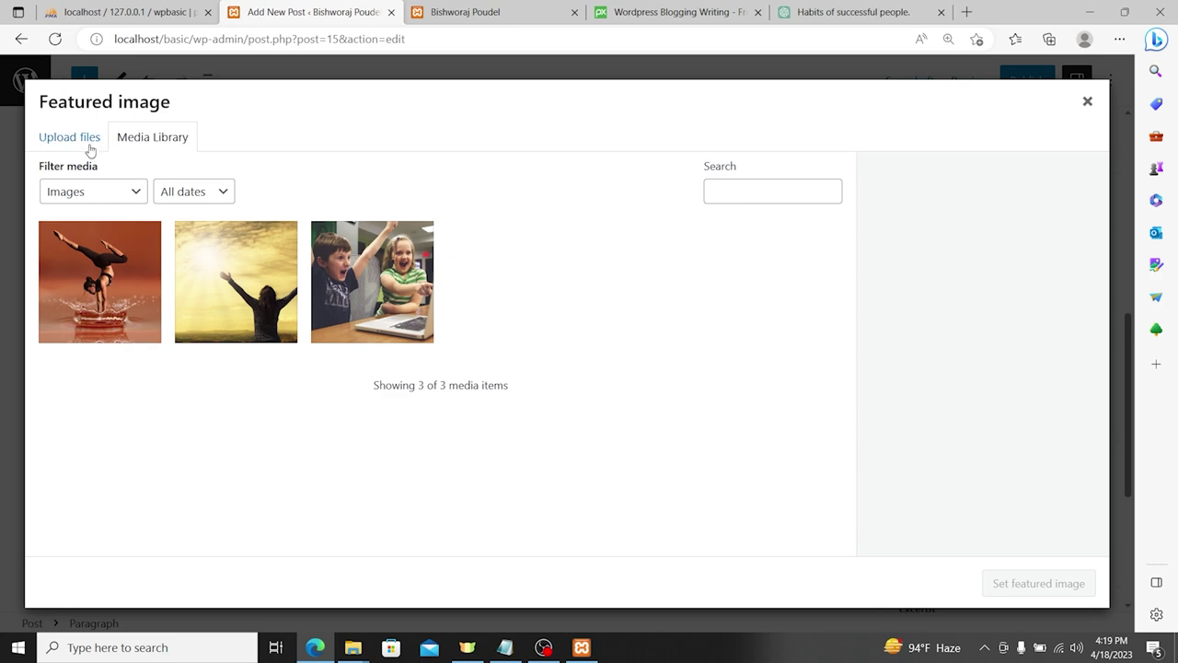
Step: Upload wordpress-923188_960_720.jpg from the computer into the featured-image picker
left_click(88, 146)
left_click(552, 361)
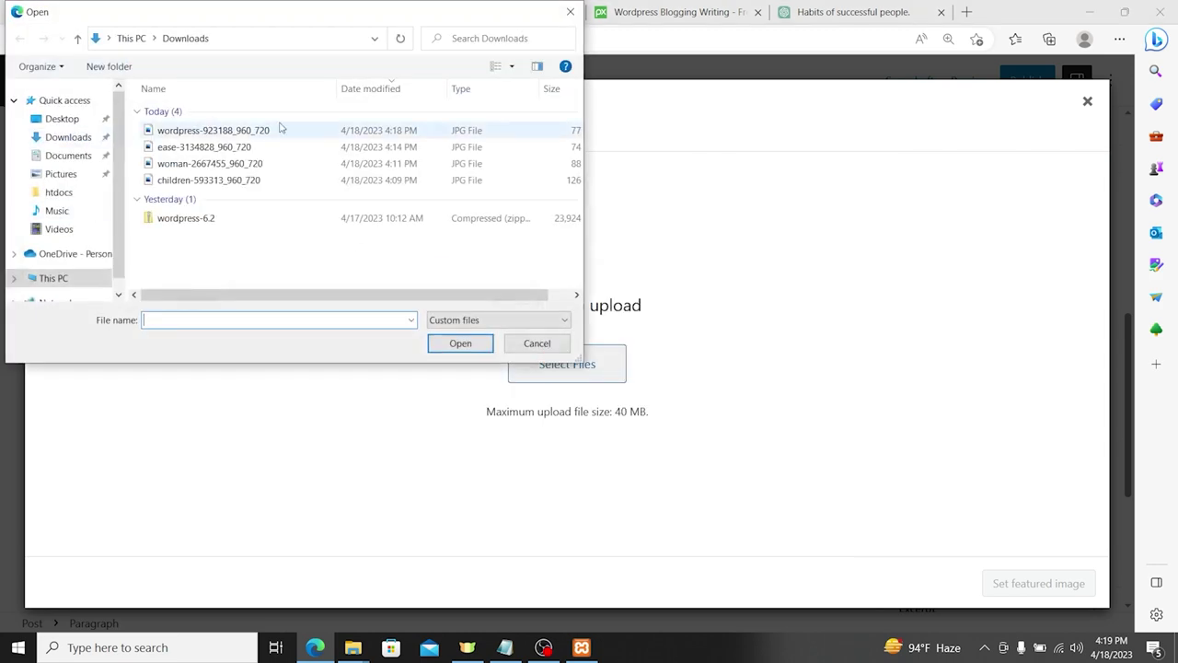
double_click(227, 130)
Step: Give the photo alt text 'Wordpress.', title 'wordpress', caption and description 'learn wordpress', and set it featured
left_click(1002, 404)
type("Wor")
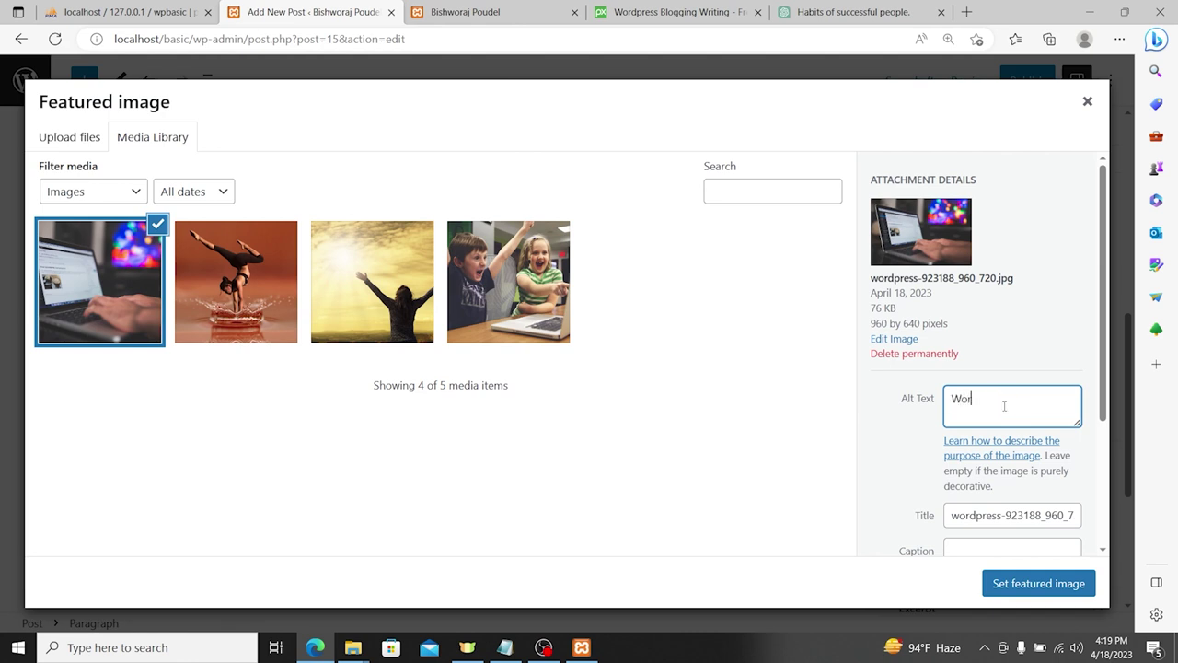
type("dpress.")
key("Tab")
key("BackSpace")
type("wordpress")
key("Tab")
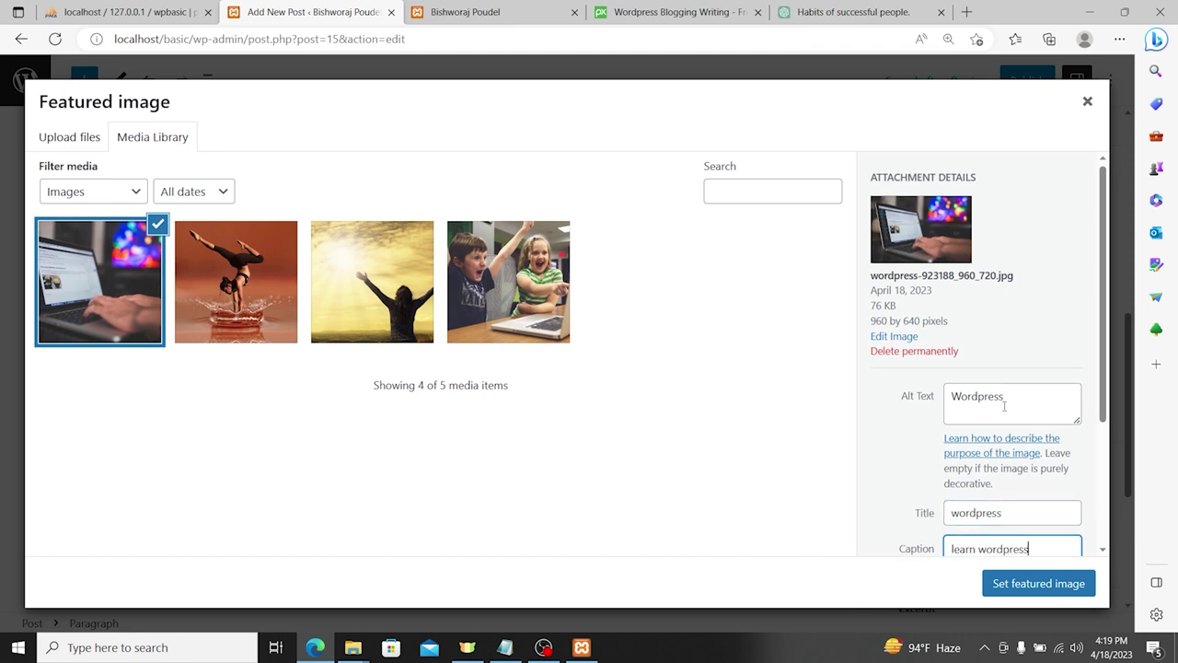
key("ctrl+a")
scroll(986, 421, "down", 2)
left_click(986, 420)
key("ctrl+v")
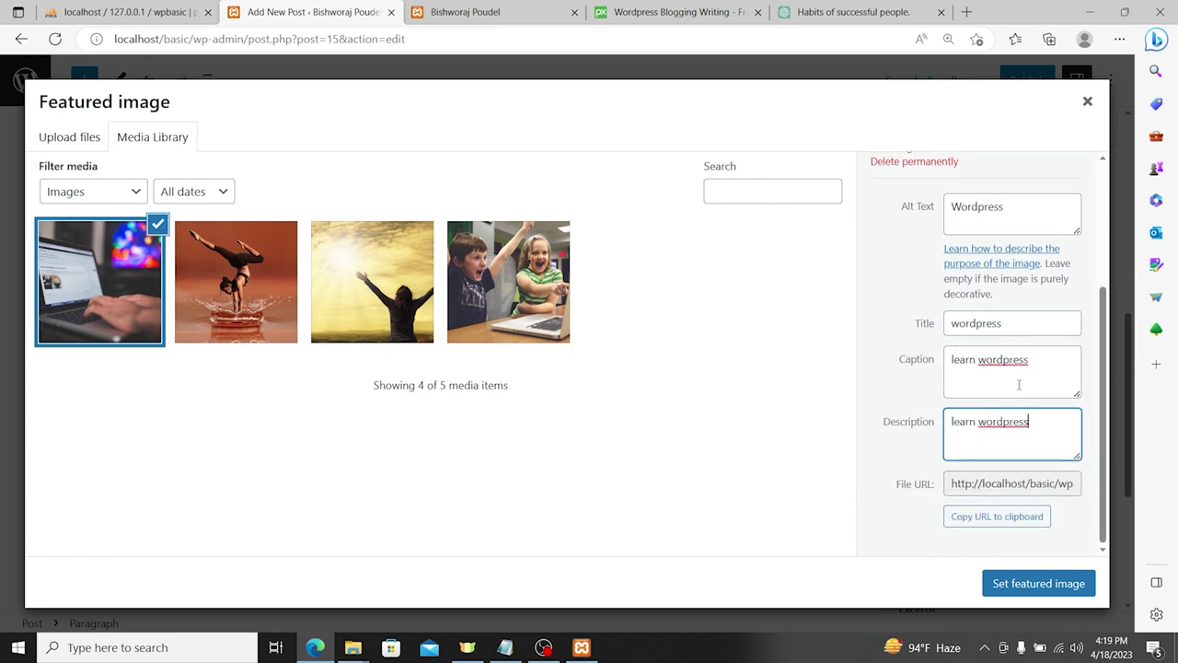
left_click(1038, 582)
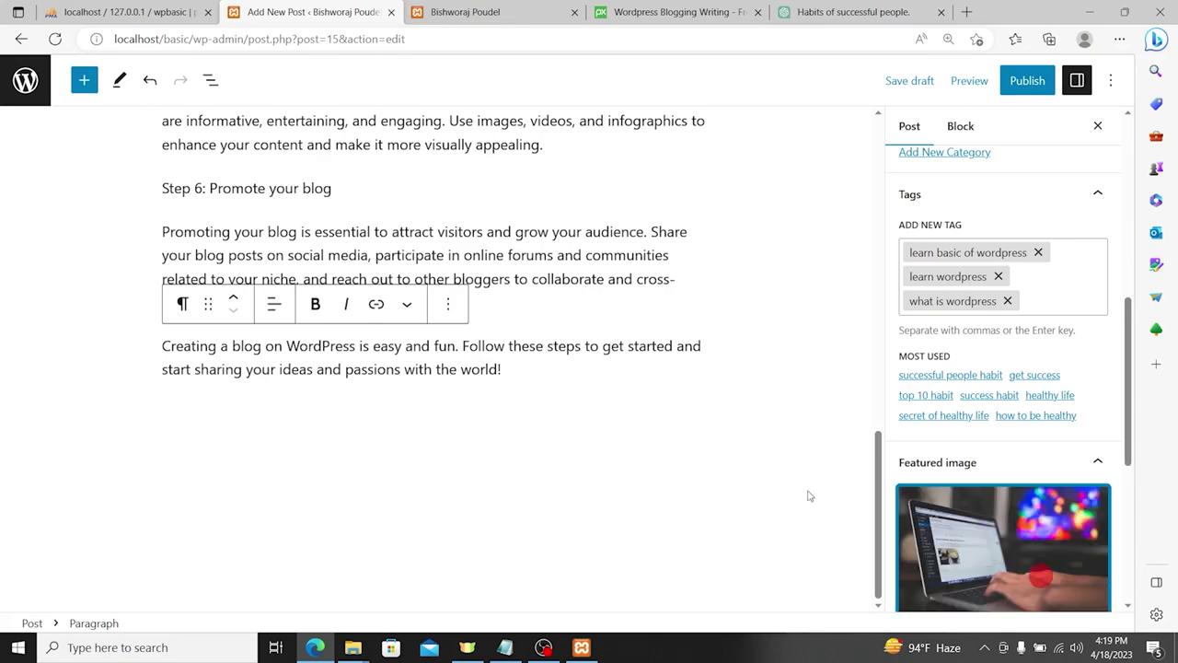
Step: Paste the post's opening paragraph into the Excerpt box
scroll(1038, 455, "down", 5)
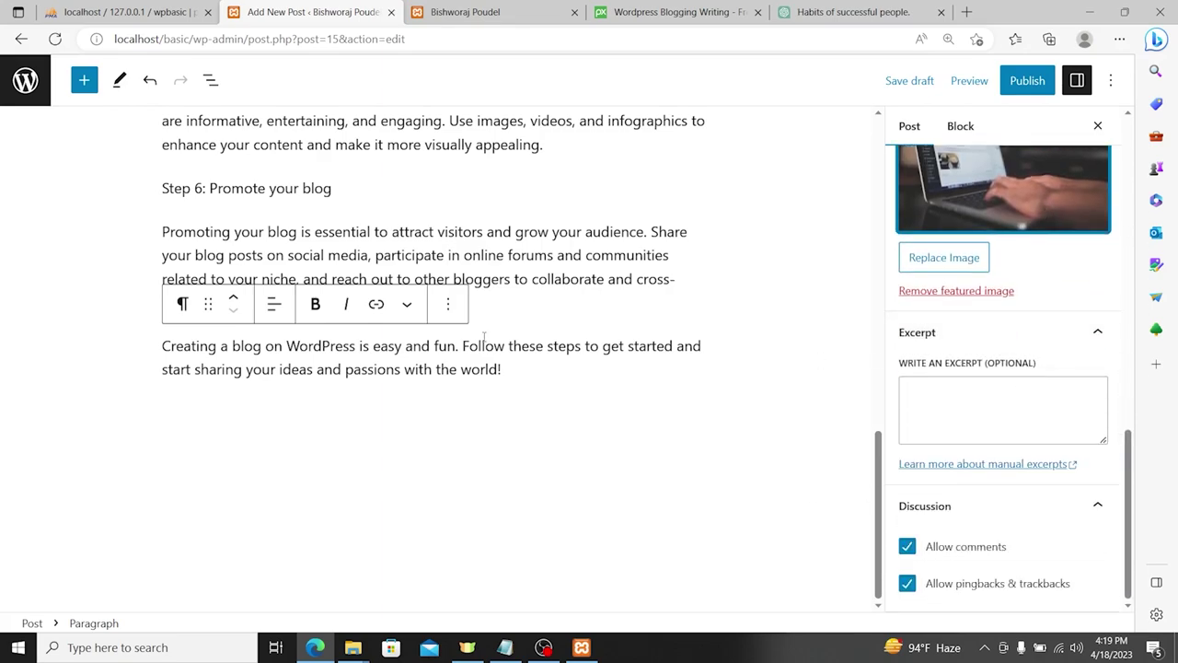
scroll(490, 339, "up", 6)
scroll(491, 334, "up", 4)
triple_click(344, 284)
key("ctrl+c")
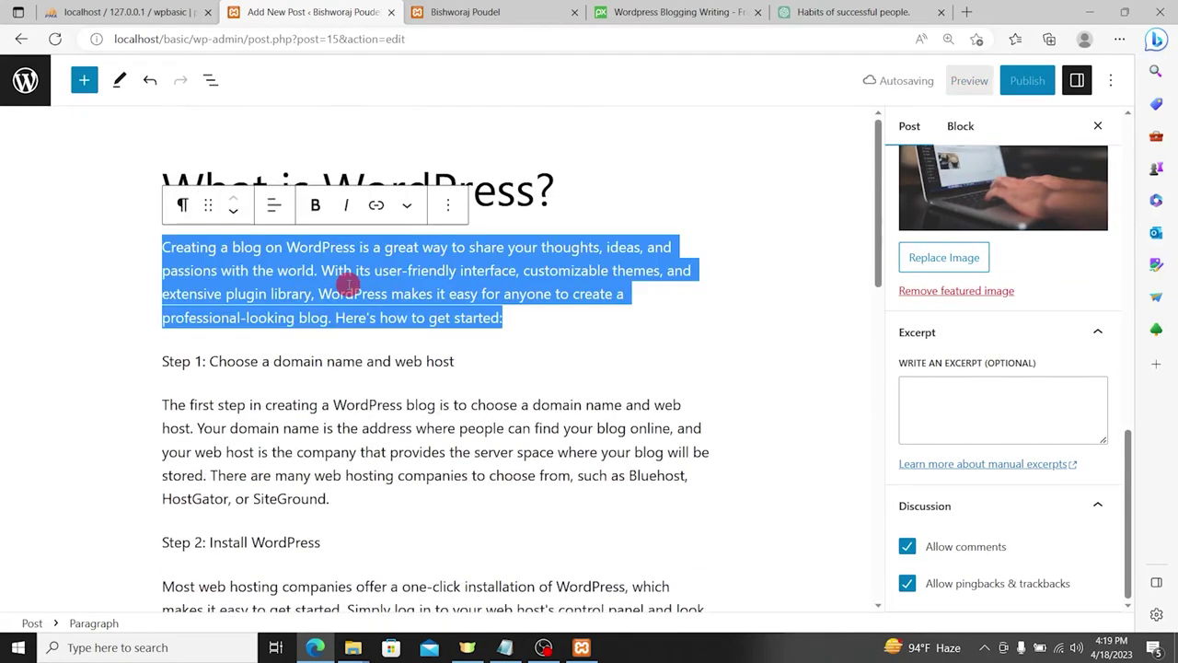
left_click(1000, 410)
key("ctrl+v")
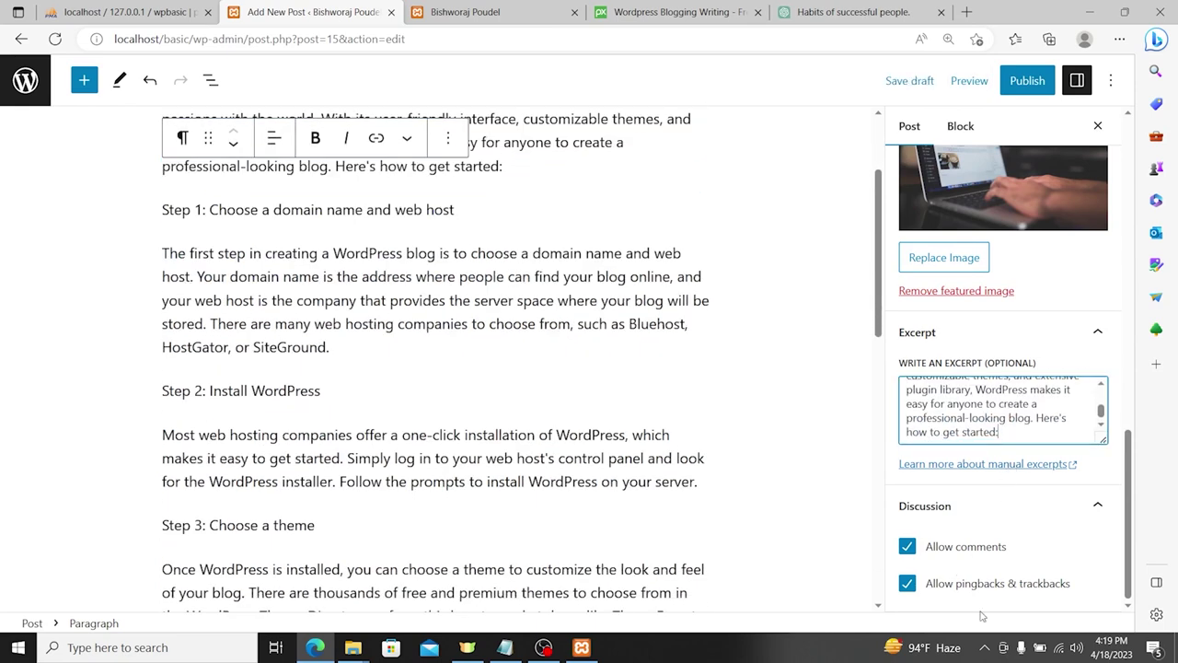
Step: Publish the 'What is WordPress?' post and go to the live site tab
left_click(1021, 82)
left_click(957, 82)
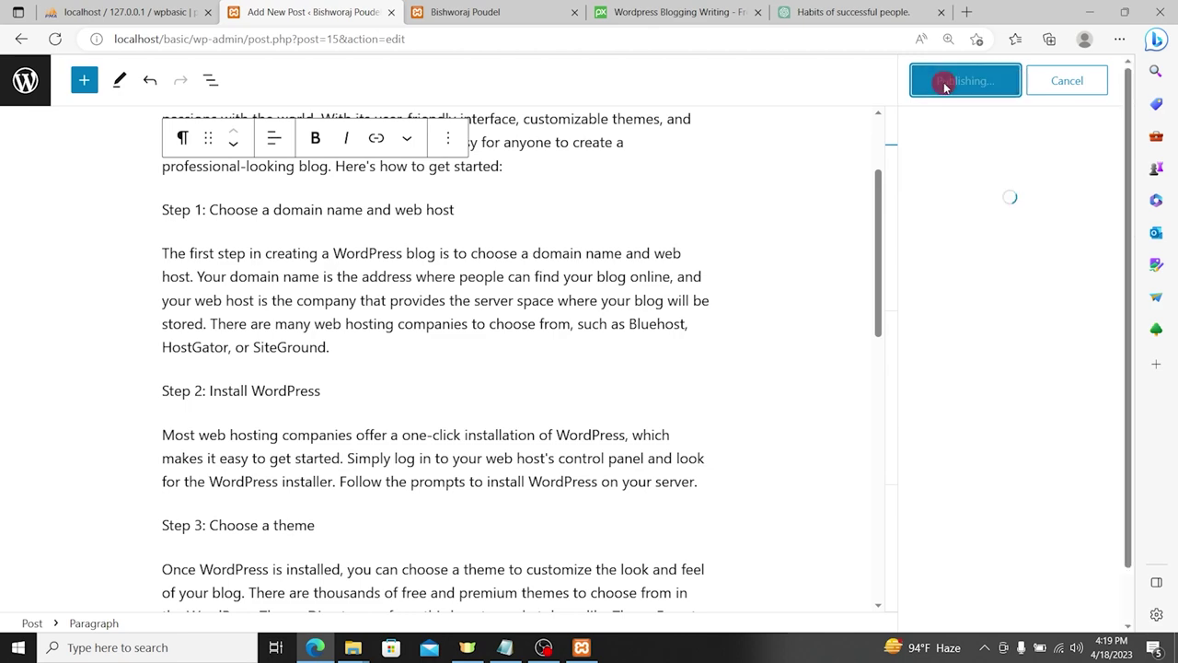
left_click(462, 11)
Step: Reload the Mindblown front page to see the new post, then go to the admin Dashboard
left_click(463, 36)
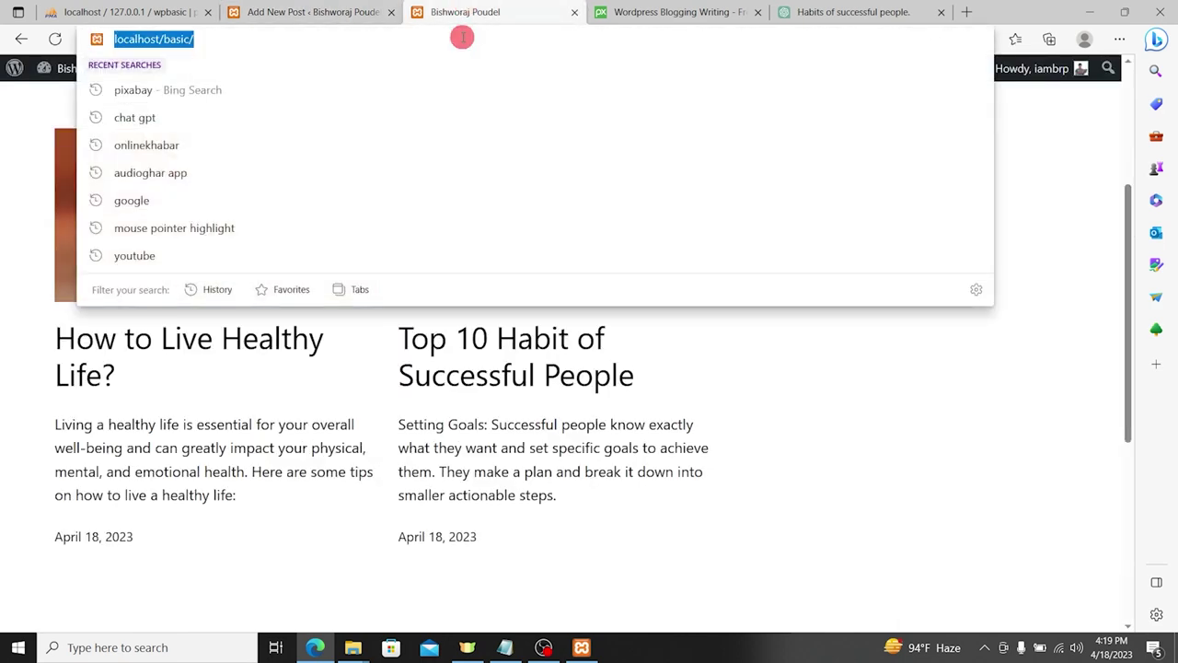
key("Return")
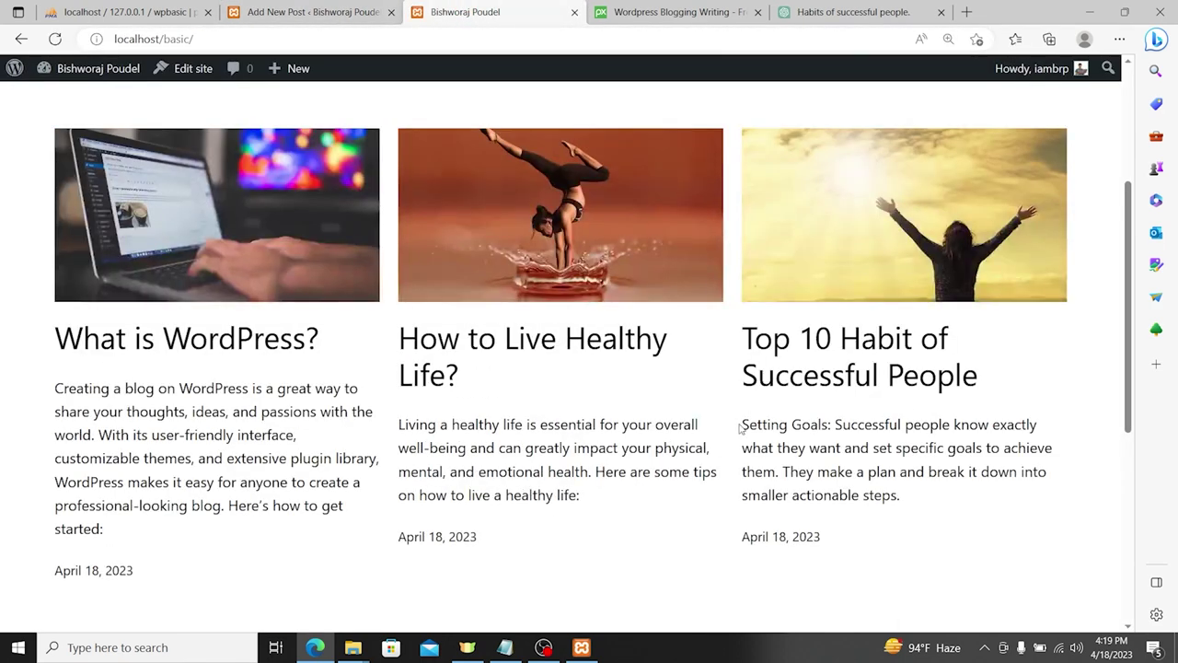
scroll(740, 426, "up", 1)
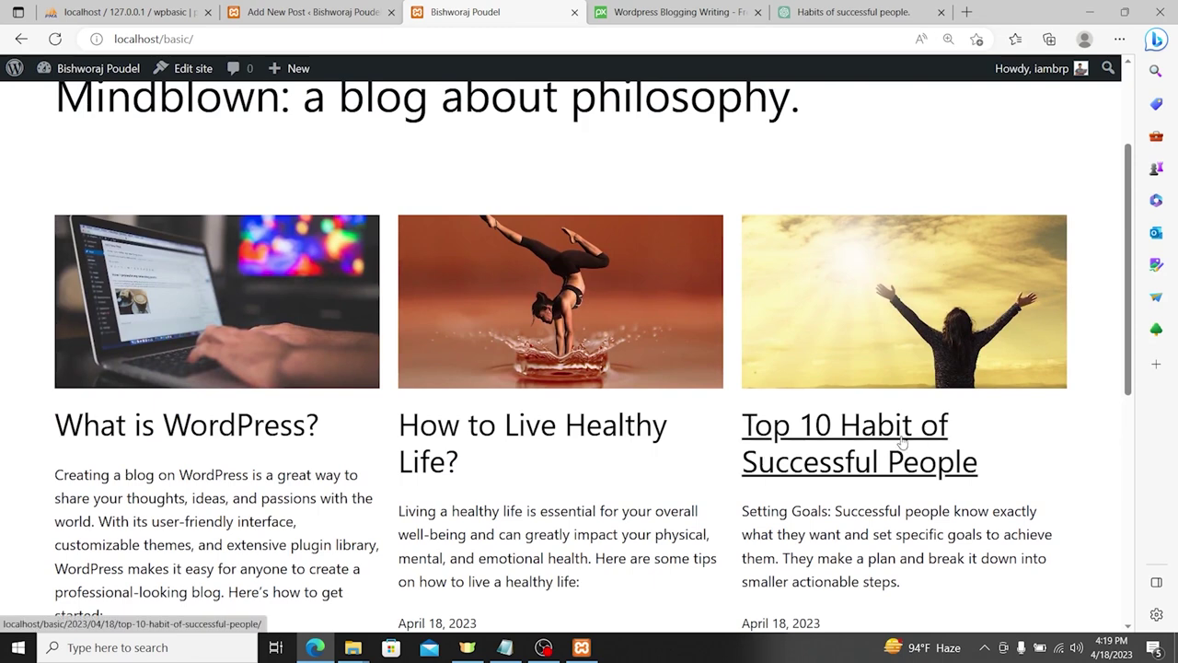
scroll(500, 341, "down", 3)
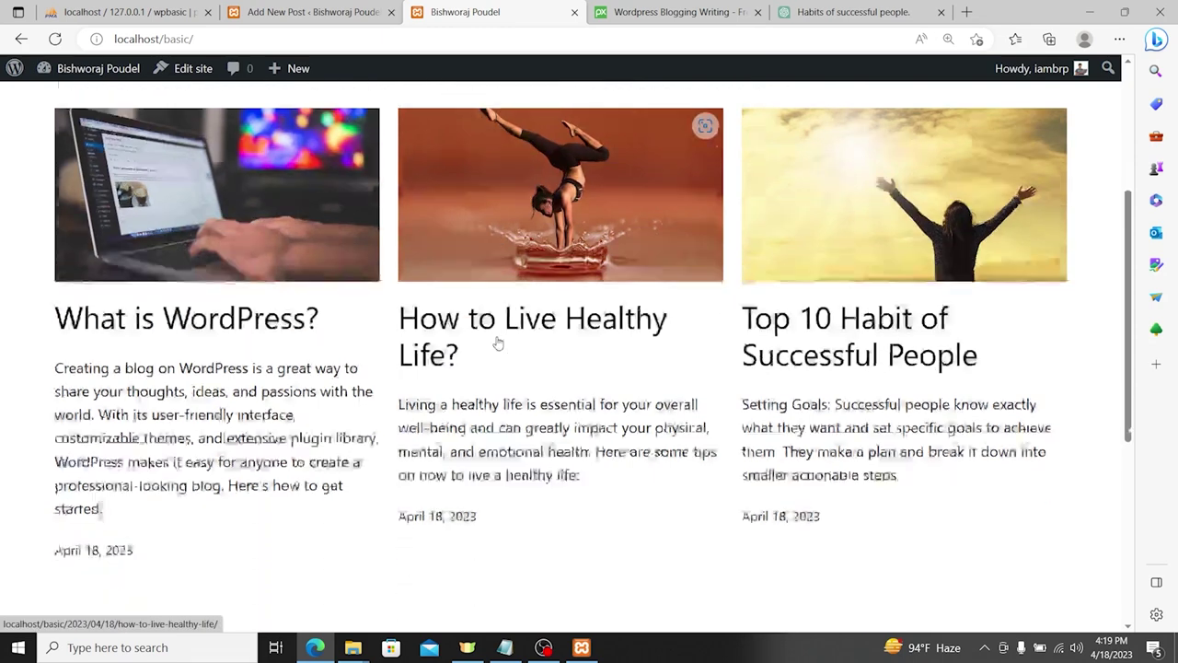
scroll(547, 366, "up", 5)
scroll(547, 366, "down", 2)
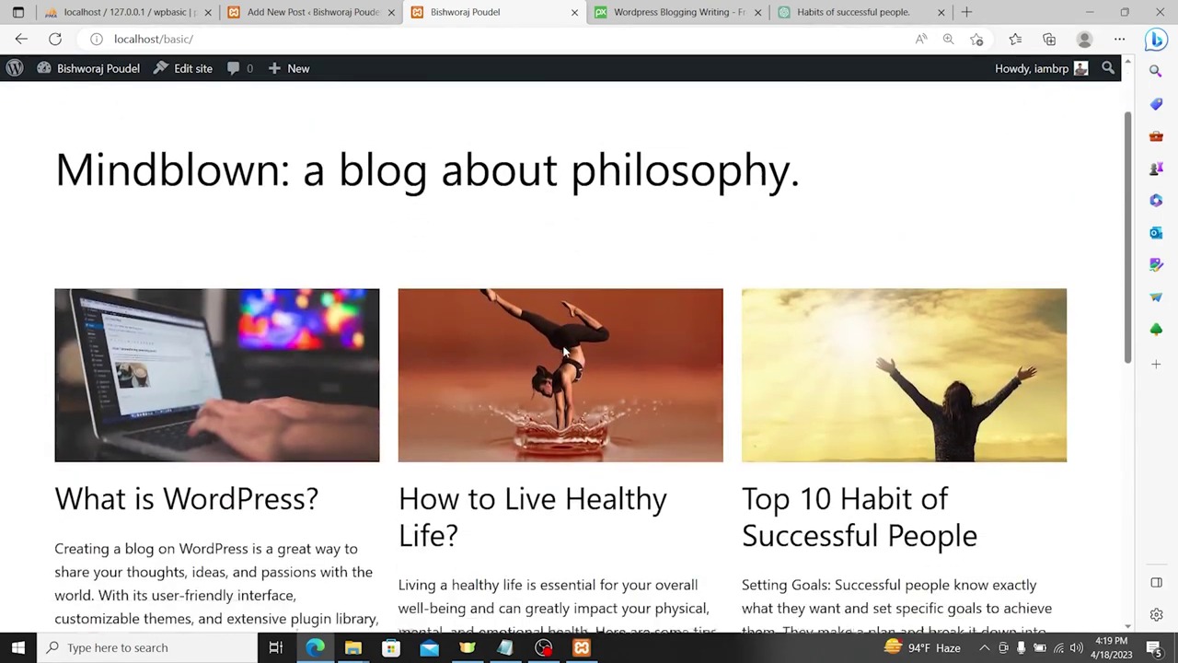
scroll(547, 365, "up", 2)
left_click(93, 69)
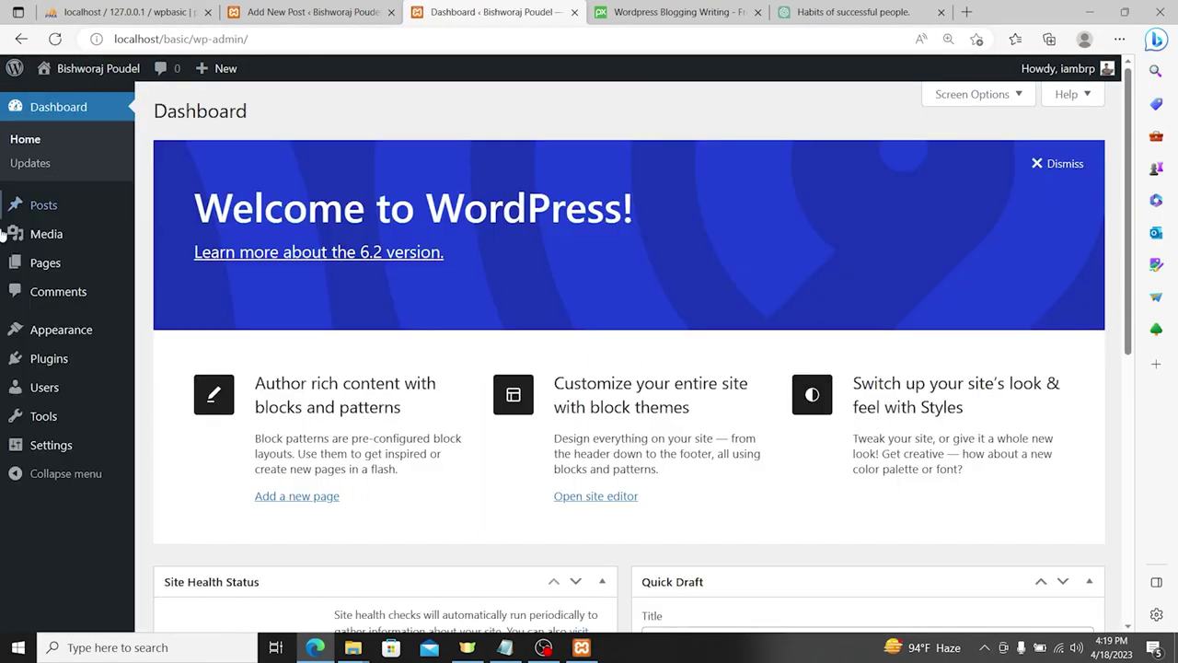
mouse_move(57, 217)
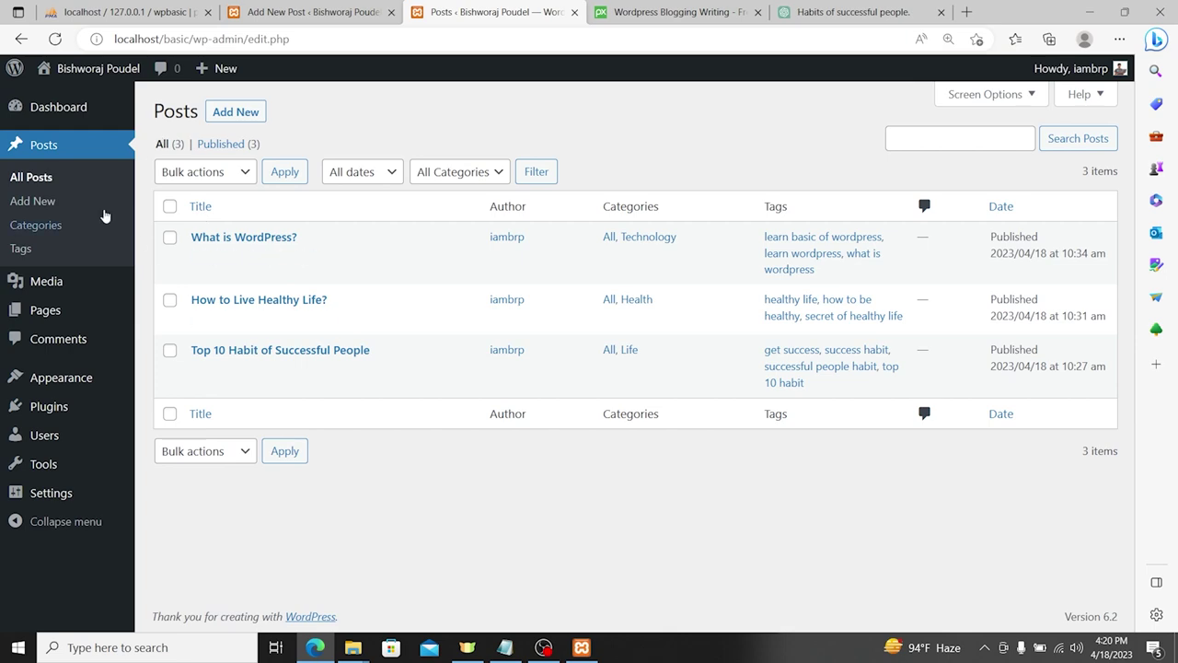
Step: Look over the Categories and Tags pages (10 tags), then go to the Media Library
left_click(44, 226)
left_click(25, 250)
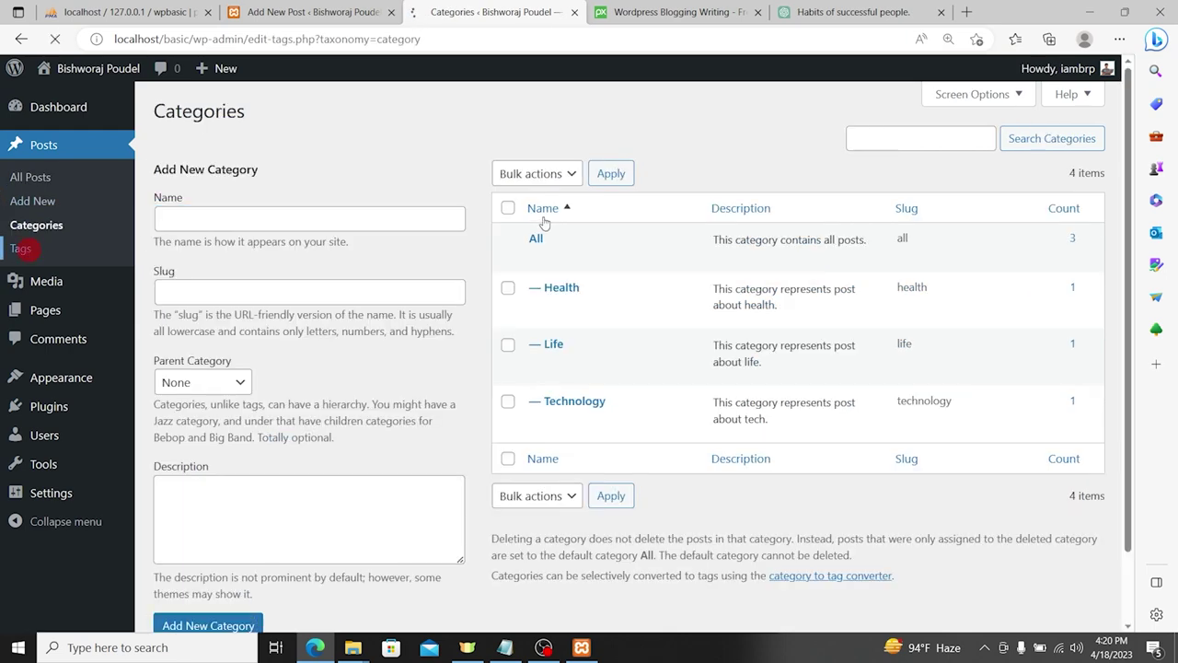
scroll(560, 254, "down", 3)
scroll(560, 254, "up", 2)
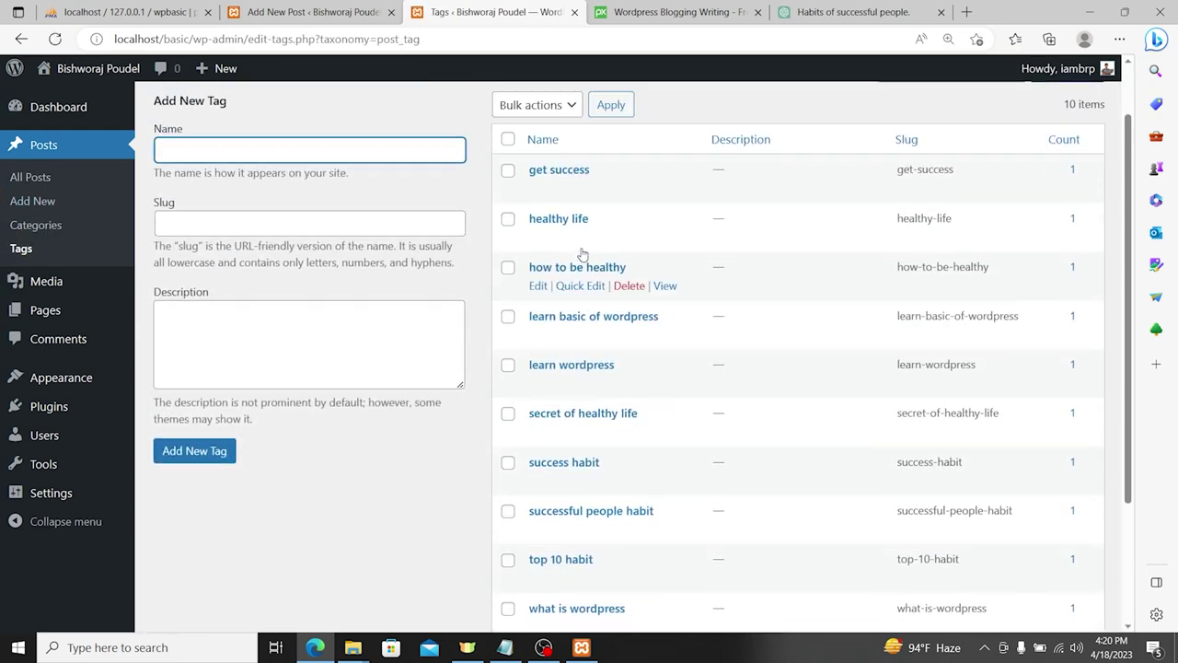
scroll(637, 270, "down", 2)
scroll(637, 270, "up", 3)
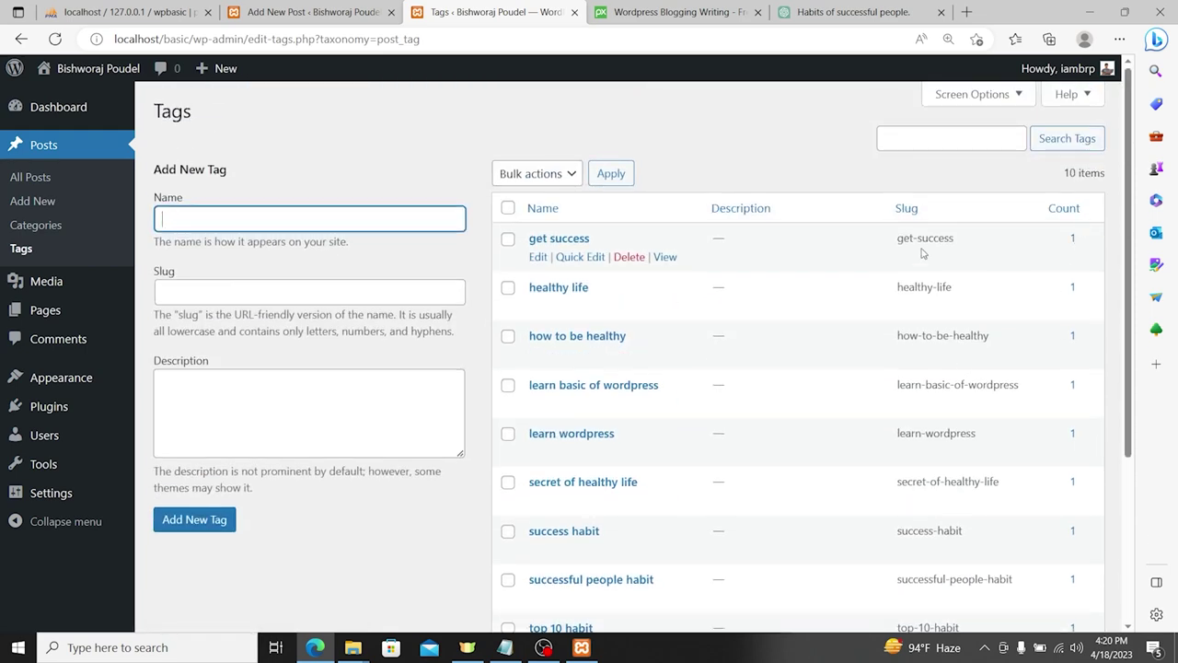
scroll(362, 322, "down", 3)
scroll(722, 347, "up", 3)
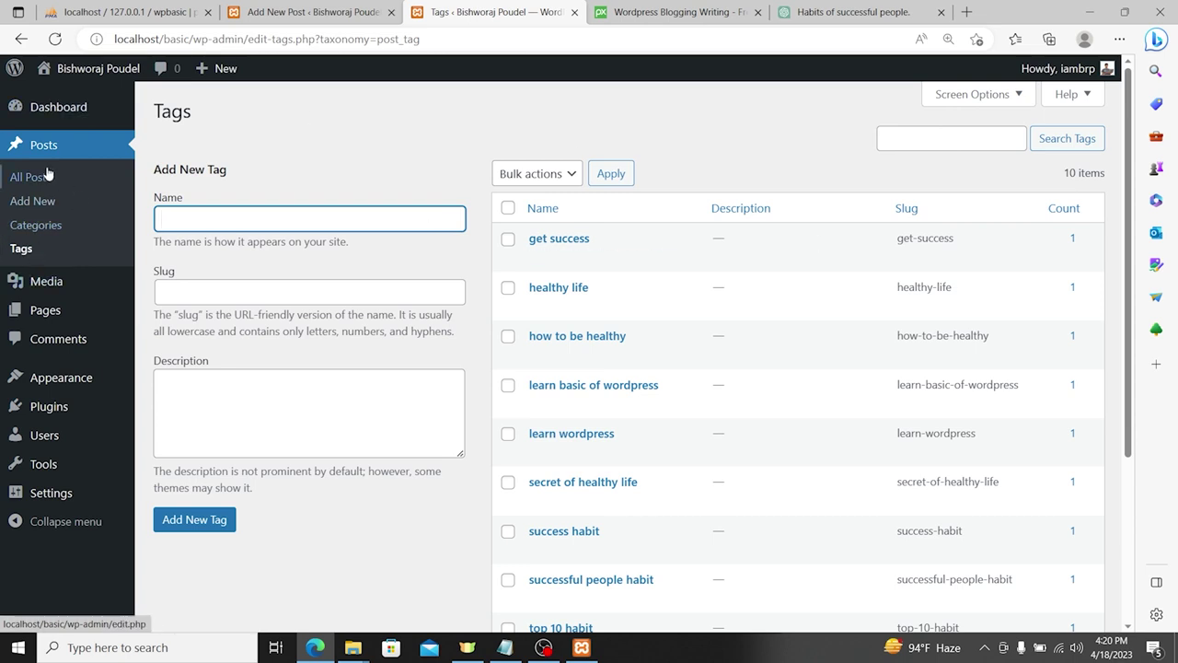
mouse_move(57, 285)
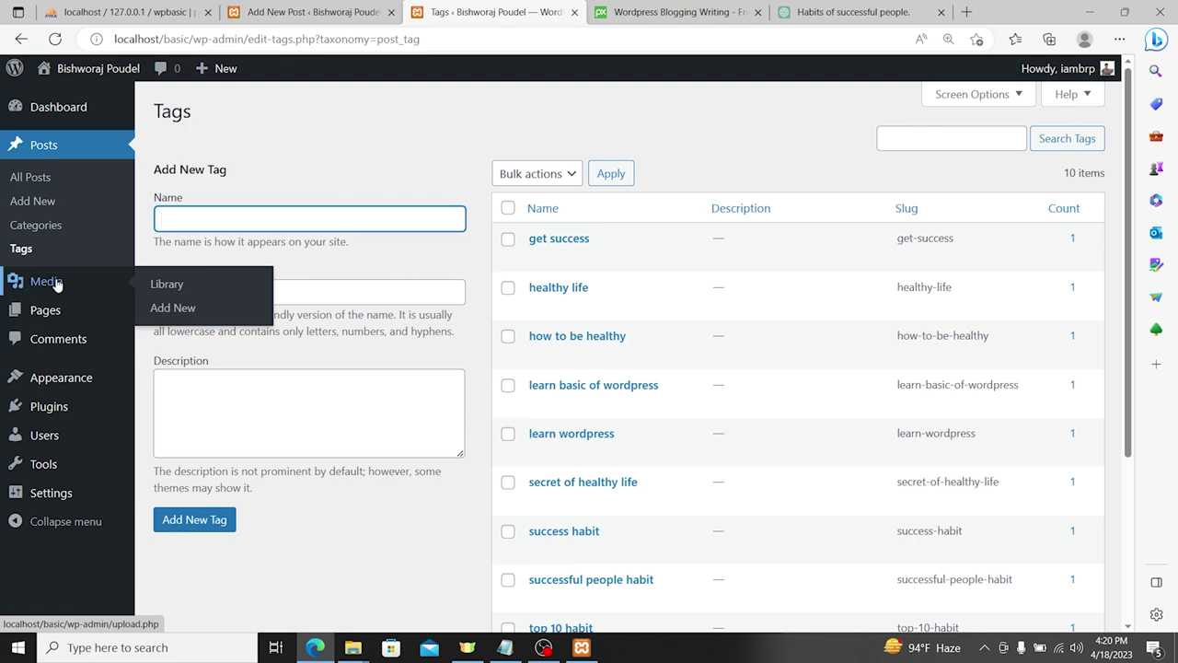
left_click(56, 283)
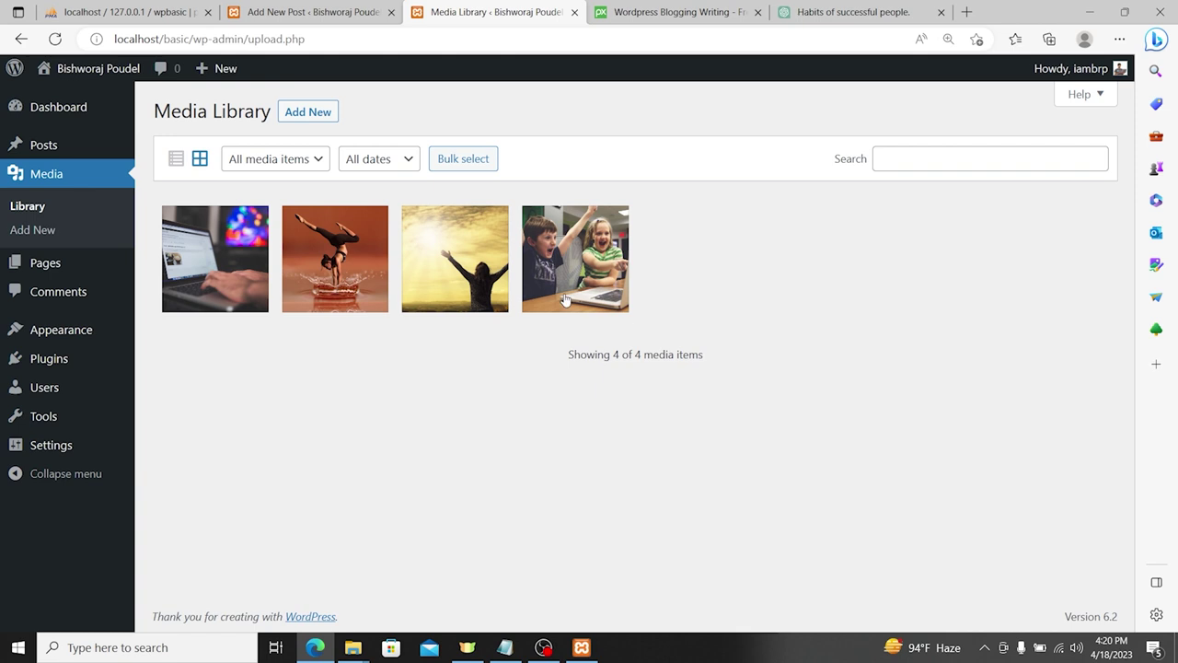
Step: Open the Media Library upload area's file picker, then close it without choosing a file
left_click(306, 115)
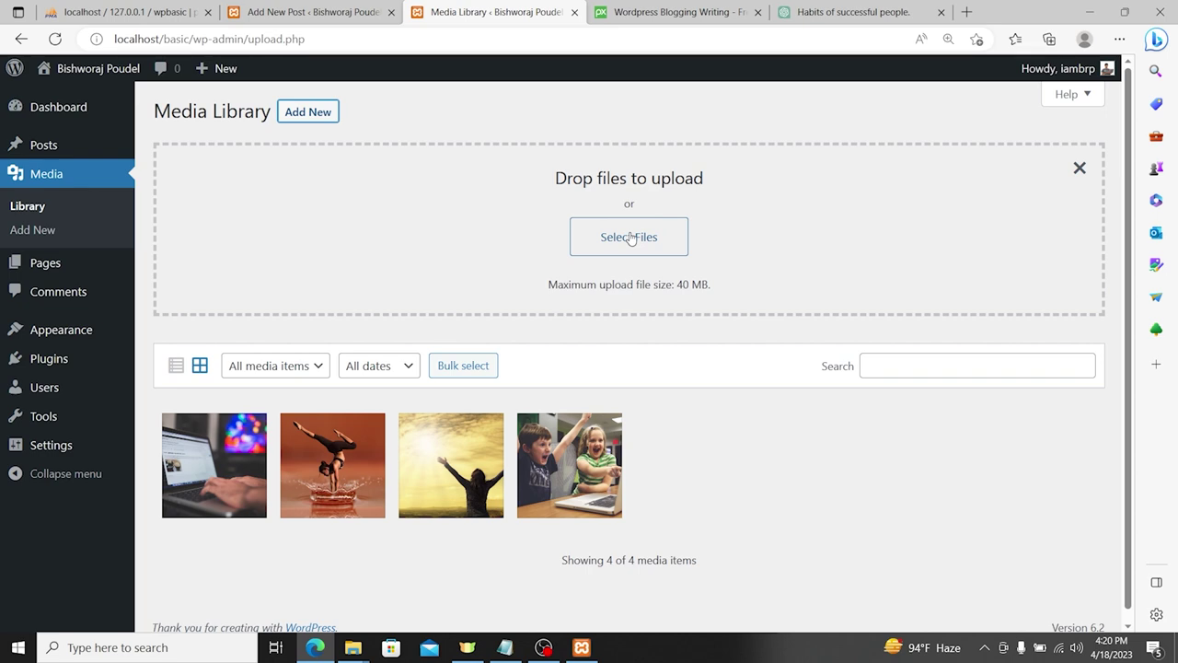
left_click(629, 237)
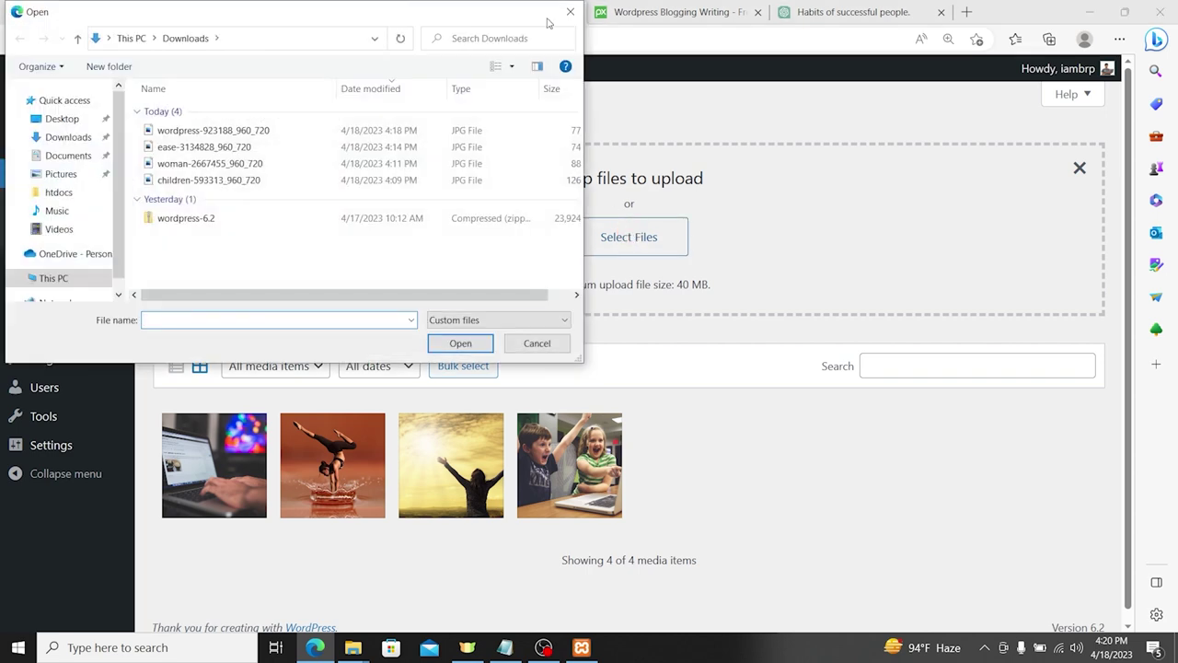
left_click(571, 12)
Step: On the Pixabay tab, search for 'home' photos
left_click(704, 7)
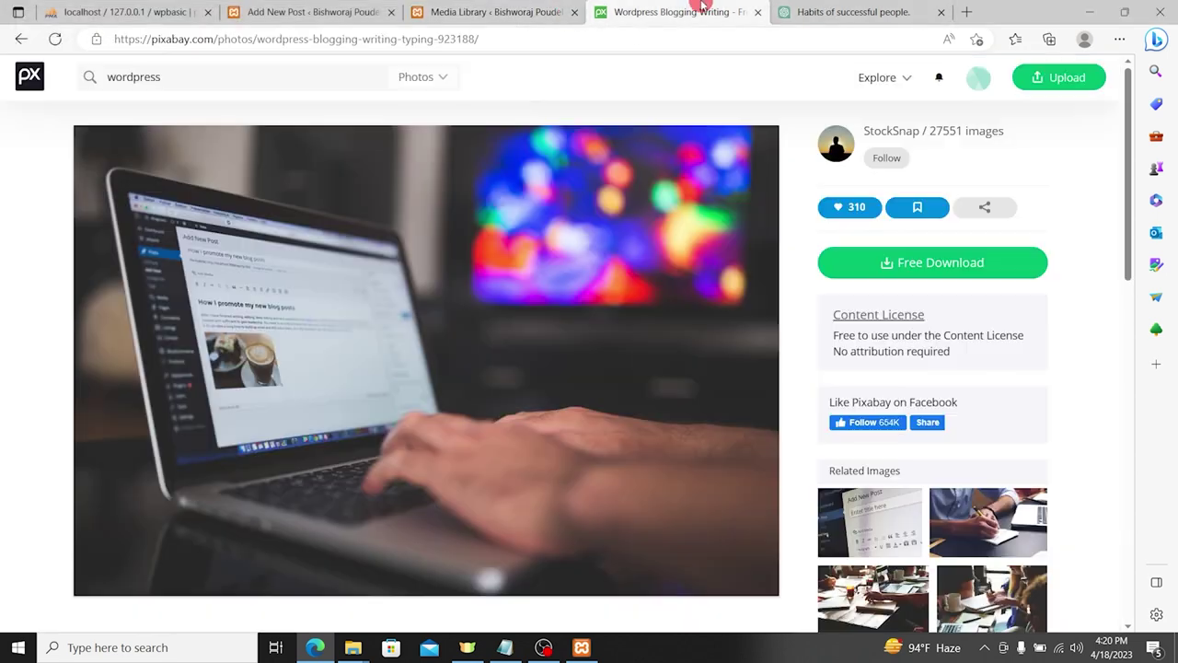
scroll(655, 353, "down", 9)
scroll(429, 272, "up", 5)
scroll(429, 273, "up", 5)
left_click(247, 78)
type("H")
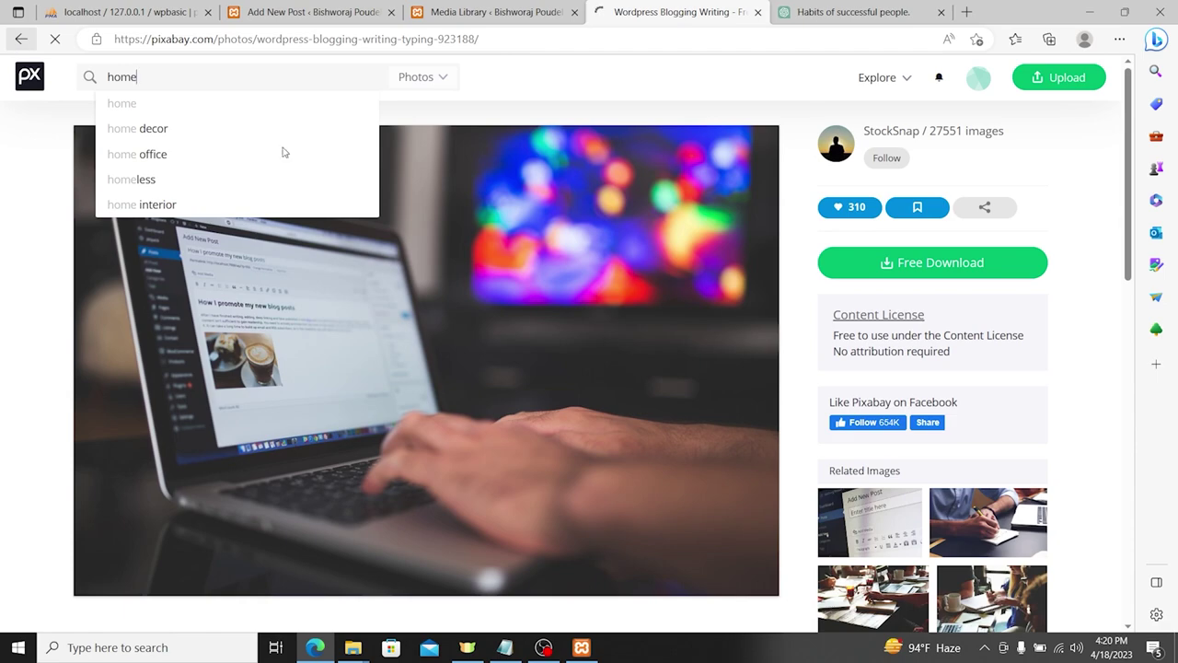
key("Return")
Step: Save the pink Workplace Office Desk photo, then return to the Media Library
scroll(386, 289, "down", 2)
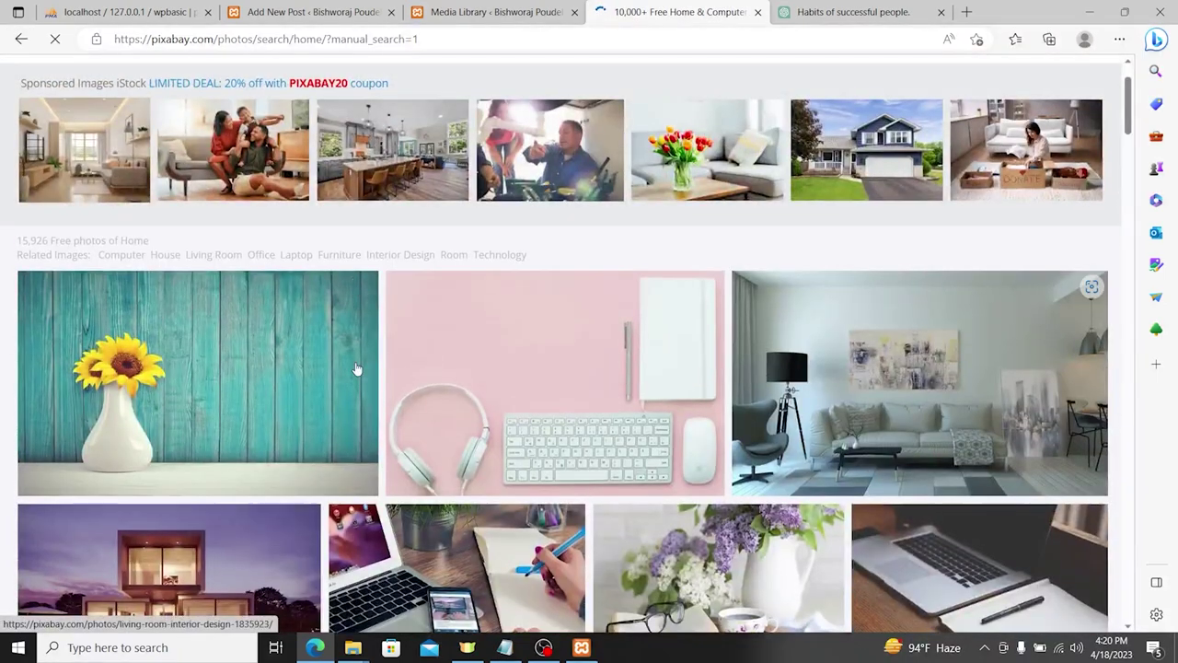
left_click(648, 376)
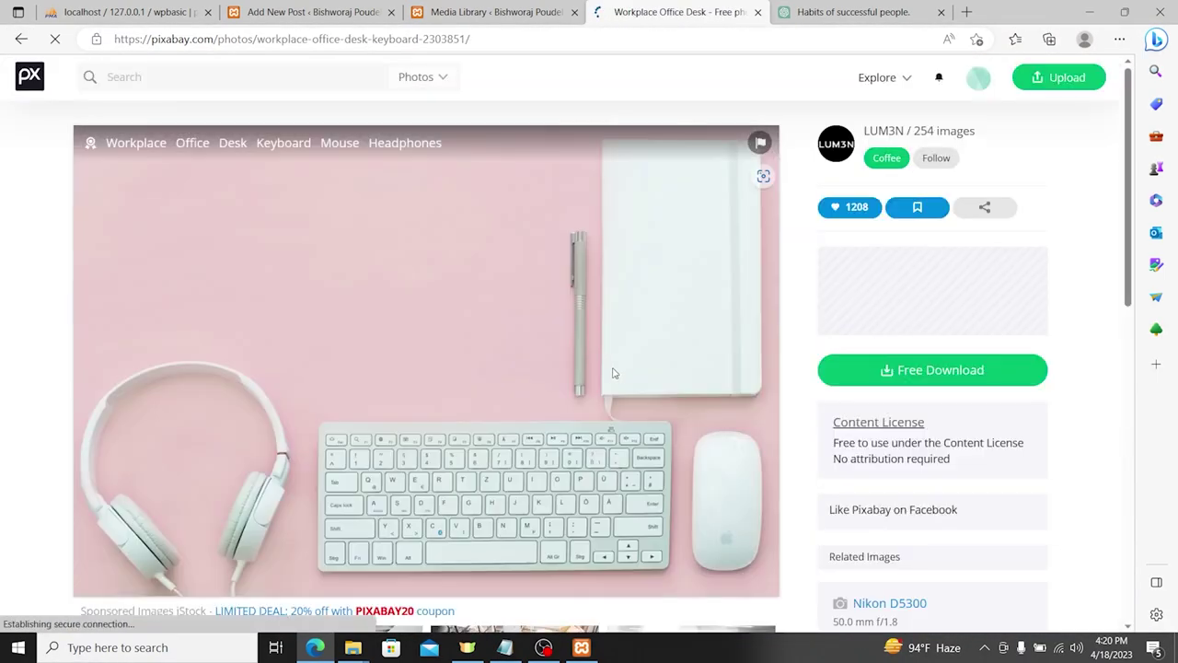
right_click(488, 310)
left_click(552, 307)
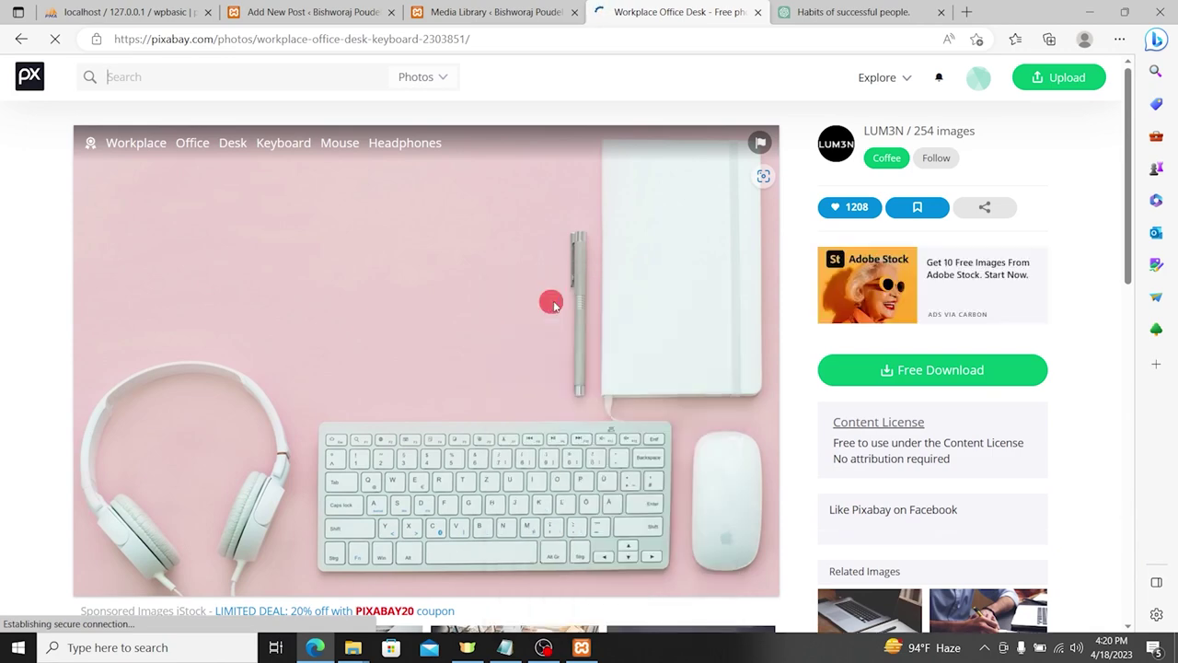
key("Return")
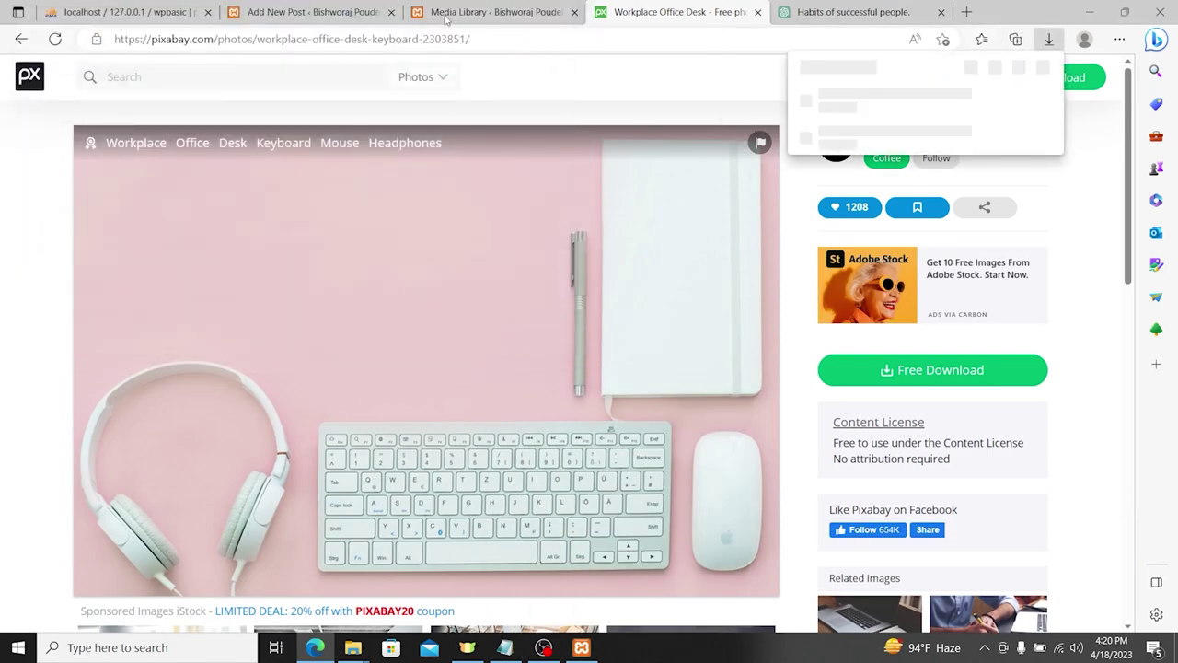
left_click(446, 13)
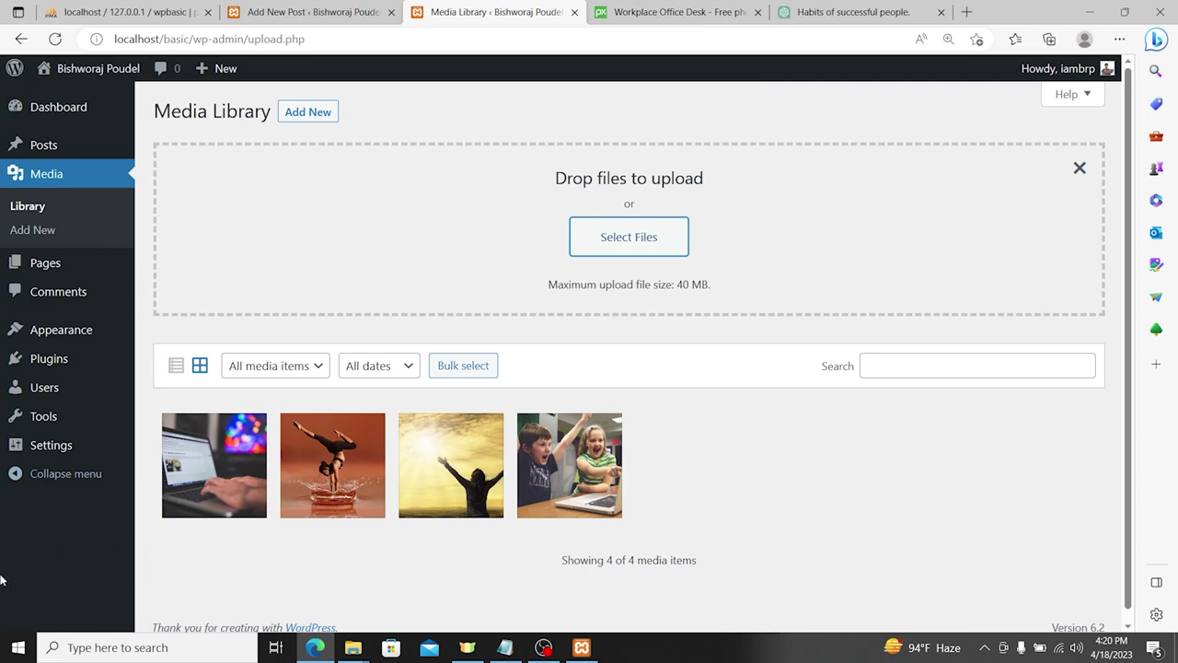
Step: Upload the downloaded workplace image and open its attachment details
left_click(655, 236)
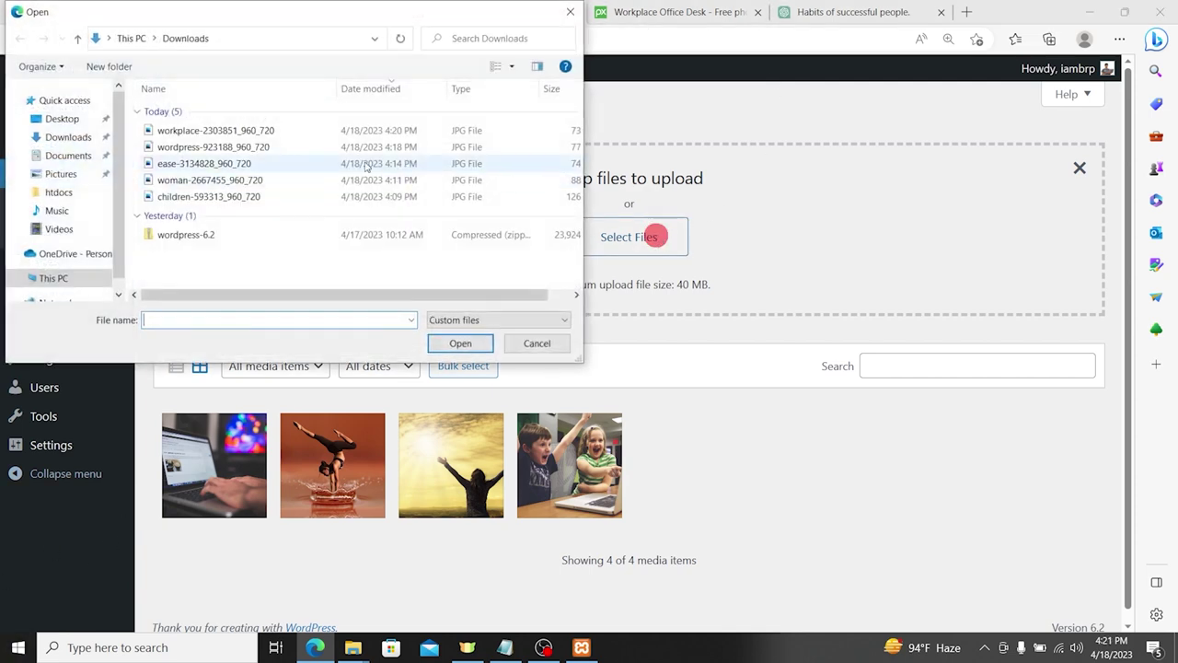
double_click(261, 129)
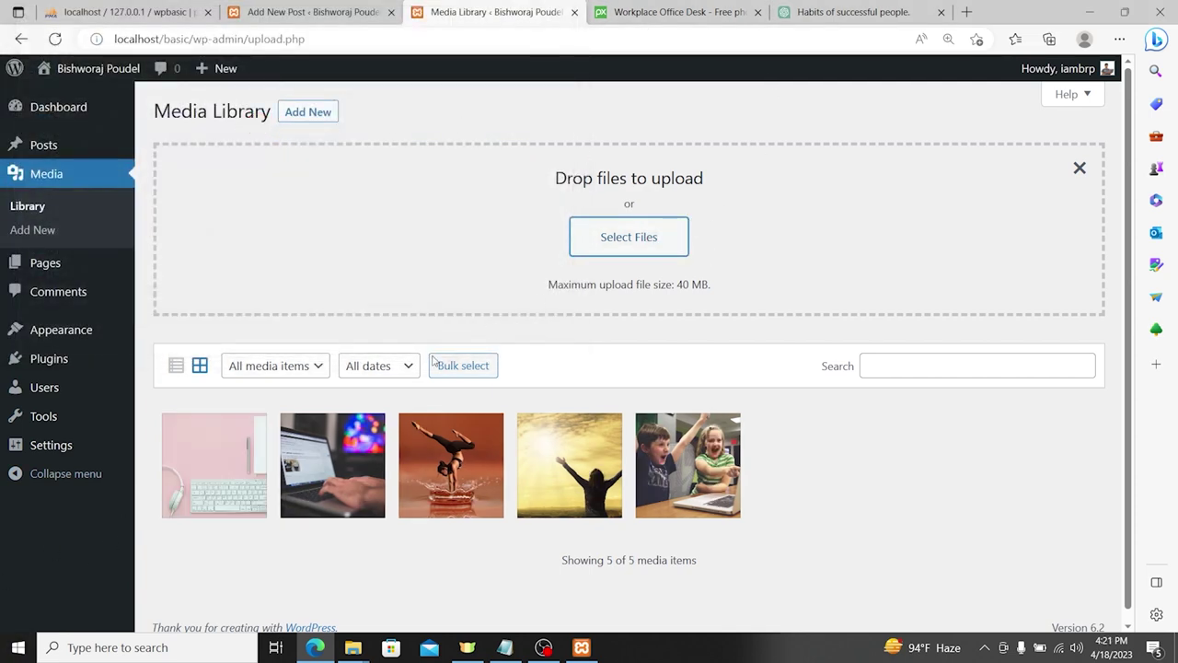
left_click(220, 474)
Step: Replace the image's auto-generated title and set its alternative text to 'Work Place'
left_click(1022, 350)
left_click_drag(1022, 350, 842, 347)
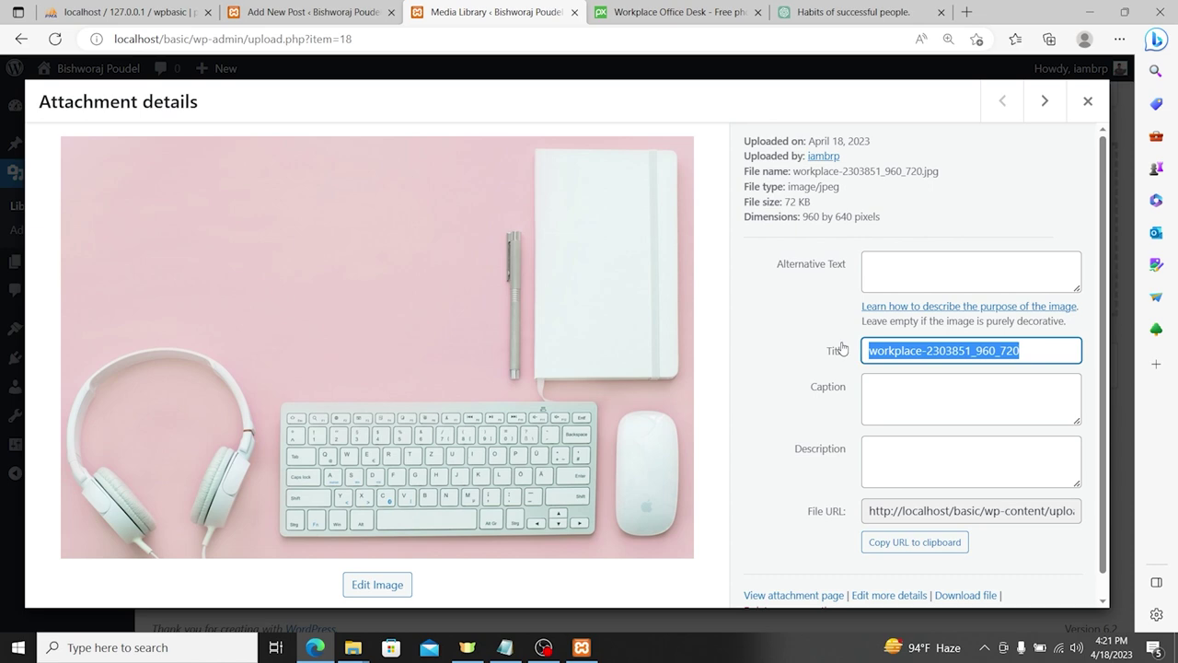
type("Worplace")
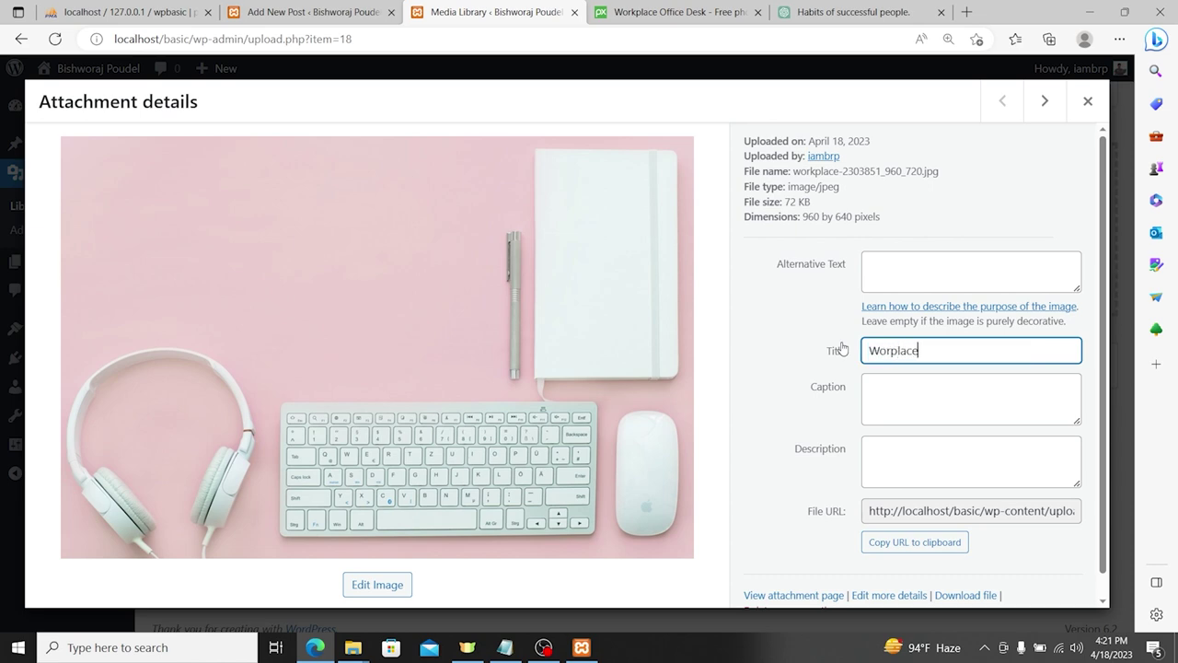
key("ctrl+a")
key("ctrl+c")
left_click(900, 264)
key("ctrl+v")
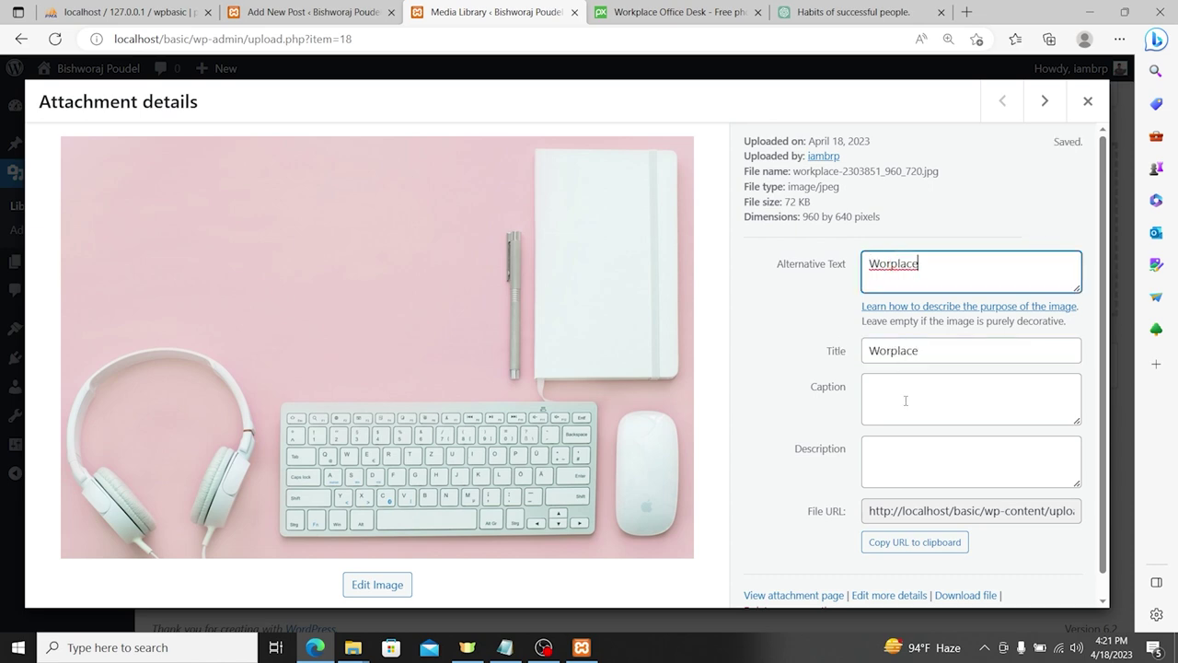
key("ctrl+a")
type("Work Place")
Step: Copy 'Work Place' into the title, caption and description fields, then close the details
key("ctrl+a")
key("ctrl+c")
key("Tab")
key("Tab")
key("ctrl+v")
key("Tab")
key("ctrl+v")
key("Tab")
key("ctrl+v")
scroll(911, 470, "down", 1)
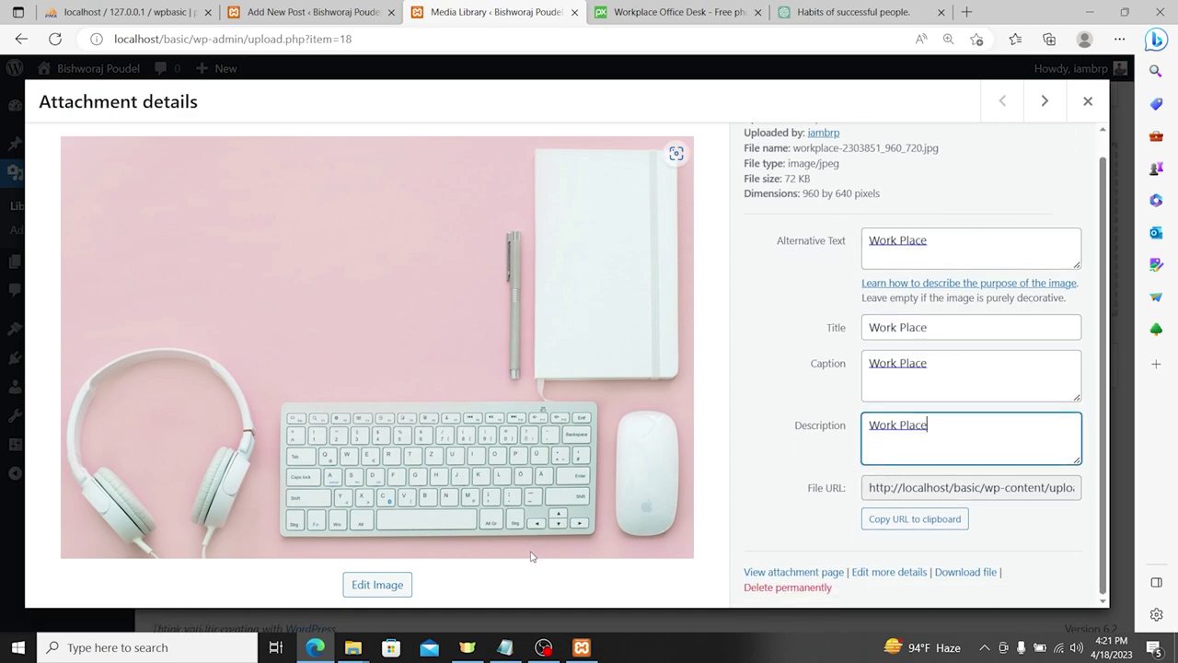
left_click(1089, 112)
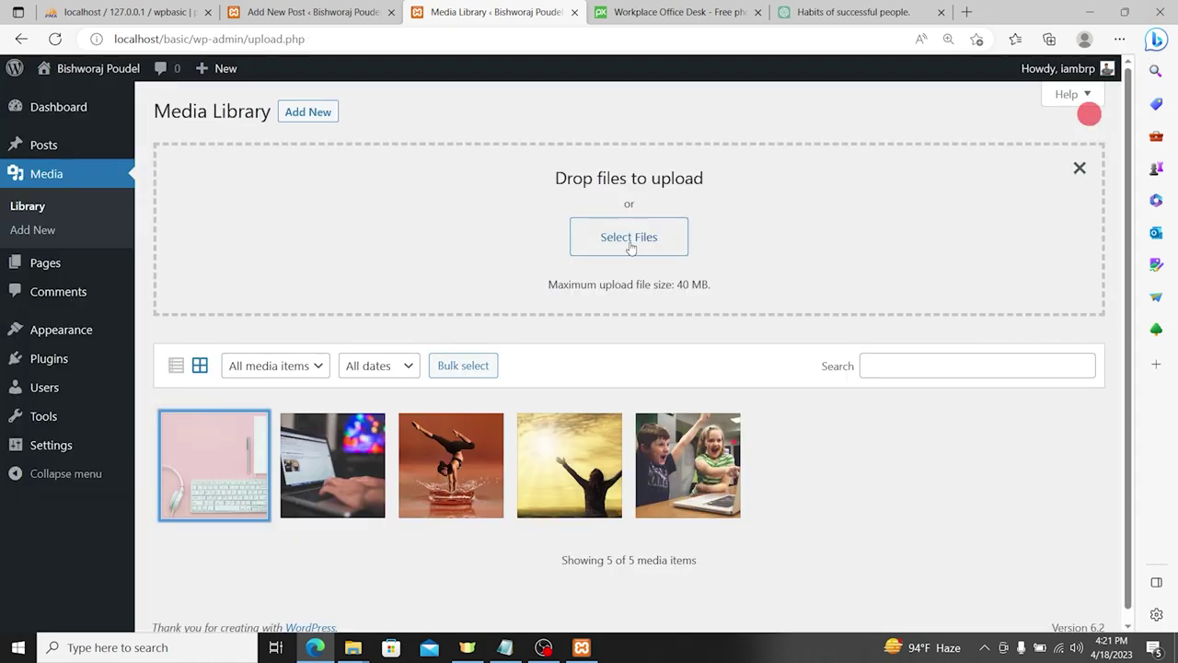
Step: Edit the 'What is WordPress?' post and add an empty paragraph after its introduction
left_click(57, 145)
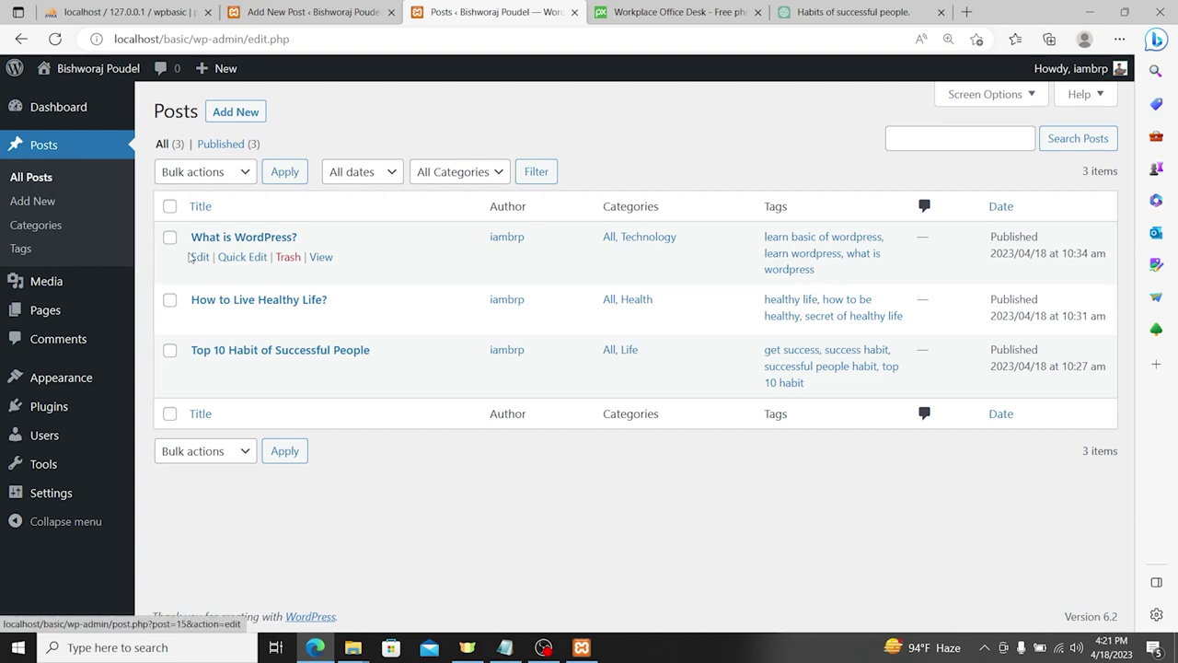
left_click(198, 257)
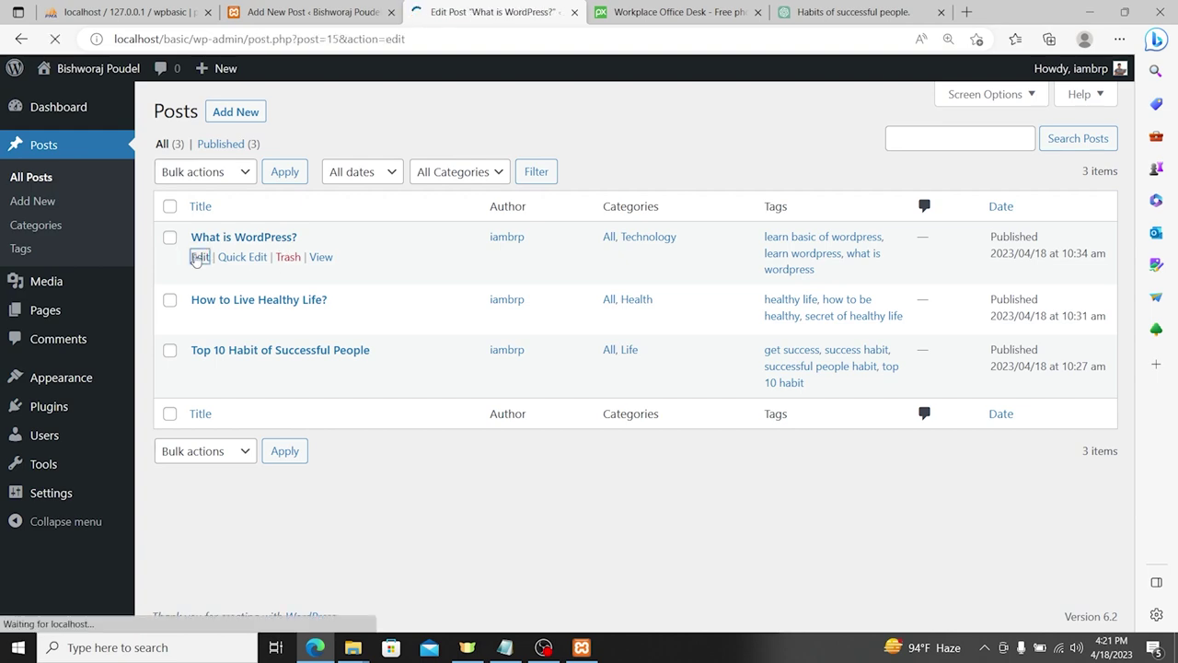
scroll(400, 294, "down", 3)
scroll(381, 303, "up", 3)
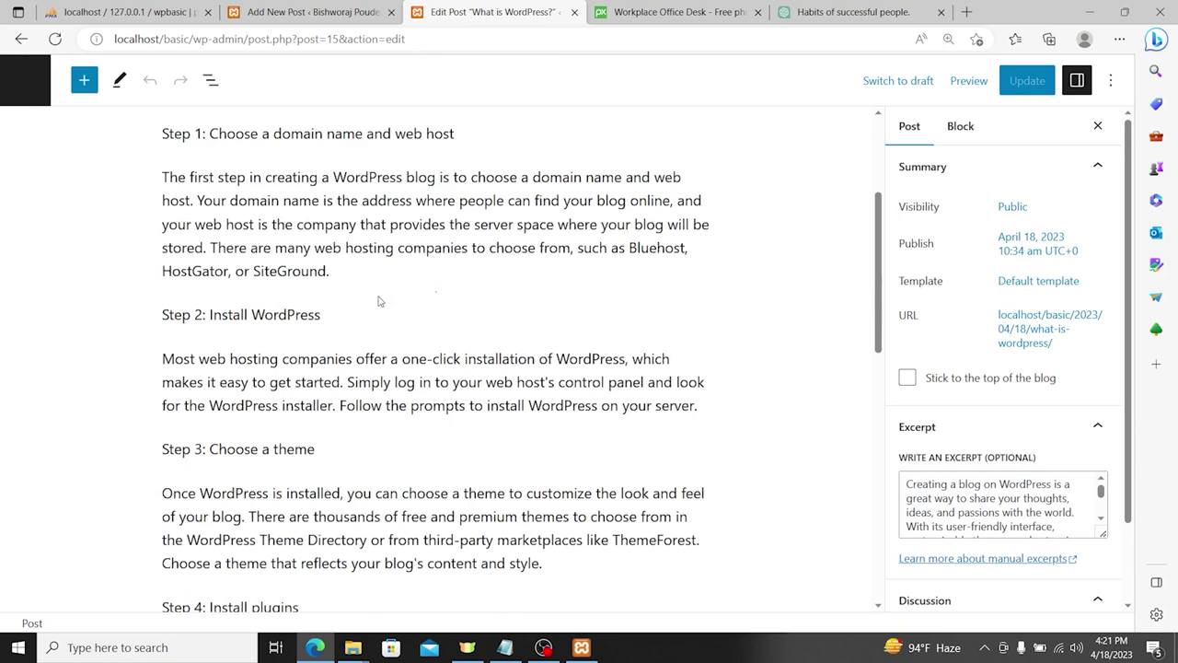
left_click(518, 317)
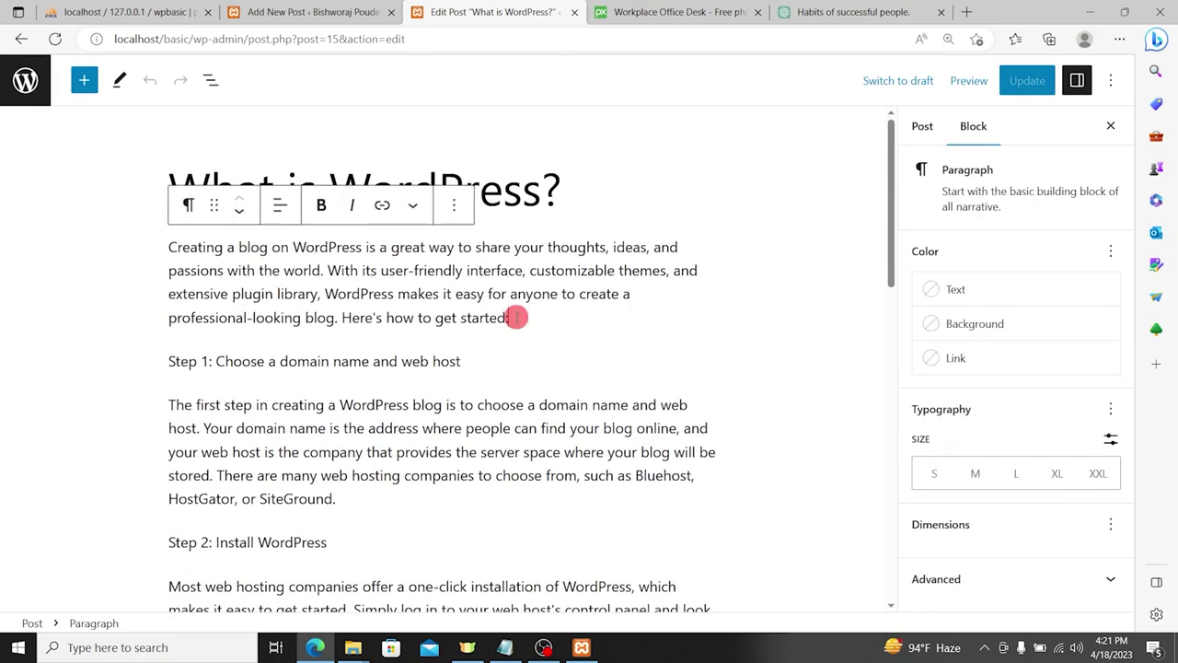
key("Return")
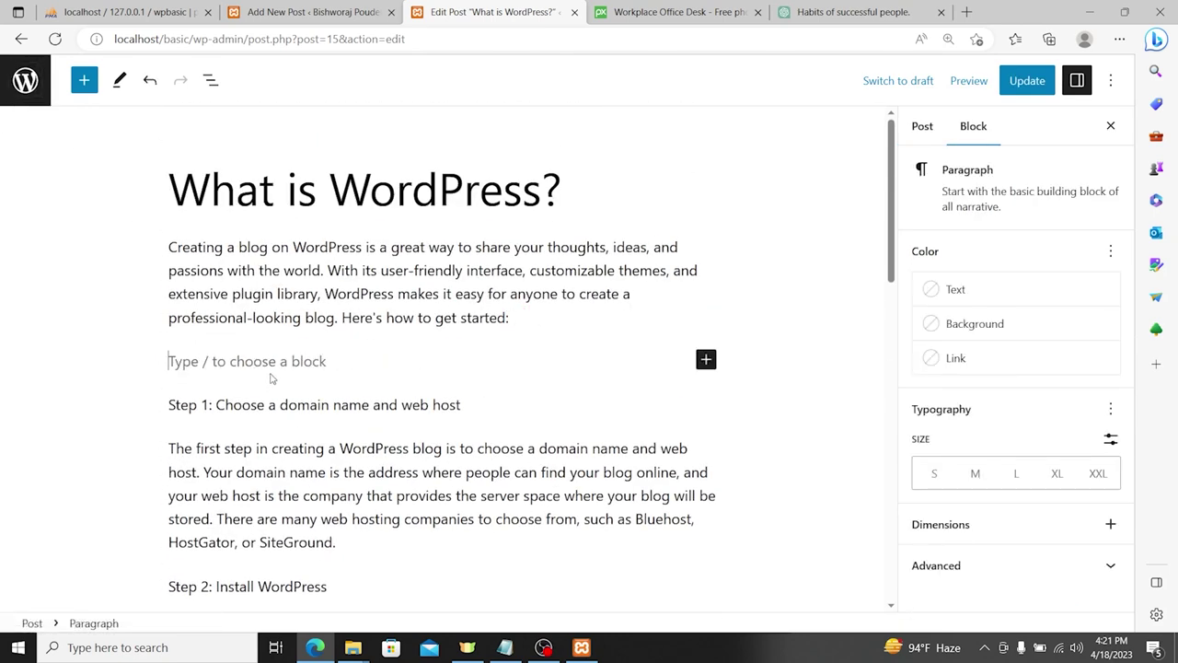
left_click(84, 80)
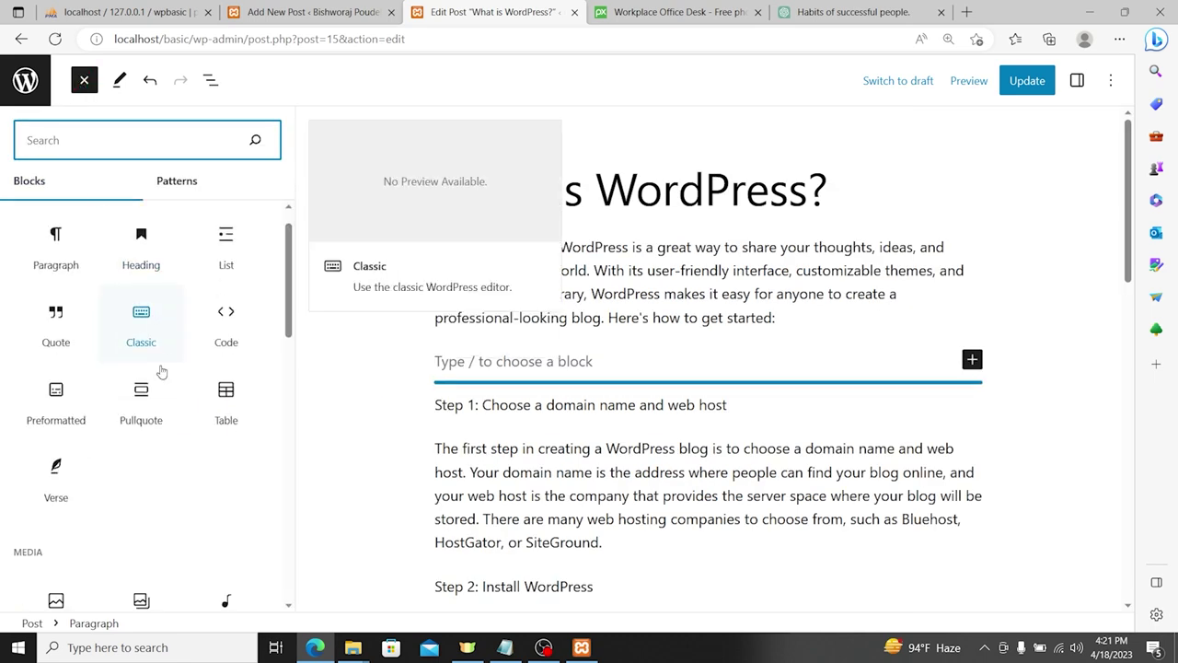
Step: Insert the pink Work Place photo from the Media Library as an Image block
scroll(170, 359, "down", 3)
left_click(57, 402)
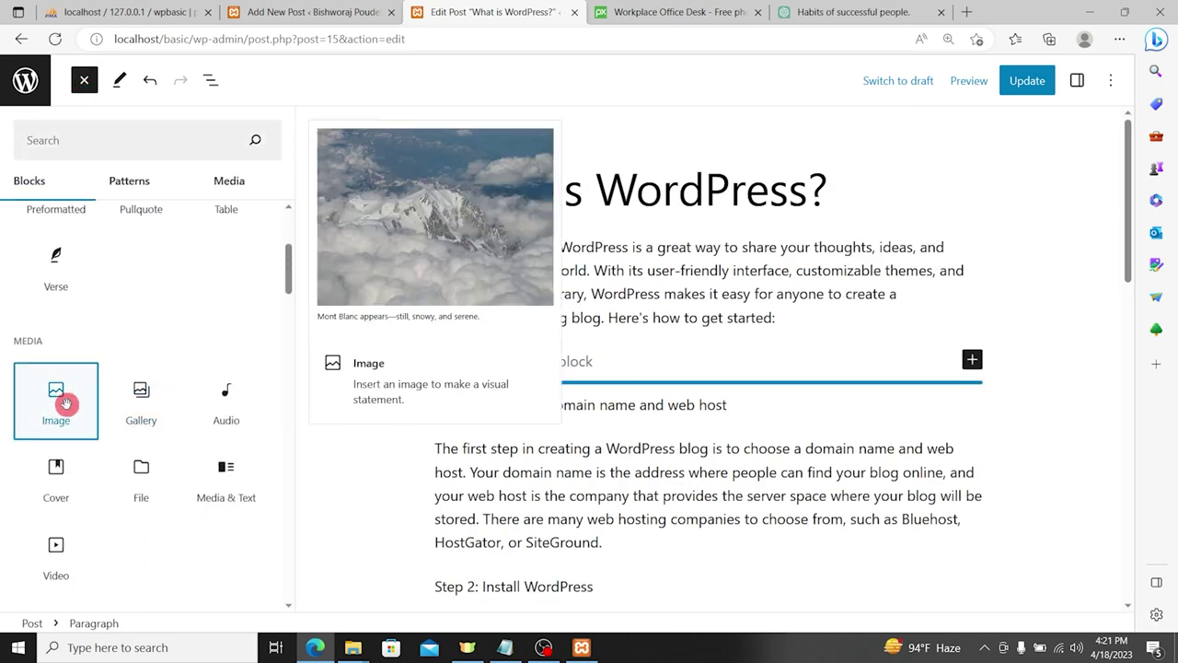
left_click(531, 466)
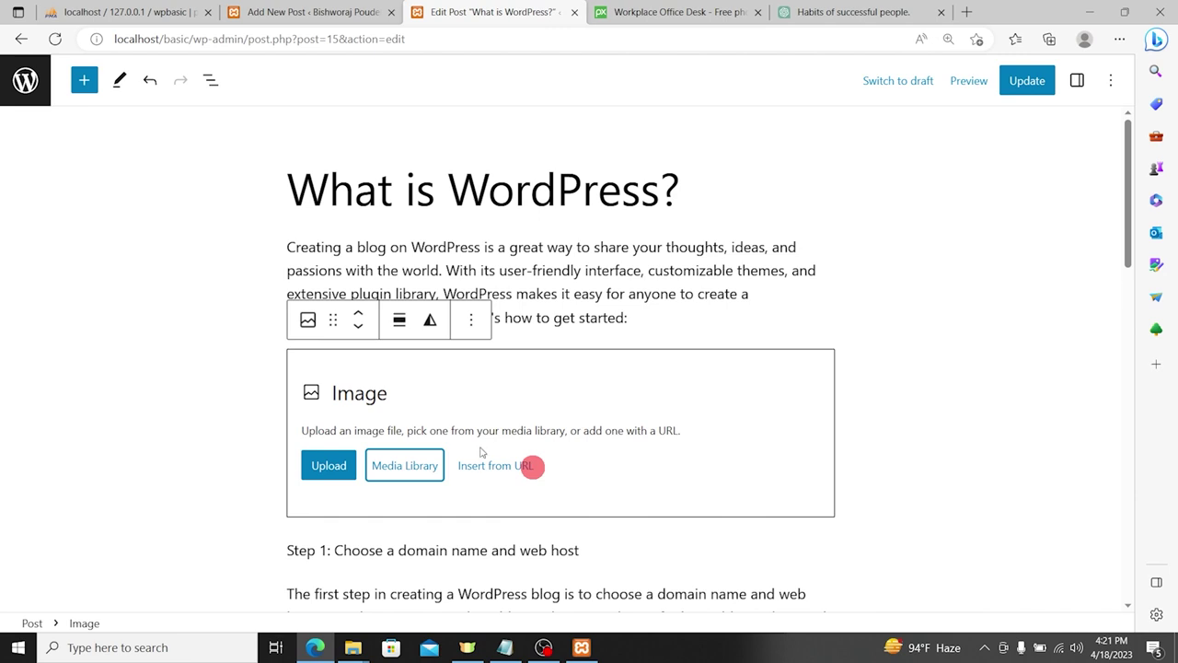
left_click(396, 471)
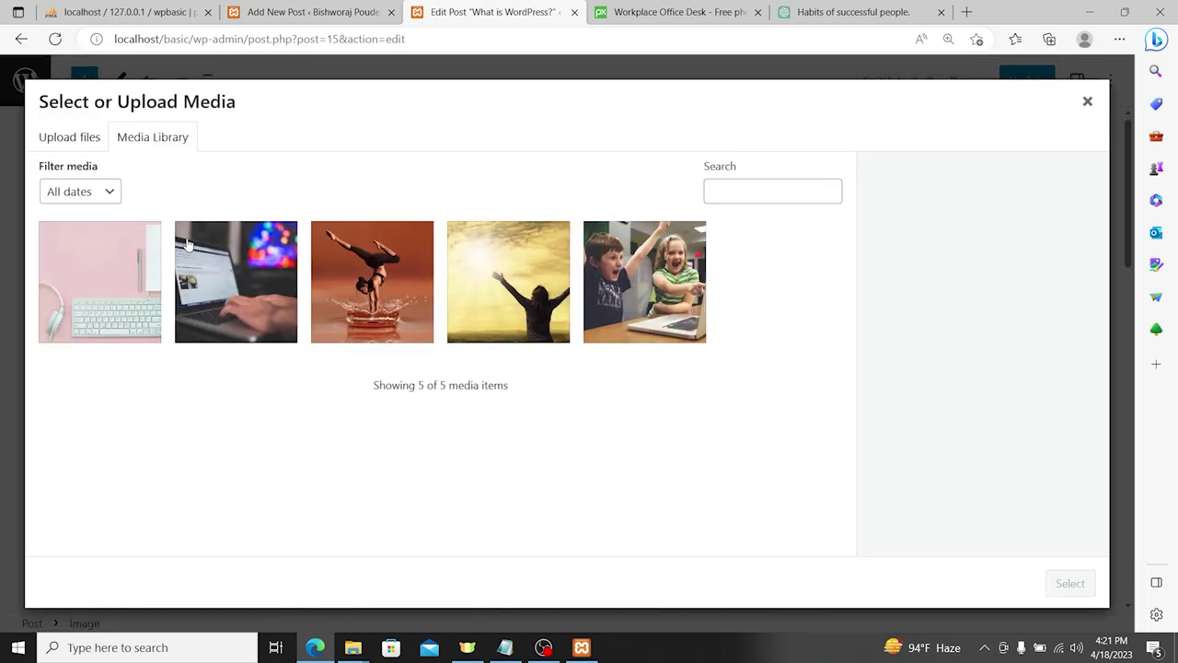
left_click(81, 253)
left_click(1067, 583)
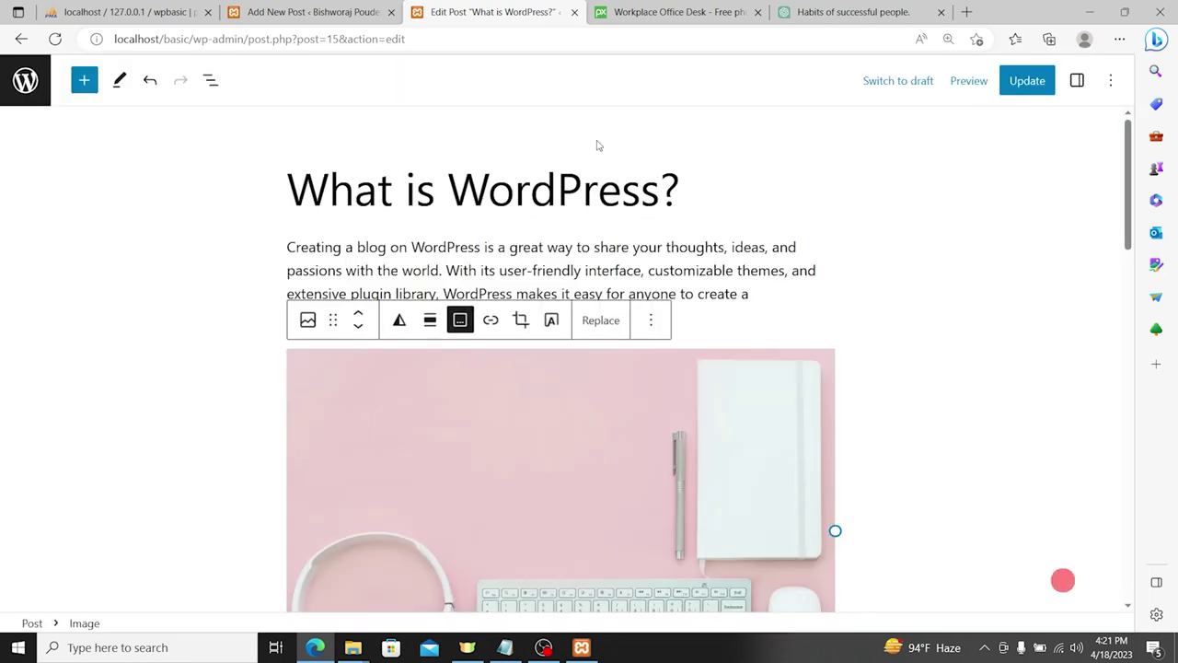
Step: Delete the image block again and update the post
left_click(524, 420)
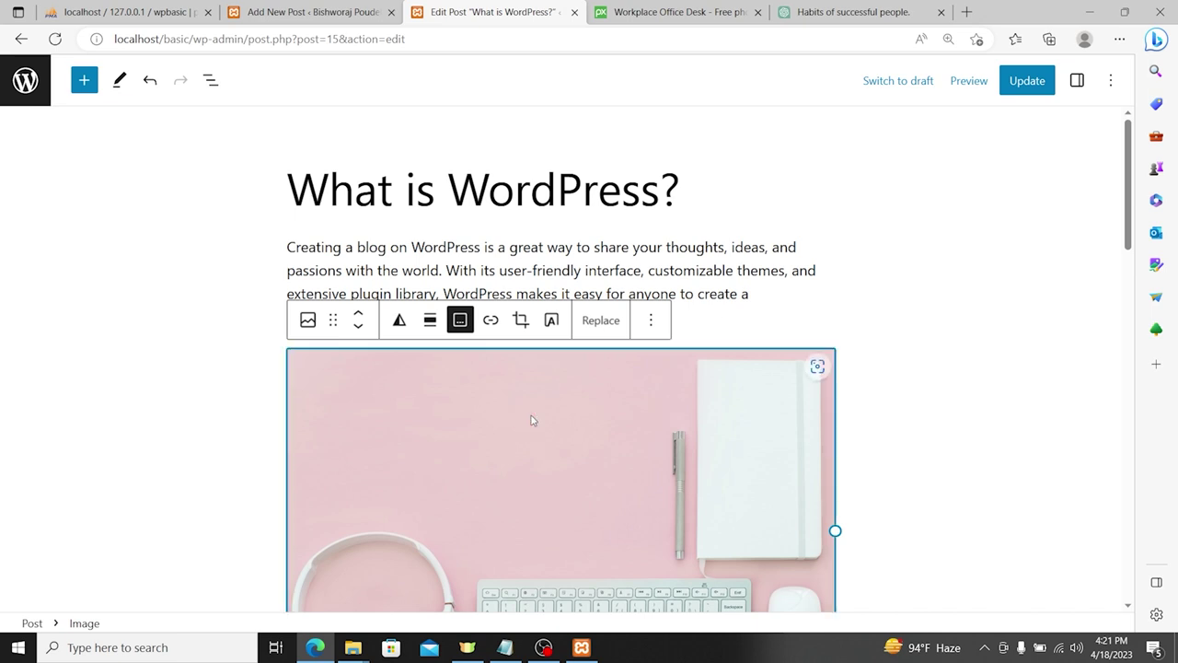
key("Delete")
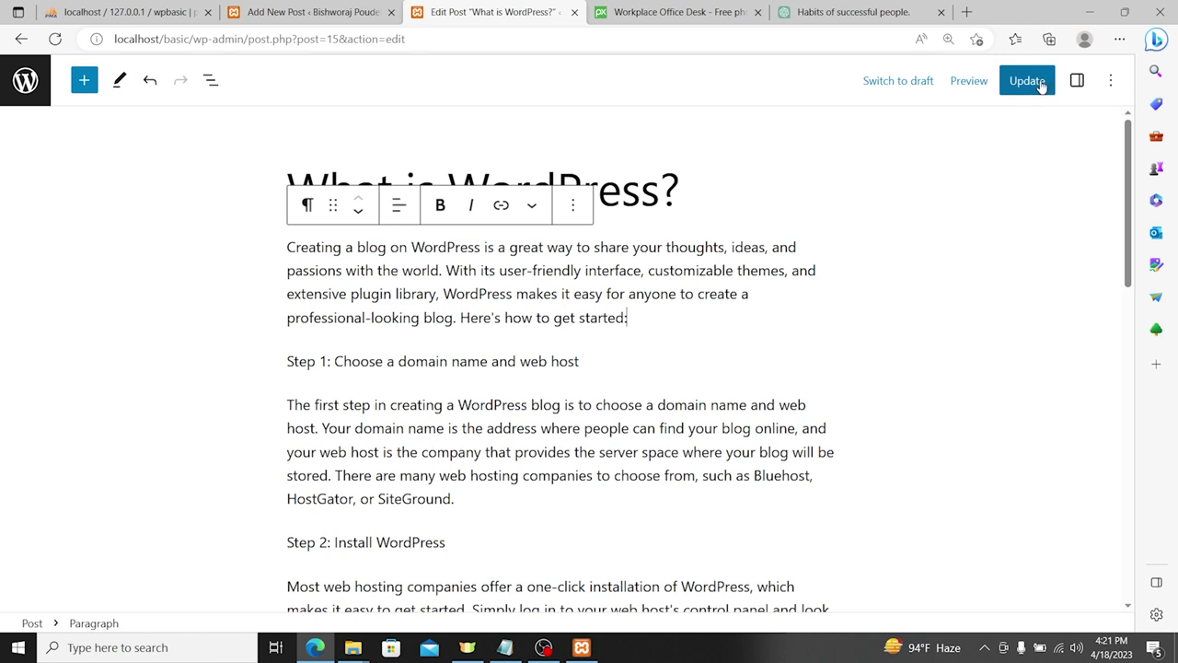
left_click(1029, 83)
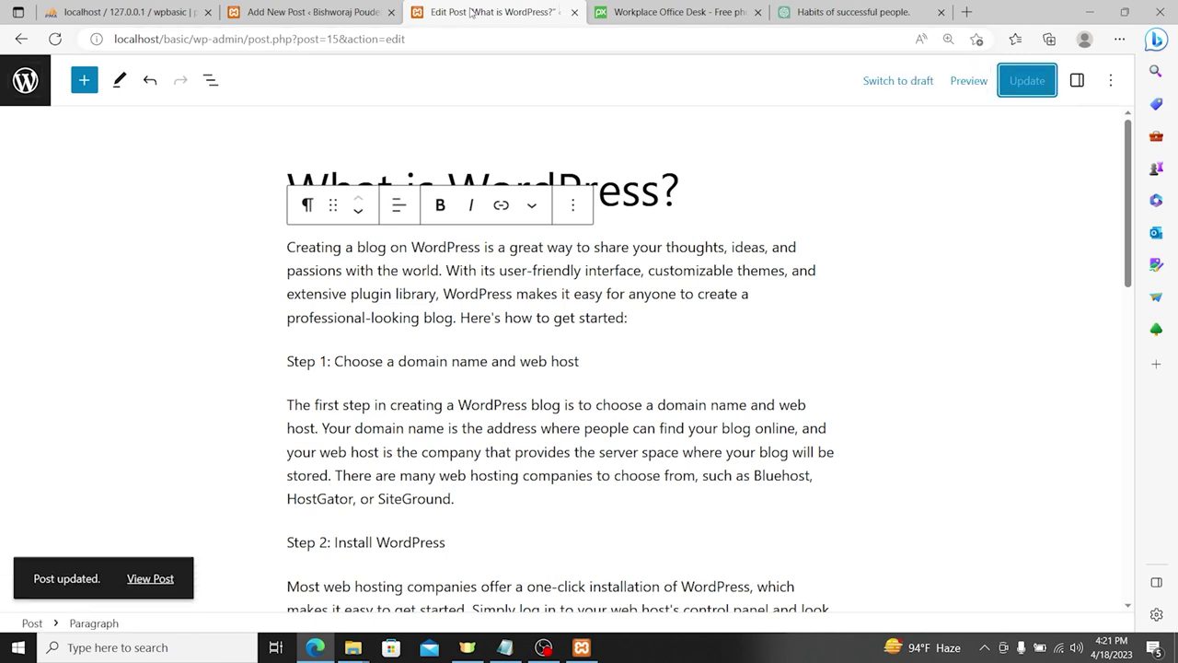
Step: Load the blog's front page, then return to the admin dashboard
left_click_drag(195, 42, 564, 41)
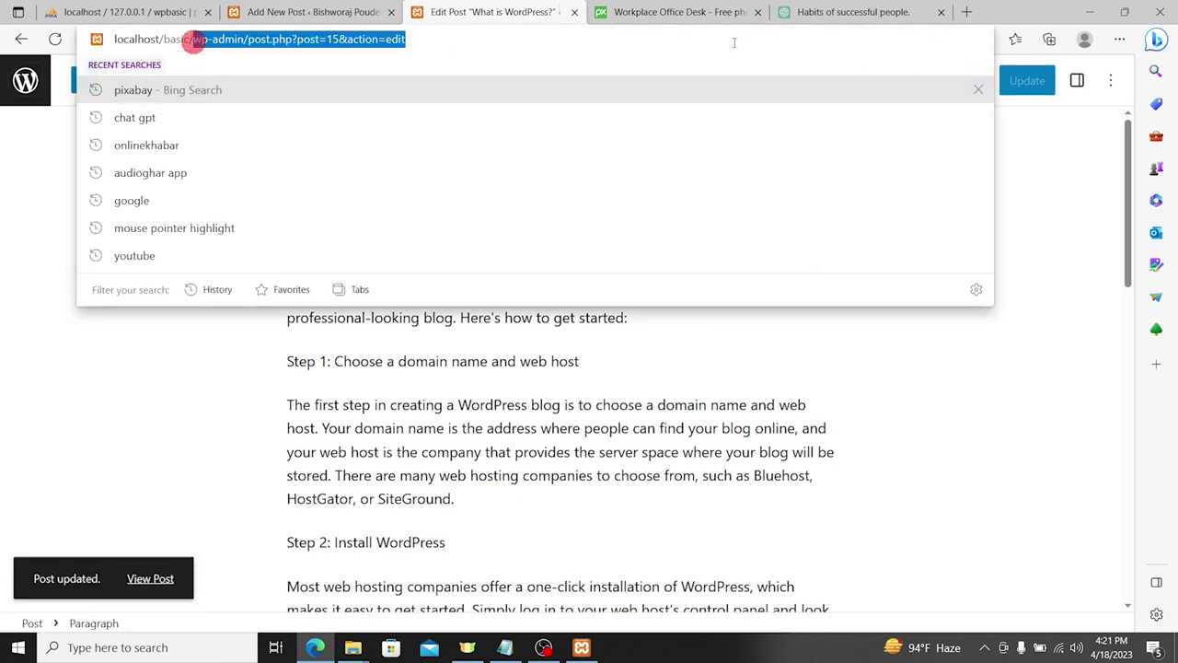
key("BackSpace")
key("Return")
scroll(547, 215, "down", 6)
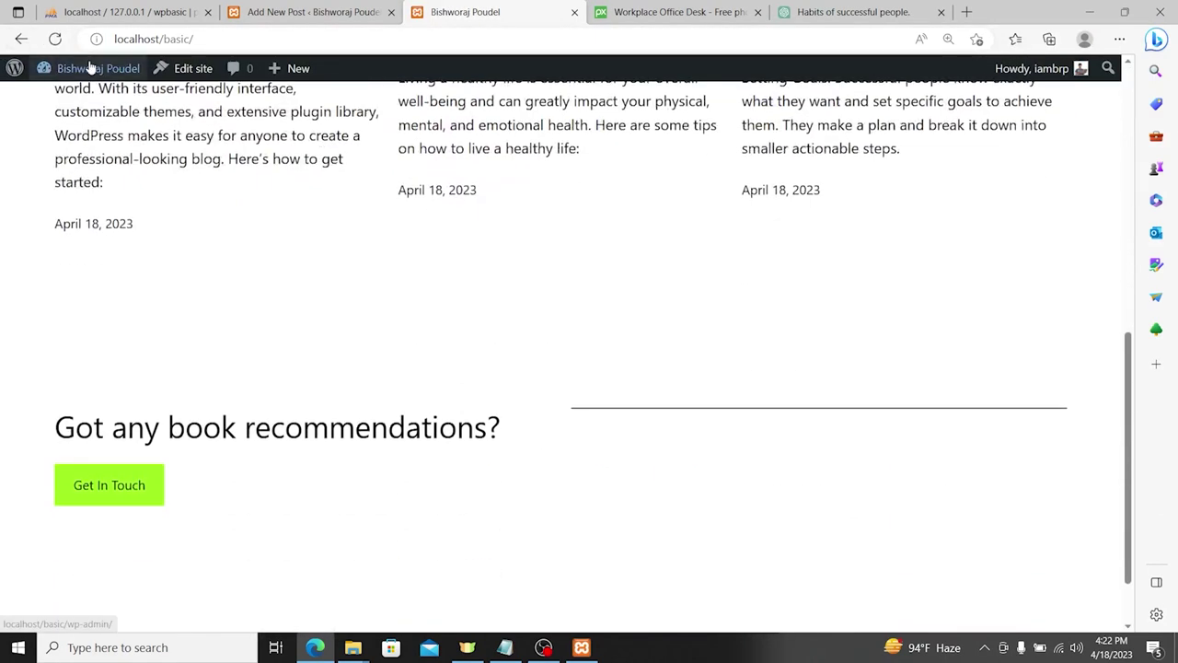
left_click(90, 68)
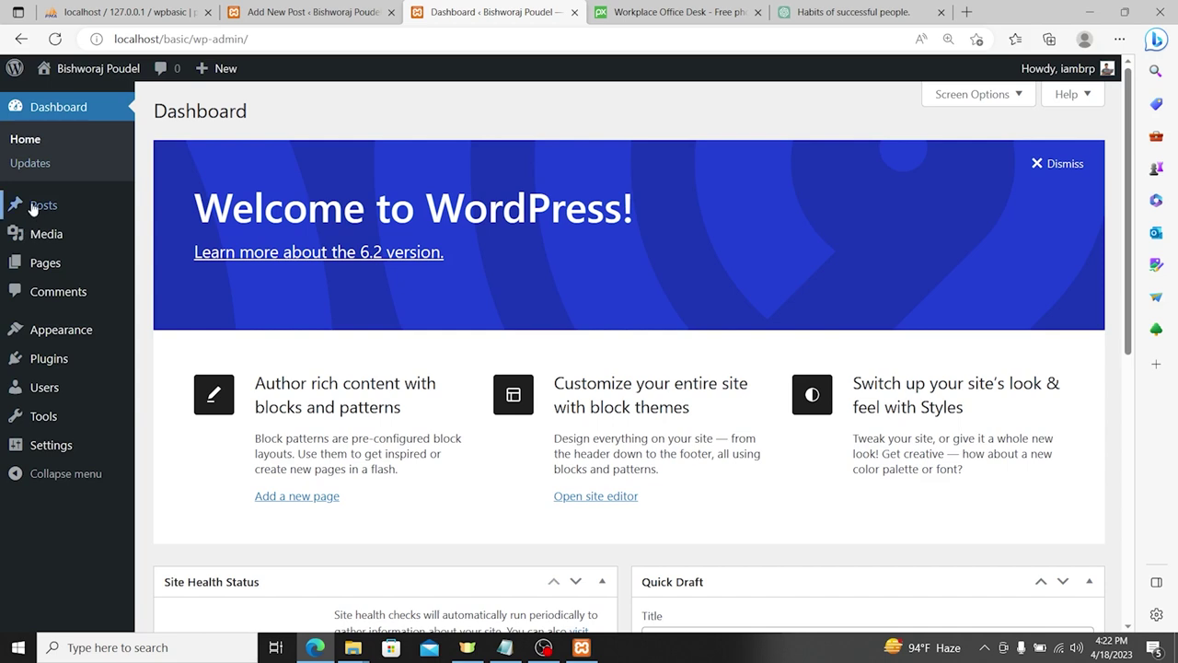
Step: Move the Sample Page to the trash and start a new page
left_click(33, 208)
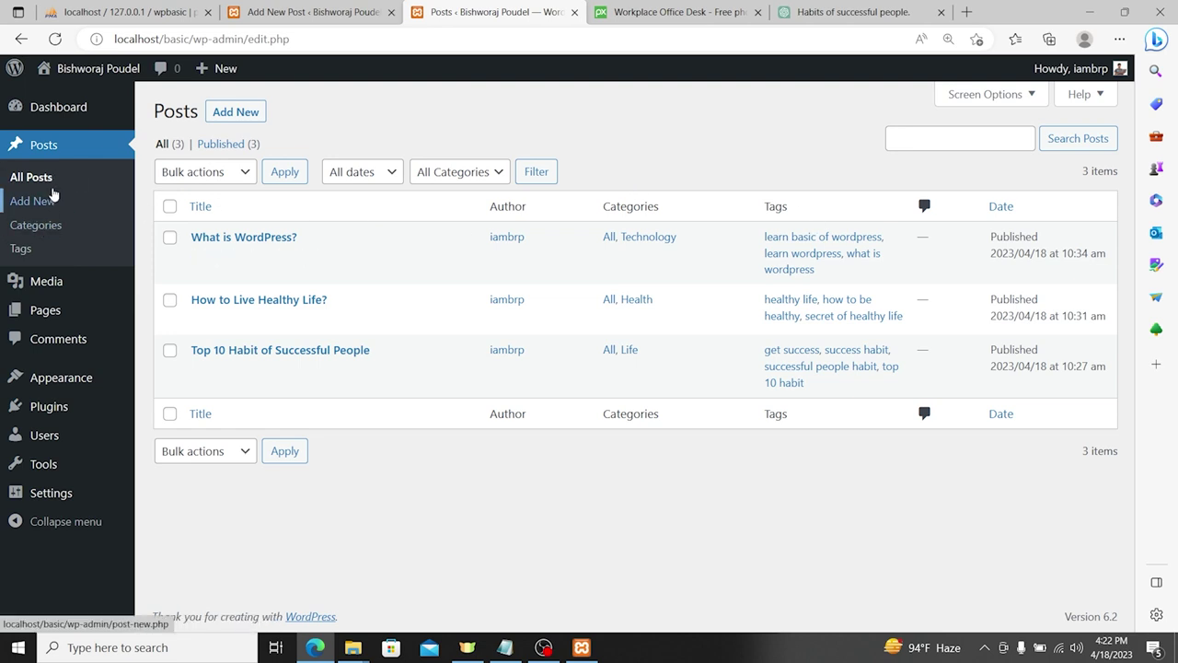
mouse_move(41, 289)
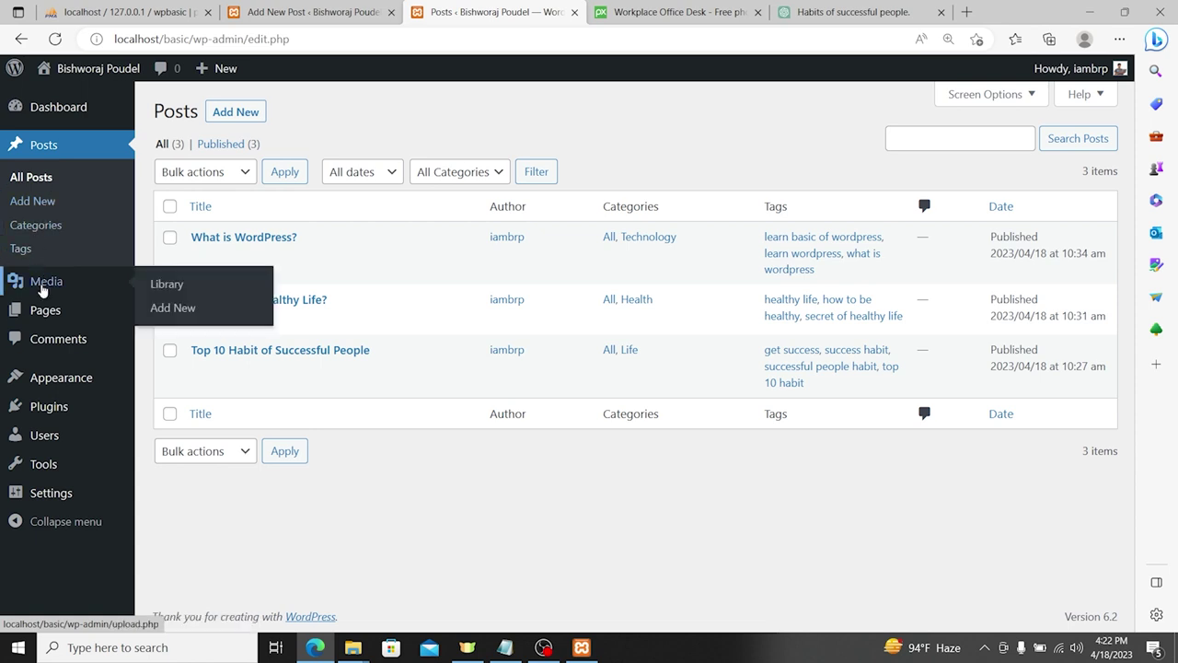
left_click(44, 310)
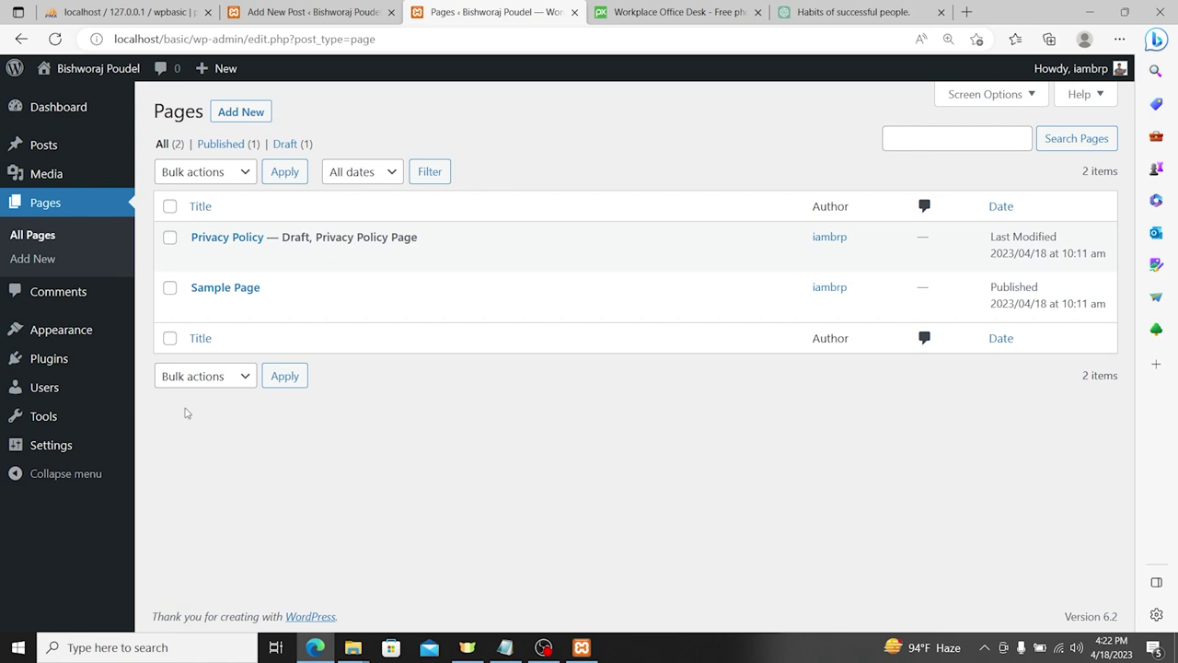
left_click(284, 308)
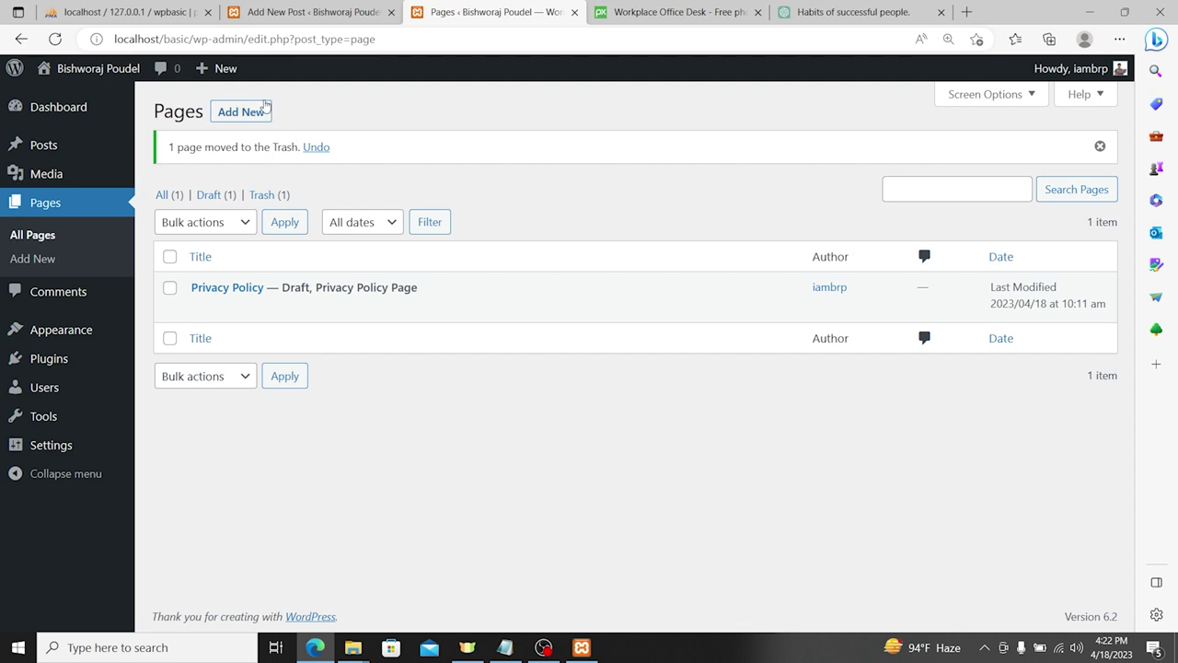
left_click(226, 112)
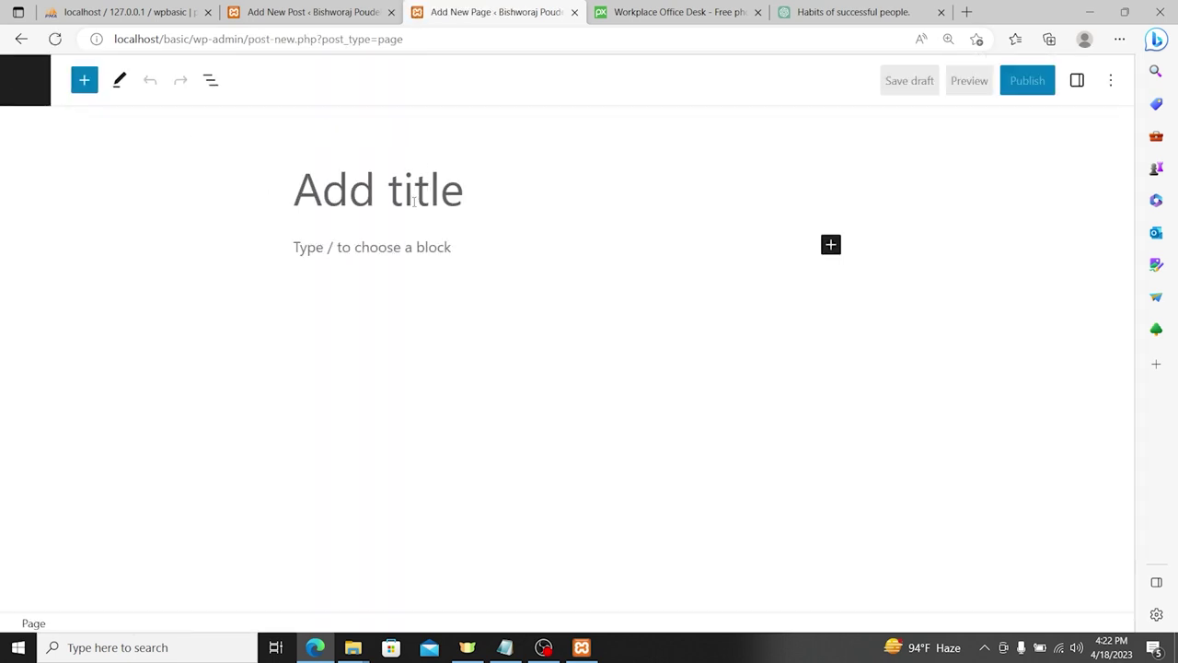
Step: Title the page 'Contact Us' and add the intro 'To contact us you can use following details.'
type("Contact ")
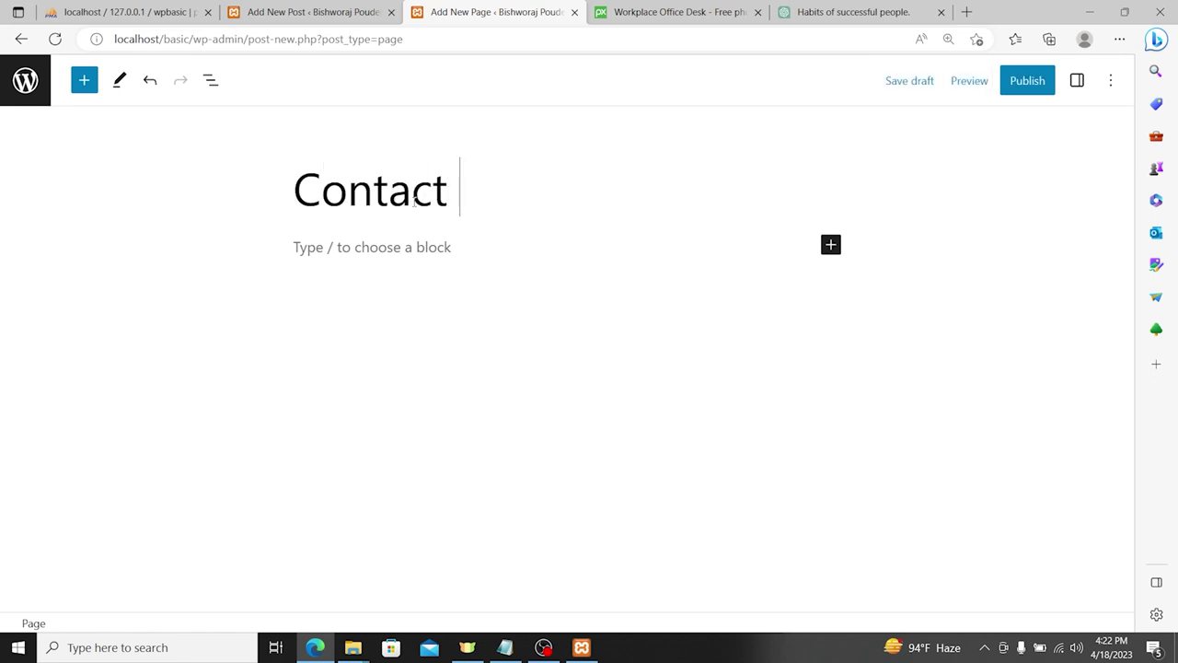
type("Us")
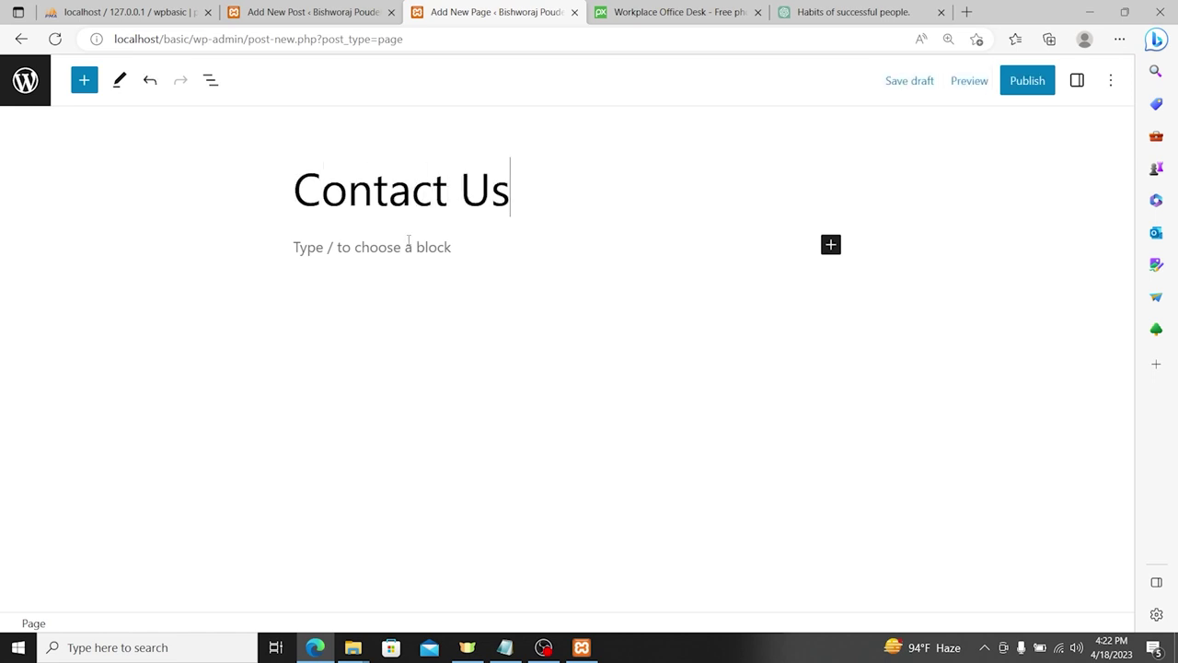
left_click(408, 239)
type("To co")
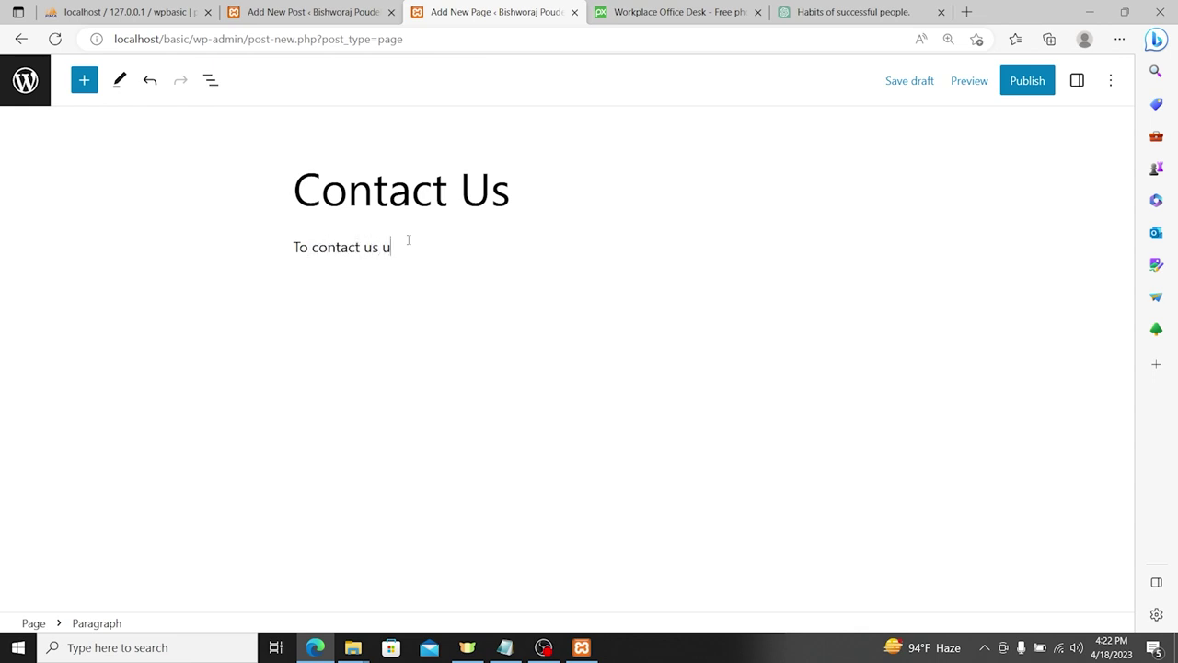
type("ntact us you can use following details.")
Step: Add a Phone line and an Email line with the site's contact number and address
key("Return")
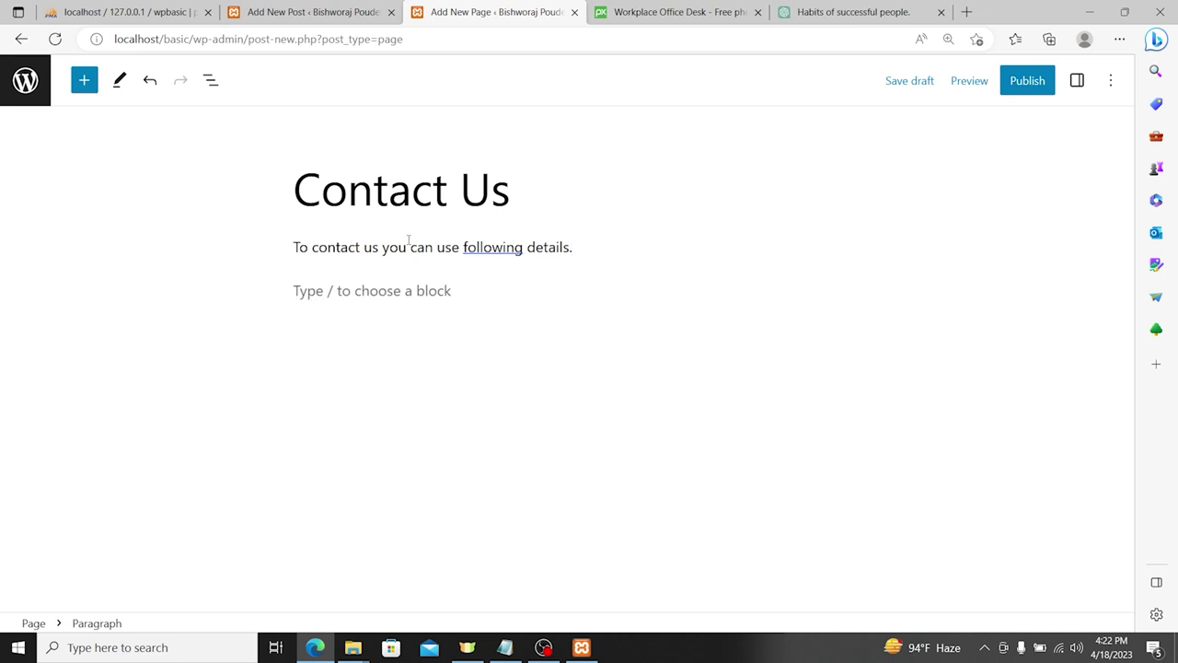
type("Phone: 9876543210")
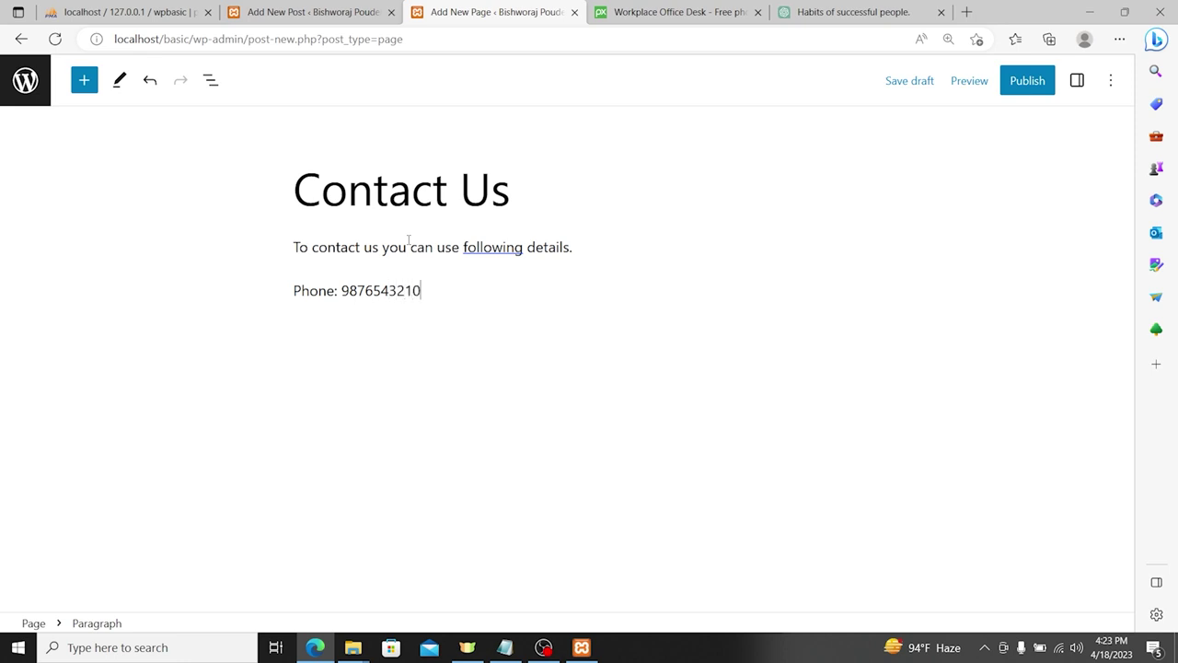
key("Return")
key("BackSpace")
key("BackSpace")
type("Email: info@")
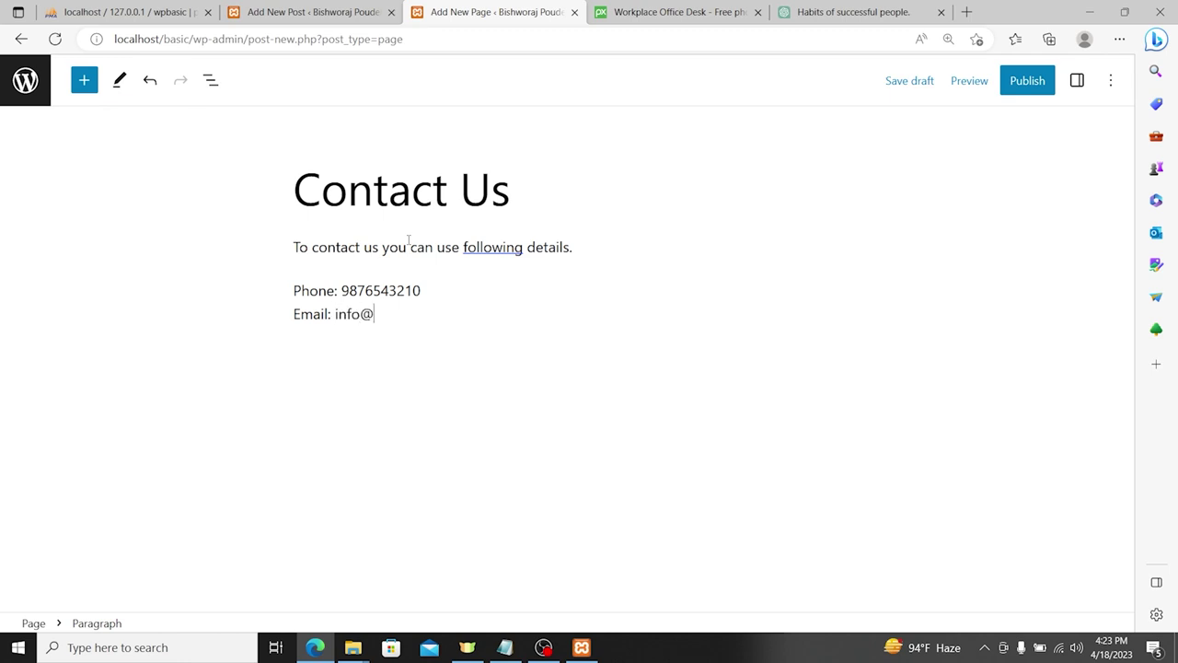
type("website.com")
key("Return")
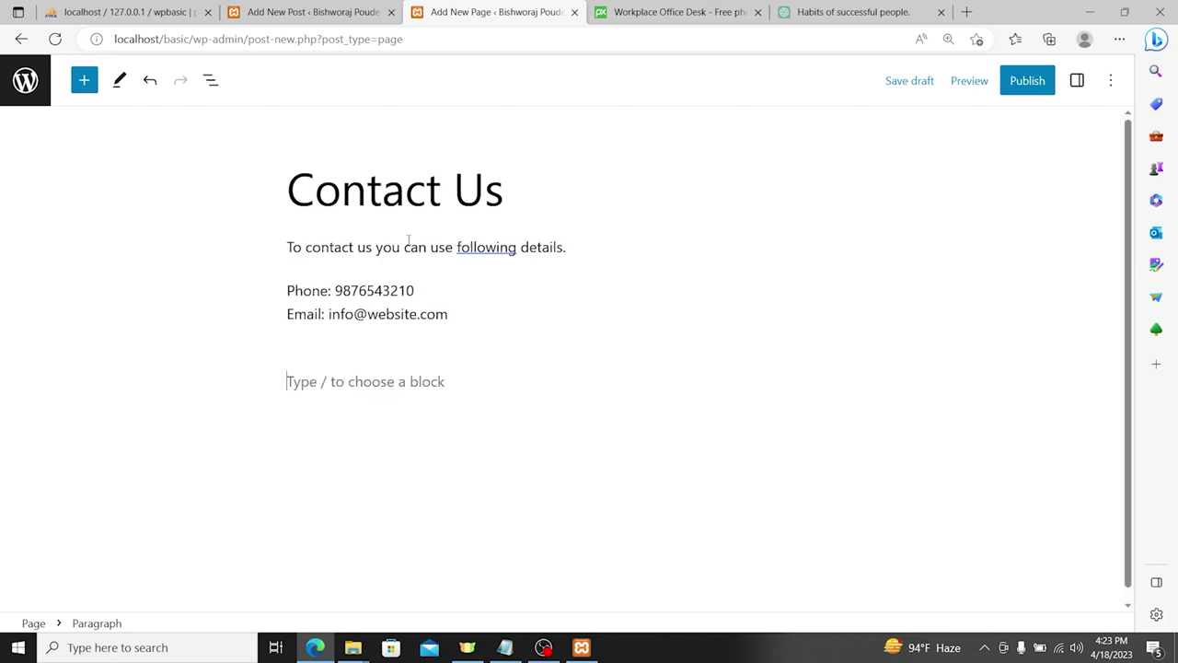
left_click(689, 11)
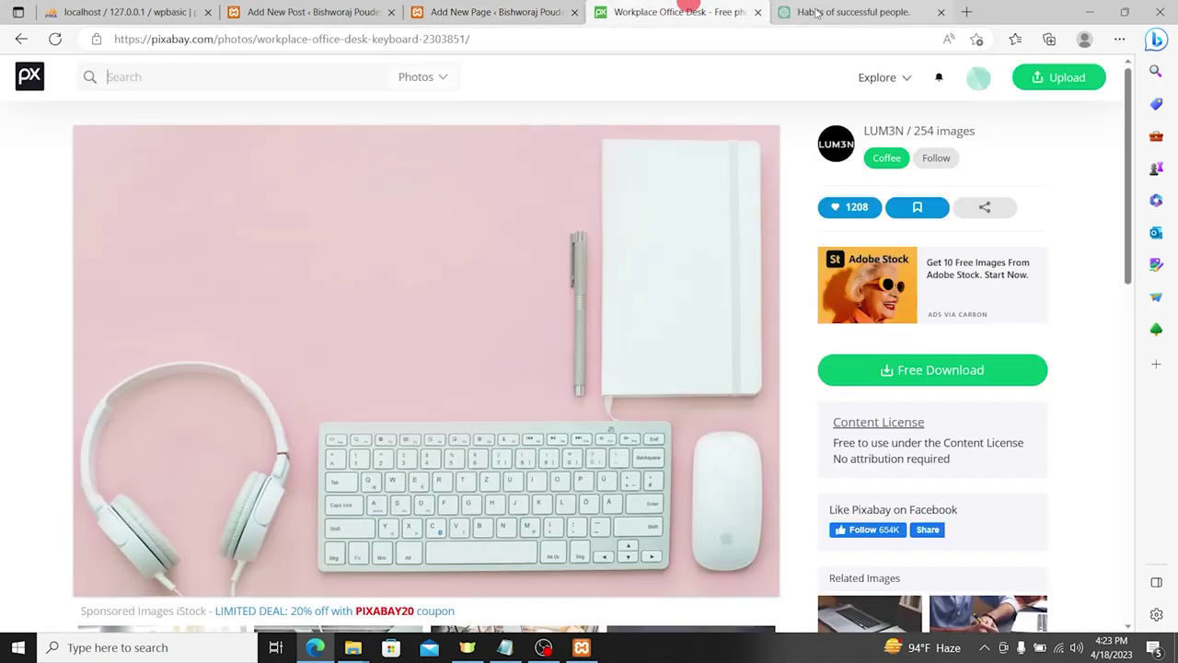
Step: Open Google Maps and search for Pashupatinath Temple
left_click(819, 11)
left_click(802, 39)
type("ma")
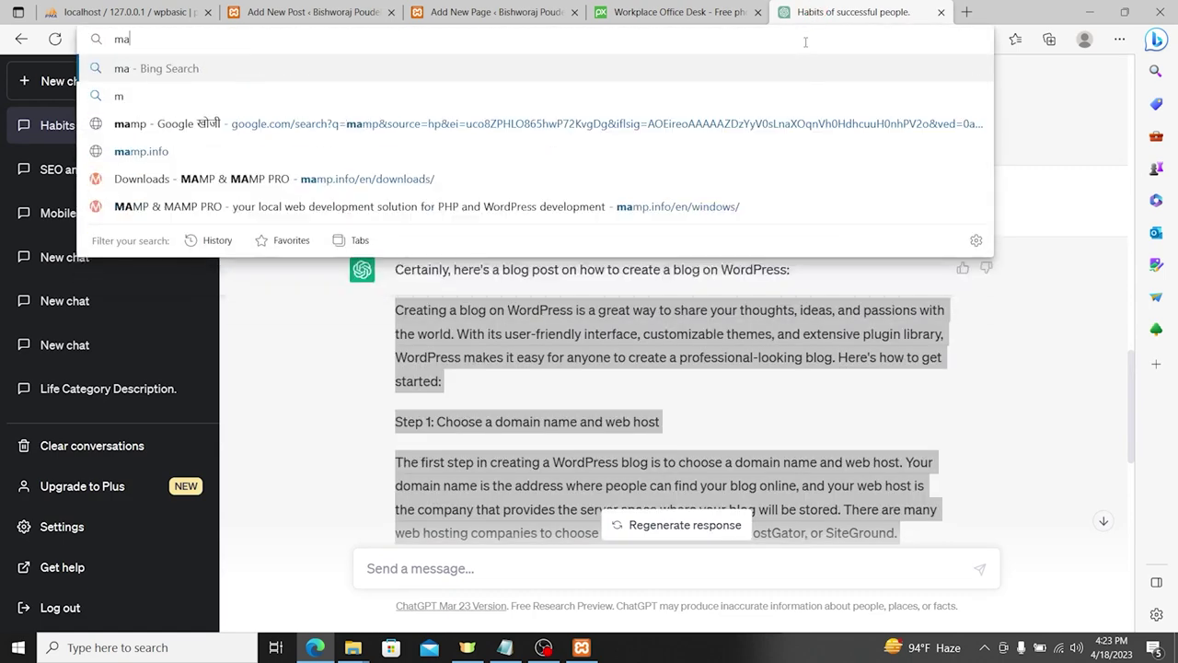
type("ps.google.com")
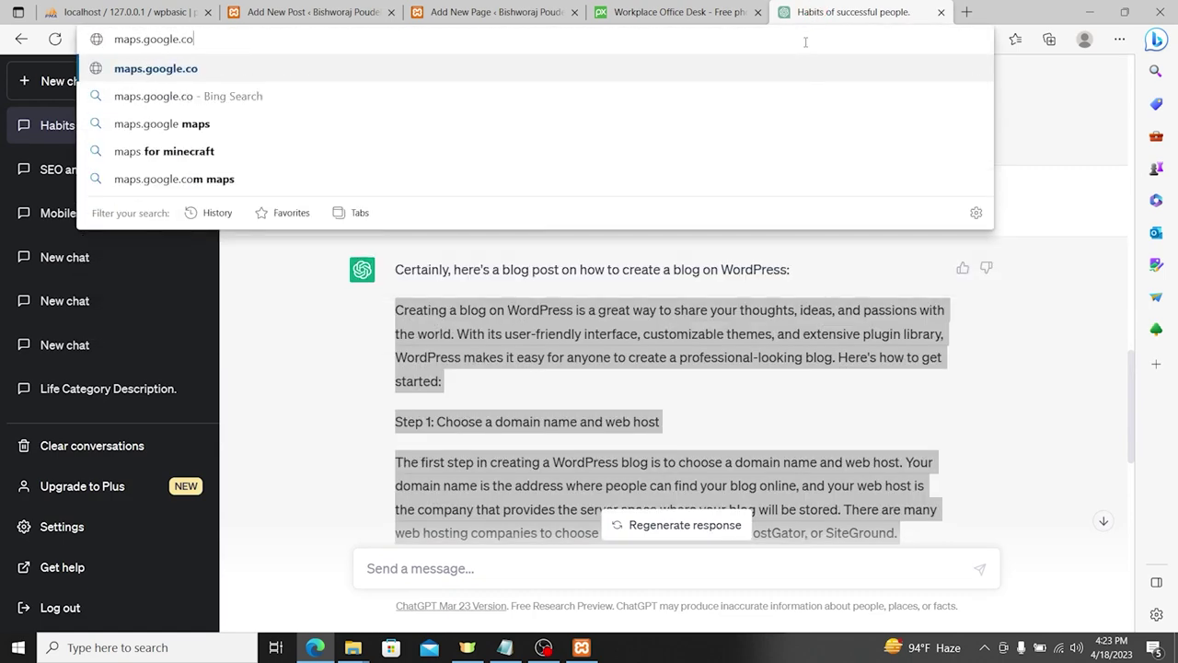
key("Return")
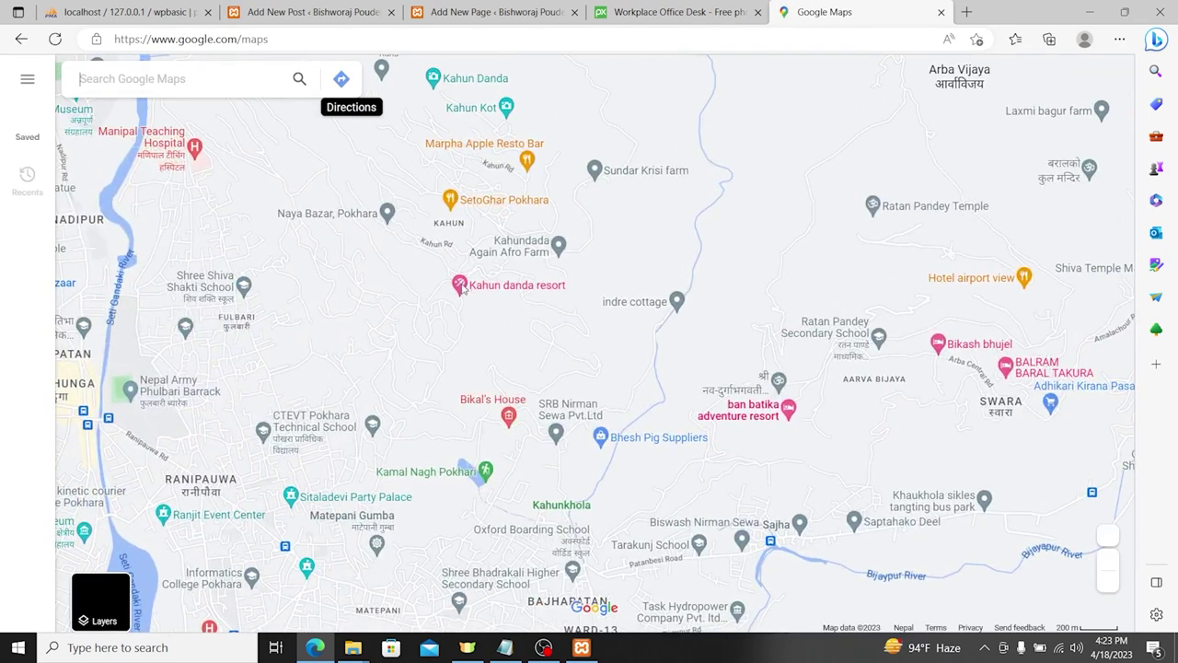
left_click(461, 287)
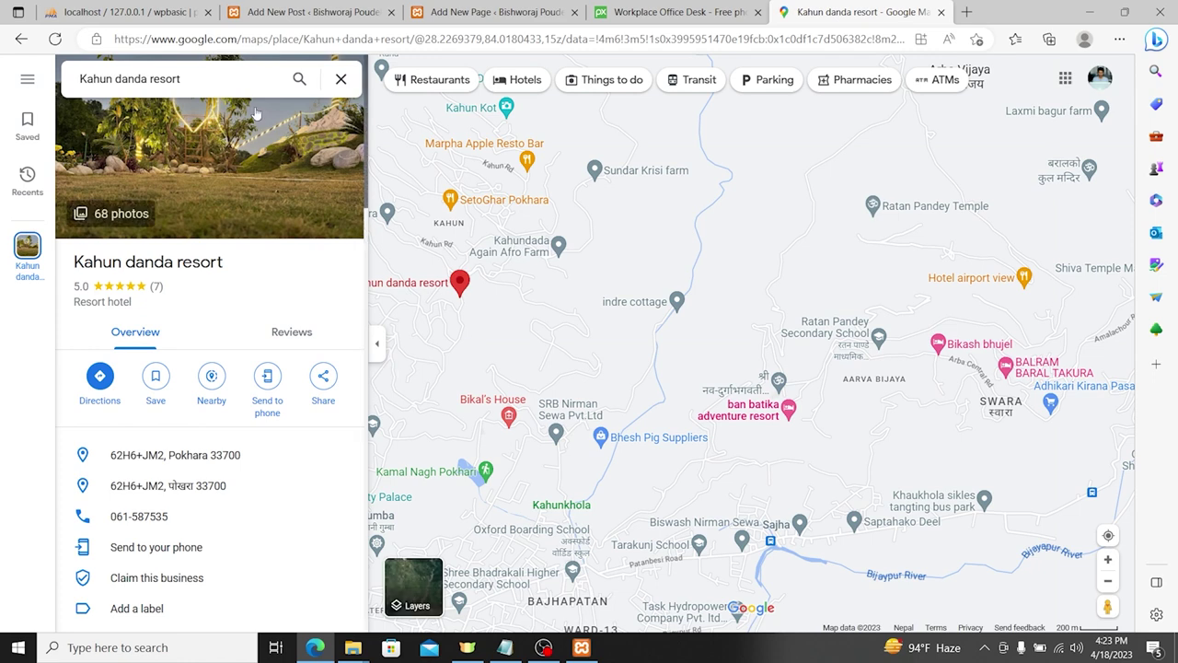
left_click(204, 83)
triple_click(204, 83)
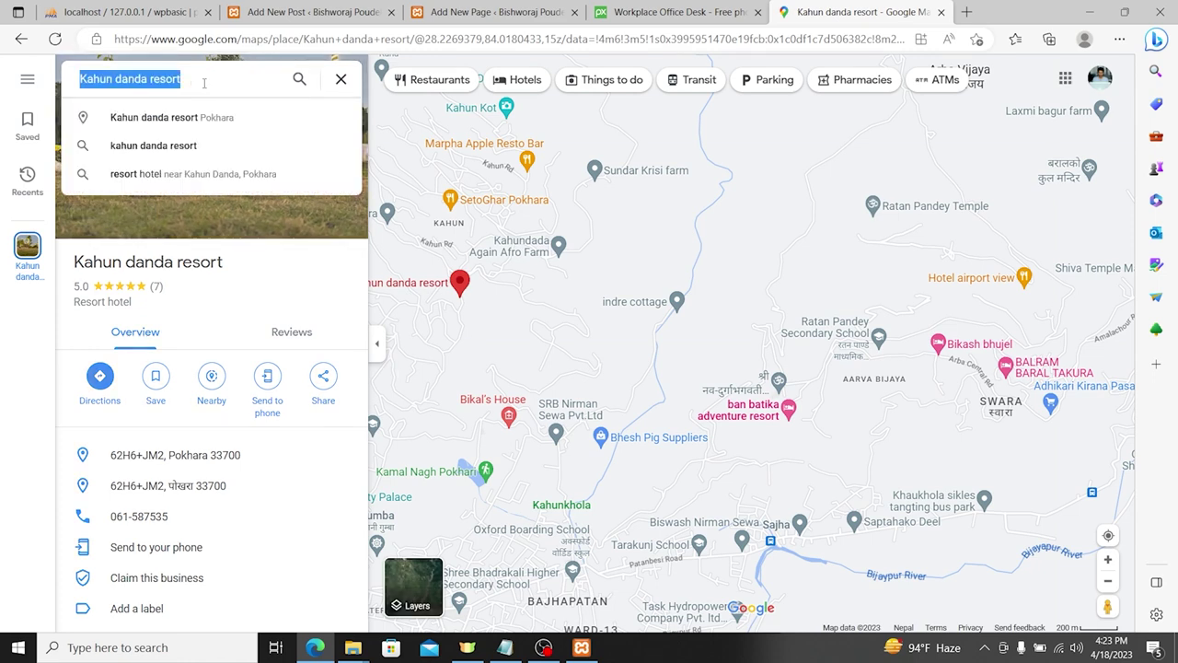
type("Pashup")
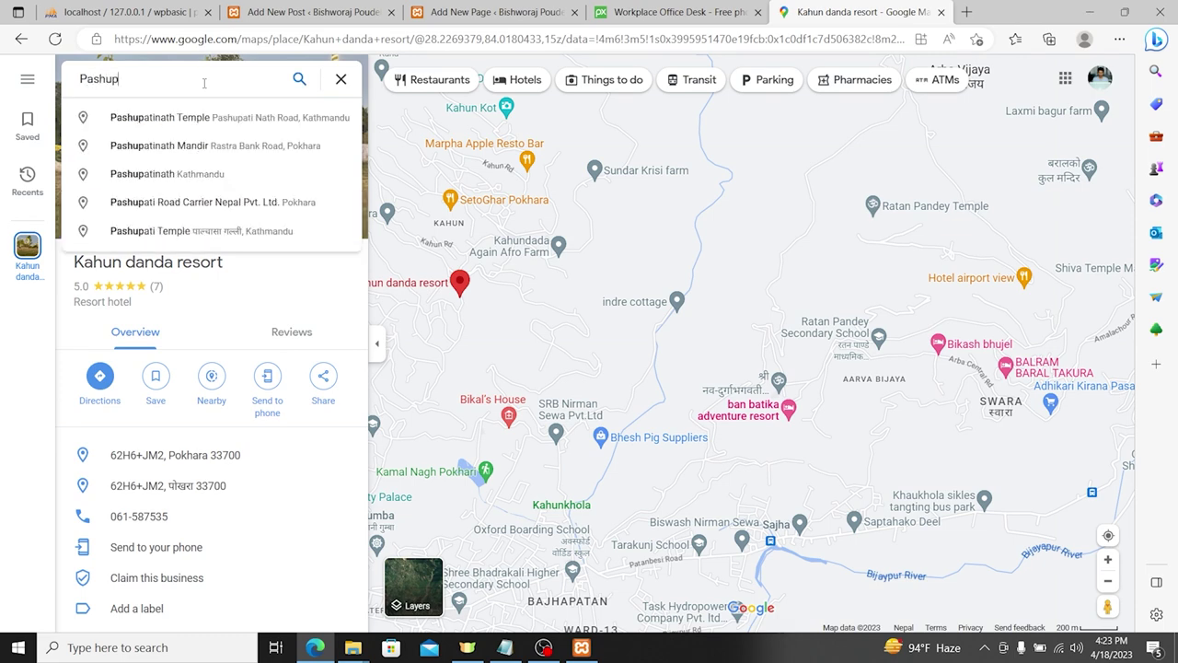
left_click(218, 118)
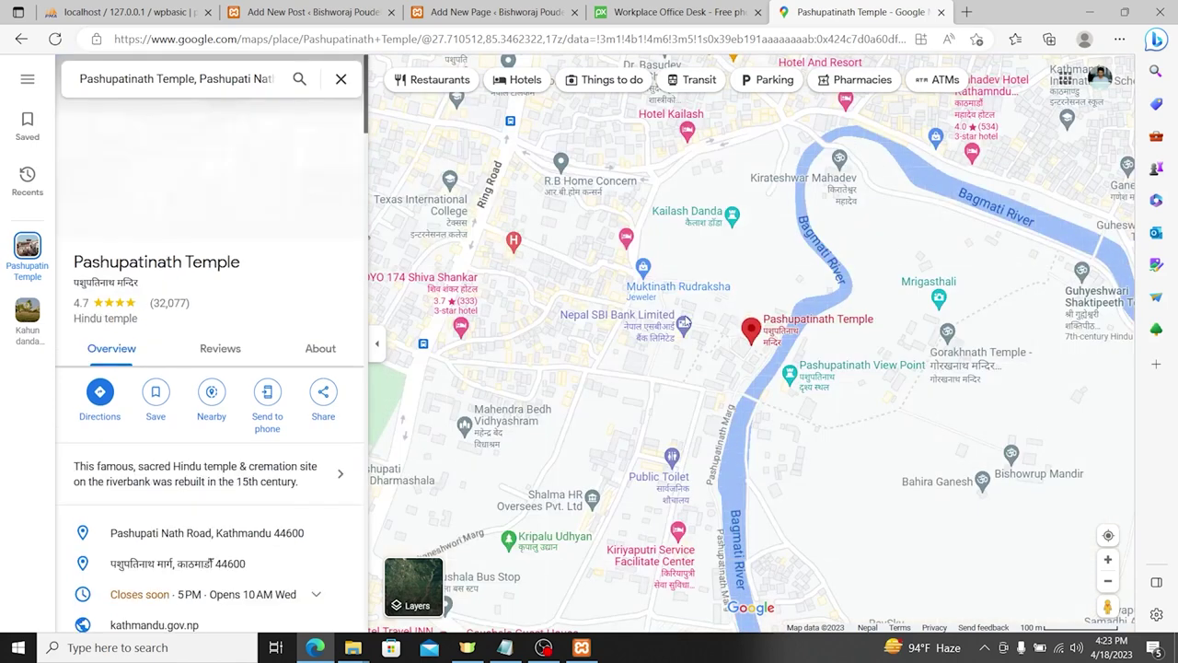
Step: Copy the temple map's embed HTML and return to the WordPress page editor
left_click_drag(754, 343, 690, 348)
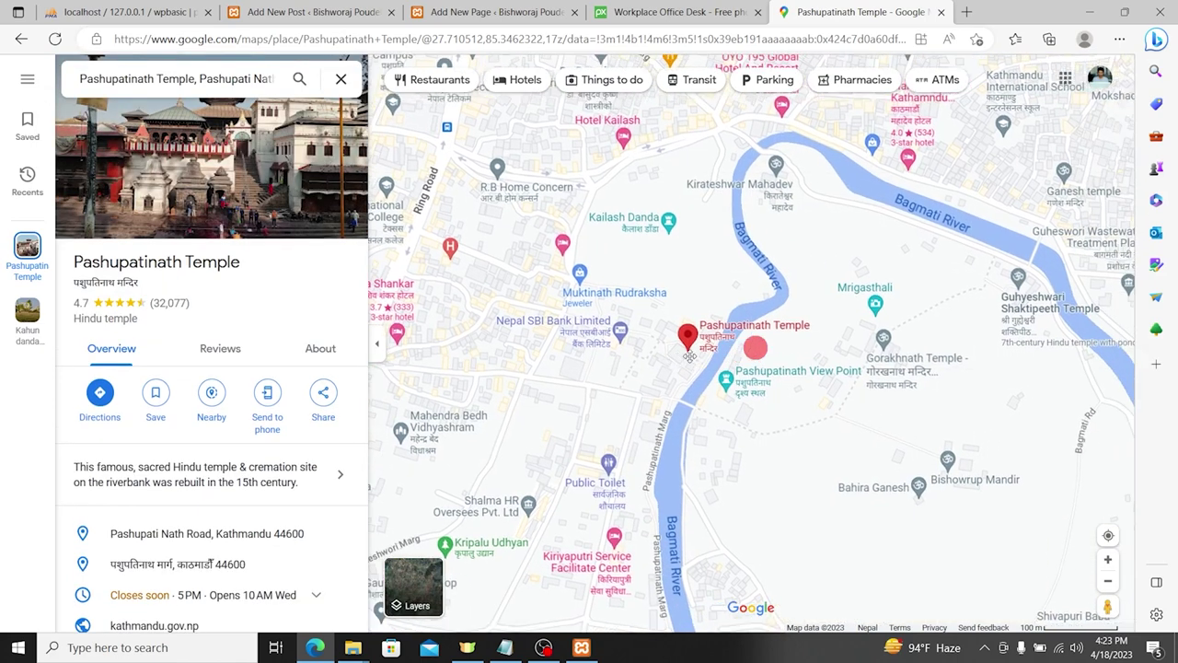
left_click(685, 339)
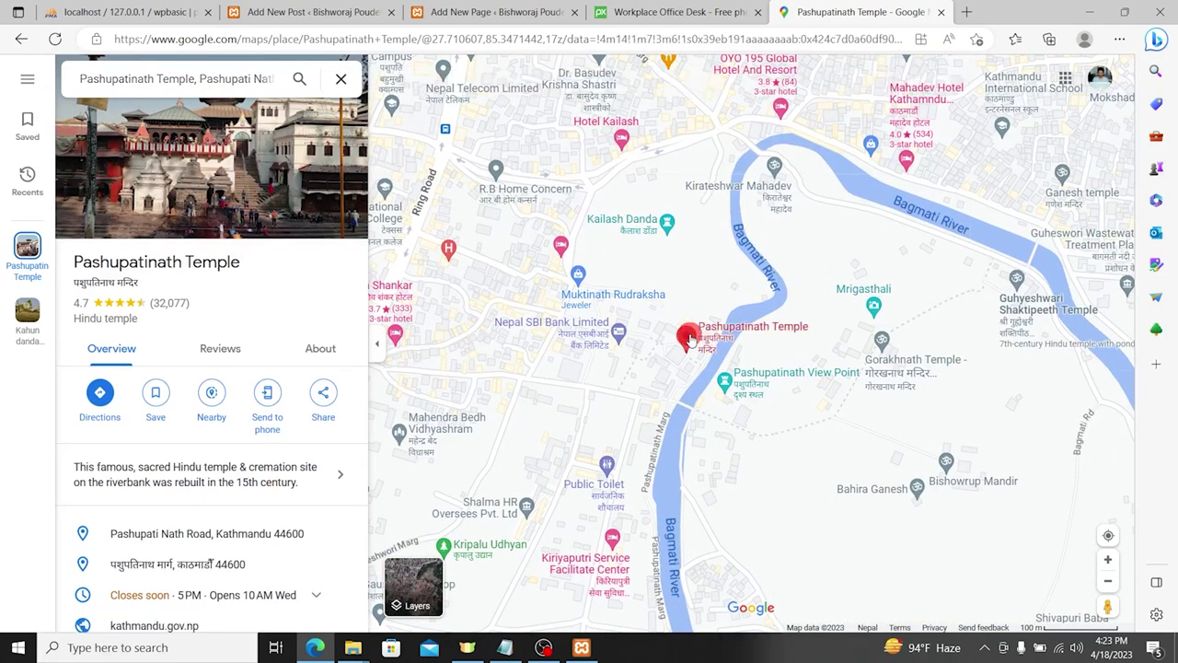
left_click(321, 394)
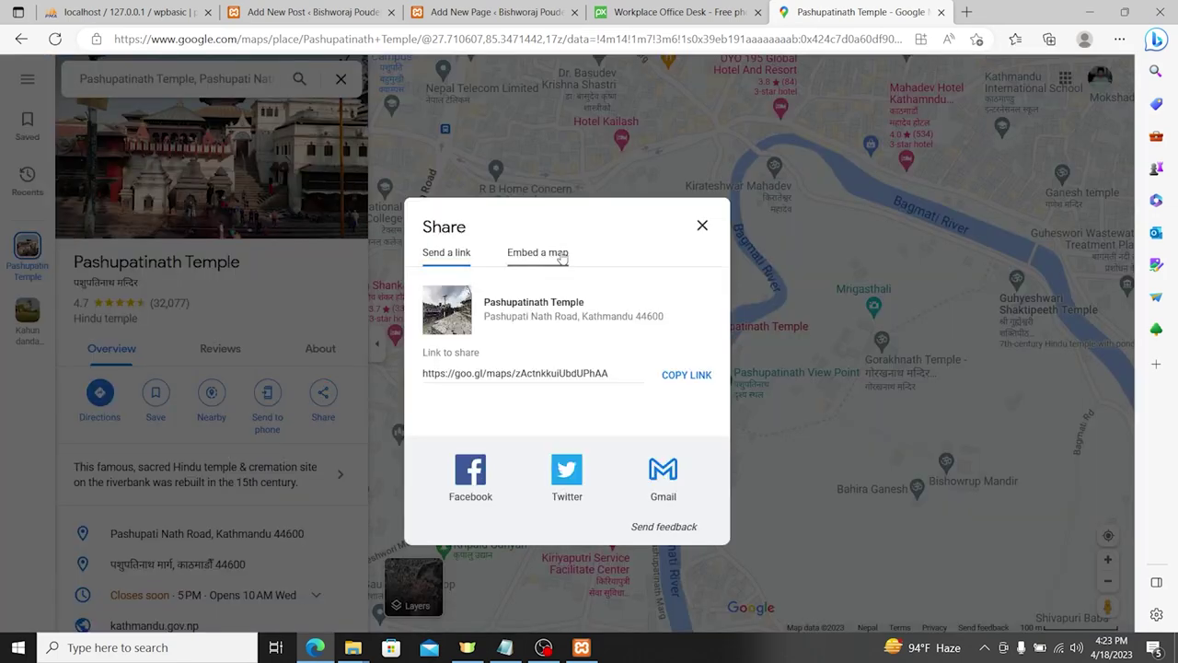
left_click(540, 255)
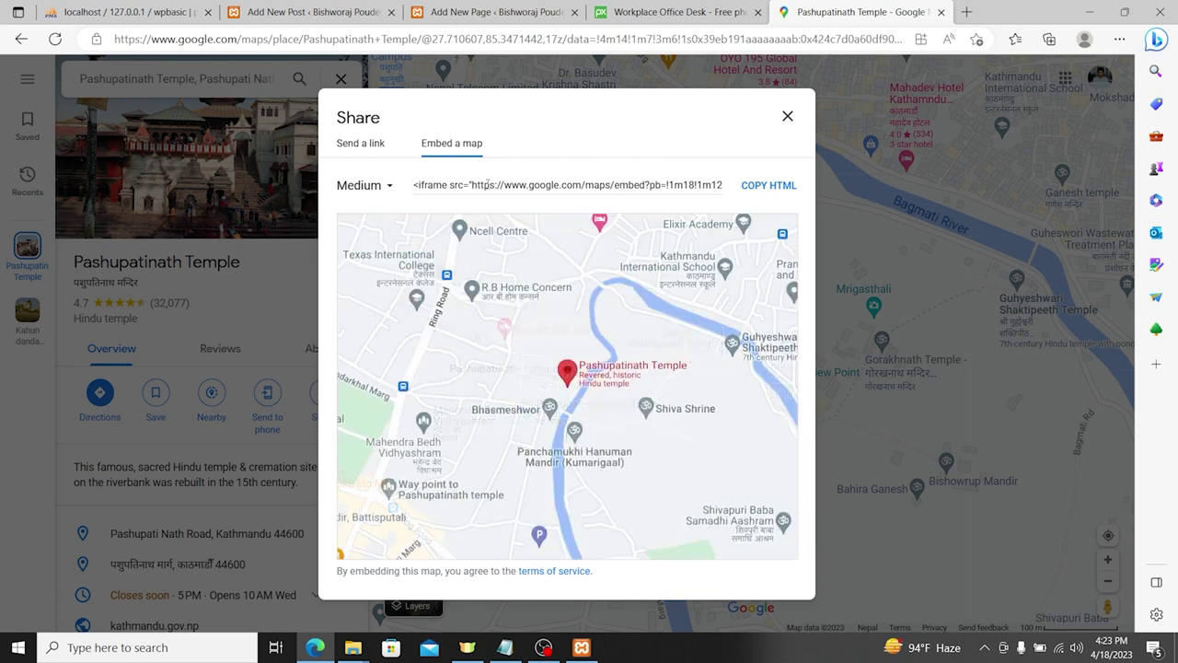
left_click(764, 192)
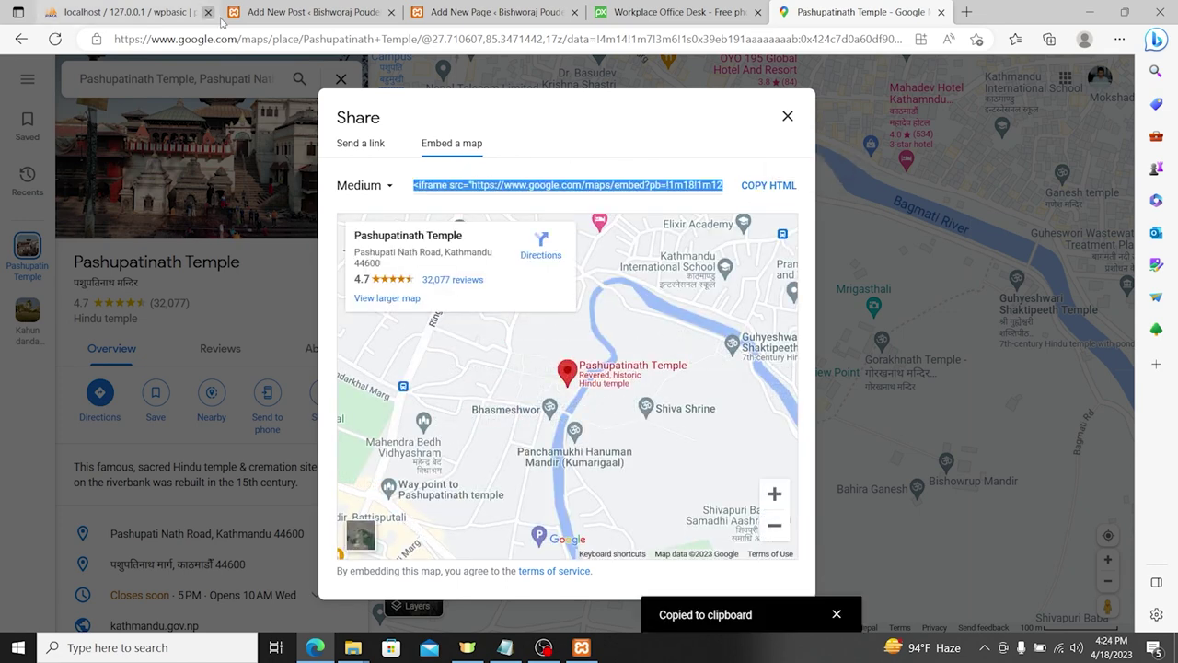
left_click(473, 9)
Step: Add a Custom HTML block below the email line with the pasted map embed code, previewing it
left_click(322, 381)
left_click(333, 381)
left_click(84, 80)
left_click(129, 145)
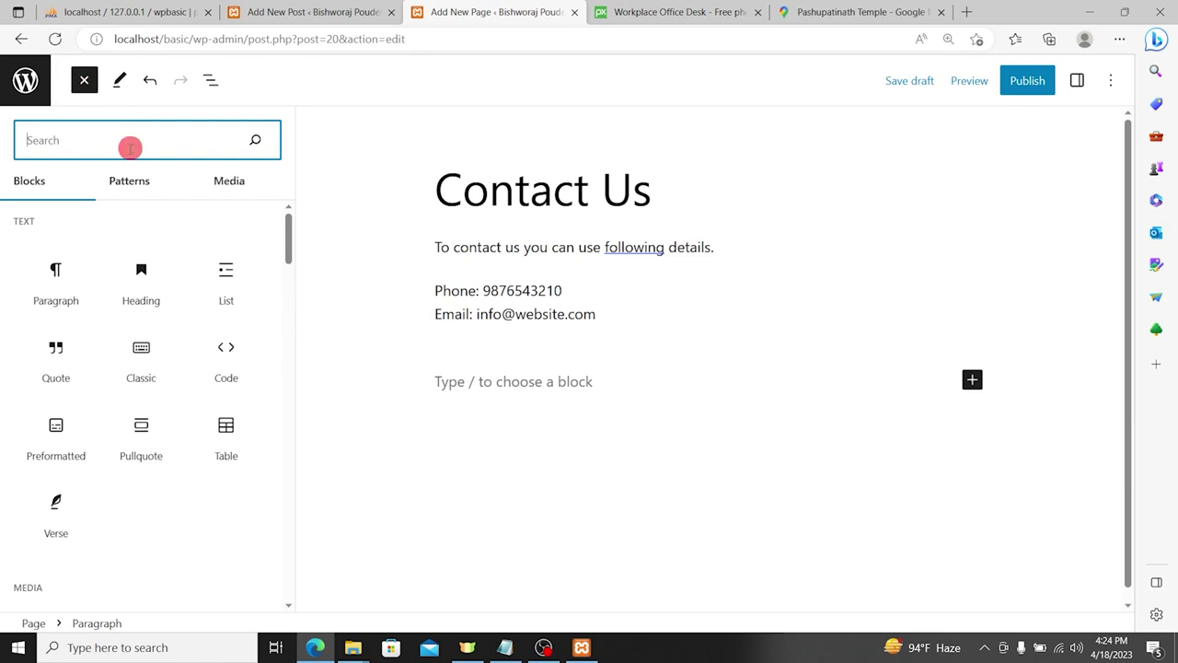
type("html")
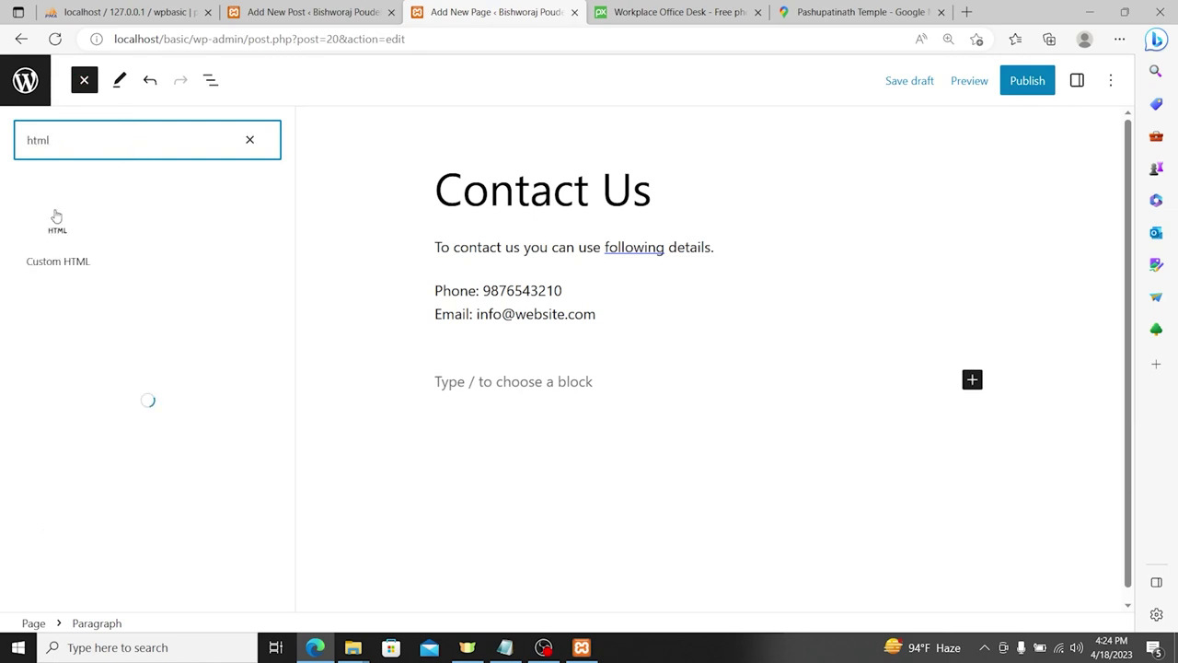
left_click(42, 231)
left_click(473, 390)
key("ctrl+v")
left_click(451, 341)
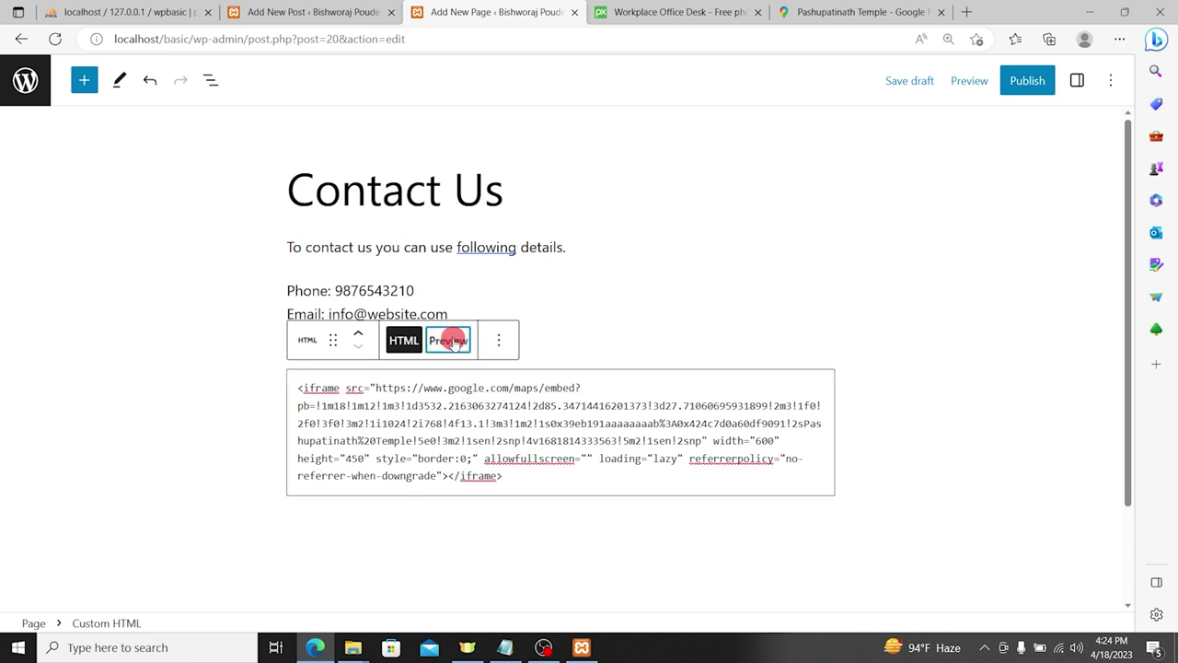
left_click(403, 340)
Step: Publish the Contact Us page and load the site's home page at localhost/basic
left_click(1033, 83)
left_click(985, 82)
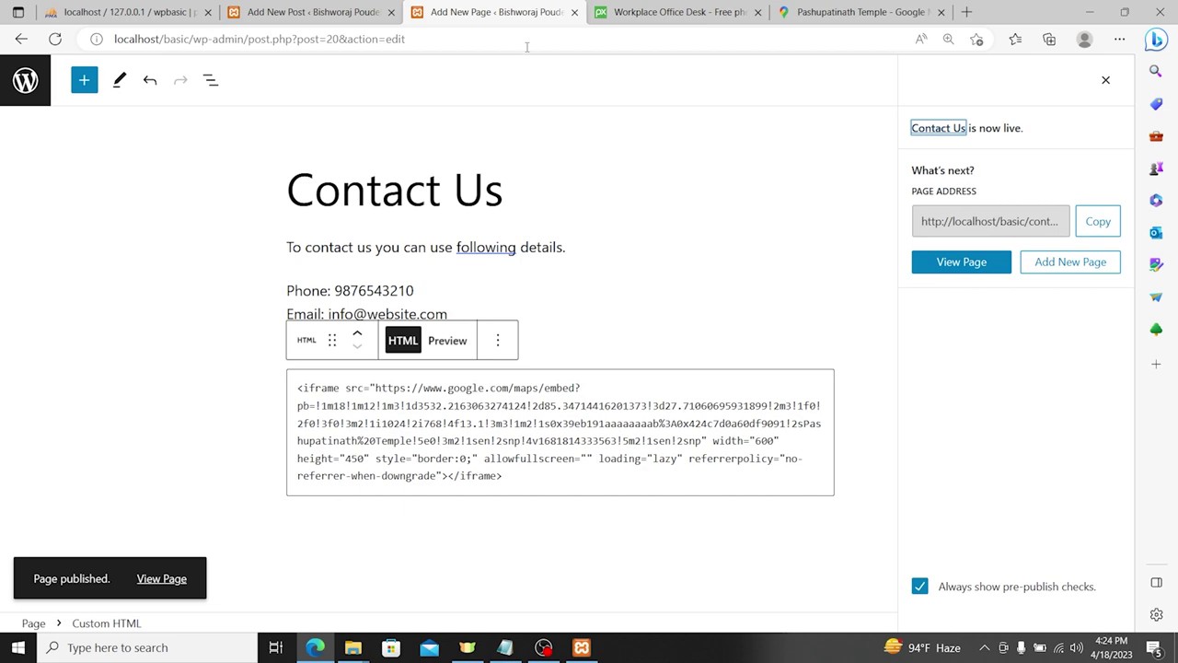
left_click_drag(196, 38, 714, 31)
key("BackSpace")
key("Return")
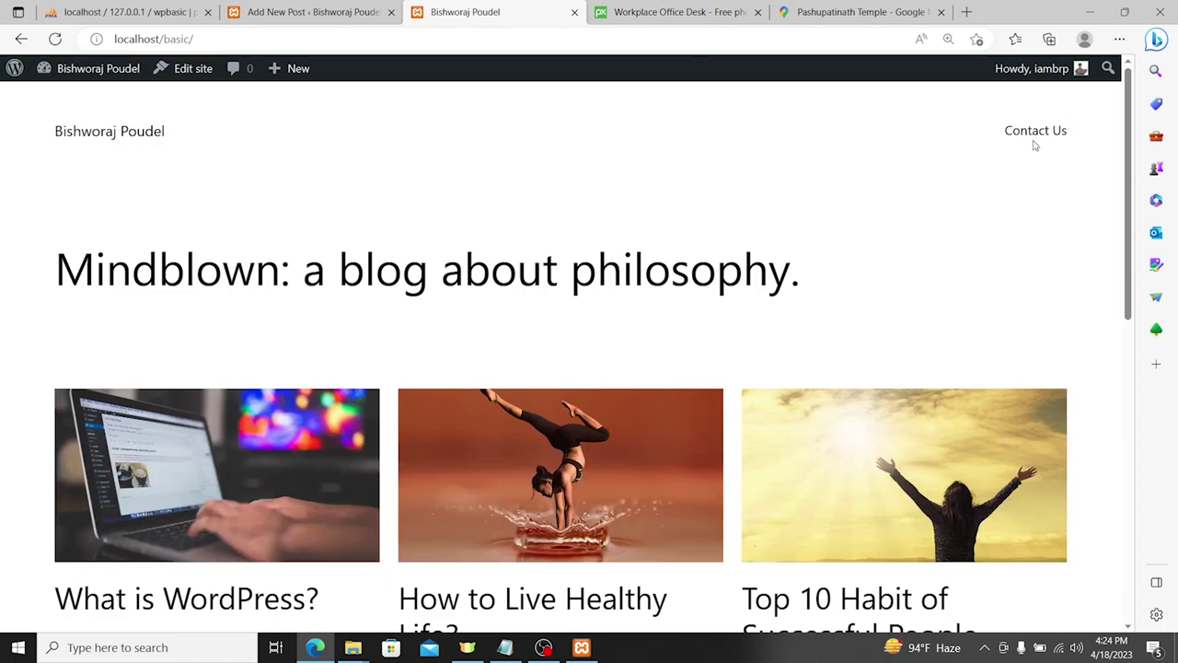
Step: Open Contact Us from the site menu and scroll to check the contact details and temple map
left_click(1028, 130)
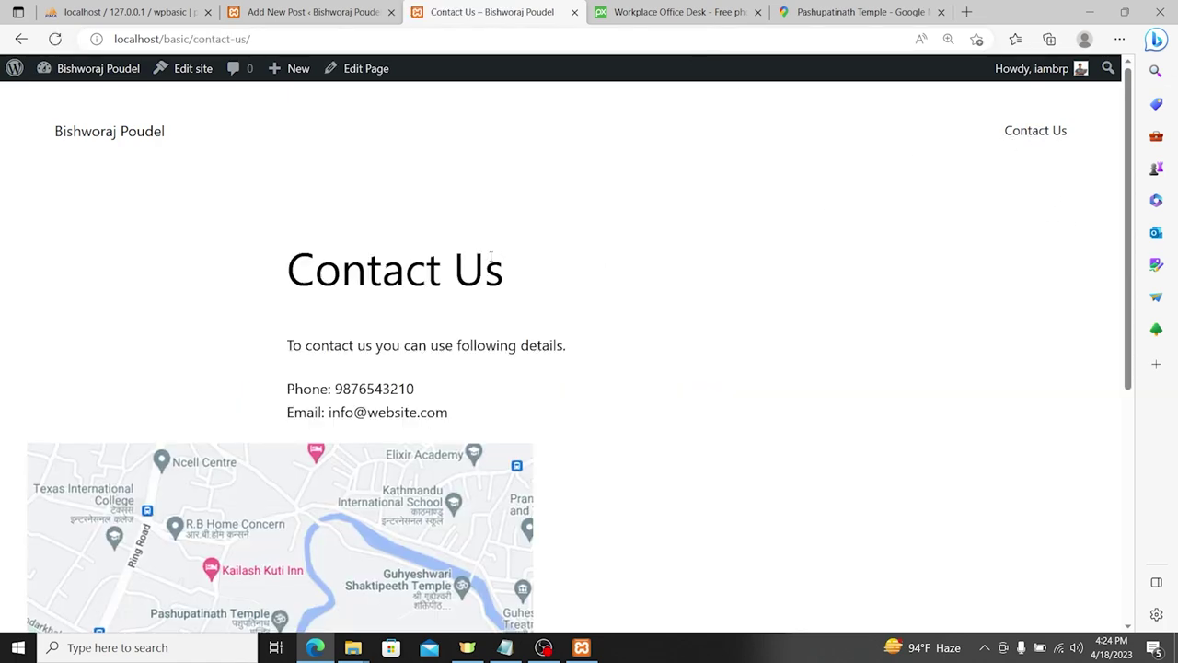
scroll(433, 333, "down", 3)
scroll(433, 334, "up", 3)
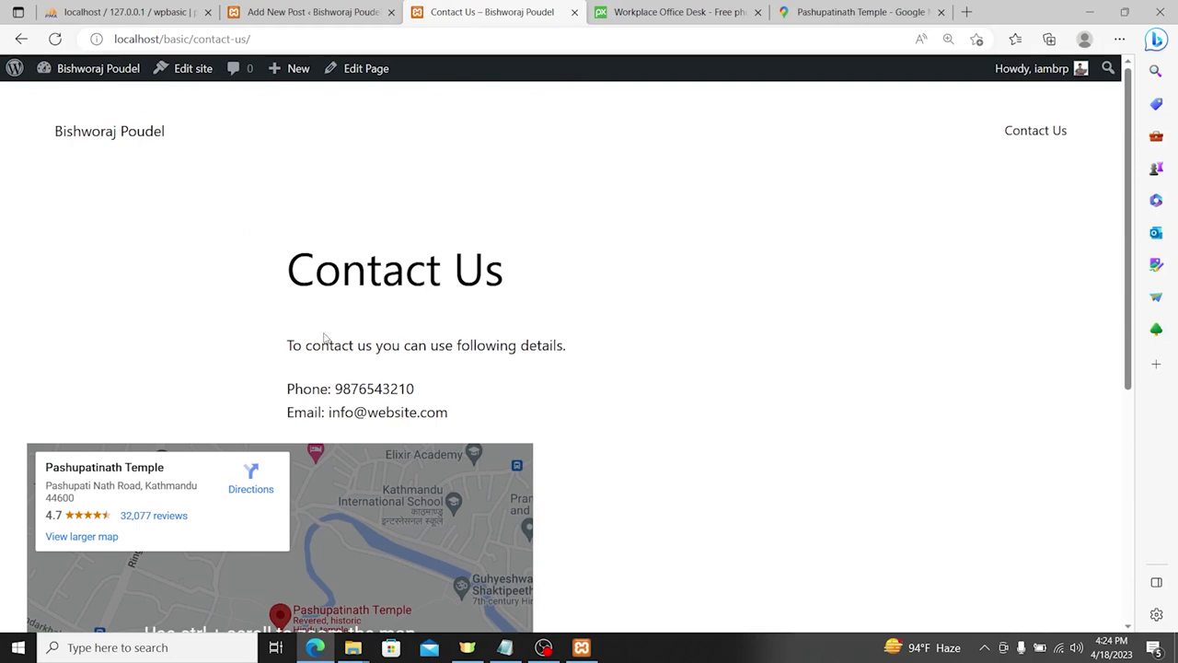
scroll(250, 448, "down", 3)
scroll(282, 413, "up", 3)
scroll(371, 302, "down", 3)
scroll(371, 300, "up", 3)
scroll(610, 321, "down", 5)
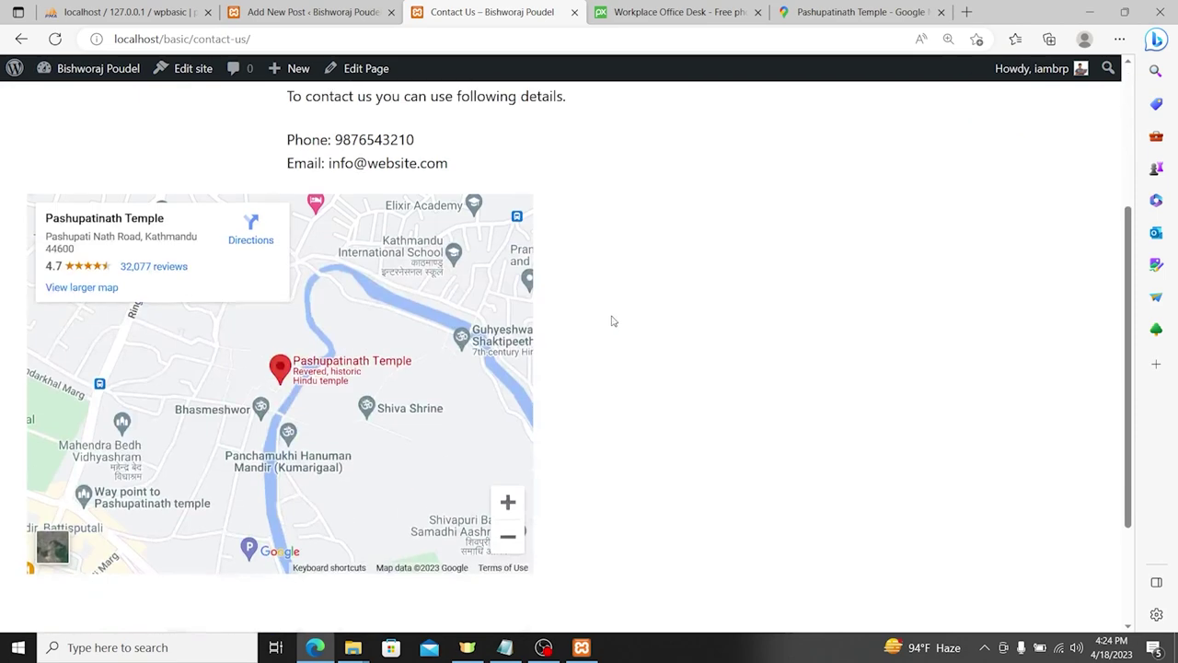
scroll(617, 359, "up", 5)
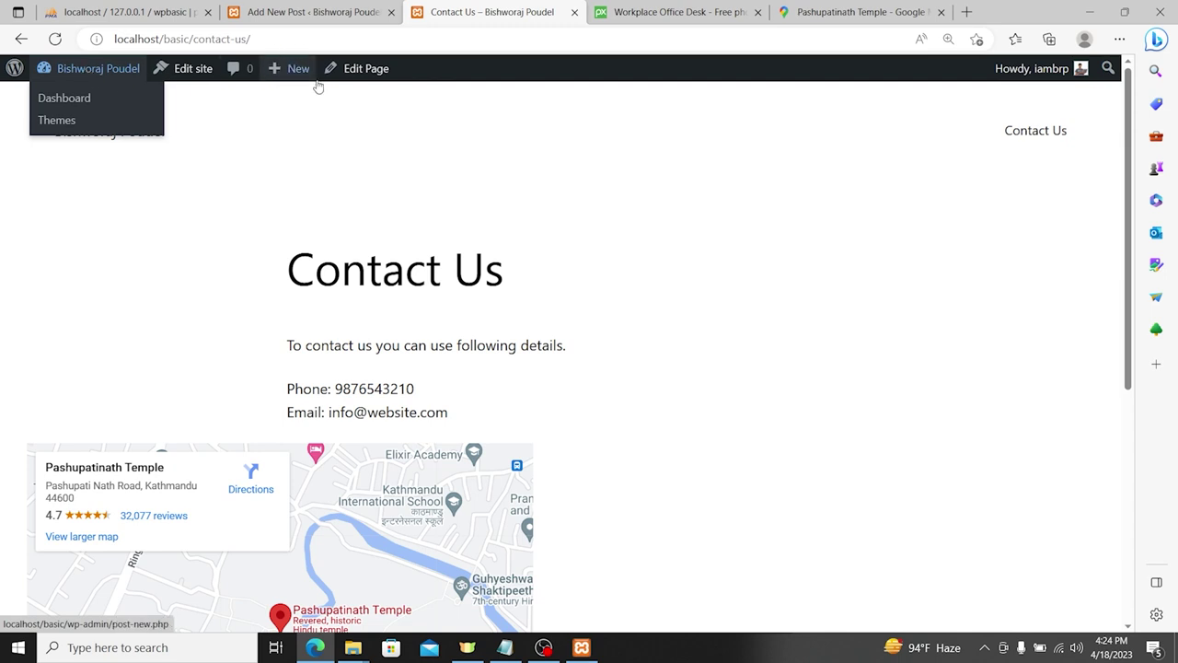
Step: Go to the Dashboard and open the Pages list showing Contact Us and the Privacy Policy draft
left_click(90, 70)
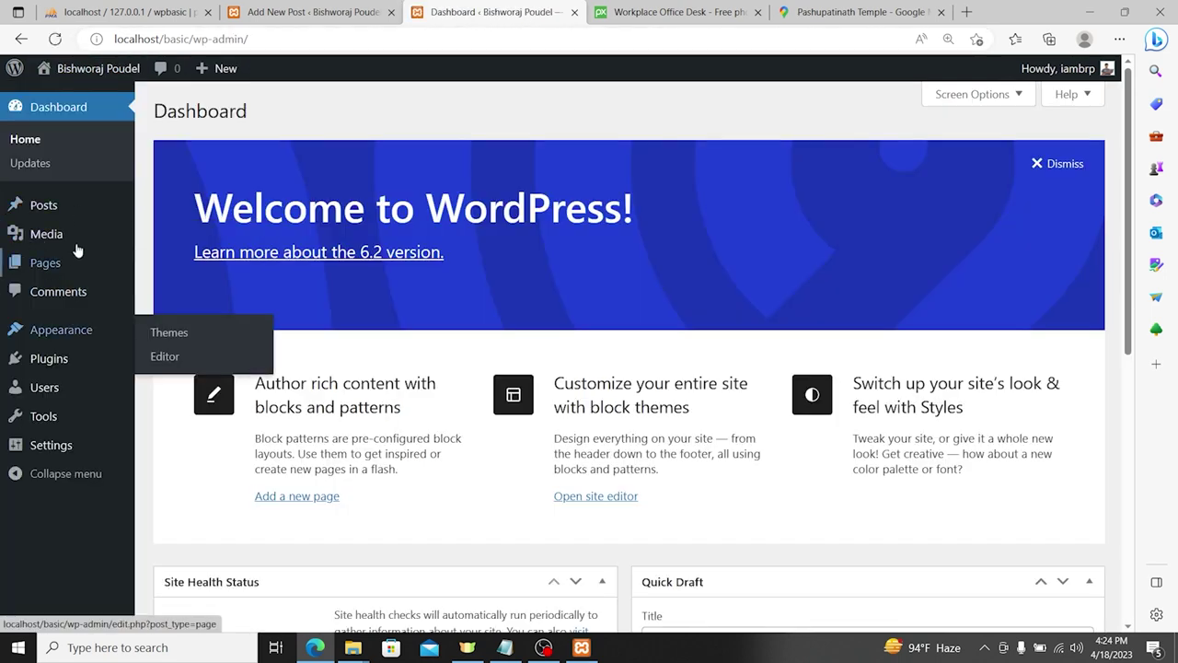
mouse_move(46, 357)
left_click(58, 263)
mouse_move(210, 255)
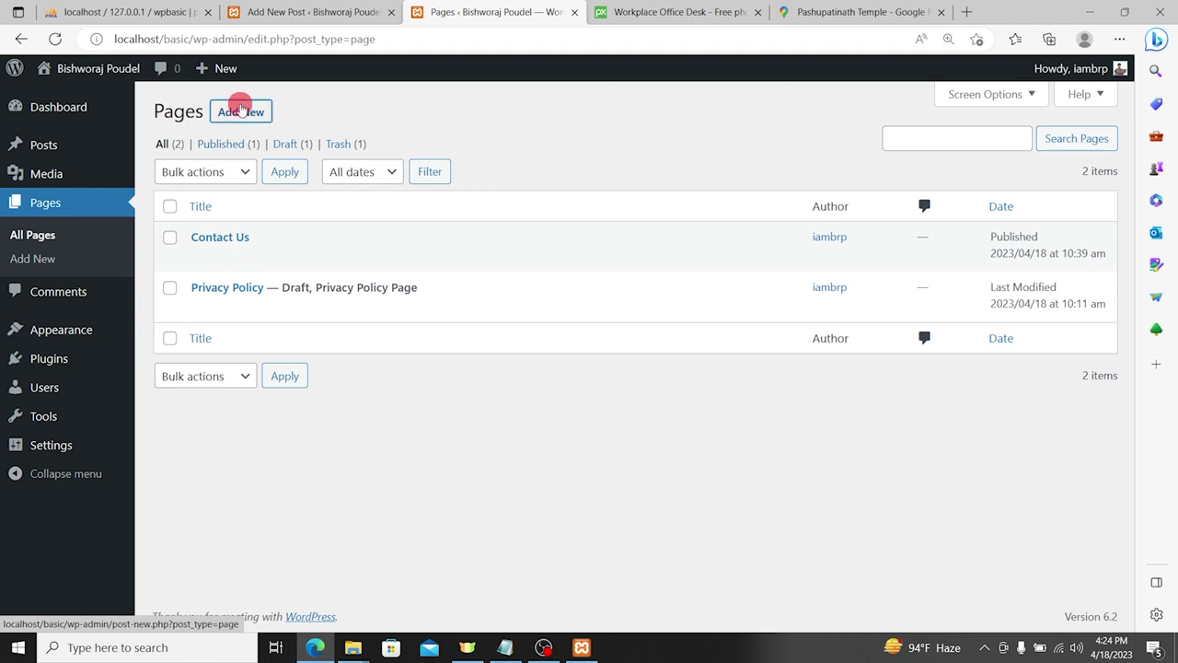
Step: Create an 'About Us' page with the paragraph 'Our company name is ABC Pvt.Ltd. We work on ....'
left_click(240, 111)
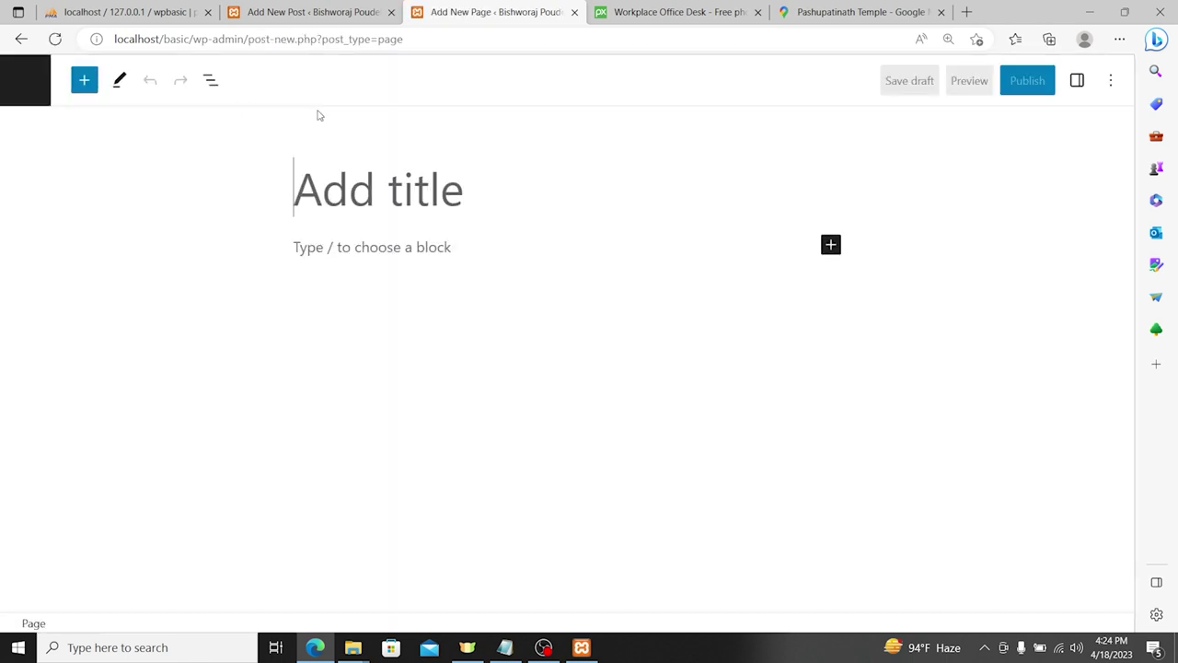
type("About Us")
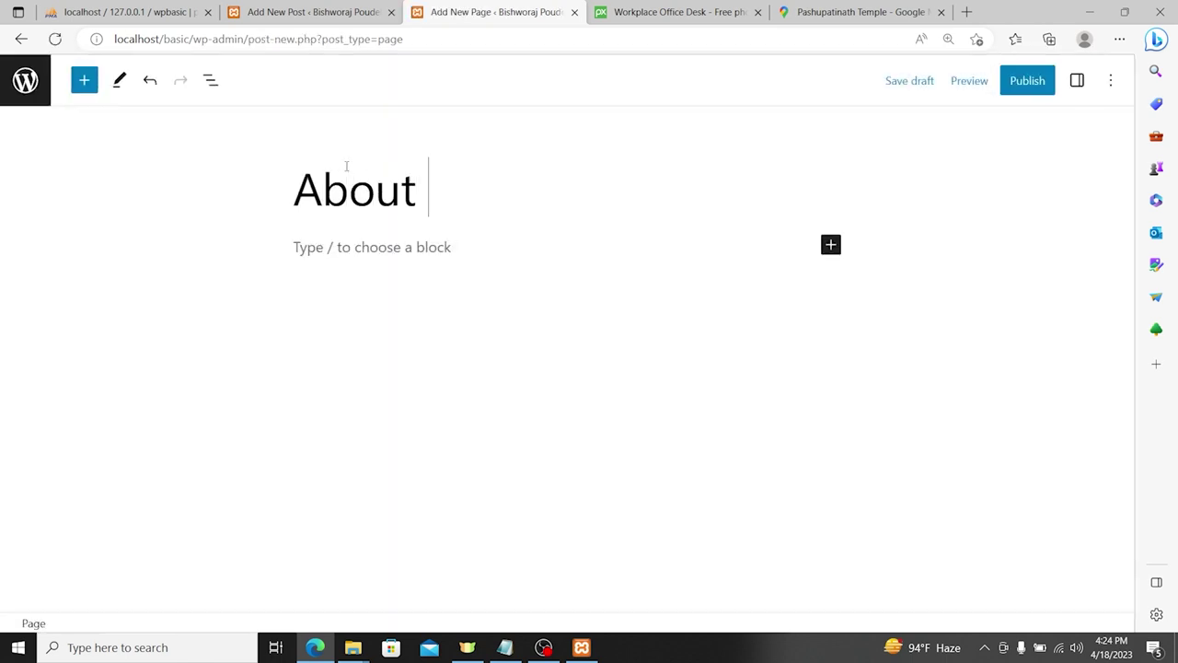
left_click(377, 255)
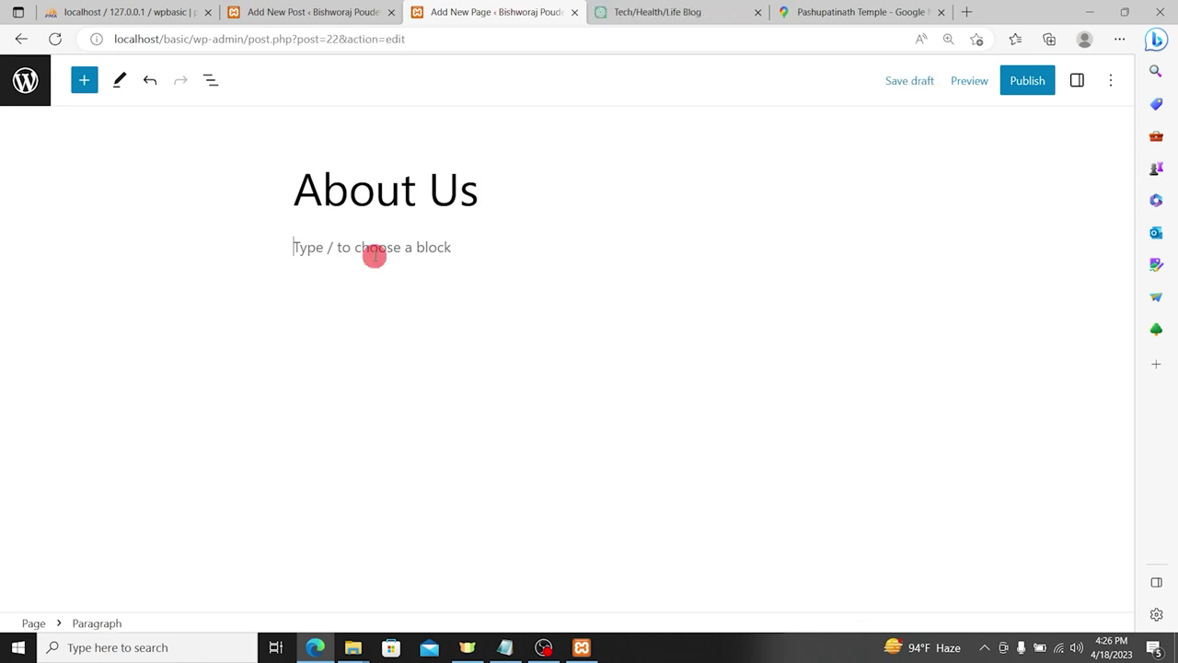
type("This is abo")
key("BackSpace")
key("BackSpace")
key("BackSpace")
key("BackSpace")
key("BackSpace")
key("BackSpace")
key("BackSpace")
key("BackSpace")
key("BackSpace")
key("BackSpace")
key("BackSpace")
key("BackSpace")
key("BackSpace")
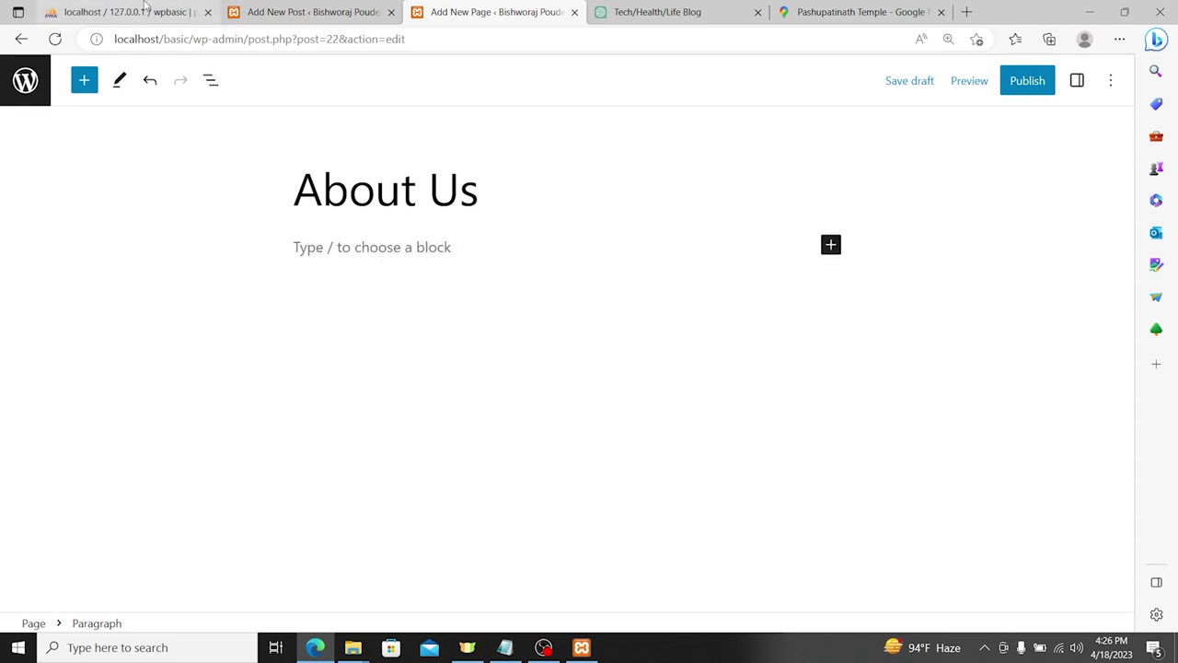
type("our company name is")
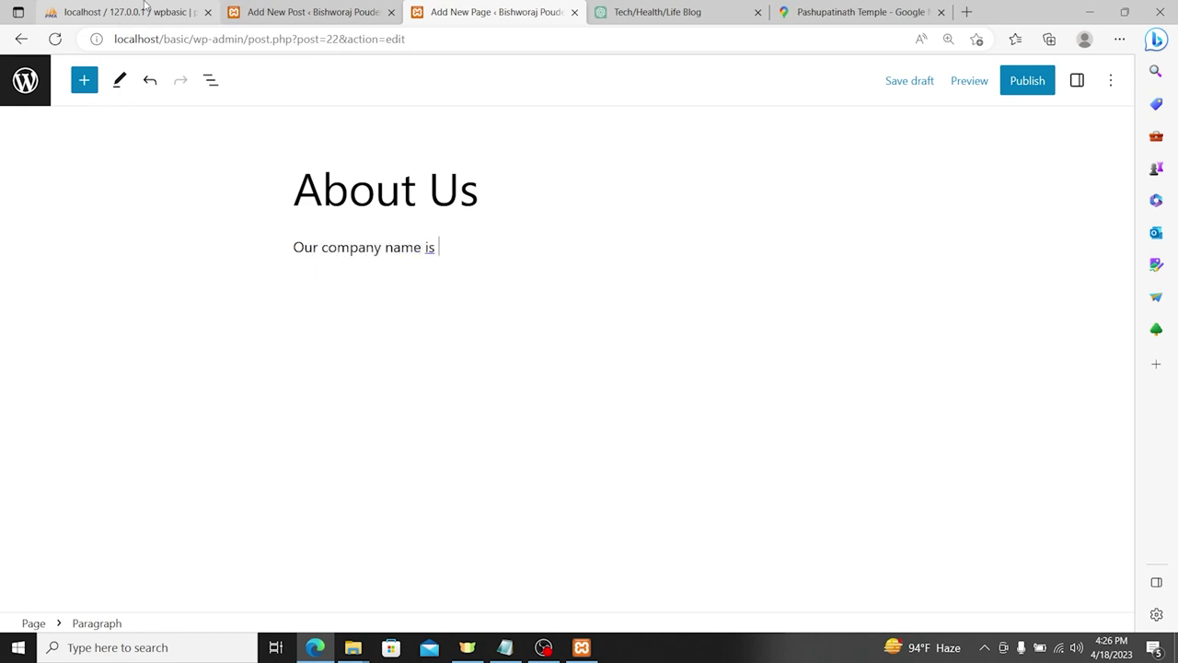
type(" ABC Pvt.Ltd. ")
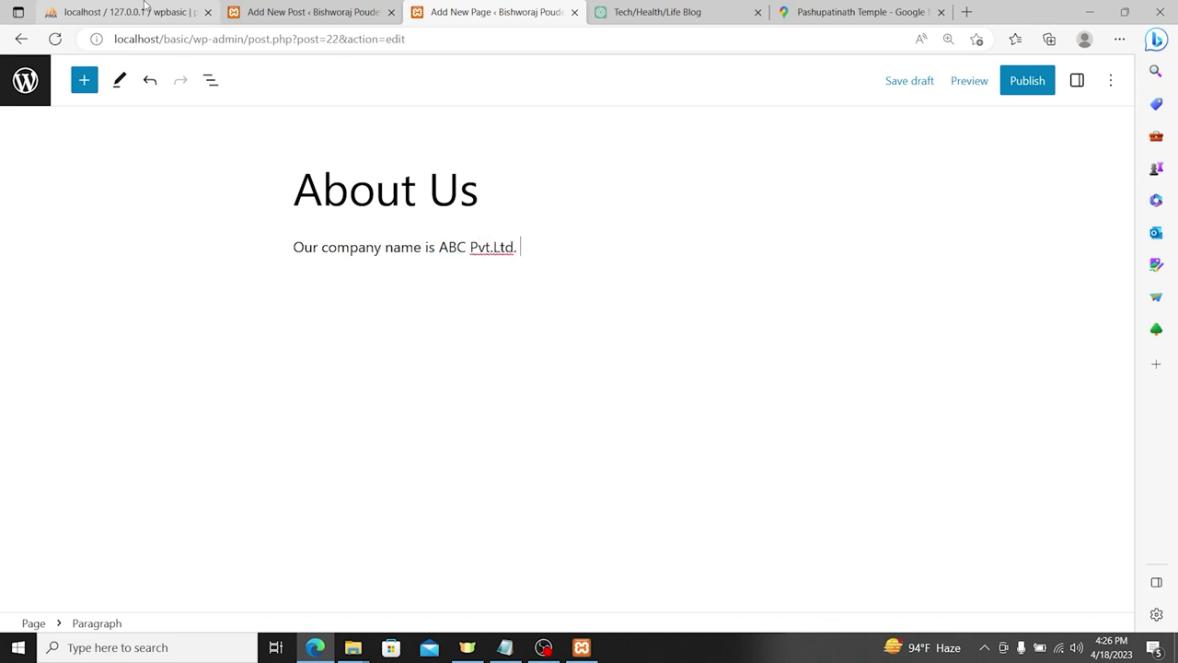
type("We work on ....")
key("Return")
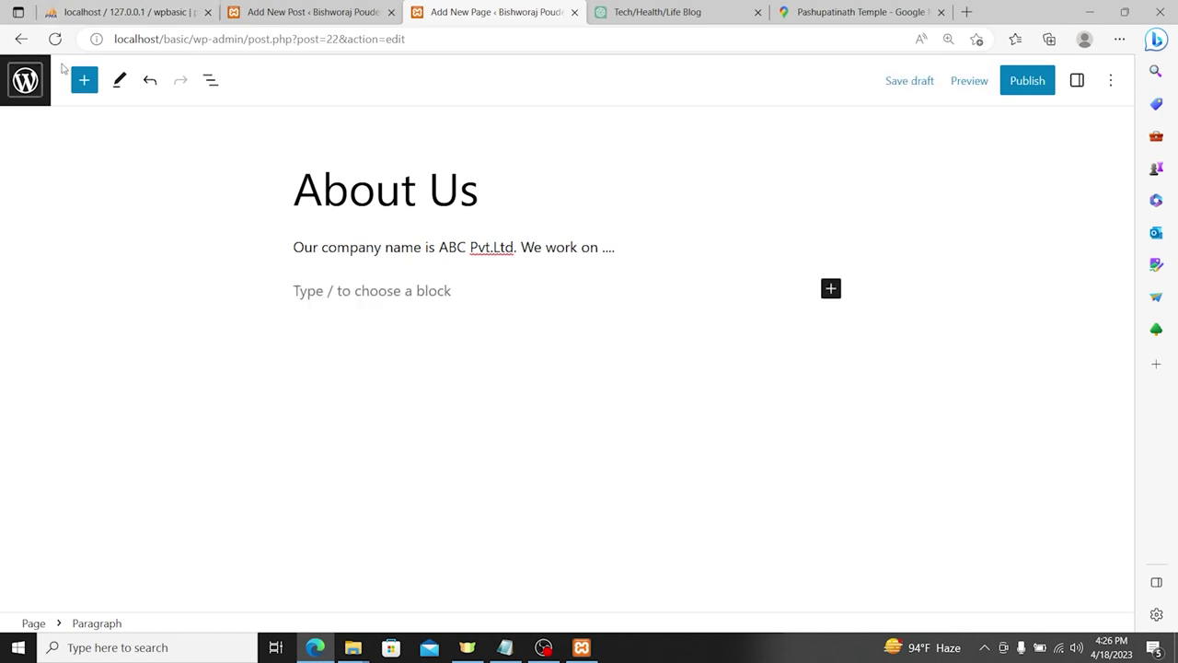
left_click(84, 80)
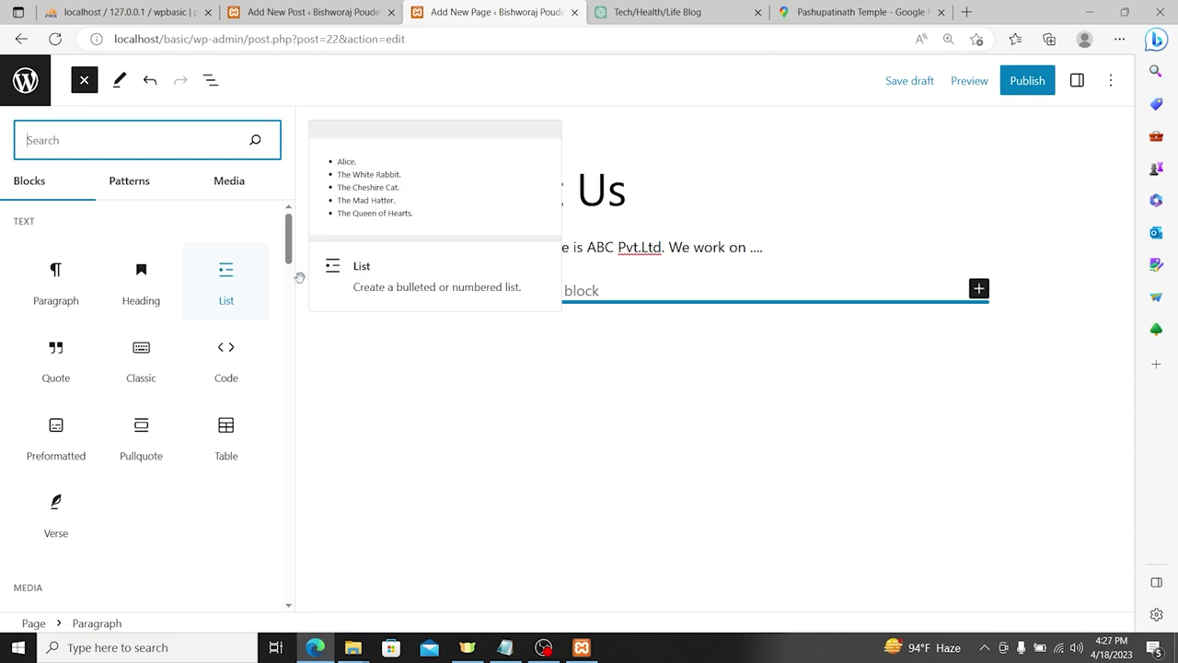
Step: End the intro with 'following things:' and add a bulleted list with Website Development and App Development
left_click(774, 247)
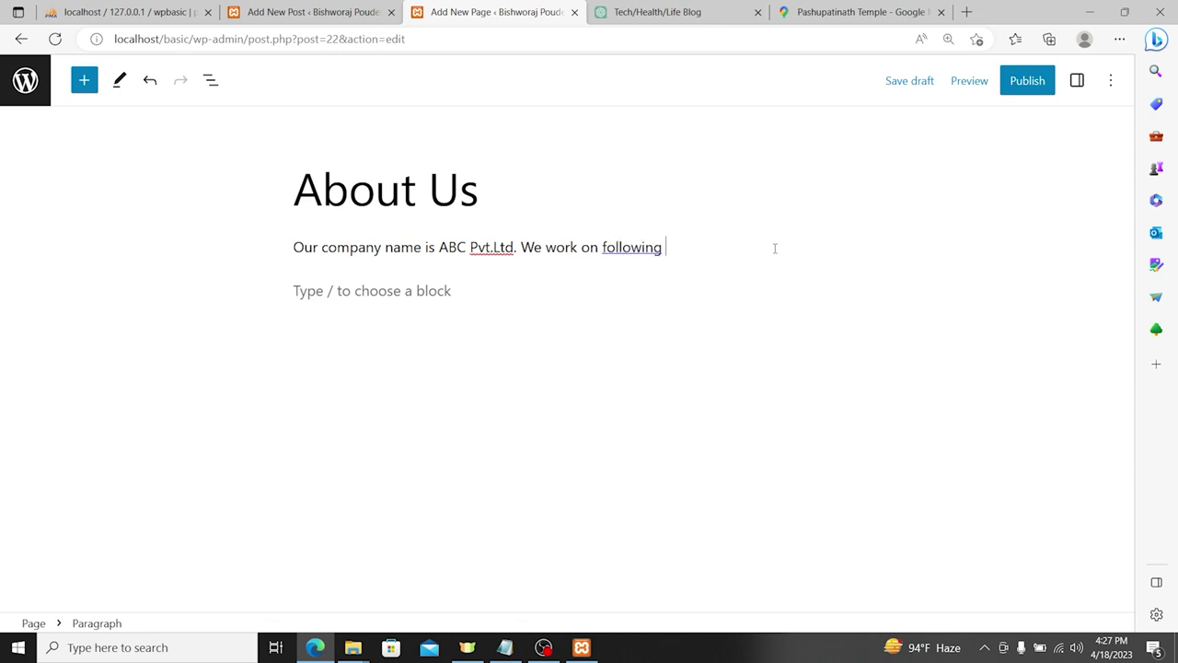
type("ngs:")
key("shift+Return")
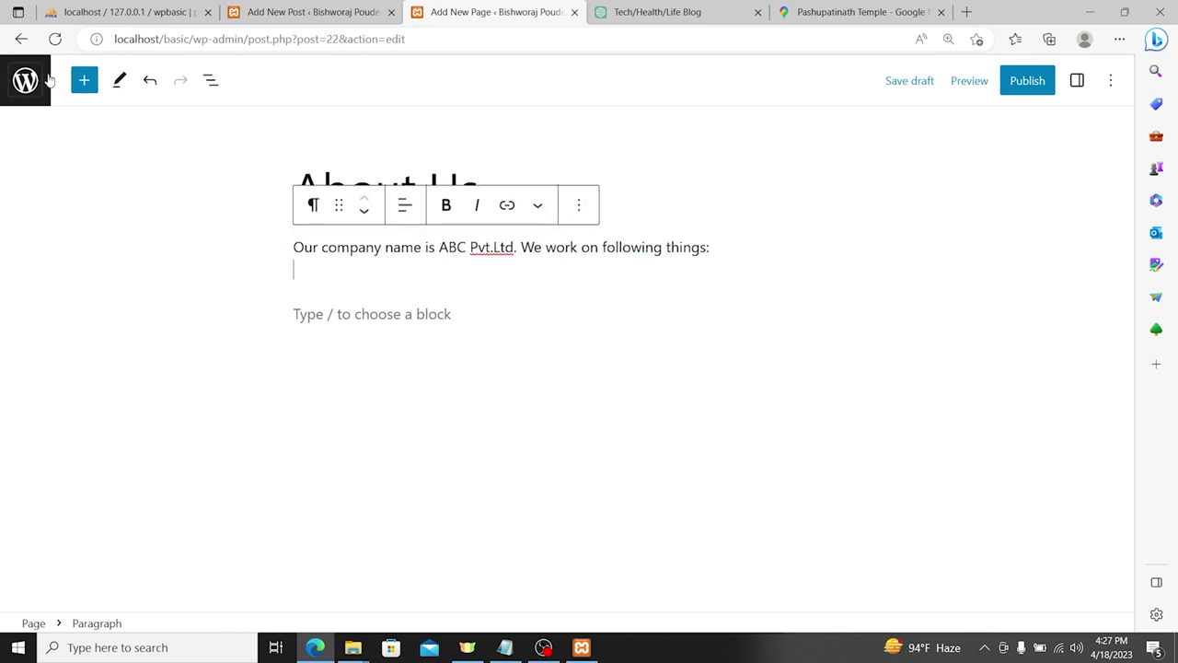
left_click(81, 80)
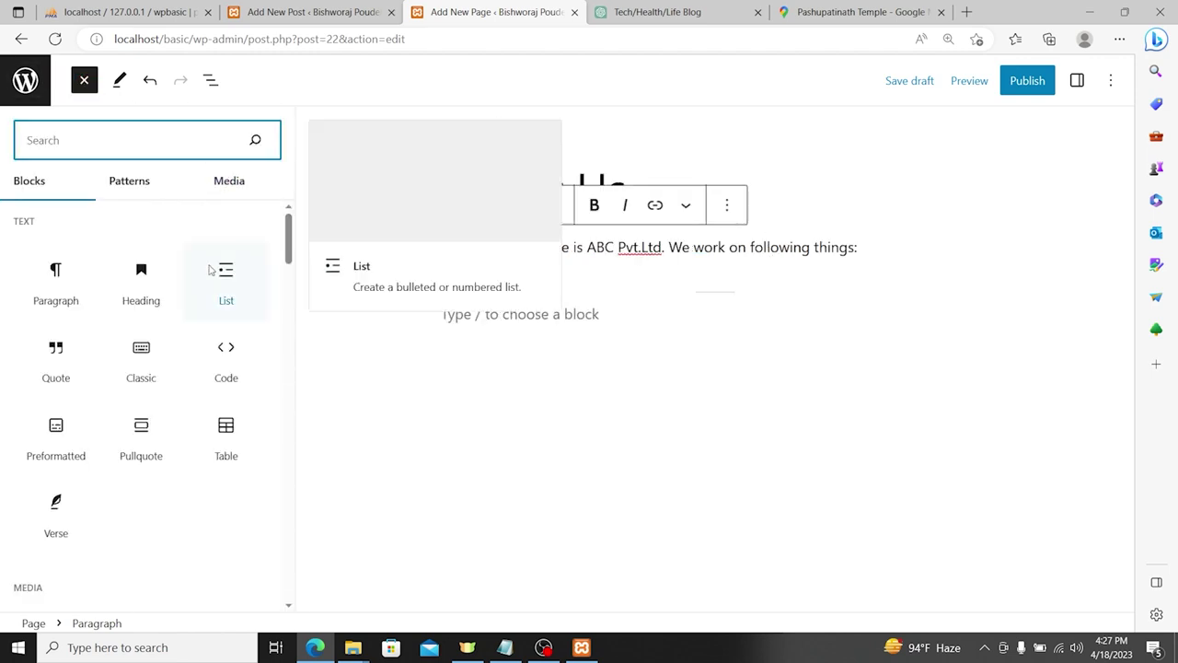
left_click(208, 265)
left_click(493, 308)
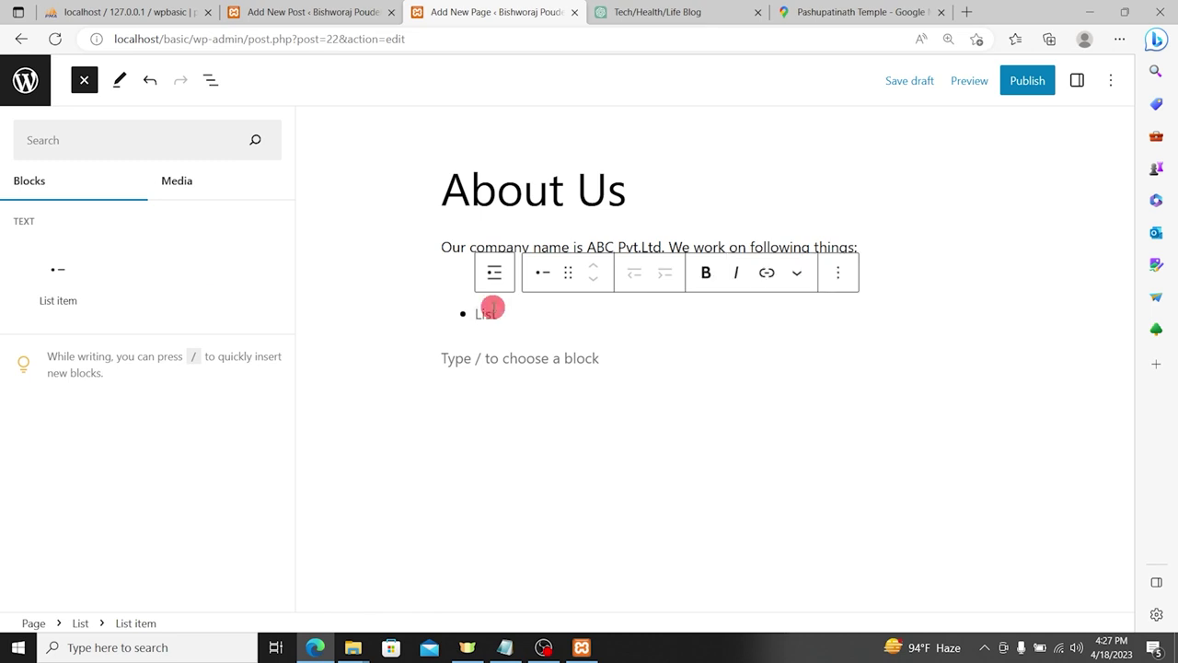
type("Webs")
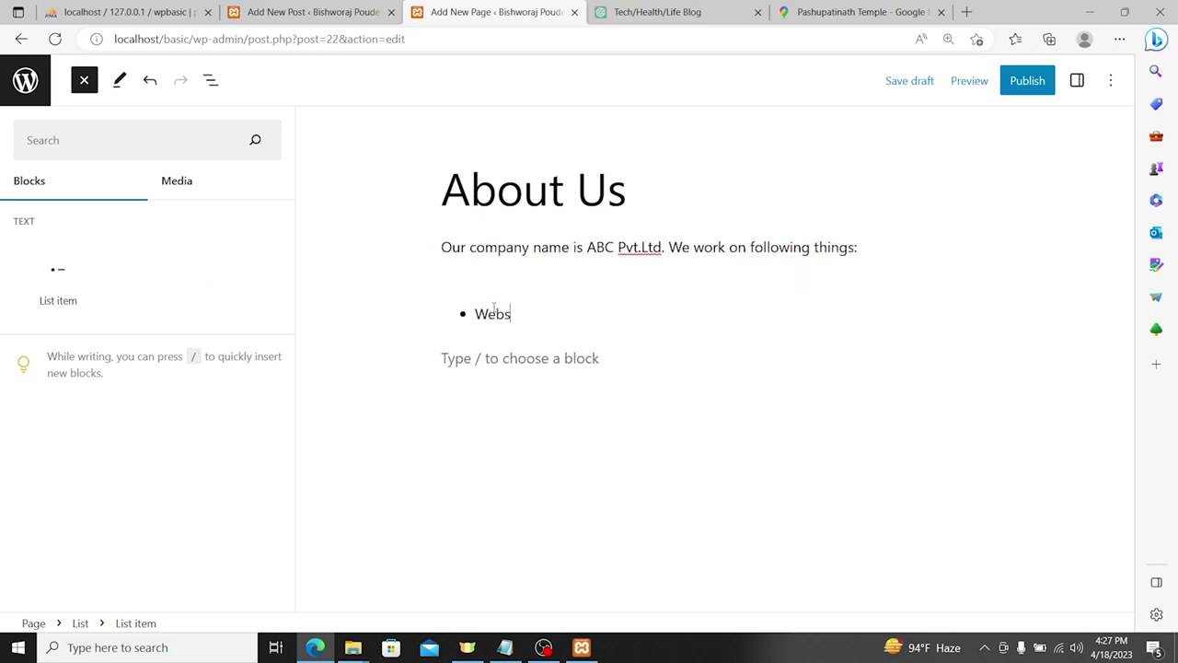
type("ite Development")
key("Return")
type("Appp Development")
Step: Correct 'Appp' to 'App' and add a third list item, Software Development
key("Return")
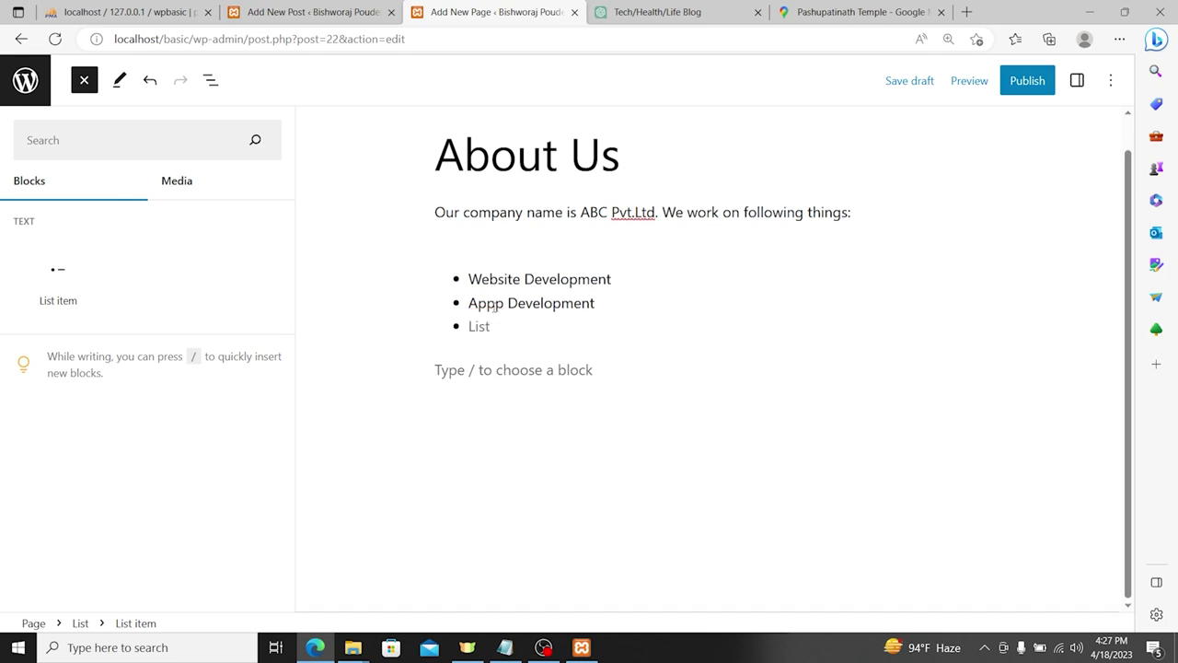
left_click(495, 305)
key("BackSpace")
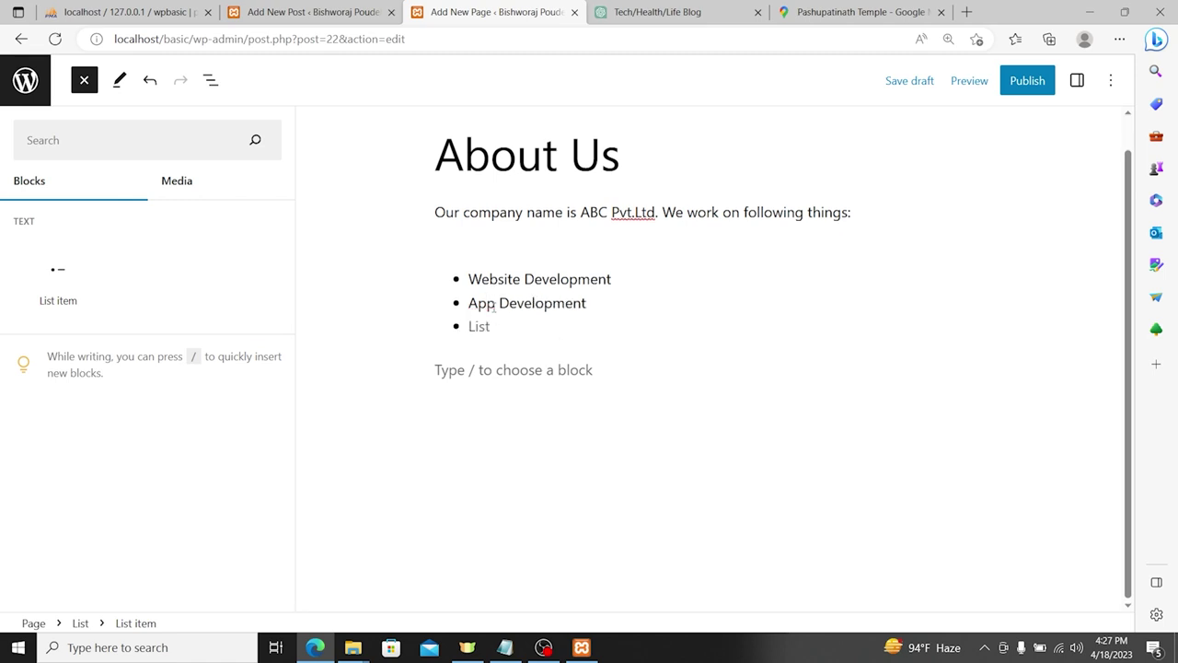
type("Software Development")
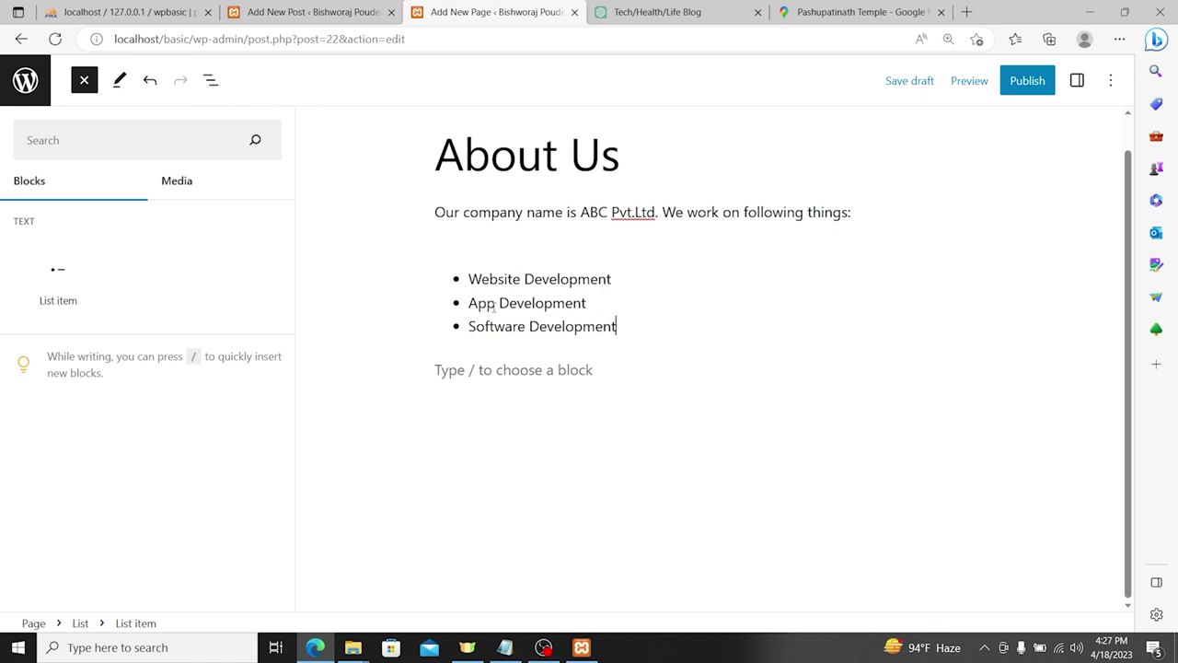
key("Return")
key("BackSpace")
Step: Publish the About Us page and clear the editor path from the browser address
left_click(1026, 81)
left_click(974, 83)
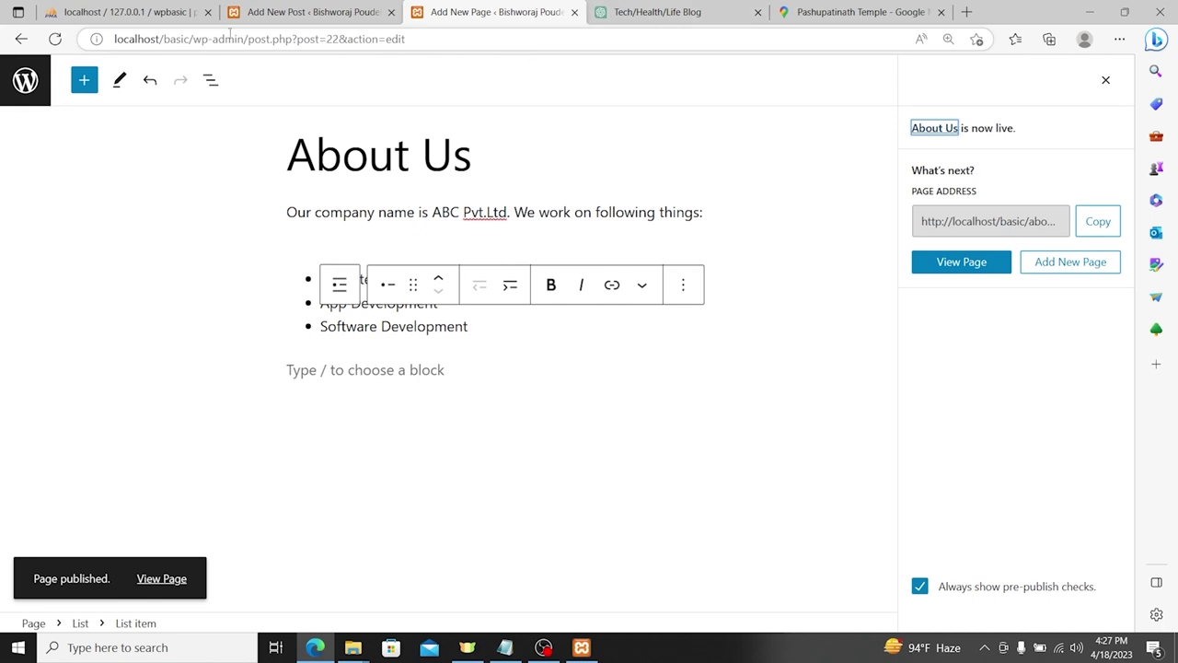
left_click(193, 39)
key("shift+End")
key("BackSpace")
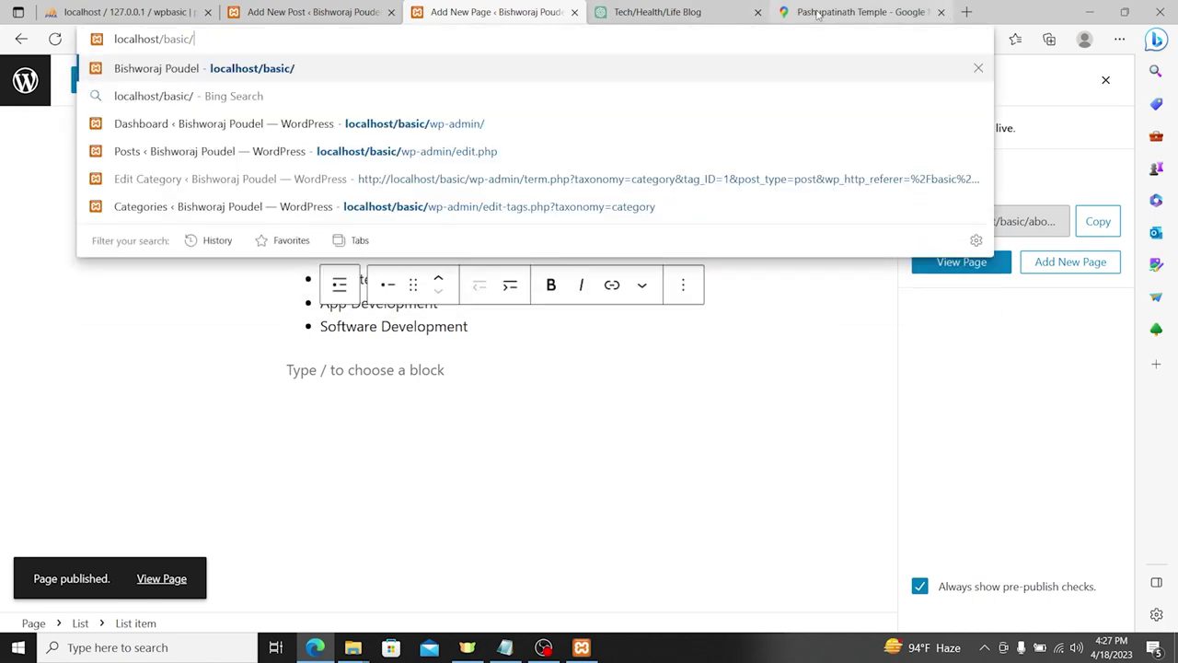
Step: Load the site home page at localhost/basic/ and check its header menu
key("Return")
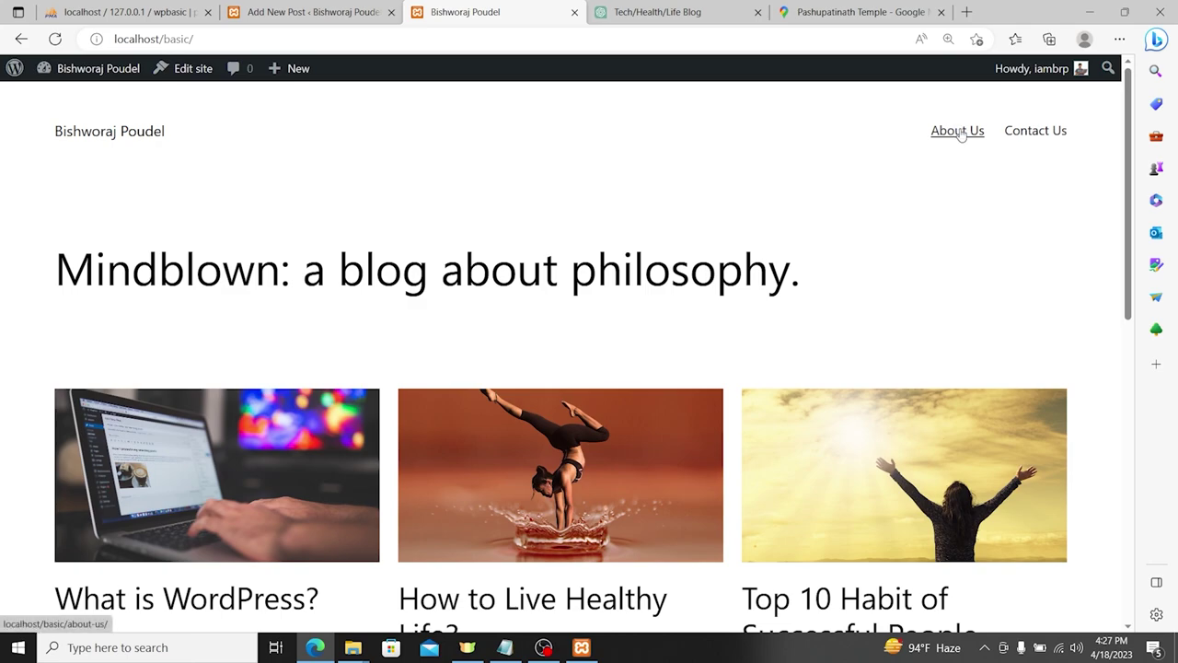
scroll(764, 226, "down", 10)
scroll(666, 239, "up", 10)
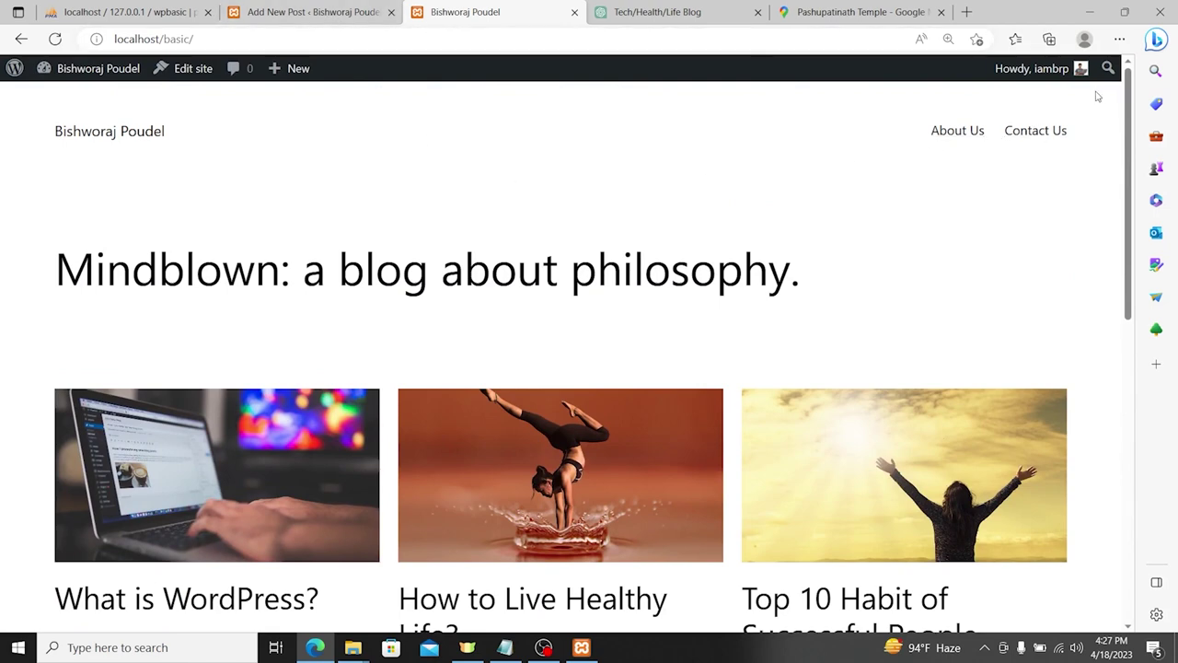
left_click(366, 12)
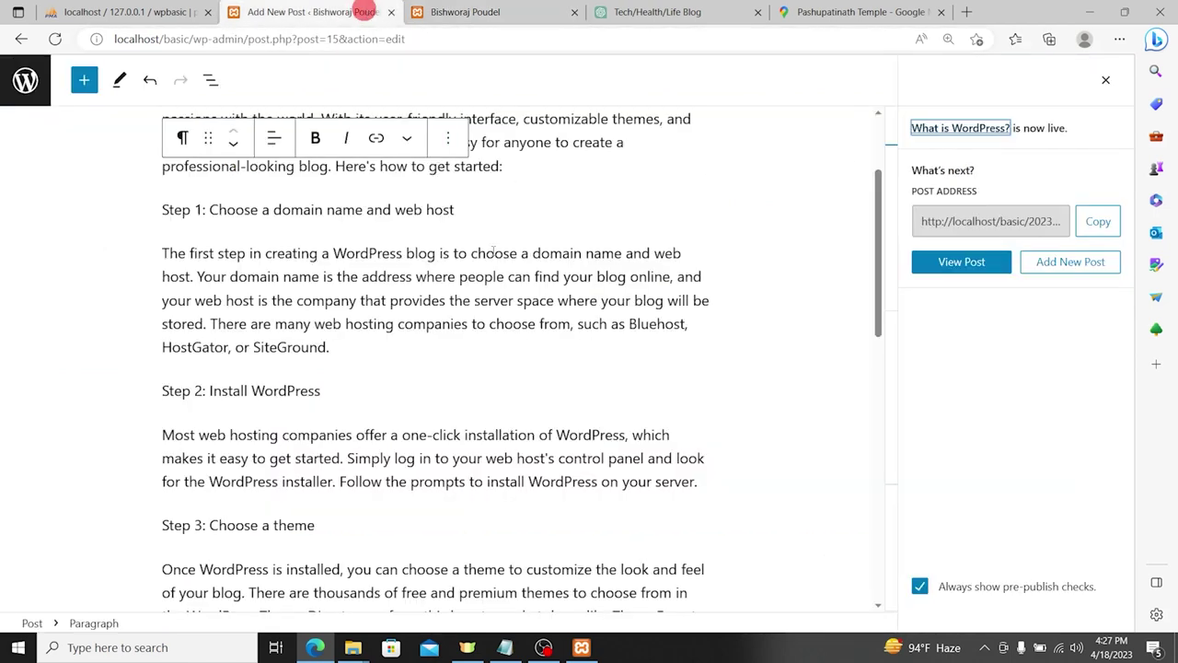
left_click(512, 21)
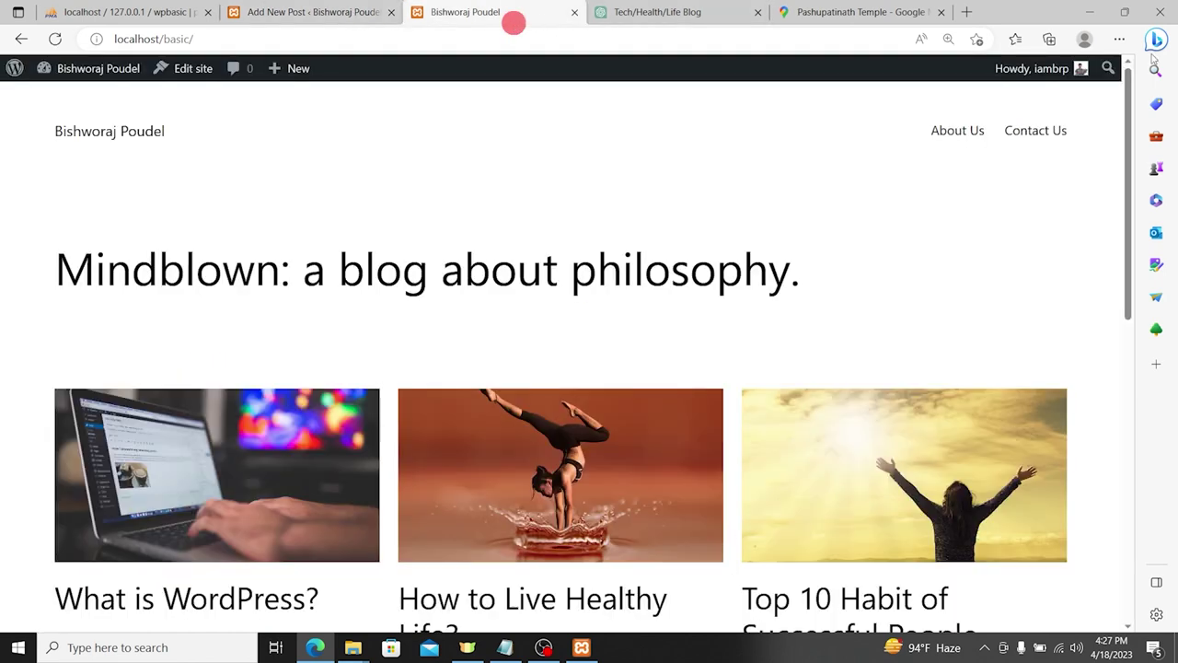
Step: View the live About Us and Contact Us pages, then return to the home page
left_click(957, 130)
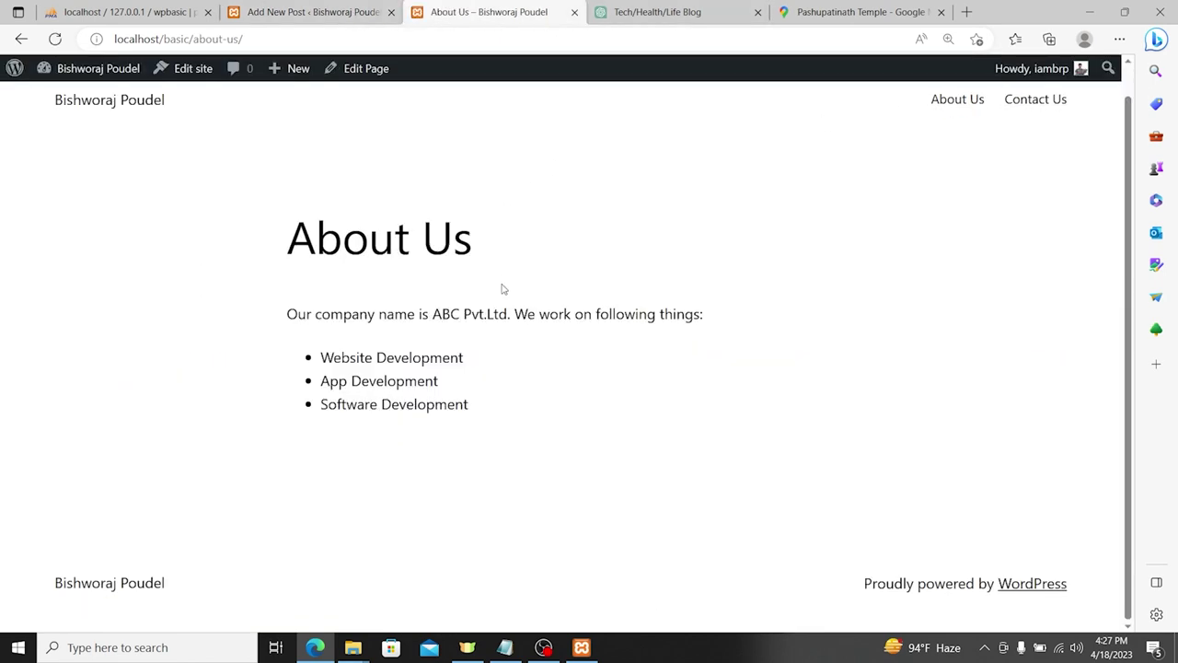
left_click_drag(562, 448, 342, 232)
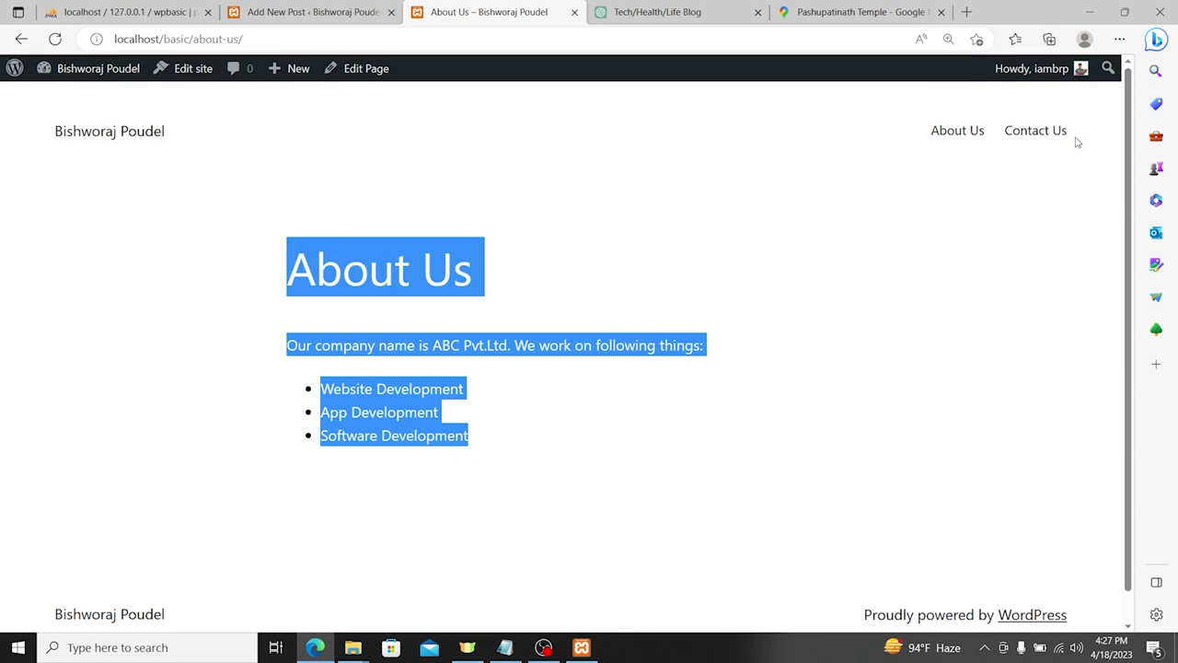
left_click(1033, 132)
left_click_drag(255, 268, 454, 394)
scroll(727, 331, "down", 3)
scroll(739, 329, "up", 3)
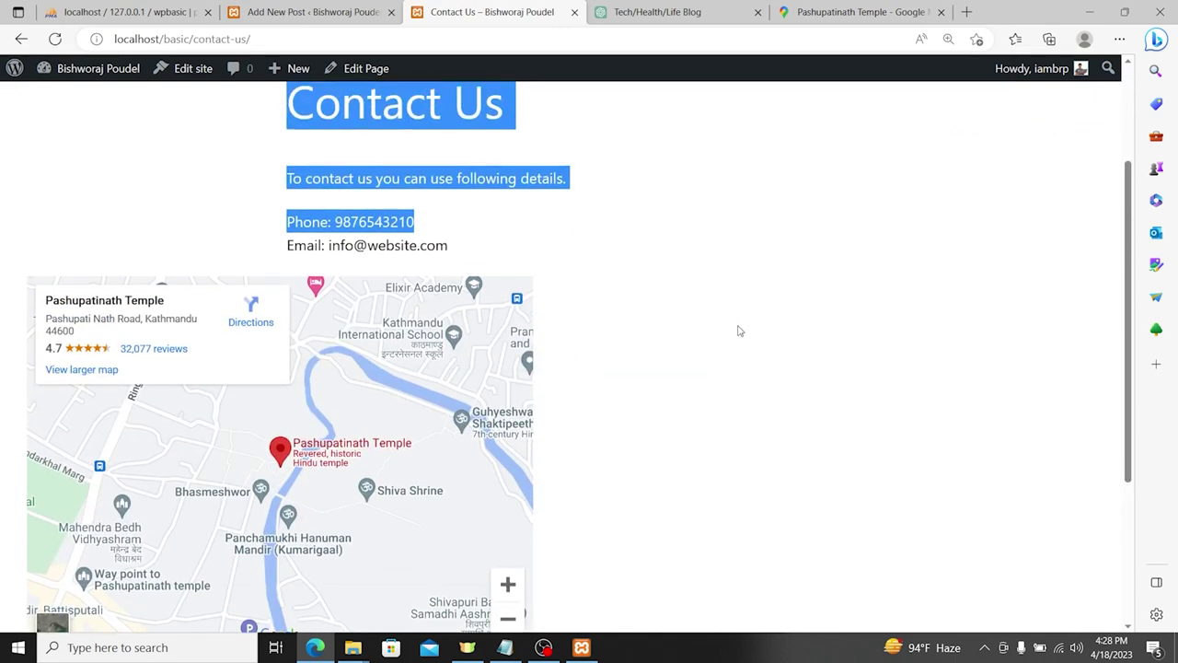
left_click(120, 135)
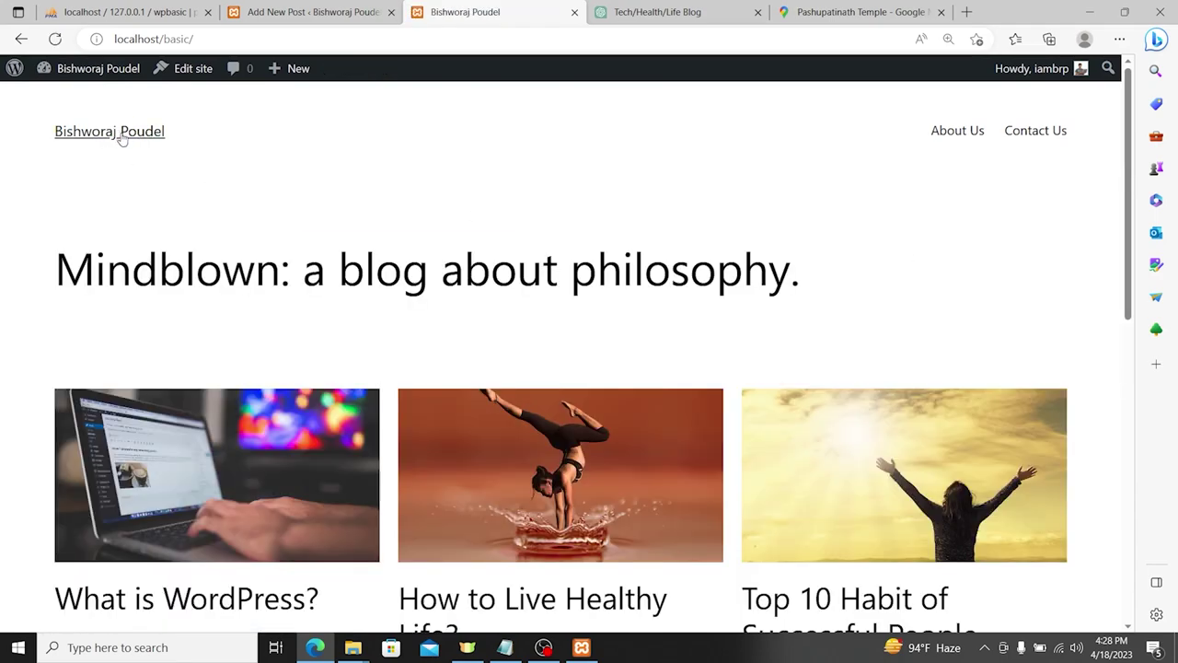
scroll(177, 189, "down", 3)
scroll(179, 200, "up", 3)
Step: Review Pages and Comments from the Dashboard, then open Appearance > Themes listing three installed themes
left_click(101, 74)
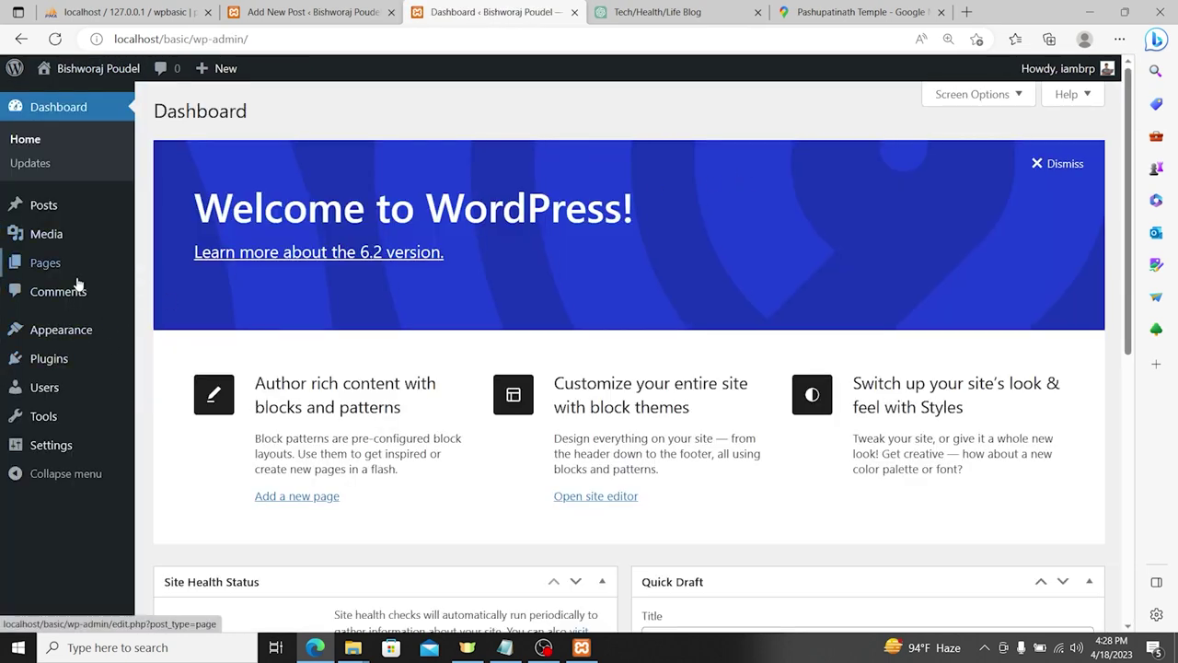
left_click(53, 267)
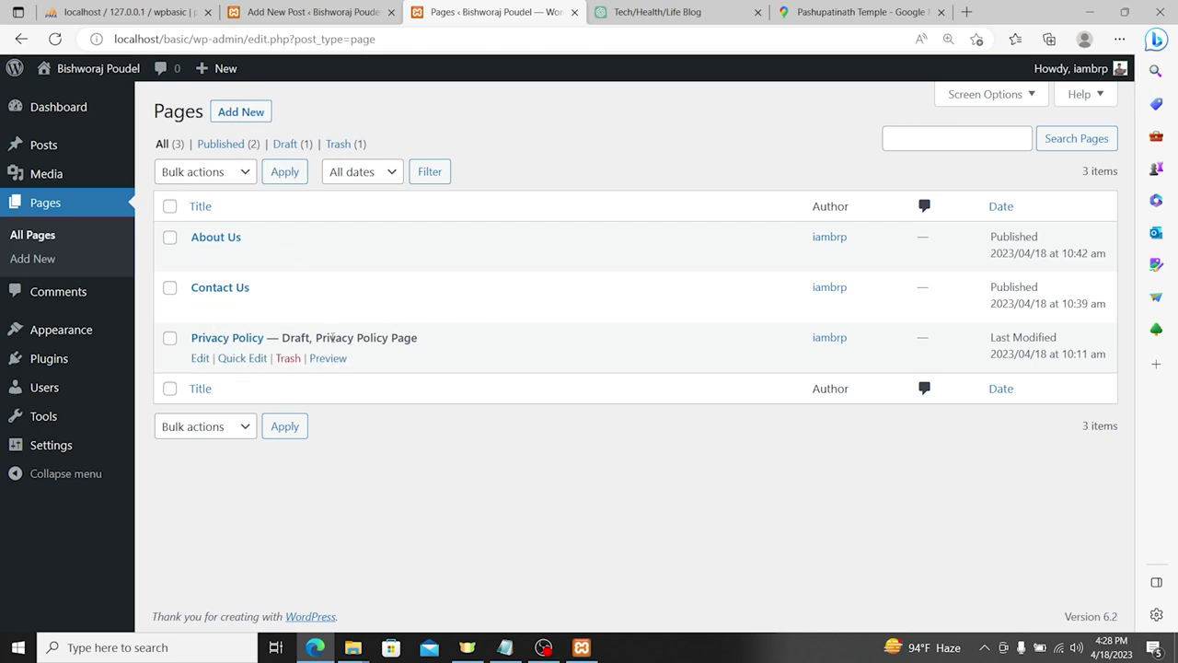
double_click(287, 338)
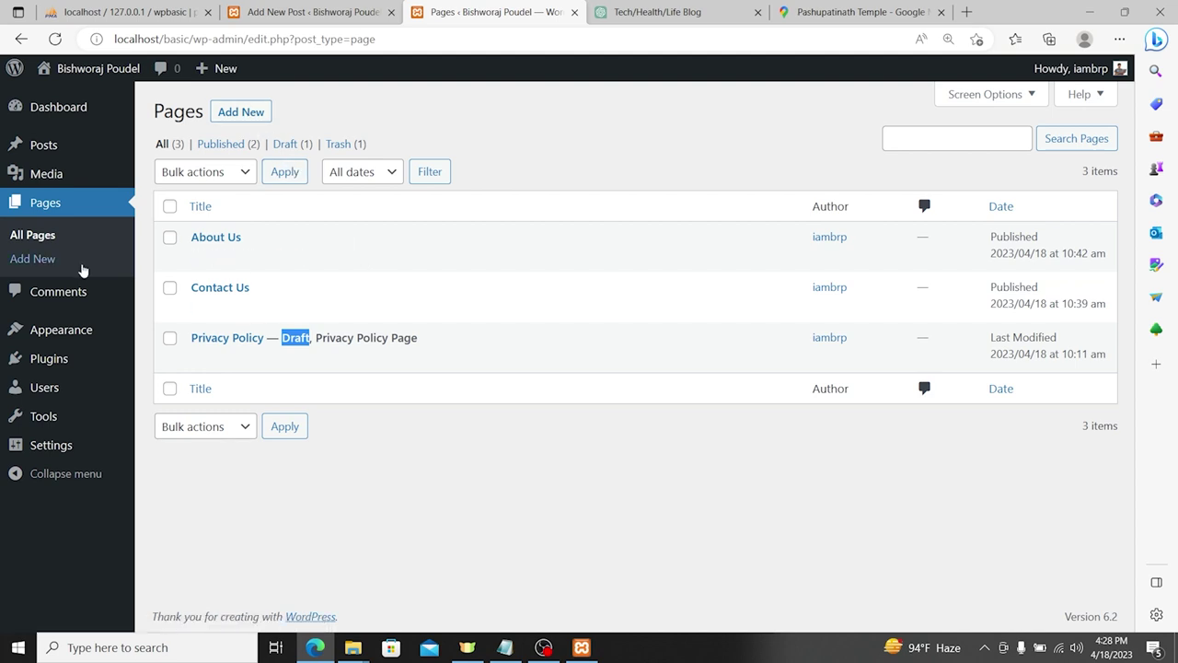
left_click(61, 290)
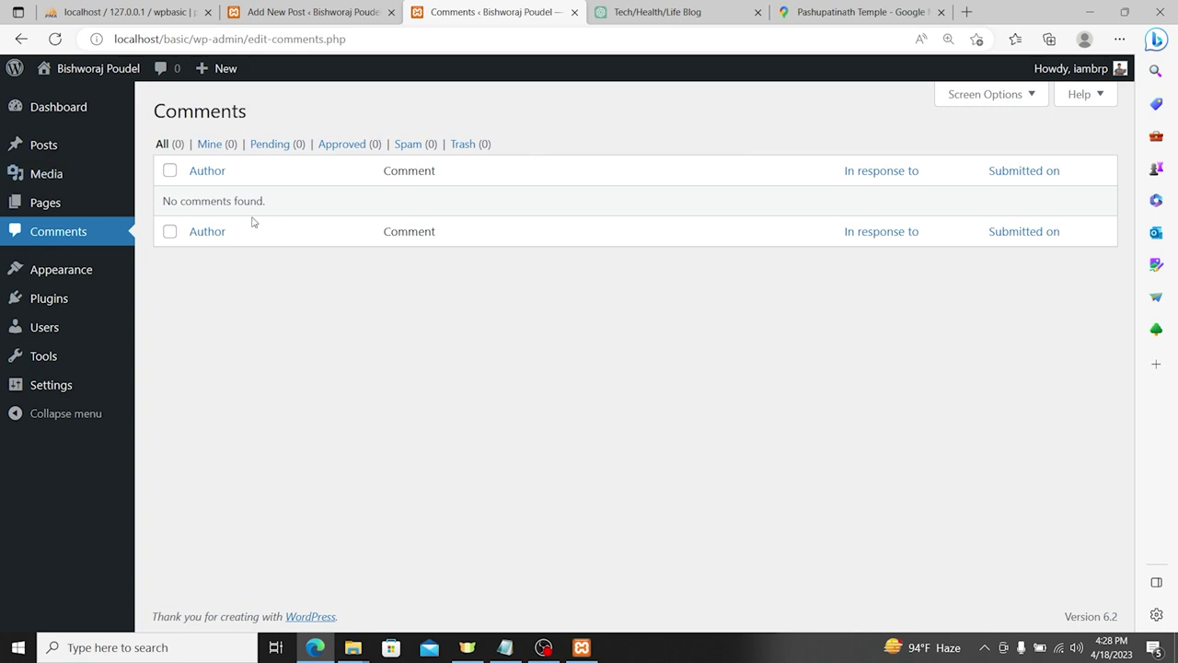
mouse_move(63, 269)
left_click(224, 276)
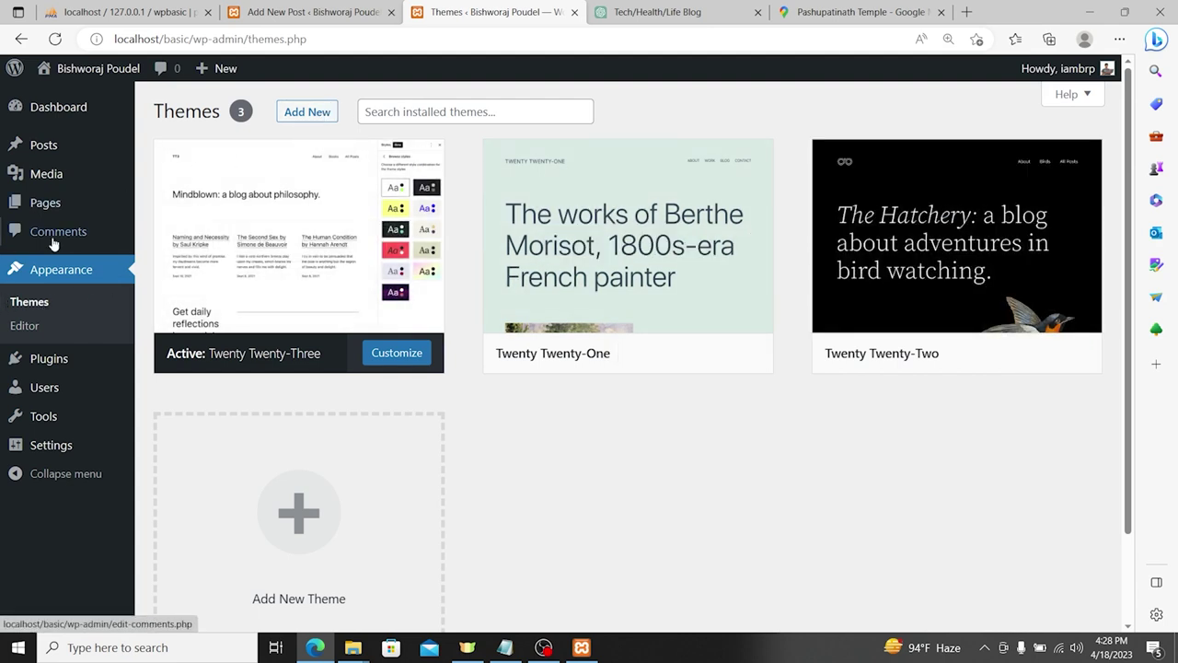
Step: Browse the popular themes directory down to Neve and open its details and preview
left_click(34, 302)
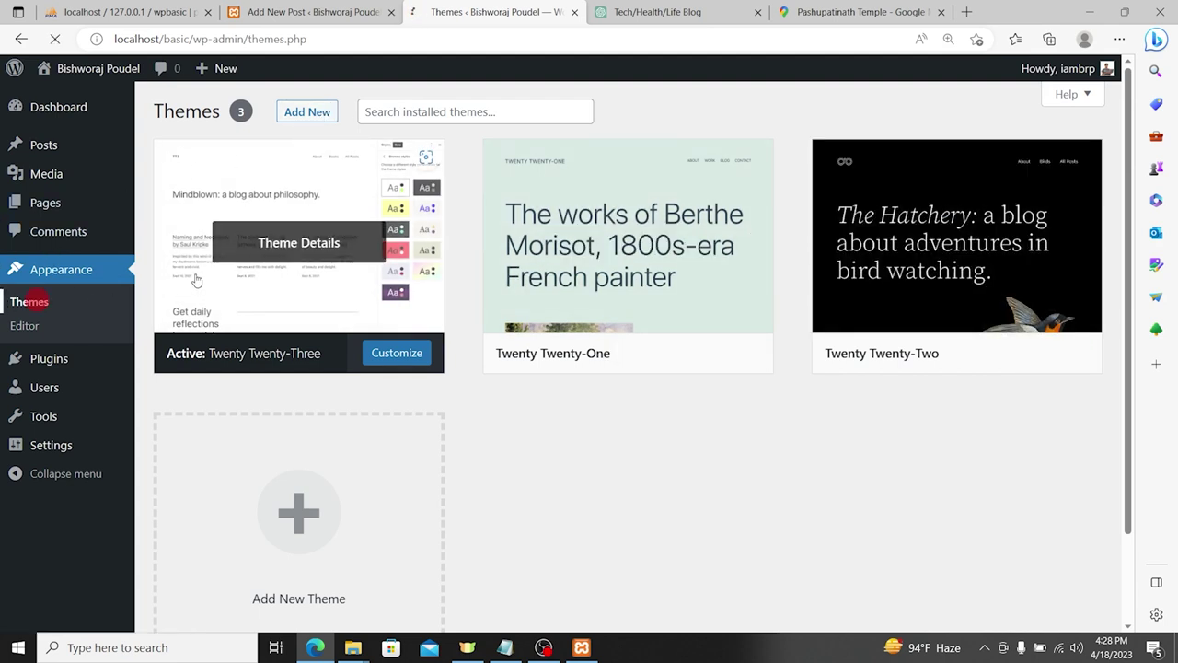
left_click(322, 113)
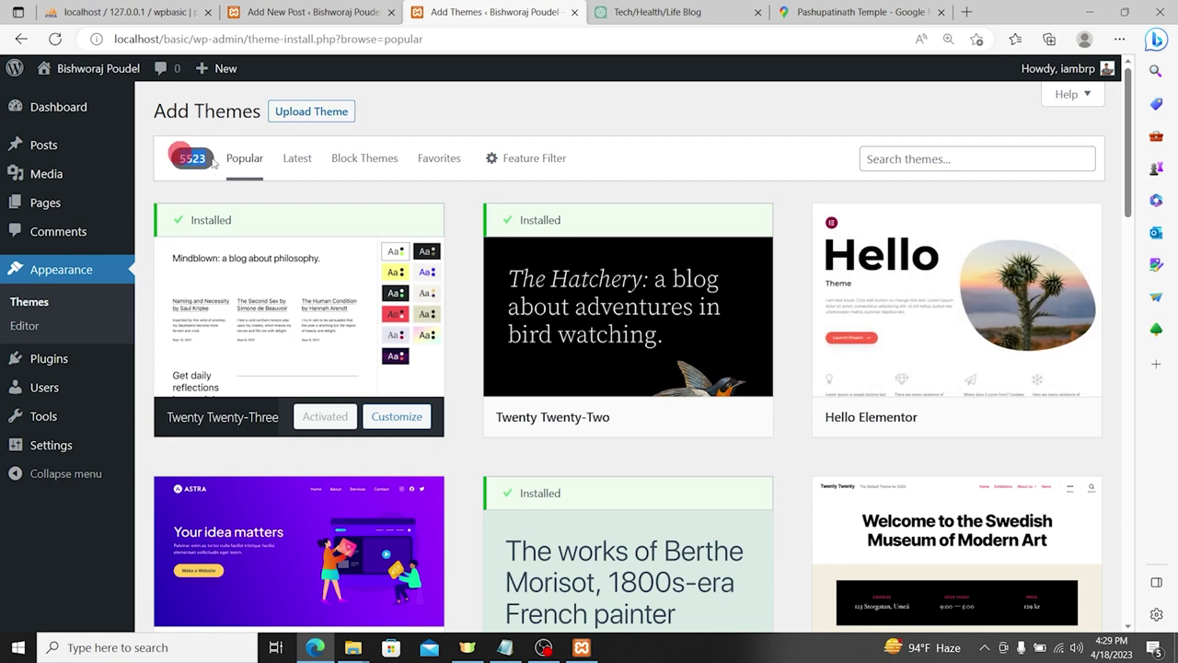
mouse_move(618, 229)
scroll(617, 229, "down", 5)
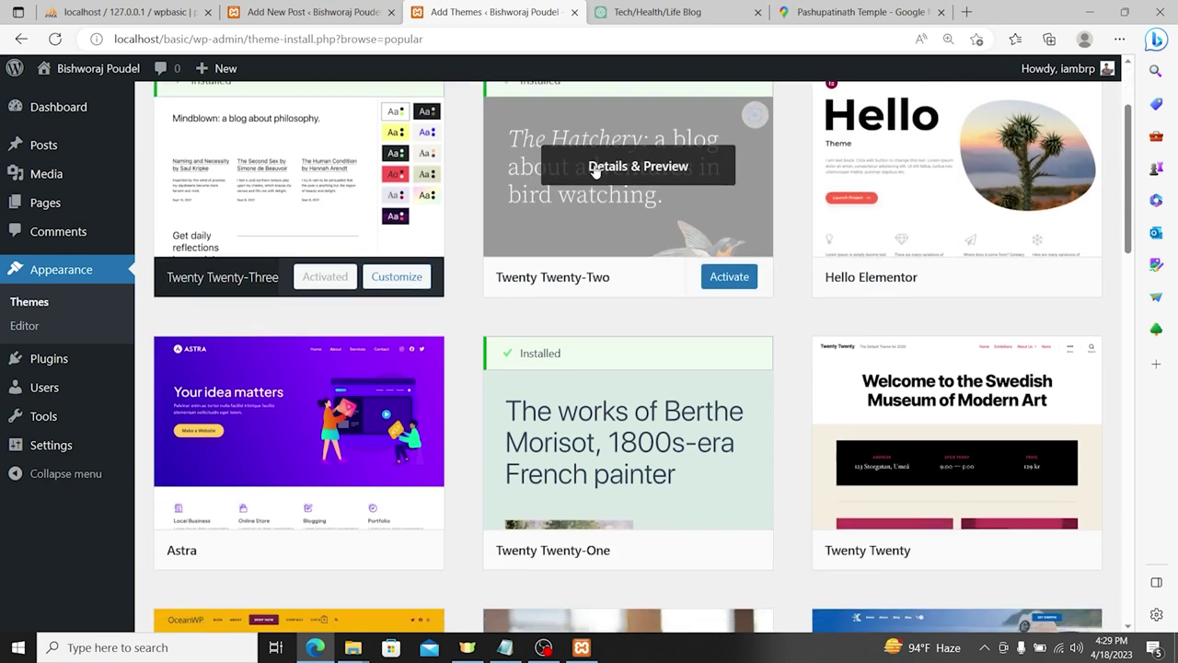
scroll(627, 211, "down", 4)
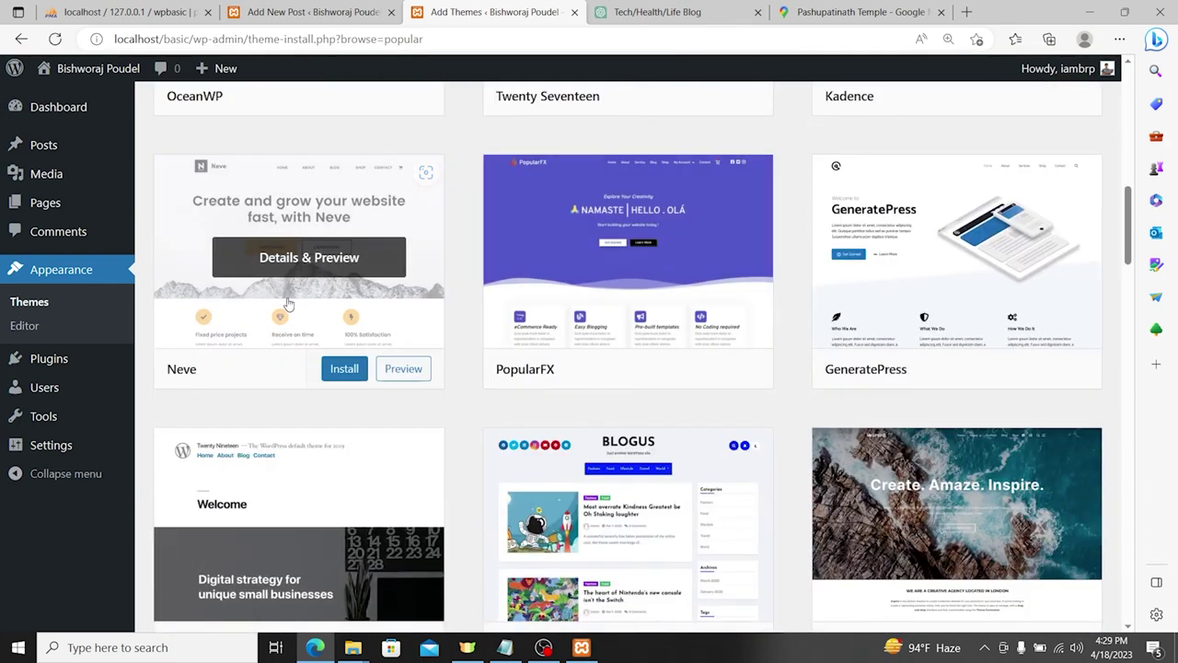
left_click(258, 204)
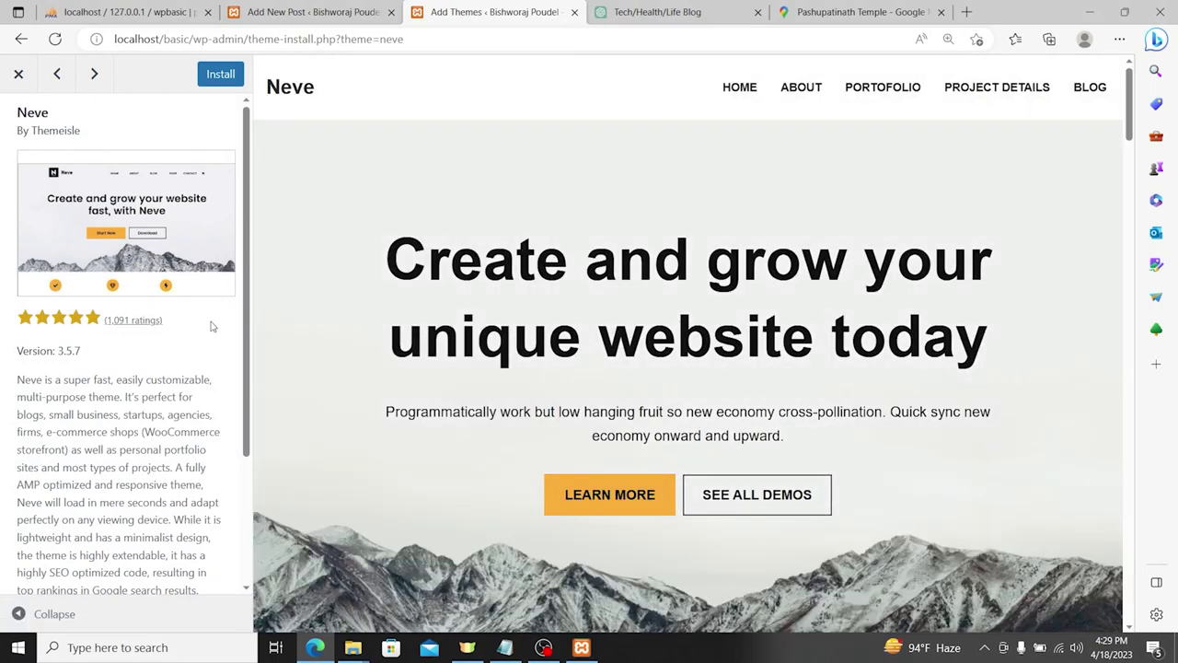
Step: Check Neve's reviews (4.8 out of 5 from 1,091), then install the Neve theme
left_click_drag(211, 326, 145, 321)
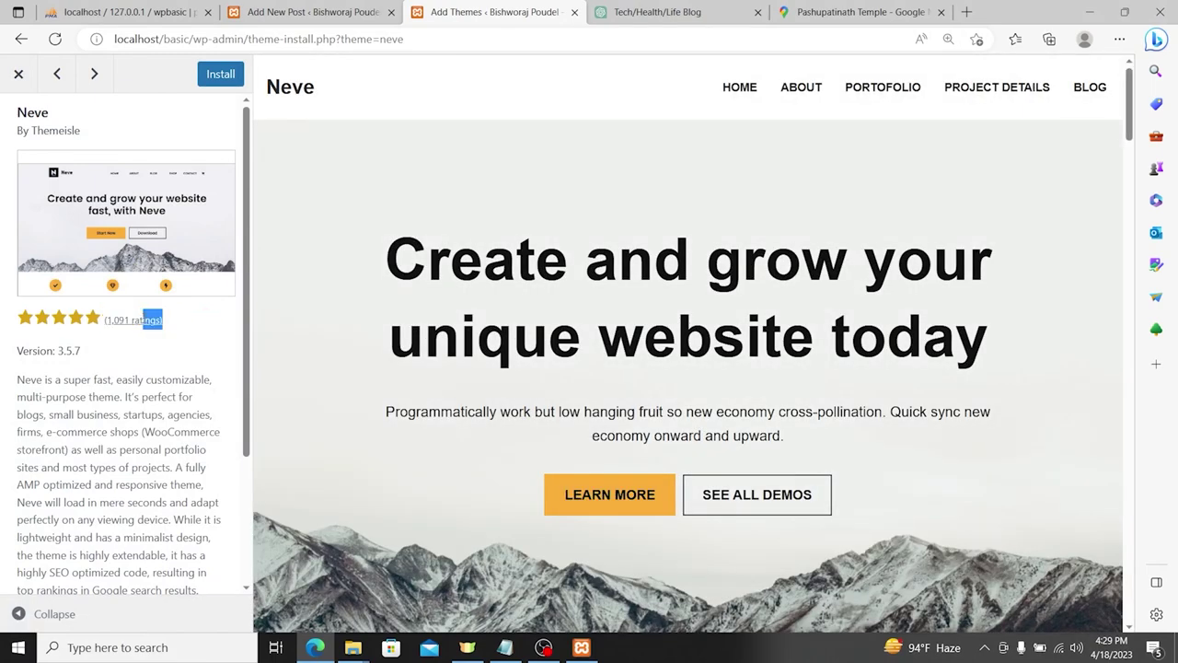
left_click(134, 320)
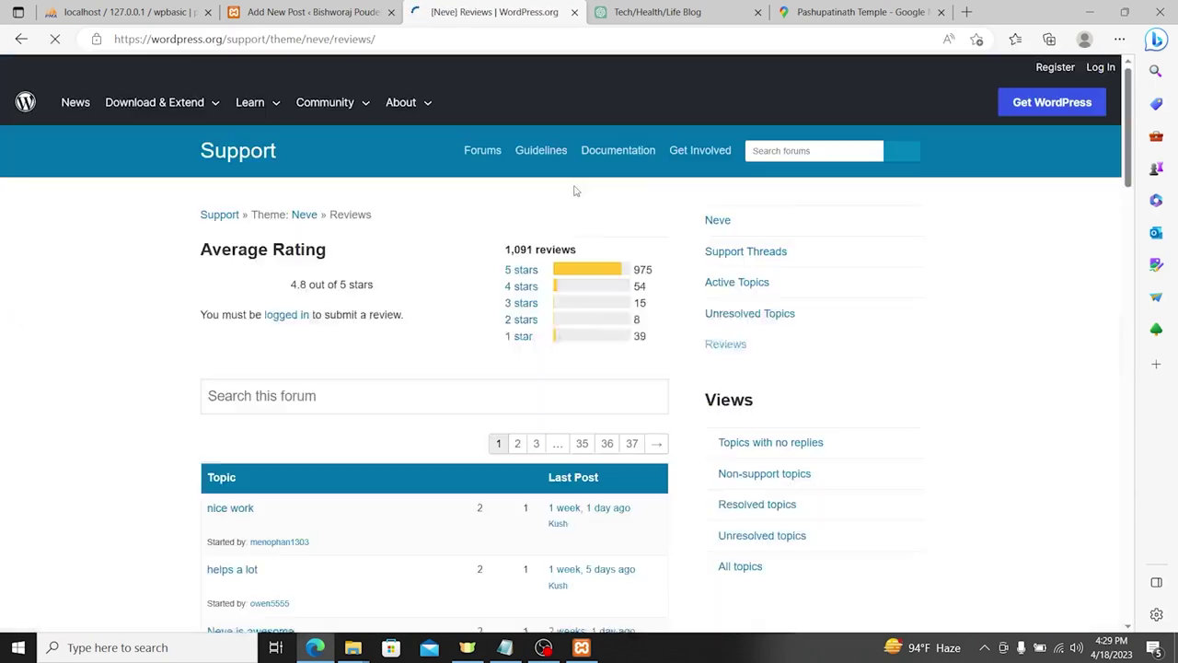
scroll(658, 185, "down", 1)
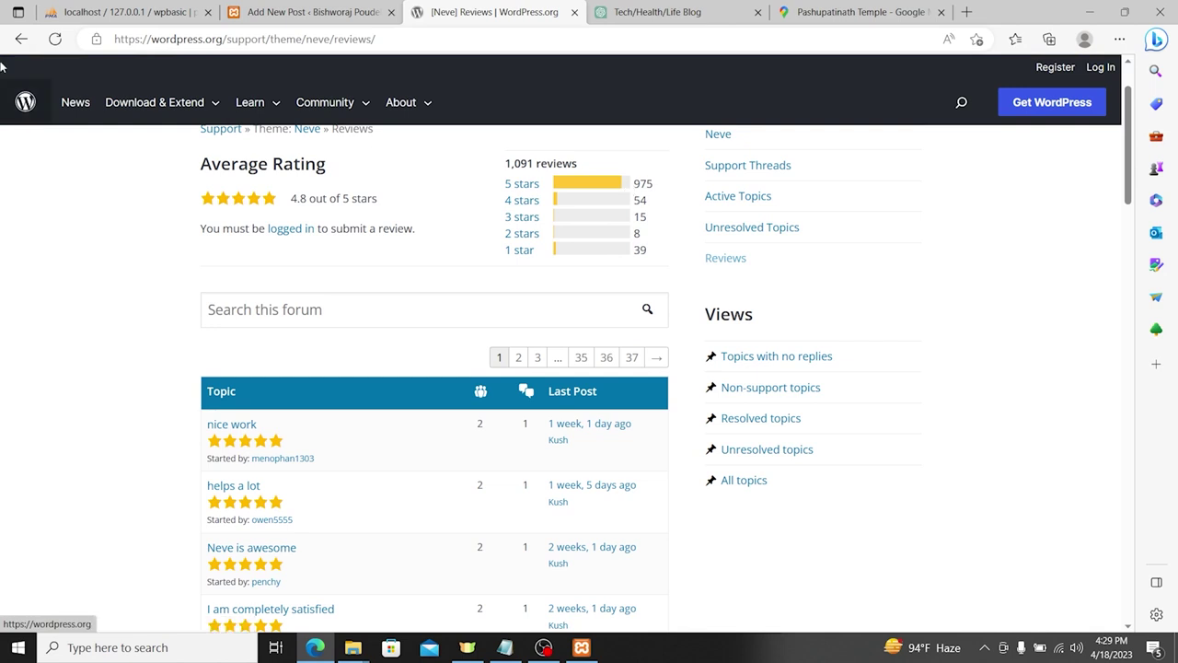
left_click(21, 38)
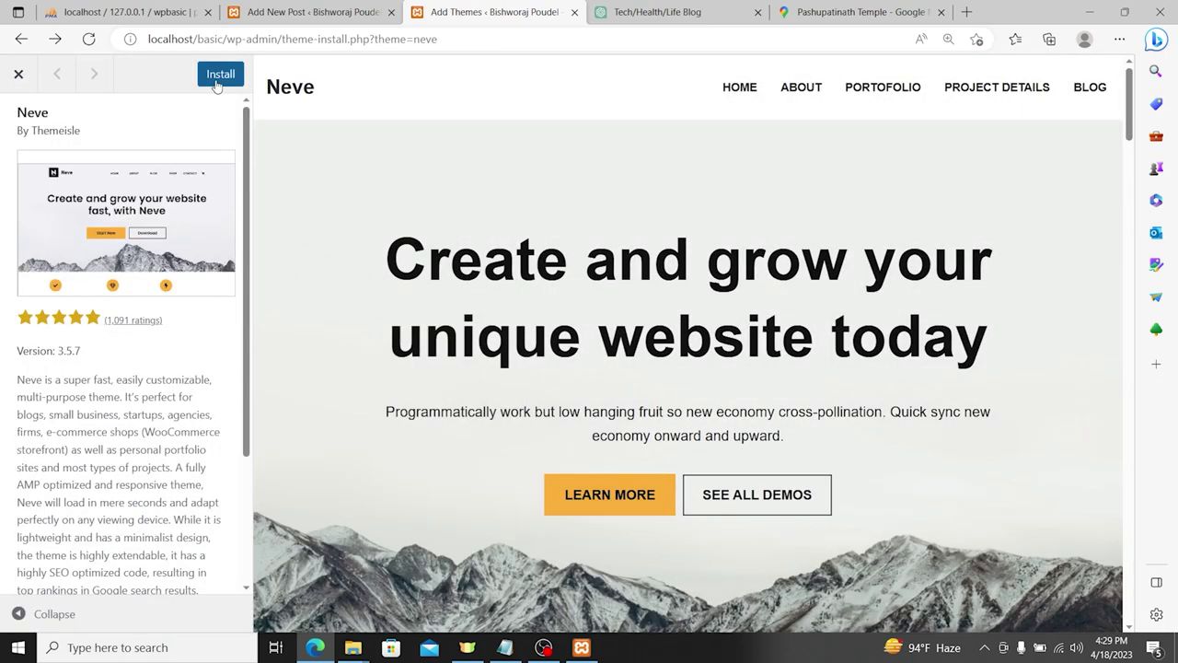
left_click(218, 78)
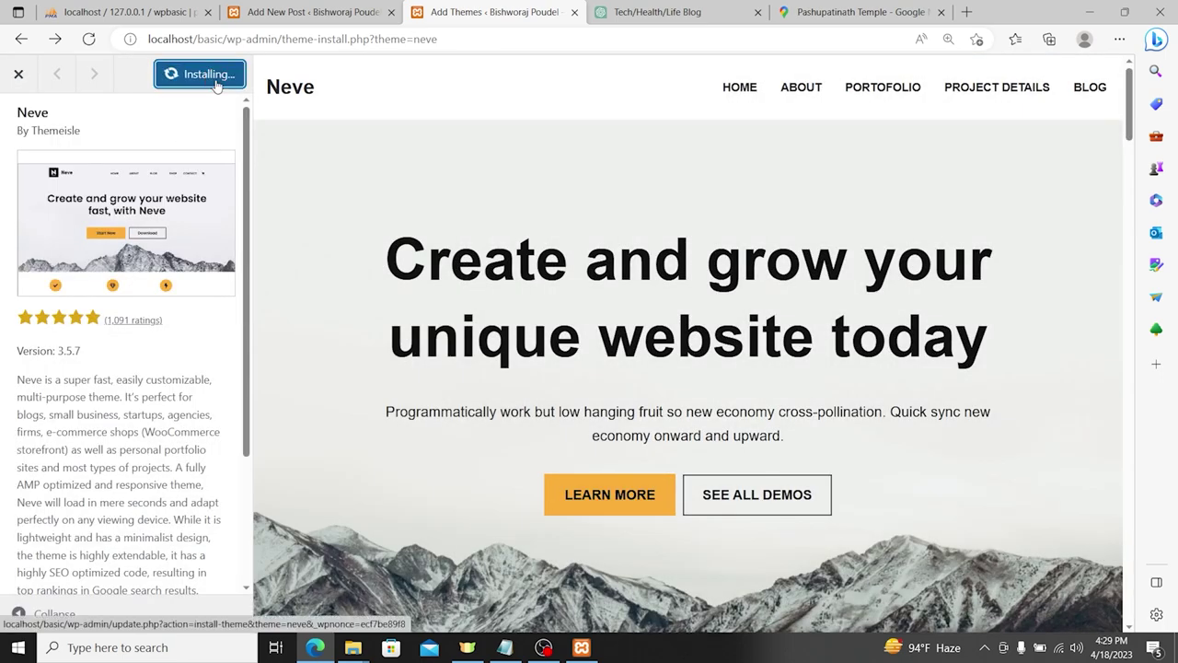
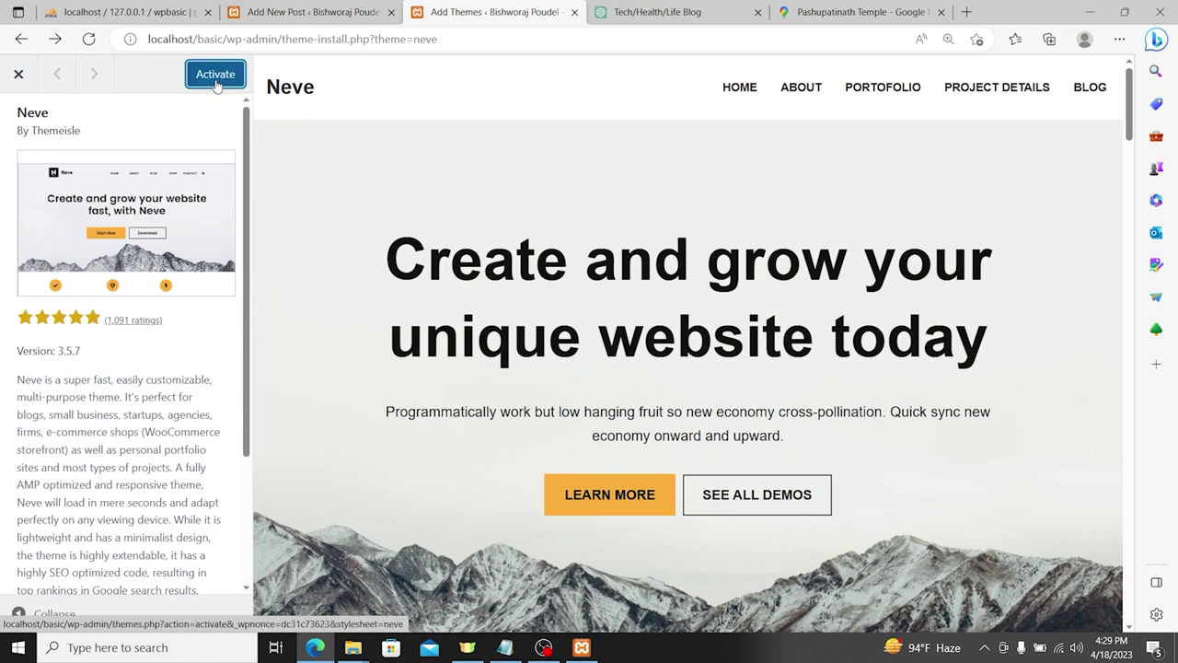
Step: Activate the Neve theme and open its Customizer with the blog preview
left_click(216, 82)
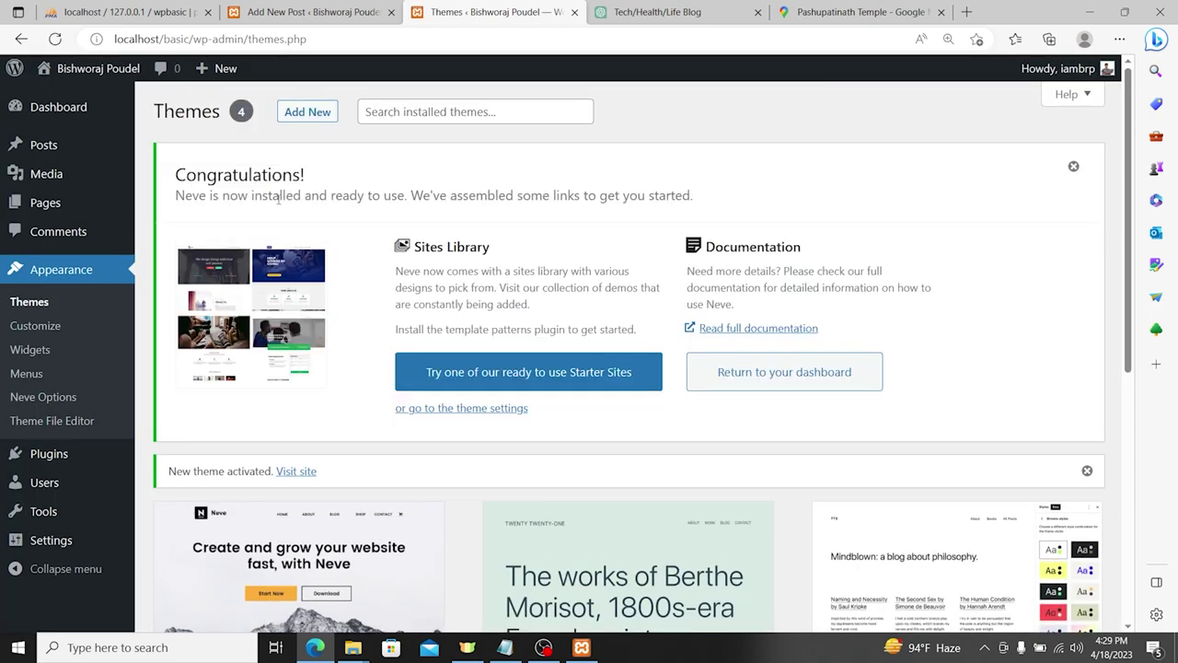
scroll(558, 265, "down", 3)
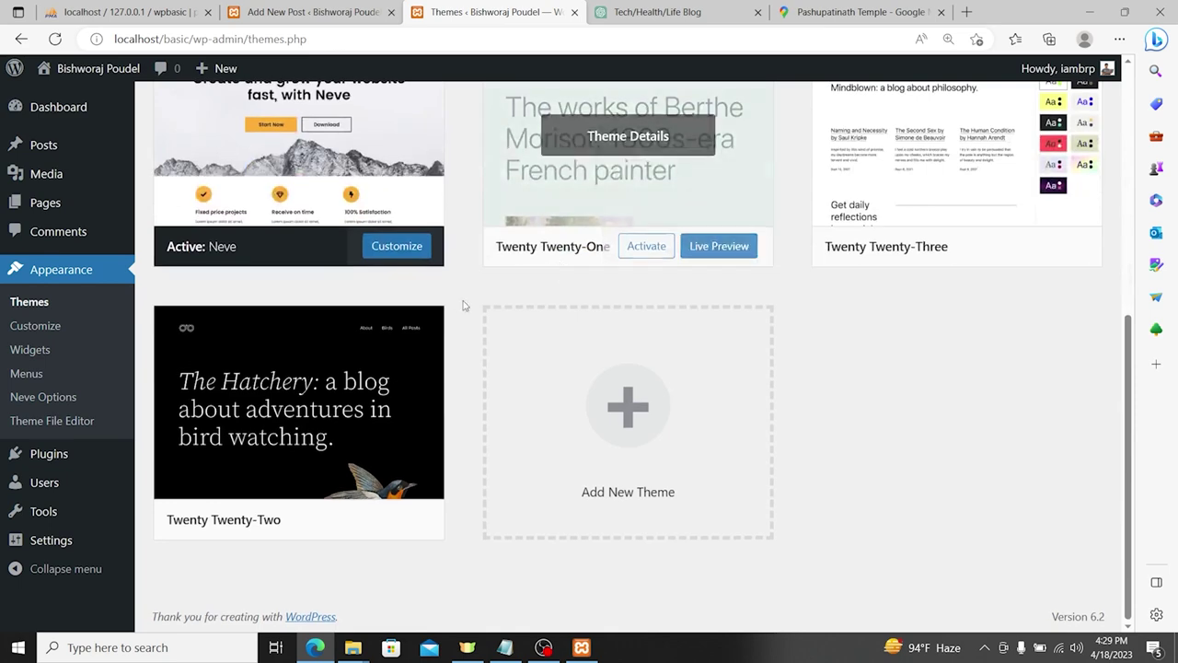
scroll(386, 387, "up", 1)
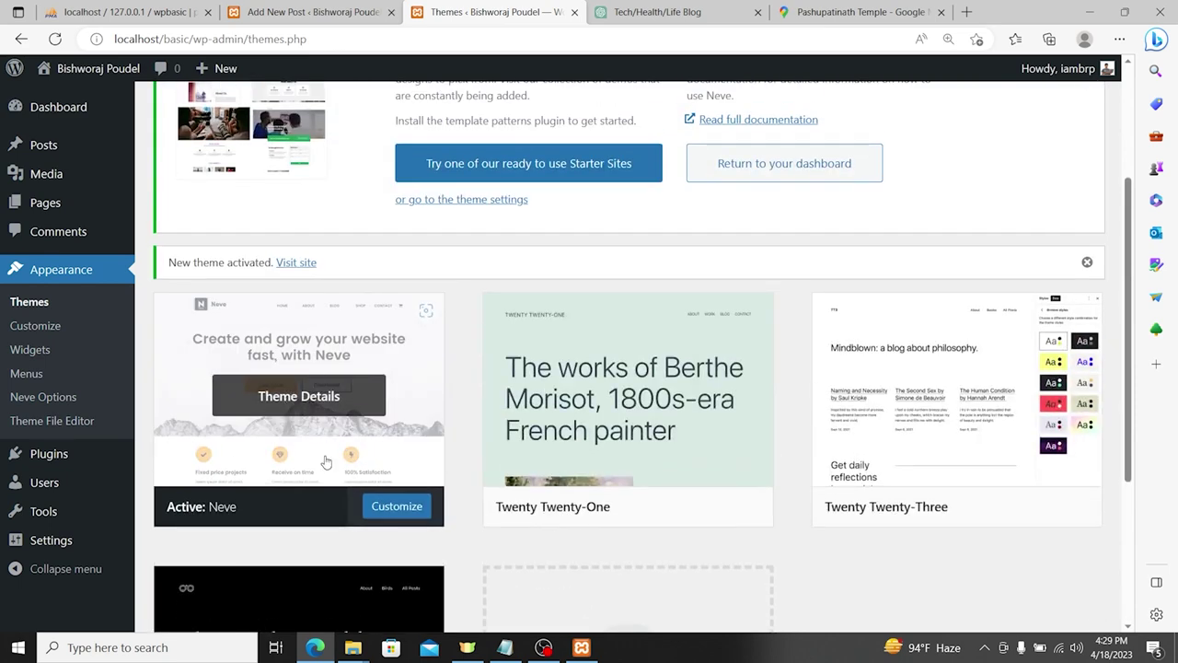
left_click(40, 329)
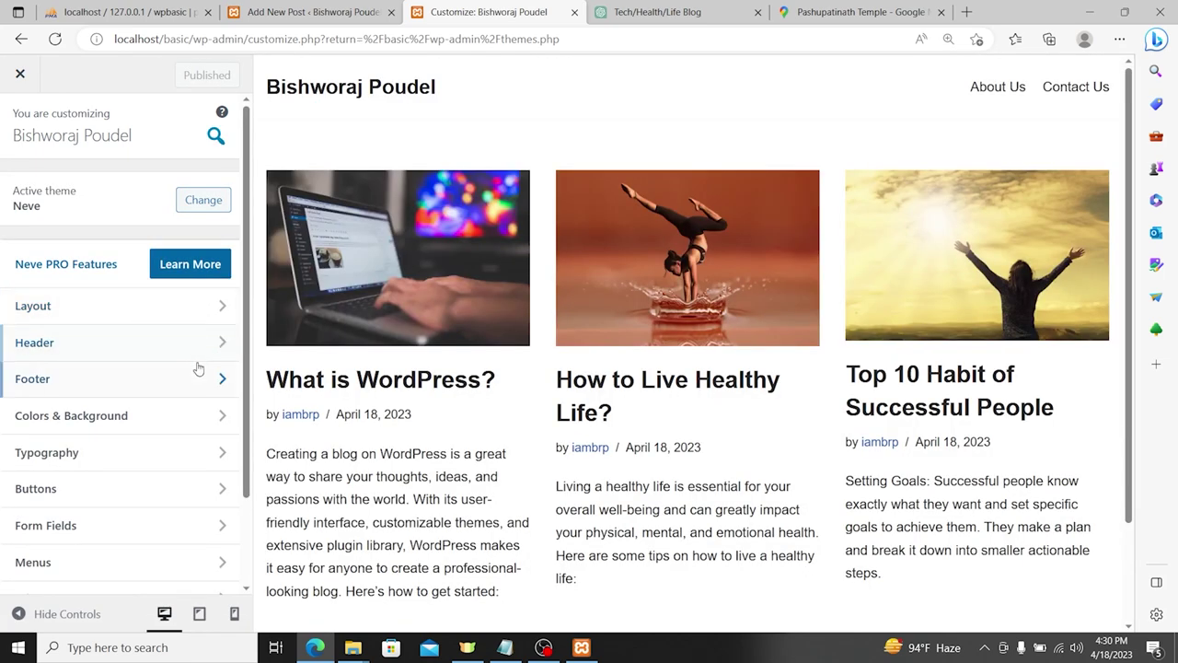
Step: Create a menu named 'Main Menu' assigned to the Primary Menu location
scroll(189, 368, "down", 2)
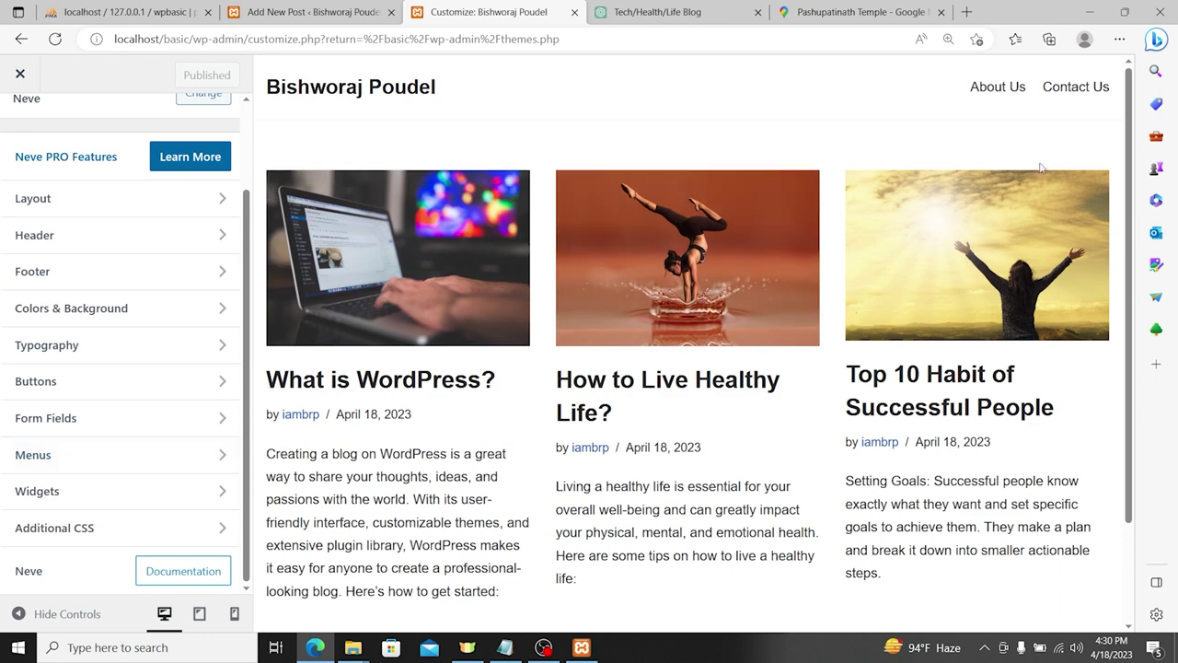
left_click(48, 458)
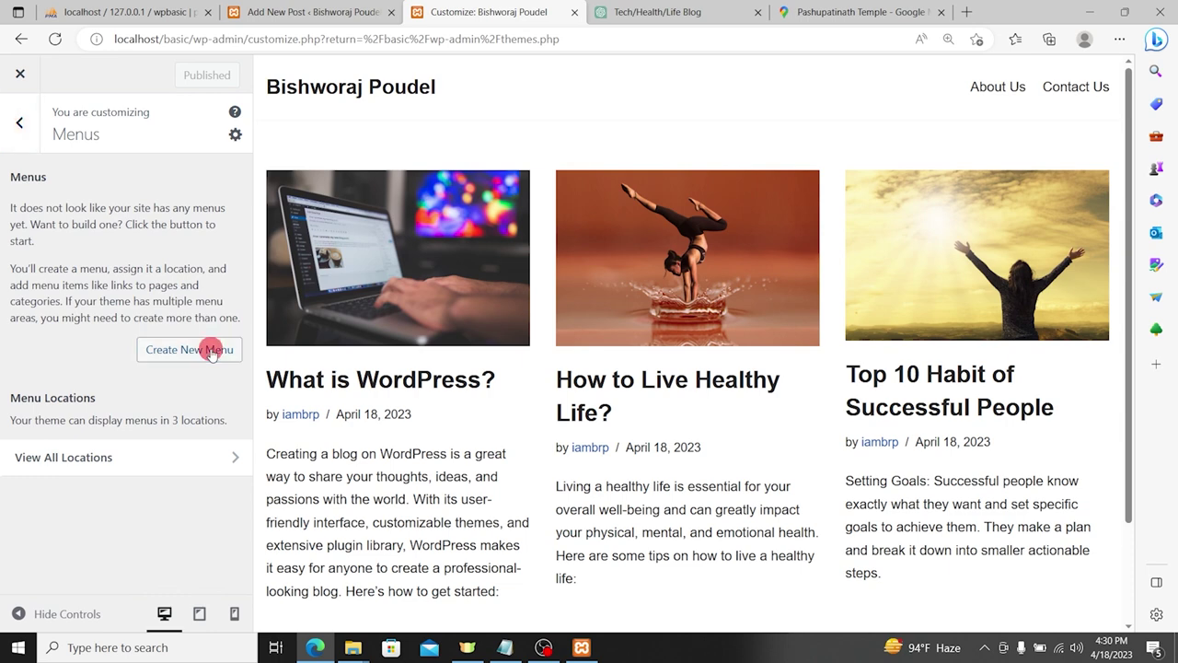
left_click(211, 352)
left_click(94, 205)
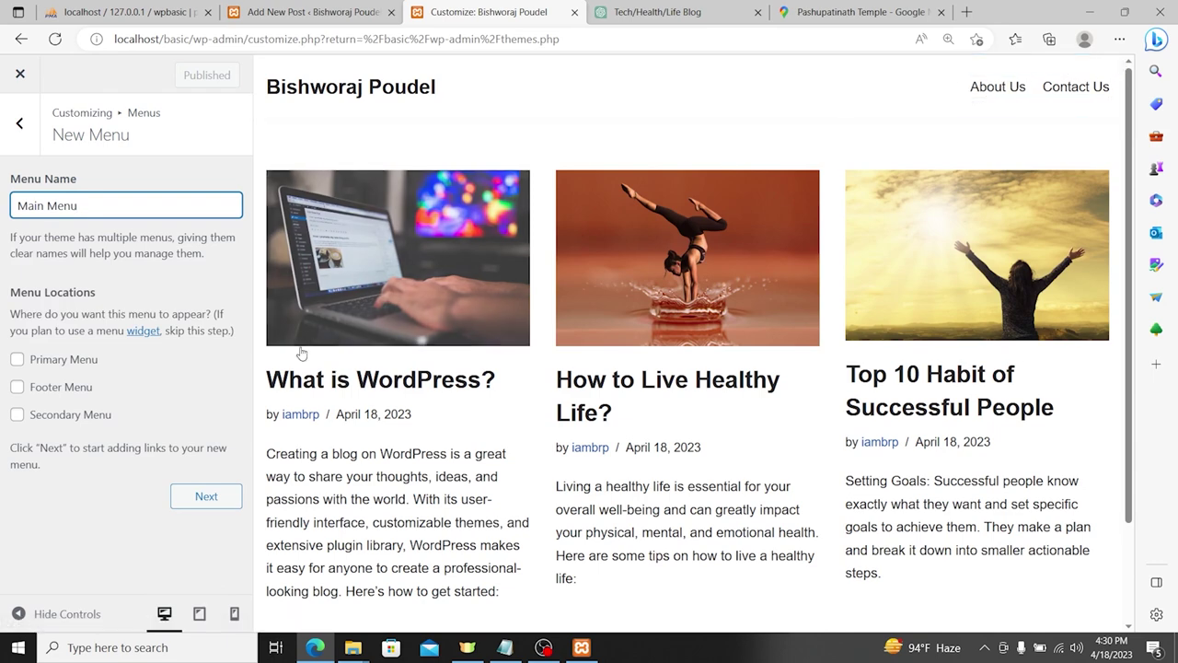
left_click(22, 359)
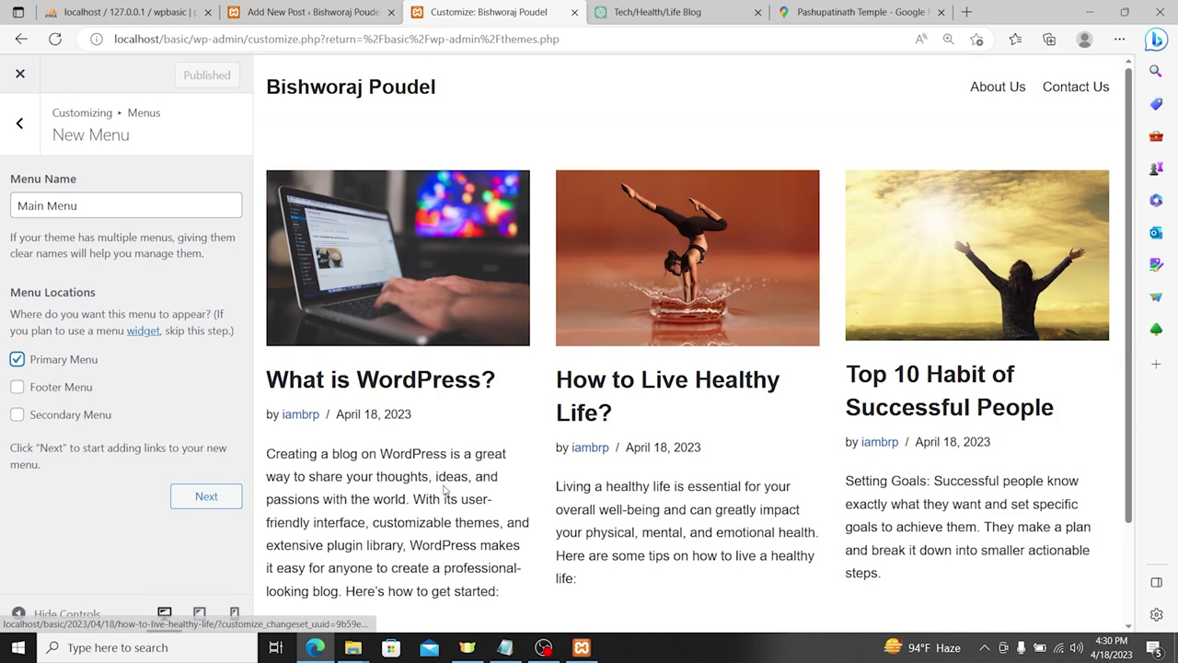
left_click(207, 497)
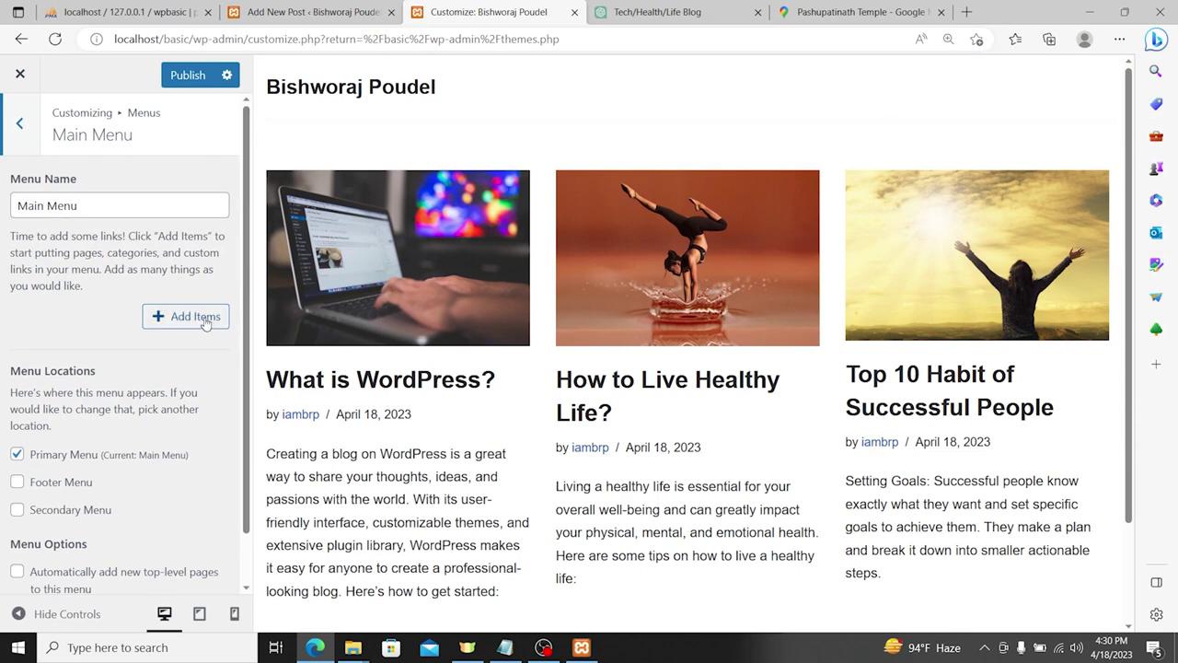
left_click(205, 319)
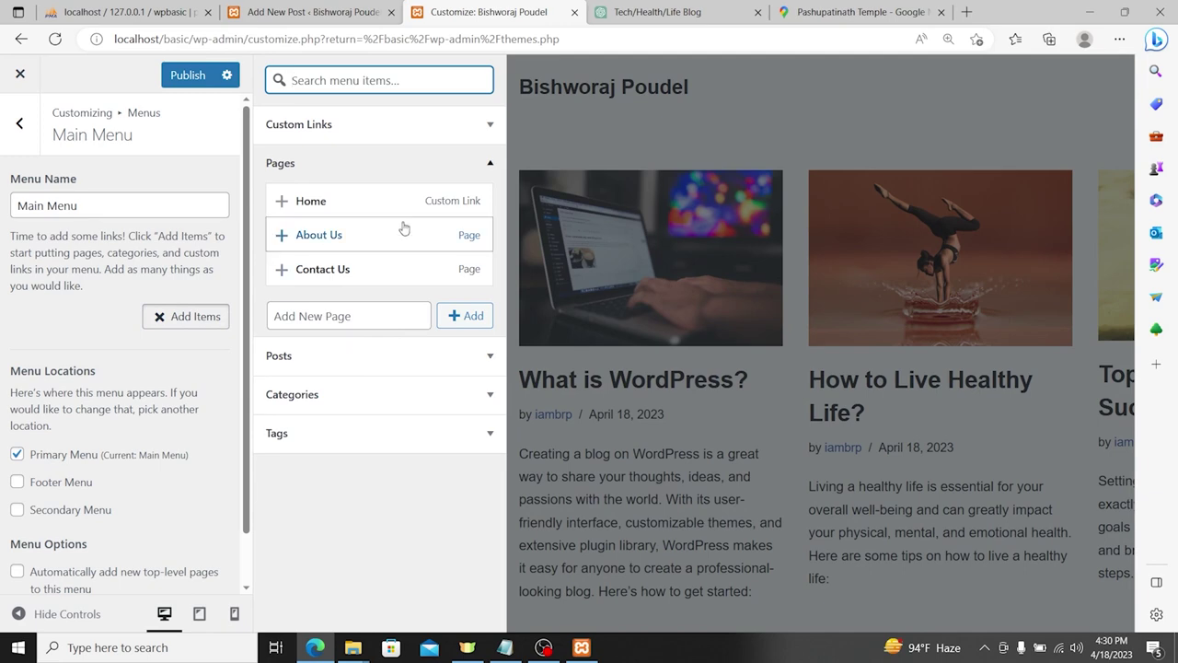
Step: Add the Home page to Main Menu and check its URL, leaving it unchanged
left_click(387, 202)
left_click(122, 242)
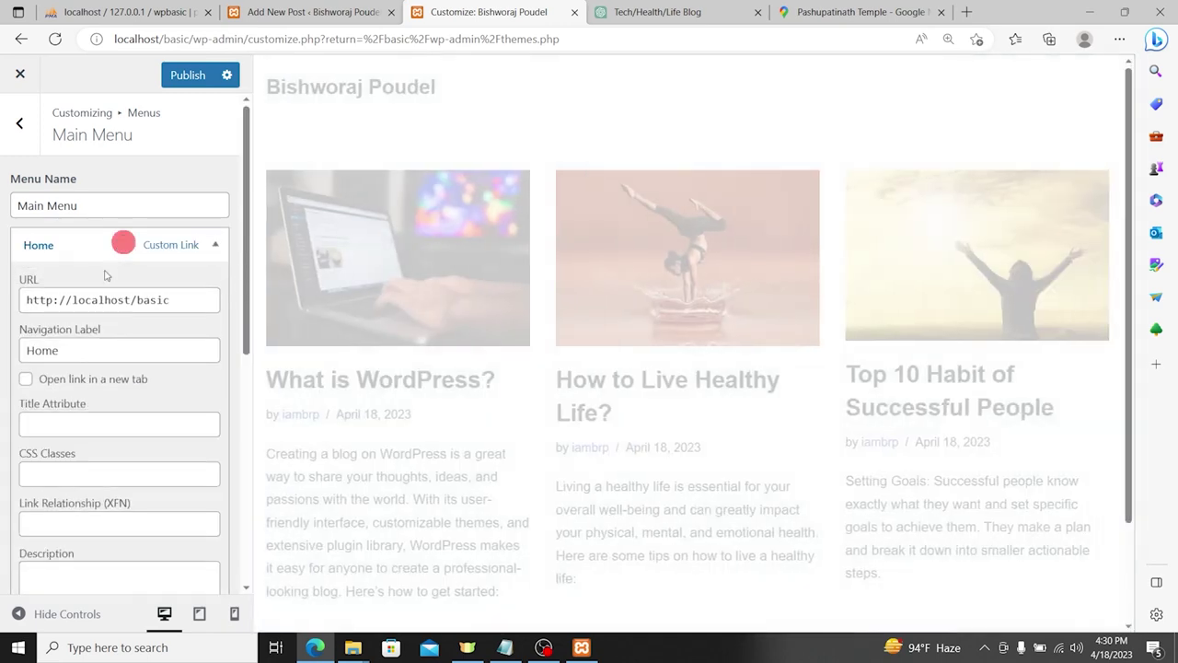
left_click_drag(180, 300, 4, 305)
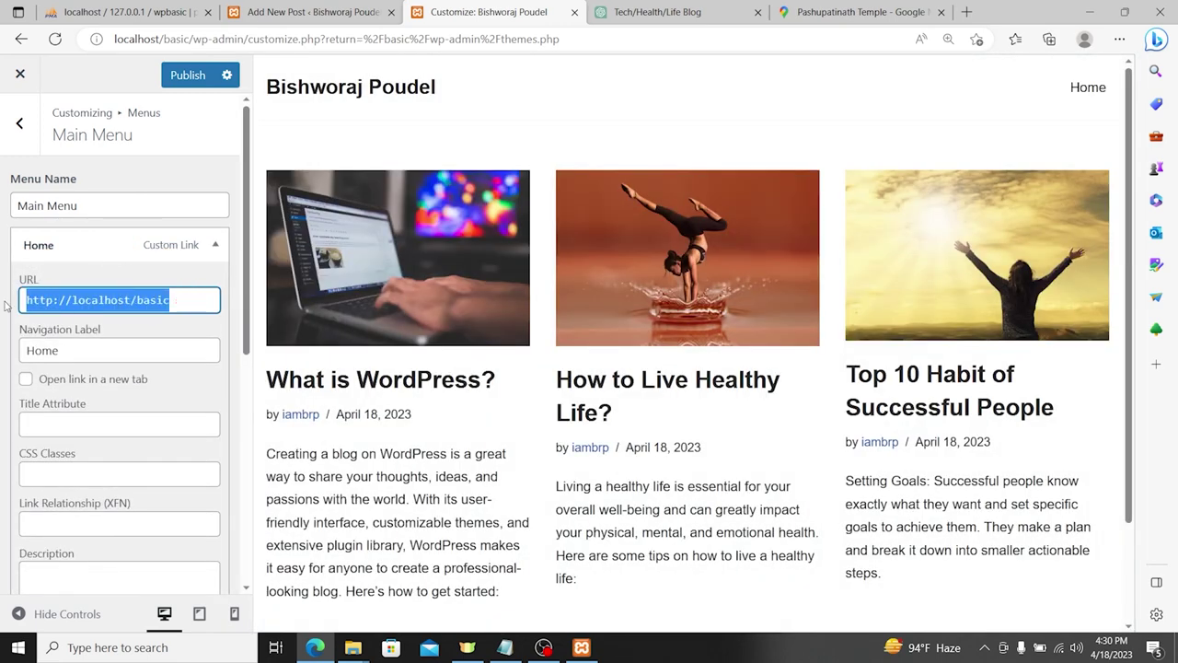
triple_click(180, 300)
left_click(189, 295)
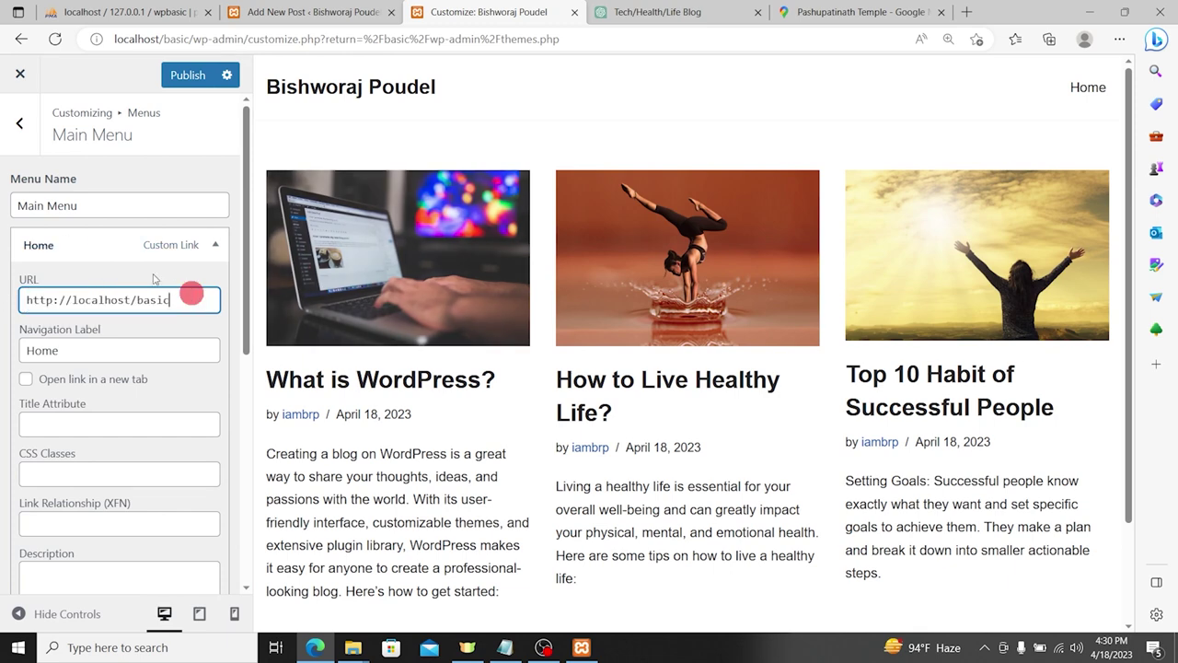
left_click(108, 246)
Step: Add the About Us and Contact Us pages to Main Menu and preview the header
left_click(177, 287)
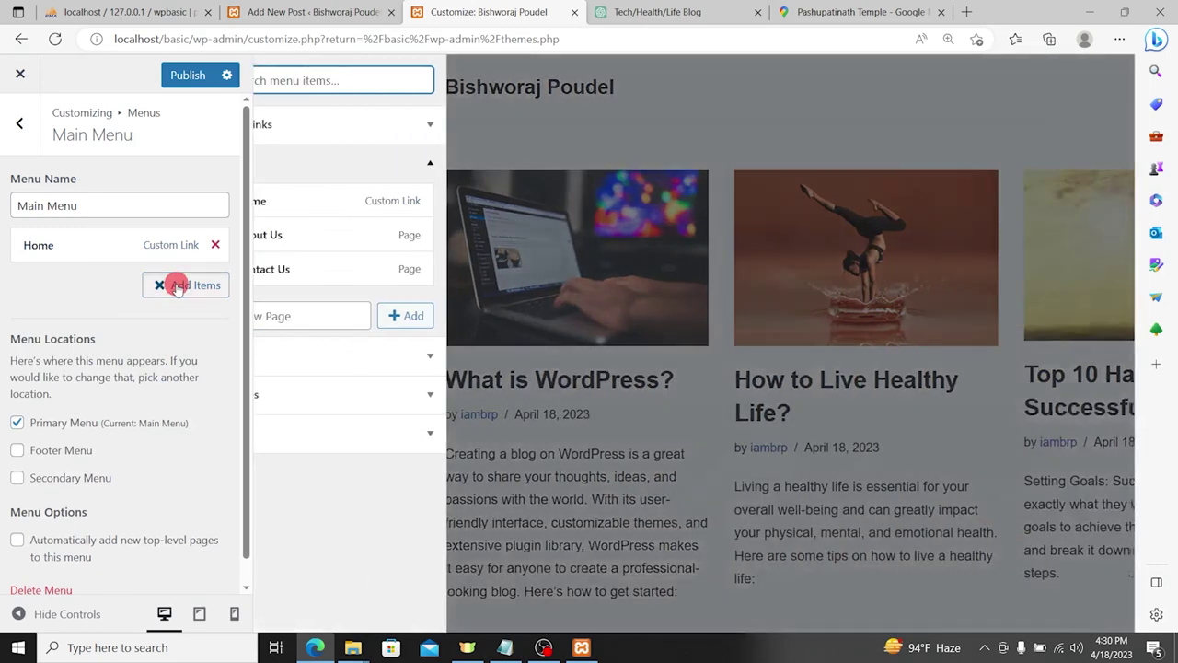
left_click(356, 230)
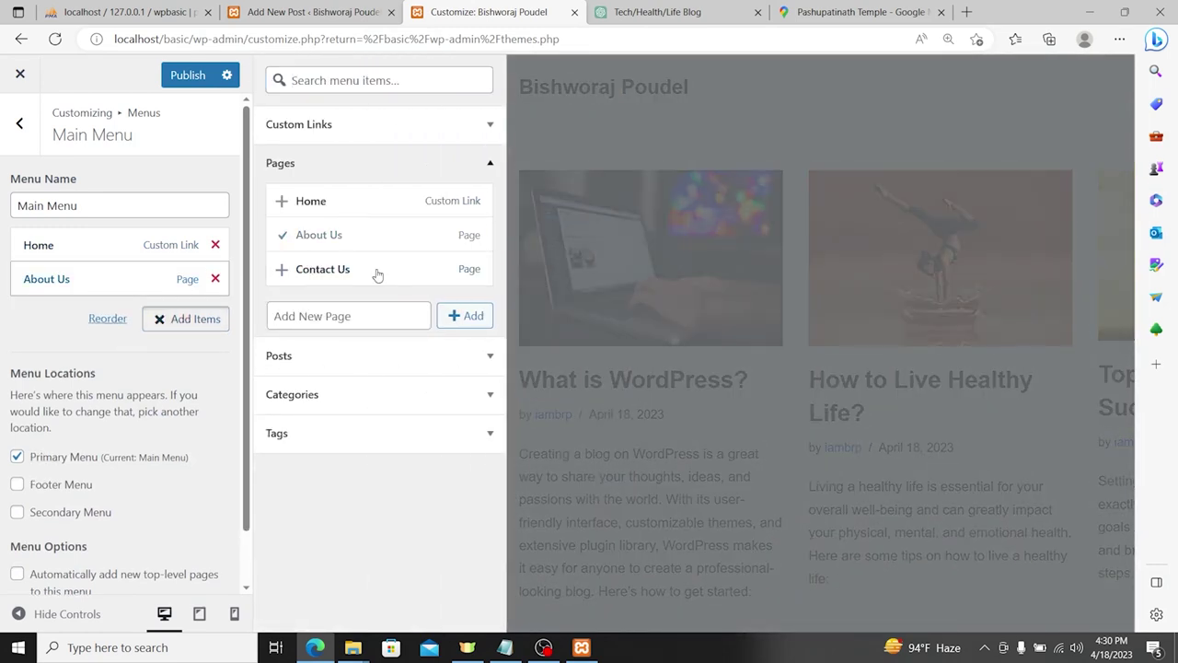
left_click(340, 272)
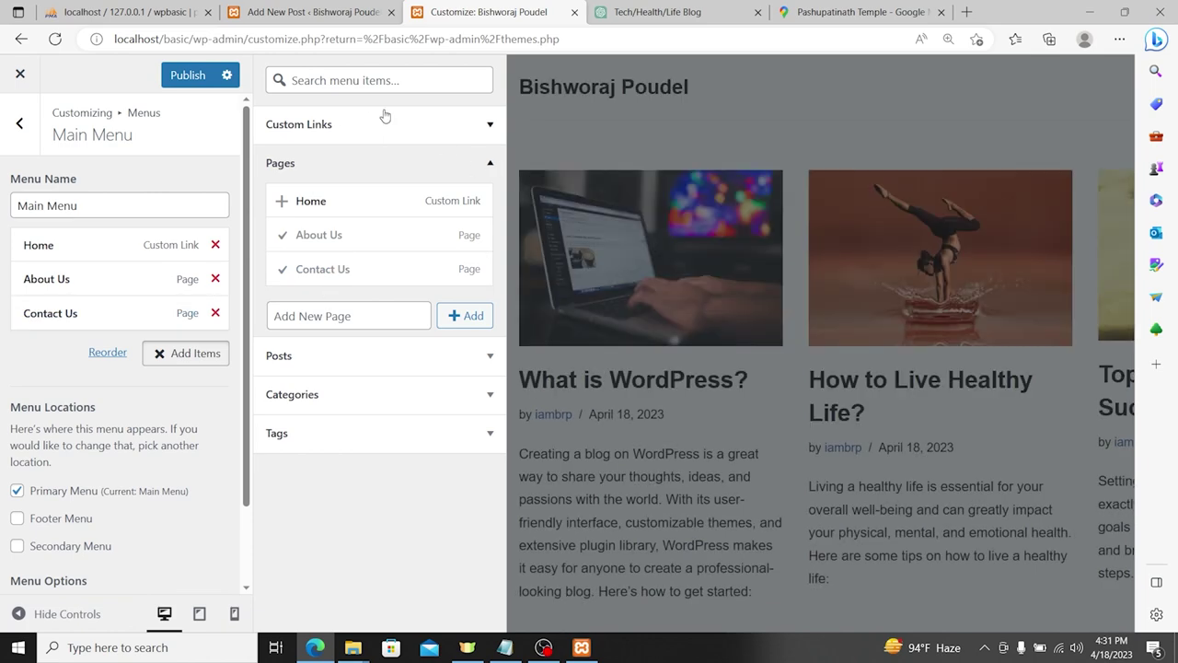
left_click(705, 126)
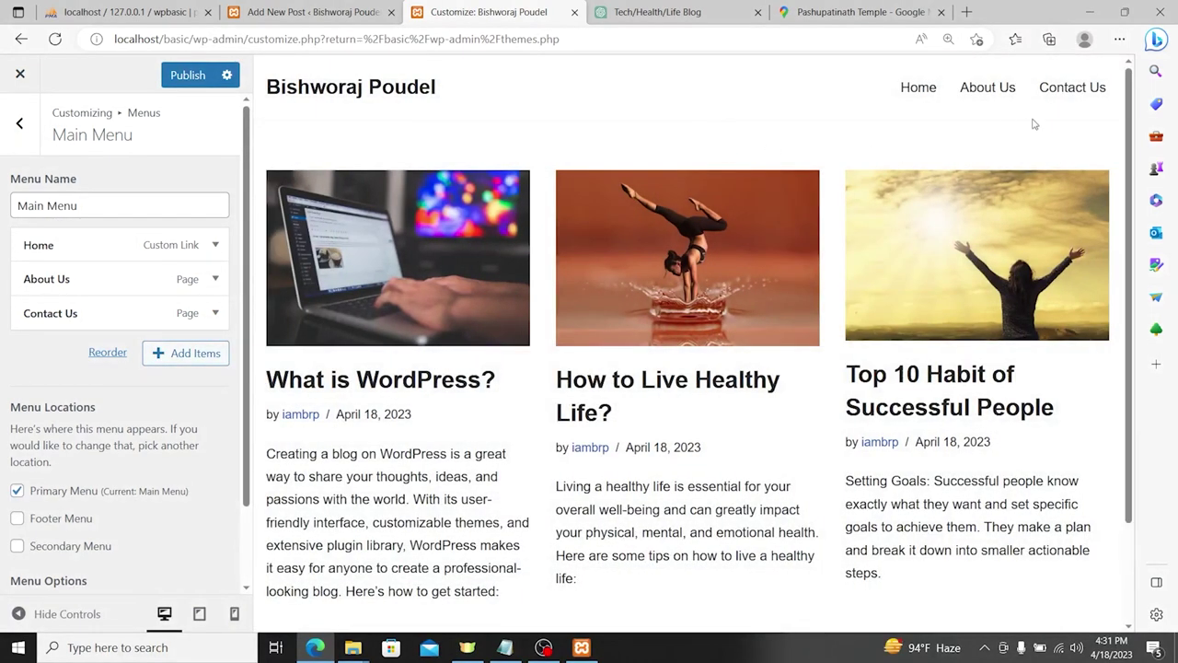
left_click(192, 353)
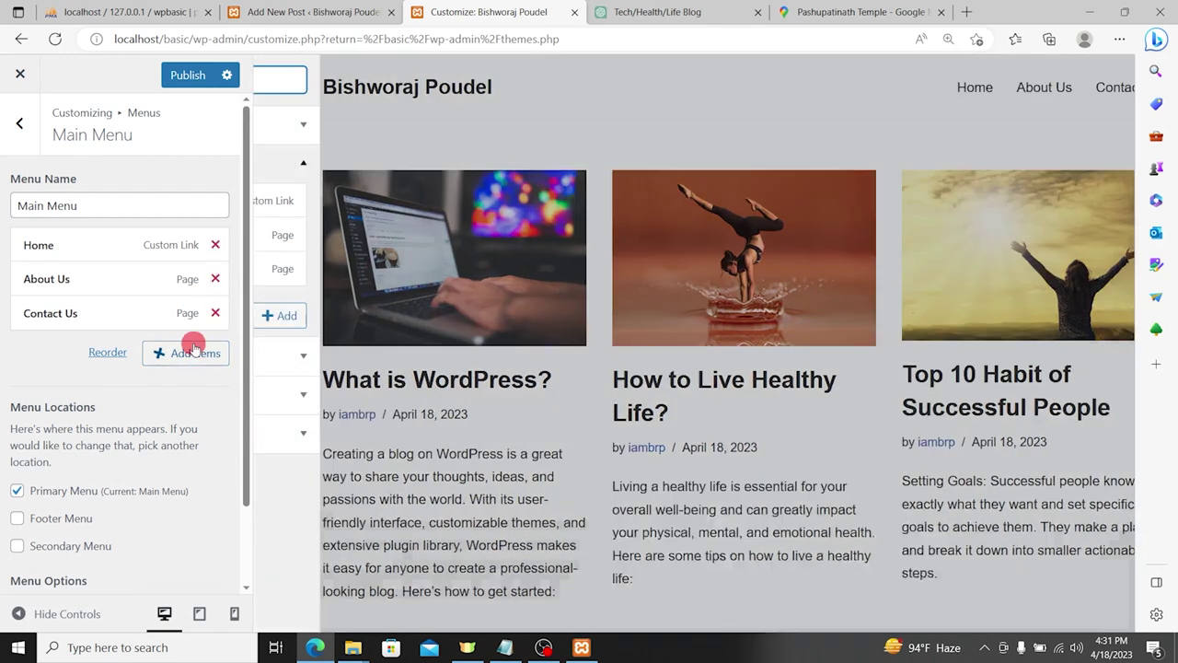
Step: Add the Life, Health and Technology categories to Main Menu
left_click(318, 394)
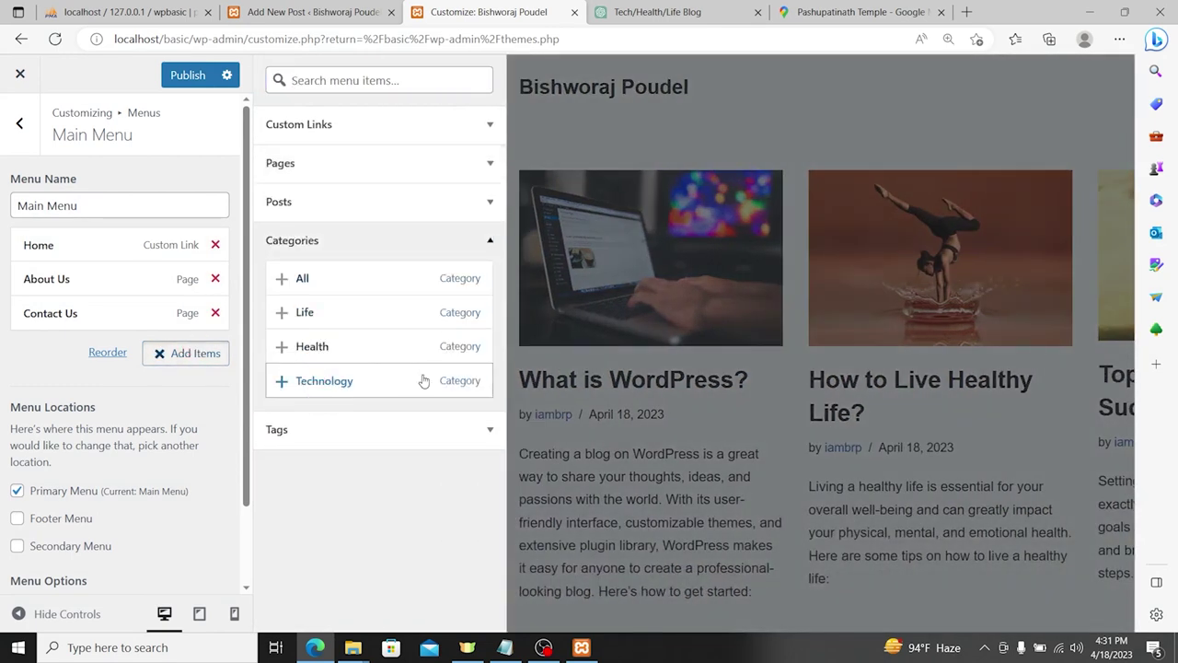
left_click(324, 316)
left_click(331, 344)
left_click(333, 380)
Step: Reorder to Home, Life, Health, Contact Us, Technology, About Us and publish the menu
left_click_drag(95, 278, 101, 418)
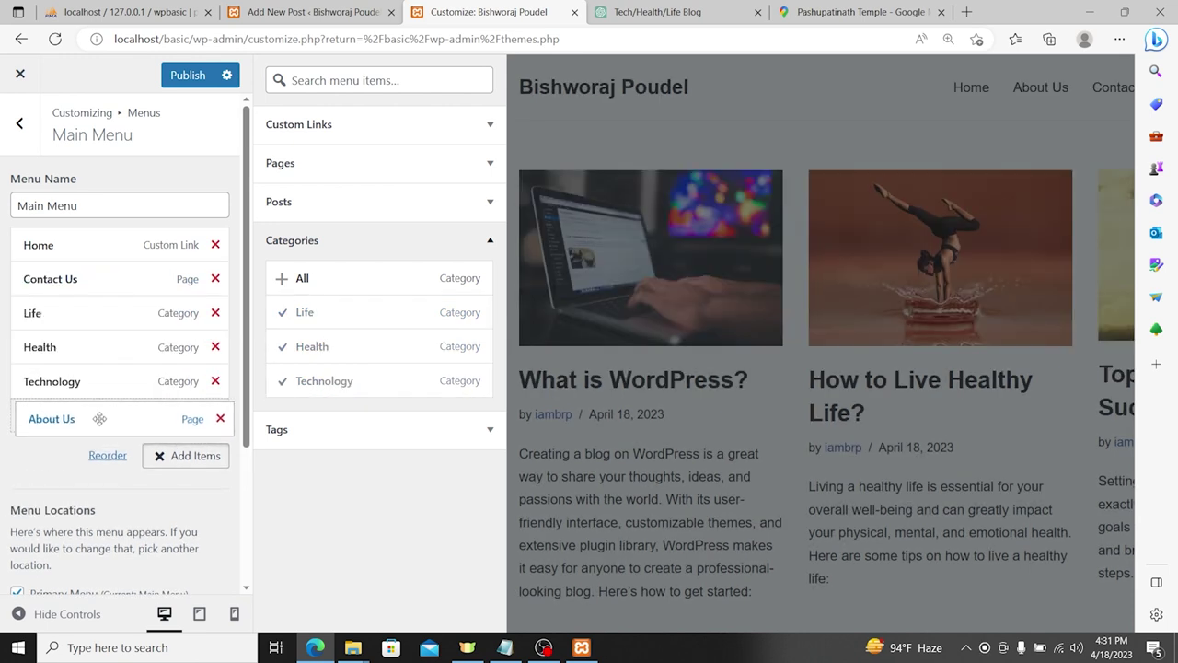
left_click_drag(95, 280, 95, 416)
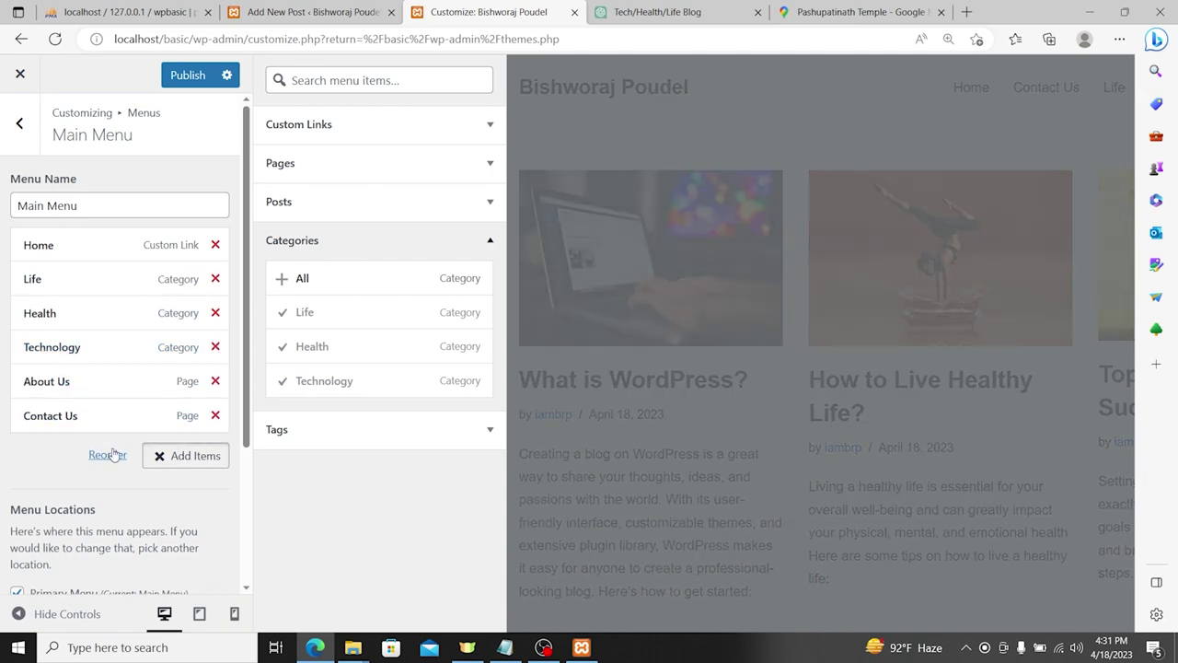
left_click(108, 455)
left_click(141, 415)
left_click(140, 381)
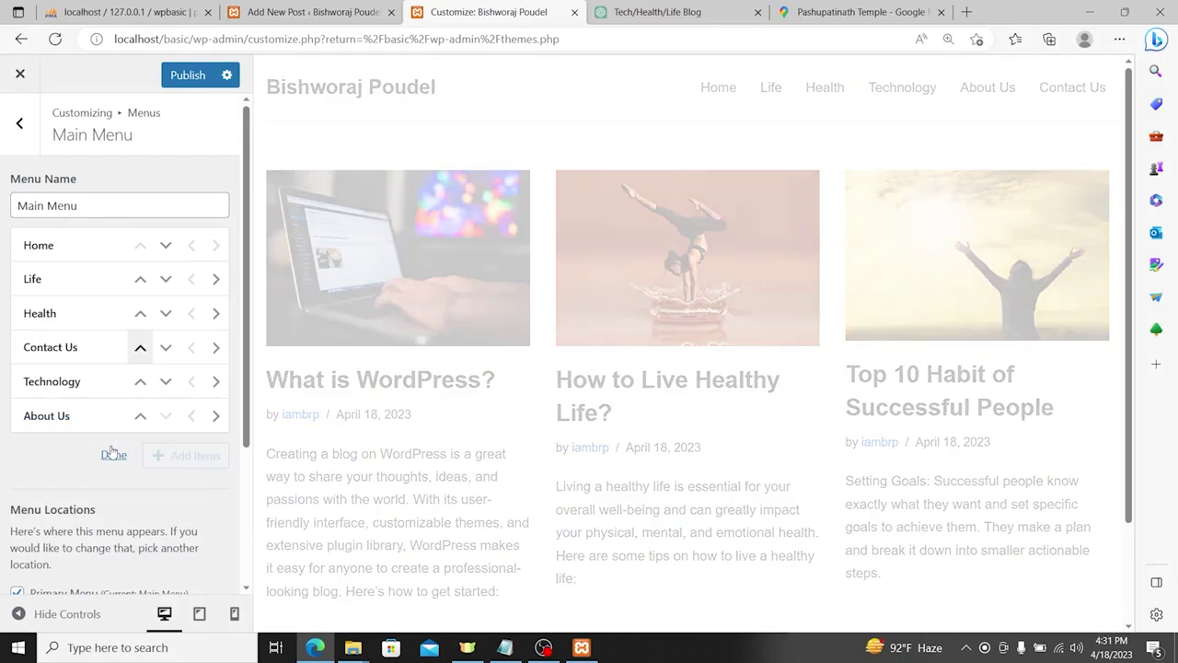
left_click(108, 455)
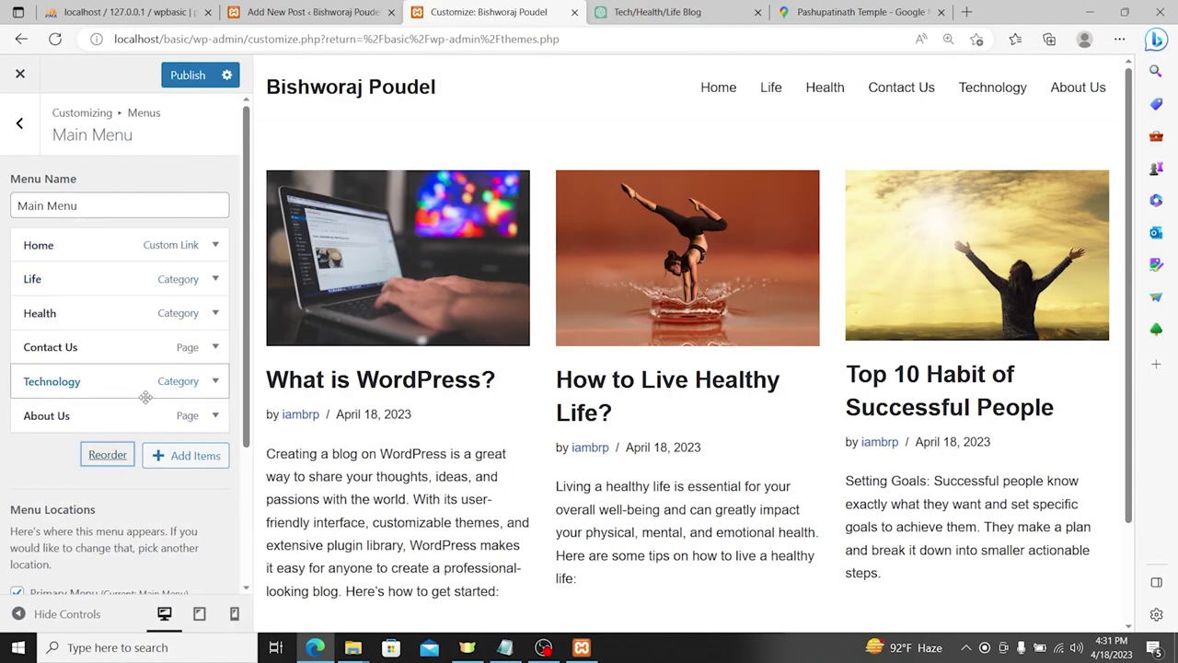
left_click(192, 78)
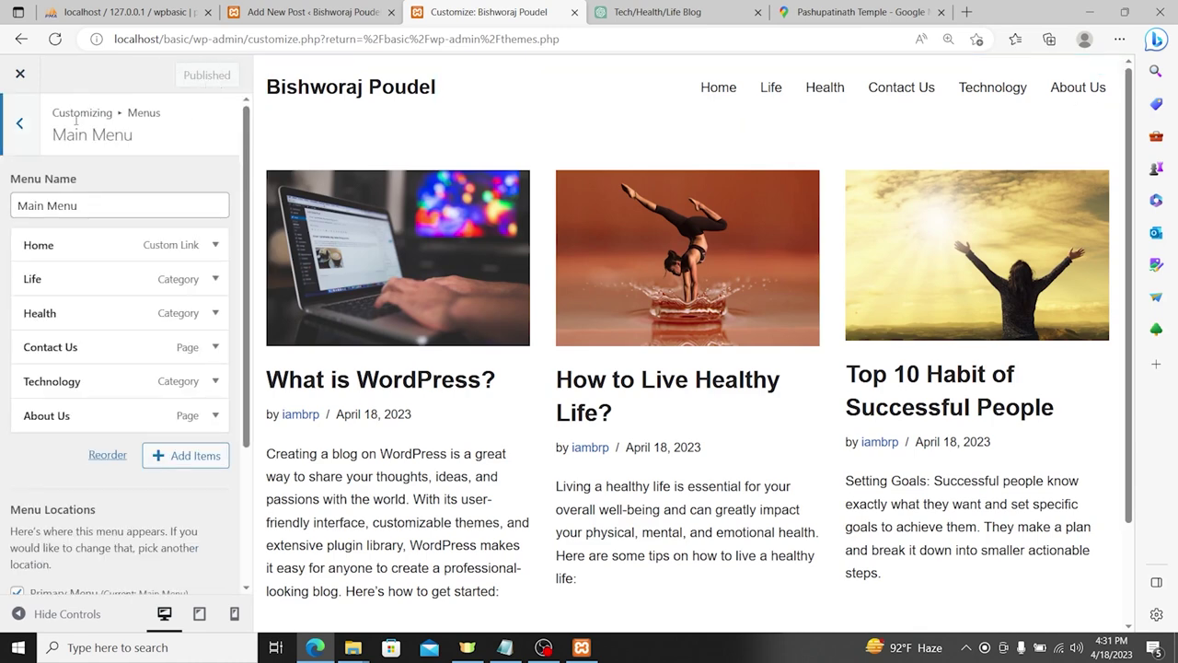
left_click(27, 73)
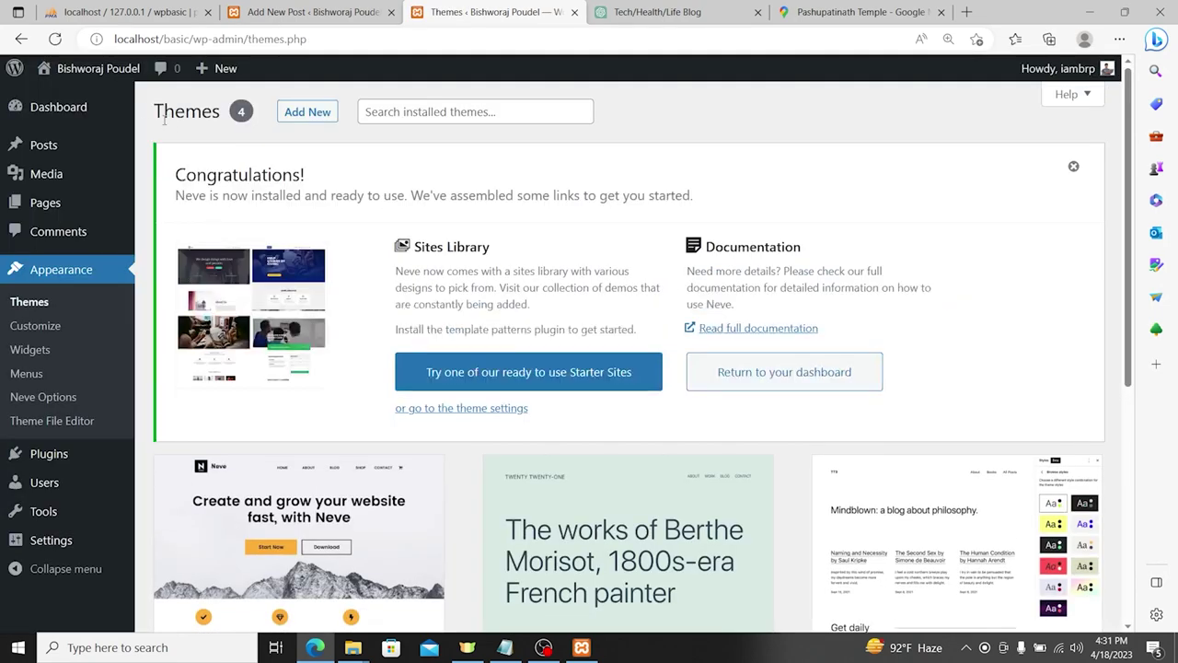
Step: Visit the live site and check the Life category page from the menu
left_click(110, 70)
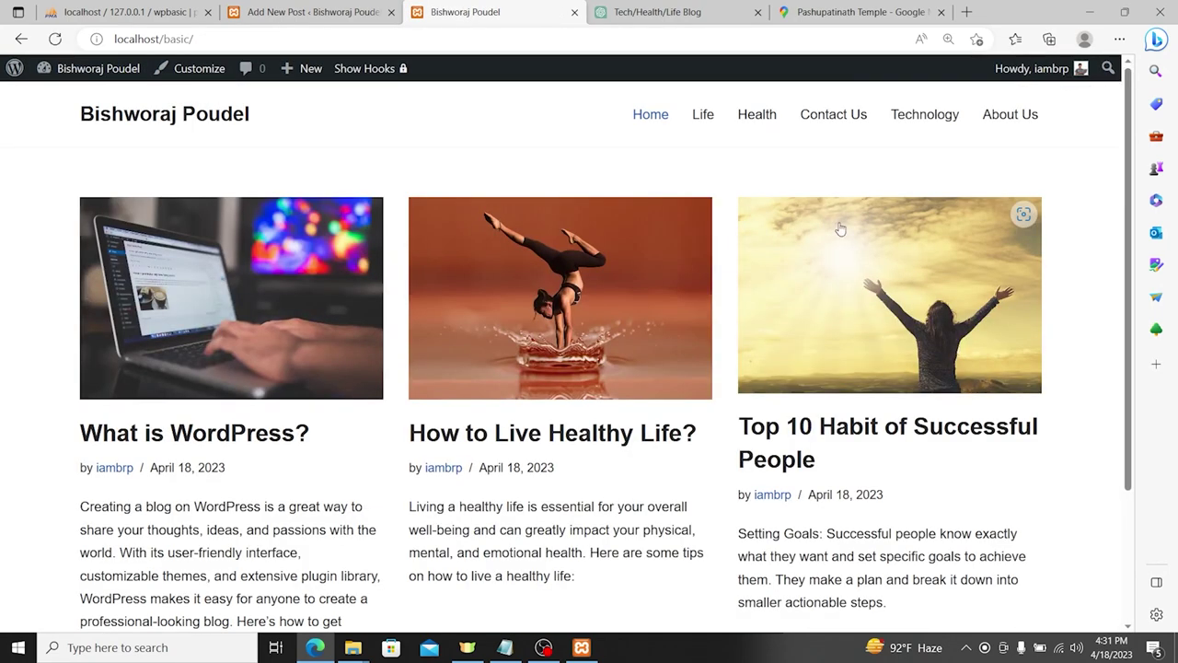
left_click(705, 116)
scroll(402, 339, "down", 3)
scroll(399, 377, "up", 3)
scroll(401, 377, "down", 2)
scroll(400, 376, "down", 1)
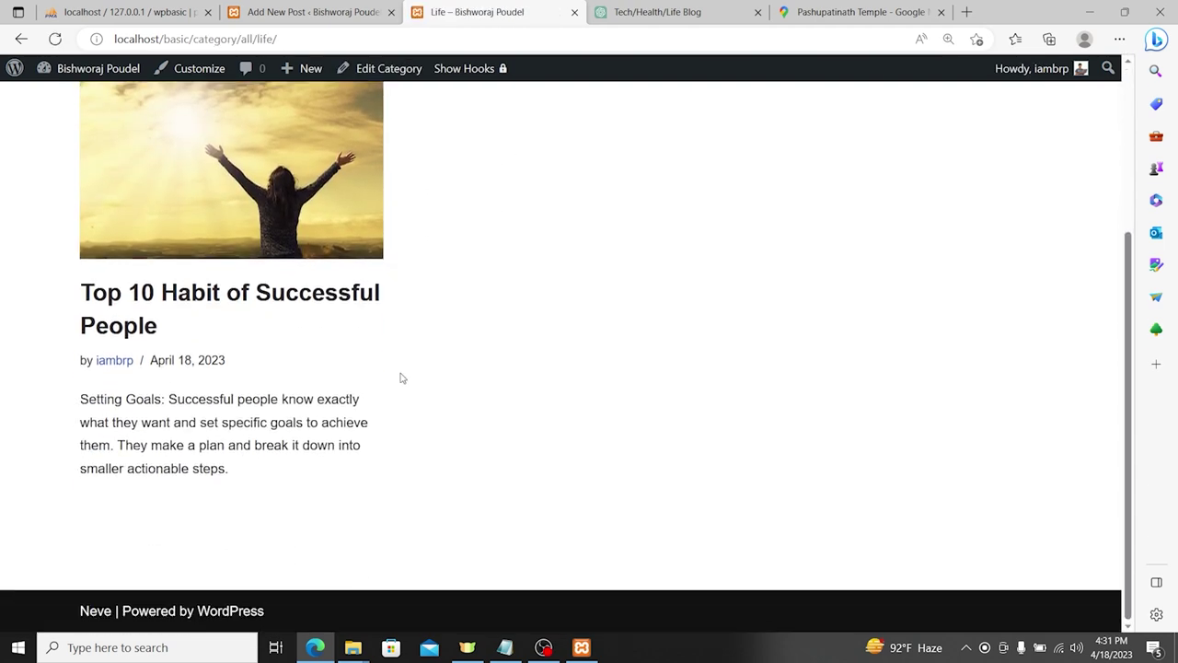
scroll(399, 376, "up", 3)
Step: Check the Health and Technology category pages, then return to the site homepage
left_click(773, 117)
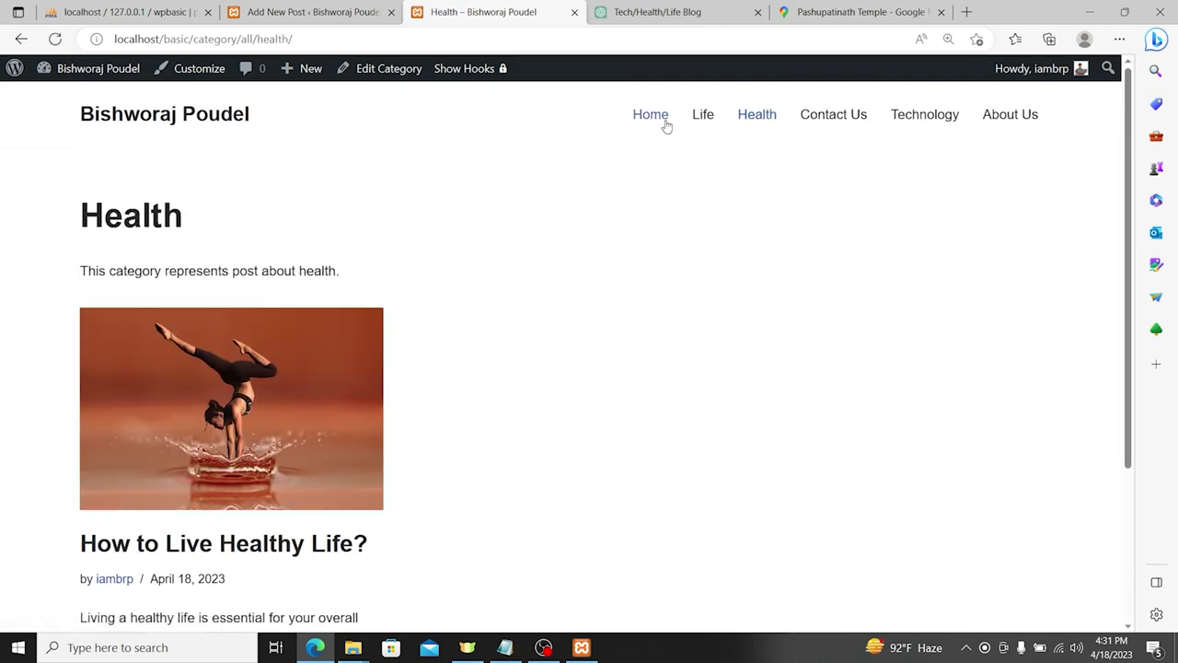
scroll(726, 255, "down", 1)
scroll(726, 255, "up", 1)
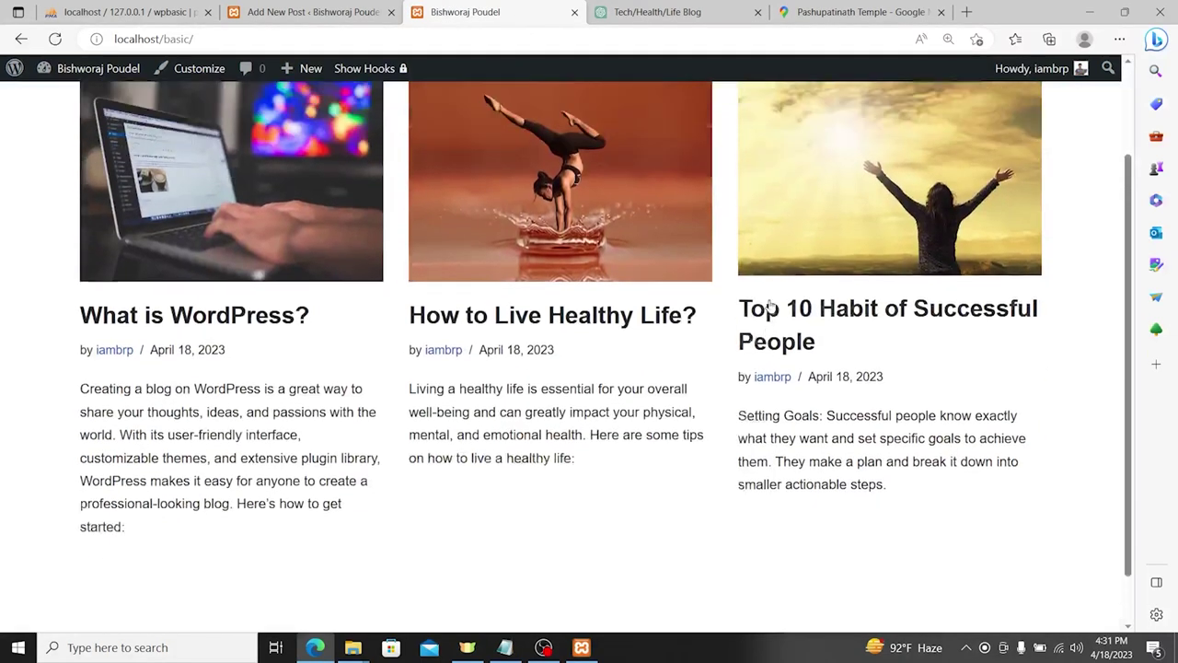
left_click(907, 117)
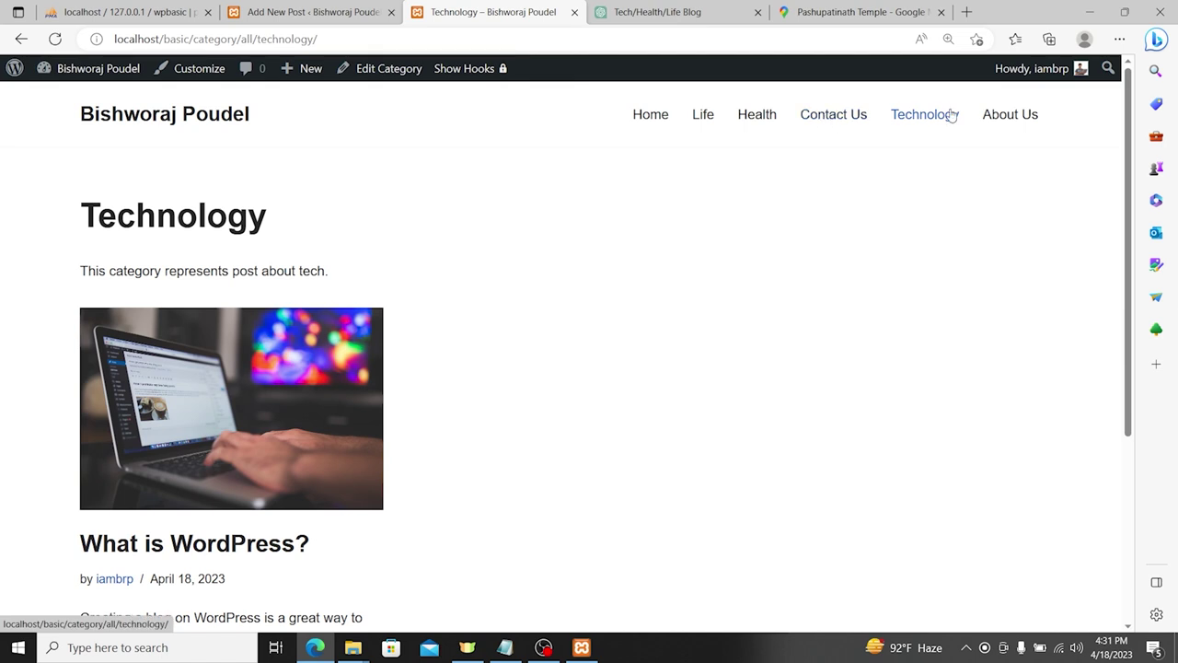
left_click(145, 69)
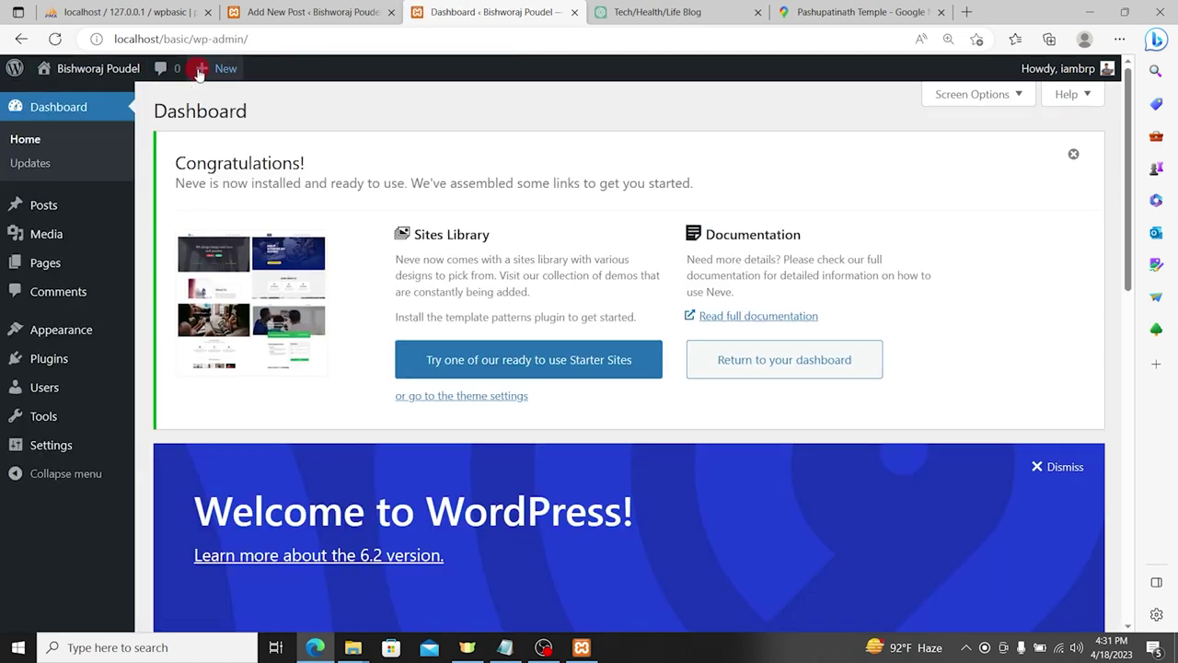
left_click(103, 72)
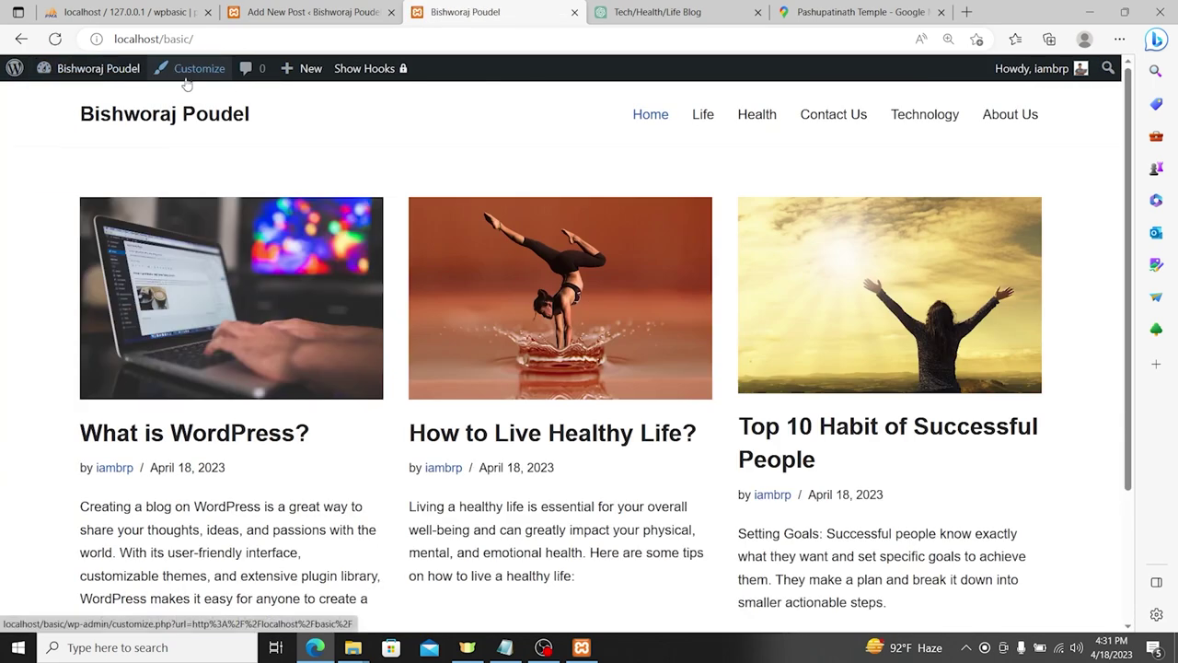
Step: Move Contact Us below Technology in Main Menu and republish it
left_click(195, 70)
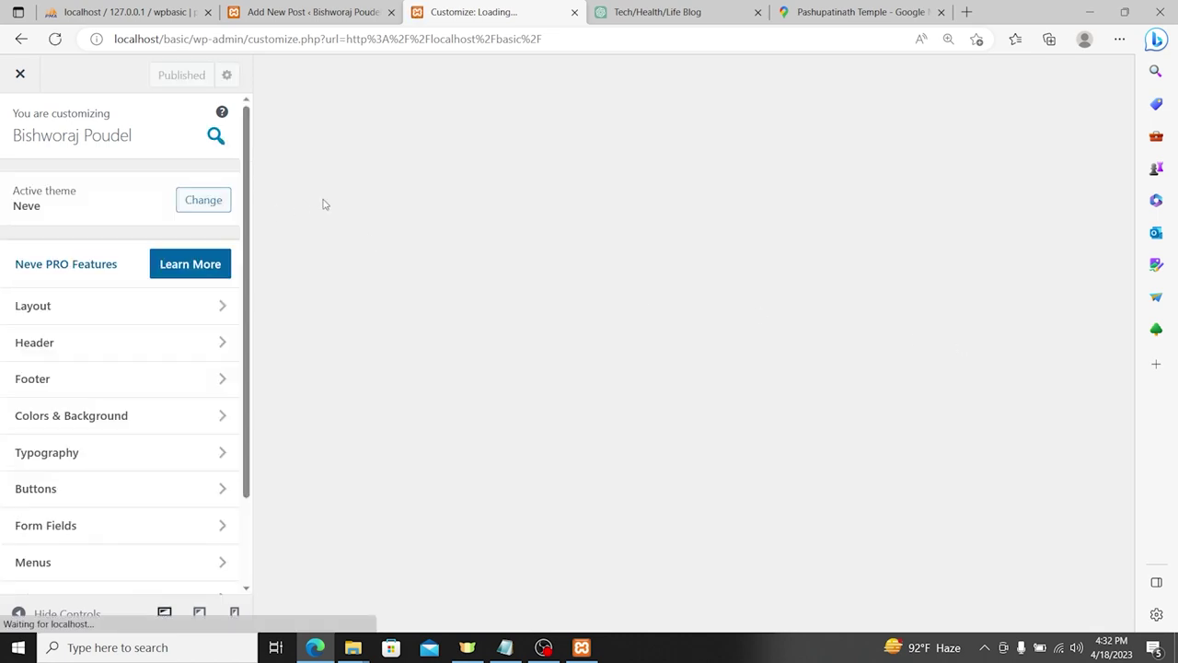
scroll(66, 461, "down", 1)
left_click(66, 456)
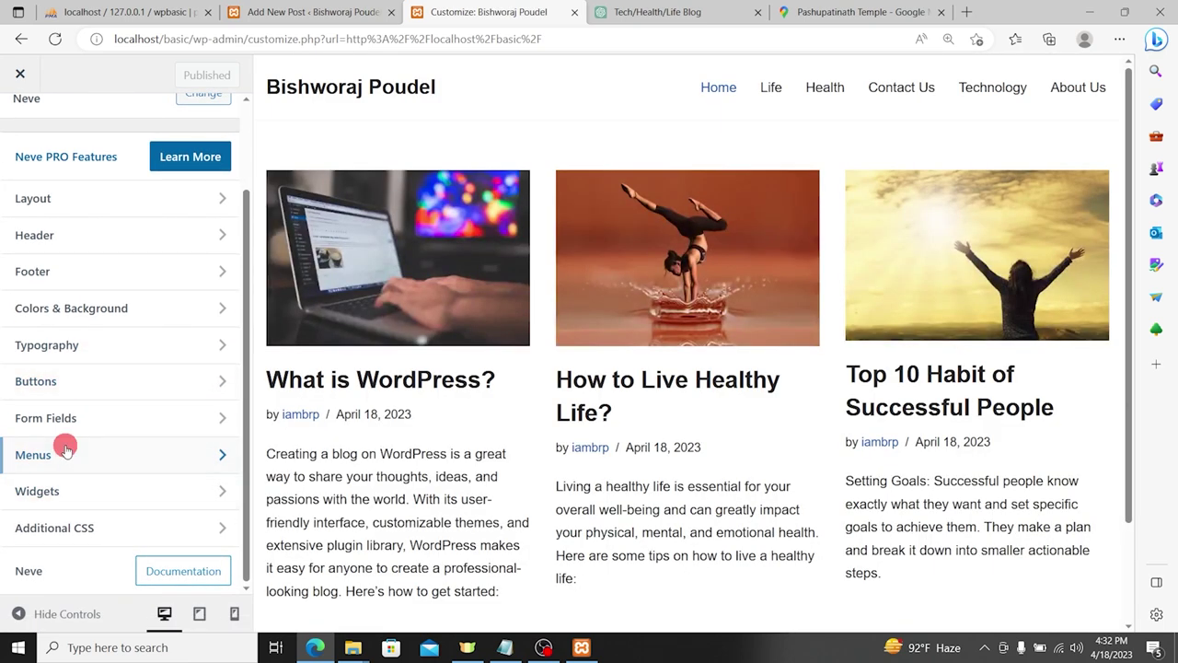
left_click(74, 219)
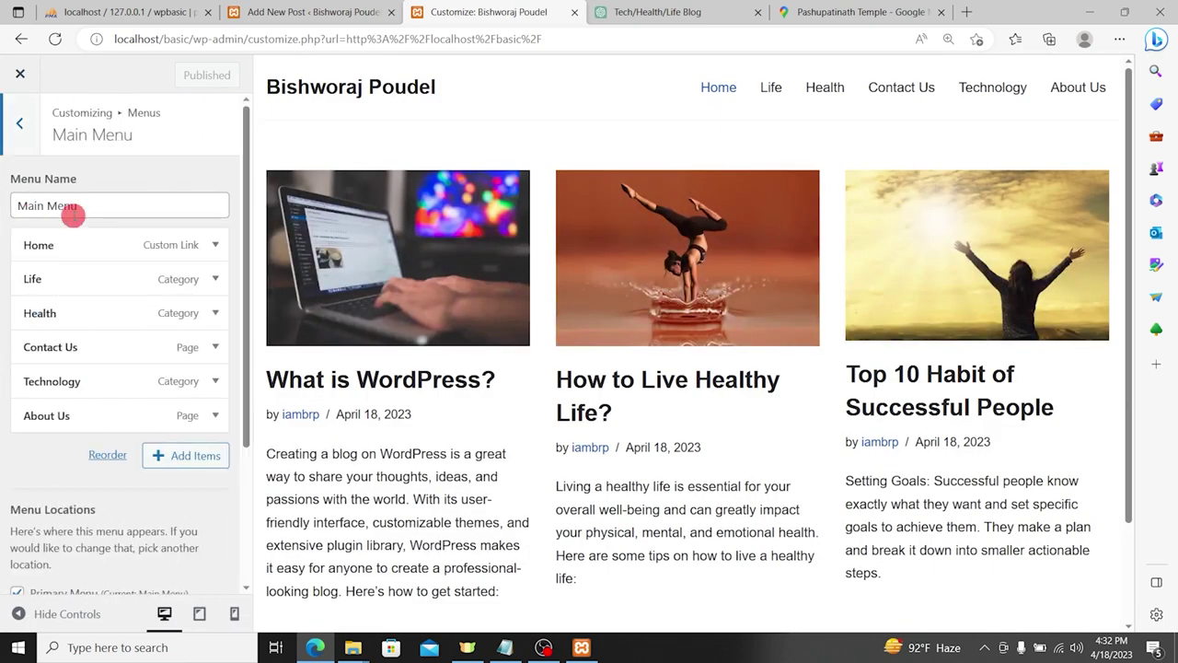
left_click(74, 348)
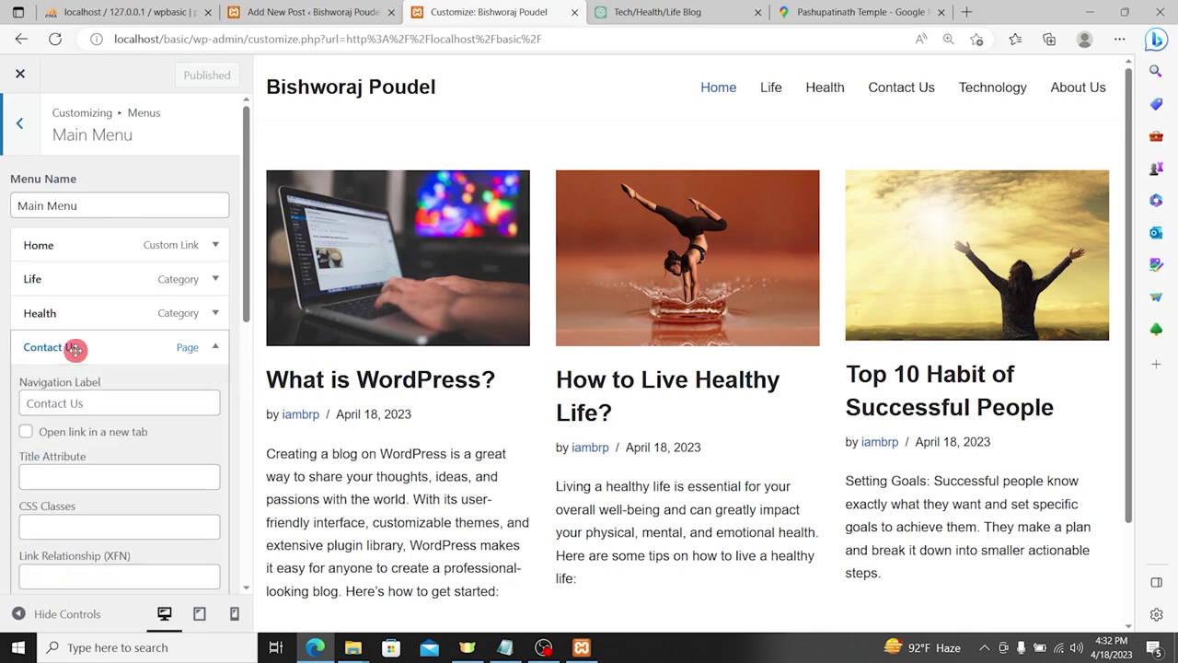
left_click(74, 346)
left_click(108, 455)
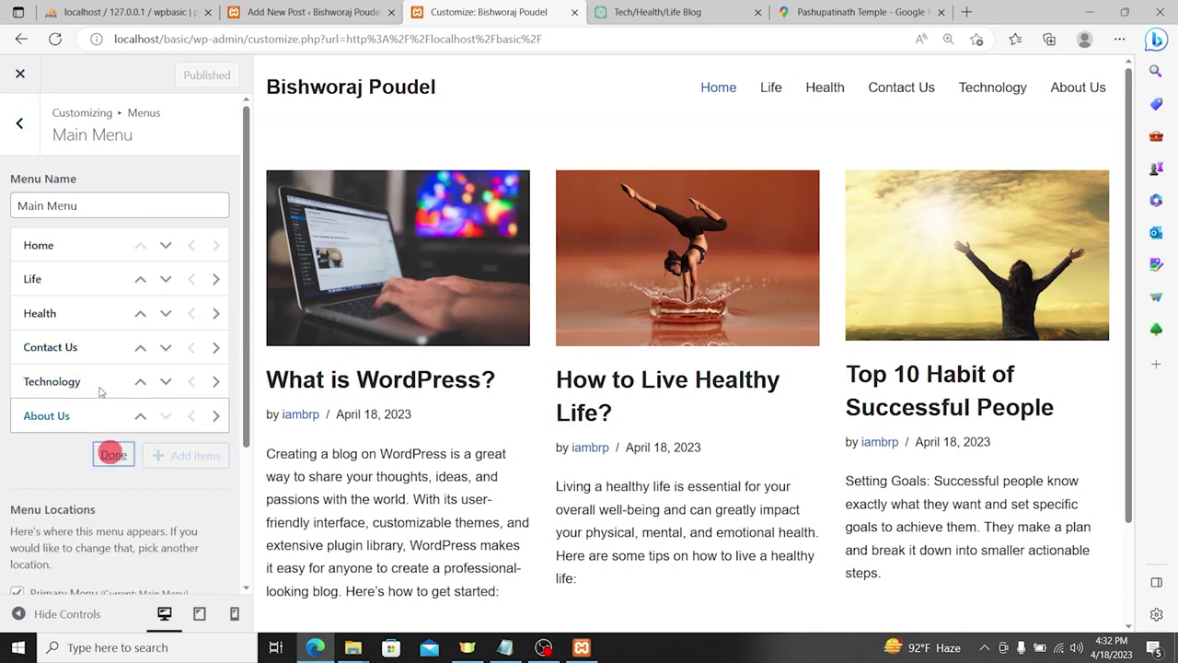
left_click(166, 347)
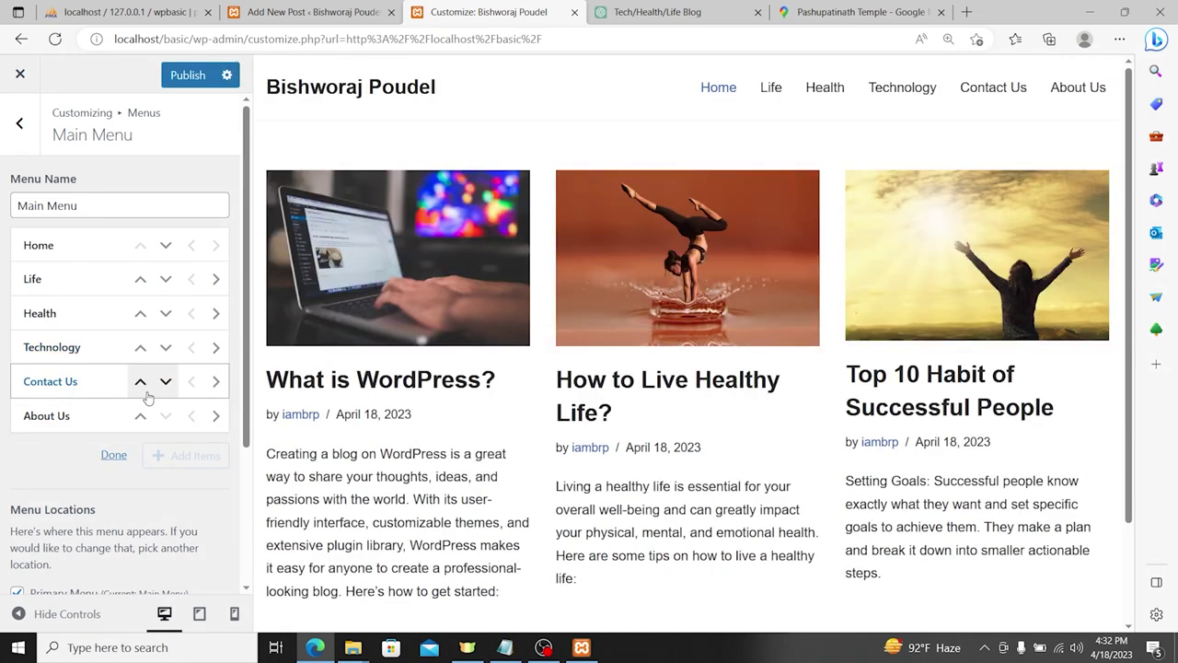
left_click(187, 75)
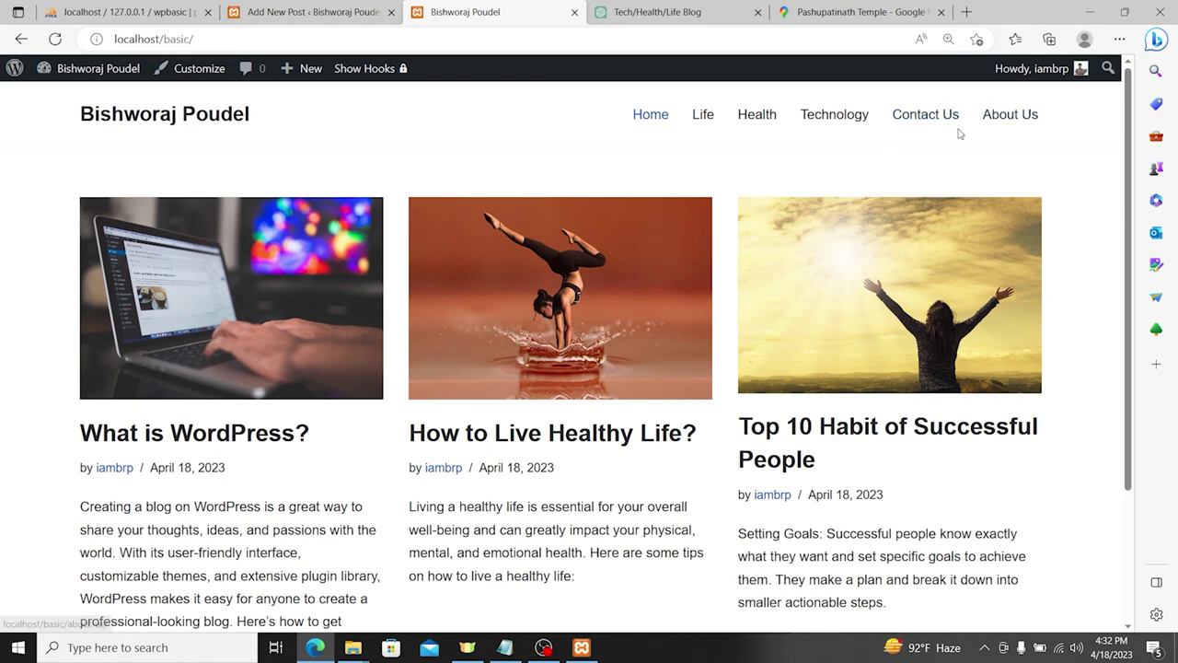
scroll(852, 225, "down", 2)
scroll(851, 231, "up", 2)
left_click(849, 120)
scroll(395, 276, "down", 2)
scroll(657, 349, "up", 2)
left_click(120, 118)
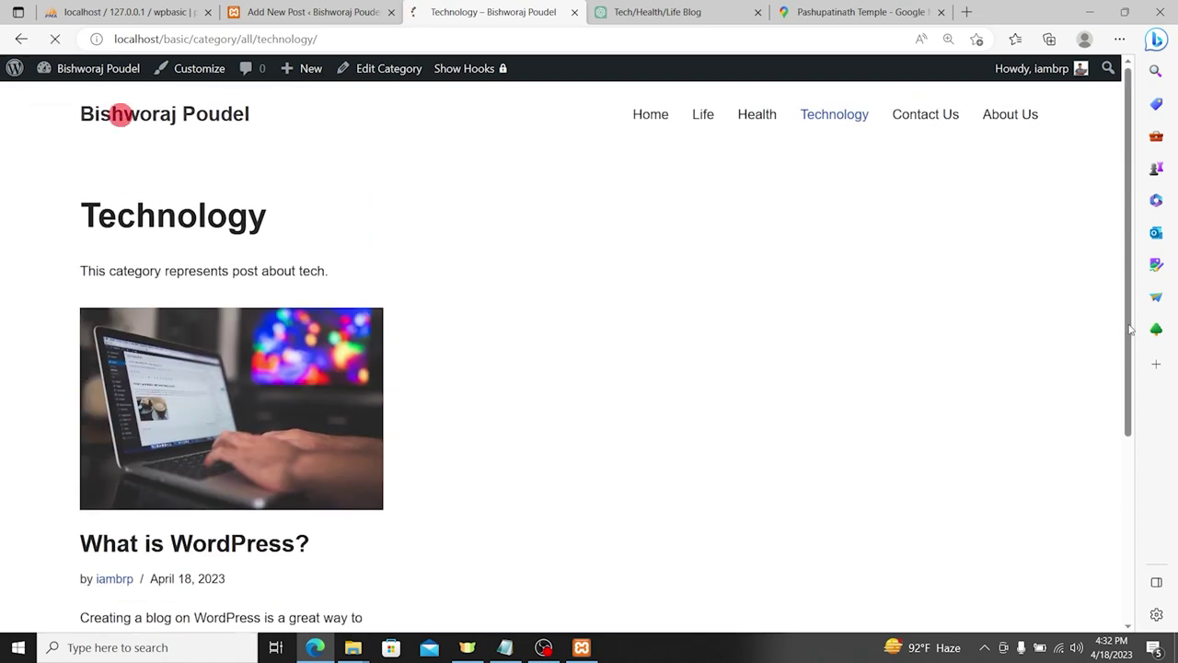
scroll(621, 197, "down", 2)
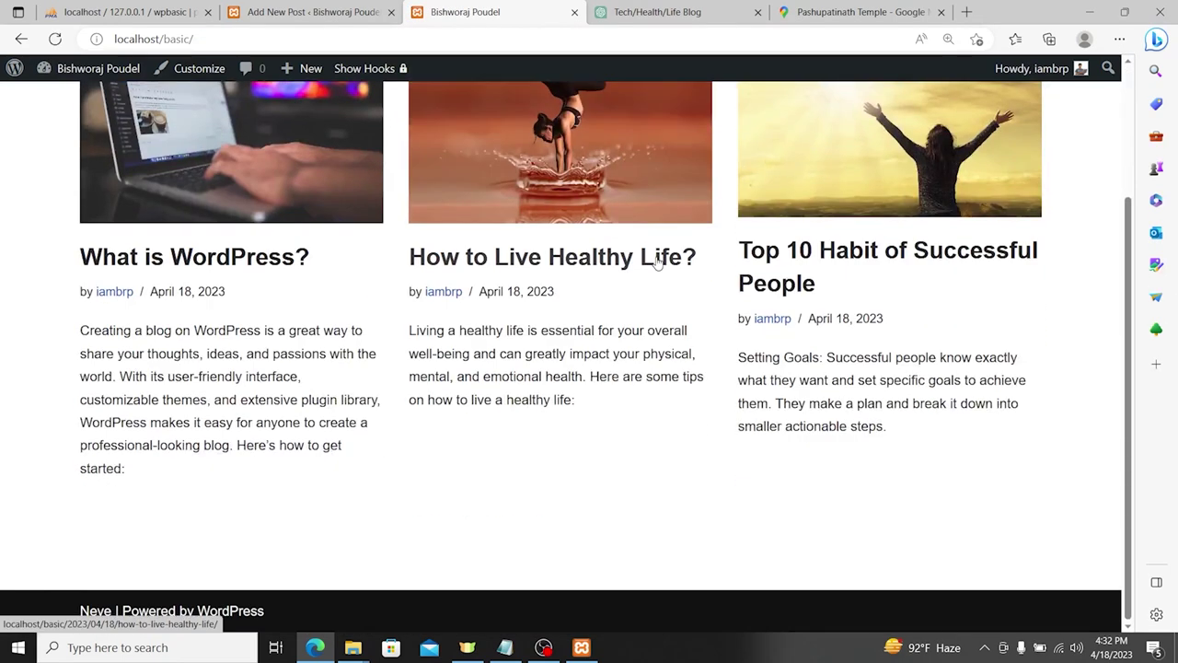
scroll(589, 373, "up", 2)
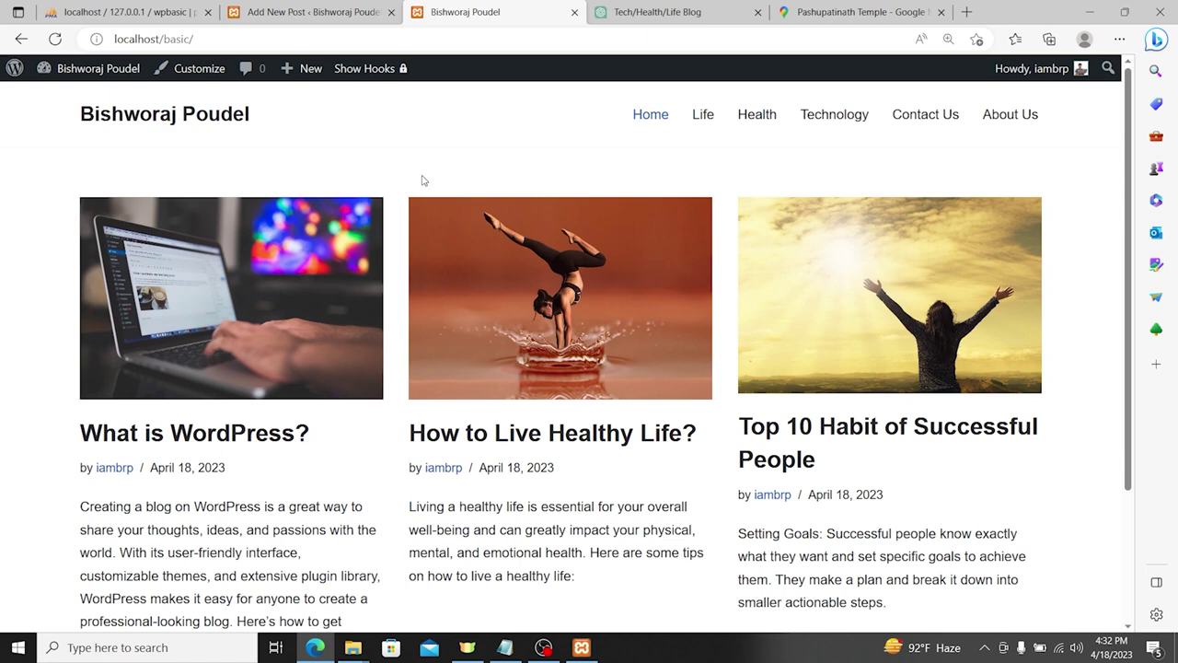
Step: Open Appearance > Widgets and dismiss the block widgets welcome guide
left_click(98, 72)
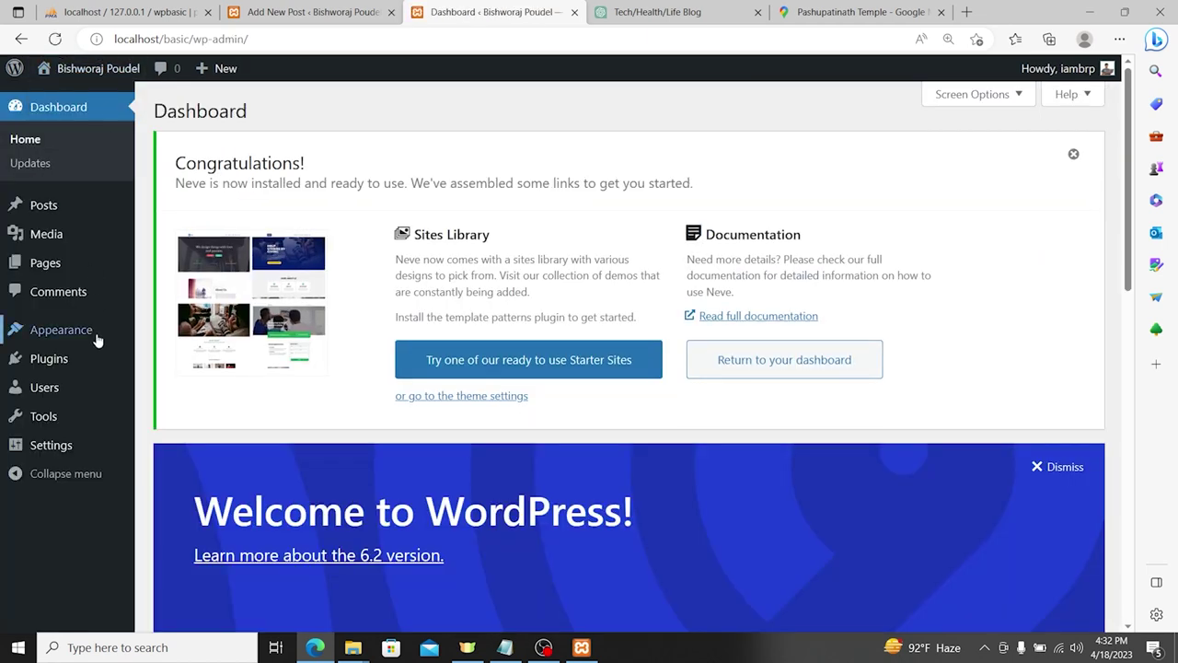
mouse_move(95, 341)
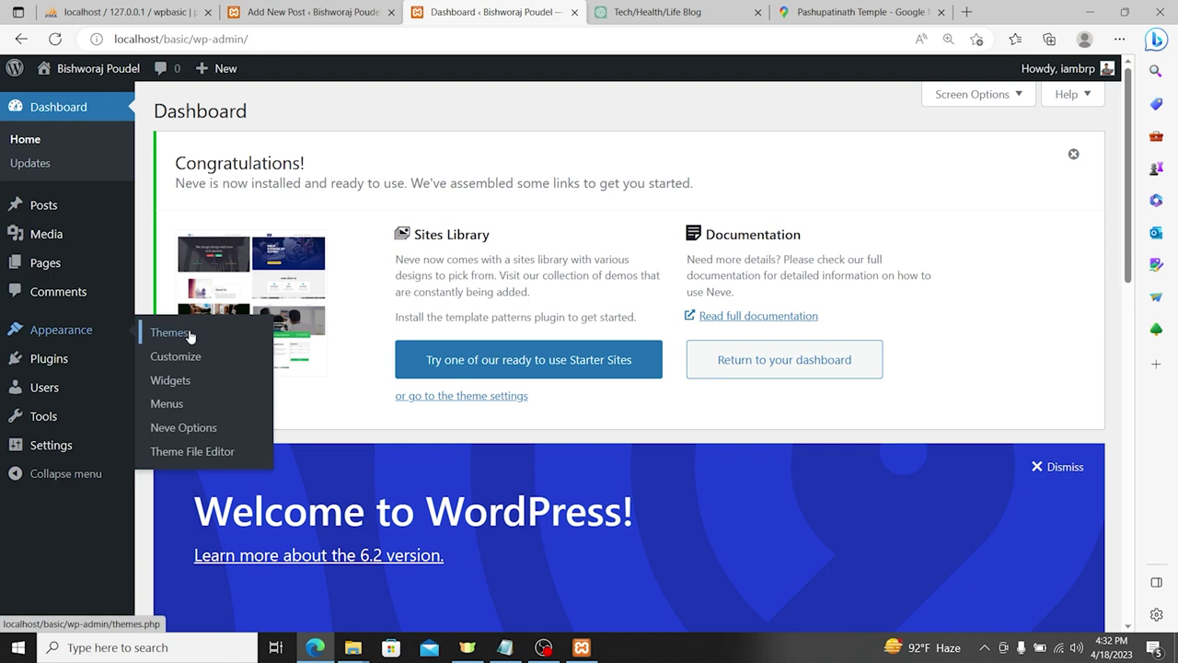
left_click(181, 379)
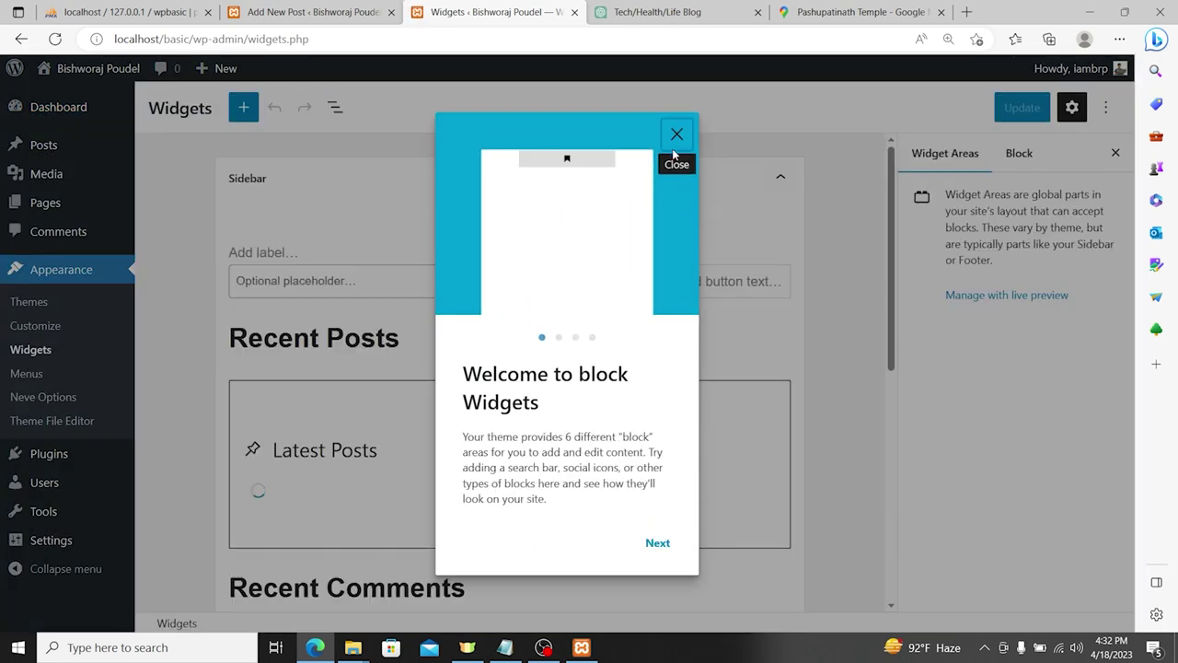
left_click(677, 135)
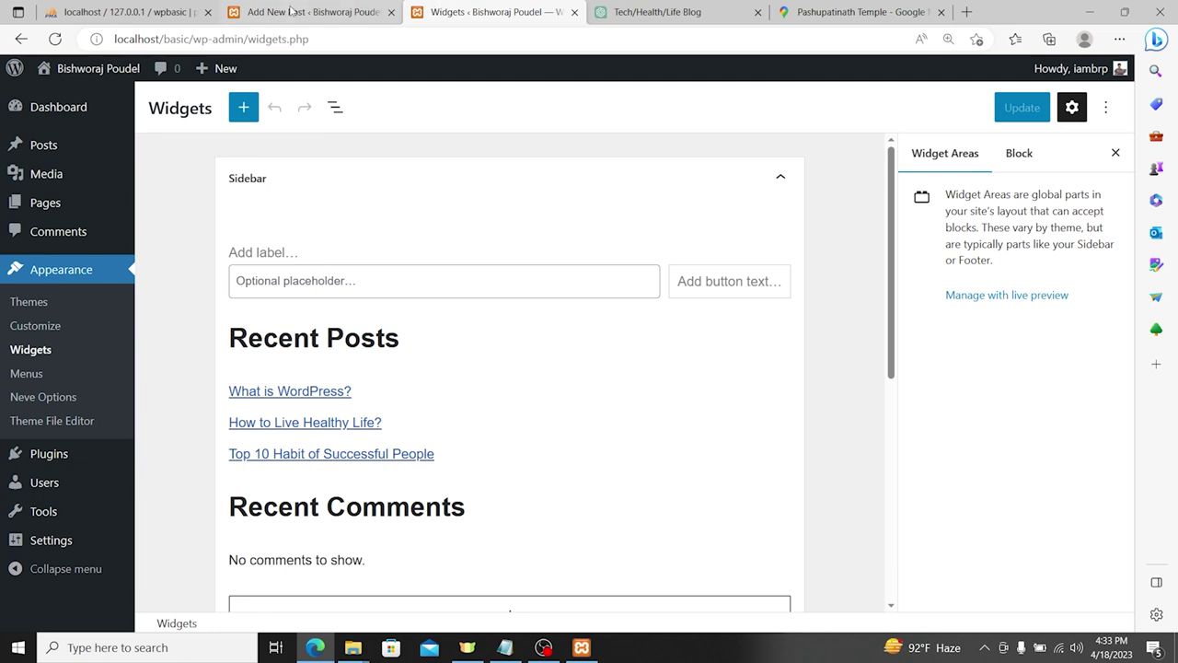
Step: Inspect the Shop Sidebar and Footer One widget areas, then go to the post editor
scroll(390, 363, "down", 5)
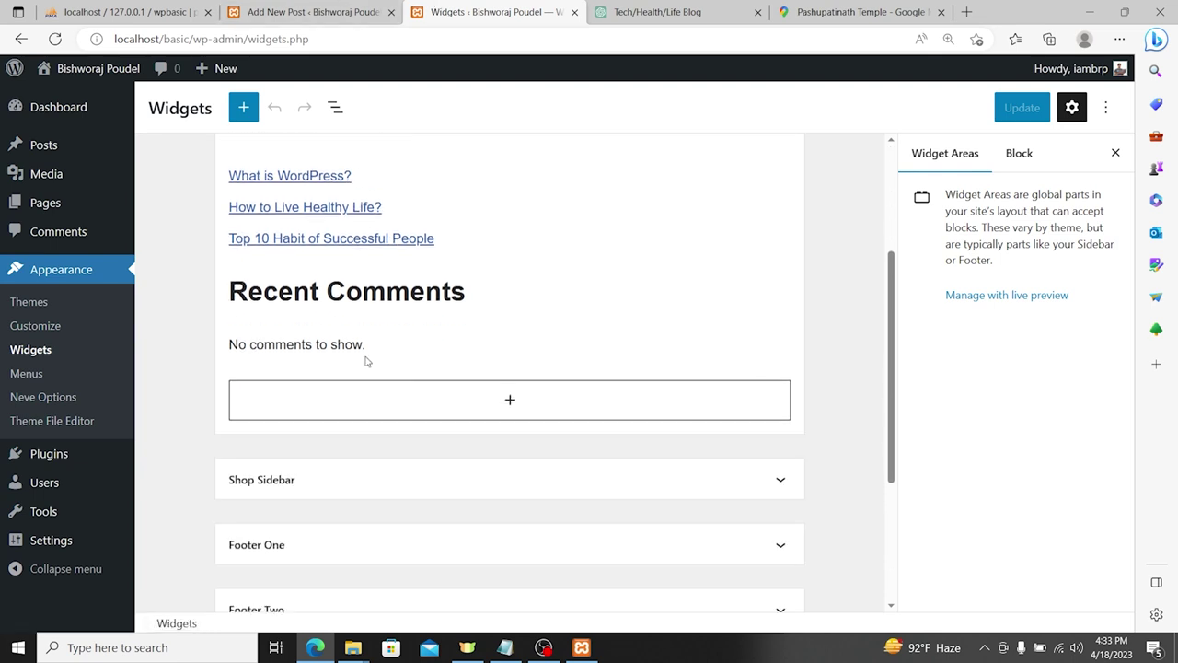
left_click(313, 265)
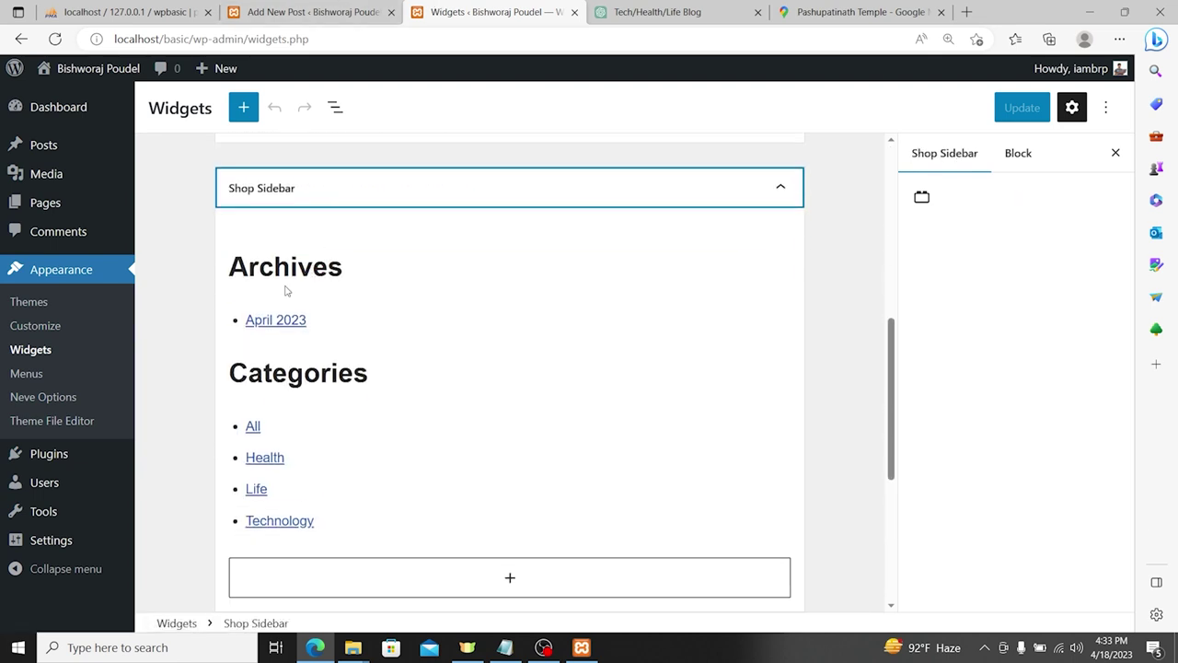
left_click(301, 195)
left_click(300, 313)
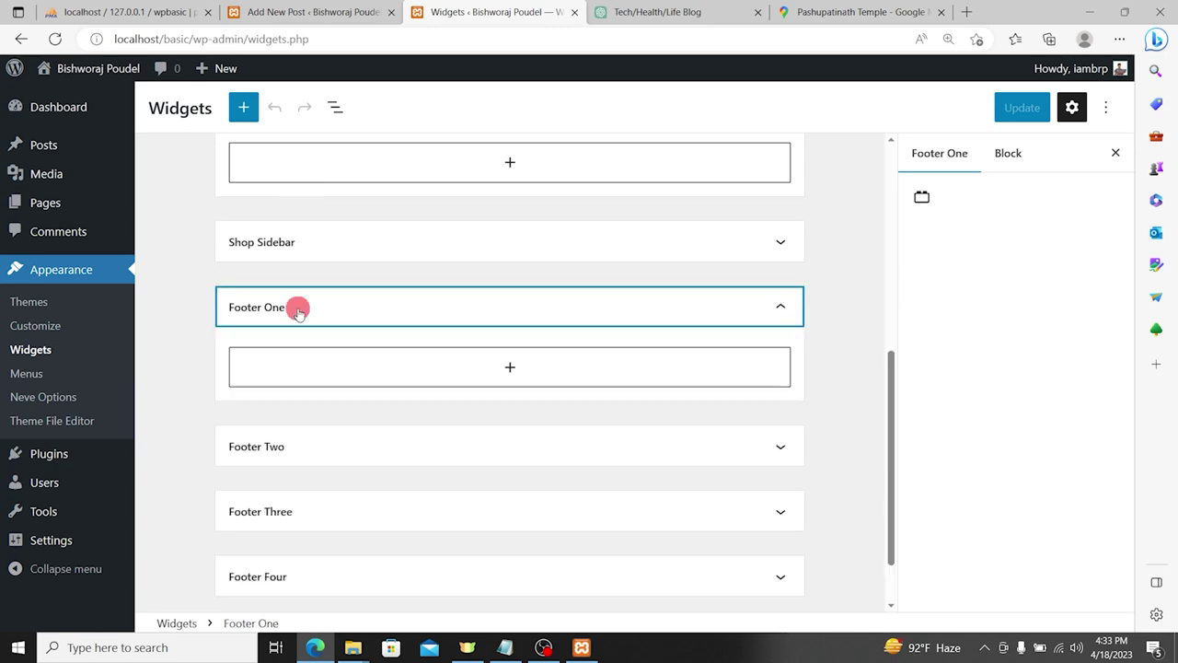
left_click(345, 304)
left_click(279, 11)
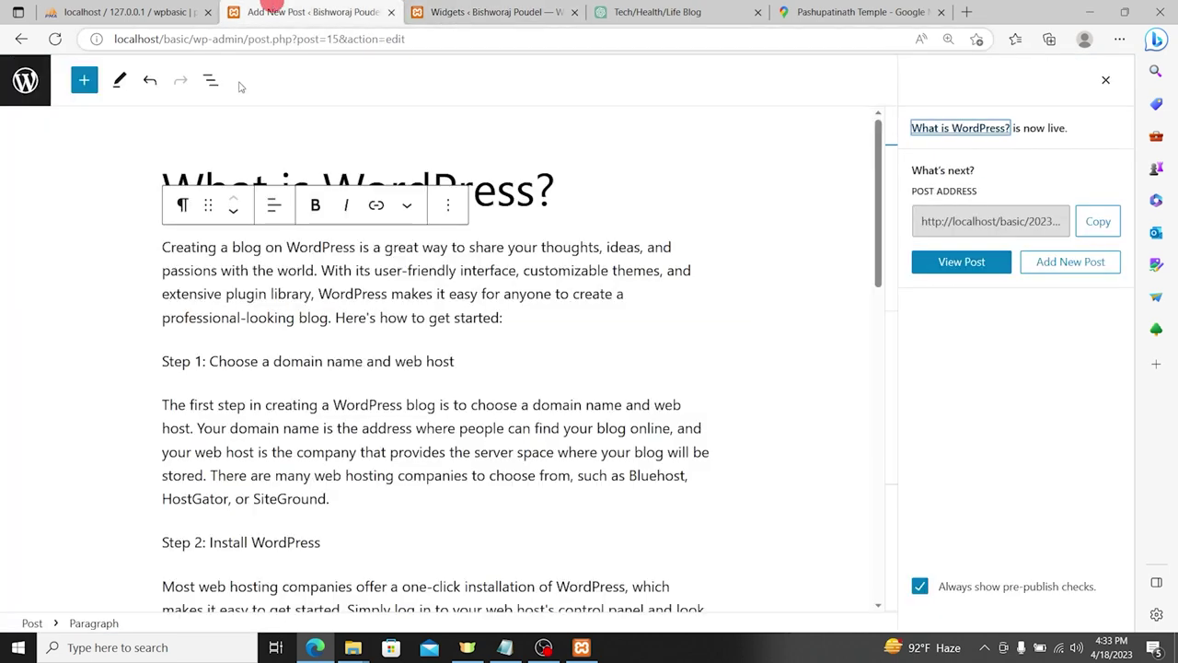
Step: Load localhost/basic/, open the How to Live Healthy Life? post, then return to Widgets
left_click_drag(190, 40, 698, 104)
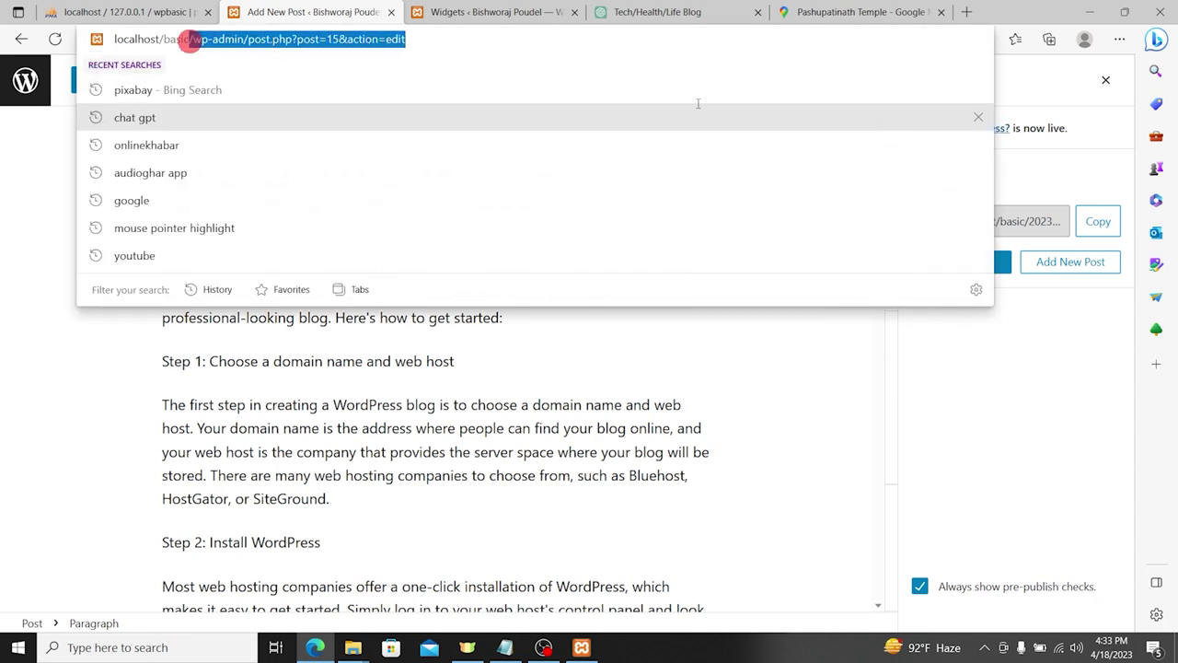
key("BackSpace")
key("Return")
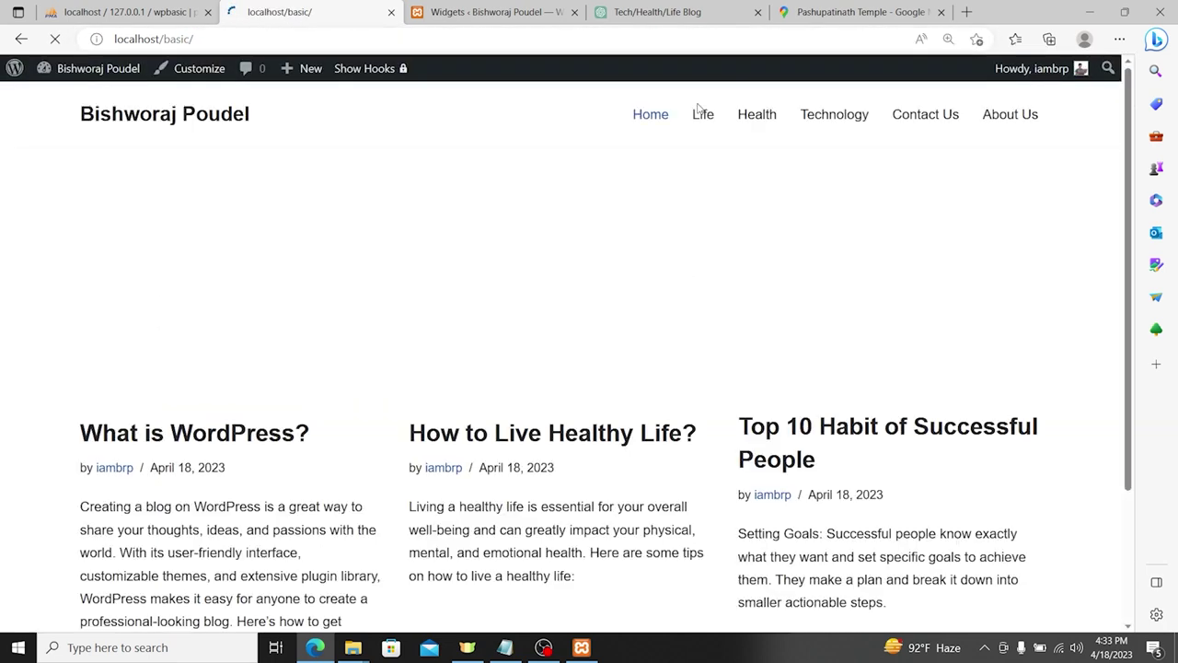
left_click(558, 436)
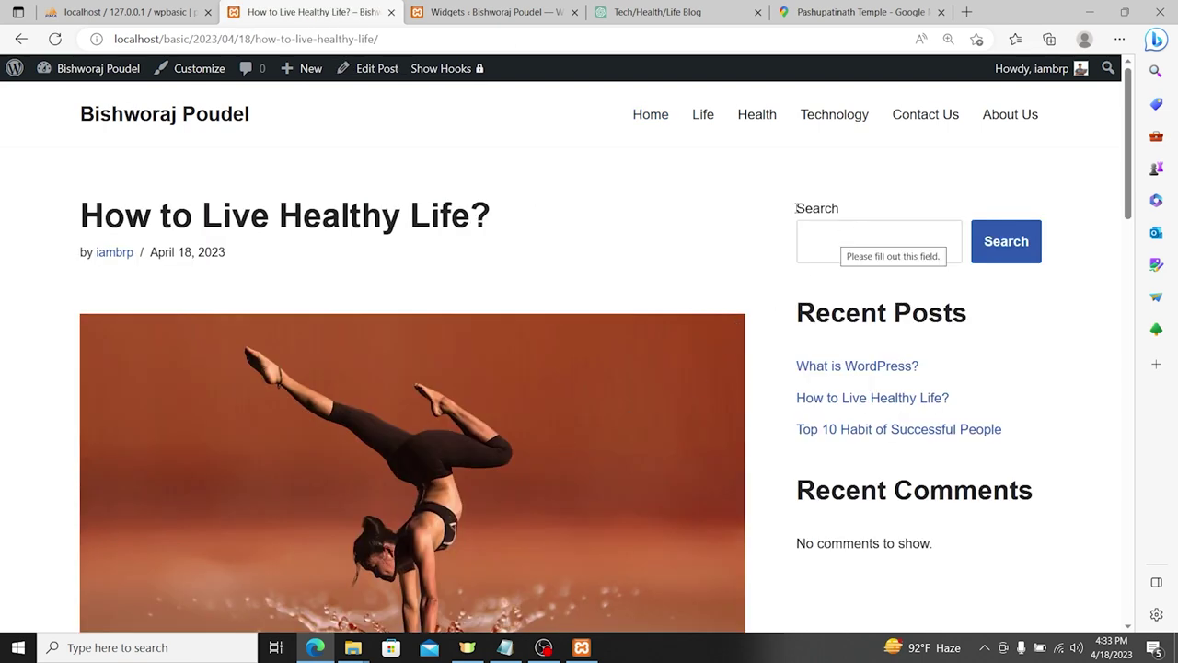
left_click(497, 12)
scroll(360, 276, "up", 5)
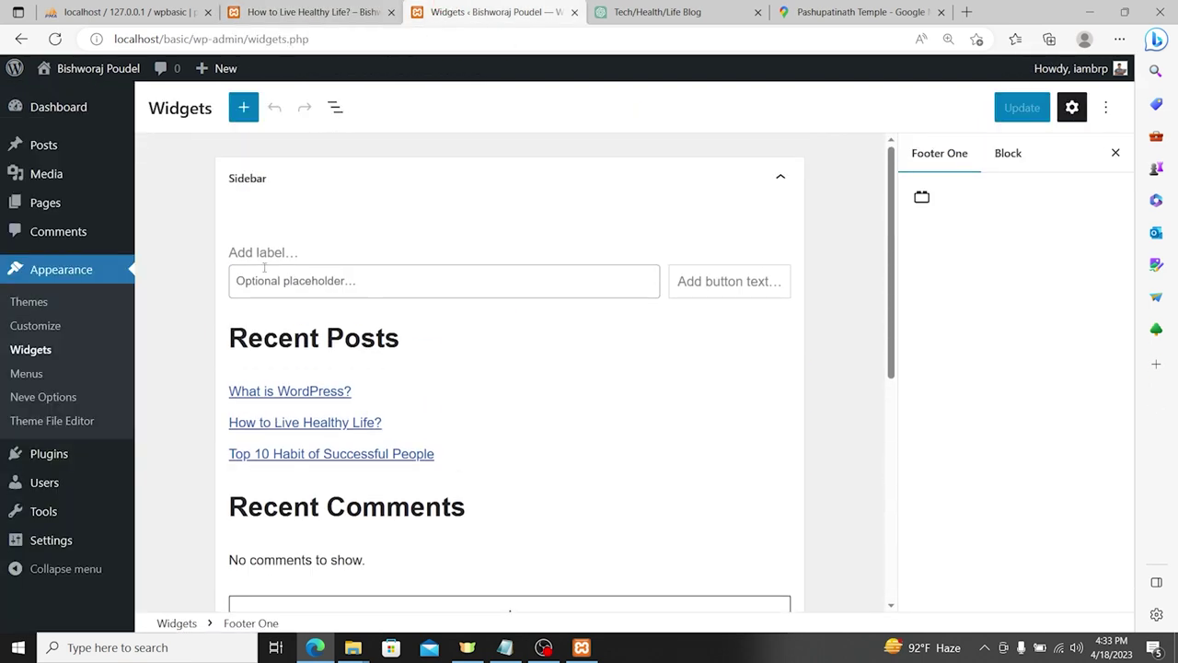
Step: Start labelling the Sidebar Search block with 'Sea' and update the widgets
left_click(267, 180)
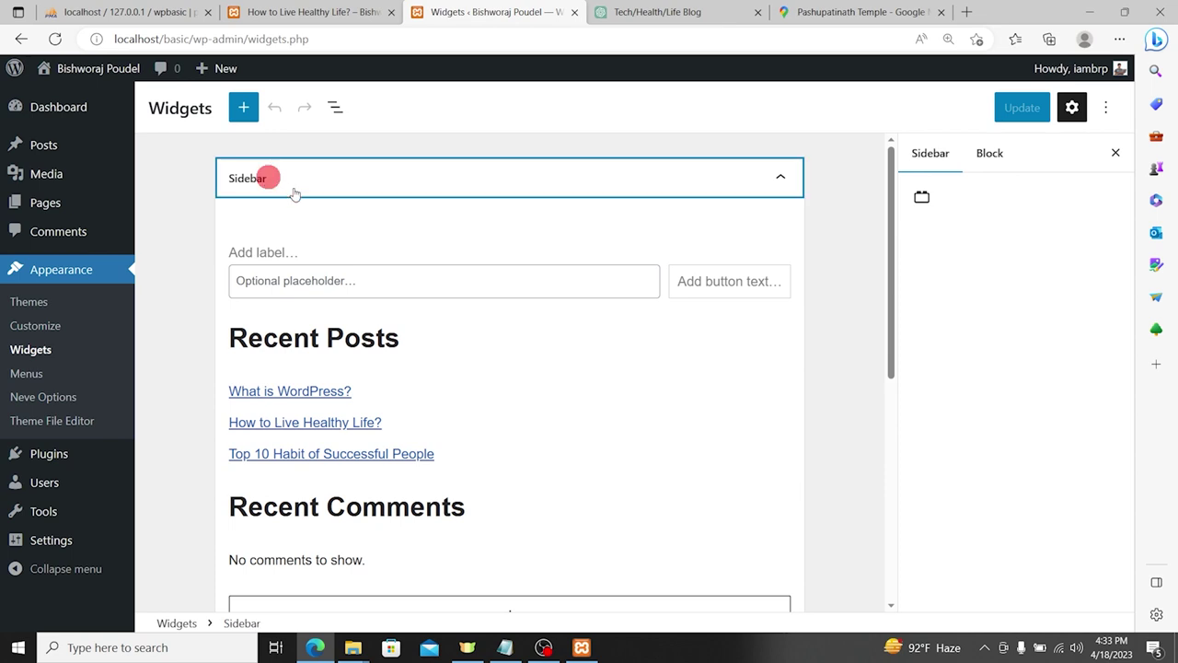
left_click(295, 183)
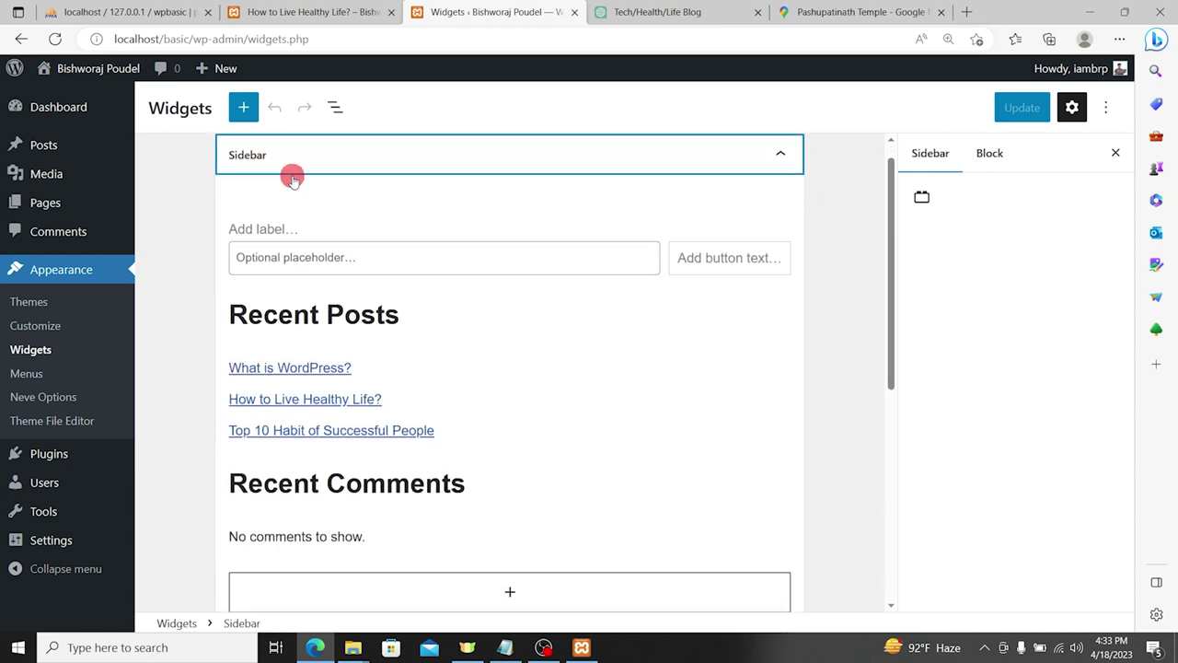
left_click(327, 257)
left_click(687, 269)
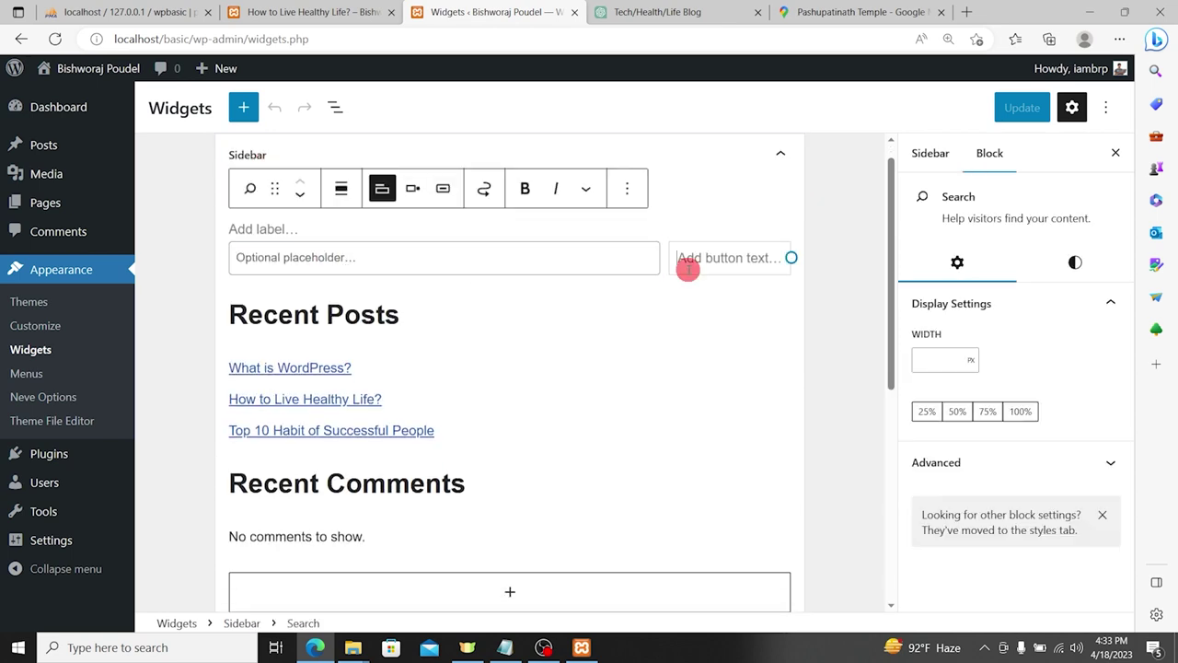
left_click_drag(957, 209, 1095, 226)
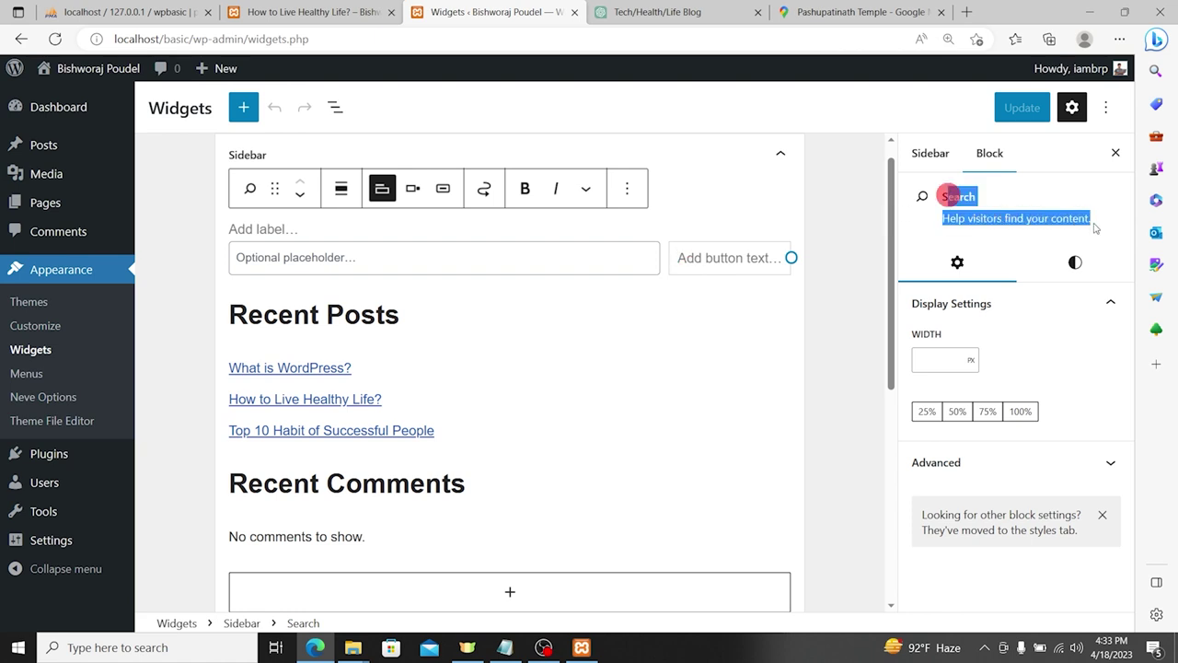
left_click(303, 259)
type("Search for anything")
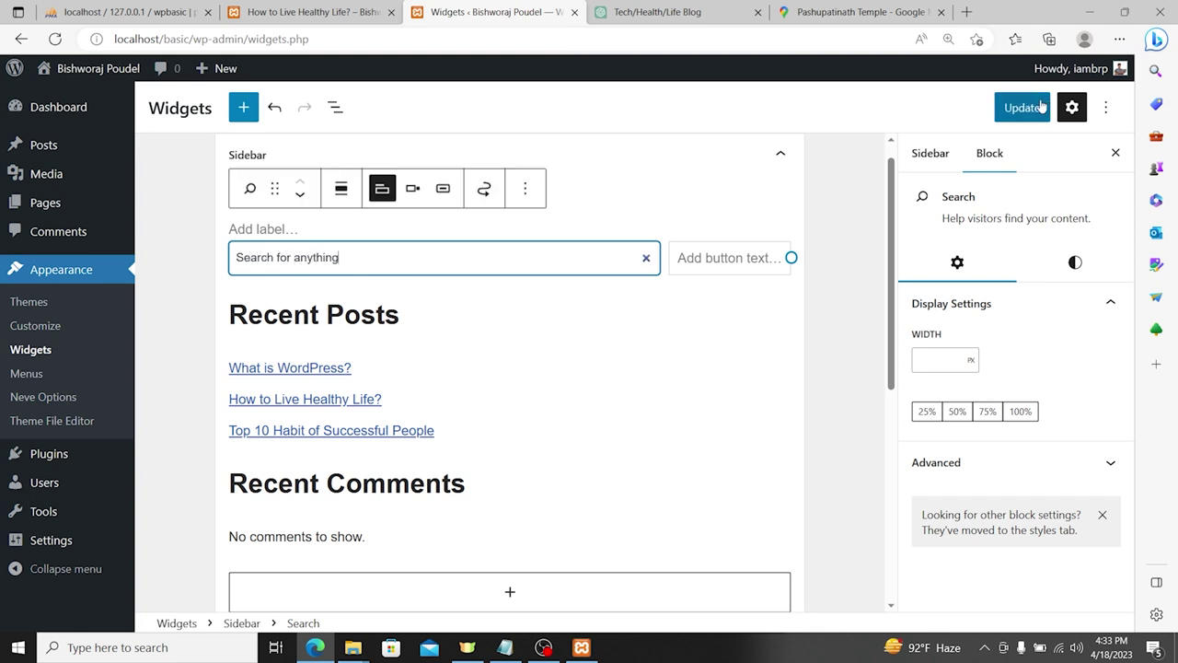
left_click(1027, 107)
Step: Reload the post page and check its sidebar search box
left_click(313, 11)
left_click(55, 38)
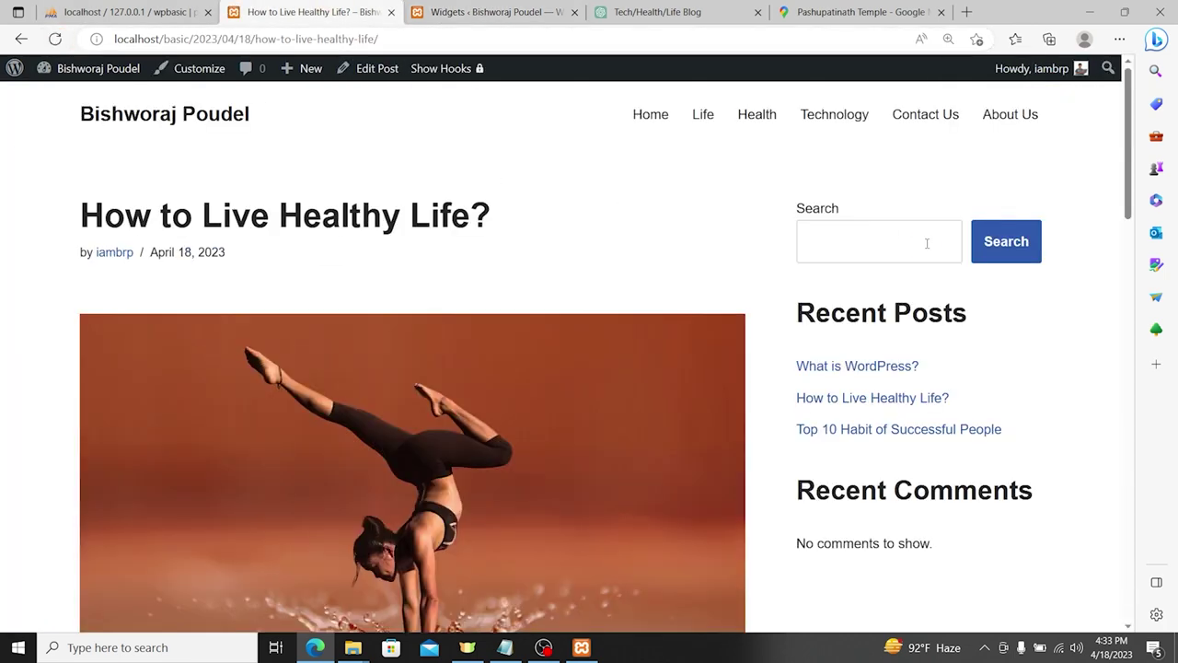
left_click(927, 243)
left_click(745, 226)
scroll(959, 322, "down", 3)
scroll(961, 342, "down", 5)
scroll(960, 340, "up", 15)
Step: Complete the Search block's label as 'Search' and update the widgets
left_click(449, 10)
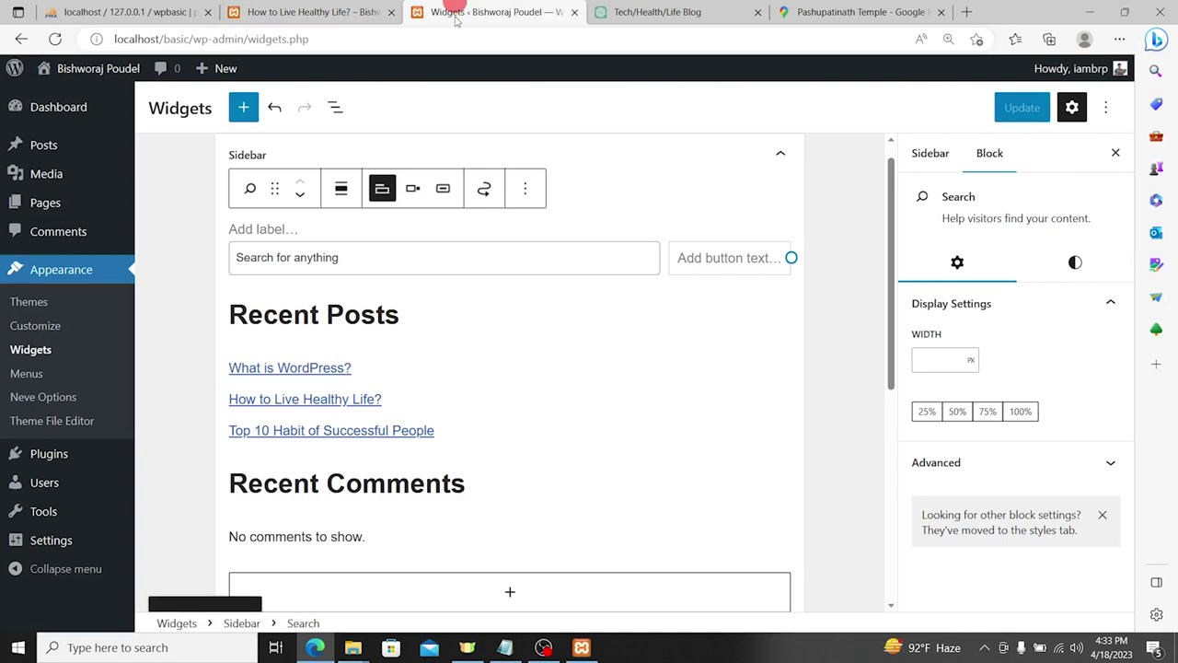
left_click(354, 254)
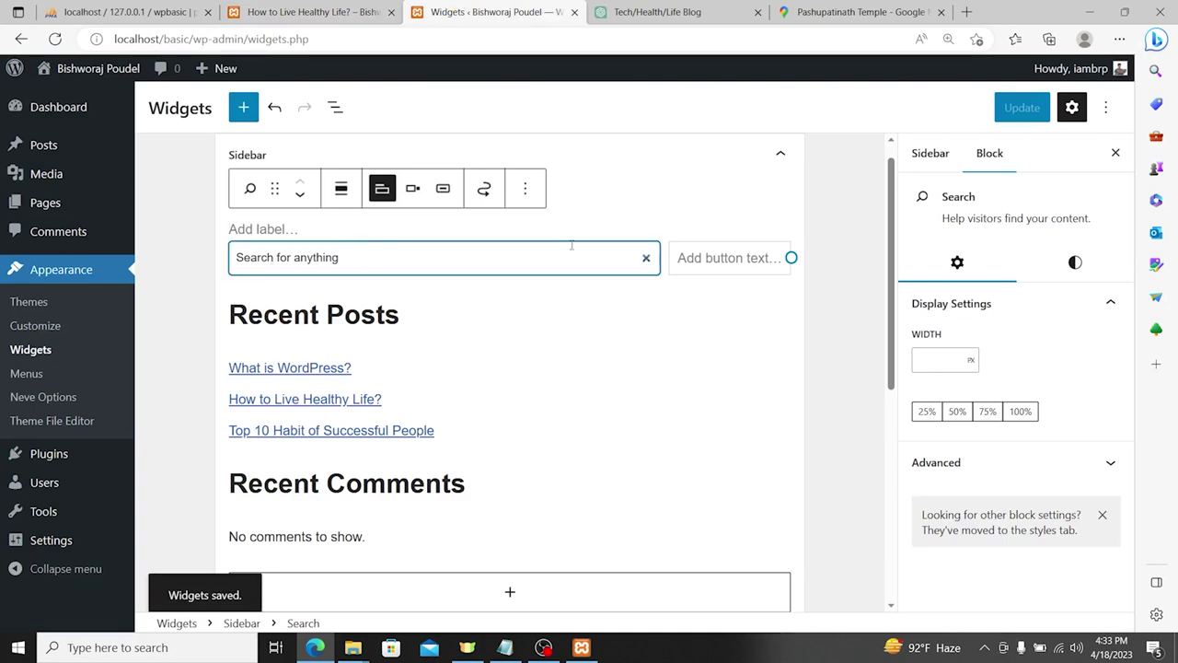
left_click(689, 249)
left_click(789, 236)
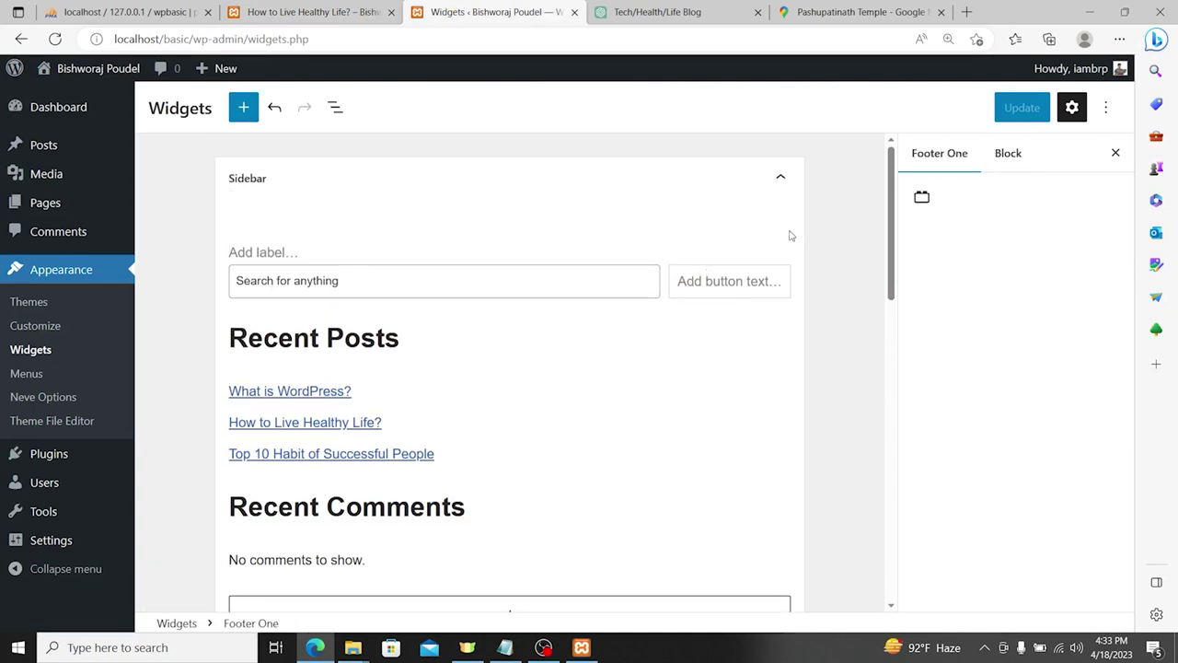
left_click(329, 256)
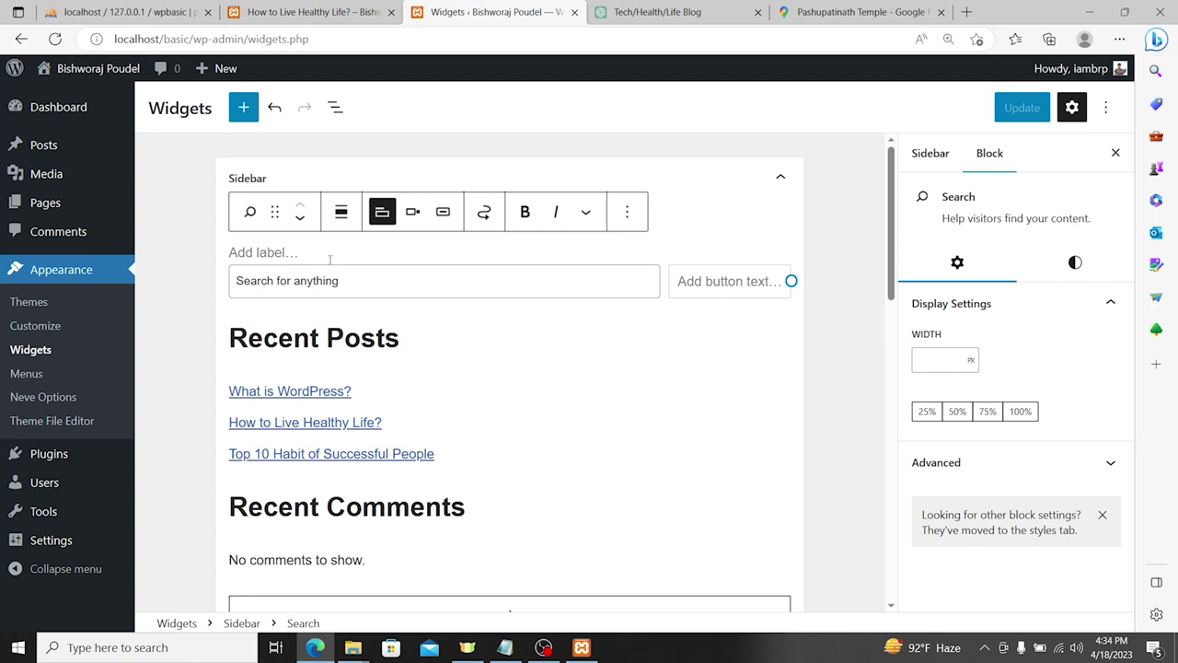
type("Search")
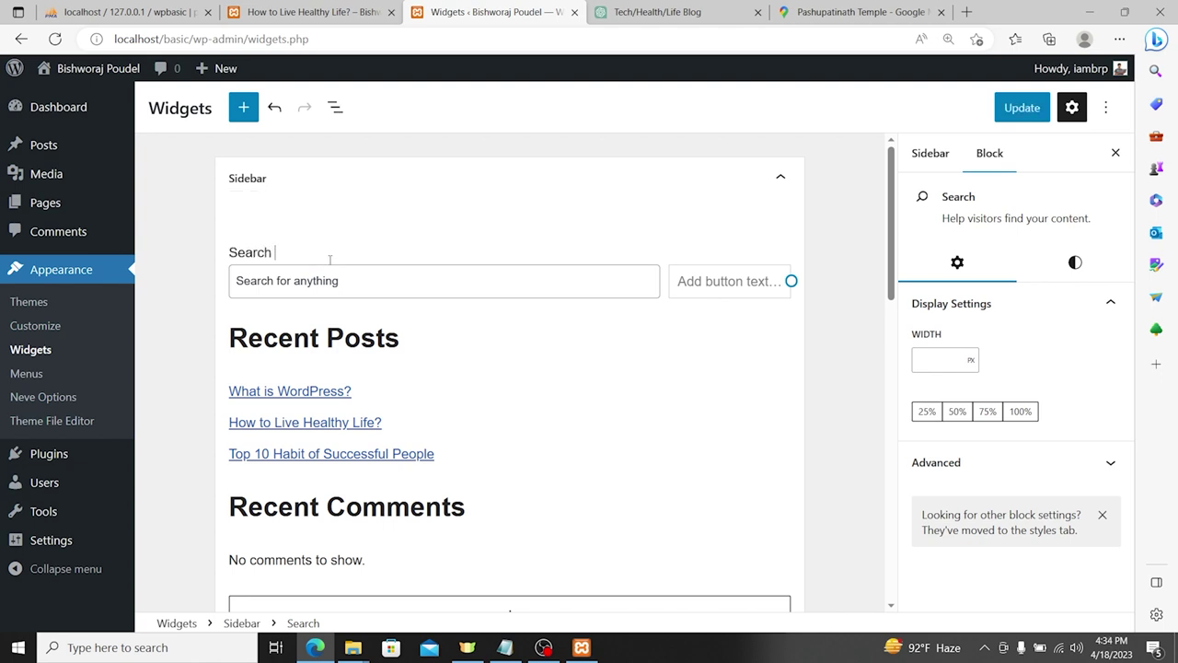
left_click(1026, 108)
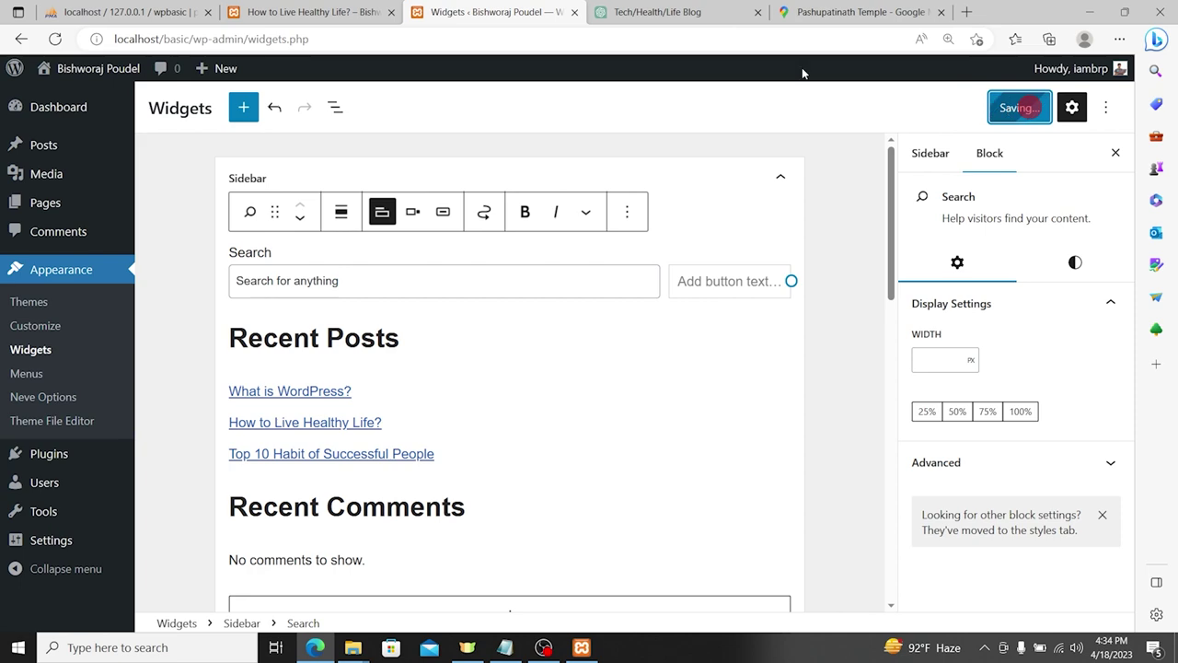
Step: Reload the post to see the labelled search box
left_click(356, 8)
left_click(311, 37)
key("Return")
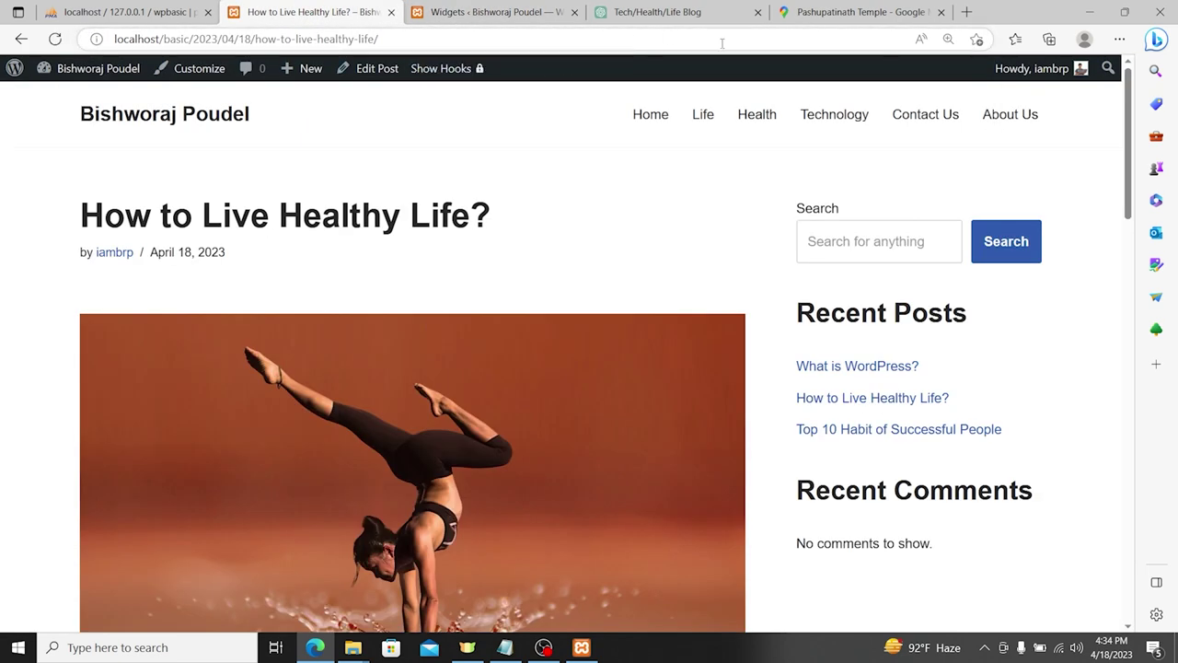
Step: Test the post's labelled search box, then return to admin and open the Menus editor
left_click(855, 241)
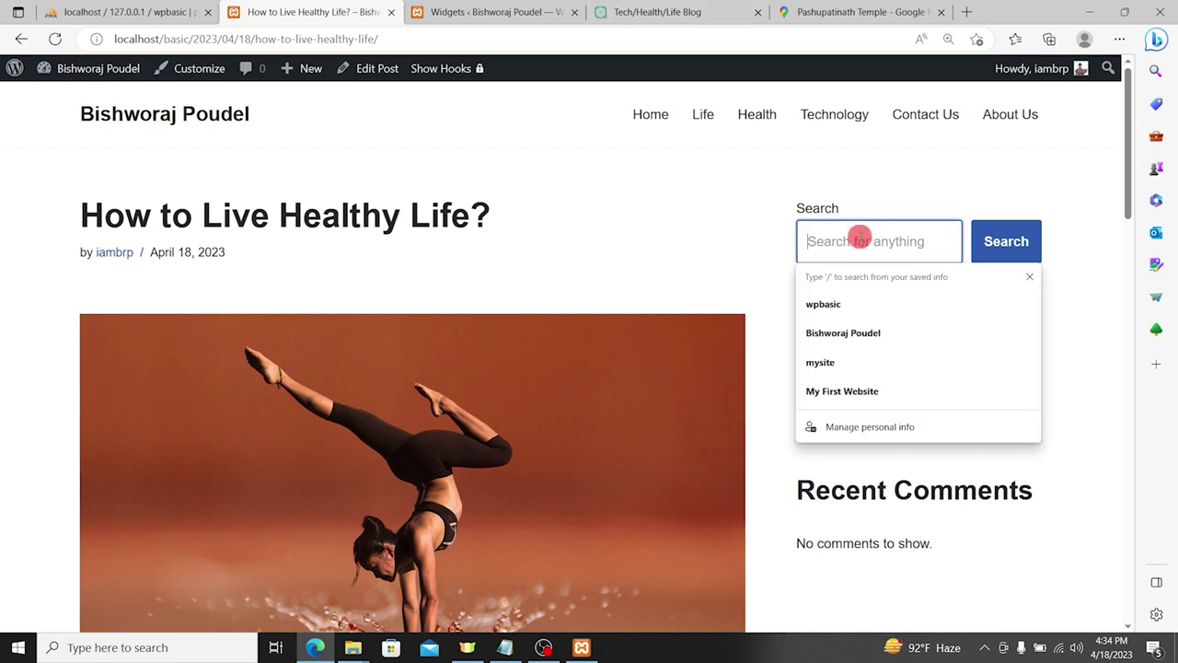
left_click(855, 238)
left_click(689, 226)
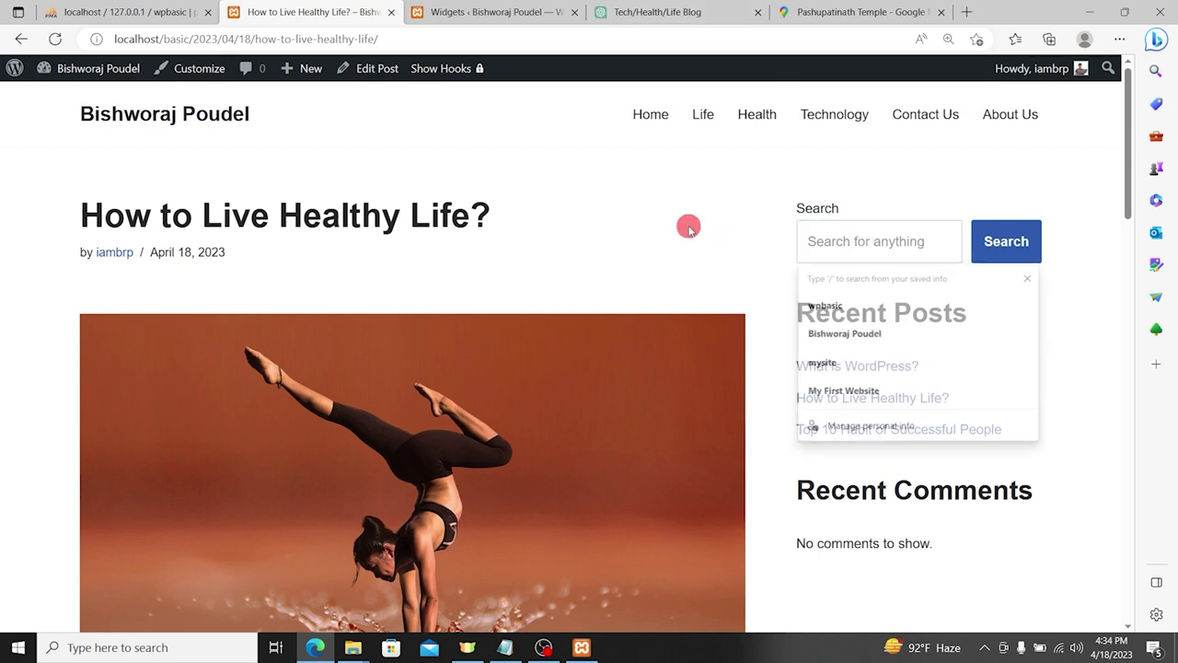
left_click(829, 241)
left_click(592, 266)
left_click(483, 11)
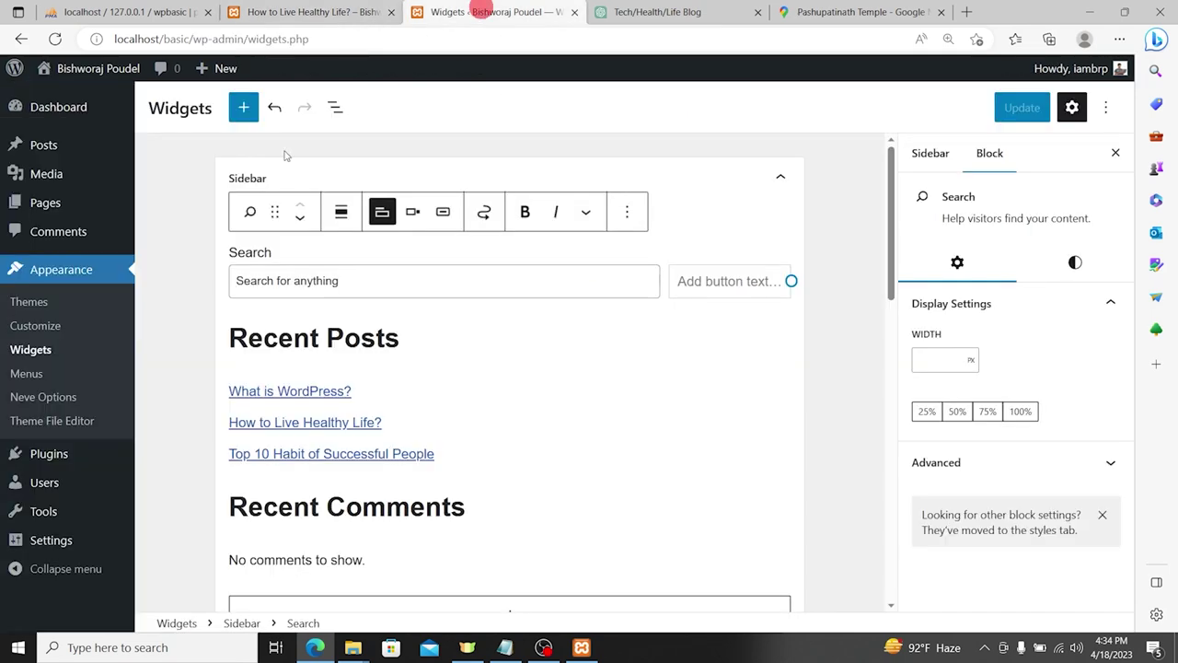
scroll(610, 332, "down", 5)
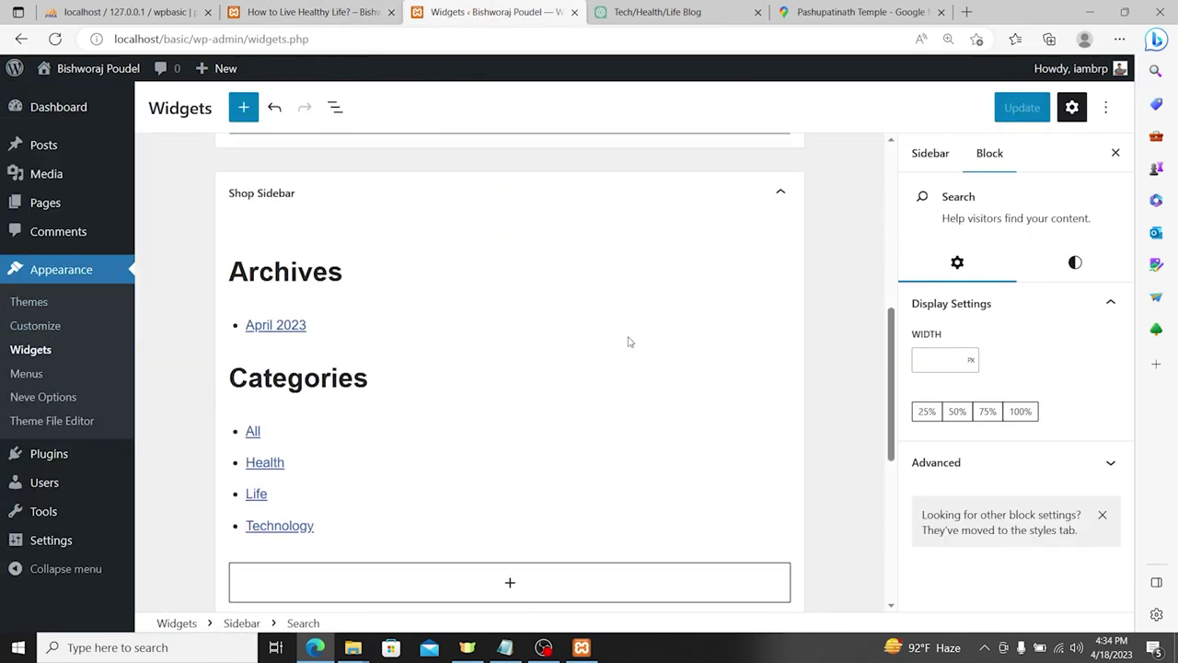
left_click(35, 374)
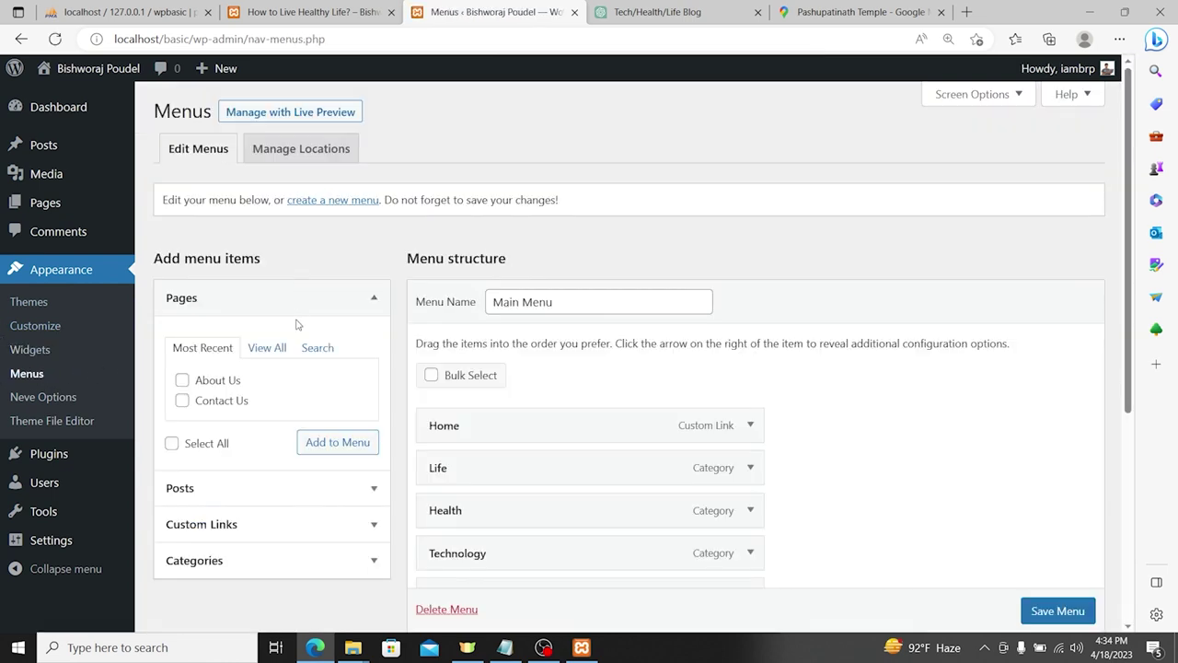
Step: Drag About Us above Contact Us in the Main Menu structure and save the menu
scroll(523, 329, "down", 1)
scroll(534, 328, "up", 1)
scroll(529, 313, "down", 3)
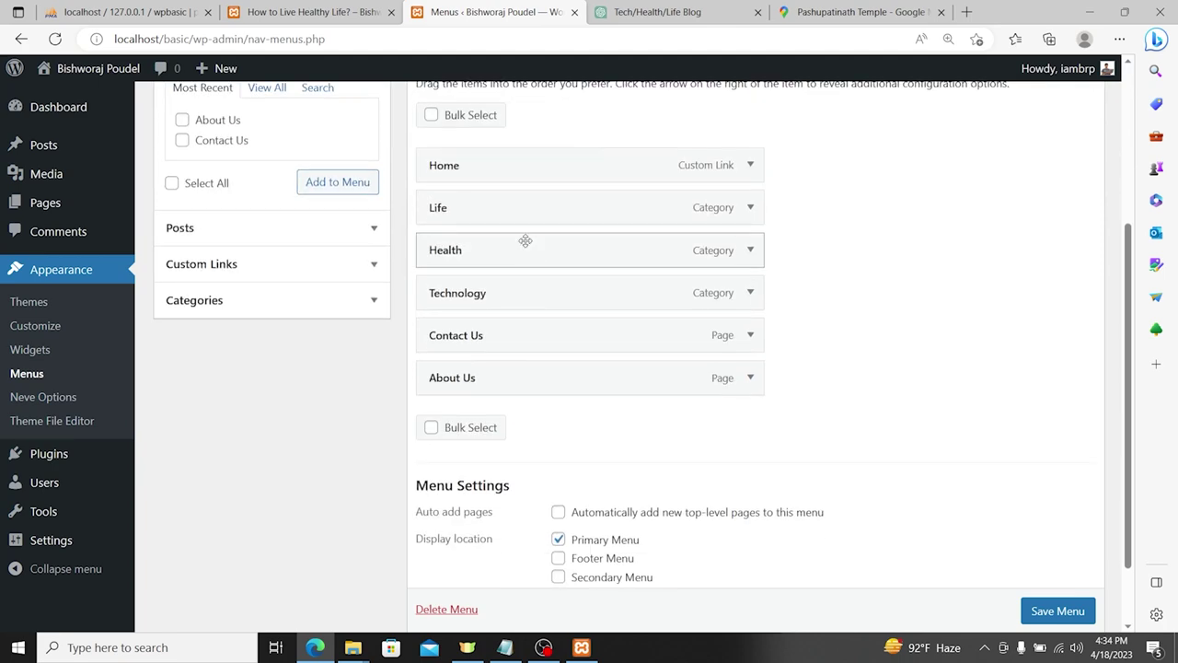
scroll(552, 184, "up", 3)
scroll(531, 270, "down", 1)
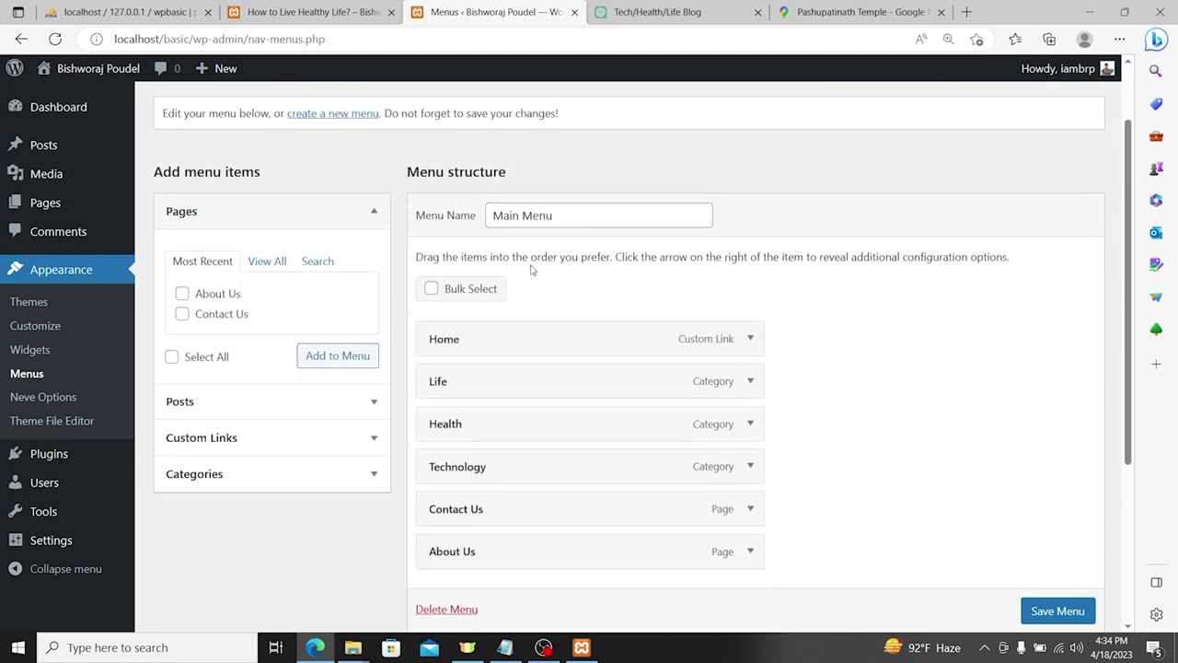
triple_click(574, 214)
scroll(495, 344, "down", 2)
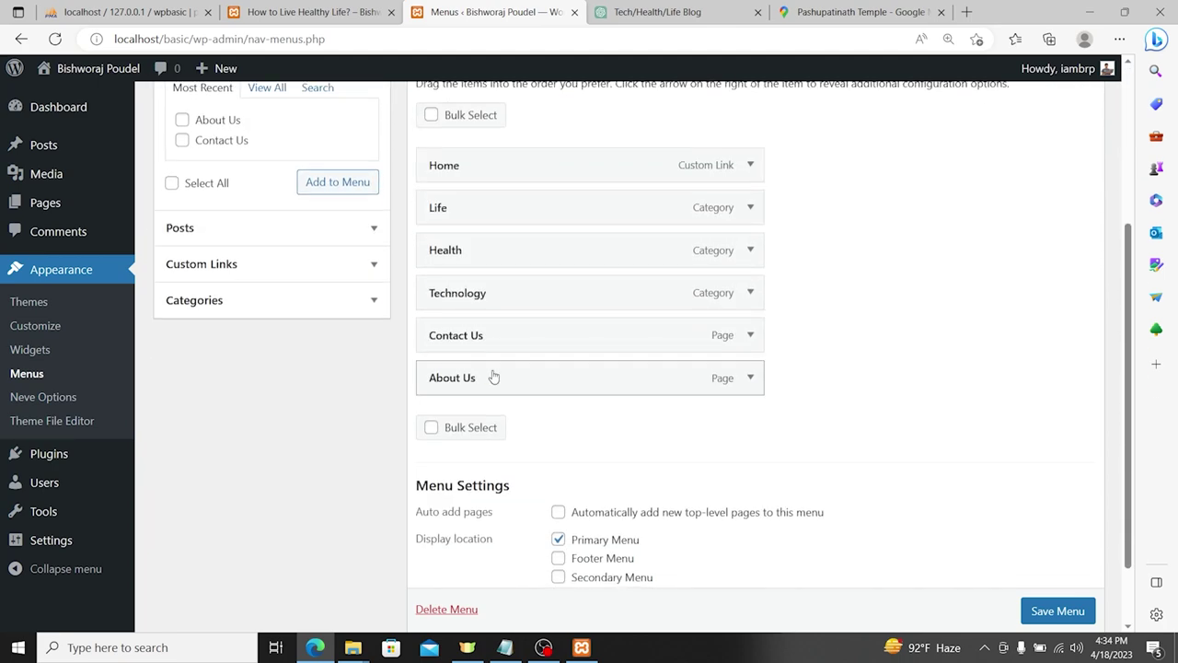
left_click_drag(492, 377, 498, 336)
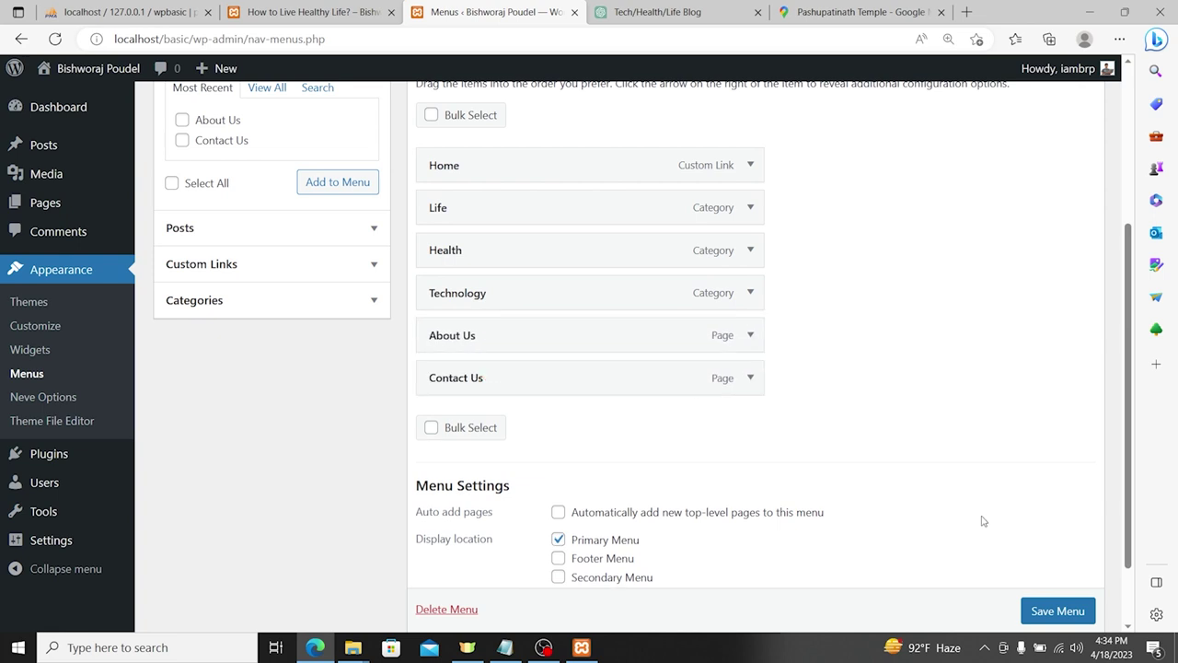
left_click(1038, 610)
Step: Look over the live post, then save the Main Menu with About Us first
left_click(358, 18)
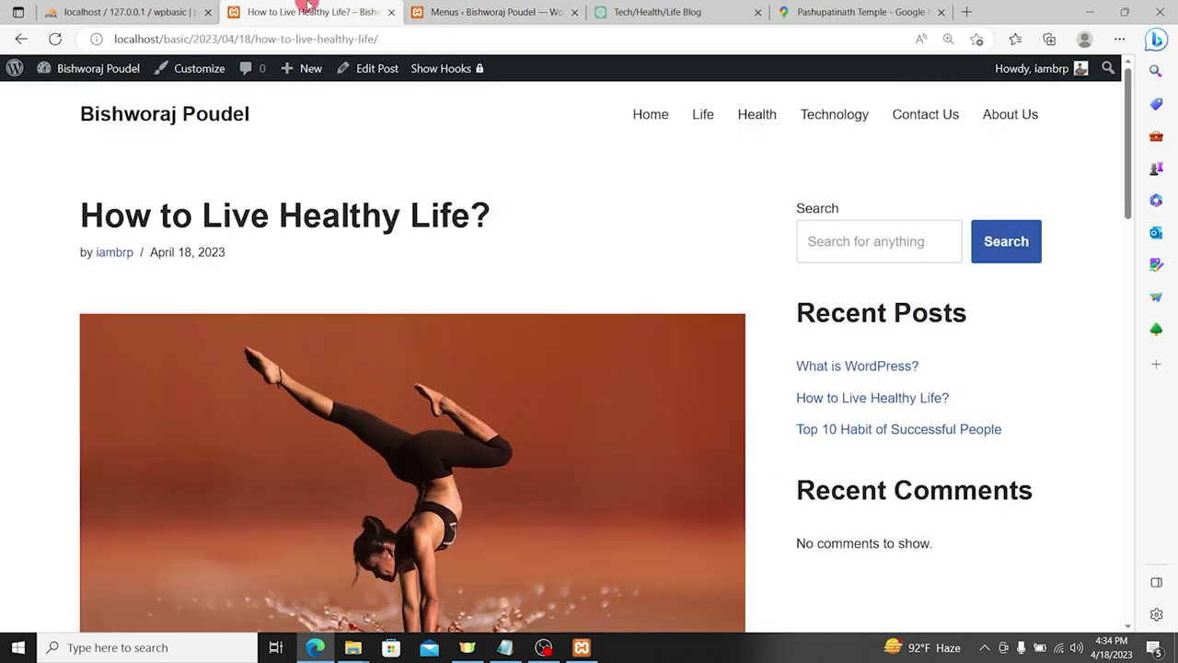
left_click(444, 43)
left_click(1026, 167)
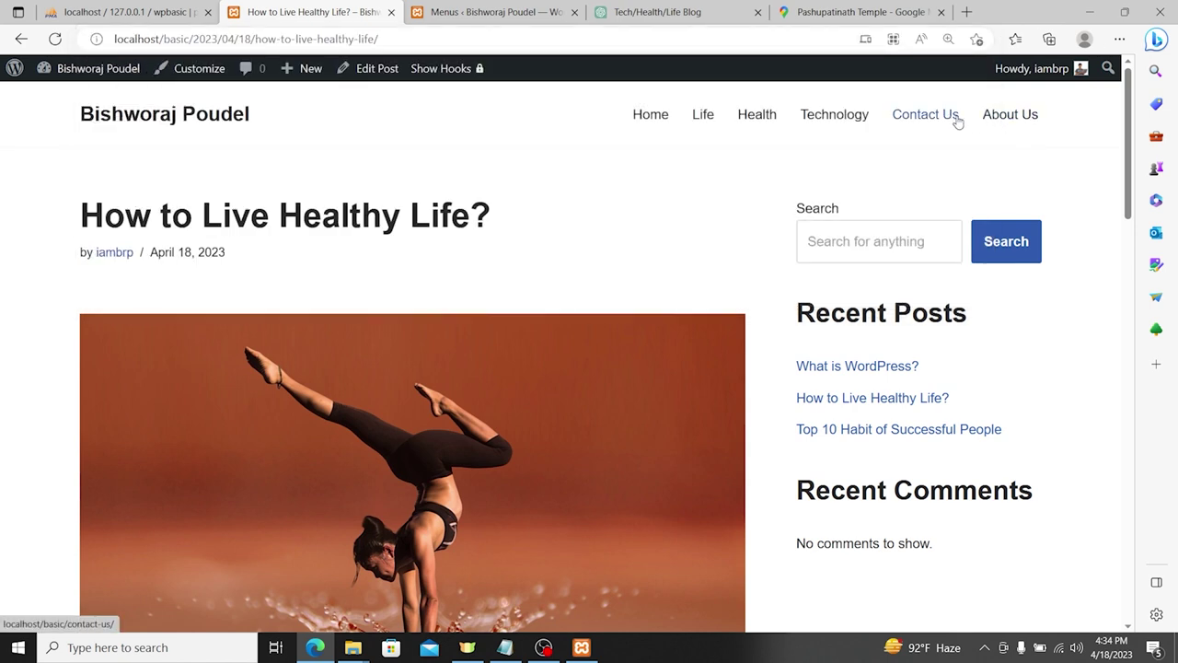
left_click(790, 41)
left_click(1068, 166)
left_click(447, 8)
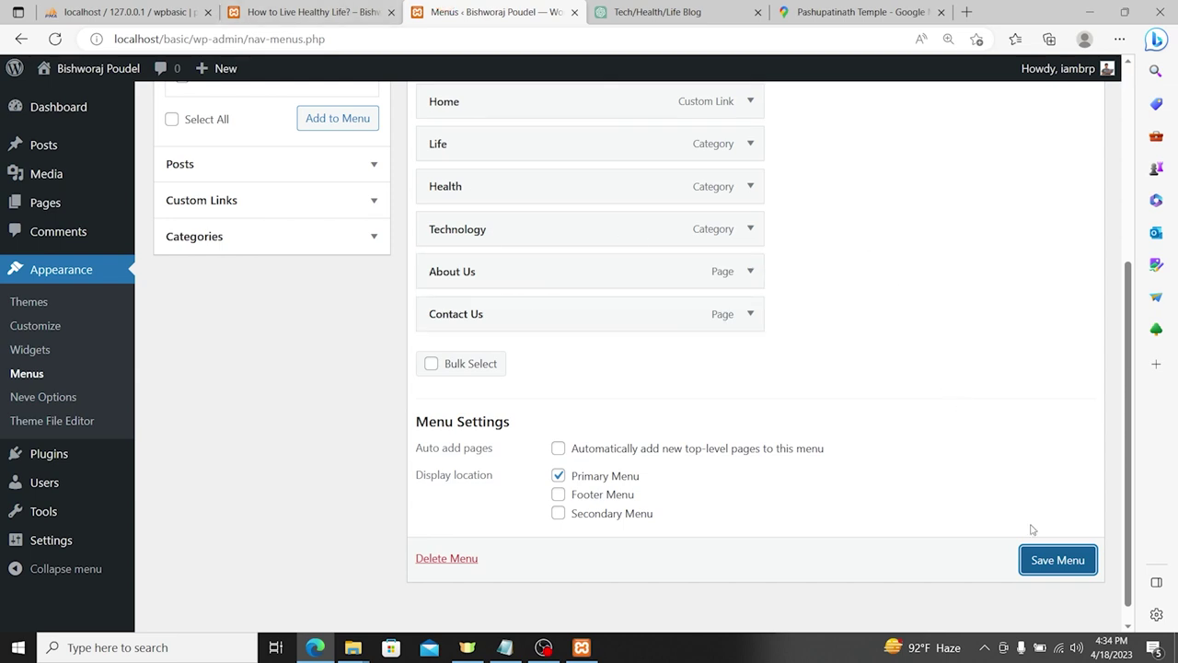
left_click(1035, 559)
Step: Reload the live post to confirm About Us now precedes Contact Us, then return to Menus
left_click(304, 7)
left_click(55, 38)
left_click_drag(1063, 110, 973, 111)
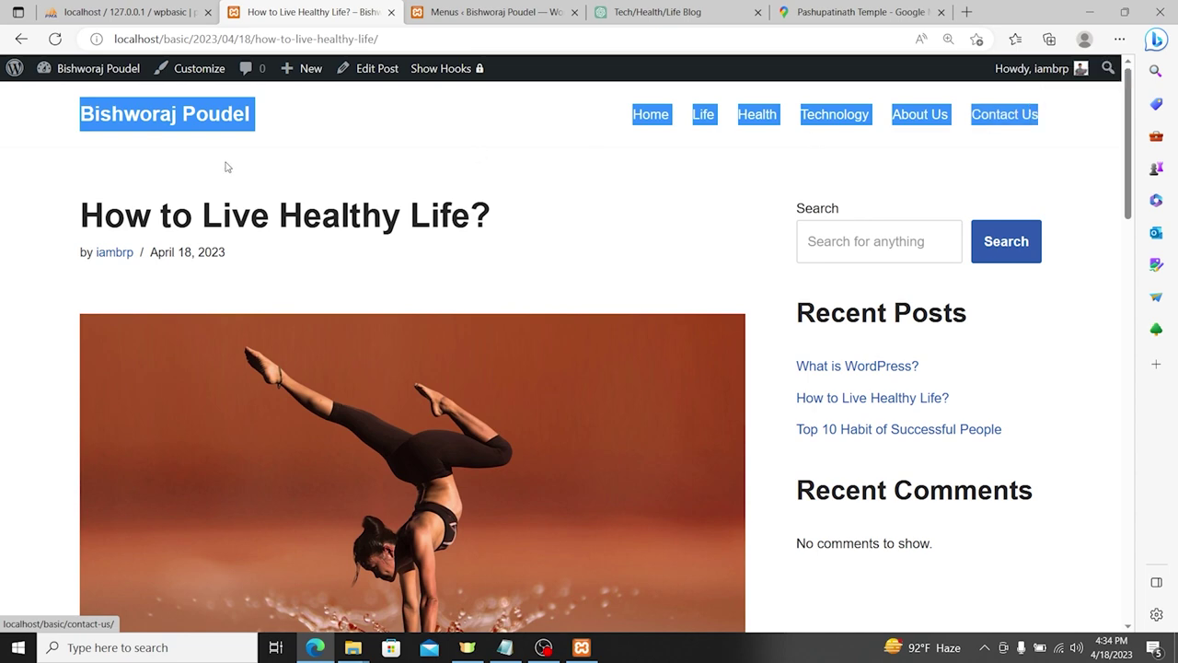
left_click(170, 108)
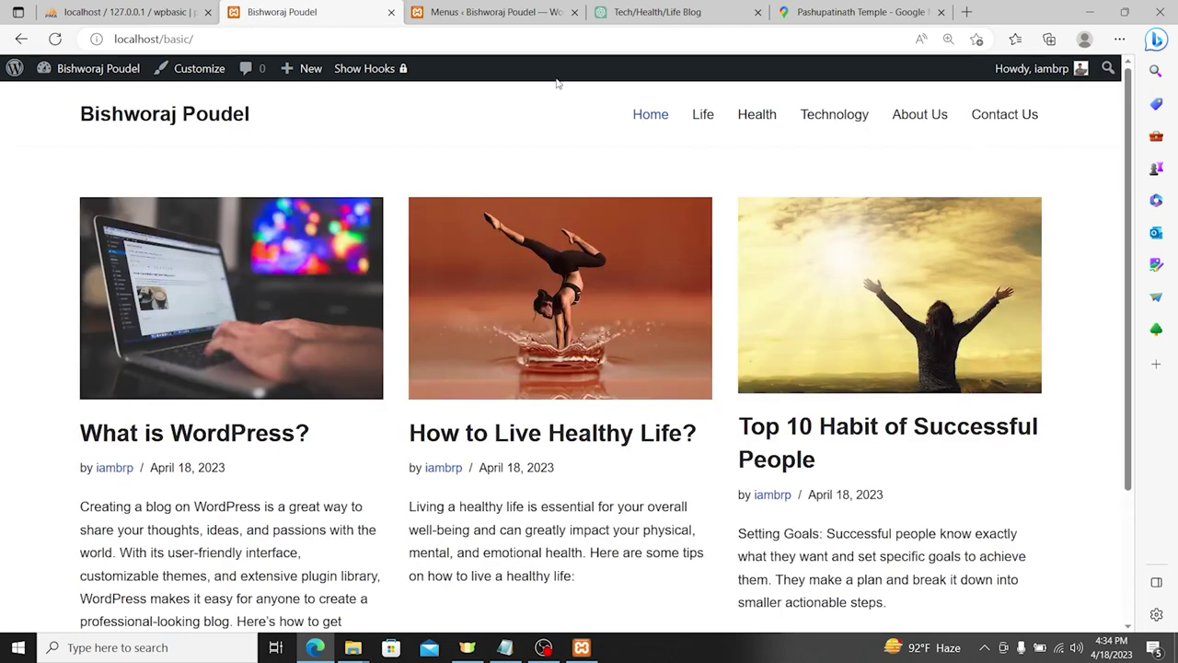
left_click(488, 12)
scroll(697, 329, "down", 3)
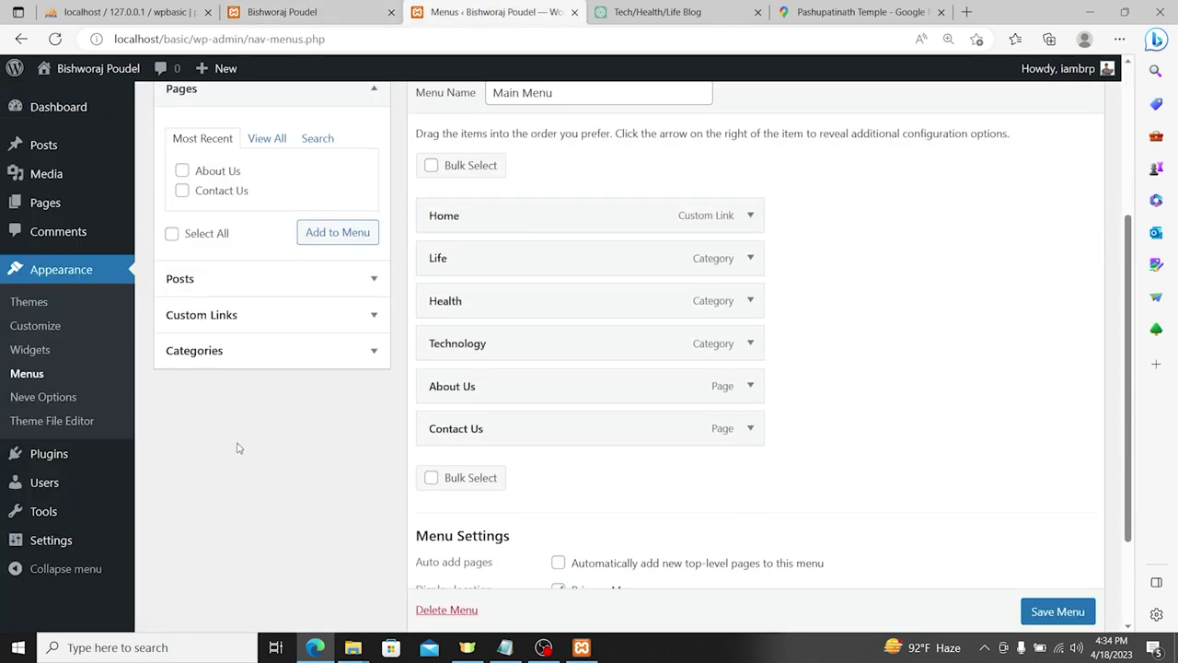
Step: Open Appearance > Neve Options and browse its starter sites and customizer quick links
left_click(25, 397)
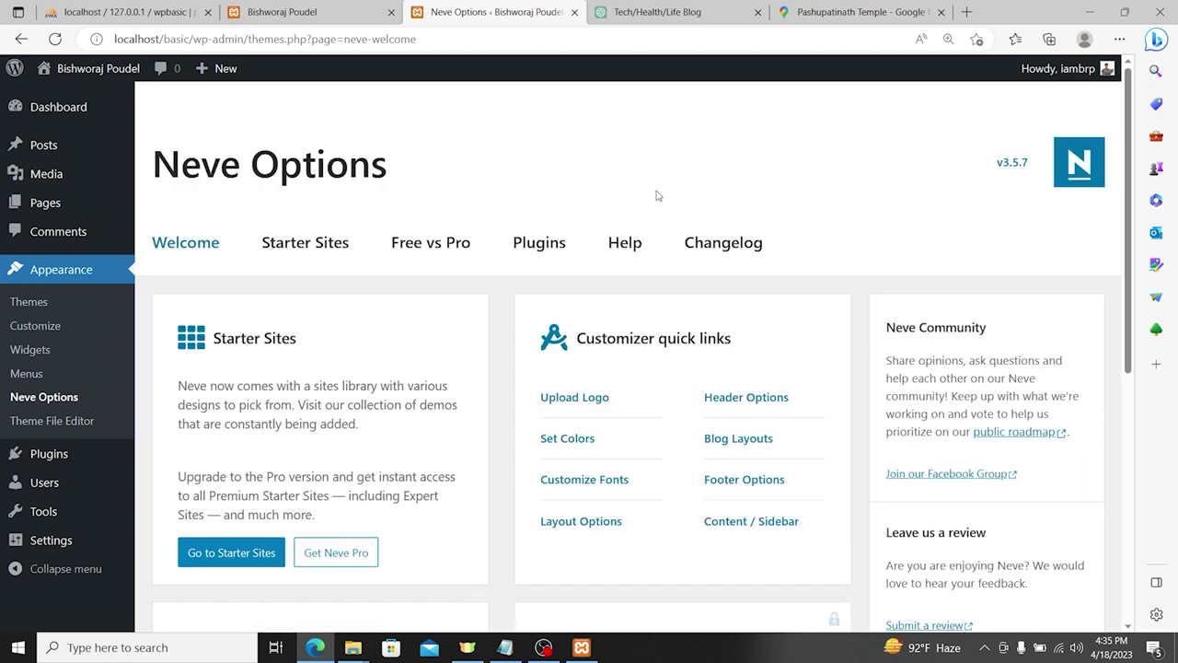
scroll(550, 322, "down", 2)
scroll(544, 318, "down", 3)
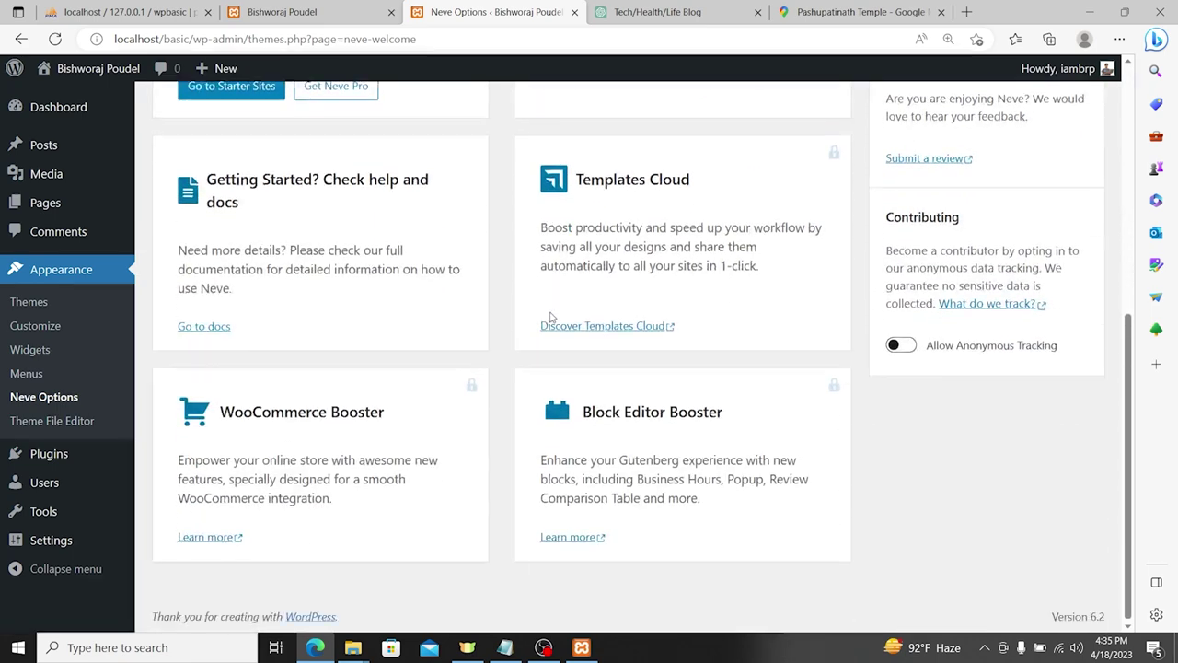
Step: View Neve's style.css in the Theme File Editor after accepting the warning, then go to Plugins
left_click(70, 423)
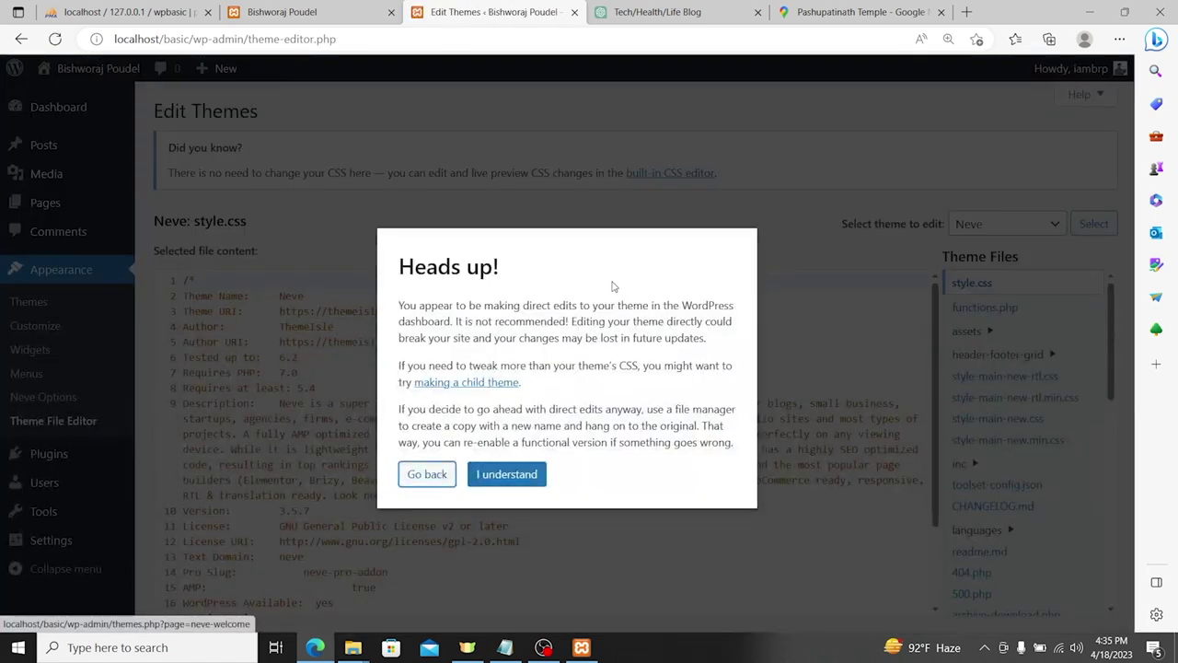
left_click(506, 473)
scroll(1046, 308, "down", 2)
scroll(553, 414, "down", 2)
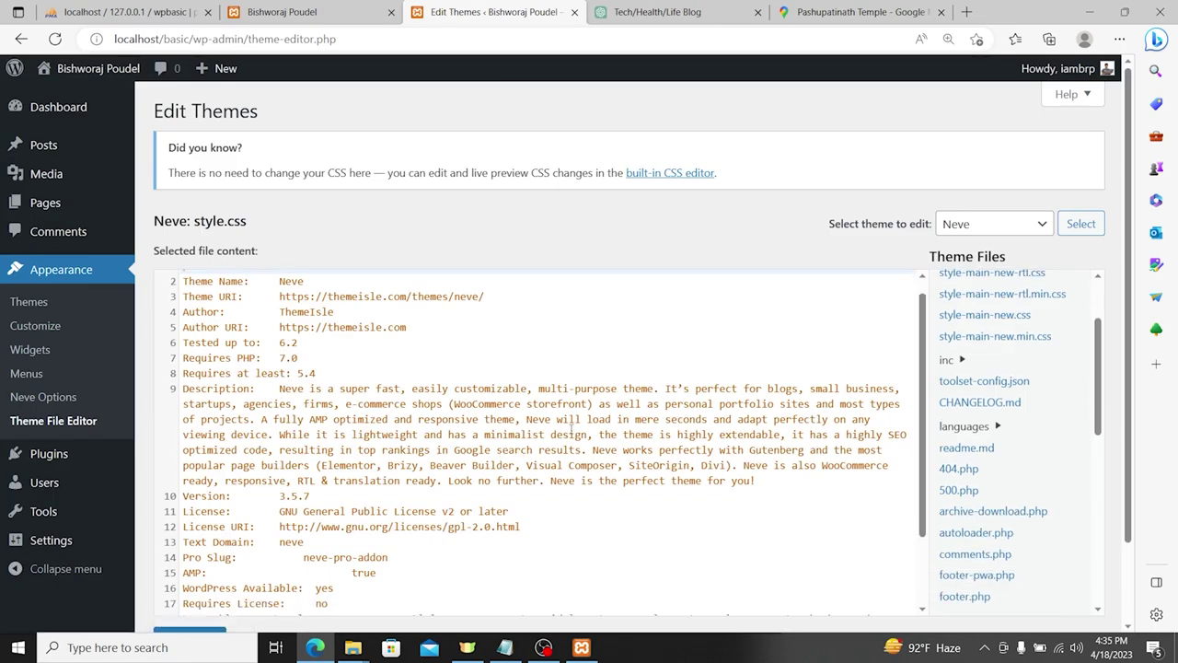
left_click(55, 454)
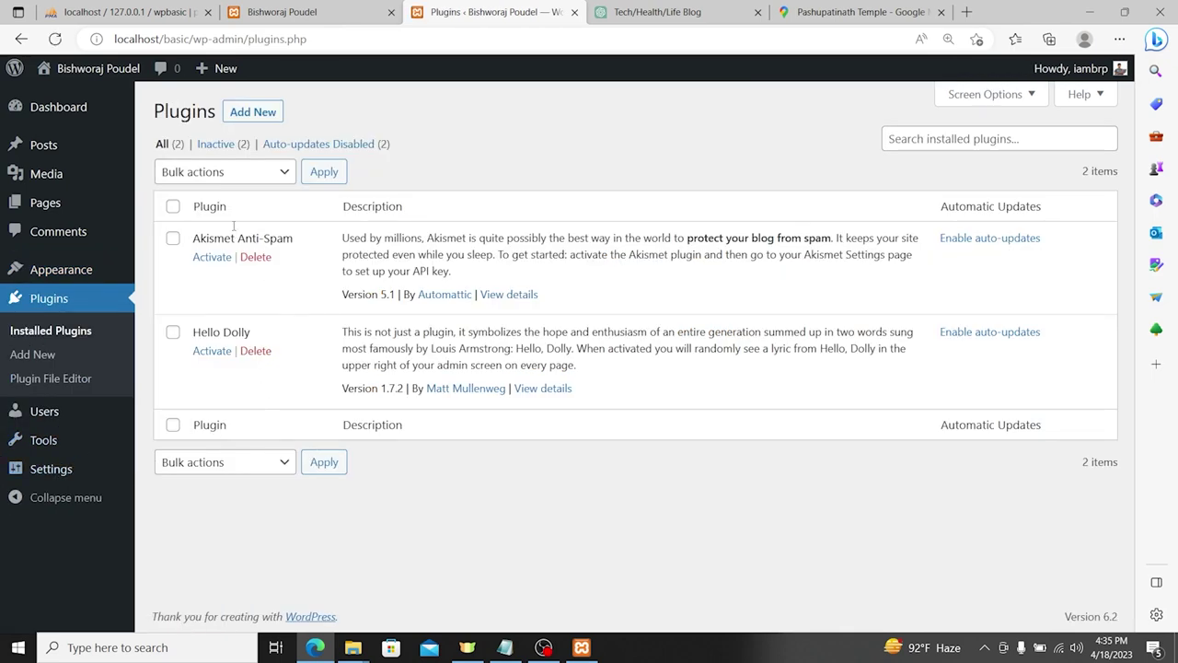
Step: Search Add Plugins for 'Nepa' and install the Nepali Date Converter plugin
left_click(250, 112)
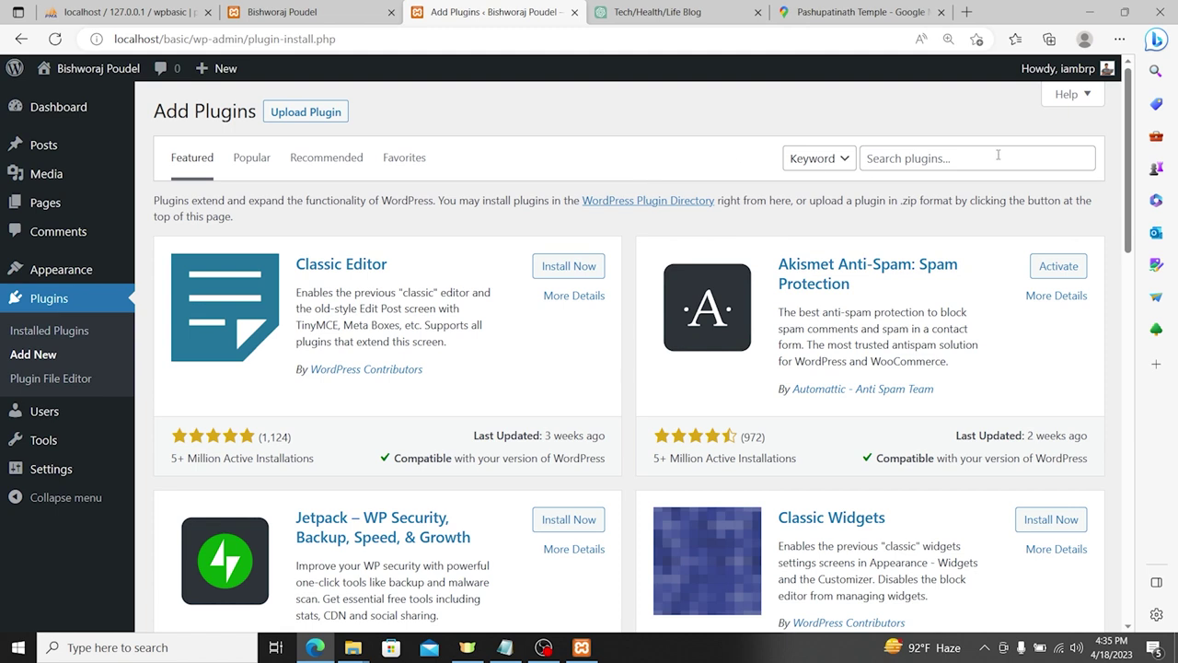
left_click(908, 158)
type("Nepali Date")
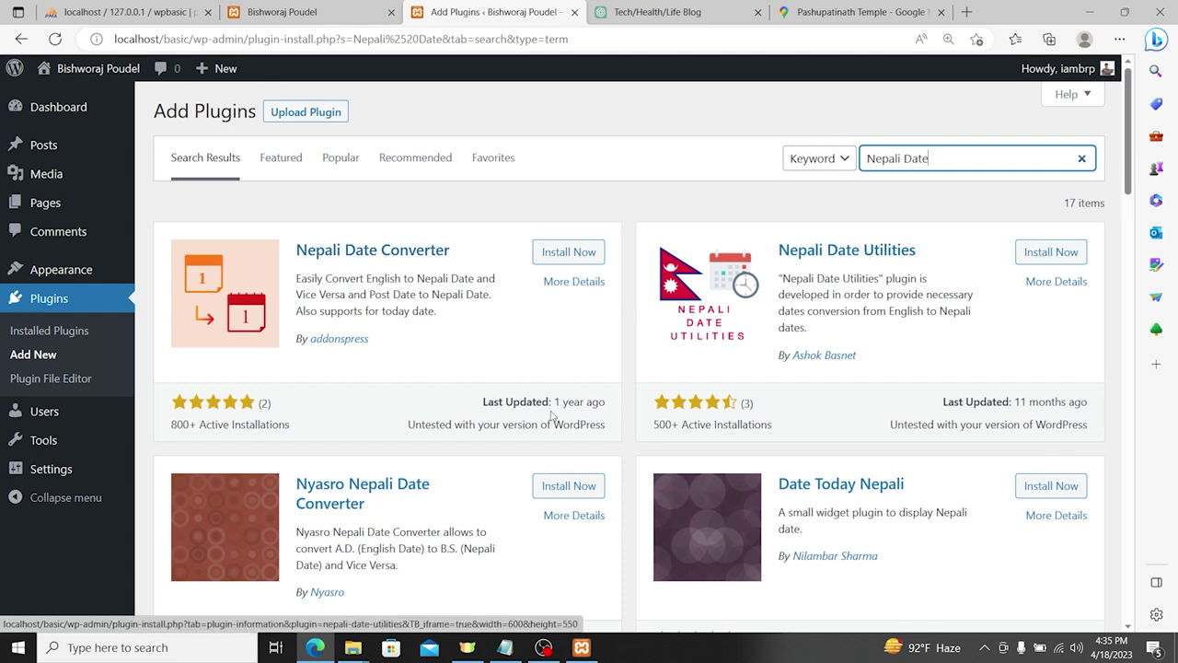
left_click_drag(172, 423, 291, 426)
scroll(668, 254, "down", 2)
left_click_drag(668, 254, 773, 252)
scroll(773, 252, "down", 4)
scroll(460, 416, "up", 6)
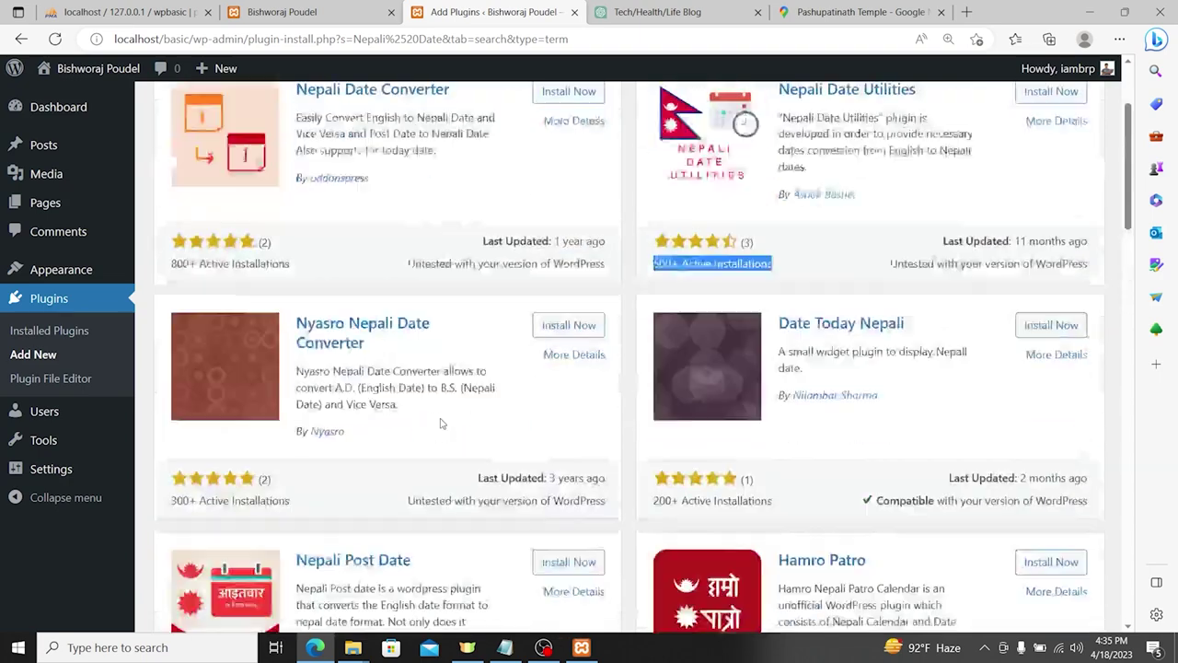
scroll(633, 395, "down", 2)
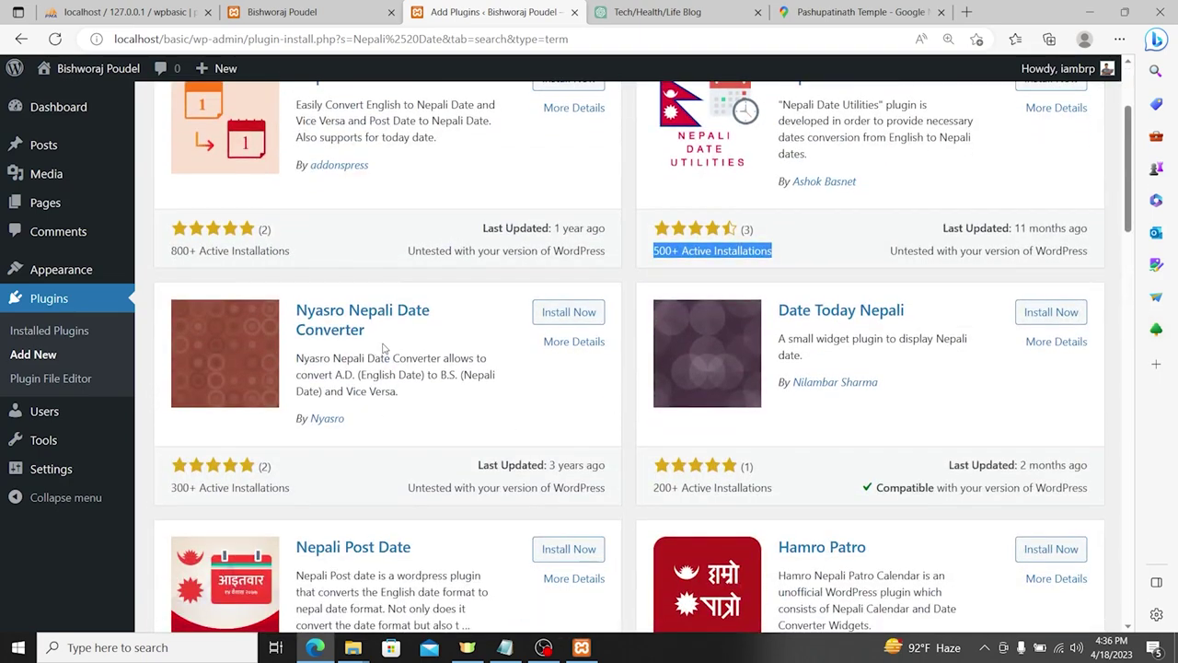
scroll(345, 318, "up", 2)
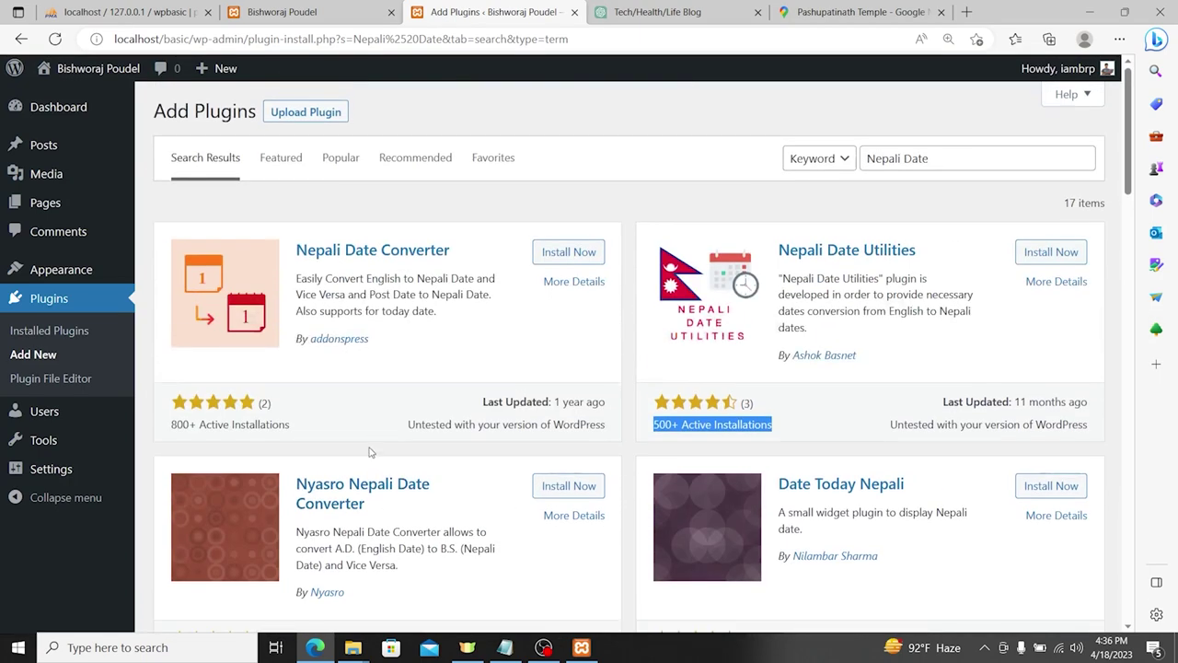
left_click_drag(332, 277, 467, 314)
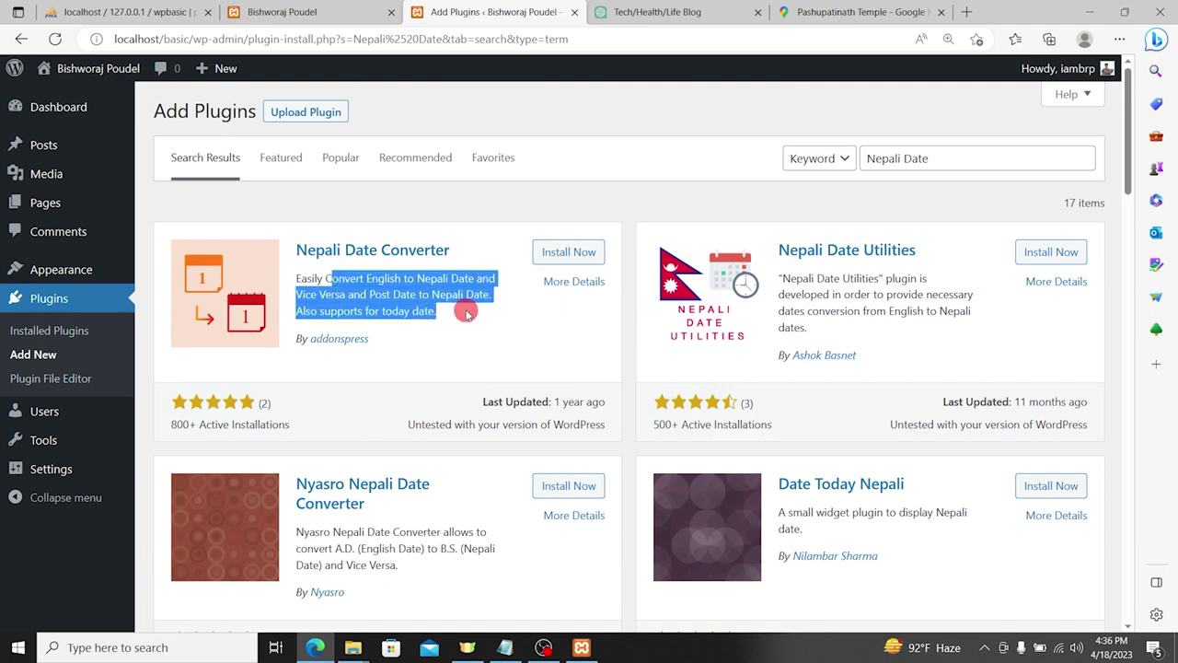
left_click(570, 258)
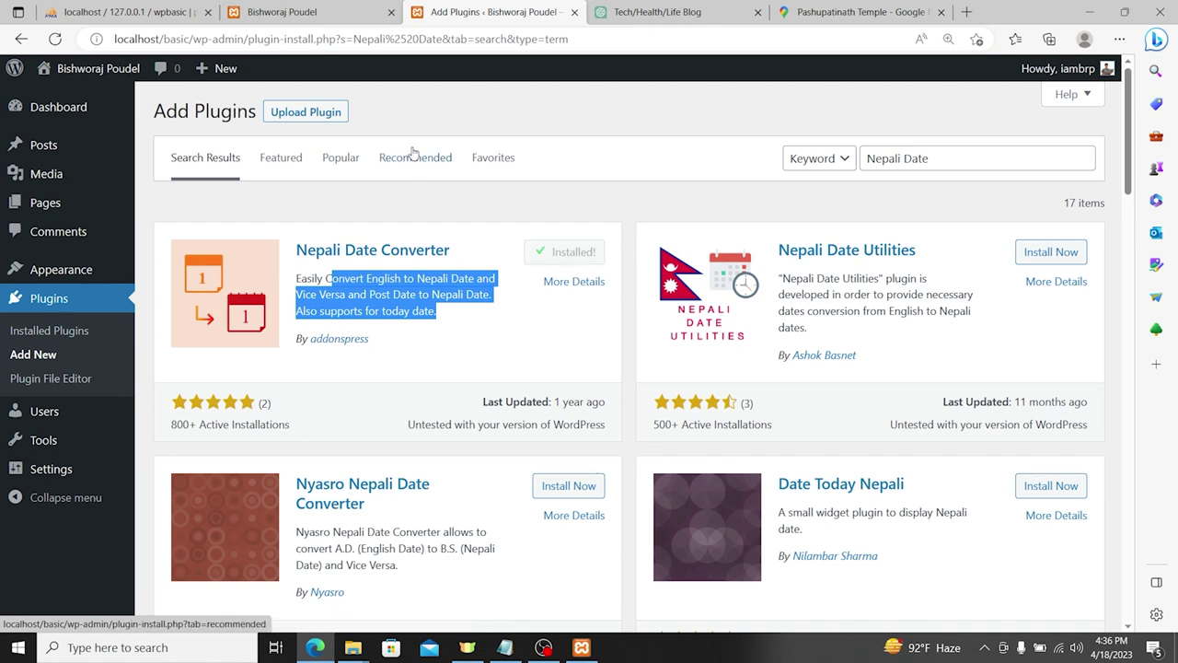
Step: Activate the installed Nepali Date Converter plugin
scroll(700, 276, "down", 7)
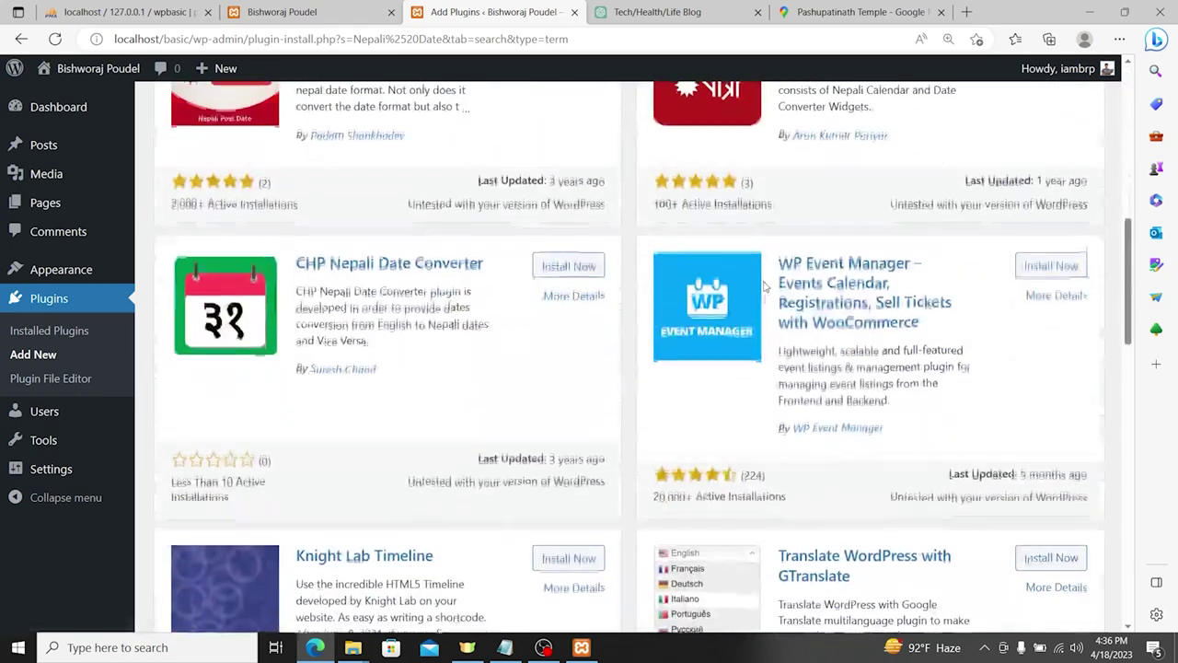
scroll(779, 297, "up", 2)
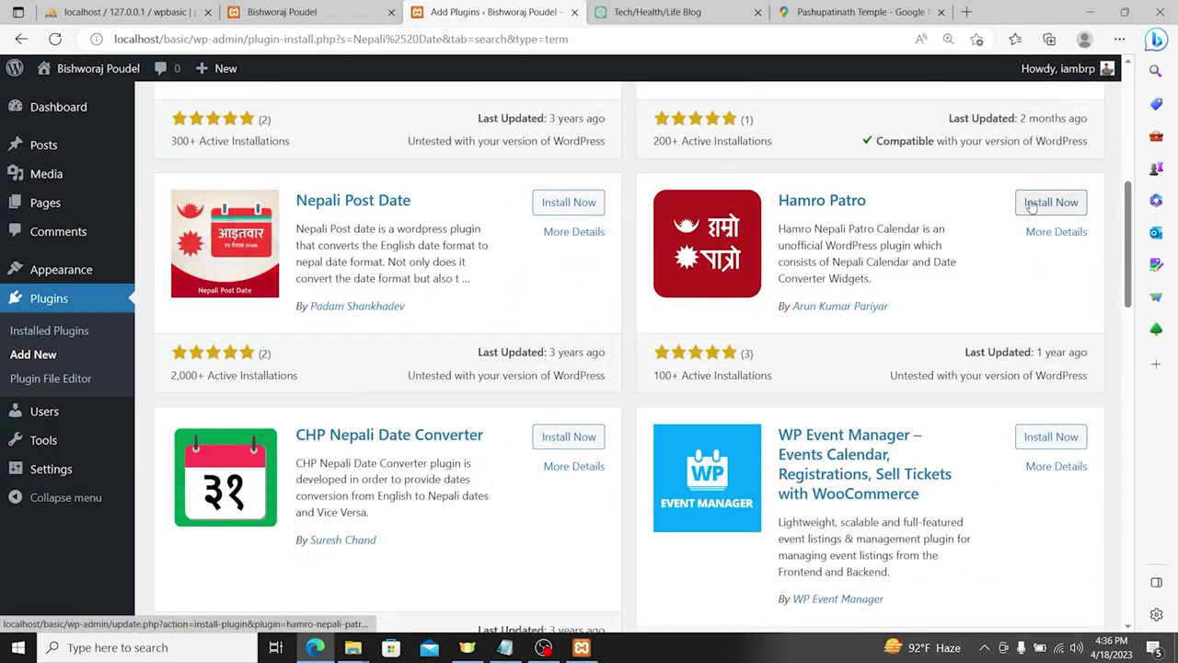
scroll(729, 267, "down", 5)
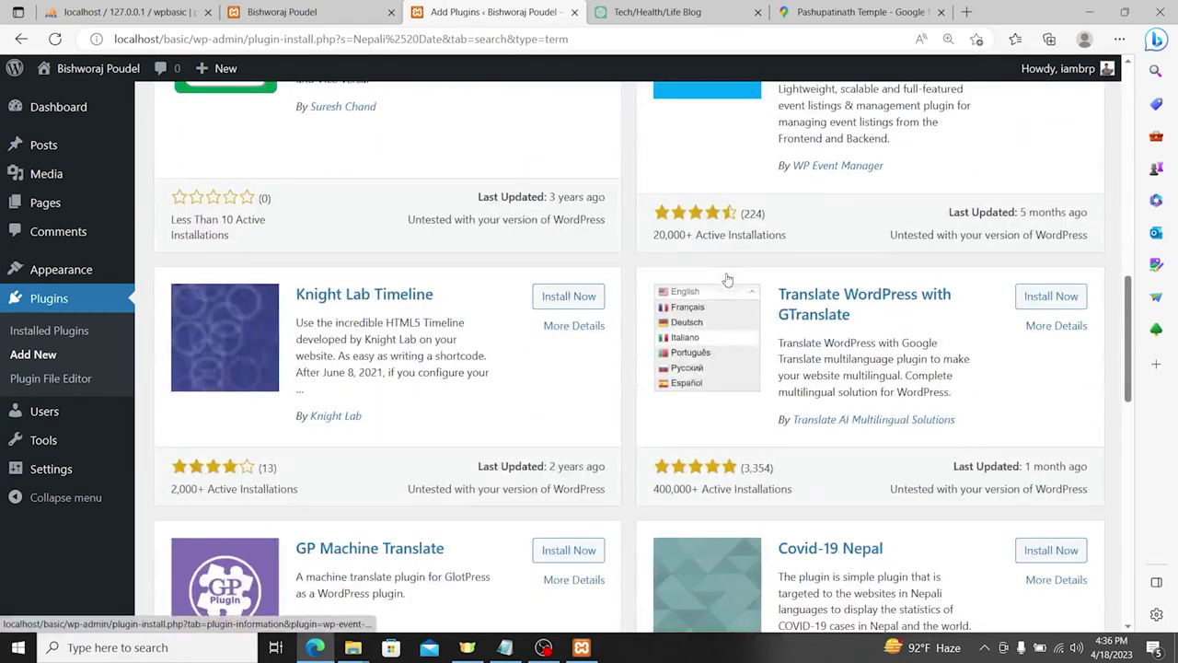
scroll(644, 295, "down", 4)
scroll(529, 308, "down", 2)
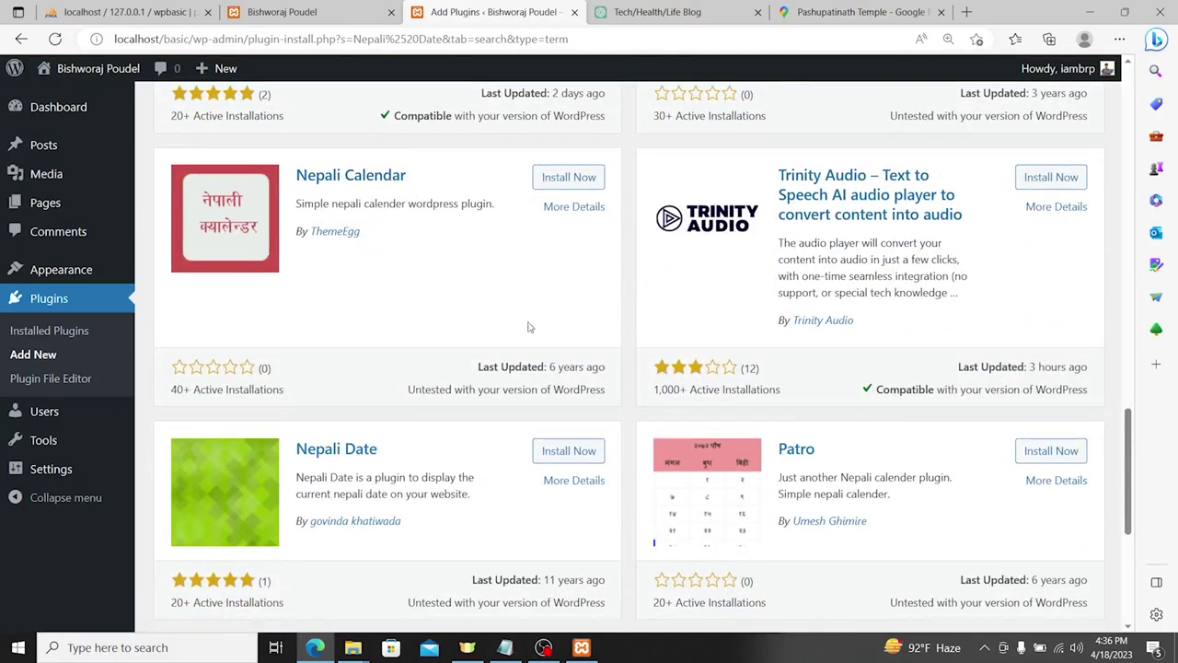
scroll(543, 329, "down", 4)
scroll(556, 367, "up", 15)
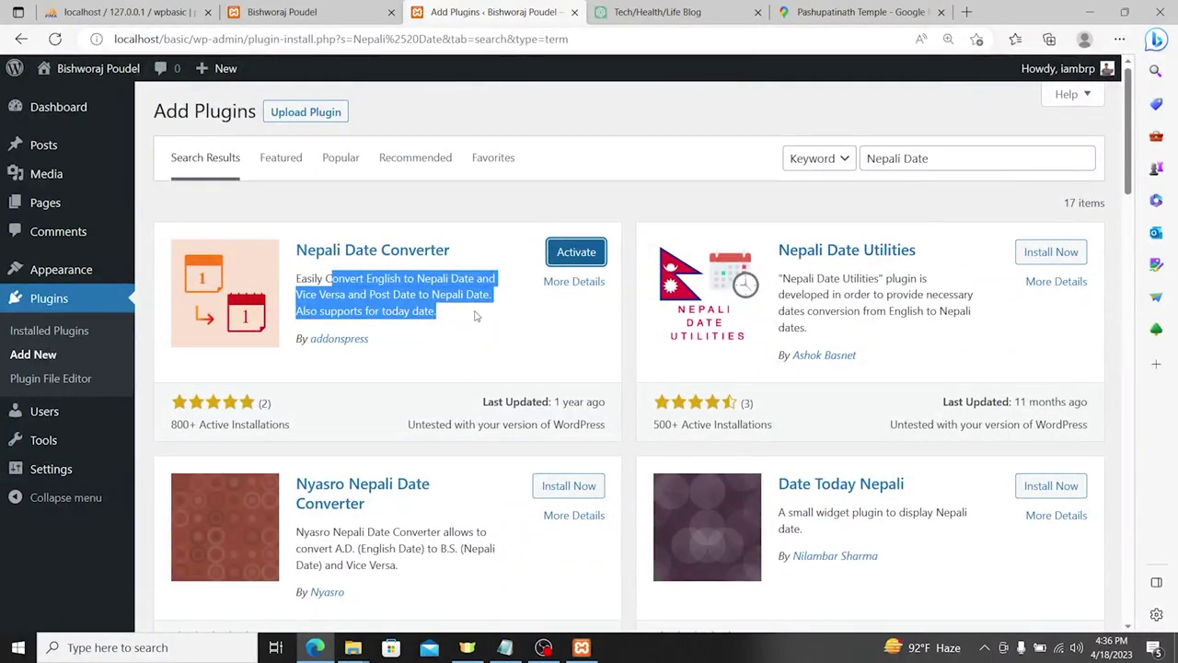
left_click(574, 252)
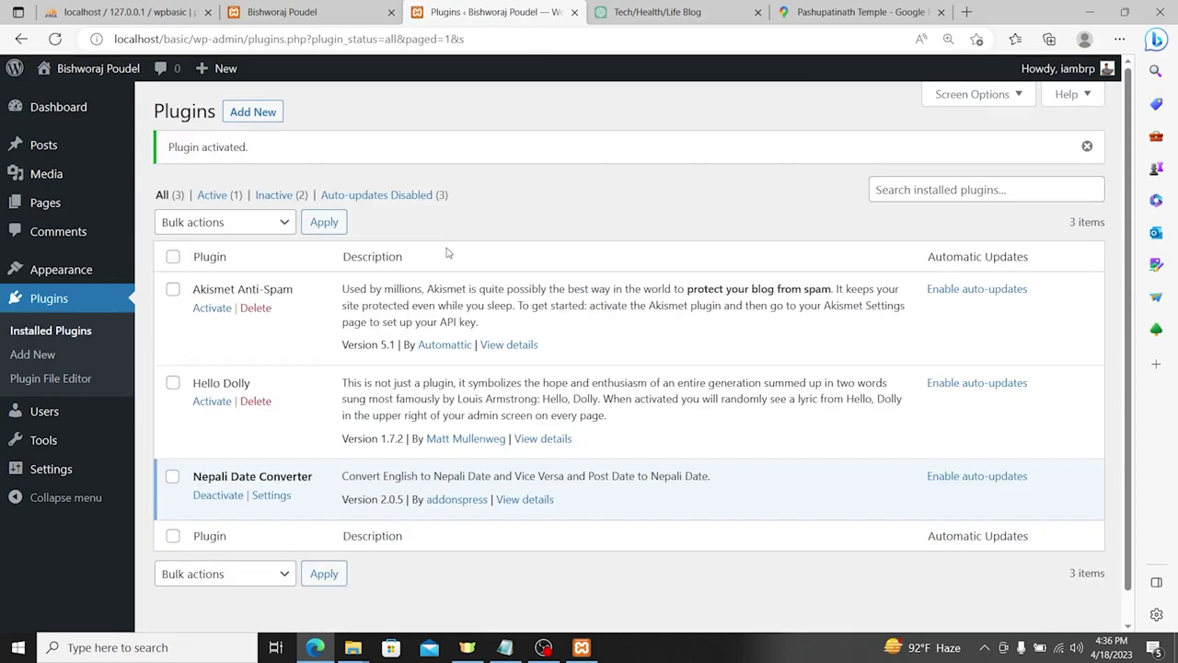
Step: Review the General Settings page linked from Nepali Date Converter's Settings
left_click(279, 502)
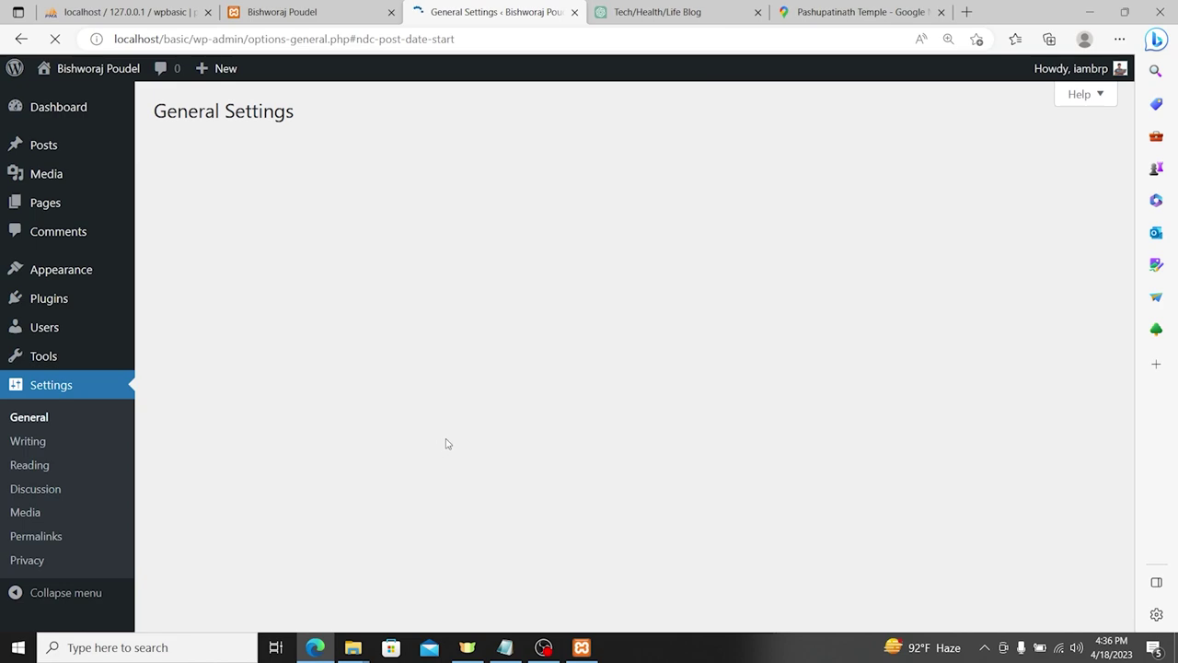
scroll(553, 319, "up", 9)
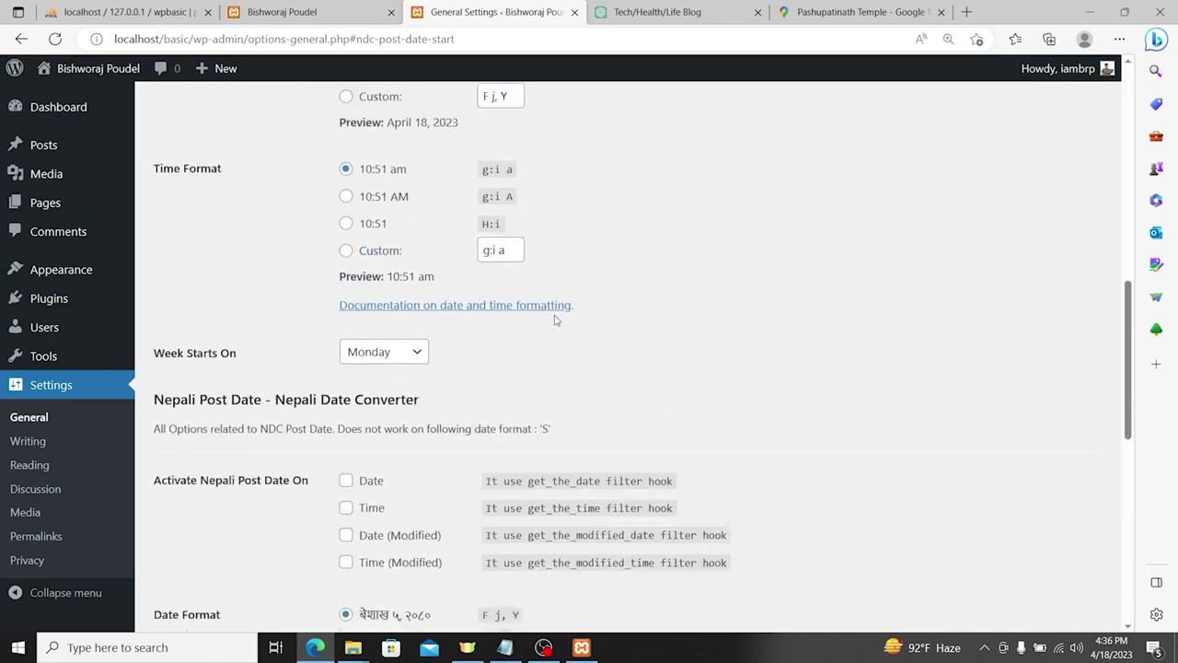
scroll(557, 321, "up", 4)
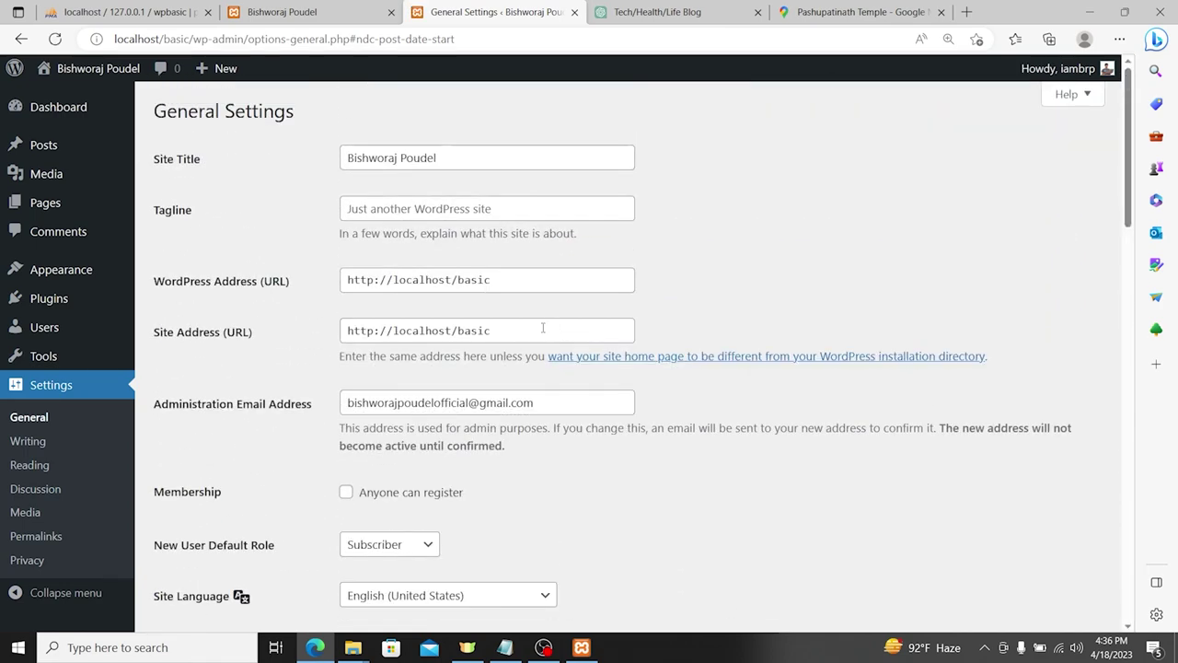
scroll(543, 433, "down", 7)
scroll(566, 429, "down", 7)
scroll(566, 430, "up", 2)
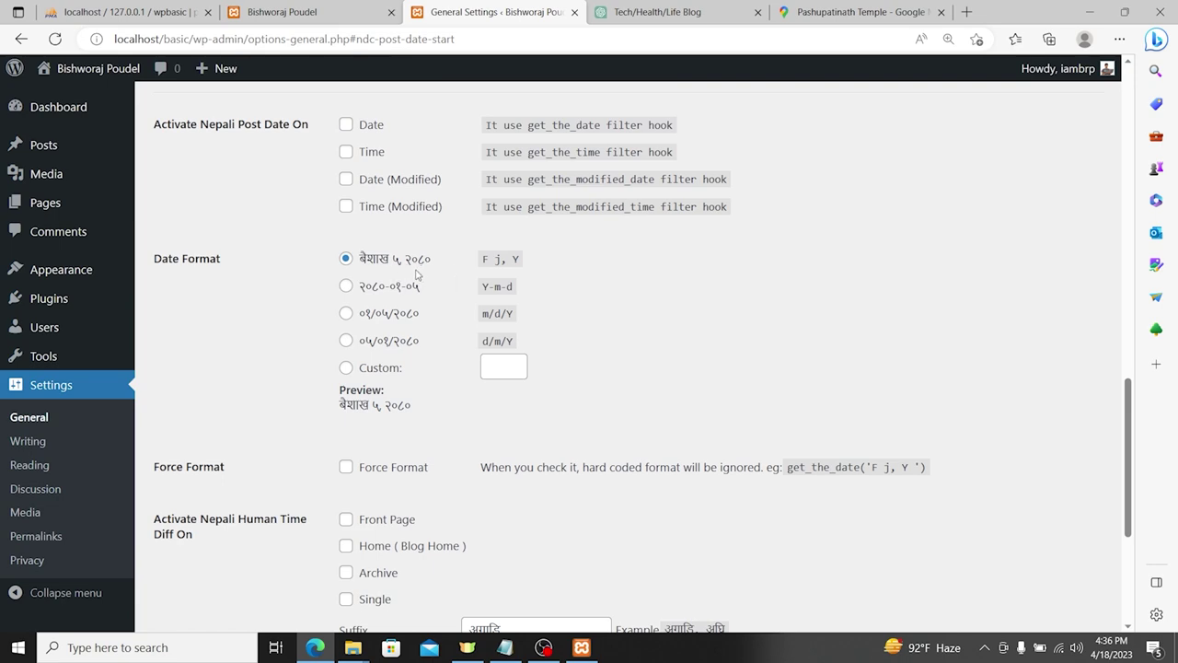
scroll(432, 290, "down", 2)
scroll(470, 311, "up", 1)
scroll(470, 310, "down", 2)
scroll(479, 369, "up", 1)
scroll(486, 411, "up", 10)
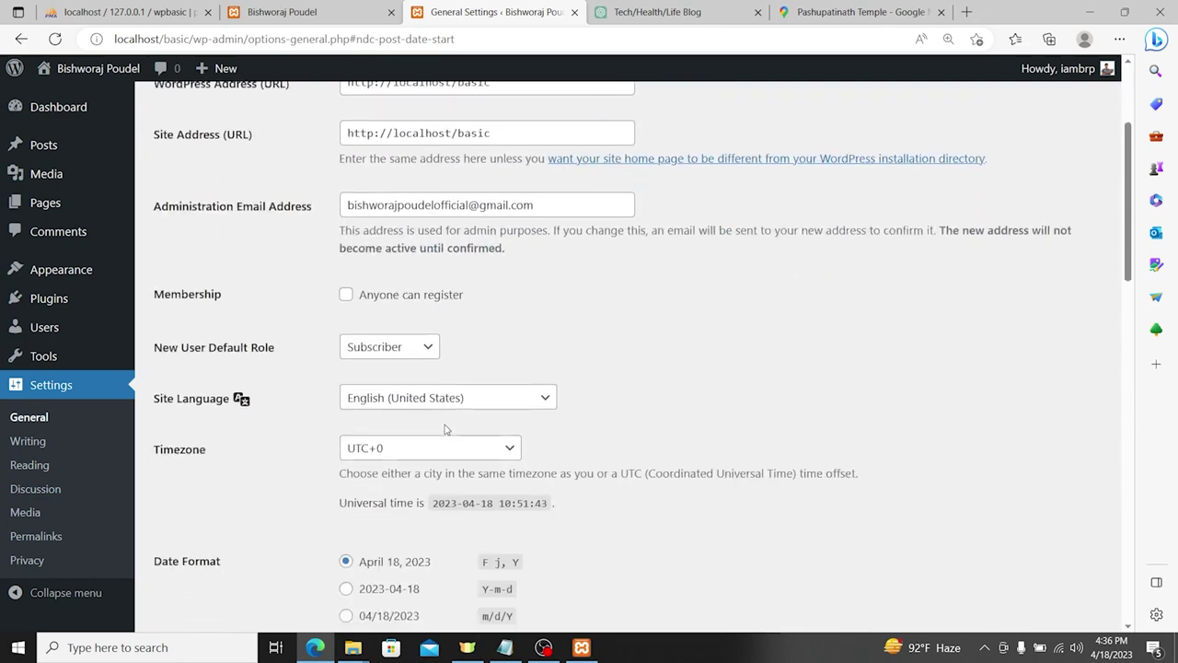
scroll(445, 430, "up", 2)
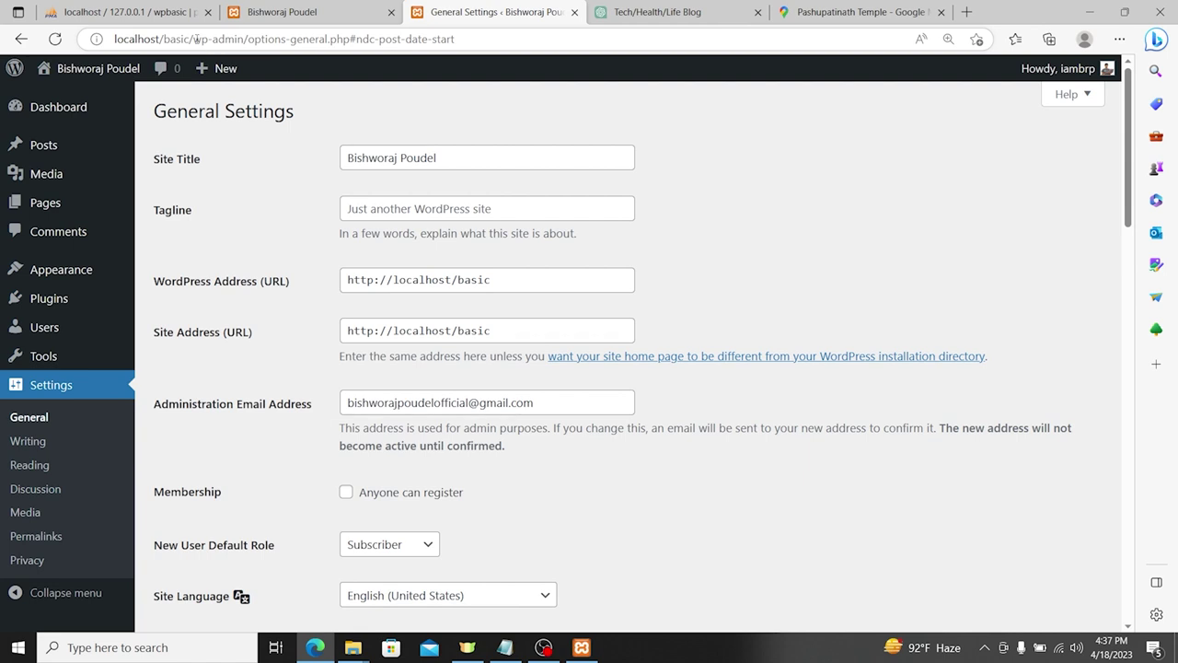
left_click_drag(195, 41, 455, 41)
scroll(74, 444, "down", 2)
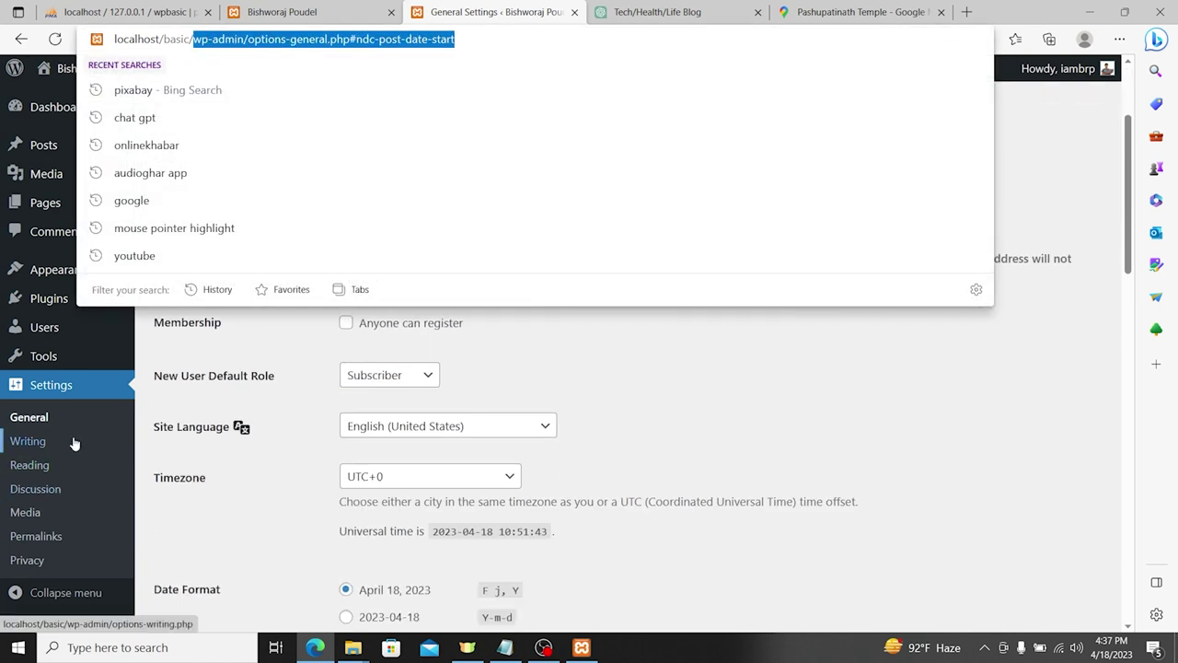
Step: Read the plugin's Post Date to Nepali Date description on Plugins, then visit the public site
left_click(53, 310)
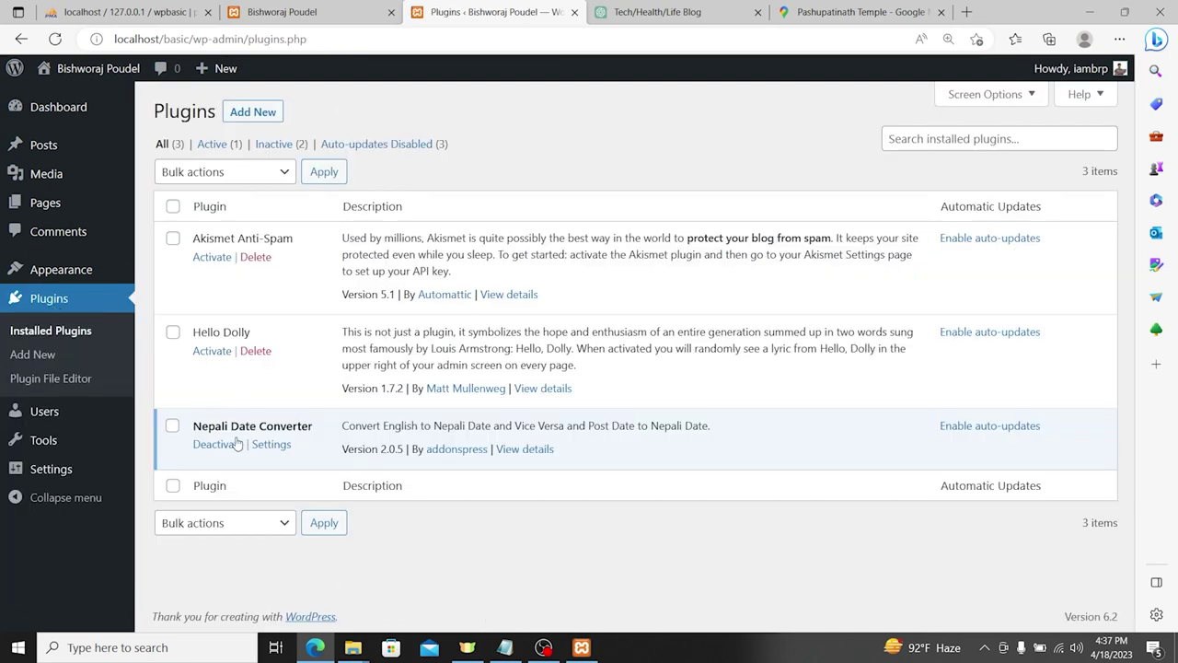
left_click_drag(360, 427, 451, 426)
left_click_drag(512, 427, 589, 425)
left_click(87, 69)
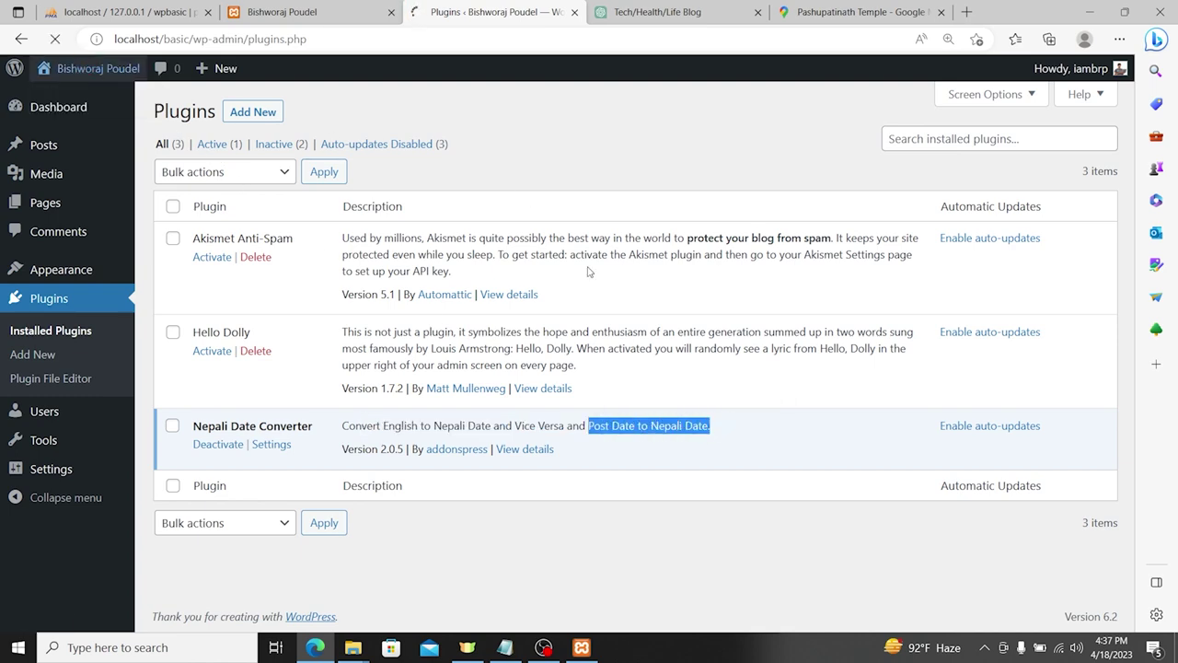
scroll(284, 380, "down", 2)
Step: Open the 'What is WordPress?' post and check its publish date
left_click(242, 266)
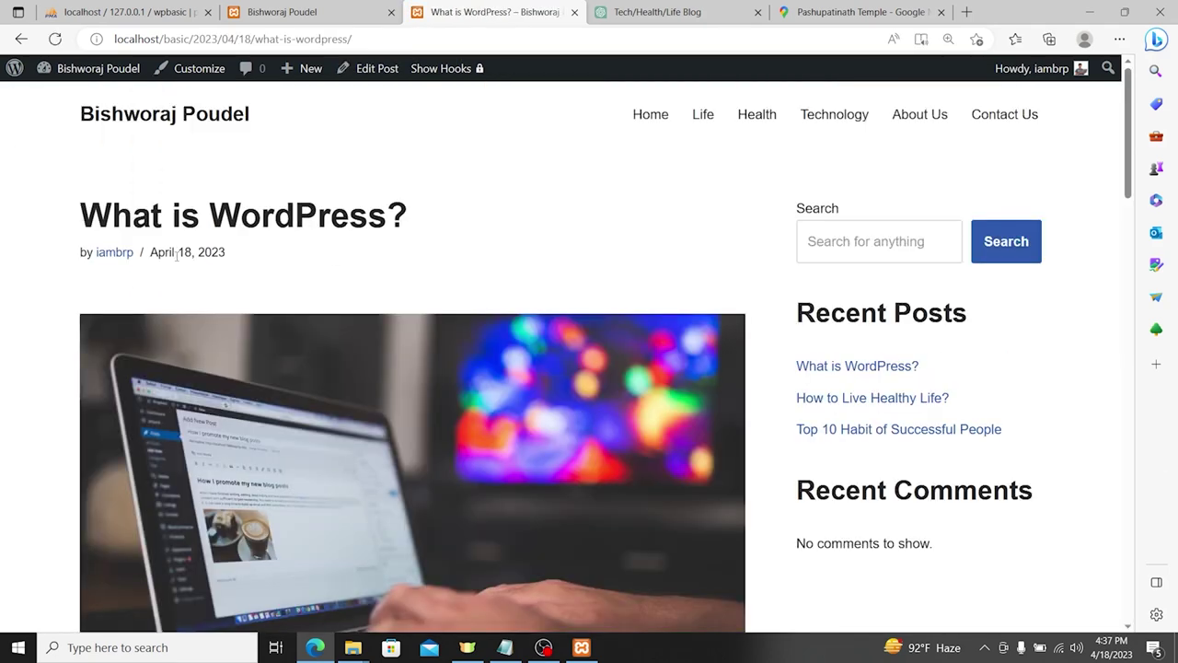
left_click_drag(176, 254, 248, 257)
left_click(267, 255)
scroll(442, 284, "down", 5)
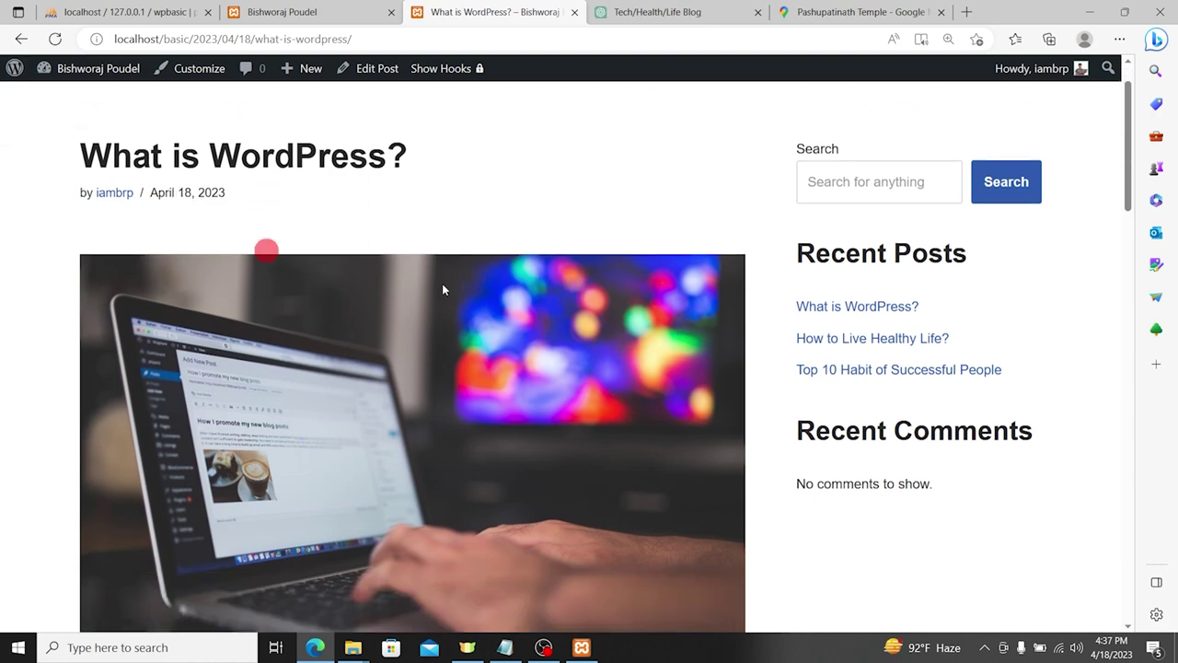
scroll(442, 284, "up", 5)
Step: Return to the Nepali Date Converter settings via Dashboard > Plugins and scroll to the top
left_click(126, 70)
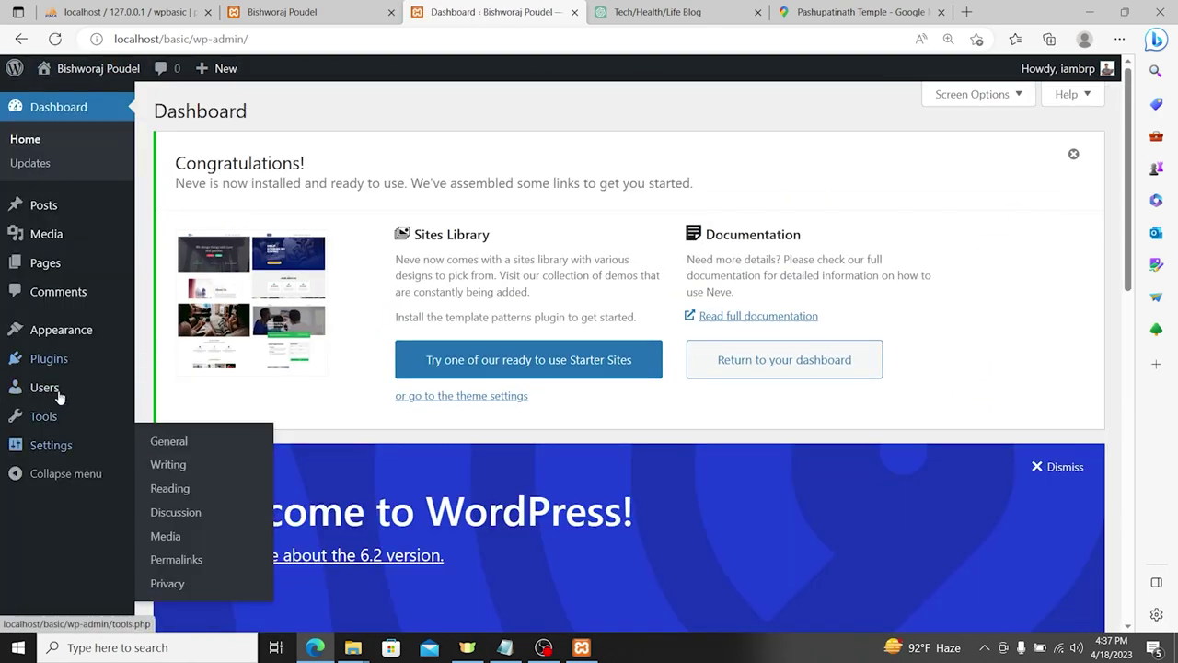
left_click(50, 358)
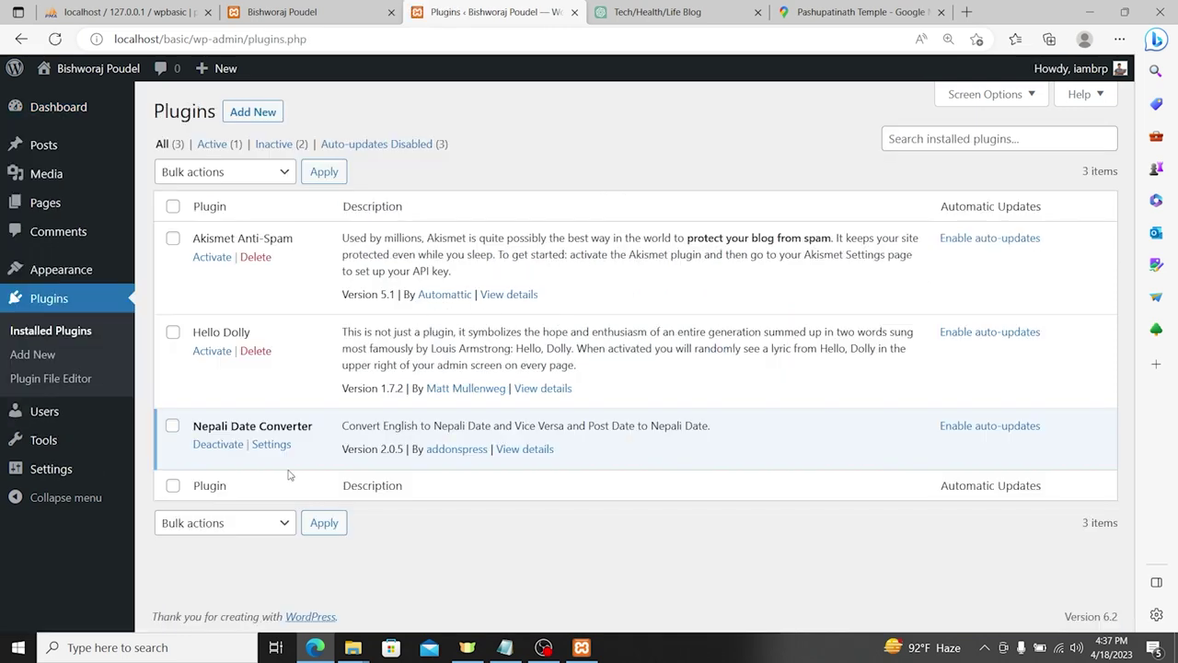
left_click(272, 445)
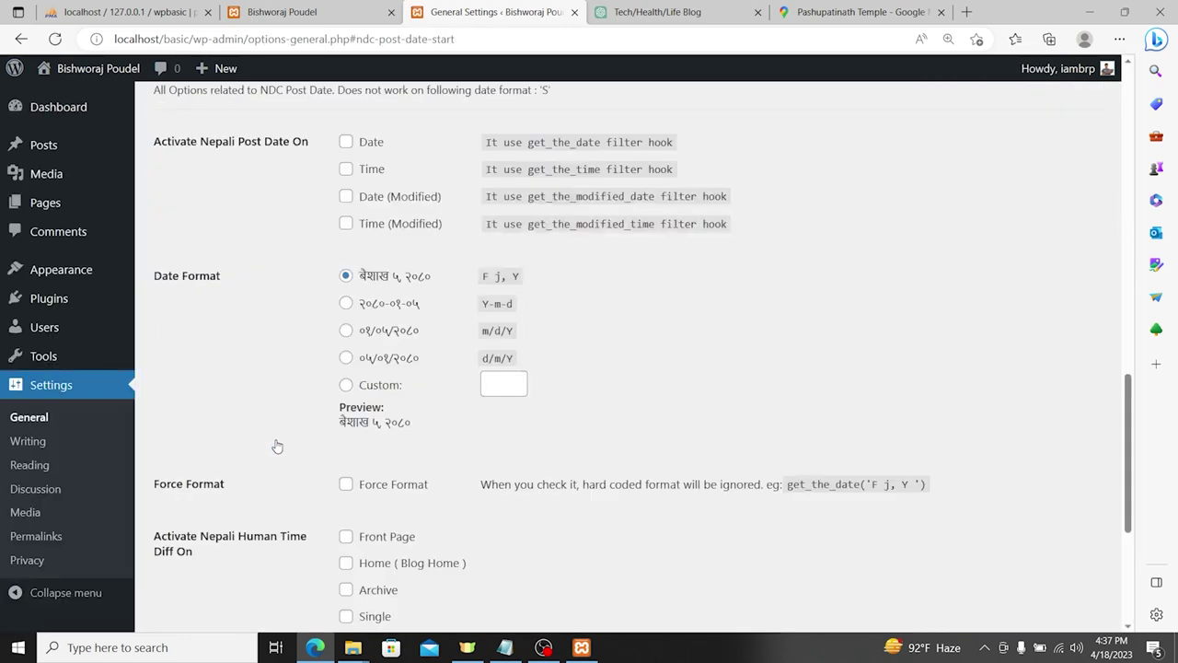
scroll(391, 304, "up", 1)
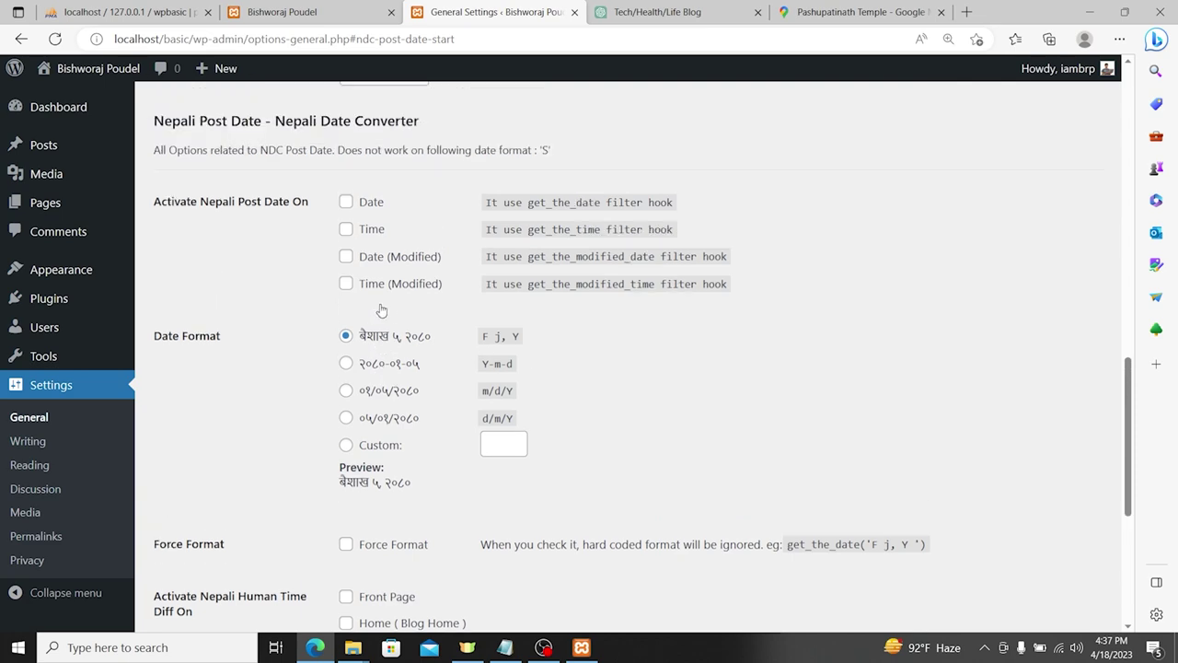
scroll(388, 266, "up", 8)
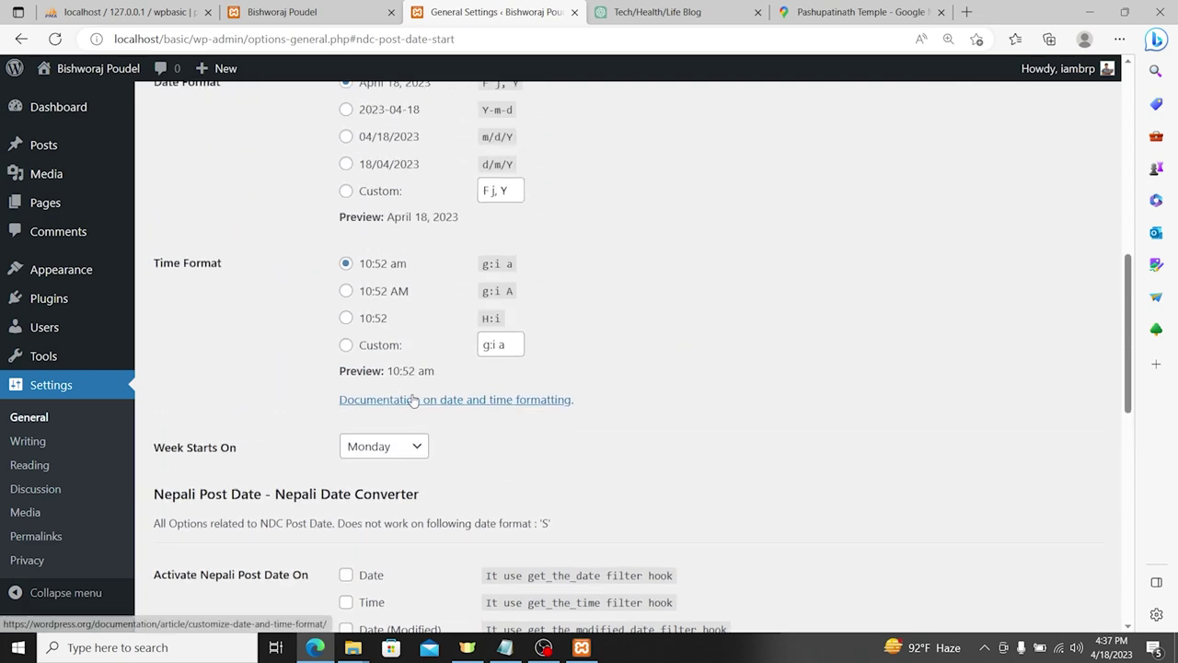
scroll(413, 400, "up", 3)
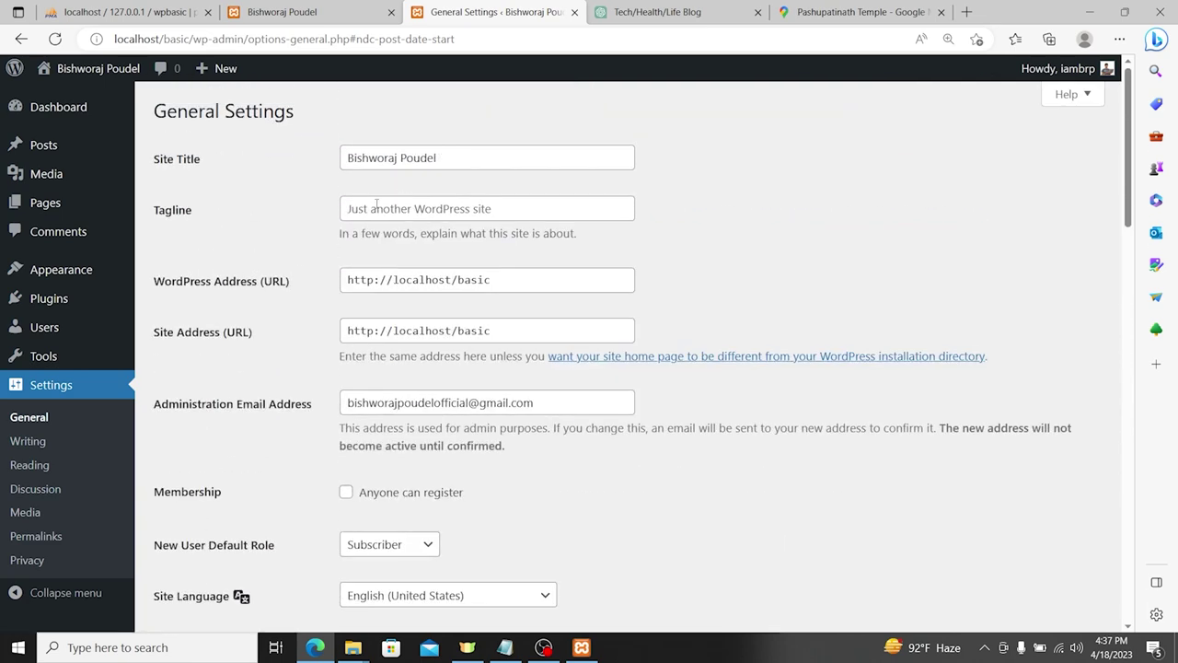
Step: Replace the default tagline with 'IT Person From Nepal' in General Settings
left_click(435, 159)
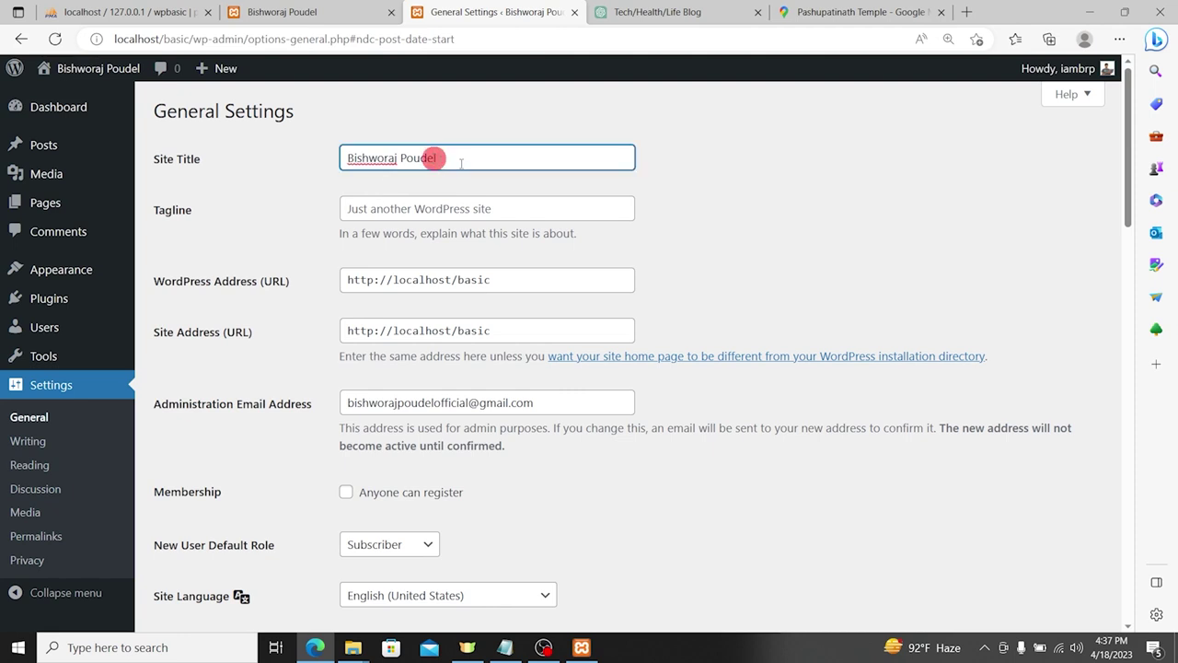
left_click(446, 210)
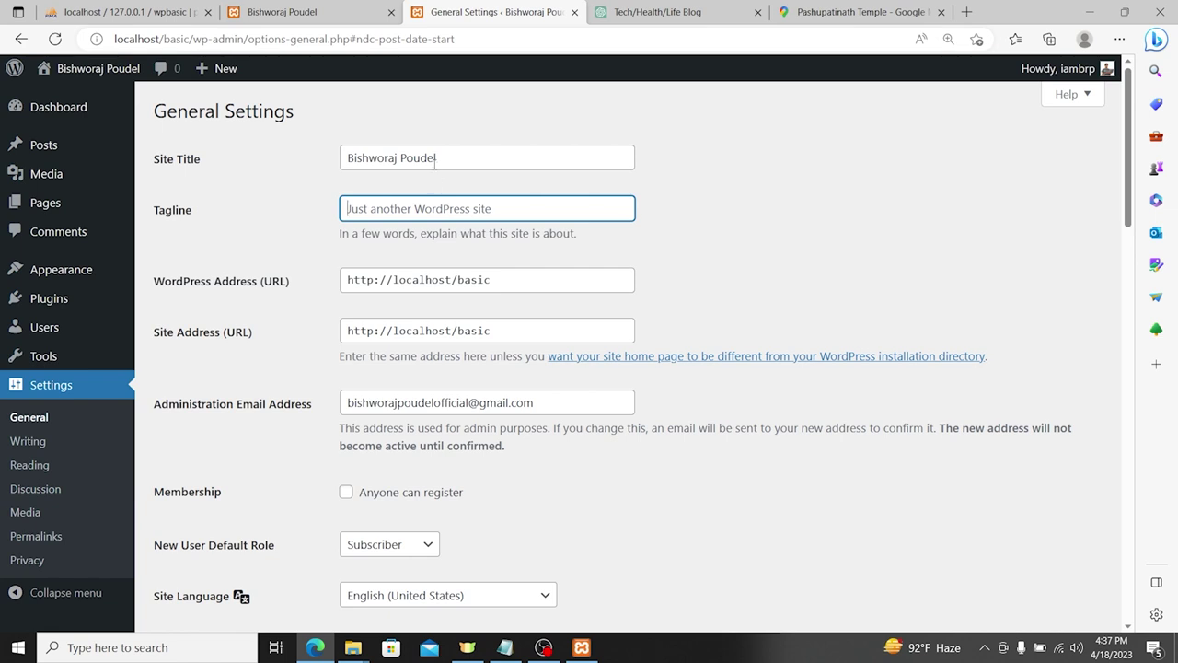
key("BackSpace")
triple_click(473, 148)
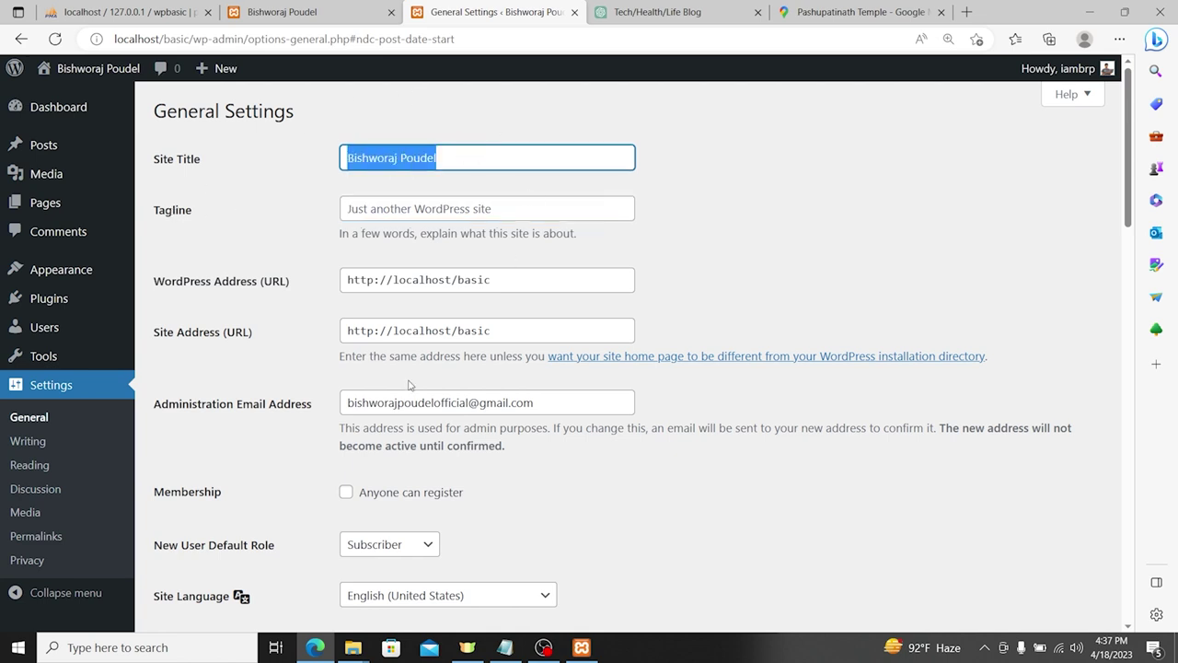
left_click(372, 213)
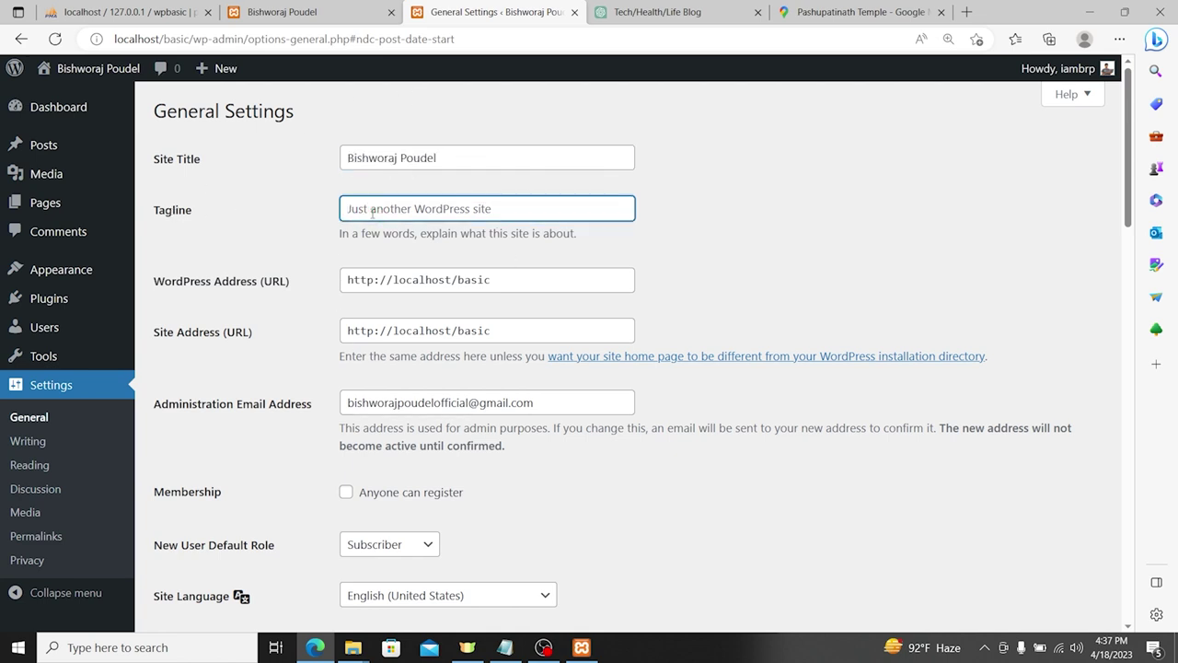
key("BackSpace")
type("IT")
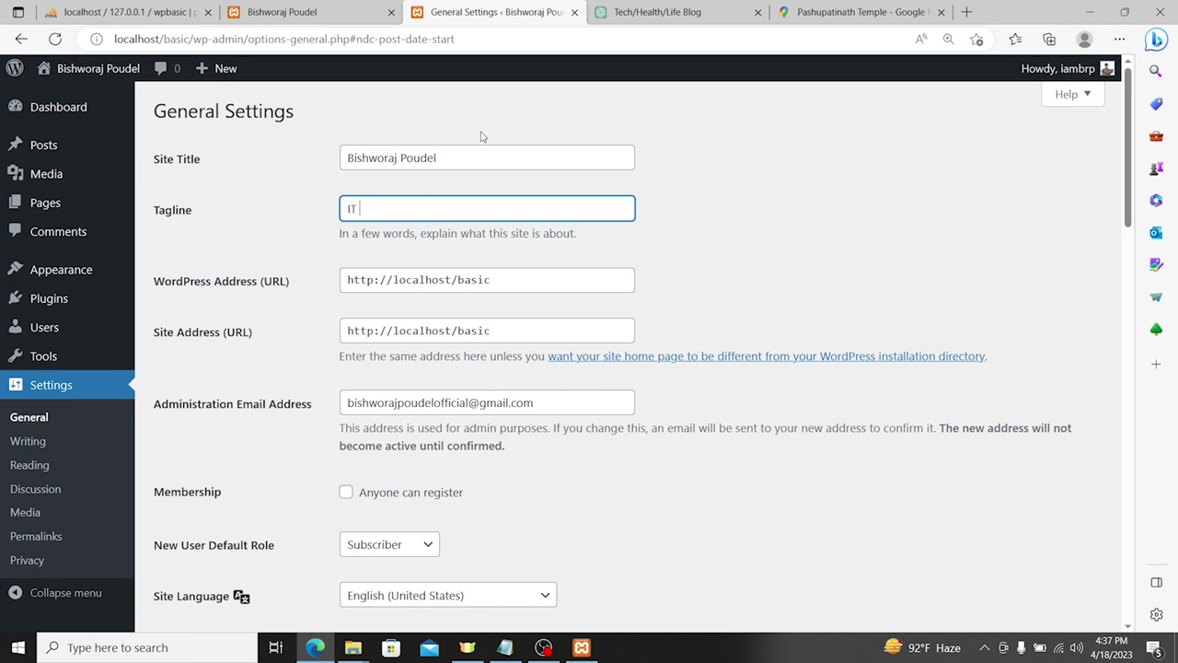
type(" Persona From Nepal")
key("Tab")
key("Tab")
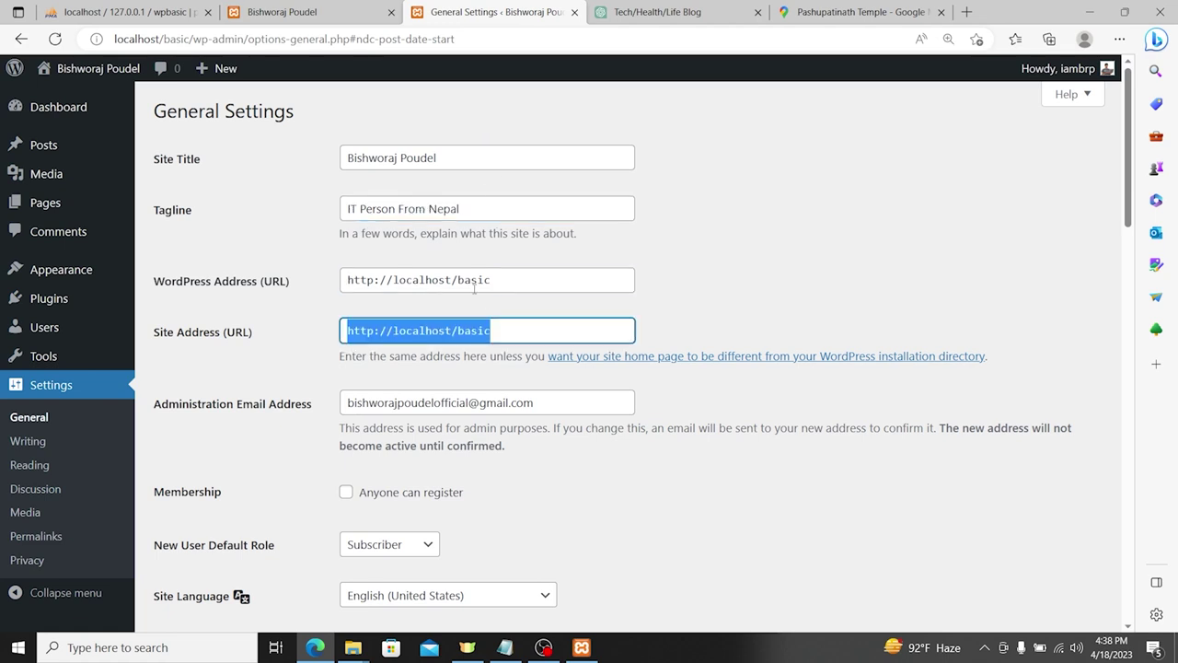
scroll(491, 342, "down", 2)
scroll(486, 359, "down", 6)
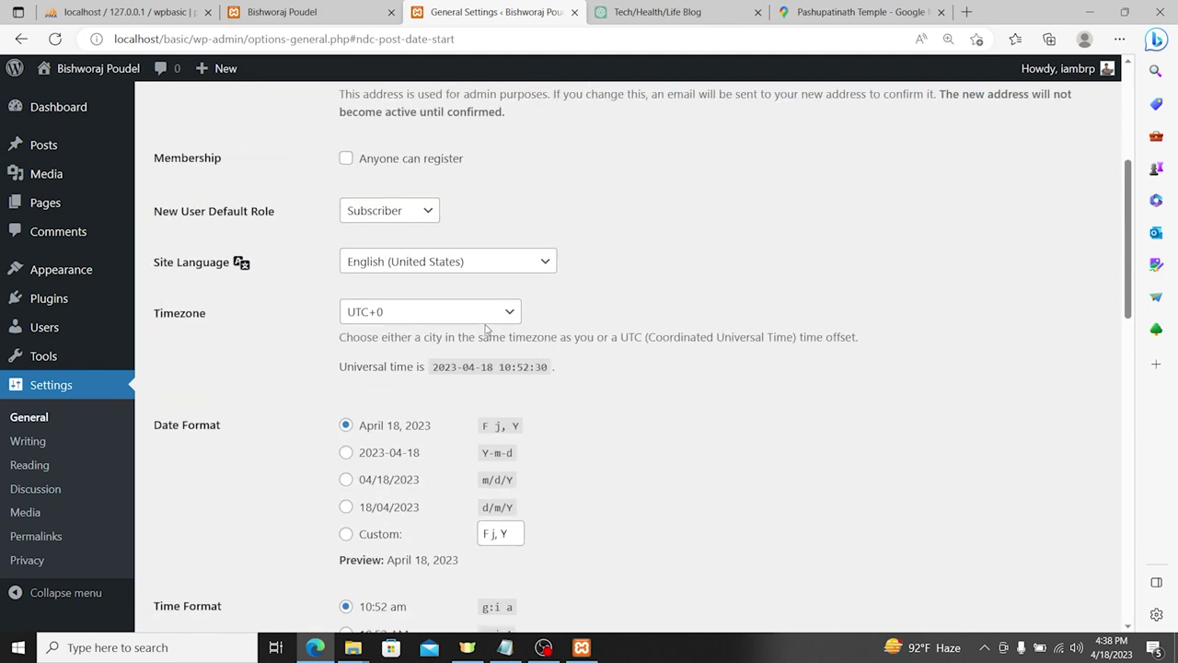
Step: Set the site timezone to UTC+5:45, leaving default role and language unchanged
left_click(392, 214)
left_click(525, 196)
left_click(441, 250)
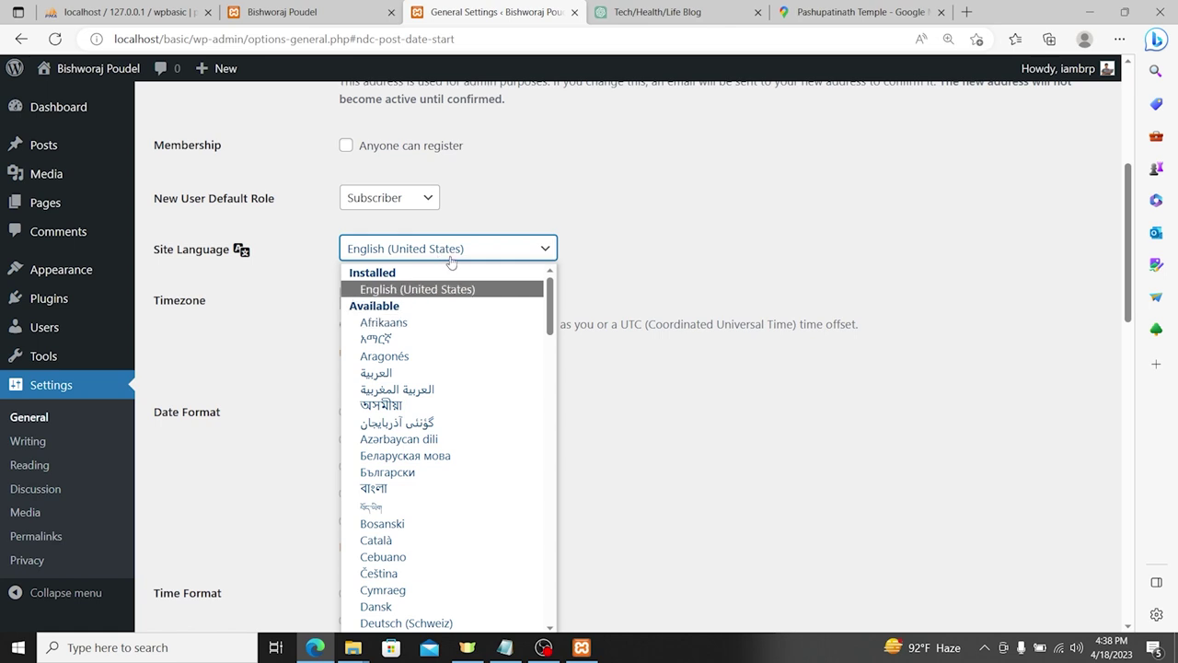
left_click(451, 260)
left_click(434, 299)
scroll(460, 461, "down", 8)
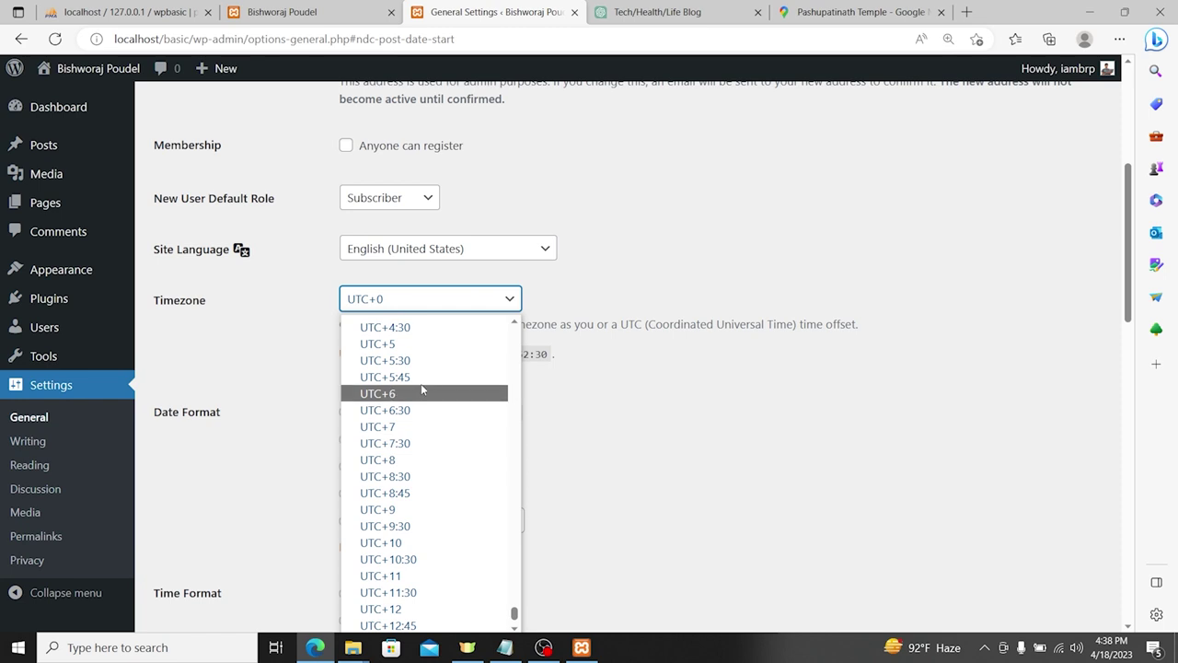
left_click(415, 379)
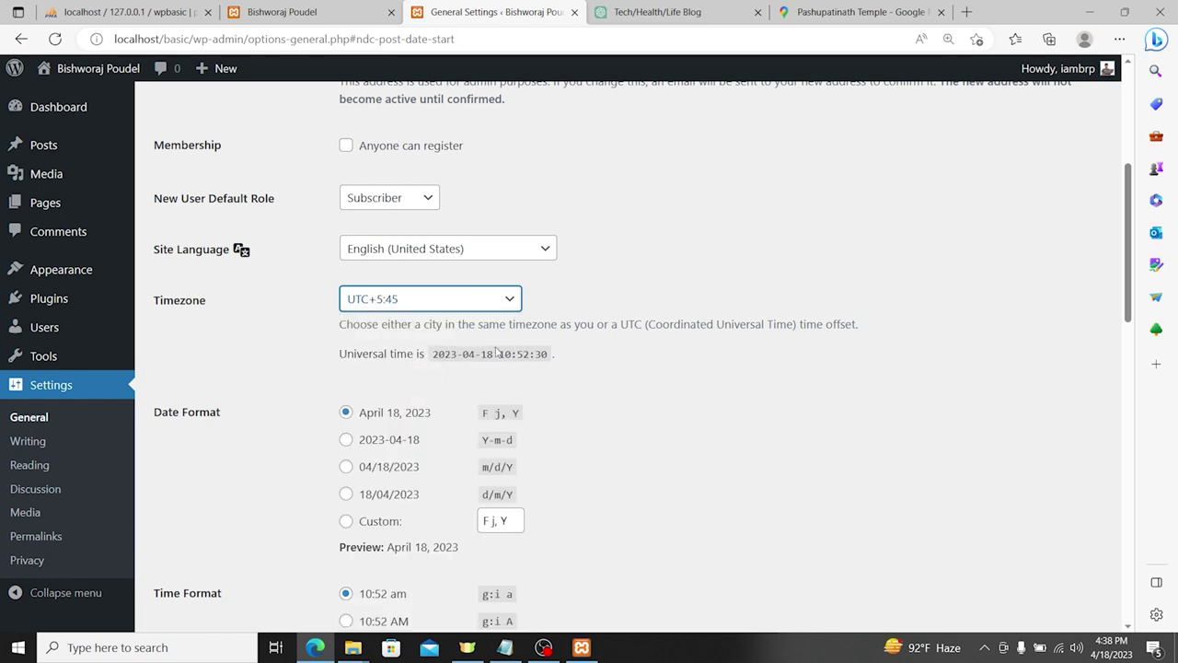
Step: Make weeks start on Sunday and choose the Y-m-d Nepali date format
scroll(496, 351, "down", 2)
scroll(549, 262, "up", 1)
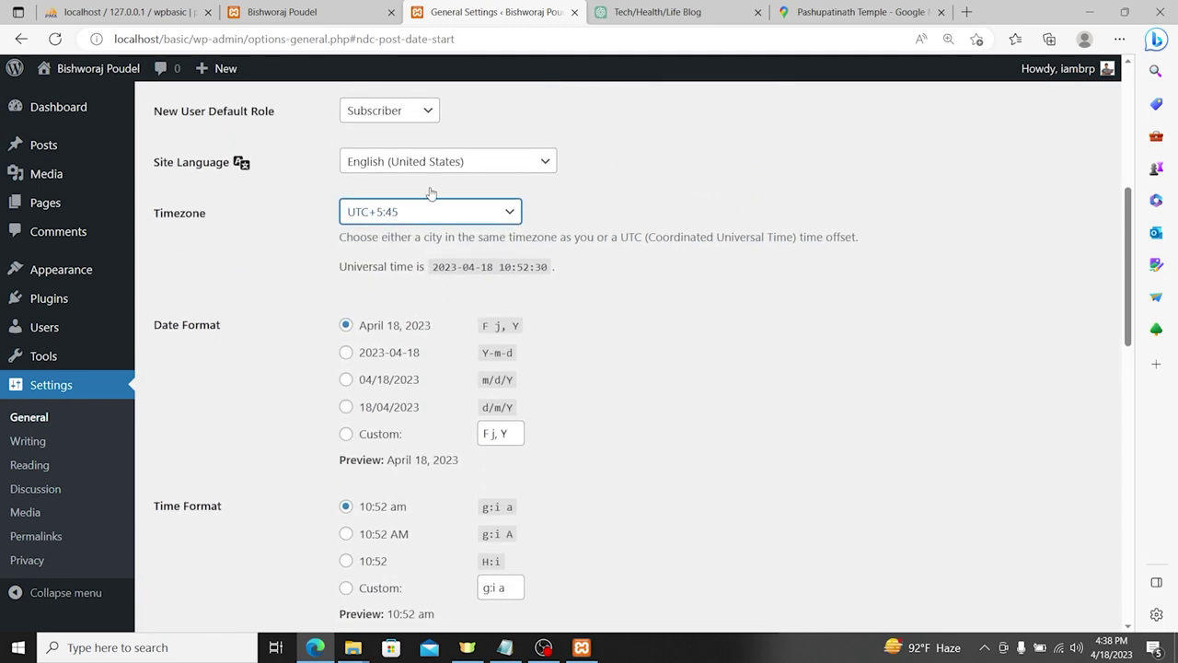
scroll(486, 308, "down", 1)
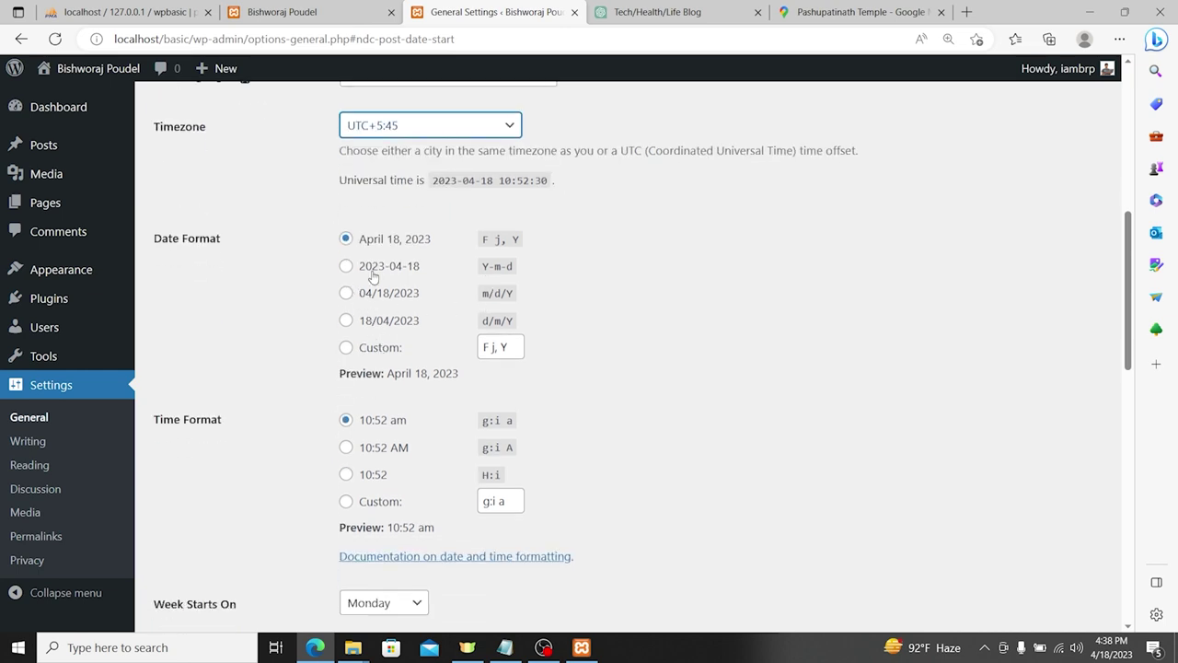
scroll(394, 331, "down", 2)
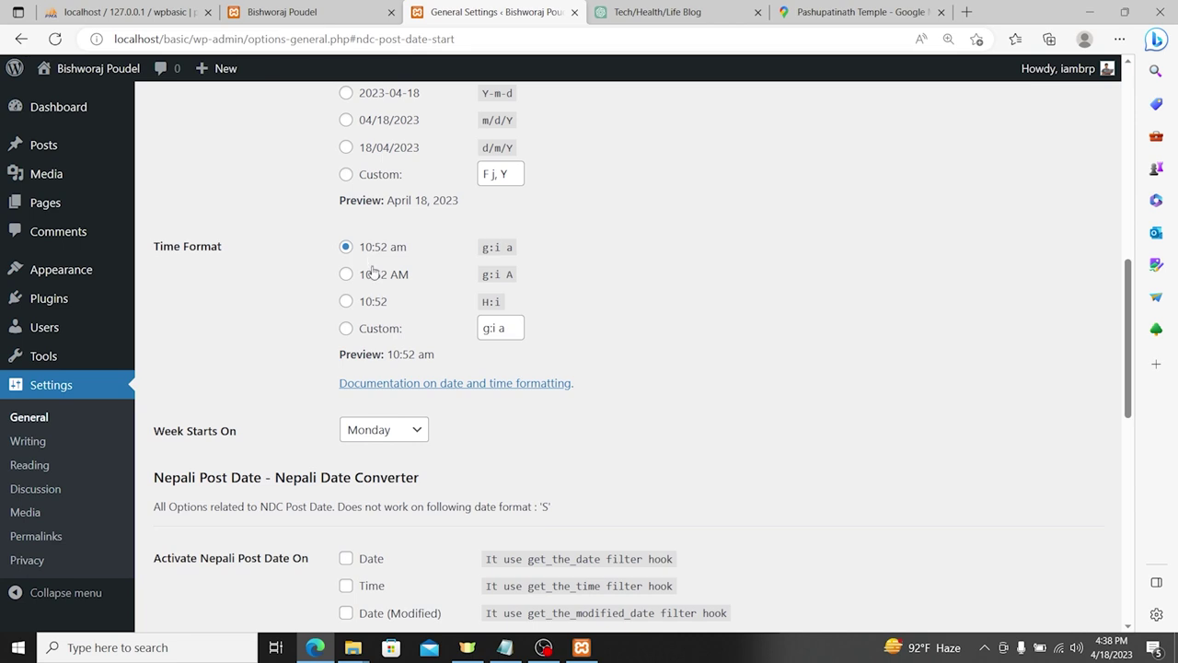
scroll(382, 322, "down", 2)
left_click(389, 261)
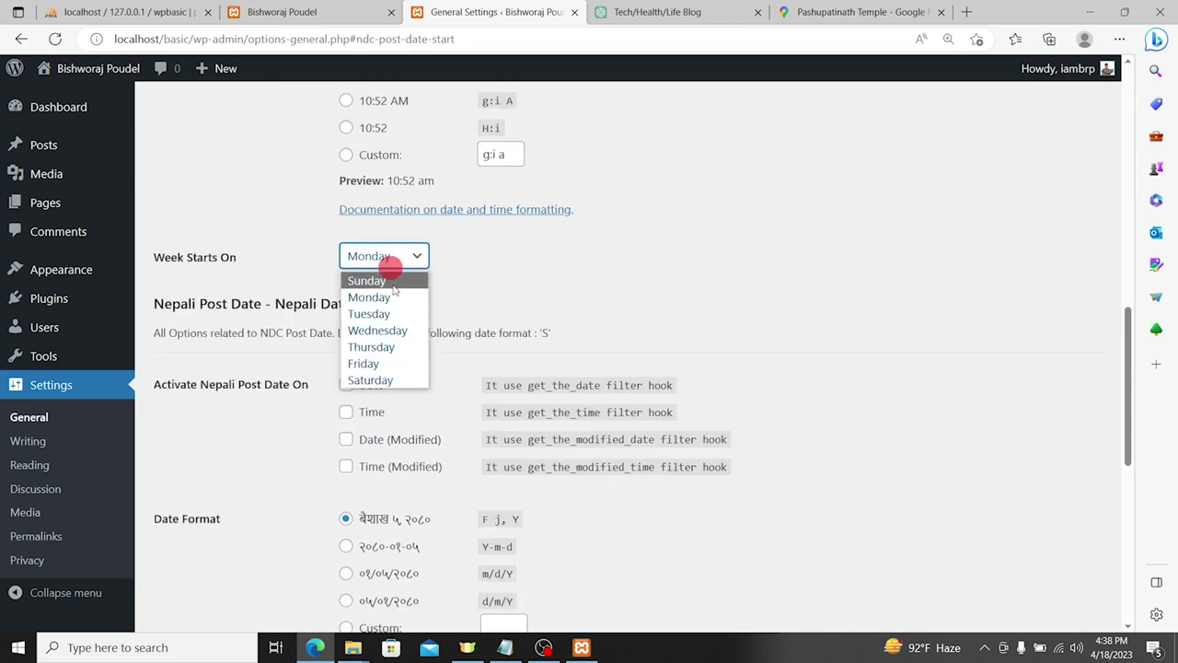
left_click(389, 273)
scroll(436, 295, "down", 2)
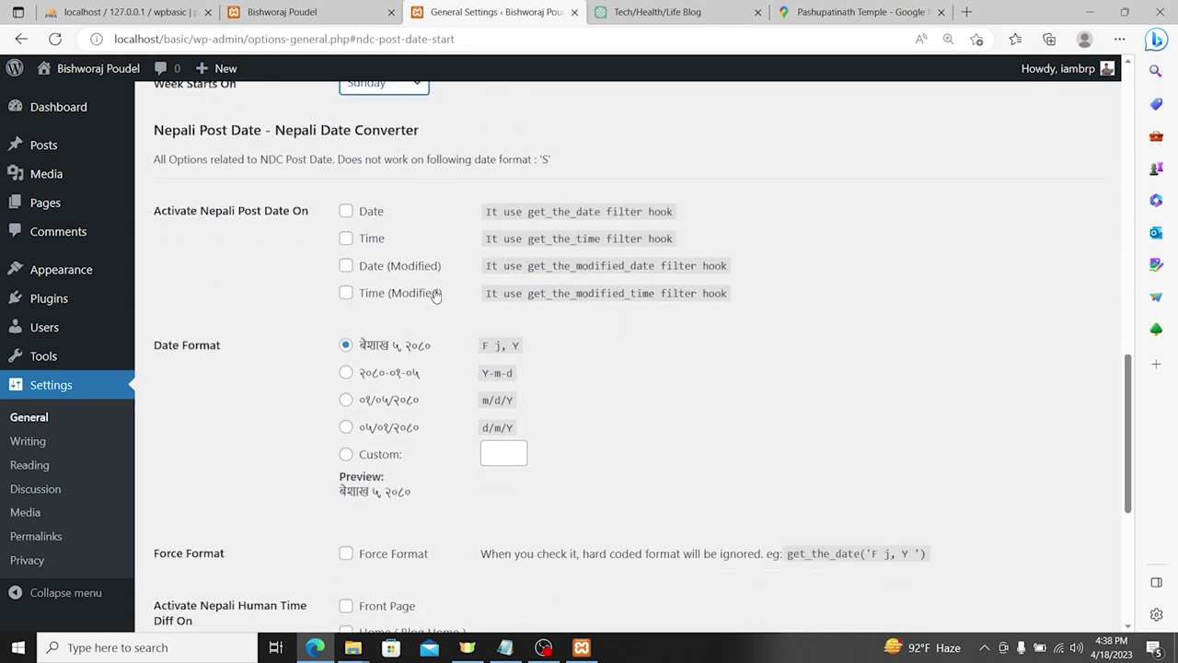
left_click(376, 373)
Step: Enable Nepali human time diff on Front Page and Blog Home, and save the settings
scroll(448, 366, "down", 2)
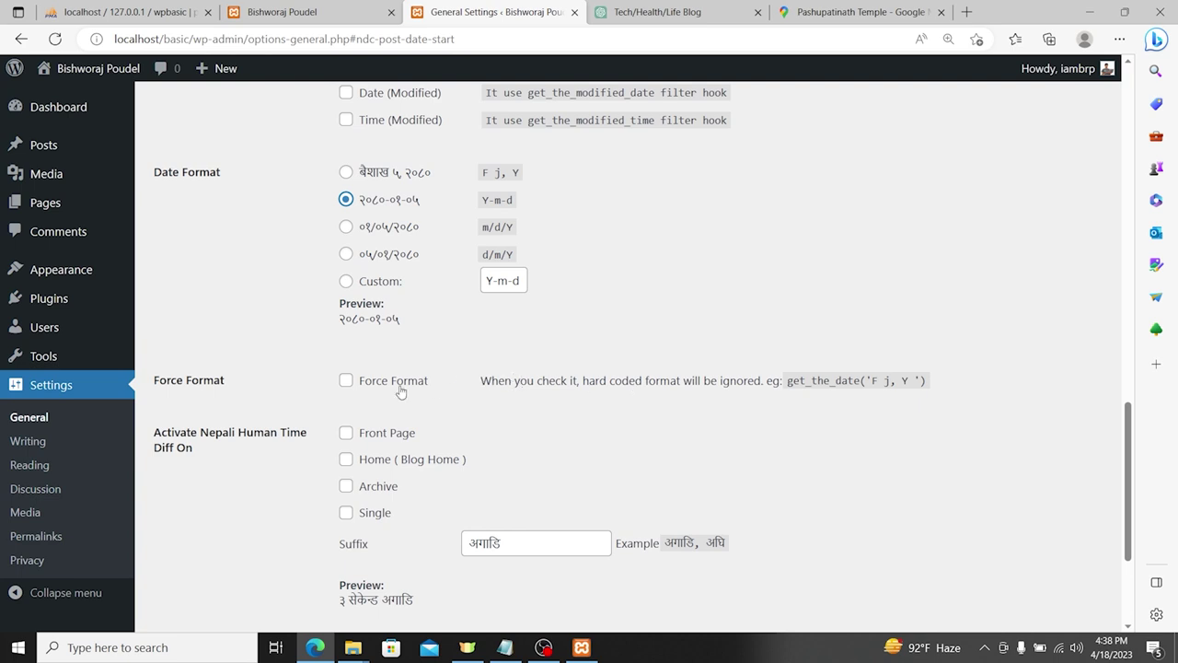
scroll(405, 419, "down", 1)
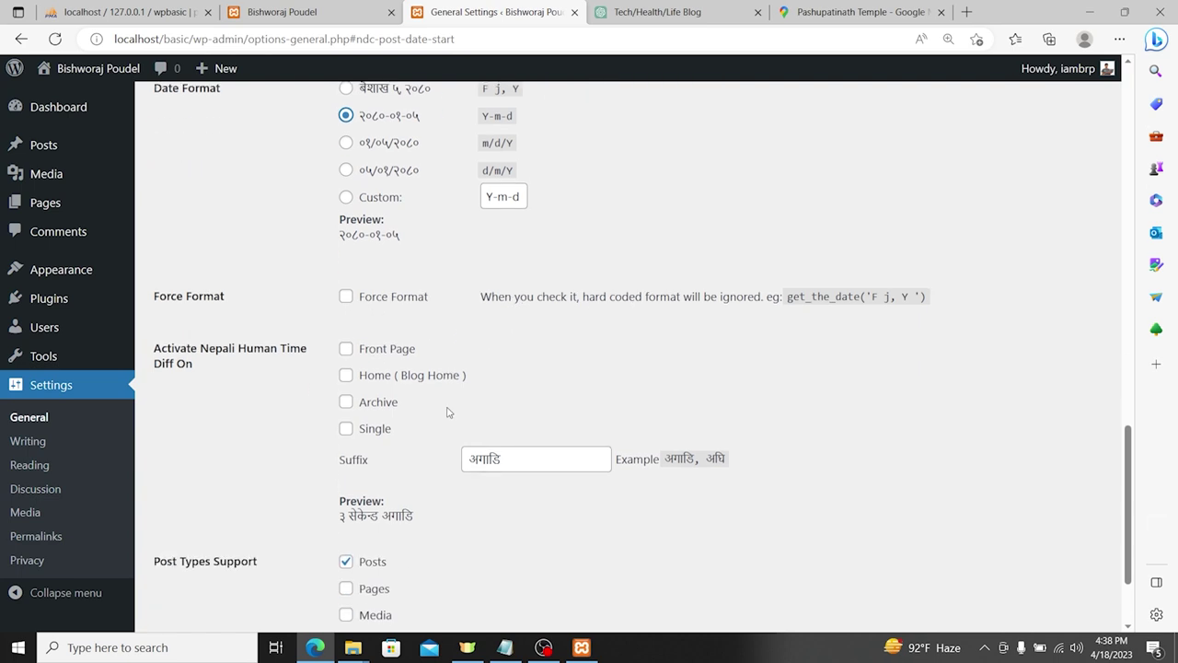
mouse_move(154, 345)
left_mouse_down()
mouse_move(199, 359)
mouse_move(159, 346)
left_mouse_up()
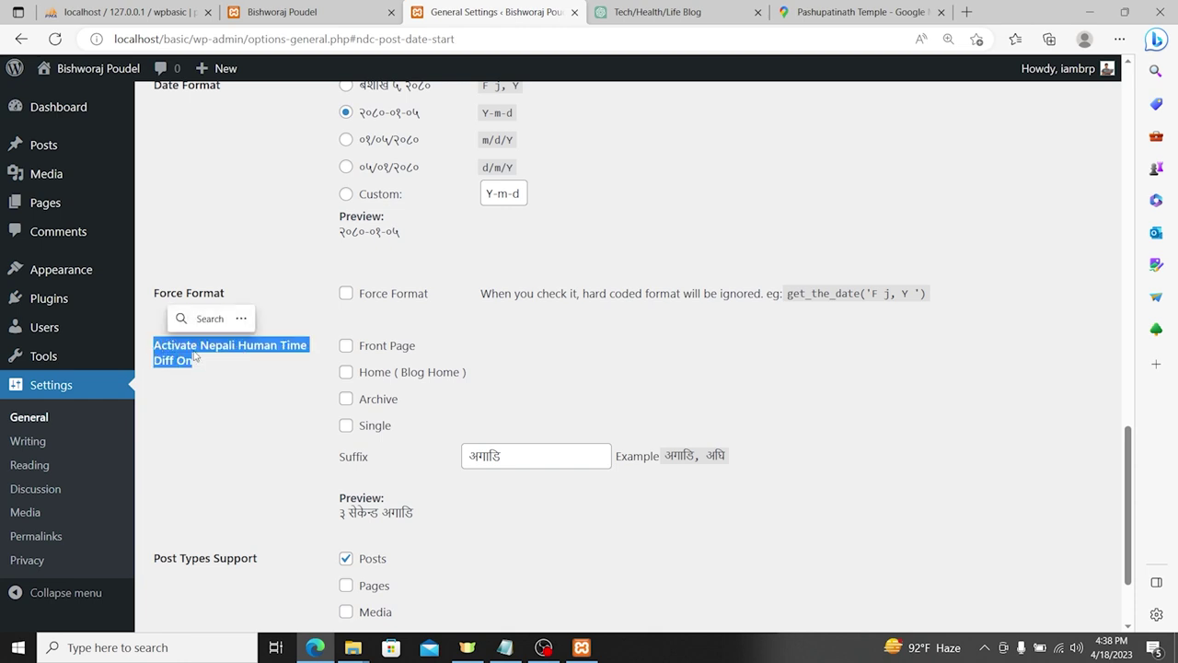
left_click_drag(378, 350, 369, 348)
left_click(347, 347)
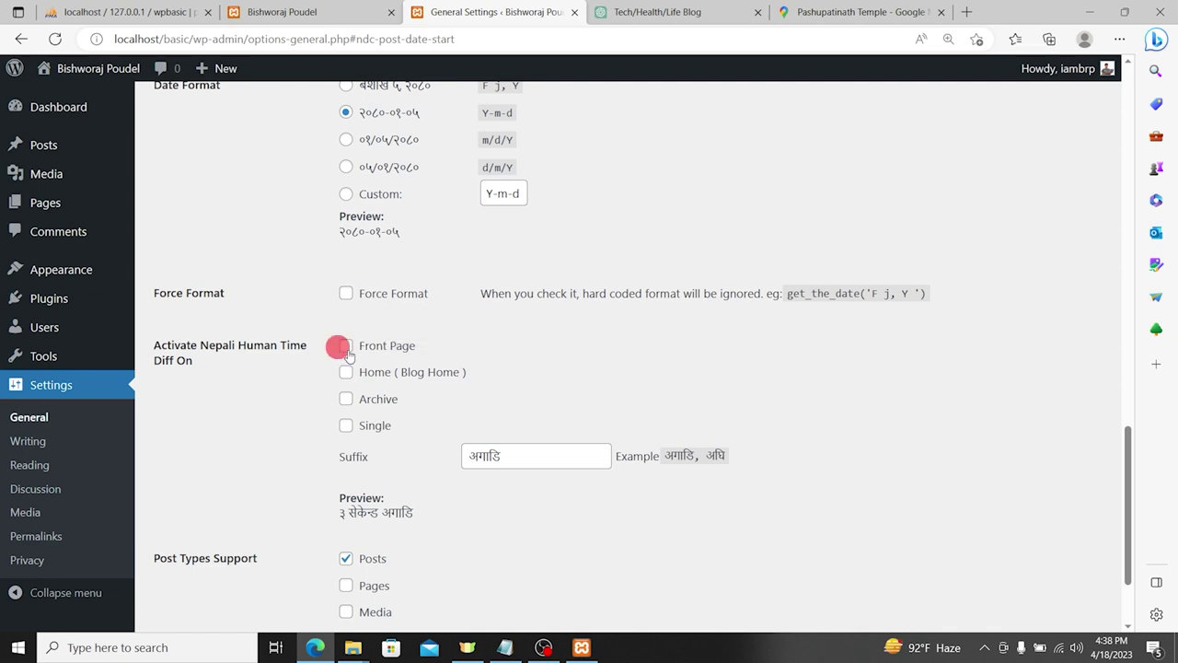
left_click(346, 373)
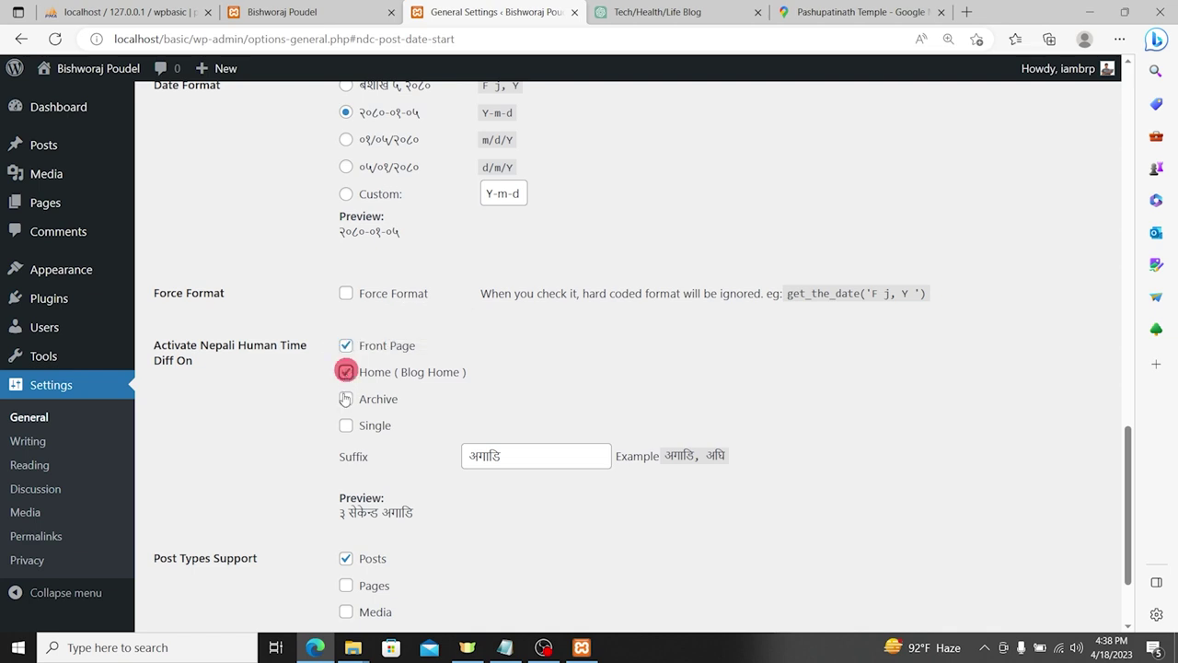
scroll(451, 416, "down", 2)
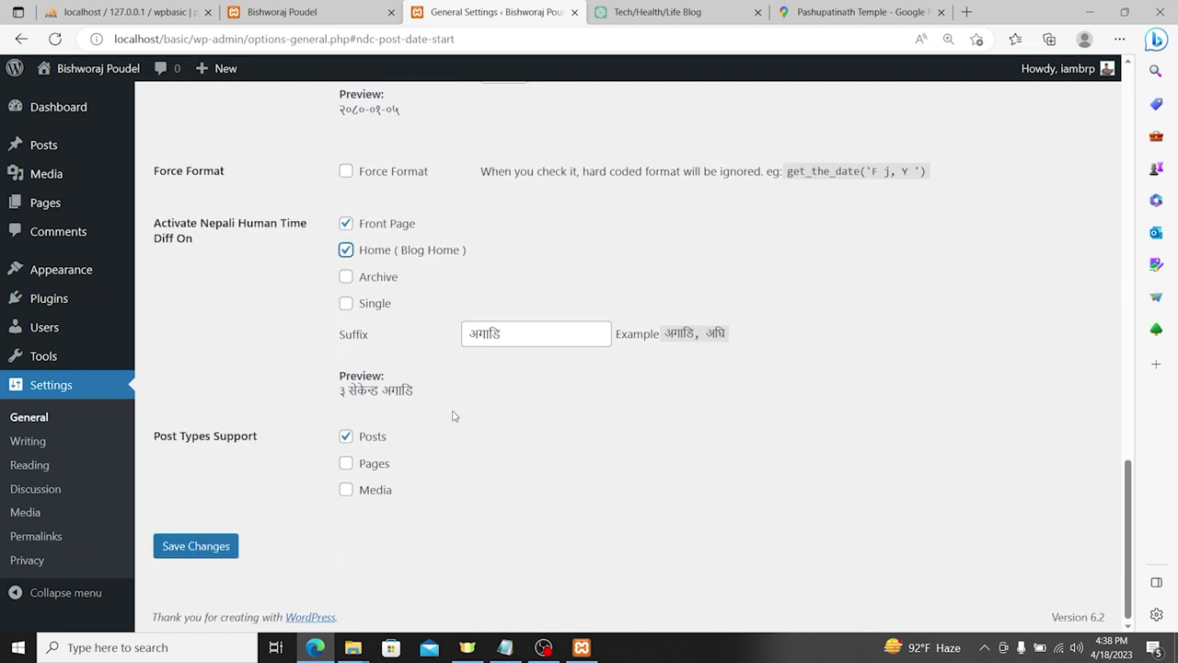
left_click(201, 549)
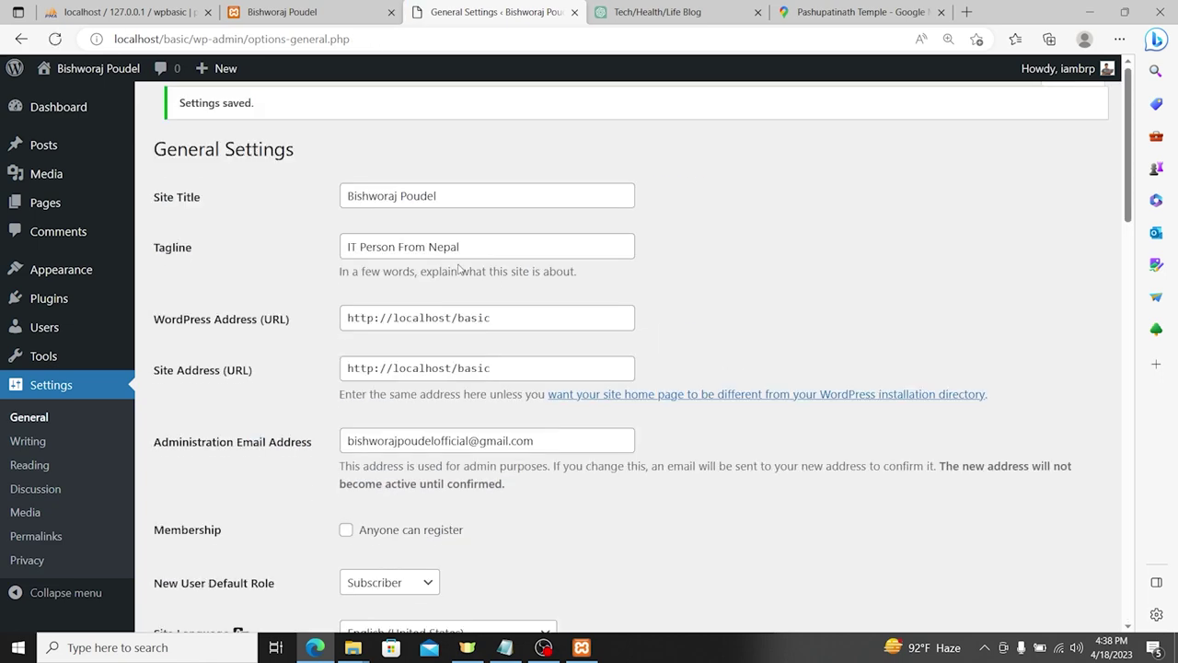
Step: Visit the live homepage to see the new 'IT Person From Nepal' tagline
left_click(98, 68)
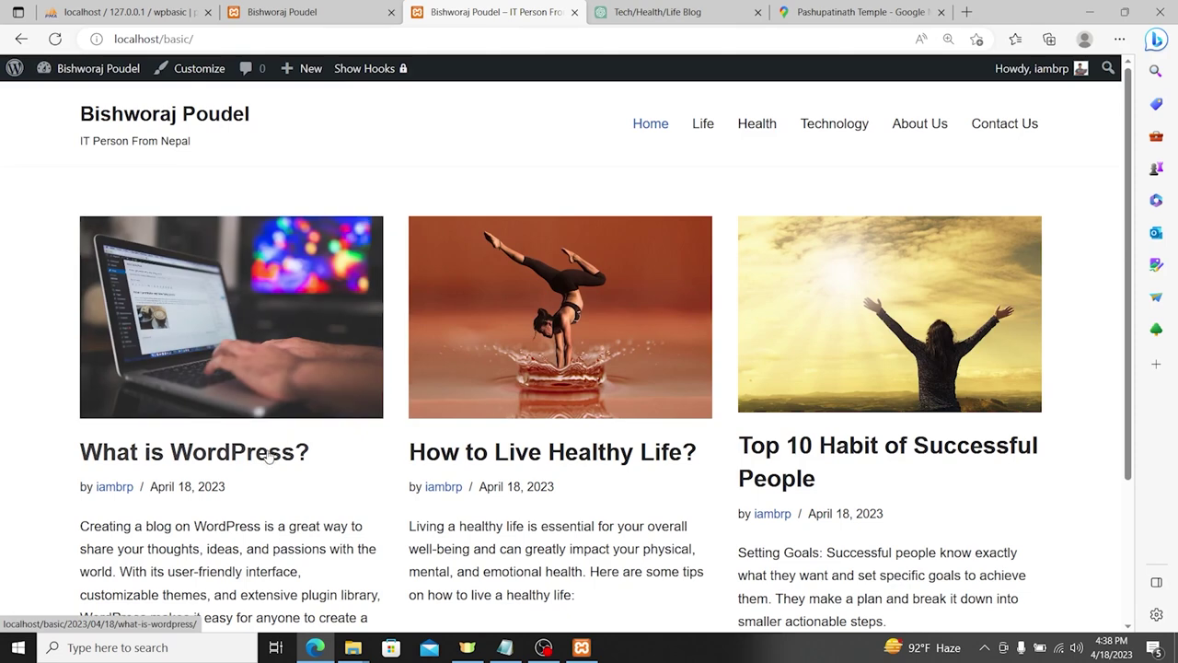
left_click(53, 109)
left_click_drag(54, 109, 243, 144)
left_click(258, 146)
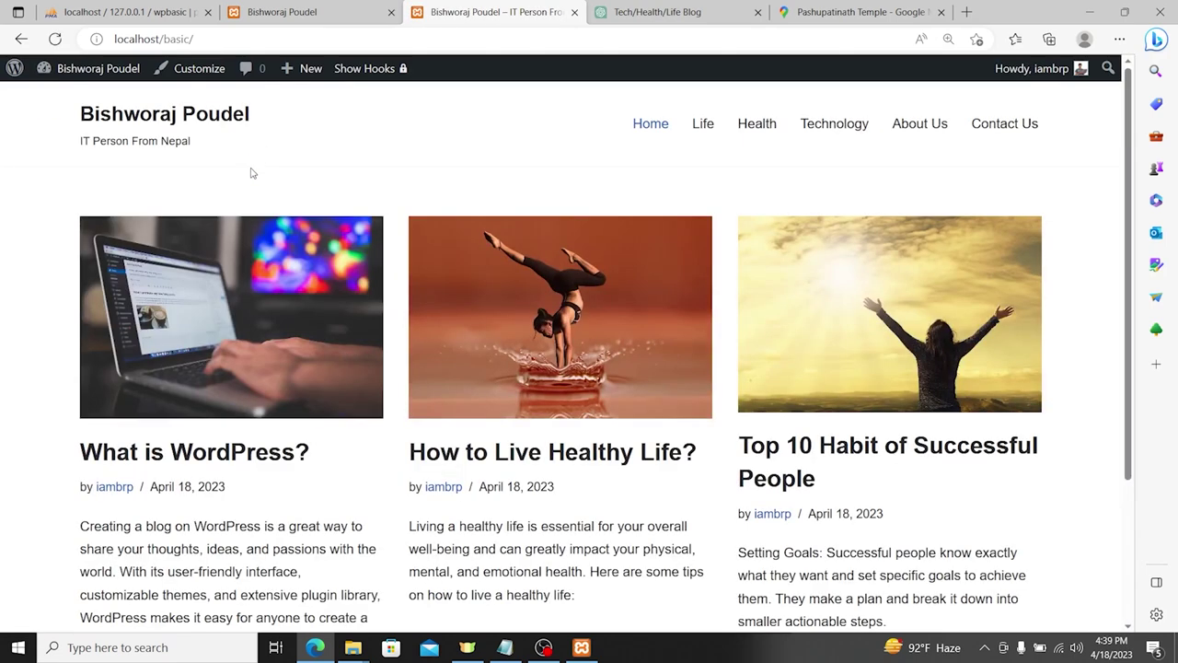
scroll(276, 276, "down", 3)
Step: Read through the 'What is WordPress?' post, then go back to the admin Dashboard
left_click(221, 258)
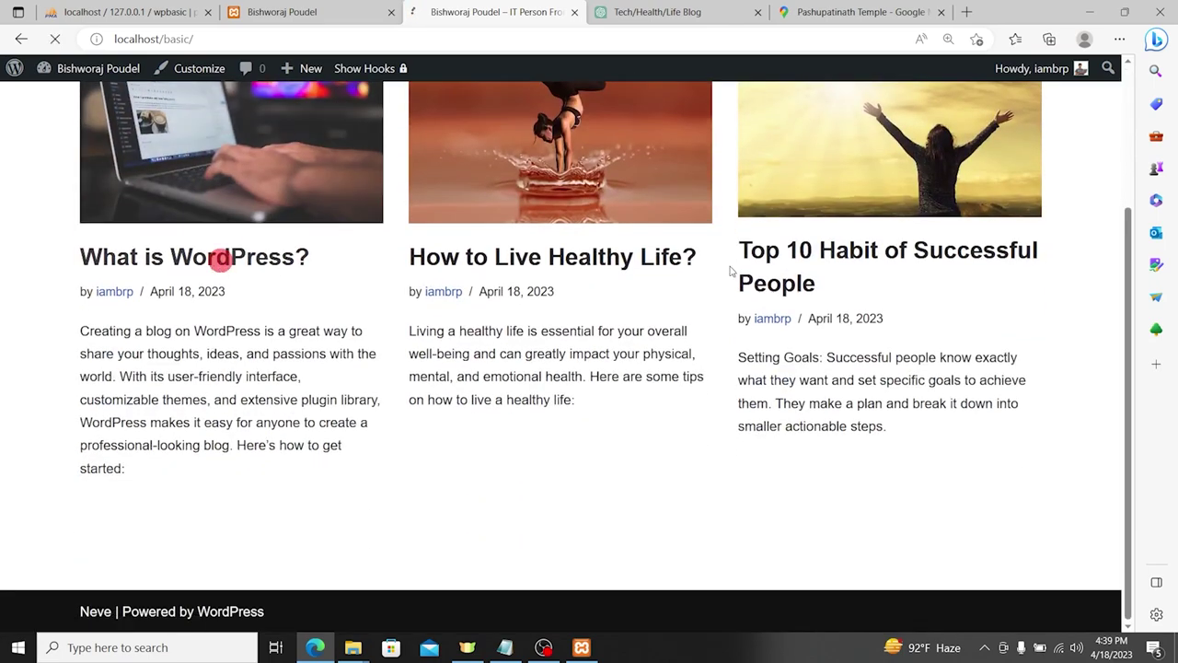
scroll(319, 292, "down", 15)
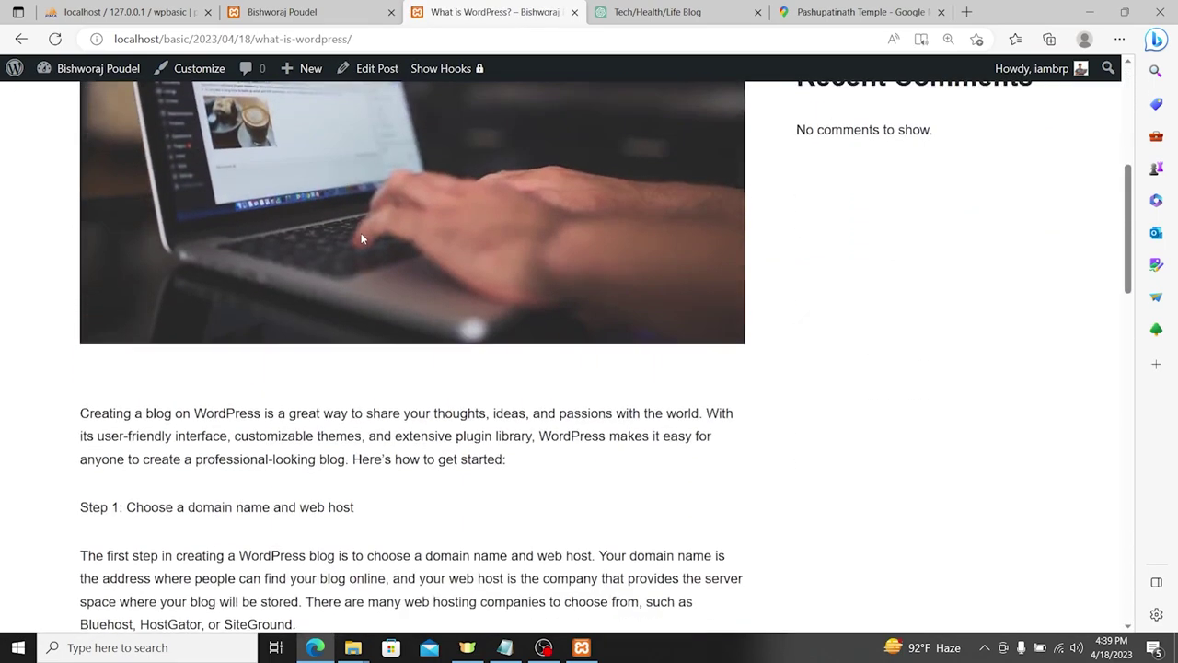
scroll(383, 227, "down", 4)
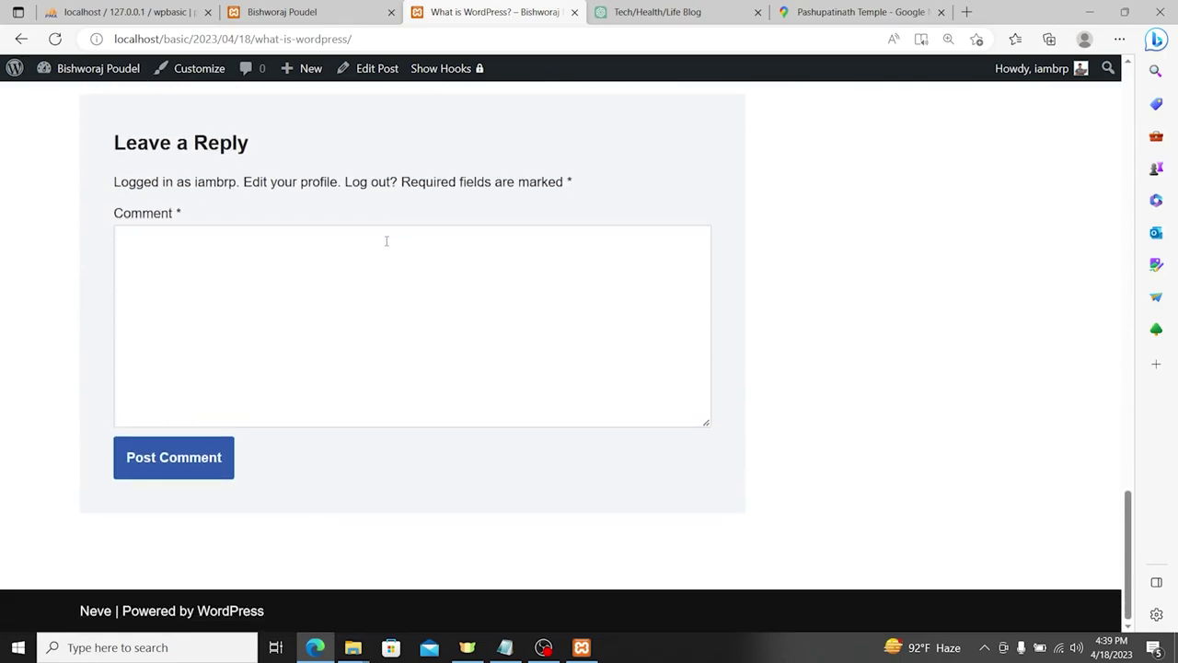
scroll(387, 239, "up", 12)
scroll(410, 282, "up", 5)
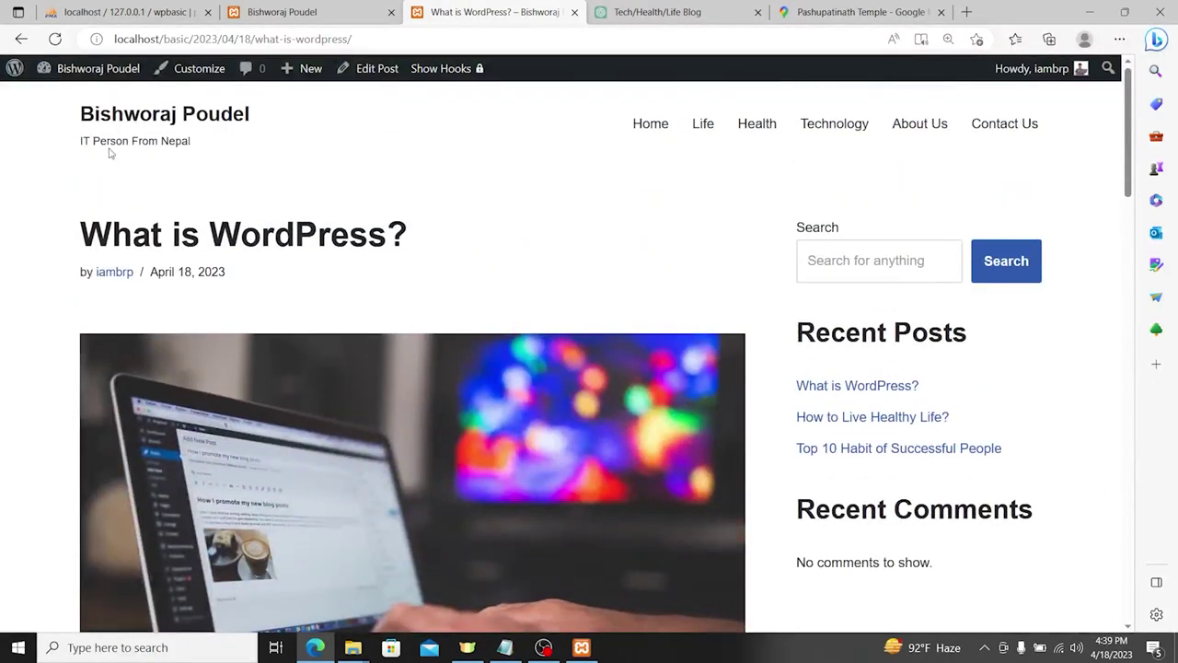
left_click(112, 70)
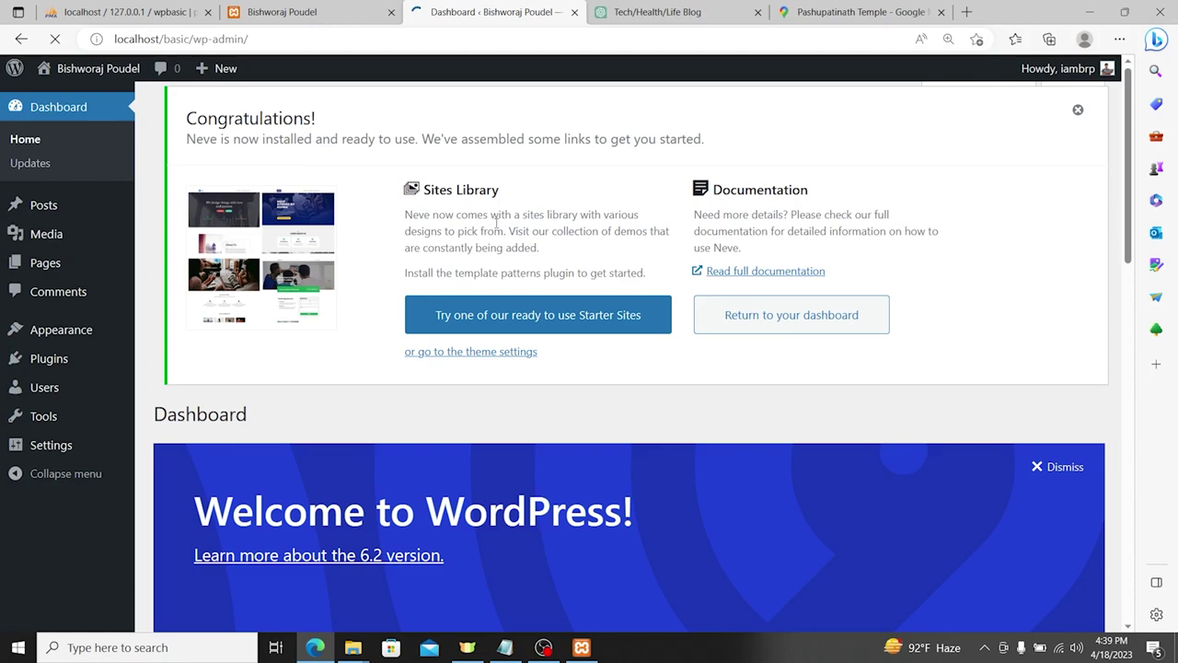
scroll(48, 274, "down", 9)
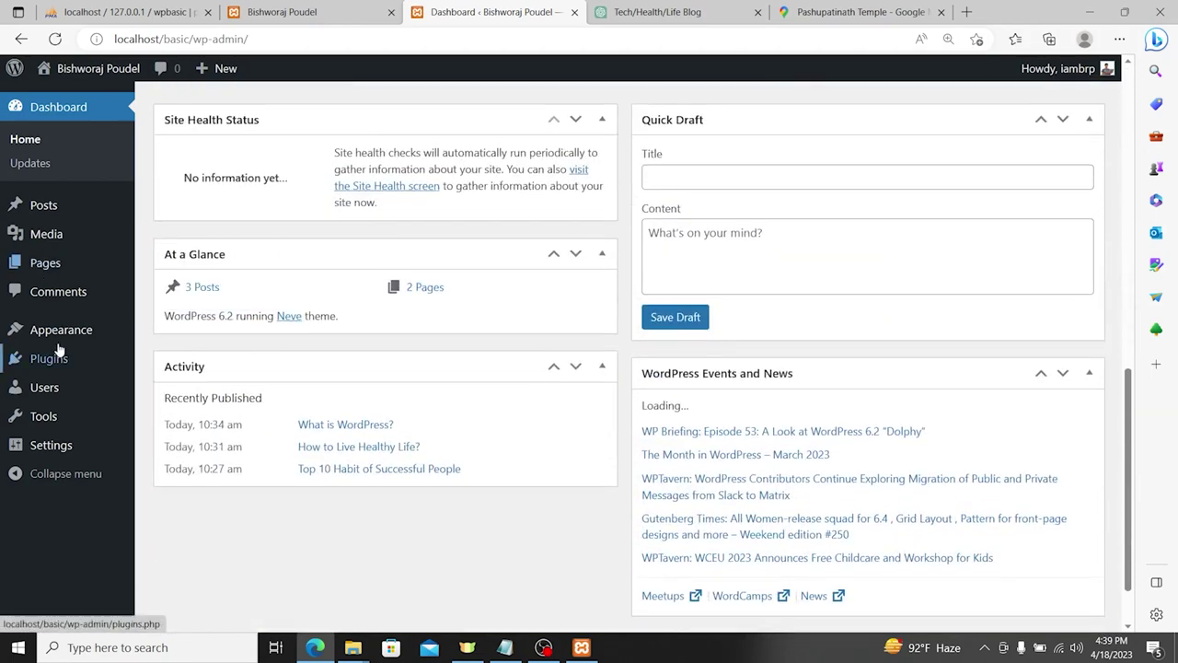
Step: Deactivate the Nepali Date Converter plugin in the Installed Plugins list
mouse_move(56, 357)
left_click(189, 362)
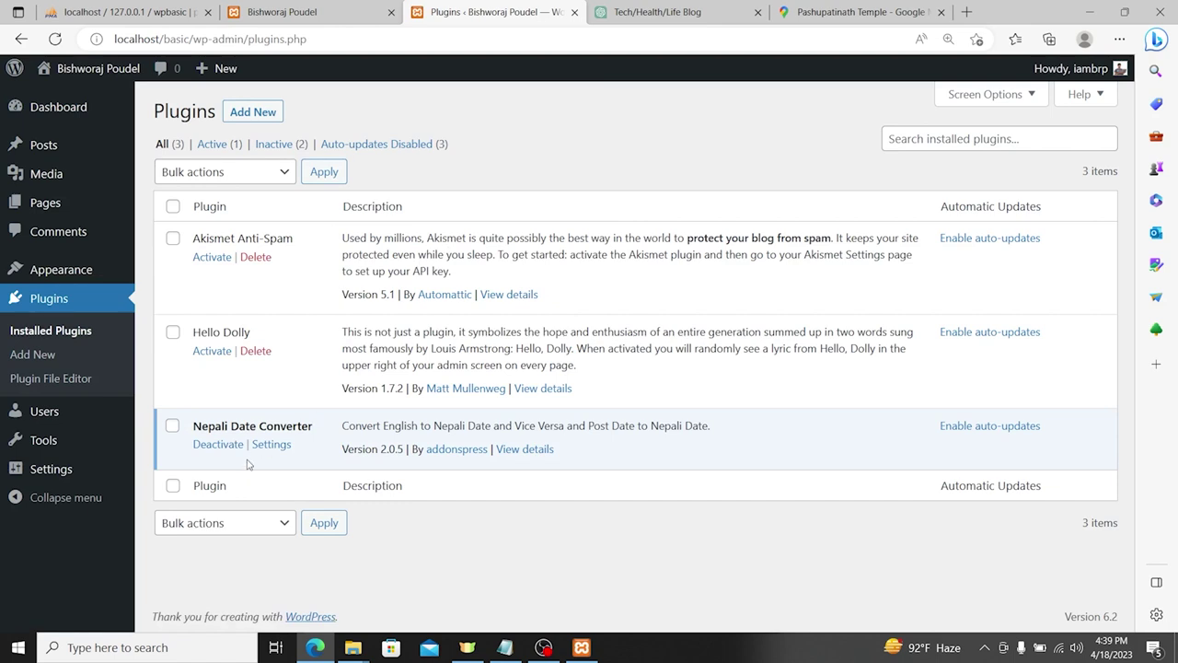
left_click(221, 445)
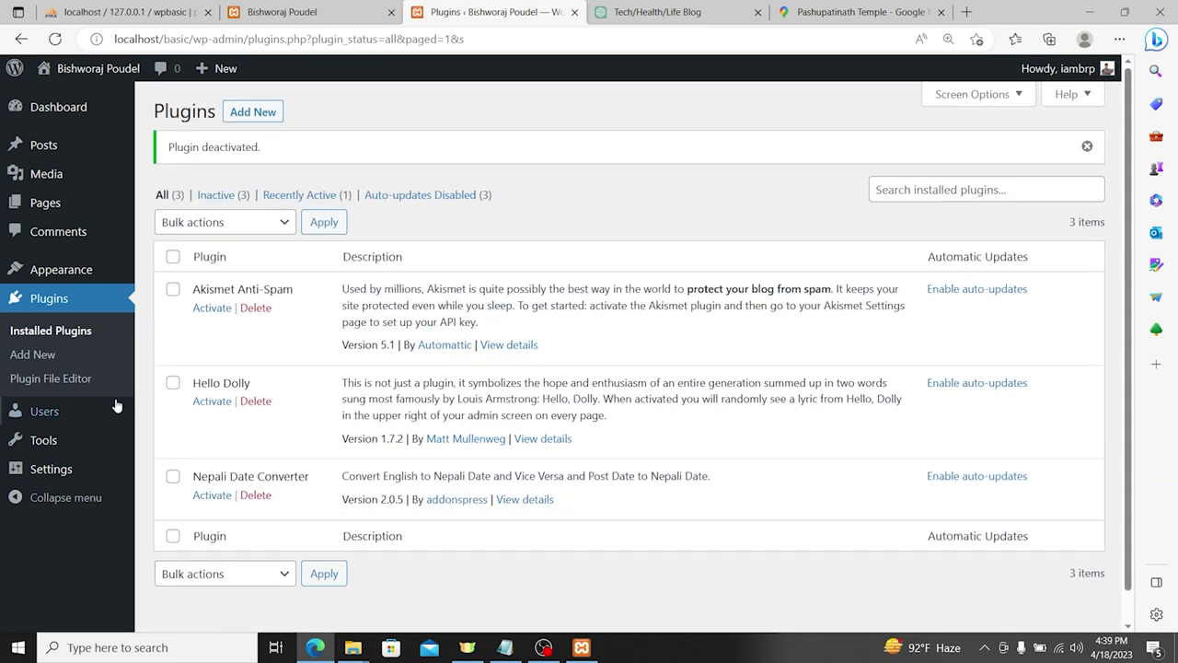
mouse_move(57, 415)
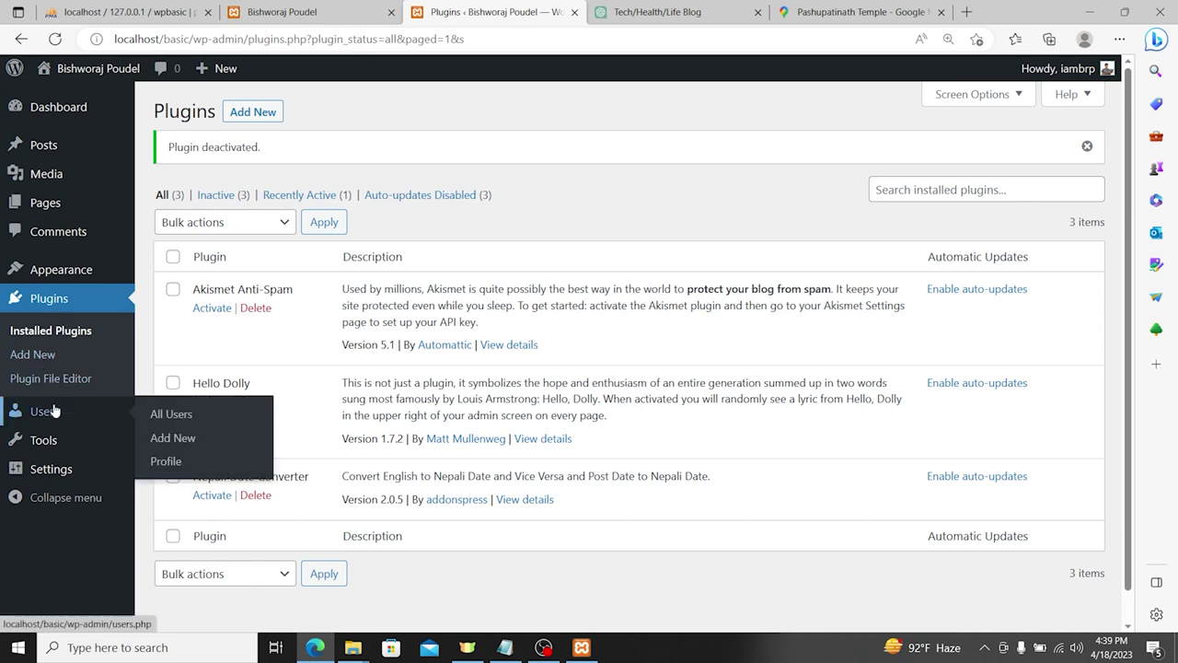
left_click(84, 411)
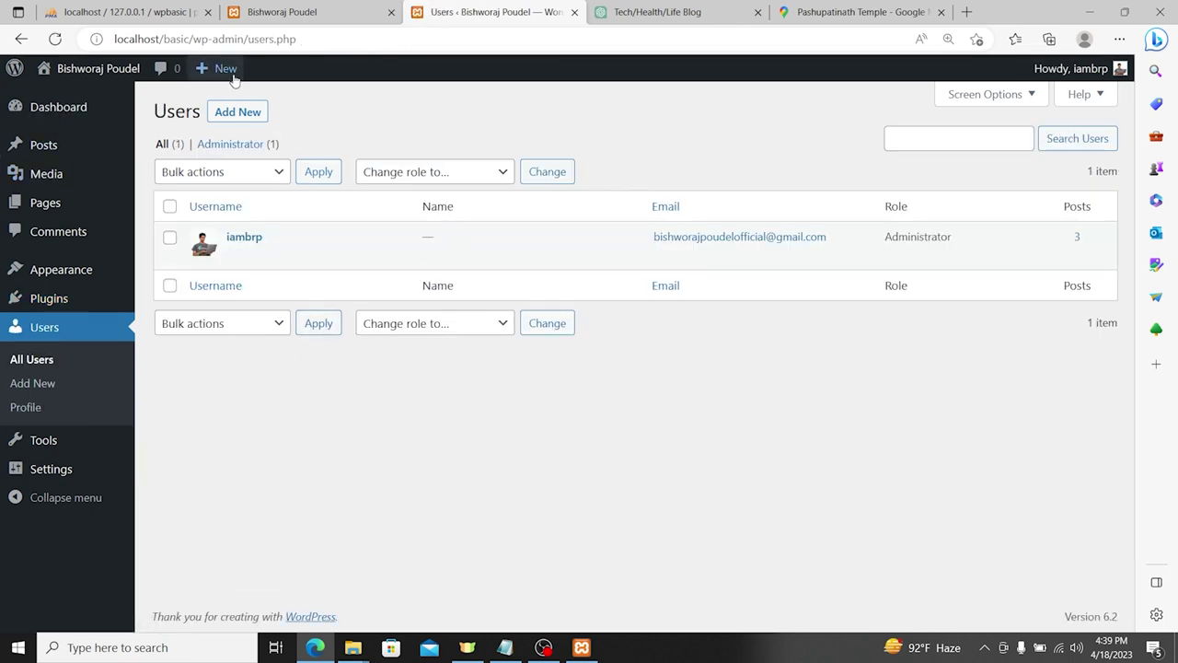
Step: From the All Users list, start a new user with Add New
mouse_move(234, 80)
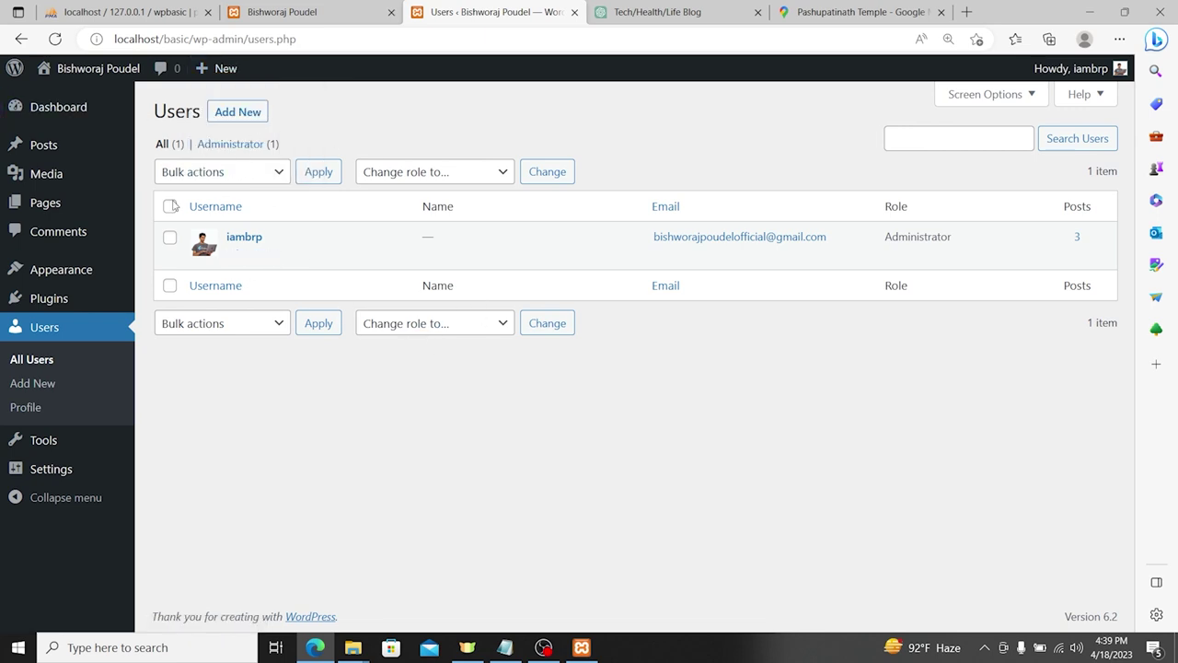
mouse_move(230, 253)
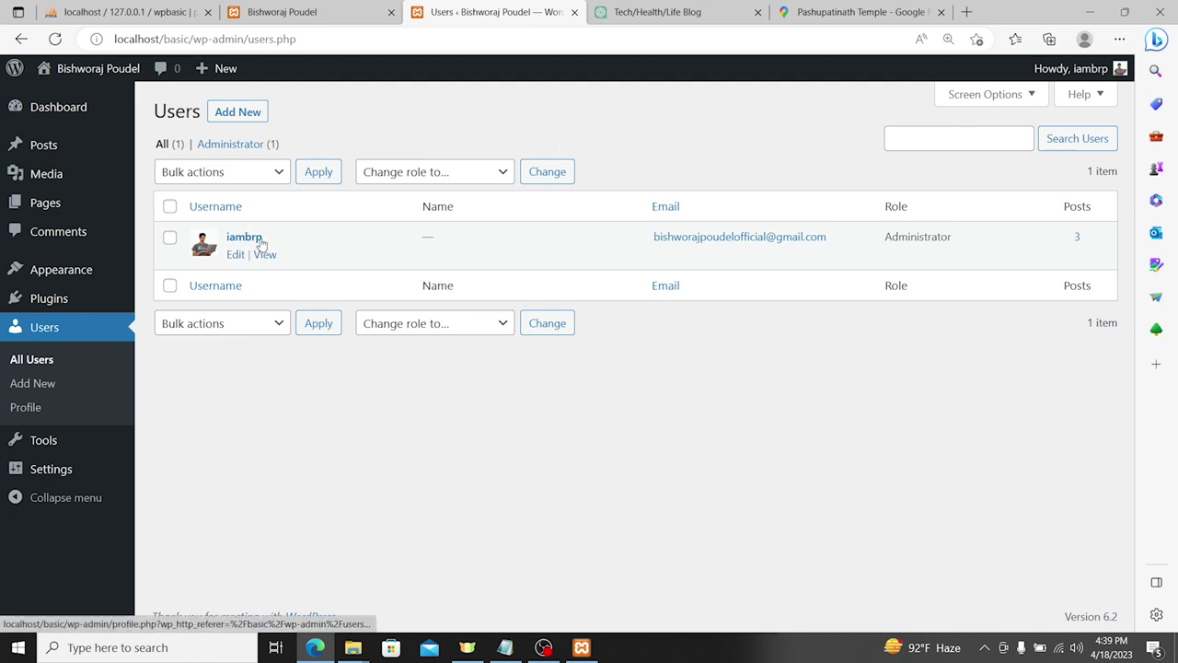
left_click(247, 112)
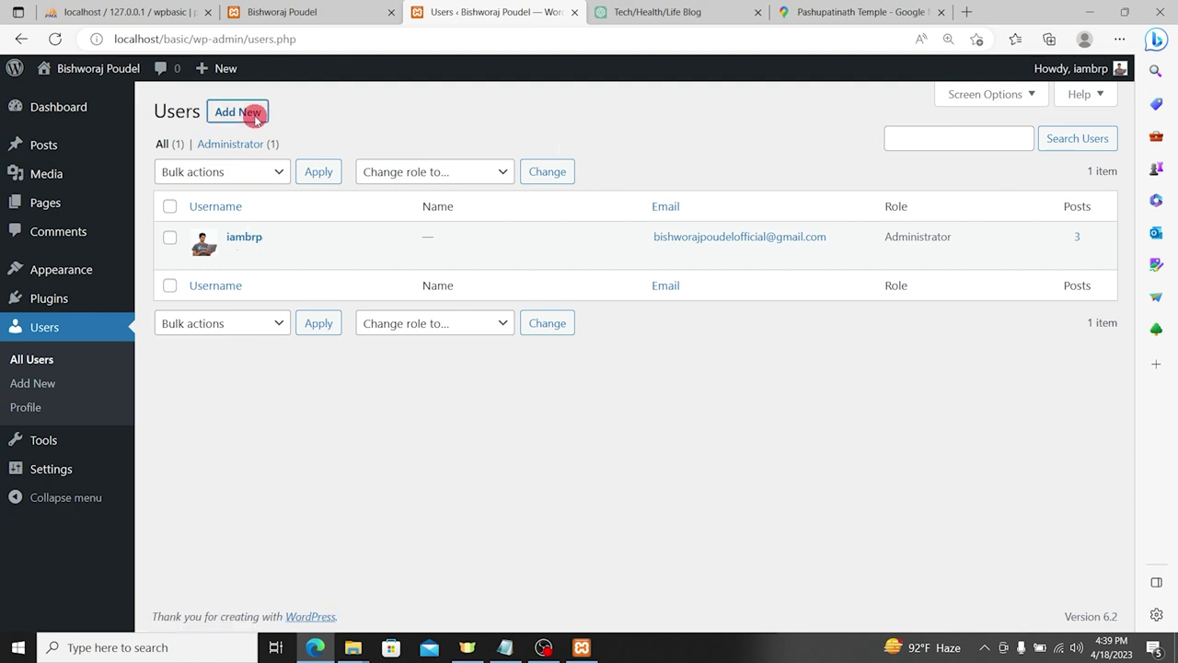
left_click(377, 187)
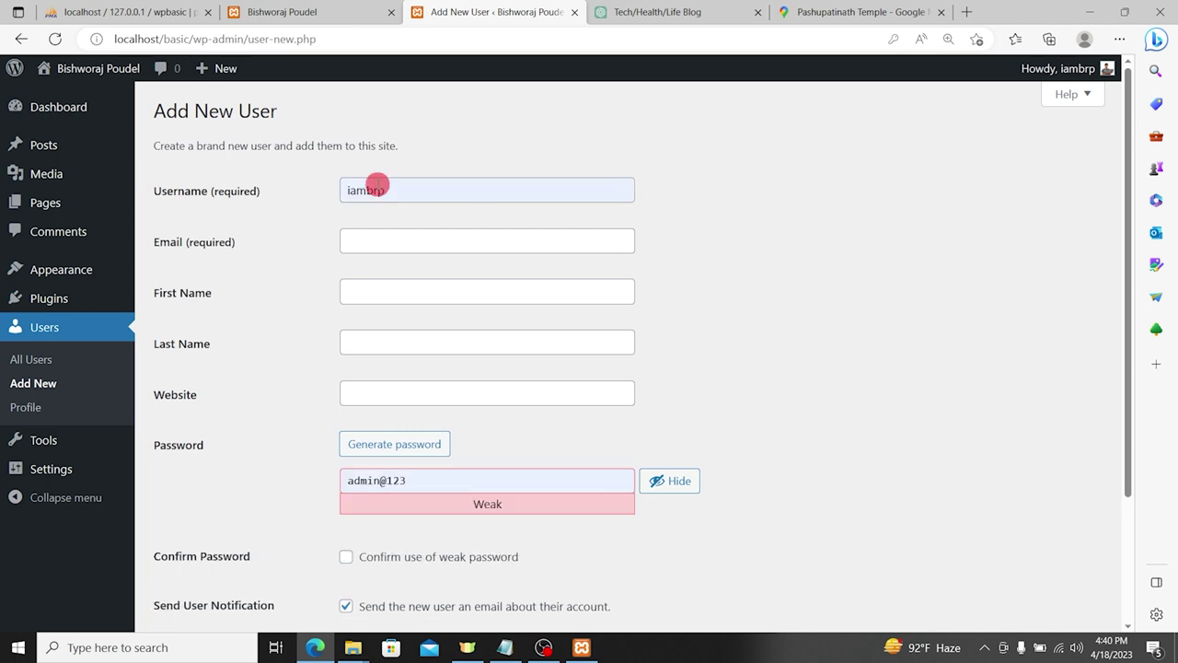
Step: Enter the new user's username, e-mail address, first name and last name
key("ctrl+a")
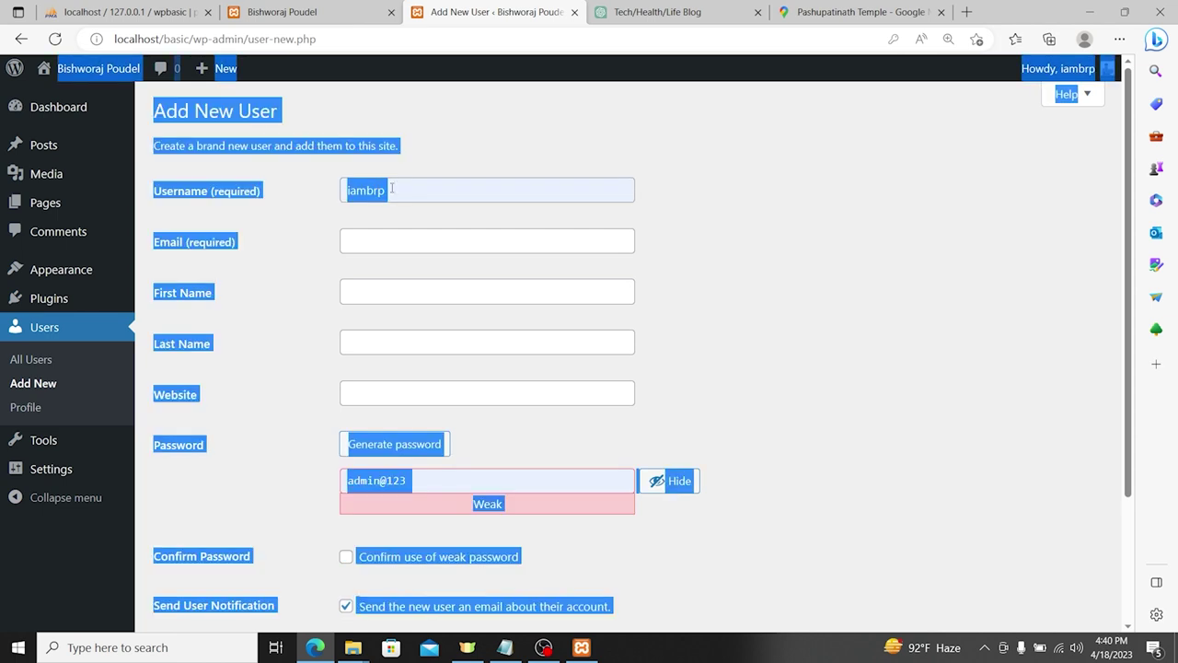
double_click(399, 188)
type("soni")
key("Tab")
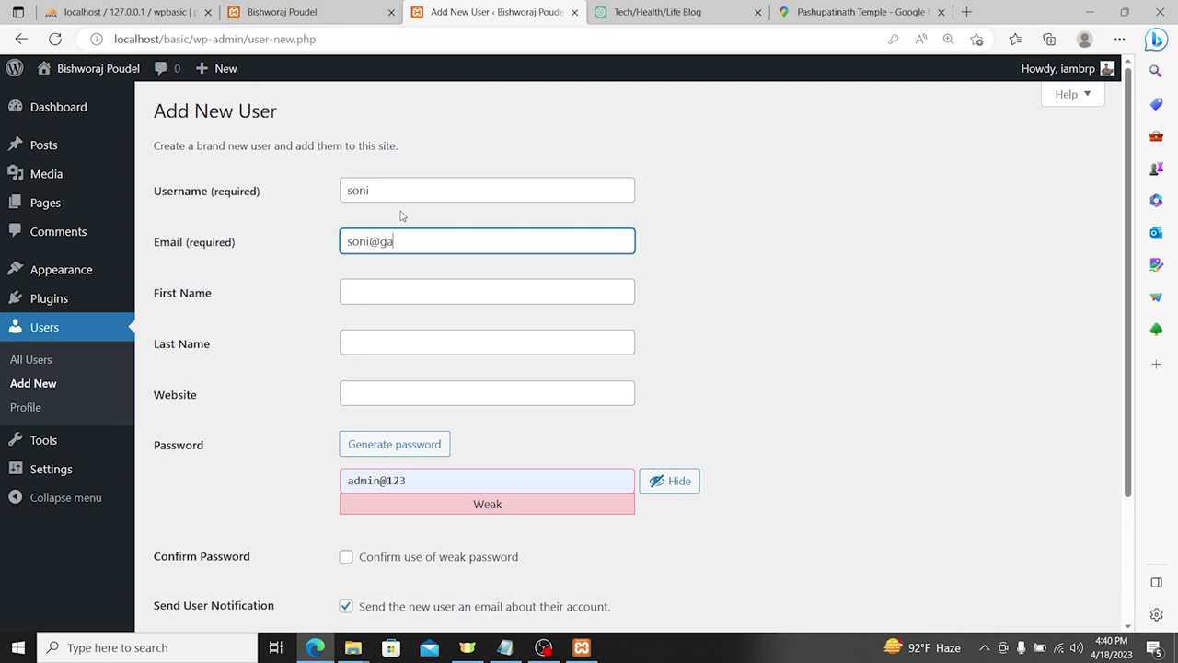
key("Tab")
key("Tab")
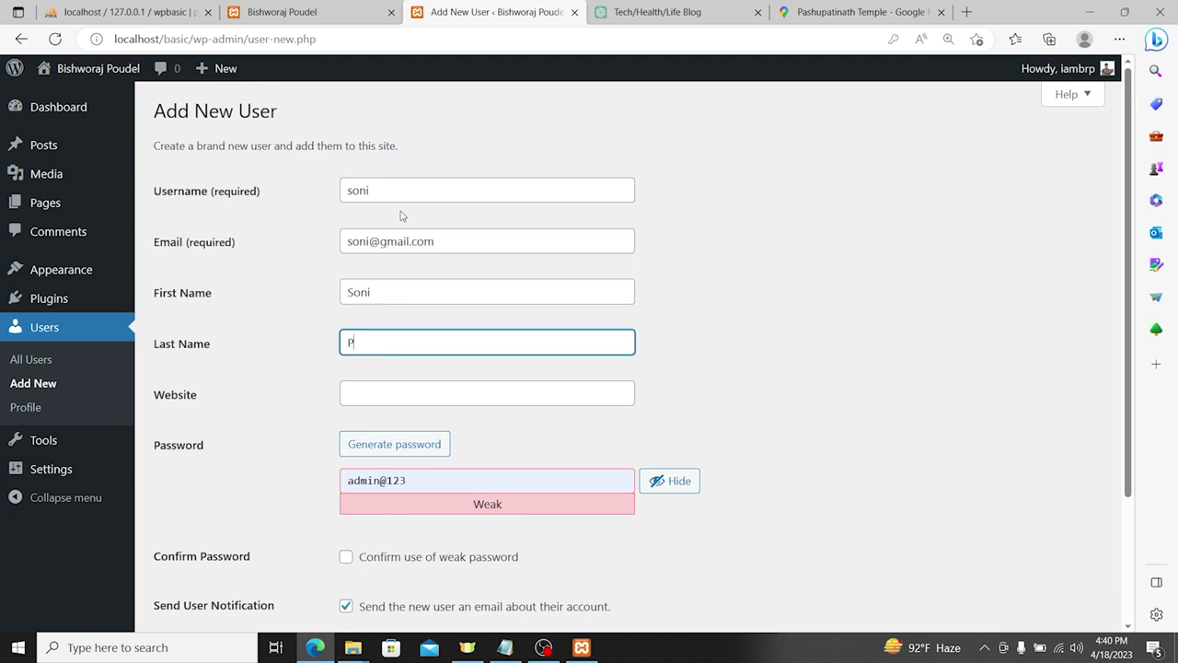
key("Tab")
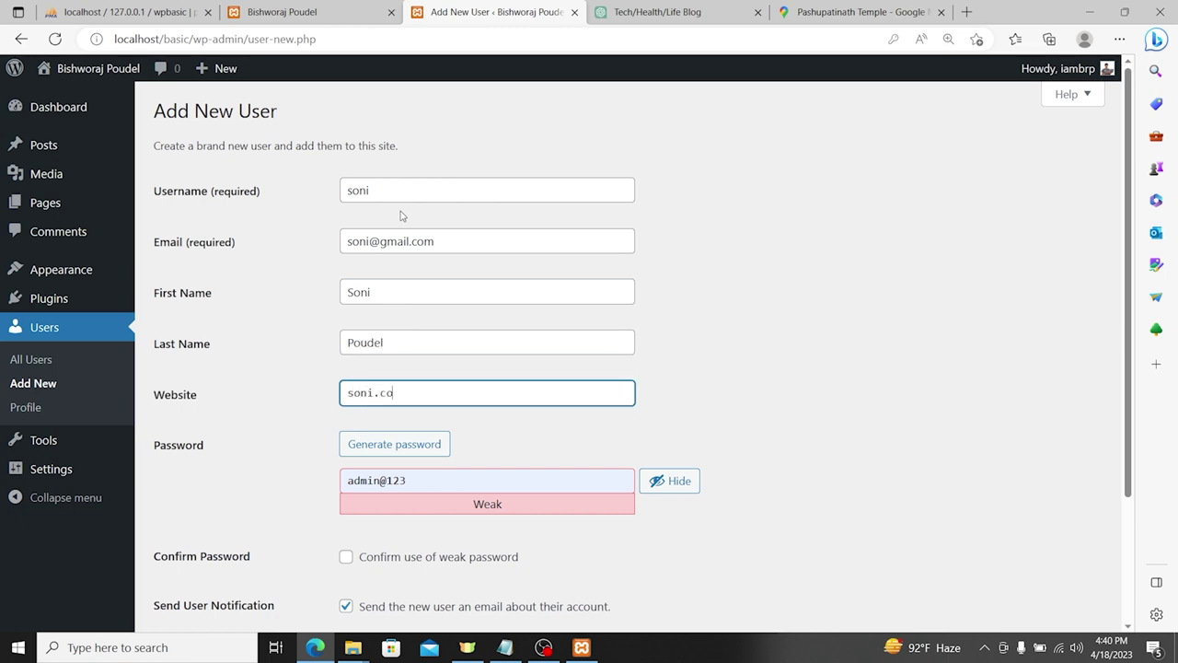
Step: Change the end of the suggested password to 321 and clear the website field
key("ctrl+a")
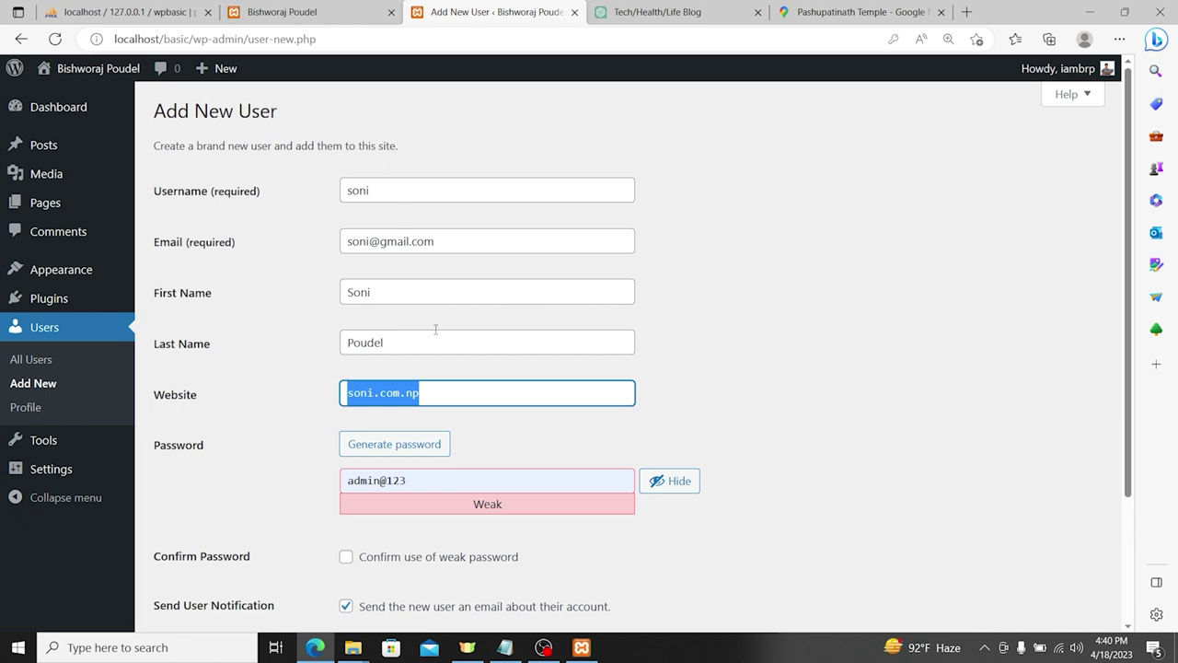
left_click(447, 481)
left_click_drag(448, 481, 409, 481)
left_click(406, 481)
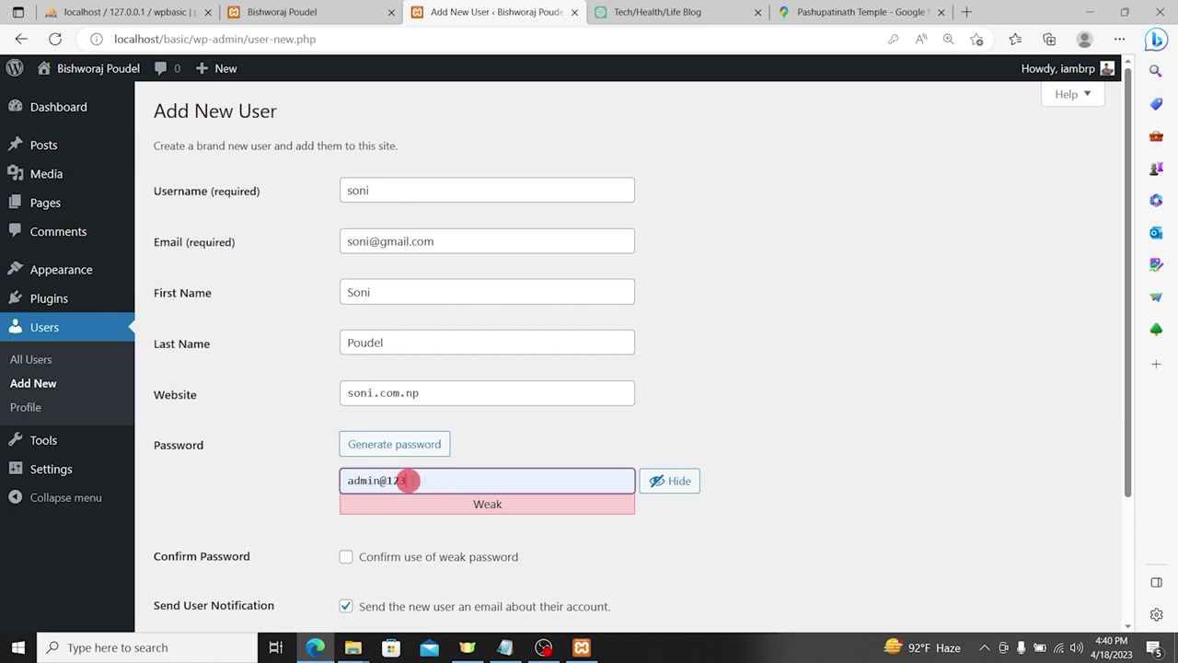
key("BackSpace")
key("BackSpace")
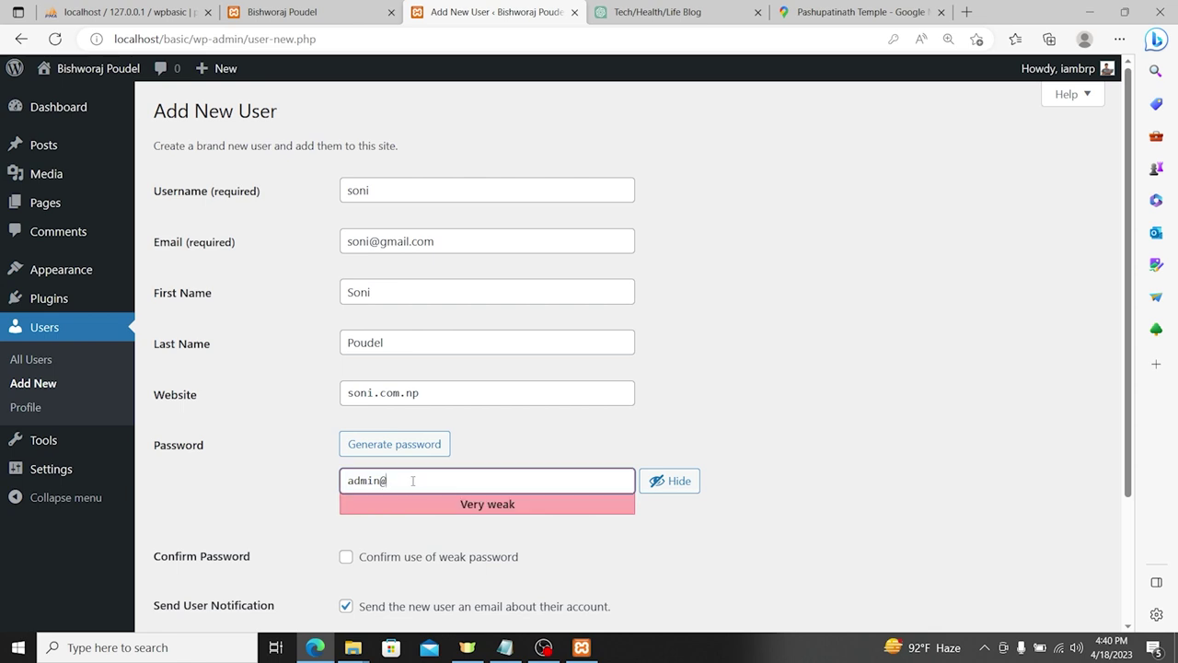
type("321")
key("ctrl+a")
scroll(500, 382, "down", 3)
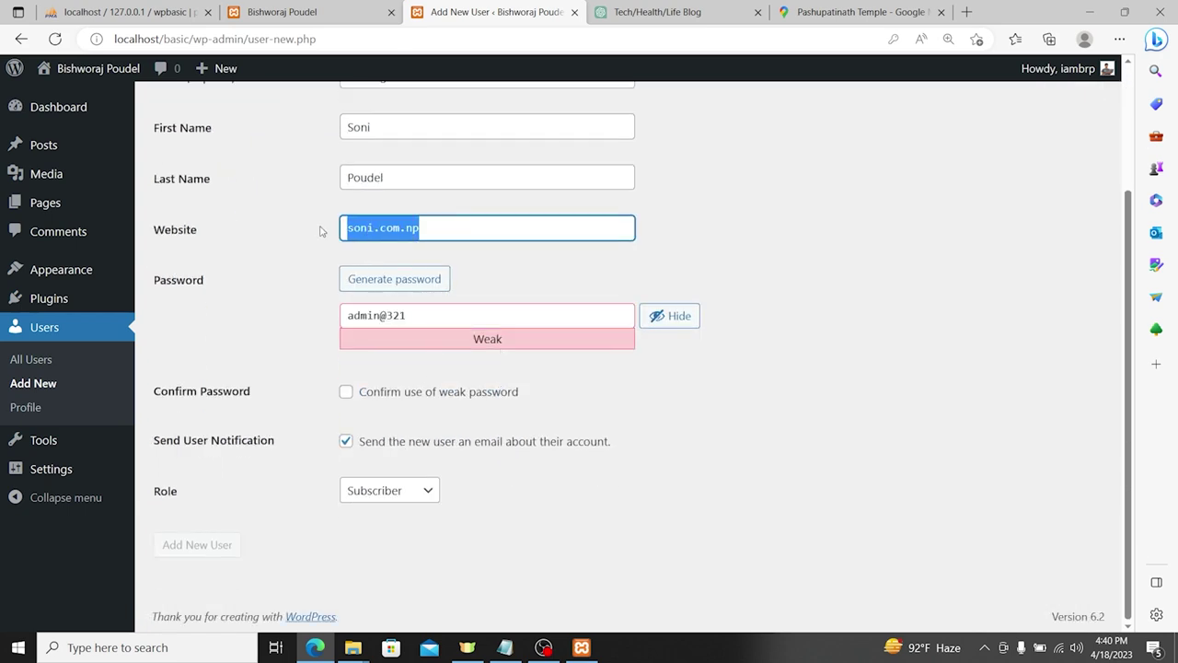
key("BackSpace")
Step: Confirm the weak password, set the role to Author and create the user
left_click(427, 394)
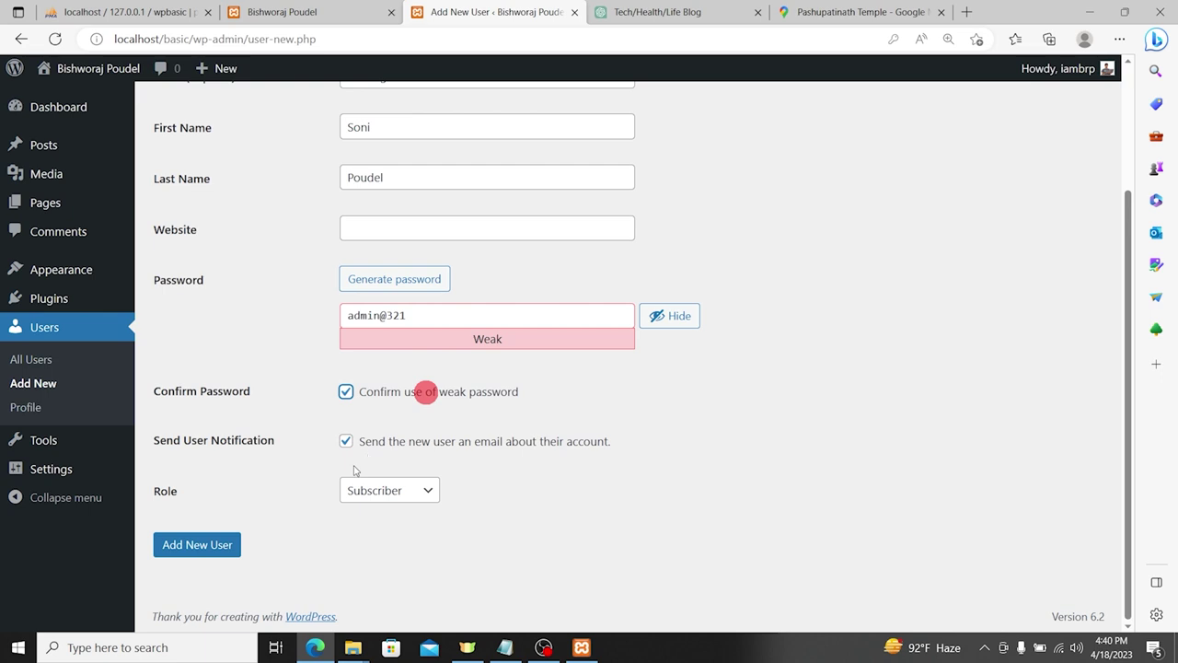
left_click(400, 490)
left_click(390, 550)
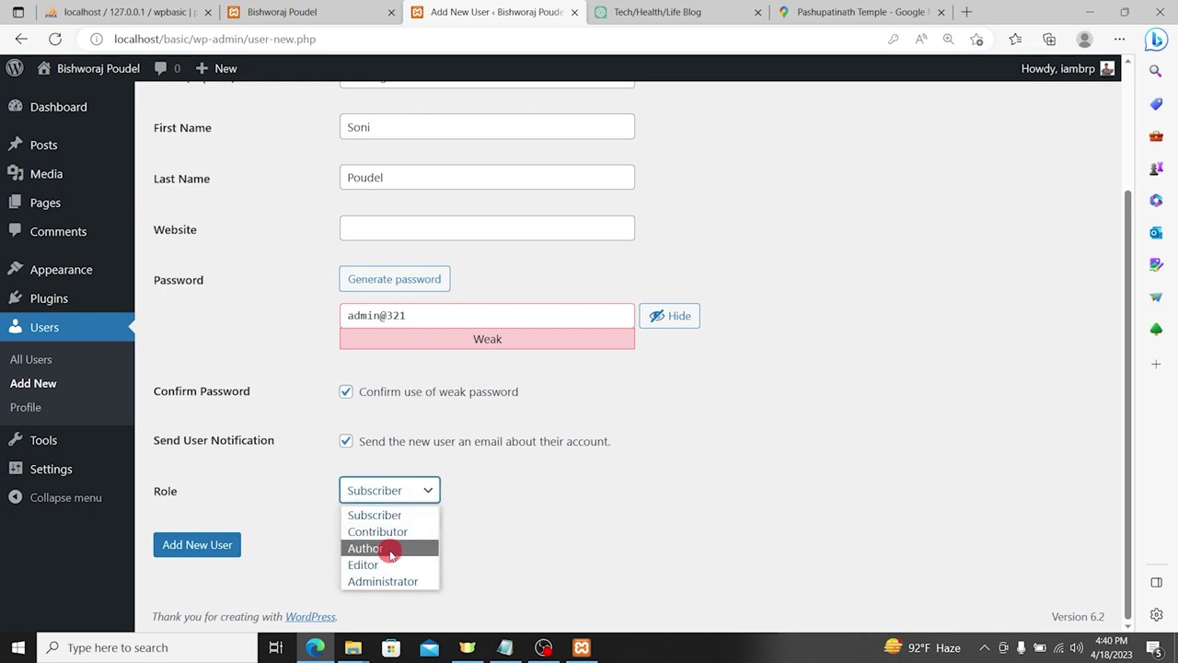
left_click(219, 545)
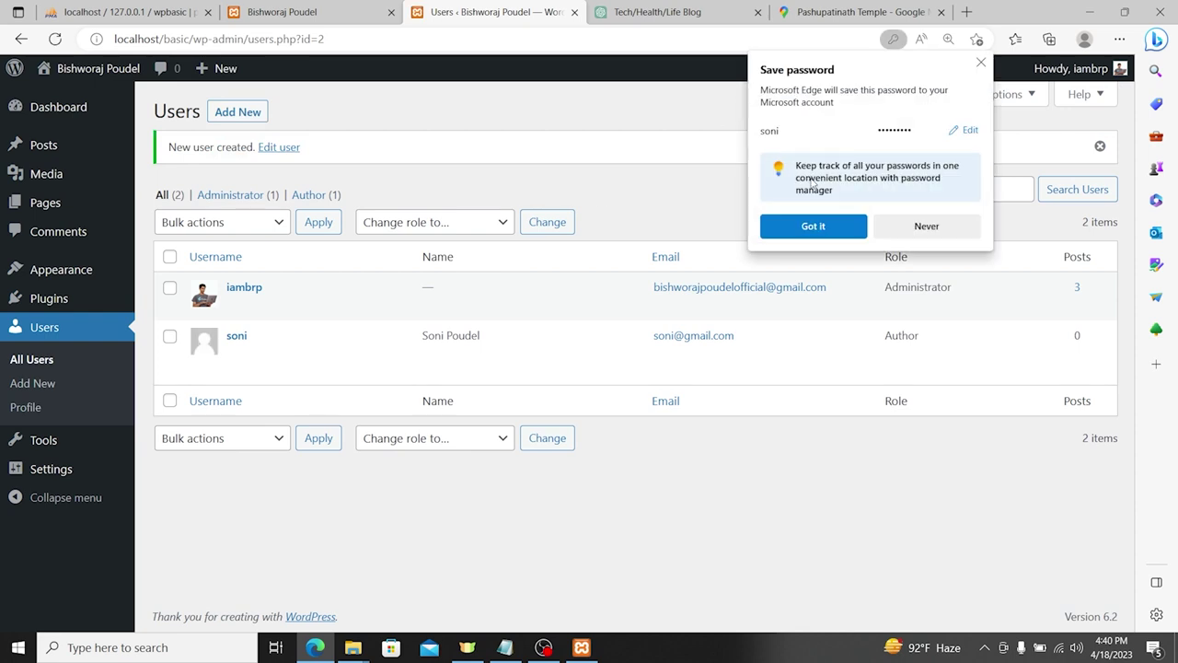
left_click(814, 225)
Step: Log out of the admin account and log back in as the new Author user
left_click(1072, 70)
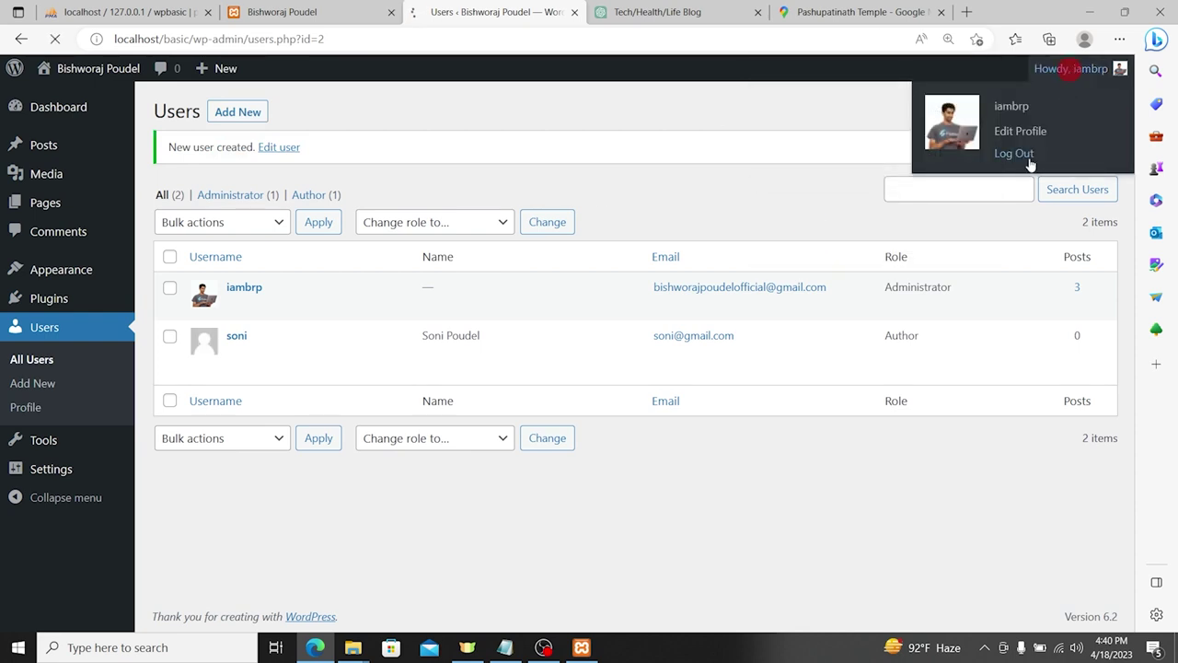
left_click(1018, 154)
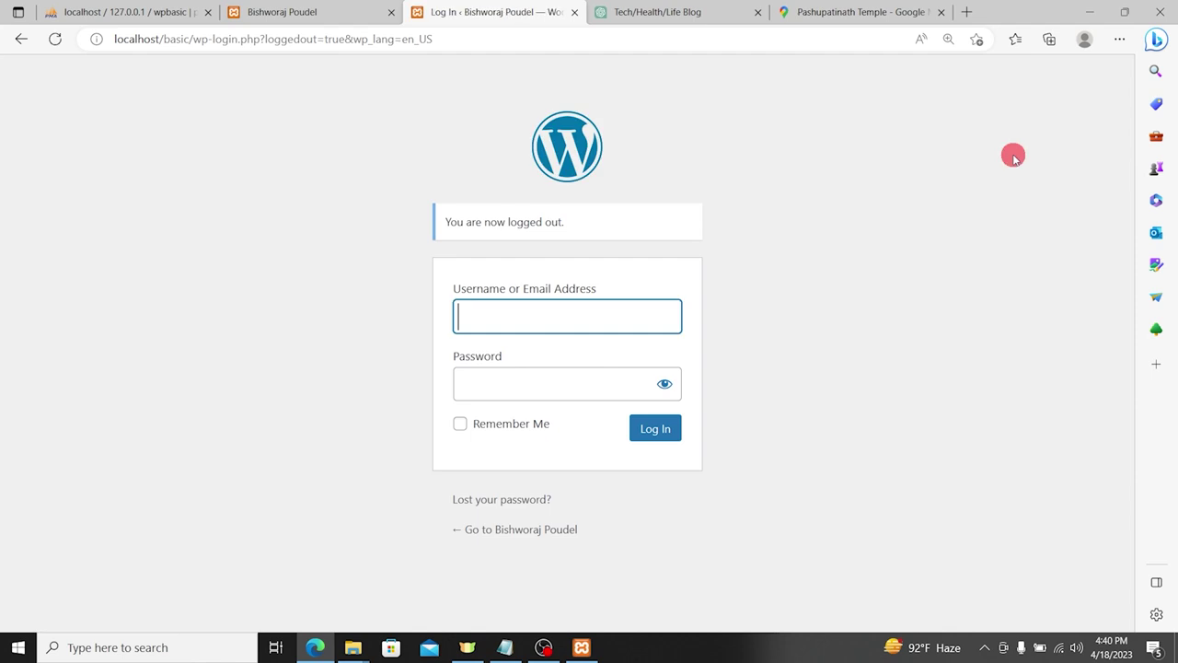
left_click(565, 323)
left_click(297, 327)
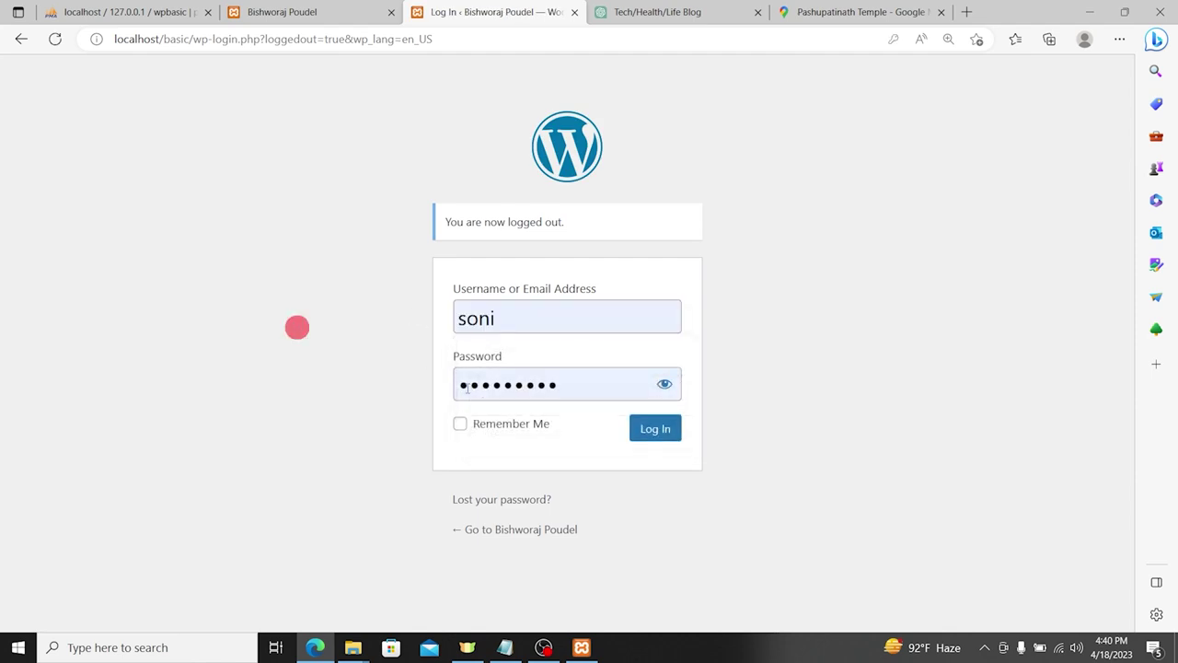
left_click(650, 428)
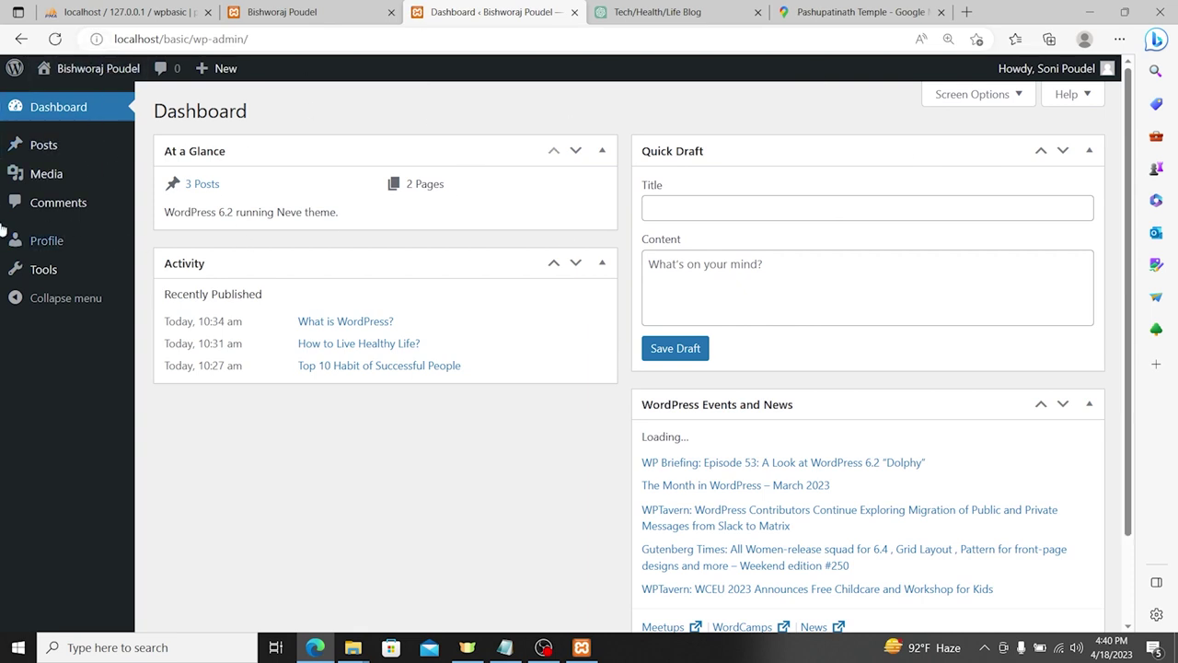
Step: Go to Posts > Add New to open a blank post as the Author
left_click(47, 144)
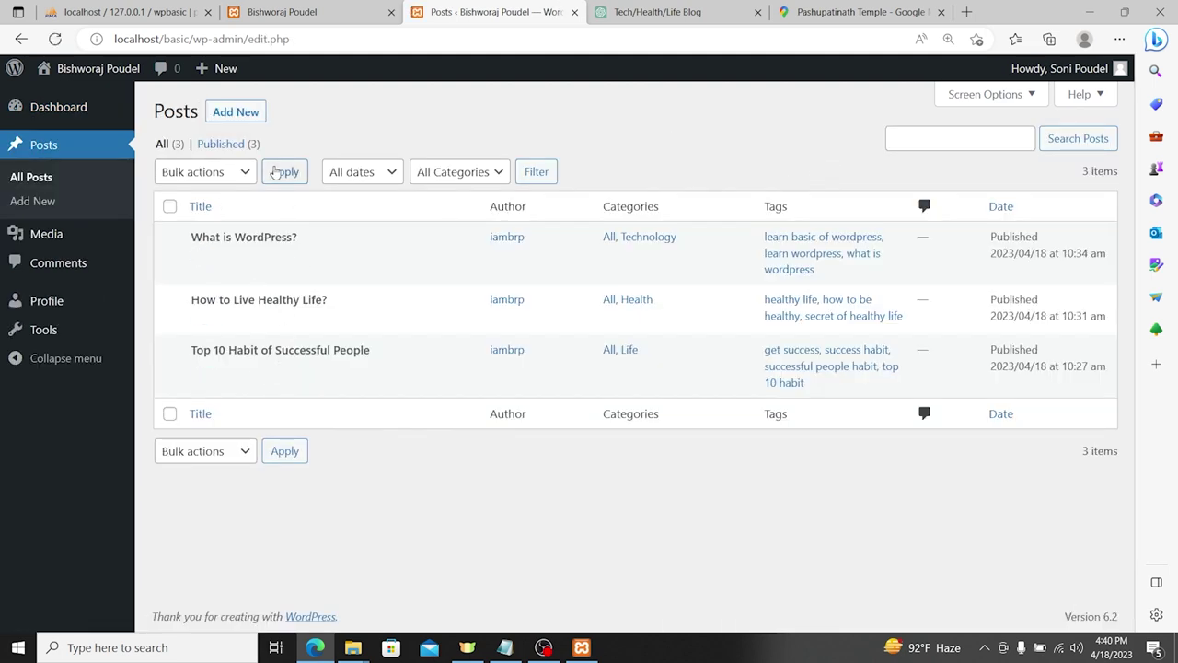
left_click(237, 111)
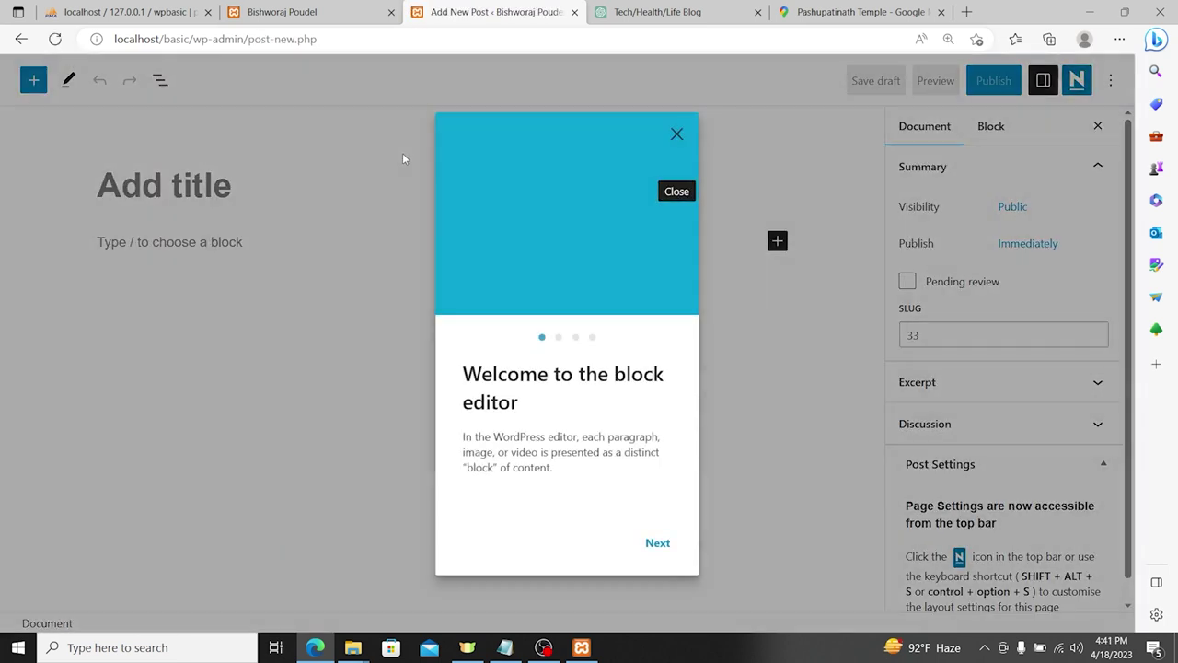
left_click(197, 202)
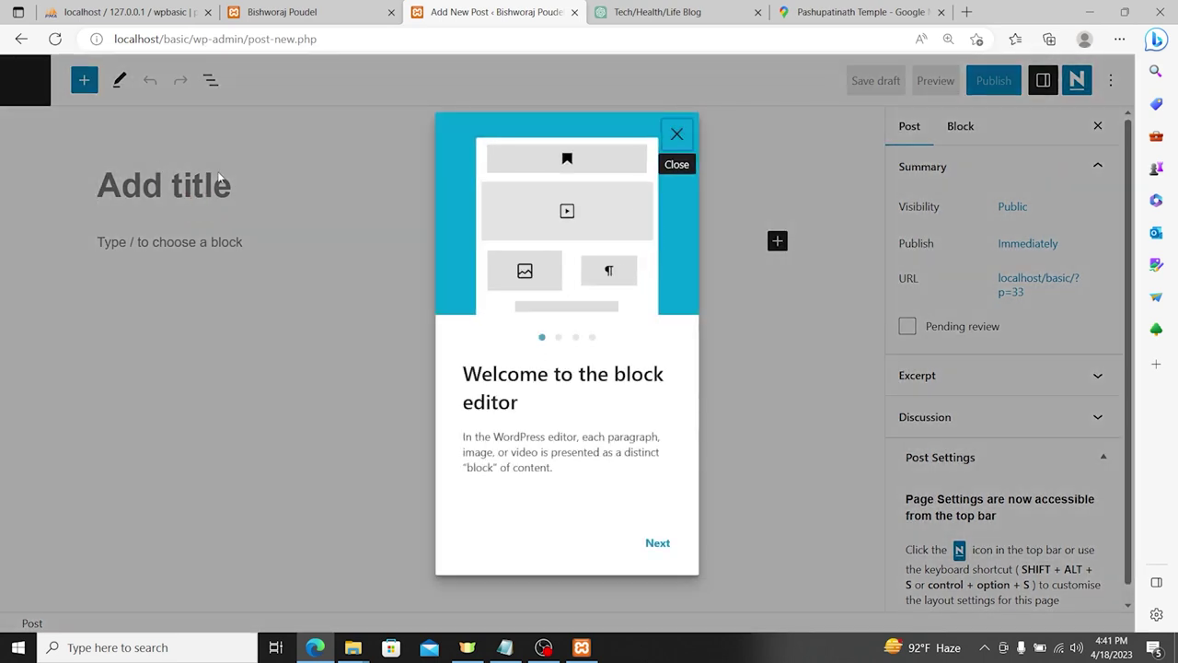
Step: Title the post 'Why you should live on home?' and begin the body with 'This'
left_click(677, 134)
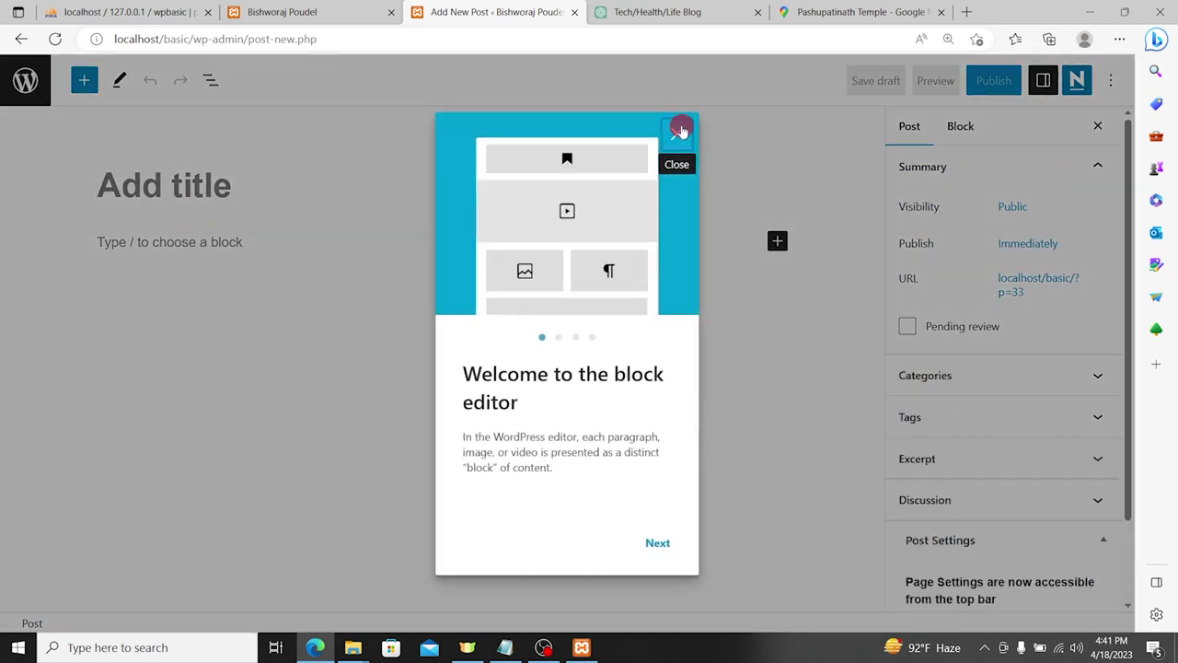
left_click(171, 185)
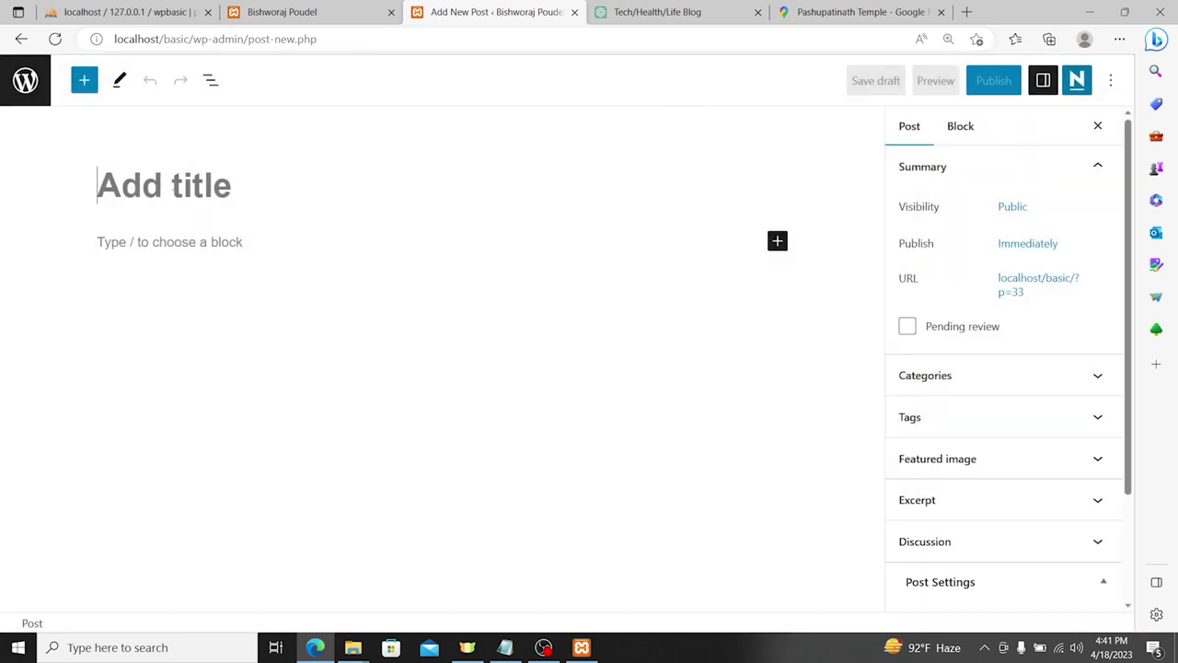
type("Why")
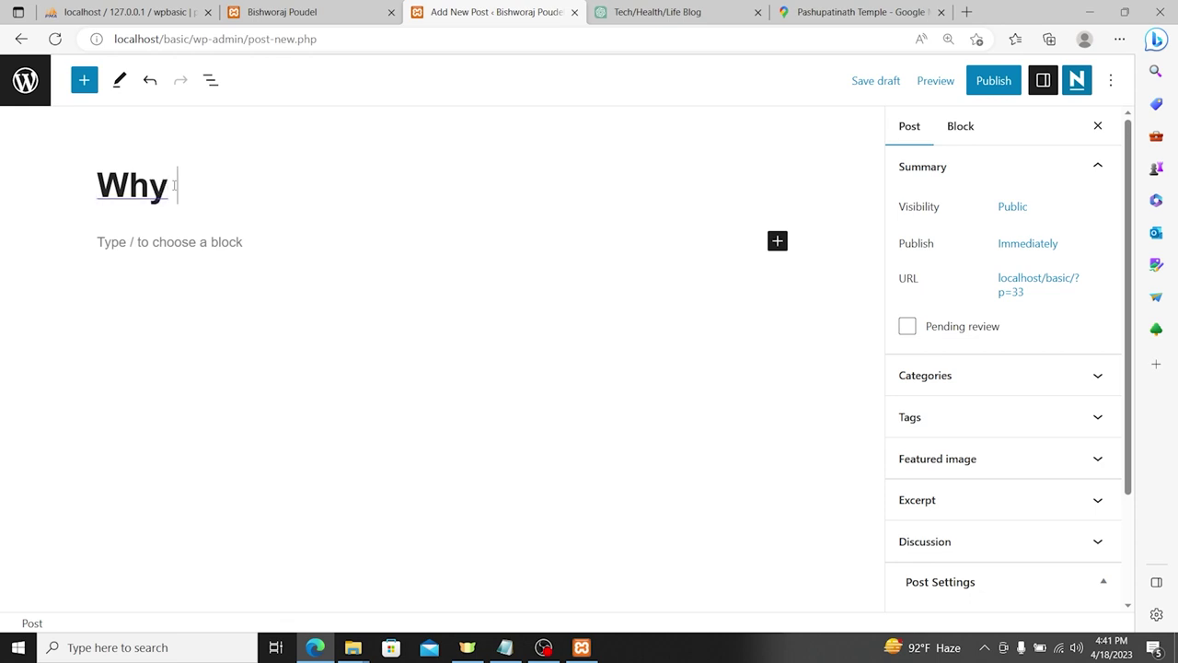
type(" you shold")
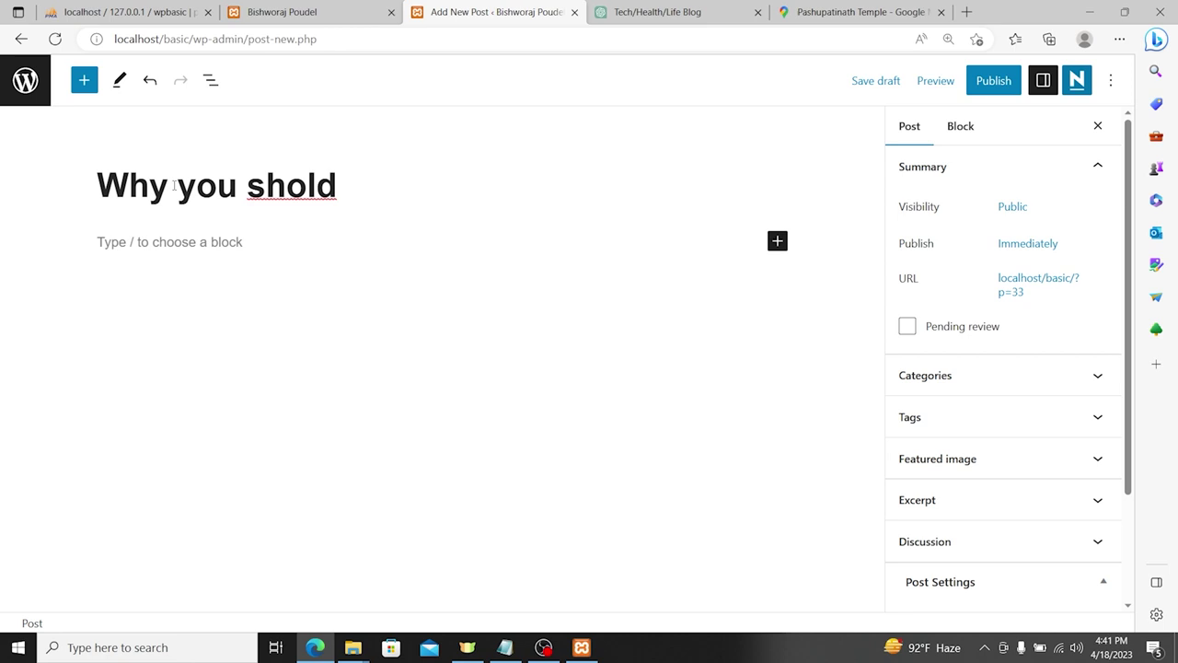
key("ctrl+BackSpace")
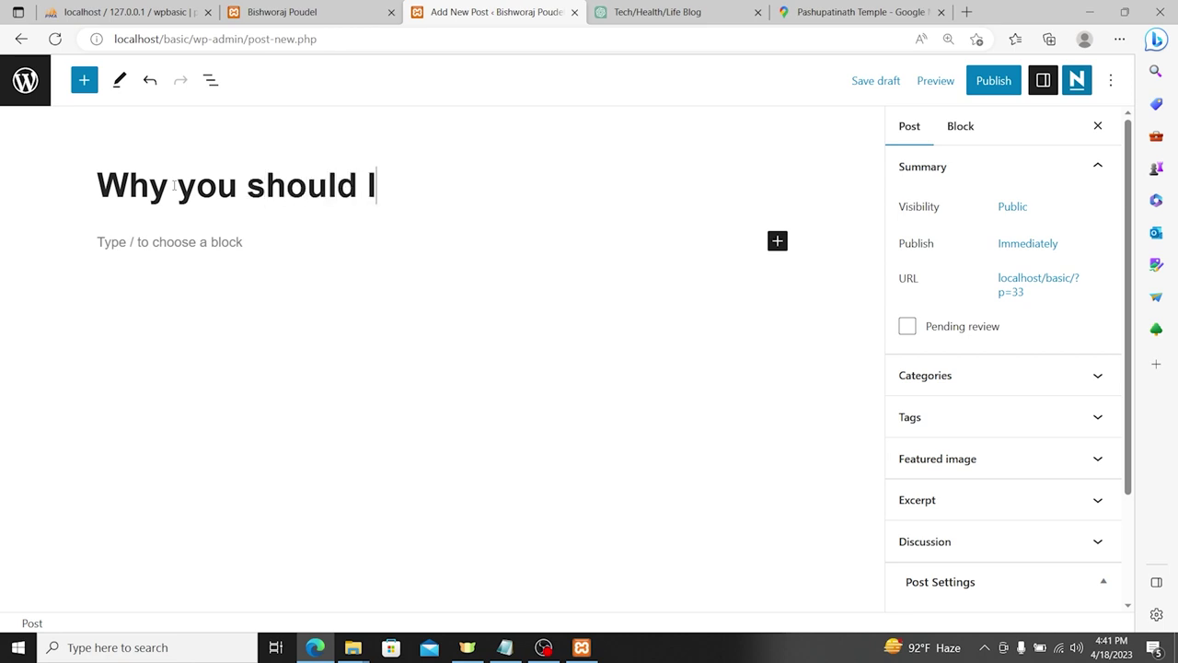
type("should live on")
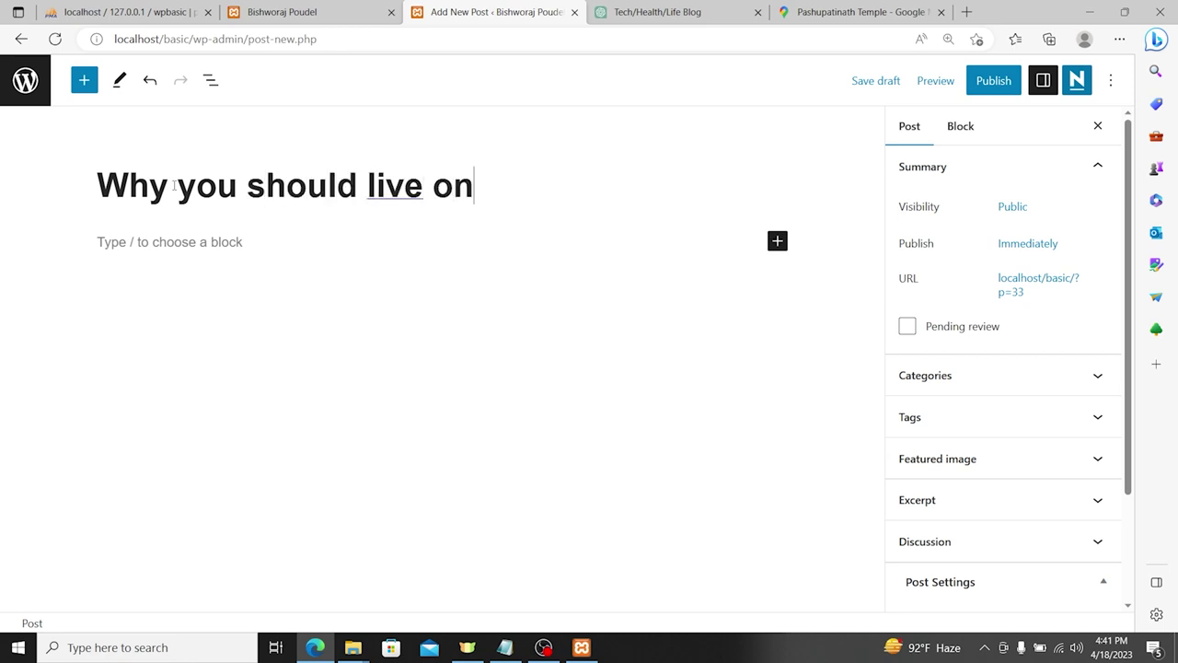
type(" home?")
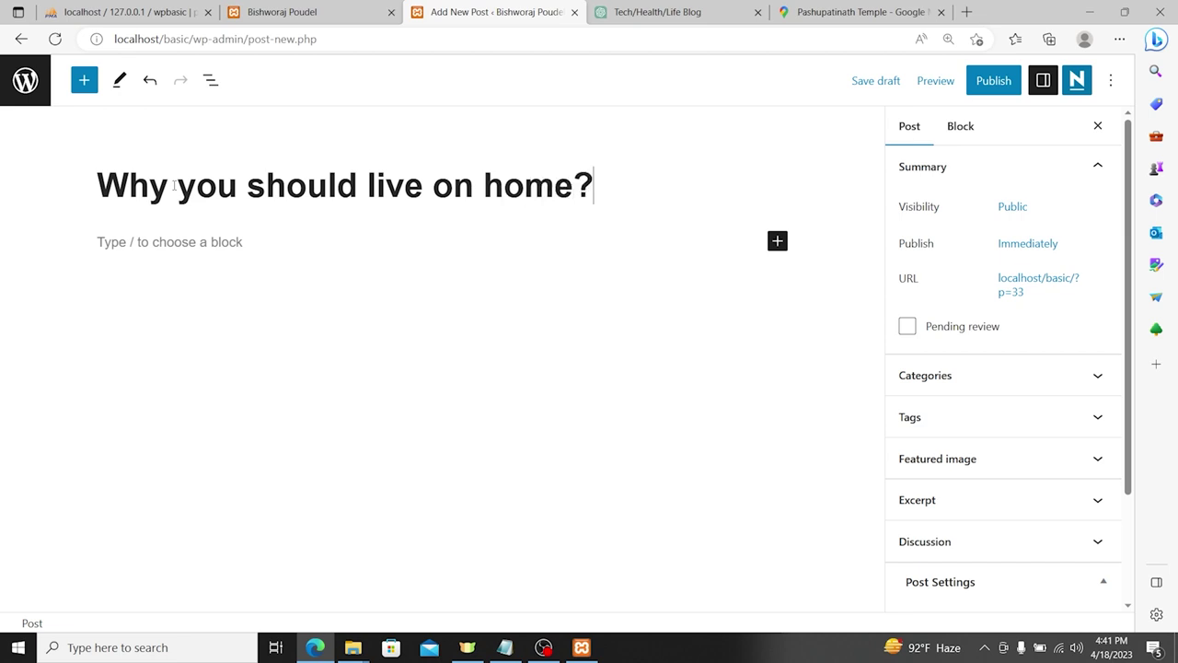
key("Return")
type("This is post")
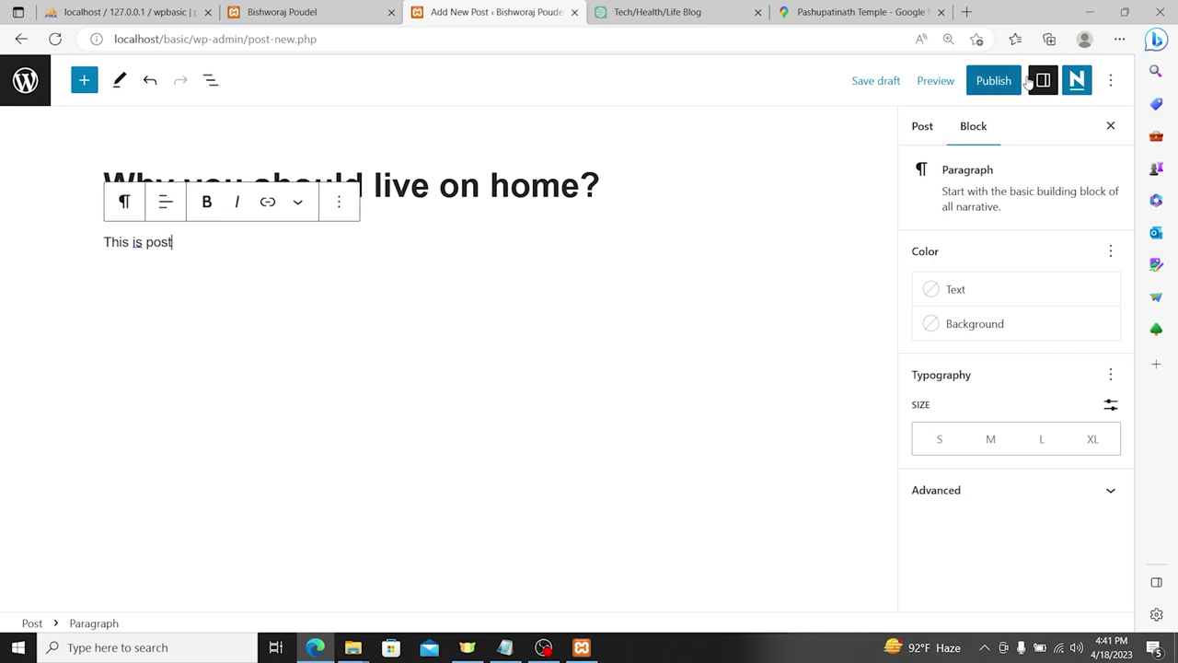
left_click(918, 126)
Step: File the post under the All and Health categories
scroll(973, 289, "down", 3)
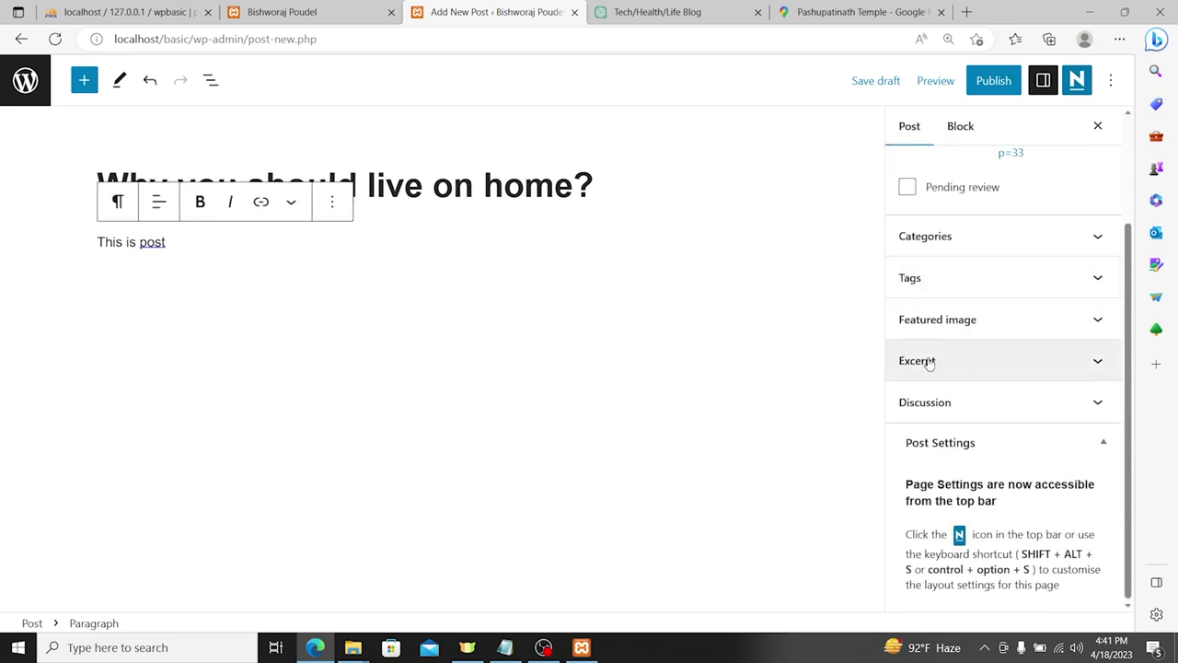
left_click(962, 233)
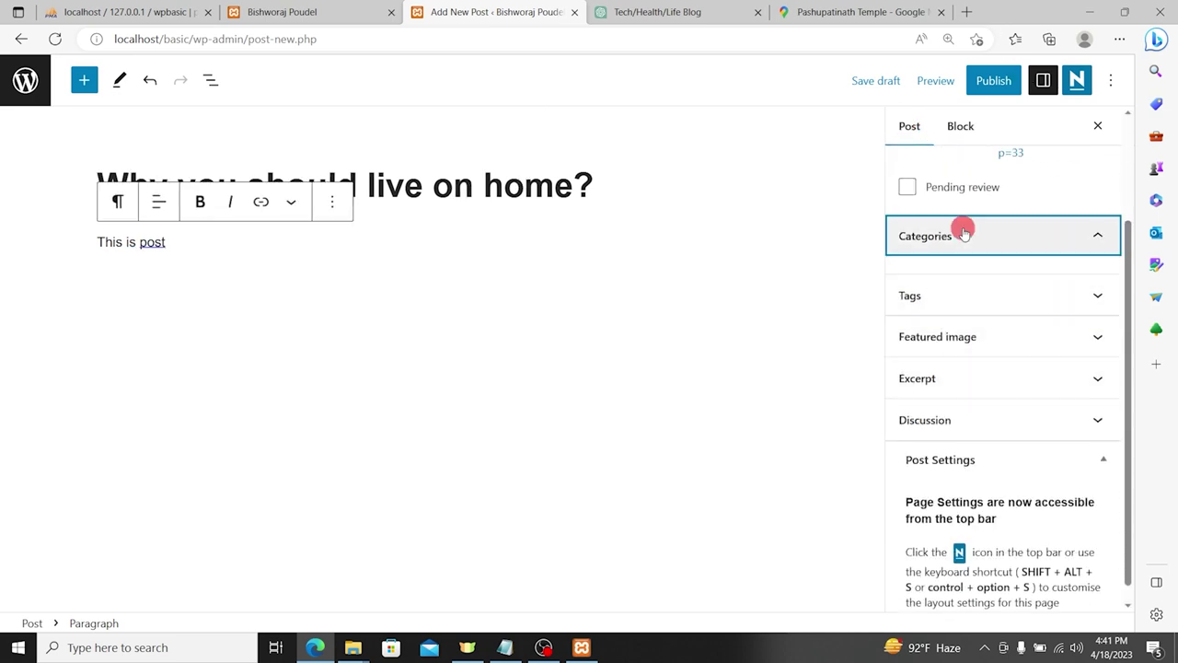
left_click(908, 271)
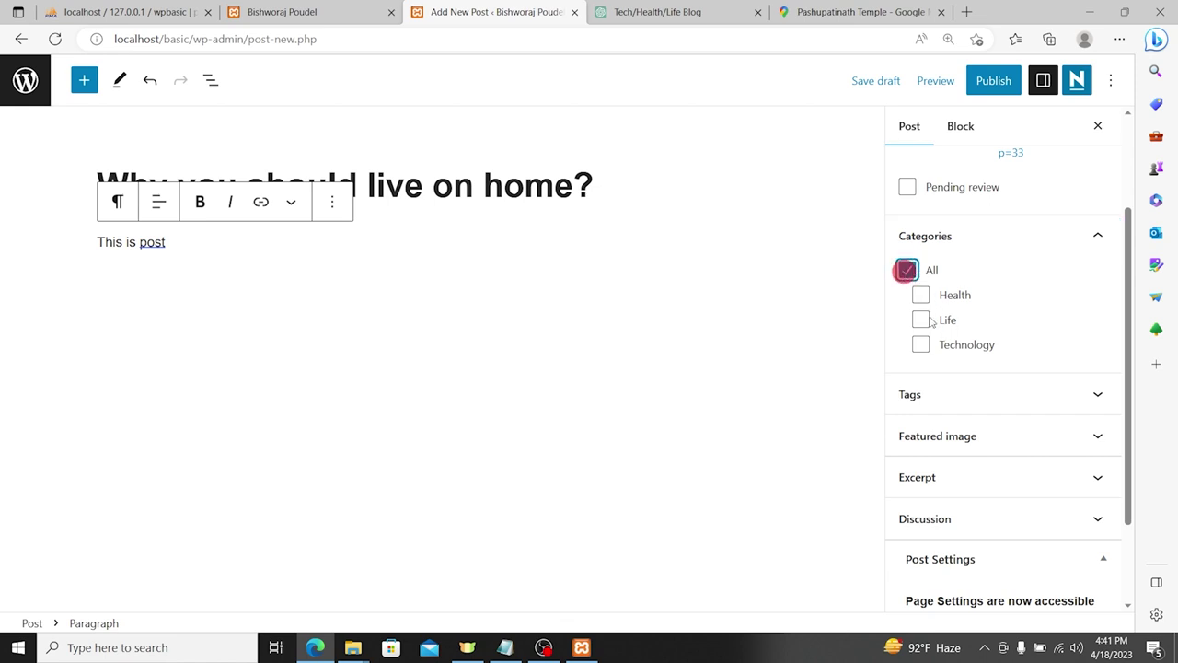
left_click(922, 295)
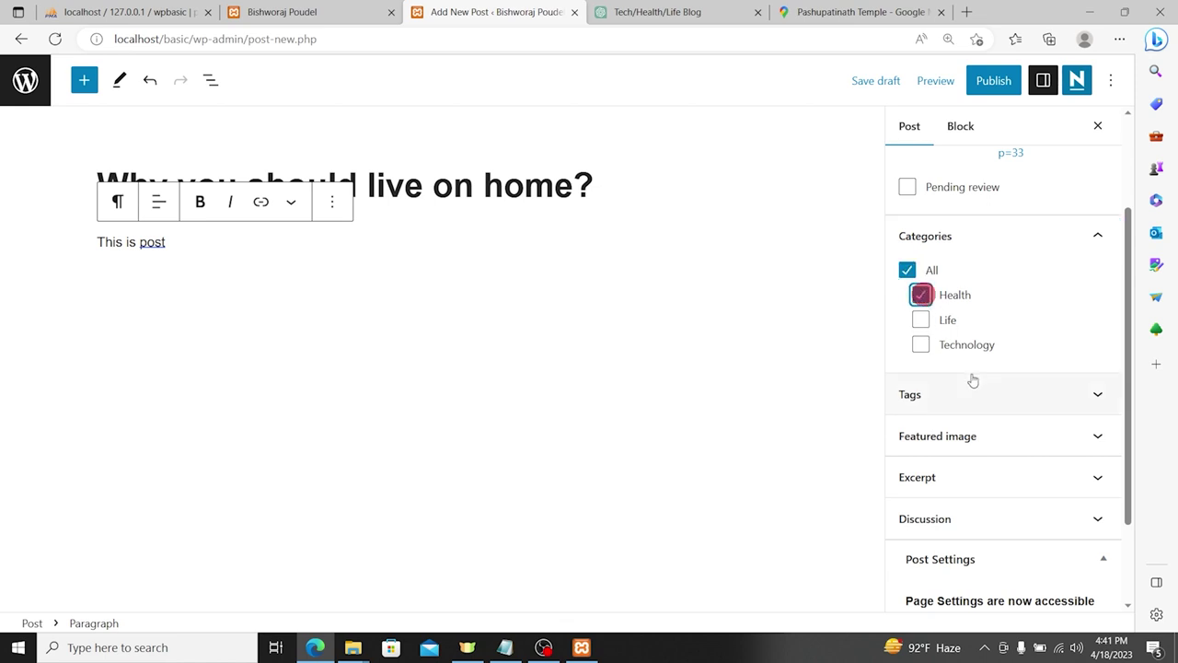
Step: Set the pink workplace image from the media library as the featured image
scroll(976, 385, "down", 2)
left_click(979, 320)
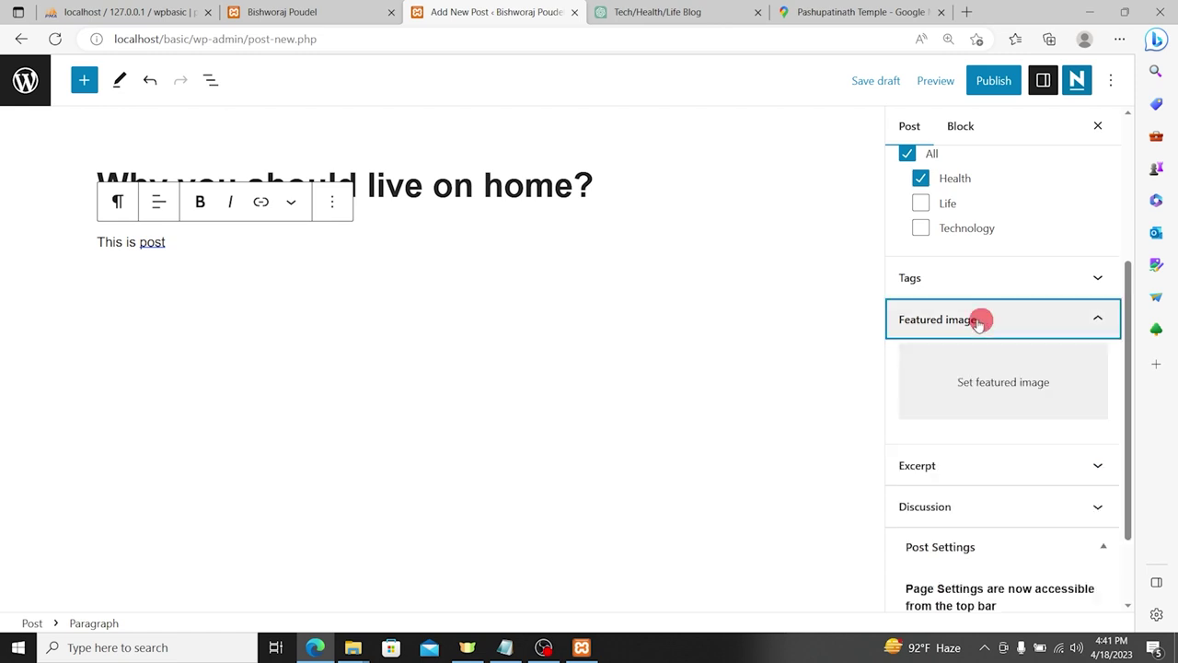
left_click(965, 398)
left_click(169, 137)
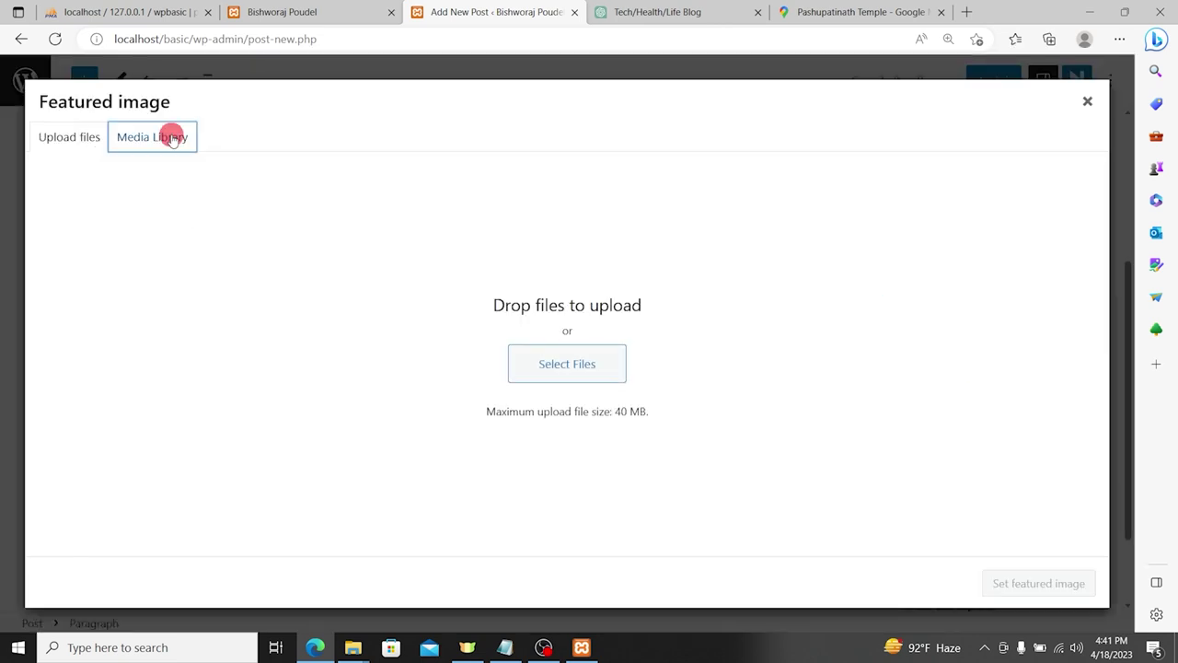
left_click(126, 263)
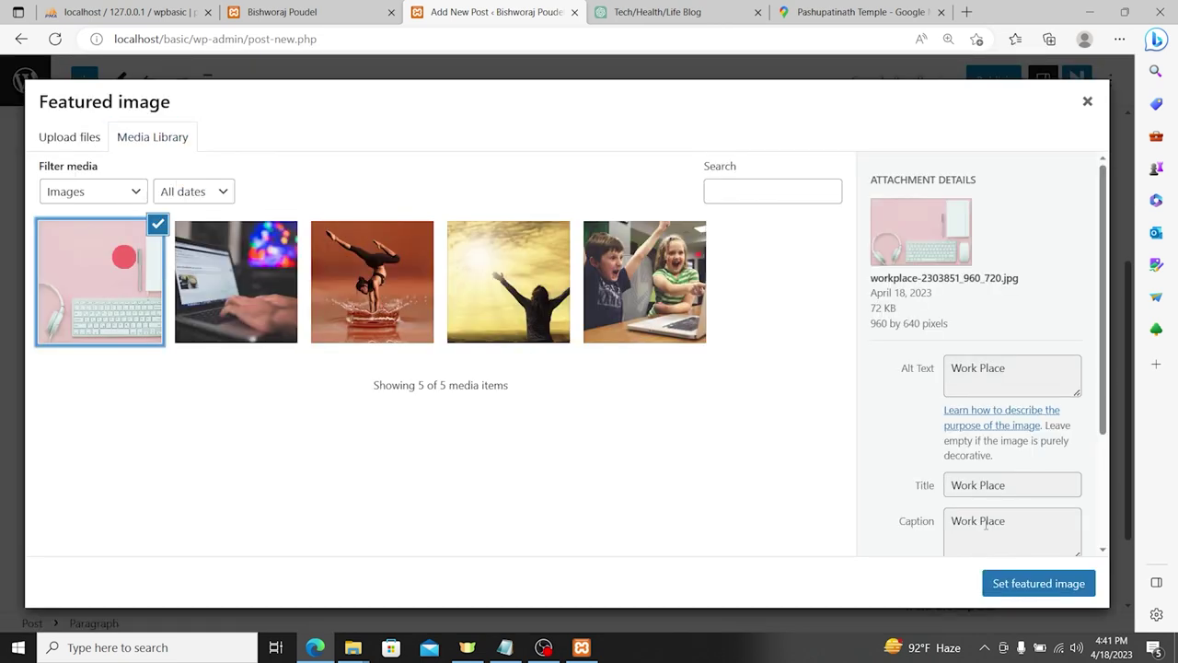
left_click(1021, 584)
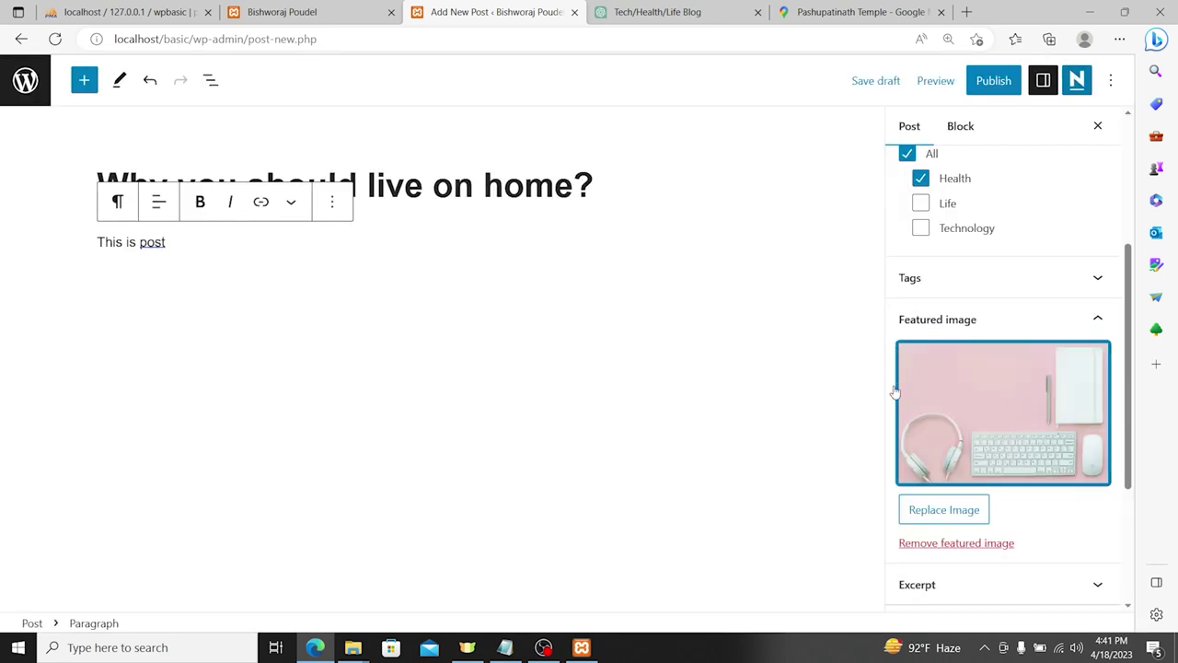
Step: Copy the 'This is post' paragraph into the post's Excerpt box
scroll(895, 393, "down", 1)
scroll(1013, 552, "down", 2)
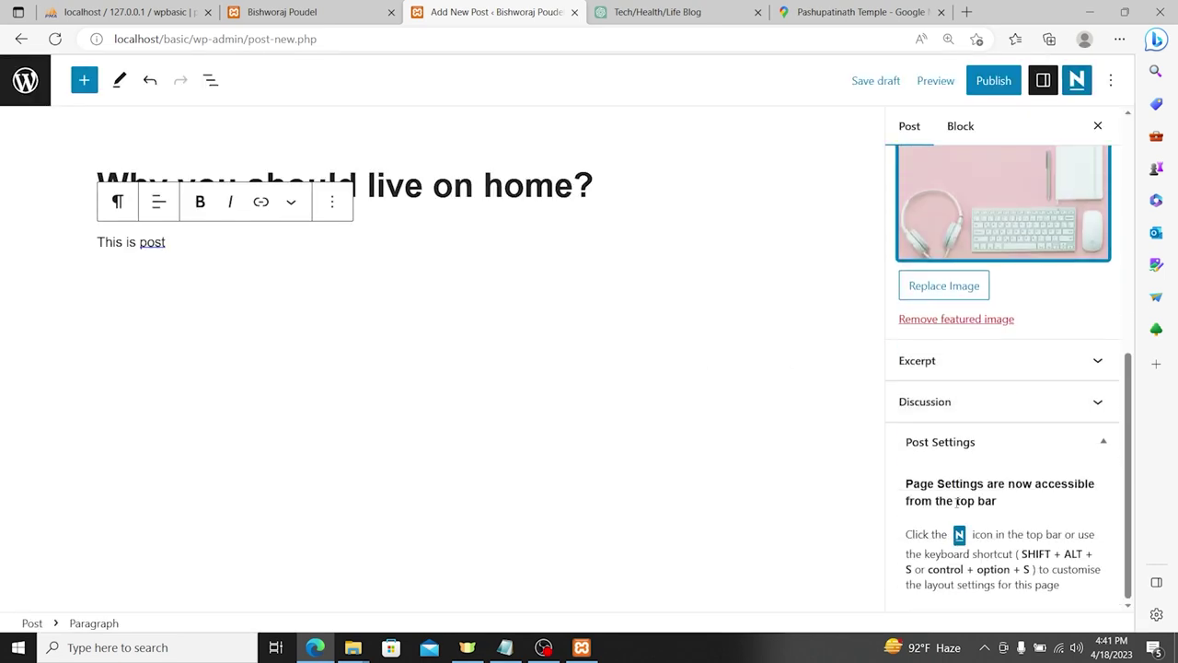
scroll(989, 534, "up", 5)
scroll(969, 383, "down", 5)
left_click(962, 391)
left_click(965, 456)
triple_click(121, 238)
key("ctrl+c")
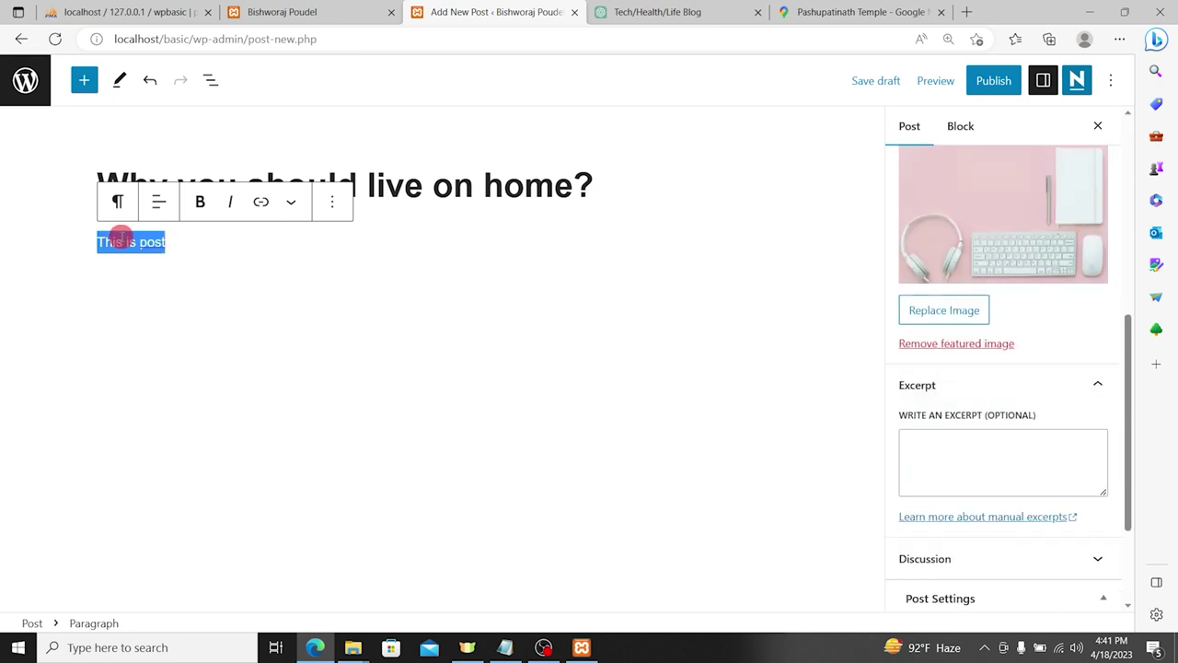
left_click(949, 463)
key("ctrl+v")
Step: Add the tag 'health tips' and publish the post
scroll(997, 392, "down", 2)
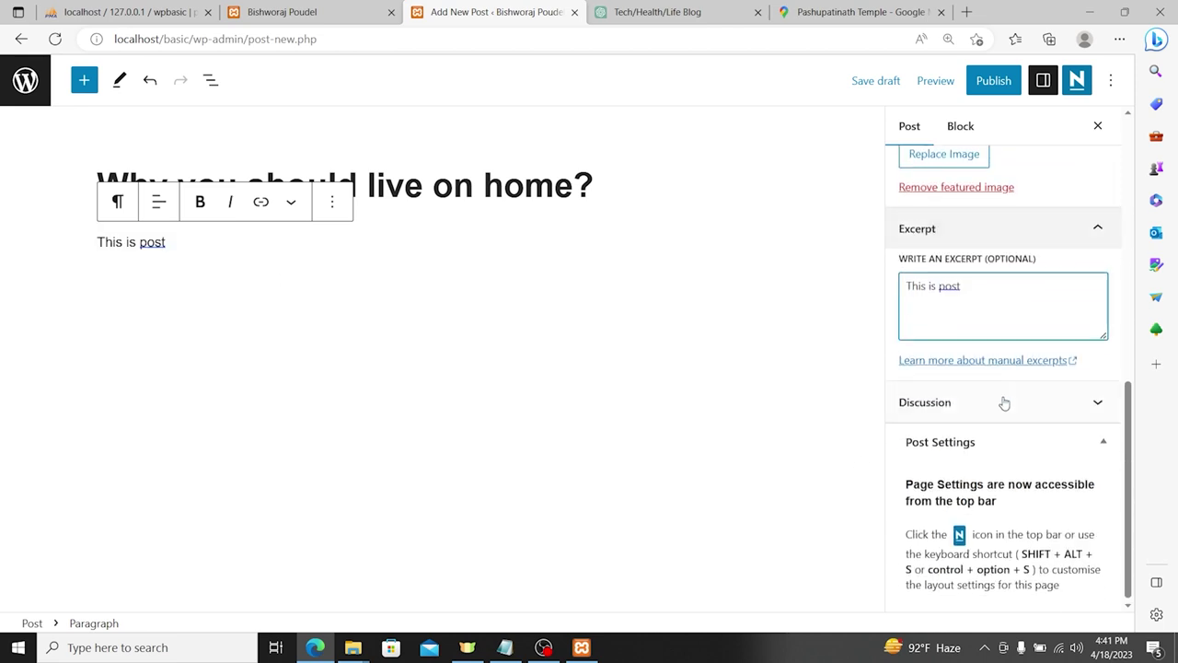
scroll(988, 436, "up", 8)
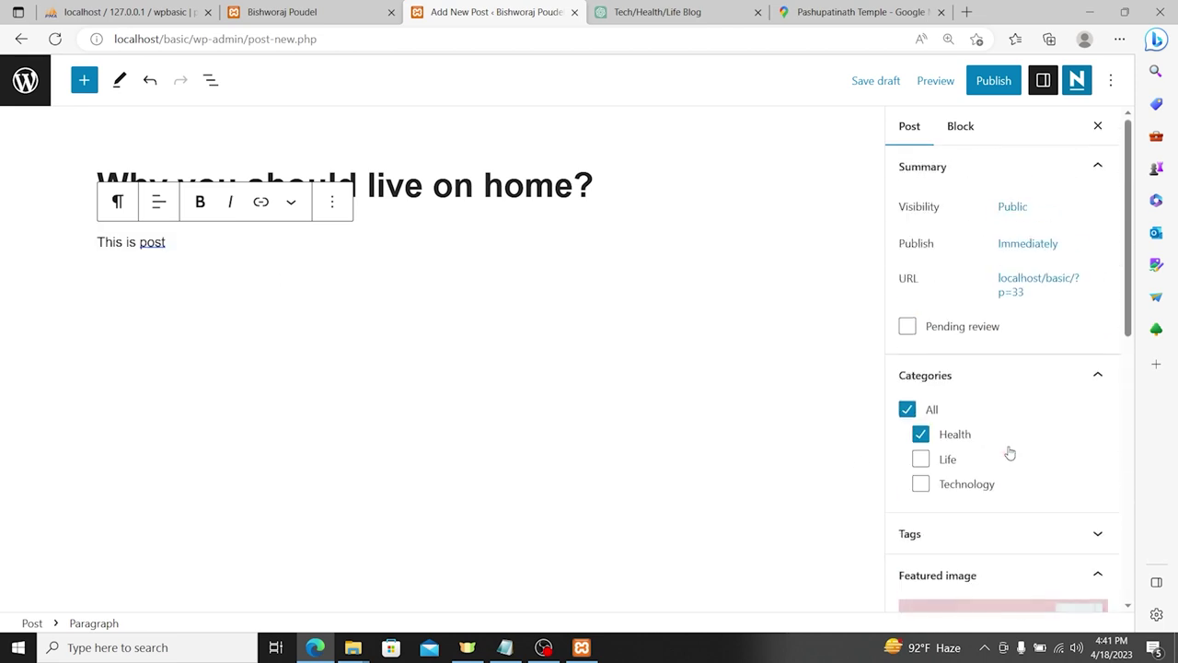
scroll(993, 388, "down", 3)
scroll(992, 389, "up", 2)
left_click(957, 384)
left_click(972, 444)
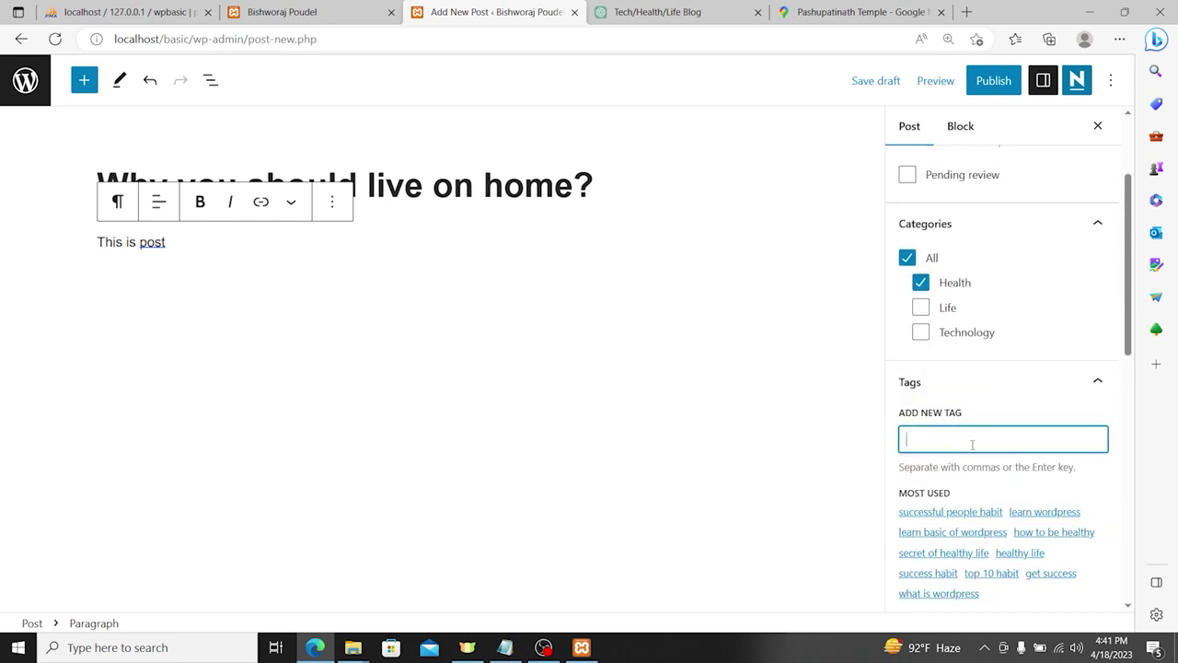
type("health tips")
key("Return")
left_click(992, 83)
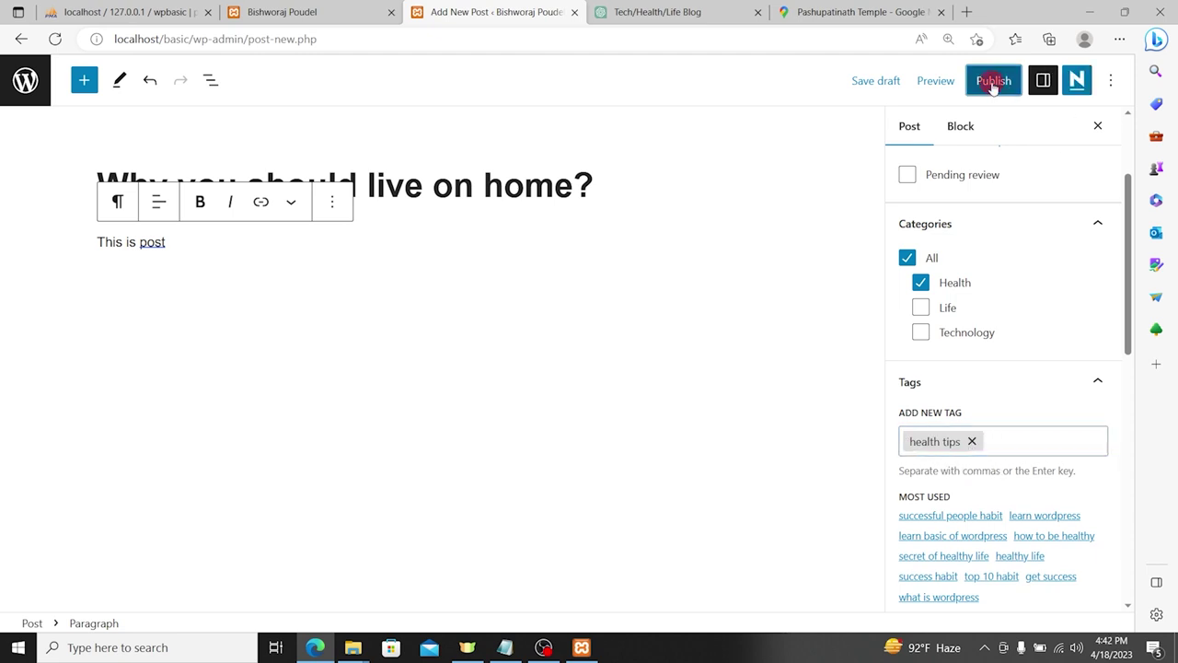
Step: Confirm publishing and load the blog homepage at localhost/basic
left_click(966, 81)
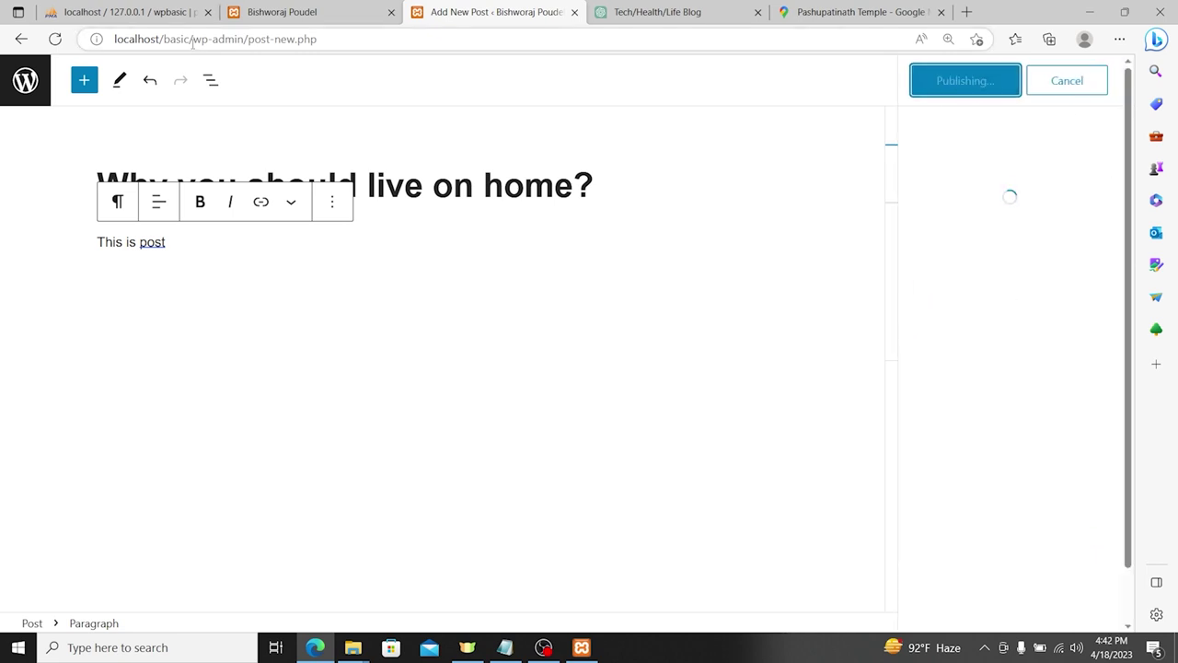
left_click_drag(192, 40, 525, 45)
key("BackSpace")
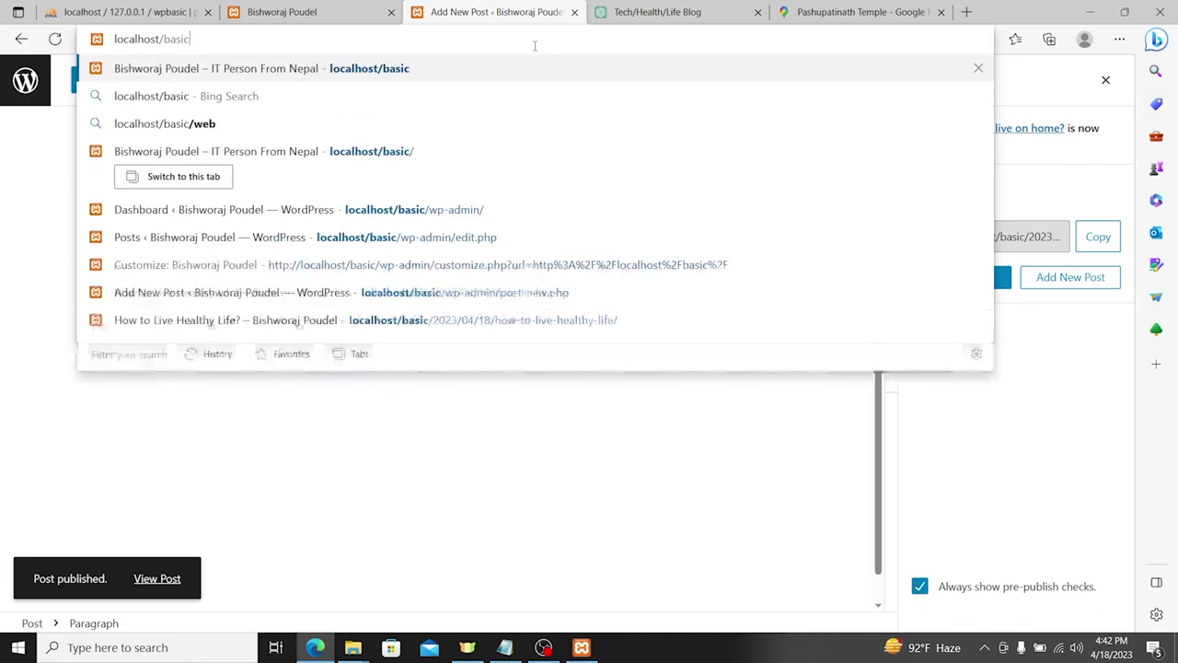
key("Return")
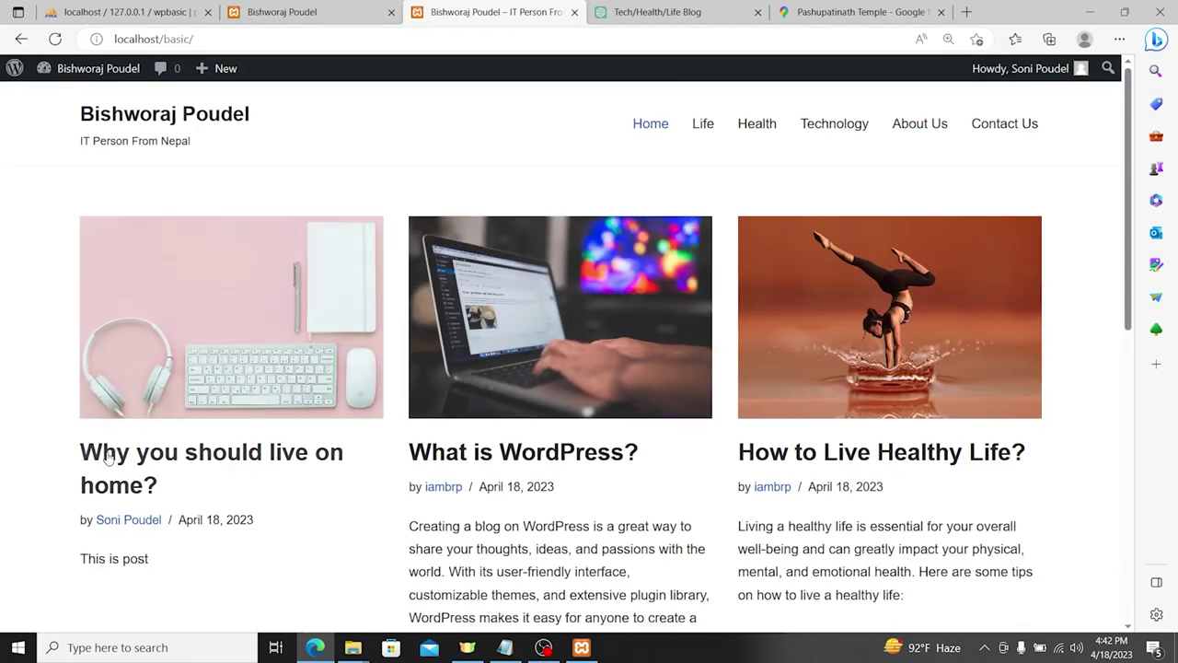
Step: Compare the new post's excerpt with the 'What is WordPress?' excerpt on the homepage
scroll(174, 455, "down", 2)
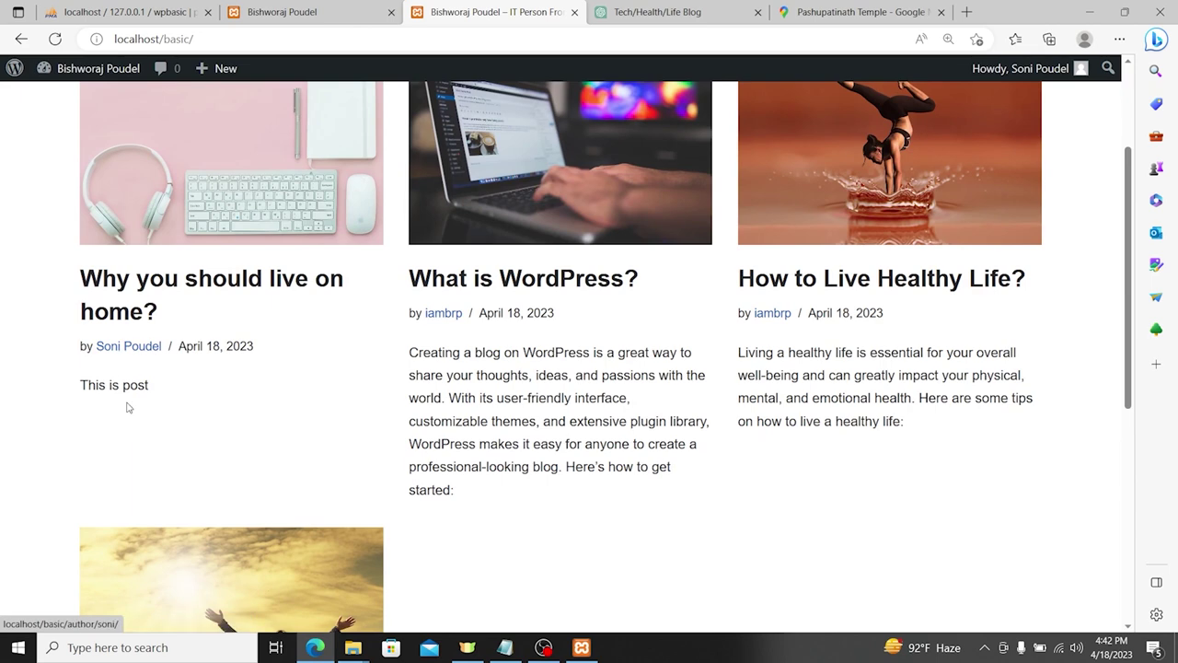
left_click_drag(79, 387, 150, 386)
left_click(464, 385)
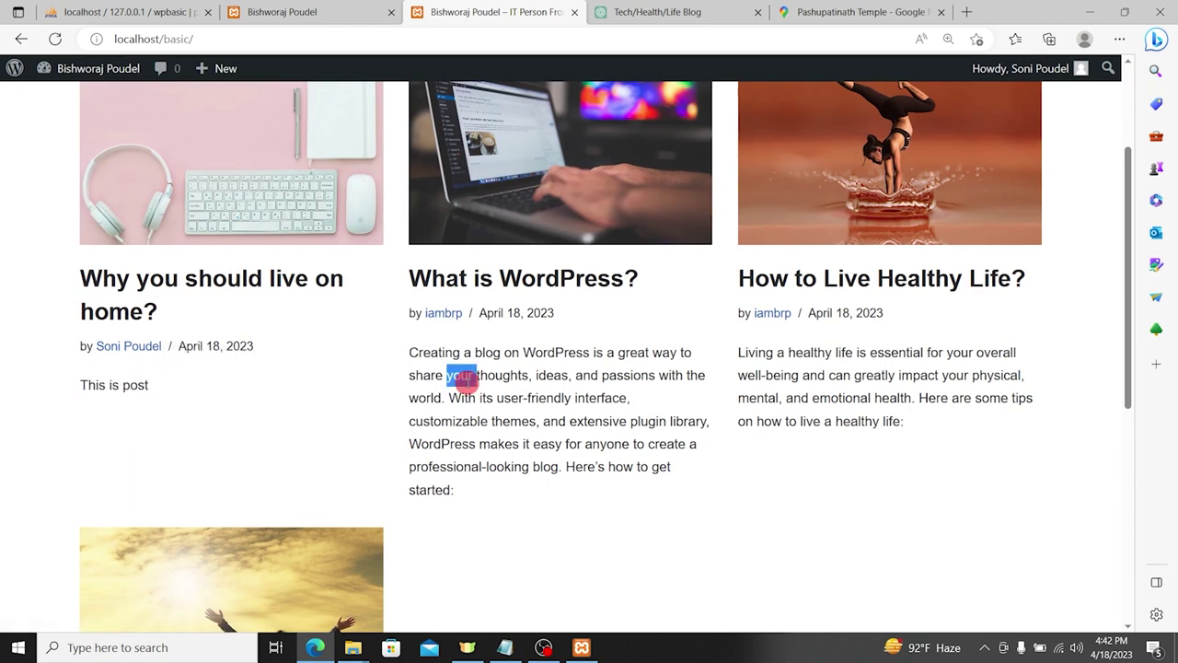
triple_click(464, 379)
Step: Open the new post and select its full title
left_click(86, 276)
left_click_drag(48, 271, 137, 299)
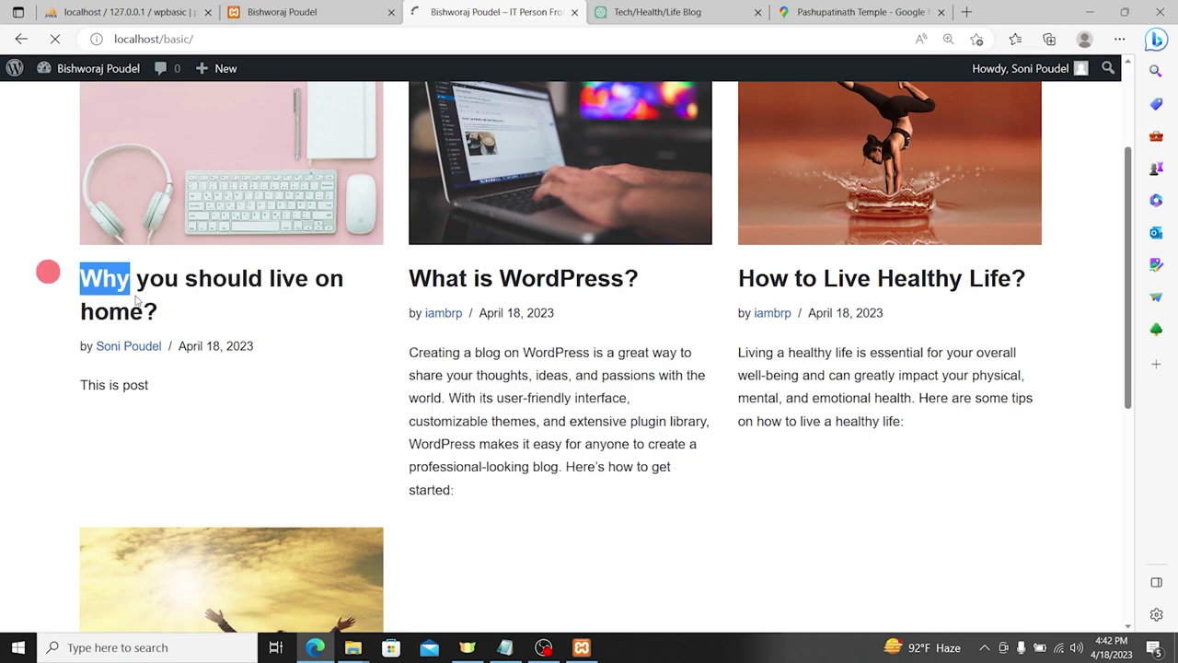
triple_click(249, 247)
key("ctrl+c")
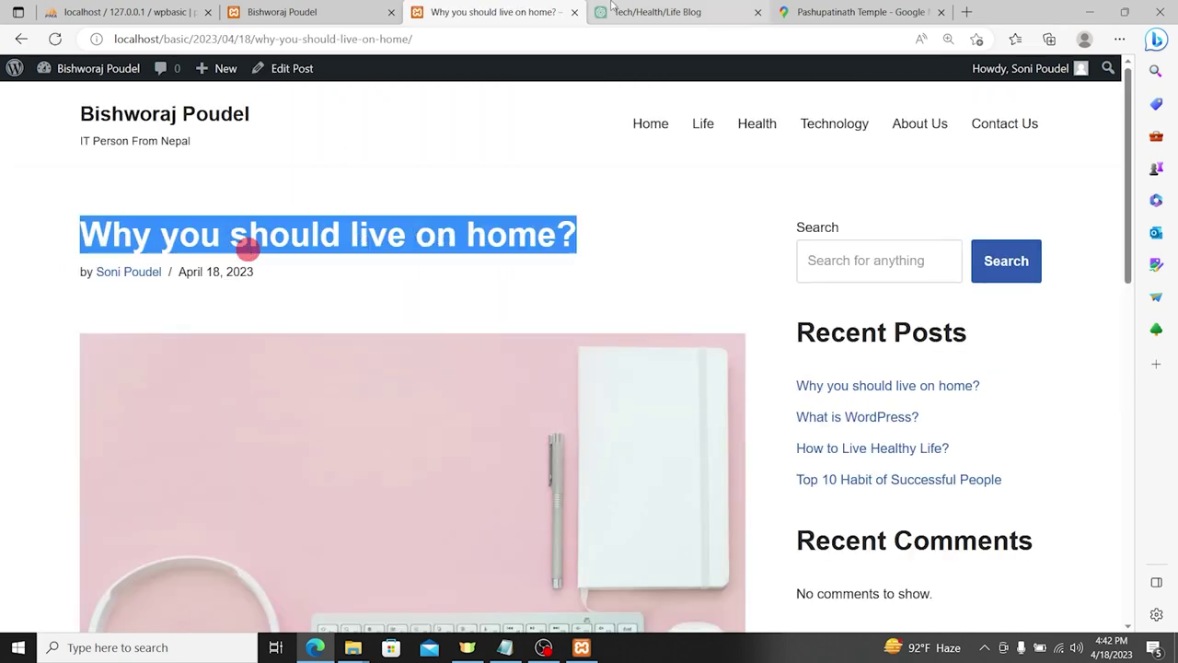
left_click(657, 12)
Step: Ask ChatGPT for an article using the pasted post title
left_click(449, 566)
key("ctrl+v")
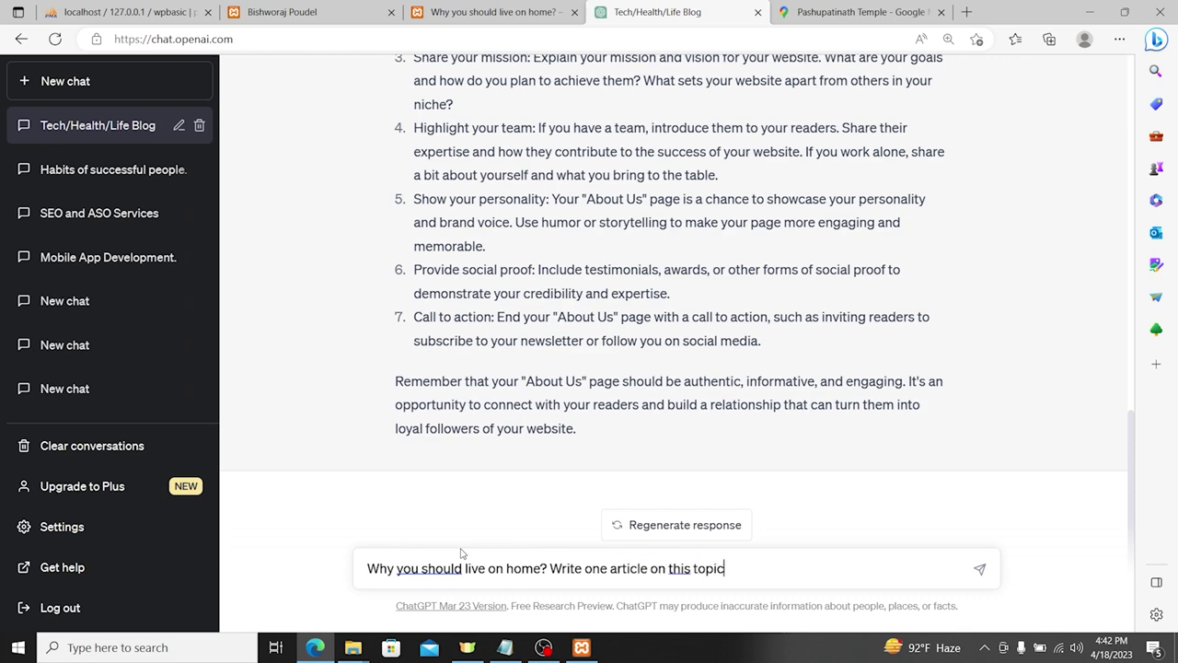
key("Return")
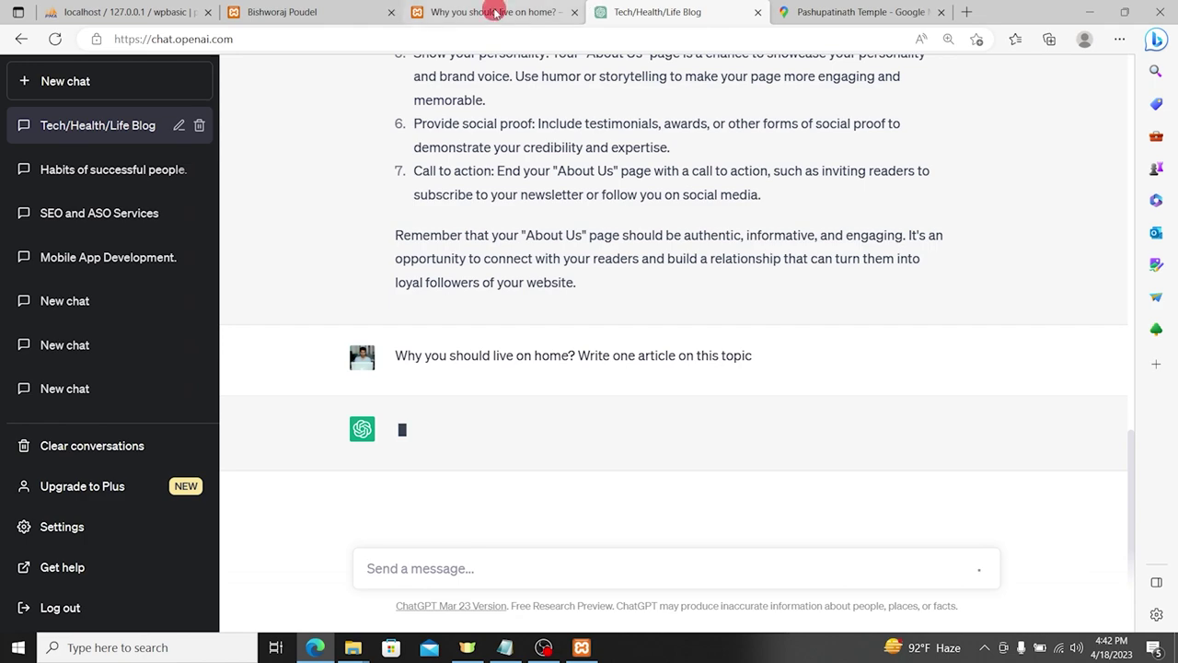
Step: Reload the blog homepage and check the published post's page
left_click(497, 13)
left_click(342, 9)
scroll(332, 271, "down", 3)
scroll(315, 381, "up", 3)
scroll(110, 100, "down", 1)
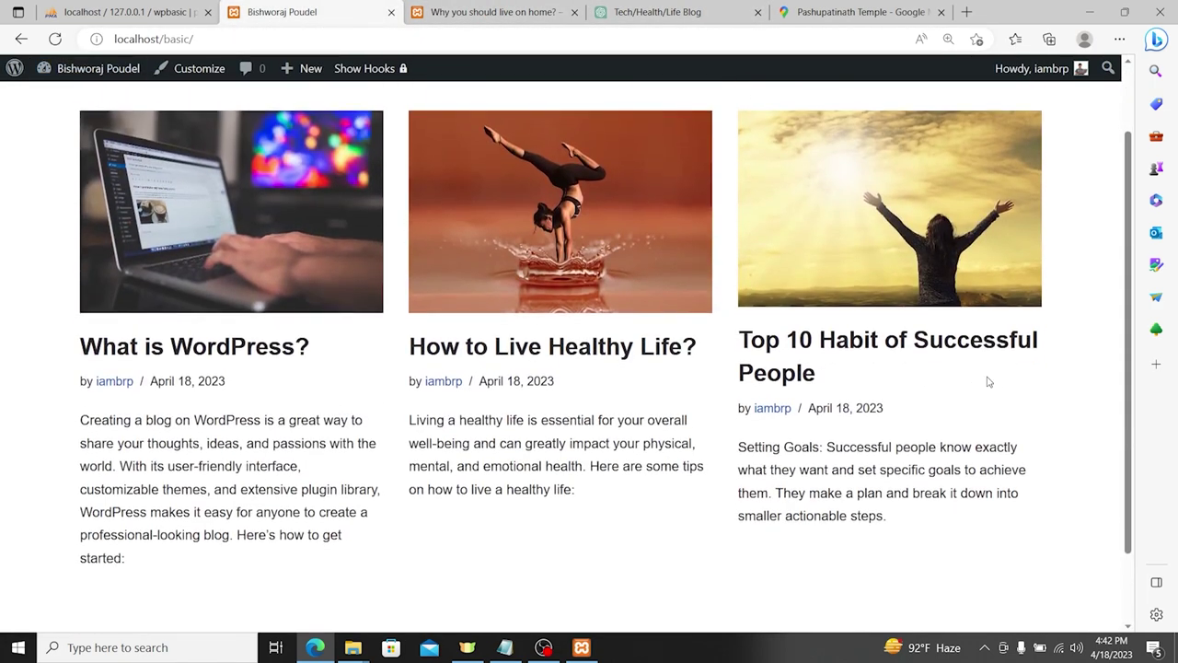
left_click(56, 39)
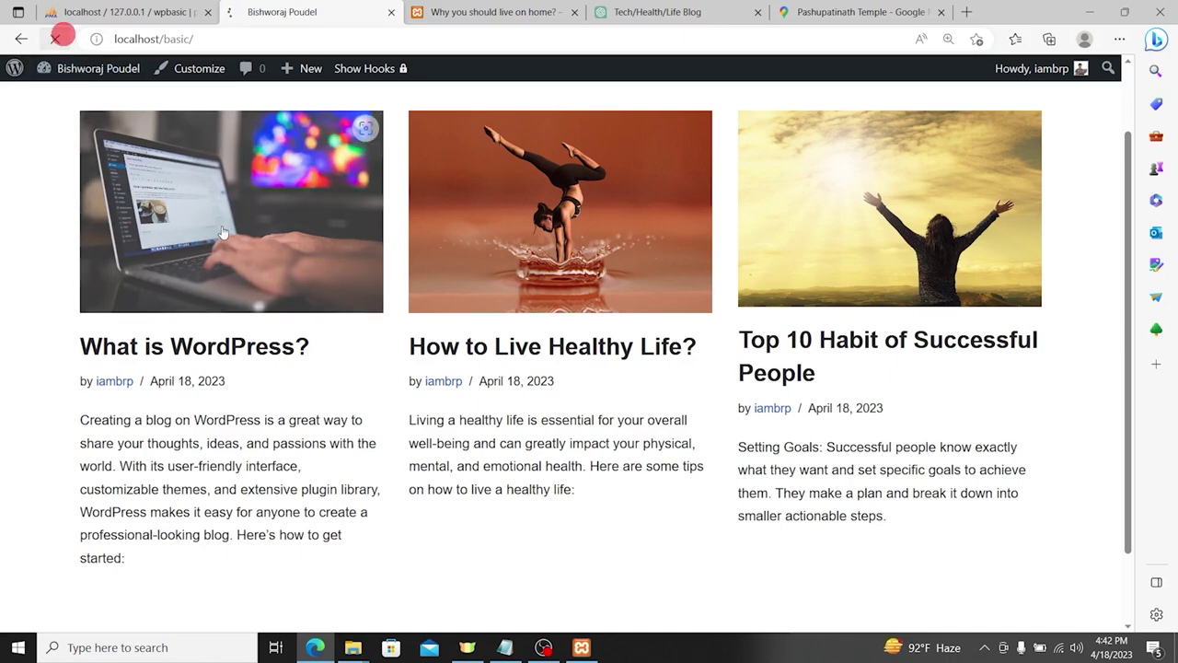
scroll(233, 397, "down", 3)
scroll(22, 308, "up", 3)
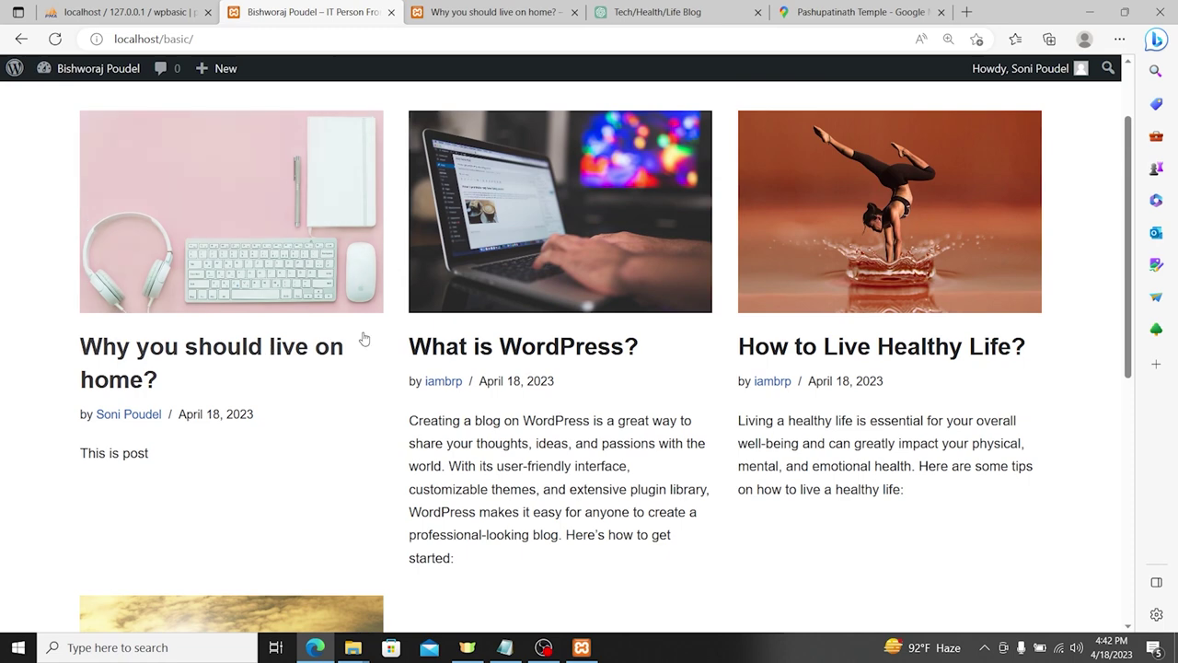
left_click(515, 12)
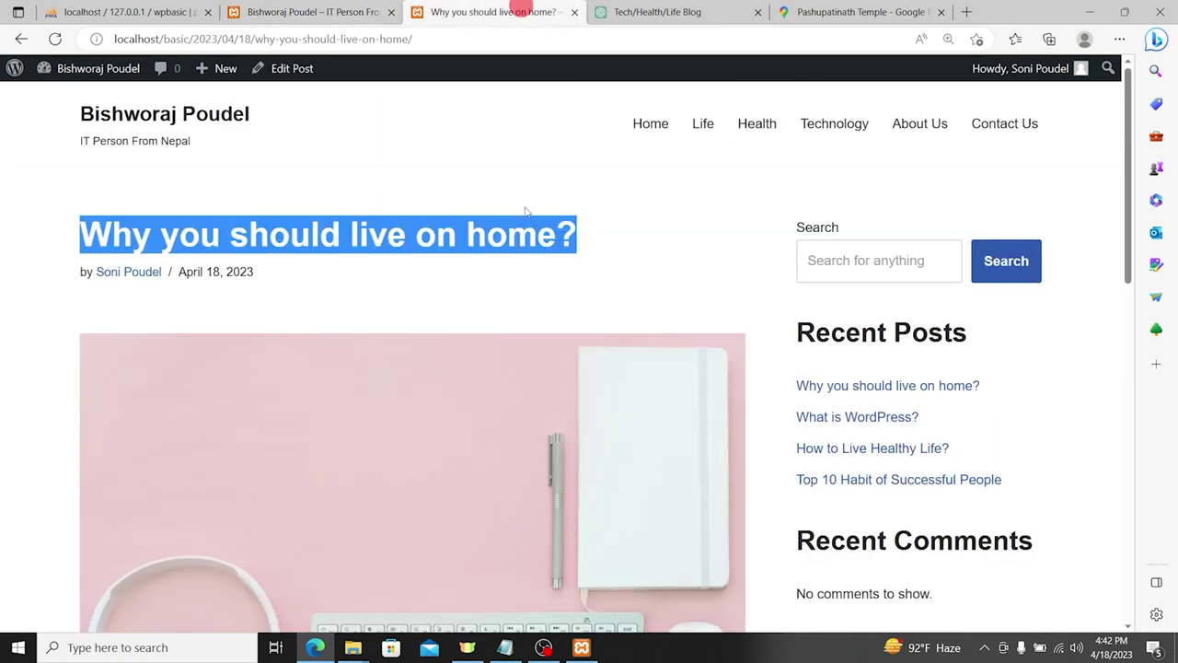
scroll(516, 239, "down", 5)
Step: Copy ChatGPT's article intro through the financial stability section
left_click(669, 11)
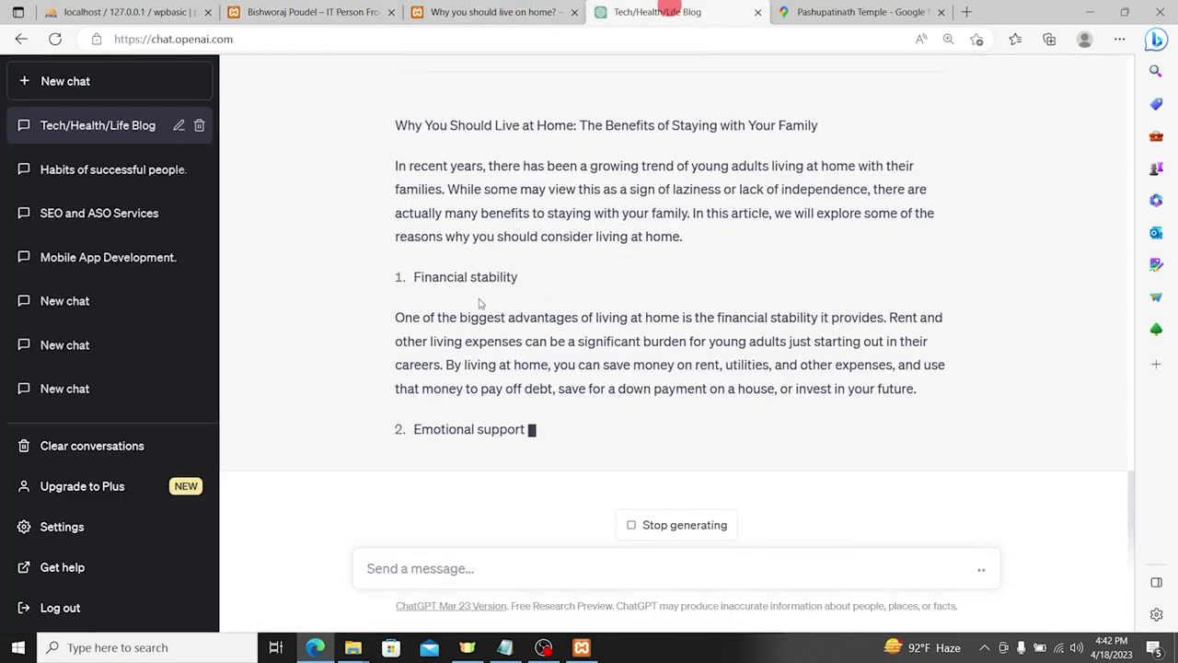
scroll(392, 315, "up", 3)
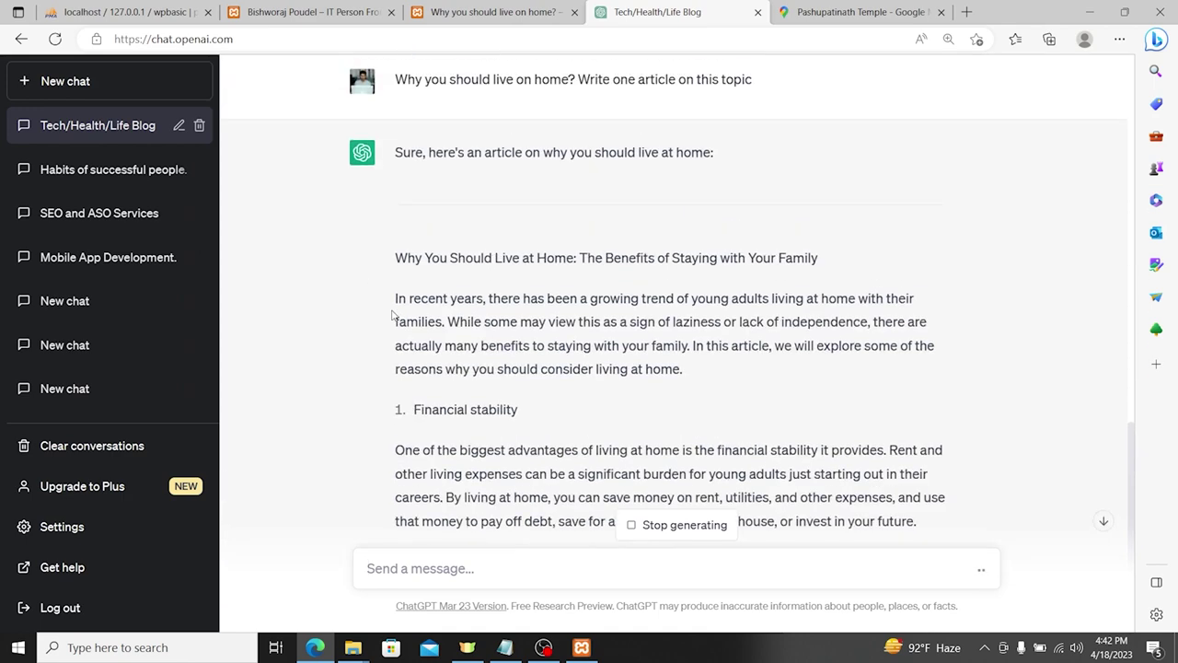
left_click_drag(396, 257, 541, 382)
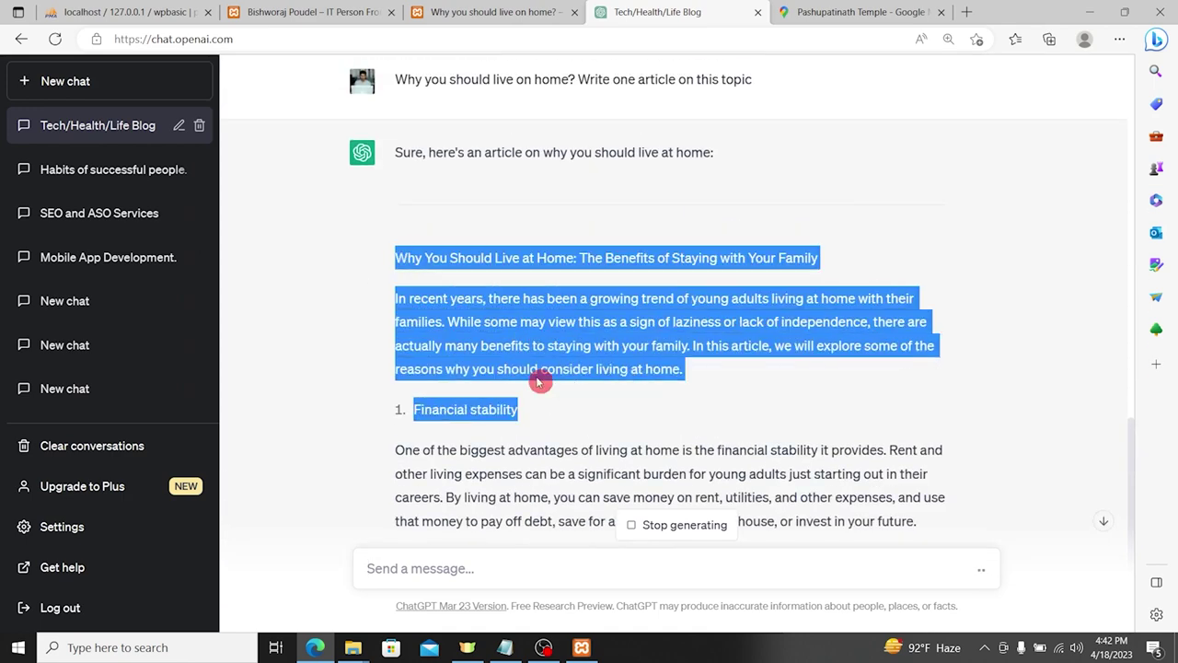
left_click_drag(378, 304, 962, 443)
right_click(801, 397)
left_click(860, 128)
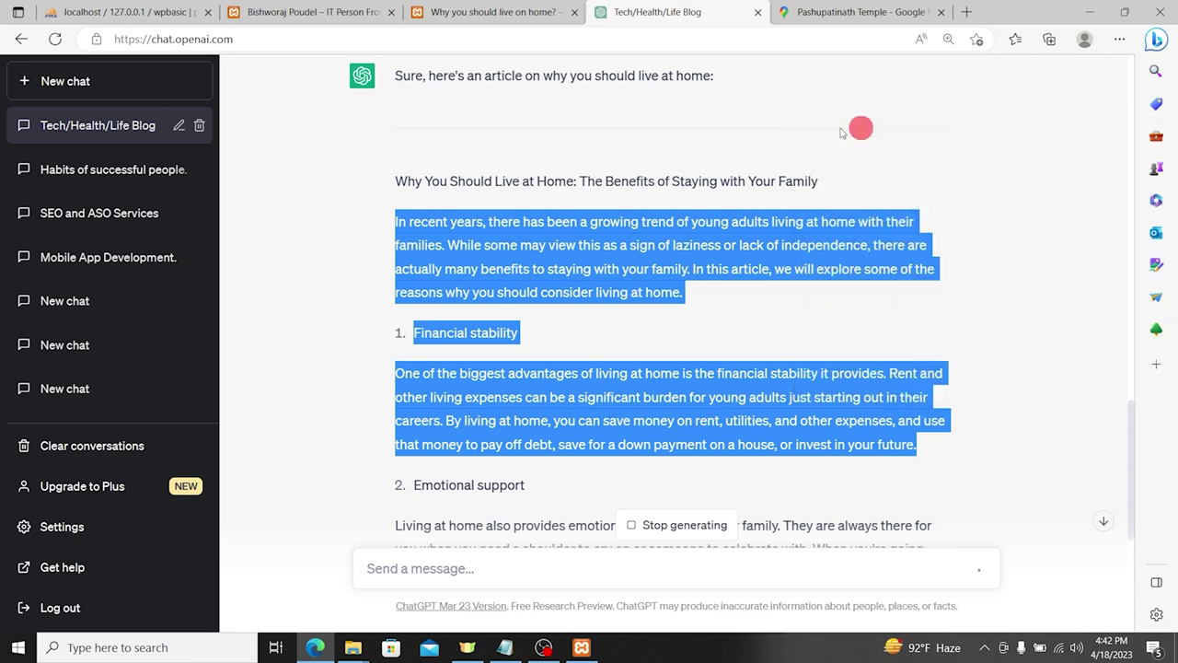
Step: Edit the post and replace the 'This is post' paragraph with the pasted ChatGPT article
left_click(511, 11)
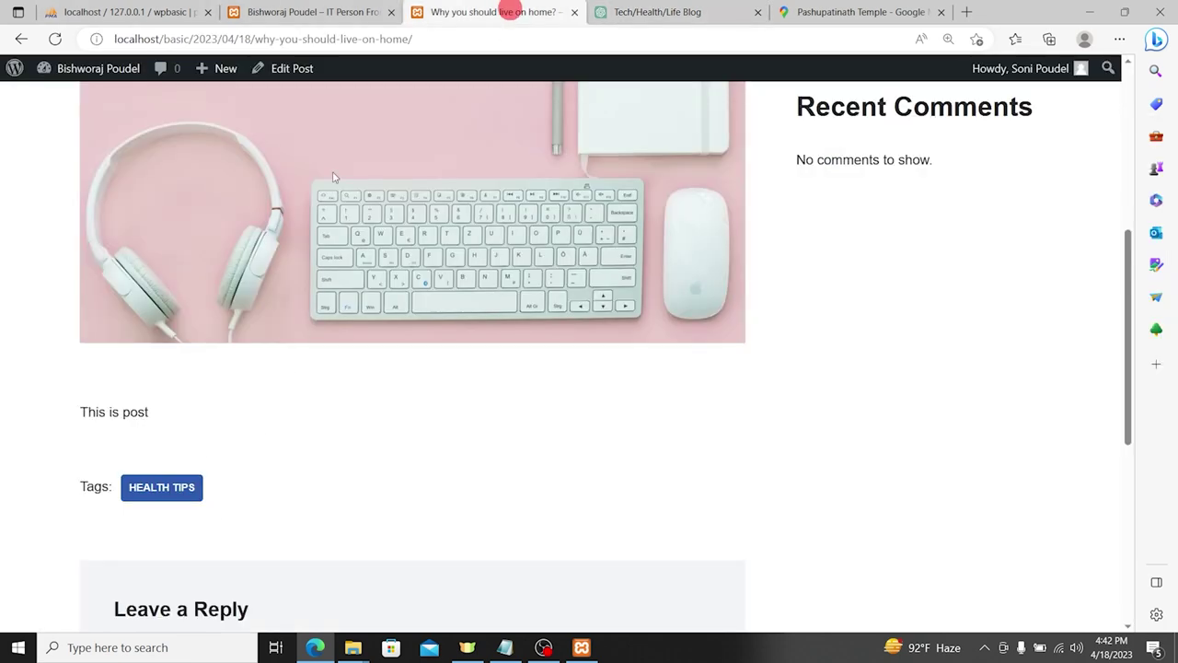
scroll(289, 252, "up", 5)
left_click(275, 70)
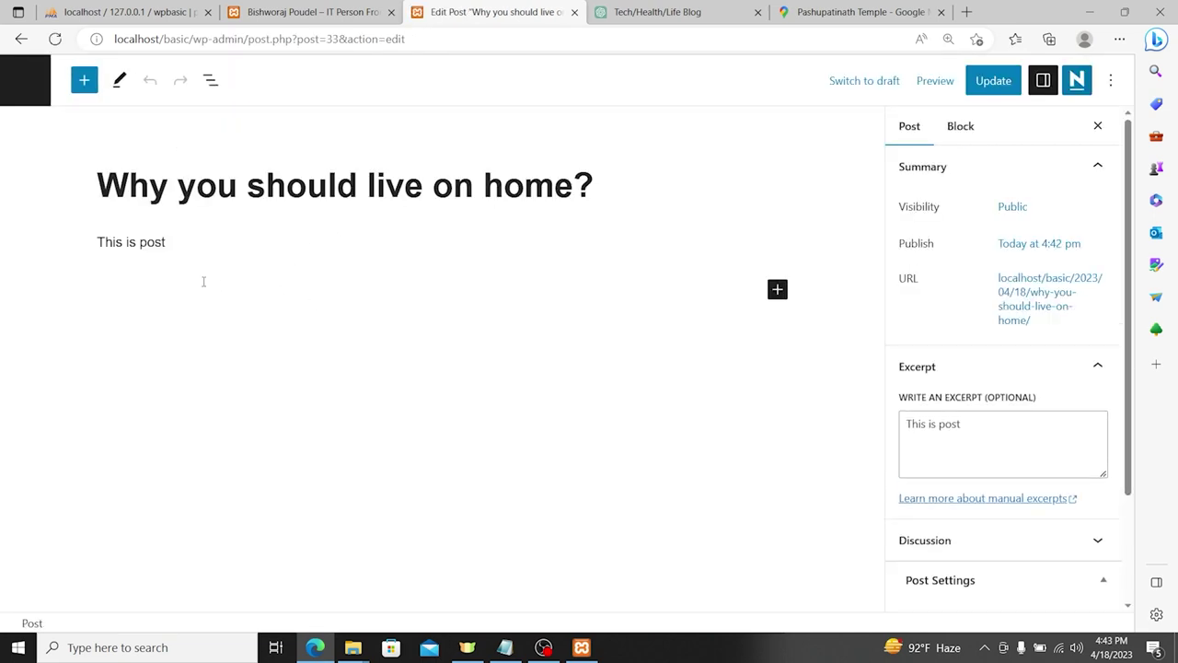
triple_click(135, 241)
key("ctrl+v")
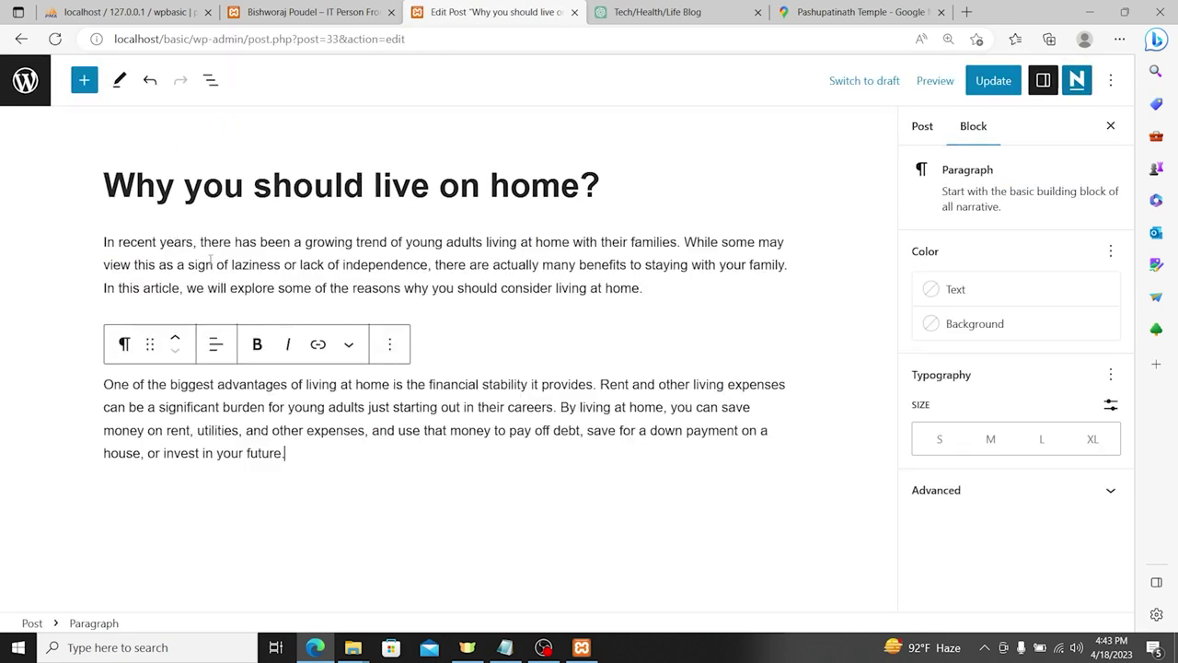
Step: Replace the excerpt with the article's intro paragraph and update the post
triple_click(229, 260)
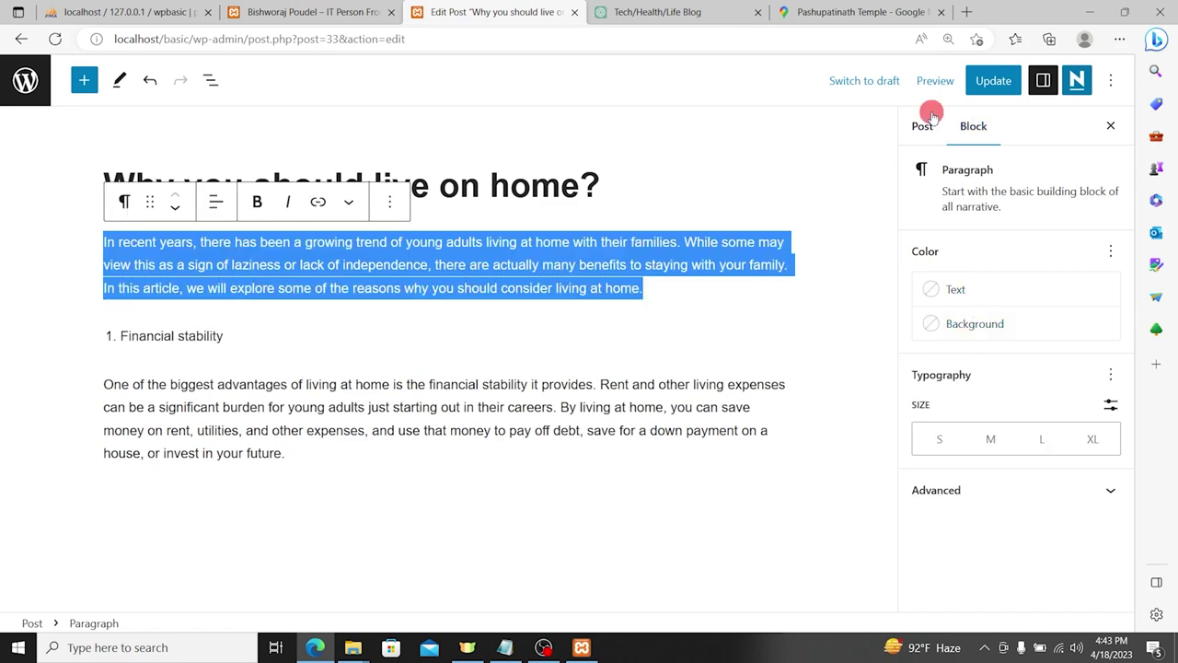
left_click(925, 124)
scroll(979, 414, "down", 3)
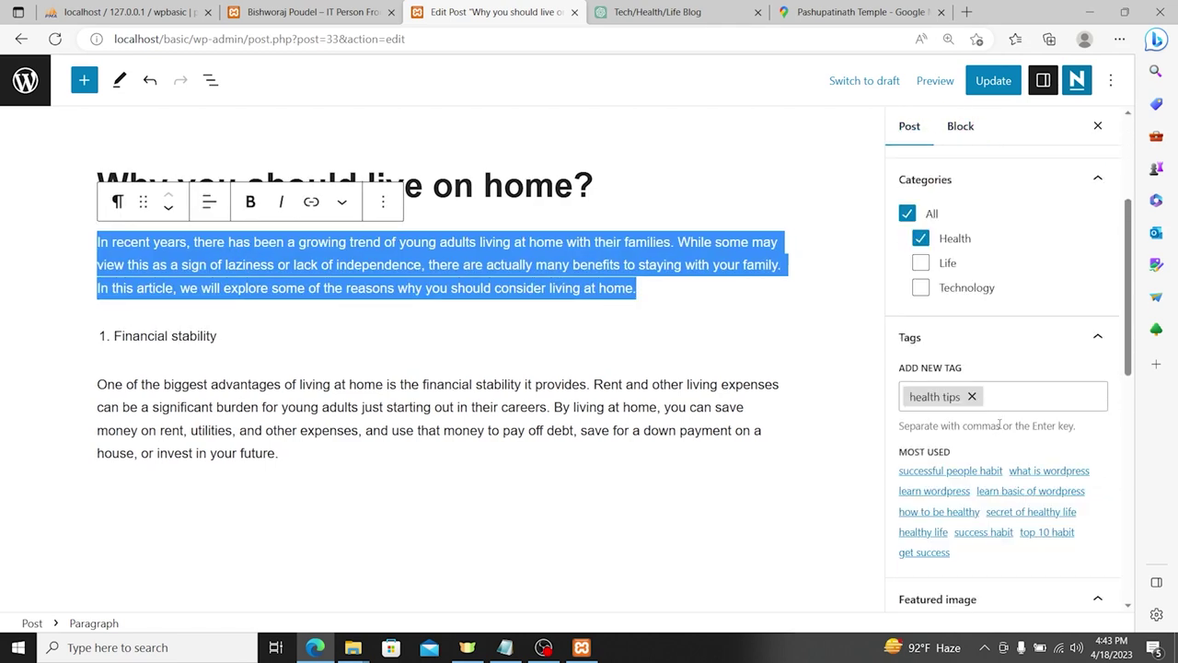
scroll(1023, 399, "down", 3)
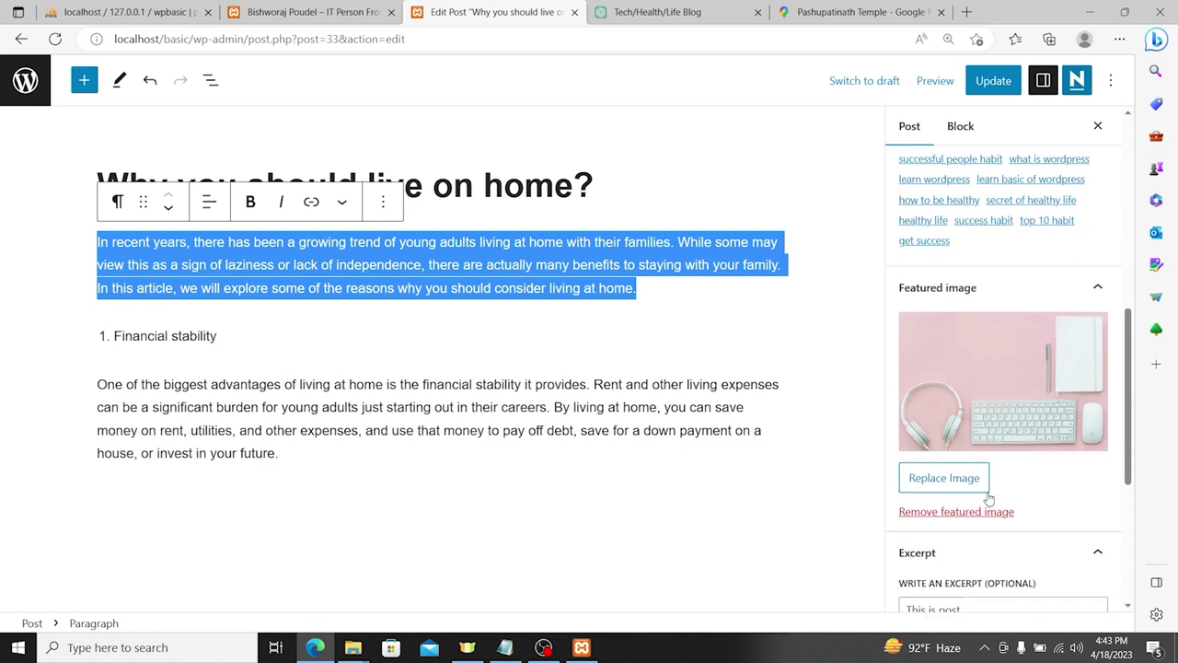
scroll(991, 467, "up", 2)
scroll(991, 442, "down", 5)
left_click(979, 395)
triple_click(980, 395)
key("ctrl+v")
left_click(1003, 80)
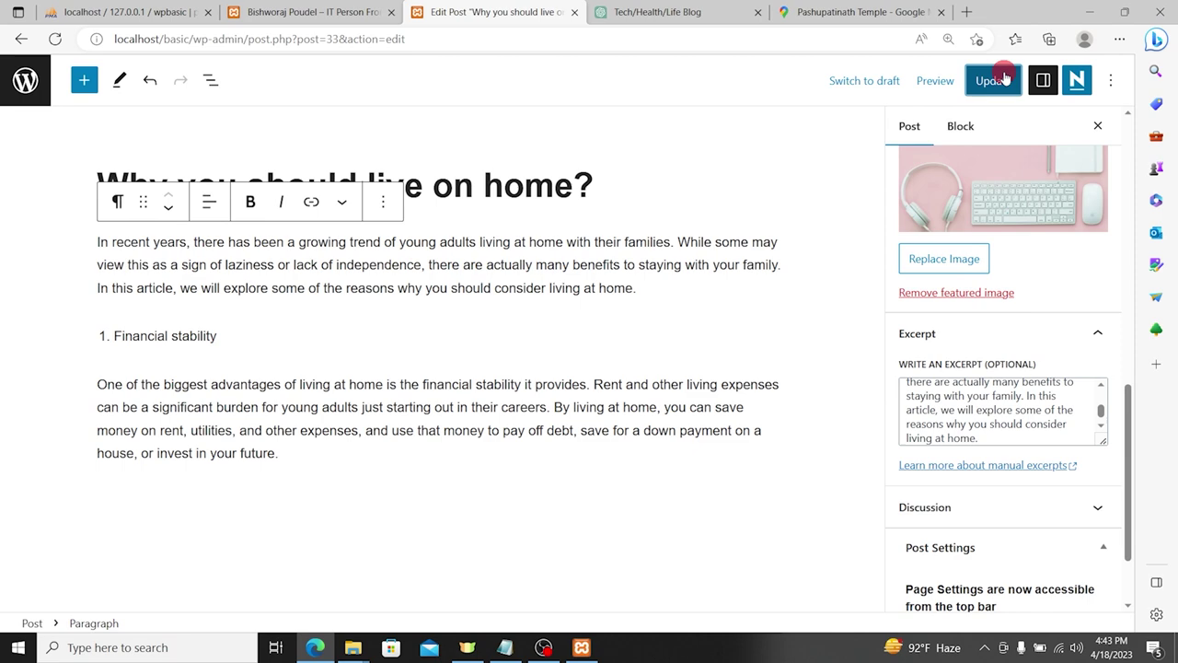
left_click(303, 12)
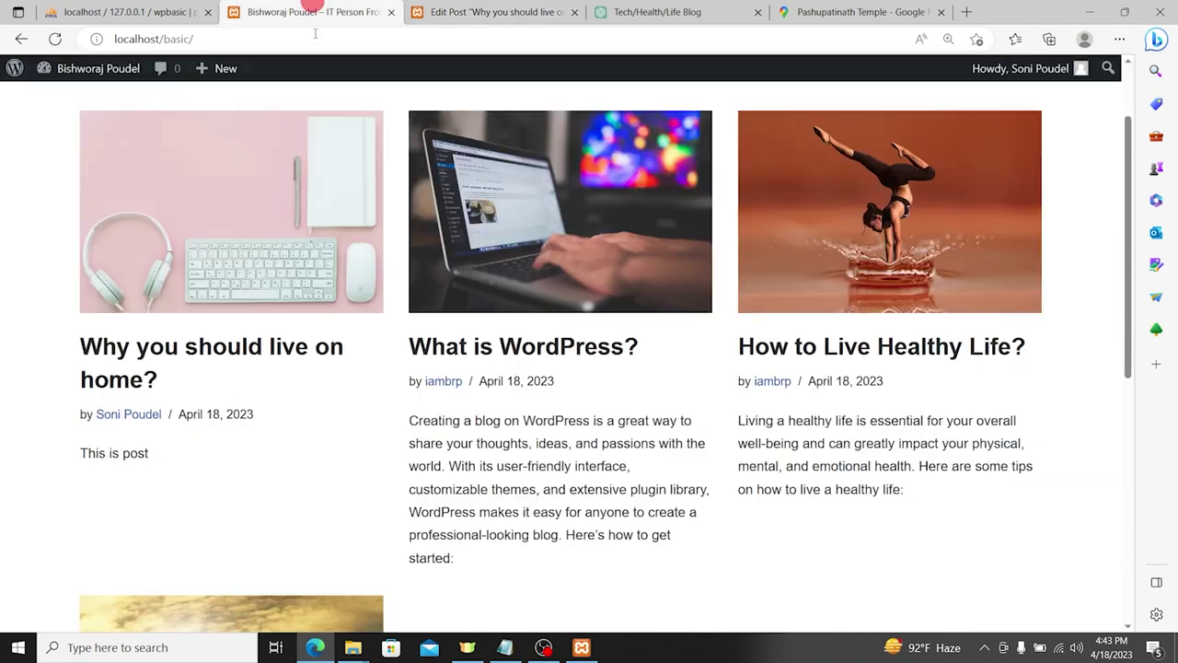
Step: Reload the homepage and check where the new post's excerpt currently ends
left_click(319, 42)
key("Return")
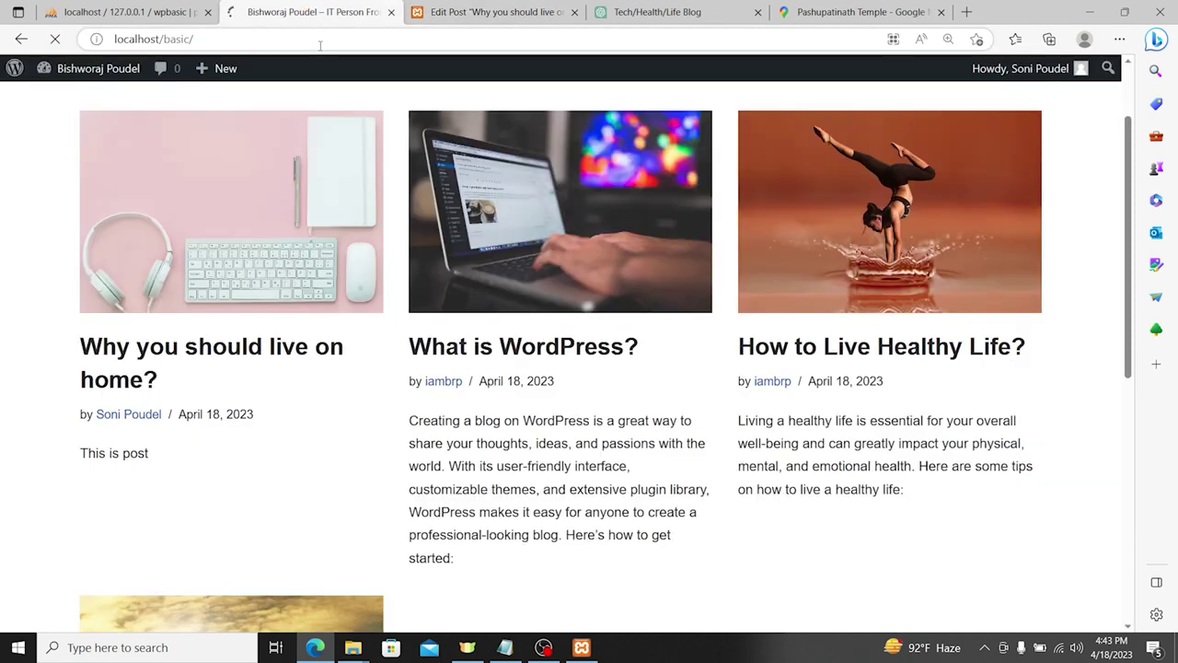
scroll(276, 368, "down", 1)
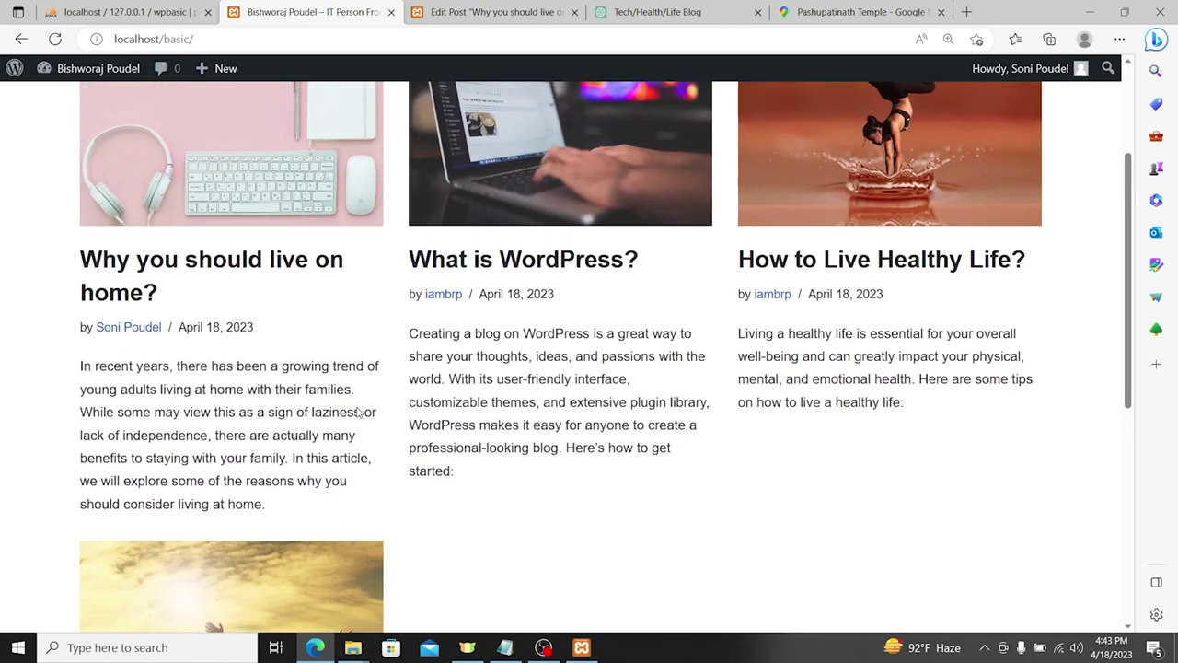
scroll(356, 411, "up", 1)
scroll(396, 518, "down", 2)
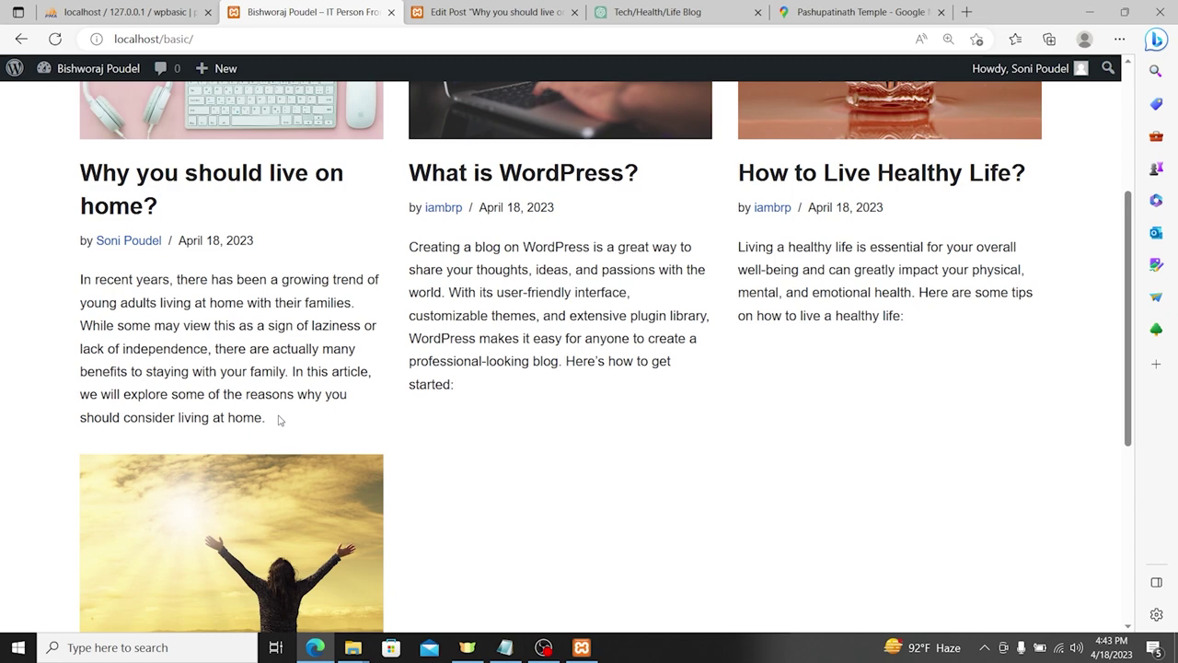
left_click_drag(276, 420, 110, 417)
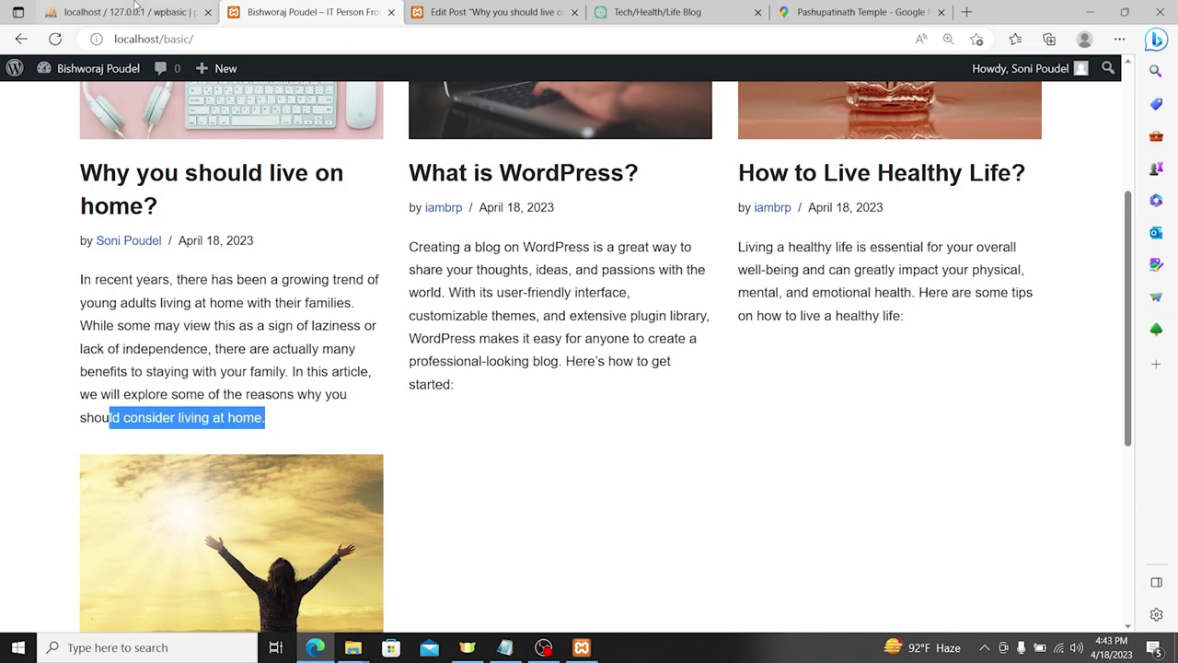
left_click(127, 11)
left_click(290, 9)
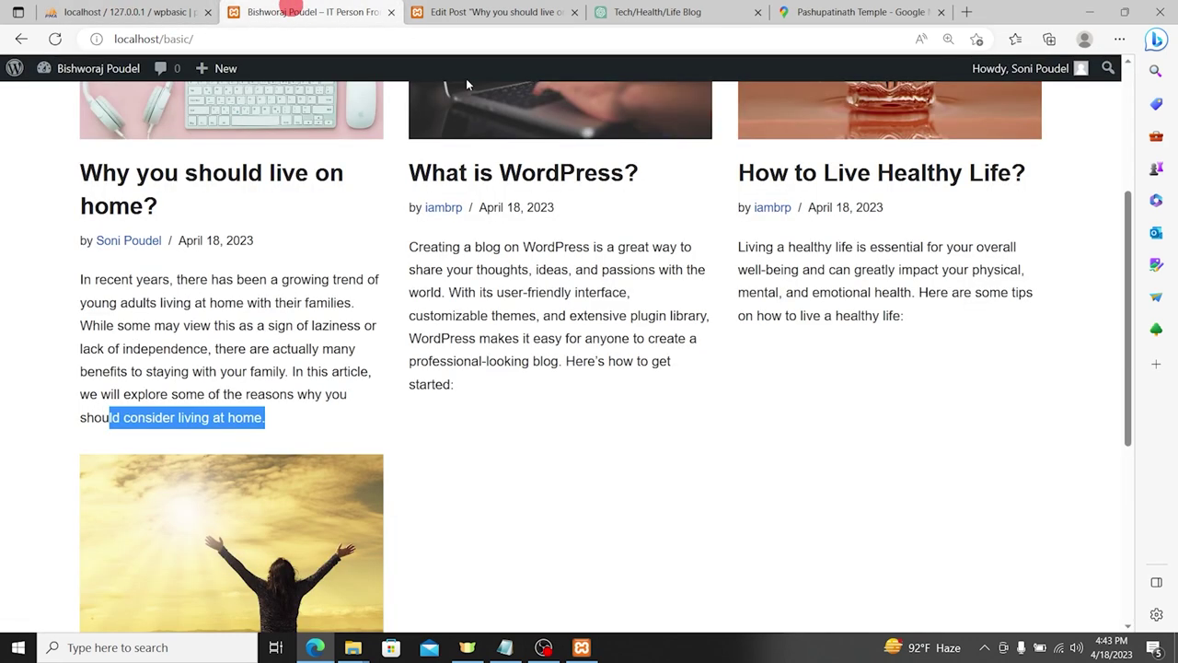
Step: Delete the excerpt's last sentence so it ends at 'benefits to staying with your family.' and update the post
left_click(500, 12)
scroll(1019, 369, "down", 3)
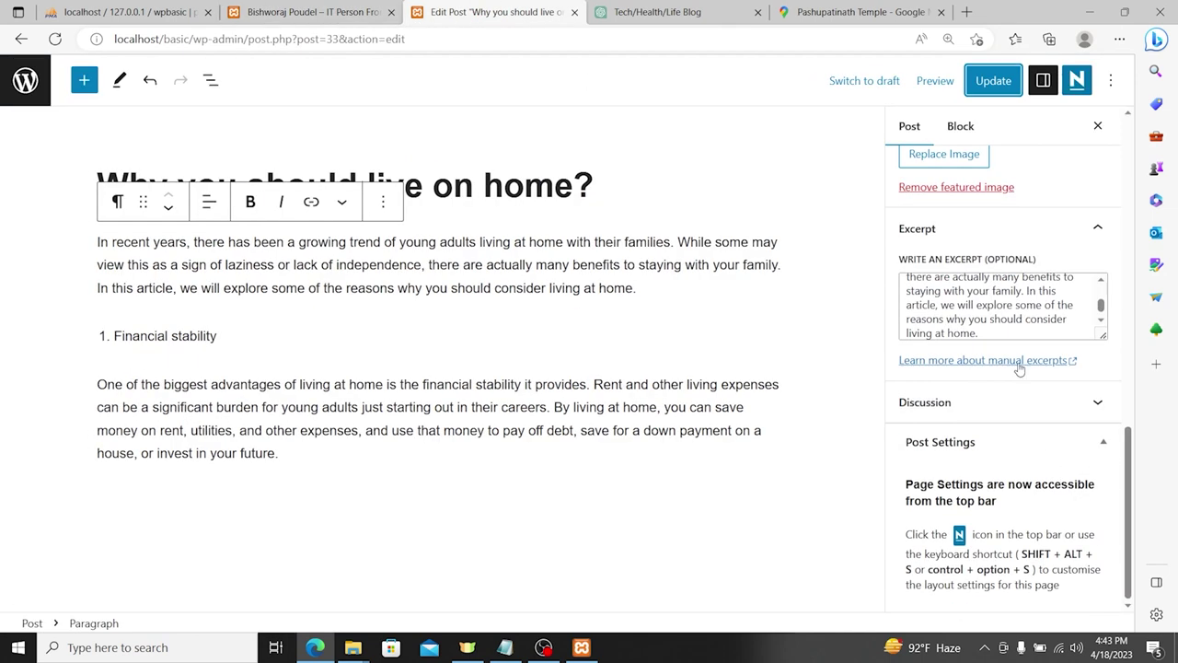
left_click_drag(994, 333, 1025, 291)
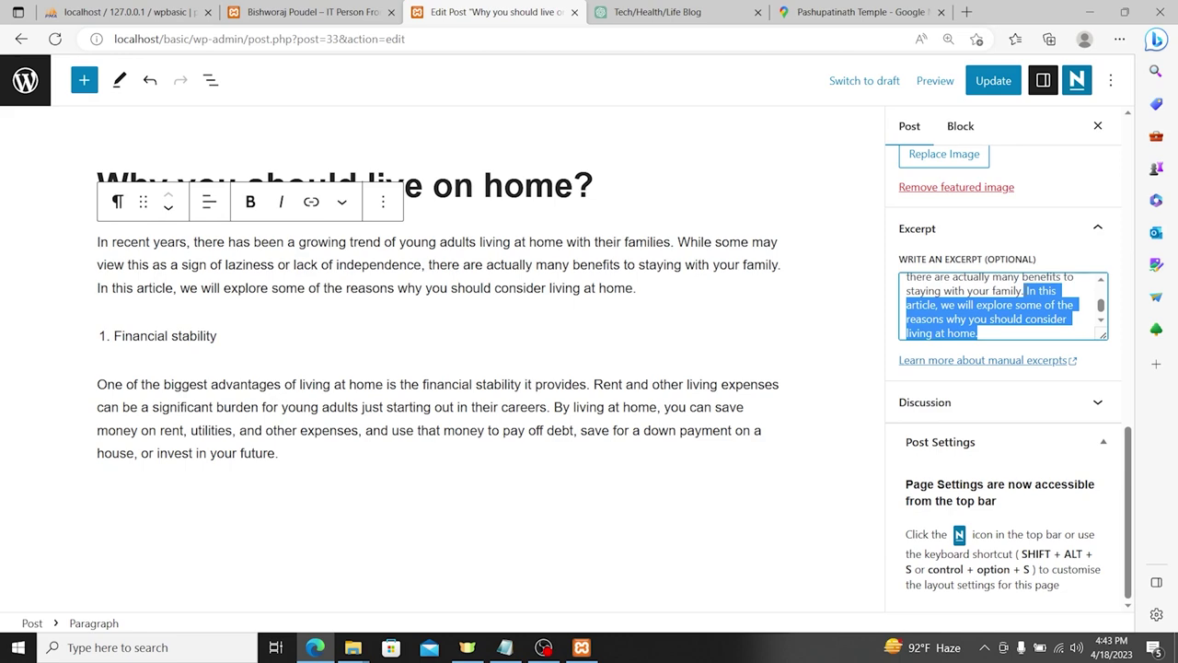
key("BackSpace")
left_click(993, 81)
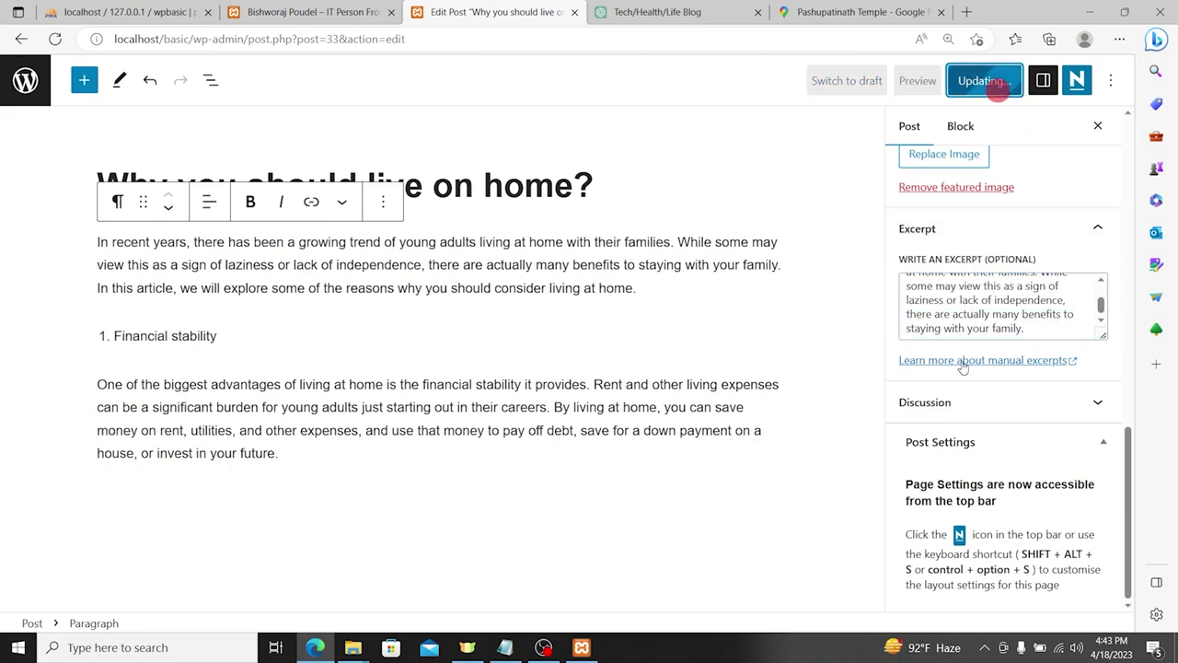
Step: Reload the homepage and review the shortened excerpt on the 'Why you should live on home?' card
left_click(274, 11)
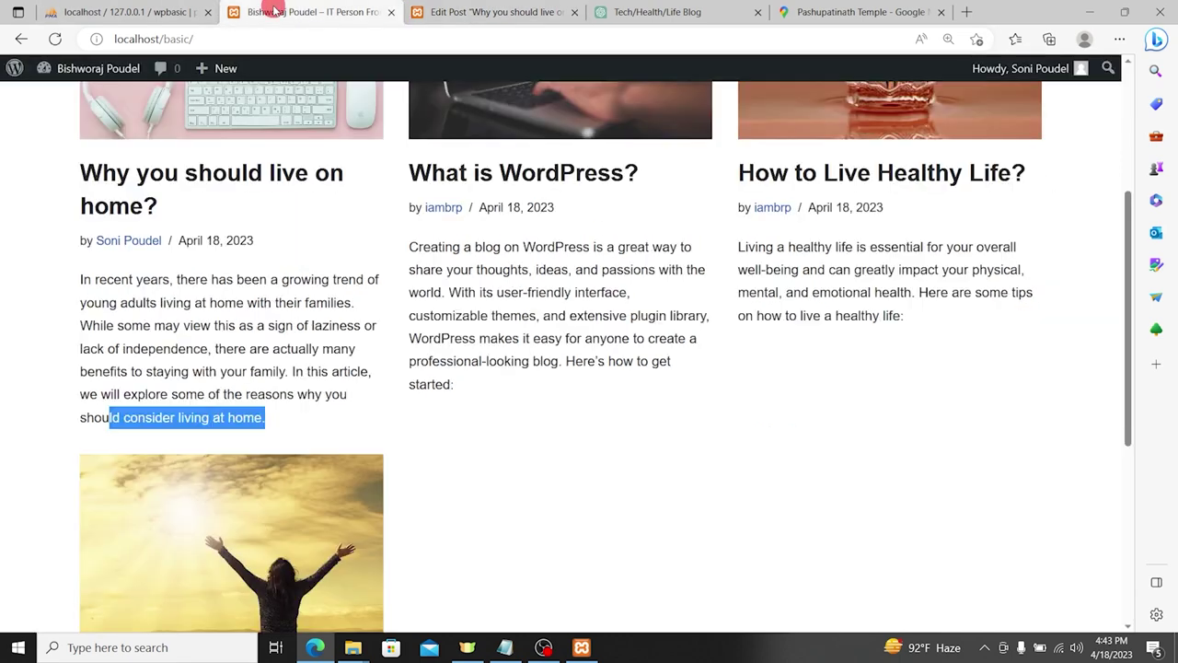
left_click(55, 39)
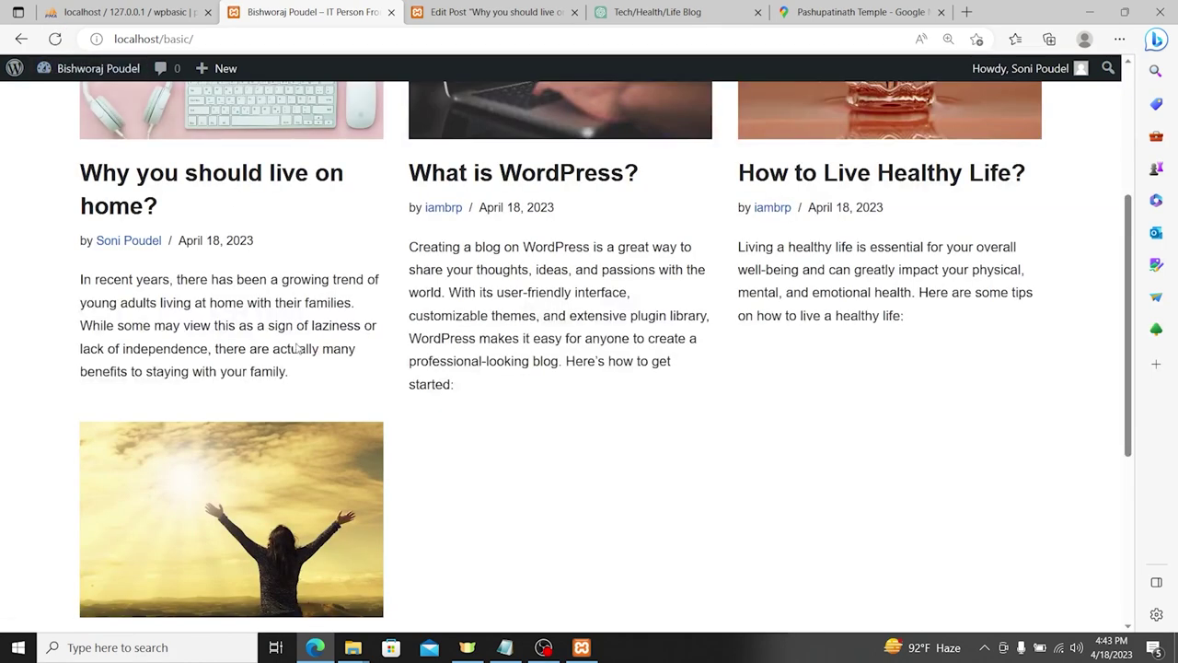
scroll(290, 343, "up", 1)
left_click_drag(304, 459, 81, 364)
scroll(271, 329, "up", 2)
scroll(271, 329, "down", 2)
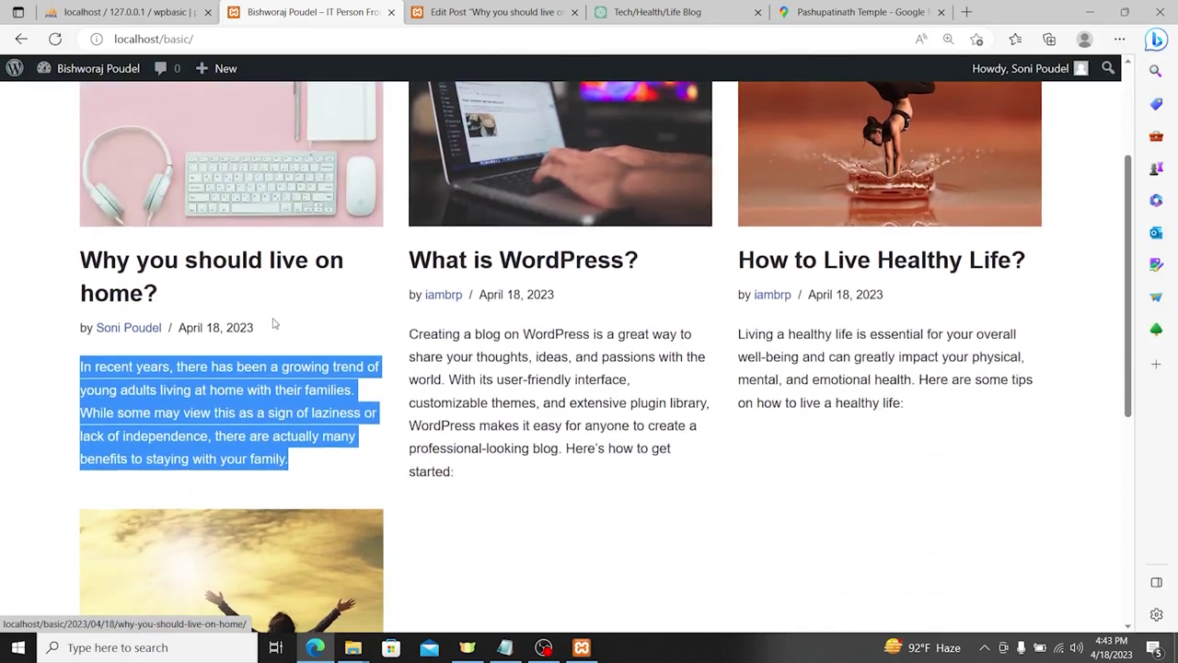
left_click(333, 366)
scroll(422, 396, "down", 1)
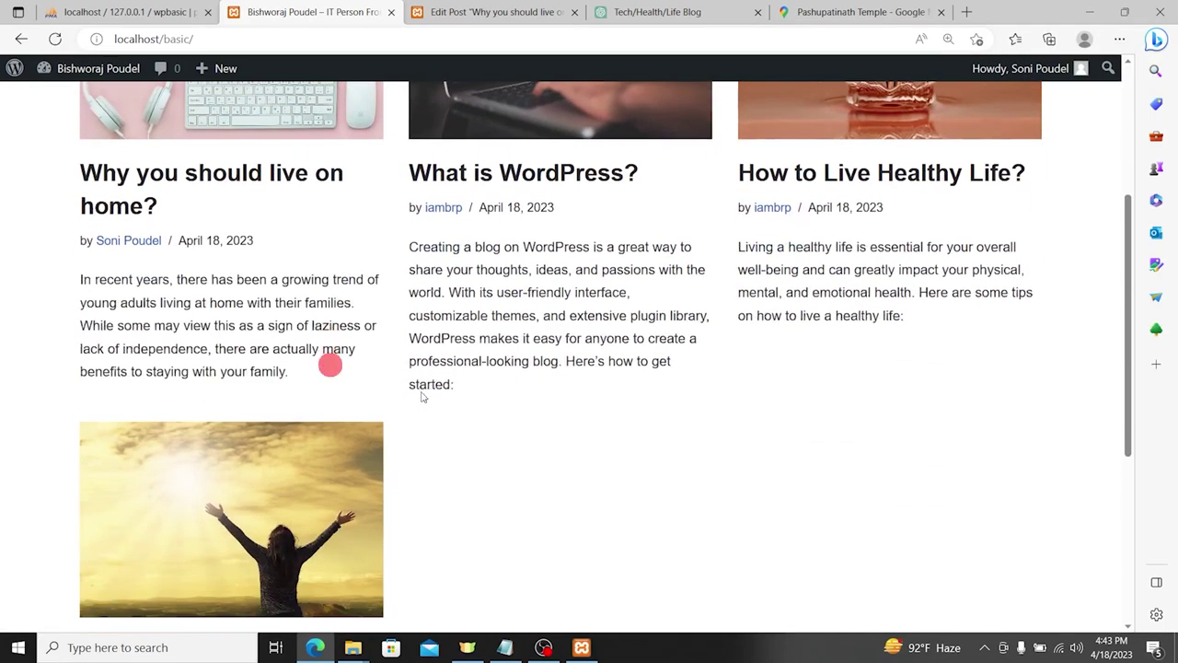
scroll(1017, 386, "up", 2)
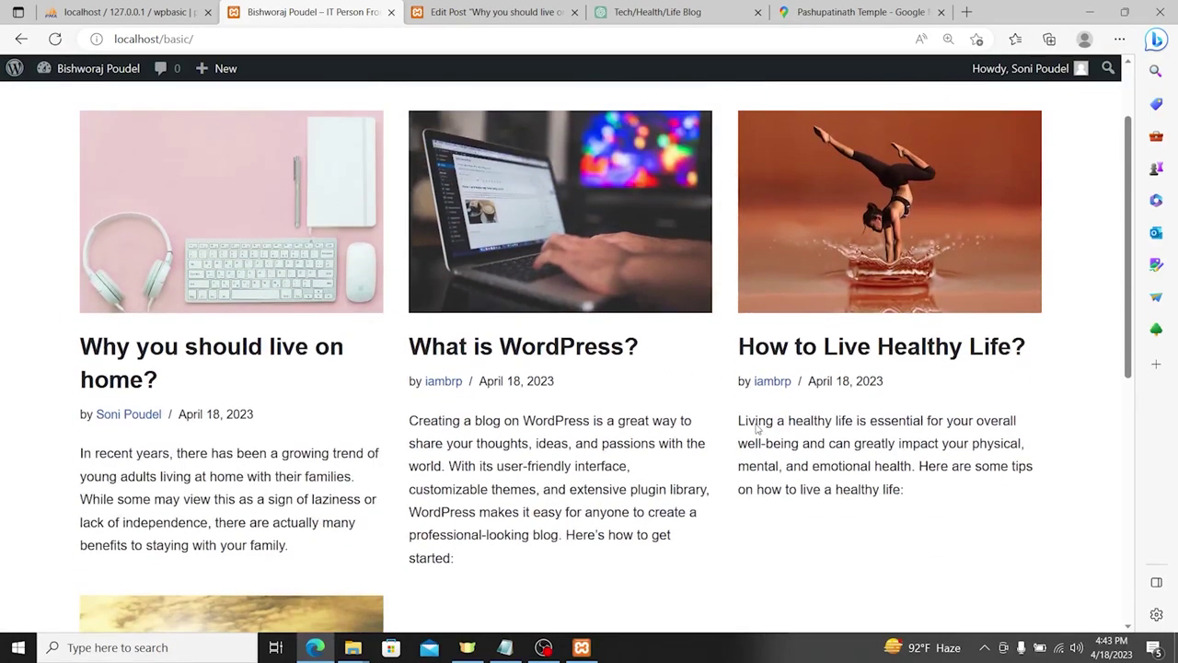
scroll(754, 410, "down", 2)
scroll(644, 387, "up", 1)
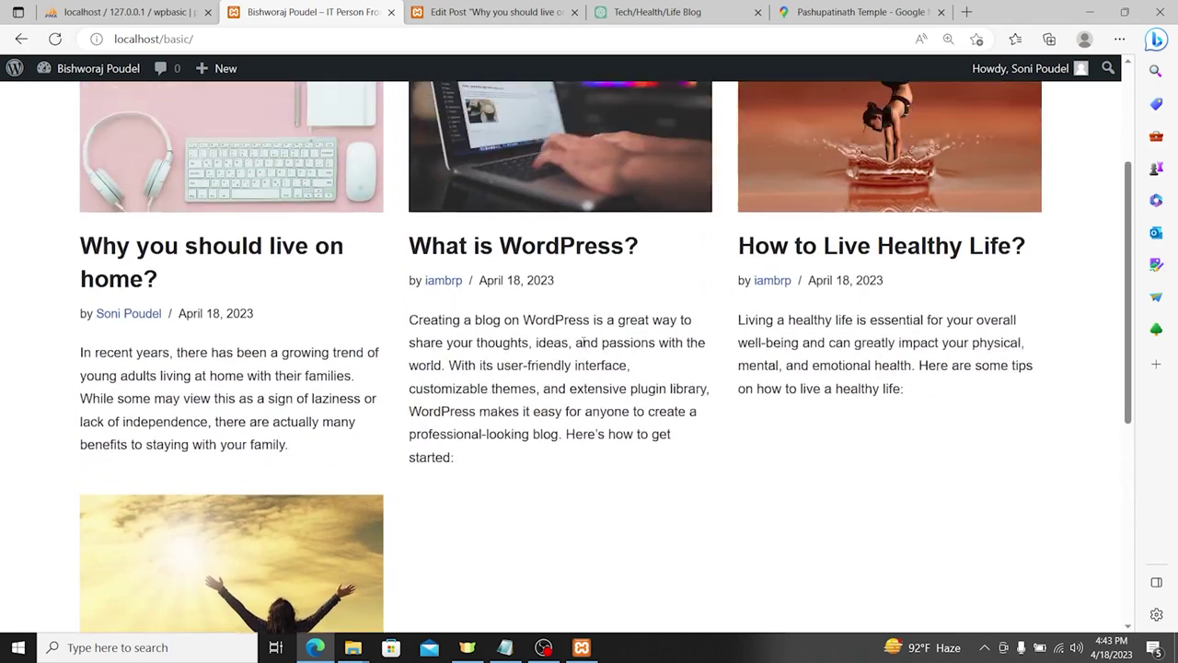
scroll(594, 342, "up", 1)
scroll(396, 348, "down", 1)
left_click_drag(397, 336, 528, 473)
left_click_drag(46, 365, 363, 442)
scroll(442, 333, "up", 1)
scroll(442, 333, "up", 1)
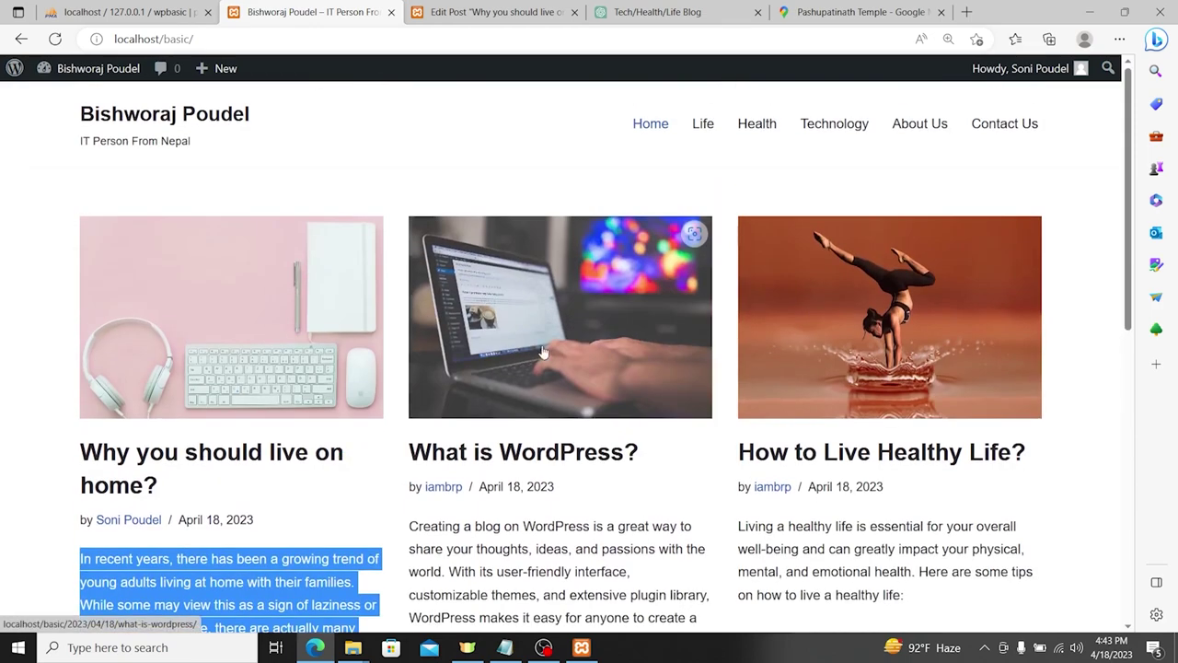
scroll(924, 371, "down", 3)
scroll(519, 371, "down", 2)
scroll(518, 369, "up", 6)
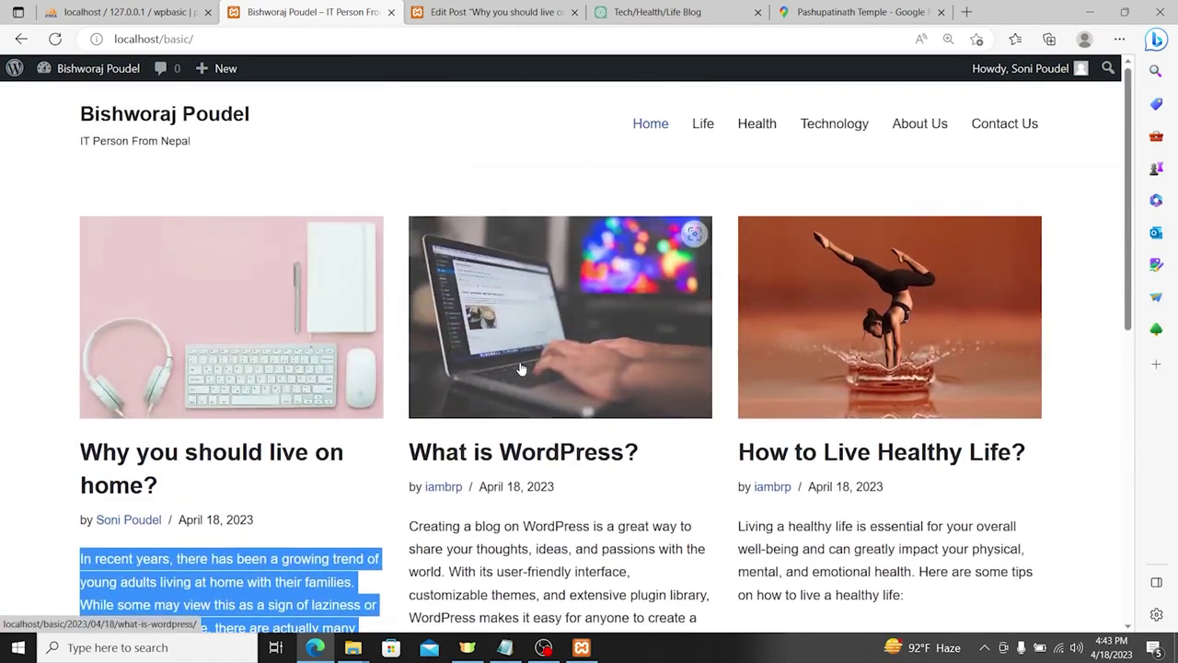
Step: Reload the homepage once more to confirm the excerpt, then return to the admin Dashboard
left_click(138, 120)
scroll(724, 279, "down", 2)
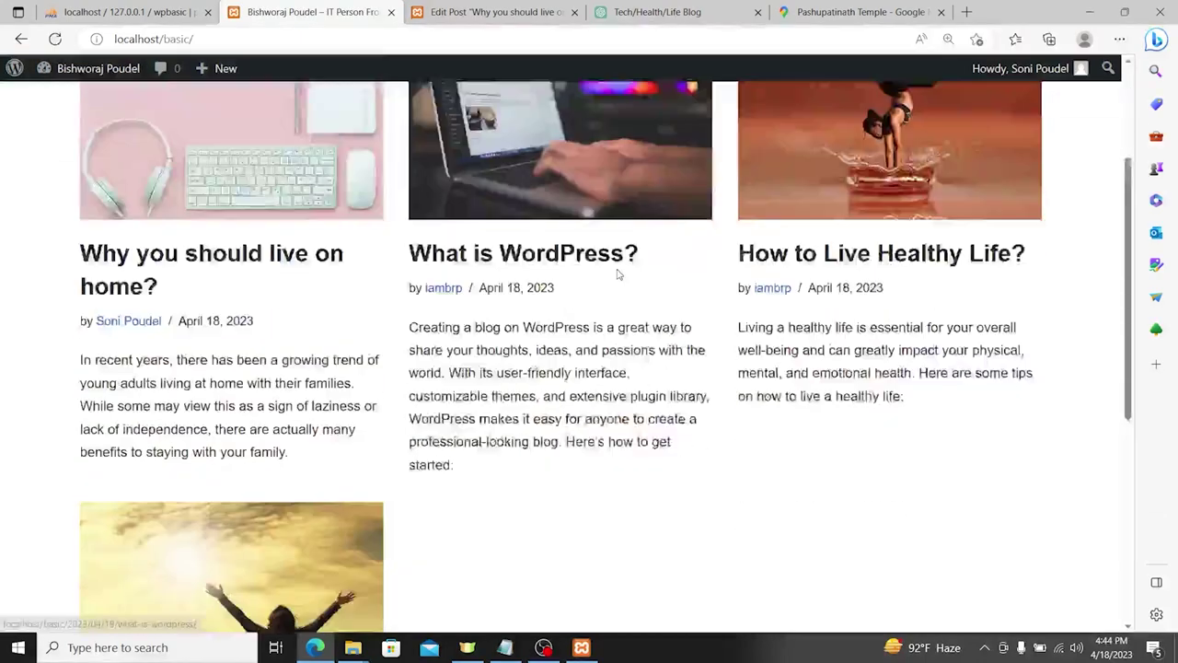
scroll(992, 279, "up", 2)
scroll(993, 279, "down", 2)
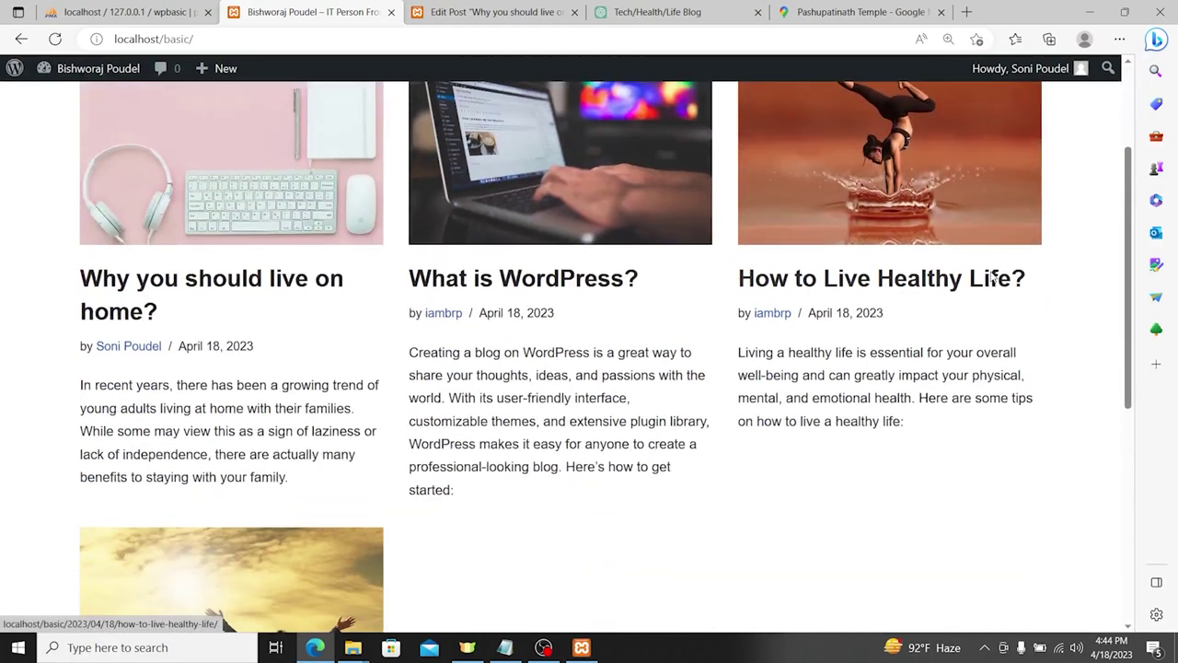
scroll(994, 280, "up", 2)
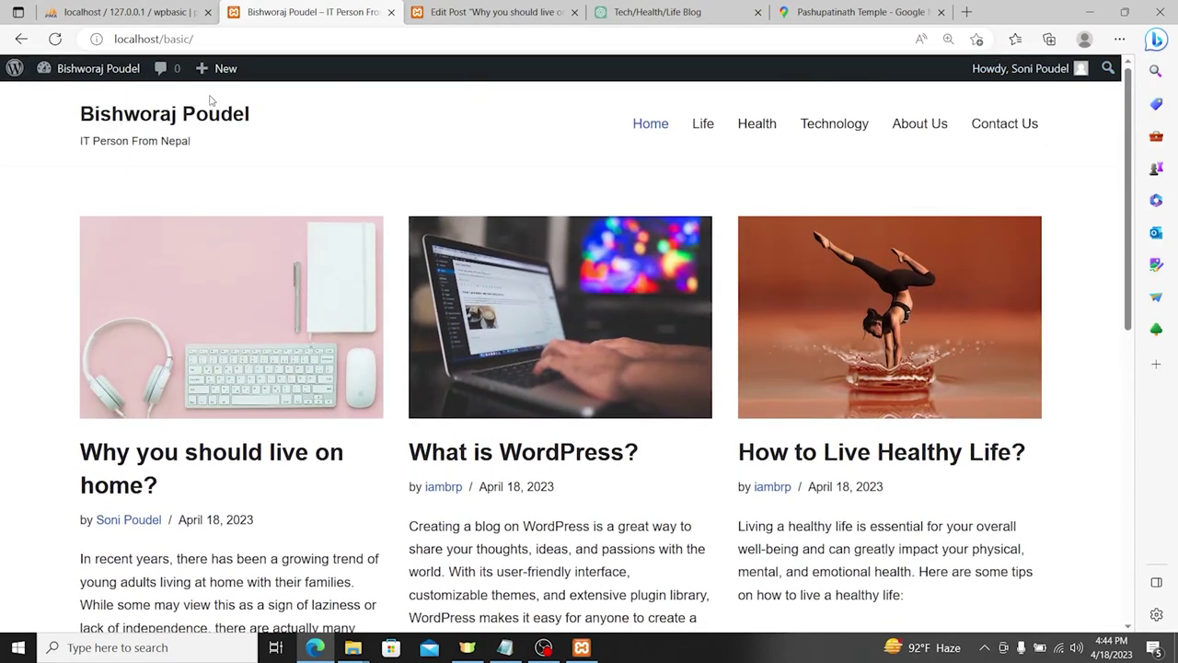
left_click(85, 72)
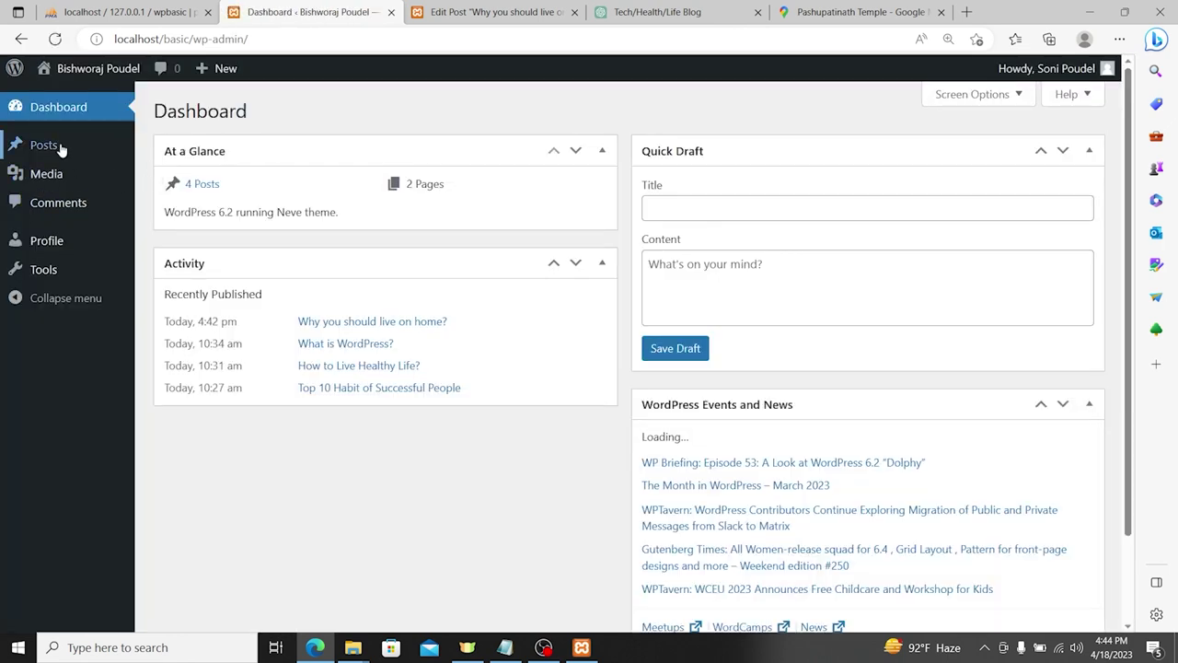
Step: List All (4) posts in the Posts screen, then log out of the Author account
left_click(58, 147)
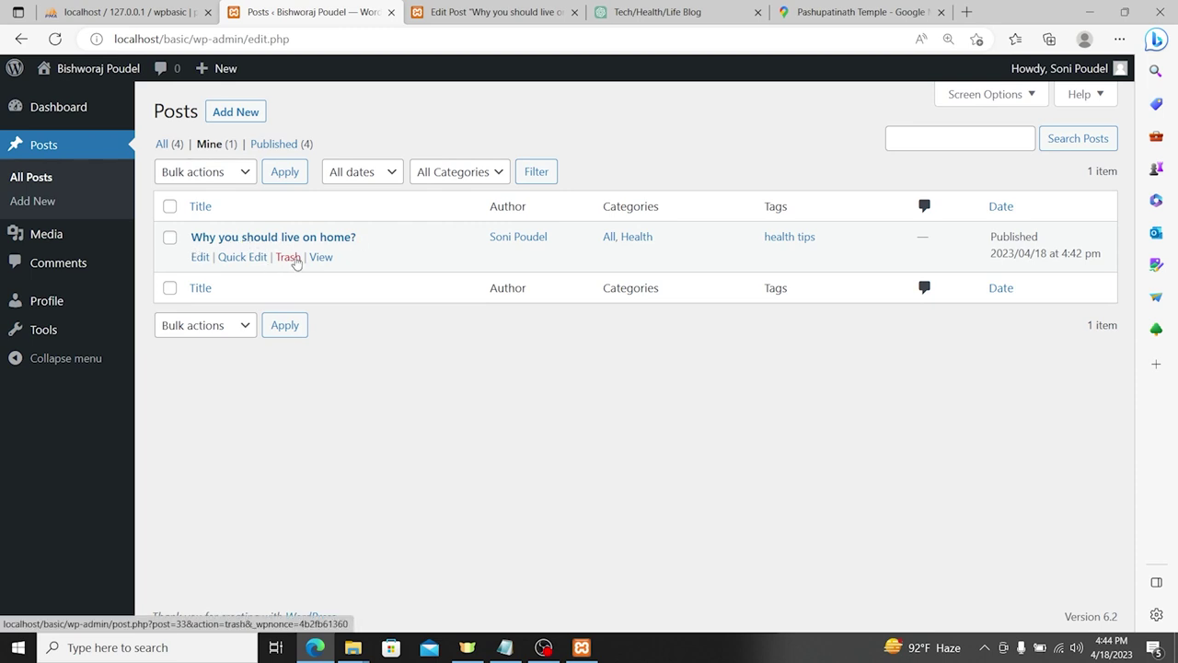
left_click(162, 144)
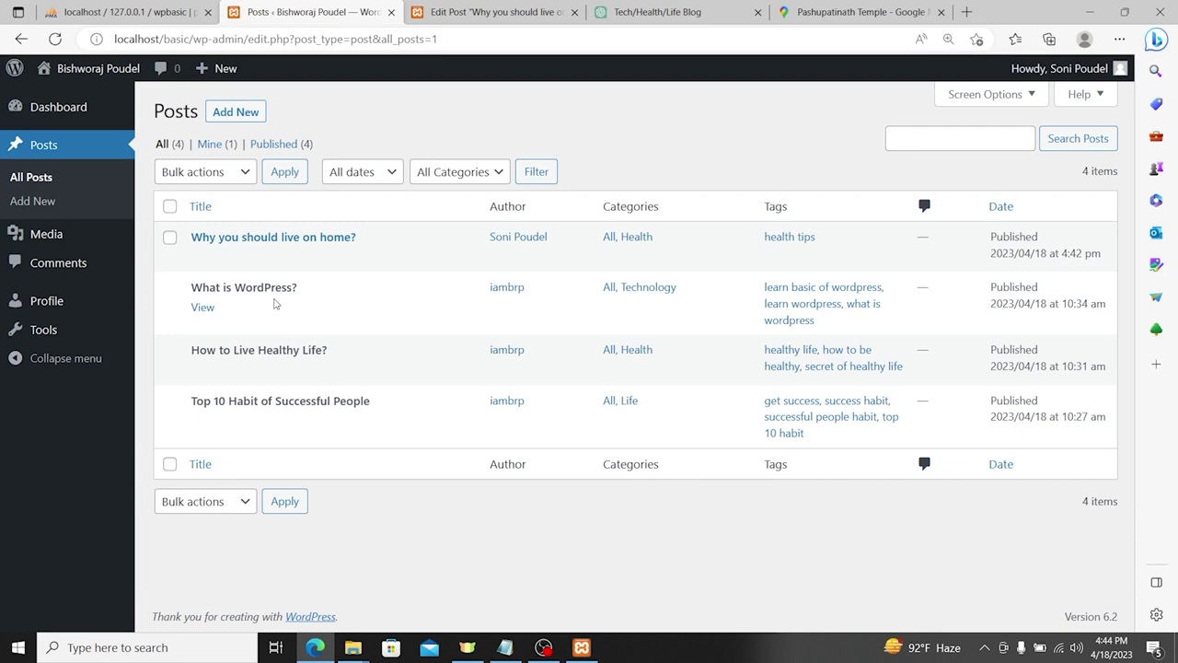
mouse_move(1109, 74)
left_click(1016, 168)
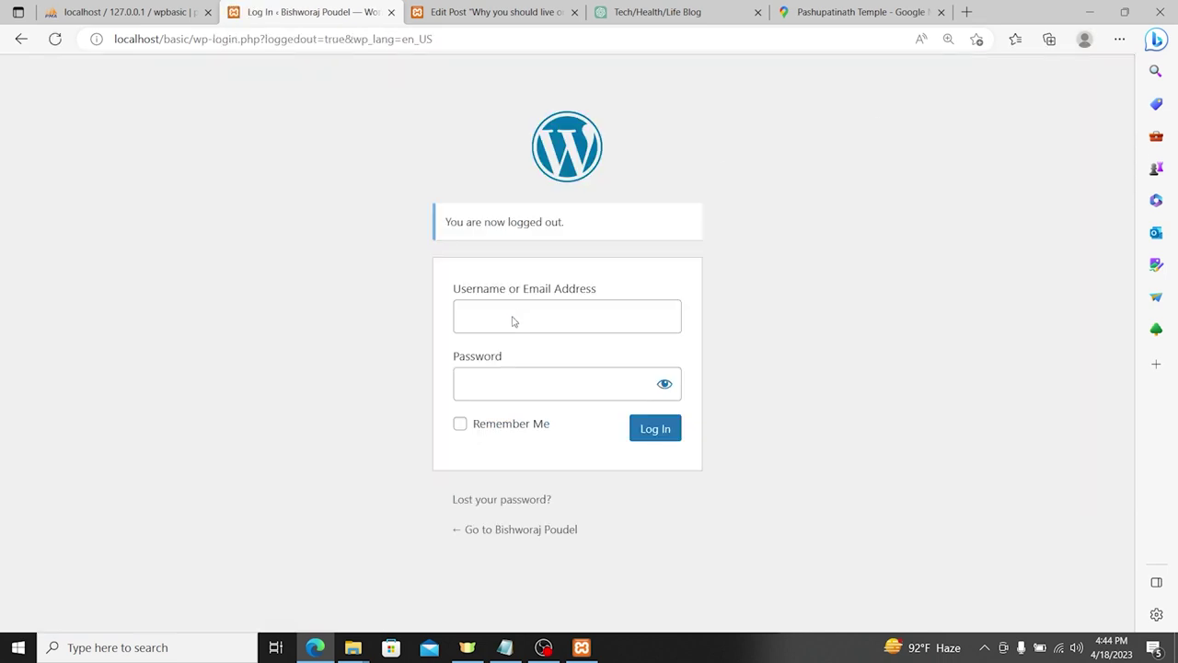
Step: Sign in as the author and log out again, then sign in as the administrator with the saved login
left_click(522, 321)
left_click(917, 378)
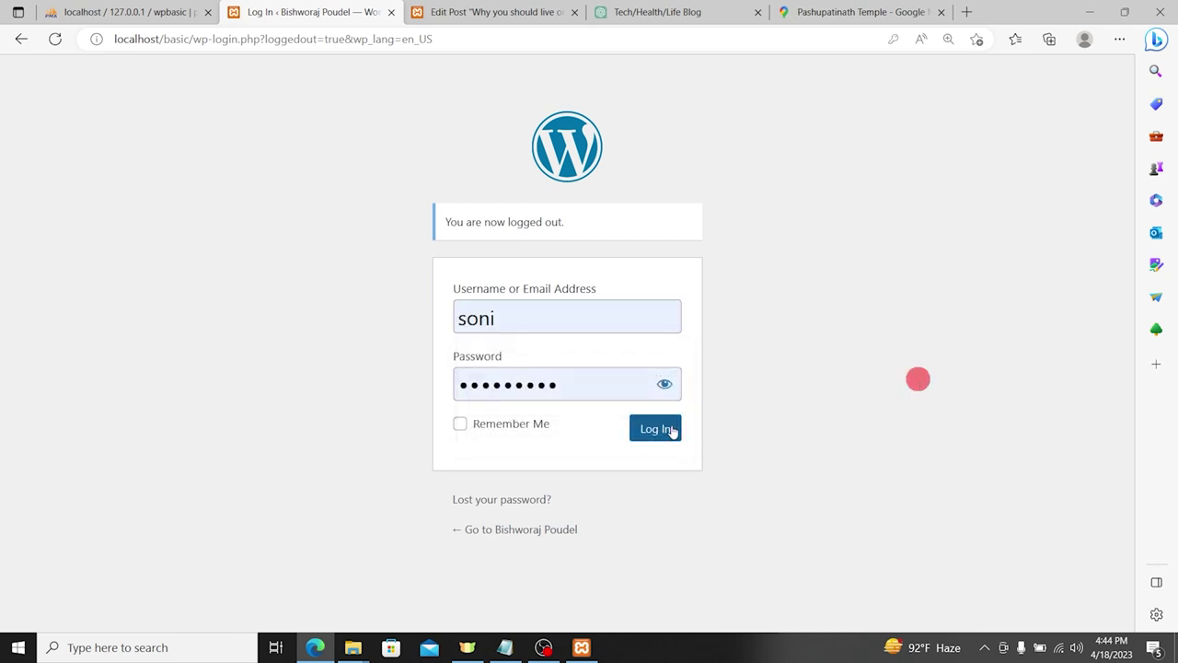
left_click(670, 429)
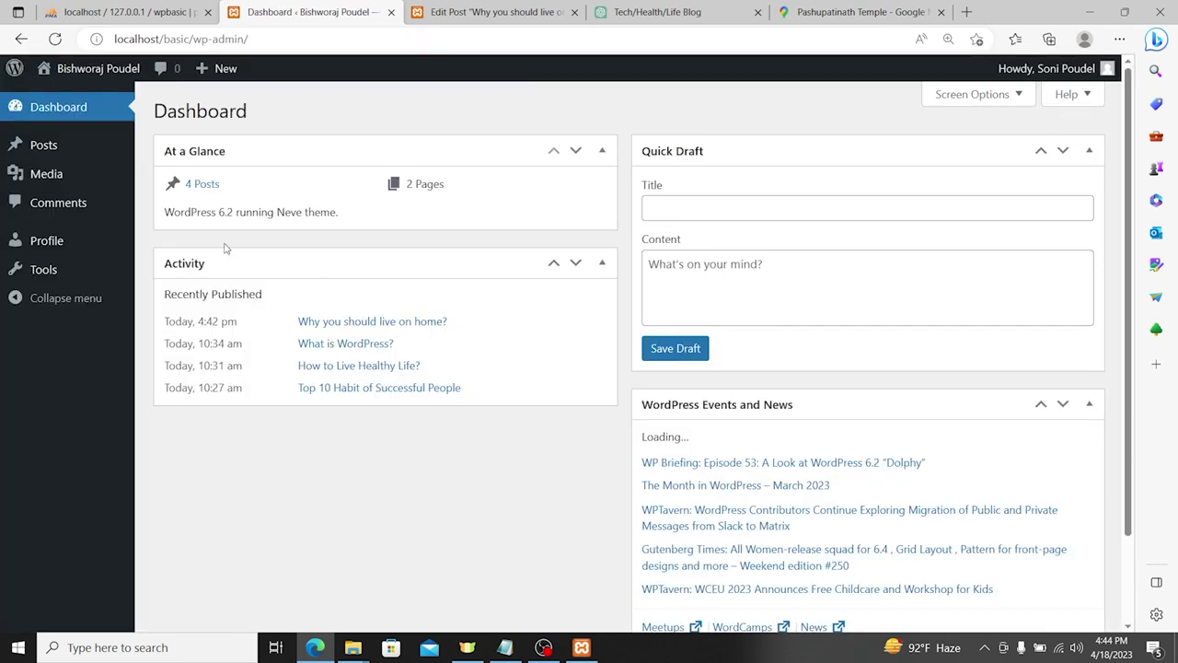
mouse_move(1066, 70)
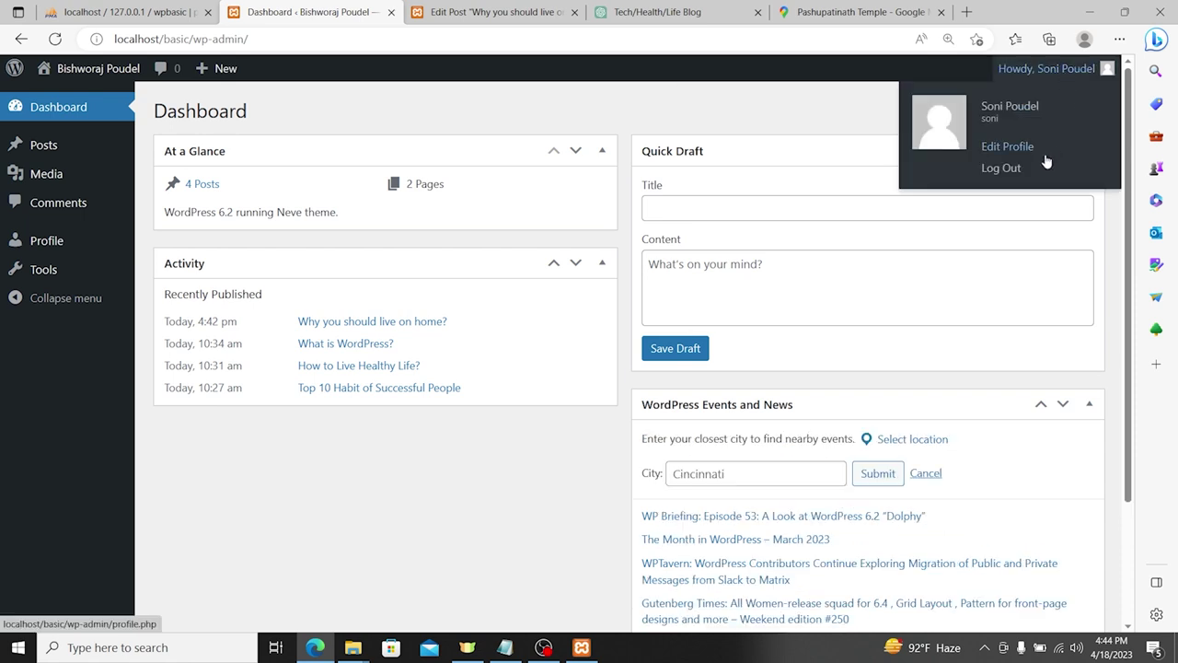
left_click(1021, 167)
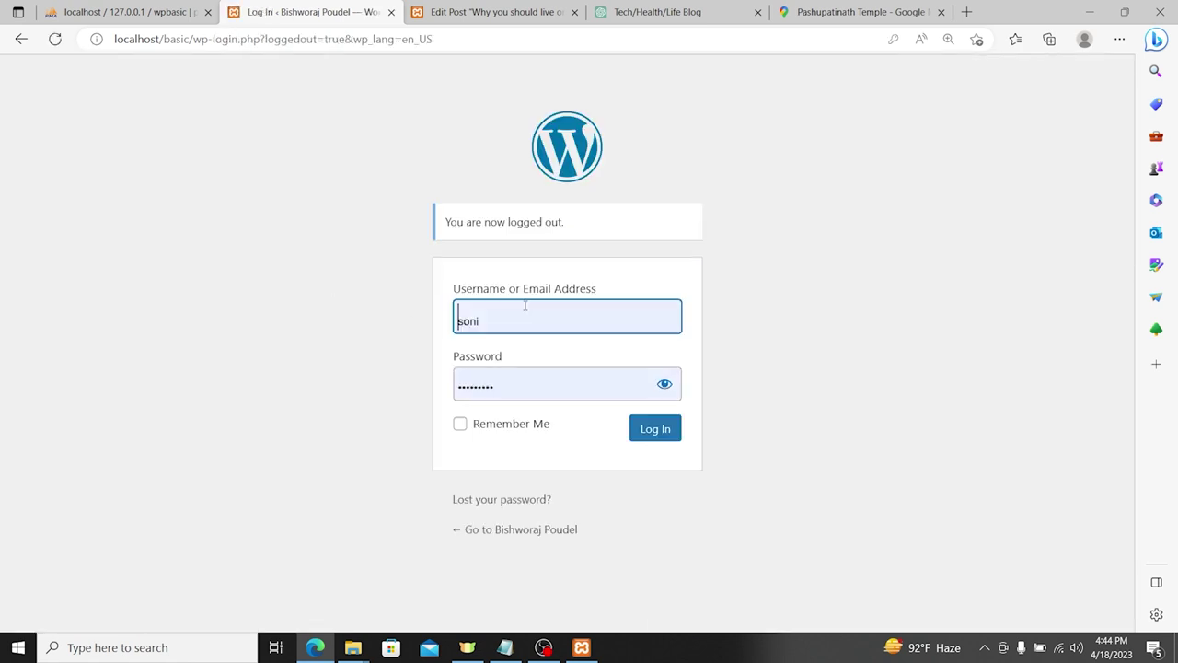
left_click(519, 308)
left_click(502, 398)
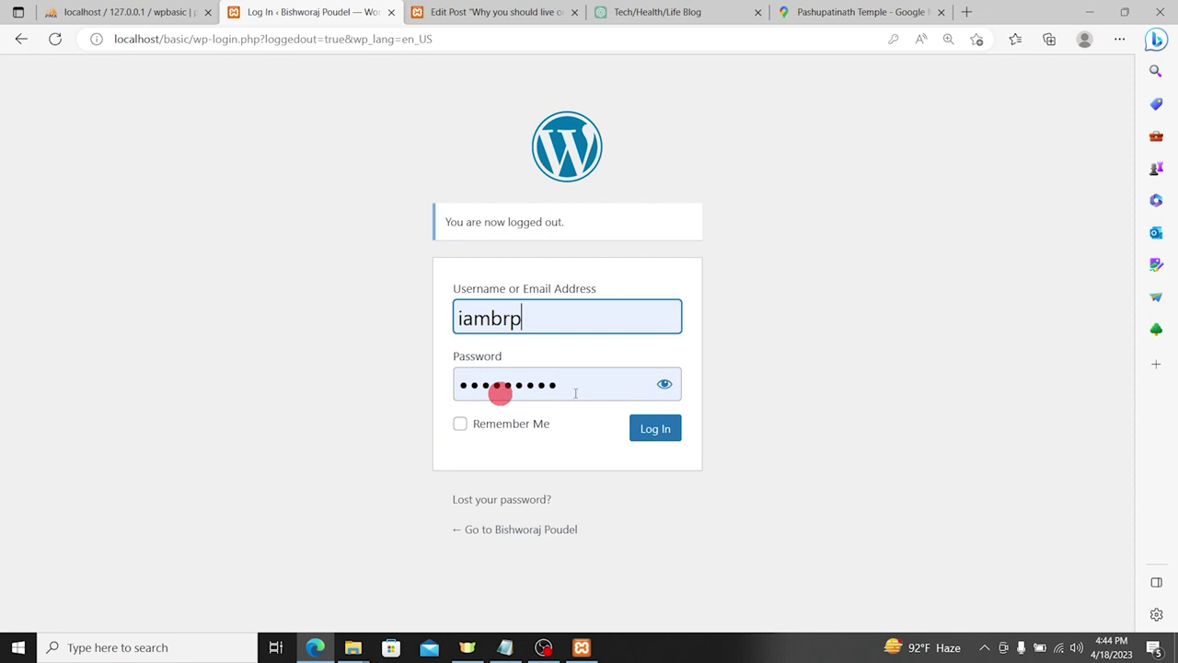
left_click(654, 425)
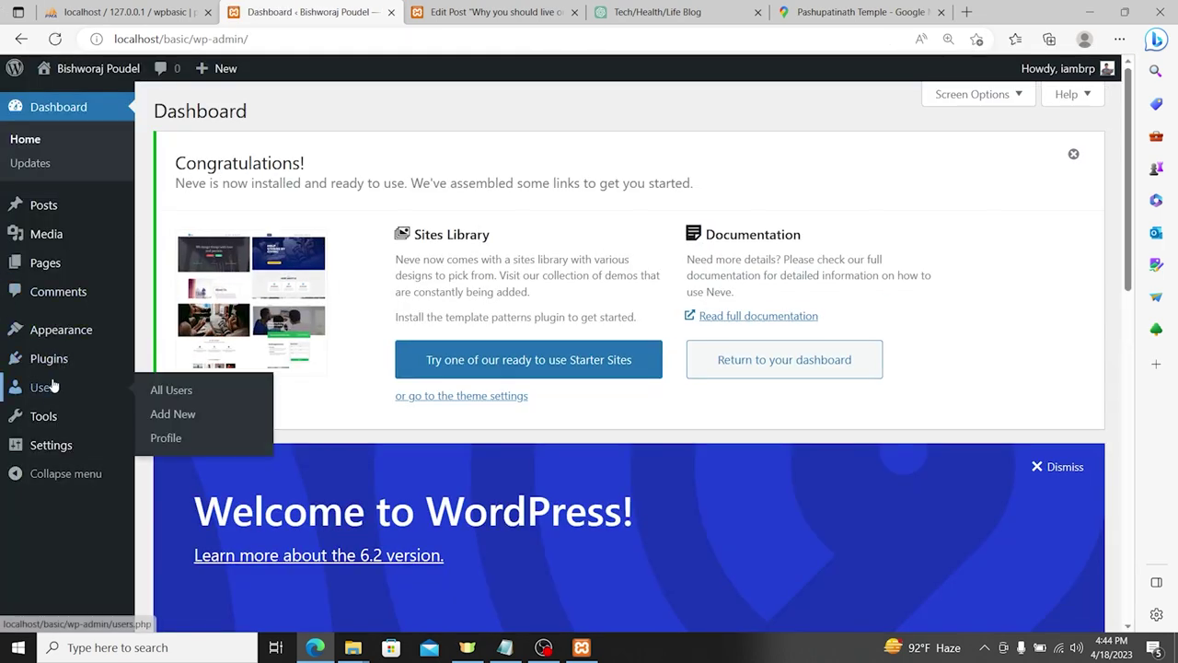
Step: Edit the author's account under Users and open its Role dropdown, currently Author
left_click(45, 388)
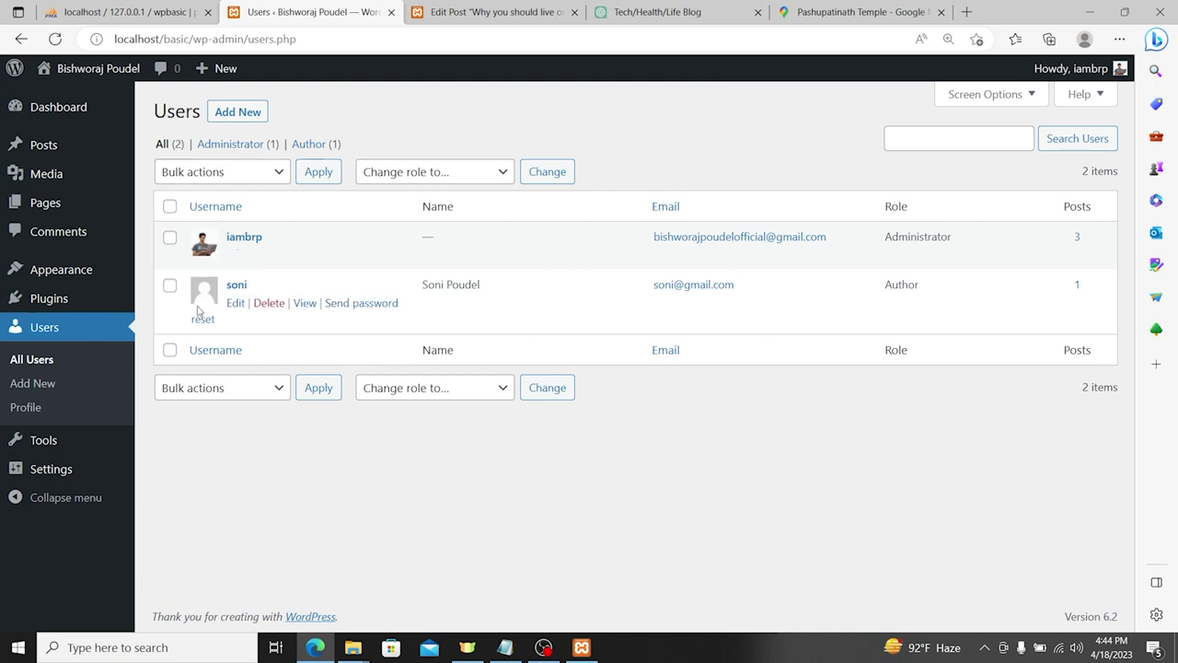
left_click(236, 305)
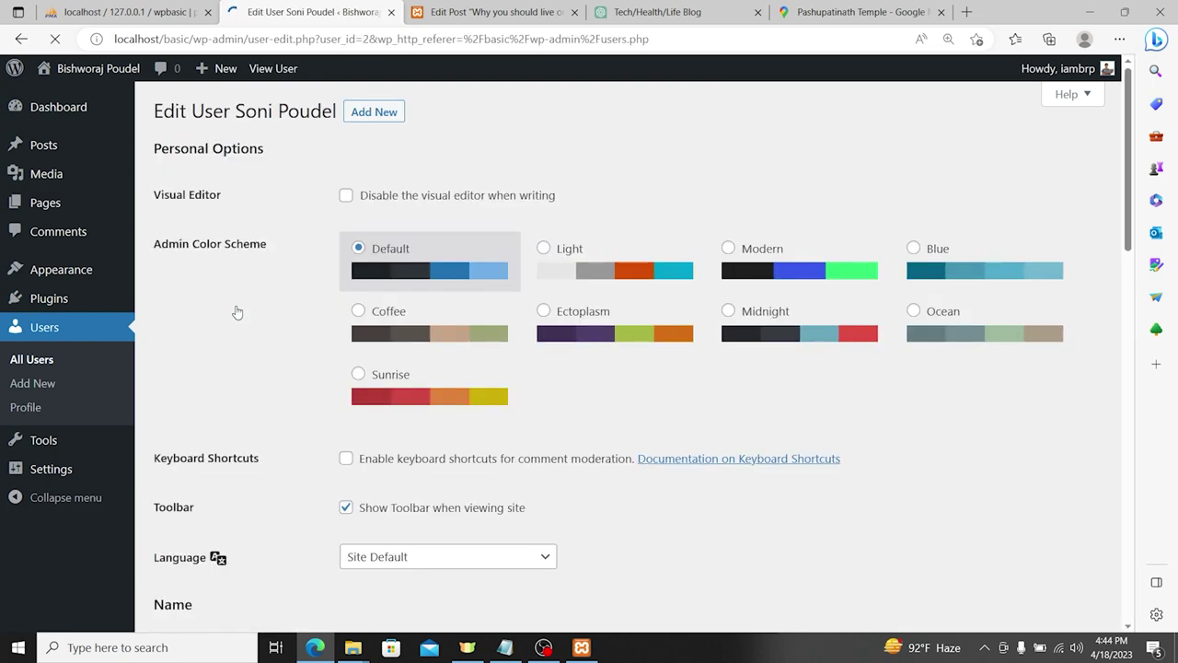
scroll(473, 316, "down", 3)
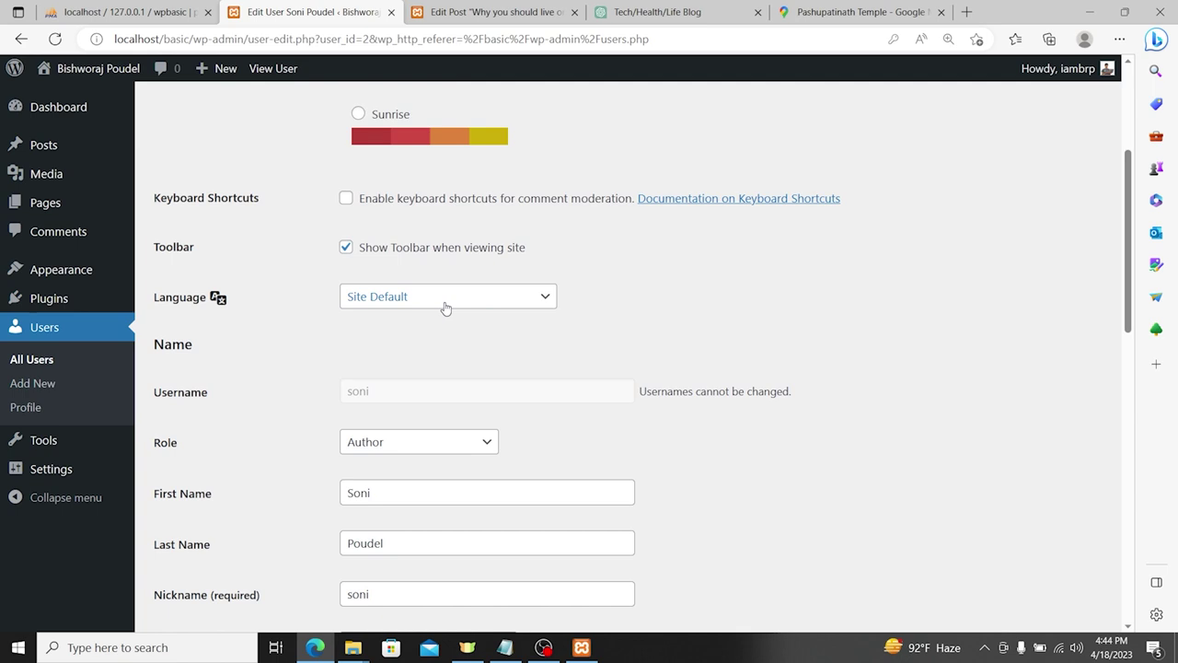
scroll(446, 307, "down", 3)
left_click(429, 190)
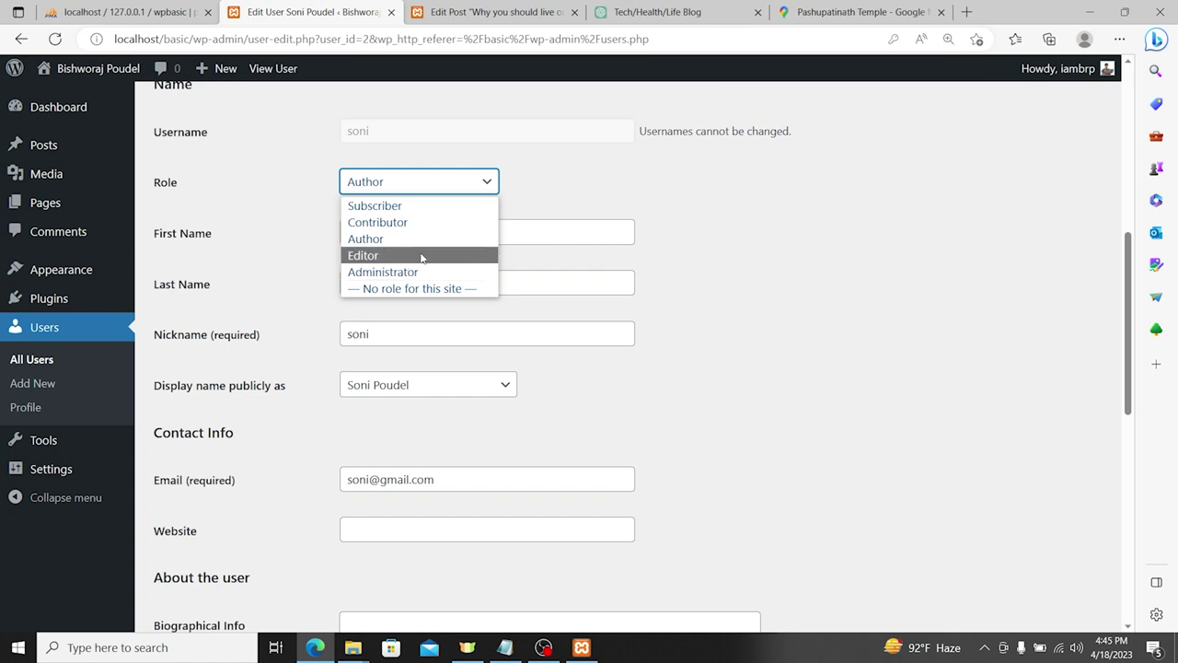
Step: Leave the user's role as Author and go back to the All Users list
left_click(743, 311)
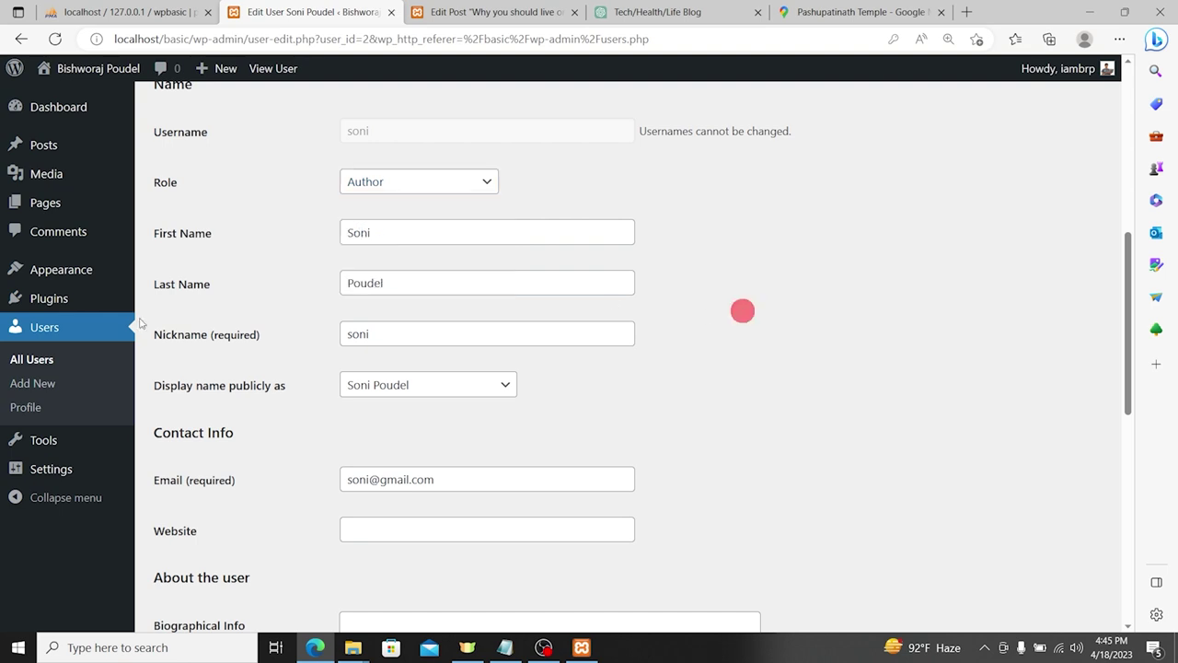
left_click(42, 327)
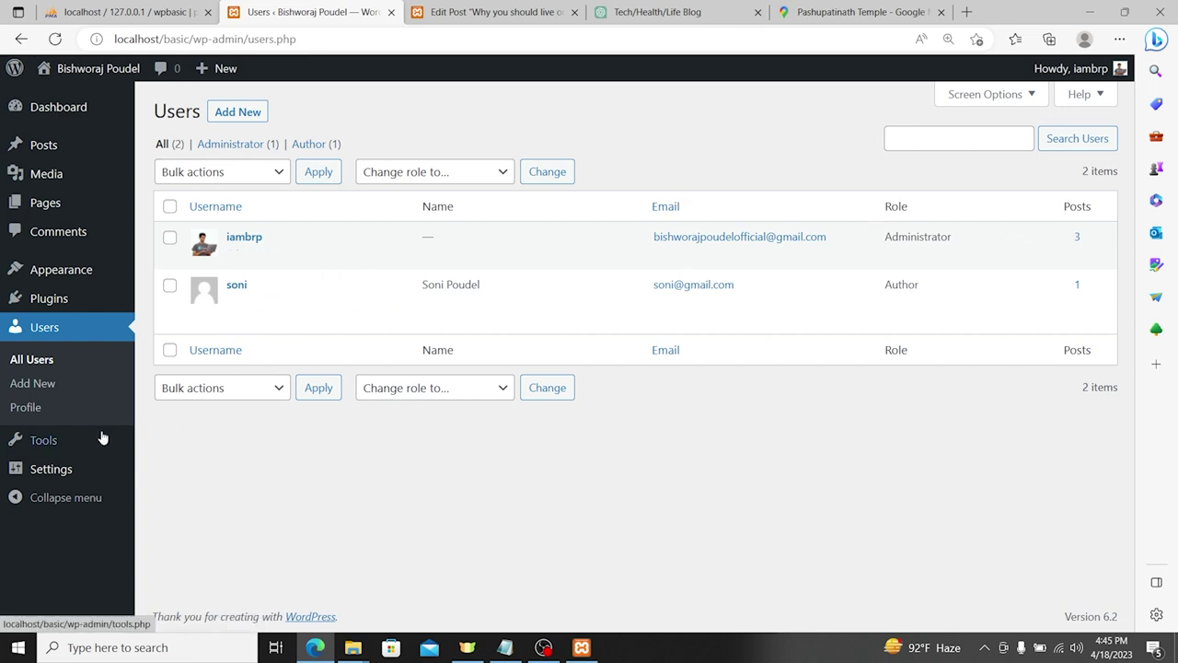
Step: Open the Tools page and highlight the converter heading and its description text
left_click(46, 440)
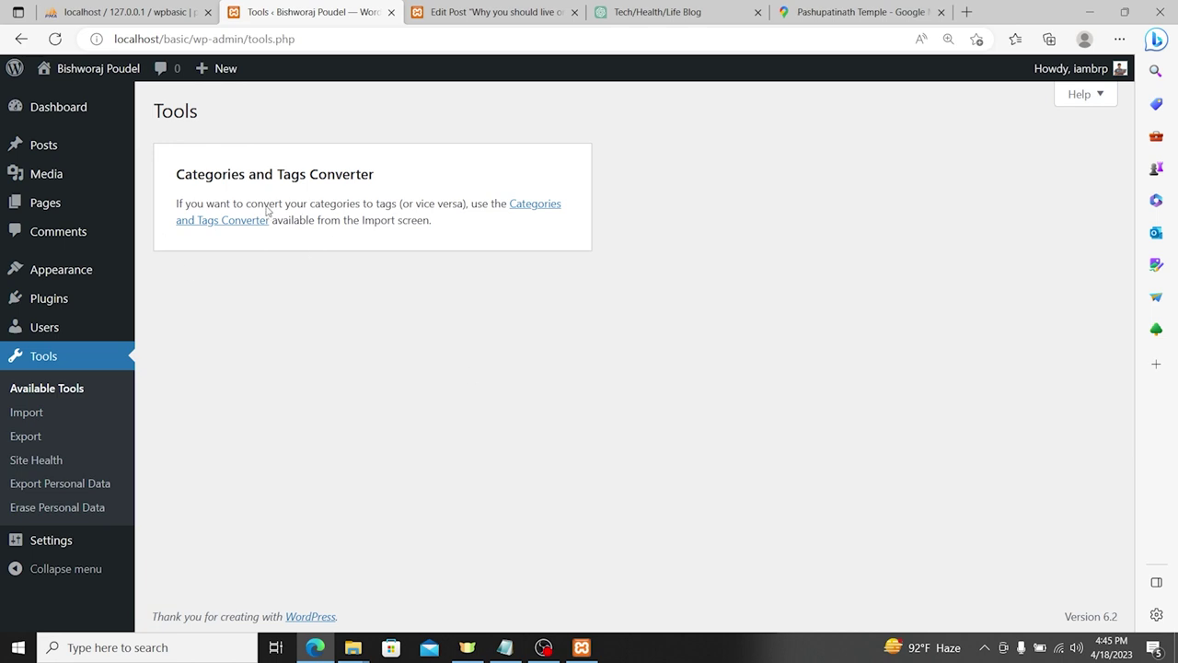
left_click_drag(251, 175, 406, 164)
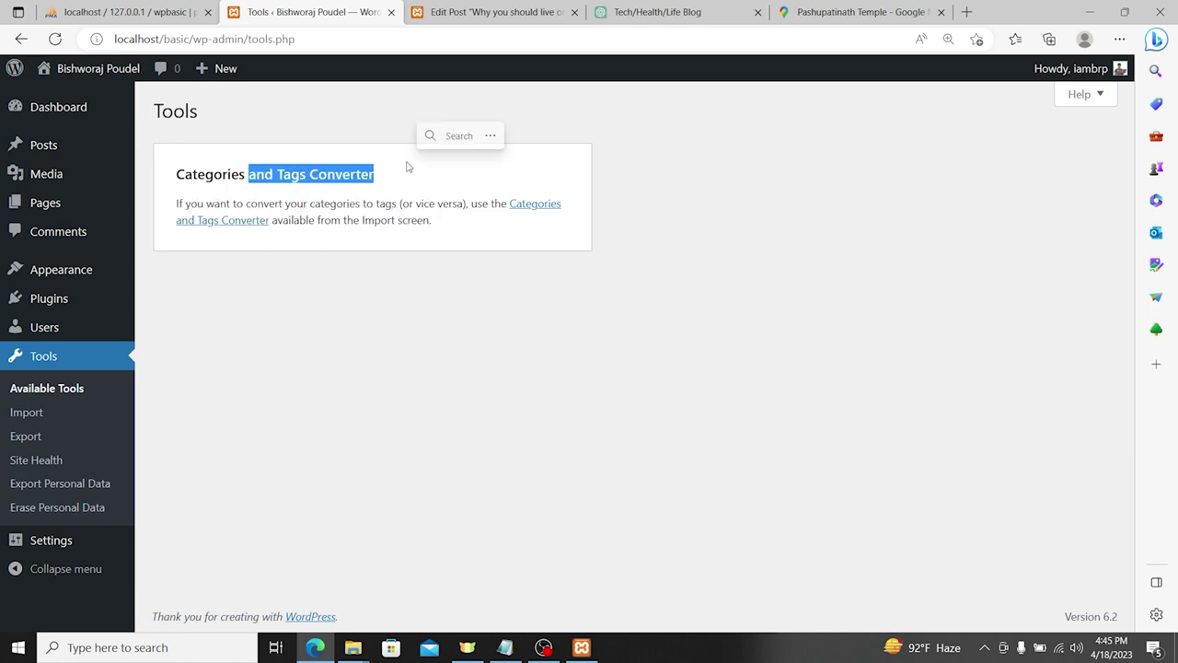
left_click_drag(313, 204, 468, 206)
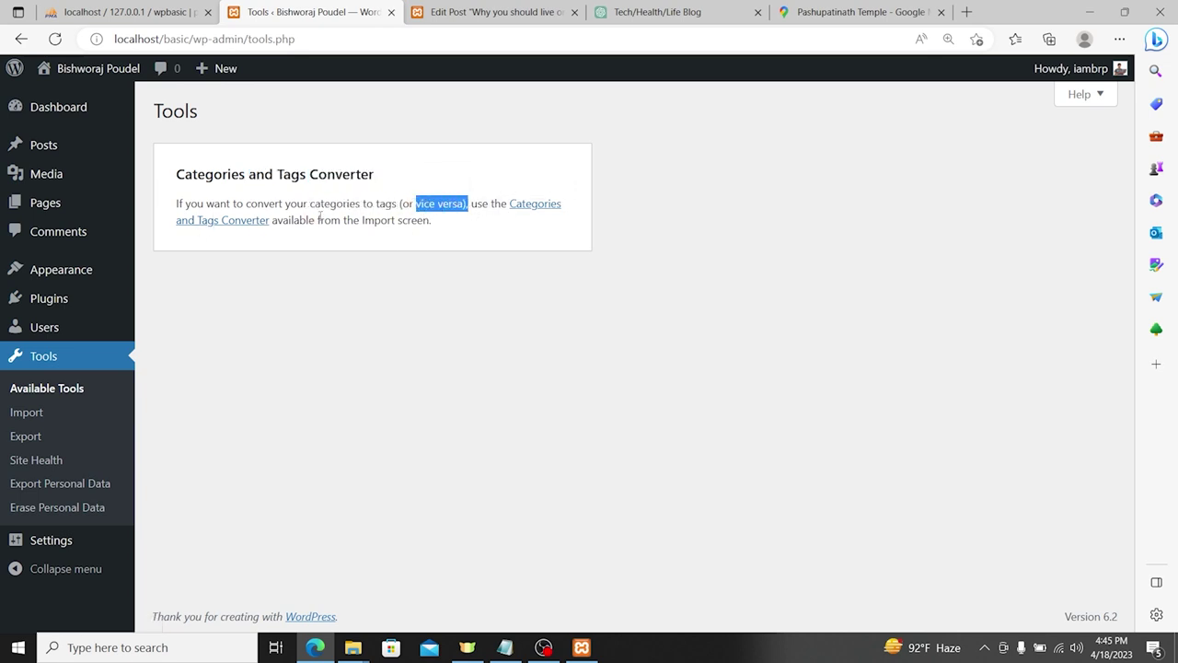
left_click_drag(320, 217, 376, 221)
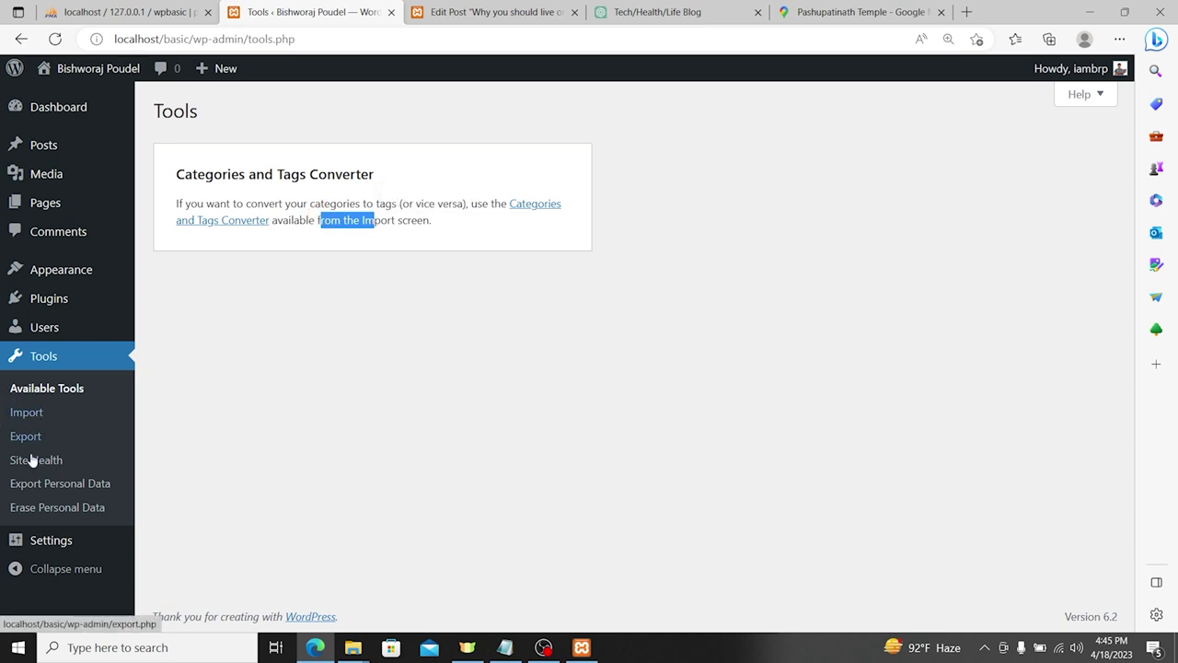
Step: Visit the Import and Export tool pages, then Site Health
left_click(28, 414)
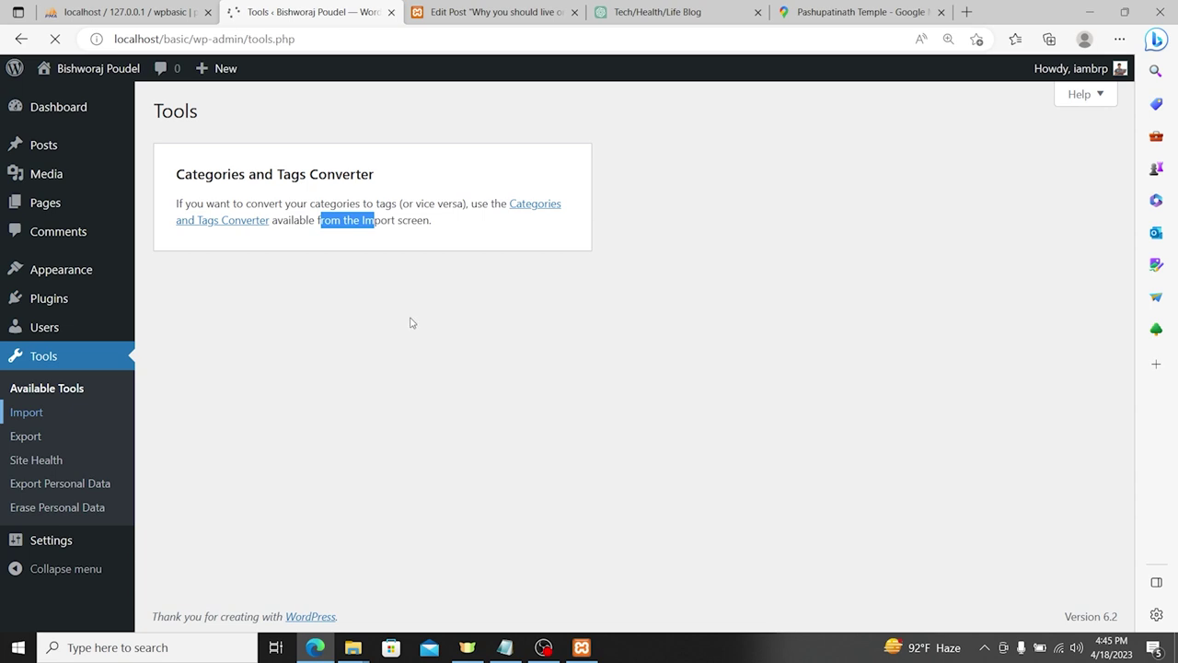
scroll(433, 330, "down", 1)
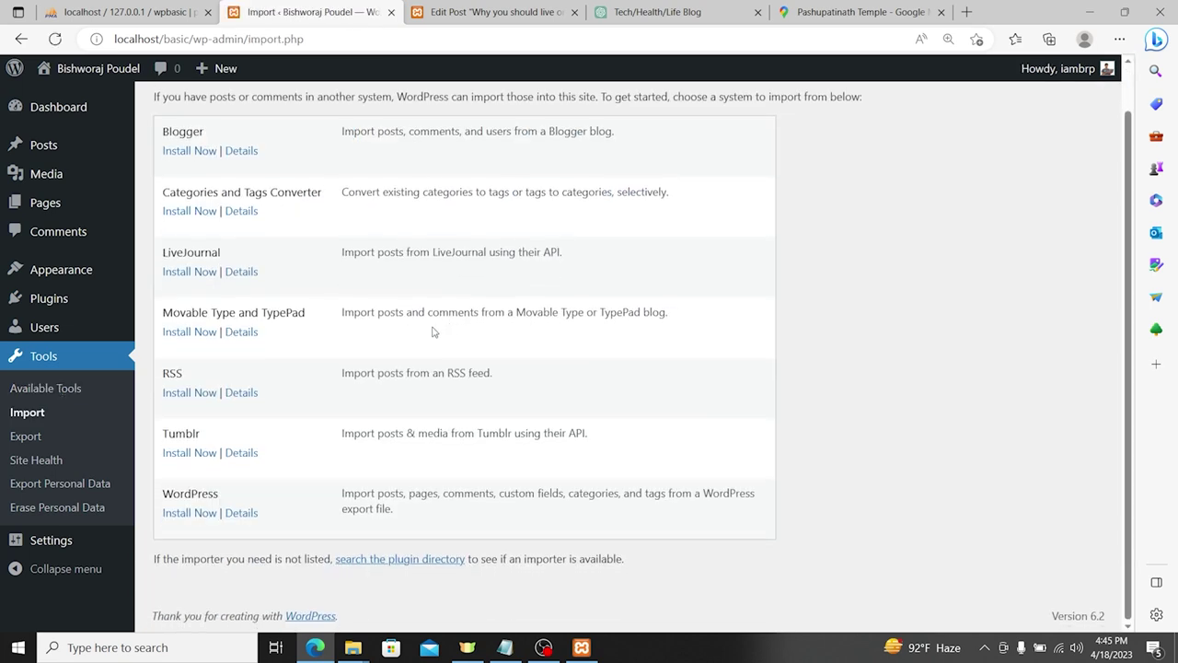
left_click(40, 438)
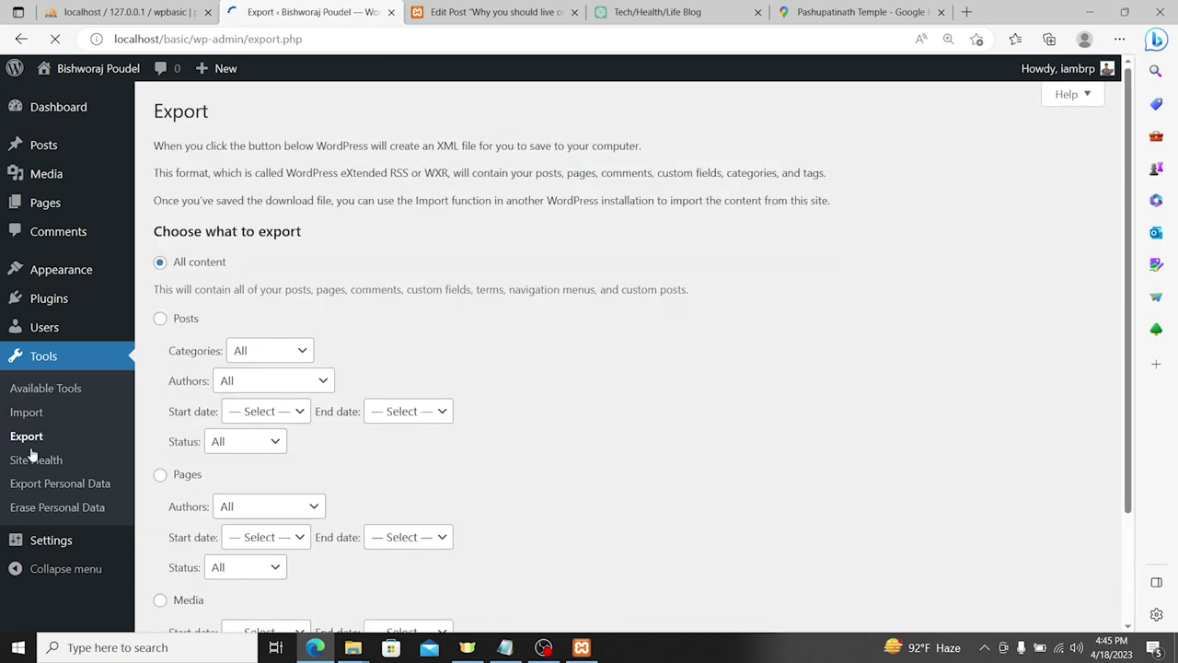
left_click(48, 462)
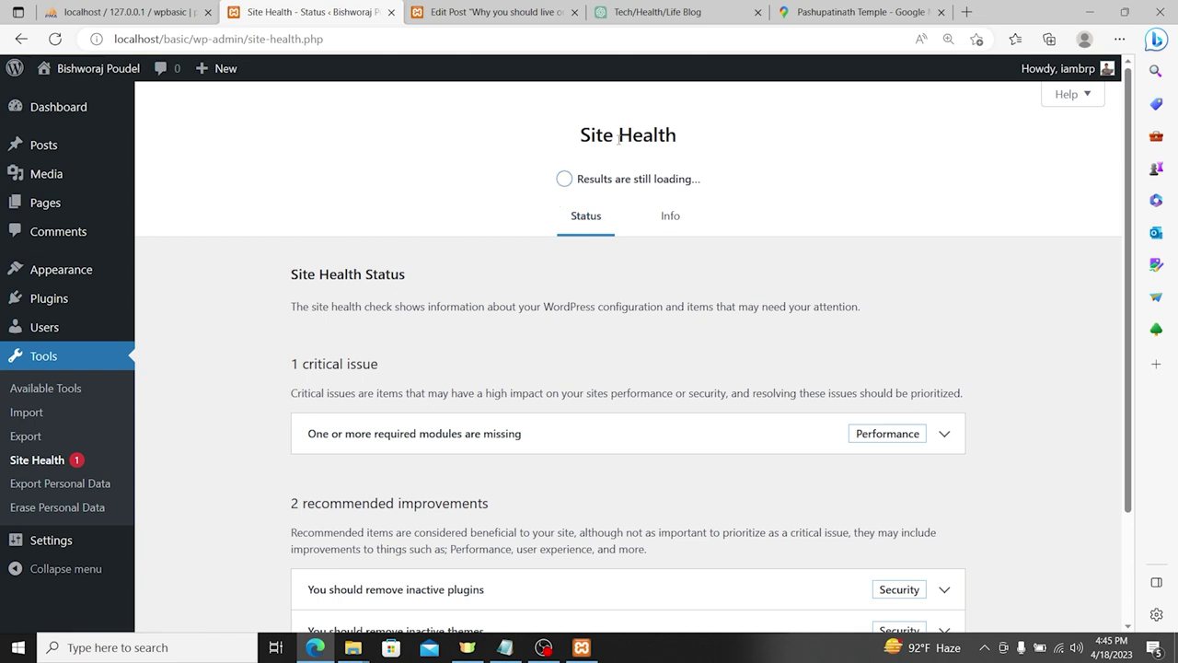
Step: Expand Site Health's passed tests, listing 16 items with no issues detected
scroll(710, 221, "down", 2)
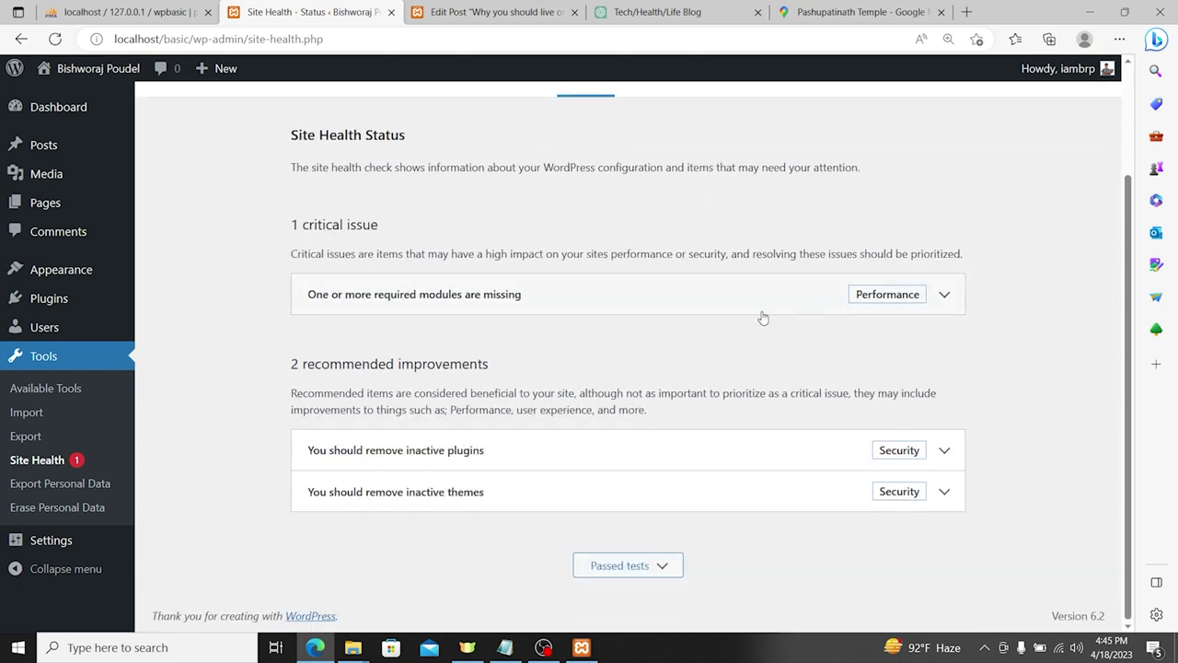
left_click(608, 560)
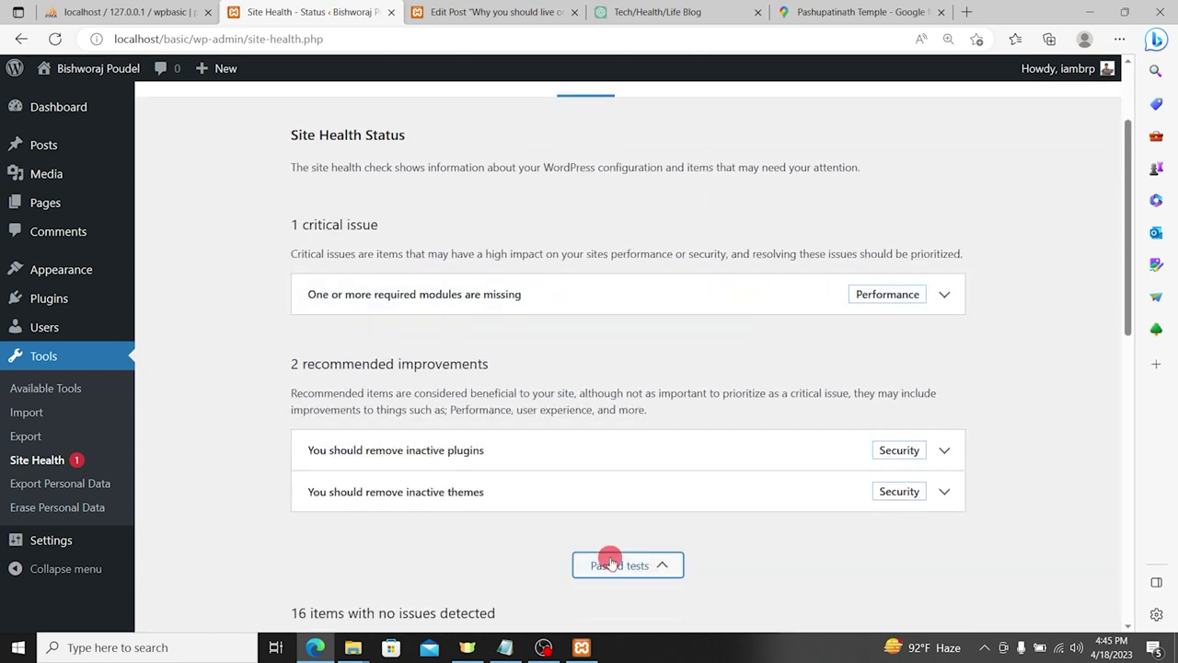
scroll(663, 460, "down", 3)
scroll(653, 419, "down", 4)
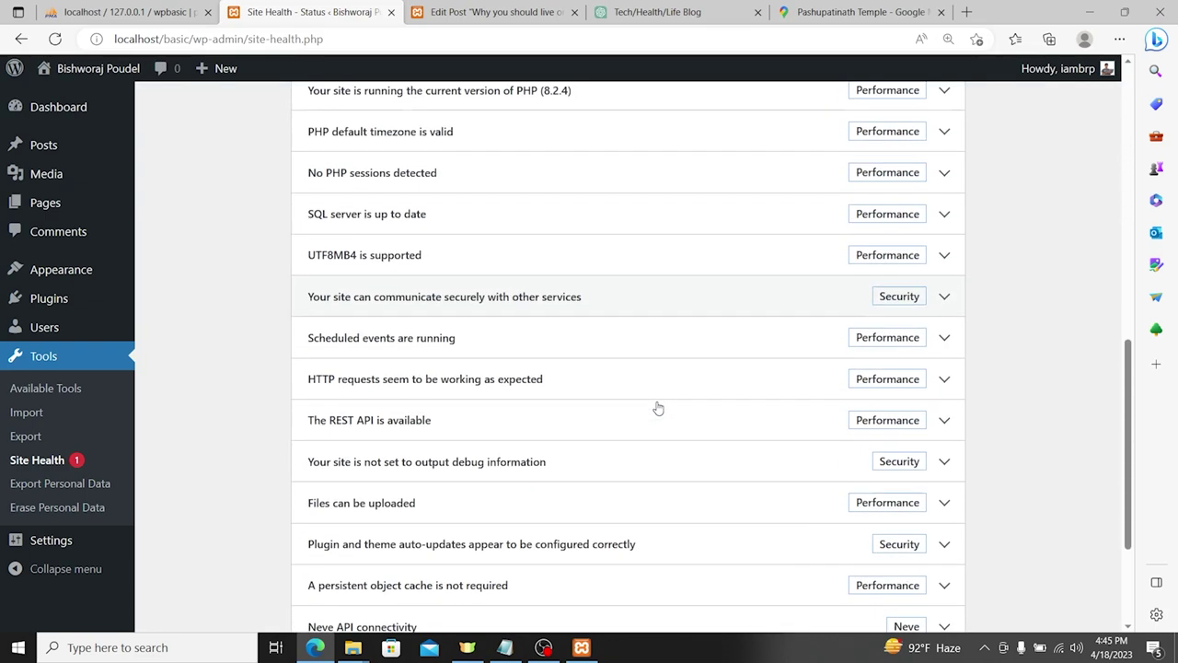
scroll(480, 297, "down", 3)
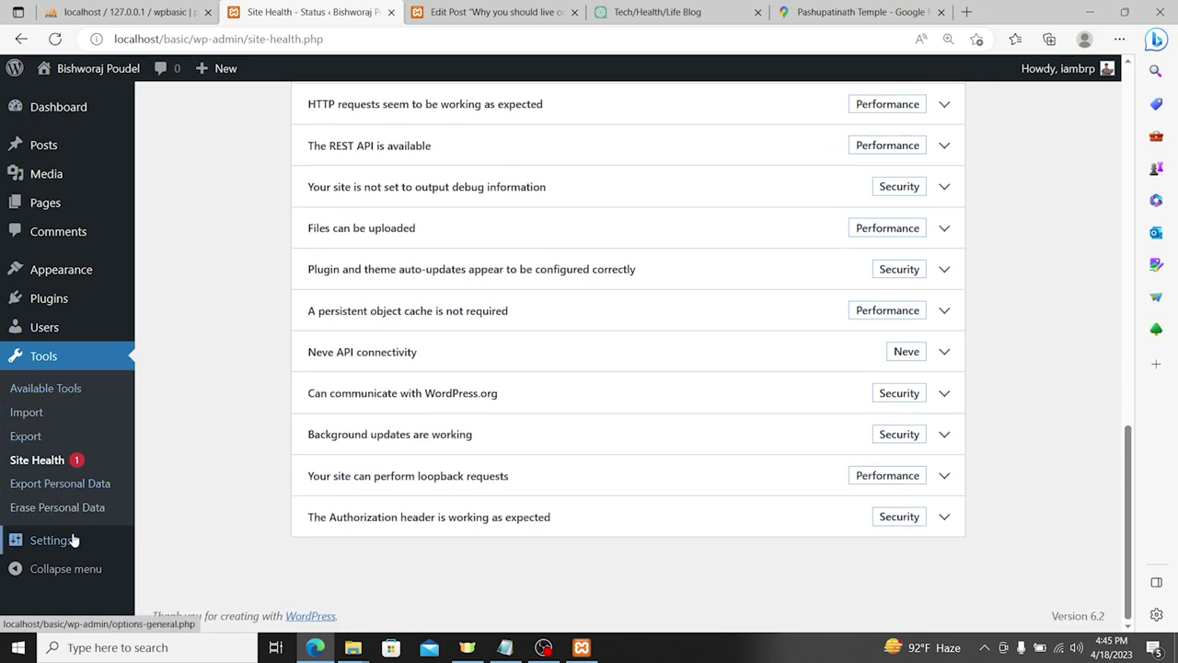
mouse_move(62, 545)
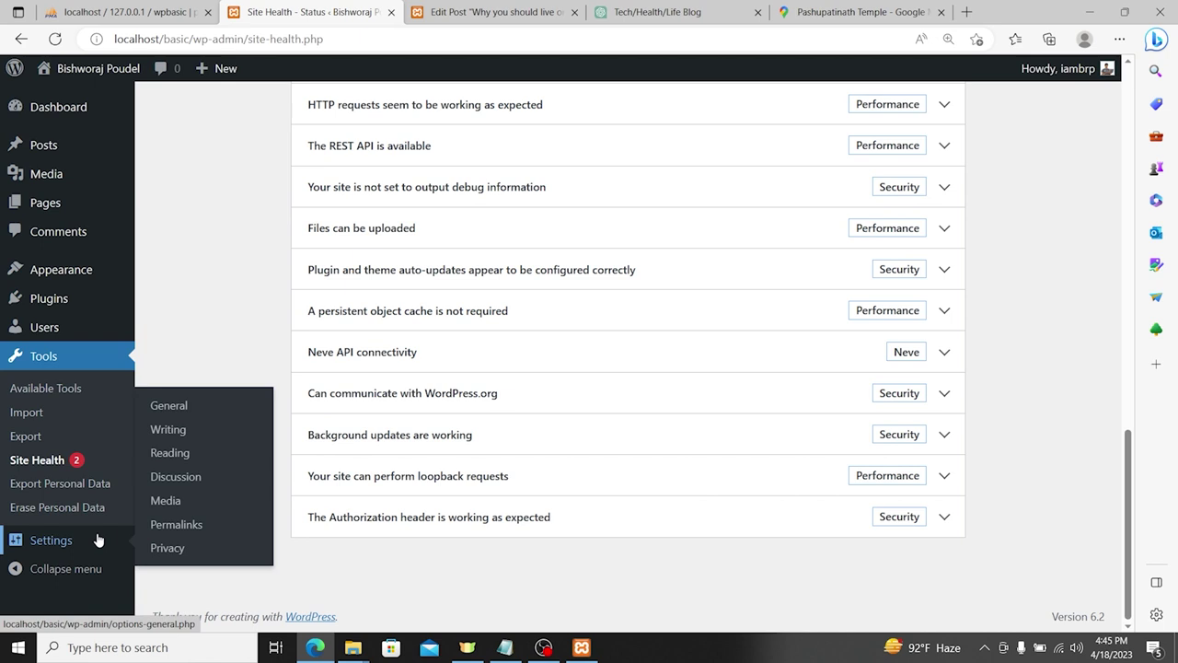
Step: In General Settings, highlight the Site Title, Tagline, site addresses and admin email fields
left_click(180, 410)
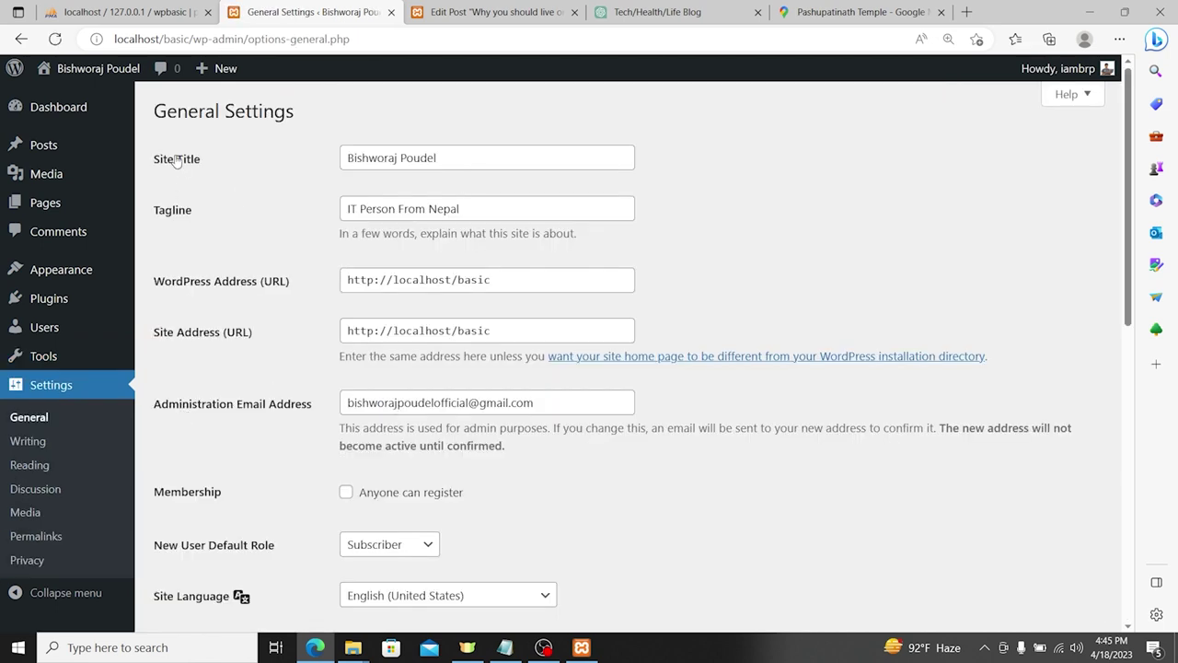
left_click_drag(177, 161, 217, 159)
left_click_drag(166, 211, 195, 220)
left_click_drag(500, 279, 362, 335)
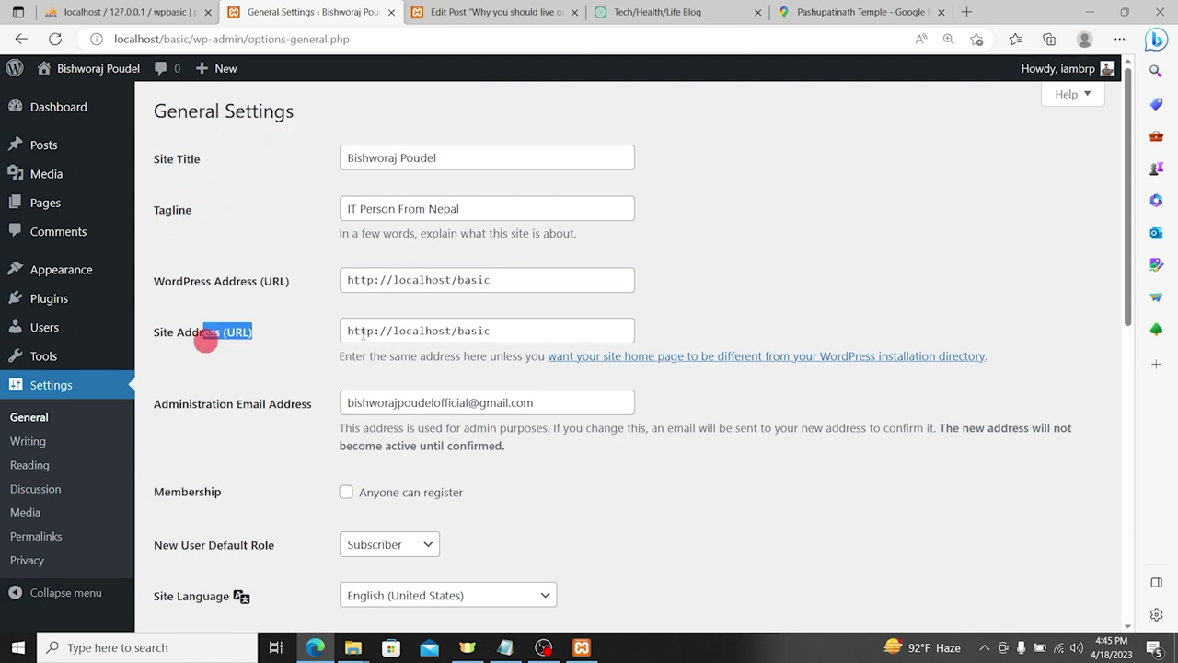
left_click_drag(533, 404, 149, 384)
left_click(202, 425)
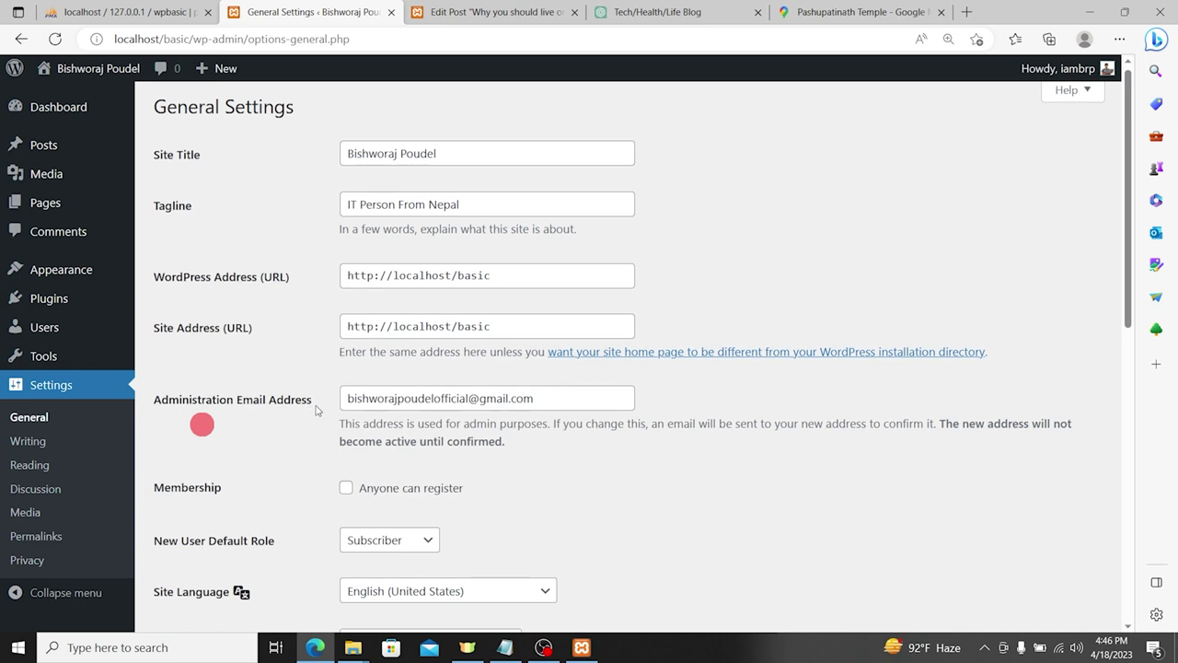
scroll(403, 319, "down", 2)
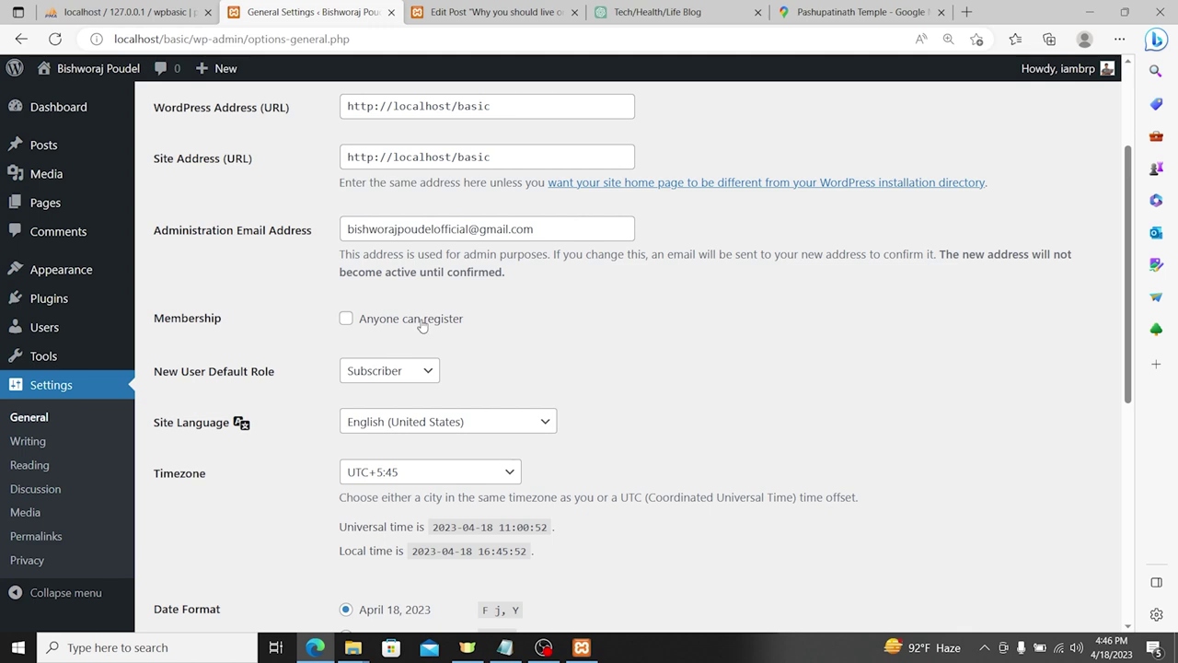
Step: Enable 'Anyone can register' with Subscriber as the default role and save
left_click(418, 320)
scroll(416, 321, "down", 1)
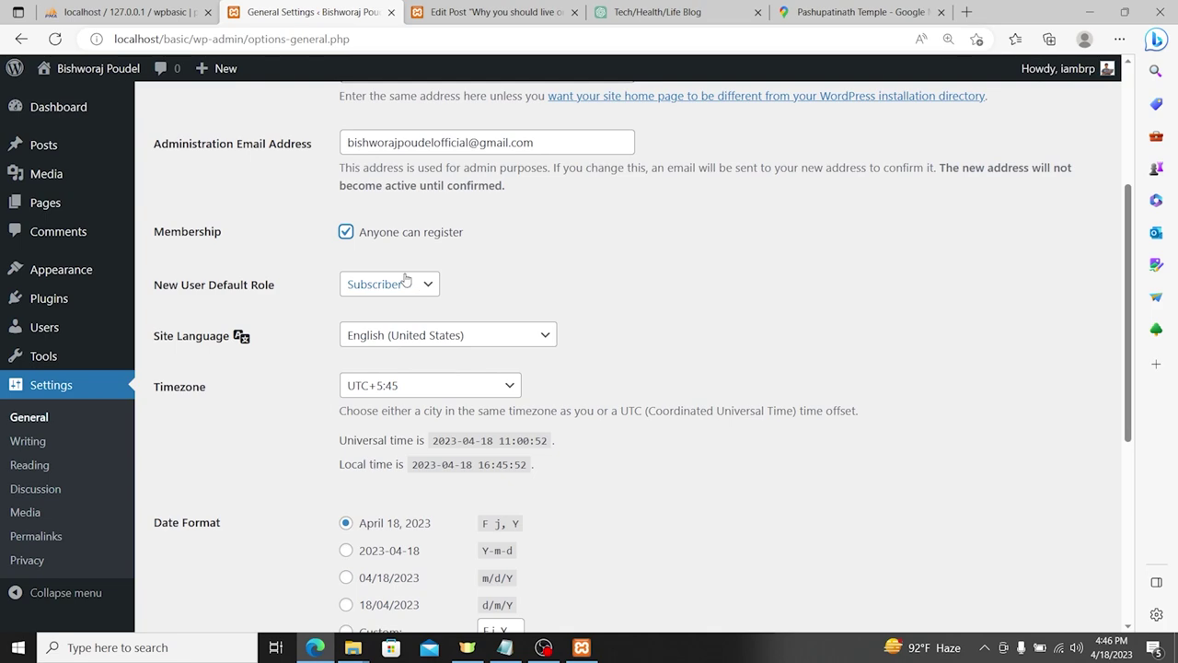
scroll(401, 291, "down", 4)
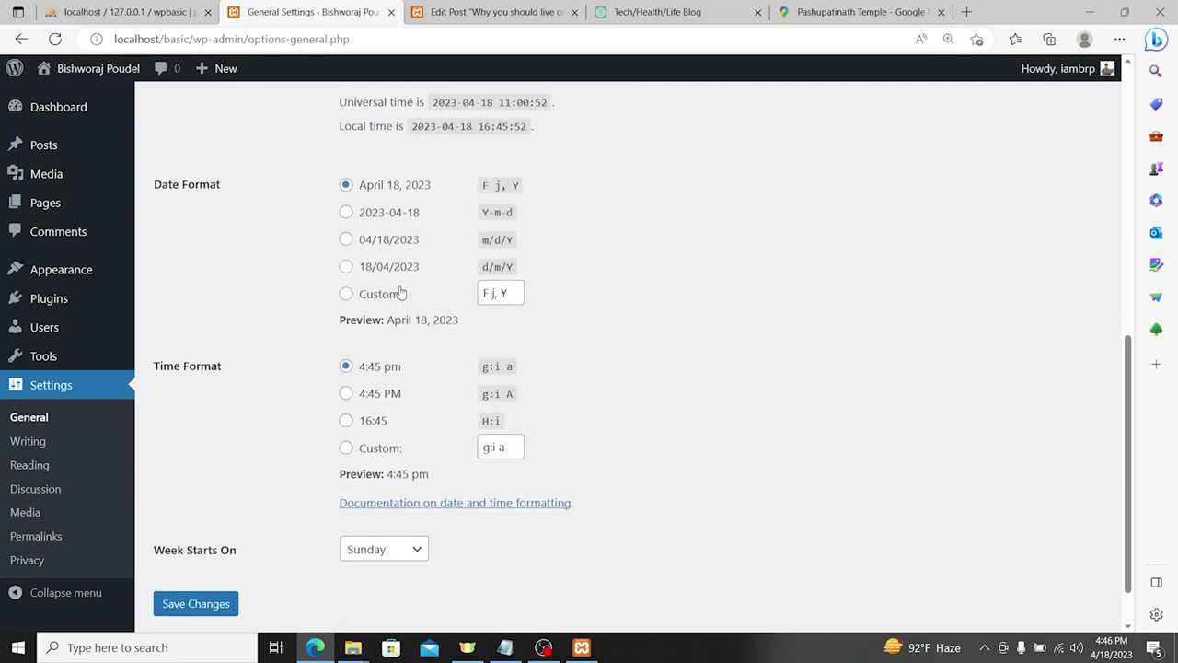
scroll(400, 294, "up", 4)
scroll(403, 246, "down", 5)
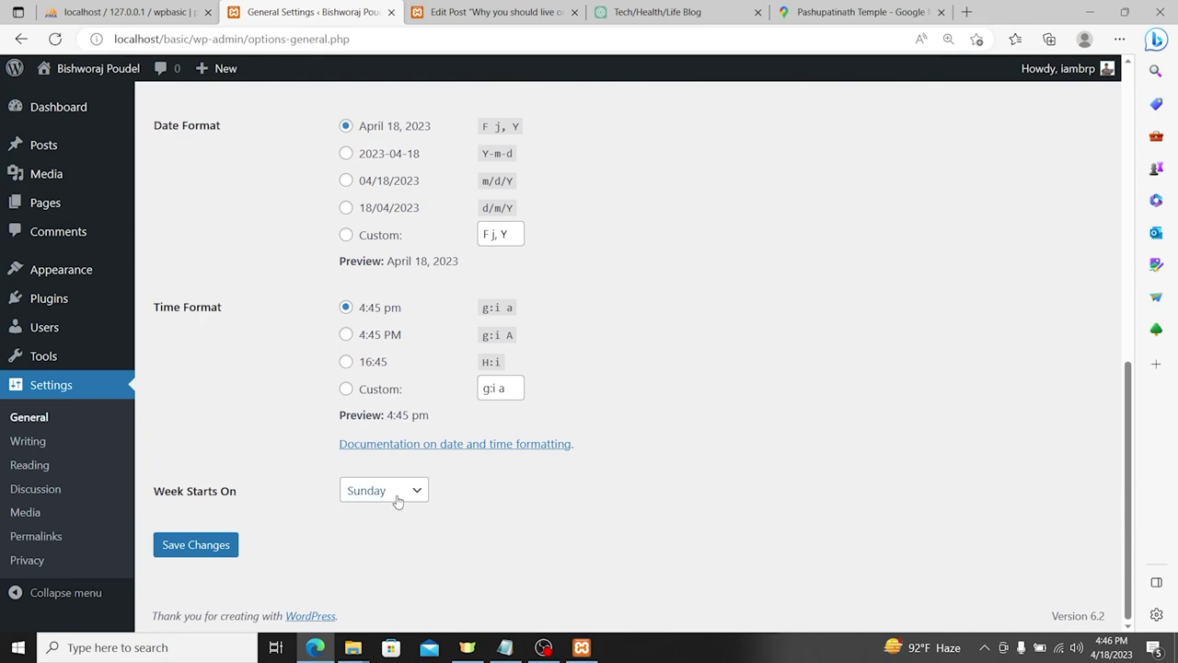
scroll(391, 345, "up", 3)
scroll(403, 317, "down", 3)
scroll(403, 317, "up", 5)
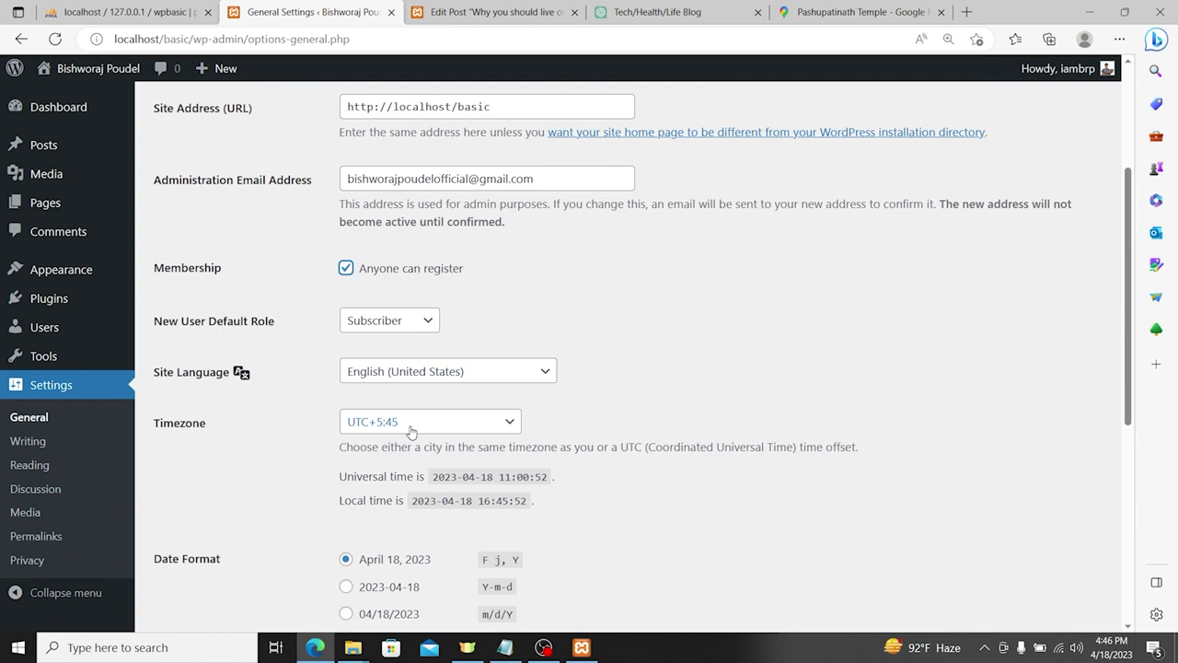
scroll(411, 432, "down", 5)
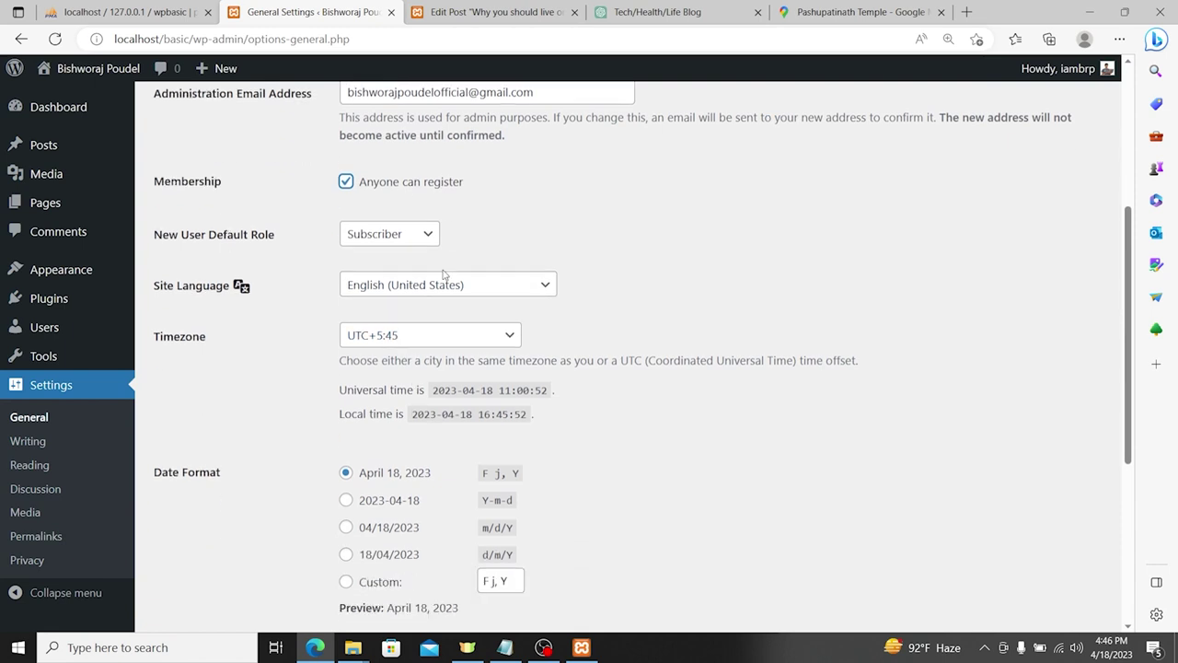
left_click(208, 544)
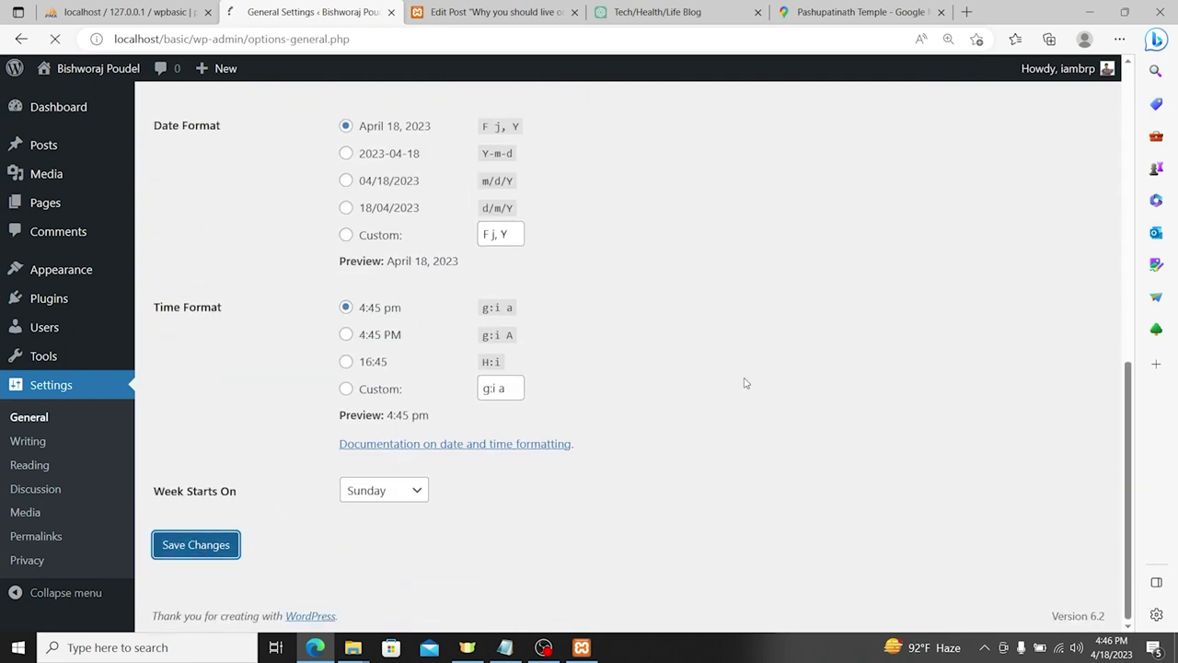
scroll(516, 266, "down", 8)
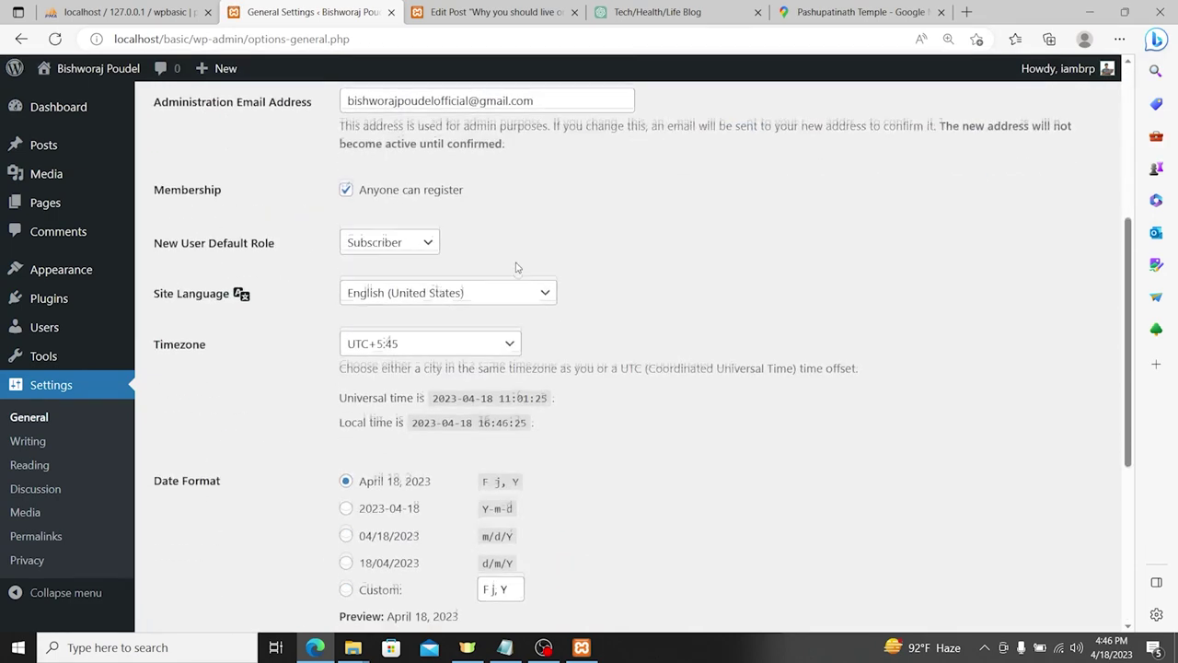
scroll(544, 337, "up", 8)
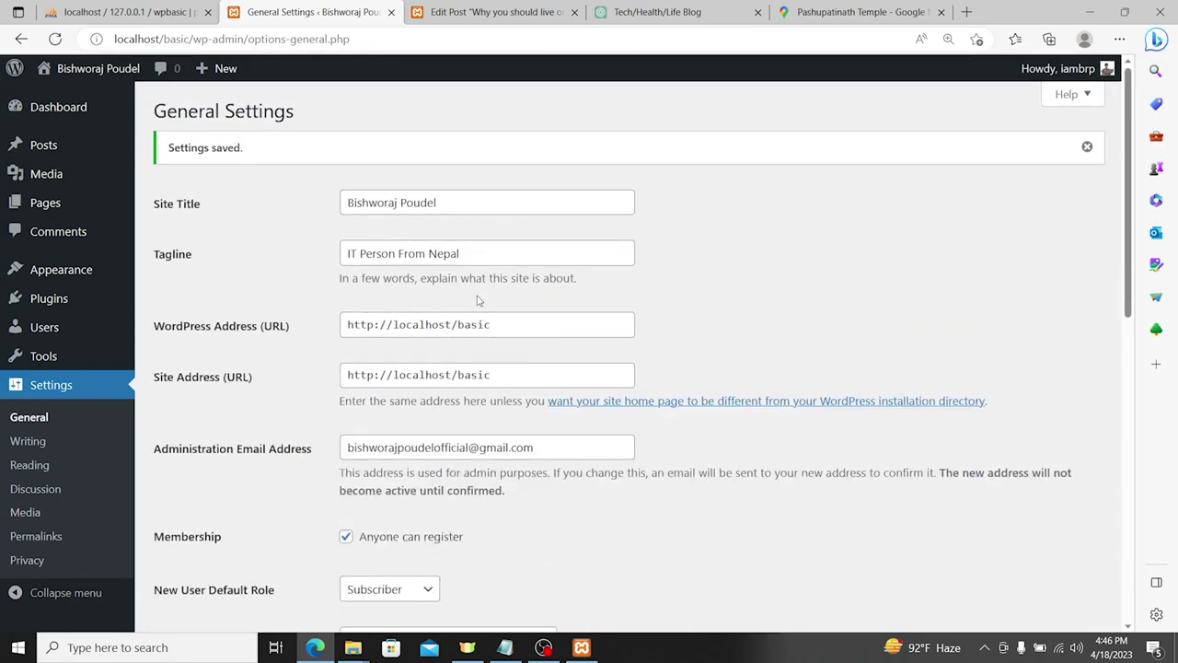
scroll(516, 293, "down", 1)
Step: In a private window, load the local site and try localhost/basic/register
key("ctrl+shift+n")
type("loc")
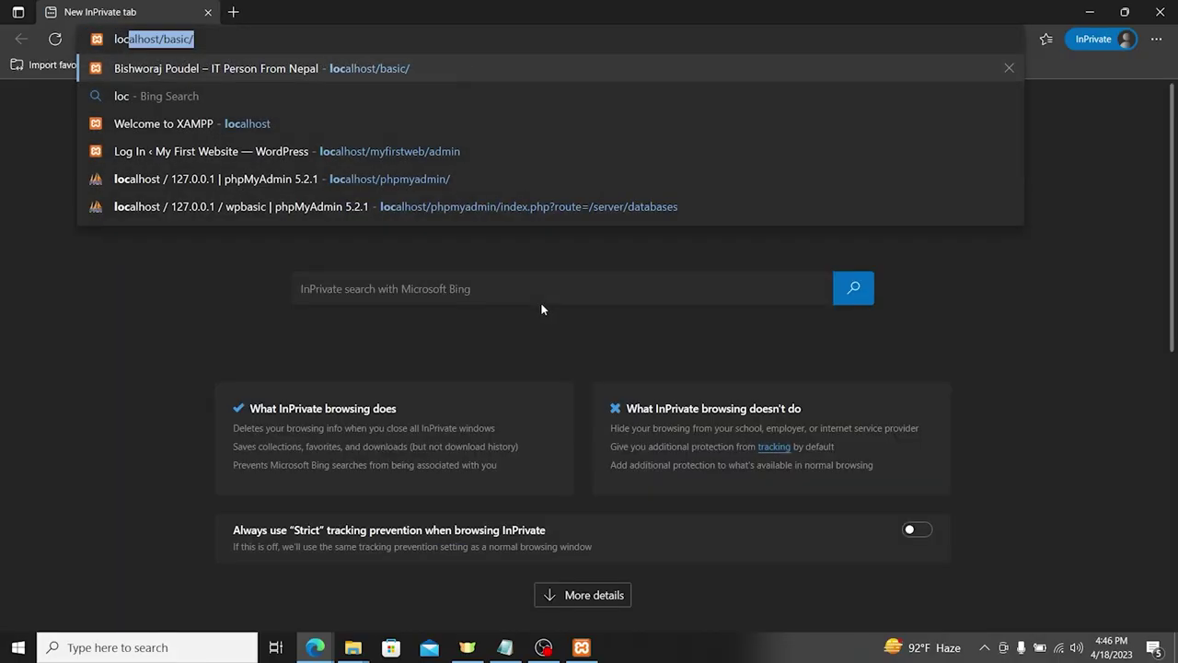
key("Right")
key("Return")
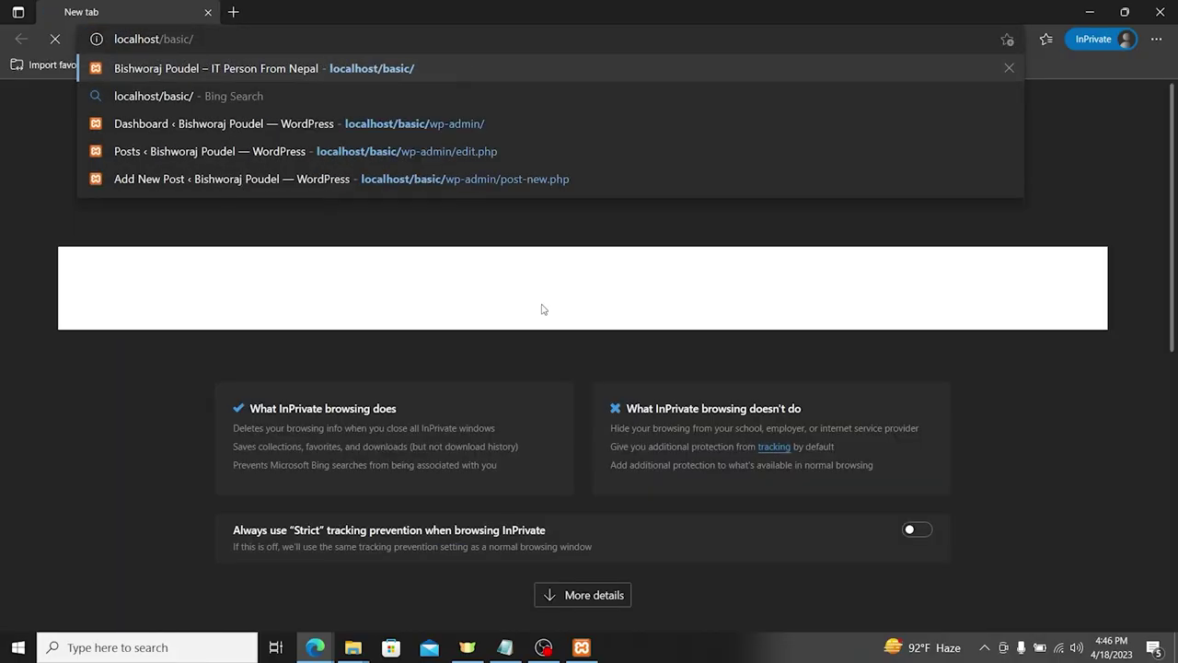
left_click(314, 40)
type("regist")
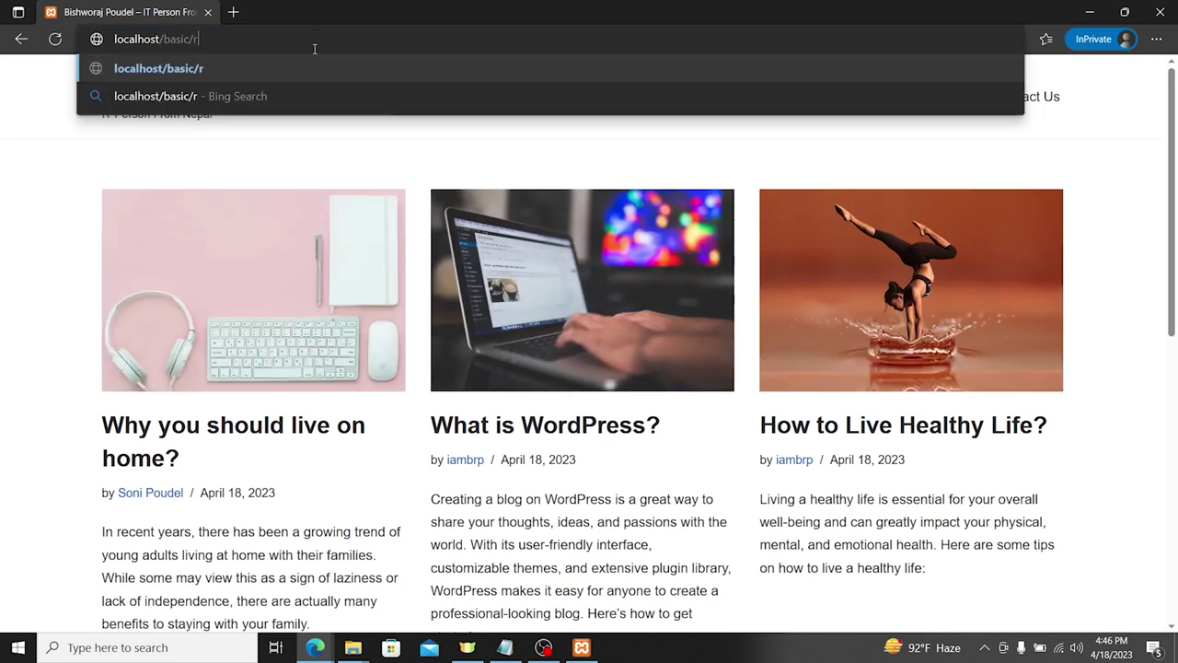
type("er")
key("Return")
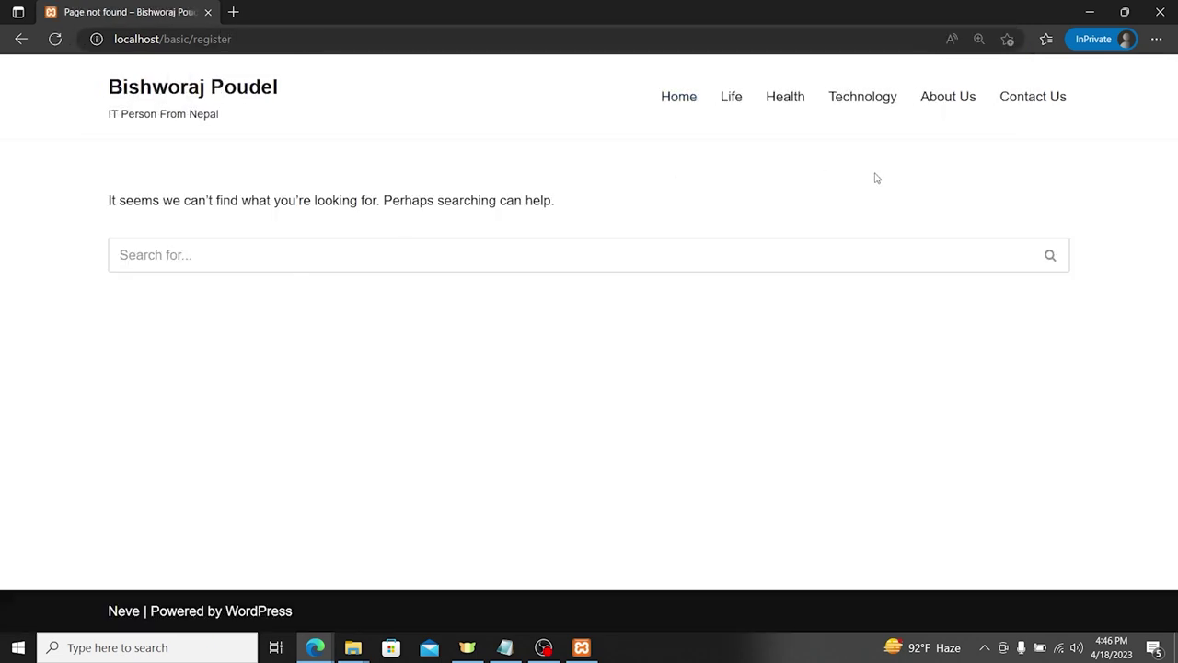
Step: Reload localhost/basic/, then go to localhost/basic/admin to reach the login page
left_click(245, 41)
key("shift+Left")
key("shift+Left")
key("shift+Left")
key("shift+Left")
key("shift+Left")
key("shift+Left")
key("BackSpace")
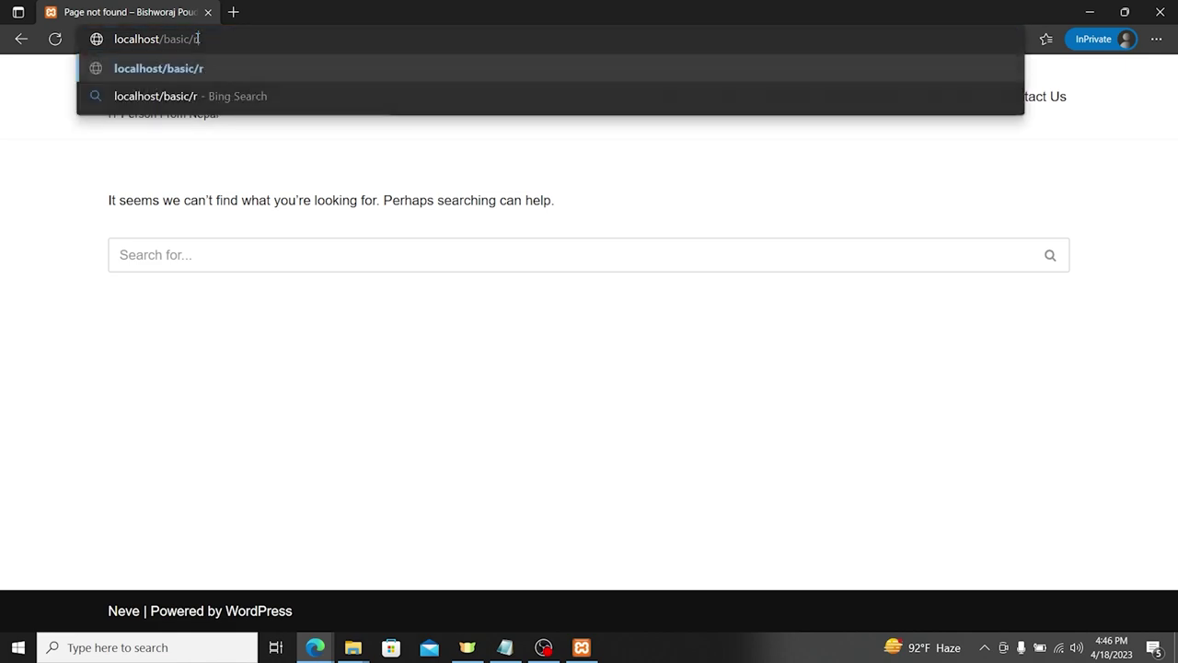
key("Return")
left_click(221, 40)
left_click(221, 40)
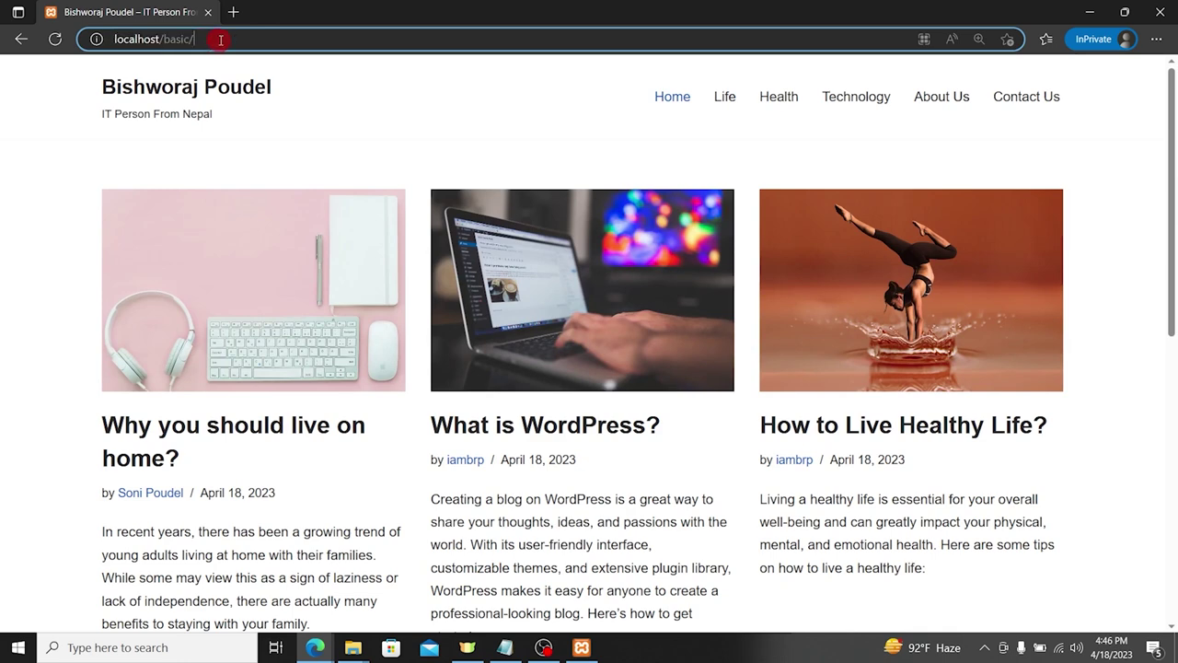
type("admin")
key("Return")
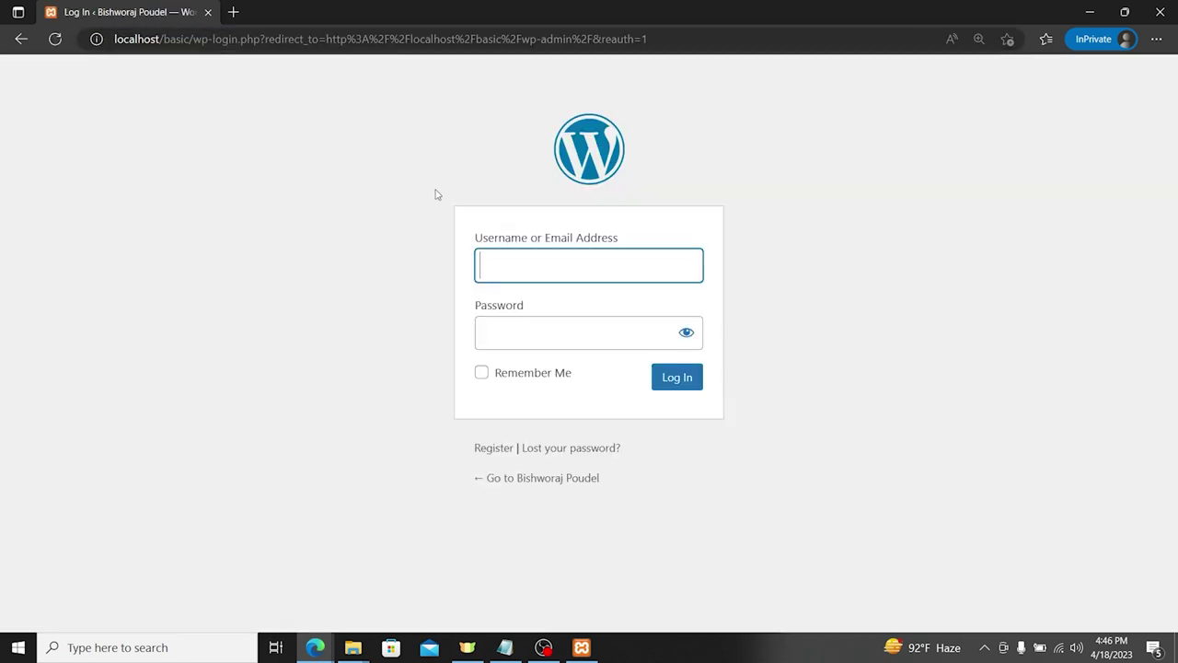
Step: Open the registration form and enter the username 'hello'
left_click(486, 451)
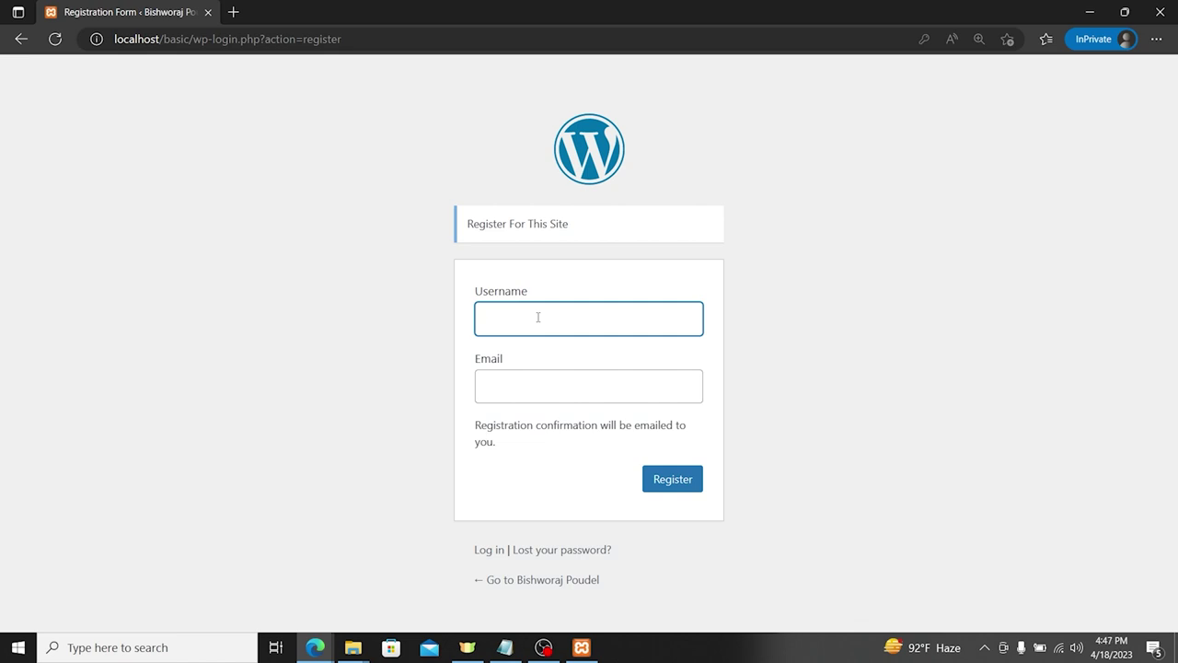
left_click(539, 316)
type("he")
key("BackSpace")
key("BackSpace")
type("he")
key("BackSpace")
key("BackSpace")
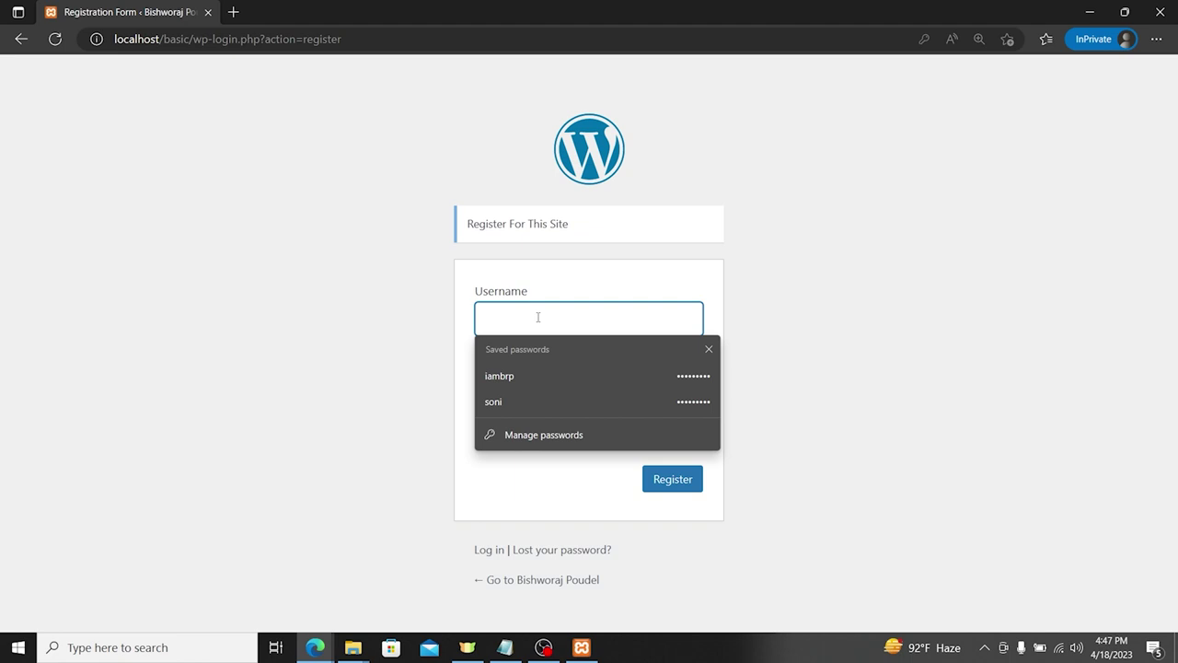
type("hello")
Step: Fill in a test email address, submit the registration, and close the private window
key("Tab")
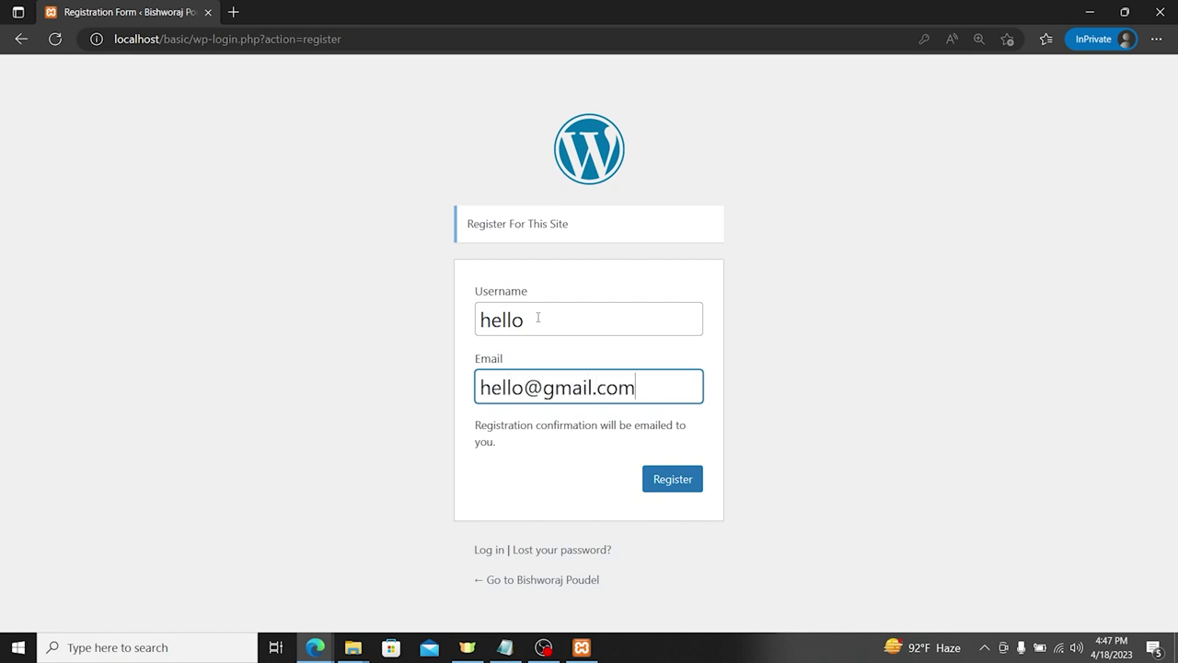
key("ctrl+a")
left_click(657, 478)
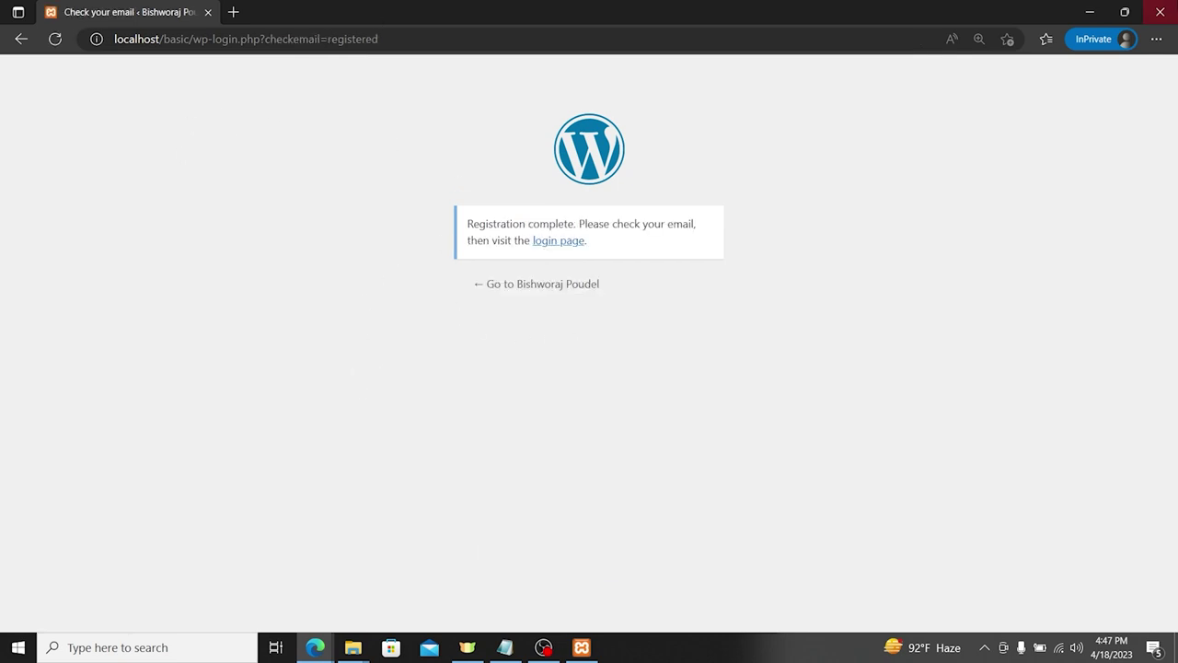
left_click(1160, 12)
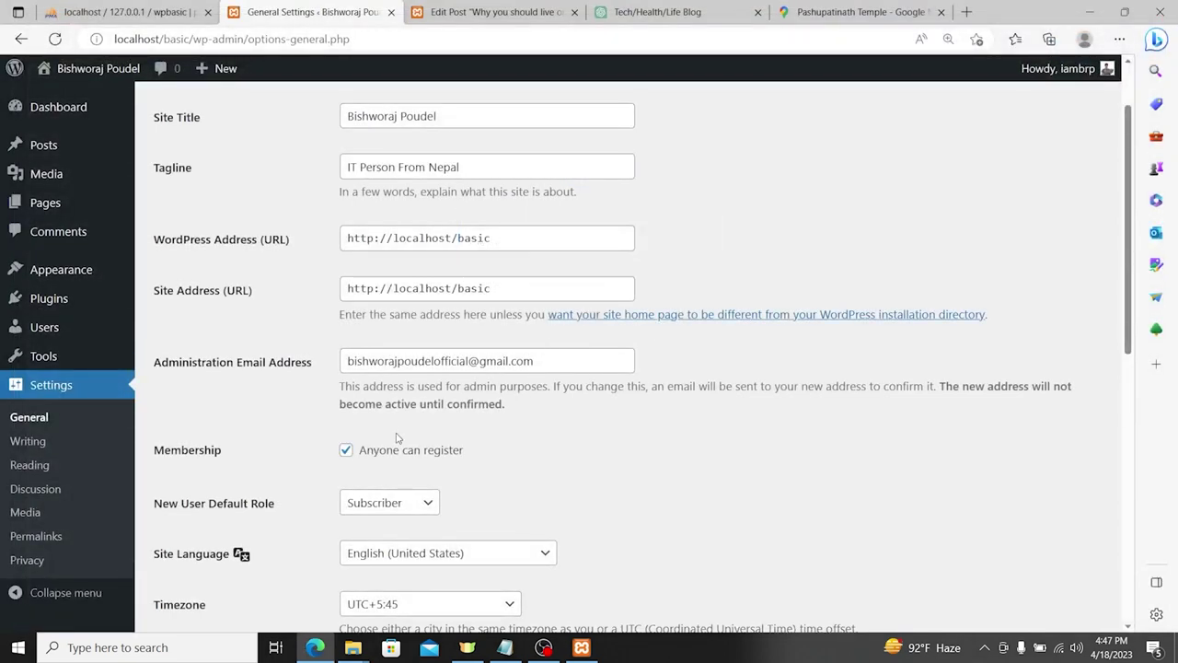
Step: Untick 'Anyone can register' in General Settings and save the change
left_click(393, 455)
scroll(396, 453, "down", 3)
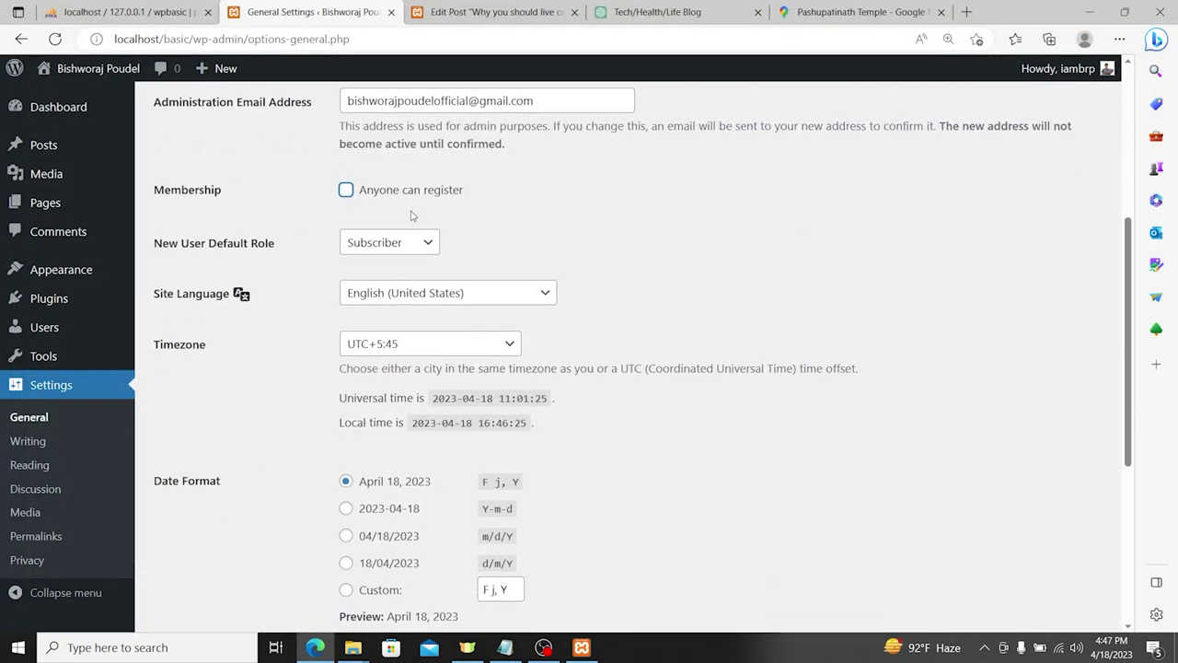
scroll(446, 254, "down", 4)
scroll(445, 277, "up", 5)
scroll(439, 322, "down", 4)
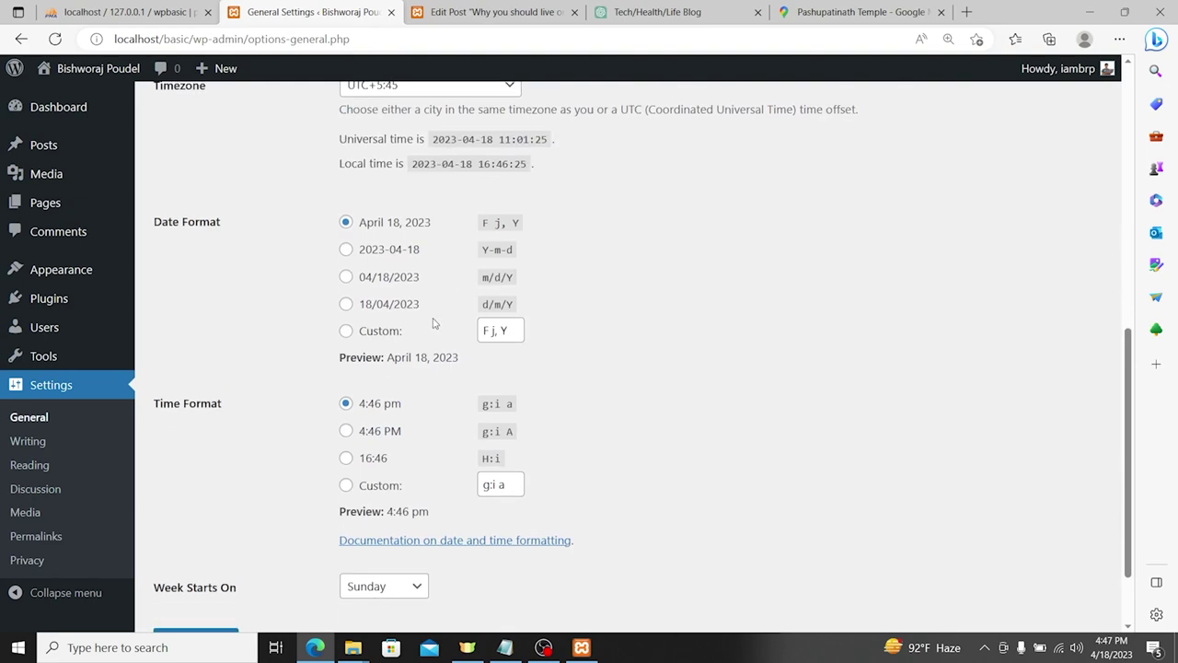
scroll(242, 448, "down", 1)
left_click(188, 545)
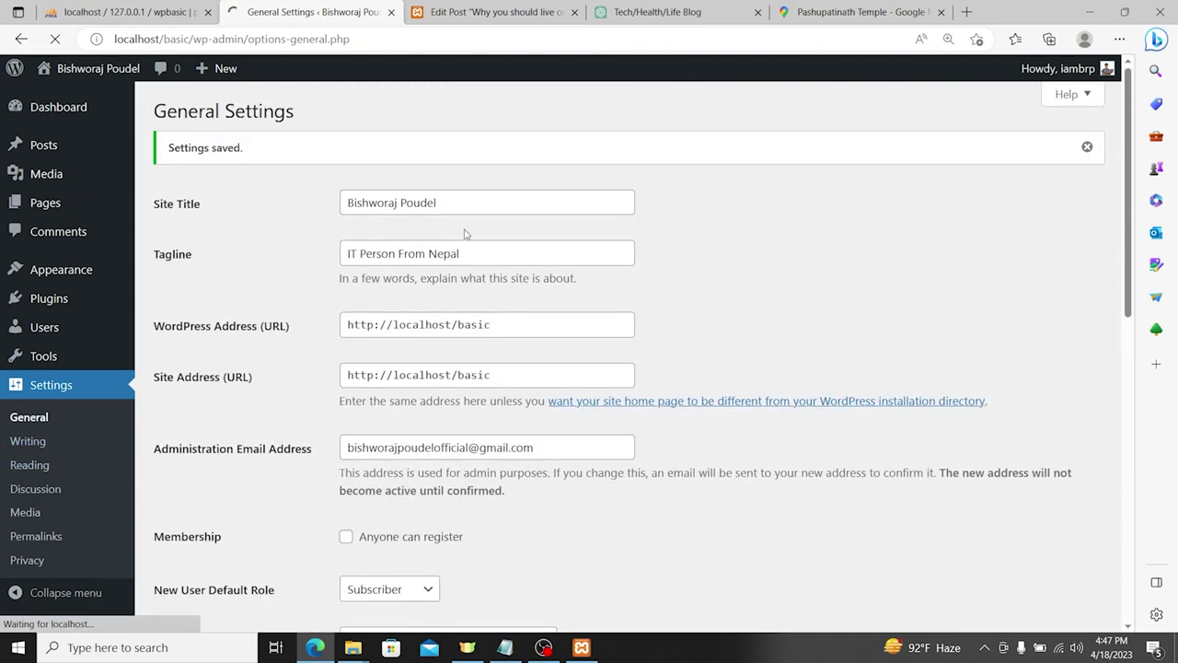
Step: Check the timezone dropdown, keeping UTC+5:45 unchanged
scroll(396, 250, "down", 1)
scroll(497, 246, "down", 5)
scroll(534, 312, "up", 5)
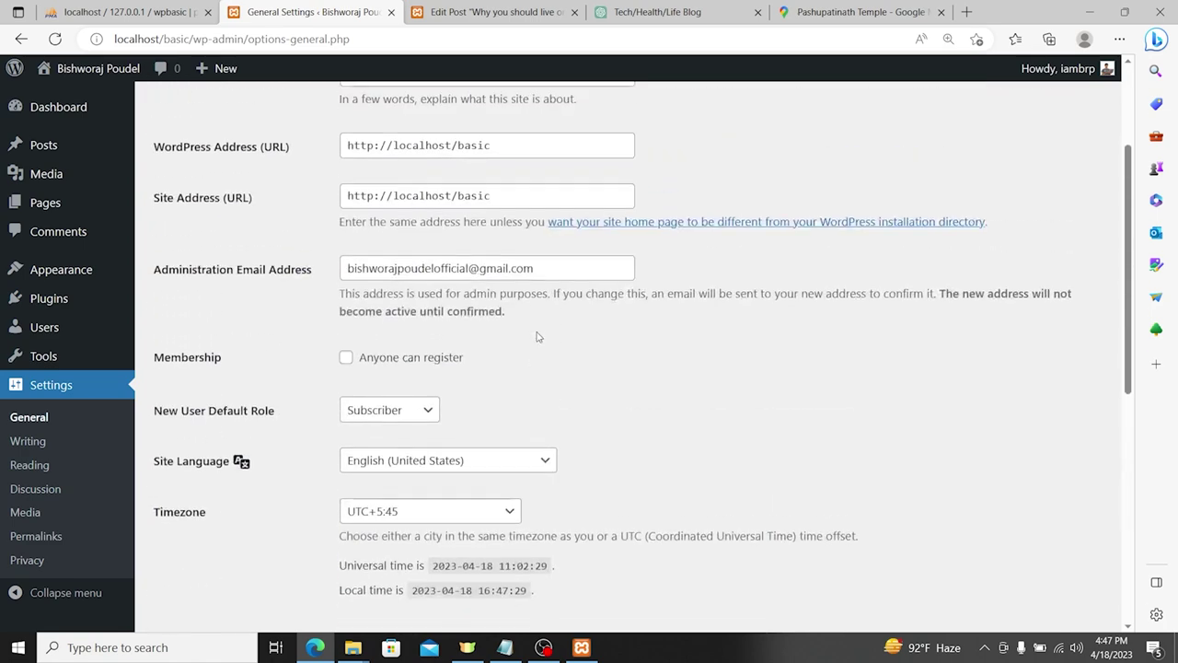
scroll(405, 424, "down", 2)
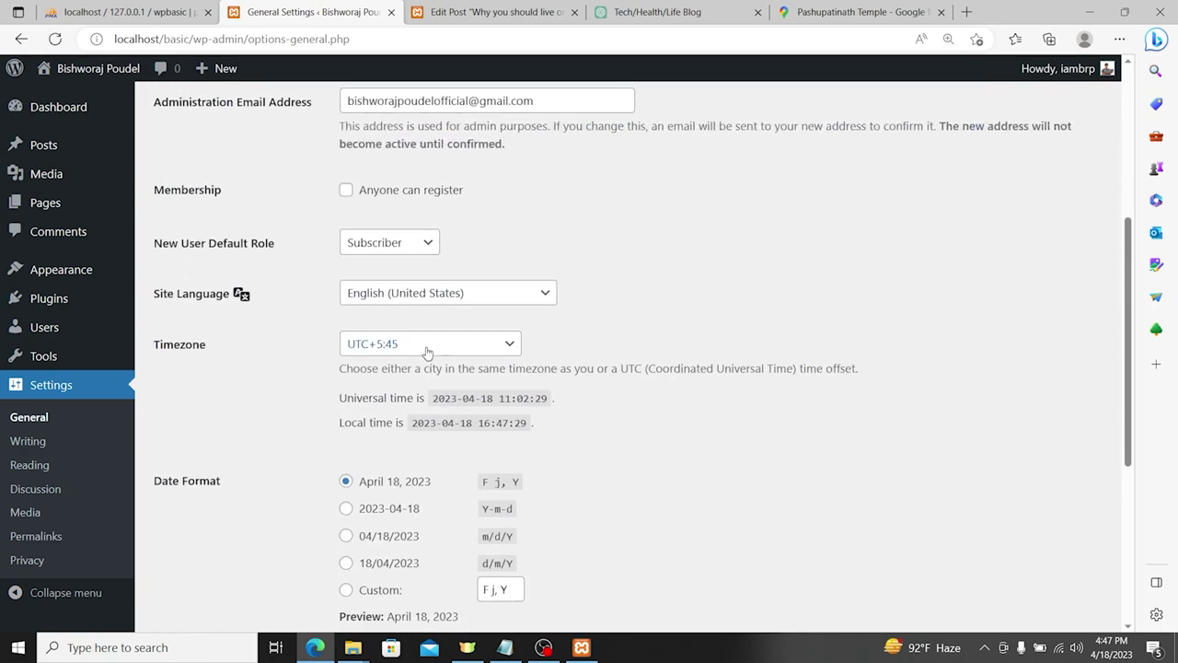
left_click(448, 350)
left_click(448, 355)
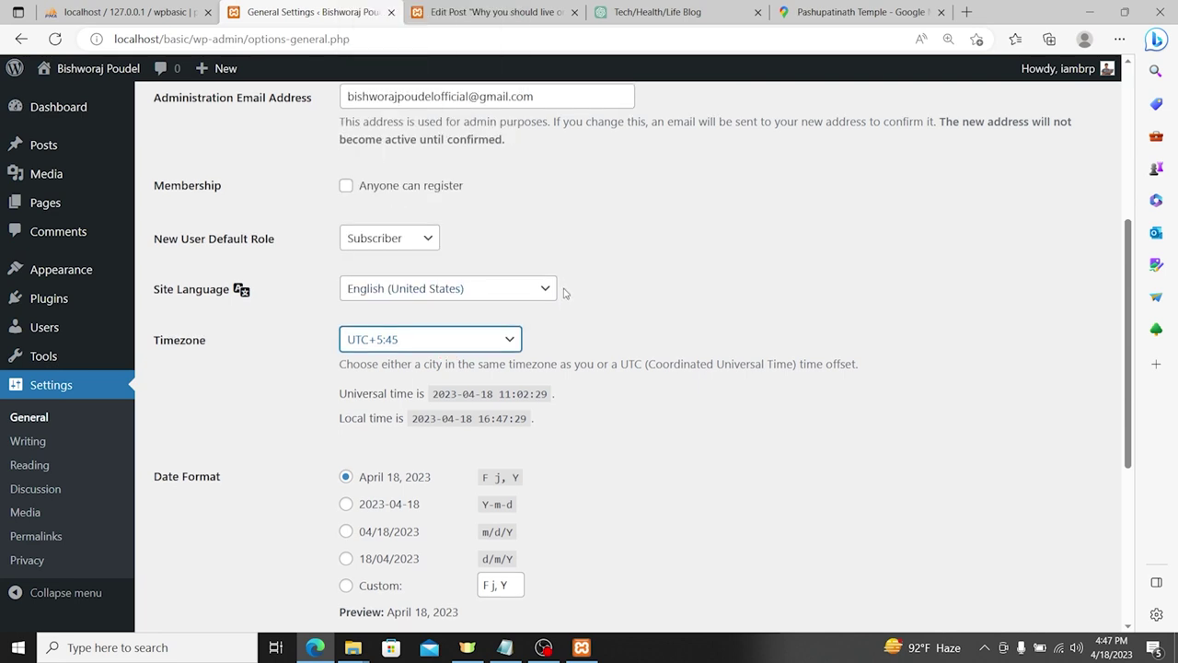
scroll(560, 292, "down", 4)
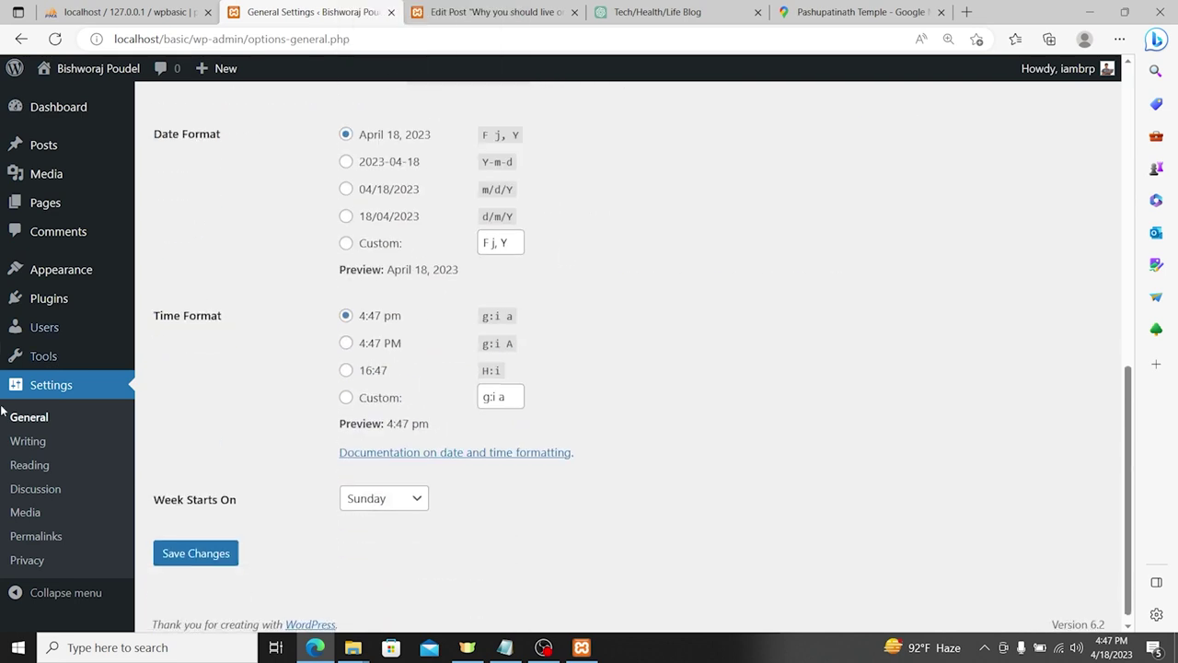
Step: Review the Writing and Reading settings, noting 10 posts per page
left_click(49, 442)
scroll(458, 255, "down", 2)
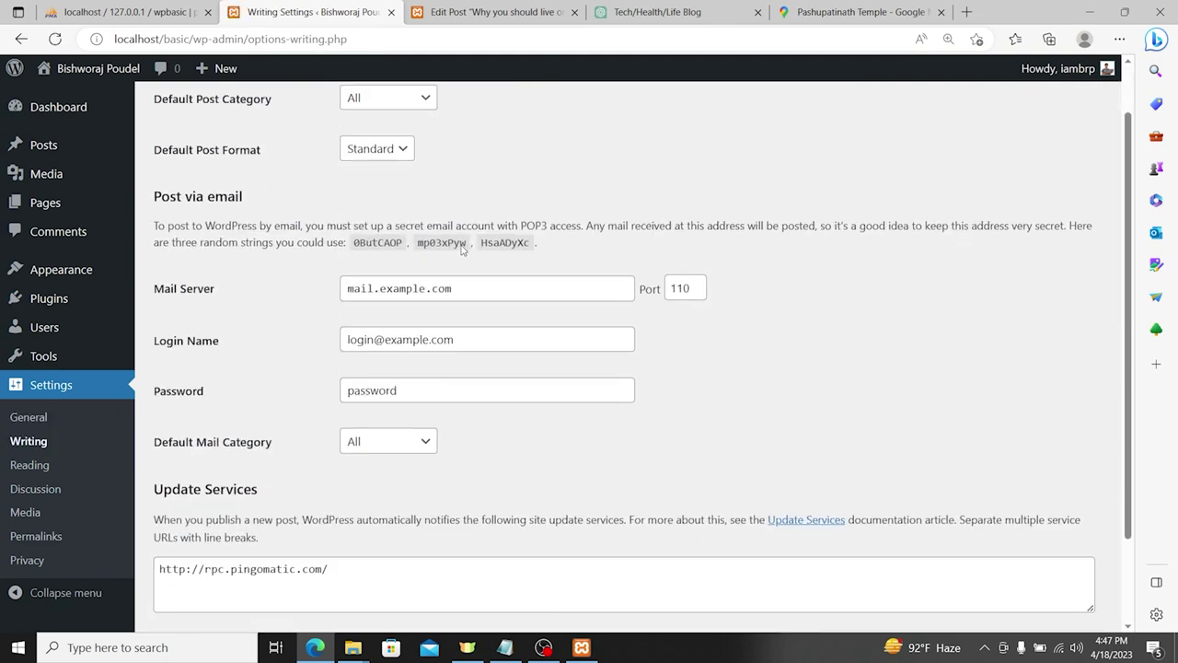
scroll(655, 403, "up", 2)
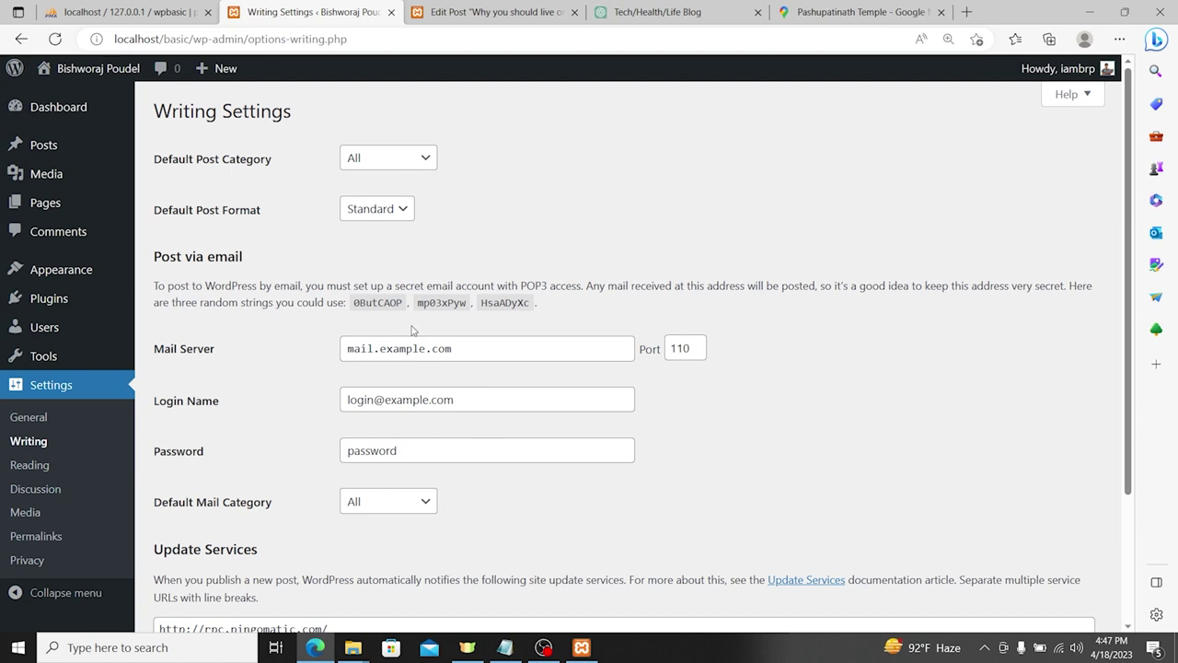
scroll(424, 386, "down", 3)
left_click(32, 465)
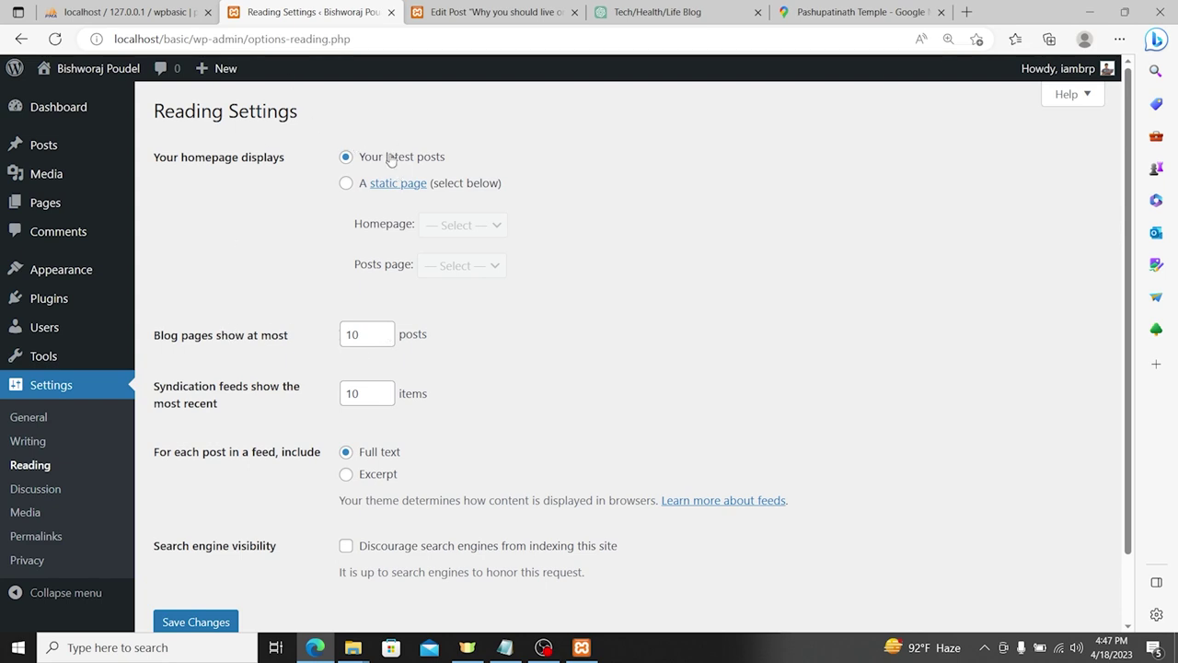
left_click_drag(364, 330, 334, 337)
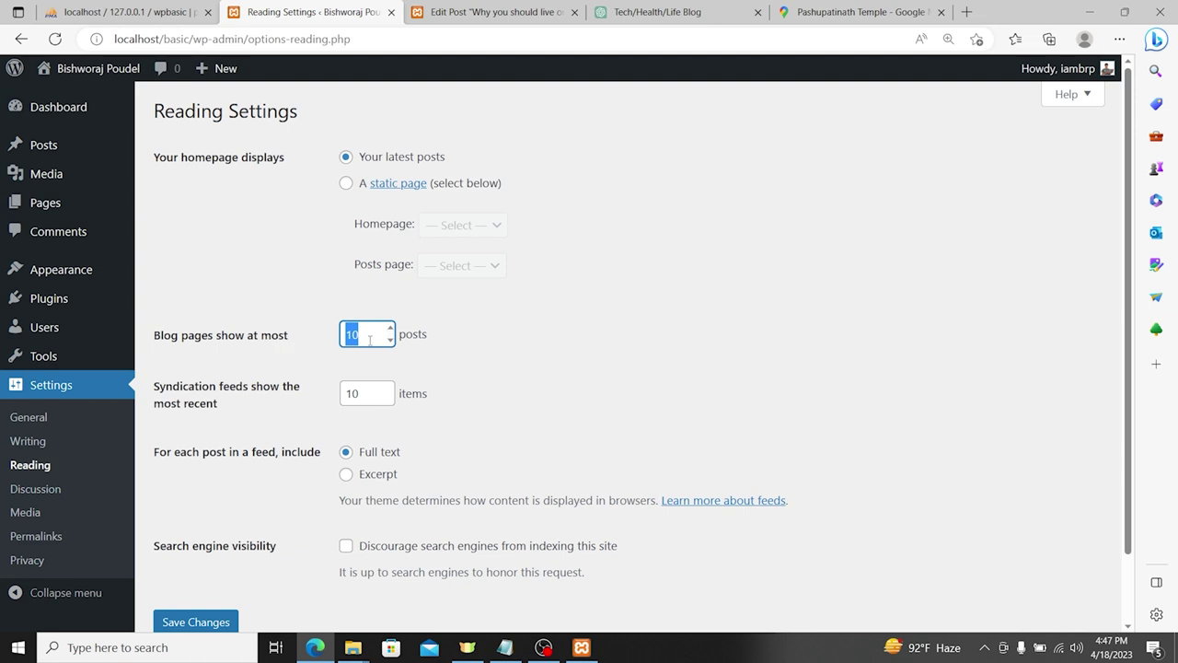
scroll(236, 396, "down", 2)
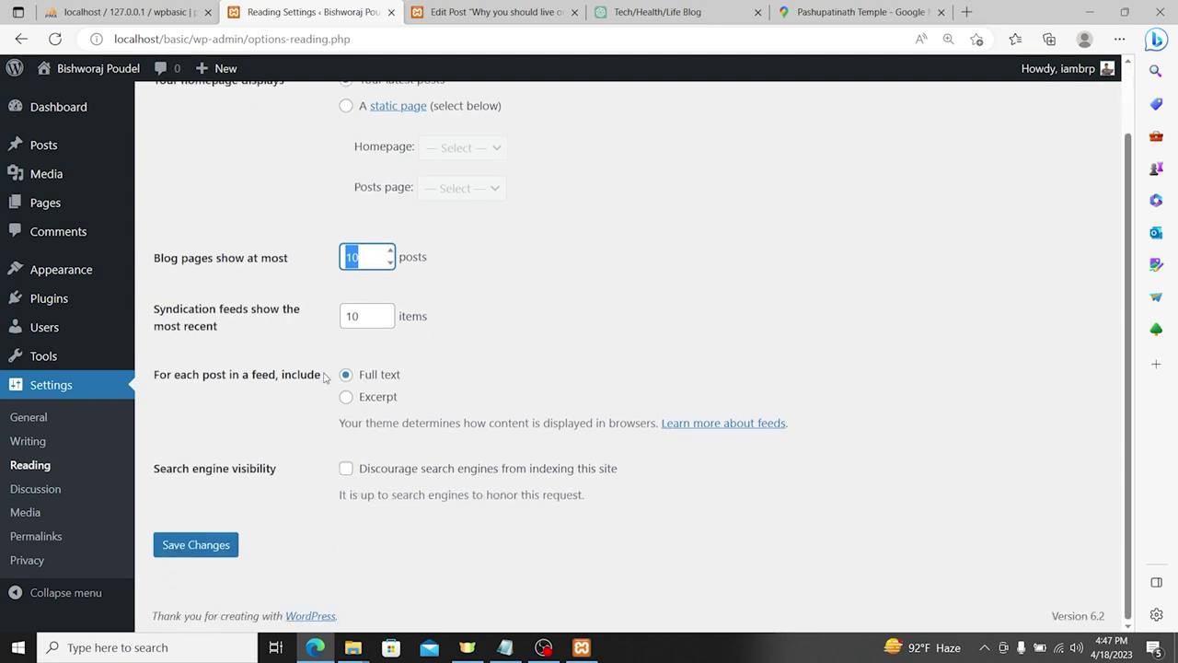
Step: Review the Discussion and Media settings pages
left_click(51, 494)
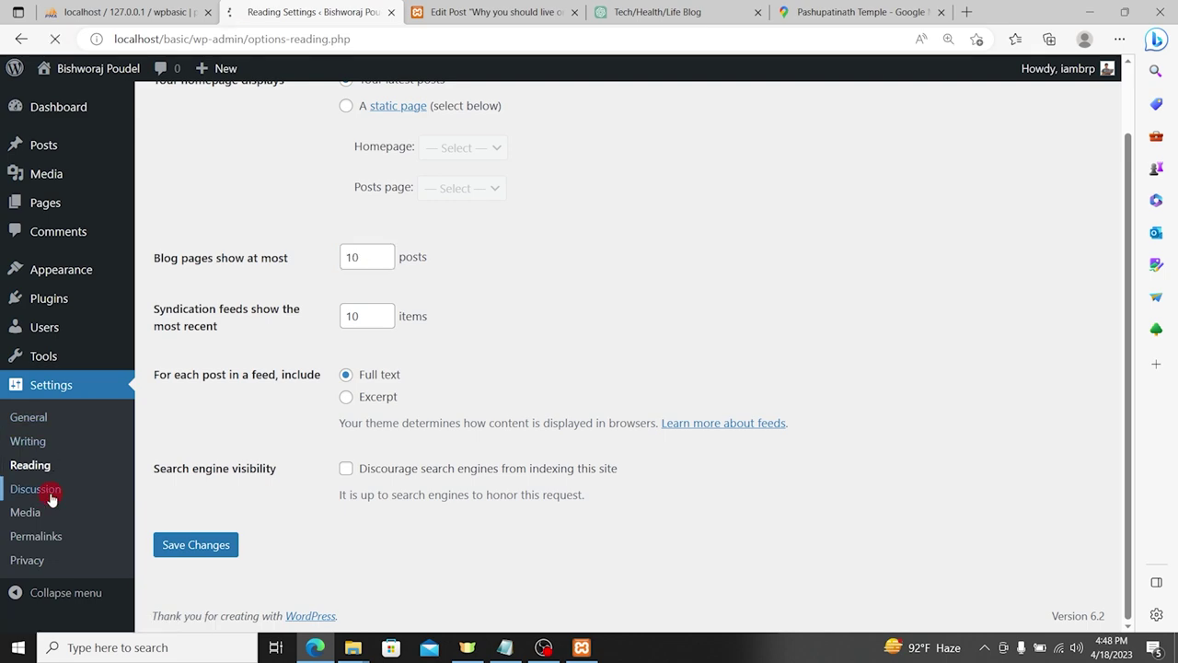
scroll(236, 192, "down", 10)
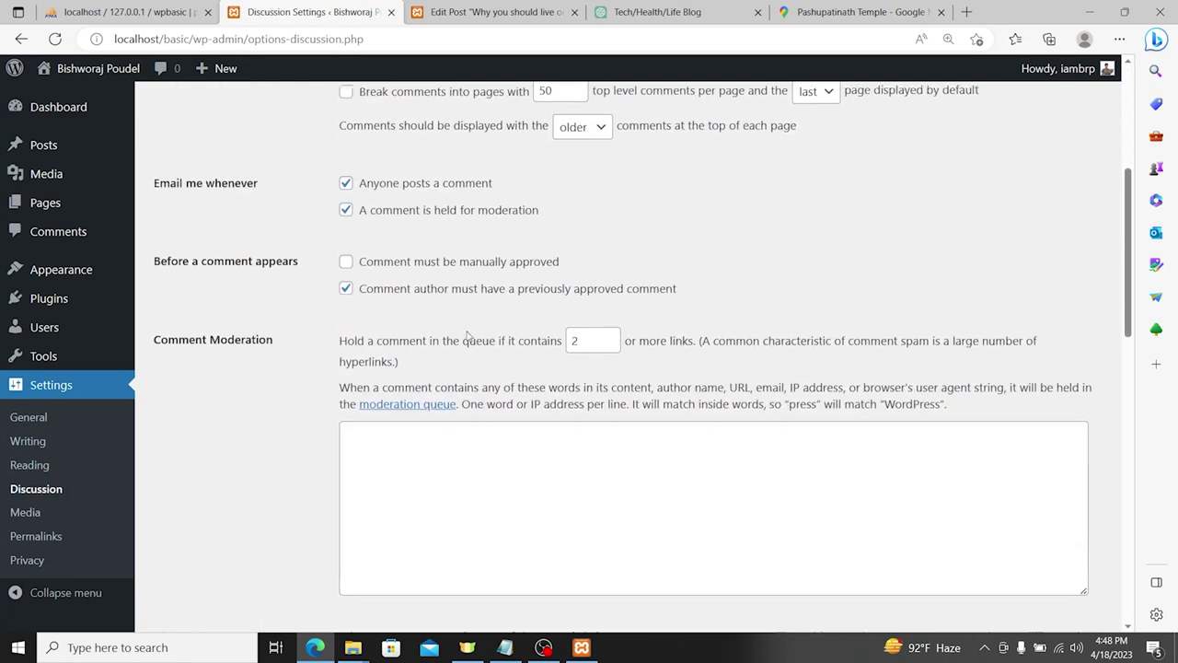
scroll(386, 348, "down", 5)
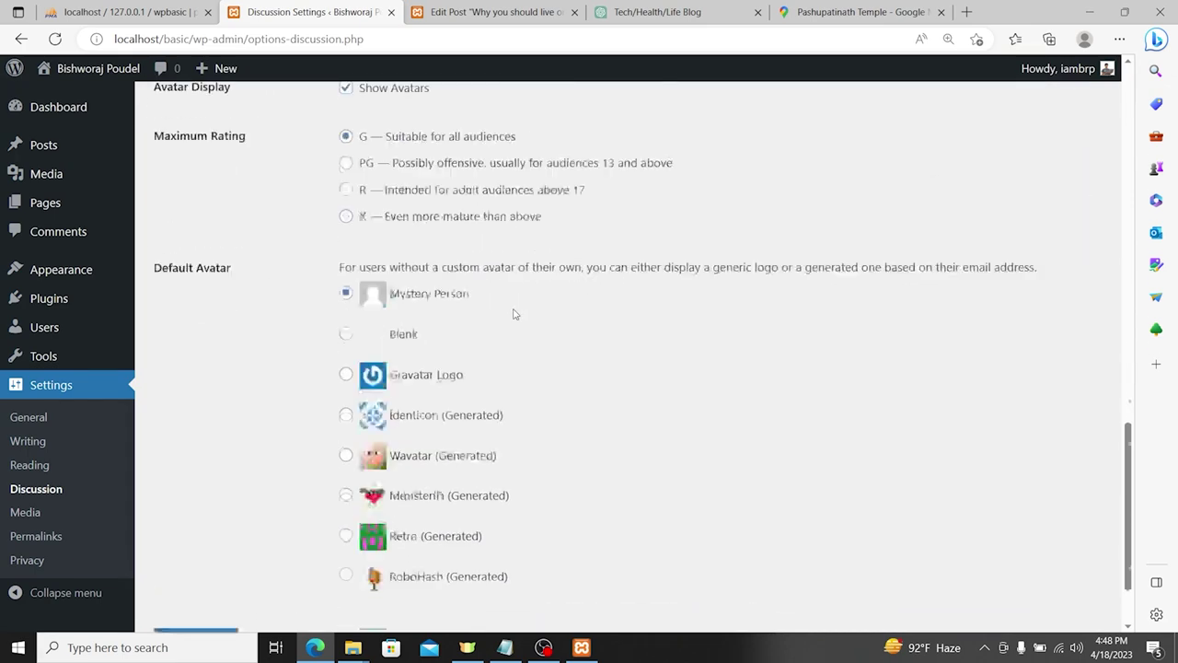
left_click(25, 512)
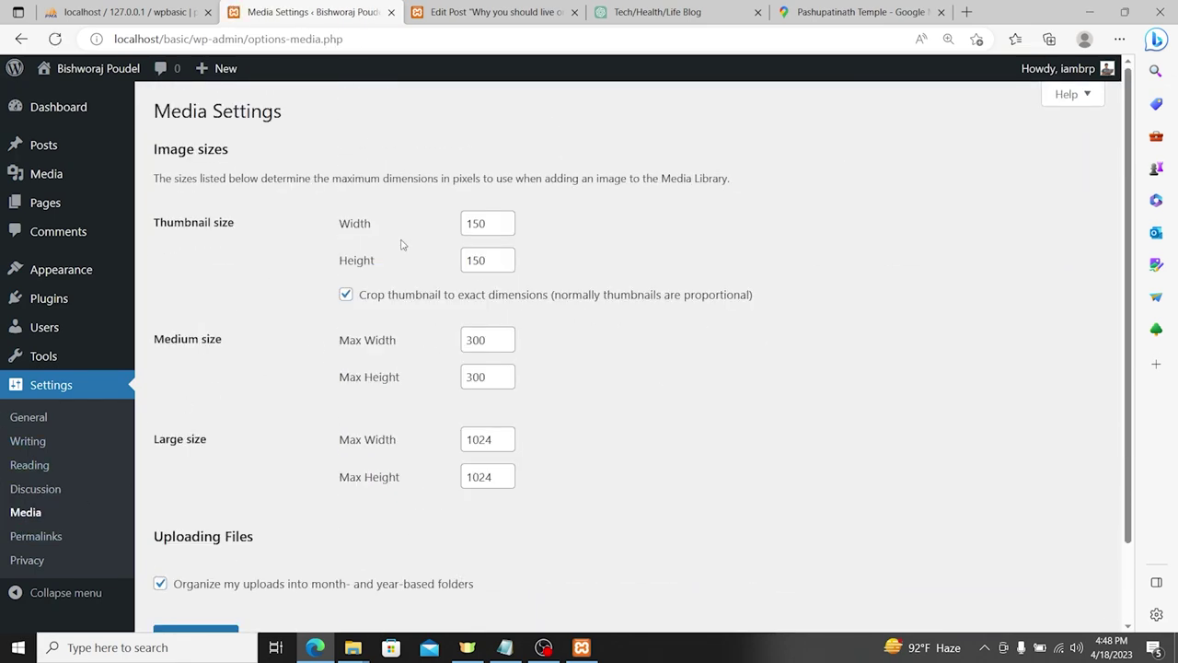
scroll(504, 253, "down", 1)
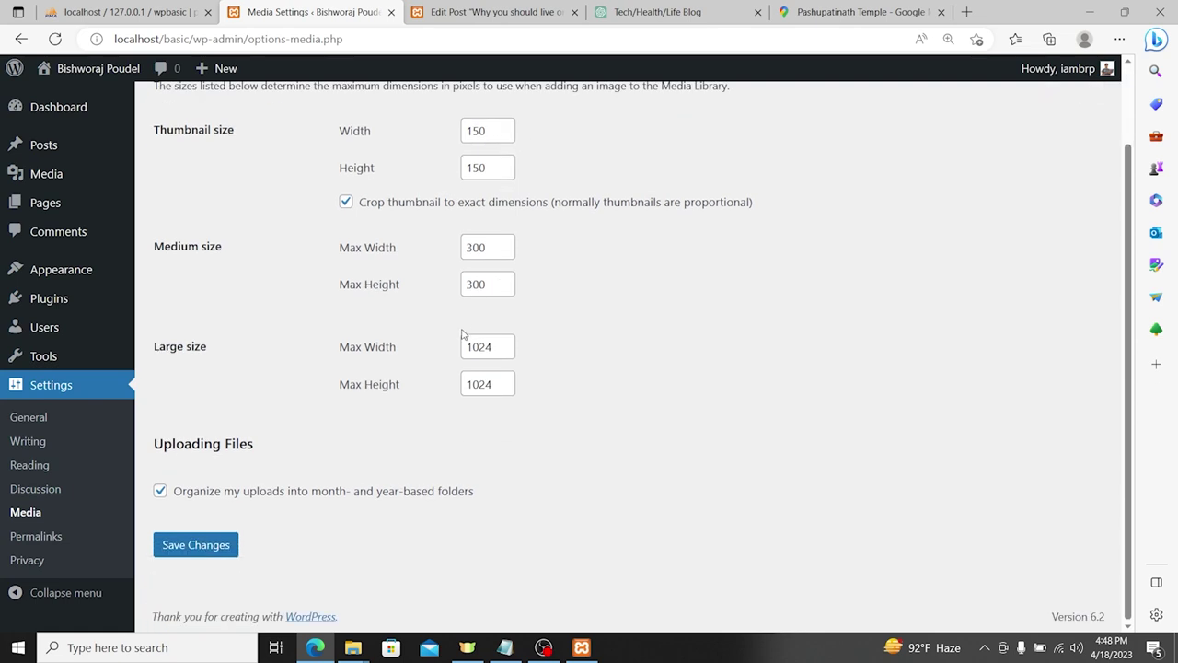
left_click(42, 539)
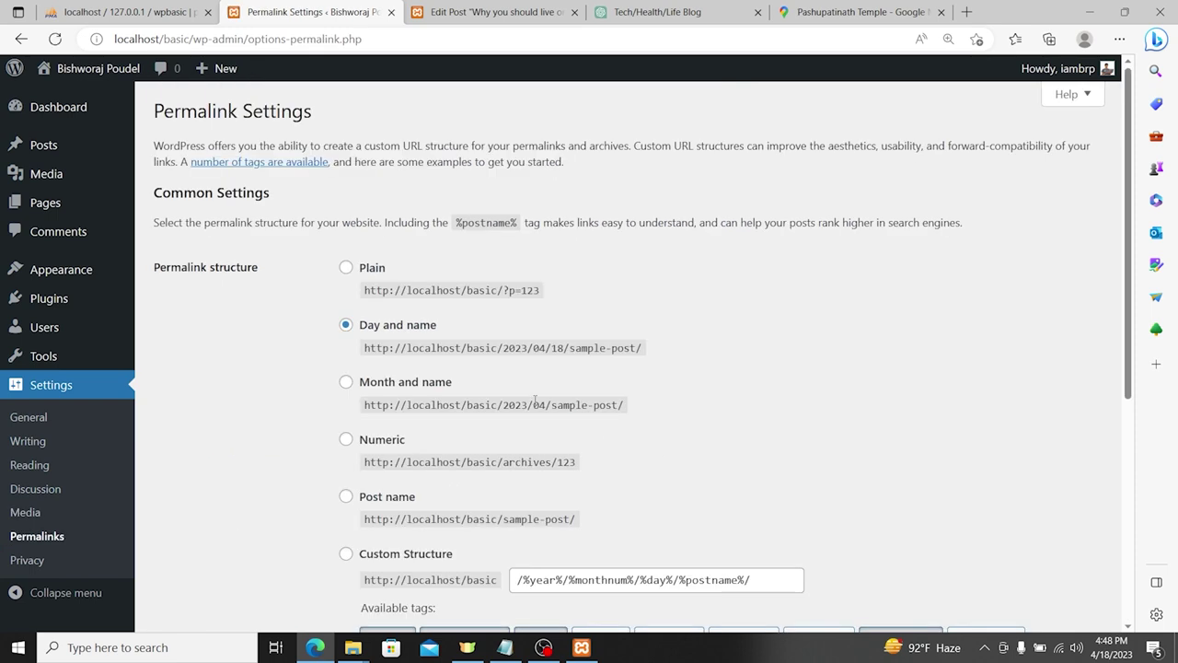
Step: Switch the permalink structure from Plain to Post name (/%postname%/) and save
scroll(310, 316, "down", 1)
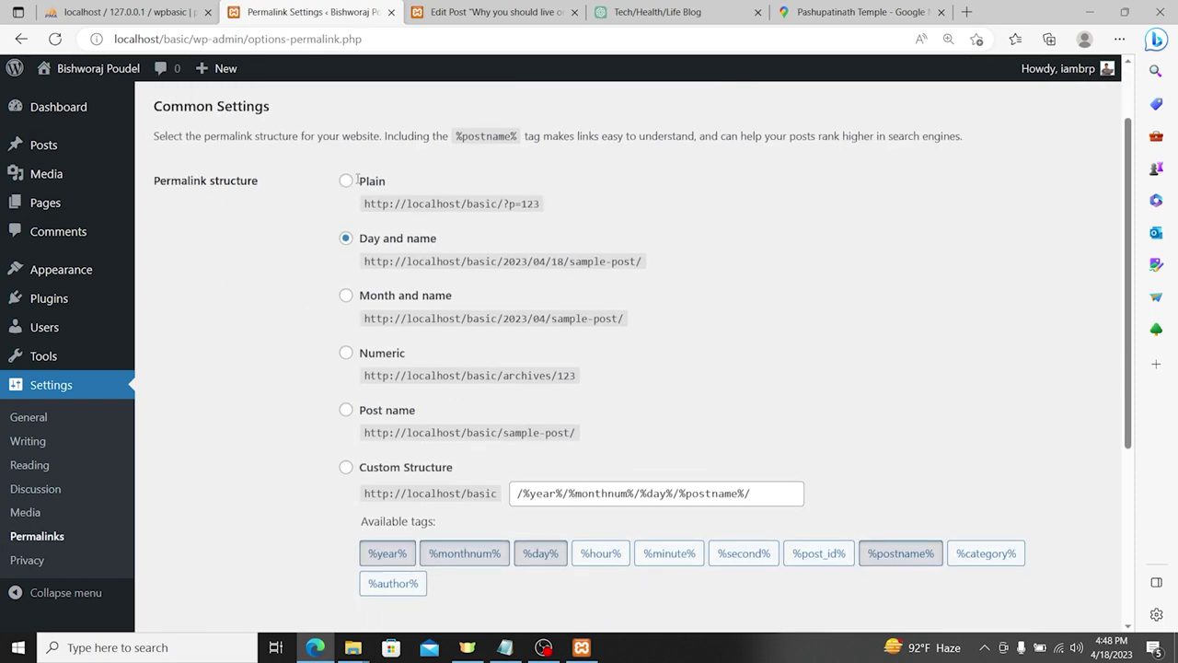
triple_click(570, 207)
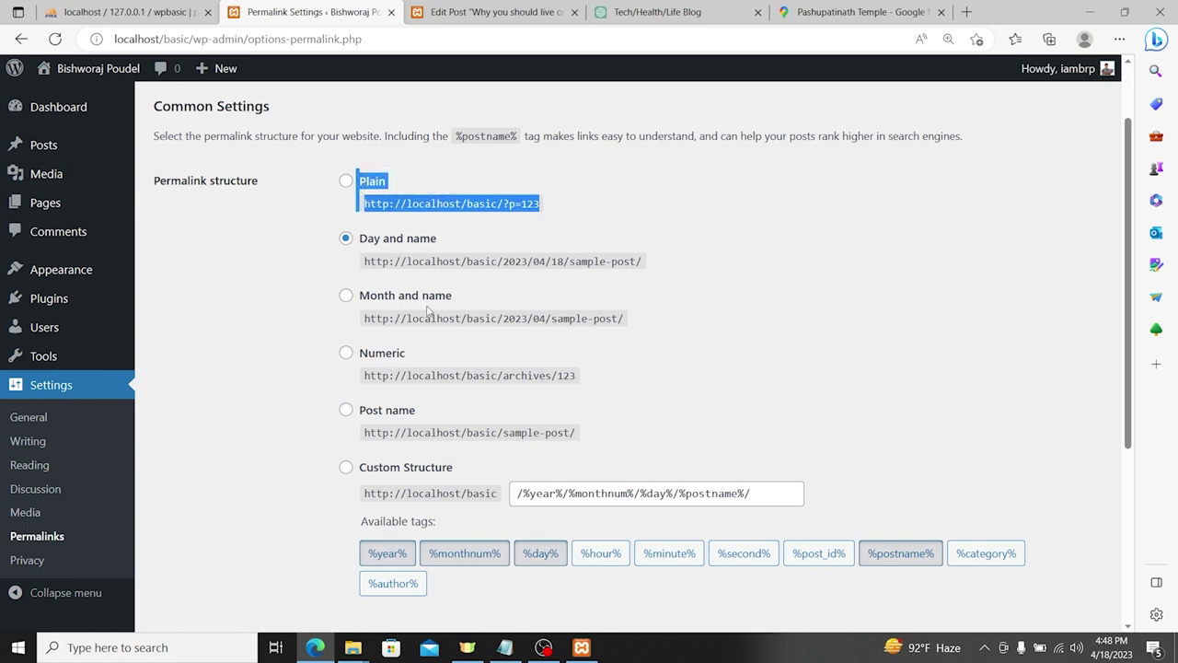
left_click(377, 411)
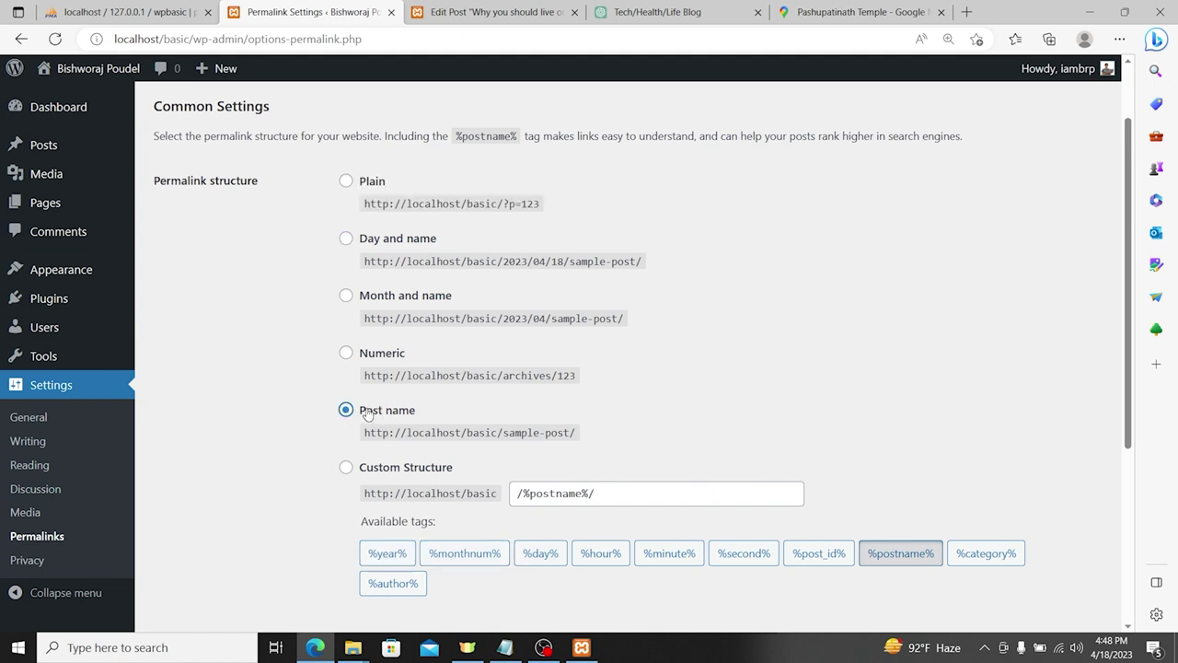
scroll(367, 414, "down", 1)
scroll(429, 402, "down", 3)
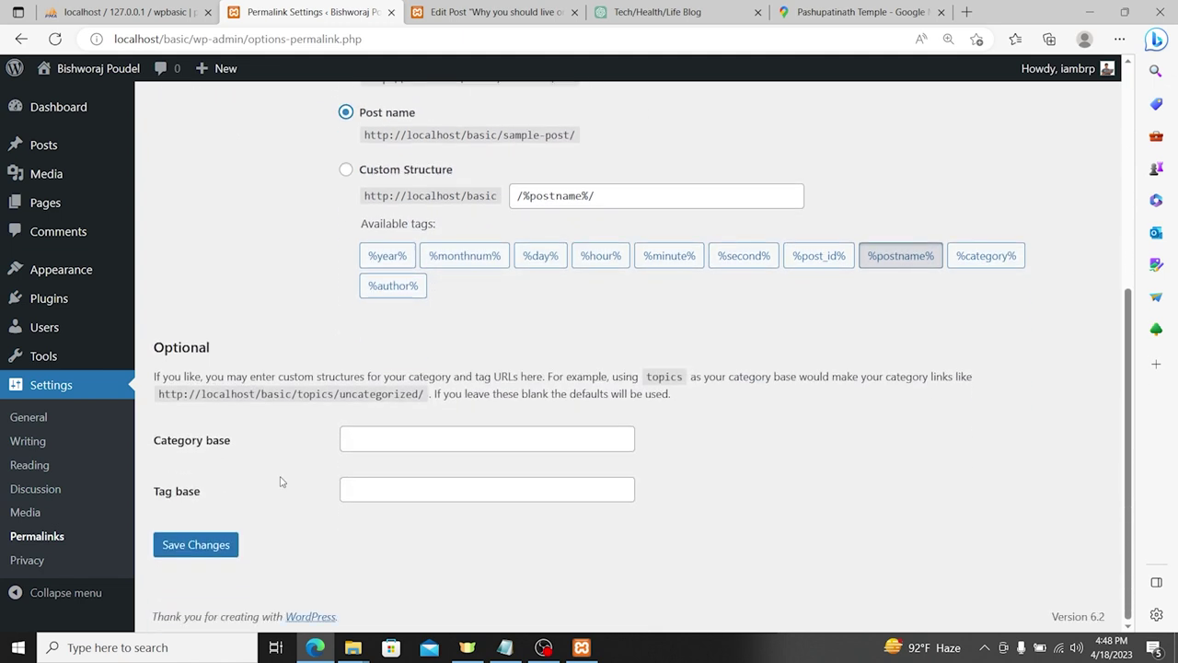
left_click(196, 545)
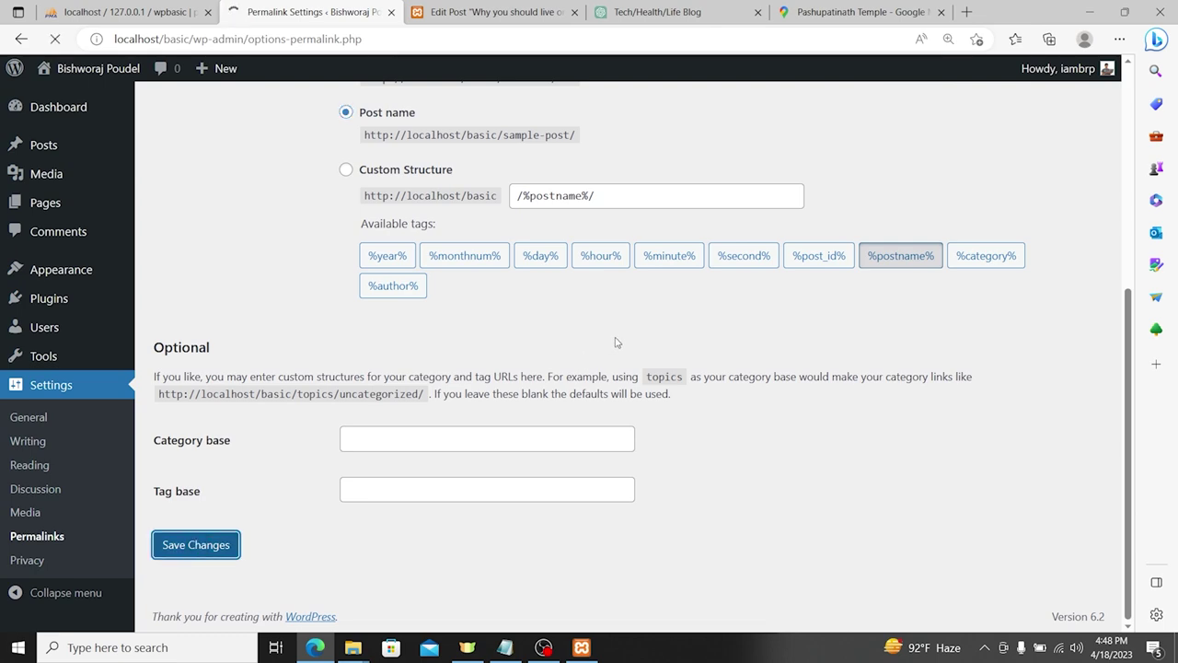
scroll(616, 341, "down", 6)
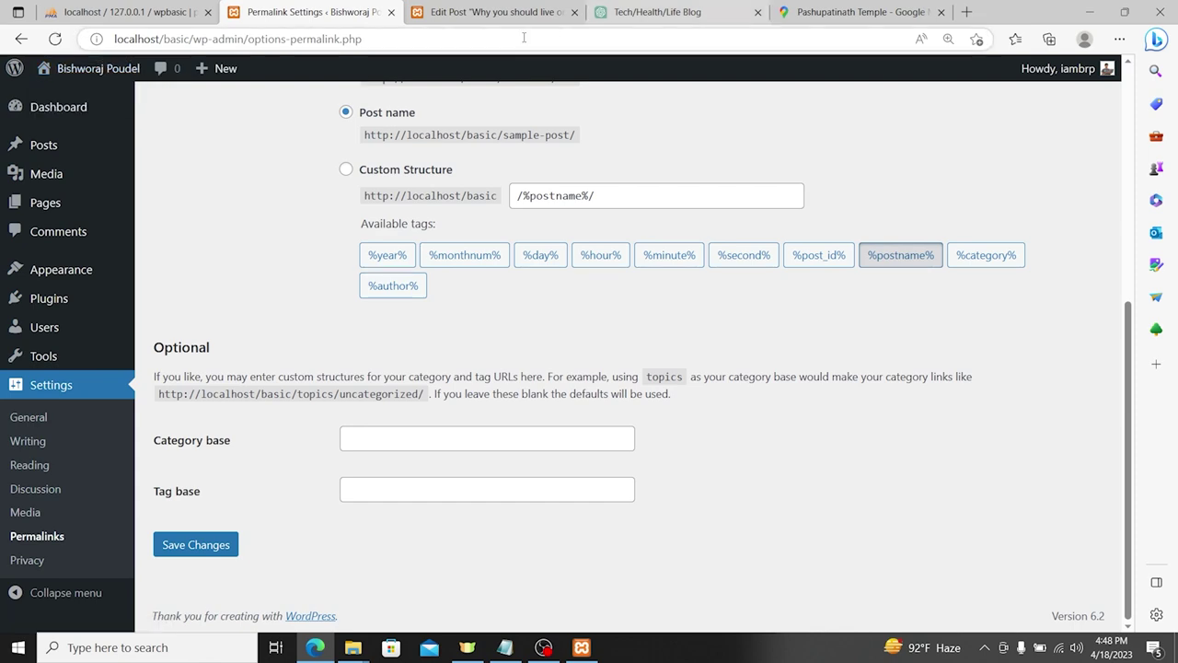
left_click(434, 14)
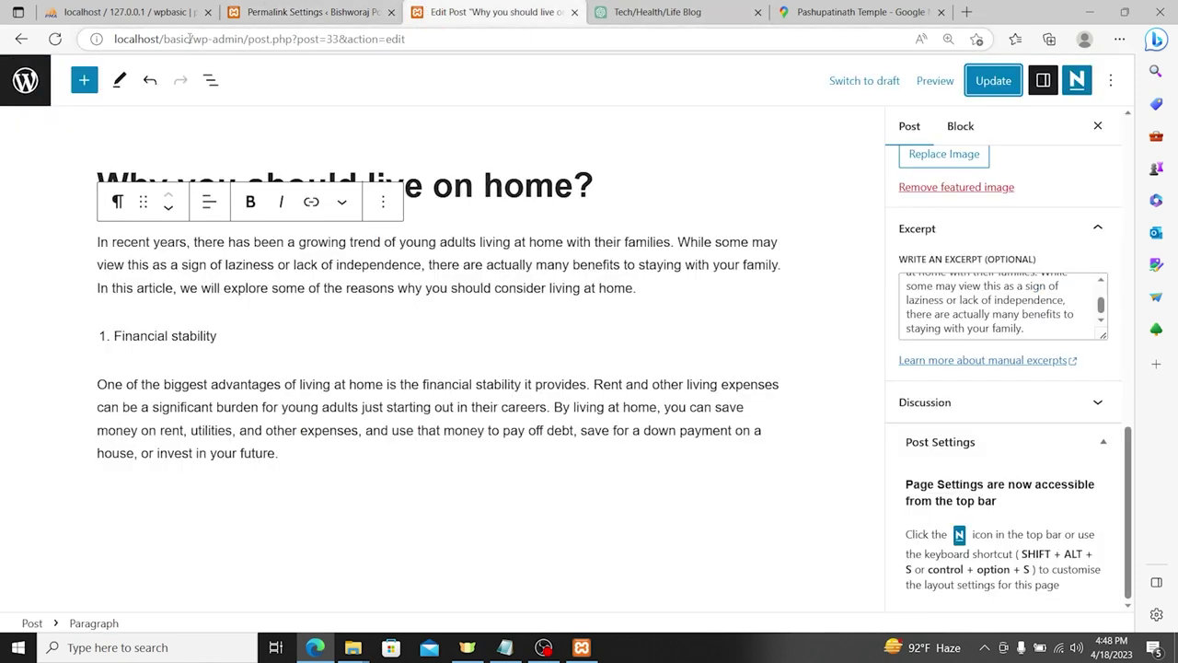
Step: Load localhost/basic/ and open 'Why you should live on home?' to check its permalink
left_click_drag(188, 40, 836, 79)
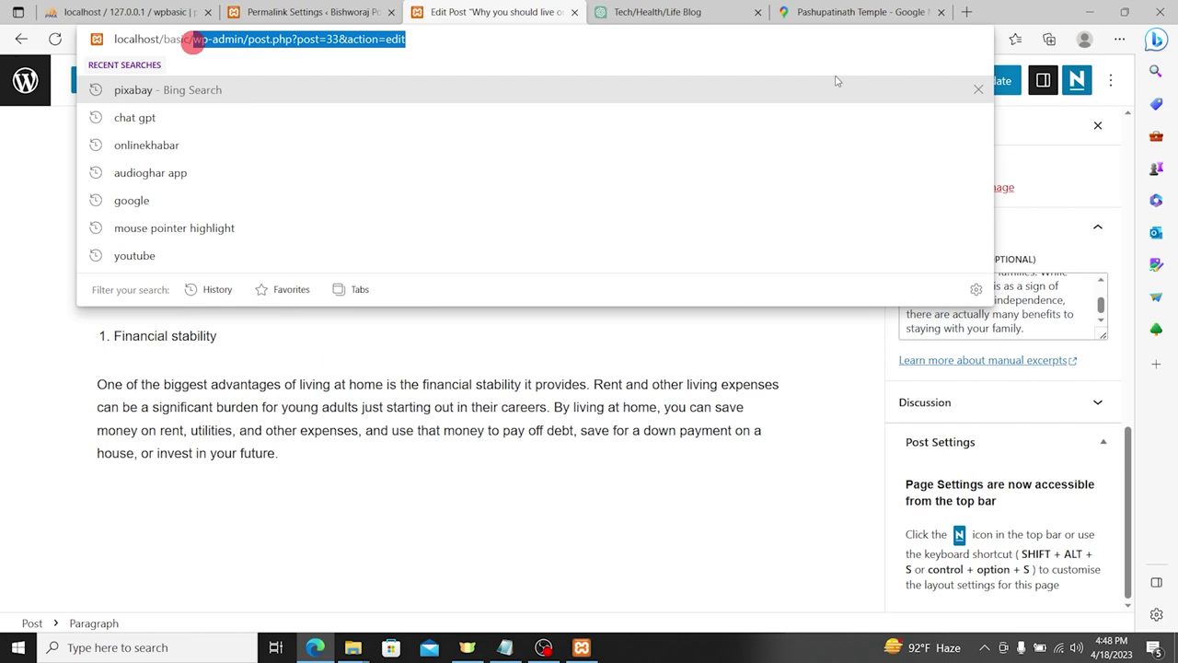
key("BackSpace")
key("Return")
scroll(663, 215, "down", 5)
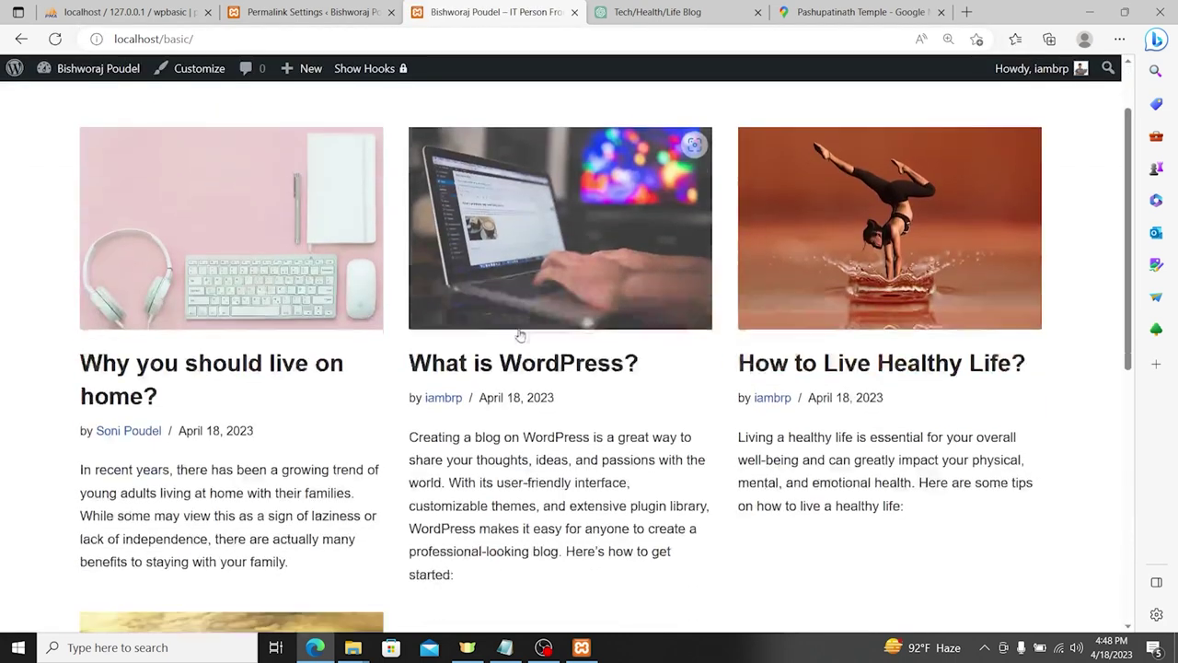
left_click(218, 283)
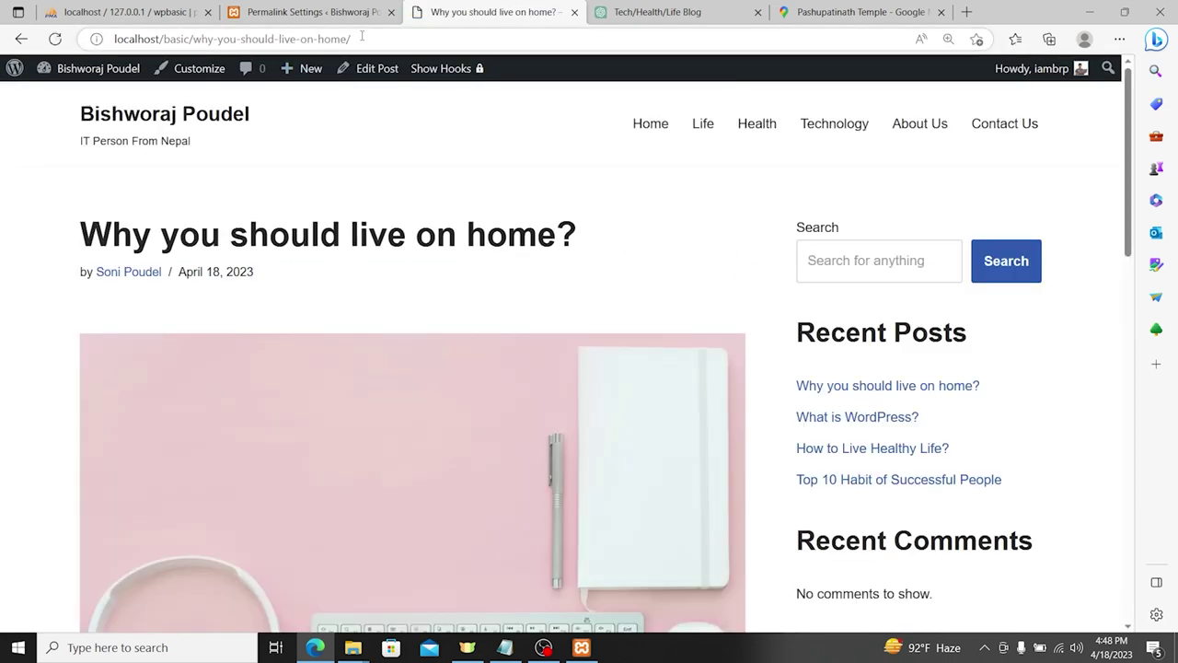
left_click(365, 37)
left_click(402, 33)
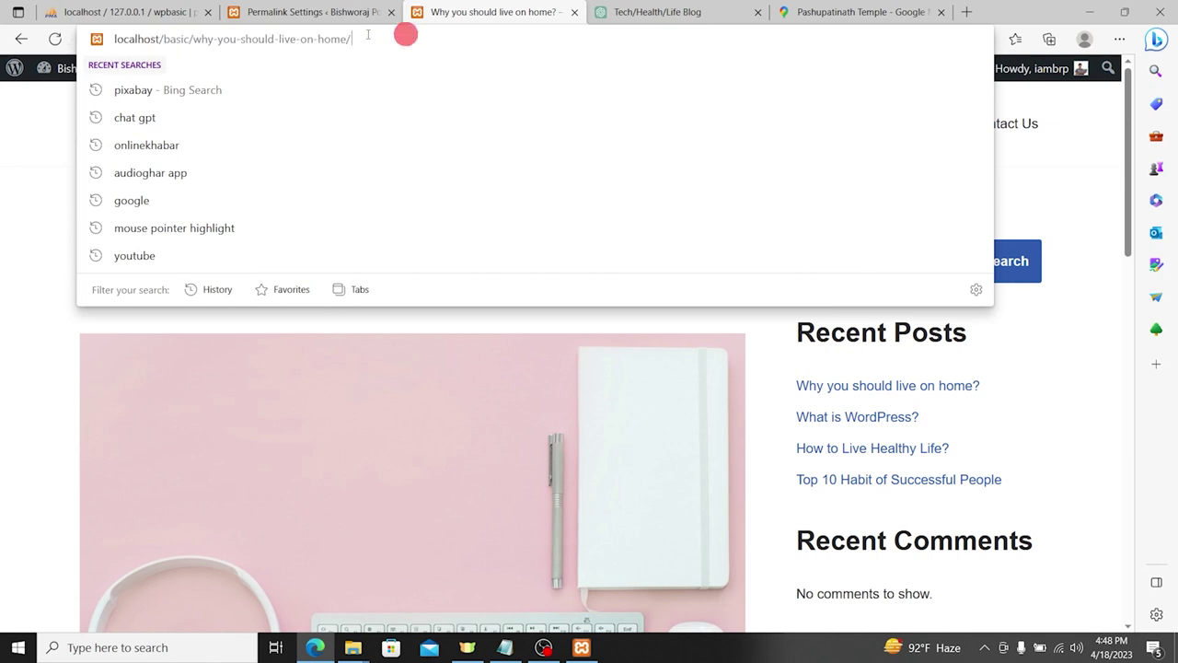
left_click(3, 205)
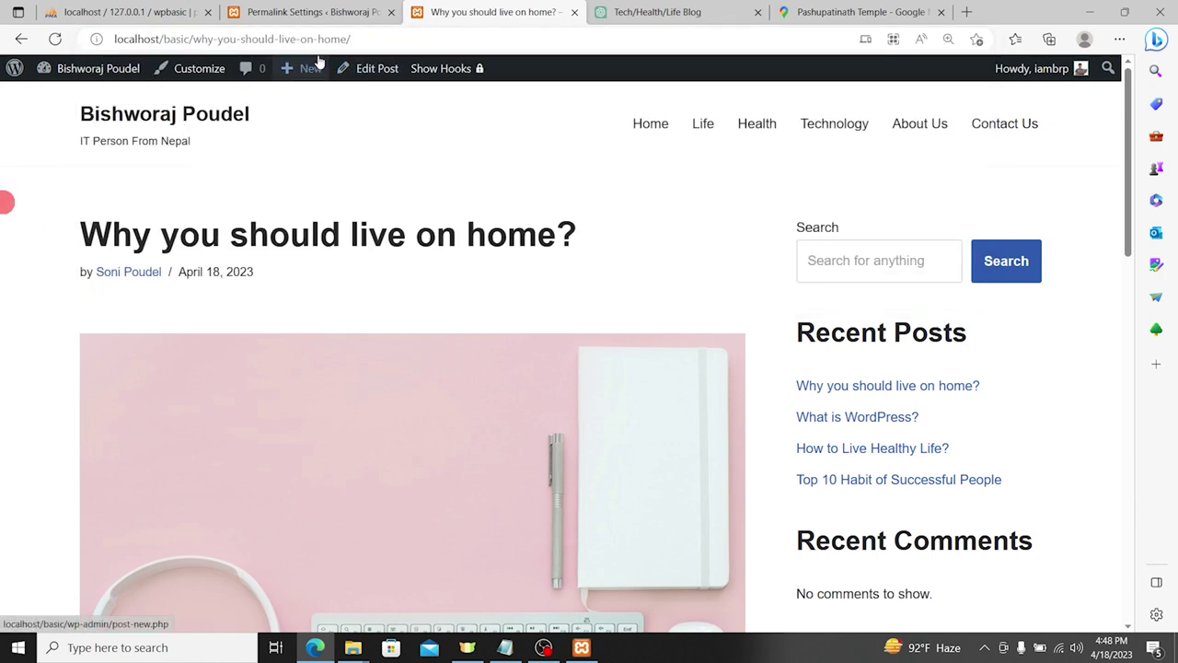
left_click(374, 37)
Step: Check the Permalinks and Privacy settings, collapse and expand the sidebar, and view the front page
left_click(279, 11)
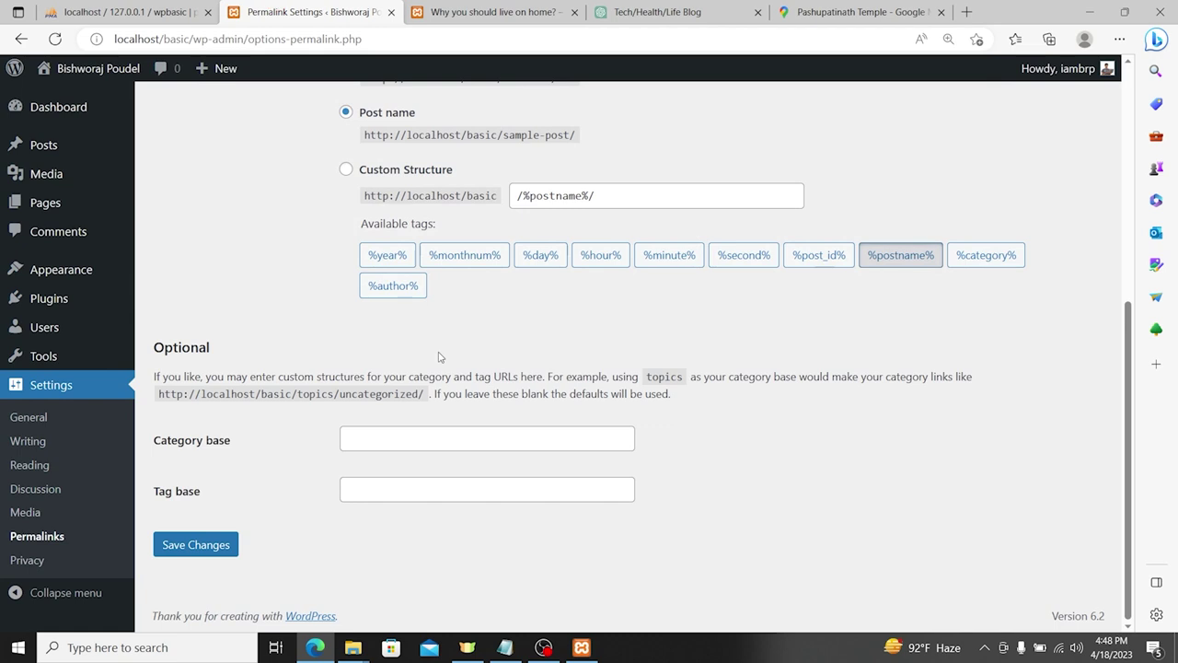
left_click(17, 561)
scroll(635, 398, "down", 1)
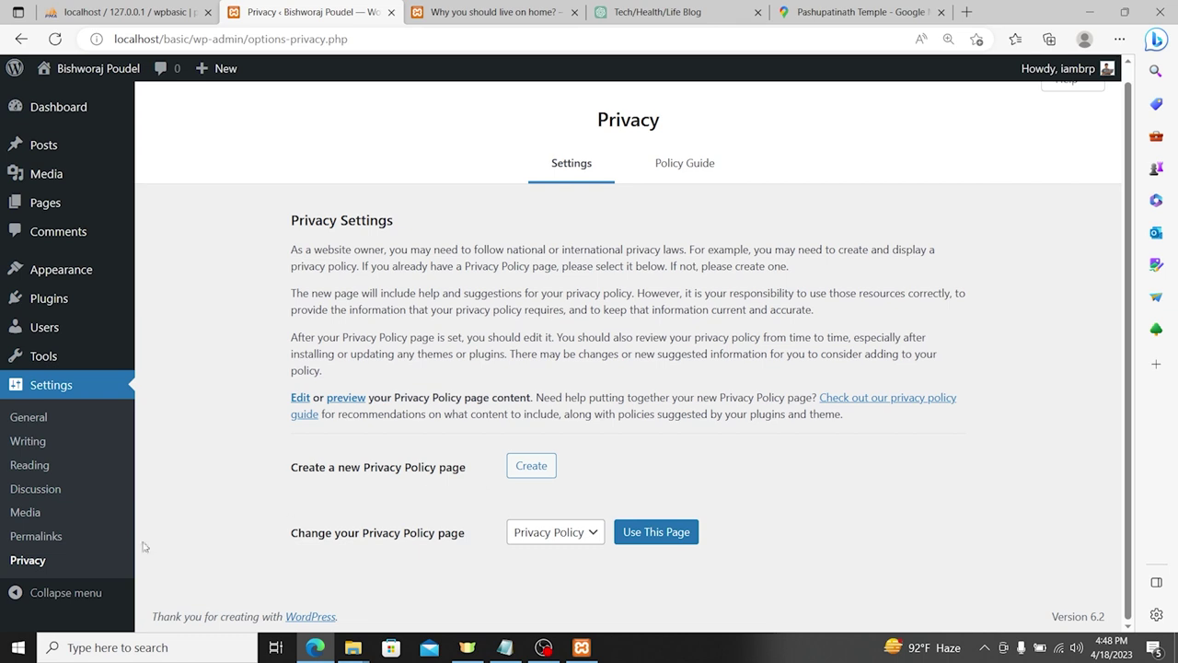
left_click(65, 594)
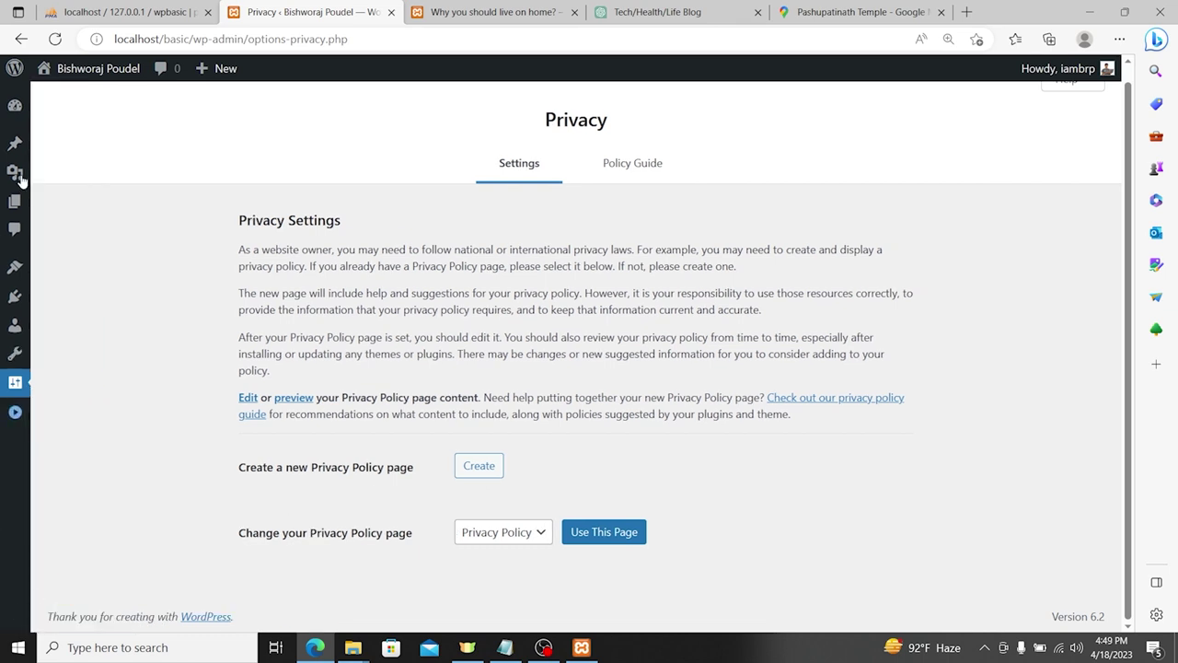
left_click(16, 411)
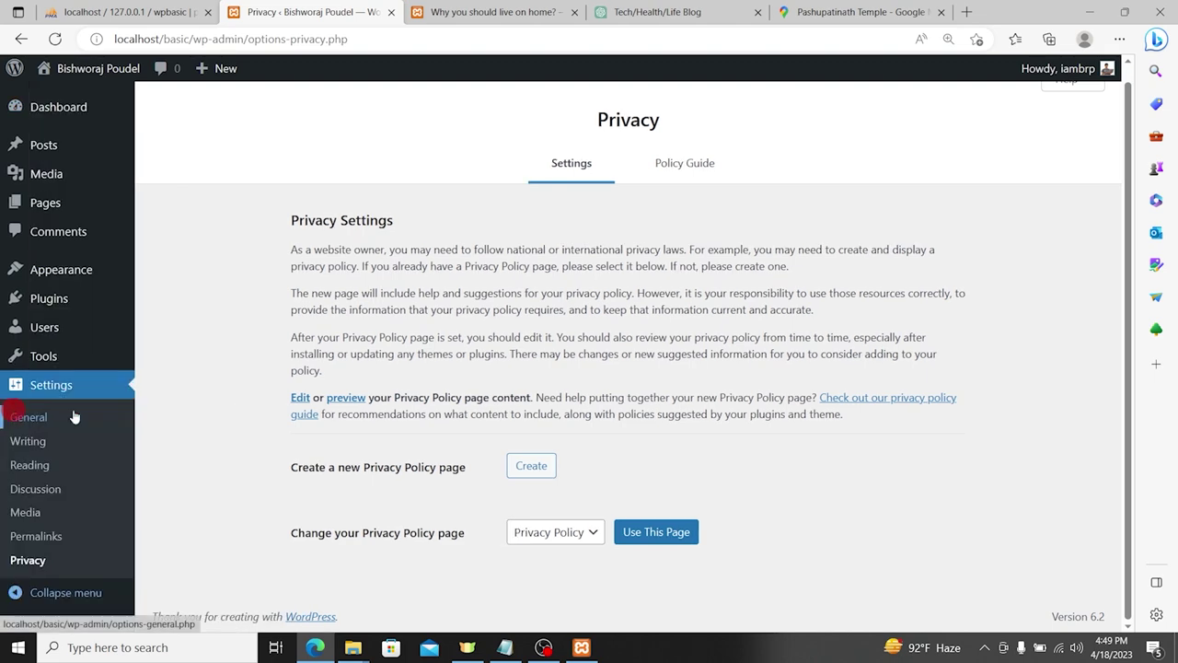
scroll(97, 195, "up", 1)
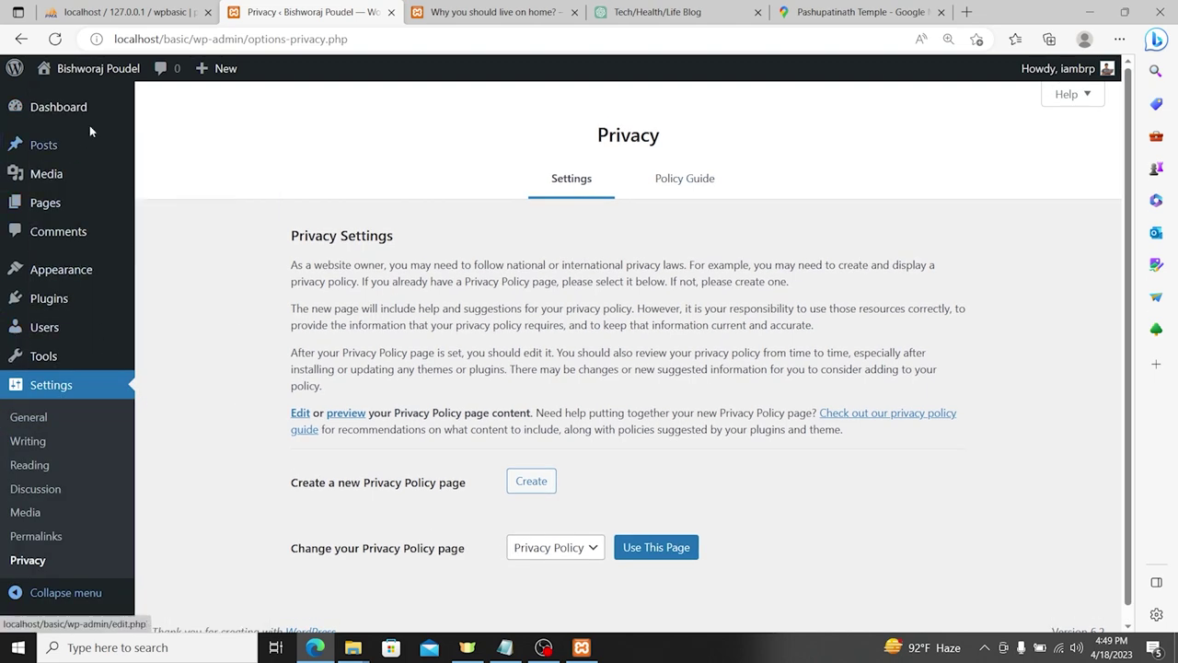
left_click(101, 68)
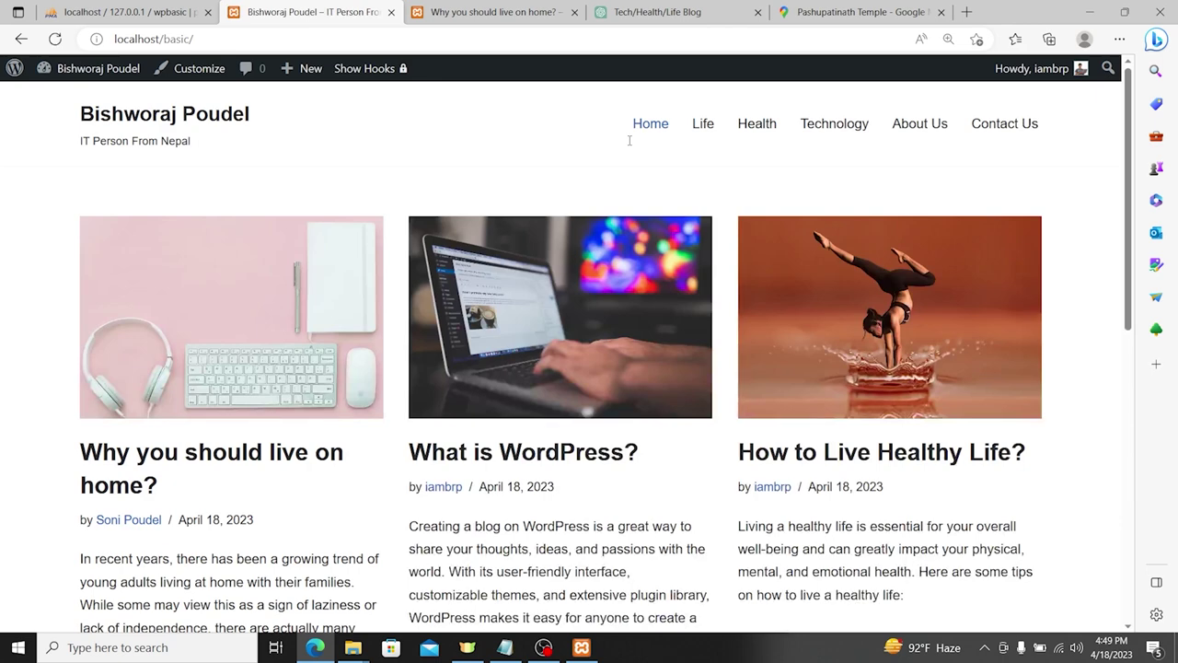
scroll(689, 295, "down", 6)
scroll(684, 310, "up", 6)
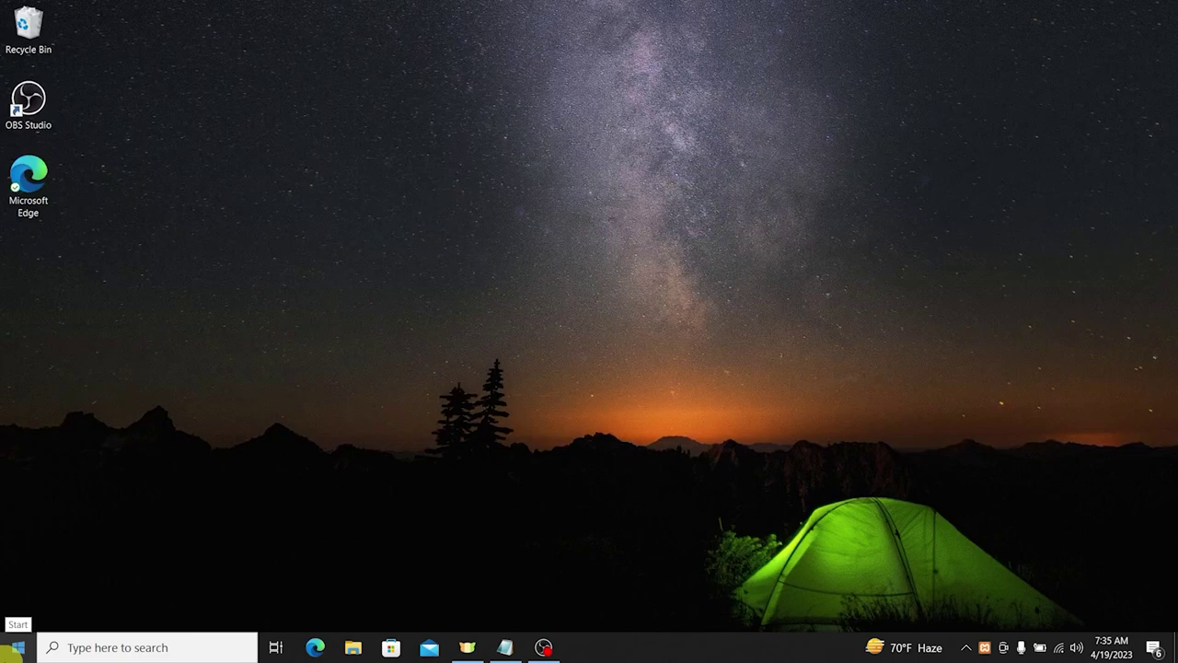
Step: Launch XAMPP Control Panel, start Apache and MySQL, and minimize it
left_click(16, 647)
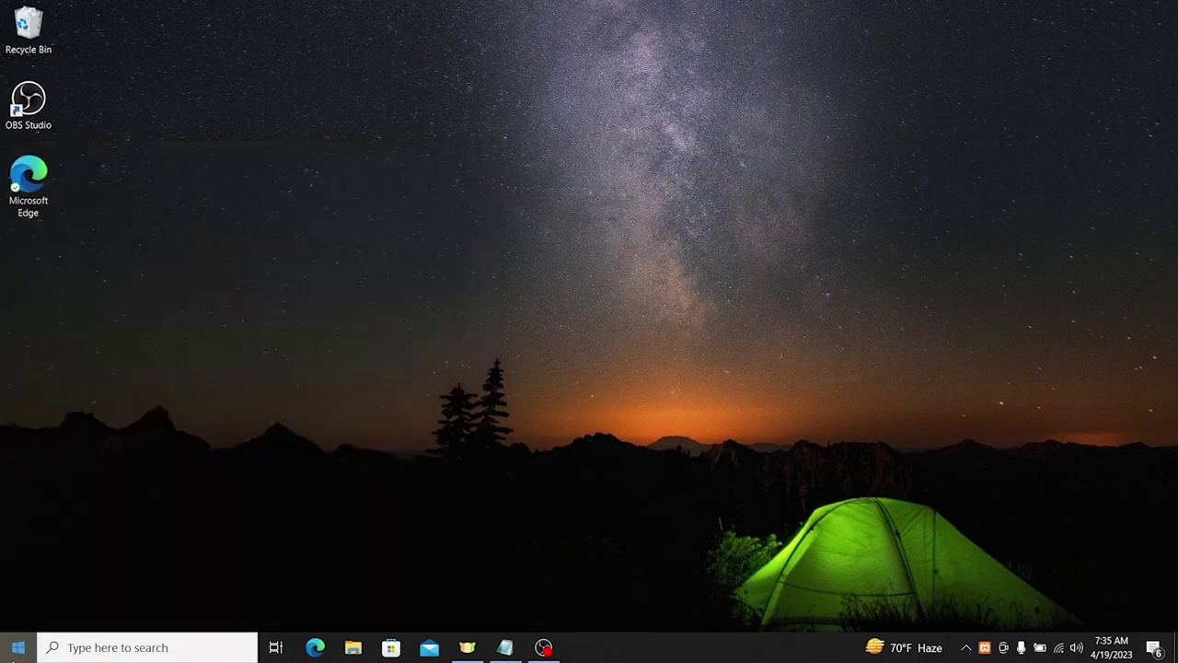
type("xam")
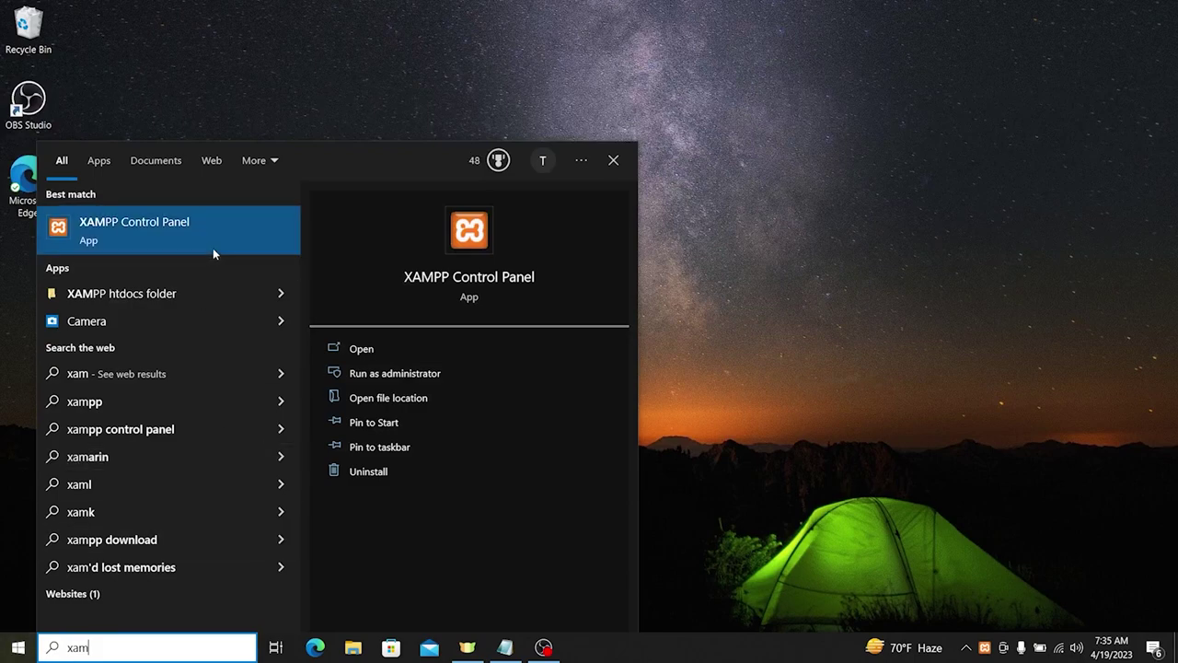
left_click(212, 248)
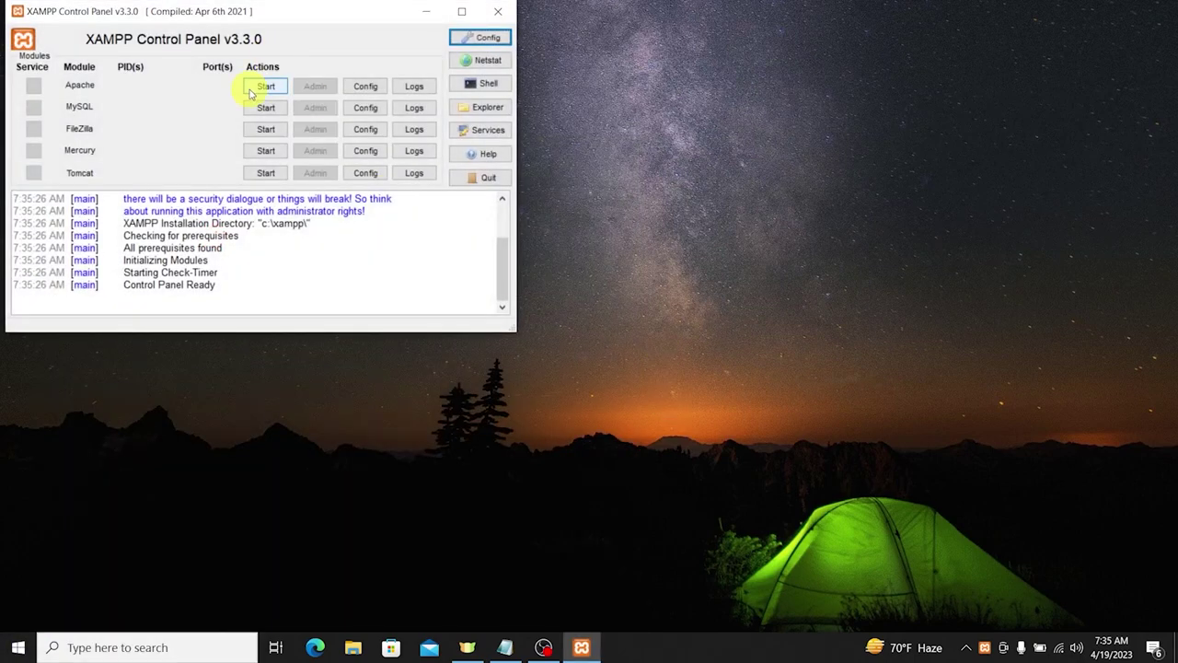
left_click(258, 86)
left_click(265, 107)
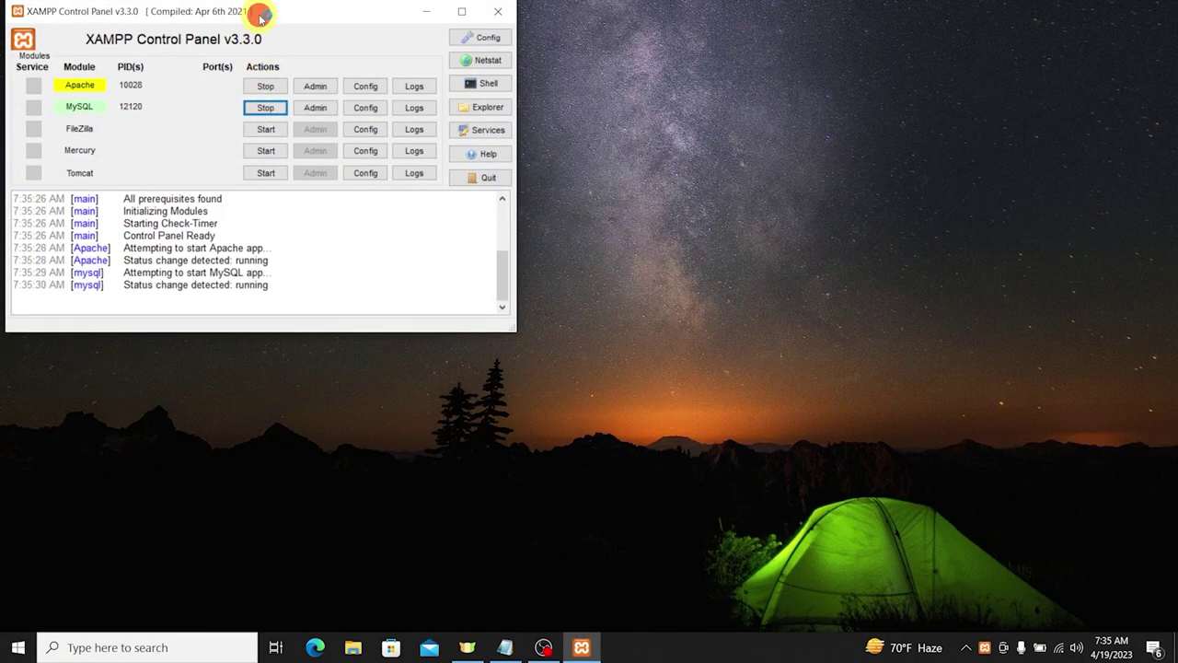
left_click_drag(264, 13, 686, 111)
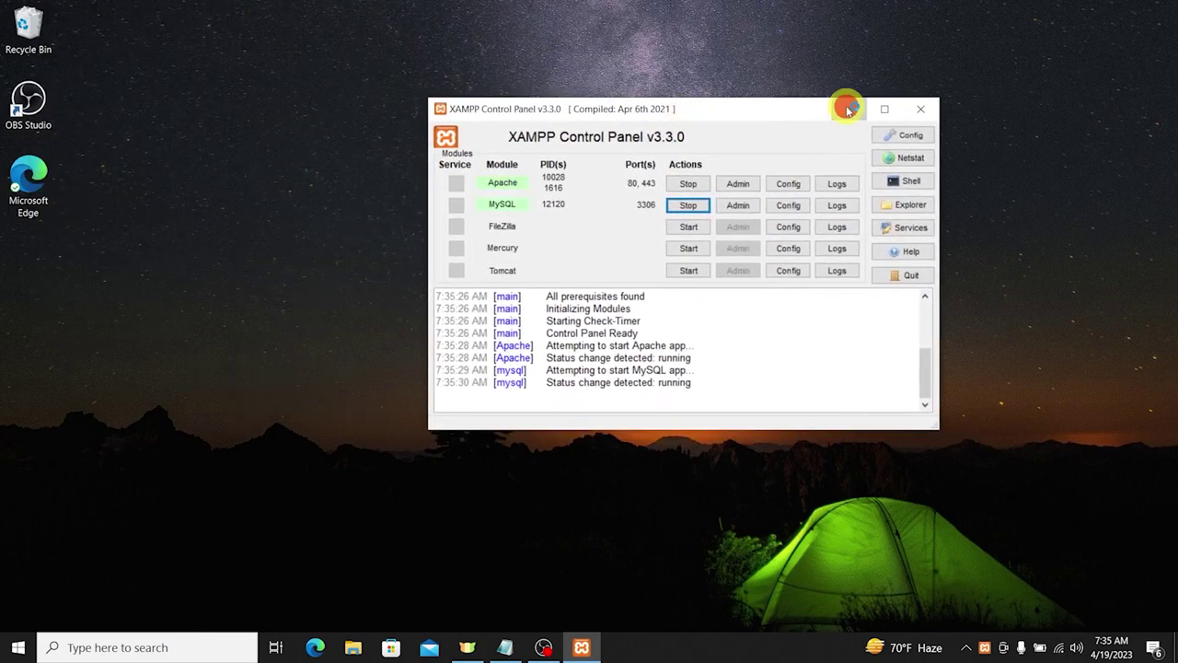
left_click(848, 108)
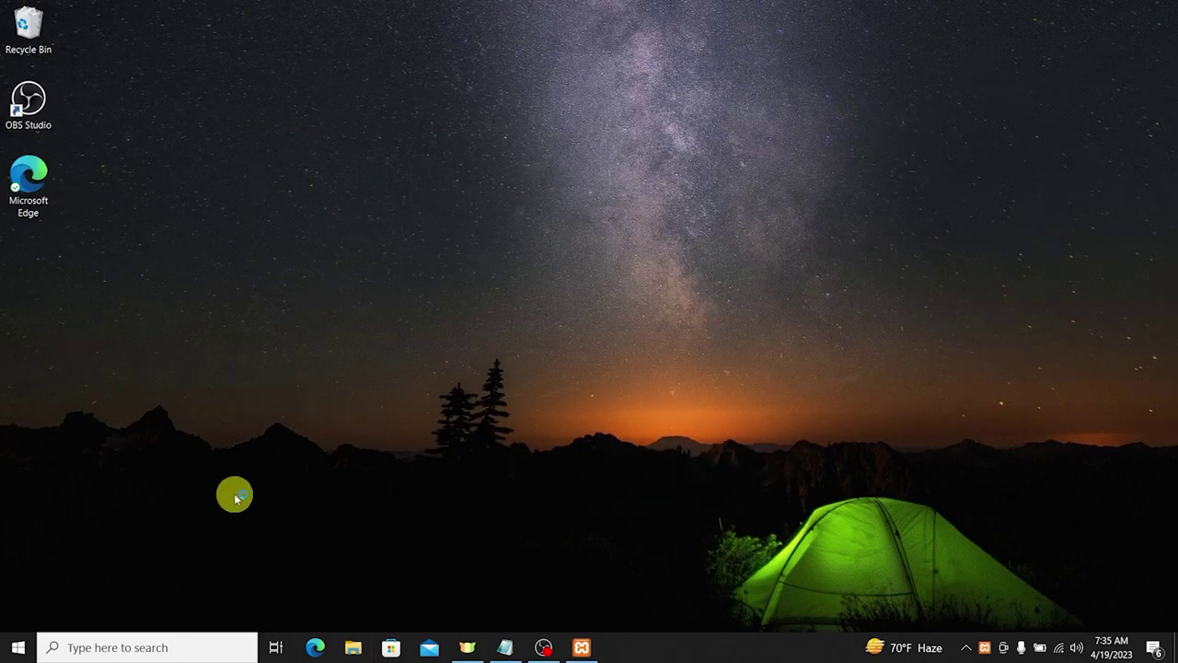
Step: Navigate File Explorer to C:\xampp\htdocs and maximize the window
left_click(357, 649)
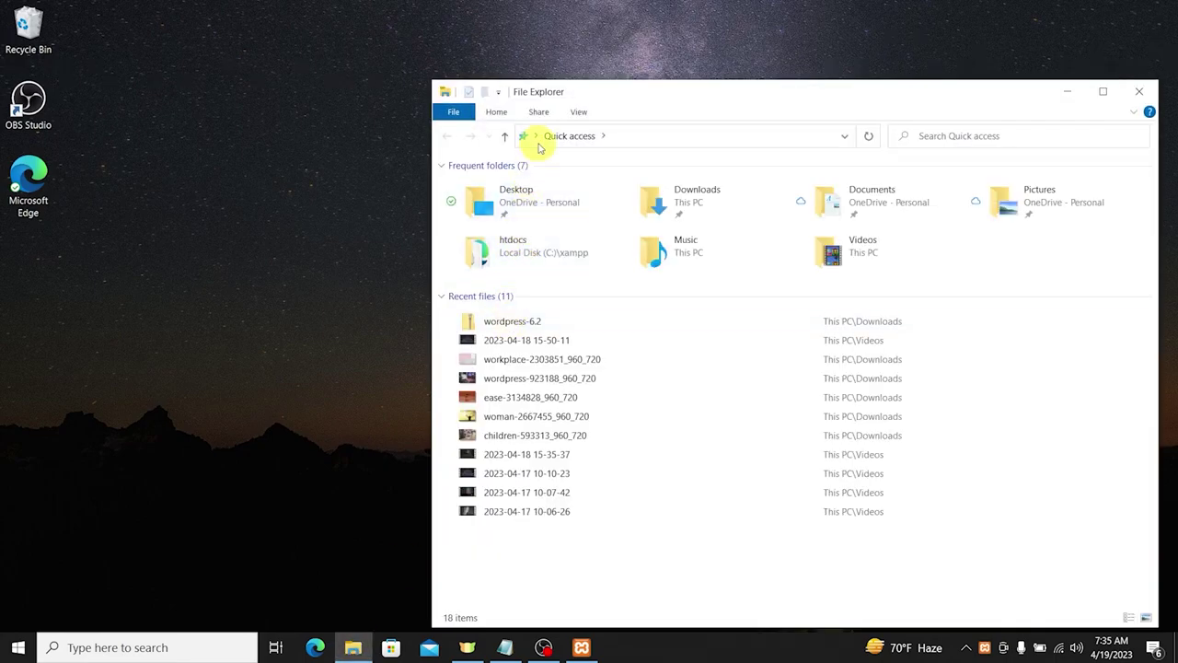
left_click(537, 136)
left_click(545, 209)
double_click(559, 360)
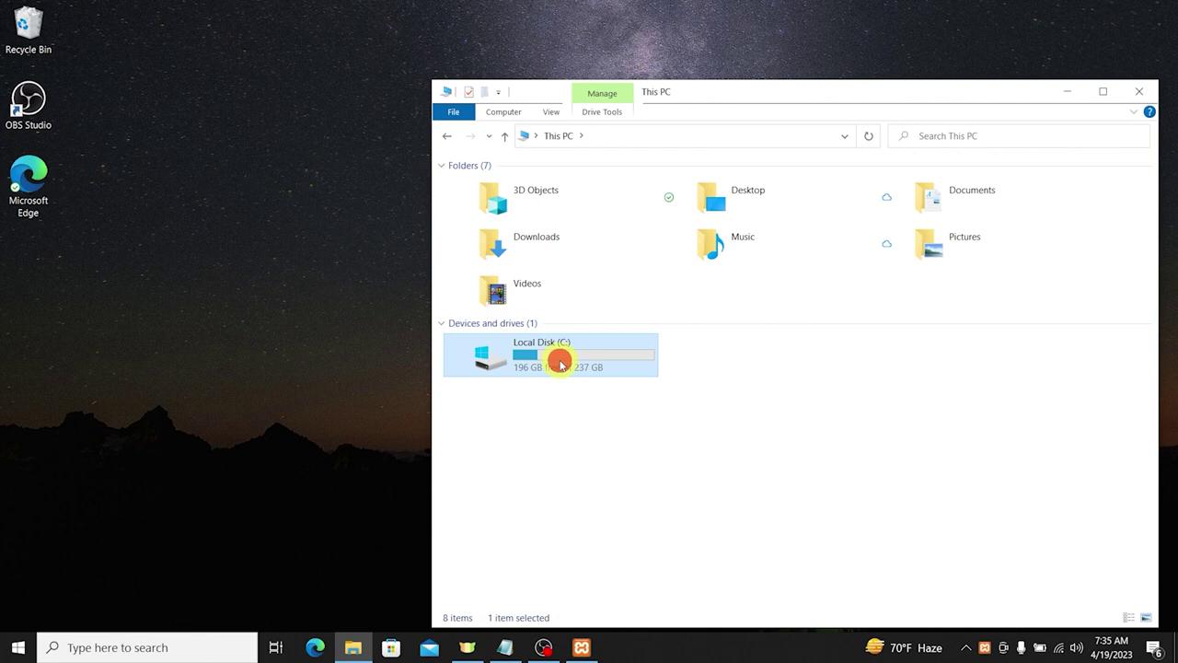
left_click(482, 285)
double_click(484, 285)
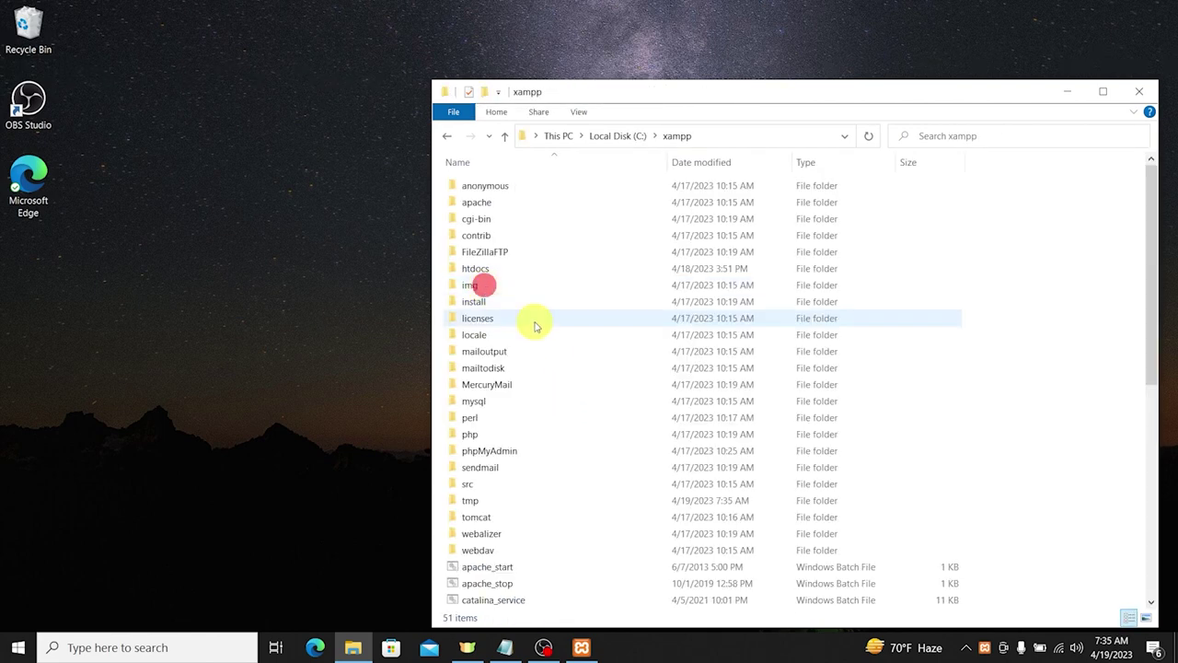
double_click(474, 264)
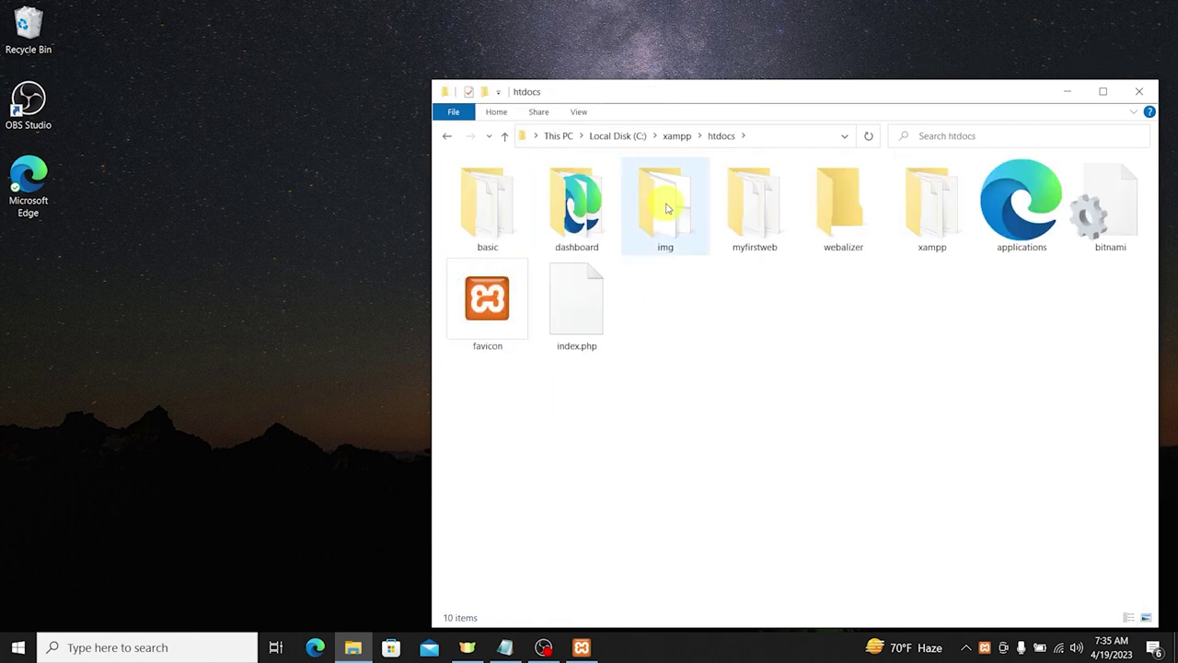
left_click(1107, 93)
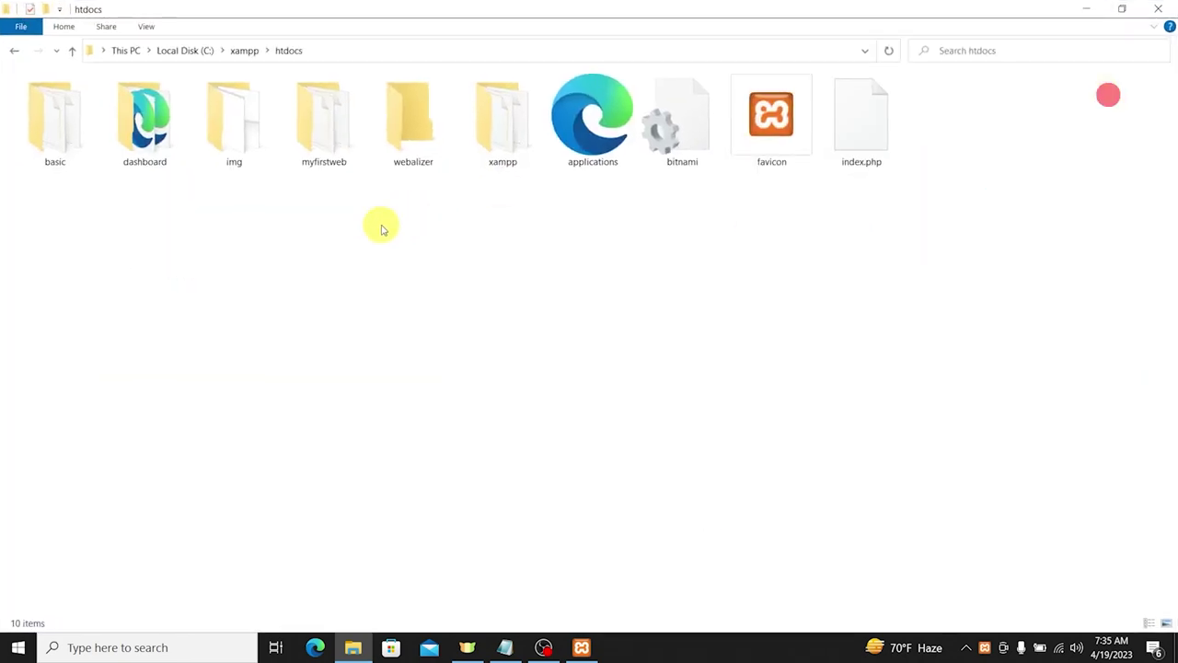
Step: Create a new folder named 'bishworaj' in htdocs, open it, and restore the window size
right_click(350, 234)
mouse_move(474, 431)
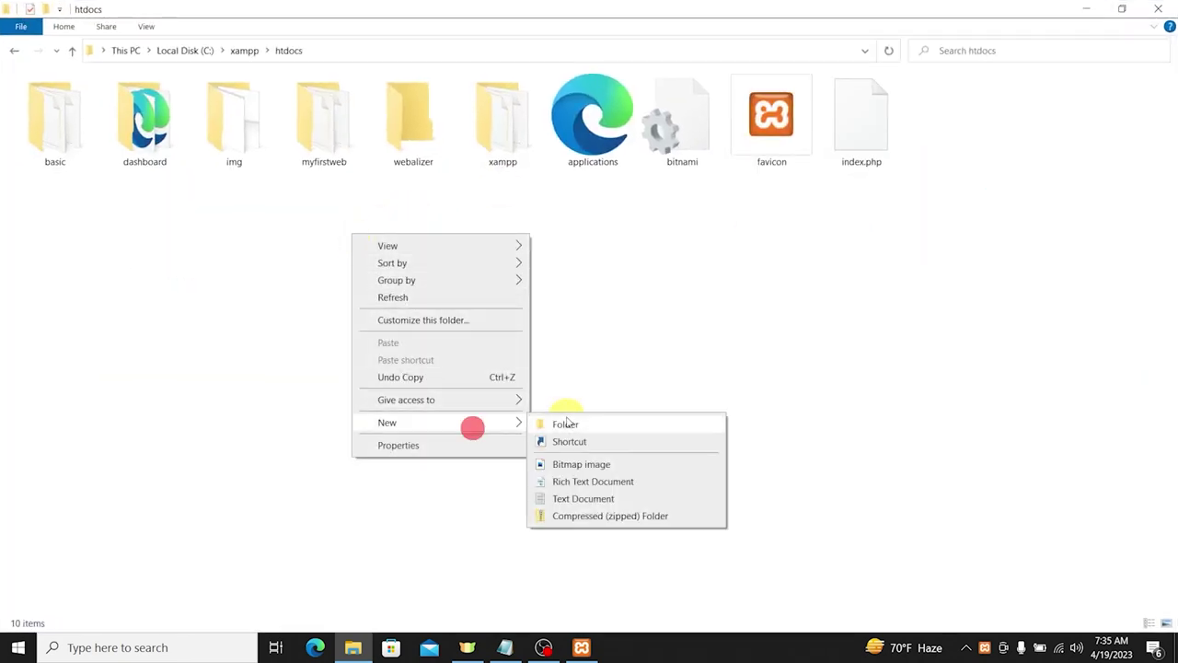
left_click(567, 422)
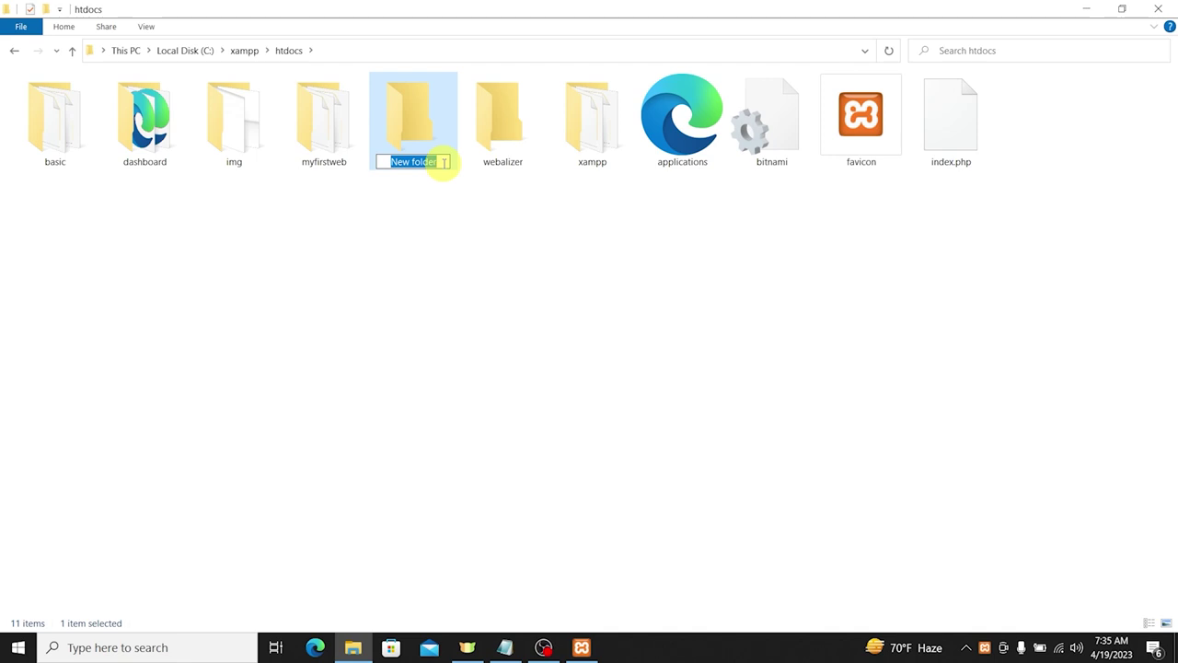
left_click_drag(443, 162, 363, 163)
type("bishwor")
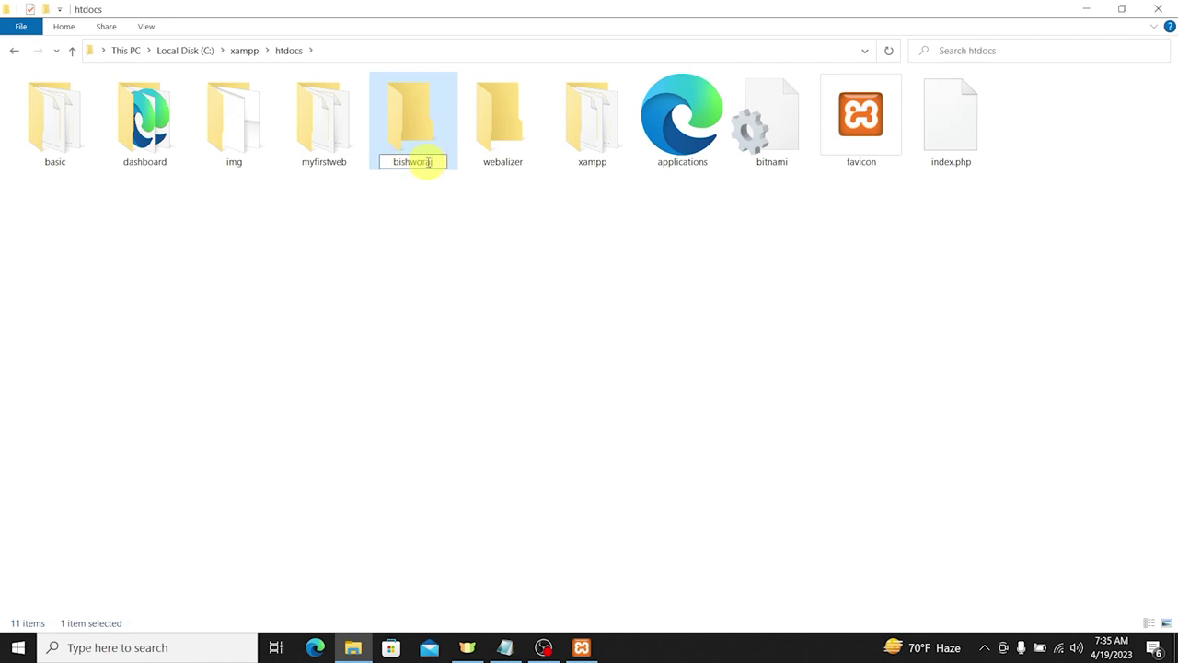
type("aj")
key("Return")
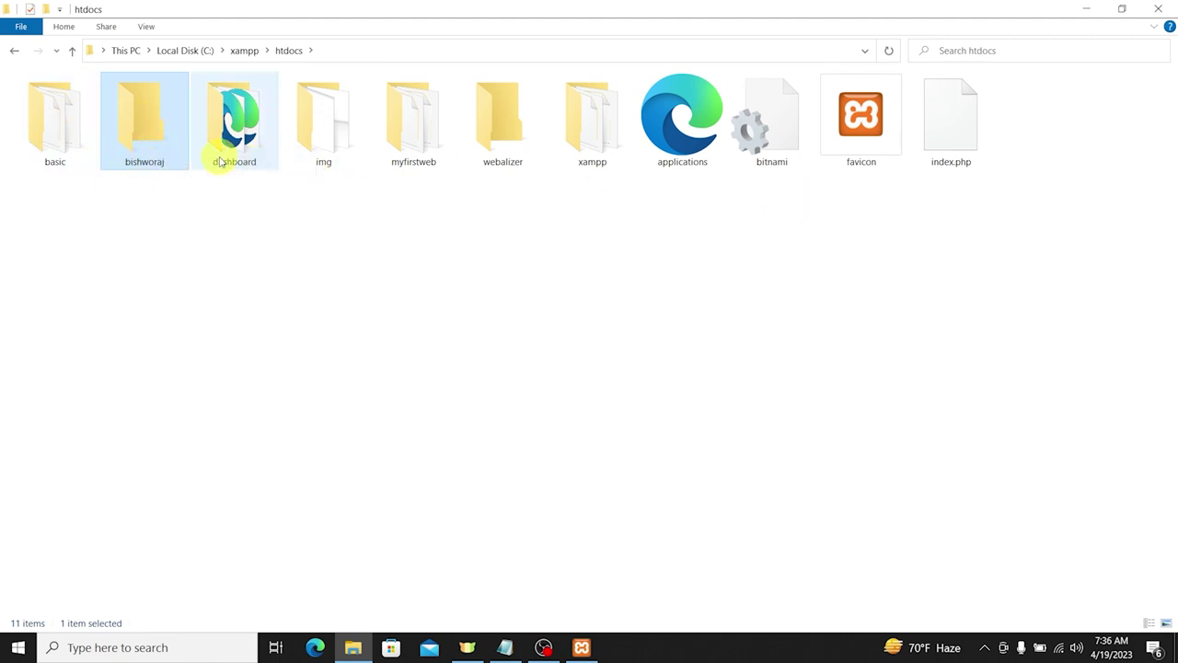
left_click(144, 136)
double_click(144, 137)
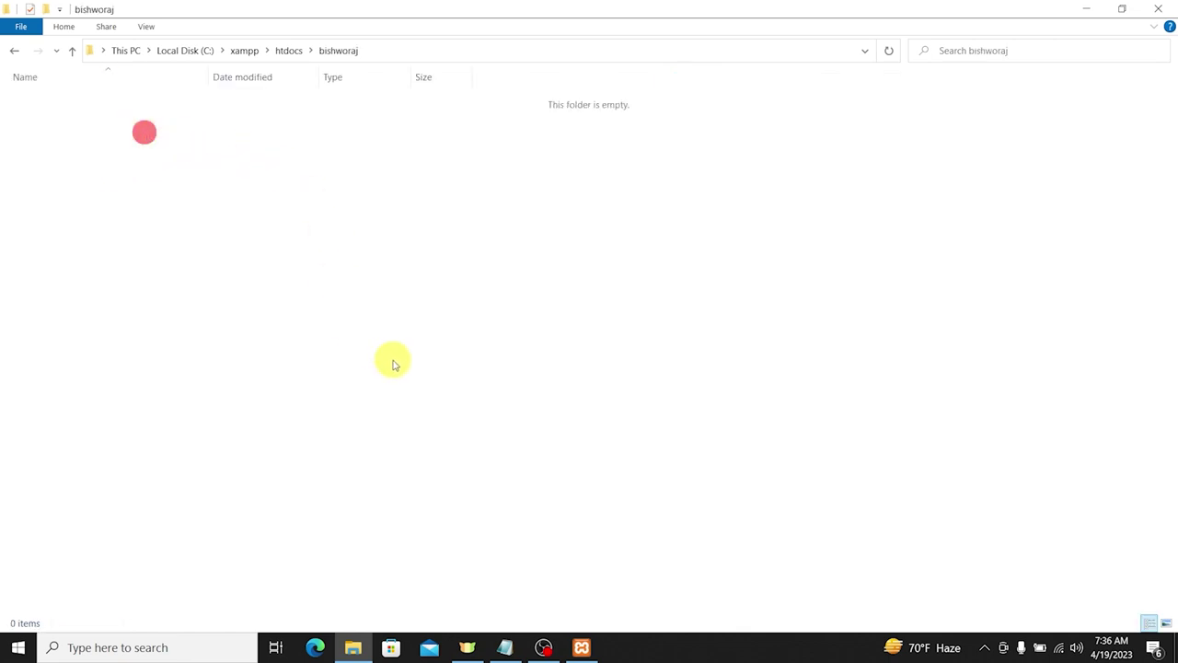
left_click_drag(262, 9, 617, 72)
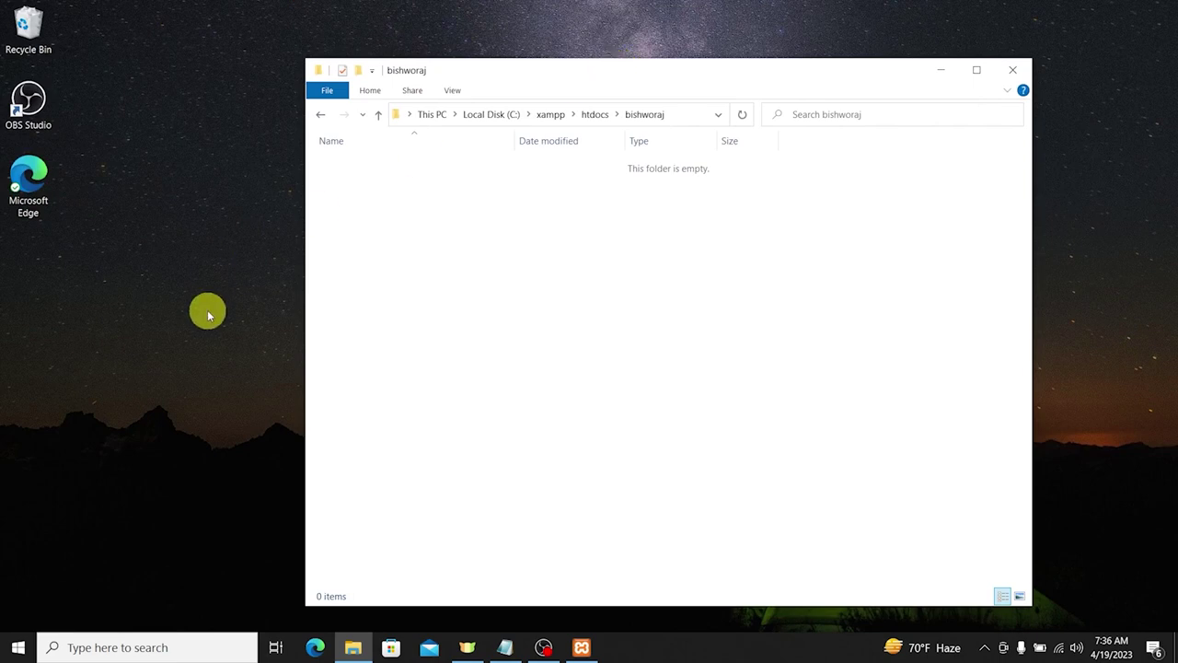
Step: In a second Explorer window, open the inner wordpress folder of the wordpress-6.2 download
key("super+e")
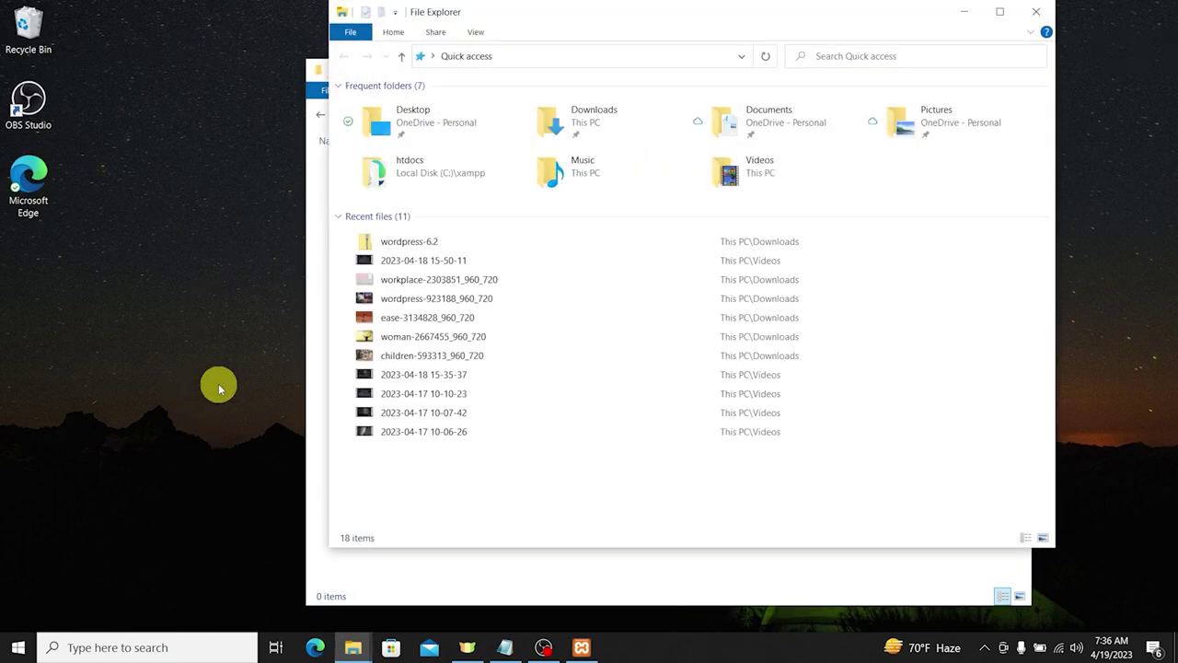
left_click(431, 56)
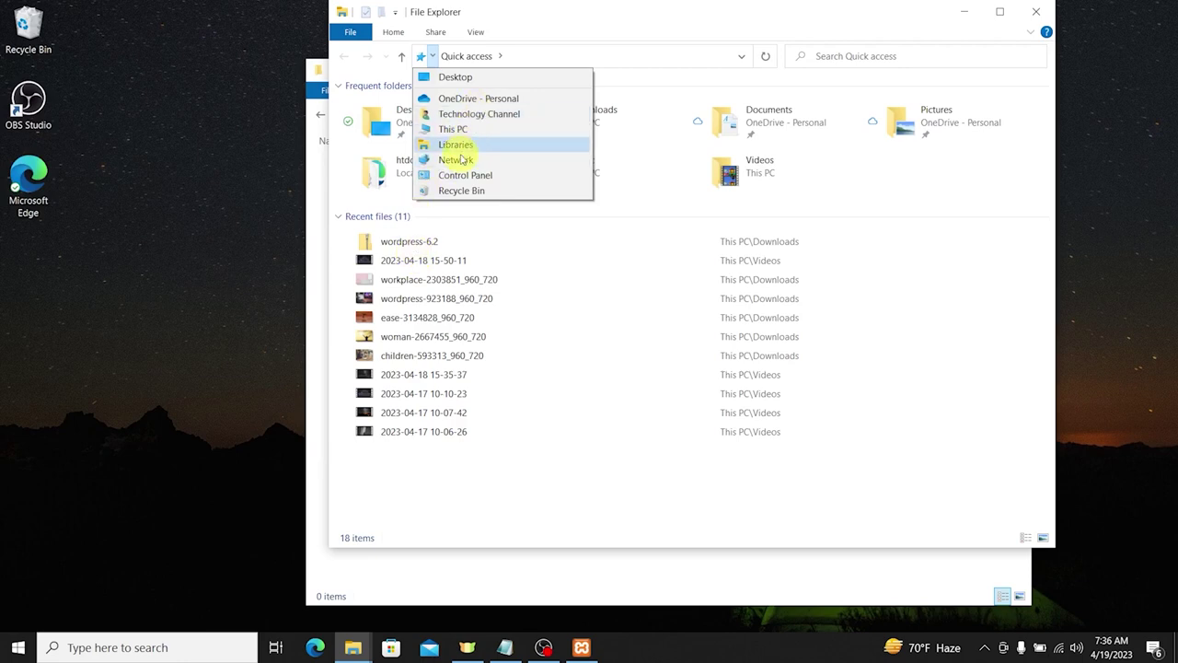
left_click(421, 240)
double_click(421, 241)
left_click(391, 108)
double_click(391, 107)
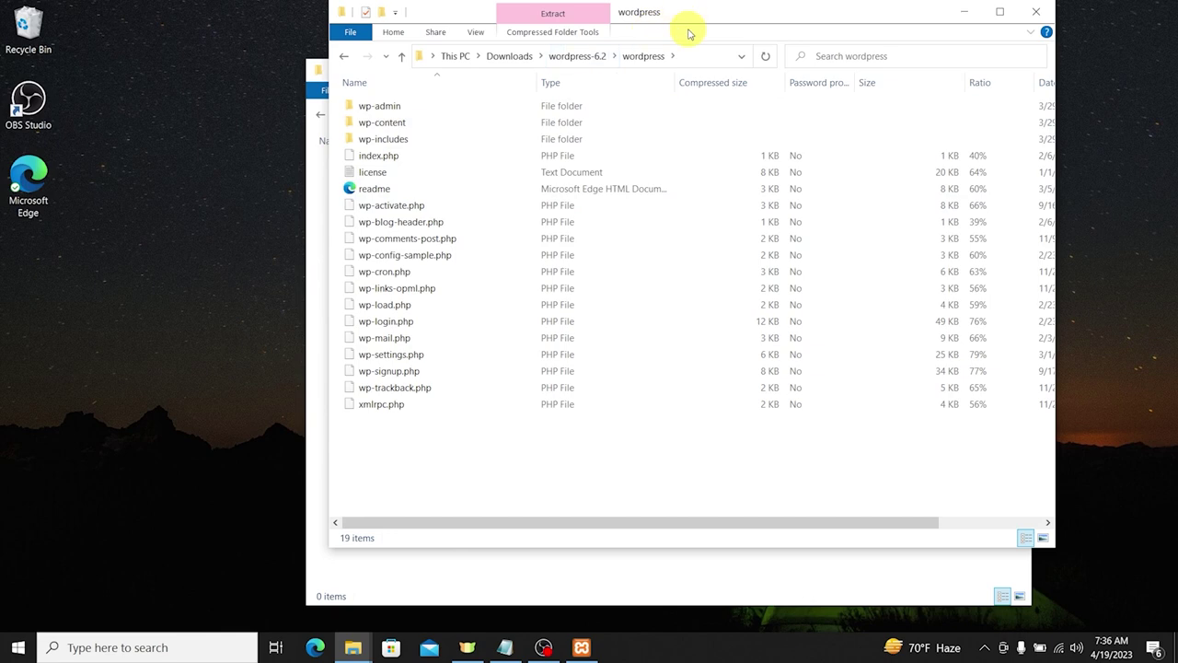
Step: Copy all 19 extracted WordPress files into the htdocs\bishworaj folder
left_click_drag(675, 13, 936, 88)
left_click_drag(651, 544, 956, 143)
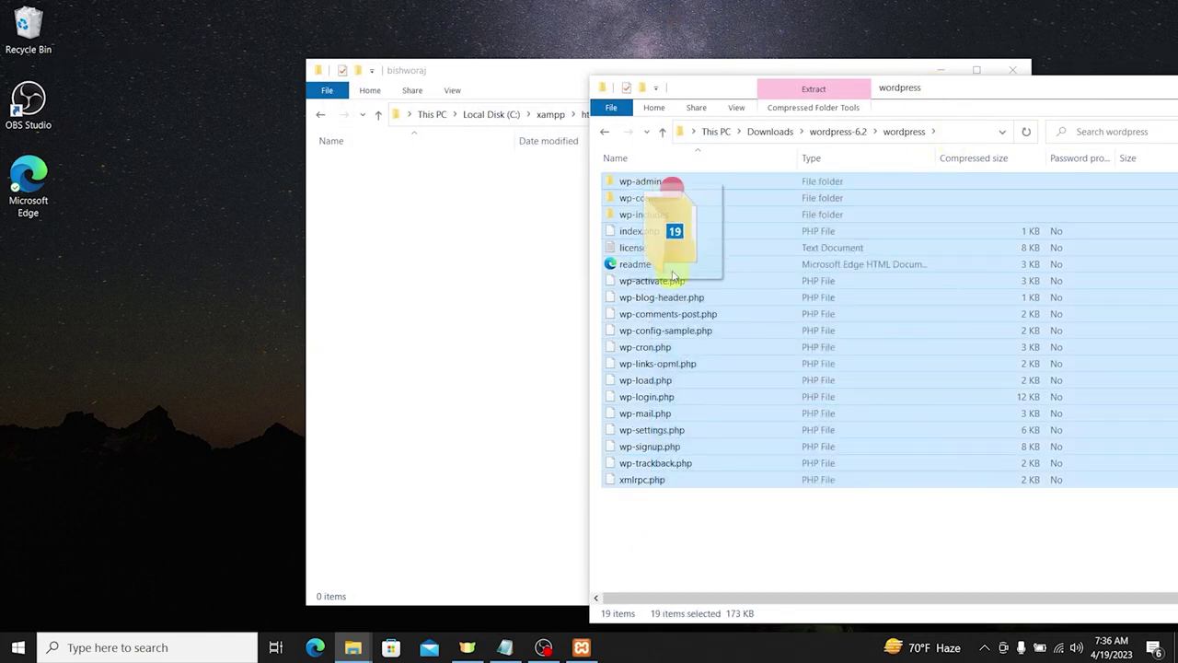
left_click_drag(467, 300, 468, 300)
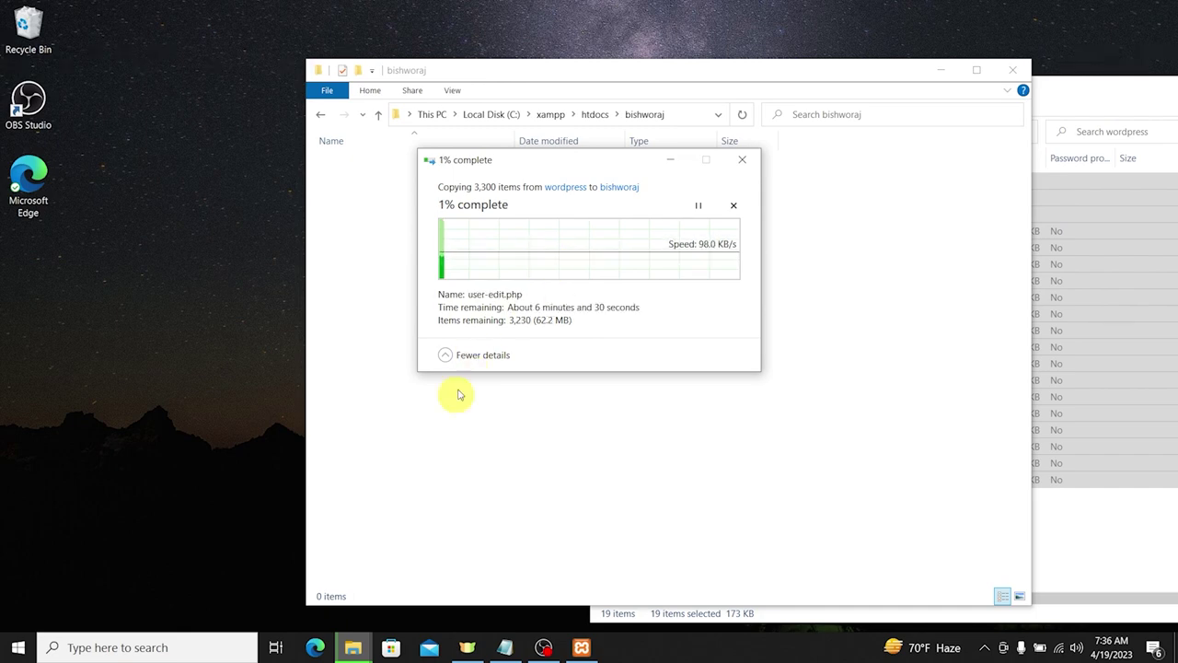
left_click(316, 647)
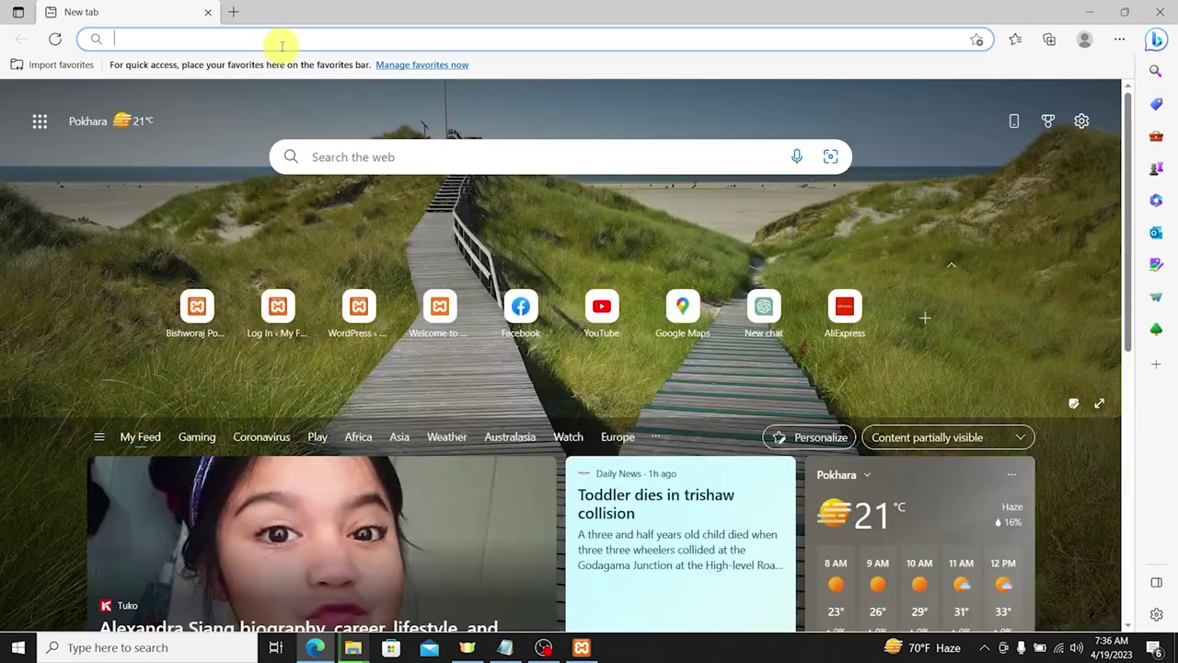
Step: Load localhost to show the XAMPP 8.2.4 Dashboard in a maximized browser, checking the copy progress
type("localhost/basic/")
key("BackSpace")
key("BackSpace")
key("BackSpace")
key("BackSpace")
key("BackSpace")
key("BackSpace")
key("BackSpace")
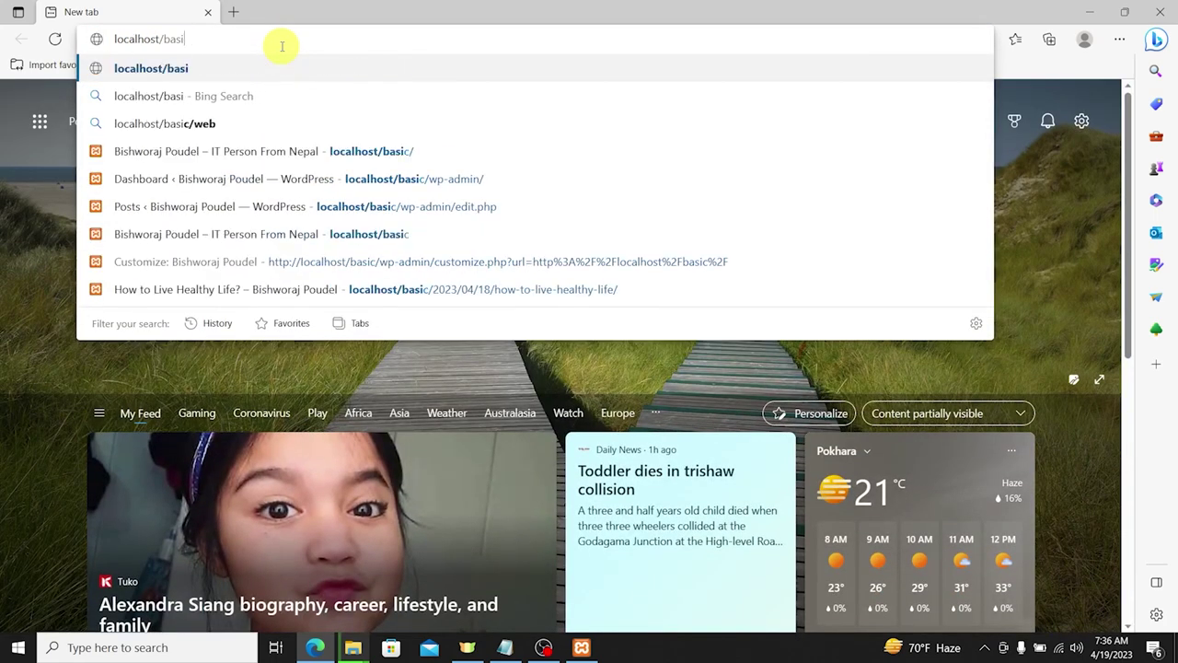
key("Return")
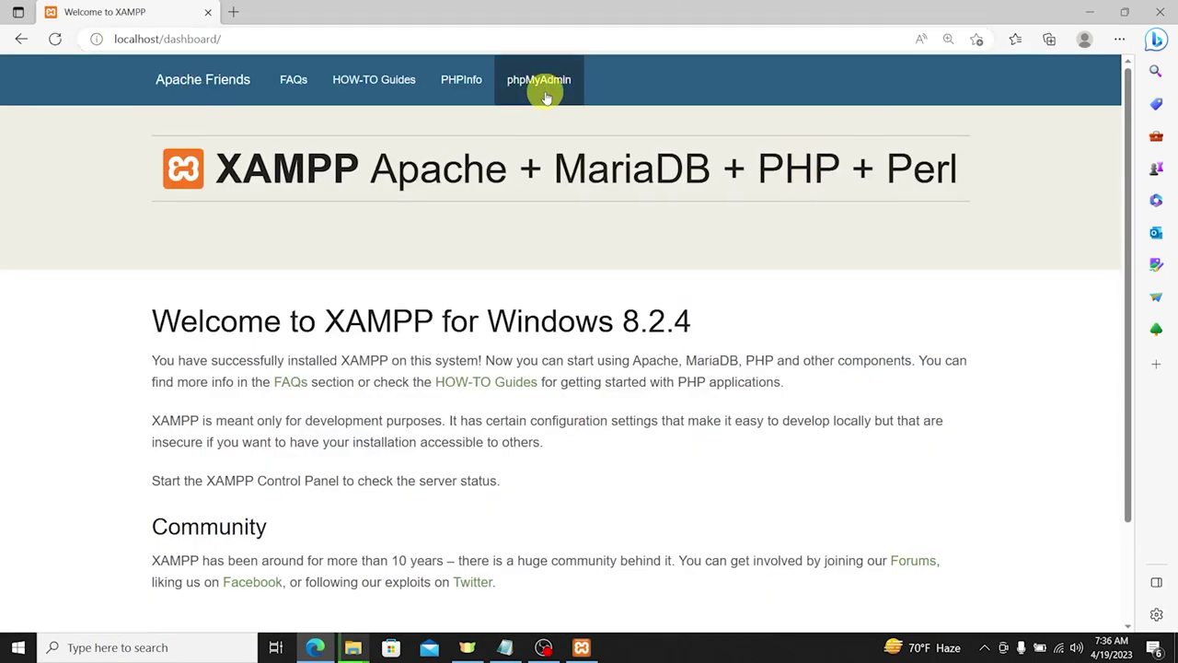
left_click(543, 93)
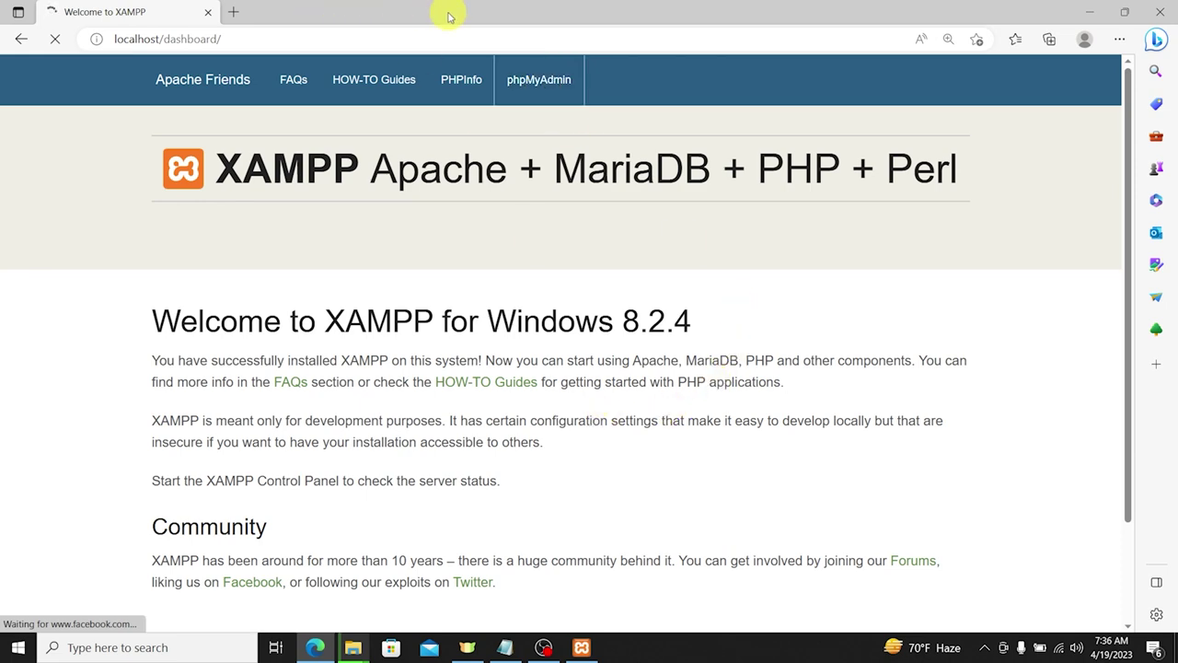
left_click_drag(497, 4, 886, 85)
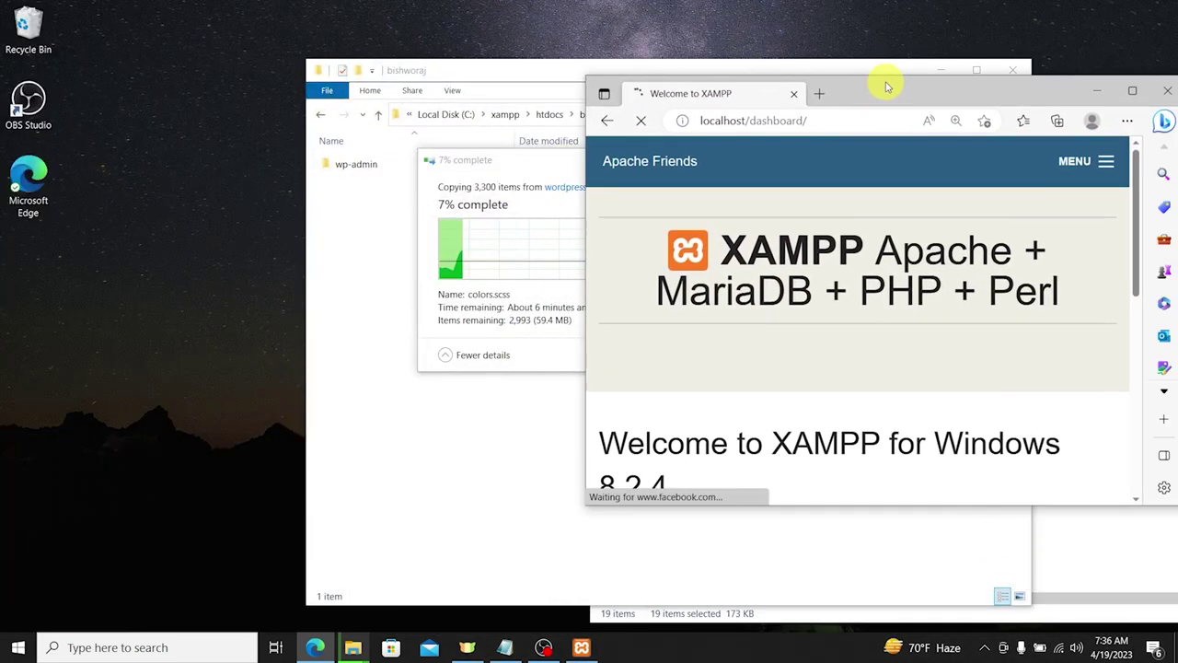
left_click_drag(491, 160, 244, 142)
left_click(1130, 91)
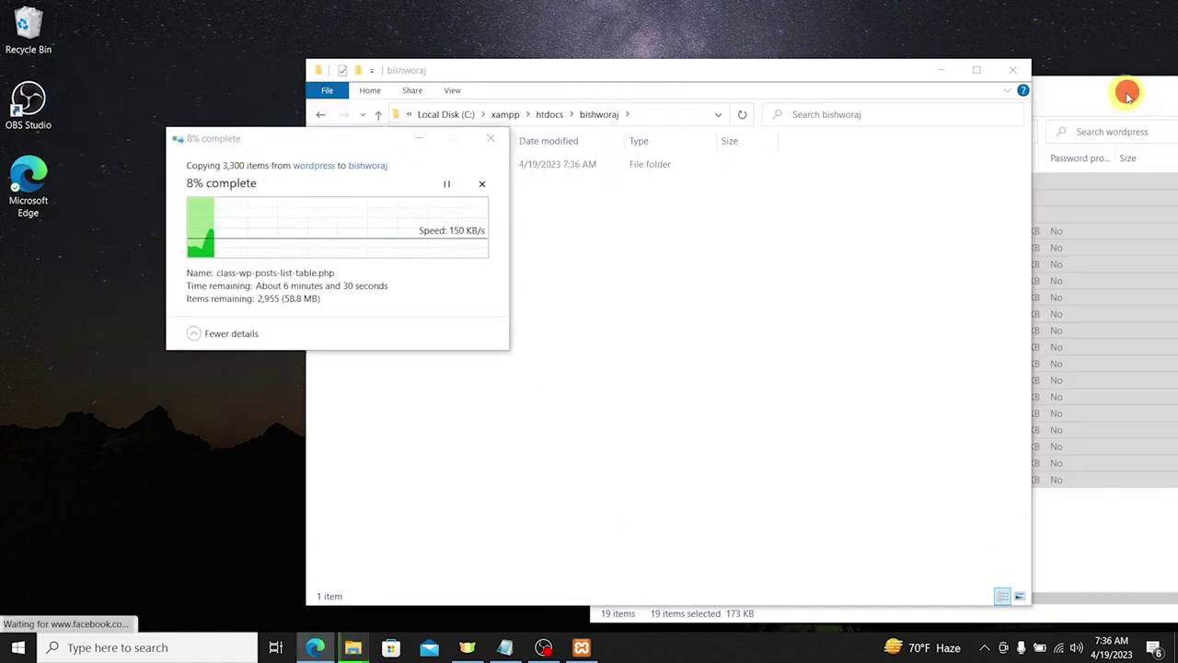
scroll(313, 373, "down", 3)
scroll(544, 413, "up", 3)
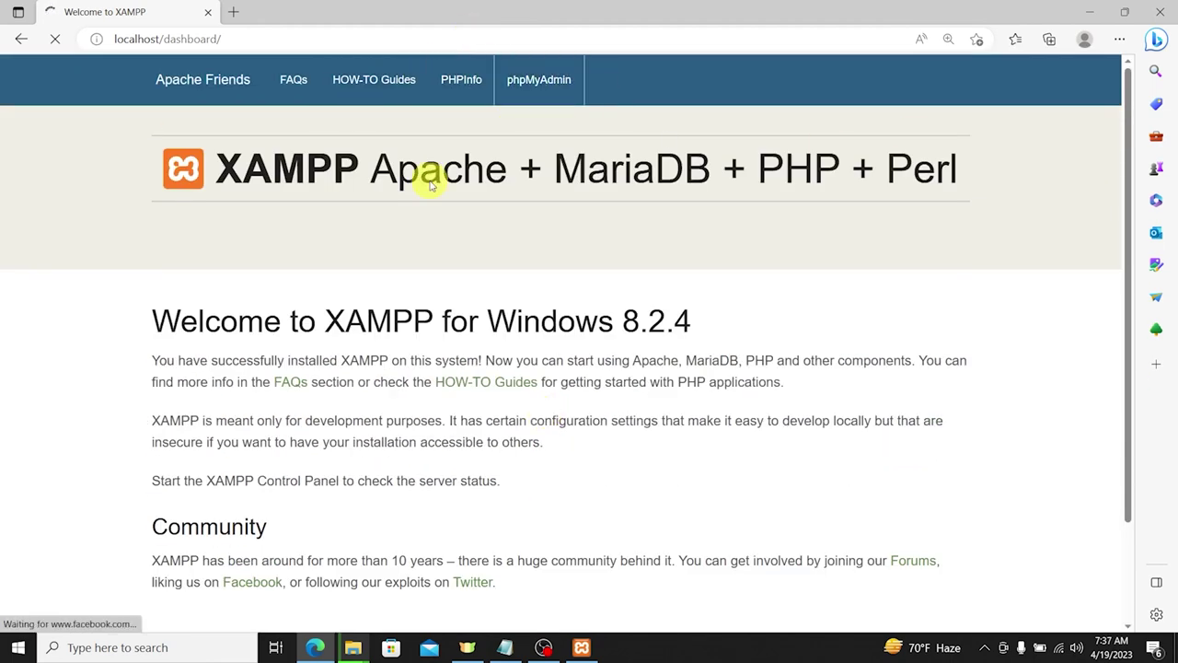
Step: In phpMyAdmin, create a new empty database named 'bishworajdb'
left_click(582, 95)
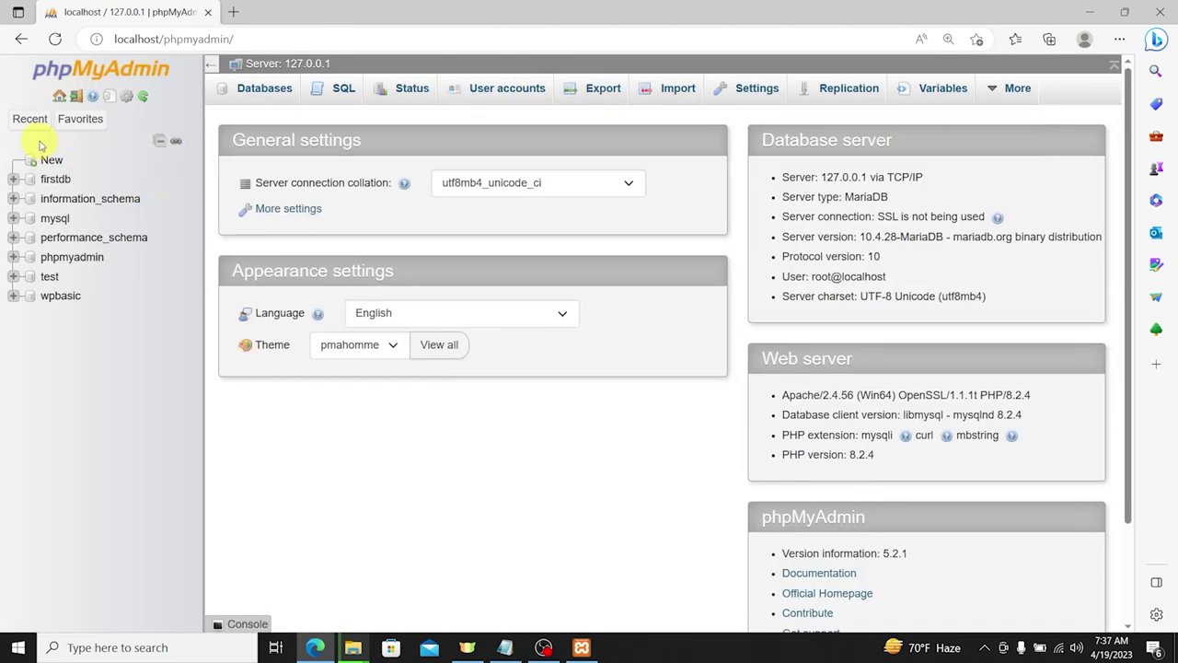
left_click(50, 159)
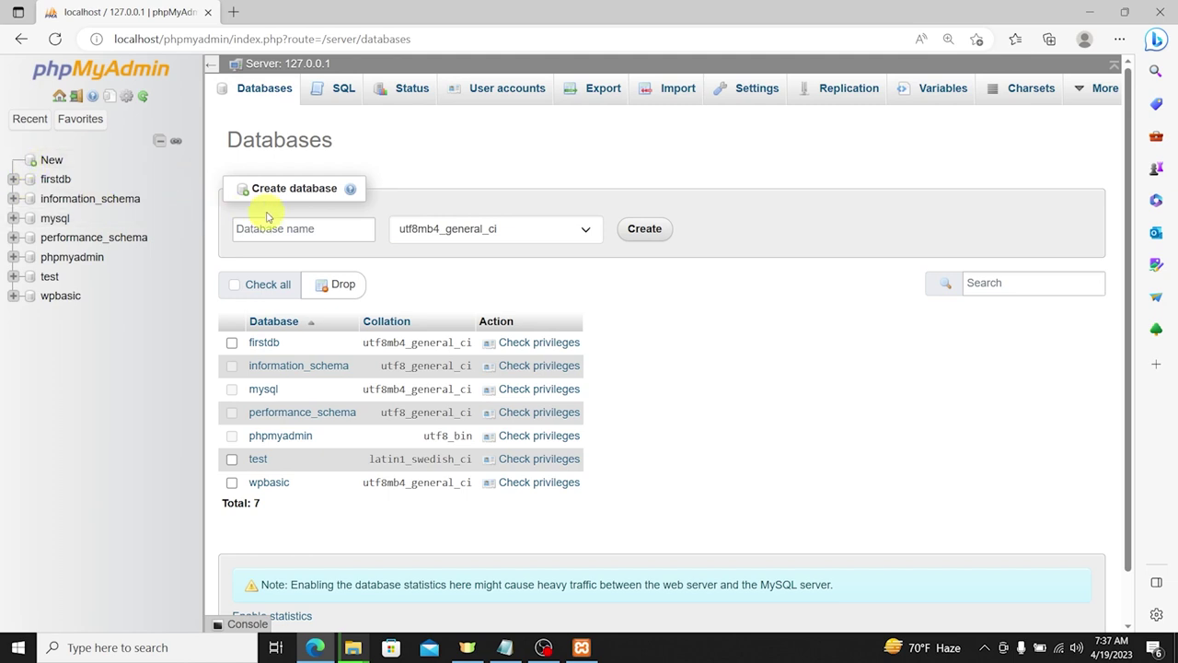
left_click(281, 222)
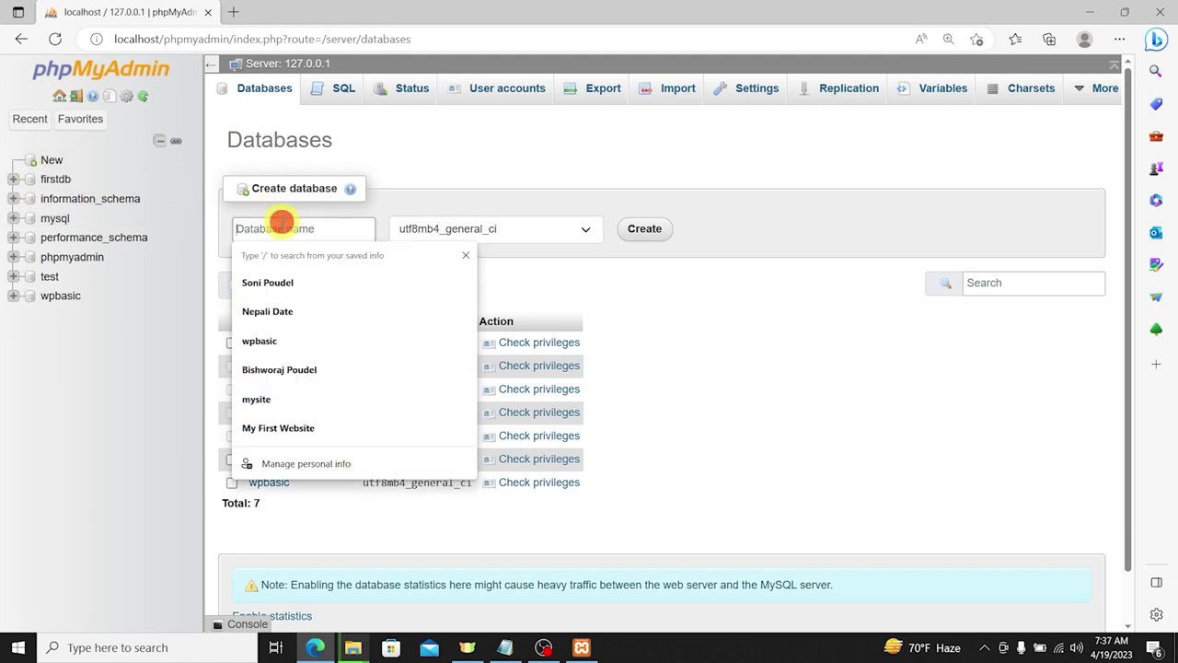
type("bishwor")
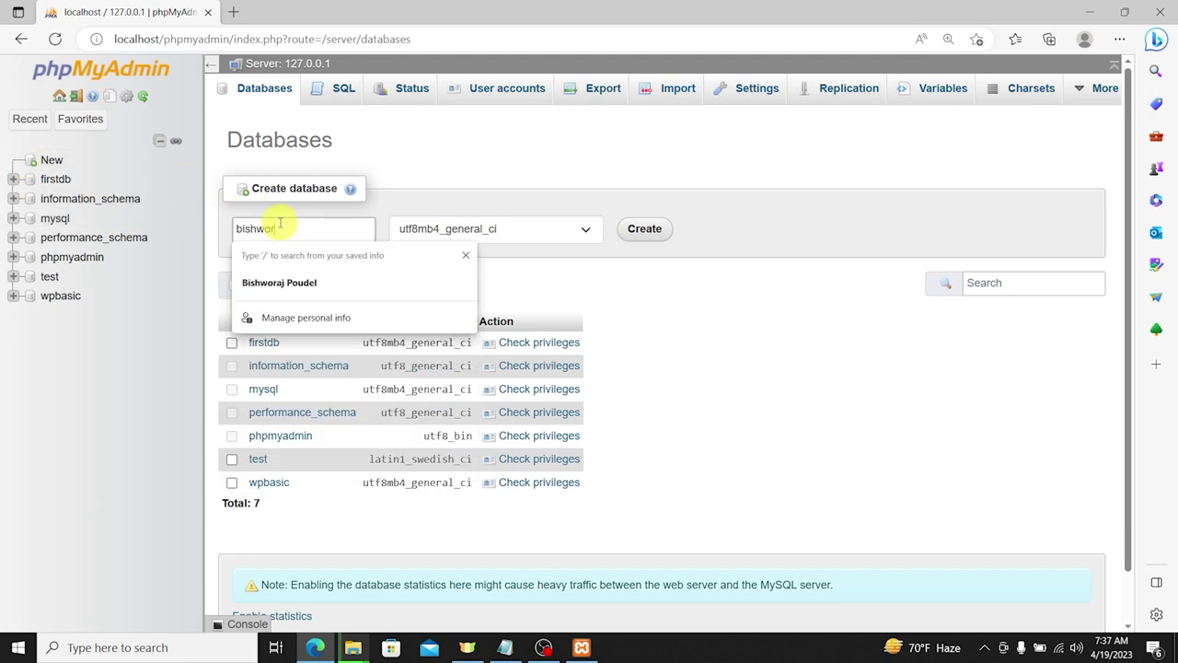
type("ajdb")
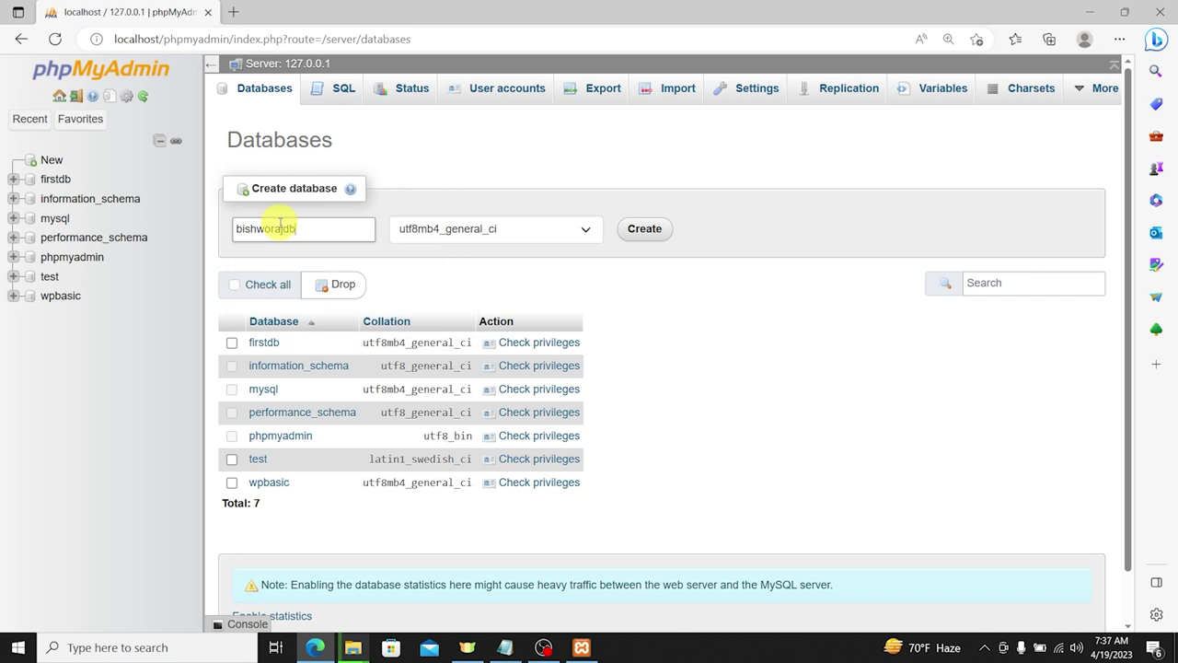
left_click(645, 230)
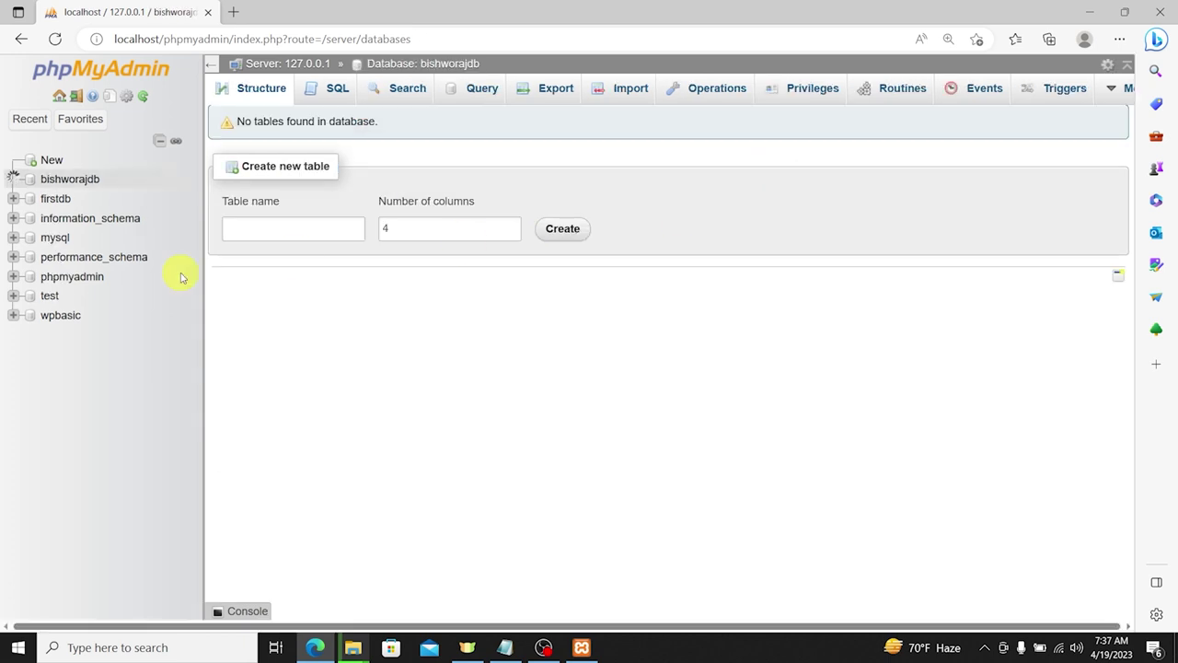
left_click(60, 178)
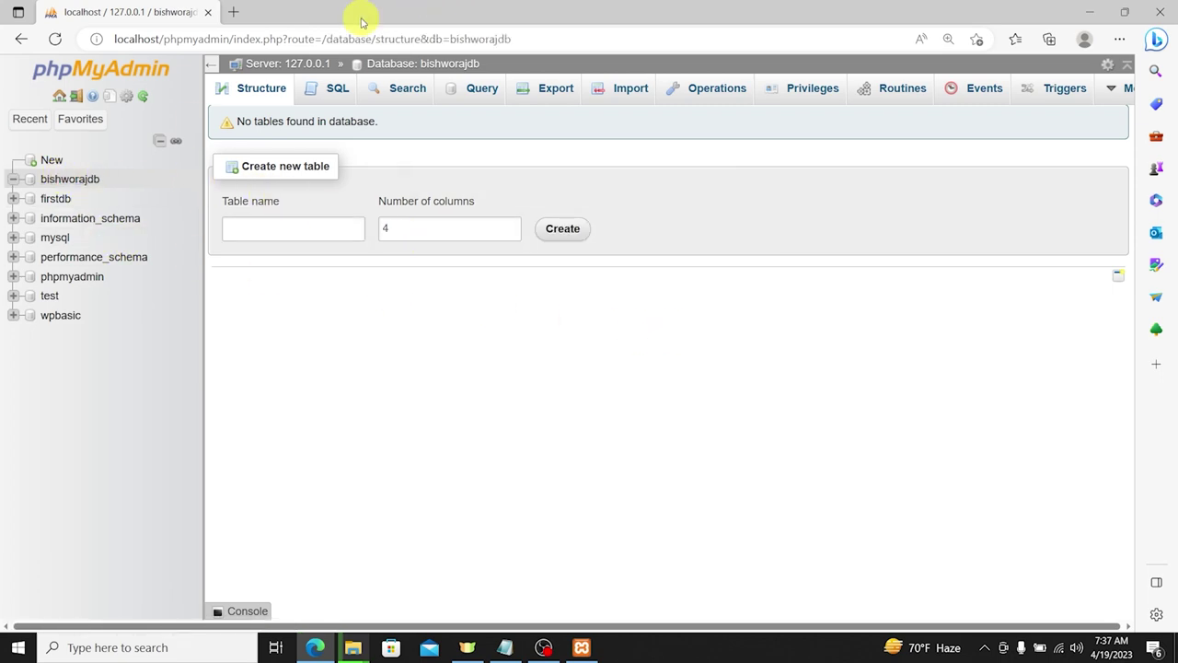
Step: Minimize the browser and both Explorer windows to reveal the desktop
left_click_drag(359, 16, 874, 184)
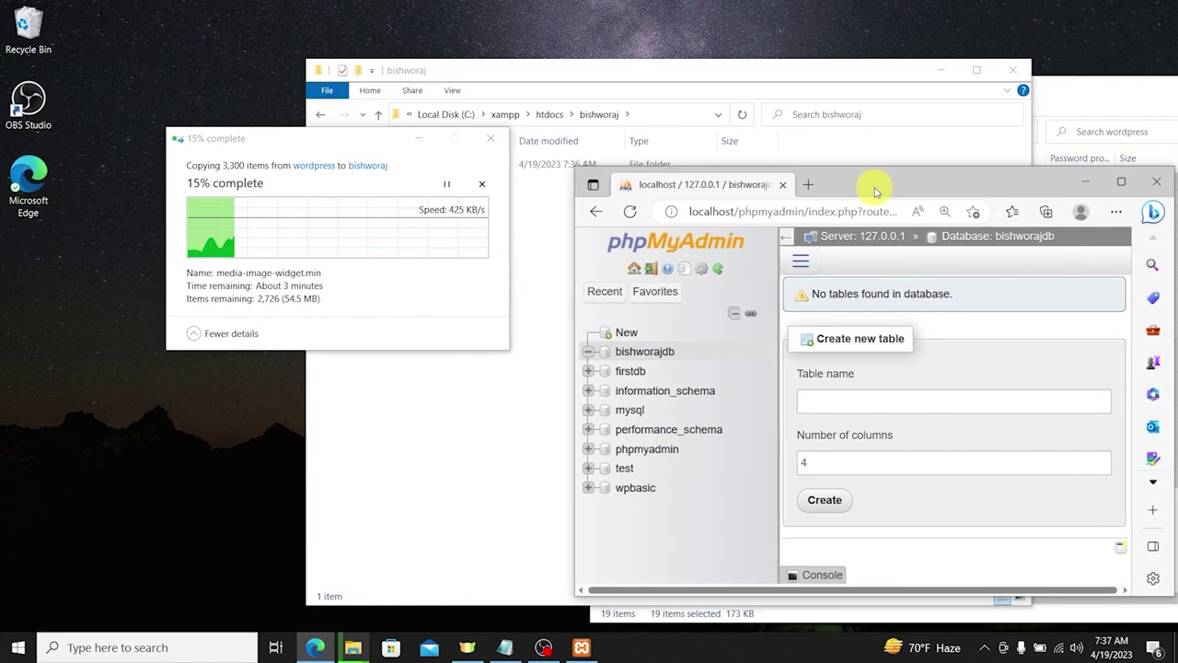
left_click(939, 70)
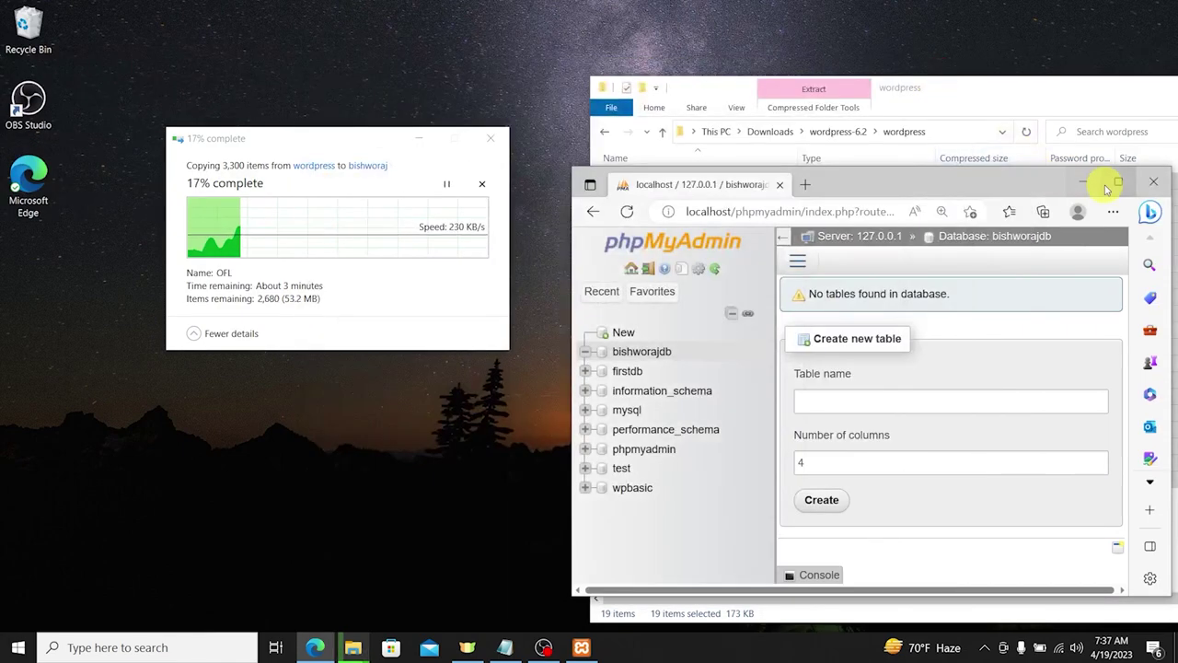
left_click(1084, 183)
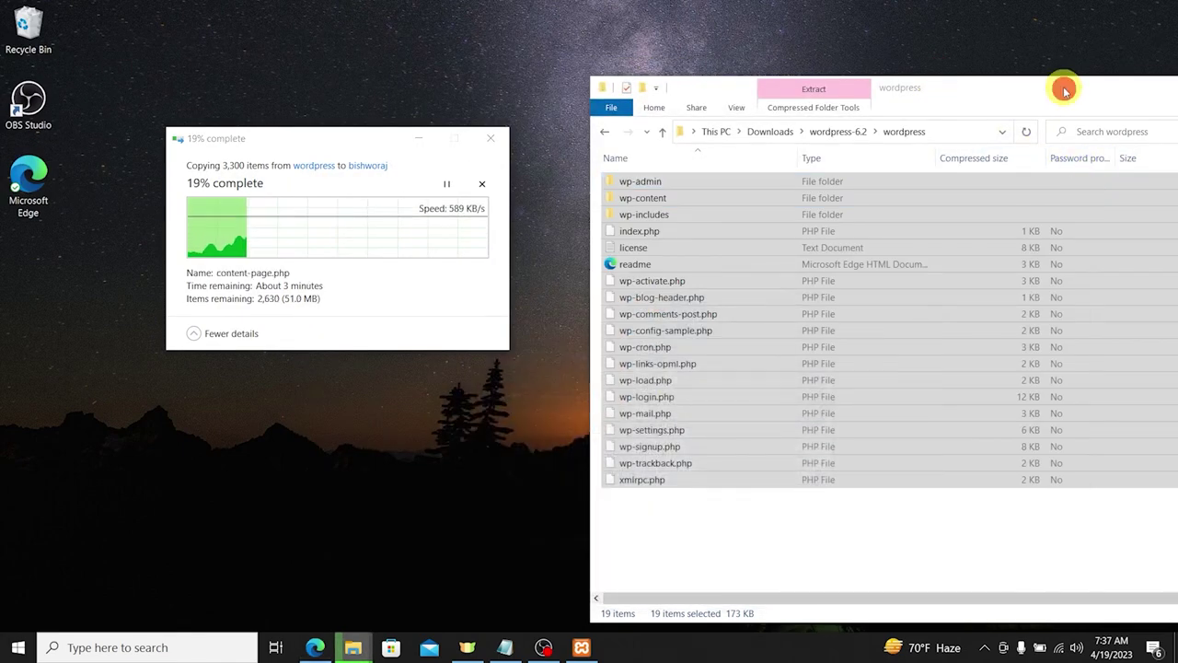
left_click_drag(1065, 88, 934, 180)
left_click(997, 171)
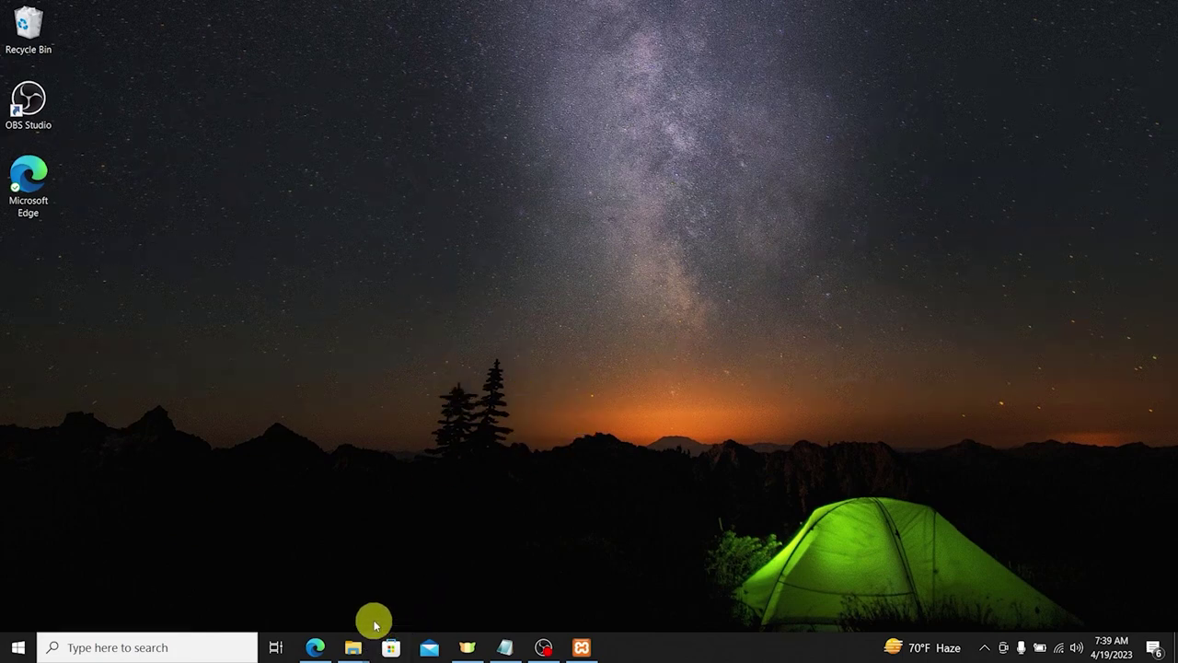
Step: Open a new browser tab and check the project folder name in htdocs
left_click(316, 646)
left_click(957, 189)
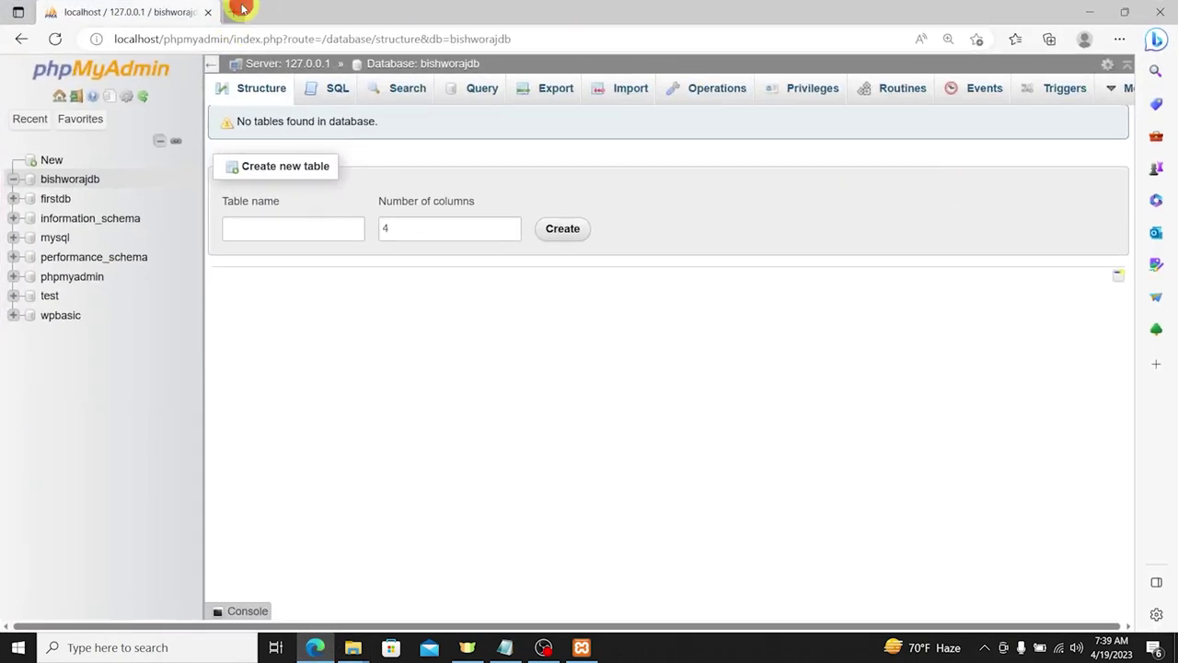
left_click(239, 11)
type("loc")
key("Right")
key("BackSpace")
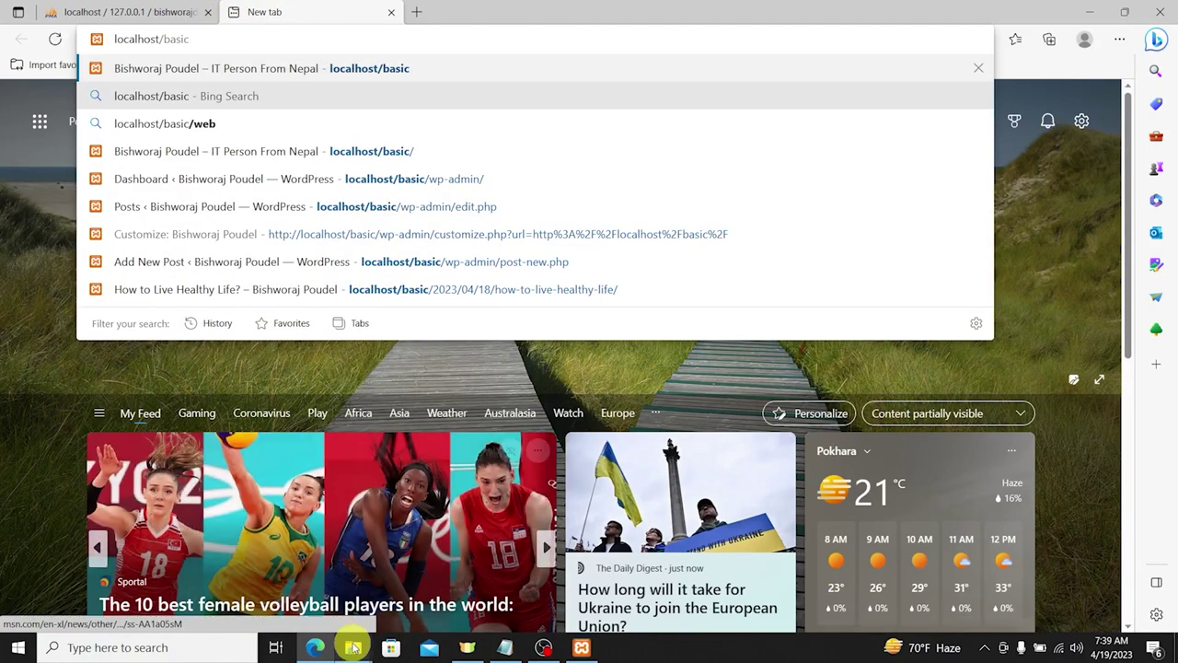
left_click(353, 647)
left_click(300, 565)
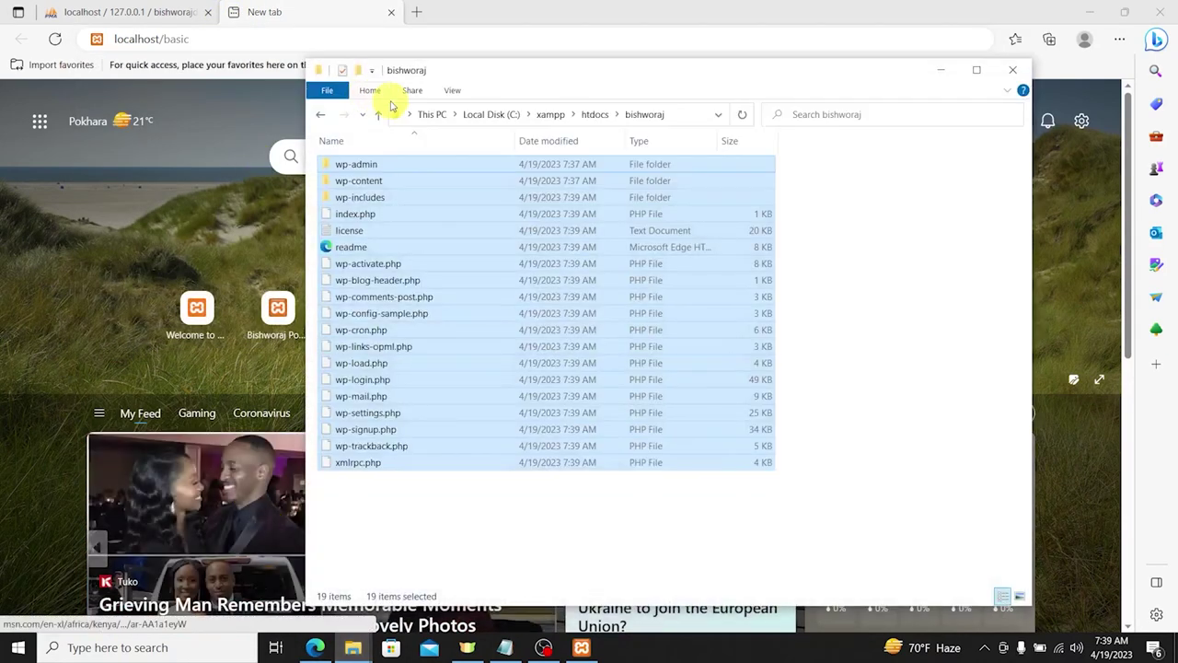
left_click(589, 116)
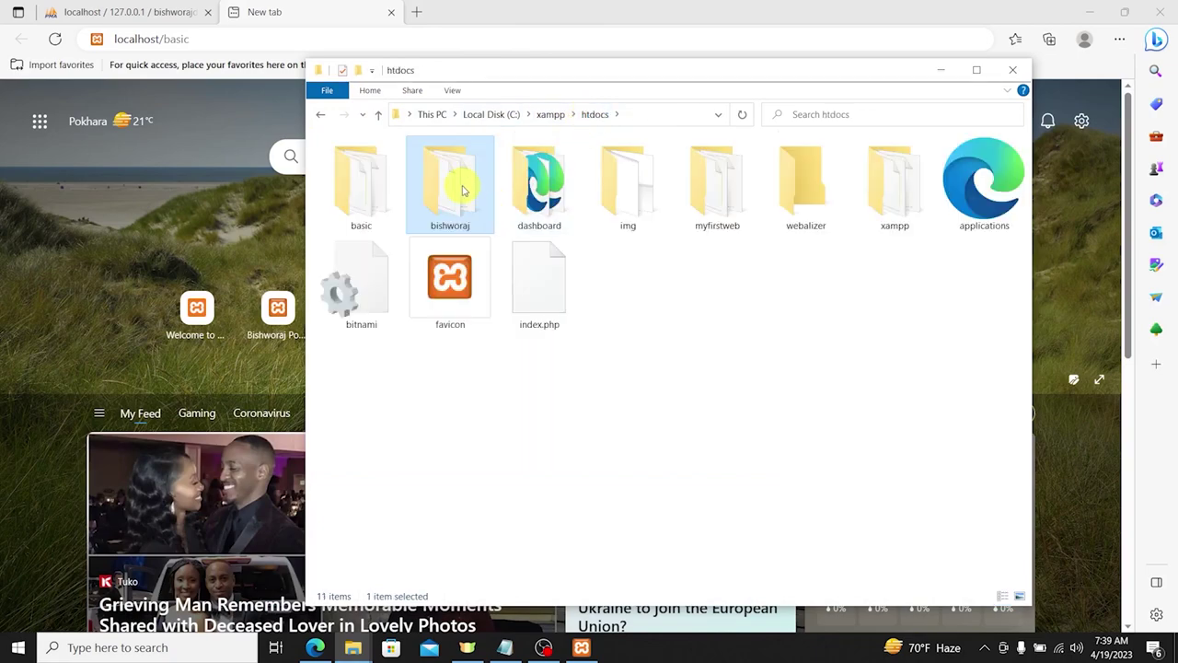
Step: Load localhost/bishworaj in the new tab and reset zoom to 100%
left_click(276, 38)
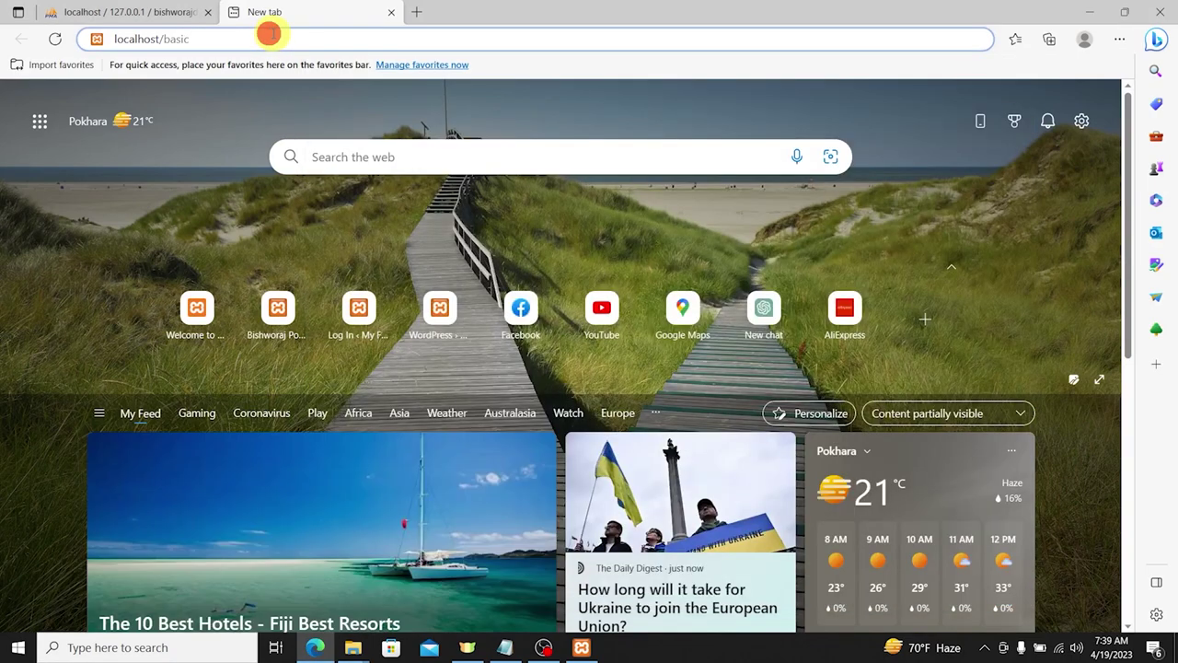
key("BackSpace")
key("BackSpace")
key("BackSpace")
key("BackSpace")
key("BackSpace")
type("w")
key("BackSpace")
type("bishworaj")
key("Return")
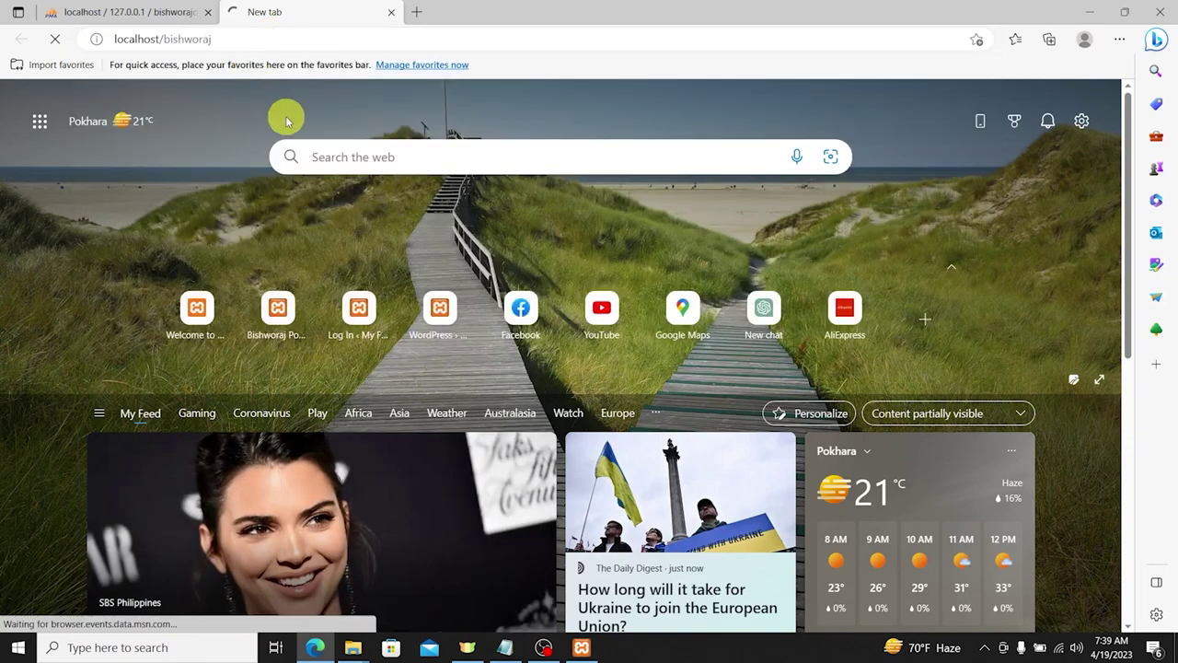
key("ctrl+plus")
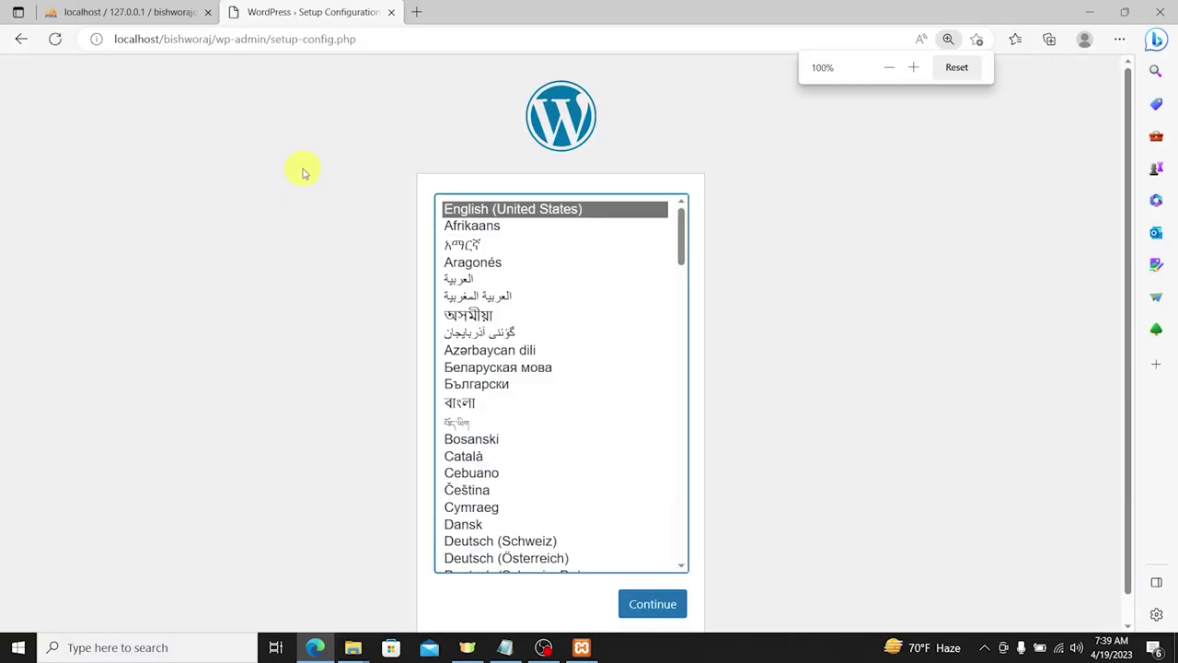
Step: Choose English (United States) and paste 'bishworajdb' from phpMyAdmin as the Database Name
left_click(648, 552)
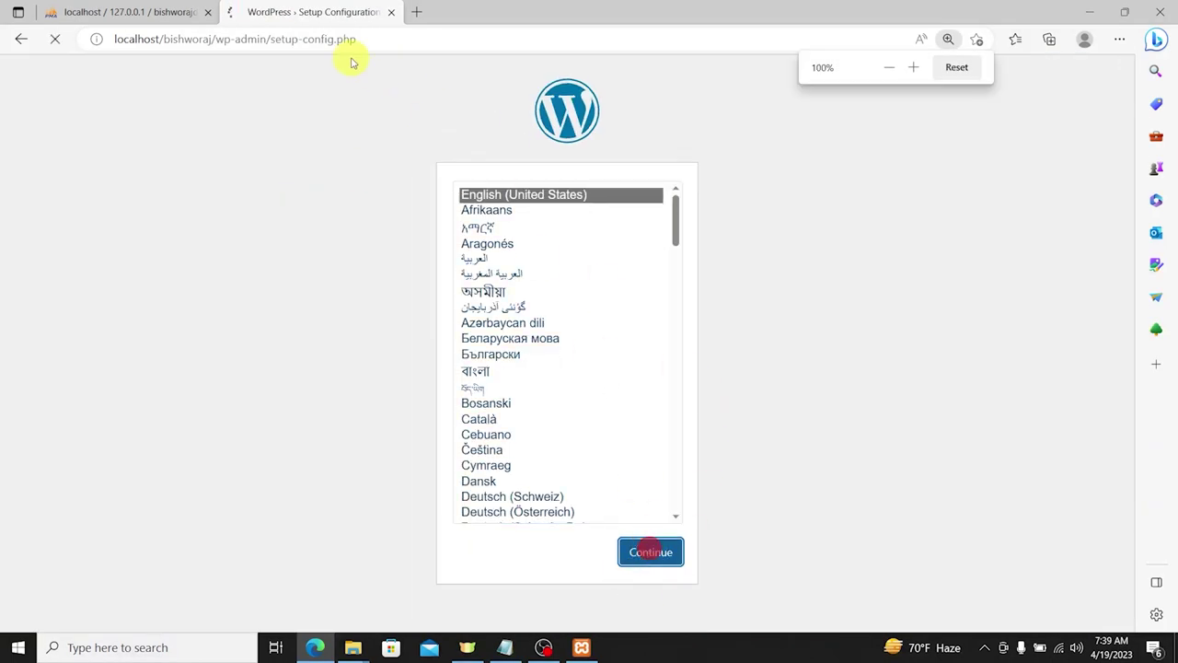
left_click(324, 461)
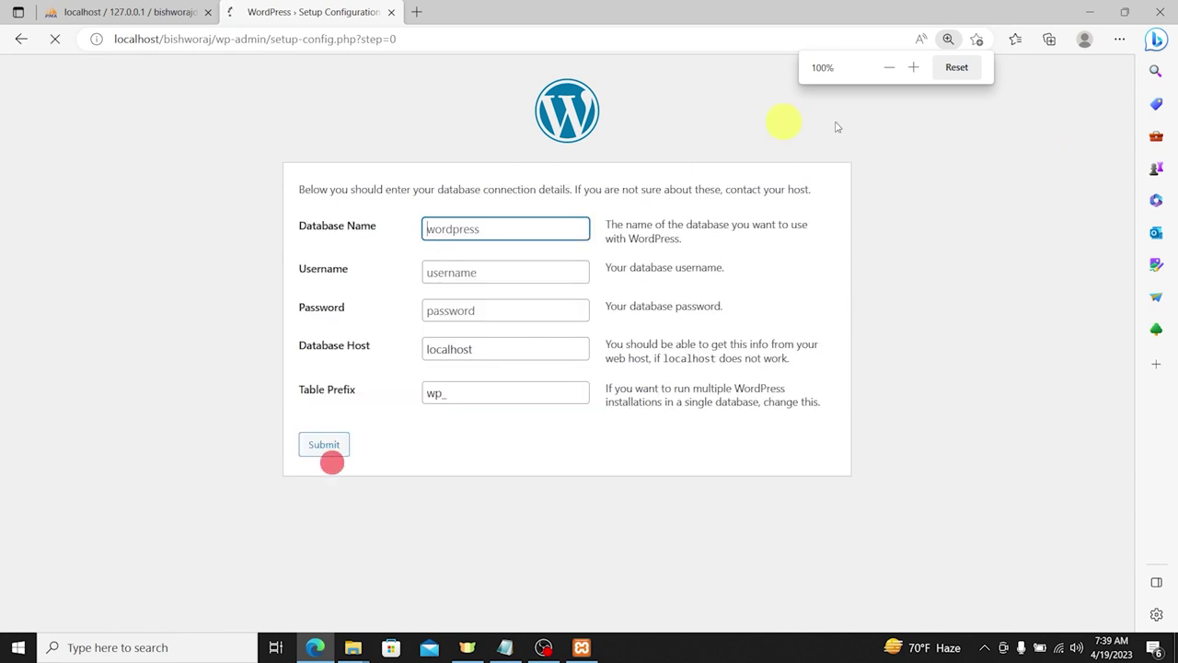
left_click(111, 11)
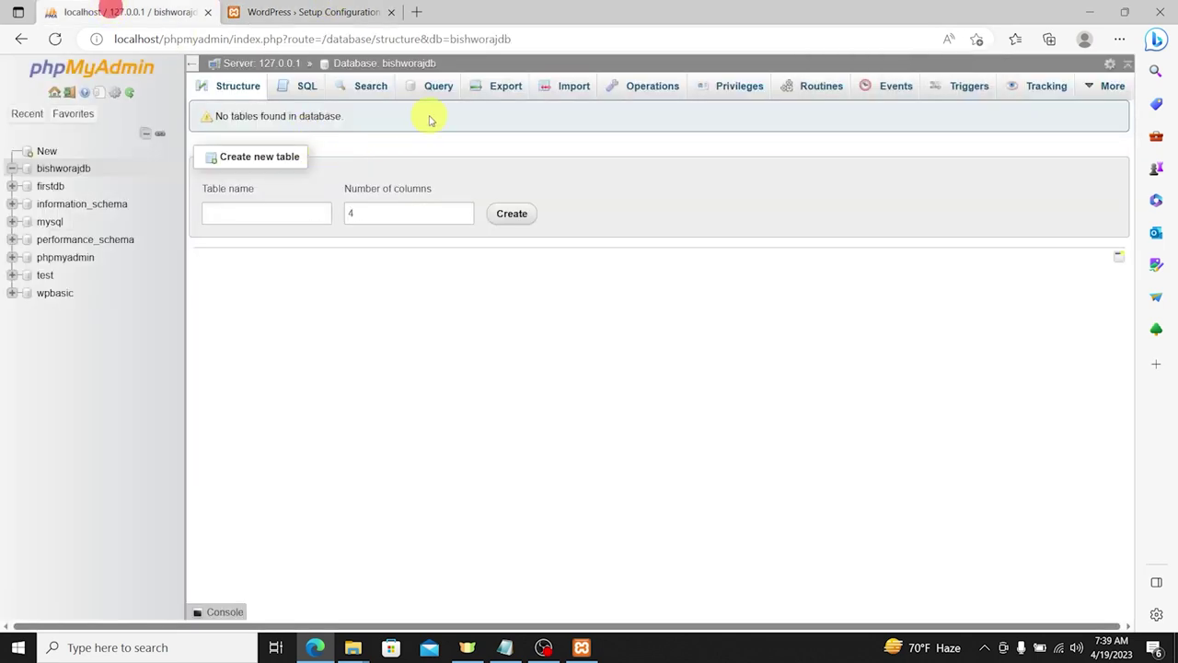
double_click(405, 62)
key("ctrl+c")
scroll(455, 193, "up", 2)
scroll(455, 193, "up", 2)
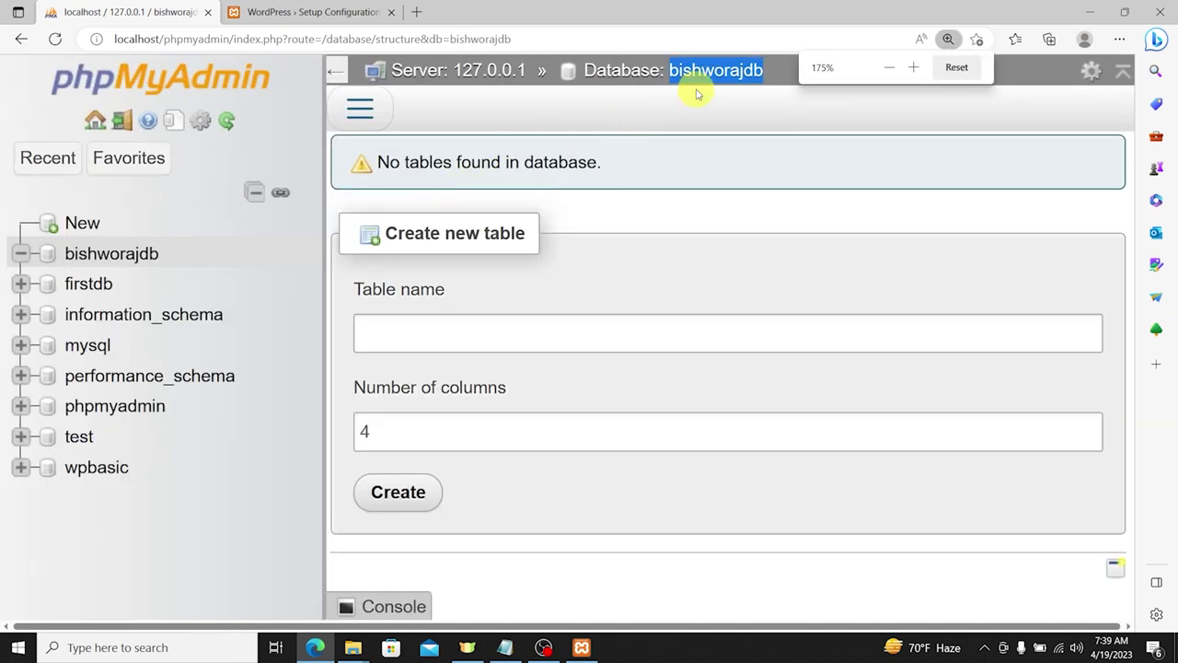
left_click(265, 11)
left_click(349, 341)
key("ctrl+v")
Step: Enter username 'root', keep host localhost and prefix wp_, and submit the connection details
scroll(534, 256, "down", 2)
left_click(358, 261)
type("root")
key("Tab")
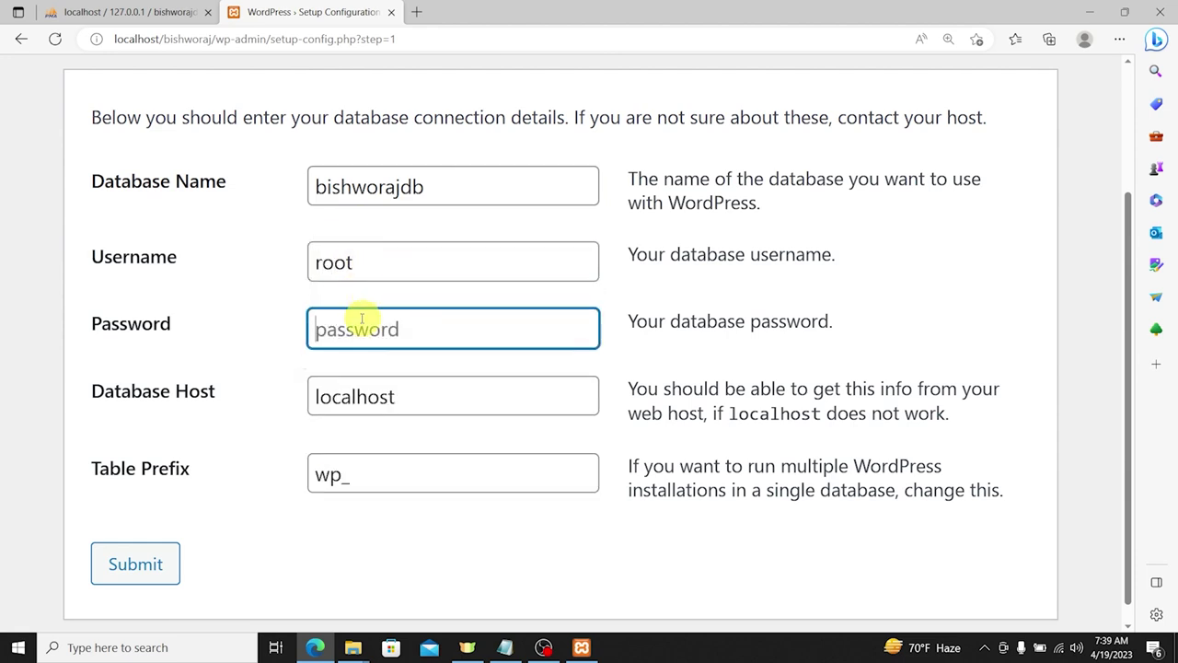
left_click_drag(403, 396, 179, 391)
left_click_drag(395, 485, 245, 476)
left_click(248, 476)
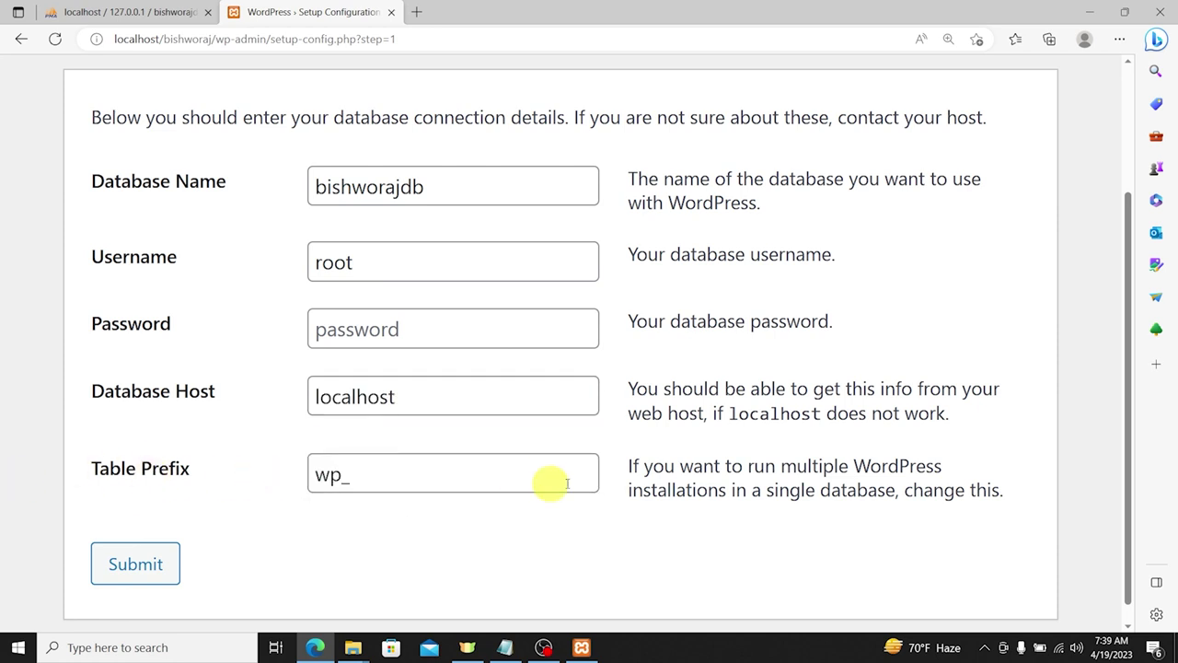
left_click_drag(411, 474, 273, 464)
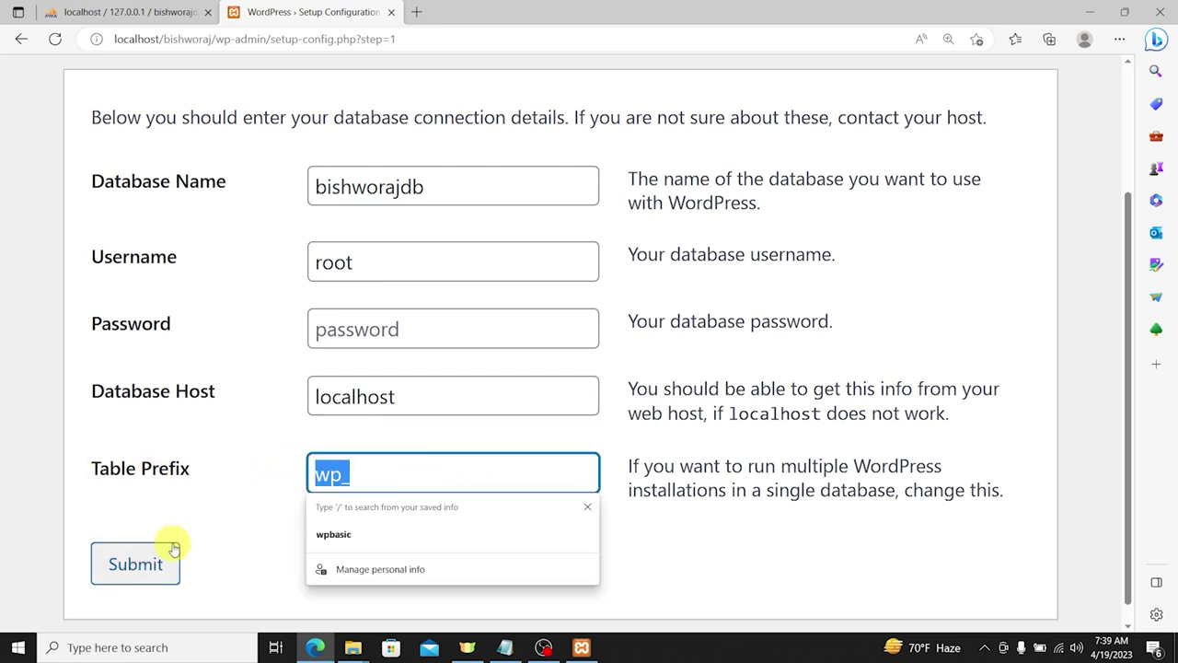
left_click(224, 540)
left_click(151, 564)
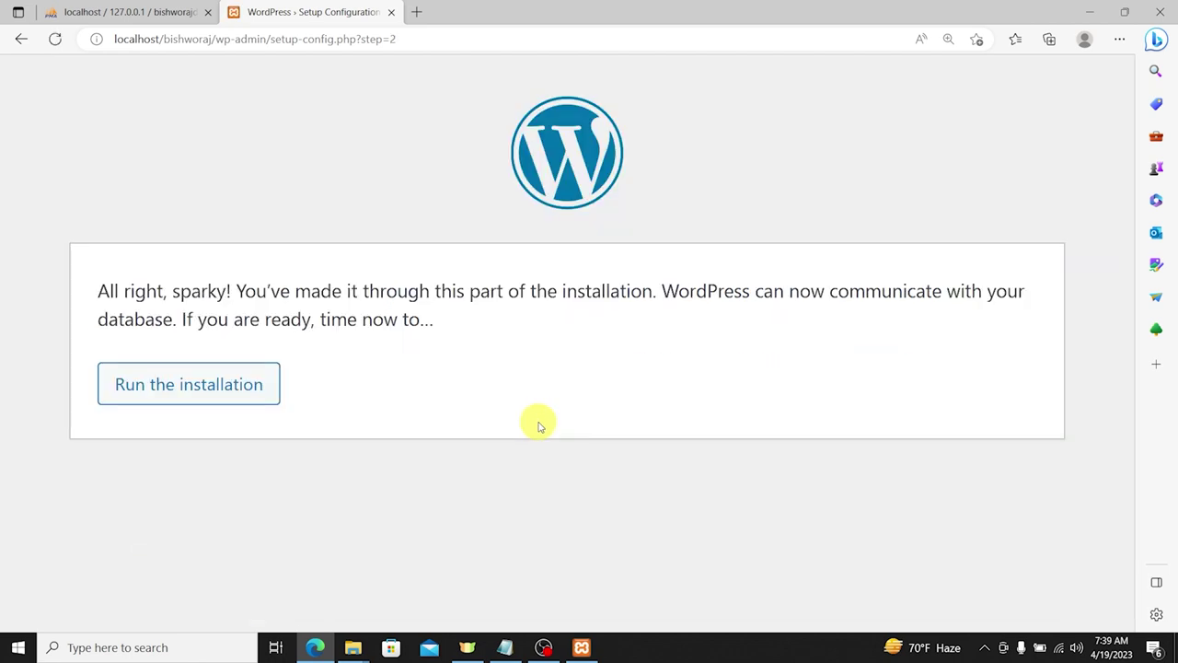
Step: Run the installation and enter the owner's full name as the Site Title
left_click(229, 384)
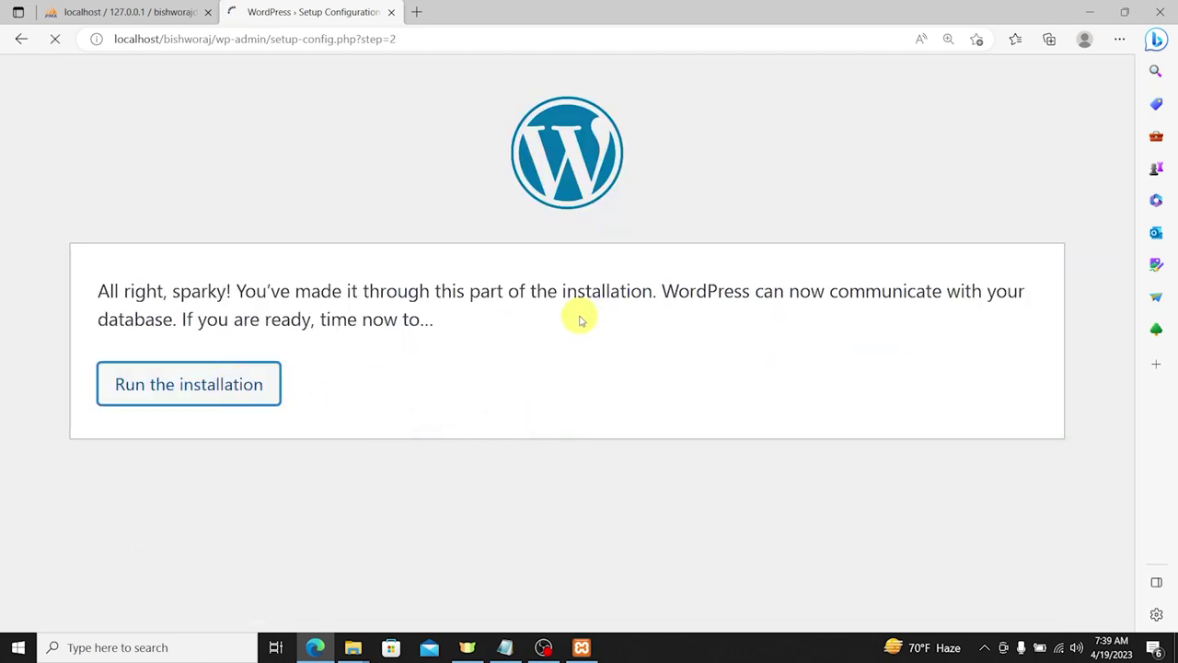
scroll(505, 335, "down", 5)
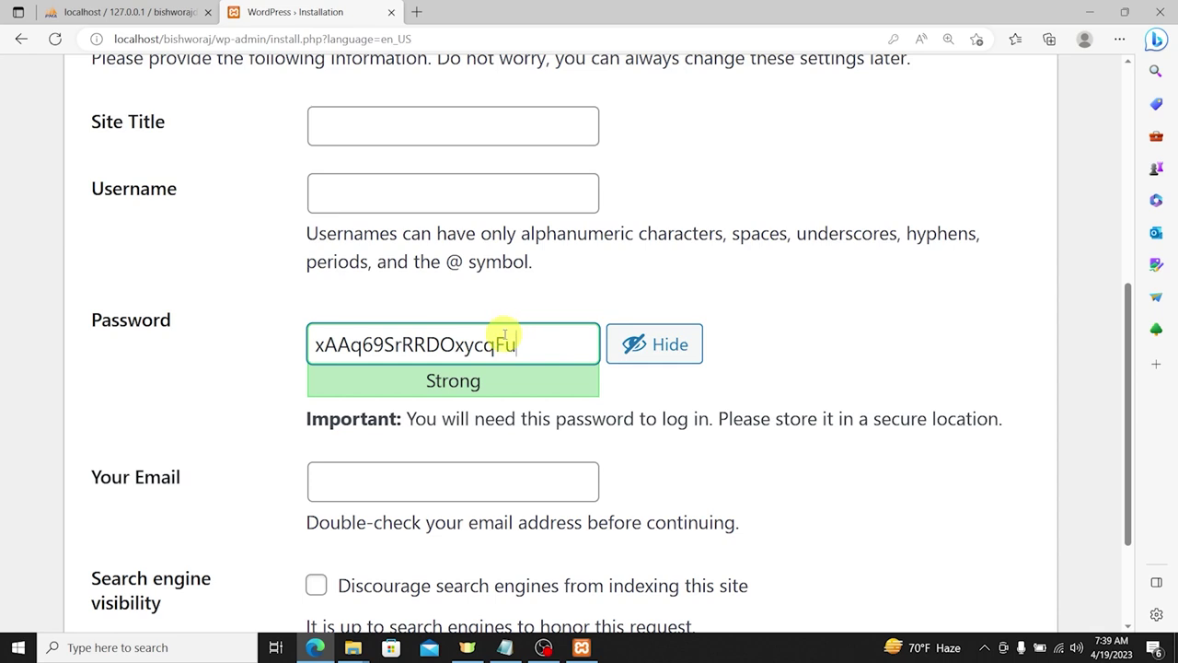
scroll(505, 335, "up", 2)
left_click(342, 297)
type("B")
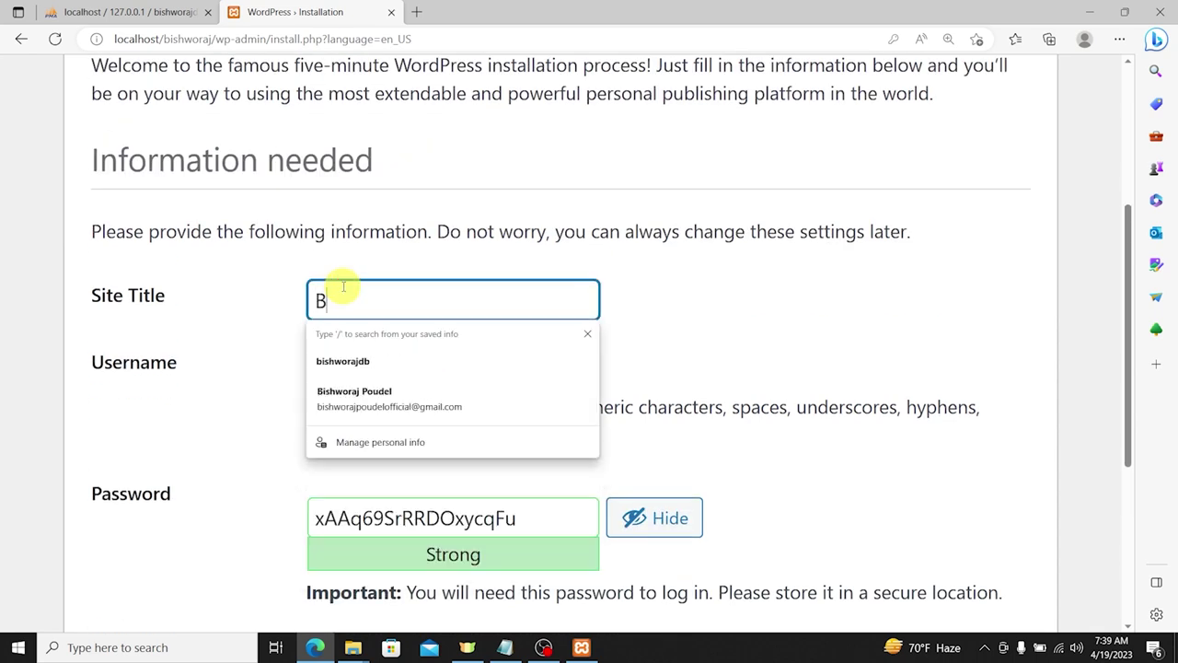
type("ishworaj Poudel")
Step: Enter the admin username and a short password on the installation form
key("Tab")
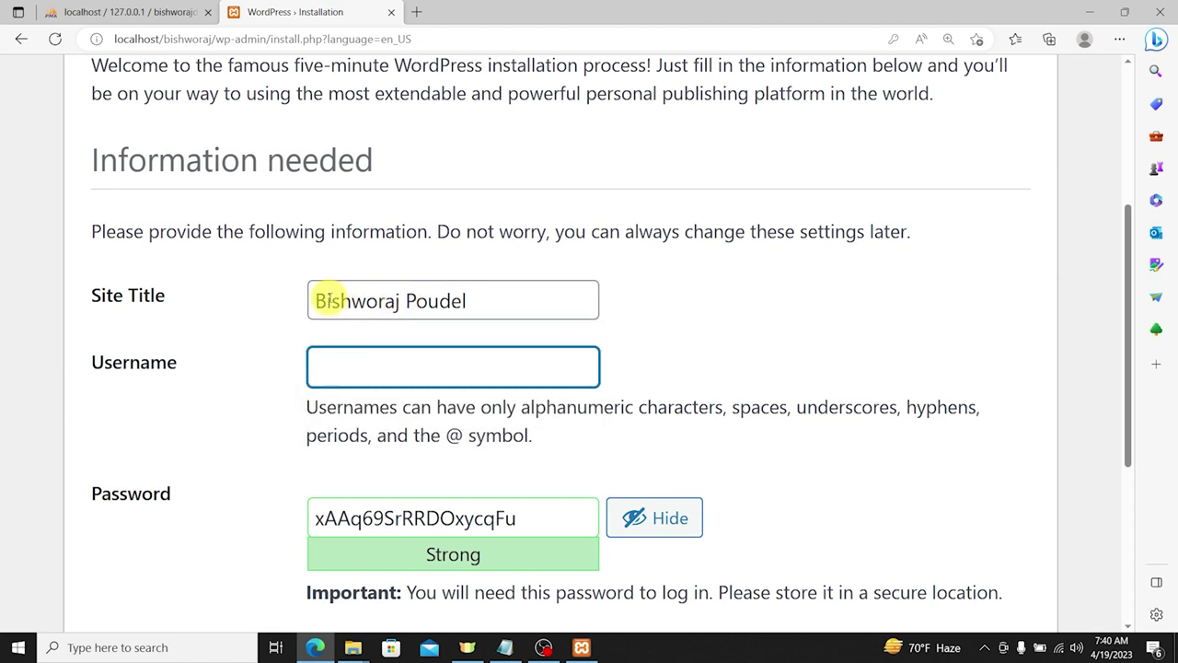
left_click(322, 298)
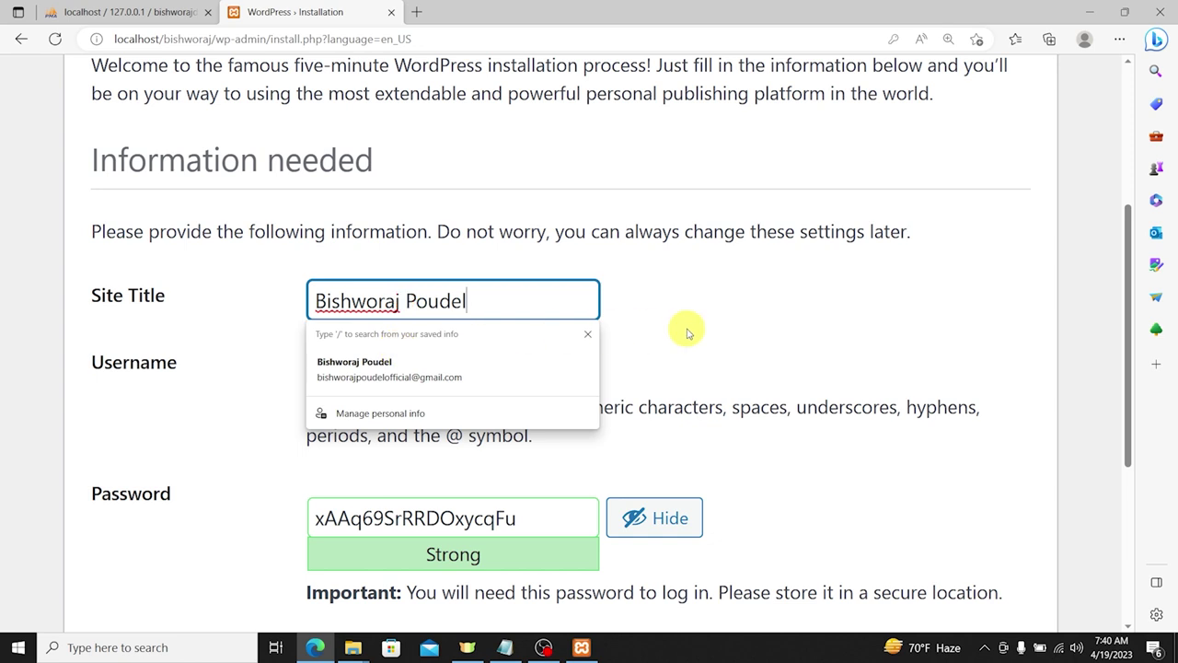
left_click(742, 319)
left_click(475, 368)
type("iambrp")
key("Tab")
type("ad")
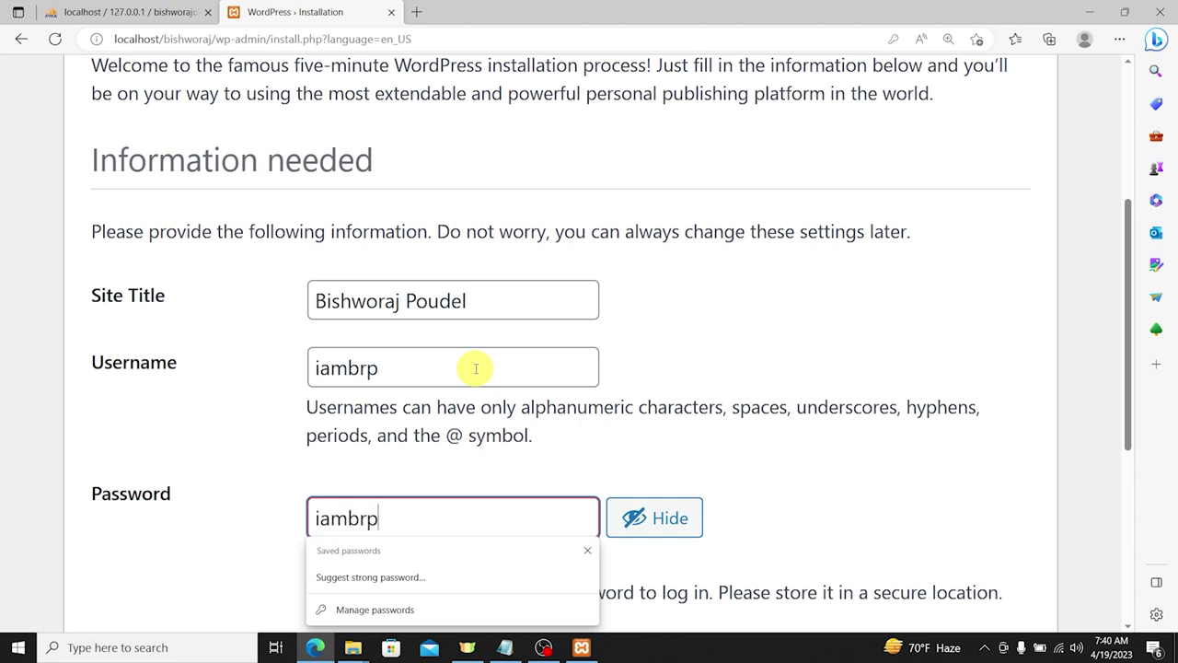
key("ctrl+a")
type("a")
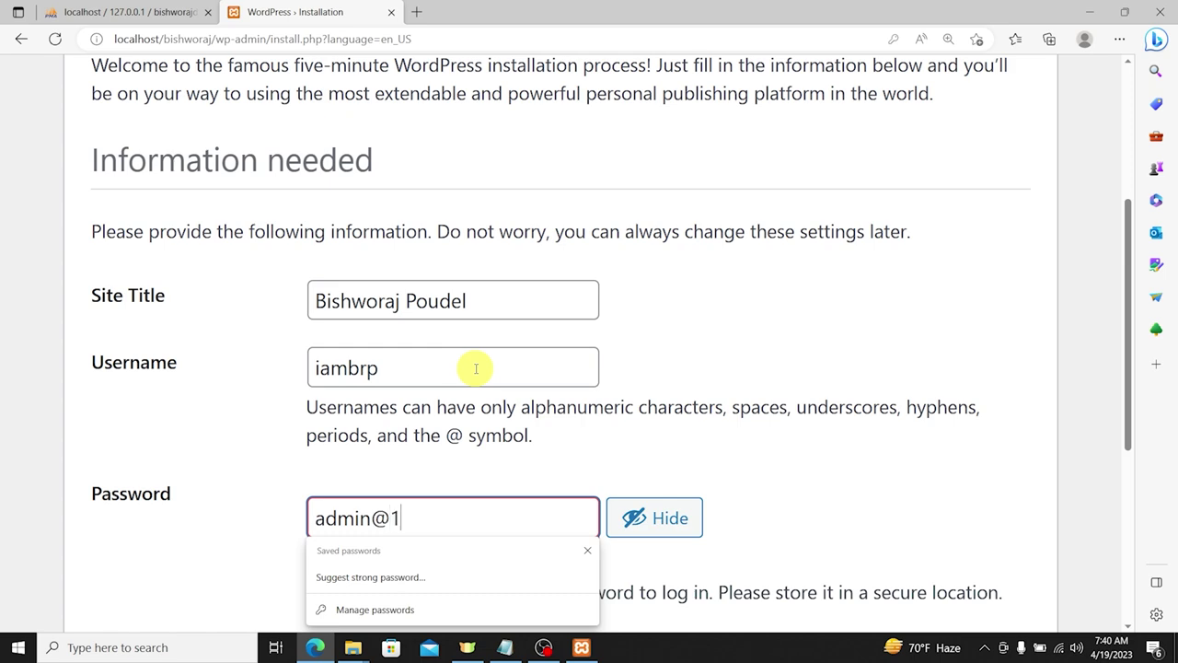
Step: Confirm the weak password, fill in the saved admin e-mail, and install WordPress
scroll(573, 524, "down", 2)
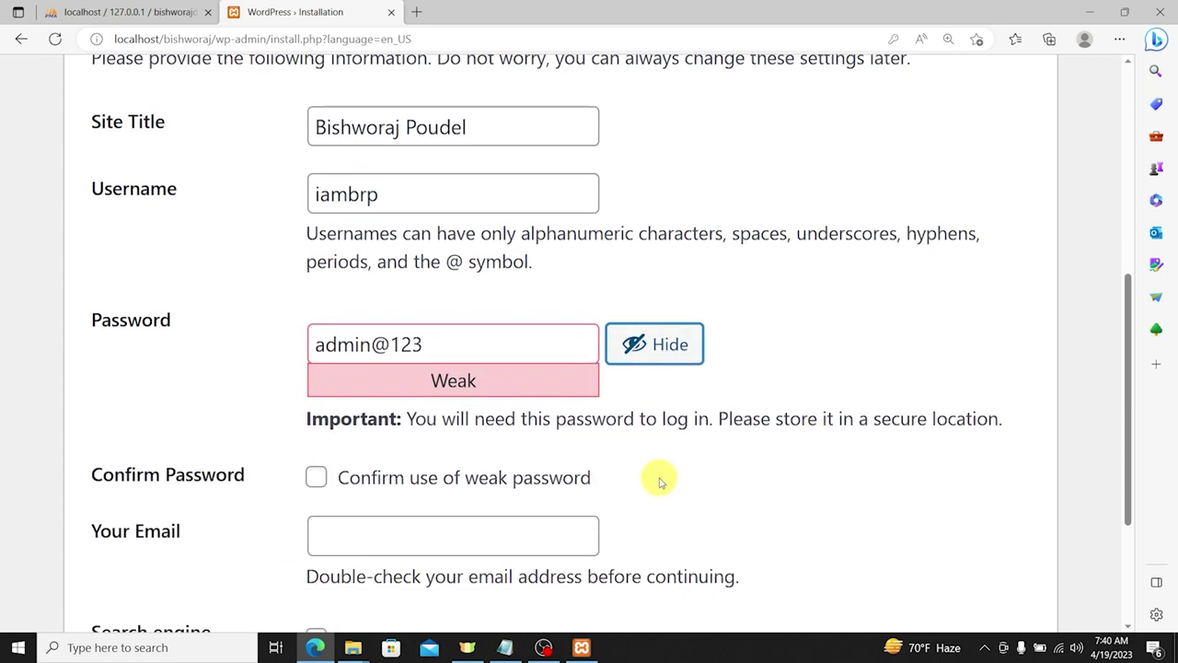
left_click(506, 479)
scroll(487, 326, "down", 2)
left_click(452, 307)
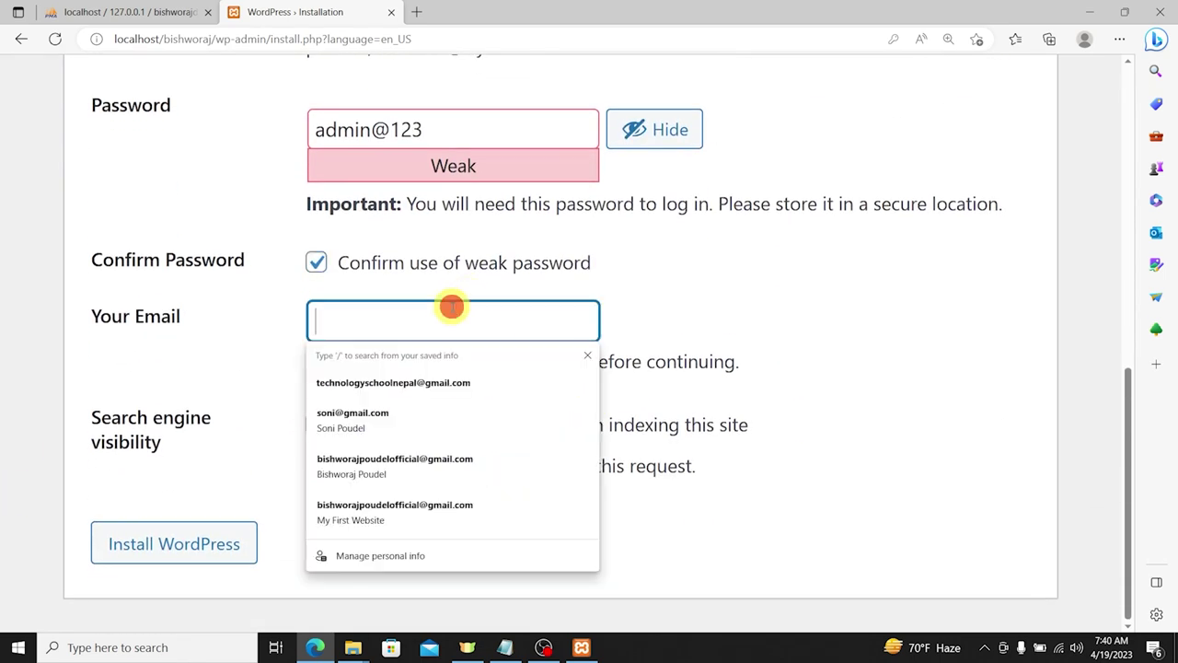
left_click(450, 382)
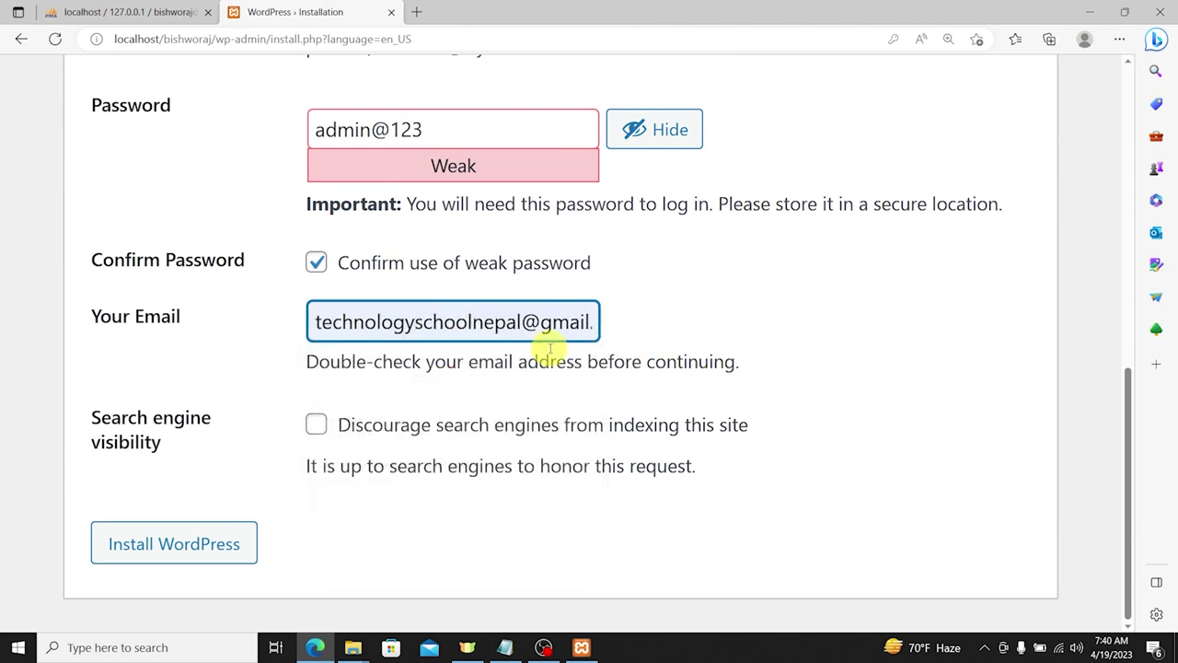
left_click(192, 543)
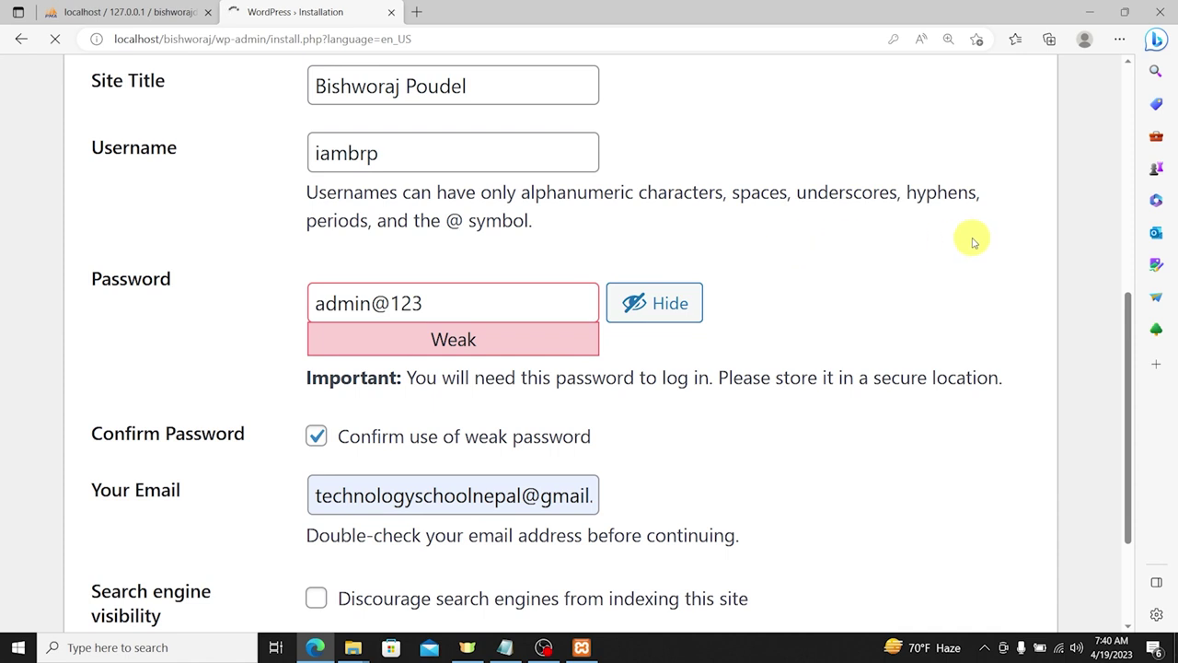
scroll(553, 350, "down", 1)
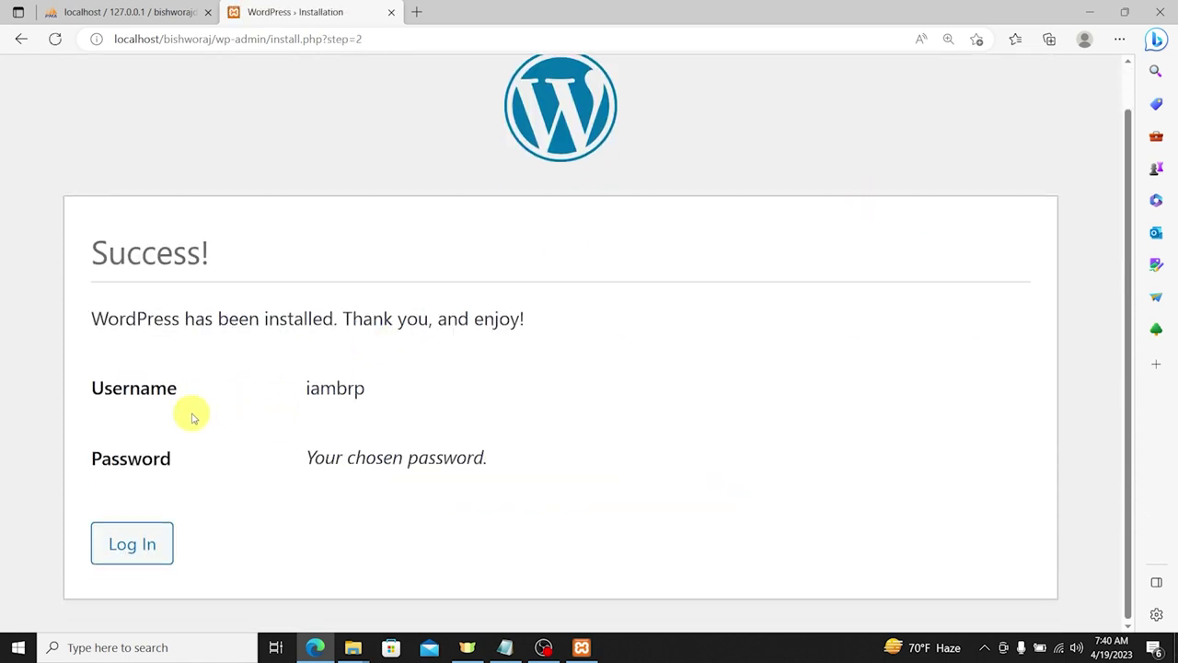
left_click(139, 532)
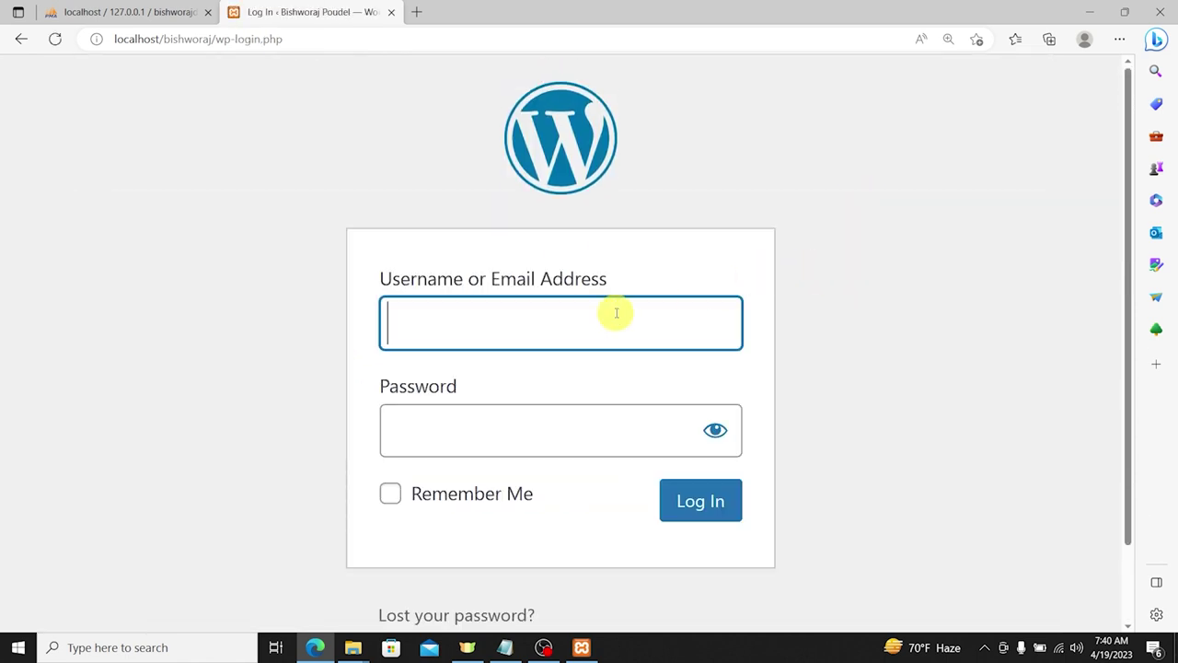
Step: Log in, expand the labelled admin menu, zoom out, and open Appearance > Themes
left_click(730, 518)
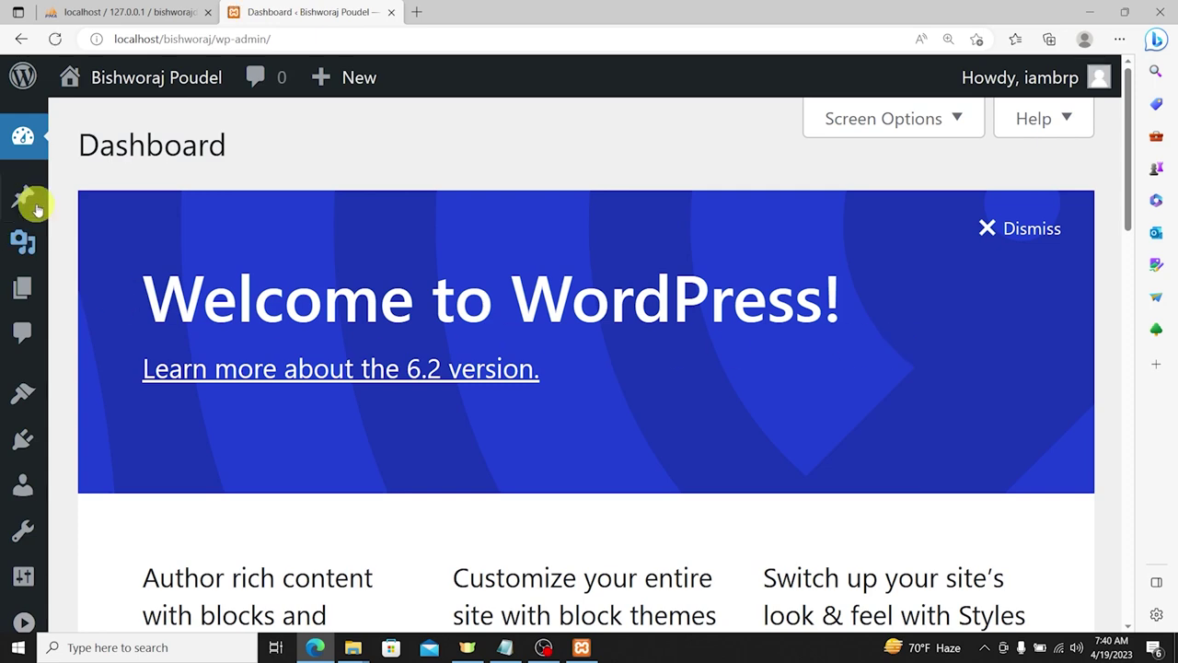
left_click(23, 620)
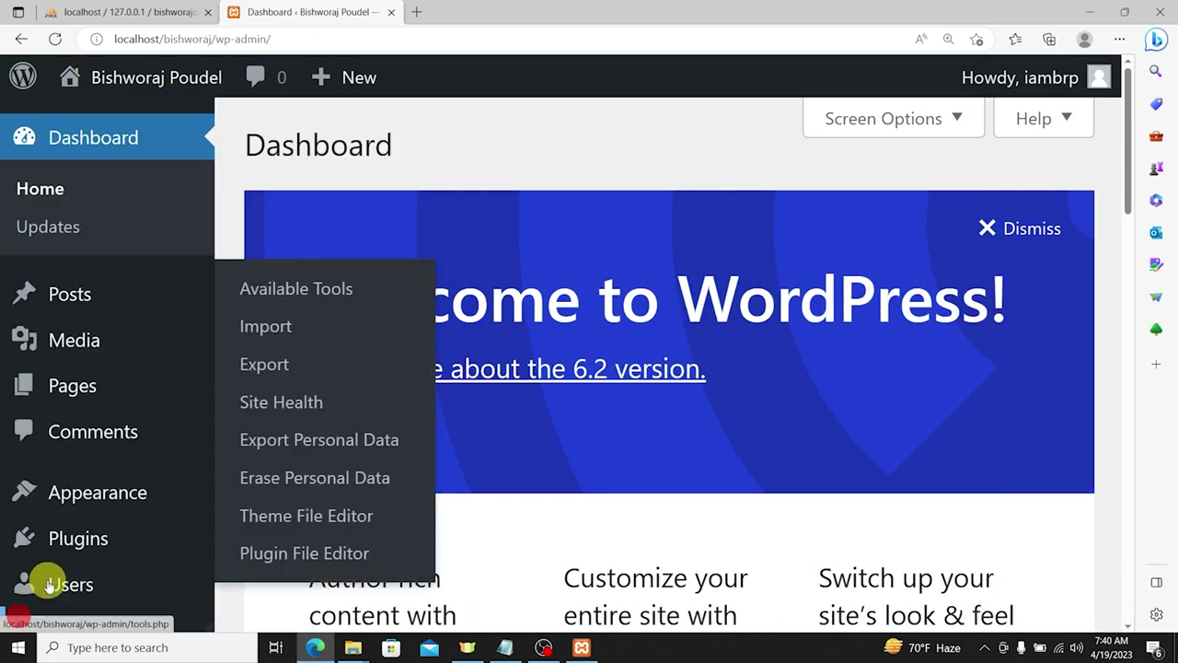
key("ctrl+minus")
scroll(626, 263, "down", 3)
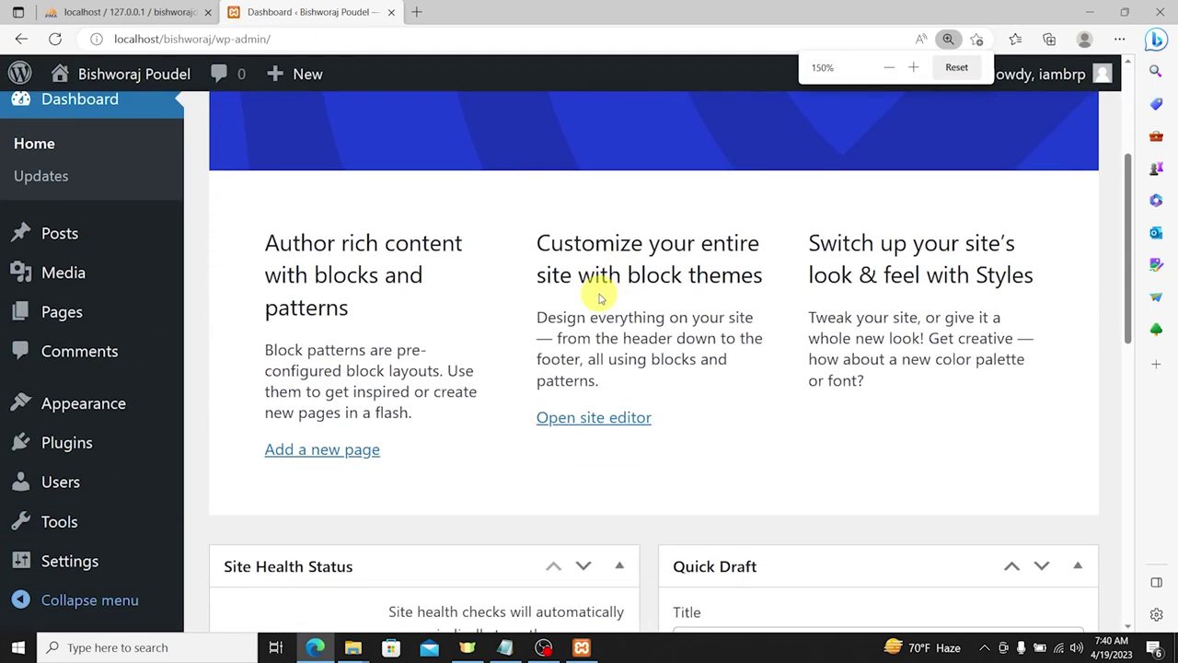
scroll(581, 311, "up", 3)
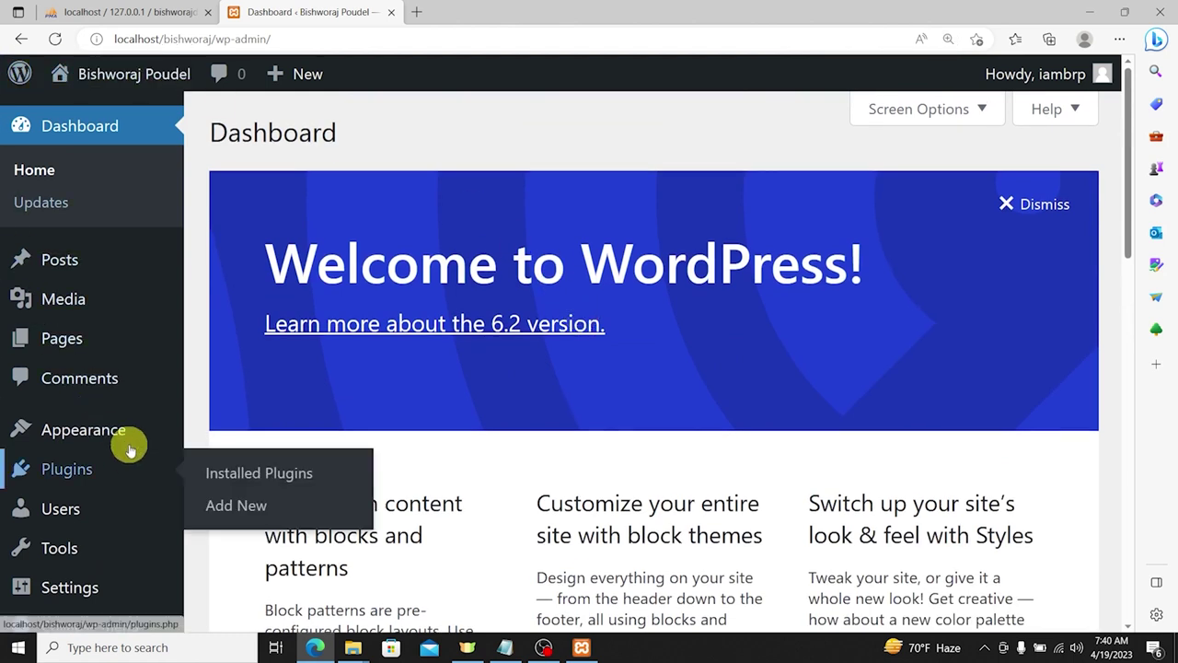
mouse_move(125, 437)
left_click(231, 432)
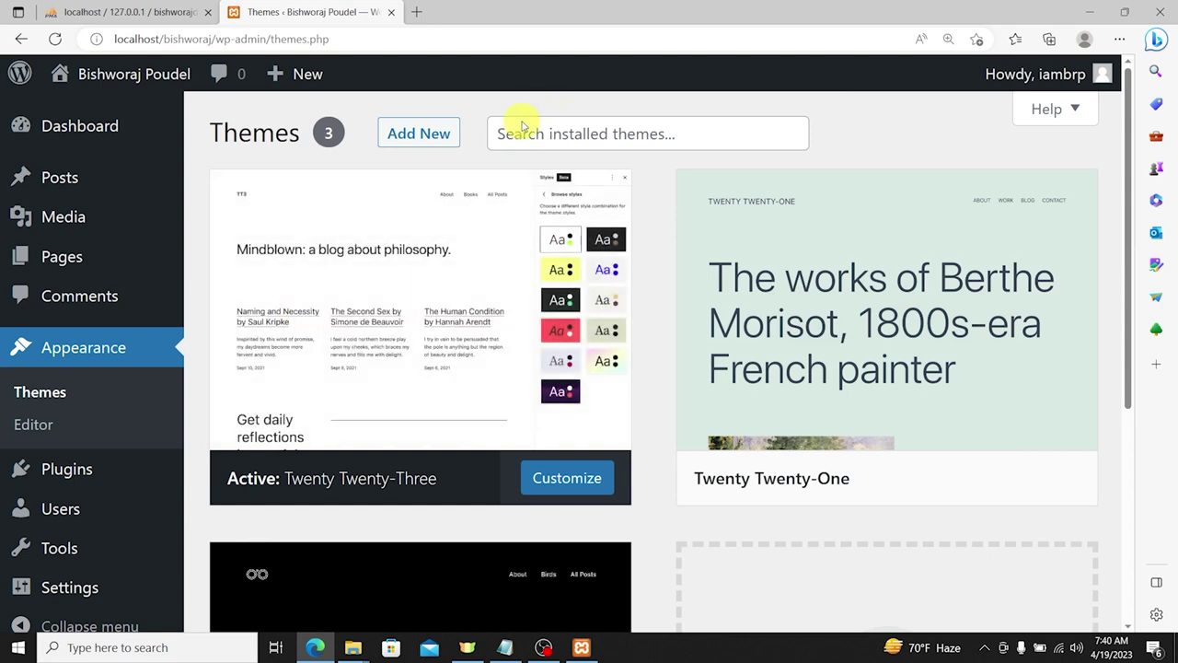
Step: Go to Add New Theme and search the theme directory for 'CWW P'
left_click(600, 127)
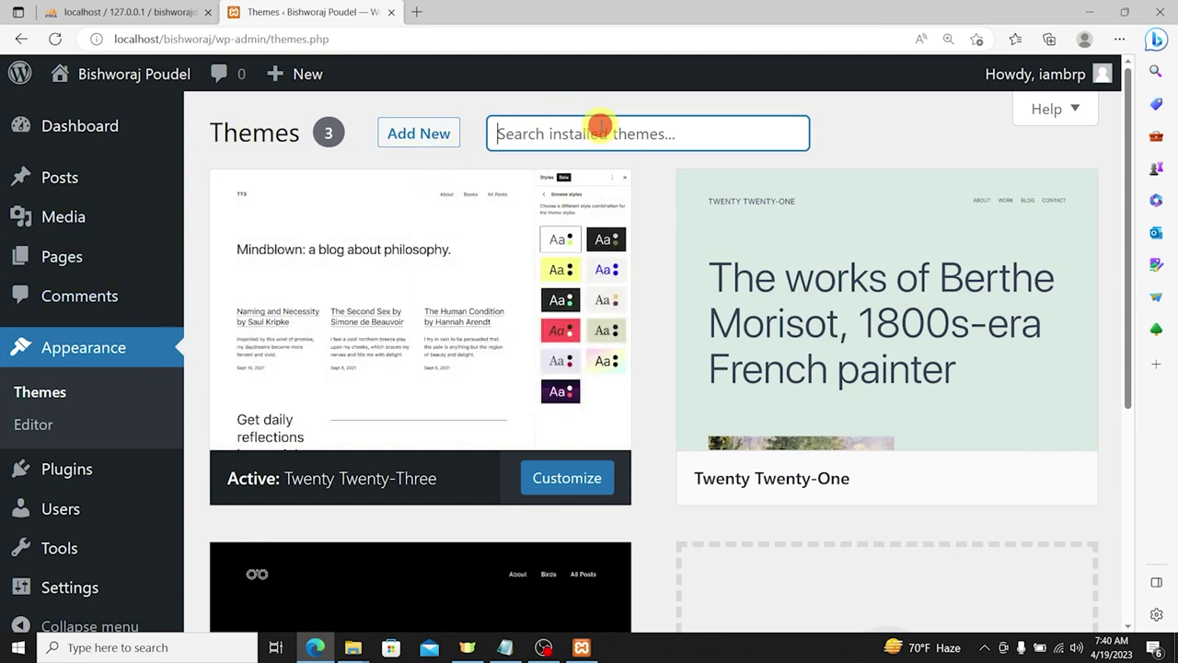
left_click(432, 133)
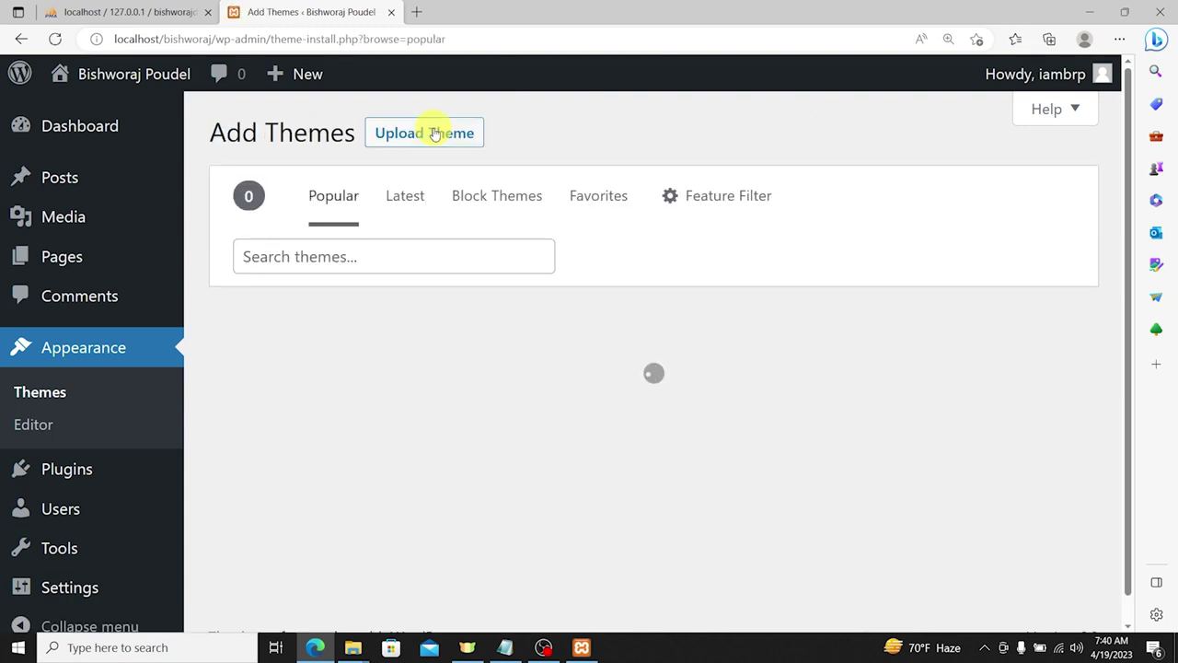
left_click(324, 257)
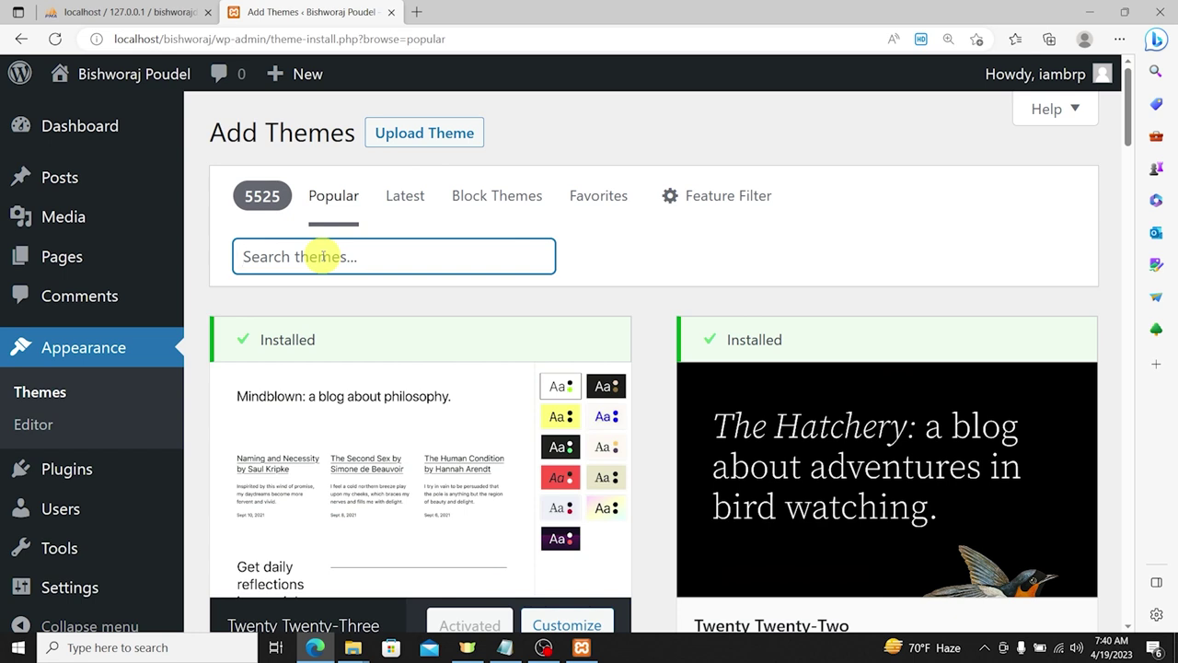
type("CWW Port")
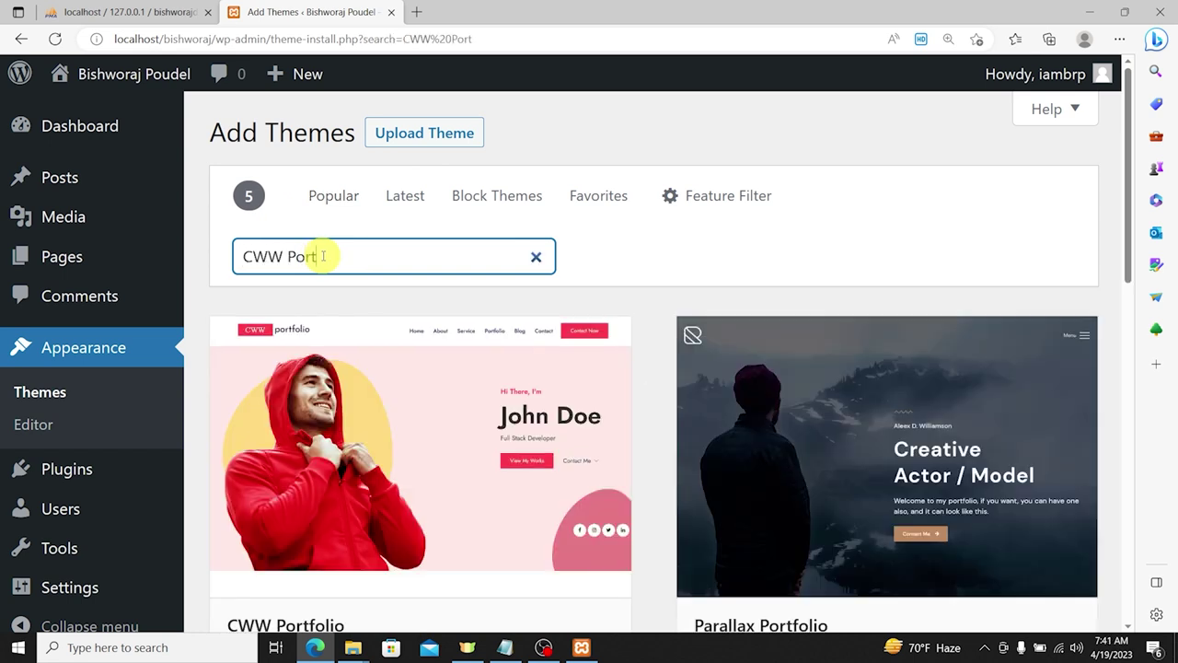
scroll(368, 276, "down", 2)
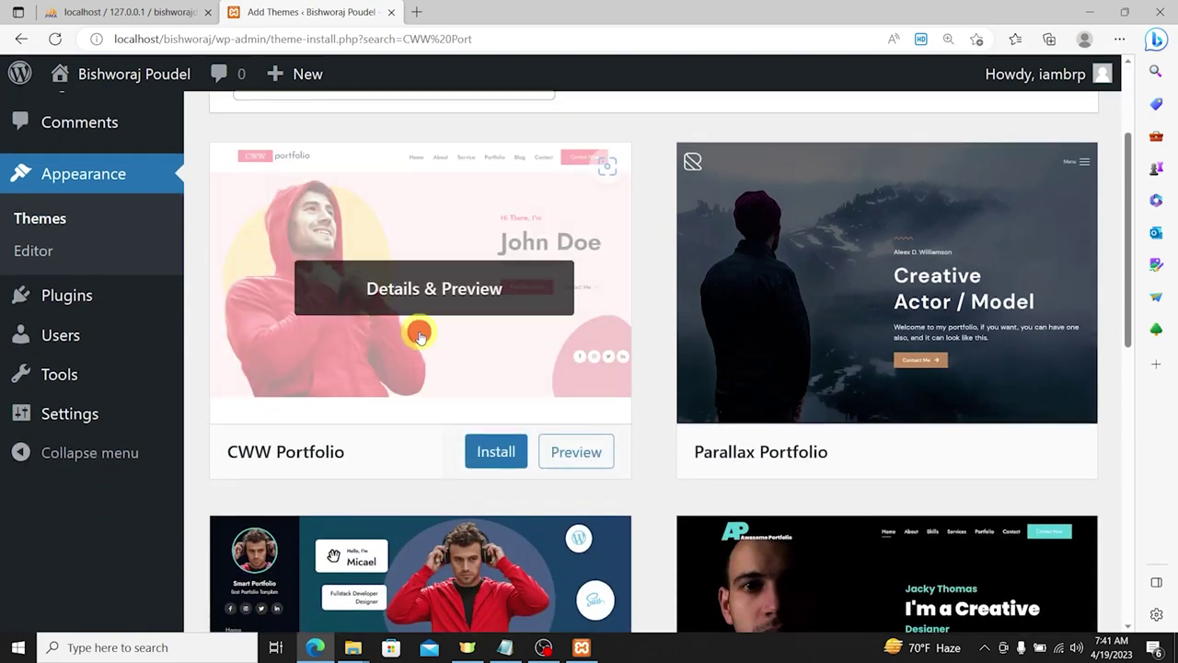
Step: Open the CWW Portfolio theme details and install it
left_click(416, 333)
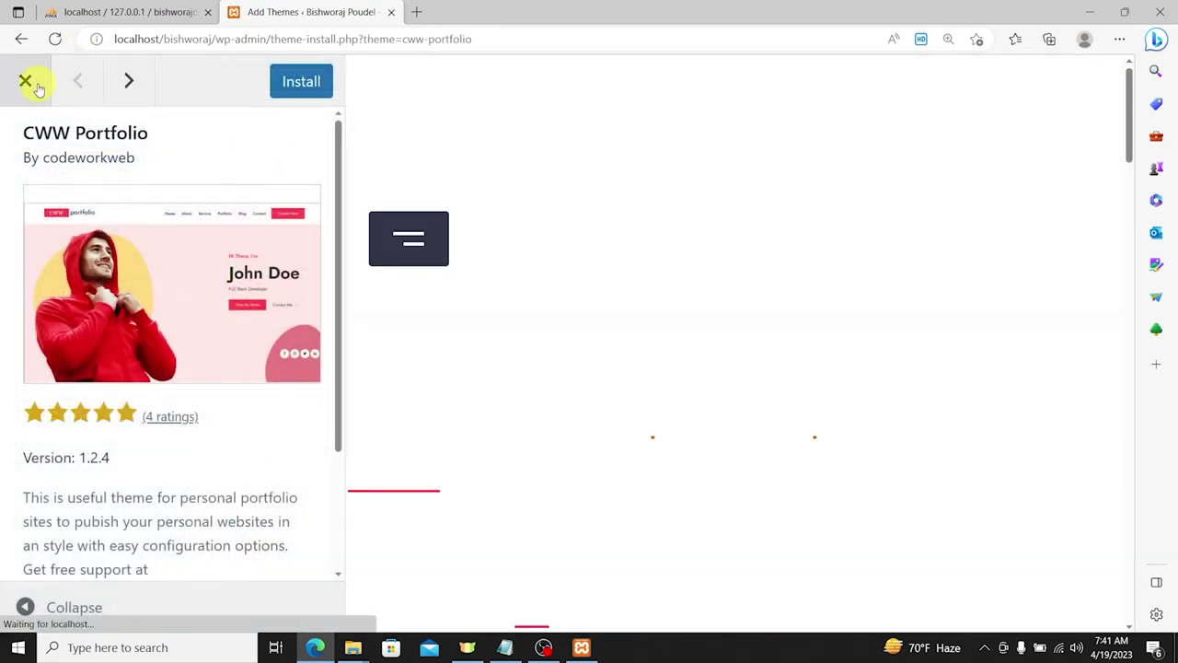
left_click(25, 81)
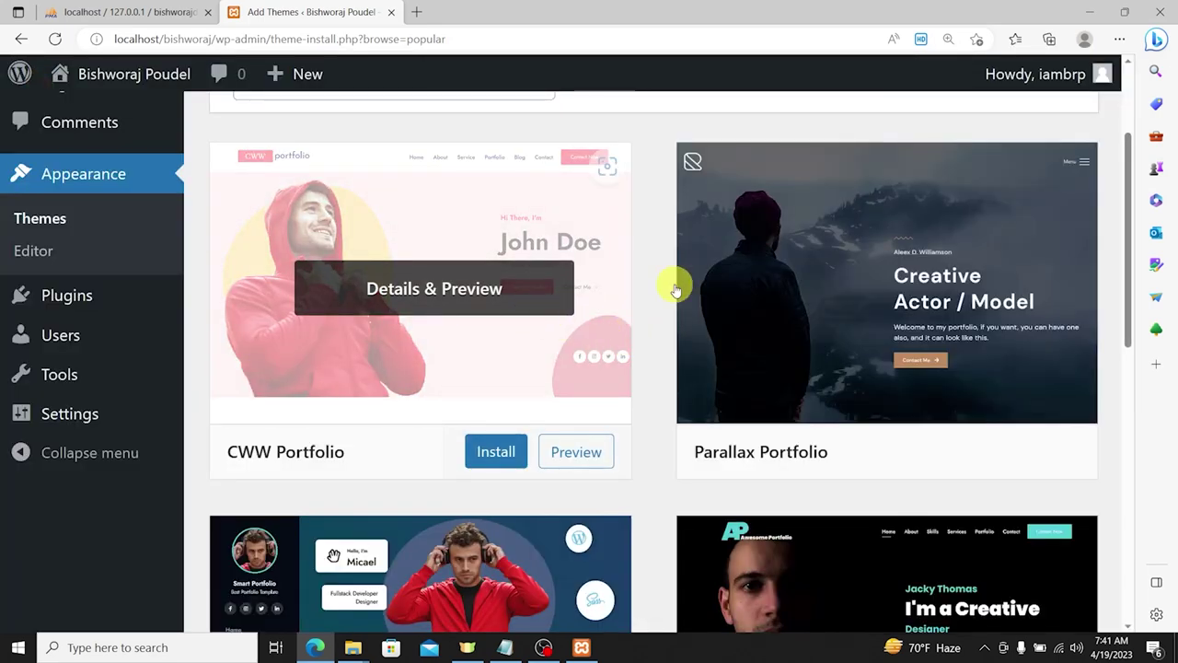
scroll(901, 268, "down", 1)
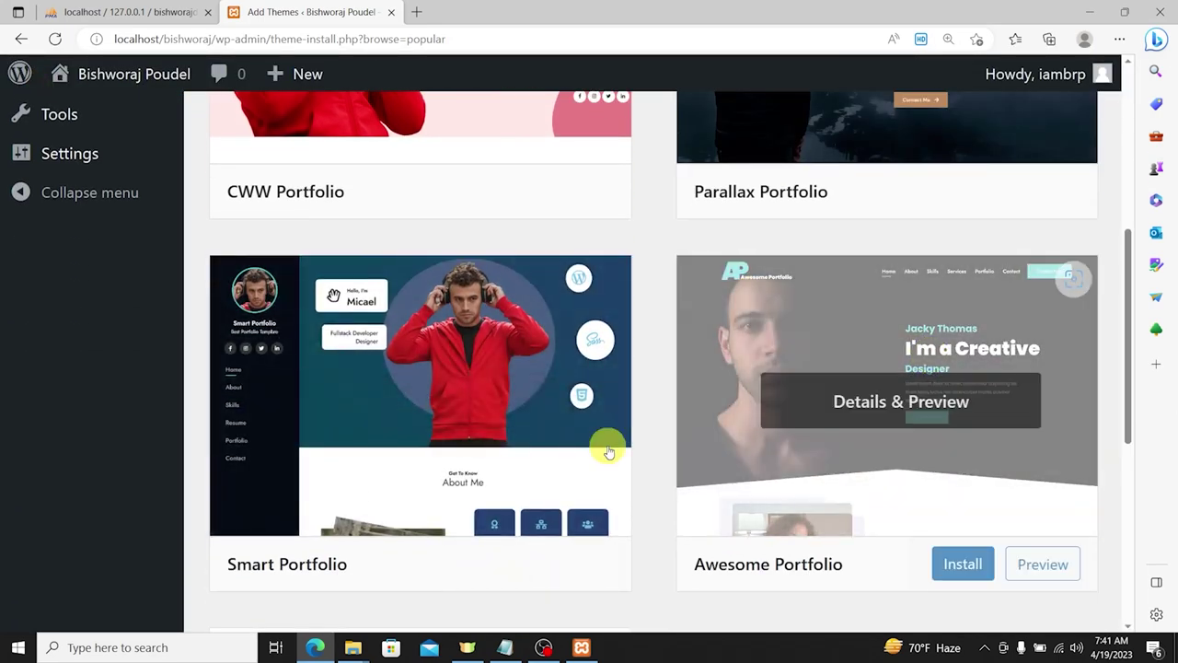
scroll(610, 452, "down", 3)
scroll(521, 395, "up", 5)
scroll(578, 387, "up", 3)
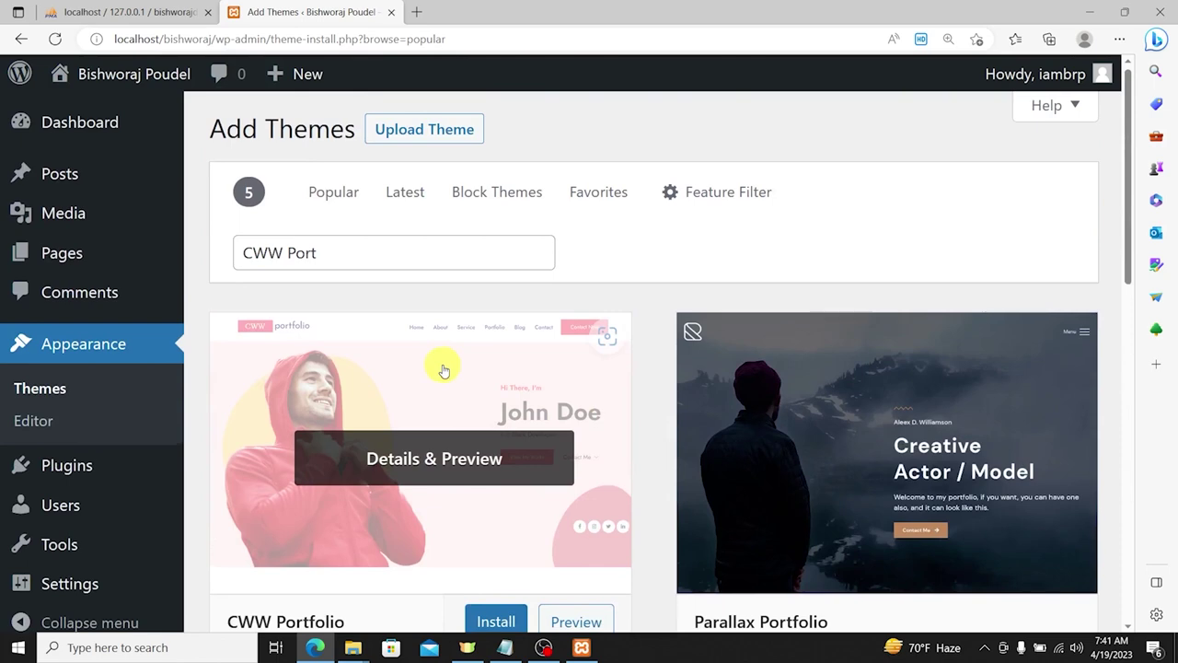
left_click(402, 373)
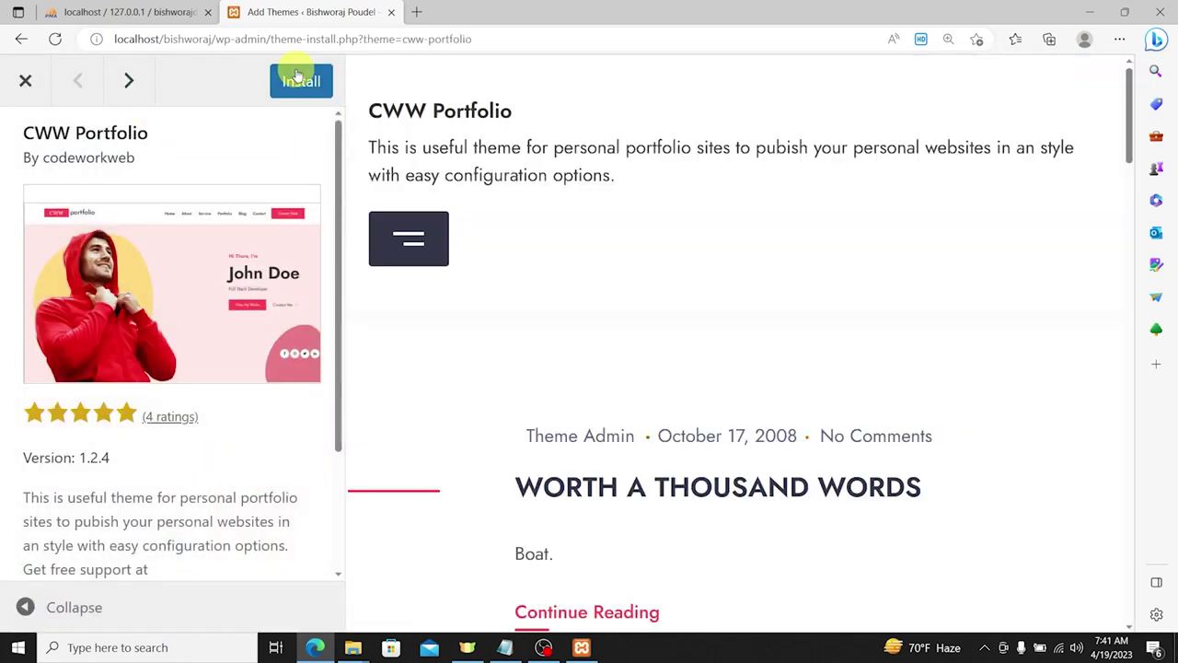
left_click(298, 79)
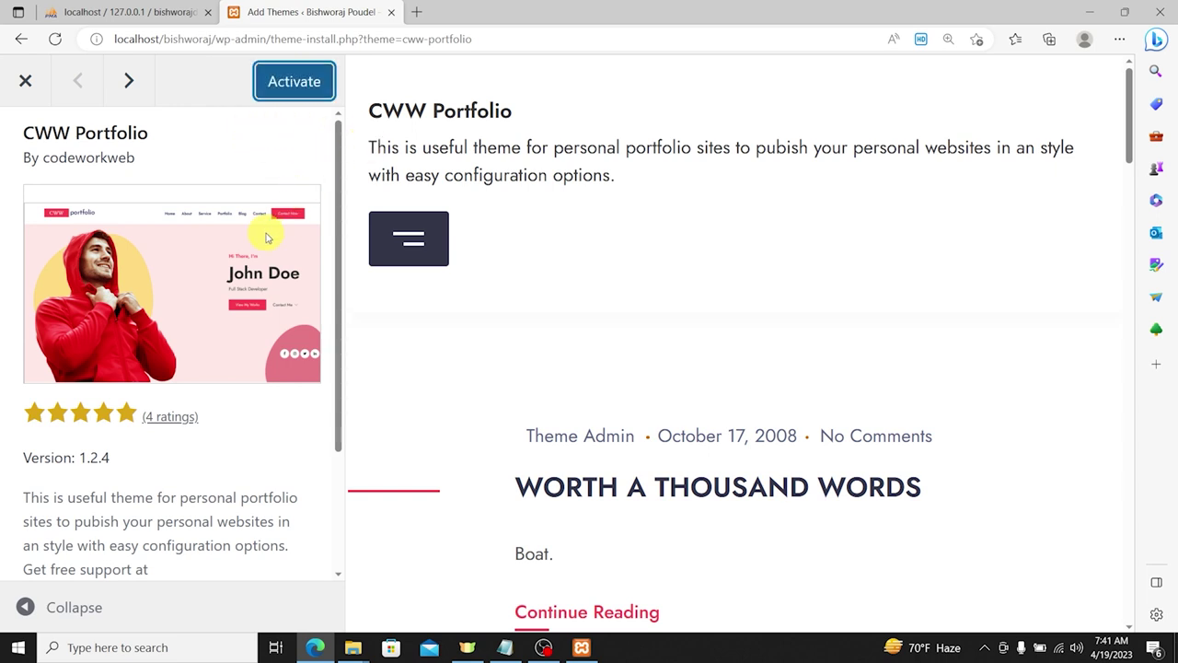
Step: Activate CWW Portfolio and open its CWW Portfolio Info welcome page
left_click(293, 85)
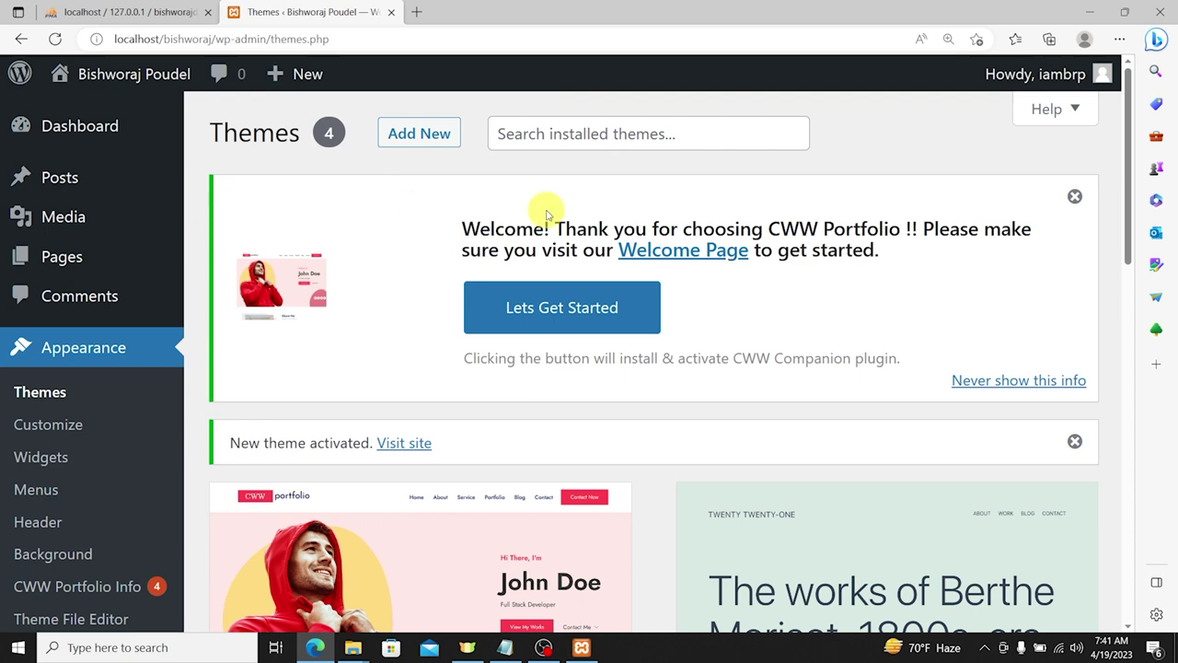
scroll(592, 263, "down", 3)
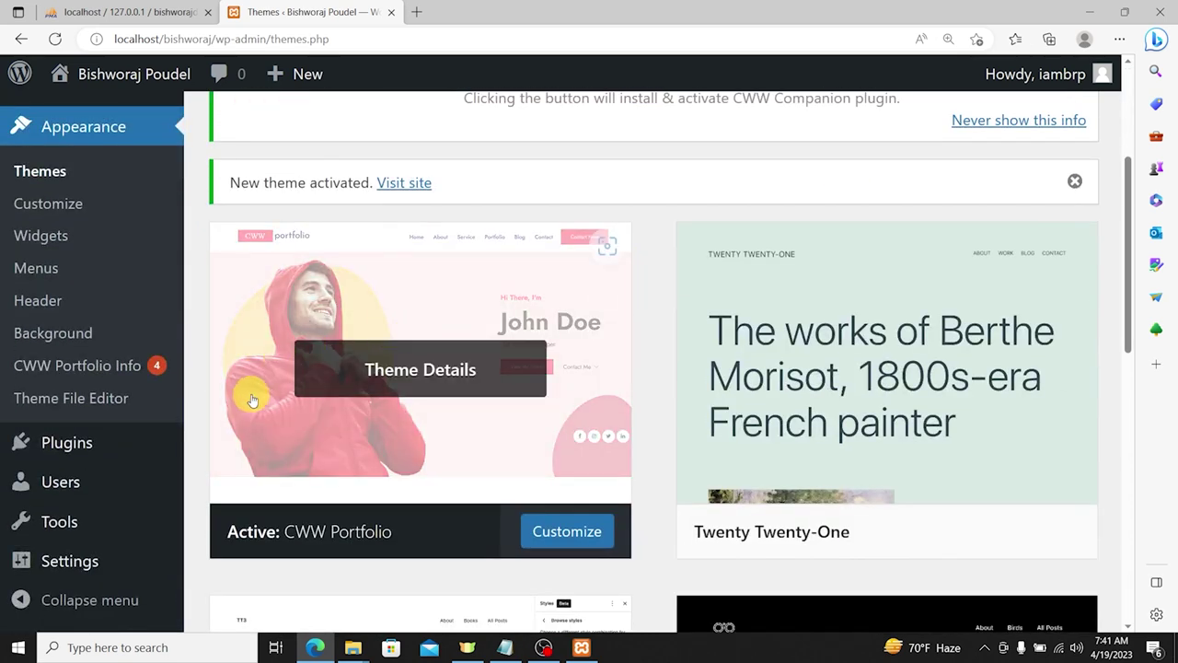
scroll(224, 289, "up", 3)
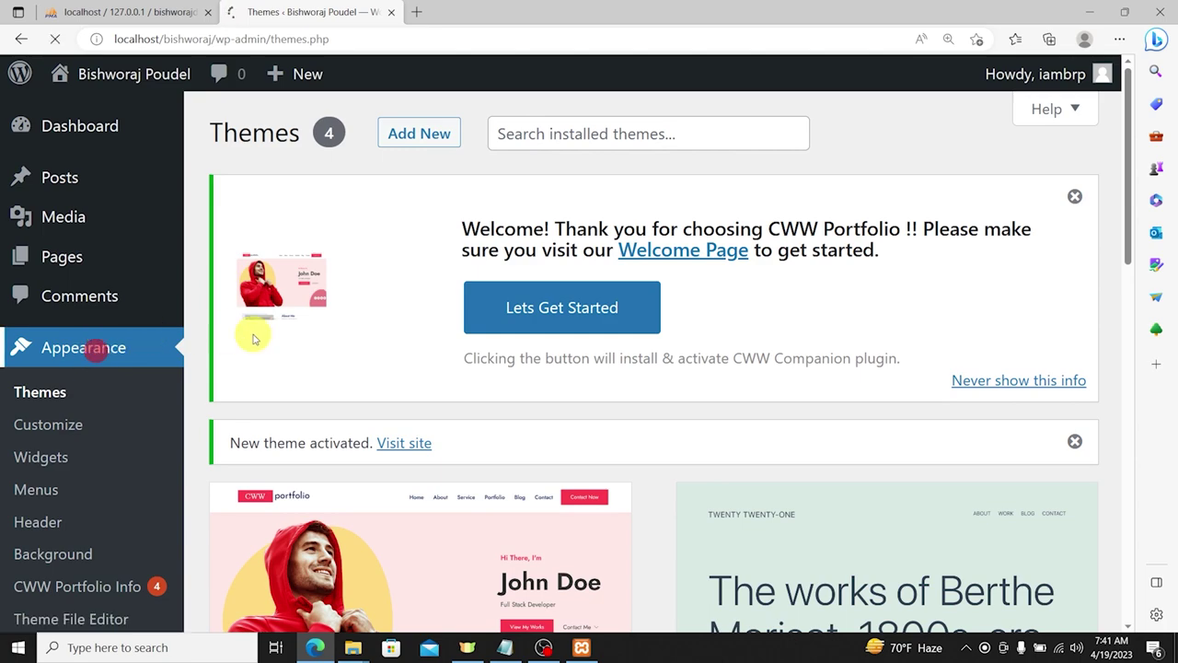
scroll(360, 308, "down", 5)
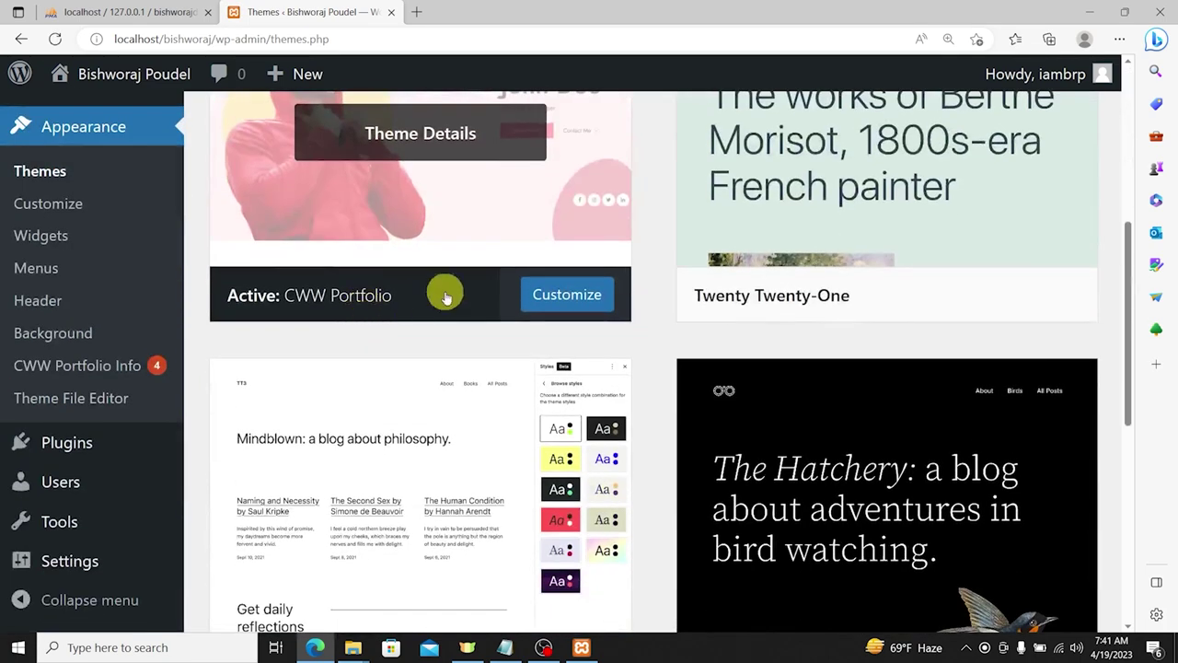
scroll(447, 294, "up", 2)
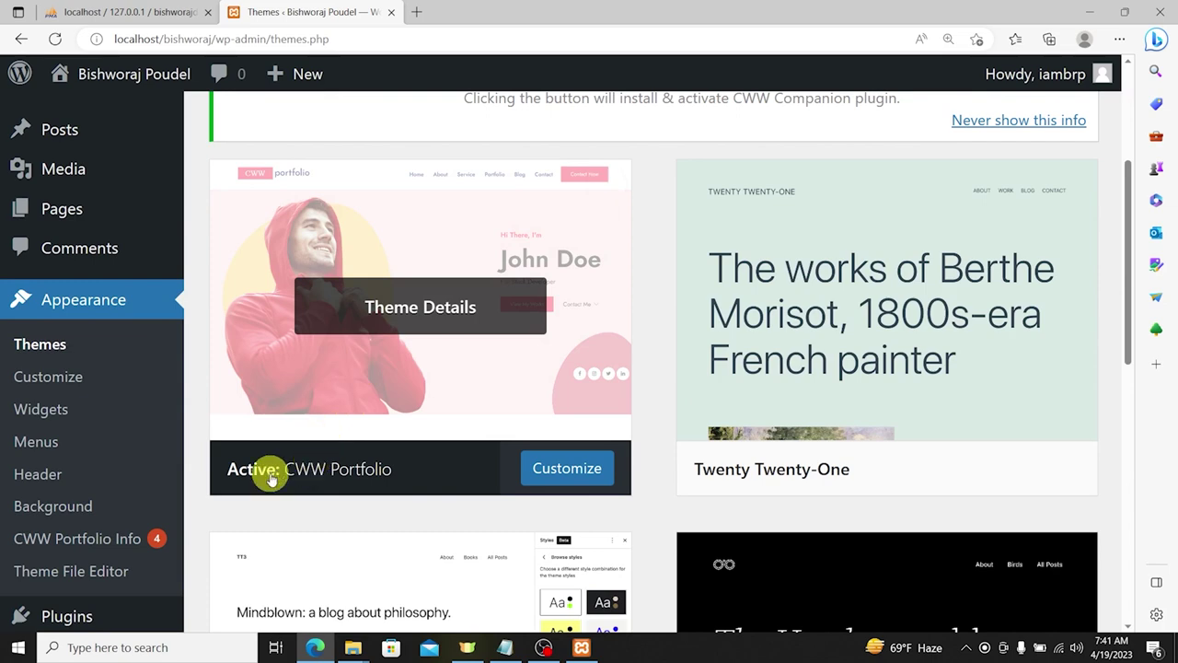
scroll(466, 370, "up", 1)
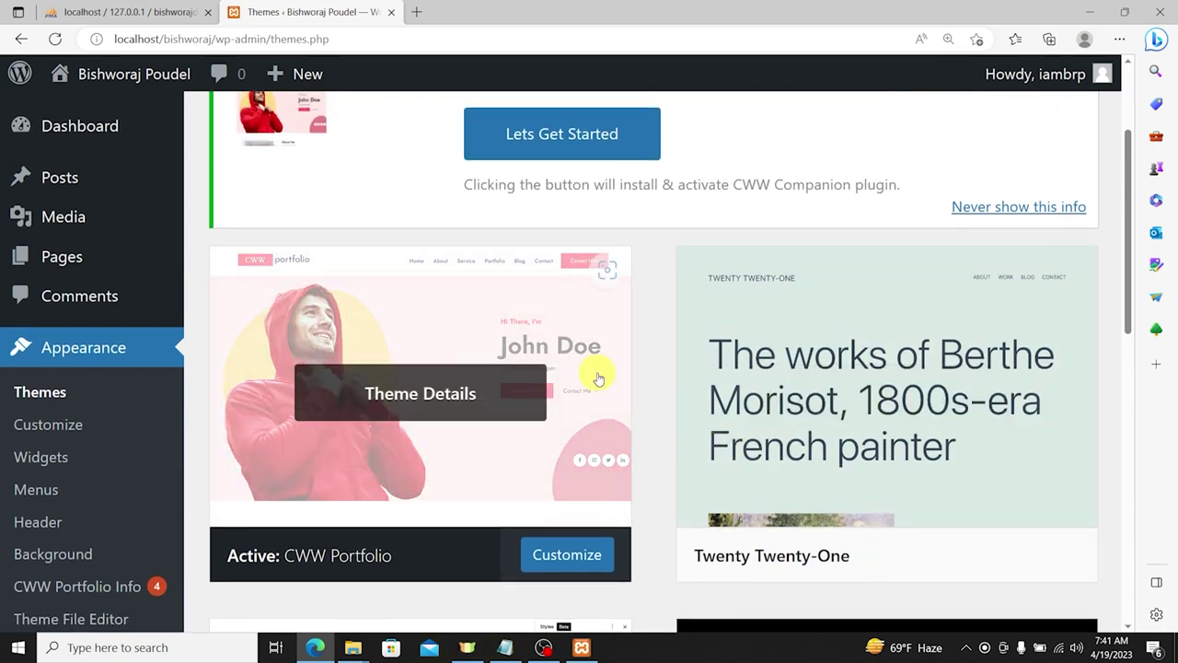
scroll(126, 407, "down", 2)
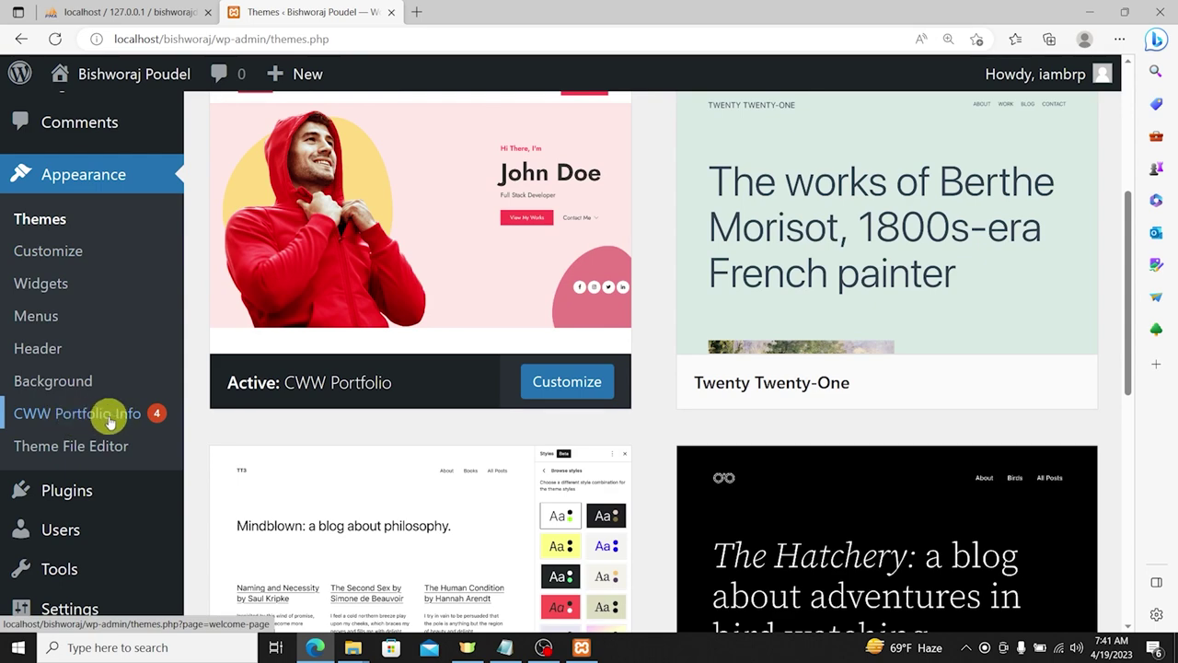
left_click(51, 413)
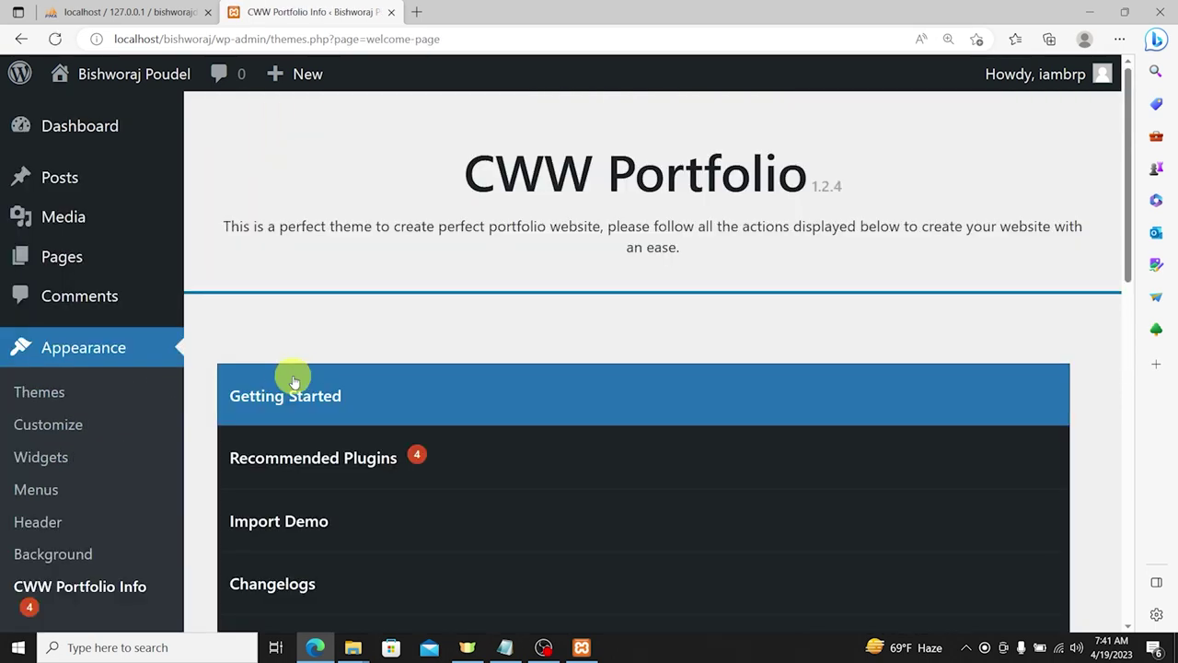
Step: Show the Recommended Plugins list with CWW Companion 1.2.0 and Contact Form 7 5.7.5.1, not installed
scroll(494, 315, "down", 3)
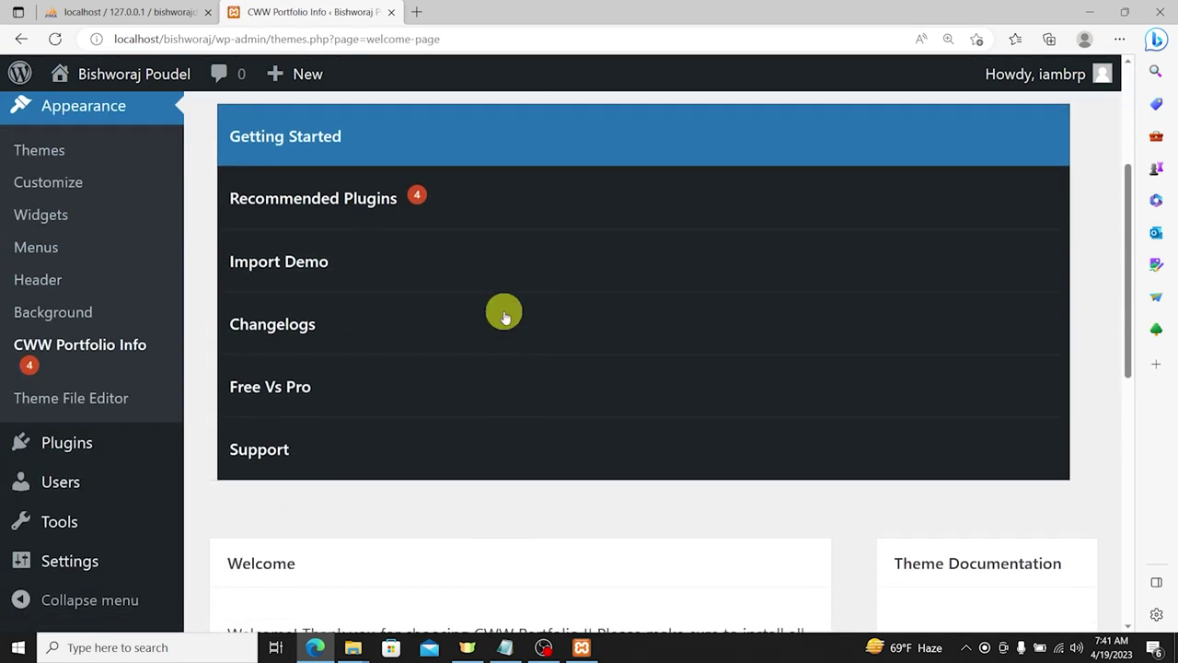
left_click(343, 202)
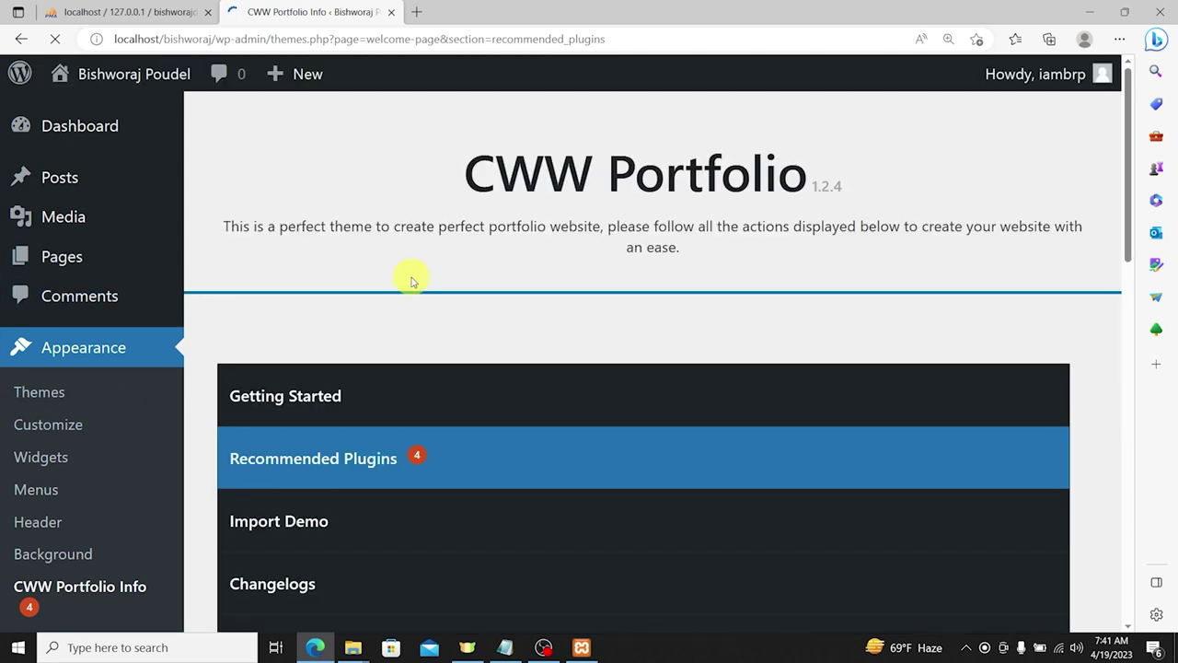
scroll(412, 281, "down", 2)
left_click(342, 291)
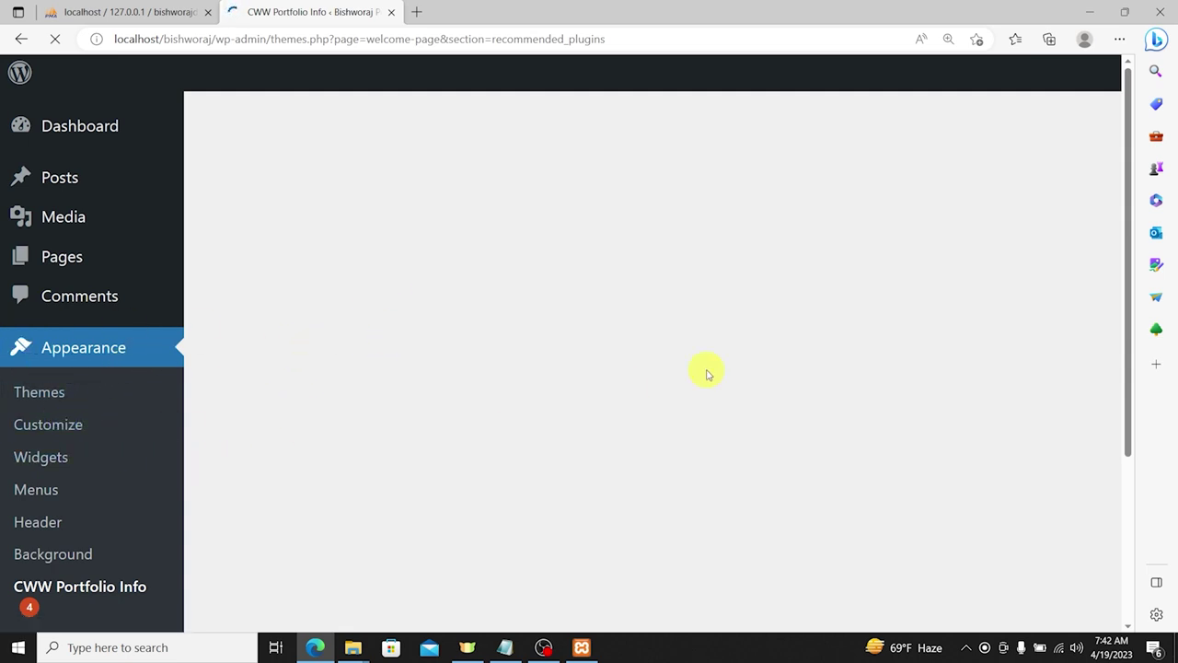
scroll(460, 324, "down", 6)
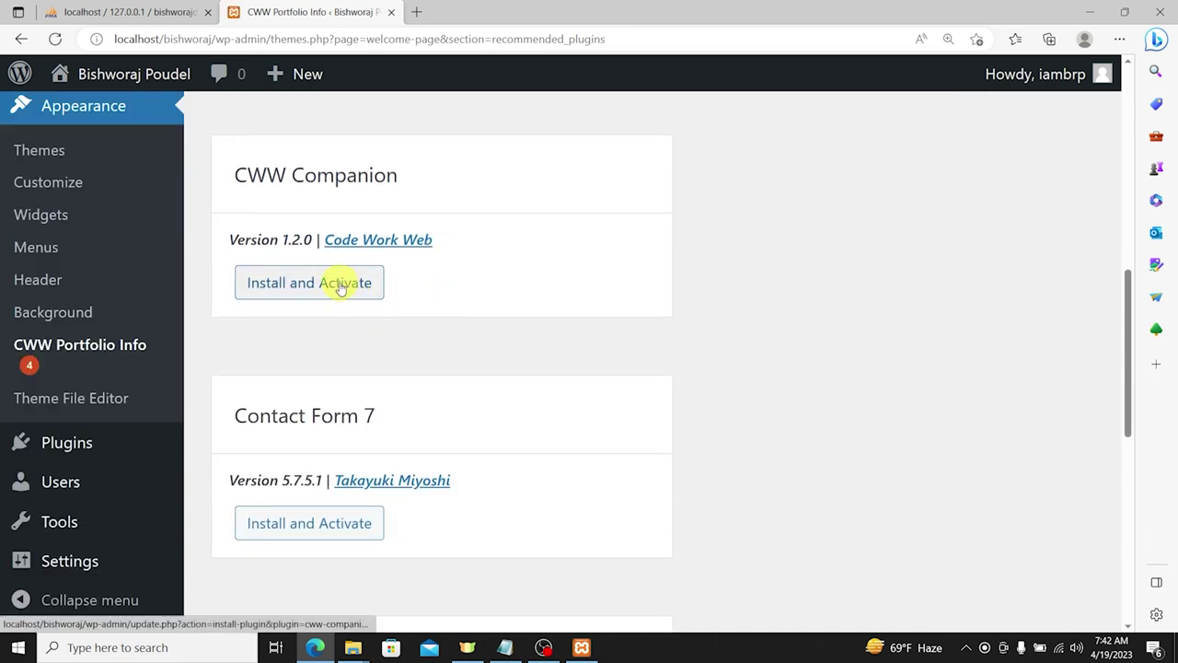
Step: Install and activate the CWW Companion and Contact Form 7 plugins
left_click(311, 287)
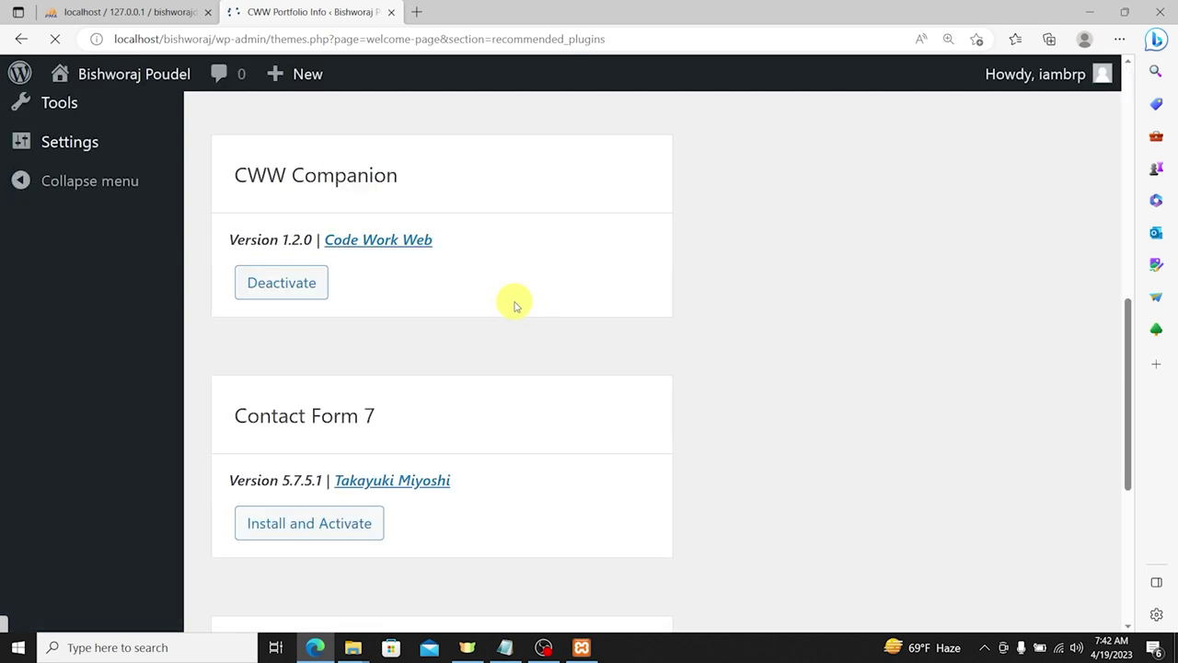
scroll(513, 316, "down", 2)
left_click(332, 350)
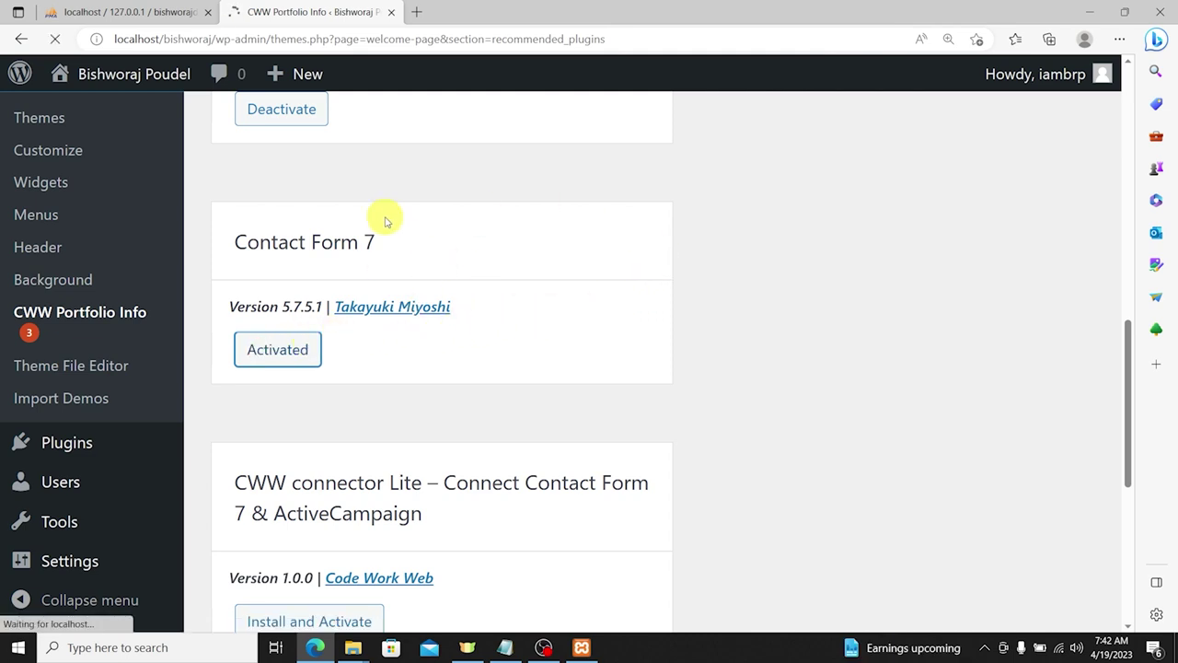
Step: Install and activate the CWW connector Lite and Sticky Floating Forms Lite plugins
scroll(516, 284, "down", 3)
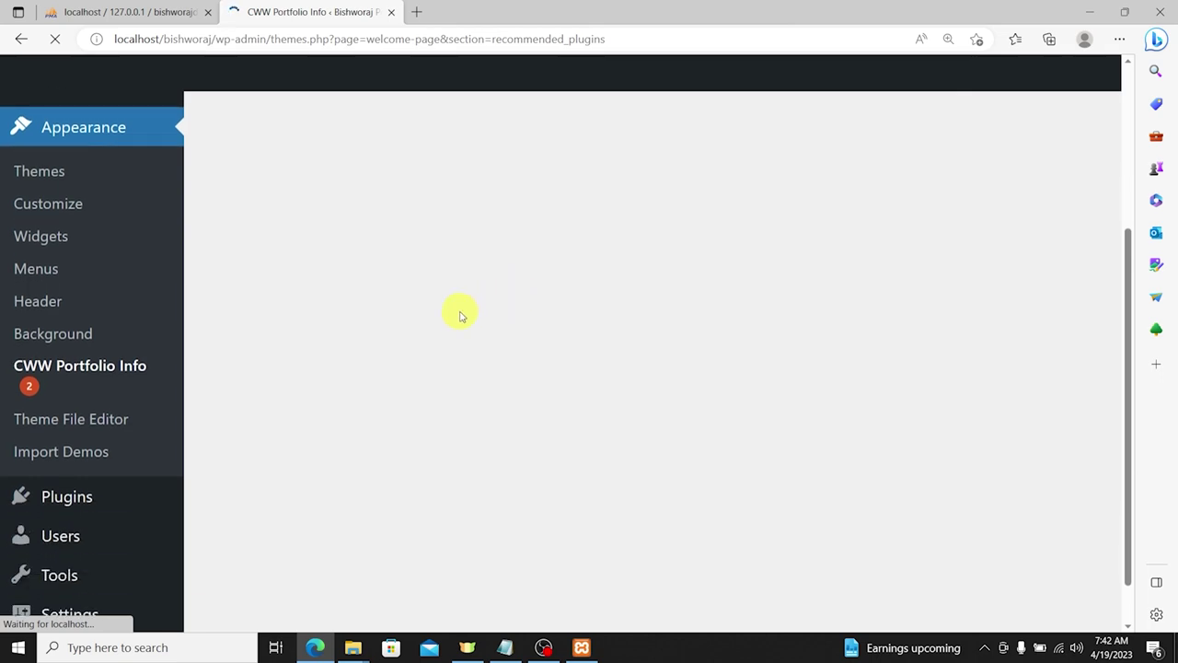
scroll(514, 357, "down", 6)
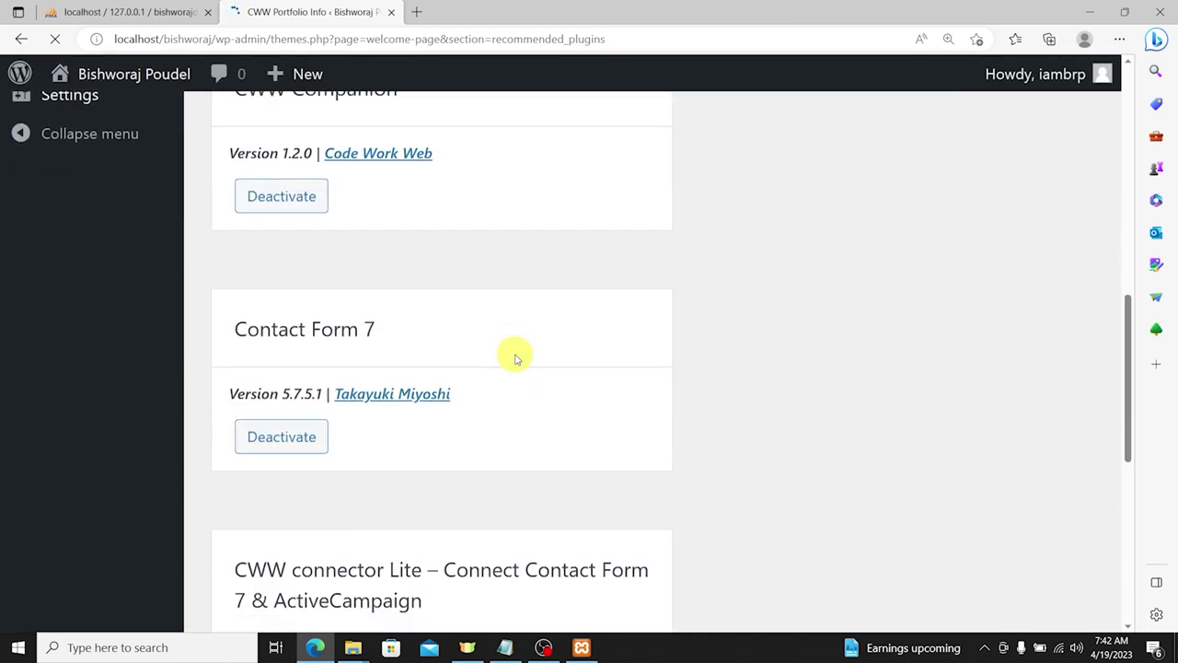
scroll(516, 359, "down", 4)
left_click(301, 361)
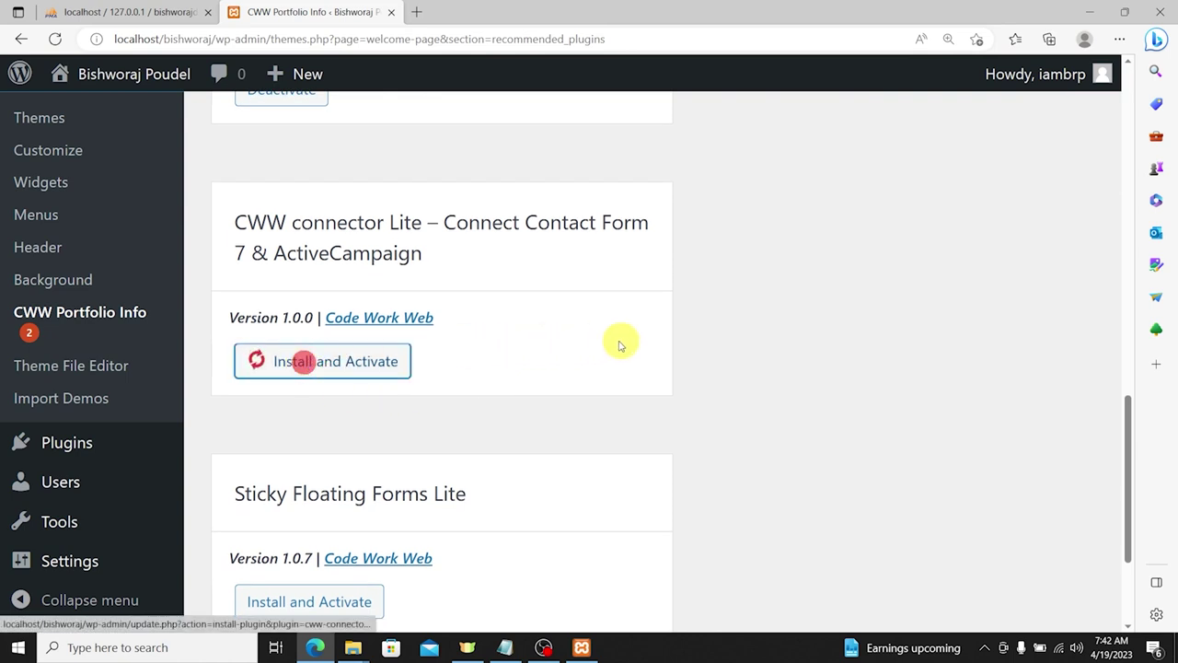
scroll(619, 345, "down", 2)
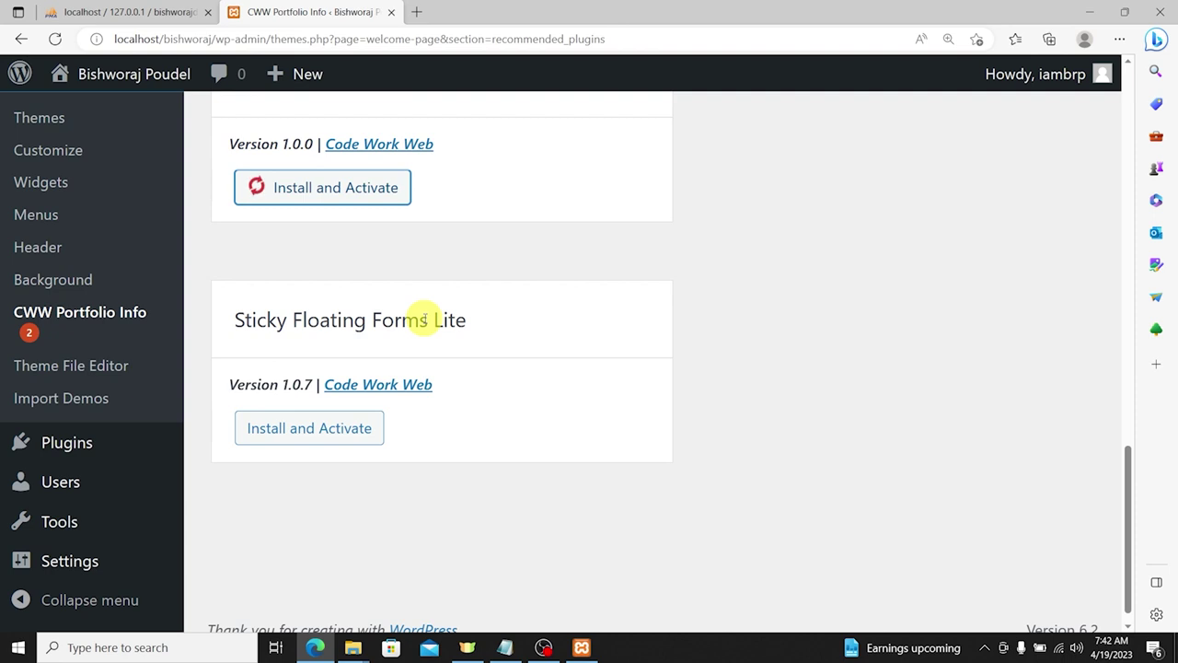
scroll(570, 337, "up", 2)
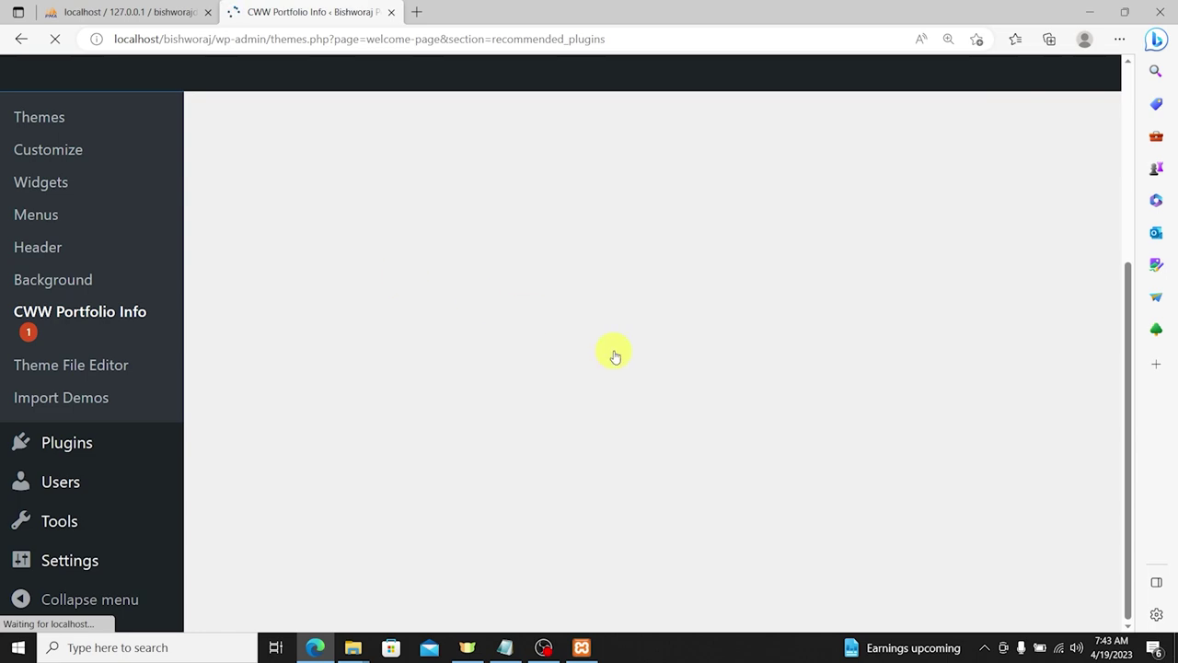
scroll(475, 355, "down", 2)
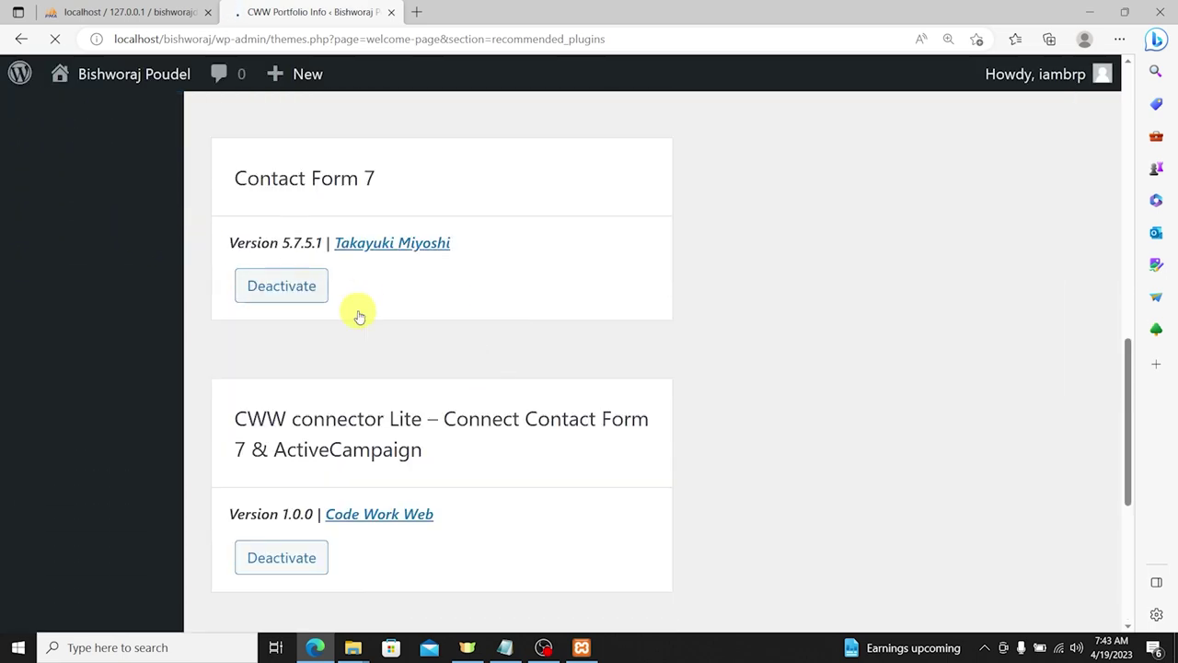
scroll(359, 413, "down", 4)
left_click(336, 407)
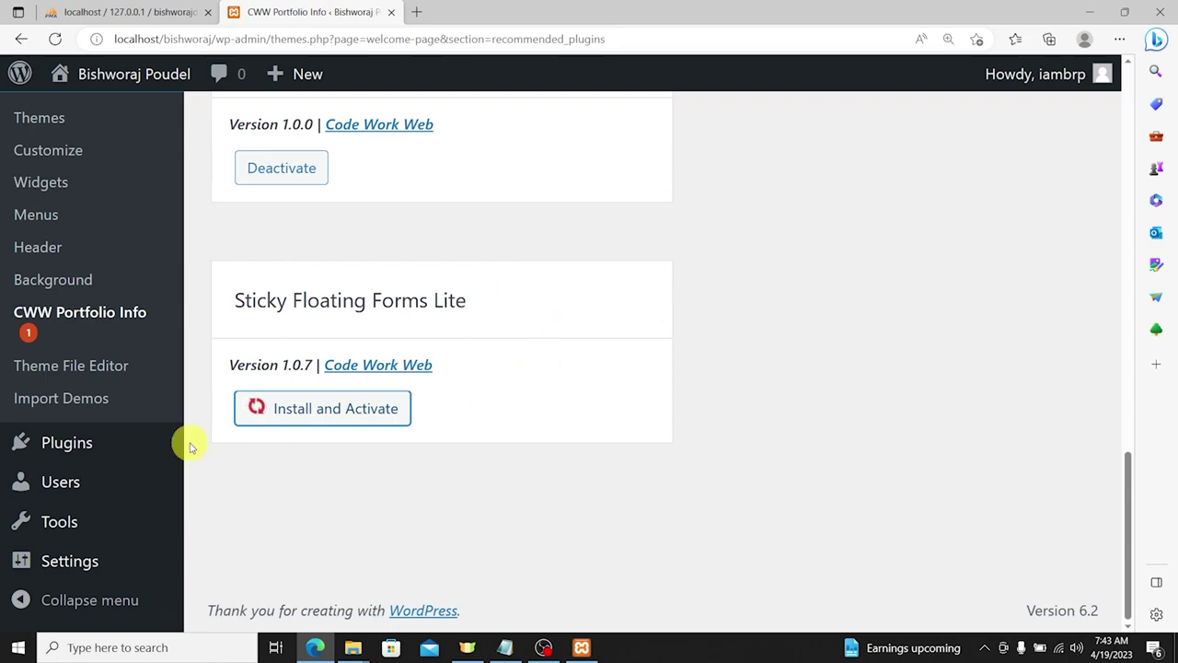
scroll(644, 363, "up", 2)
scroll(650, 368, "down", 2)
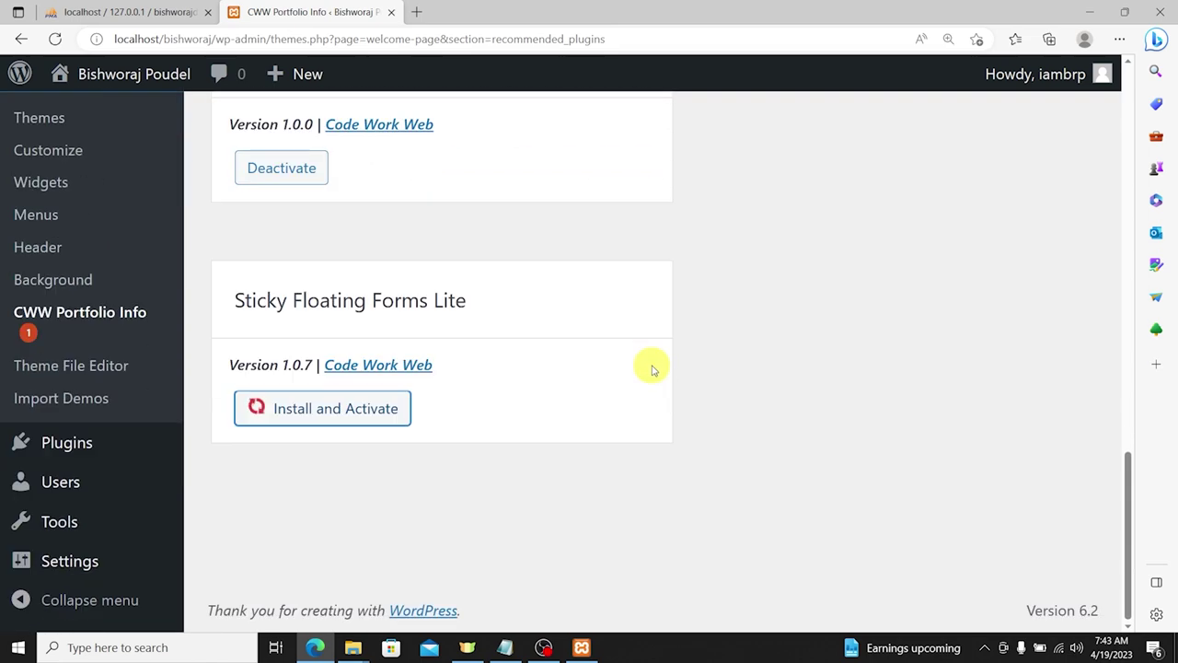
scroll(652, 373, "up", 15)
scroll(654, 383, "down", 15)
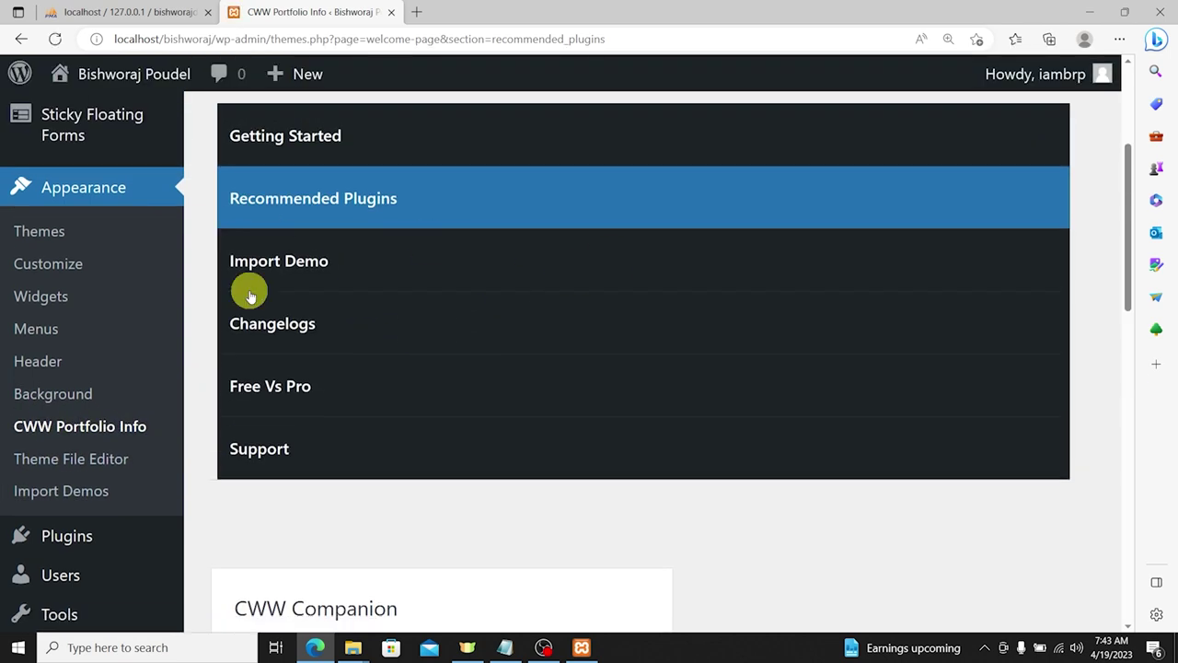
Step: Open the Import Demo section and start importing the Main demo
left_click(299, 261)
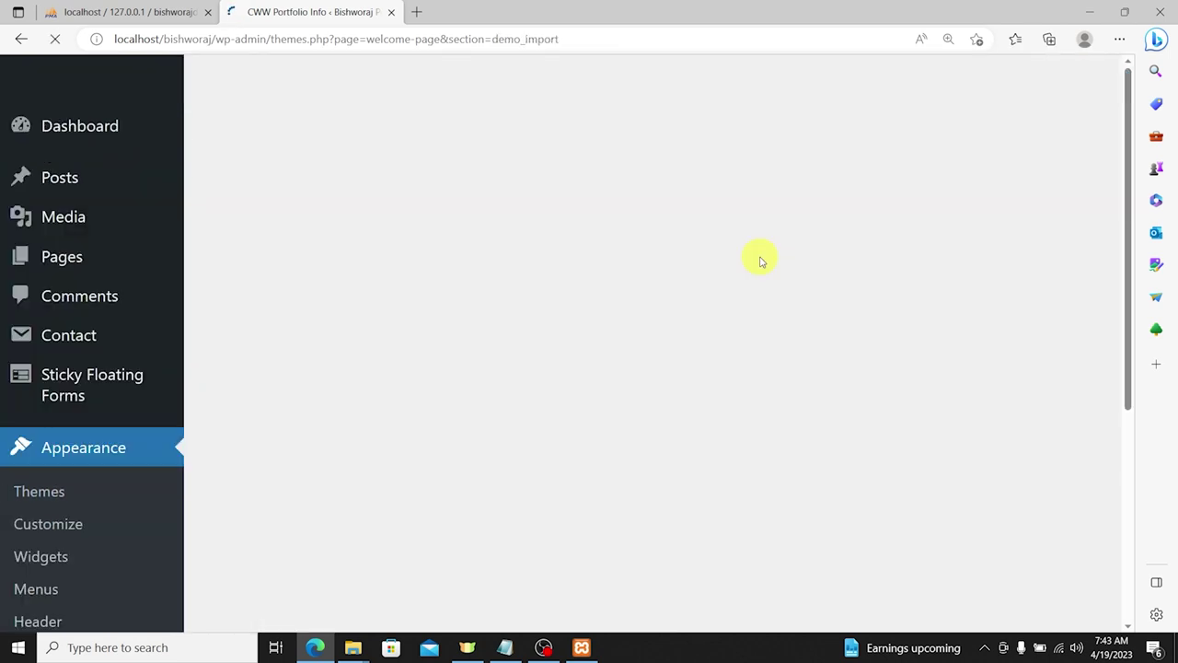
scroll(760, 360, "up", 3)
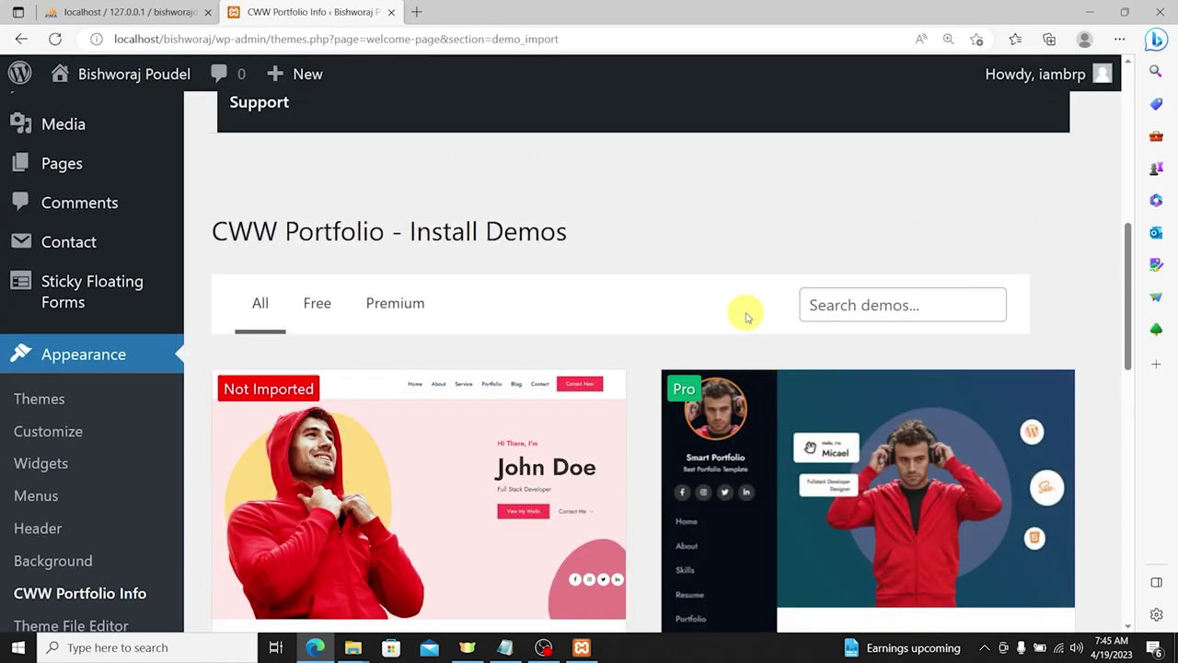
scroll(745, 313, "down", 3)
scroll(764, 331, "up", 2)
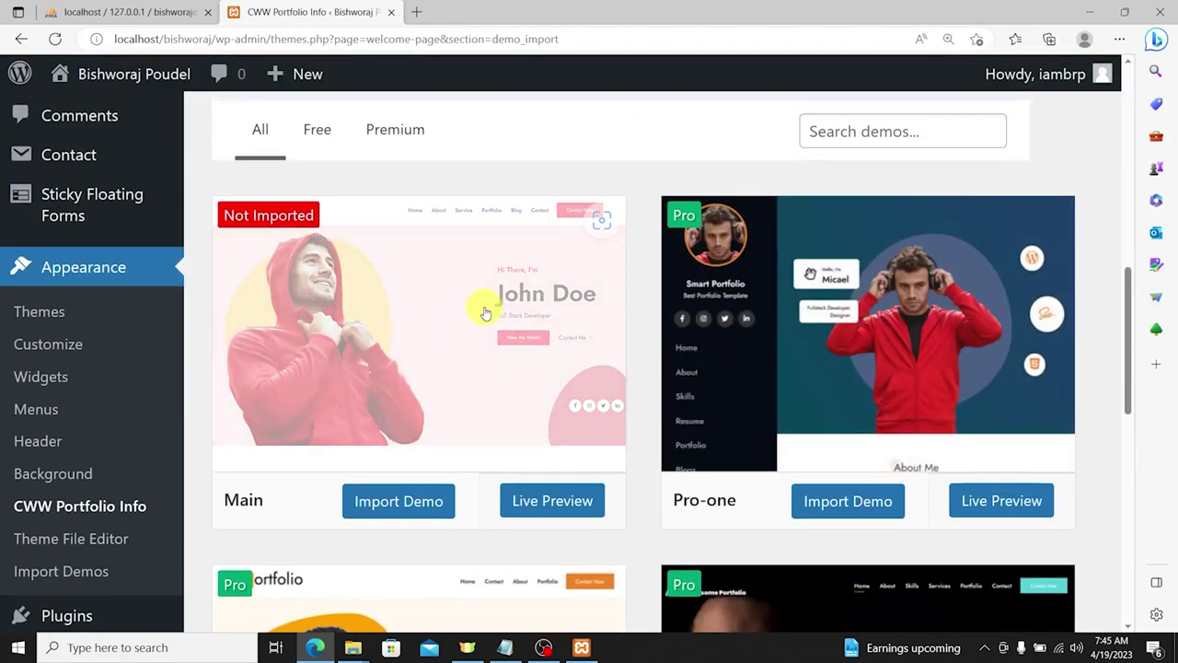
scroll(451, 350, "up", 1)
scroll(390, 245, "down", 2)
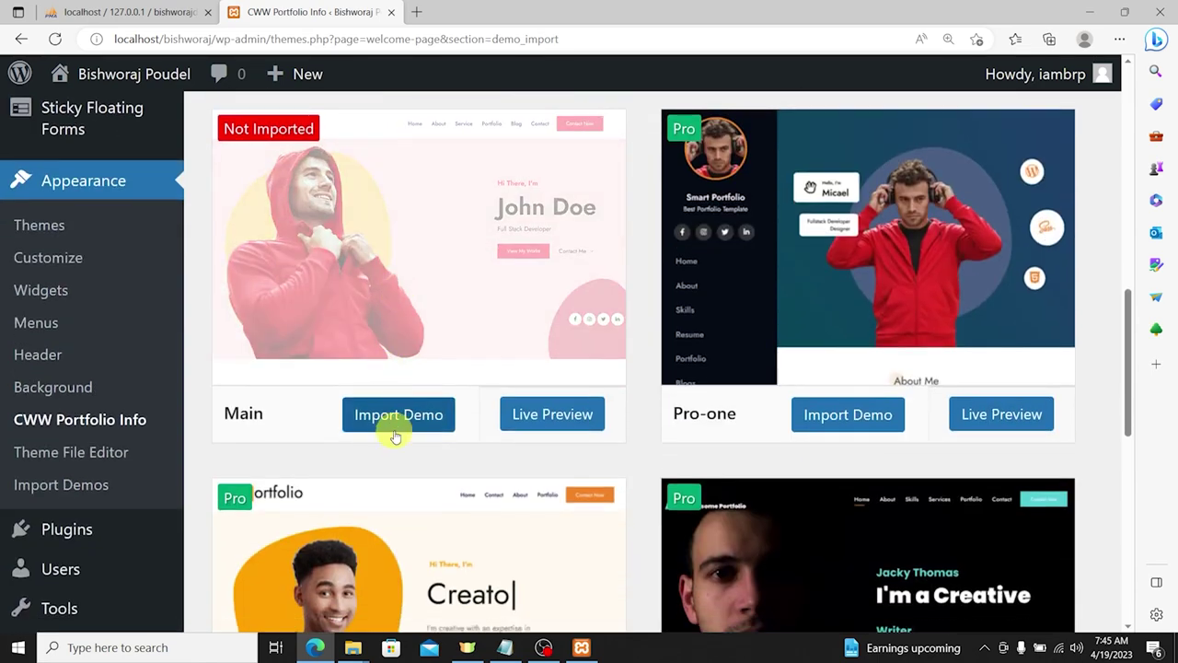
scroll(415, 419, "up", 1)
scroll(426, 412, "up", 1)
left_click(401, 509)
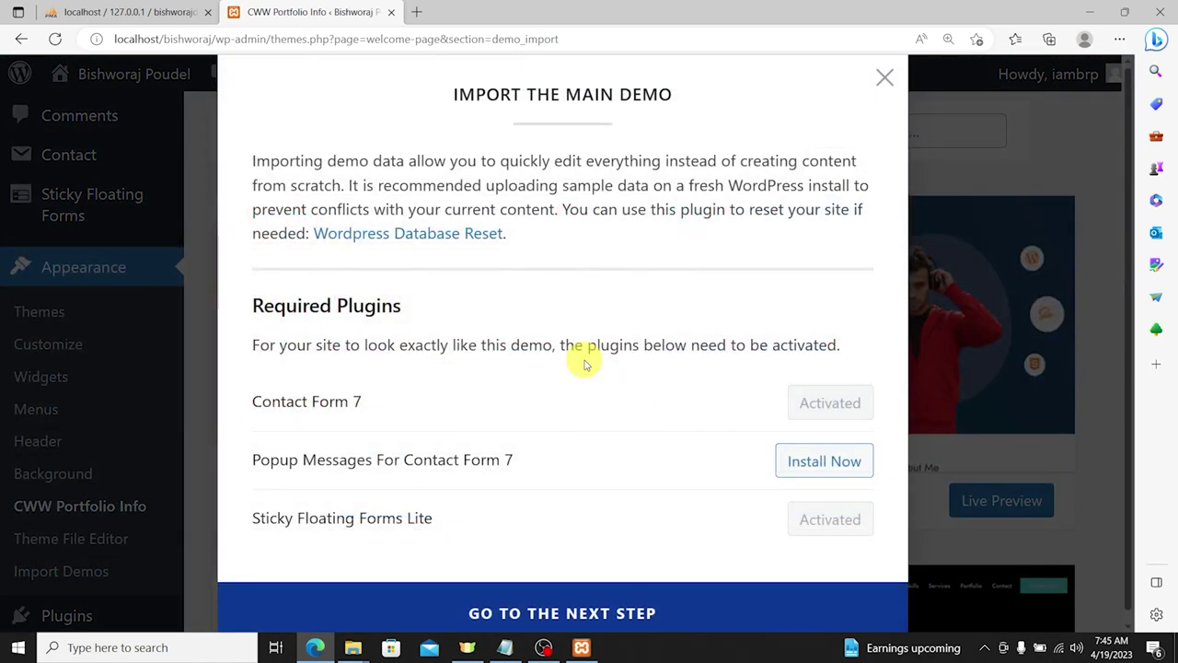
Step: Install Popup Messages For Contact Form 7, import the Main demo content, and view the live site
scroll(589, 359, "down", 1)
left_click_drag(280, 449, 521, 450)
left_click(523, 450)
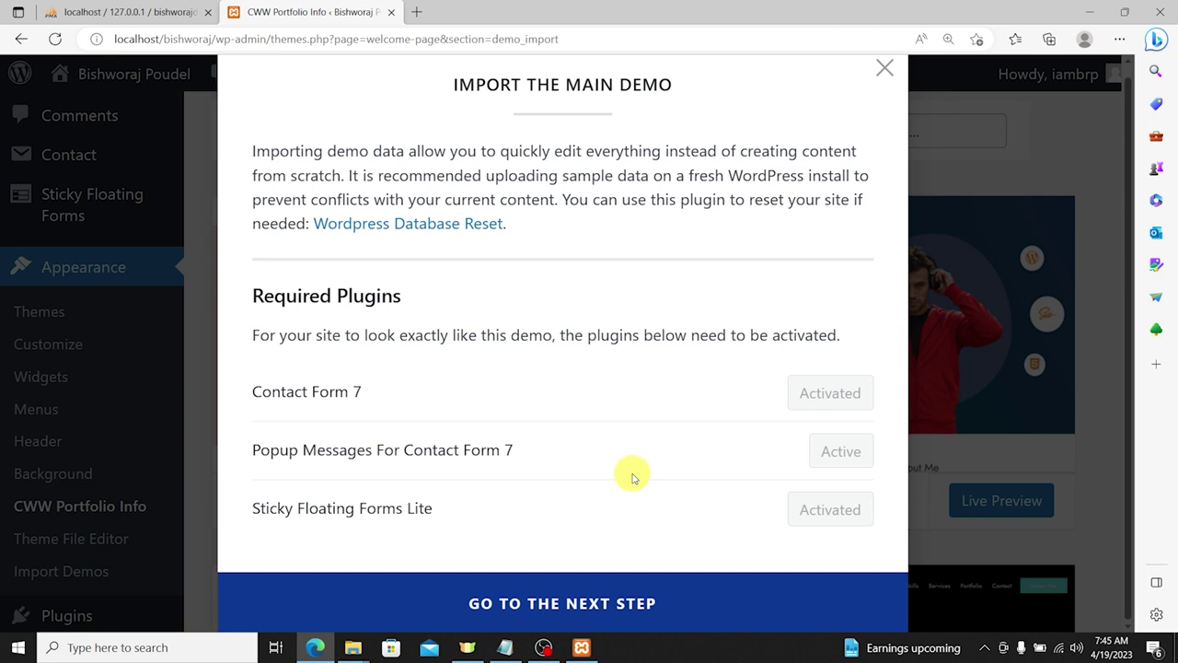
left_click(605, 600)
left_click(589, 457)
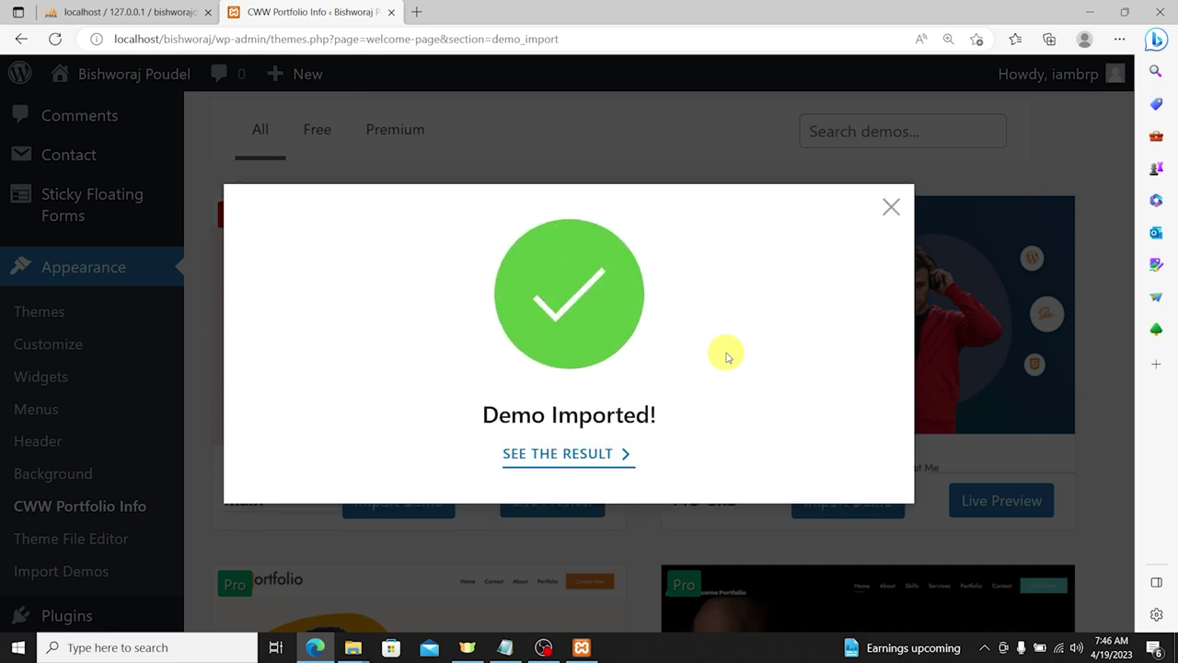
left_click(550, 455)
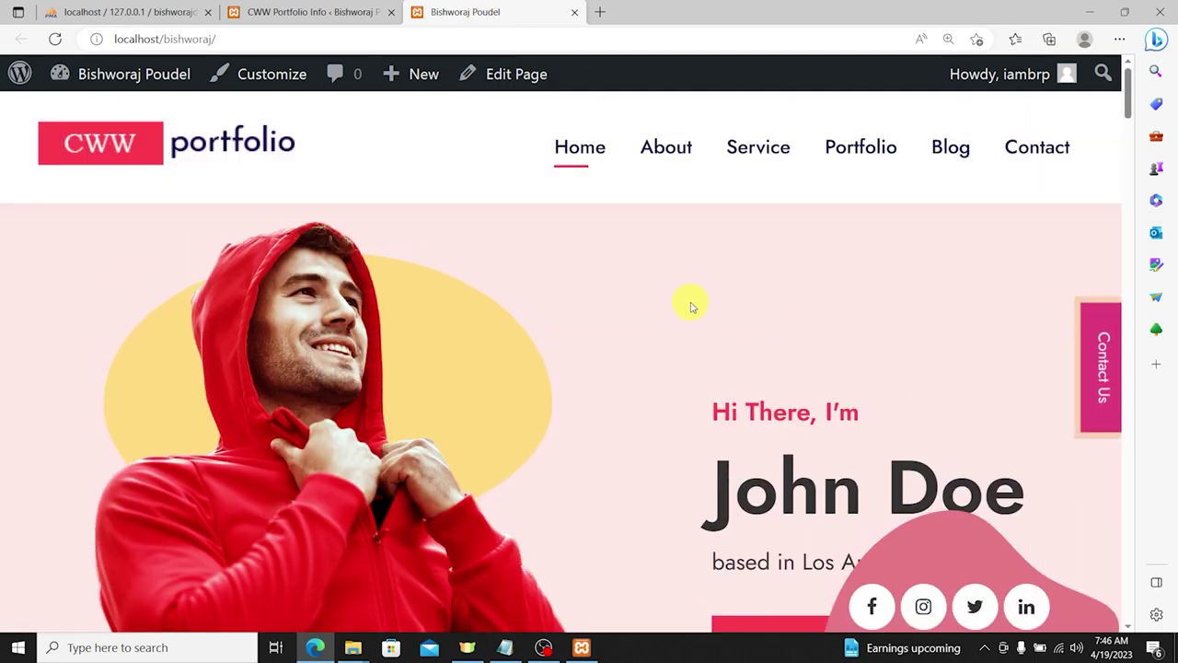
Step: Scroll the front-end home page and highlight the John Doe hero text, then clear it
scroll(695, 309, "down", 5)
scroll(709, 327, "down", 15)
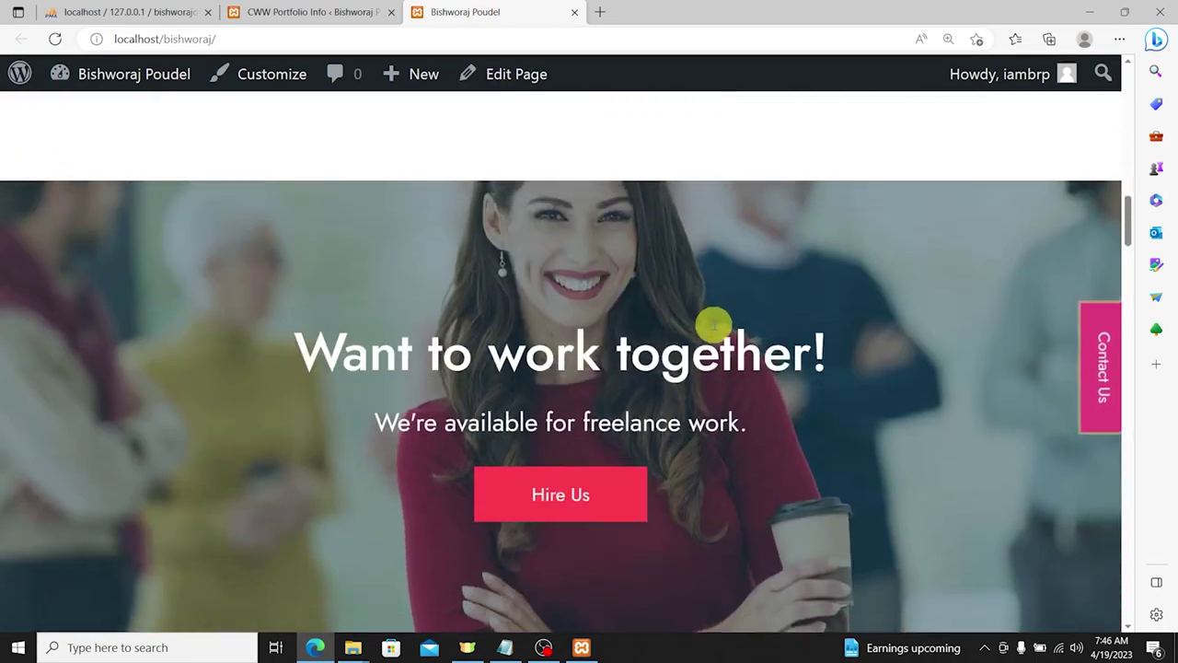
scroll(750, 347, "down", 15)
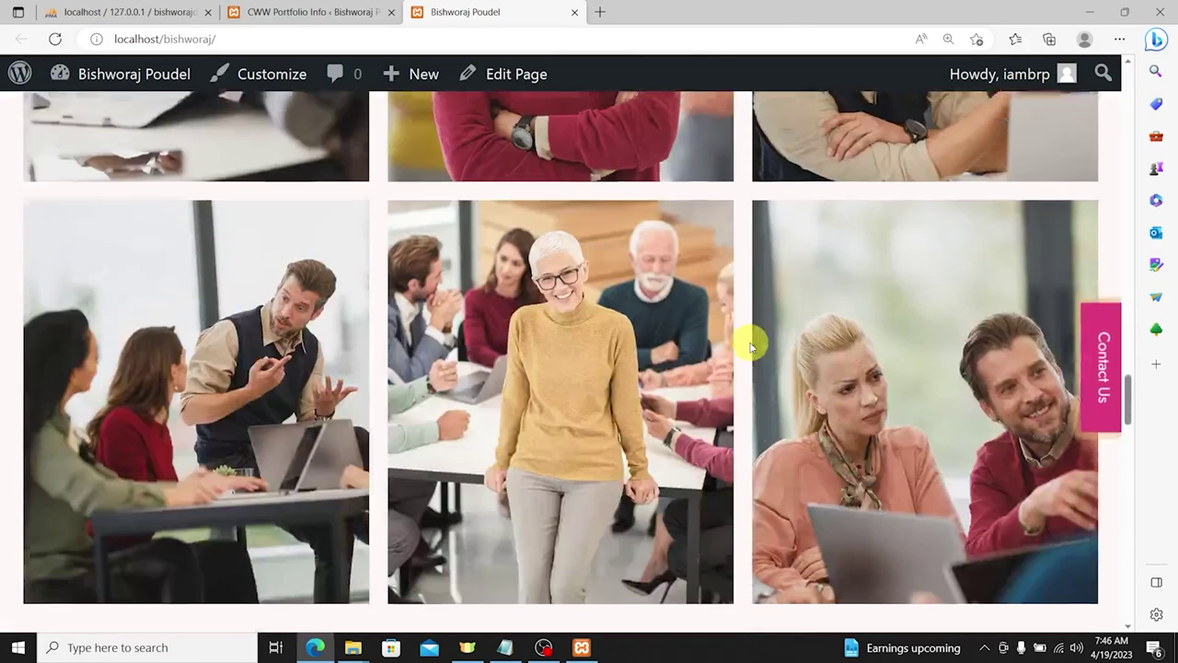
scroll(750, 347, "down", 10)
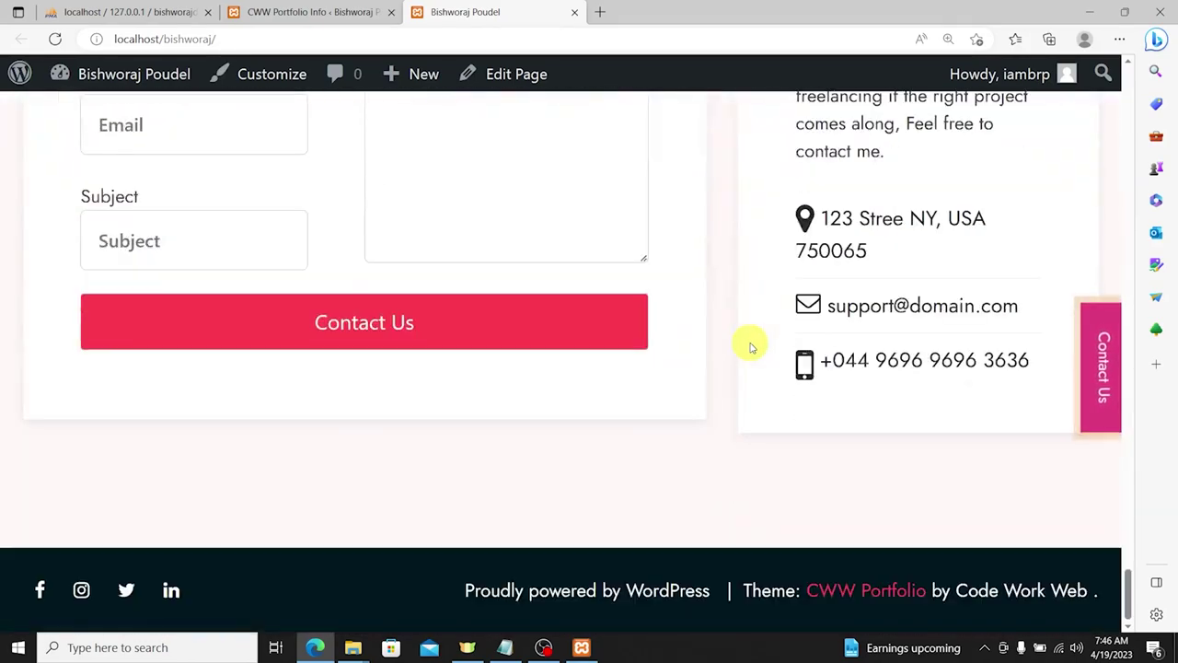
scroll(759, 359, "up", 5)
left_click_drag(1131, 536, 1127, 76)
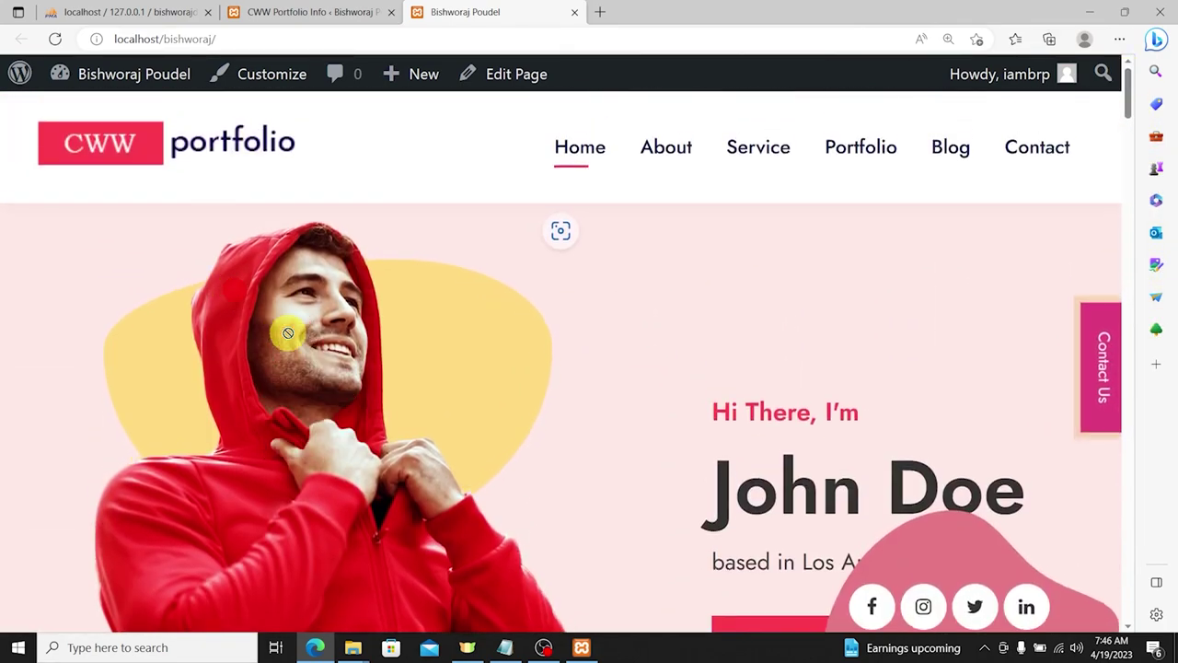
left_click_drag(129, 144, 187, 190)
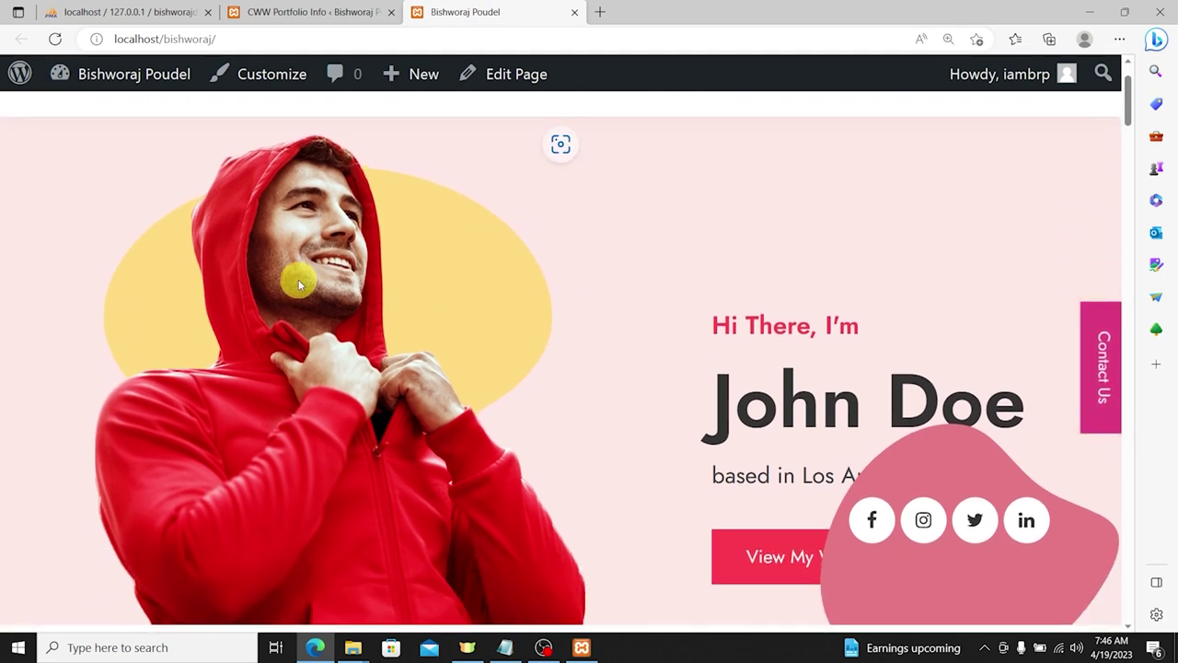
left_click_drag(297, 276, 342, 315)
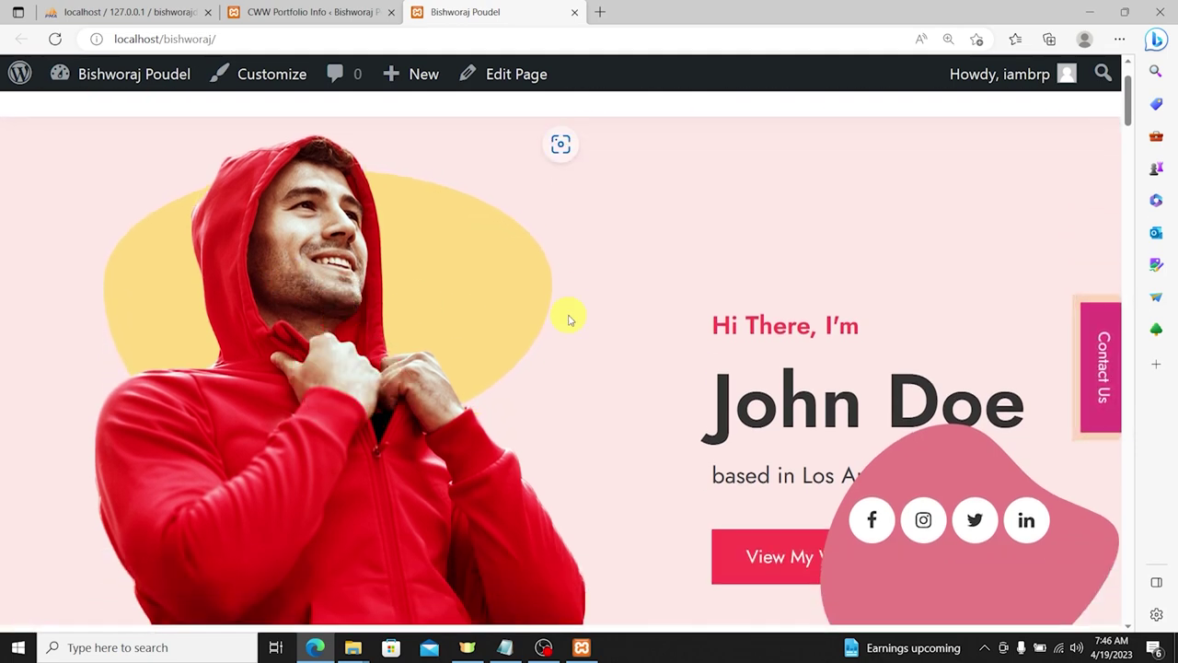
scroll(716, 305, "down", 2)
left_click_drag(707, 175, 936, 238)
left_click(925, 233)
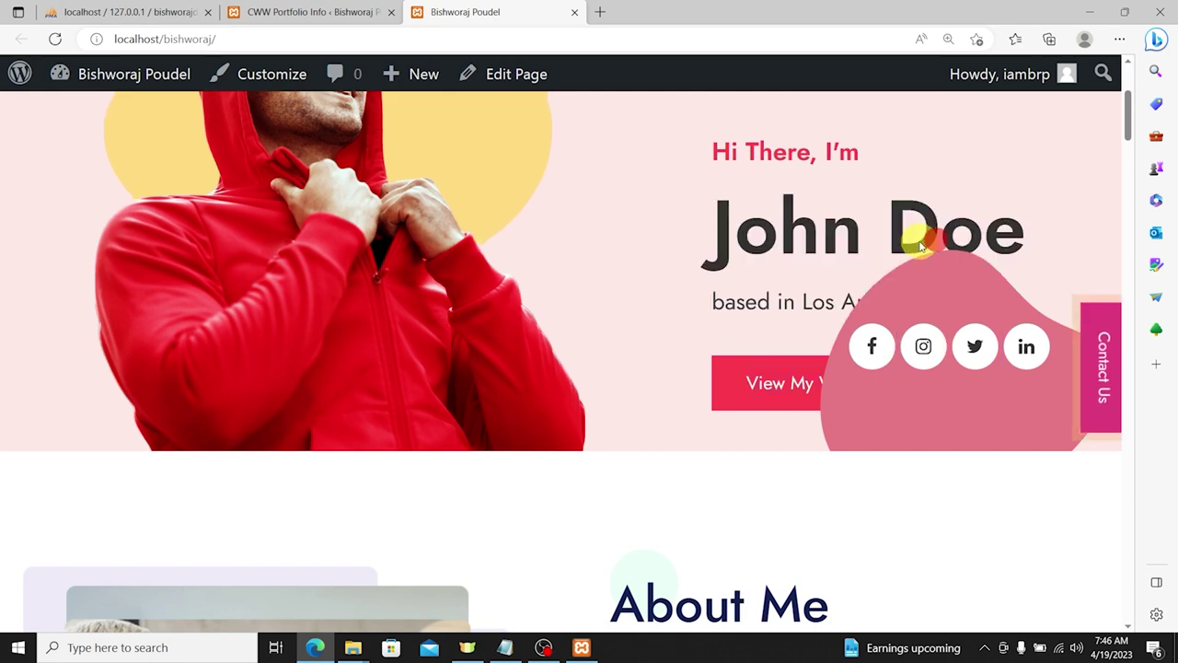
scroll(783, 308, "down", 1)
scroll(802, 331, "up", 1)
Step: Reset the browser zoom from 110% back to 100%
key("ctrl+minus")
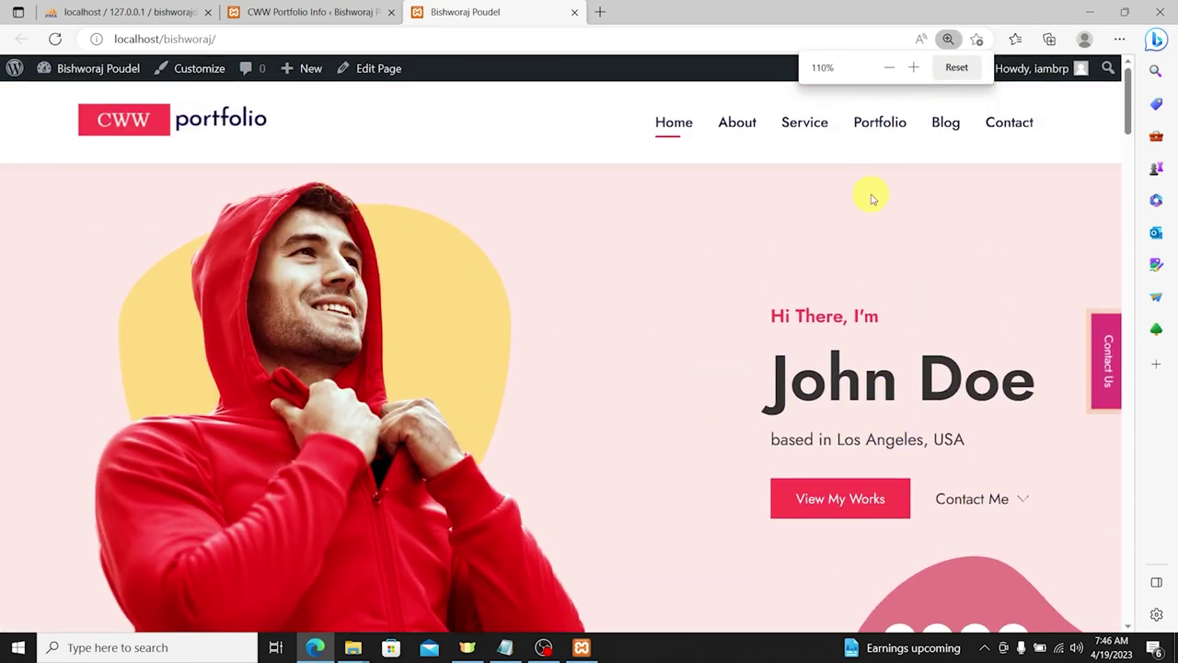
key("ctrl+minus")
scroll(886, 244, "down", 1)
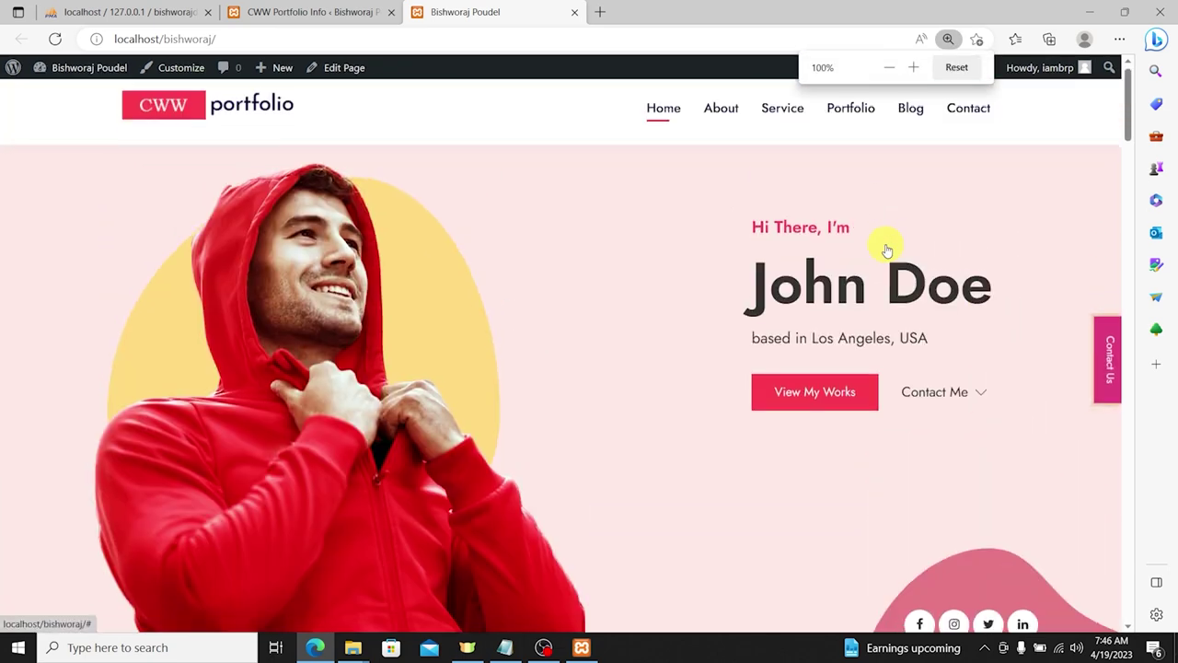
scroll(886, 245, "up", 1)
scroll(887, 245, "down", 1)
scroll(857, 263, "up", 1)
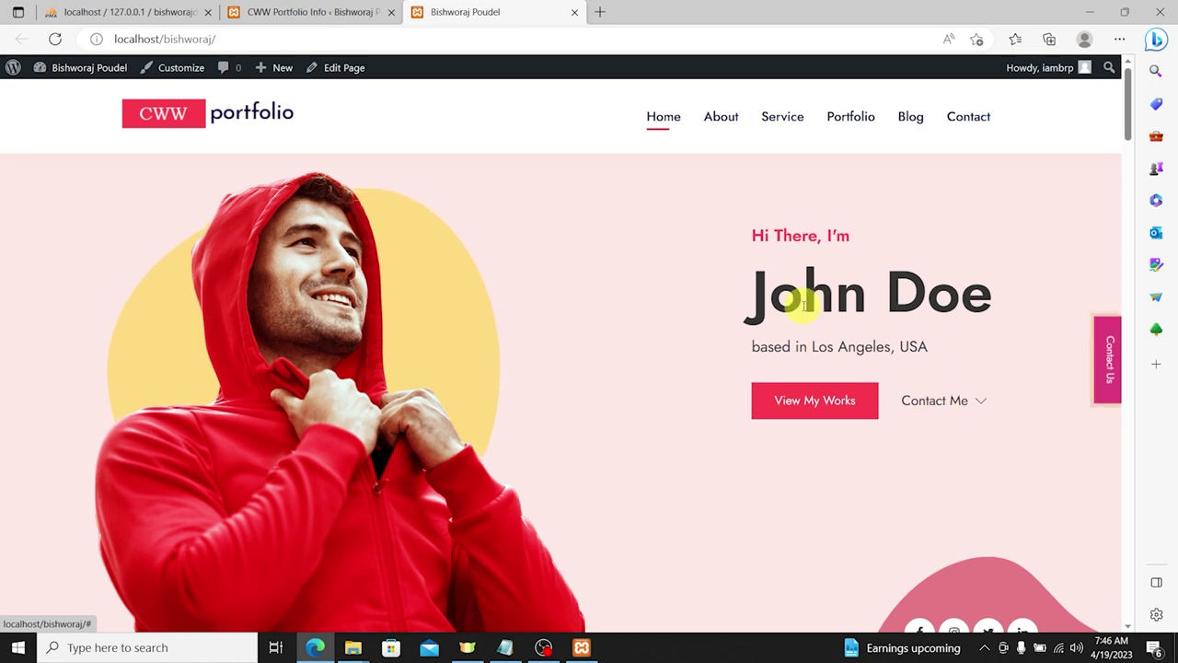
scroll(807, 342, "down", 5)
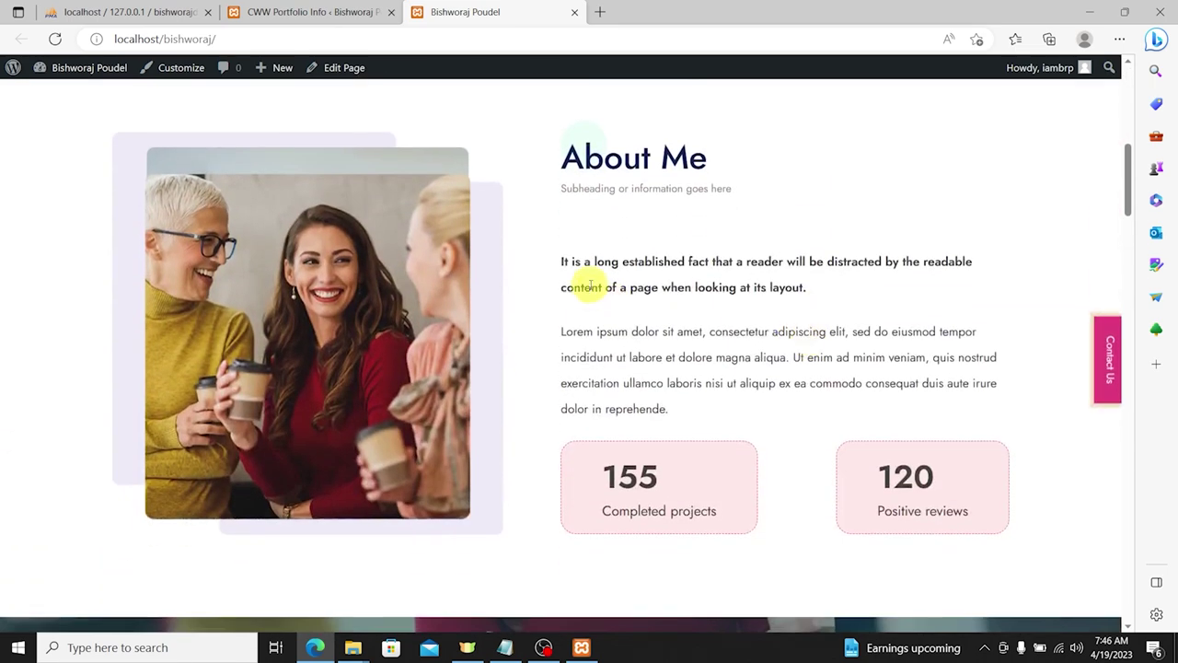
Step: Highlight the About Me section, the 120 Positive reviews stat, and the Want to work together! banner
left_click_drag(328, 262, 468, 248)
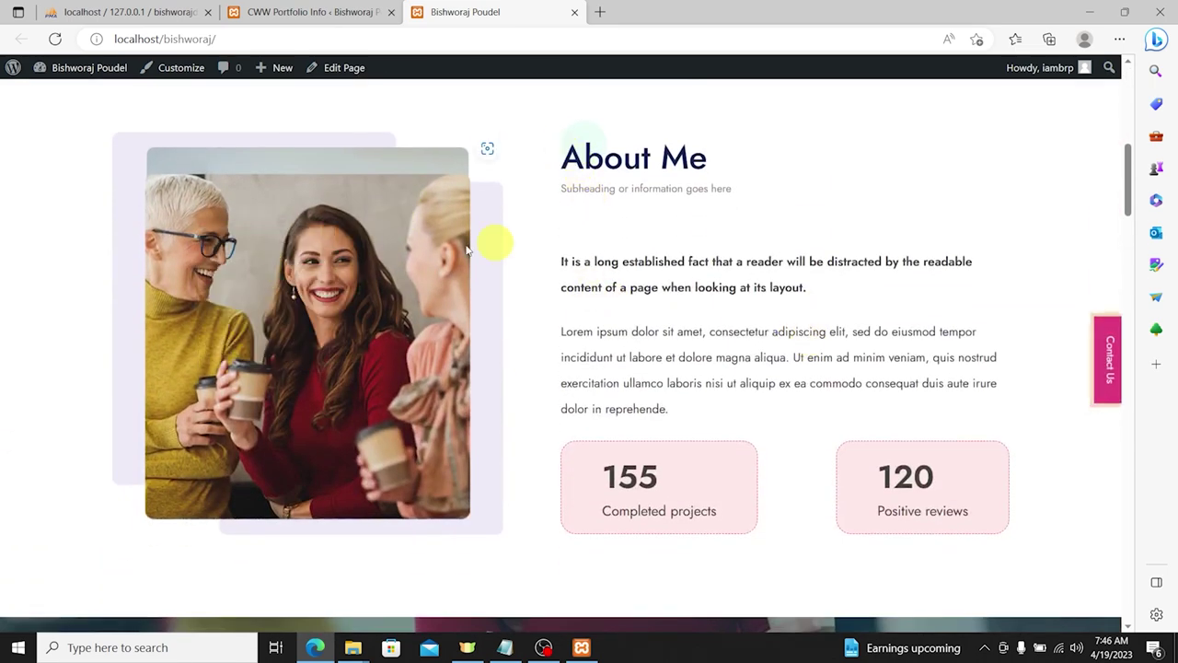
left_click_drag(560, 144, 898, 371)
scroll(631, 307, "down", 2)
left_click_drag(584, 295, 708, 322)
left_click_drag(871, 304, 1003, 356)
scroll(724, 318, "down", 4)
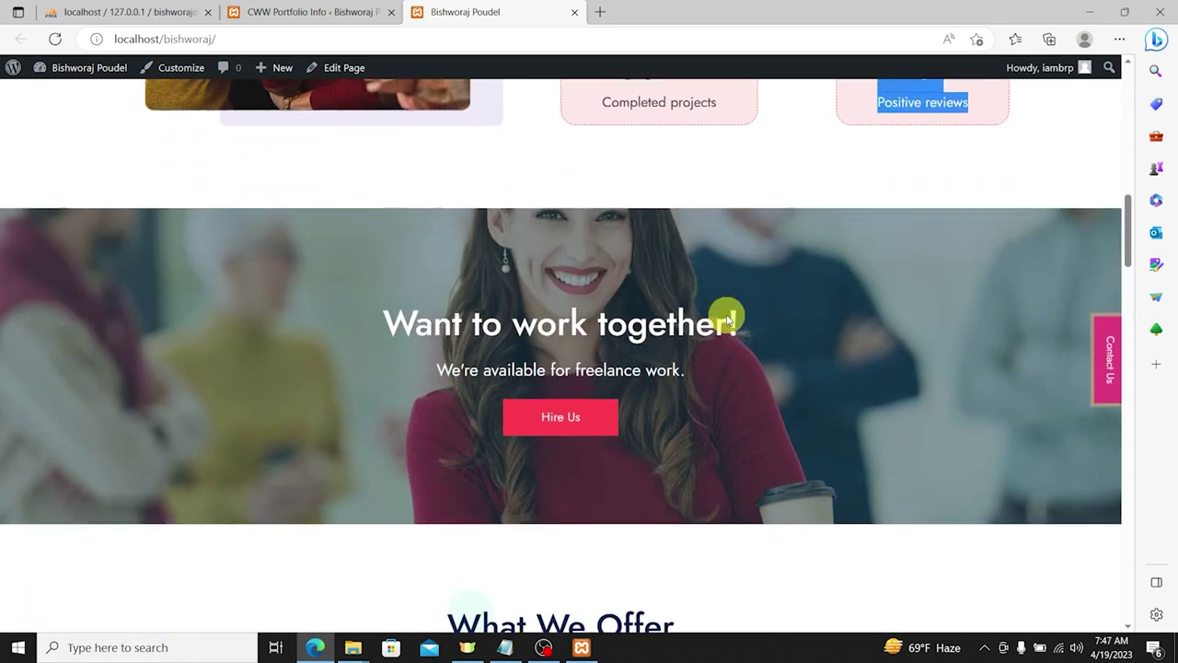
left_click(365, 201)
left_click(683, 279, "shift")
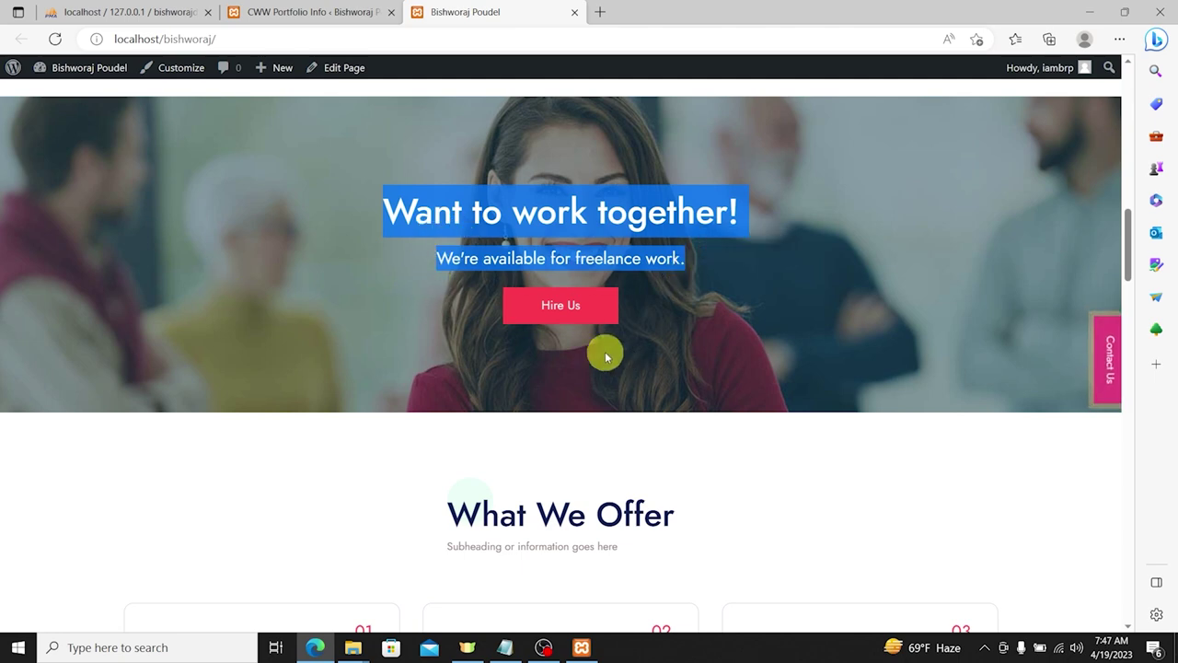
Step: Scroll down to the footer, highlight its credit line, and scroll back toward the top
scroll(605, 355, "down", 4)
left_click_drag(429, 181, 688, 166)
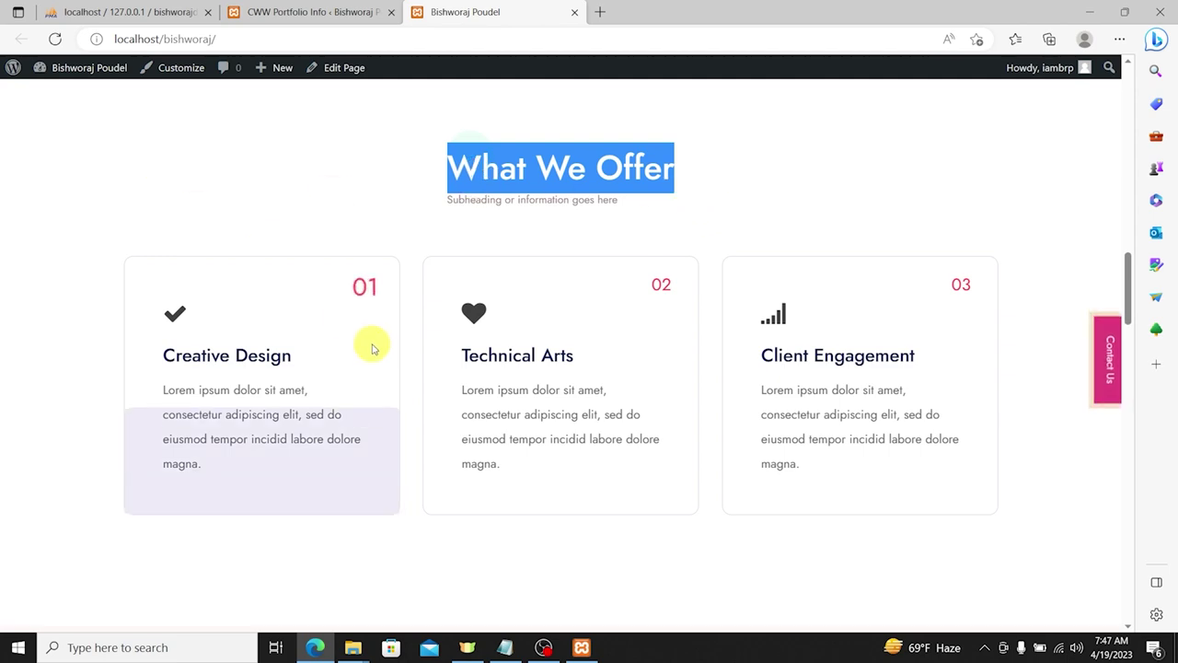
scroll(799, 421, "down", 4)
scroll(792, 410, "down", 2)
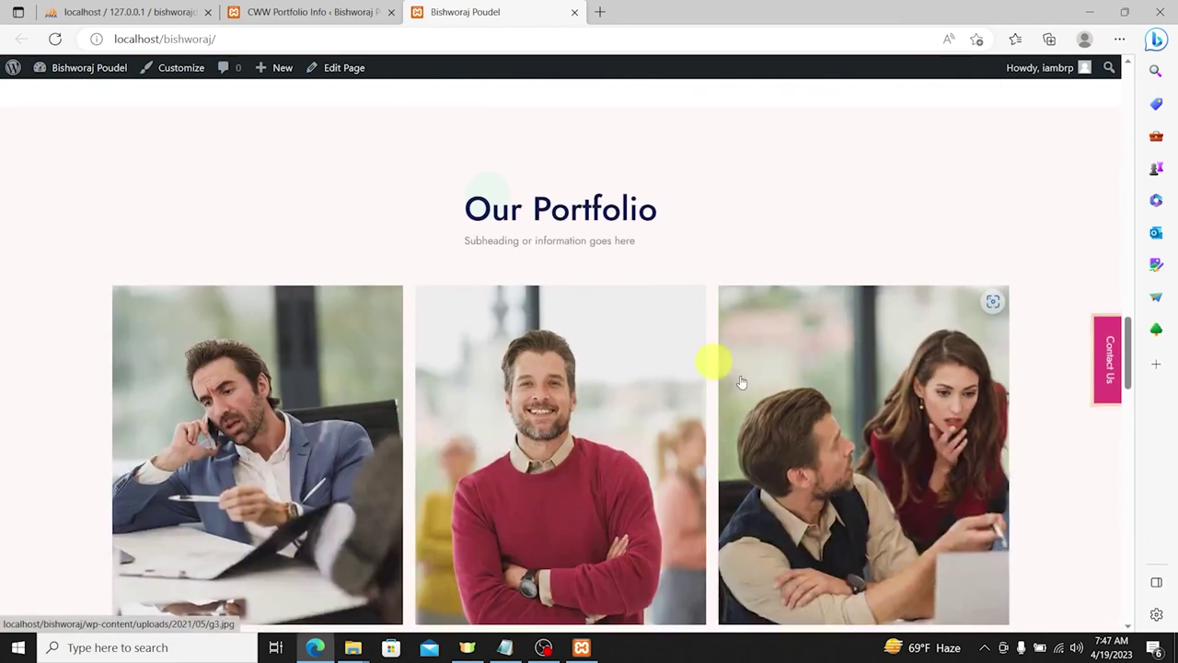
left_click_drag(439, 192, 633, 205)
scroll(246, 409, "down", 2)
scroll(247, 410, "down", 7)
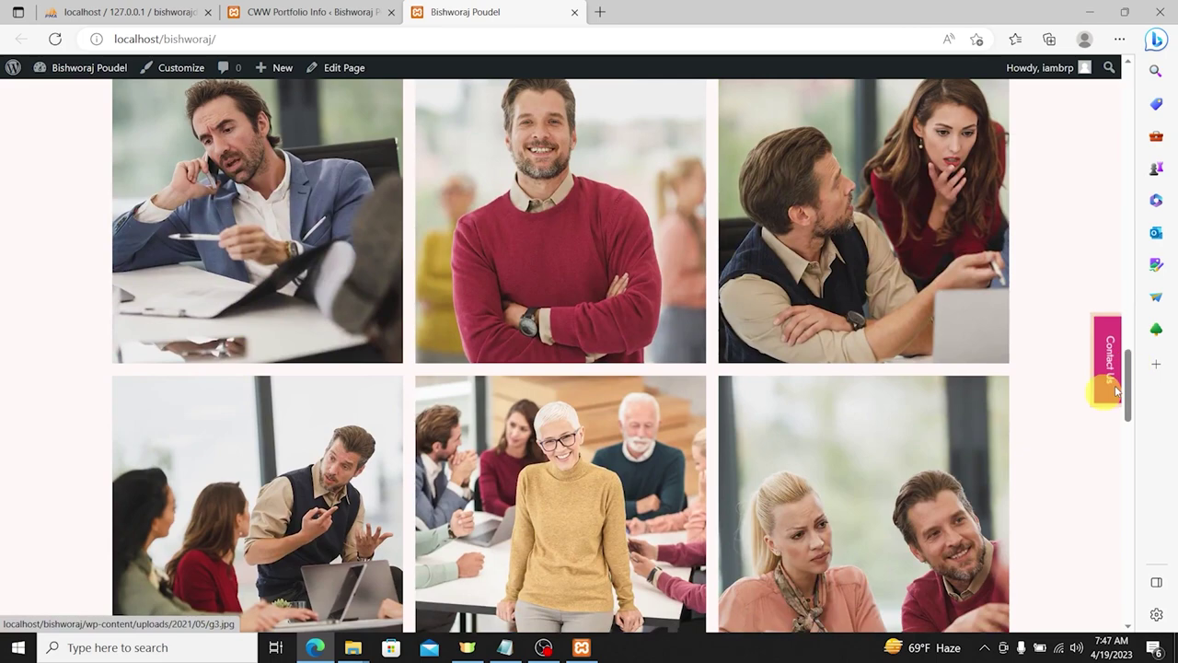
scroll(276, 273, "down", 3)
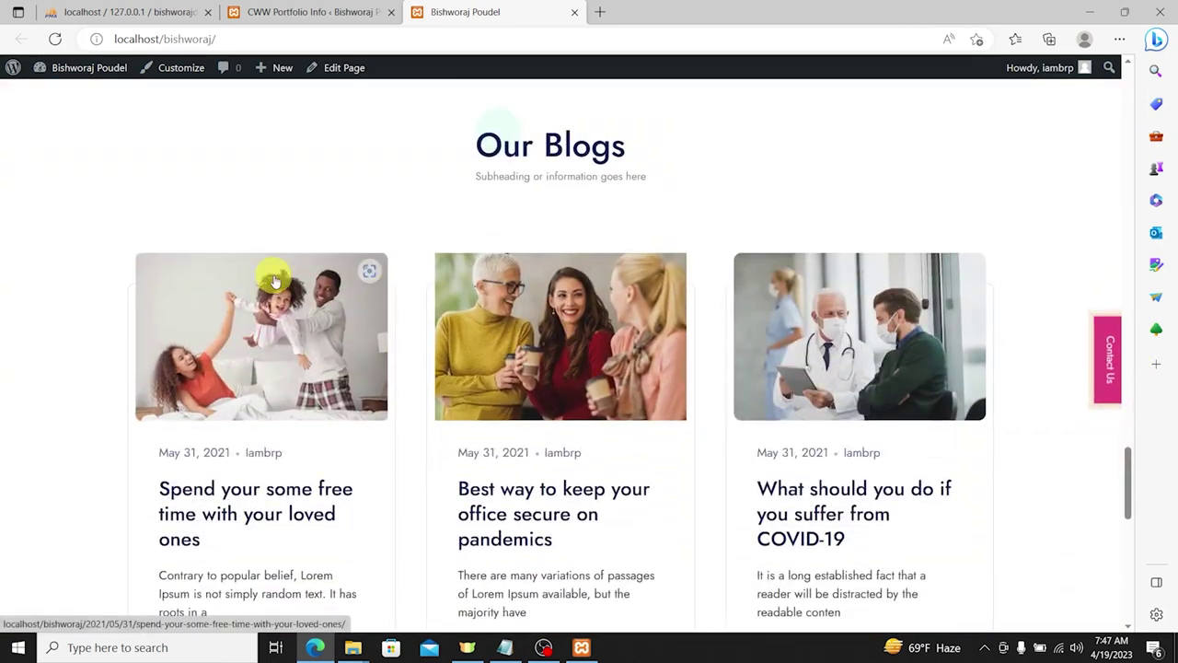
scroll(739, 318, "down", 3)
scroll(887, 321, "down", 3)
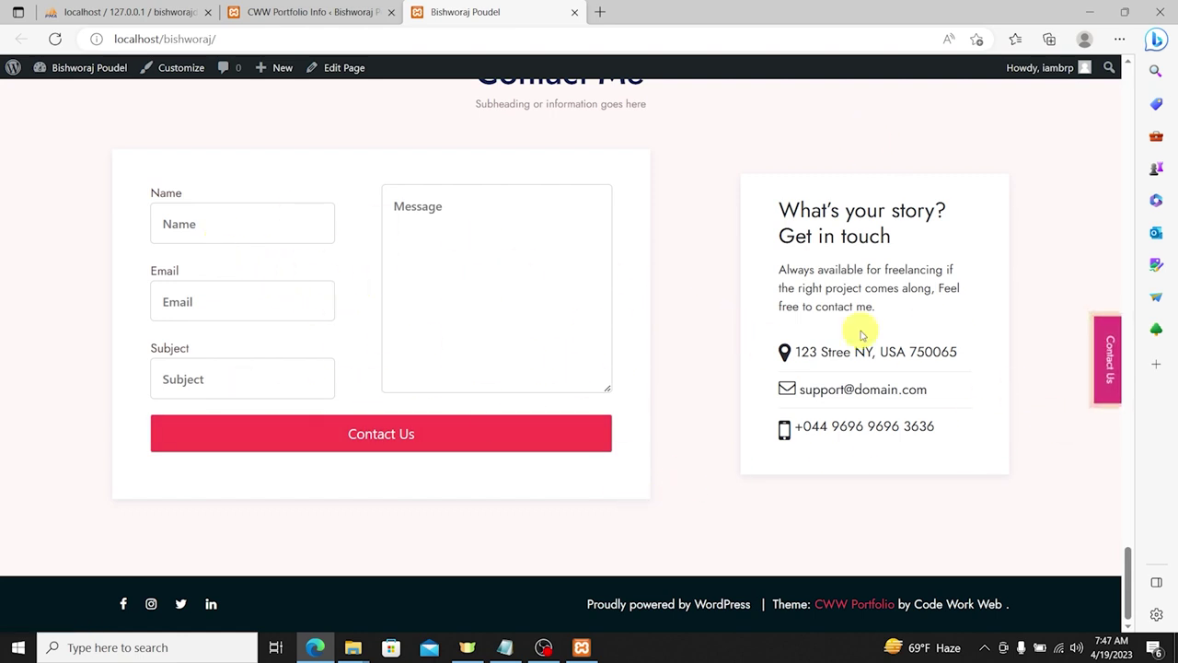
left_click_drag(579, 603, 1013, 603)
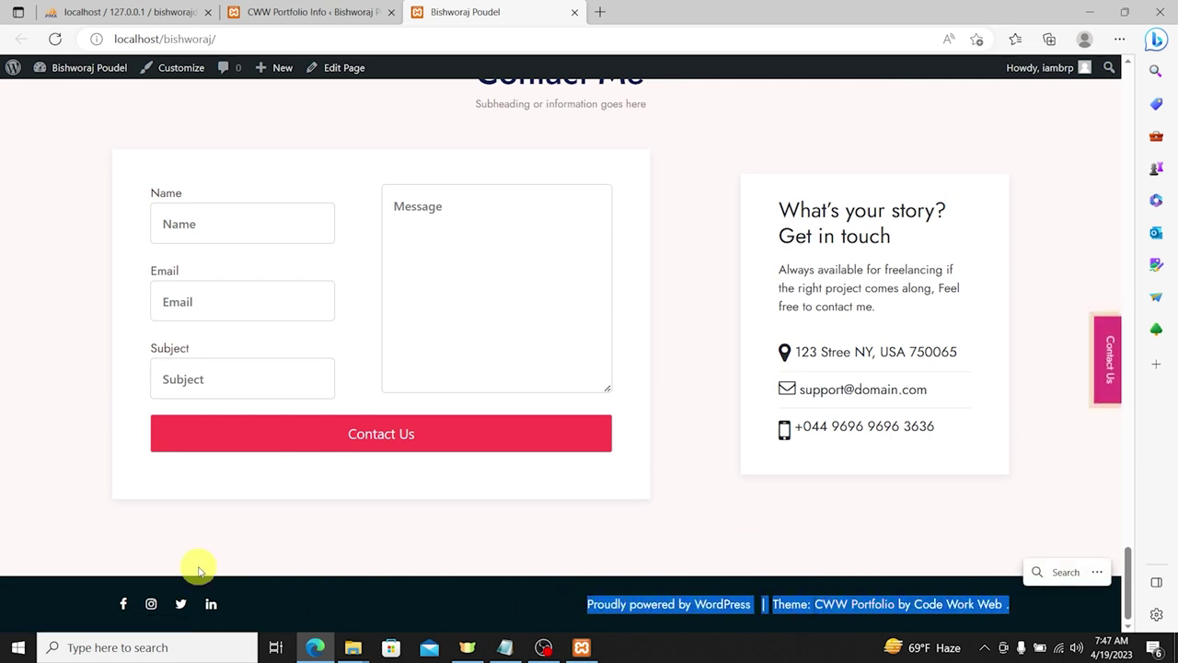
scroll(707, 348, "up", 5)
scroll(707, 348, "up", 15)
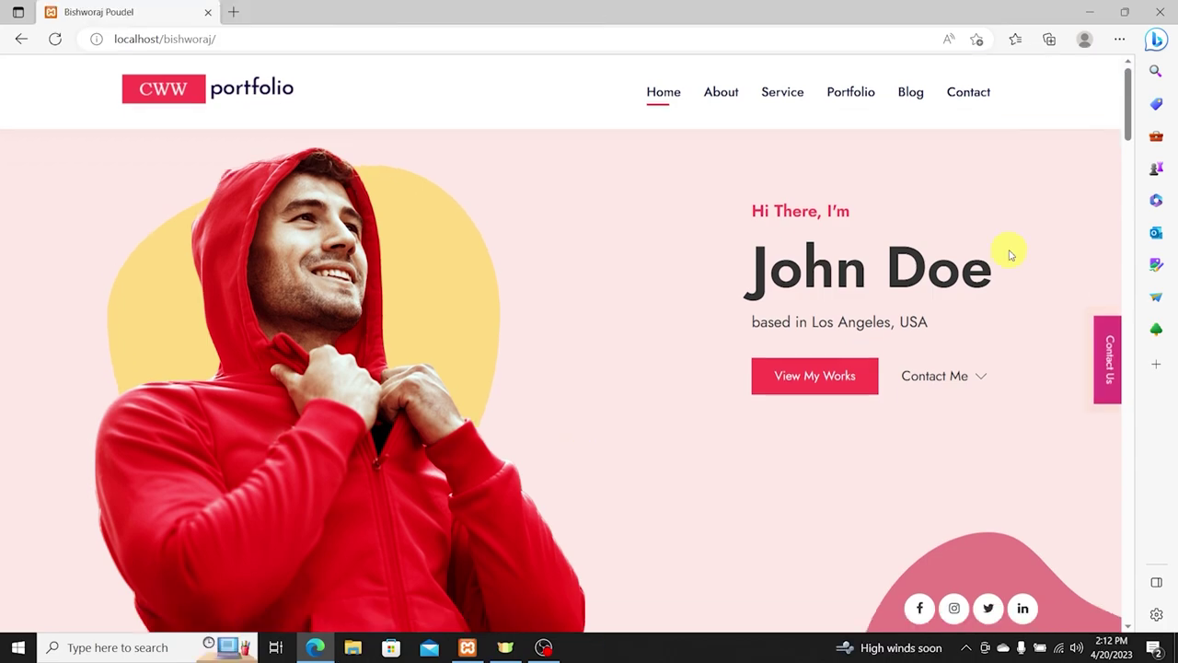
Step: Bring up the XAMPP Control Panel, then minimize it and Edge to reveal the desktop
scroll(658, 323, "down", 20)
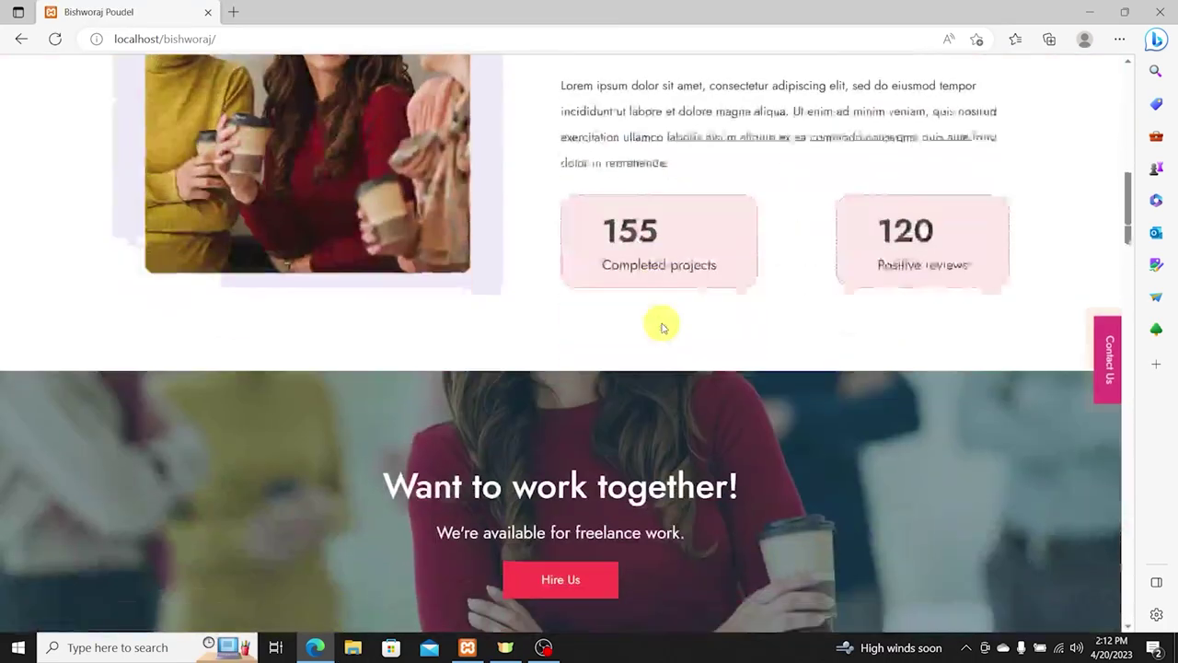
scroll(663, 341, "down", 5)
scroll(663, 341, "up", 20)
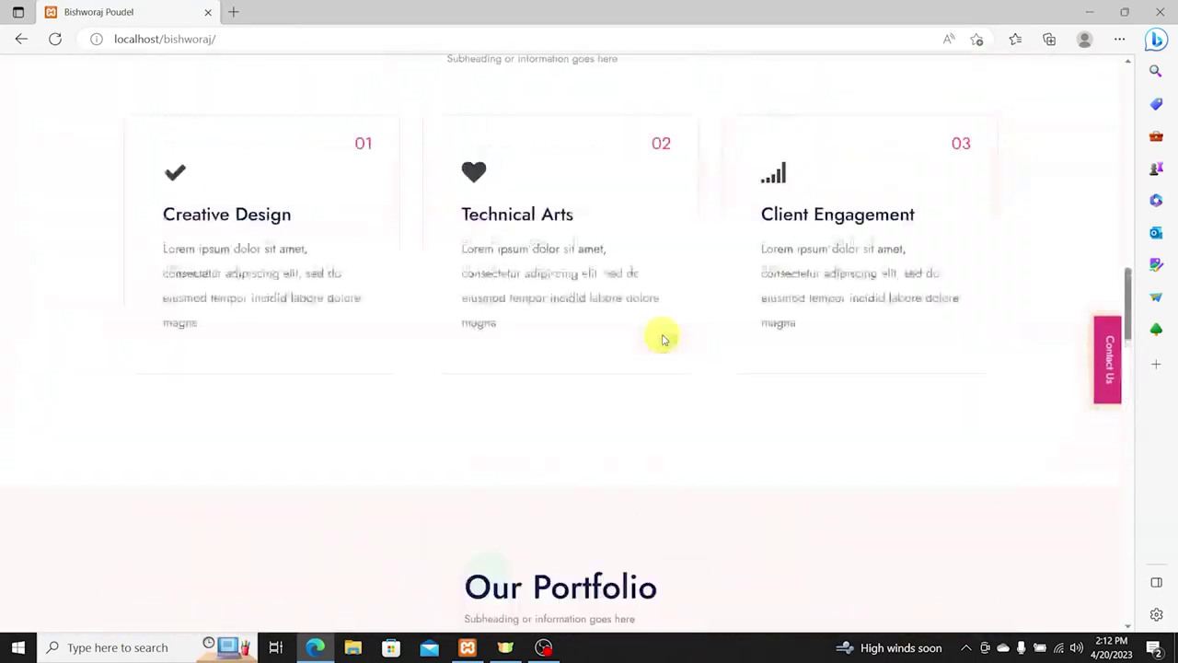
scroll(907, 318, "down", 5)
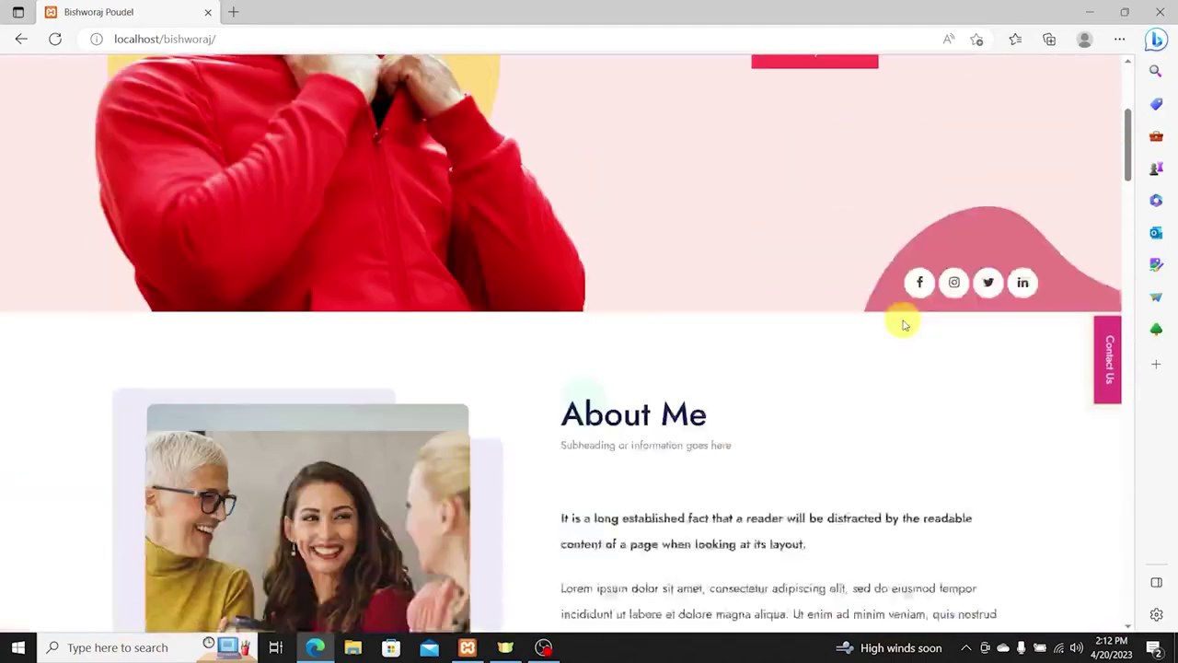
scroll(564, 283, "up", 5)
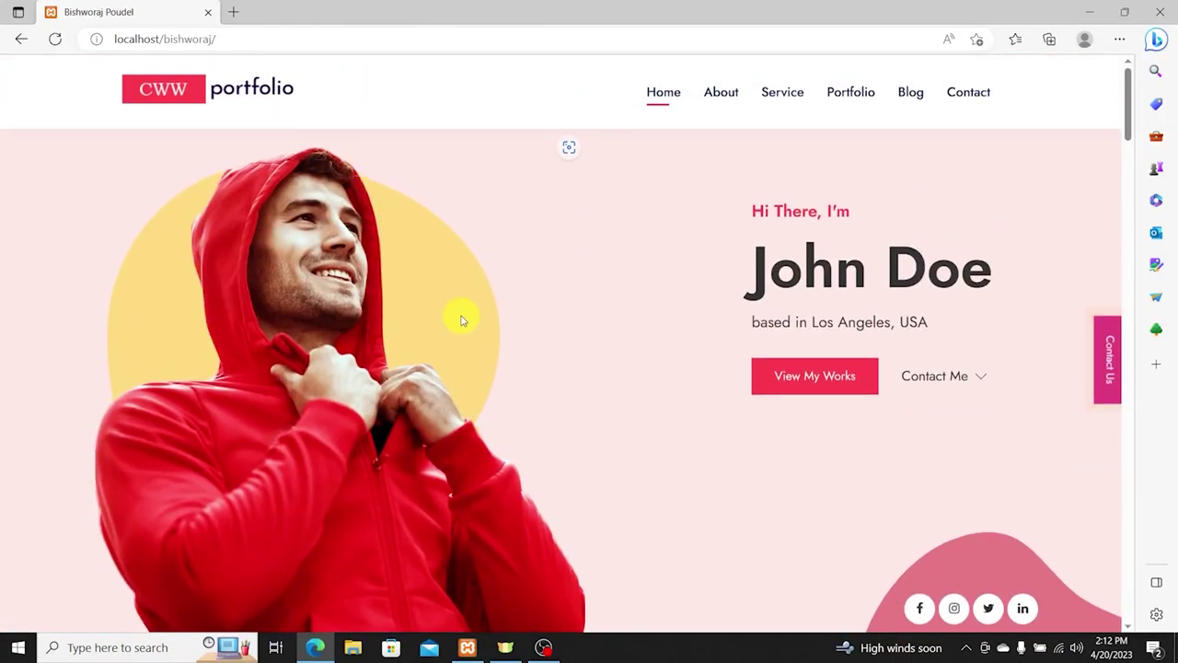
left_click(467, 648)
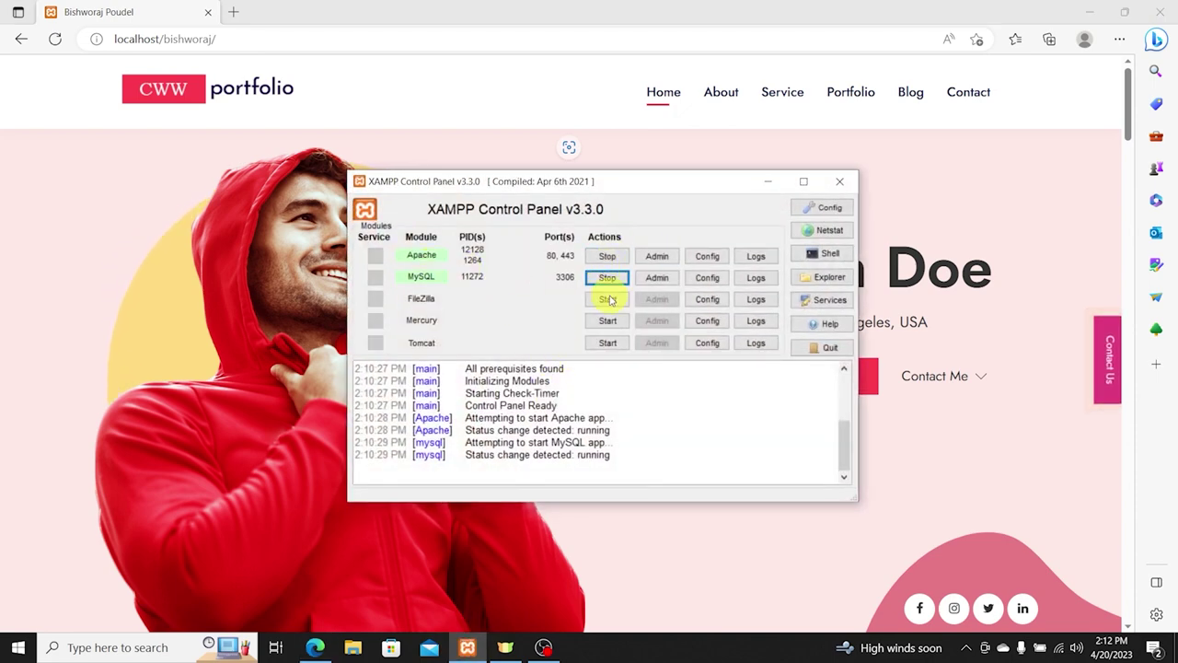
left_click(766, 183)
left_click(1092, 13)
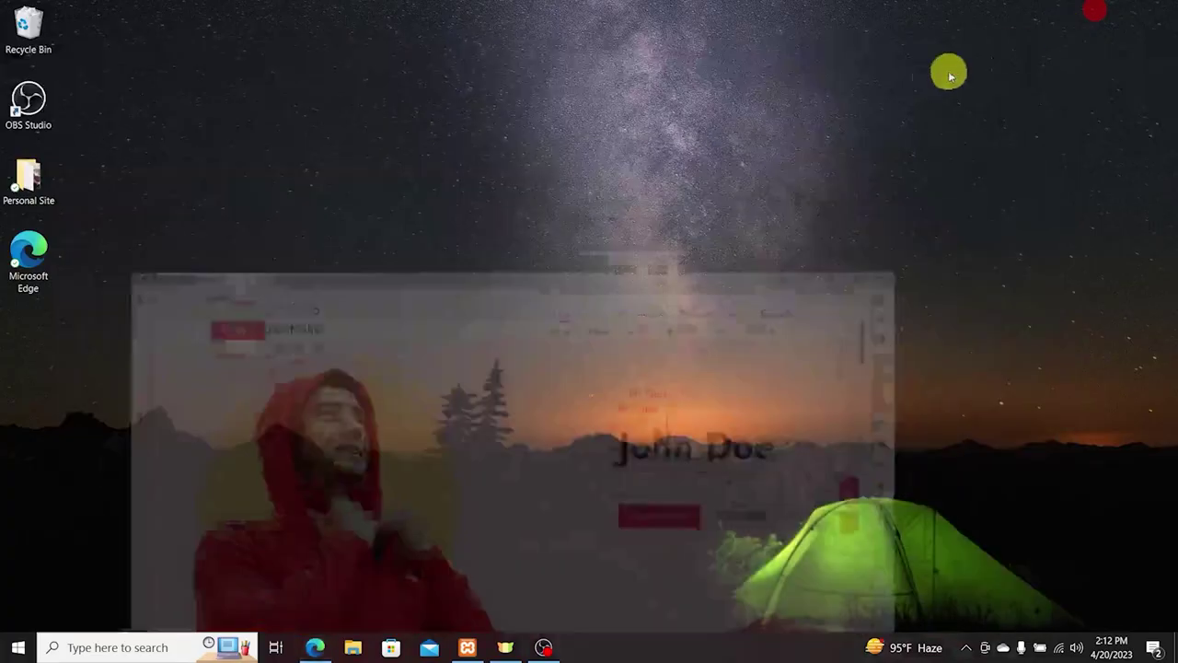
Step: Open the Personal Site folder maximized with larger icons, then return to the portfolio site in Edge
double_click(27, 180)
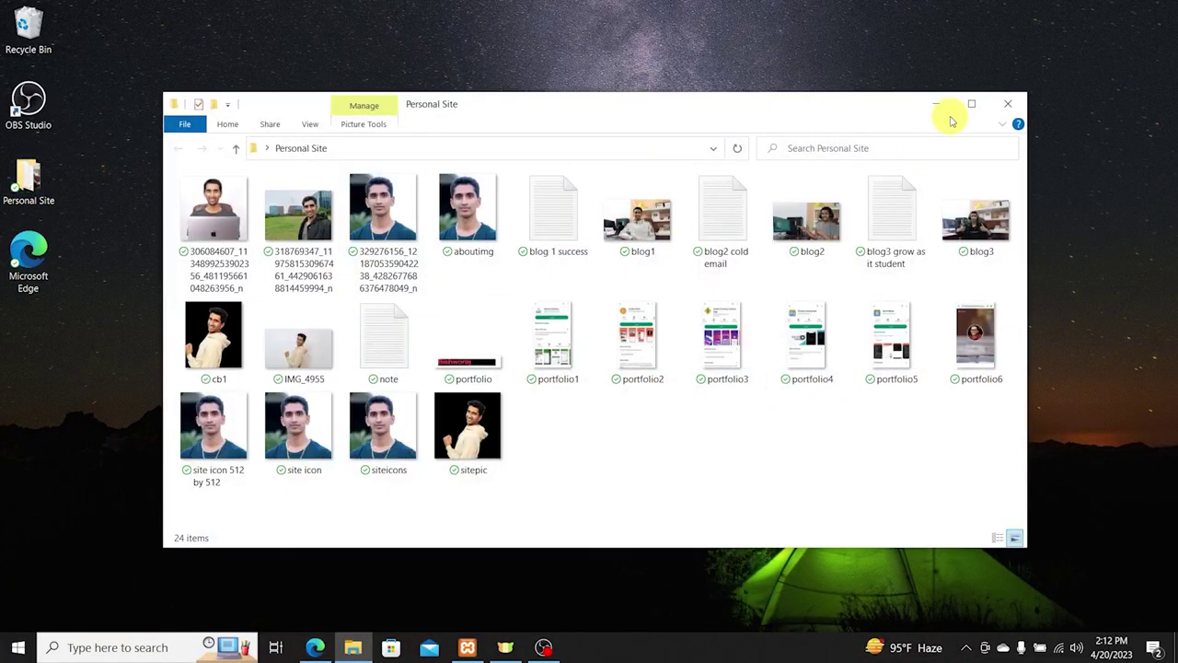
left_click(968, 105)
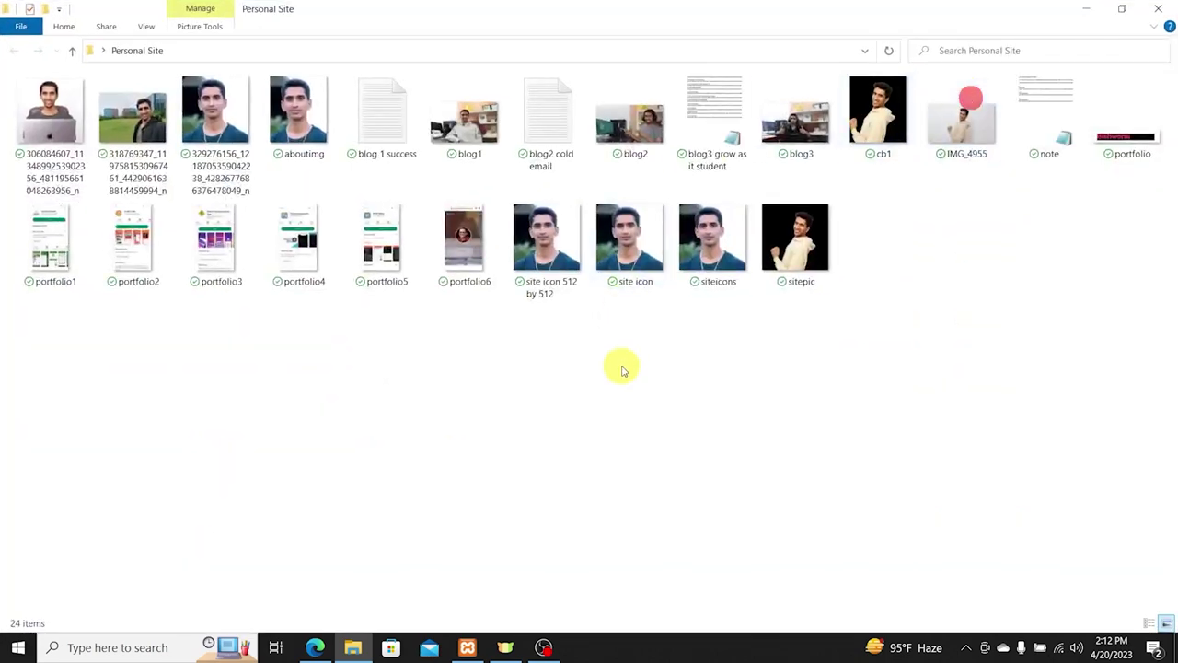
scroll(589, 421, "up", 3)
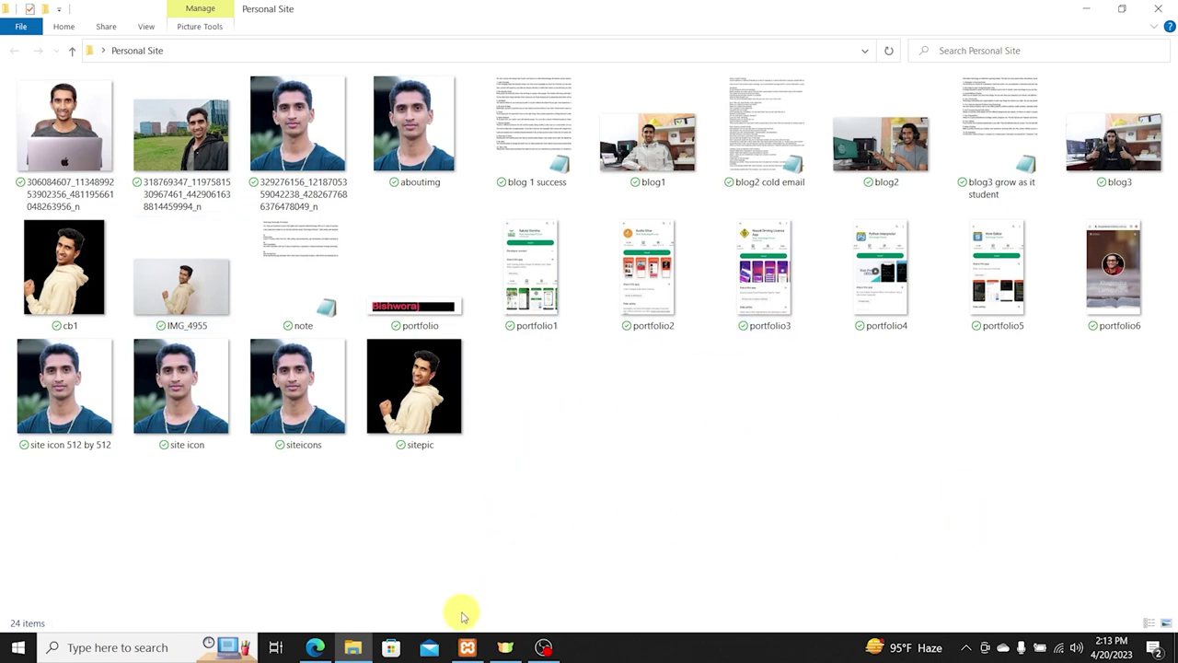
left_click(318, 646)
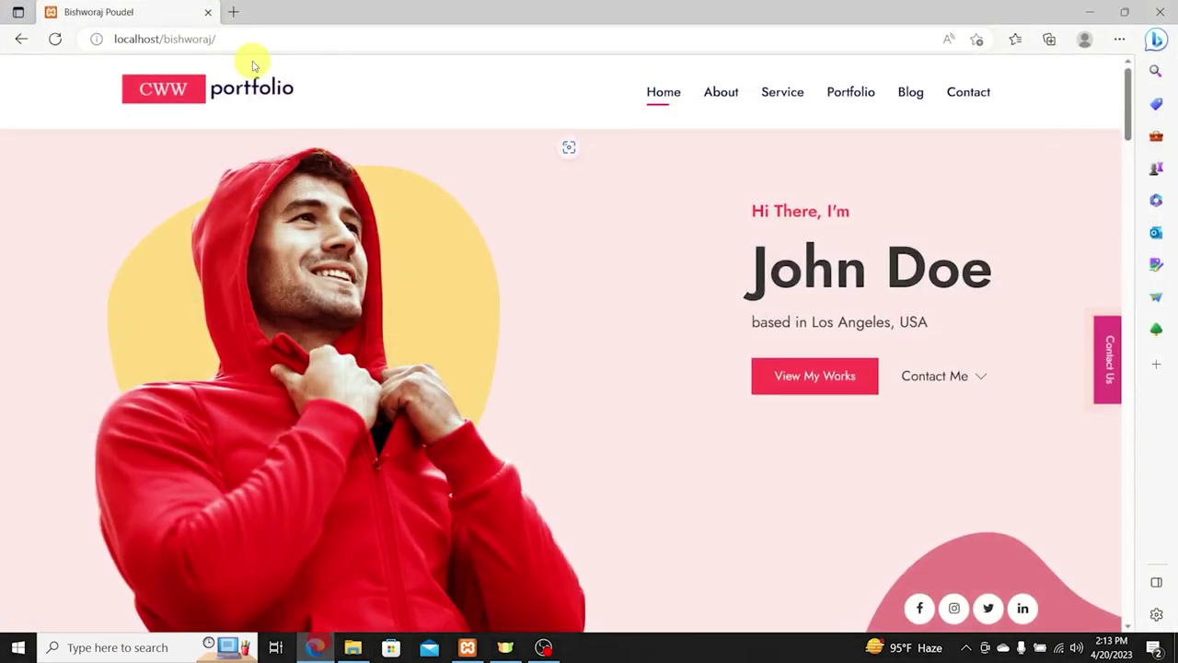
Step: Navigate the browser to localhost/bishworaj/admin
left_click(242, 39)
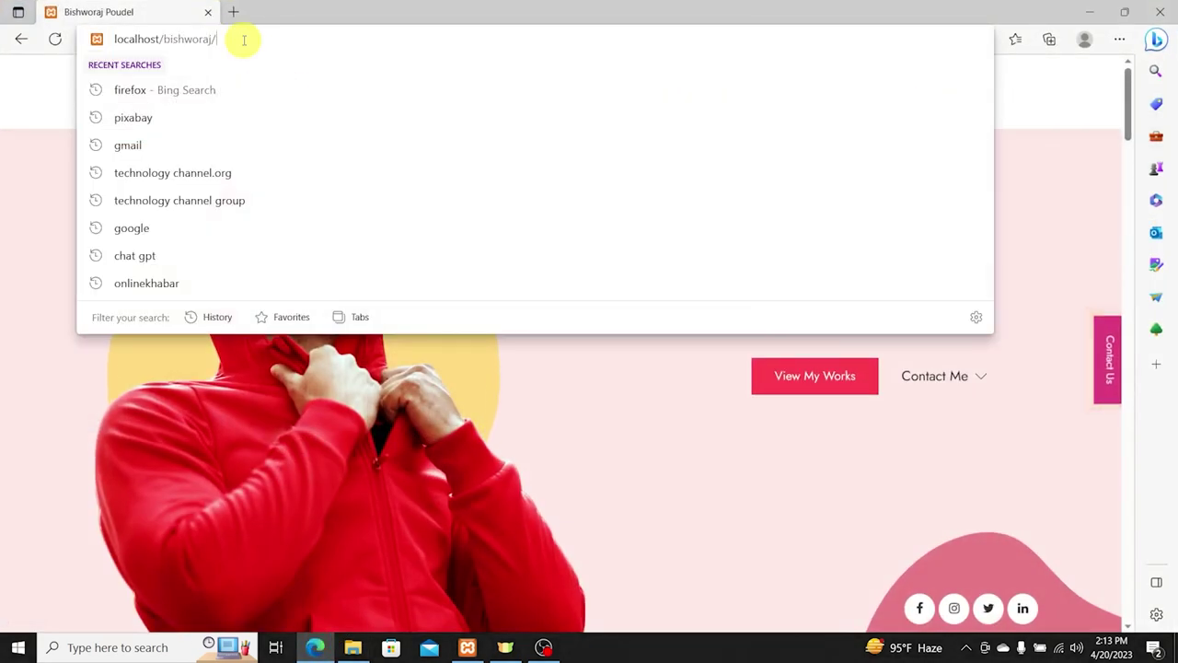
left_click(244, 39)
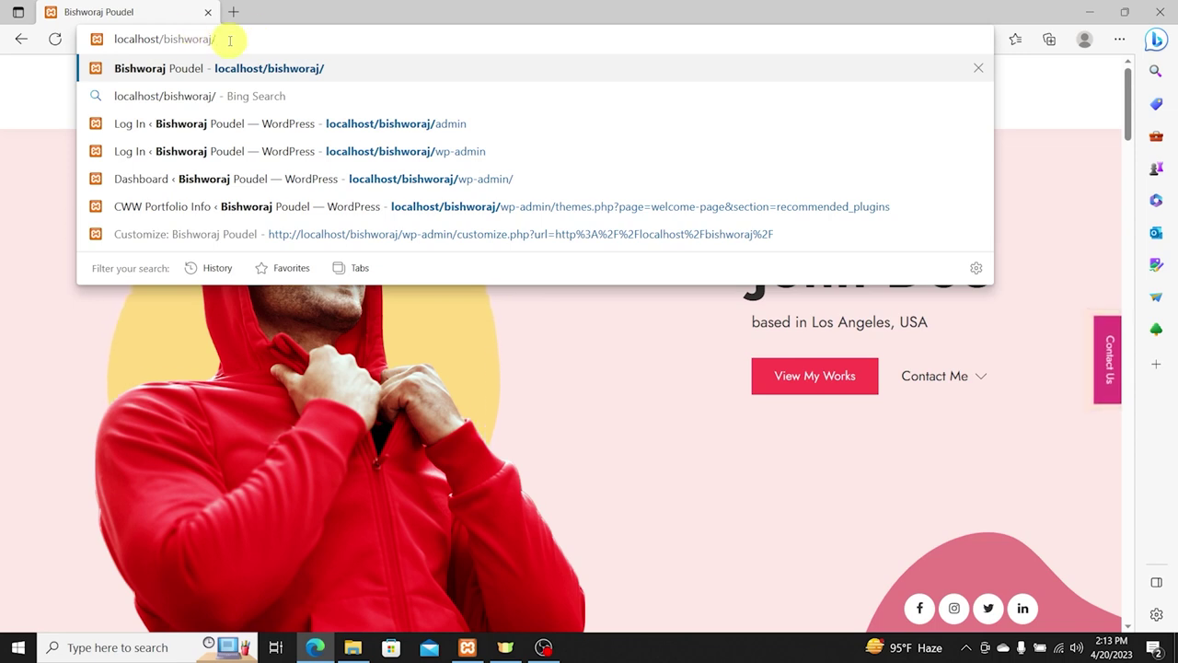
type("admin")
key("Return")
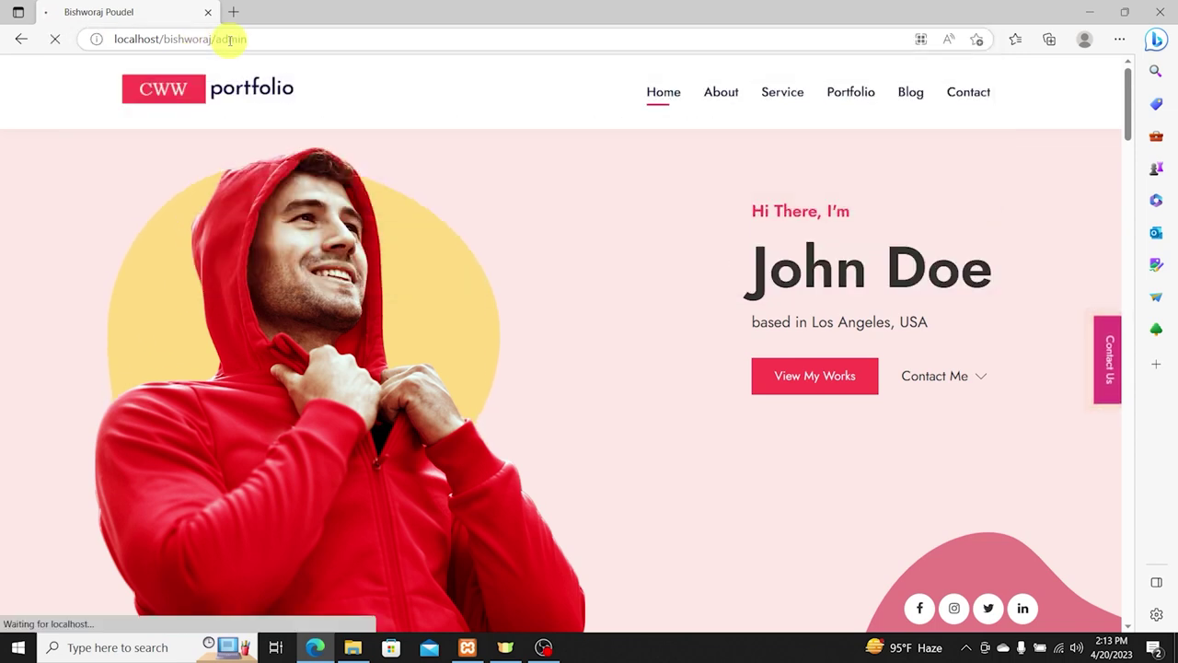
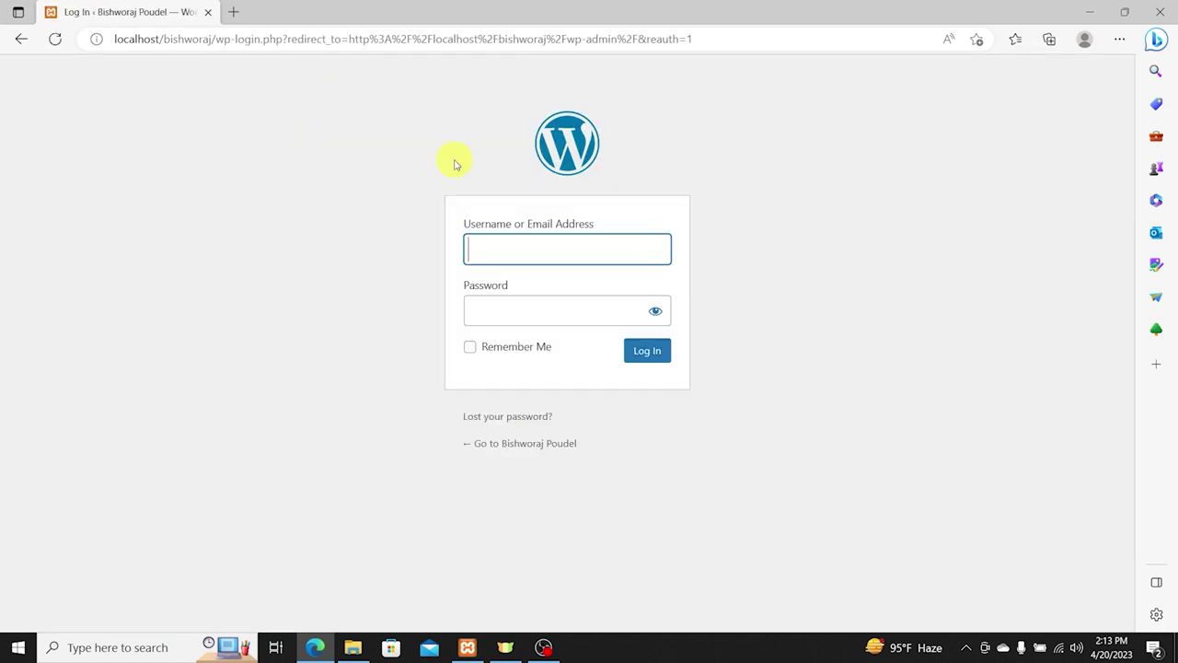
Step: Log in to WordPress, view the CWW portfolio homepage, and launch the Customizer
left_click(644, 350)
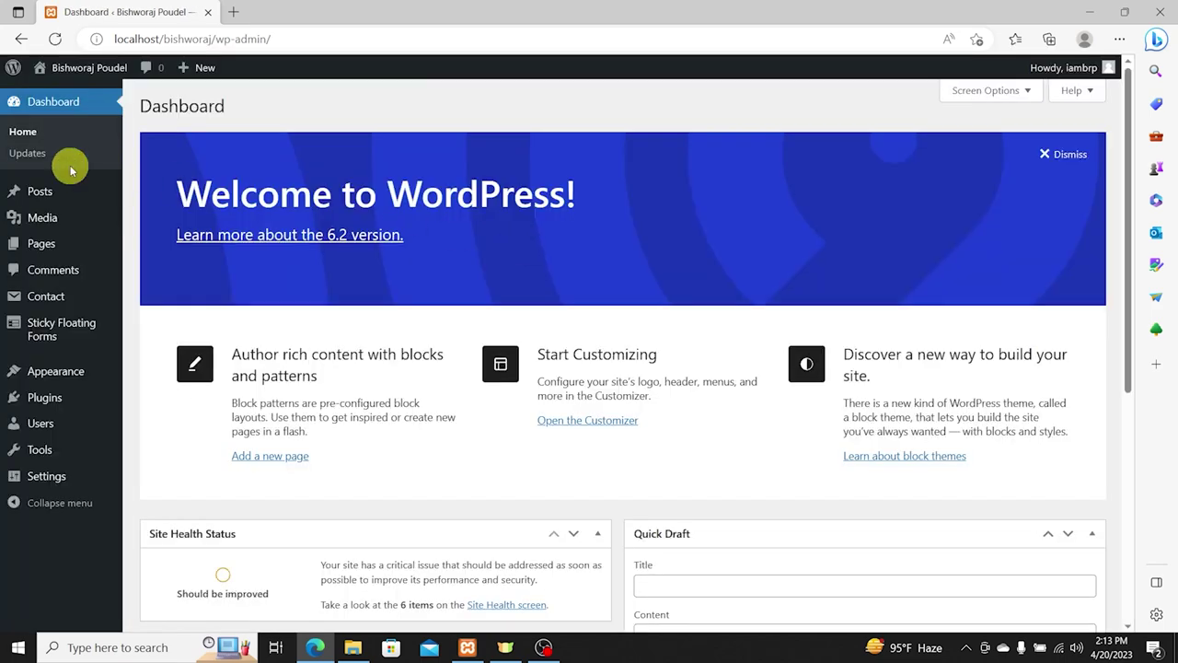
left_click(99, 67)
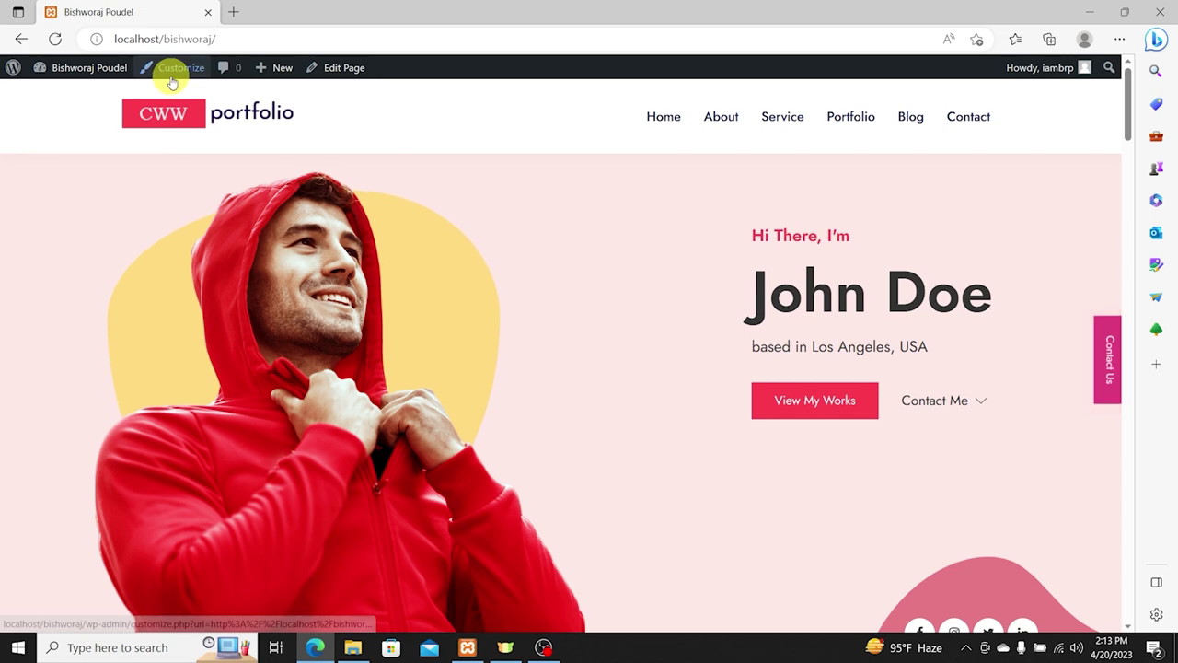
left_click(171, 68)
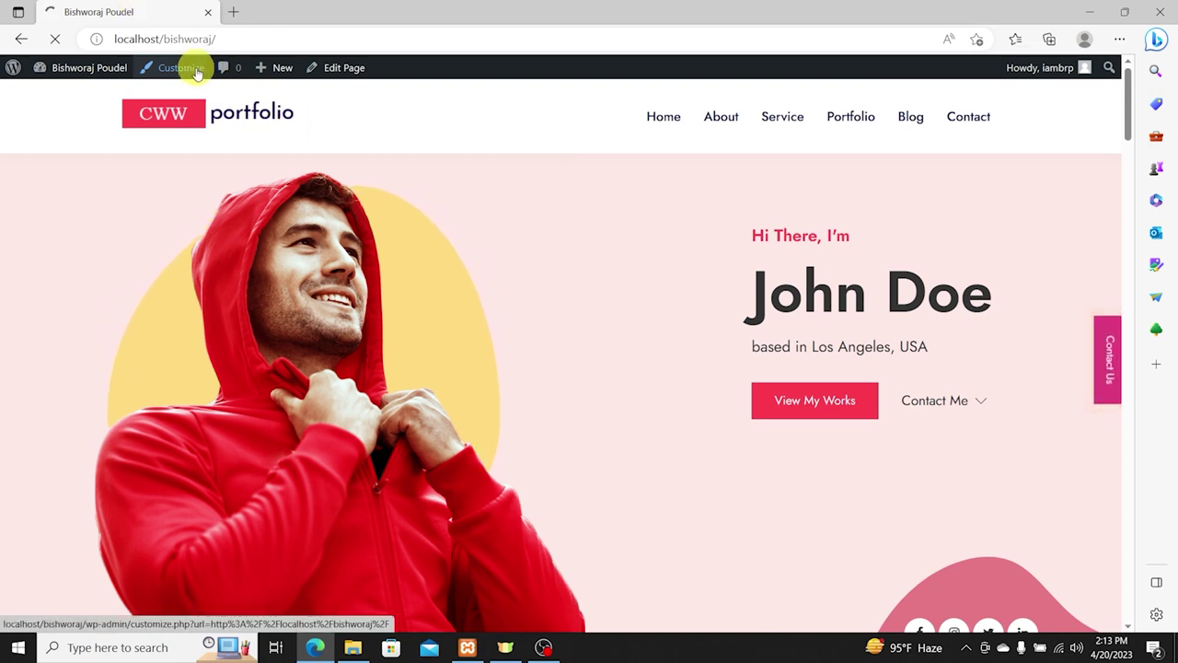
Step: Load canva.com in a new browser tab
left_click(232, 11)
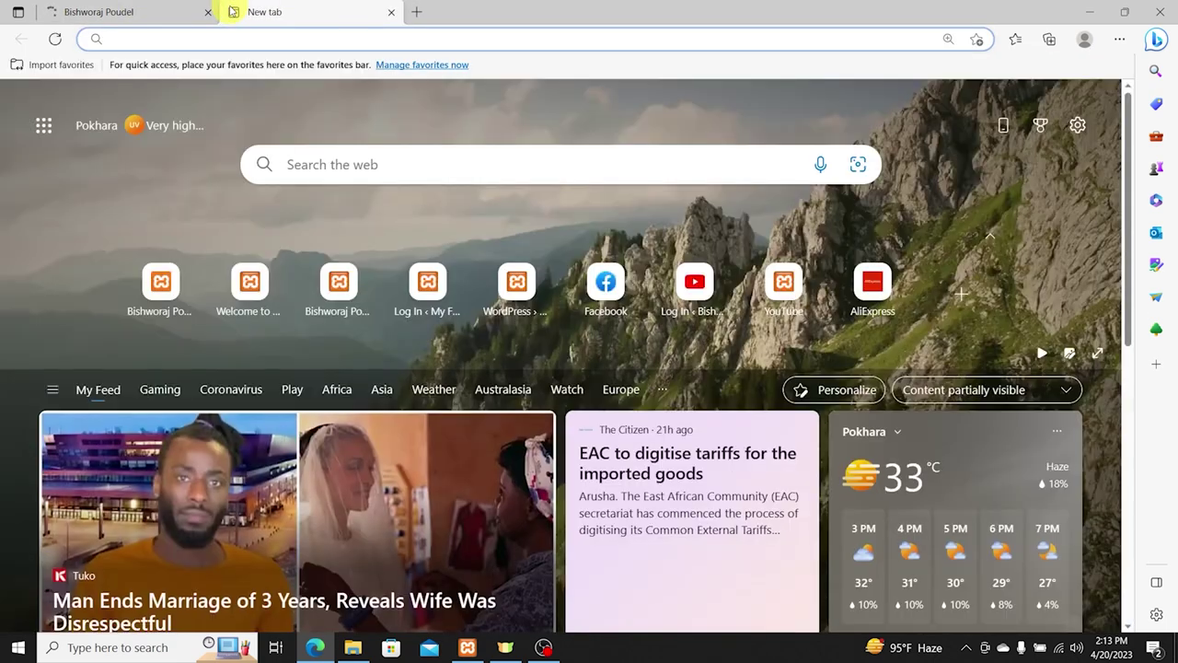
type("canva.com")
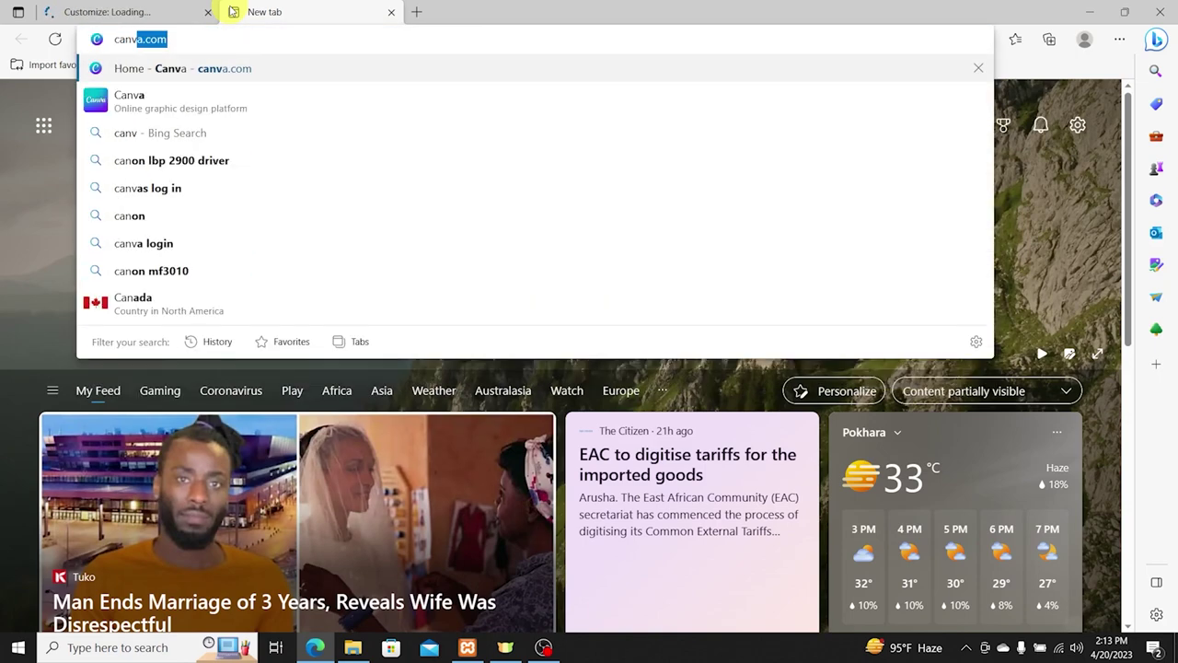
key("Return")
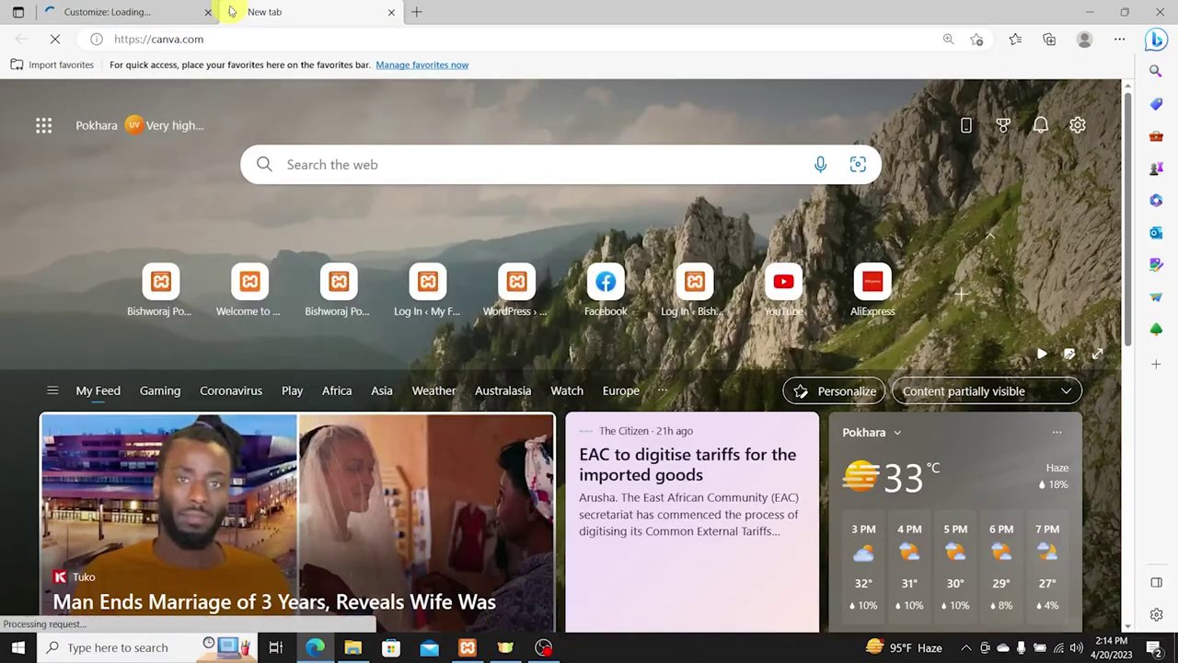
Step: Glance at the WordPress customizer, then look over the Canva home page and account menu
left_click(166, 7)
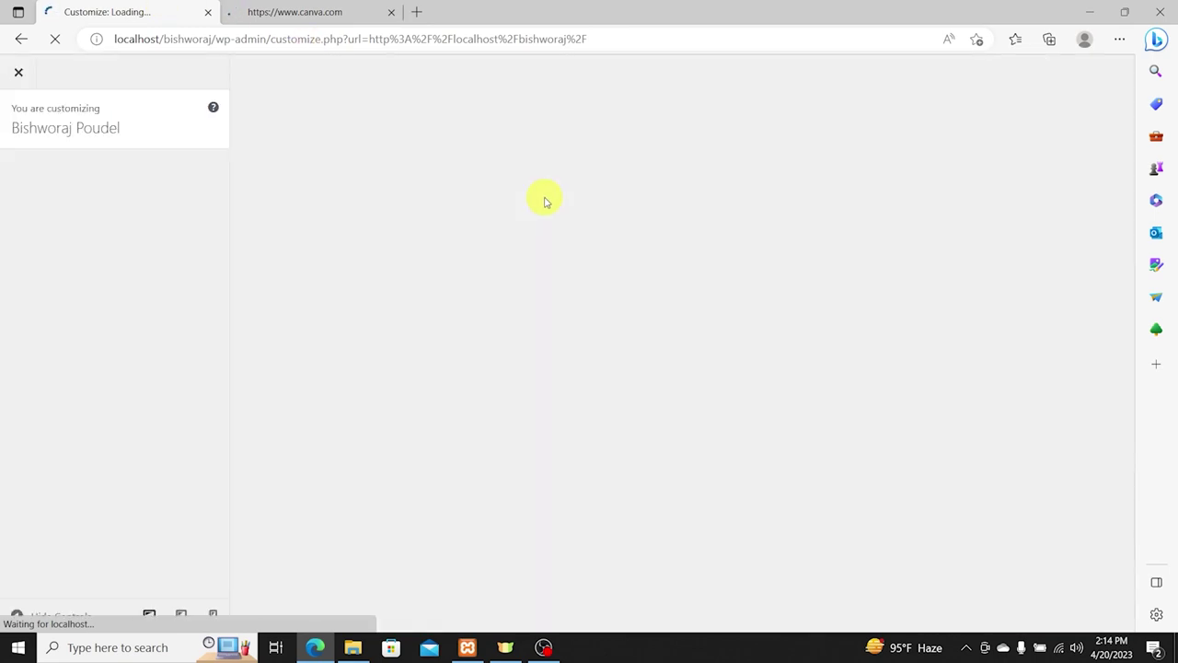
left_click(302, 18)
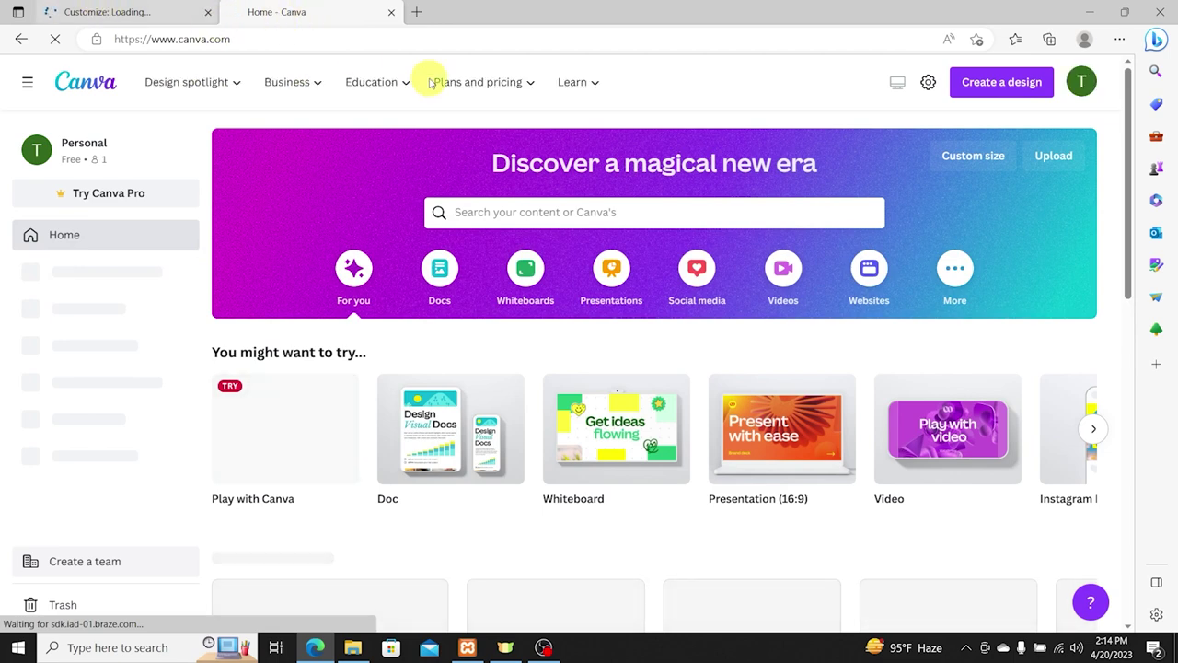
left_click(1083, 81)
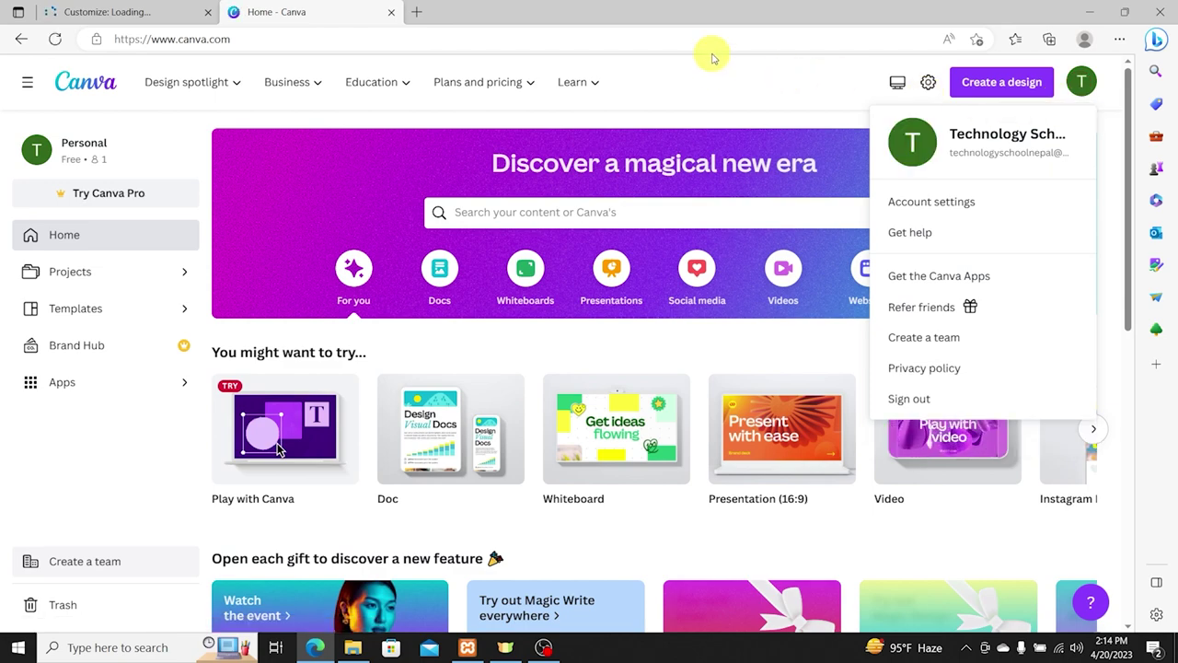
left_click(713, 41)
left_click(1116, 90)
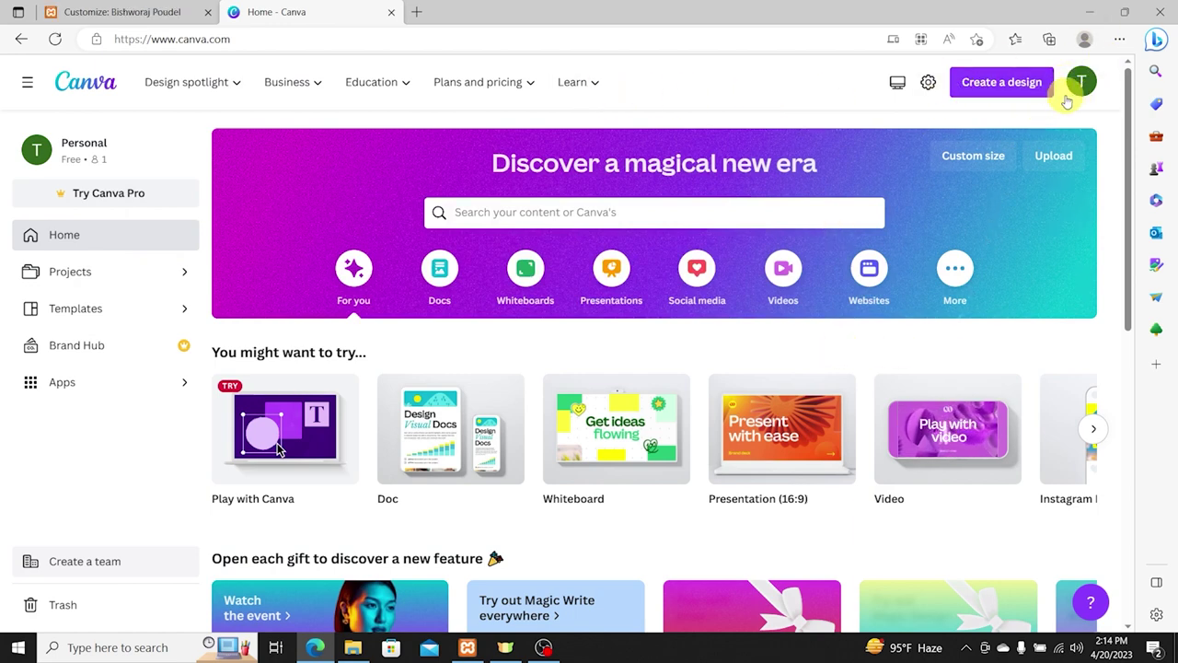
scroll(593, 320, "down", 1)
scroll(594, 320, "down", 3)
scroll(571, 303, "up", 4)
Step: In Site Identity, open the logo chooser and browse the media library
left_click(144, 12)
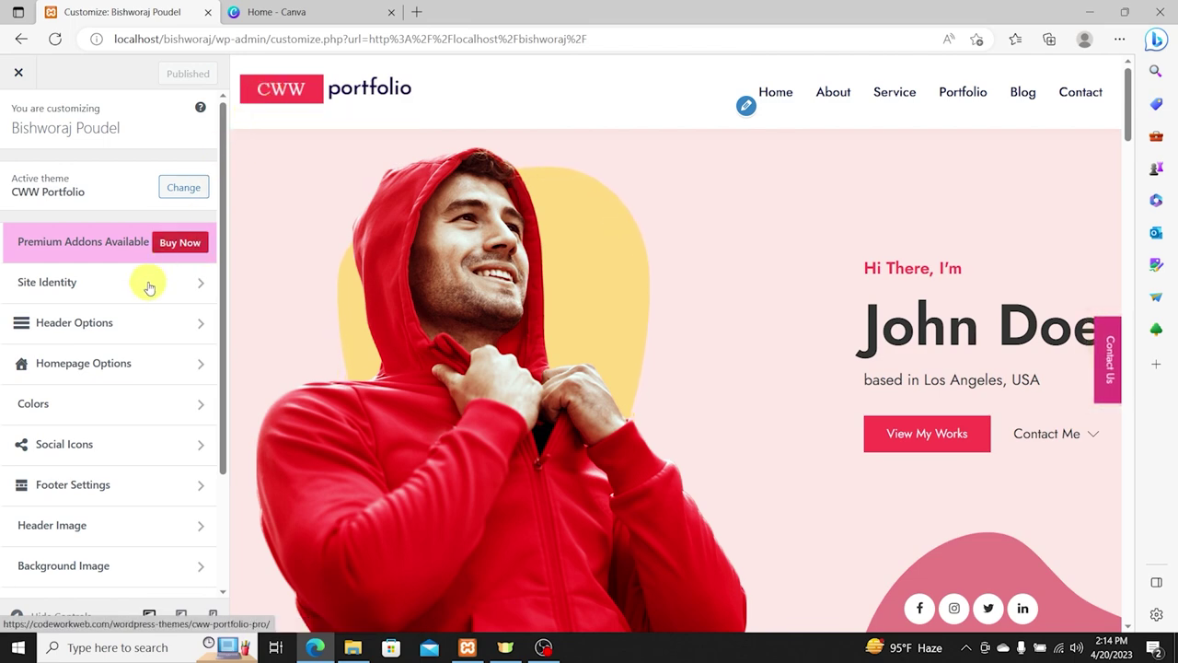
left_click(115, 284)
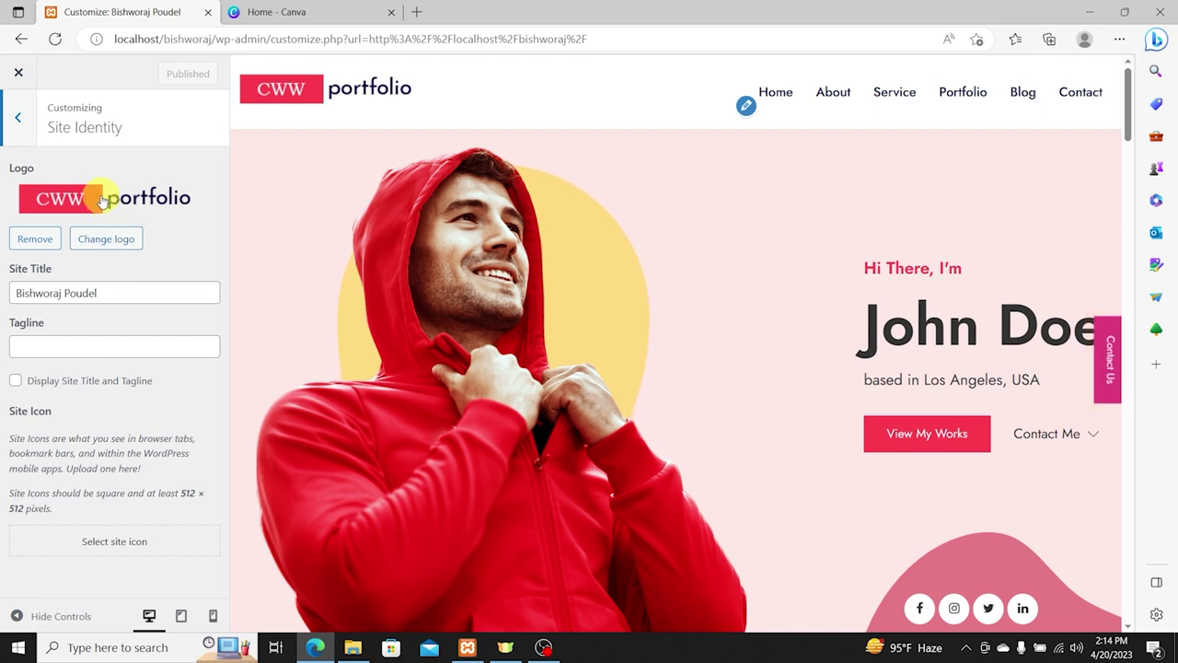
left_click(105, 241)
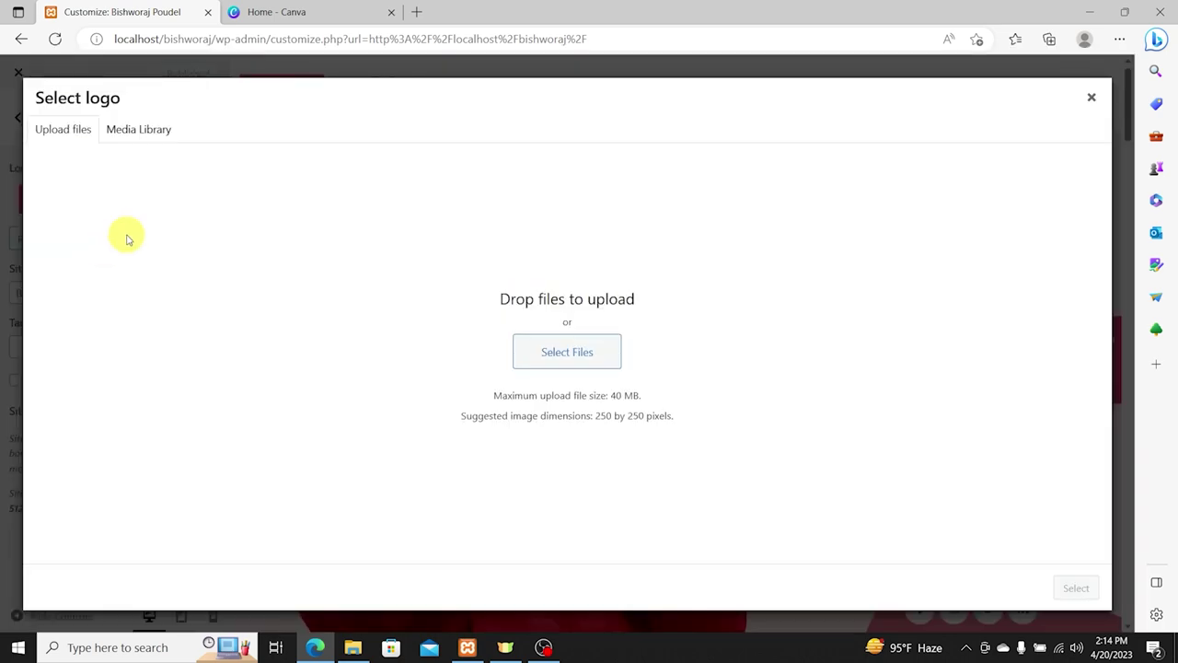
left_click(142, 134)
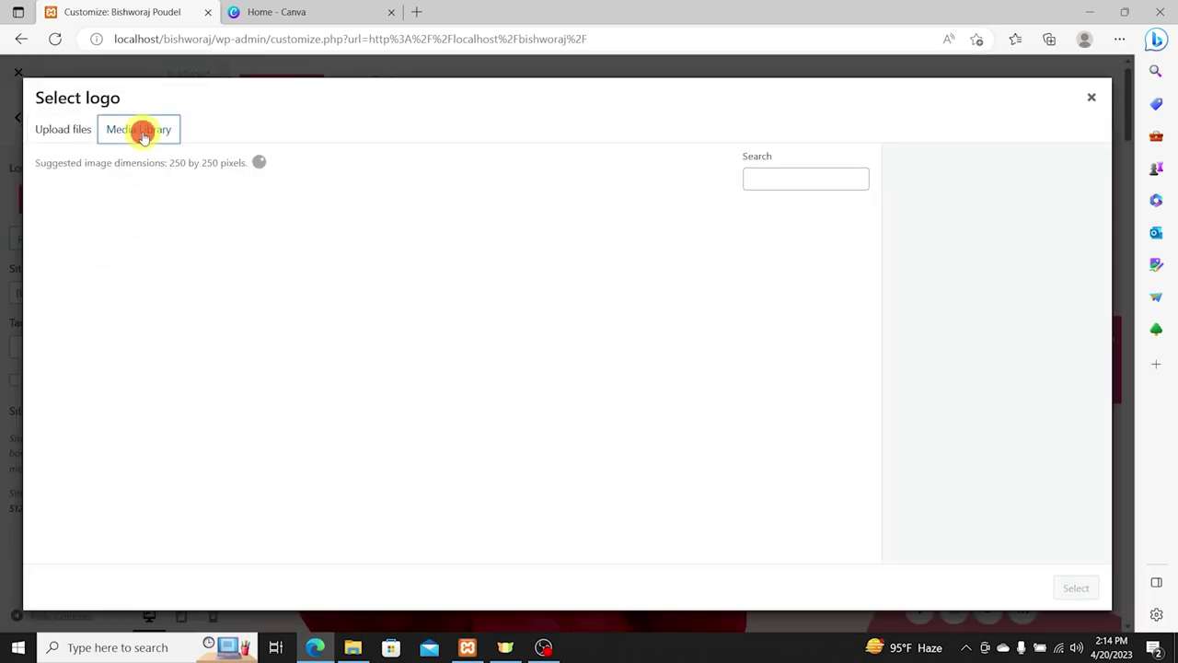
left_click(61, 134)
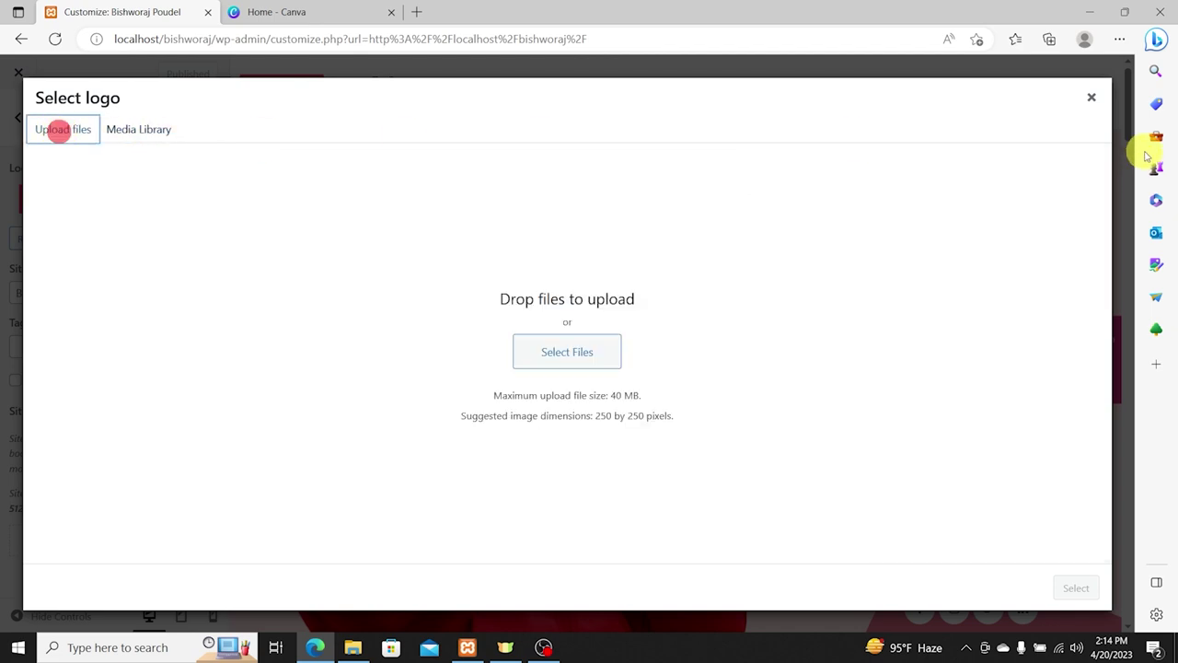
left_click(1091, 98)
Step: Select new-red-logo.png in the media library and note its 268 × 49 px size
left_click(81, 240)
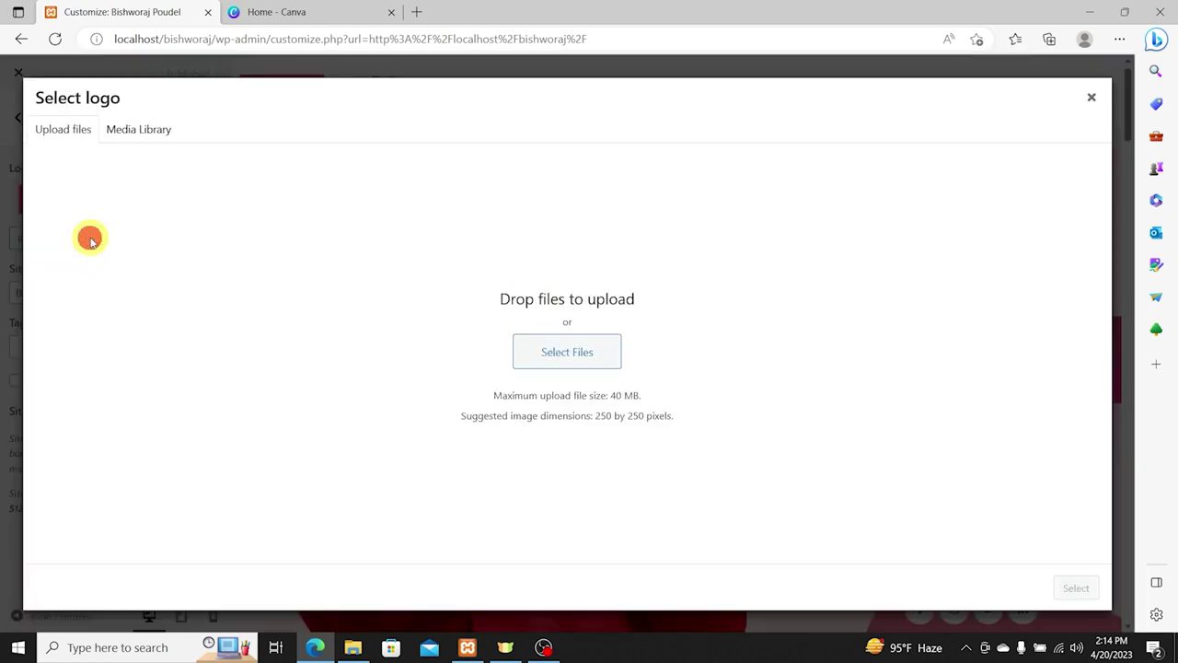
left_click(146, 130)
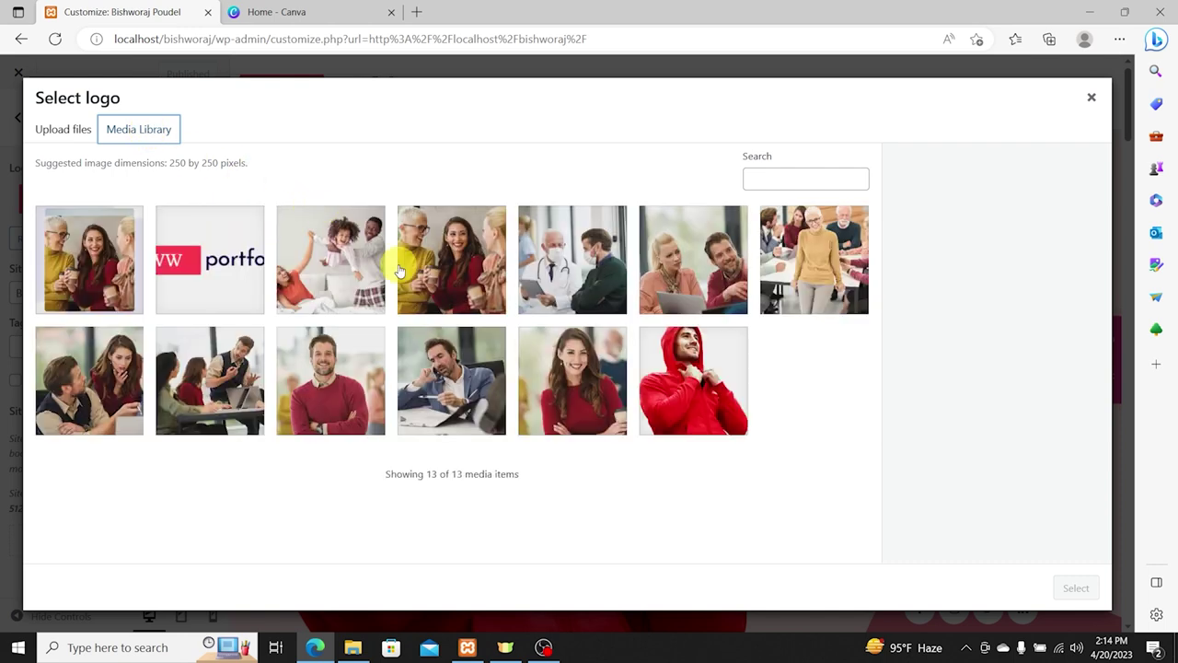
left_click(236, 283)
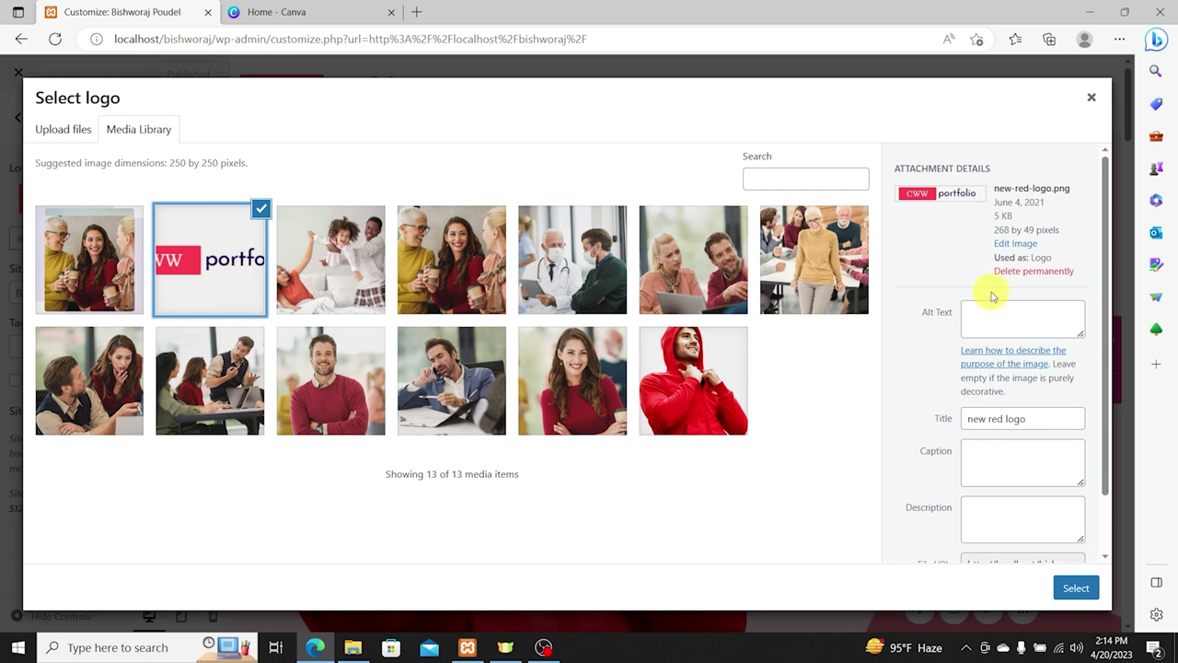
left_click(996, 228)
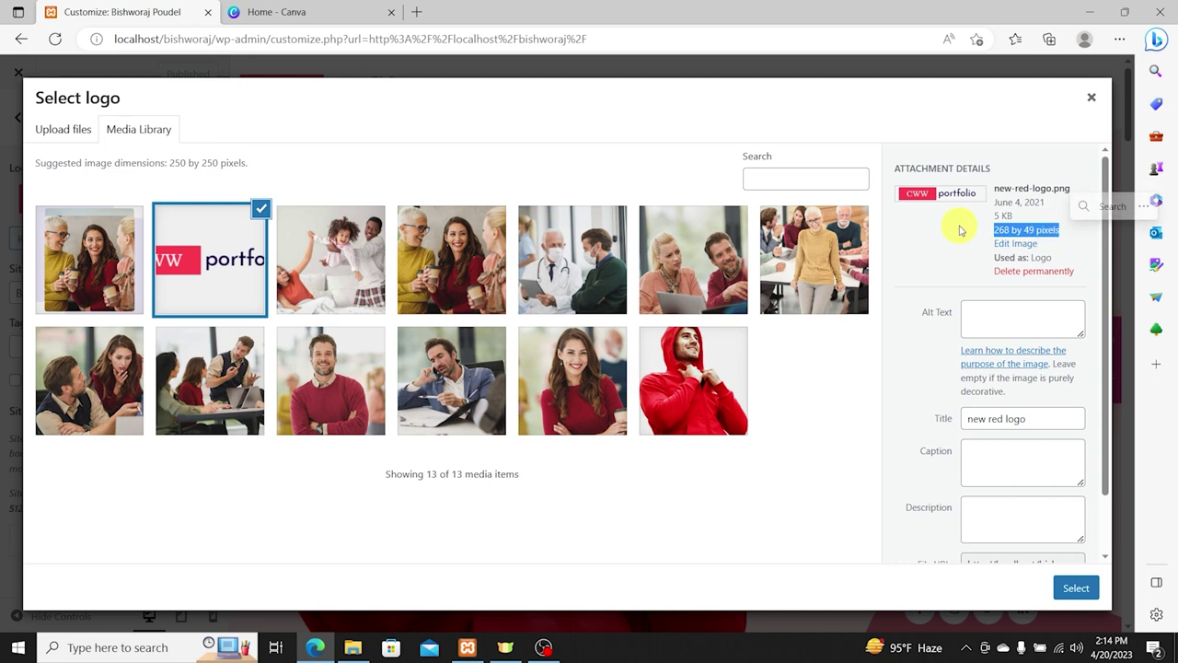
left_click(990, 230)
left_click_drag(994, 231, 1057, 230)
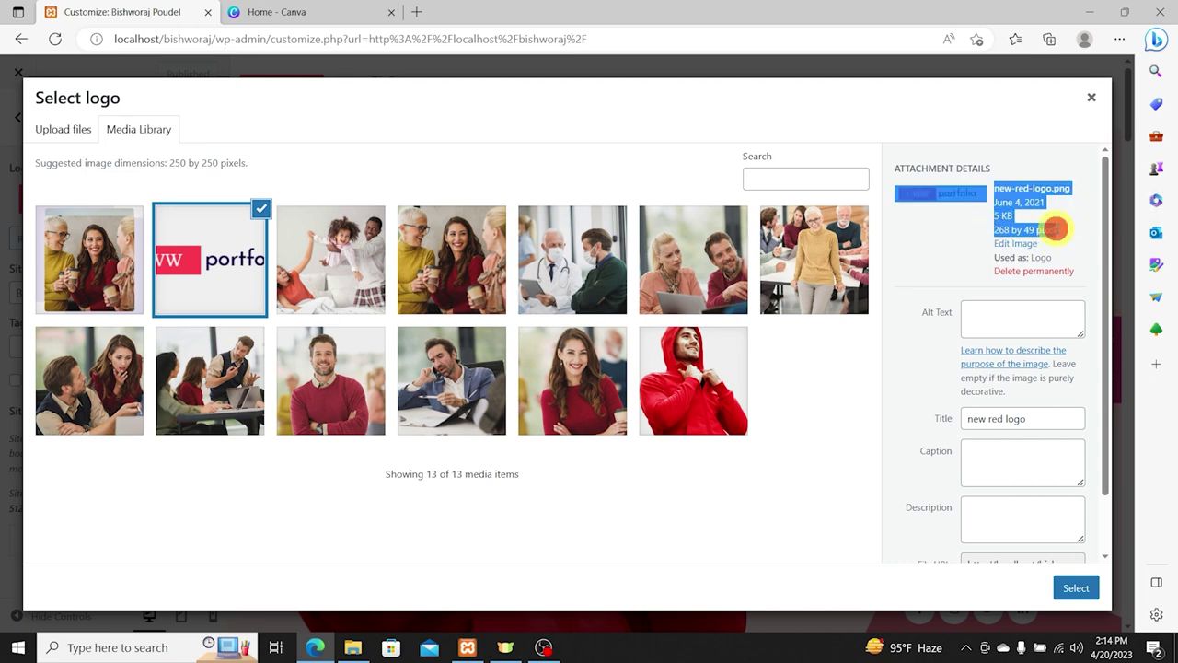
left_click(988, 231)
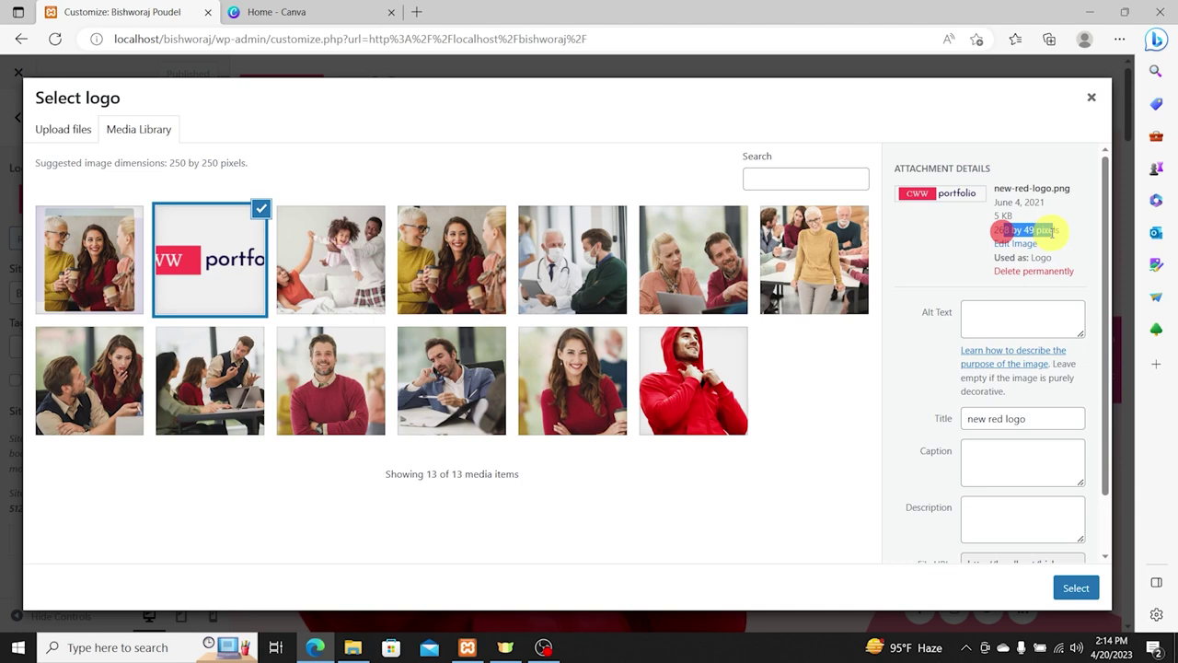
left_click(360, 6)
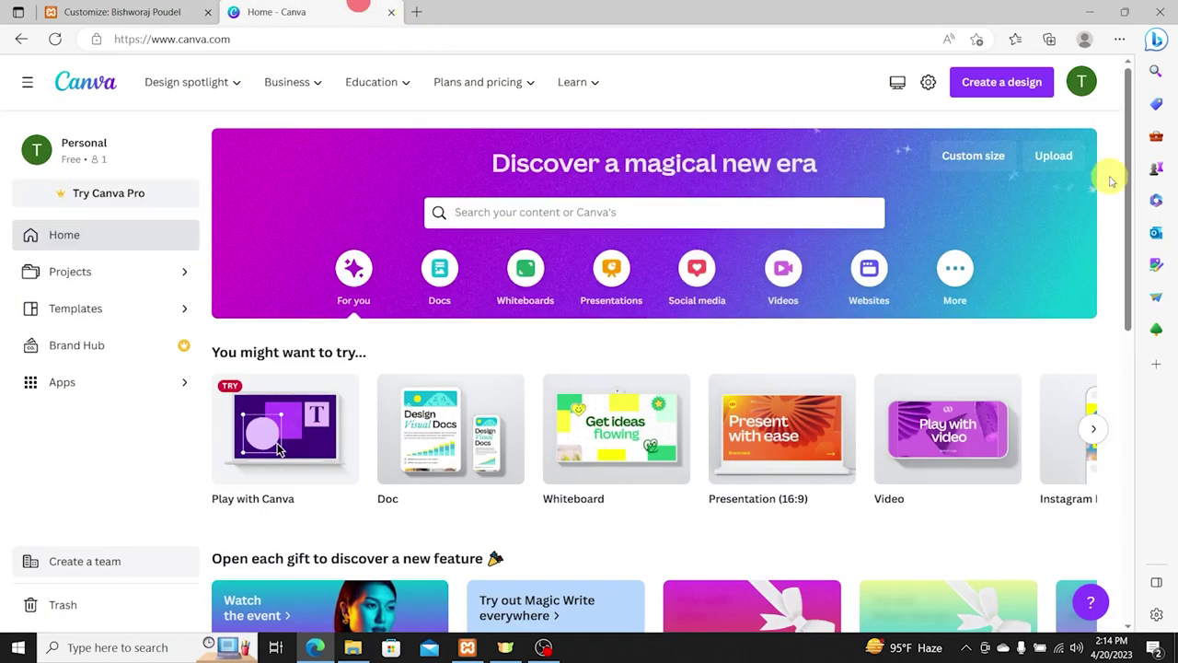
Step: Create a custom-size Canva design of 268 × 49 px
left_click(1013, 82)
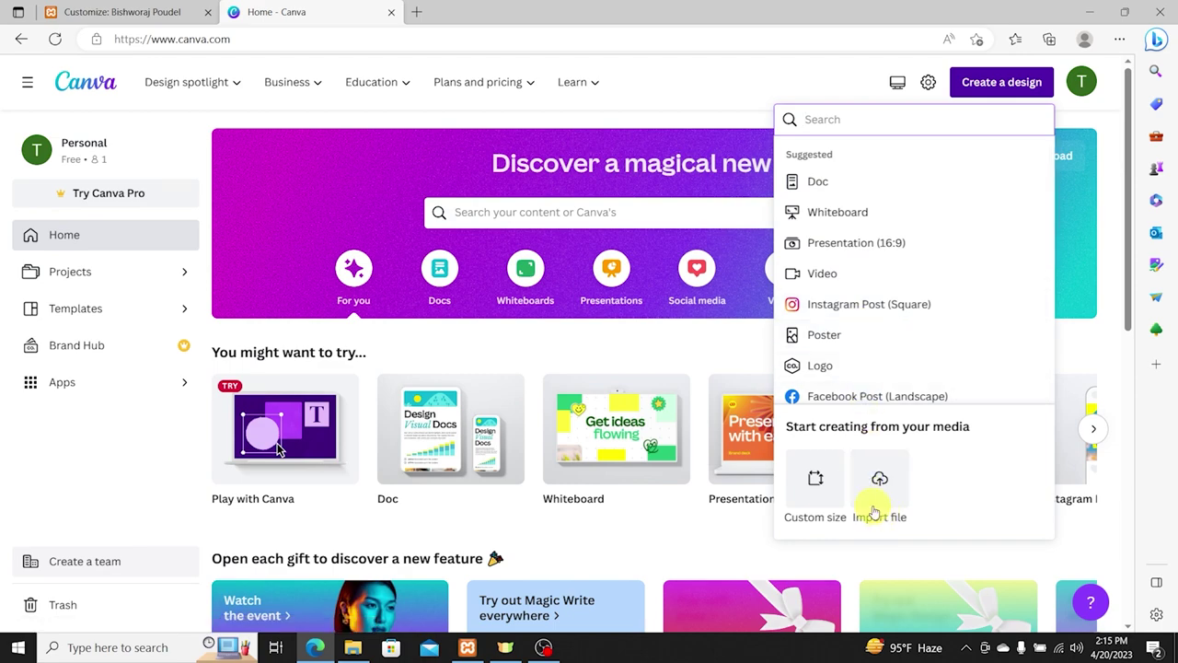
left_click(817, 481)
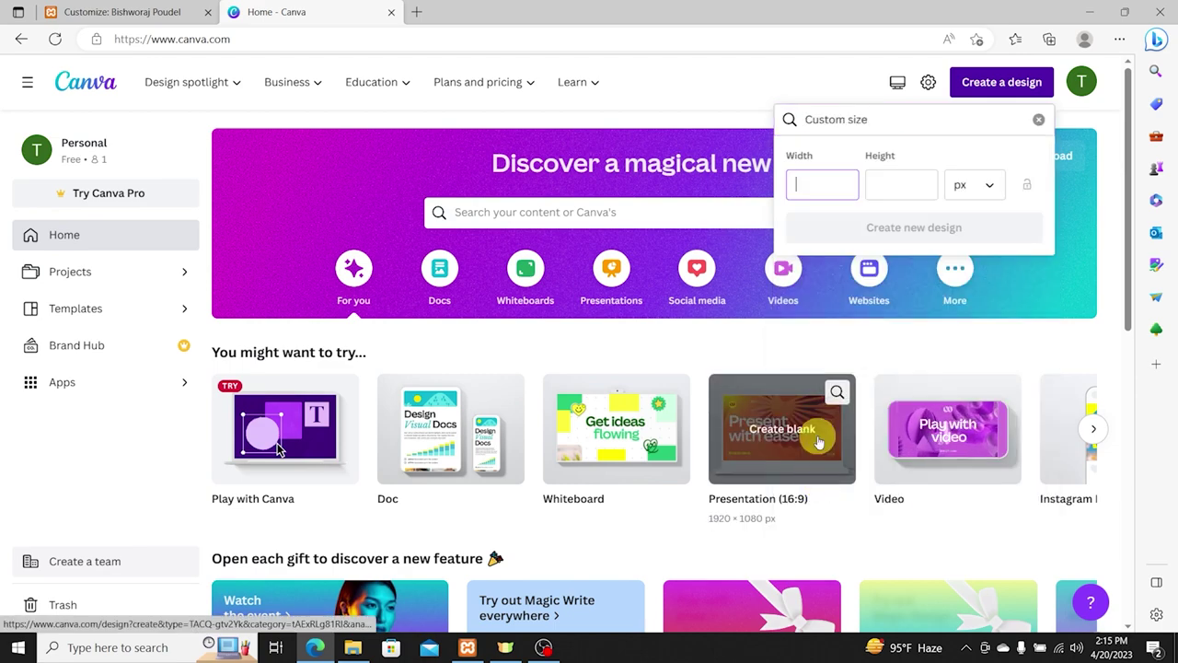
left_click(137, 7)
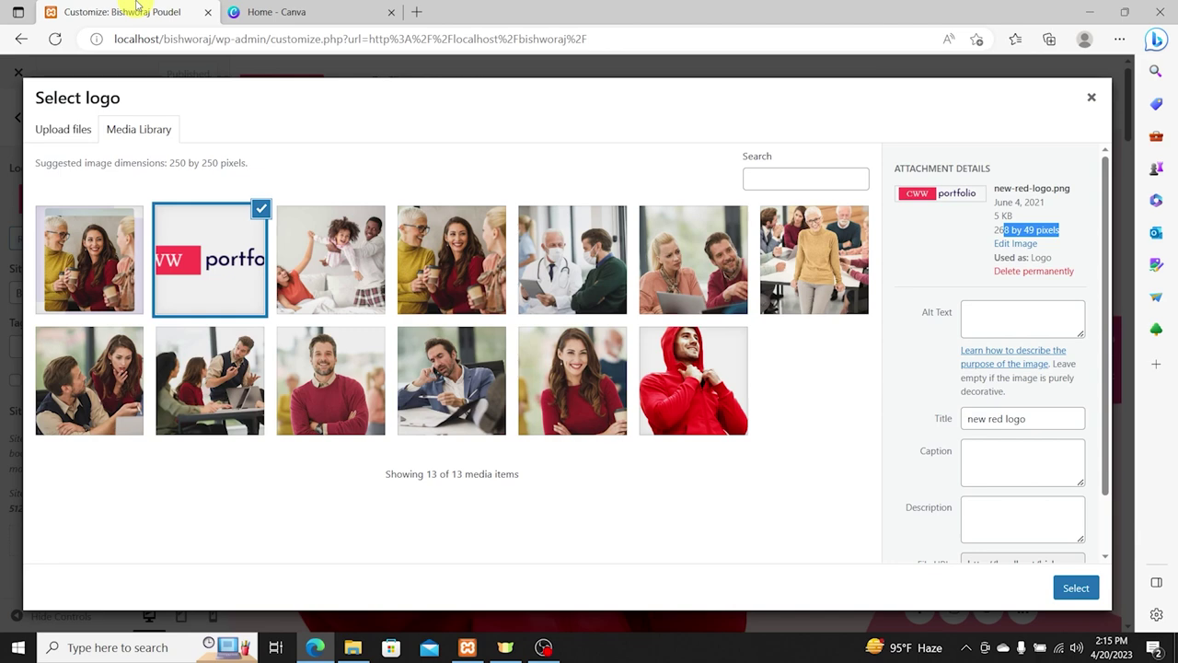
left_click(263, 10)
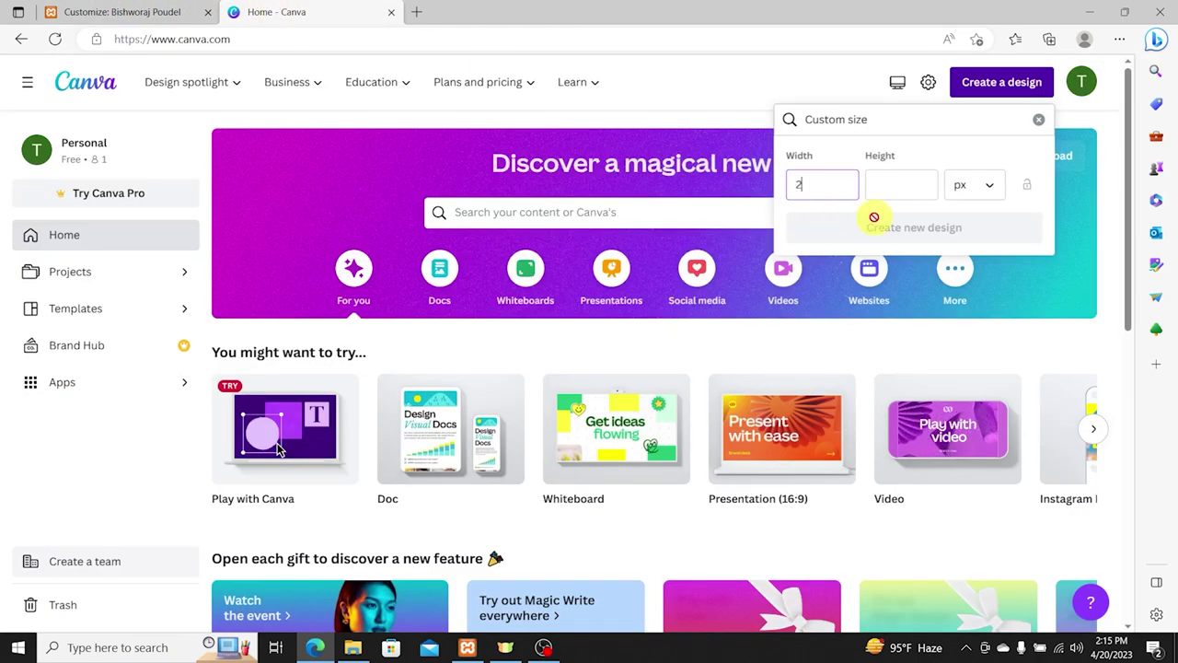
type("49")
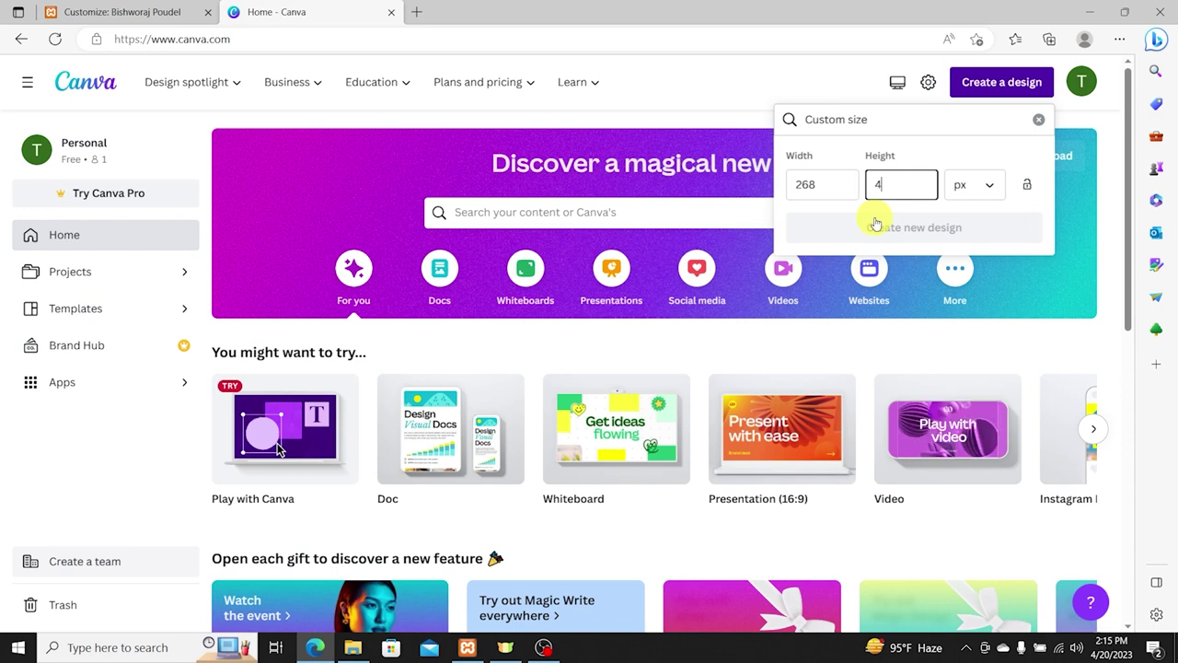
left_click(882, 228)
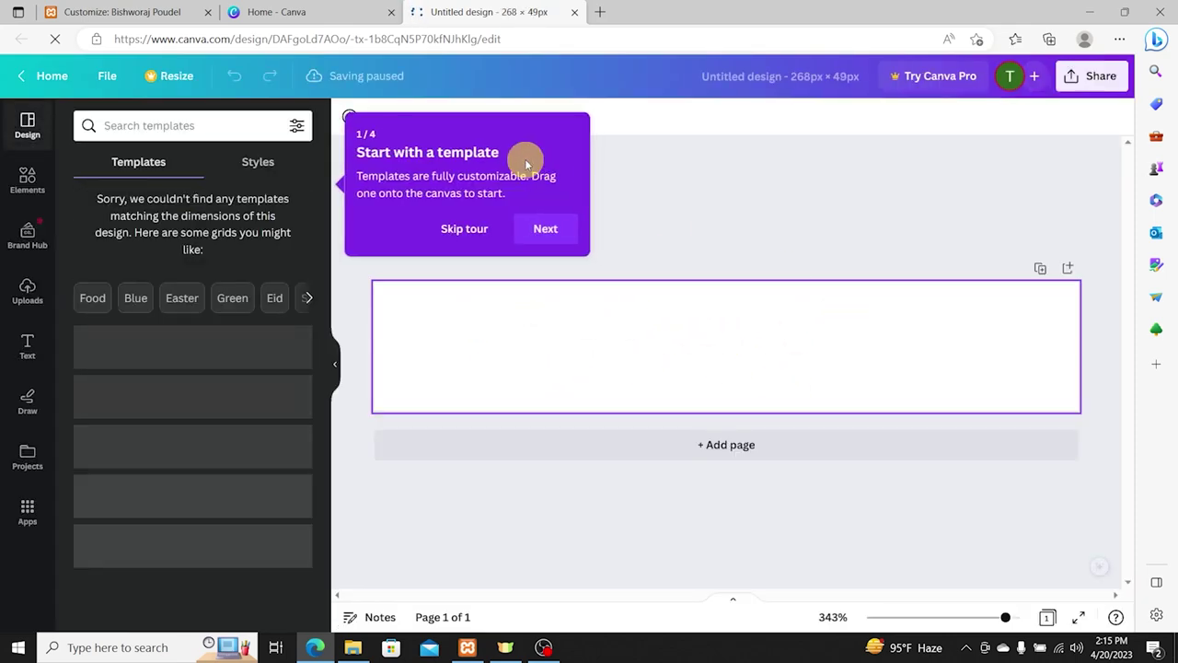
Step: Dismiss the editor tour and open the Text panel's styled text combinations
left_click(545, 228)
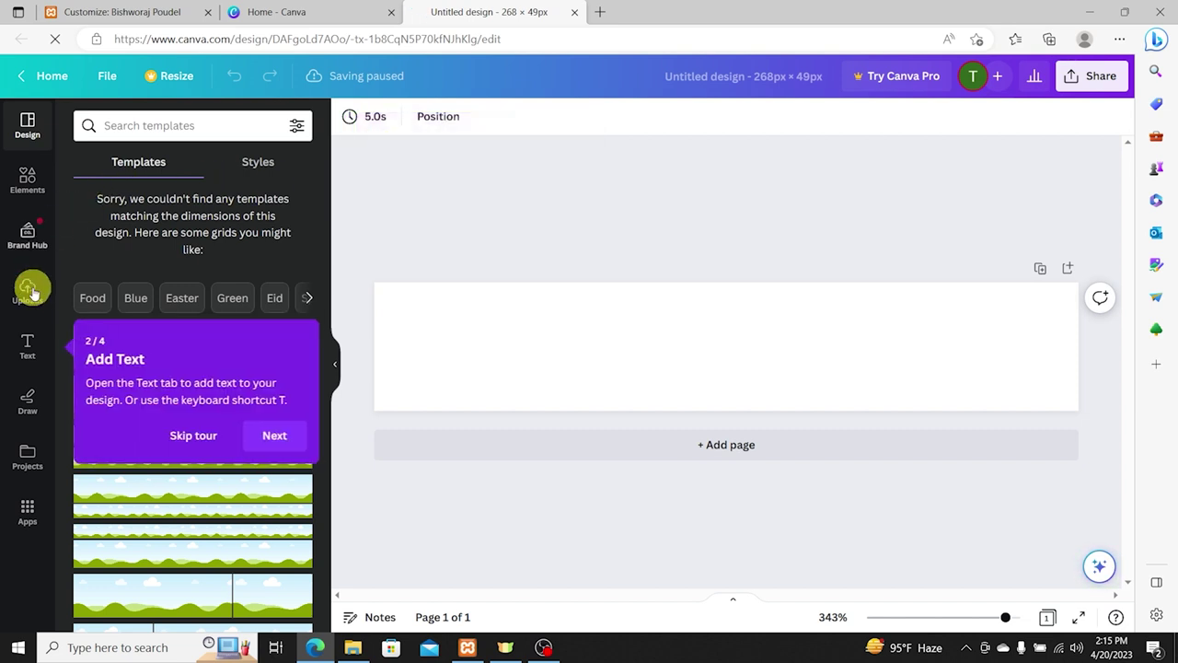
left_click(26, 347)
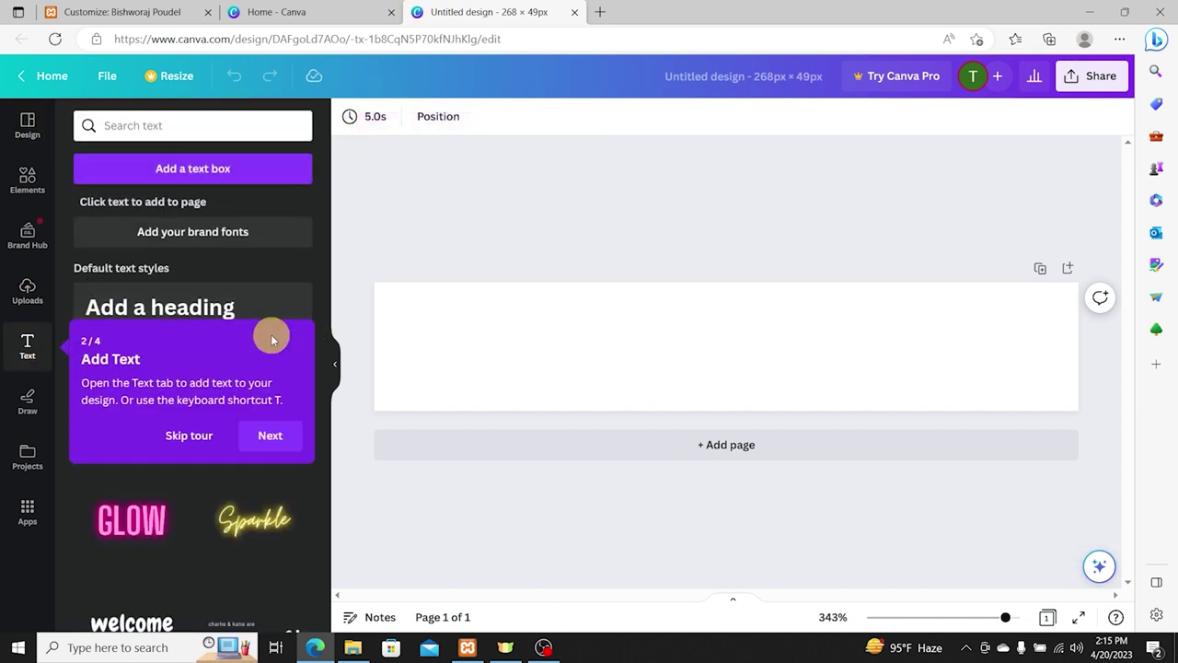
left_click(273, 435)
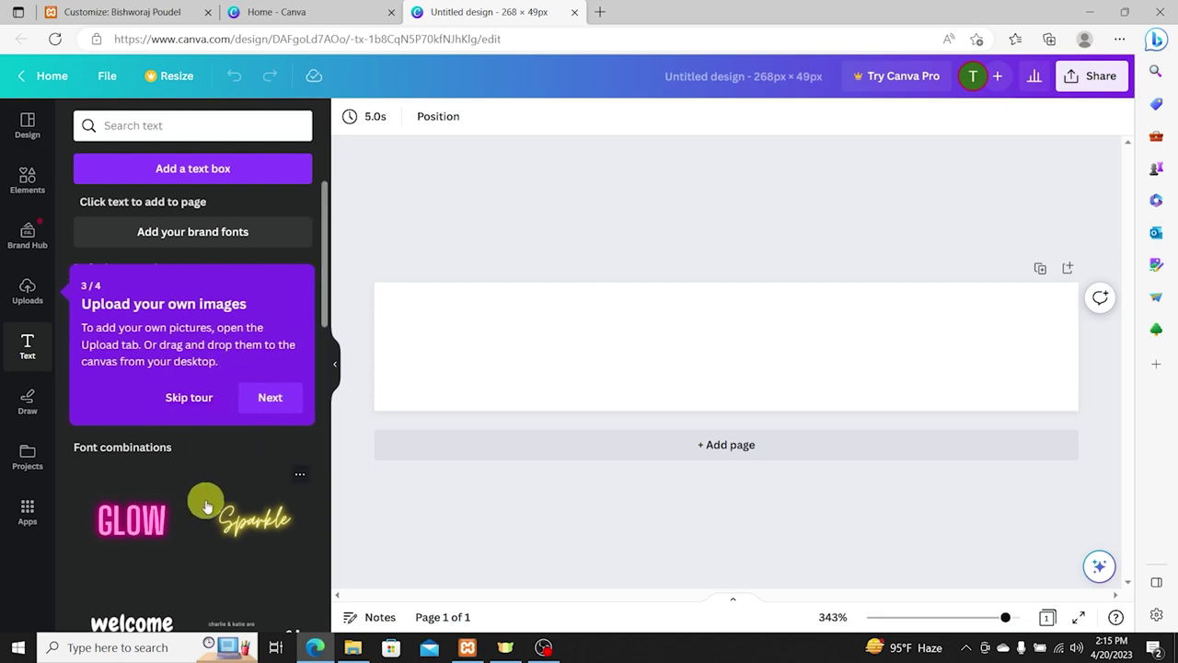
scroll(205, 500, "down", 3)
left_click(275, 391)
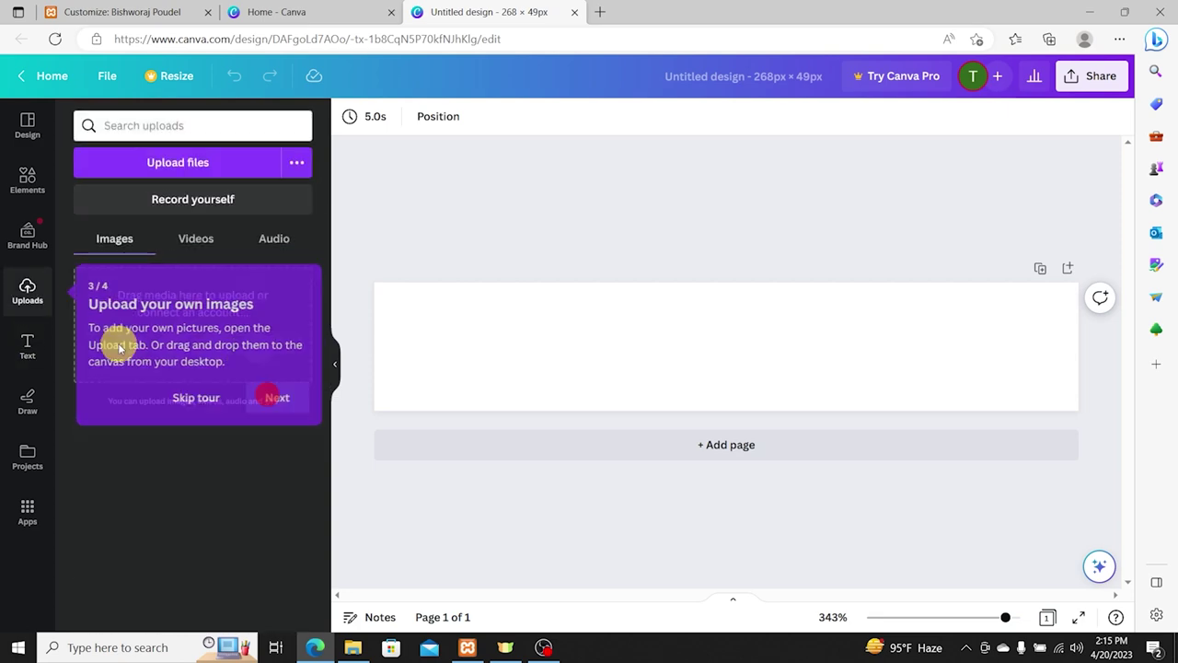
left_click(23, 342)
scroll(187, 355, "down", 7)
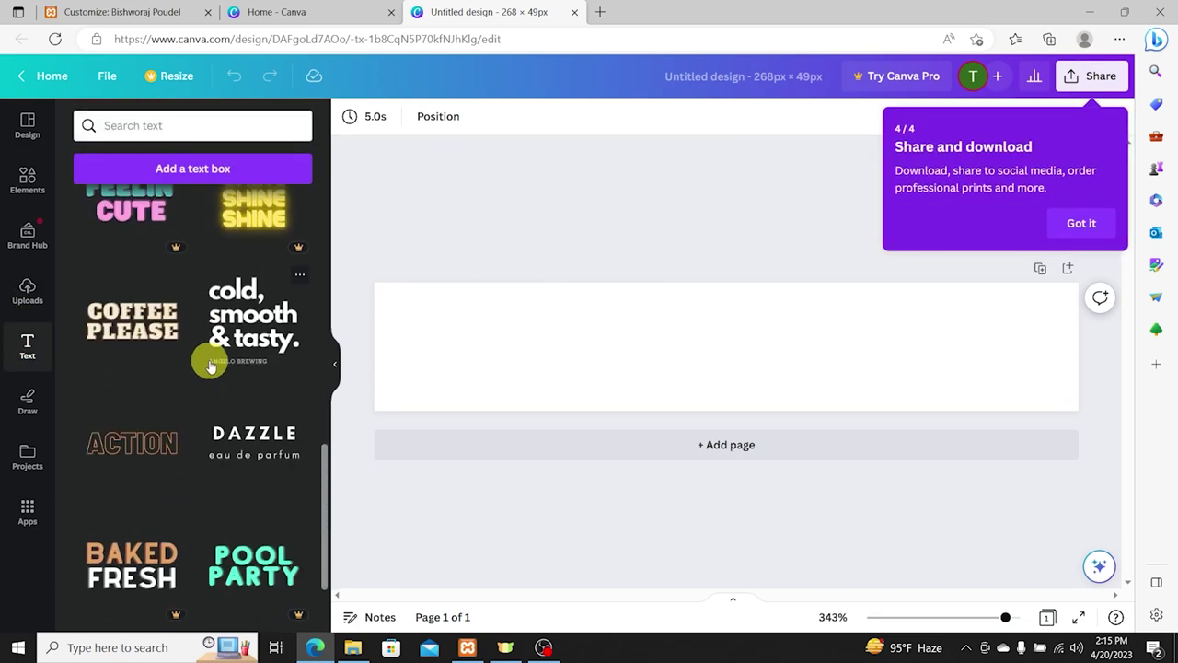
Step: Recheck the 268 × 49 logo size in WordPress against the design, then browse text styles
left_click(99, 11)
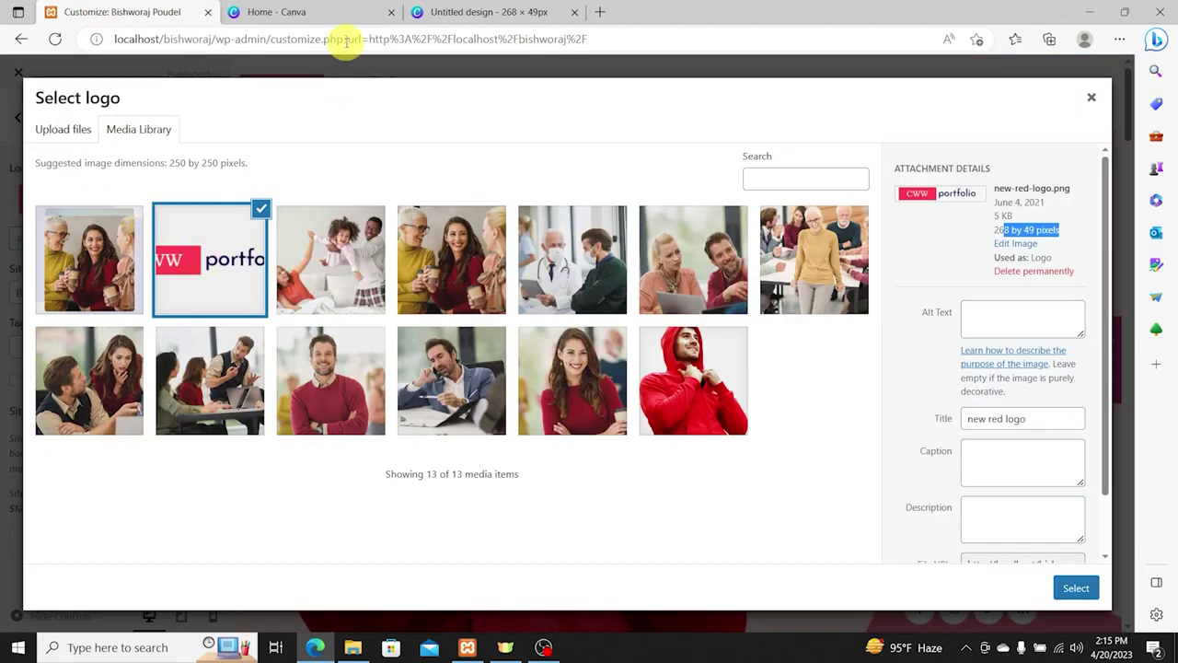
left_click(486, 14)
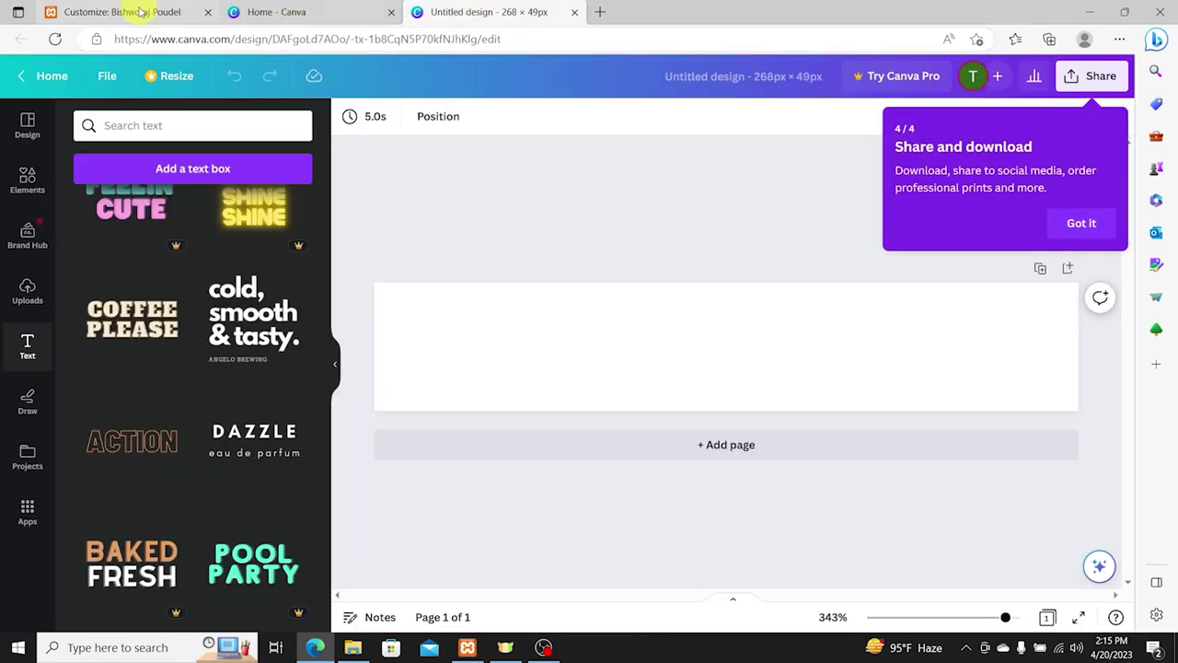
left_click(140, 11)
left_click(327, 11)
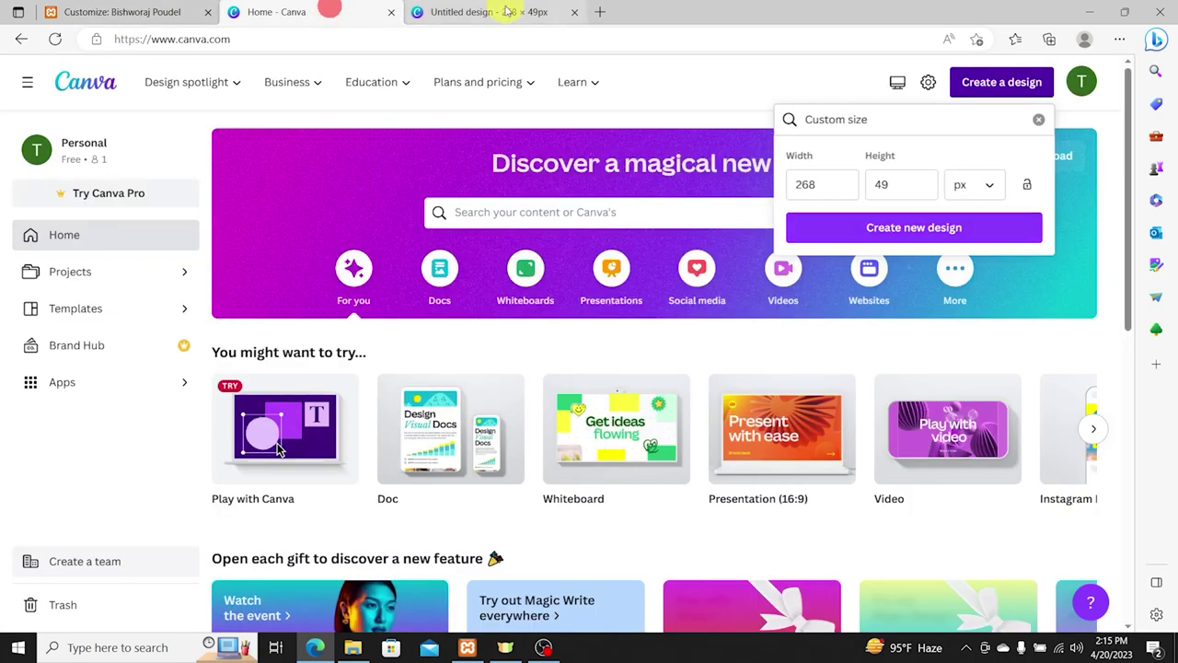
left_click(508, 11)
scroll(221, 267, "down", 10)
scroll(233, 284, "down", 5)
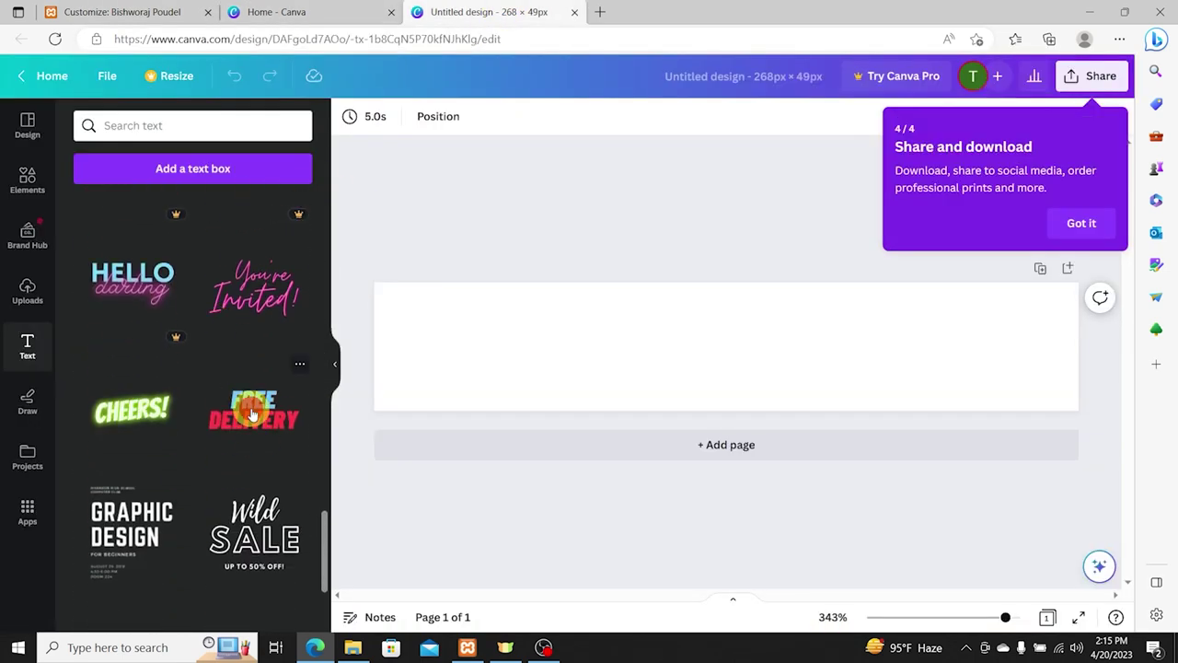
Step: Add the FREE DELIVERY text style and widen its box across the banner
left_click(282, 396)
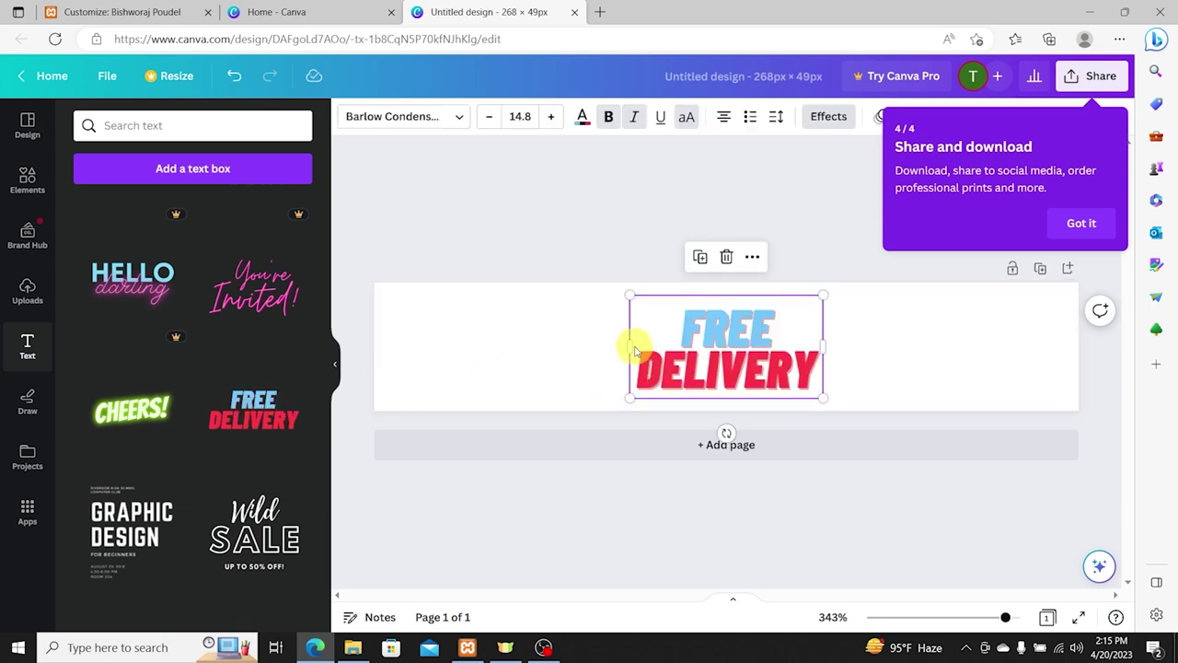
left_click_drag(627, 348, 424, 346)
left_click_drag(825, 345, 1075, 337)
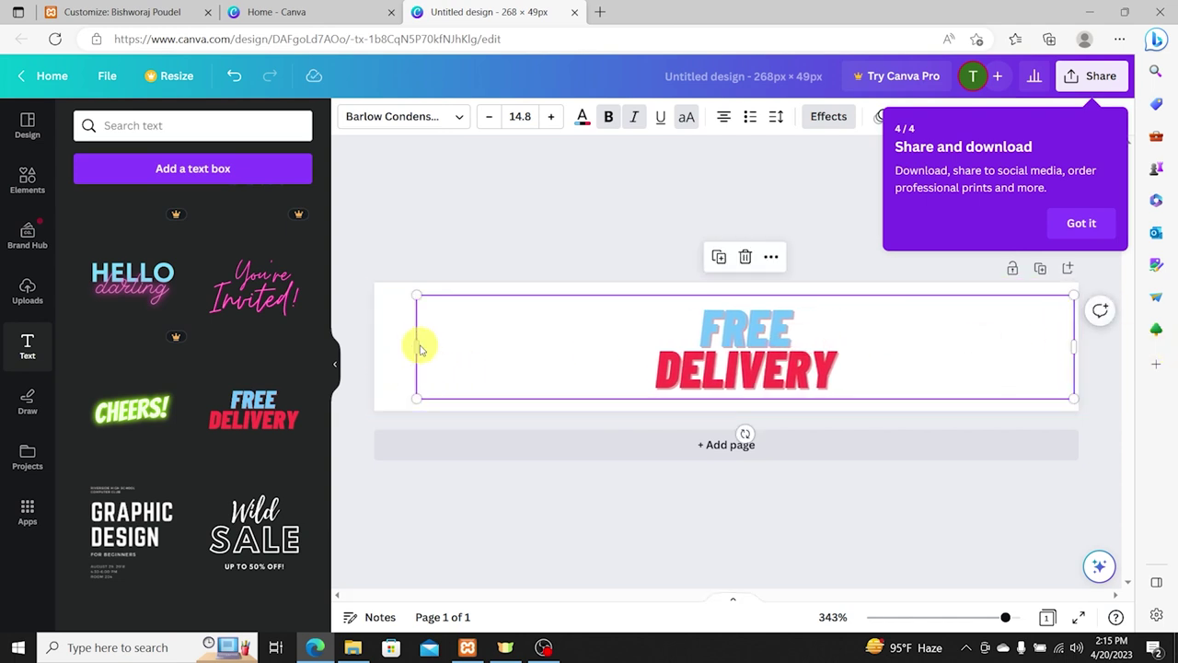
left_click(420, 345)
left_click_drag(415, 346, 379, 345)
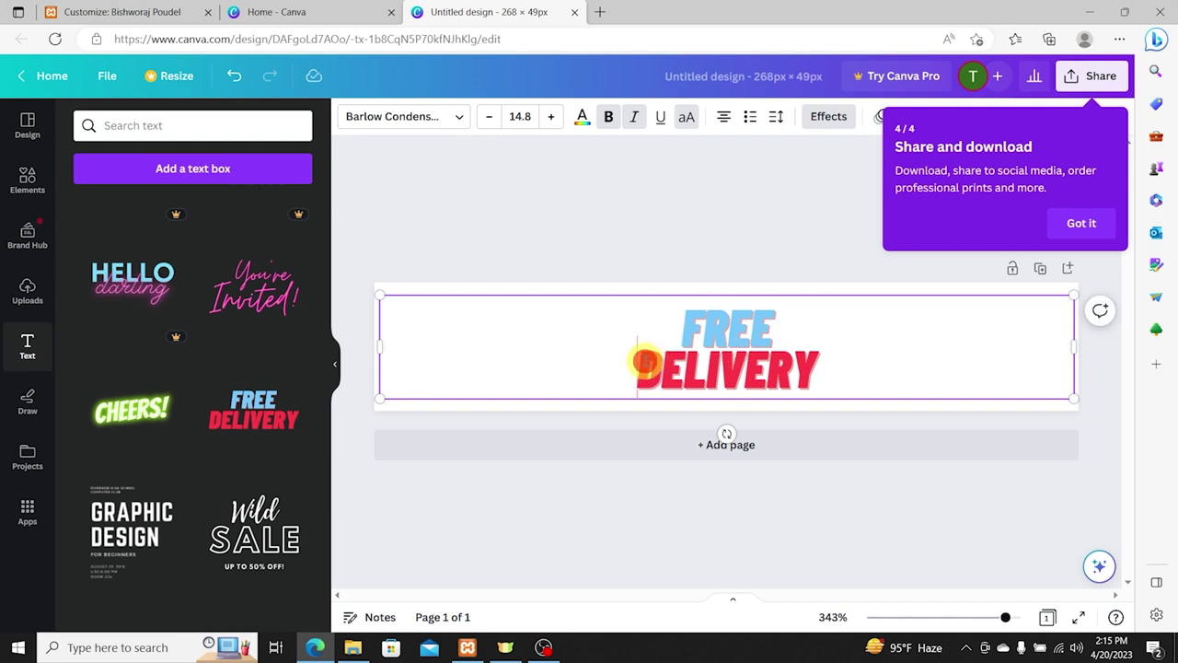
Step: Replace the text with the owner's full name in bold capitals on one line
key("BackSpace")
key("ctrl+a")
type("BISHWORAJP")
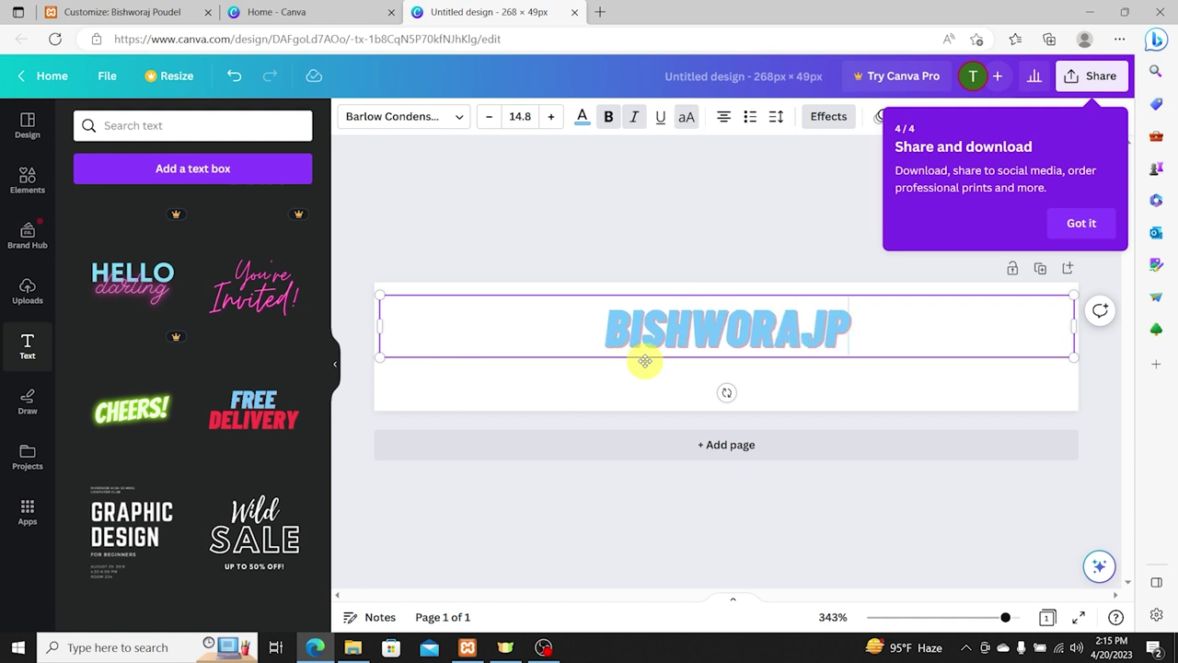
key("BackSpace")
type("POUDEL")
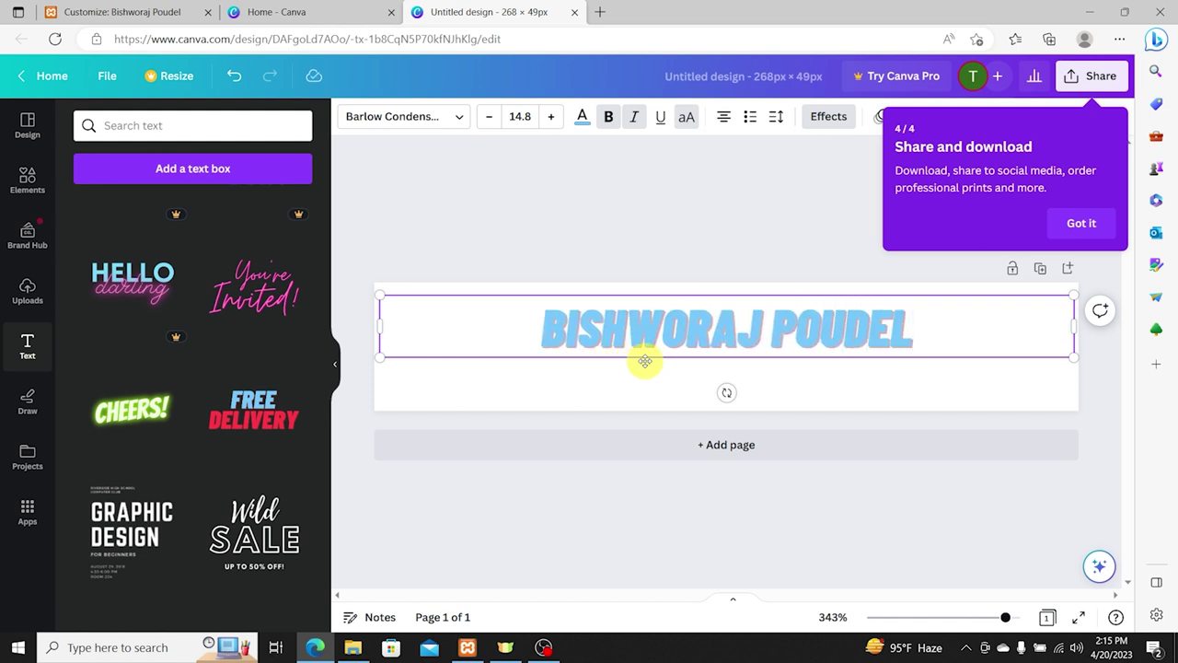
Step: Enlarge the name text to font size 26.8
key("ctrl+a")
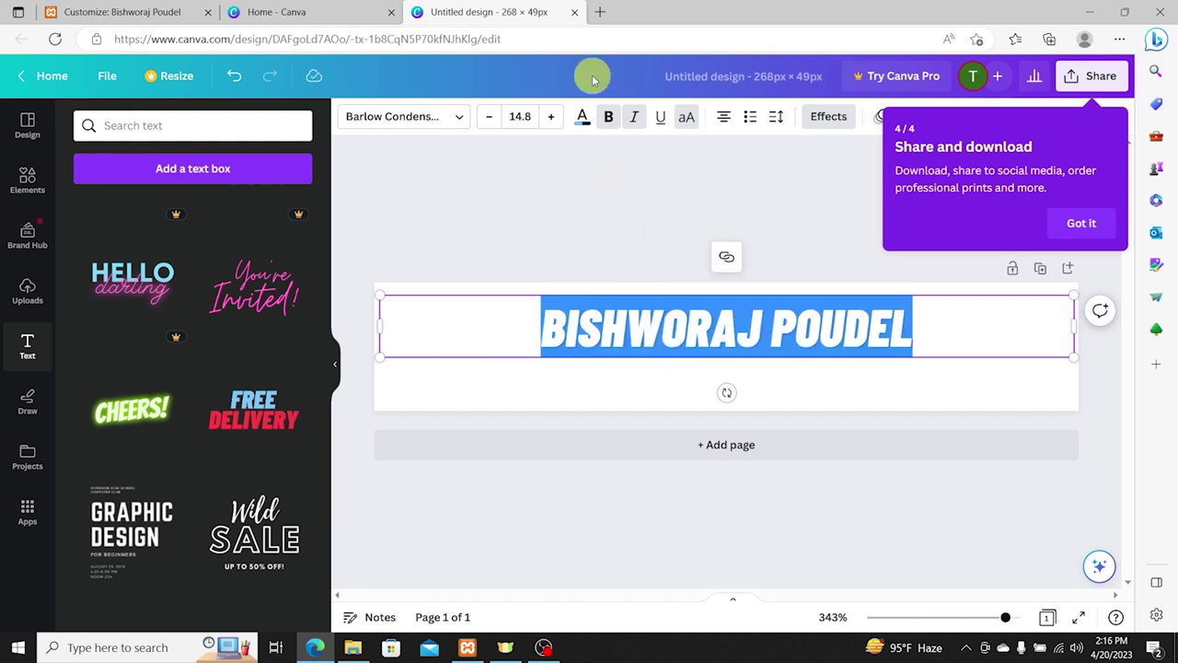
left_click(556, 120)
left_click(556, 120)
left_click(556, 119)
left_click(558, 120)
left_click(558, 121)
left_click(558, 121)
left_click(558, 121)
left_click(558, 120)
left_click(558, 121)
left_click(558, 121)
left_click(558, 120)
left_click(557, 121)
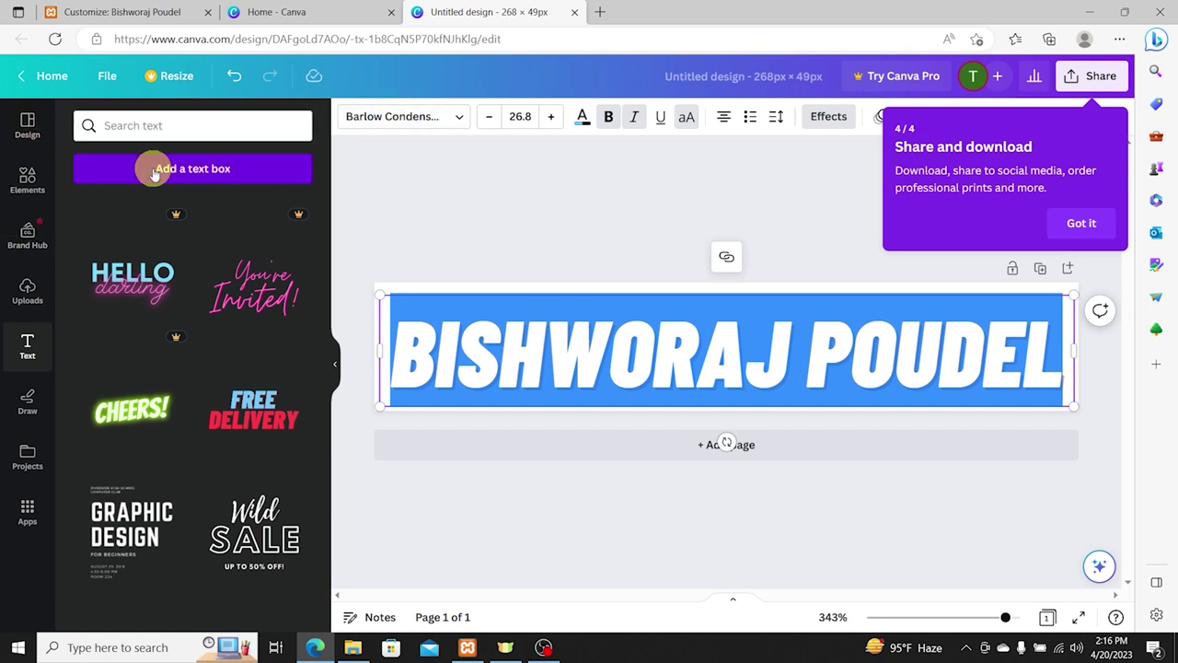
Step: Colour the first name red and the surname black
left_click(584, 117)
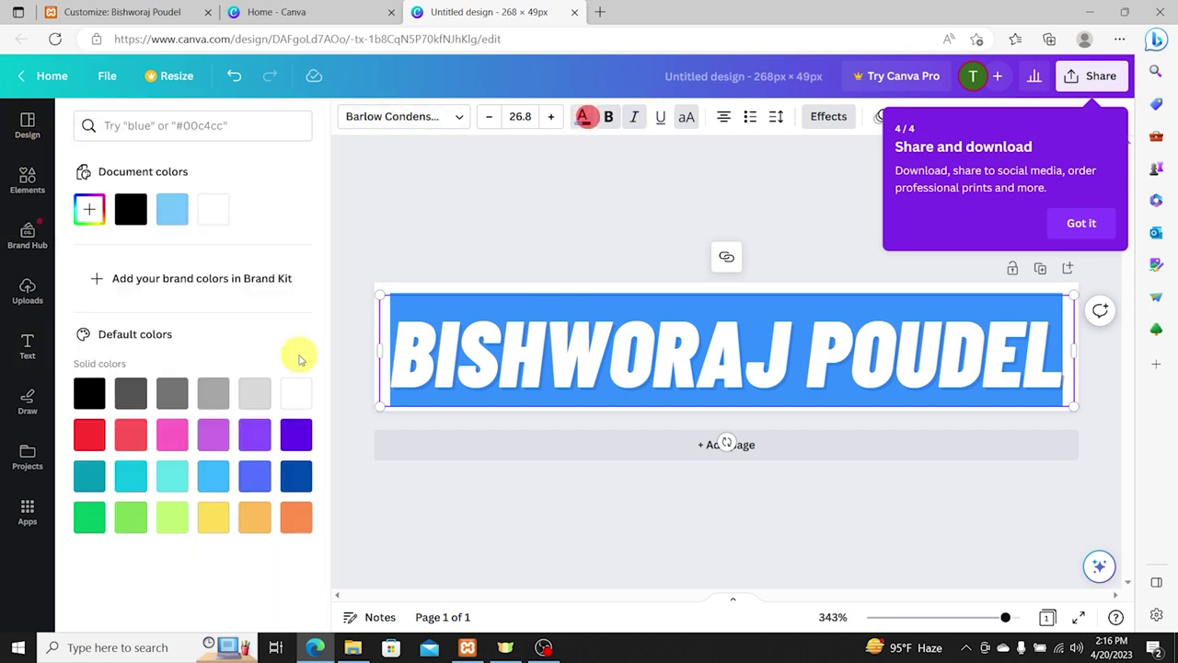
left_click(468, 217)
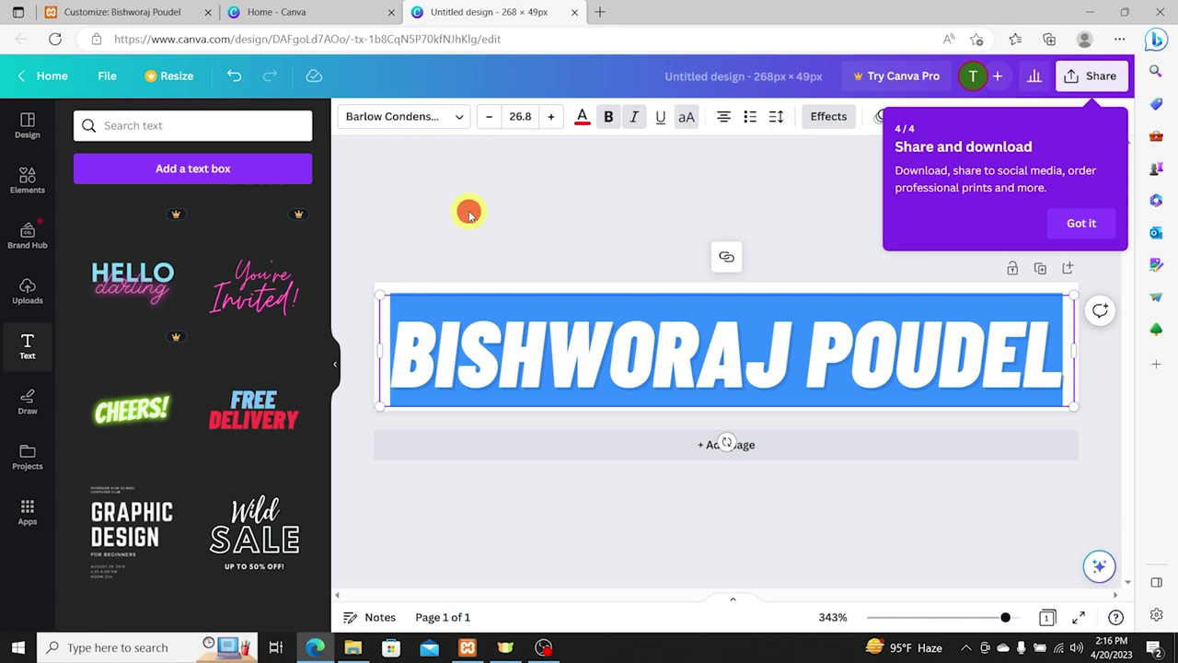
left_click(544, 197)
left_click(822, 364)
left_click_drag(810, 361, 1058, 343)
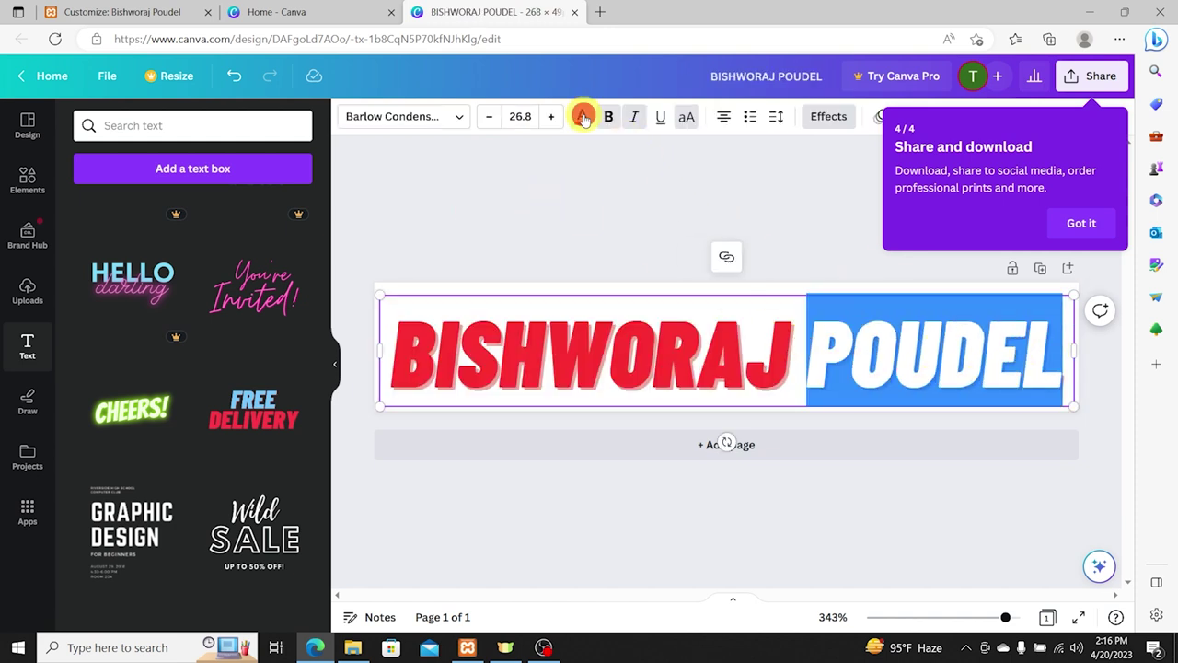
left_click(584, 116)
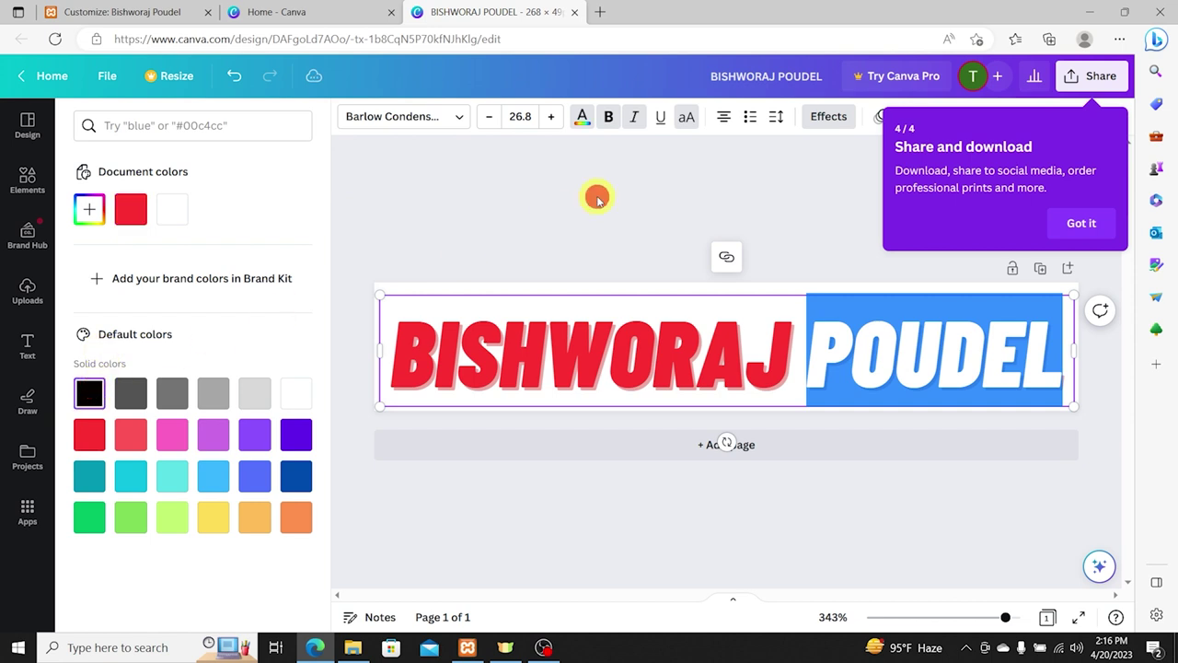
left_click(596, 199)
left_click(646, 188)
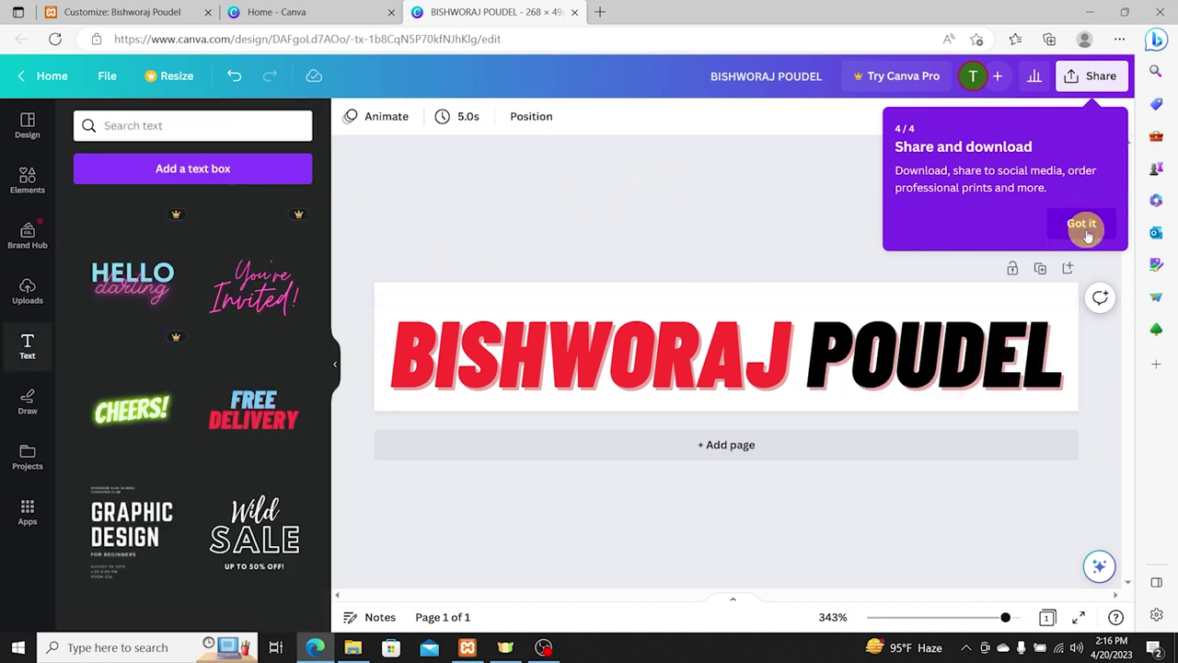
Step: Download the name banner design as a PNG
left_click(1082, 224)
left_click(1092, 77)
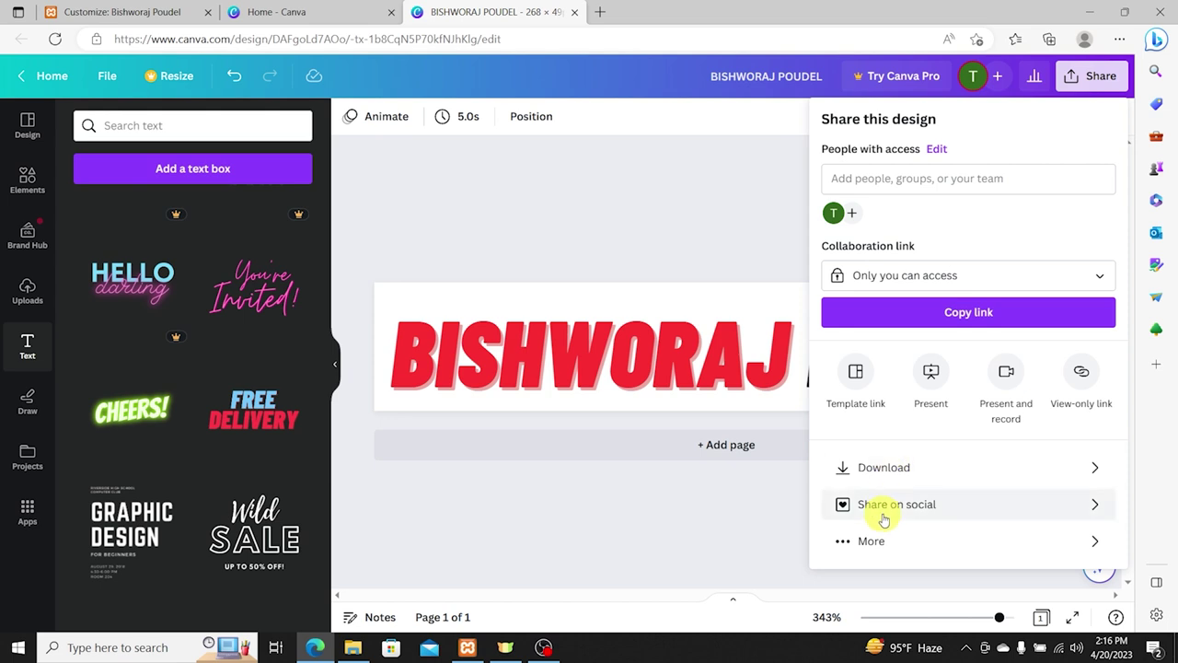
left_click(889, 467)
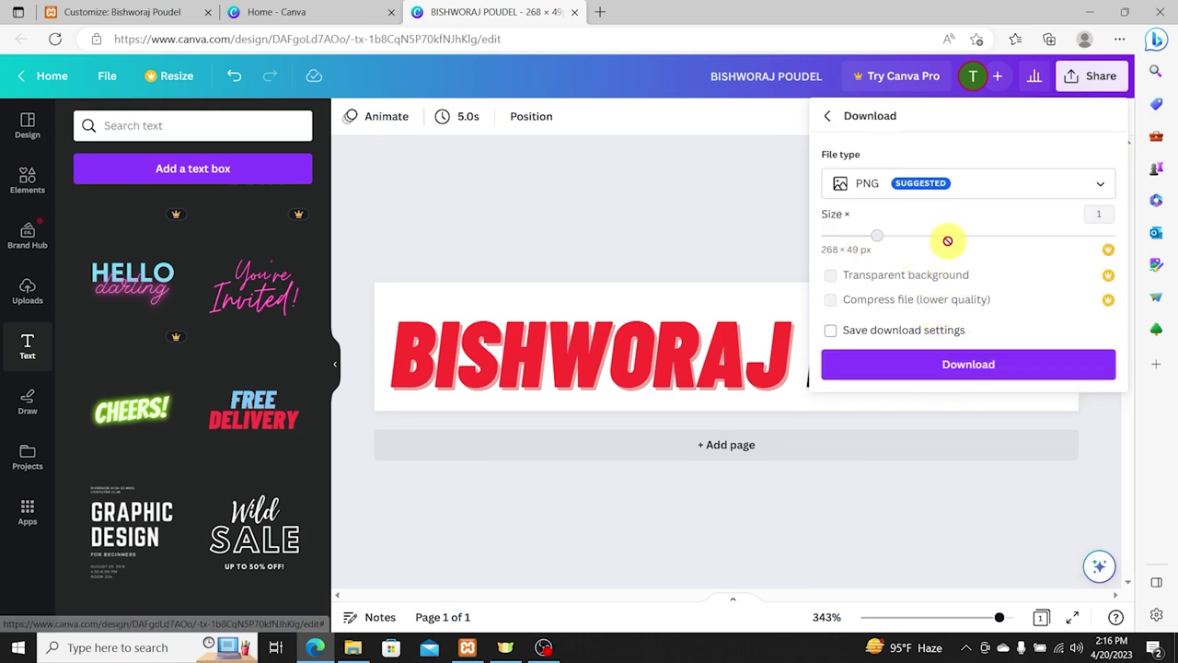
left_click(926, 357)
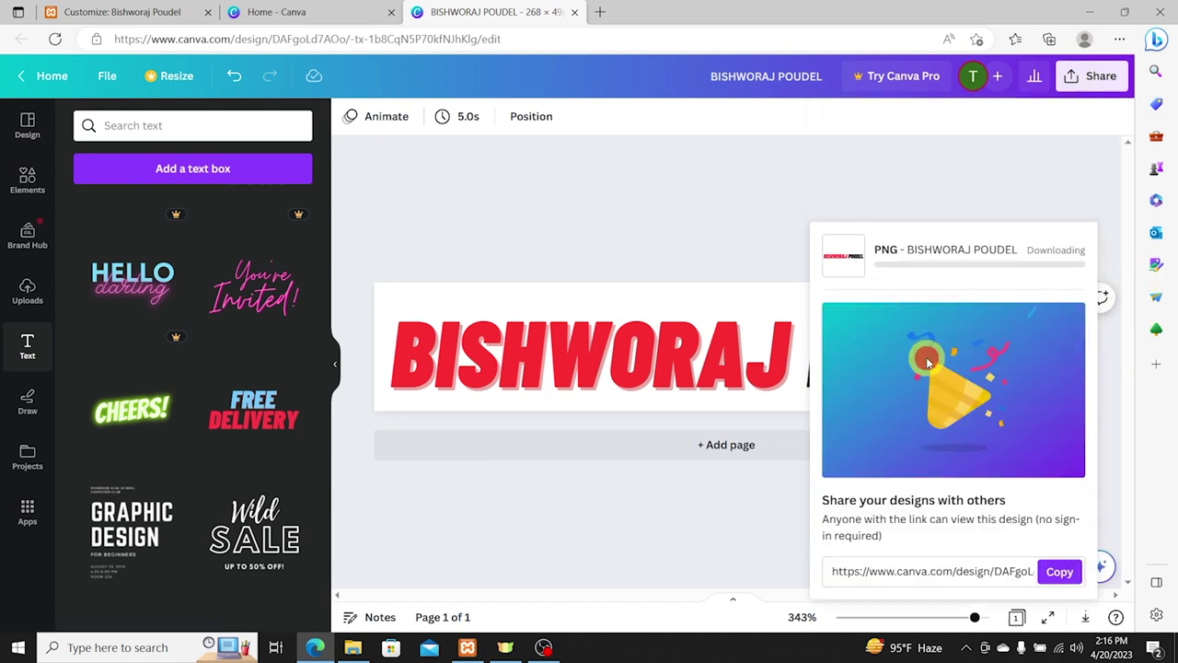
left_click(633, 224)
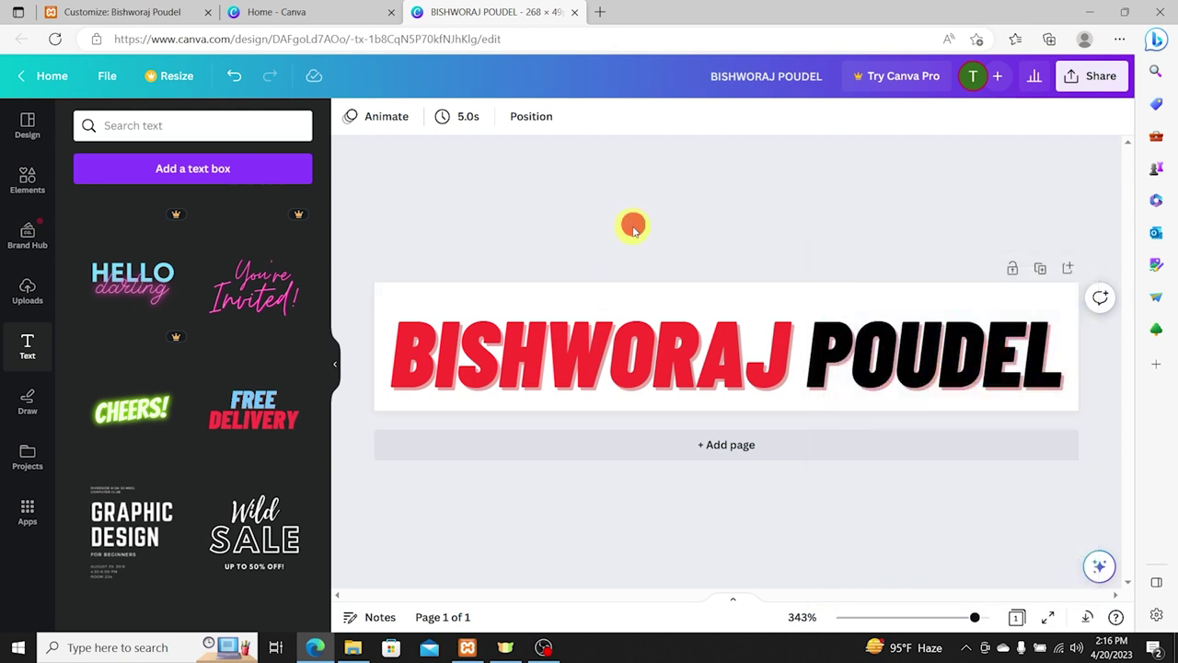
left_click(695, 304)
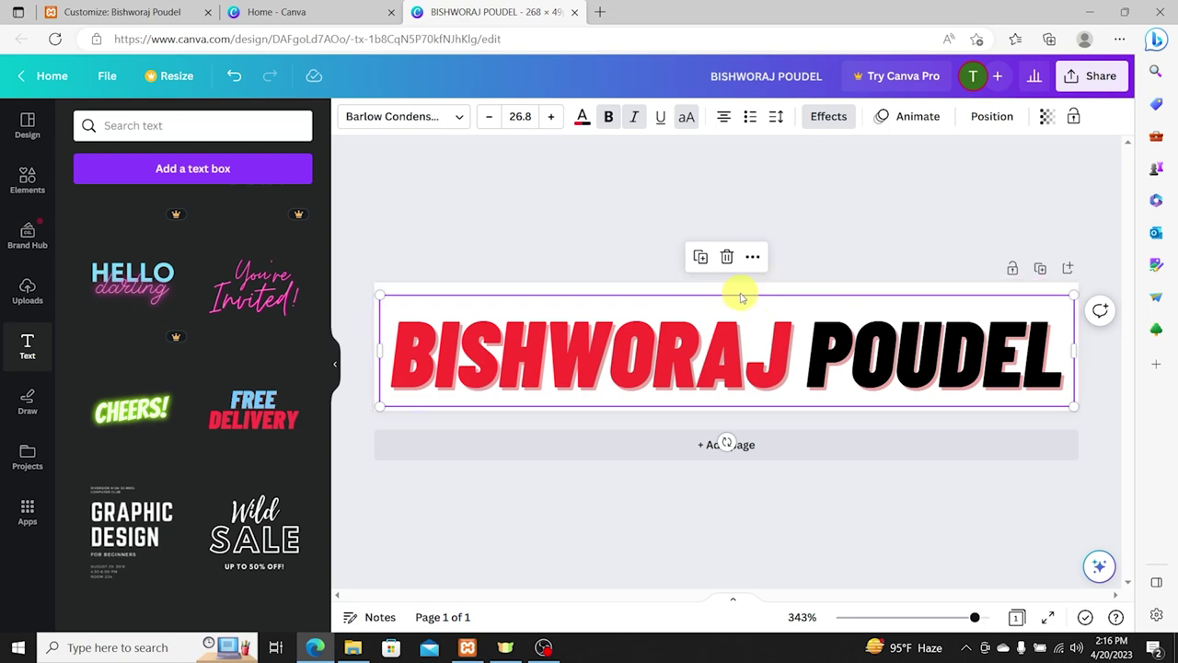
left_click(601, 9)
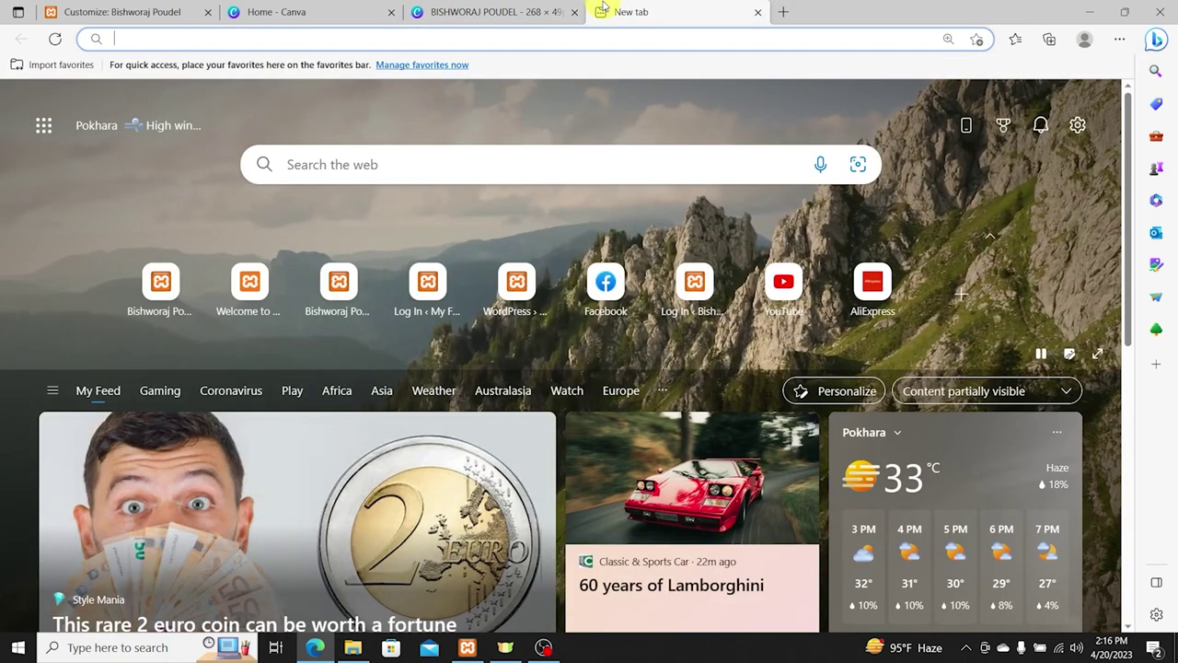
Step: Search Bing for 'photopea' and open the Photopea | Online Photo Editor result
type("photopea")
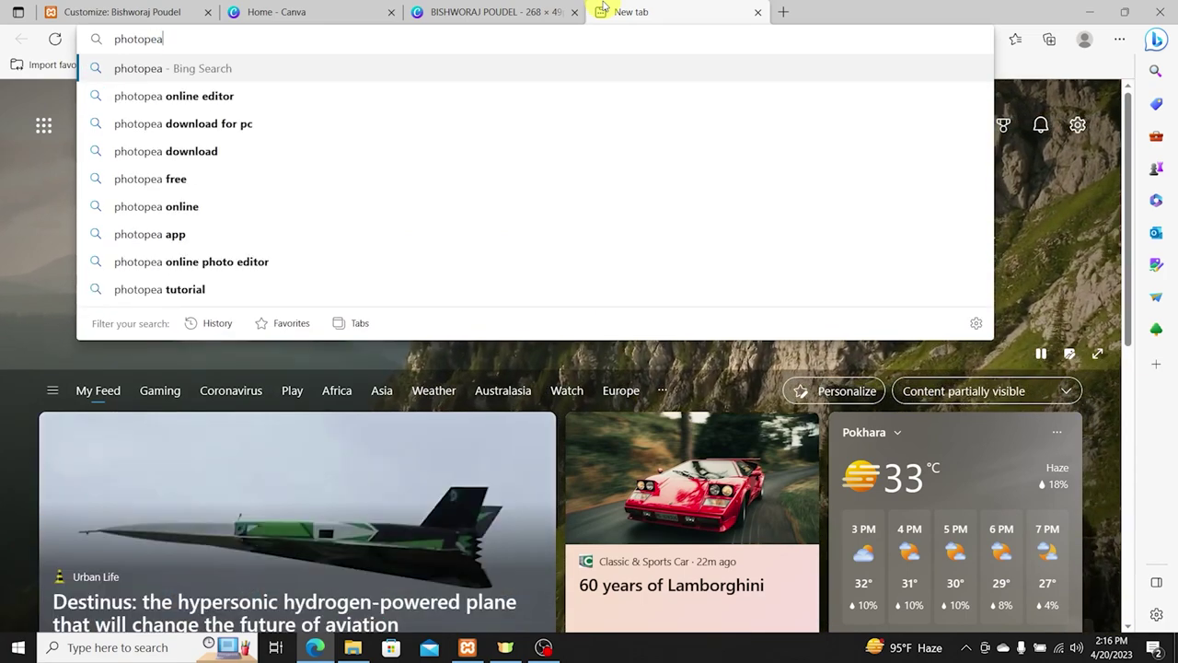
key("Return")
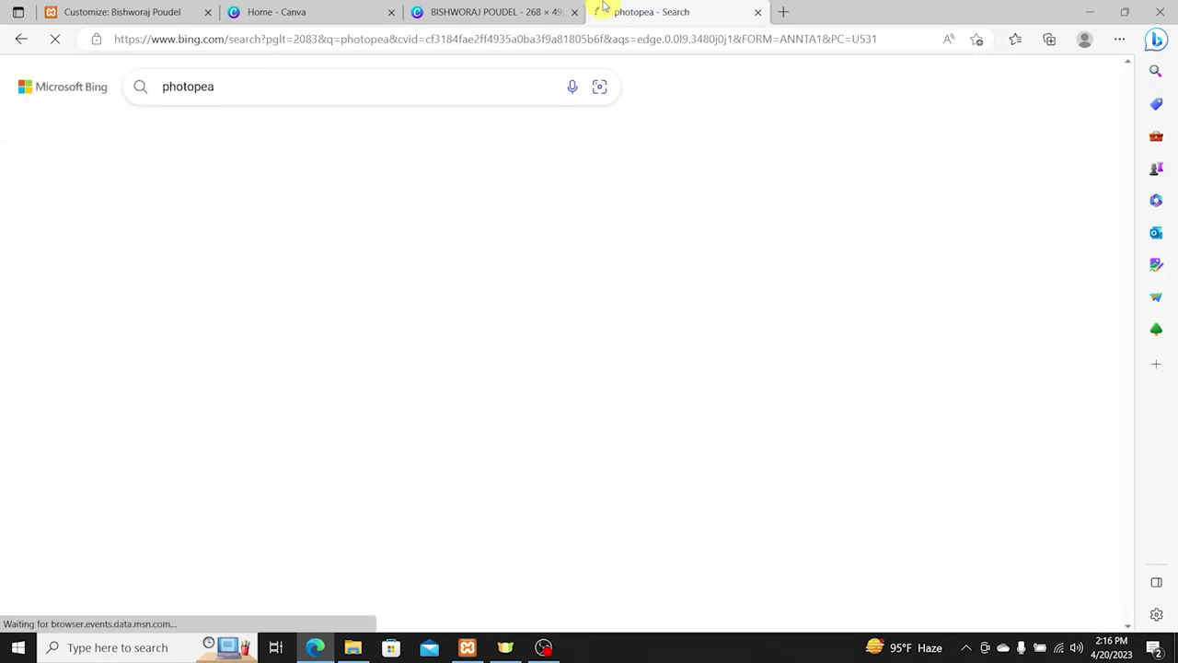
left_click(224, 324)
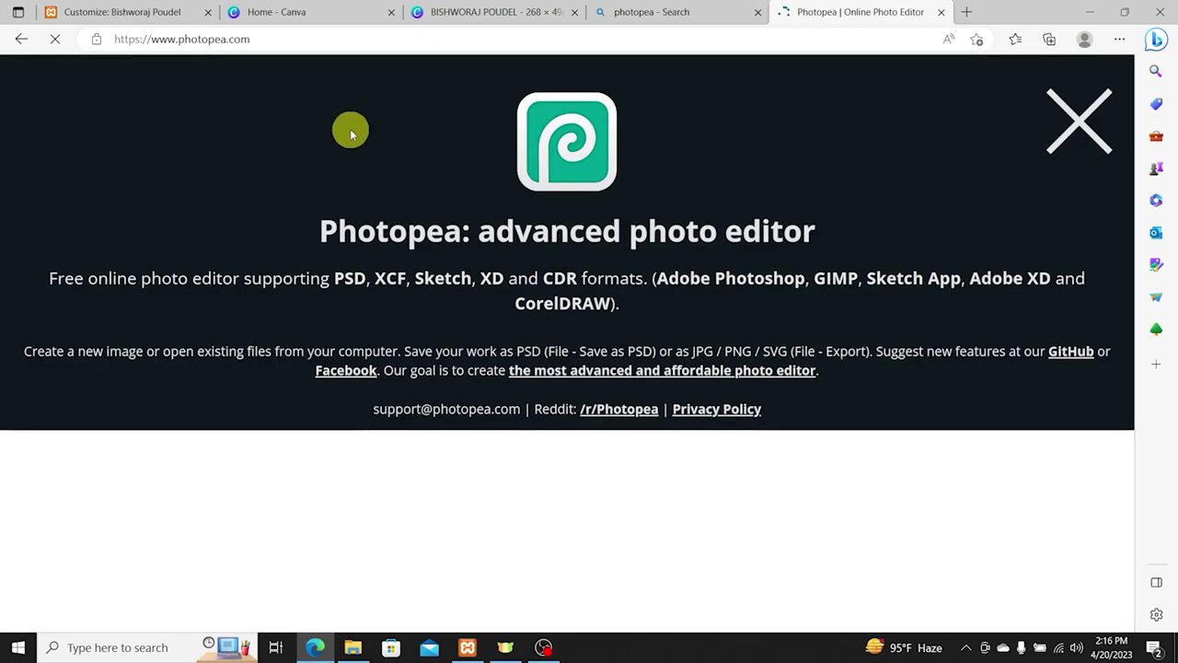
Step: Open the downloaded name banner from Downloads in Photopea and remove its background
left_click(1079, 127)
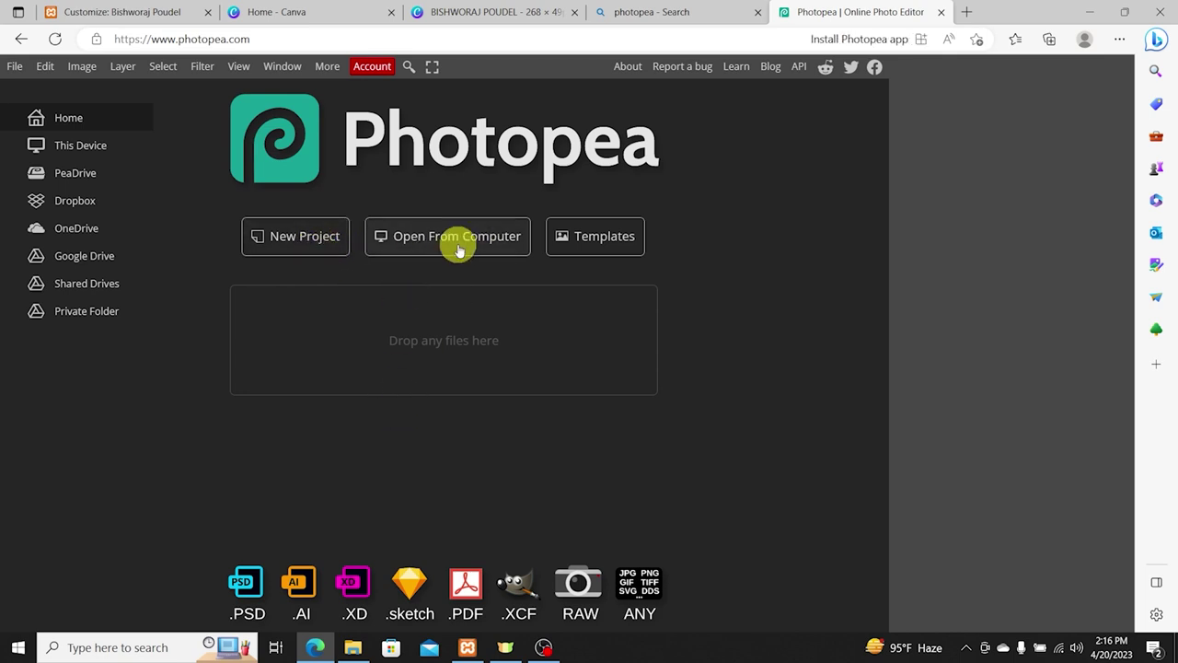
left_click(435, 240)
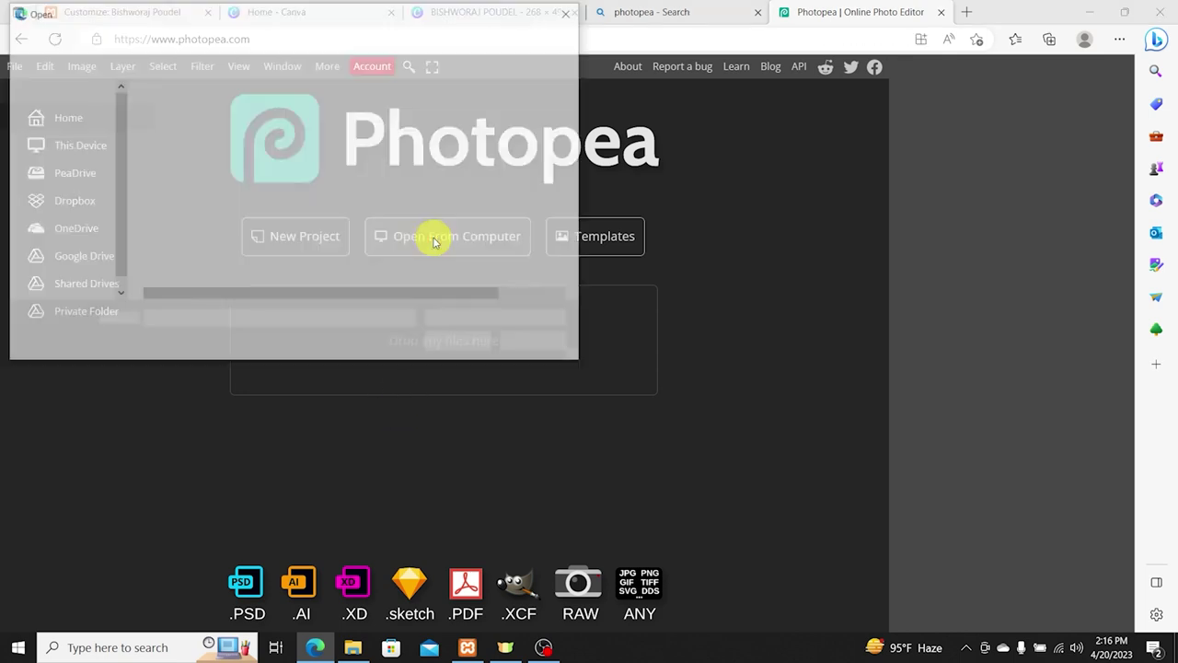
left_click(63, 119)
left_click(66, 138)
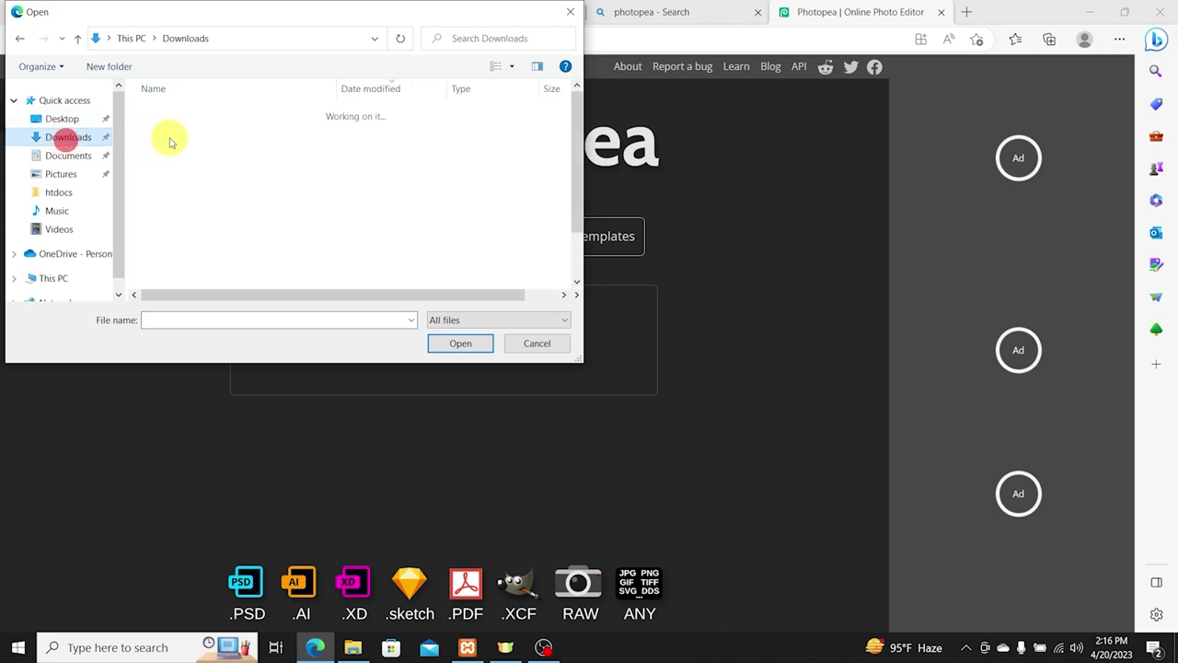
double_click(203, 127)
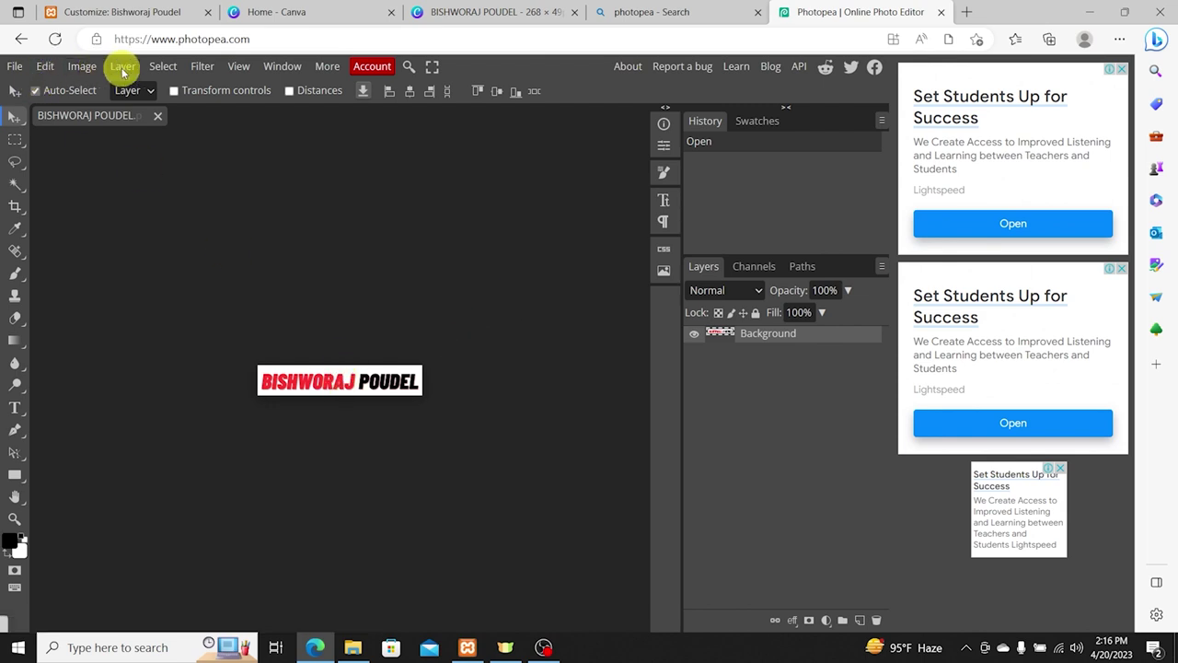
left_click(162, 66)
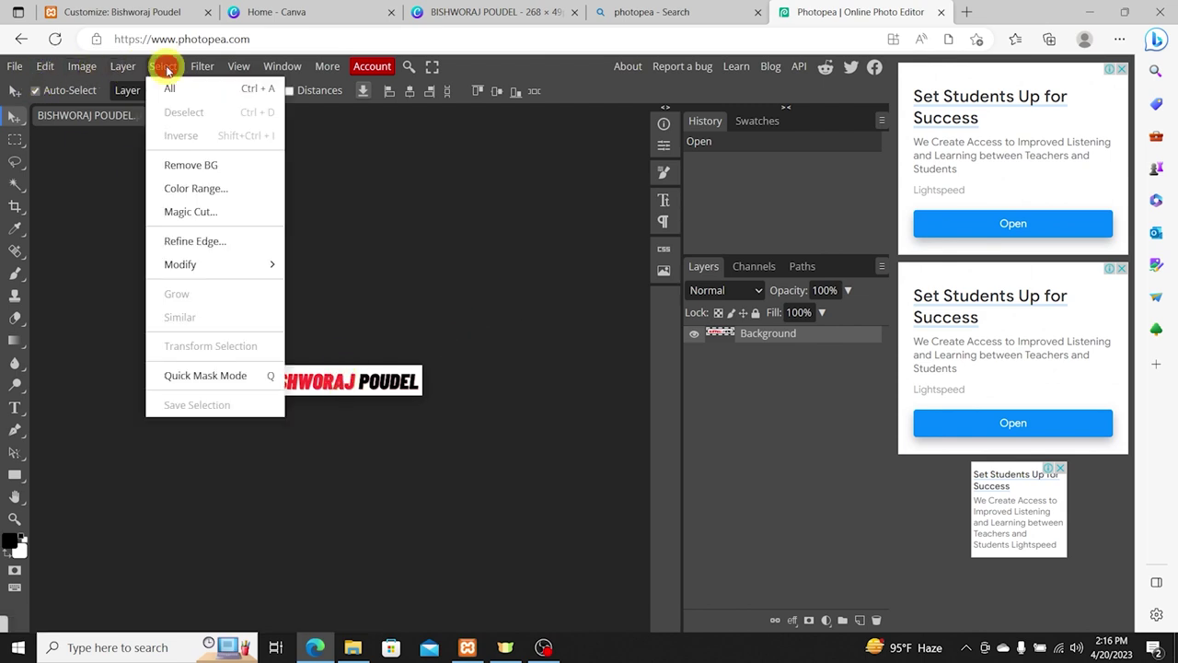
left_click(202, 173)
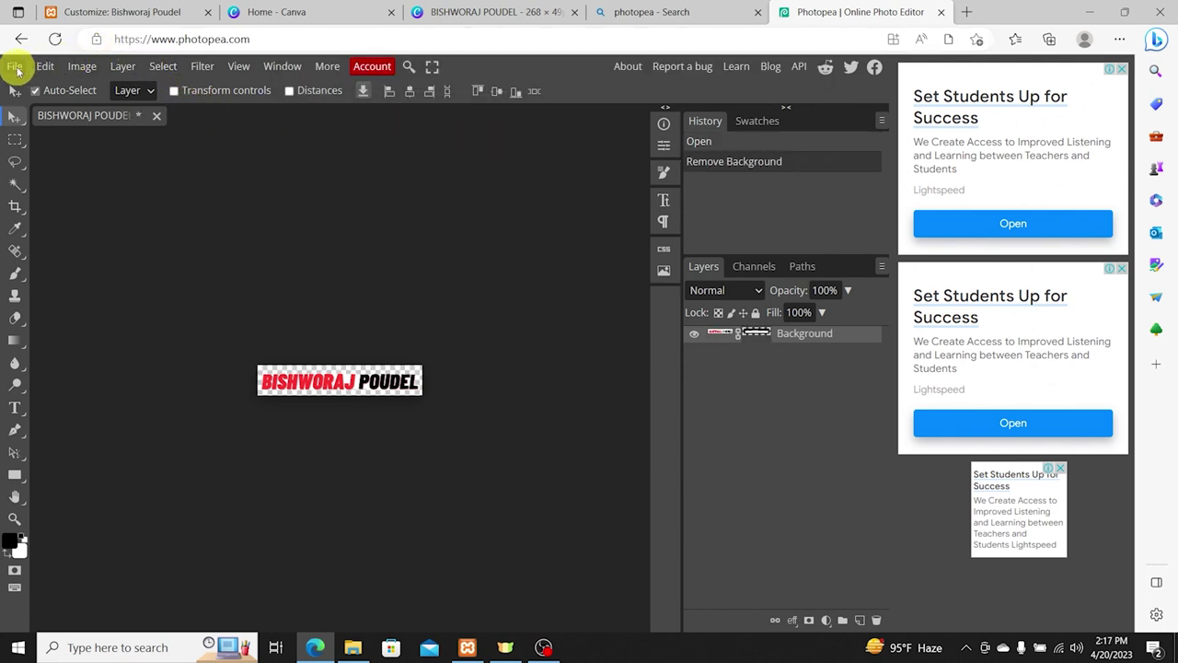
Step: Export the transparent banner as a PNG via Save for web
left_click(15, 70)
mouse_move(74, 289)
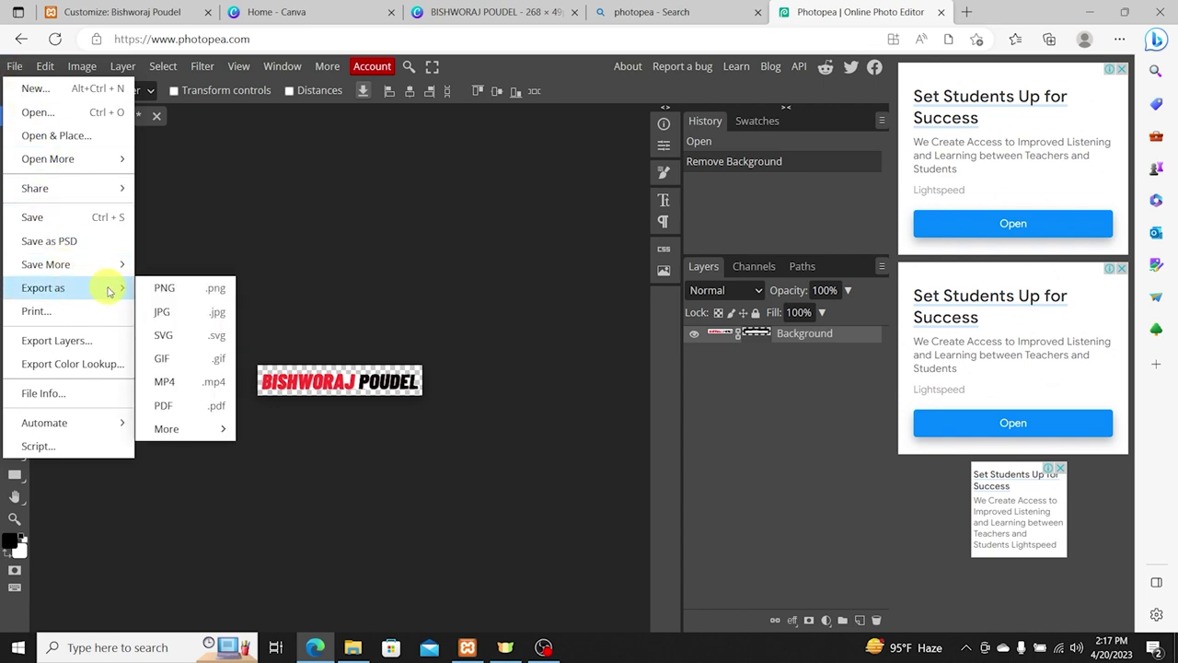
left_click(177, 290)
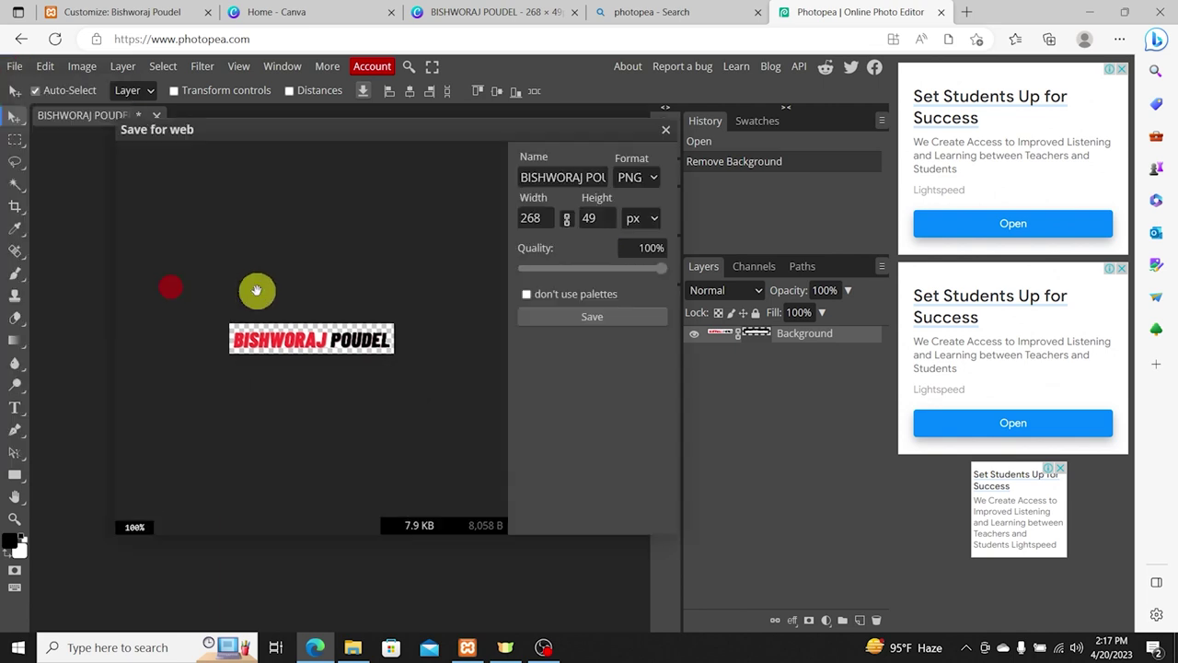
left_click(567, 316)
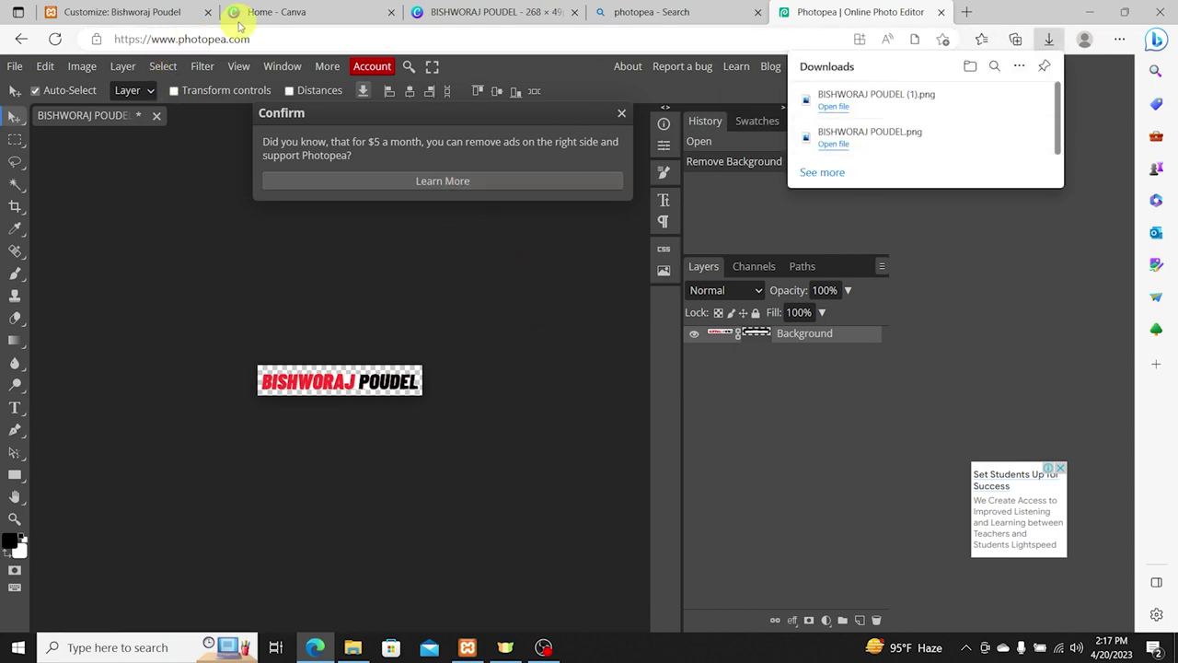
left_click(150, 12)
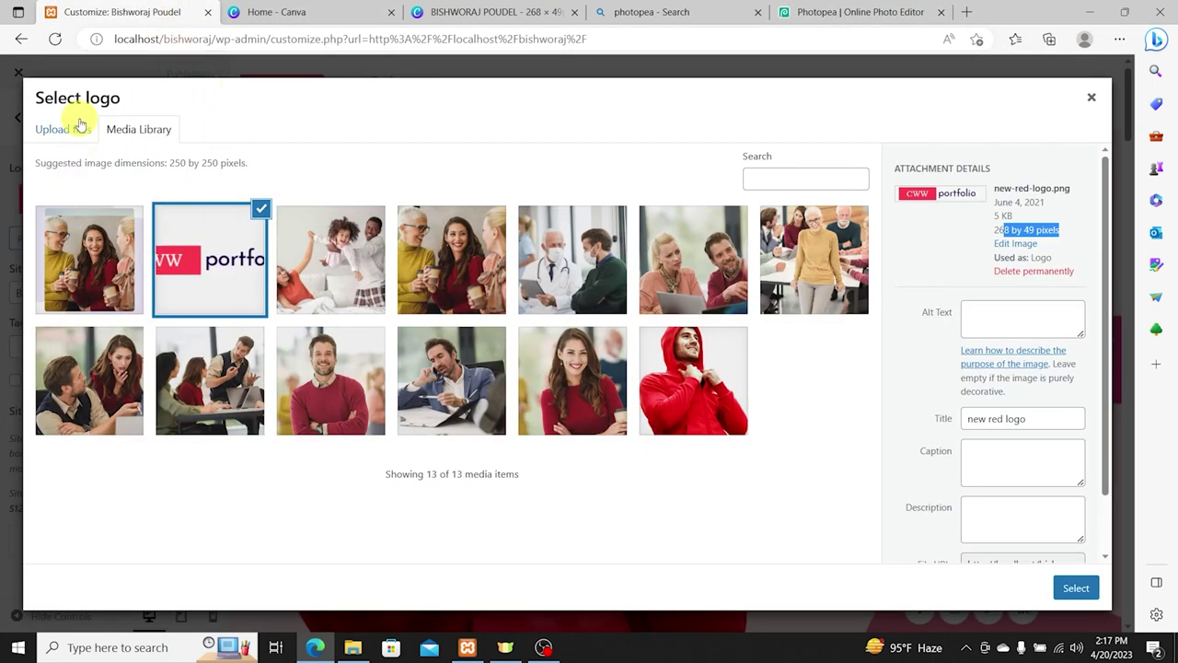
Step: Upload the newest transparent logo PNG from Downloads to the logo picker
left_click(78, 130)
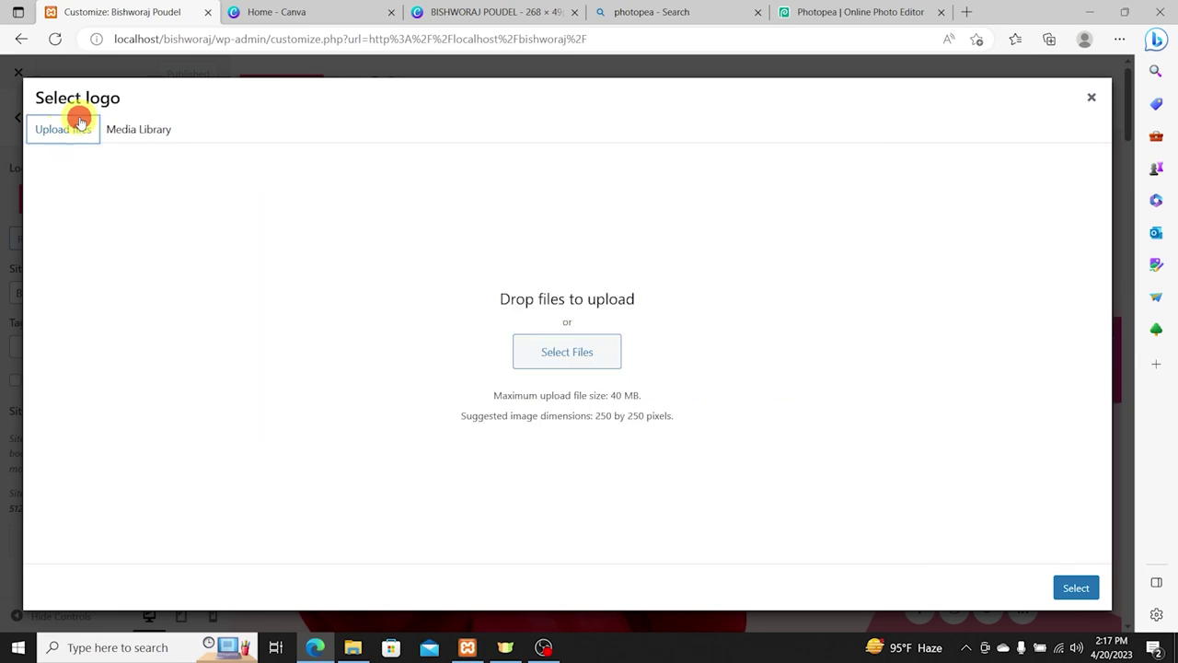
left_click(586, 353)
left_click(176, 132)
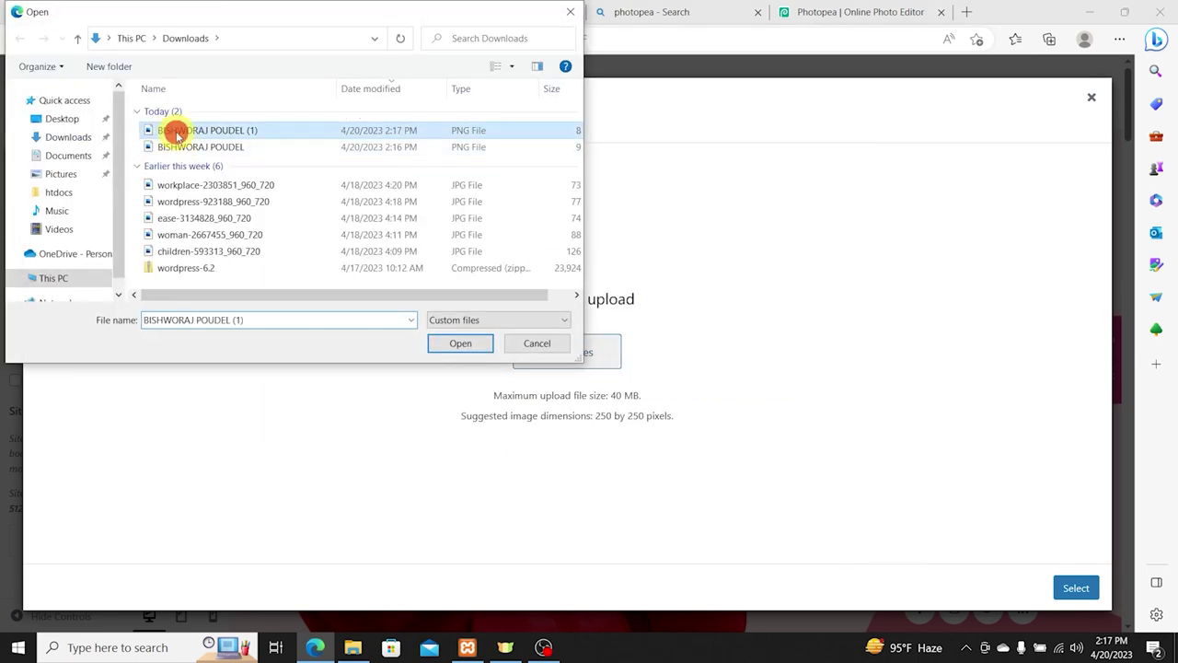
double_click(176, 132)
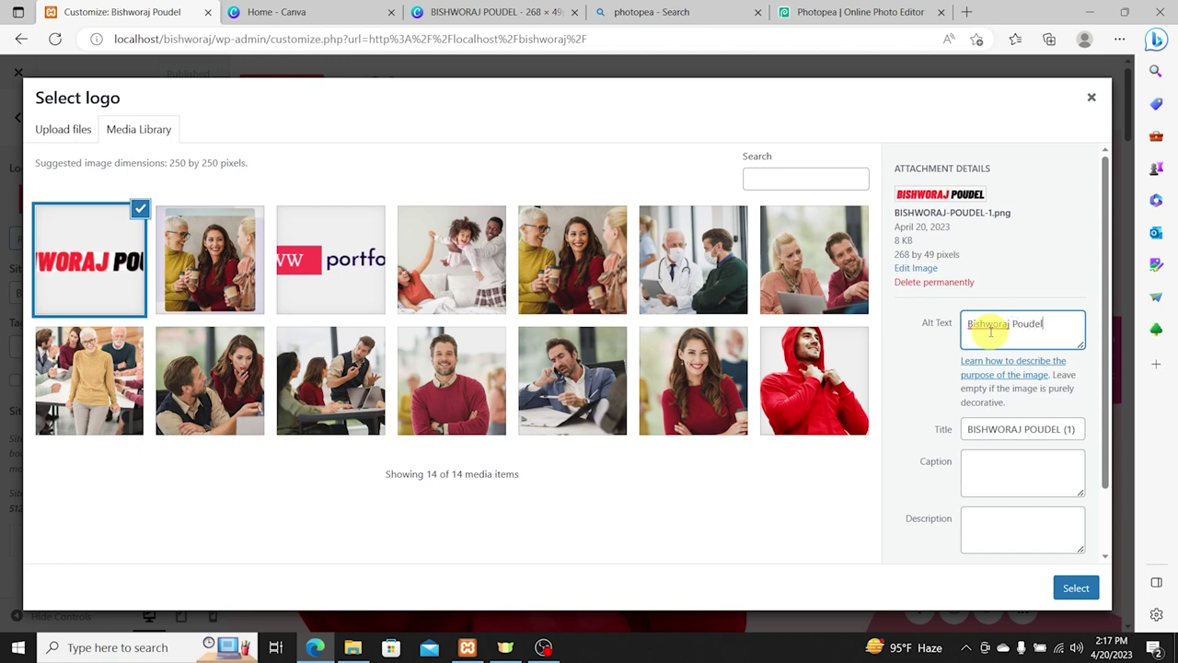
Step: Fill the image title with the owner's name, then set it as the logo without cropping
key("Tab")
type("Bishworaj Poudel")
key("Tab")
key("Tab")
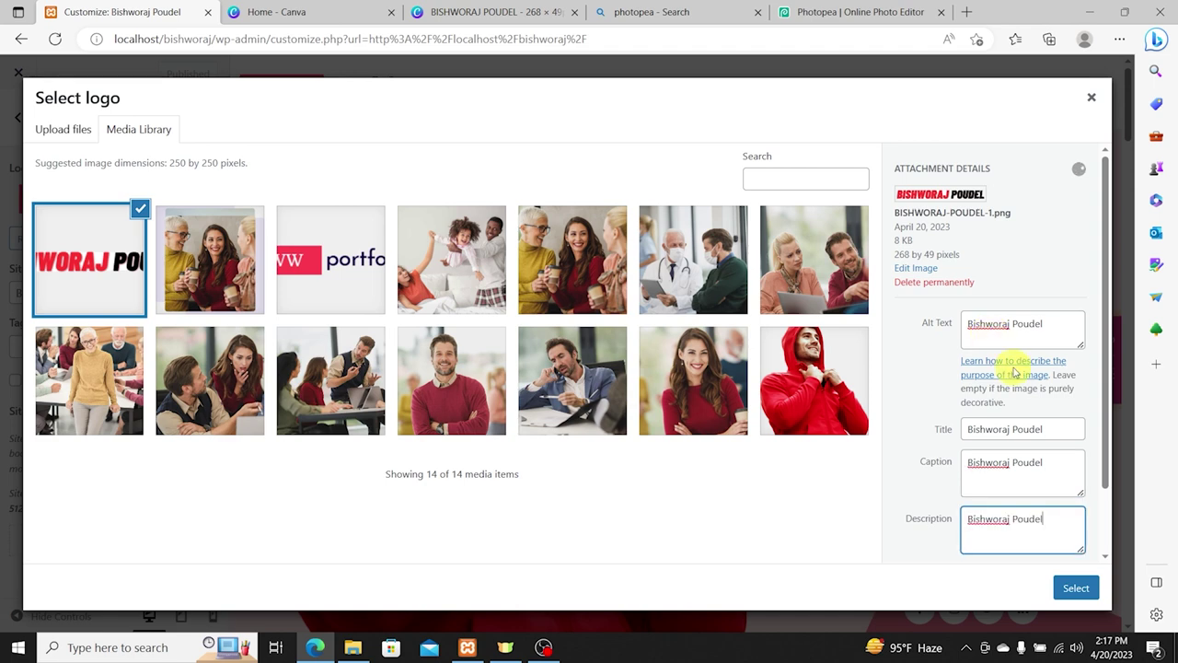
scroll(1037, 472, "down", 2)
left_click(1055, 587)
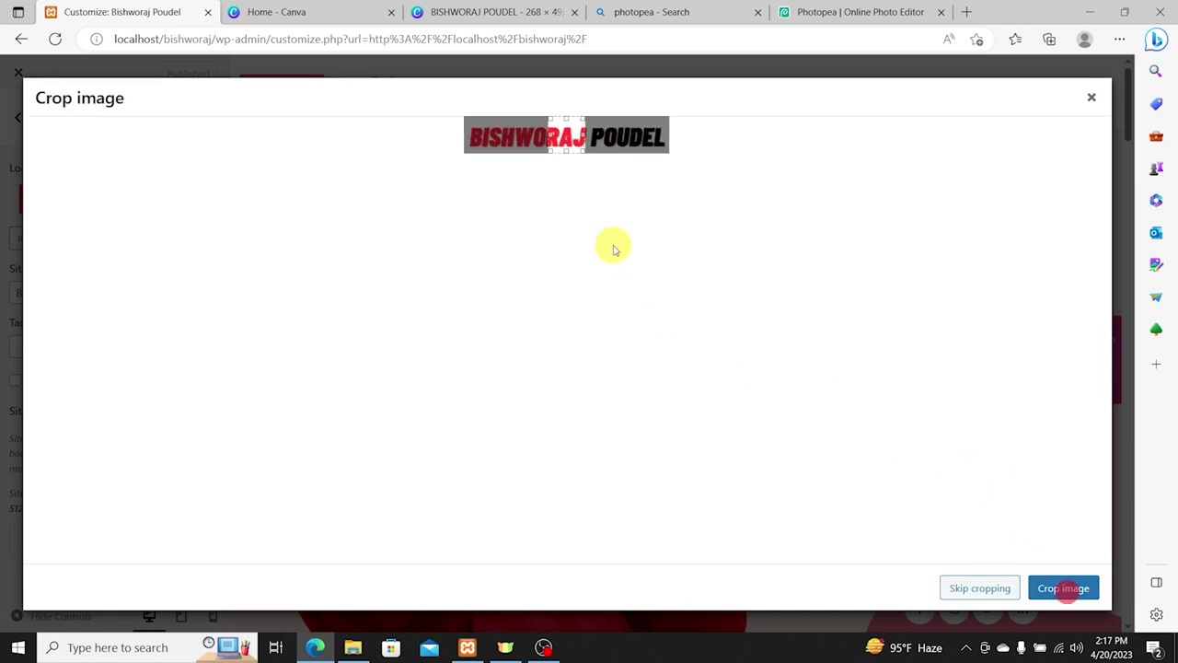
left_click(983, 590)
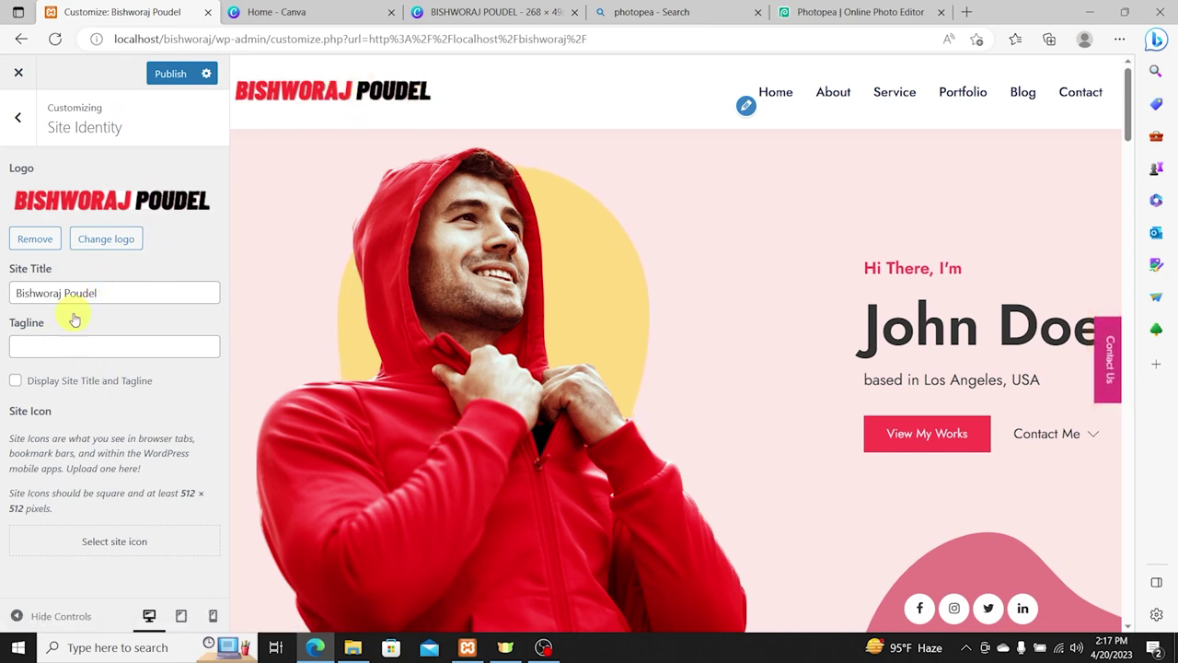
Step: Turn on Display Site Title and Tagline so the name shows on the page
left_click_drag(112, 293, 3, 296)
left_click_drag(125, 295, 3, 287)
left_click(56, 346)
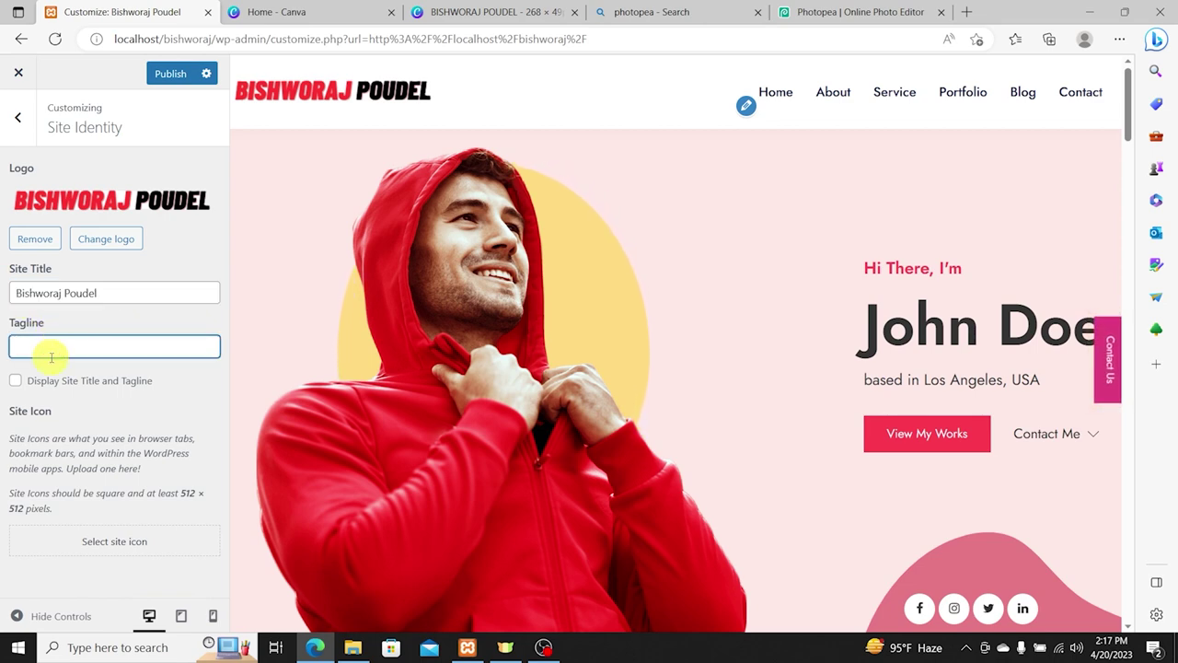
left_click(16, 381)
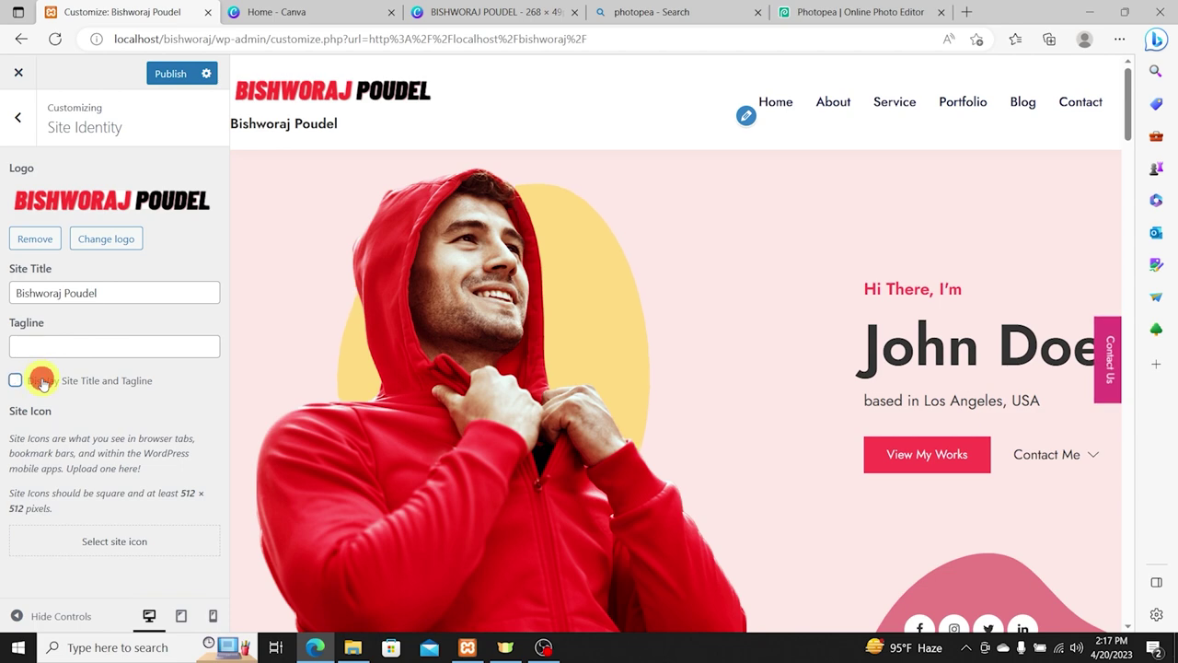
scroll(230, 315, "down", 4)
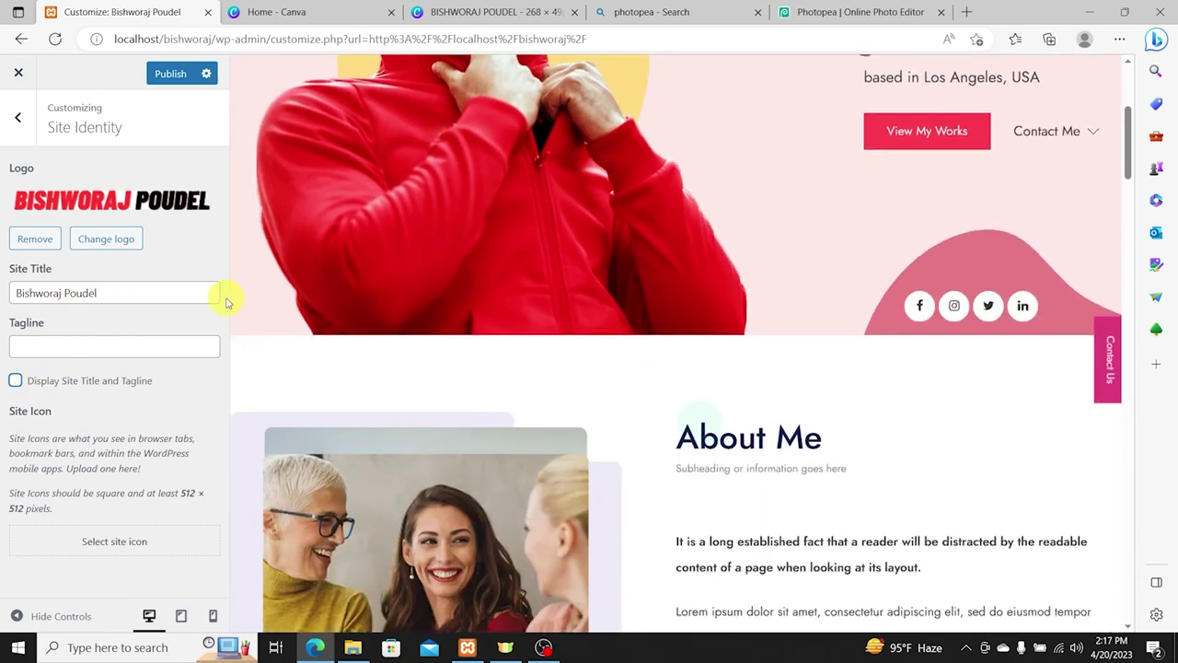
scroll(857, 341, "up", 5)
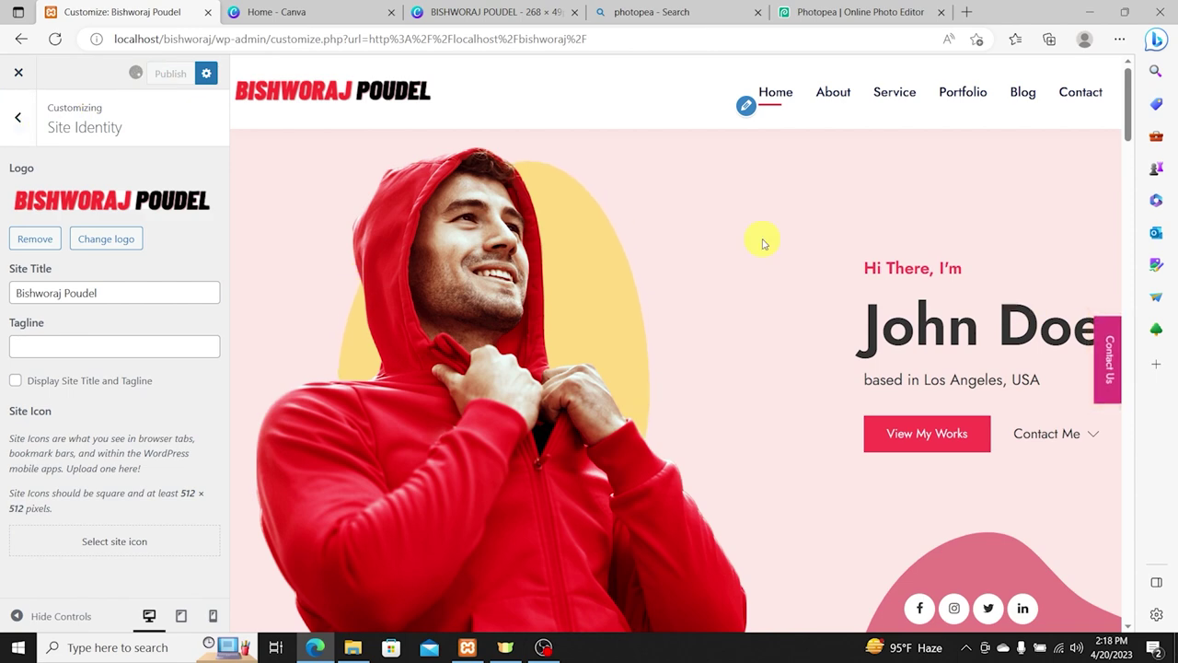
Step: Return to the main Customizer sections and select the 'Hi There, I'm' heading in the preview
left_click(18, 117)
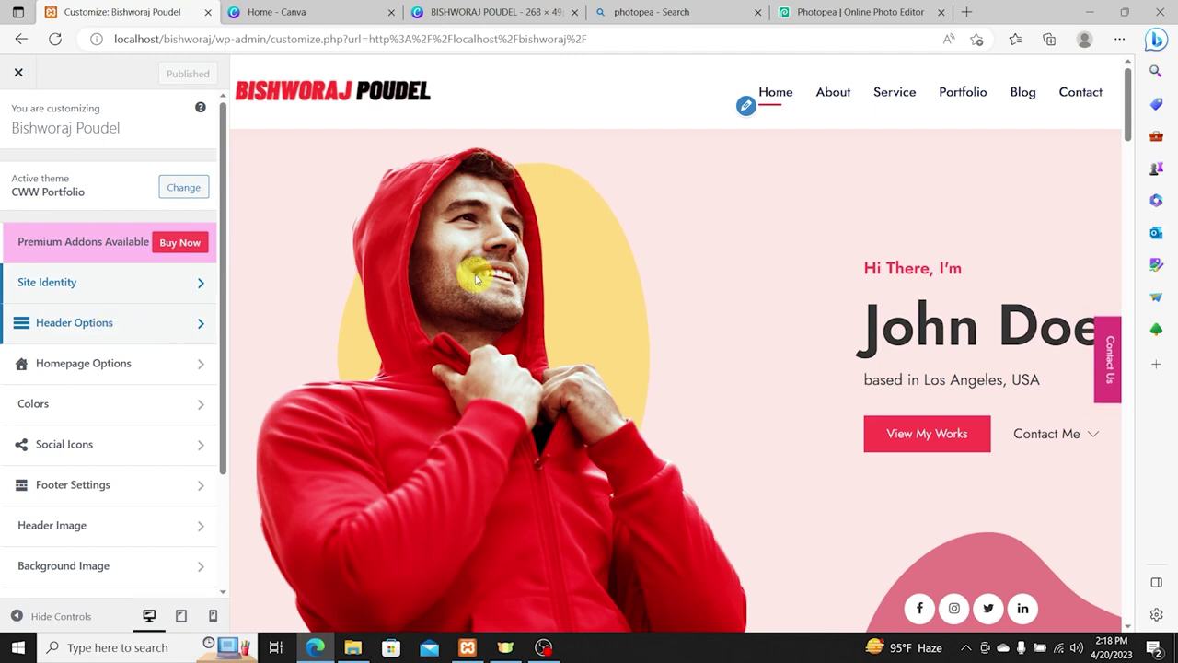
scroll(705, 242, "down", 1)
scroll(730, 273, "up", 1)
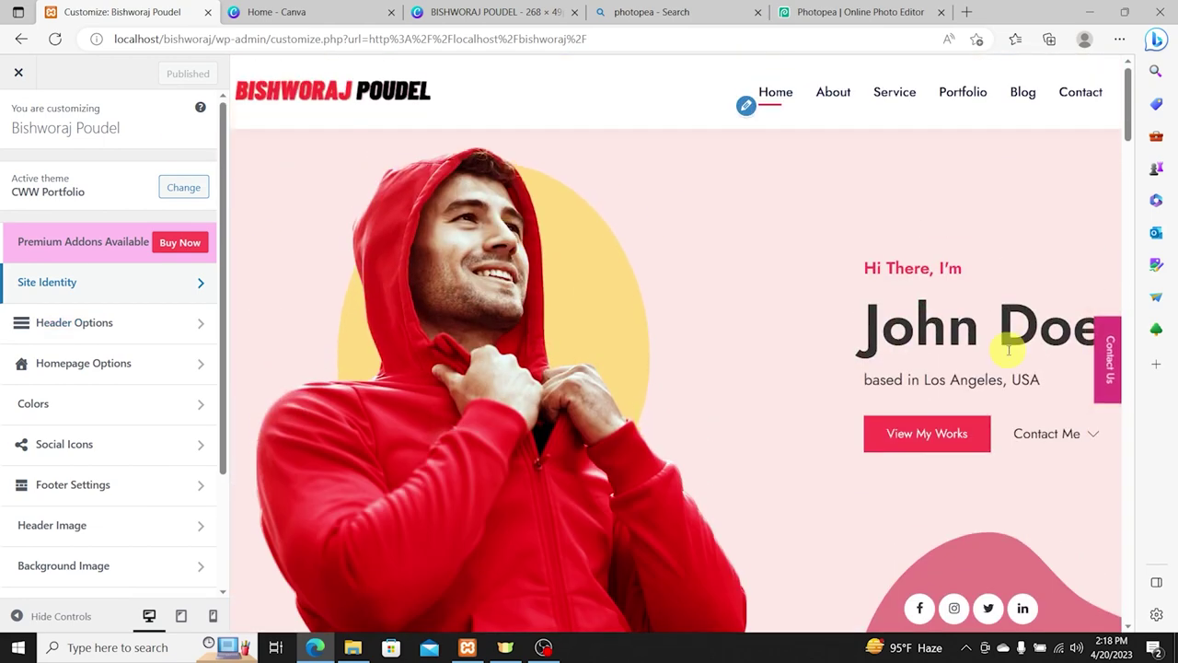
left_click_drag(863, 267, 966, 267)
triple_click(911, 268)
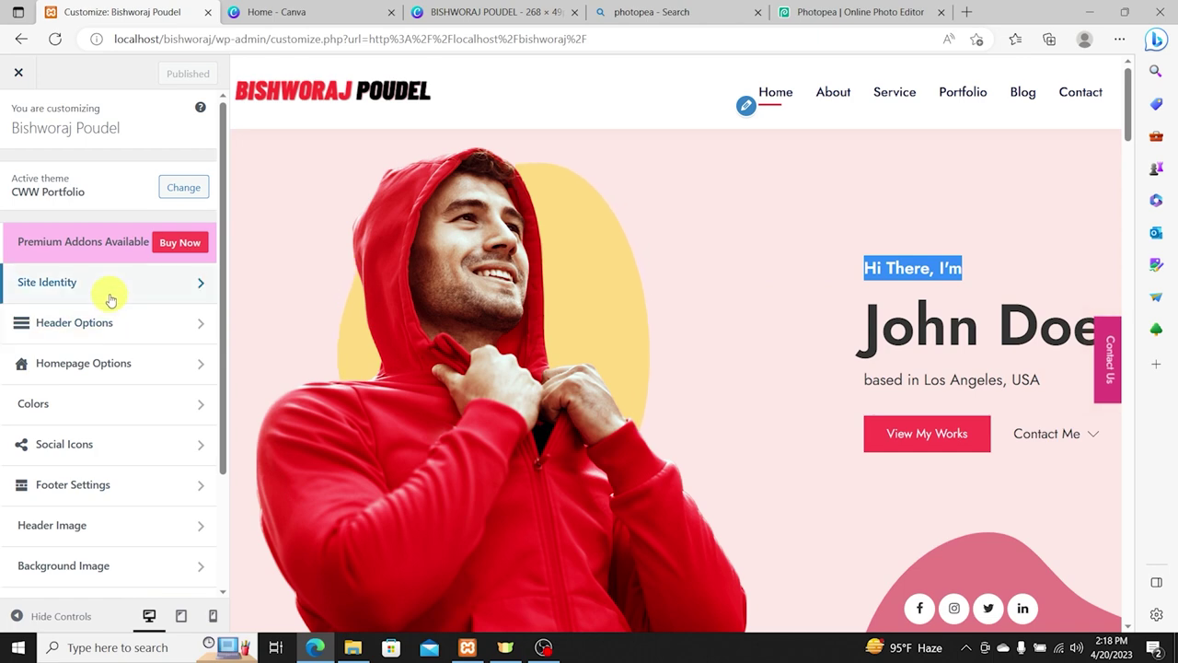
Step: Set the Main Banner lines to 'Namaste From', the owner's name, and 'from Pokhara, Nepal'
left_click(121, 366)
left_click(99, 174)
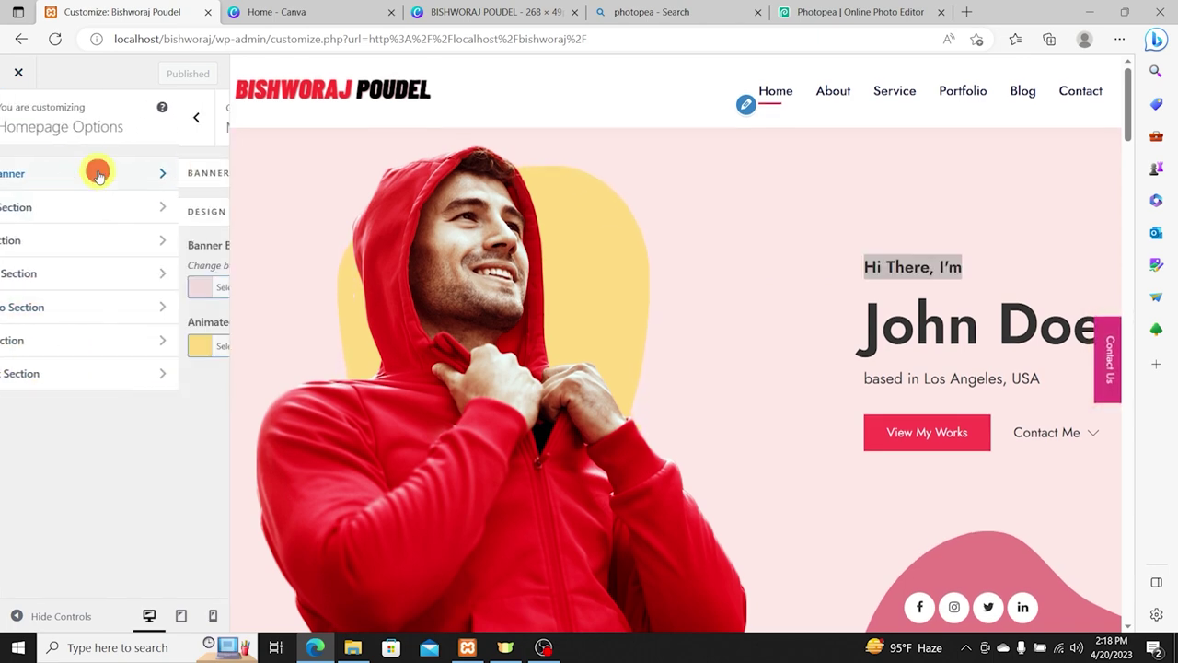
left_click(131, 175)
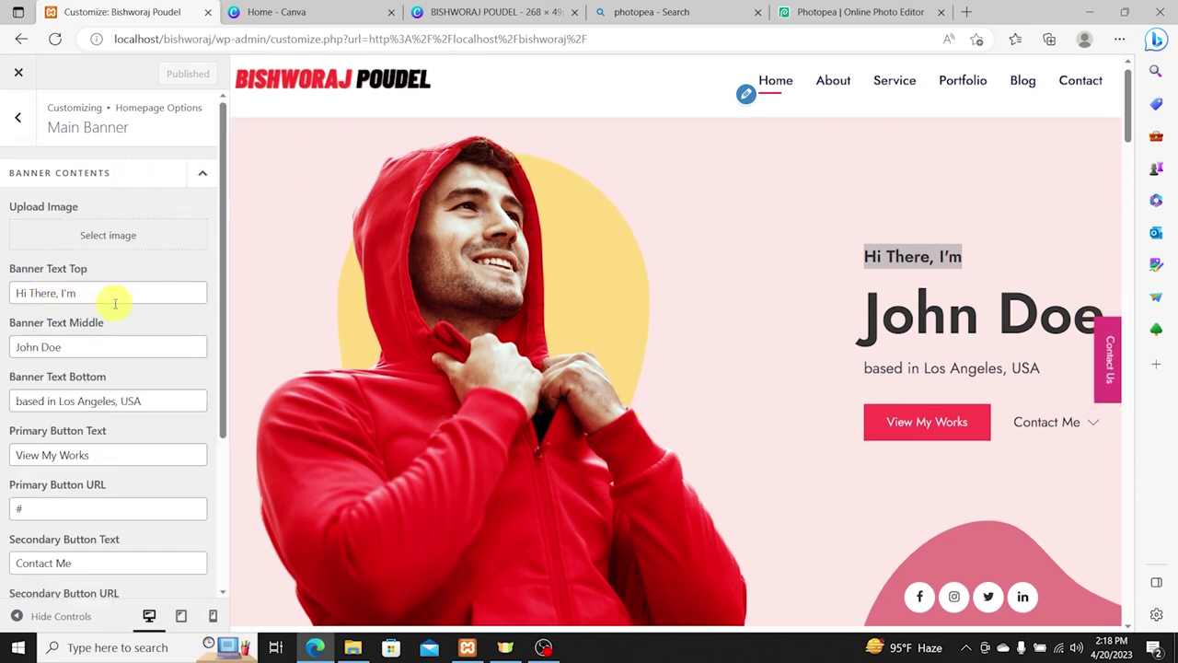
left_click_drag(122, 293, 7, 293)
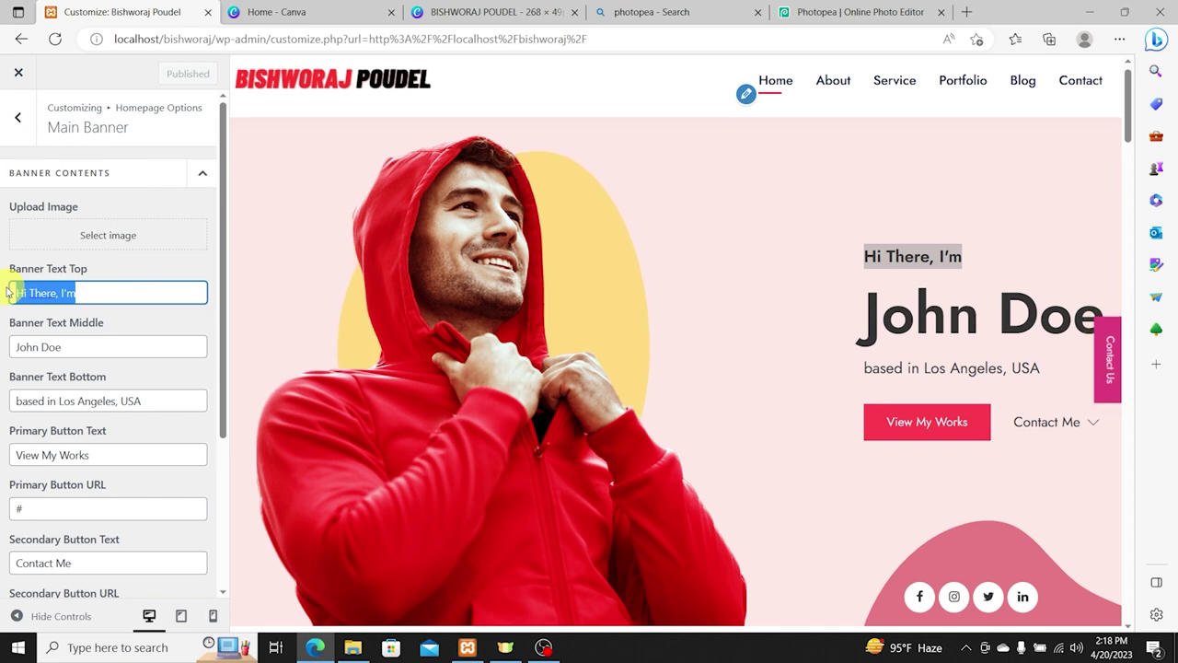
type("Nama")
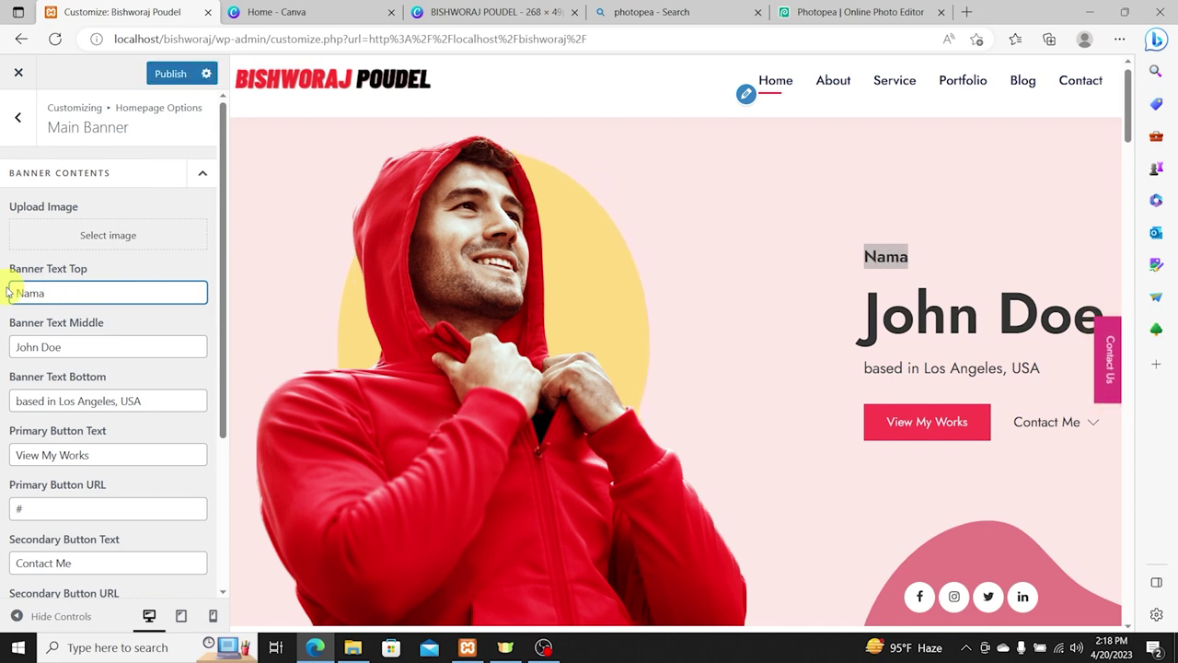
type("ste From")
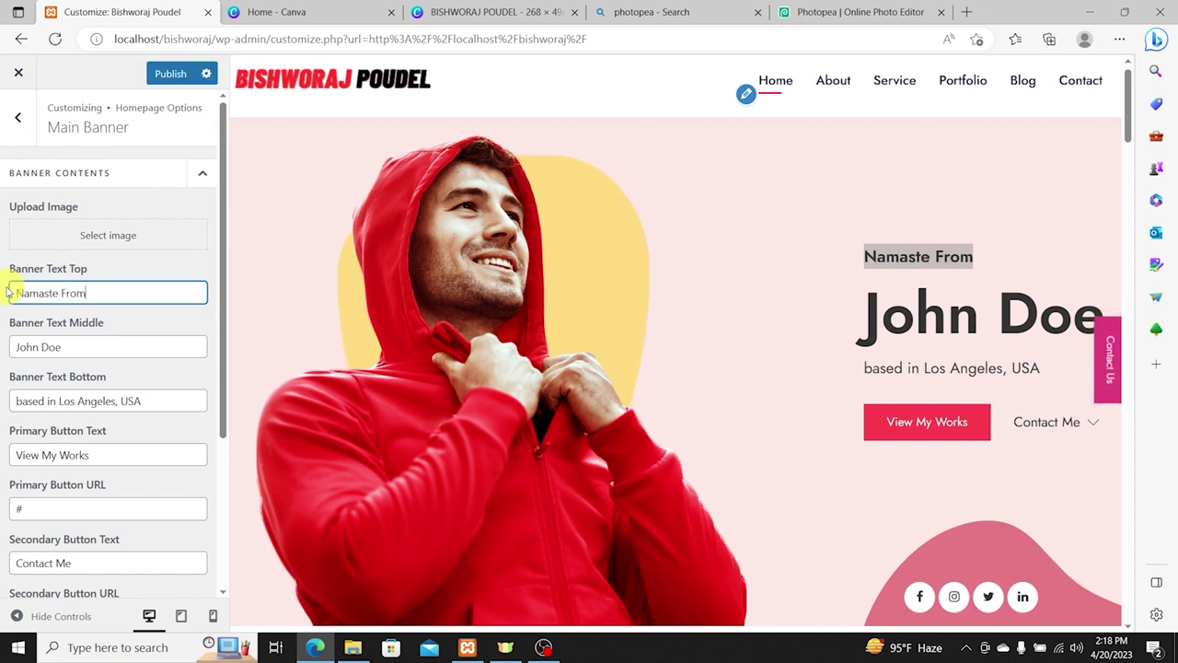
key("Tab")
type("Bishwo")
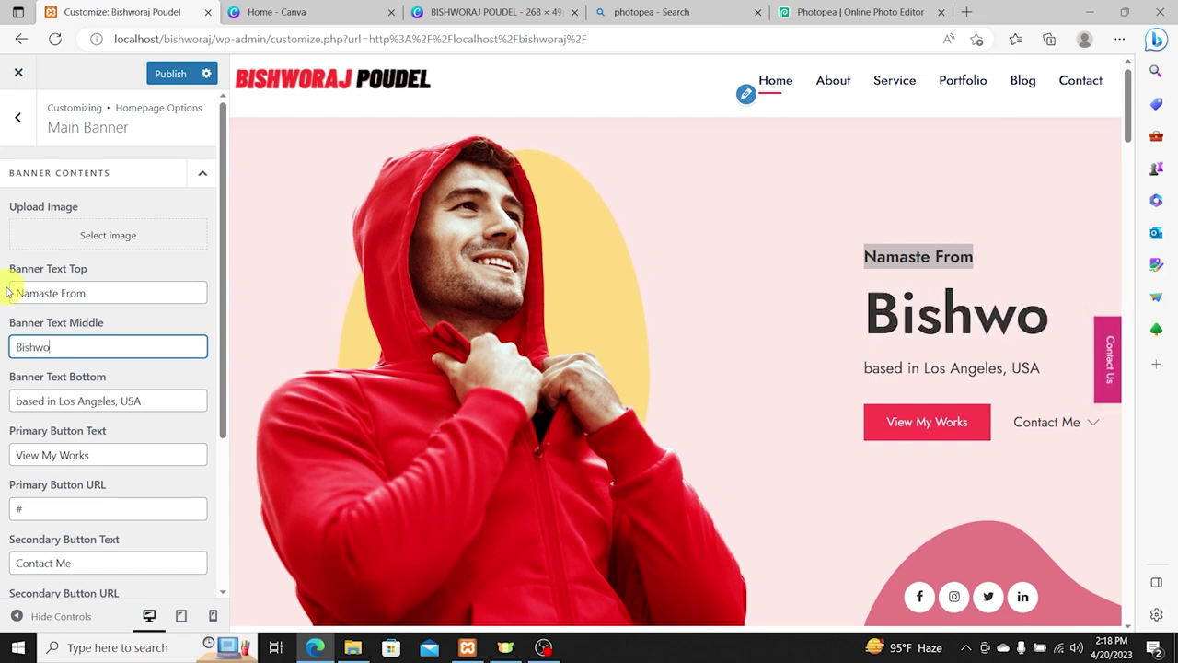
type("raj Poudel")
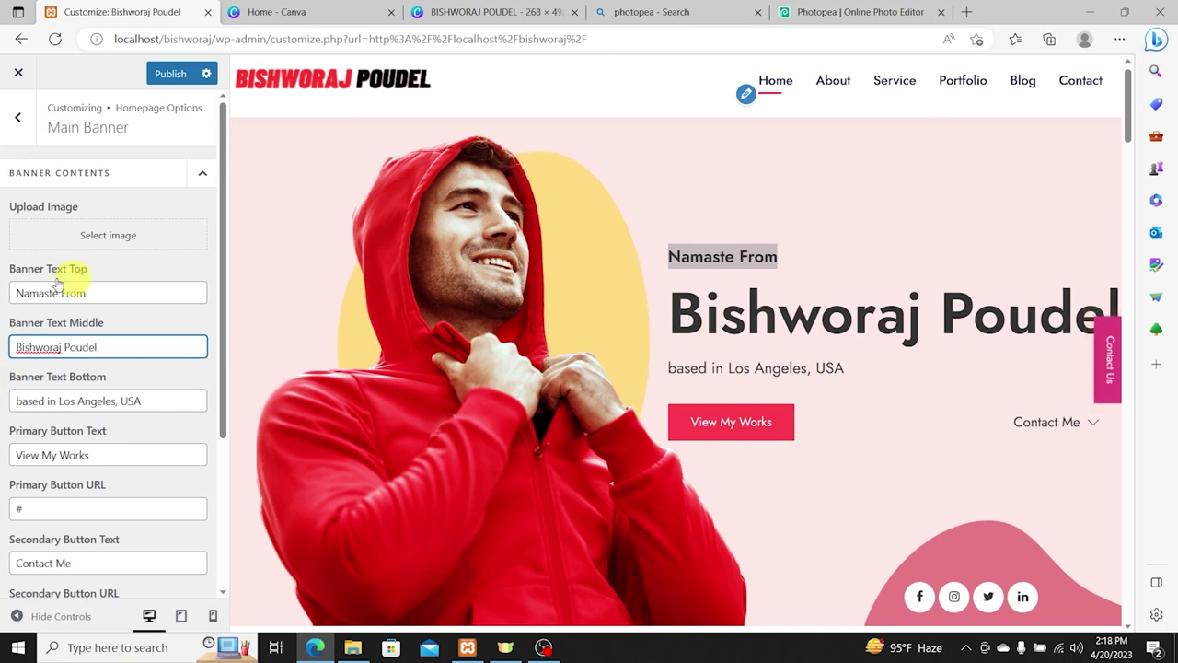
left_click(184, 396)
key("ctrl+a")
type("from Pokhara, Nepal")
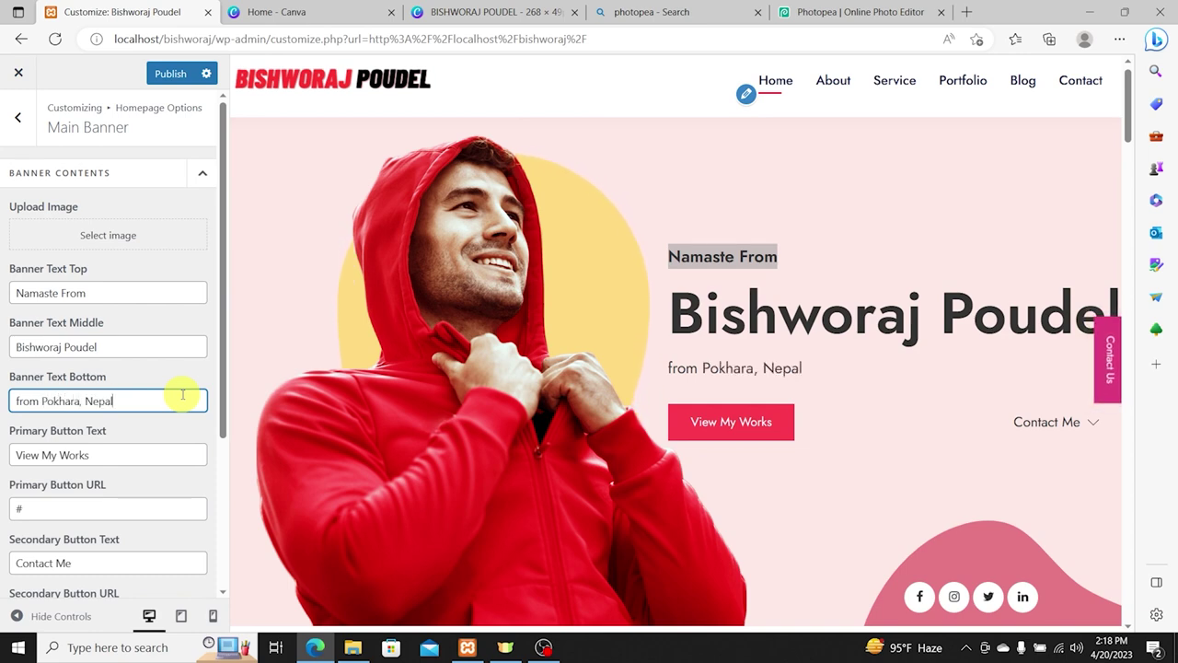
Step: Change the primary button label from 'View My Works' to 'Contact Me'
scroll(628, 343, "down", 1)
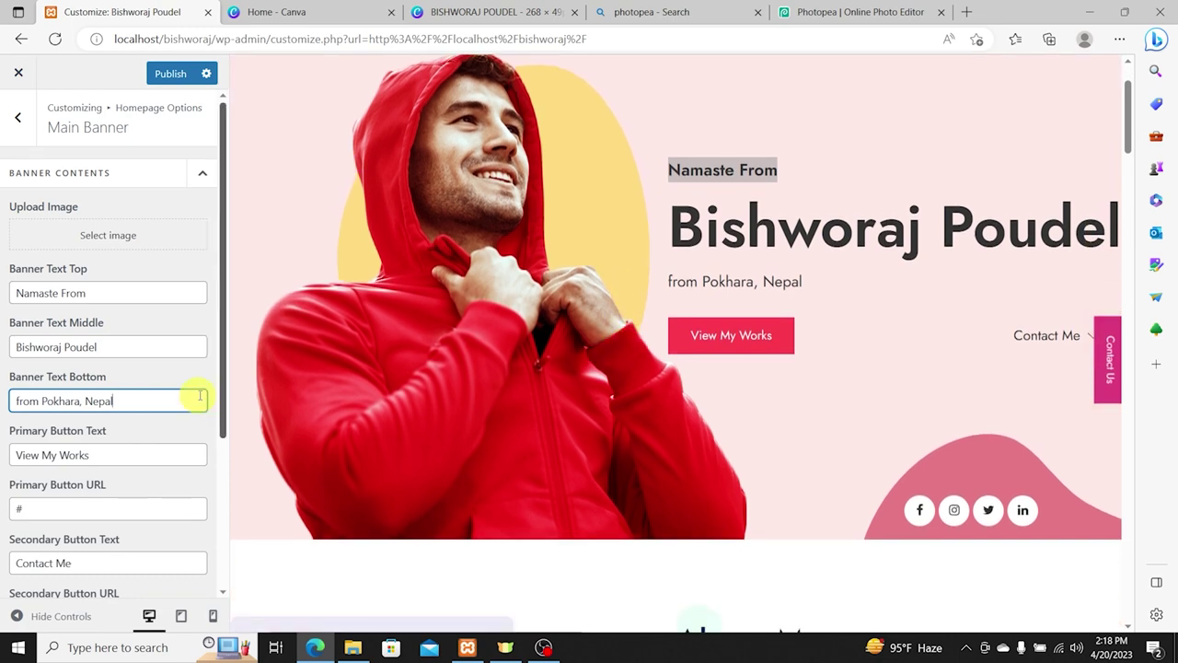
left_click(111, 453)
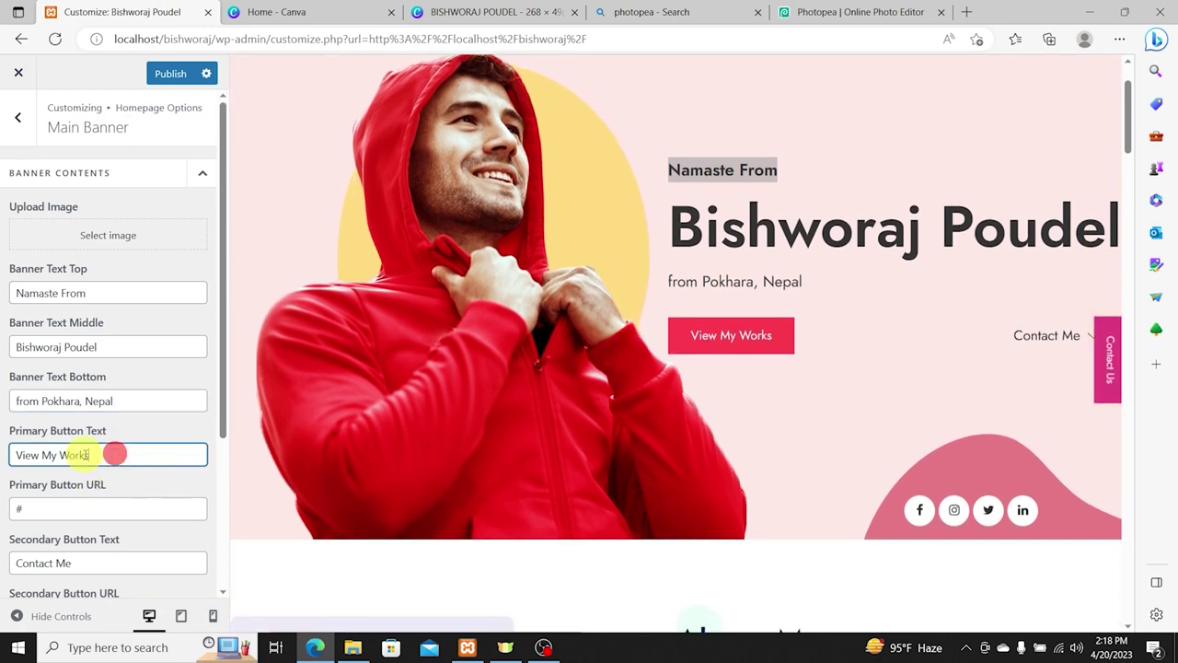
left_click_drag(112, 453, 8, 452)
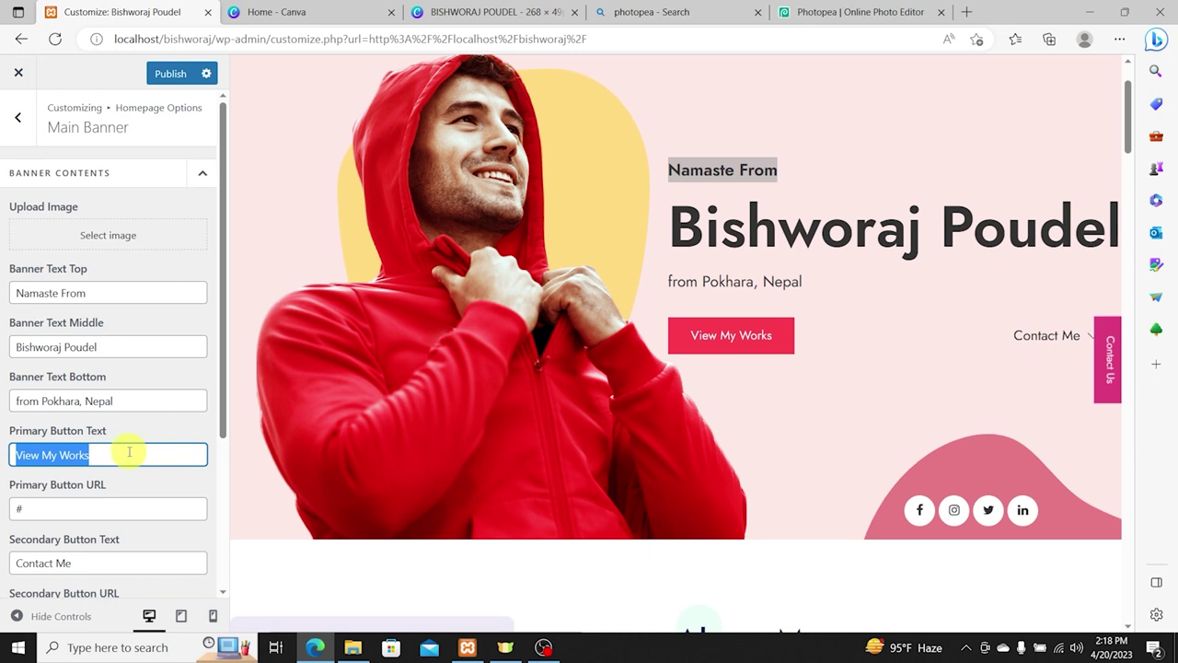
type("Take")
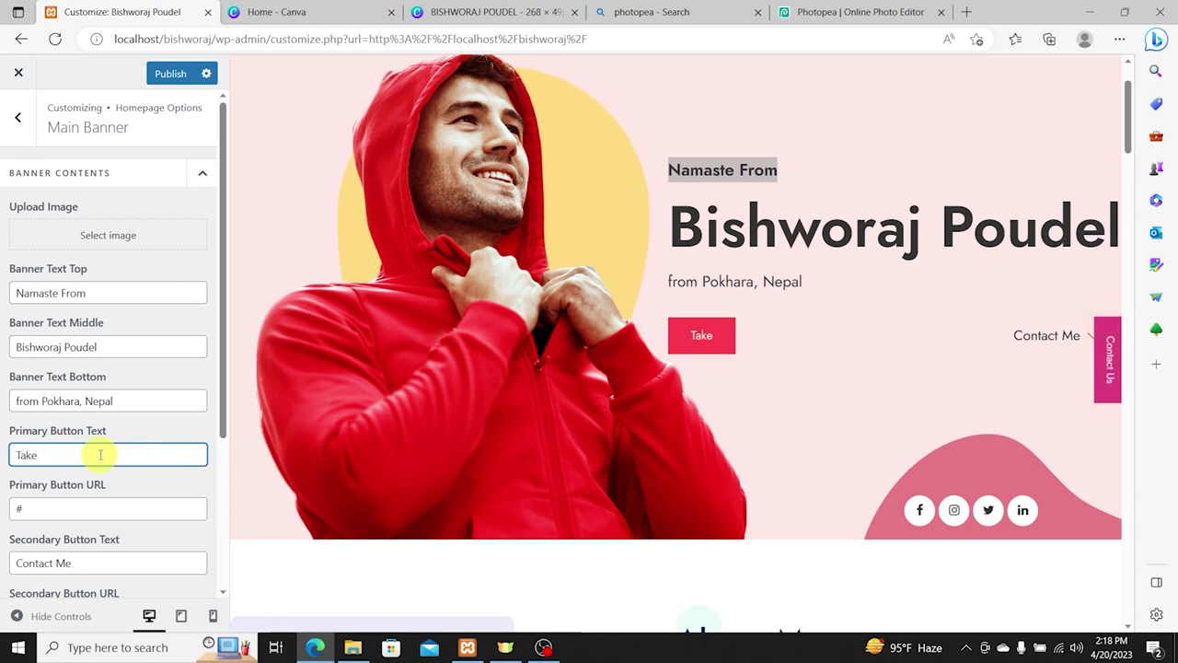
key("ctrl+a")
type("Mee")
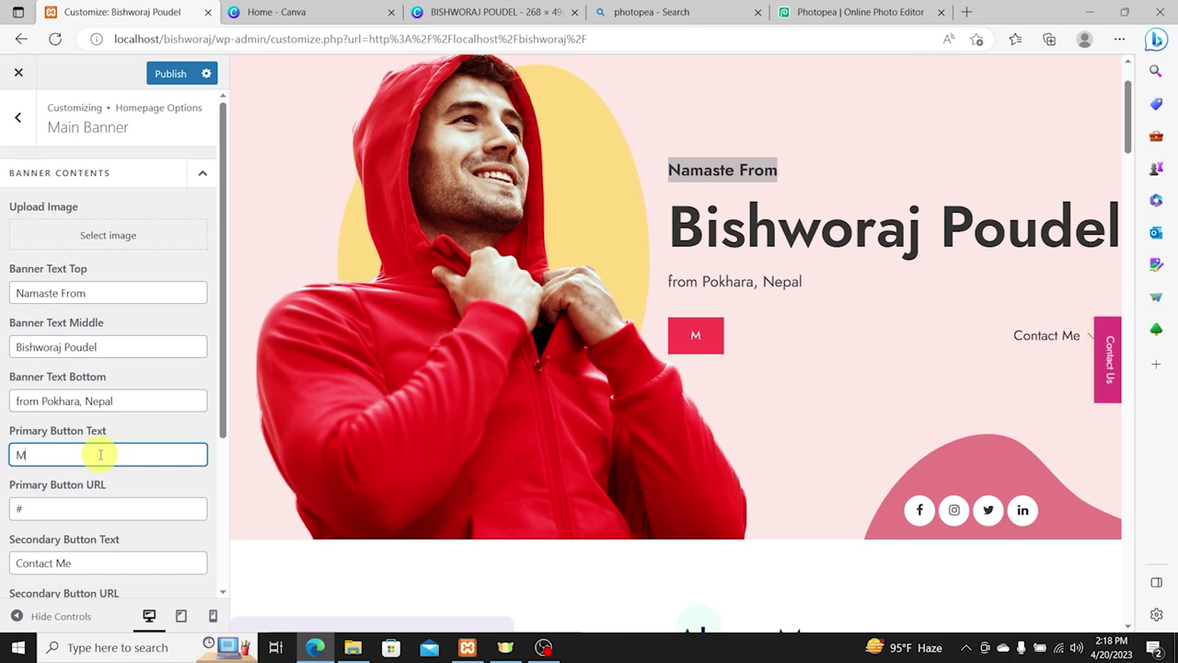
key("ctrl+a")
type("Co")
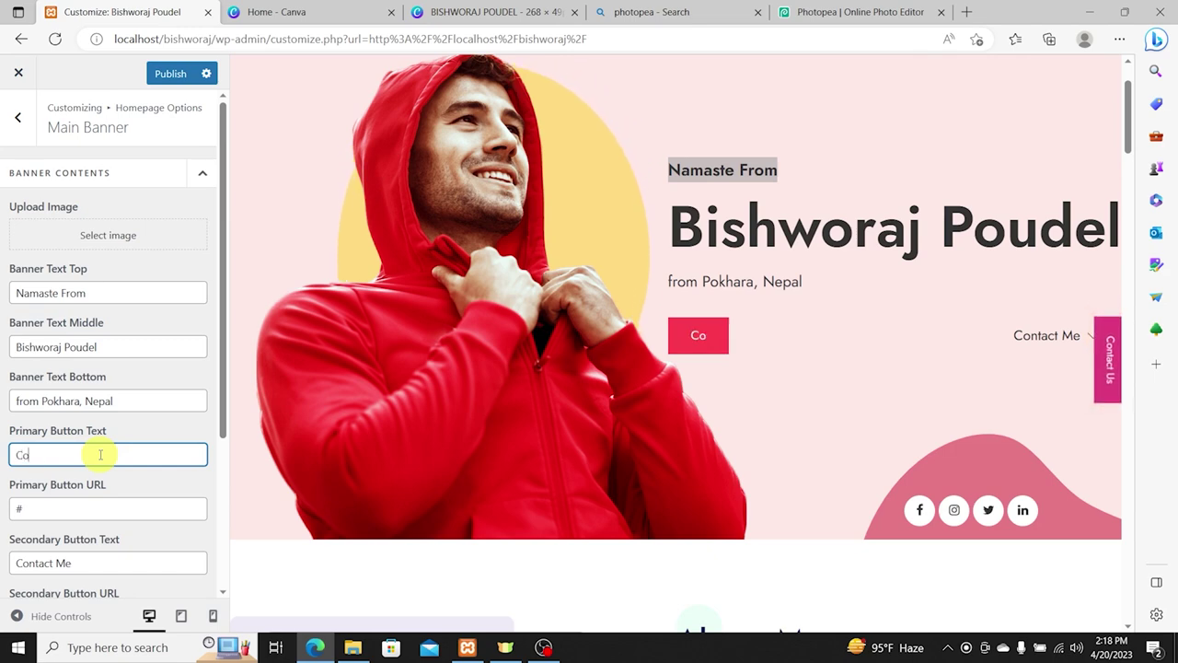
type("ntact Me")
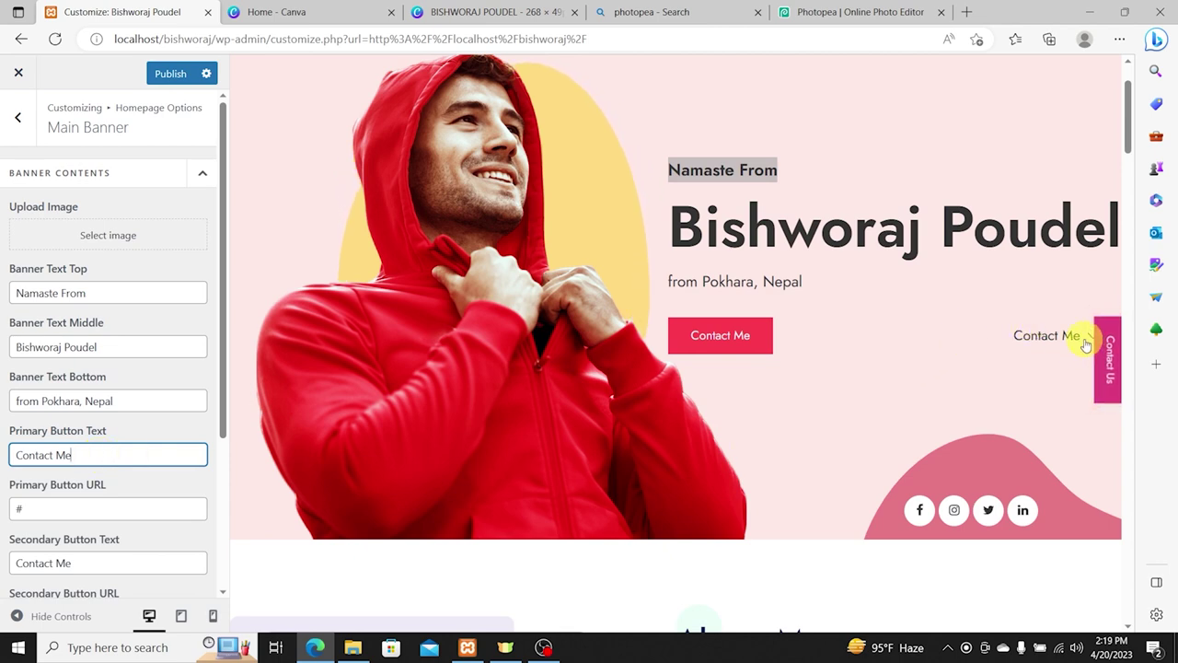
Step: Delete the secondary button text and clear the '#' from the primary button URL
left_click_drag(110, 564, 4, 561)
key("BackSpace")
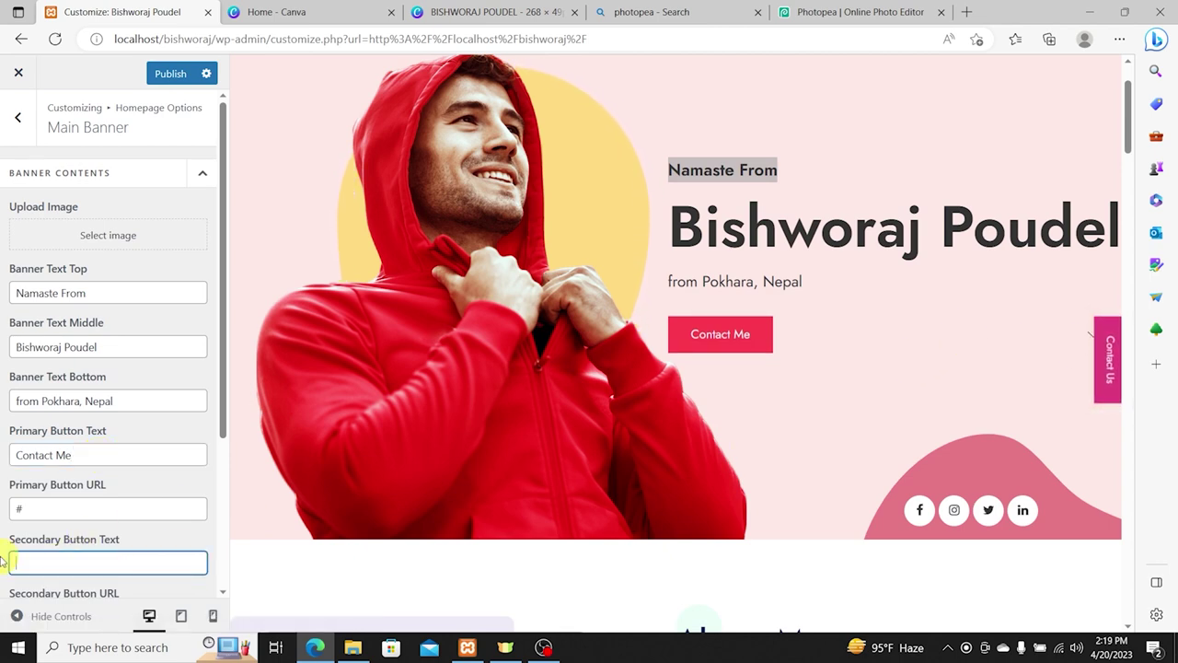
left_click_drag(56, 508, 5, 509)
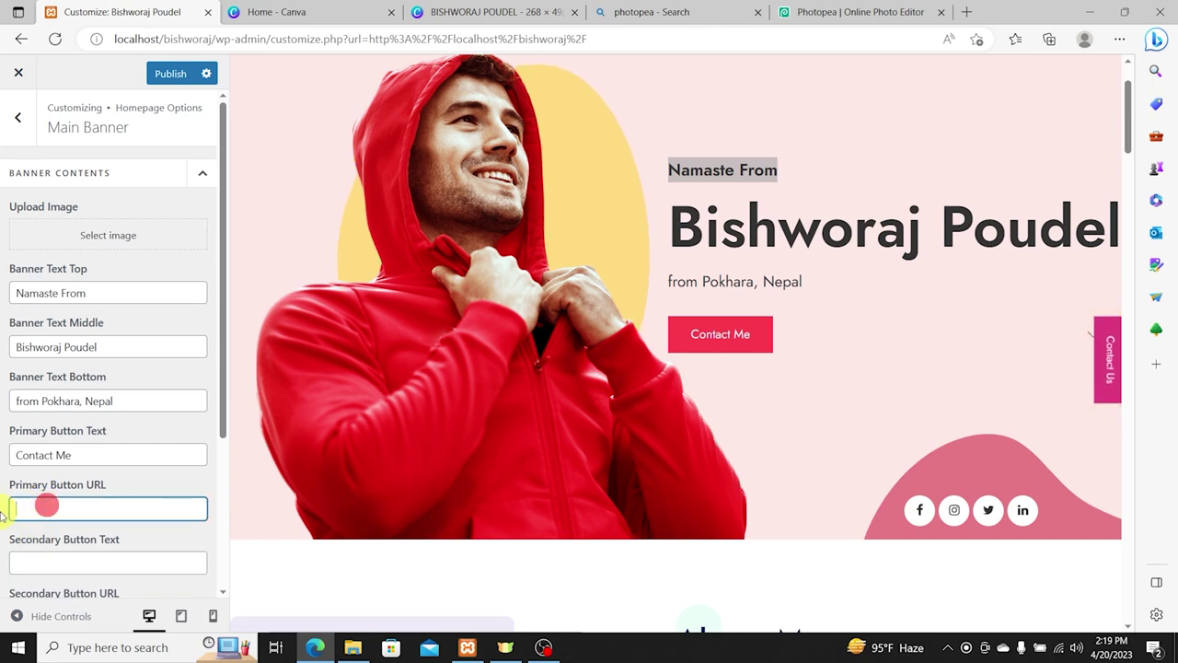
key("BackSpace")
scroll(1052, 297, "down", 3)
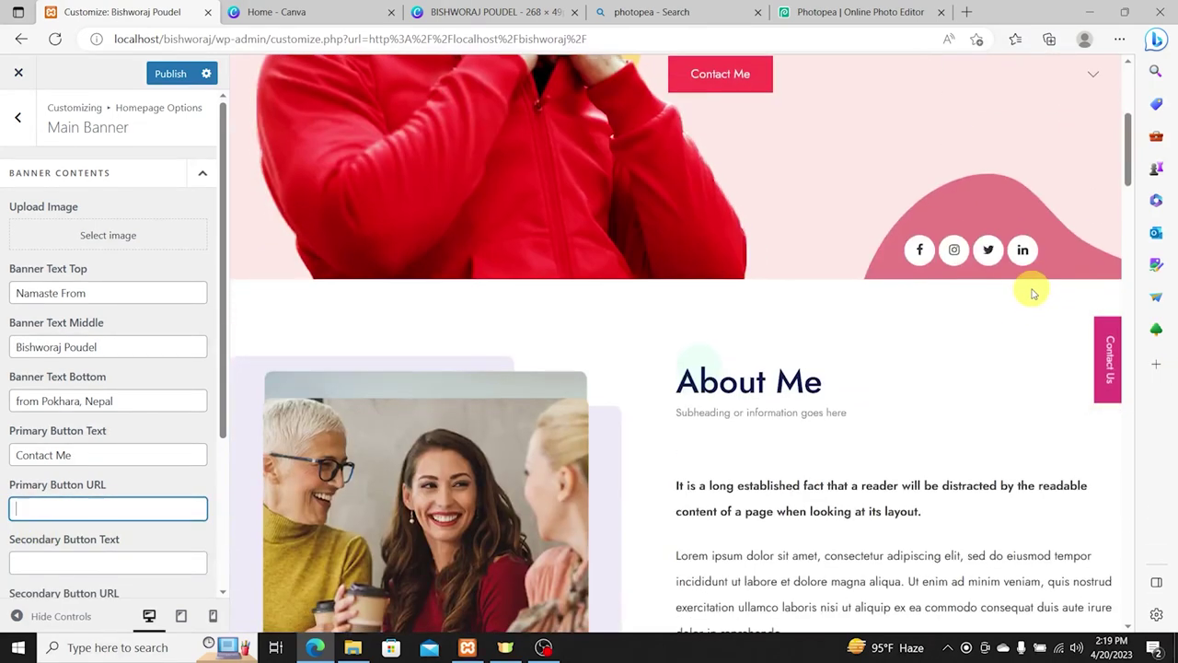
Step: Inspect the preview link's code in DevTools, then close the developer tools
right_click(1090, 81)
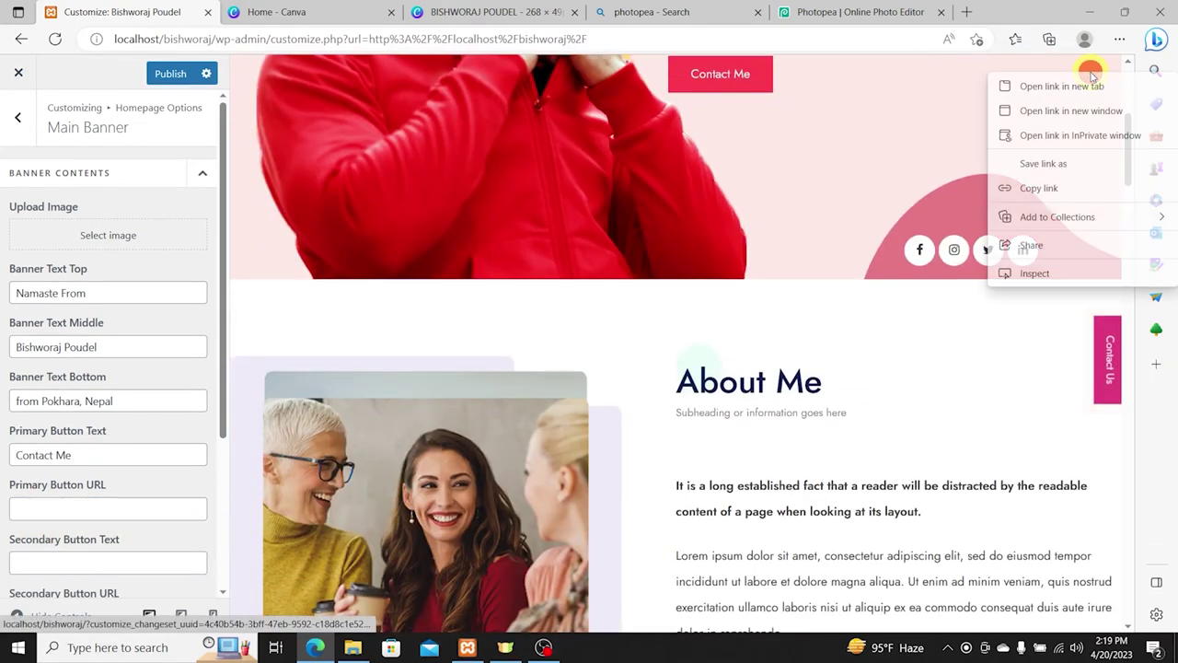
left_click(1049, 276)
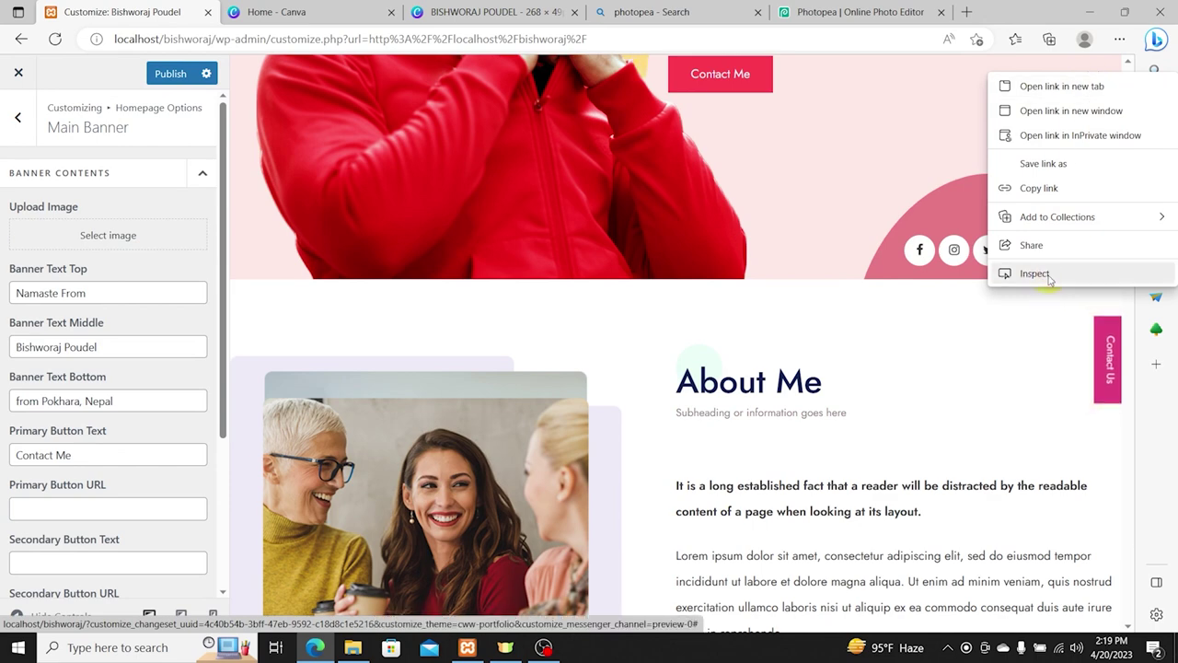
scroll(1090, 218, "up", 2)
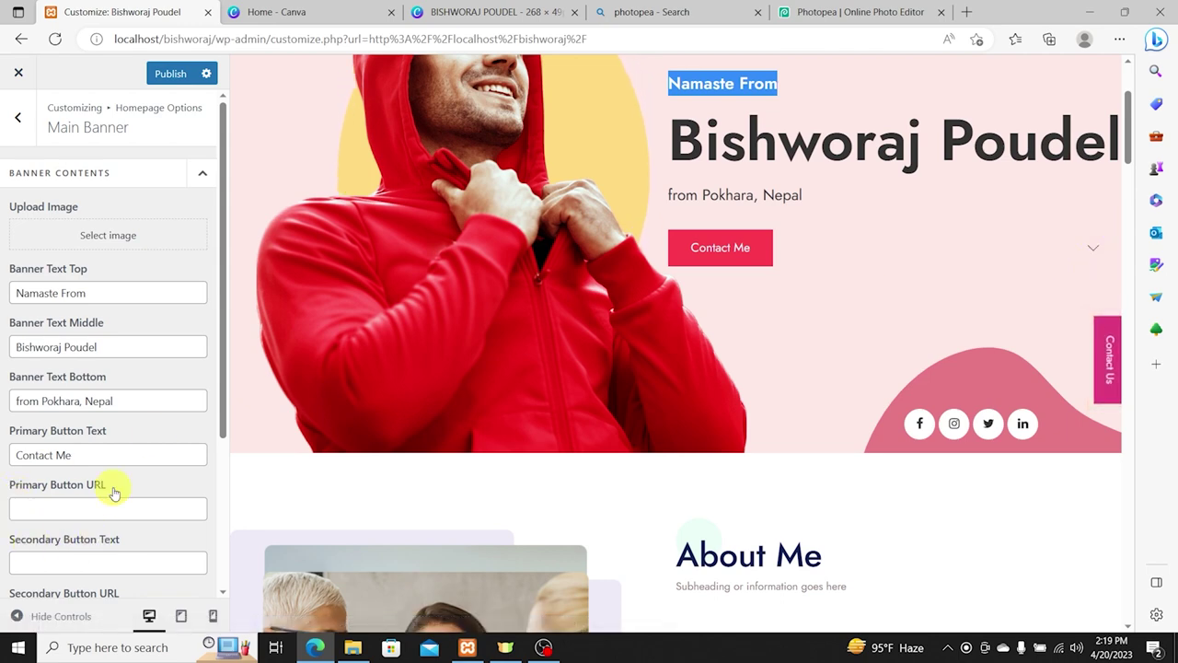
scroll(101, 470, "down", 1)
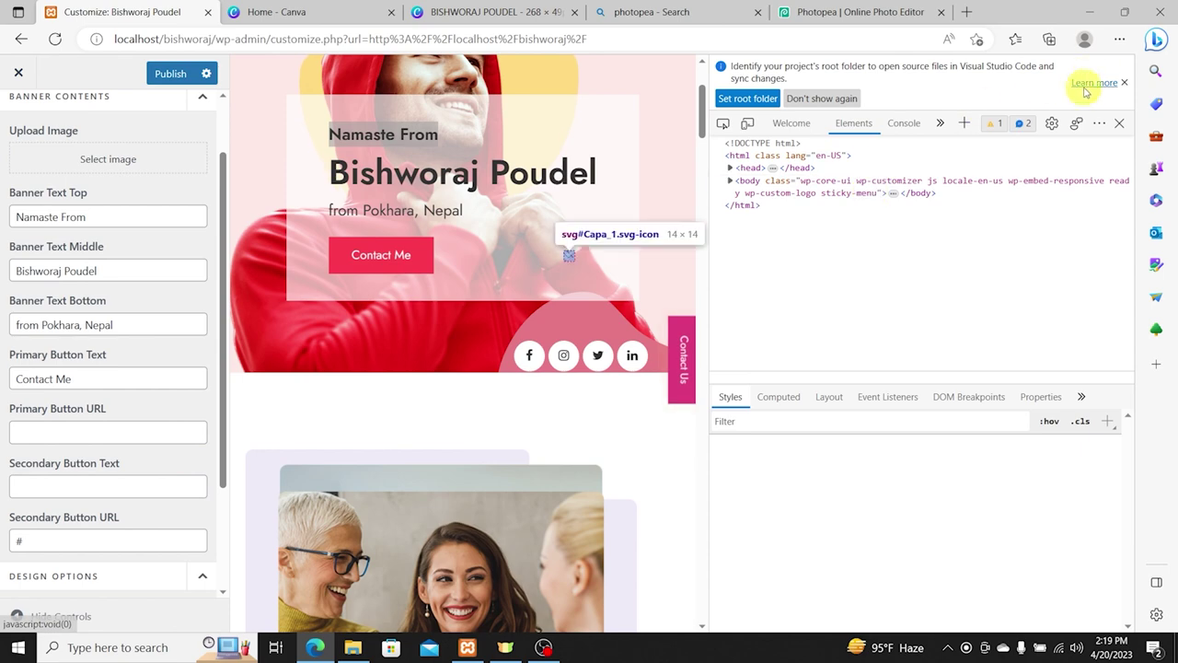
left_click(1119, 123)
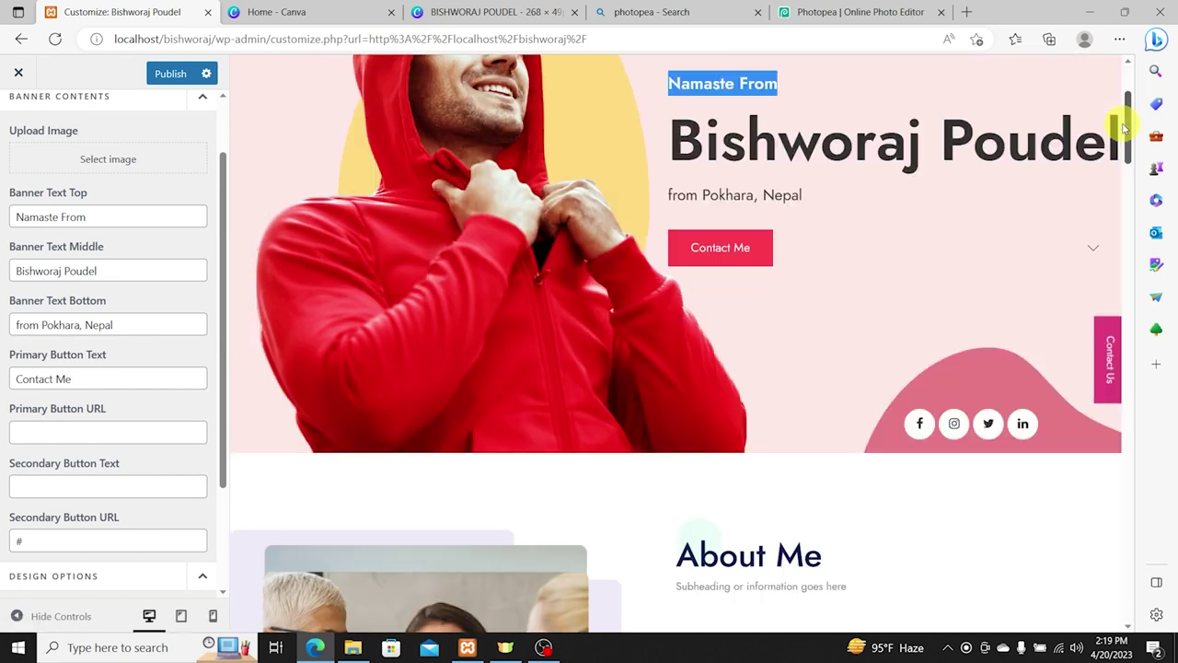
scroll(1047, 297, "up", 2)
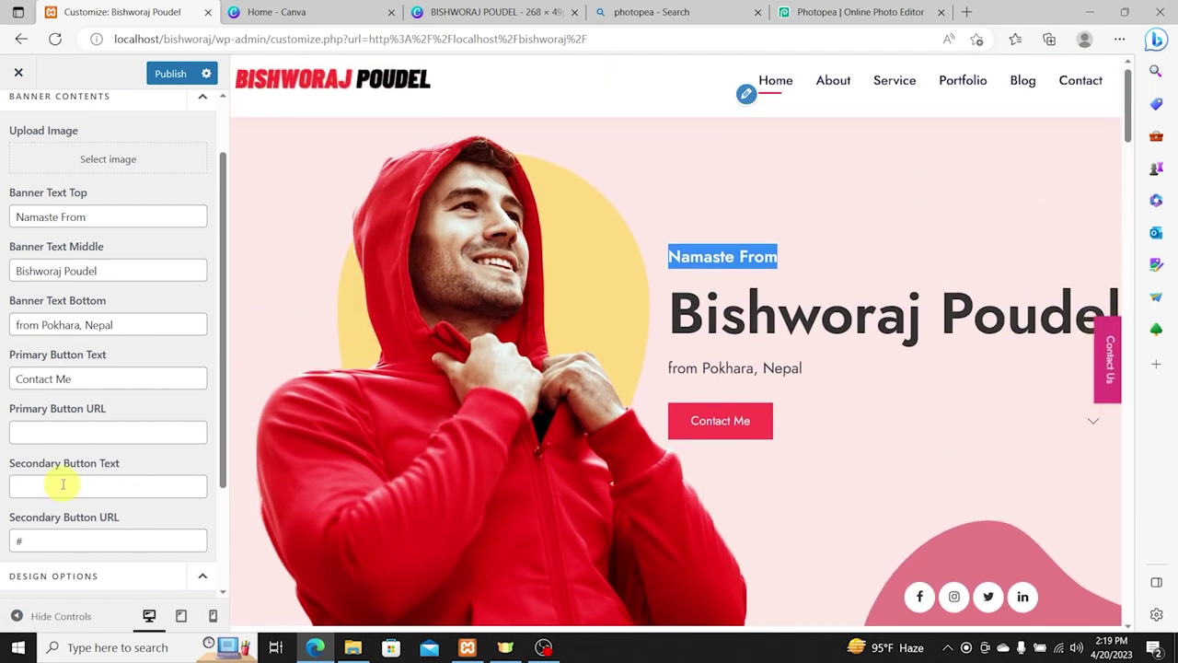
scroll(40, 503, "down", 2)
Step: Retype the secondary button text as 'Contact Me' and clear the '#' from its URL
left_click(69, 342)
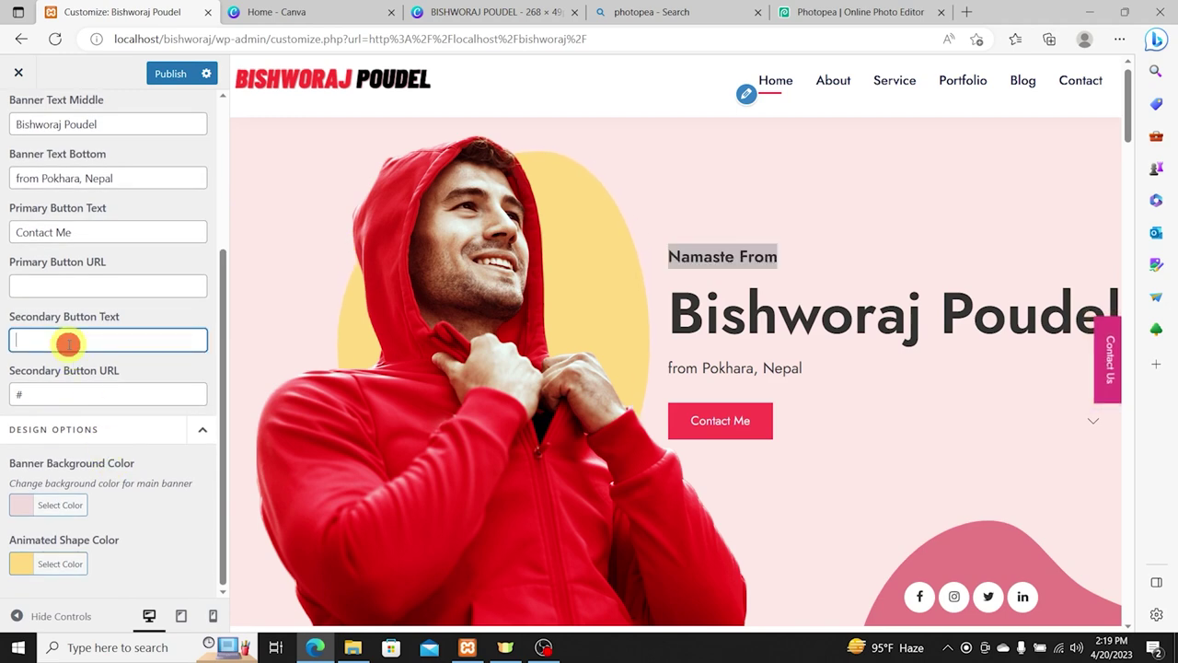
type("Contact Me")
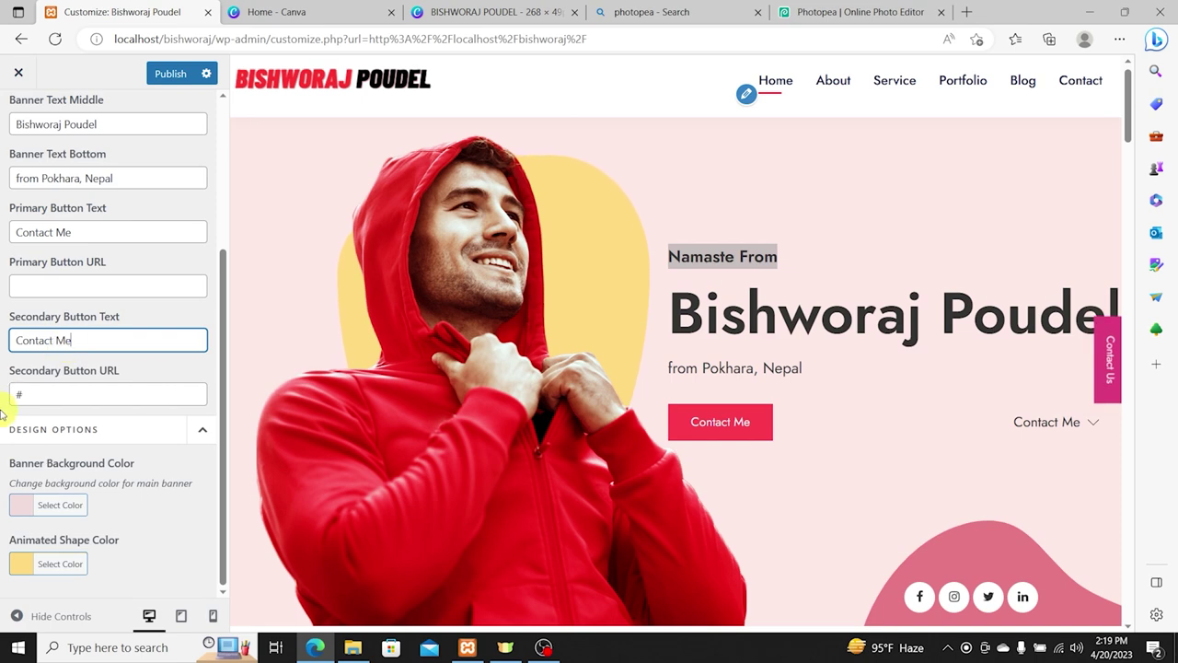
left_click(64, 287)
left_click(45, 398)
key("BackSpace")
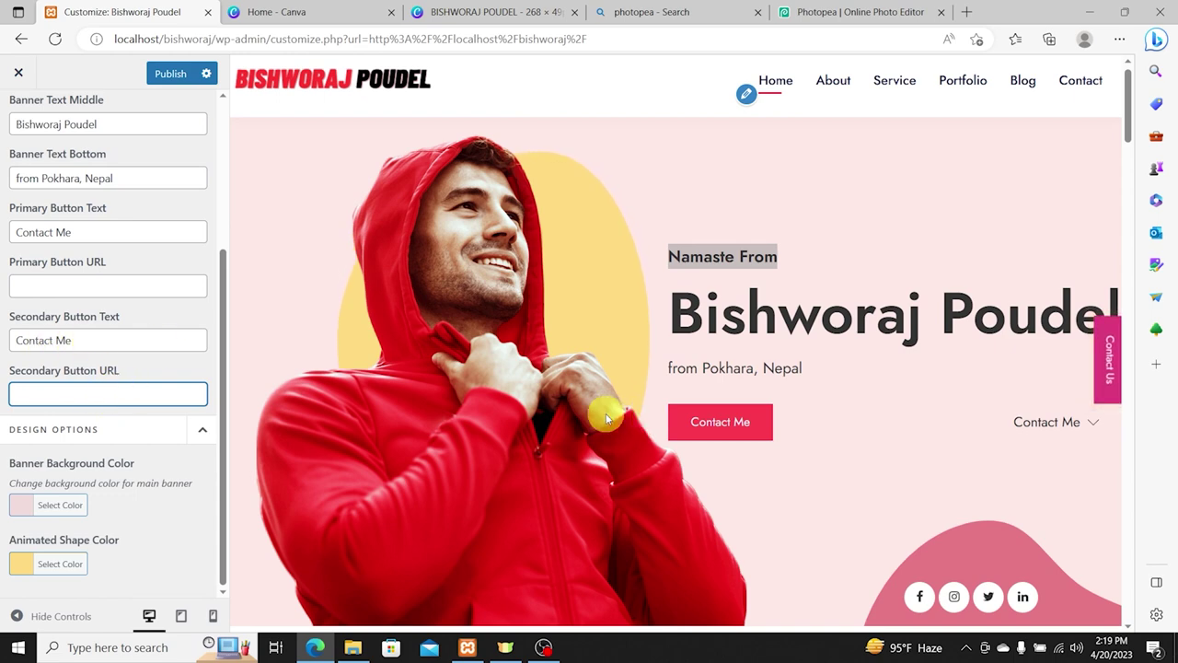
left_click(72, 339)
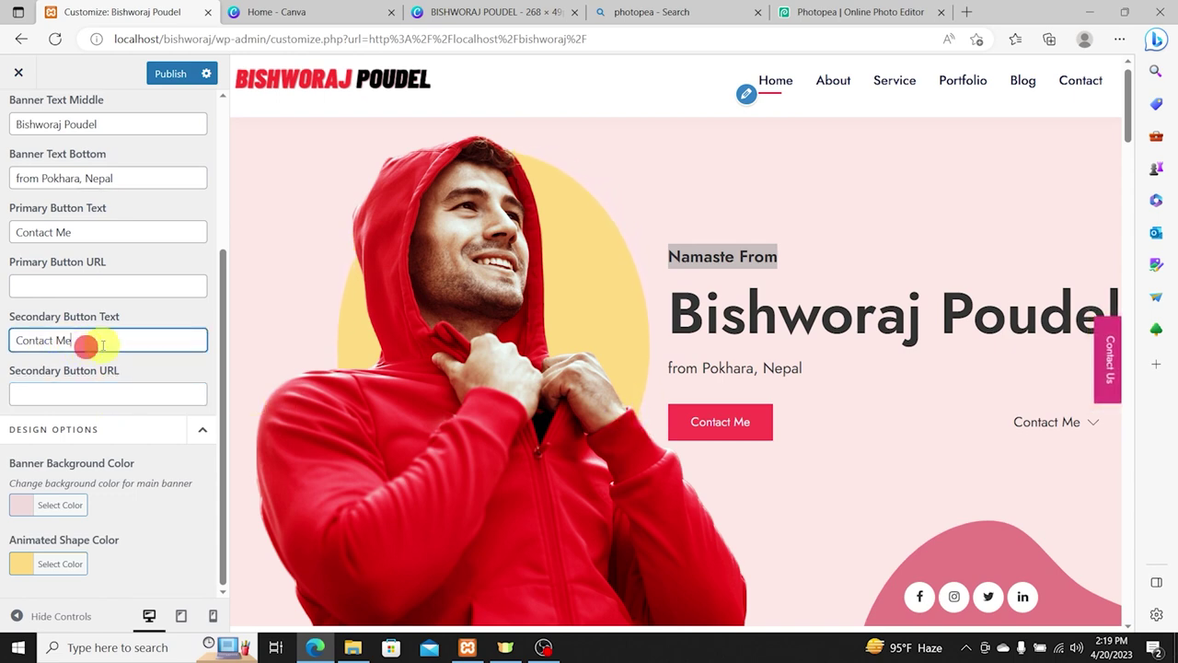
Step: Change the primary button text to 'View My Portfolio'
left_click_drag(86, 233, 3, 219)
type("Vi")
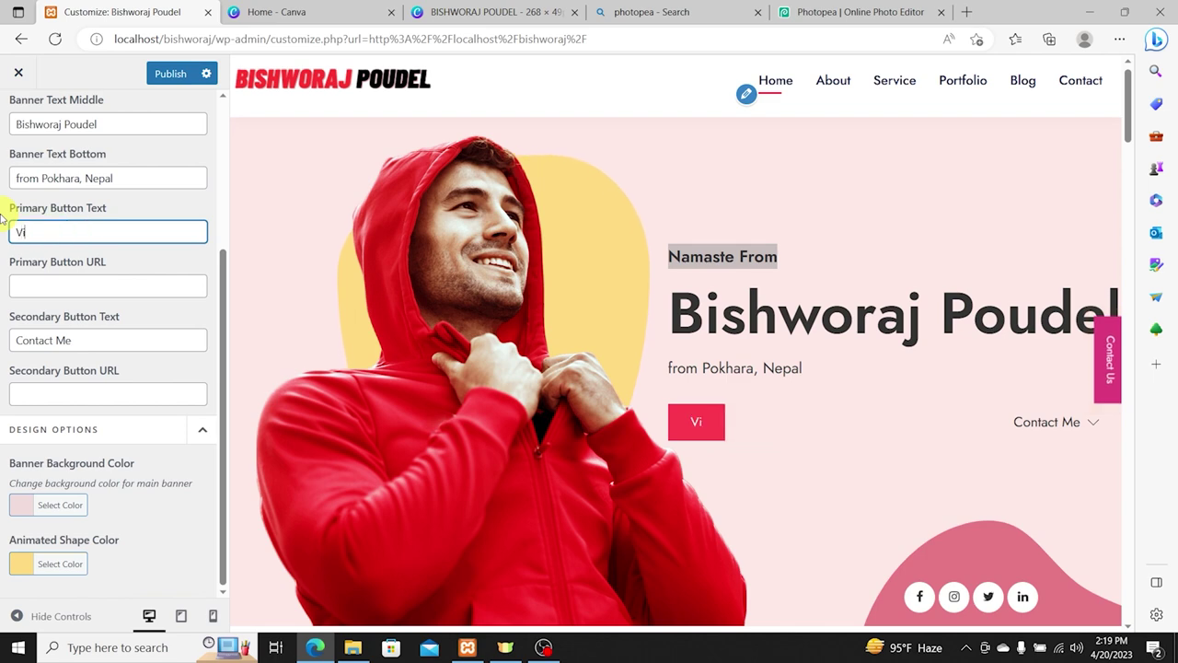
type("ew My P")
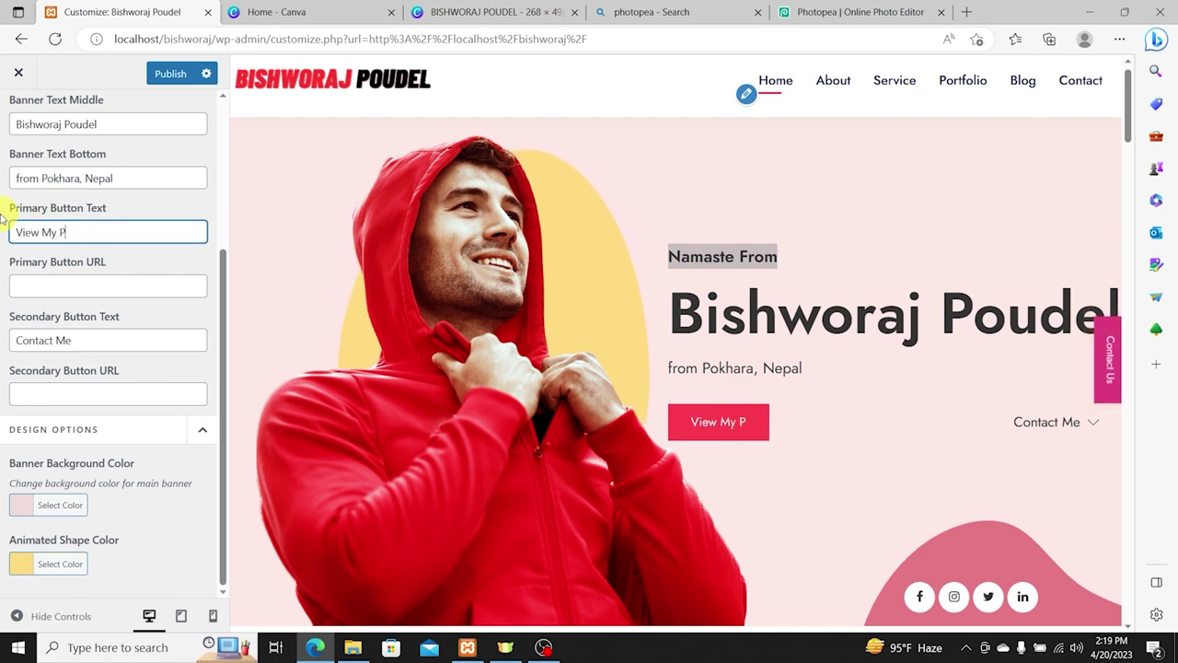
type("ortf")
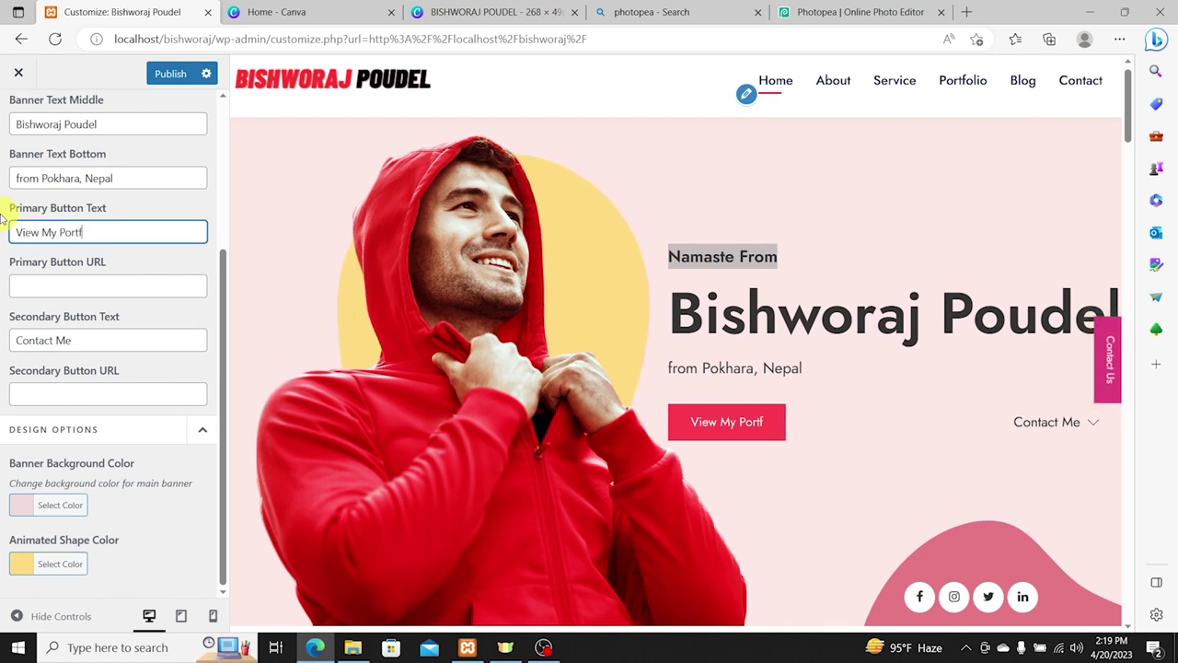
type("olio")
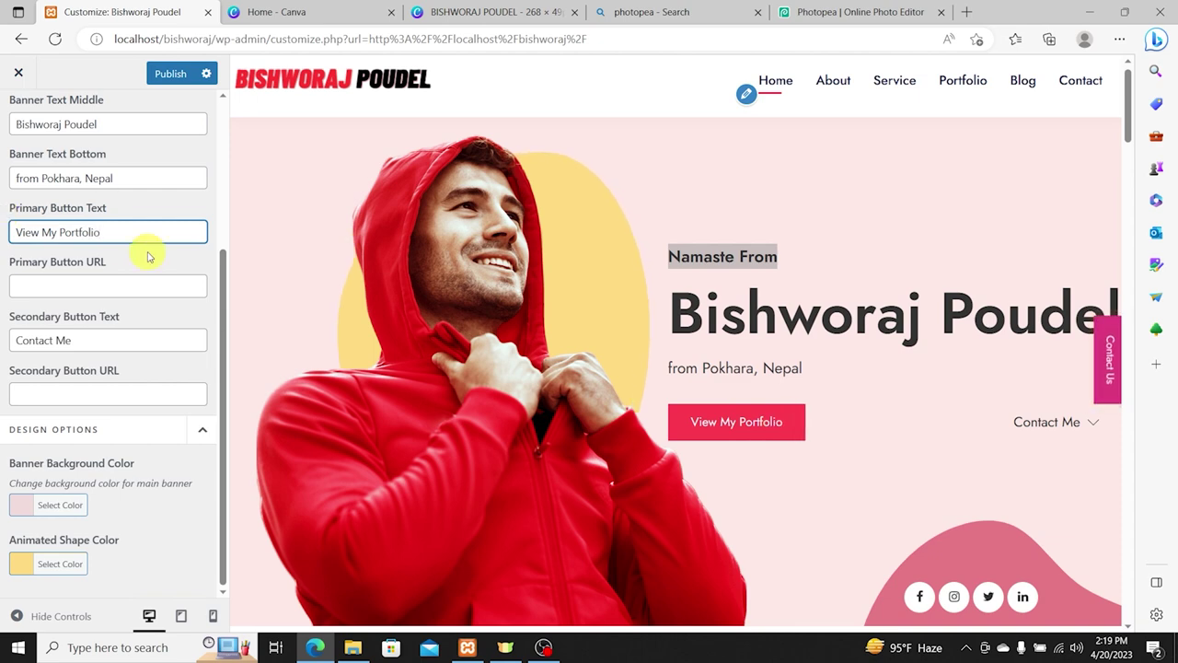
left_click(116, 282)
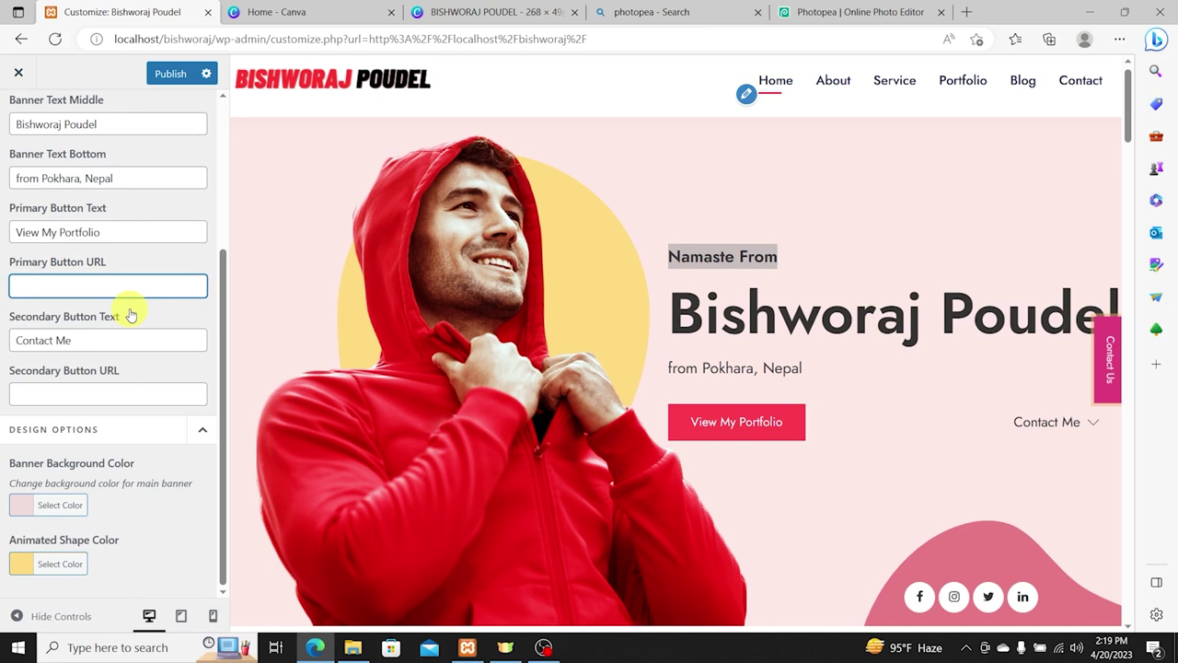
Step: Publish the banner changes and go back to the Homepage Options list
left_click(167, 73)
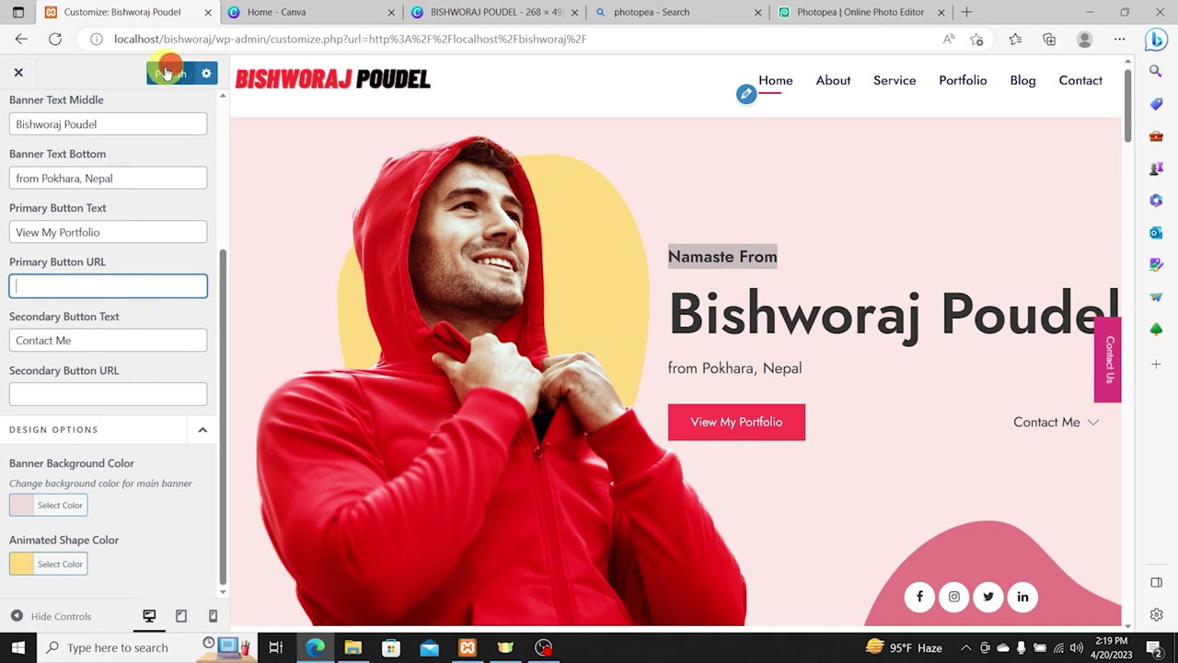
left_click(166, 73)
scroll(1003, 386, "down", 1)
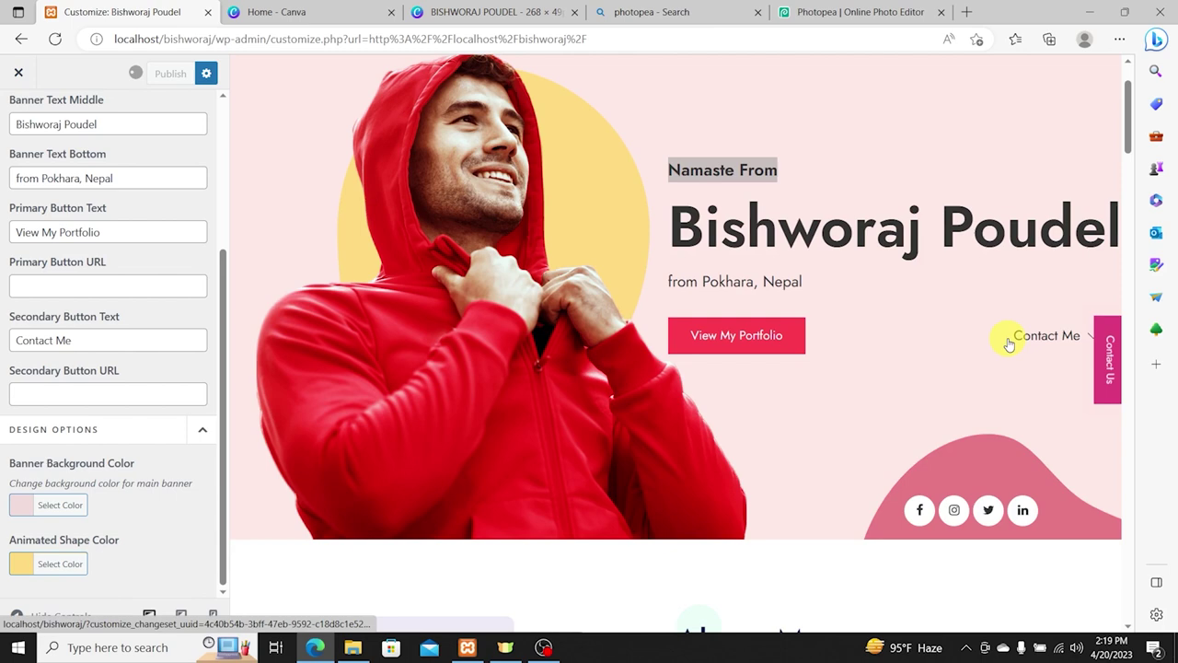
key("Escape")
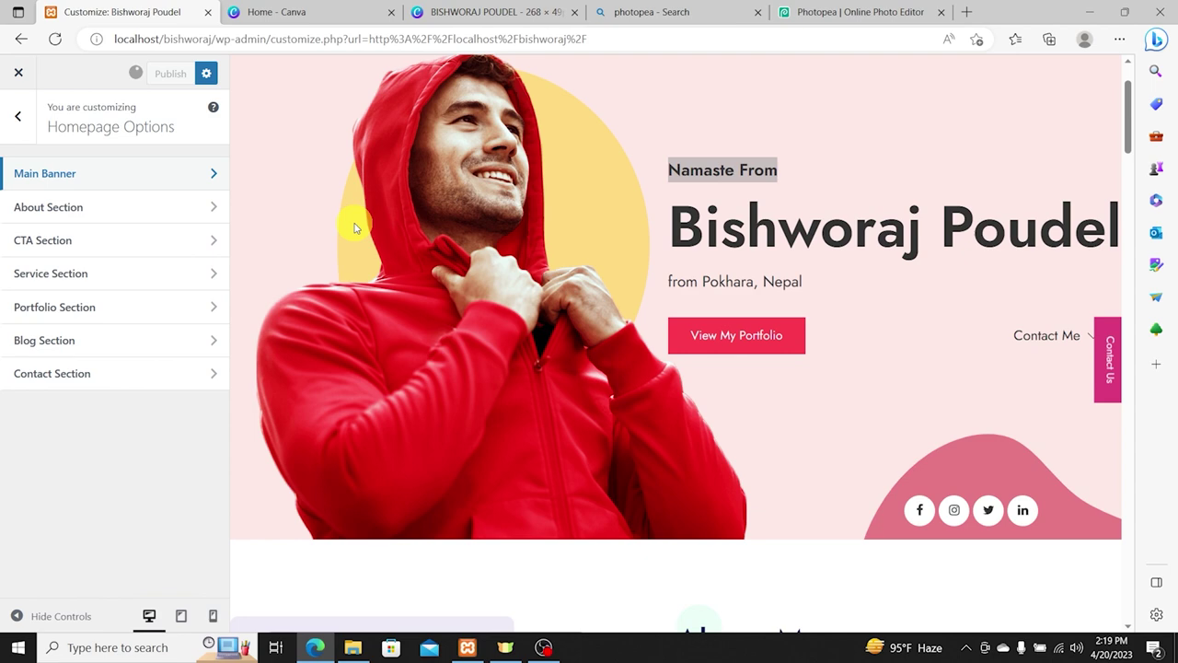
left_click_drag(356, 228, 323, 17)
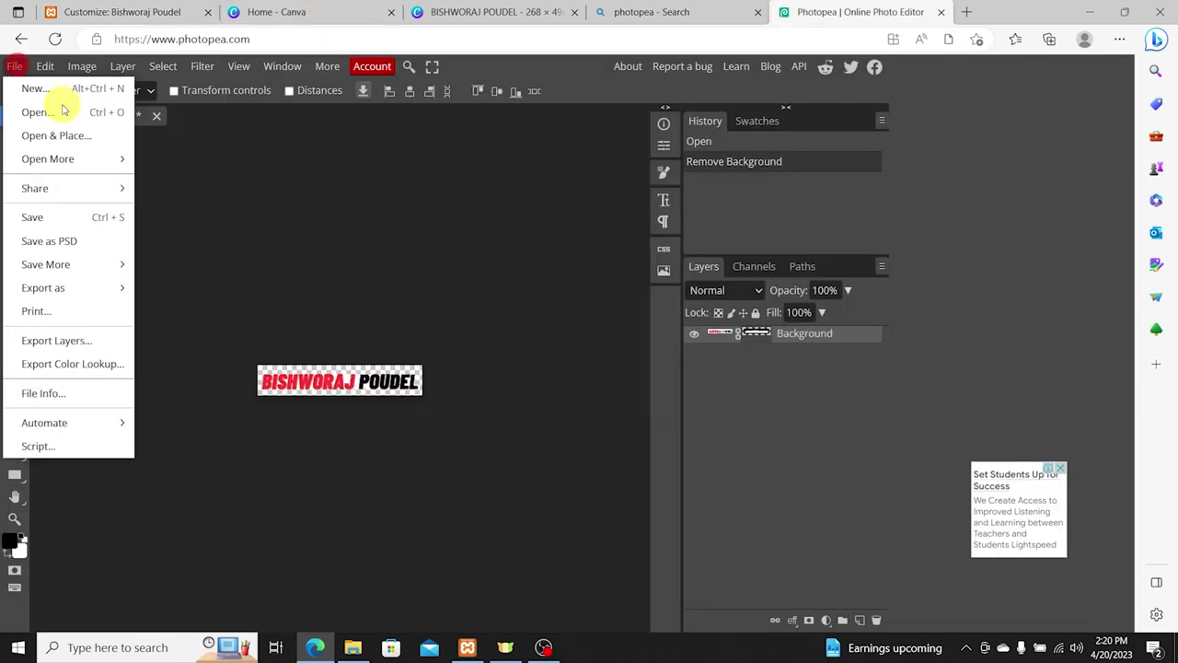
Step: Open IMG_4955 from the Personal Site folder as a new Photopea document
left_click(63, 112)
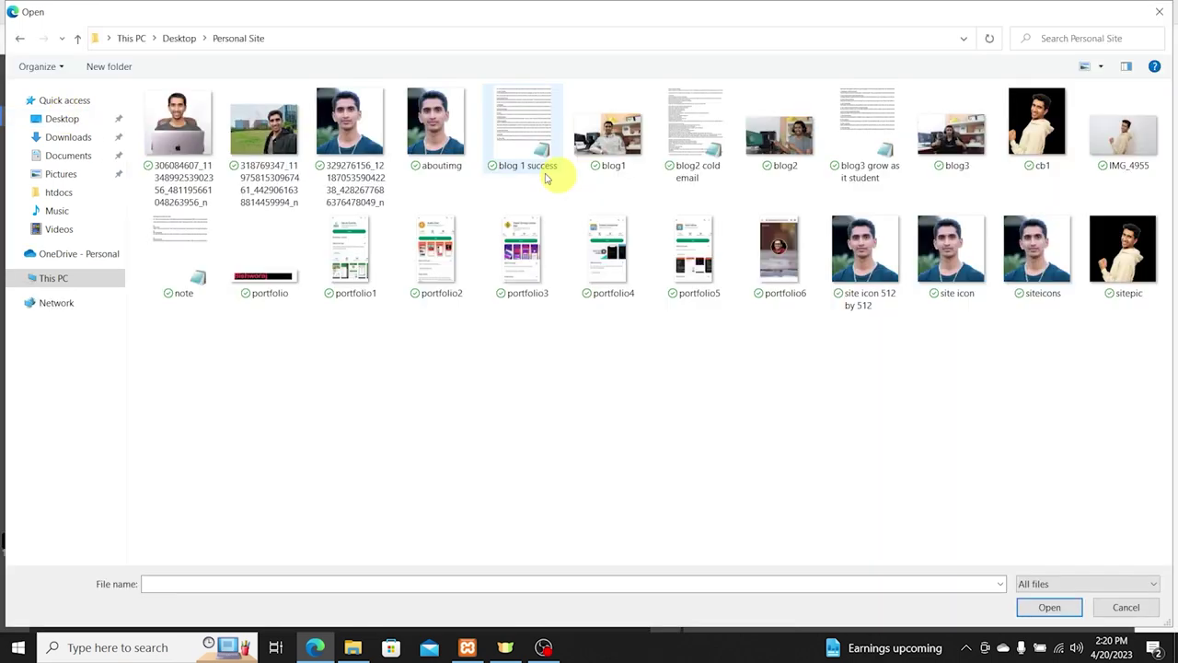
left_click(1125, 138)
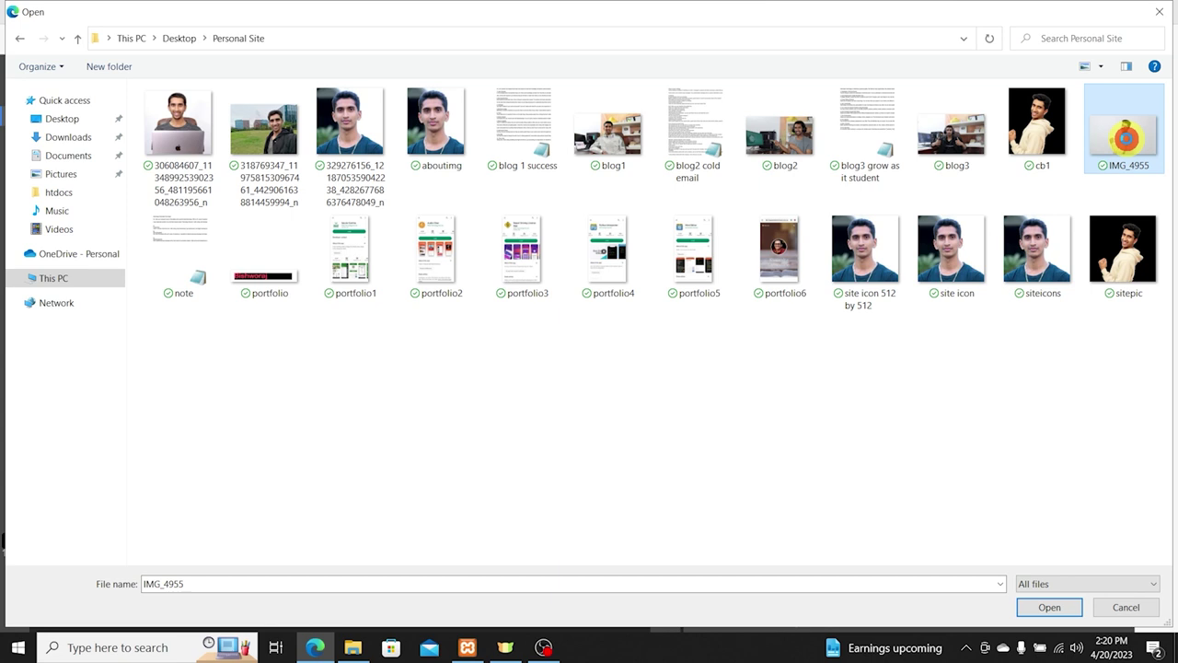
double_click(1124, 138)
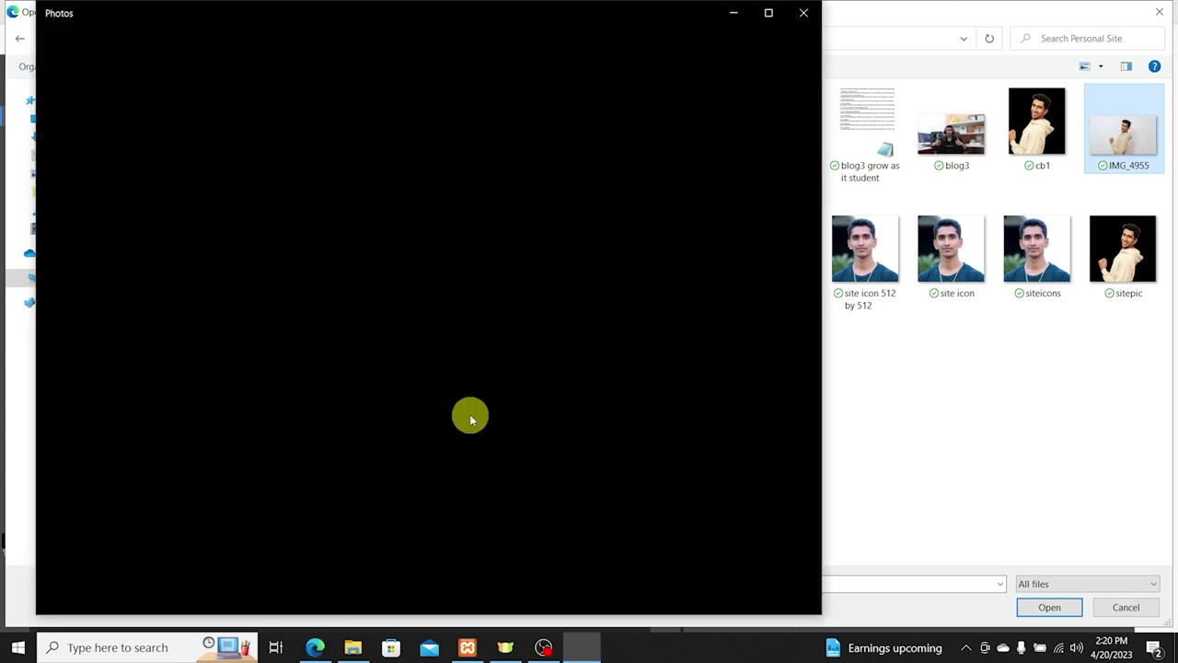
left_click(765, 13)
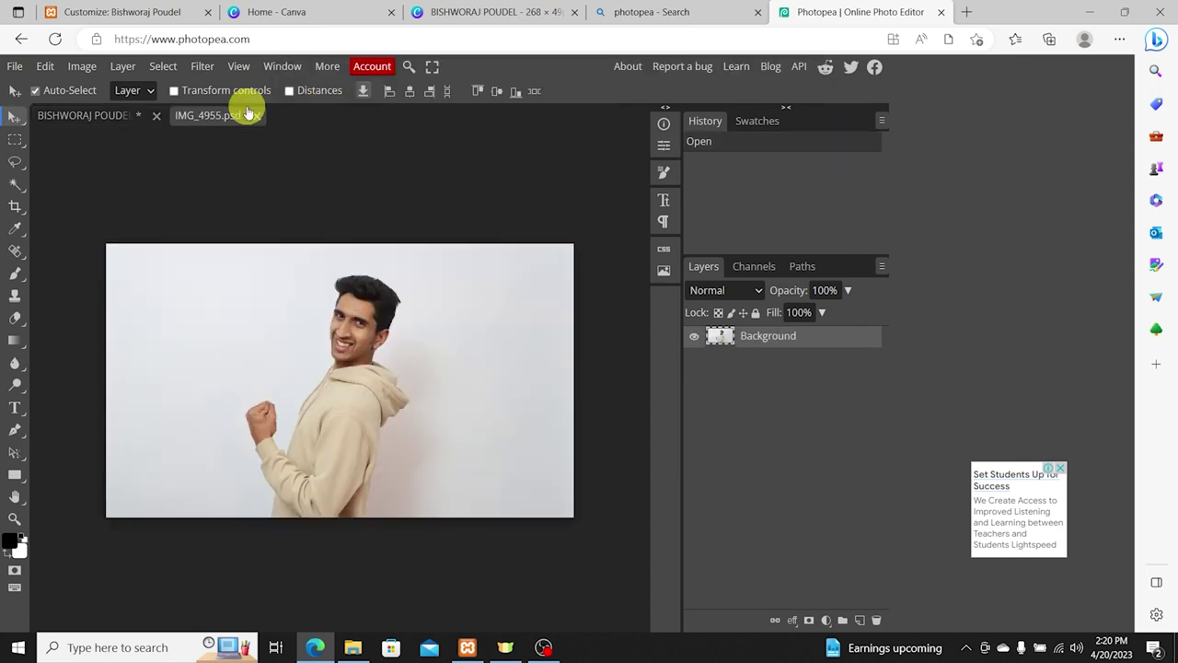
Step: Remove IMG_4955's background, close the image and Canva tabs, and box-select the man
left_click(127, 67)
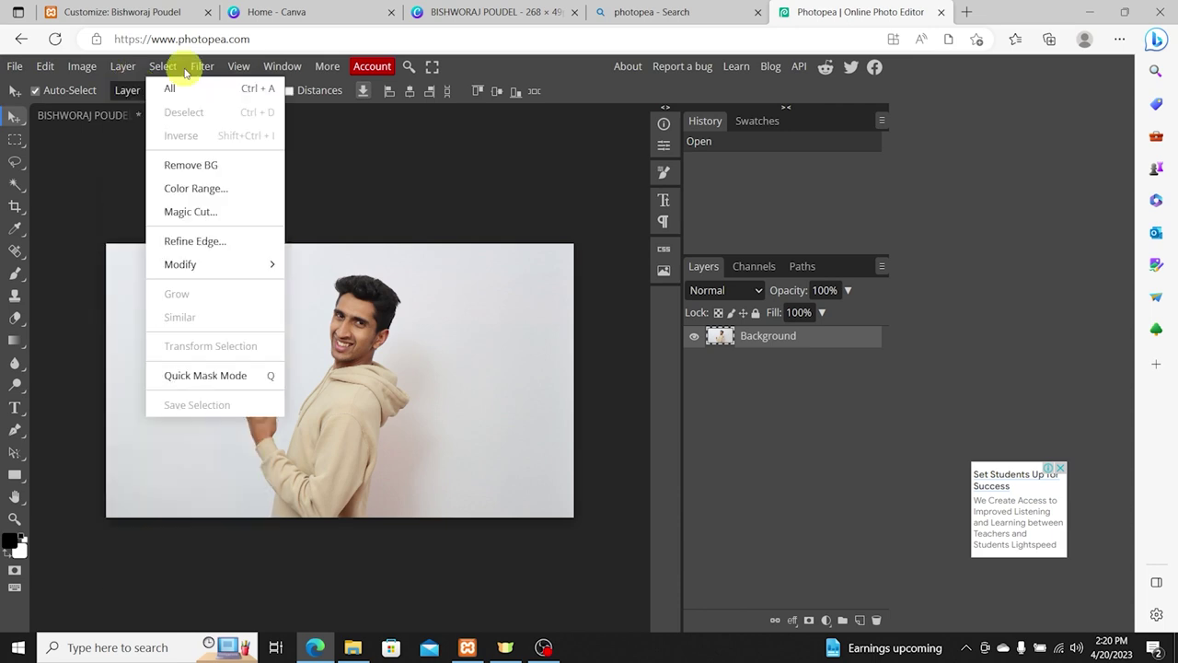
left_click(195, 166)
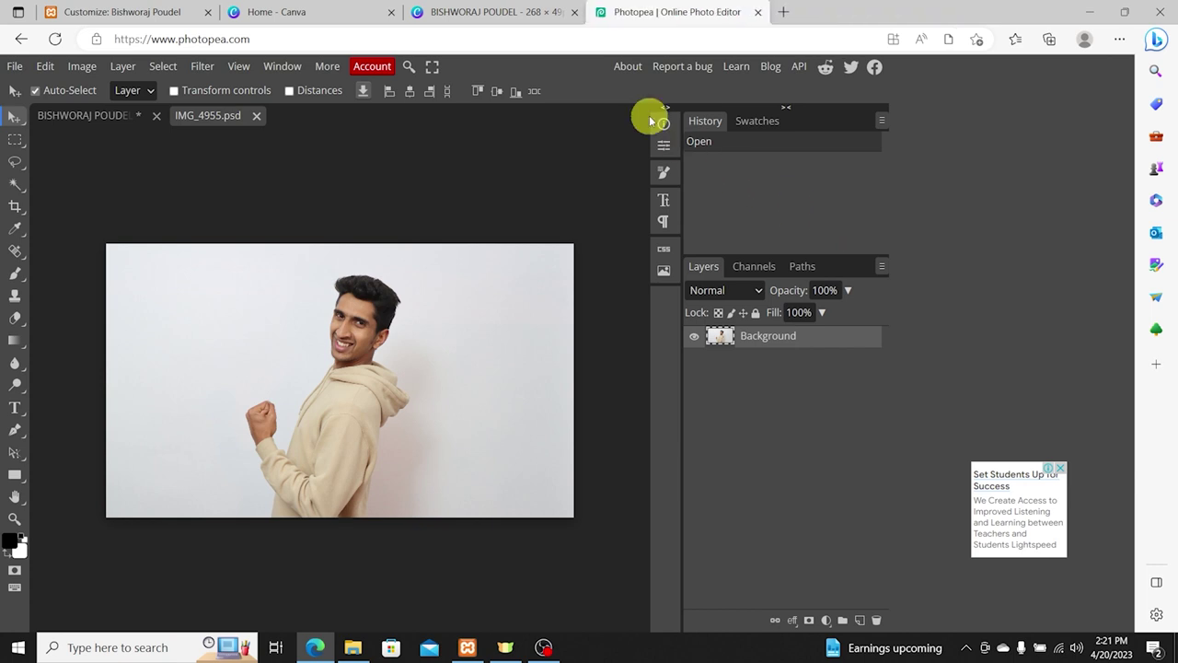
left_click(575, 12)
left_click(392, 12)
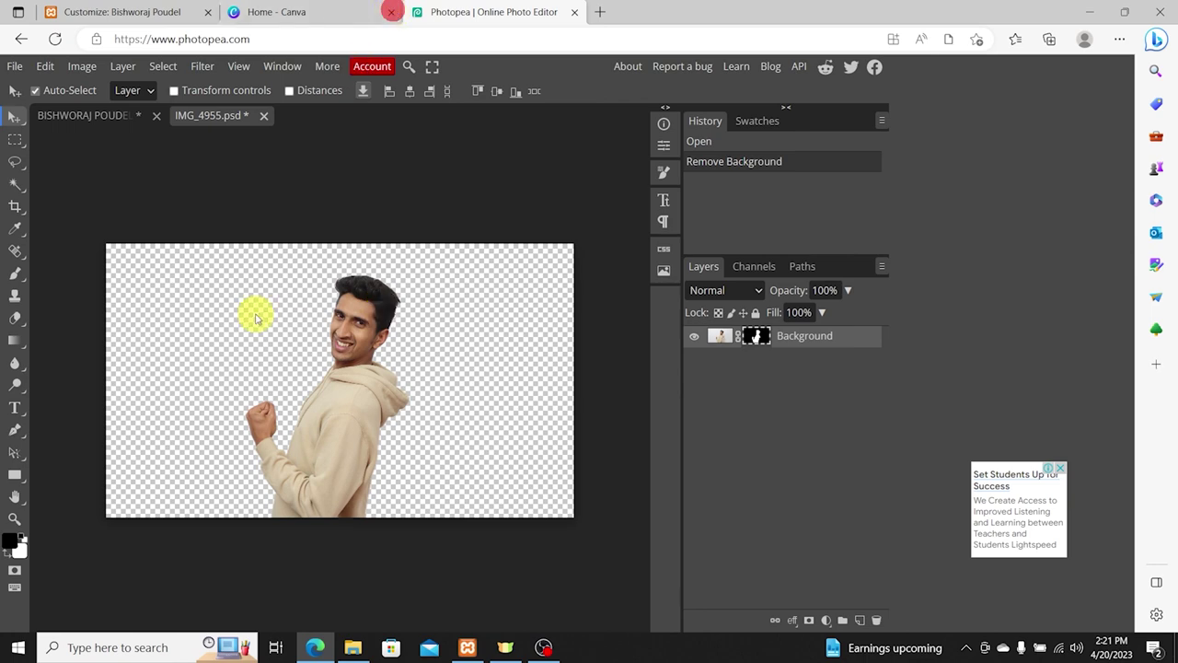
left_click(15, 139)
left_click_drag(227, 249, 455, 502)
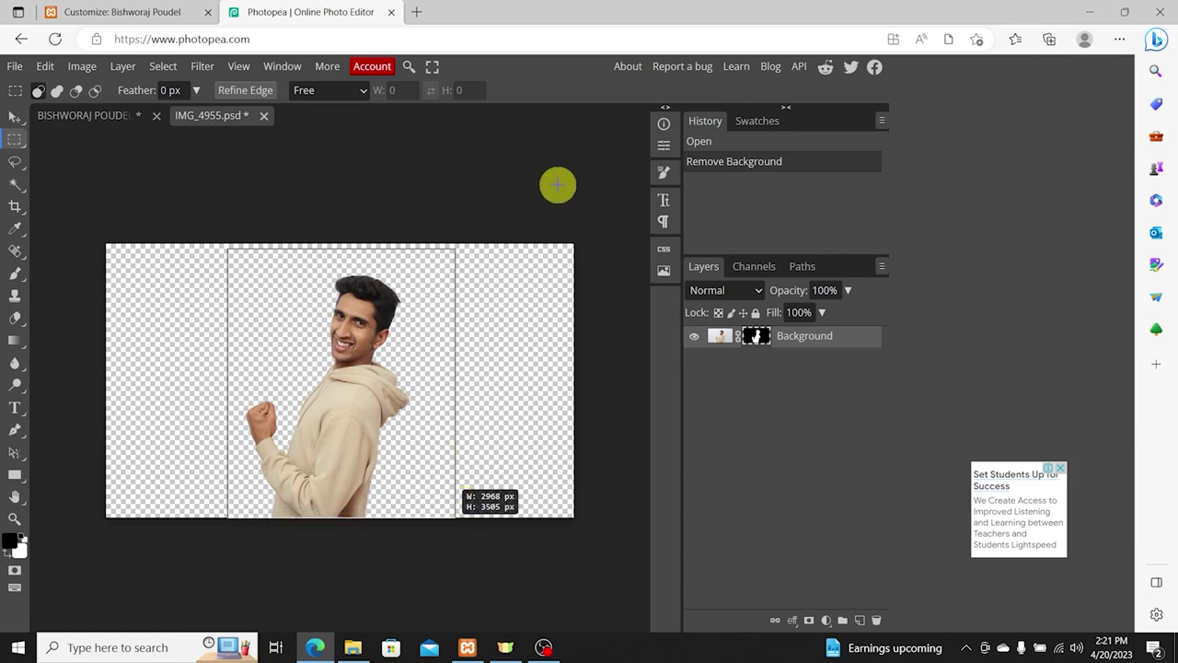
Step: Crop the canvas to the rectangular selection around the man, then bring up Export as formats
left_click(50, 66)
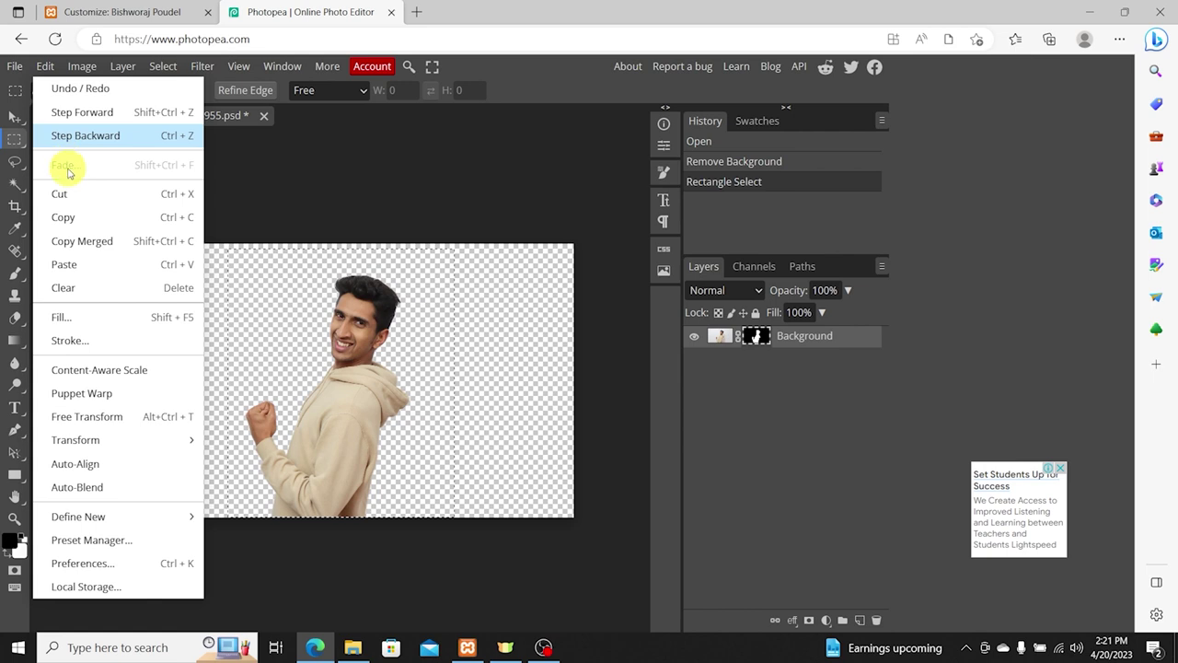
mouse_move(82, 70)
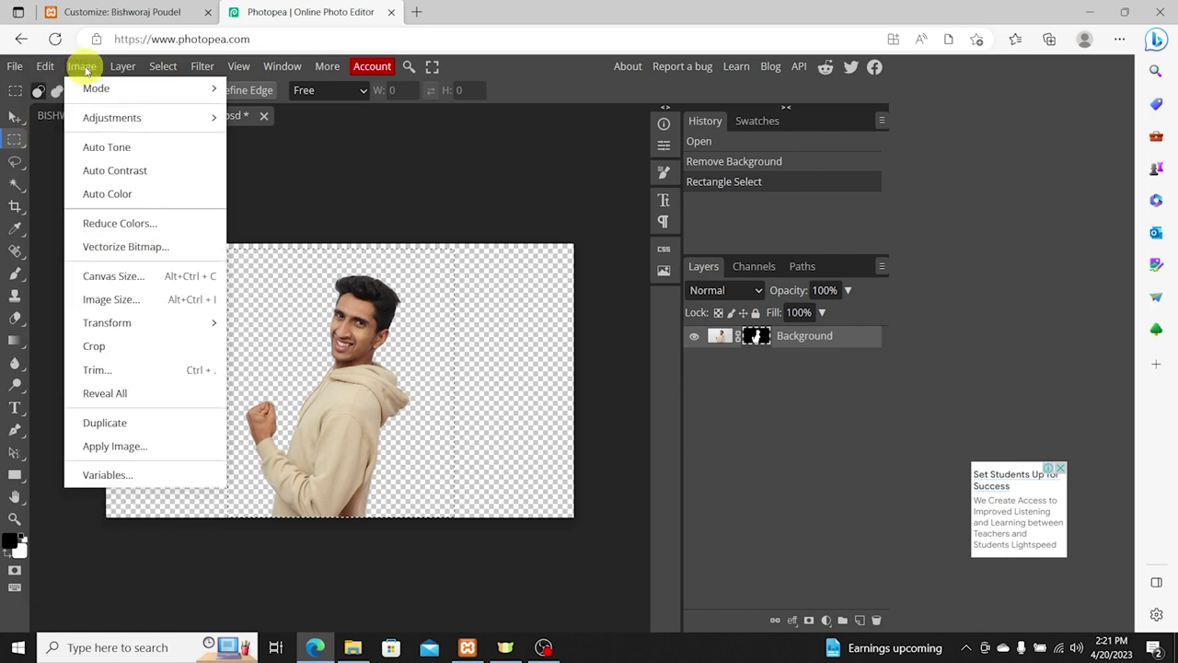
left_click(122, 346)
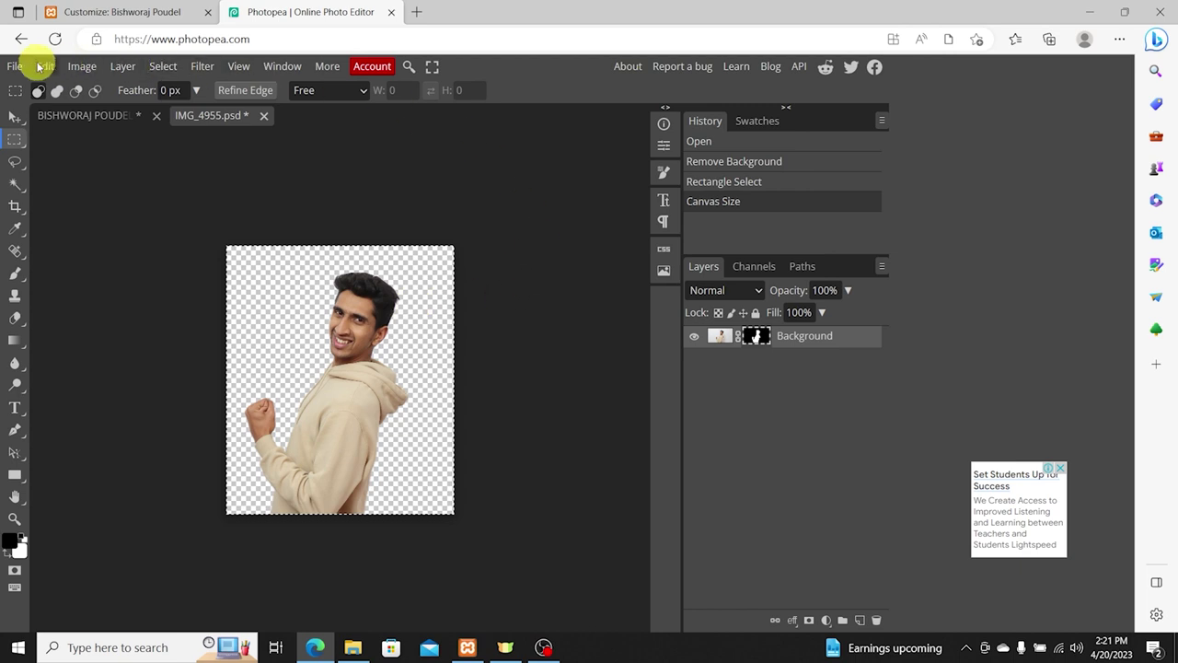
left_click(20, 72)
left_click(82, 295)
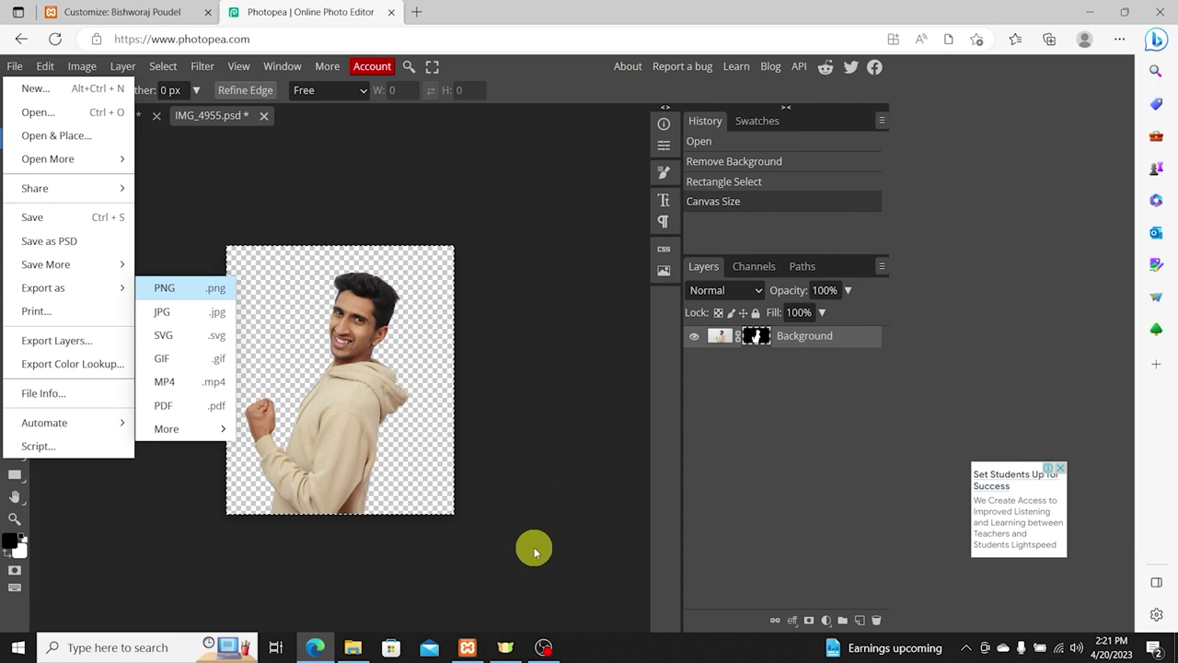
Step: Export the cut-out as IMG_4955.png at 2968×3505 via Save for web
left_click(201, 295)
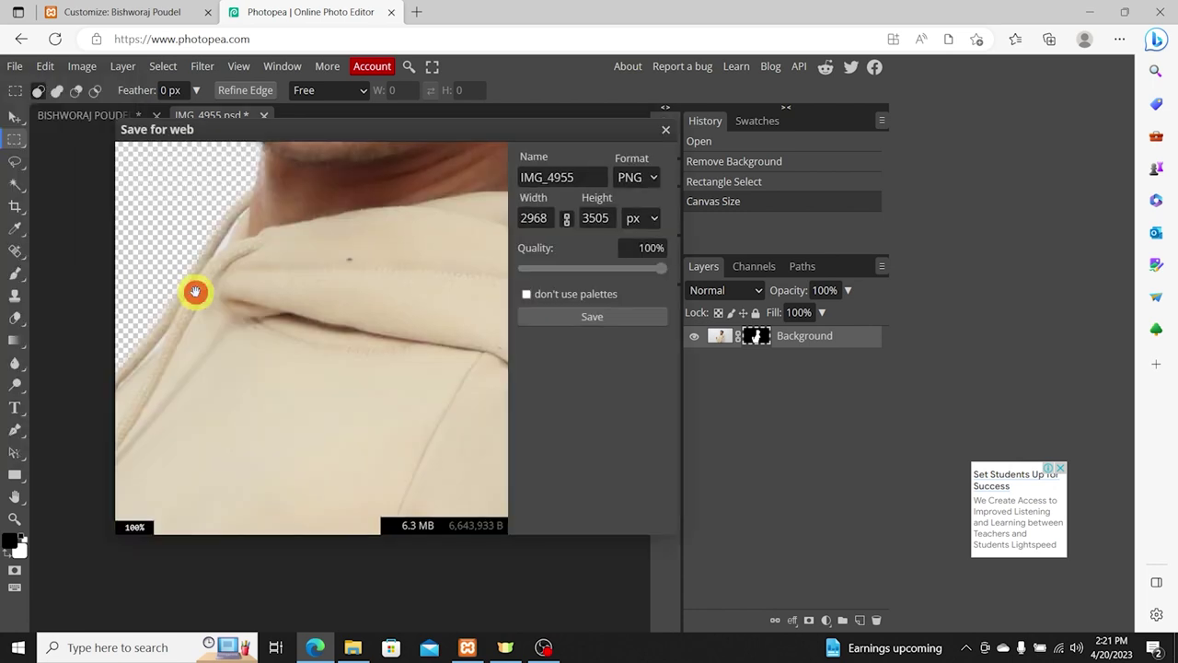
left_click(562, 303)
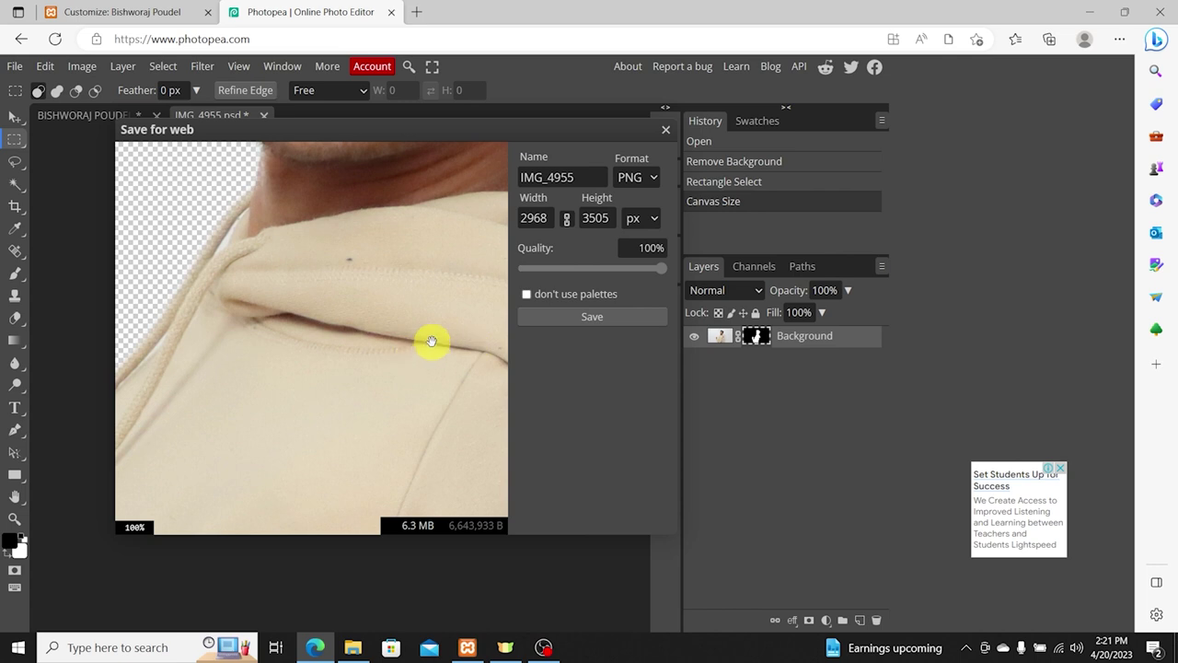
left_click(594, 330)
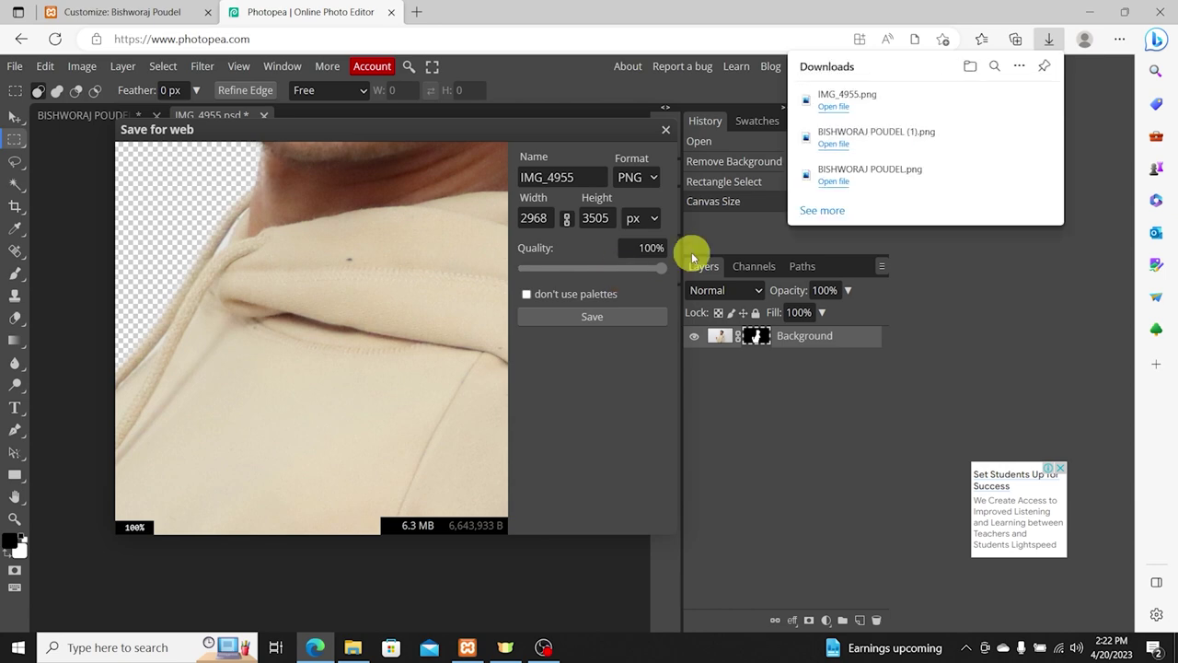
Step: Check the downloaded IMG_4955.png in Photos, then show it in the Downloads folder
left_click(841, 105)
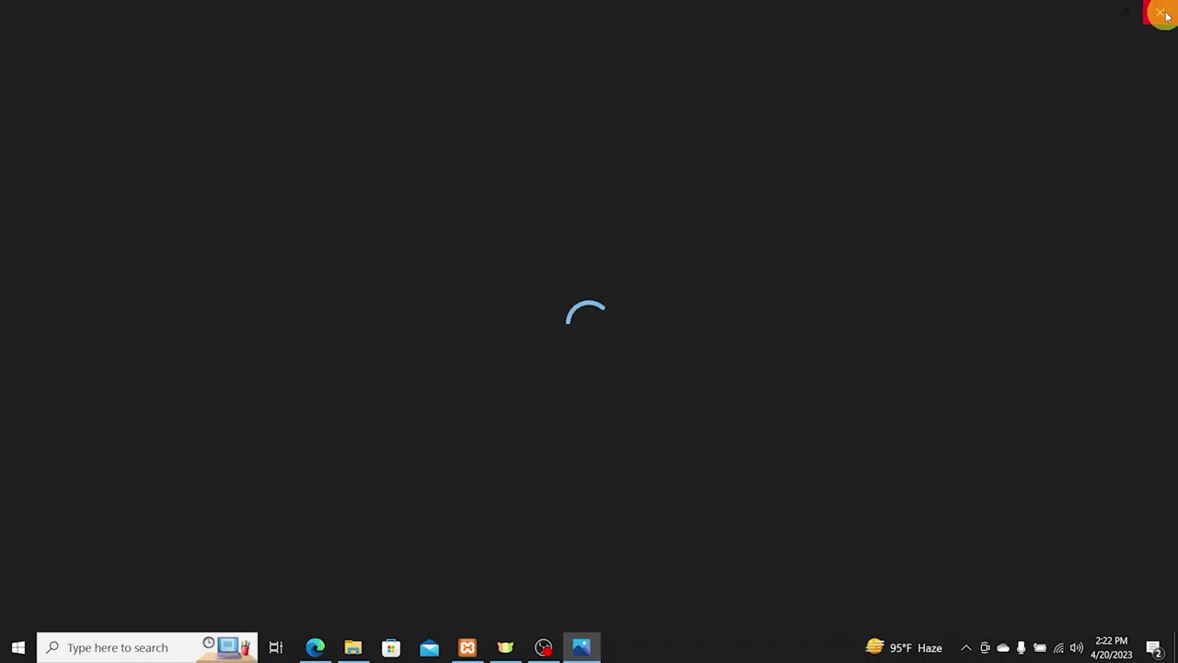
left_click(1149, 15)
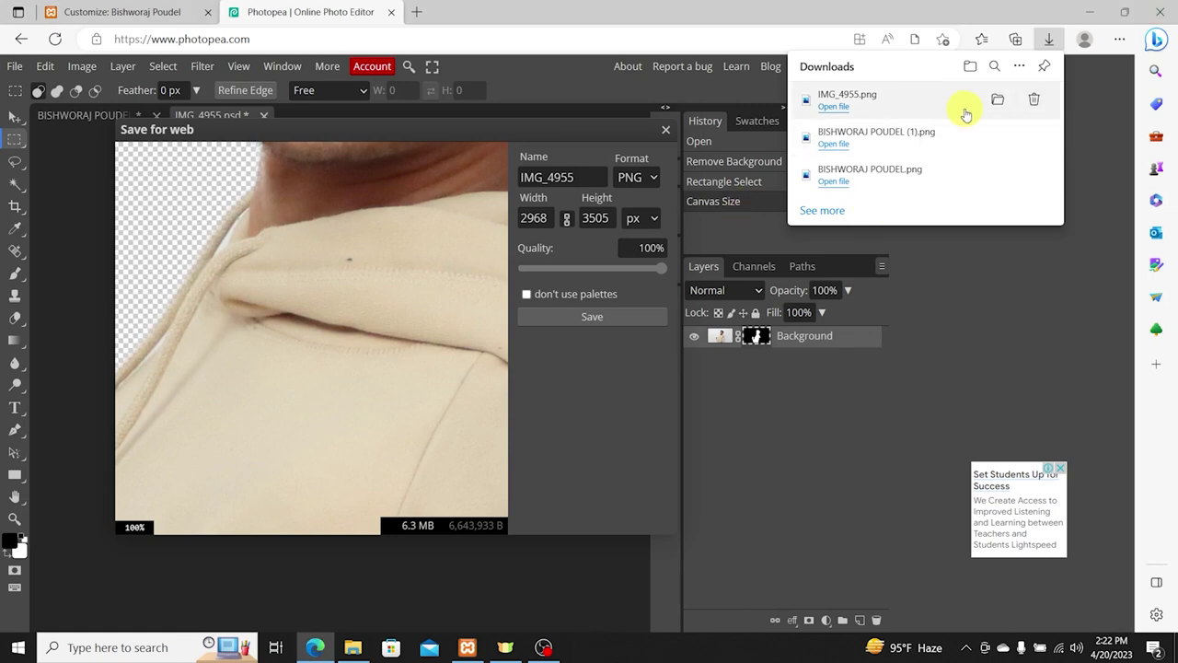
left_click(1000, 99)
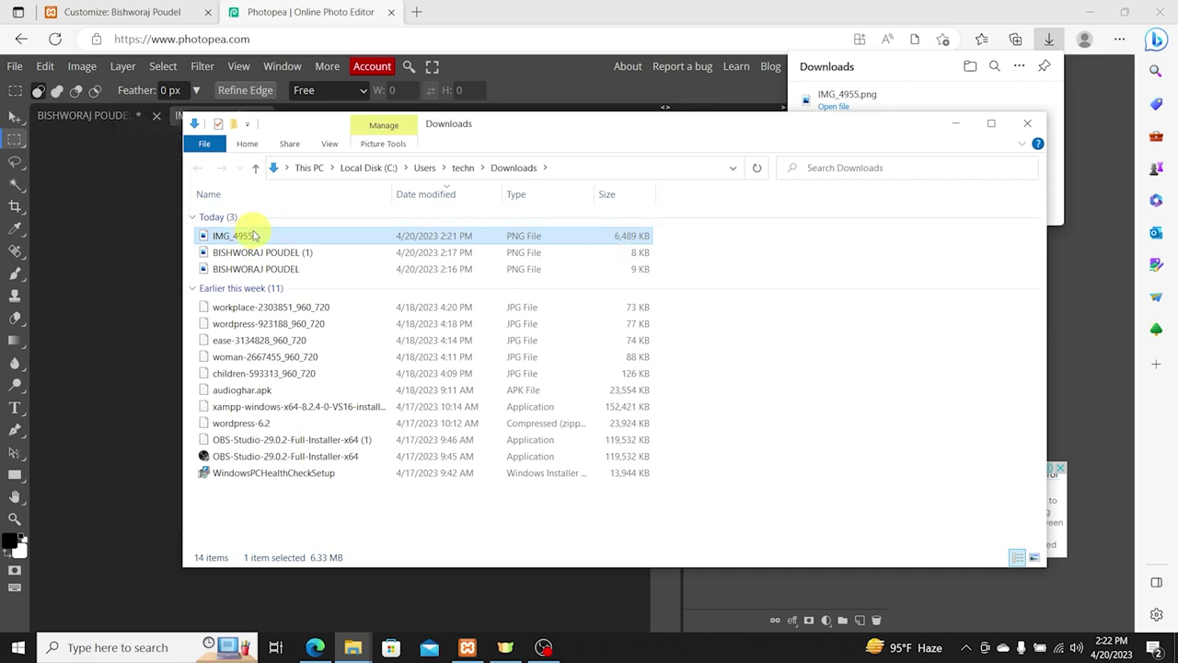
left_click(320, 61)
Step: Search Bing for 'imge size reducer' and open ReduceImages' Resize an Image page
left_click(317, 39)
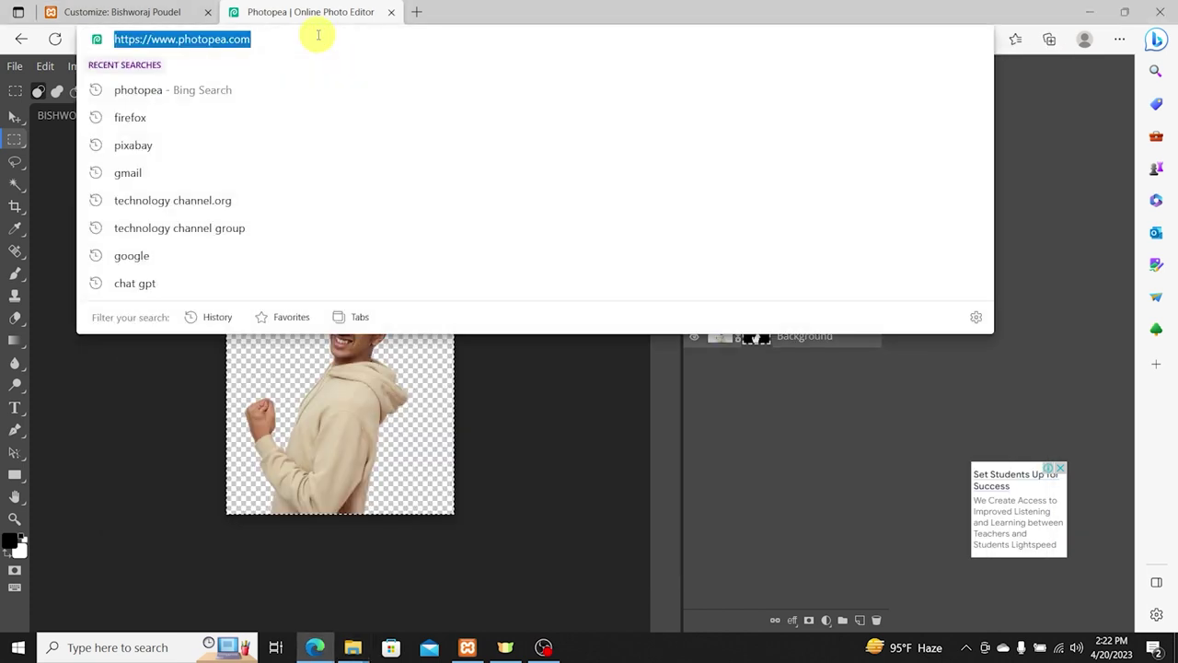
type("imge ")
type("size reducer")
key("Return")
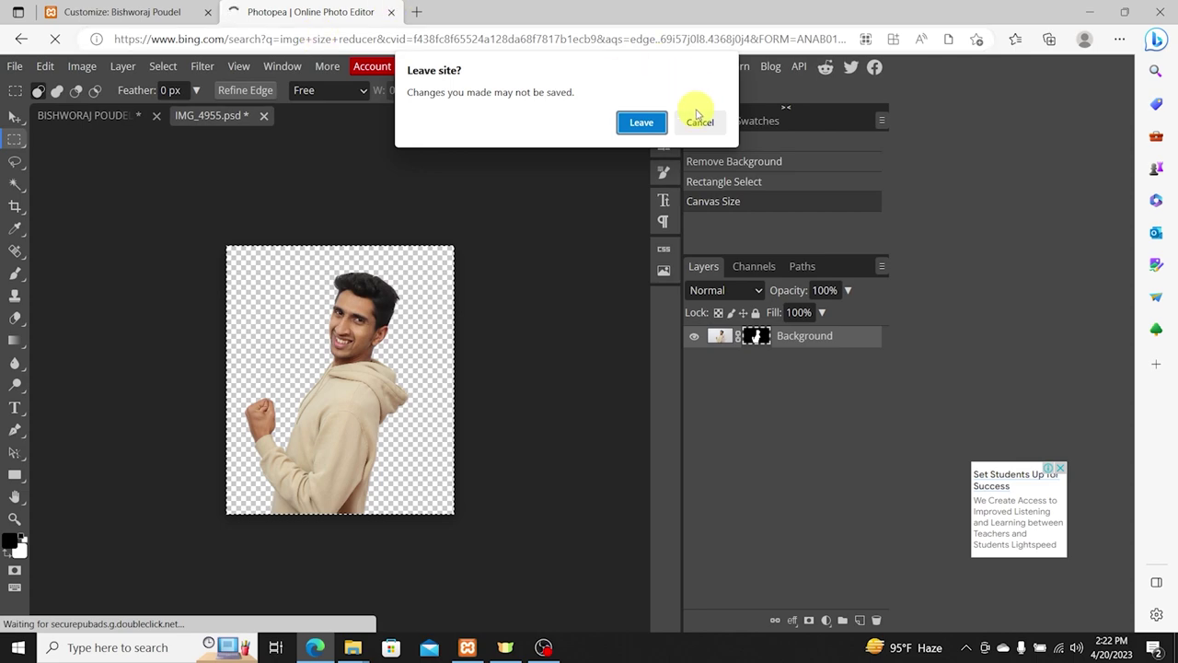
left_click(635, 126)
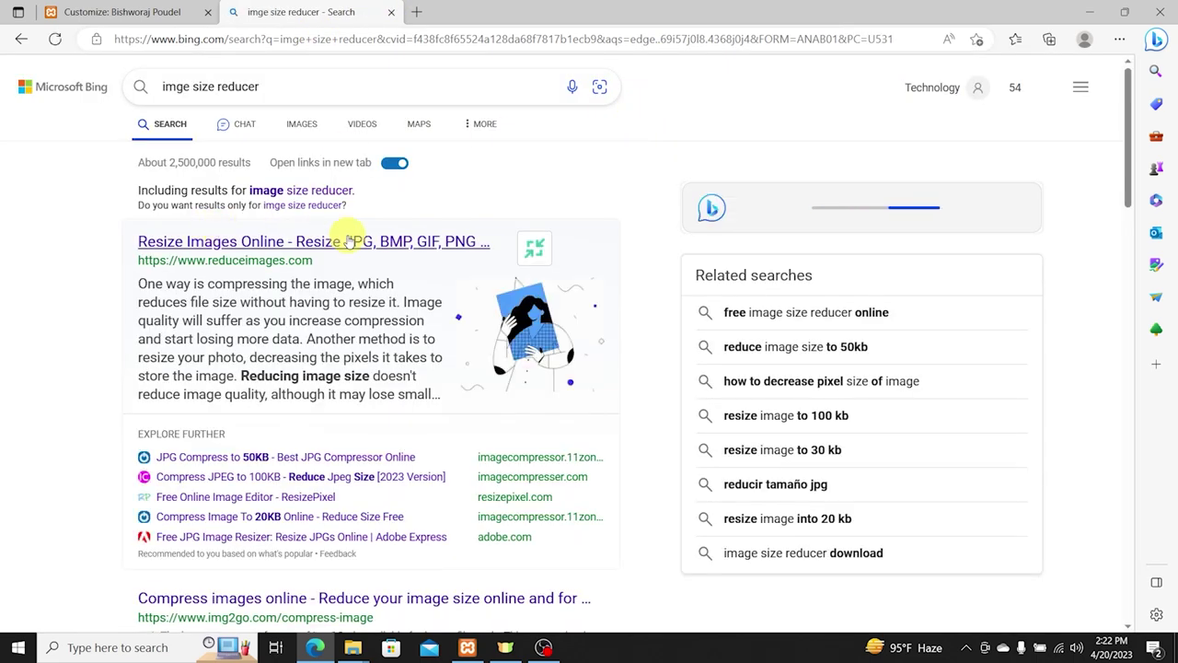
left_click(348, 241)
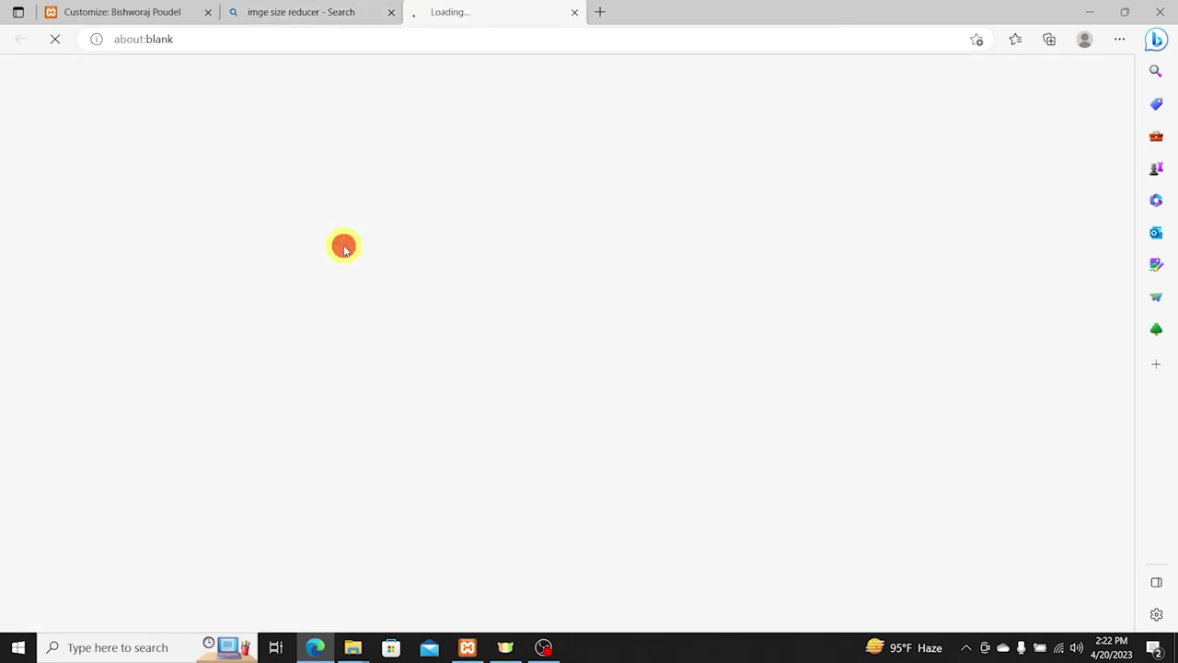
left_click(392, 12)
left_click(530, 424)
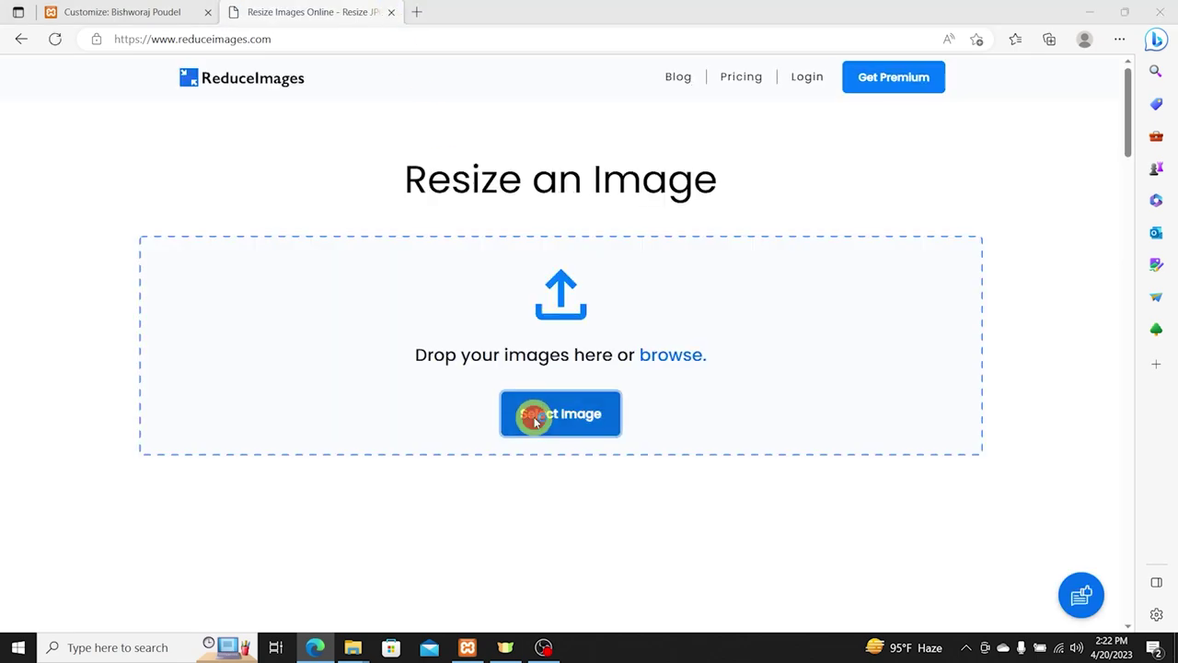
Step: Upload IMG_4955.png to ReduceImages for resizing
double_click(171, 133)
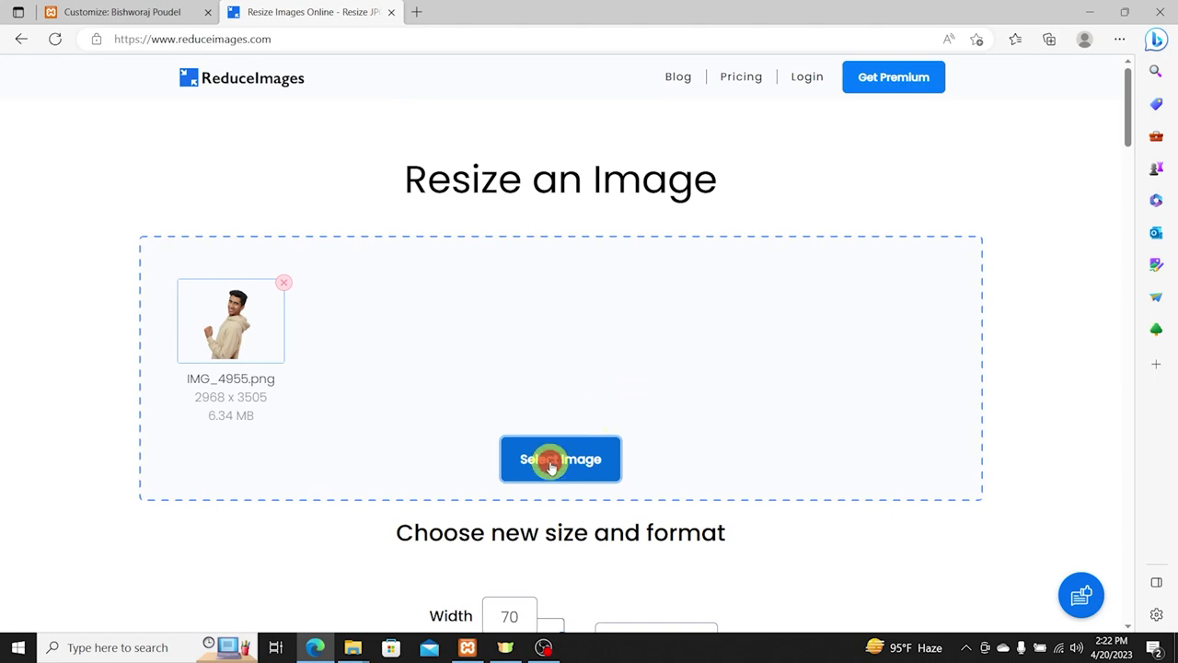
left_click(551, 467)
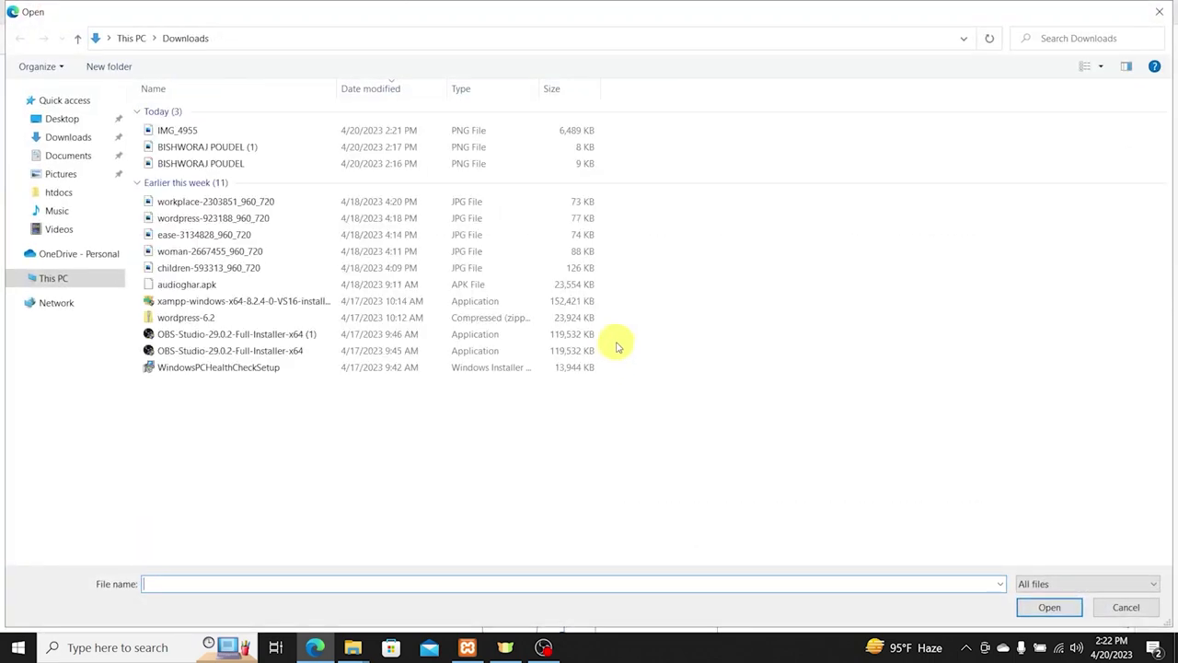
left_click(1167, 7)
scroll(613, 421, "down", 2)
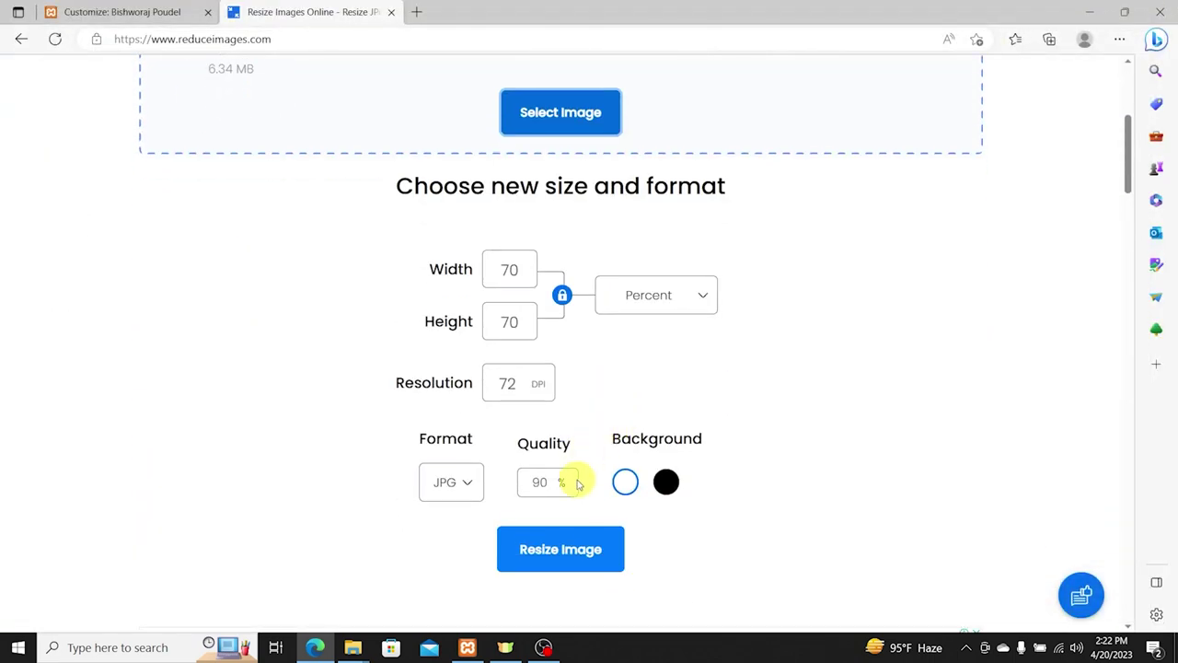
left_click(564, 560)
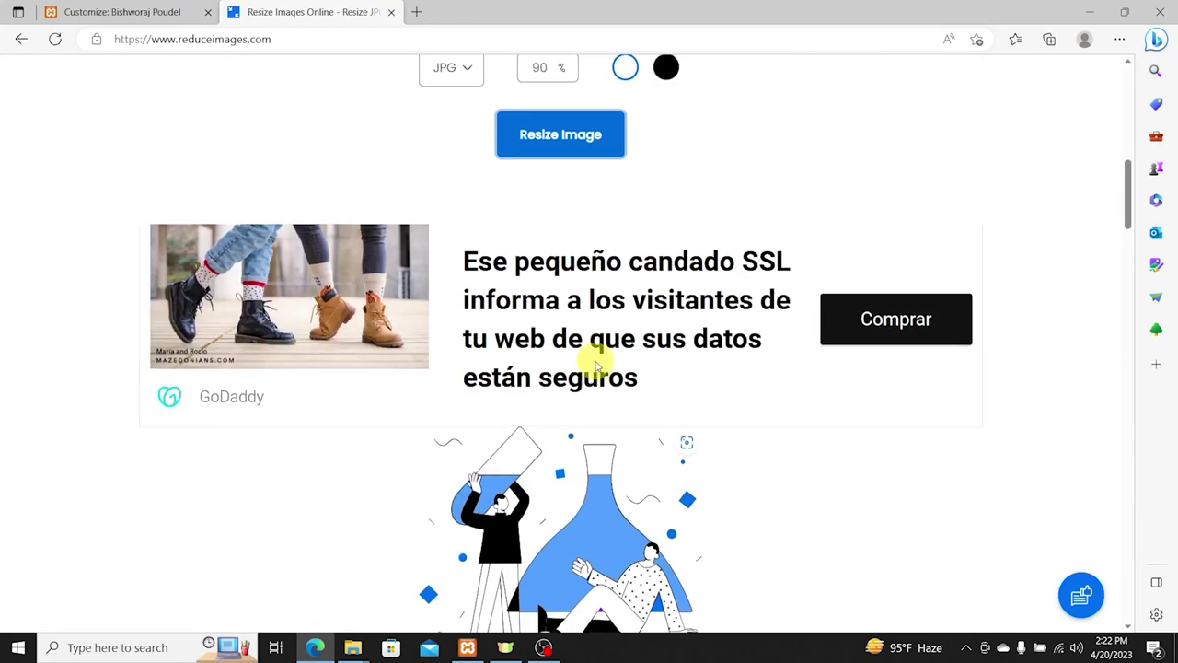
Step: Resize it to 70% as PNG, download the 2.82 MB result, and clear the upload
left_click(449, 328)
left_click(460, 379)
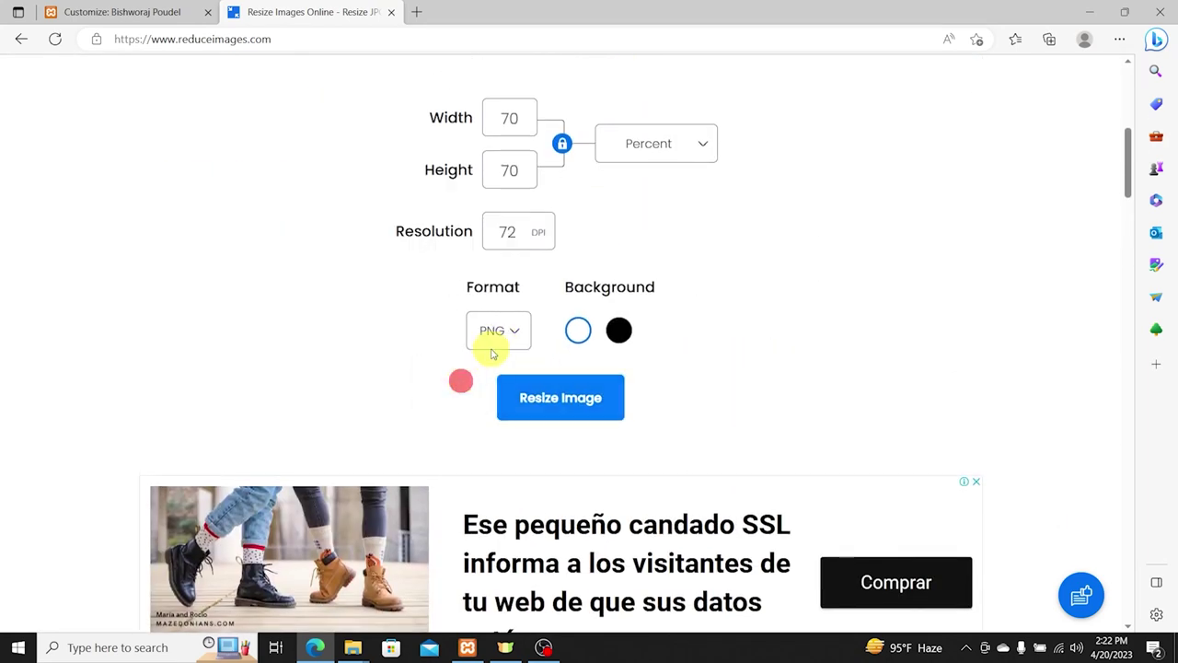
left_click(571, 402)
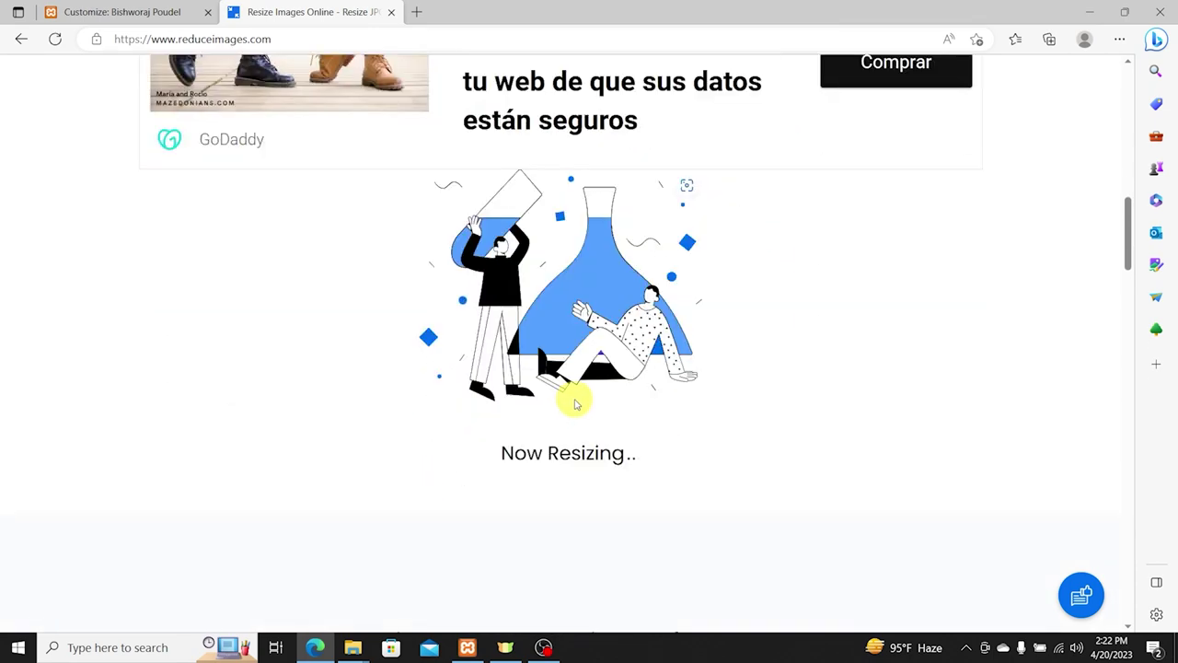
left_click(559, 267)
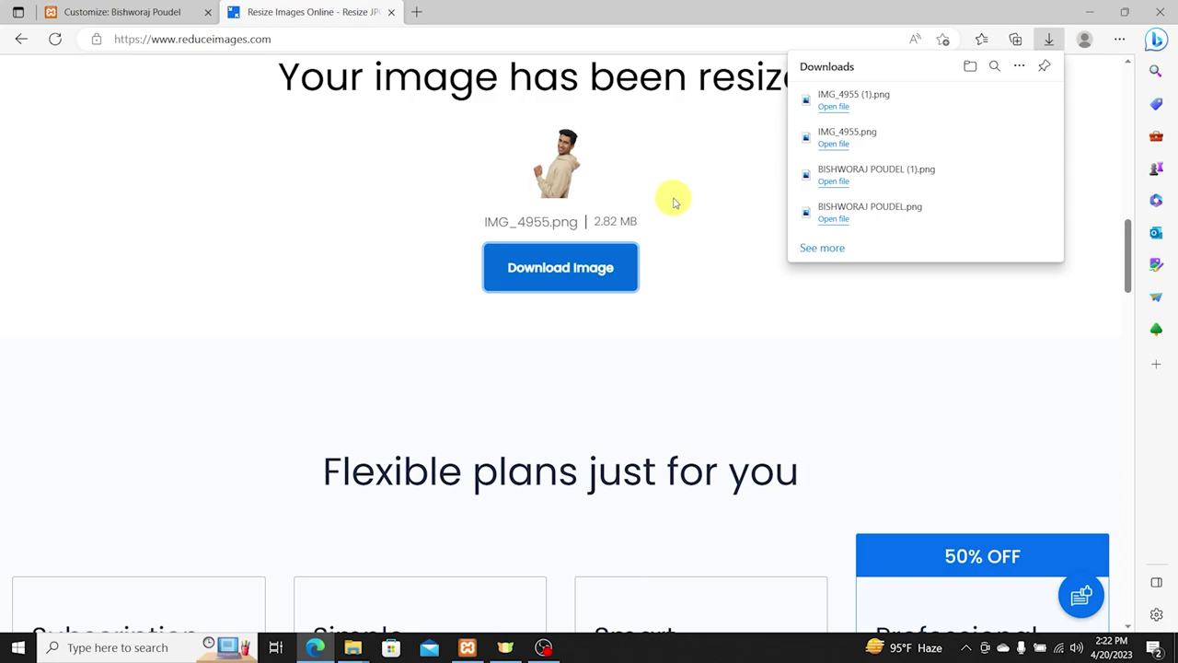
scroll(679, 258, "down", 8)
scroll(666, 284, "up", 12)
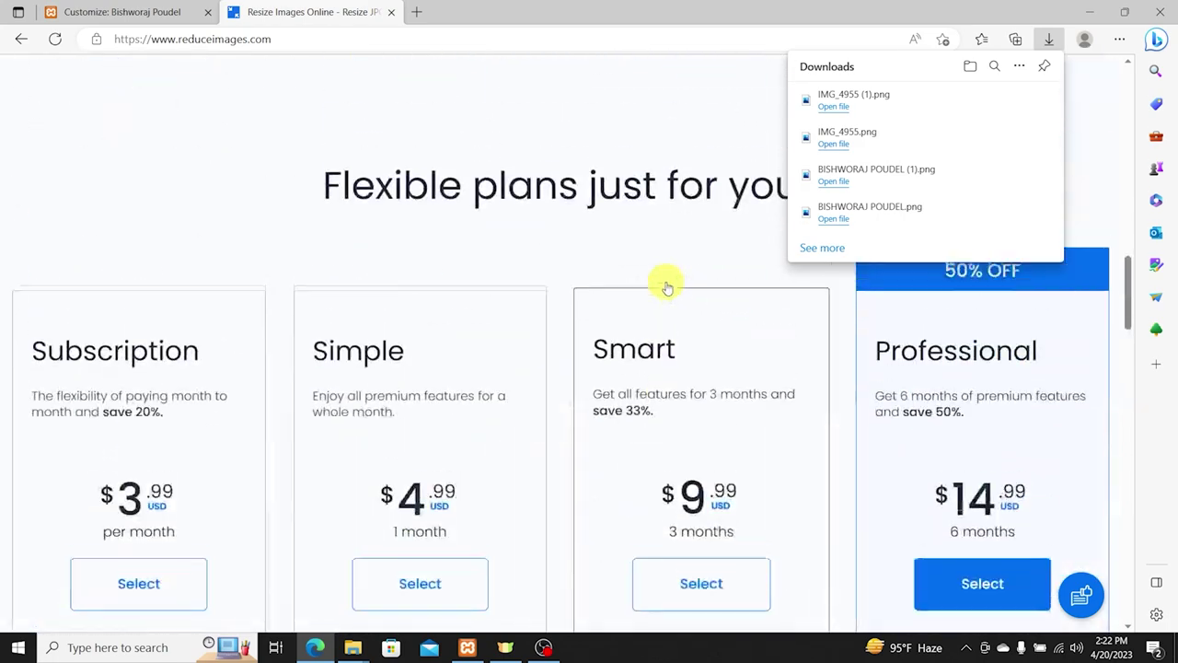
scroll(730, 234, "up", 10)
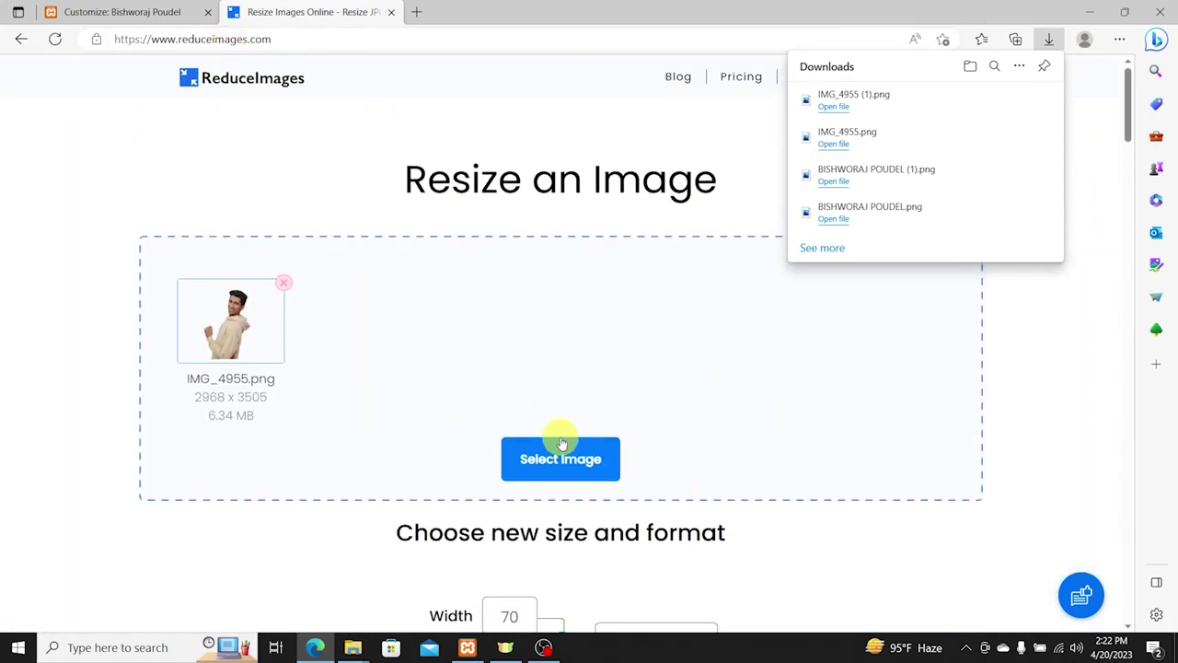
left_click(282, 283)
Step: Upload IMG_4955 (1).png to ReduceImages, keep PNG output, resize and download it
left_click(625, 333)
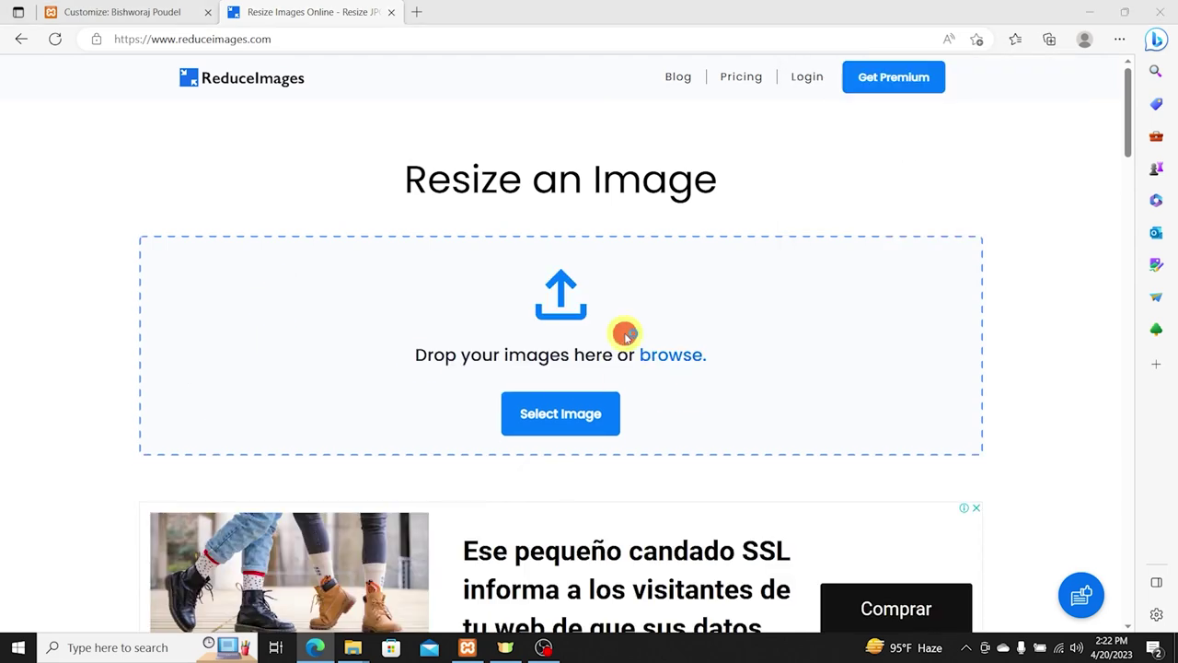
double_click(182, 128)
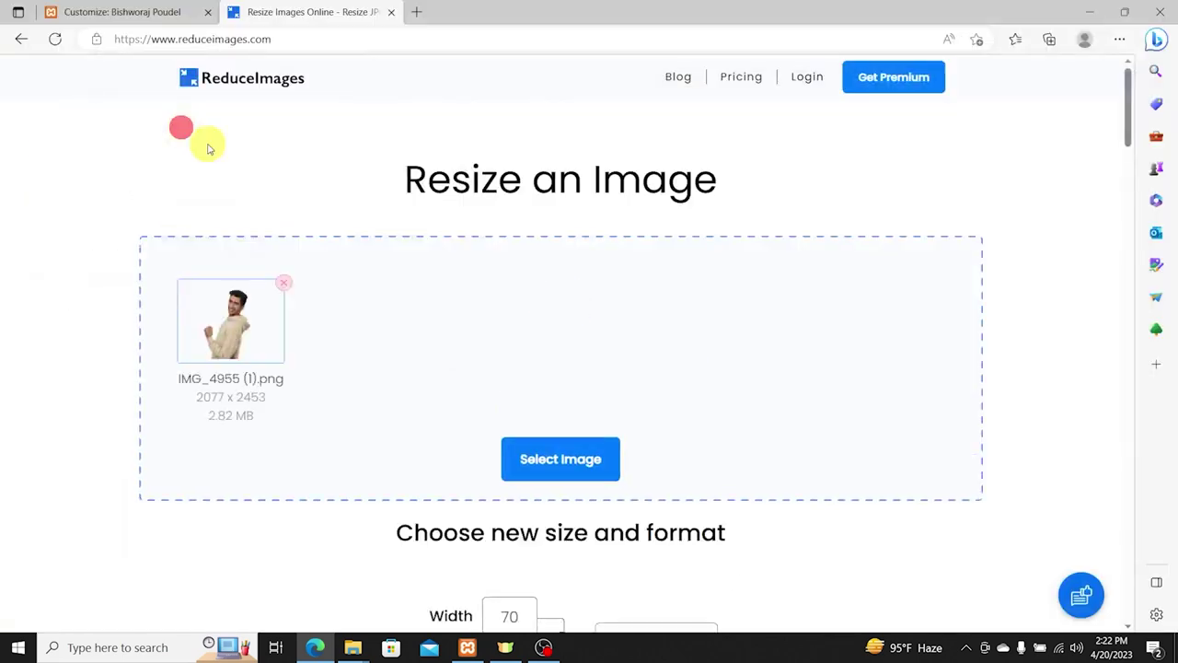
scroll(541, 463, "down", 4)
left_click(514, 483)
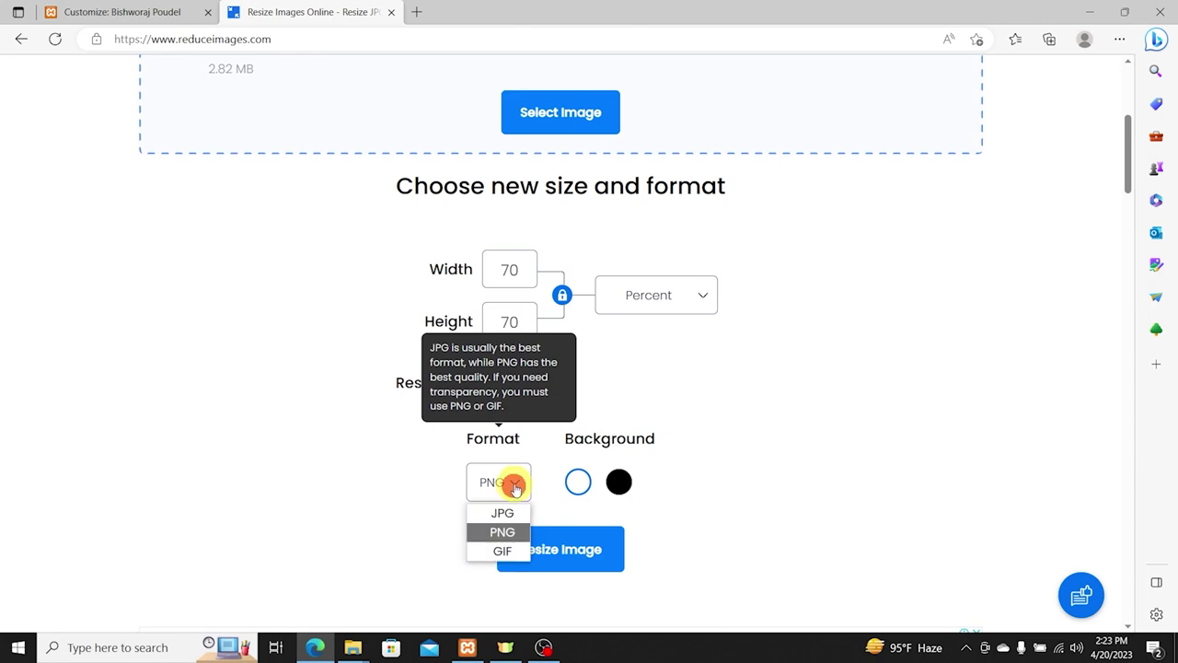
left_click(503, 531)
left_click(543, 549)
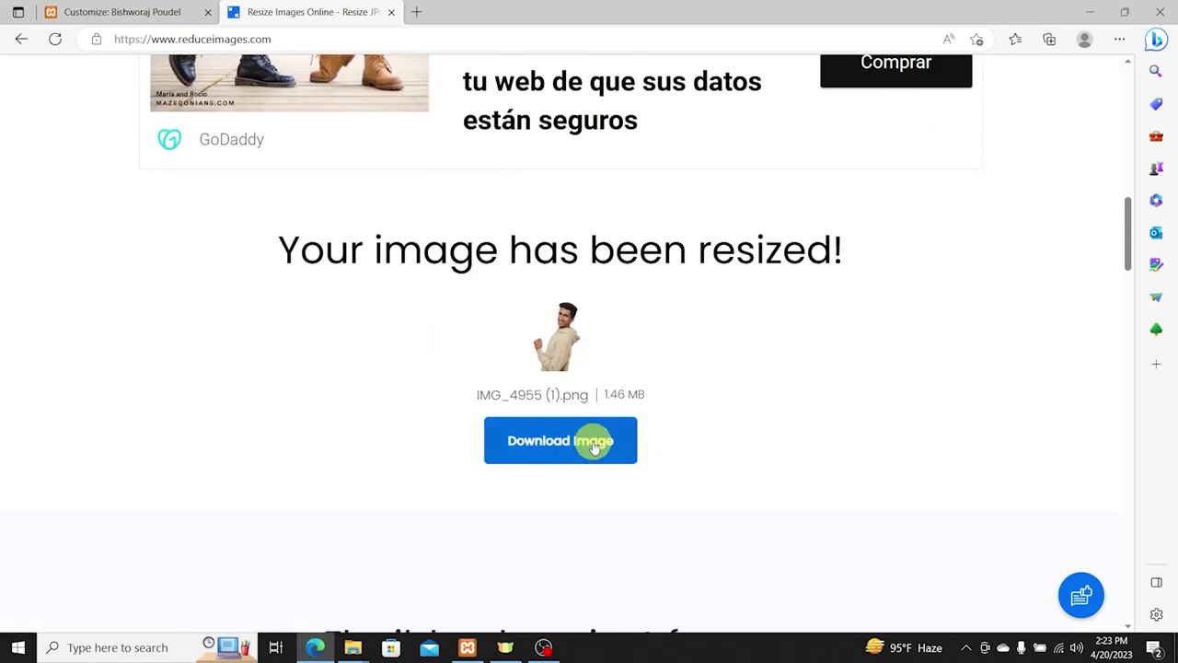
left_click(593, 444)
scroll(433, 298, "up", 10)
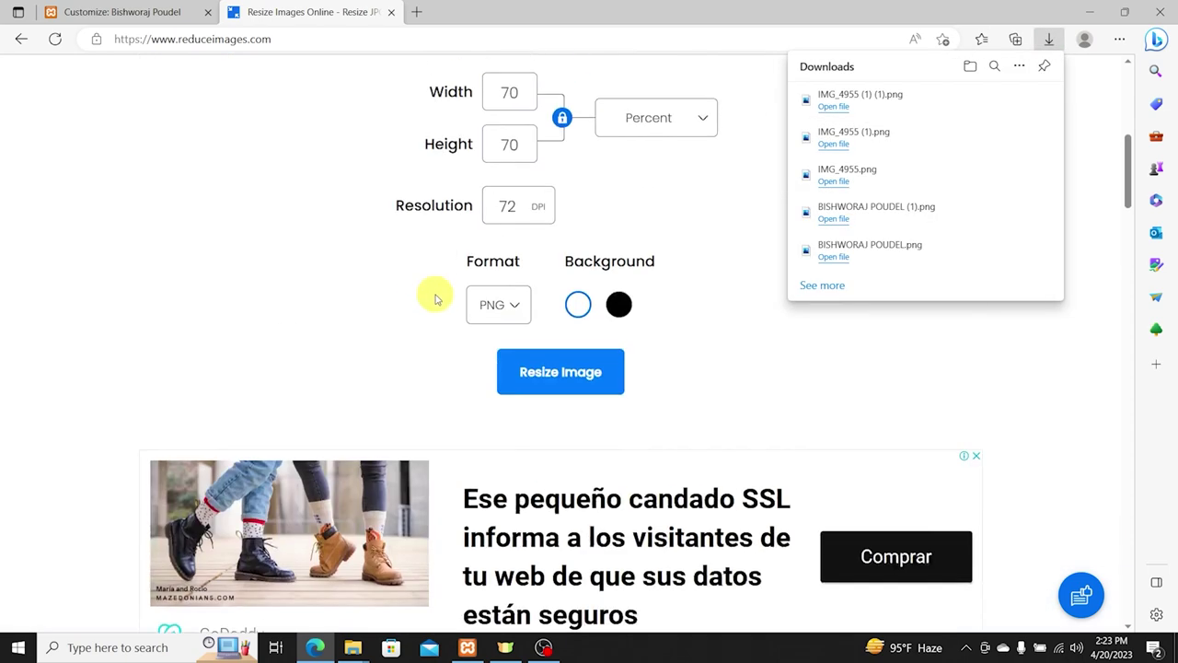
Step: Resize the downloaded IMG_4955 (1) (1) again and download the 777.96 KB PNG
left_click(288, 285)
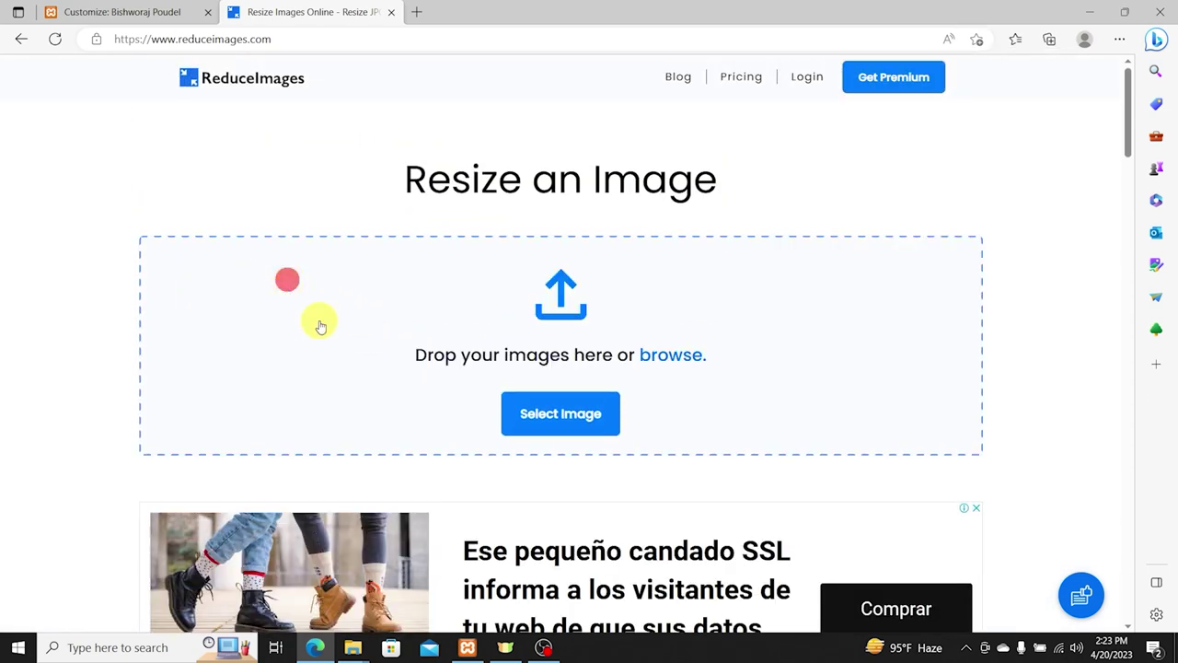
left_click(500, 350)
double_click(194, 130)
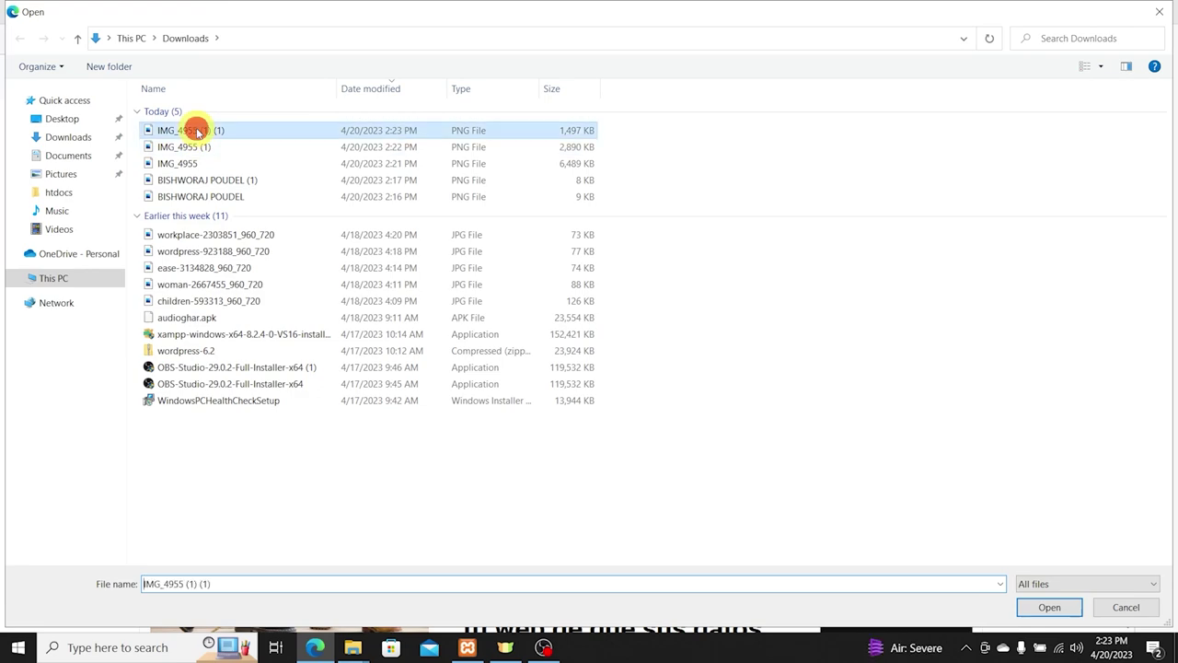
left_click(543, 482)
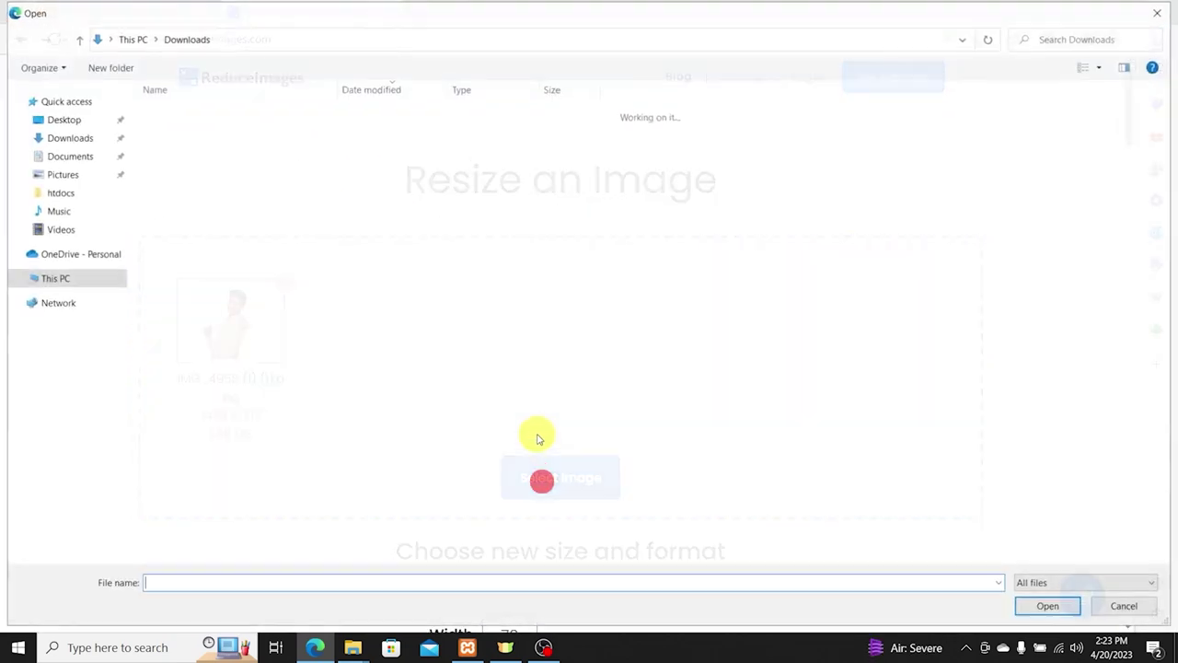
left_click(412, 135)
double_click(412, 134)
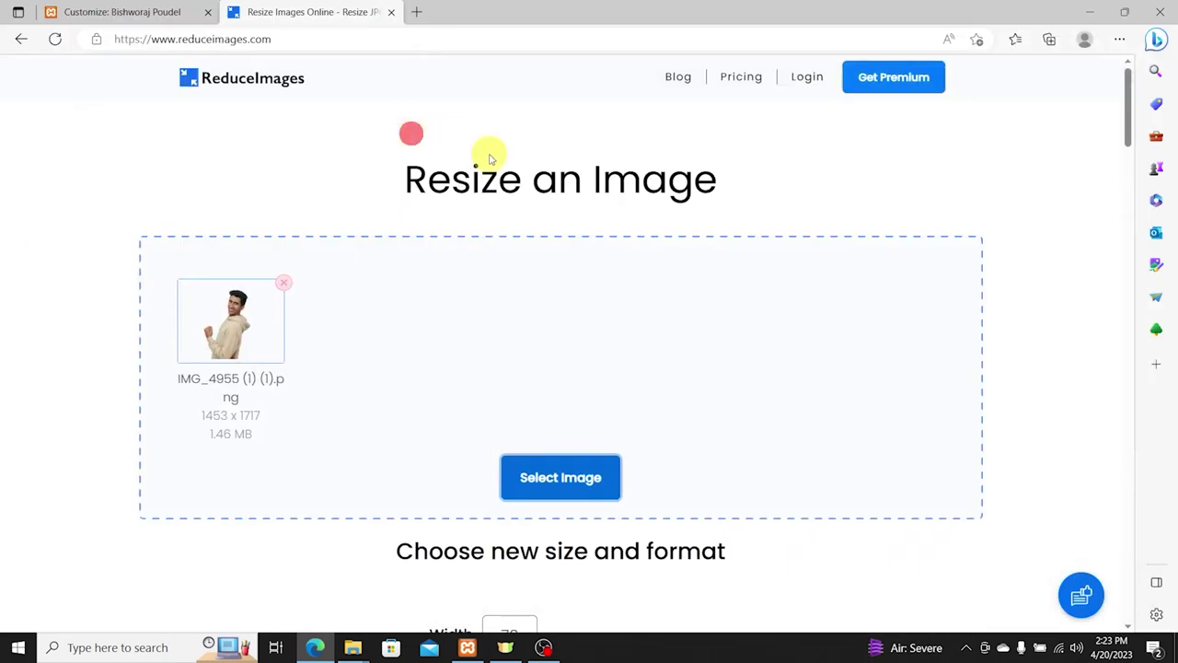
scroll(446, 421, "down", 8)
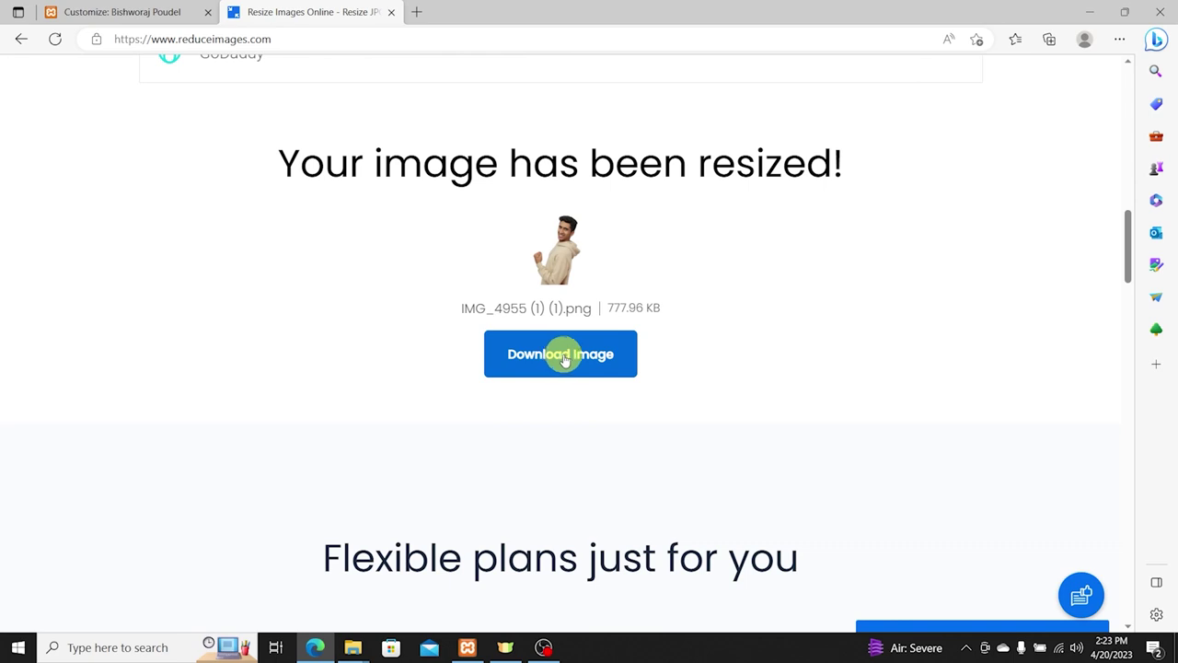
left_click(566, 357)
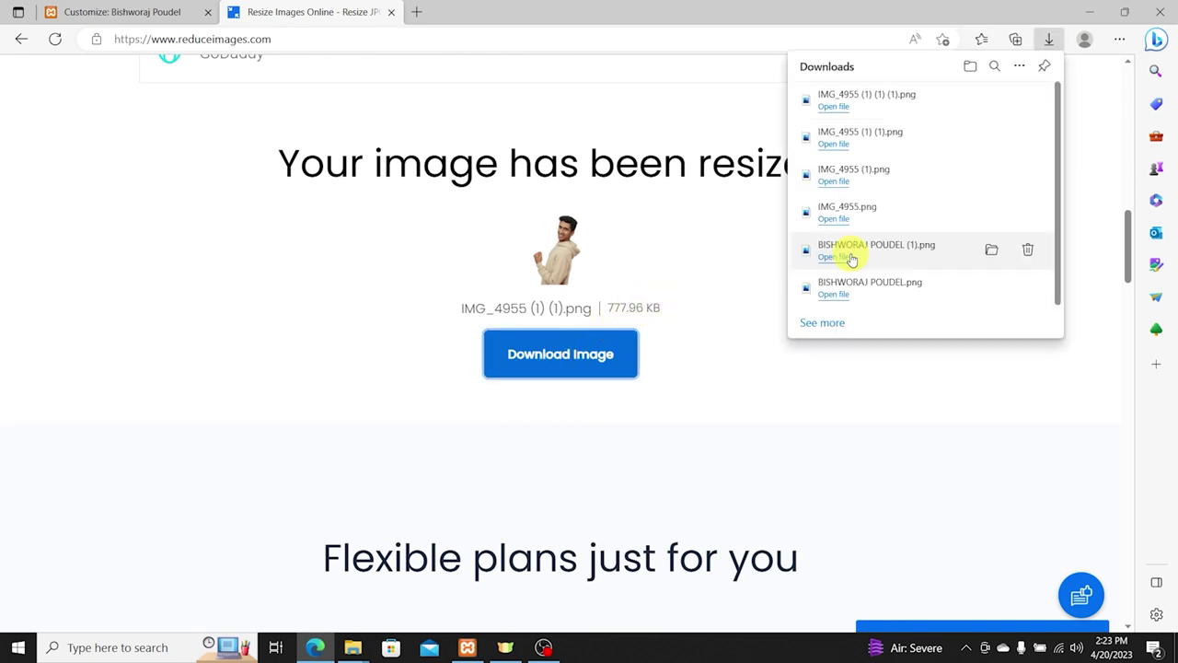
left_click(101, 13)
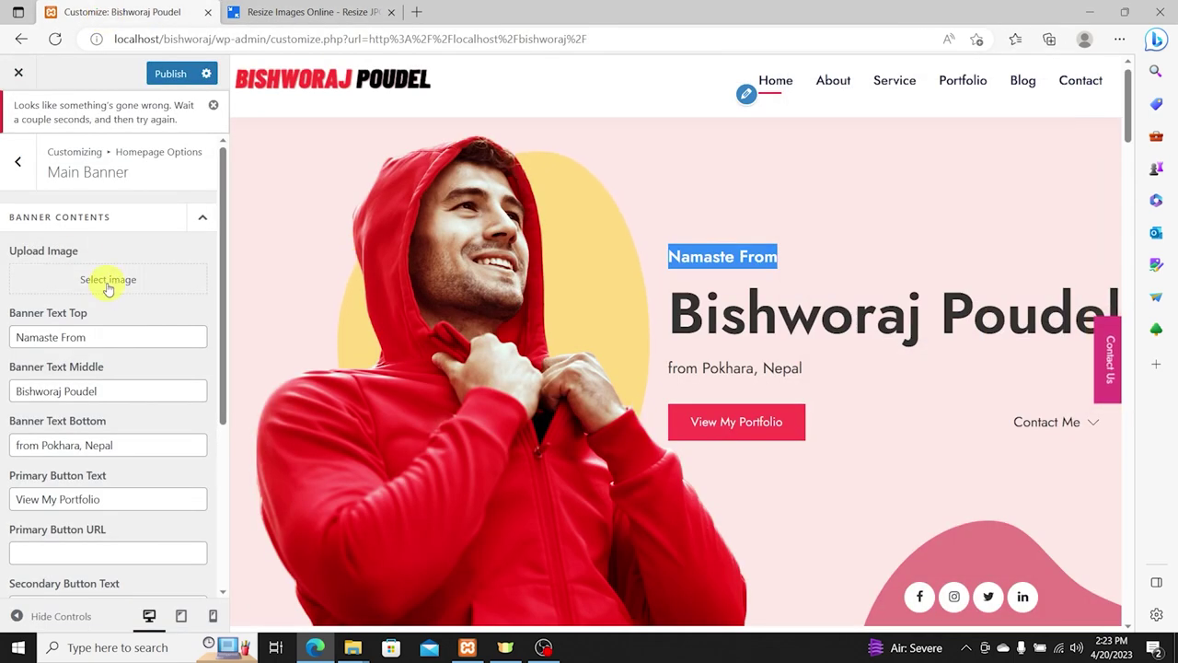
Step: Upload the resized IMG_4955 portrait photo to the media library for the banner
left_click(107, 280)
left_click(54, 131)
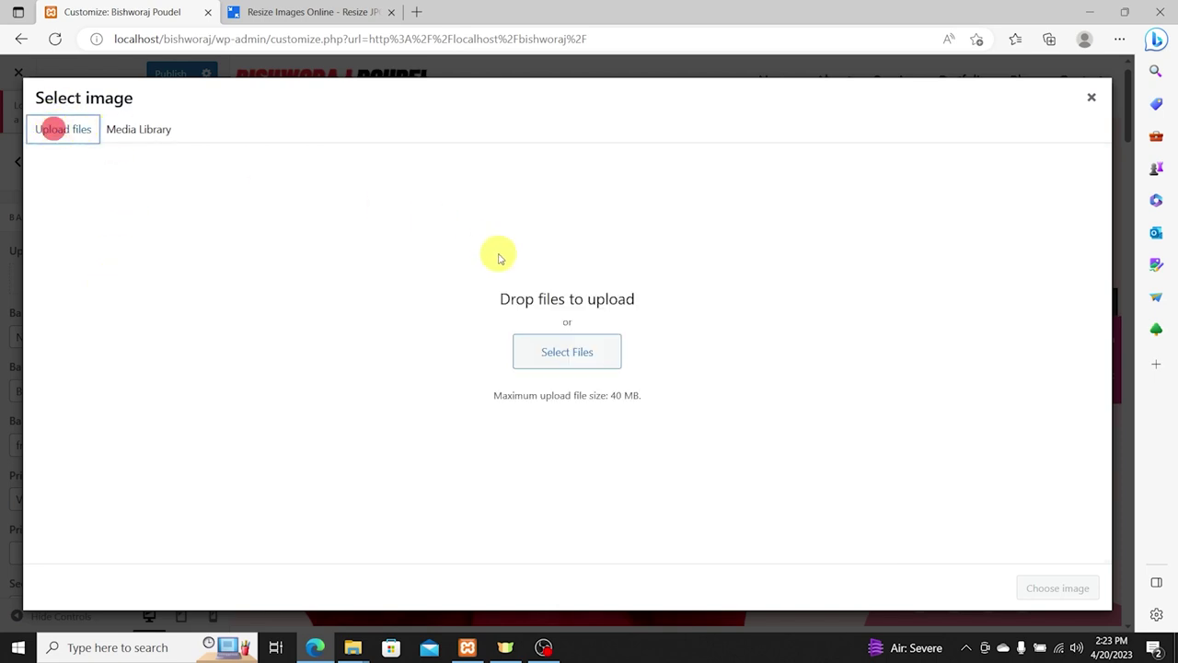
left_click(564, 348)
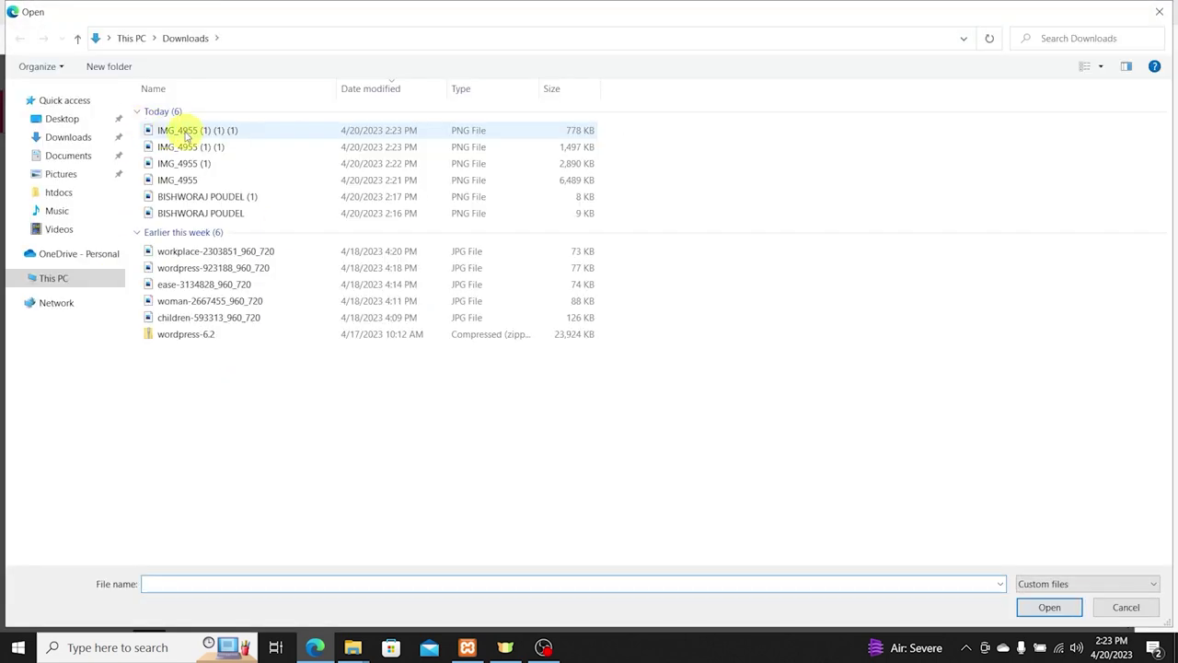
left_click(186, 134)
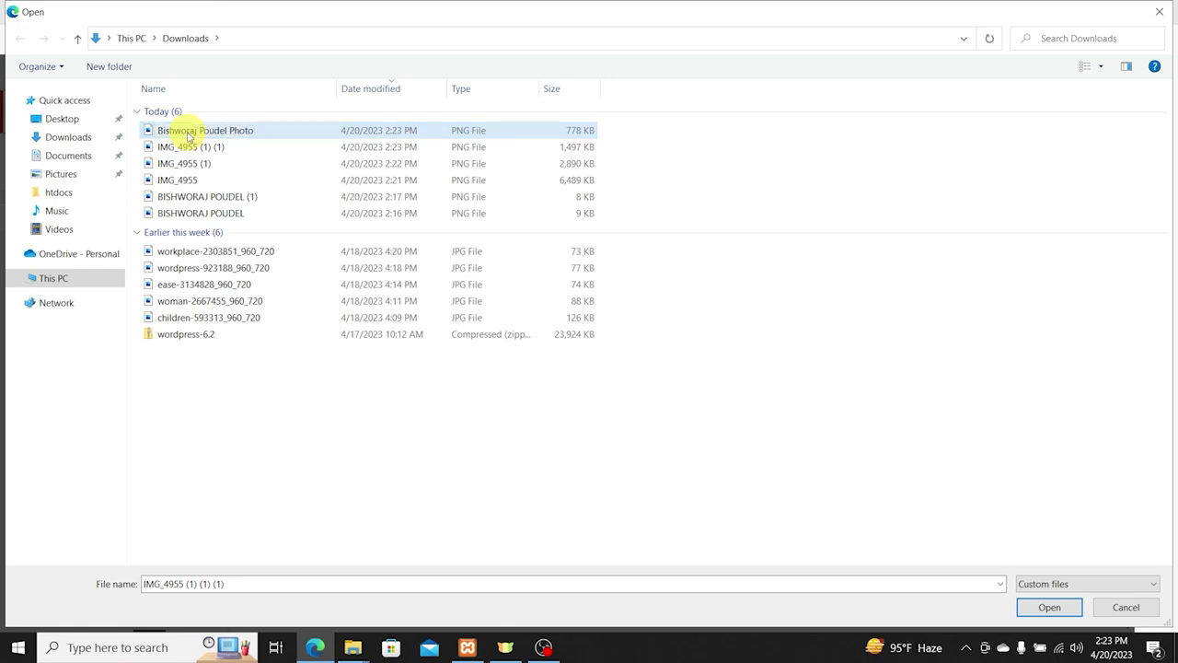
key("Return")
left_click(693, 336)
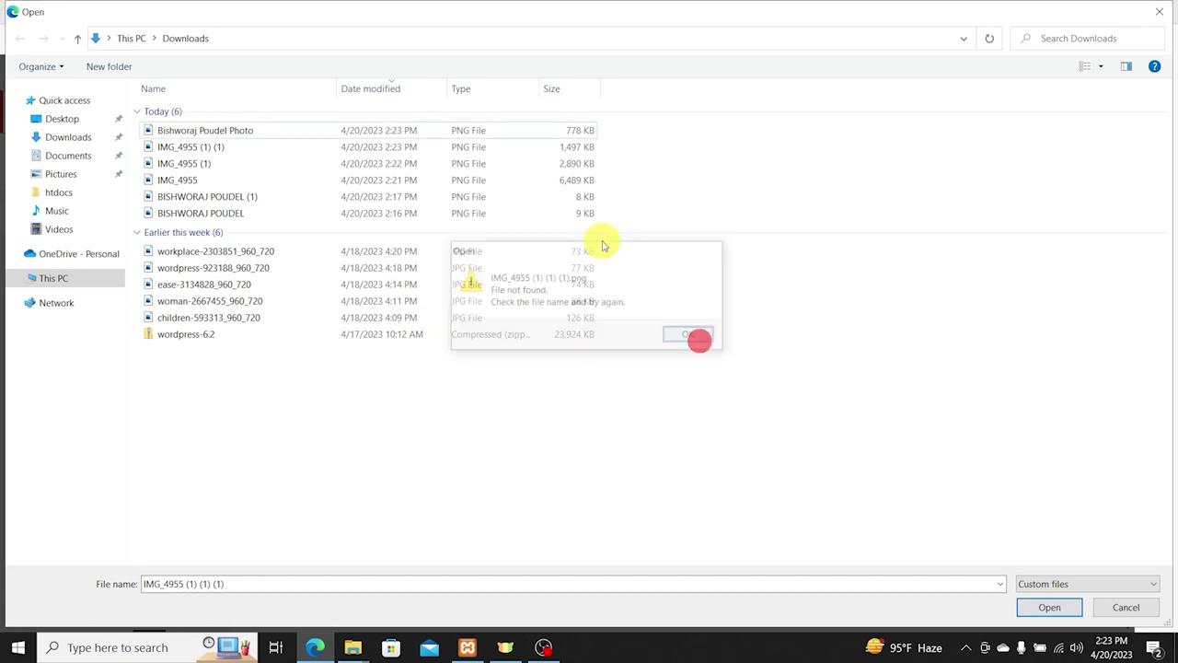
double_click(238, 130)
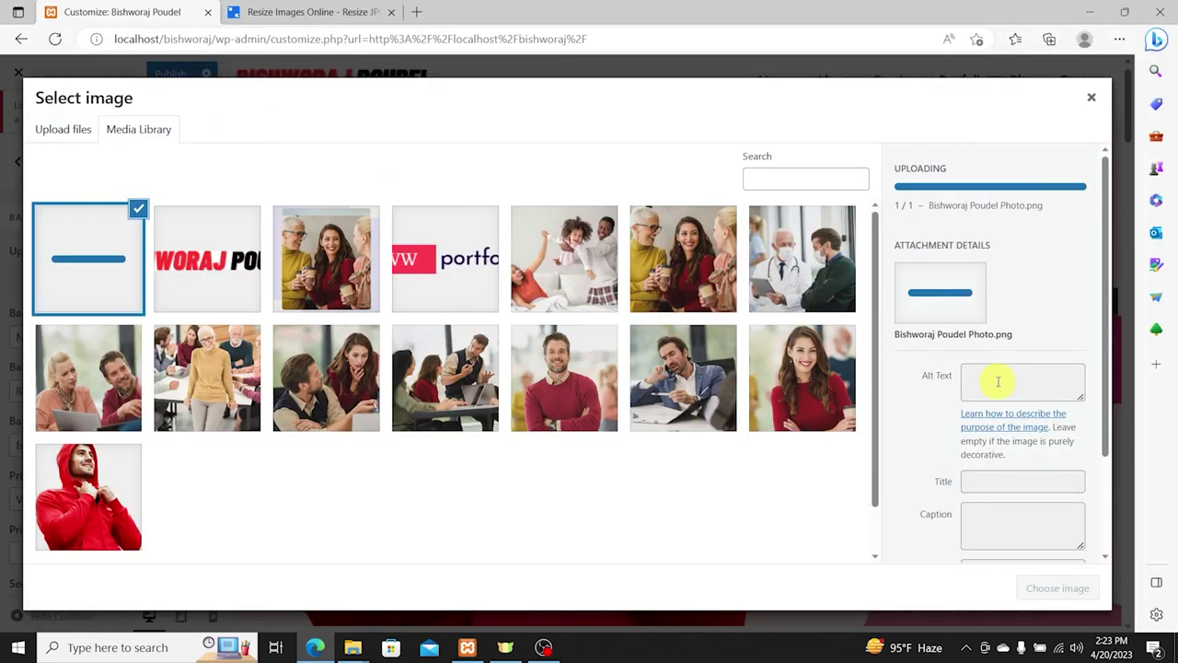
Step: Copy the image's title into its Alt Text and Description fields
triple_click(1009, 505)
key("ctrl+c")
left_click(1007, 400)
key("ctrl+v")
scroll(986, 473, "down", 2)
left_click(988, 448)
key("ctrl+v")
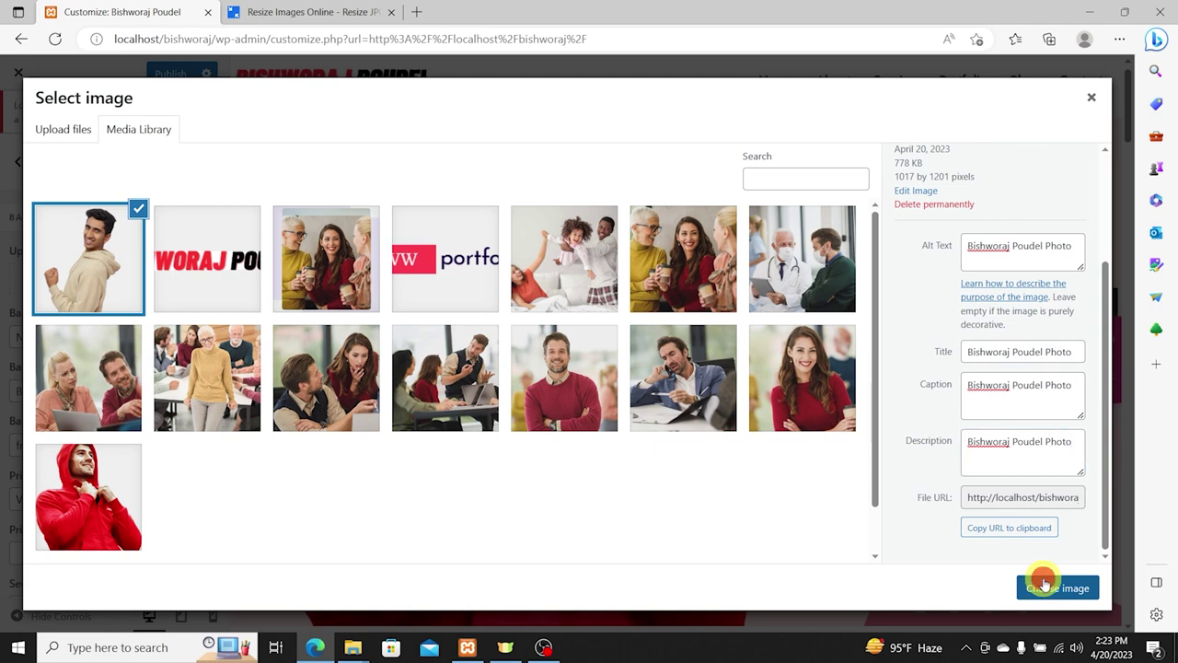
Step: Set the uploaded hoodie photo as the Main Banner image and publish it
left_click(1045, 583)
scroll(544, 316, "down", 2)
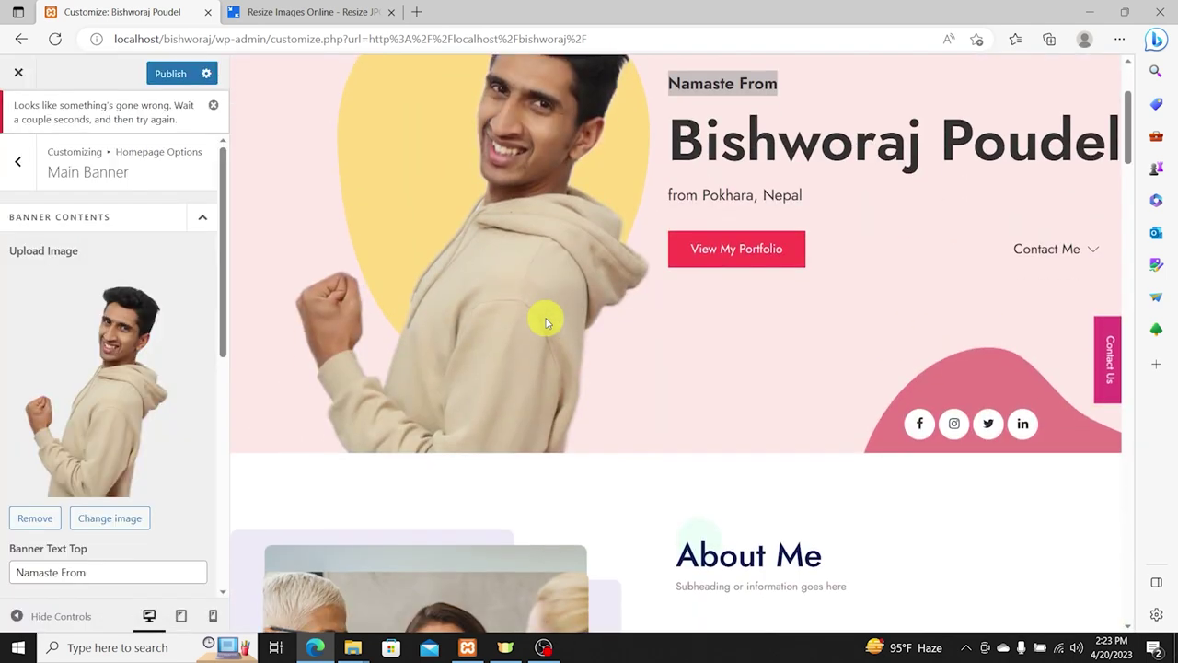
scroll(791, 445, "up", 1)
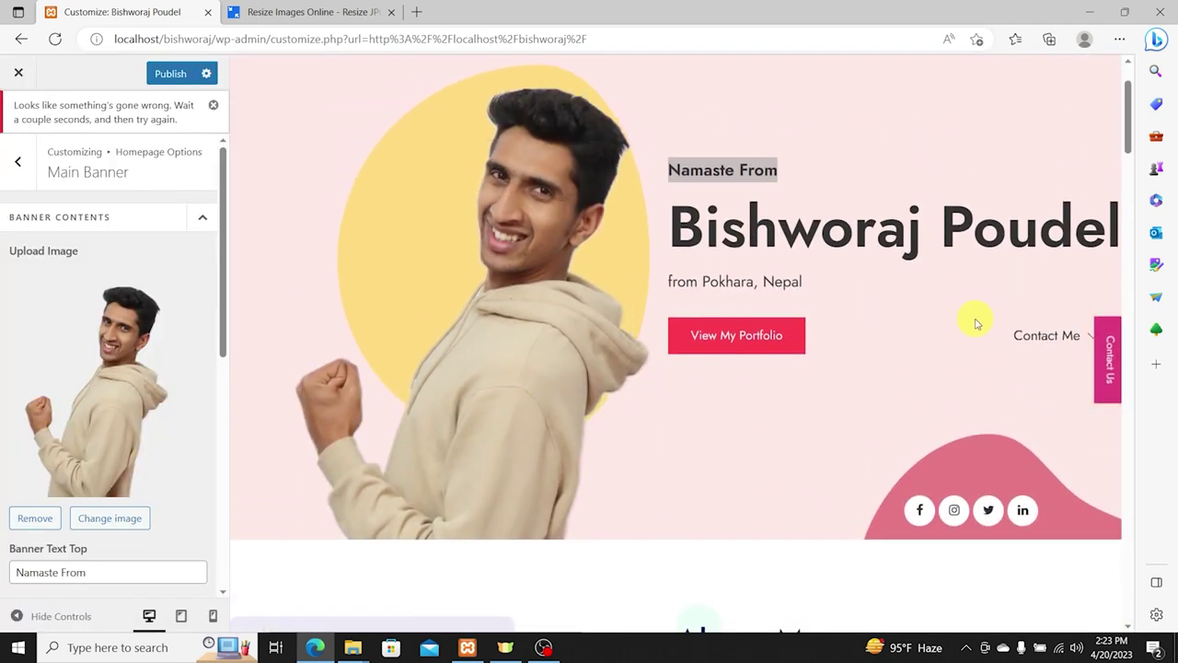
scroll(359, 281, "down", 1)
left_click(170, 76)
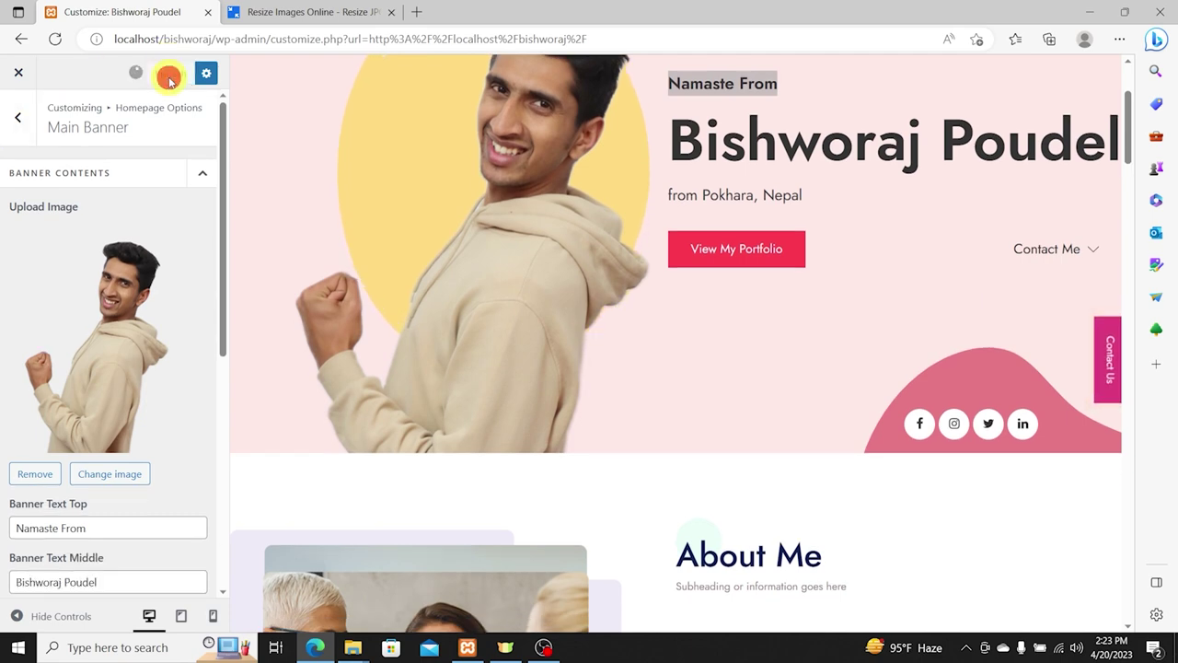
scroll(672, 304, "up", 2)
scroll(658, 327, "down", 3)
scroll(690, 349, "up", 2)
scroll(727, 327, "down", 5)
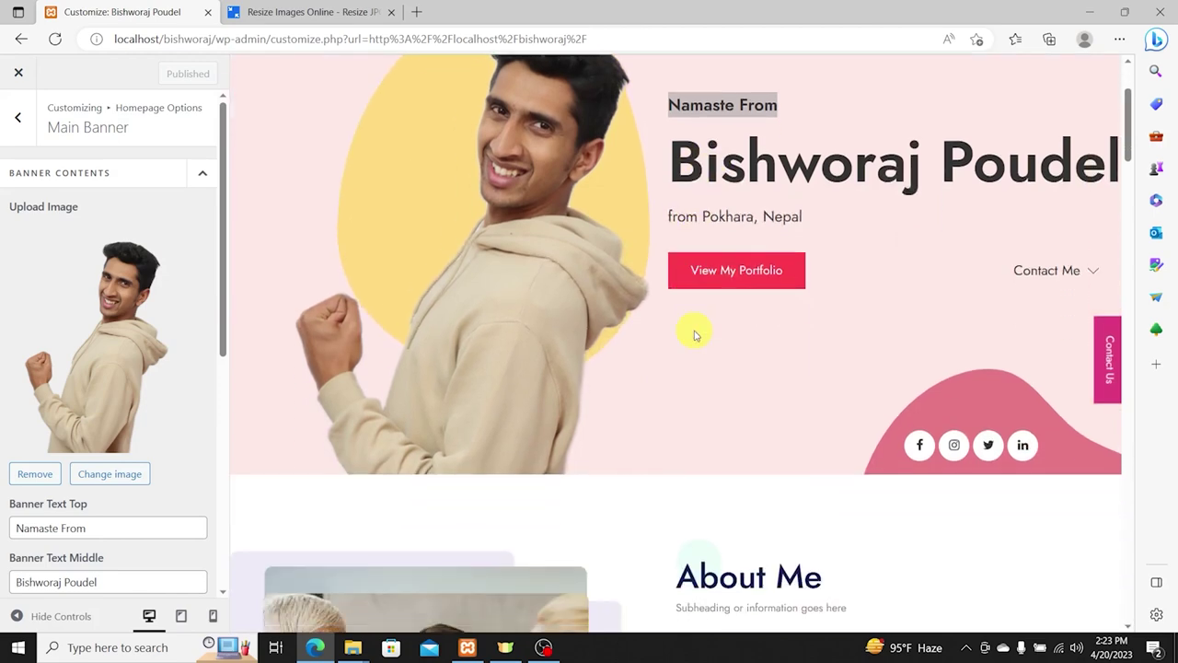
scroll(697, 310, "up", 3)
scroll(589, 396, "up", 2)
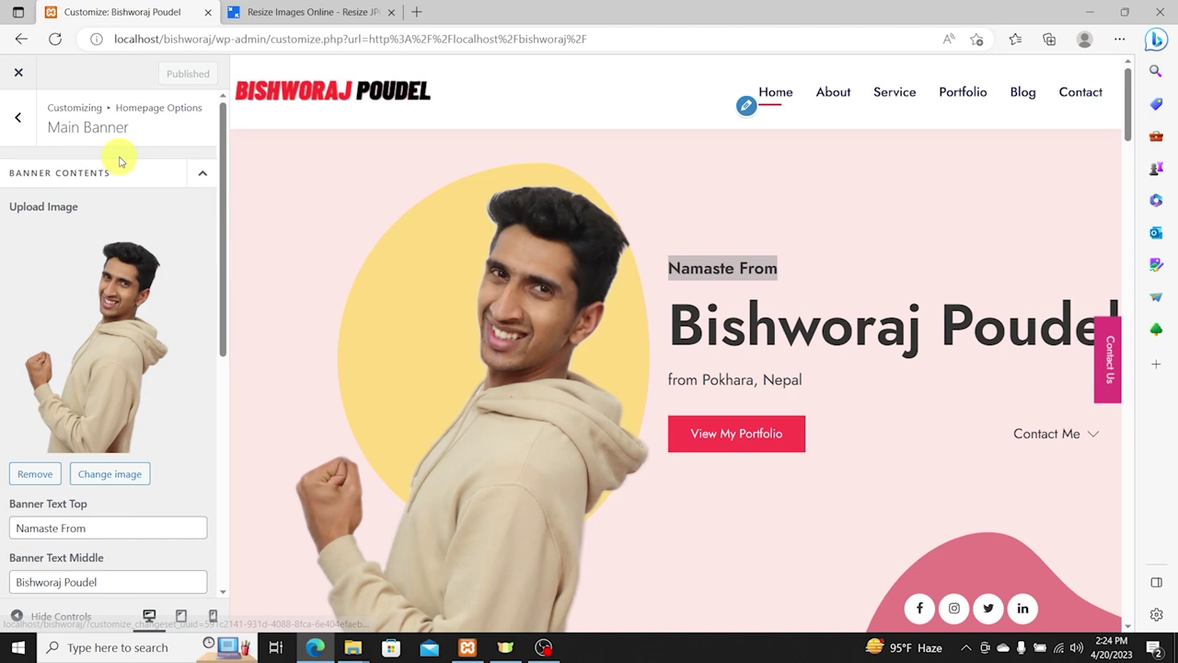
Step: Load the live homepage in the ReduceImages tab and try the View My Portfolio button
left_click(219, 39)
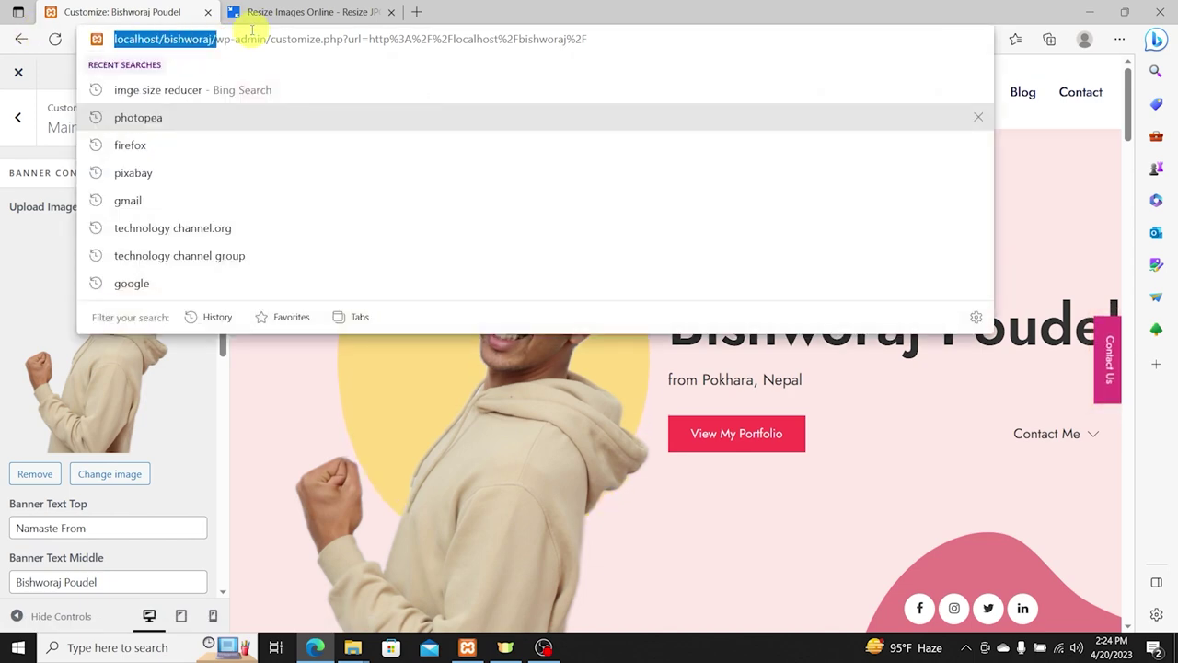
left_click(276, 12)
left_click(263, 37)
key("ctrl+v")
key("Return")
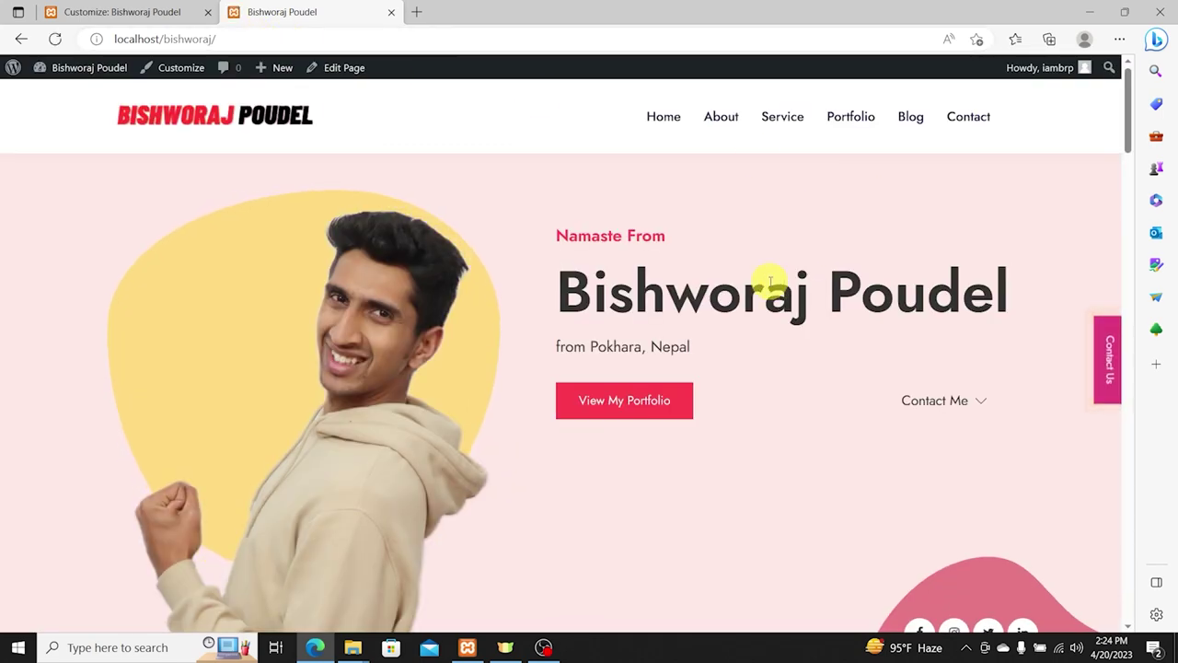
scroll(644, 313, "down", 1)
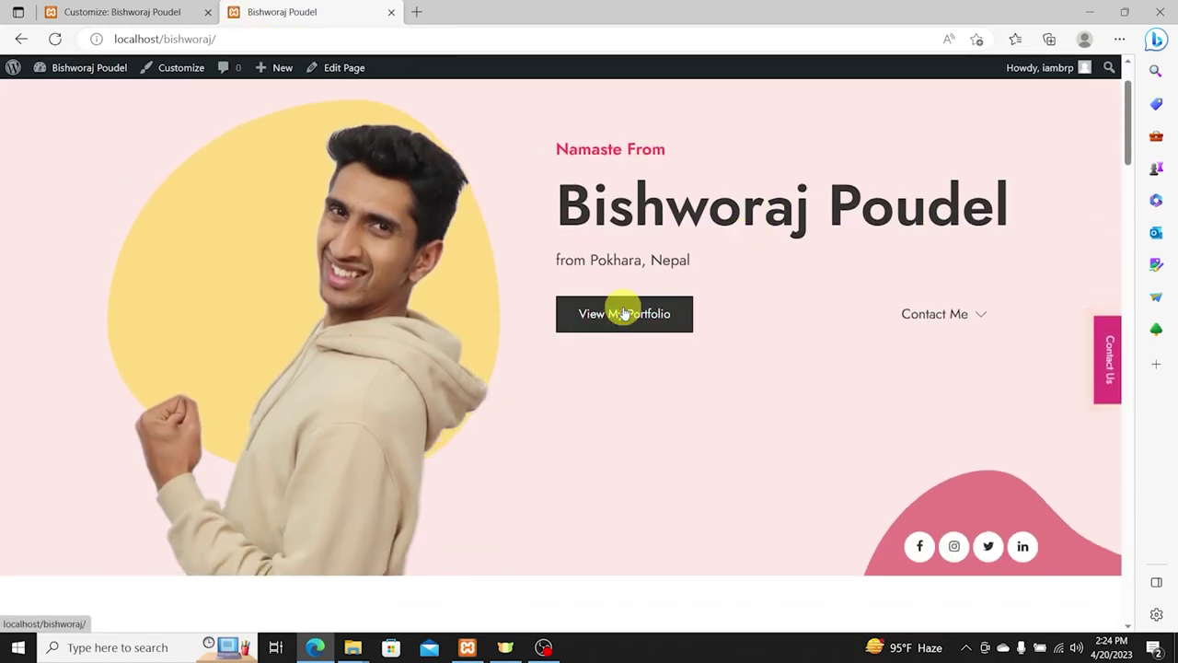
left_click(624, 313)
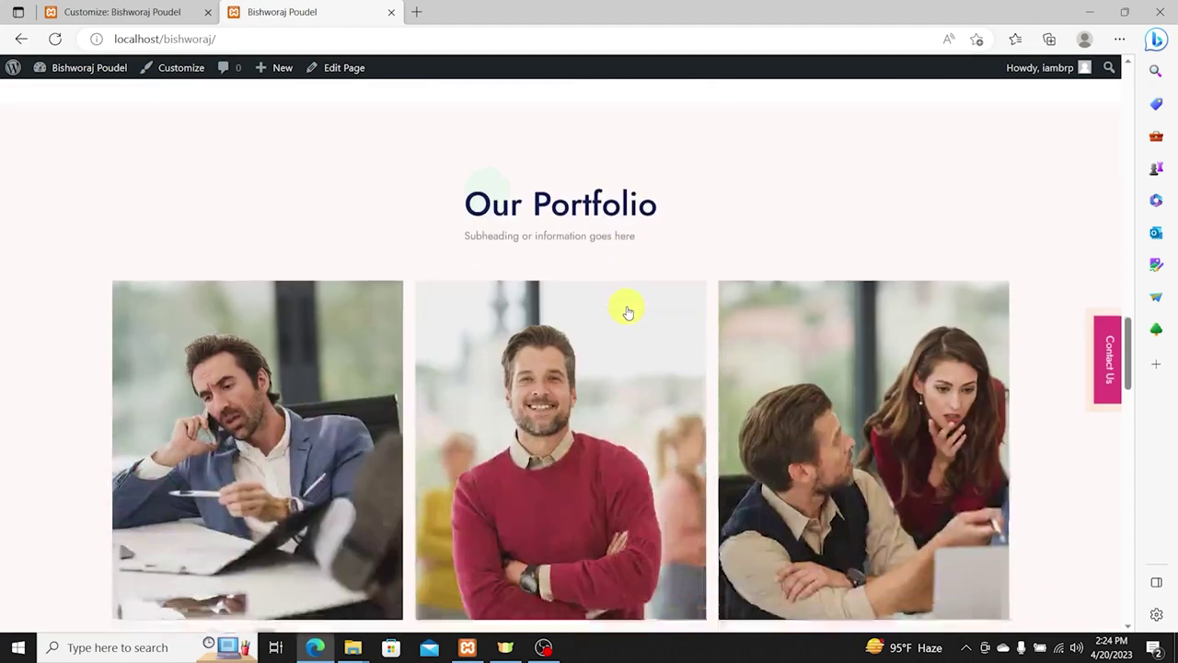
scroll(627, 312, "down", 1)
scroll(565, 245, "up", 1)
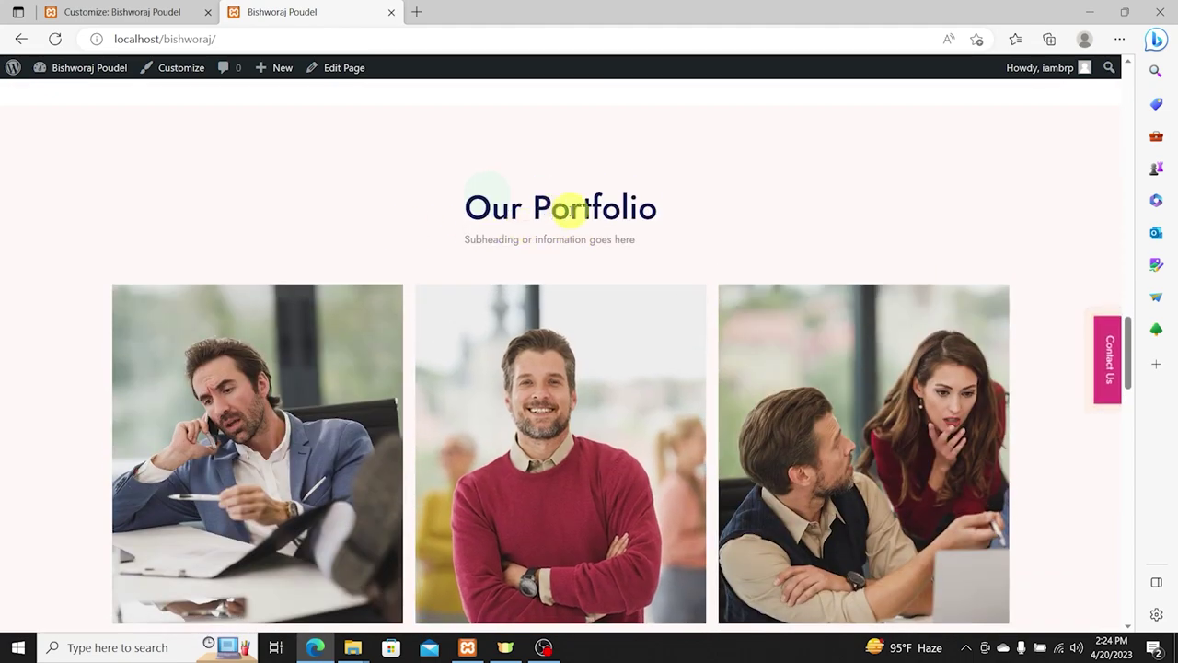
scroll(551, 211, "up", 20)
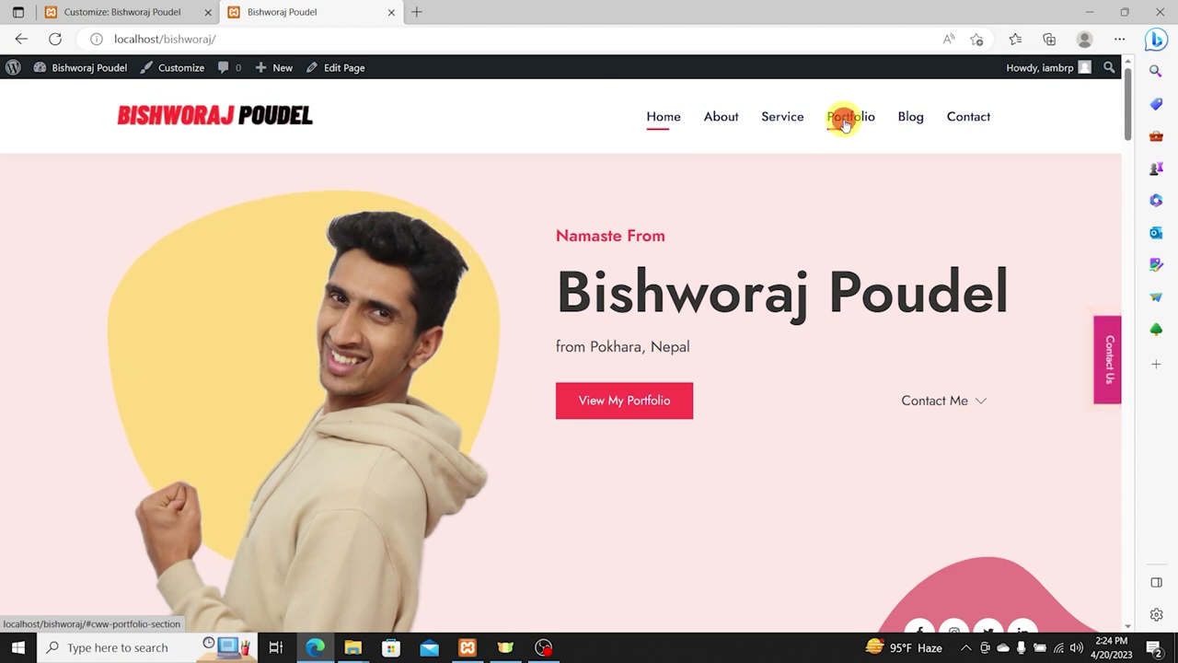
Step: Inspect the Portfolio menu link and isolate its #cww-portfolio-section anchor
right_click(846, 124)
left_click(891, 318)
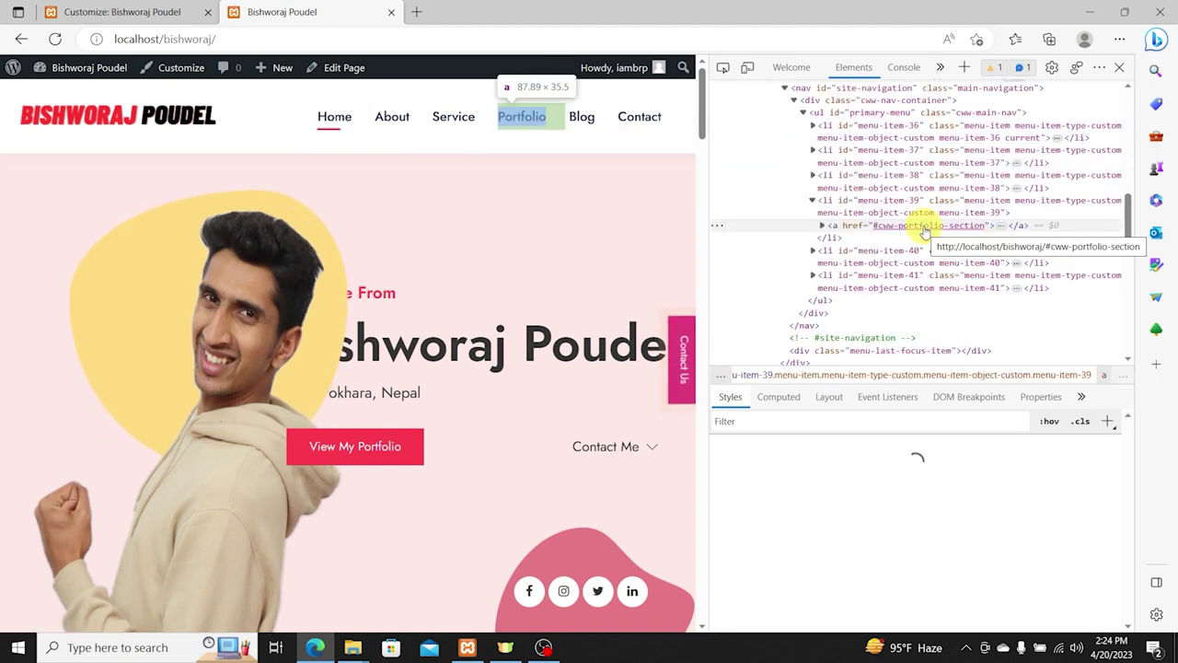
left_click(923, 226)
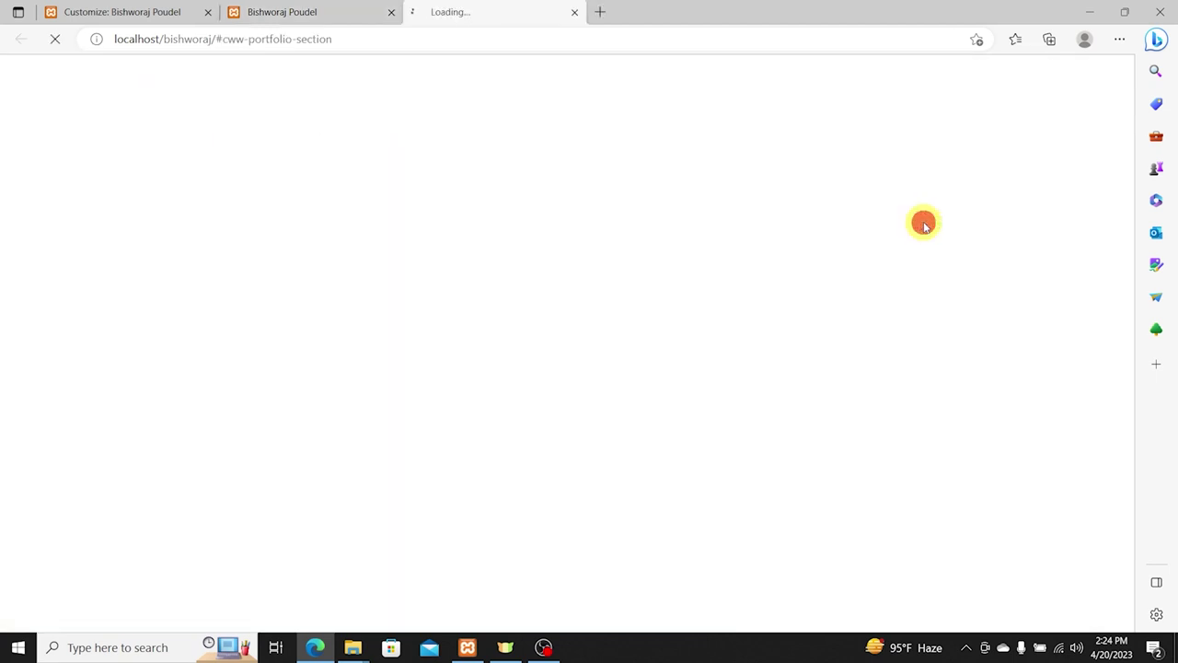
left_click_drag(348, 39, 215, 40)
key("ctrl+c")
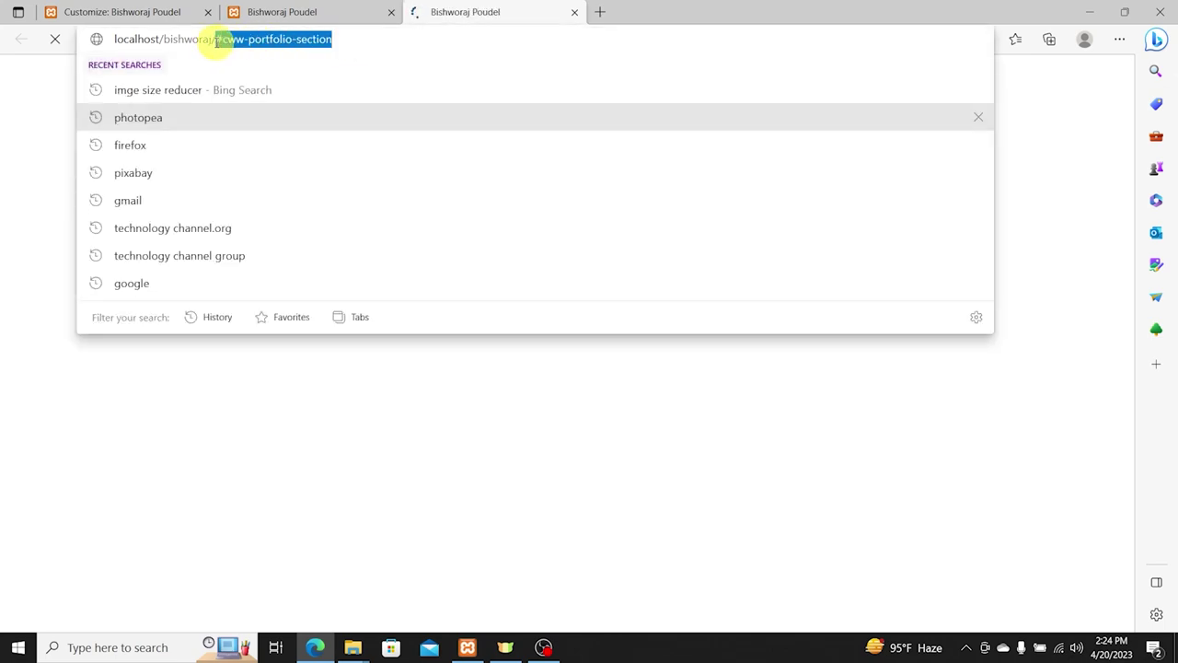
key("BackSpace")
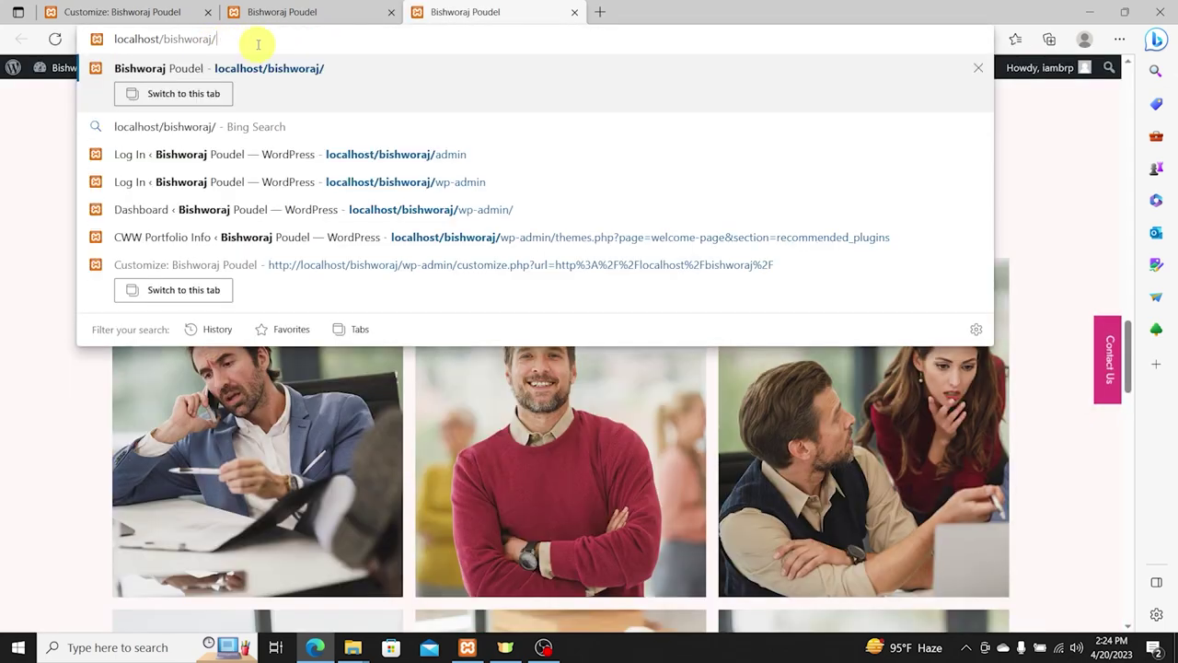
left_click(273, 12)
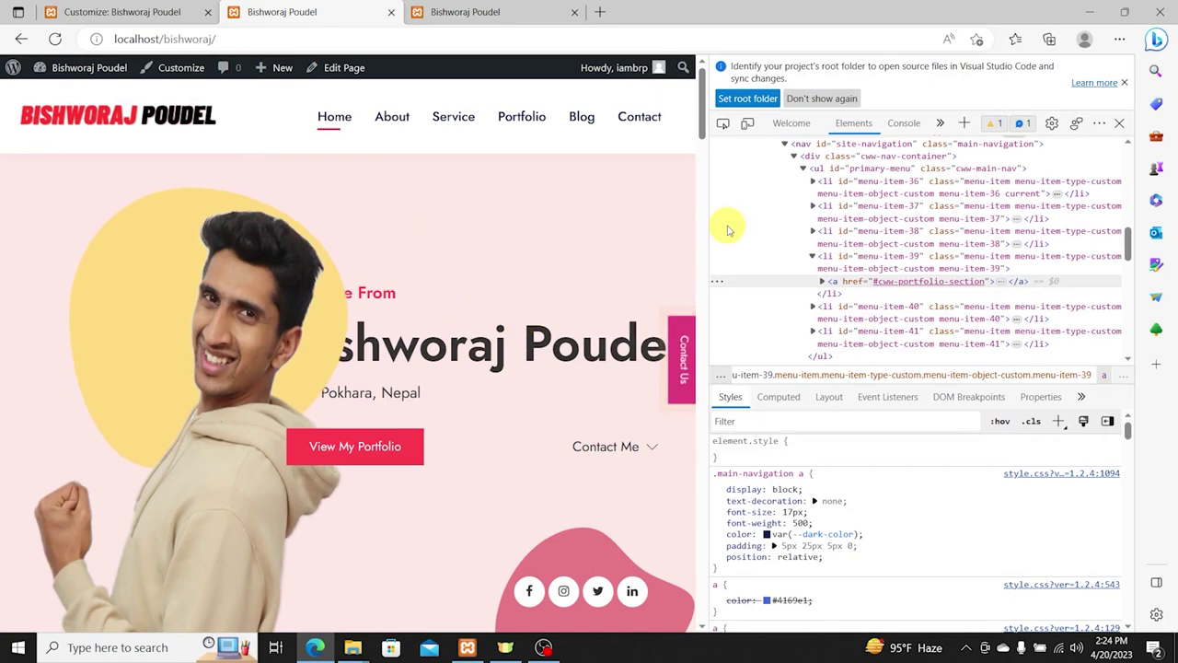
left_click(1117, 125)
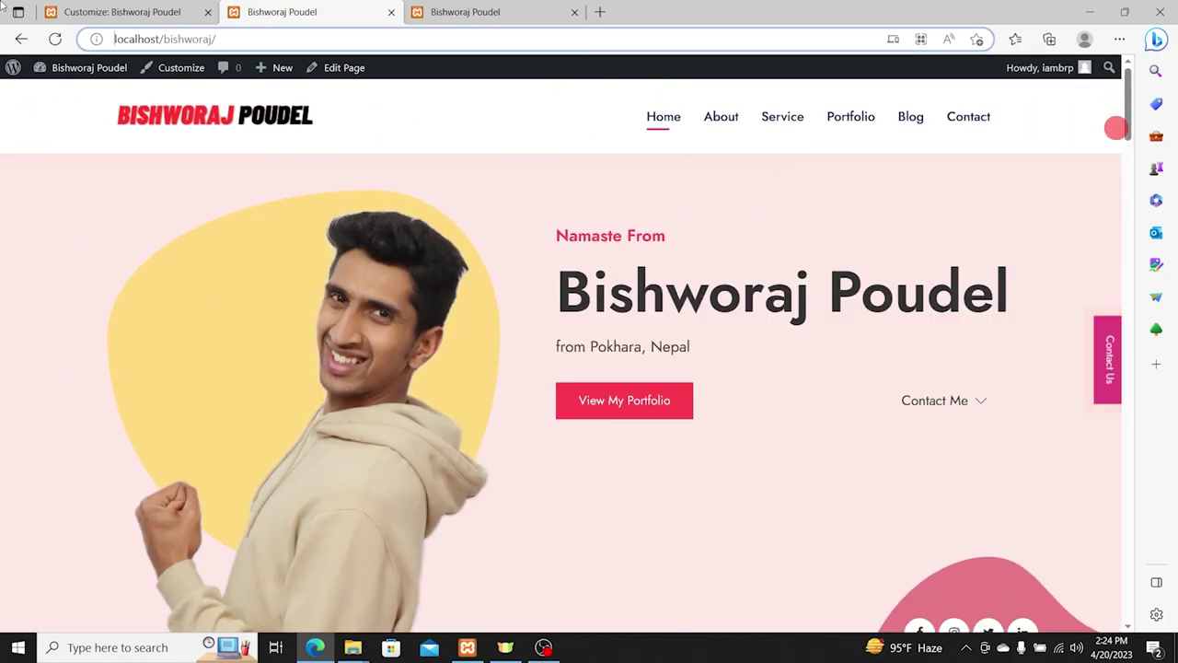
left_click(126, 11)
scroll(166, 410, "down", 3)
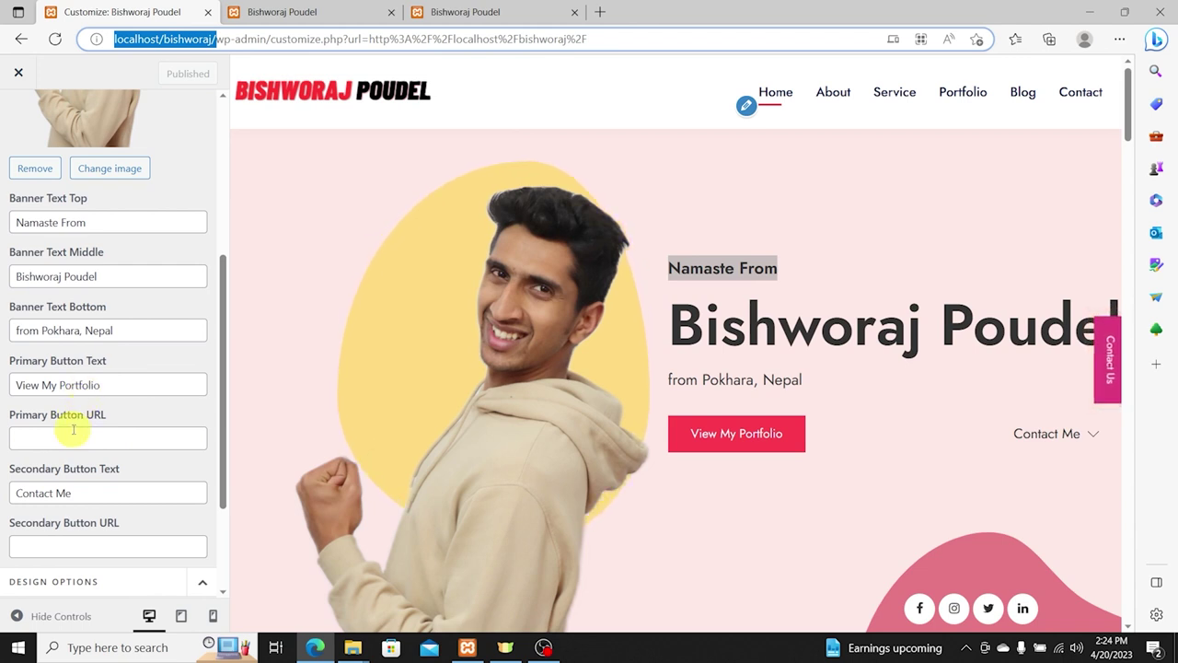
Step: Paste #cww-portfolio-section into the Primary Button URL, then view the live homepage again
left_click(74, 429)
key("ctrl+v")
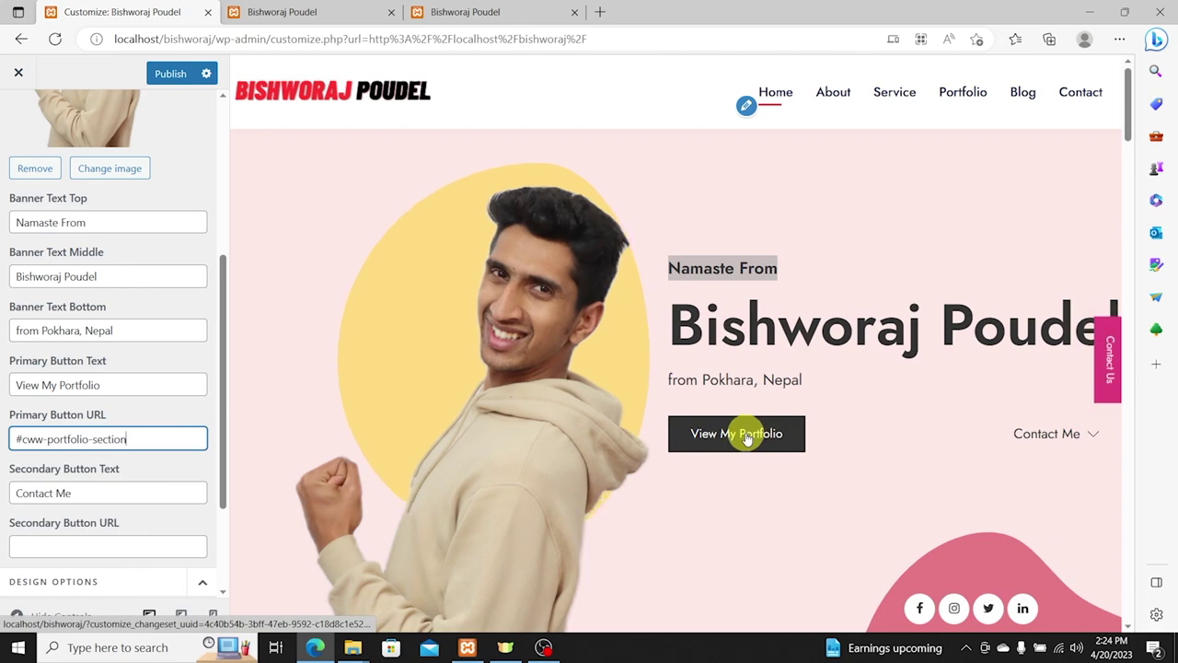
left_click(465, 12)
scroll(788, 340, "down", 10)
scroll(788, 353, "down", 5)
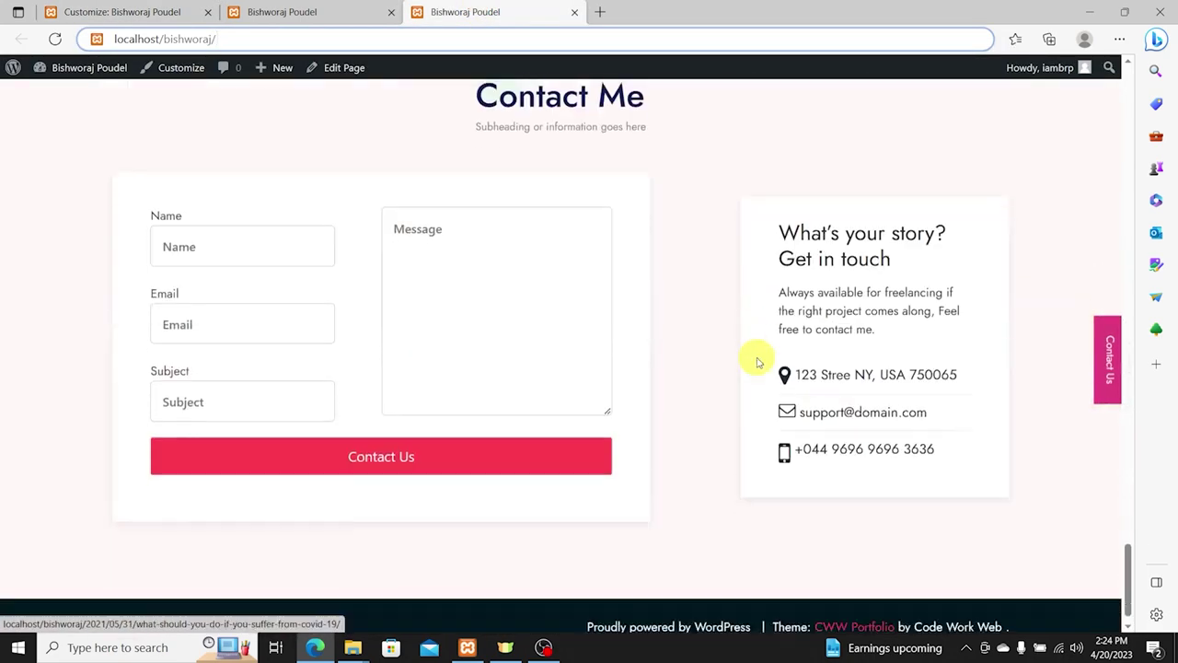
scroll(616, 321, "up", 2)
scroll(540, 218, "up", 8)
scroll(622, 186, "up", 20)
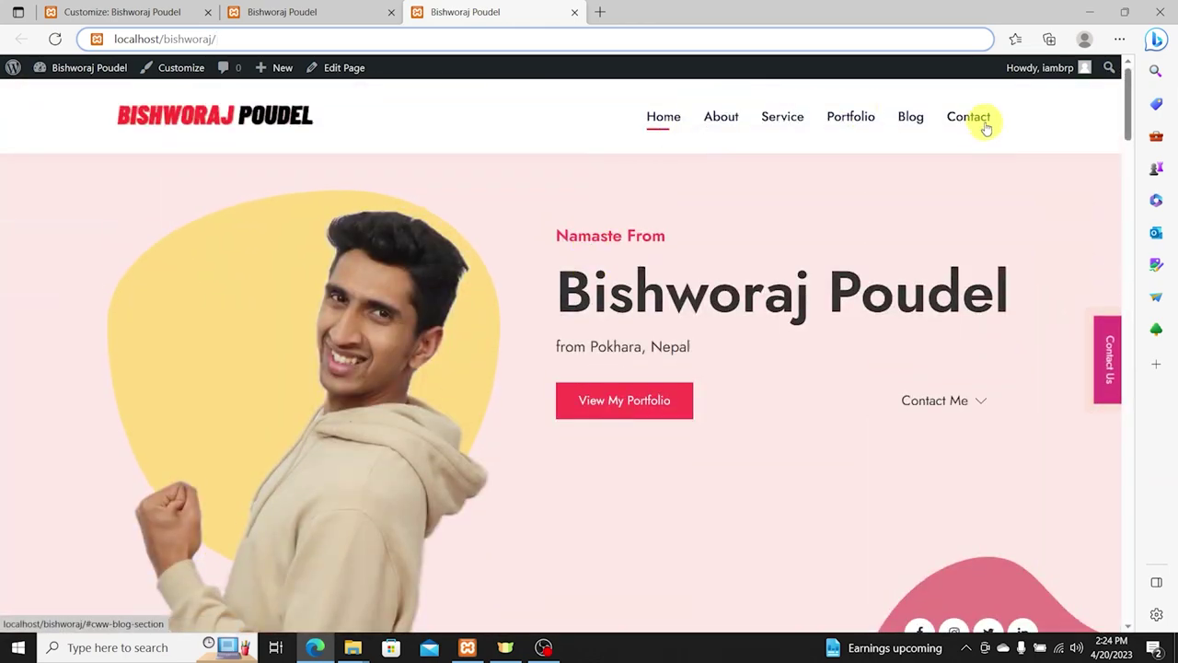
Step: Inspect the Contact menu link's markup in DevTools, then close the panel
right_click(968, 118)
left_click(1022, 317)
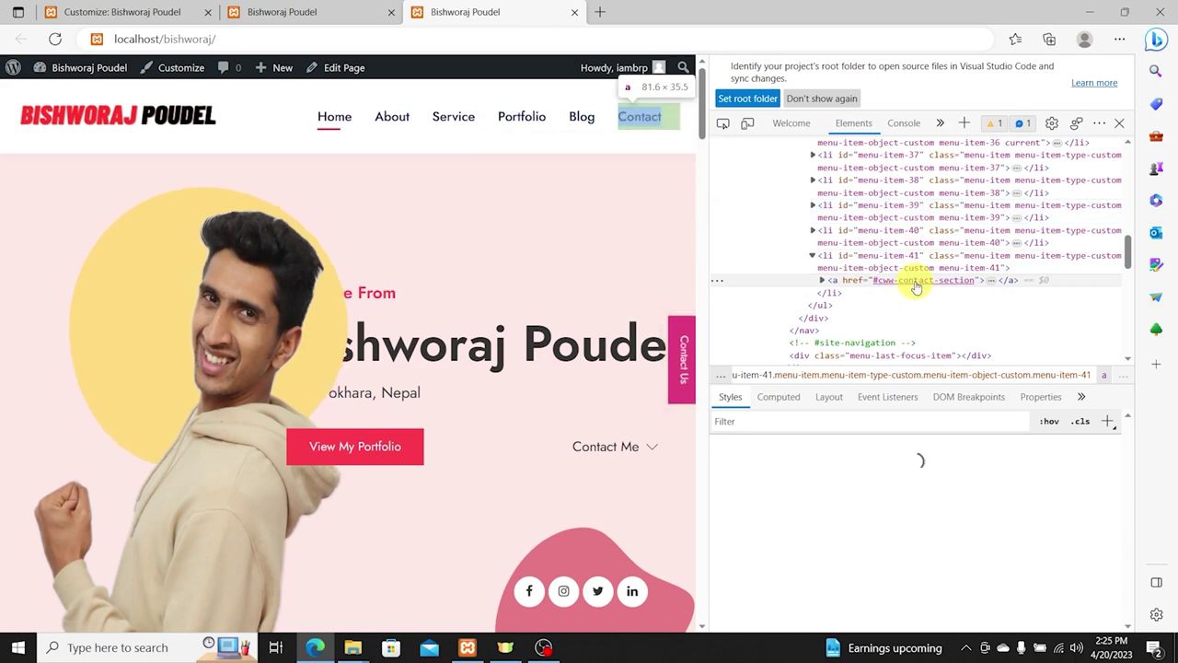
key("ctrl+plus")
key("ctrl+plus")
key("ctrl+plus")
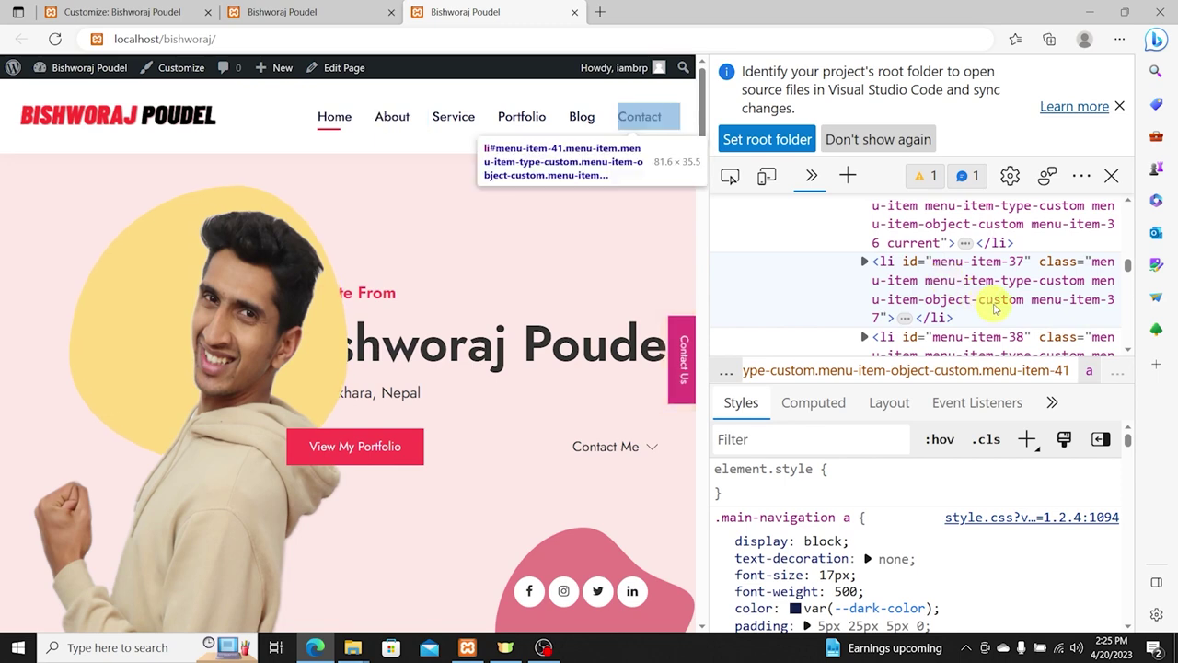
key("ctrl+plus")
key("ctrl+plus")
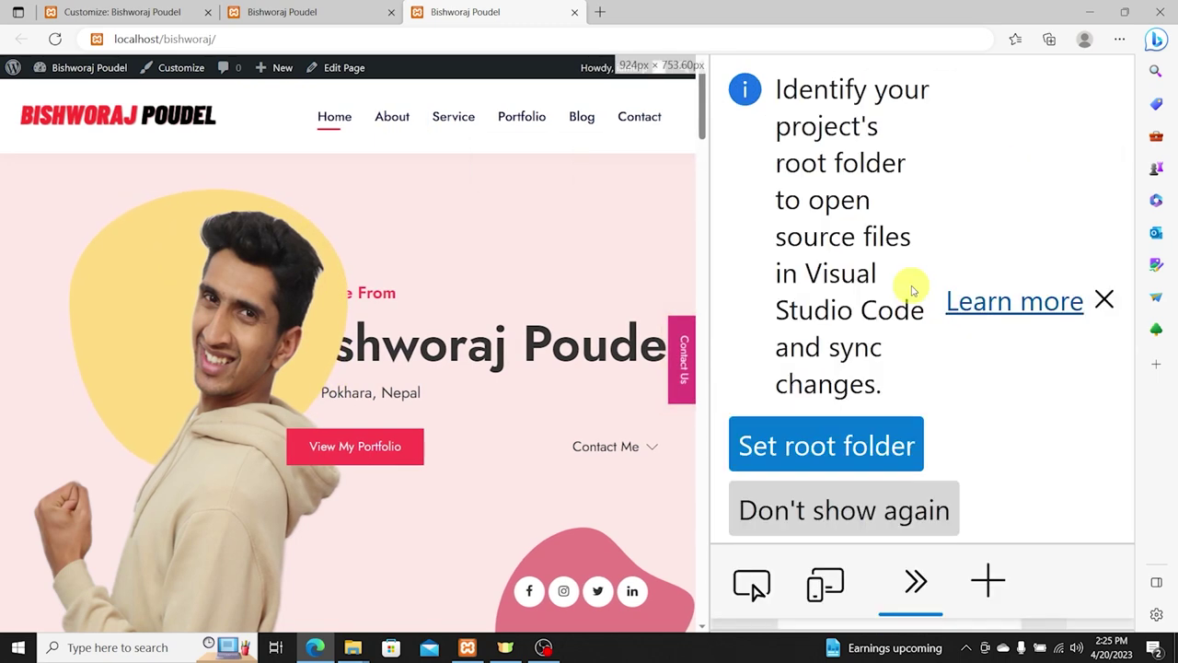
key("ctrl+0")
left_click(1104, 295)
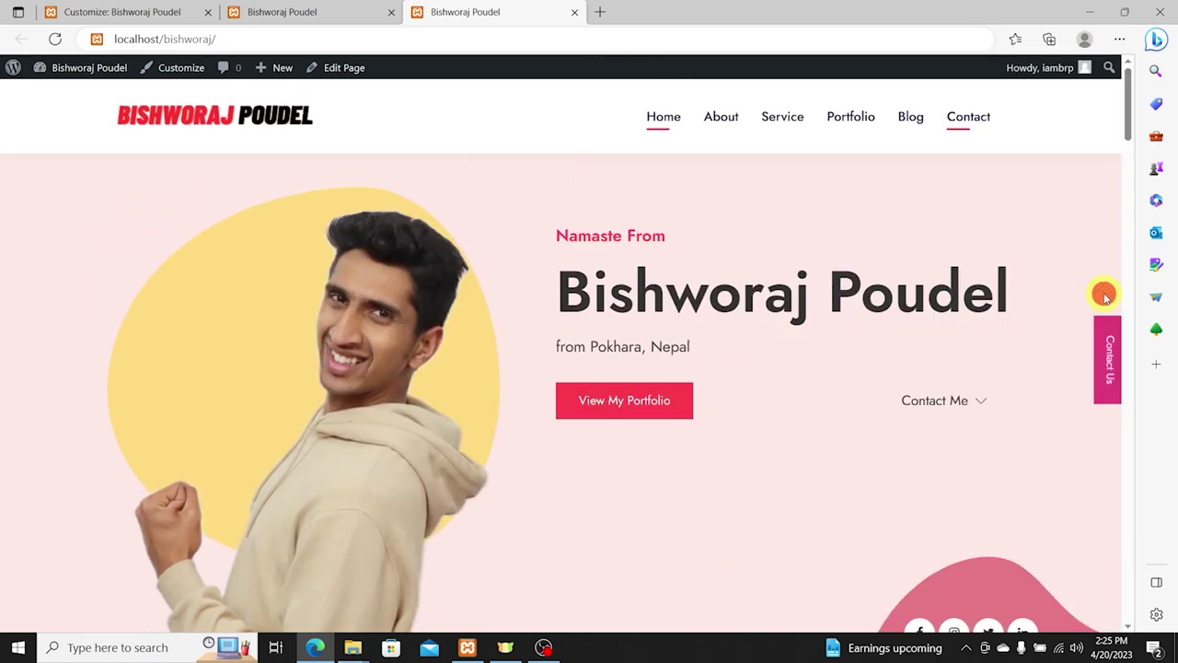
right_click(824, 228)
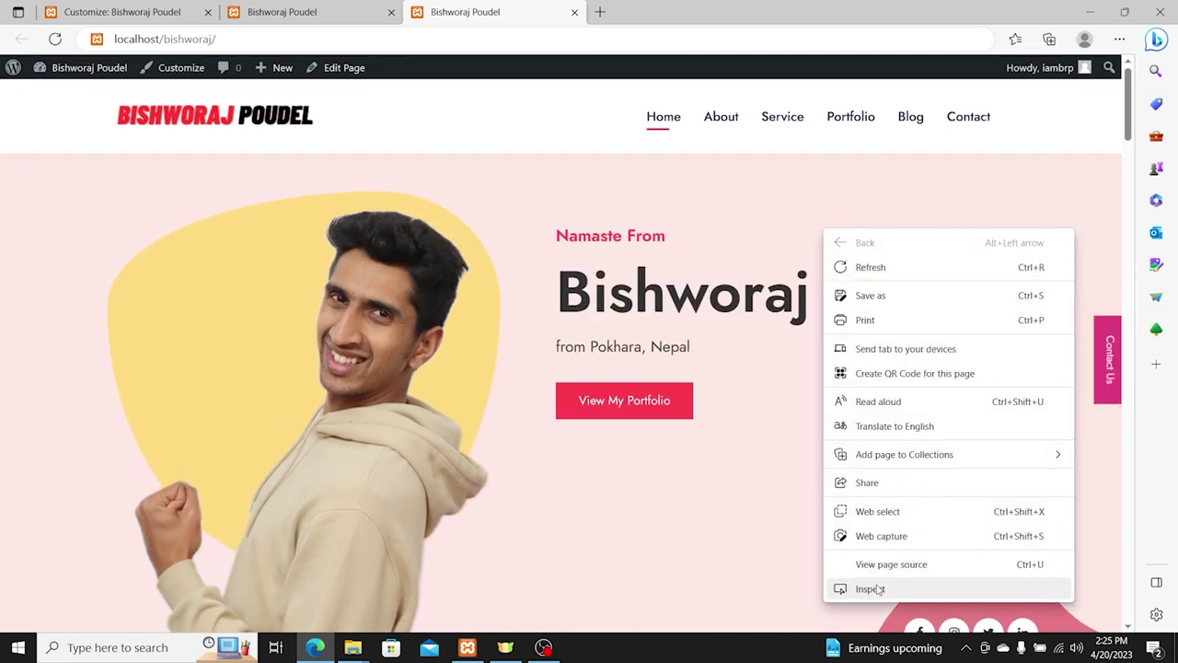
left_click(877, 589)
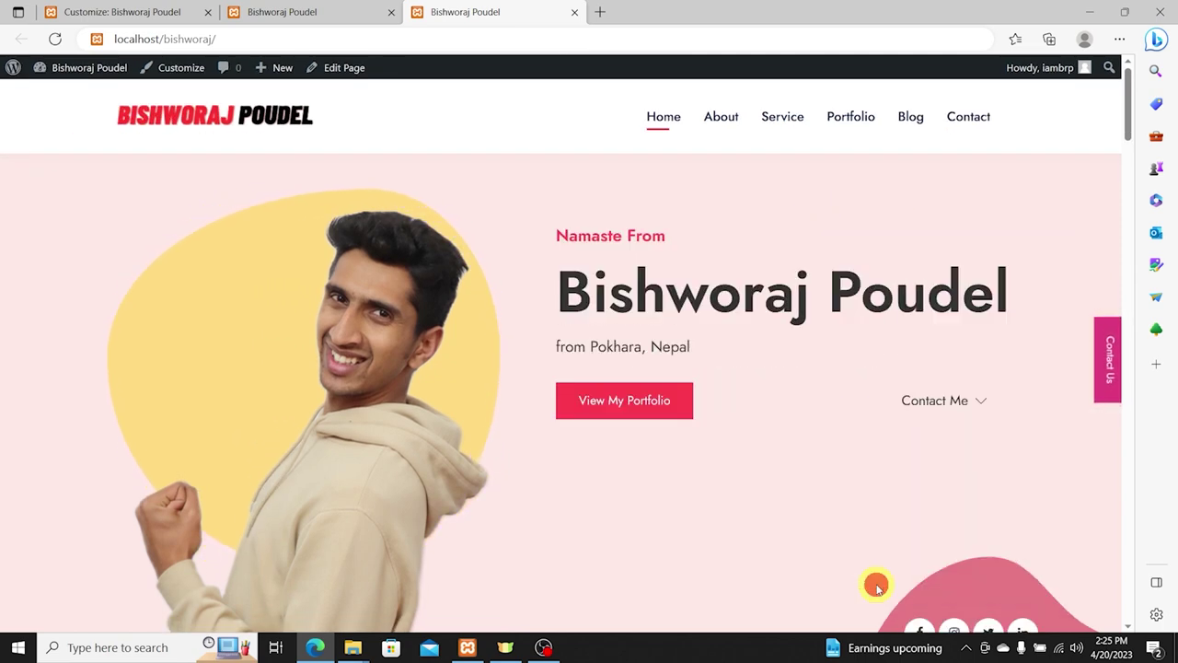
Step: Re-inspect the Contact link, open #cww-contact-section in a new tab and cut the anchor
right_click(974, 120)
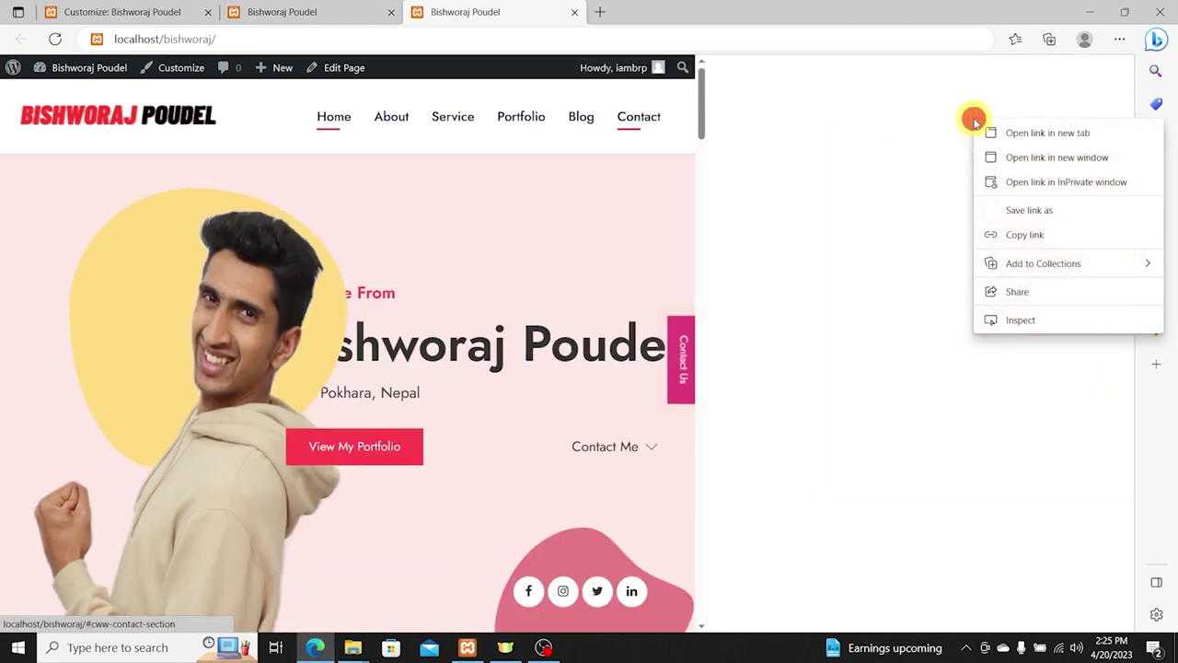
left_click(1021, 319)
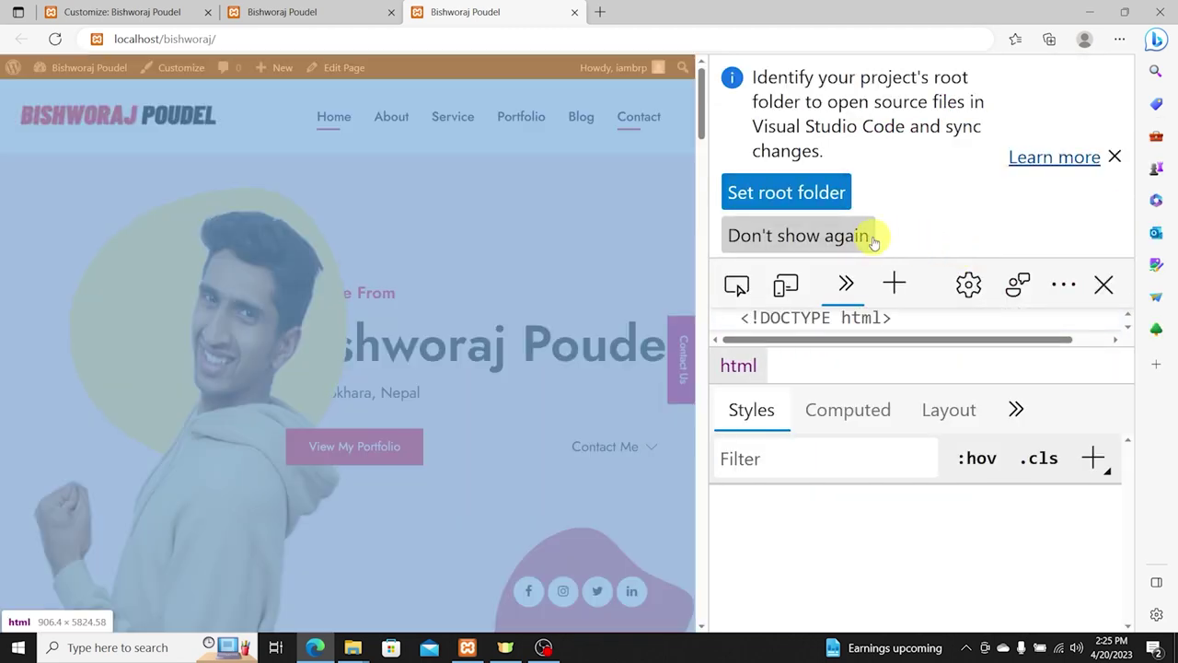
left_click(1115, 155)
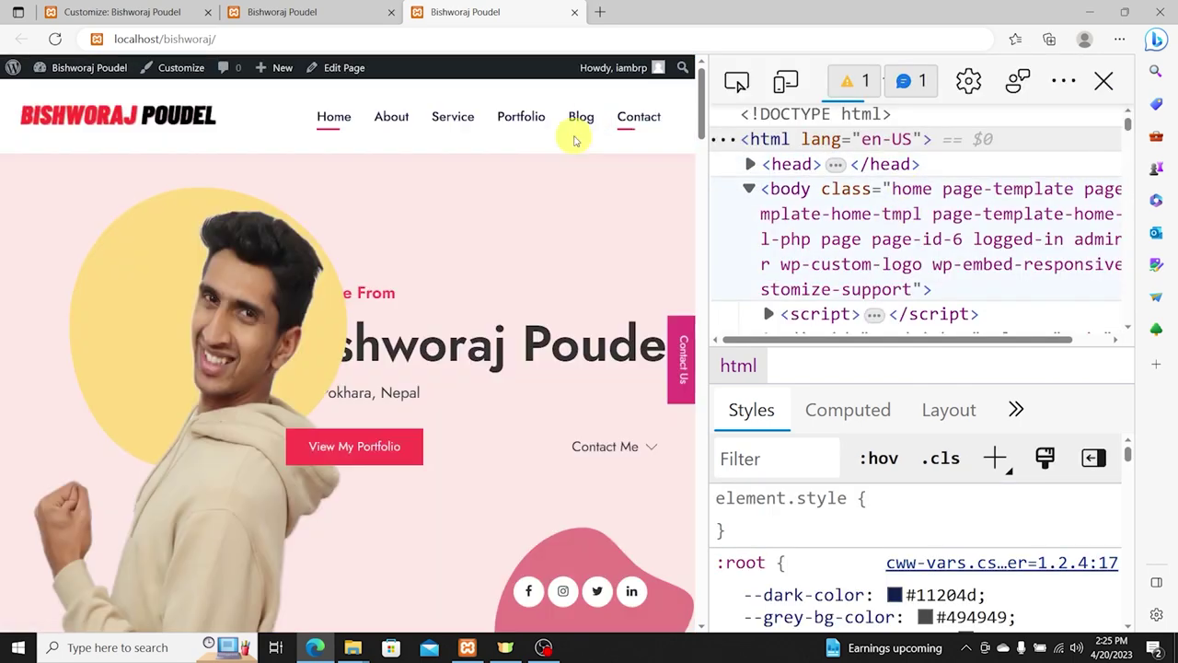
left_click(632, 122)
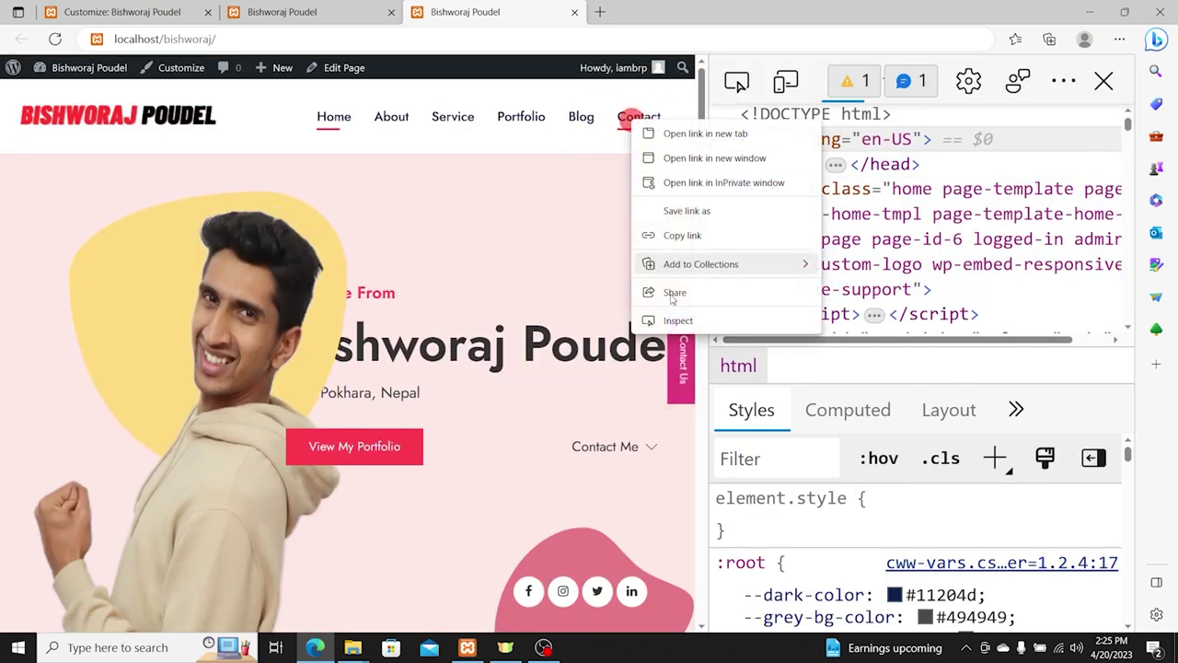
left_click(669, 319)
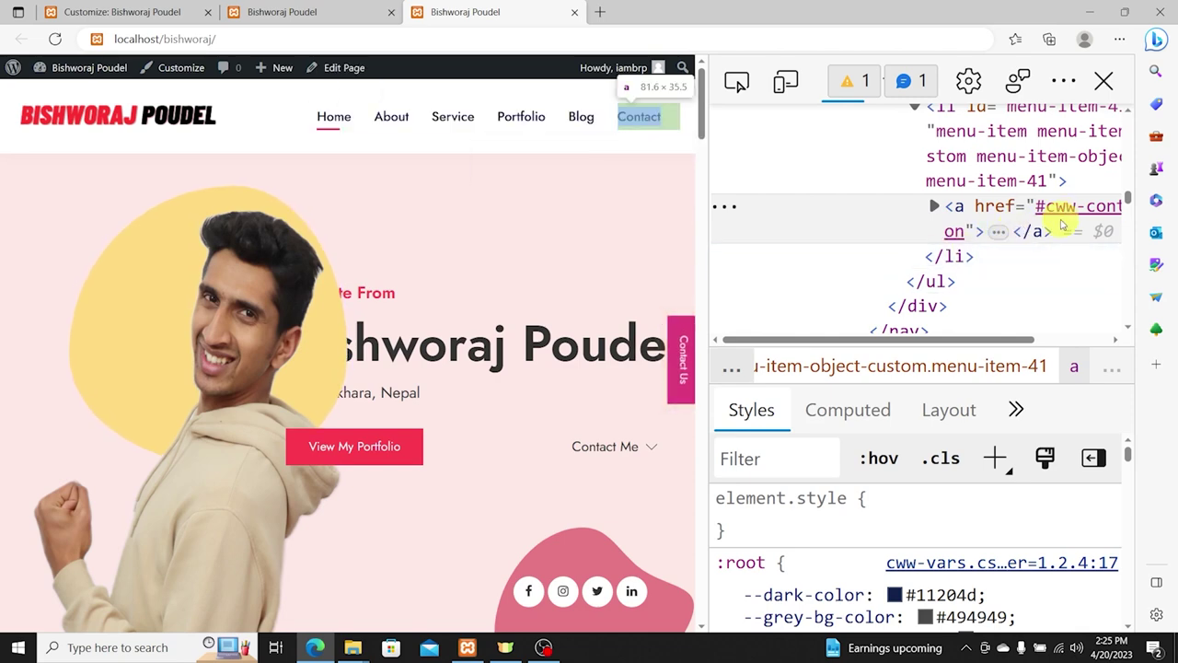
left_click(1065, 209)
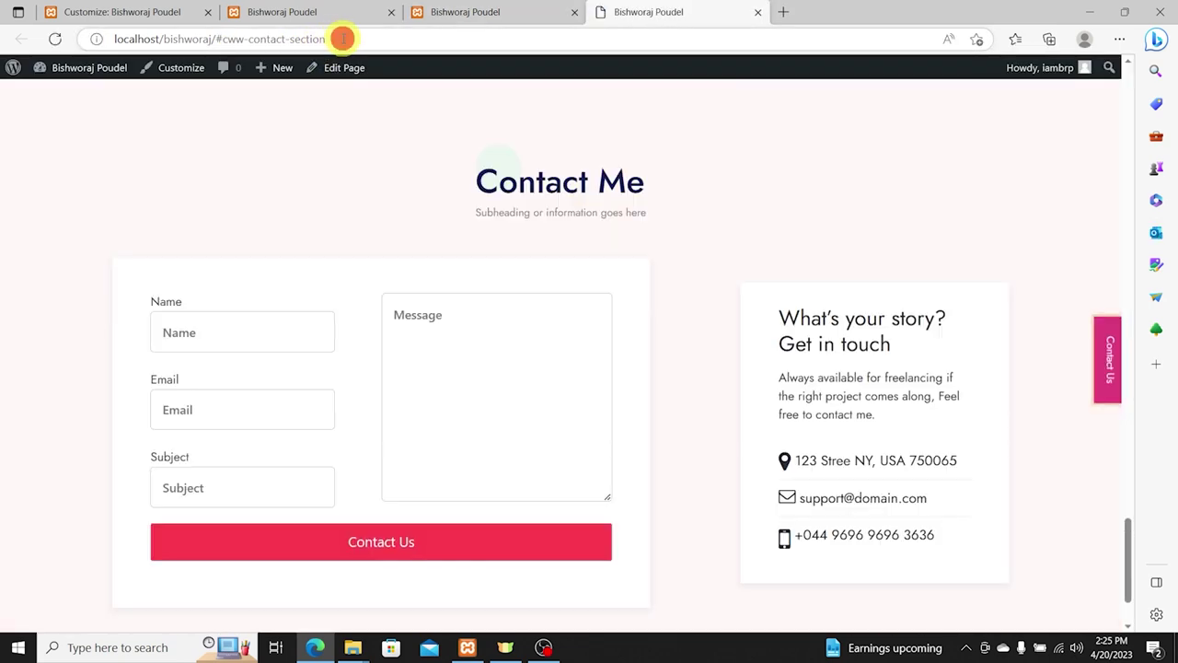
left_click_drag(342, 39, 225, 39)
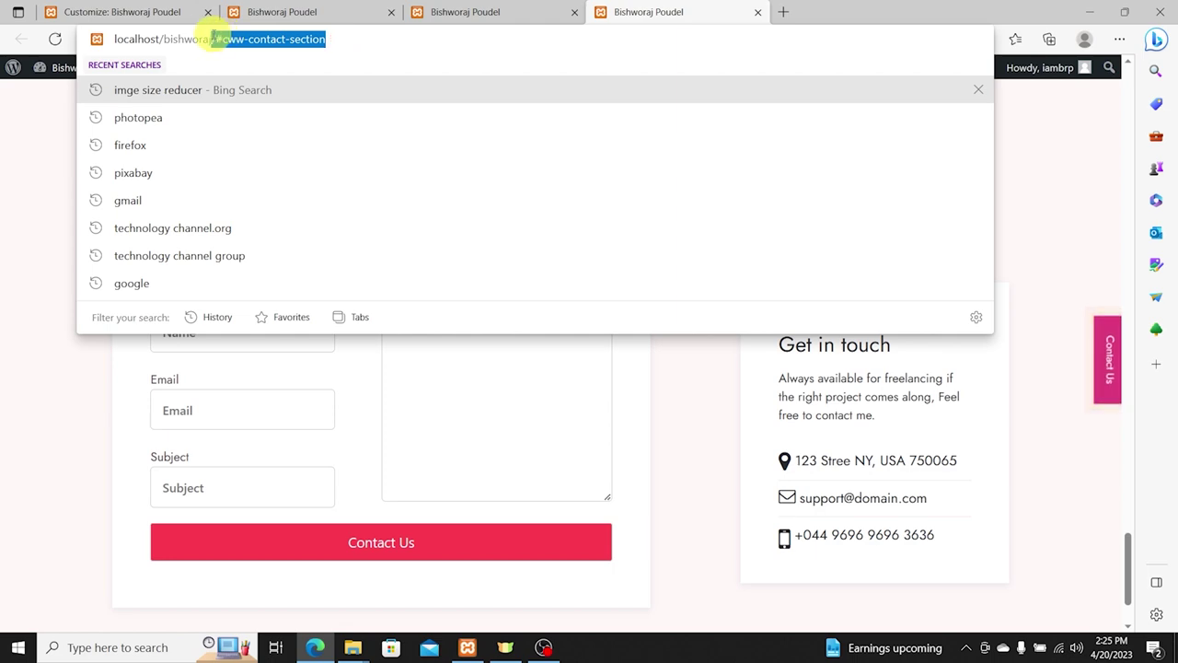
key("ctrl+x")
Step: Paste #cww-contact-section into the Secondary Button URL and publish the banner changes
left_click(138, 11)
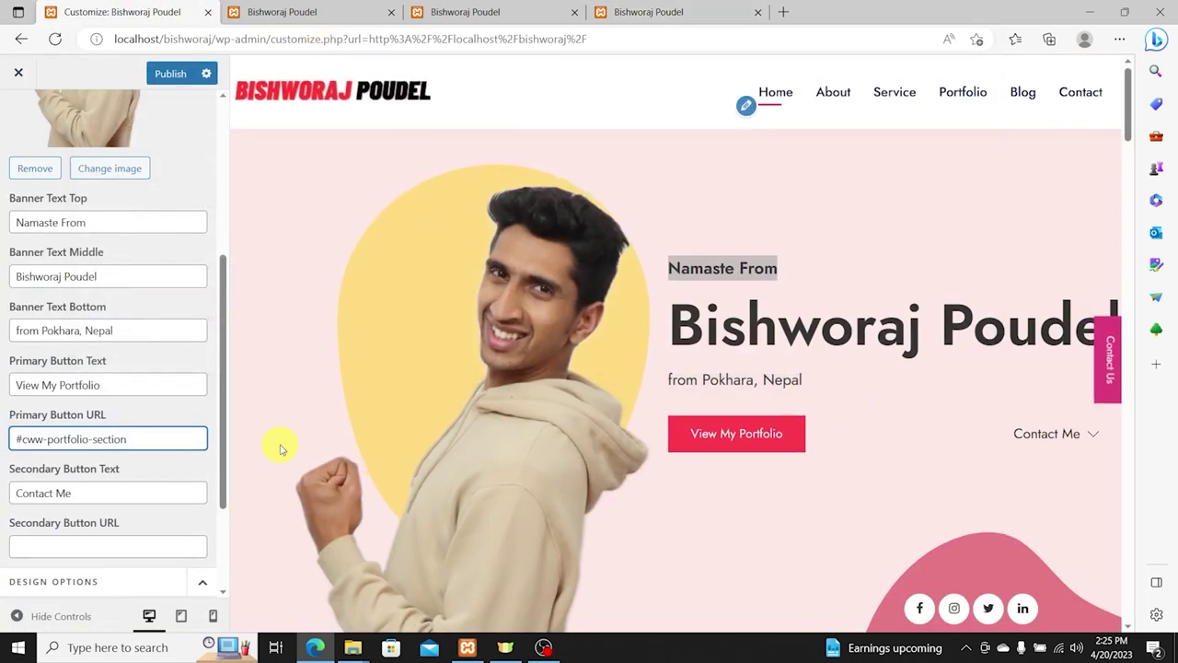
left_click(82, 545)
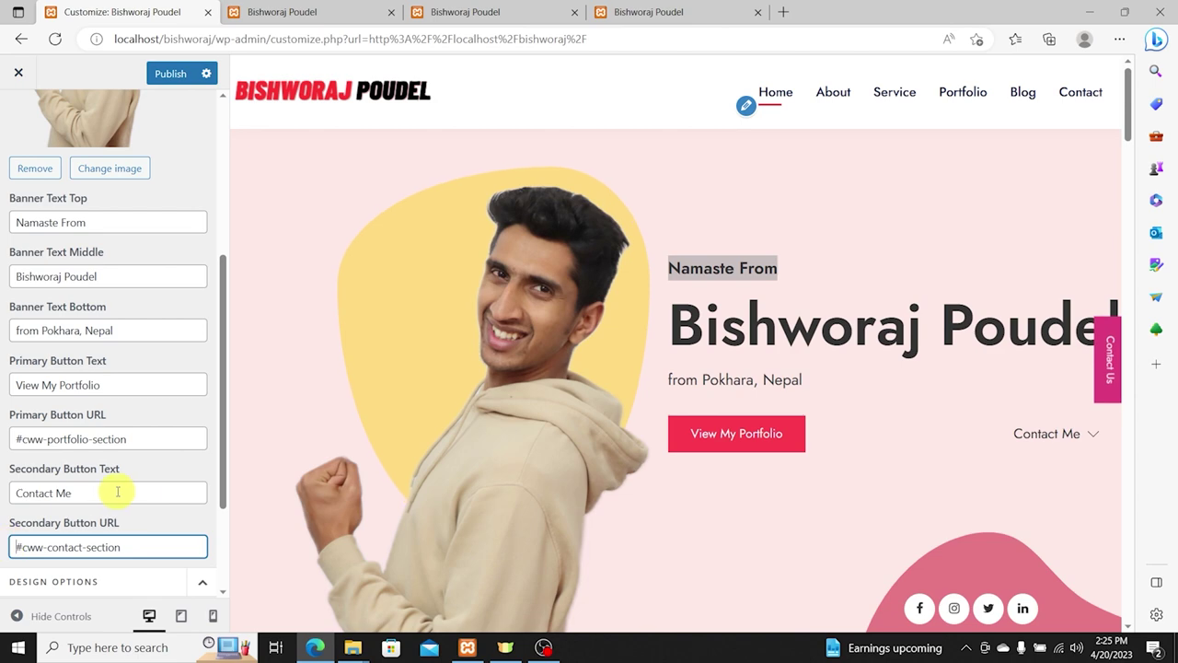
left_click(175, 74)
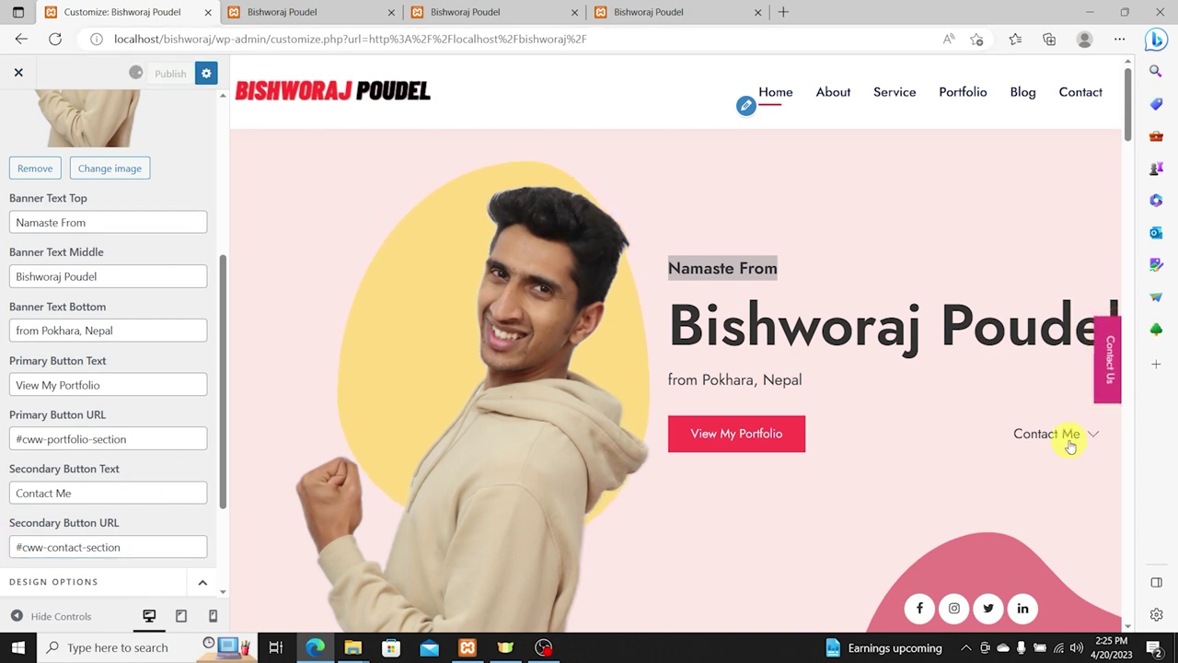
scroll(771, 387, "down", 3)
scroll(847, 376, "up", 3)
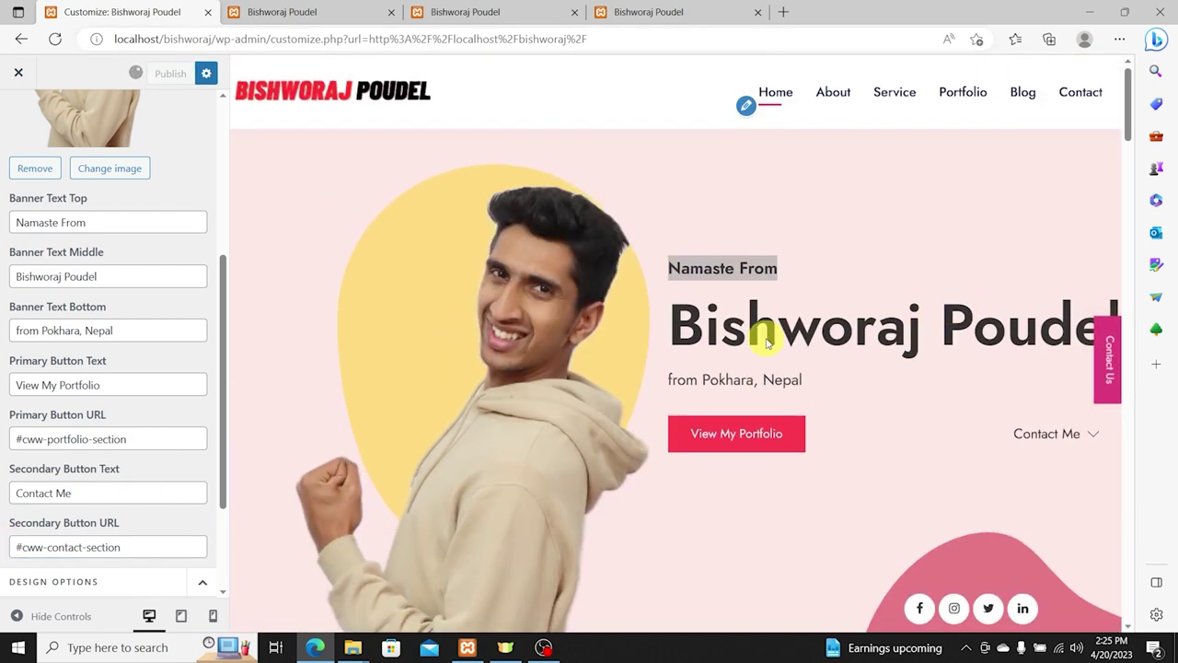
scroll(921, 405, "down", 1)
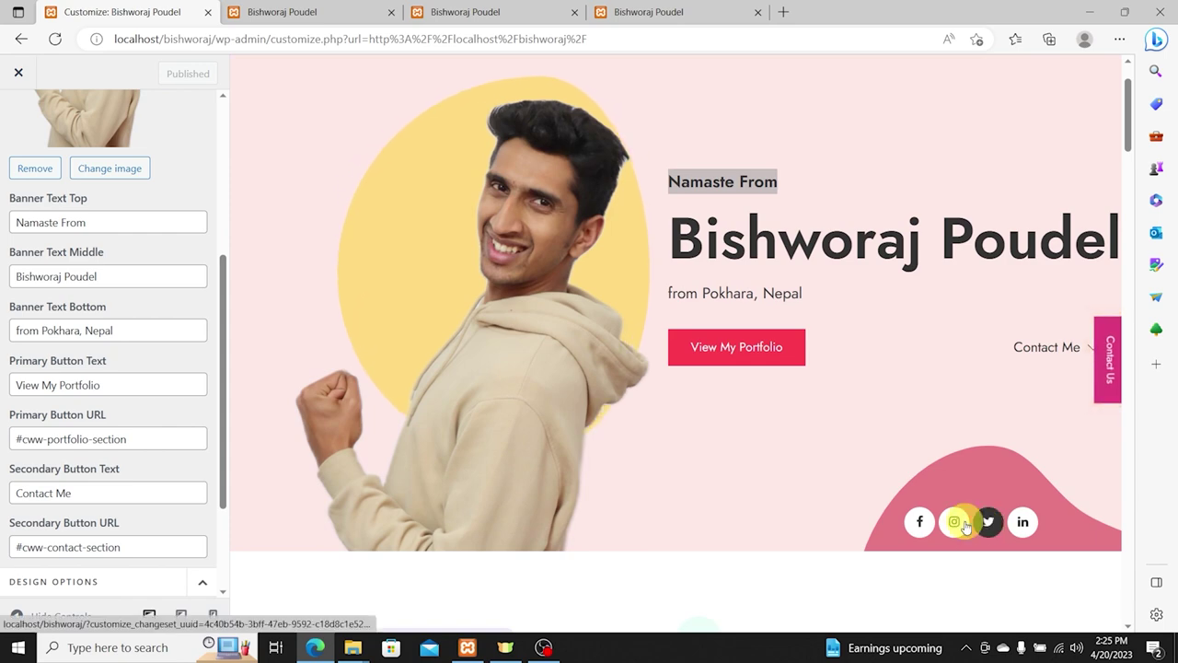
scroll(773, 411, "down", 4)
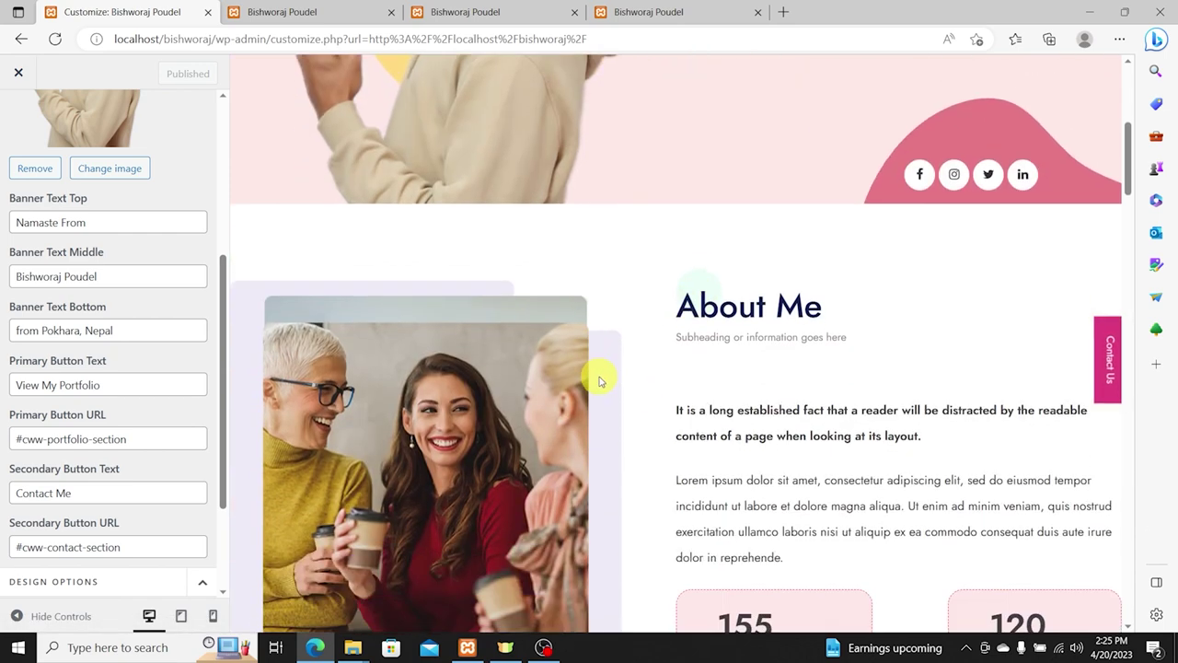
scroll(598, 380, "up", 5)
scroll(598, 380, "down", 4)
scroll(598, 381, "up", 3)
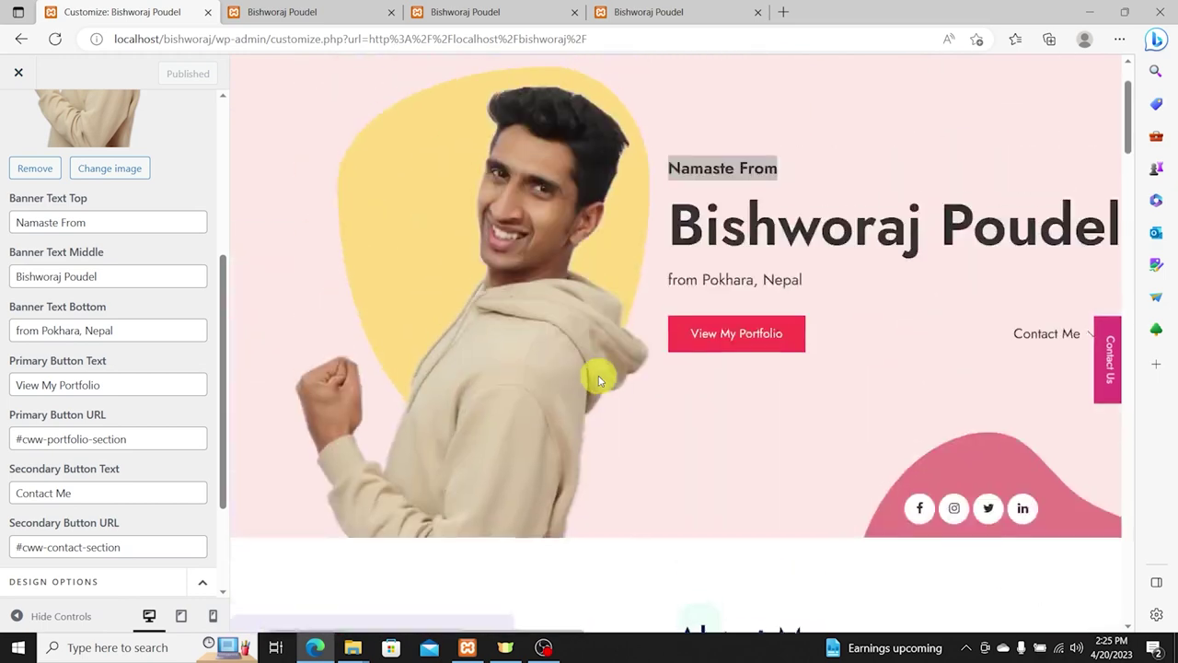
scroll(598, 380, "up", 1)
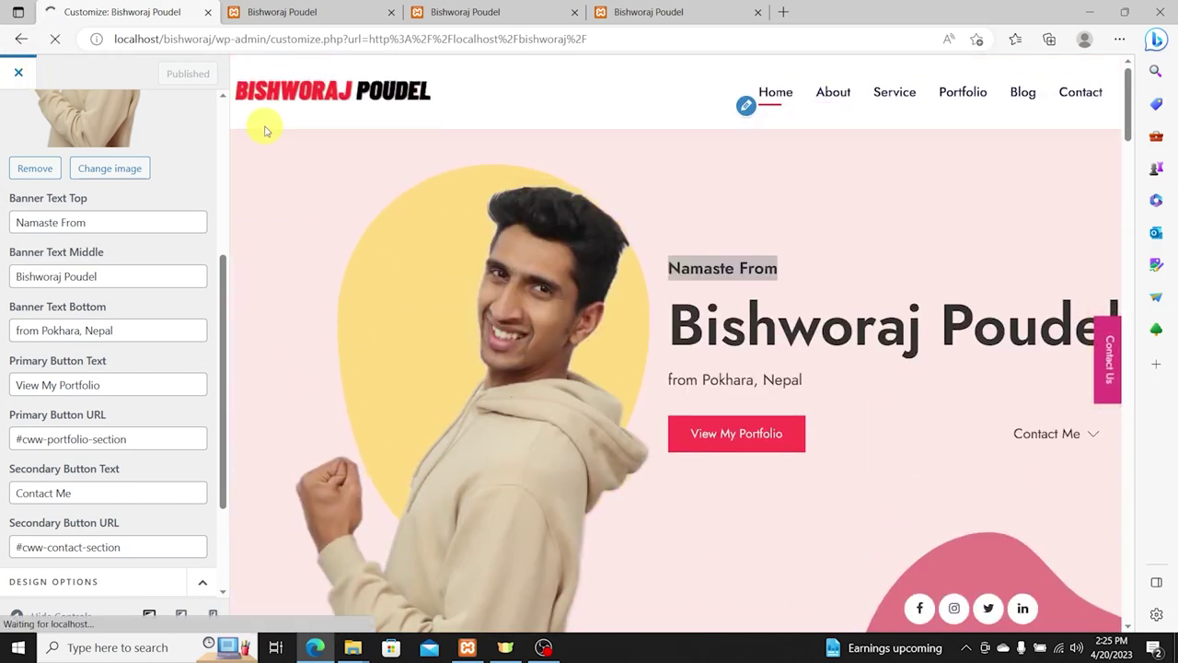
Step: Strip the customize query from the address to load the live homepage
left_click_drag(218, 39, 860, 78)
key("BackSpace")
key("Return")
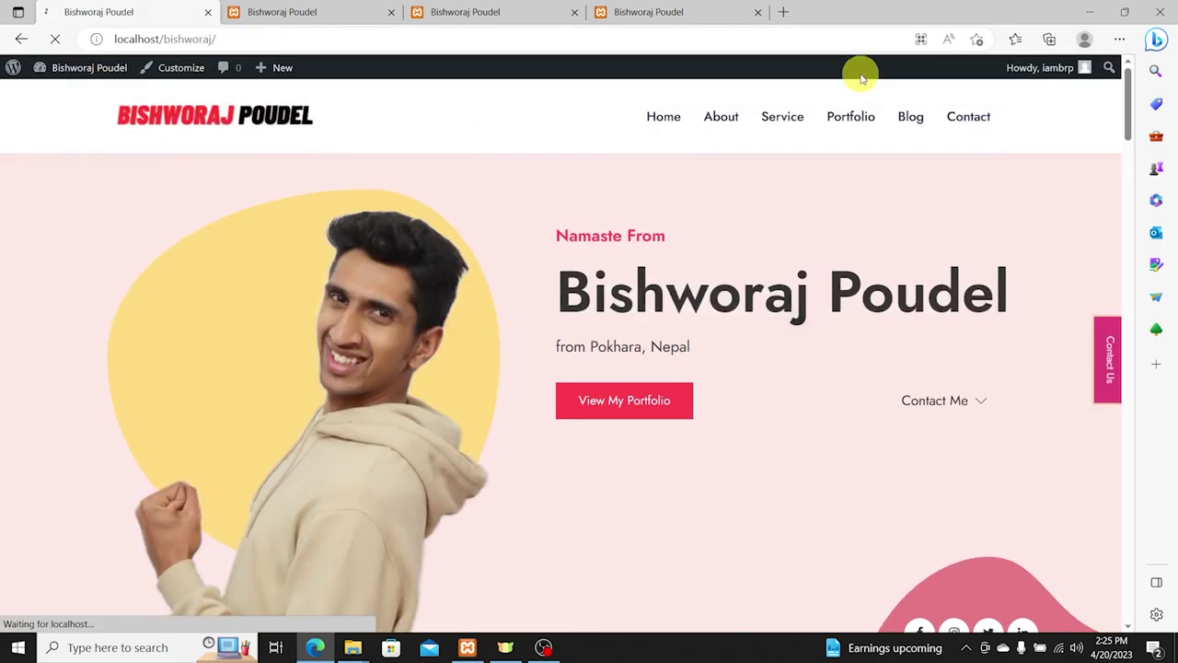
scroll(607, 235, "down", 6)
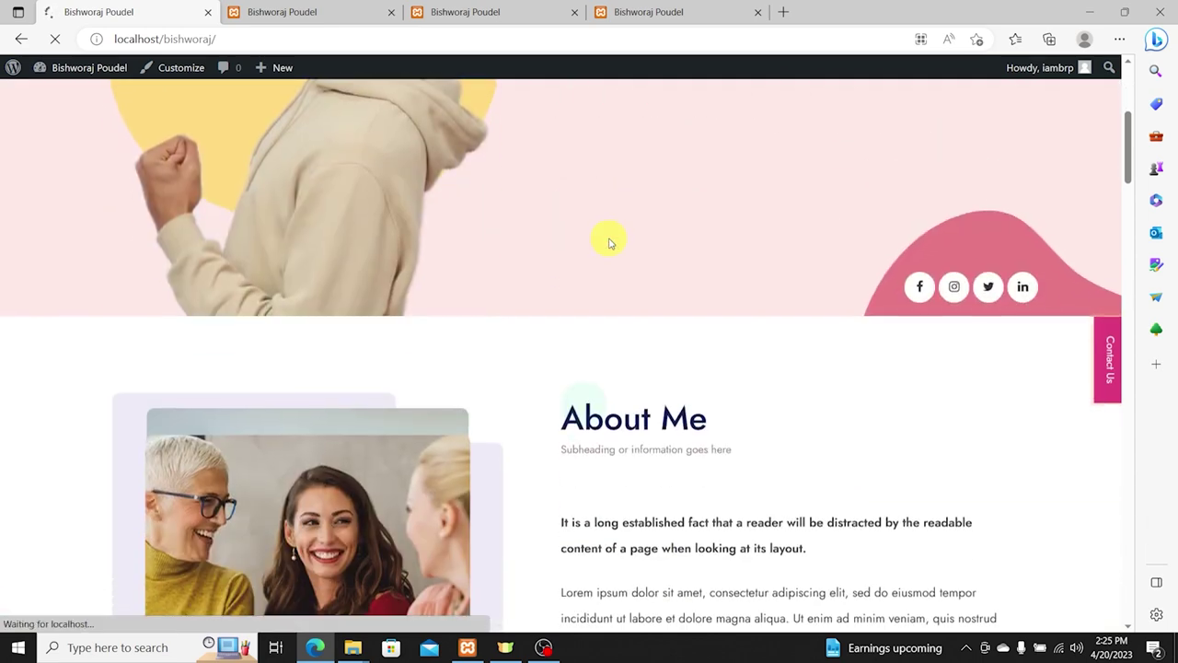
scroll(678, 257, "down", 1)
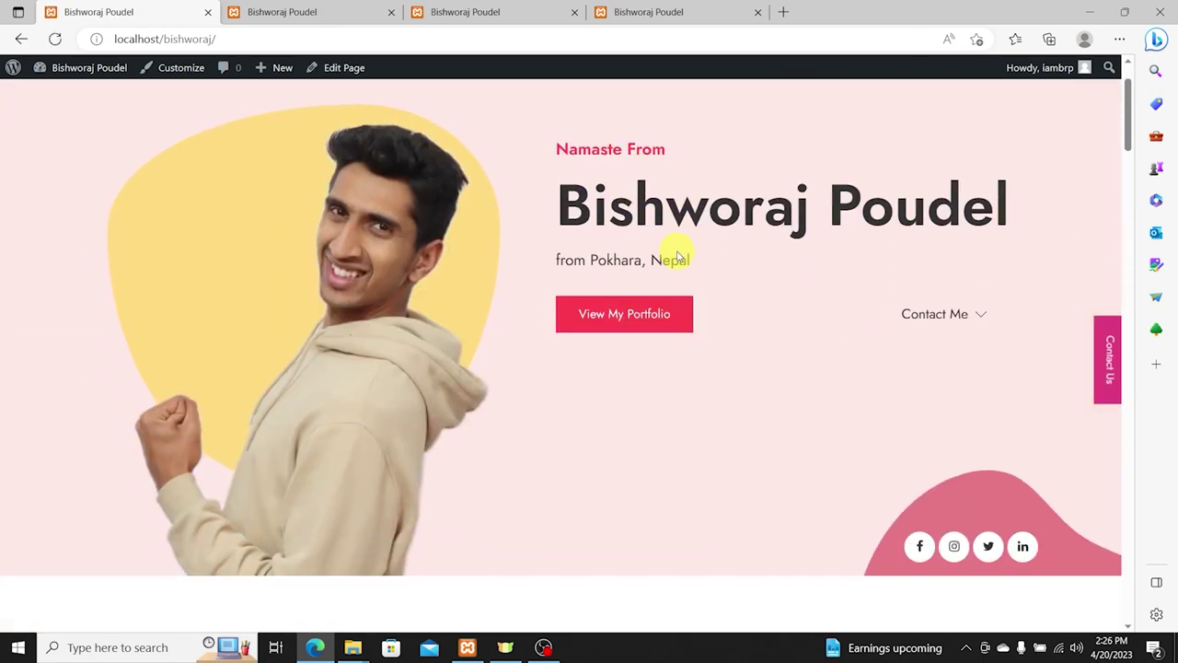
Step: Test that Contact Me and View My Portfolio jump to their sections
left_click(939, 310)
scroll(826, 313, "up", 20)
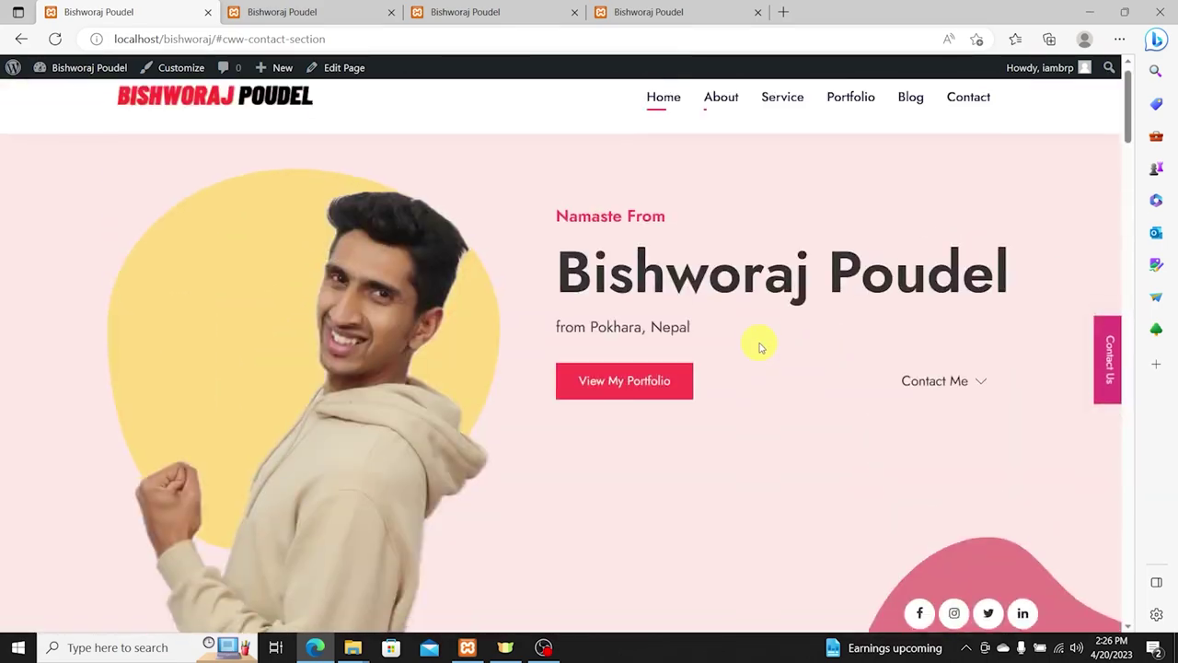
left_click(681, 398)
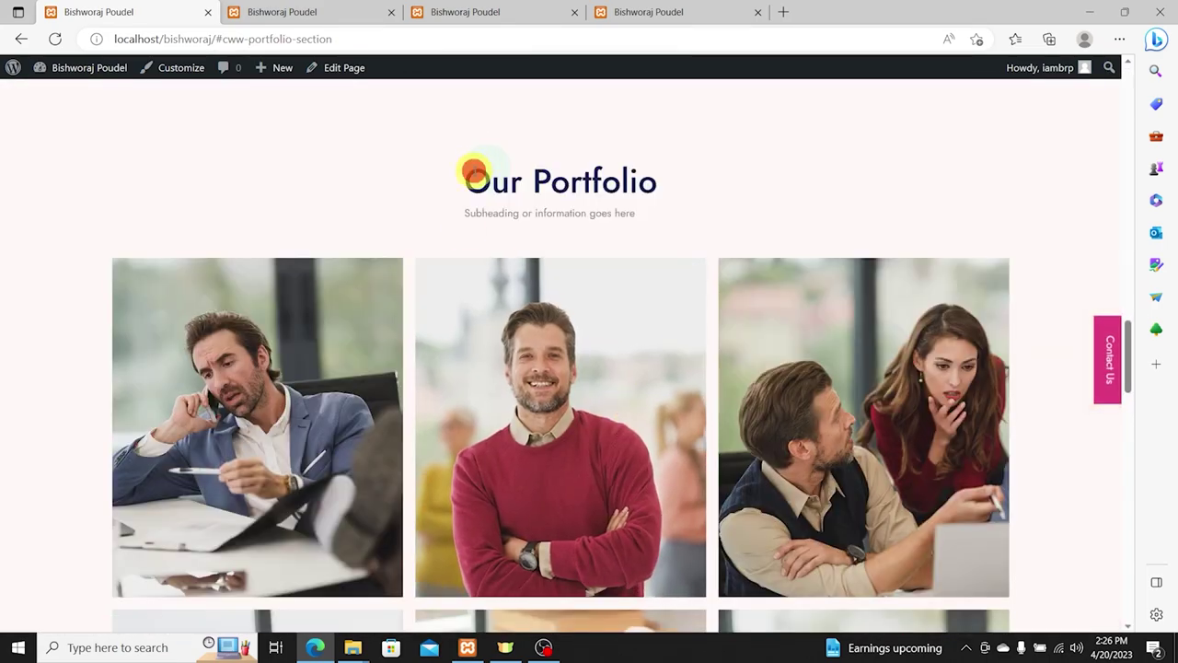
left_click_drag(475, 177, 736, 191)
scroll(876, 342, "up", 15)
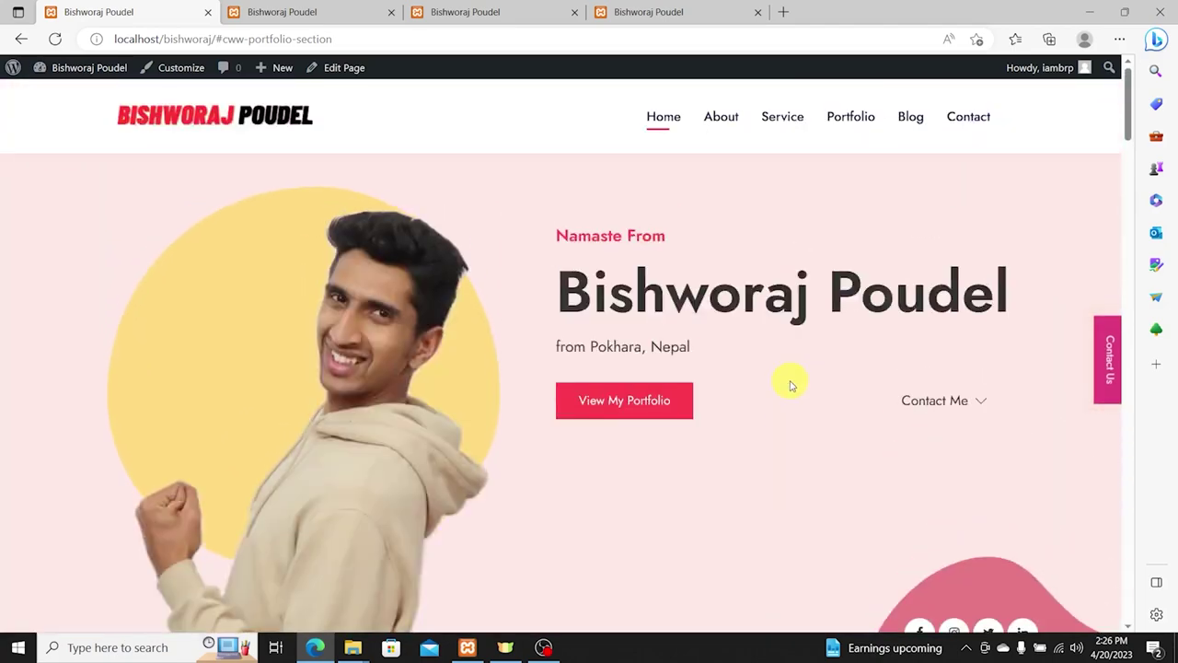
scroll(633, 288, "down", 5)
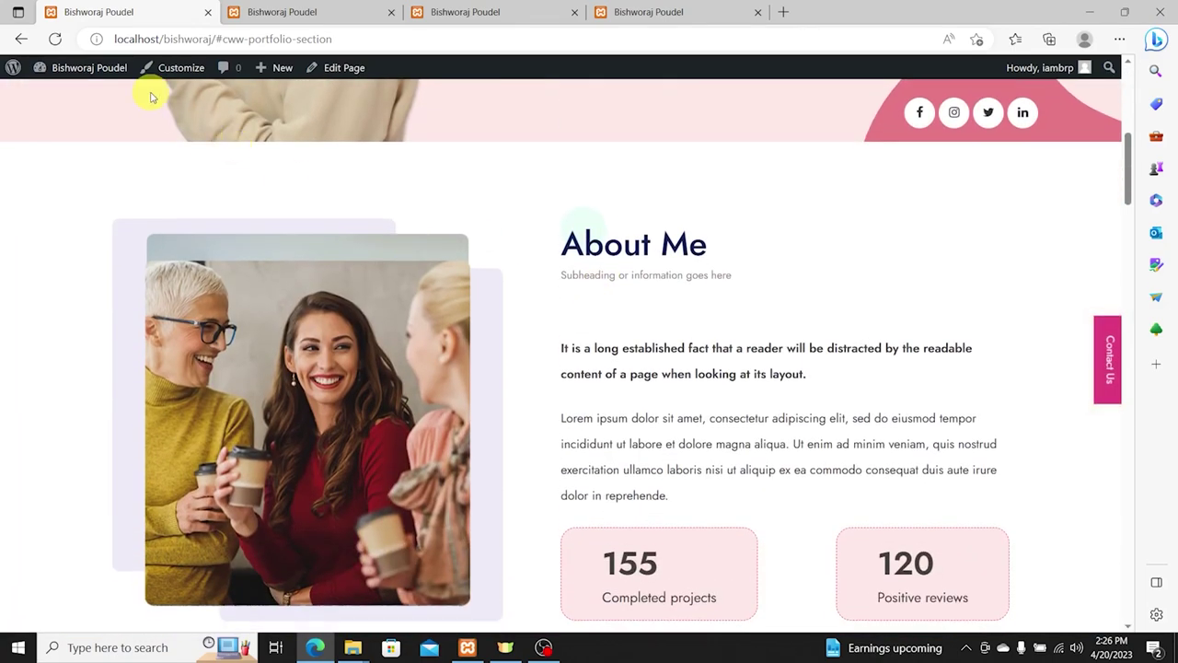
scroll(715, 442, "up", 4)
scroll(978, 474, "down", 2)
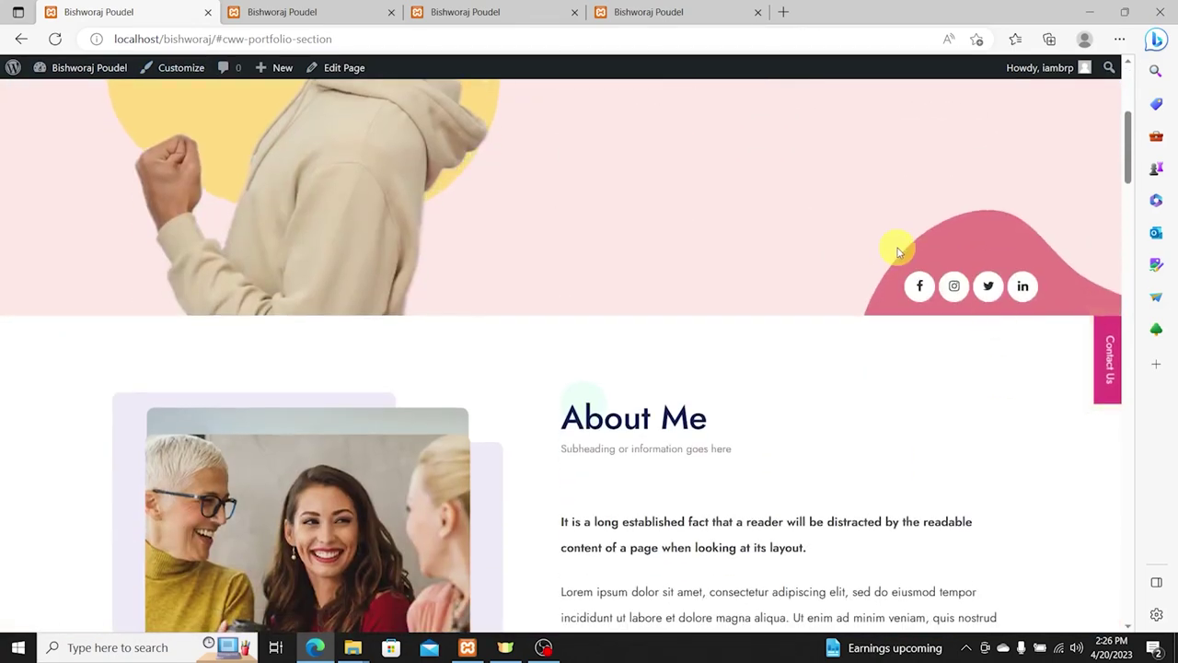
scroll(960, 377, "up", 3)
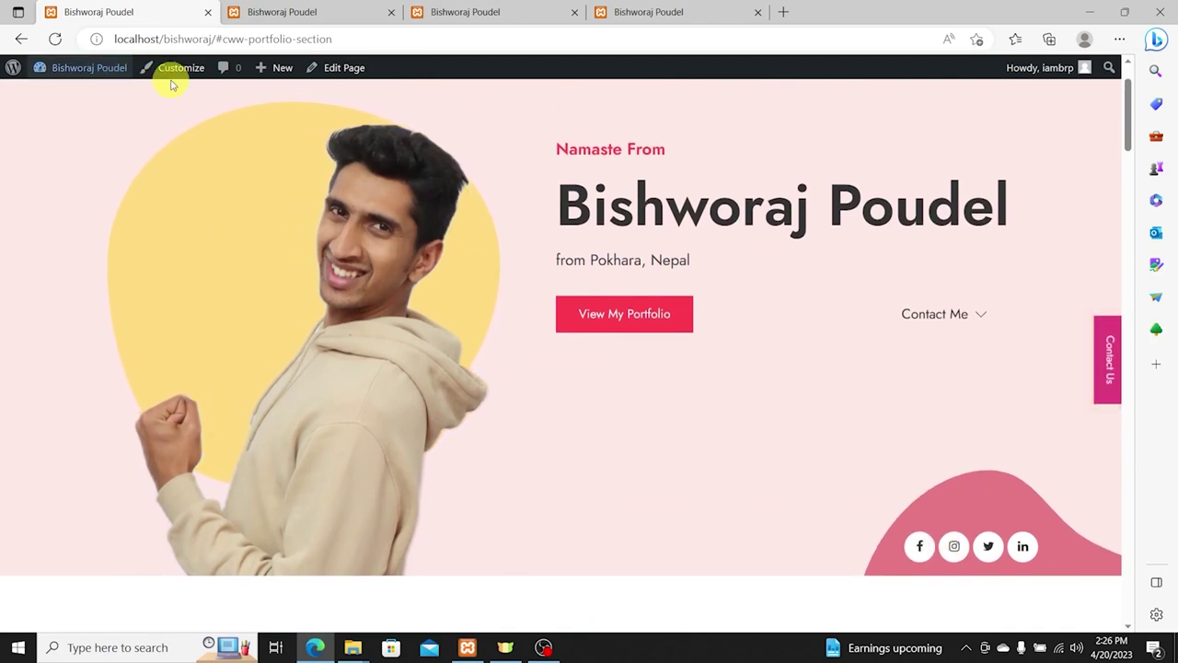
left_click(173, 76)
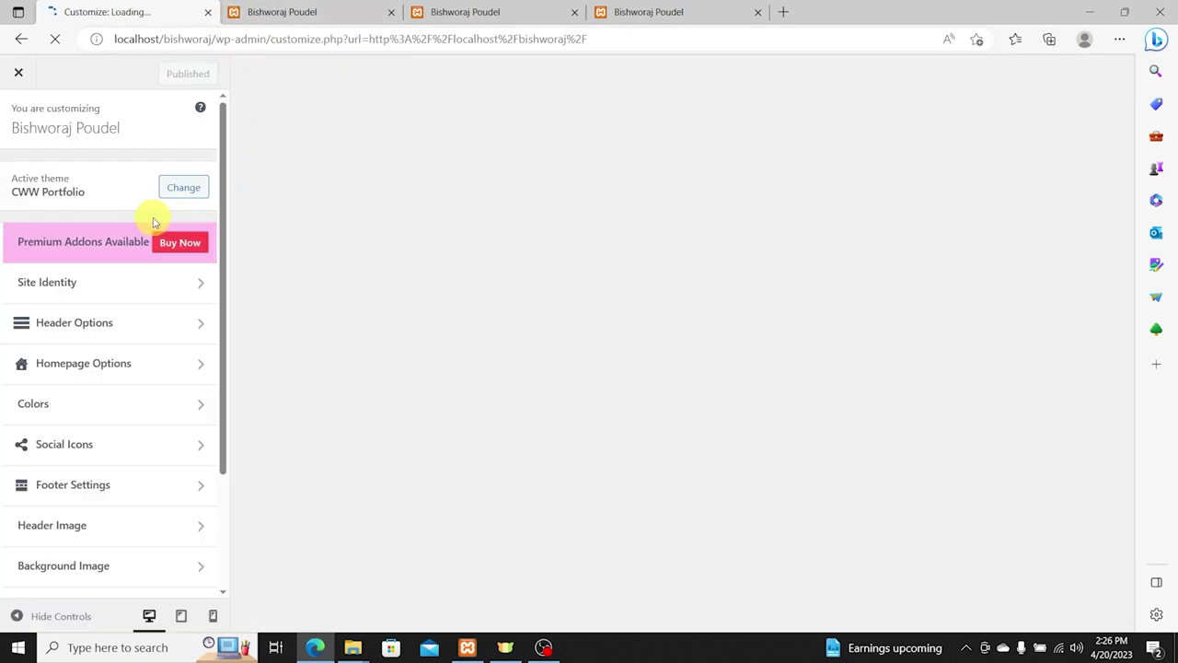
Step: Select the Facebook social icon field and go to the owner's official Facebook page
left_click(79, 444)
left_click(82, 208)
left_click(267, 15)
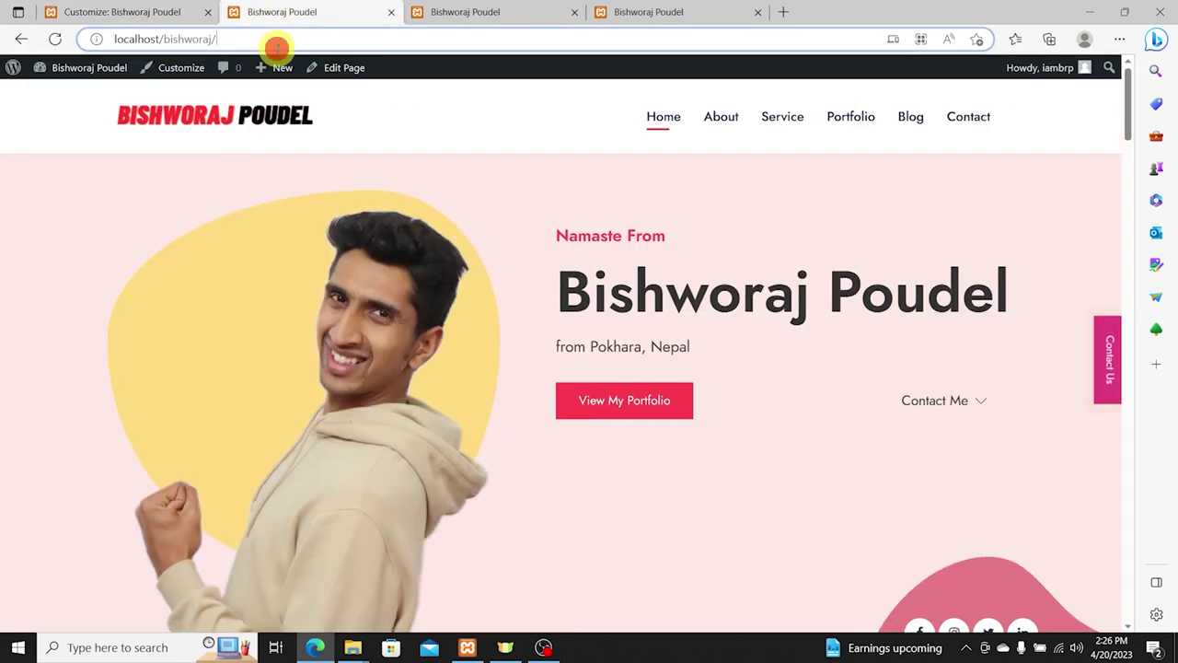
left_click(281, 42)
type("facebook.com")
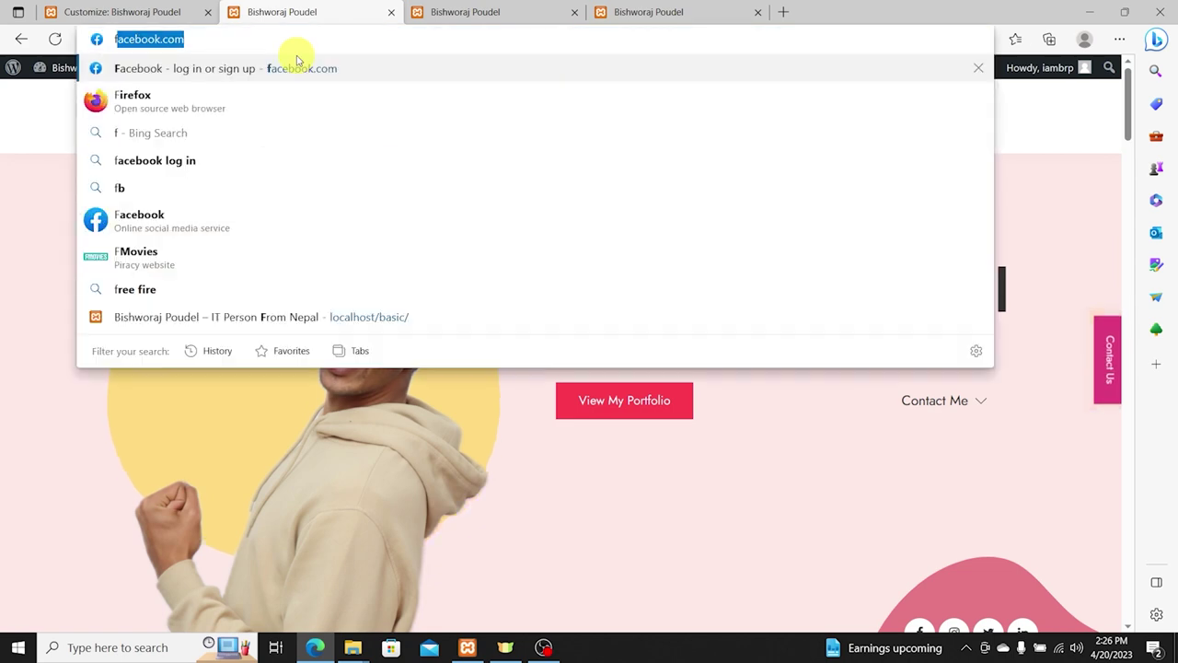
type("/bishworajpoudeloffi")
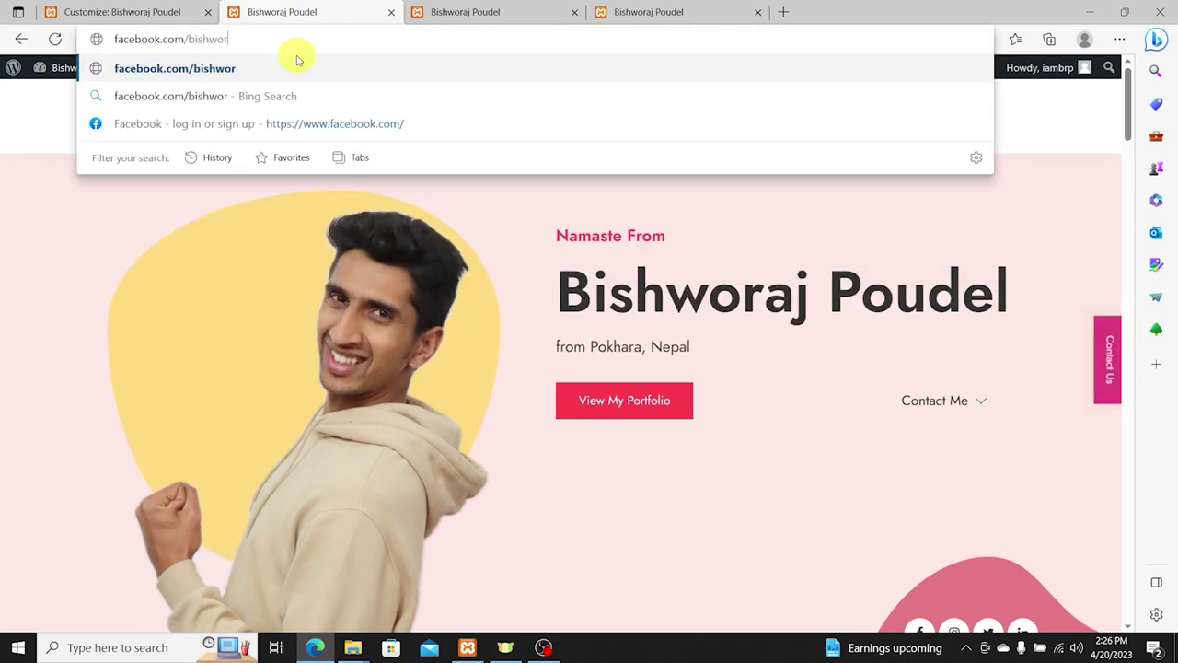
type("cial")
key("Return")
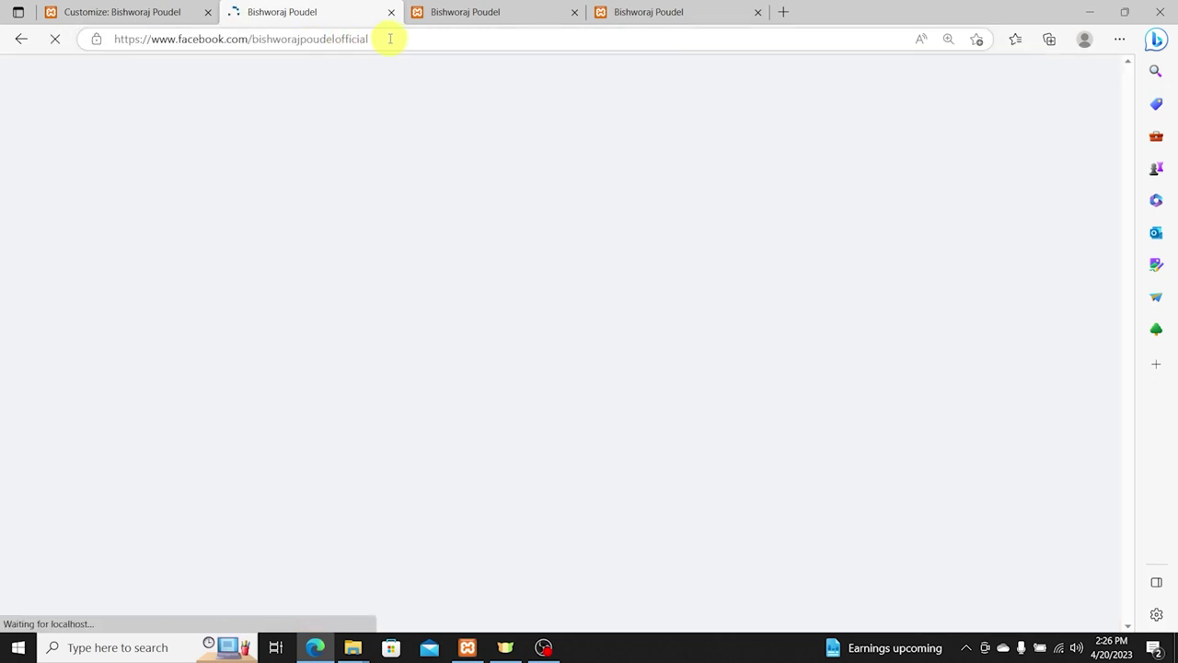
Step: Copy the Facebook page address into the Facebook social icon field
left_click(442, 35)
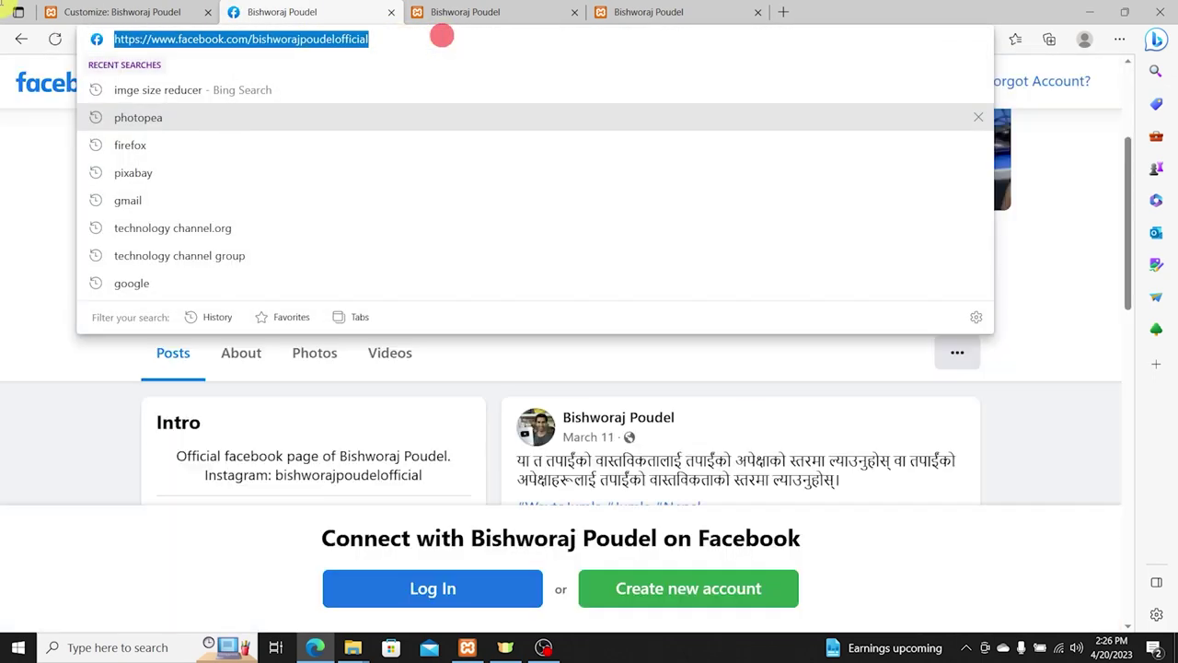
key("ctrl+c")
left_click(78, 11)
key("ctrl+v")
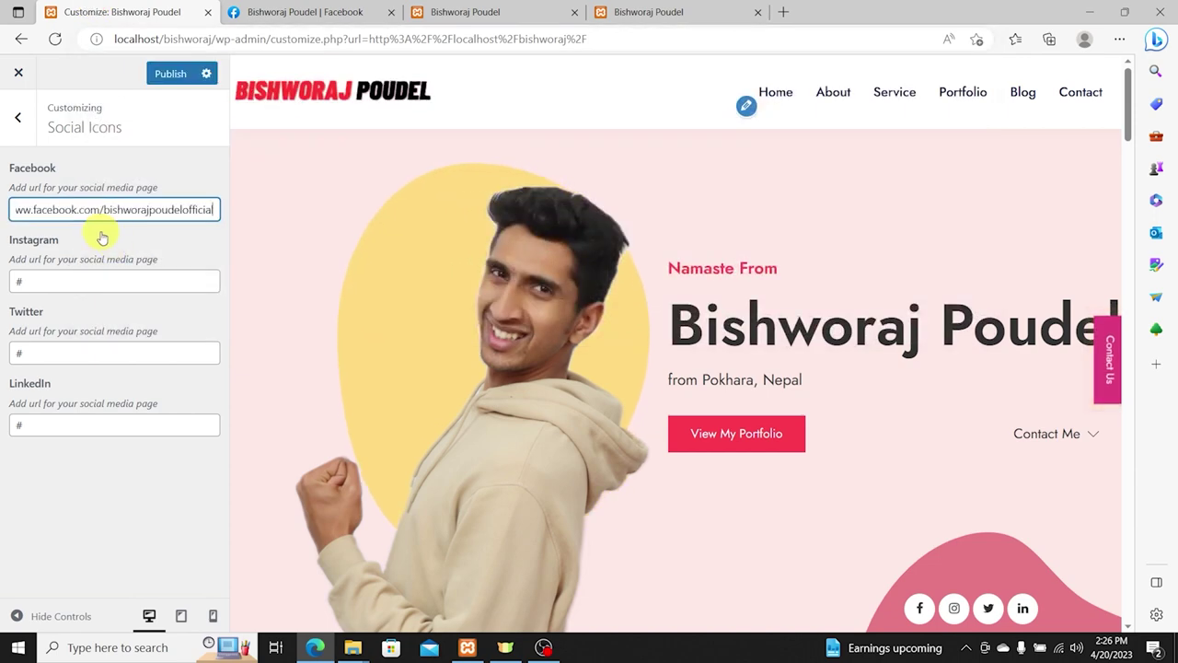
Step: Paste the Facebook link into the Instagram field and change it to an instagram.com address
left_click_drag(97, 210, 3, 189)
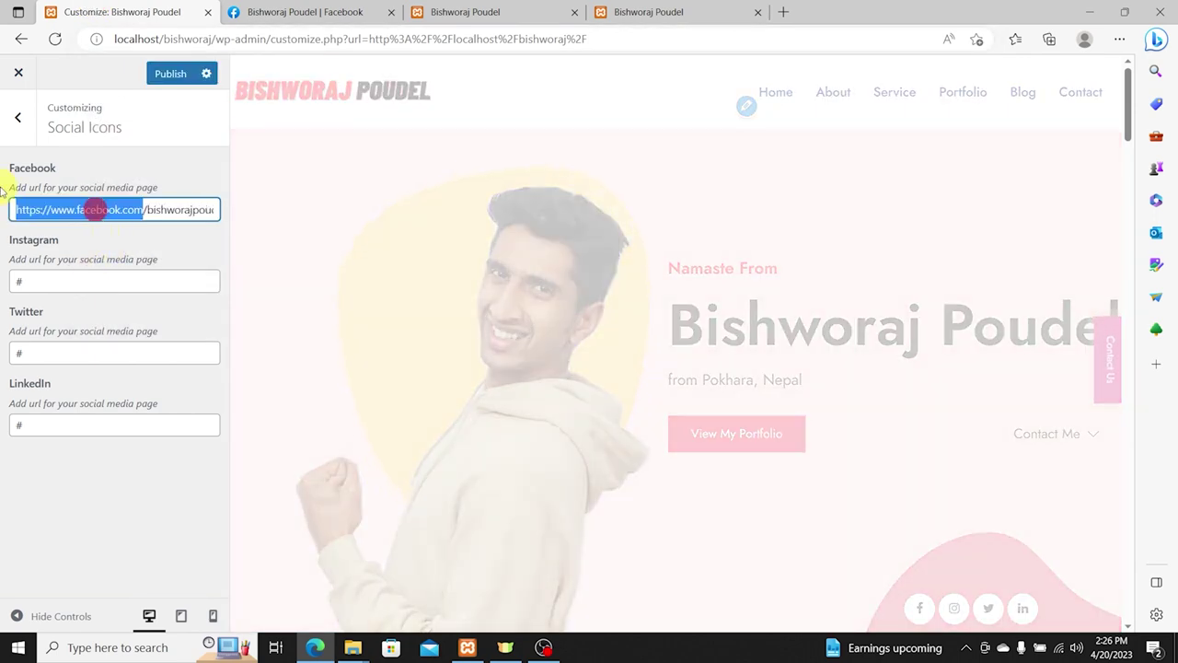
left_click(81, 286)
key("ctrl+v")
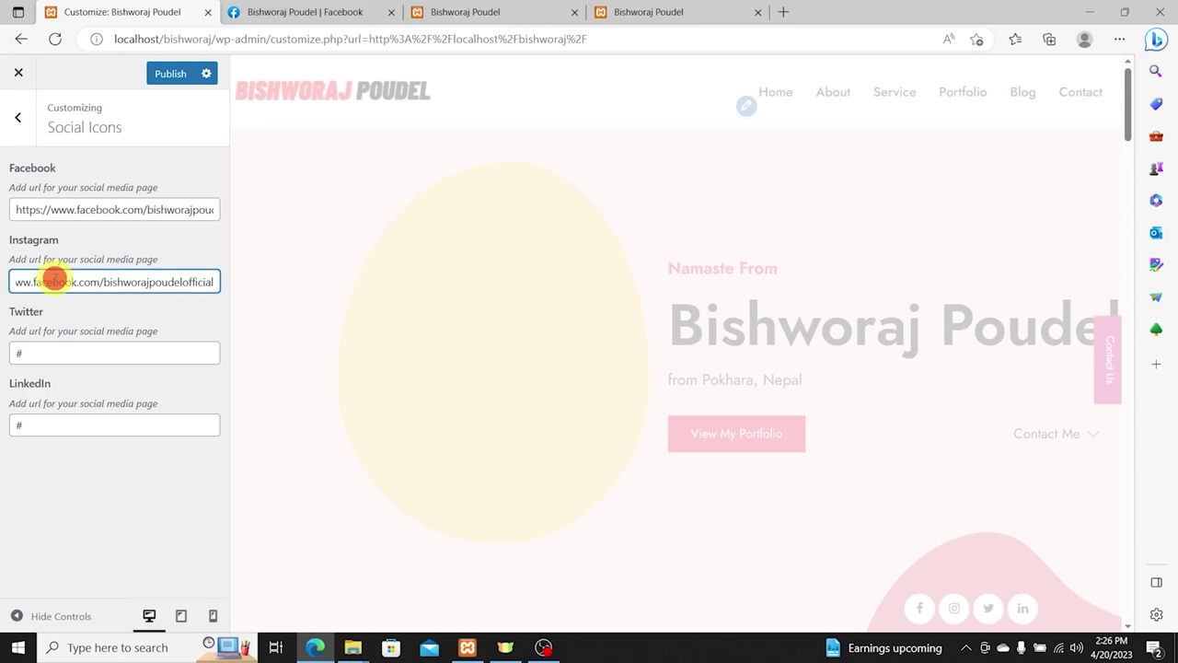
type("instagram")
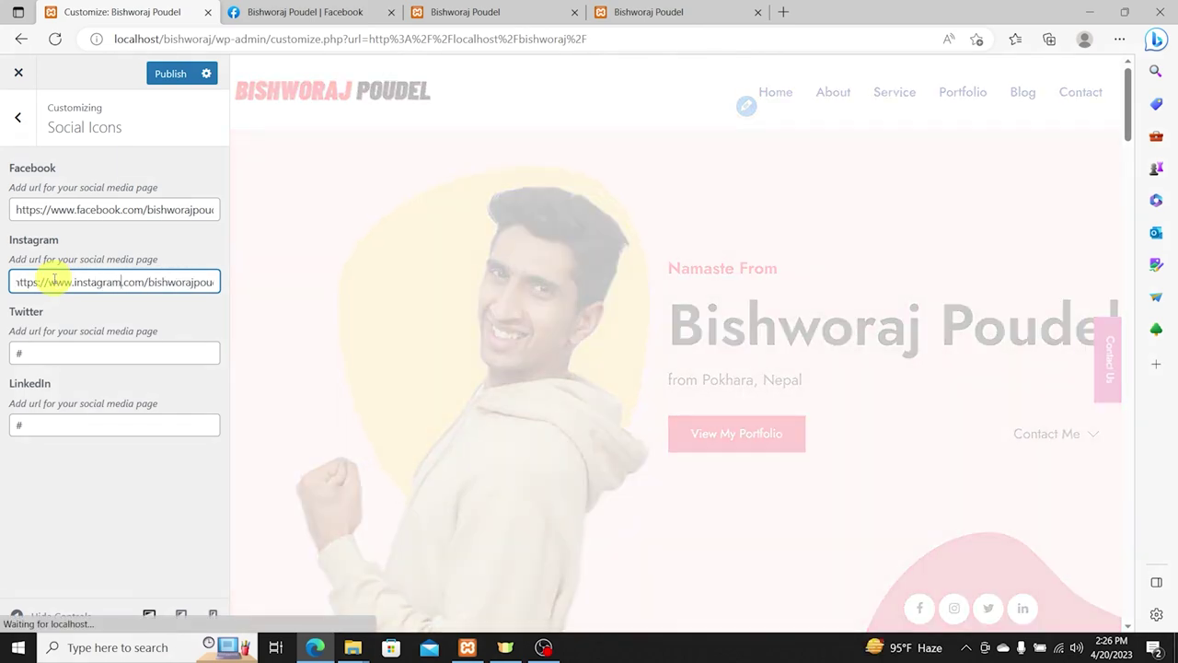
key("Tab")
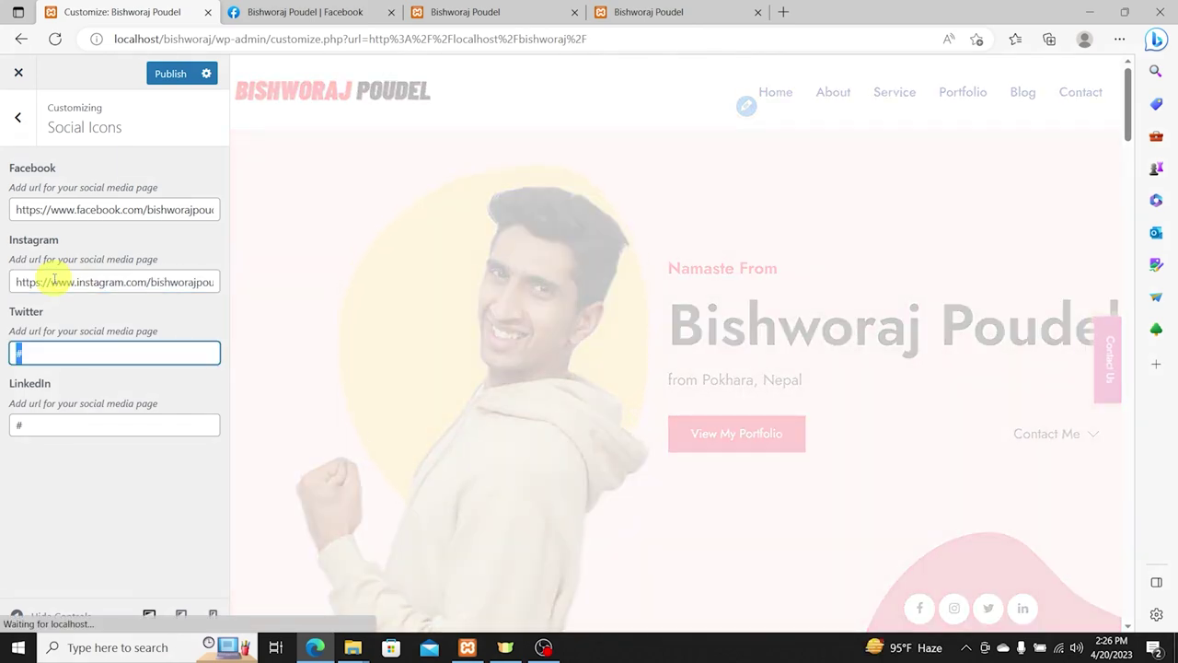
left_click(443, 12)
left_click(460, 37)
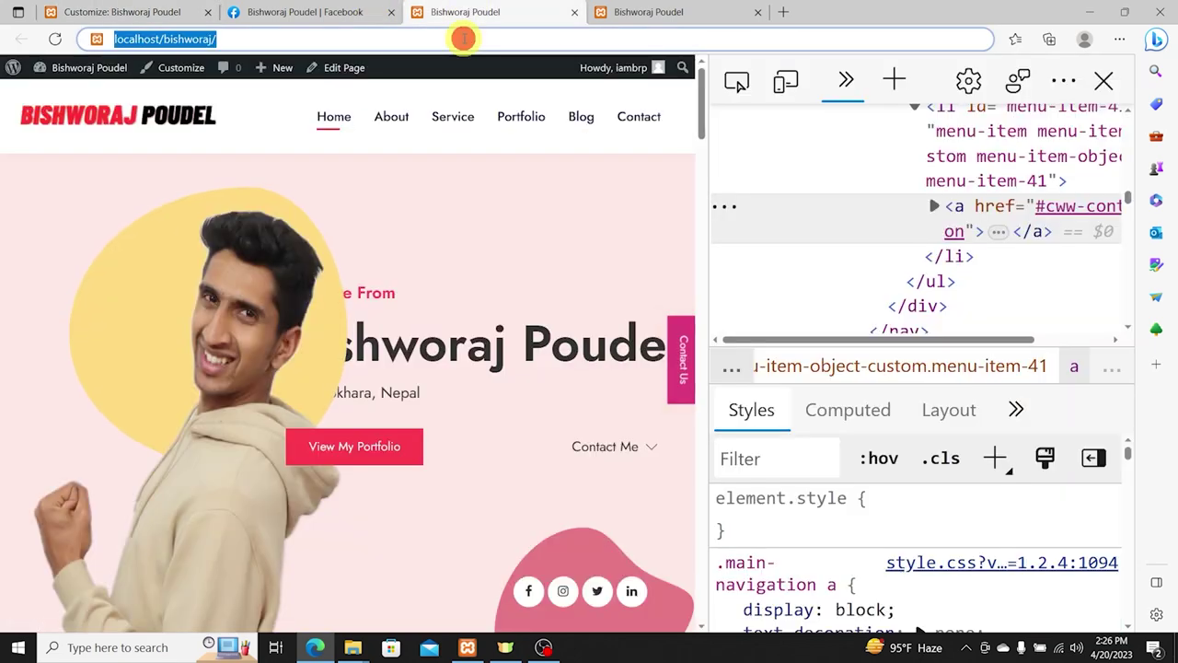
Step: Find the owner's Twitter profile via Bing and paste its URL into the Twitter social field
type("Bishworaj Poude")
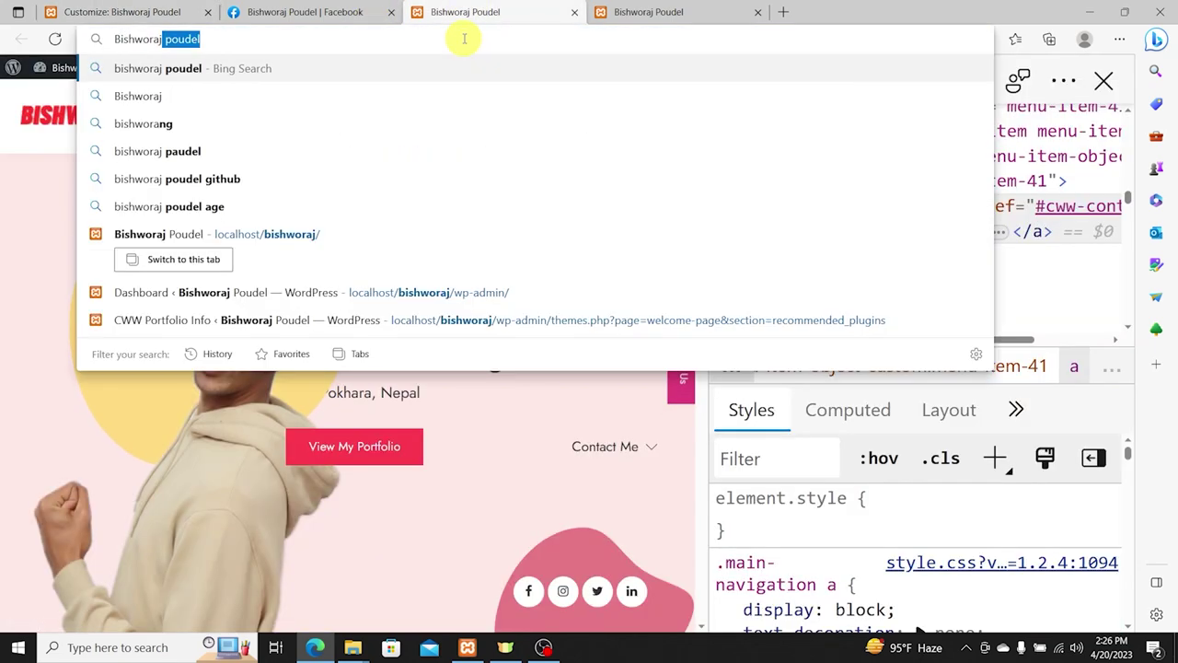
type("l Twitter")
key("Return")
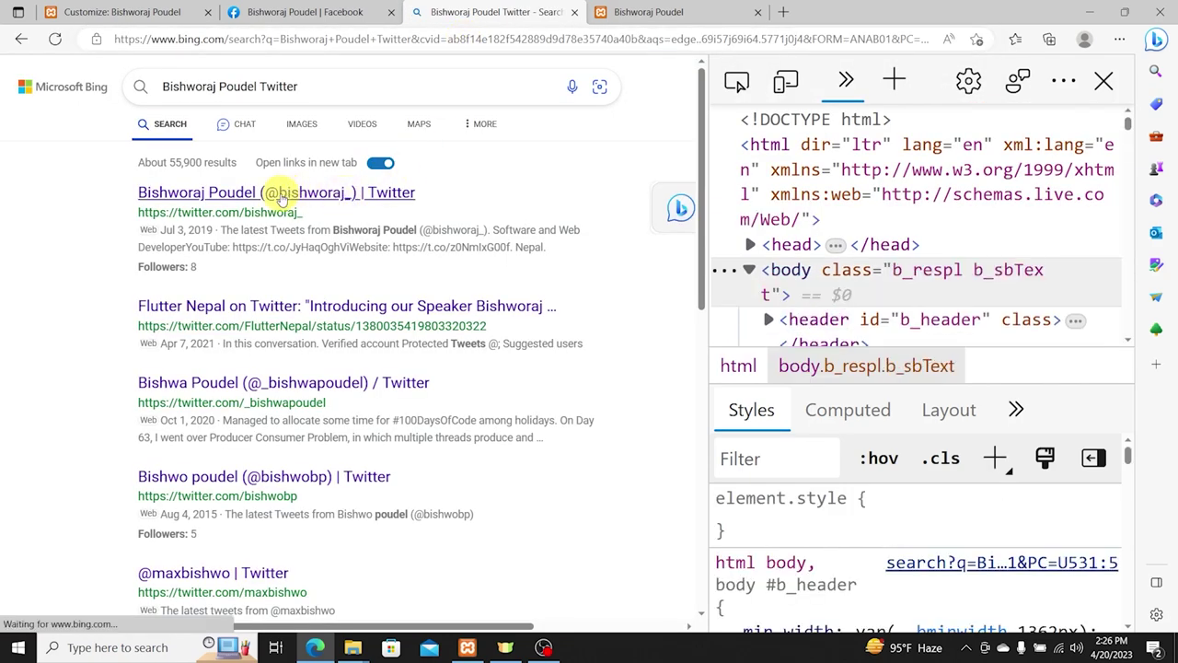
left_click(281, 196)
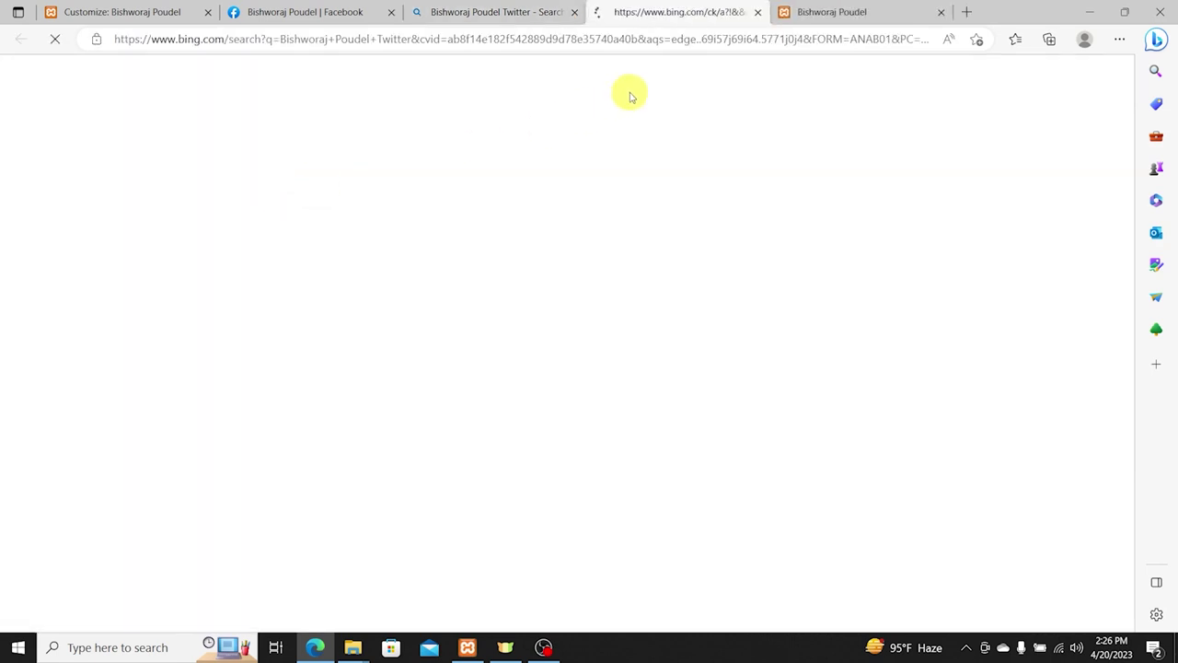
left_click(358, 44)
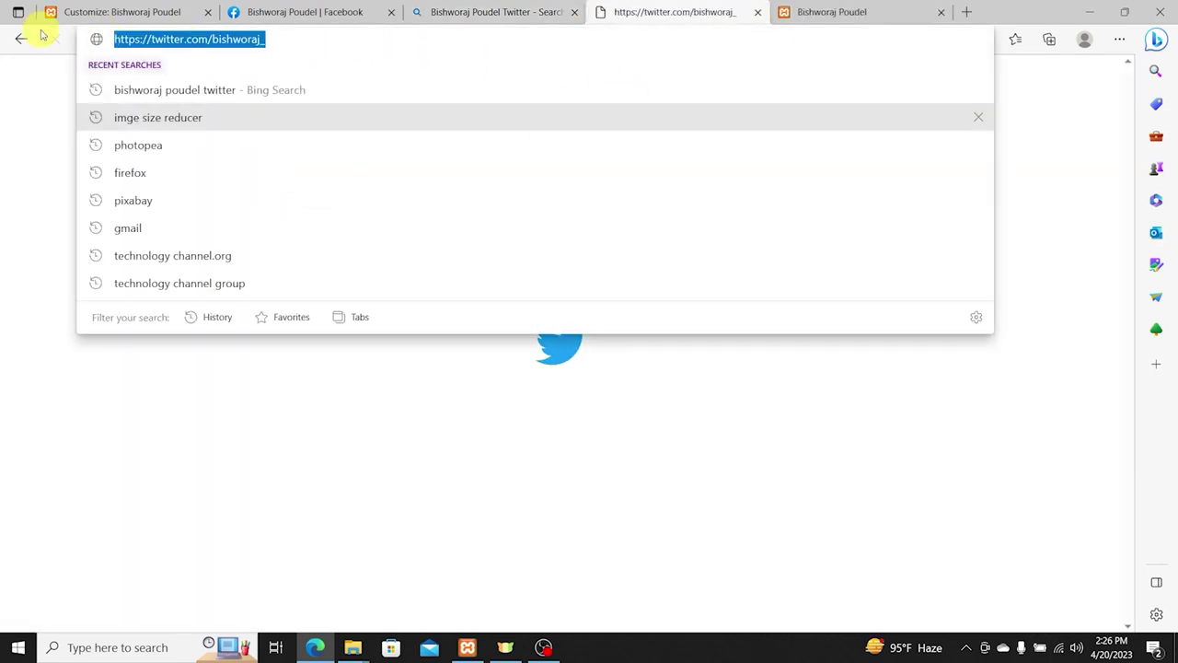
left_click(1076, 262)
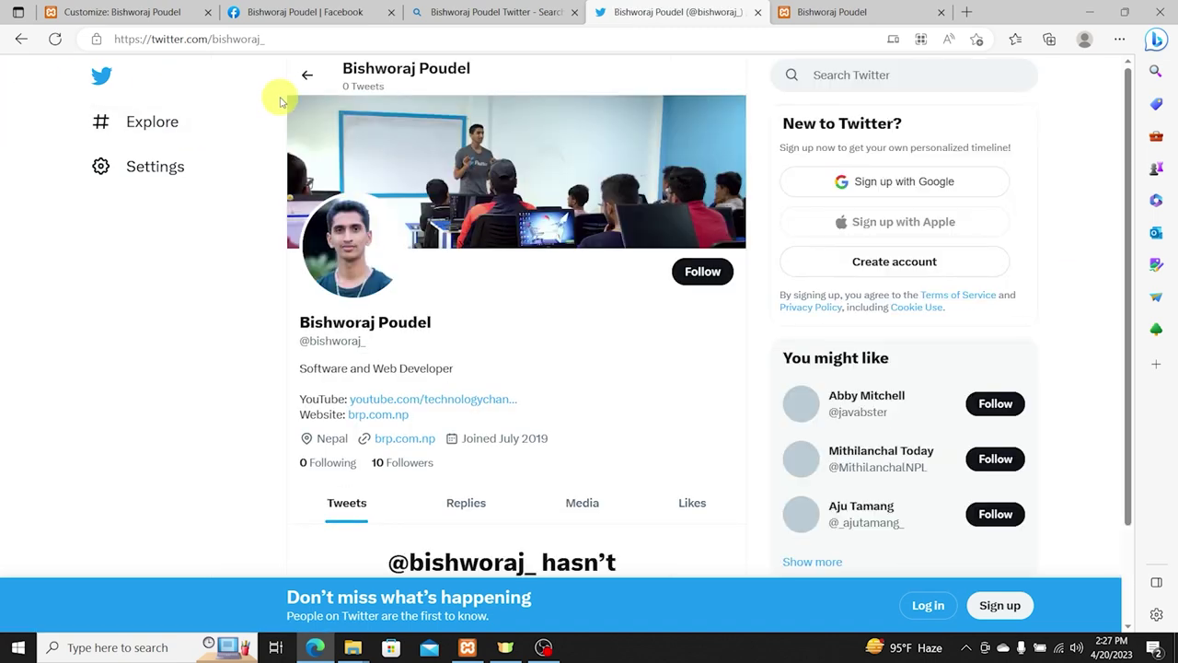
left_click(329, 32)
key("ctrl+c")
left_click(148, 11)
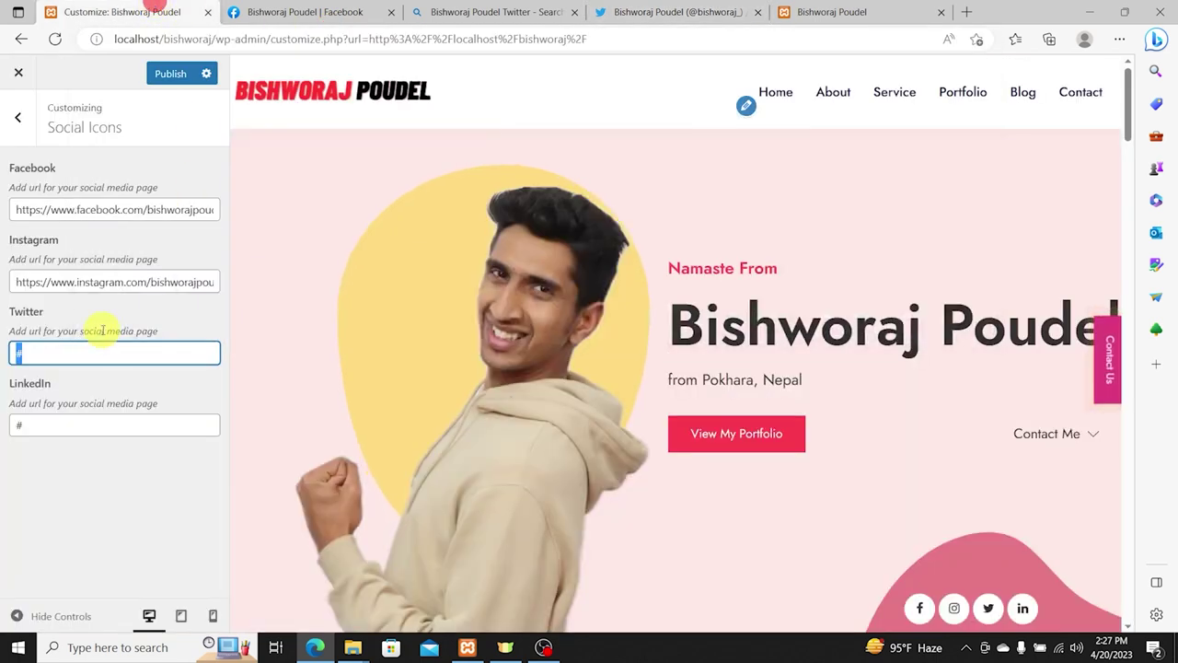
key("ctrl+v")
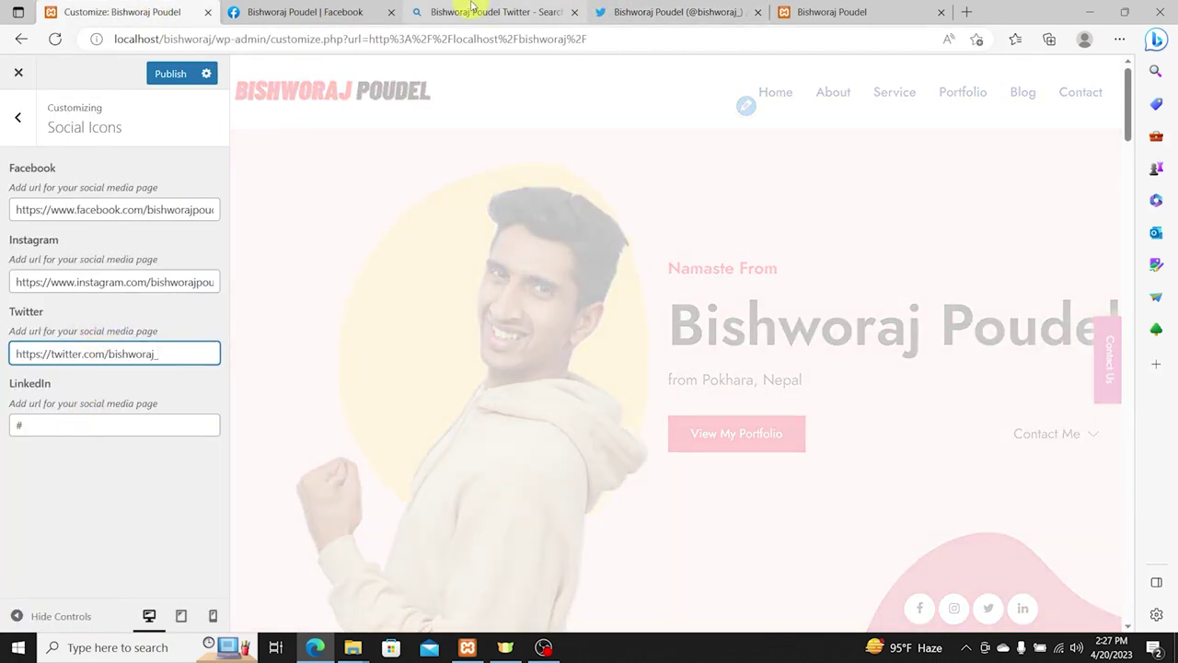
Step: Change the Bing search to the owner's LinkedIn profile, open it, and select its URL
left_click(469, 11)
double_click(283, 86)
type(":")
key("Escape")
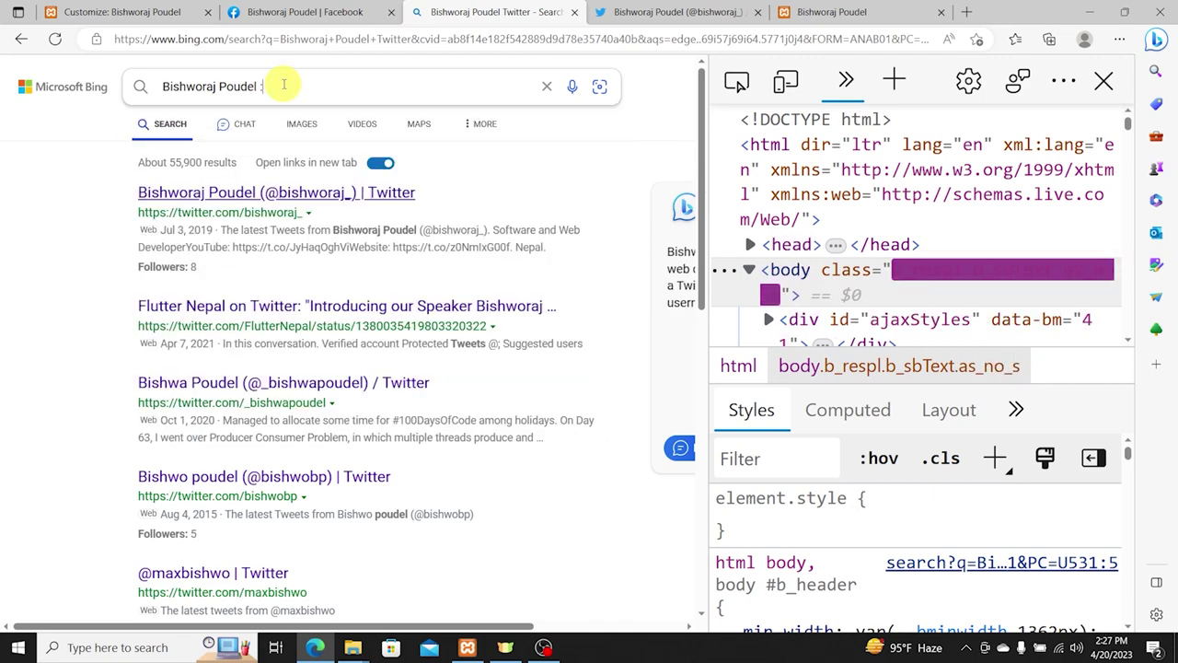
key("BackSpace")
type("li")
key("Tab")
key("Return")
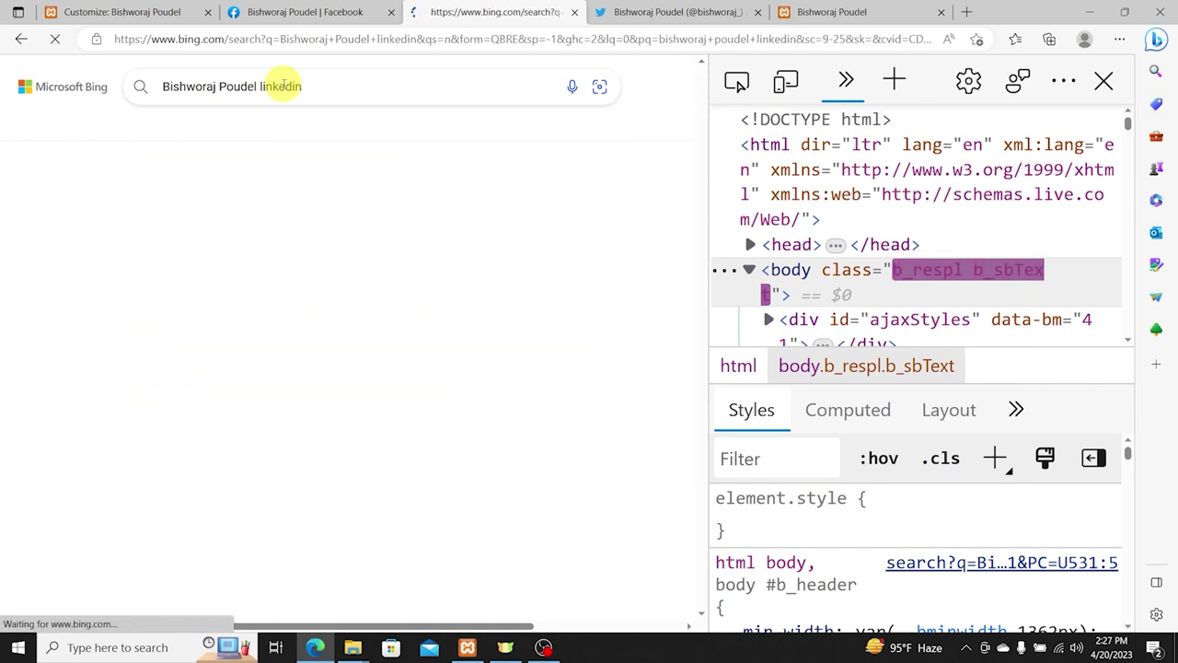
left_click(246, 219)
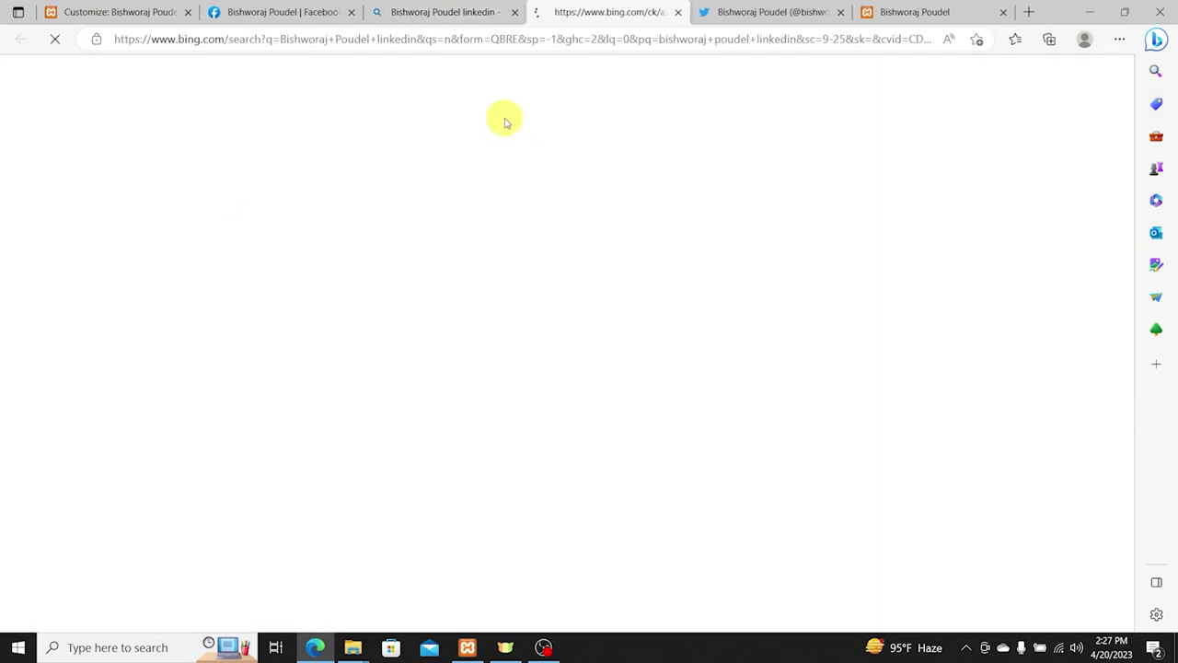
left_click(451, 39)
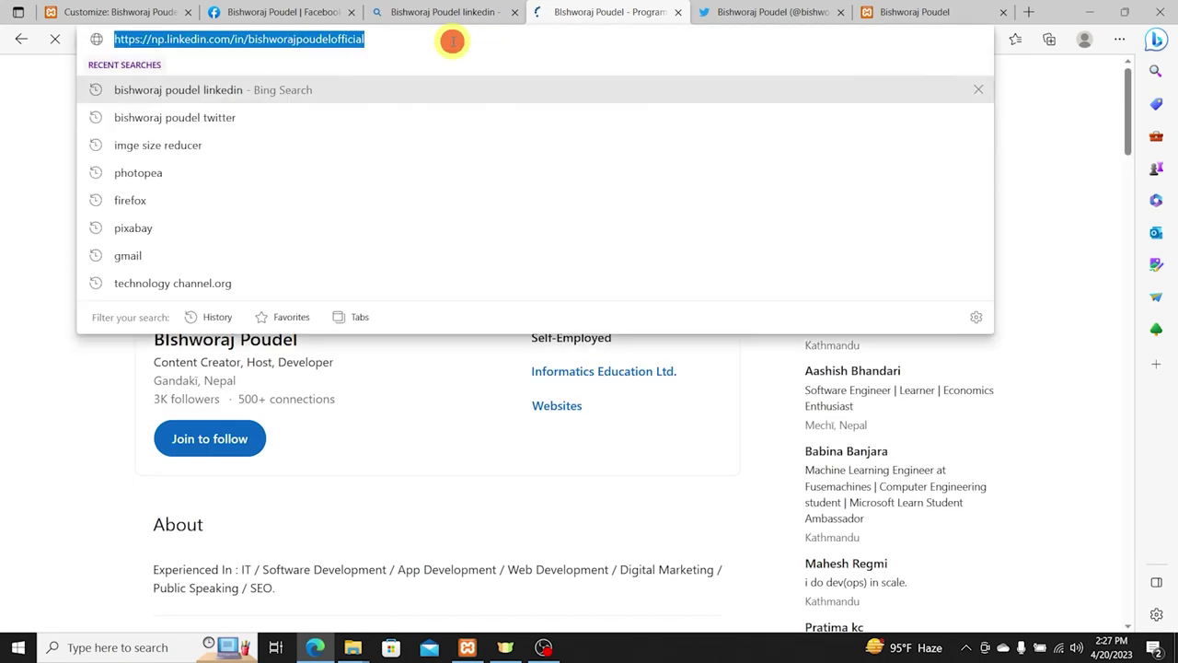
left_click(126, 13)
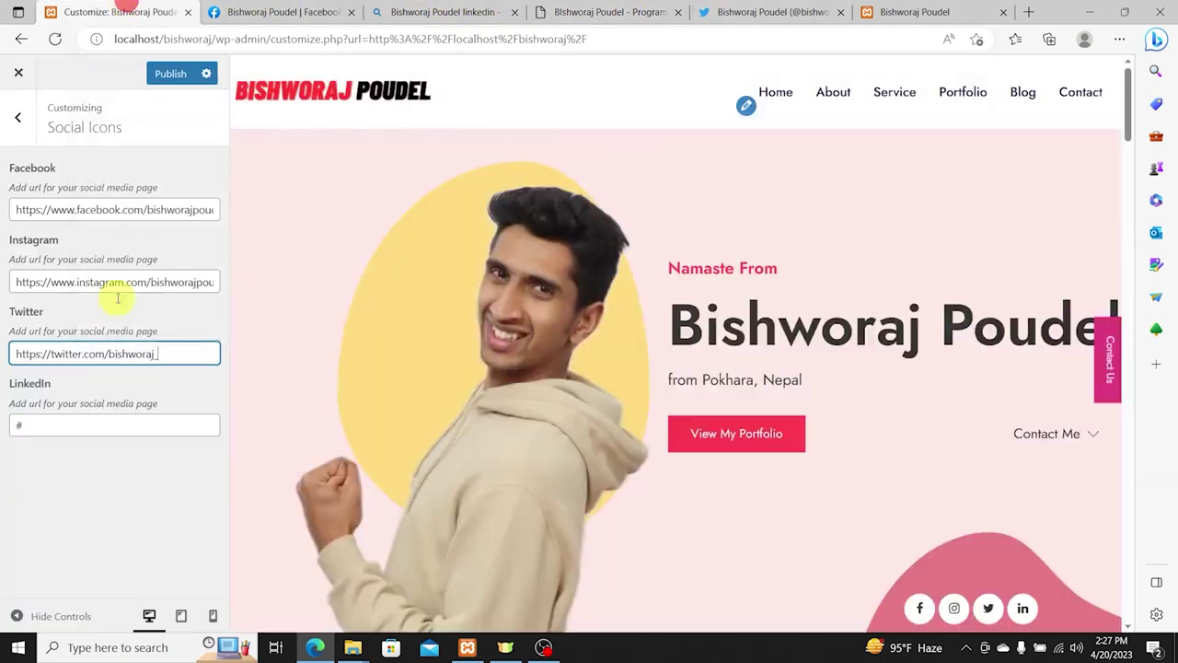
Step: Replace the # in the LinkedIn field with the profile URL and publish the four social links
left_click_drag(47, 422, 3, 428)
key("ctrl+v")
left_click(170, 74)
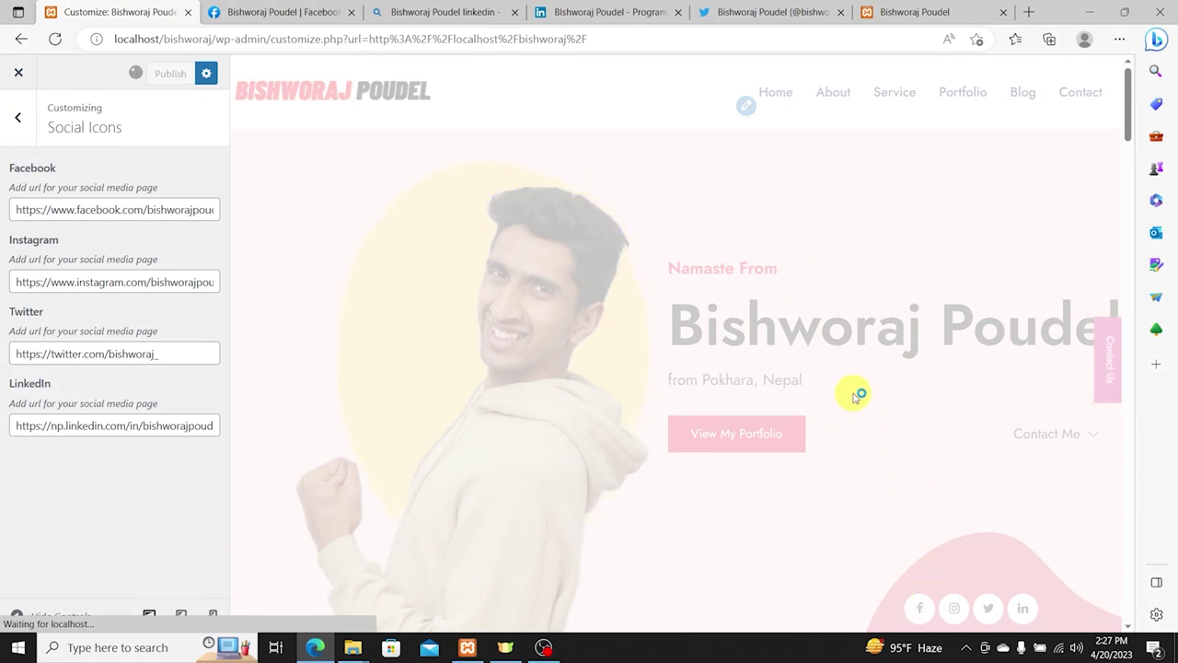
scroll(912, 400, "down", 5)
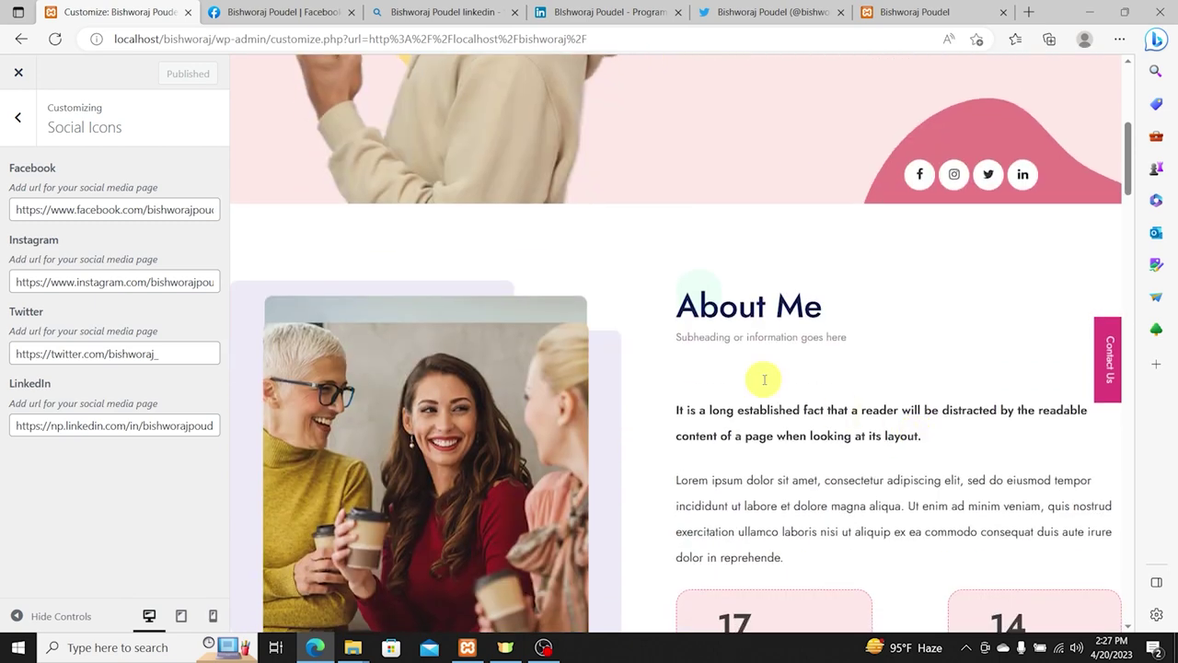
scroll(764, 379, "down", 2)
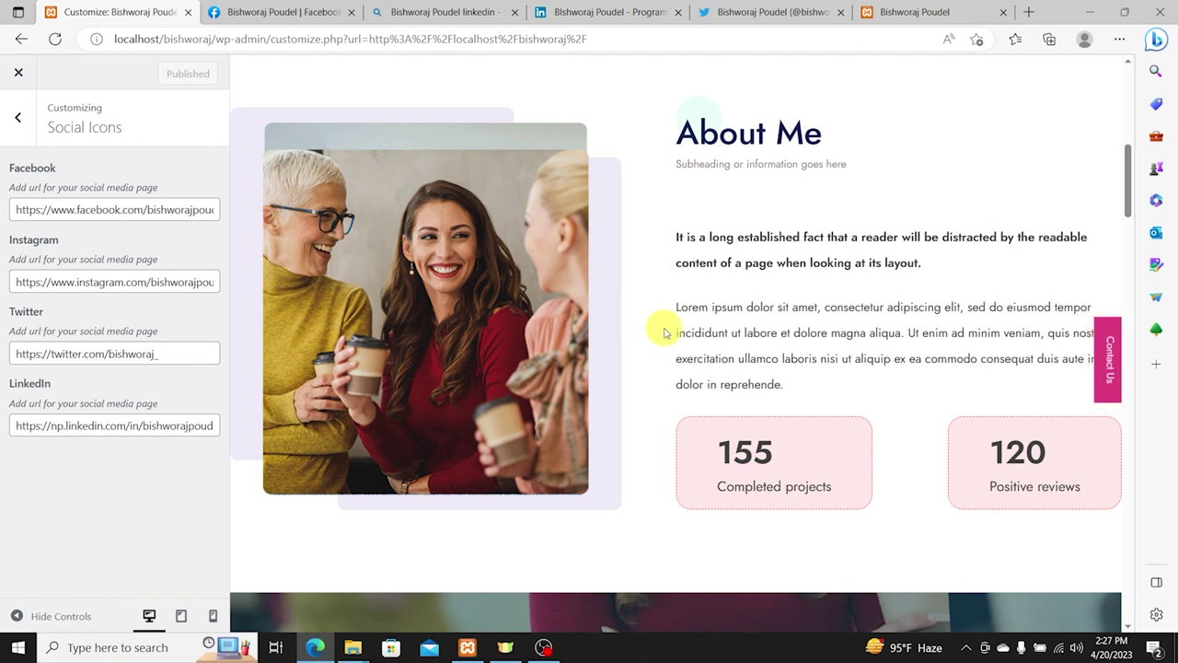
left_click(26, 120)
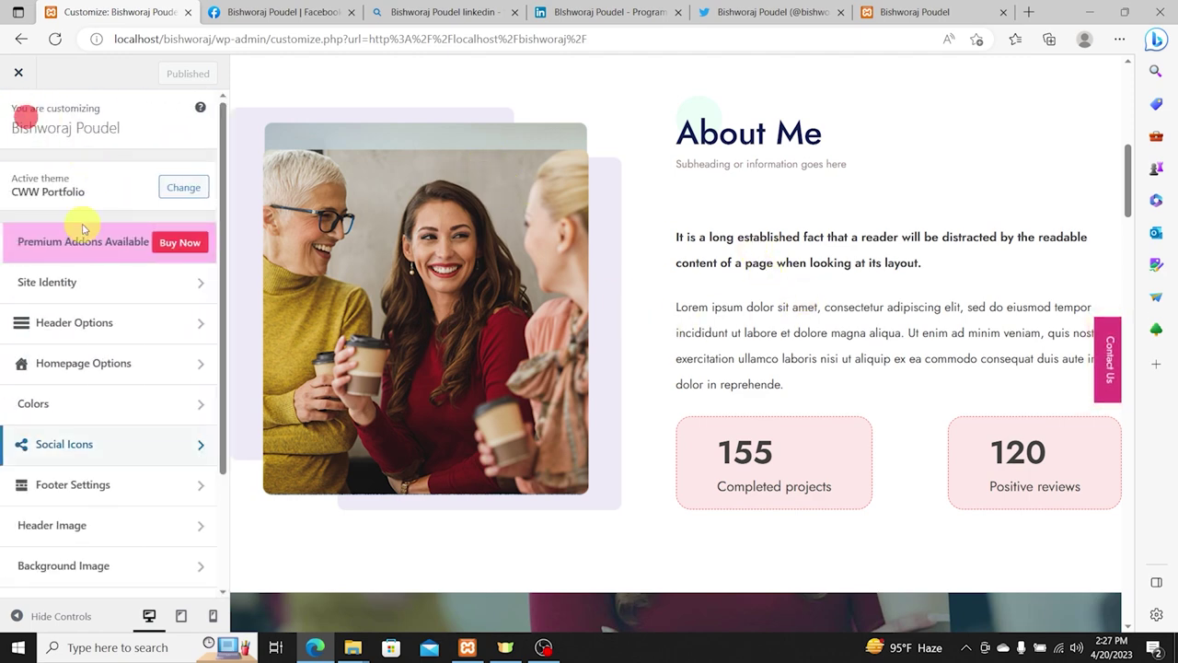
Step: Under Homepage Options > About Section, start replacing the subtitle placeholder with 'Technology'
left_click(66, 361)
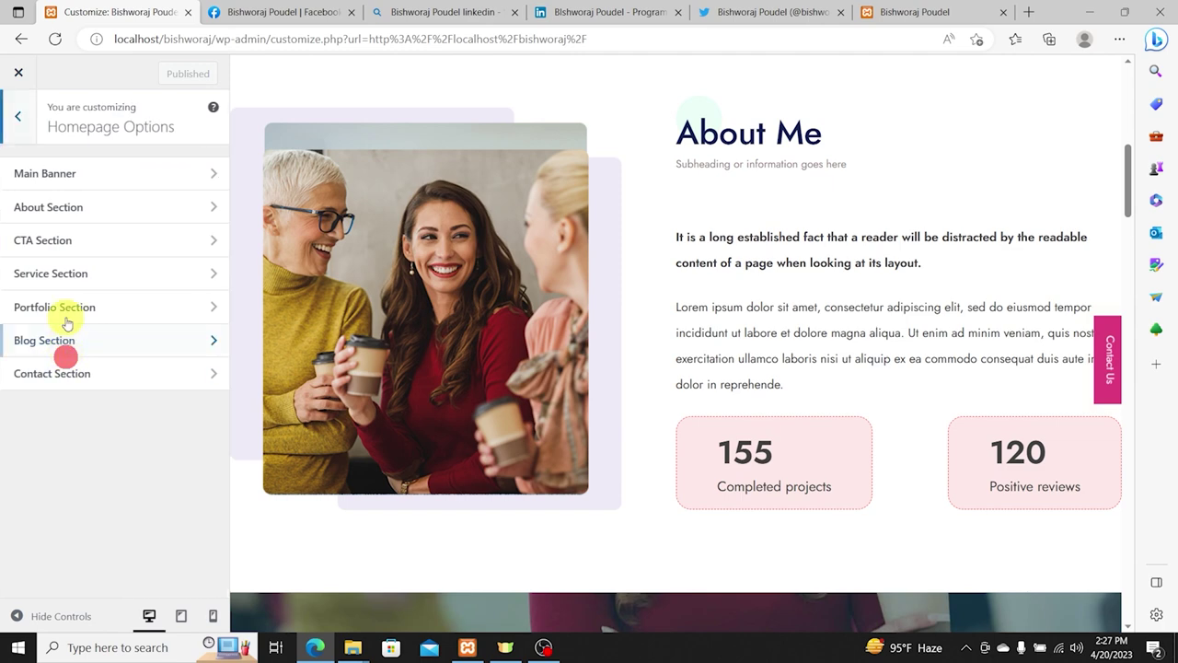
left_click(69, 200)
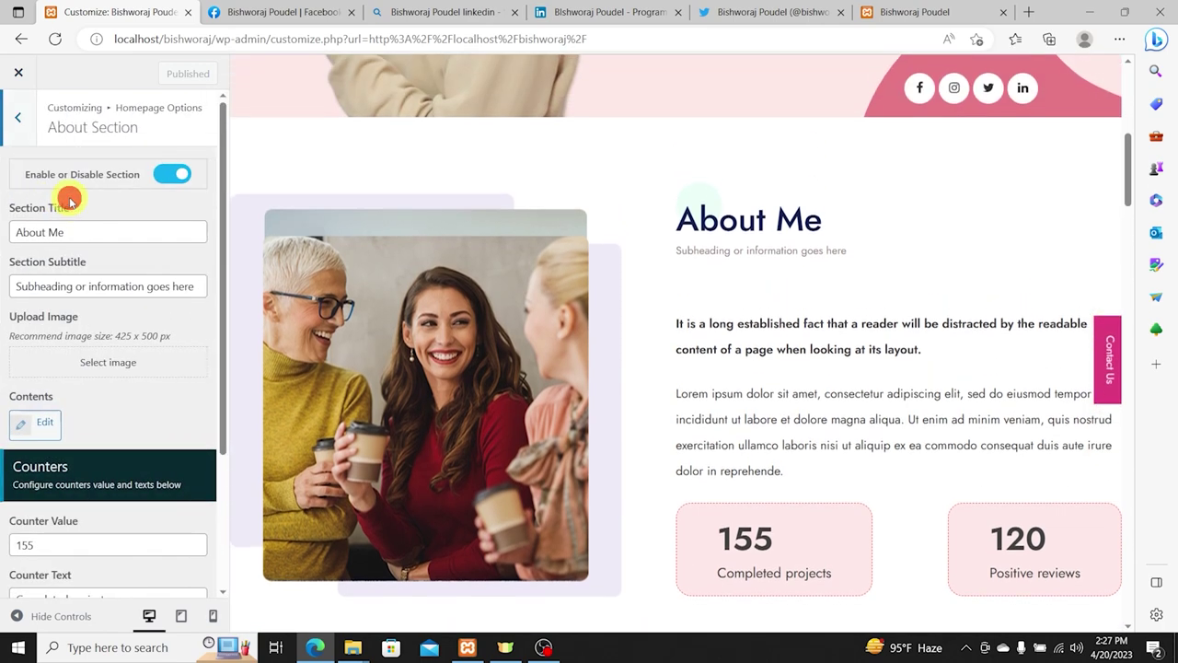
triple_click(110, 286)
type("Technology Person From Nepal")
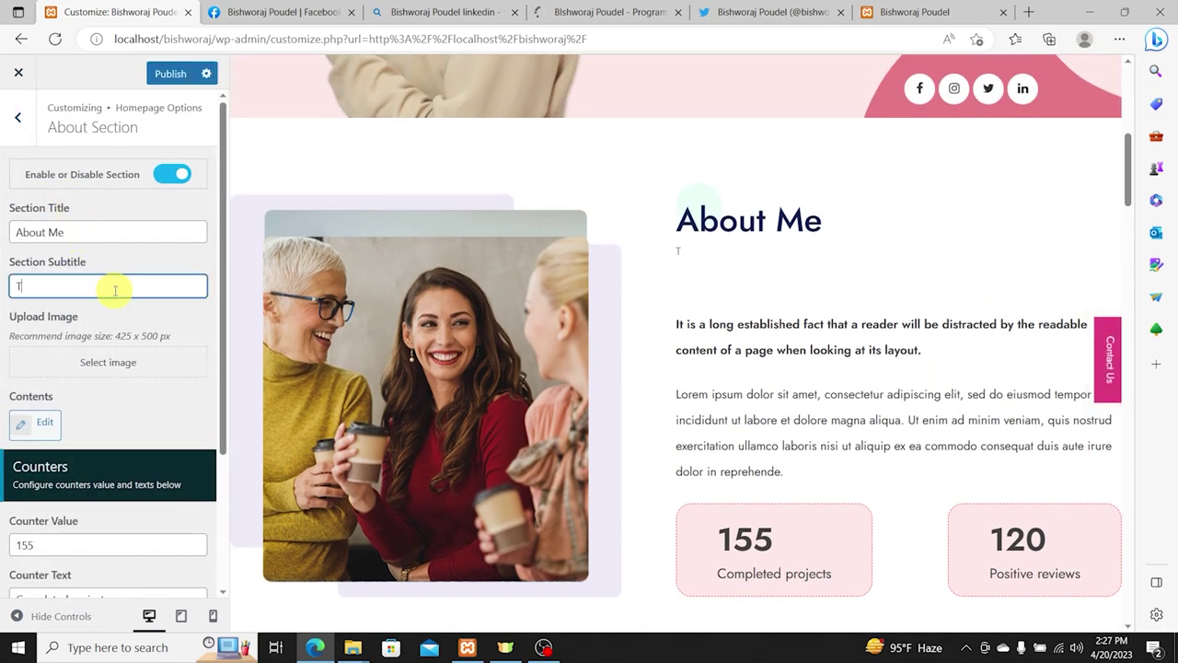
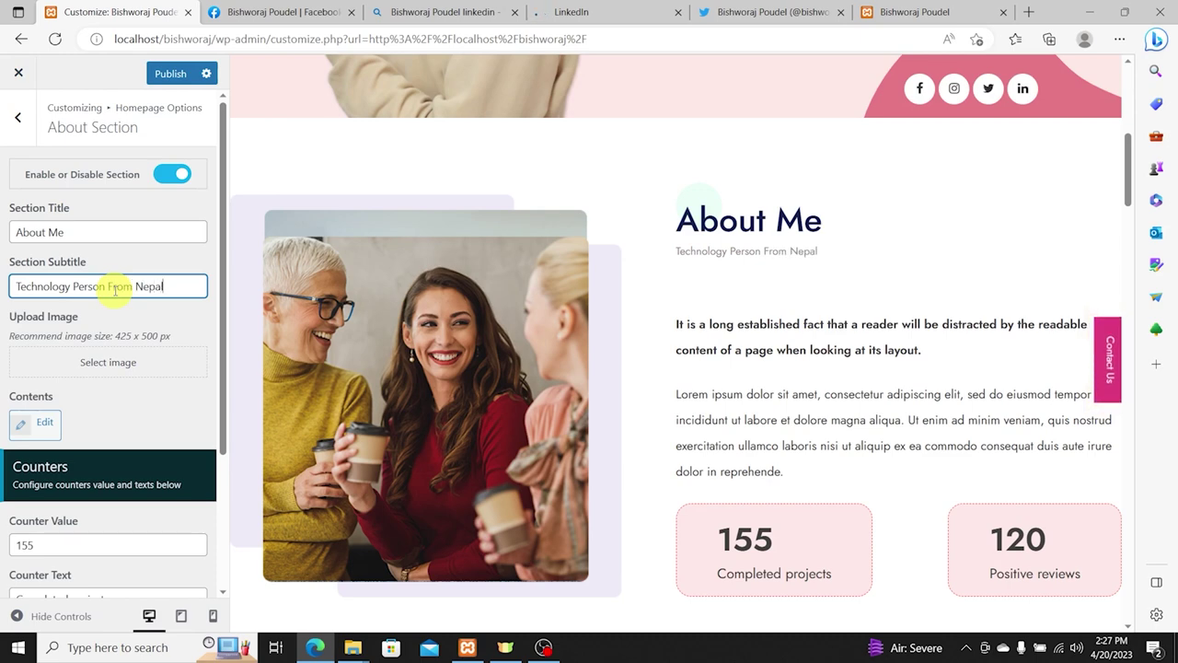
Step: Note the About image's recommended 425 x 500 px size without changing it, then go to the LinkedIn tab
left_click(116, 363)
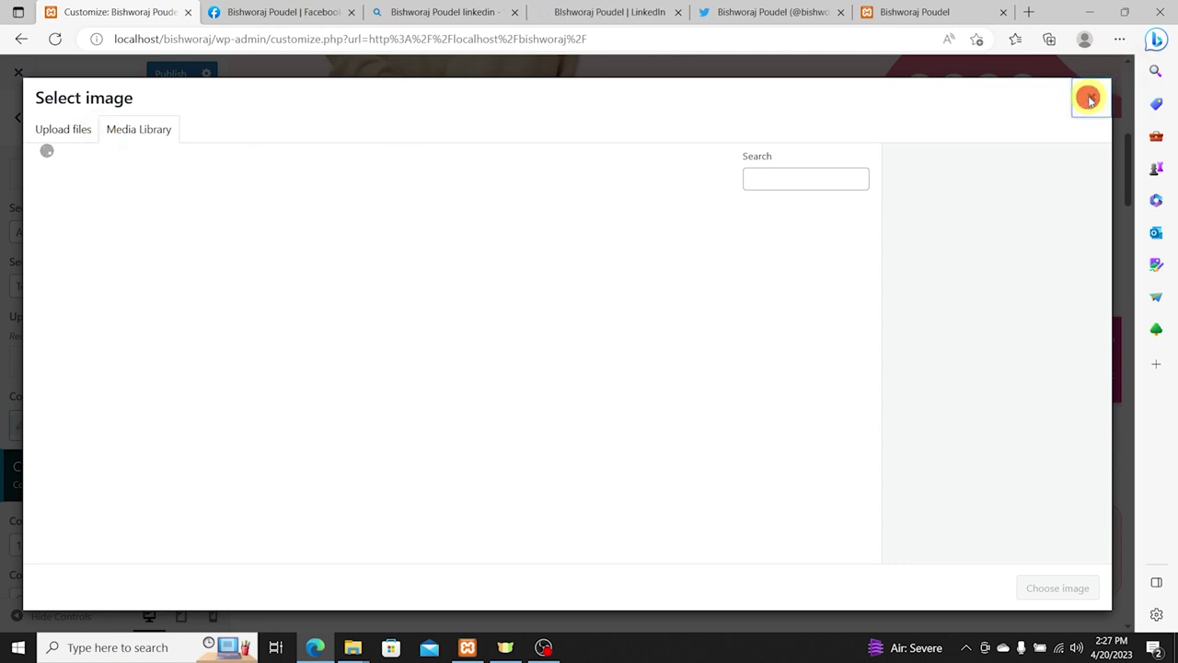
left_click(1089, 98)
left_click(118, 334)
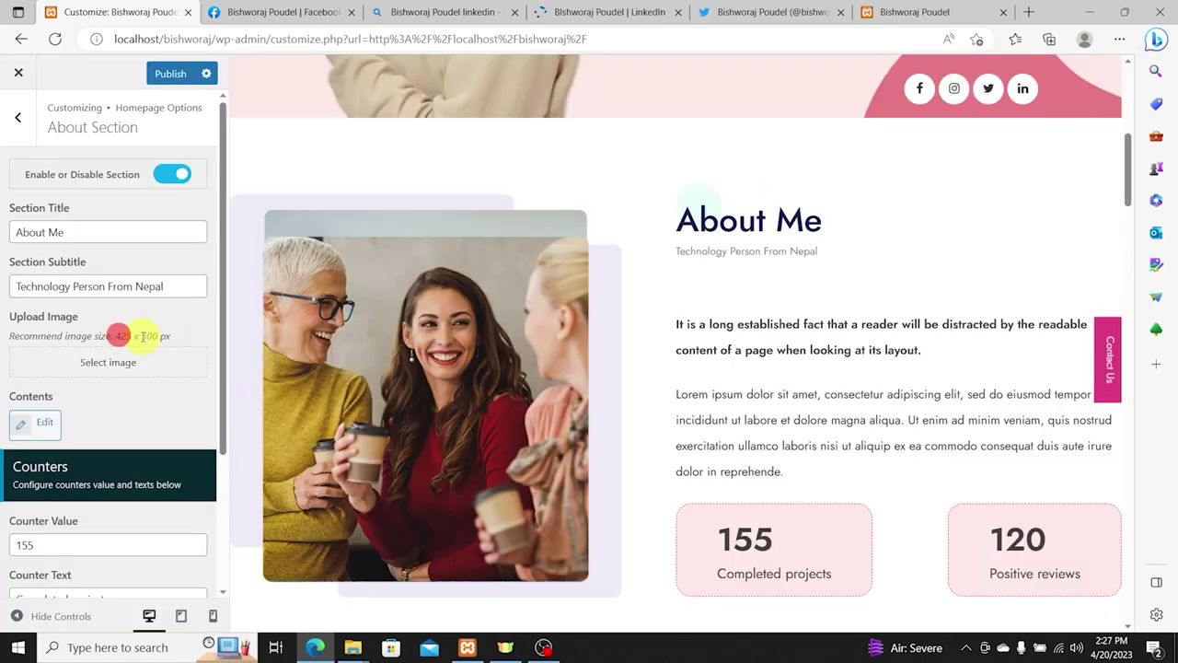
left_click_drag(158, 337, 159, 337)
left_click(564, 12)
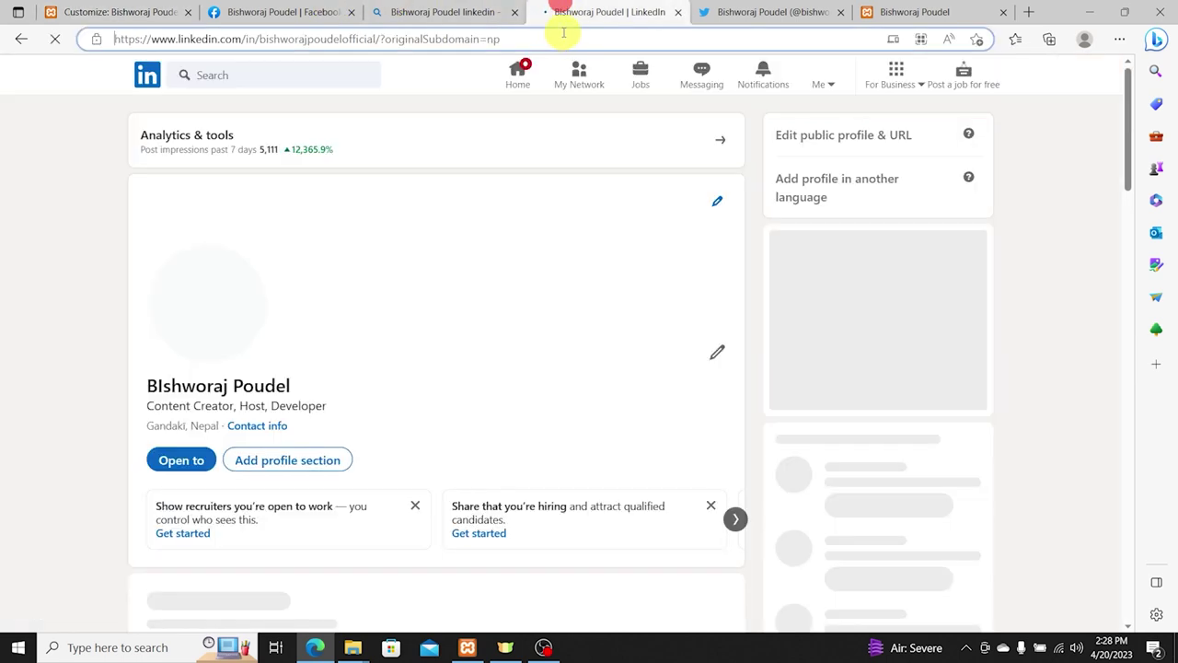
Step: Go to canva.com and close the Twitter, LinkedIn, Facebook and other extra tabs
left_click(563, 37)
type("nva")
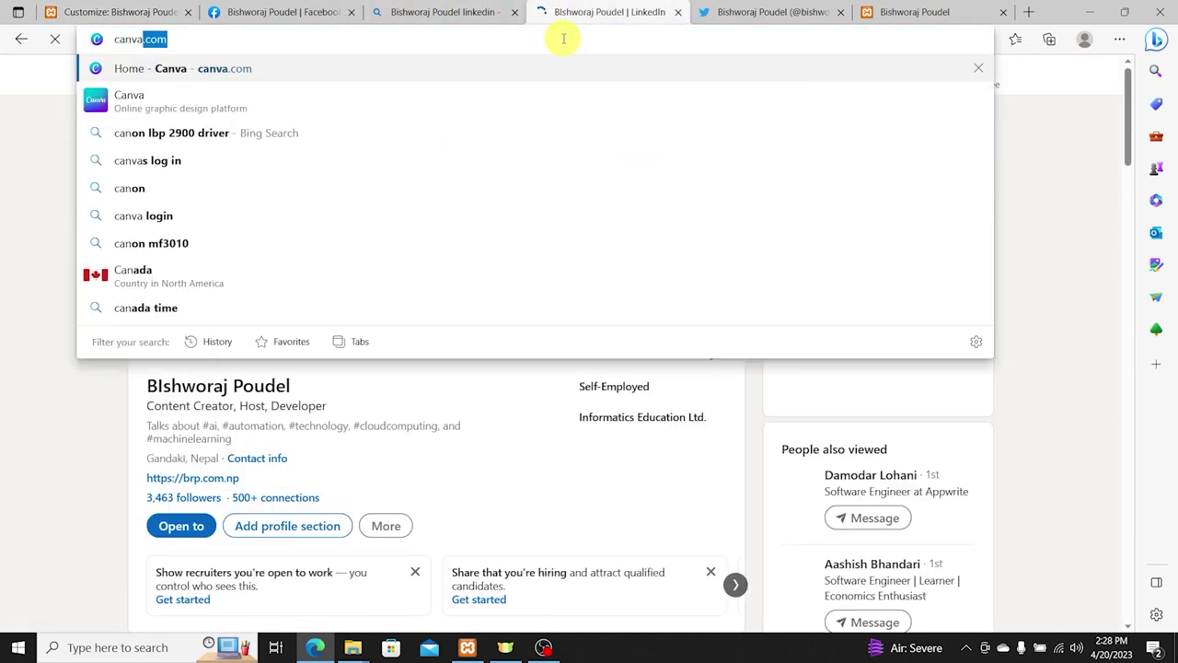
key("Return")
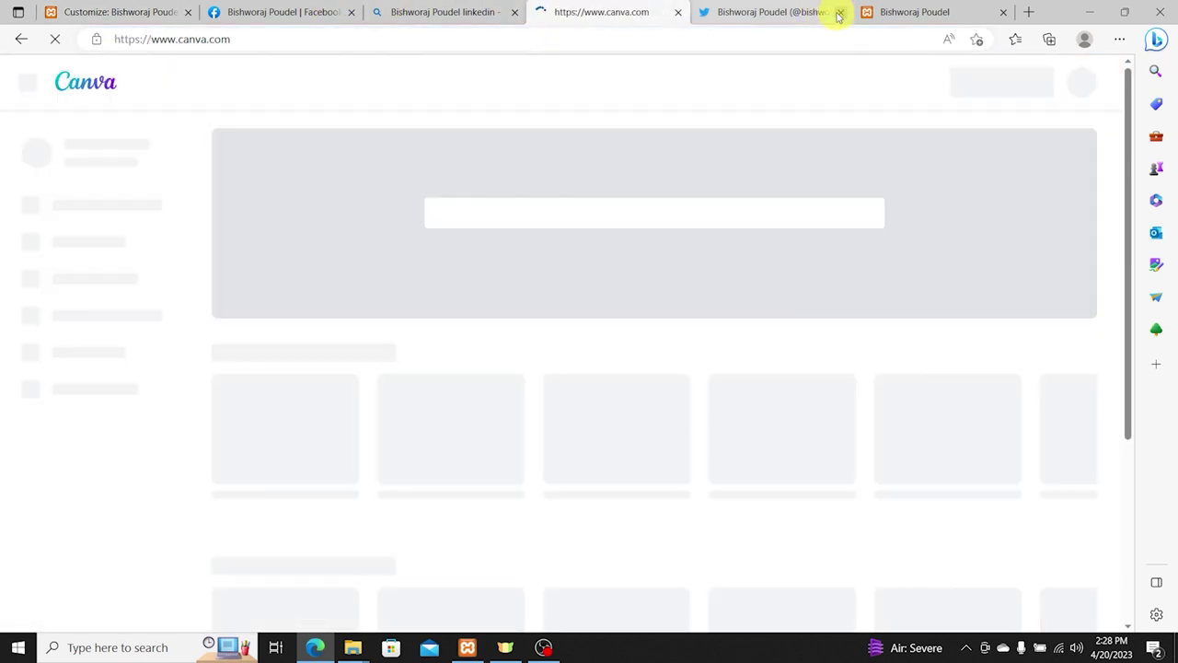
left_click(839, 14)
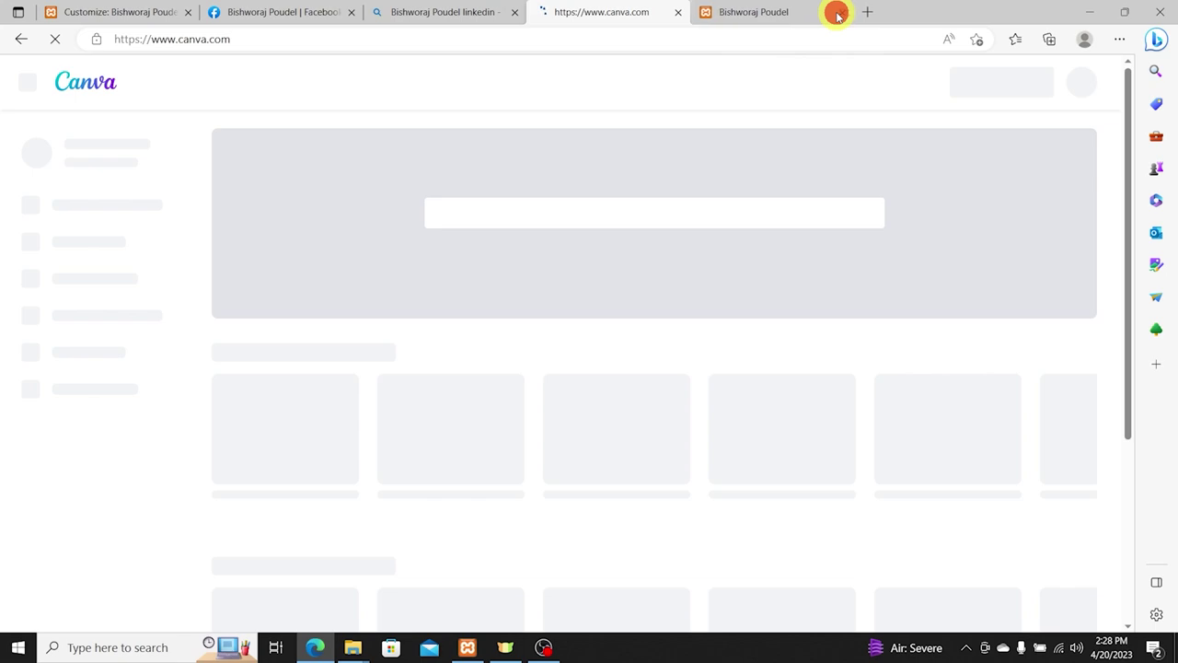
left_click(835, 12)
left_click(574, 14)
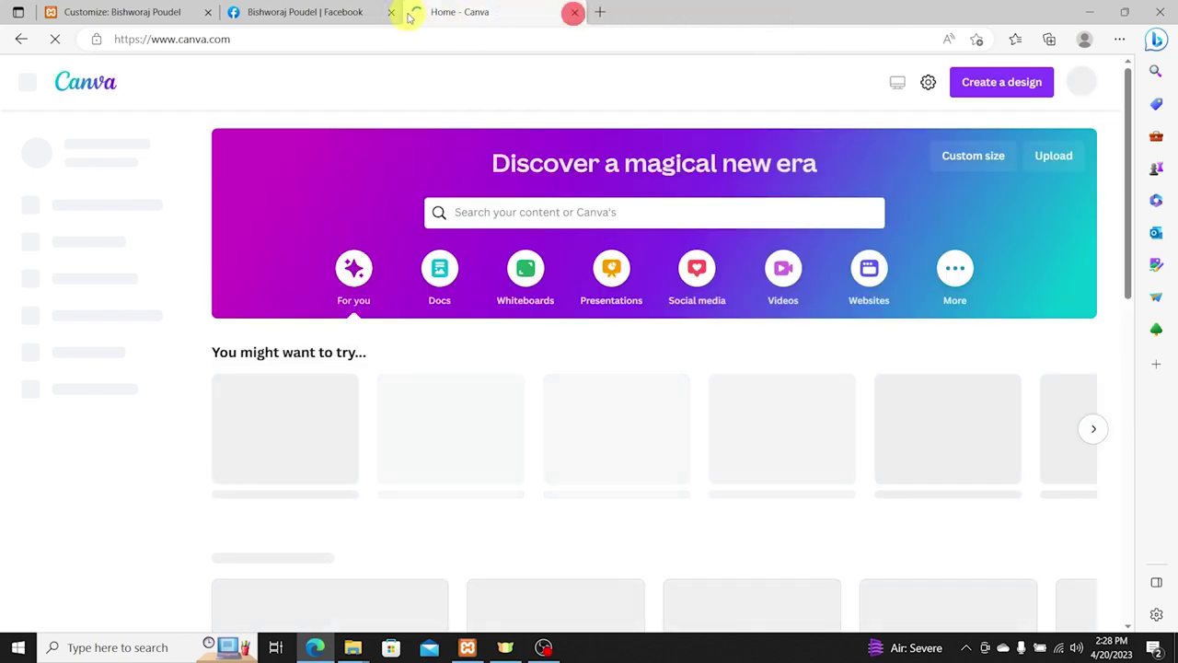
left_click(390, 12)
left_click(157, 13)
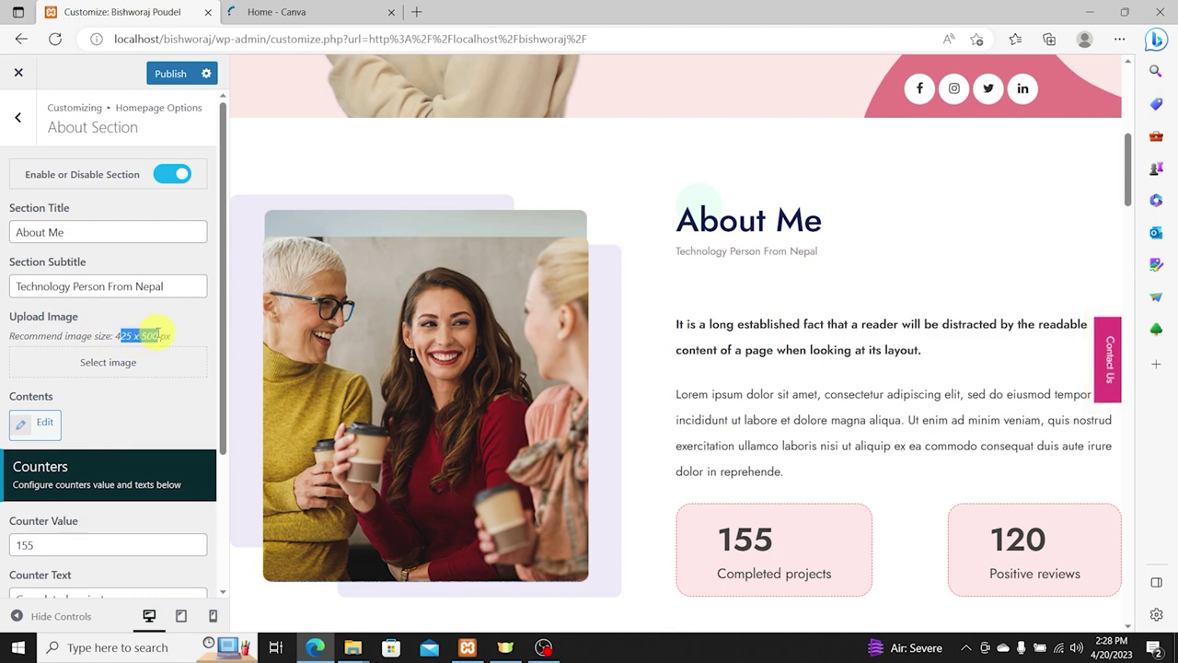
left_click(304, 12)
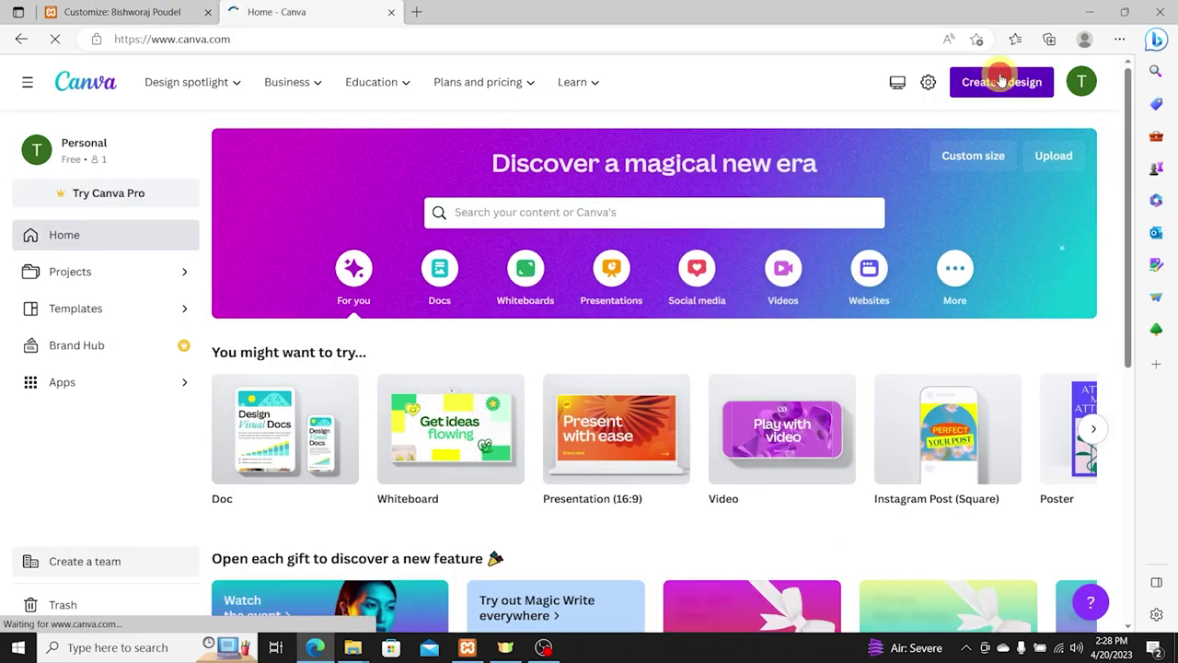
Step: Create a new custom-size Canva design of 425 × 500 px and close the Canva home tab
left_click(1002, 81)
left_click(822, 475)
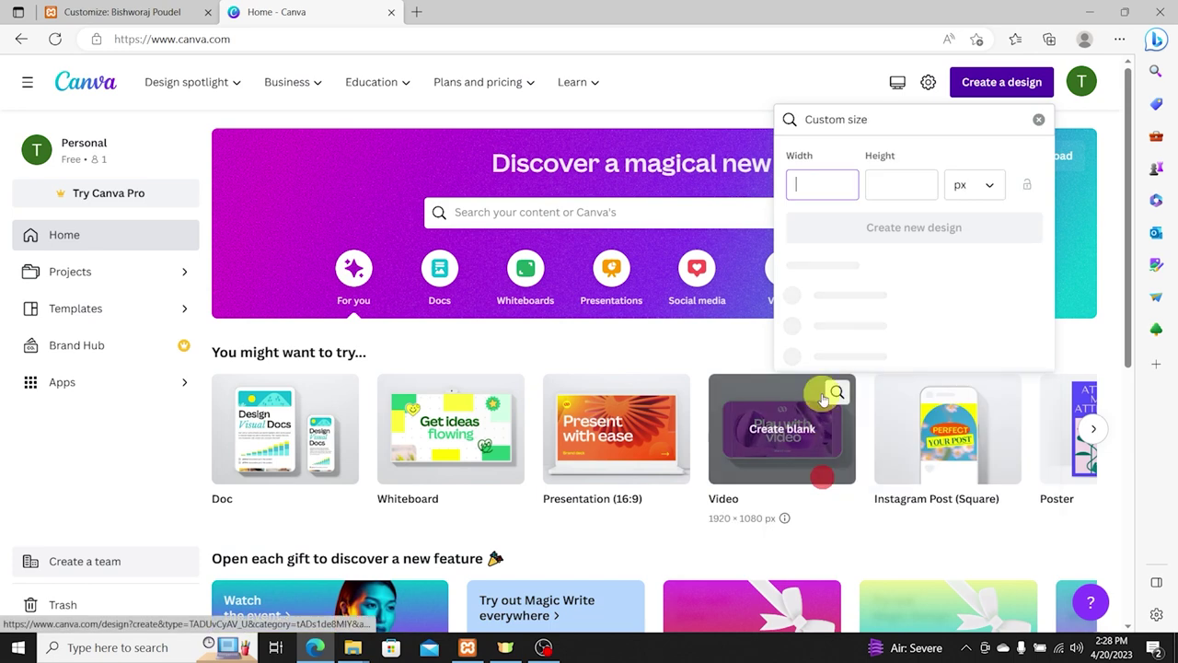
type("425")
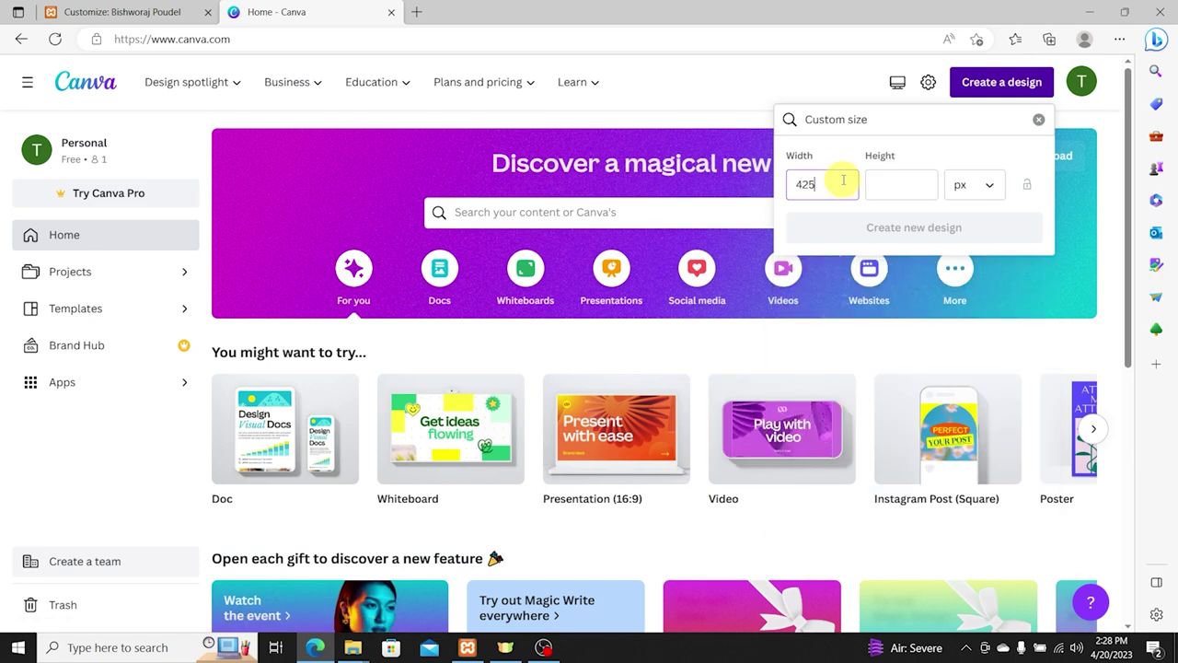
key("Tab")
type("500")
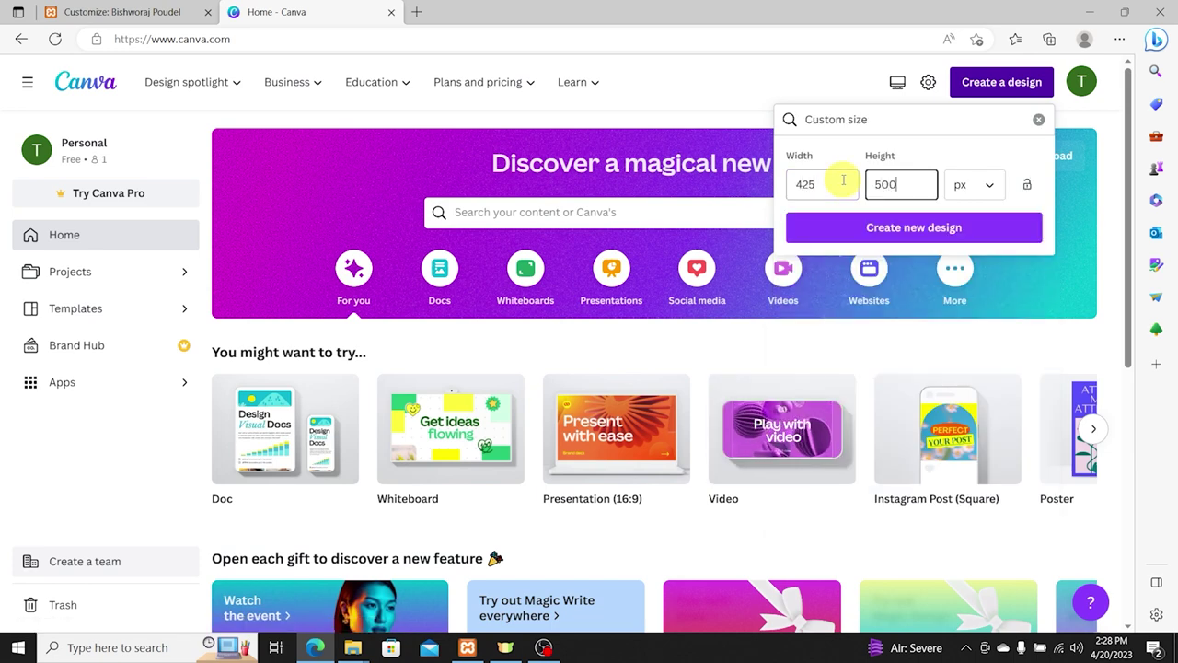
left_click(859, 231)
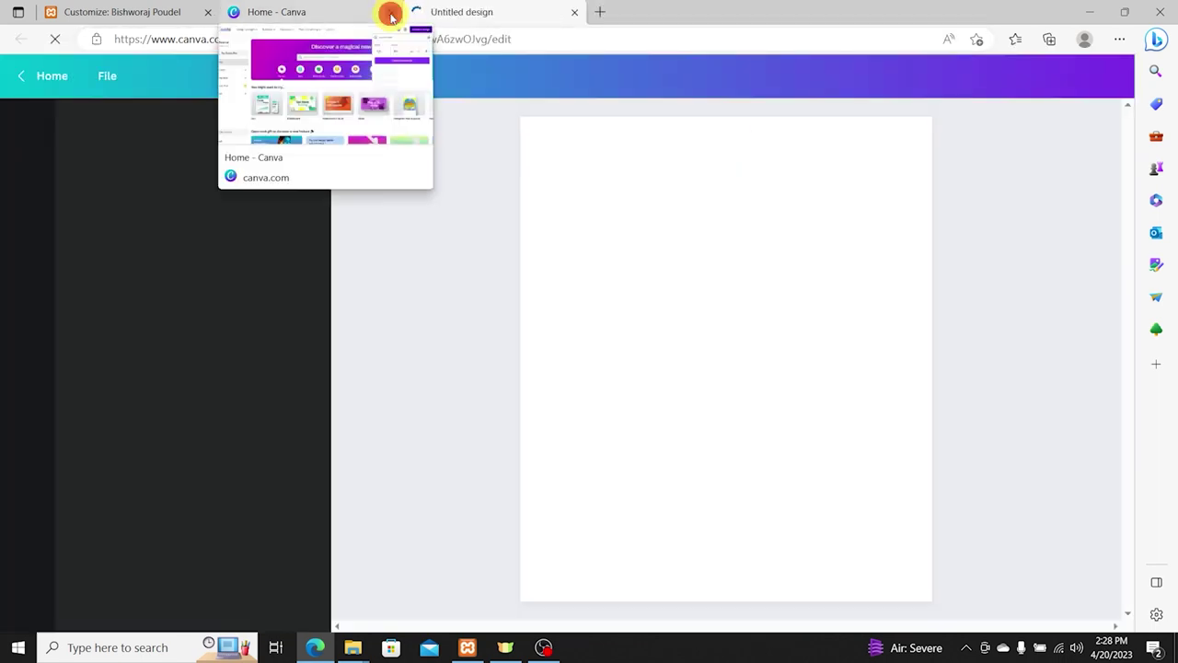
left_click(390, 13)
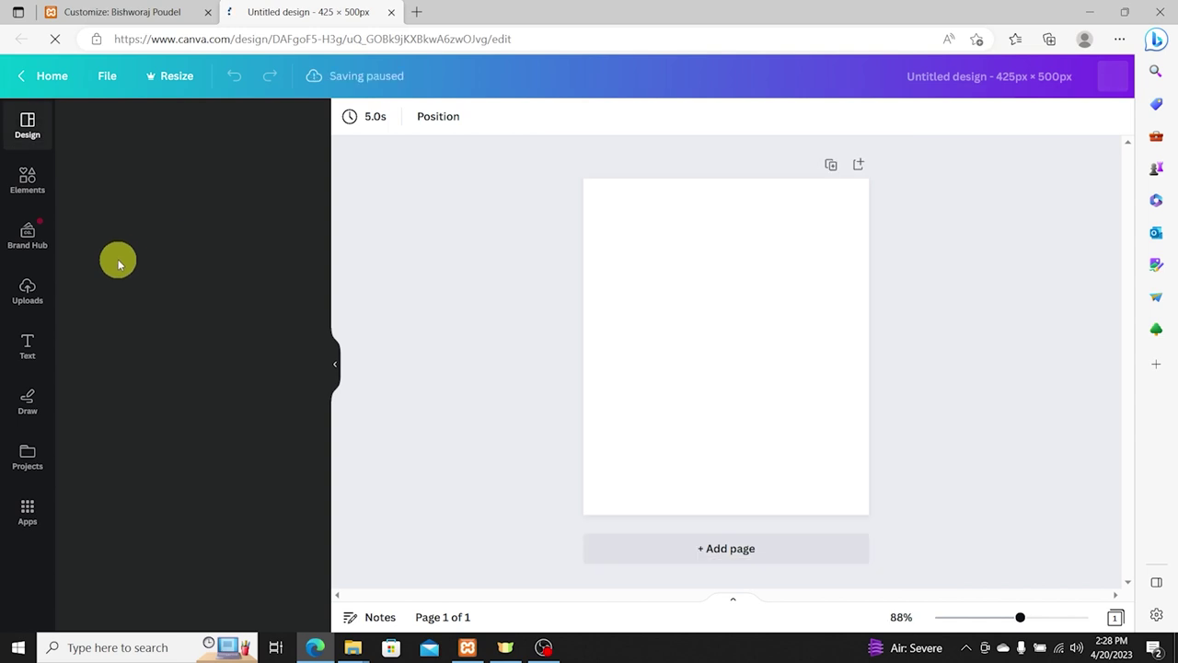
Step: Upload an image from the Desktop's Personal Site folder to Canva's Uploads
left_click(17, 296)
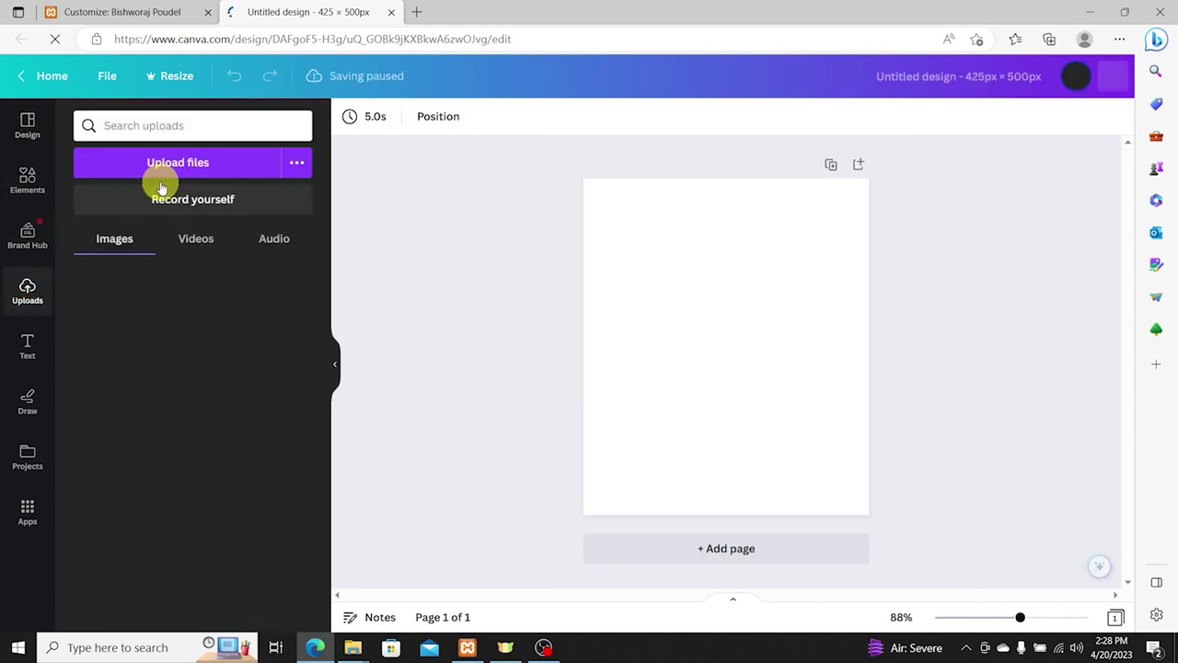
left_click(163, 166)
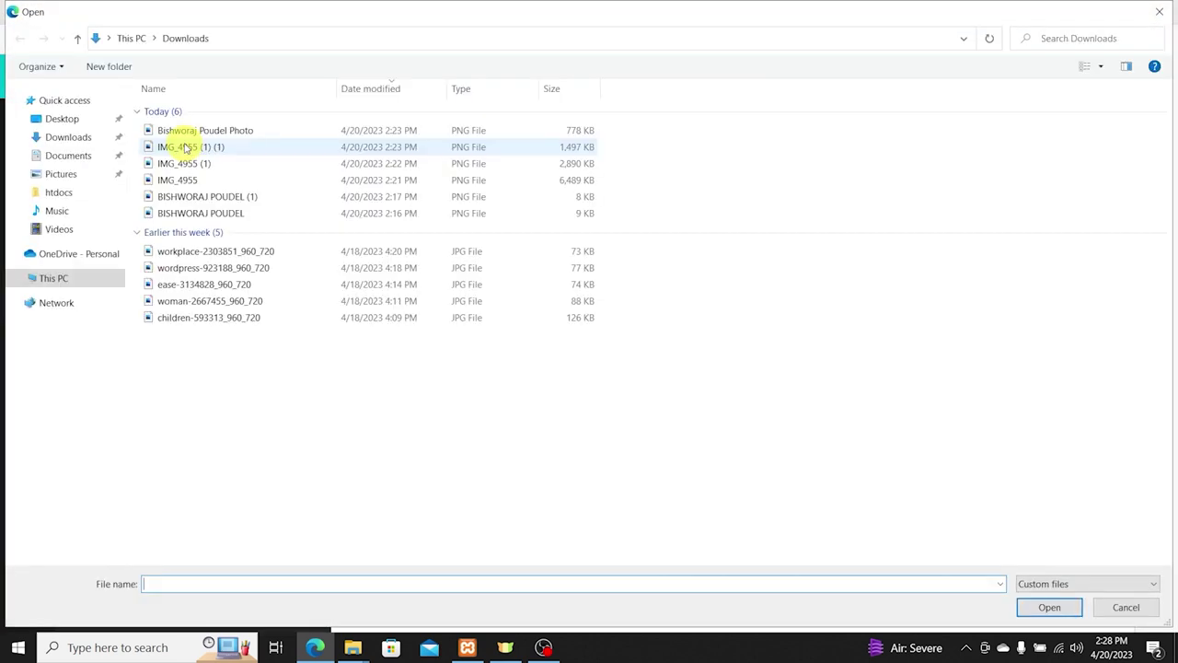
left_click(60, 118)
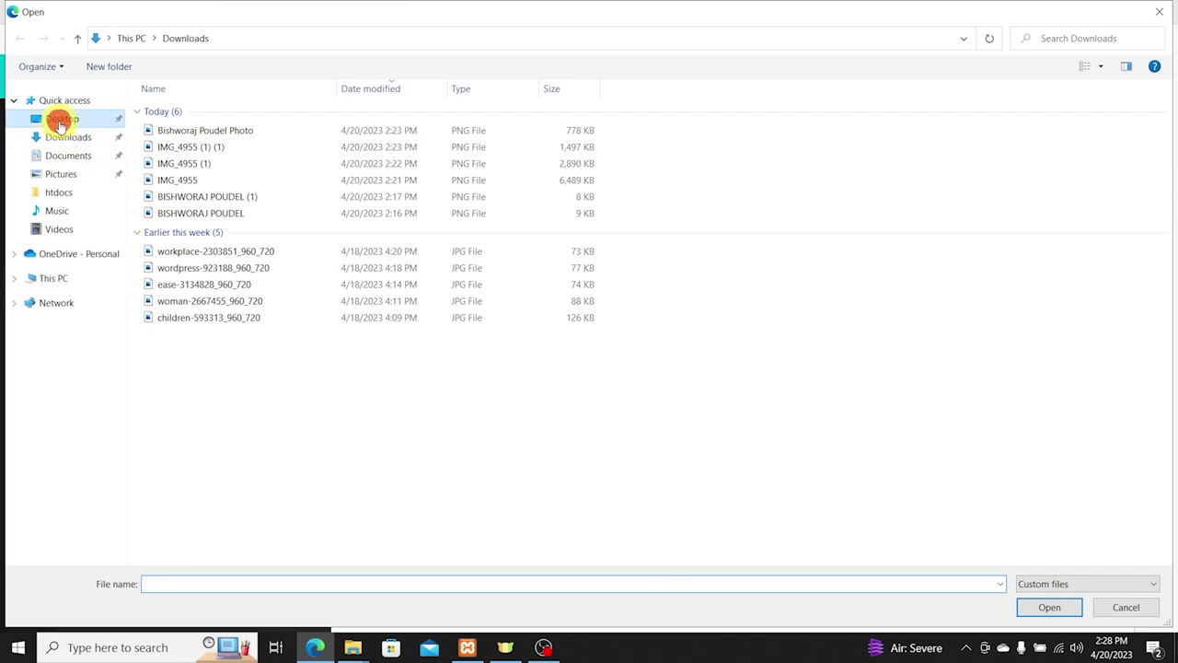
double_click(193, 112)
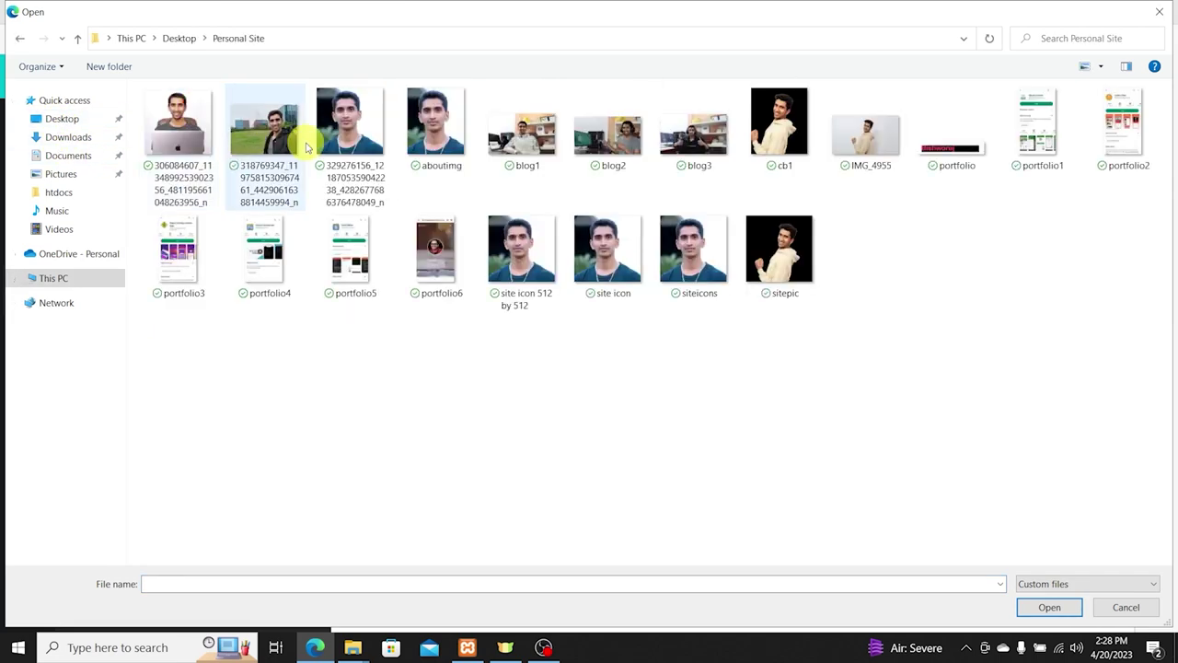
left_click(336, 133)
double_click(343, 130)
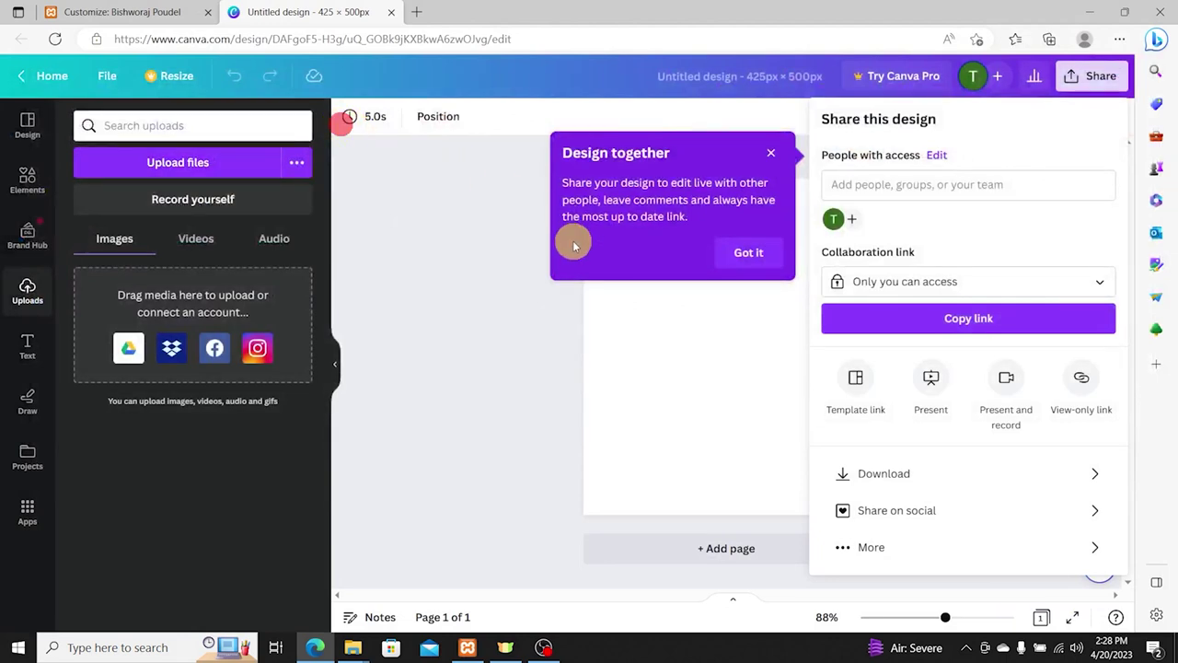
left_click(427, 304)
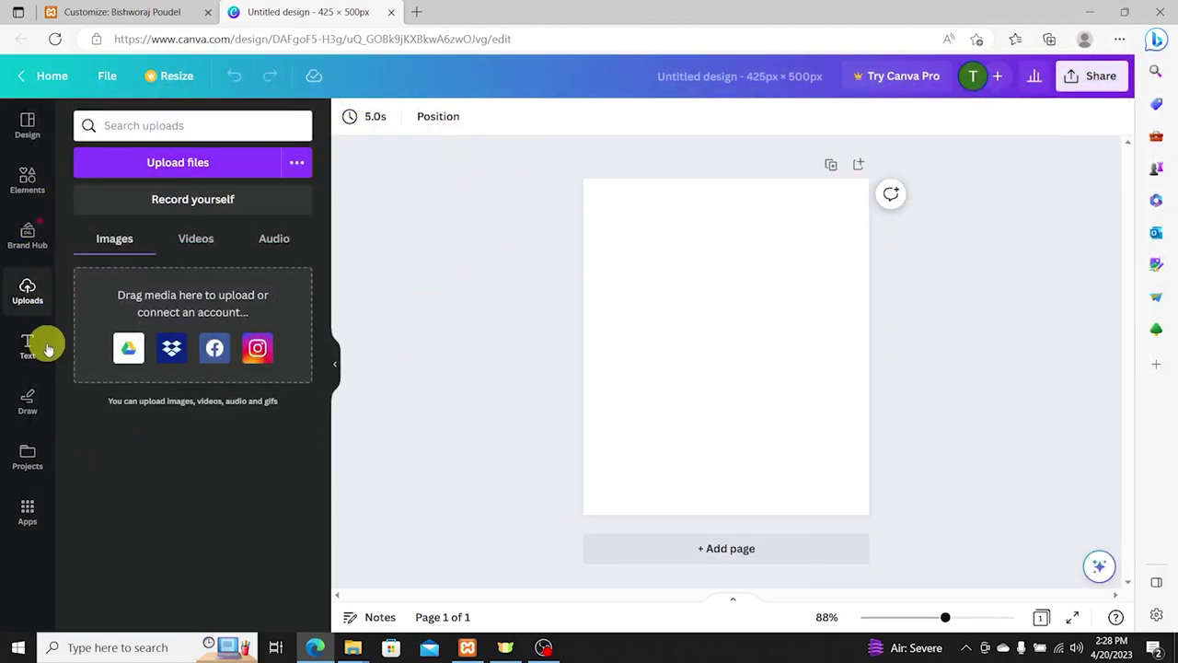
Step: Upload the photo of the man at a laptop and stretch it to cover the page
left_click(217, 163)
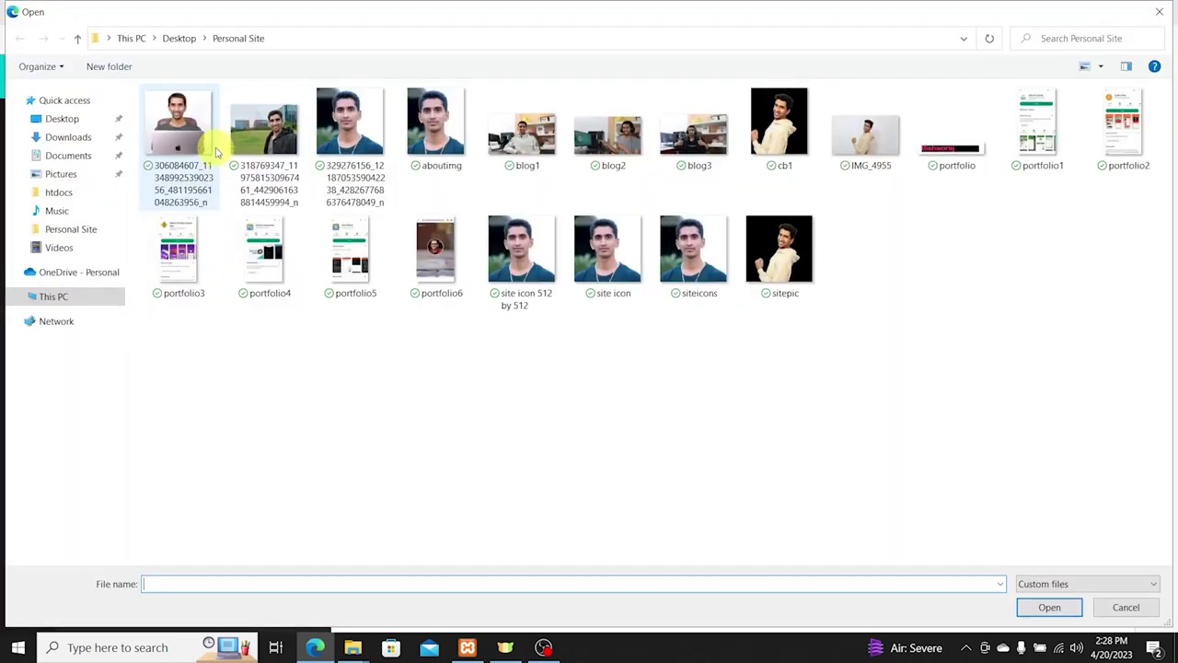
left_click(197, 132)
double_click(193, 123)
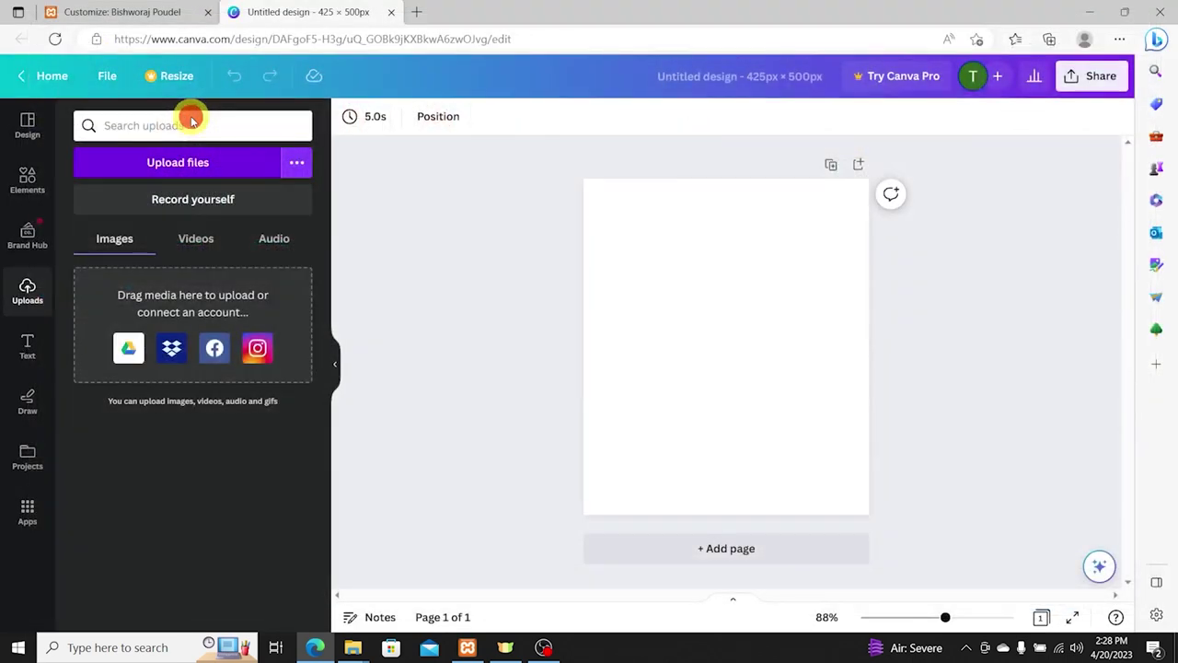
left_click_drag(124, 386, 697, 258)
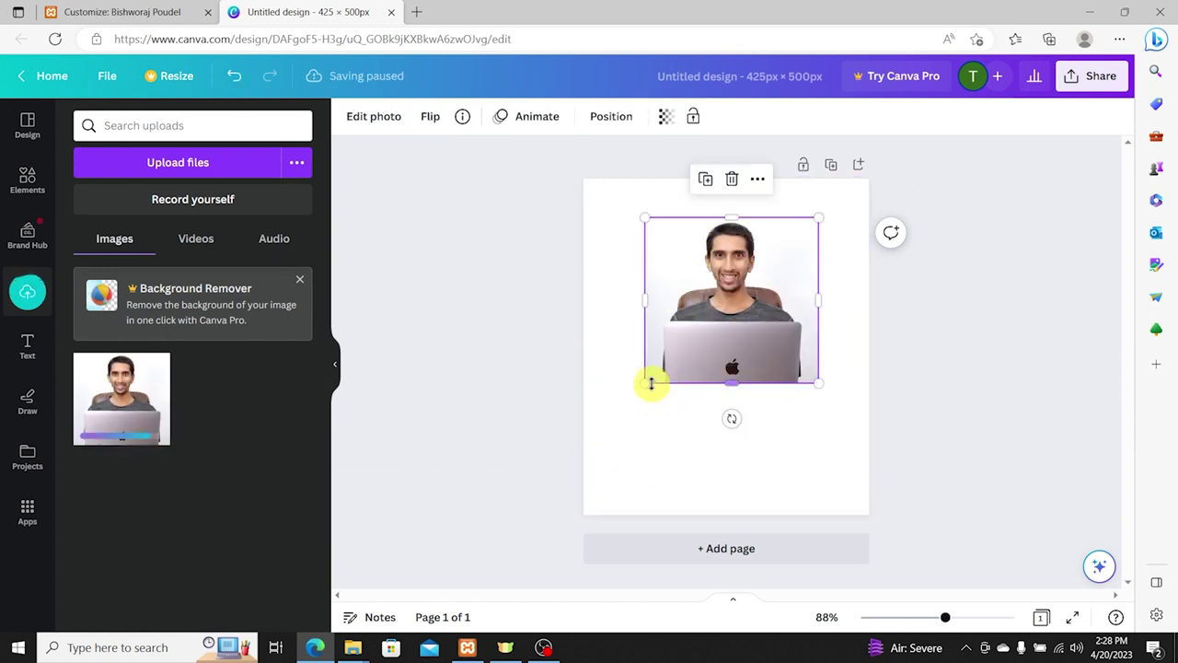
left_click_drag(649, 381, 563, 468)
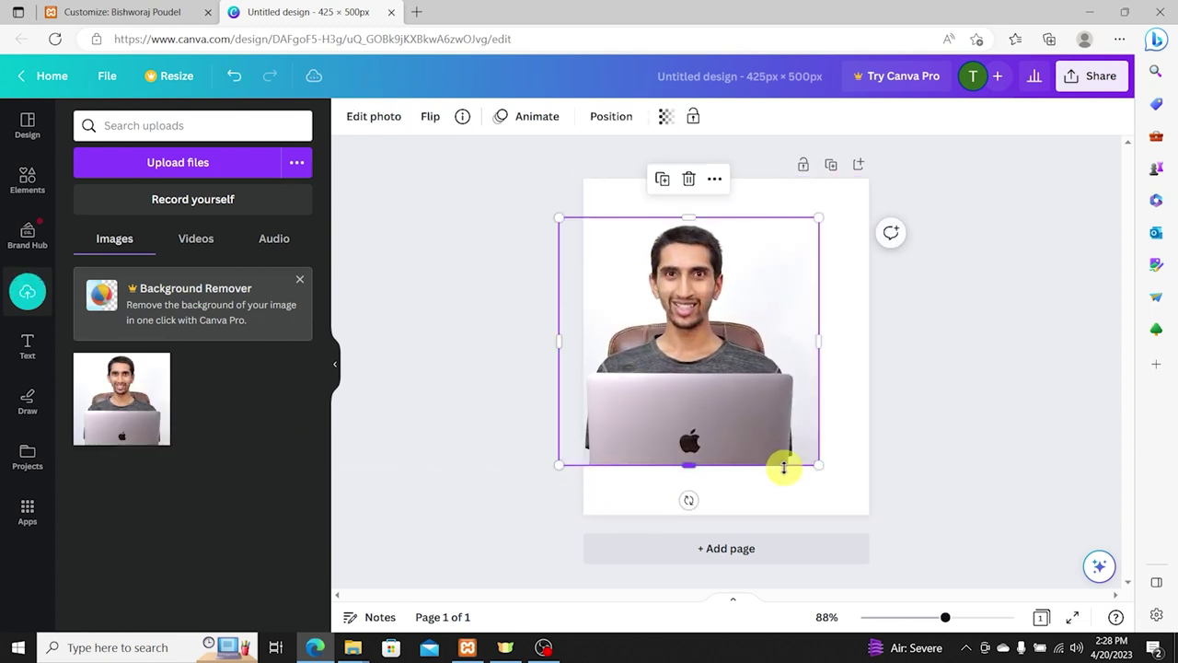
left_click_drag(816, 464, 893, 529)
left_click_drag(726, 217, 737, 267)
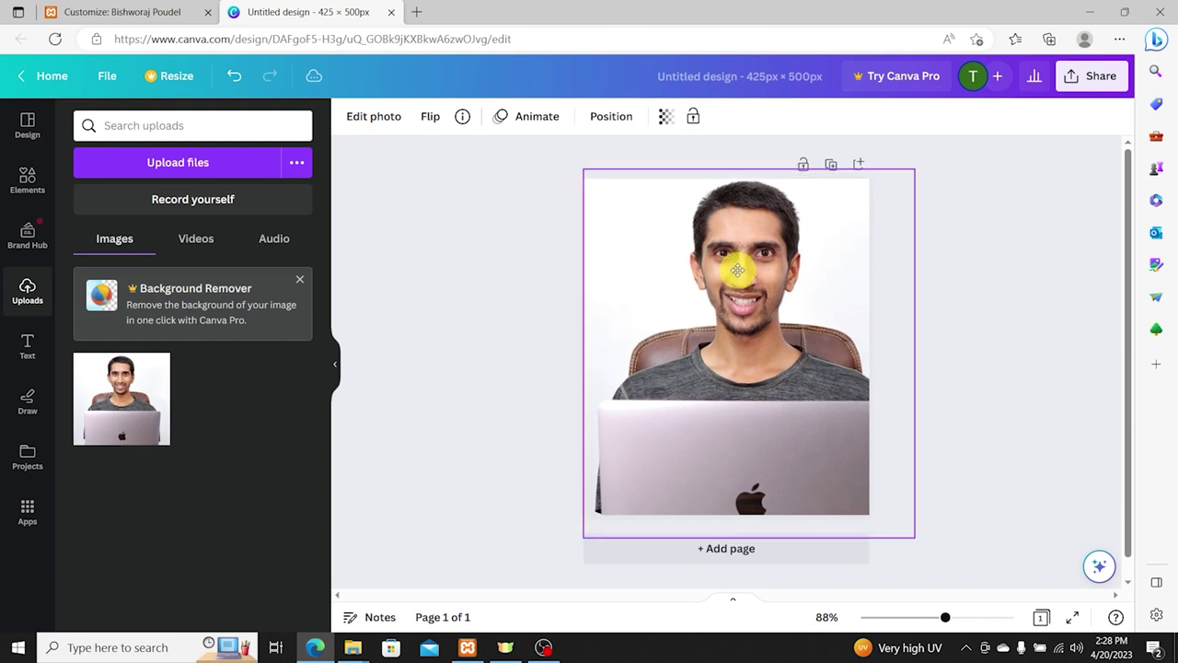
Step: Delete the laptop photo from the page, leaving it blank
left_click(502, 247)
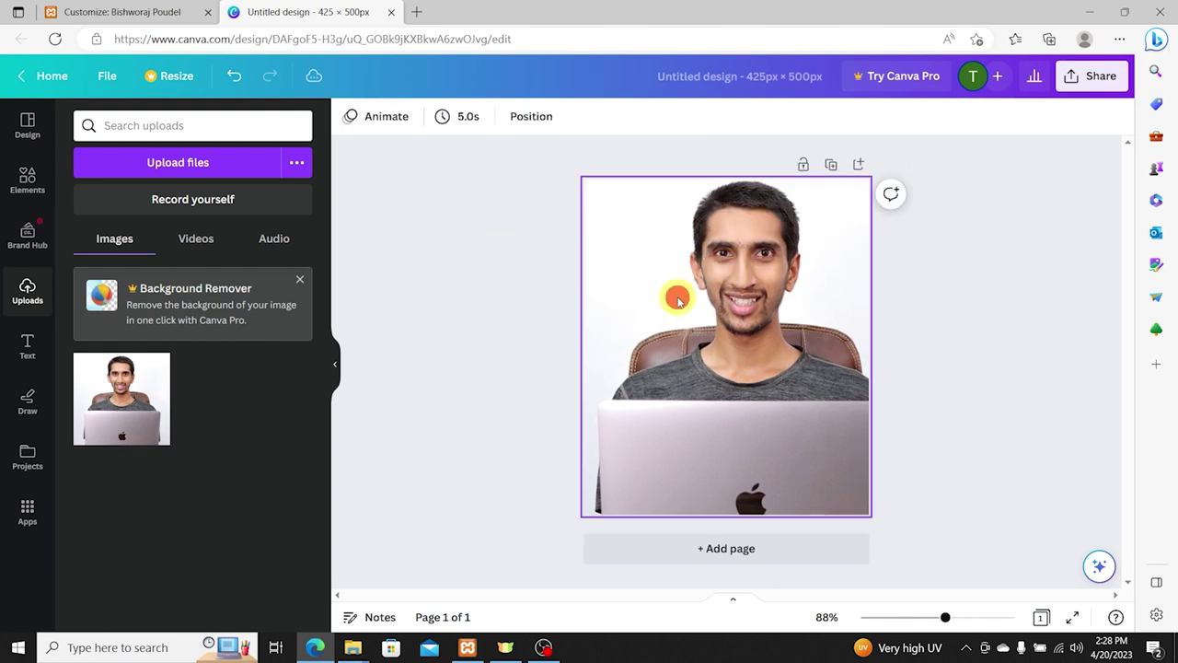
left_click(751, 305)
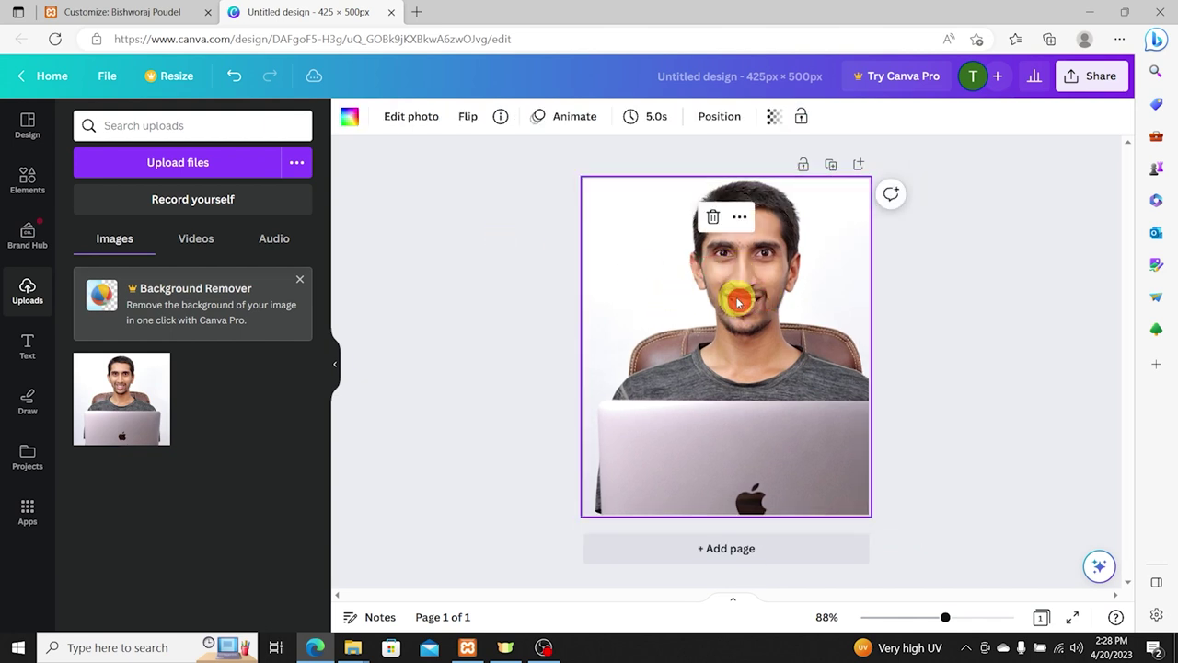
double_click(739, 297)
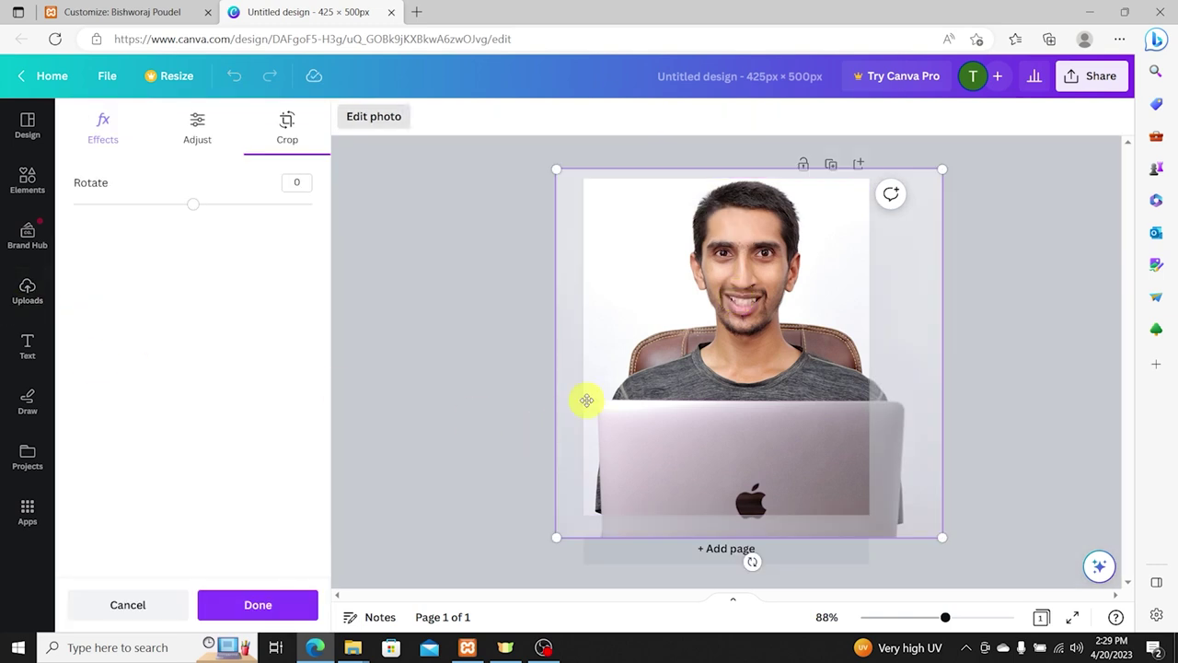
key("Delete")
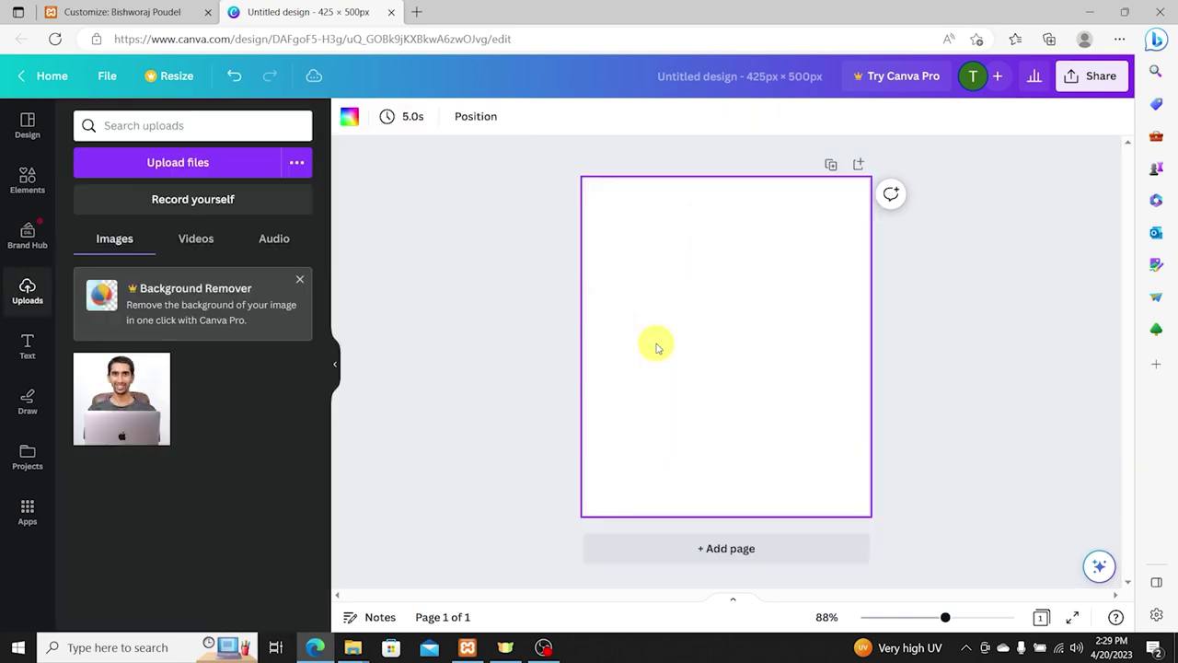
Step: Upload the portrait photo to Canva's Uploads
left_click(210, 165)
left_click(692, 267)
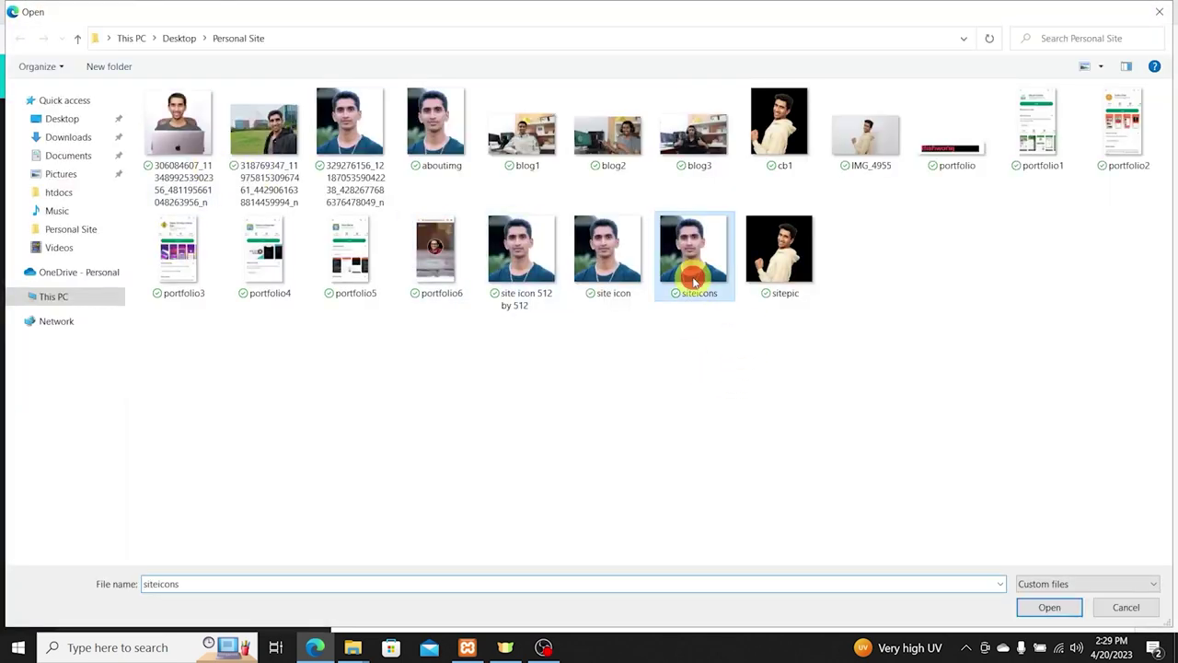
left_click(520, 250)
left_click(677, 258)
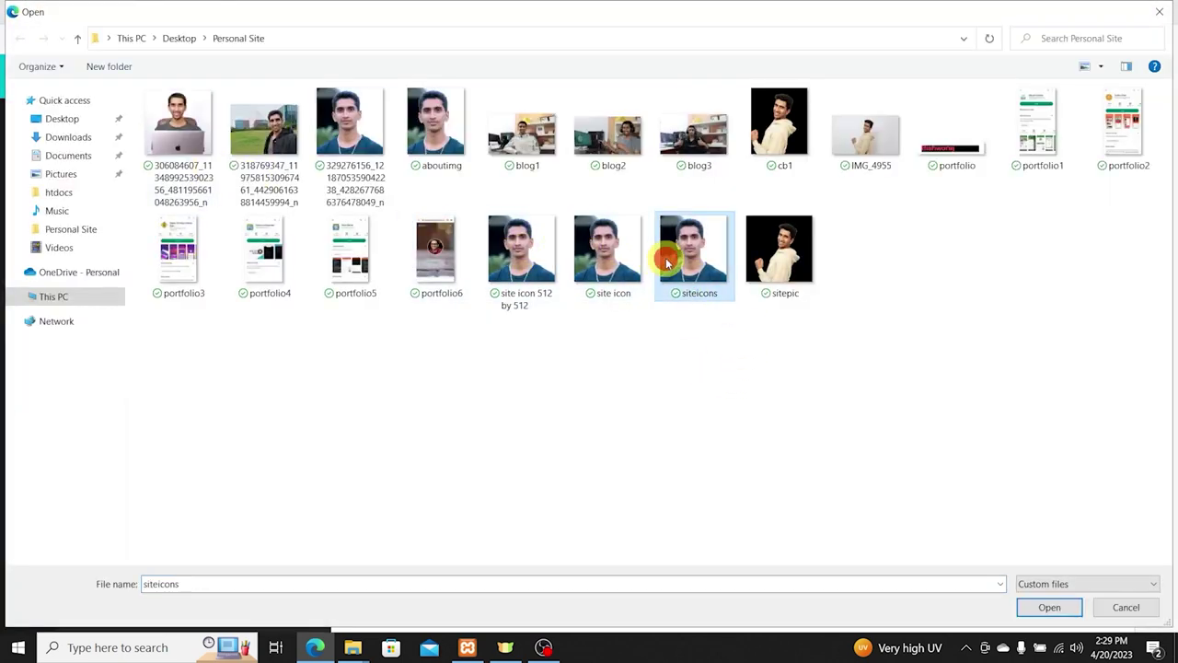
left_click(618, 261)
double_click(352, 149)
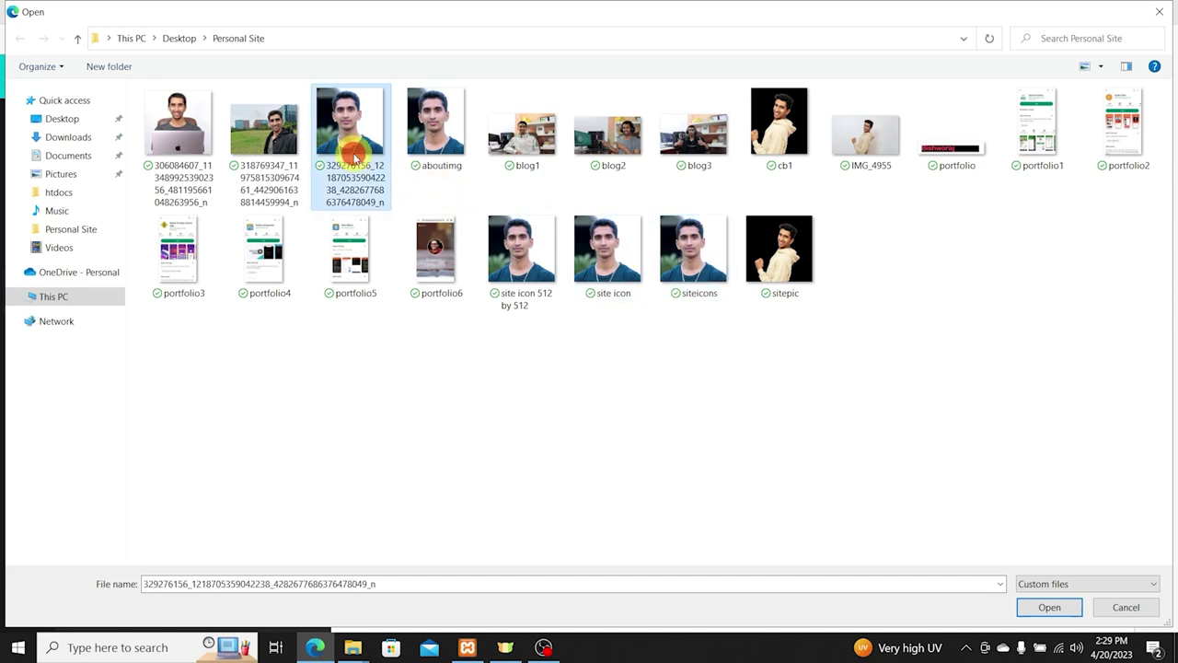
Step: Add the portrait to the page and enlarge it to fill the 425 × 500 px page
left_click_drag(105, 408, 701, 285)
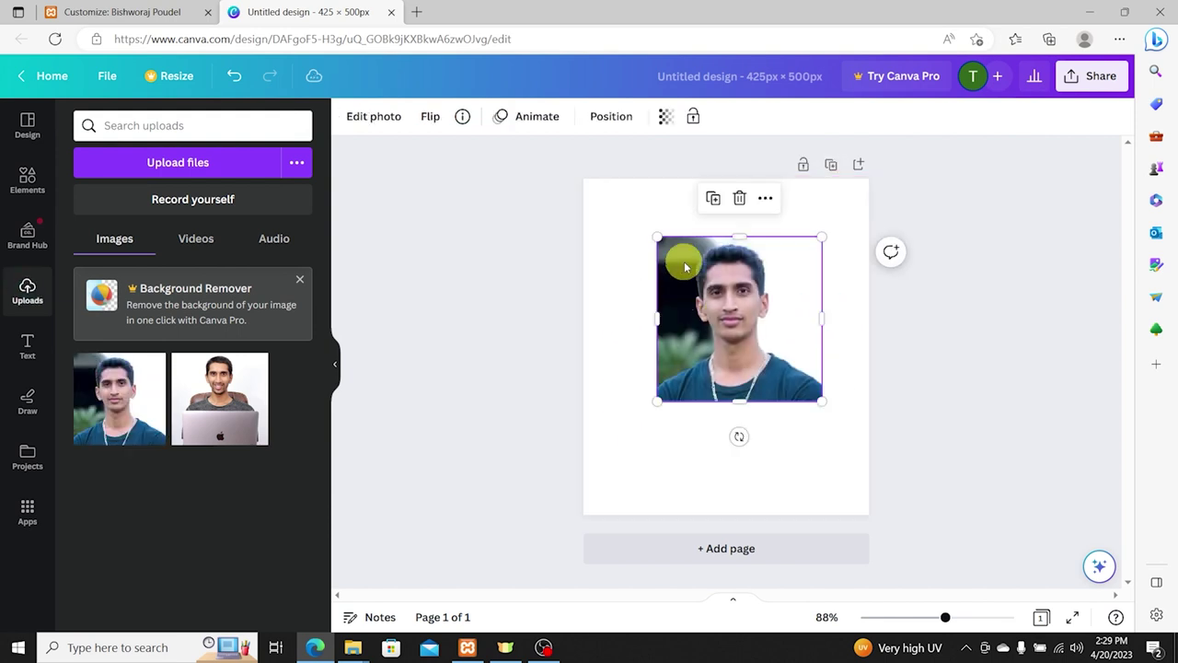
key("ctrl+z")
left_click(105, 394)
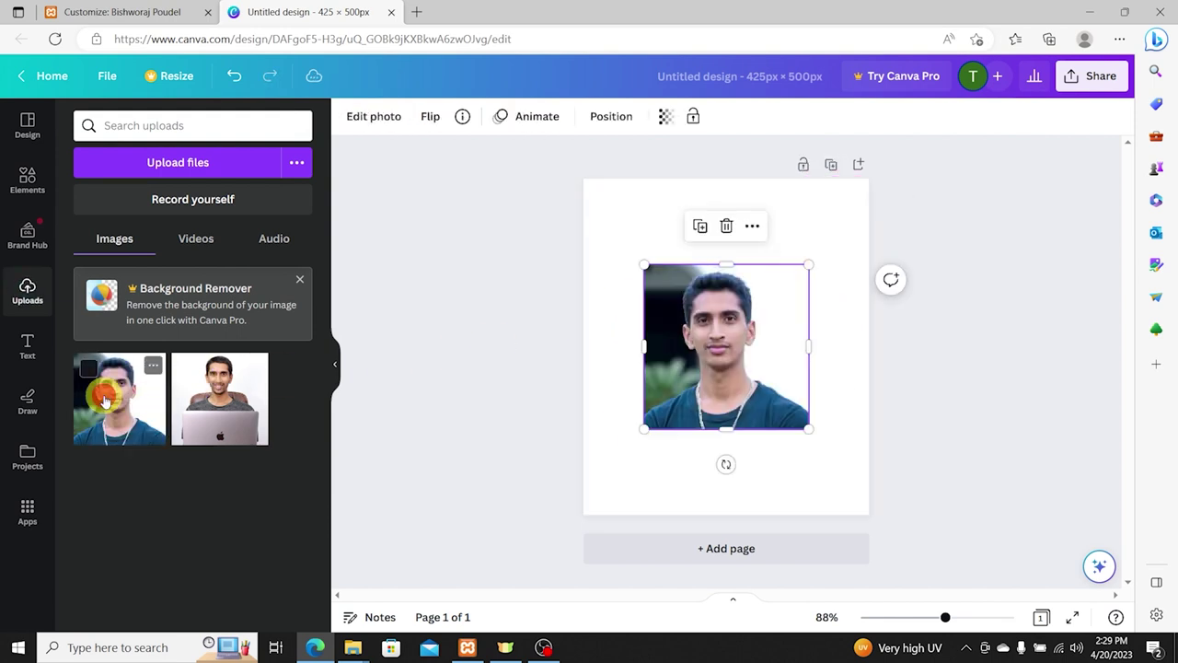
left_click_drag(645, 266, 595, 169)
left_click_drag(807, 426, 885, 537)
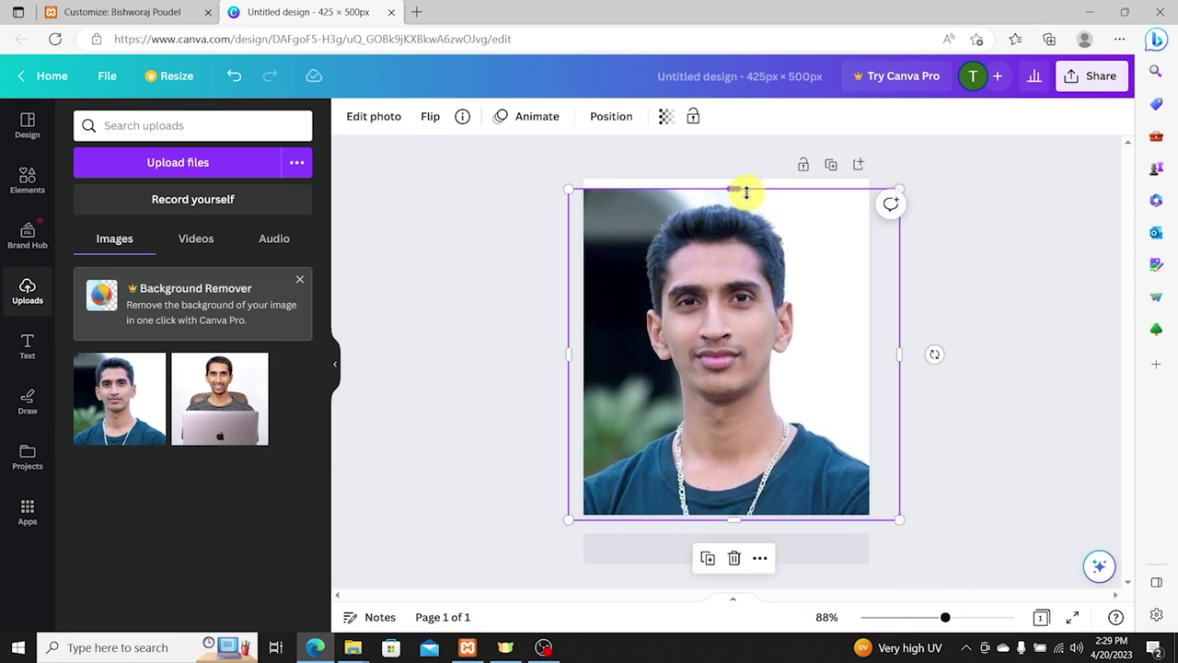
left_click_drag(734, 191, 734, 173)
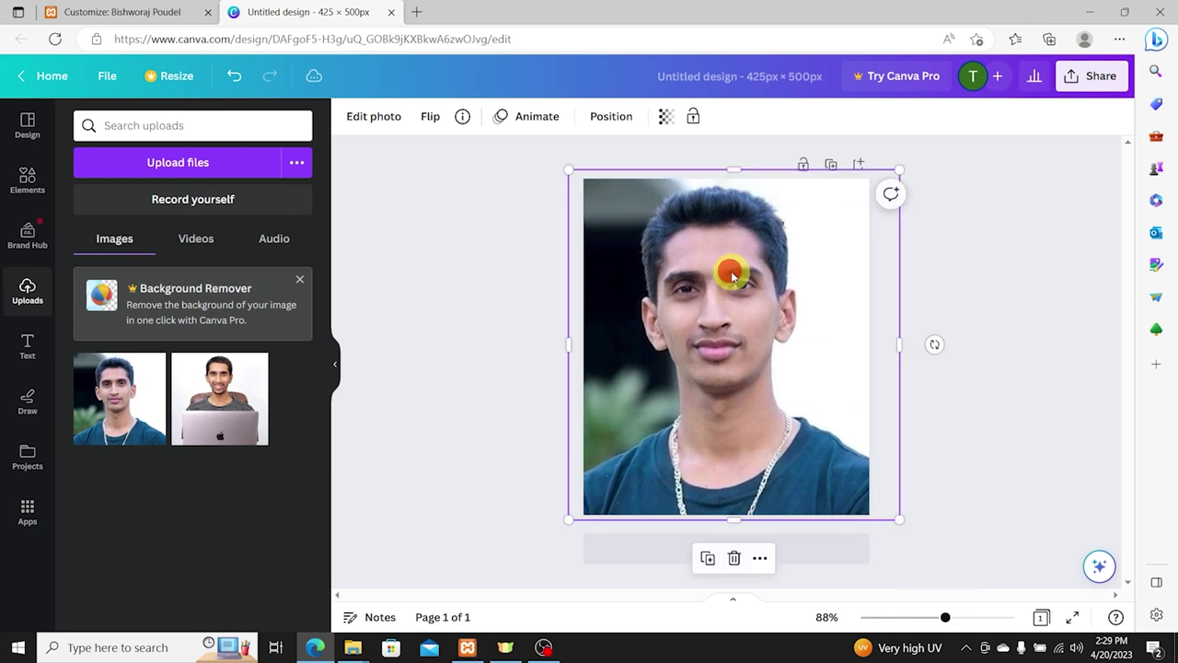
left_click_drag(734, 270, 734, 272)
left_click(987, 257)
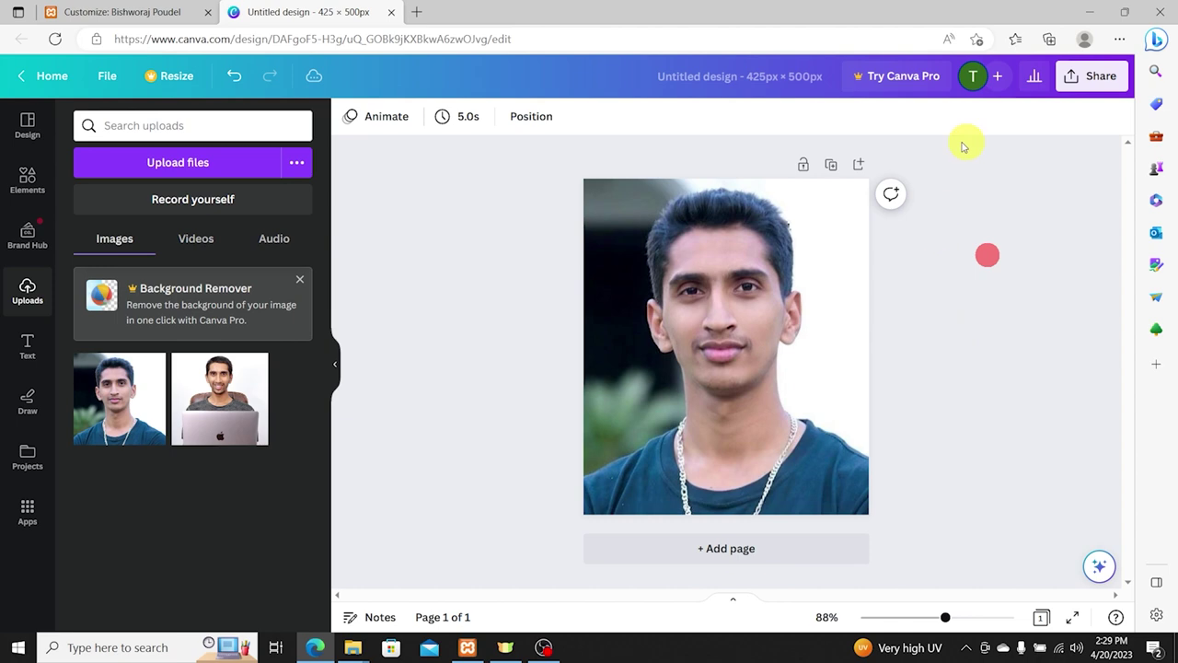
Step: Download the design as a PNG and return to the WordPress Customizer
left_click(1072, 75)
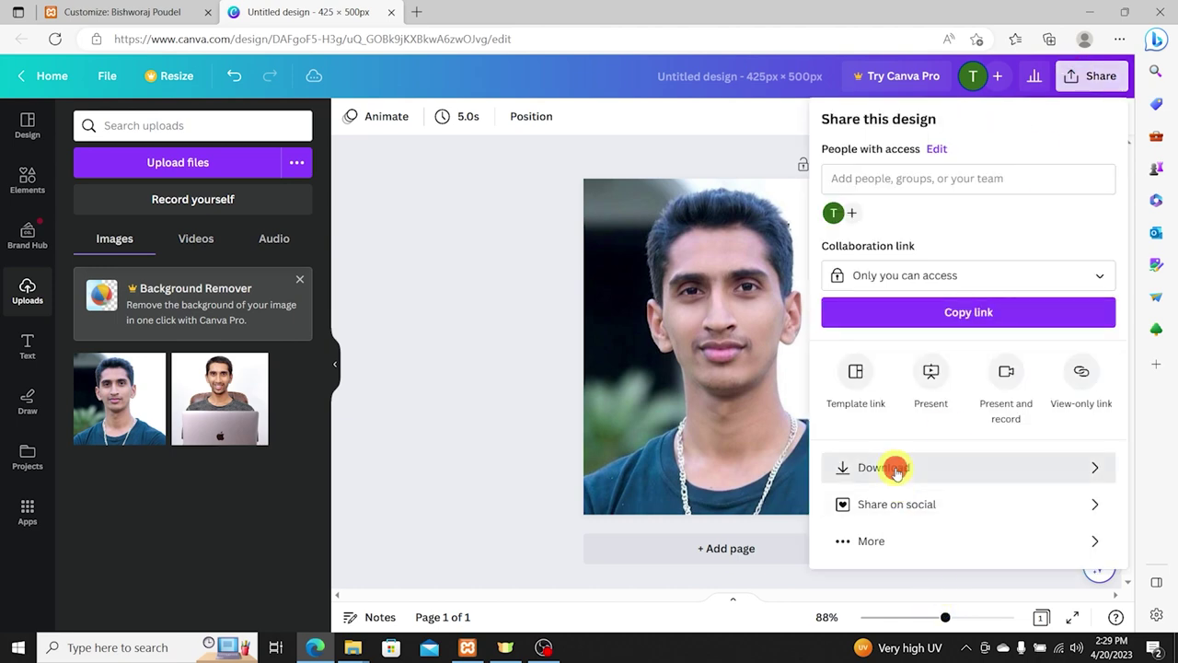
left_click(894, 465)
left_click(915, 363)
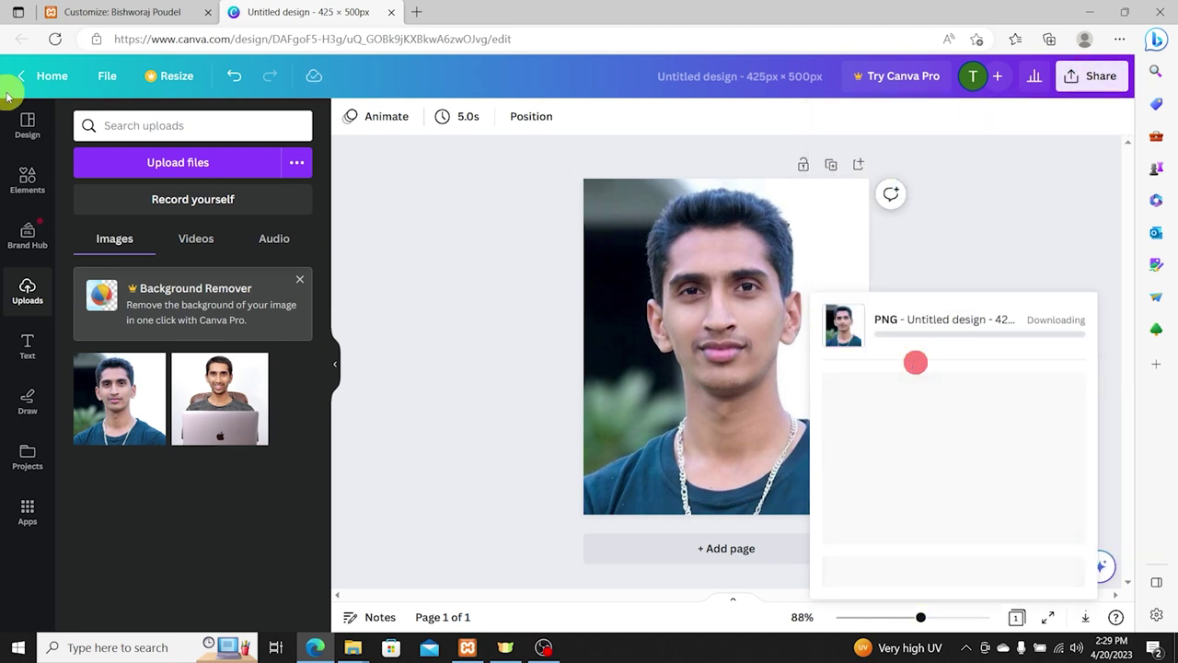
left_click(70, 9)
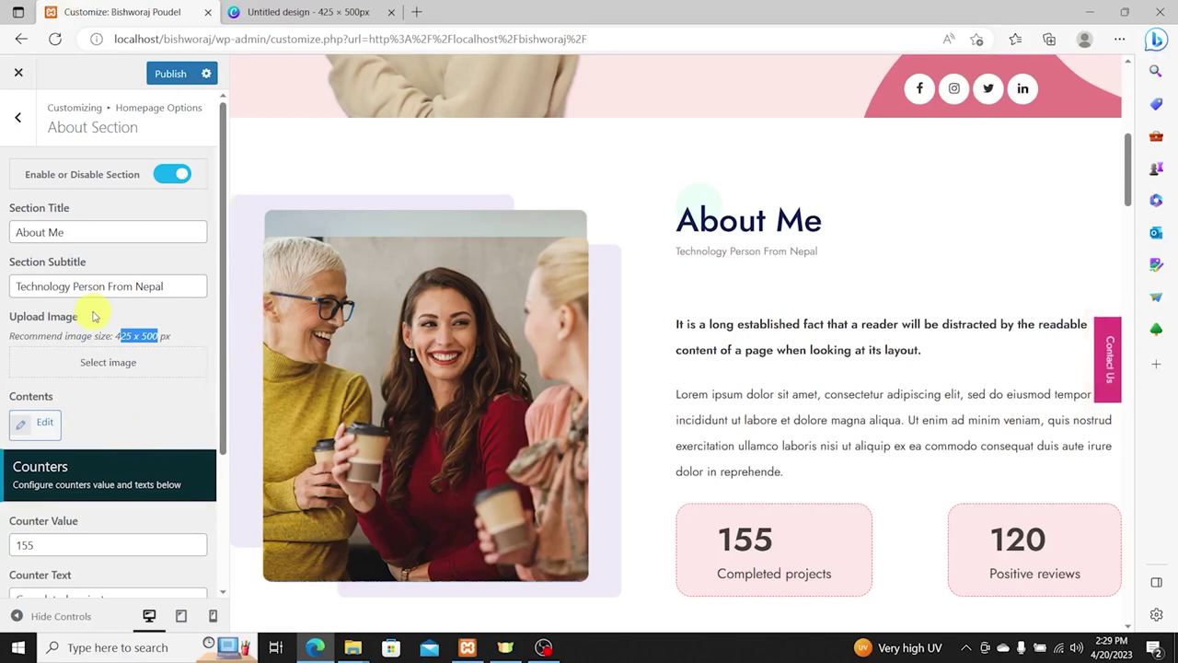
Step: Upload Untitled design.png for the About image, with the site owner's name in its caption and description
left_click(109, 362)
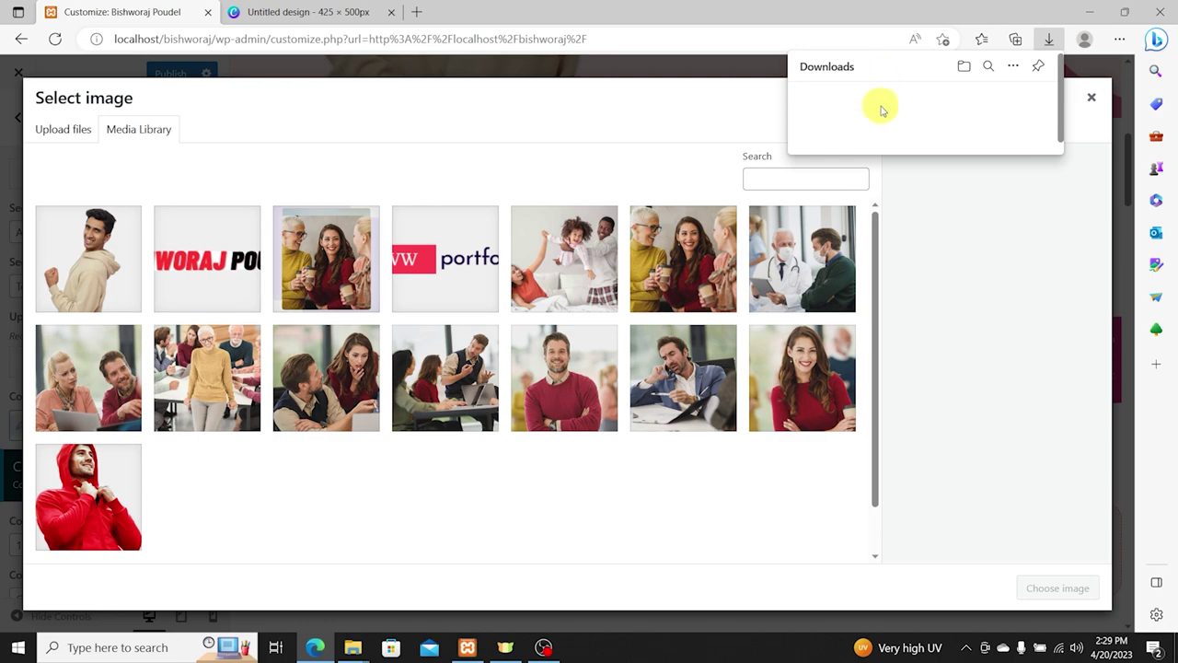
left_click_drag(871, 98, 369, 178)
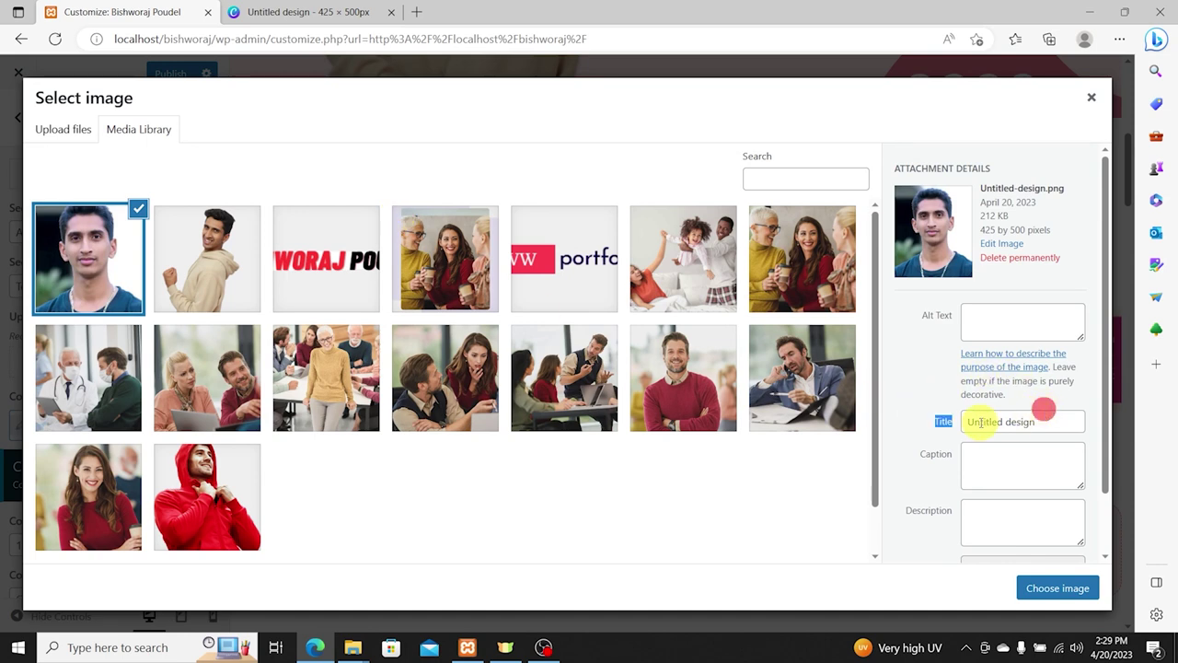
left_click(1011, 318)
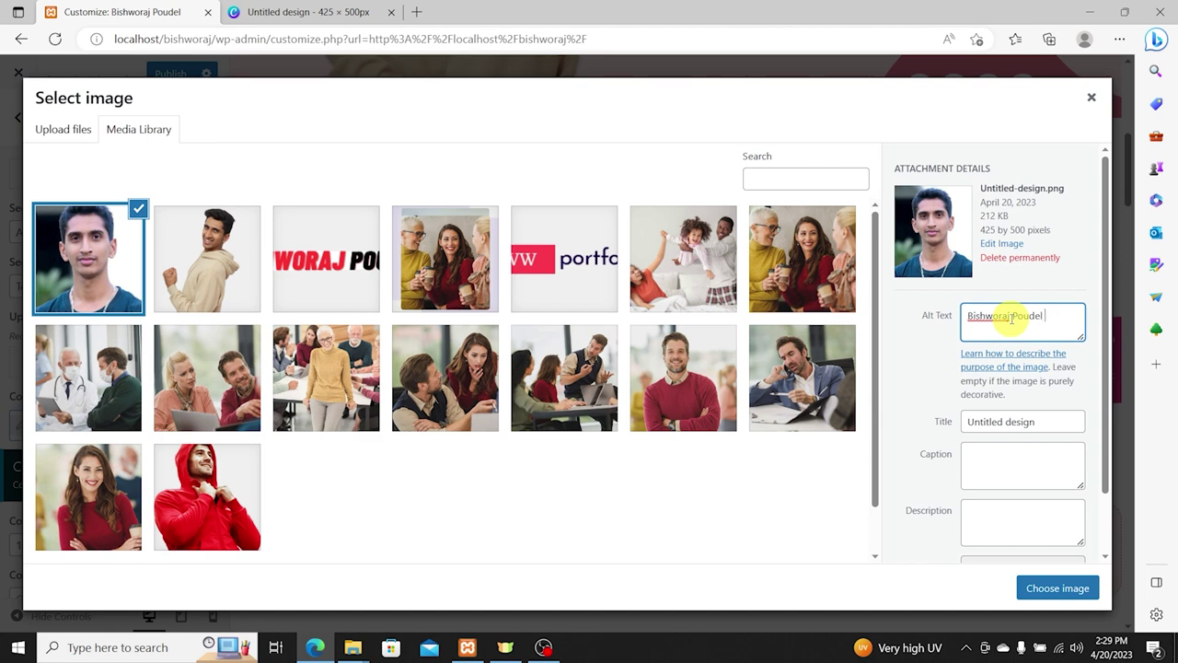
key("Tab")
key("Tab")
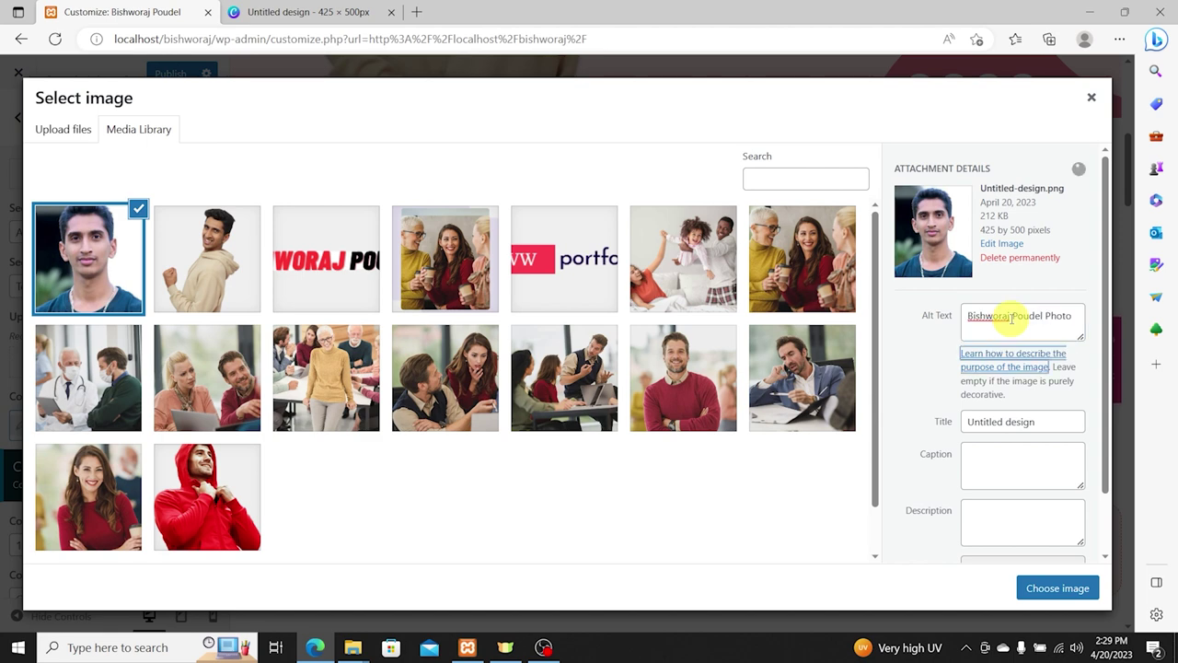
key("Tab")
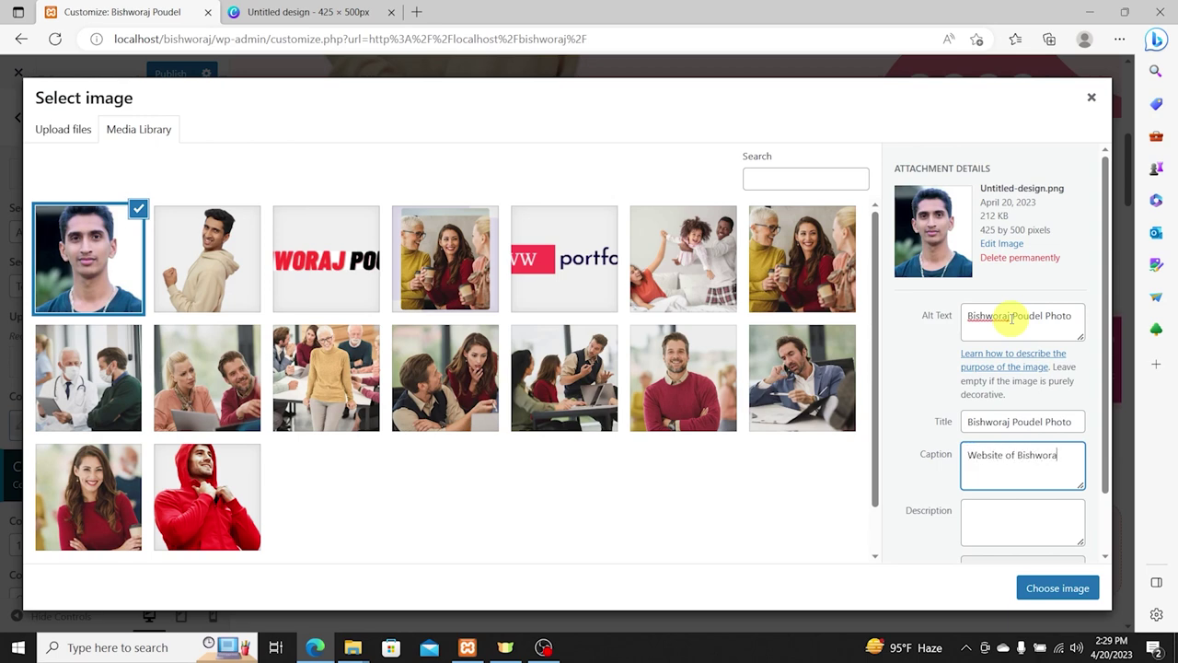
type("Website of Bishworaj Poudel")
key("Tab")
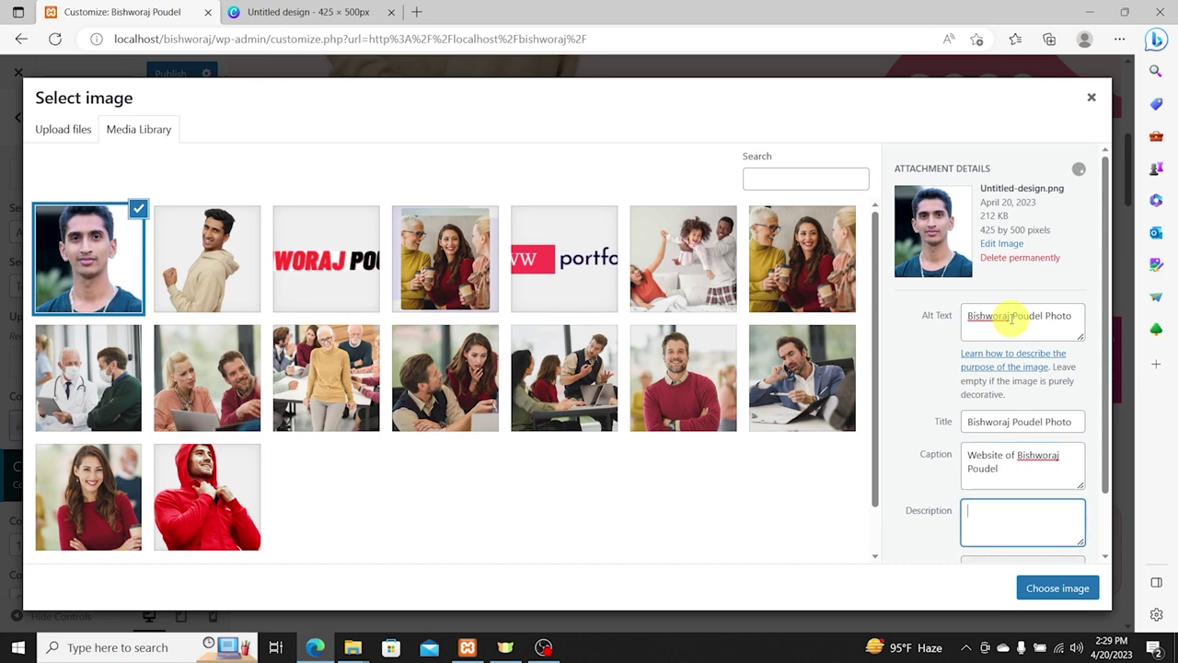
type("Bishworaj Poudel")
key("Tab")
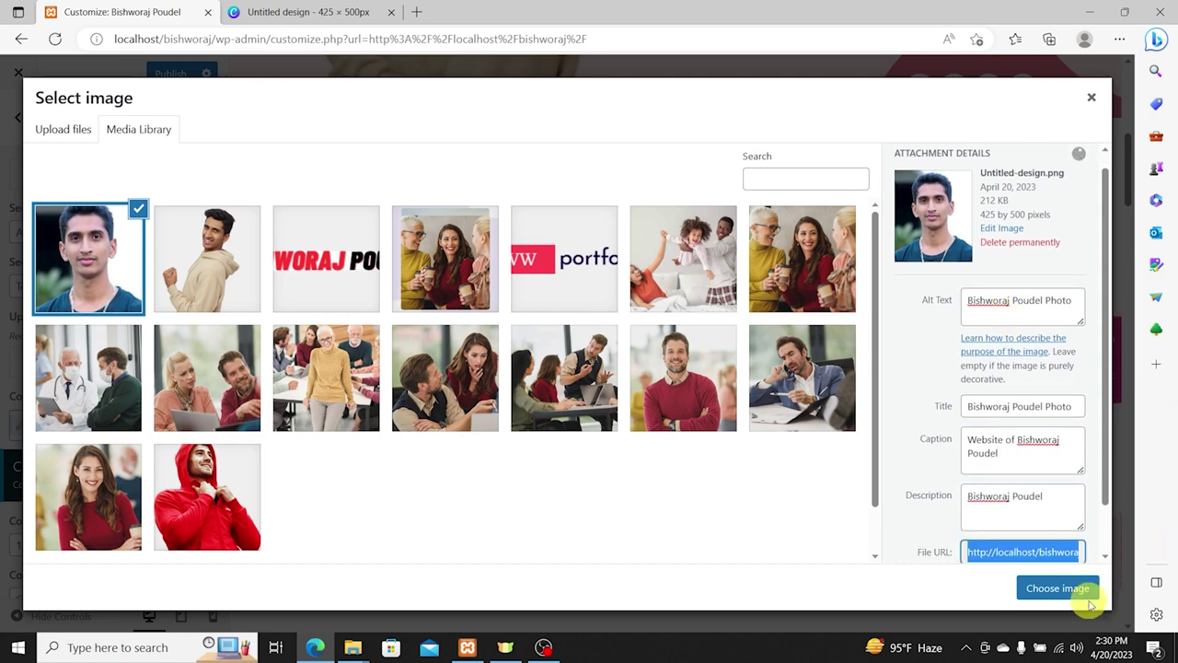
Step: Set the new portrait as the About image and publish the changes
scroll(1040, 552, "down", 1)
left_click(1054, 586)
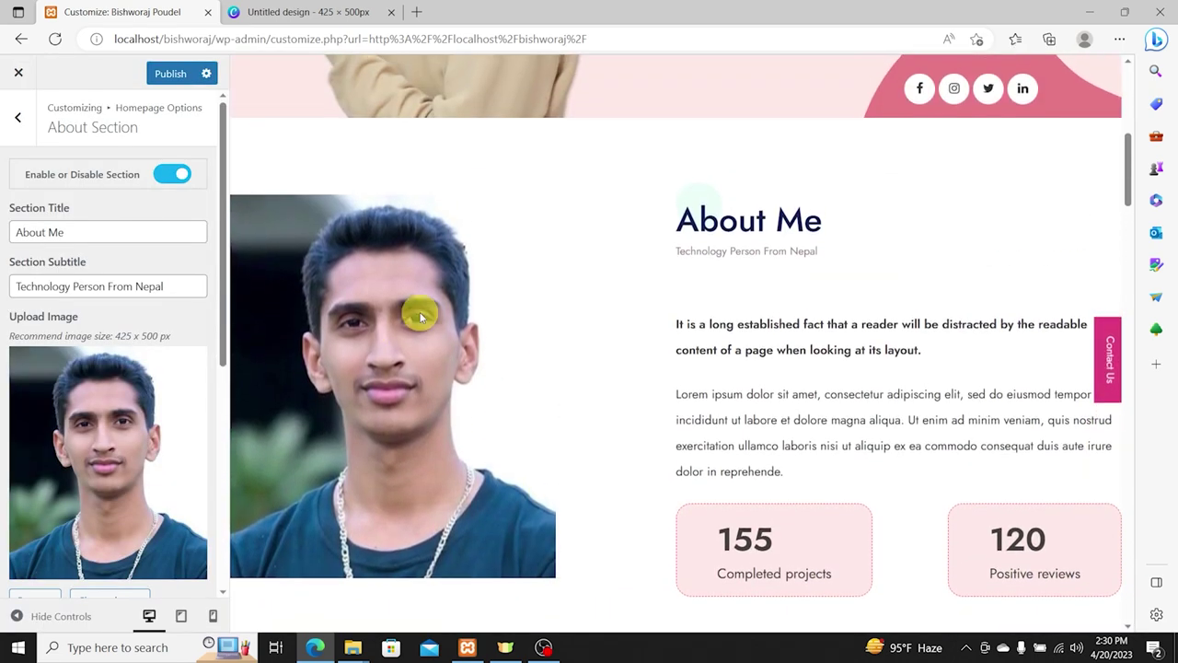
scroll(433, 313, "down", 1)
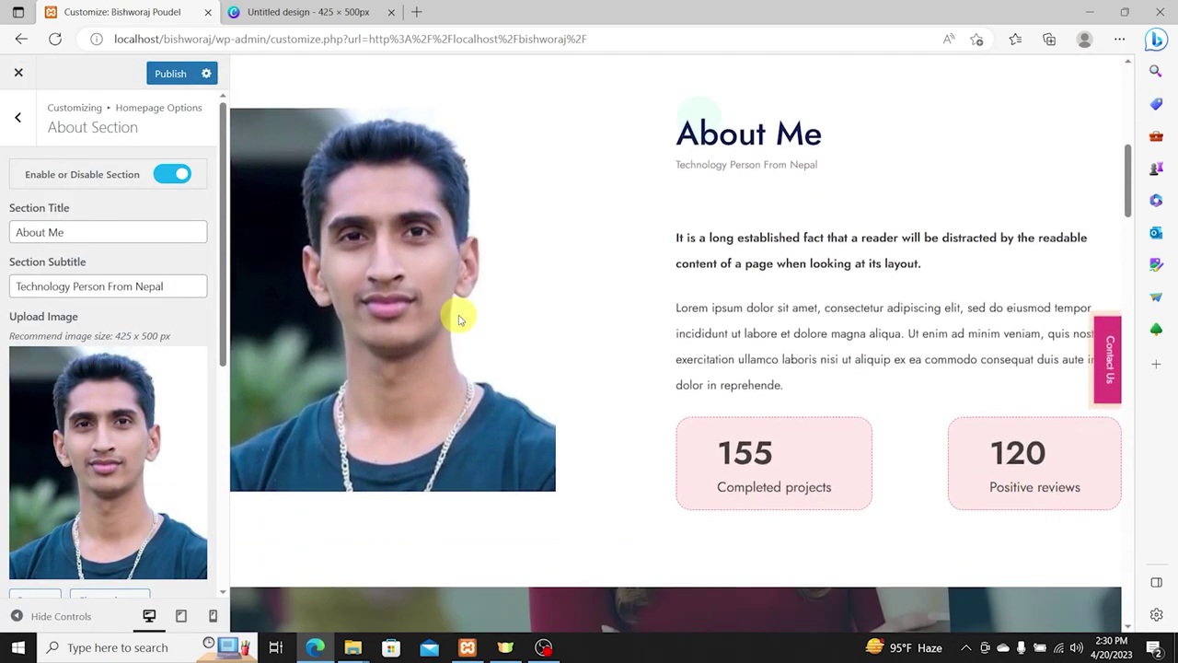
left_click(176, 73)
Step: Open the About section's contents for editing
scroll(16, 342, "down", 4)
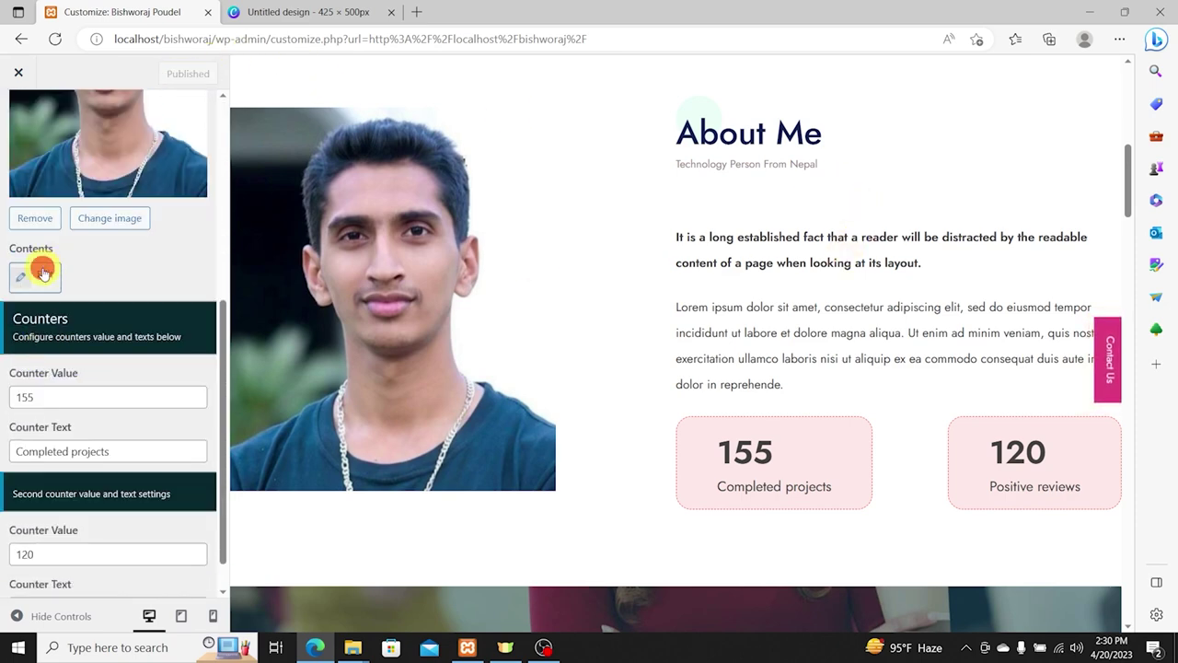
left_click(43, 273)
scroll(776, 181, "down", 1)
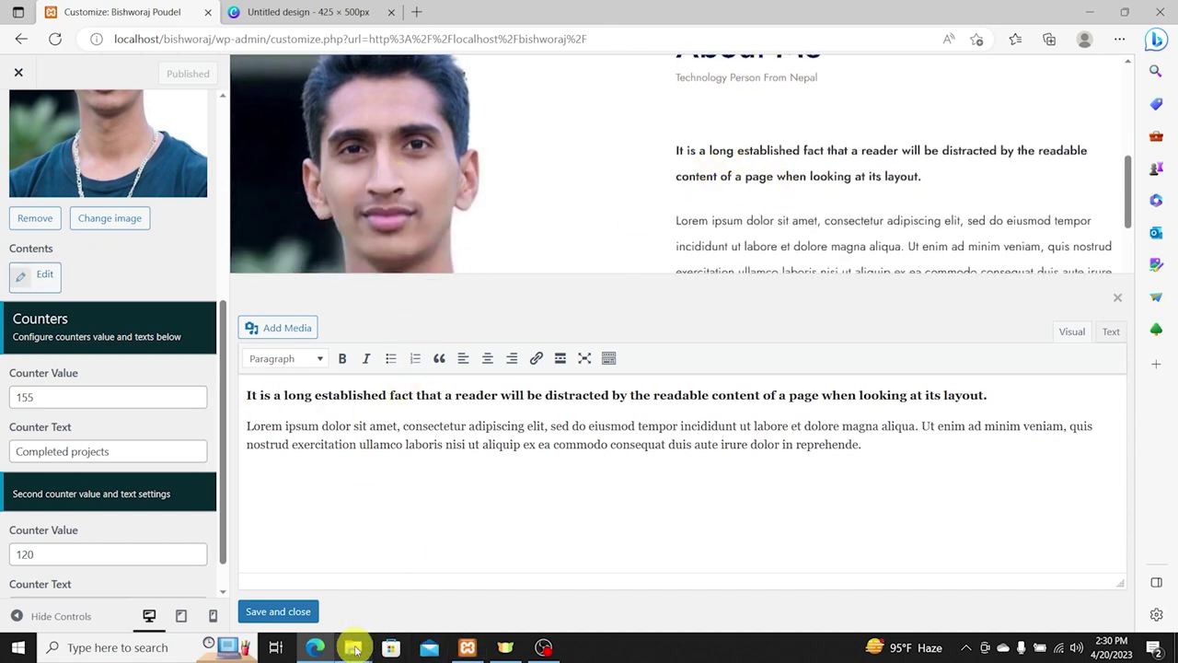
Step: Open note.txt from the Personal Site folder in Notepad
mouse_move(353, 647)
left_click(276, 566)
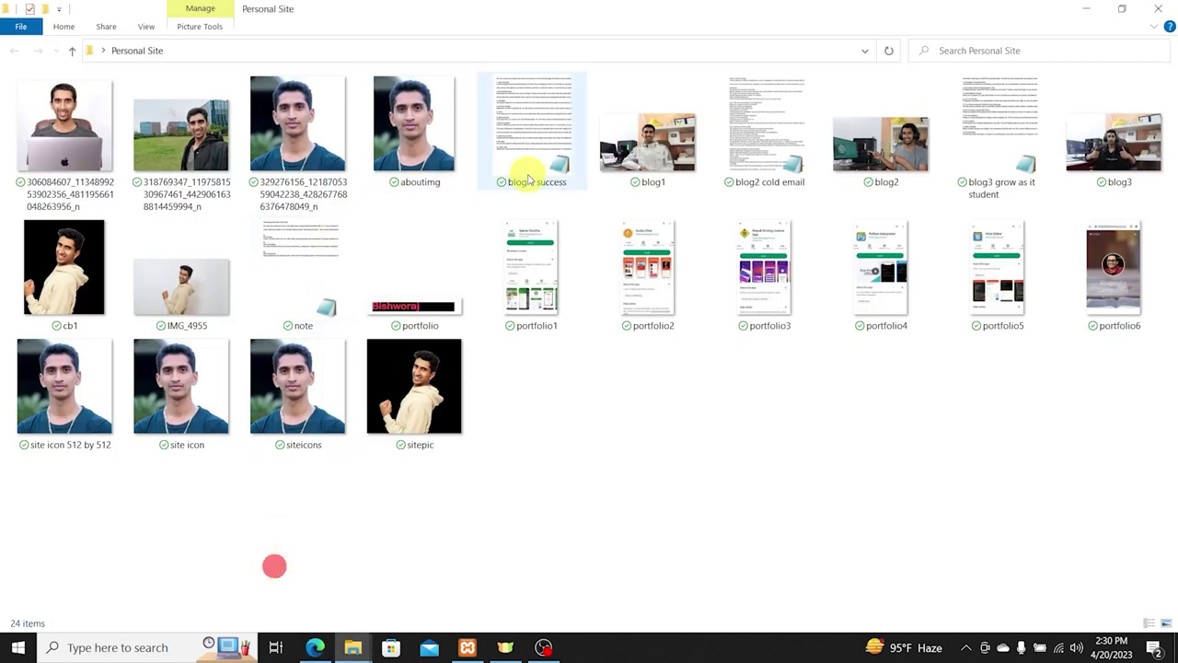
left_click(534, 139)
left_click(309, 251)
double_click(310, 250)
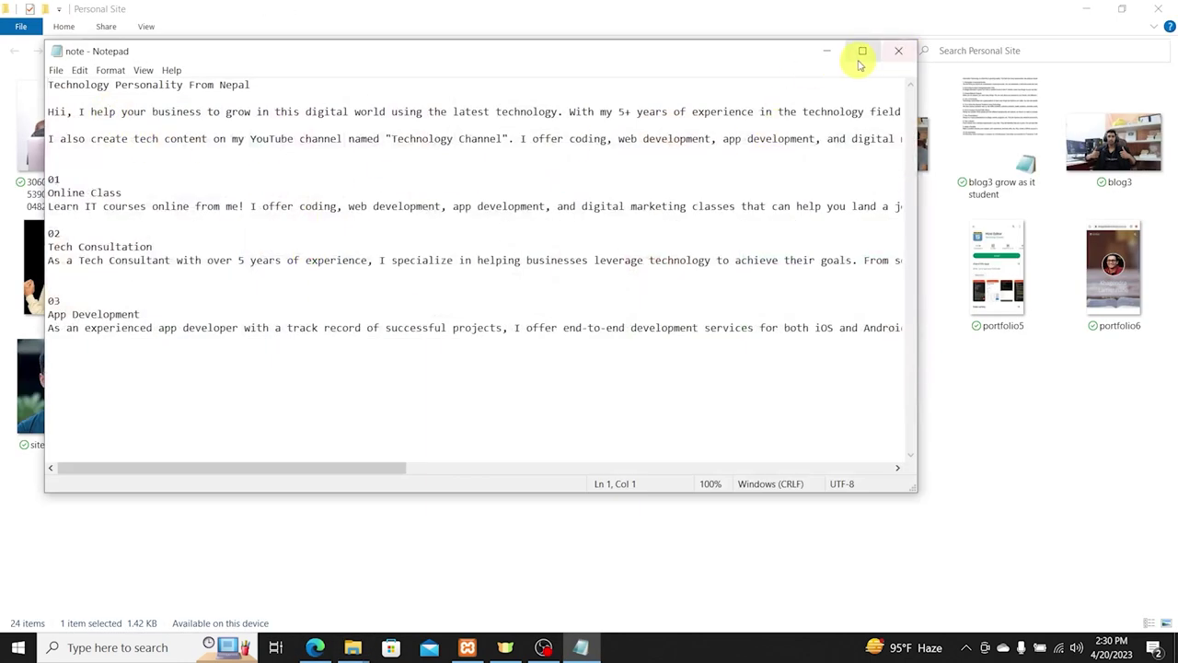
Step: Copy the 'Hii, I help…' intro line, then select the editor's bold first paragraph
left_click(862, 50)
left_click_drag(1099, 67, 9, 67)
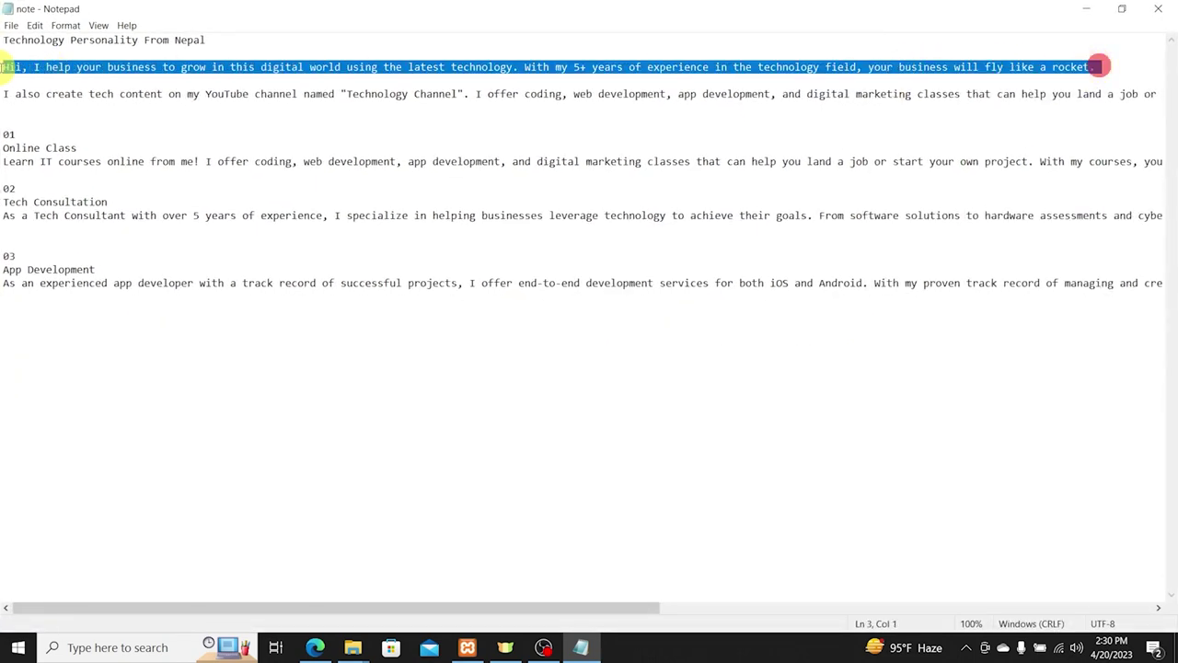
mouse_move(468, 9)
left_mouse_down()
mouse_move(600, 297)
mouse_move(639, 500)
mouse_move(605, 584)
mouse_move(667, 626)
left_mouse_up()
left_click_drag(995, 394, 141, 400)
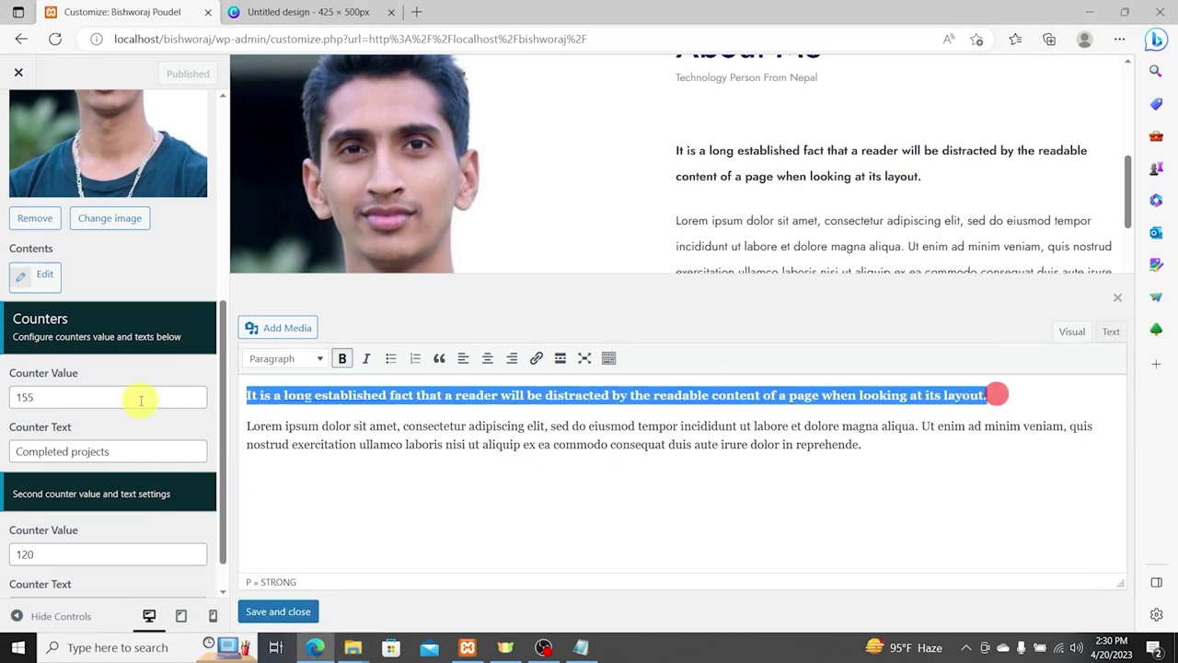
Step: Replace the About content with the copied intro and make it bold
type("Hii, I help your business to grow in this digital world using the latest technology. With my 5+ years of experience in the technology field, your business will fly like a rocket.")
key("ctrl+a")
key("BackSpace")
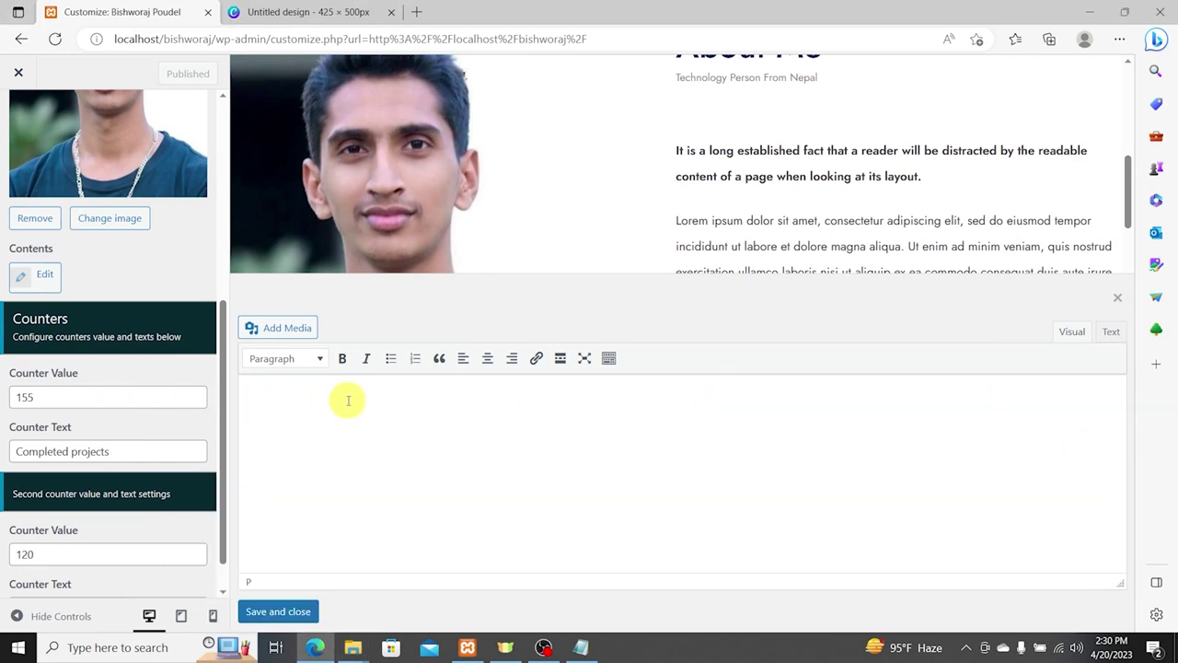
type("Hii, I help your business to grow in this digital world using the latest technology. With my 5+ years of experience in the technology field, your business will fly like a rocket.")
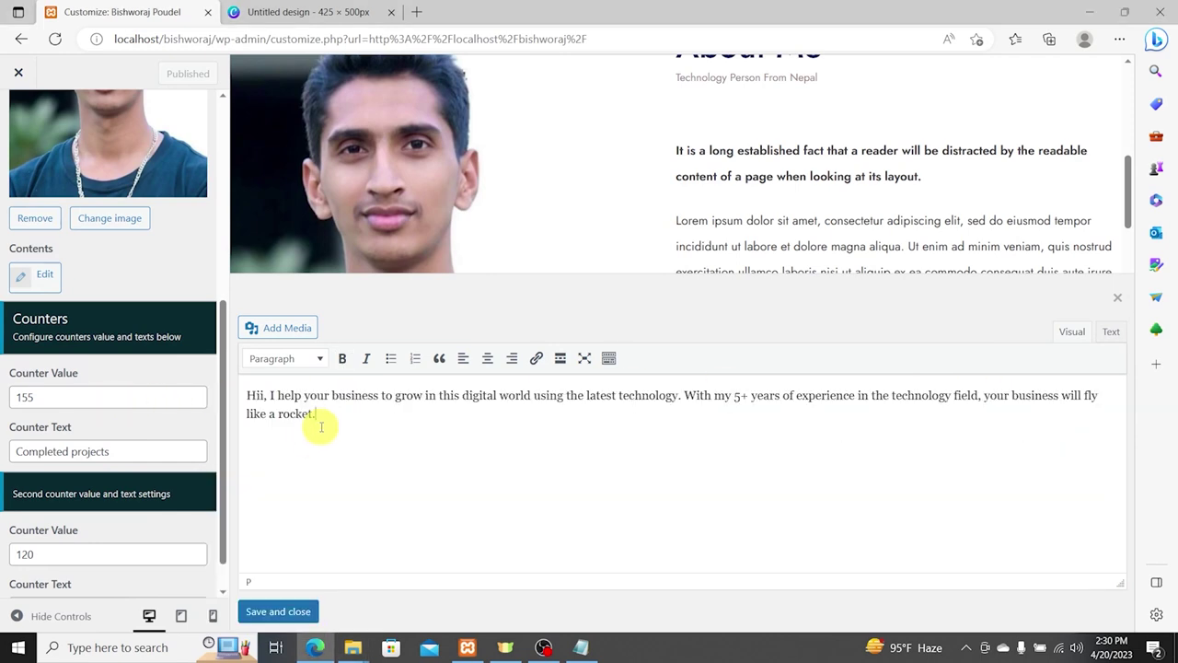
key("ctrl+a")
key("ctrl+b")
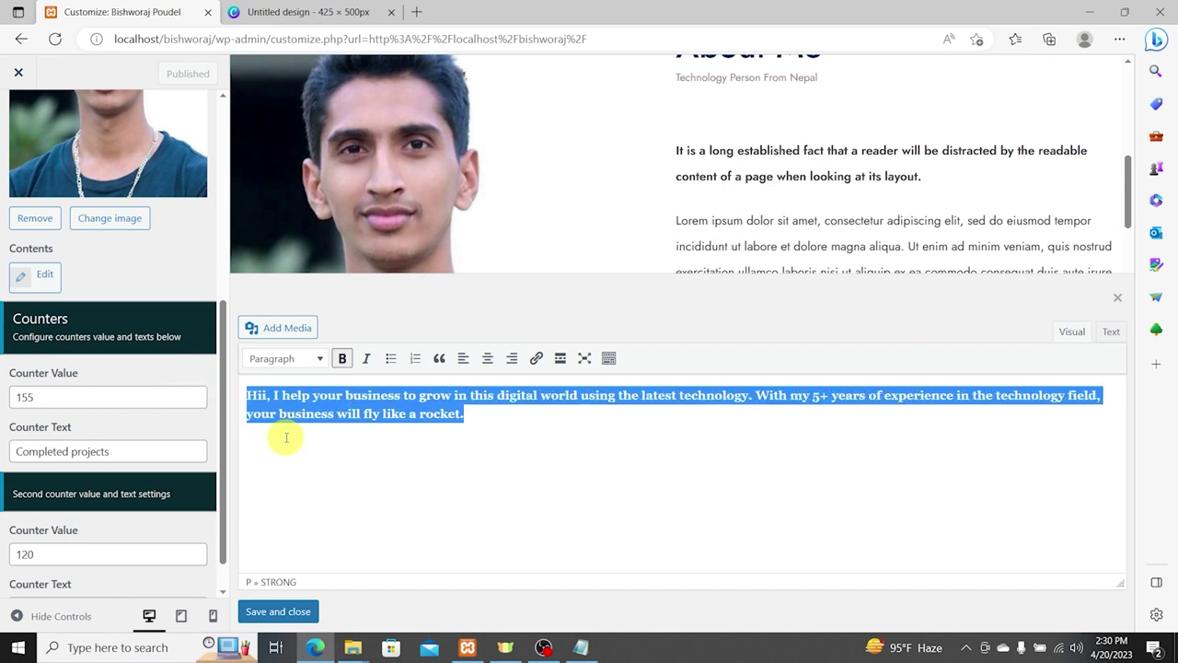
left_click(491, 422)
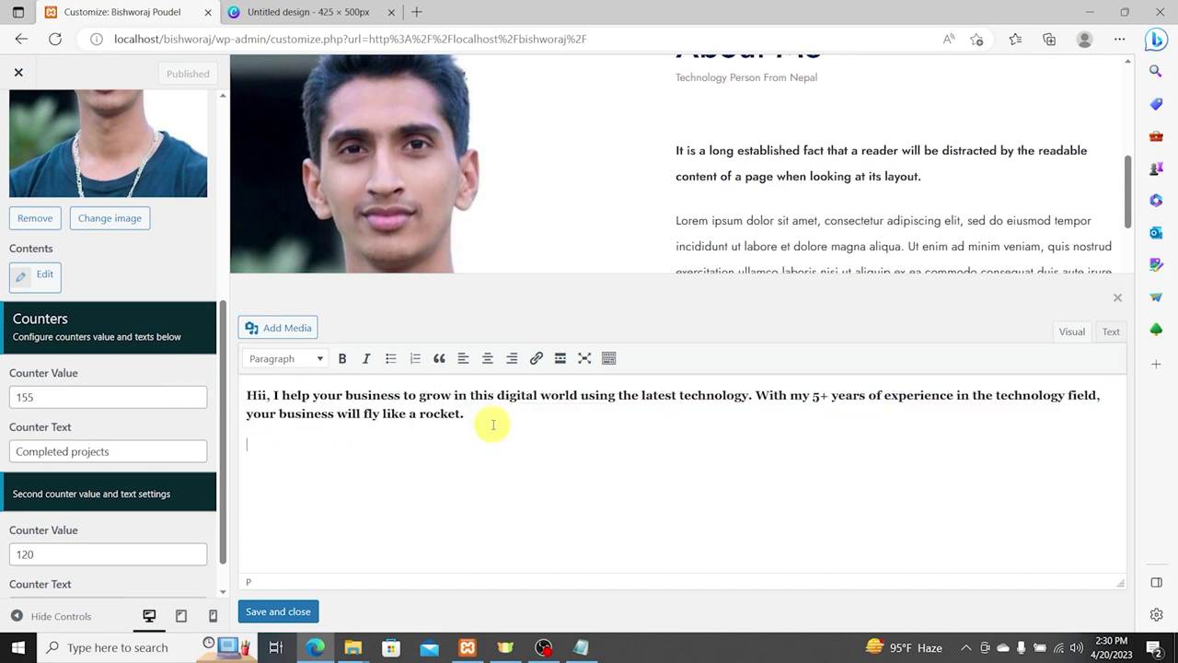
Step: Copy the tech content line from the note and paste it below the intro
left_click(595, 650)
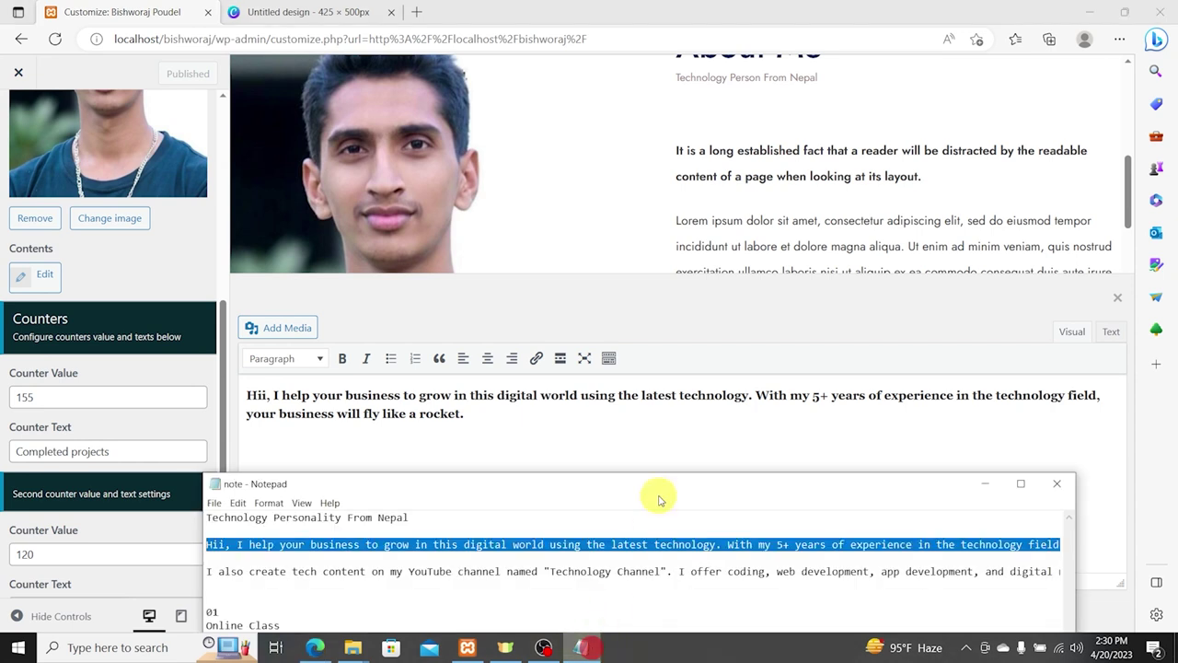
left_click_drag(334, 486, 337, 421)
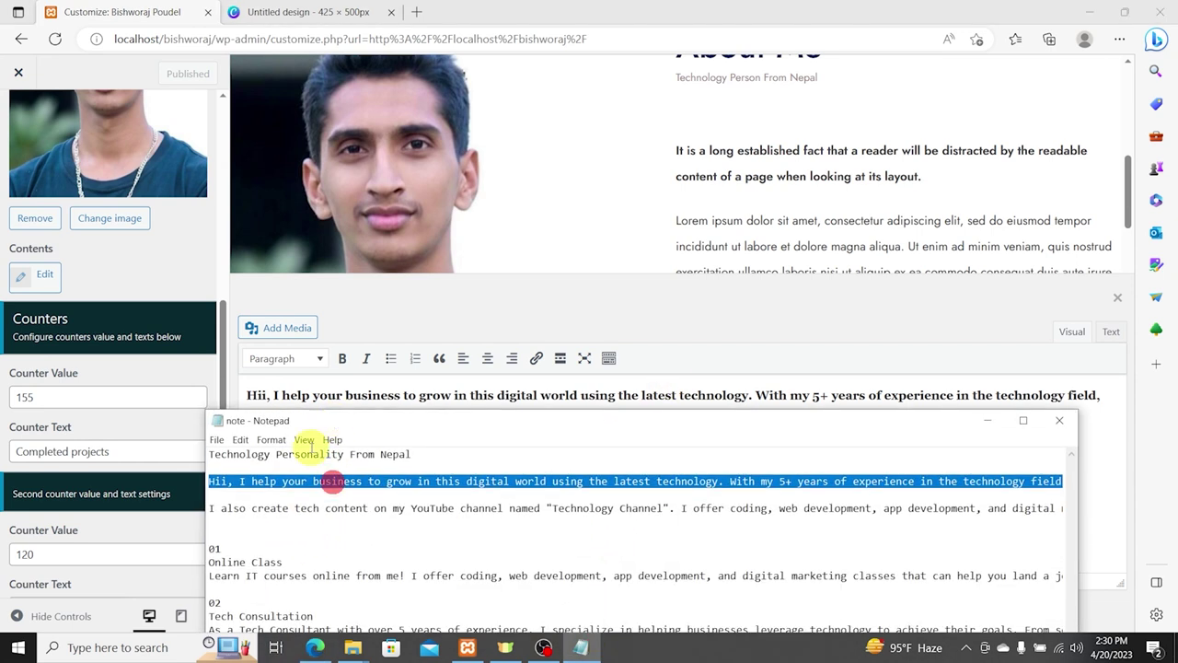
triple_click(232, 509)
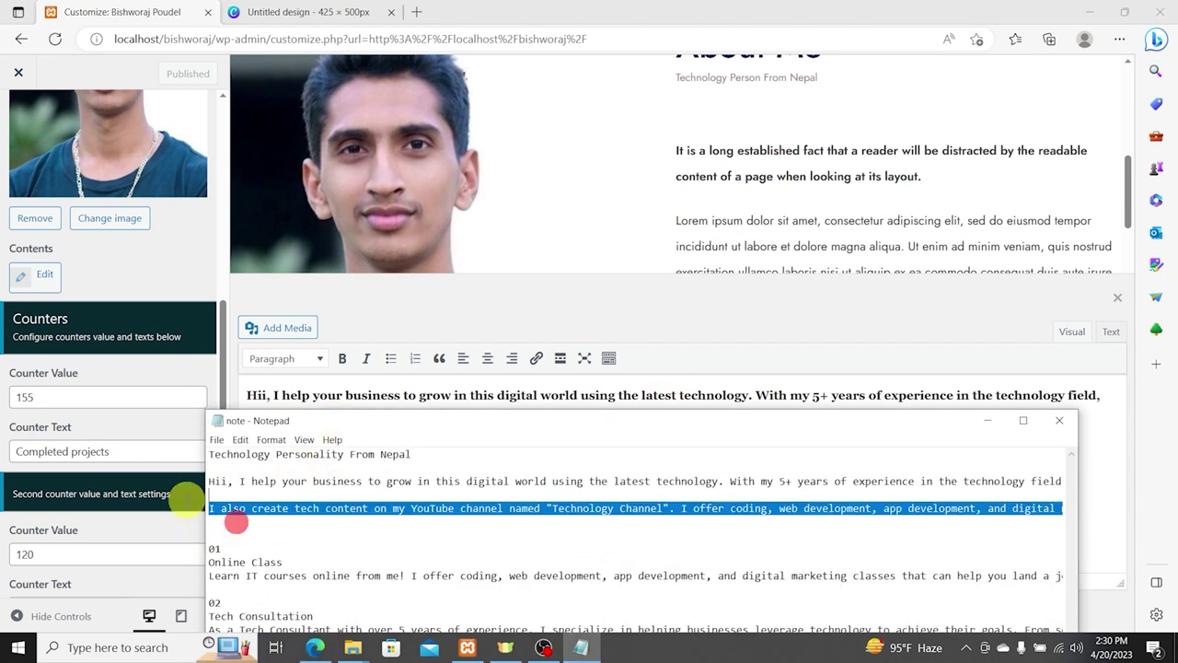
left_click(329, 400)
type("I also create tech content on my YouTube channel named \"Technology Channel\". I offer coding, web development, app development, and digital marketing classes that can help you land a job or start your own project.")
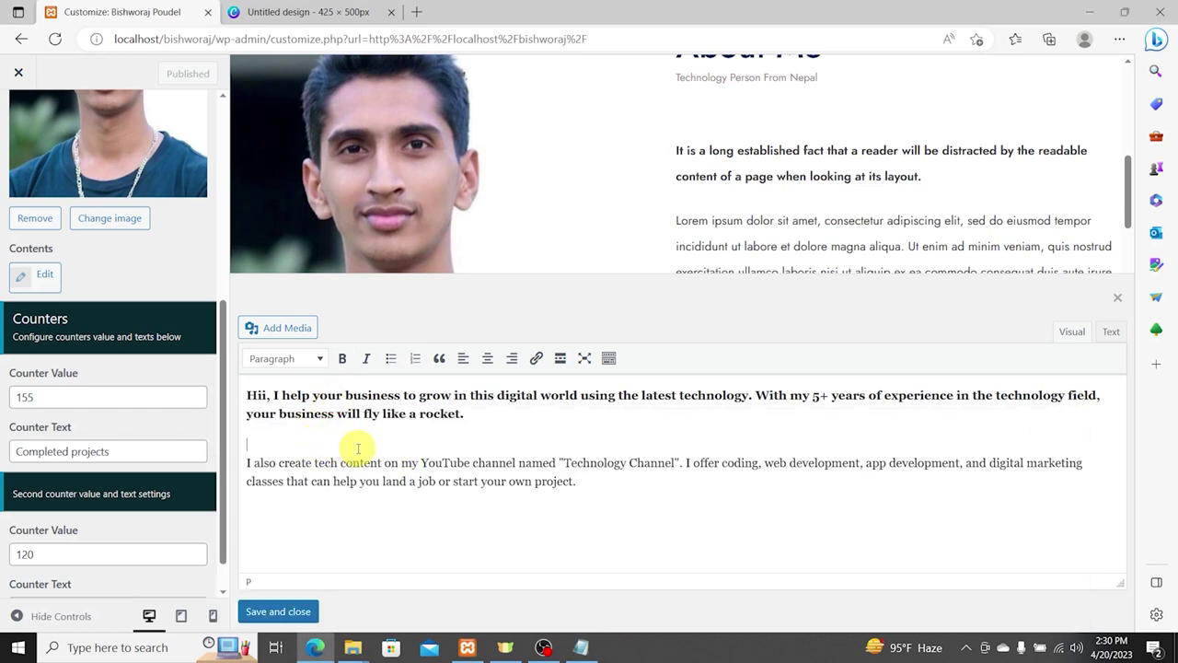
Step: Split off the YouTube channel sentence as its own paragraph and save the text
key("BackSpace")
key("BackSpace")
key("shift+Return")
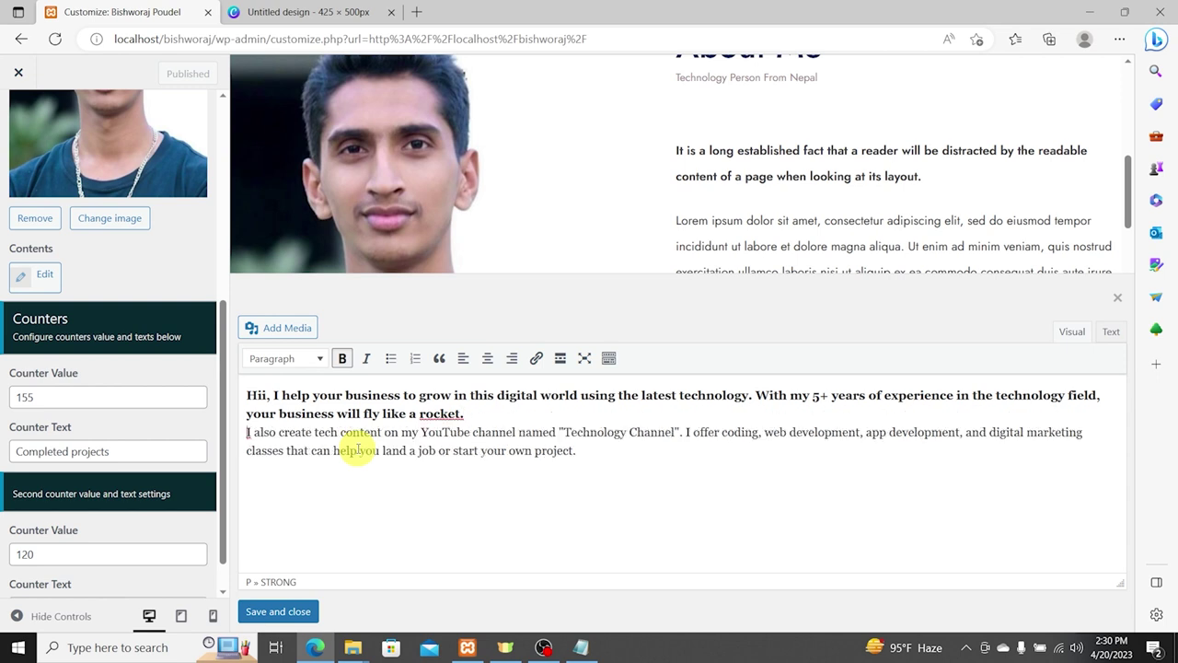
key("BackSpace")
key("Return")
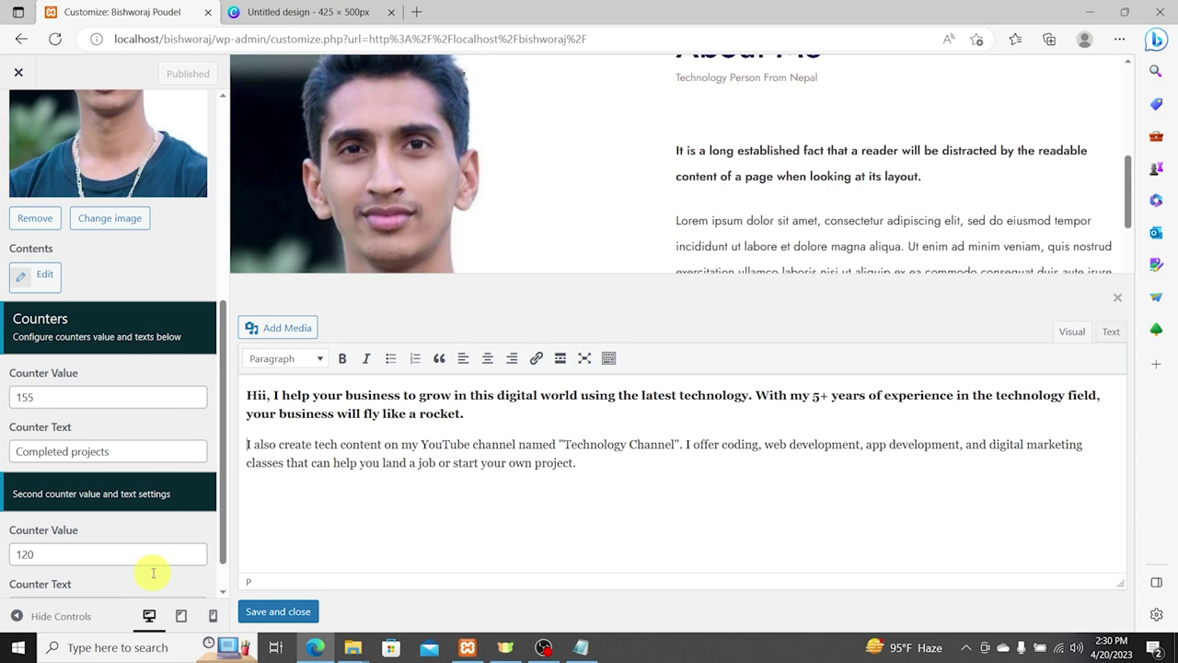
left_click(273, 611)
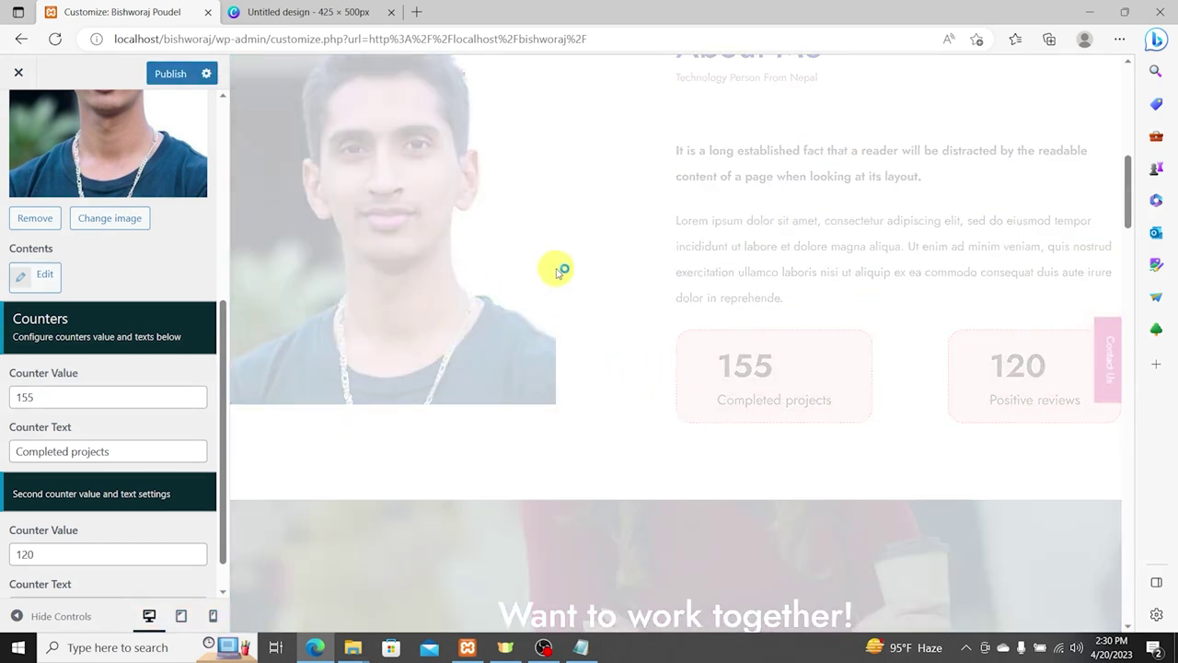
Step: Set the first counter to 244000 with the label '+YouTube Subscribers'
scroll(728, 259, "up", 1)
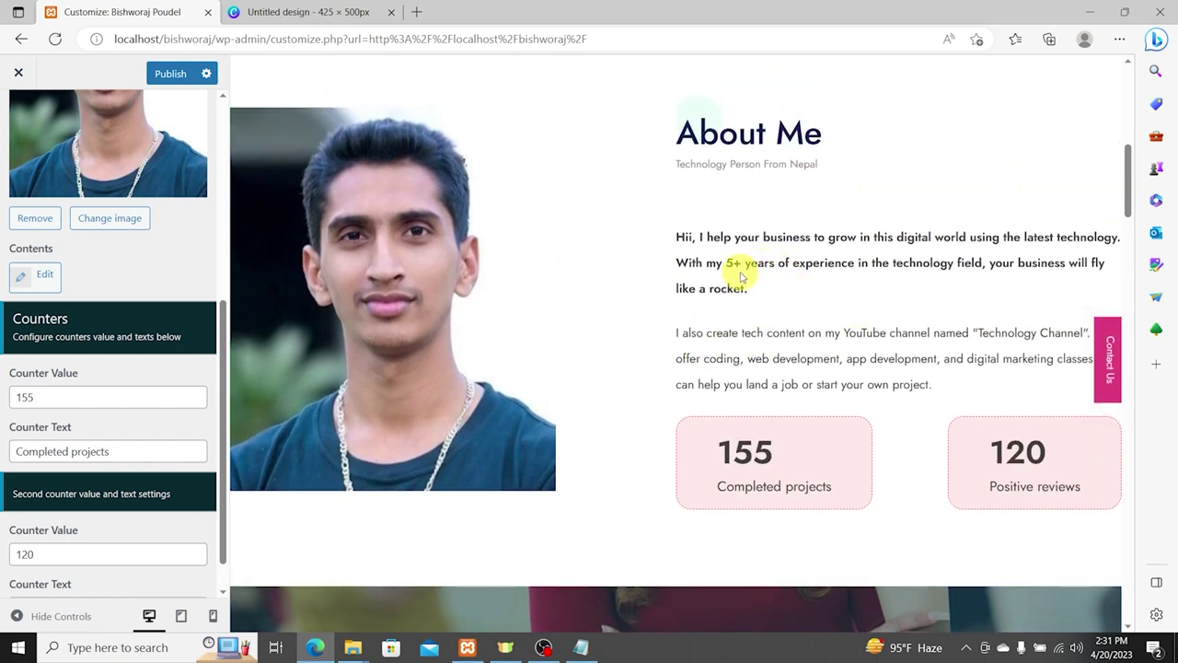
scroll(85, 396, "down", 1)
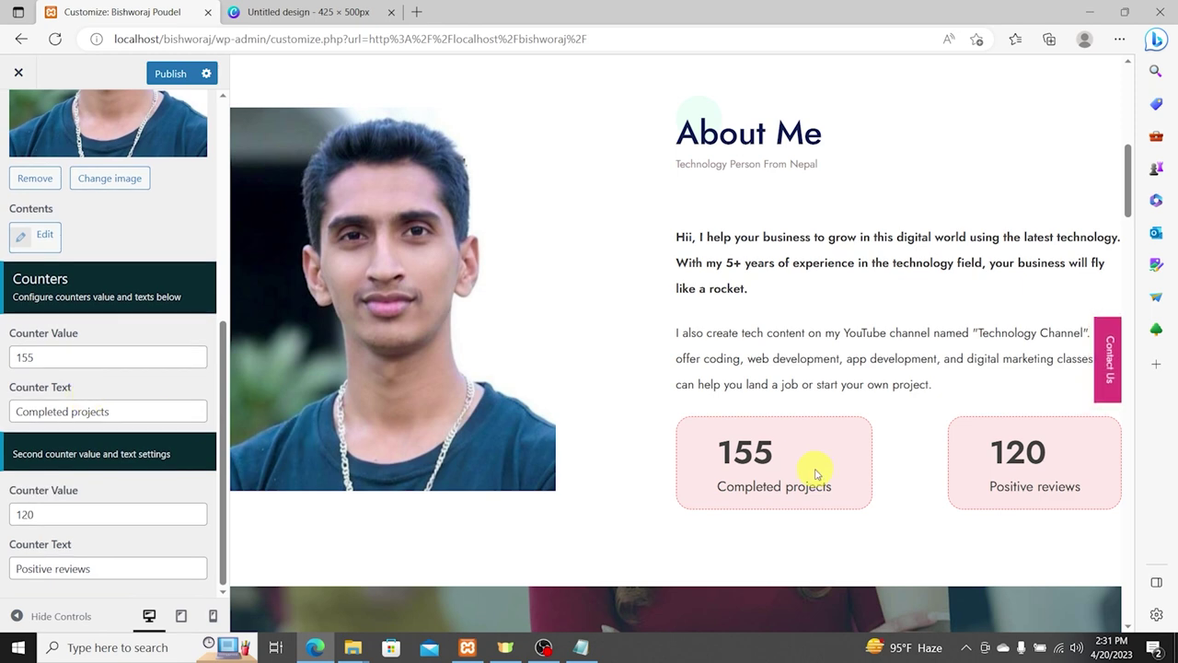
scroll(689, 408, "down", 1)
scroll(700, 452, "up", 2)
double_click(86, 515)
left_click(59, 358)
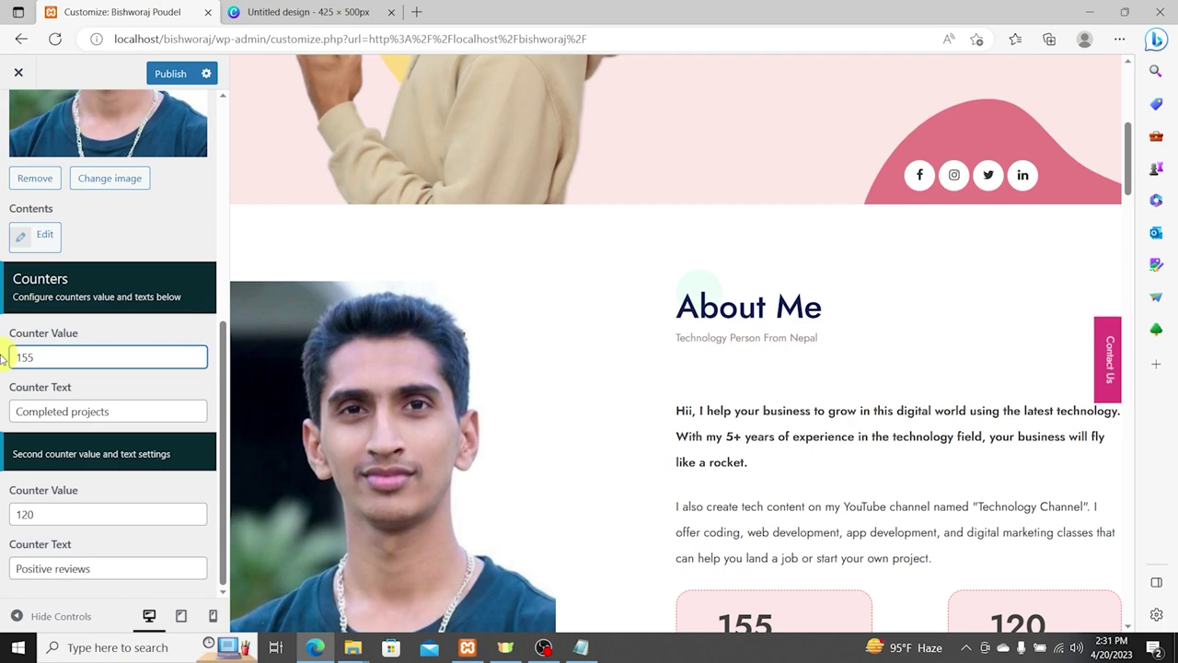
type("244000")
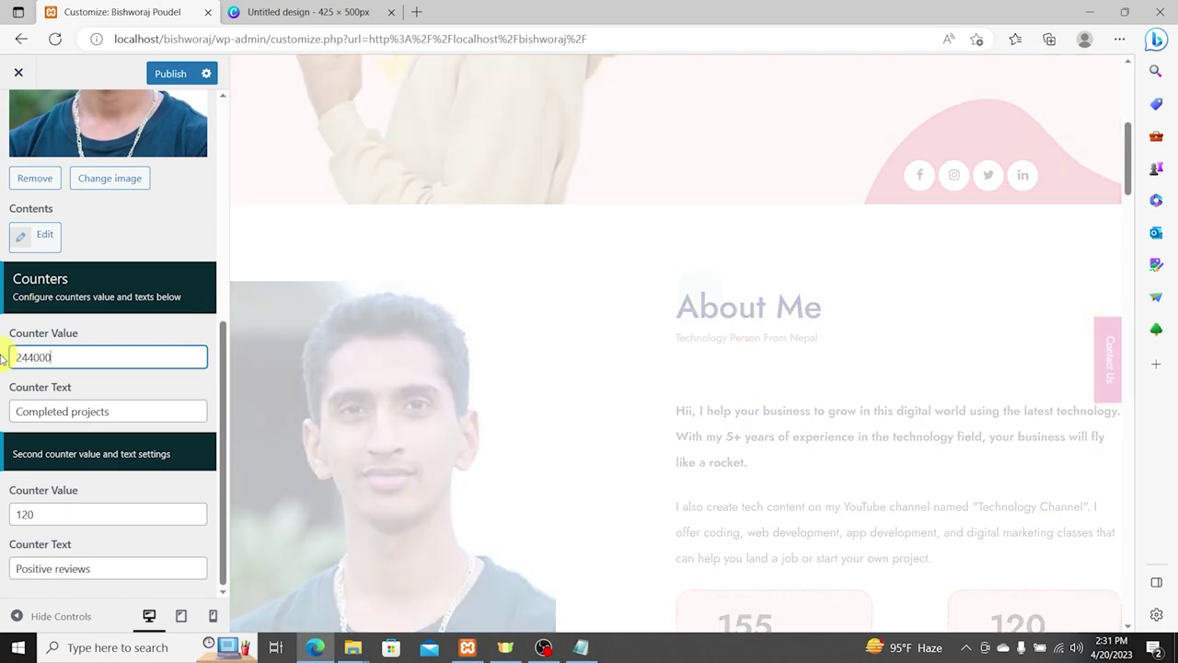
key("Tab")
type("+N")
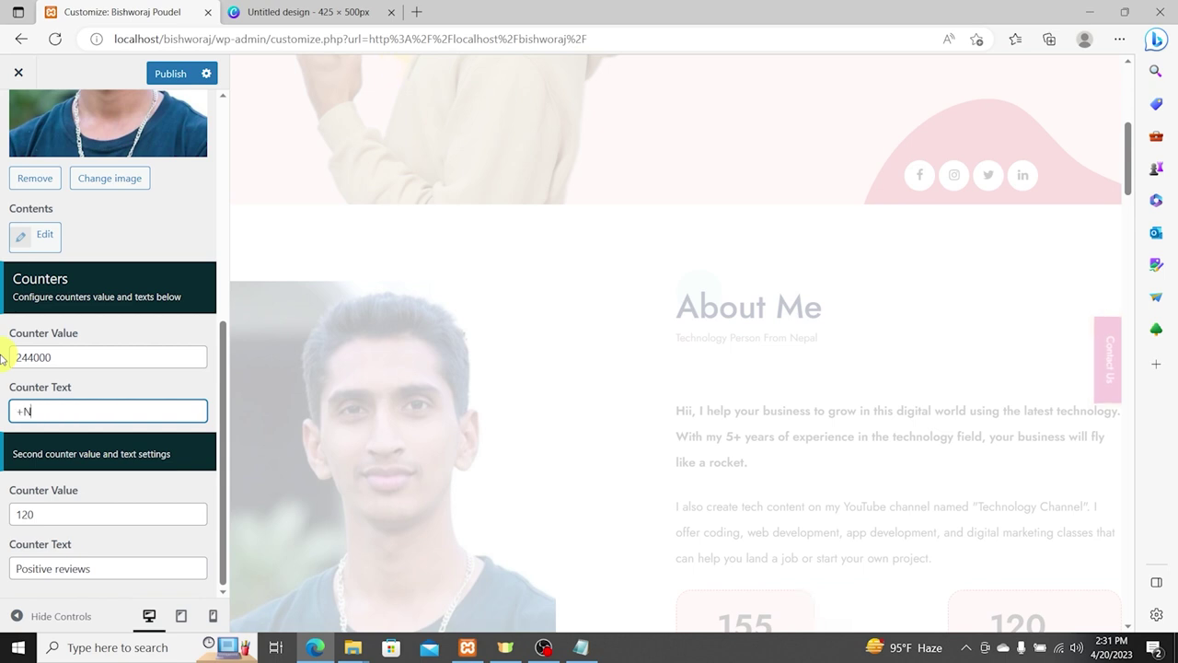
type("You")
key("BackSpace")
key("BackSpace")
key("BackSpace")
key("BackSpace")
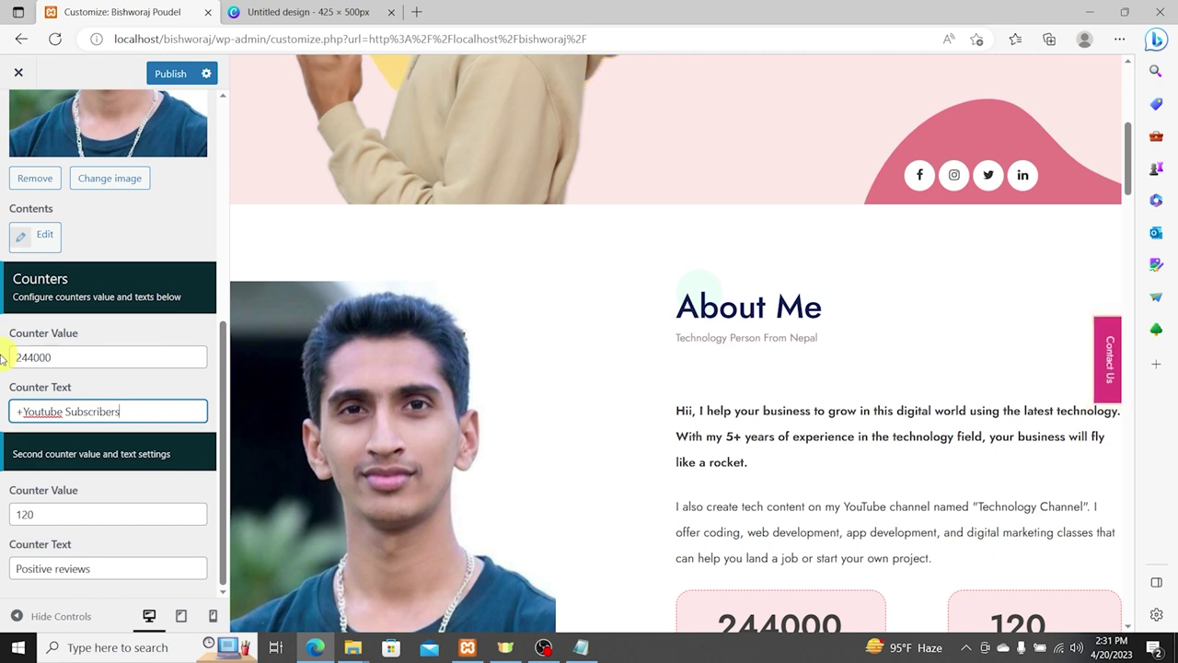
right_click(34, 411)
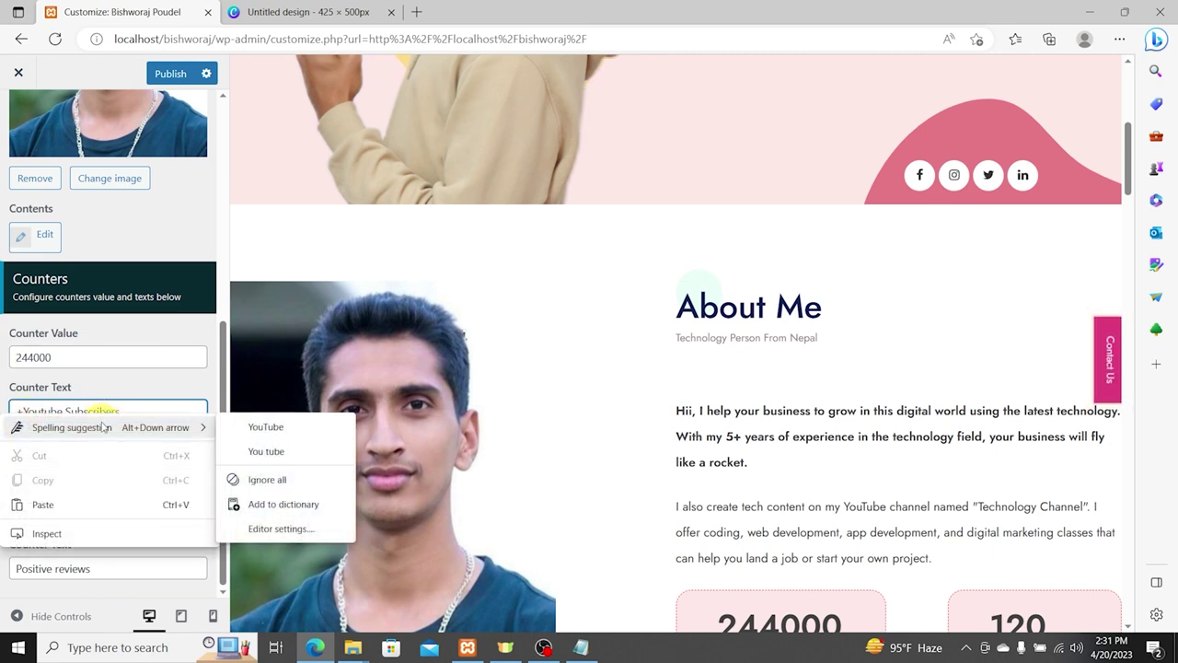
left_click(256, 427)
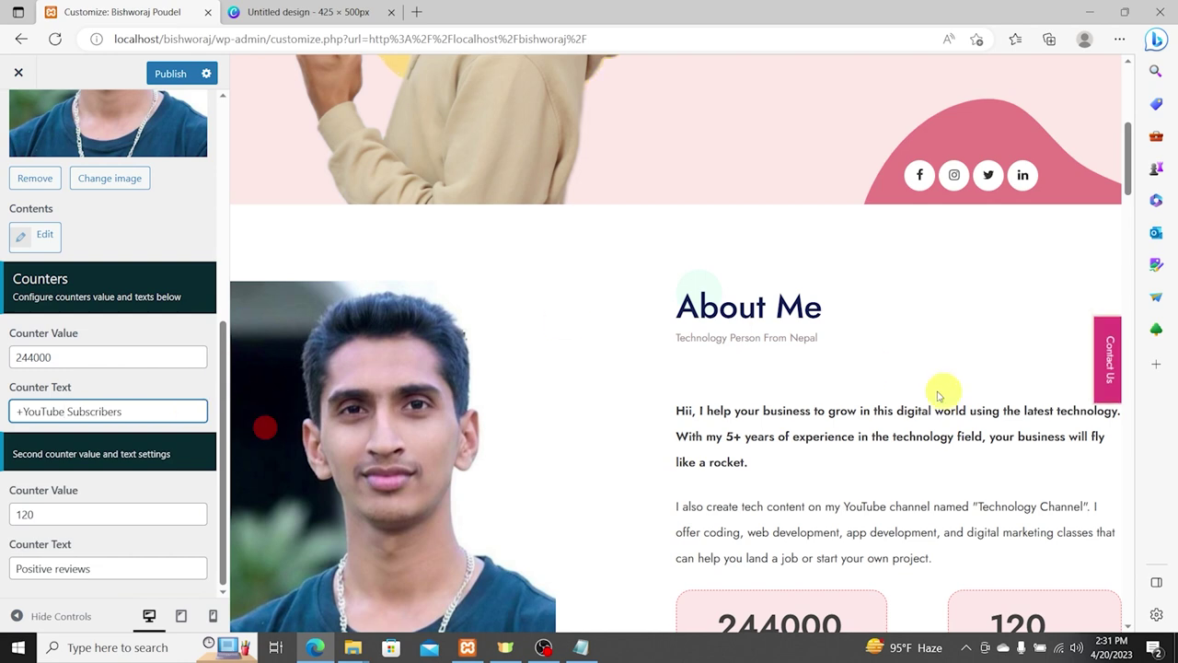
Step: Set the second counter to 50000 with the label '+ App Downloads' and publish
scroll(921, 386, "down", 3)
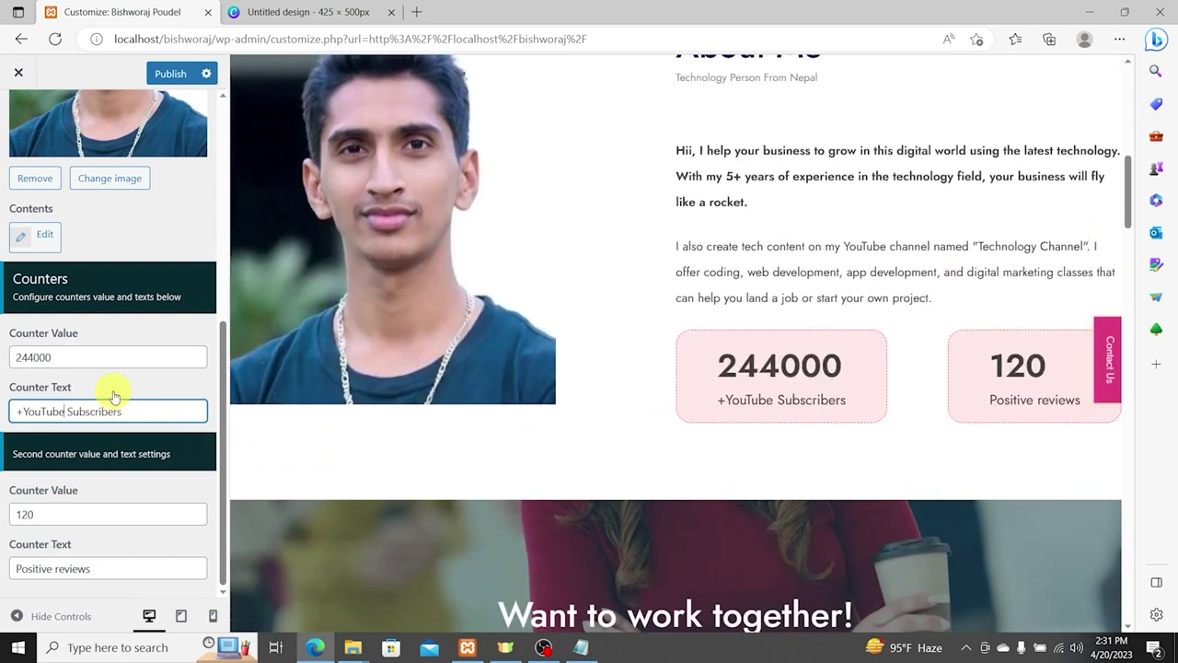
left_click_drag(52, 514, 3, 517)
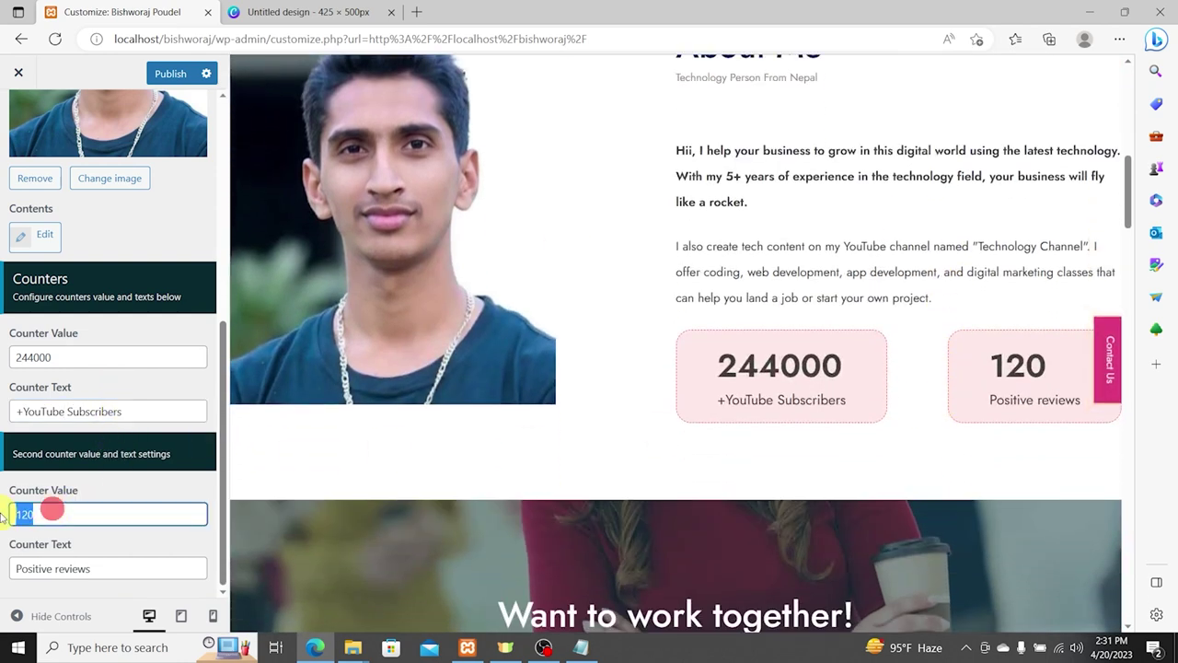
type("50000")
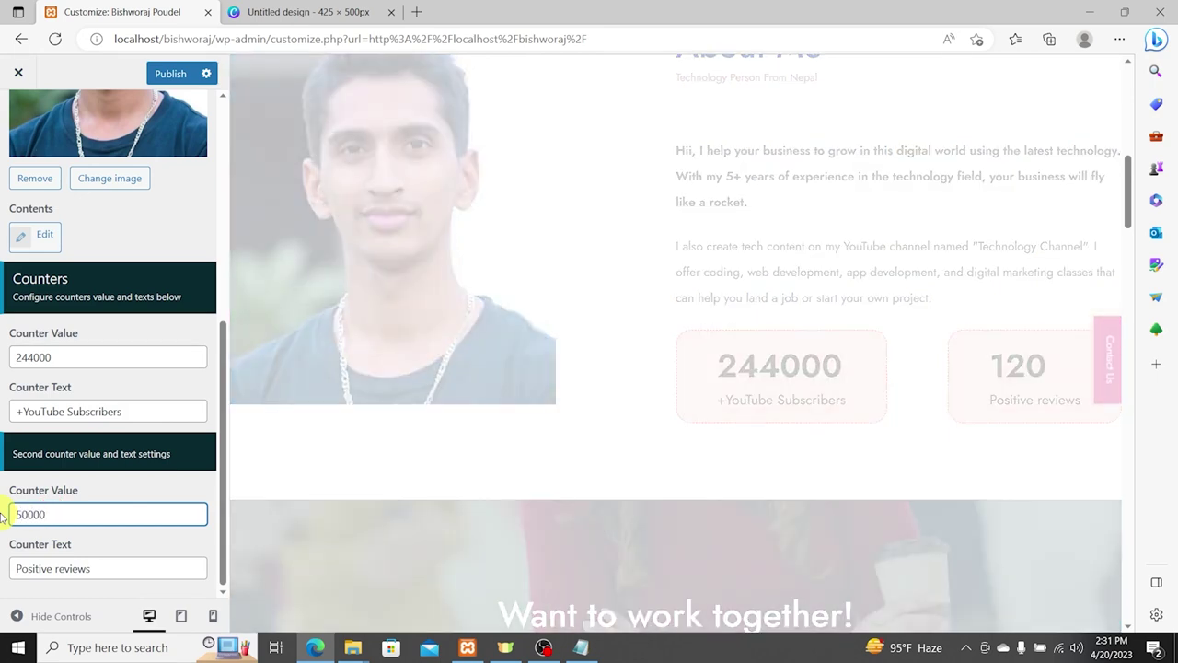
key("Tab")
type("+")
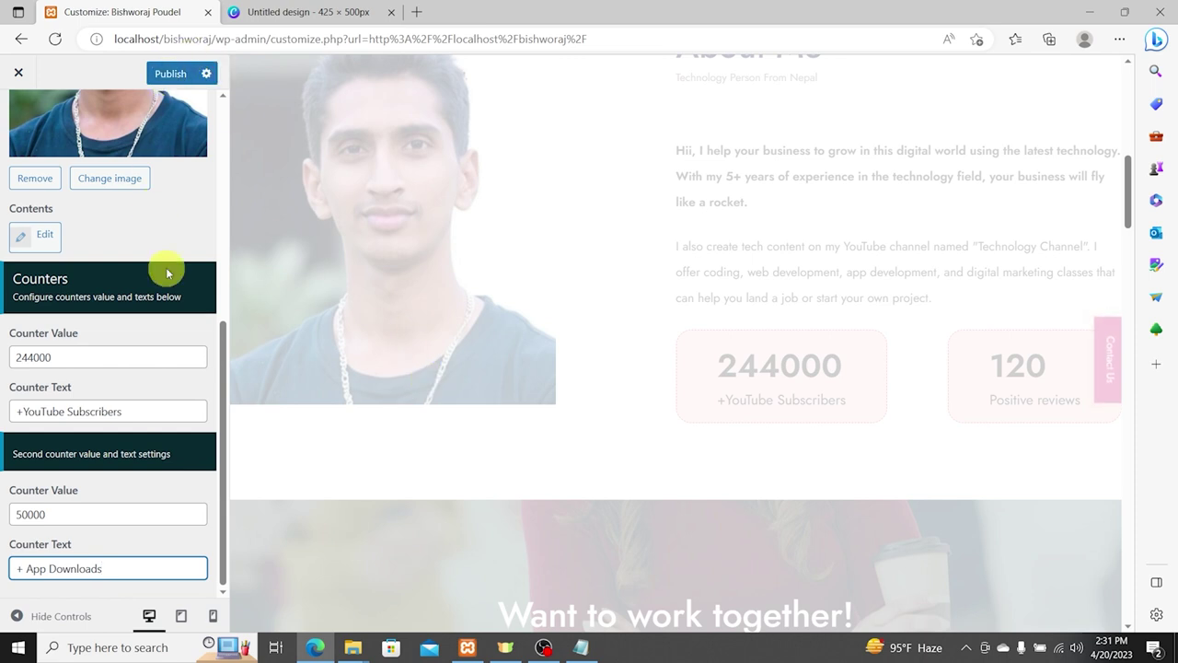
left_click(170, 74)
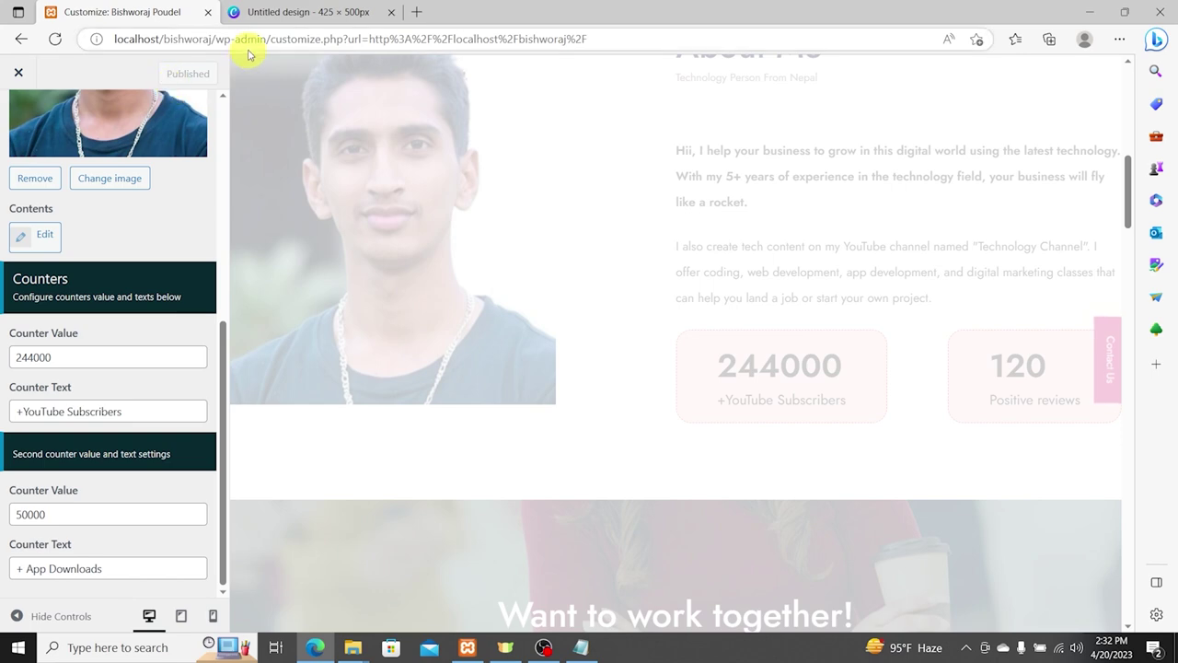
Step: Check the 244000 and 50000 counters on the live home page, then reopen the Customizer
left_click_drag(216, 39, 789, 52)
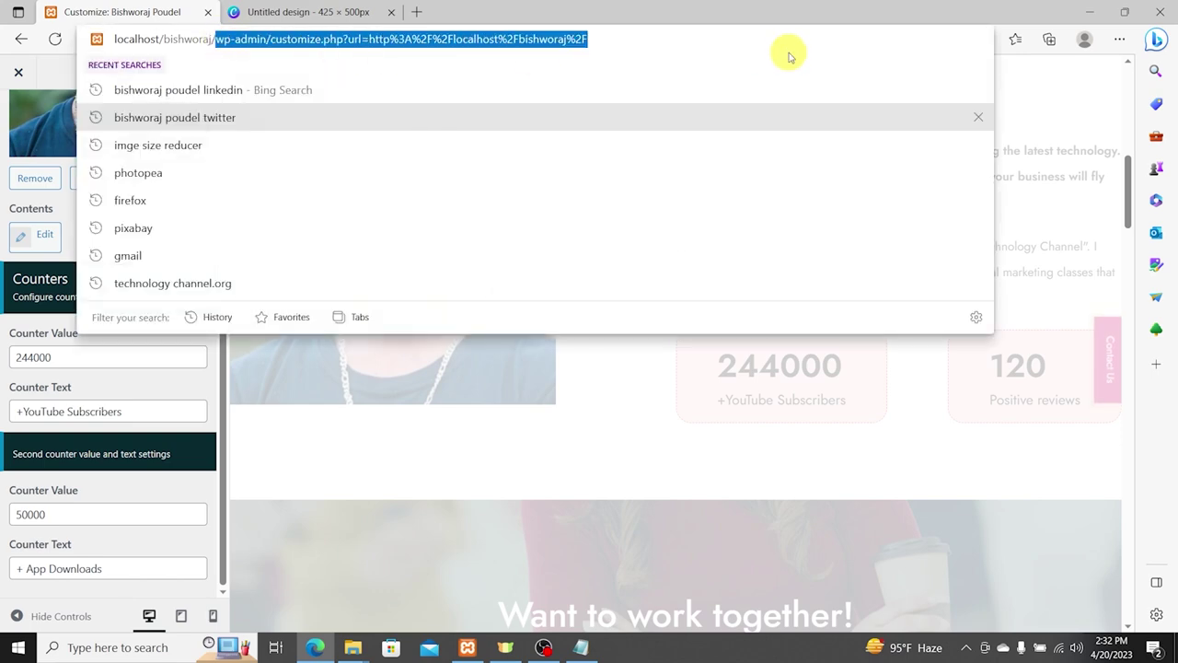
key("BackSpace")
key("Return")
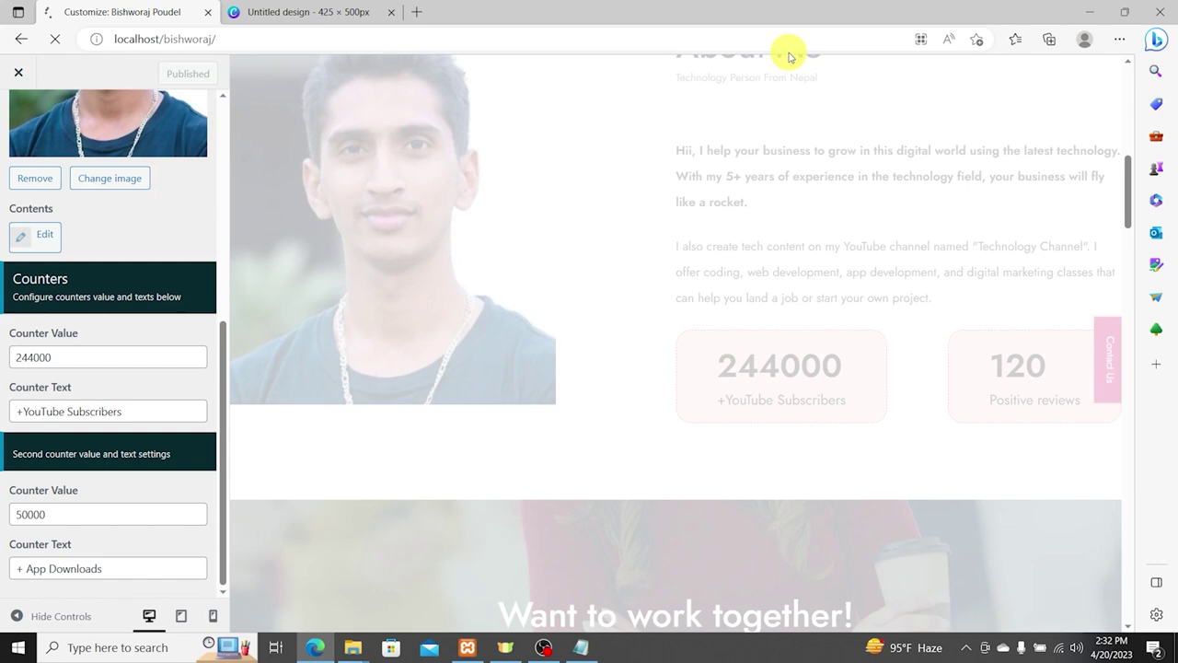
scroll(1007, 295, "down", 5)
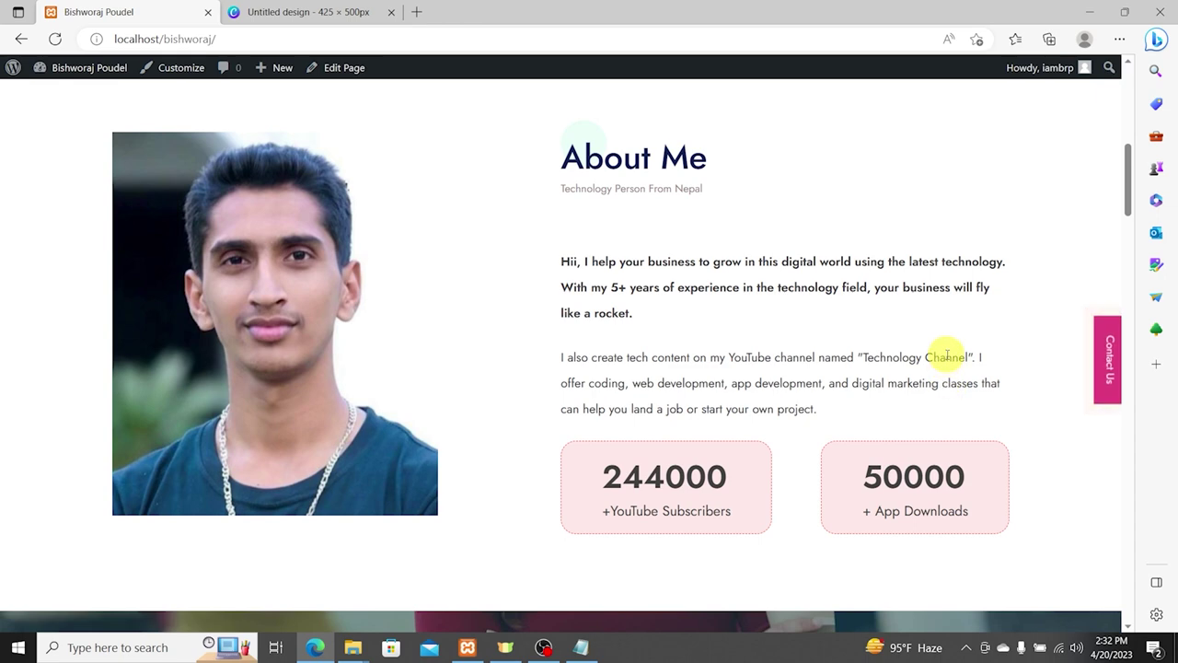
scroll(815, 337, "down", 6)
scroll(460, 357, "up", 2)
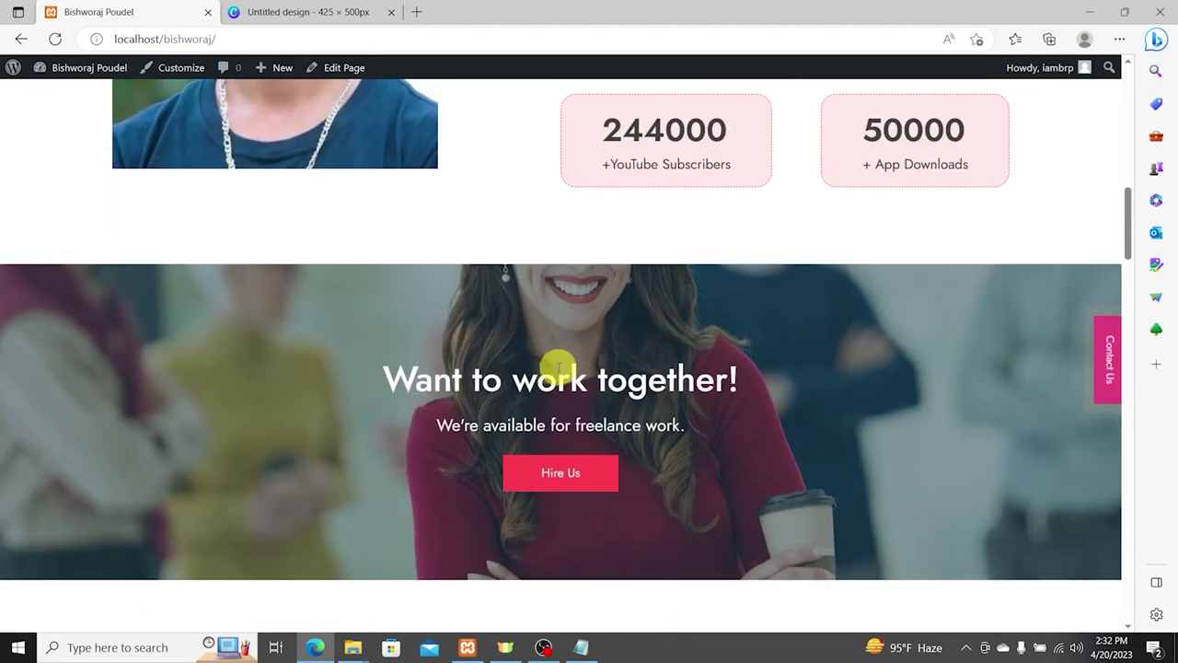
left_click_drag(489, 366, 814, 375)
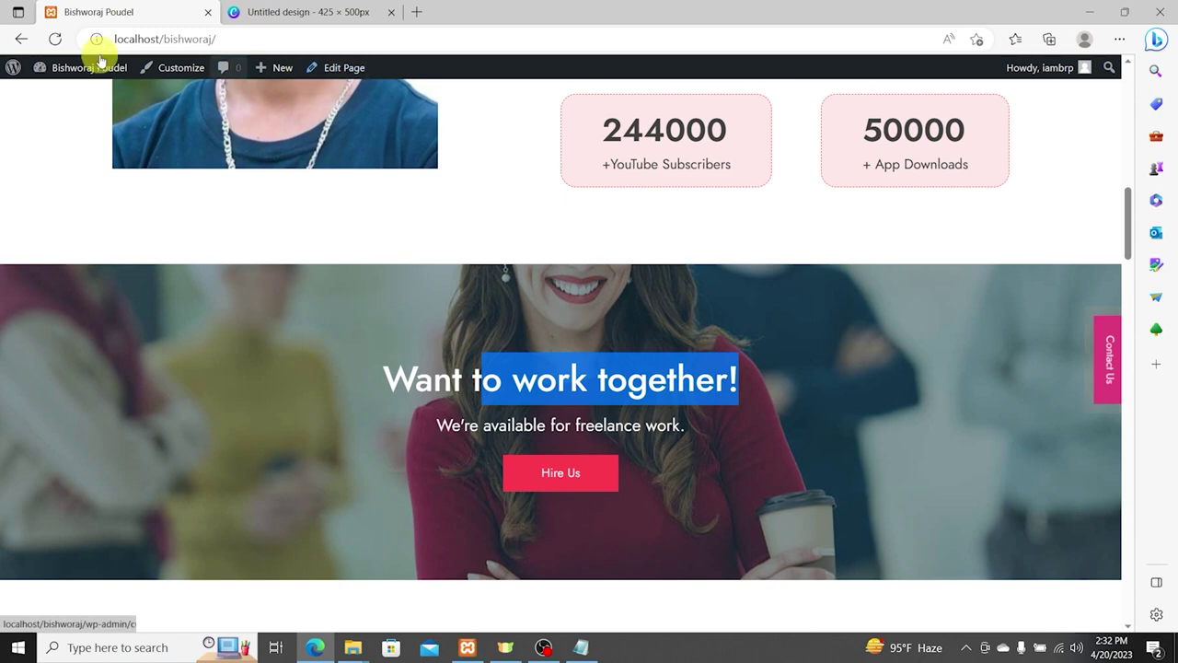
left_click(155, 67)
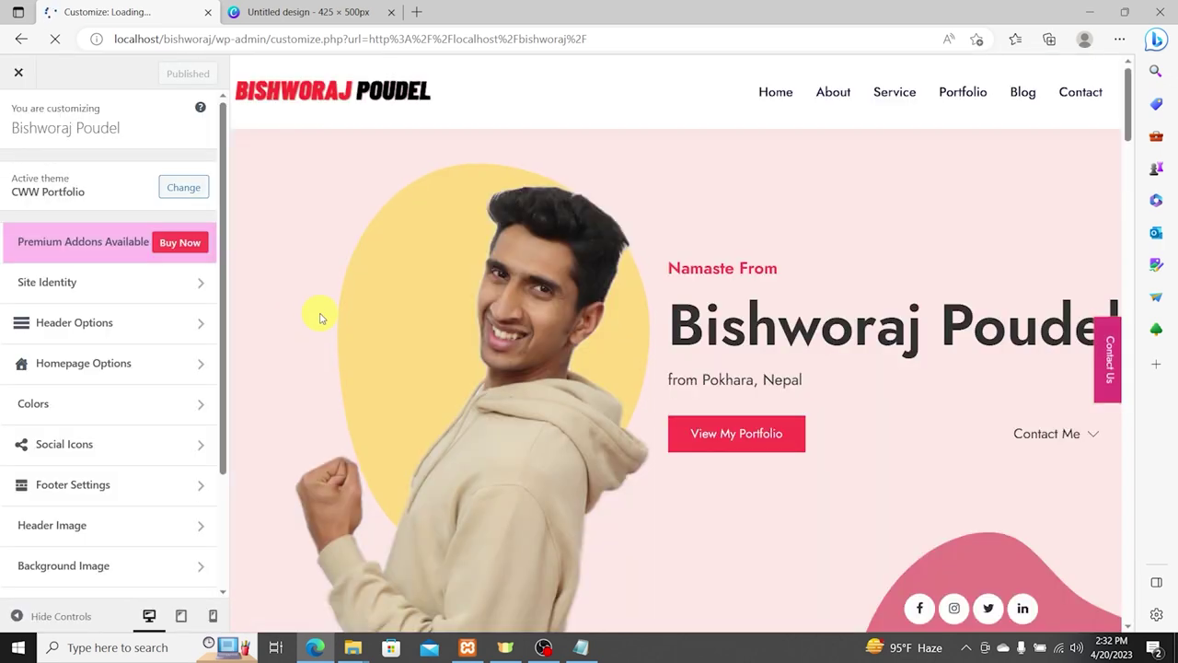
Step: Upload the outdoor portrait photo and set it as the CTA section background image
scroll(744, 365, "down", 4)
scroll(744, 366, "down", 6)
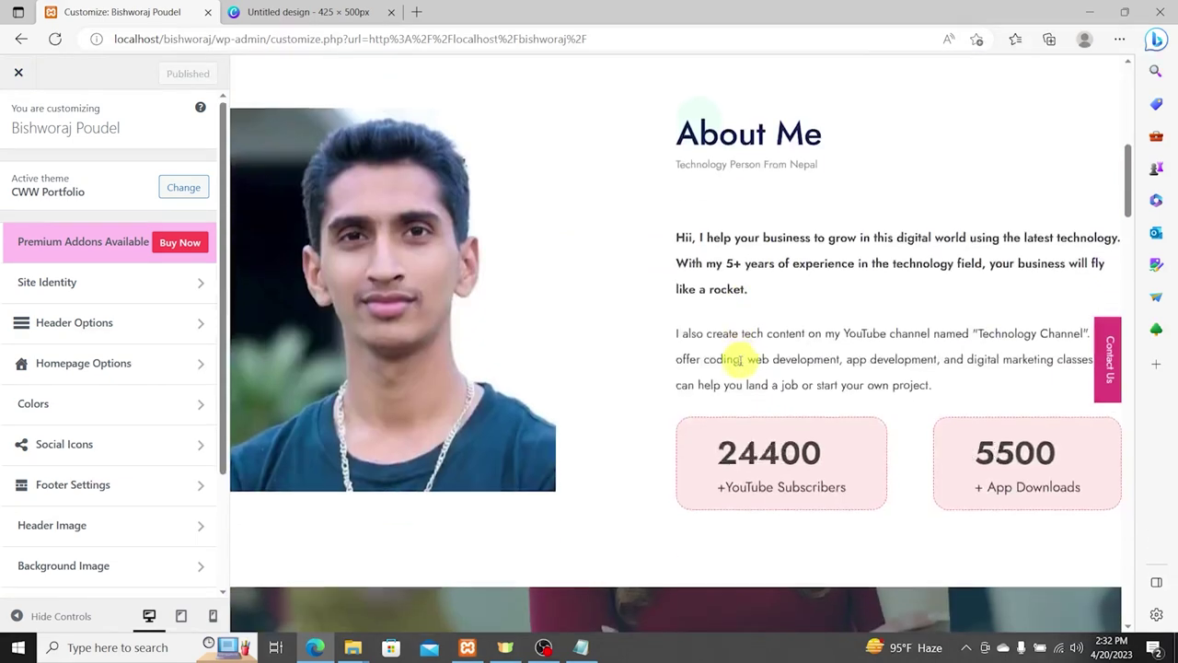
left_click(98, 363)
left_click(92, 249)
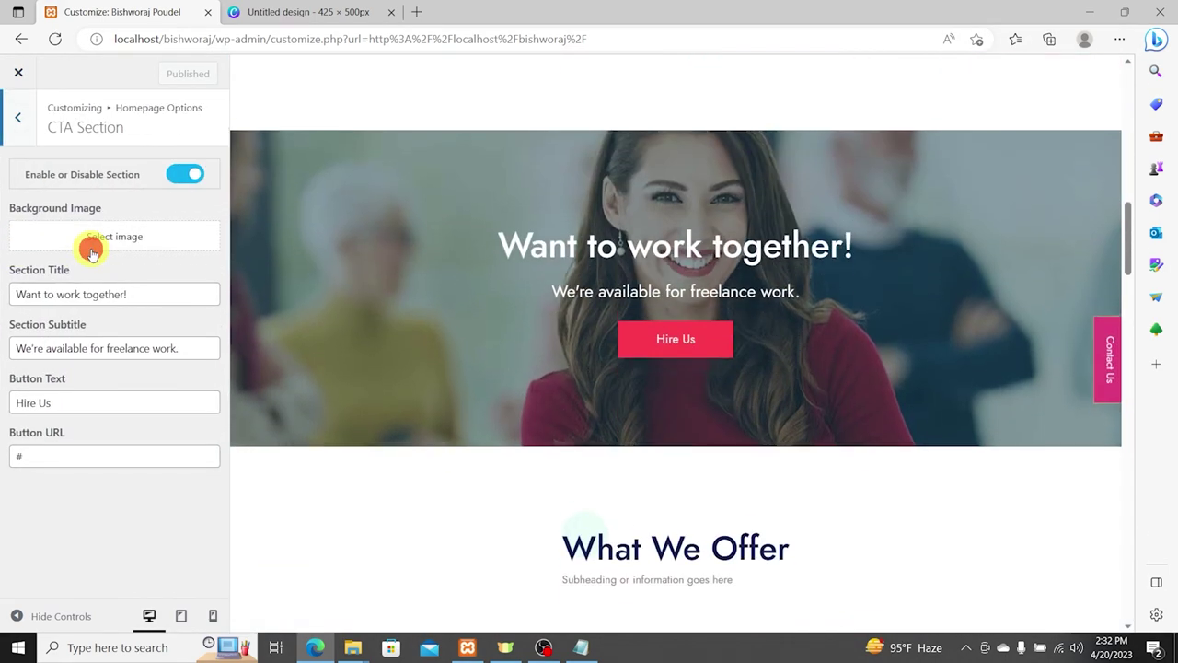
left_click(135, 239)
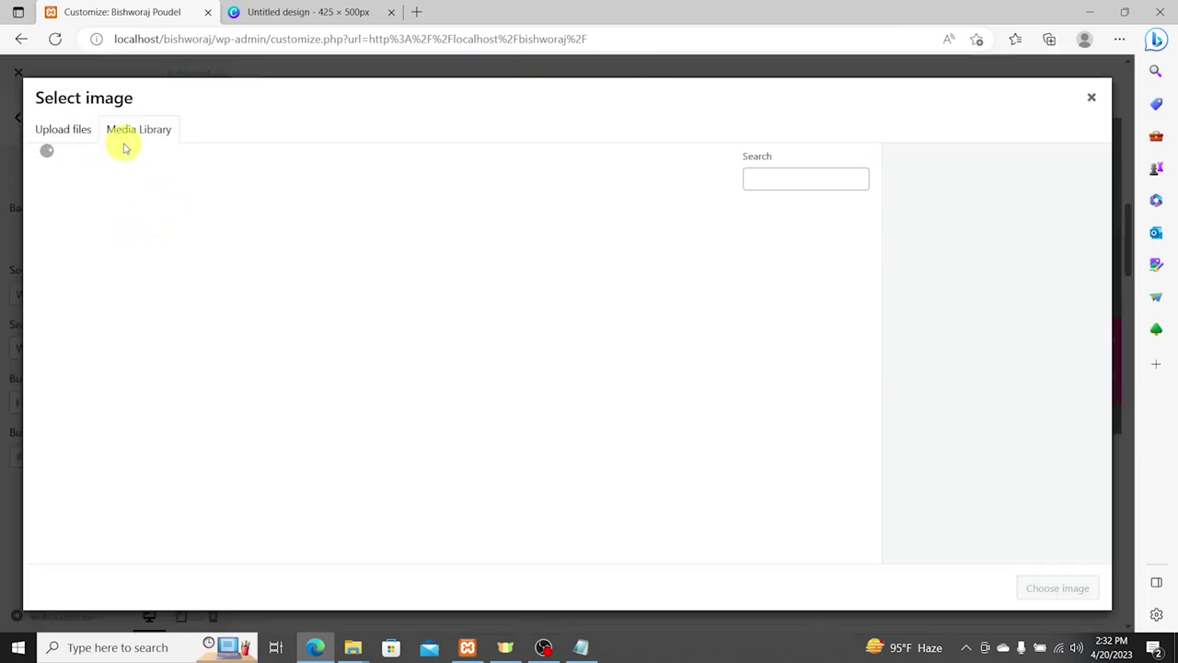
left_click(81, 129)
left_click(596, 351)
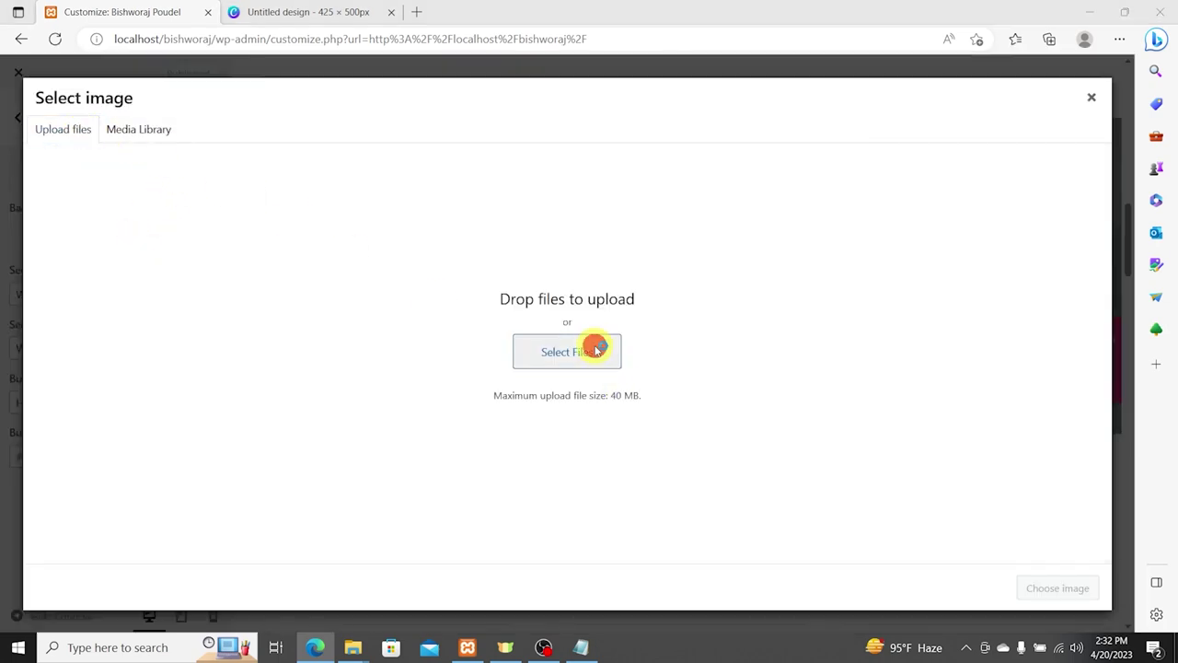
double_click(298, 138)
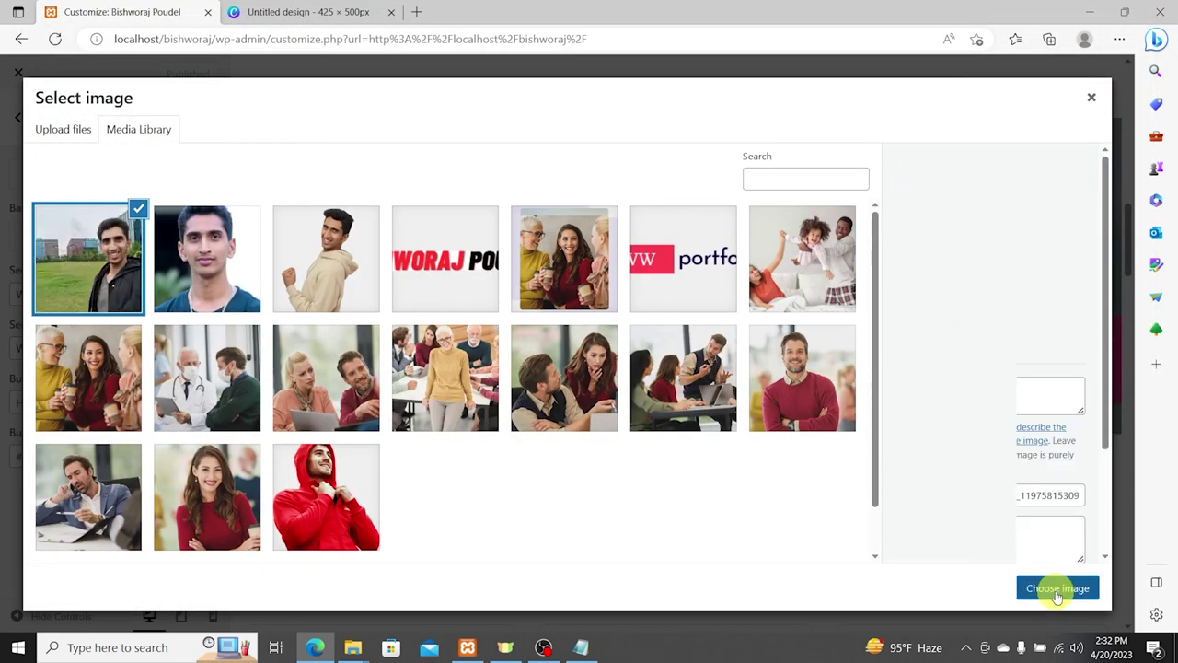
left_click(1054, 587)
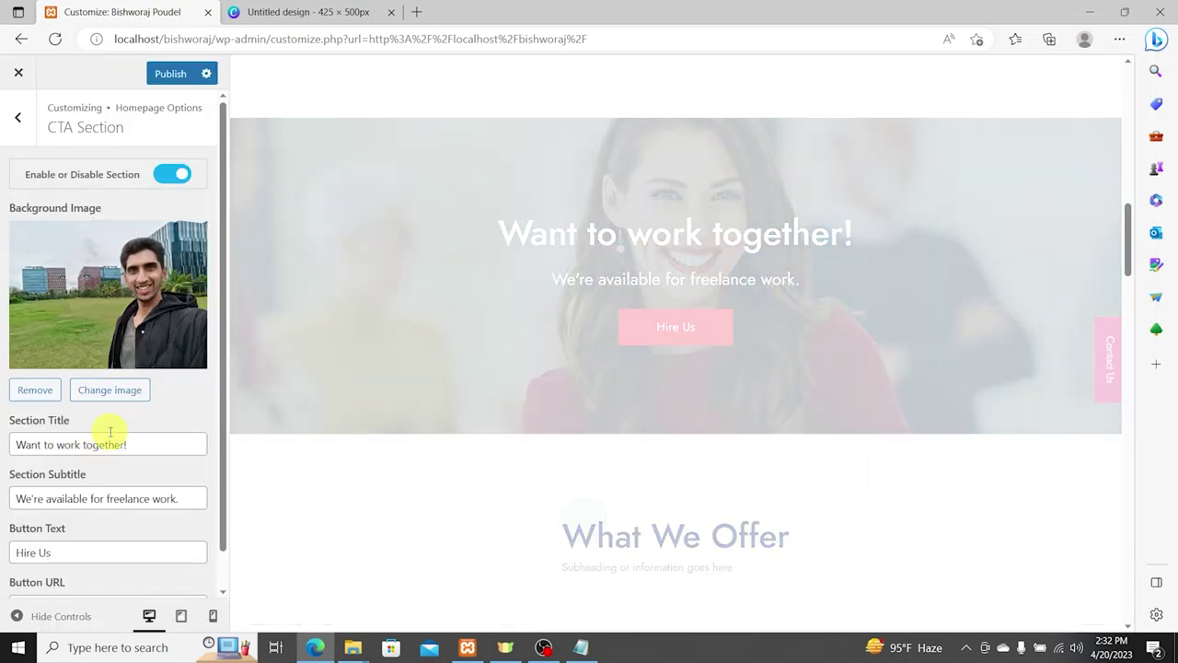
Step: Copy the photo's alt text into its title and description, then reapply it as the CTA background
left_click(105, 272)
left_click(129, 263)
left_click(990, 398)
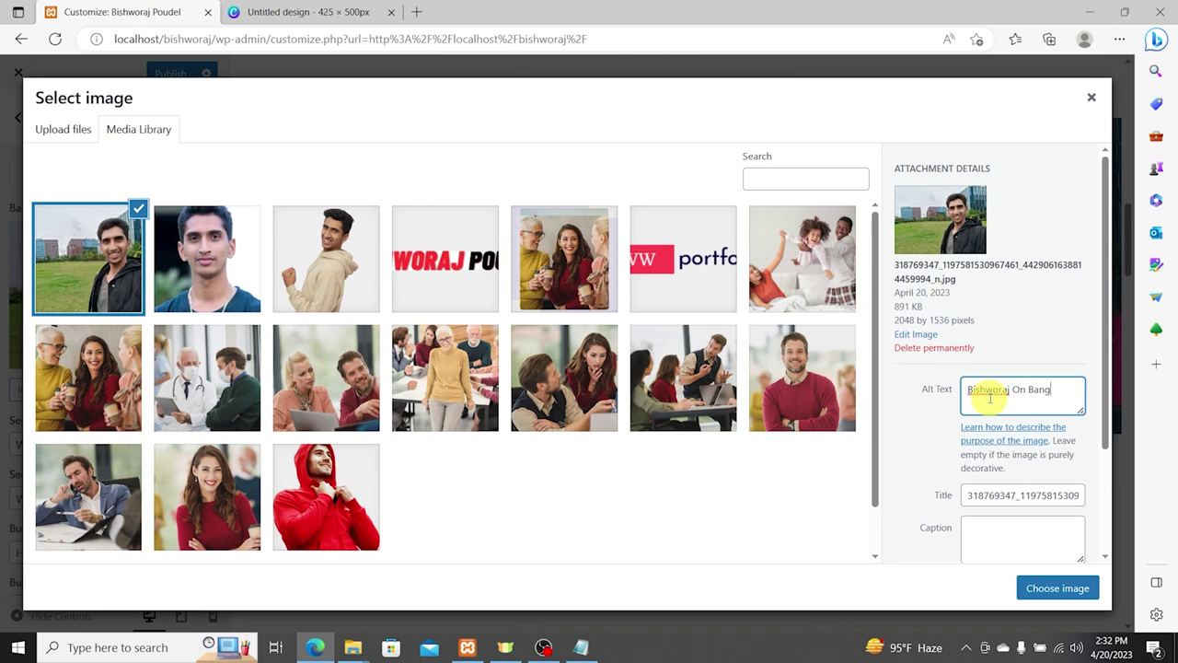
triple_click(990, 397)
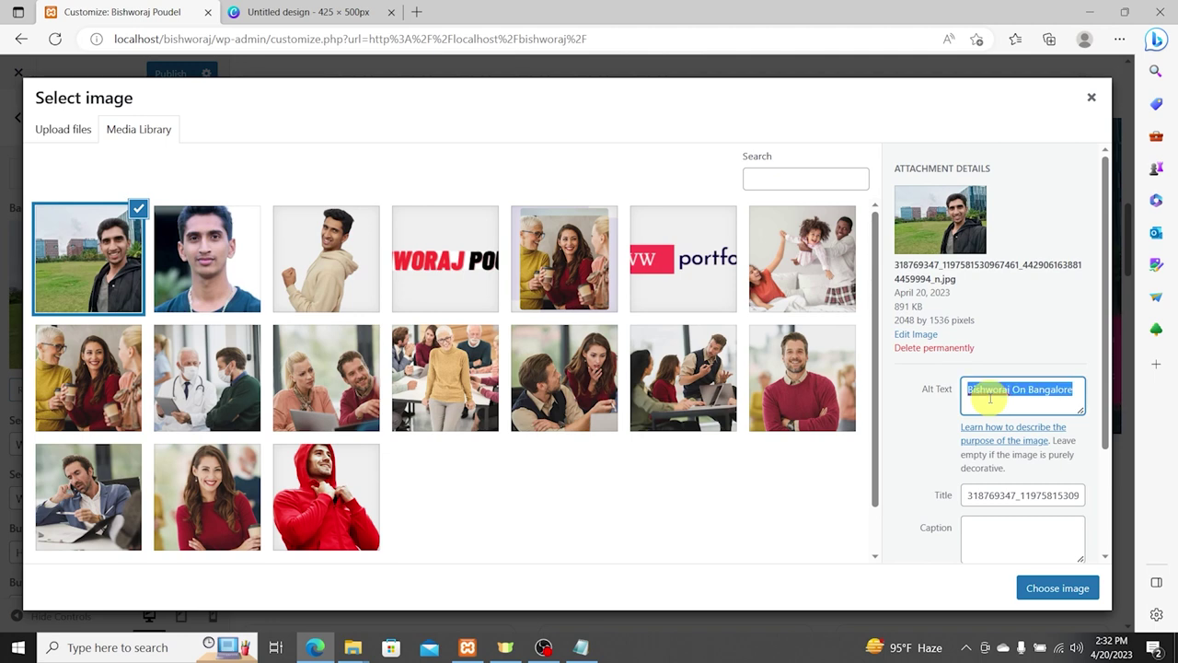
key("ctrl+c")
key("Tab")
key("Tab")
key("ctrl+v")
key("Tab")
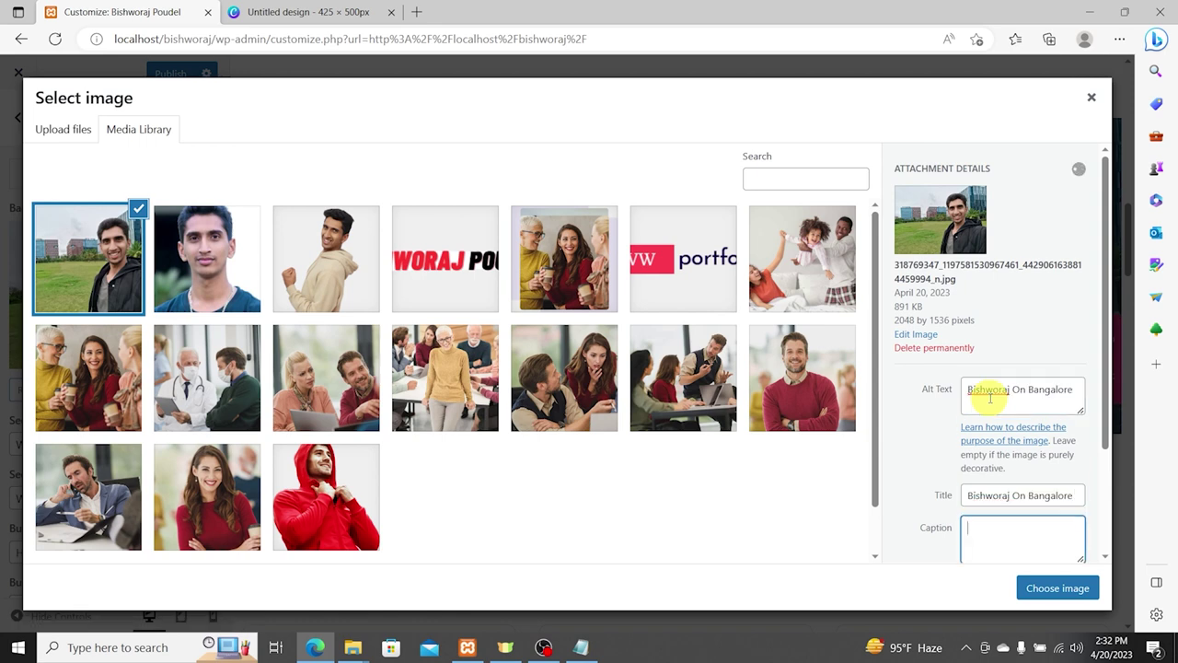
scroll(930, 454, "down", 3)
left_click(966, 452)
key("ctrl+v")
left_click(1046, 583)
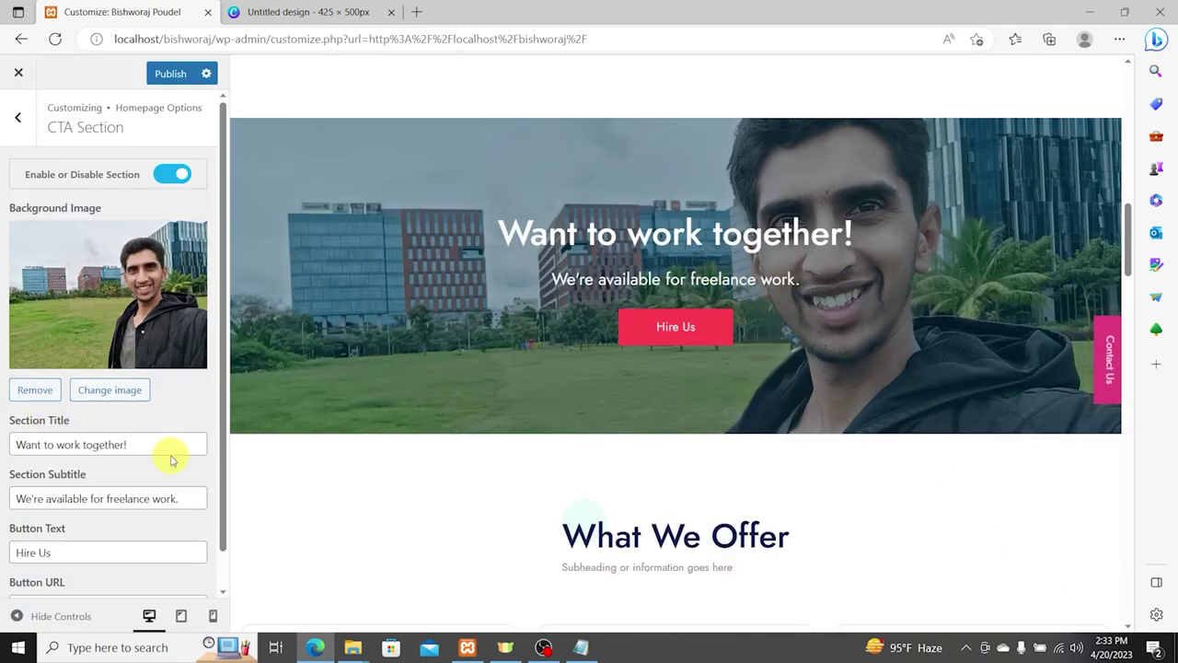
Step: Change the CTA subtitle to 'I help you to grow digitally.' and the button text to 'Book Appointment'
left_click_drag(199, 498, 3, 476)
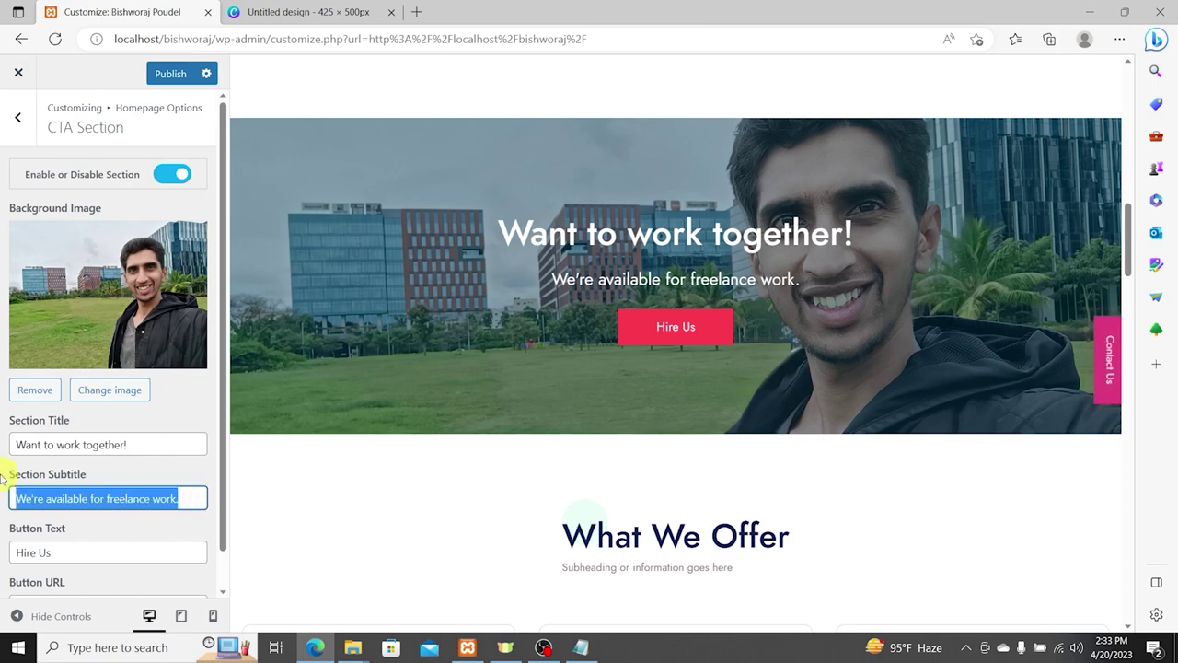
type("I help yo")
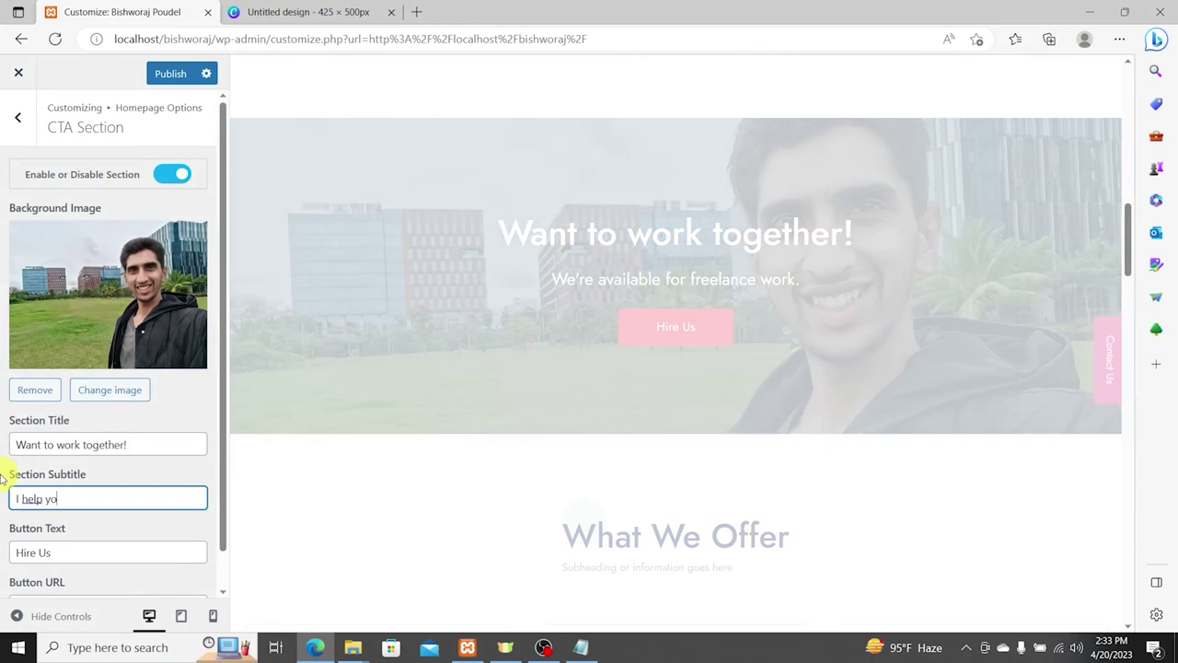
type("u to grow")
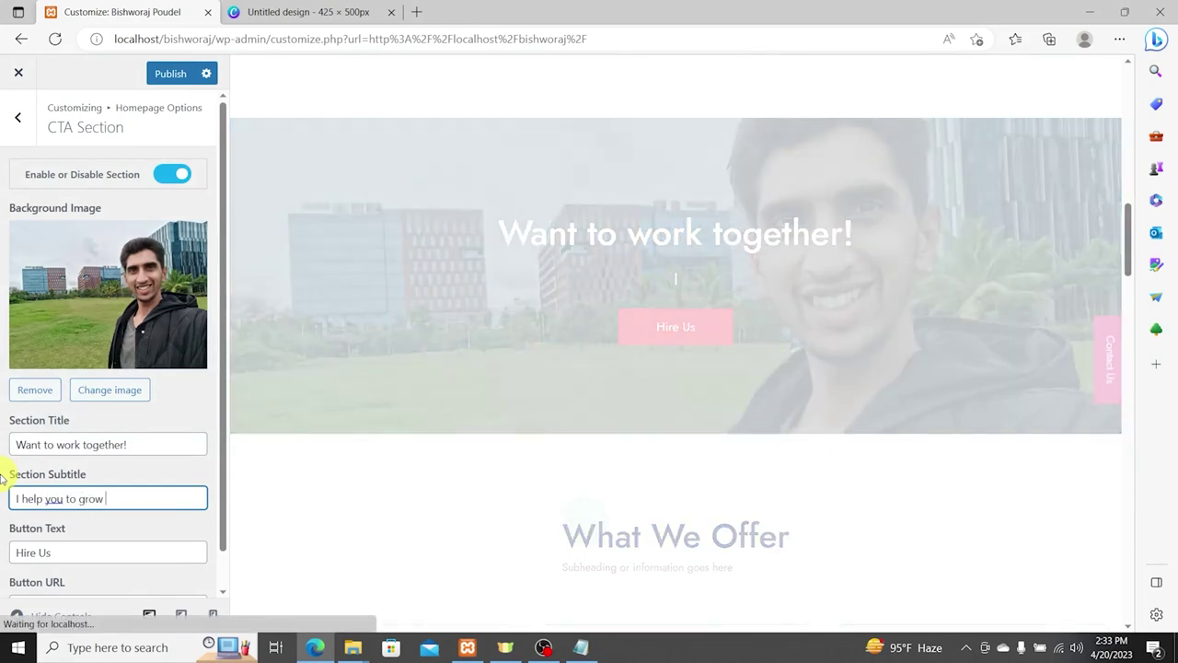
type(" digitally.")
key("Tab")
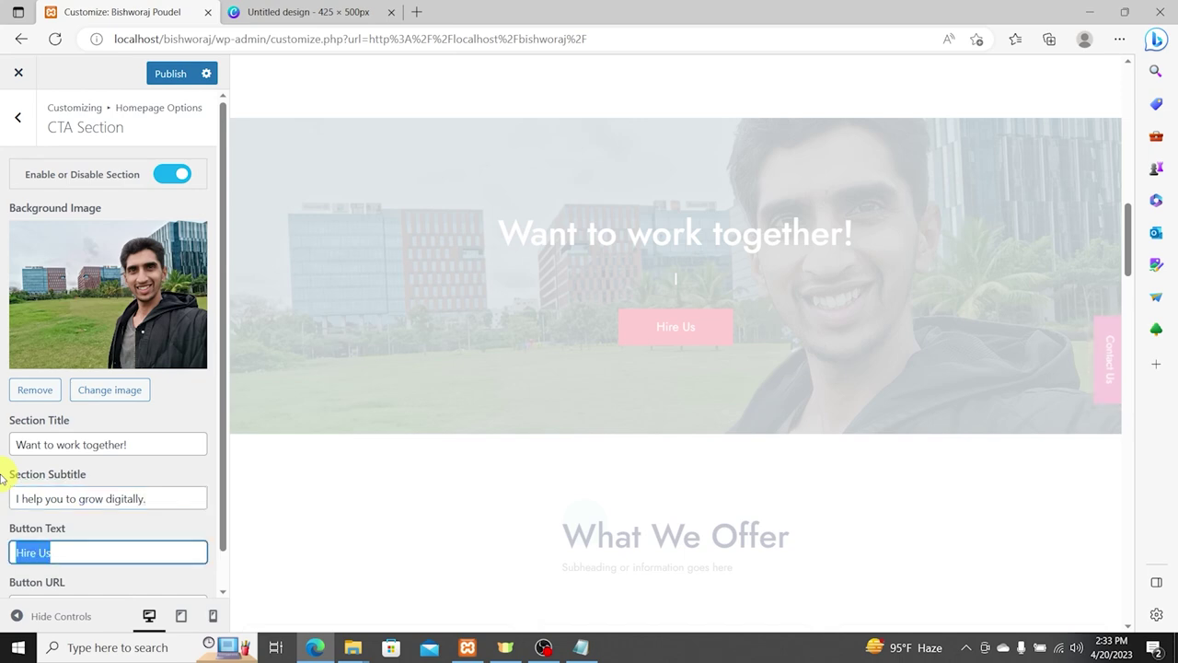
type("Book Appointment")
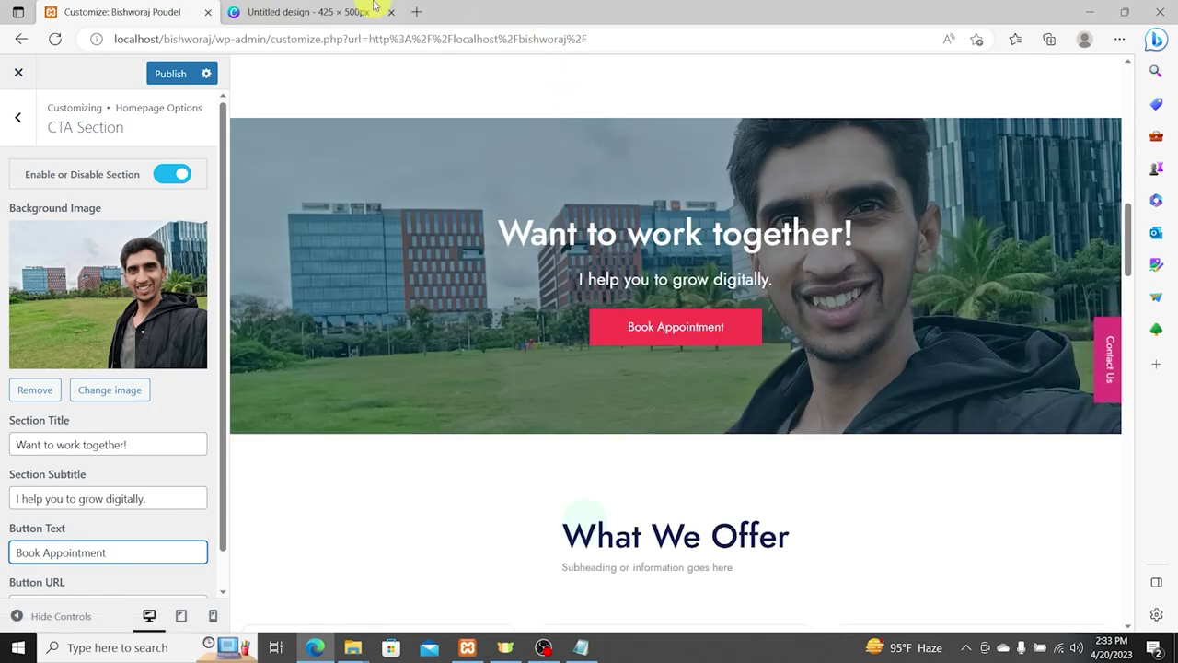
Step: In the other Edge tab, search Bing for 'calendy' and open the Calendly homepage
left_click(375, 7)
left_click(378, 39)
type("b")
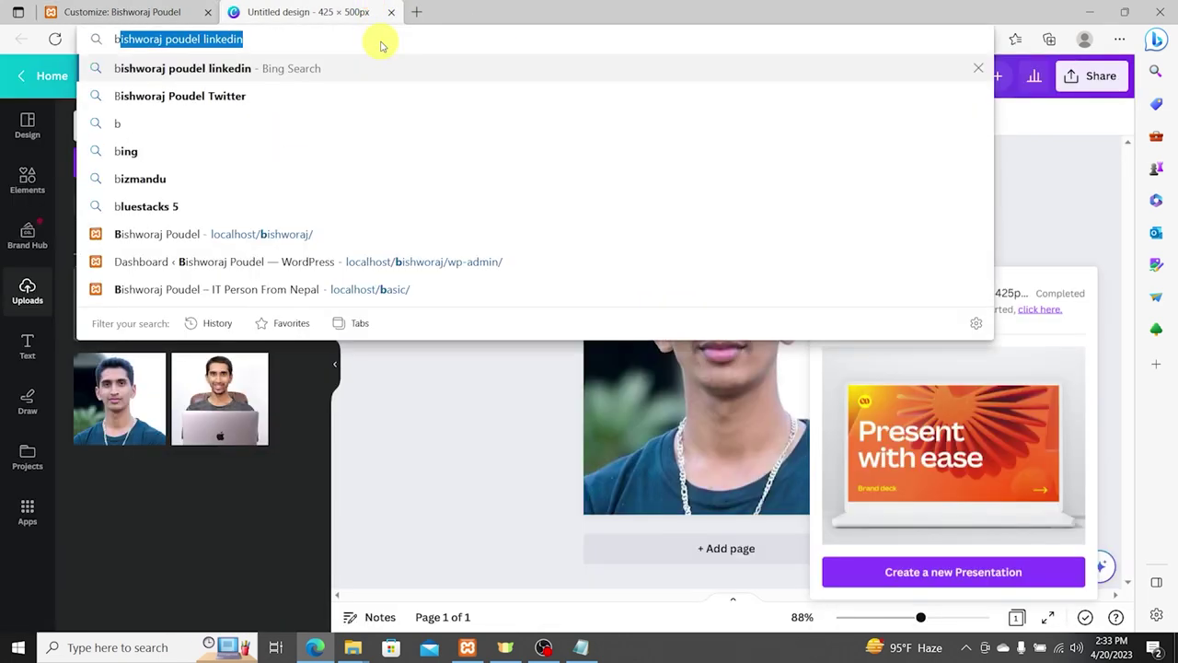
key("BackSpace")
key("BackSpace")
type("c")
key("BackSpace")
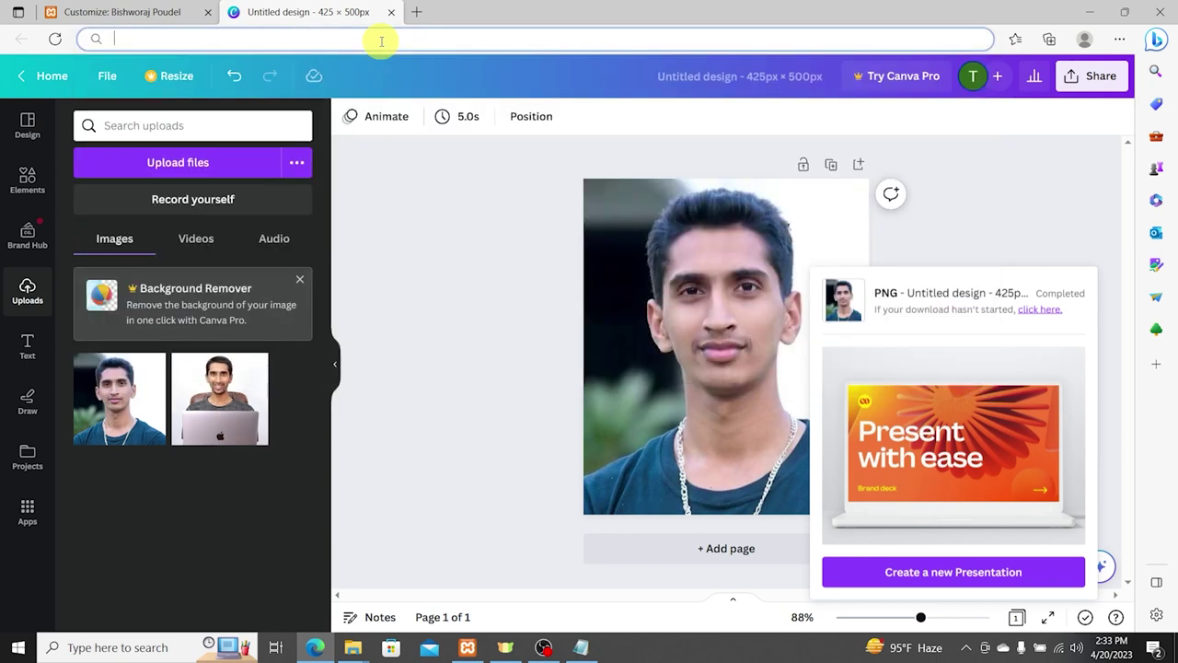
type("calendy")
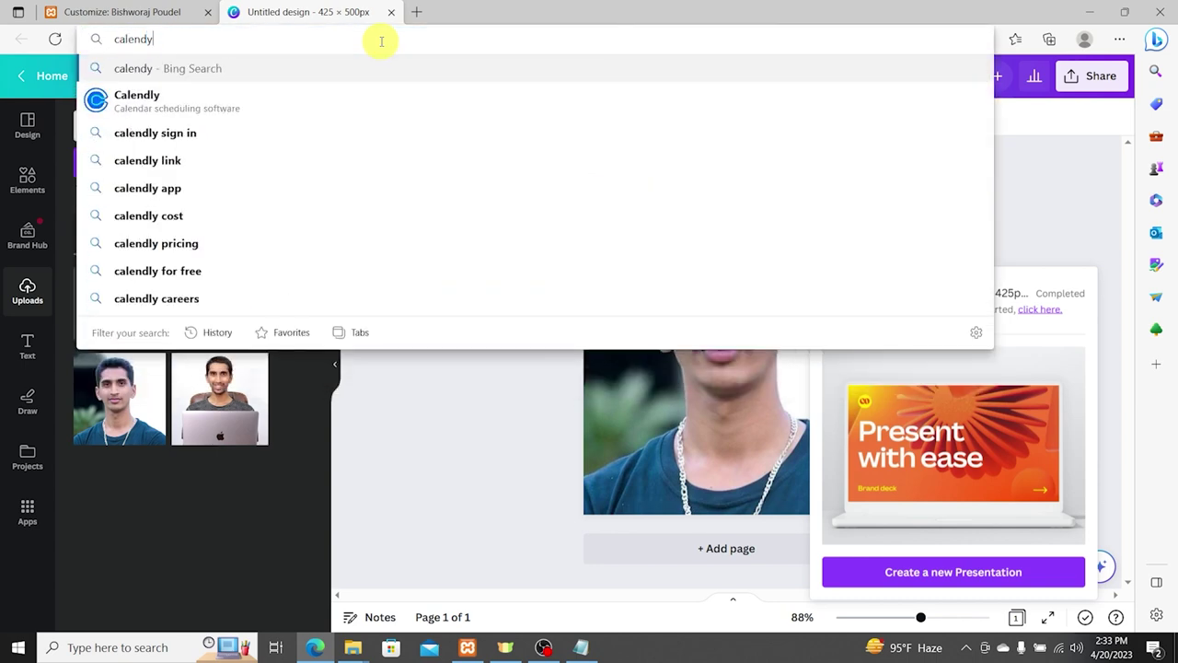
key("Return")
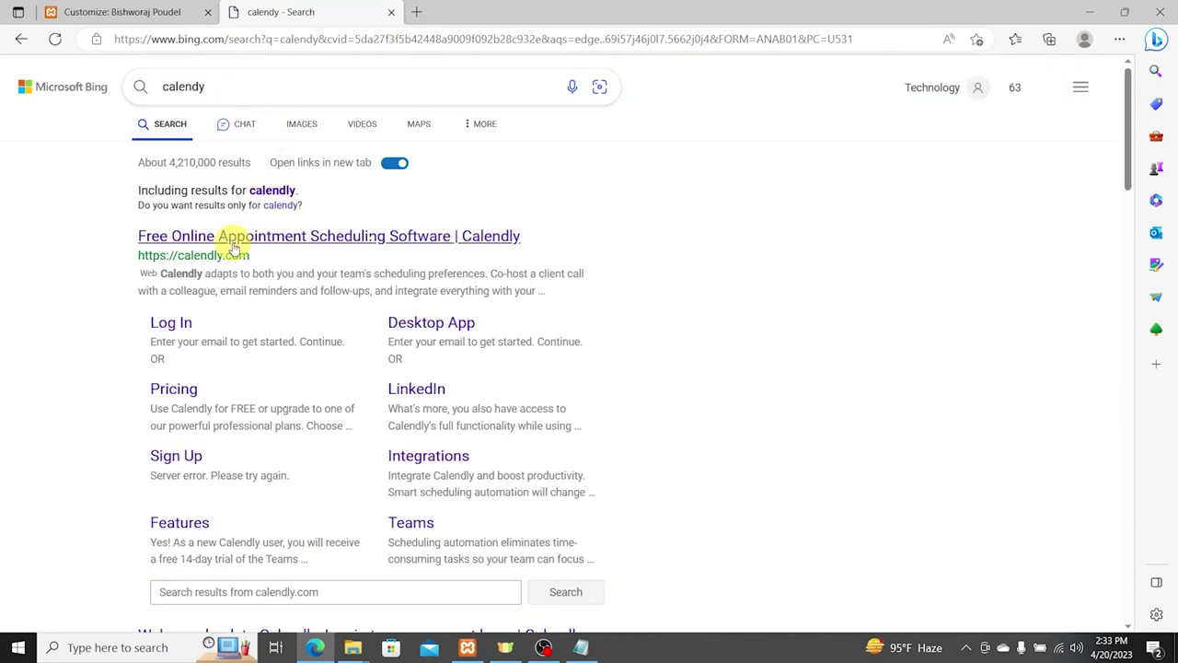
left_click(232, 236)
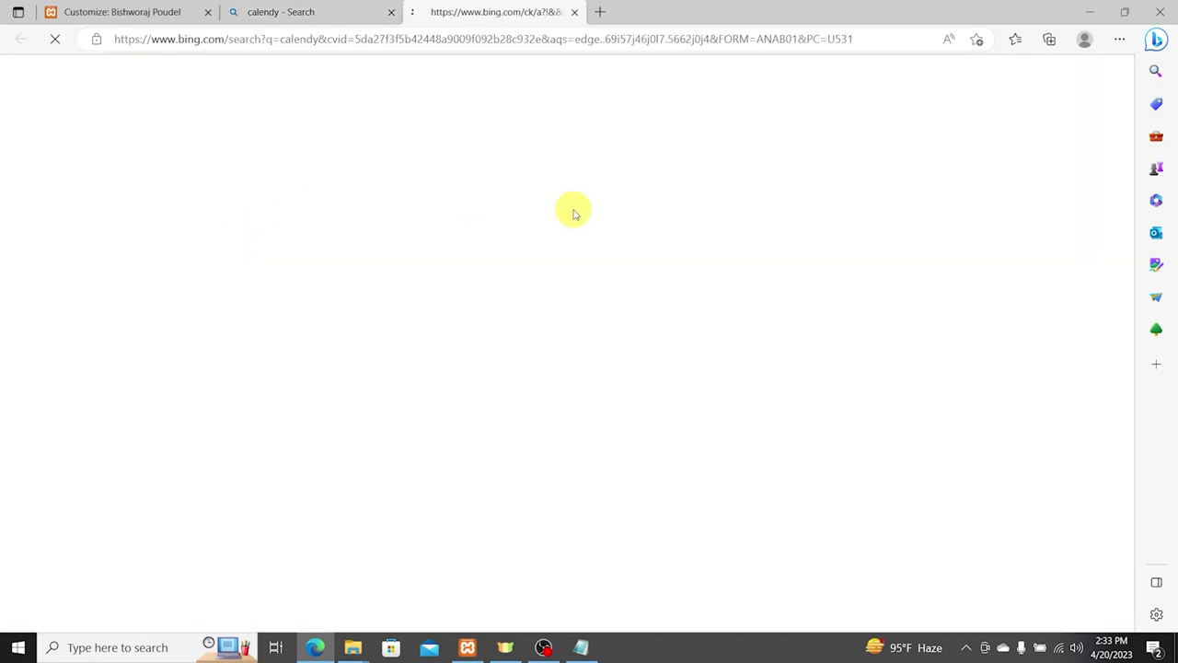
left_click(217, 524)
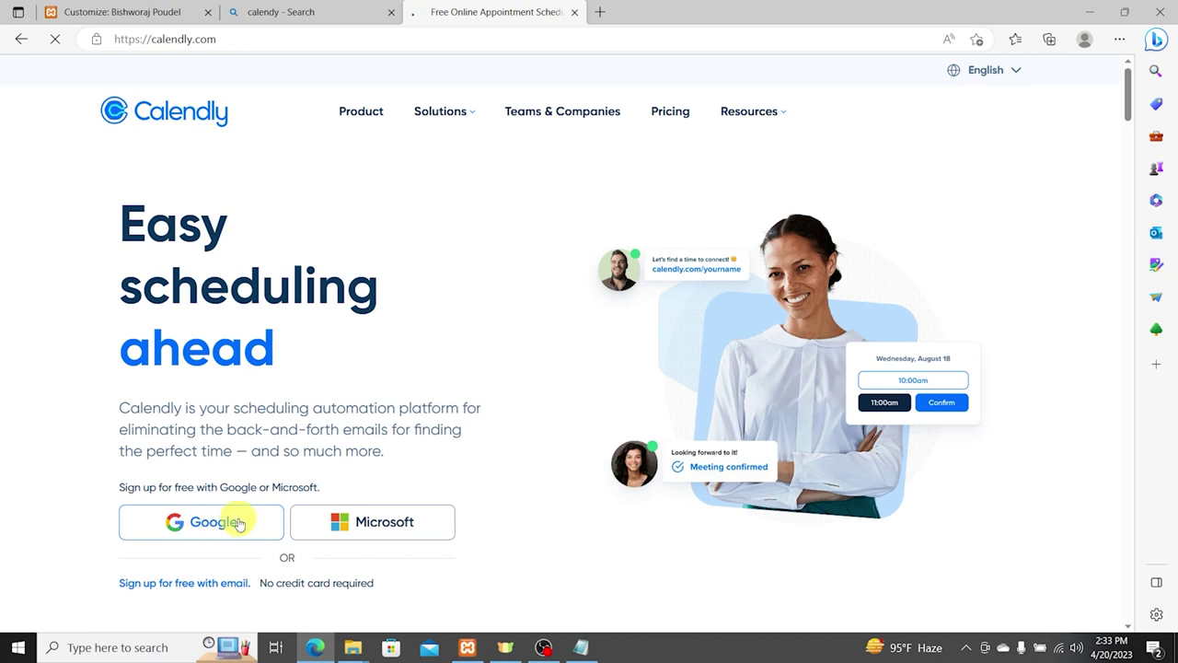
Step: Sign up for Calendly with Google, accepting the suggested URL and time zone
left_click(216, 525)
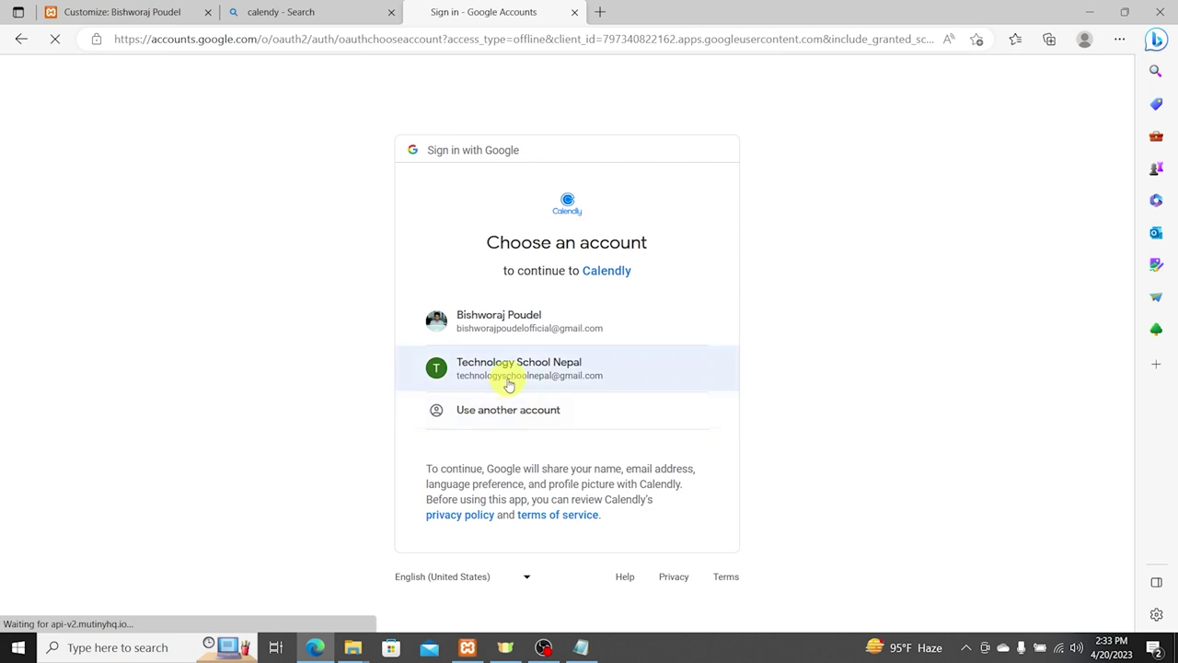
left_click(508, 379)
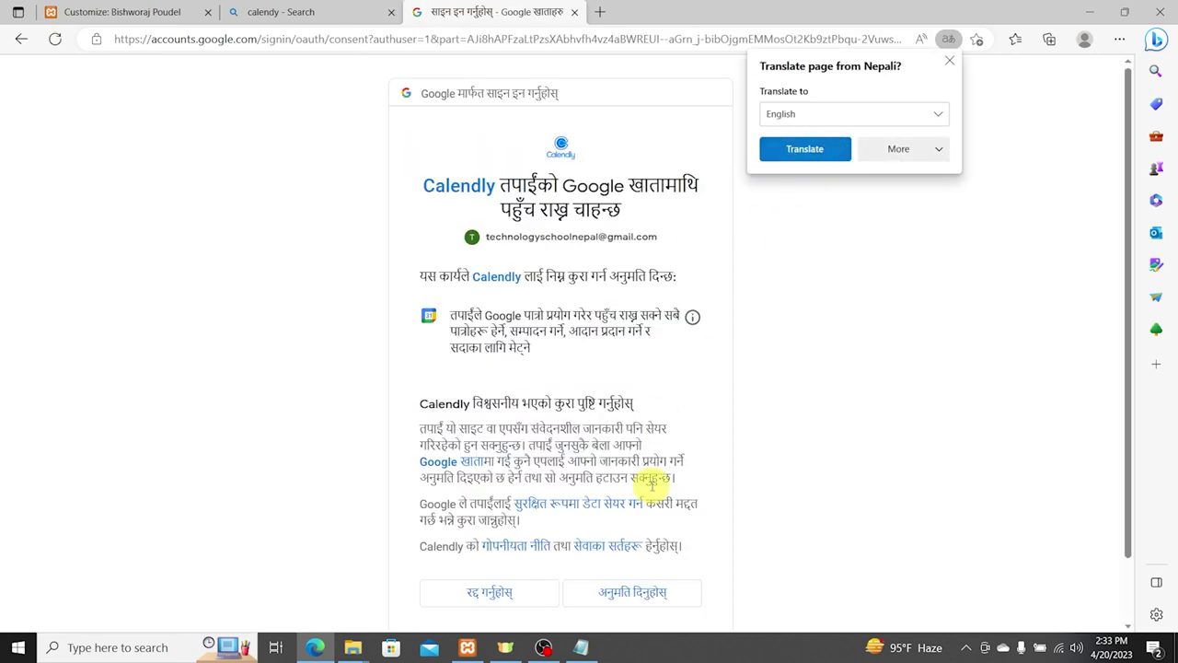
left_click(636, 593)
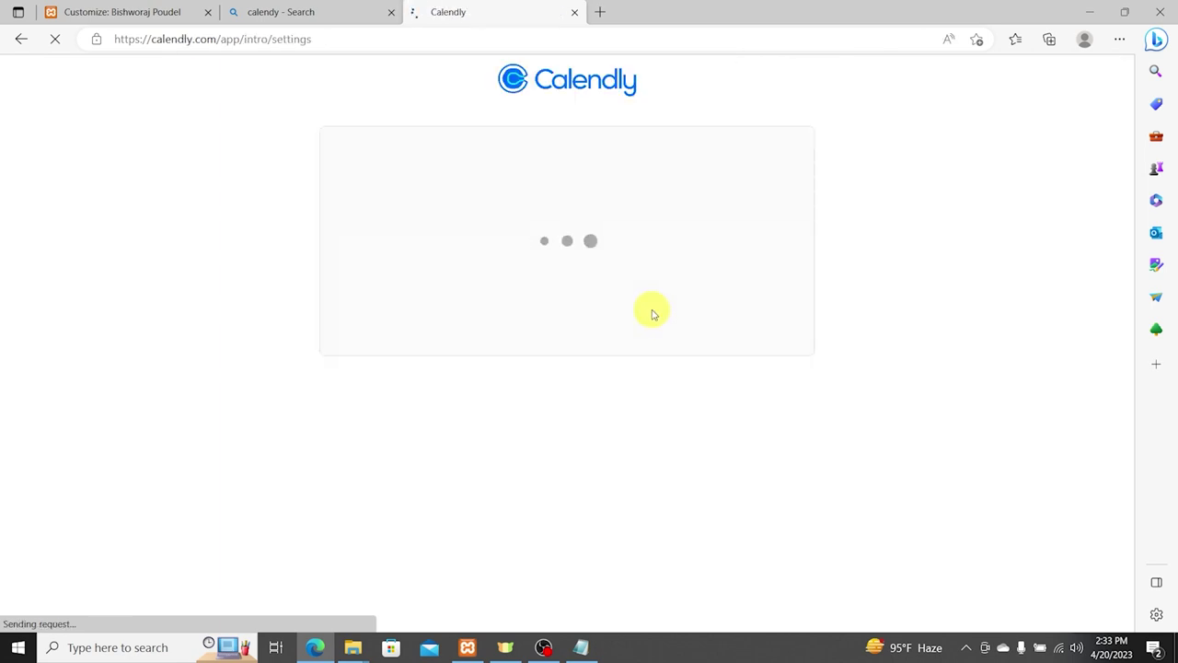
left_click_drag(568, 366, 391, 365)
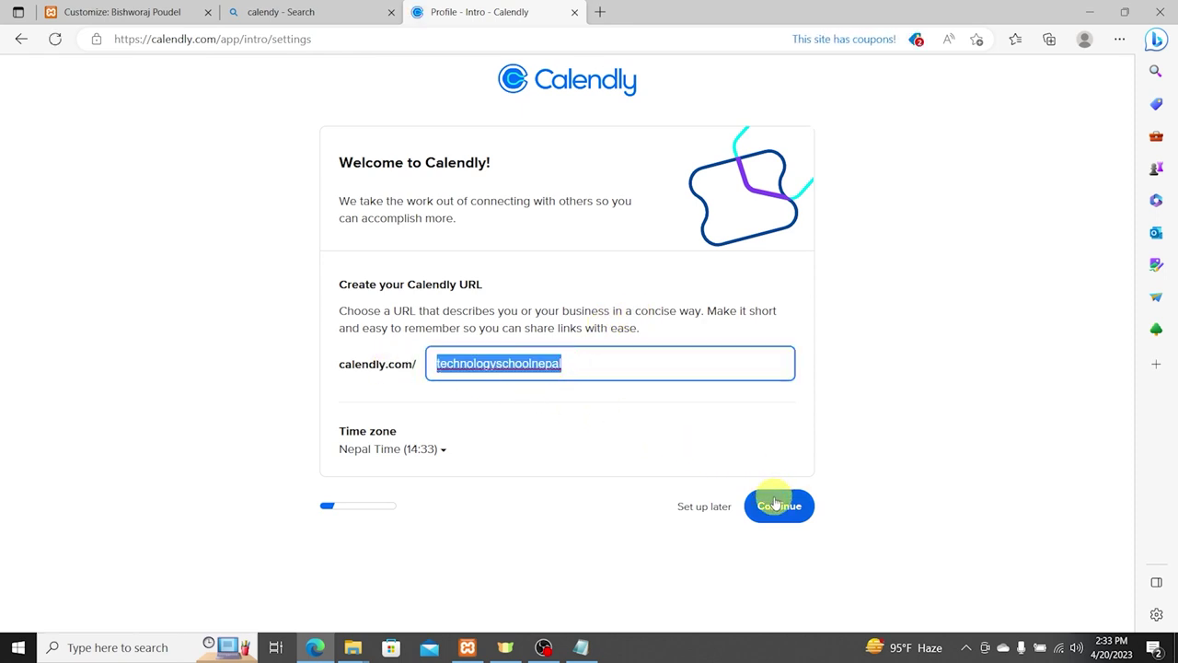
left_click(427, 448)
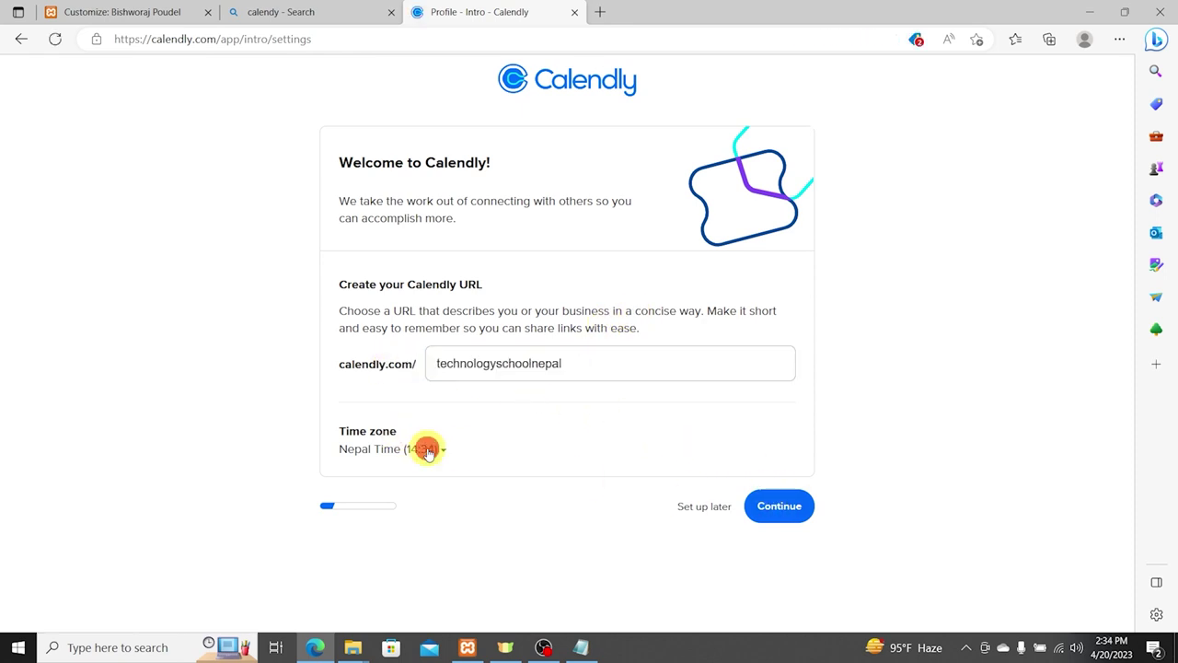
left_click(513, 469)
left_click(764, 502)
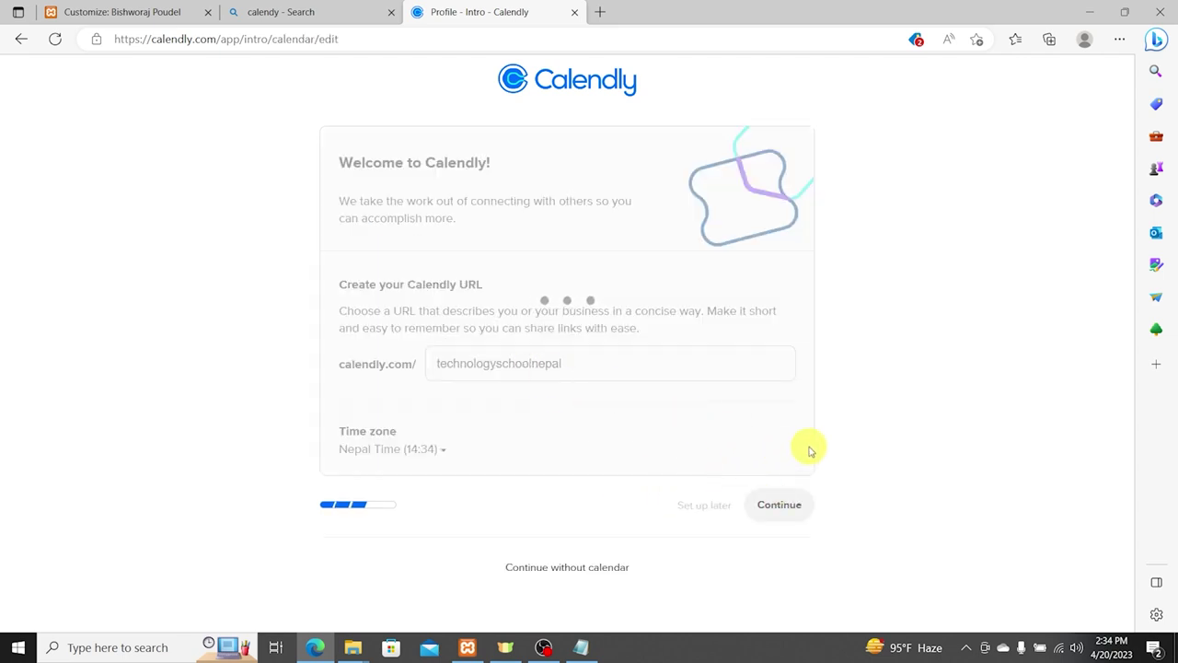
left_click(795, 484)
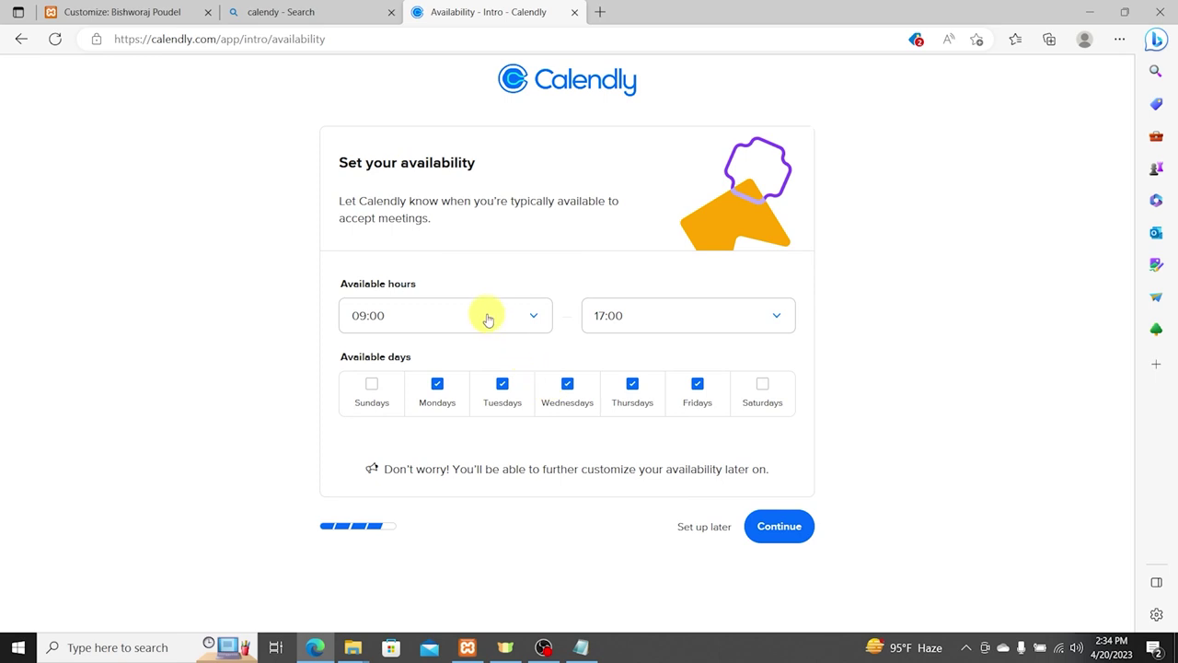
Step: Set availability to 17:00–19:00, choose the Leader + Entrepreneur role, and finish setup
left_click(429, 318)
scroll(430, 480, "down", 1)
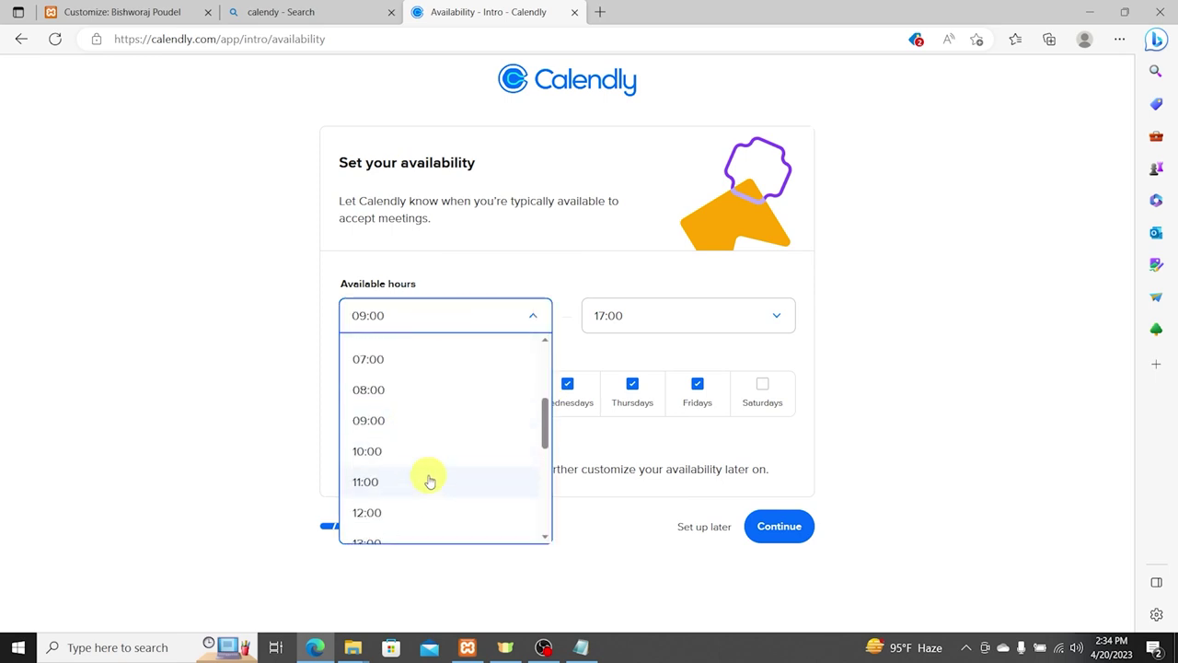
scroll(409, 511, "down", 2)
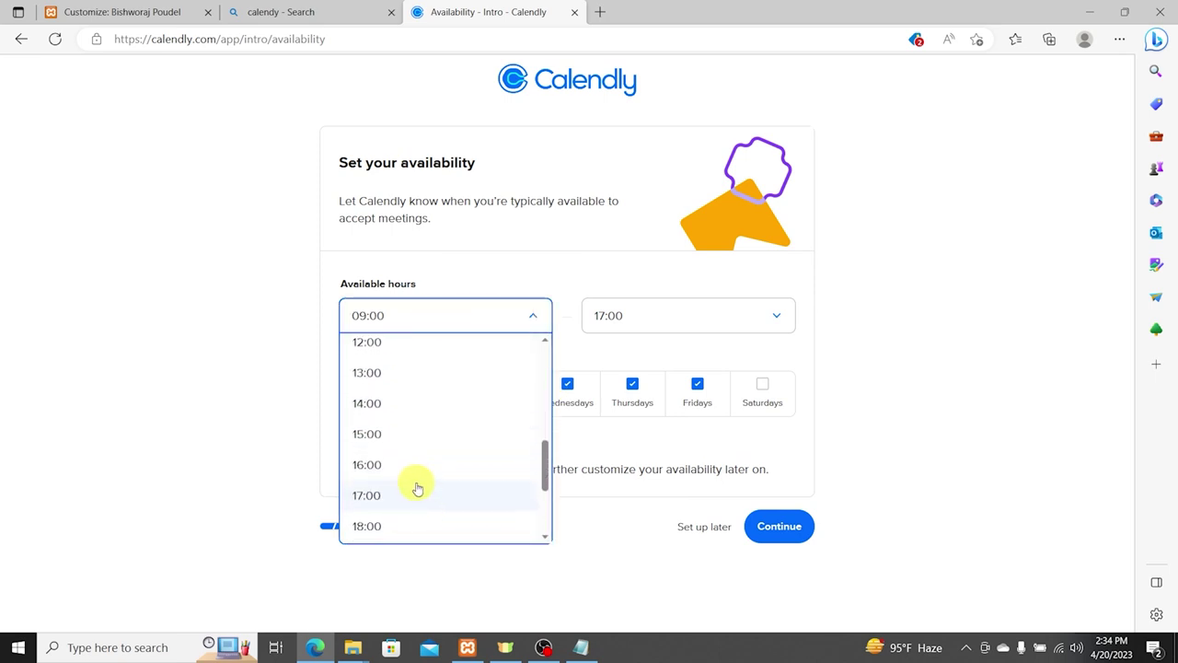
left_click(405, 491)
left_click(647, 324)
scroll(657, 473, "down", 2)
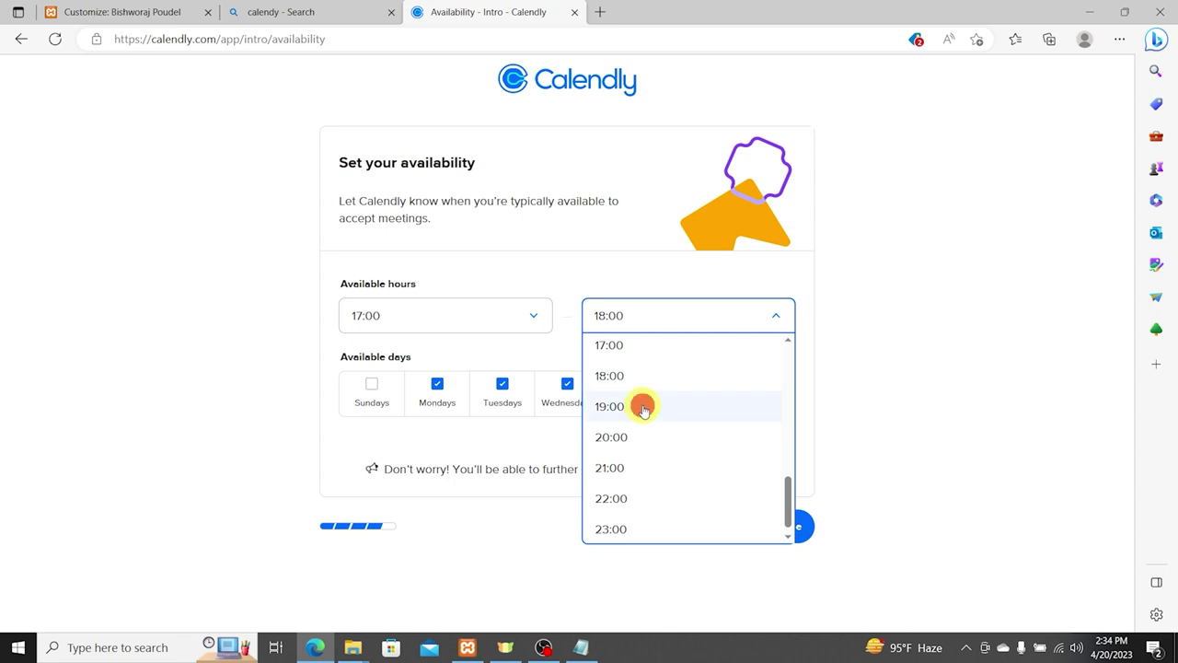
left_click(644, 410)
left_click(763, 514)
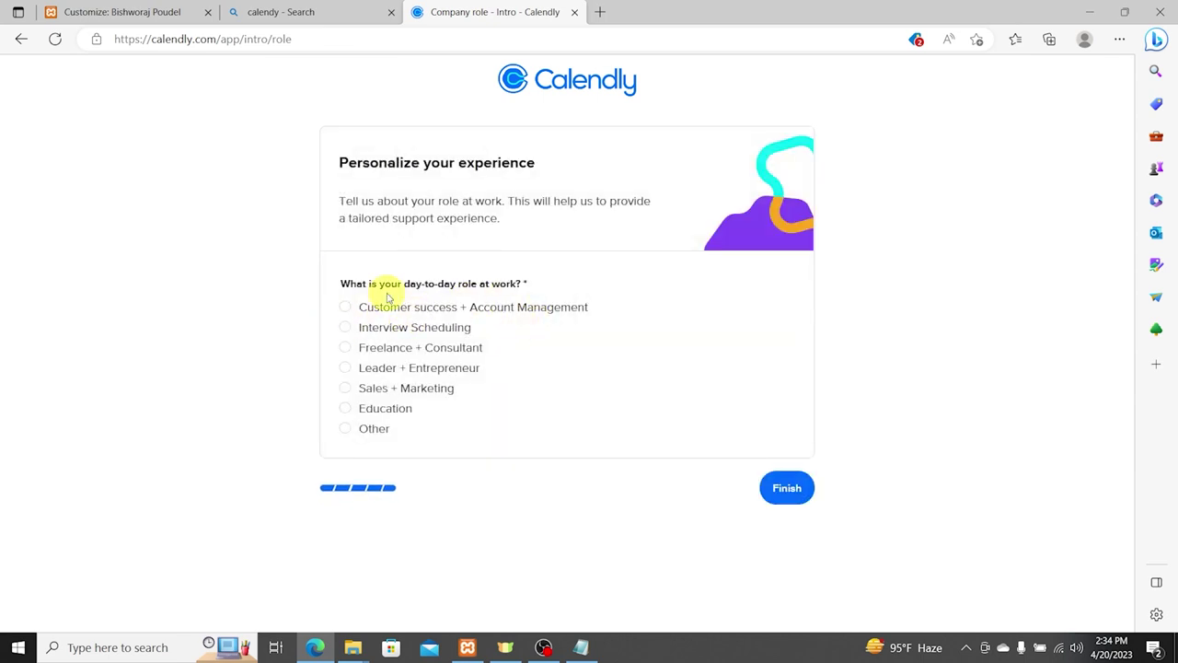
left_click_drag(367, 284, 500, 295)
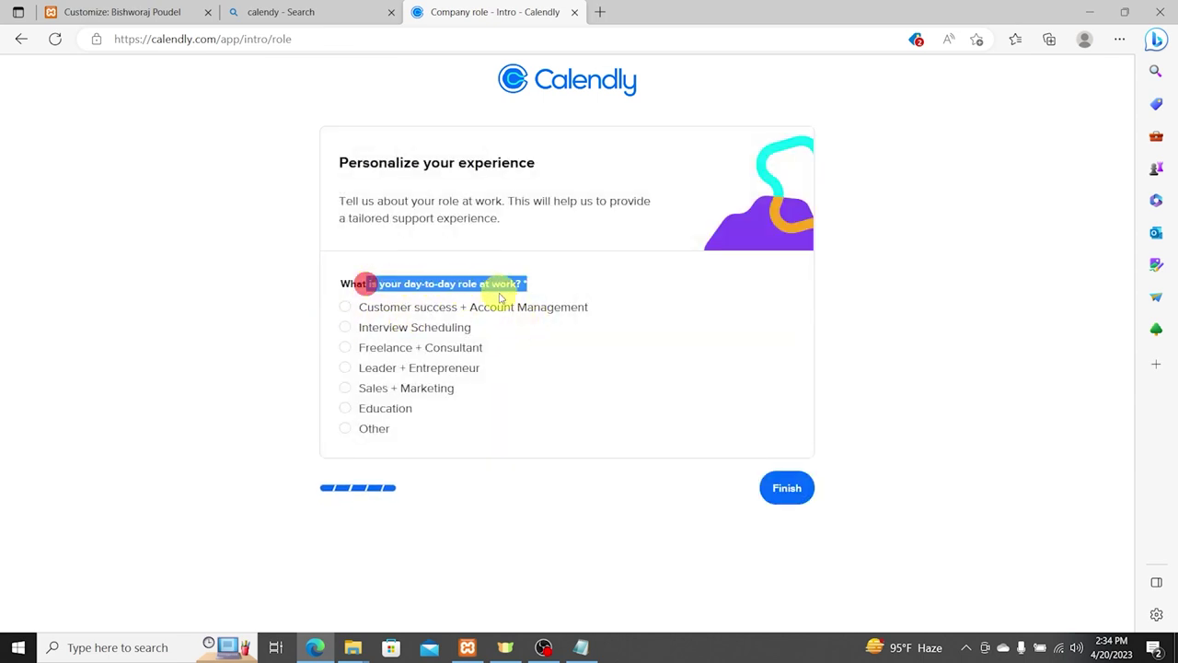
left_click(418, 369)
left_click(786, 498)
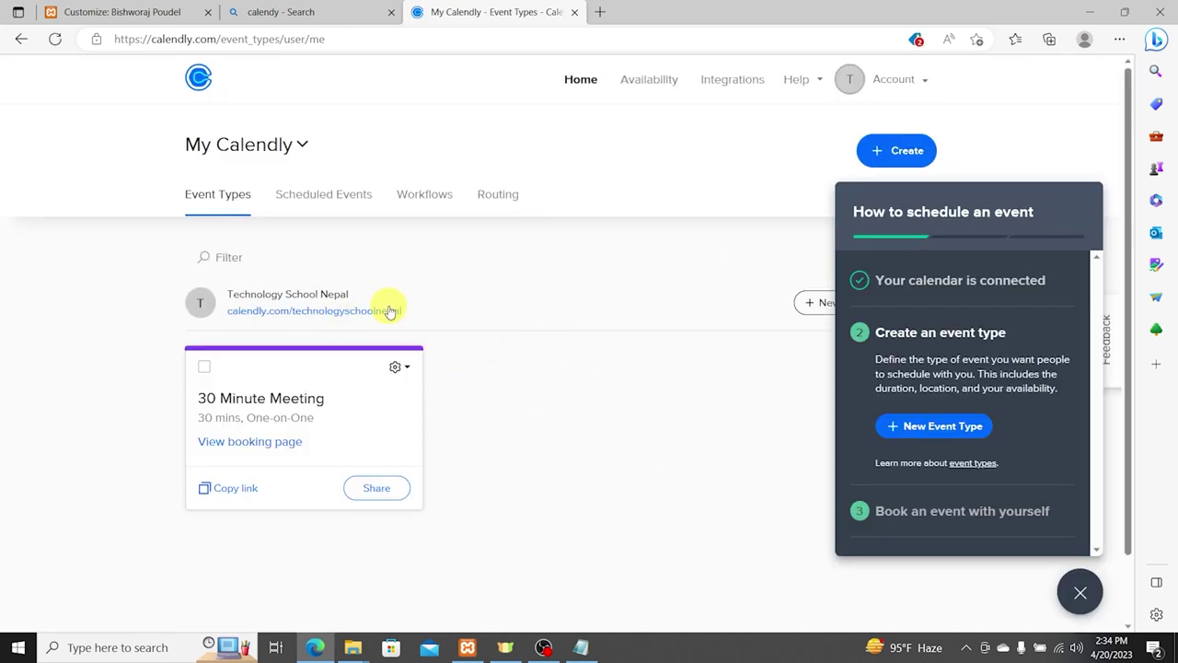
Step: Open the Calendly booking page in a new tab, copy its URL, and return to the Customizer
left_click_drag(439, 307, 333, 314)
left_click(333, 312)
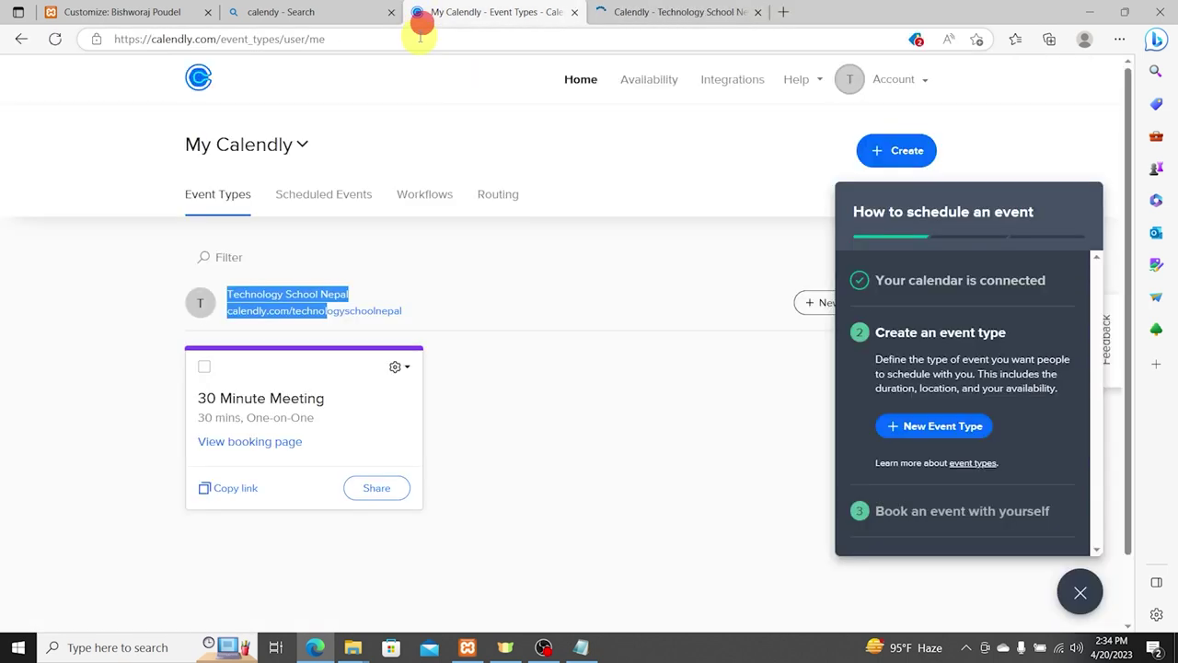
left_click(663, 12)
left_click(574, 39)
key("ctrl+c")
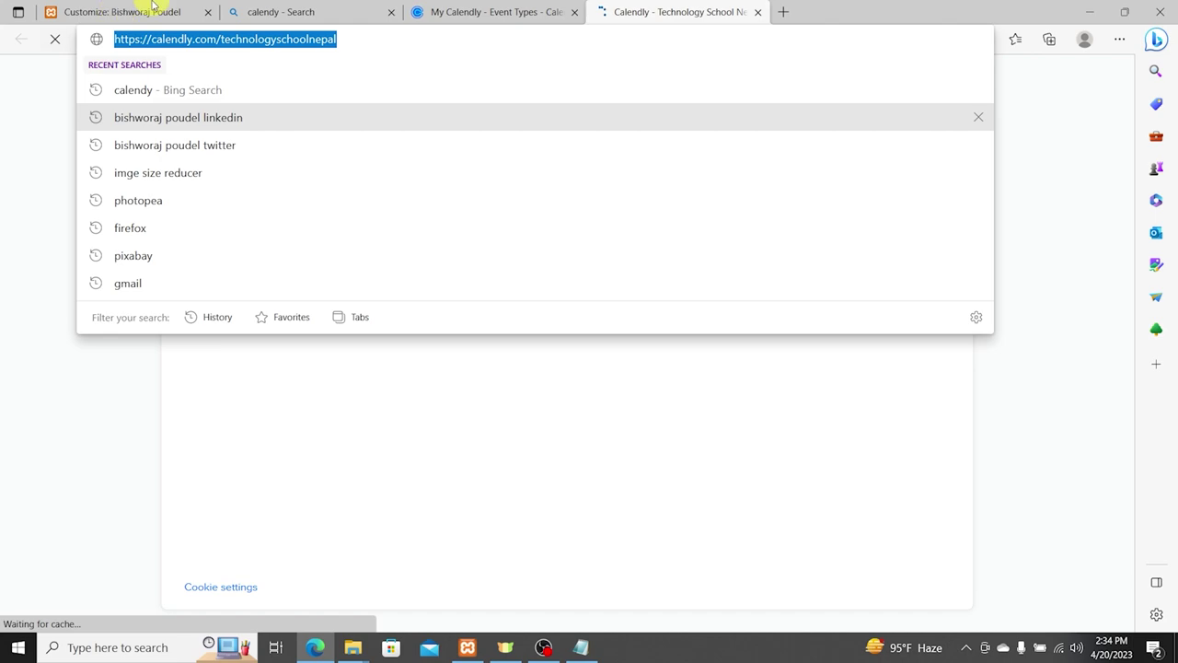
left_click(152, 8)
scroll(153, 493, "down", 1)
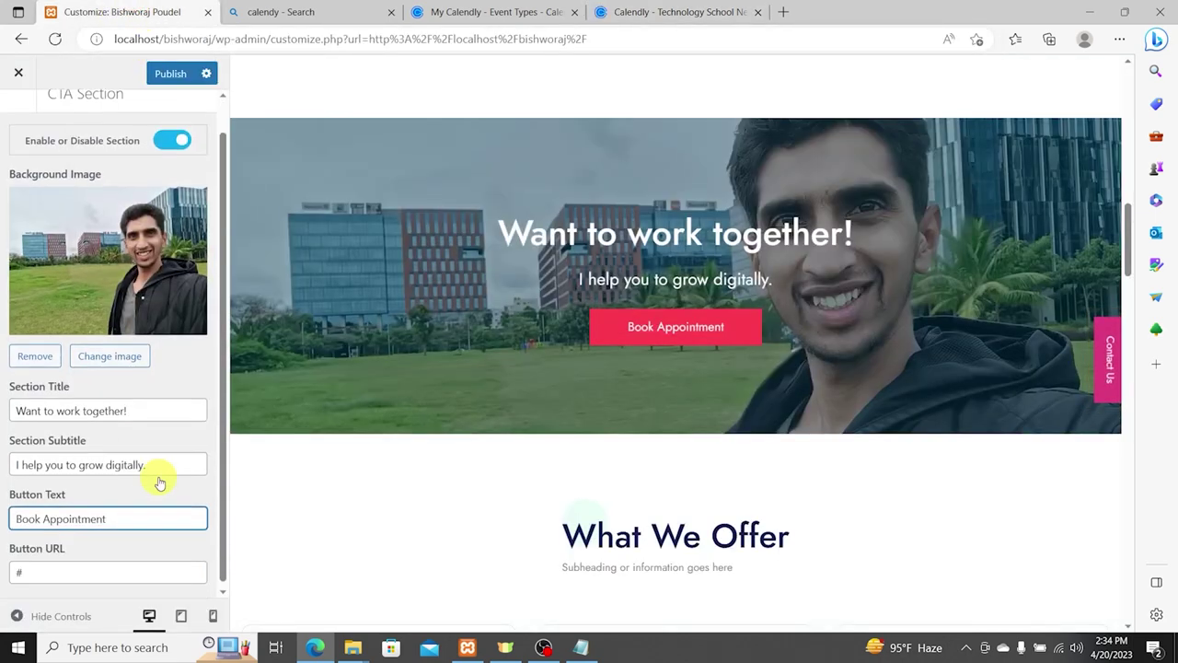
Step: Paste the Calendly booking link as the CTA button URL, then return to Homepage Options
triple_click(105, 560)
key("ctrl+v")
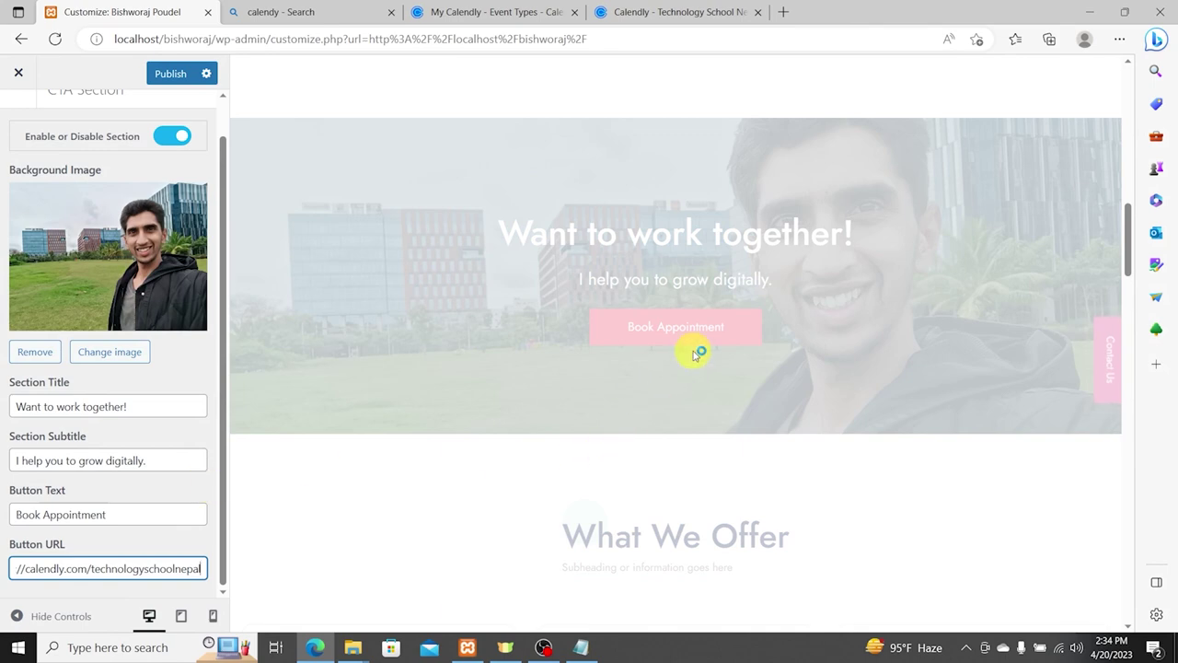
scroll(663, 350, "down", 3)
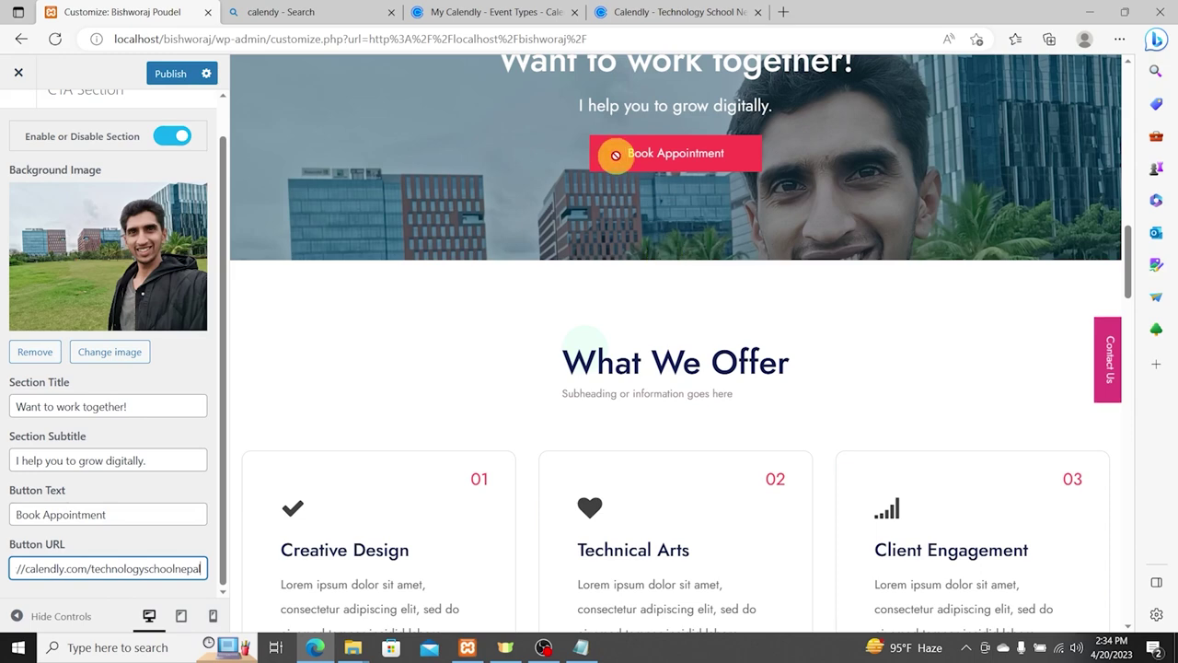
scroll(620, 153, "up", 1)
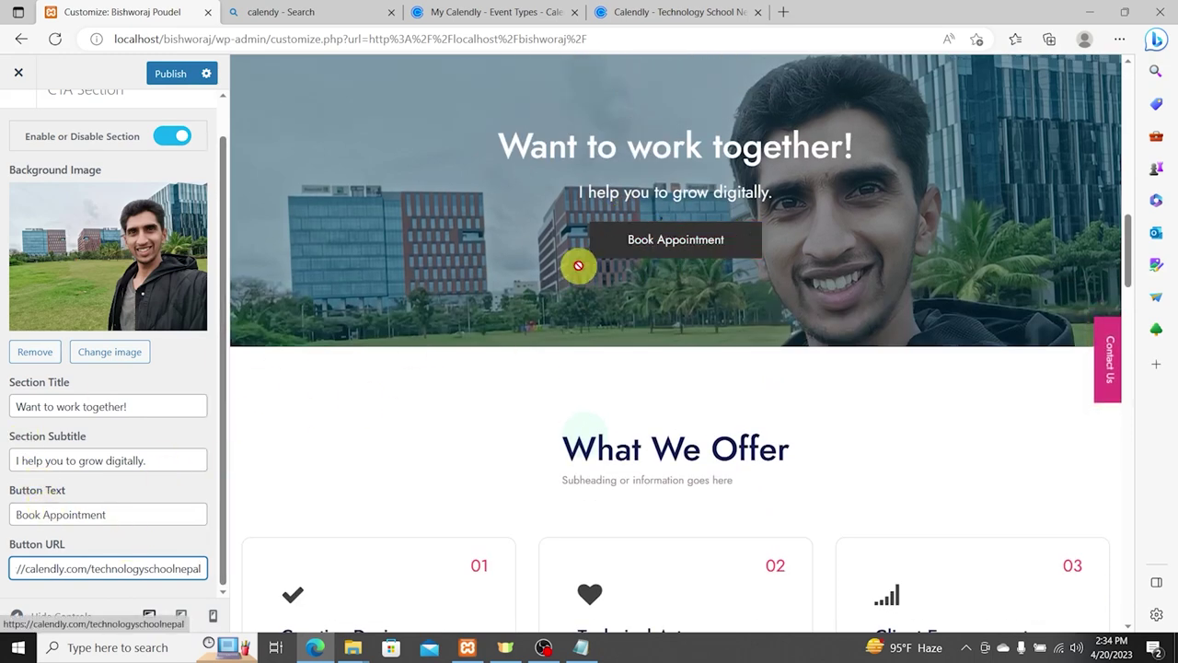
left_click_drag(130, 520, 2, 516)
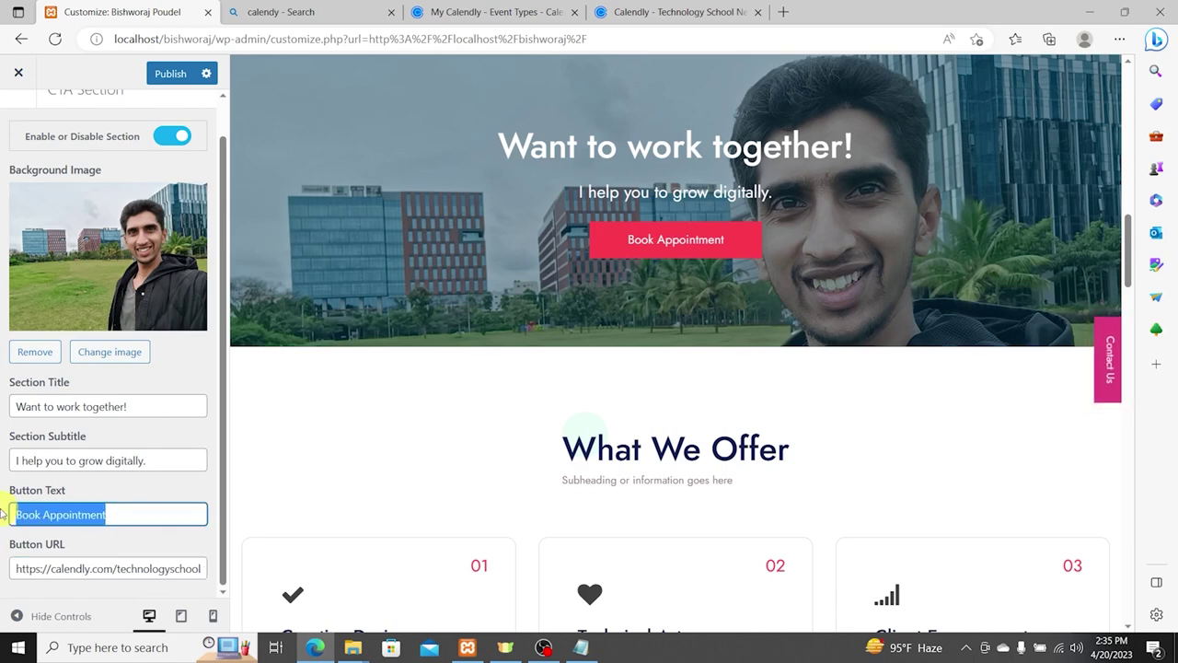
scroll(718, 408, "down", 3)
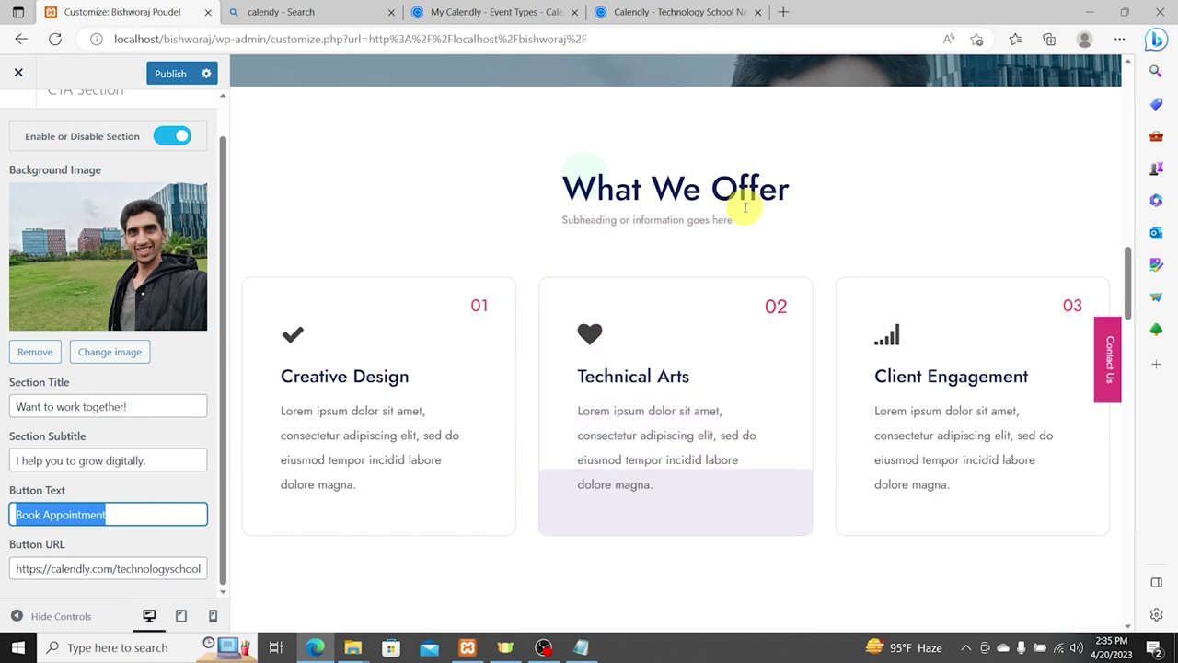
scroll(28, 276, "up", 1)
left_click(20, 123)
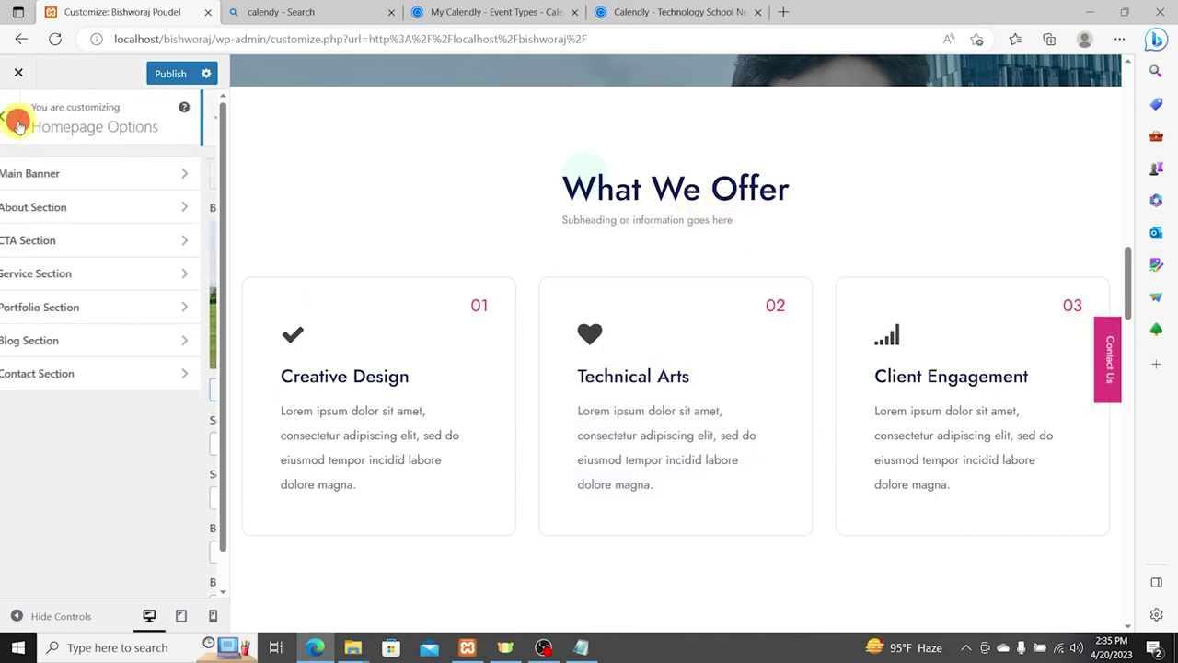
Step: Retitle the Service Section 'What I Offer' with subtitle 'I offer following services for you to grow.'
left_click(89, 270)
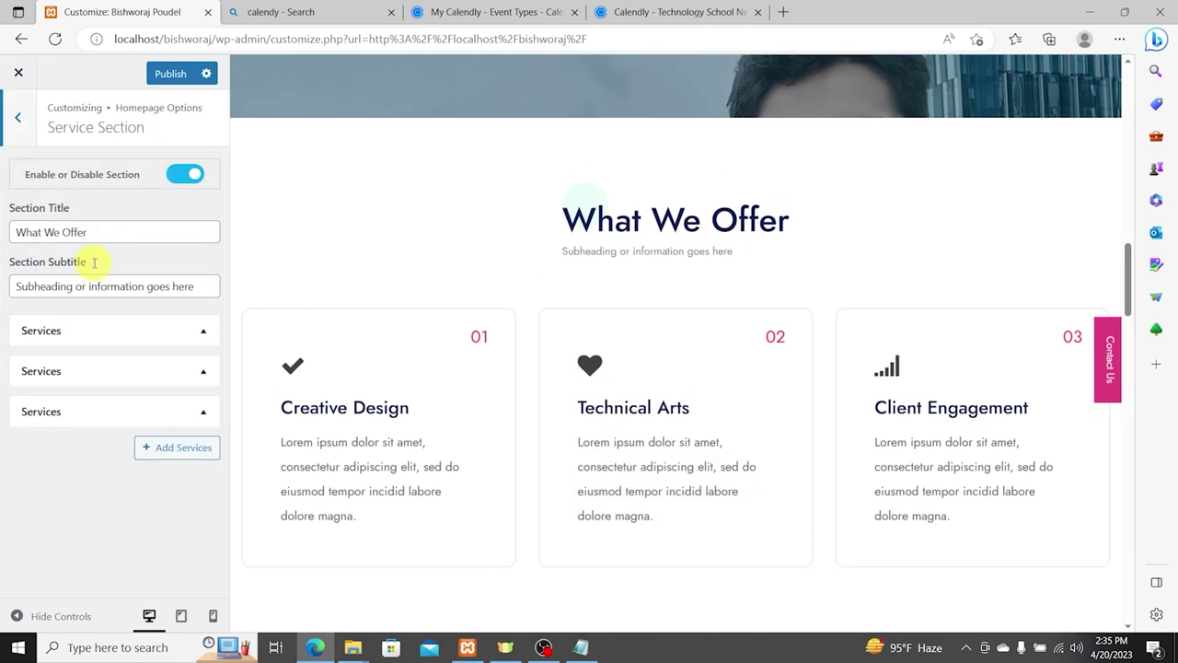
left_click(52, 231)
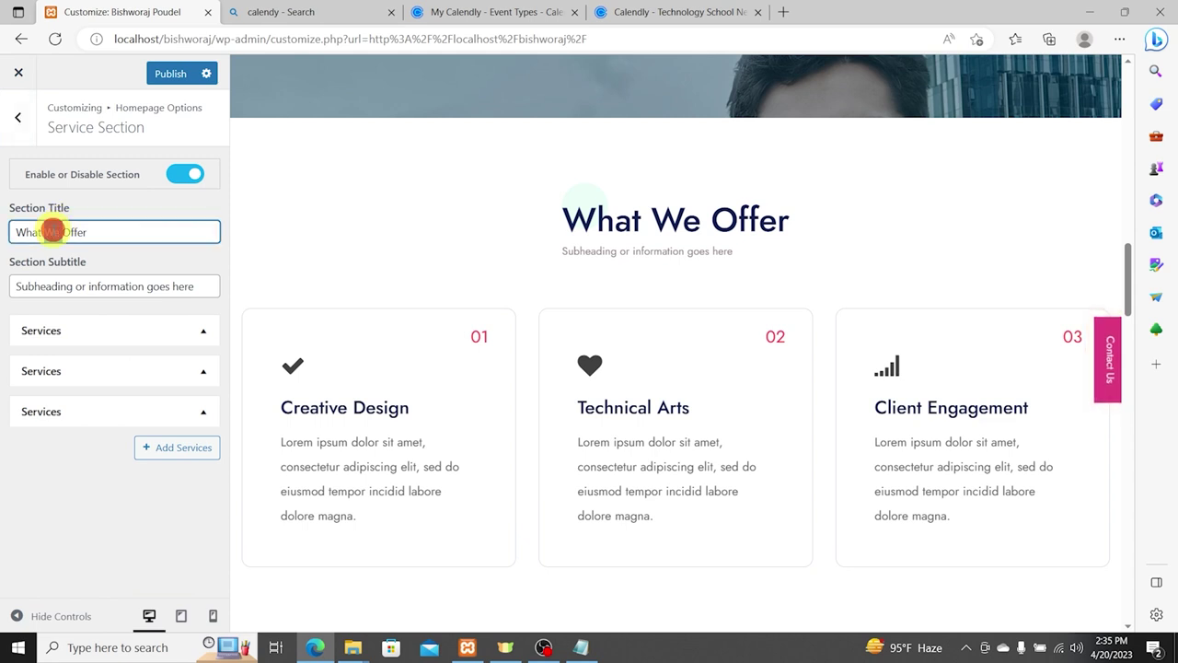
type("I")
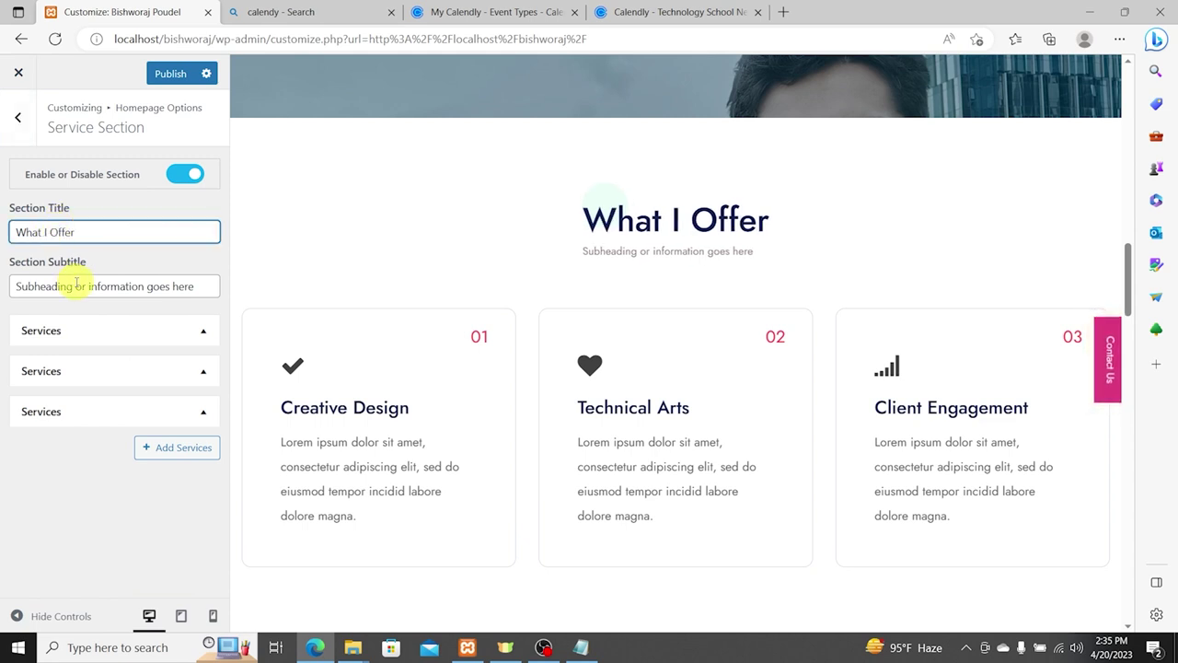
triple_click(77, 284)
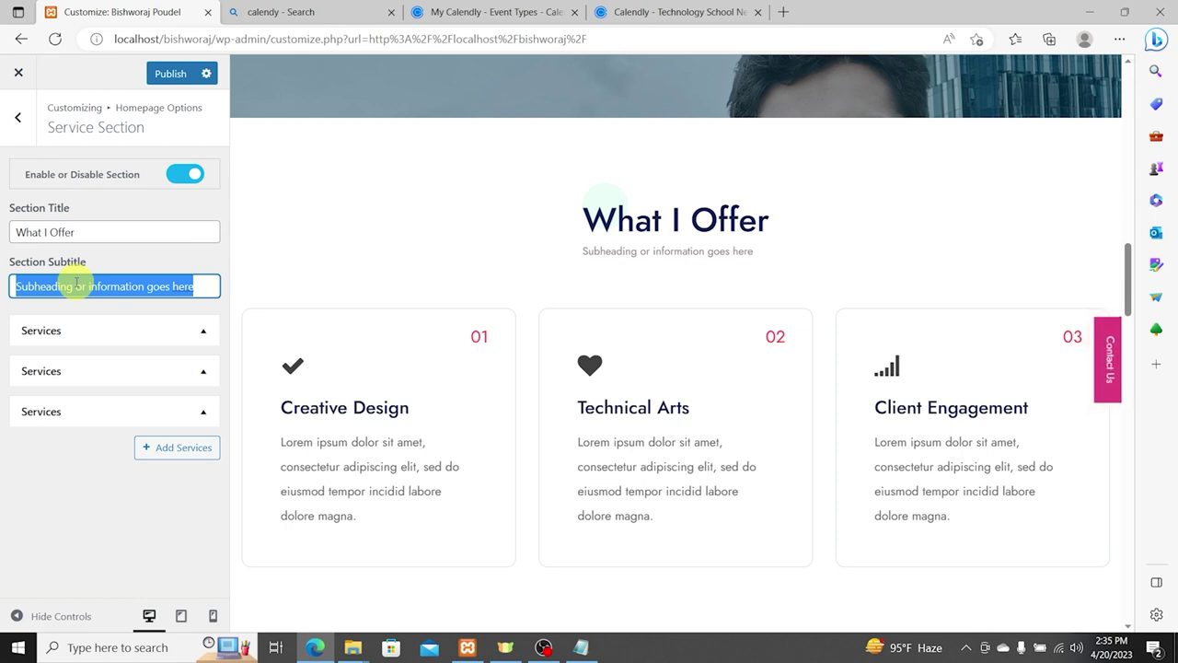
type("I")
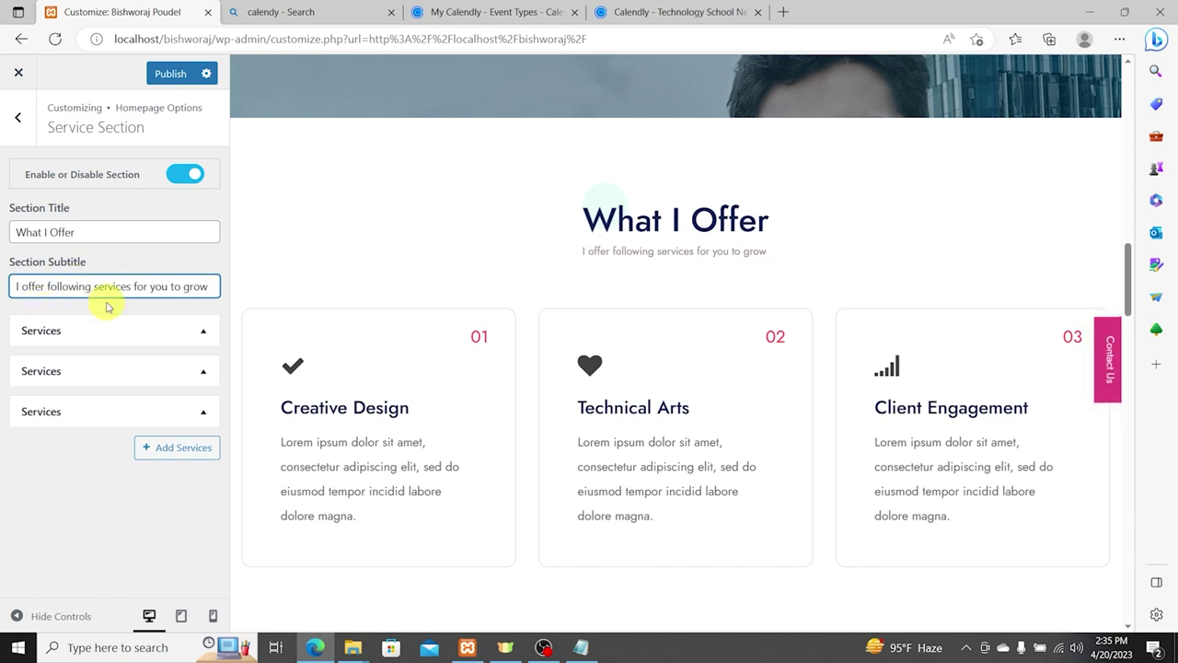
left_click(111, 326)
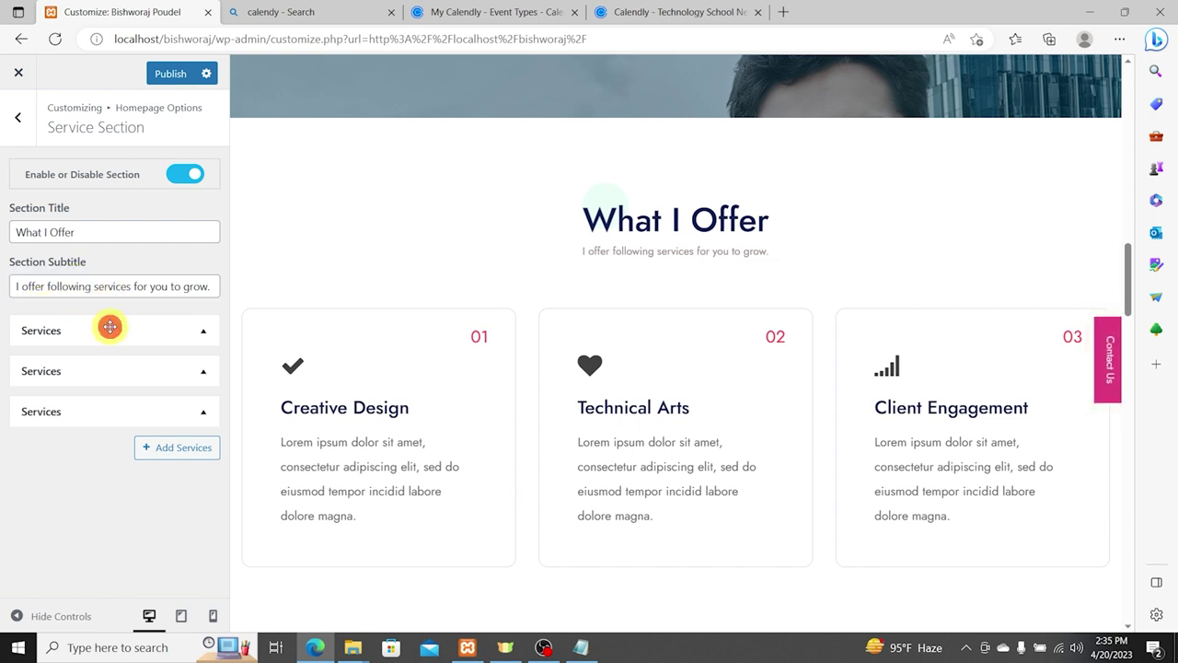
scroll(157, 426, "down", 2)
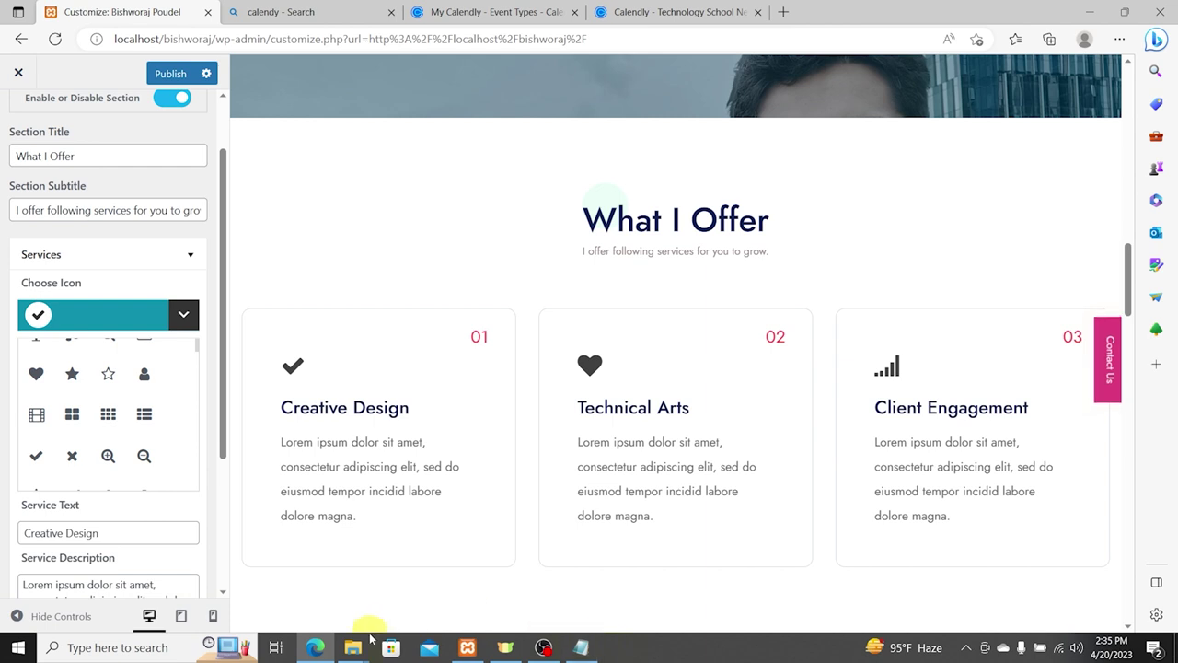
Step: Copy 'Online Class' from the notes and paste it over the Creative Design service name
mouse_move(354, 644)
left_click(418, 572)
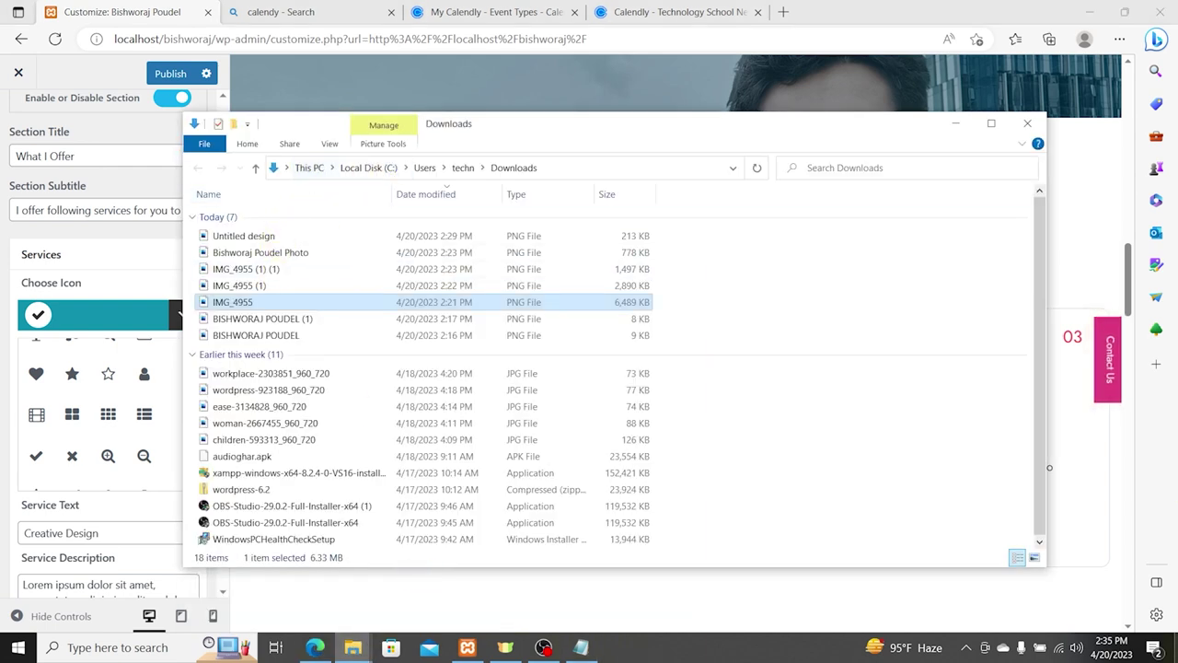
left_click(956, 122)
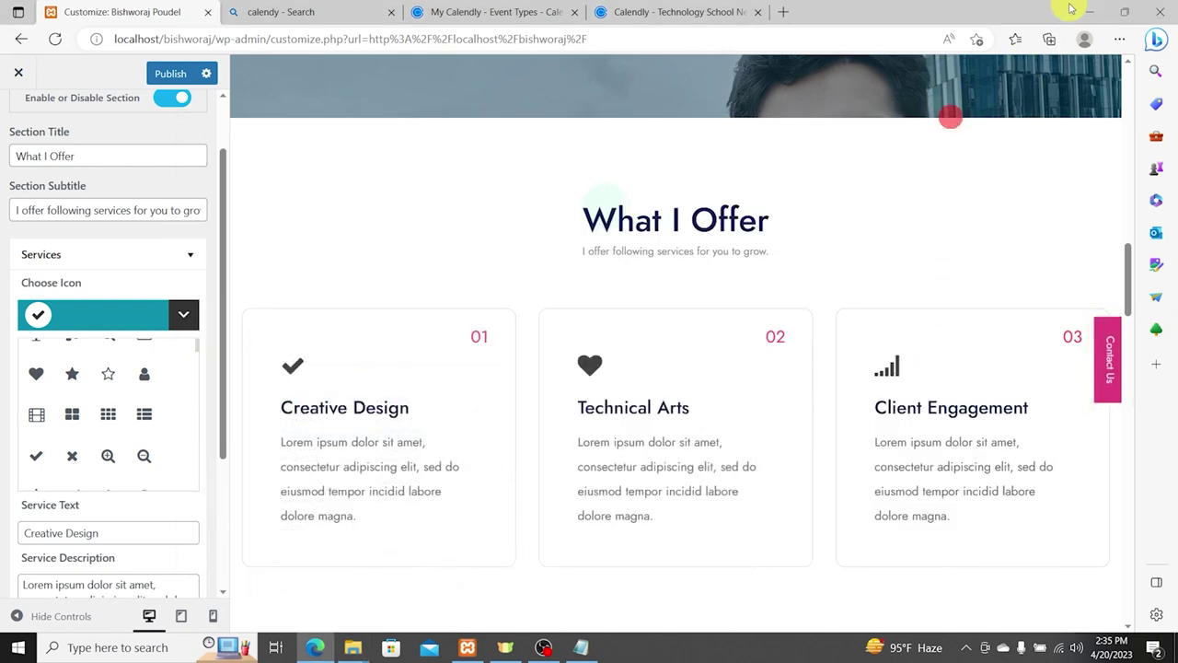
left_click(1086, 11)
double_click(27, 175)
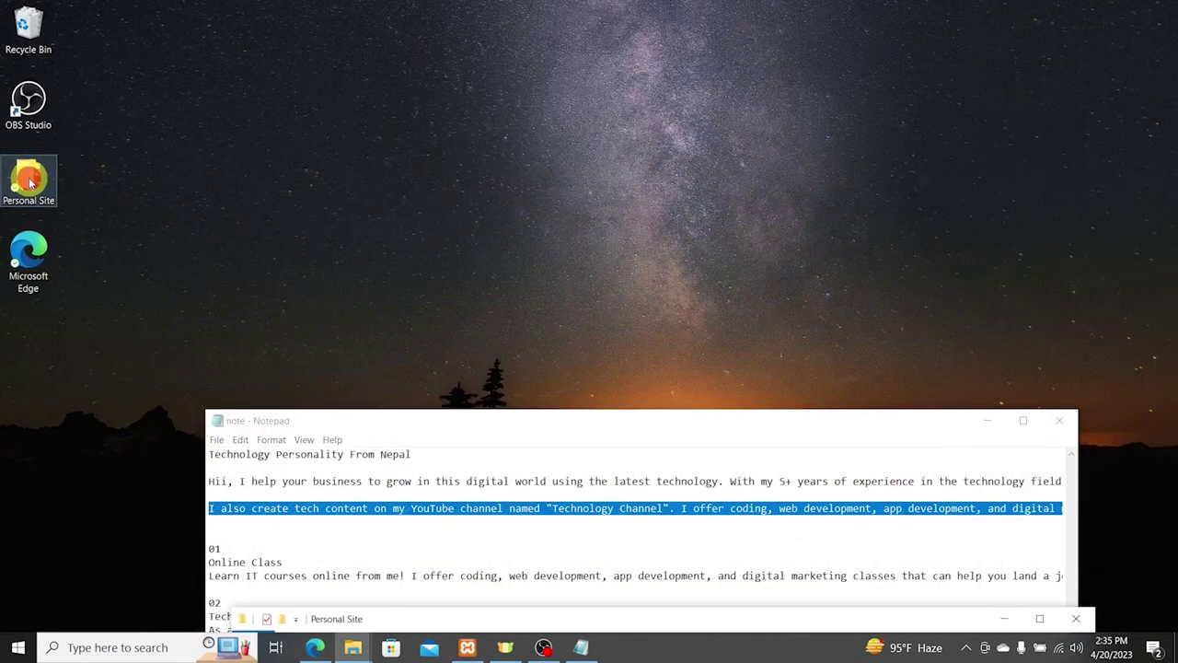
double_click(485, 423)
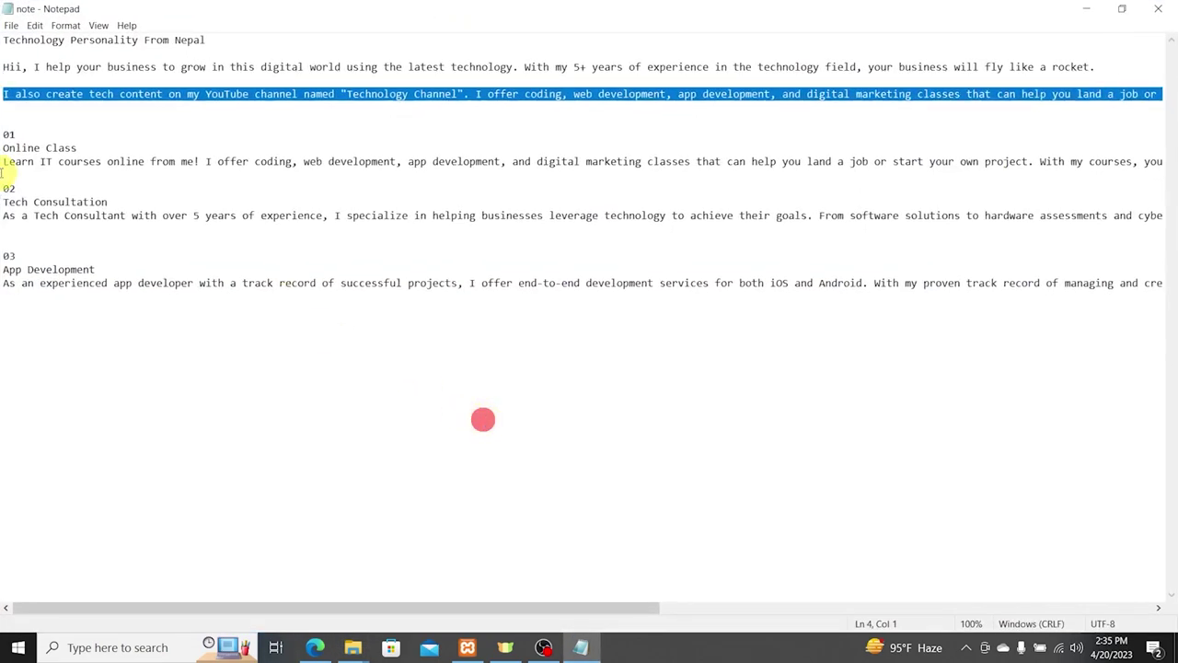
left_click_drag(3, 147, 92, 150)
key("ctrl+c")
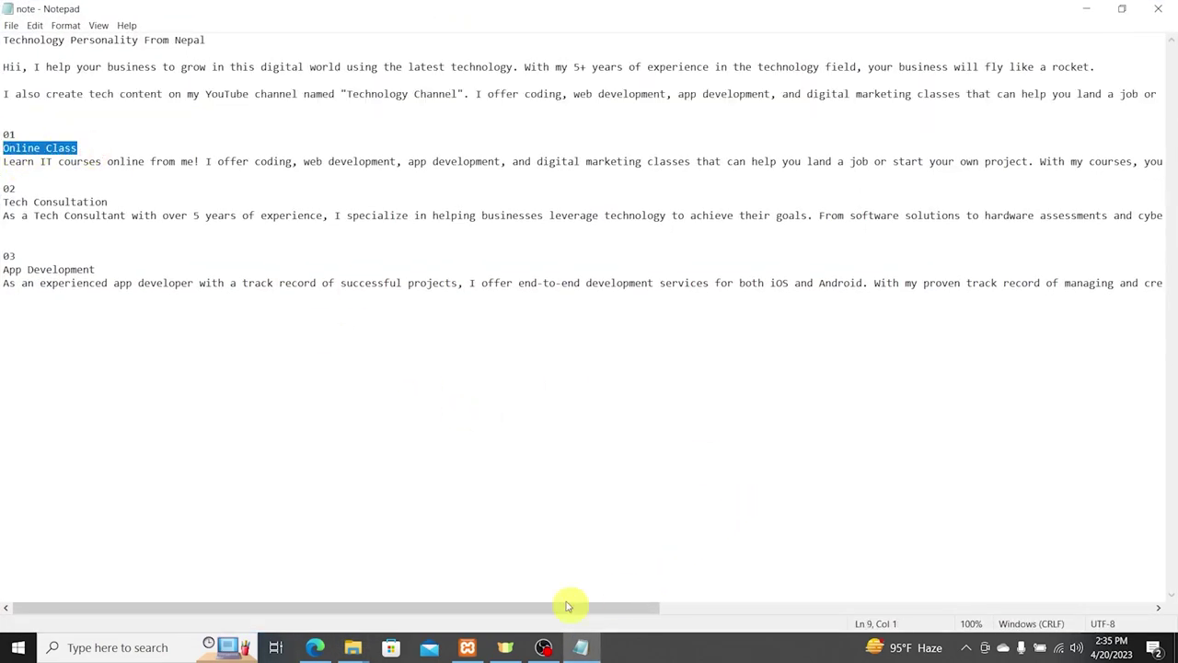
left_click(315, 647)
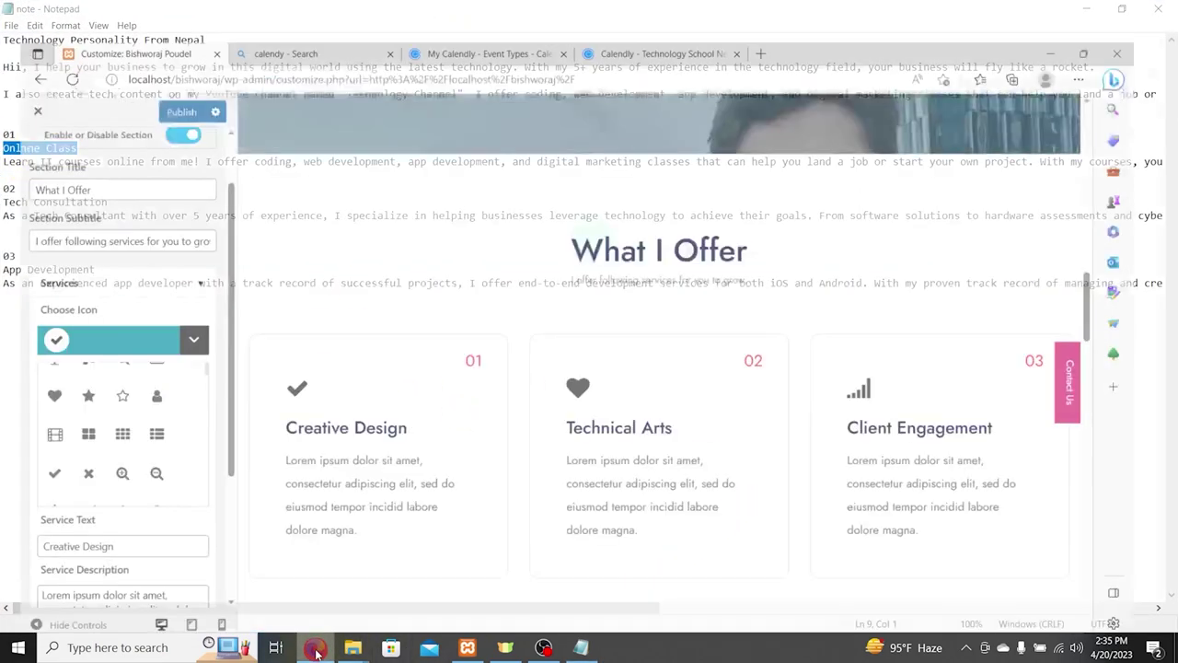
left_click_drag(123, 528, 15, 532)
key("ctrl+v")
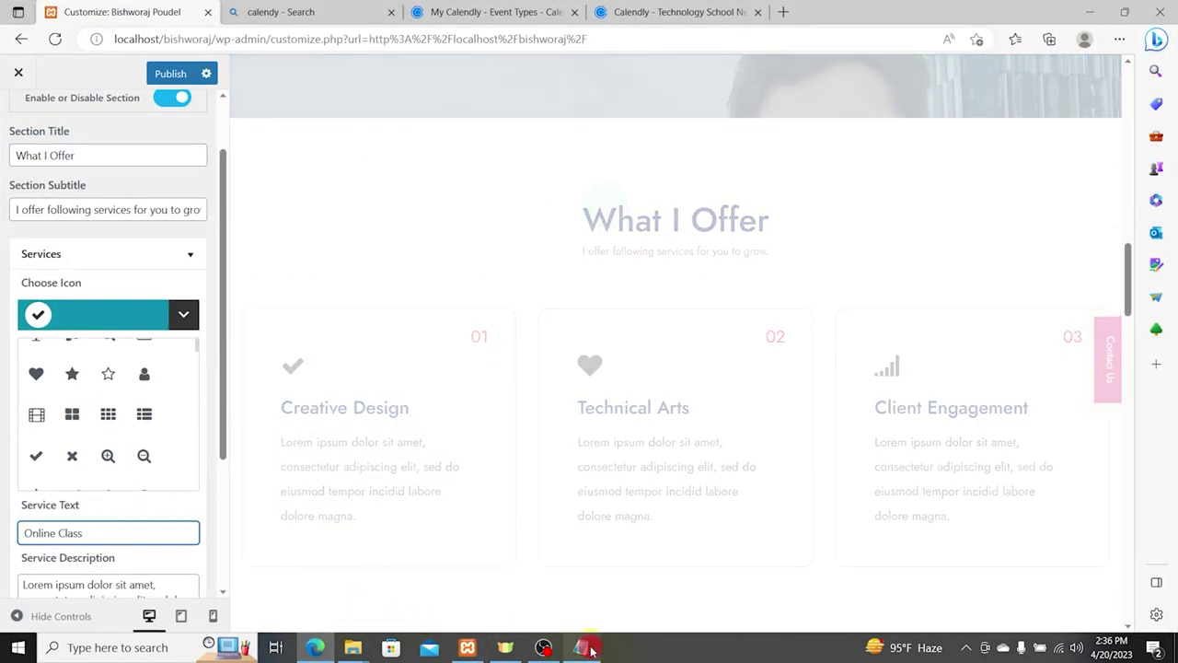
Step: Paste the Online Class description from the notes into the first service's description
left_click(581, 648)
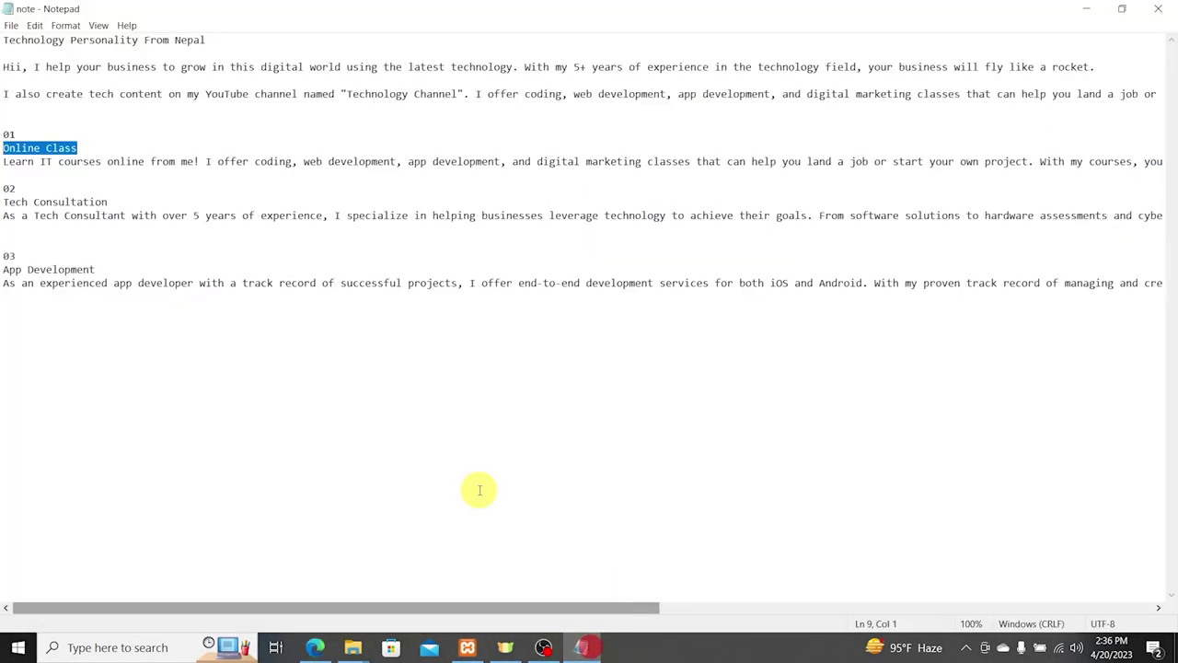
triple_click(6, 162)
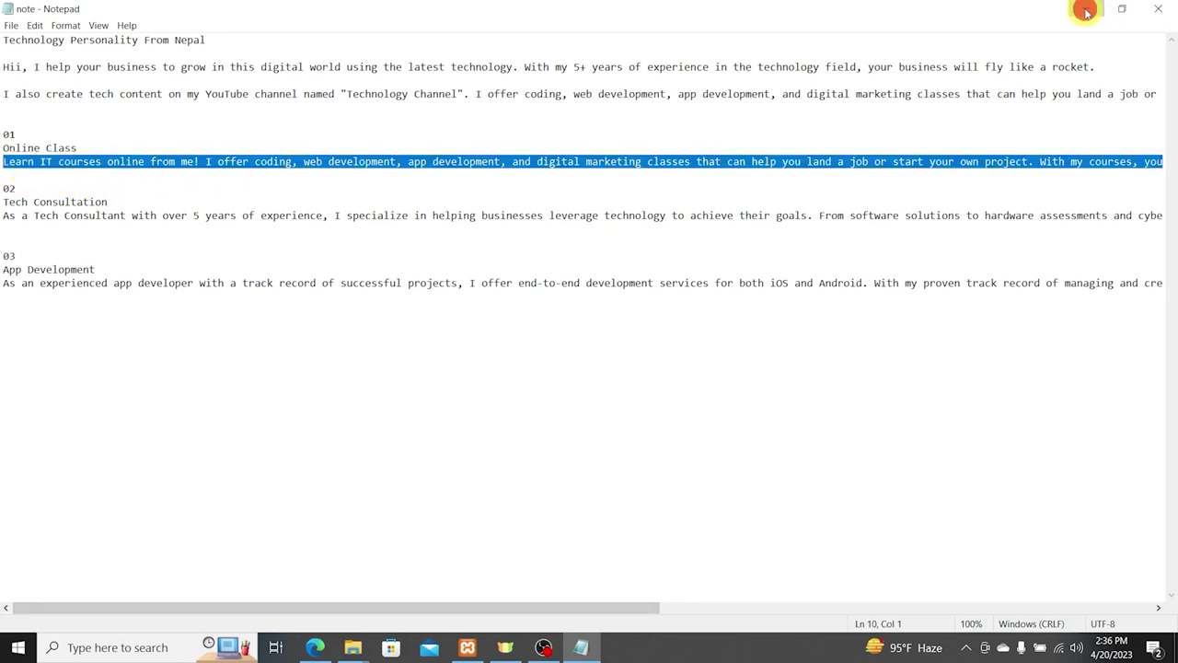
left_click(1087, 8)
scroll(129, 497, "down", 2)
triple_click(92, 464)
key("ctrl+v")
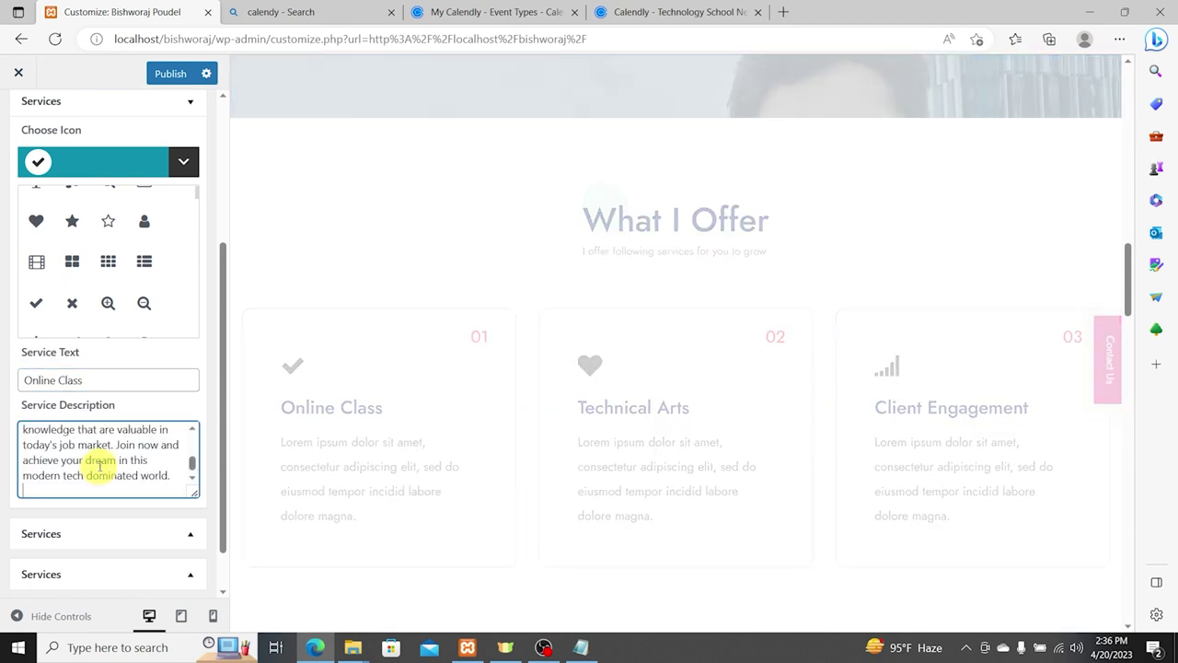
scroll(99, 467, "up", 1)
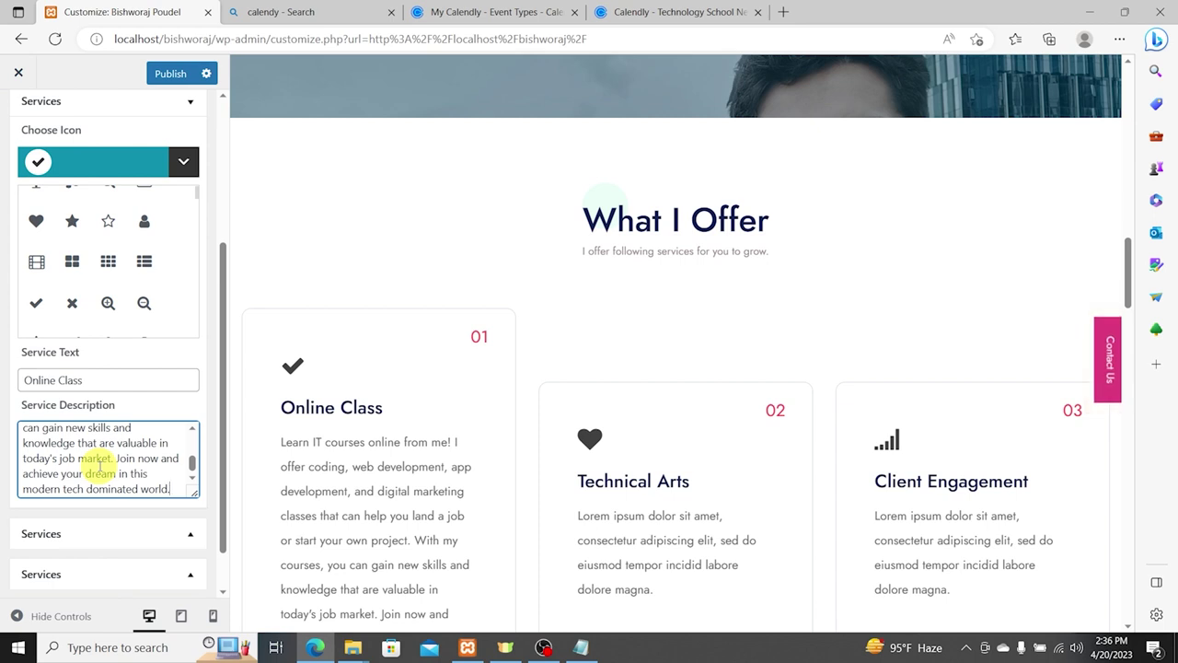
scroll(652, 513, "down", 2)
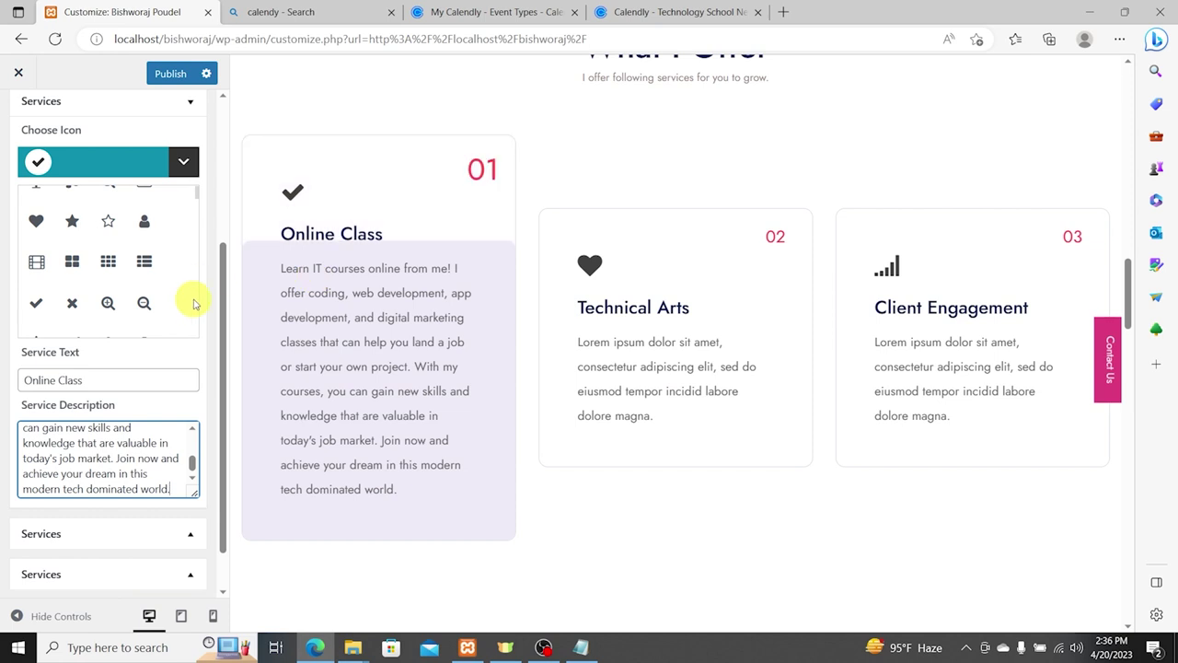
Step: Change the Online Class service icon from a book to a desktop monitor
scroll(119, 249, "up", 1)
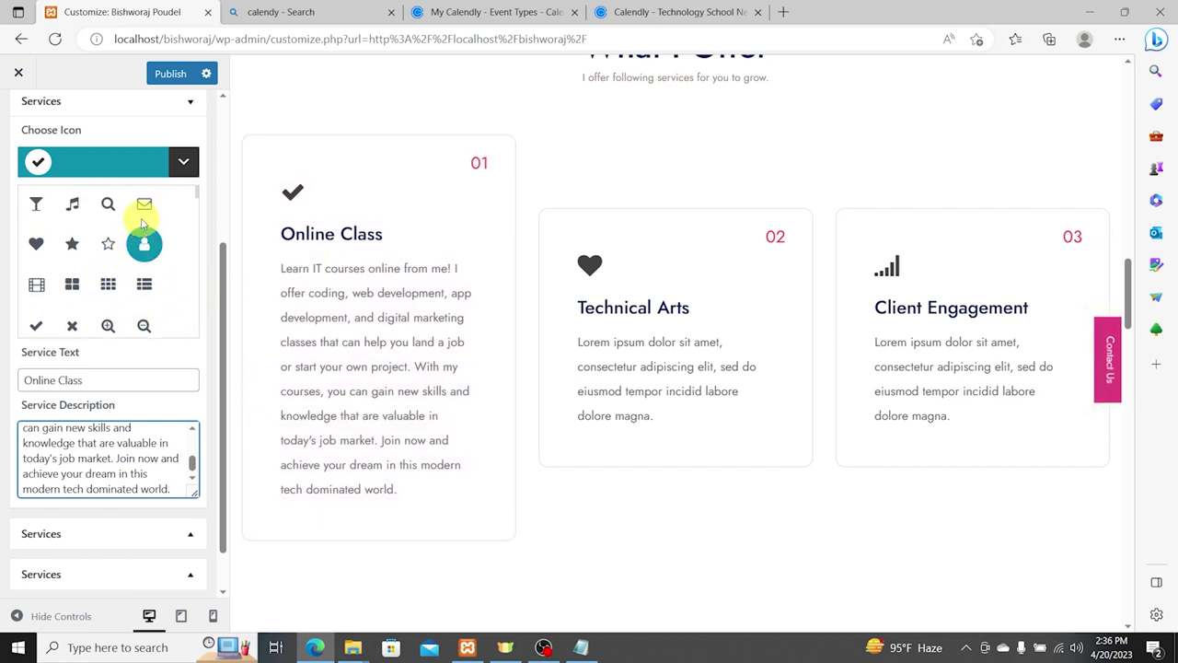
scroll(145, 248, "down", 4)
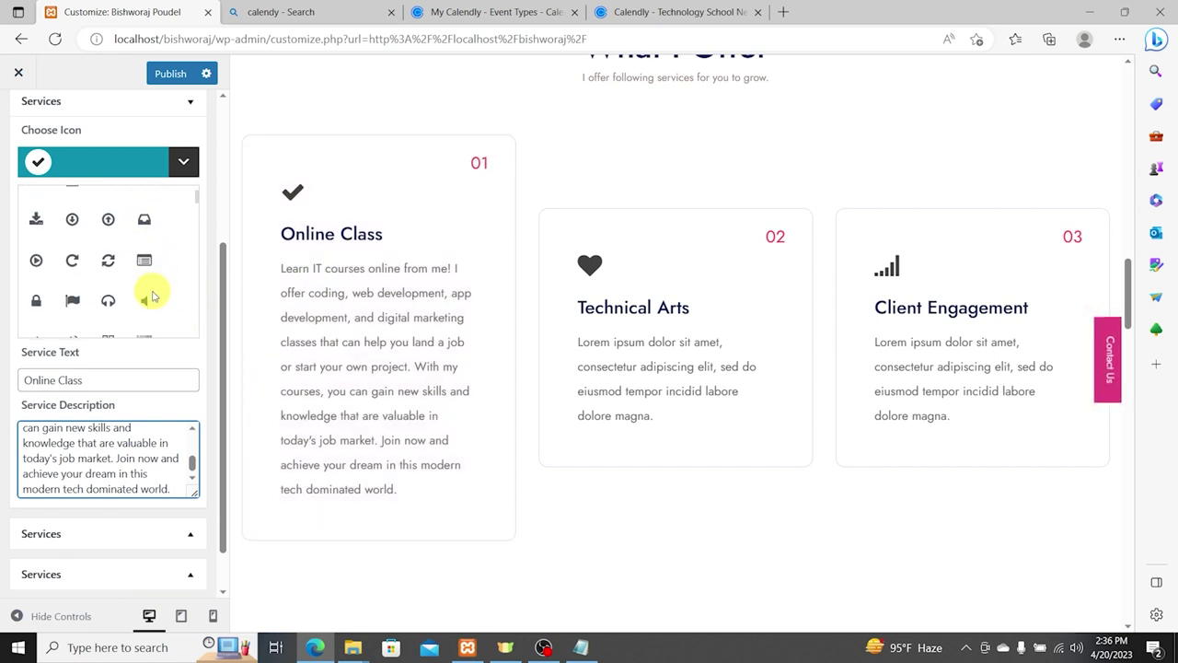
scroll(155, 289, "down", 5)
scroll(175, 294, "down", 1)
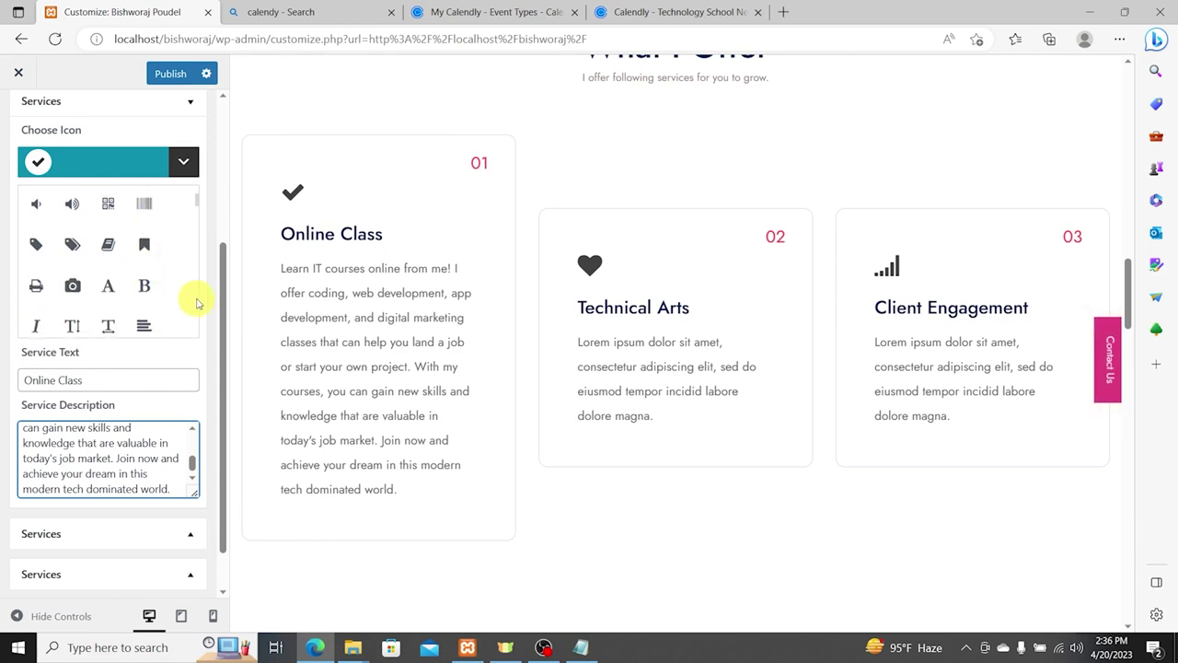
left_click(108, 243)
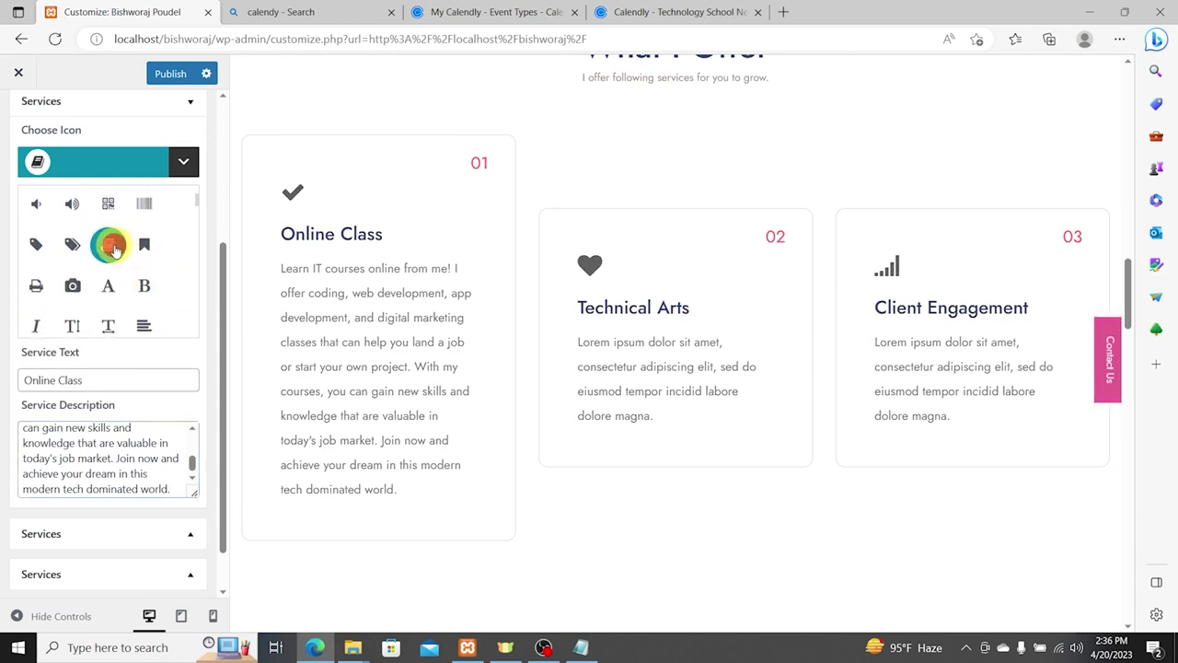
scroll(175, 294, "down", 2)
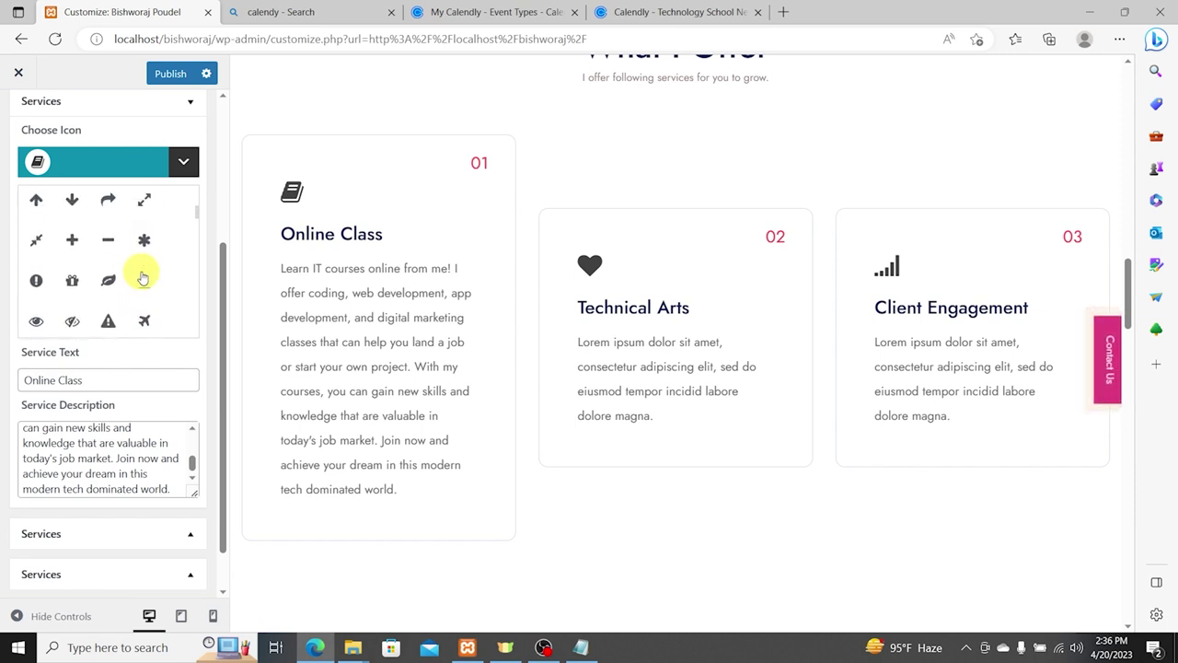
scroll(146, 276, "down", 5)
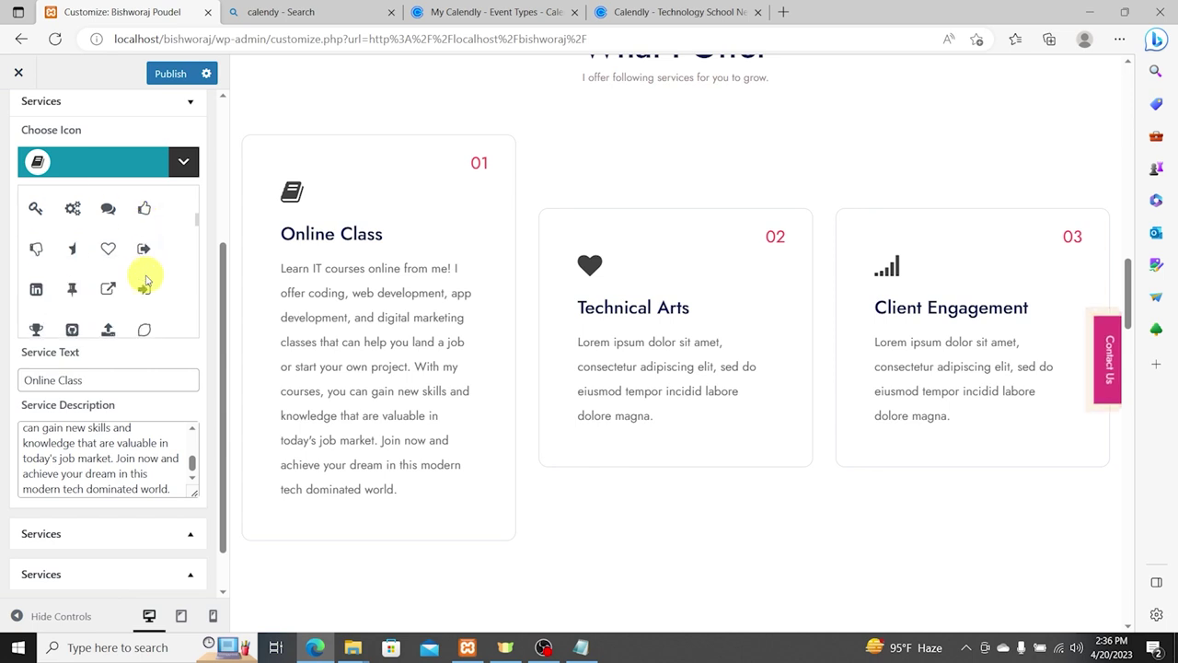
scroll(148, 278, "down", 5)
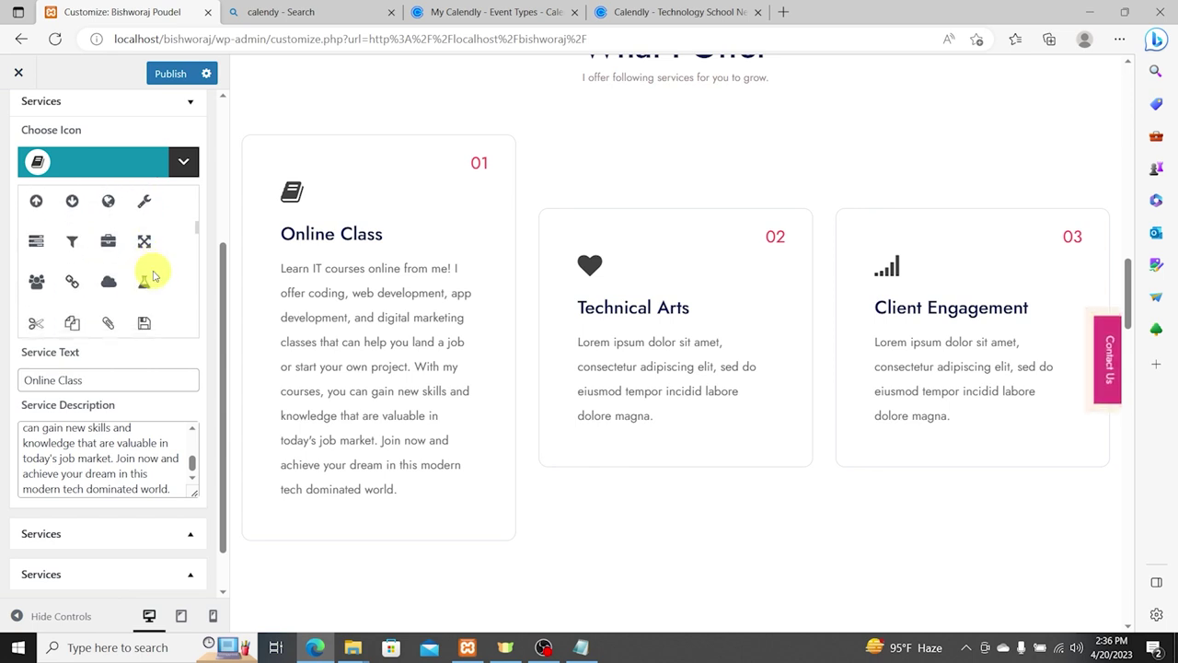
scroll(150, 278, "down", 5)
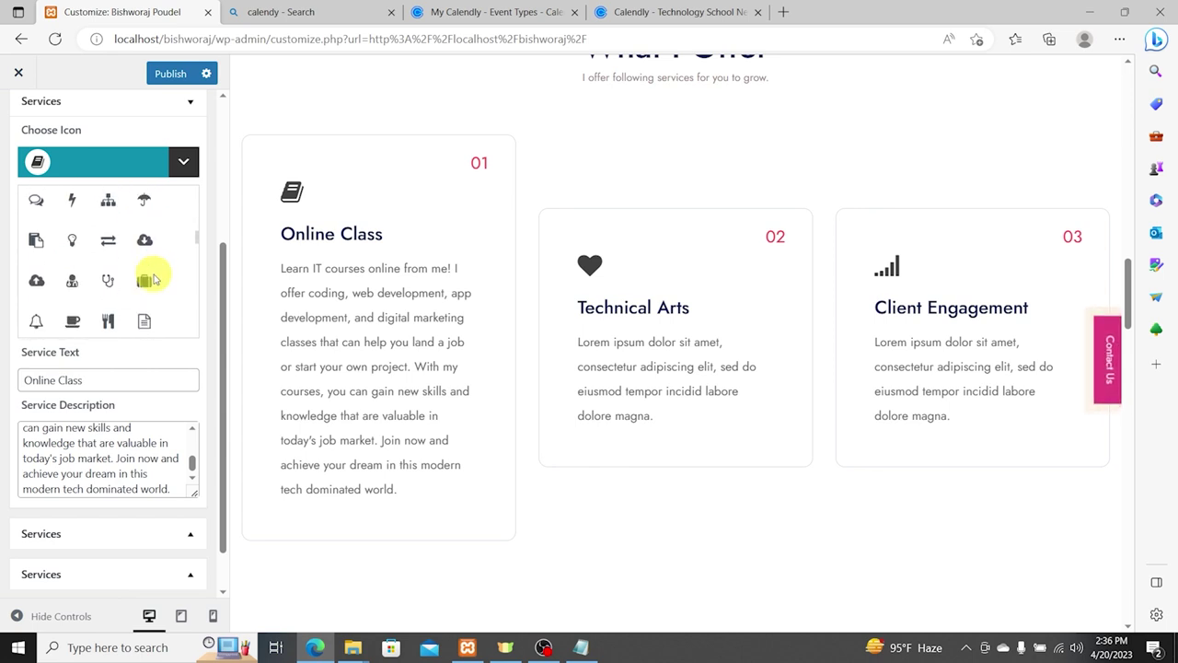
scroll(171, 304, "down", 3)
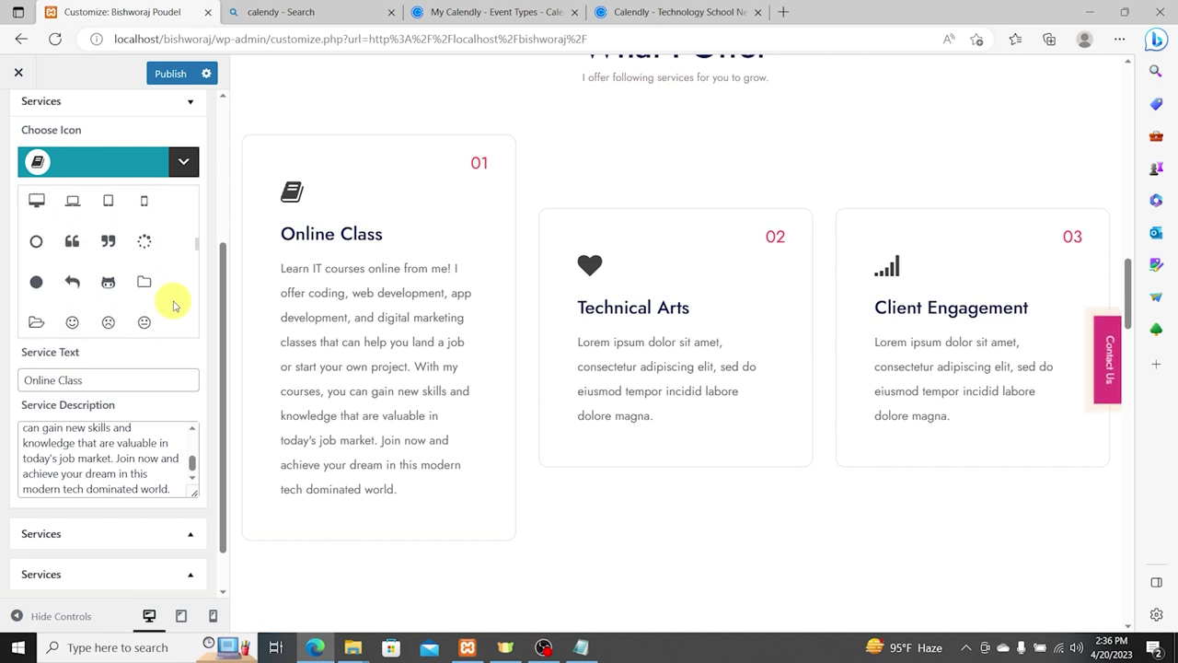
left_click(36, 226)
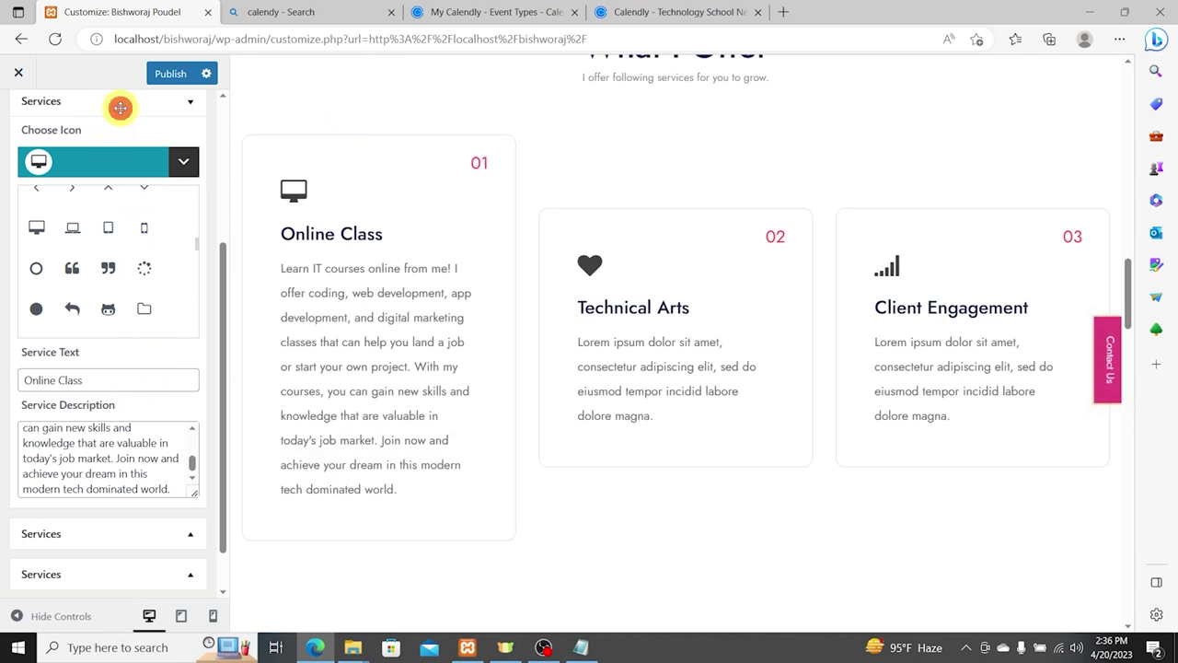
left_click(116, 102)
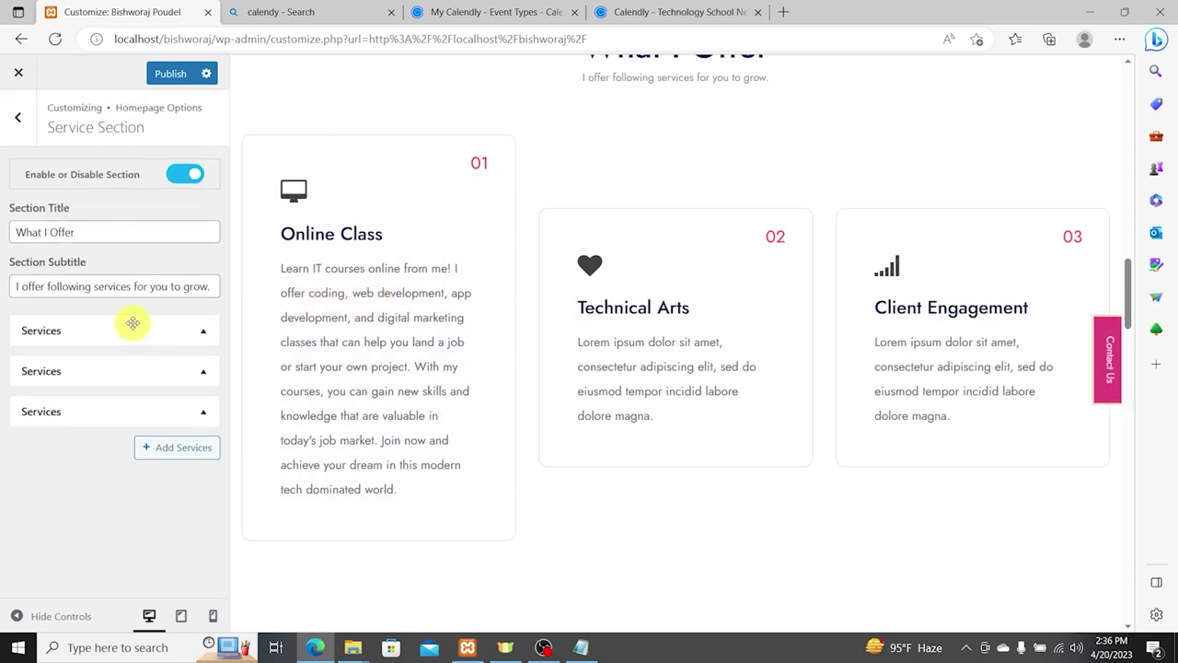
Step: Give the second service a person icon and select the Tech Consultation heading in the notes
left_click(135, 357)
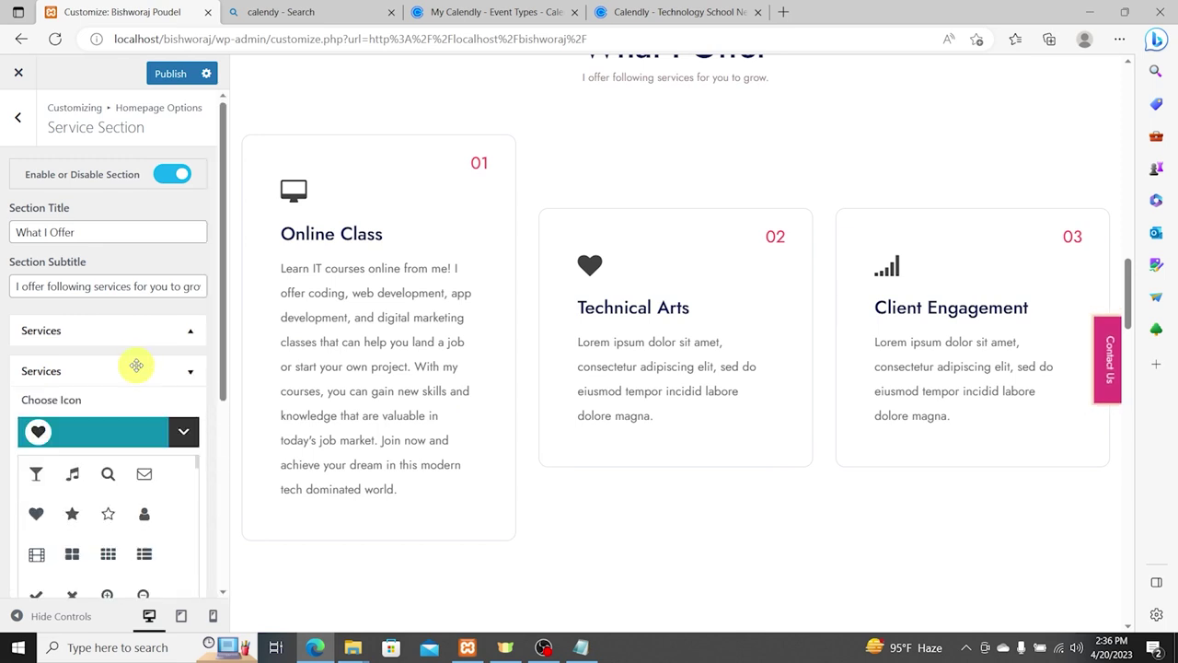
left_click(144, 516)
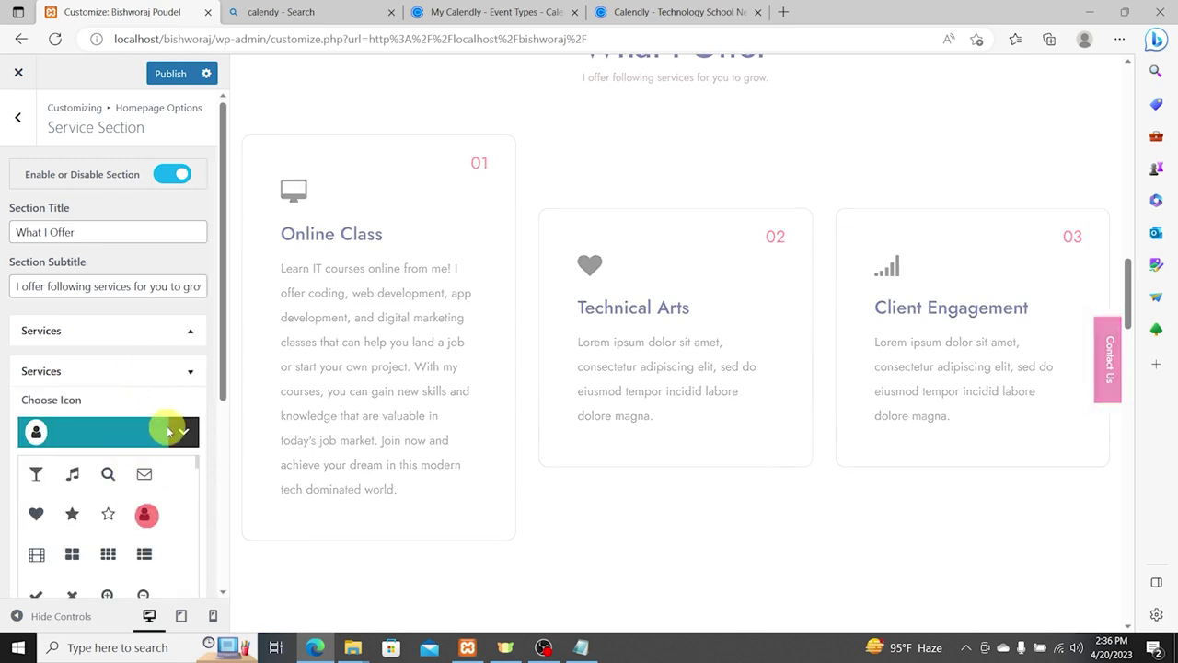
left_click(581, 648)
left_click(39, 231)
key("shift+Up")
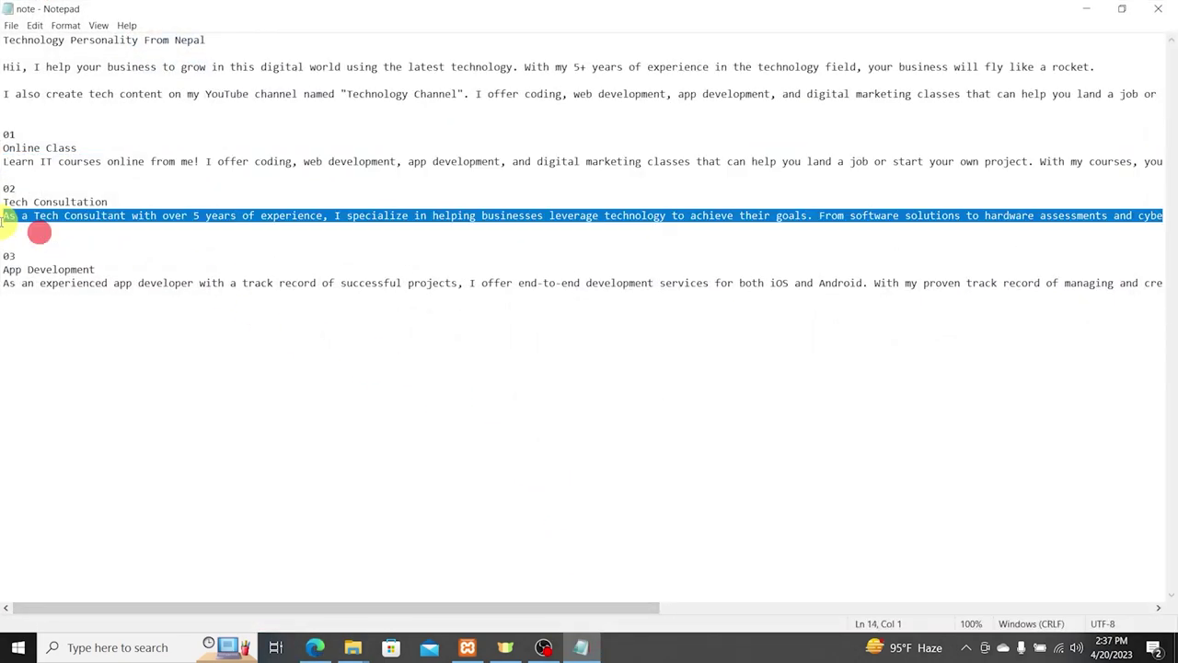
left_click(110, 195)
key("shift+End")
key("Home")
key("shift+End")
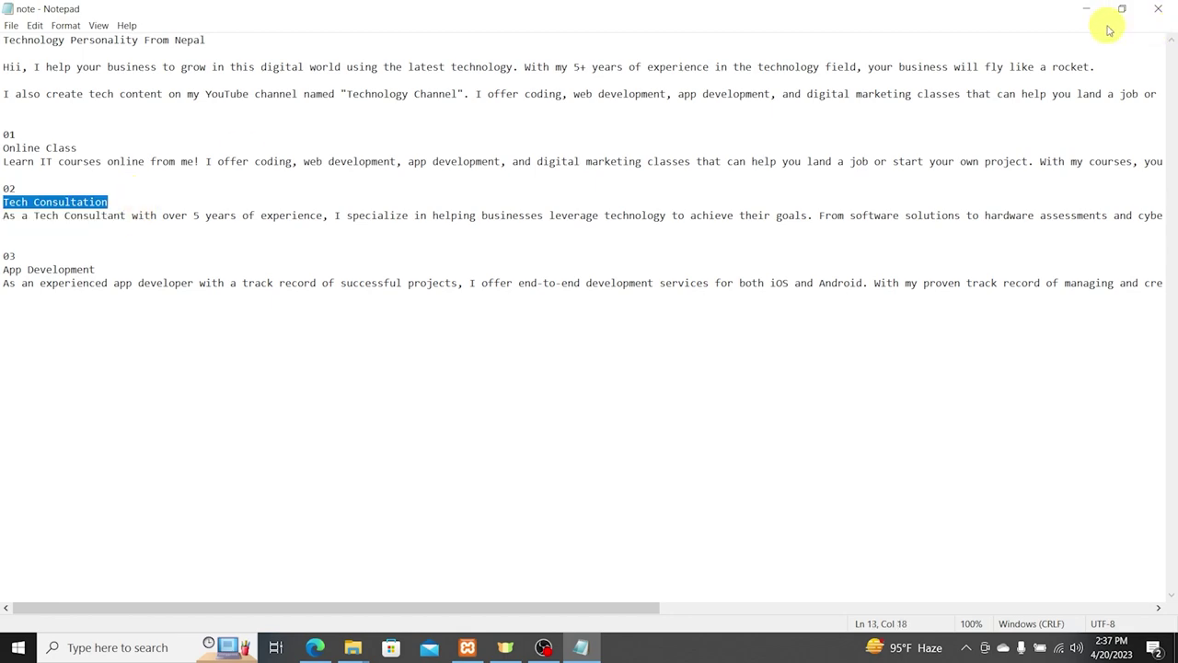
left_click(1088, 9)
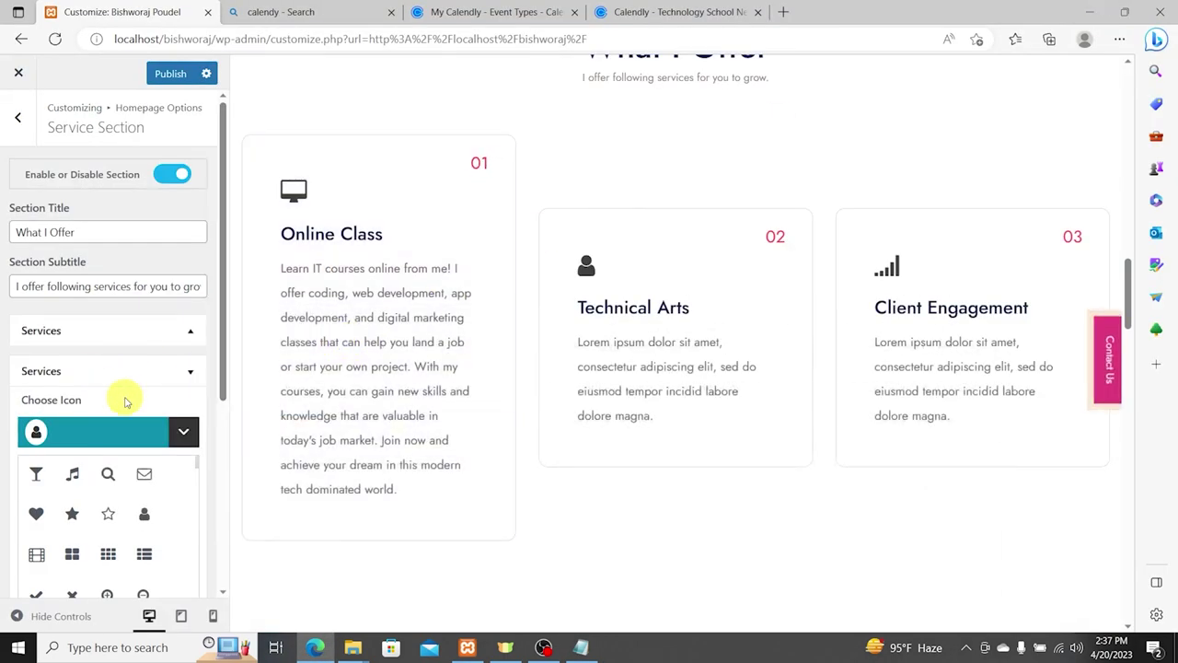
Step: Replace the second service's Technical Arts title with 'Tech Consultation'
left_click(180, 423)
left_click(117, 499)
key("ctrl+a")
key("ctrl+v")
key("ctrl+a")
key("BackSpace")
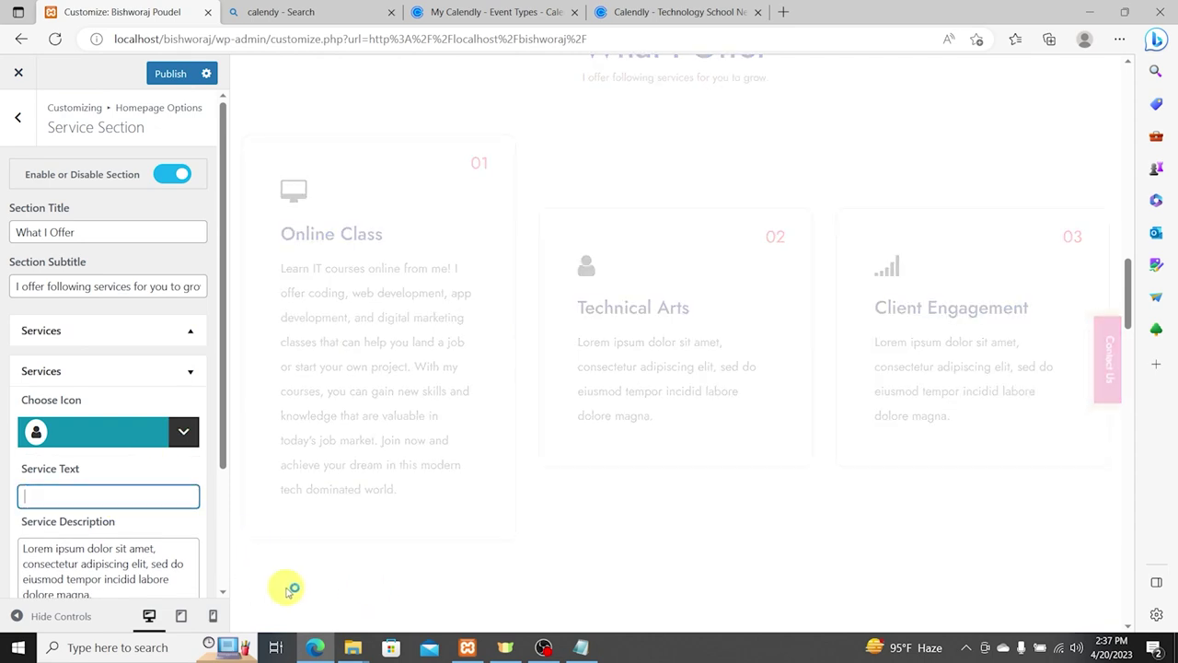
left_click(582, 647)
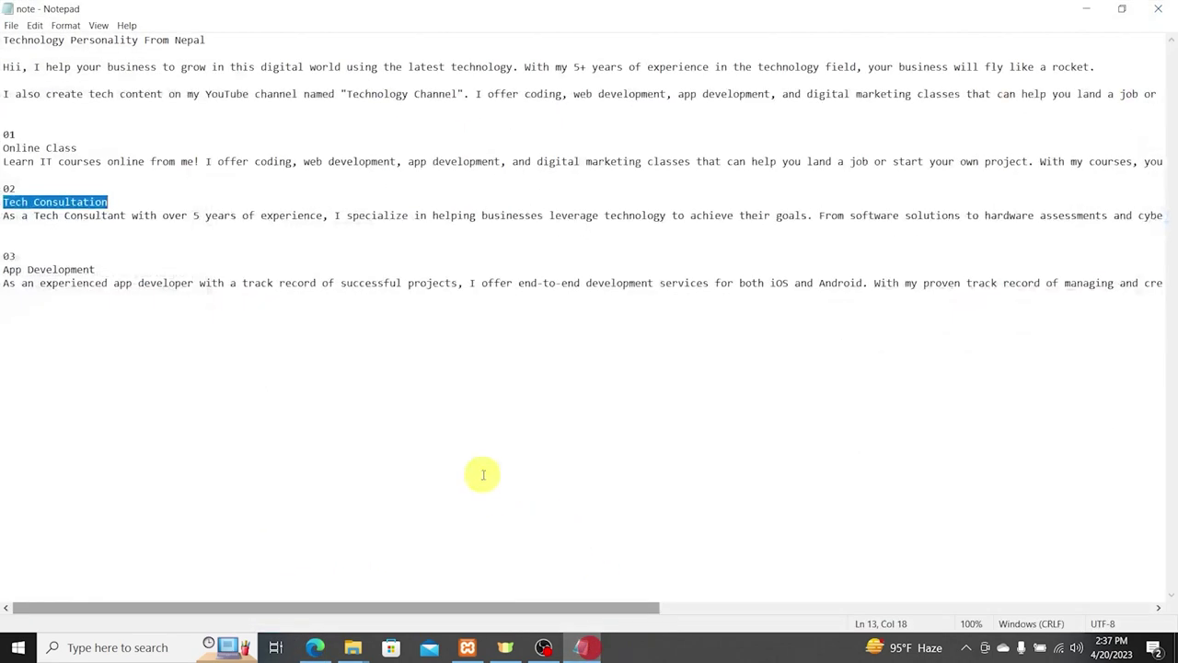
right_click(92, 204)
left_click(117, 243)
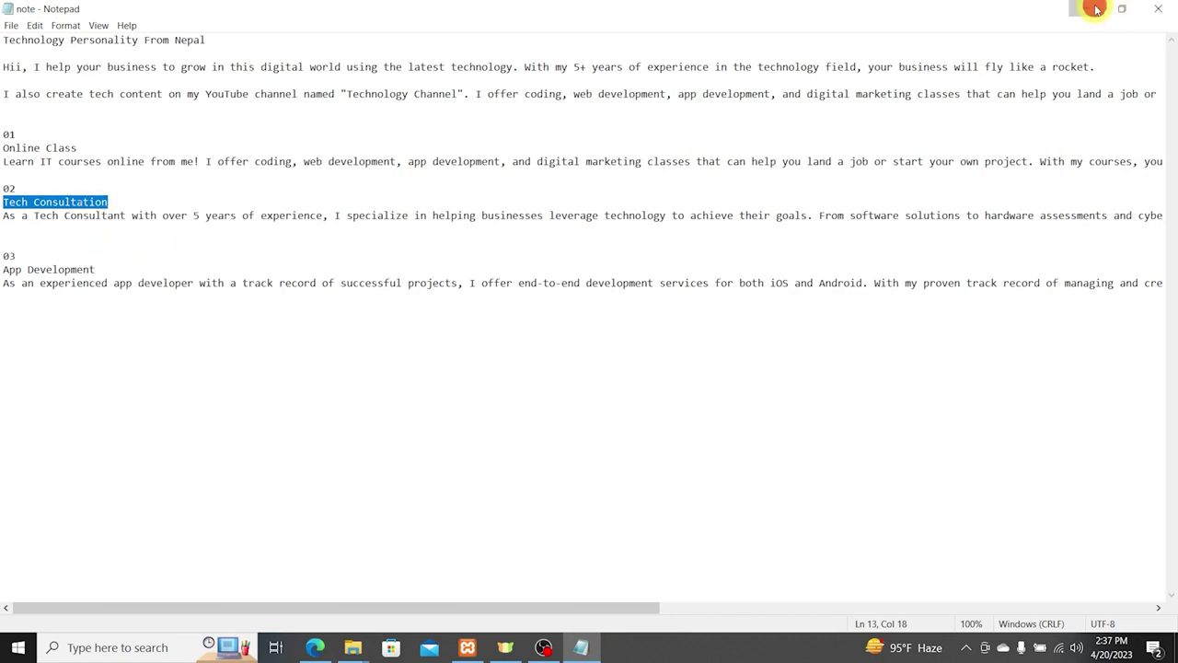
left_click(1088, 9)
key("ctrl+v")
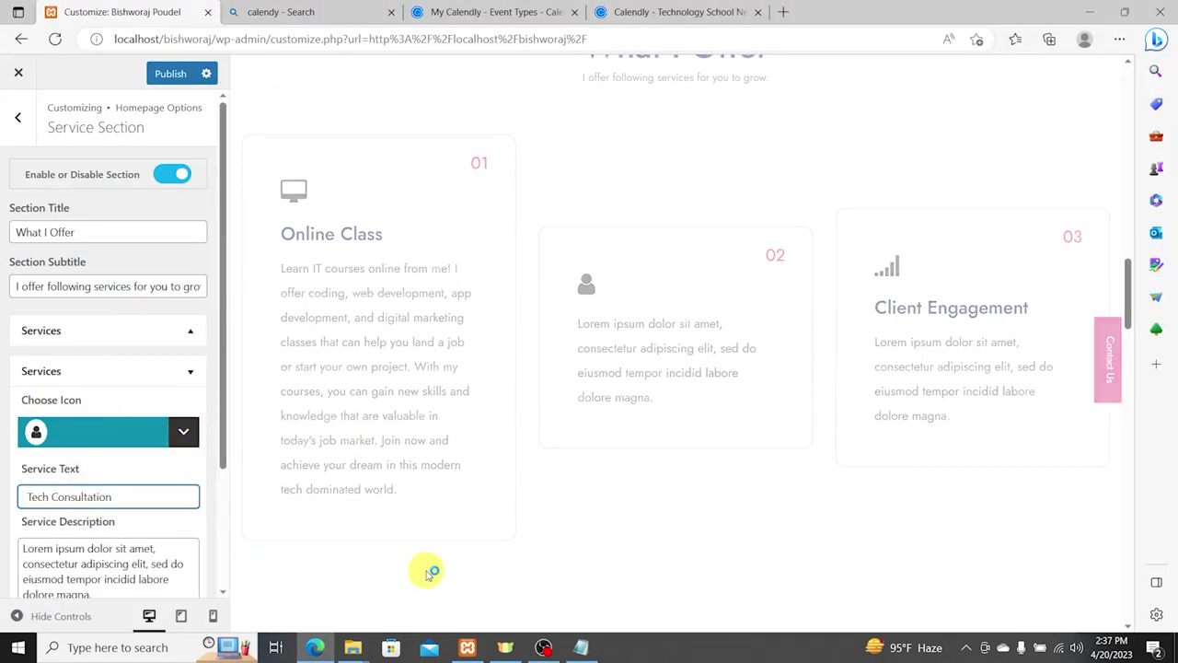
Step: Paste the tech consulting description from the notes into the second service's description
left_click(582, 647)
left_click_drag(8, 241, 3, 216)
left_click(1088, 9)
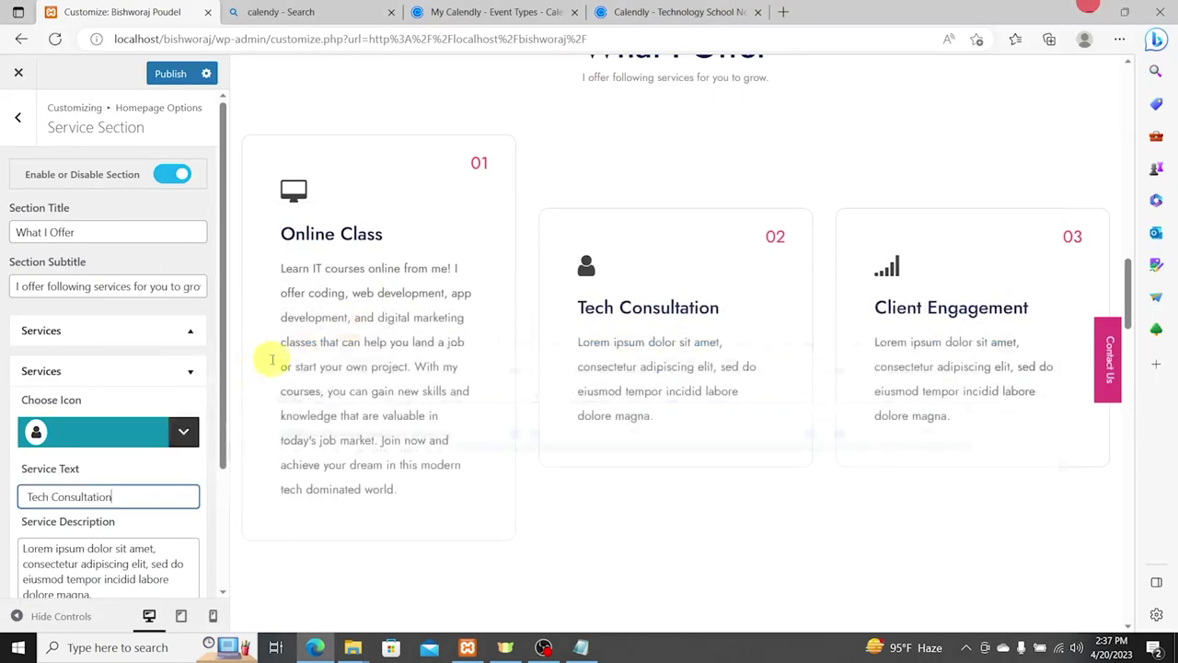
left_click(138, 569)
key("ctrl+a")
key("ctrl+v")
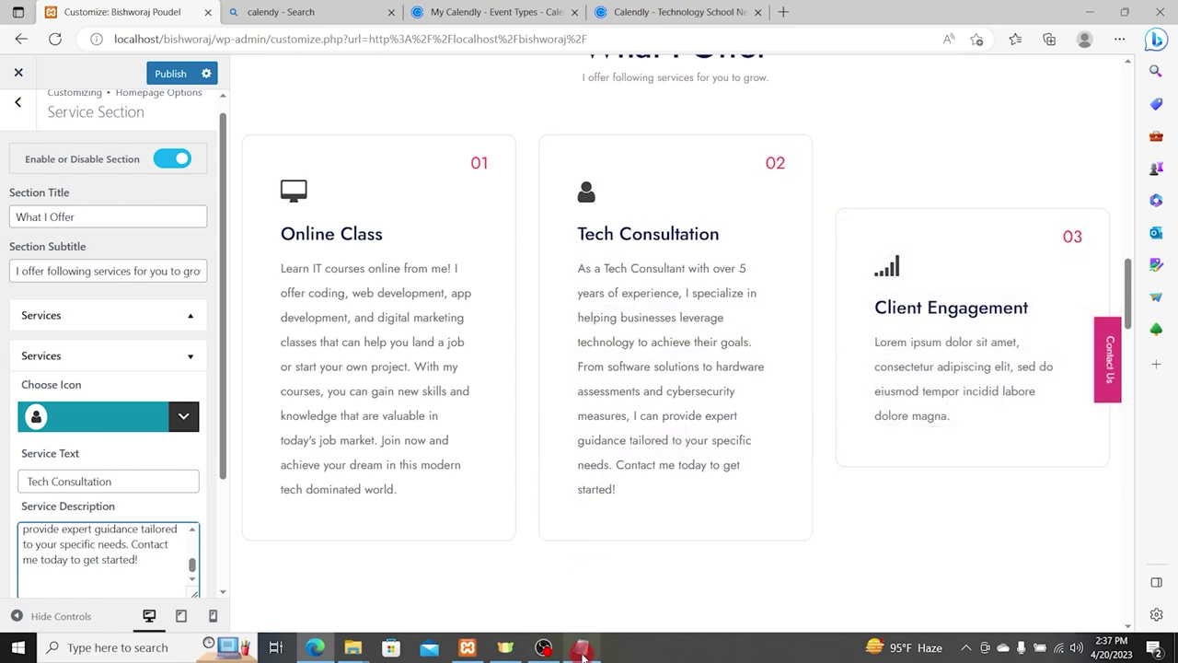
Step: Copy the App Development heading from the notes and collapse the Tech Consultation item
left_click(581, 647)
left_click(97, 268)
key("shift+Home")
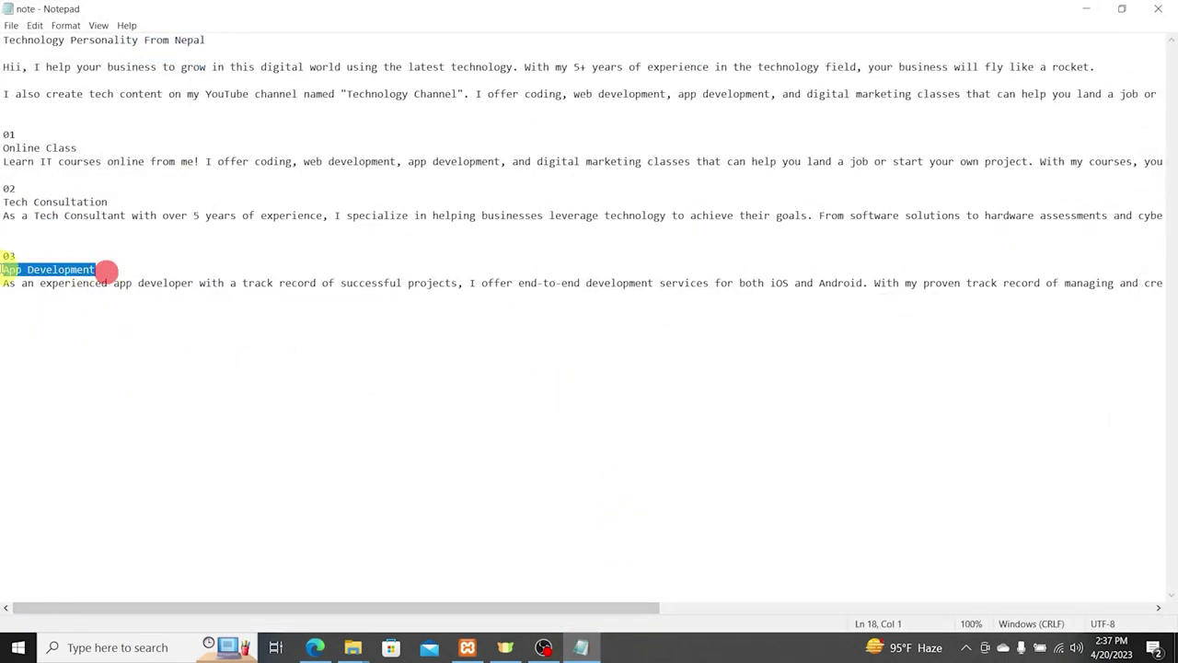
left_click(1088, 11)
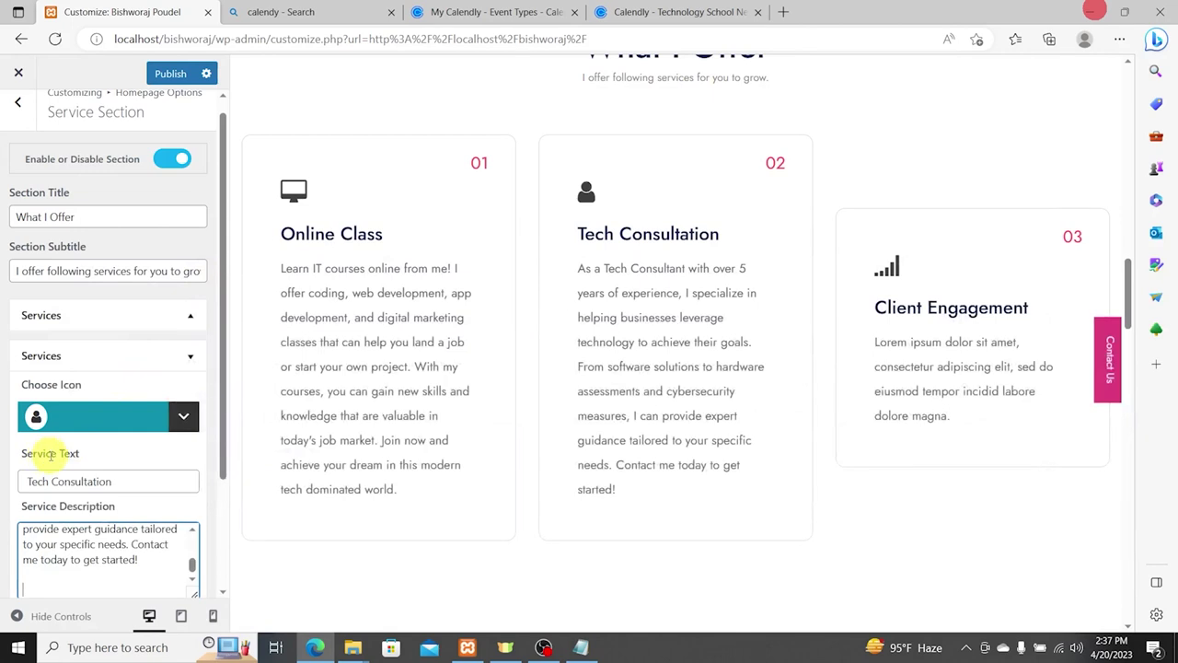
left_click(188, 359)
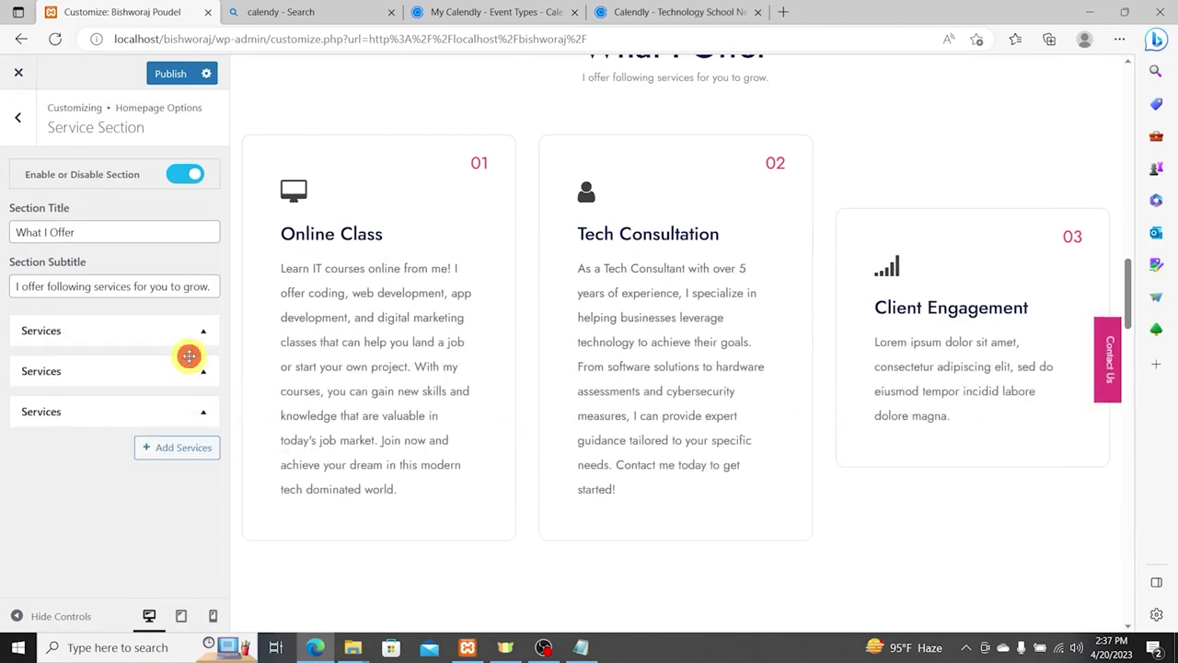
Step: Give the third service card a mobile device (tablet) icon
left_click(204, 414)
scroll(145, 538, "down", 3)
scroll(176, 558, "down", 5)
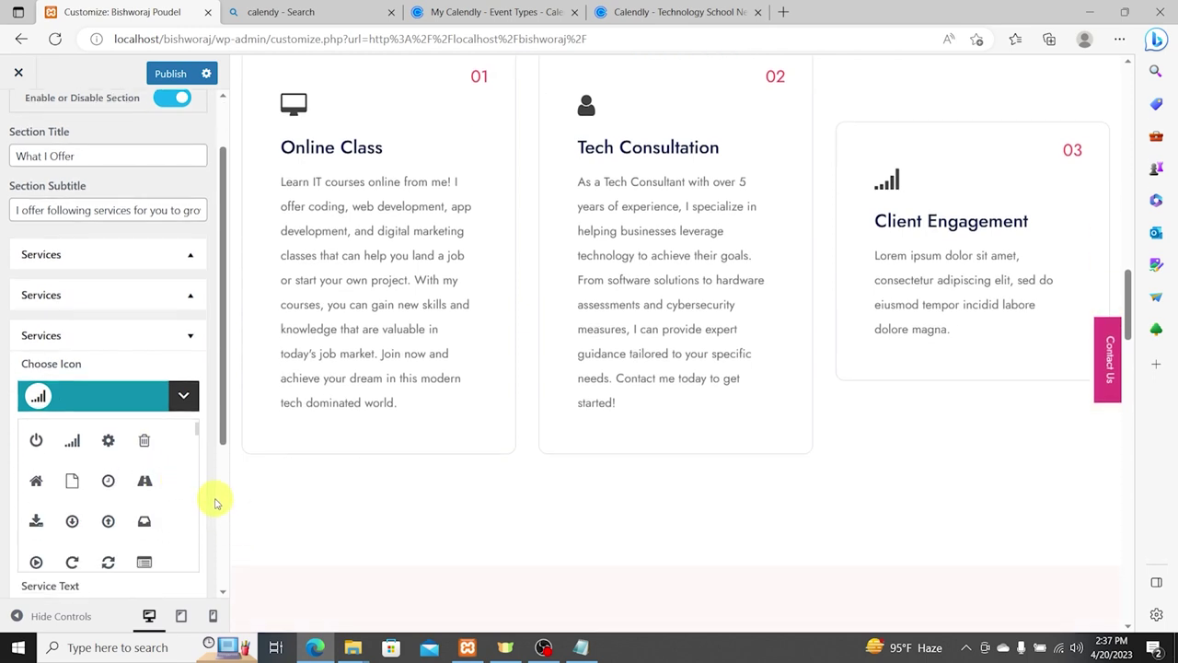
scroll(144, 354, "down", 5)
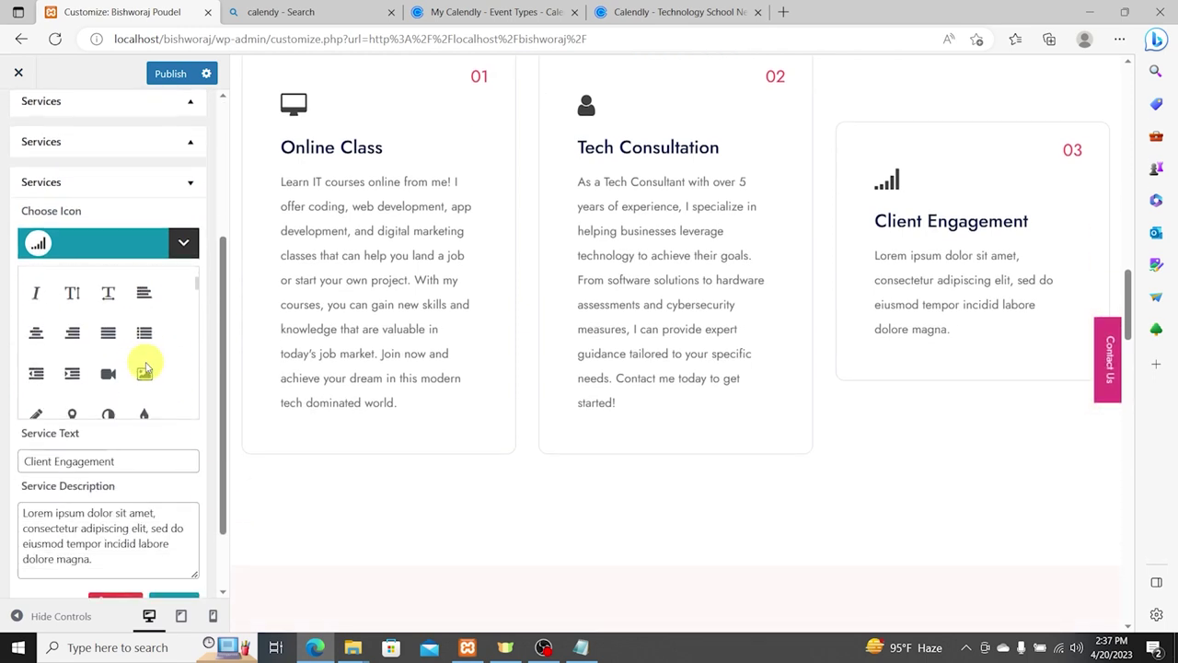
scroll(170, 371, "down", 5)
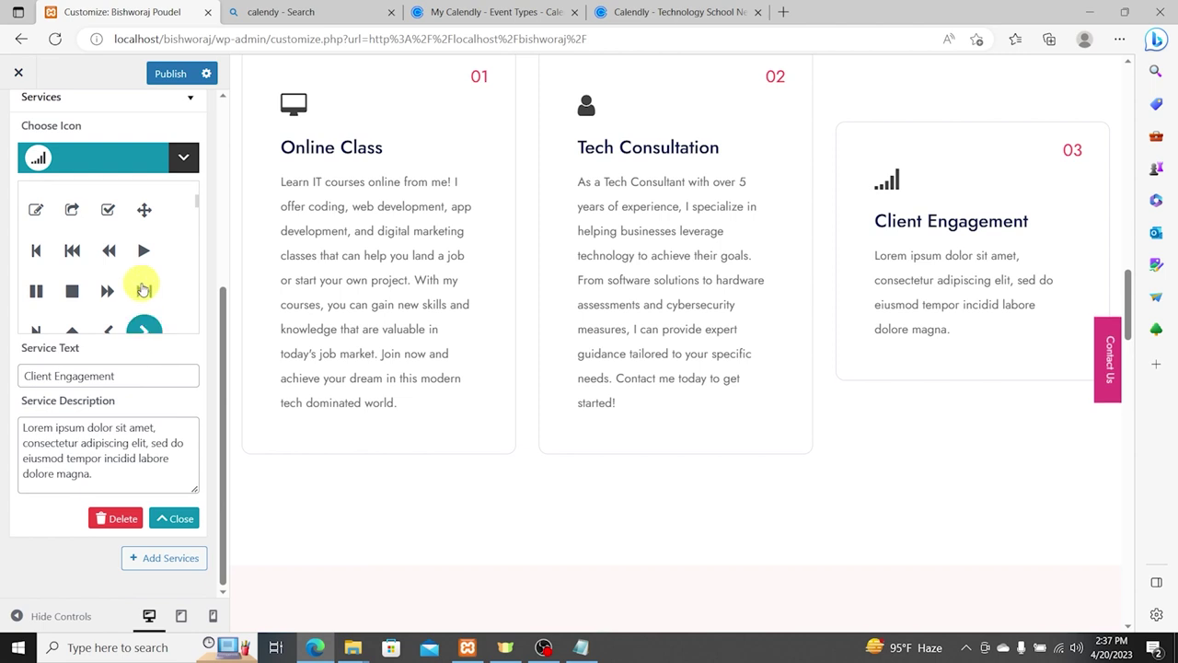
scroll(148, 293, "down", 2)
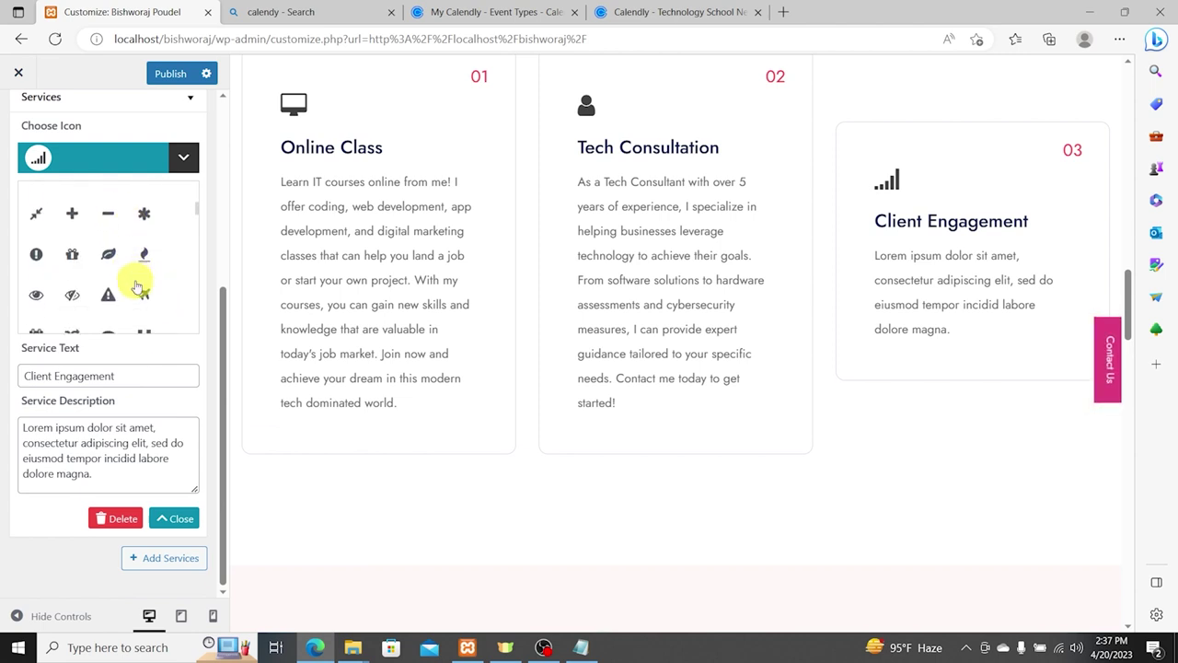
scroll(145, 306, "down", 2)
scroll(145, 290, "down", 4)
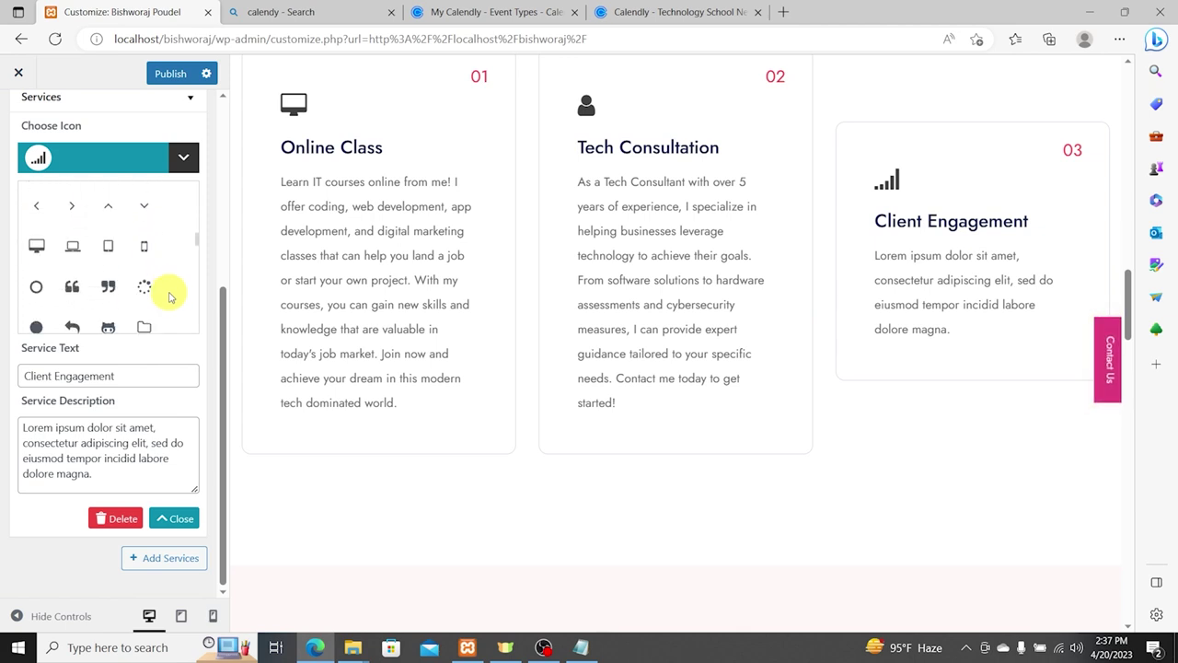
left_click(145, 243)
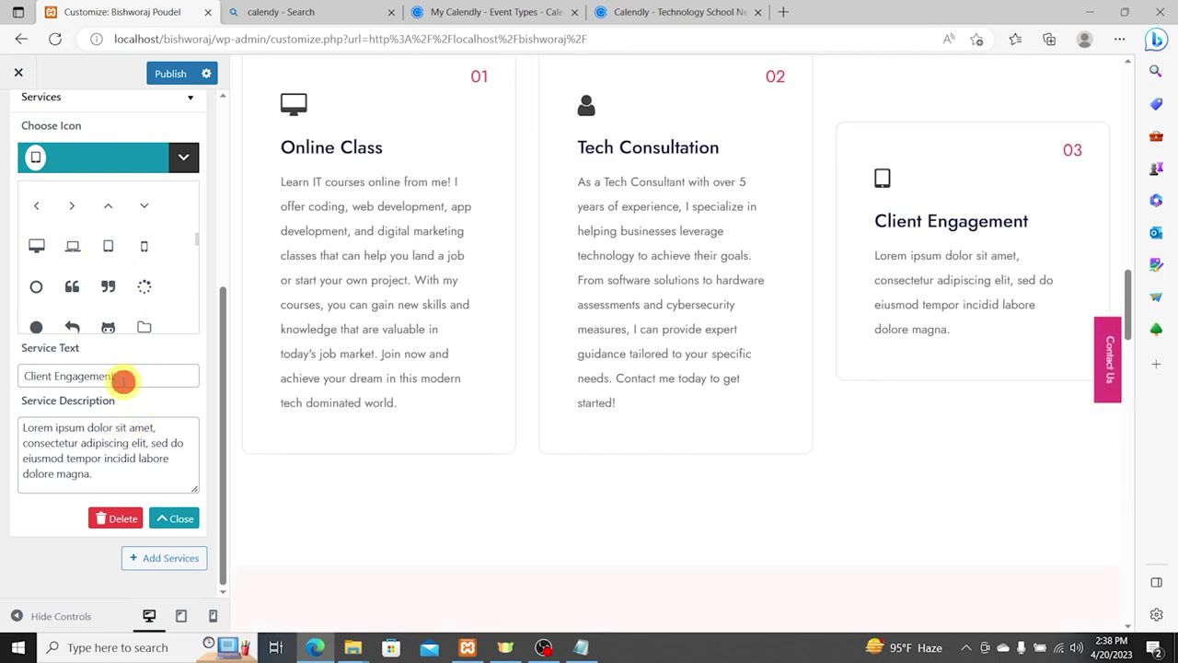
Step: Replace the third service's placeholder description with the App Development text copied from the notes file
left_click_drag(121, 379, 15, 373)
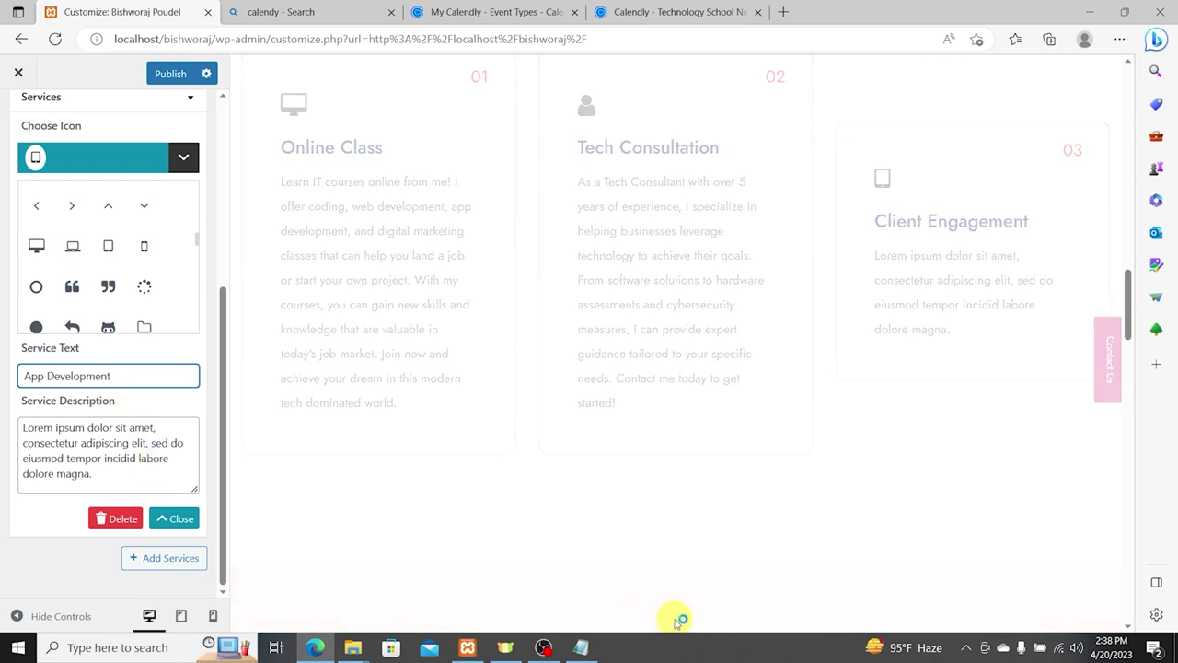
left_click(580, 644)
left_click_drag(53, 283, 0, 295)
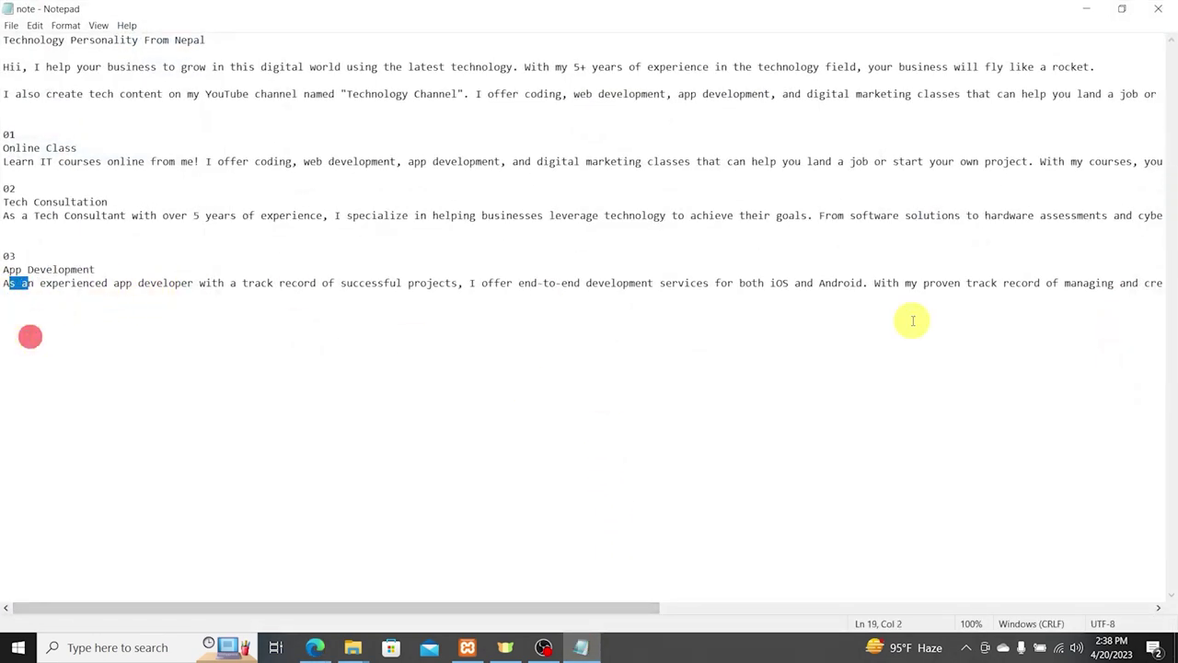
left_click_drag(1074, 300, 1174, 283)
left_click(1152, 282)
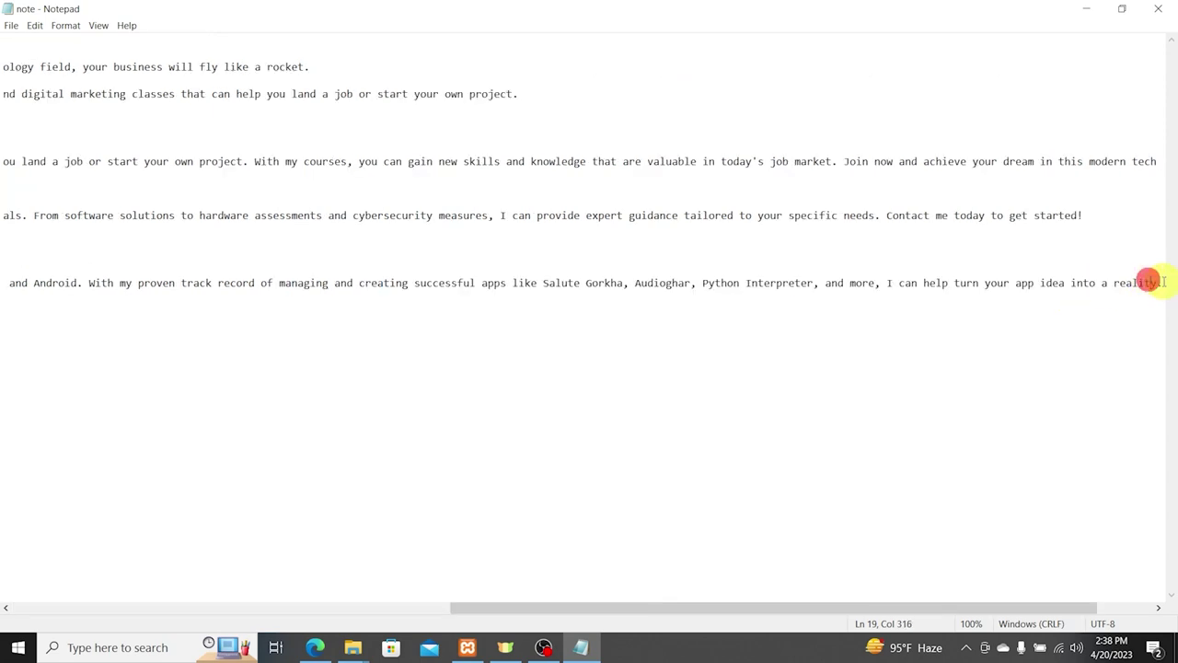
key("Return")
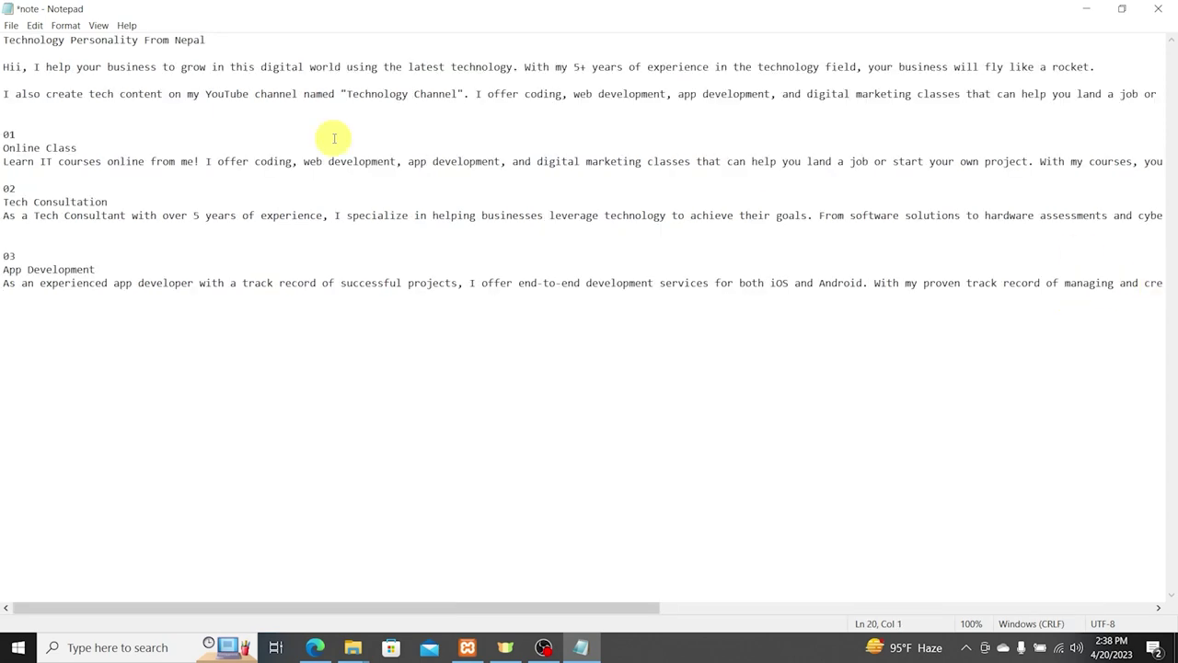
left_click_drag(10, 316, 3, 269)
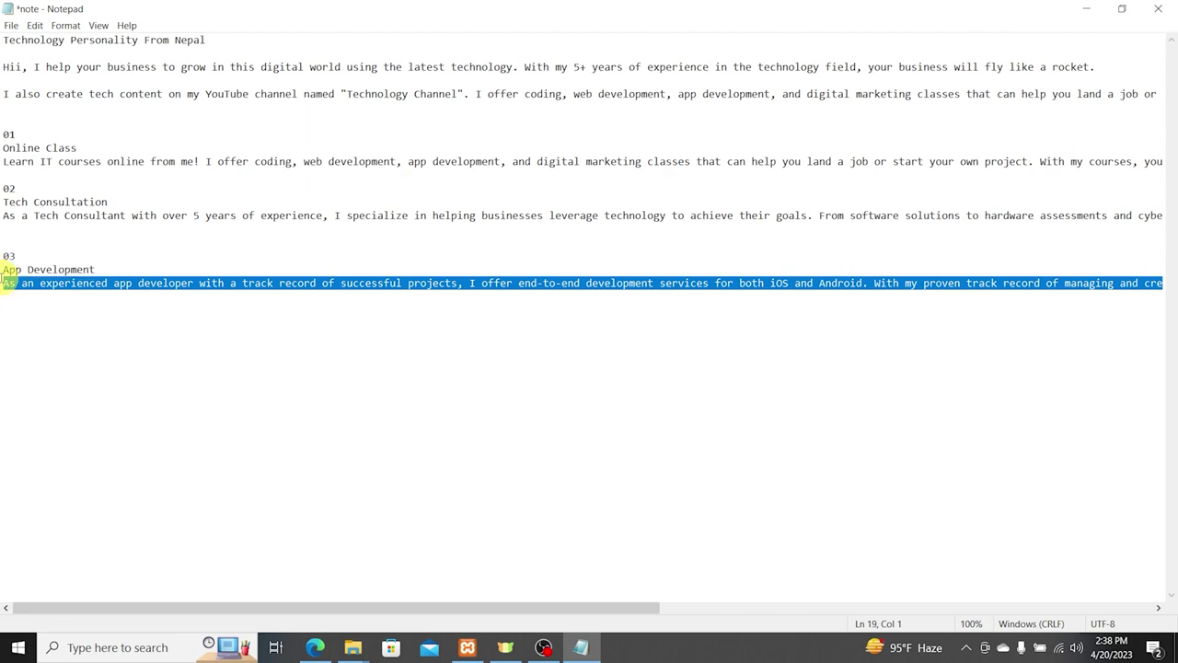
left_click(1087, 11)
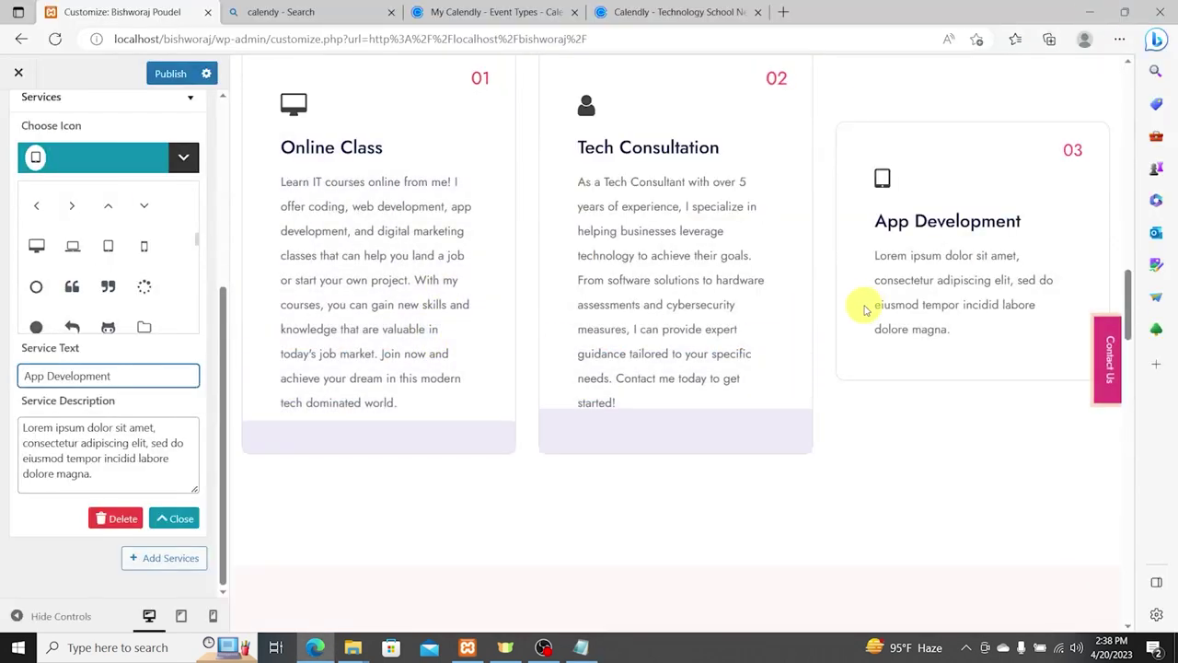
left_click(43, 445)
key("ctrl+a")
key("ctrl+v")
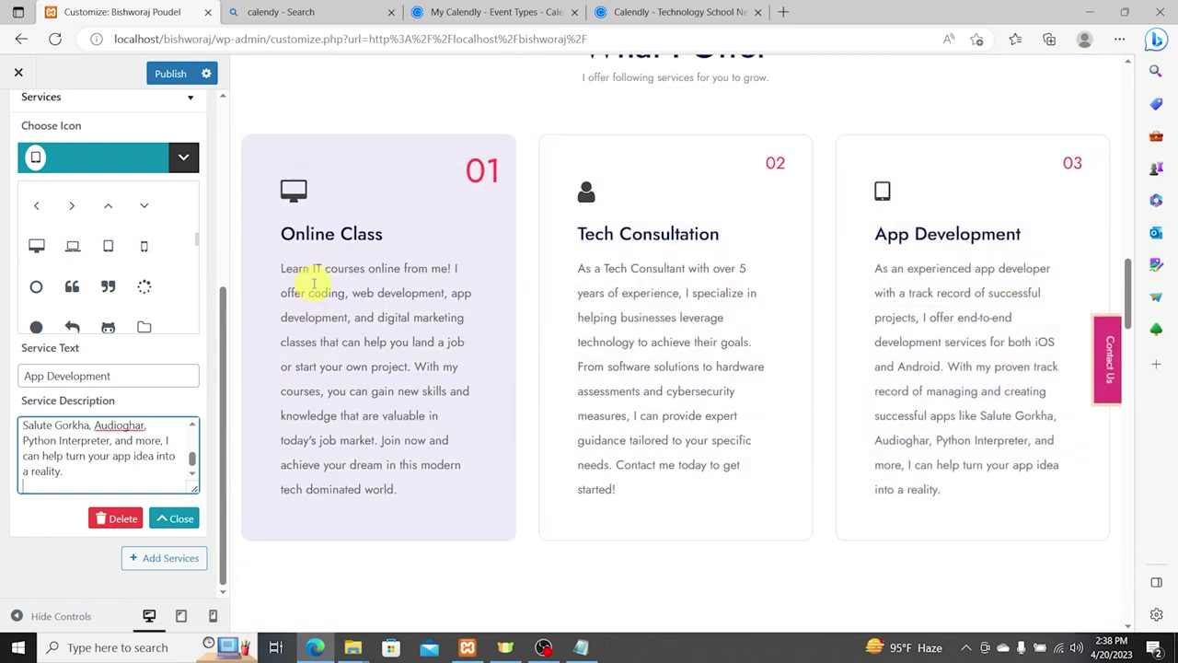
left_click_drag(294, 268, 400, 489)
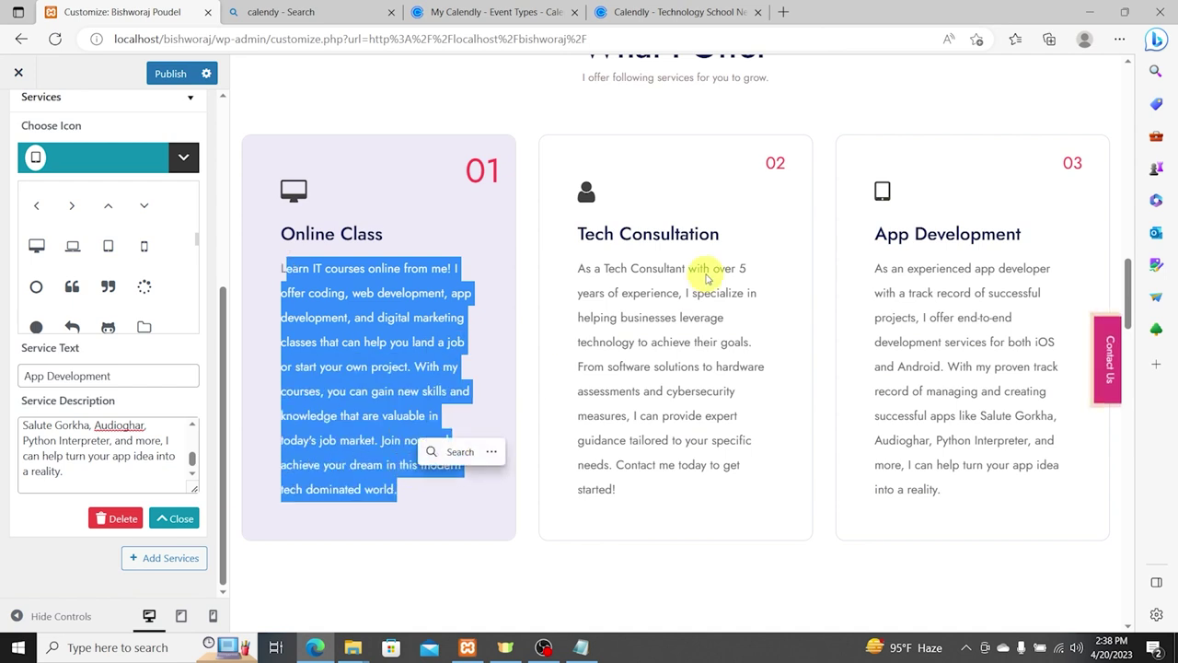
triple_click(685, 313)
Step: Publish the service section changes, toggle the section off and back on, then return to homepage sections
left_click(171, 72)
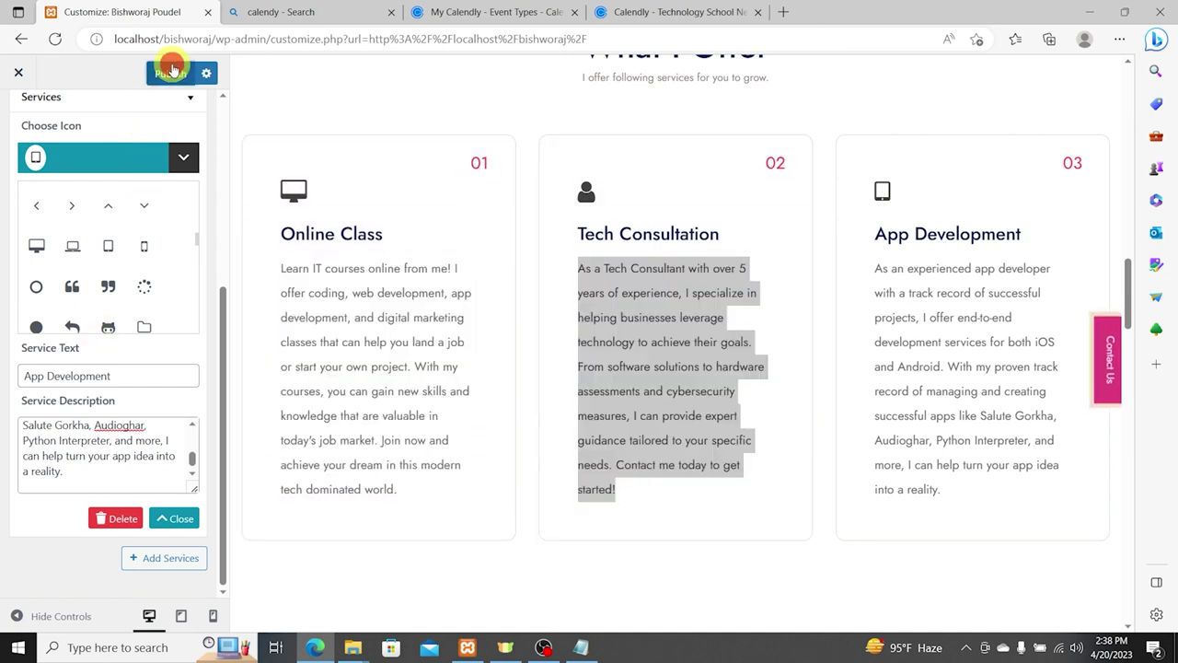
scroll(58, 310, "up", 5)
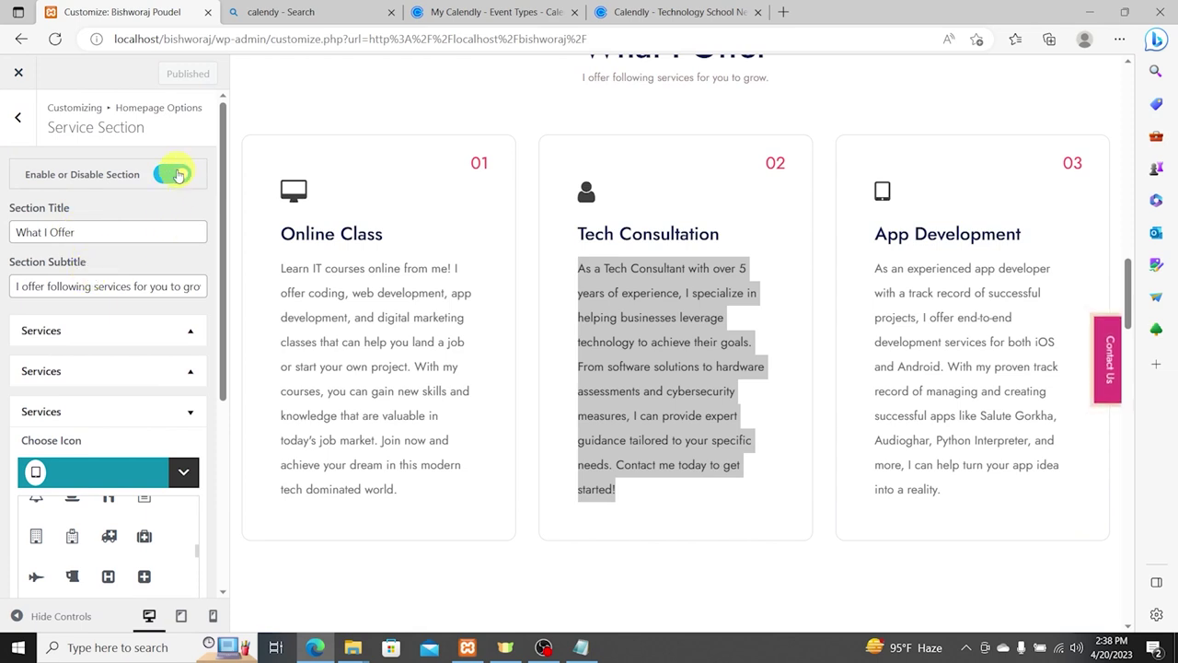
left_click(179, 175)
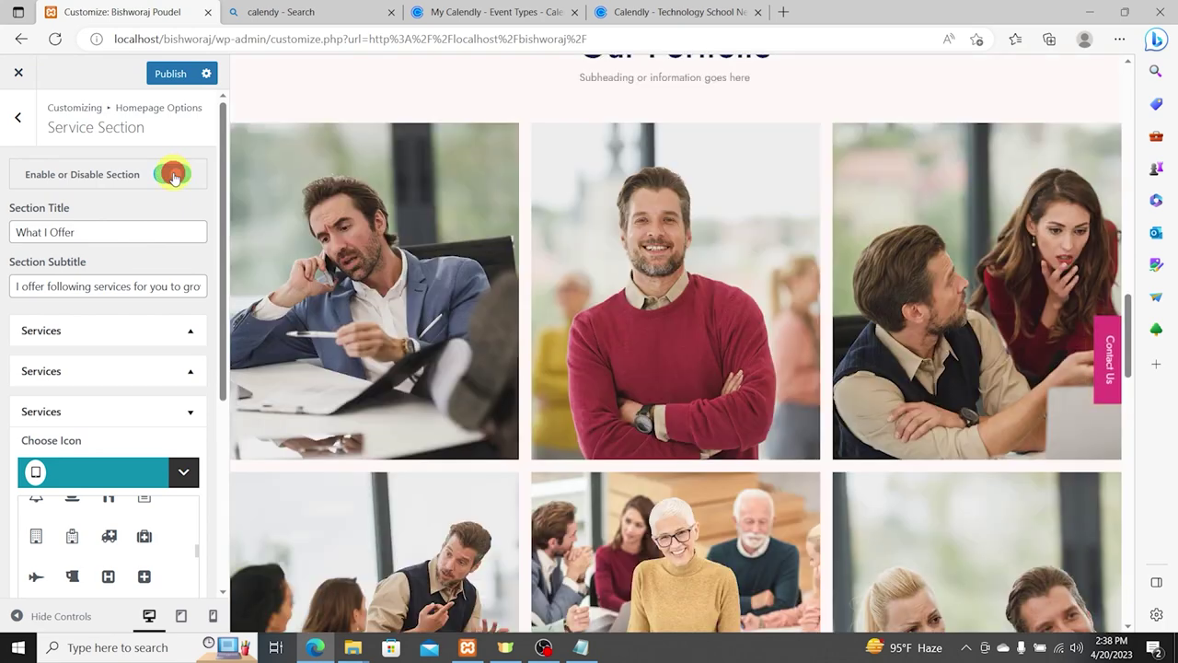
left_click(173, 175)
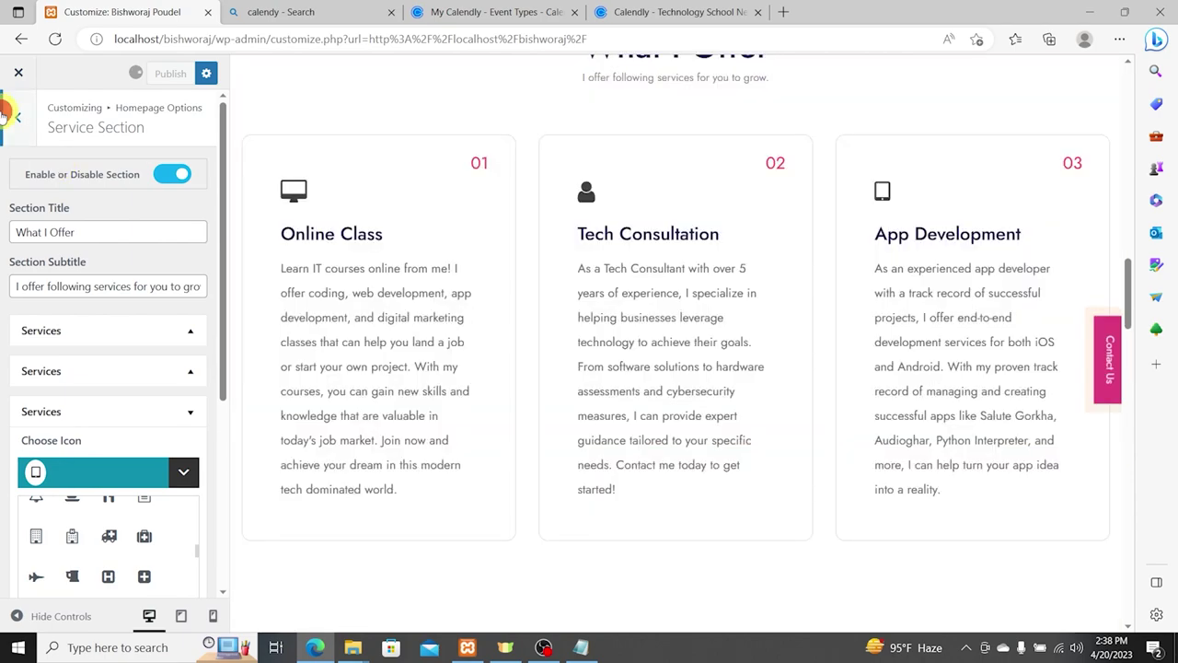
left_click(18, 117)
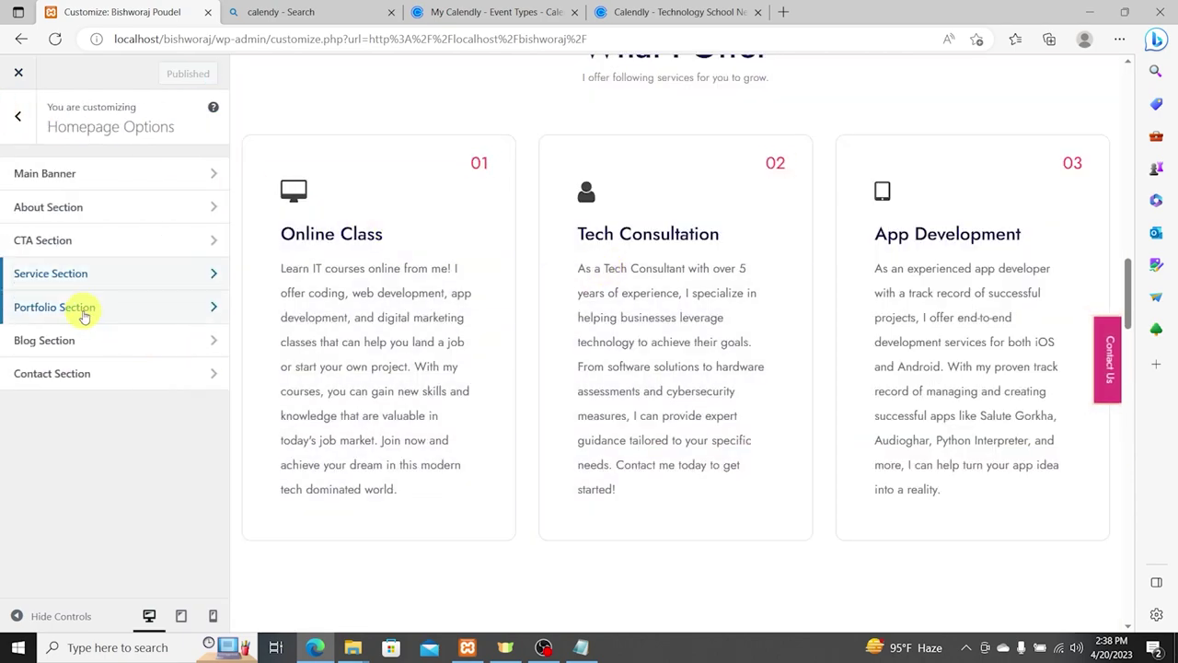
Step: Change the portfolio subtitle to 'Some of my recent works', publish it, and close the customizer
left_click(83, 311)
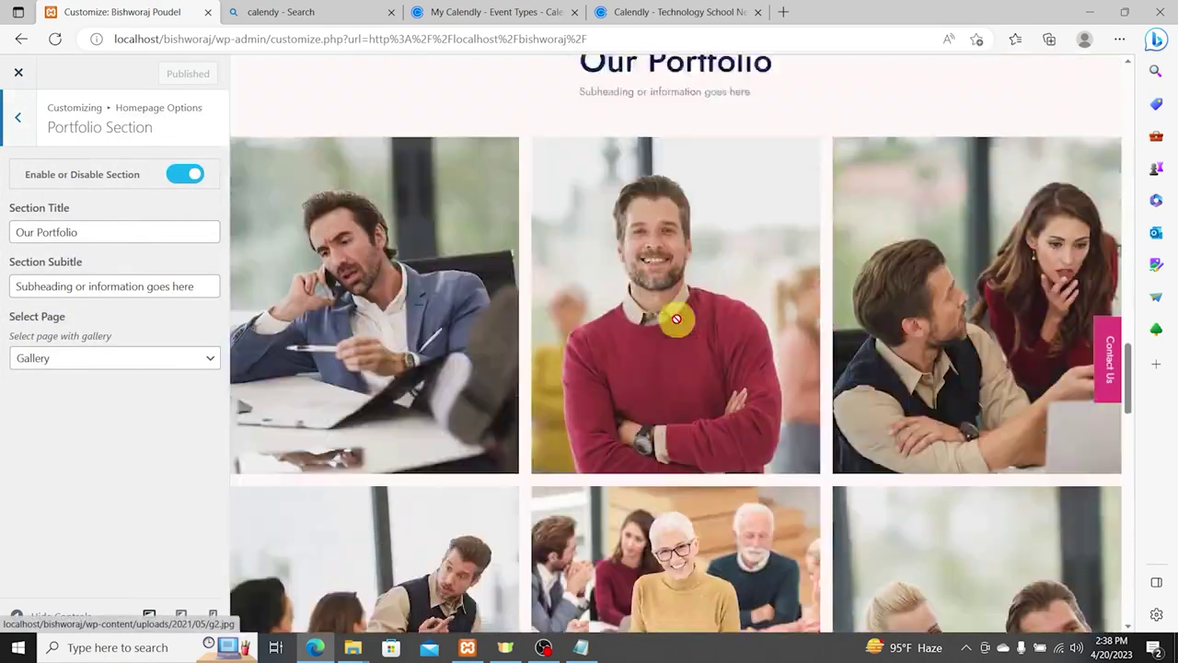
triple_click(81, 286)
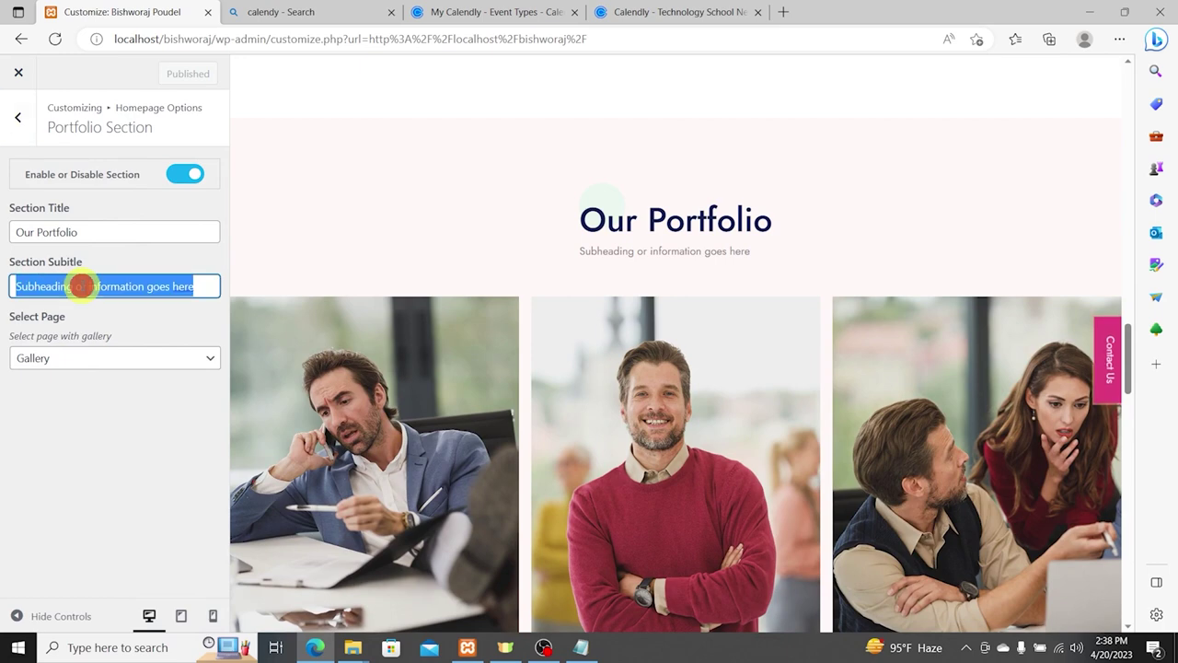
type("Some of my recent works")
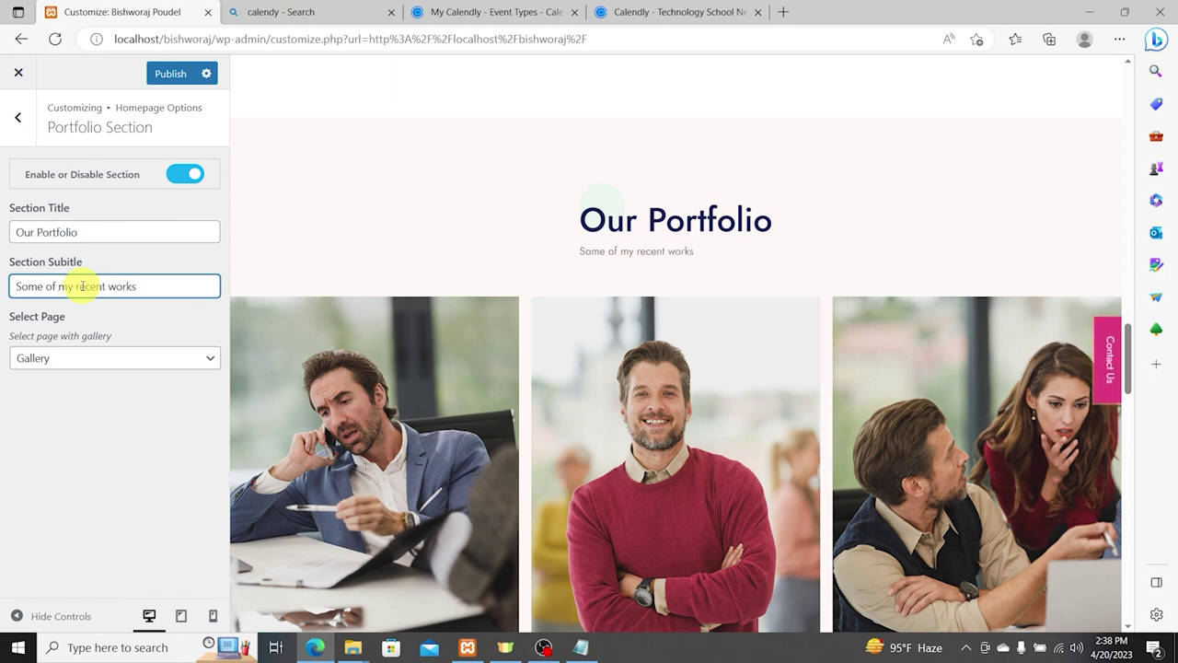
left_click(166, 78)
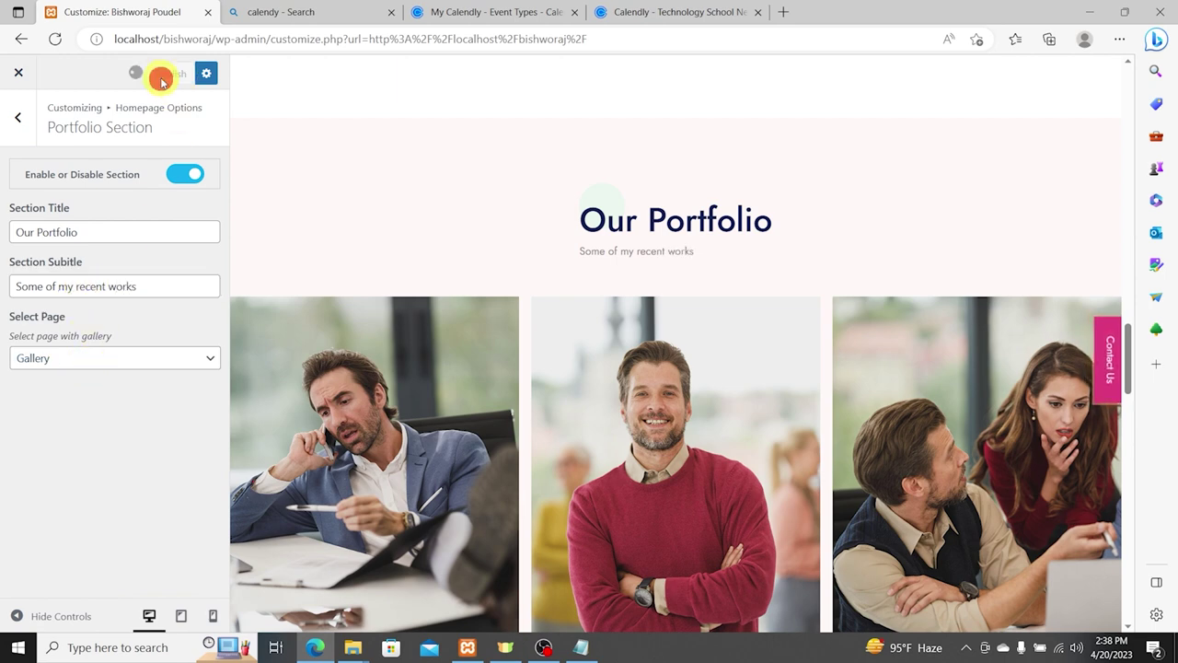
scroll(609, 385, "down", 9)
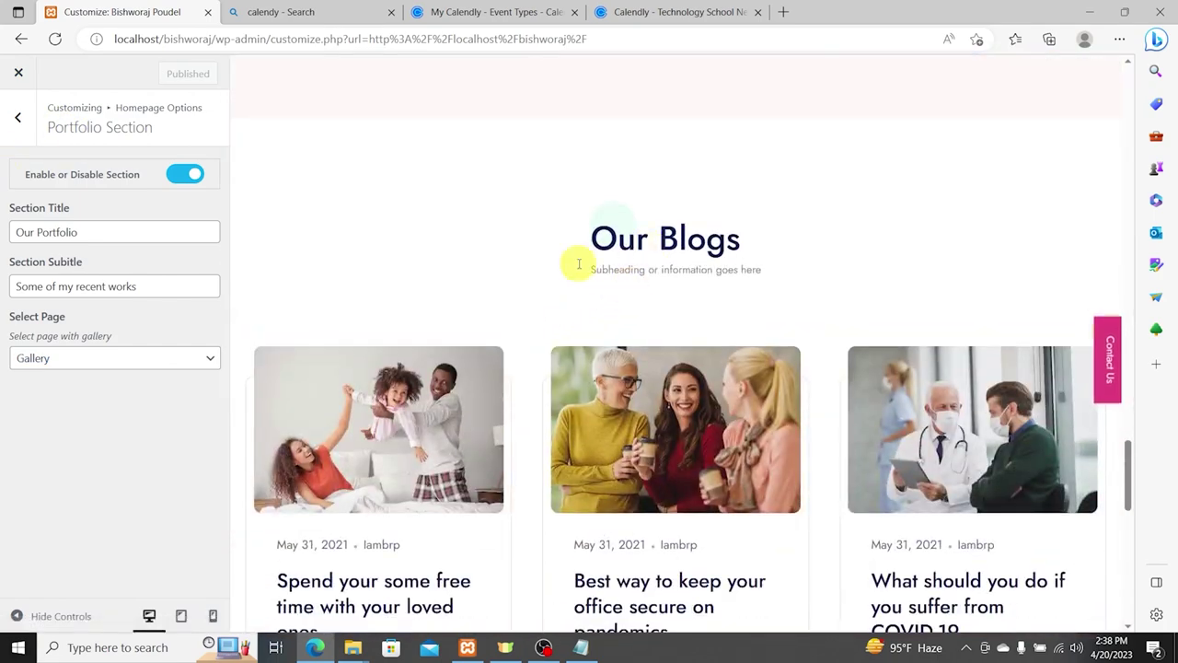
scroll(665, 245, "down", 10)
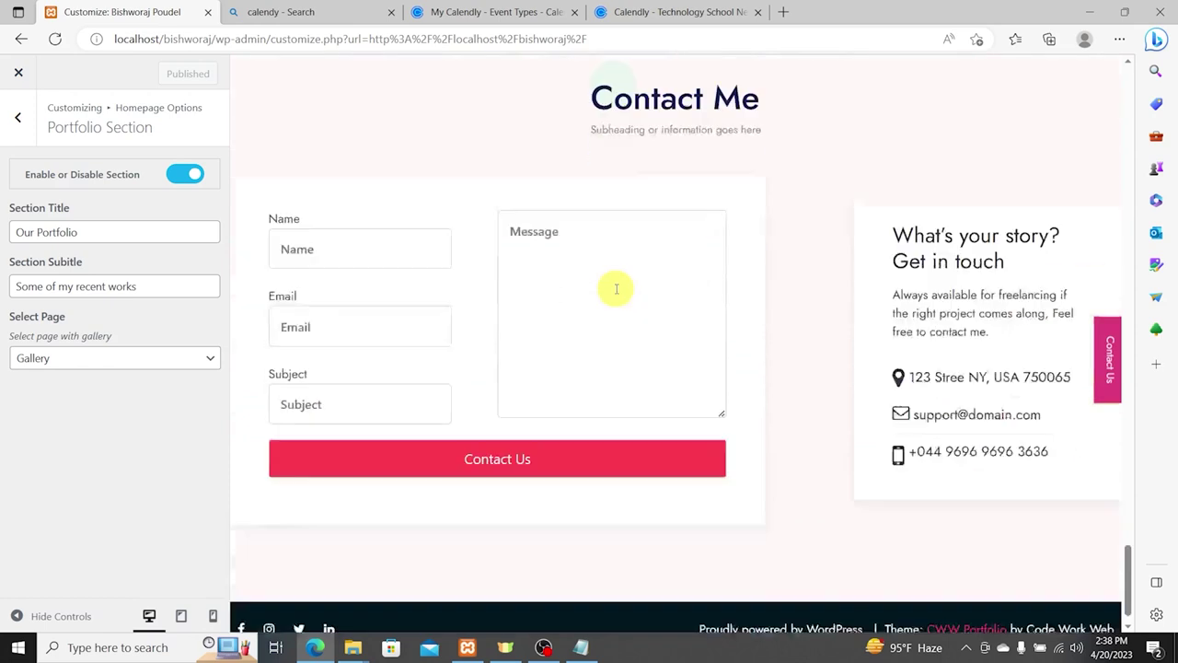
left_click(16, 75)
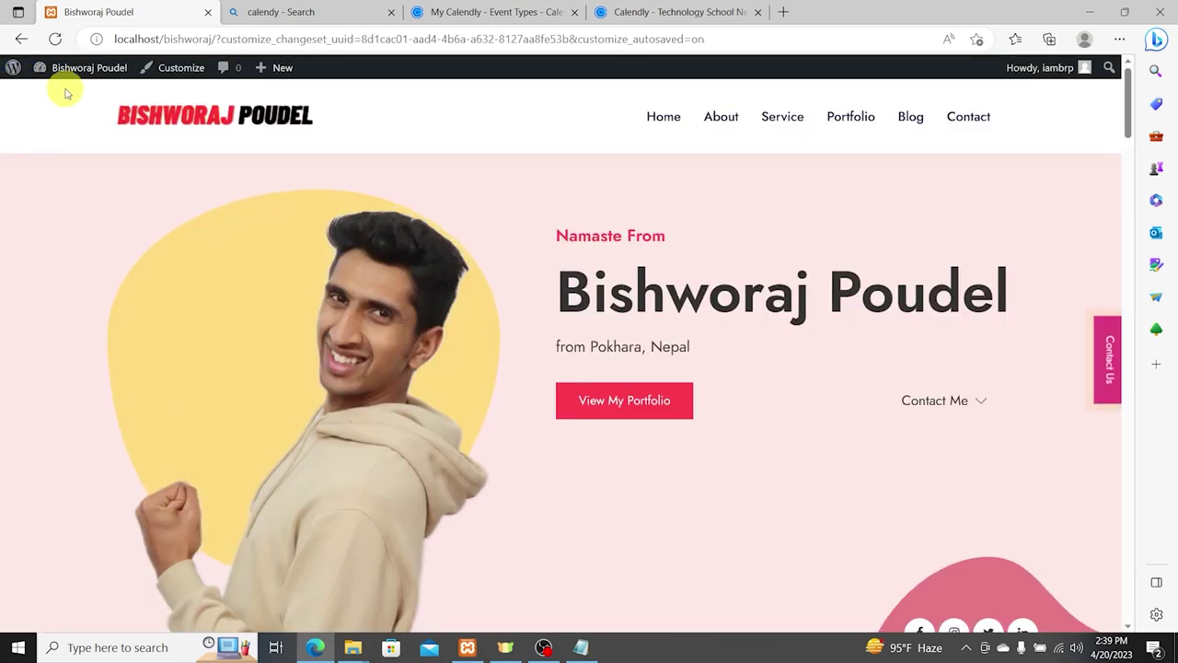
Step: Go to the admin dashboard and open the Pages list to edit the Gallery page
left_click(73, 75)
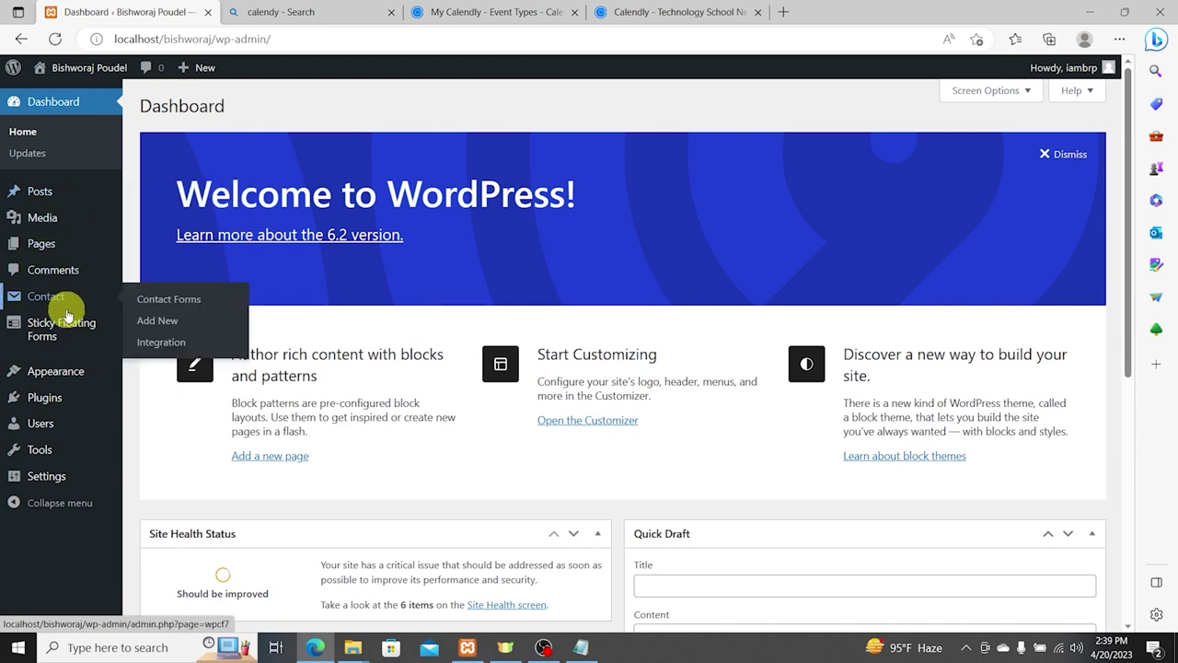
left_click(71, 244)
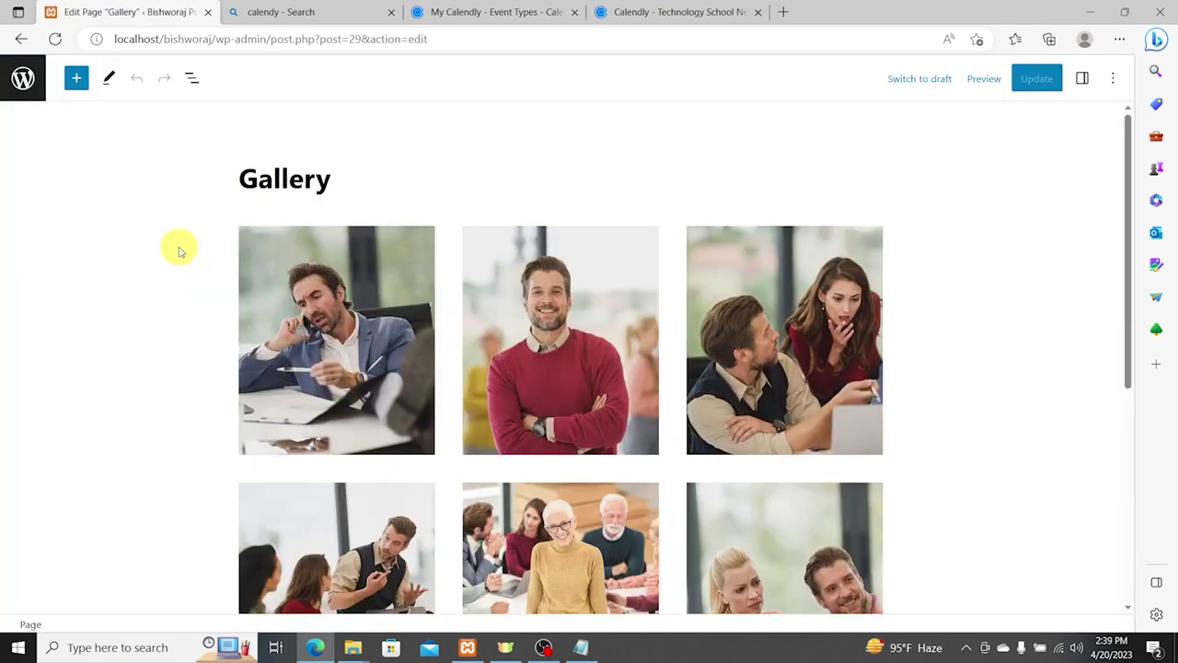
Step: Delete all six stock photos from the Gallery block
left_click(362, 306)
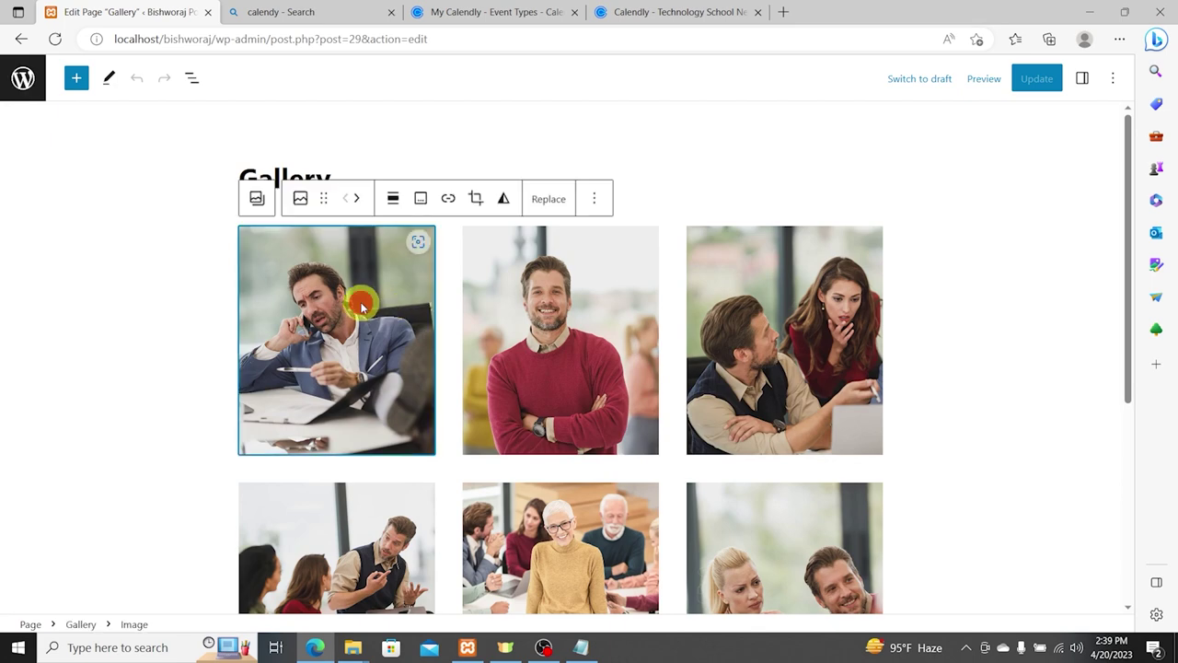
key("Delete")
left_click(363, 263)
key("Delete")
left_click(364, 263)
key("Delete")
left_click(363, 262)
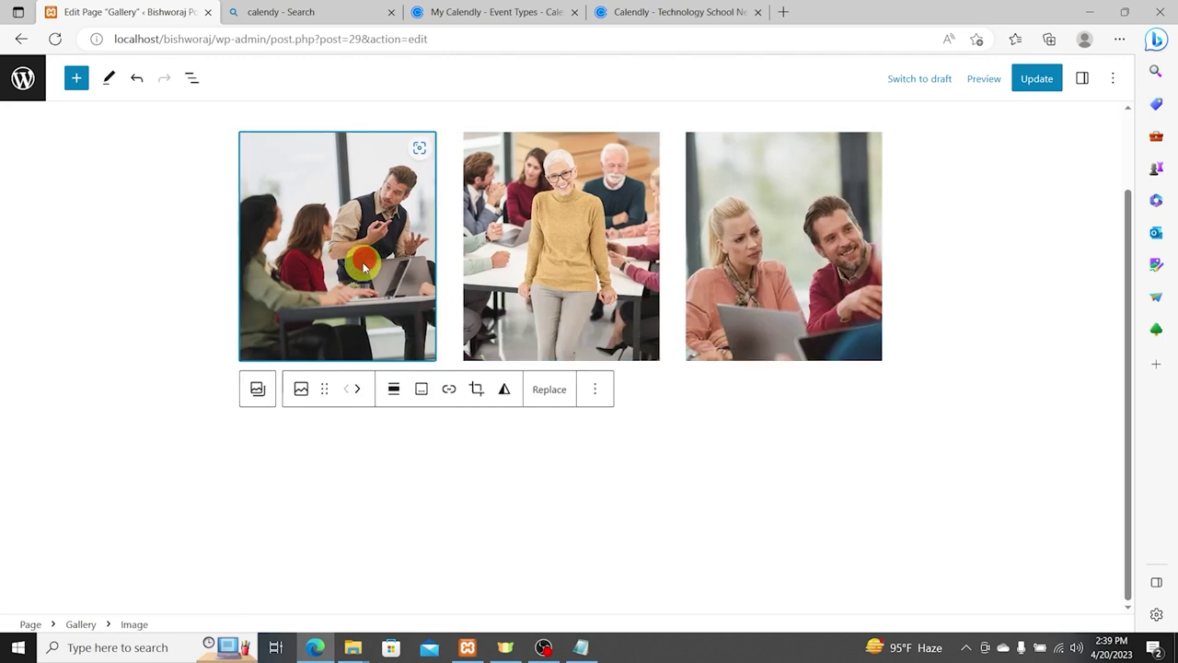
key("Delete")
left_click(363, 263)
key("Delete")
left_click(363, 263)
key("Delete")
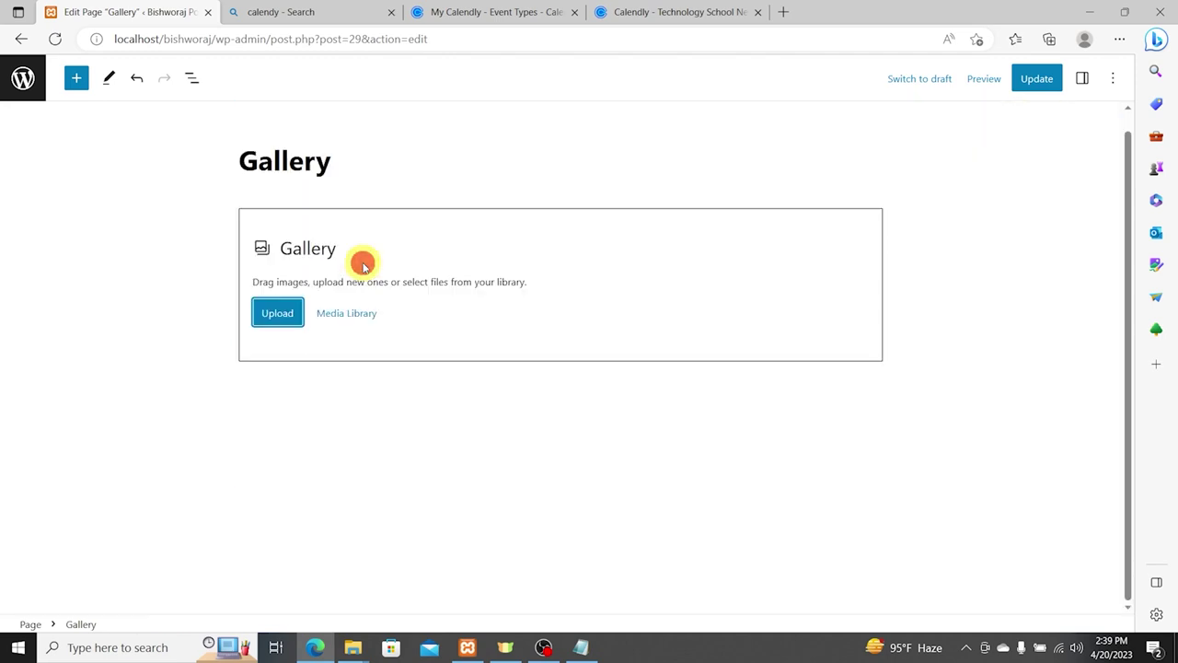
Step: Upload portfolio1 through portfolio6 into the gallery
left_click(282, 311)
left_click(1039, 144)
left_click(1108, 143, "ctrl")
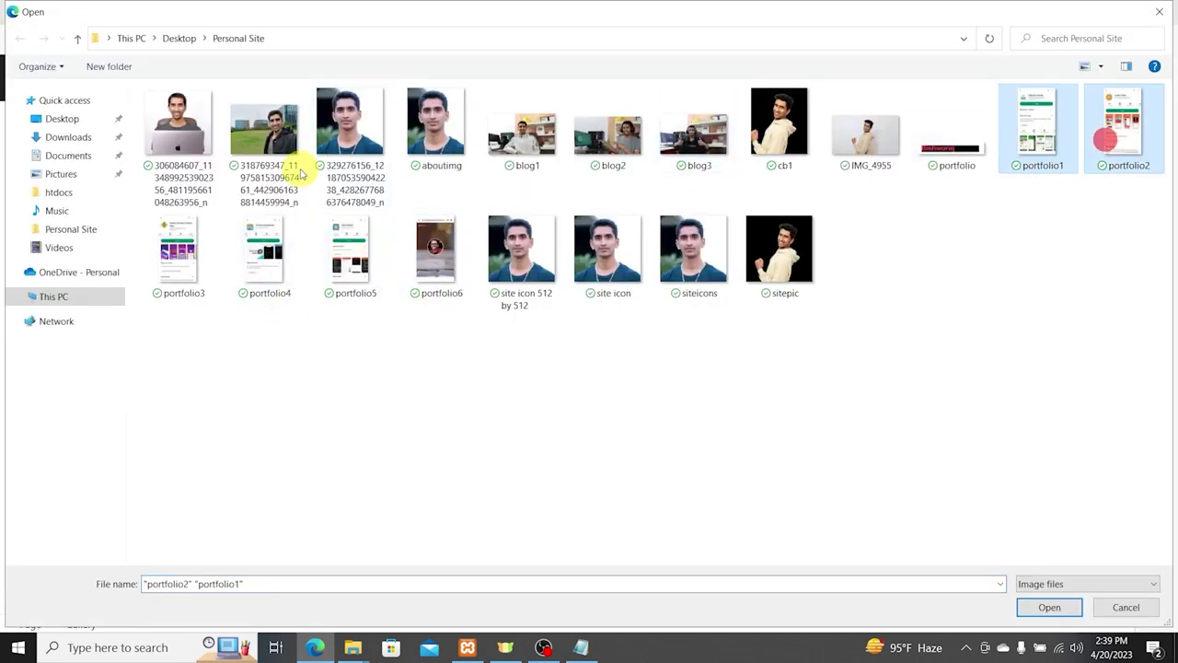
left_click(177, 246, "ctrl")
left_click(264, 249, "ctrl")
left_click(337, 254, "ctrl")
left_click(413, 257, "ctrl")
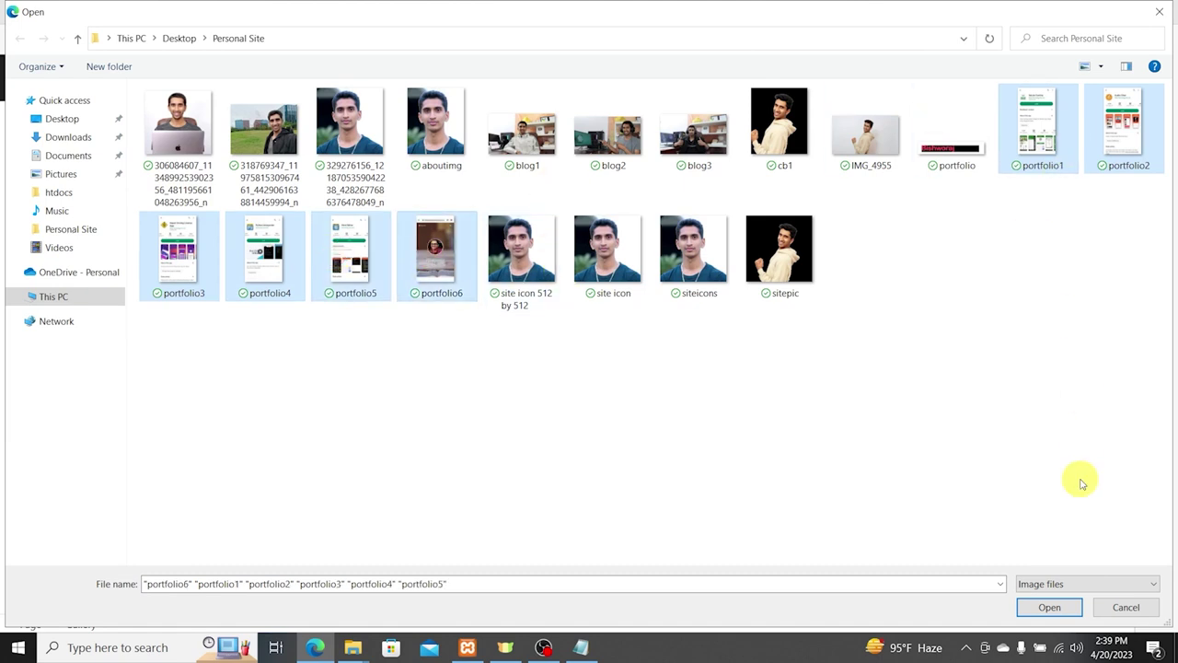
left_click(1049, 606)
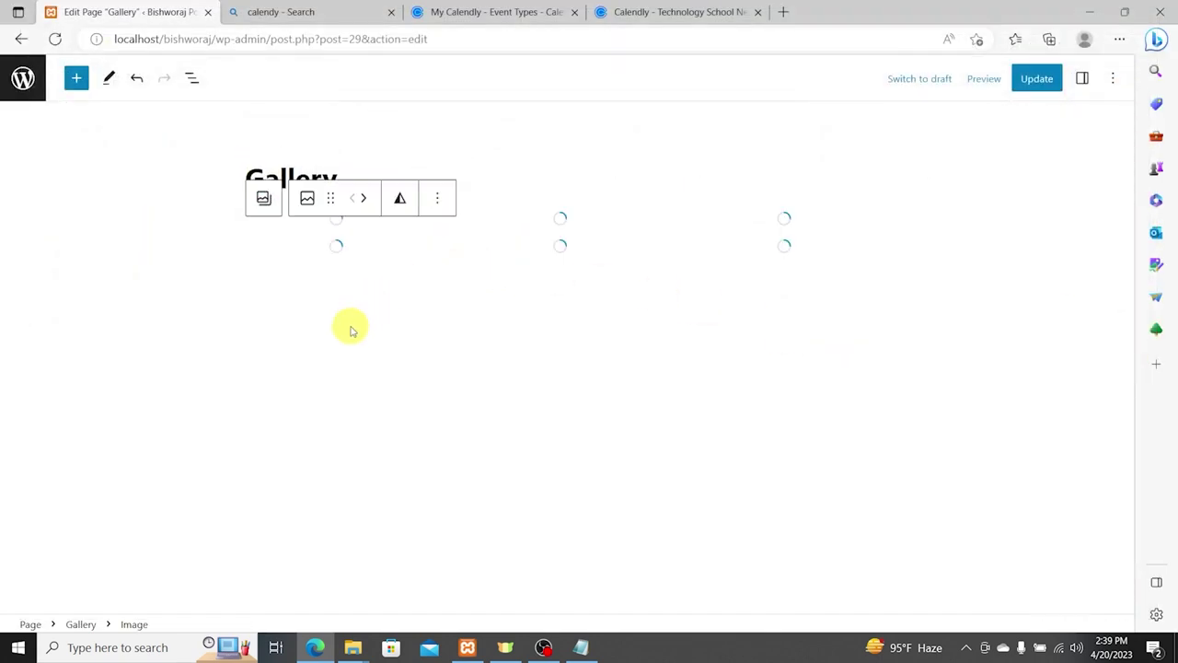
scroll(559, 240, "down", 6)
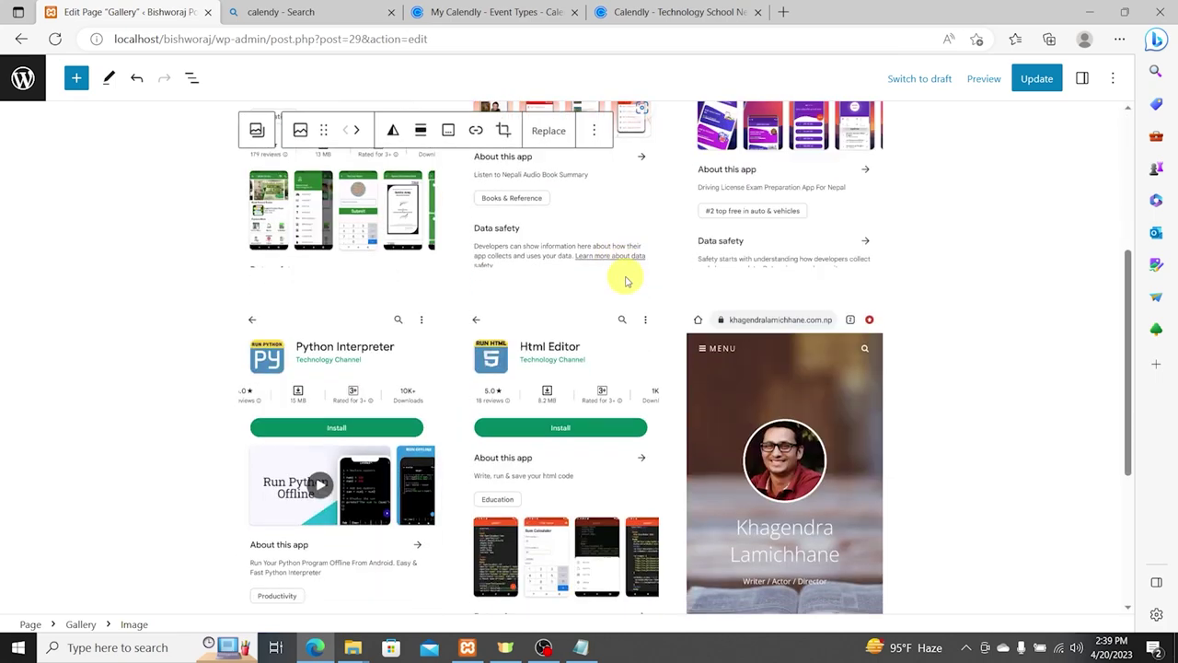
scroll(644, 302, "up", 5)
scroll(691, 287, "up", 2)
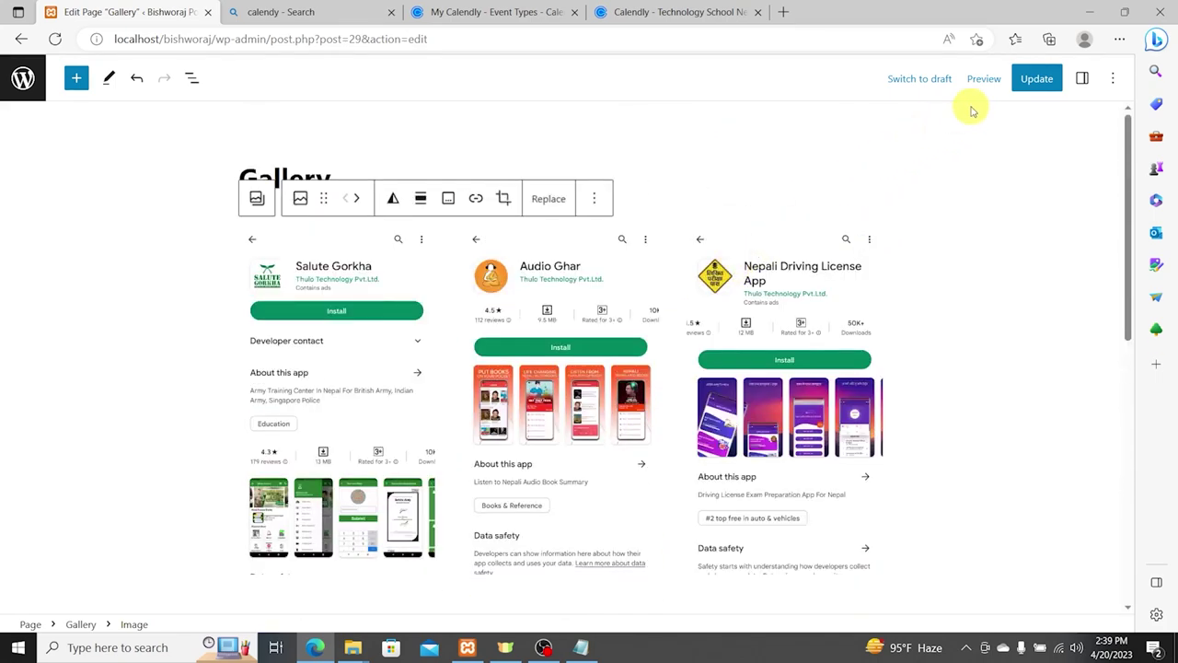
Step: Search Bing for 'salute gorkha app' and copy its Google Play page address
left_click(346, 370)
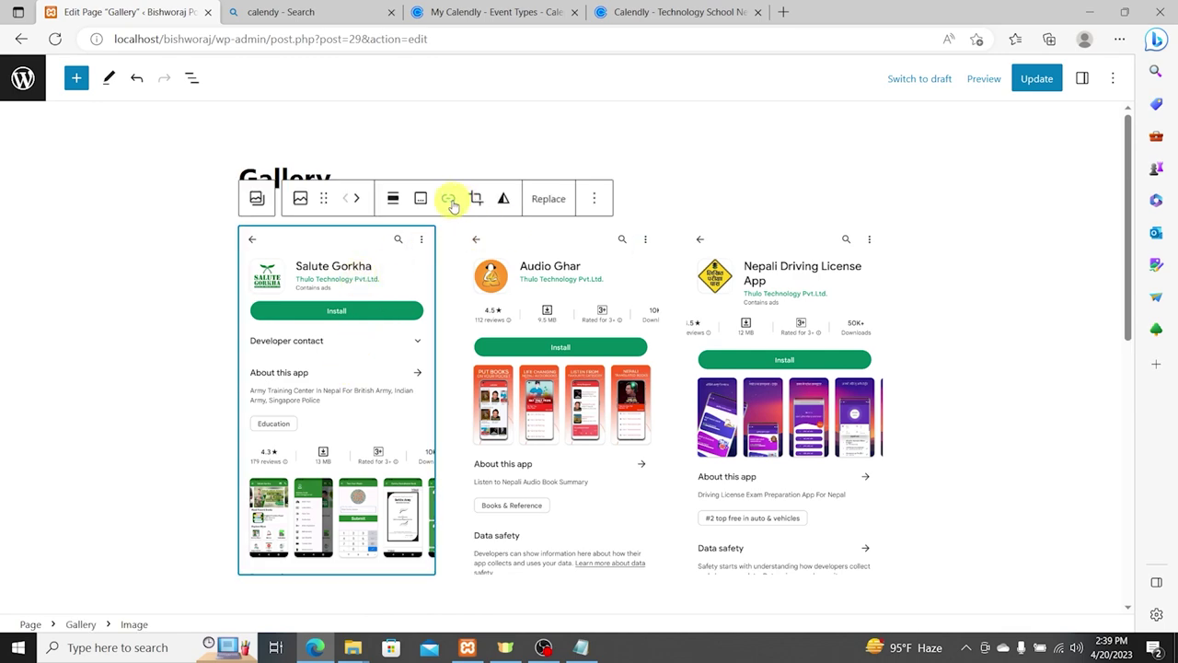
left_click(247, 12)
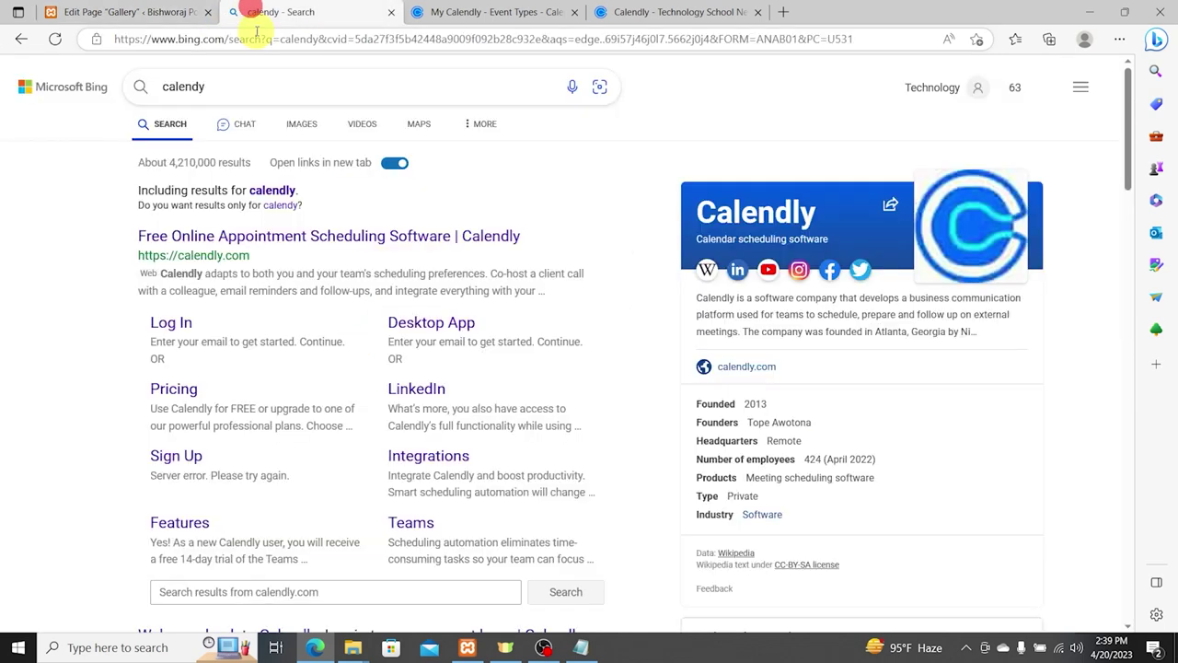
left_click(258, 39)
type("play")
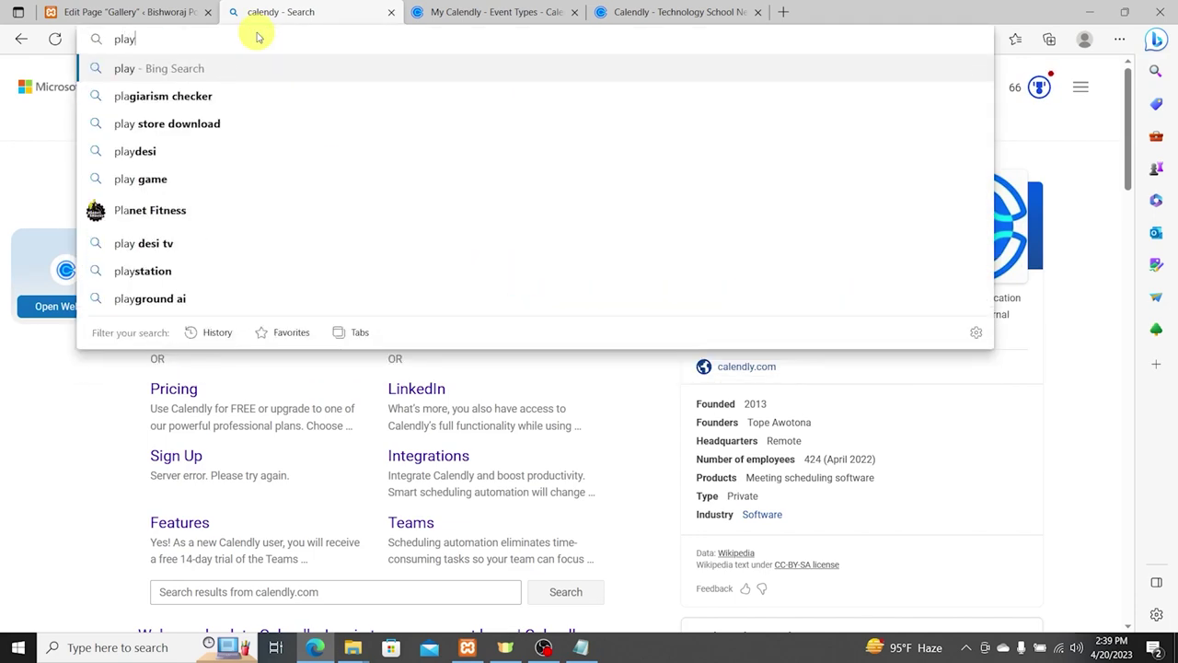
key("ctrl+a")
type("salute gorkha app")
key("Return")
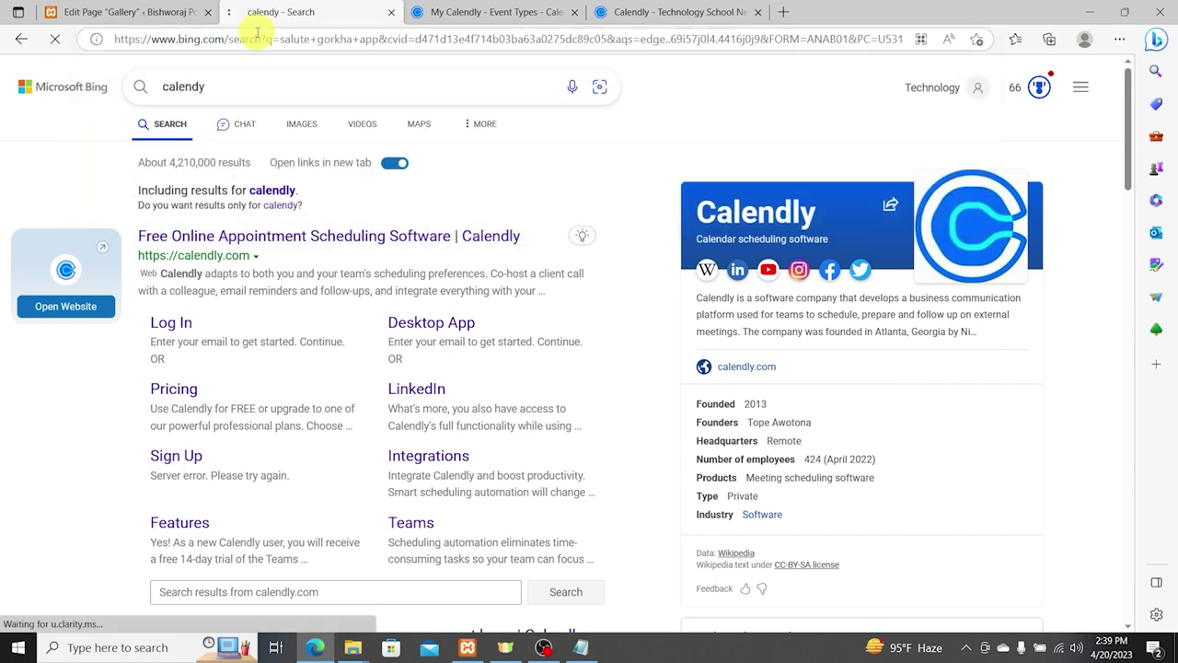
left_click(285, 219)
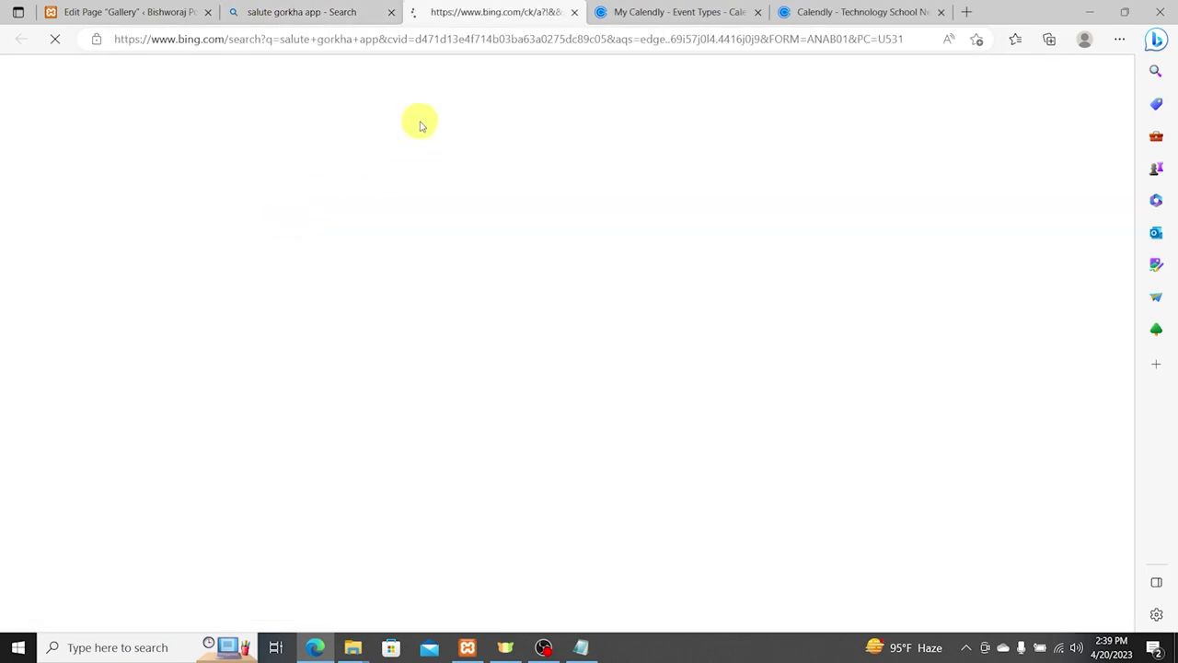
left_click(468, 38)
key("ctrl+c")
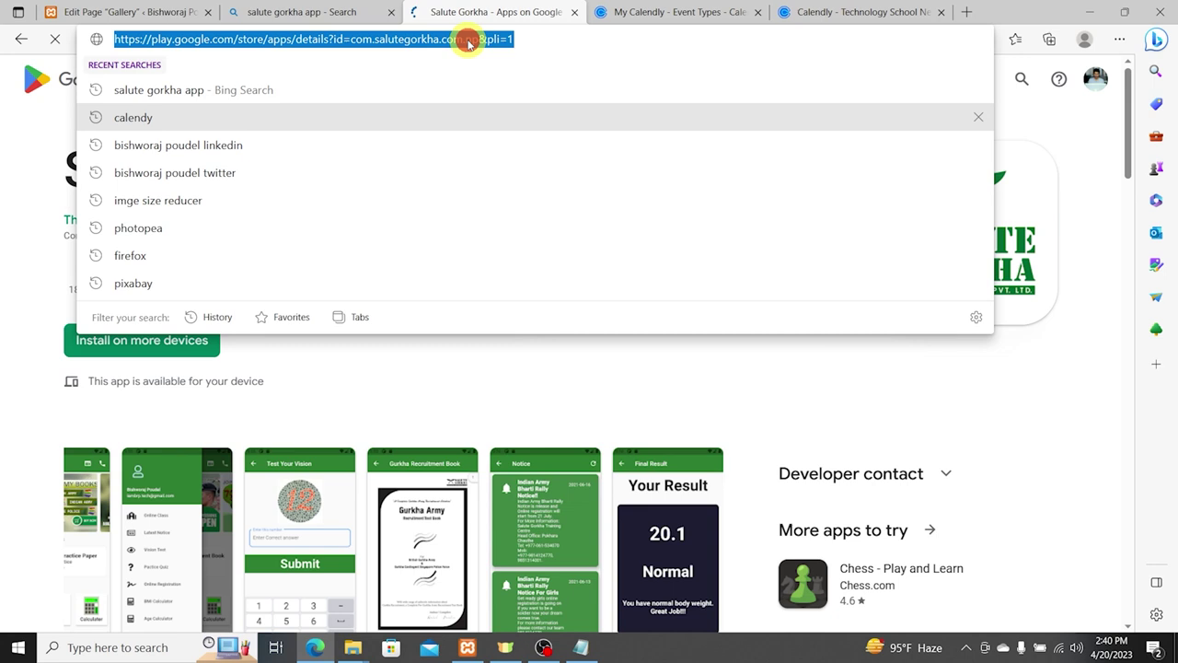
Step: Link the Salute Gorkha gallery image to the copied Google Play address
left_click(129, 12)
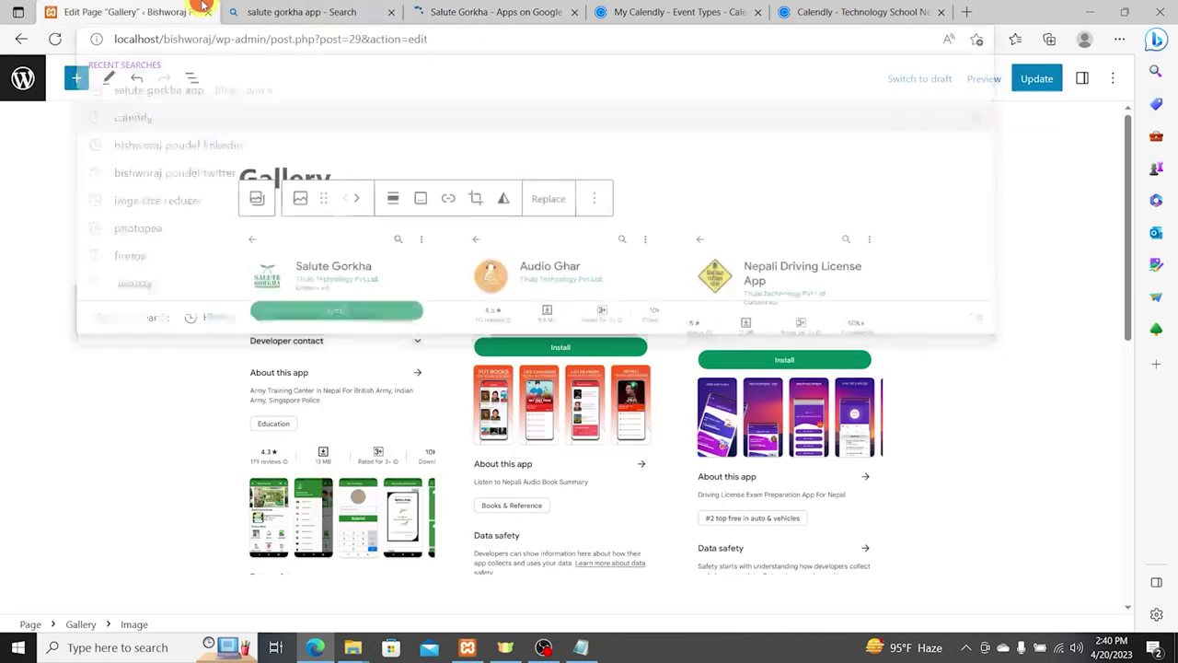
left_click(450, 200)
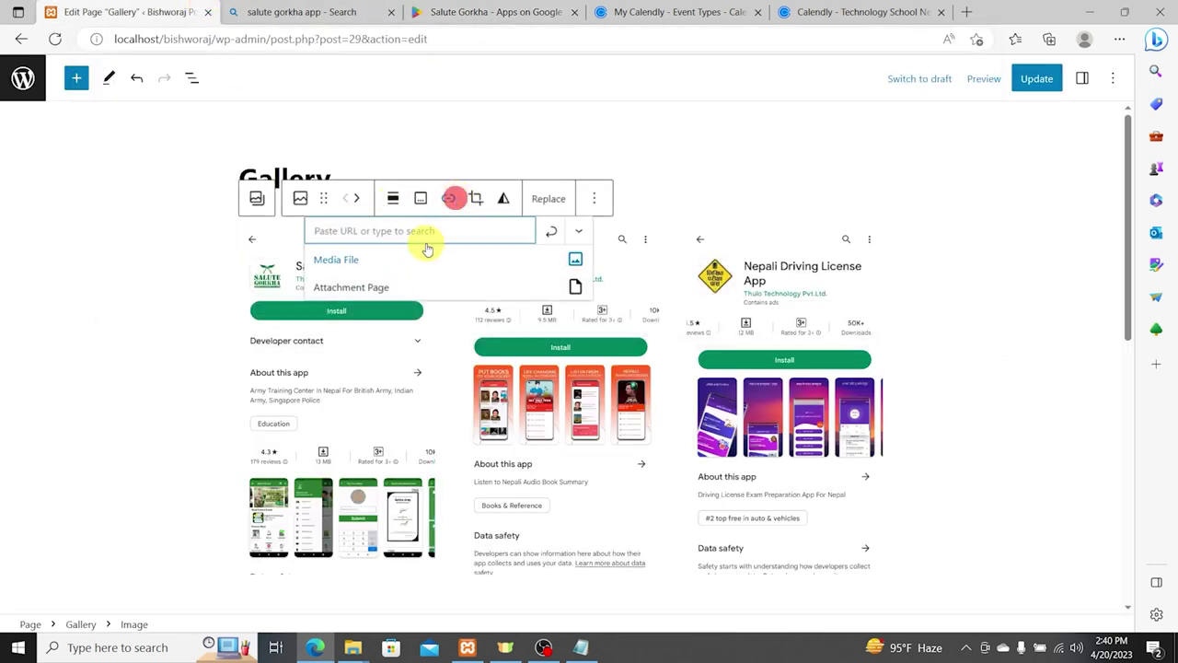
key("ctrl+v")
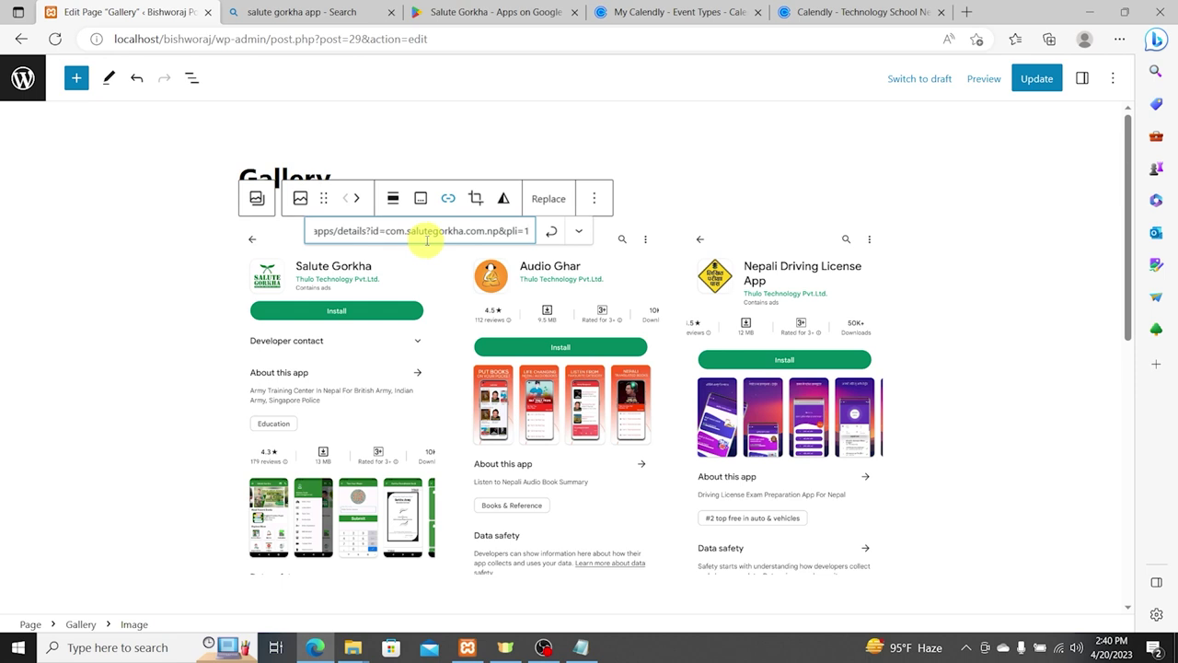
left_click(549, 231)
left_click(541, 322)
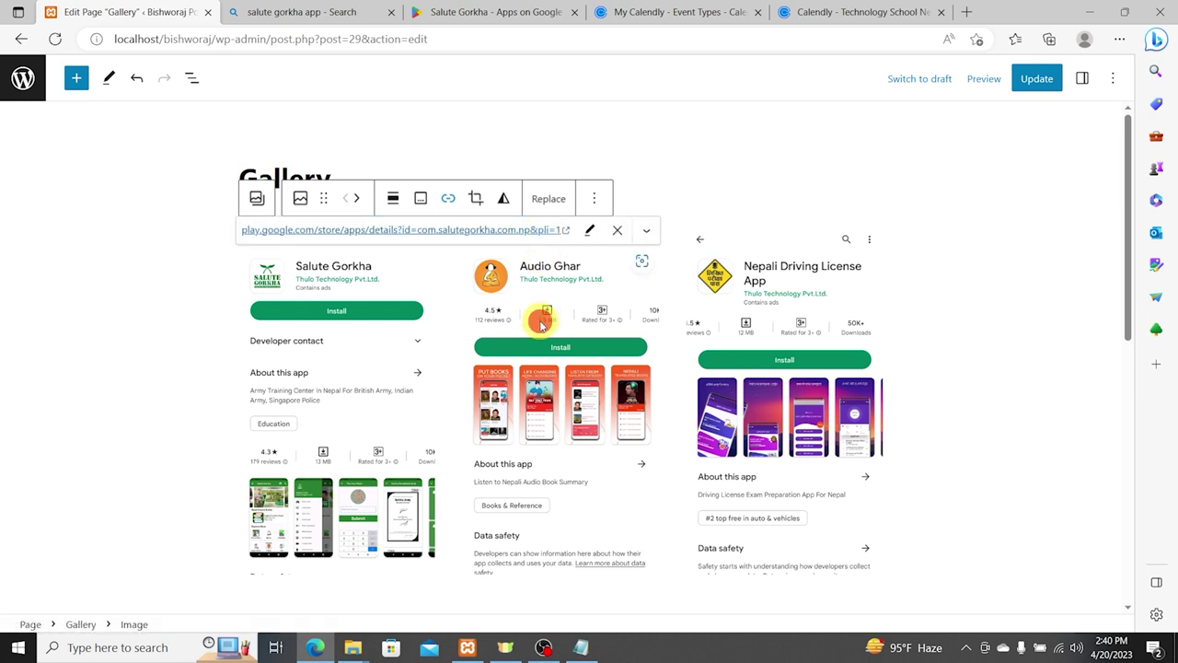
left_click(456, 11)
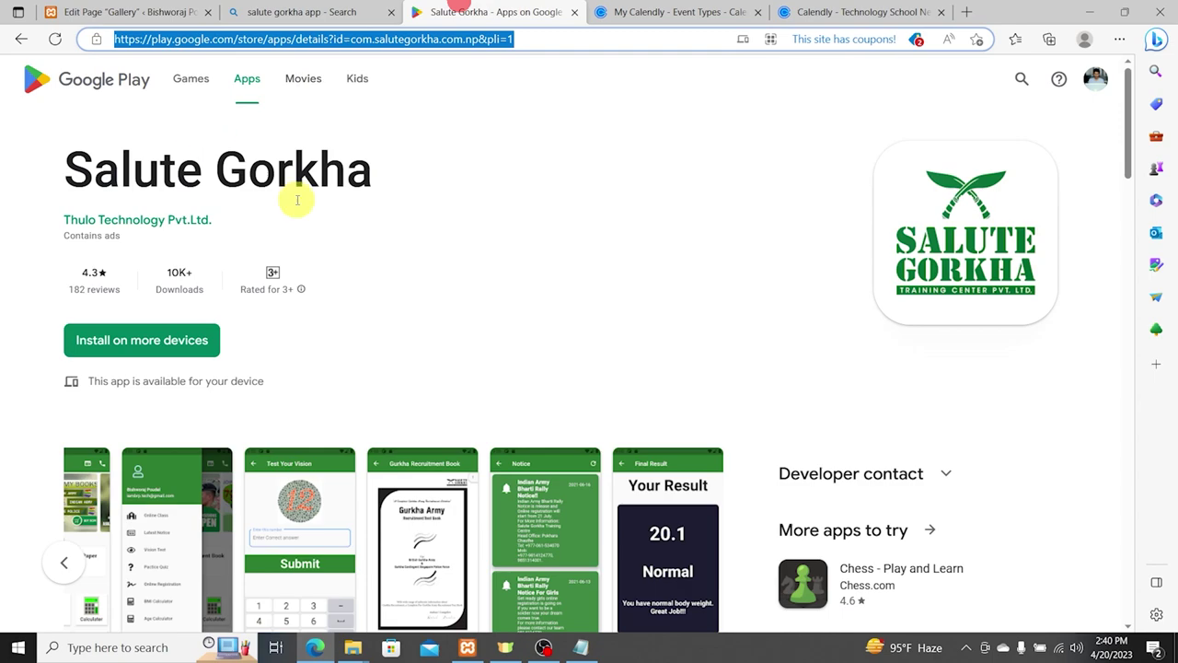
Step: Copy the Audio Ghar Play Store address from the developer's app list and link the Audio Ghar image to it
left_click(178, 217)
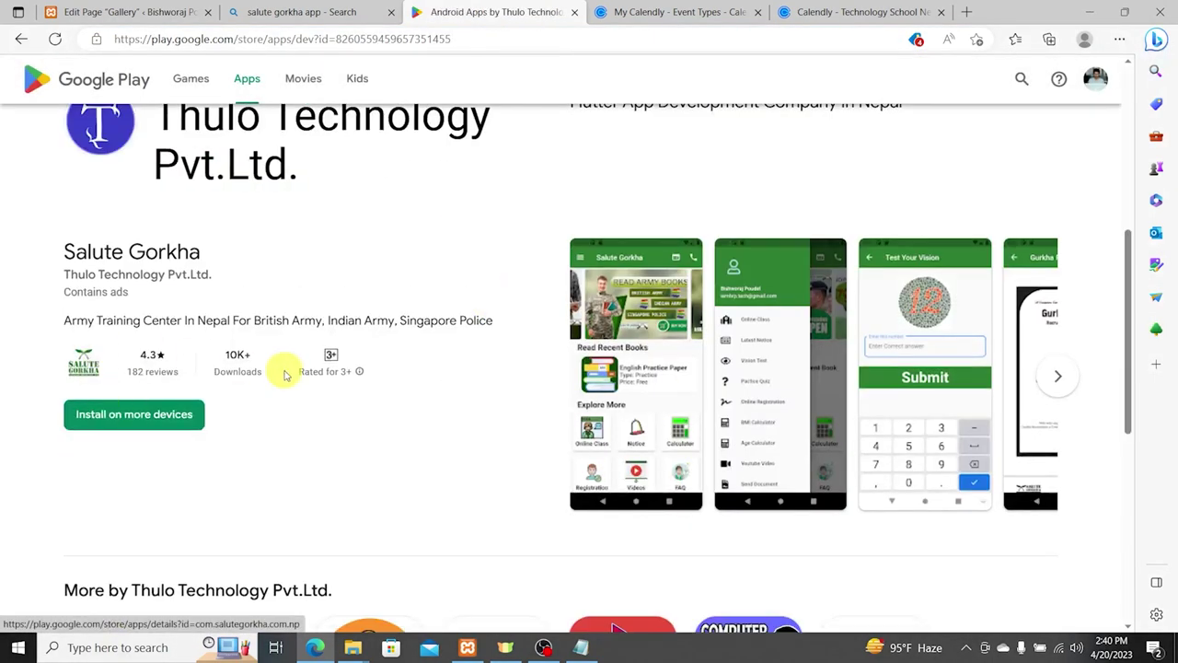
scroll(294, 376, "down", 2)
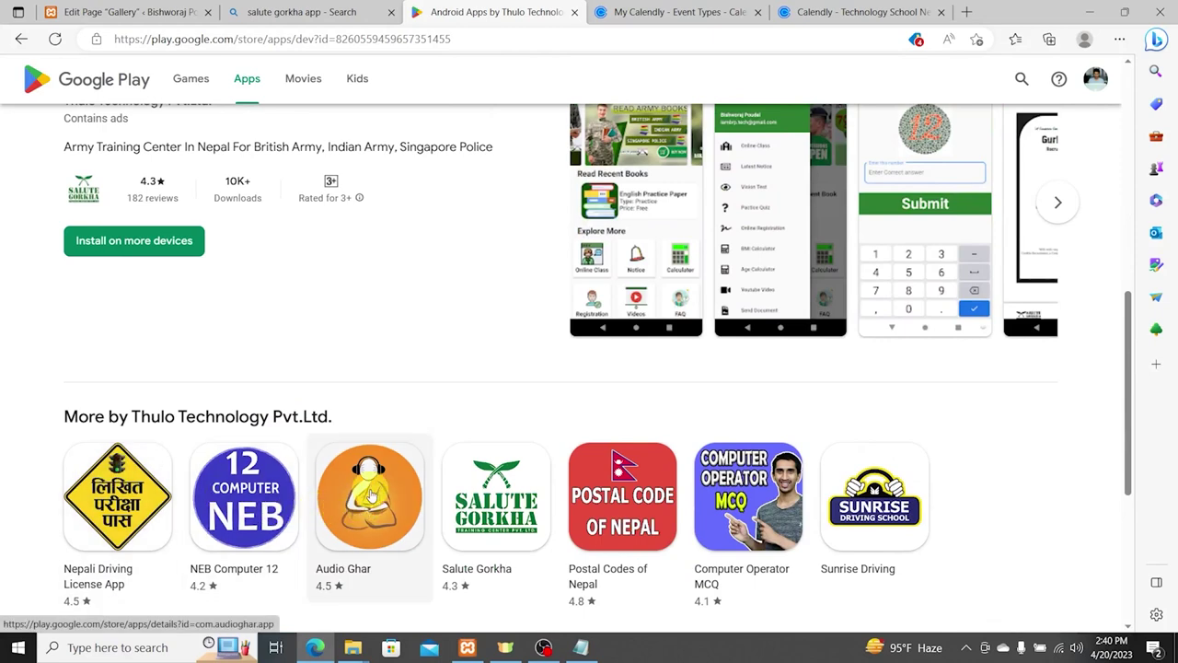
left_click(371, 497)
left_click(256, 39)
key("ctrl+c")
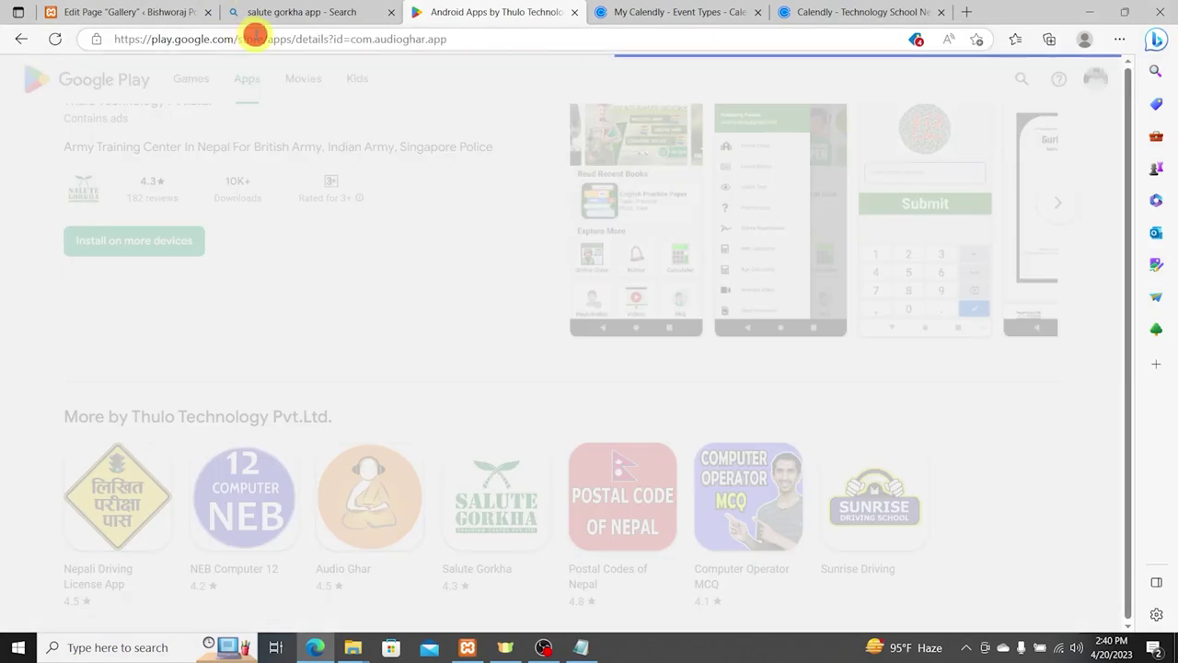
left_click(334, 11)
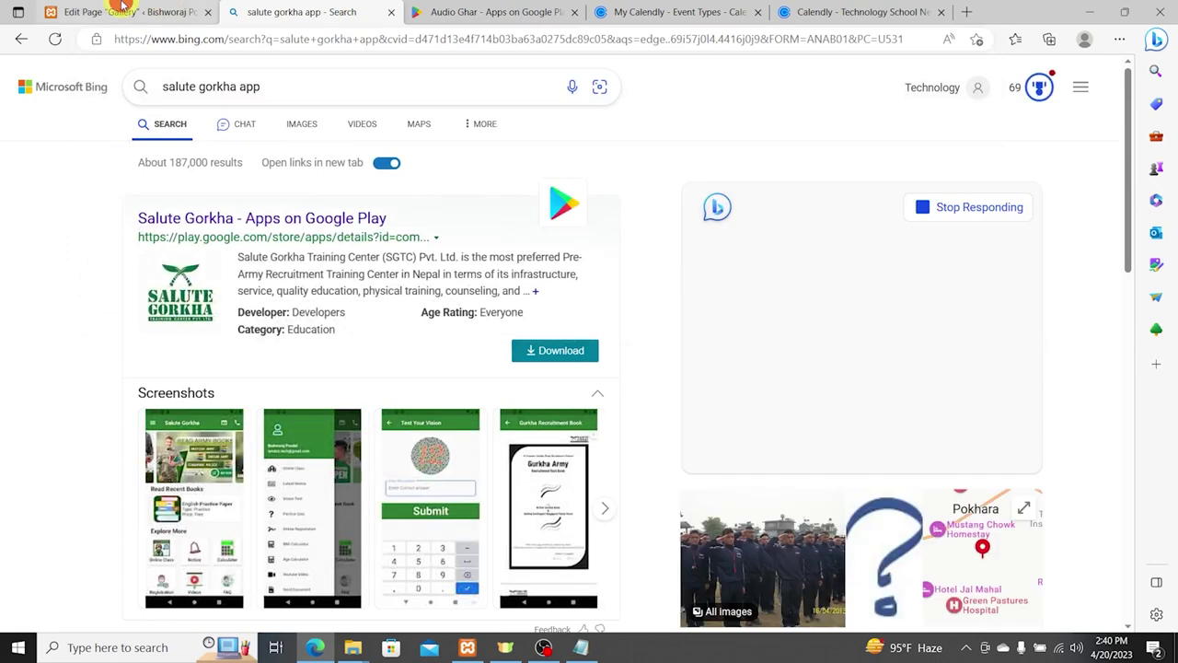
left_click(129, 11)
left_click(676, 201)
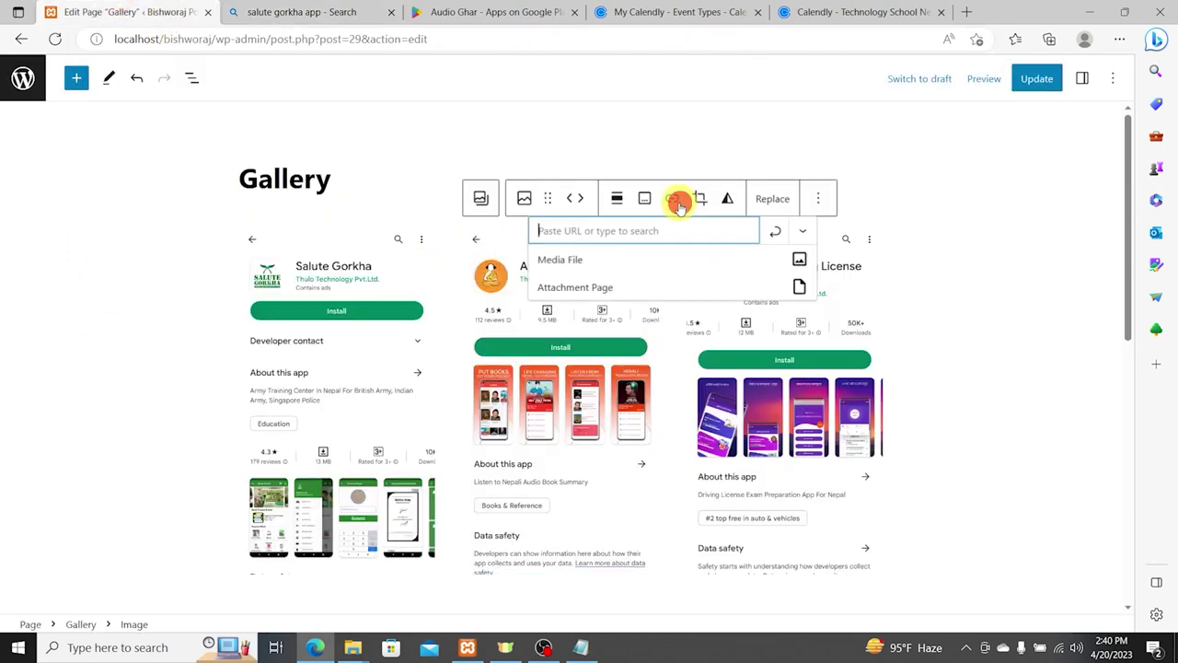
key("ctrl+v")
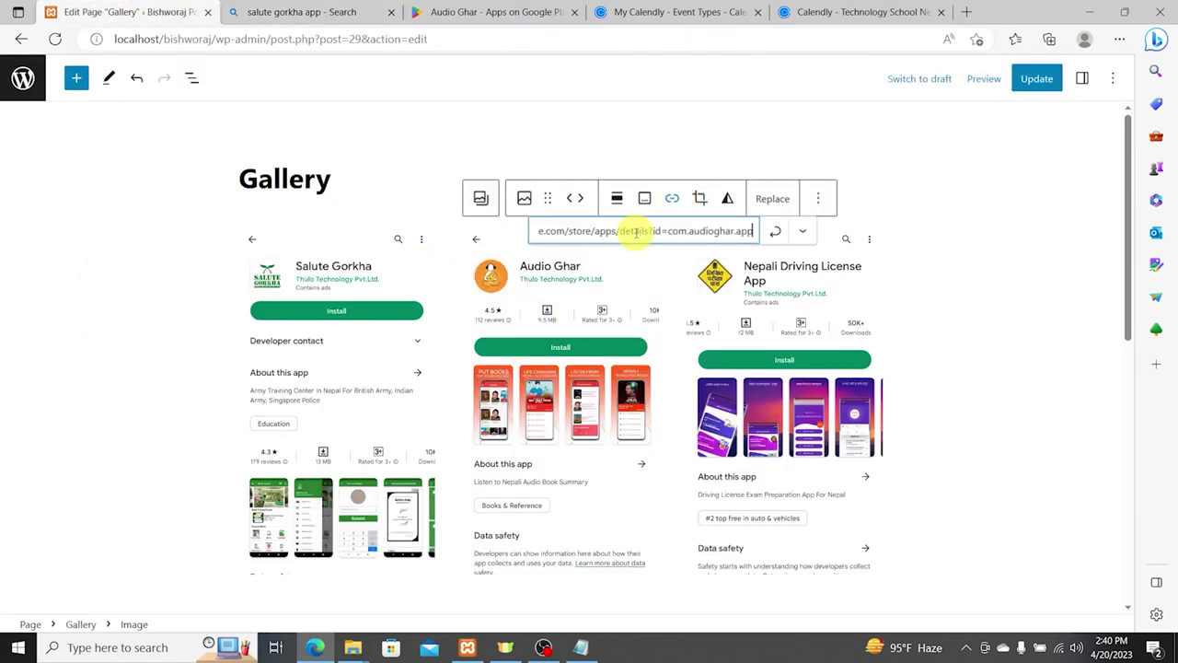
left_click(773, 236)
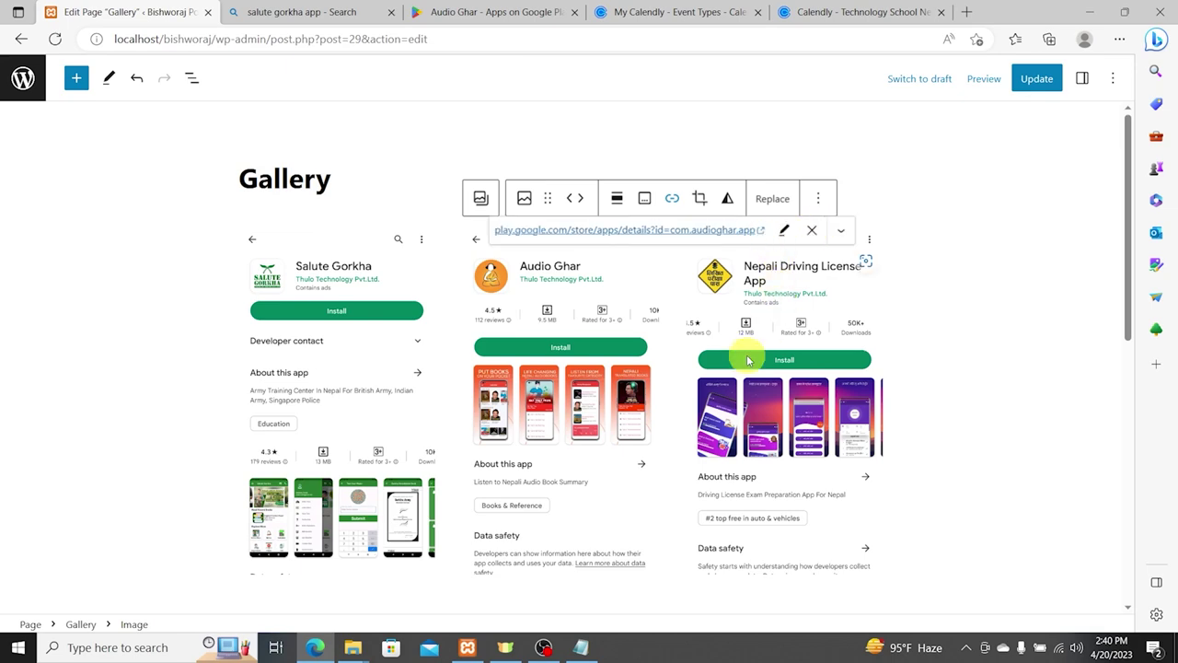
left_click(749, 350)
left_click(434, 13)
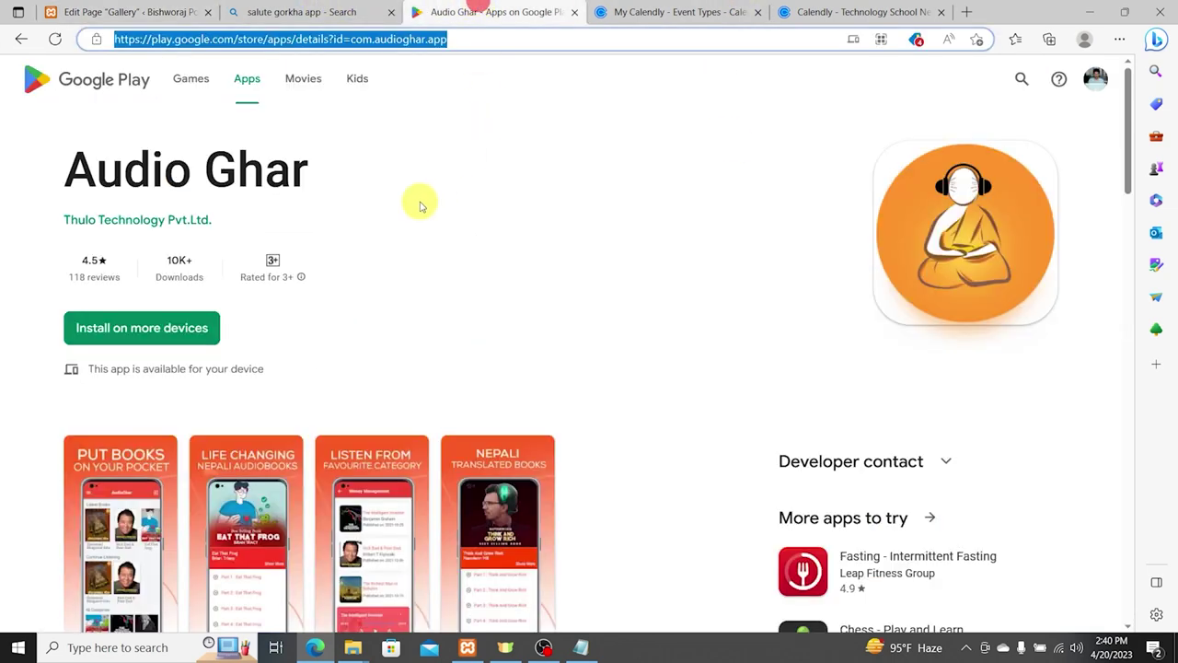
scroll(118, 135, "down", 1)
Step: Link the Nepali Driving License image to its Play Store page from the developer's app list
left_click(132, 131)
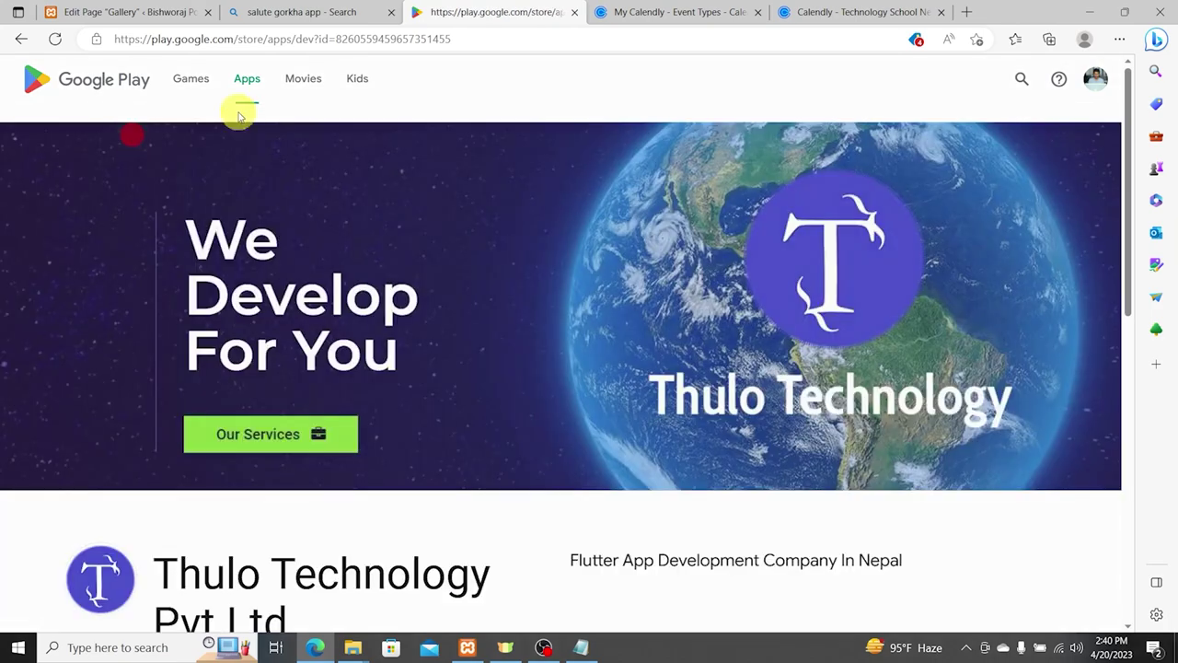
scroll(543, 257, "down", 5)
scroll(589, 276, "down", 4)
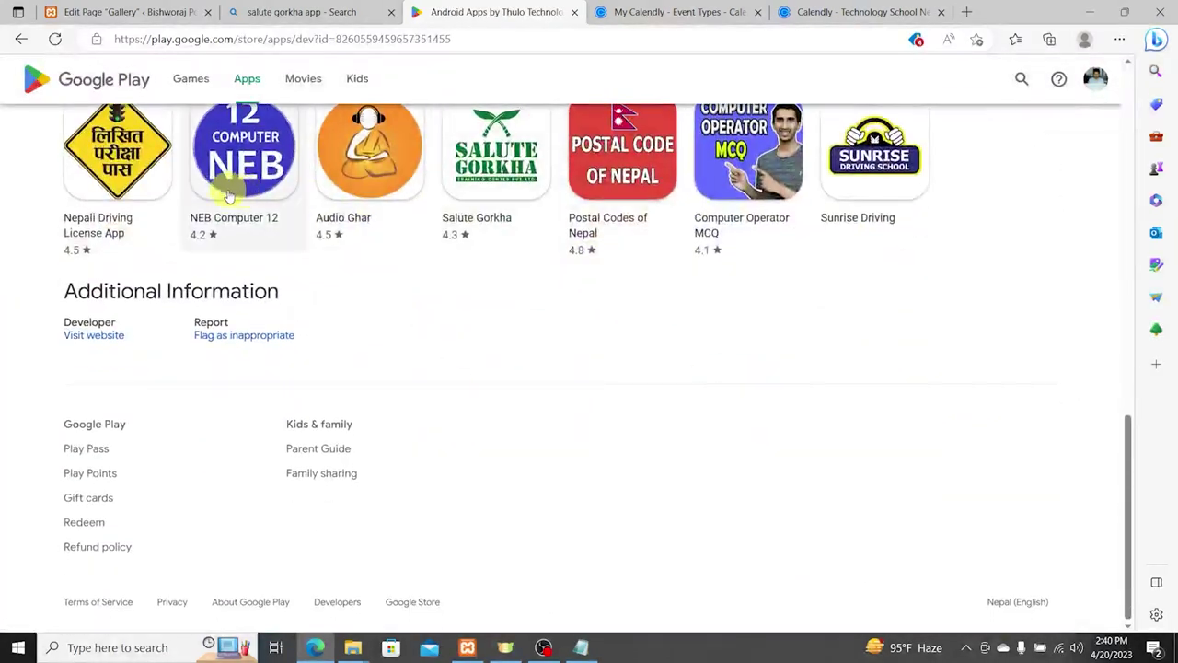
left_click(130, 181)
left_click(296, 37)
key("ctrl+c")
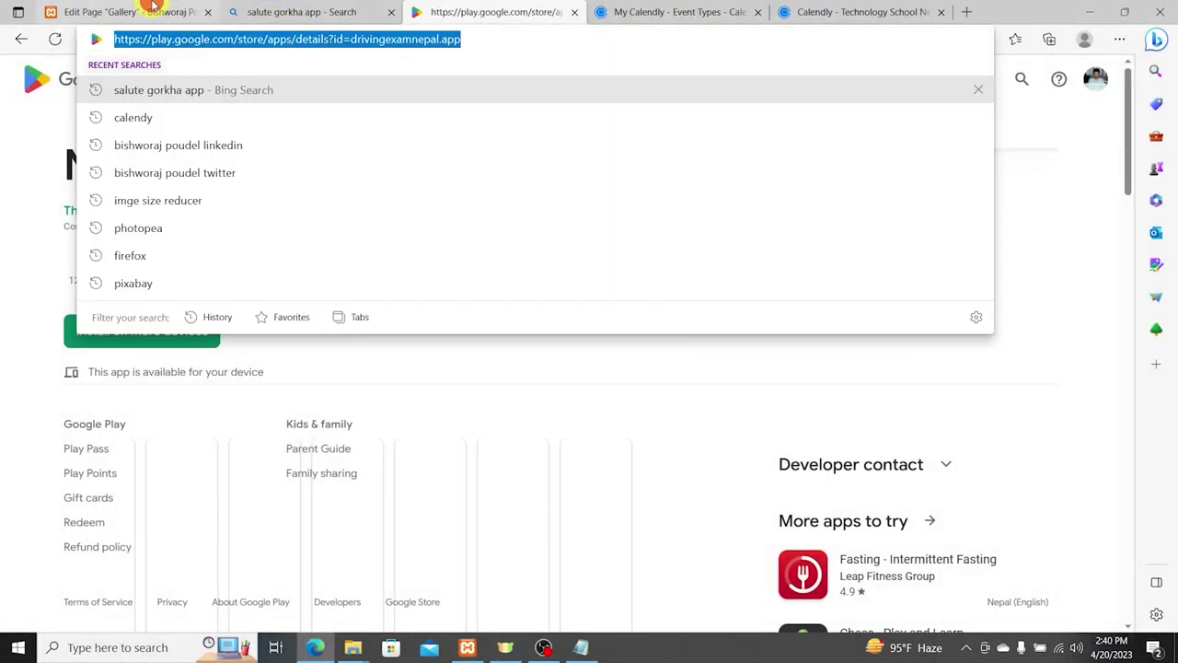
left_click(150, 13)
left_click(894, 200)
key("ctrl+v")
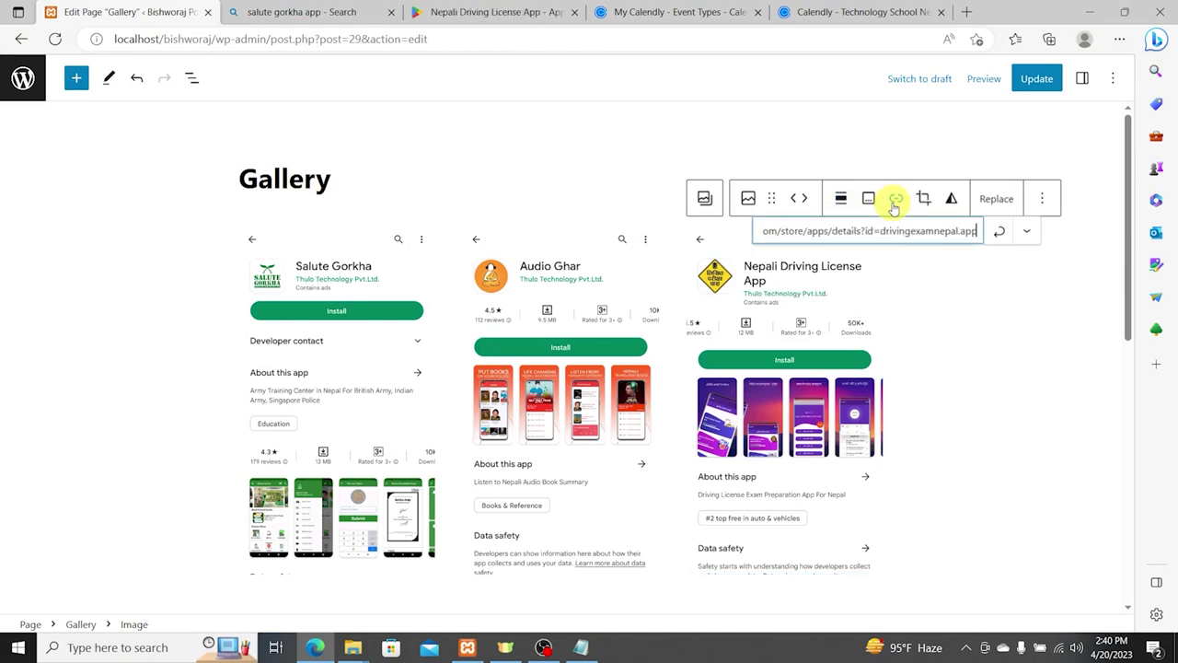
left_click(999, 231)
scroll(699, 352, "down", 3)
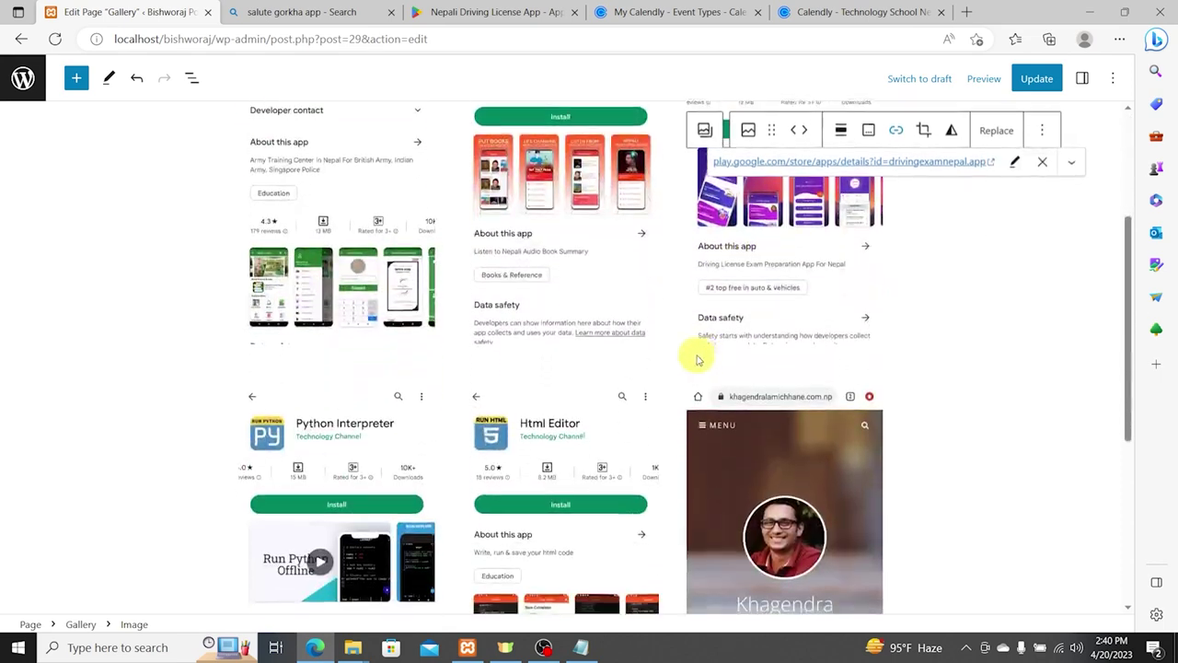
Step: Search Play Store for 'Python Interpreter' and link the Python Interpreter image to its page
left_click(304, 405)
left_click(497, 11)
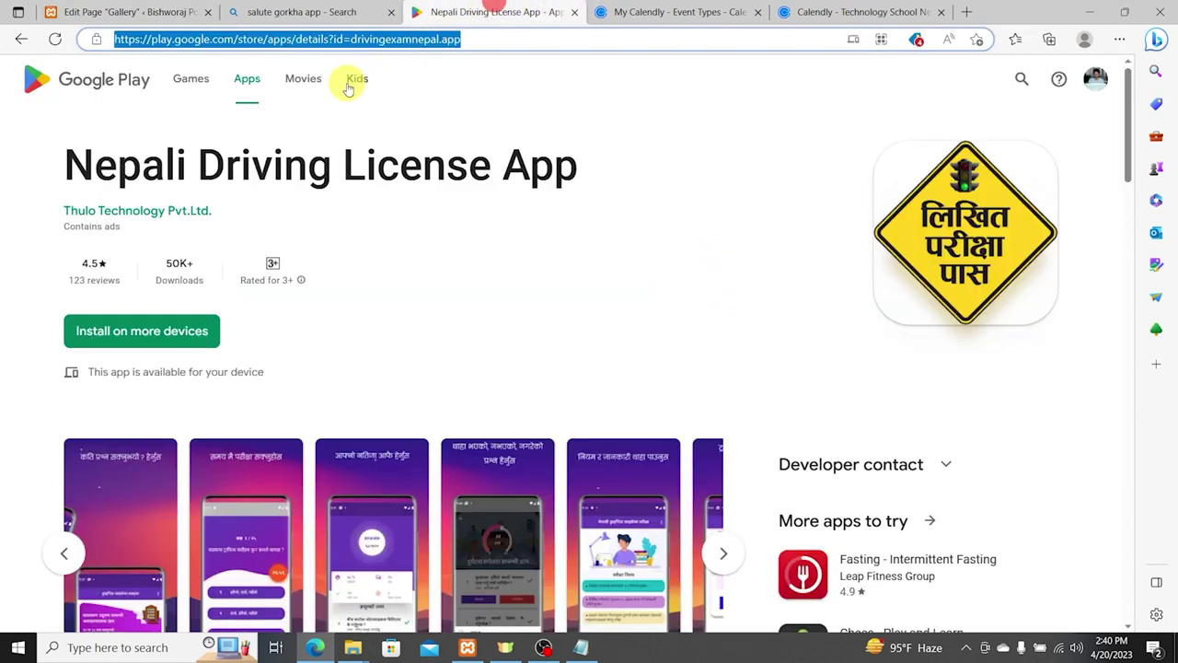
left_click(1007, 76)
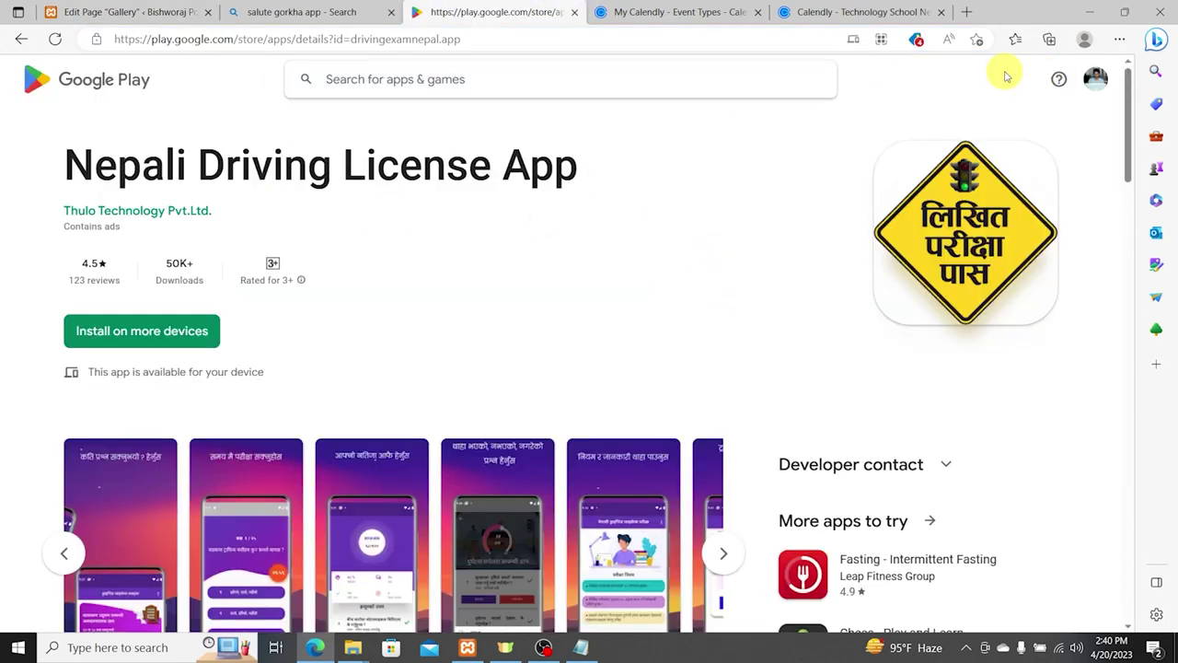
type("Python ")
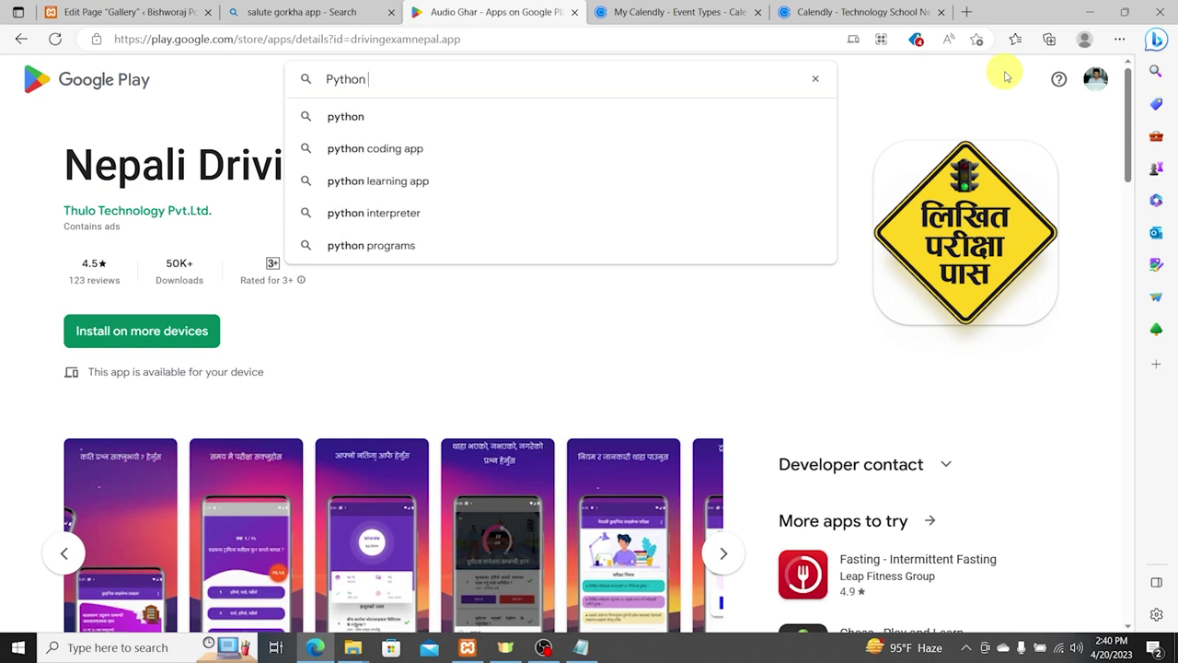
type("Int")
key("Down")
key("Return")
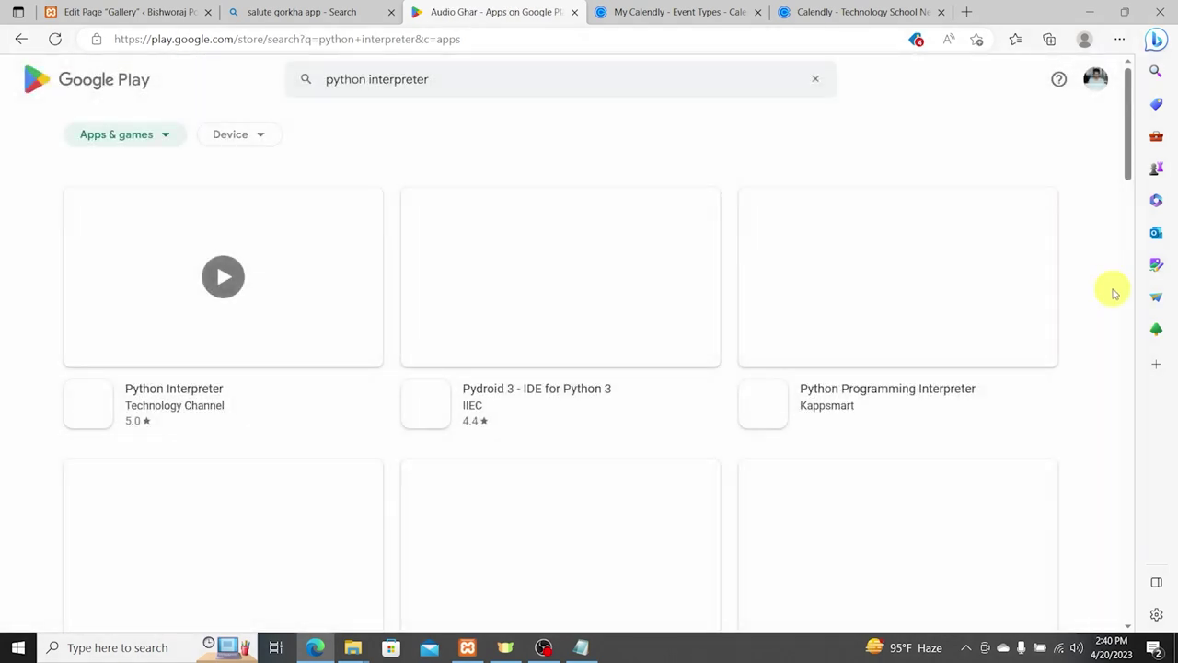
left_click(200, 411)
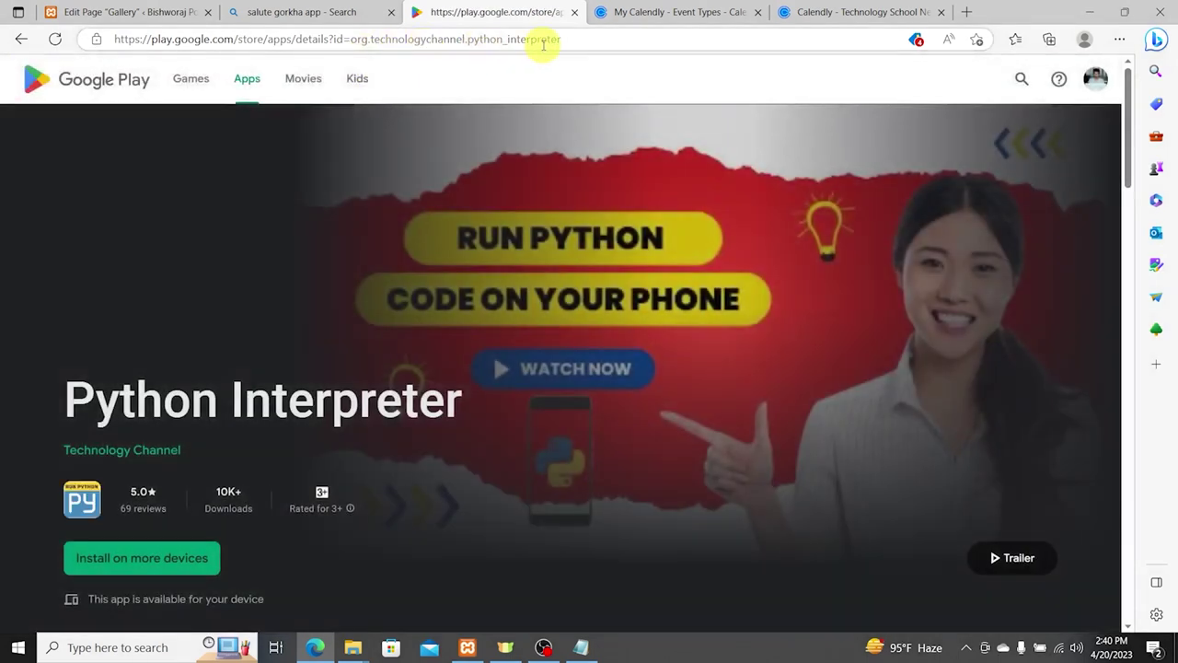
left_click(564, 40)
key("ctrl+c")
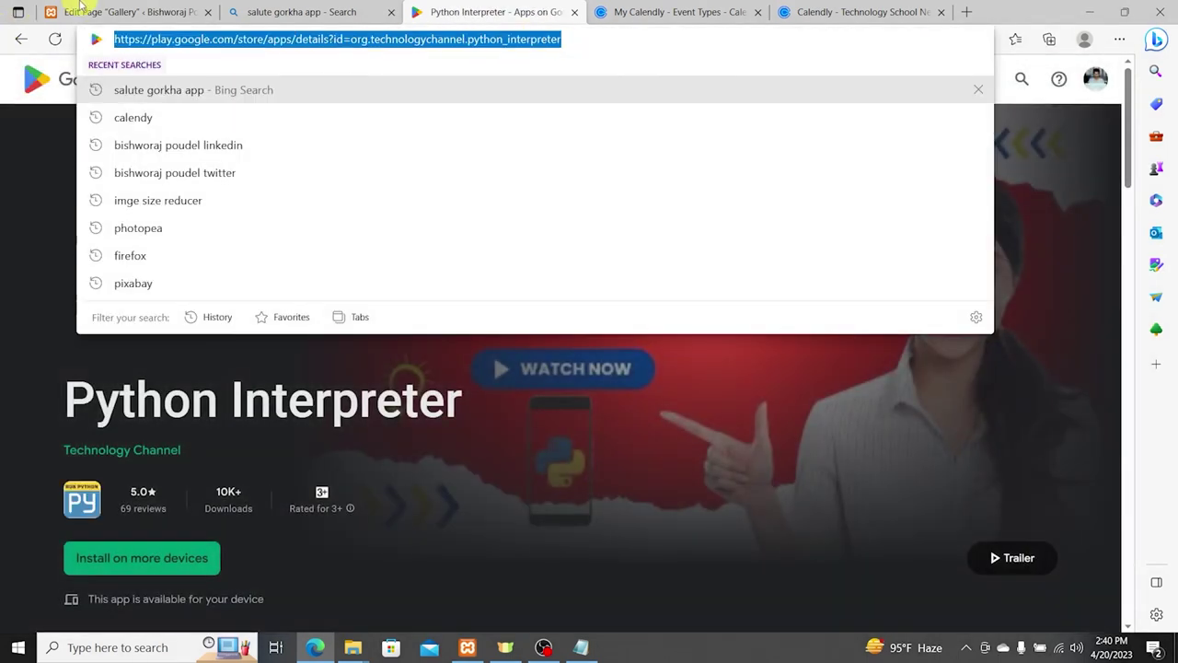
left_click(111, 9)
left_click(292, 348)
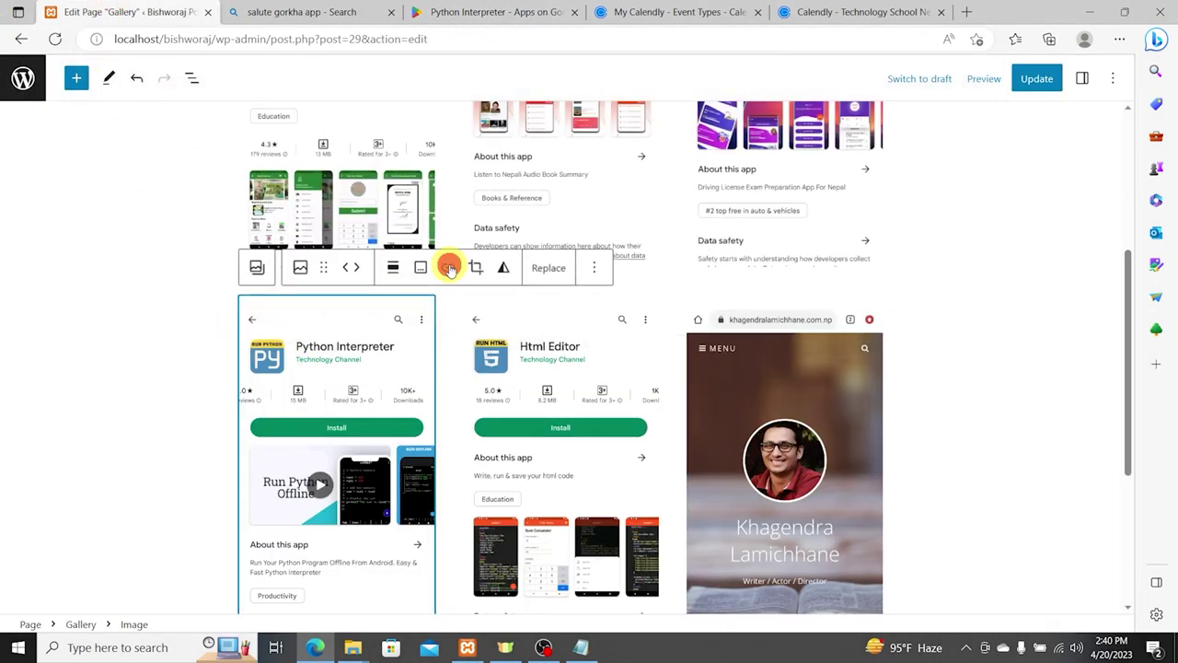
left_click(449, 268)
key("ctrl+v")
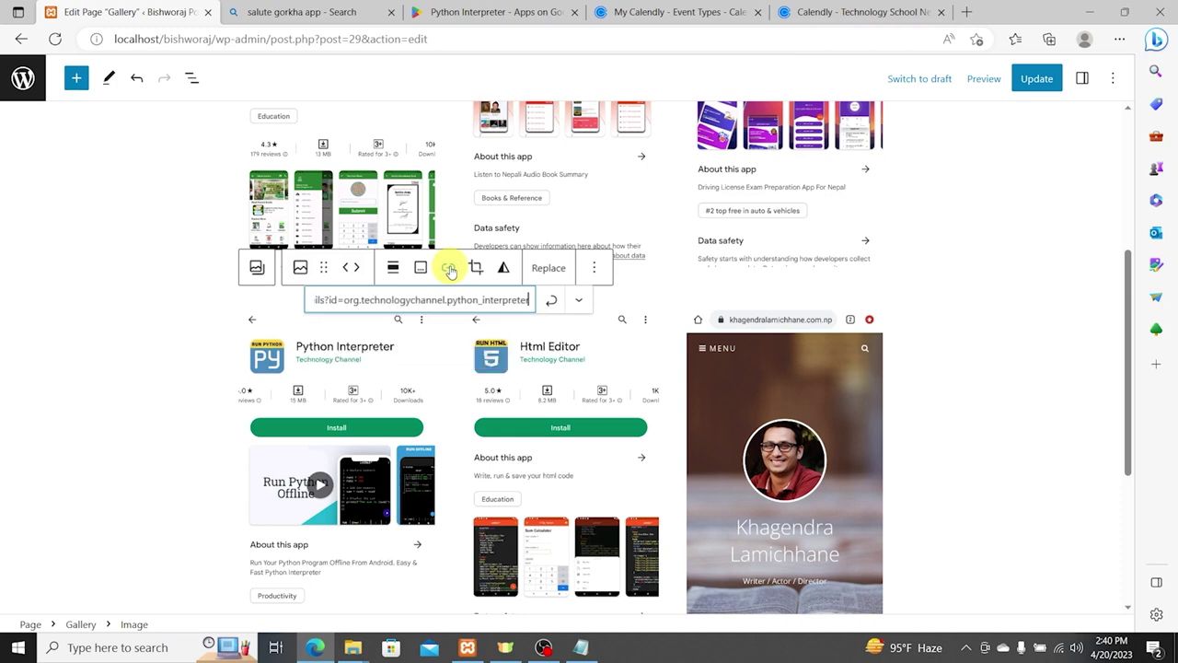
left_click(554, 299)
Step: Link the Html Editor image to its Play Store page found via the Technology Channel developer page
left_click(565, 458)
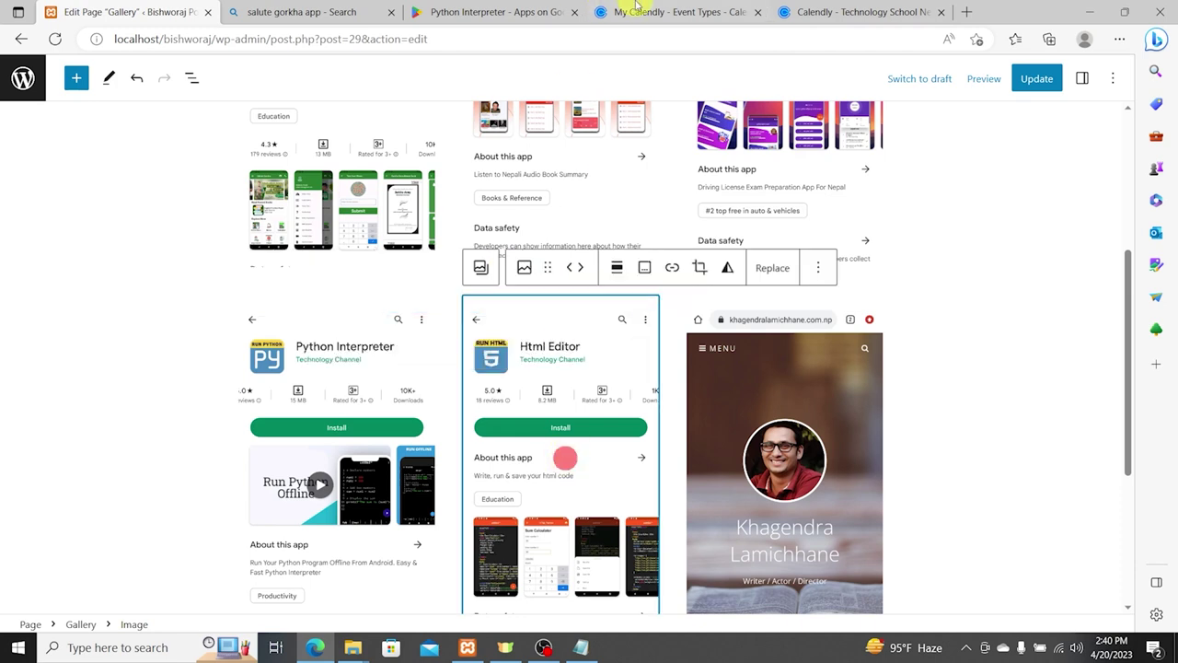
left_click(442, 11)
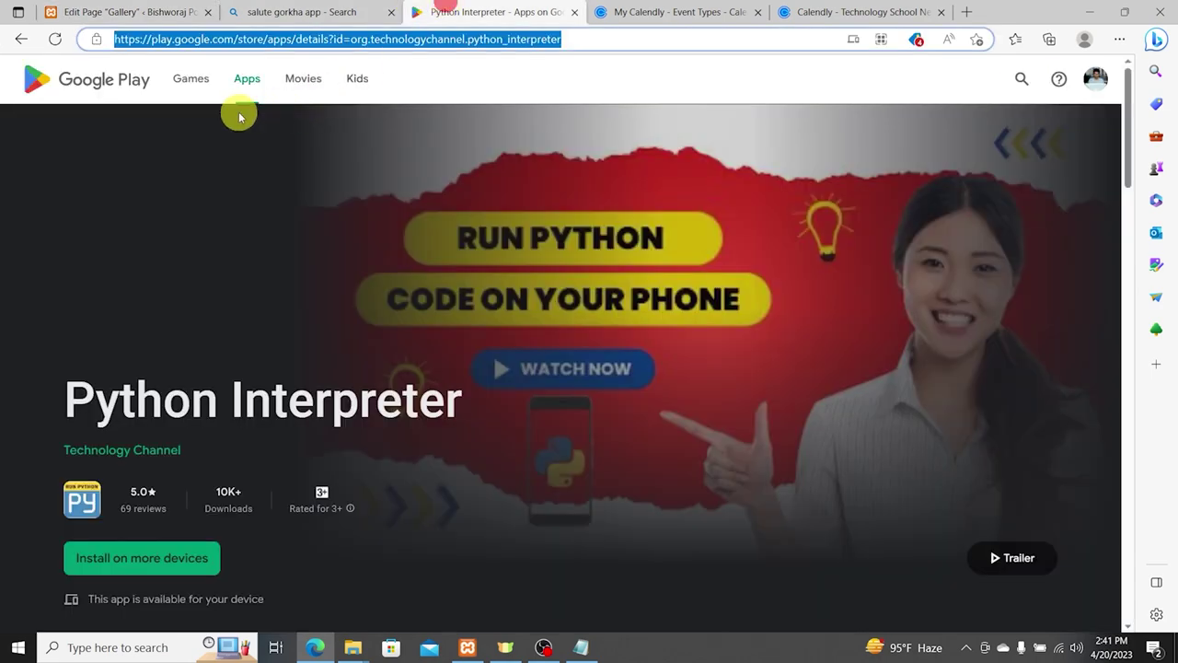
scroll(177, 304, "down", 3)
left_click(155, 188)
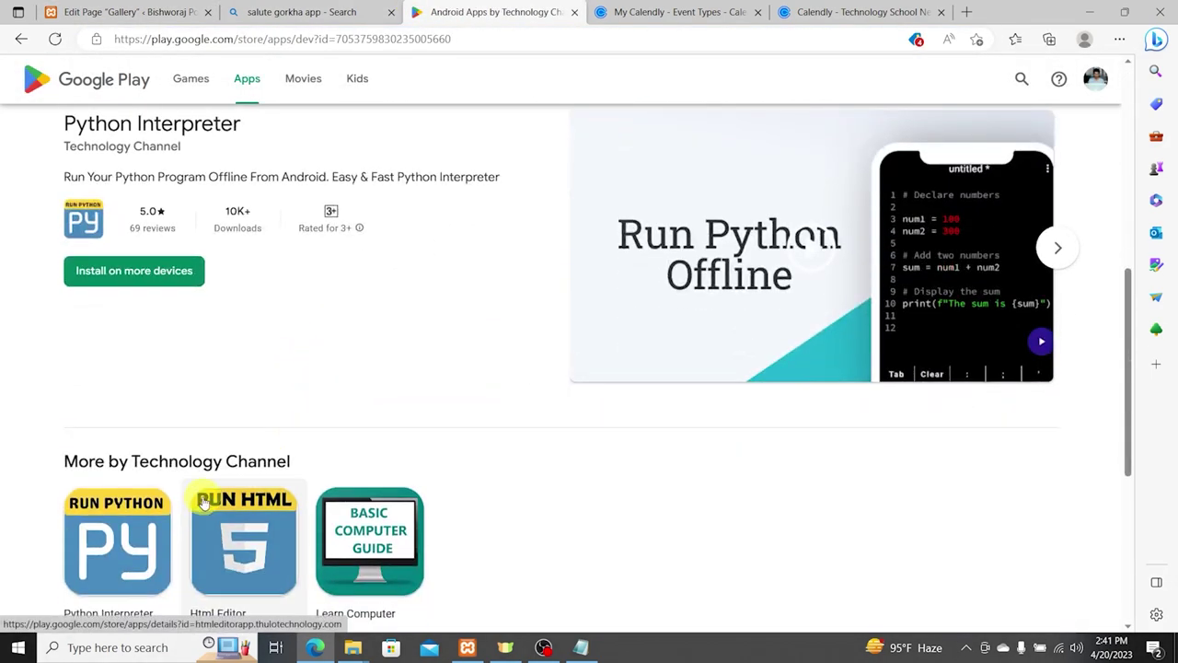
left_click(237, 525)
left_click(547, 38)
key("ctrl+c")
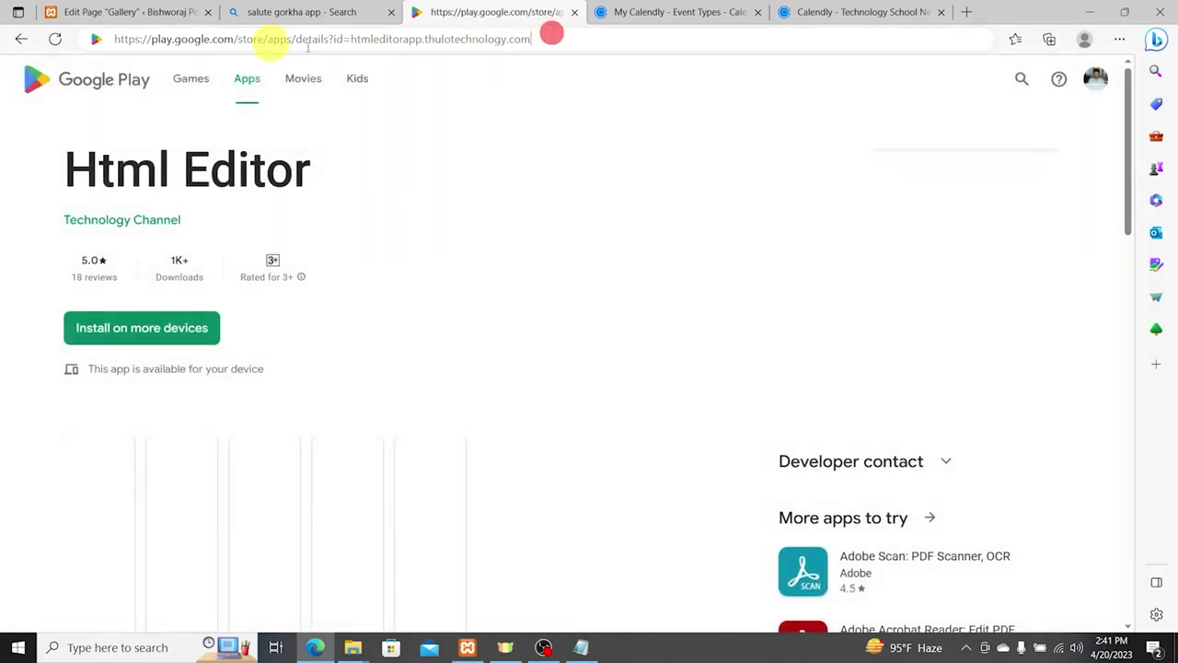
left_click(124, 11)
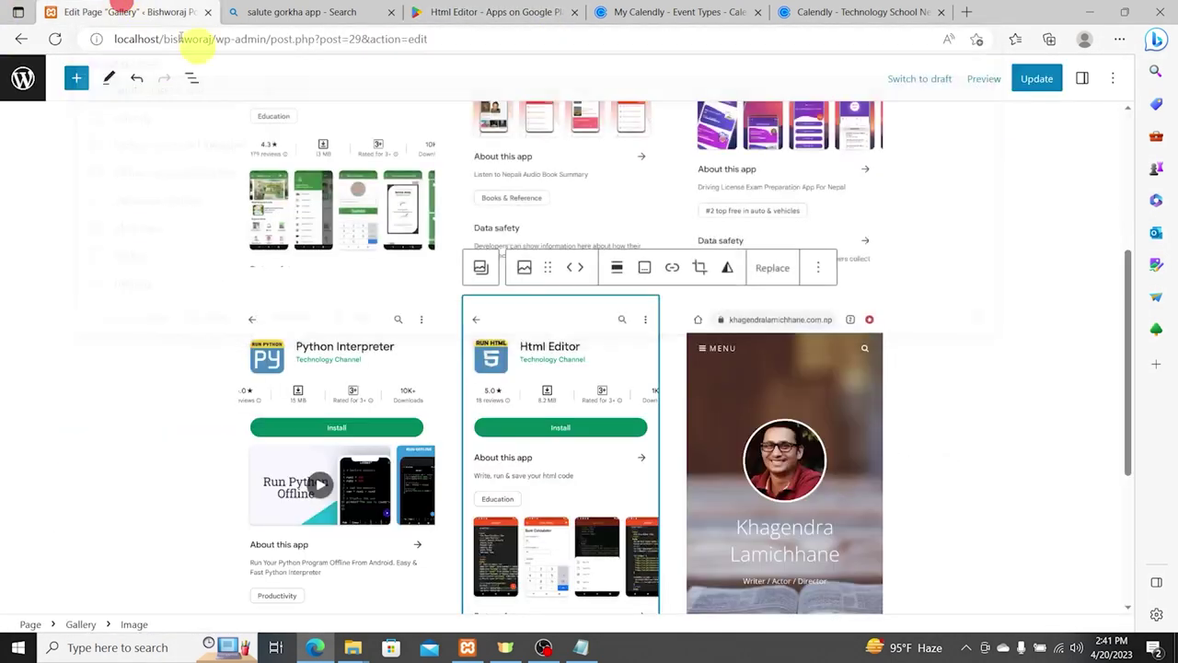
left_click(672, 267)
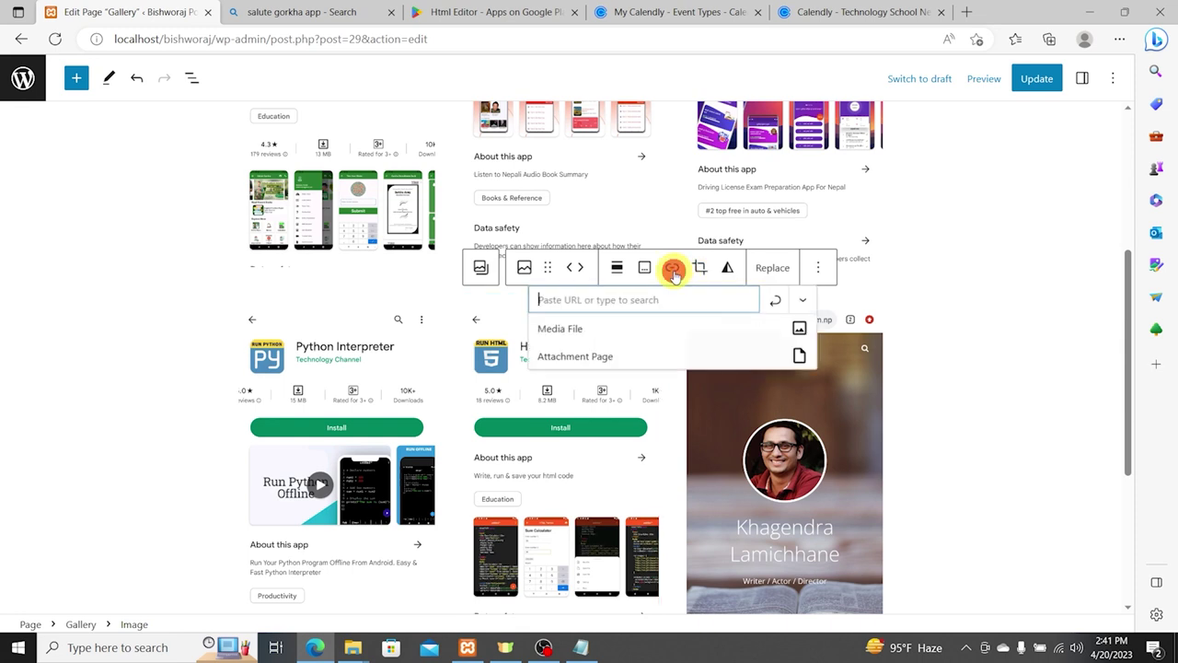
key("ctrl+v")
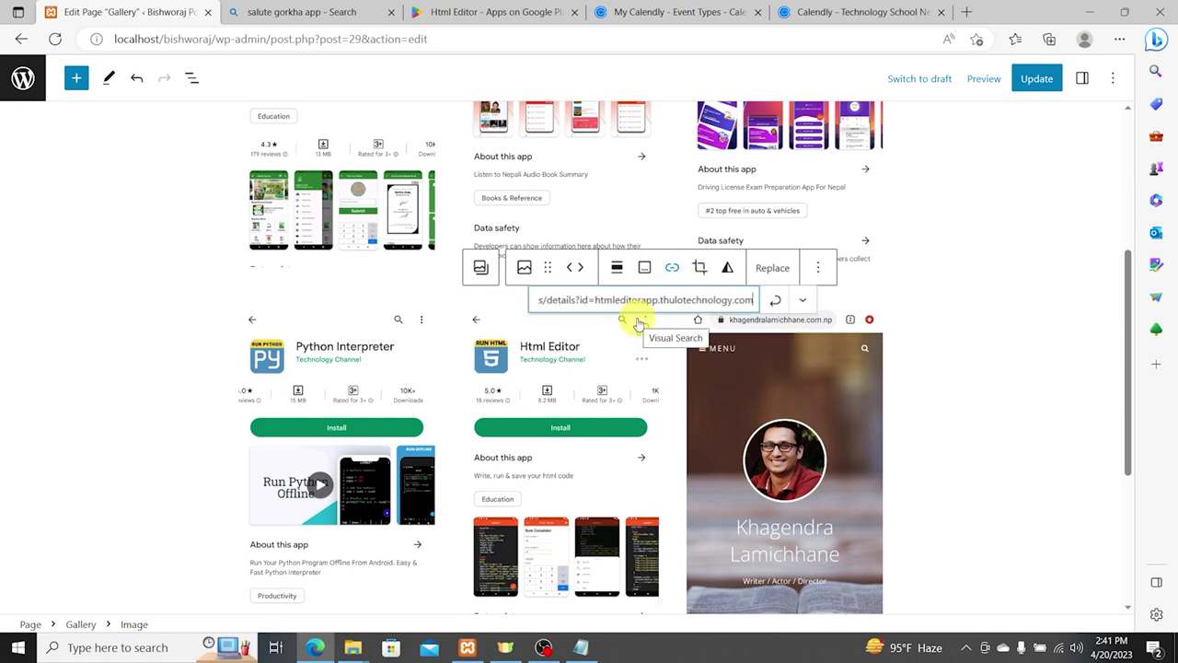
left_click(777, 303)
left_click(792, 447)
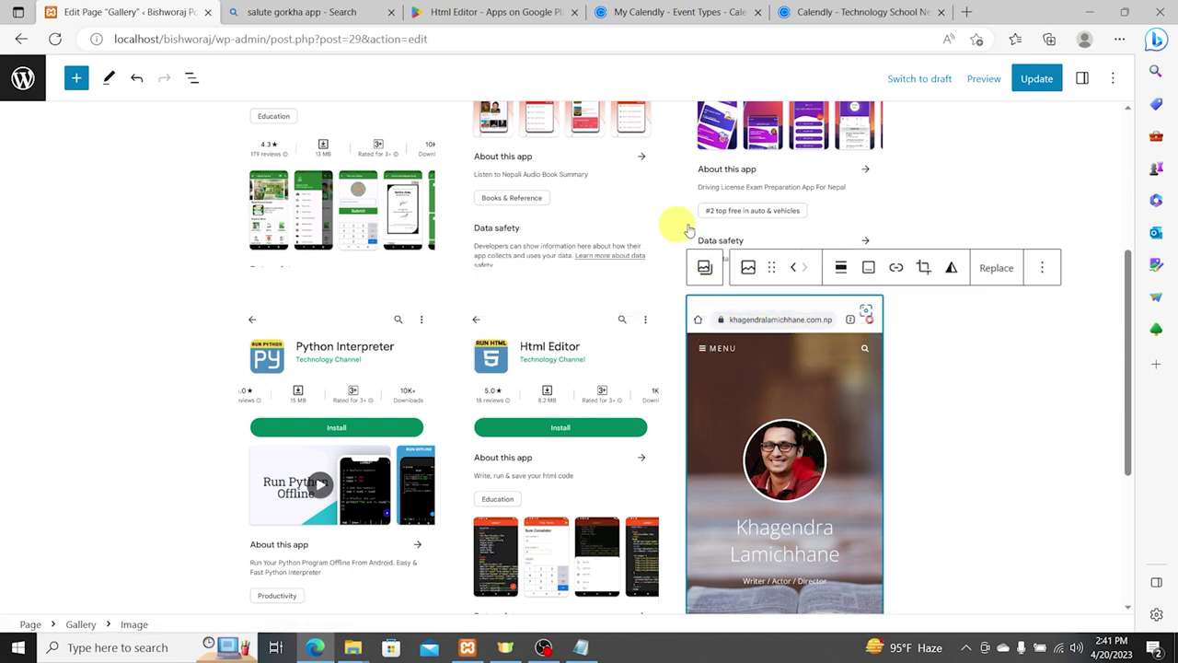
left_click(303, 12)
Step: Search Bing for the writer's personal website and copy its address
left_click(355, 39)
type("kkh")
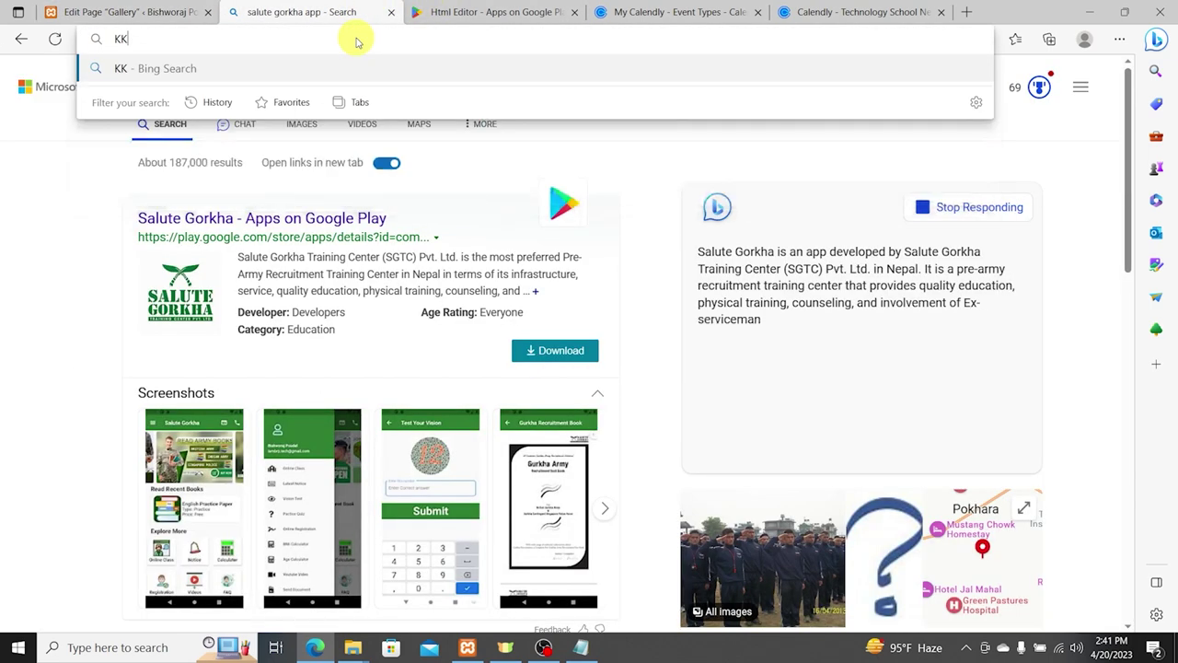
key("BackSpace")
key("BackSpace")
type("han")
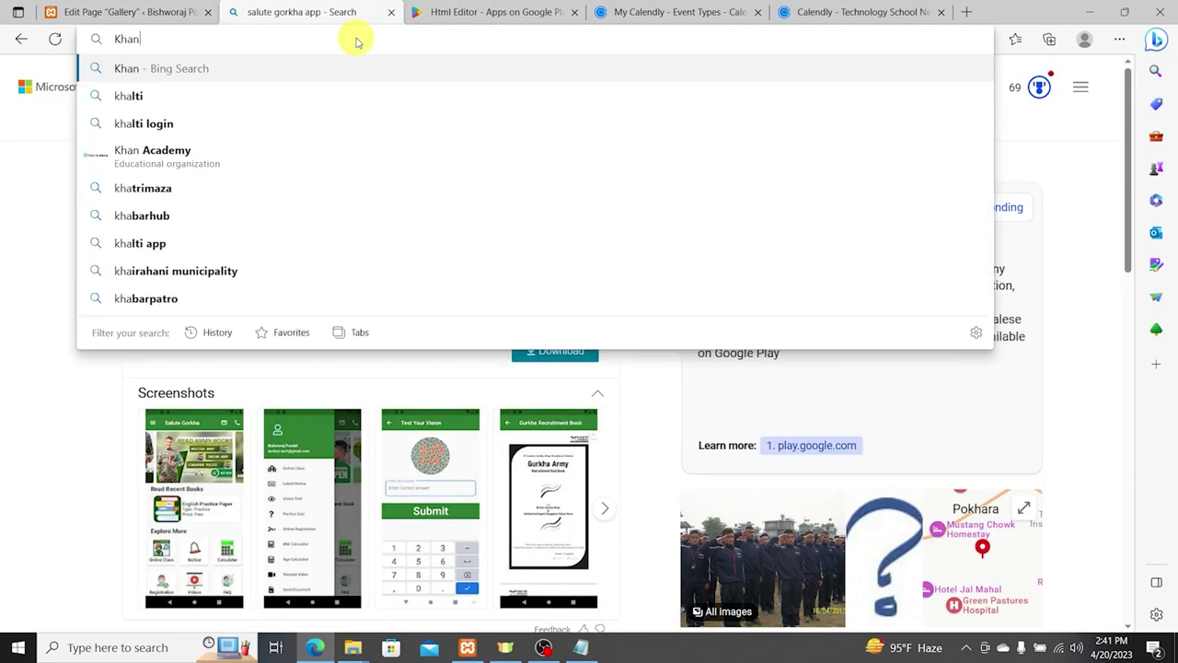
key("BackSpace")
type("gendra Lamich")
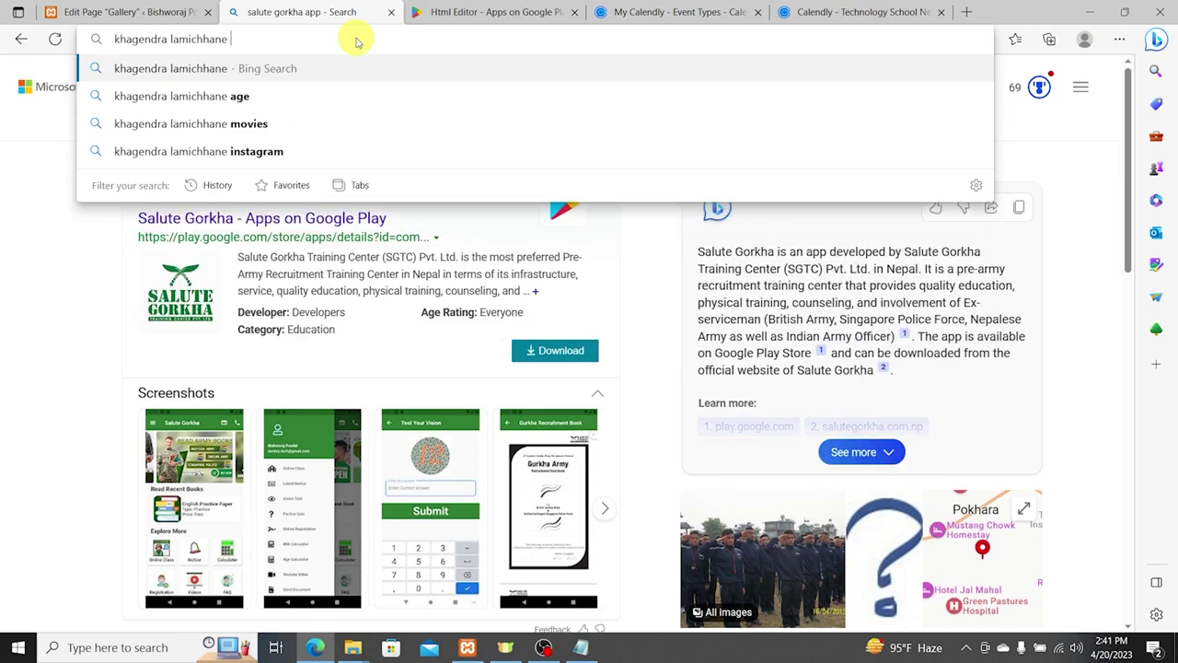
type("website")
key("Return")
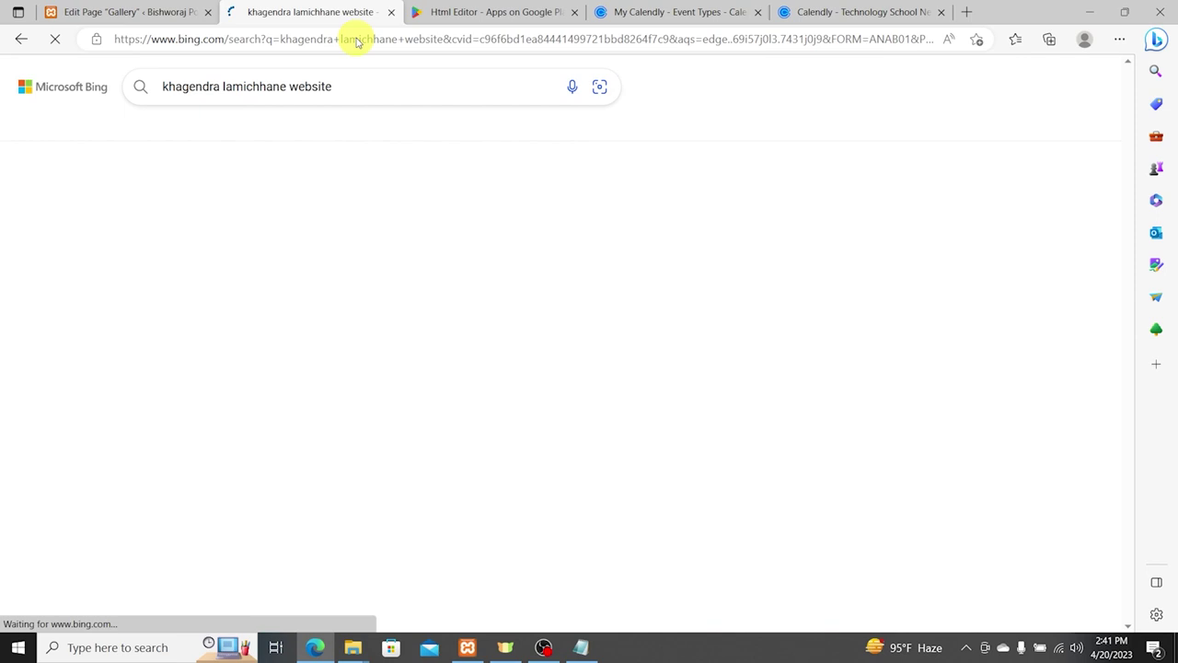
left_click(258, 202)
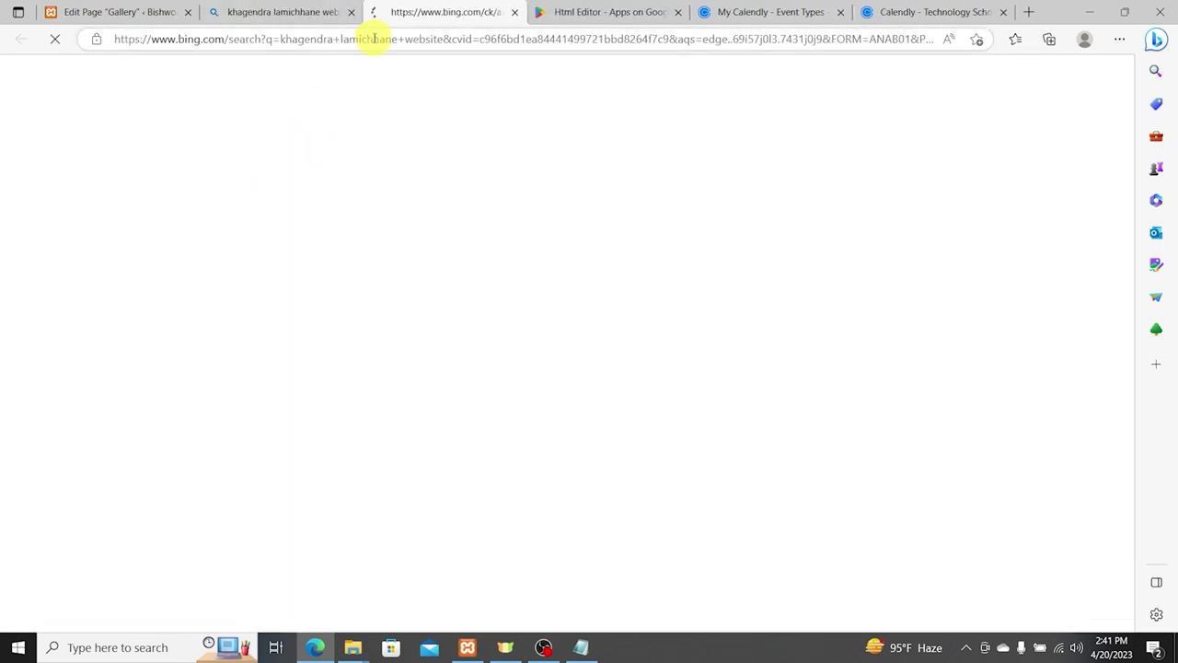
left_click(373, 38)
left_click(430, 39)
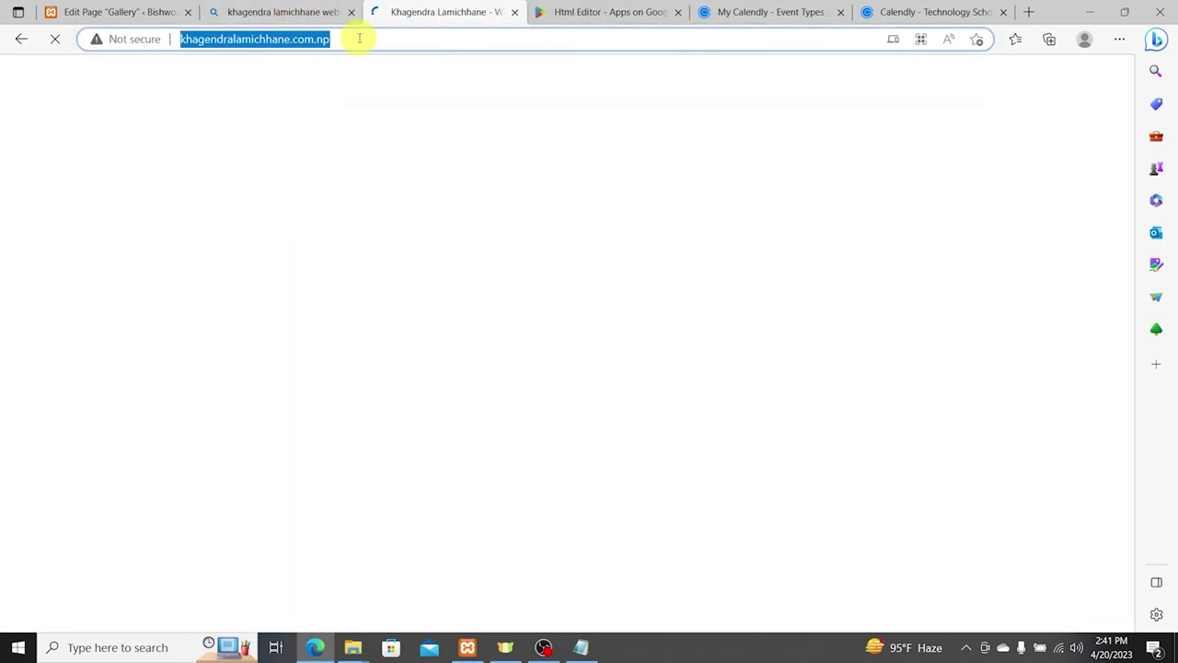
left_click(355, 39)
Step: Link the last gallery image, the profile screenshot, to the copied website address
left_click(78, 11)
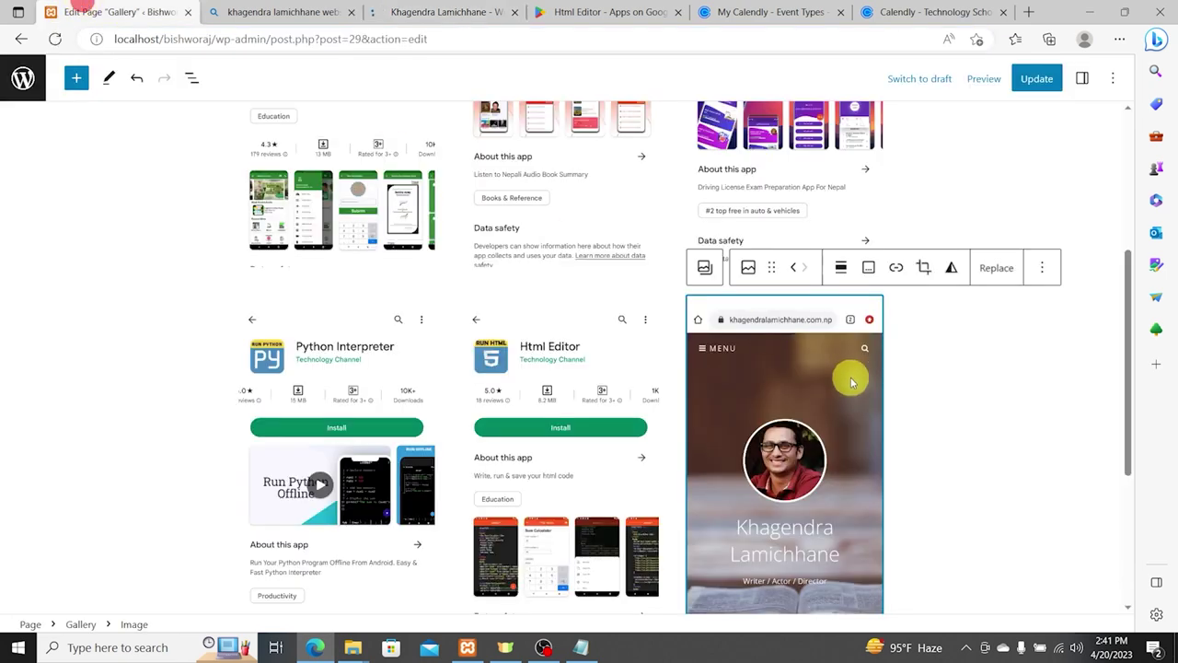
left_click(906, 270)
type("http://khagendralamichhane.com.np/")
left_click(1009, 302)
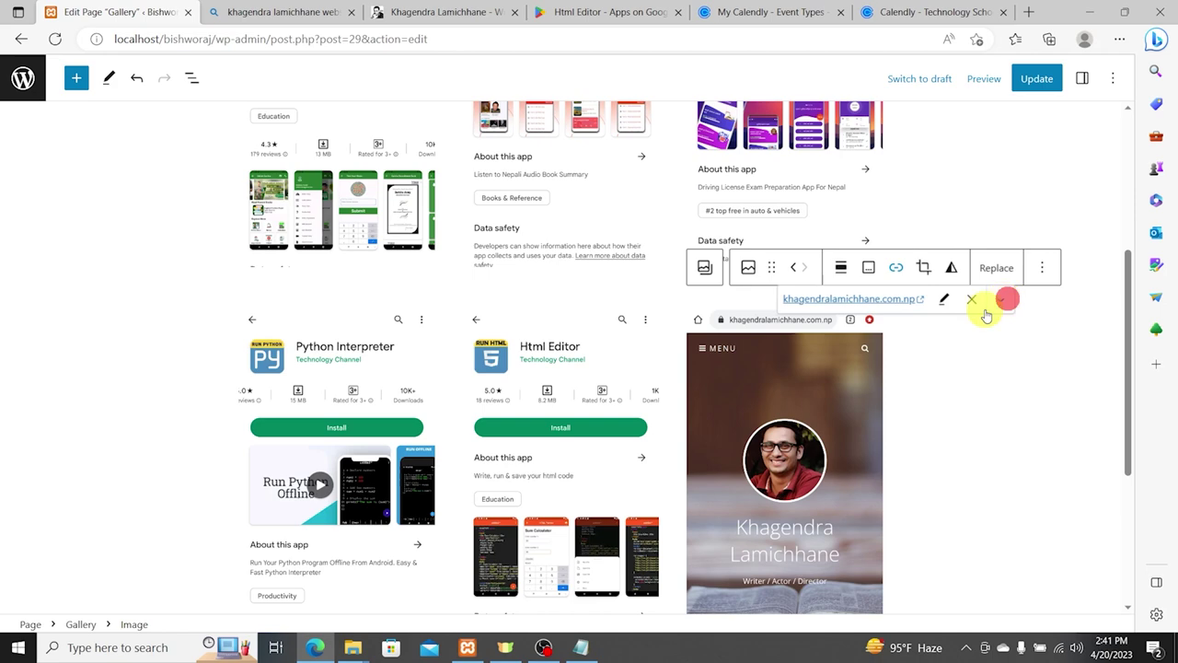
left_click(986, 371)
scroll(798, 283, "down", 4)
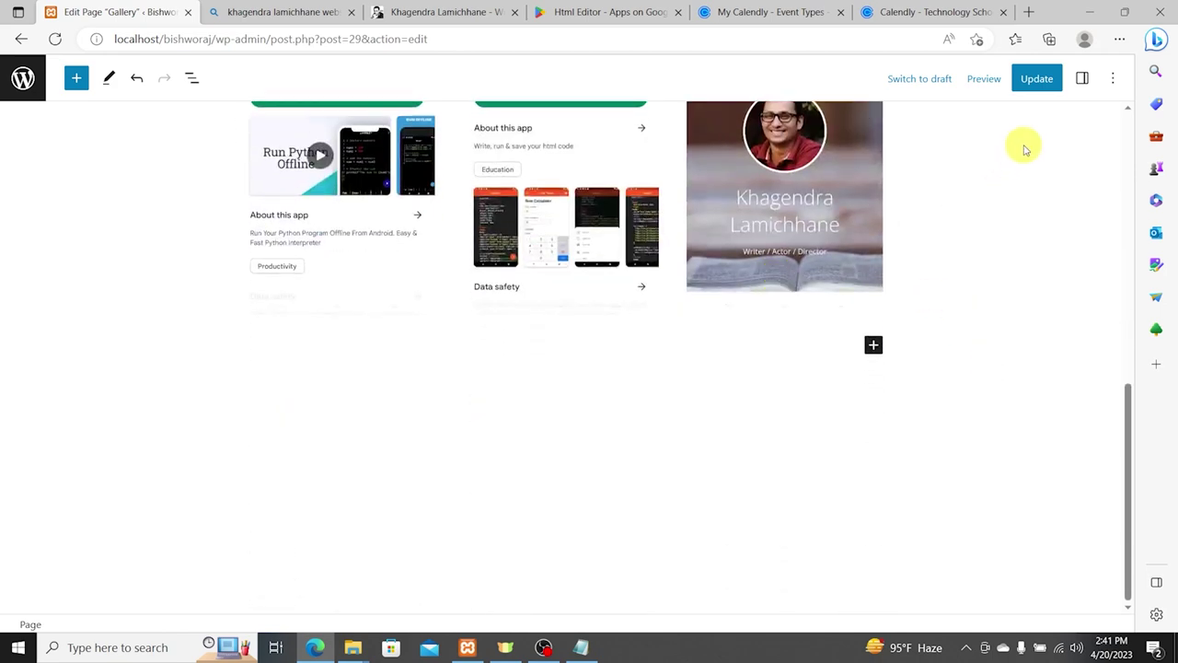
Step: Save the Gallery page changes and load the live homepage at localhost/bishworaj/
left_click(1033, 78)
left_click_drag(211, 38, 813, 68)
key("BackSpace")
key("Return")
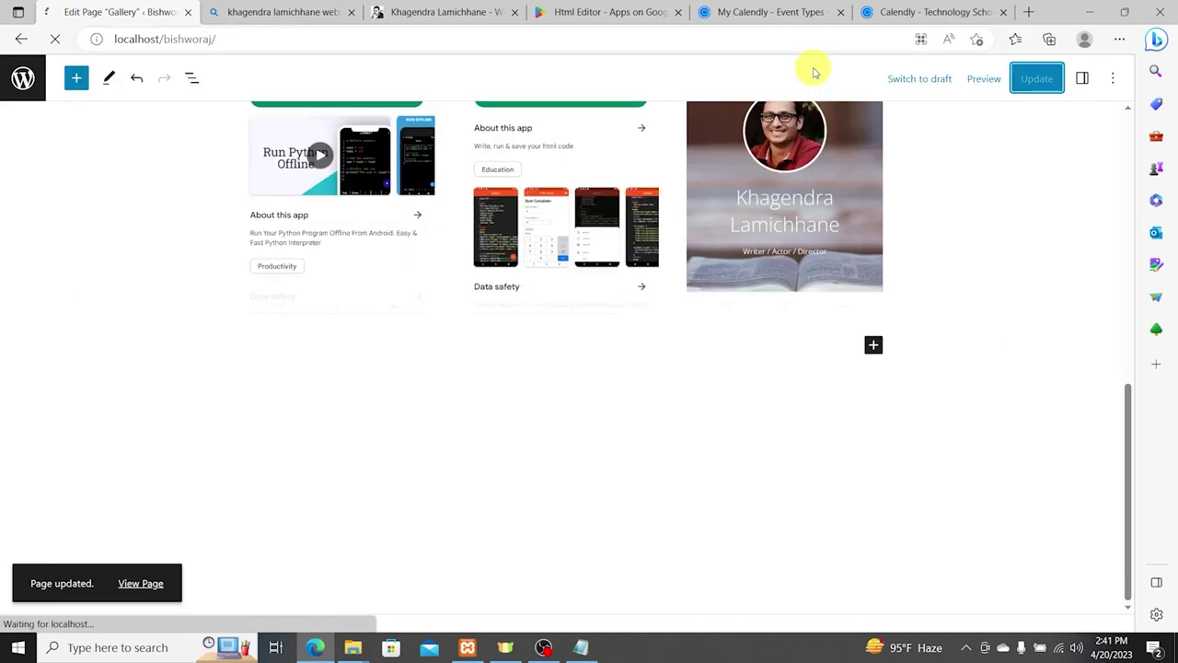
Step: Scroll to the portfolio and test the Salute Gorkha image link to its Google Play page
scroll(731, 341, "down", 5)
scroll(753, 339, "down", 10)
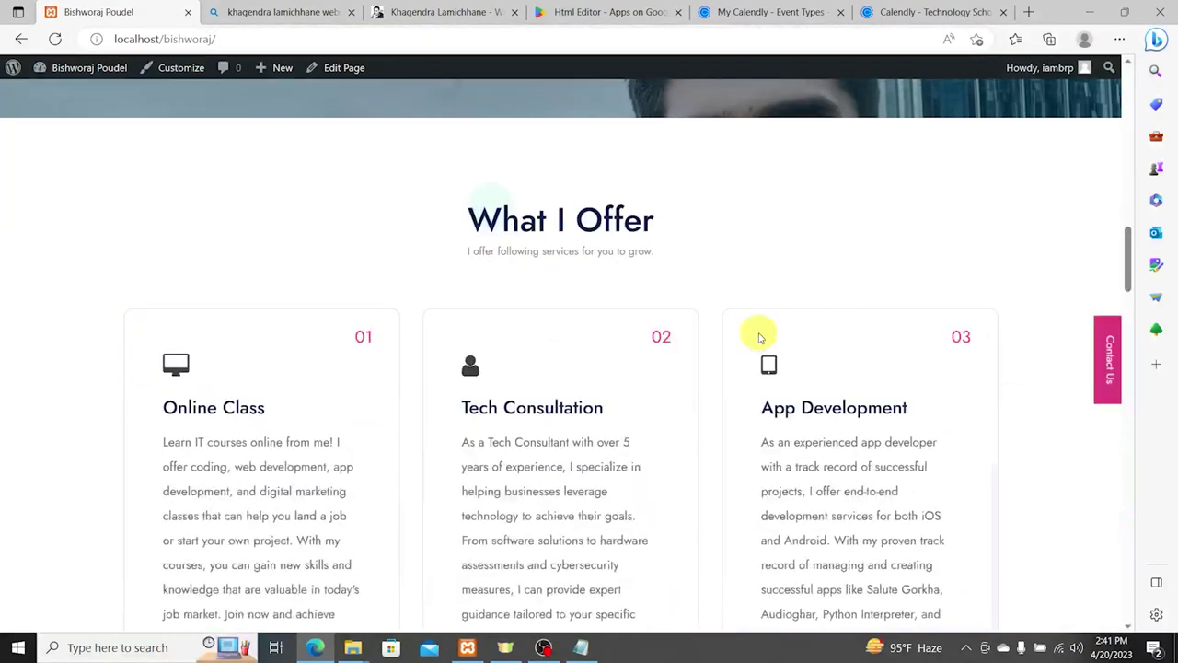
scroll(631, 368, "up", 2)
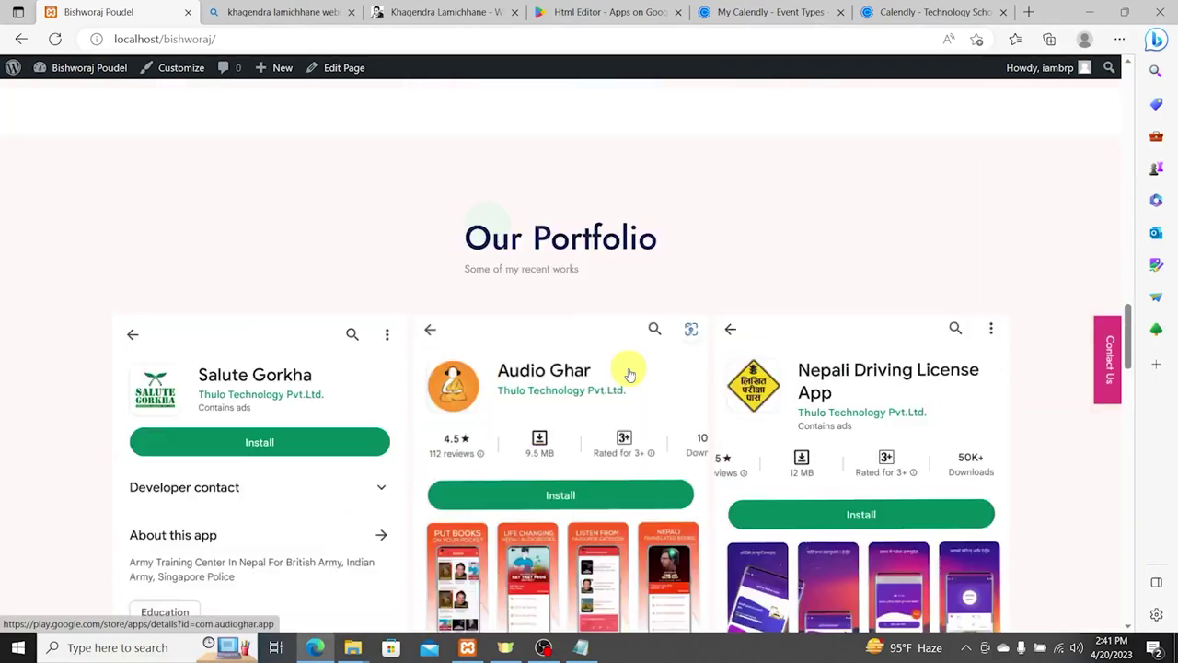
scroll(328, 368, "down", 3)
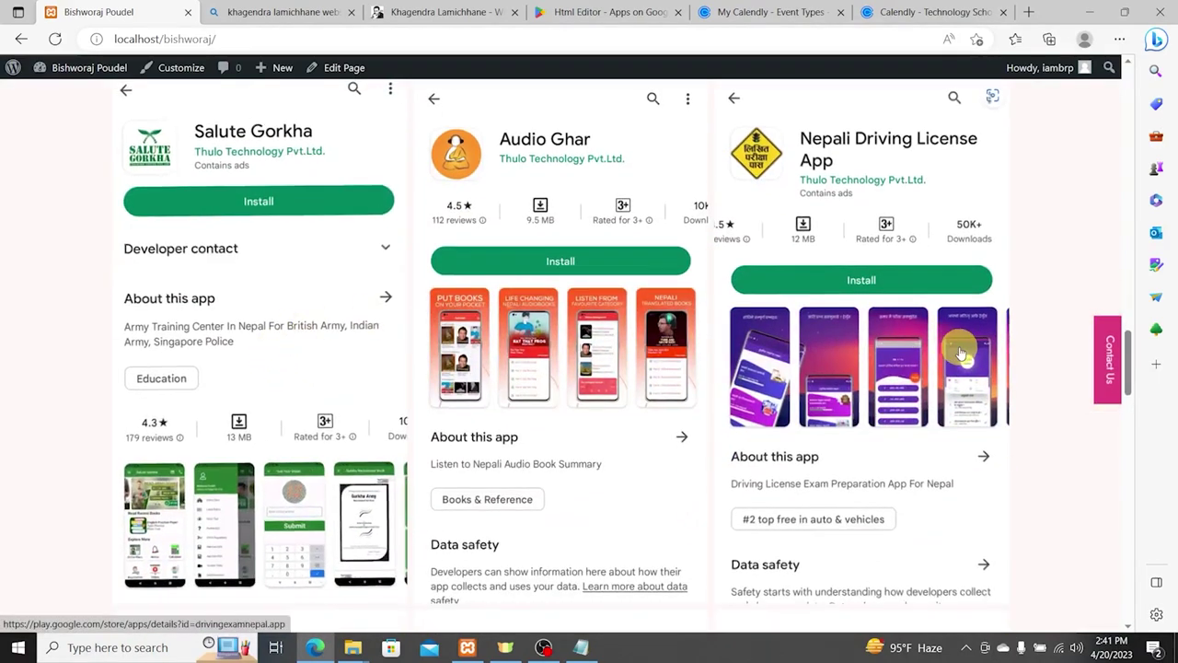
scroll(190, 350, "down", 1)
scroll(350, 417, "up", 1)
scroll(350, 417, "up", 1)
left_click(263, 225)
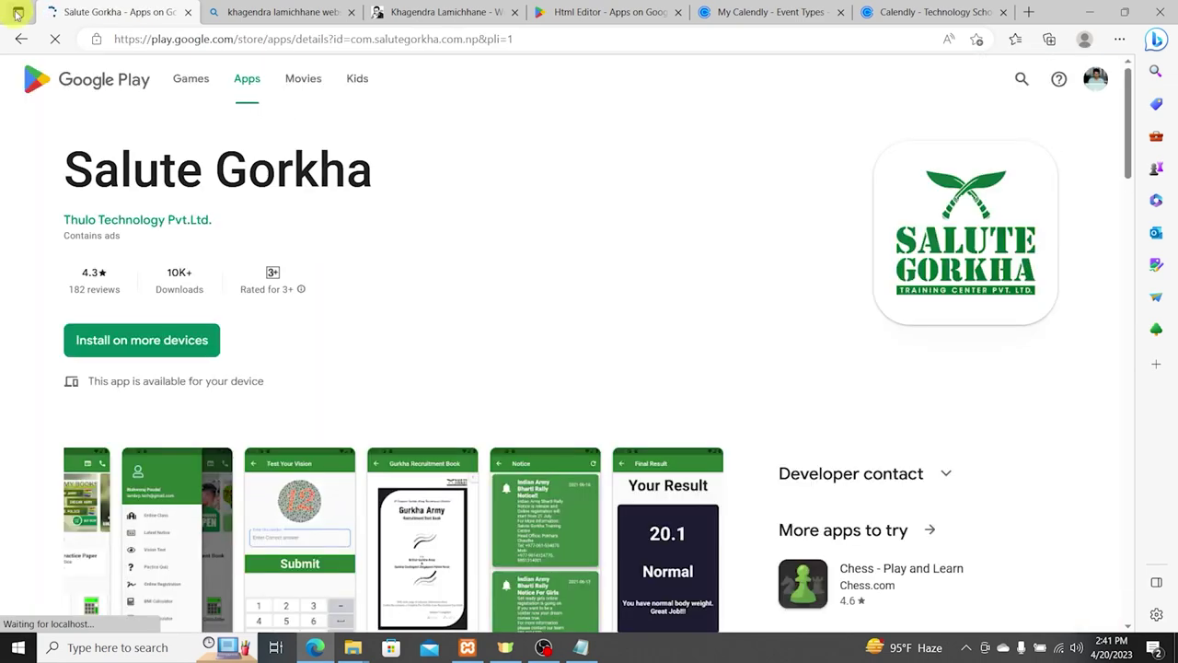
Step: Return to the live site and review the Our Portfolio images
left_click(18, 40)
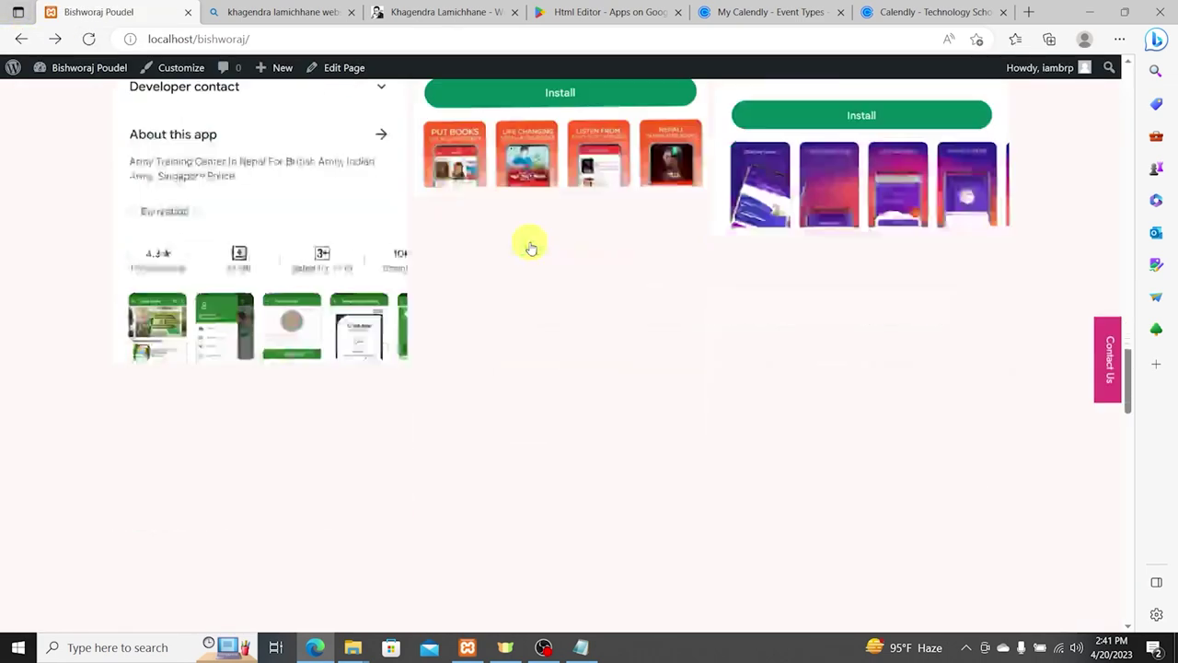
scroll(552, 274, "down", 5)
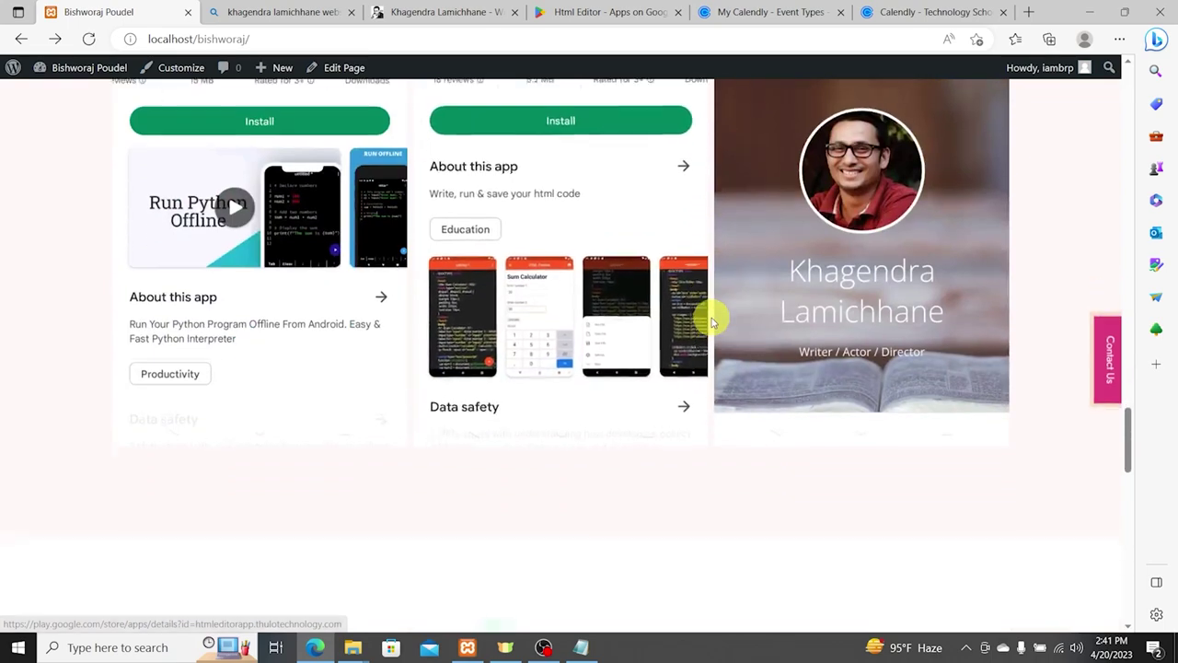
scroll(788, 348, "up", 10)
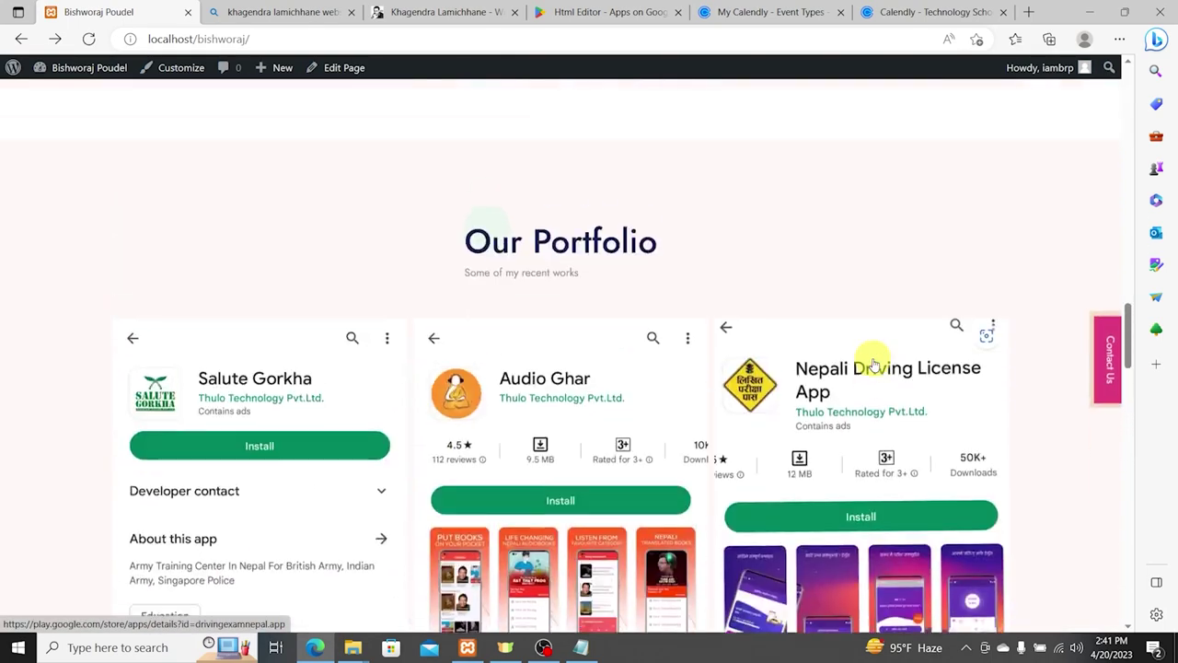
scroll(455, 354, "up", 3)
scroll(369, 363, "down", 5)
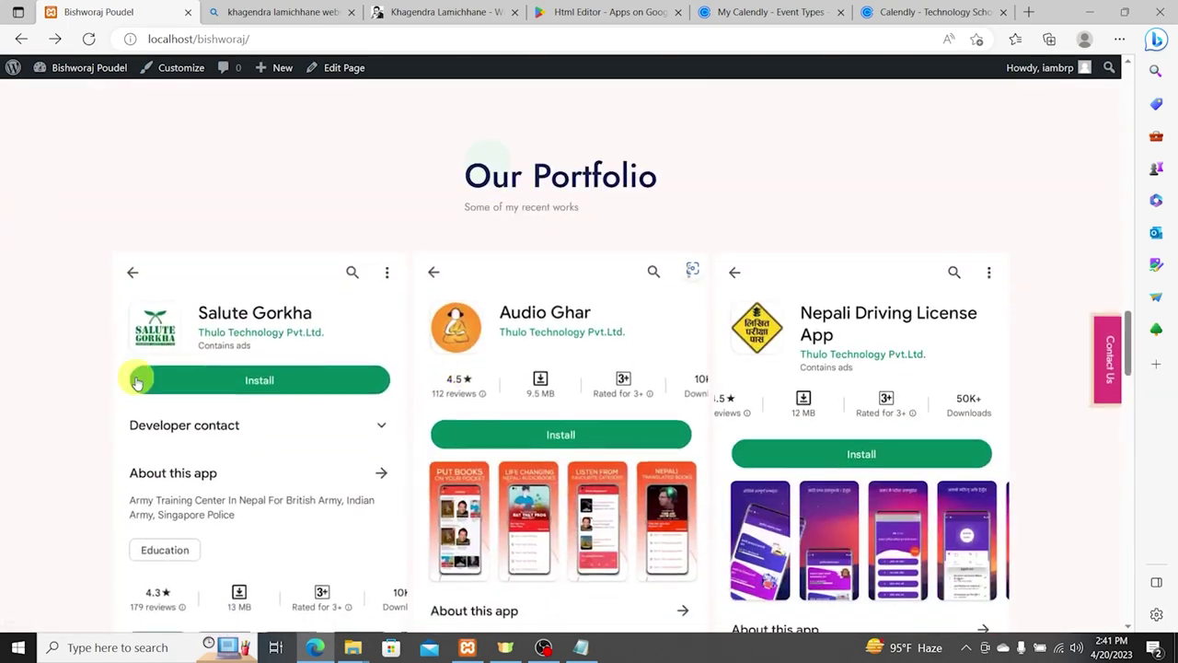
scroll(658, 352, "up", 6)
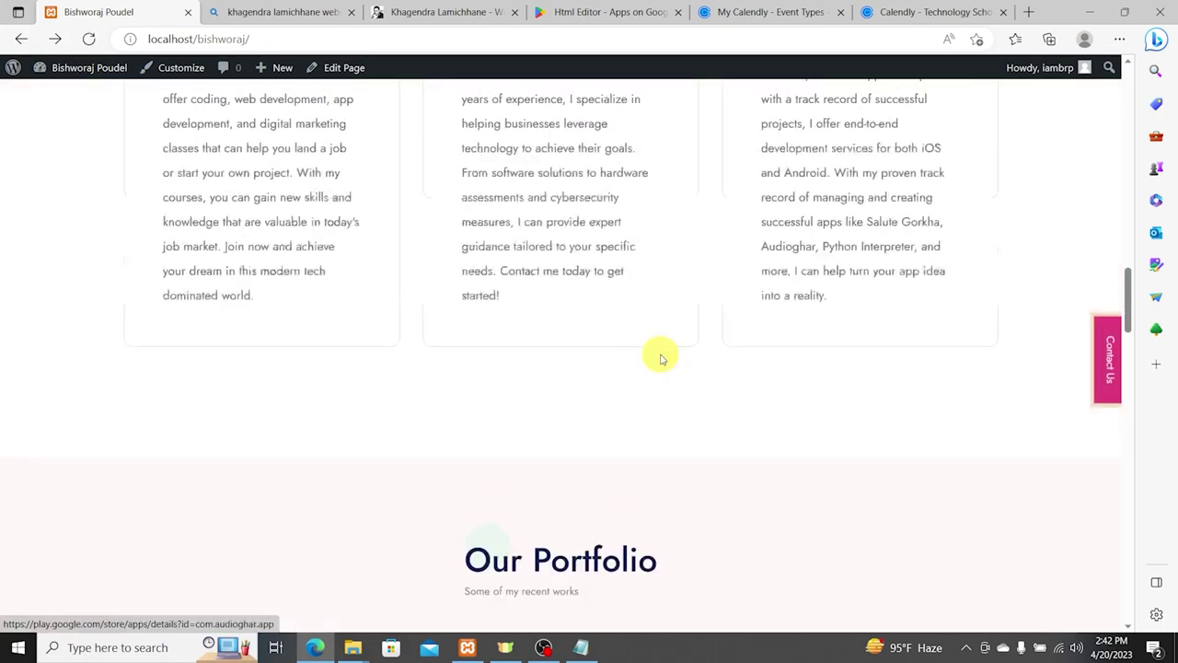
scroll(660, 355, "up", 15)
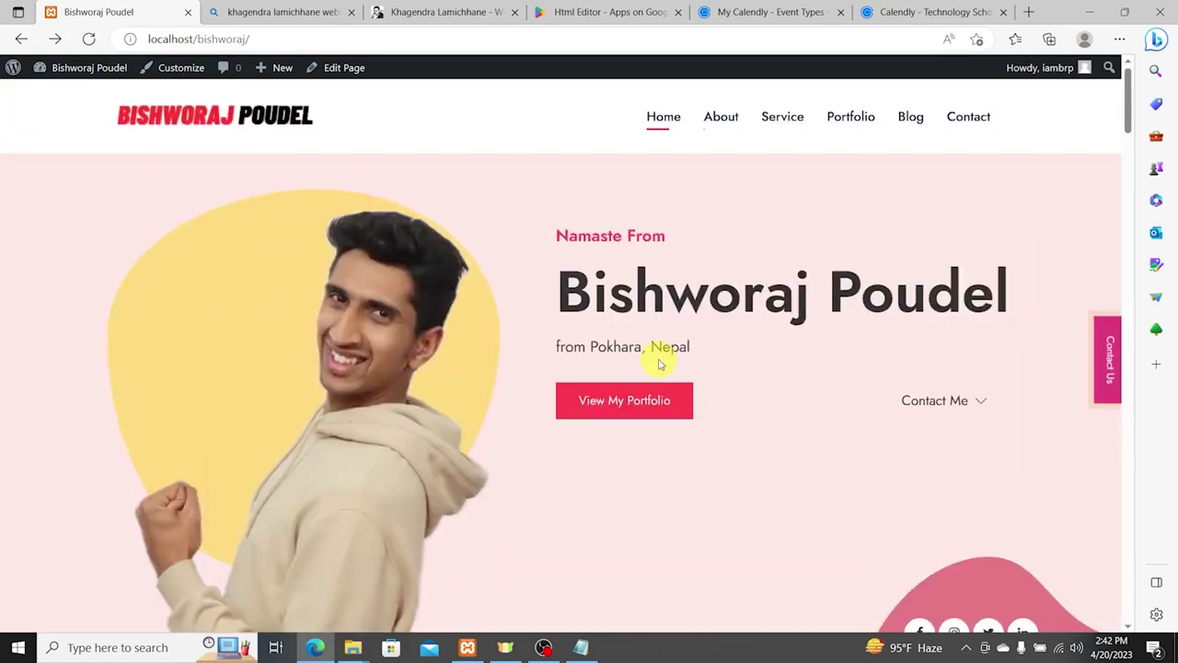
scroll(663, 361, "down", 4)
scroll(666, 361, "down", 20)
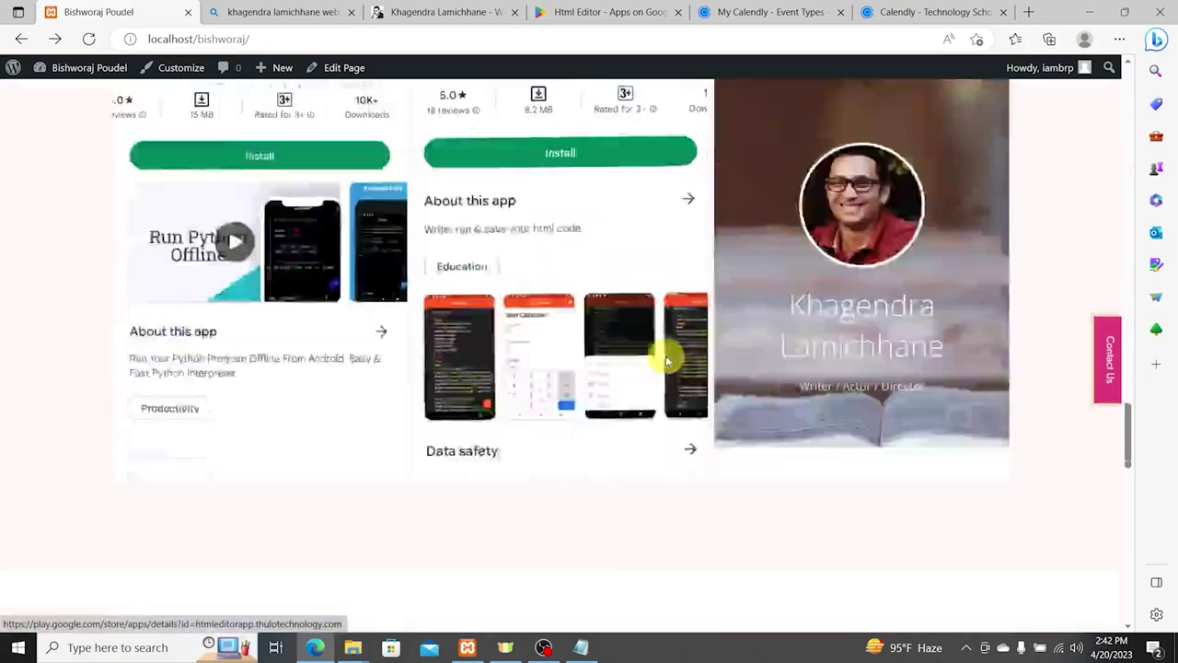
scroll(644, 355, "down", 5)
scroll(610, 342, "up", 7)
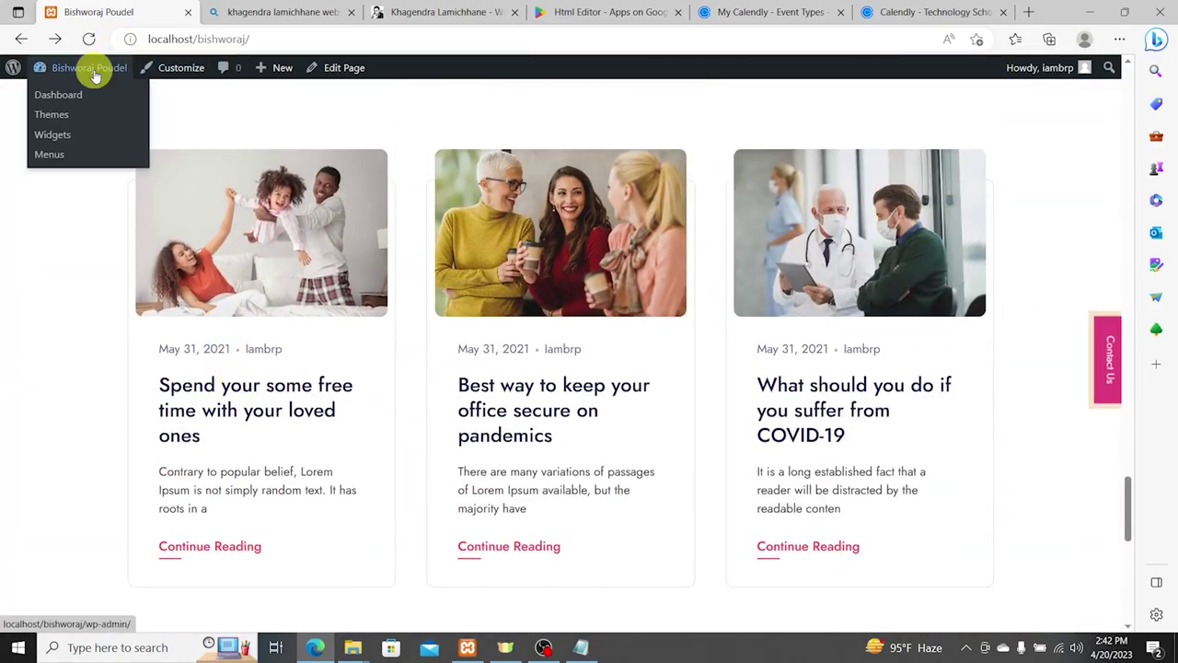
Step: Go to the admin Dashboard and start a new blog post via Posts > Add New
left_click(93, 75)
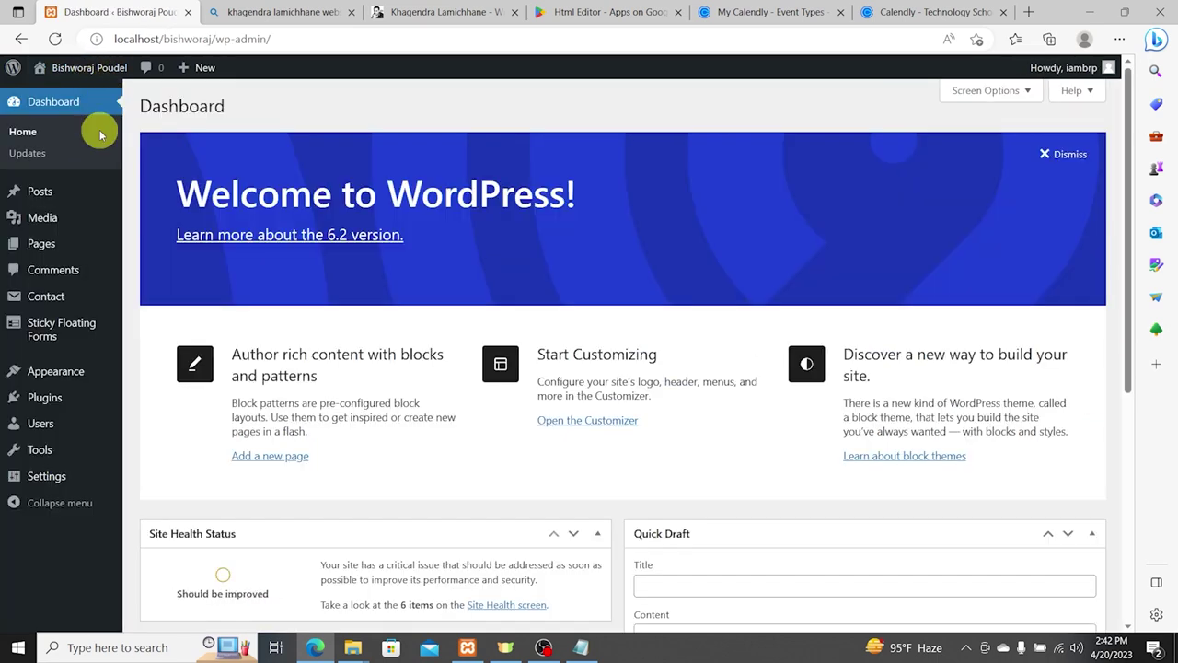
mouse_move(53, 192)
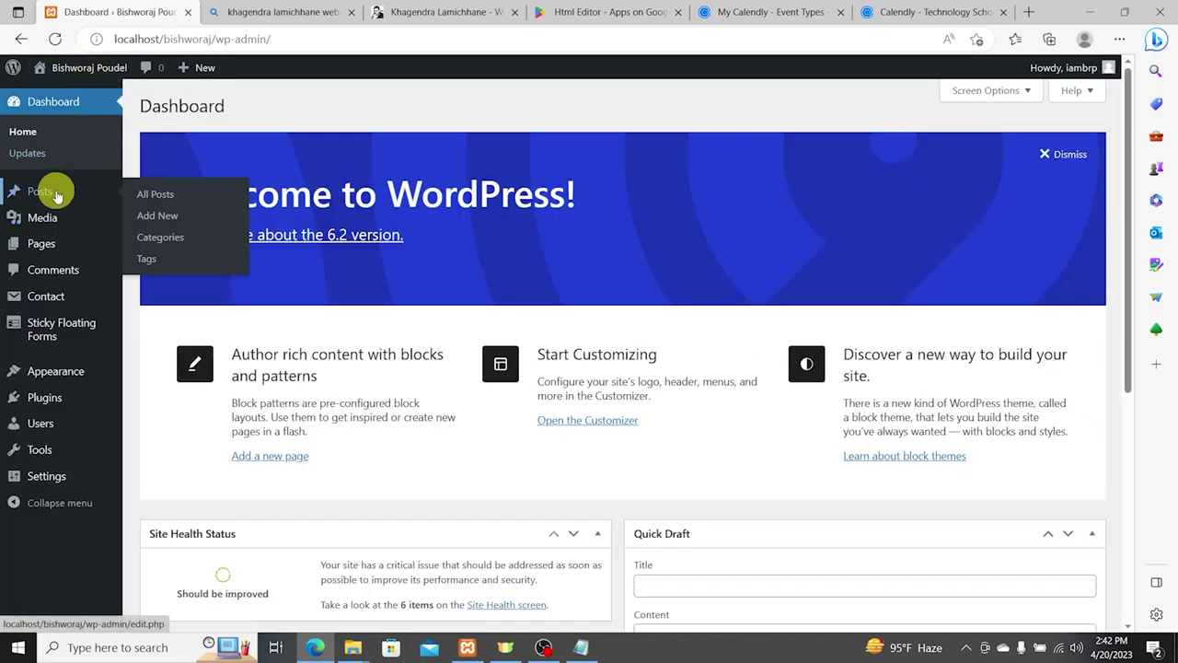
left_click(181, 219)
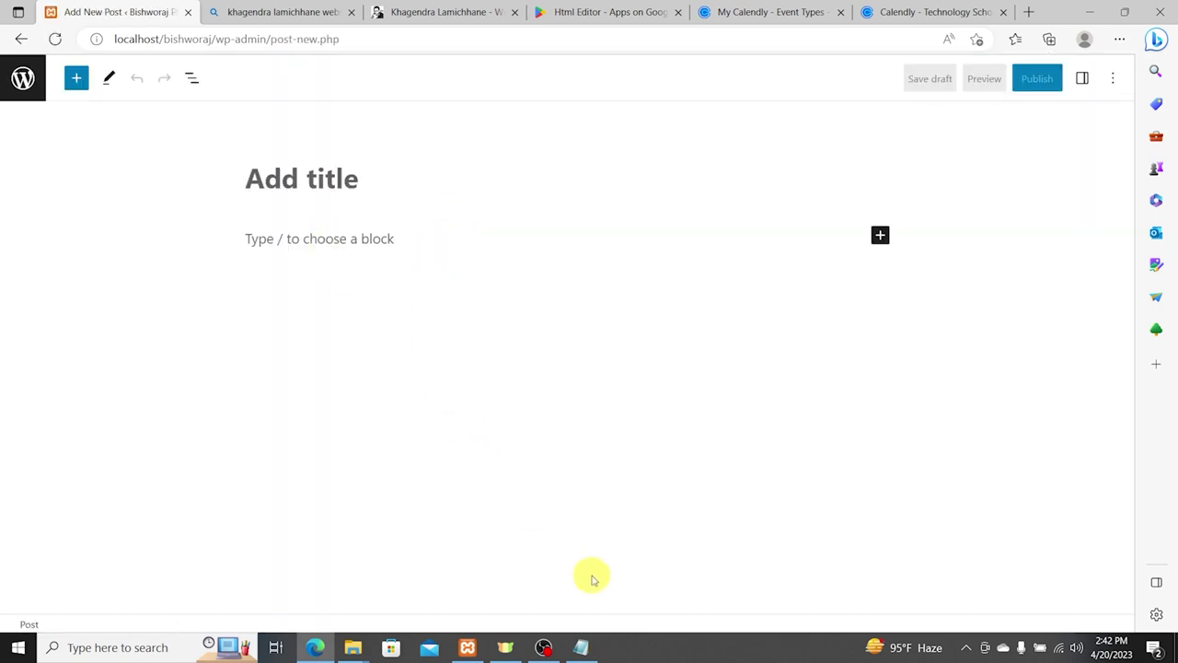
Step: Open 'blog 1 success' from Desktop\Personal Site in Notepad and select all its text
mouse_move(355, 646)
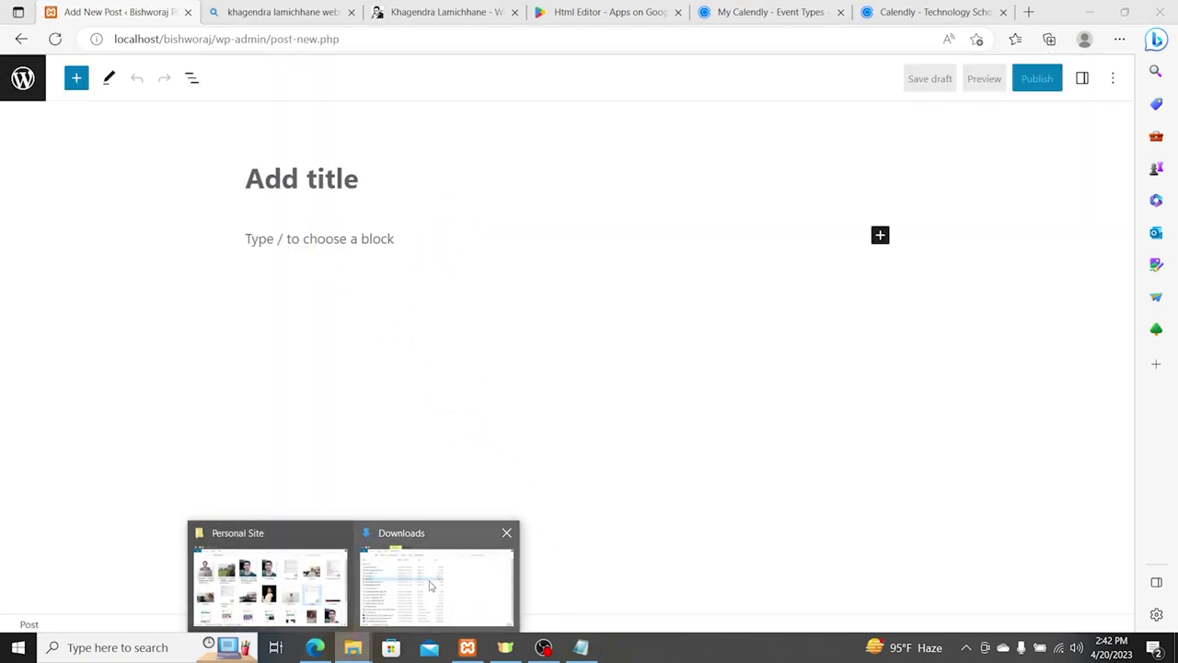
left_click(429, 583)
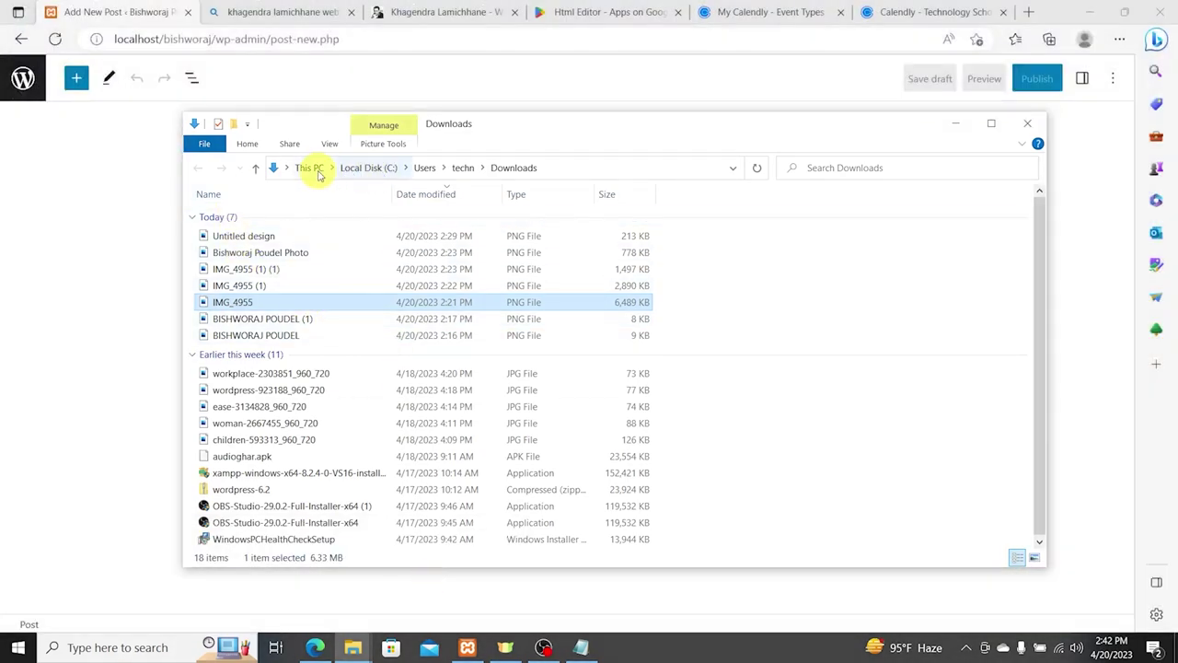
left_click(312, 168)
double_click(489, 232)
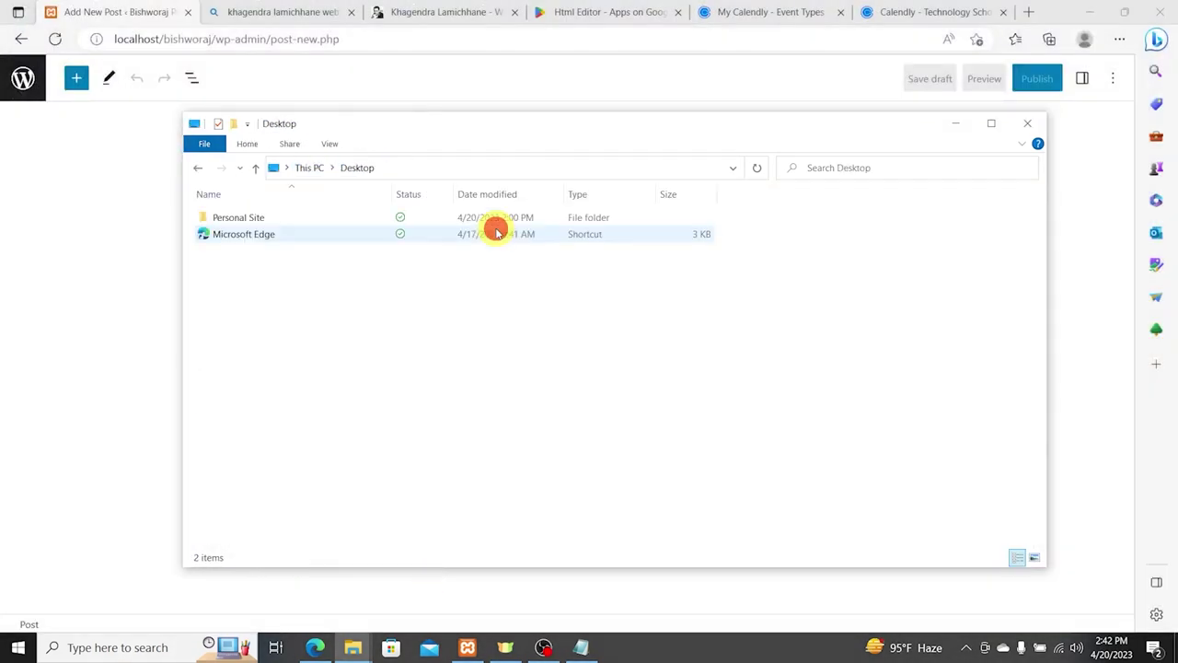
double_click(282, 219)
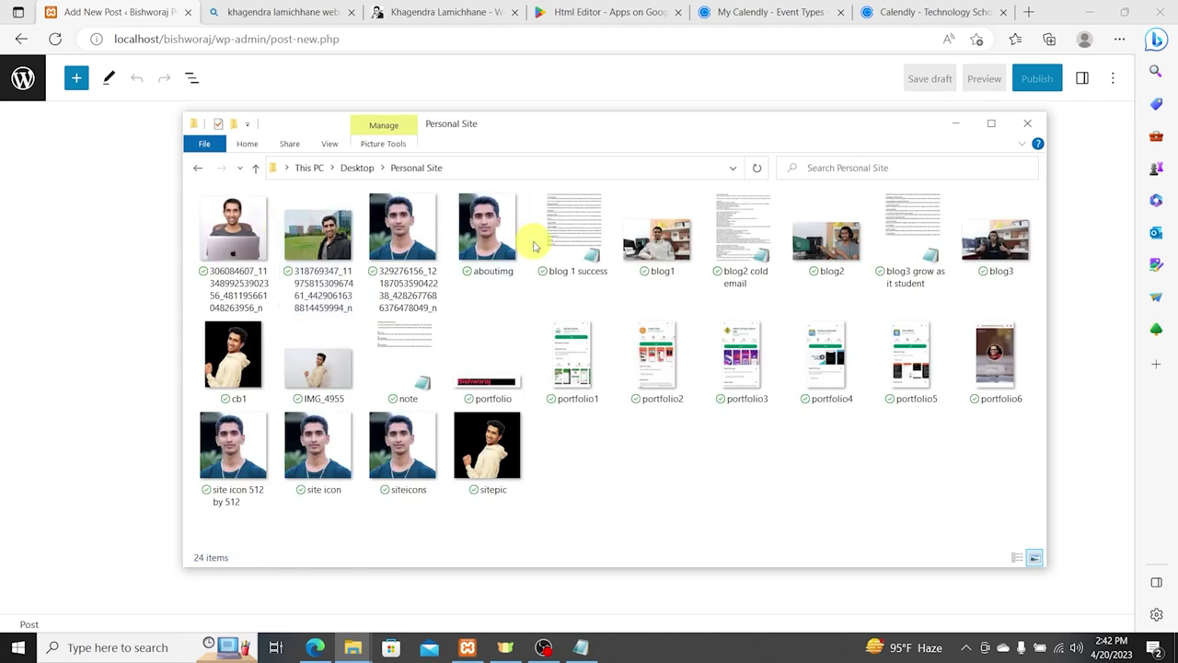
left_click(568, 236)
double_click(568, 237)
key("ctrl+a")
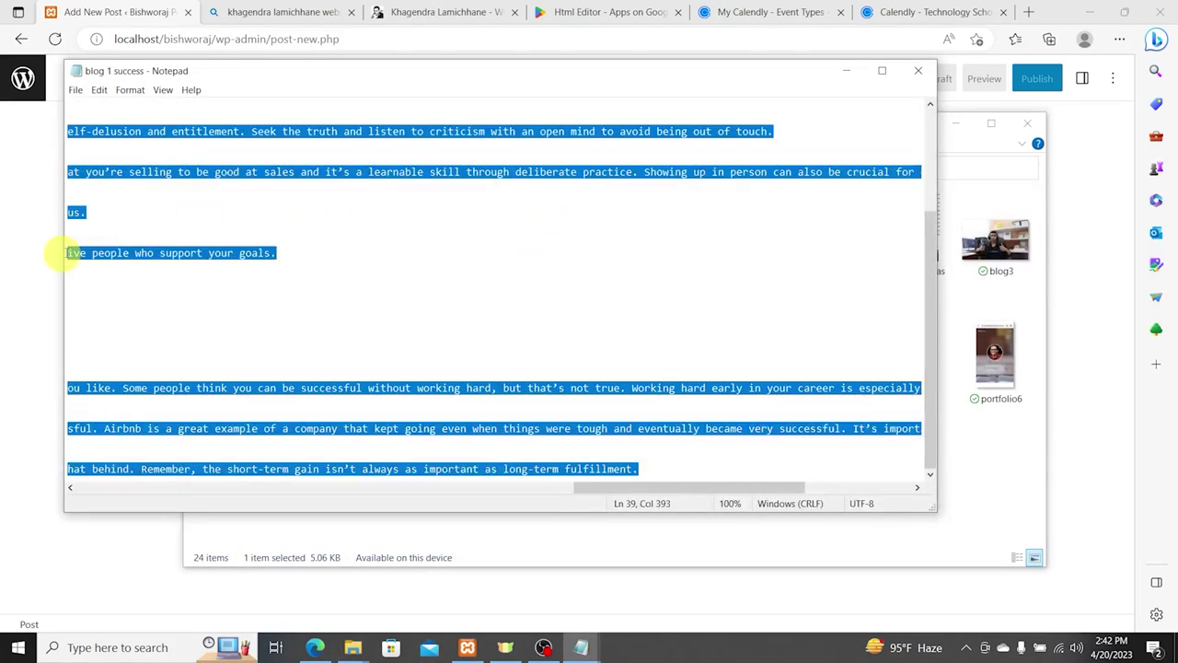
Step: Return to the new post editor and begin typing the title with 'T'
left_click(41, 258)
left_click(346, 175)
type("T")
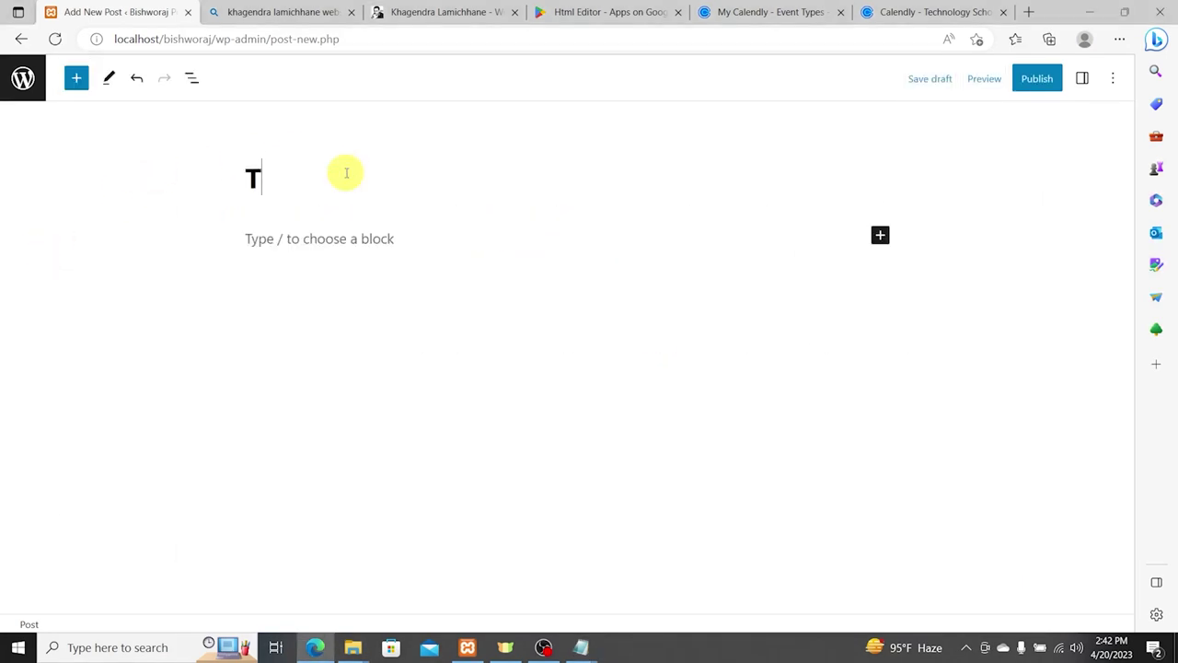
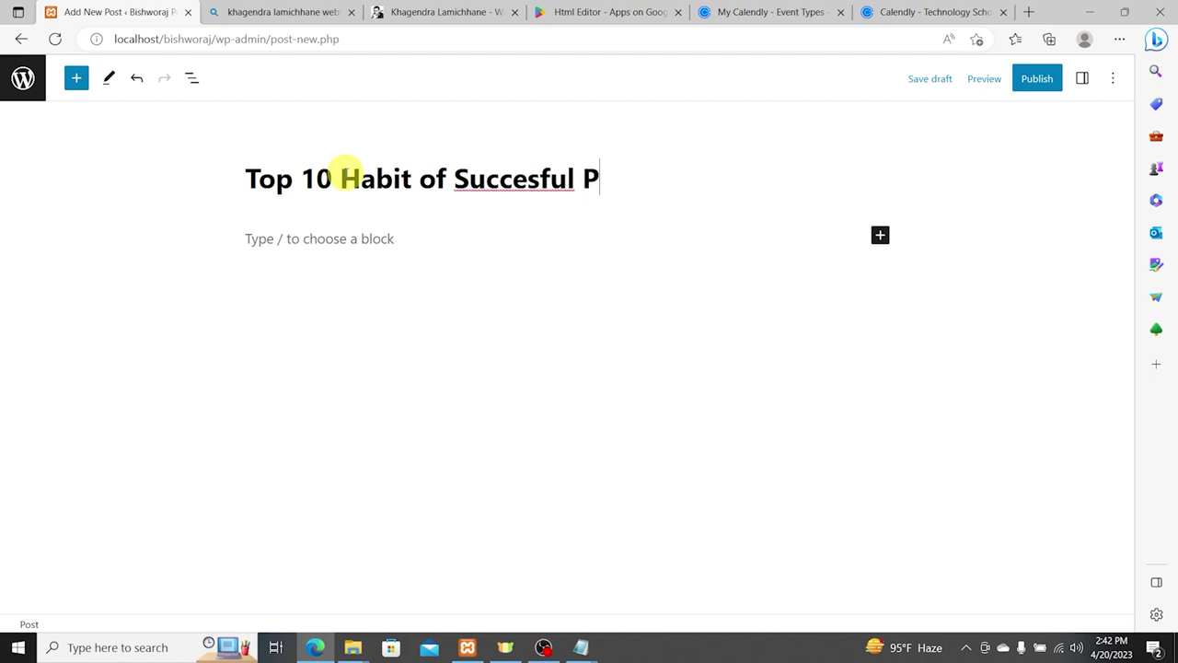
Step: Correct the title's misspelling to 'Top 10 Habit of Successful People'
right_click(477, 179)
mouse_move(465, 193)
left_click(511, 193)
Step: Paste the habits article into the empty post body and review it
left_click(368, 232)
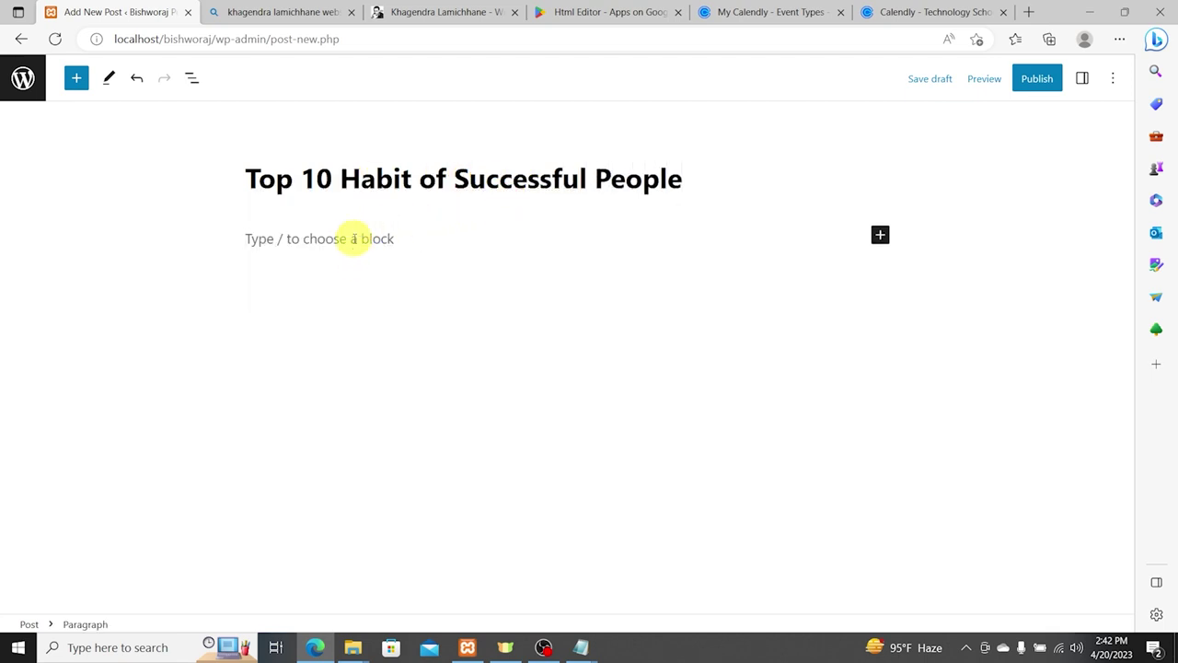
key("ctrl+v")
scroll(524, 319, "up", 5)
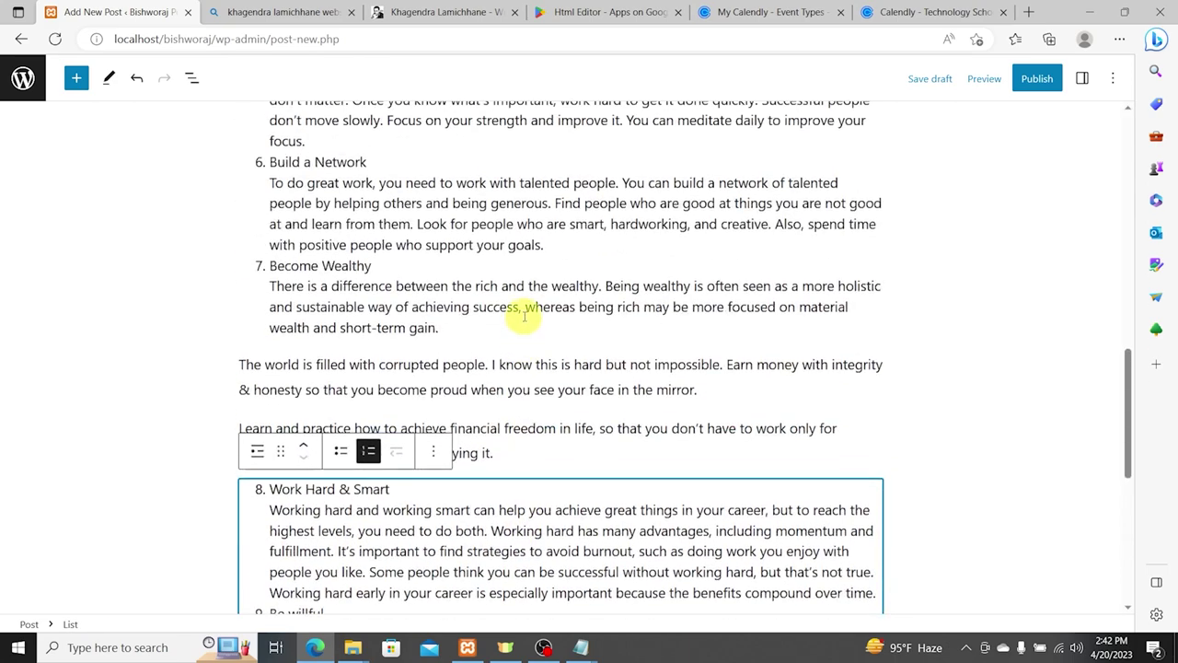
scroll(426, 286, "up", 1)
left_click(466, 300)
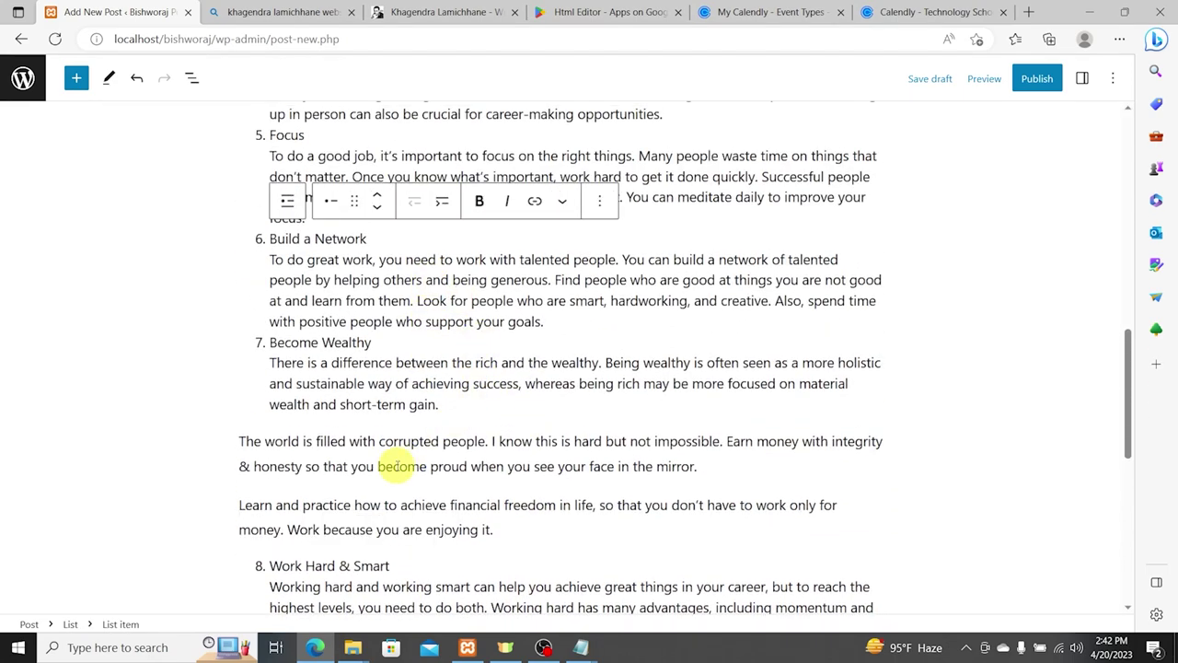
left_click(239, 446)
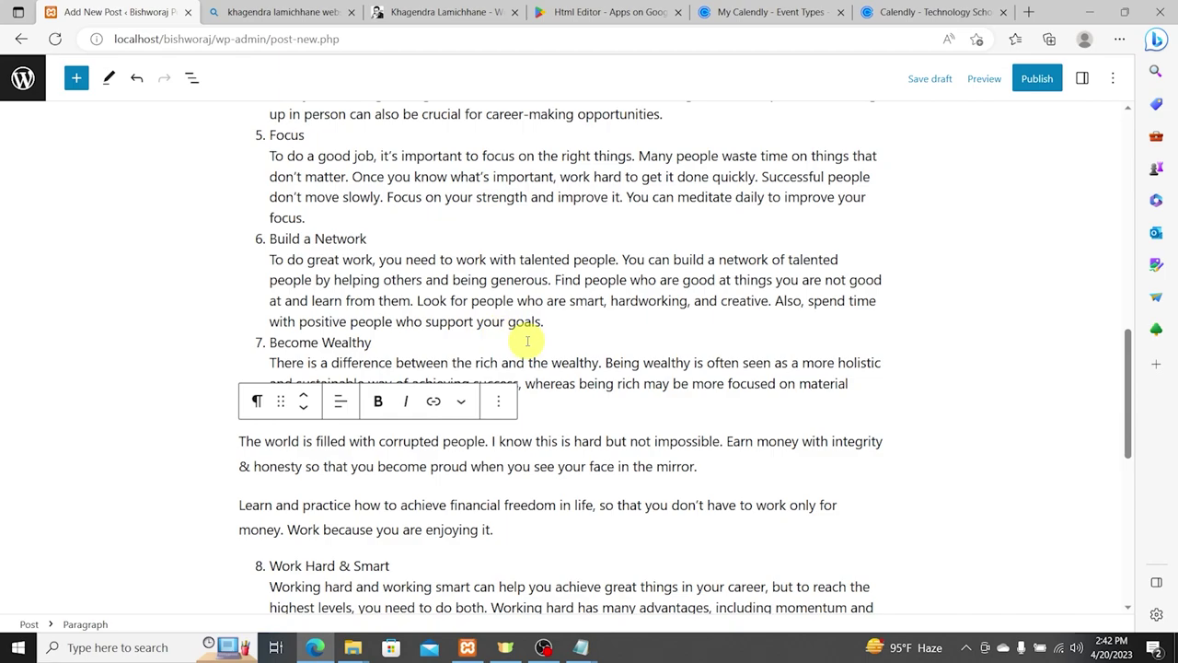
scroll(545, 355, "up", 1)
scroll(539, 354, "up", 10)
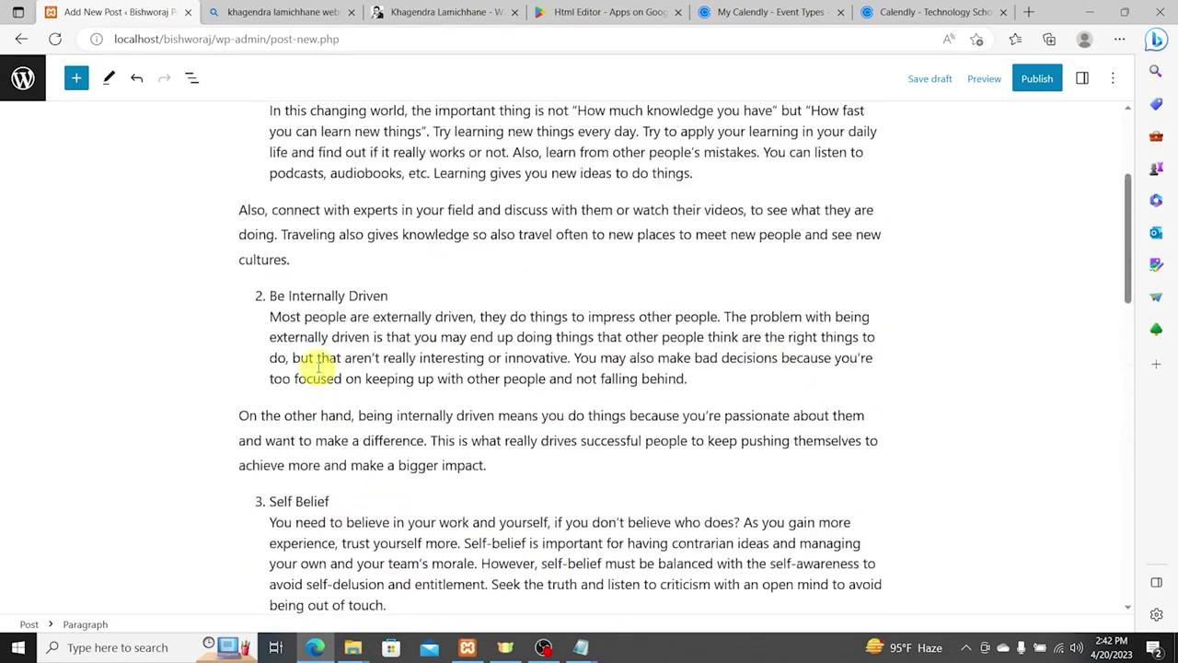
scroll(387, 374, "up", 1)
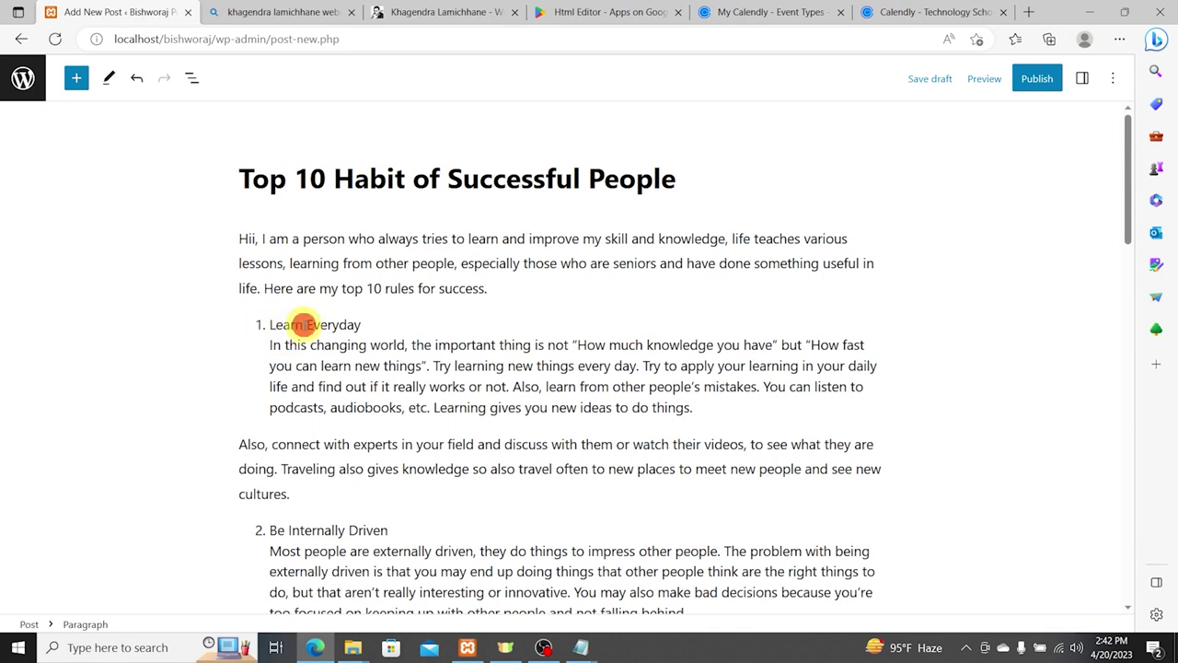
Step: Add an empty block right after the intro paragraph ending 'success.'
triple_click(296, 325)
left_click(250, 323)
triple_click(326, 322)
left_click(394, 323)
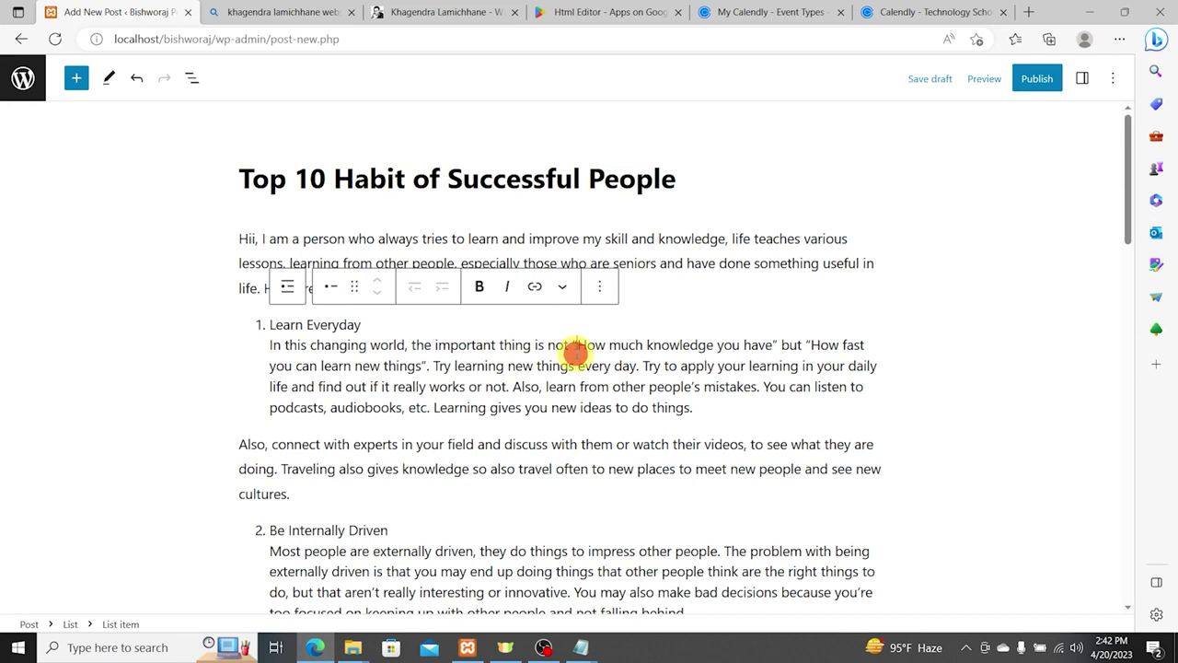
left_click(543, 226)
left_click(514, 287)
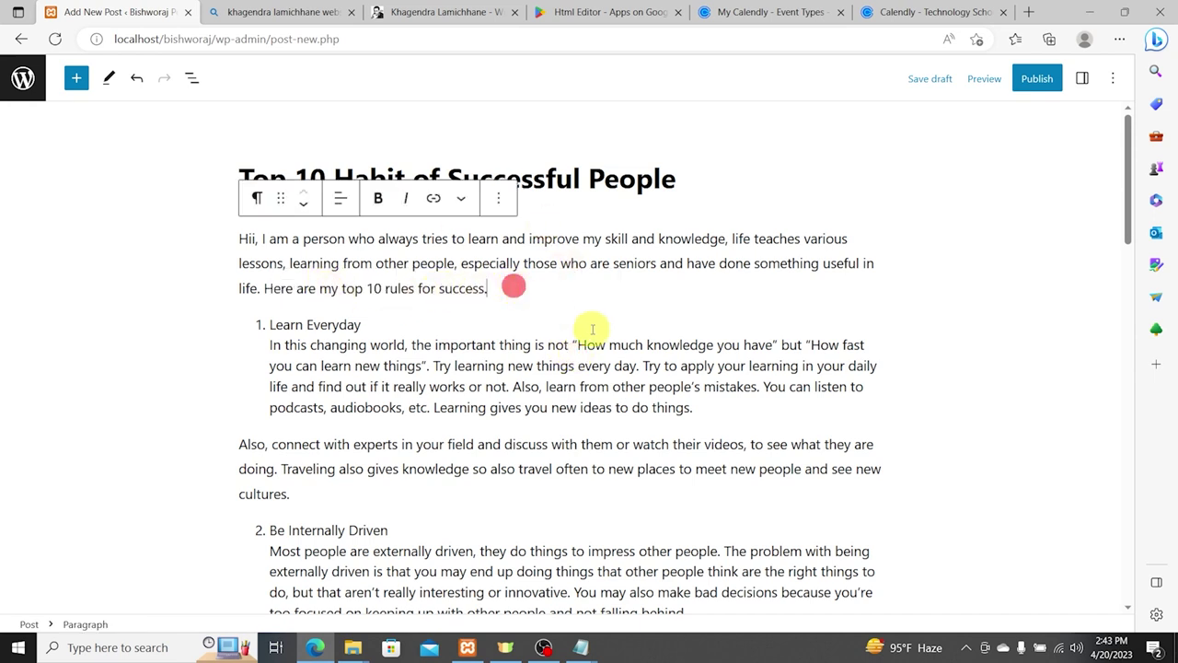
key("Return")
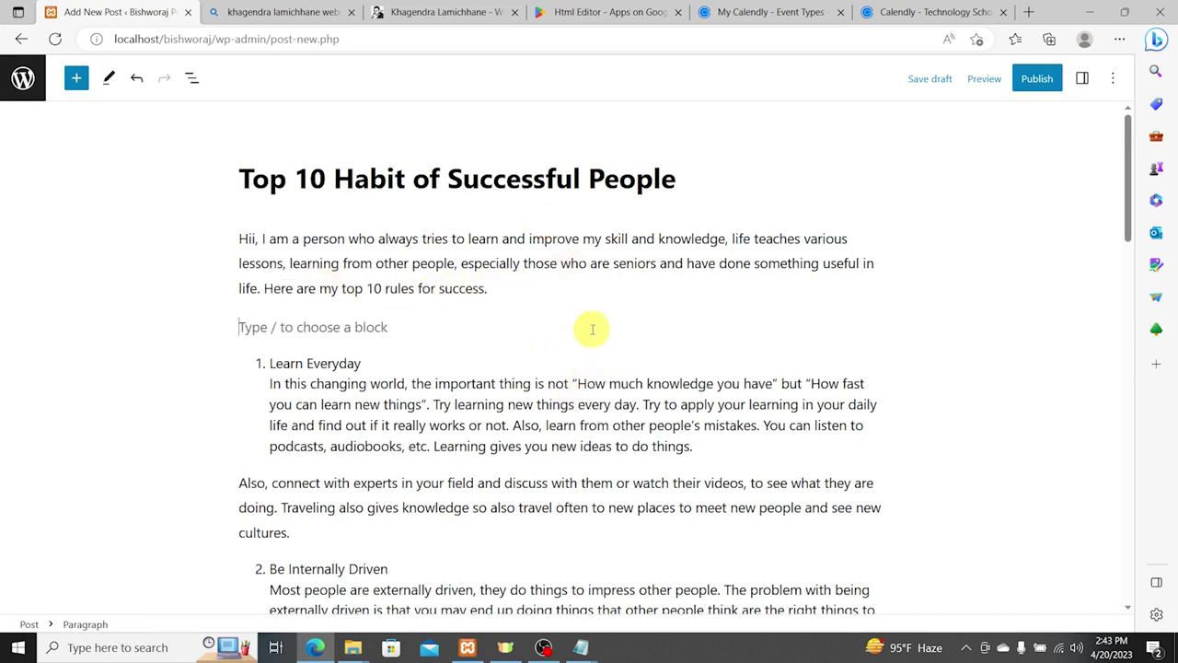
Step: Insert a Heading block reading '1. Learn Everyday'
left_click(76, 78)
left_click(129, 253)
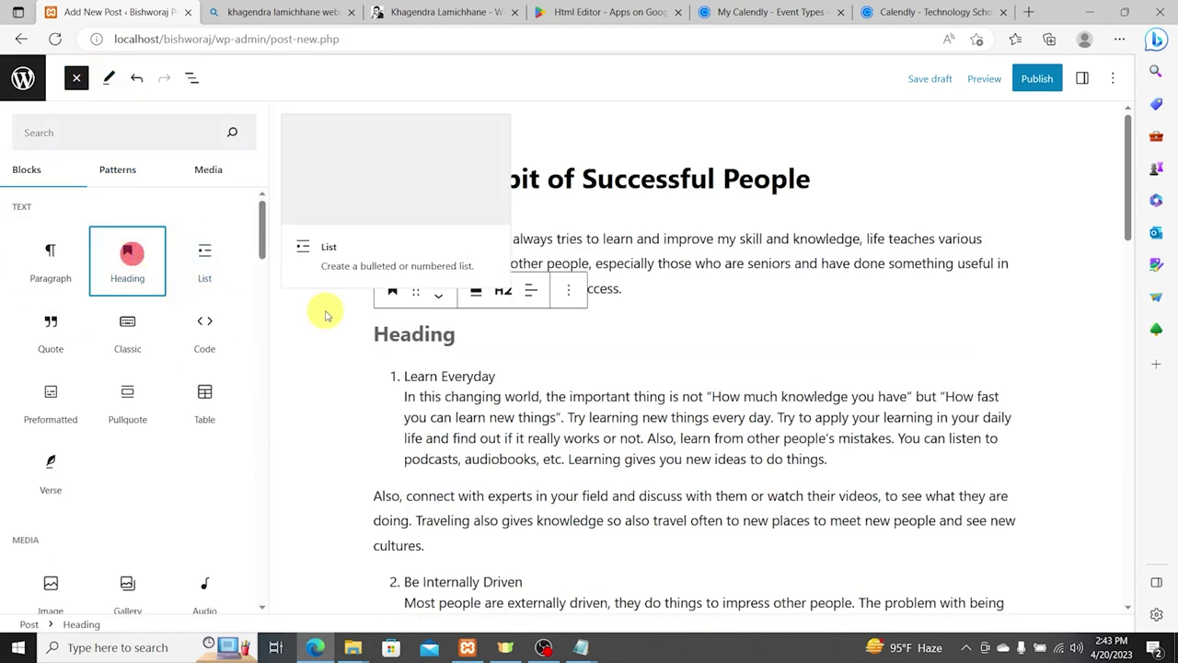
left_click(382, 320)
type("11")
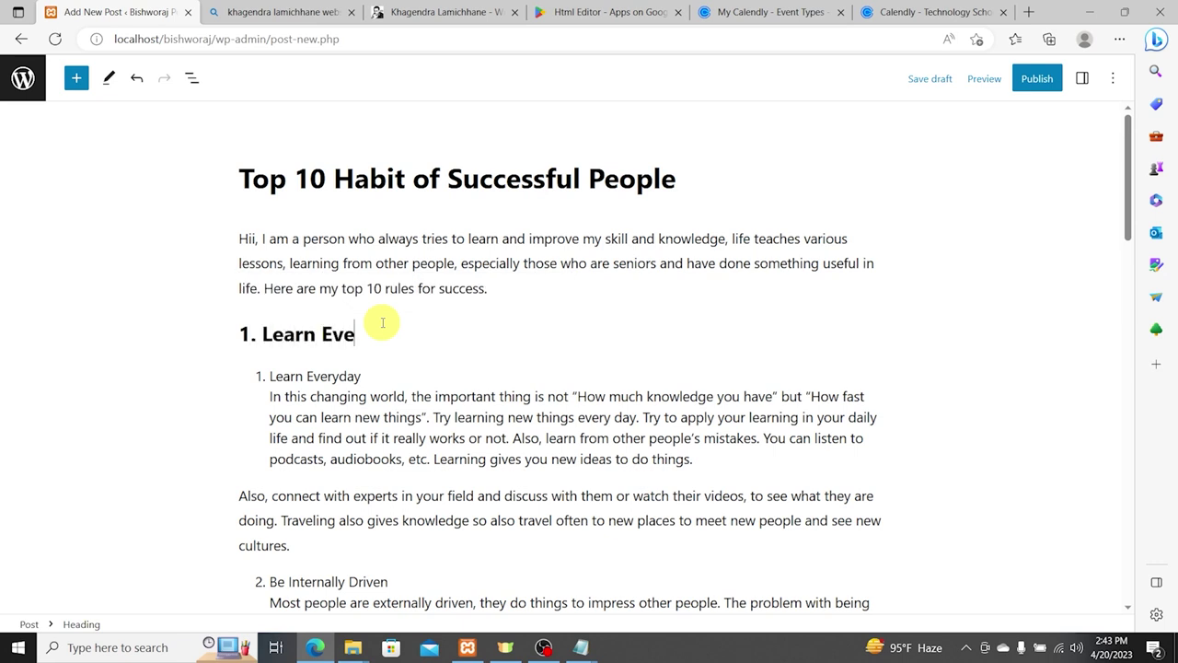
key("Escape")
key("Down")
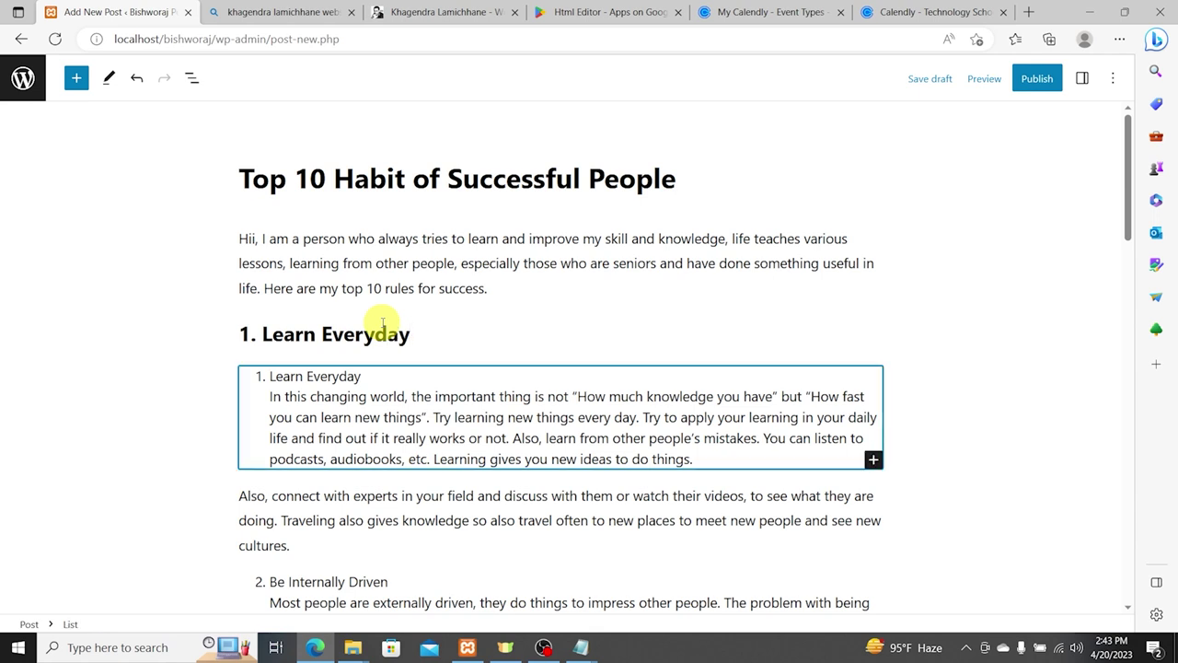
Step: Erase the duplicate Learn Everyday list line, keeping its paragraph as normal text
left_click(359, 380)
key("BackSpace")
key("BackSpace")
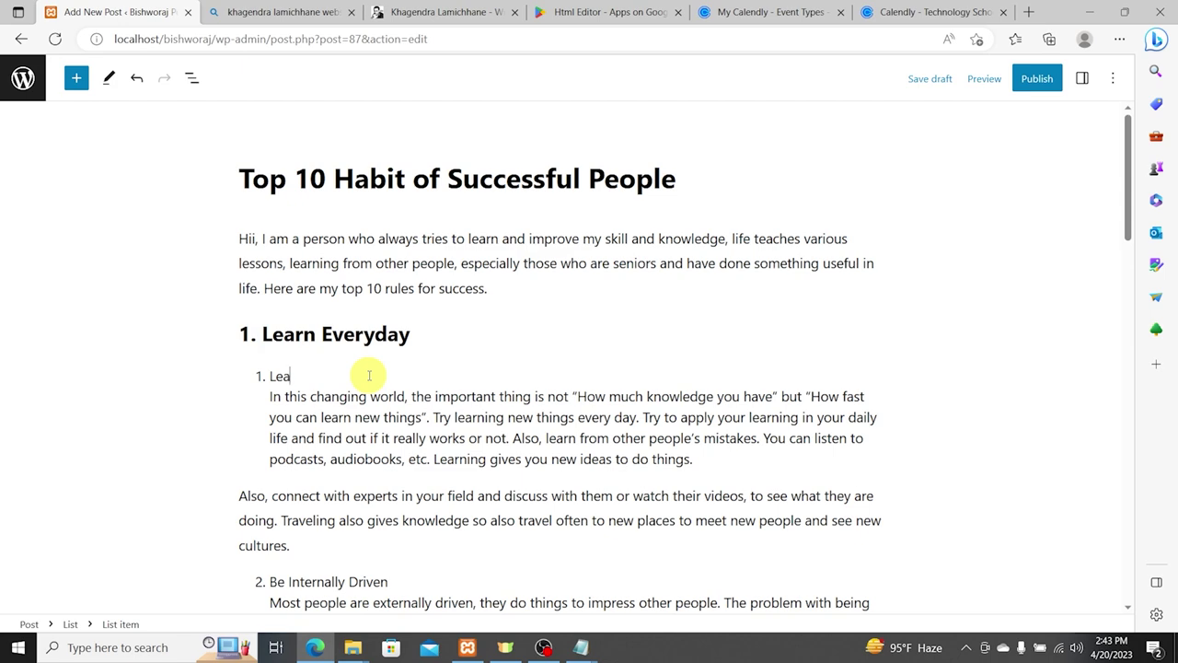
key("BackSpace")
key("BackSpace")
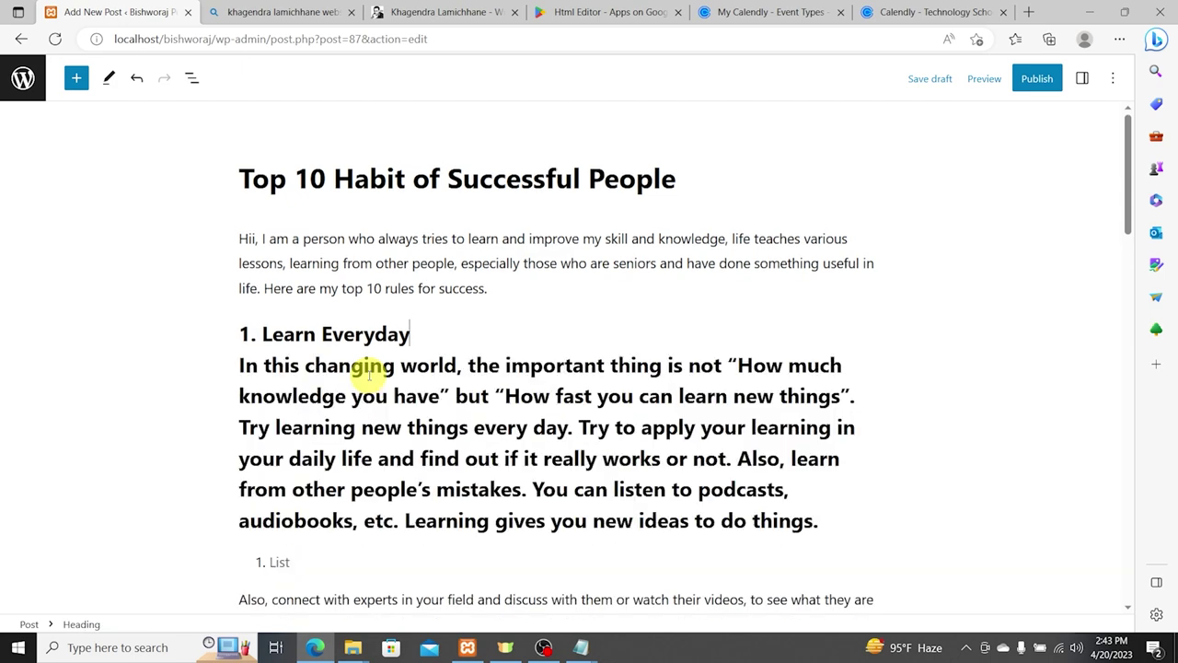
key("ctrl+z")
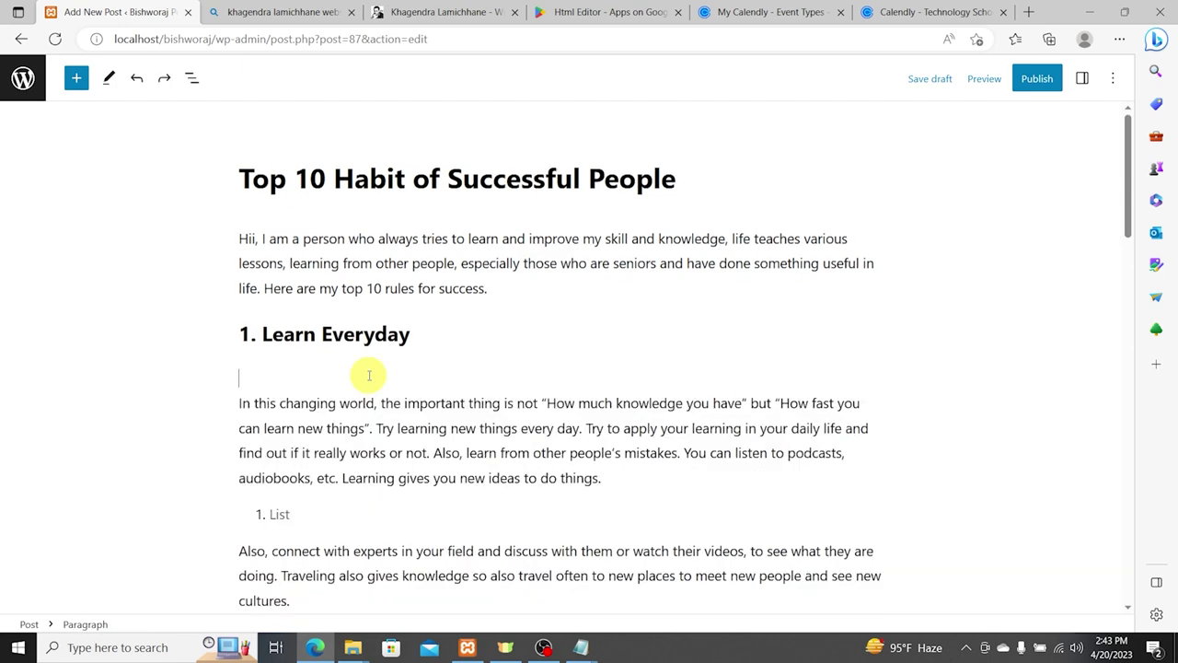
key("ctrl+shift+z")
key("ctrl+z")
key("ctrl+shift+z")
key("shift+Return")
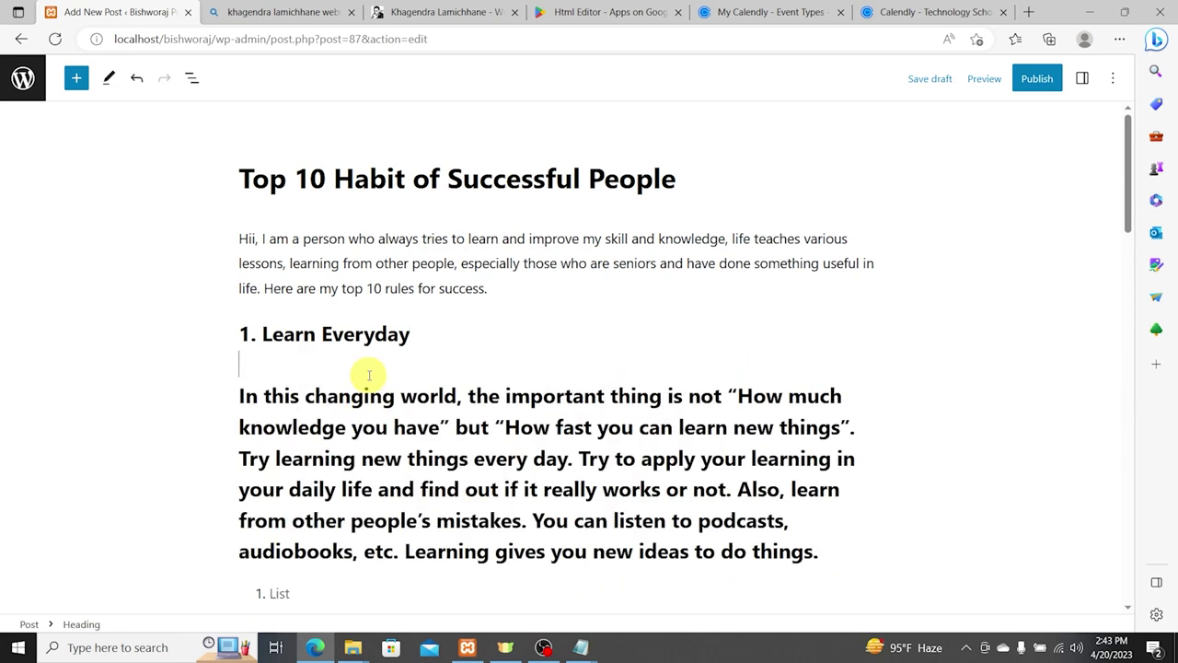
key("ctrl+z")
key("ctrl+z")
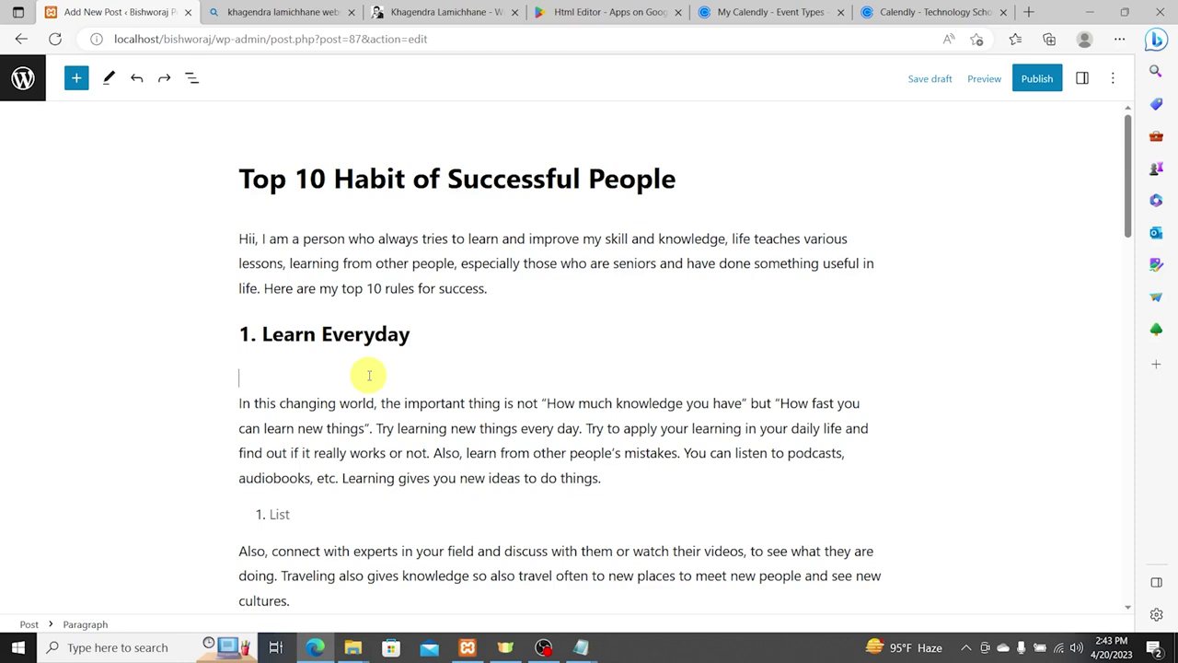
key("Delete")
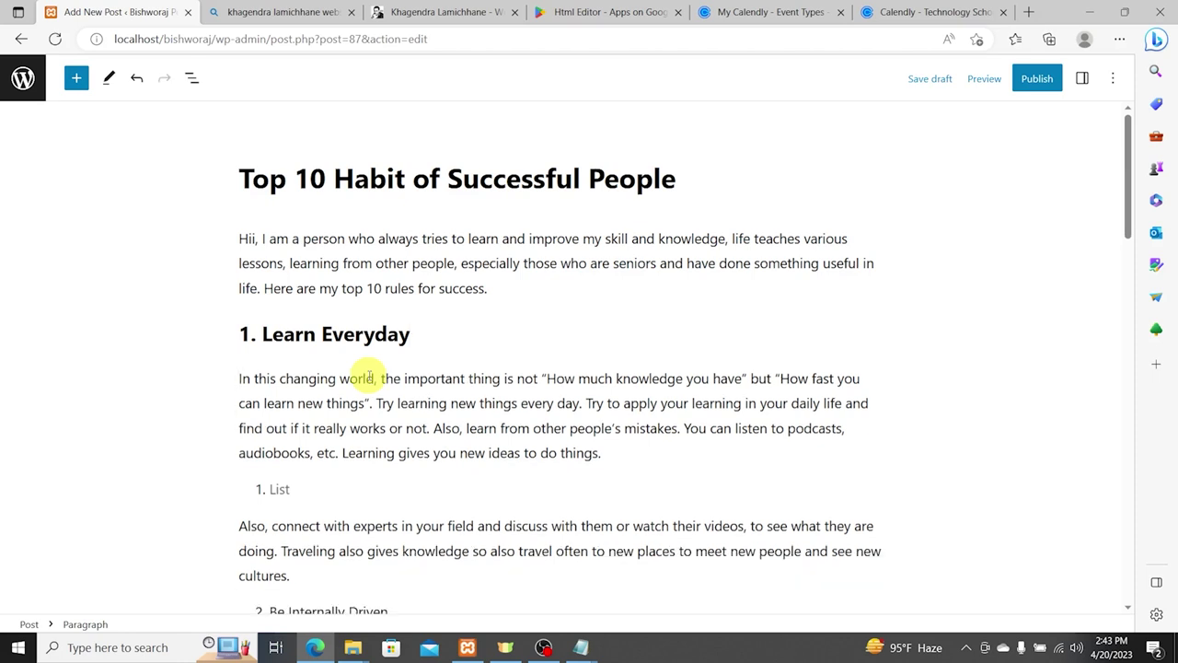
Step: Clear the leftover empty list item and add a blank block after 'cultures.'
left_click(307, 481)
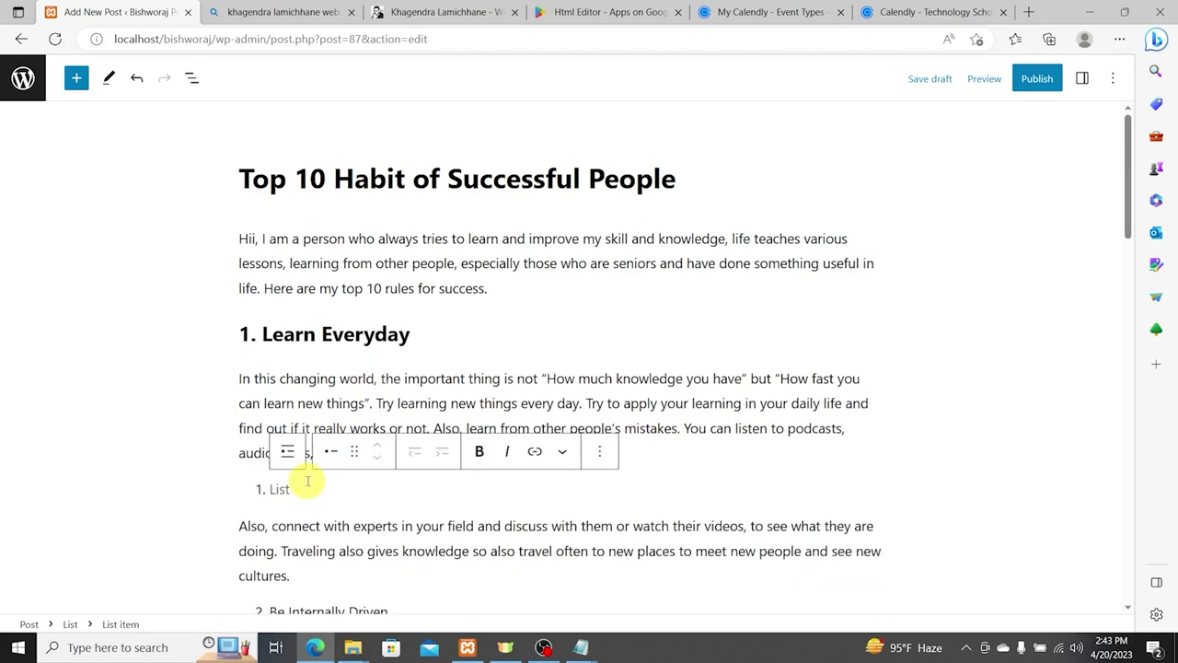
key("BackSpace")
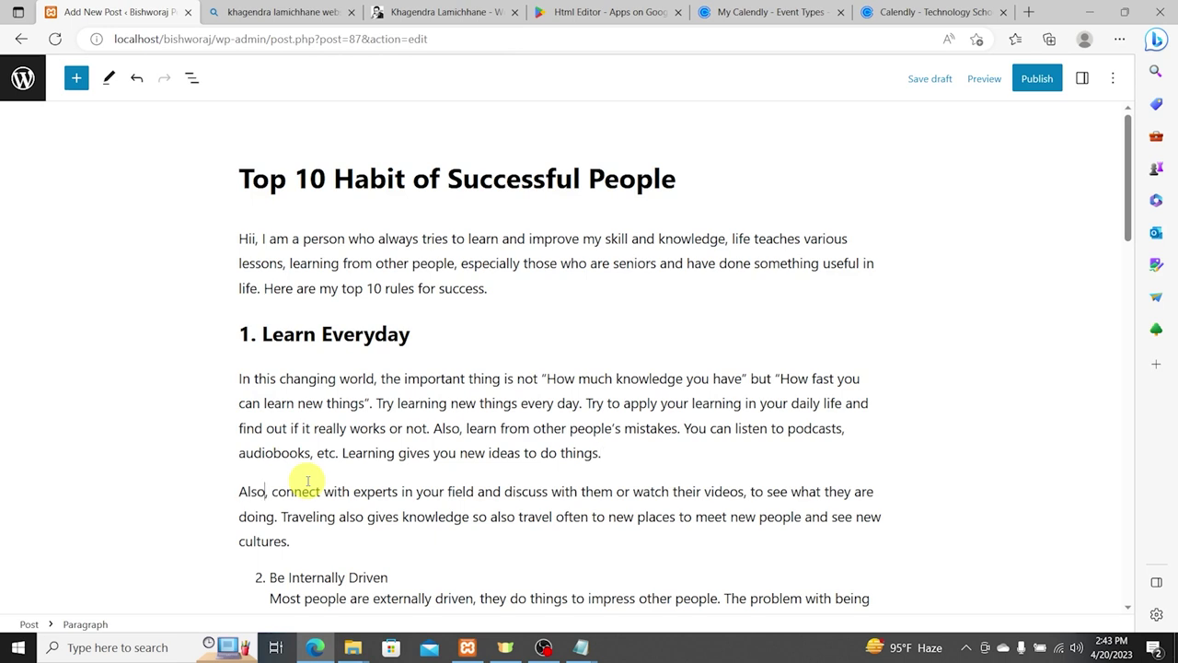
key("ctrl+z")
key("Return")
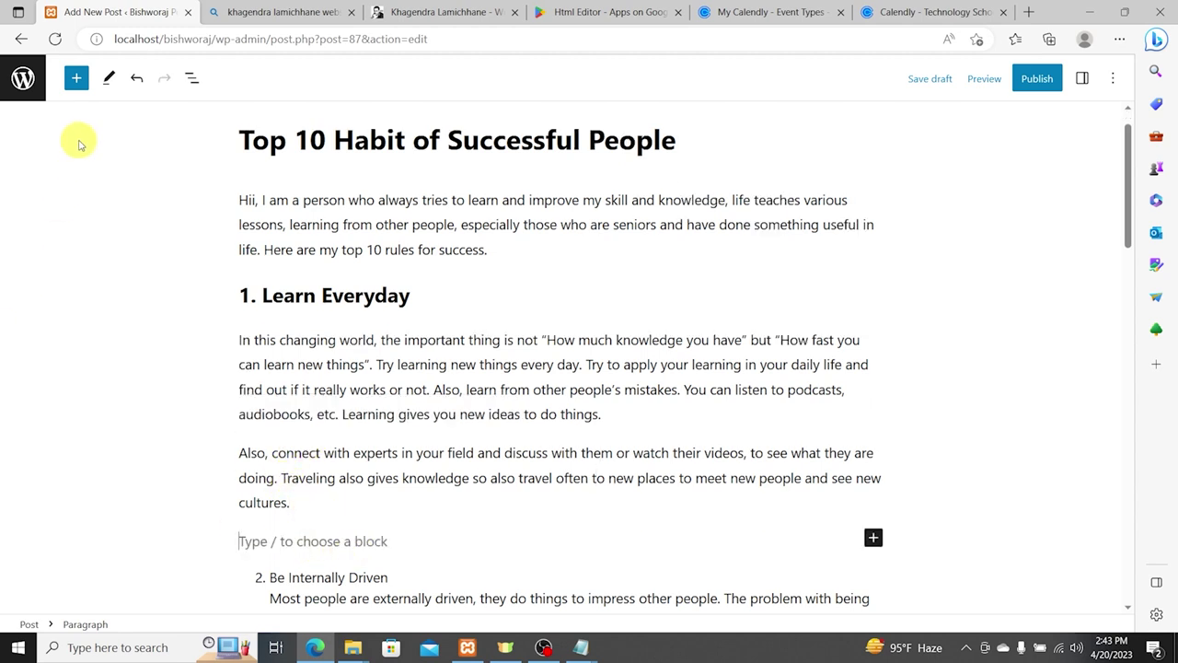
Step: Add a heading '2. Be Internally Driven' using the pasted habit title
left_click(76, 78)
left_click(125, 253)
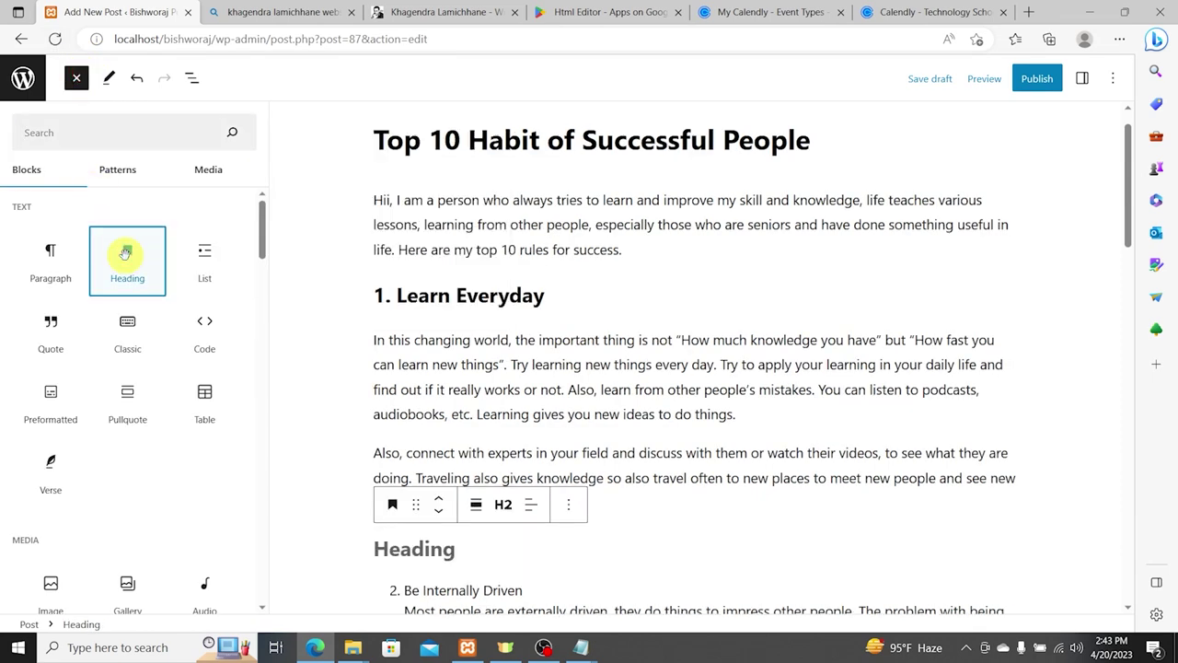
left_click(433, 598)
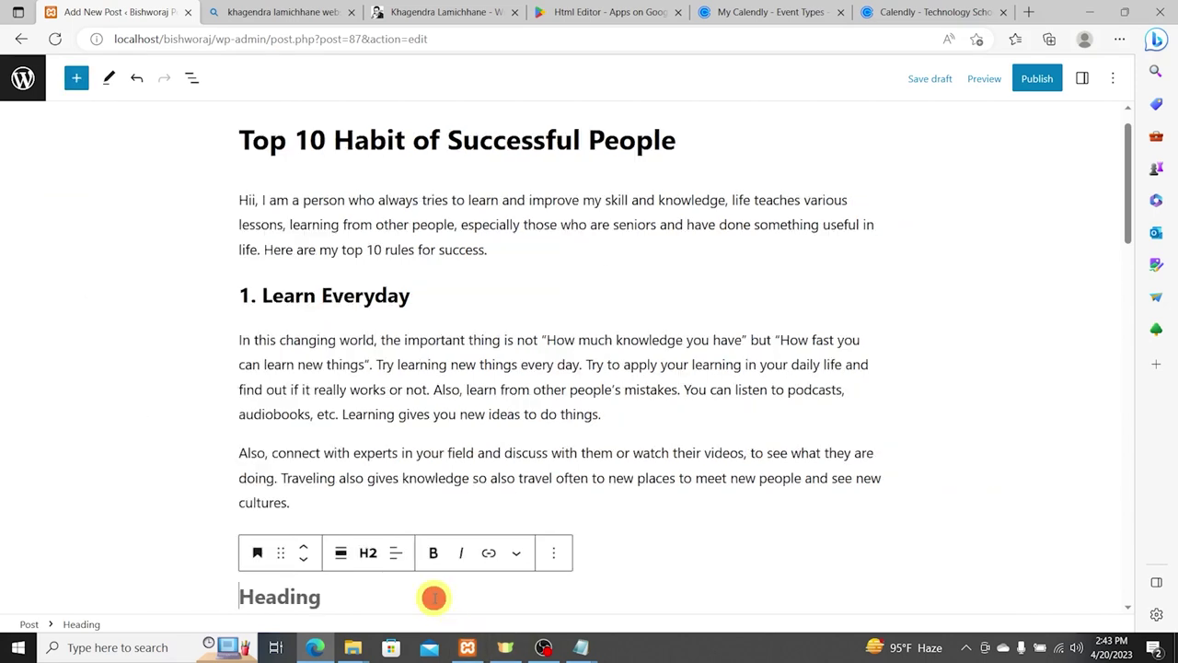
type("2.")
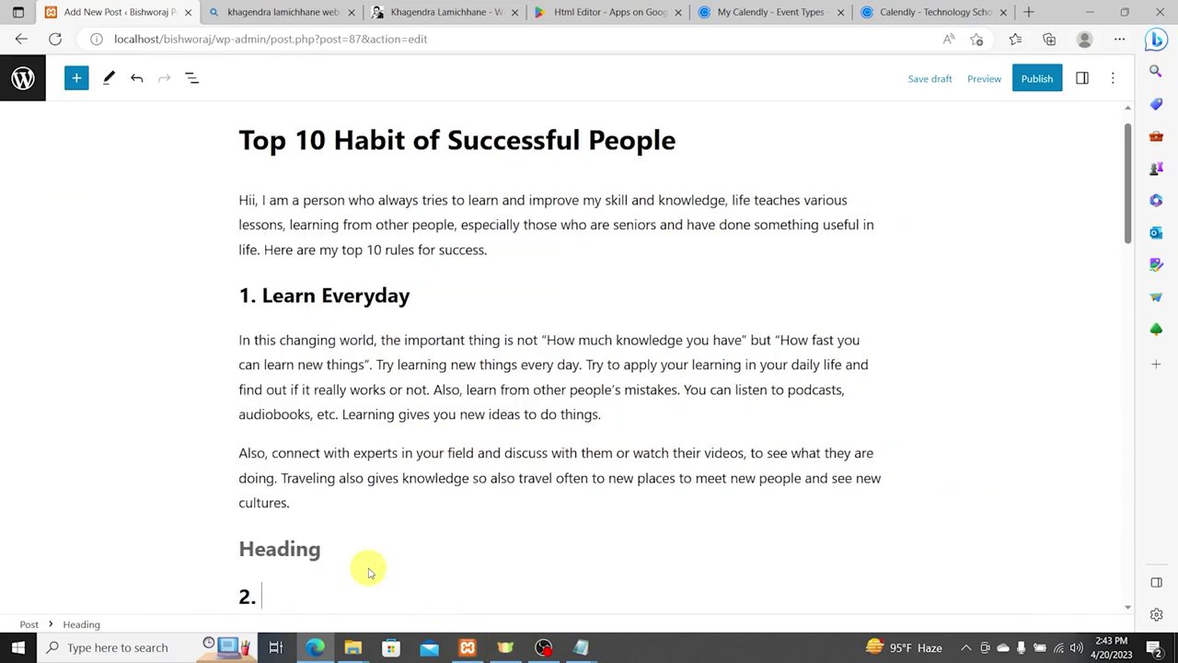
key("ctrl+v")
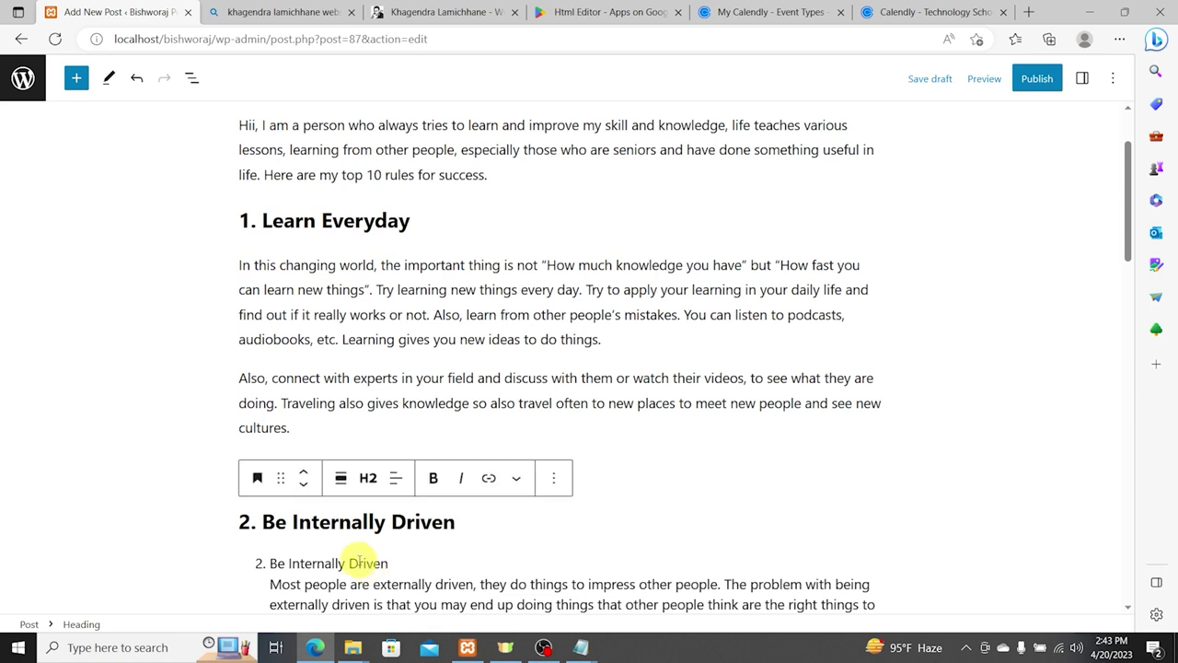
left_click(57, 432)
left_click(224, 469)
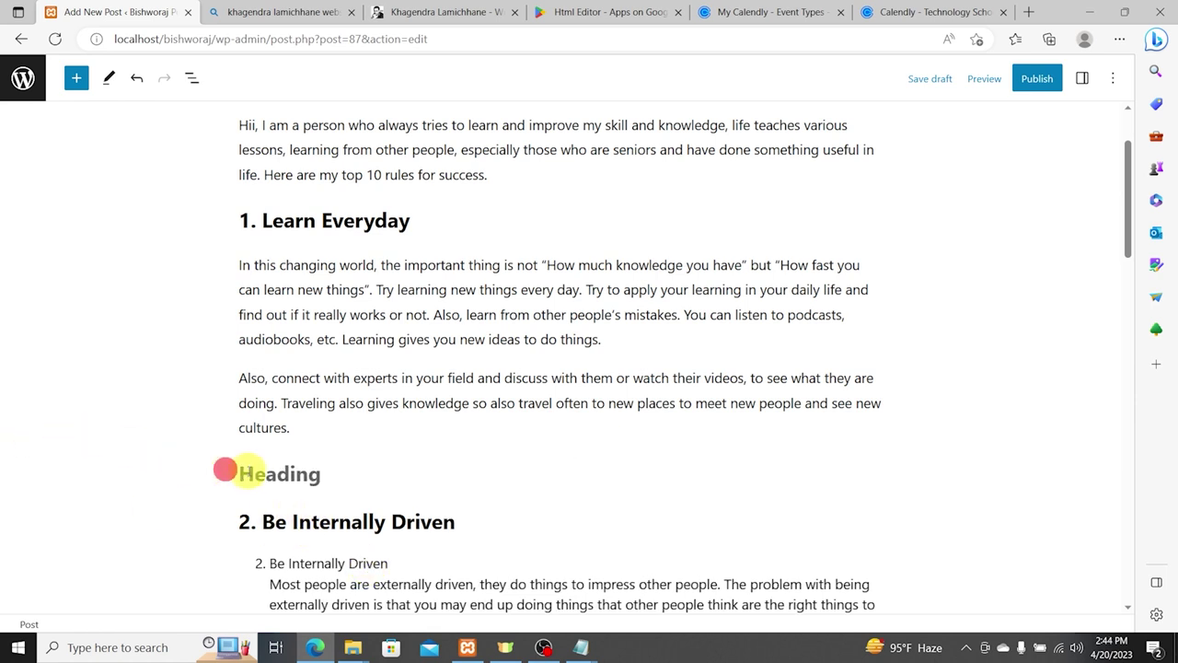
Step: Delete the empty heading placeholder and the duplicate Be Internally Driven list item
left_click(255, 471)
key("BackSpace")
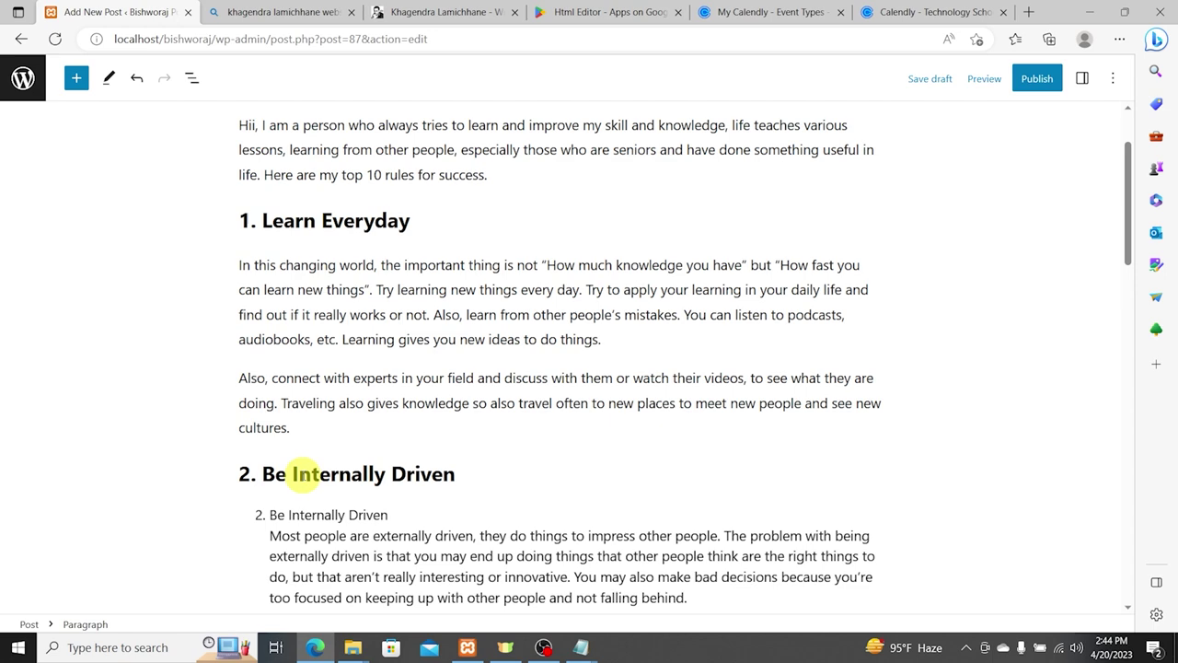
left_click(291, 511)
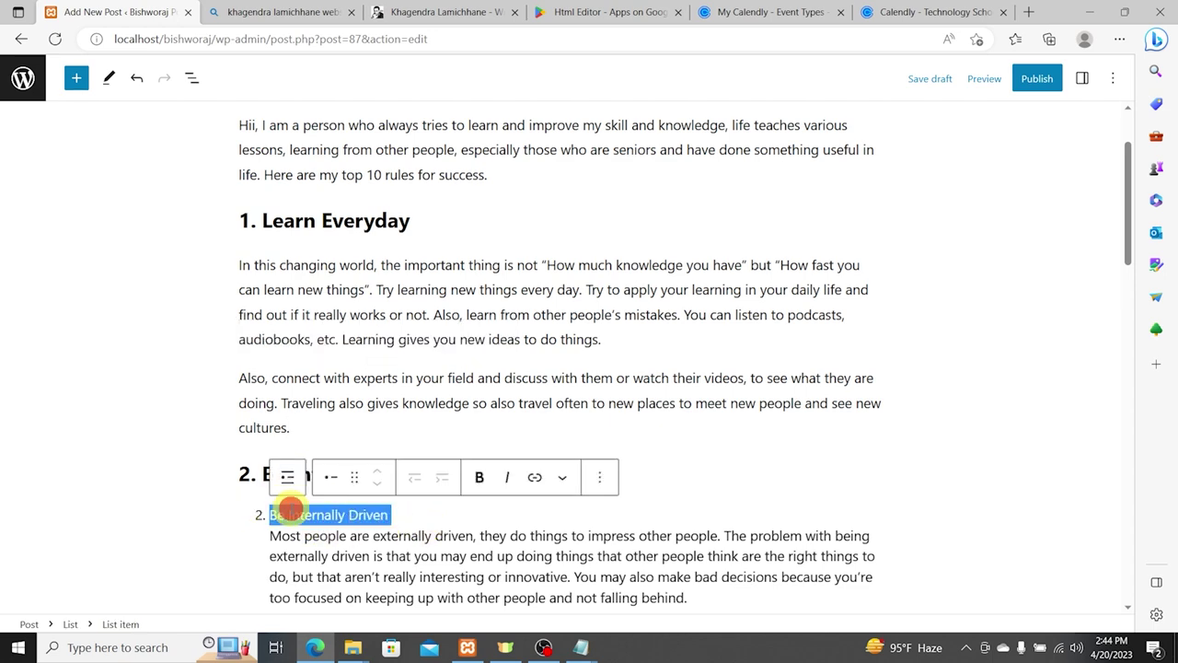
key("BackSpace")
key("Delete")
key("BackSpace")
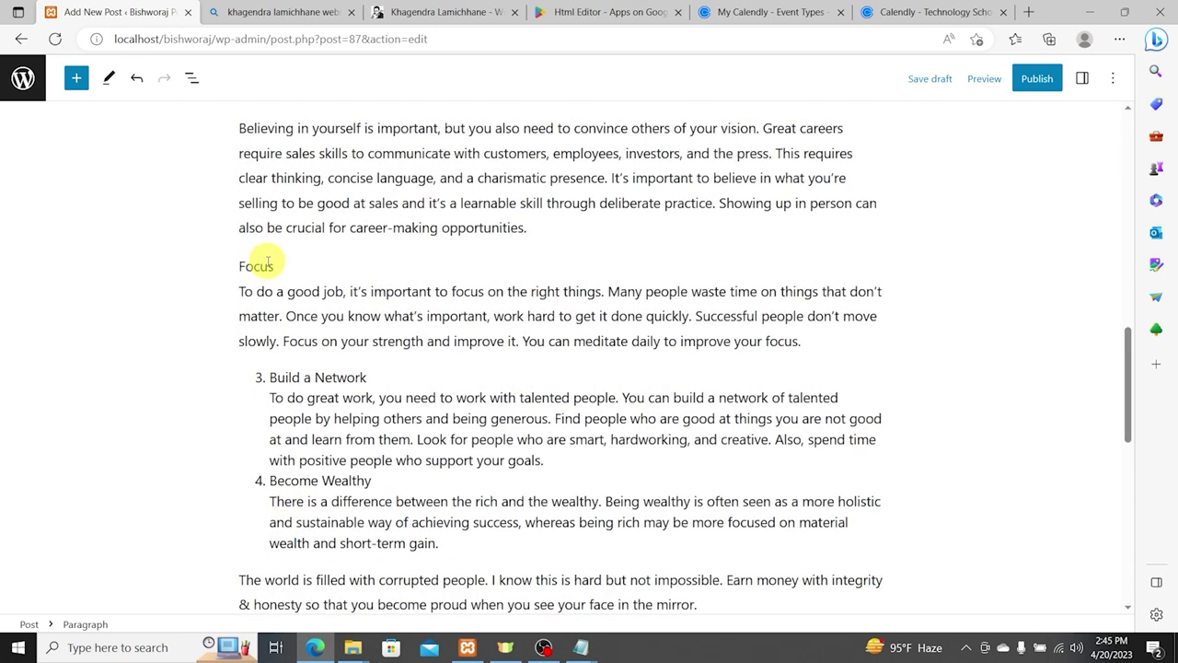
Step: Prefix Focus with '5.', transform it to a heading, and delete the stray empty paragraph
left_click(267, 262)
key("Return")
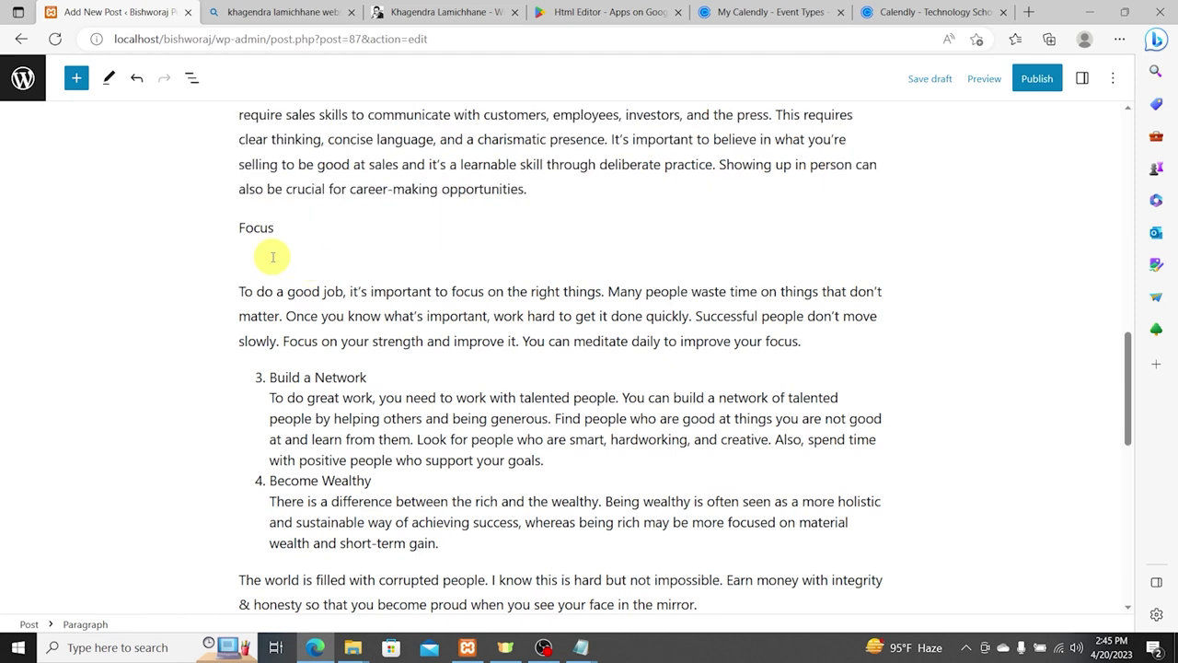
left_click(167, 186)
left_click(238, 229)
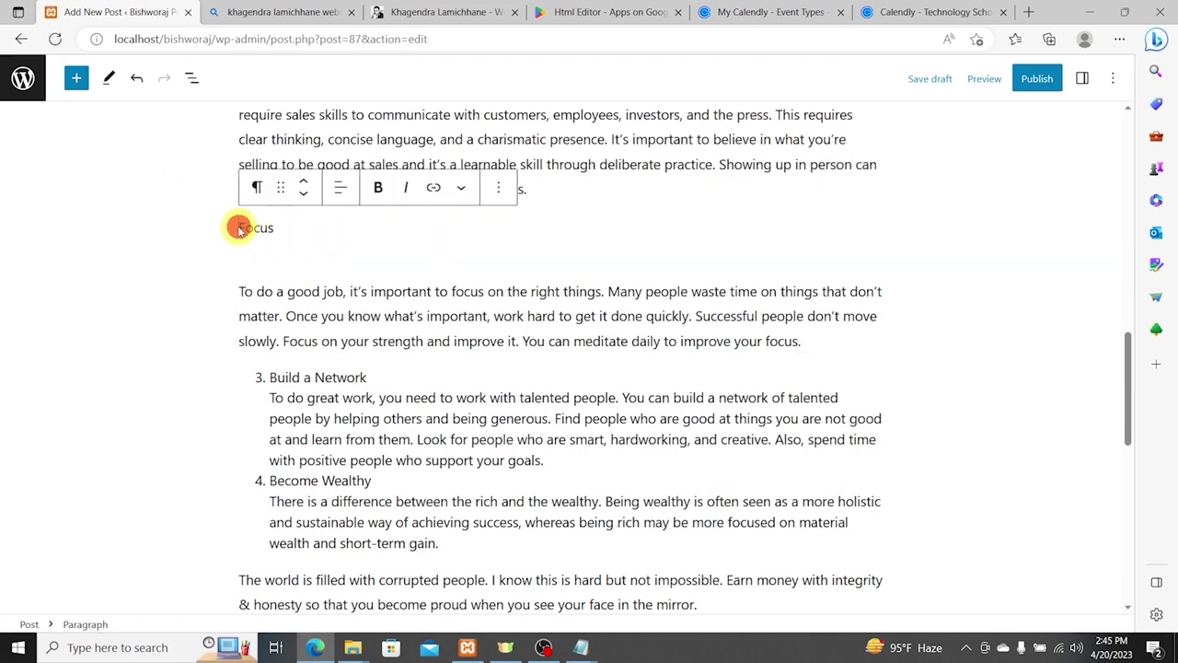
type("5.")
left_click(267, 221)
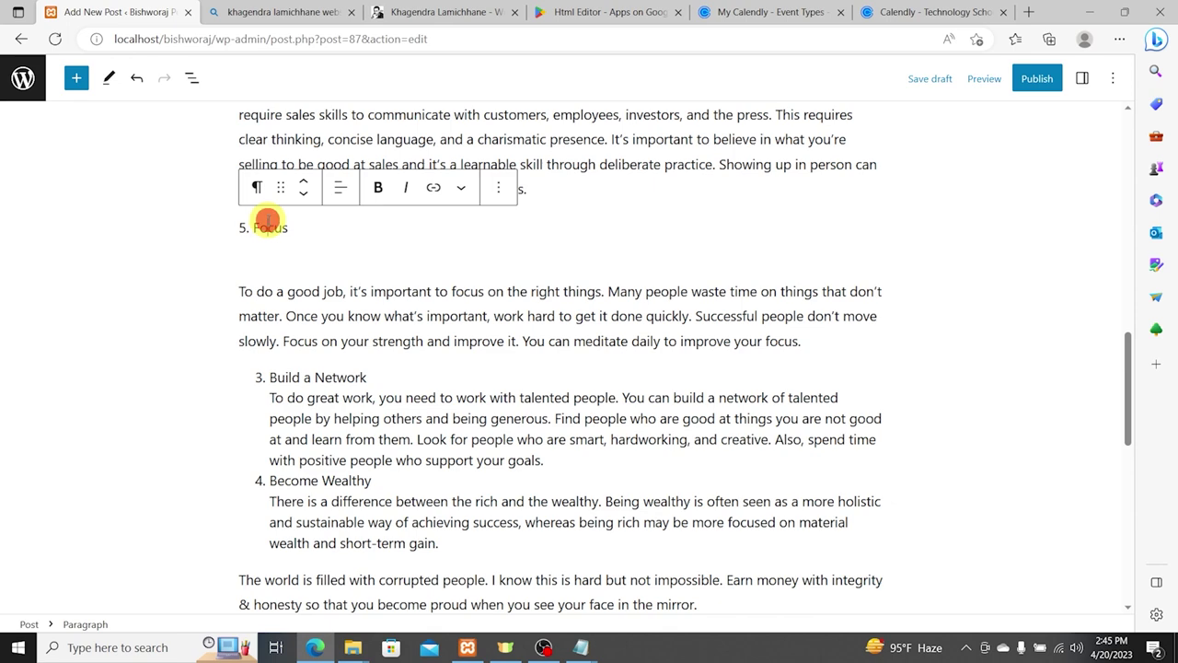
left_click(258, 188)
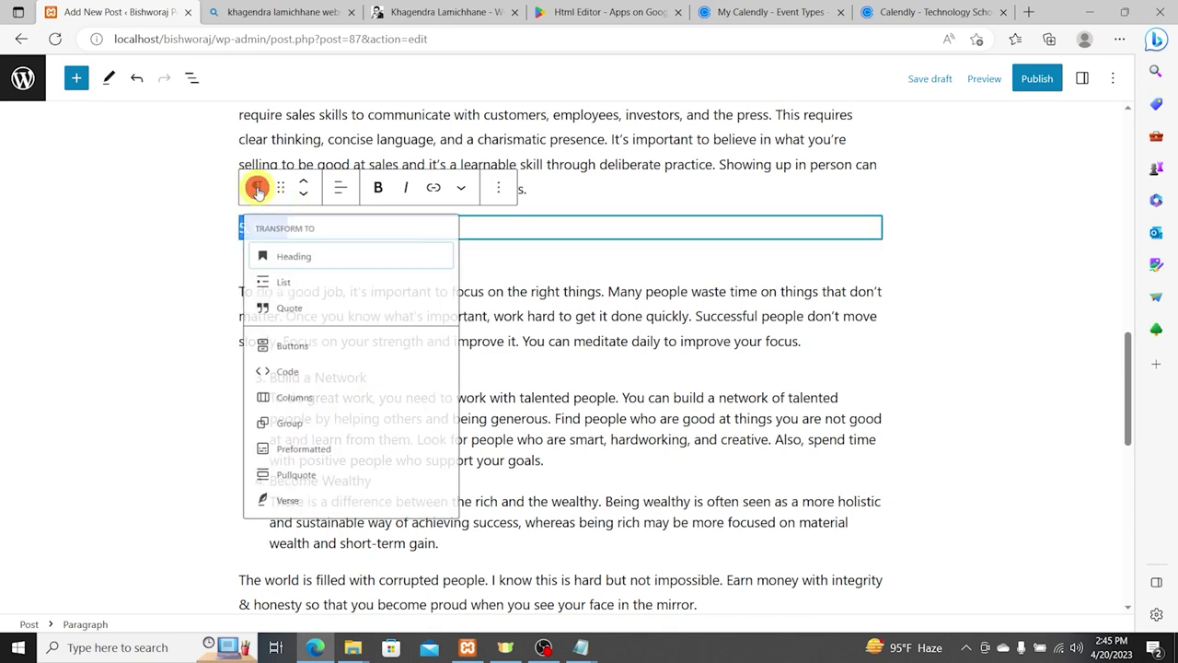
left_click(294, 262)
left_click(298, 260)
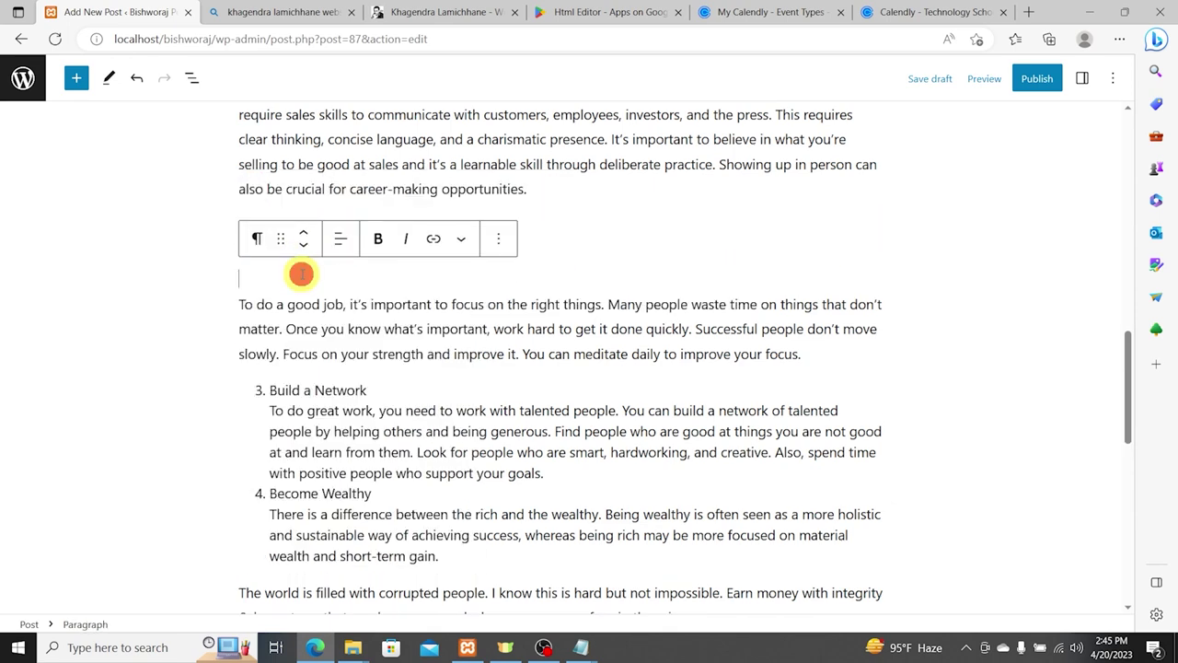
key("Delete")
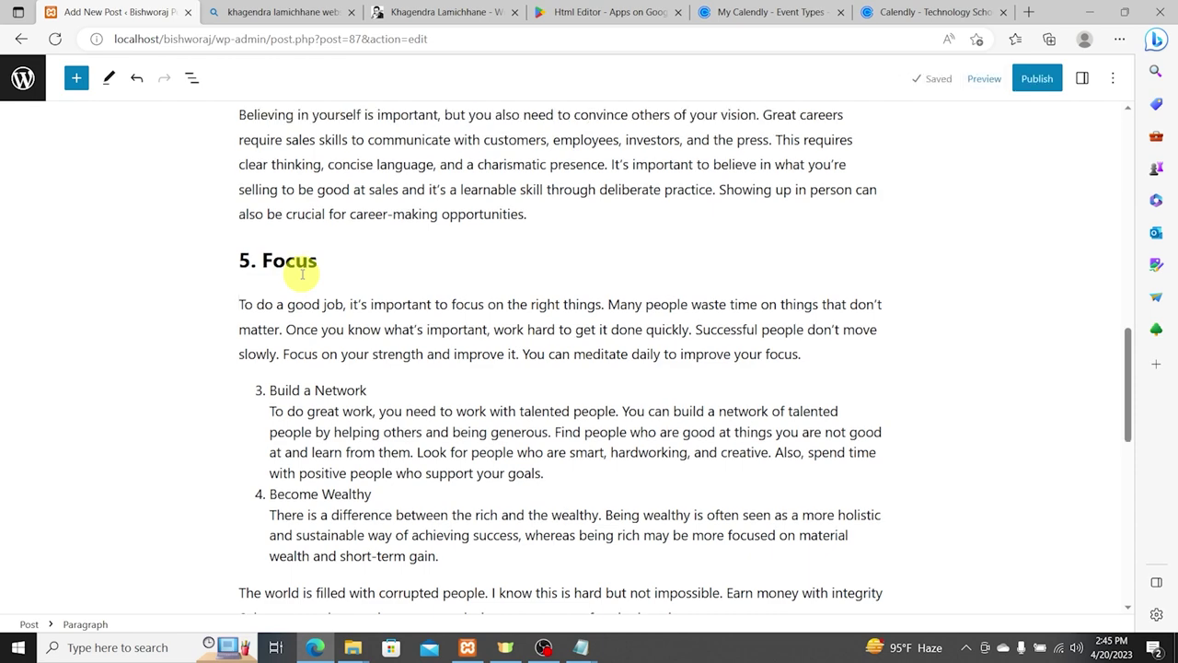
scroll(272, 355, "down", 1)
scroll(276, 366, "up", 1)
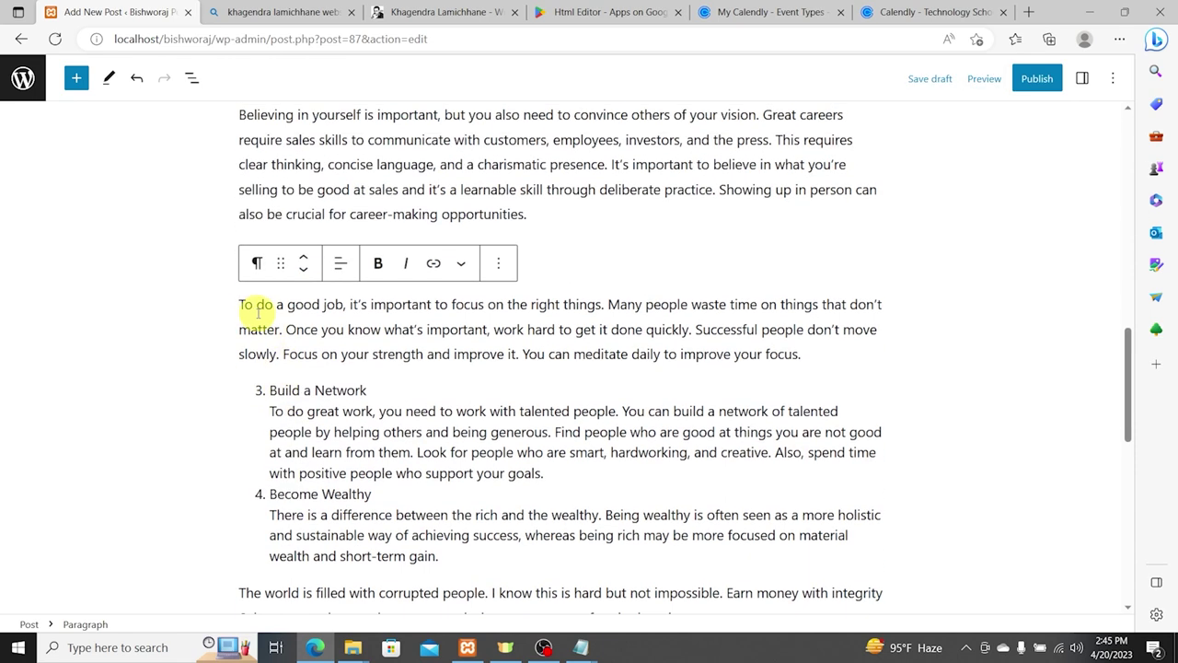
Step: Cut the remaining habit blocks from Build a Network onward out of the post
left_click_drag(238, 304, 615, 578)
scroll(531, 408, "down", 3)
scroll(536, 281, "up", 1)
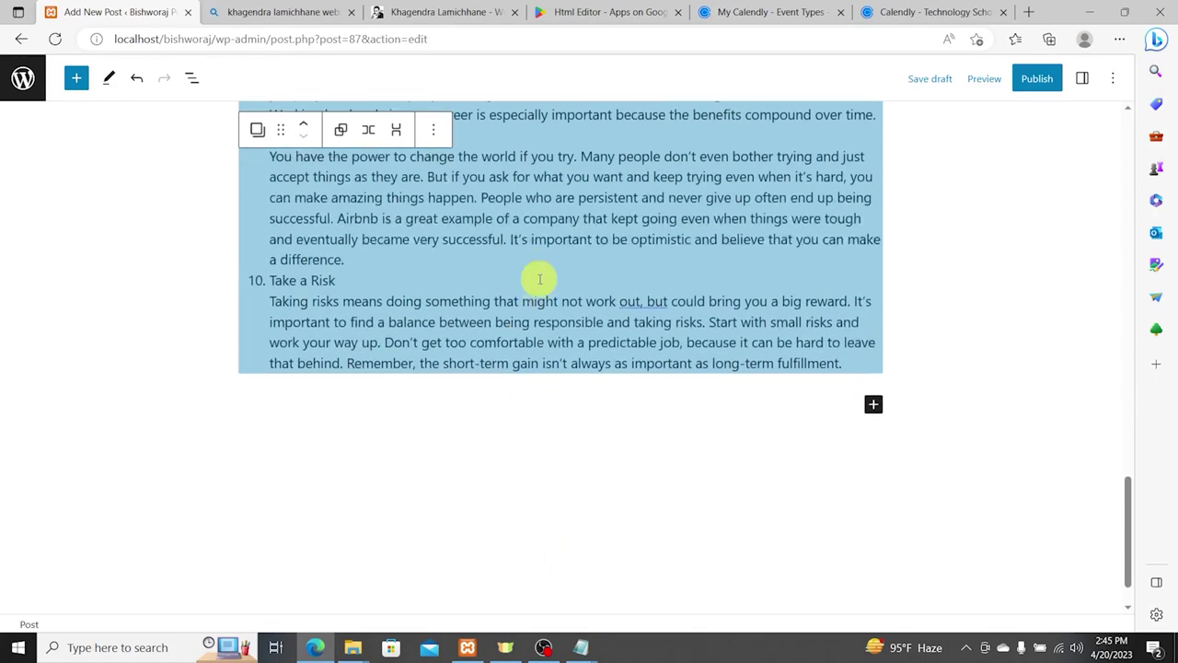
key("BackSpace")
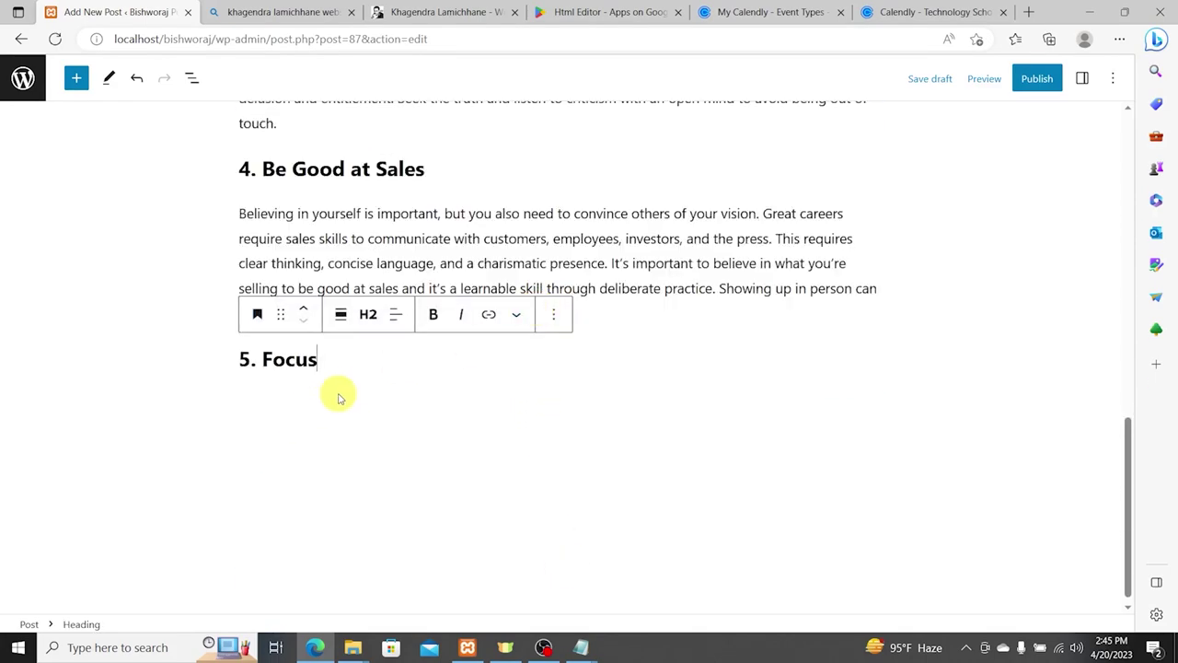
key("ctrl+z")
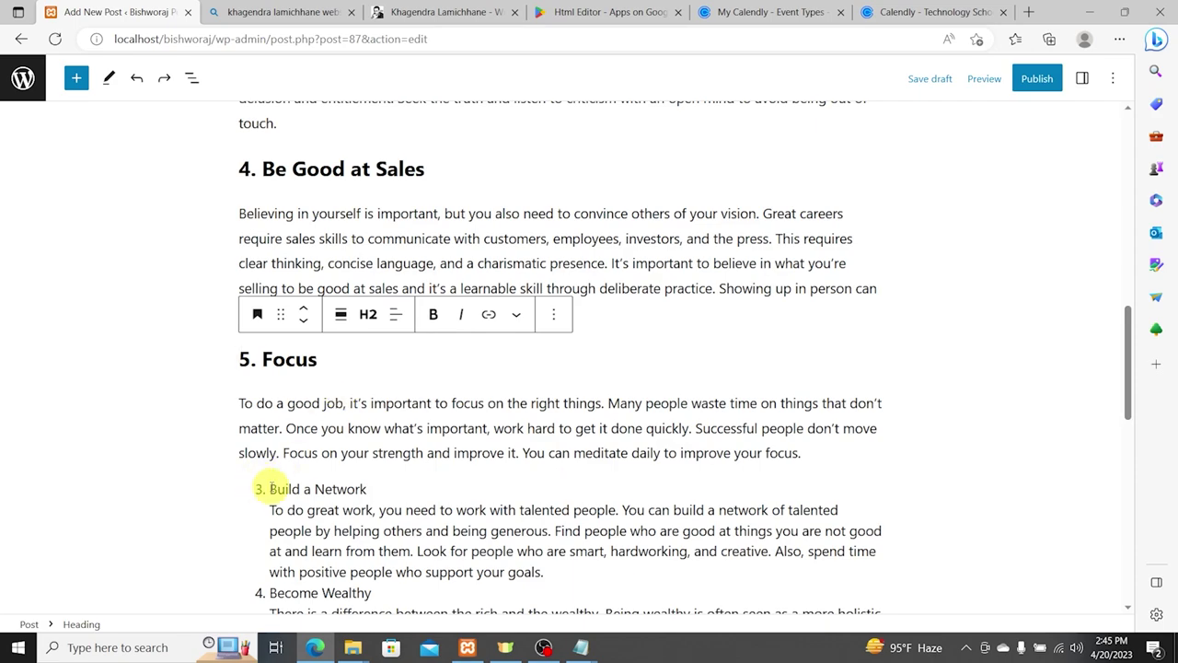
left_click(283, 486)
key("ctrl+a")
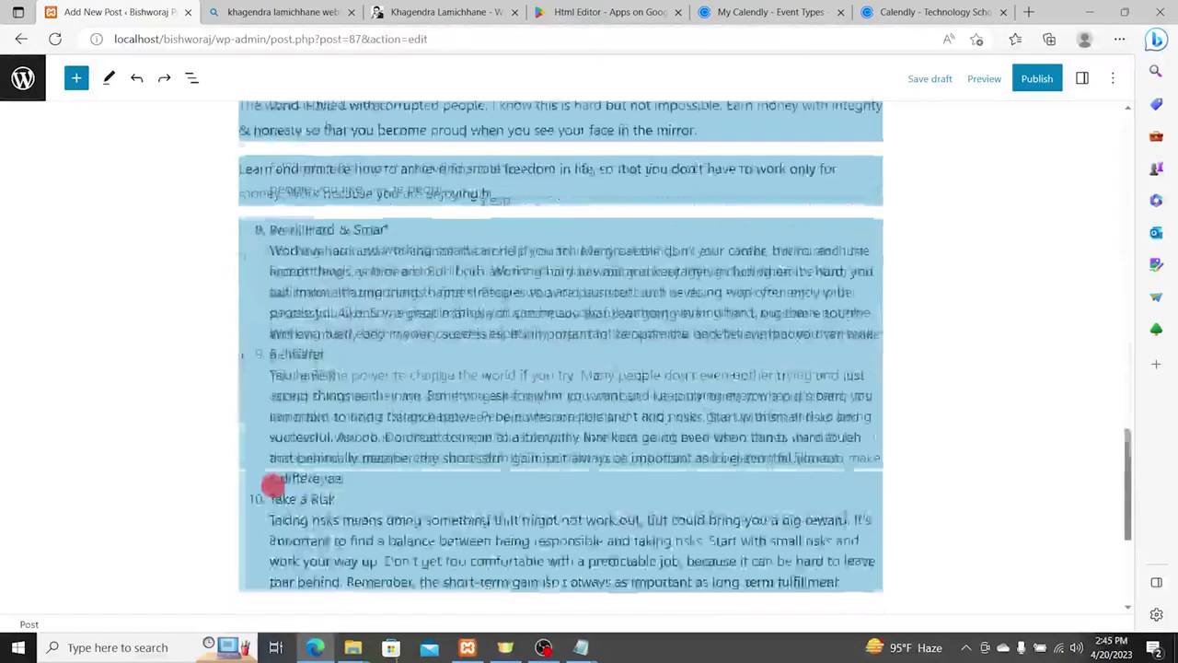
key("ctrl+x")
Step: Change the title's 10 to 5, making it 'Top 5 Habit of Successful People'
scroll(540, 303, "up", 15)
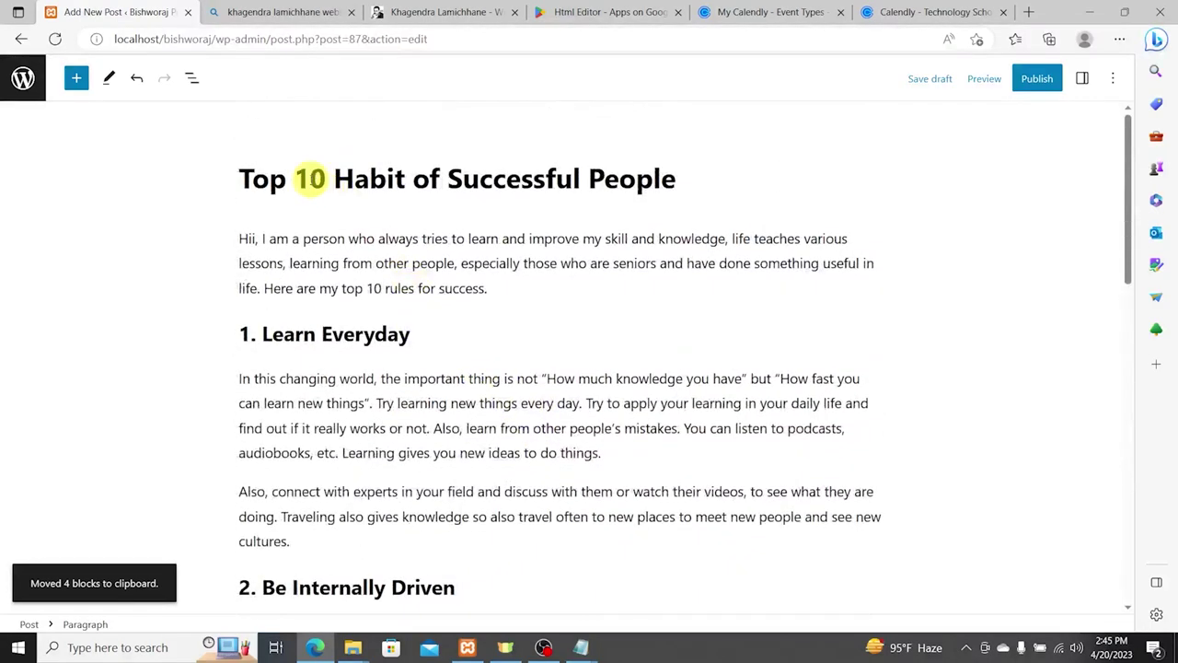
left_click(313, 179)
type("5")
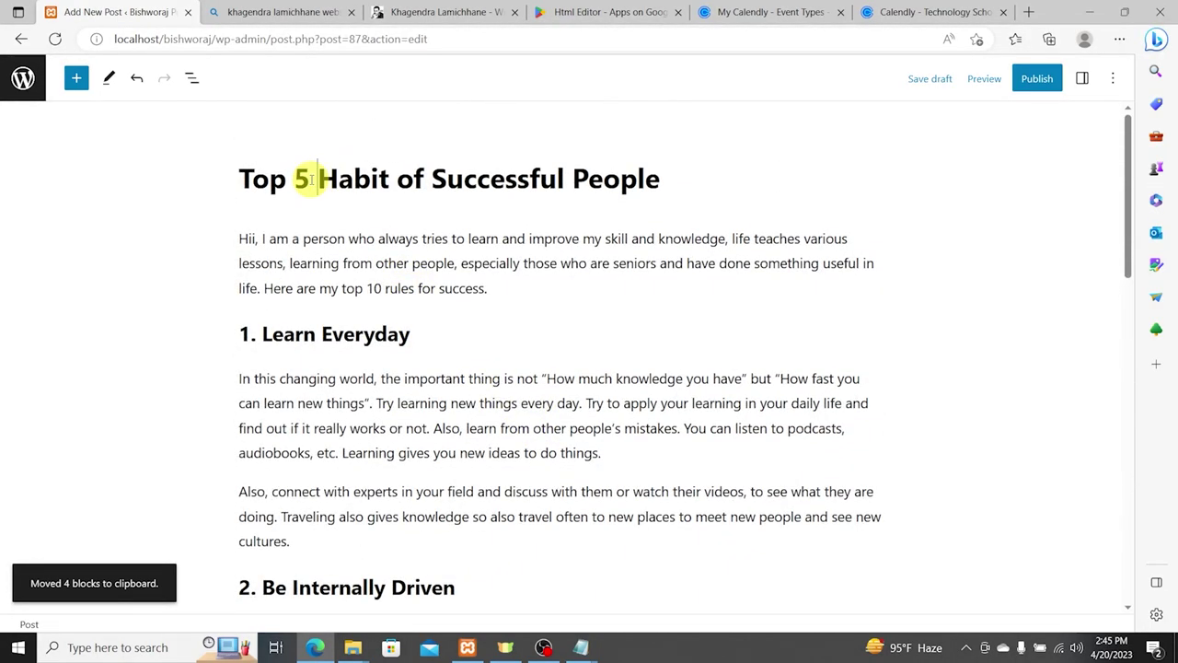
Step: In the post settings sidebar, add the tags successfulhabit and habit
left_click(1083, 78)
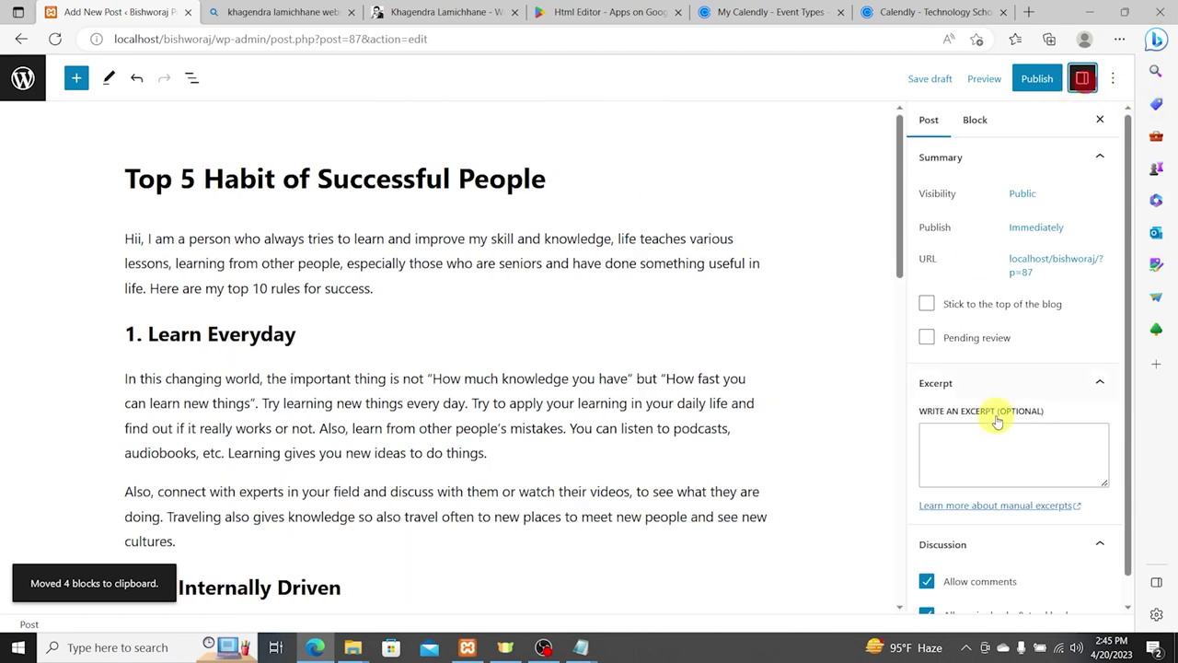
left_click(986, 449)
scroll(992, 479, "down", 3)
left_click(949, 391)
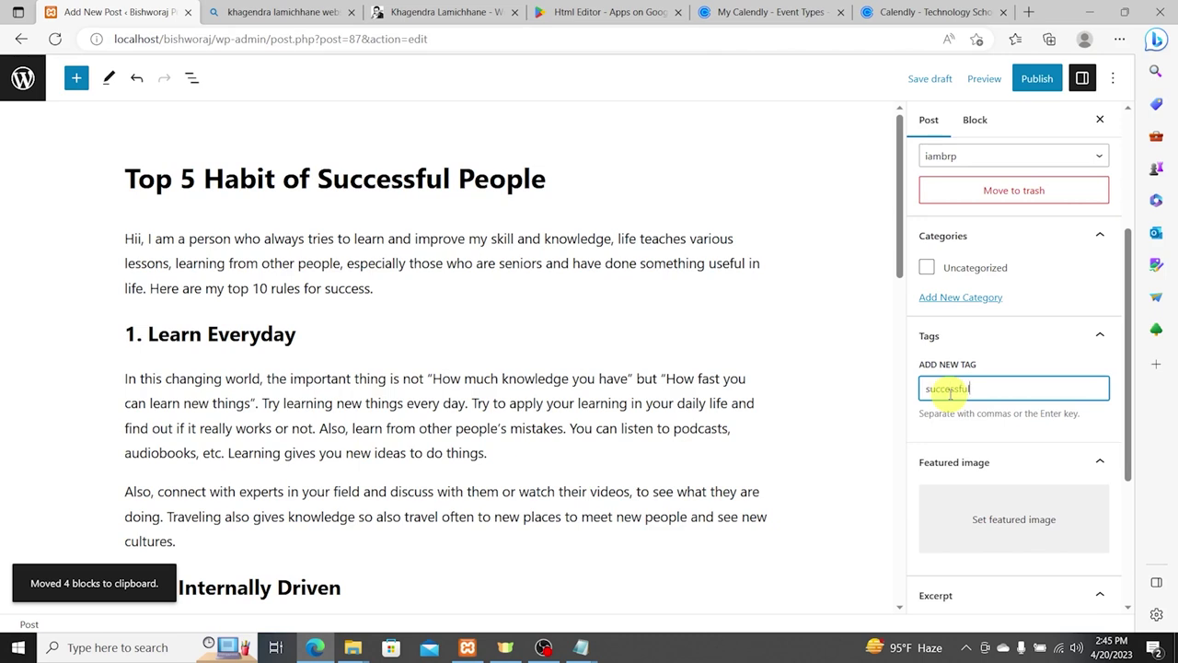
type("it")
key("Return")
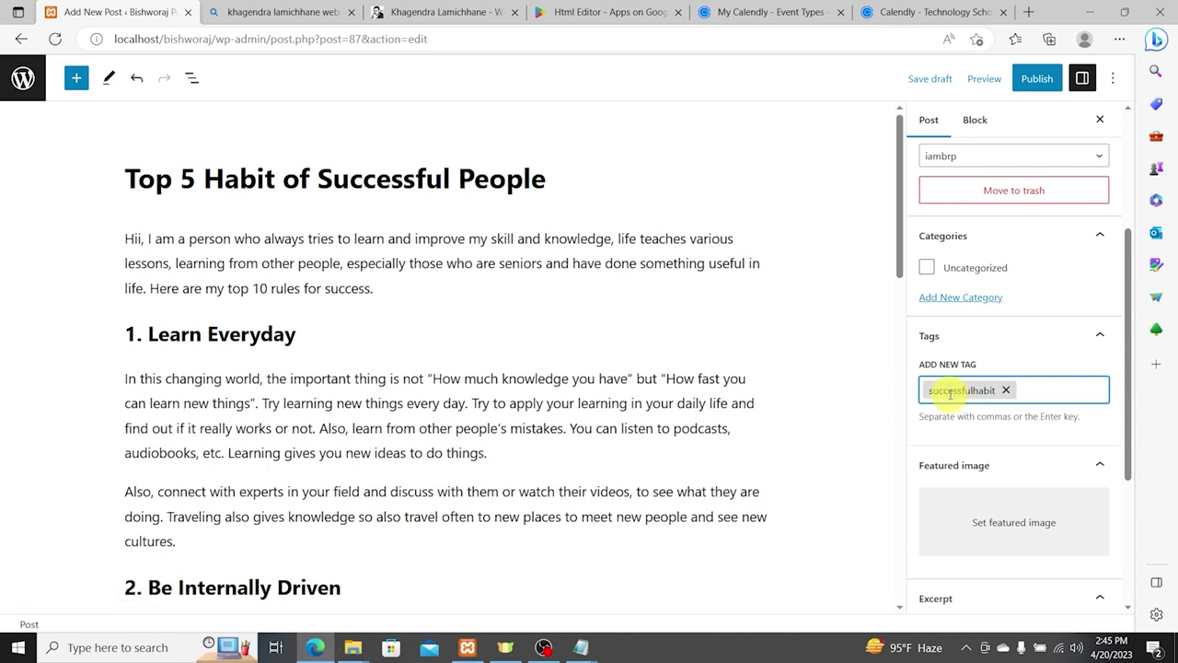
type("habit")
key("Return")
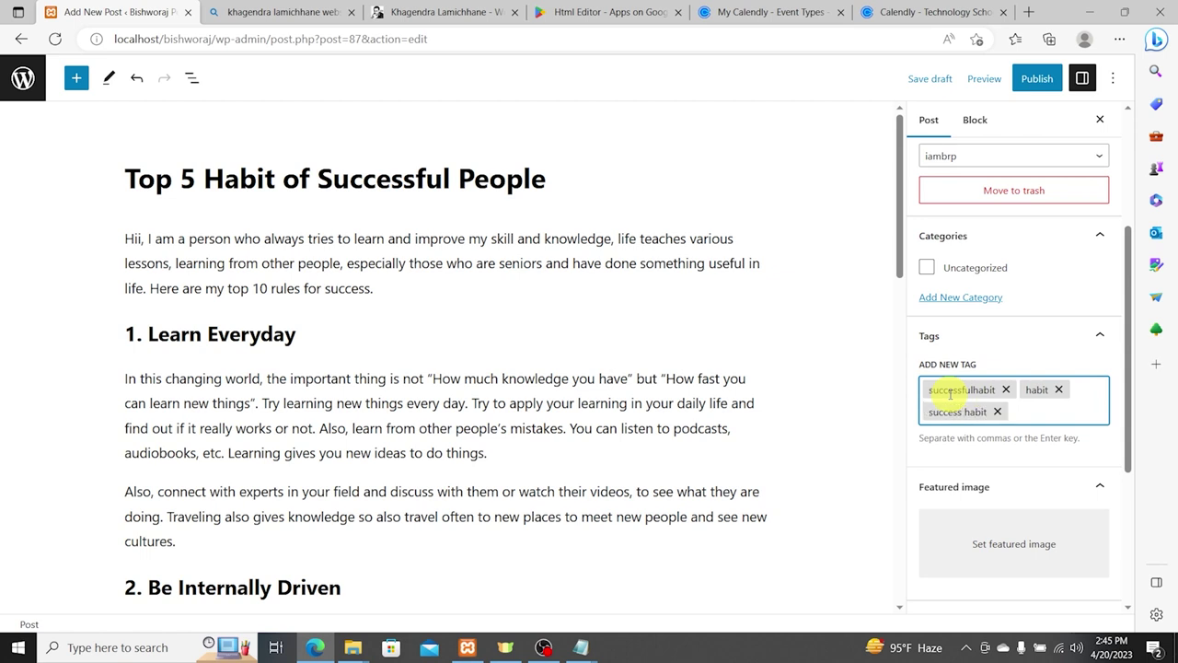
Step: Upload the blog1 photo and set it as the post's featured image
left_click(986, 550)
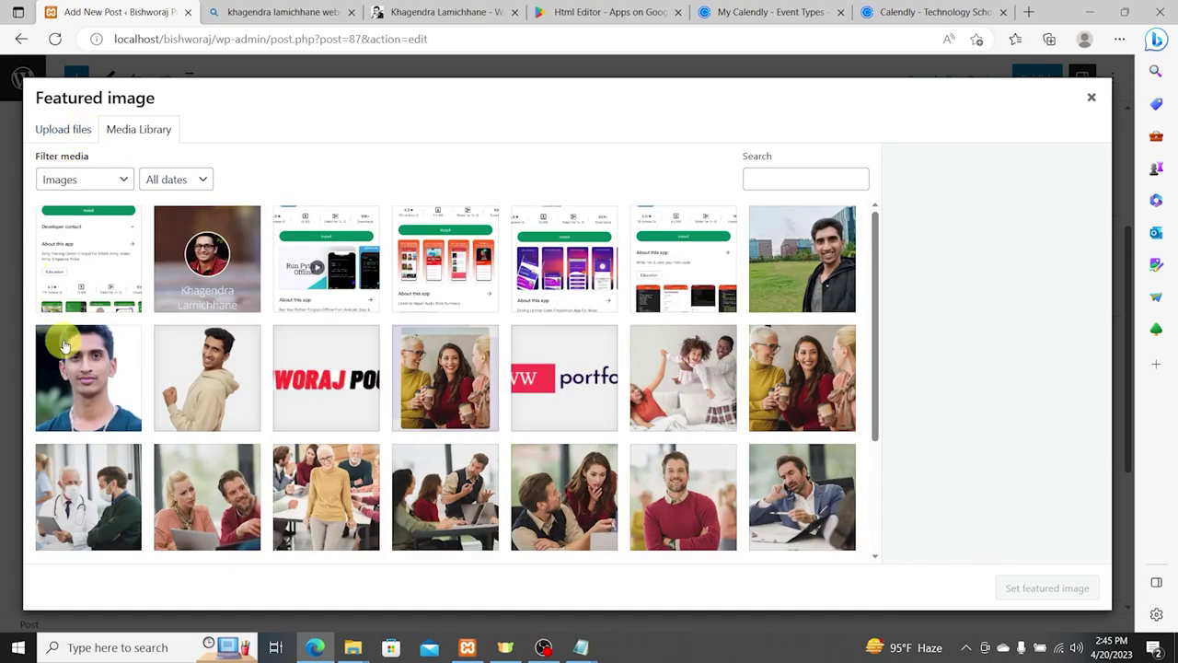
left_click(74, 125)
left_click(565, 346)
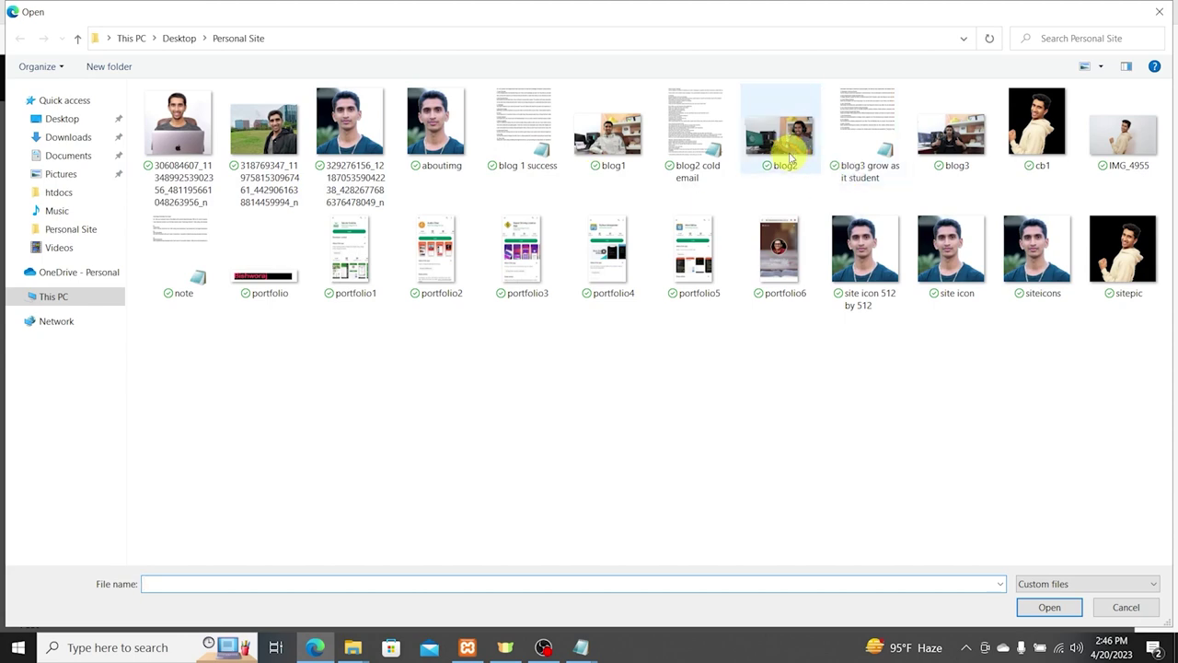
double_click(608, 138)
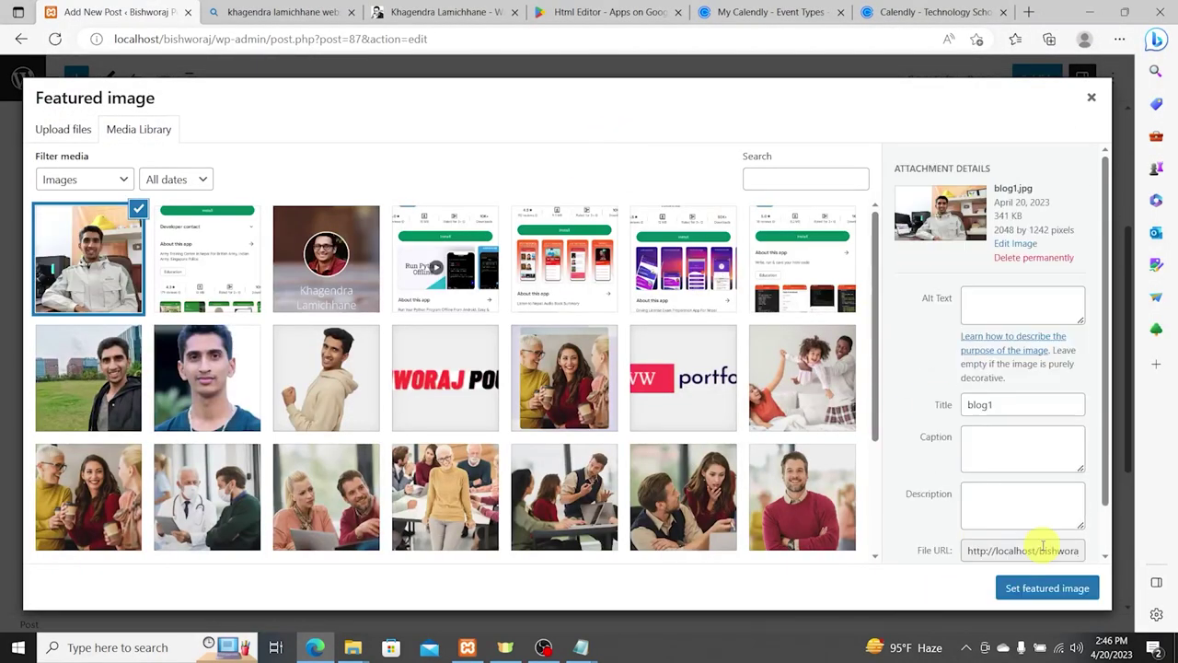
left_click(1044, 585)
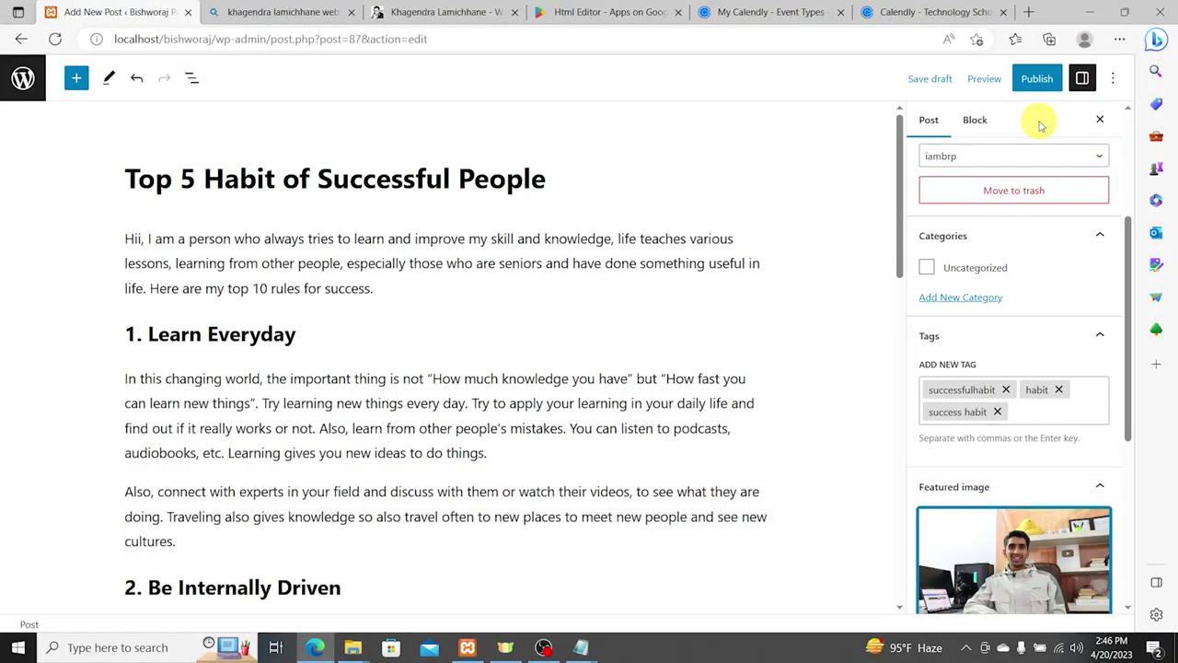
Step: Create a new category named 'success' for the post
scroll(1018, 244, "up", 3)
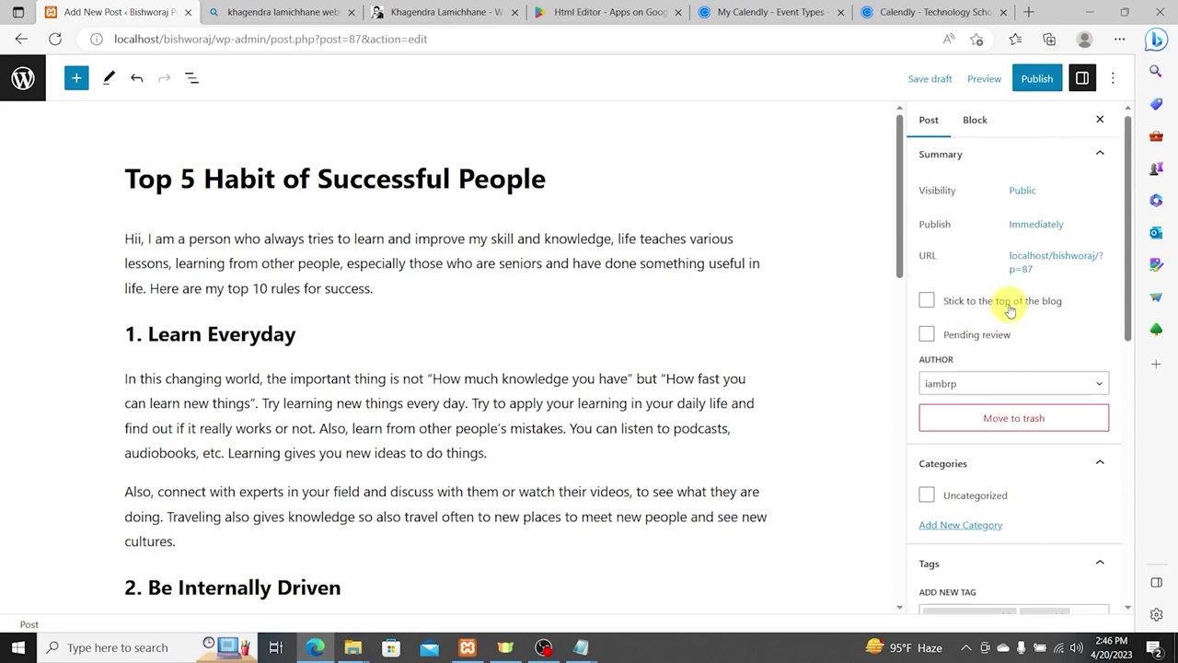
left_click(956, 532)
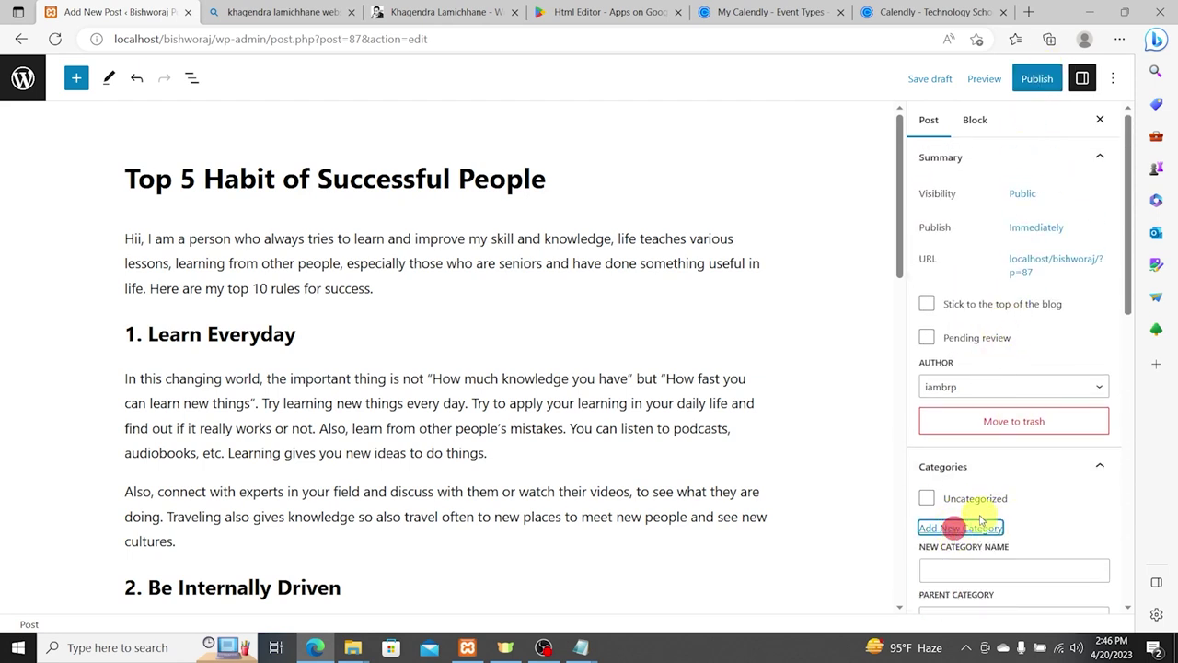
scroll(981, 521, "down", 2)
left_click(948, 417)
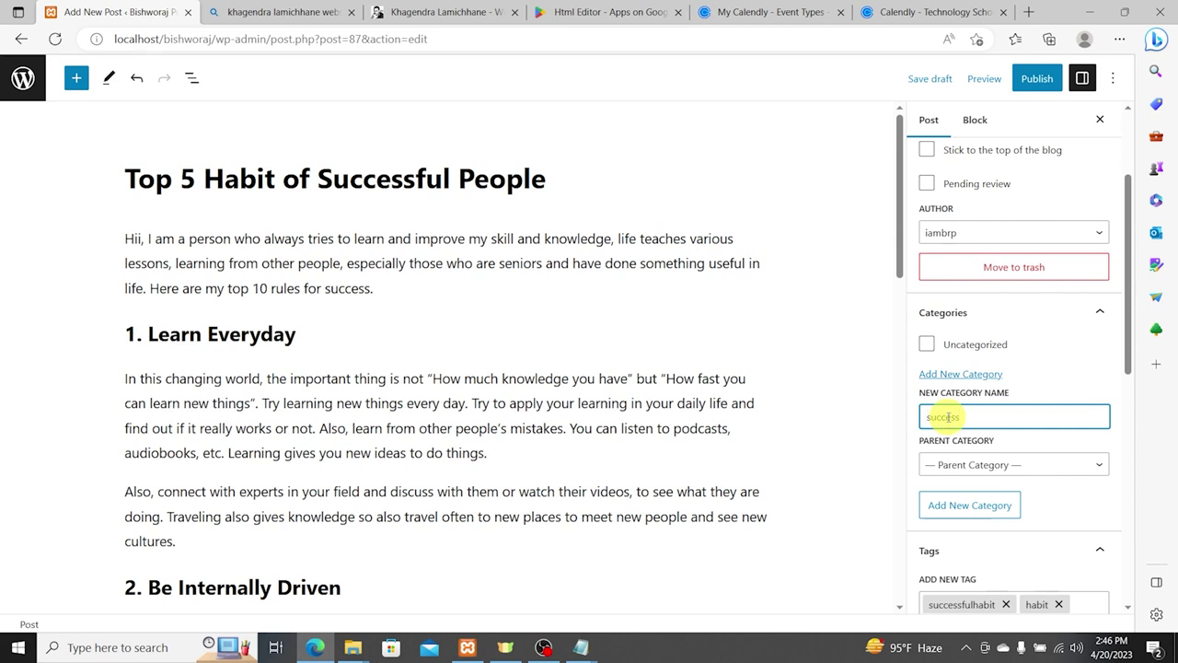
type("success")
left_click(970, 506)
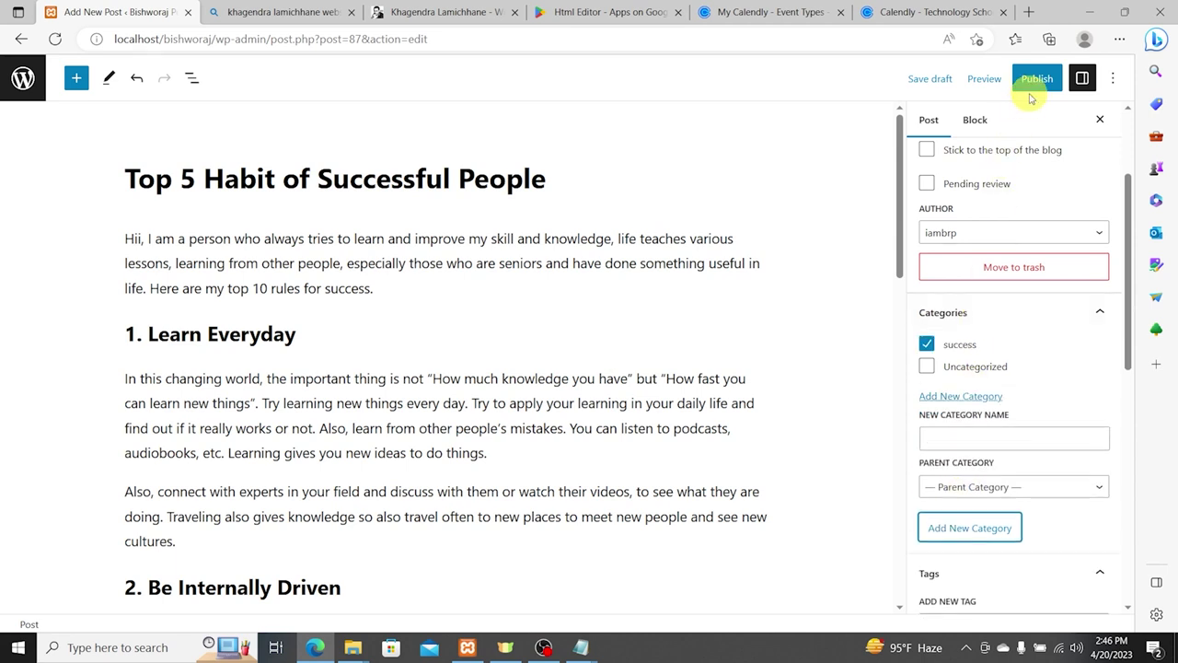
Step: Publish the post, staying in the editor until publishing completes
left_click(1035, 80)
left_click(973, 79)
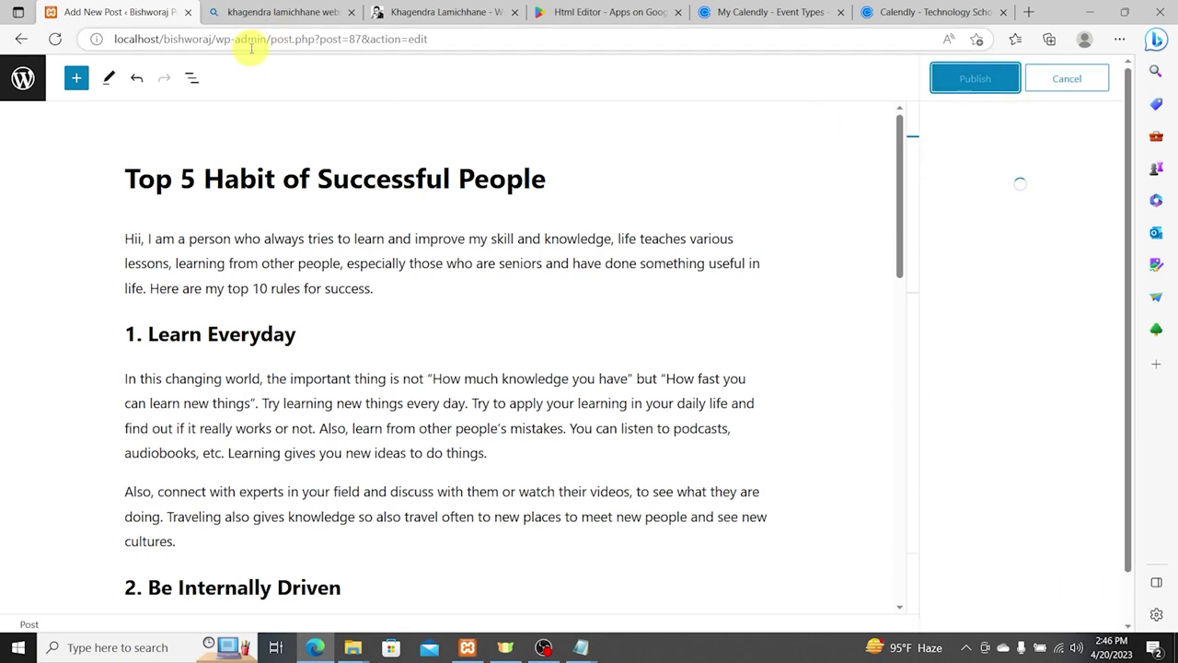
left_click_drag(213, 39, 539, 46)
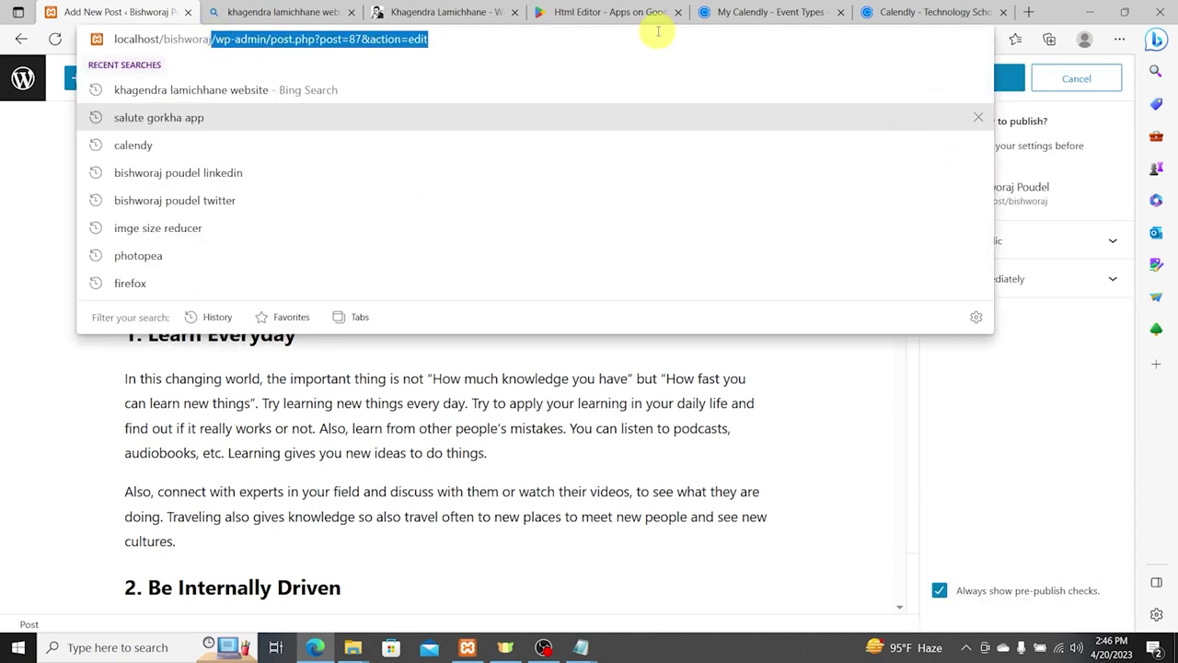
key("BackSpace")
key("Return")
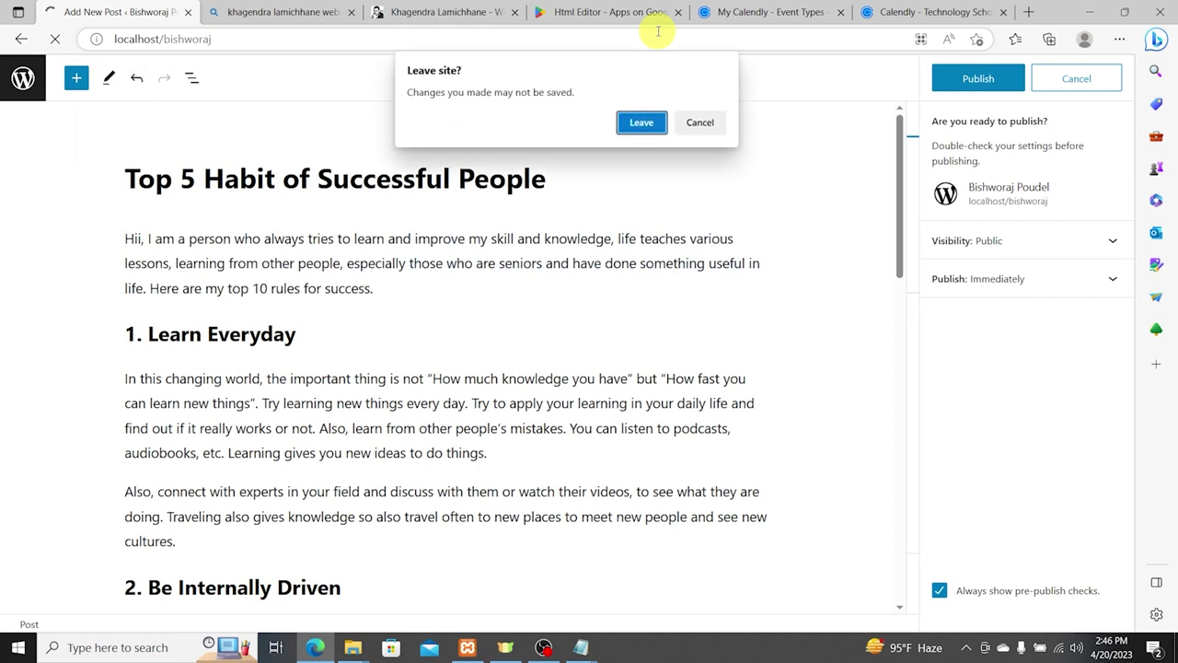
left_click(701, 124)
left_click(964, 81)
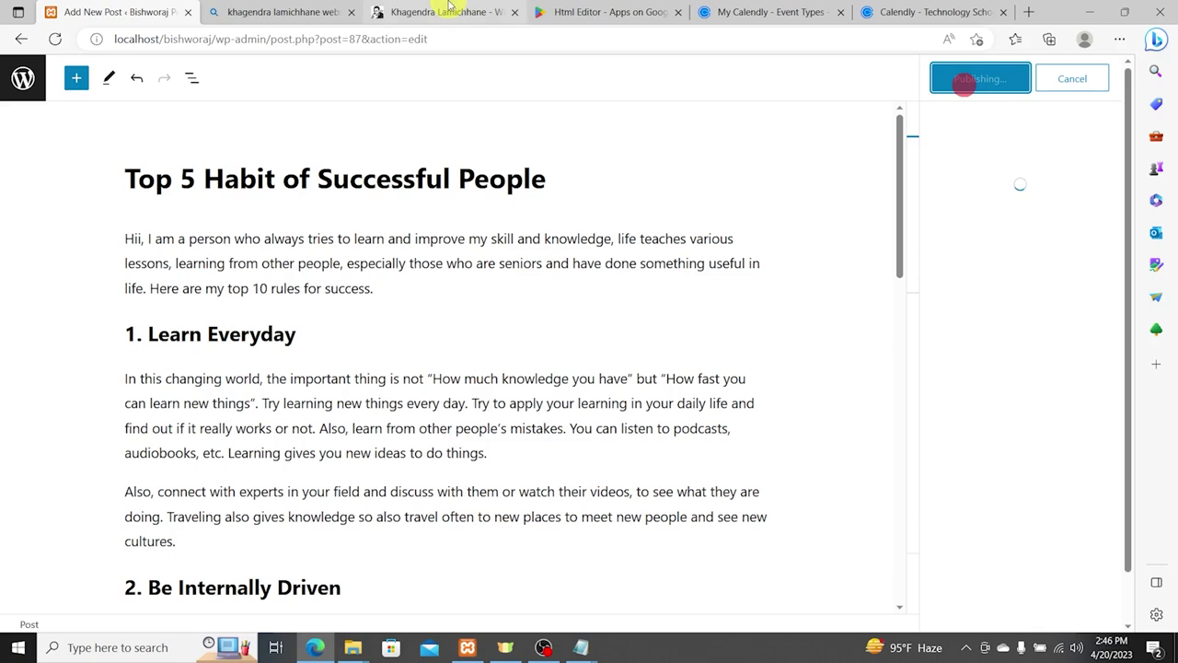
Step: Load the site's home page at localhost/bishworaj/
left_click_drag(222, 39, 978, 62)
key("BackSpace")
key("BackSpace")
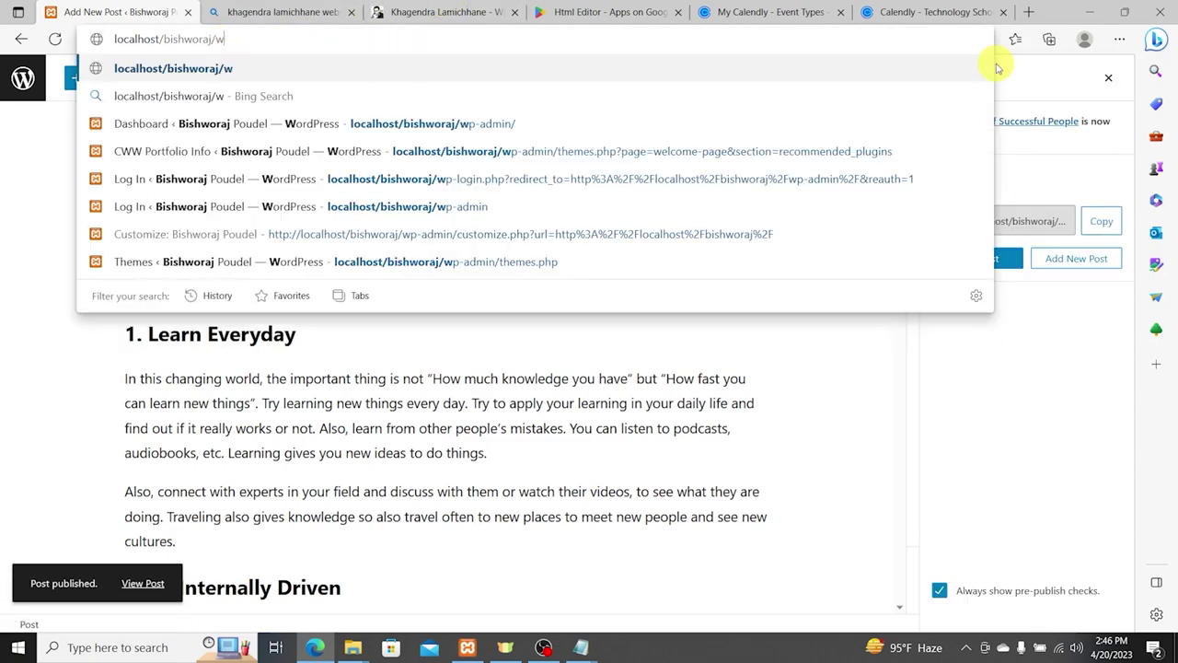
key("Return")
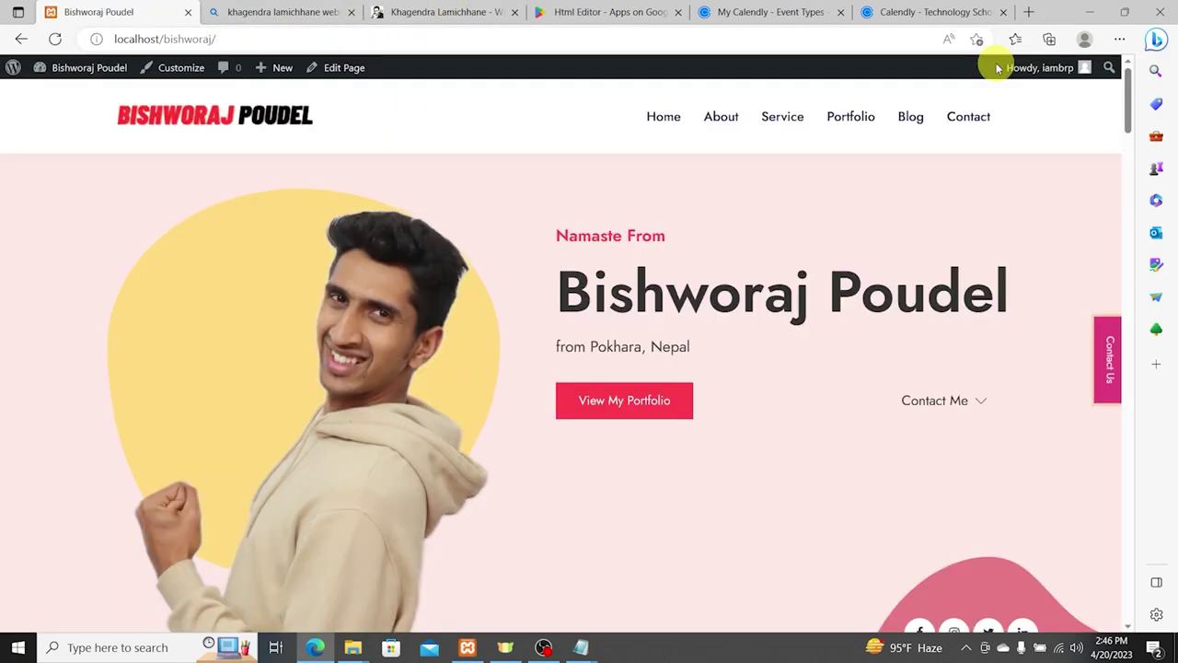
Step: Check the new habits post in the home page's Our Blogs cards, then open the Dashboard
scroll(774, 218, "down", 5)
scroll(774, 218, "down", 15)
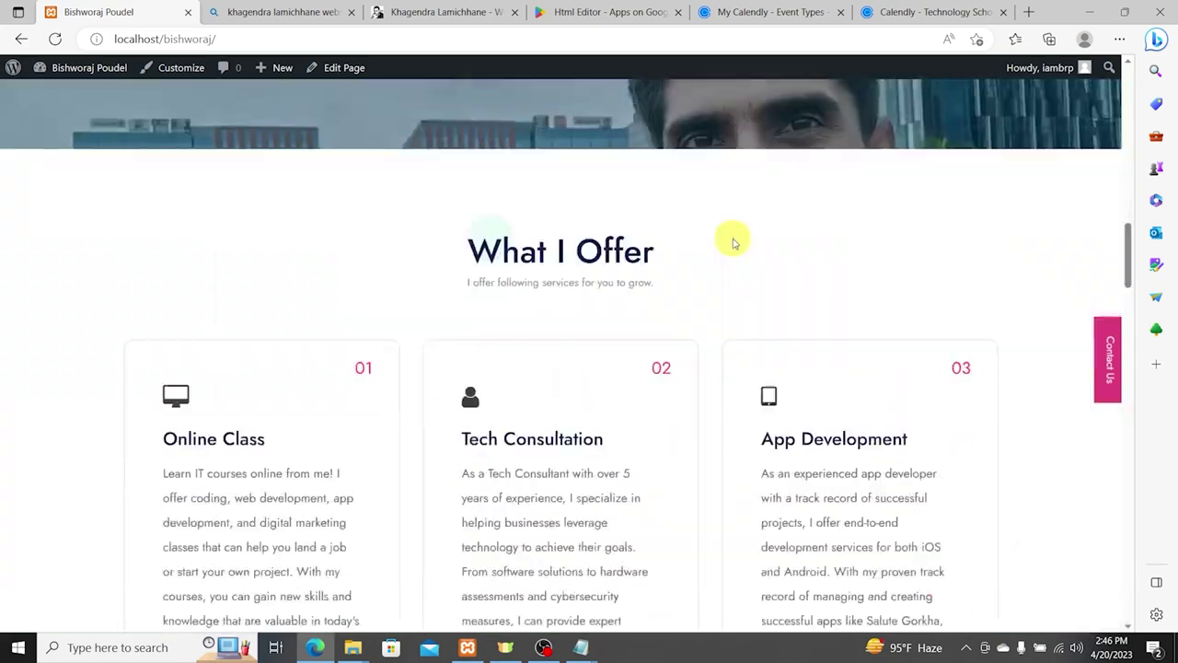
scroll(539, 280, "down", 8)
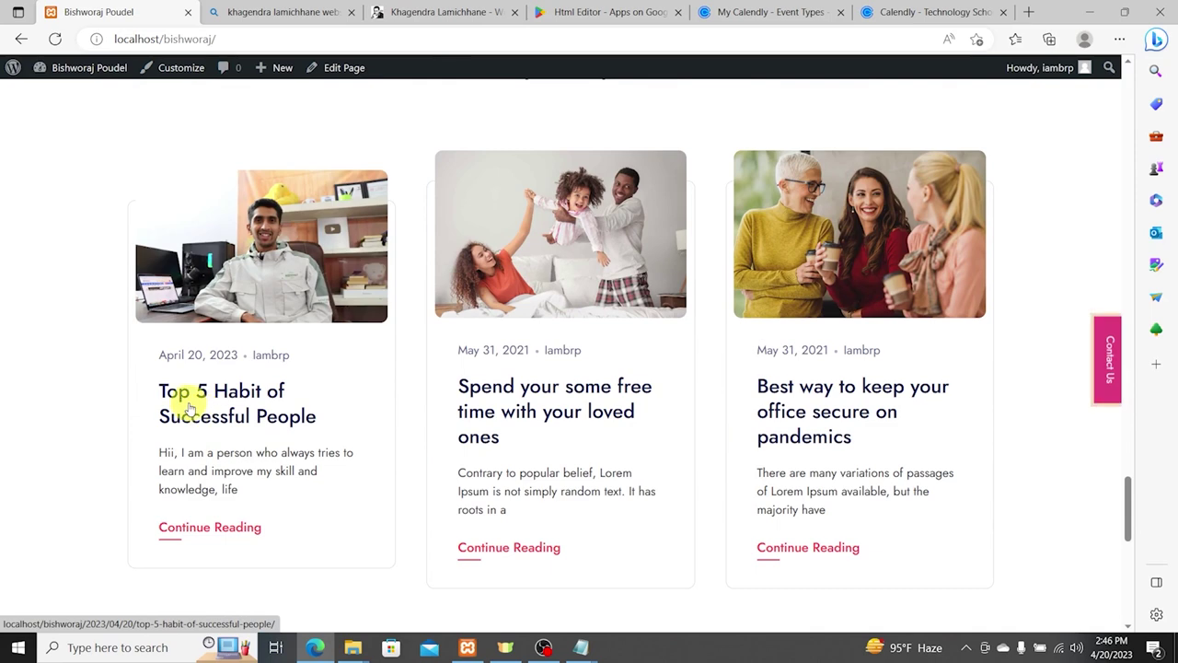
left_click_drag(144, 385, 326, 494)
left_click(341, 503)
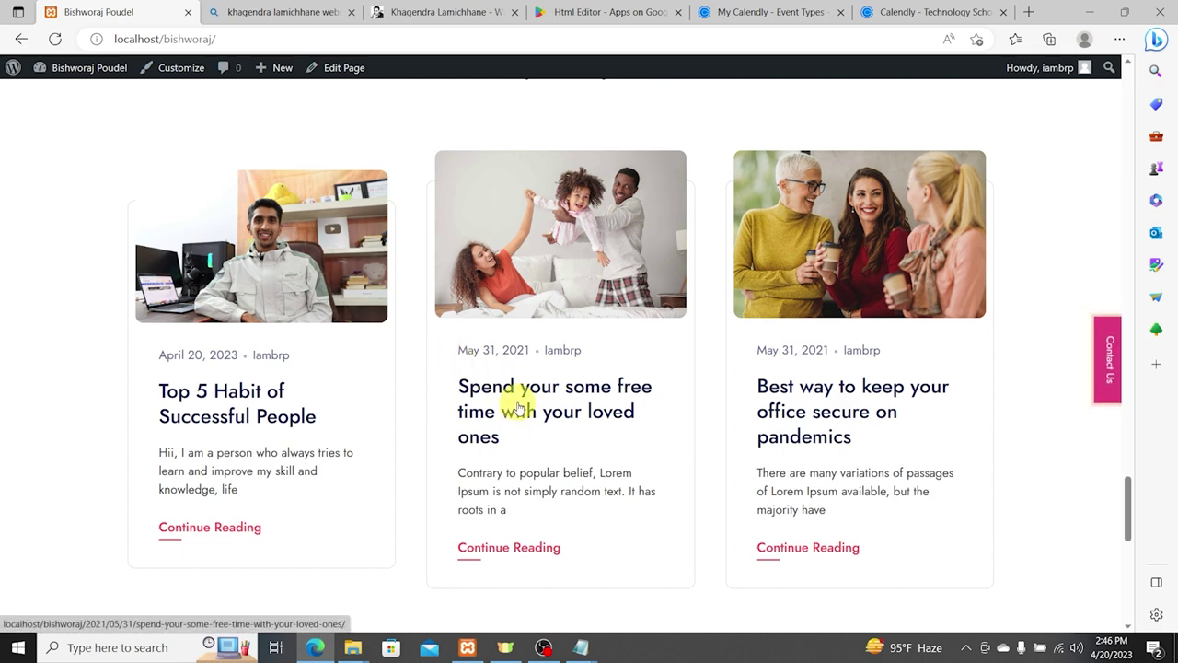
left_click(84, 69)
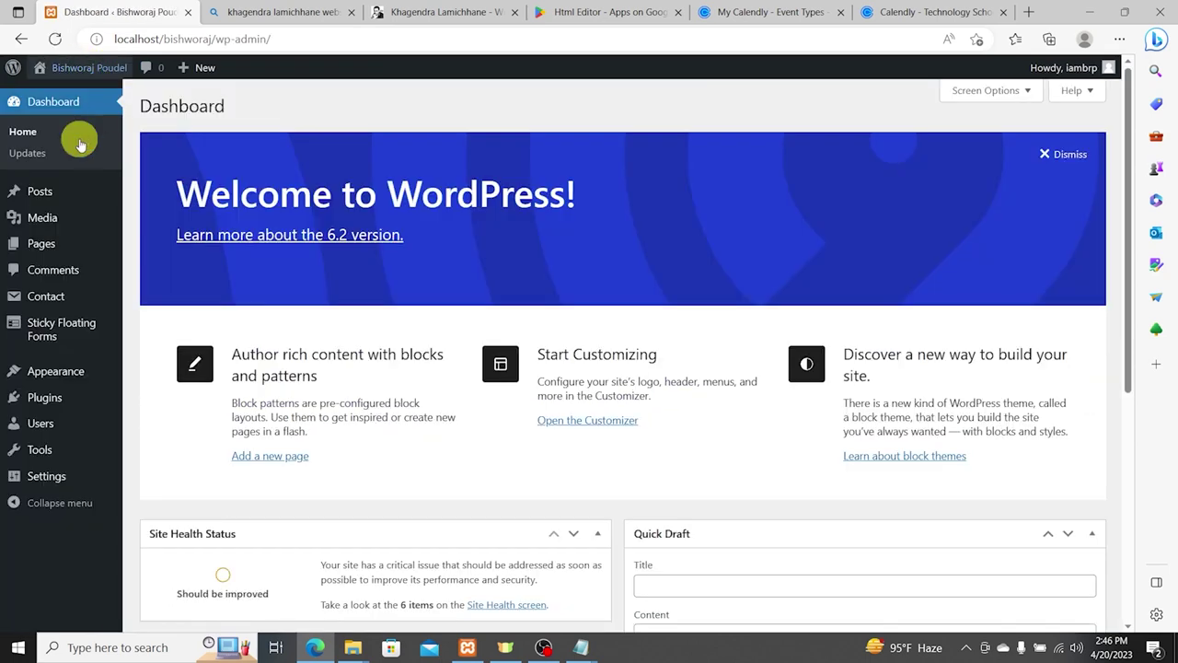
Step: Trash the free-time, office-security-on-pandemics and COVID-19 posts from All Posts
mouse_move(47, 193)
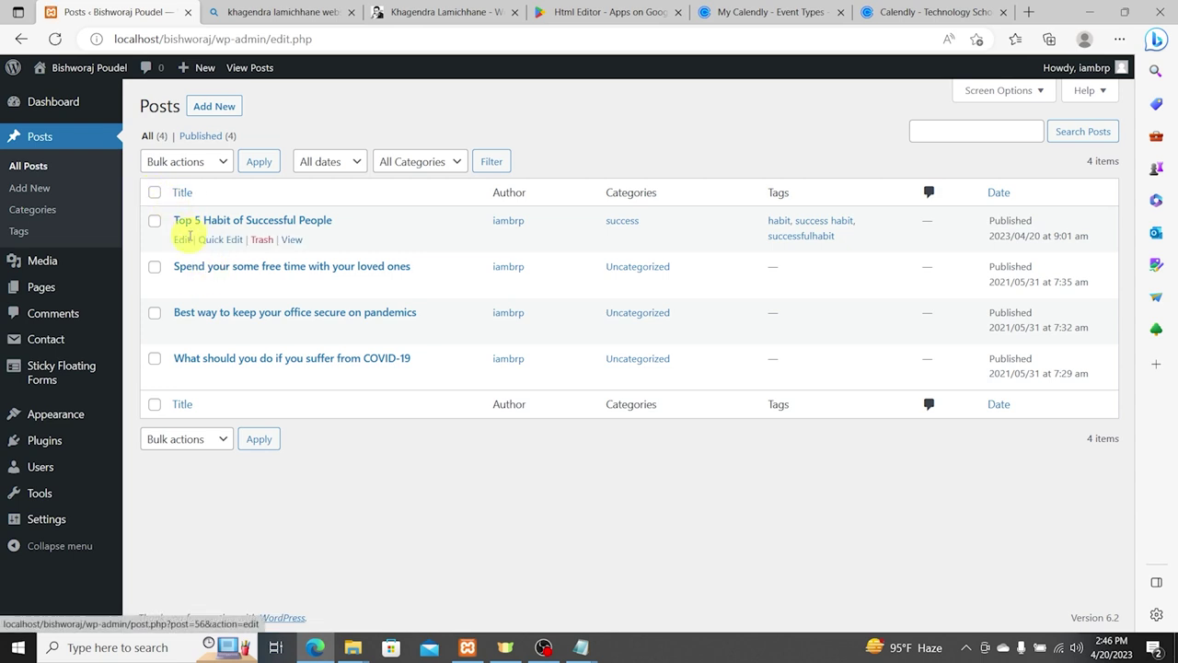
left_click(263, 286)
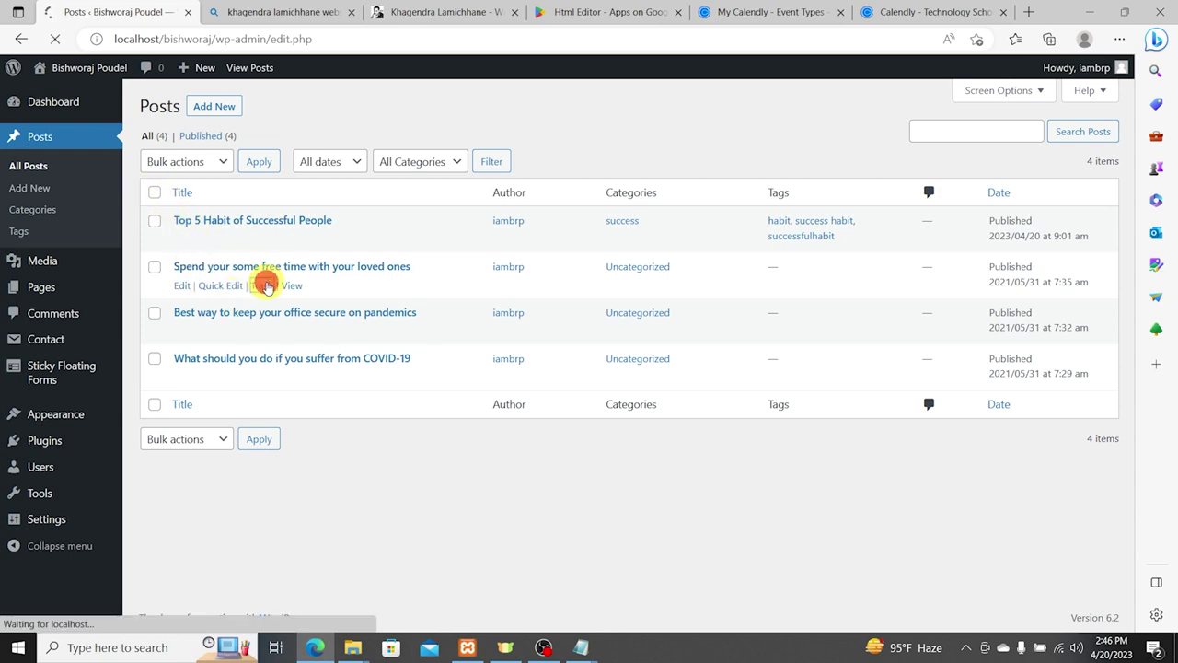
left_click(266, 333)
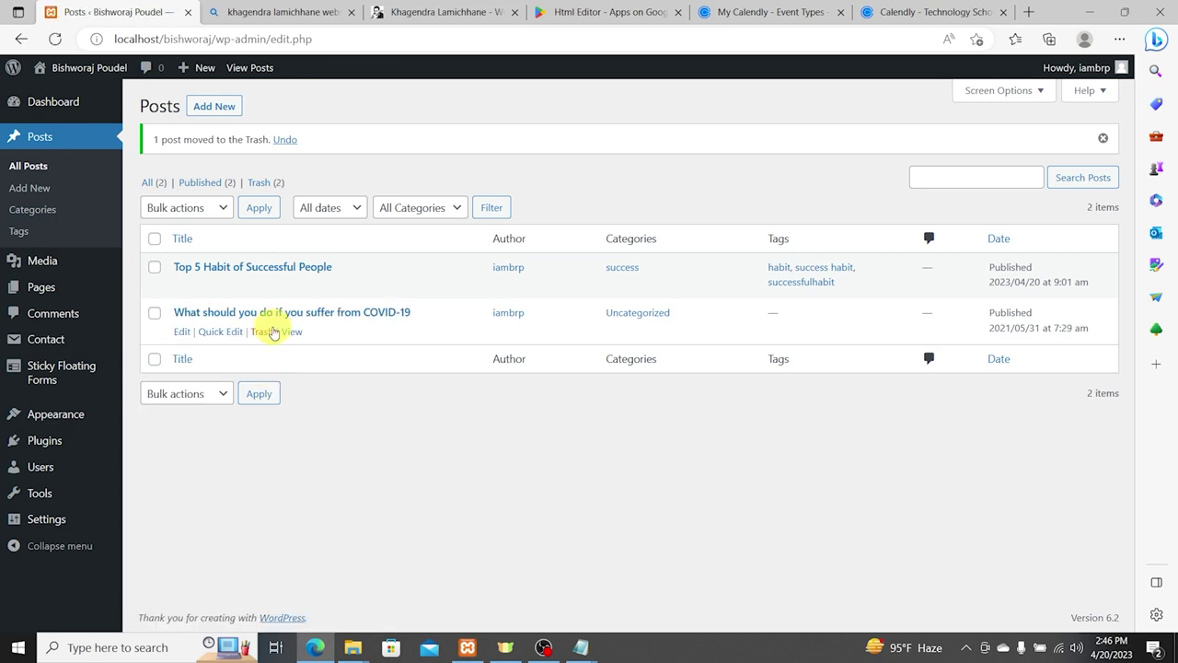
left_click(266, 332)
mouse_move(583, 645)
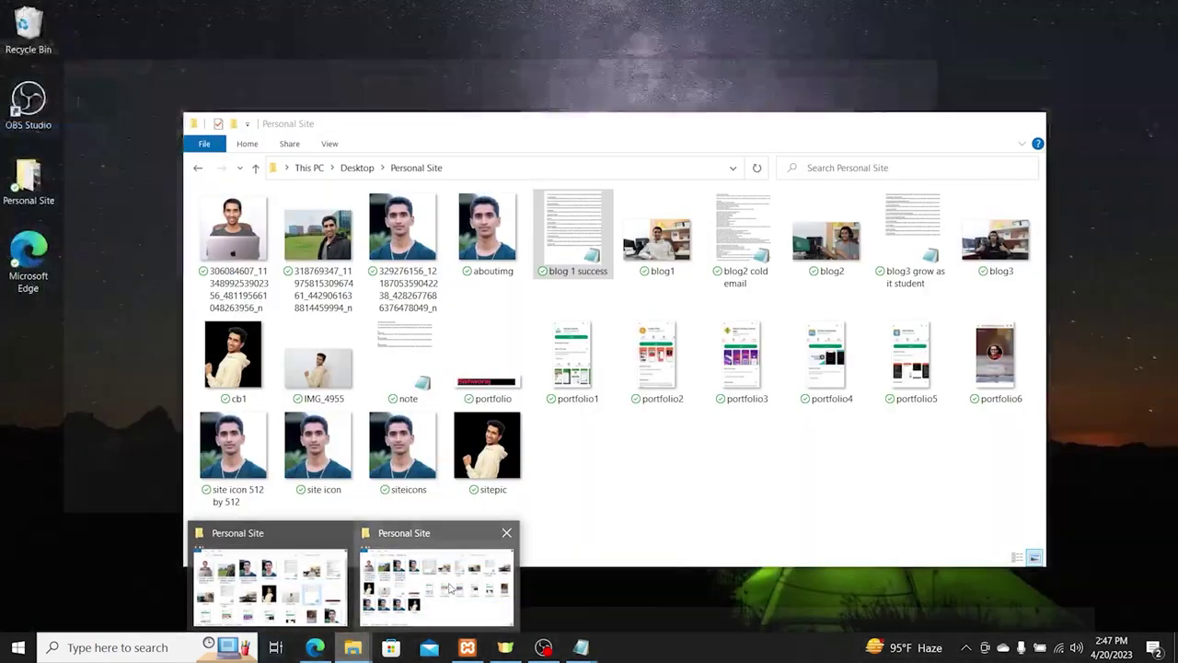
Step: Paste the blog2 cold email article from Notepad into a new post titled 'The Power of Cold Email'
left_click(448, 583)
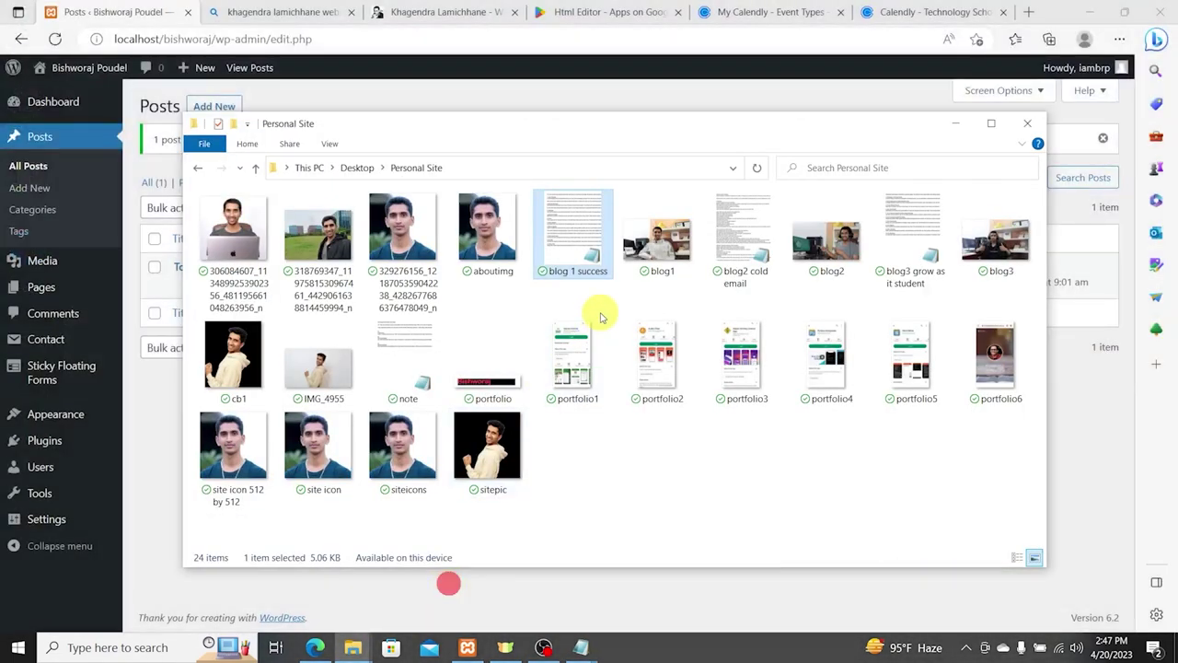
double_click(727, 251)
key("ctrl+a")
left_click_drag(318, 90, 508, 532)
left_click(44, 182)
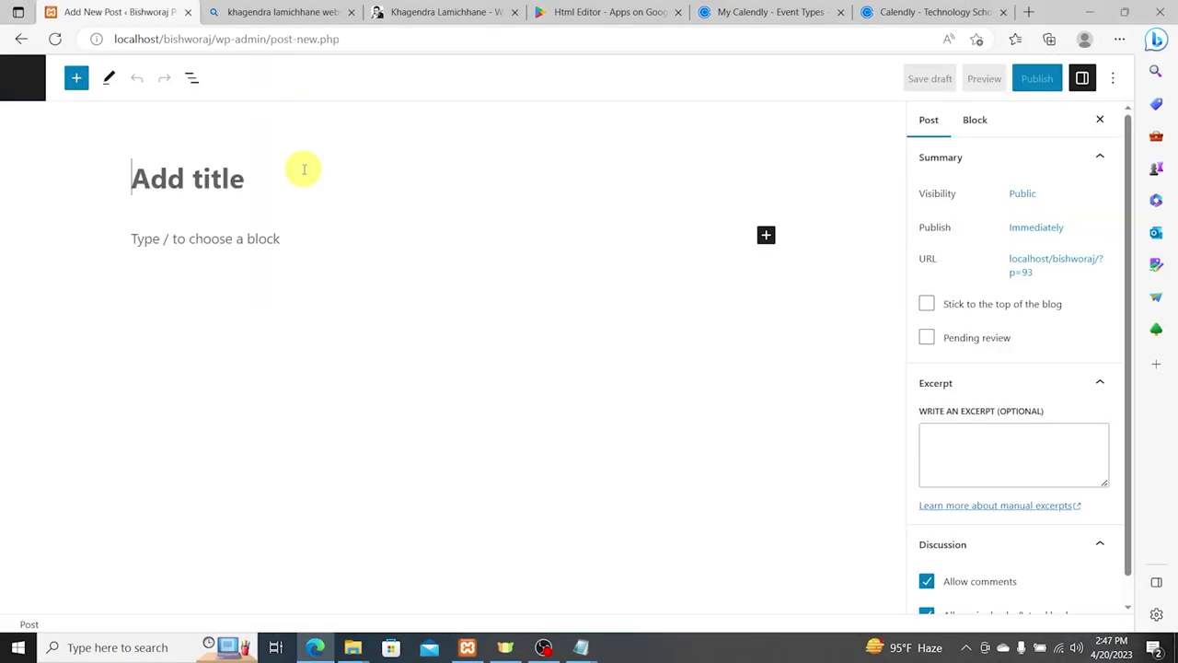
type("The Power of Cold Emai")
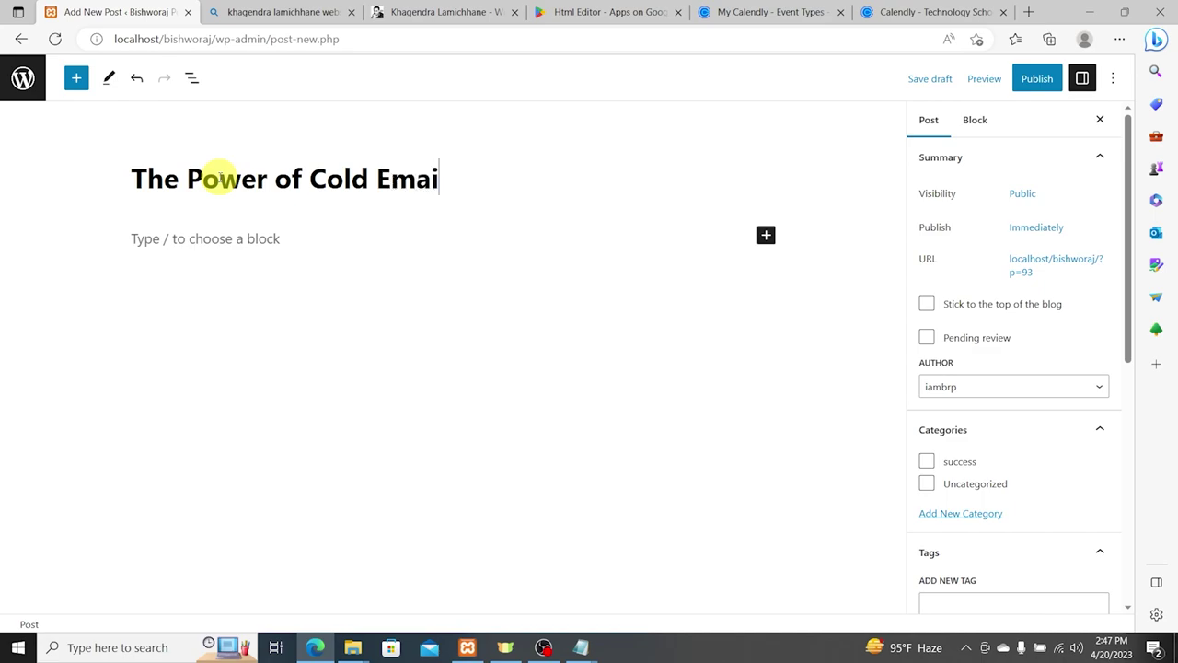
key("Return")
key("ctrl+v")
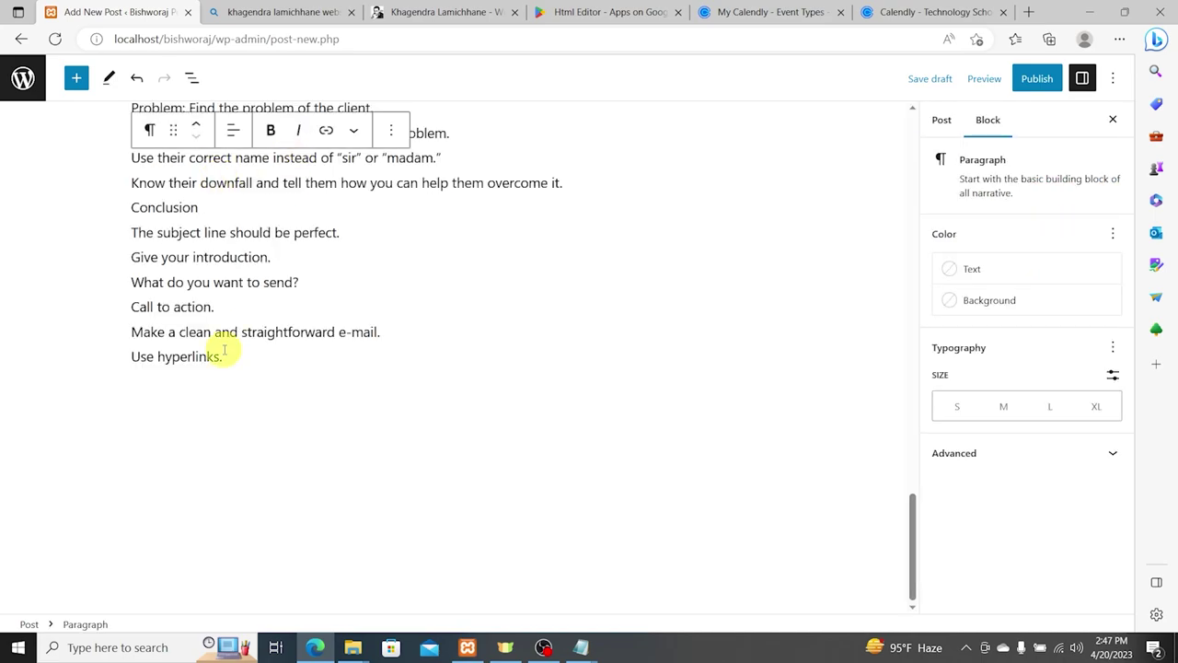
Step: File the post under the success category and tag it cold email
scroll(226, 348, "up", 4)
scroll(229, 342, "up", 10)
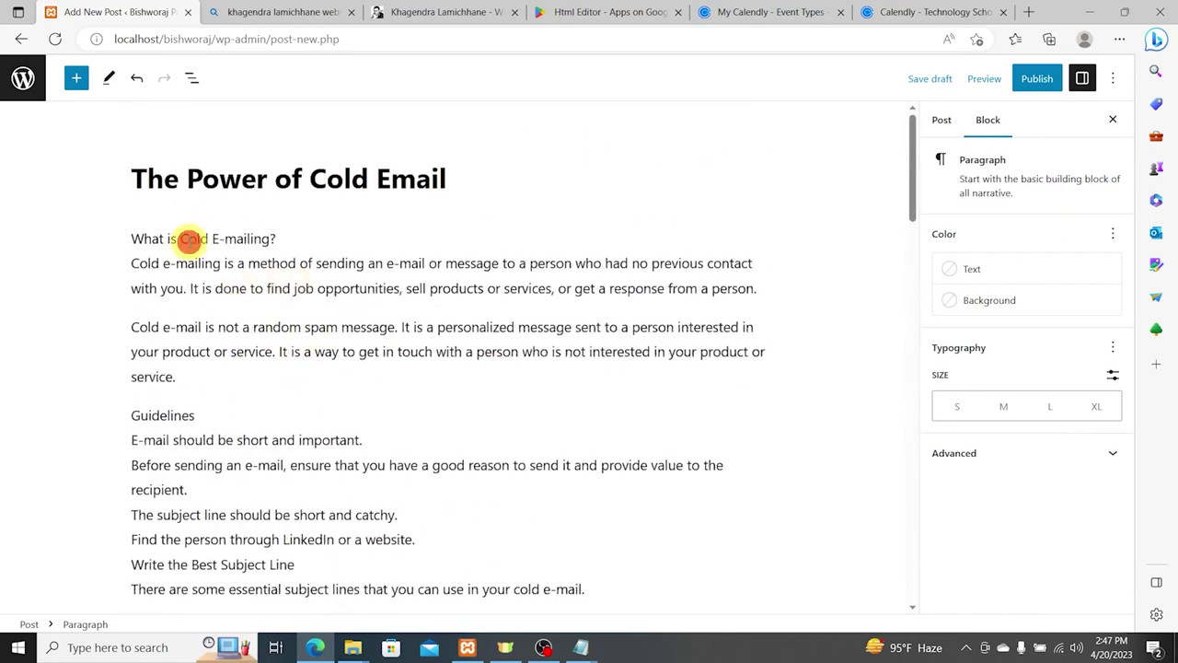
triple_click(189, 239)
left_click(942, 120)
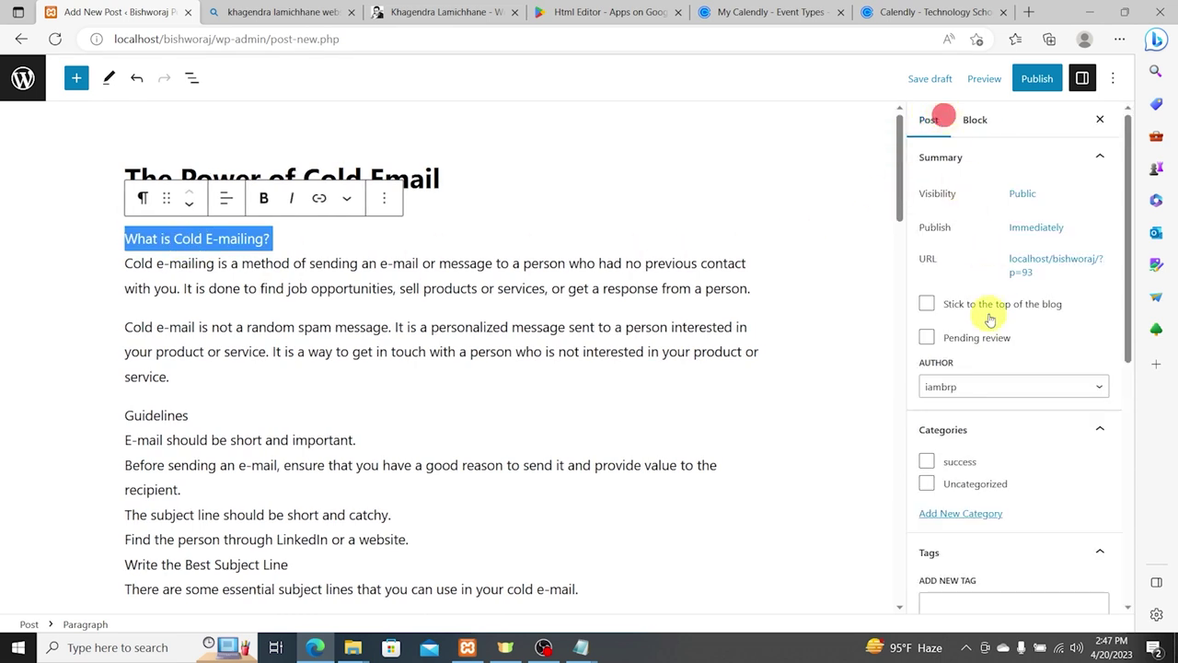
scroll(994, 403, "down", 1)
left_click(957, 388)
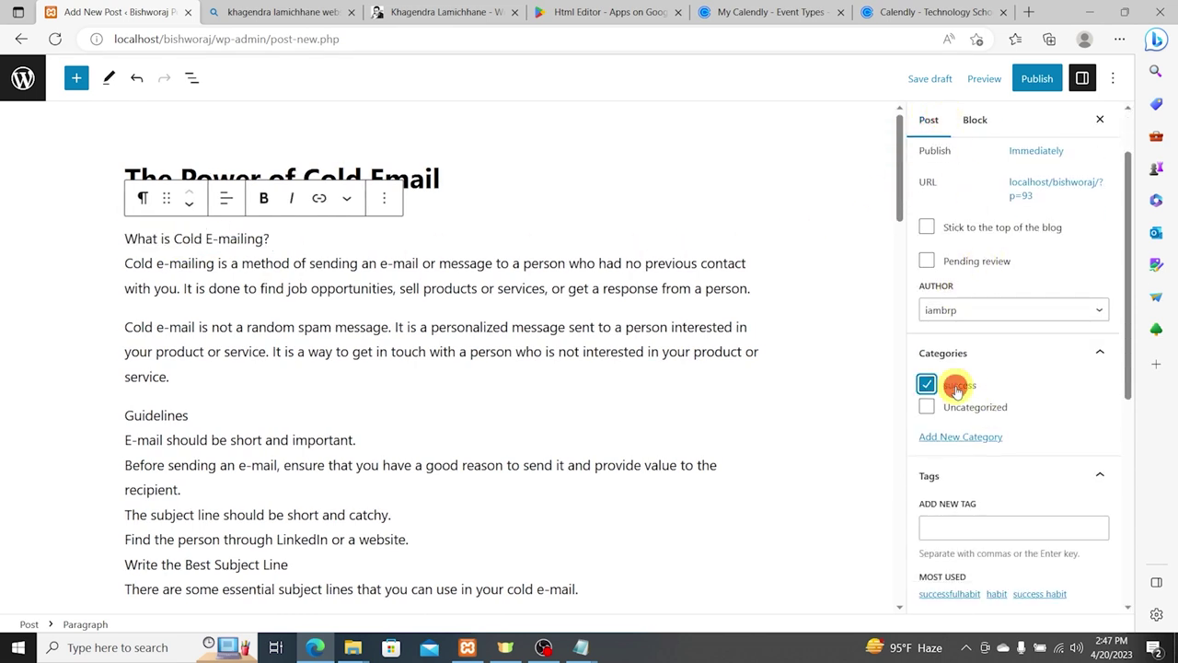
left_click(971, 528)
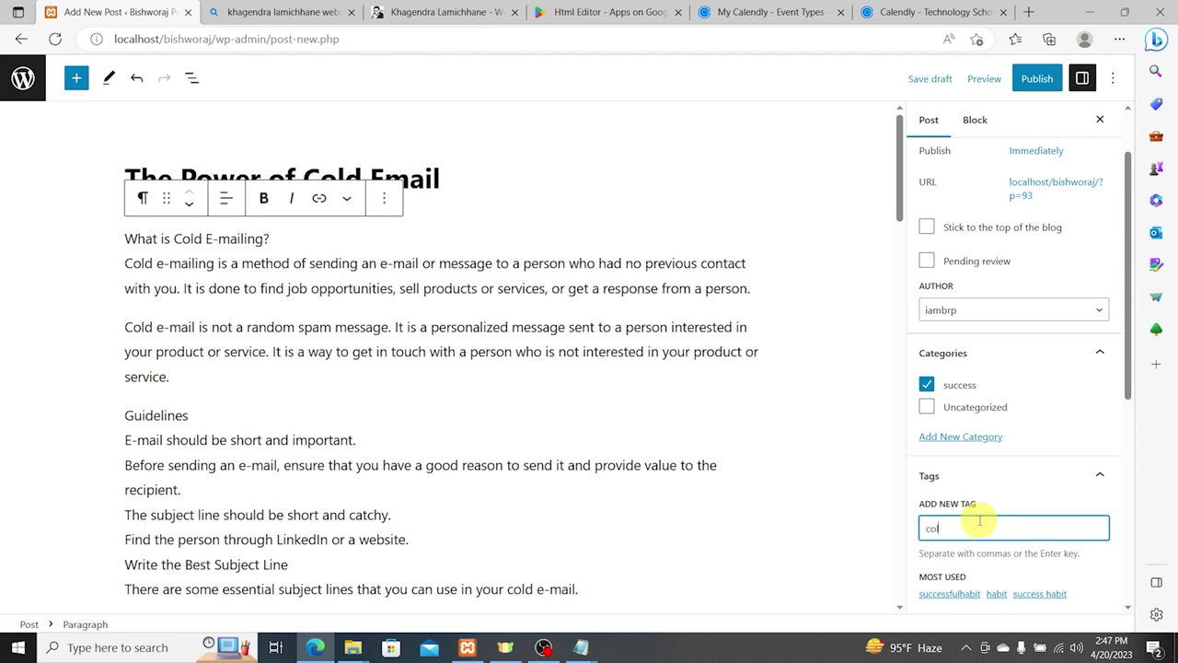
key("Return")
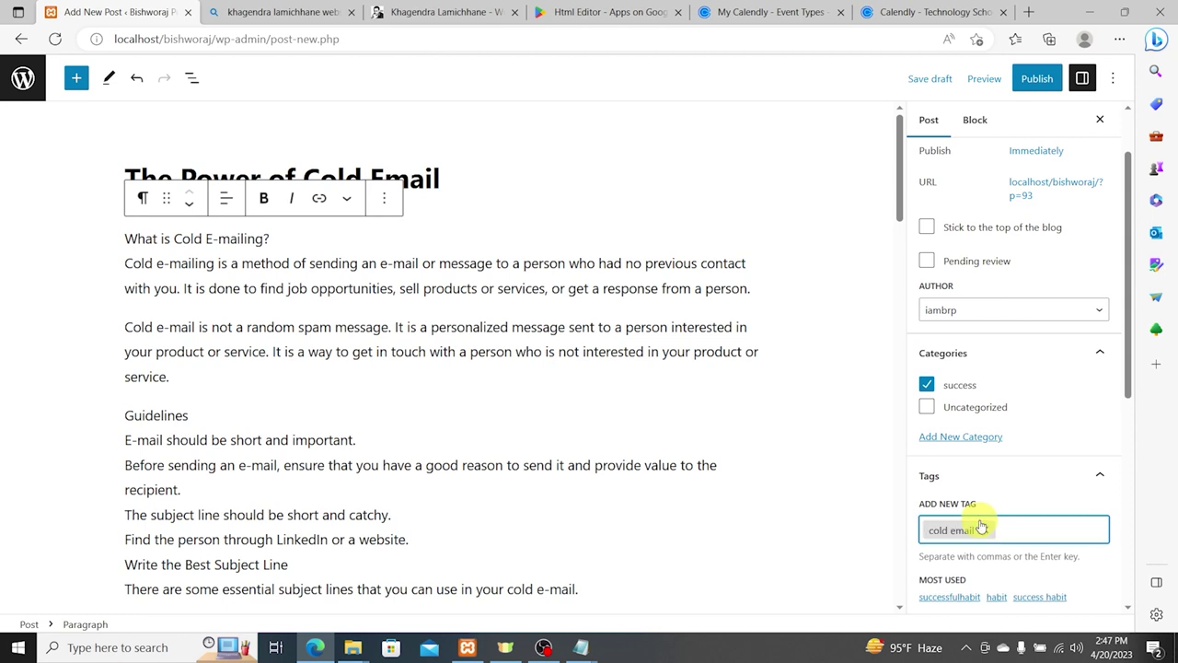
triple_click(242, 234)
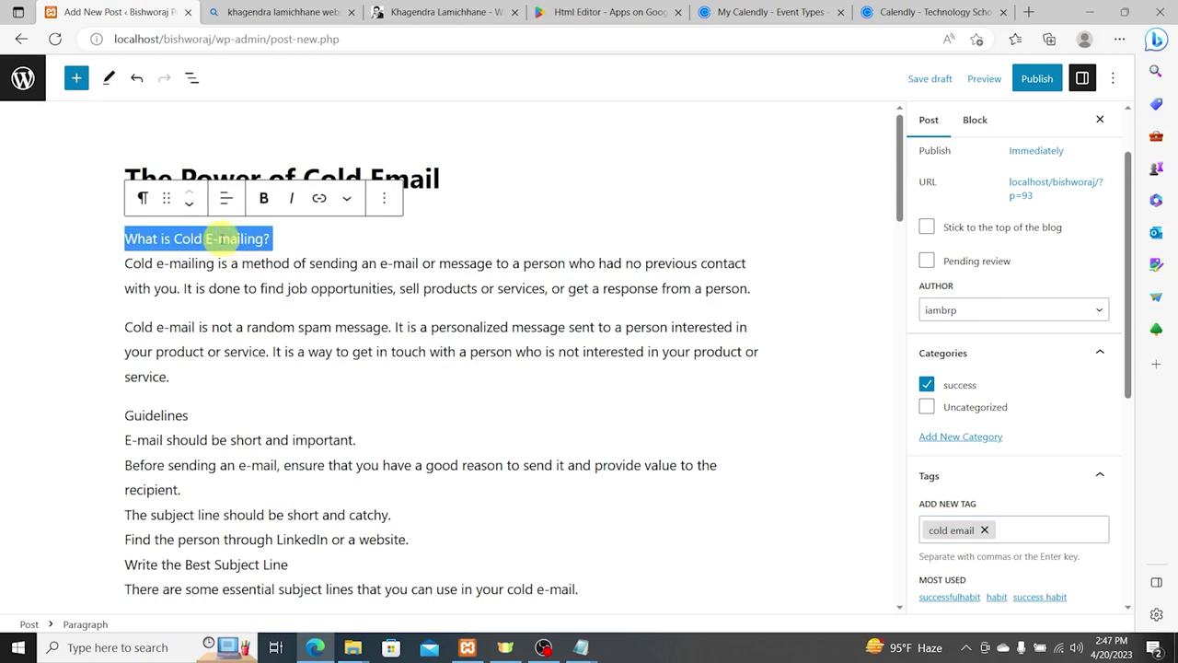
Step: Make 'What is Cold E-mailing?' a separate heading and remove the empty paragraph below it
left_click(144, 197)
left_click(164, 273)
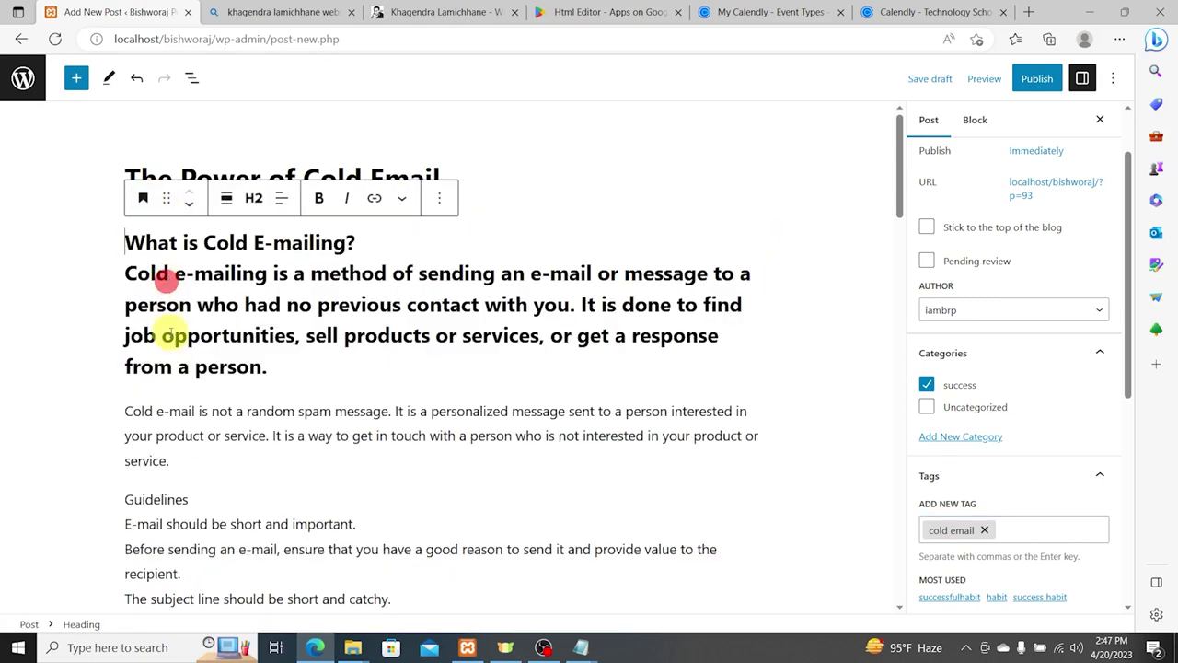
key("ctrl+z")
scroll(309, 405, "up", 9)
scroll(303, 391, "up", 10)
left_click(291, 232)
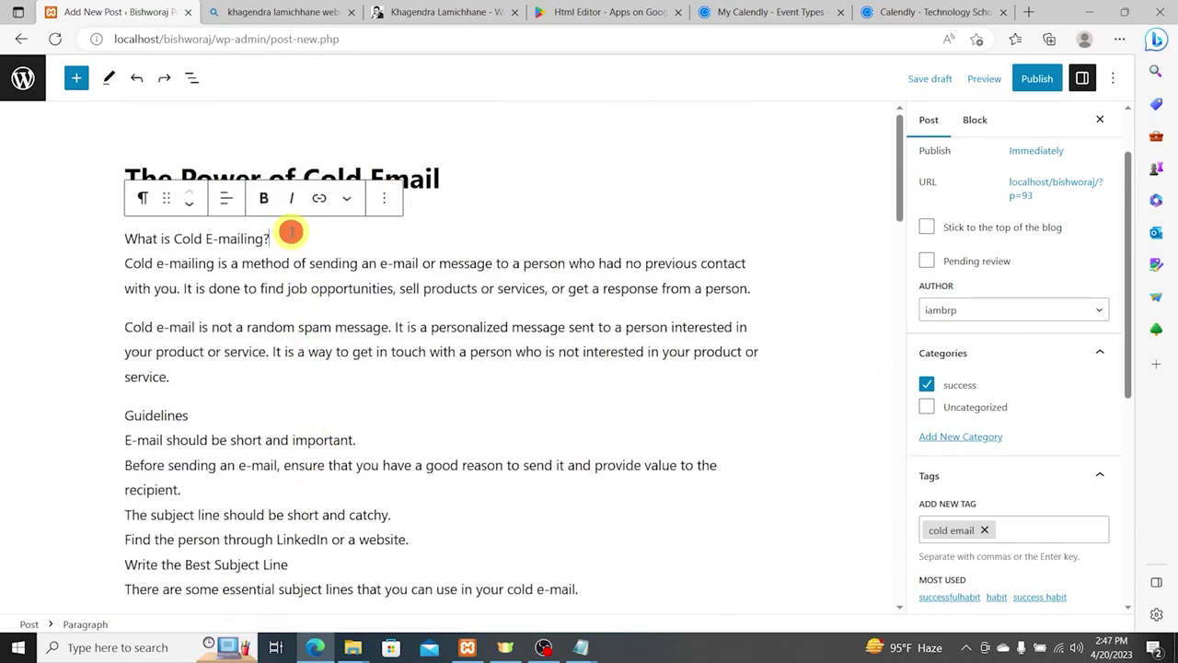
key("Return")
left_click(98, 189)
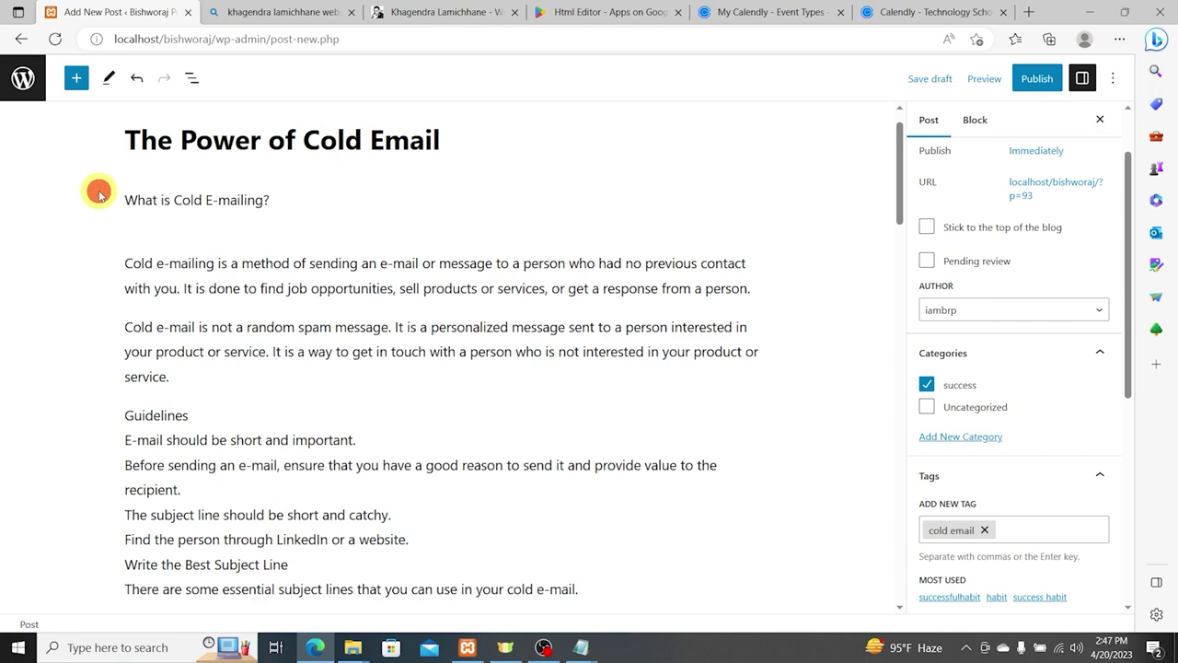
triple_click(158, 204)
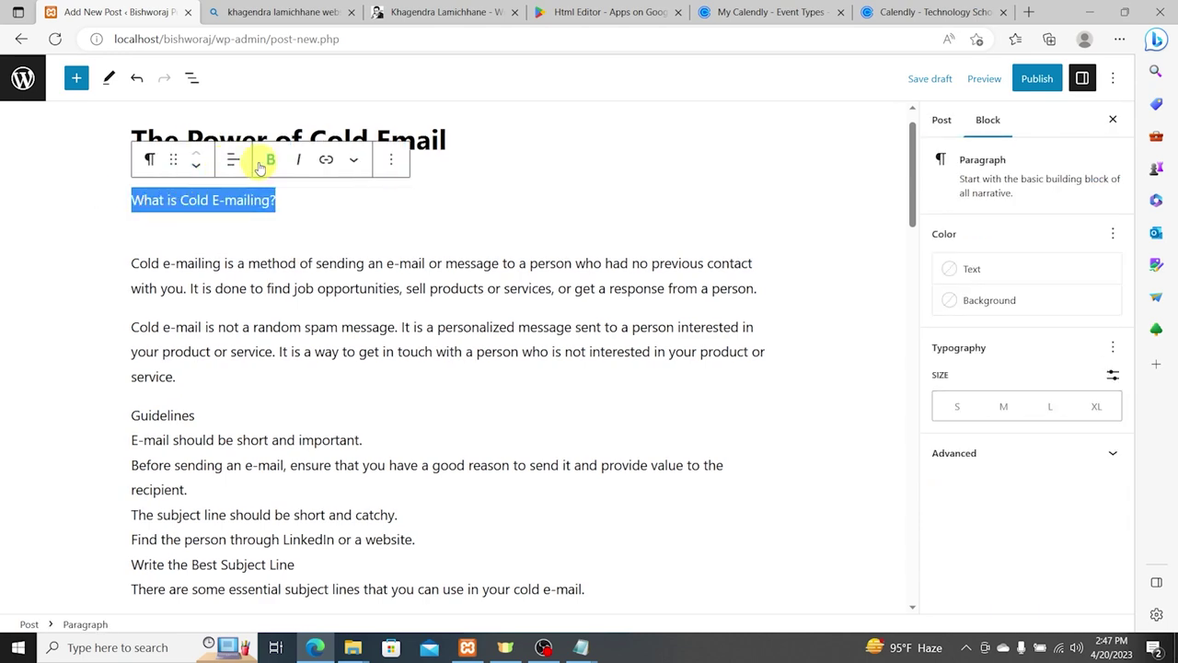
left_click(157, 160)
left_click(168, 231)
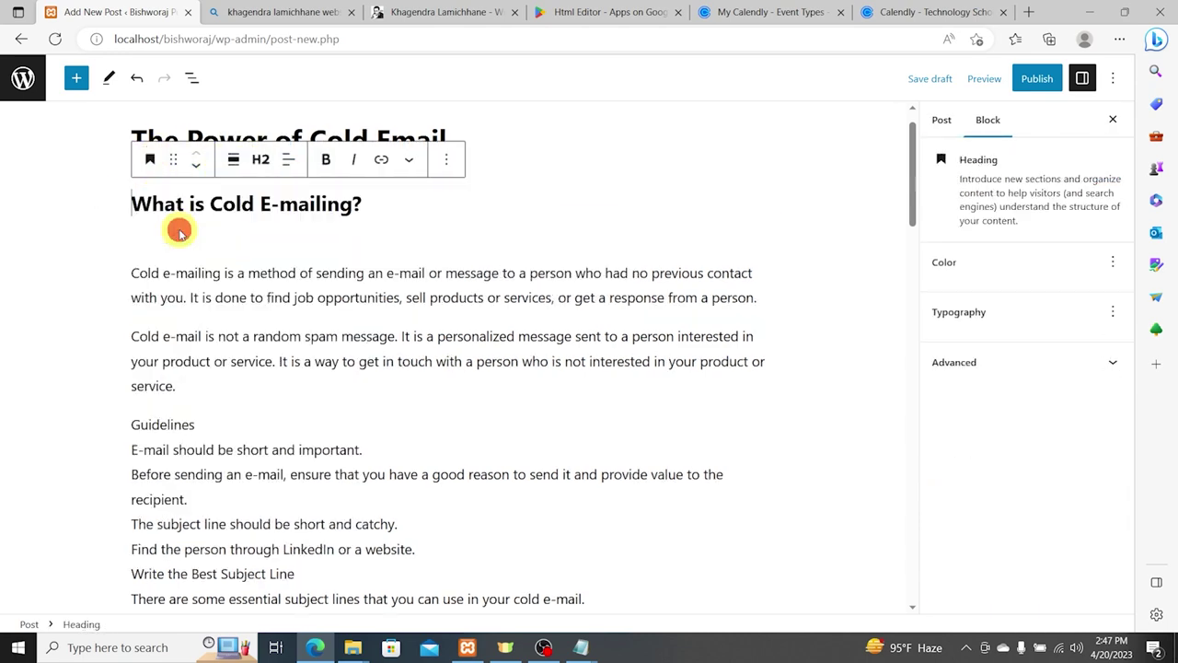
left_click(153, 238)
key("Delete")
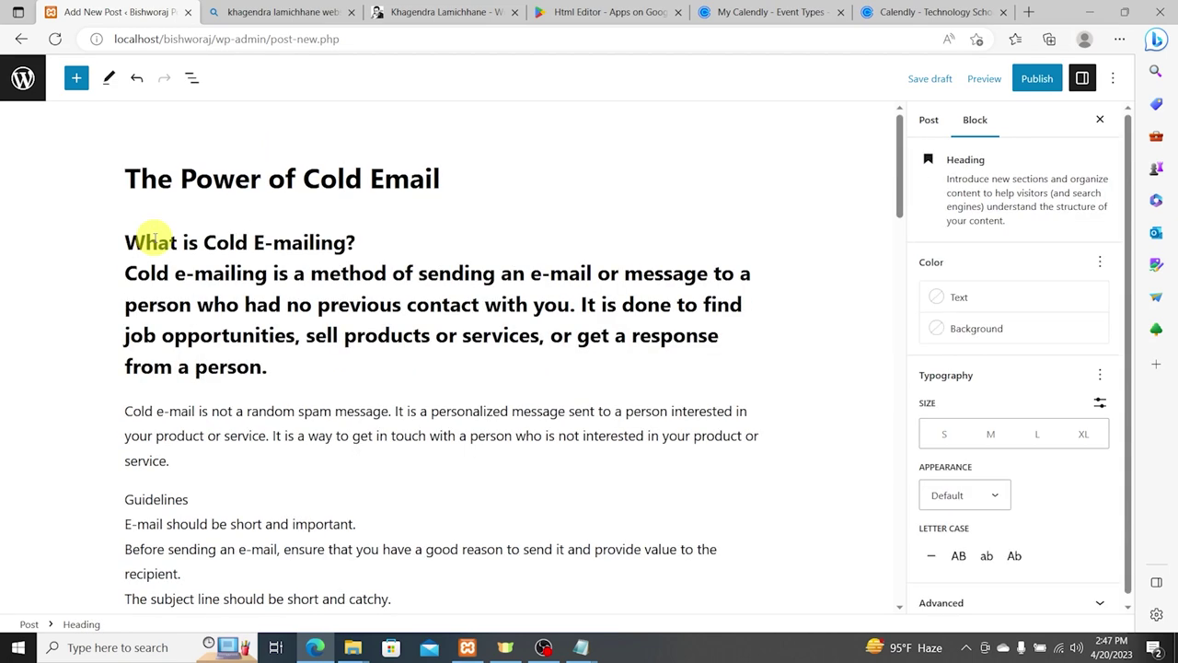
key("ctrl+z")
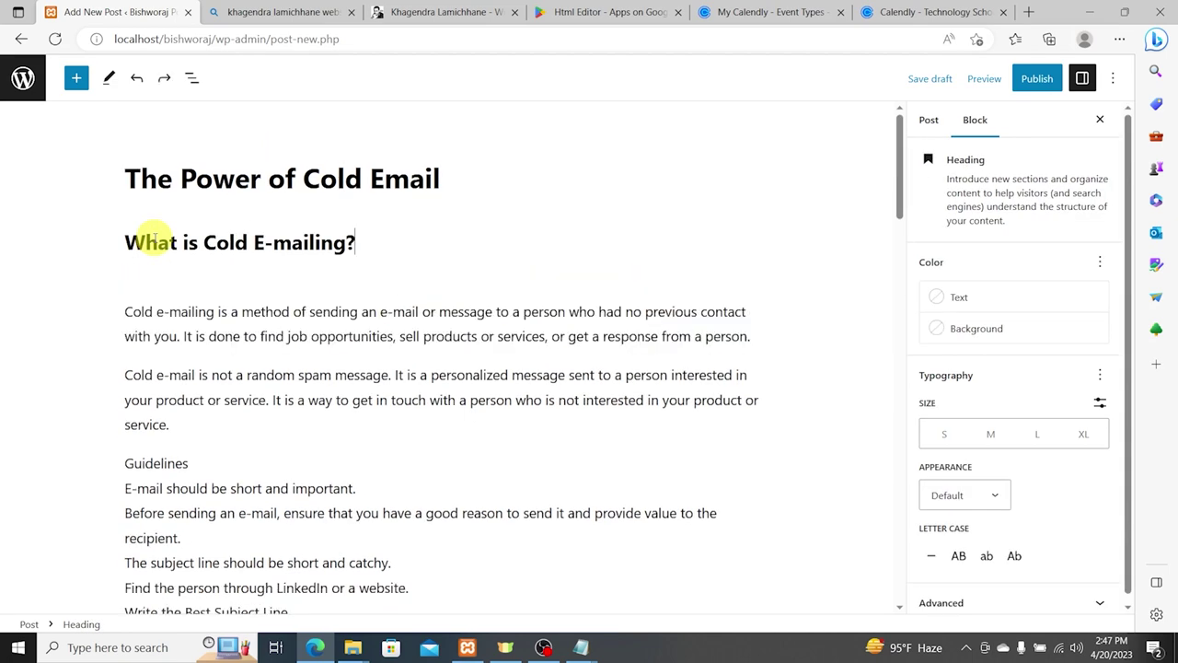
key("Down")
key("BackSpace")
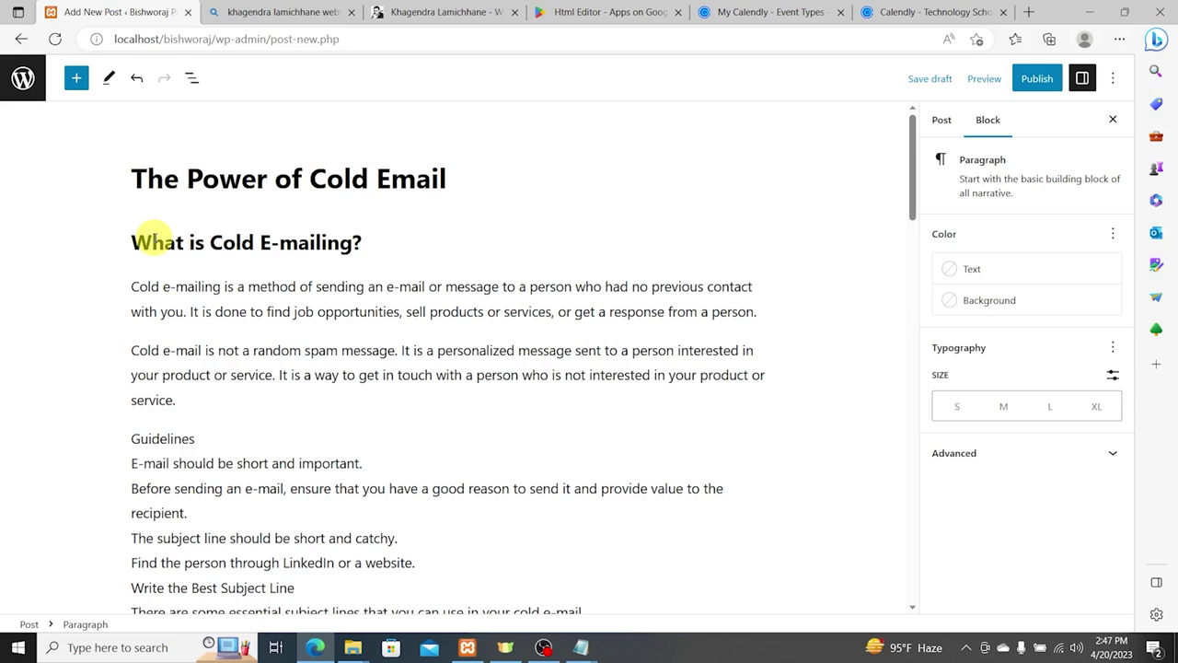
Step: Split 'Guidelines' onto its own line as a heading and delete the empty paragraph beneath
scroll(267, 360, "down", 1)
double_click(155, 359)
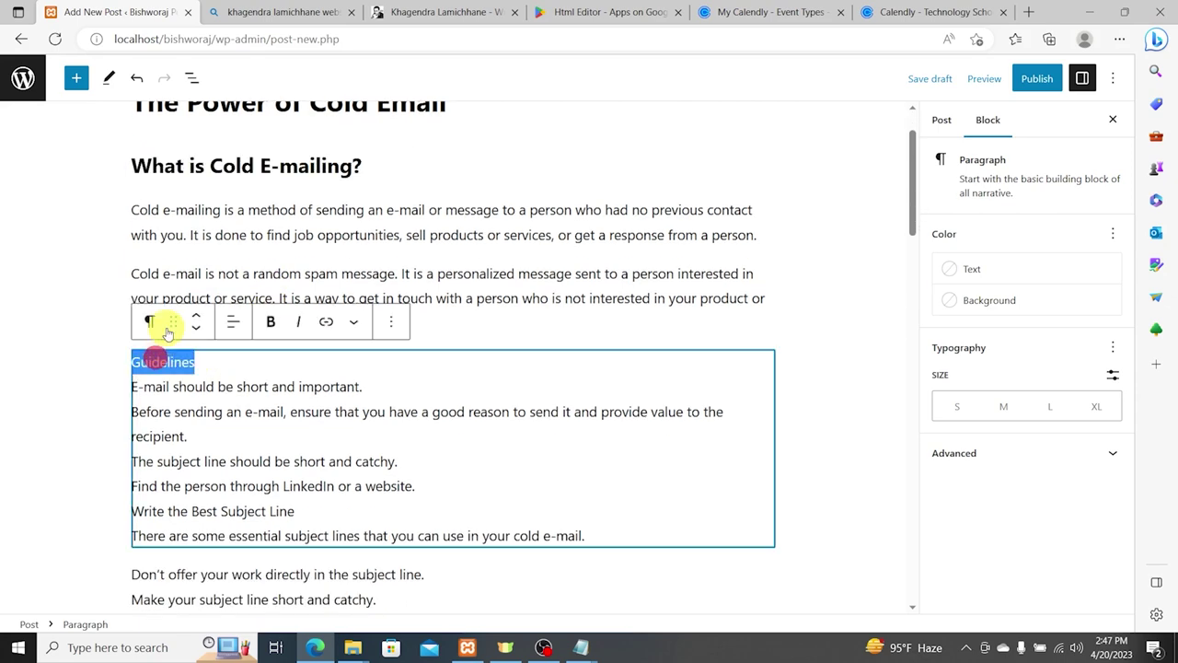
left_click(151, 321)
left_click(71, 295)
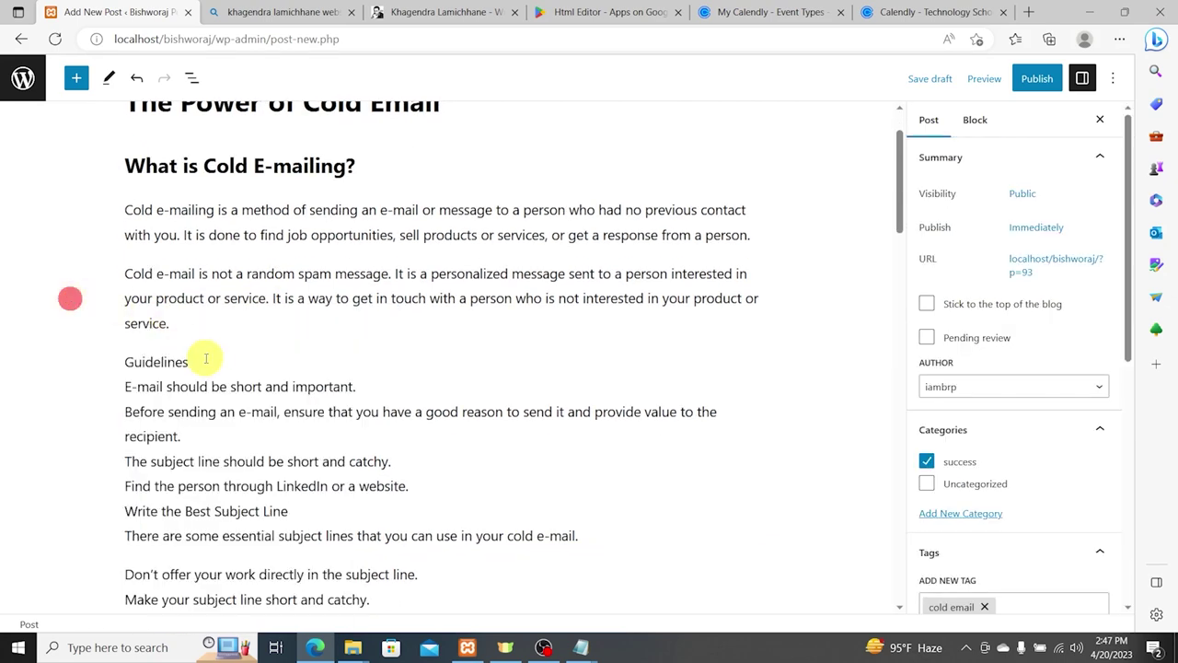
left_click(204, 361)
key("Return")
left_click(65, 360)
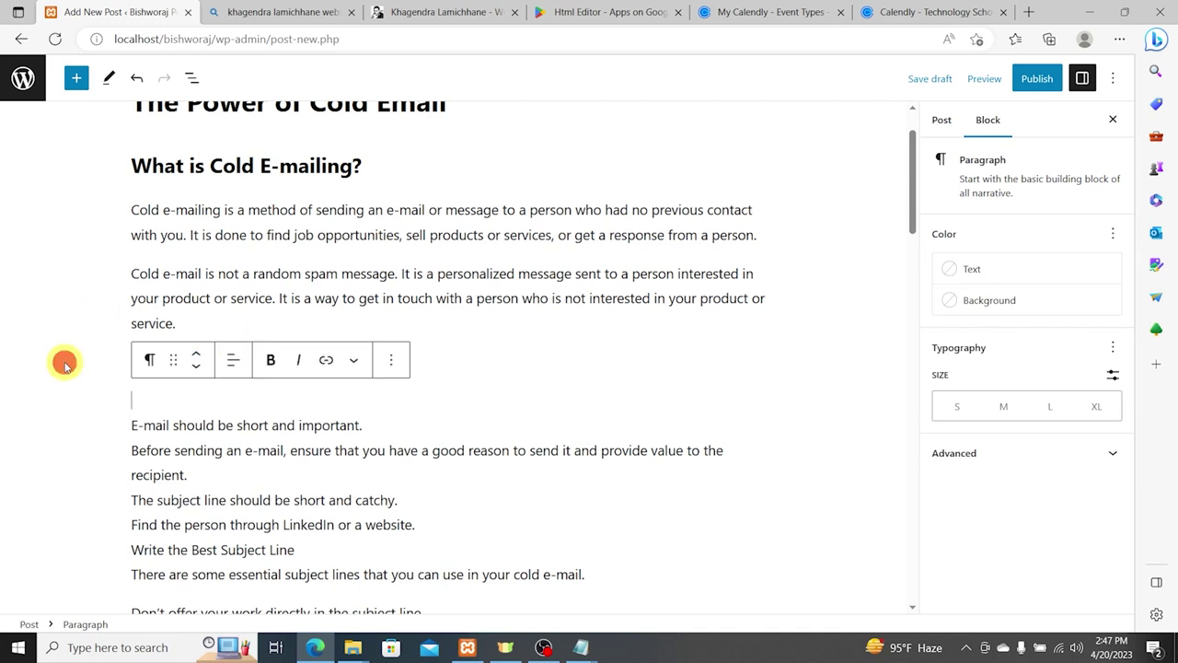
double_click(147, 361)
left_click(147, 321)
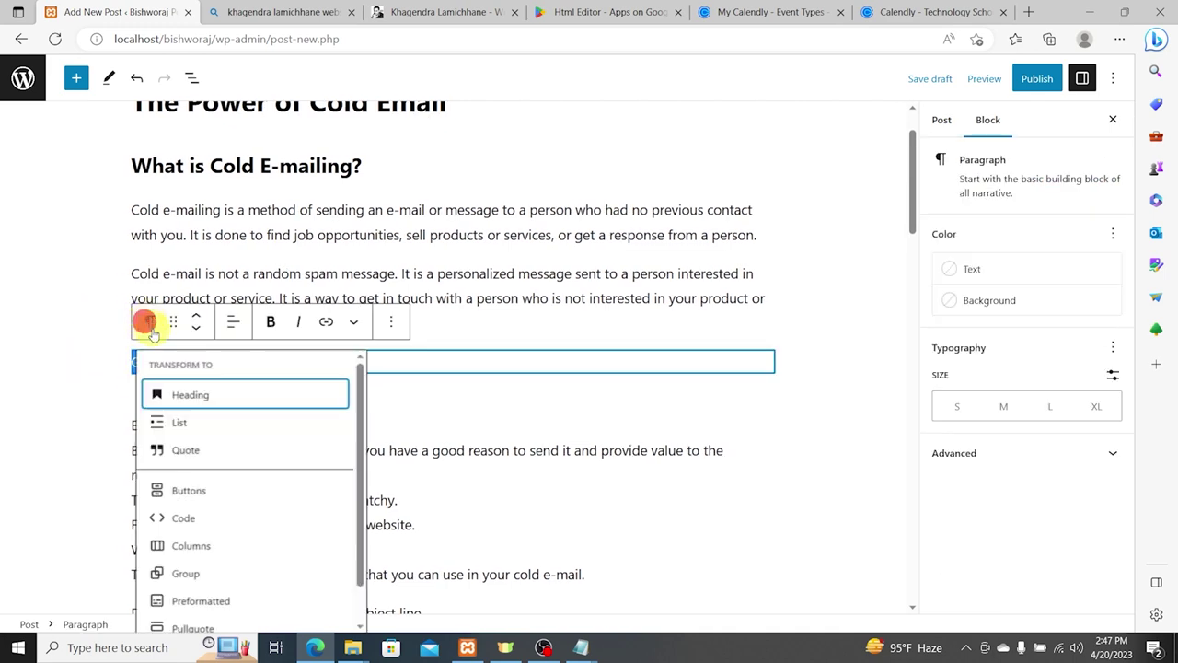
left_click(157, 402)
left_click(138, 417)
key("Delete")
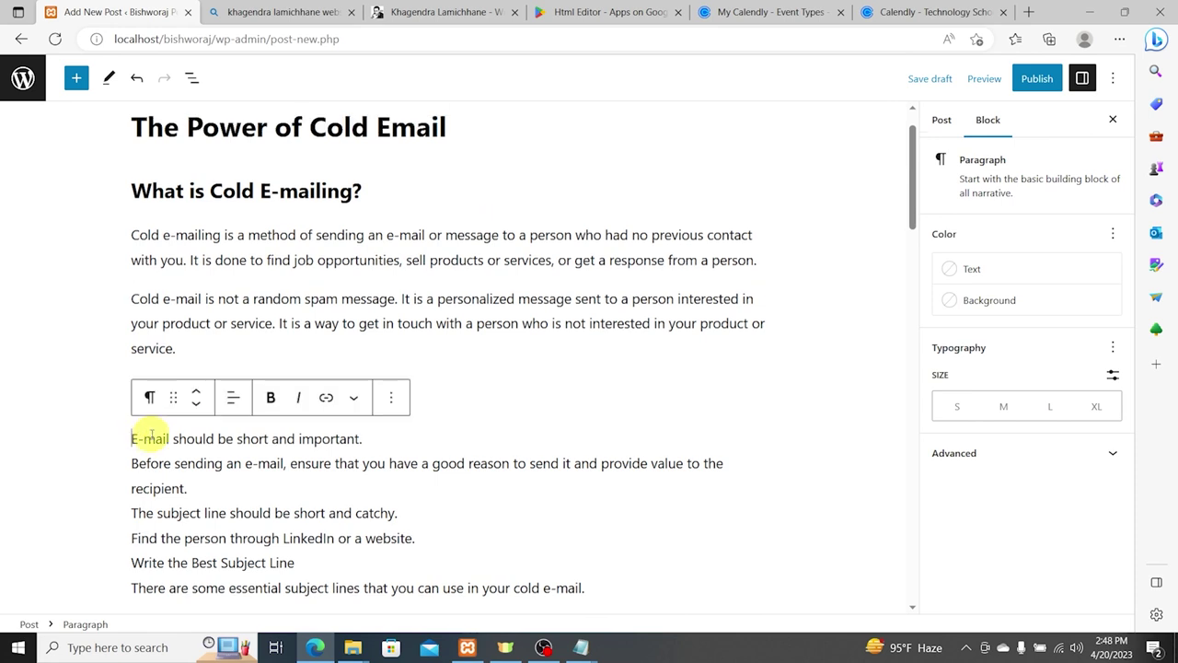
Step: Turn the six guideline lines, including the LinkedIn and subject-line tips, into bullet items
type("- ")
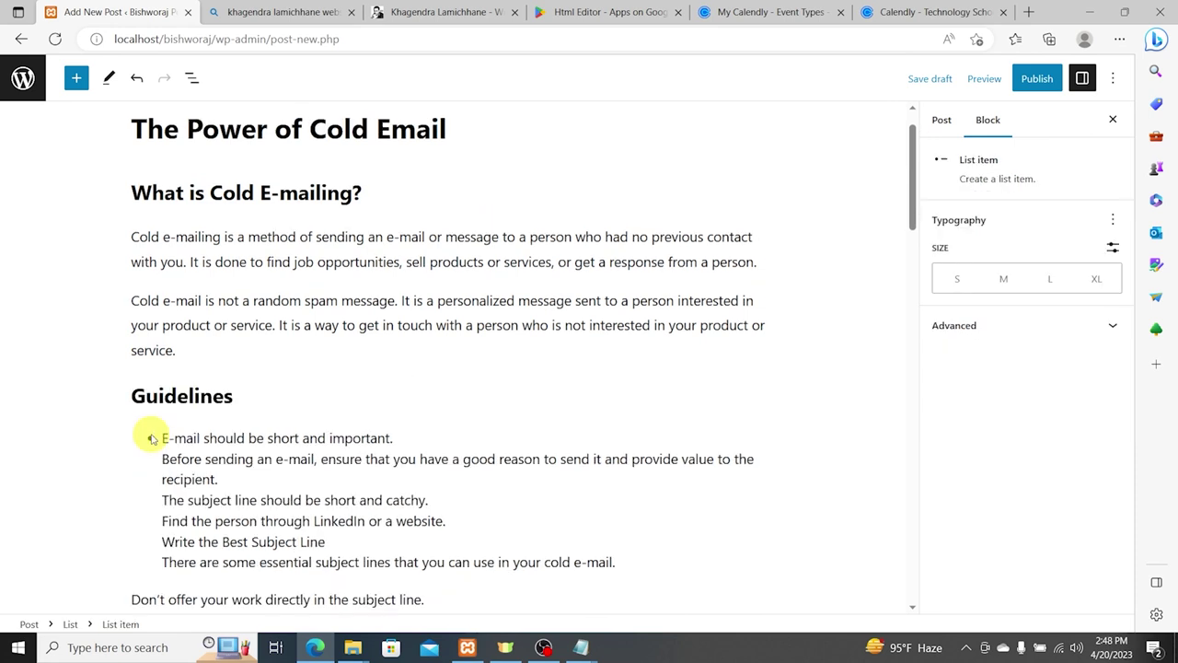
type("-")
key("BackSpace")
key("BackSpace")
key("BackSpace")
type("-")
key("BackSpace")
key("Return")
key("BackSpace")
key("Return")
key("Down")
key("BackSpace")
key("Return")
key("BackSpace")
key("Return")
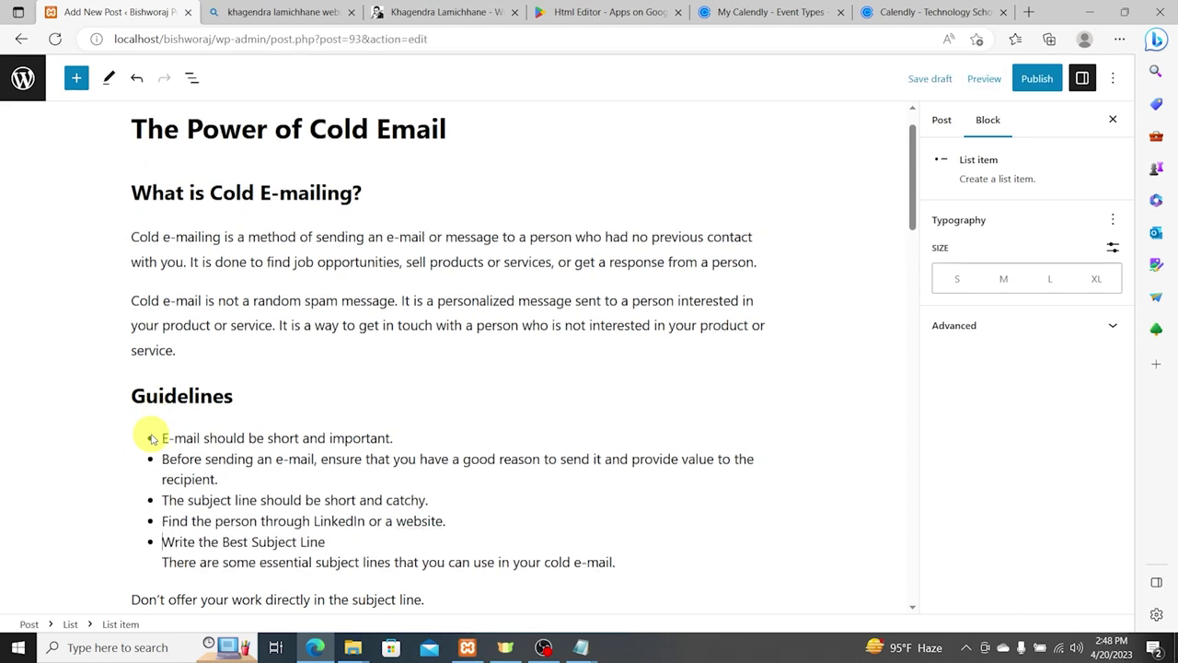
key("BackSpace")
key("Return")
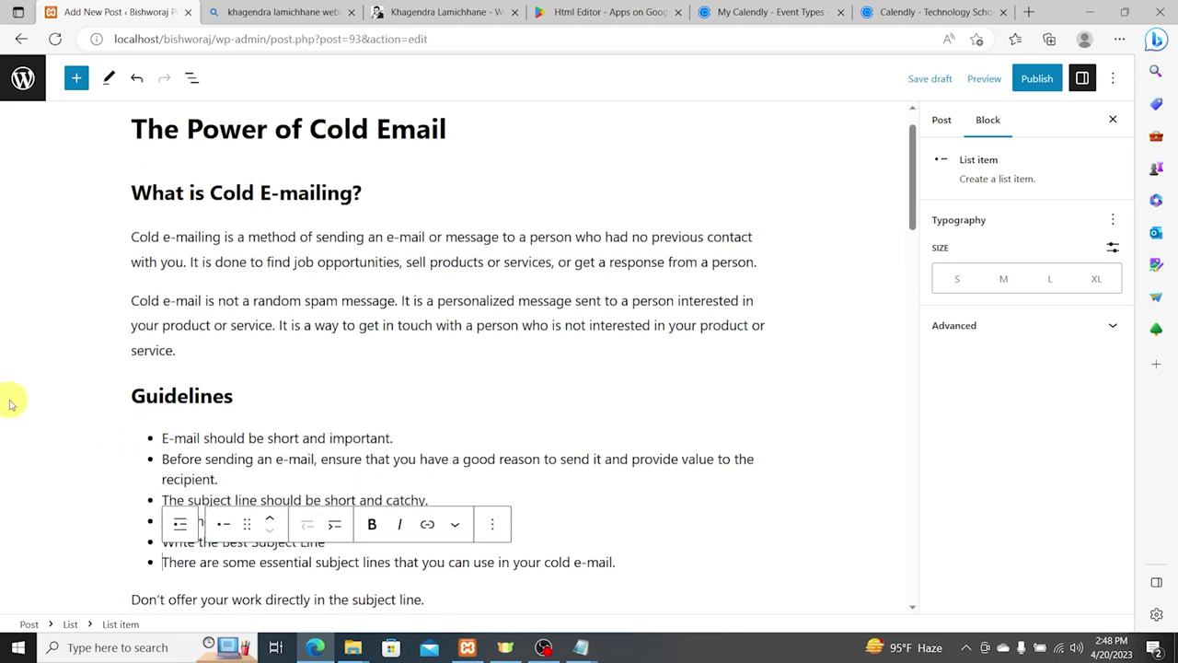
Step: Cut the five remaining blocks after the bulleted list out of the post
scroll(236, 334, "down", 2)
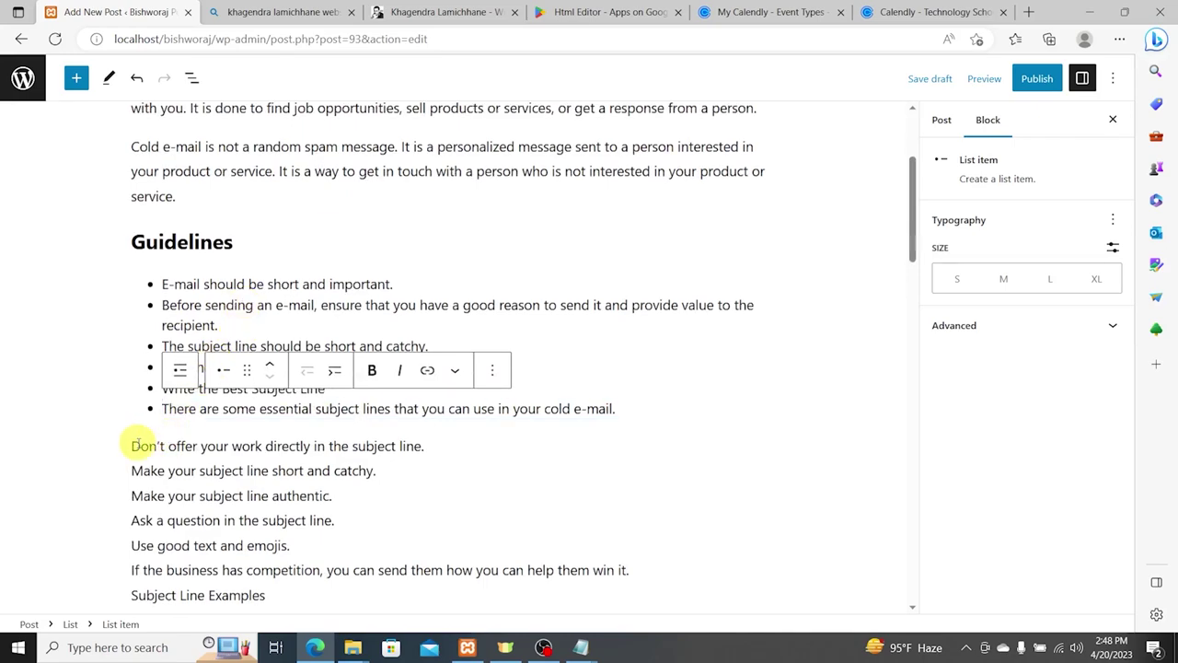
left_click_drag(136, 445, 337, 624)
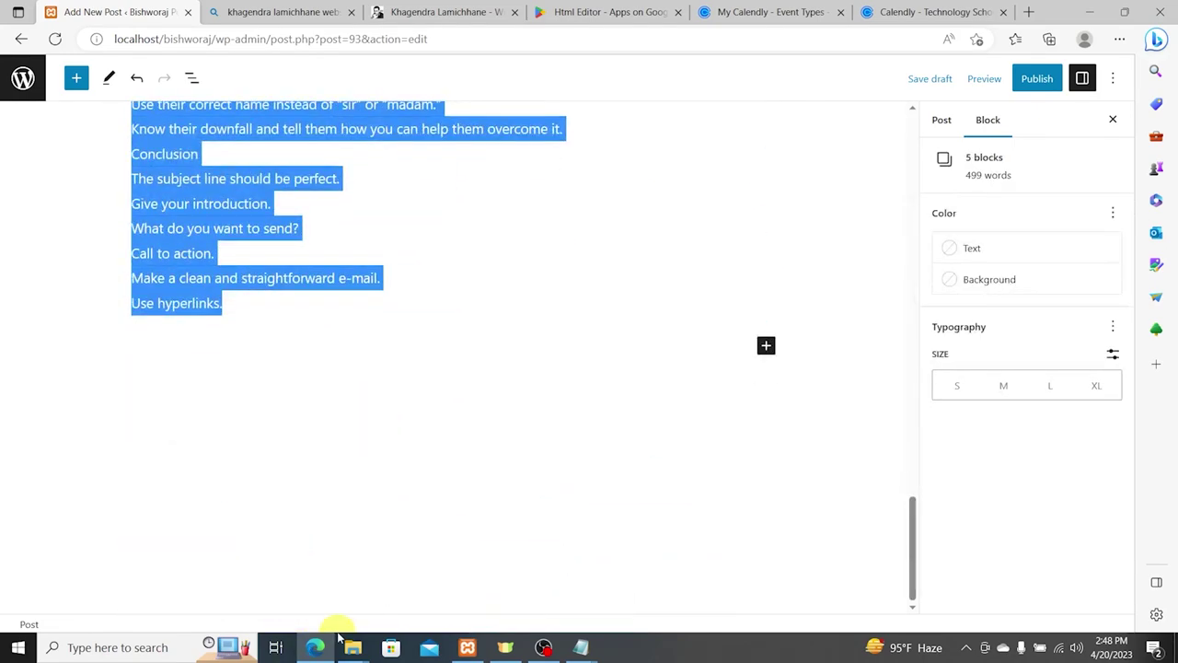
key("ctrl+x")
scroll(286, 290, "up", 4)
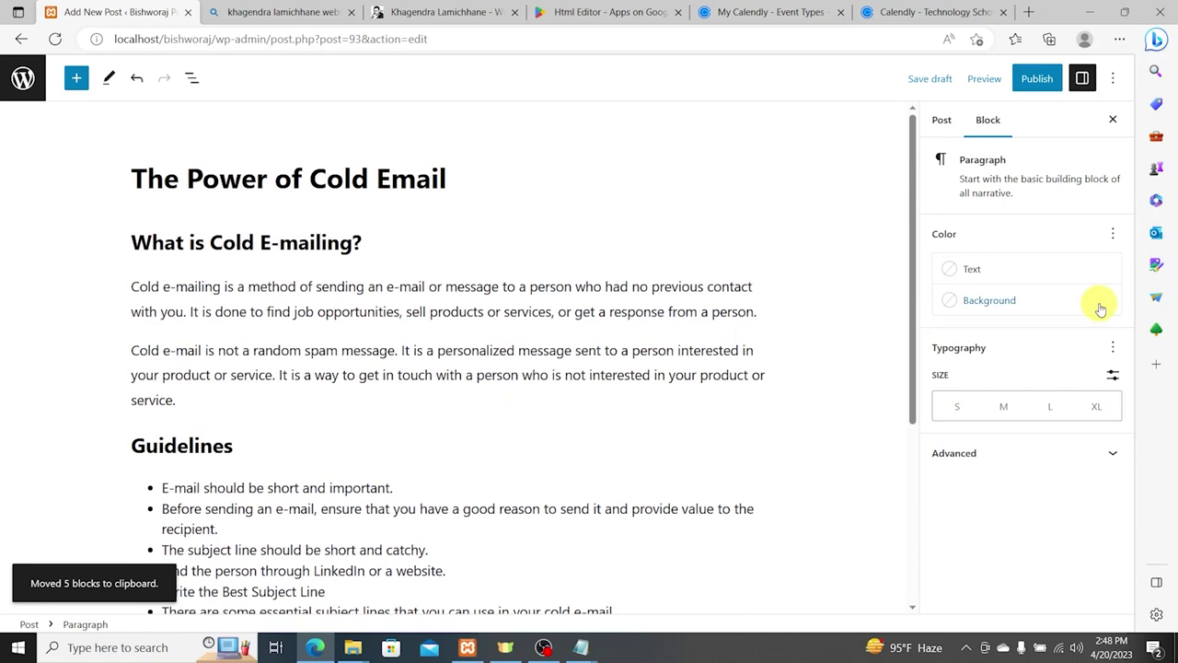
Step: Upload the blog3 photo from the post's featured image panel
left_click(941, 119)
scroll(1040, 359, "down", 5)
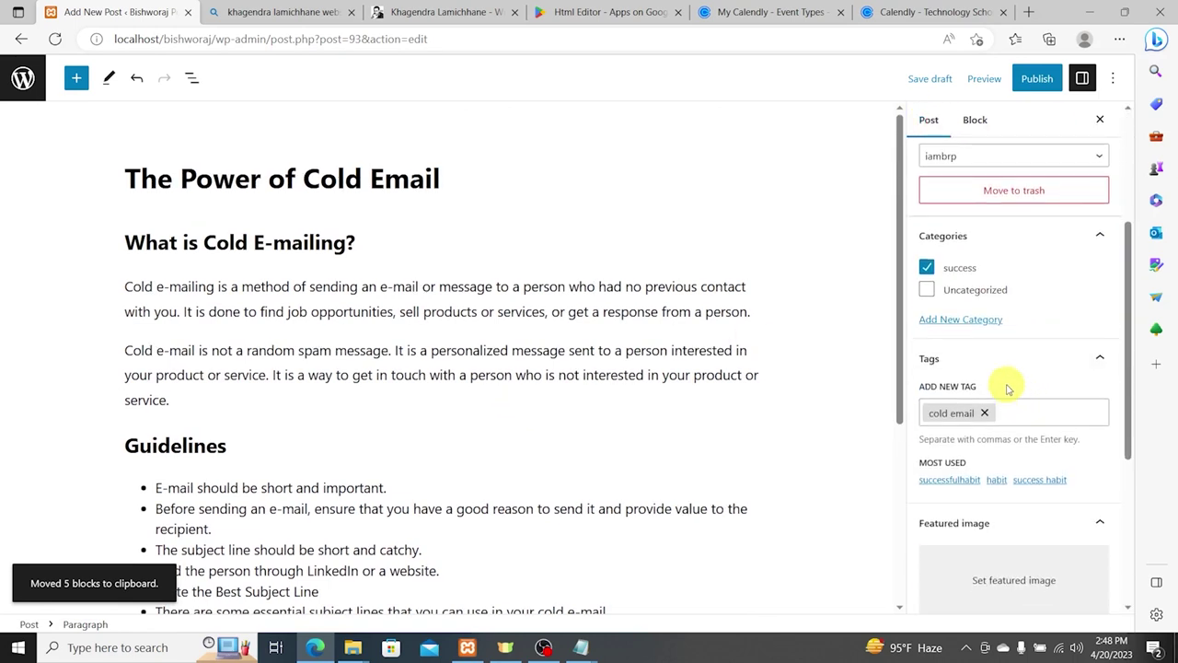
scroll(1008, 482, "down", 3)
left_click(1007, 426)
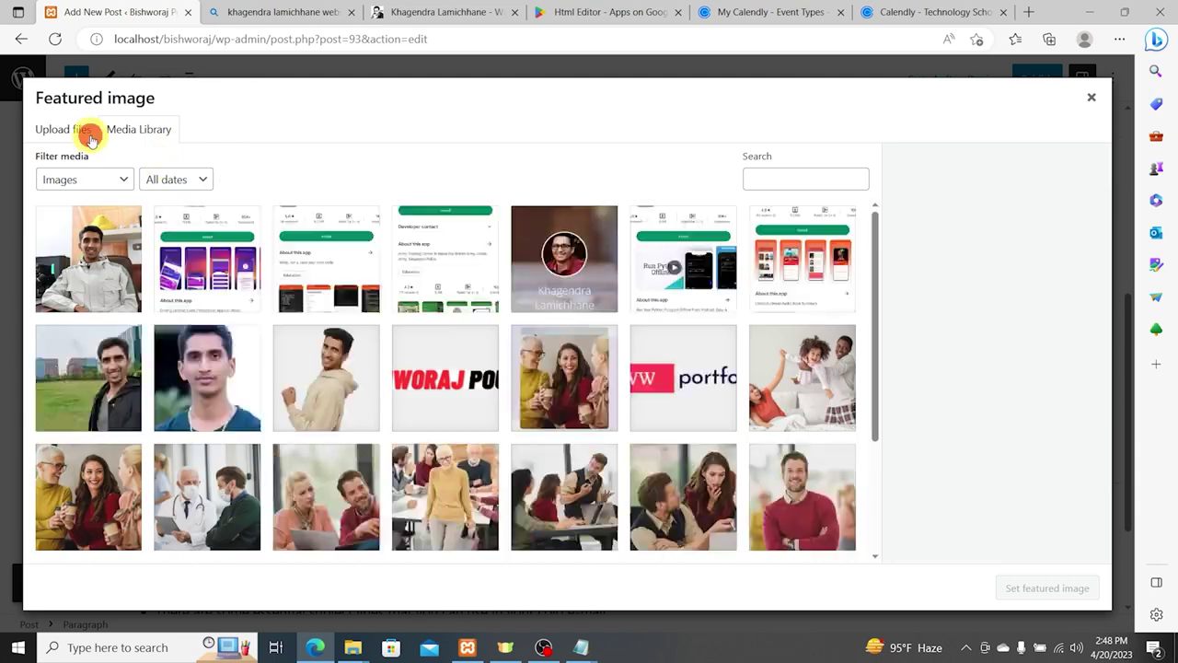
left_click(91, 136)
left_click(587, 350)
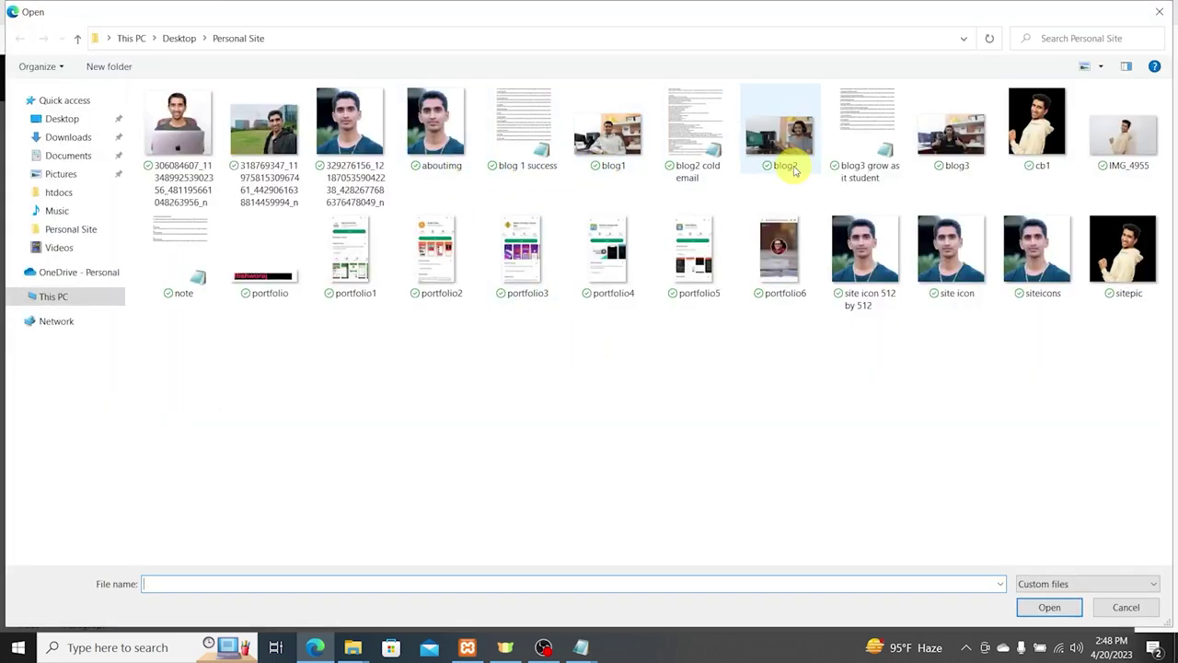
double_click(968, 140)
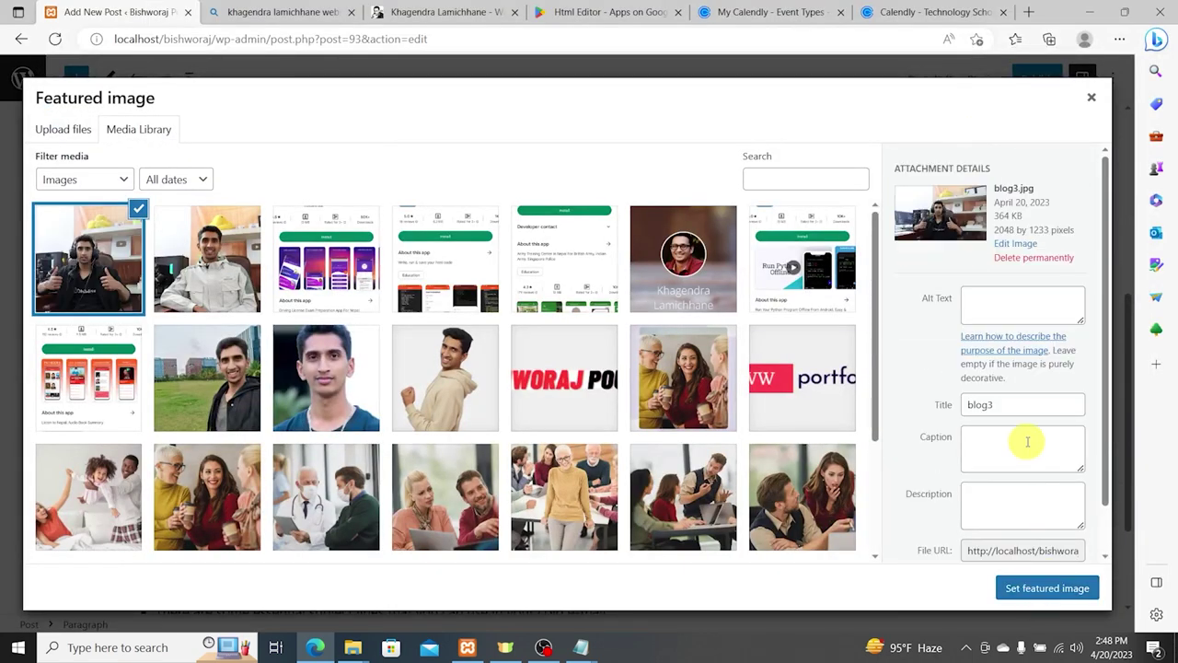
Step: Give blog3 the title, alt text, caption and description 'Cold Email Power' and set it as featured image
double_click(1027, 406)
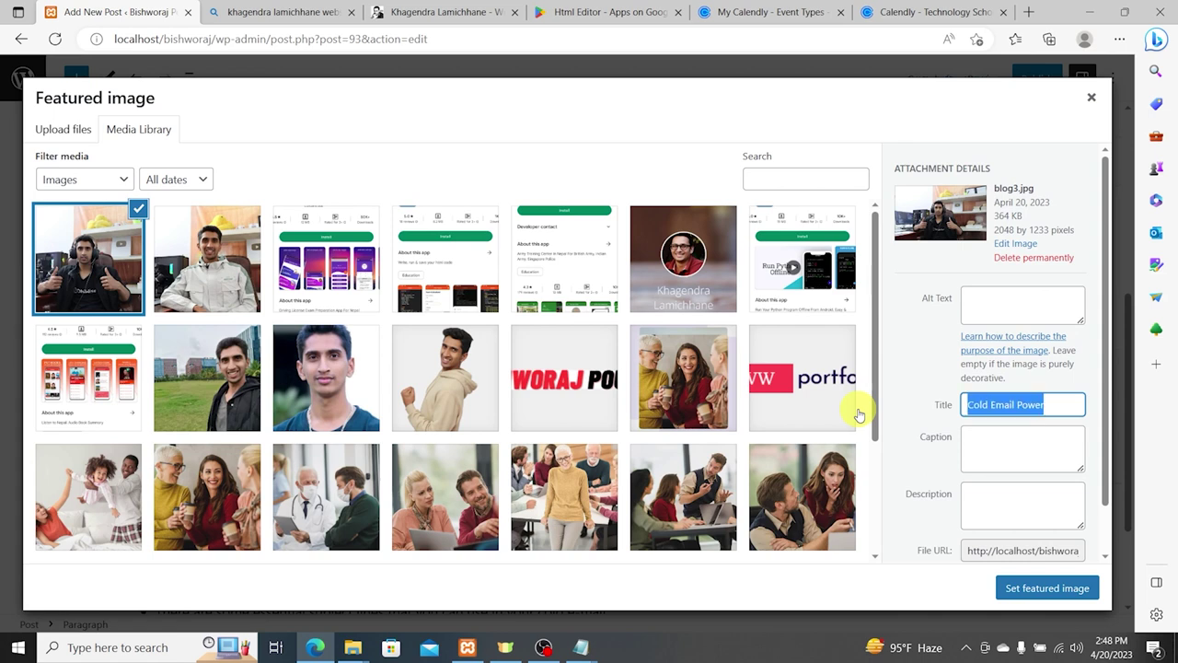
left_click(1008, 307)
key("ctrl+v")
left_click(1017, 449)
key("ctrl+v")
left_click(1001, 506)
key("ctrl+v")
left_click(1031, 588)
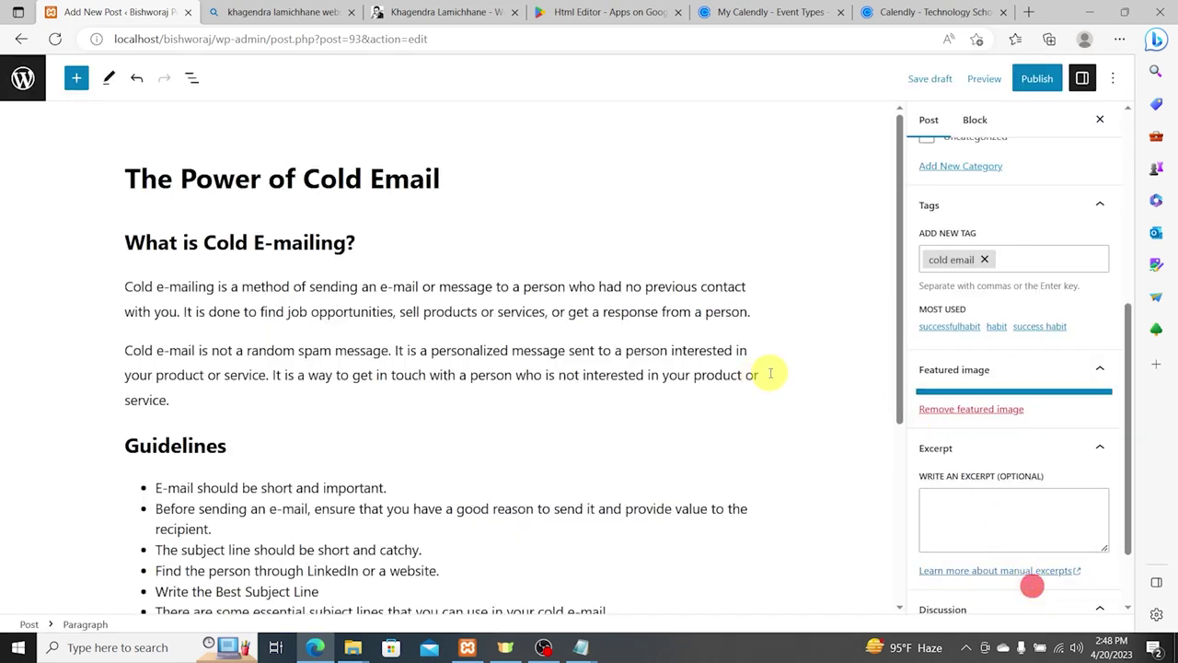
Step: Publish the post, then load the site homepage by removing the admin path from the URL
scroll(1071, 350, "down", 3)
scroll(742, 387, "down", 3)
scroll(598, 399, "up", 1)
scroll(1073, 211, "up", 4)
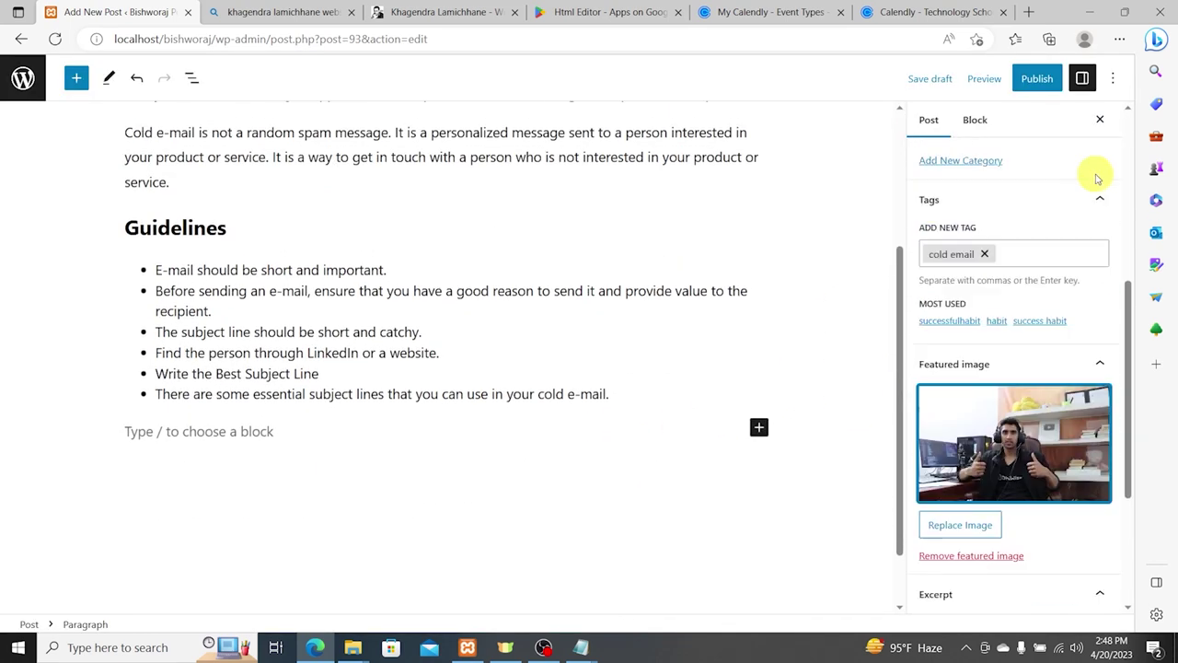
left_click(1037, 78)
left_click(971, 79)
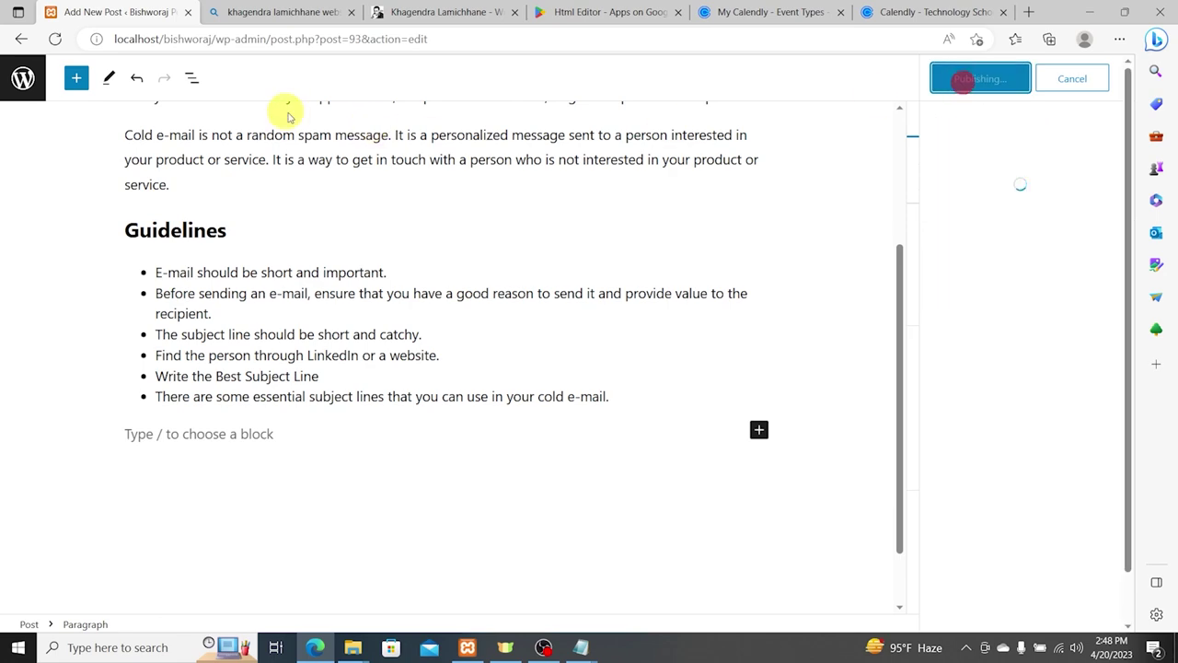
left_click_drag(217, 39, 901, 41)
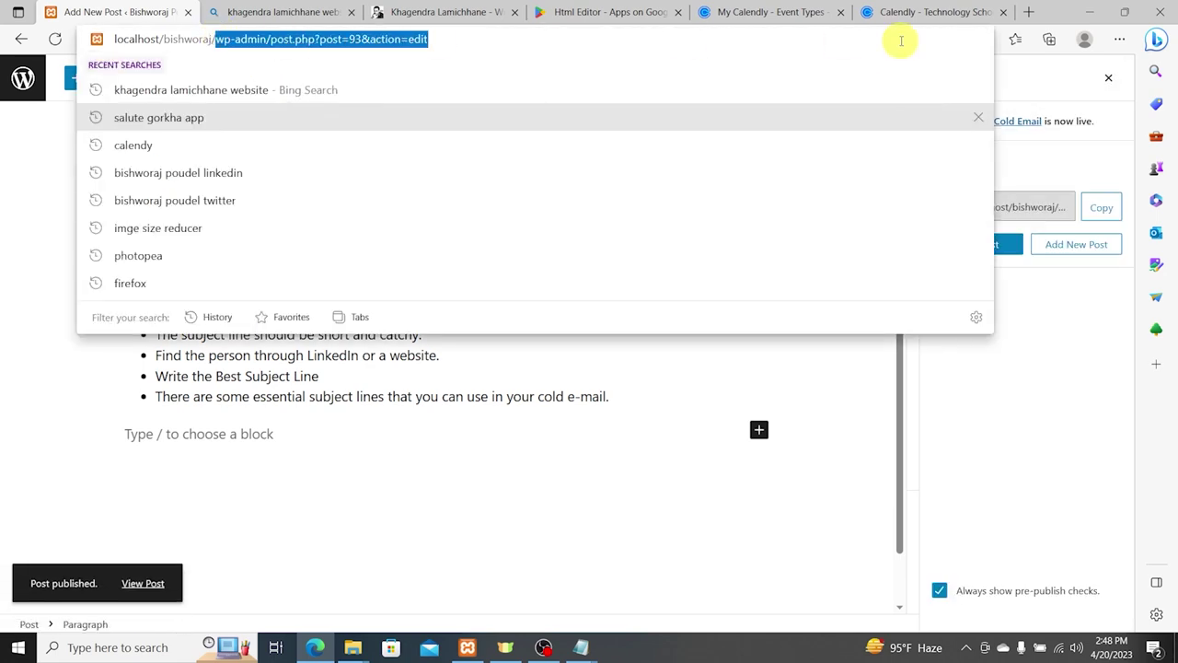
key("BackSpace")
key("Return")
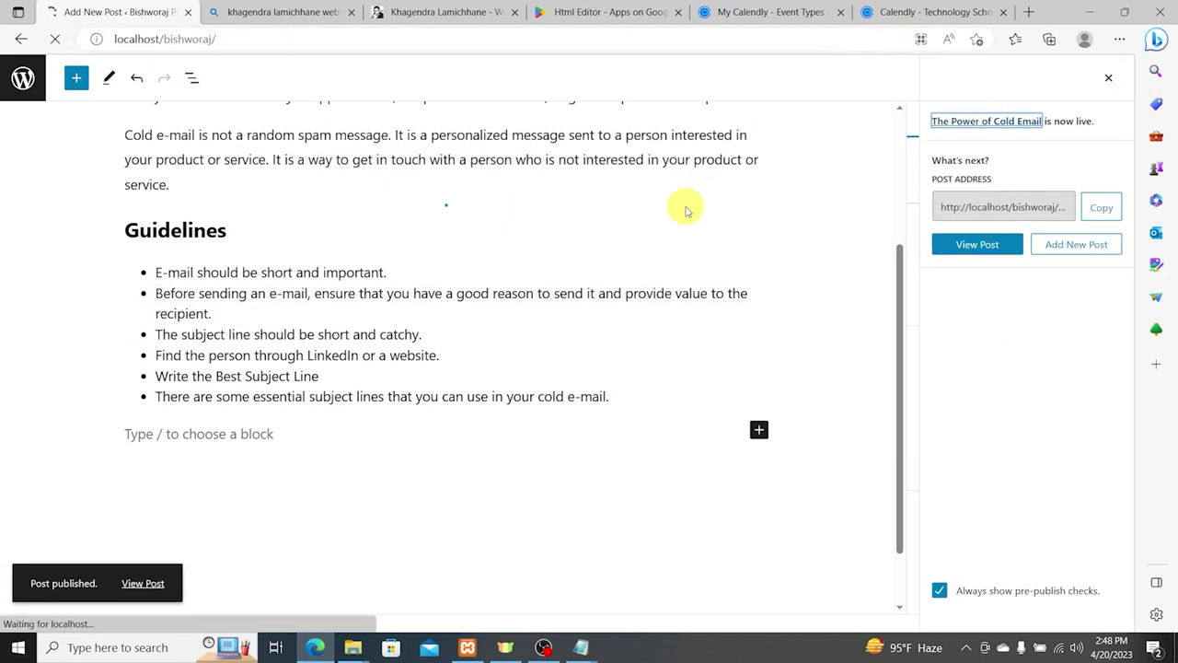
Step: Scroll through the live homepage, then start a new post from the admin bar
scroll(684, 206, "down", 20)
scroll(820, 314, "down", 12)
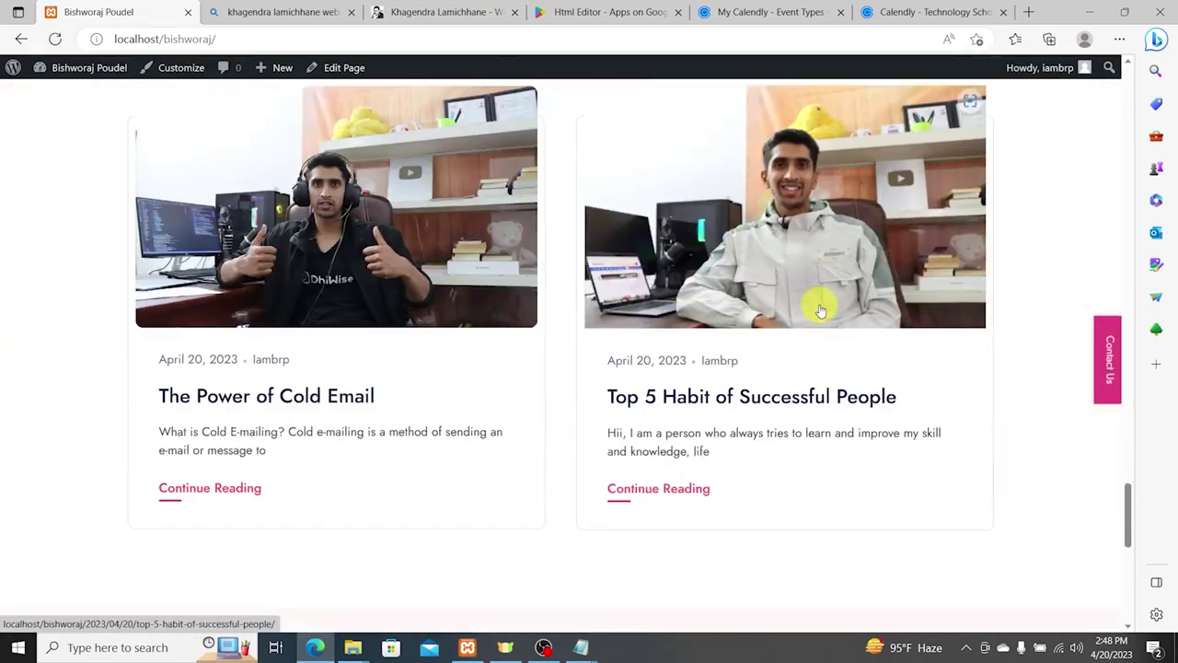
scroll(820, 310, "up", 2)
scroll(829, 295, "down", 2)
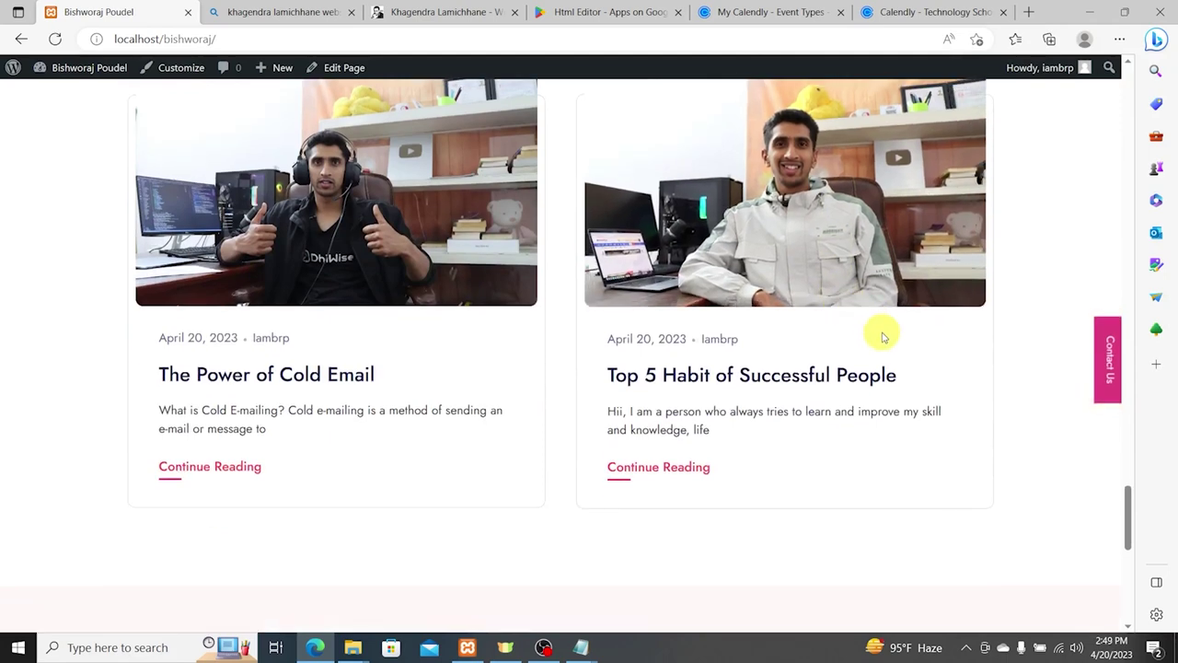
scroll(879, 341, "up", 2)
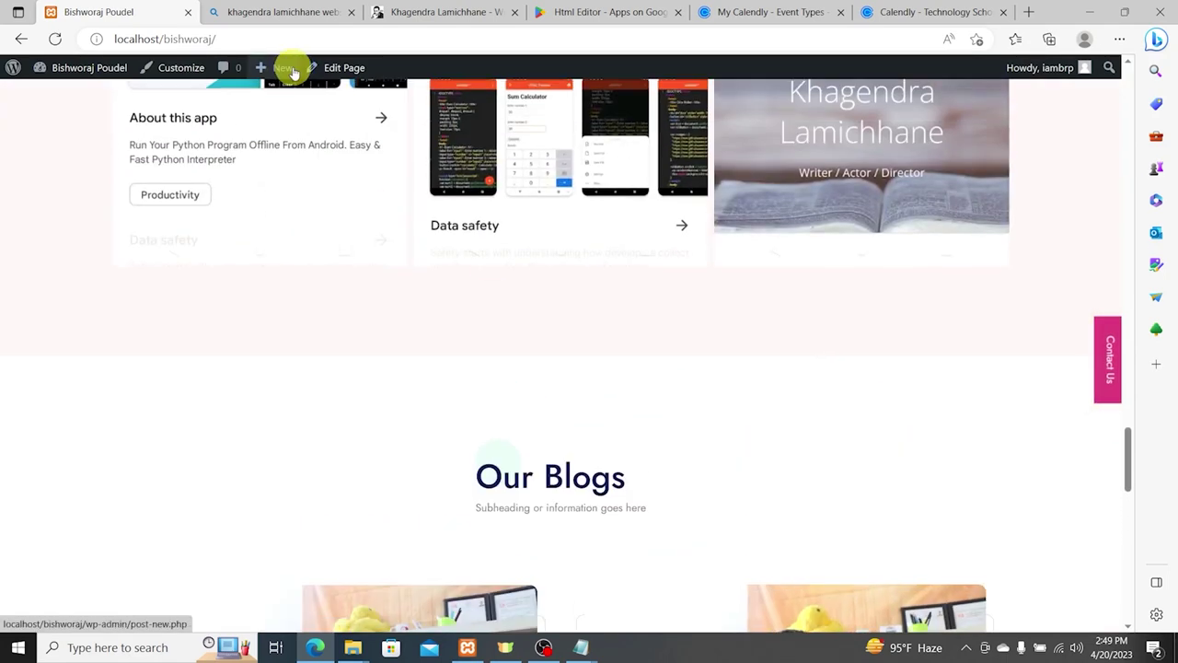
mouse_move(287, 72)
left_click(283, 93)
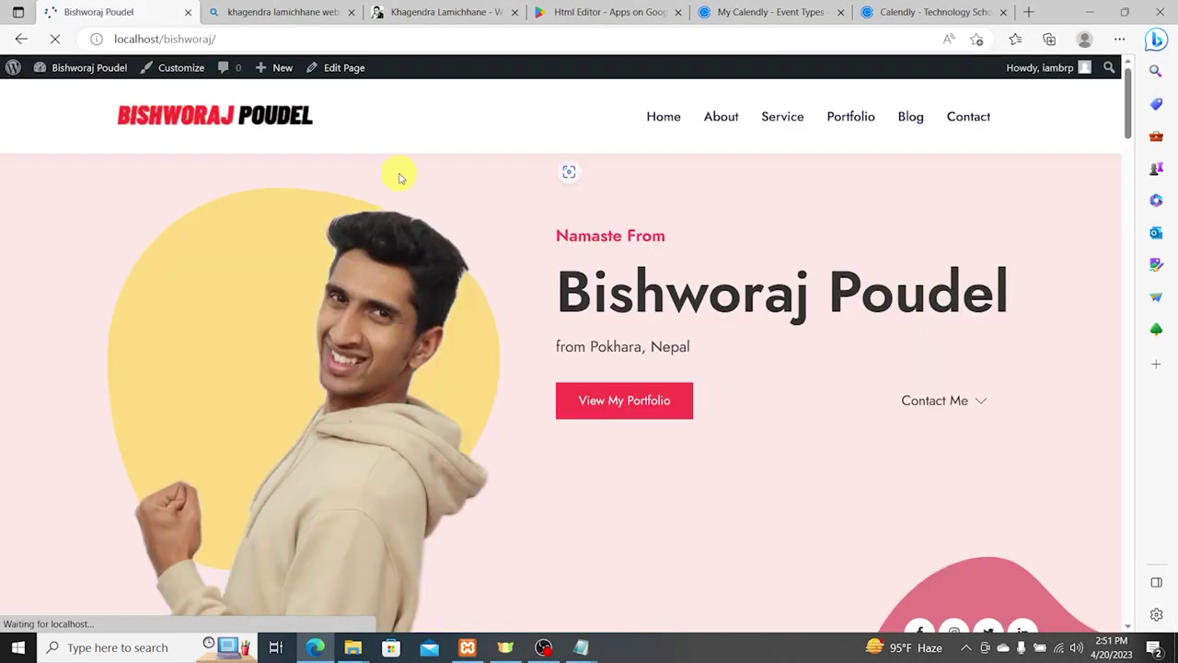
Step: View the 'How to Grow As IT Student' post from Our Blogs, then return to the homepage
scroll(816, 273, "down", 10)
scroll(816, 276, "down", 15)
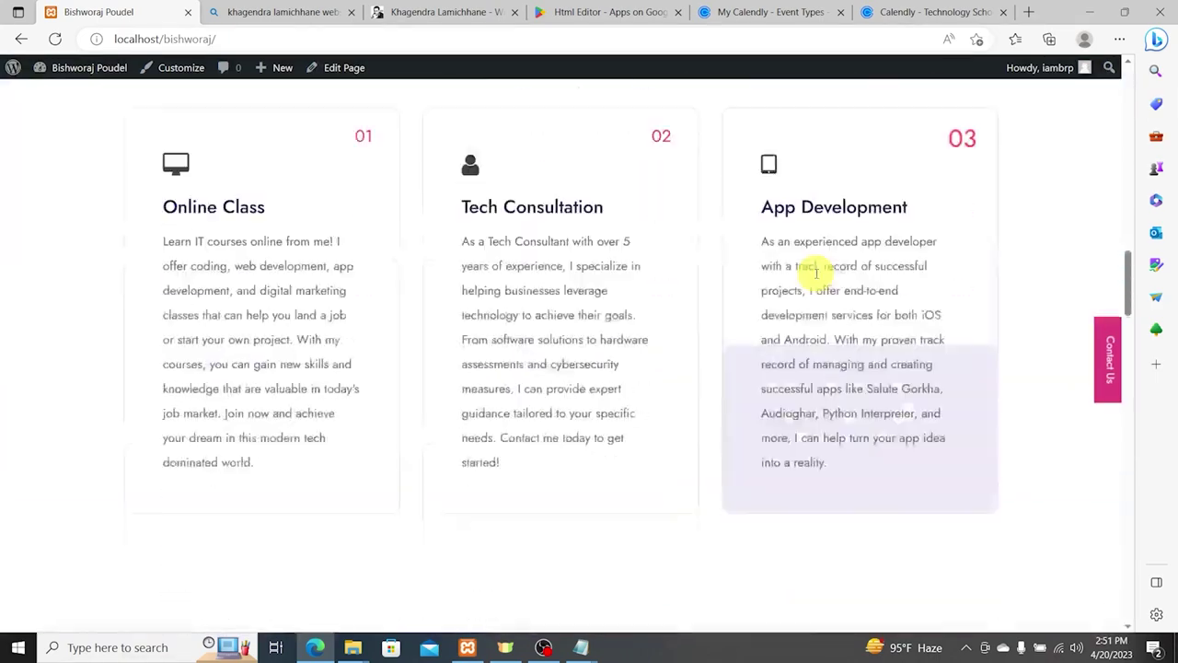
scroll(816, 277, "down", 6)
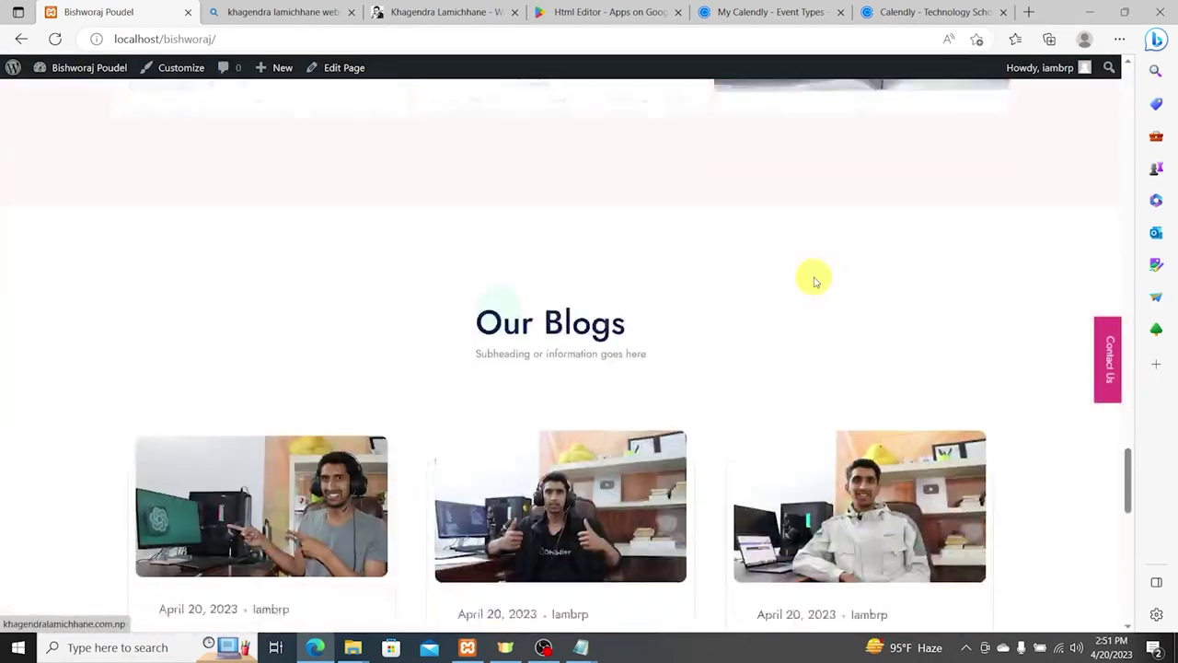
scroll(364, 341, "down", 1)
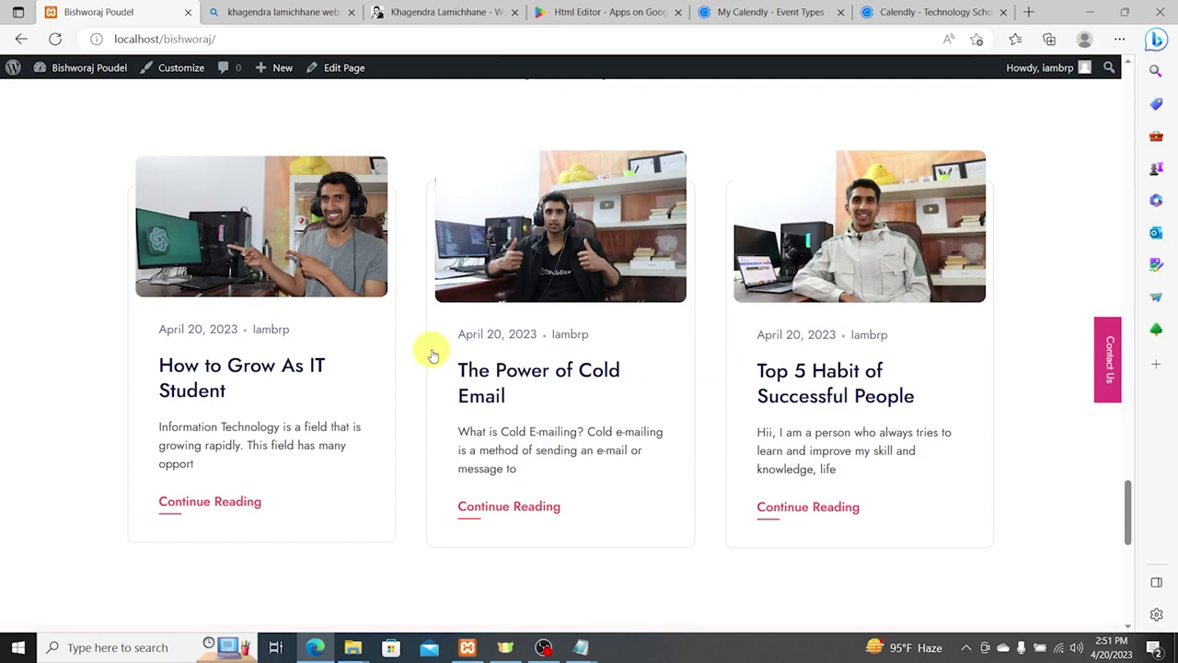
left_click(208, 378)
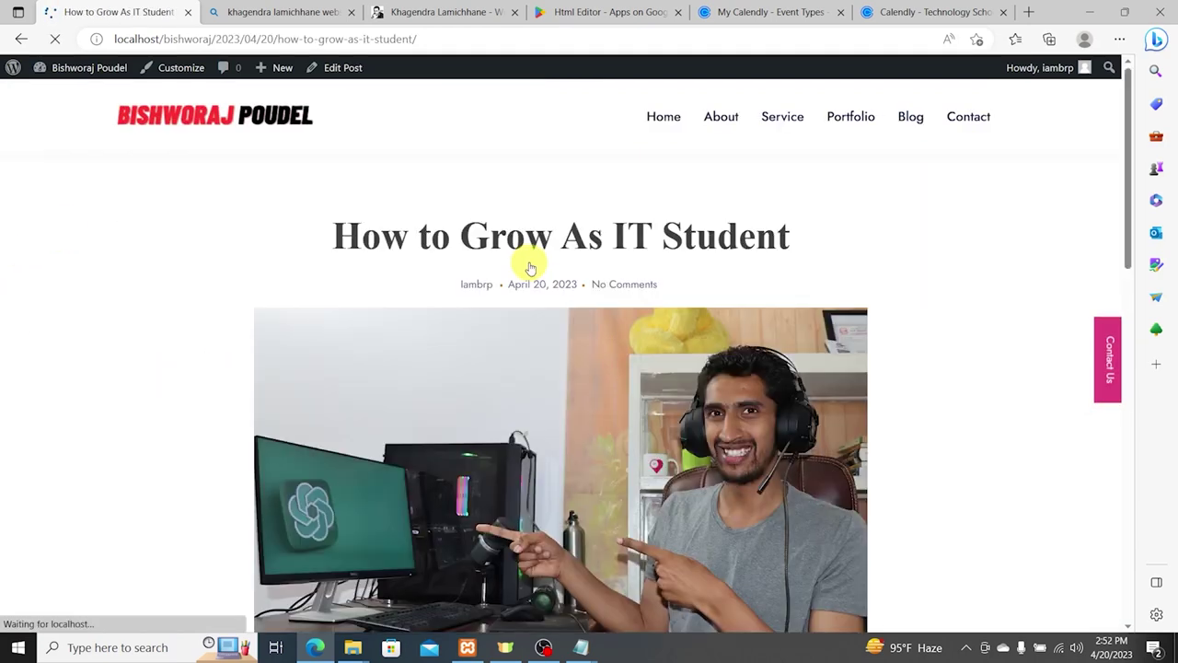
scroll(526, 258, "down", 9)
scroll(530, 263, "down", 3)
scroll(528, 267, "up", 12)
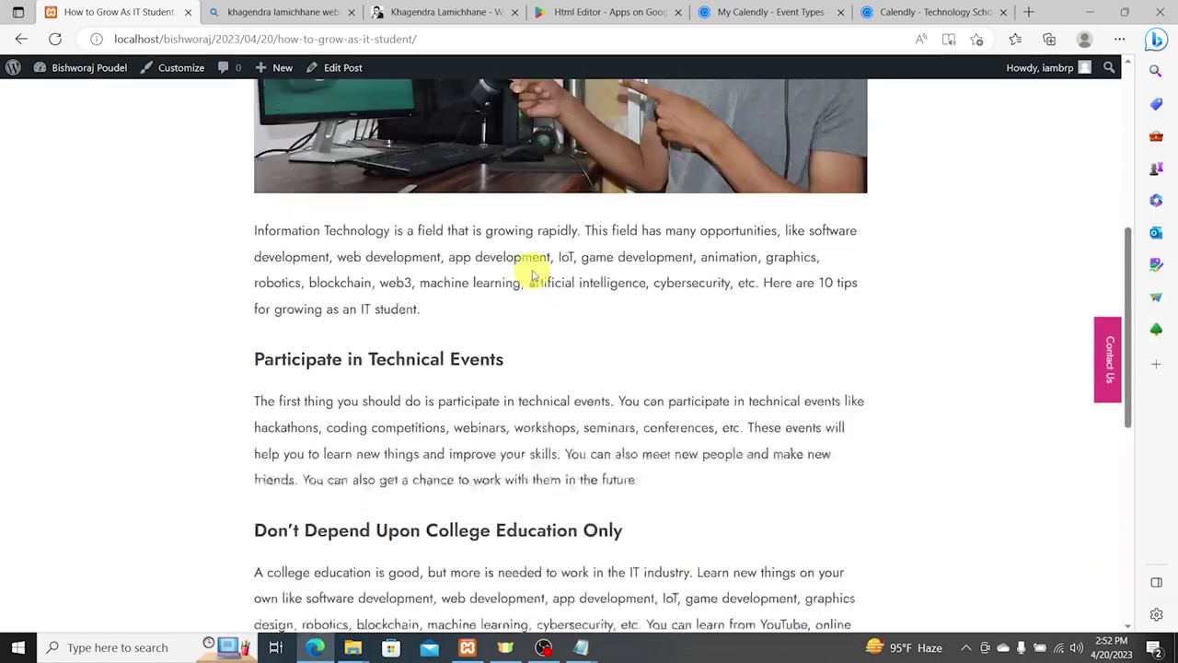
left_click(9, 39)
scroll(645, 294, "down", 7)
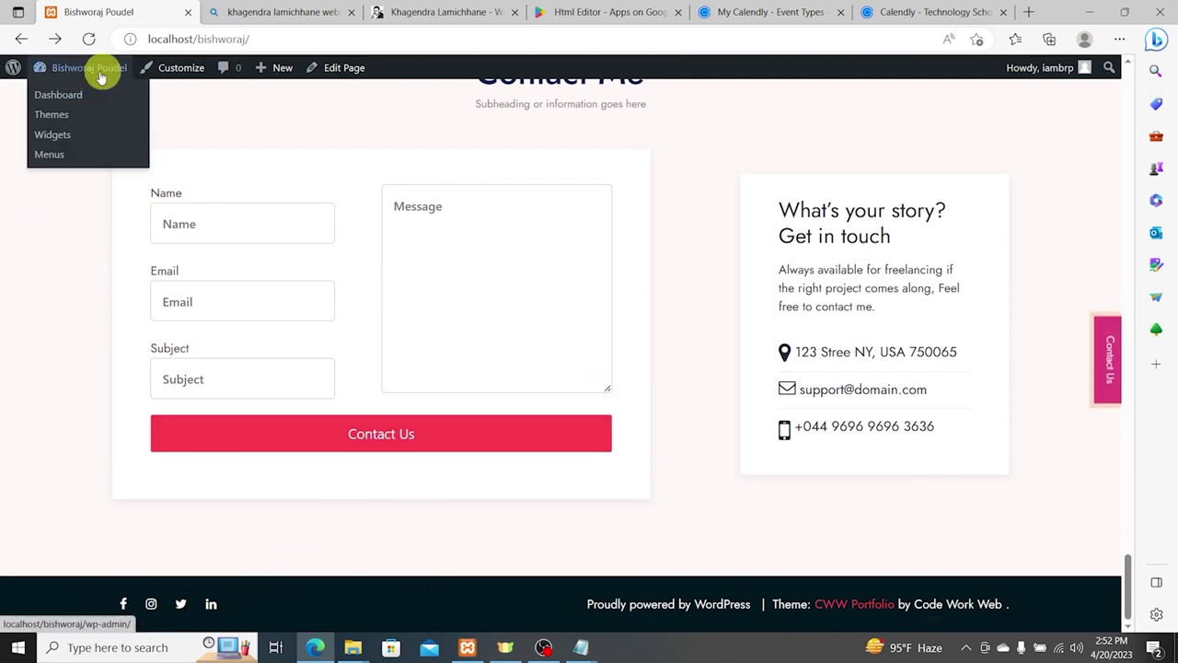
Step: In Customizer Footer Settings, set the copyright to 'Copyright 2023' plus the owner's name and publish
left_click(186, 70)
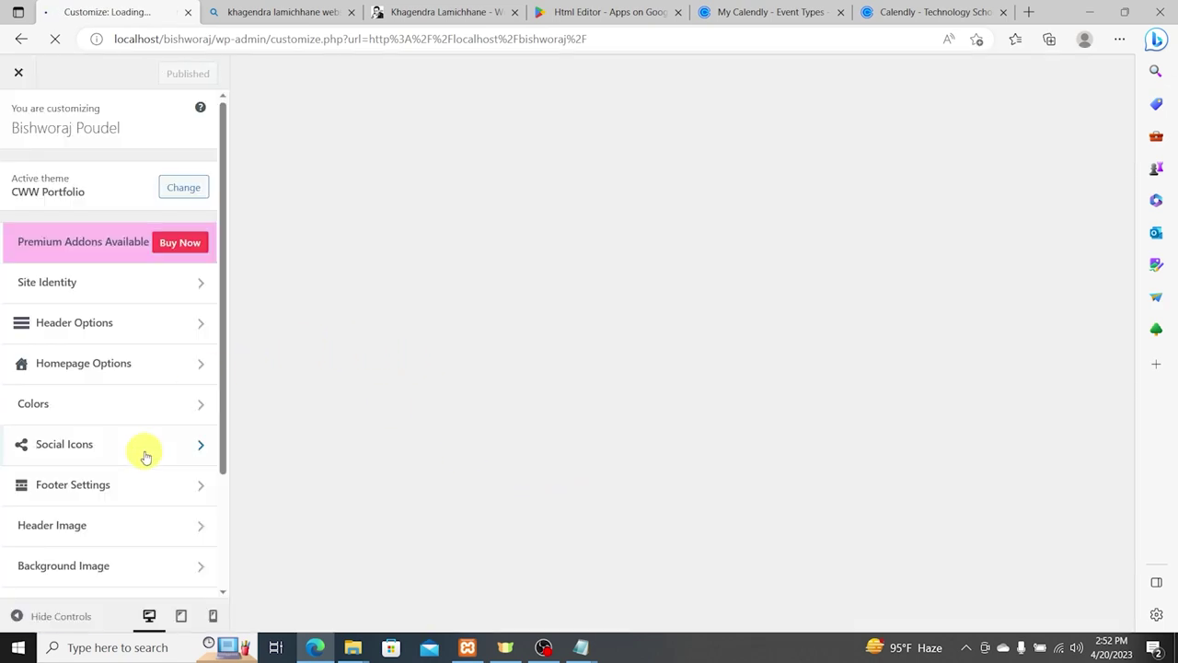
left_click(105, 482)
left_click(128, 228)
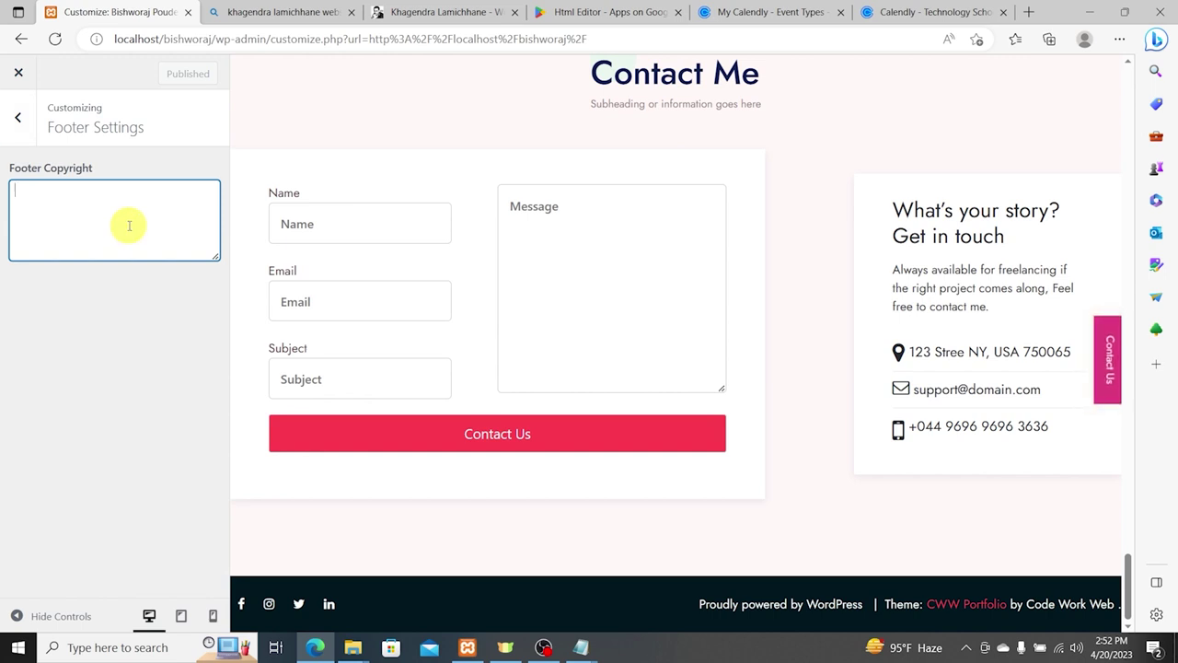
type("Copy")
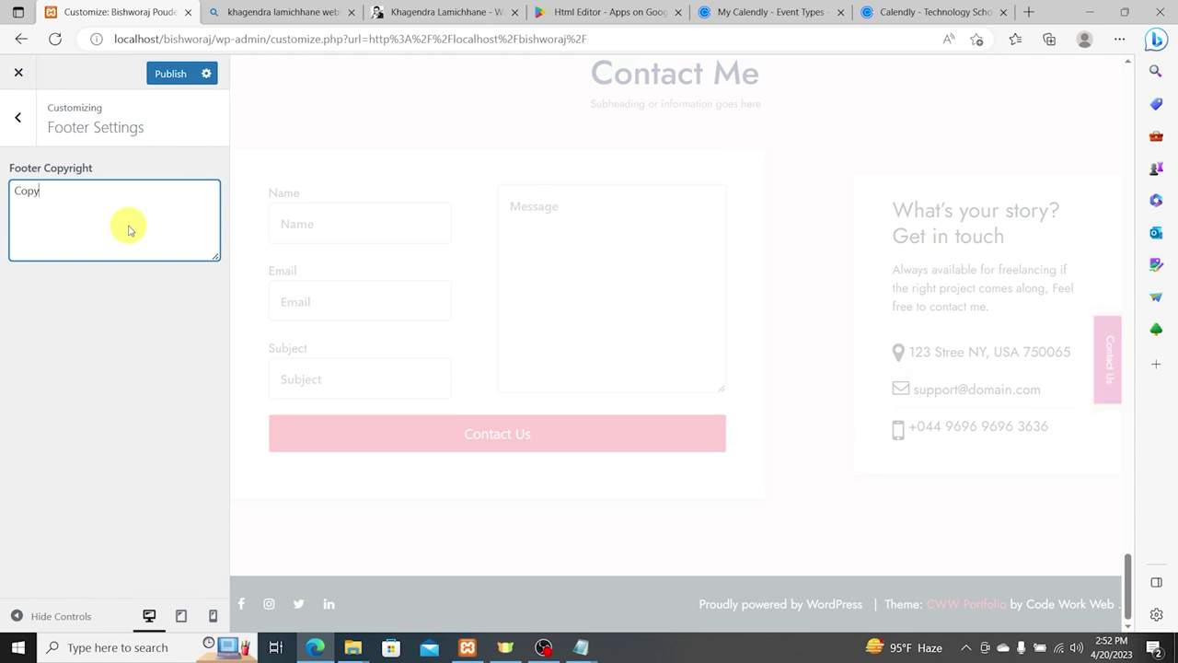
type("right 2023")
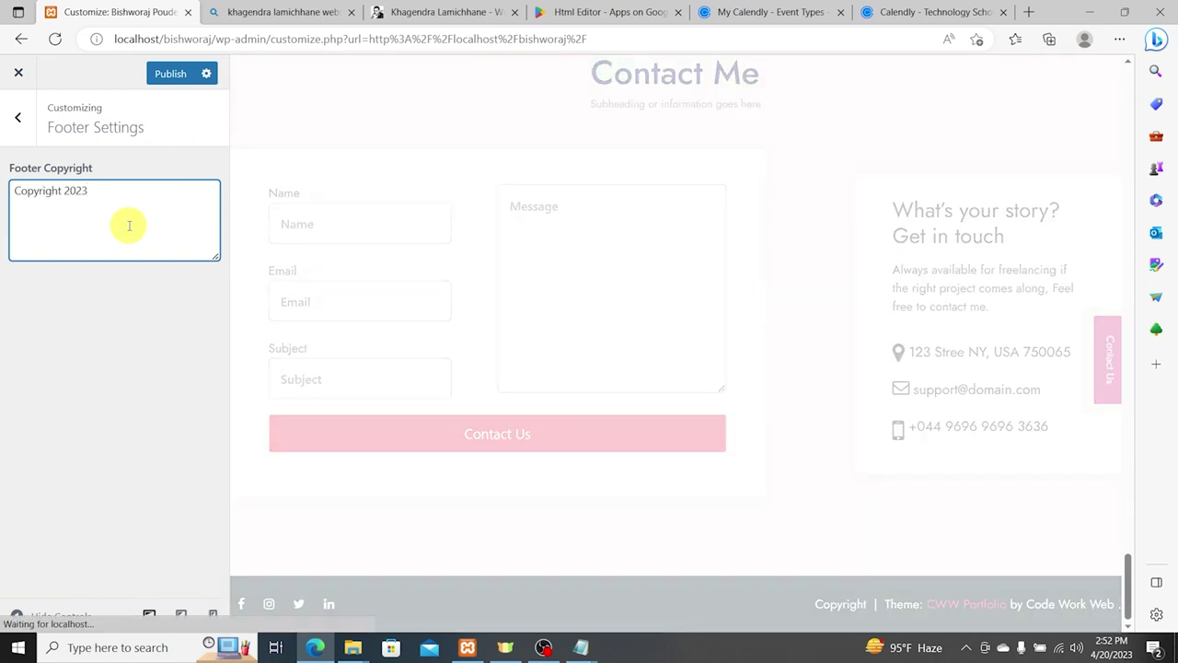
type(" Bishworaj Poudel")
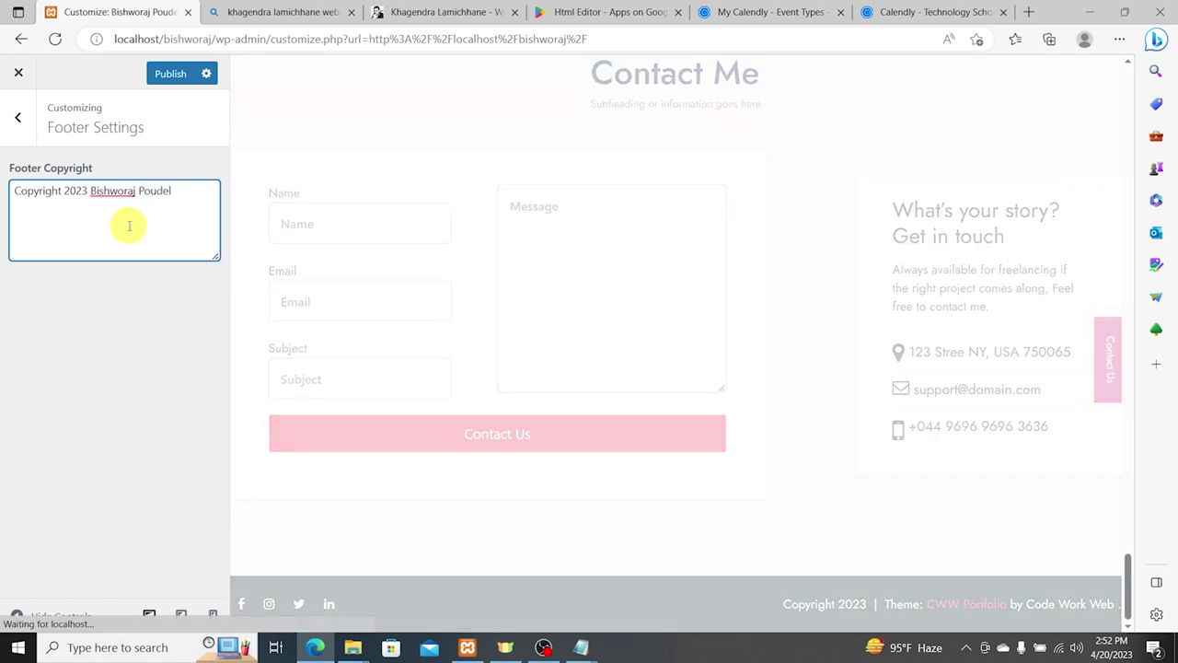
key("ctrl+a")
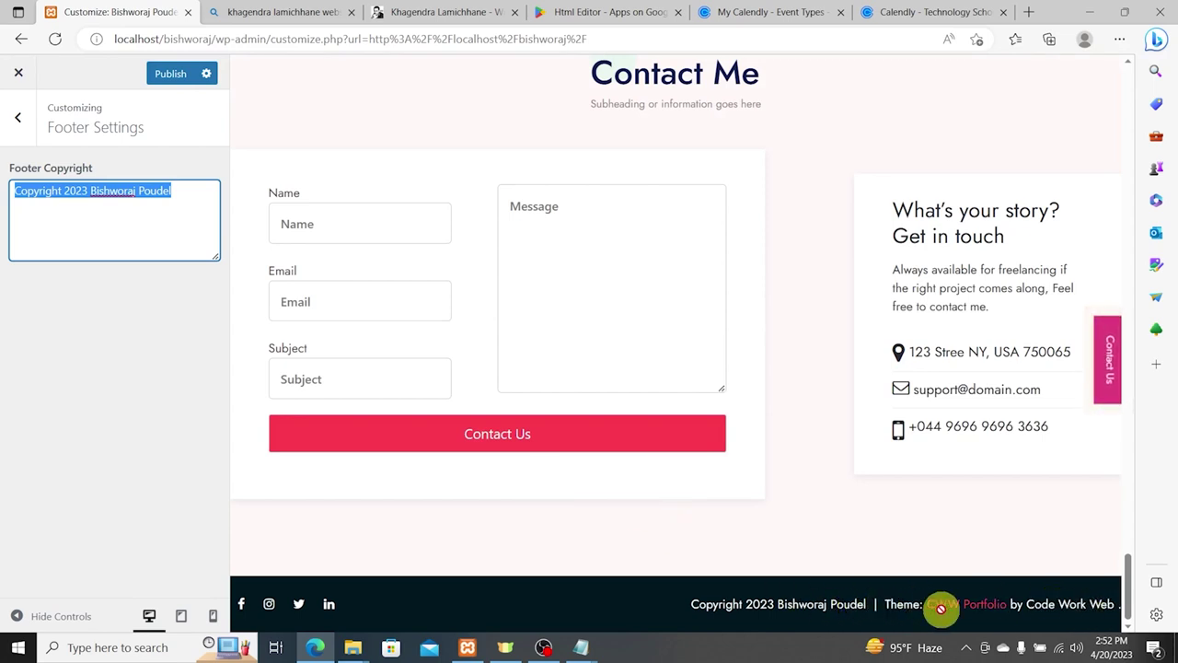
left_click(163, 72)
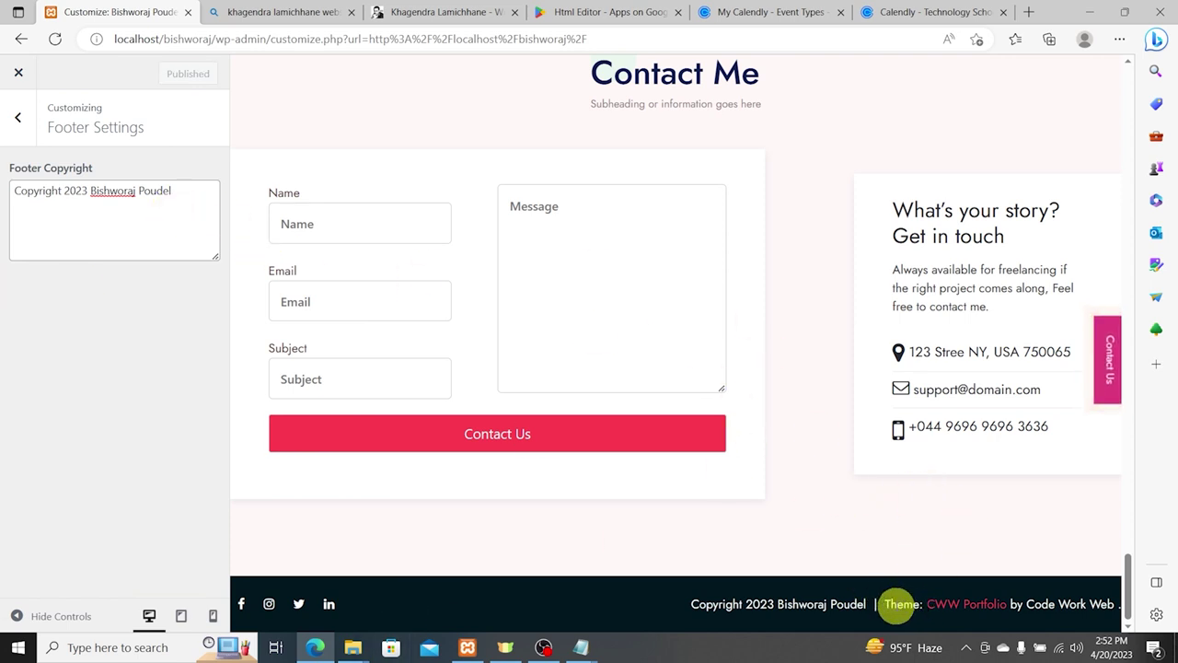
left_click_drag(889, 603, 1070, 603)
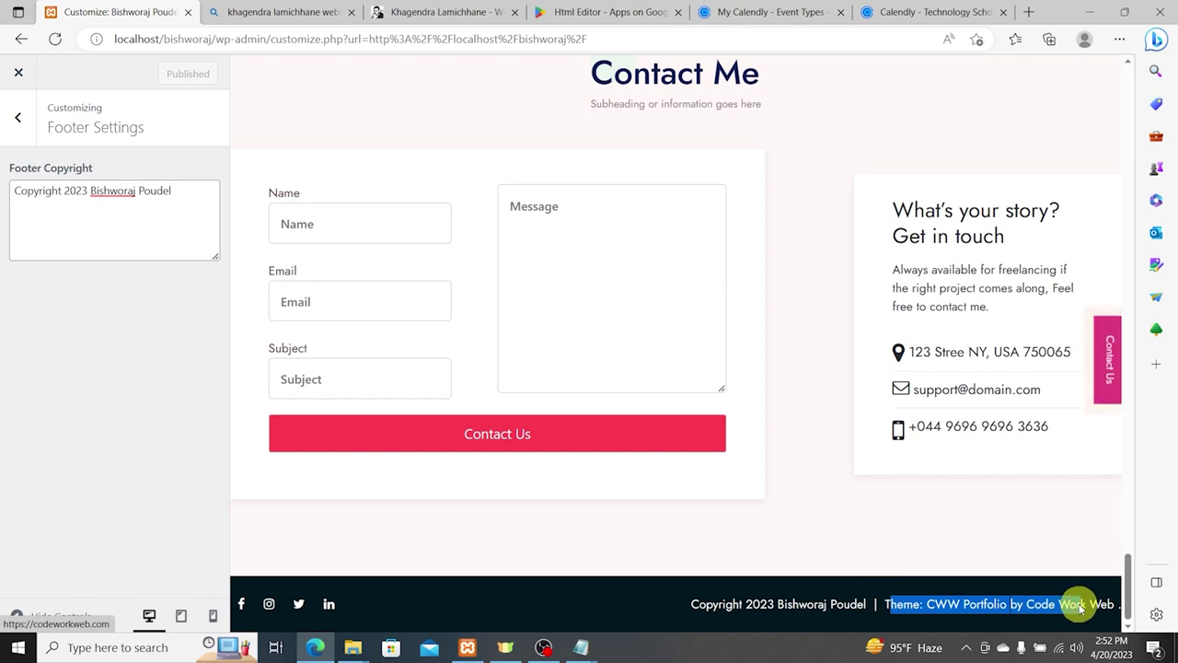
Step: Search for 'vs code' and download VS Code for Windows from code.visualstudio.com
left_click(304, 12)
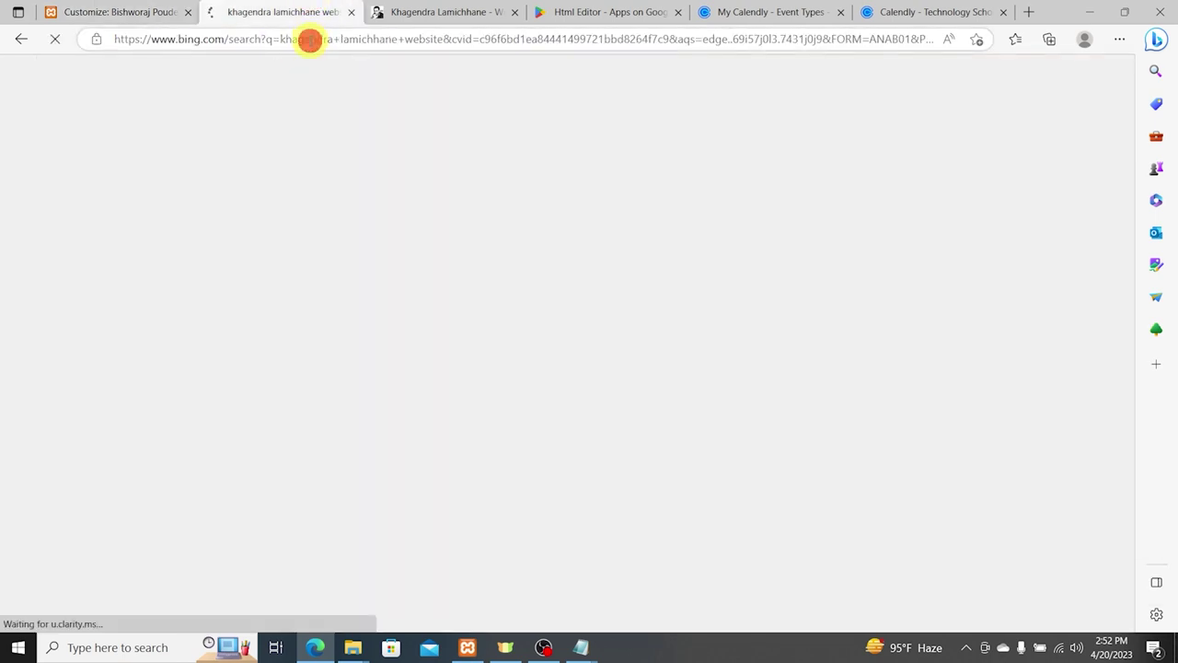
left_click(311, 39)
type("vs cod")
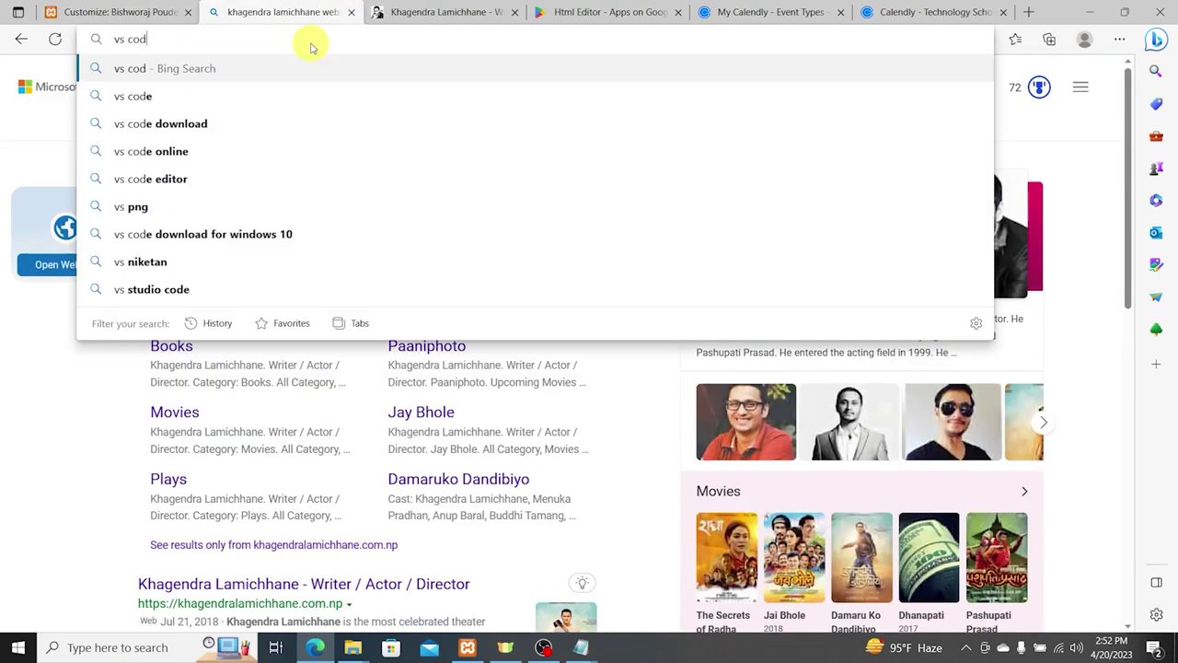
type("e")
key("Return")
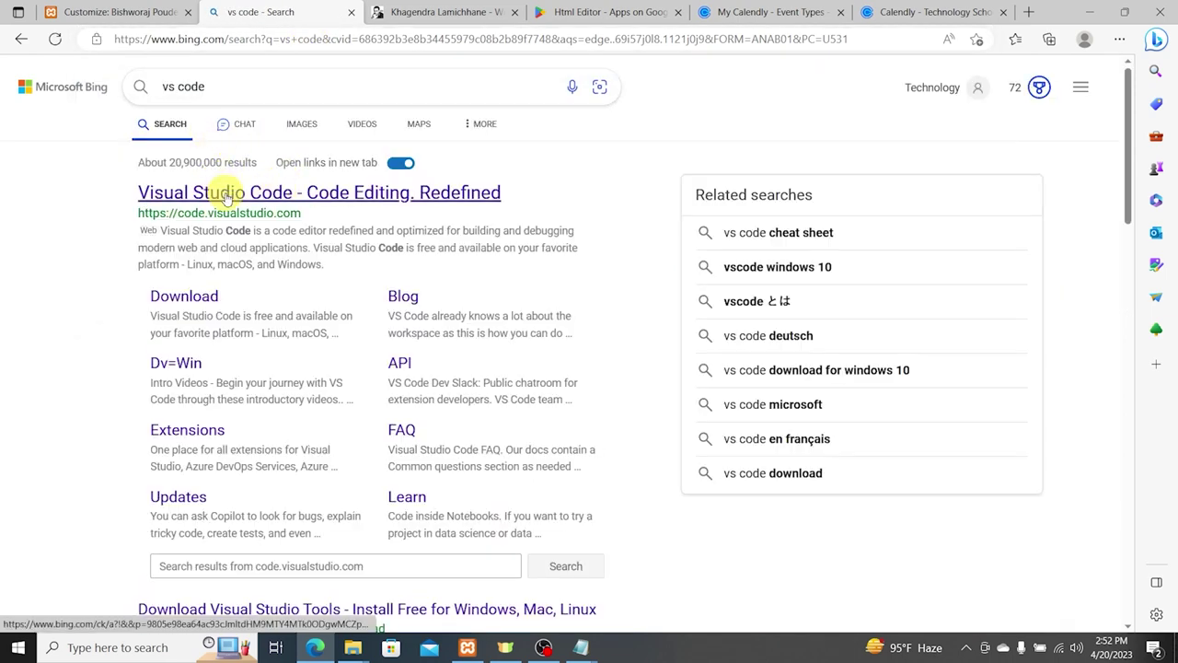
left_click(225, 196)
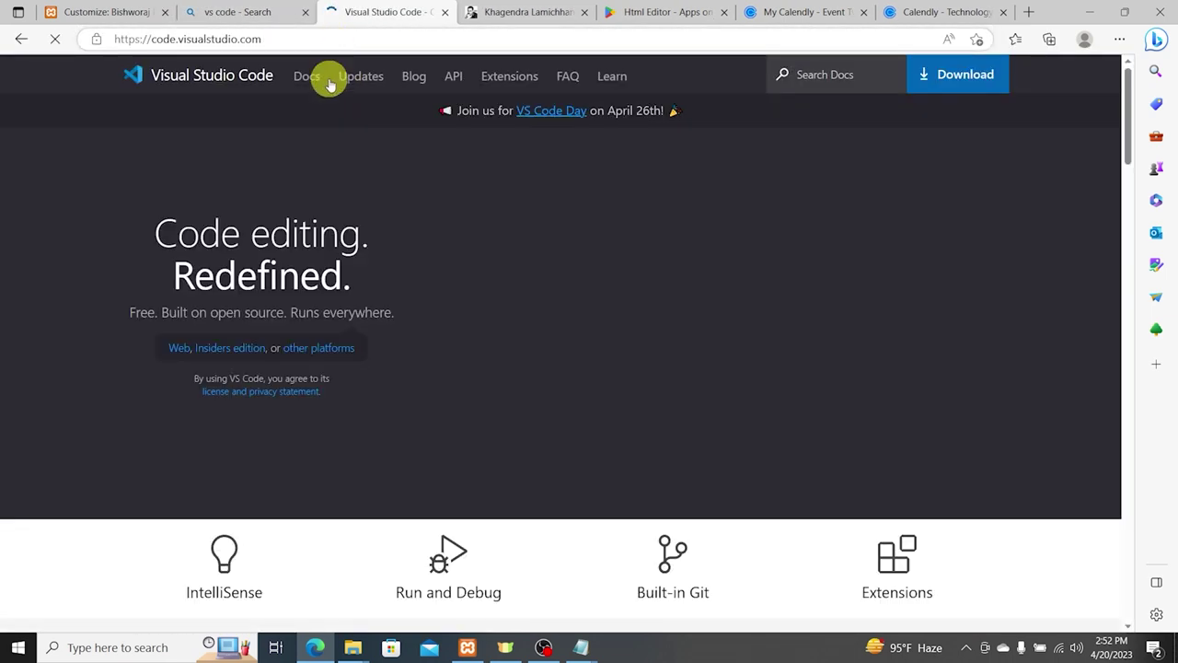
left_click(290, 322)
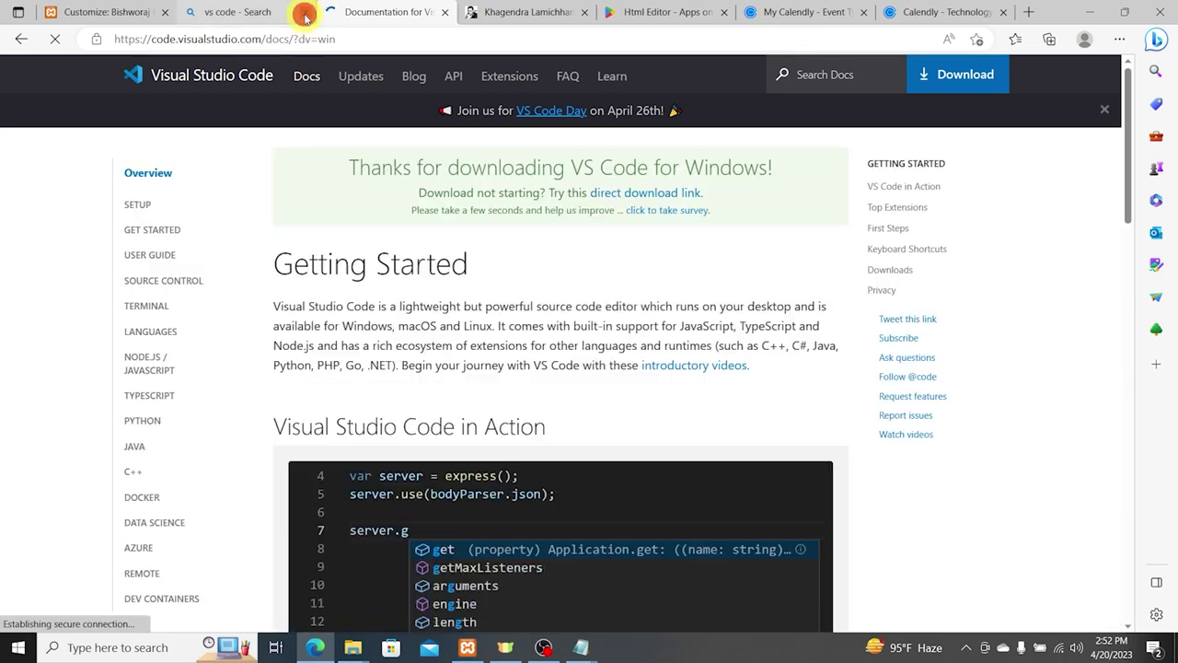
Step: Close the vs code search results tab and the other unneeded browser tabs
left_click(304, 13)
left_click(444, 13)
left_click(444, 13)
left_click(444, 13)
left_click(443, 13)
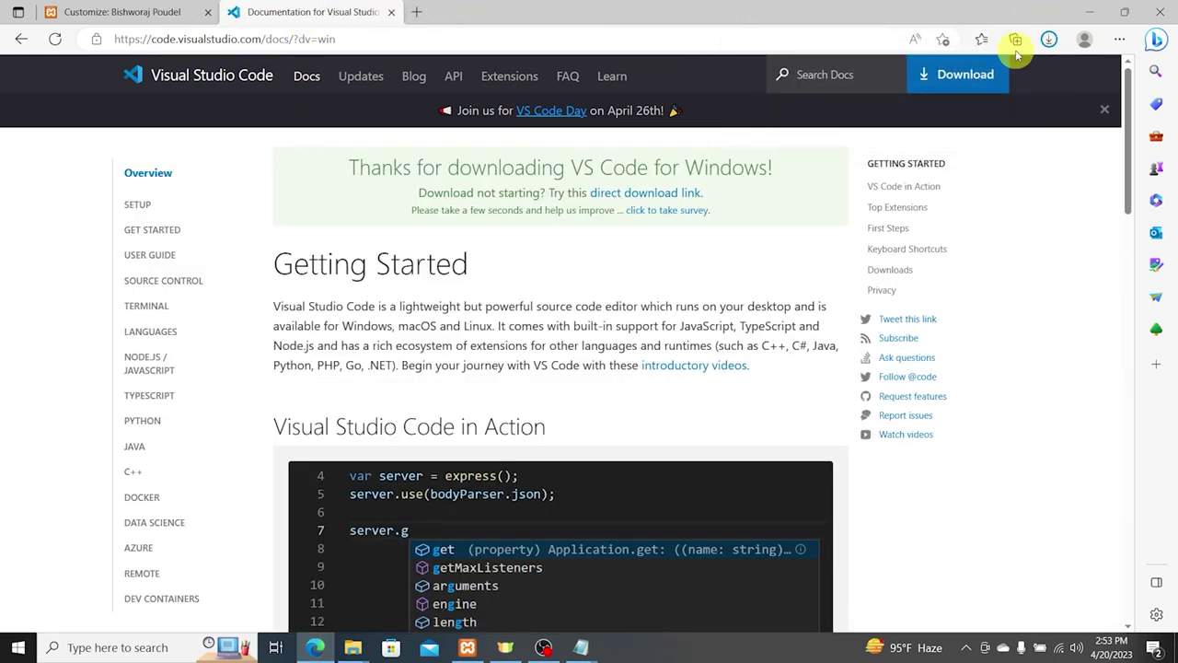
Step: Install VS Code from Downloads with a desktop icon, then return to the WordPress Customizer
left_click(1048, 40)
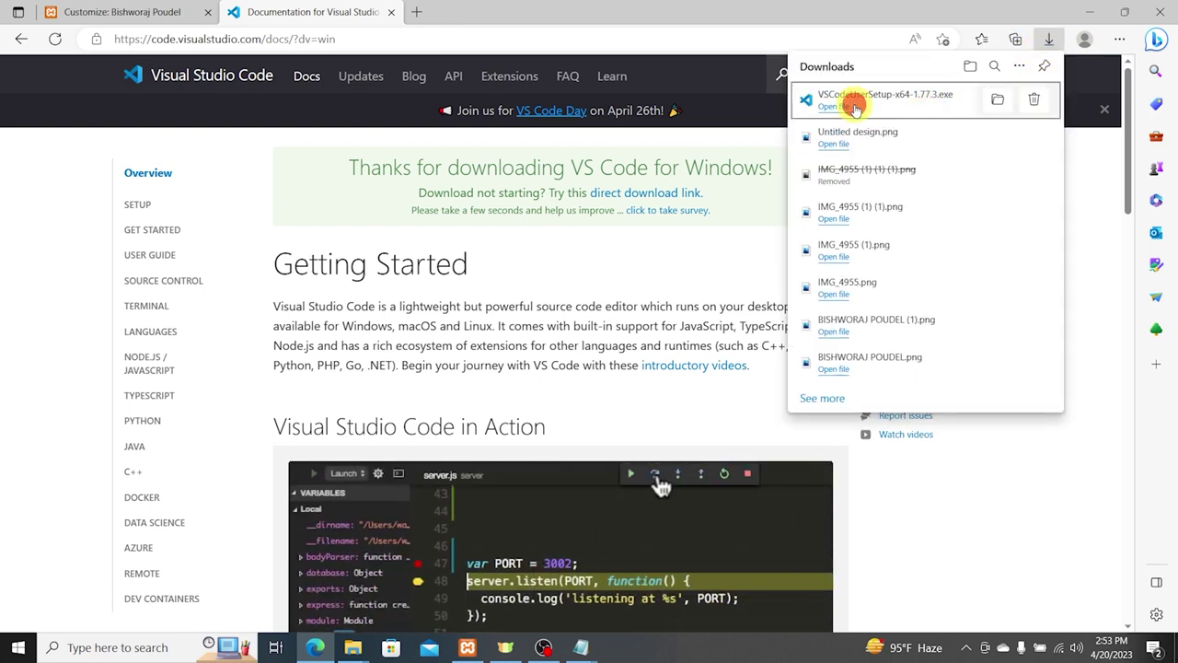
left_click(853, 106)
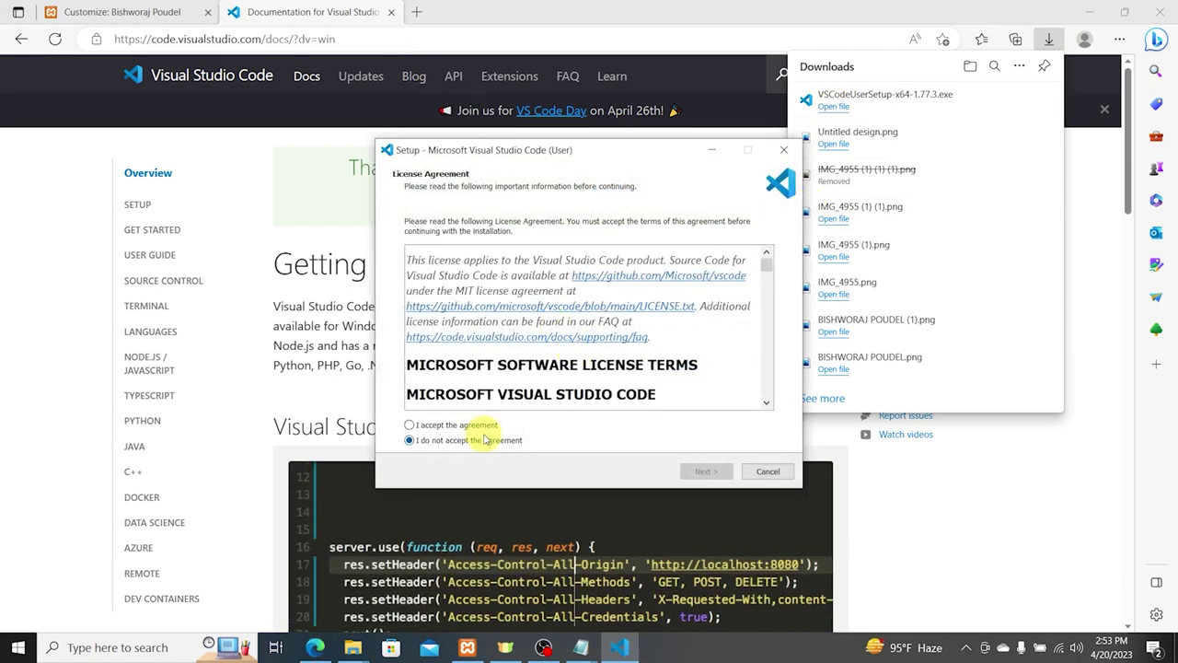
left_click(706, 471)
left_click(706, 470)
left_click(706, 470)
left_click(706, 470)
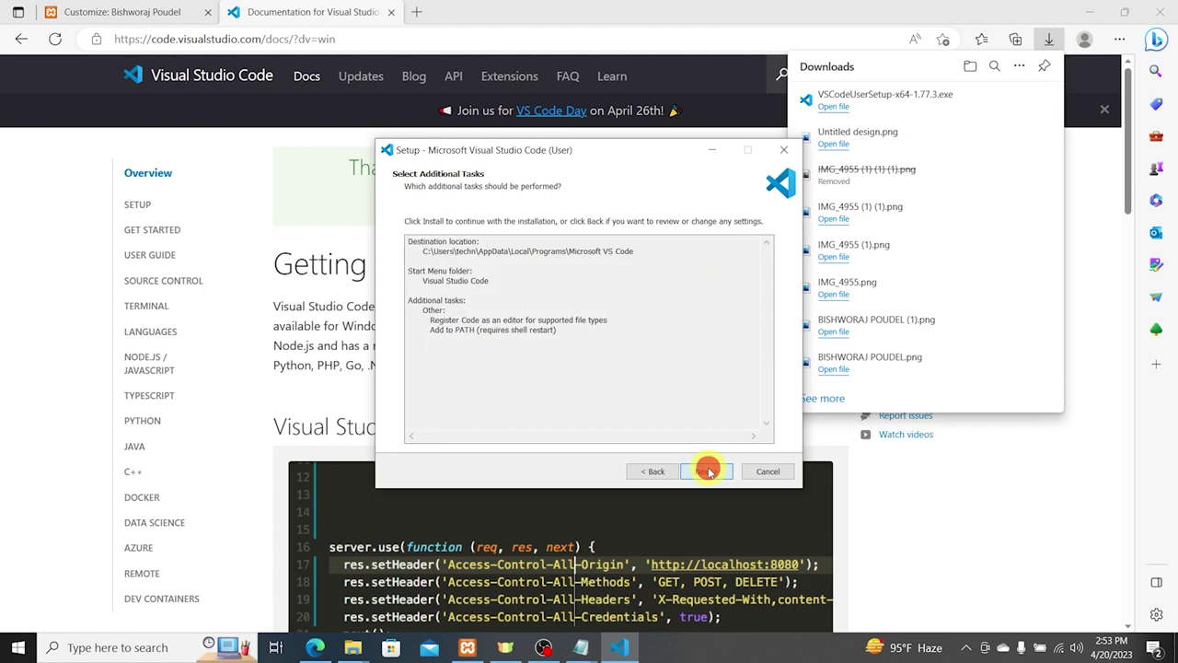
left_click(655, 471)
left_click(465, 270)
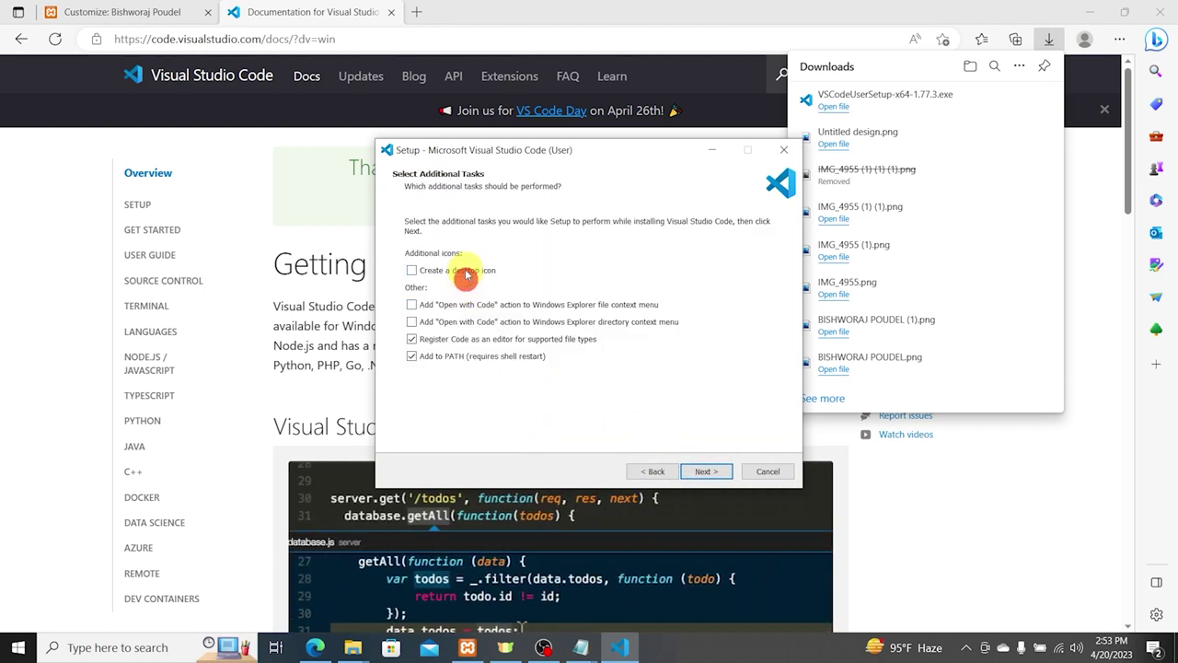
left_click(705, 472)
left_click(704, 472)
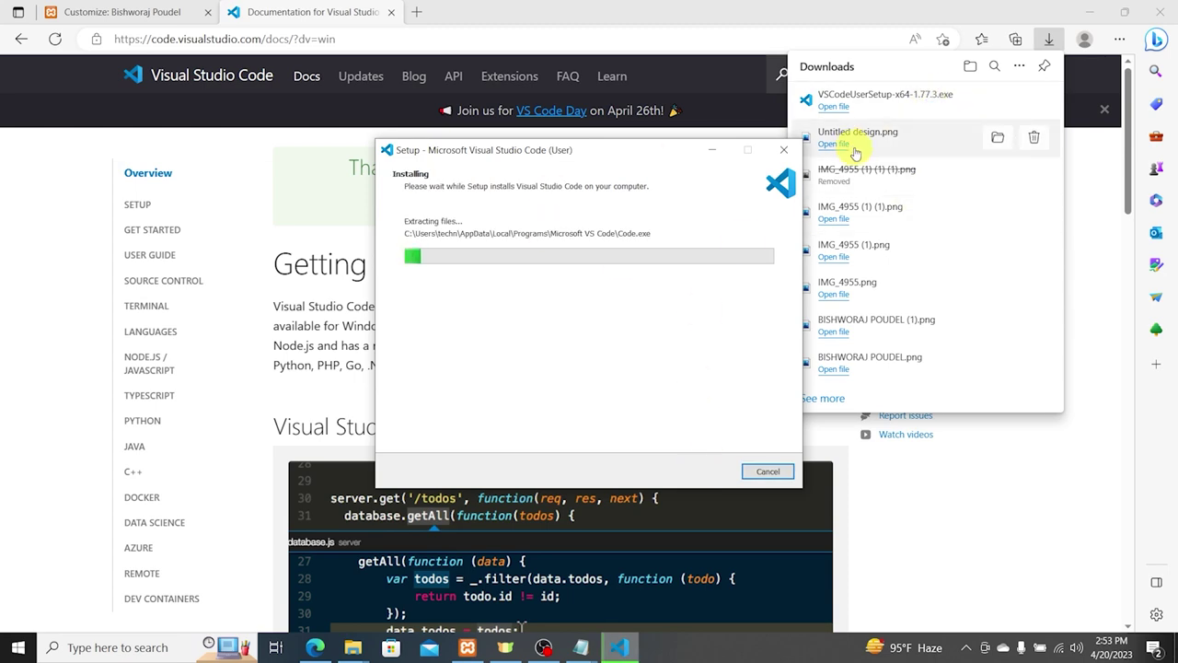
left_click(161, 5)
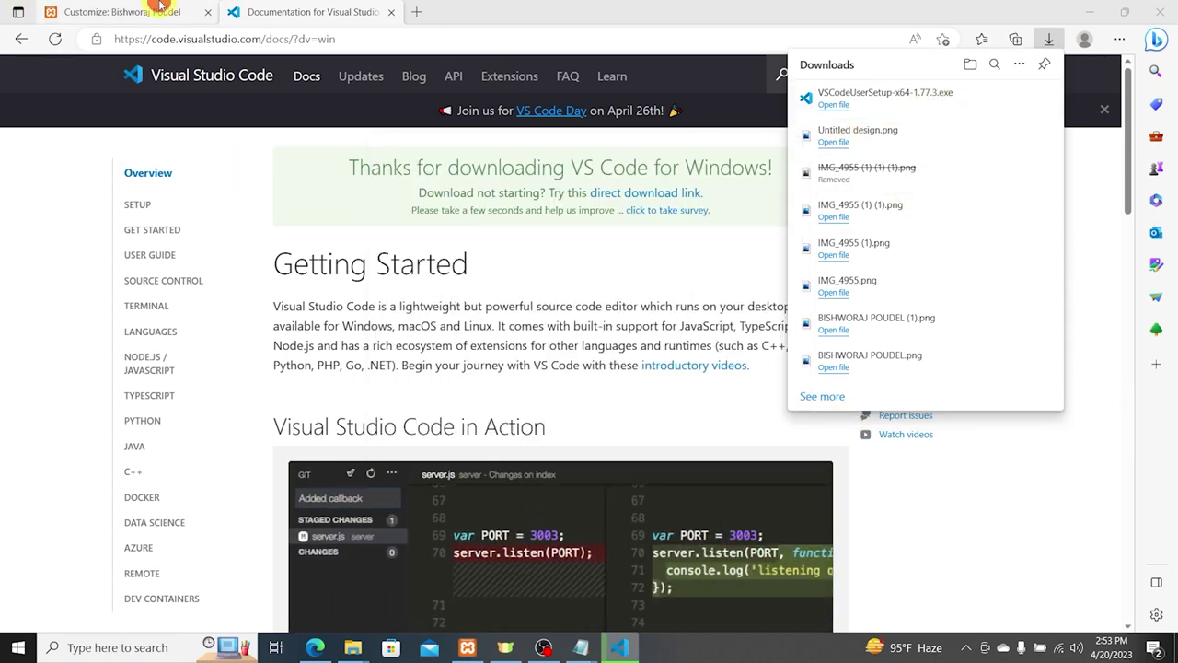
left_click(161, 4)
left_click(890, 603)
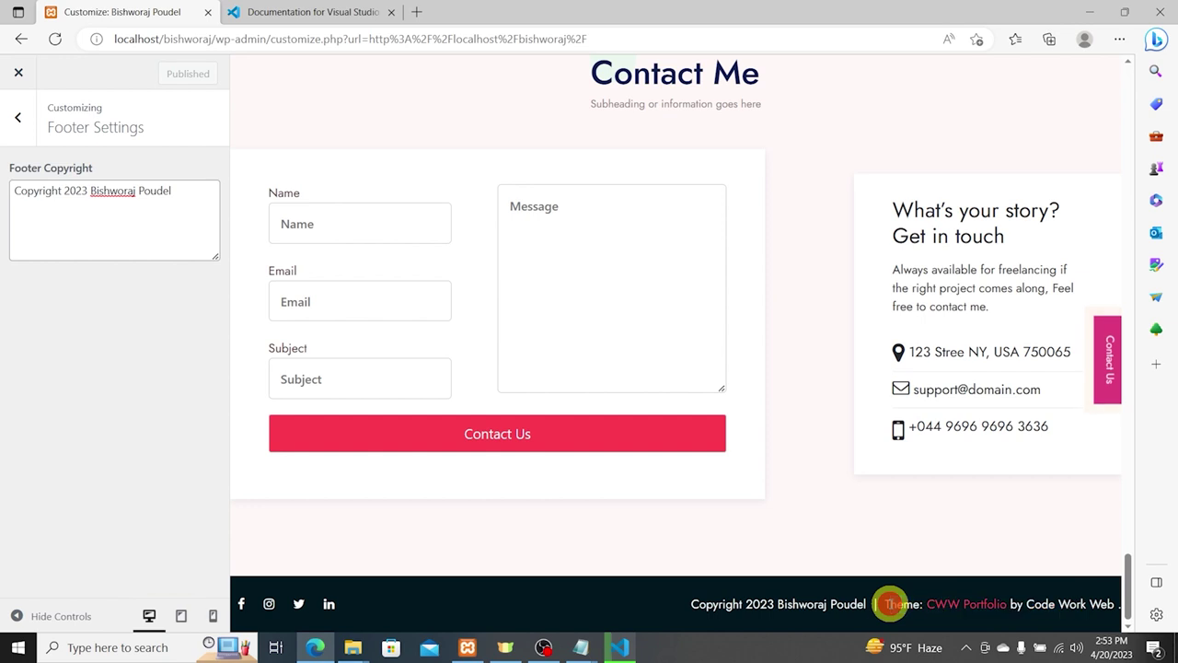
Step: Inspect the footer's 'Theme' credit in DevTools, then dismiss the notice and close DevTools
mouse_move(886, 606)
left_mouse_down()
mouse_move(919, 604)
mouse_move(909, 610)
left_mouse_up()
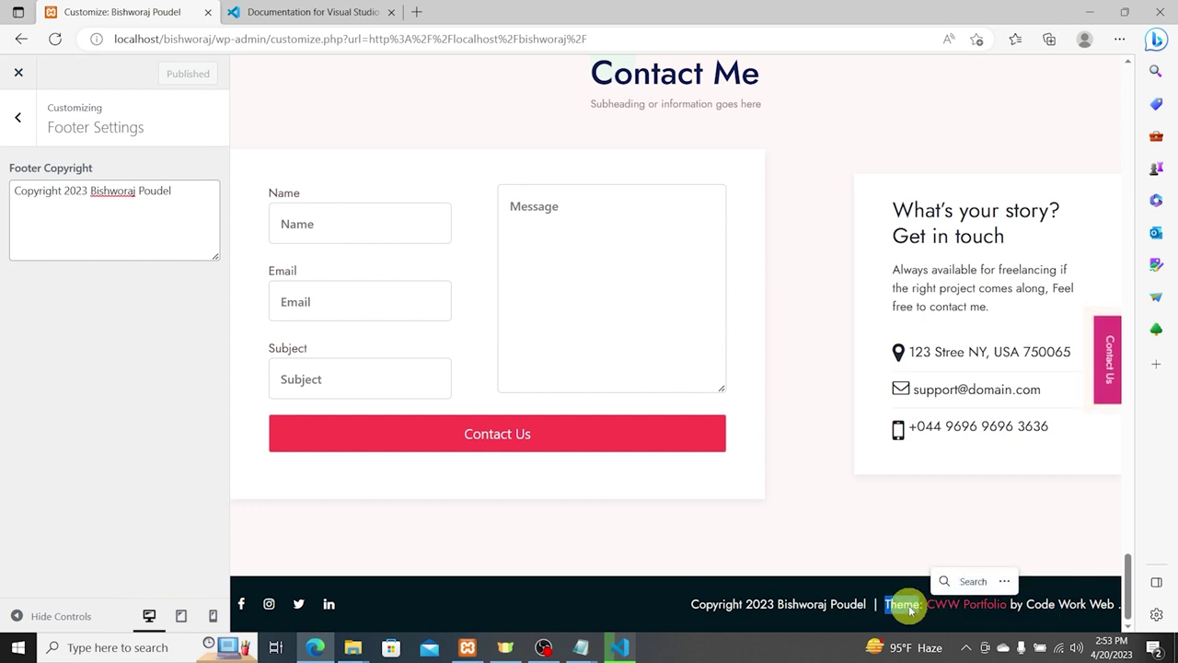
right_click(911, 598)
left_click(939, 589)
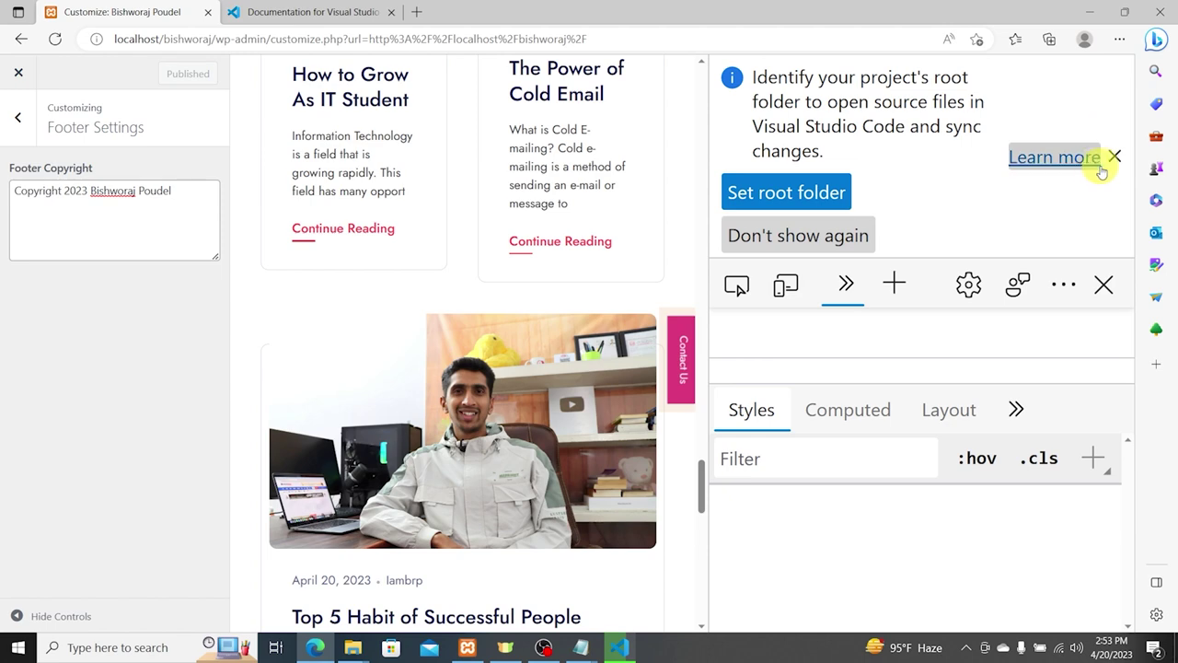
left_click(1113, 157)
left_click(1104, 89)
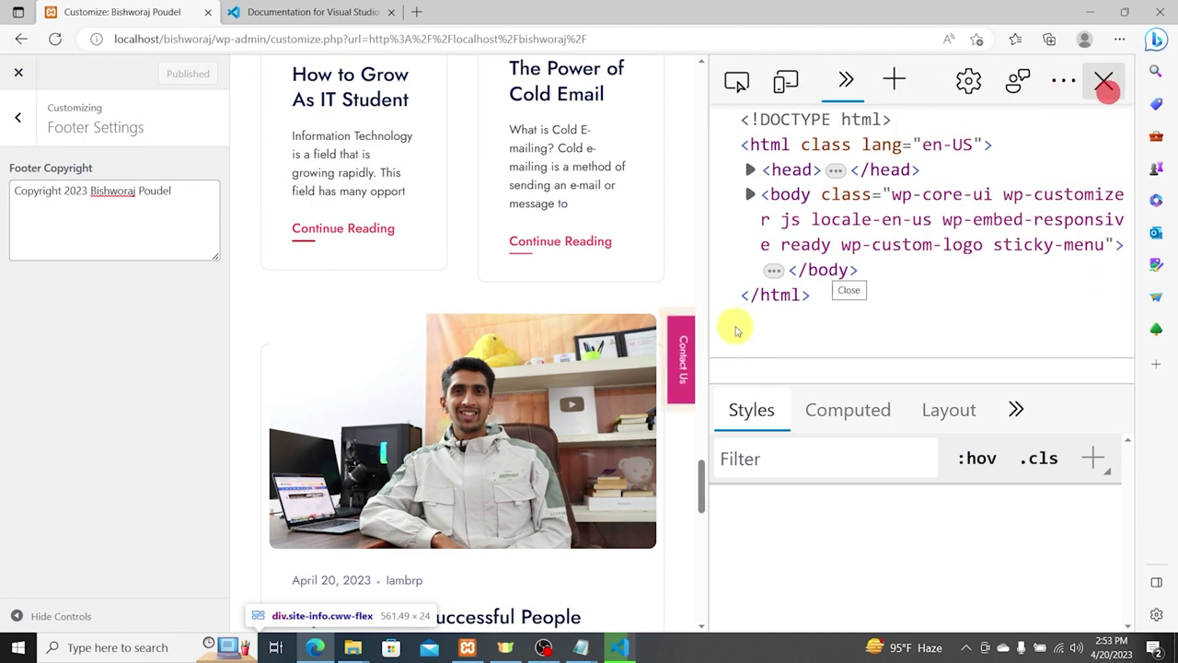
left_click(1105, 87)
Step: Finish the Visual Studio Code installation in its setup window
scroll(898, 332, "down", 10)
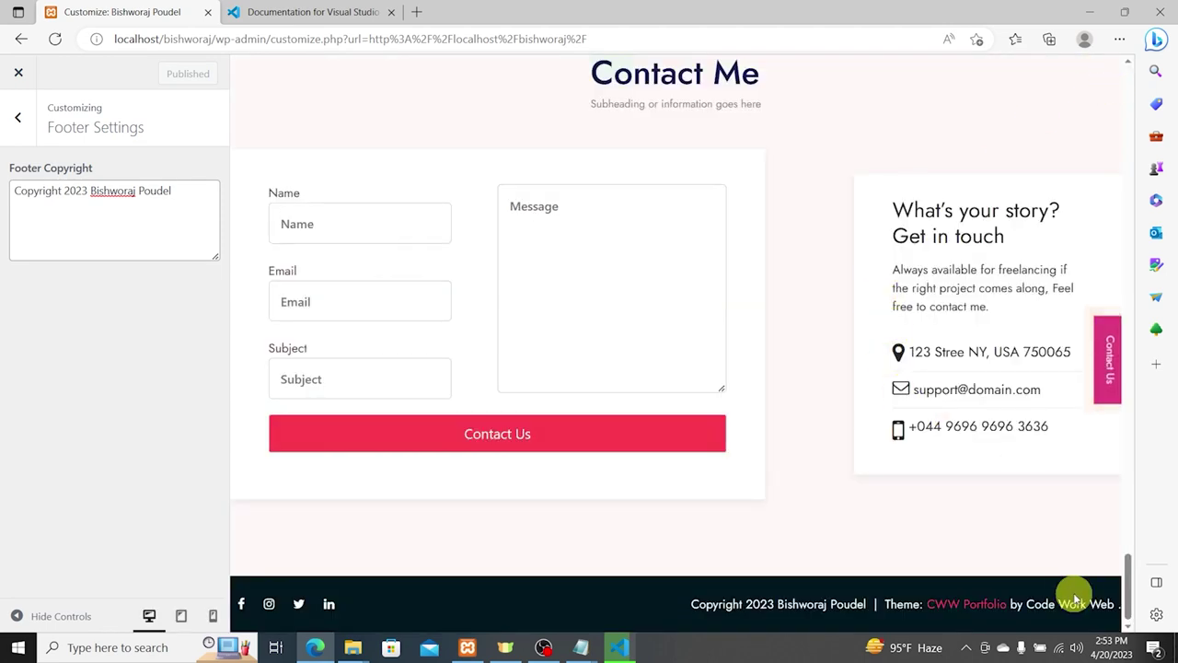
left_click(619, 647)
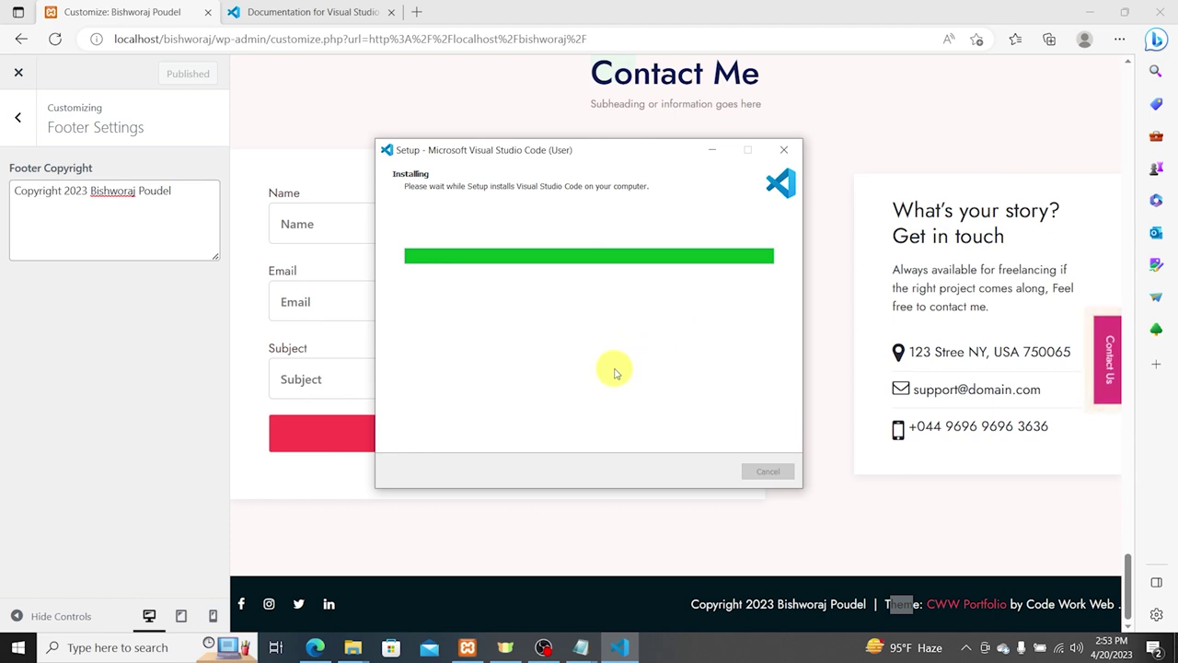
left_click(699, 472)
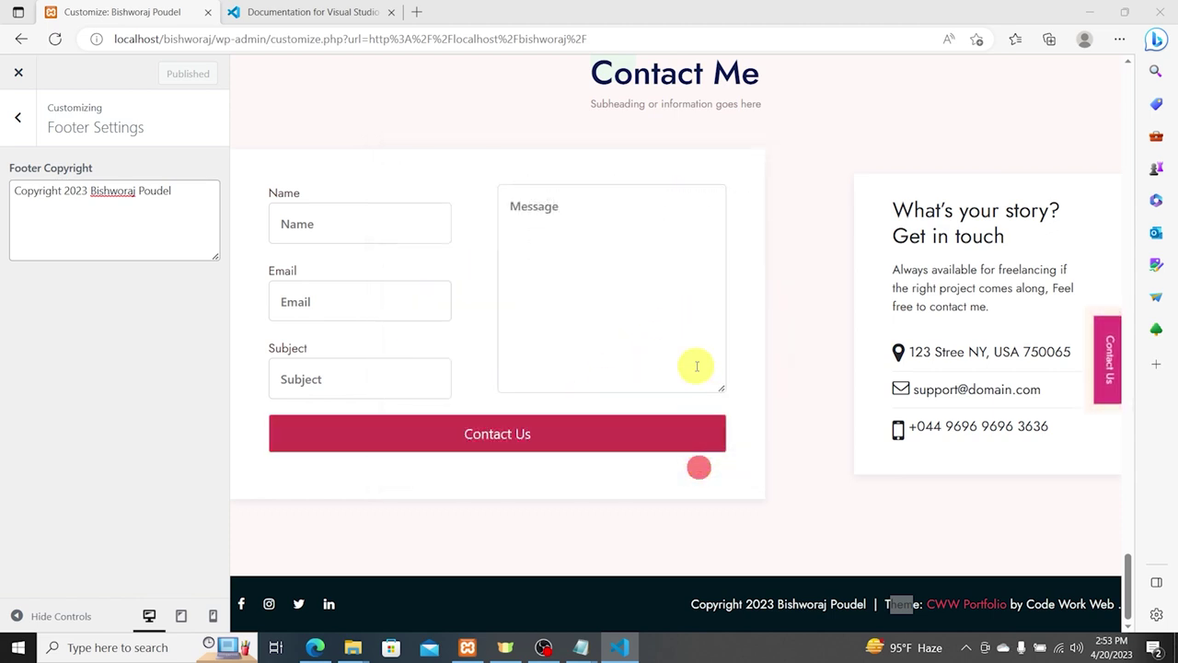
Step: Browse File Explorer to C:\xampp\htdocs
mouse_move(359, 649)
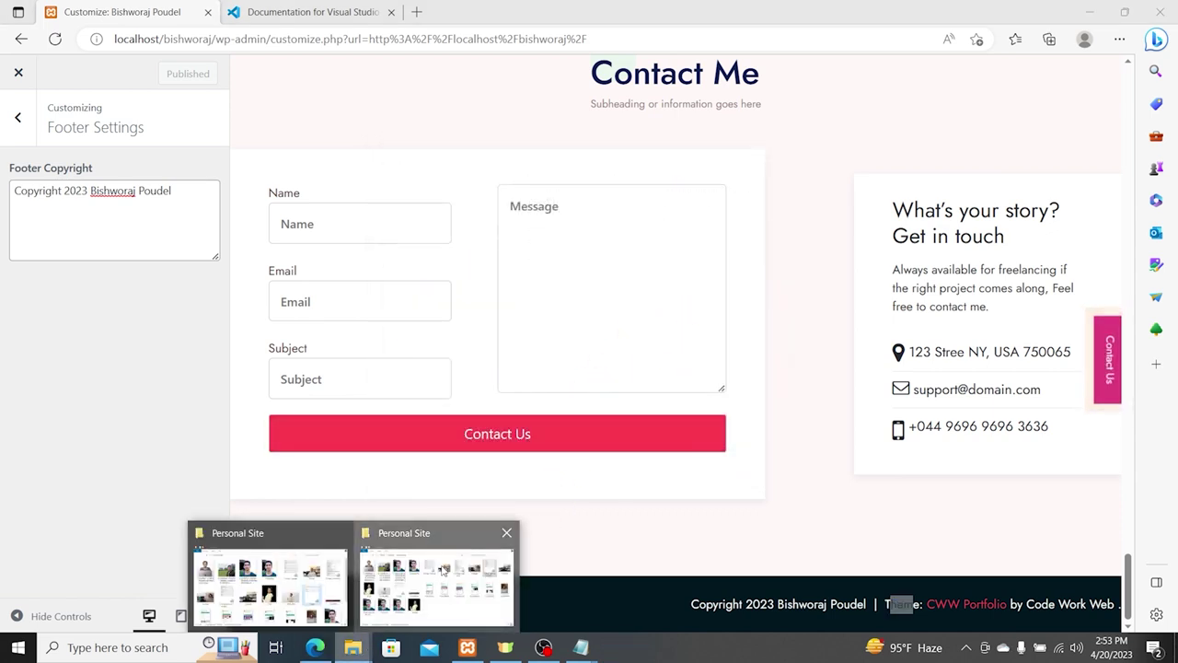
left_click(267, 582)
left_click(433, 119)
left_click_drag(434, 120, 636, 123)
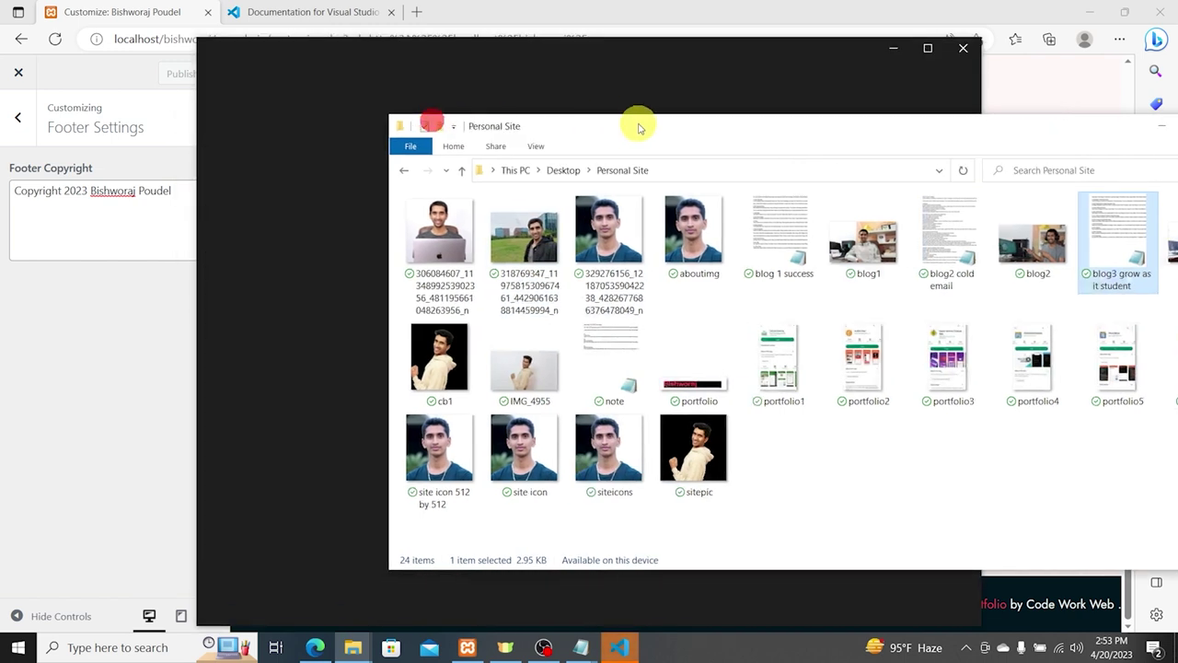
left_click(512, 170)
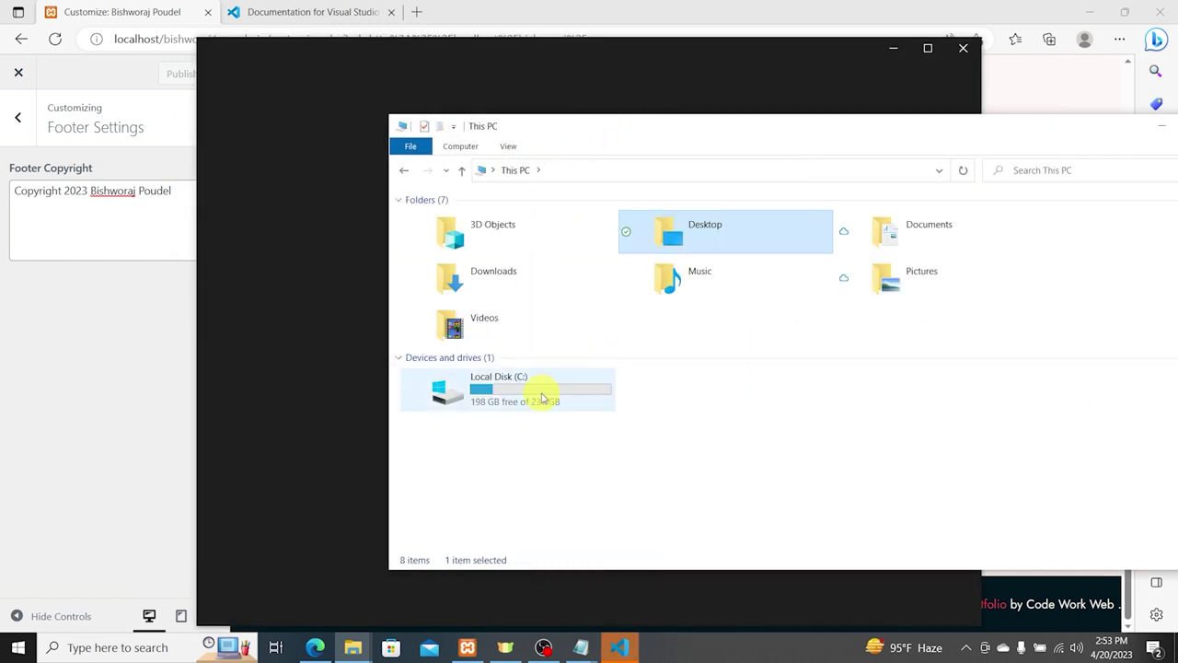
left_click(540, 396)
double_click(540, 394)
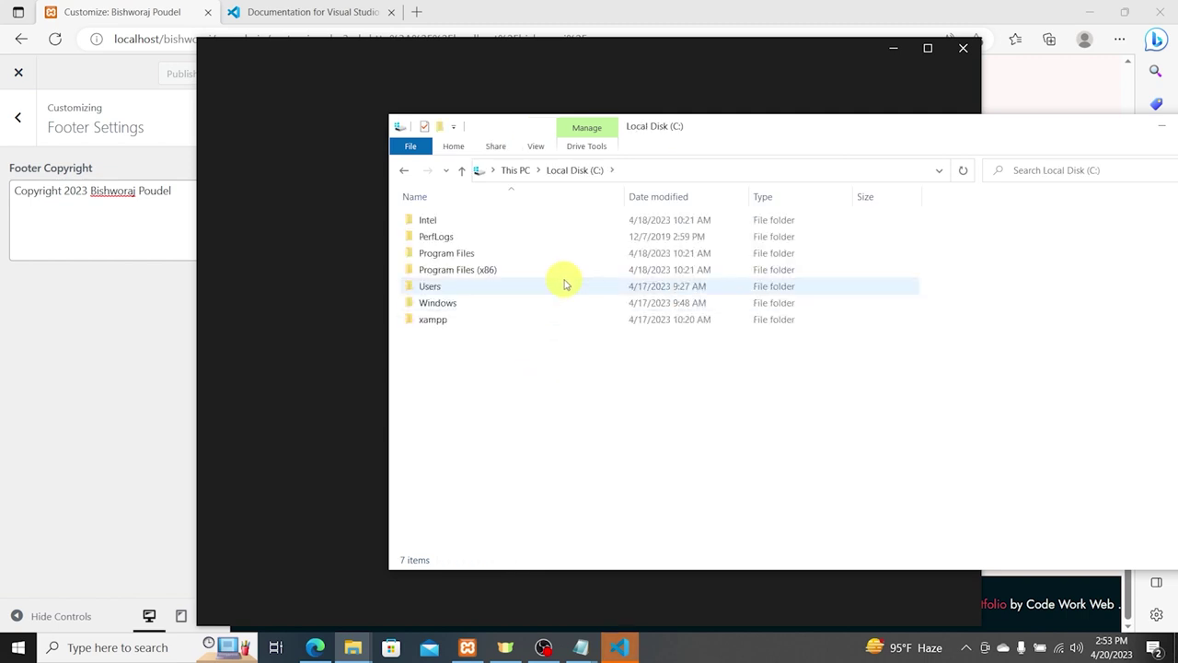
double_click(455, 320)
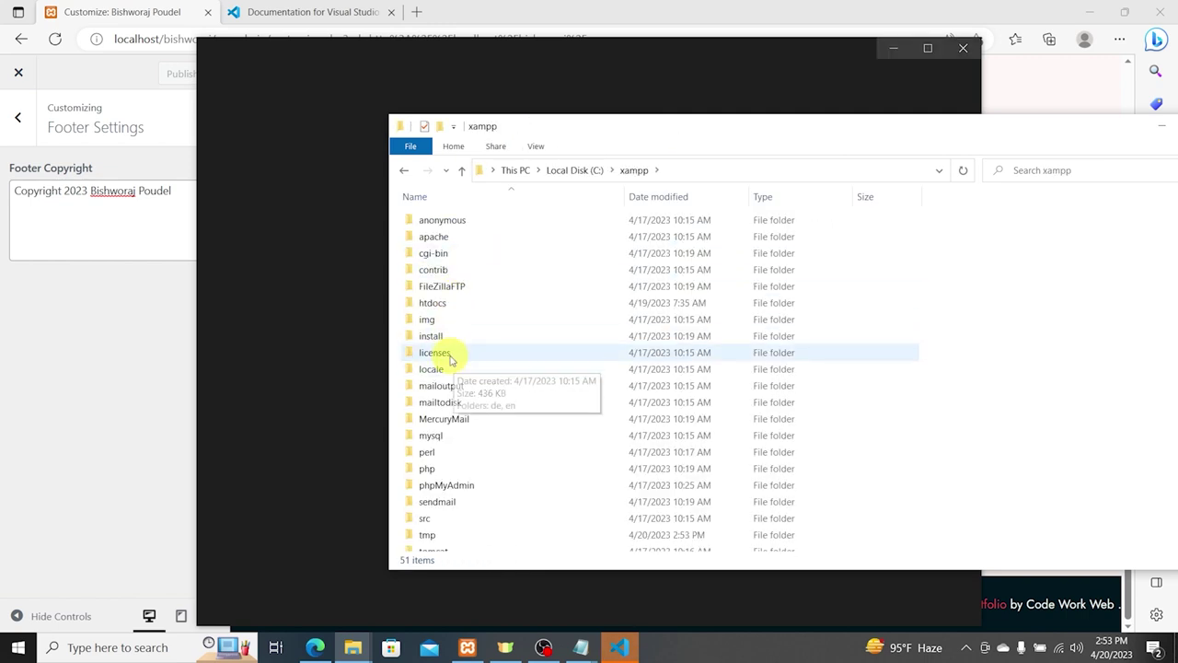
double_click(448, 302)
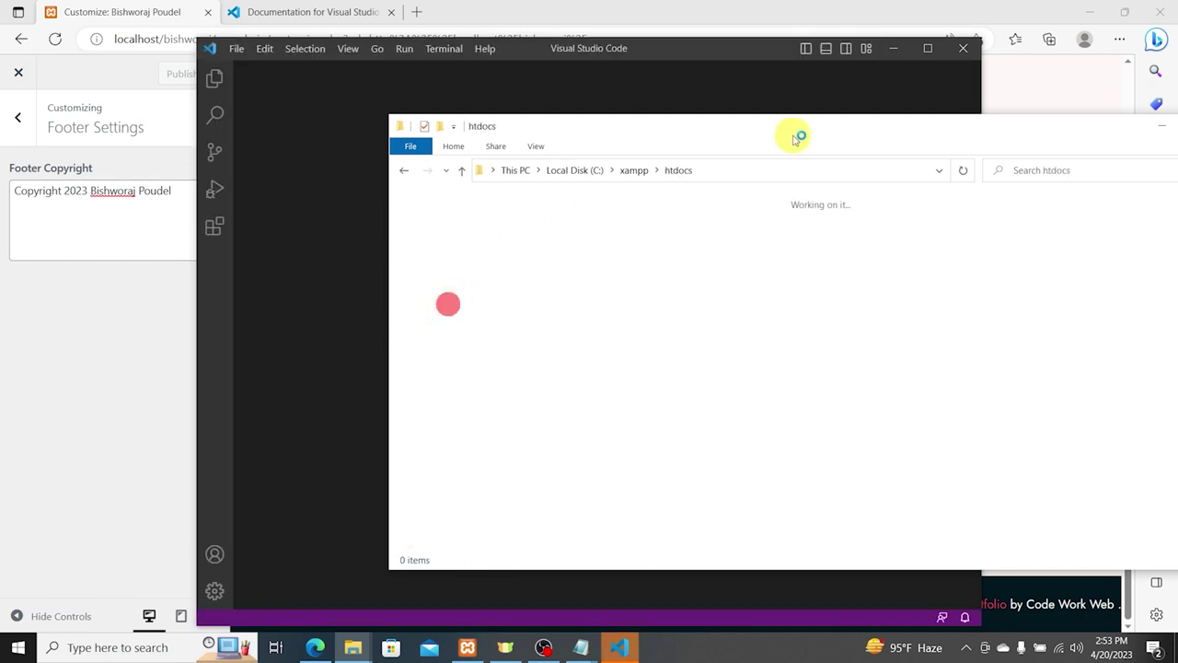
left_click(964, 51)
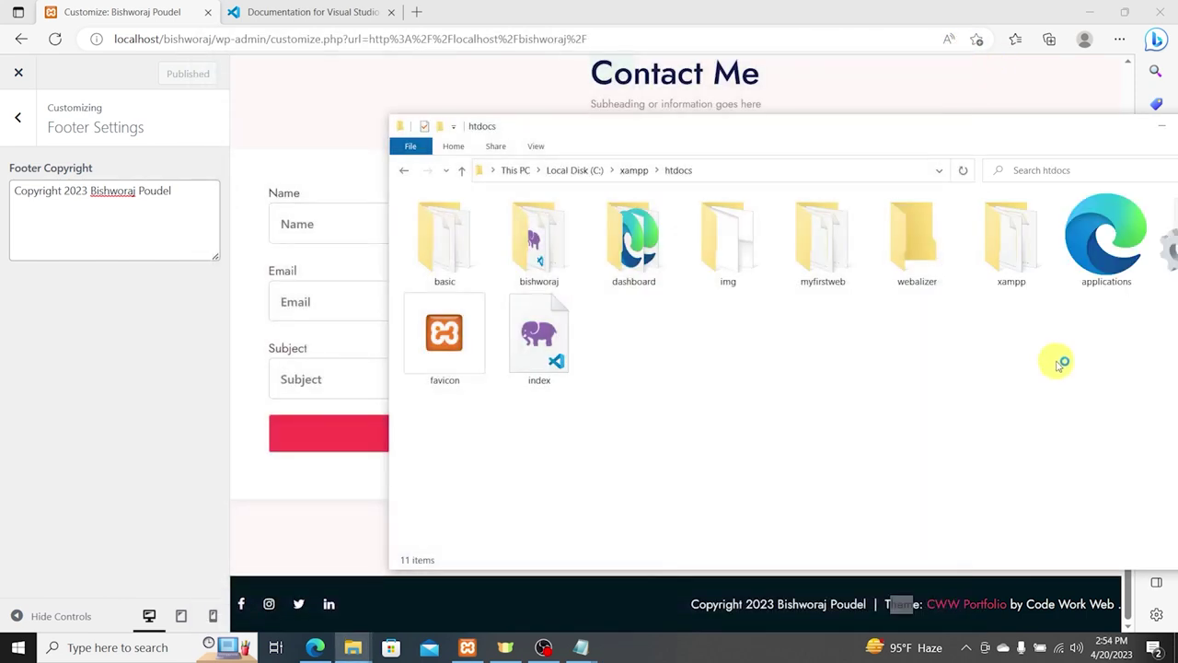
Step: Open the bishworaj folder with Code and maximize the VS Code window
left_click(547, 258)
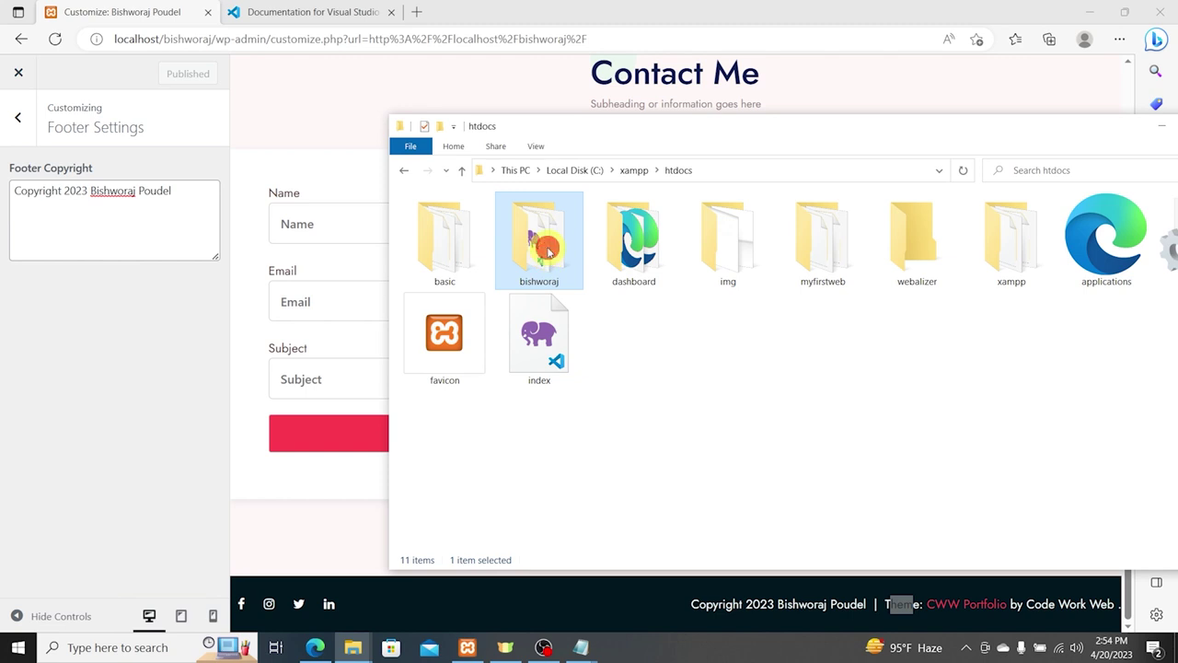
right_click(547, 249)
left_click(585, 313)
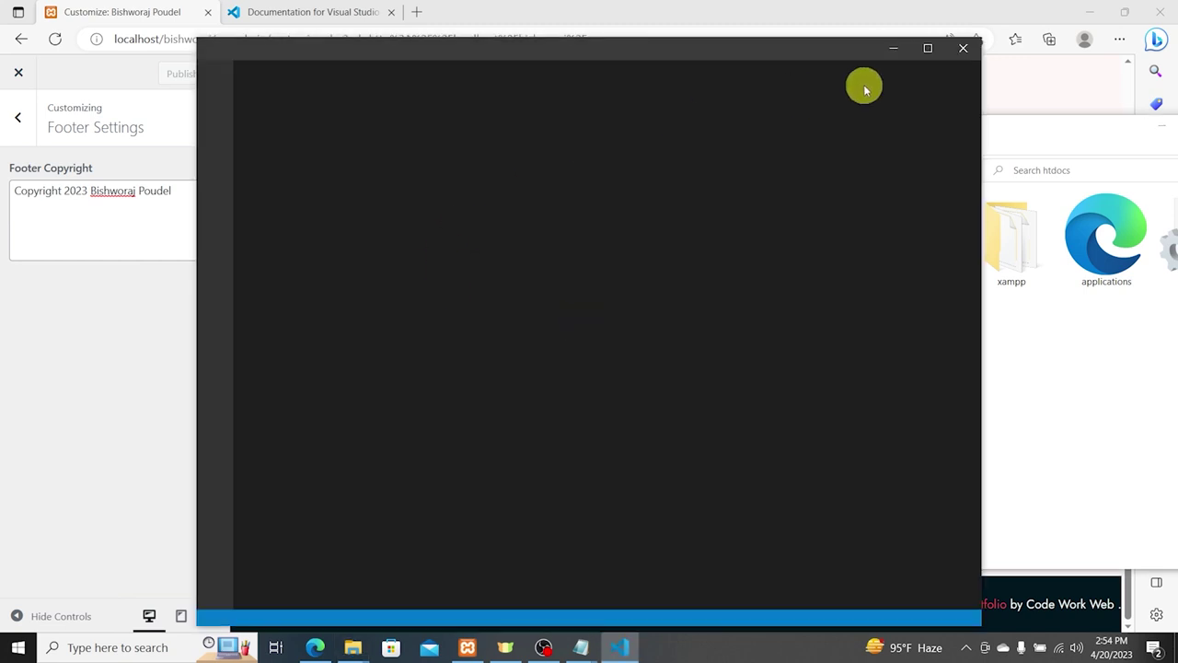
left_click(930, 47)
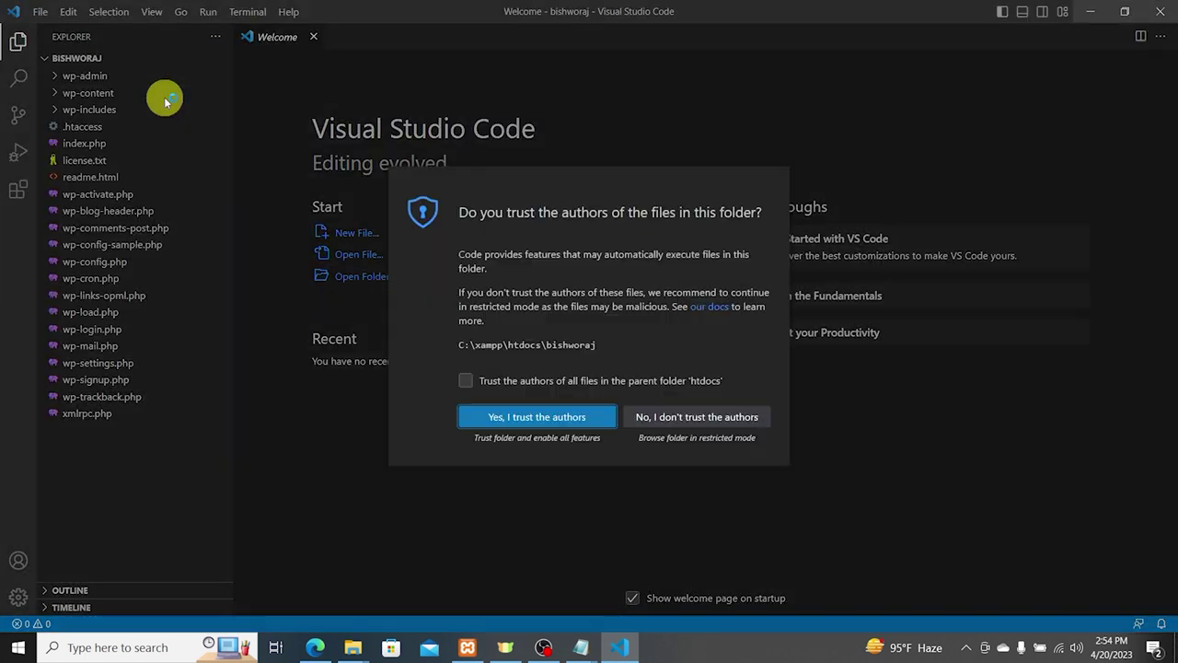
Step: Trust the folder's authors and search the whole project for 'Theme:'
left_click(550, 422)
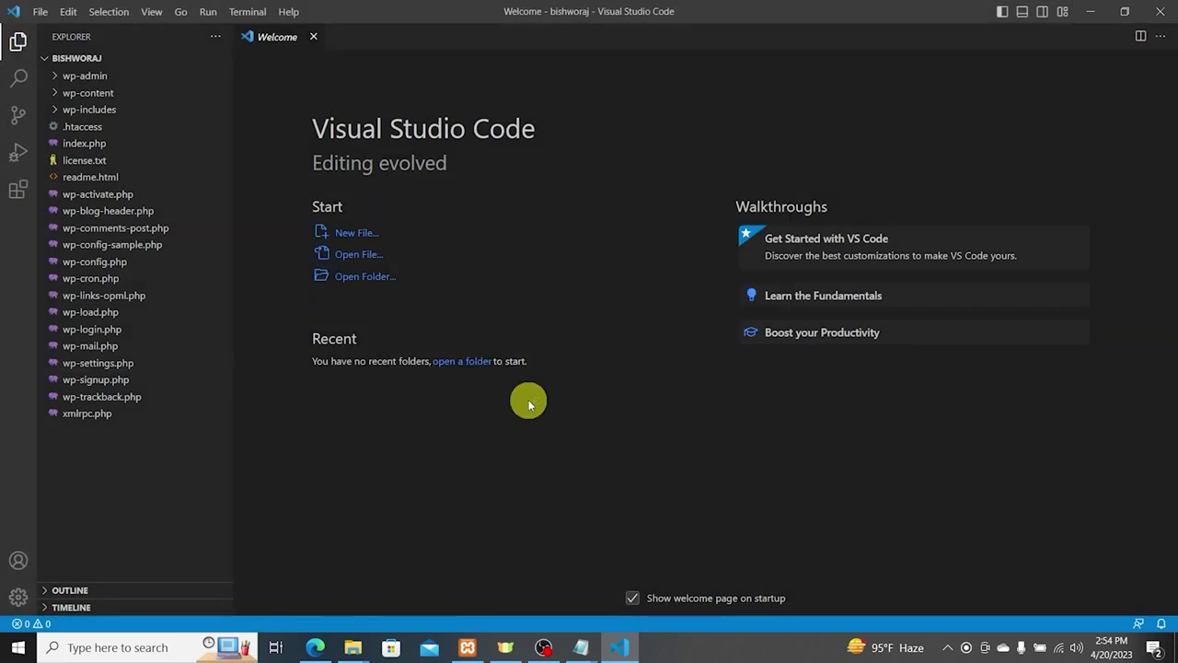
key("ctrl+shift+f")
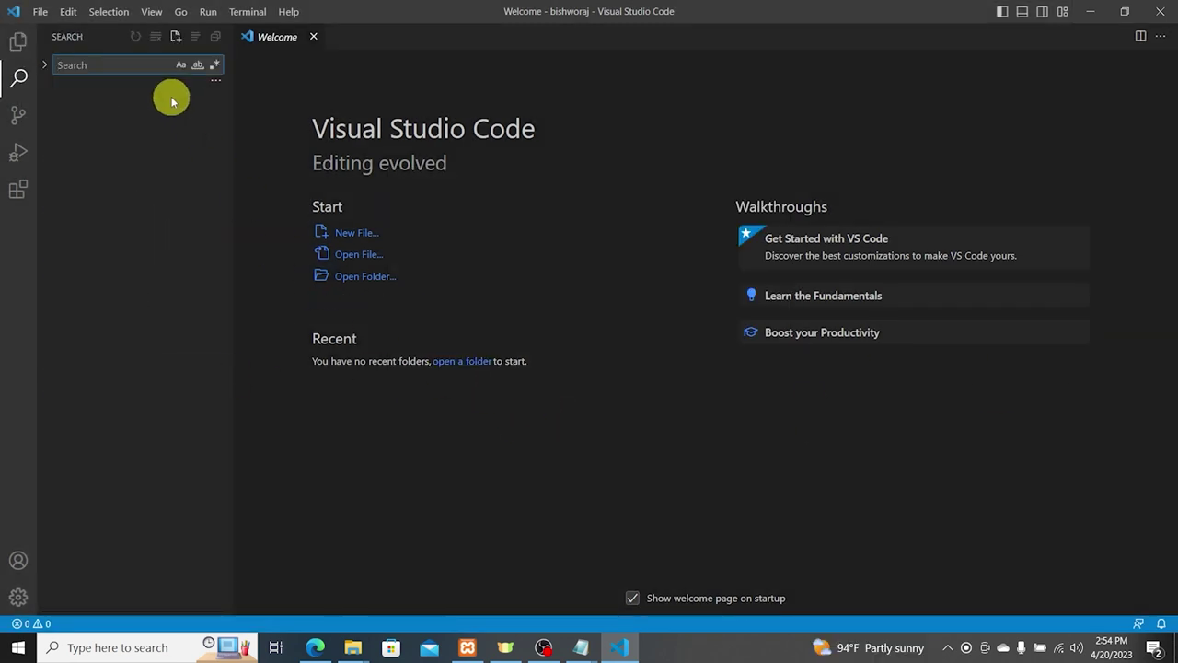
type("Theme:")
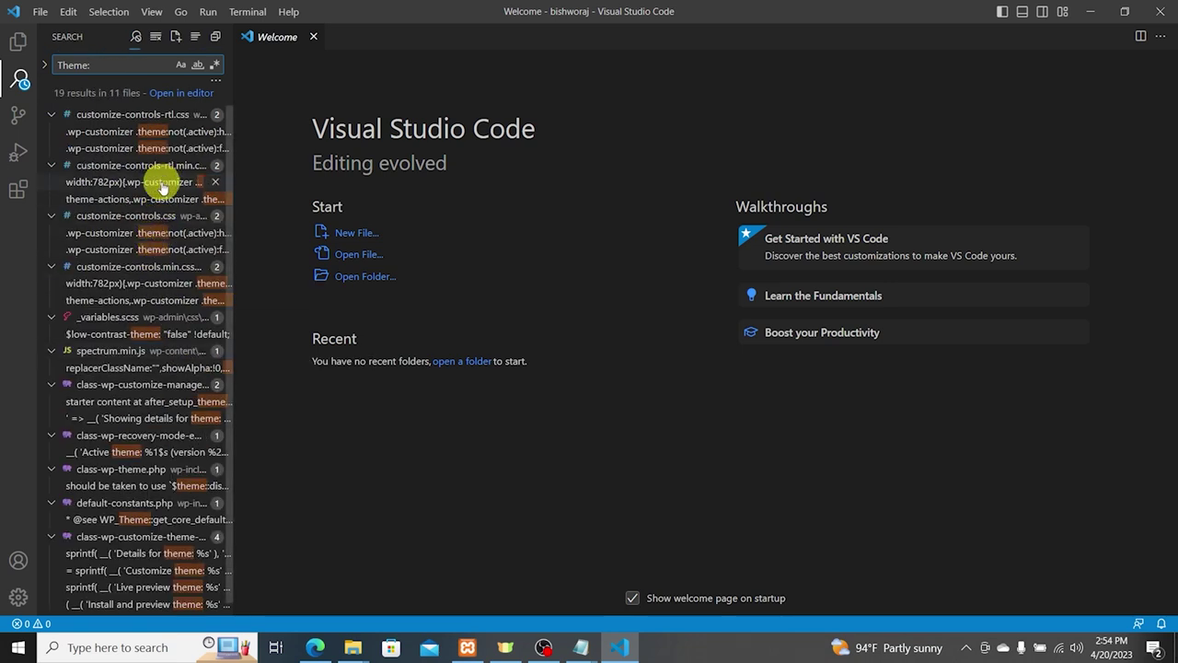
scroll(147, 368, "down", 1)
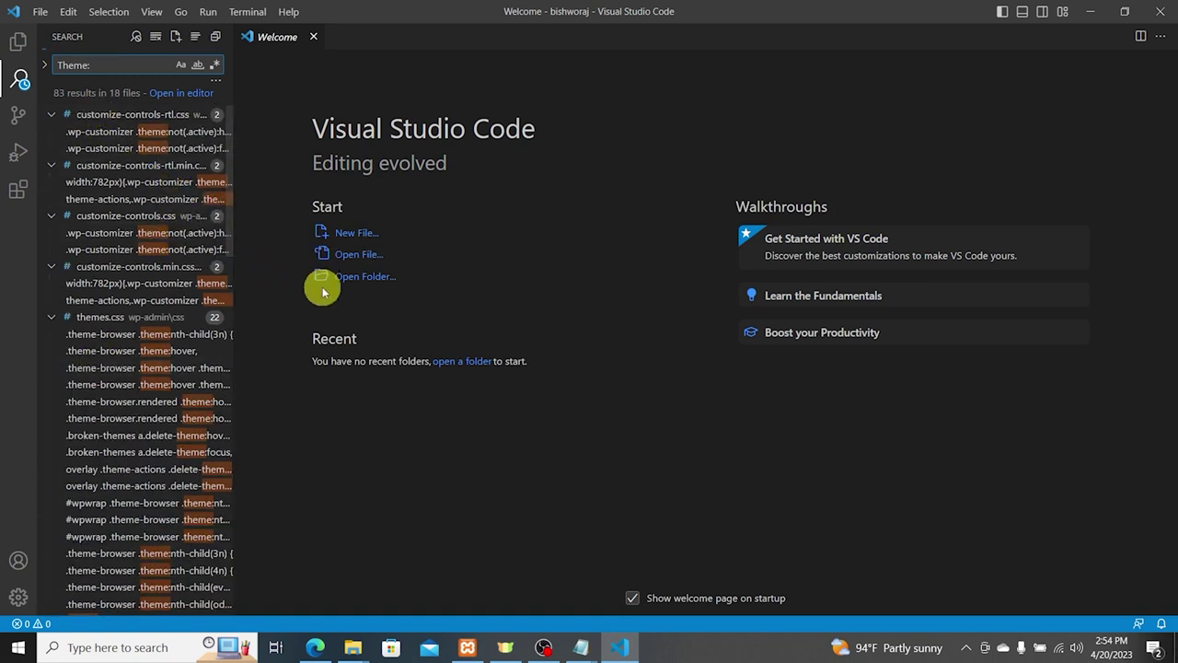
scroll(190, 368, "down", 3)
scroll(193, 382, "down", 10)
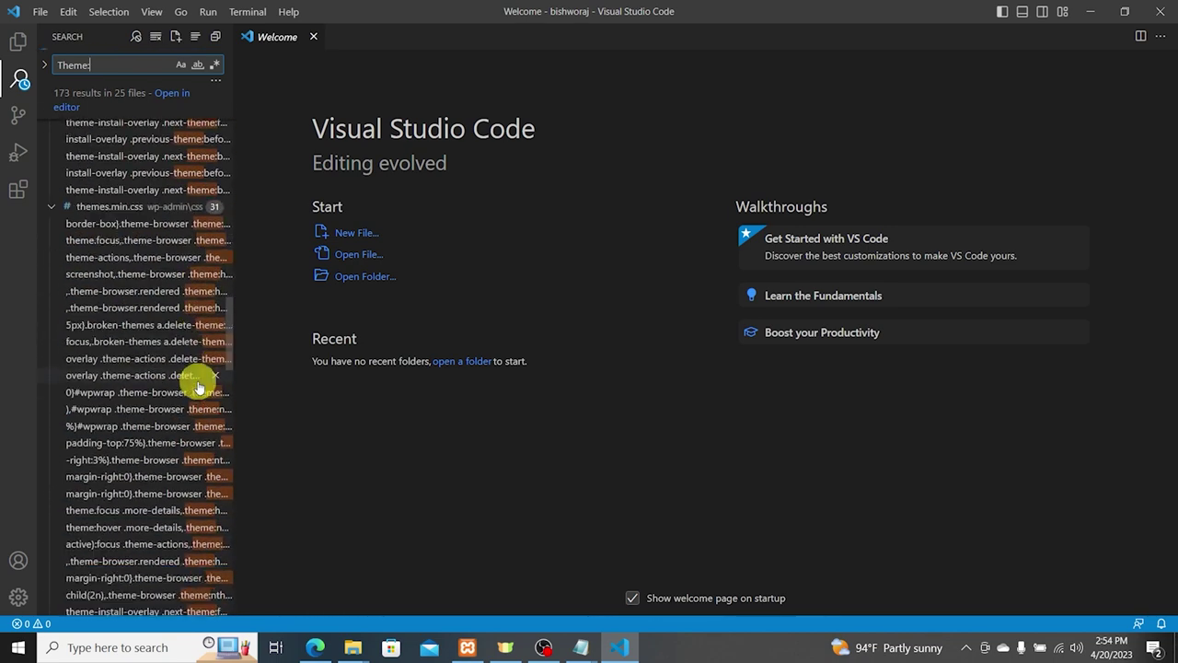
scroll(194, 391, "down", 4)
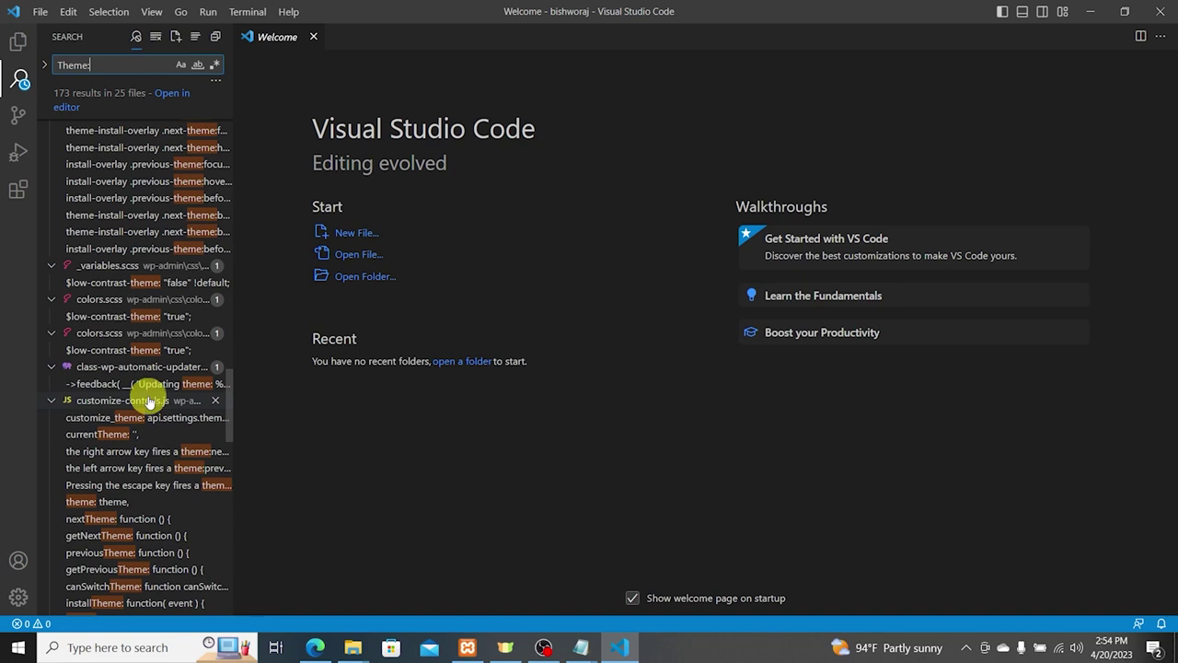
left_click(144, 384)
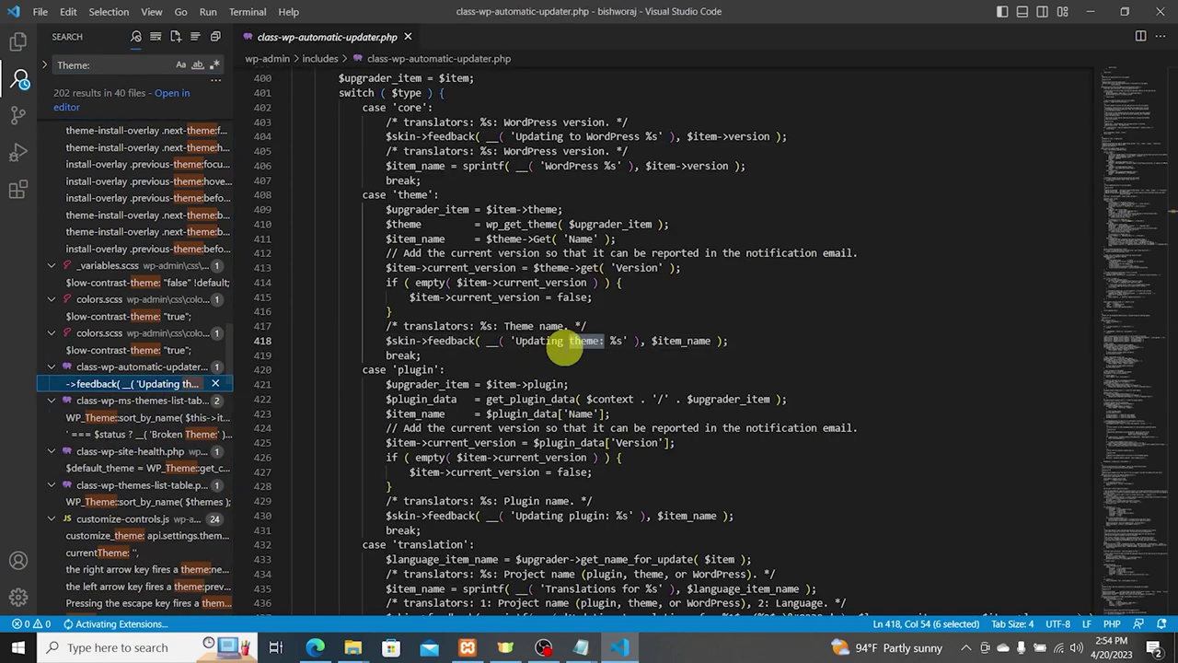
scroll(161, 414, "down", 10)
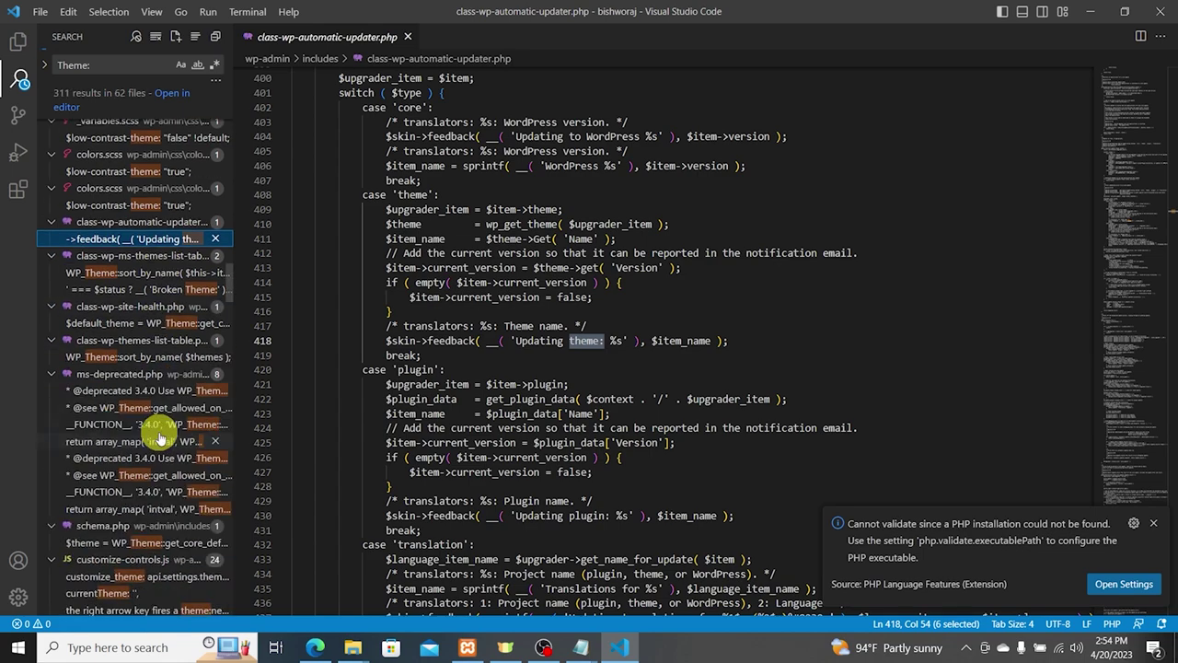
scroll(172, 450, "down", 2)
scroll(147, 488, "down", 8)
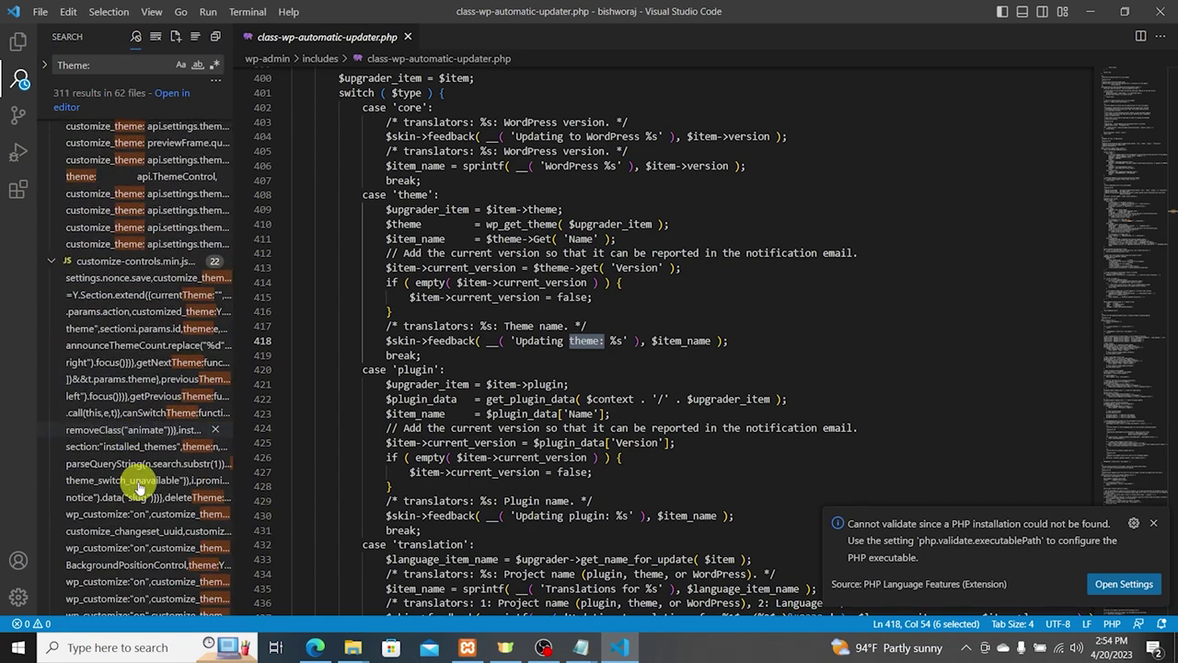
scroll(162, 493, "down", 12)
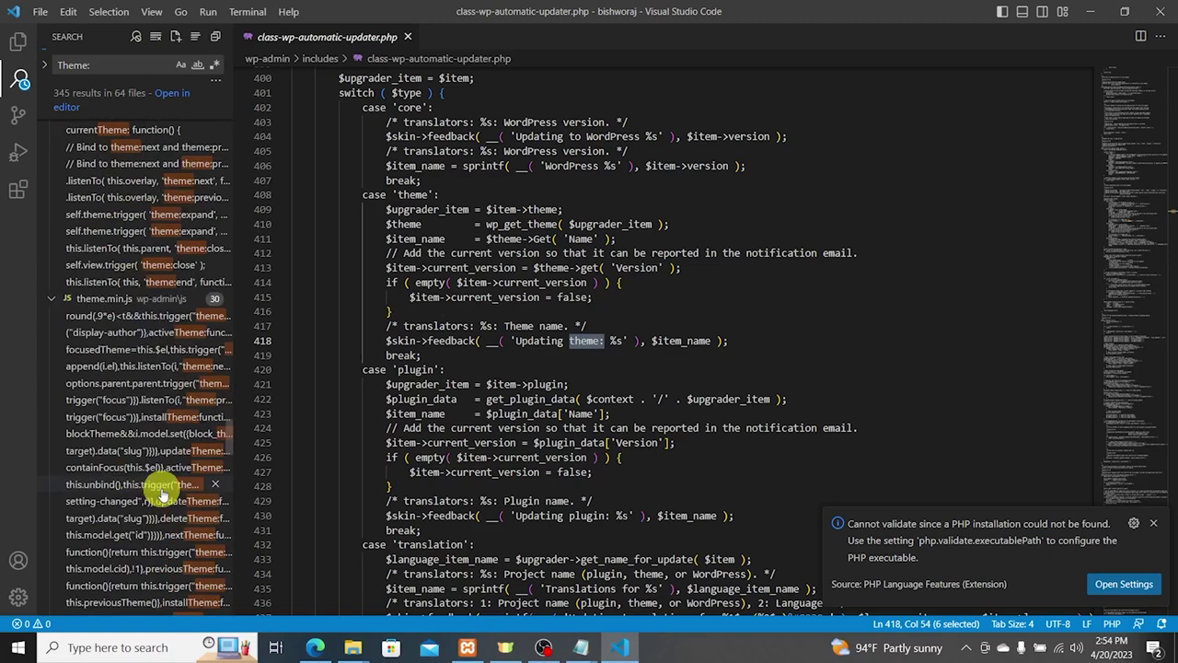
Step: Enable Match Whole Word and open the footer-hooks.php theme-credit match
left_click(197, 66)
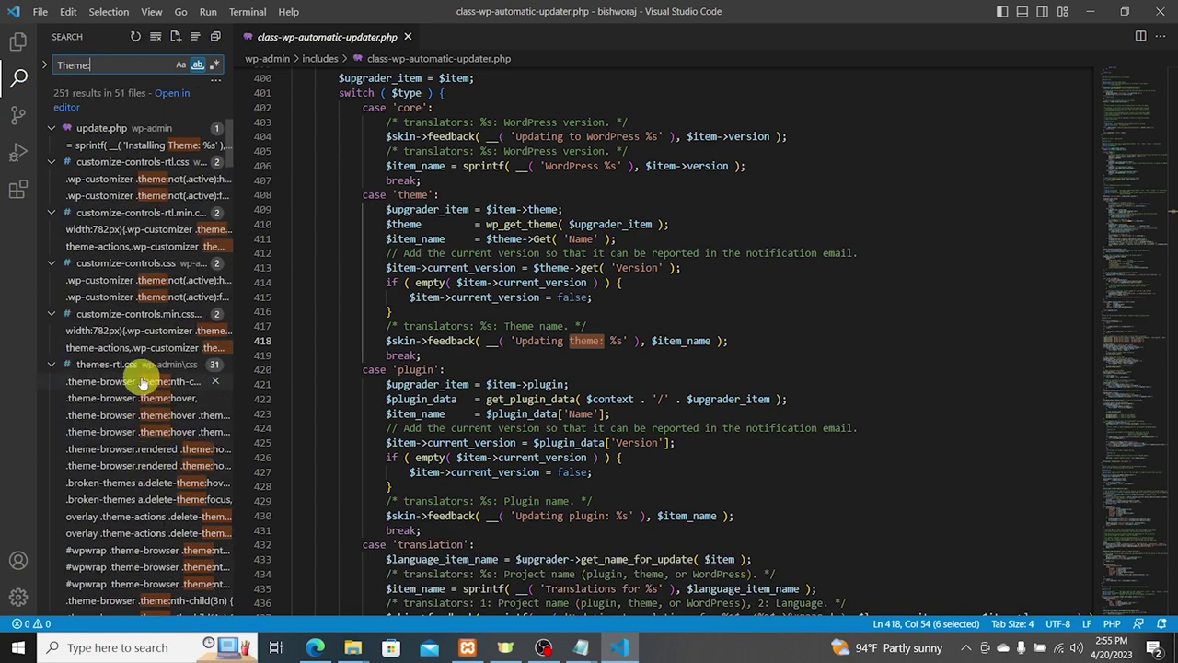
scroll(175, 359, "down", 9)
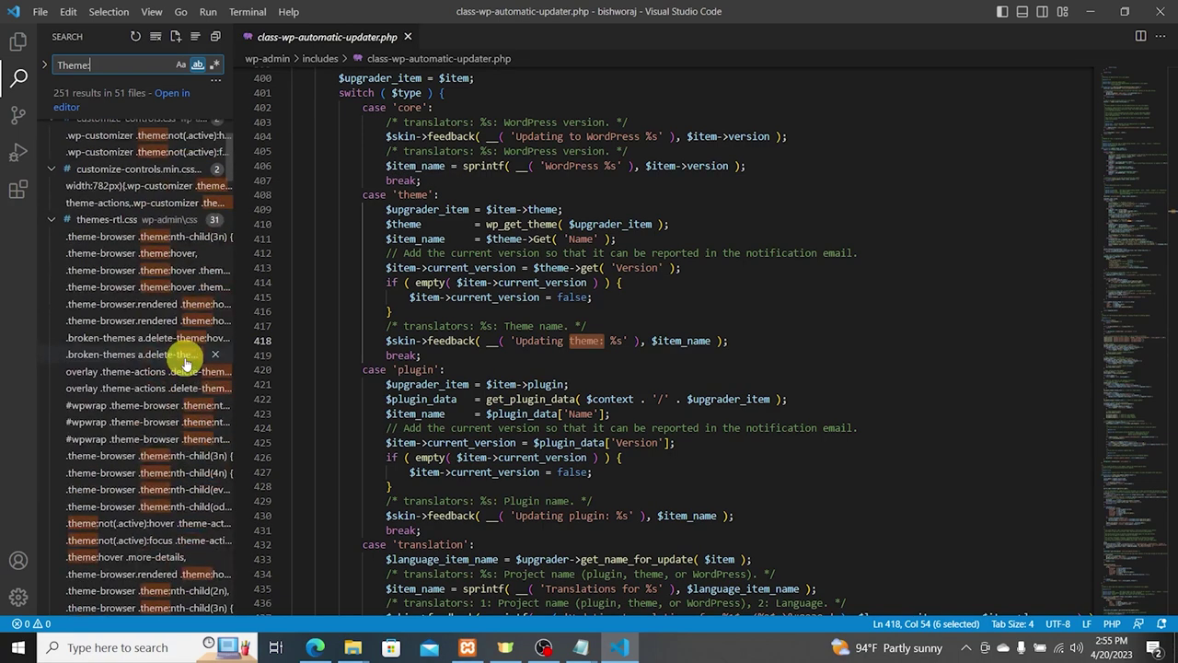
scroll(184, 365, "down", 15)
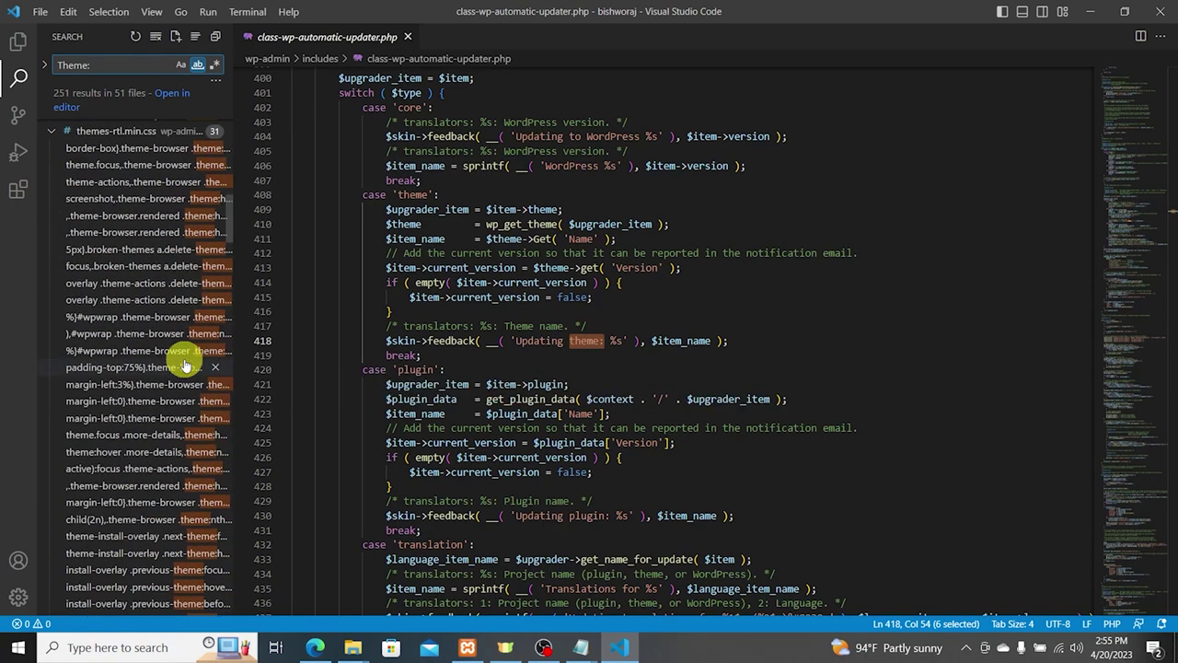
scroll(182, 411, "down", 10)
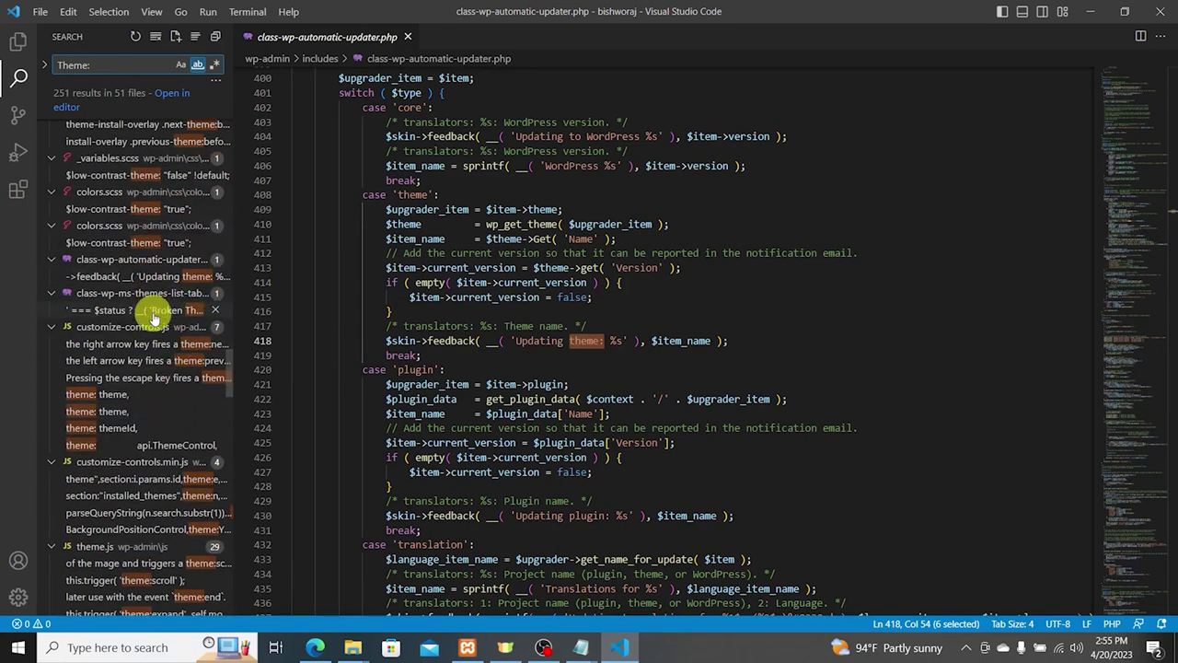
scroll(210, 442, "down", 15)
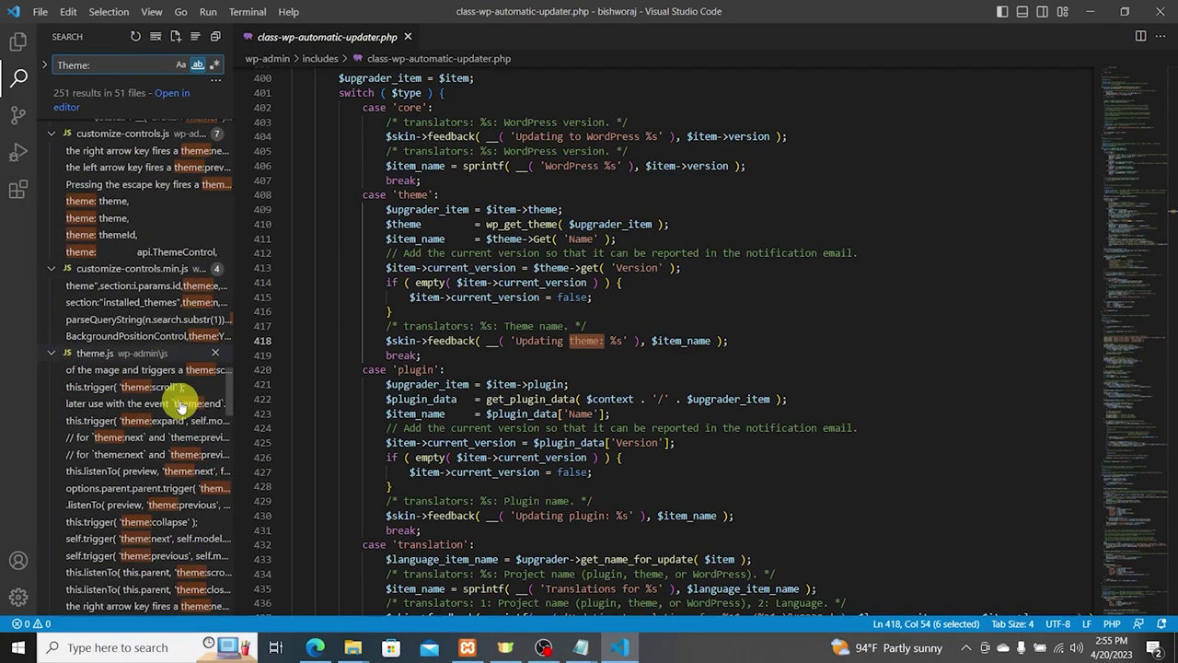
scroll(210, 497, "down", 5)
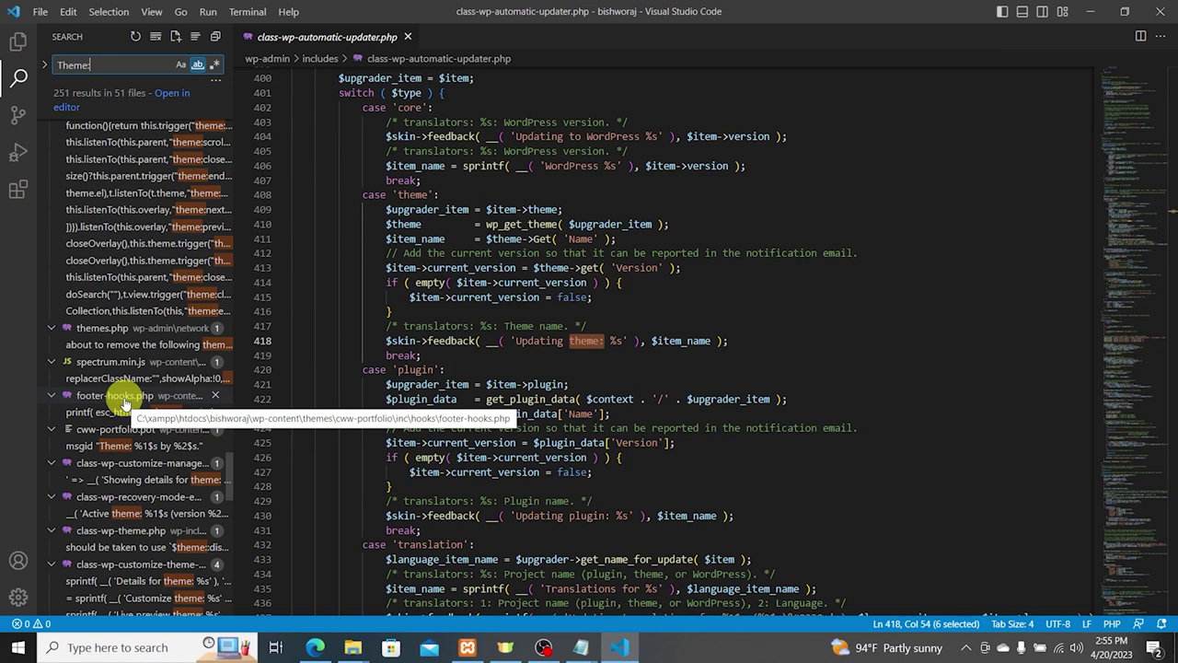
left_click(129, 411)
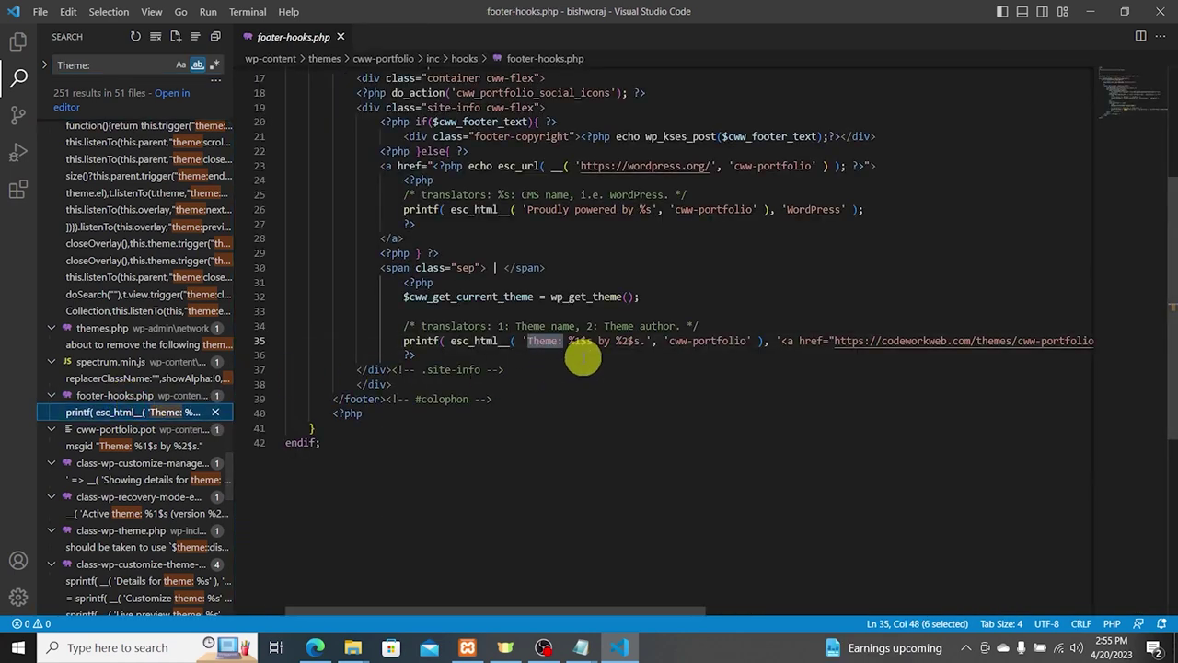
Step: Comment out the theme-credit printf on line 35 of footer-hooks.php with //
left_click(605, 343)
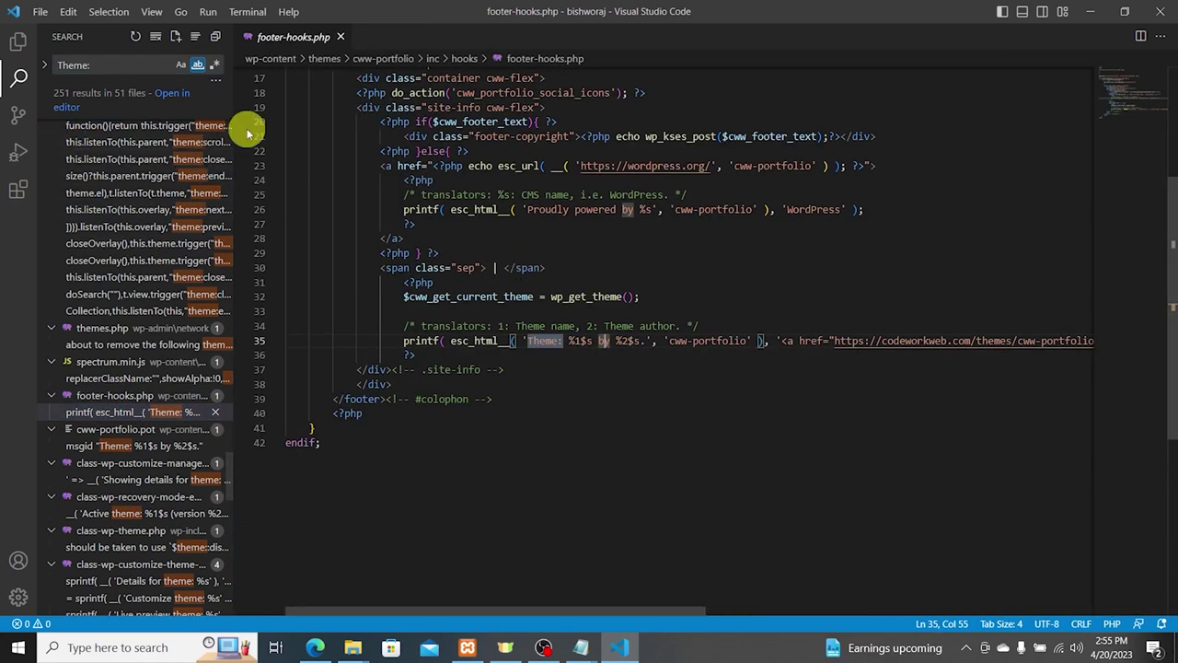
left_click(16, 45)
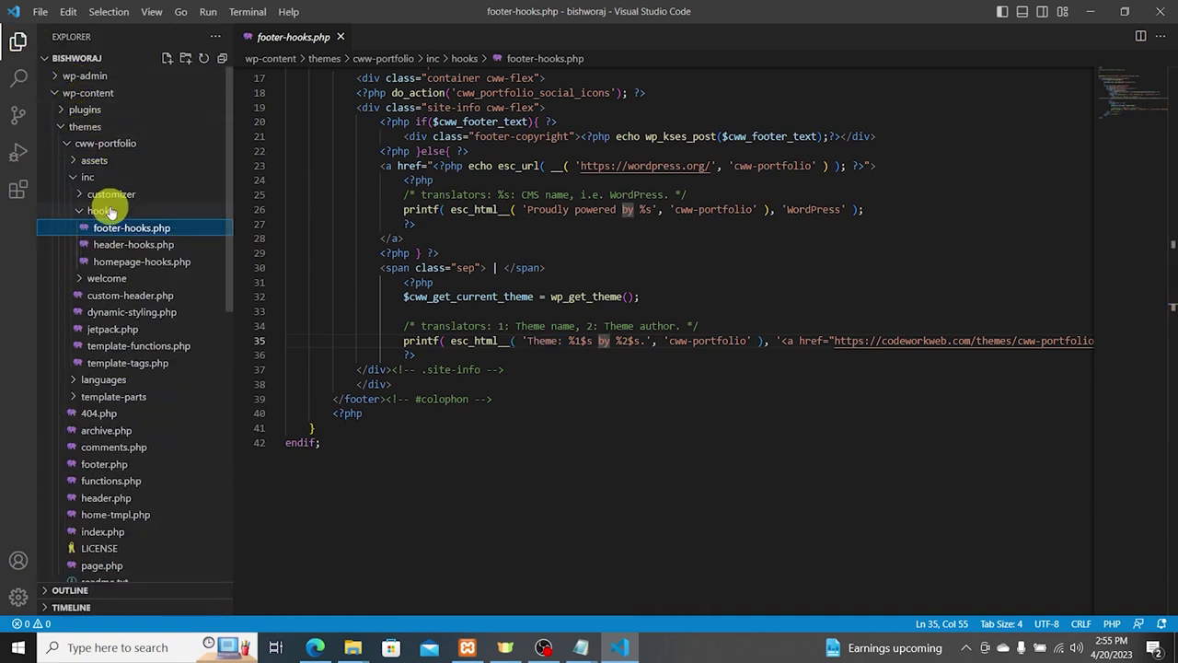
left_click(131, 227)
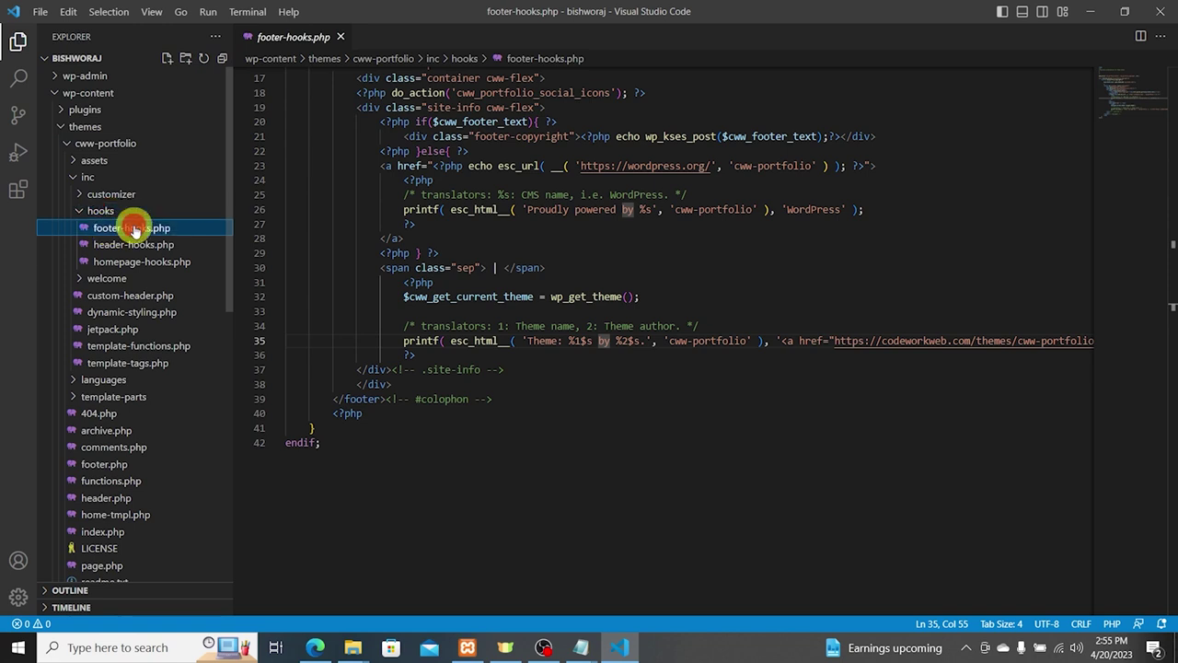
left_click_drag(385, 350, 547, 331)
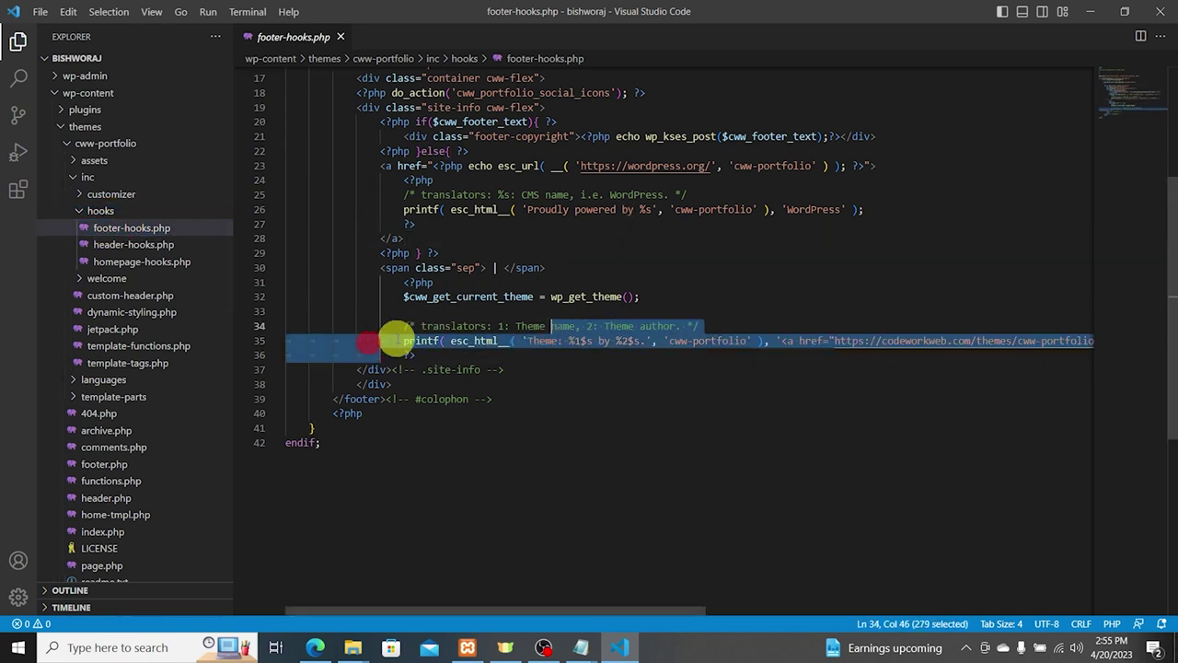
left_click(495, 286)
left_click(394, 345)
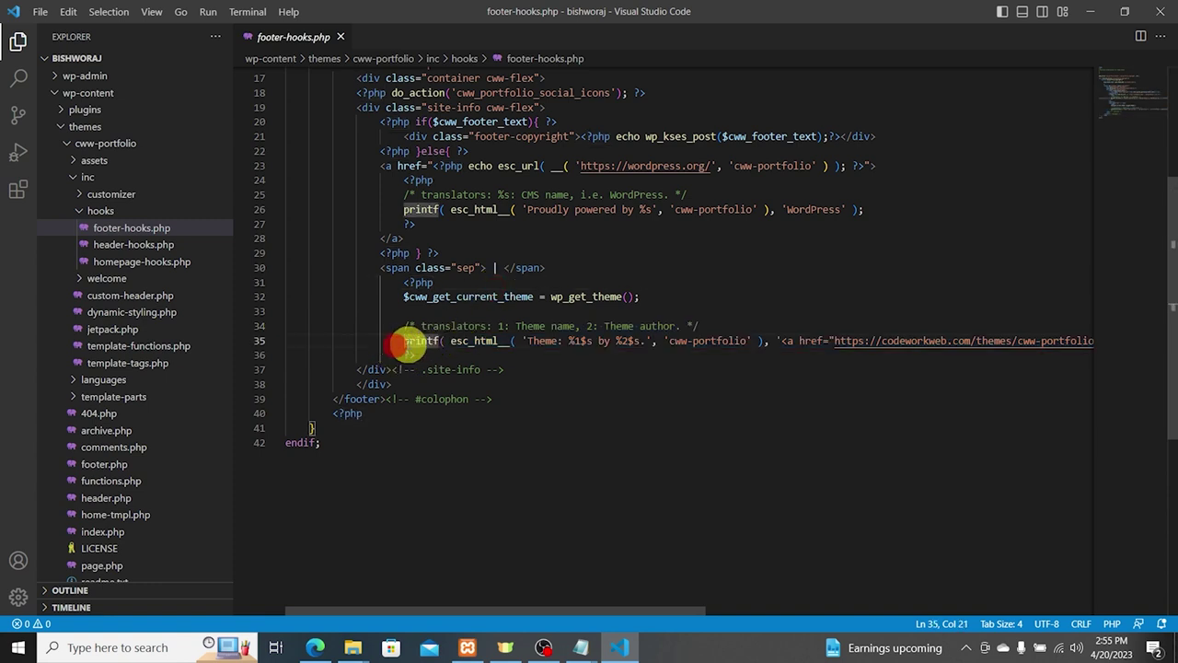
left_click(406, 209)
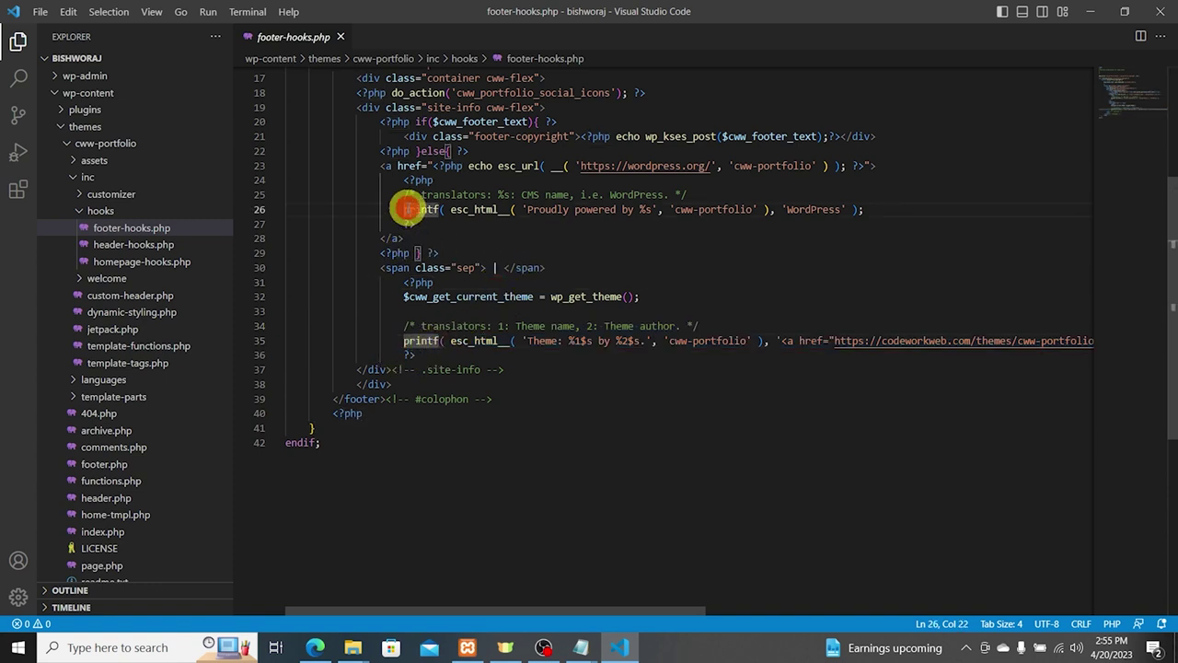
left_click(395, 342)
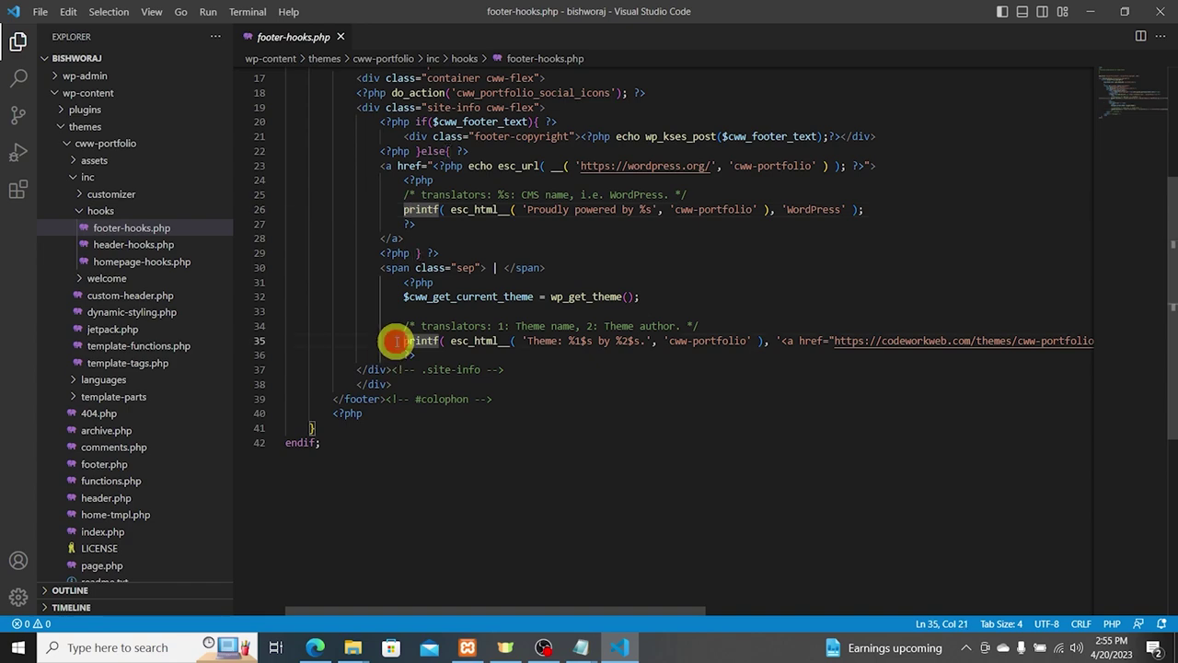
type("//")
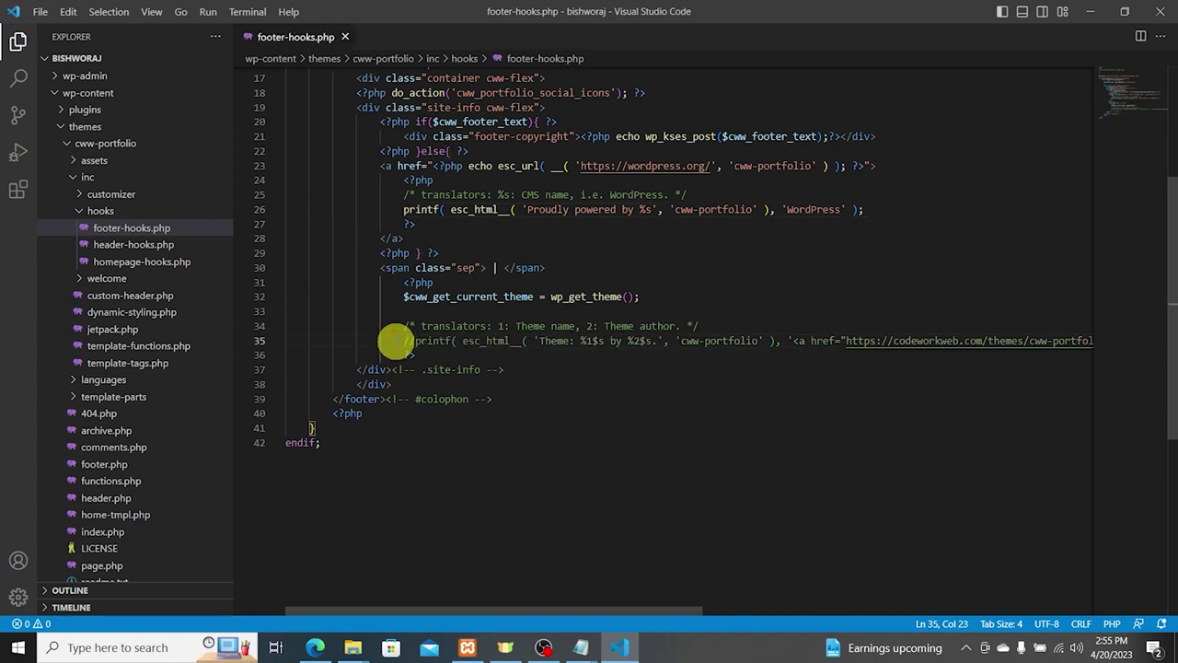
scroll(464, 363, "up", 1)
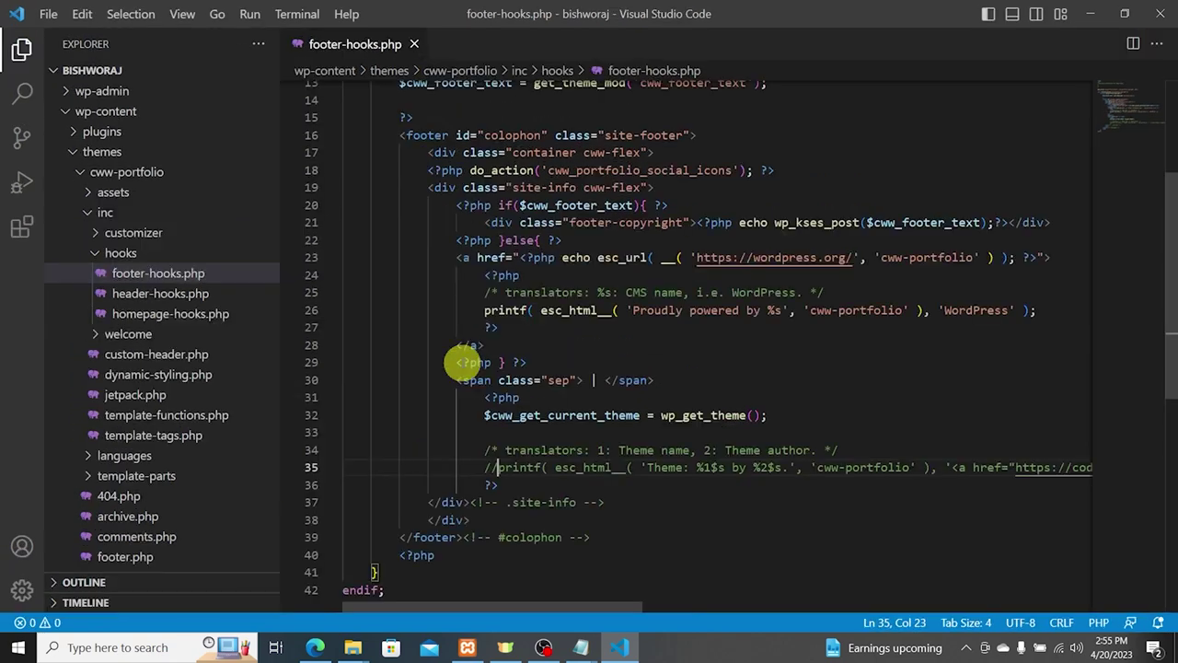
scroll(525, 377, "down", 2)
Step: Load the live front page by removing wp-admin/customize.php from the address and check the footer
key("ctrl+equal")
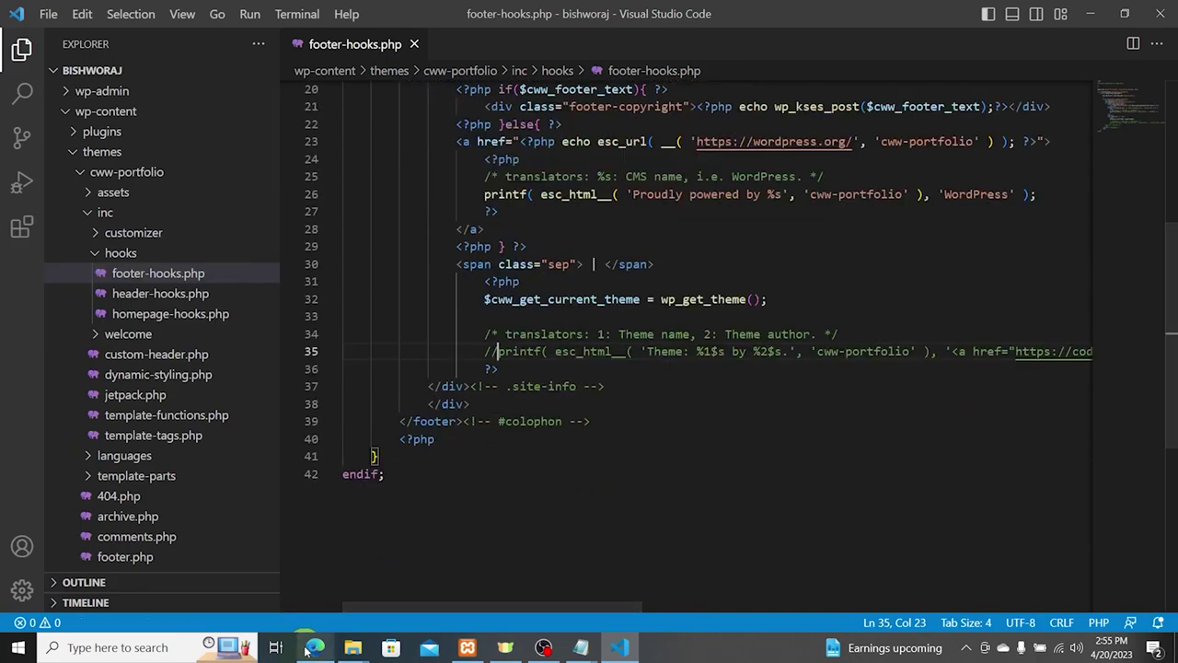
left_click(315, 647)
left_click(57, 39)
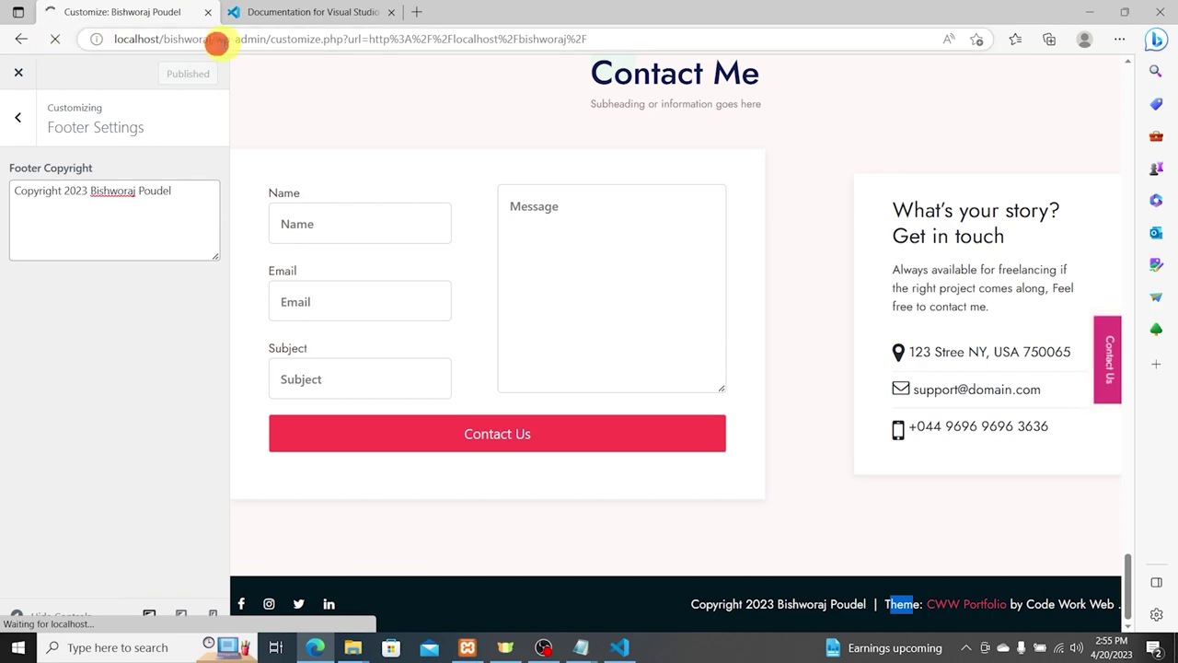
left_click_drag(215, 40, 849, 46)
key("Delete")
key("Return")
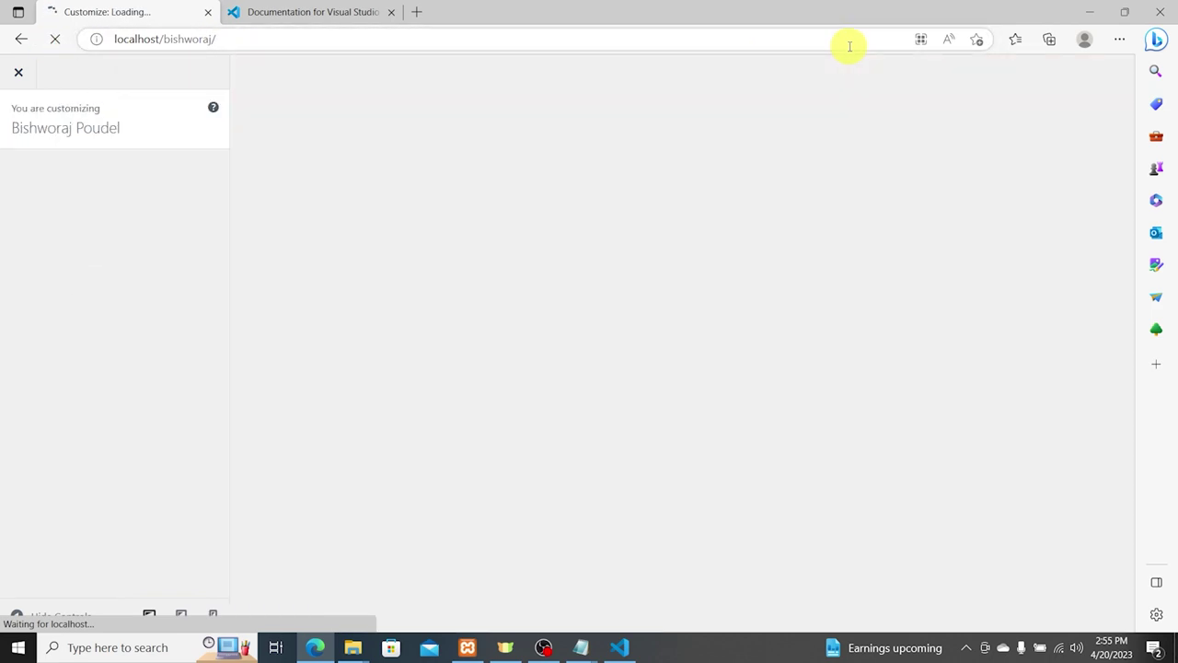
left_click(195, 39)
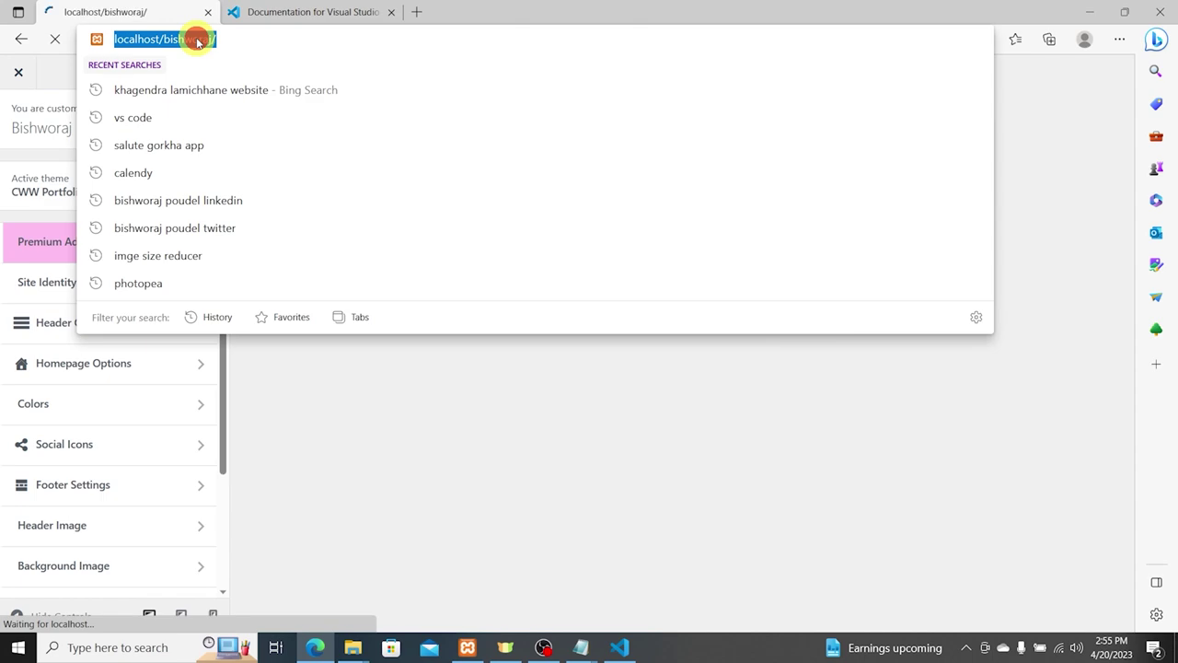
scroll(760, 297, "down", 15)
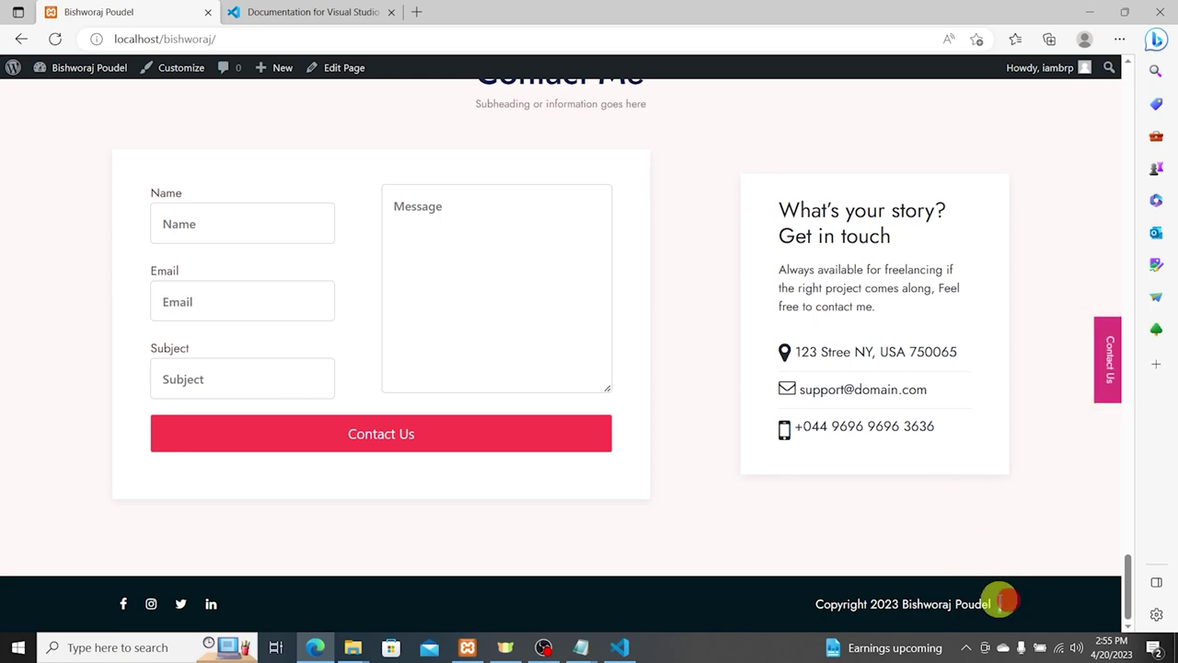
Step: Delete the '|' separator on line 30 of footer-hooks.php and save the file
left_click(1090, 11)
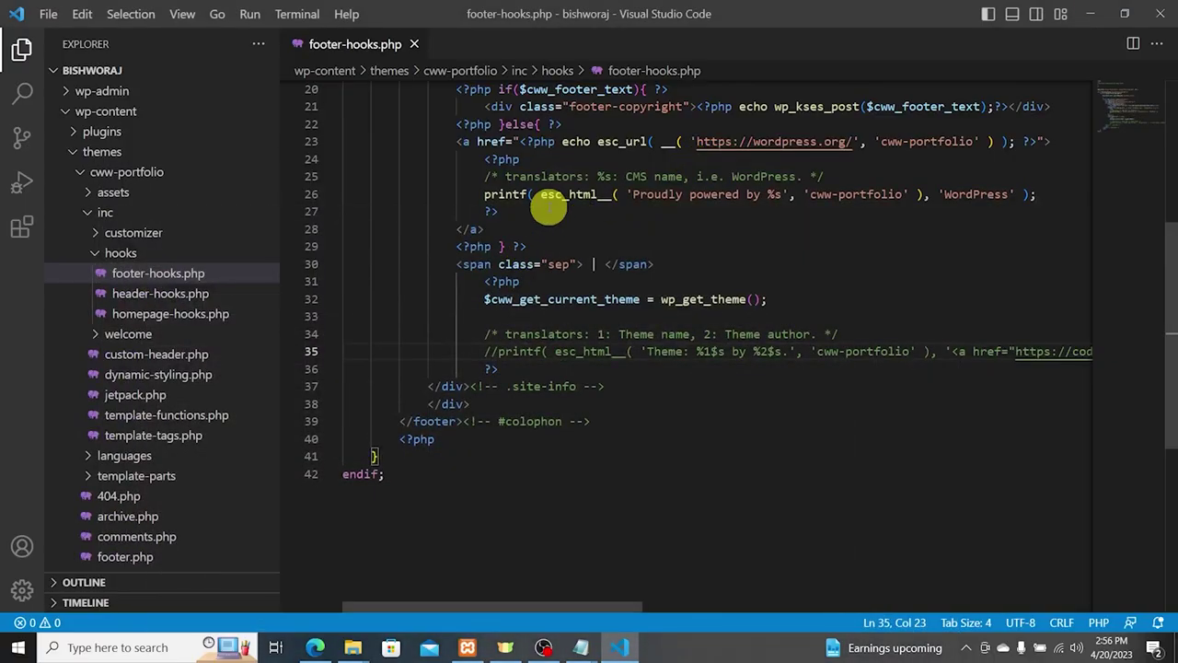
left_click_drag(590, 264, 600, 264)
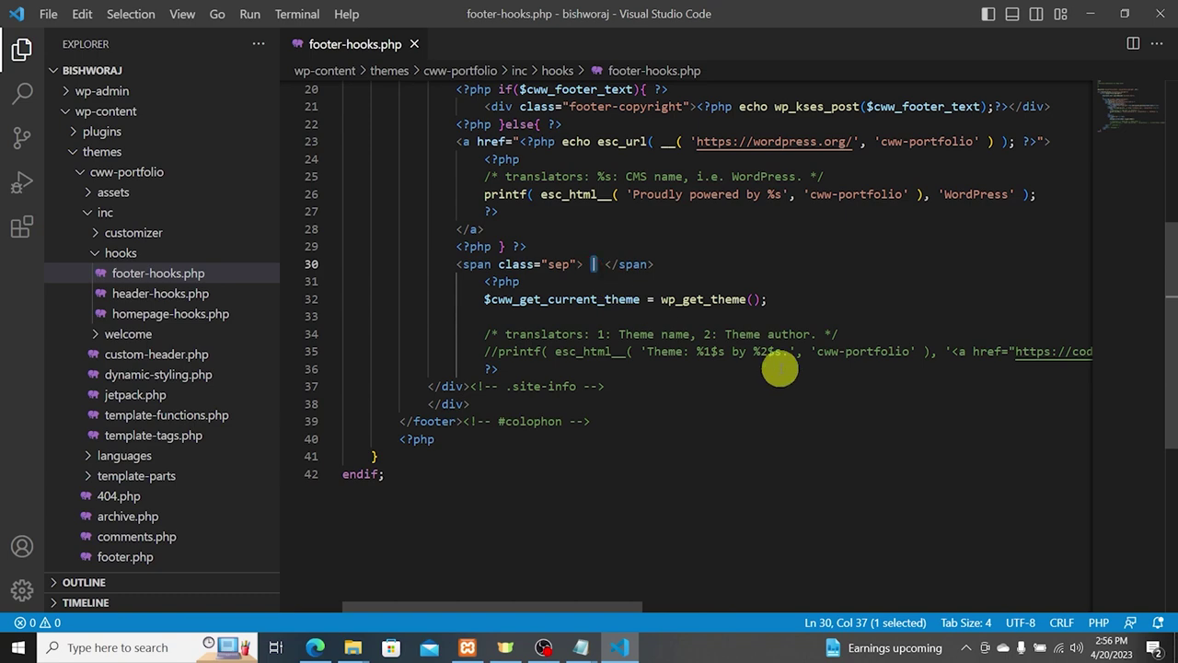
key("BackSpace")
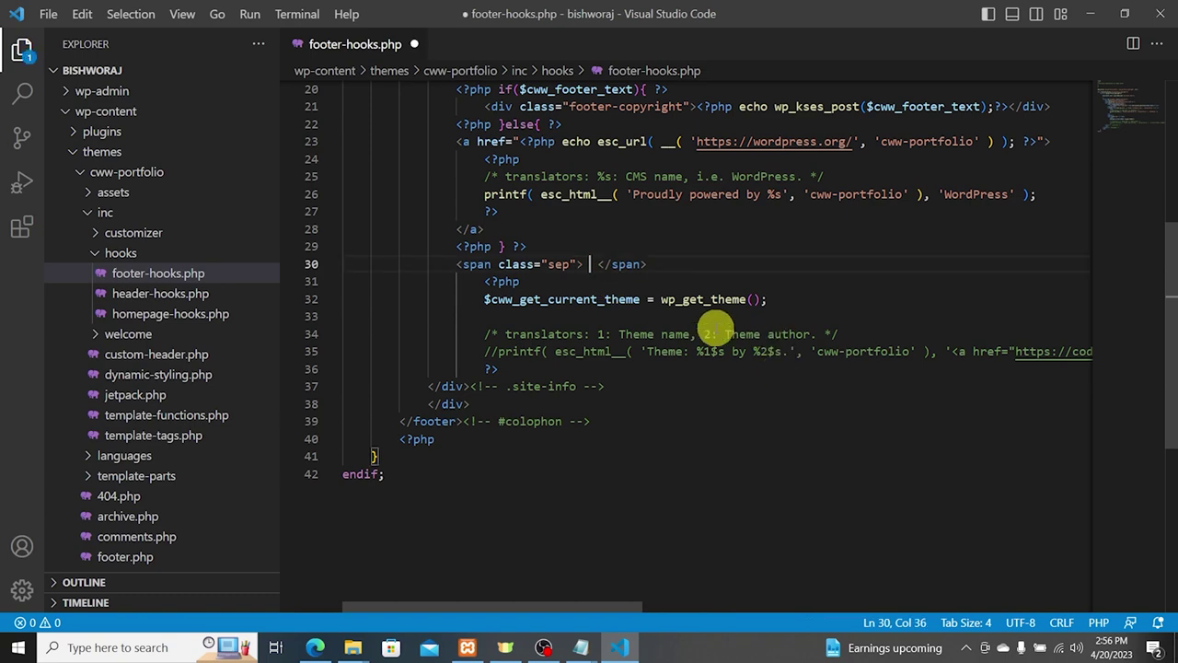
key("ctrl+s")
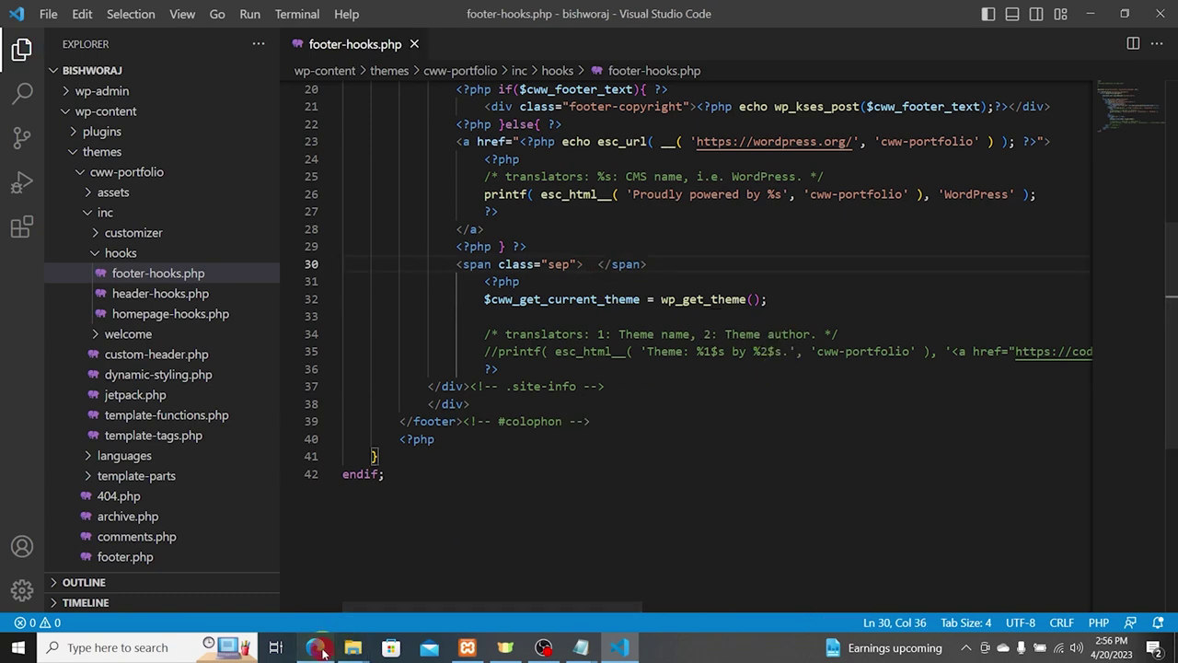
Step: Reload the live site and confirm the footer shows only the copyright line
left_click(316, 647)
left_click(55, 39)
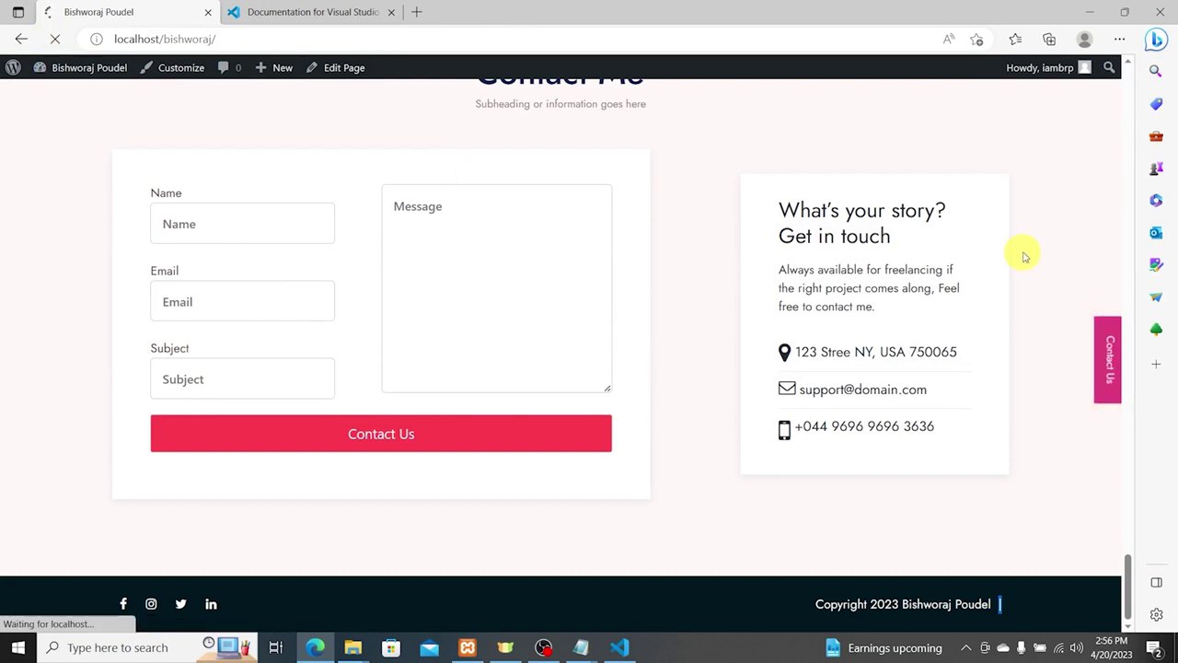
left_click_drag(998, 604, 812, 608)
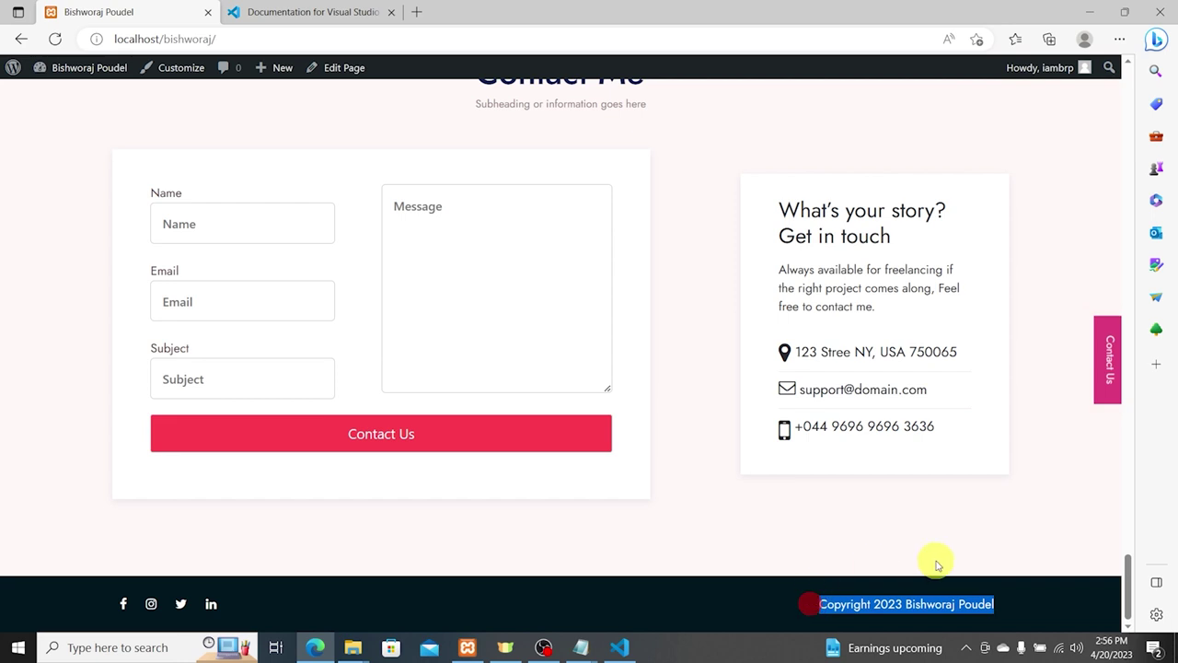
left_click(1044, 586)
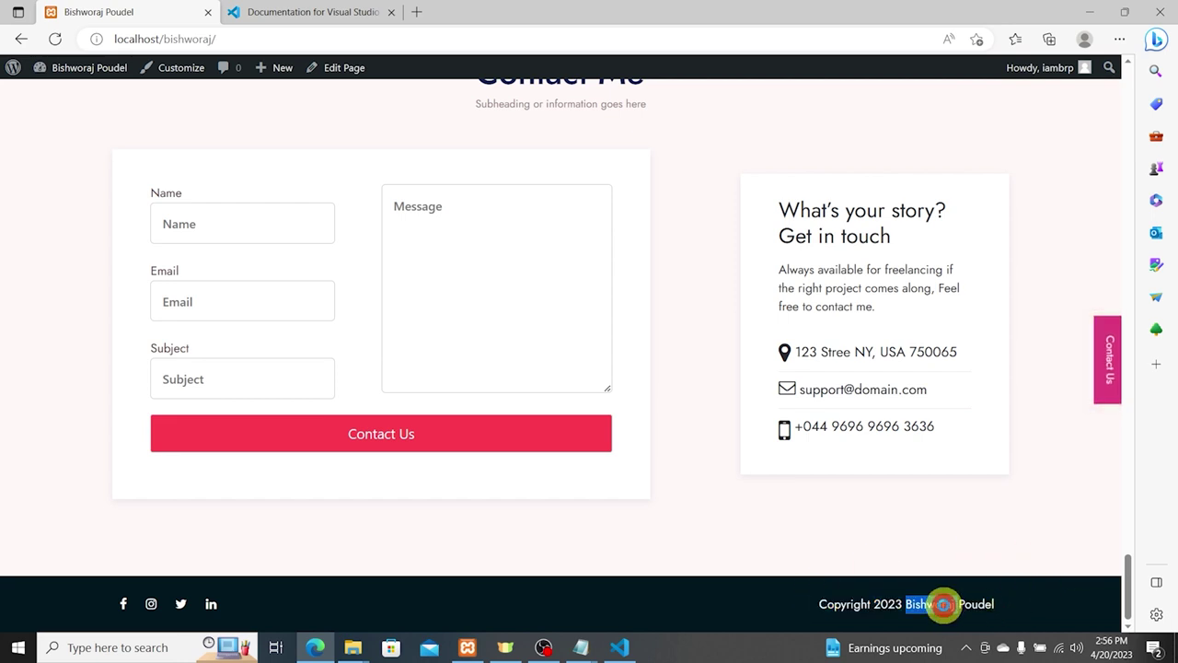
scroll(795, 363, "up", 2)
scroll(836, 300, "down", 2)
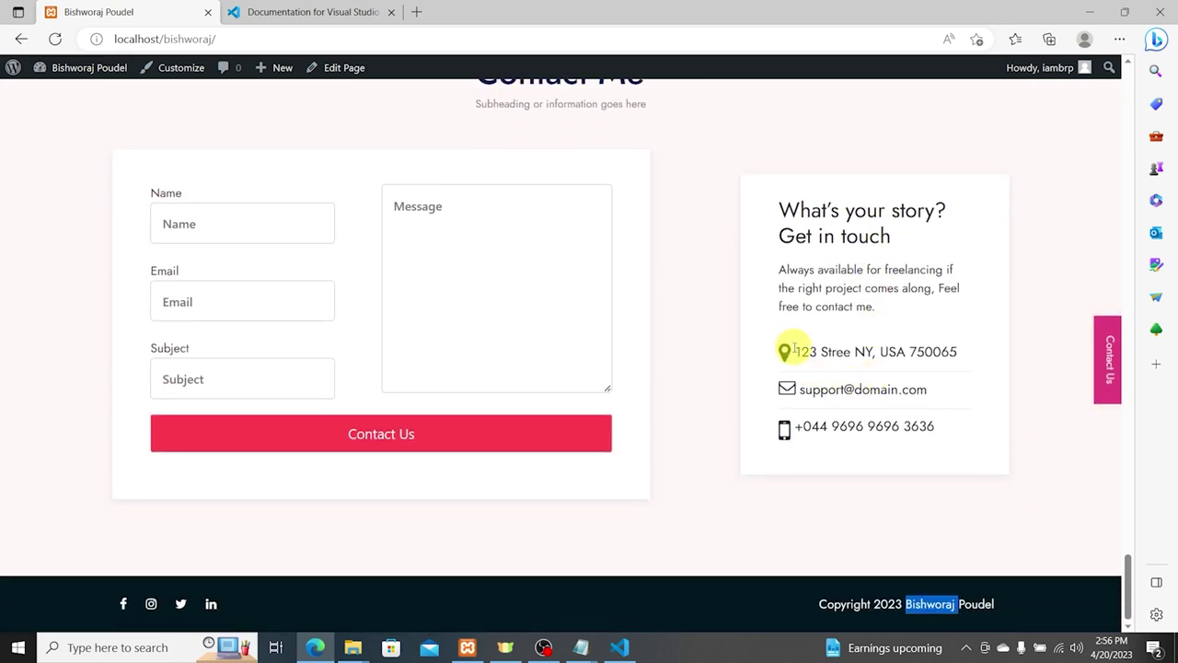
scroll(806, 276, "up", 2)
scroll(802, 304, "down", 2)
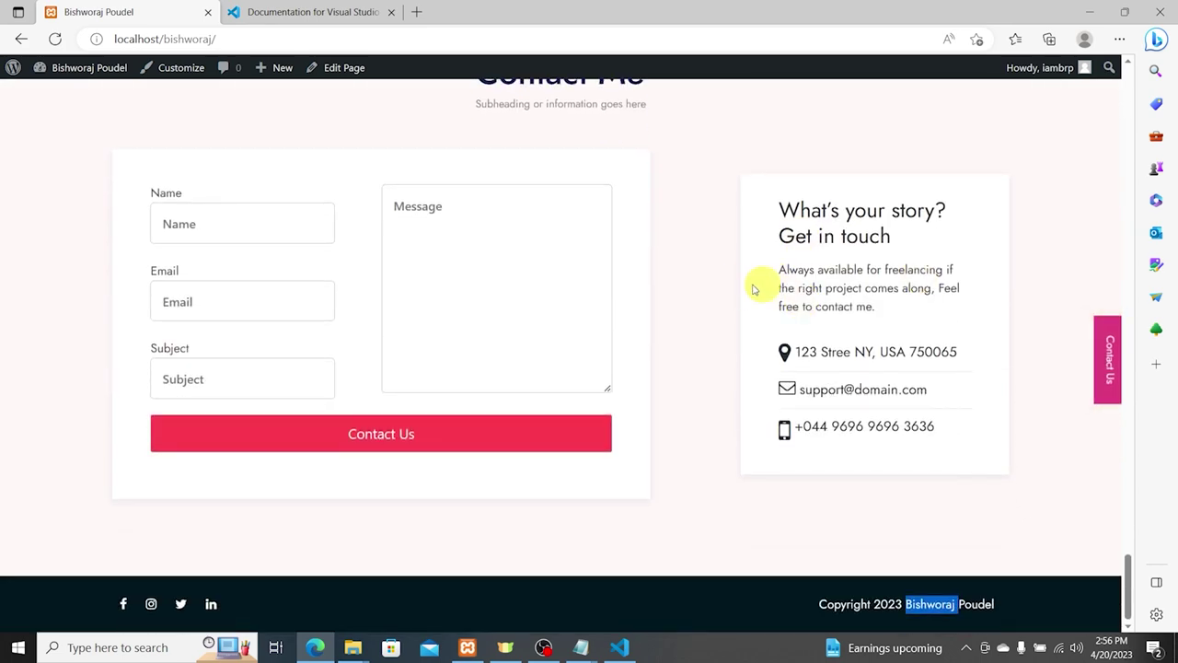
left_click(782, 213)
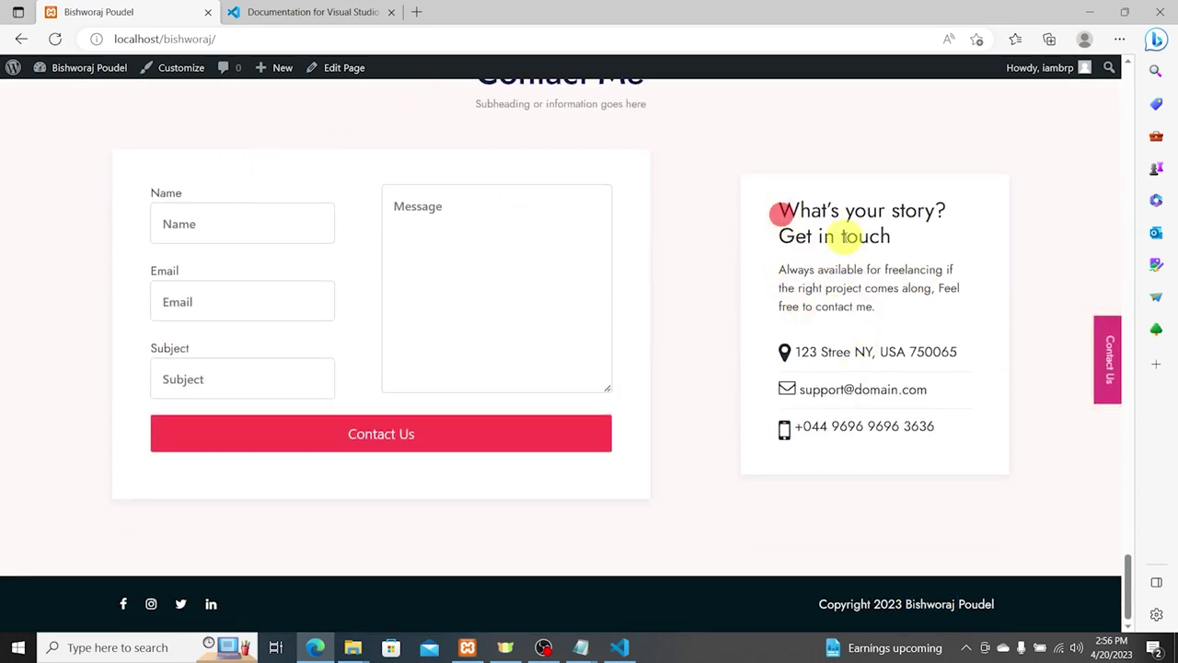
left_click_drag(847, 238, 926, 265)
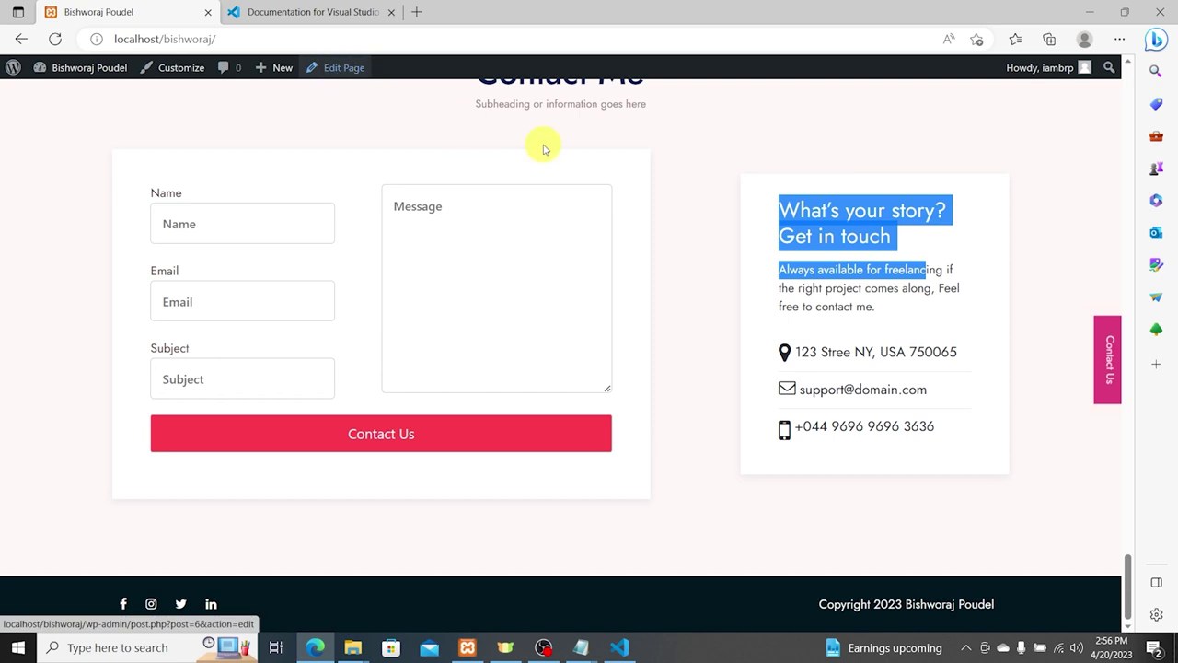
left_click(860, 239)
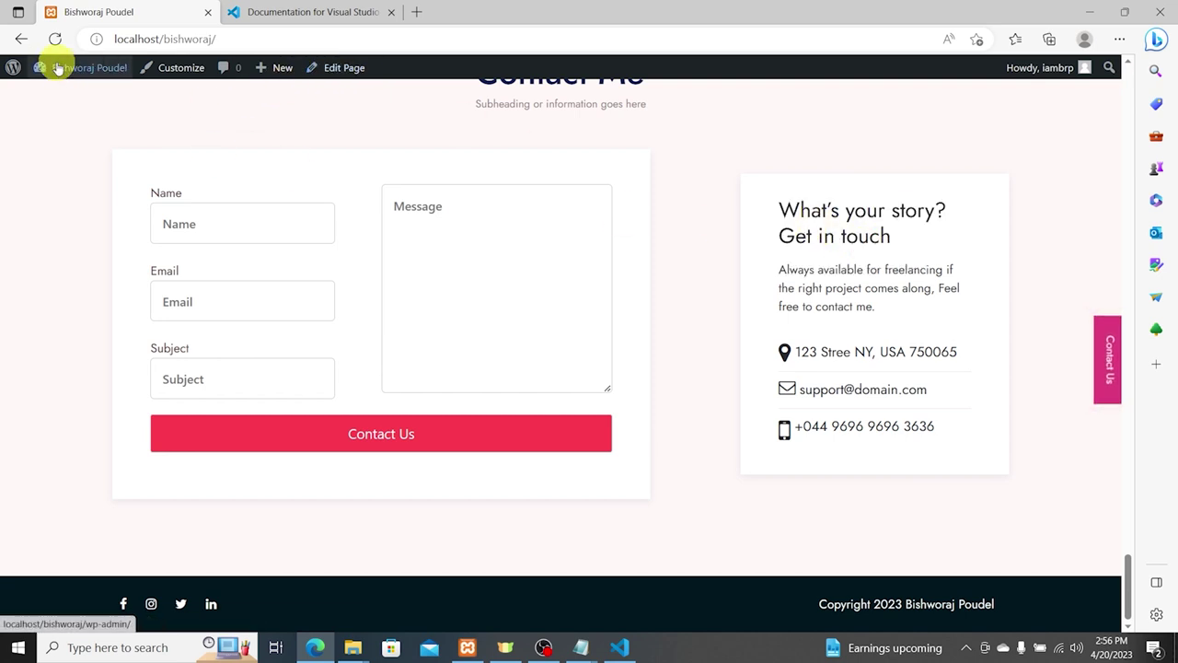
Step: In Customizer Homepage Options > Contact Section, set the subtitle to 'For business related inquiry and online.'
left_click(176, 74)
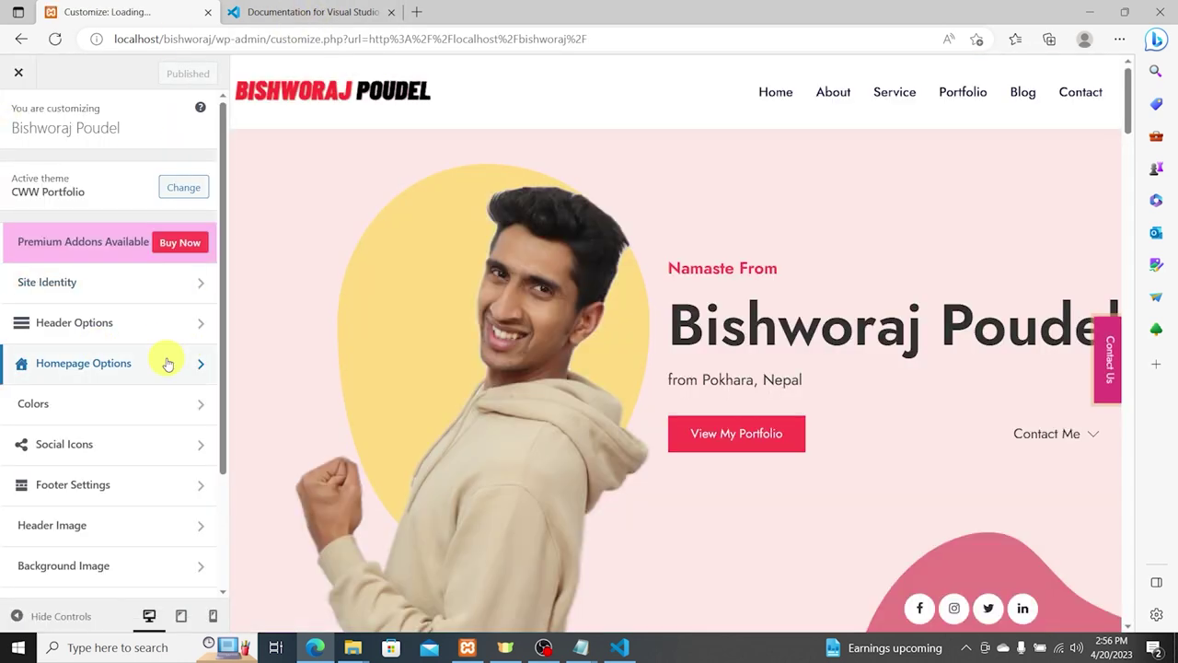
scroll(168, 364, "down", 2)
left_click(94, 211)
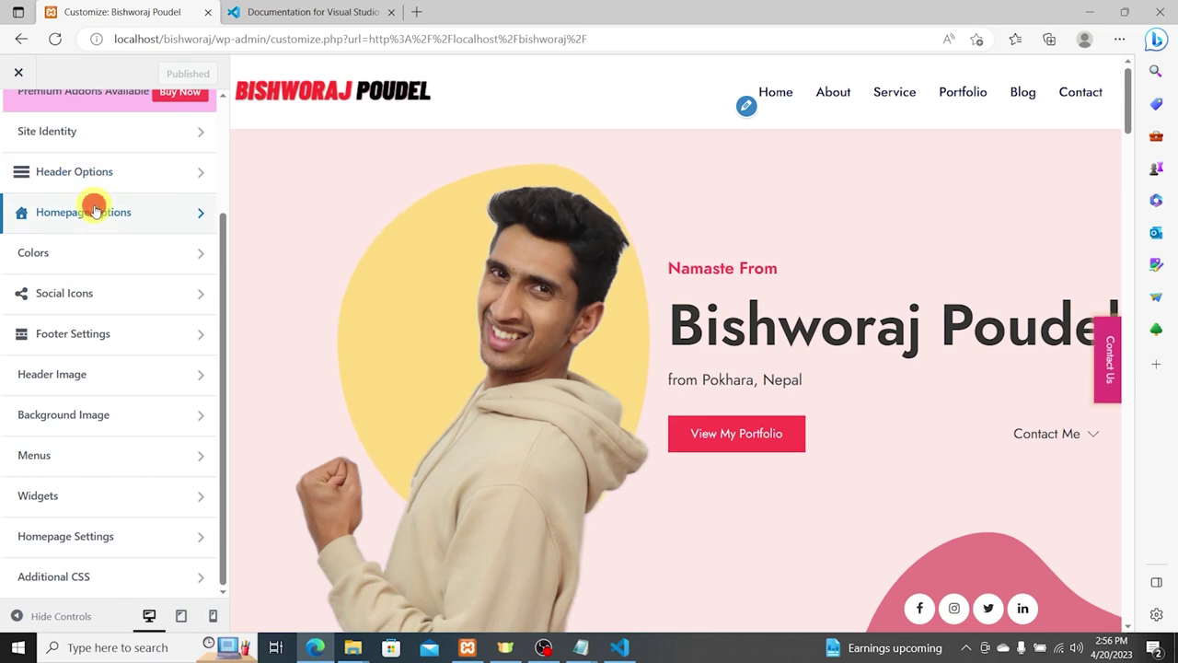
left_click(95, 369)
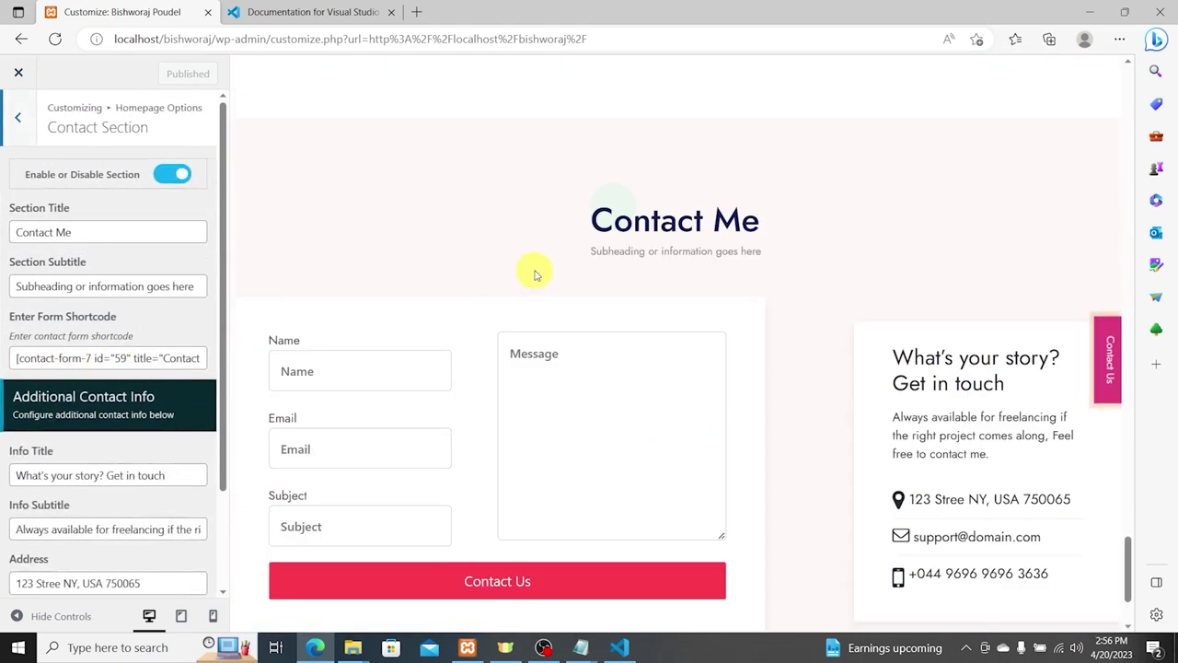
triple_click(117, 285)
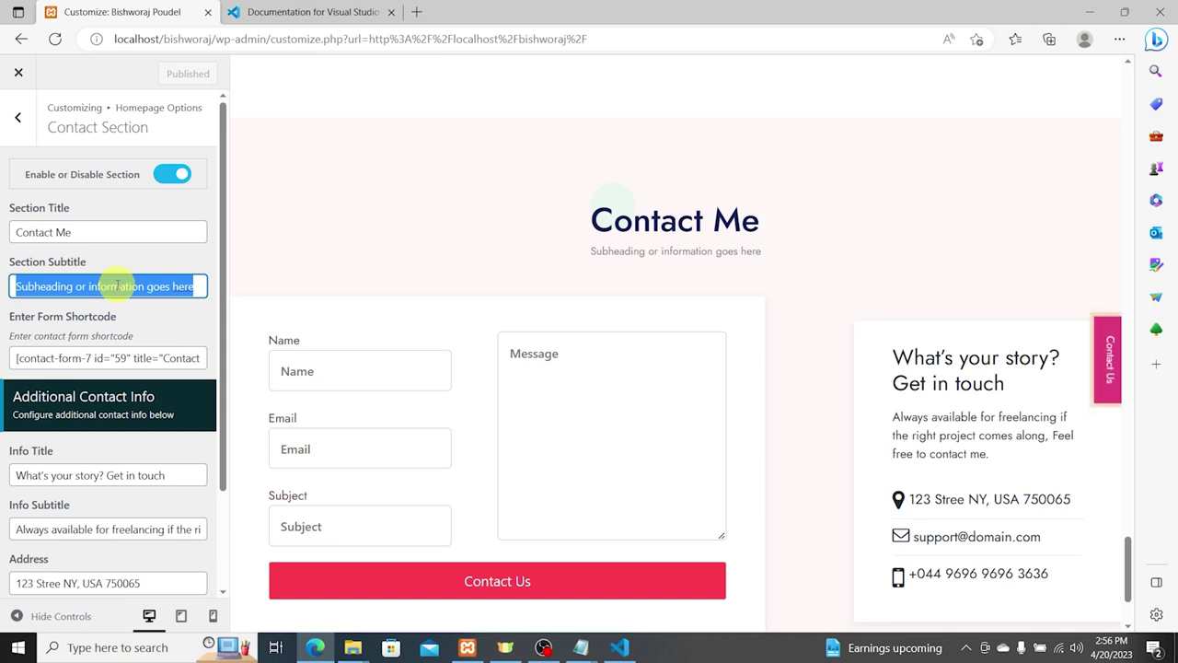
type("F")
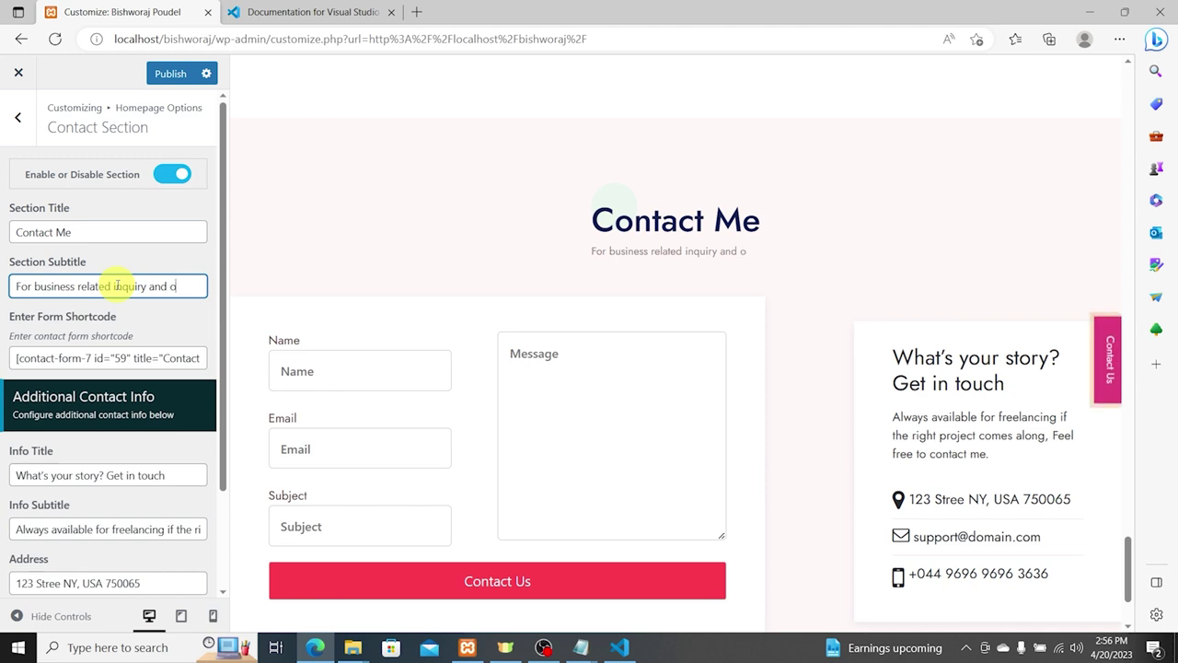
type("ine.")
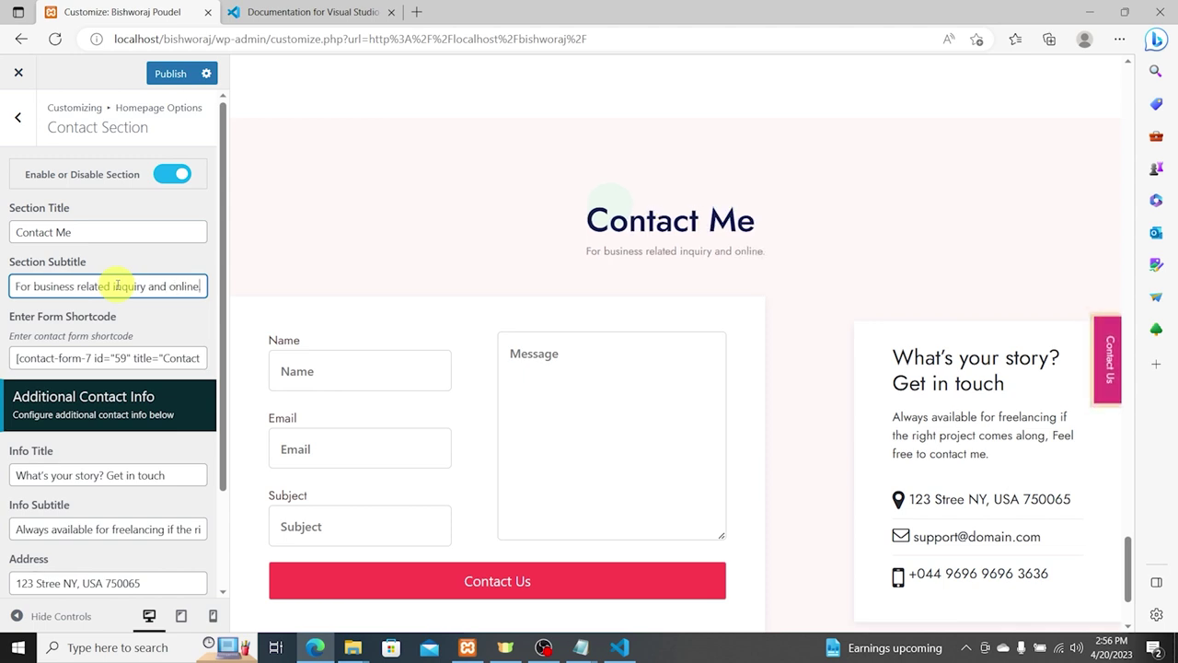
scroll(657, 376, "down", 3)
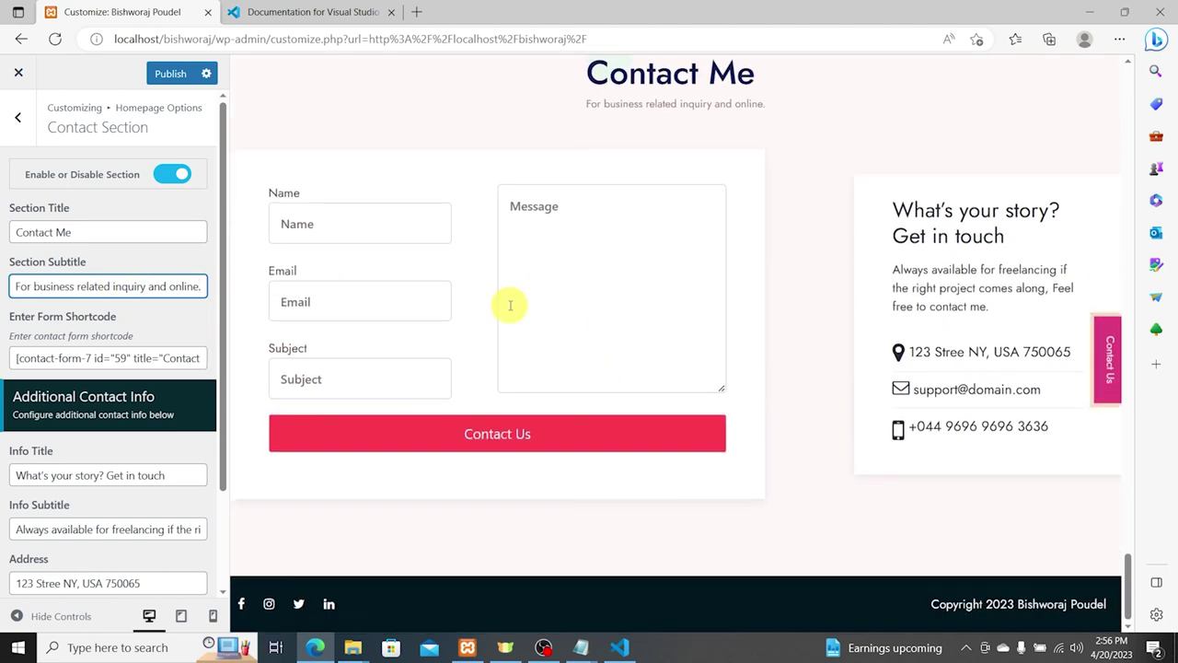
scroll(87, 447, "down", 2)
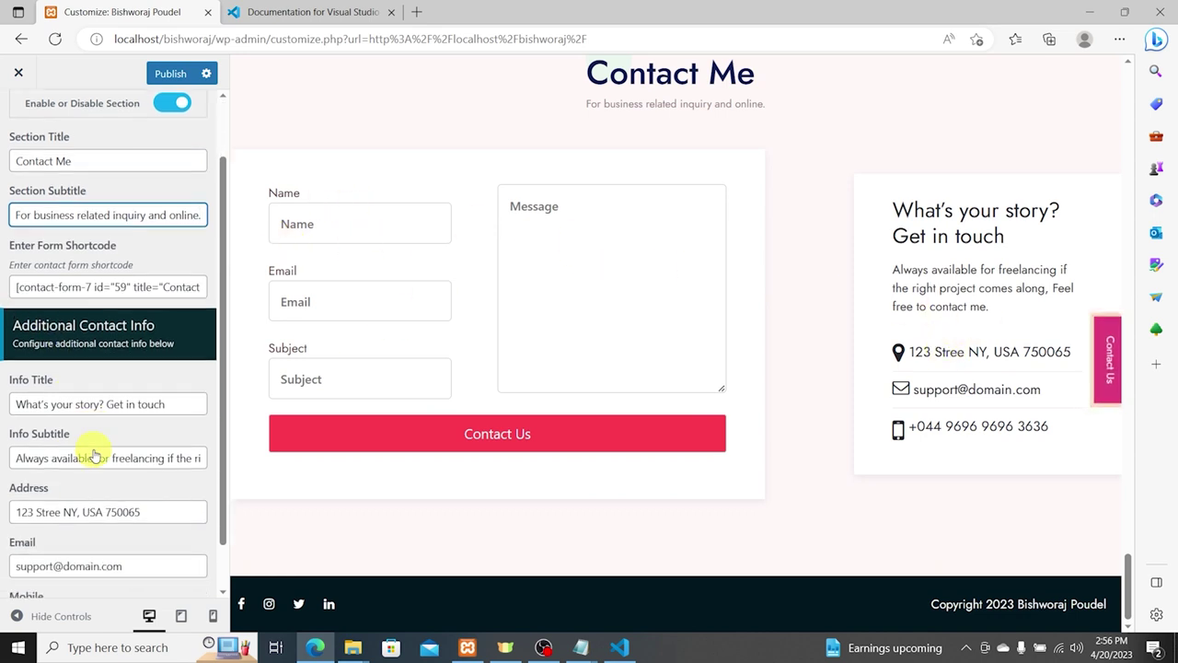
Step: Rewrite the Info Subtitle to read 'Contact me for only business related qu…'
left_click(116, 388)
triple_click(111, 398)
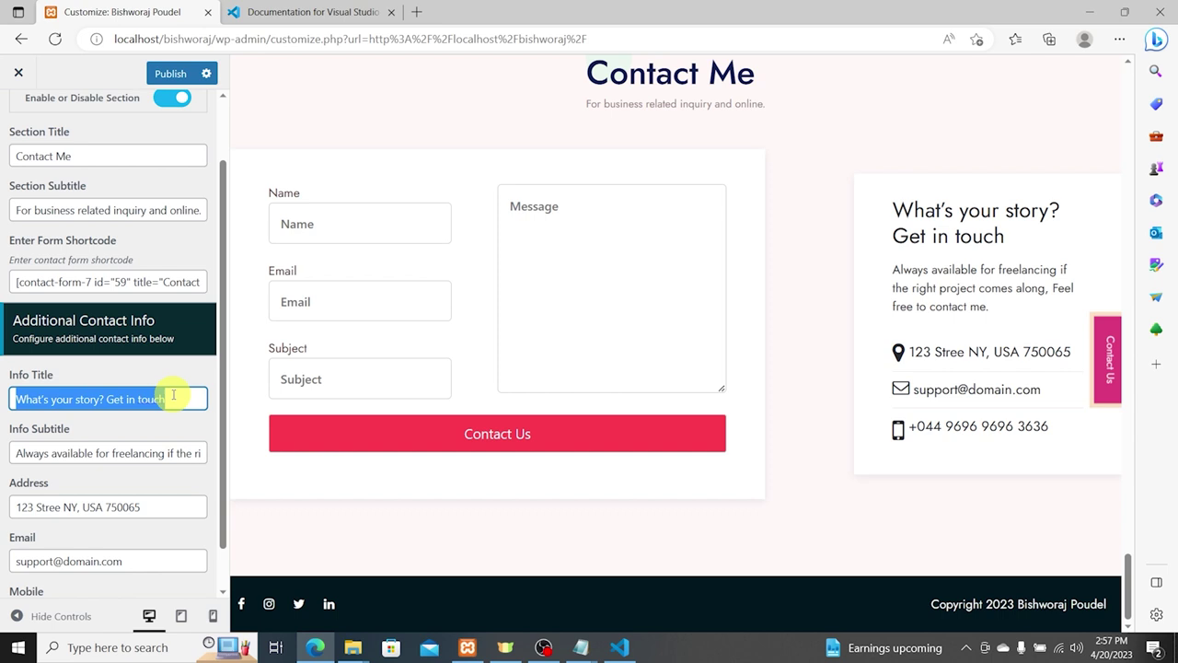
left_click(163, 446)
triple_click(167, 448)
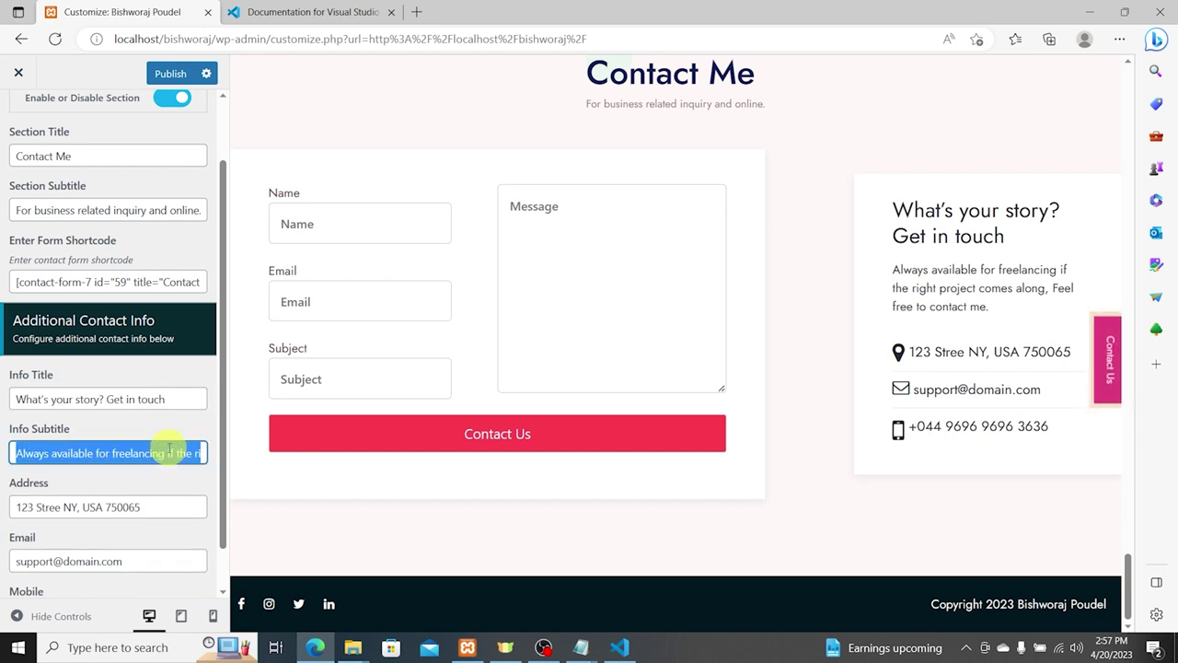
type("Contact")
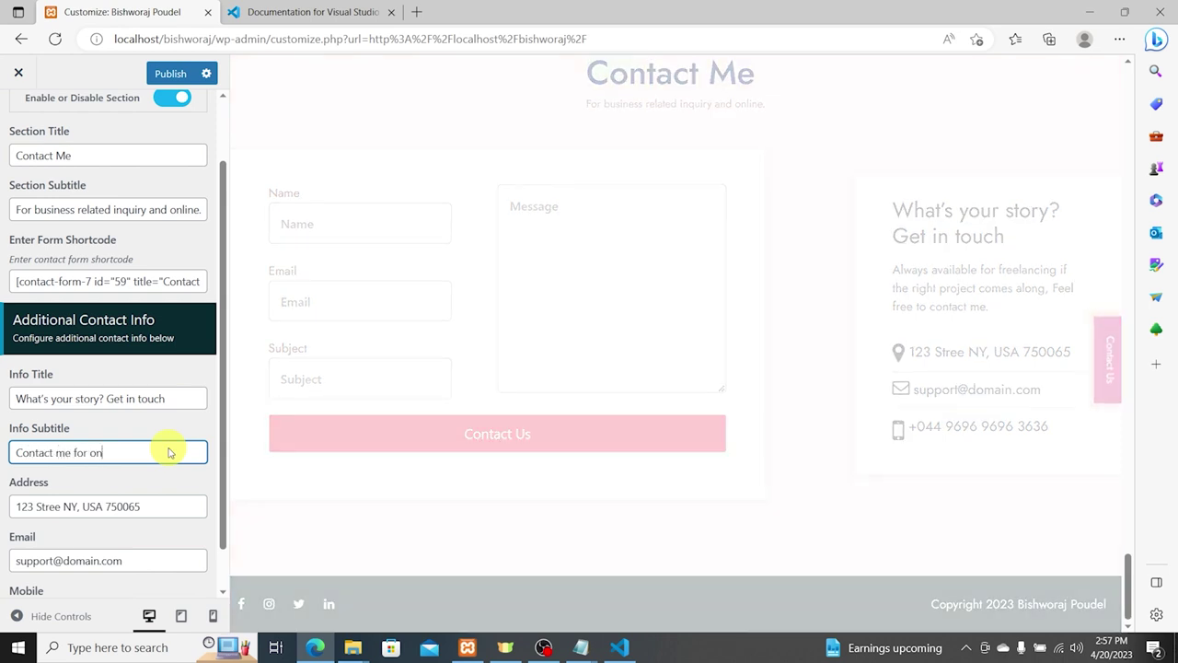
type("me for only business related queries.")
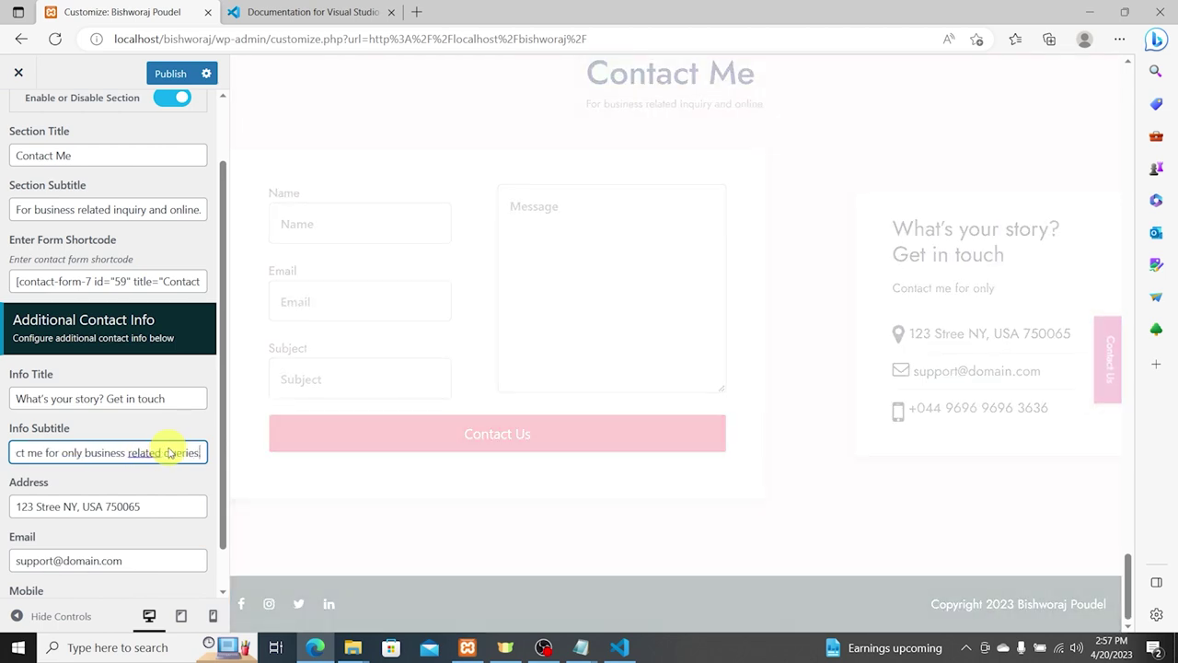
Step: Set the address to 'Pokhara, Nepal', enter the new e-mail, clear the mobile number, and publish
triple_click(141, 512)
type("Pokhar")
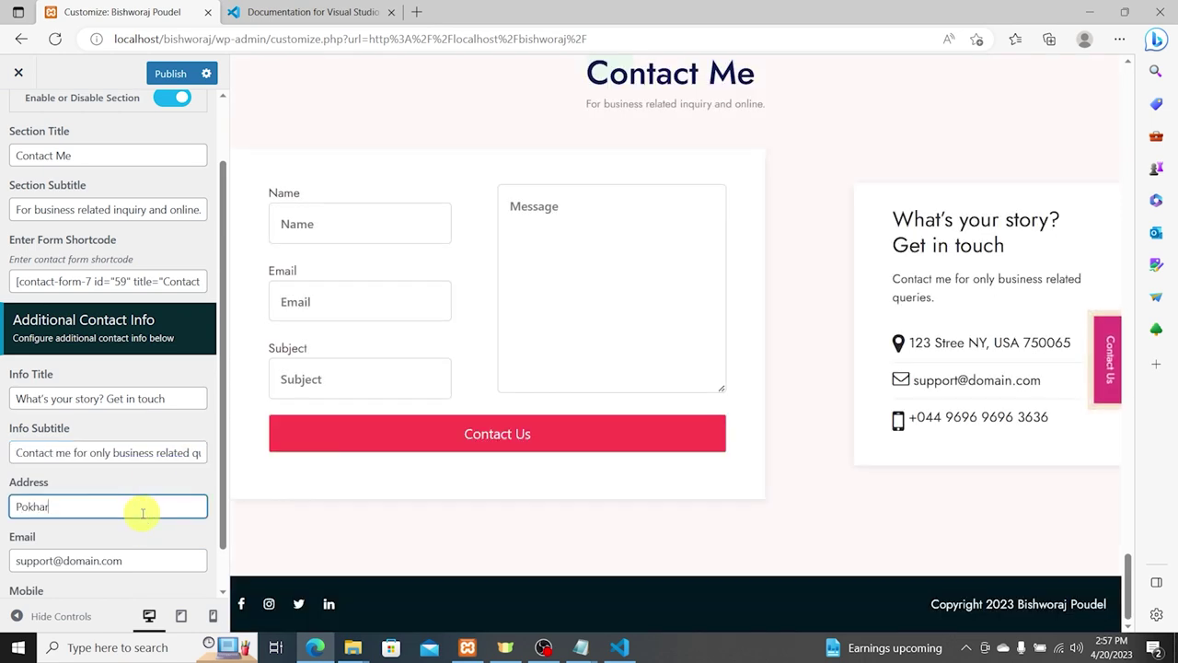
type("a, Nepal")
key("Tab")
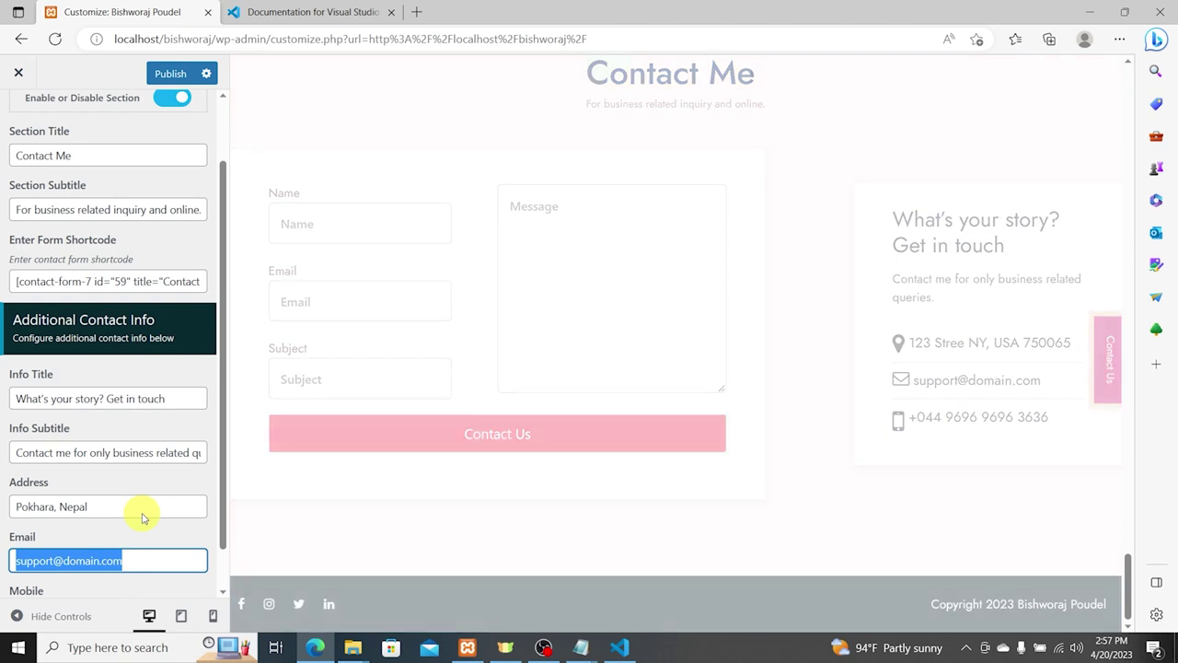
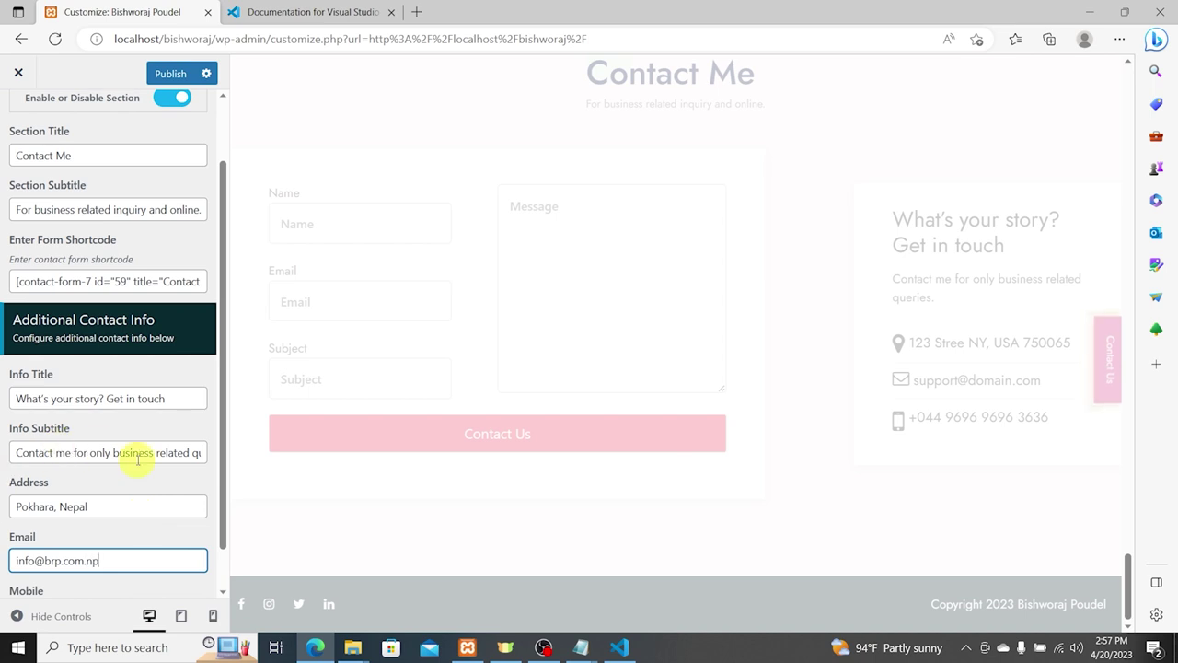
scroll(147, 497, "down", 1)
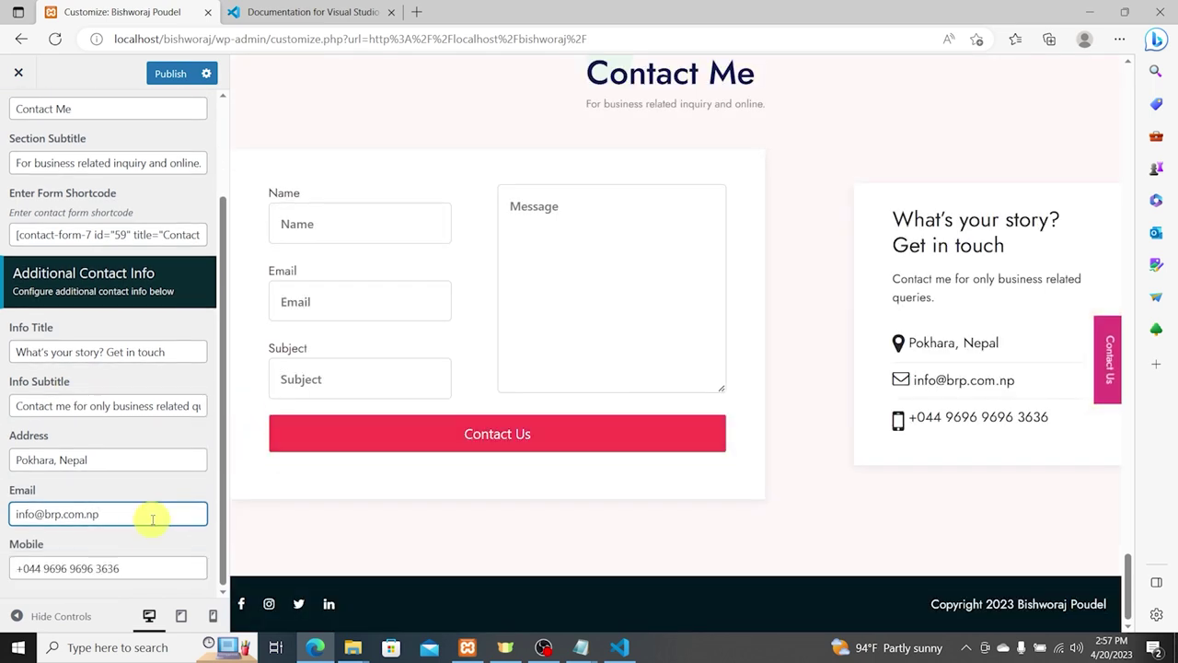
left_click(147, 563)
key("ctrl+a")
key("BackSpace")
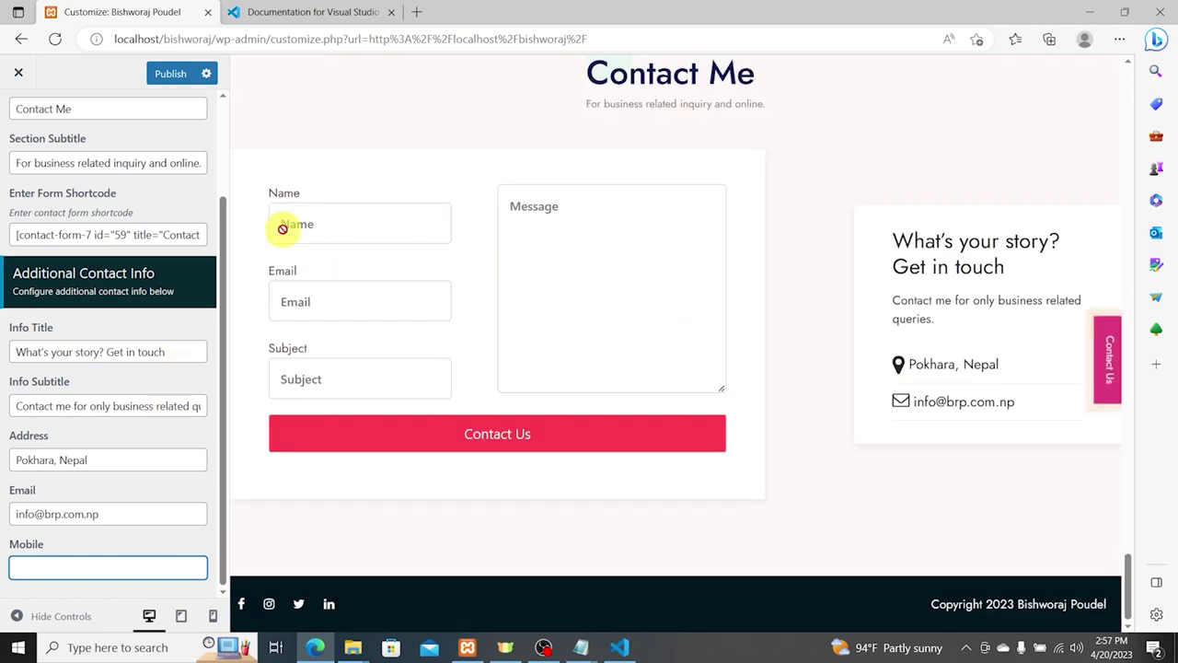
left_click(166, 76)
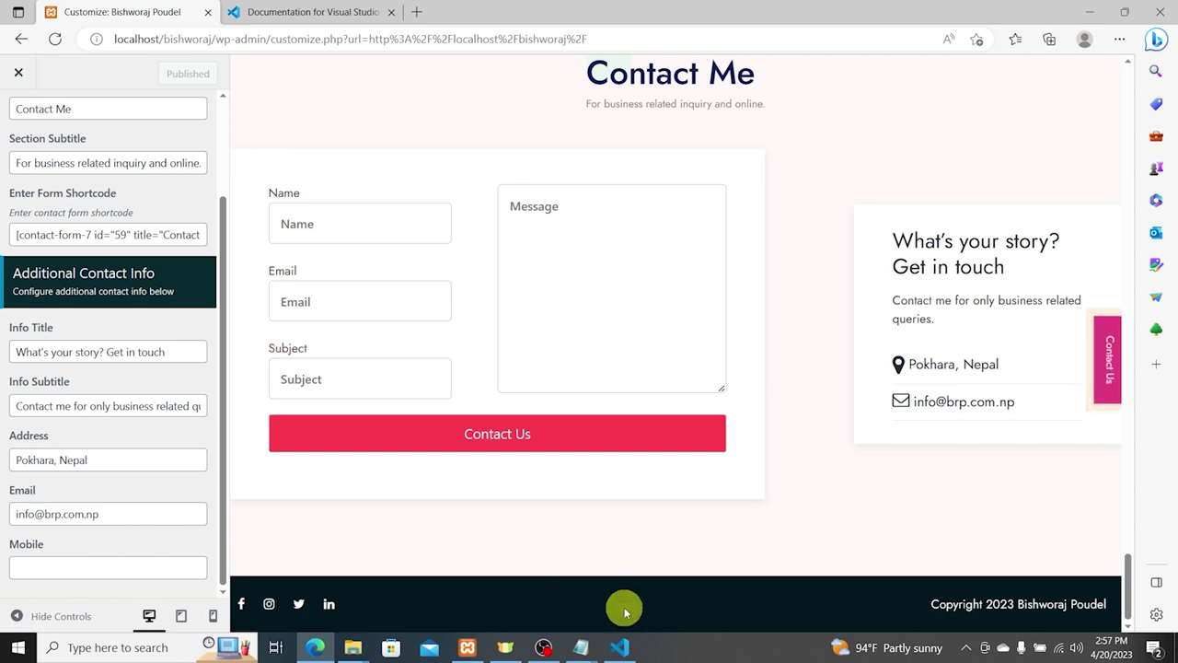
Step: Test the floating Contact Us tab three times, closing the No Form Selected popup each time
scroll(894, 402, "up", 8)
scroll(906, 456, "down", 8)
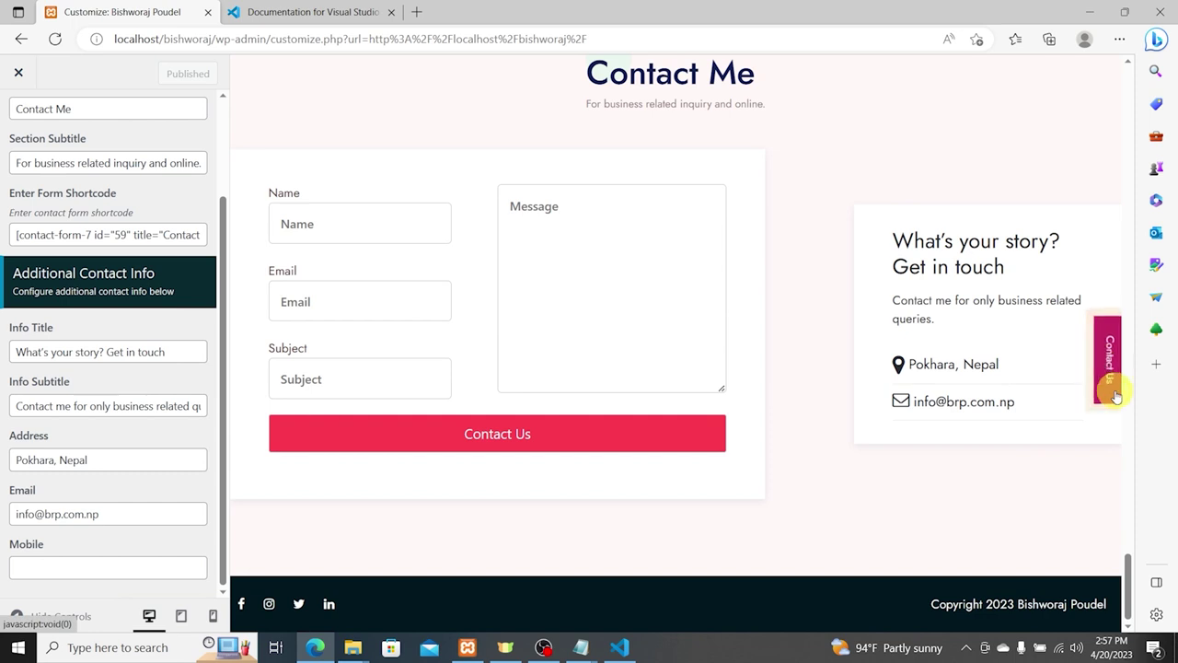
left_click(1113, 379)
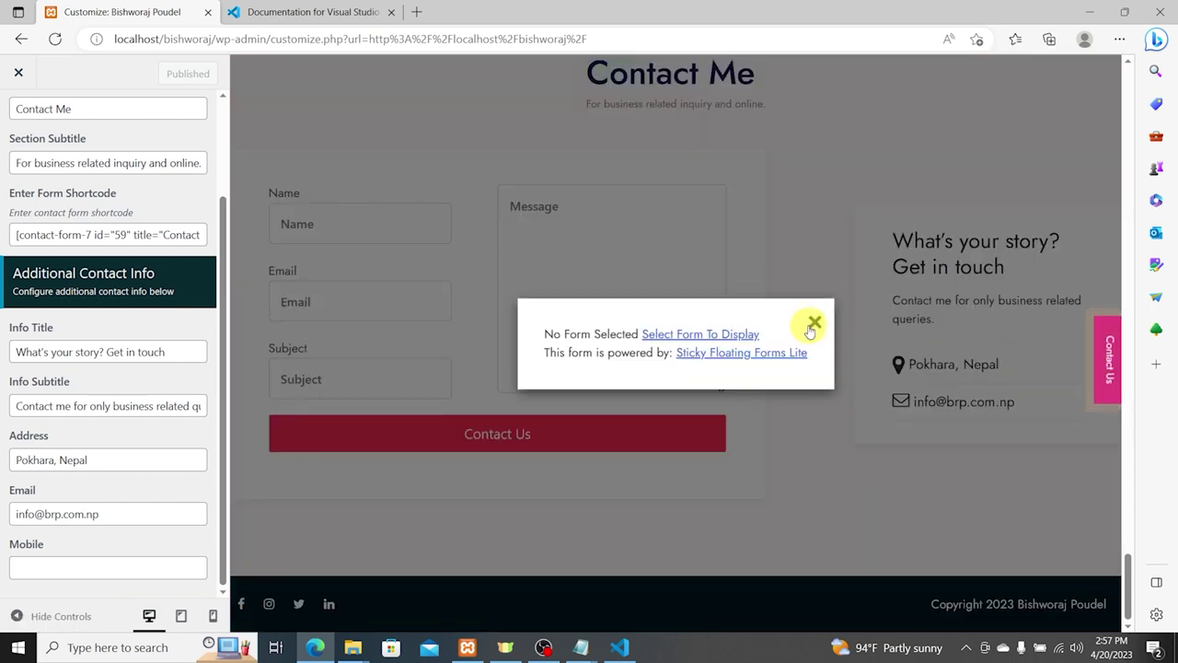
left_click(815, 321)
left_click(1108, 367)
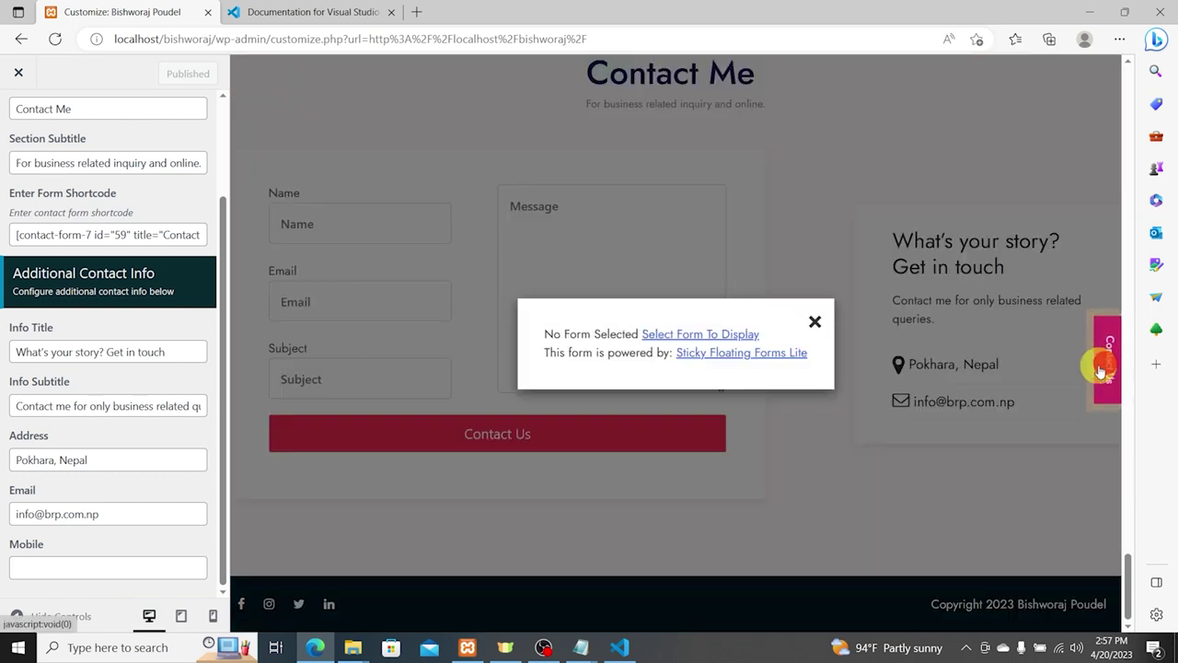
left_click(816, 320)
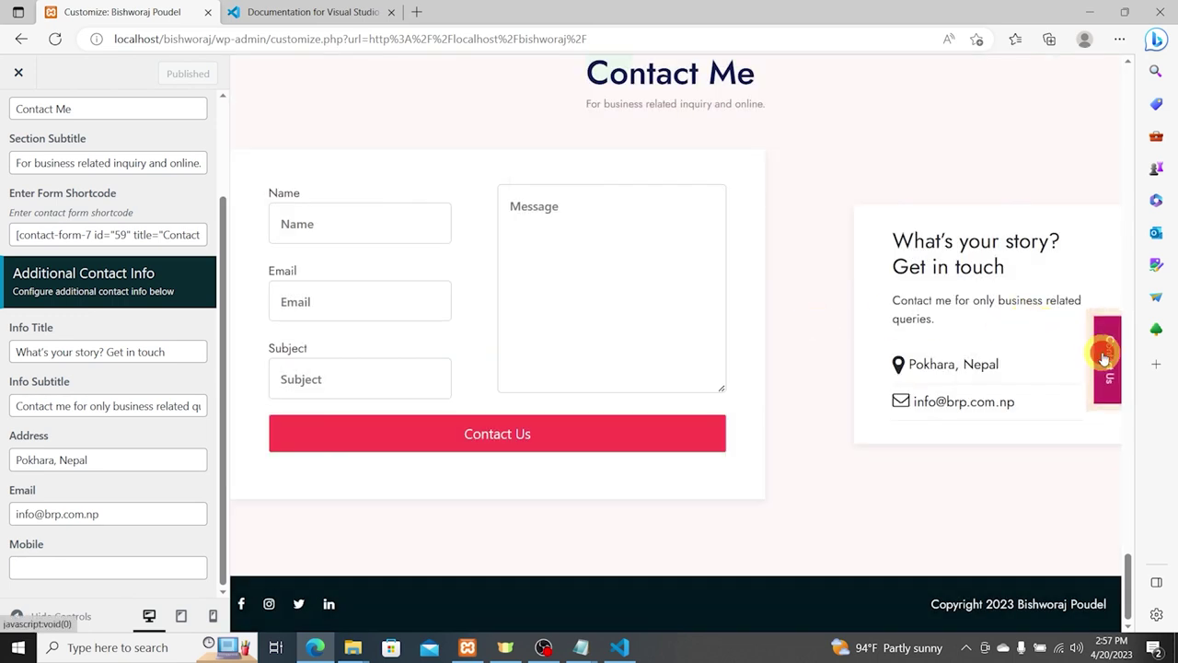
left_click(1104, 358)
left_click(816, 320)
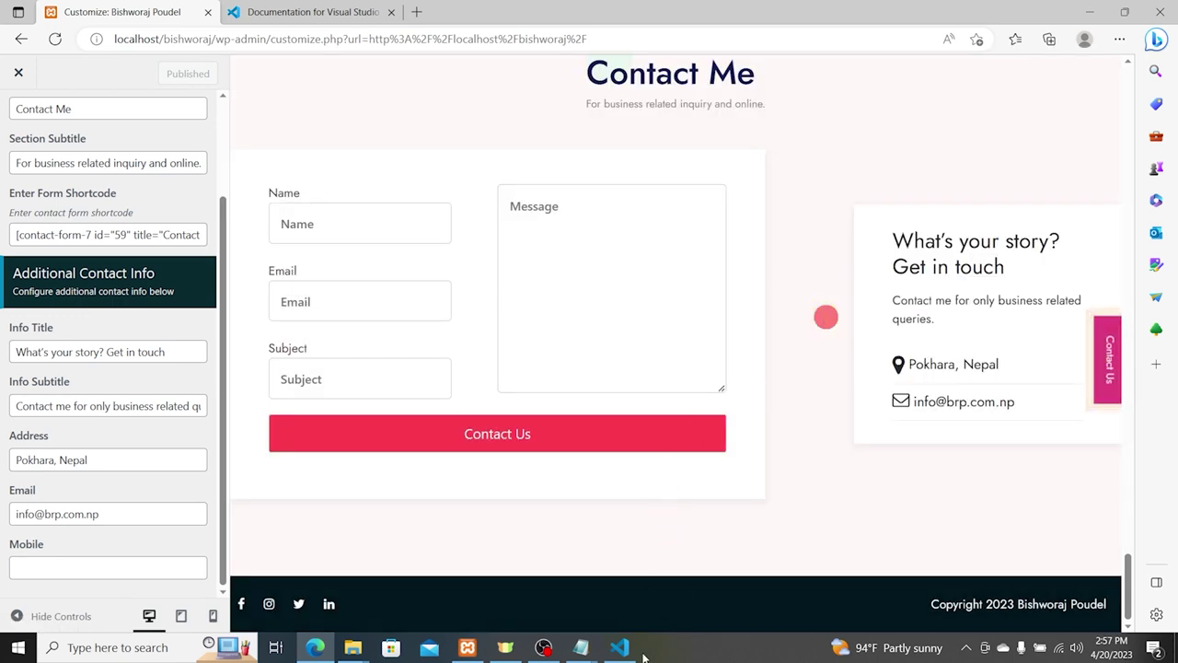
left_click(619, 647)
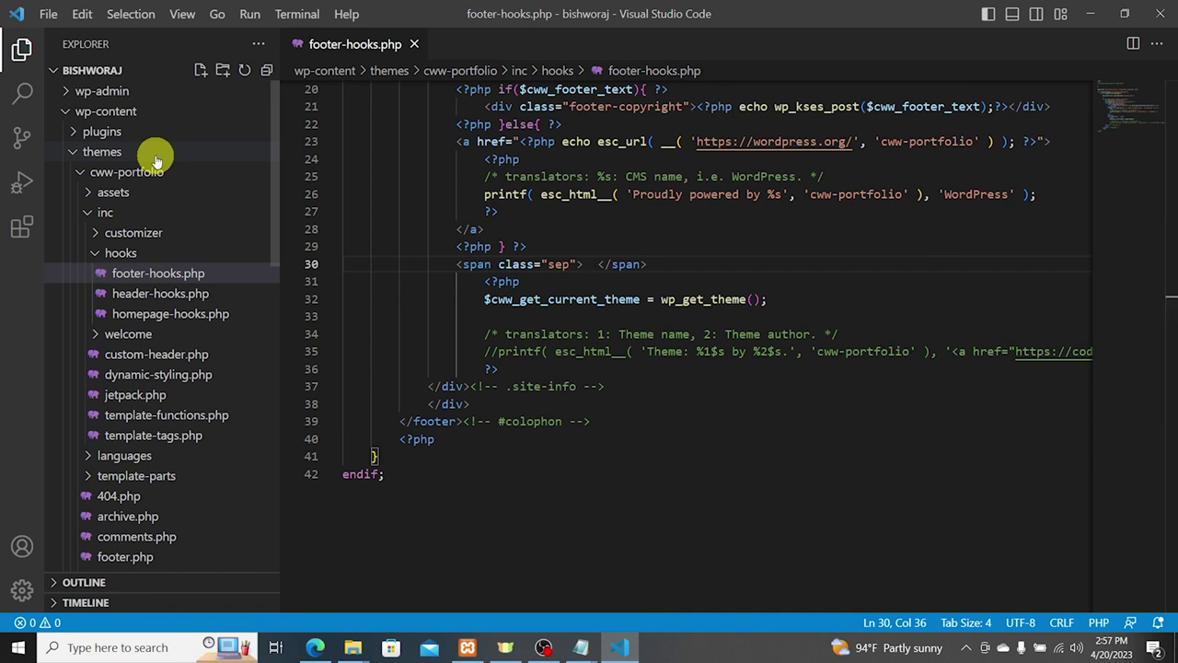
Step: Search the project for 'Contact US' and open the button_text match in settings-main.php
key("ctrl+shift+f")
type("Co")
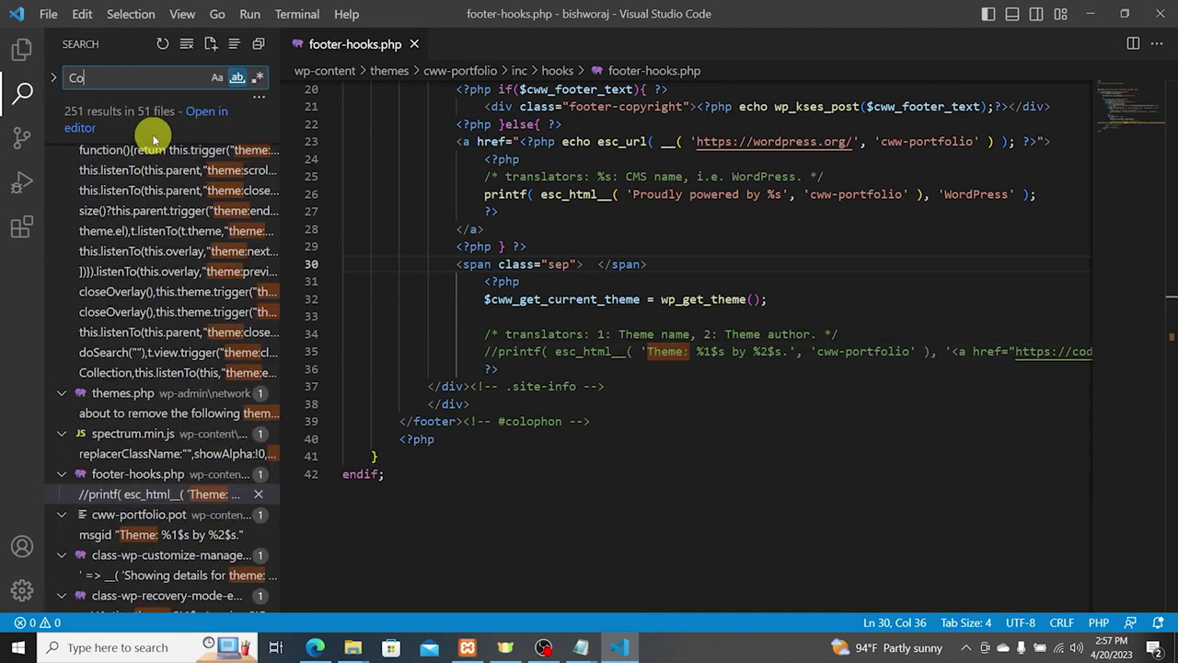
type("ntact US")
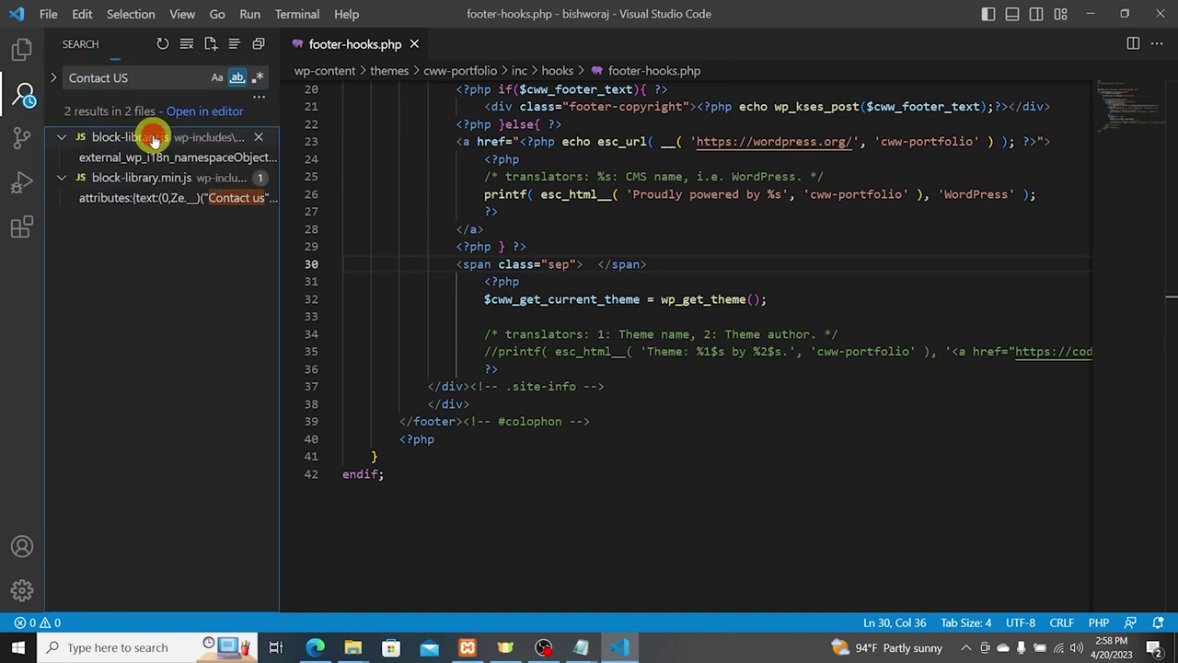
left_click(155, 136)
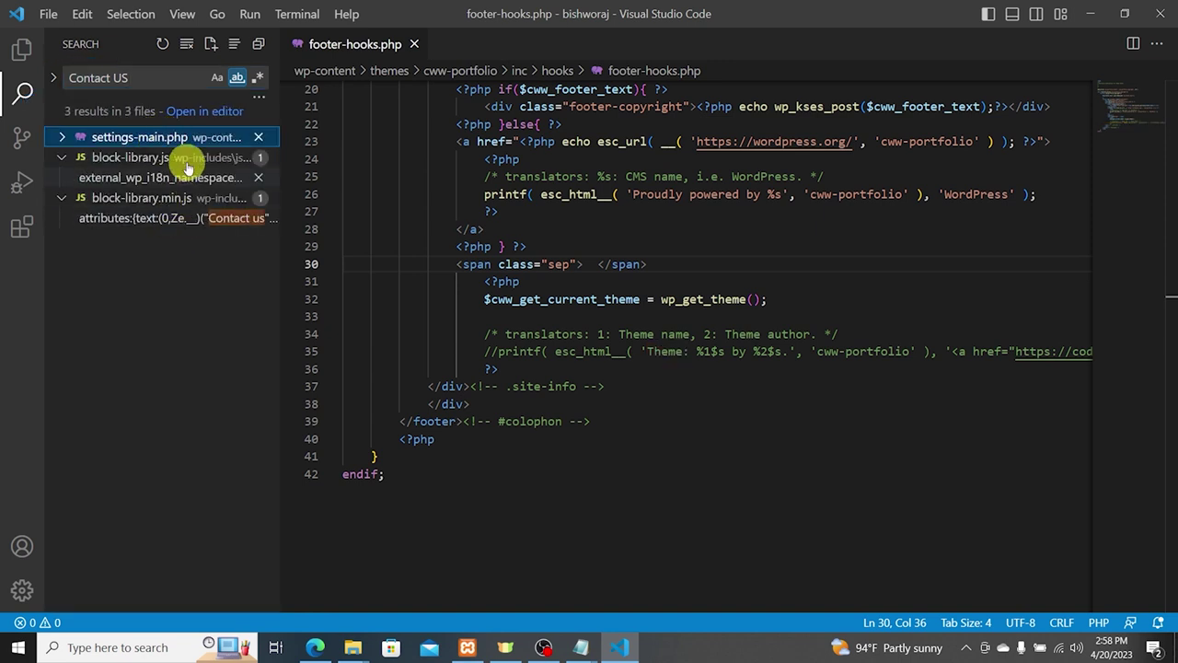
left_click(175, 136)
left_click(158, 162)
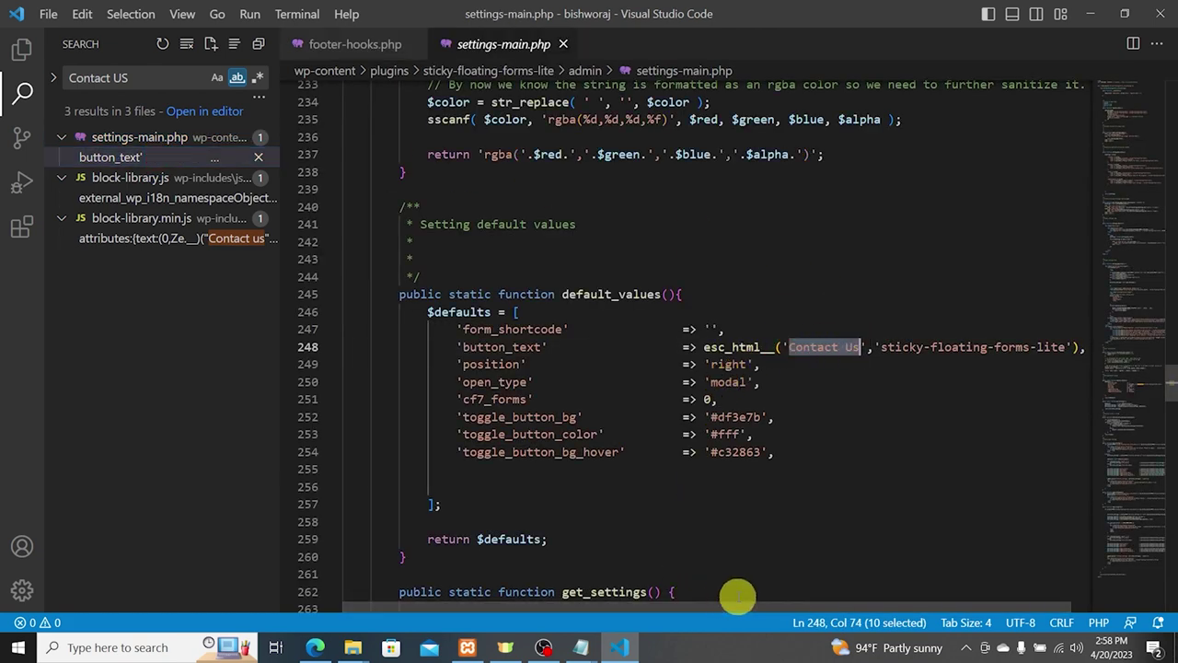
Step: Replace the translated Contact Us button_text default on line 248 with an empty string
left_click_drag(743, 604, 967, 619)
left_click_drag(682, 348, 1053, 349)
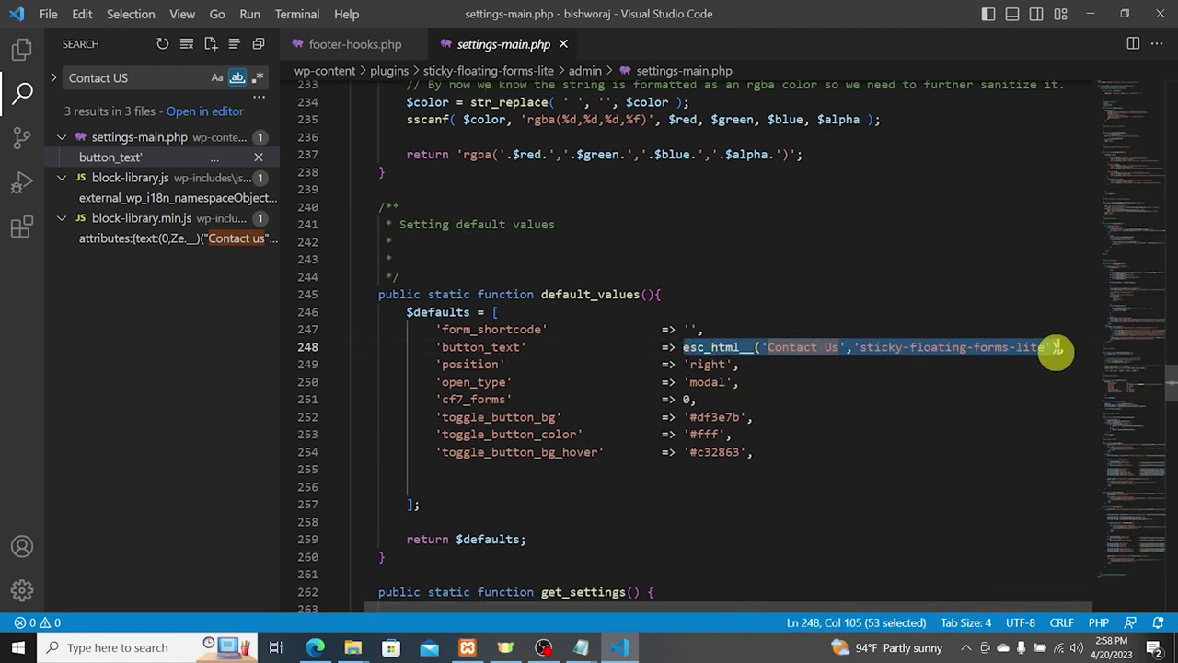
key("BackSpace")
type("'")
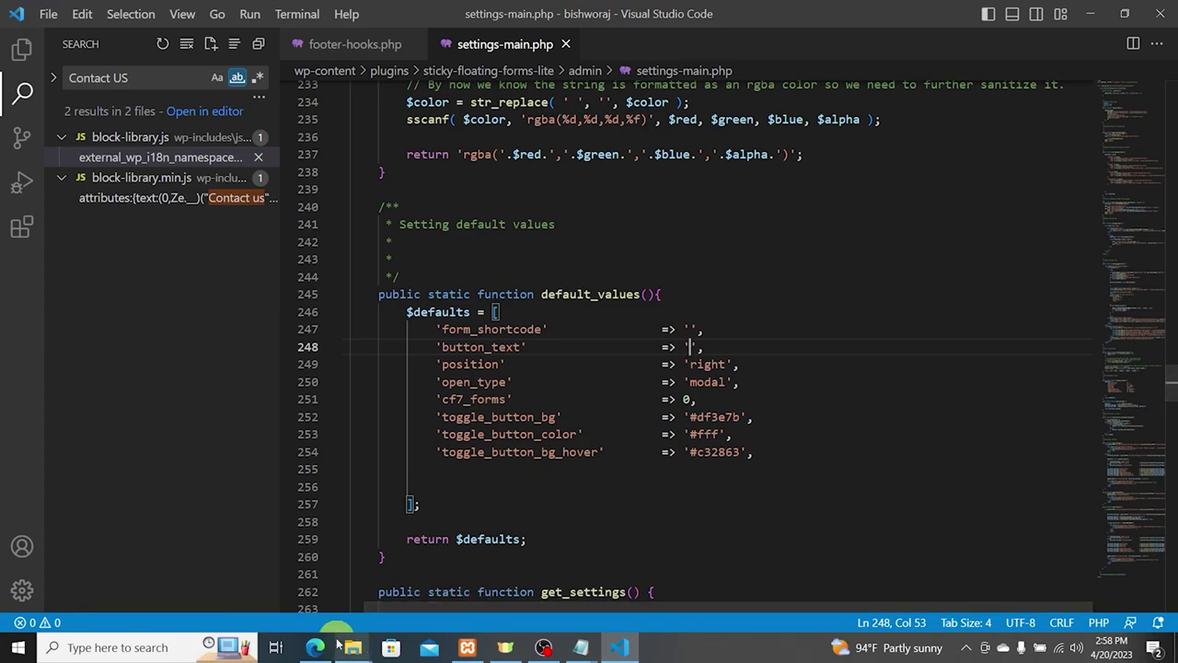
left_click(316, 647)
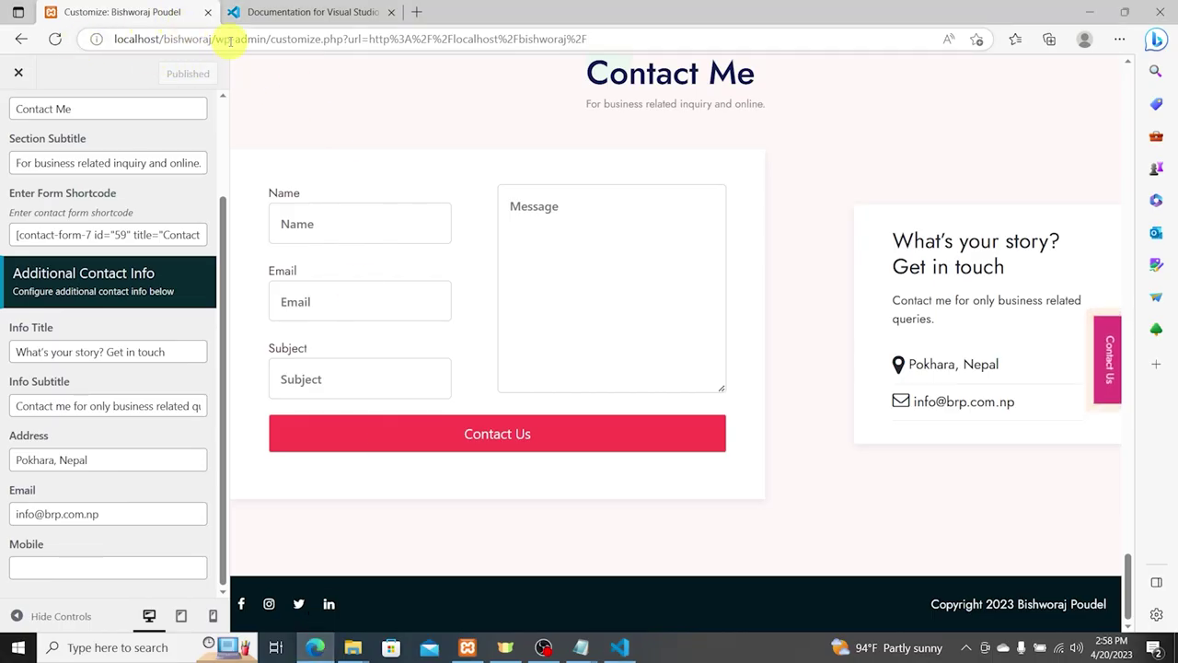
Step: Load the public home page at localhost/bishworaj/ and scroll through it
left_click_drag(217, 38, 967, 4)
key("BackSpace")
key("Return")
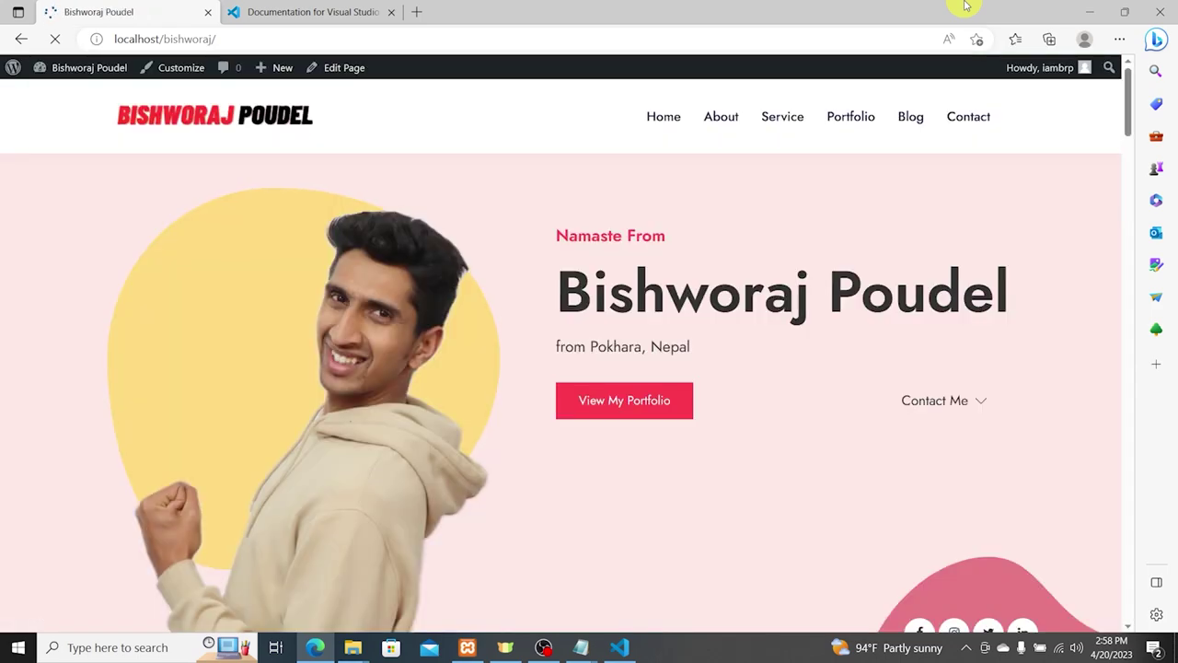
scroll(1105, 337, "down", 5)
scroll(1056, 347, "down", 20)
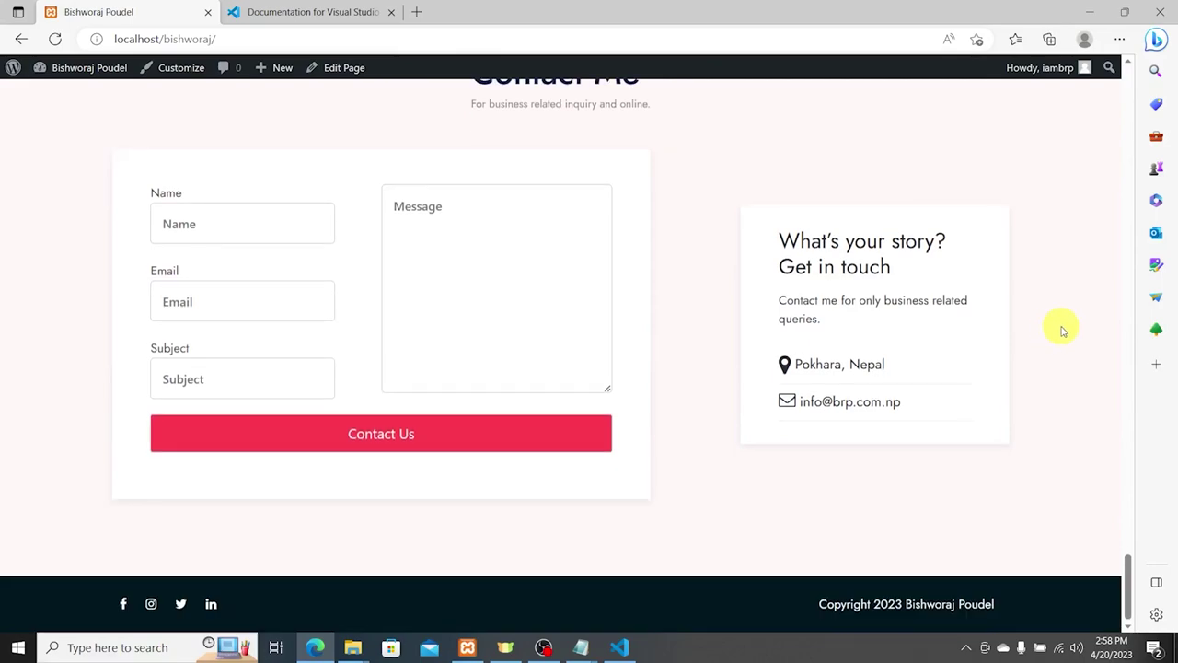
scroll(1005, 348, "up", 10)
scroll(967, 357, "up", 10)
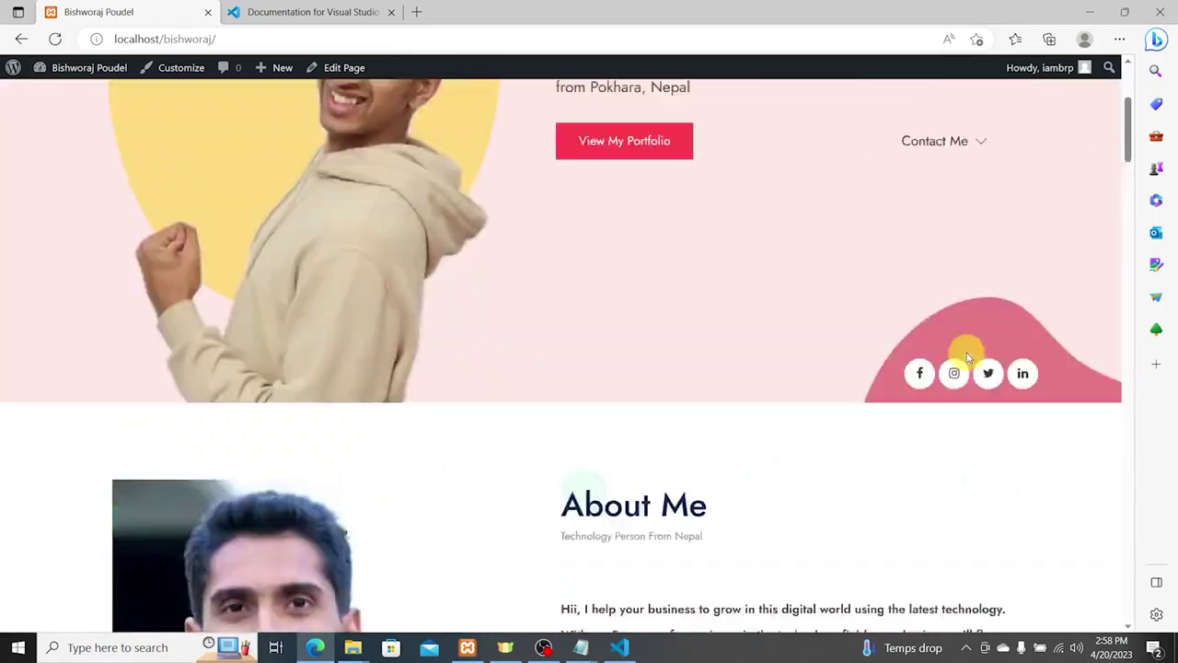
Step: Check the logo, Contact Me and View My Portfolio links on the reloaded home page
left_click(189, 105)
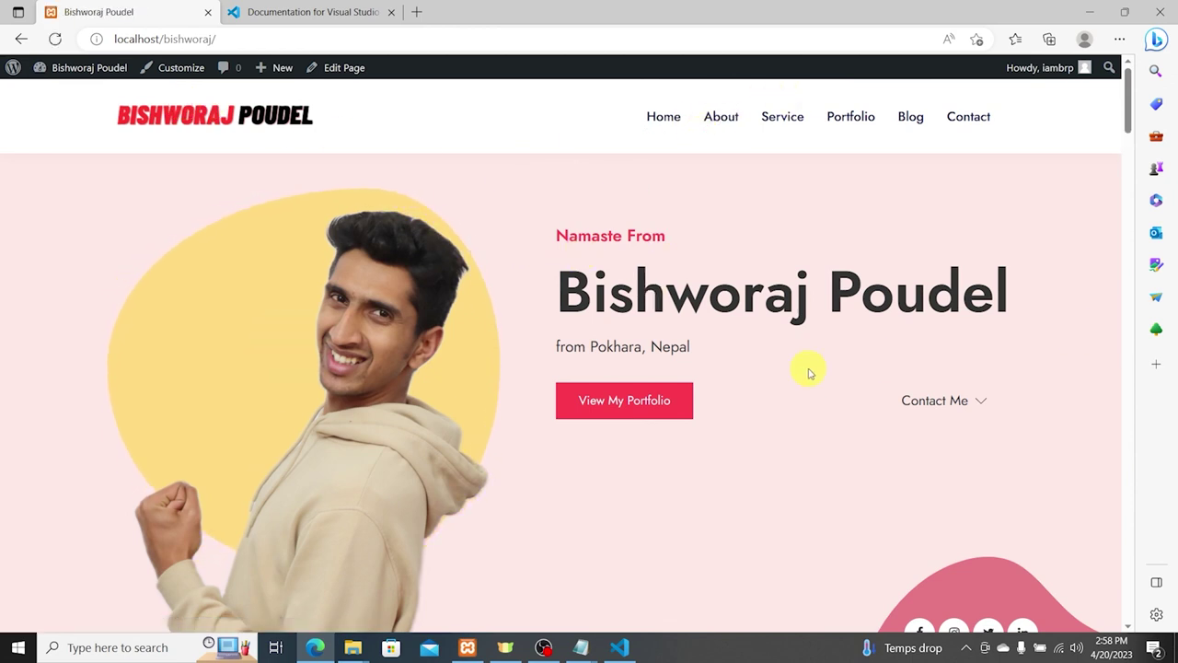
left_click(932, 400)
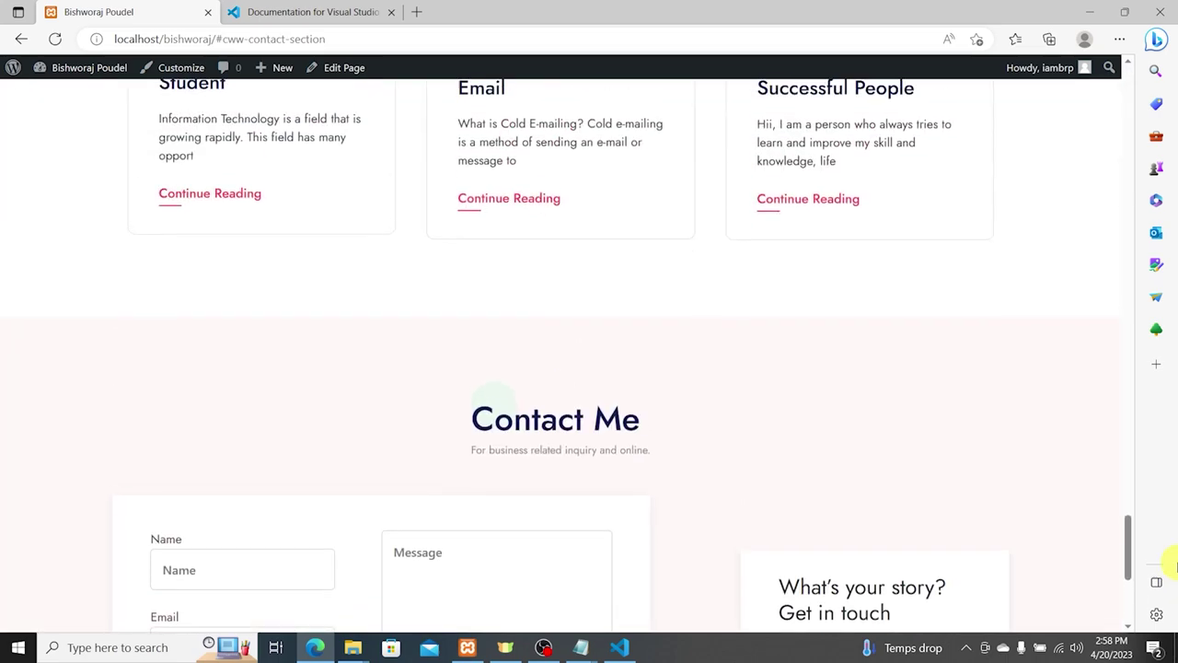
left_click_drag(1128, 534, 1123, 23)
left_click(612, 403)
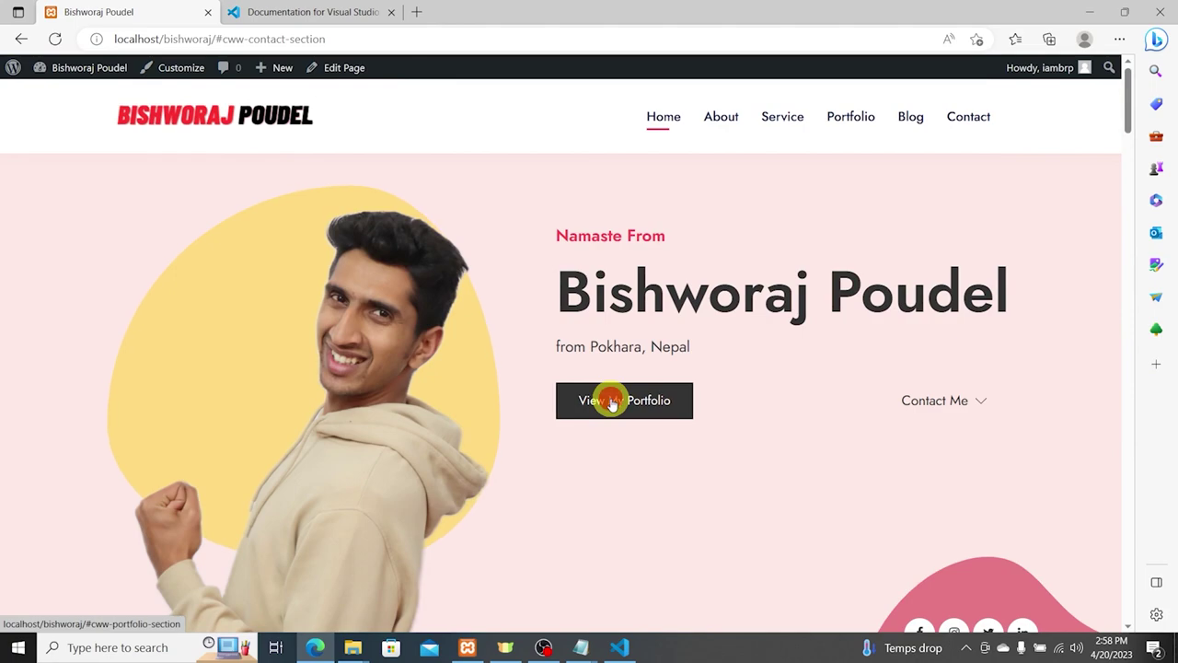
scroll(875, 257, "up", 5)
scroll(873, 260, "up", 5)
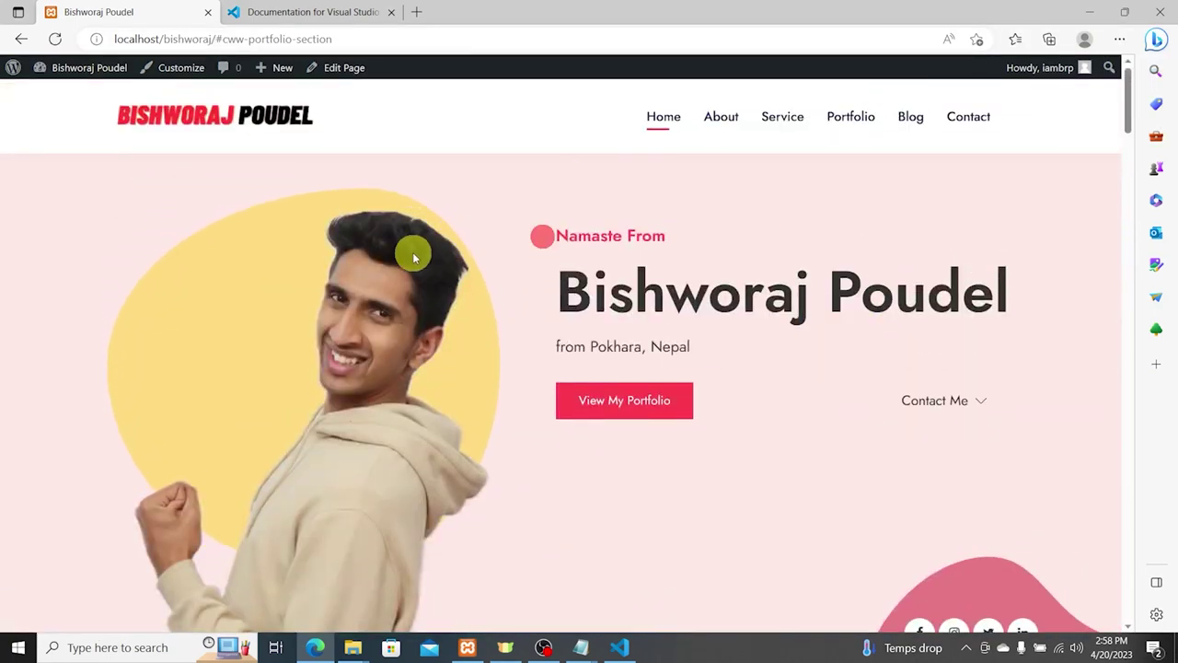
scroll(337, 279, "down", 3)
left_click(923, 376)
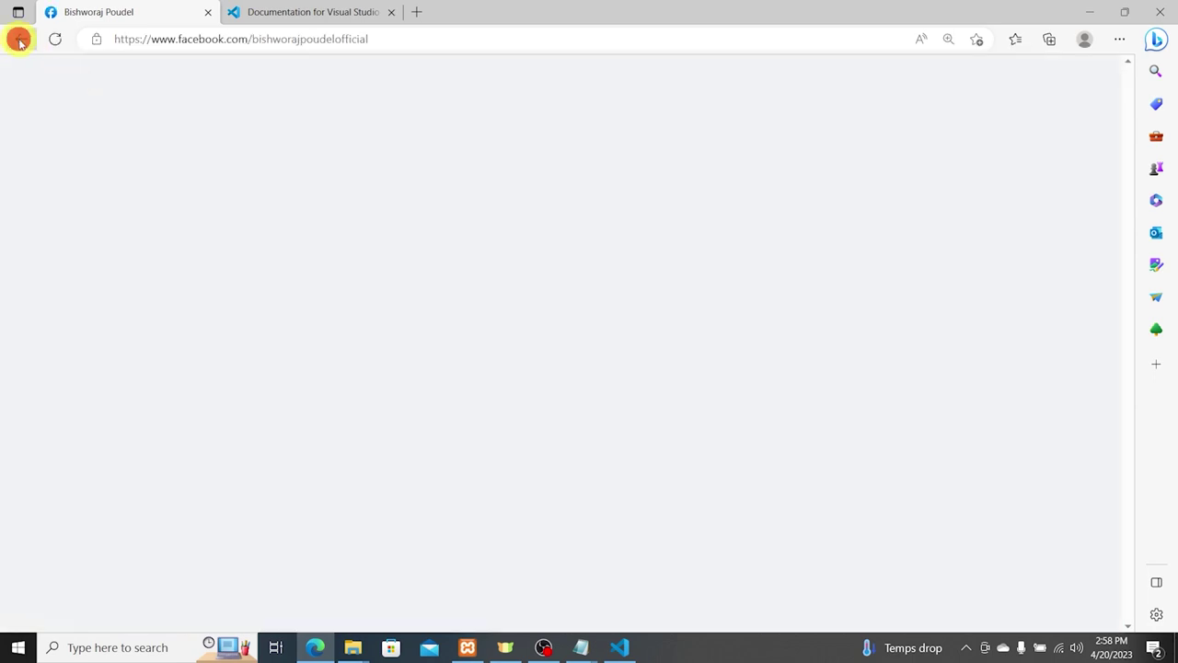
left_click(18, 40)
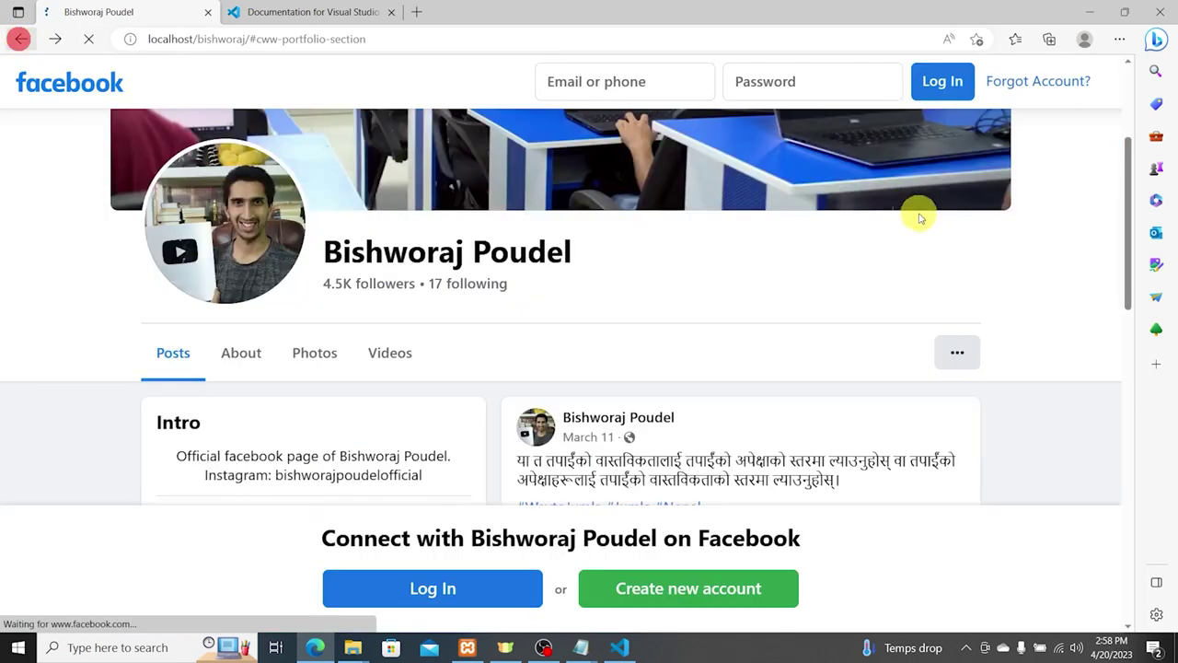
scroll(891, 330, "down", 3)
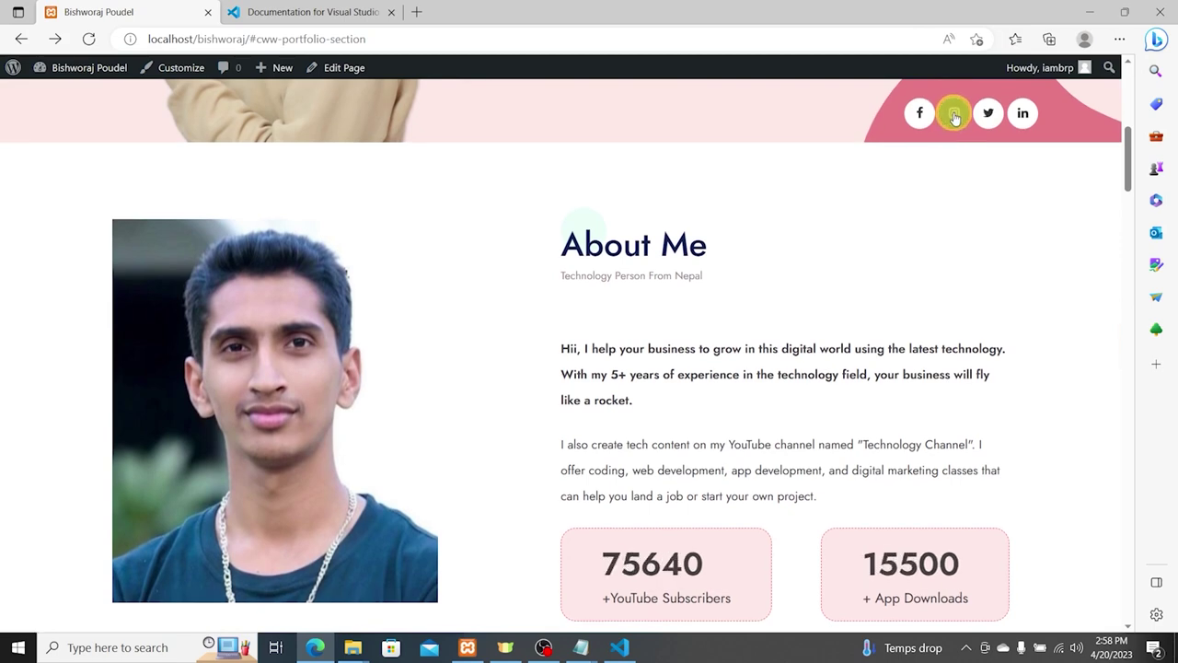
left_click(953, 113)
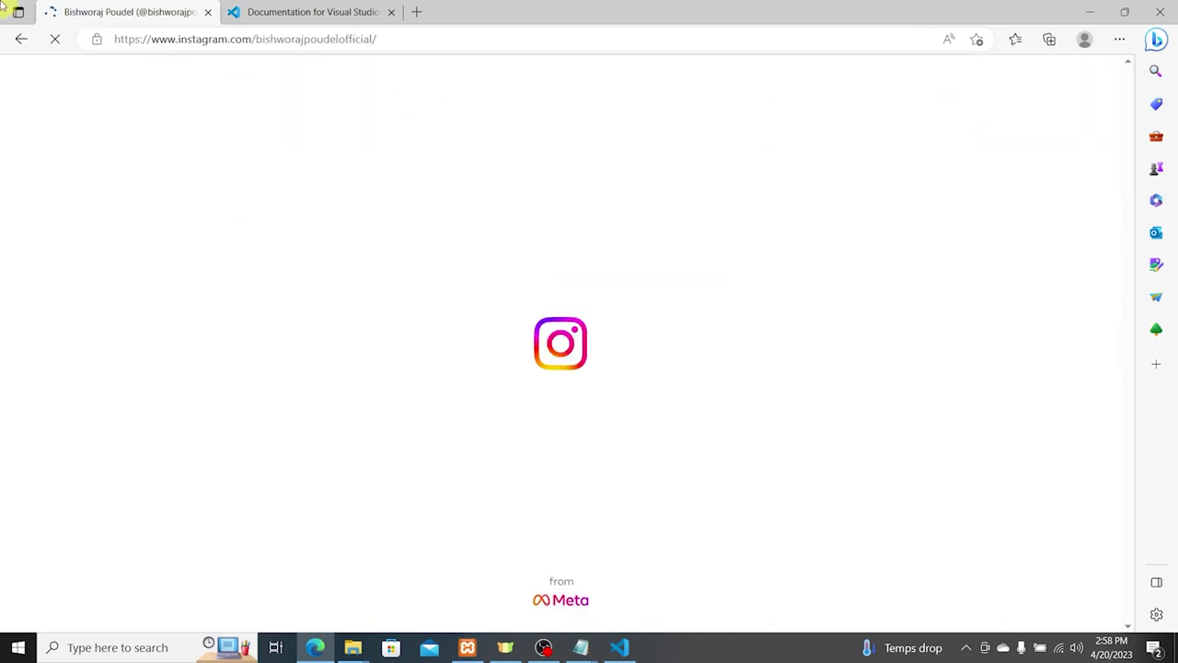
left_click(18, 39)
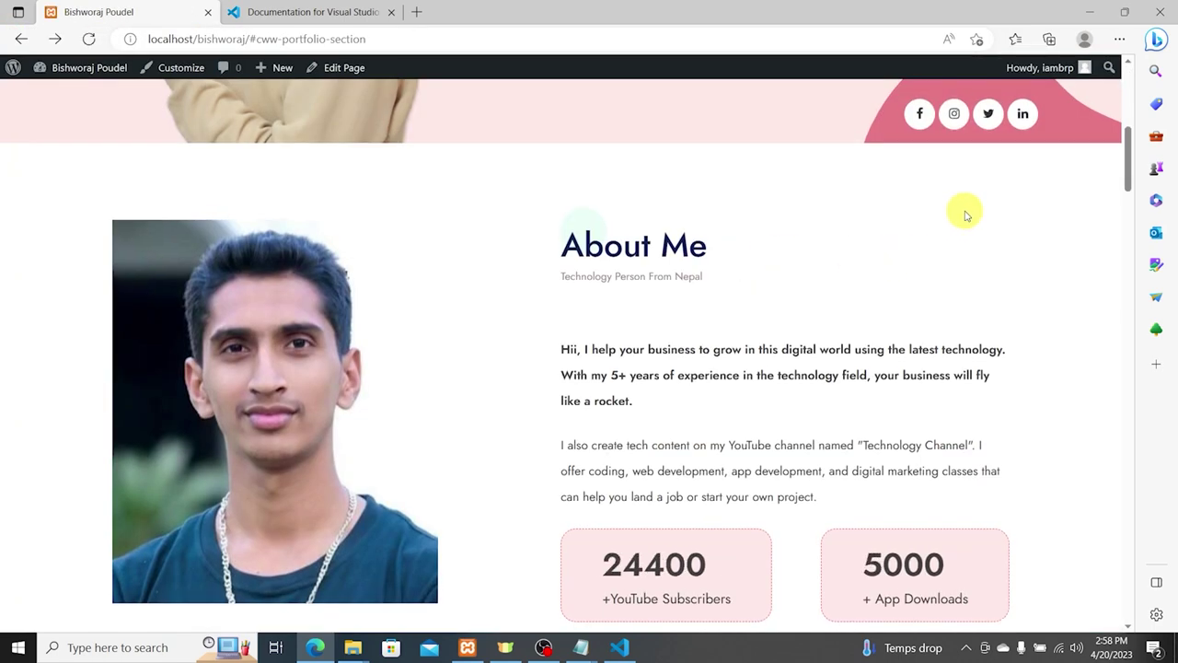
left_click(988, 114)
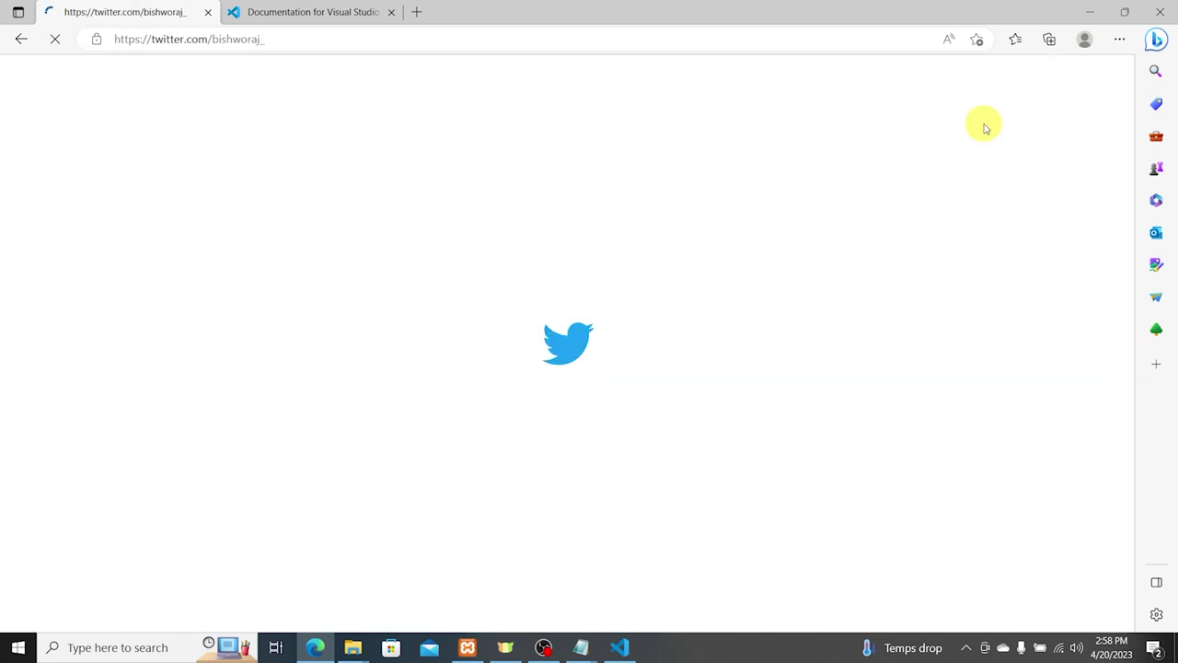
left_click(20, 41)
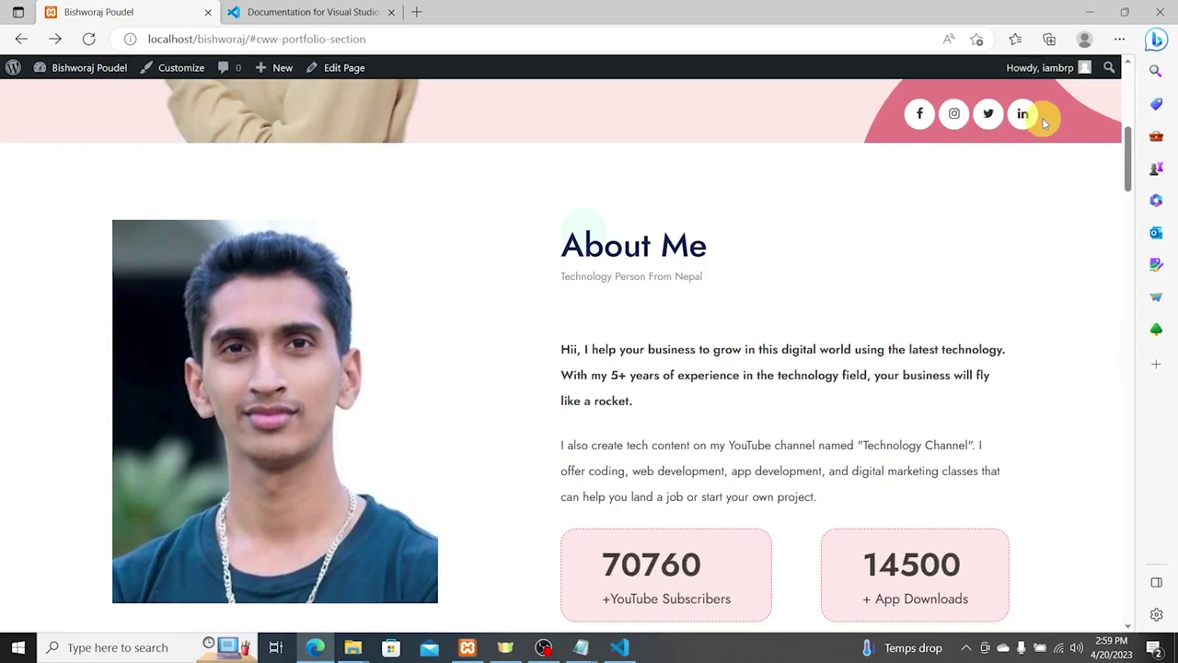
left_click(1025, 117)
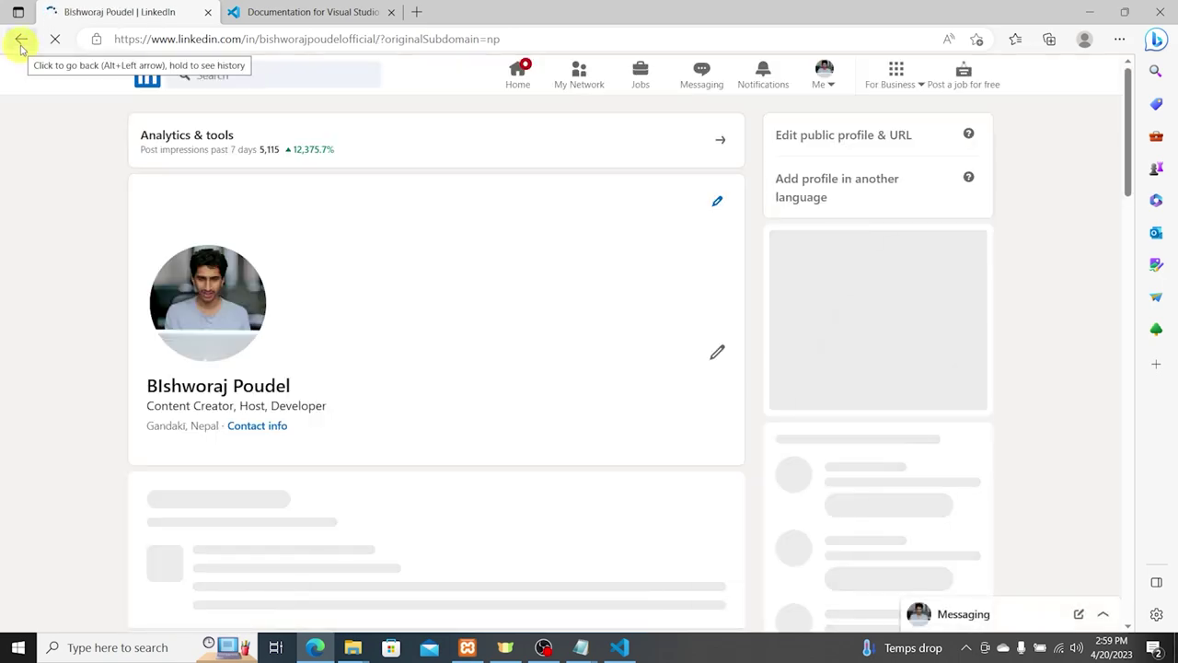
left_click(20, 44)
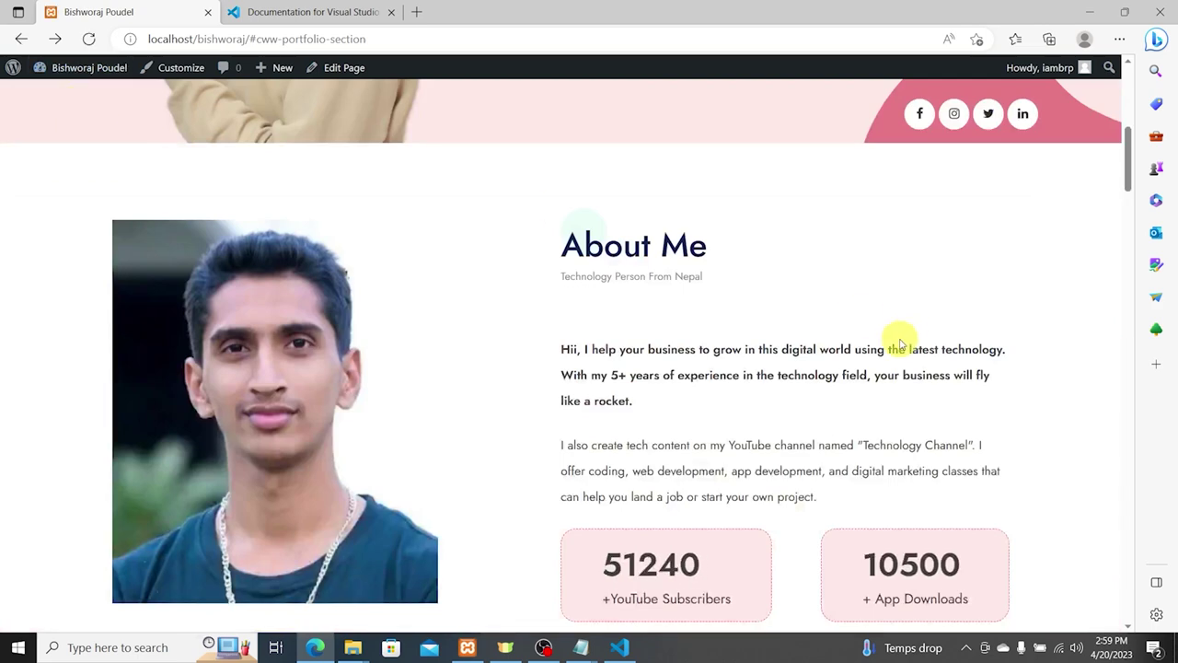
scroll(558, 221, "down", 1)
left_click_drag(563, 190, 794, 192)
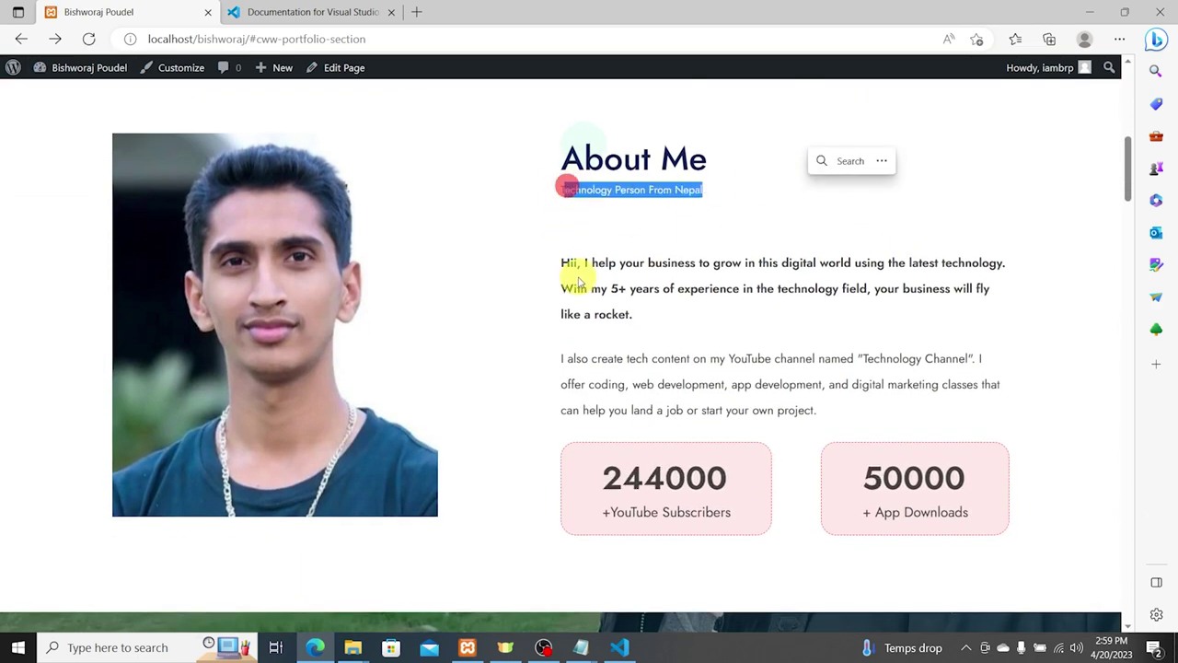
left_click_drag(571, 264, 631, 314)
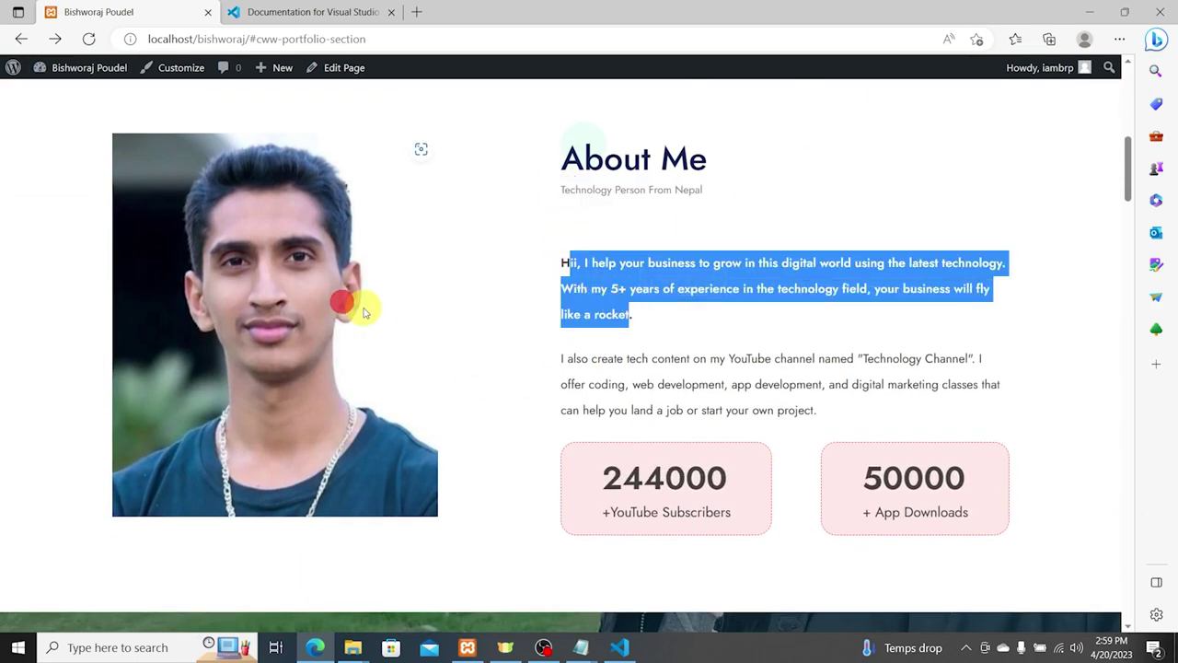
scroll(688, 433, "down", 3)
left_click_drag(614, 217, 875, 221)
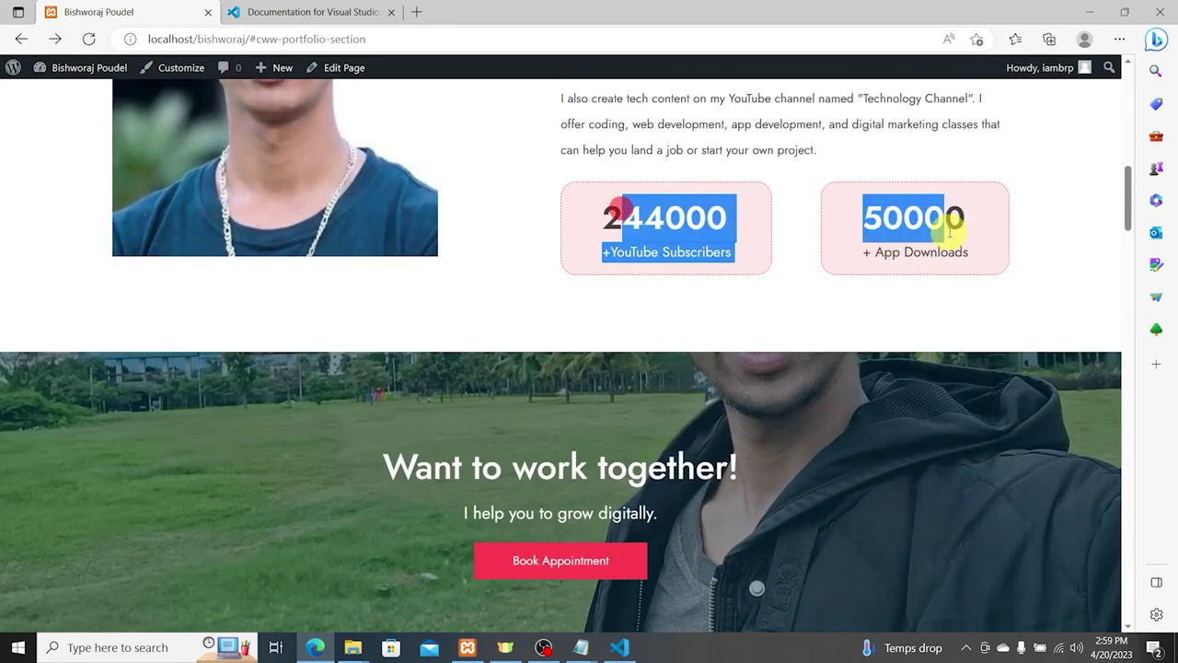
scroll(948, 233, "down", 2)
left_click_drag(466, 294, 626, 296)
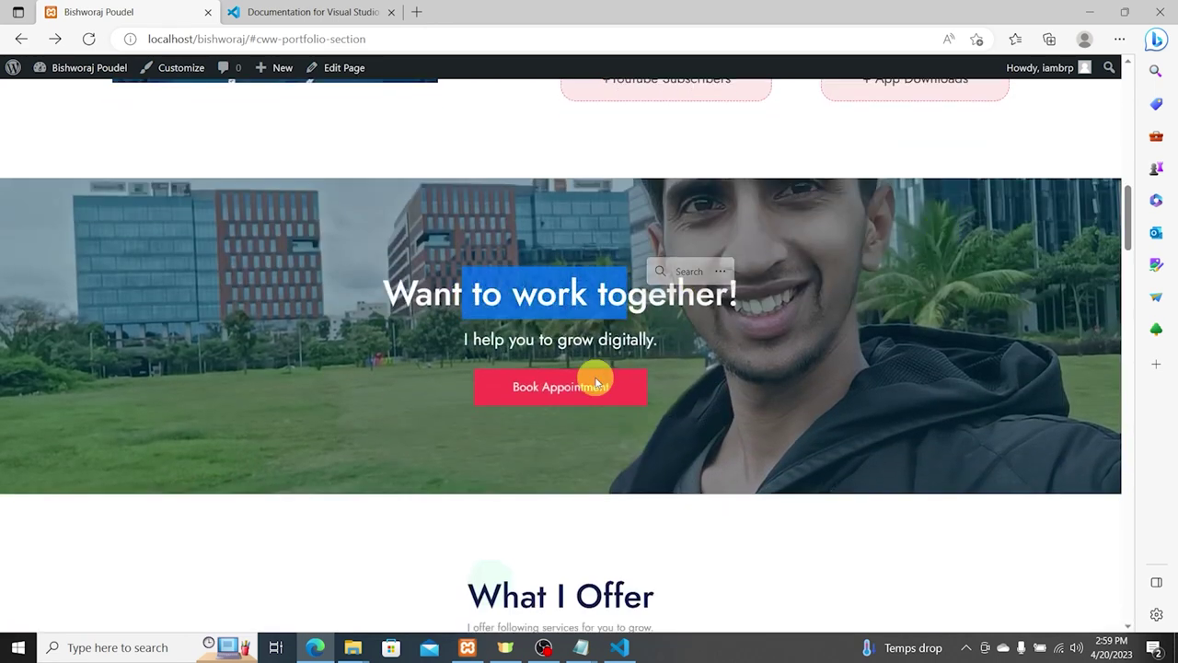
left_click(597, 383)
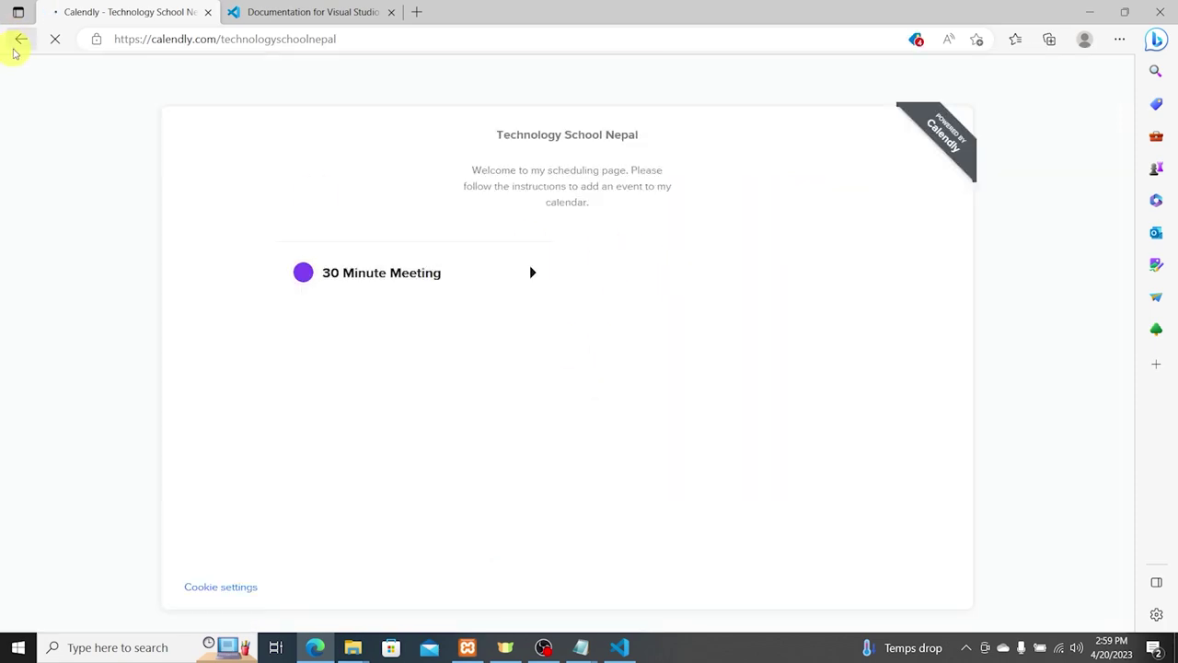
left_click(21, 39)
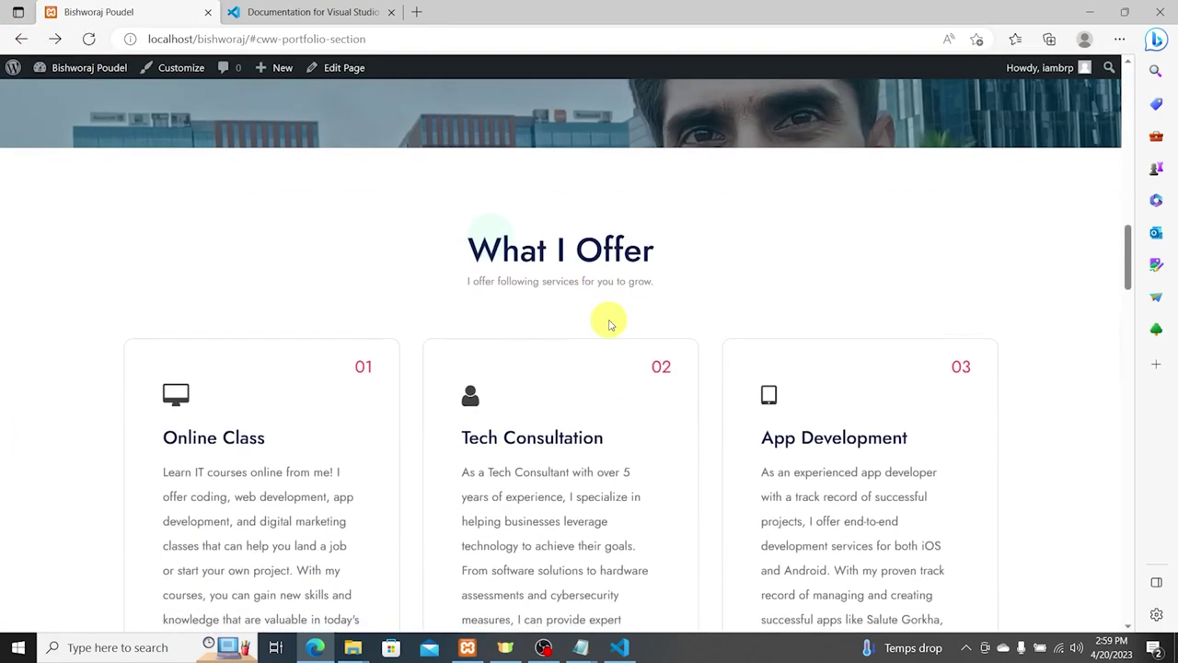
left_click_drag(202, 265, 297, 450)
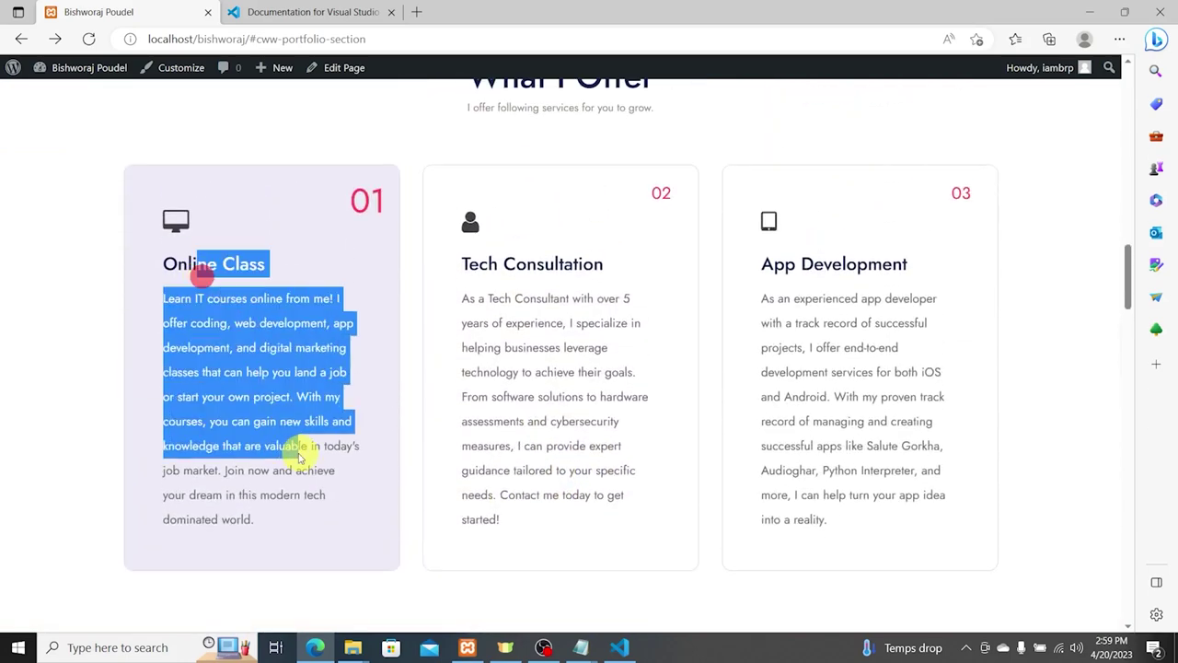
left_click_drag(537, 267, 598, 434)
left_click_drag(798, 307, 903, 452)
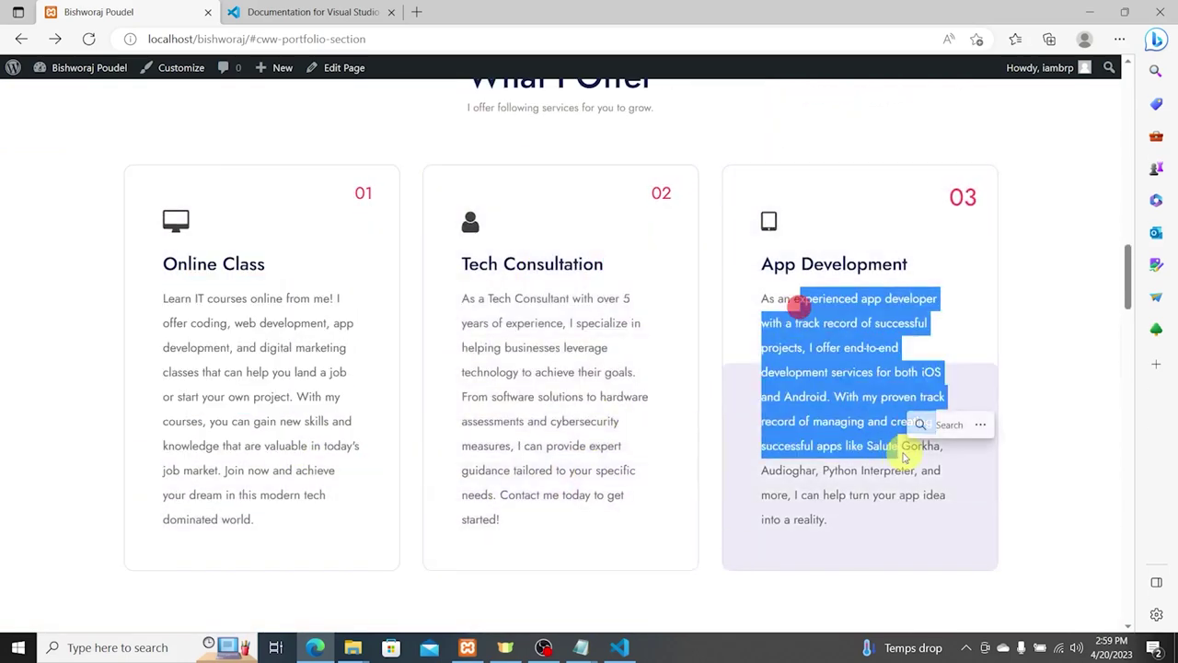
scroll(831, 336, "down", 6)
scroll(276, 303, "down", 3)
scroll(276, 304, "up", 2)
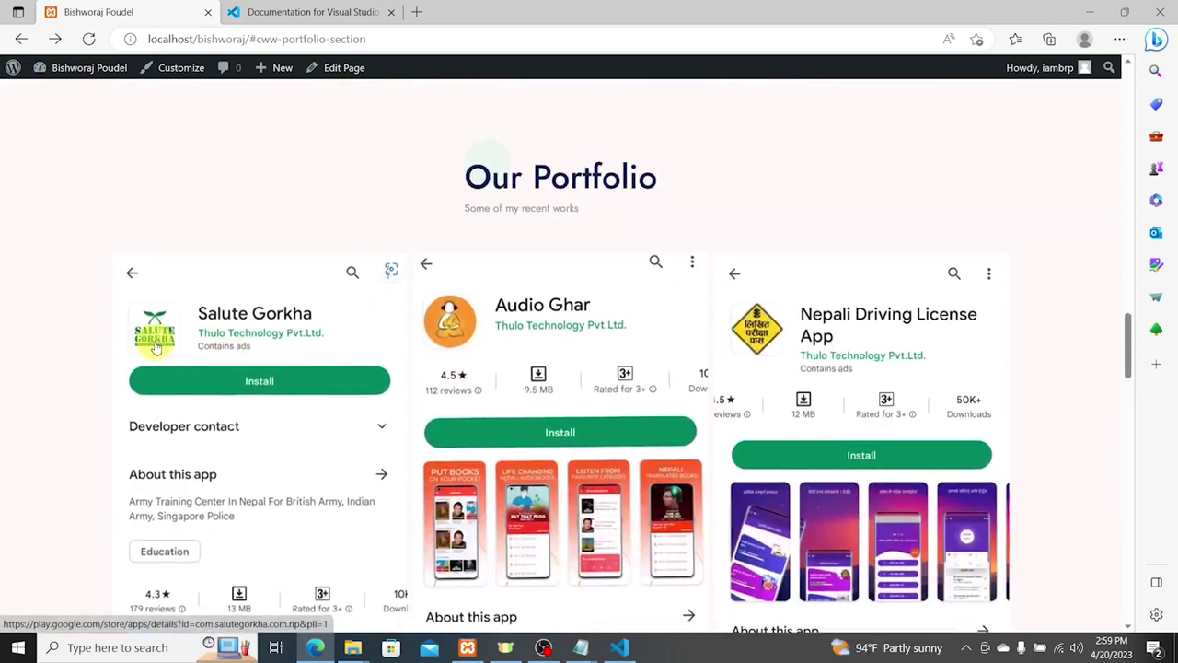
left_click(276, 350)
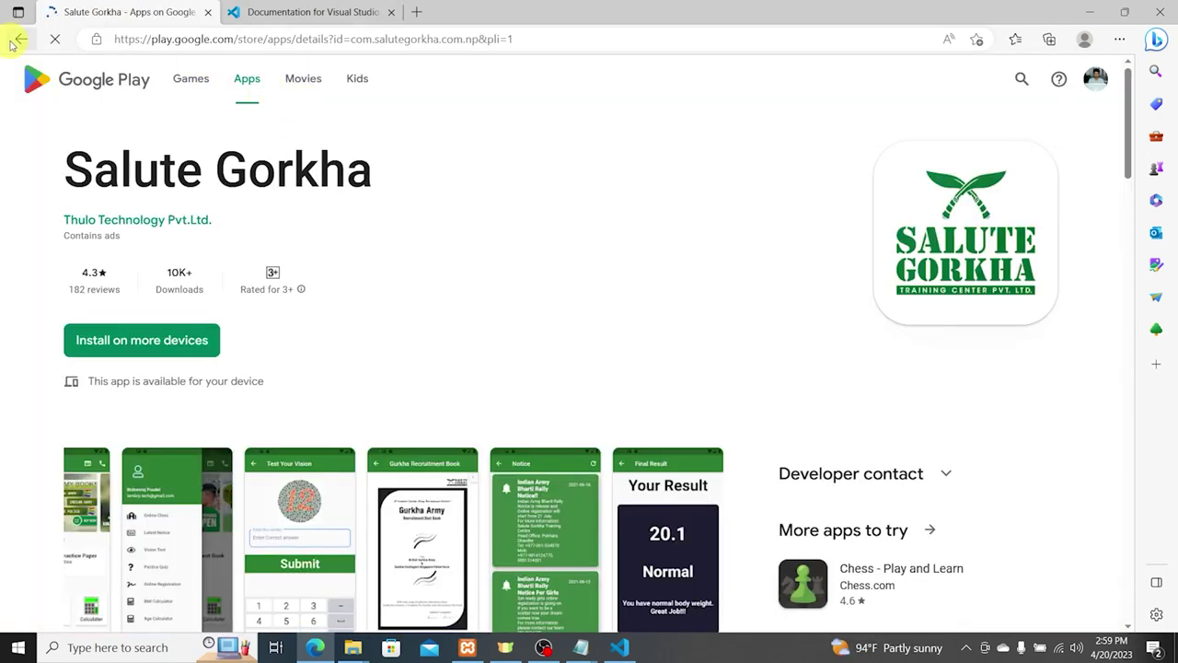
left_click(20, 38)
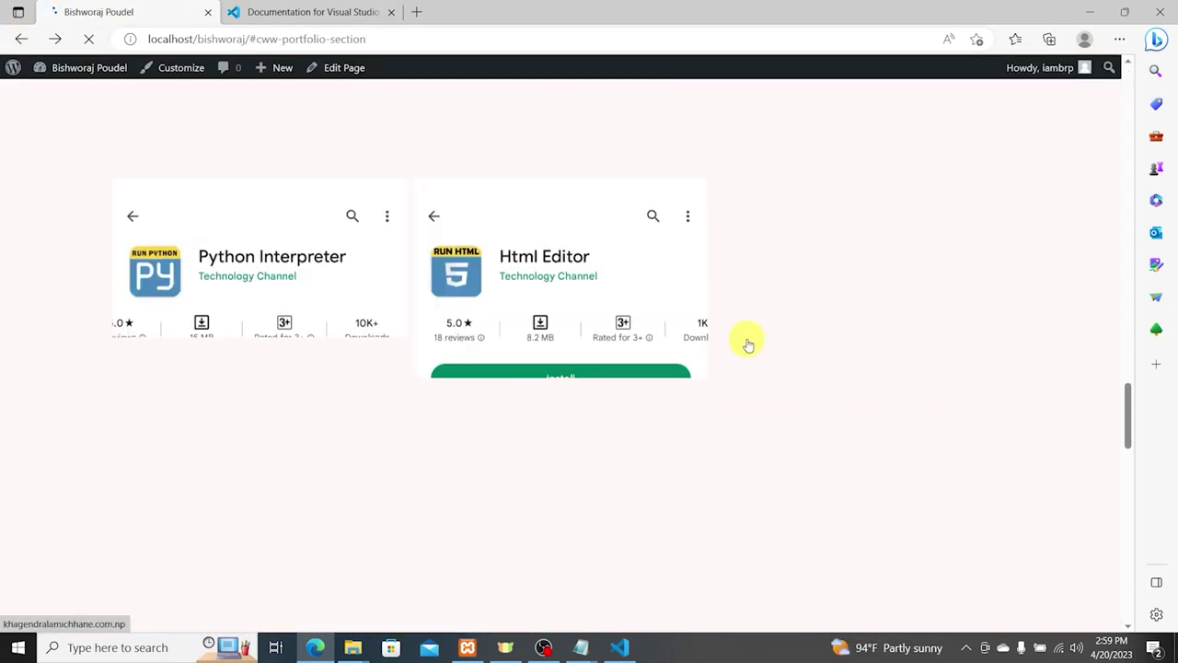
scroll(748, 341, "down", 5)
left_click(276, 311)
scroll(516, 235, "down", 10)
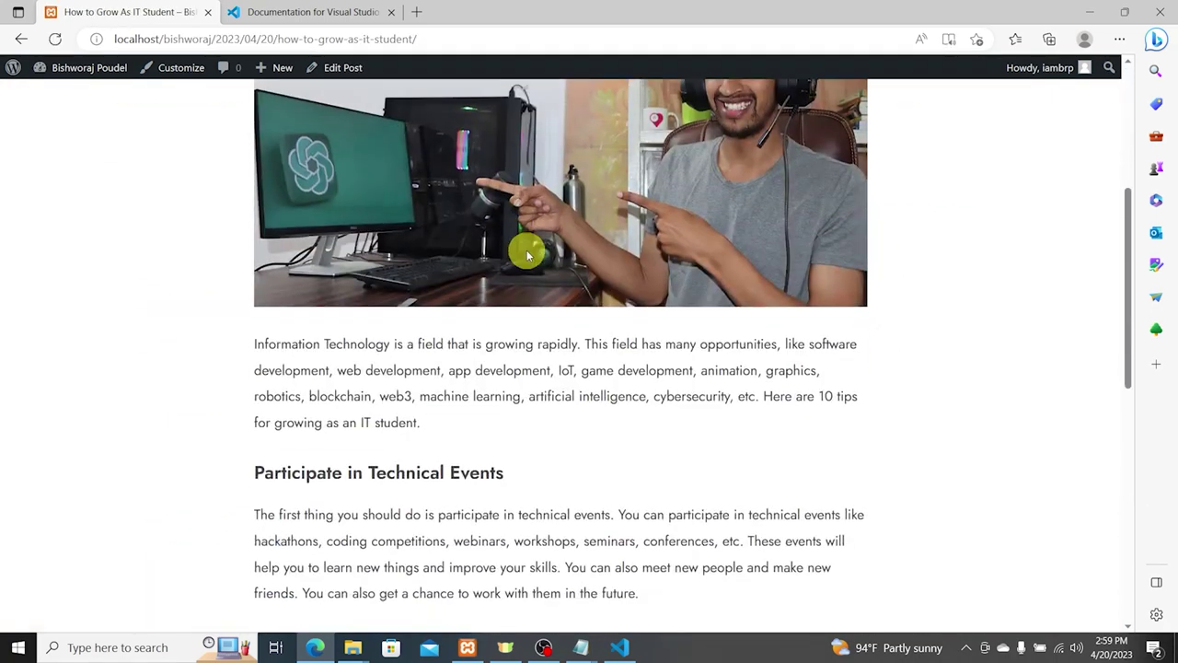
scroll(529, 250, "up", 4)
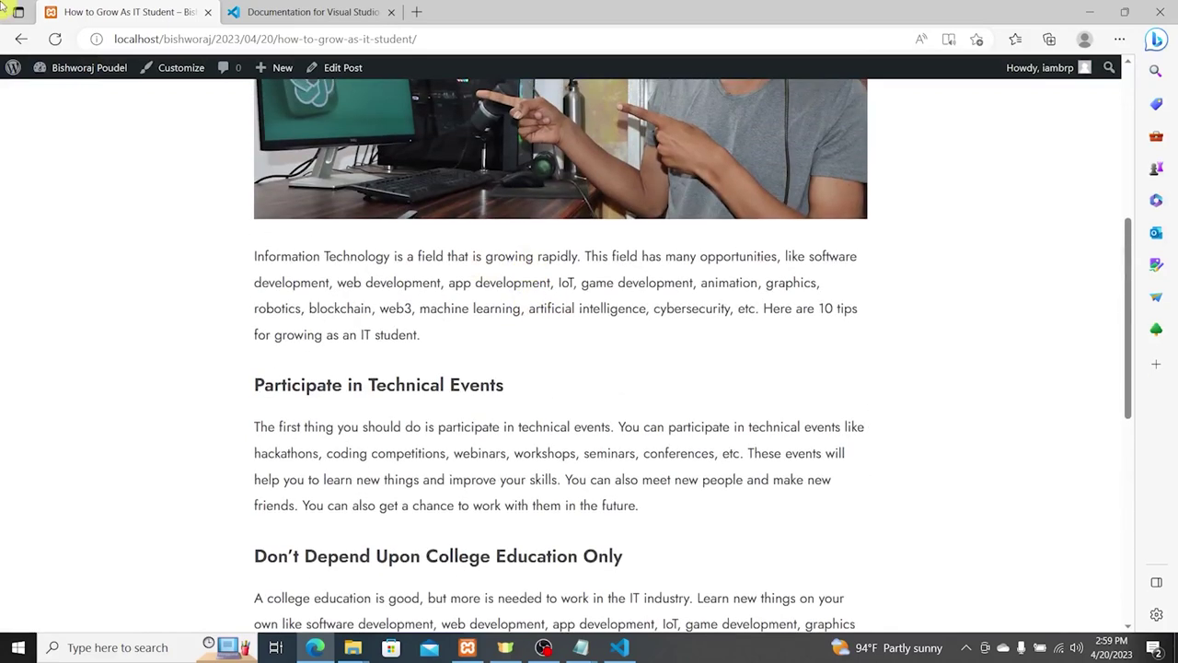
left_click(20, 39)
scroll(673, 231, "down", 5)
scroll(448, 335, "up", 1)
scroll(763, 342, "down", 2)
scroll(675, 340, "up", 1)
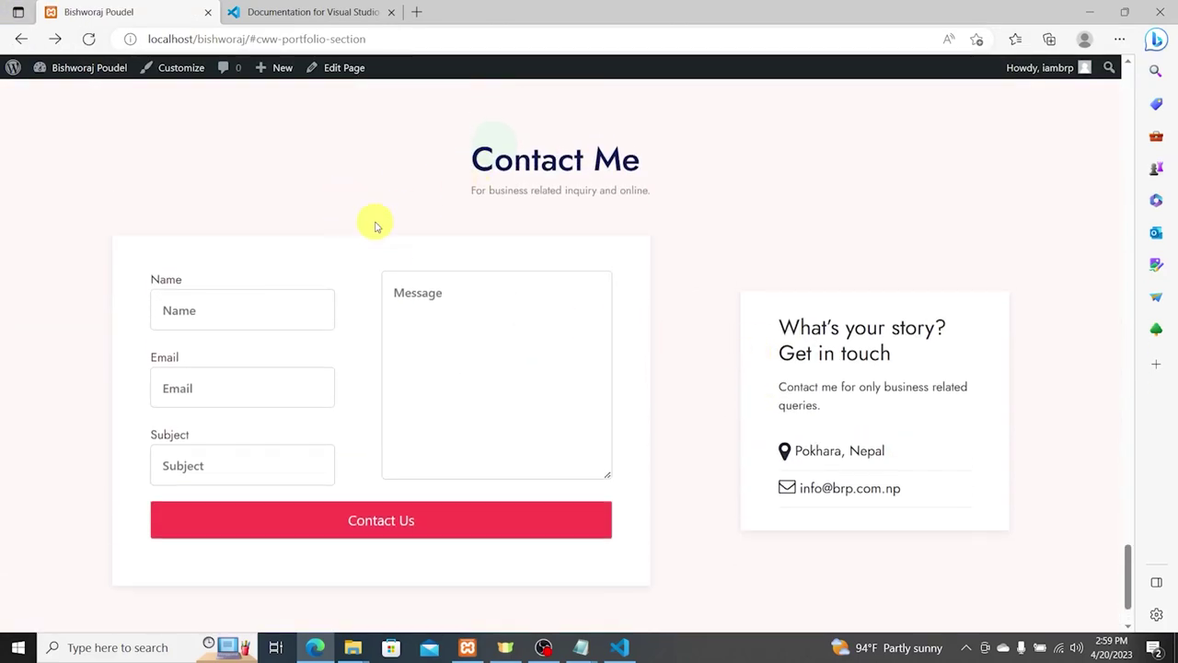
Step: Send a test contact message with autofilled name and e-mail, subject 'Test Message', and dismiss the send error
left_click(211, 306)
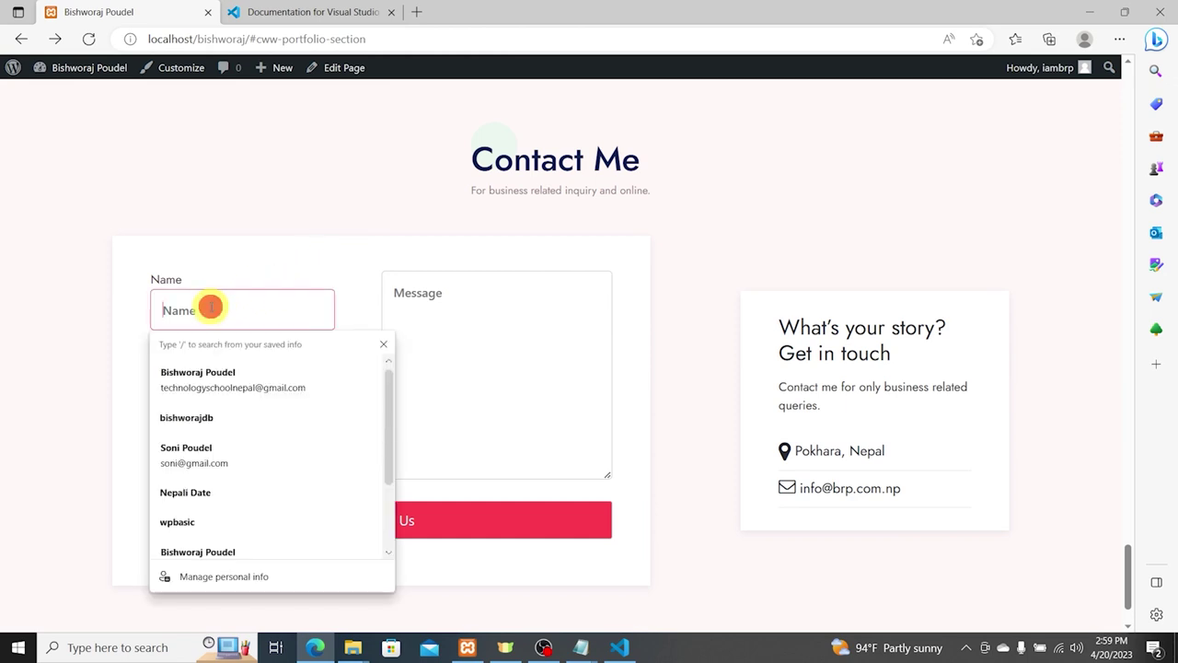
left_click(218, 373)
left_click(244, 460)
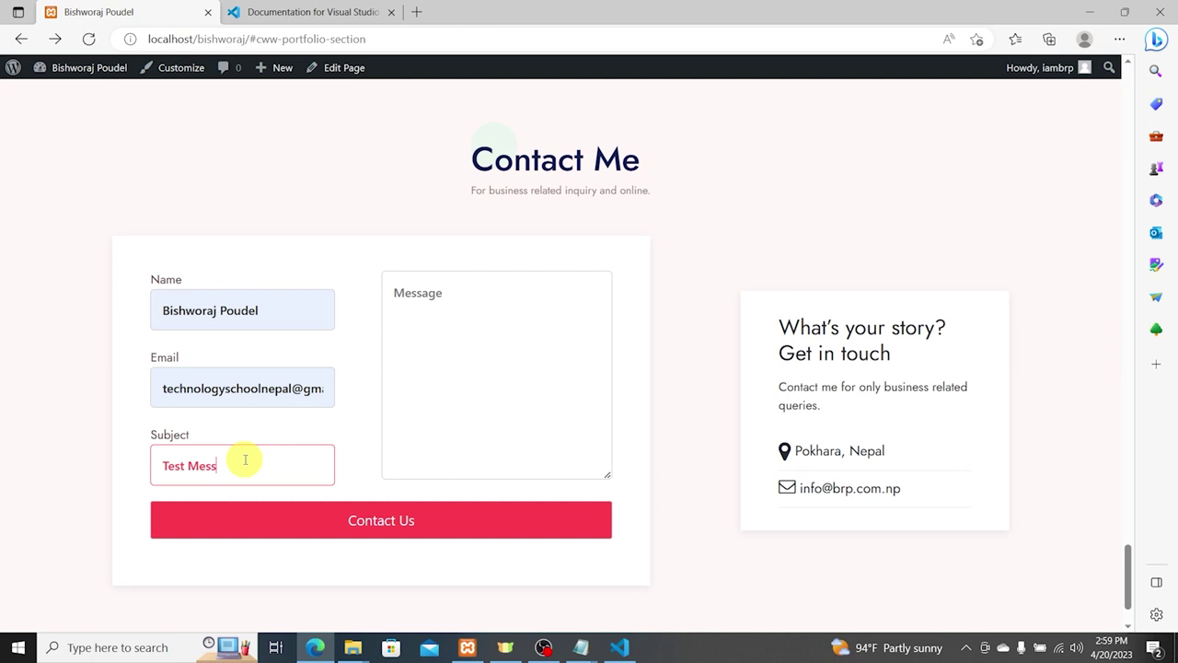
key("Tab")
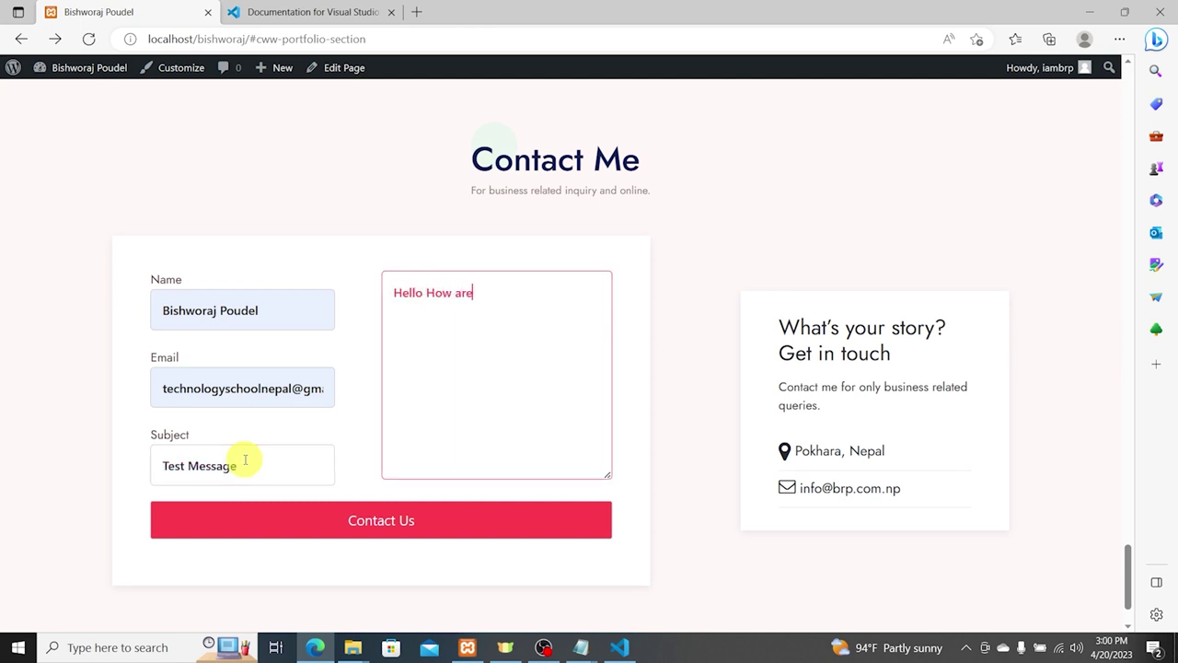
key("ctrl+a")
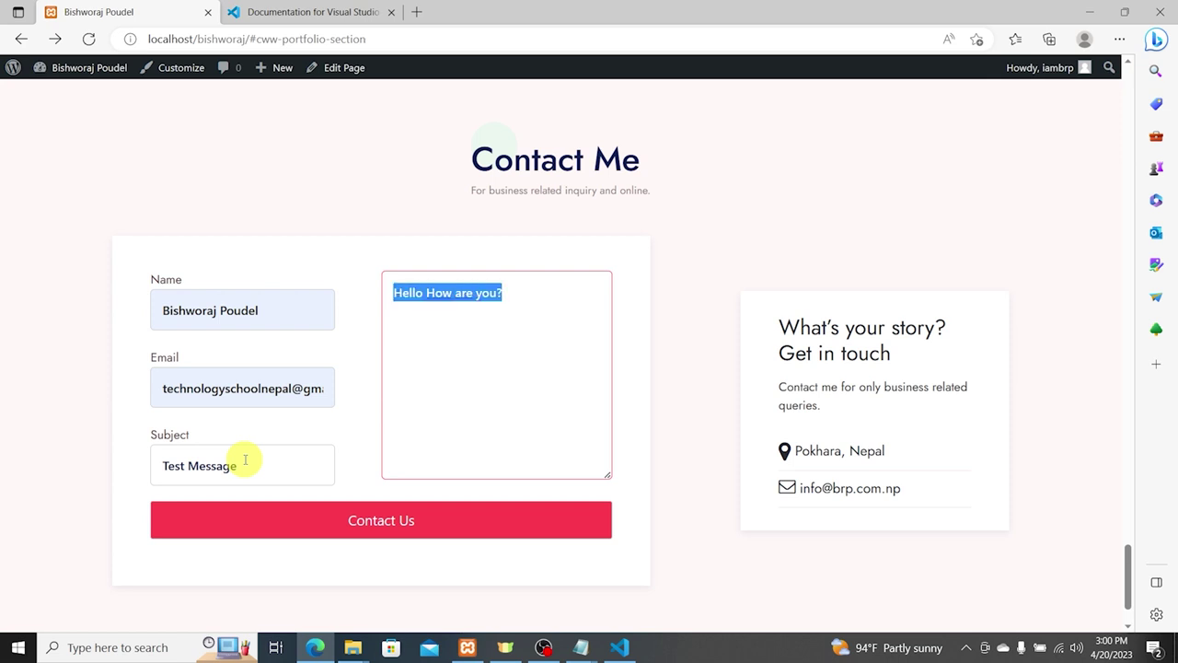
left_click(399, 532)
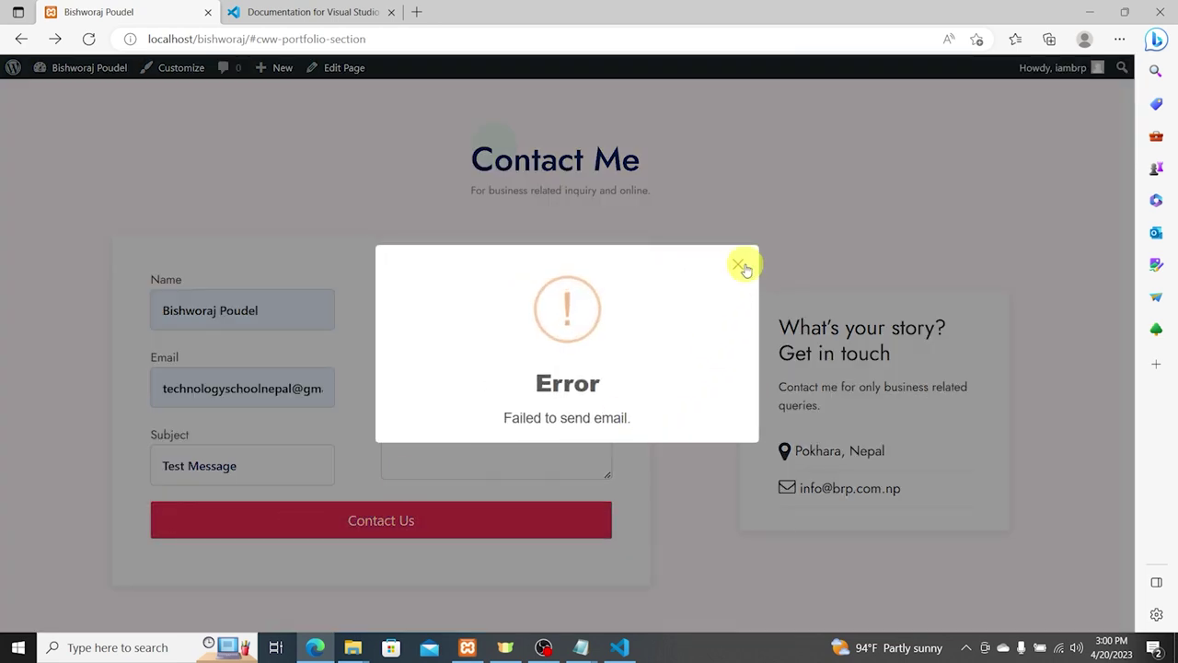
left_click(740, 266)
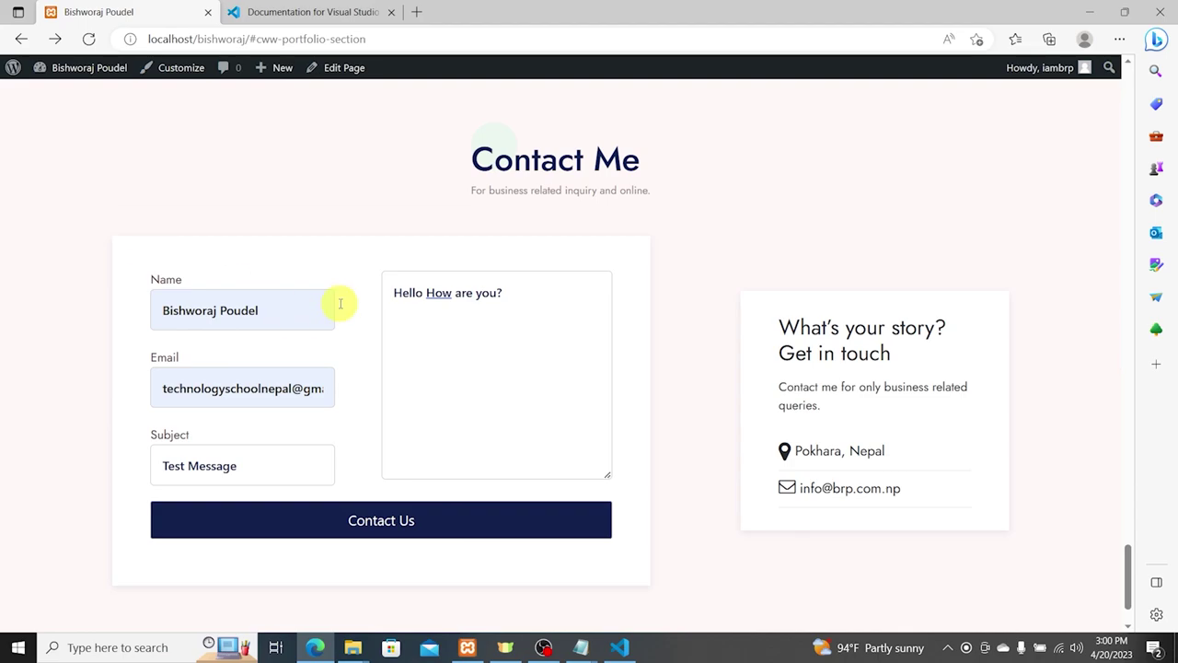
scroll(557, 364, "down", 2)
scroll(546, 407, "up", 10)
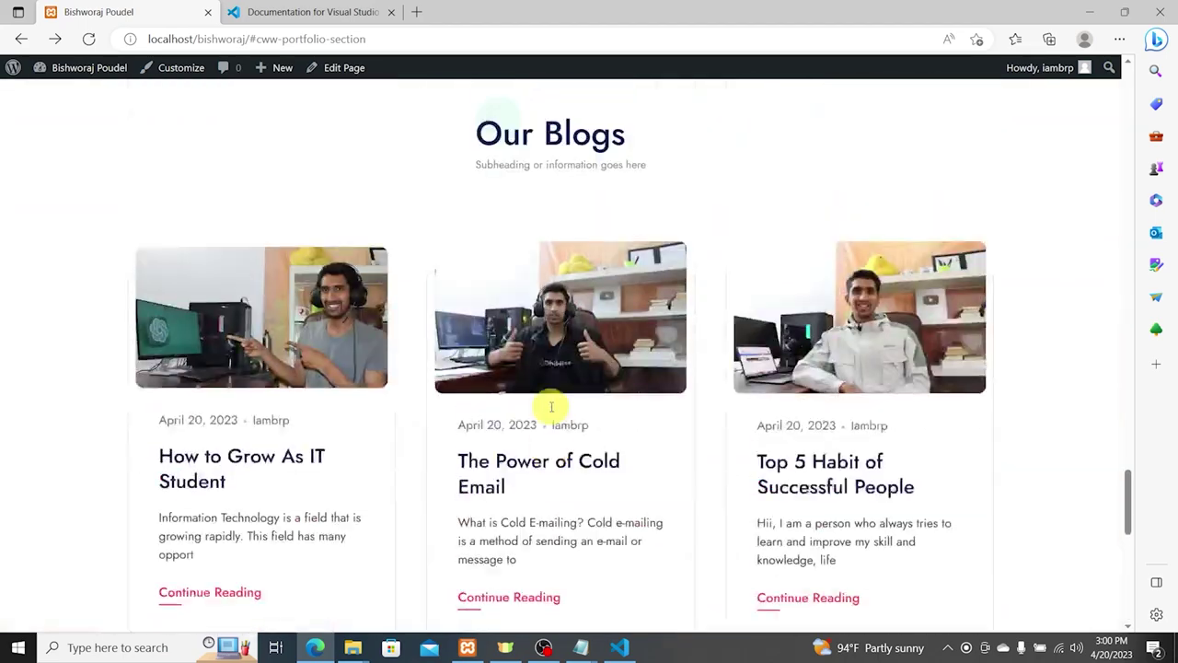
scroll(551, 411, "up", 15)
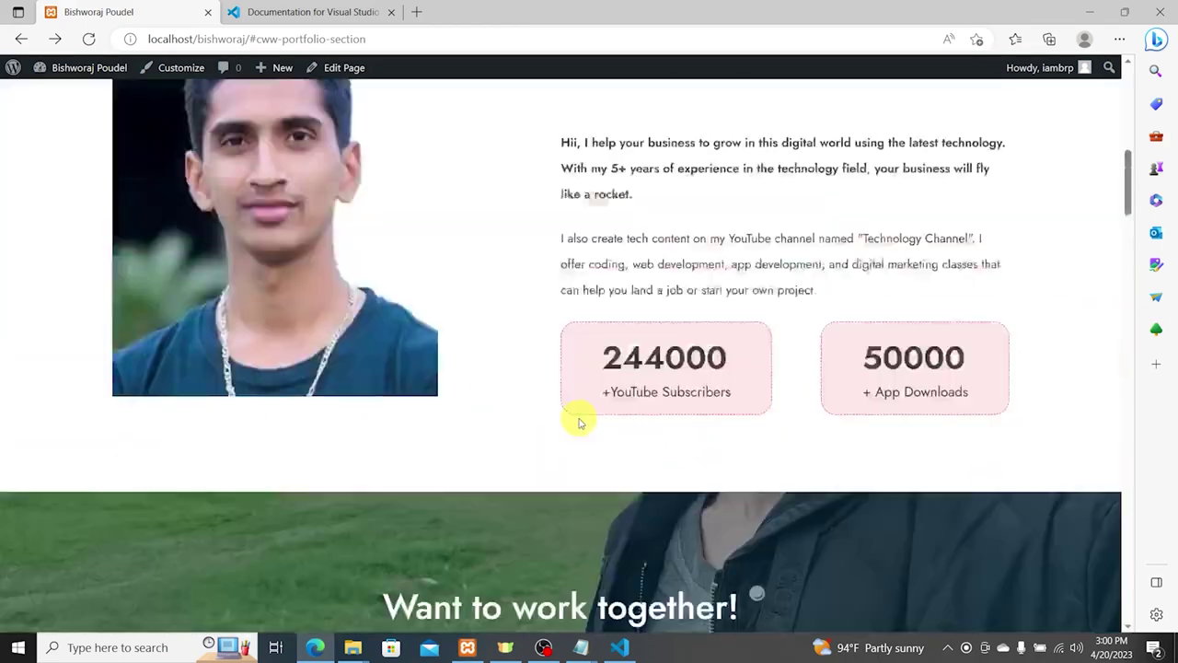
scroll(574, 430, "up", 1)
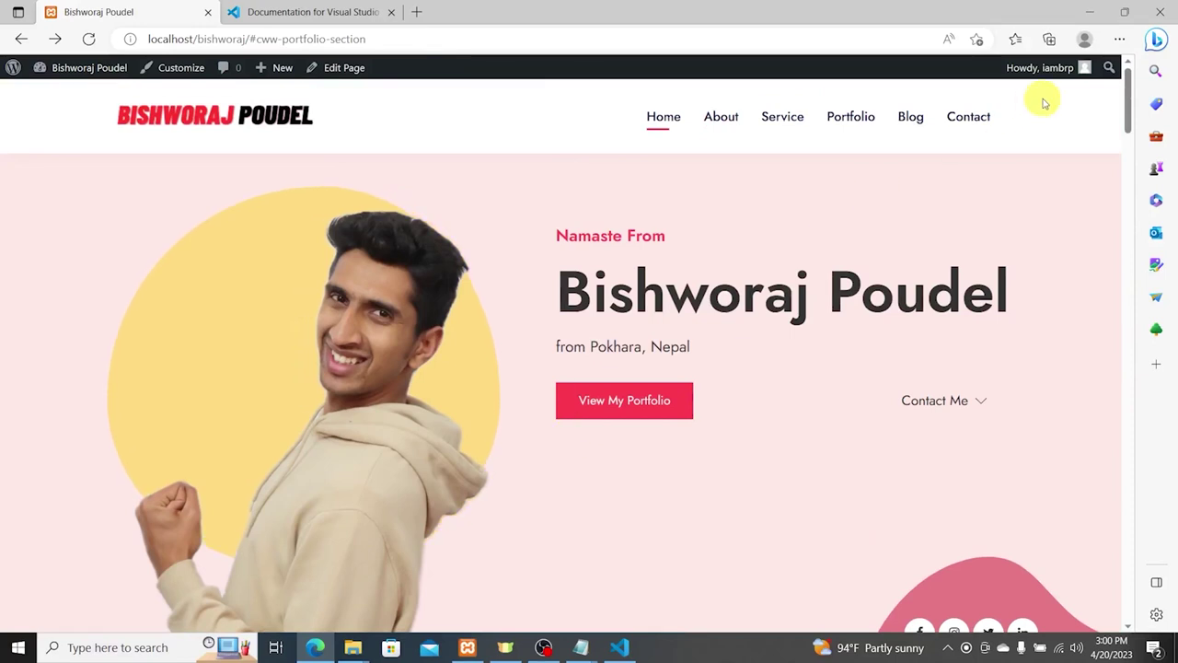